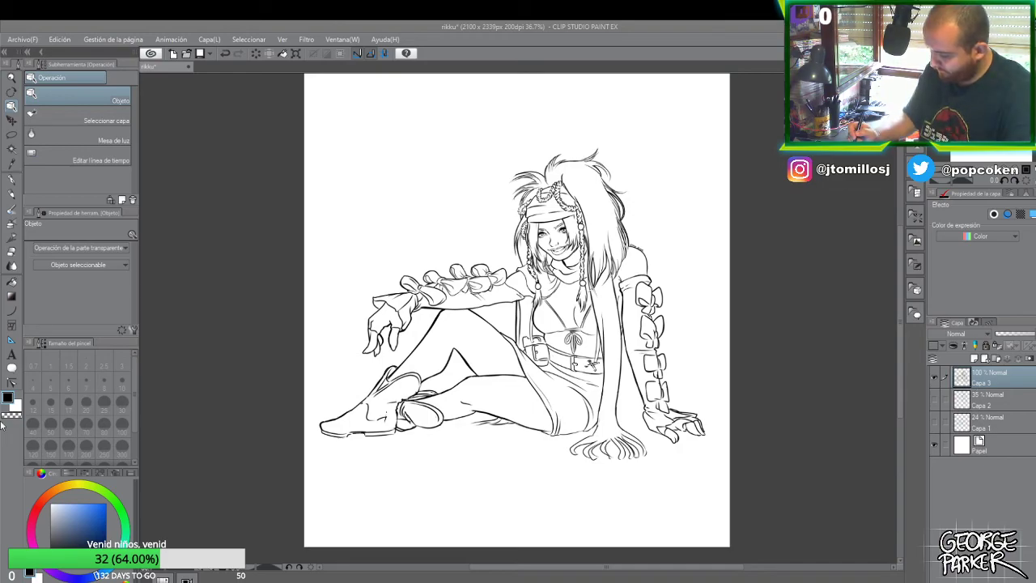
- Add a new layer directly above Capa 2, beneath the line art layer Capa 3
{"action": "left_click", "coordinate": [982, 418]}
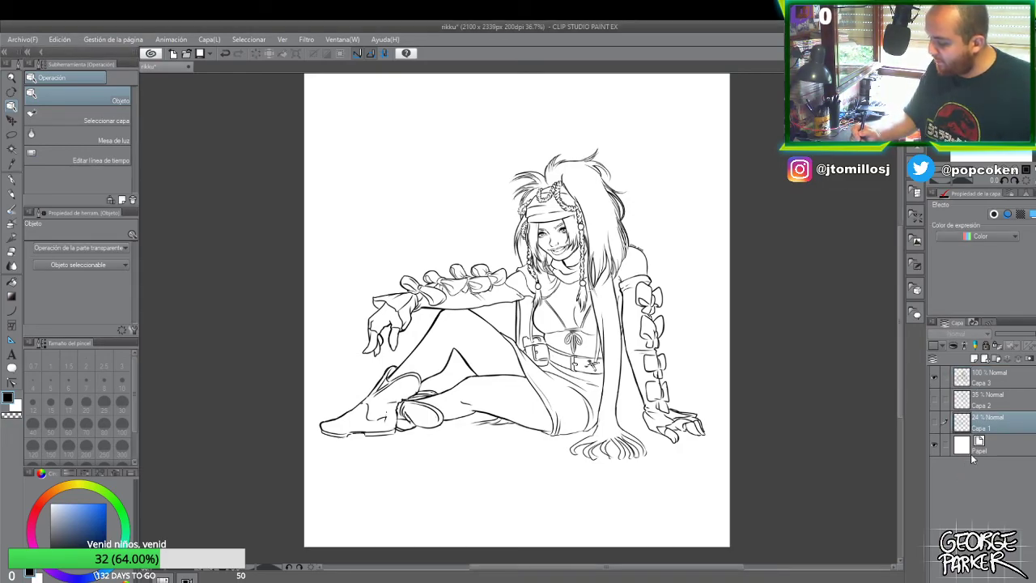
{"action": "left_click", "coordinate": [981, 402]}
{"action": "left_click", "coordinate": [974, 358]}
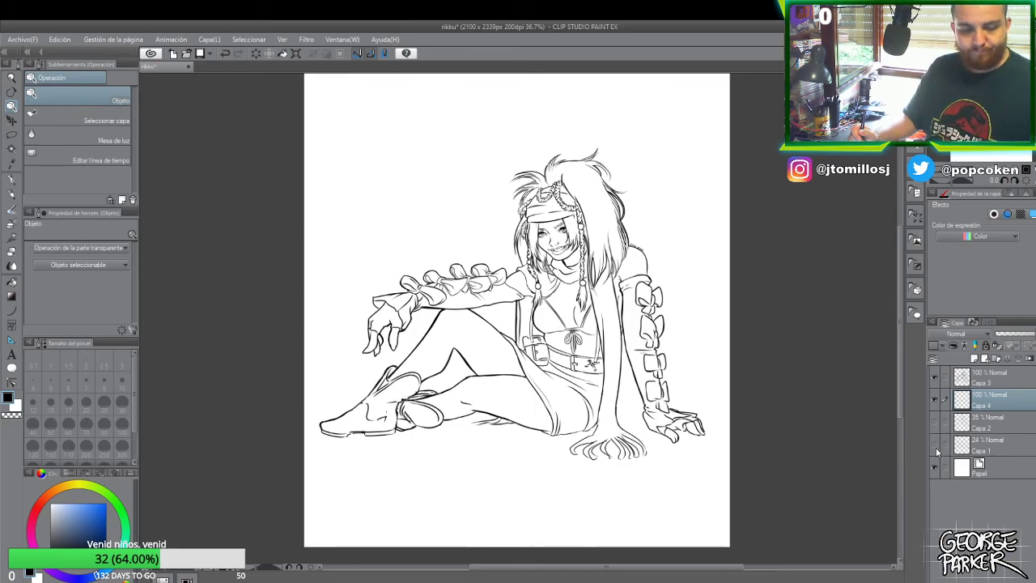
- Fill the whole new layer beneath the line art with a medium sky blue
{"action": "key", "text": "p"}
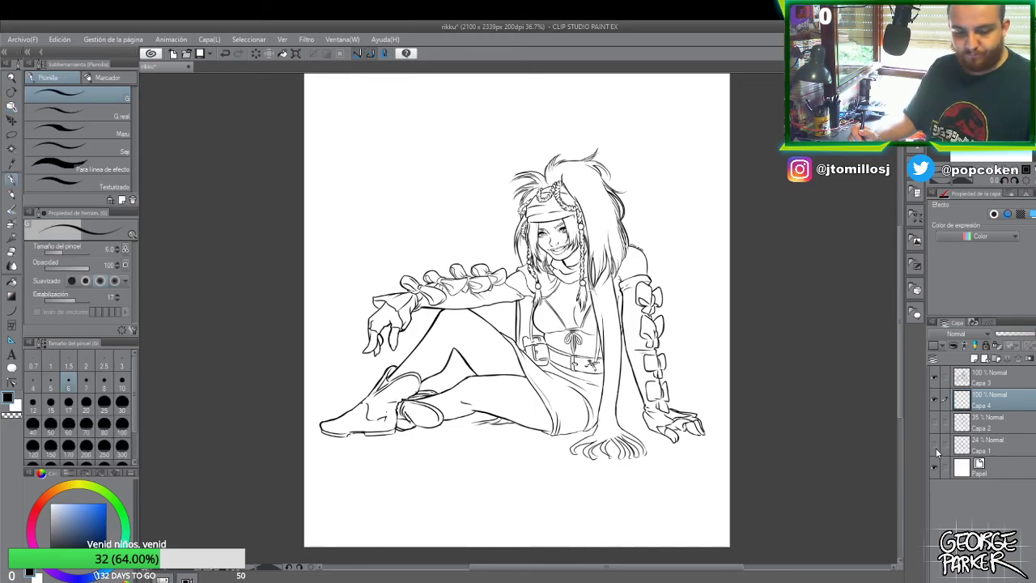
{"action": "left_click", "coordinate": [114, 77]}
{"action": "left_click_drag", "start_coordinate": [99, 528], "coordinate": [100, 517]}
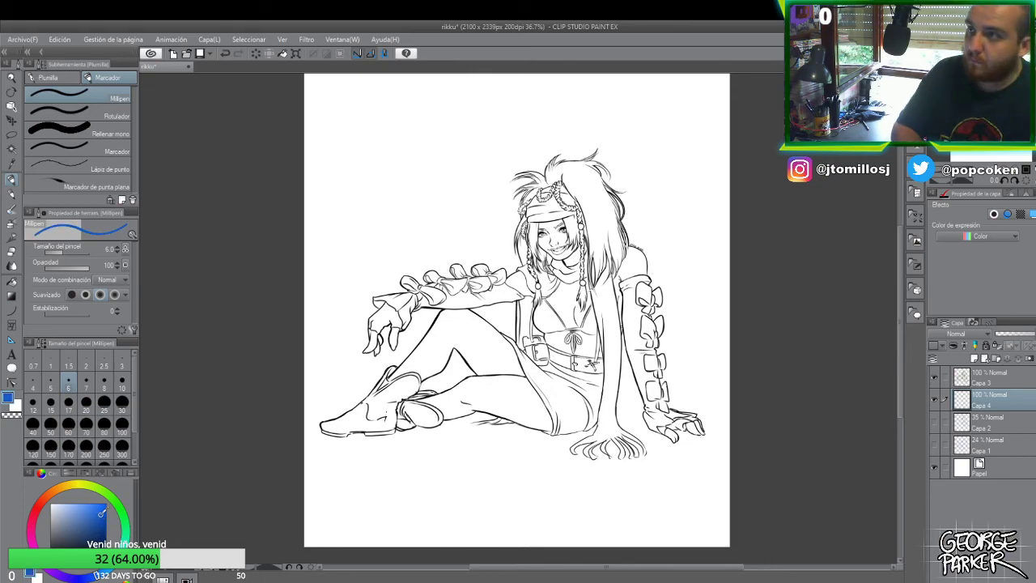
{"action": "left_click_drag", "start_coordinate": [102, 512], "coordinate": [83, 517]}
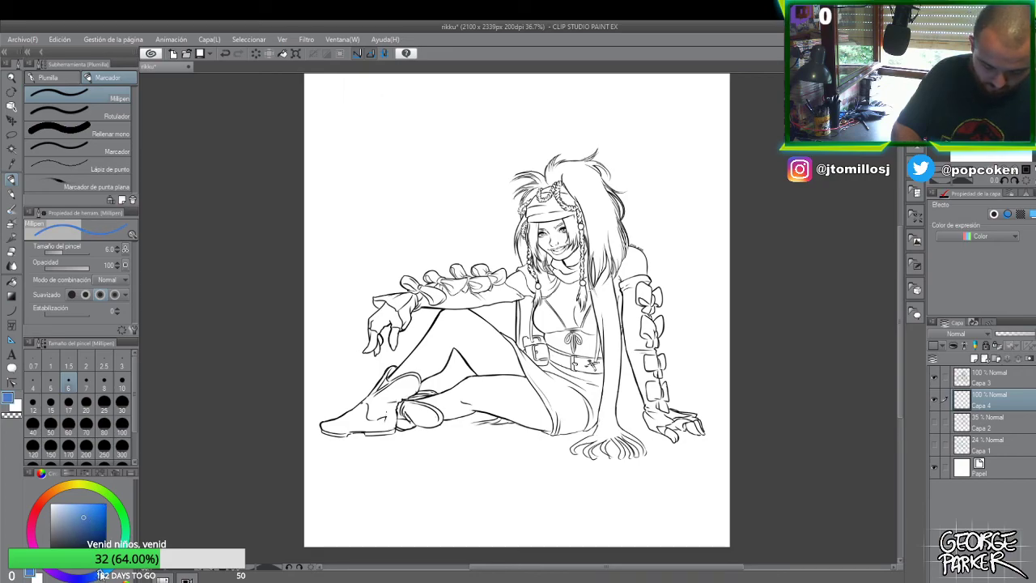
{"action": "left_click", "coordinate": [96, 513]}
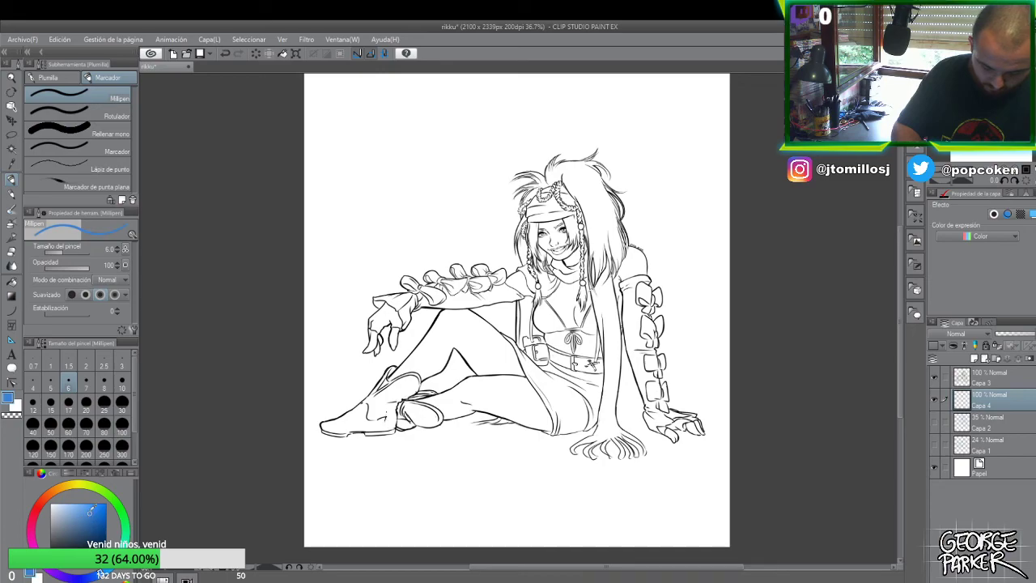
{"action": "key", "text": "g"}
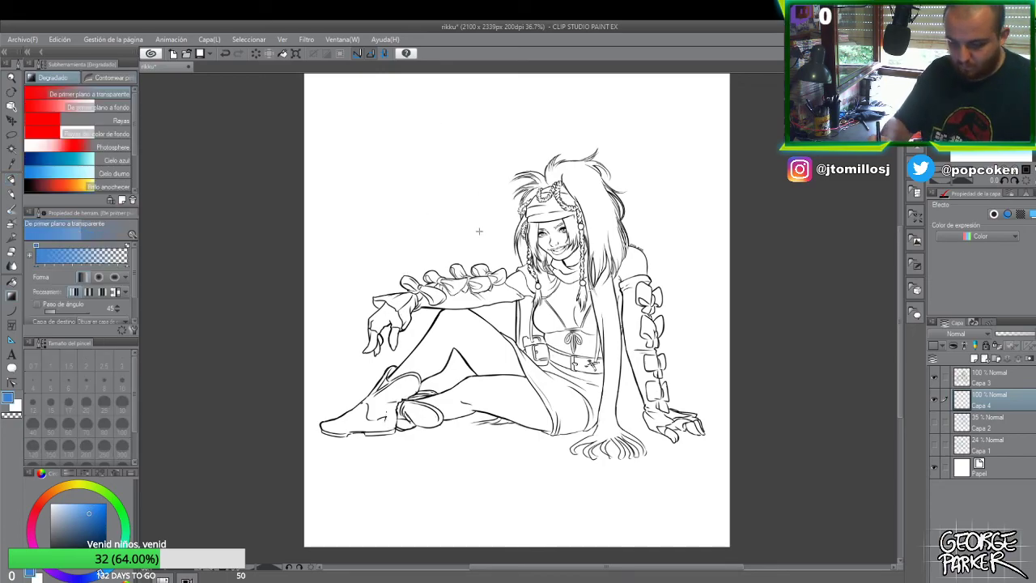
{"action": "key", "text": "g"}
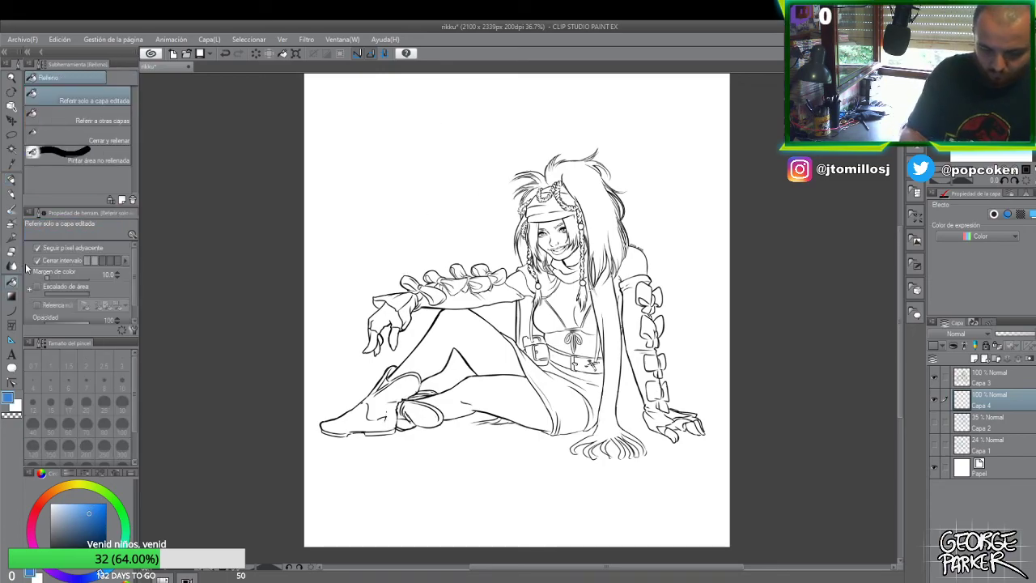
{"action": "left_click", "coordinate": [491, 158]}
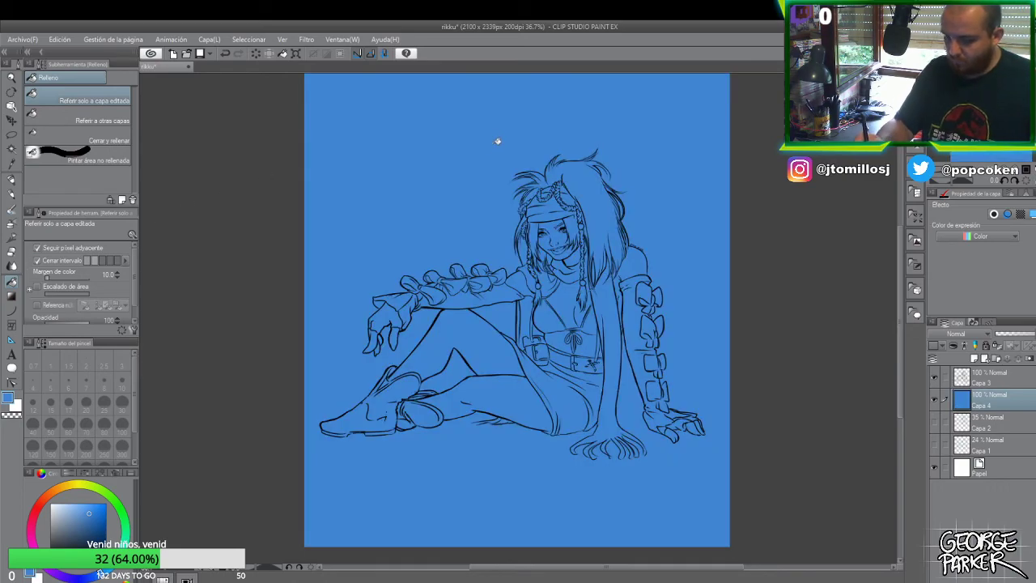
{"action": "left_click_drag", "start_coordinate": [89, 513], "coordinate": [83, 514]}
{"action": "left_click", "coordinate": [490, 164]}
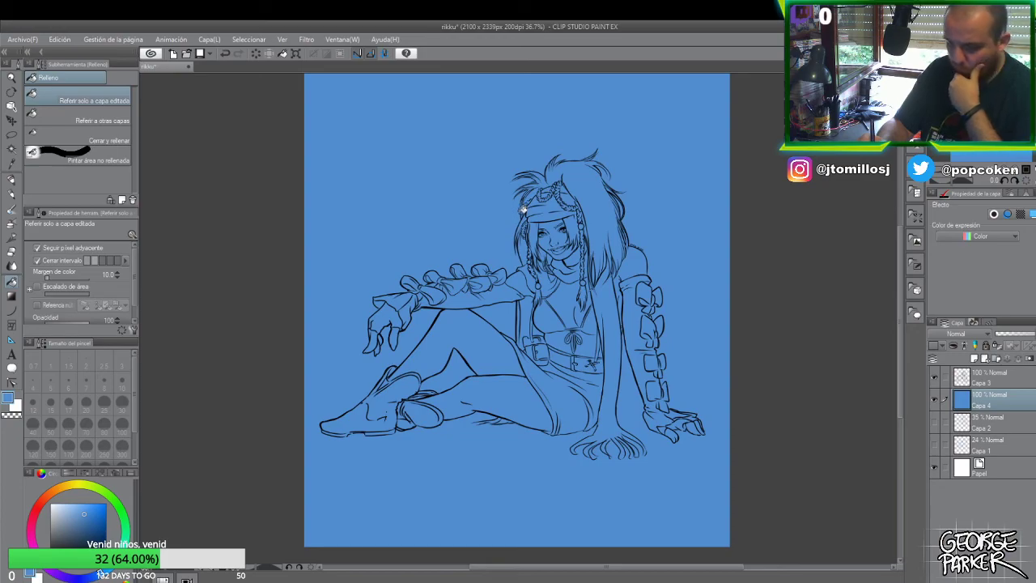
- Apply a light blue foreground-to-transparent gradient rising vertically from the lower canvas to above the head, redoing it until the blend suits
{"action": "key", "text": "g"}
{"action": "left_click", "coordinate": [71, 502]}
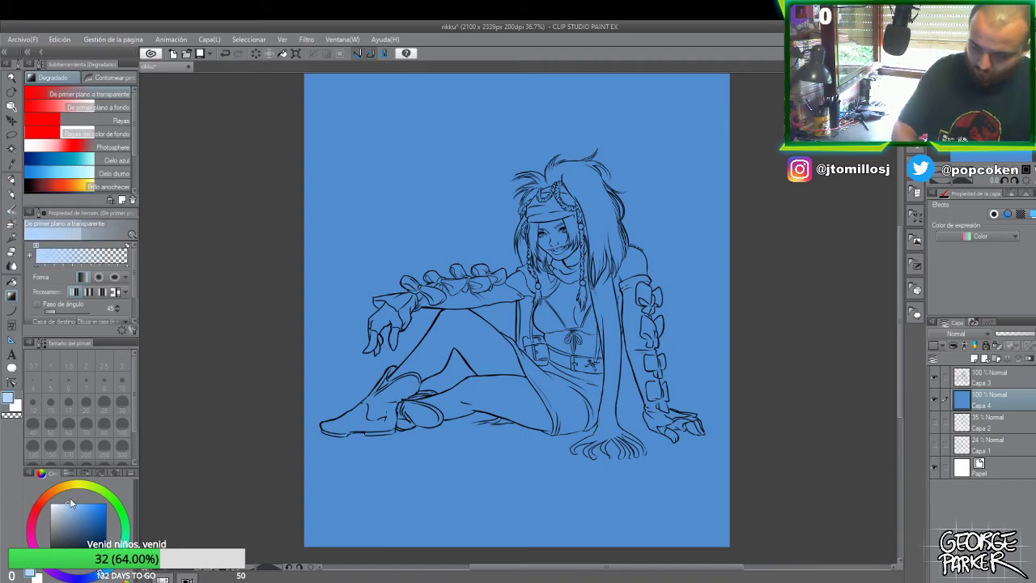
{"action": "left_click_drag", "start_coordinate": [523, 468], "coordinate": [515, 168]}
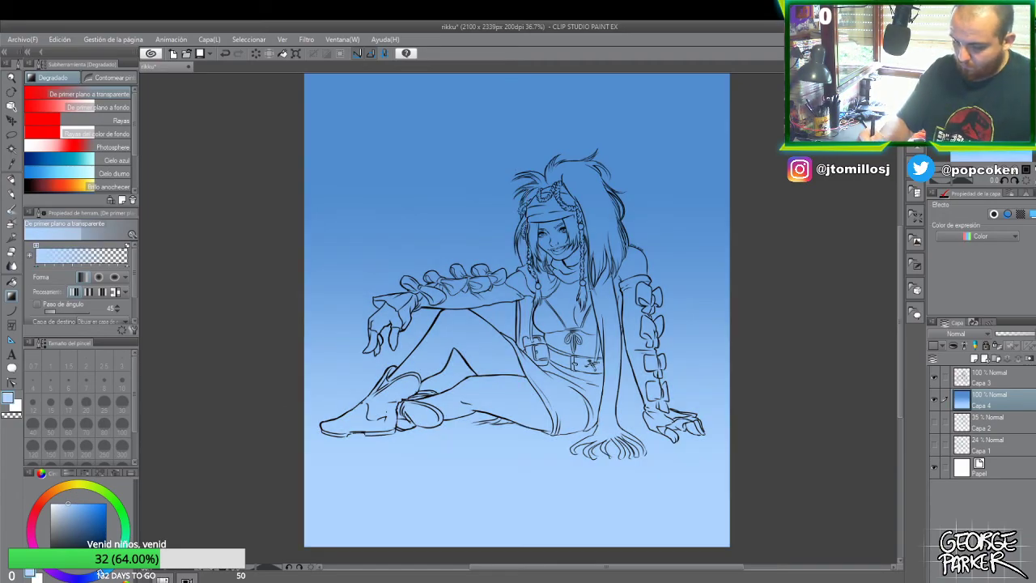
{"action": "key", "text": "ctrl+z"}
{"action": "left_click_drag", "start_coordinate": [527, 273], "coordinate": [511, 172]}
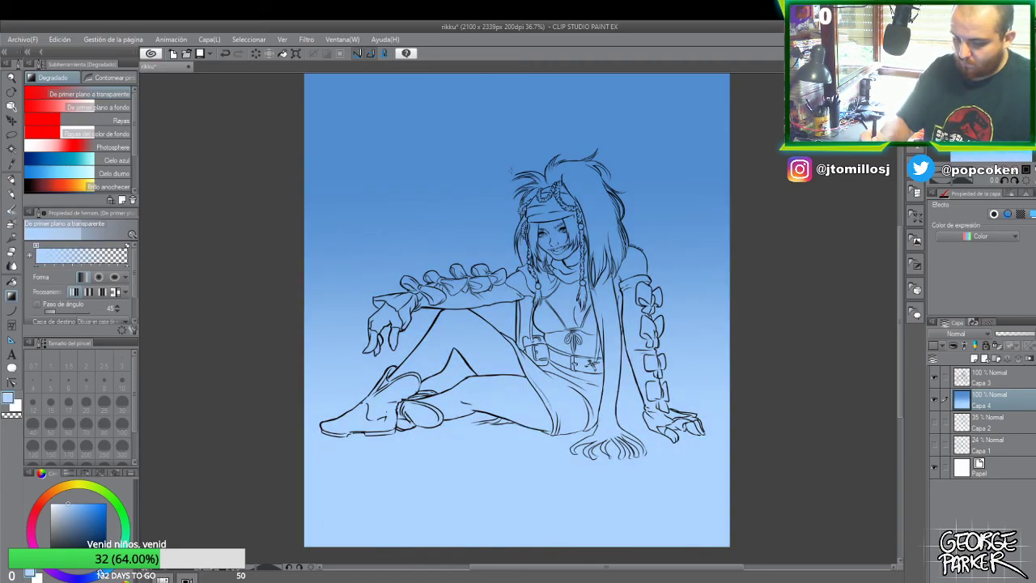
{"action": "key", "text": "ctrl+z"}
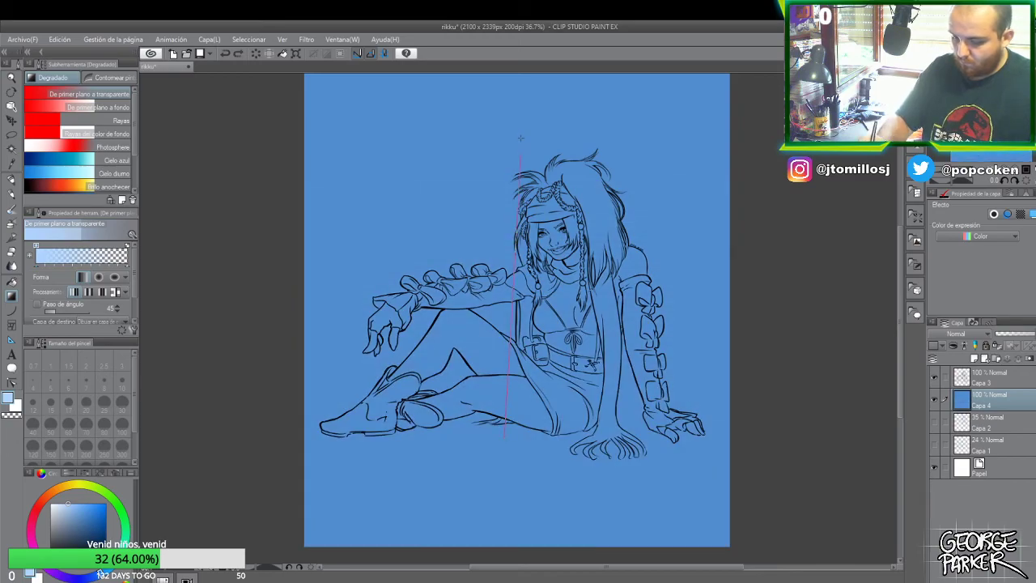
{"action": "left_click_drag", "start_coordinate": [521, 142], "coordinate": [521, 135]}
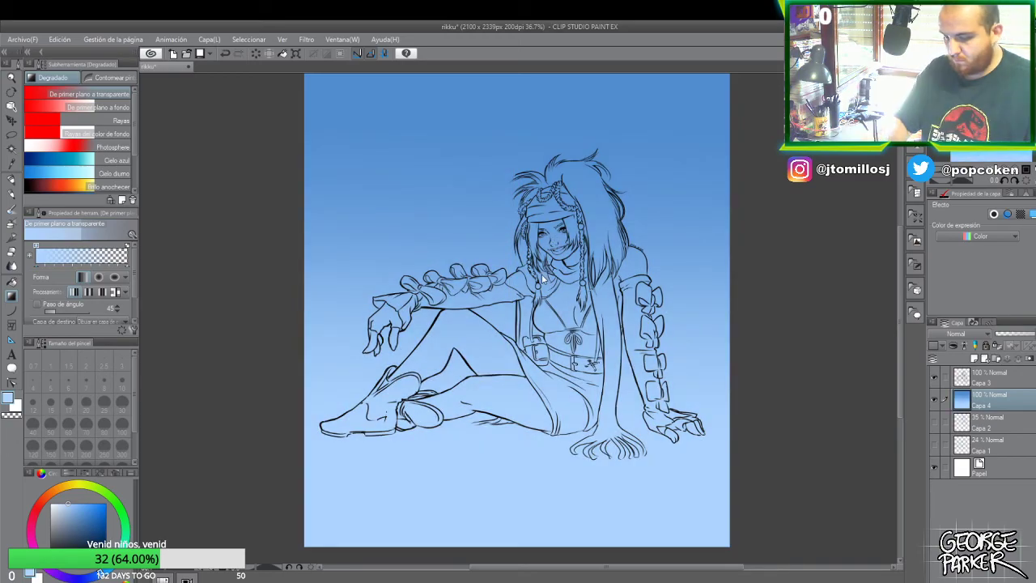
{"action": "key", "text": "ctrl+z"}
{"action": "left_click_drag", "start_coordinate": [505, 216], "coordinate": [508, 219]}
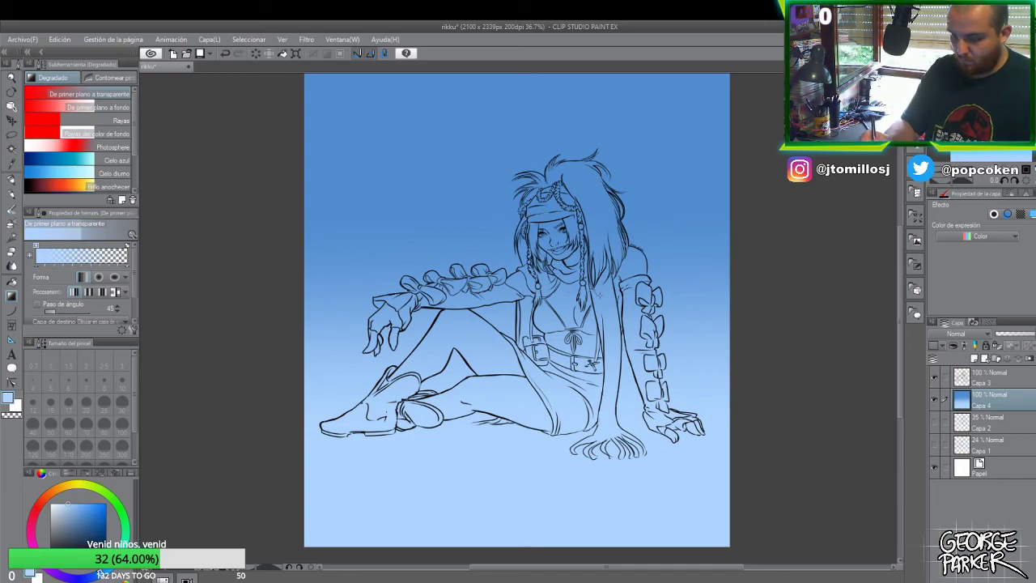
{"action": "key", "text": "ctrl+z"}
{"action": "left_click_drag", "start_coordinate": [509, 365], "coordinate": [510, 421]}
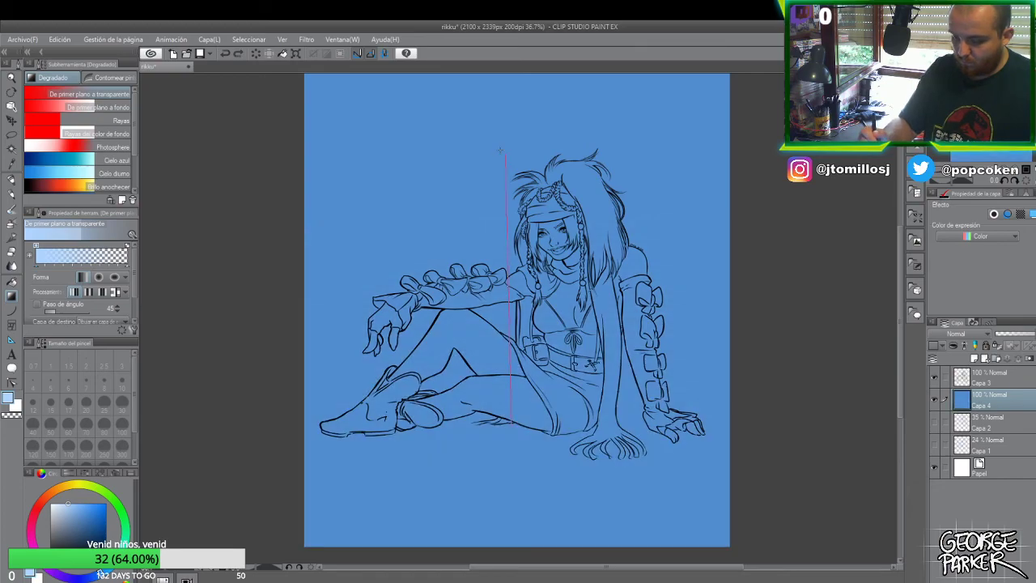
{"action": "left_click_drag", "start_coordinate": [500, 151], "coordinate": [500, 150]}
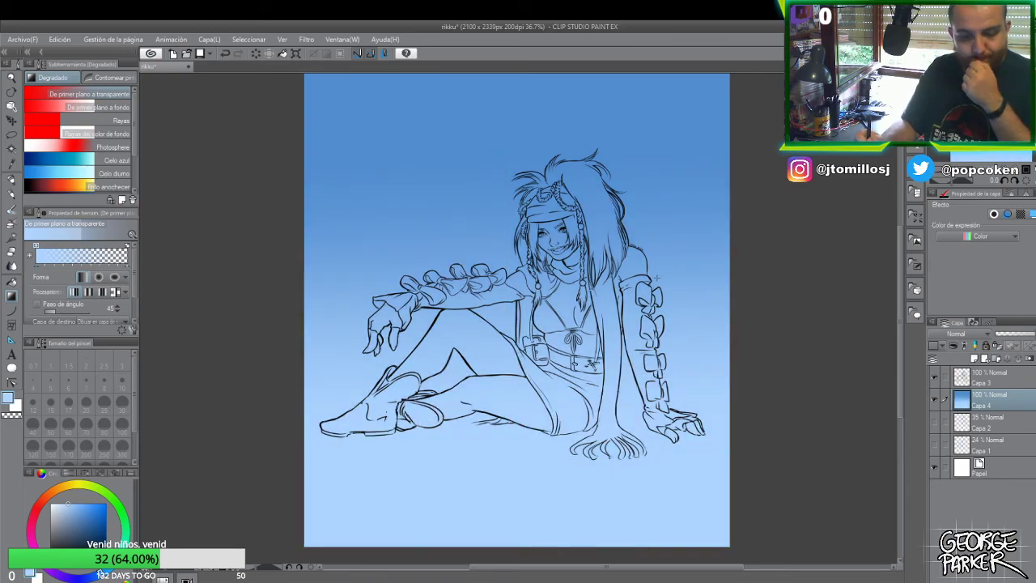
- Try white cloud strokes beside the head with the Pintar y aplicar watercolor brush at sizes 20 and 100, and undo them
{"action": "key", "text": "p"}
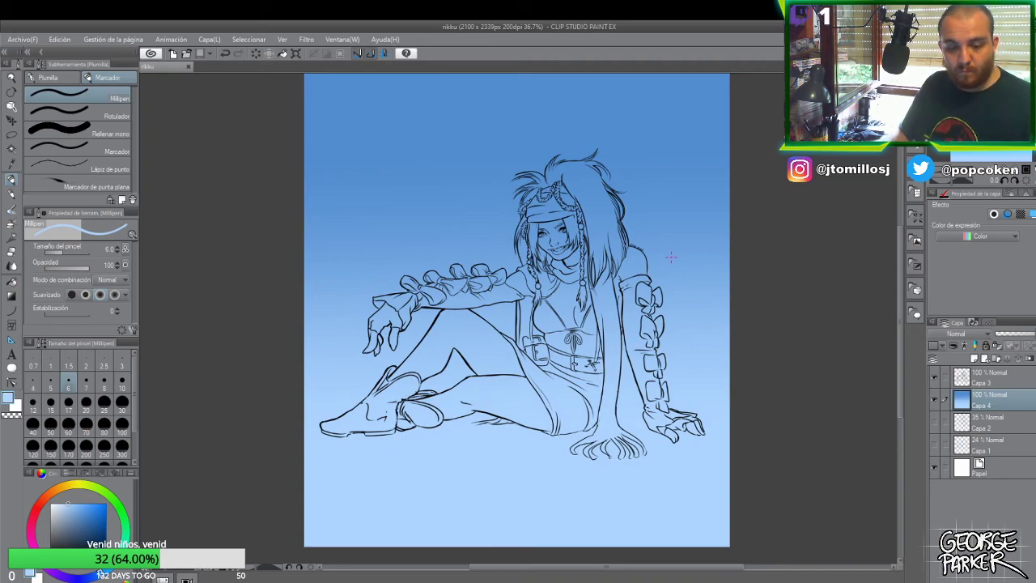
{"action": "key", "text": "p"}
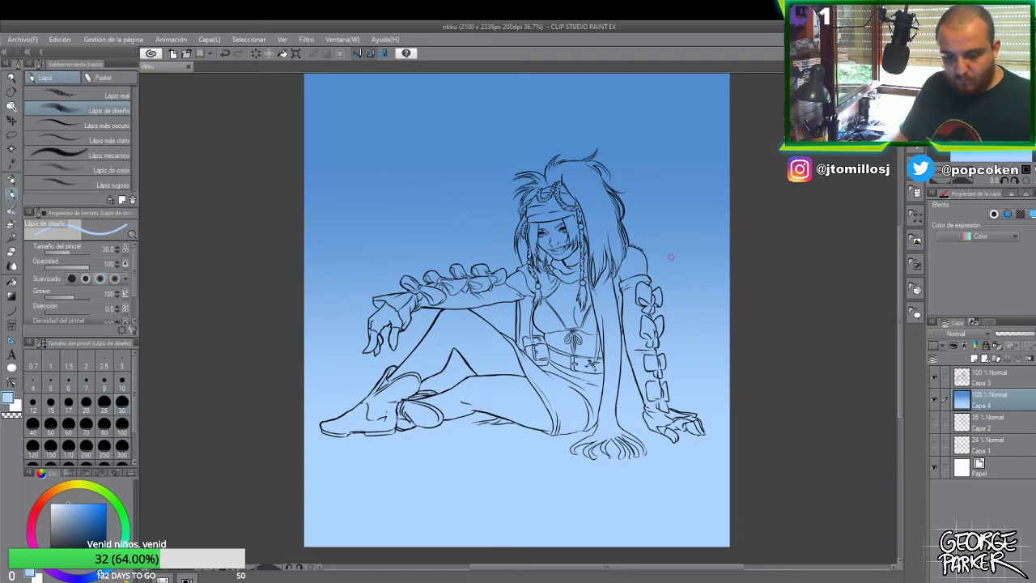
{"action": "key", "text": "p"}
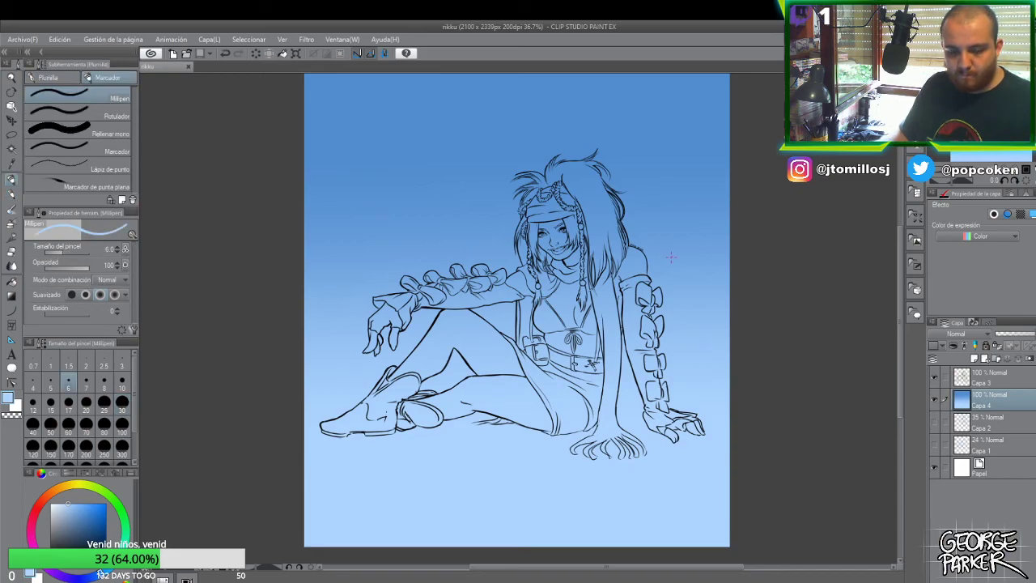
{"action": "left_click", "coordinate": [12, 209]}
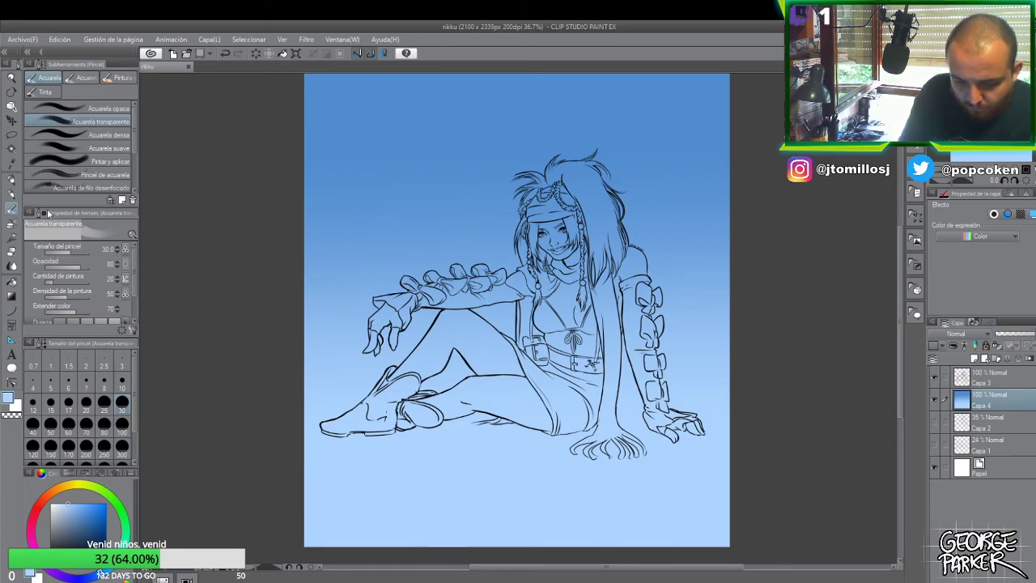
{"action": "left_click", "coordinate": [111, 161]}
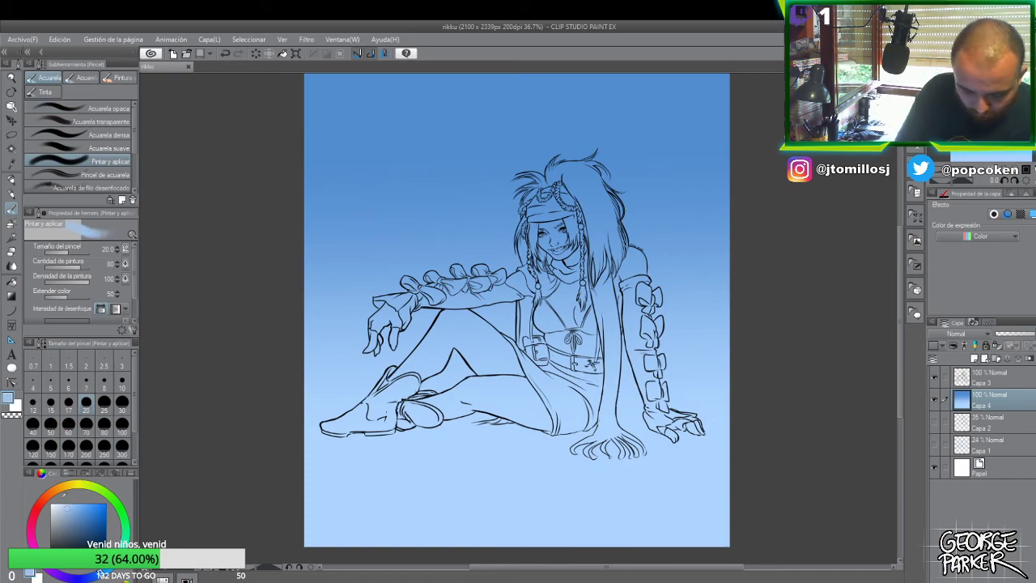
{"action": "left_click_drag", "start_coordinate": [441, 193], "coordinate": [484, 141]}
{"action": "left_click_drag", "start_coordinate": [481, 138], "coordinate": [442, 209]}
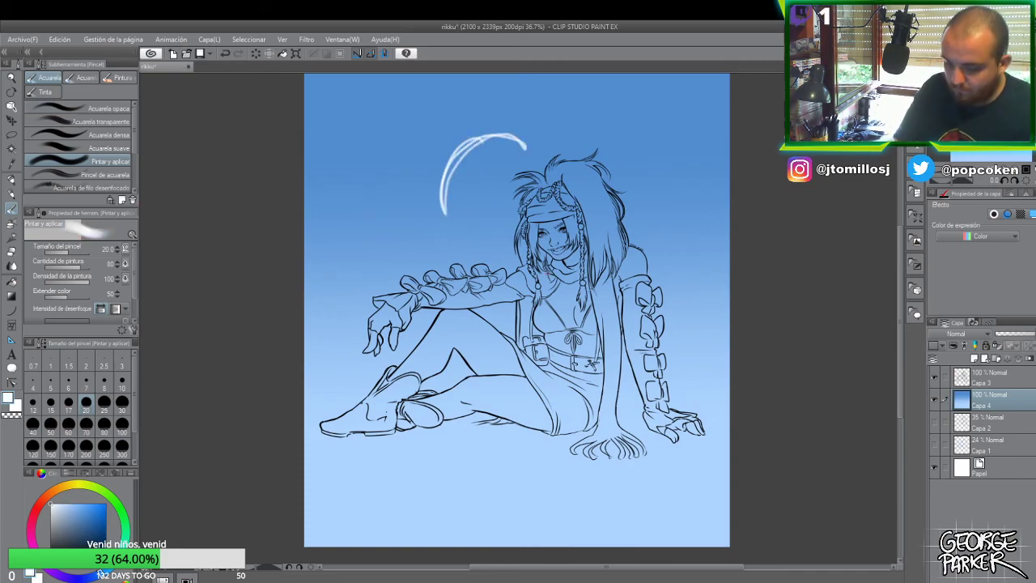
{"action": "key", "text": "ctrl+z"}
{"action": "key", "text": "ctrl+z"}
{"action": "left_click", "coordinate": [126, 435]}
{"action": "mouse_move", "coordinate": [462, 162]}
{"action": "left_mouse_down"}
{"action": "mouse_move", "coordinate": [490, 149]}
{"action": "mouse_move", "coordinate": [449, 183]}
{"action": "mouse_move", "coordinate": [502, 149]}
{"action": "mouse_move", "coordinate": [459, 190]}
{"action": "left_mouse_up"}
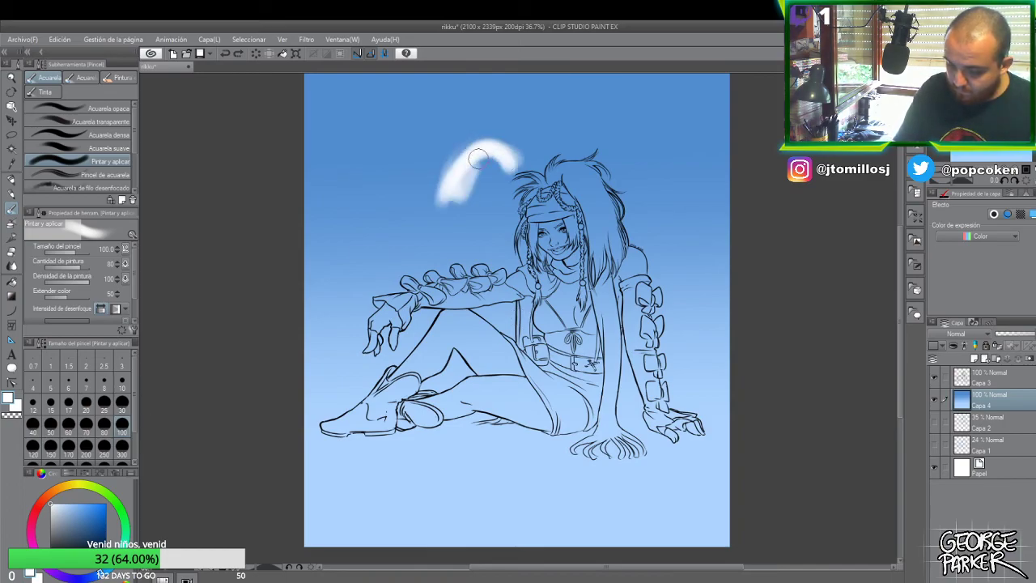
{"action": "key", "text": "ctrl+z"}
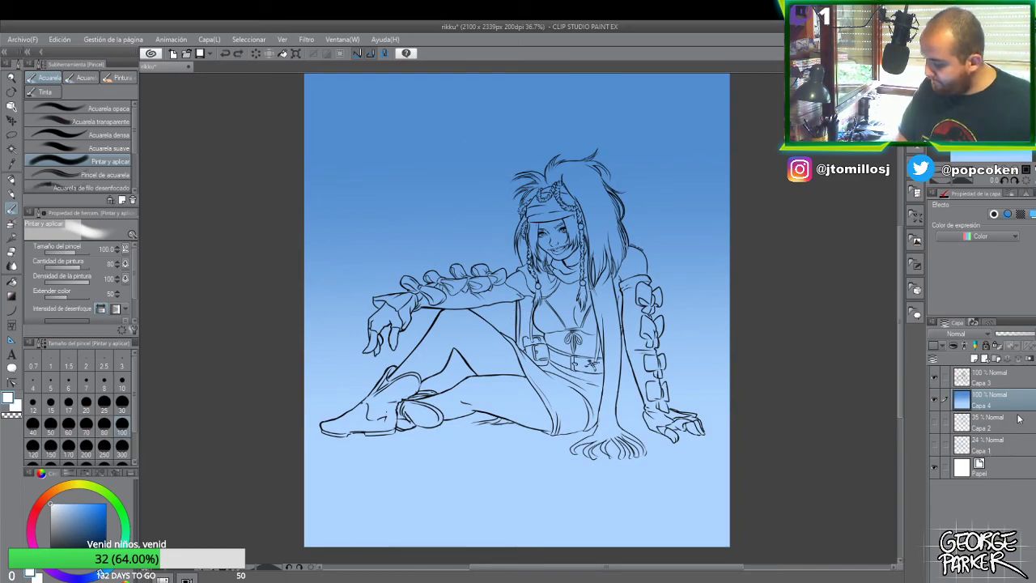
- Add a new layer above the gradient layer and choose the Sangrado oscuro ink brush
{"action": "left_click", "coordinate": [975, 358]}
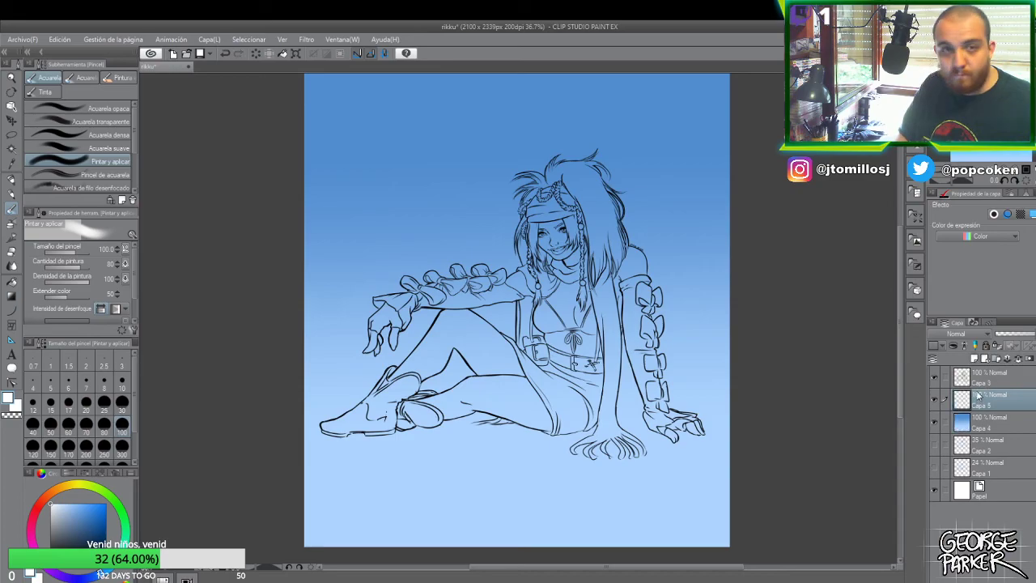
{"action": "left_click", "coordinate": [91, 77]}
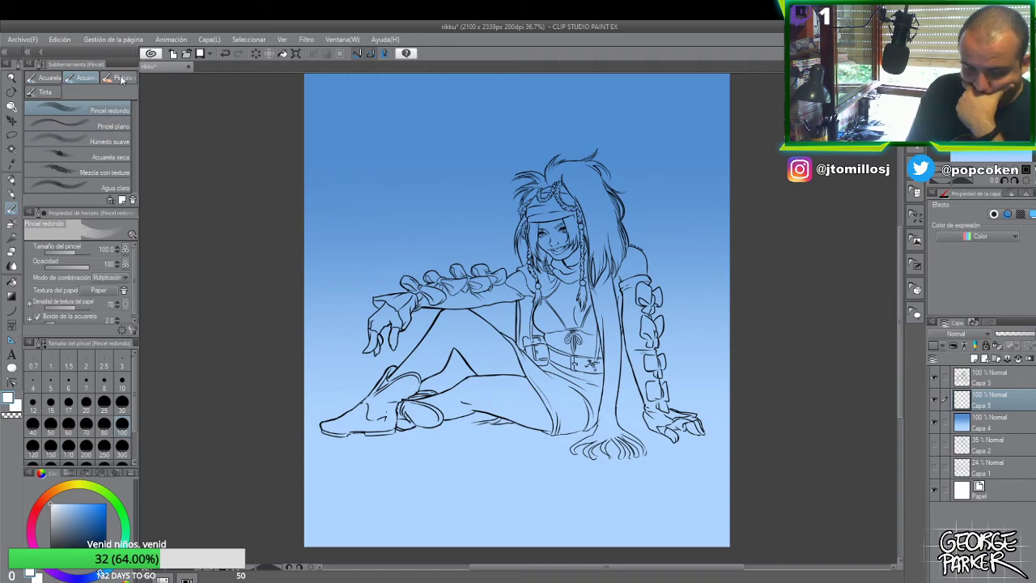
{"action": "left_click", "coordinate": [121, 77]}
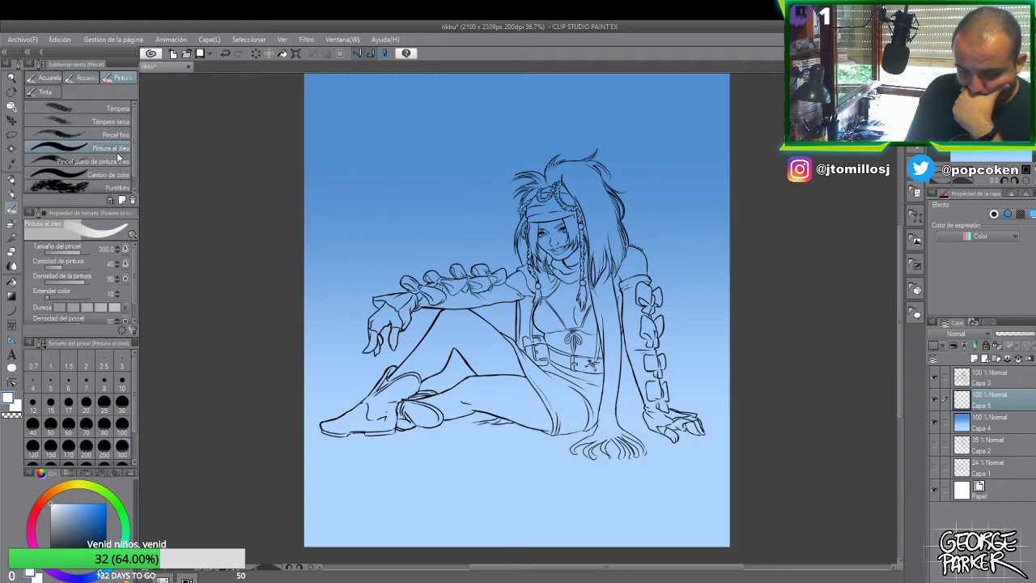
{"action": "left_click", "coordinate": [50, 91]}
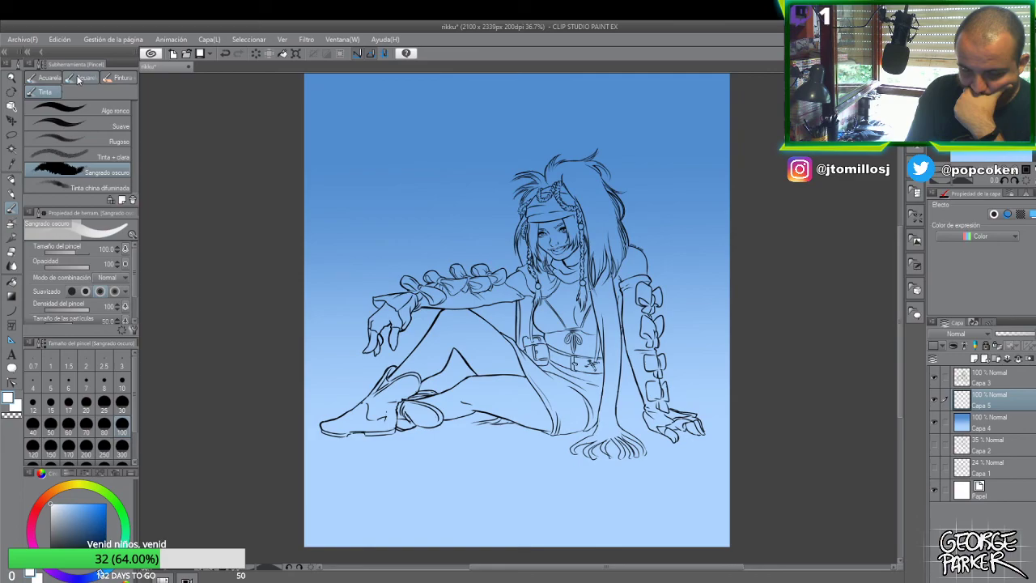
- Try a ragged white cloud shape beside the head with the Sangrado oscuro brush and undo it
{"action": "mouse_move", "coordinate": [426, 219]}
{"action": "left_mouse_down"}
{"action": "mouse_move", "coordinate": [488, 165]}
{"action": "mouse_move", "coordinate": [440, 208]}
{"action": "mouse_move", "coordinate": [508, 167]}
{"action": "left_mouse_up"}
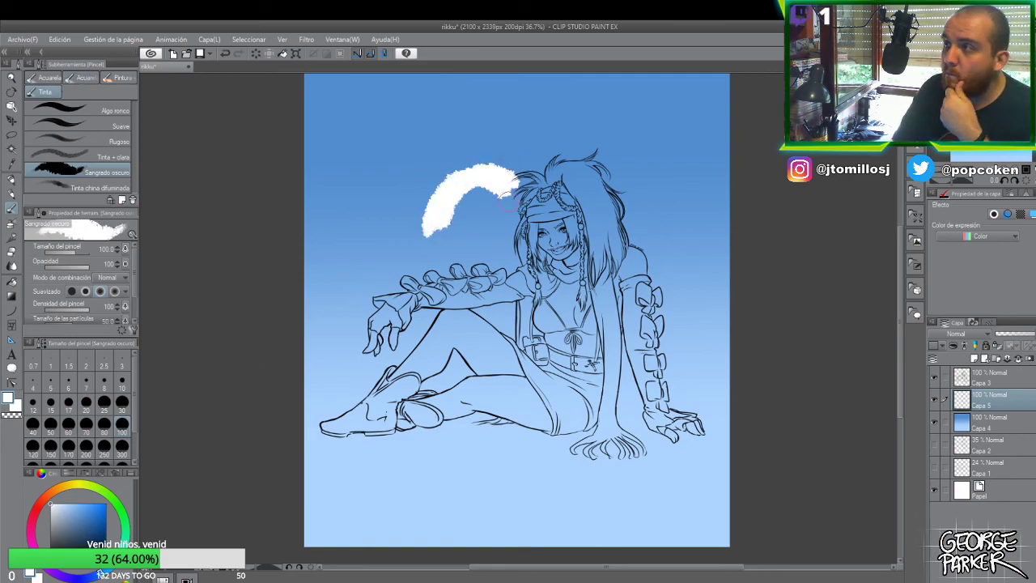
{"action": "mouse_move", "coordinate": [508, 197]}
{"action": "left_mouse_down"}
{"action": "mouse_move", "coordinate": [481, 199]}
{"action": "mouse_move", "coordinate": [503, 207]}
{"action": "left_mouse_up"}
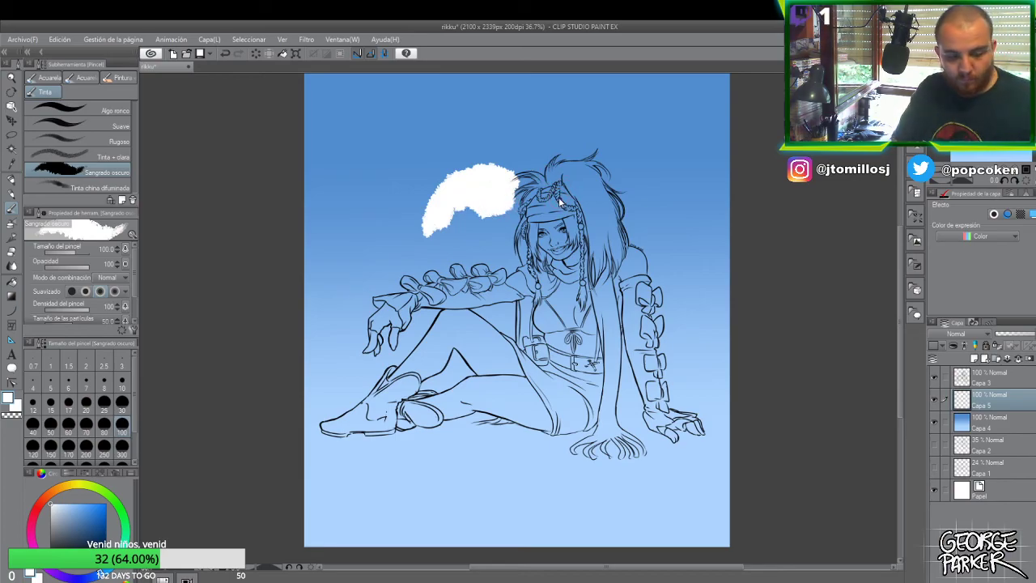
{"action": "key", "text": "ctrl+z"}
{"action": "key", "text": "ctrl+z"}
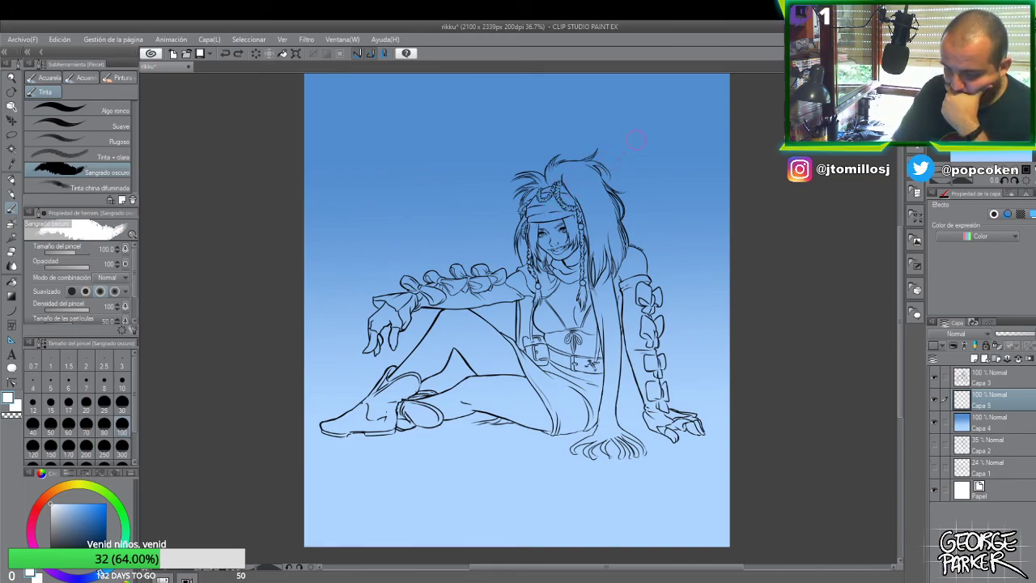
- Paint two ragged-edged white clouds, one in the canvas's upper right corner and one at its left edge above the outstretched arm
{"action": "mouse_move", "coordinate": [685, 88]}
{"action": "left_mouse_down"}
{"action": "mouse_move", "coordinate": [717, 82]}
{"action": "mouse_move", "coordinate": [705, 107]}
{"action": "mouse_move", "coordinate": [648, 119]}
{"action": "mouse_move", "coordinate": [724, 107]}
{"action": "mouse_move", "coordinate": [720, 94]}
{"action": "mouse_move", "coordinate": [681, 127]}
{"action": "mouse_move", "coordinate": [644, 122]}
{"action": "mouse_move", "coordinate": [640, 130]}
{"action": "mouse_move", "coordinate": [709, 113]}
{"action": "mouse_move", "coordinate": [673, 125]}
{"action": "mouse_move", "coordinate": [693, 107]}
{"action": "mouse_move", "coordinate": [696, 134]}
{"action": "mouse_move", "coordinate": [648, 134]}
{"action": "mouse_move", "coordinate": [647, 119]}
{"action": "mouse_move", "coordinate": [624, 119]}
{"action": "mouse_move", "coordinate": [736, 95]}
{"action": "mouse_move", "coordinate": [681, 134]}
{"action": "mouse_move", "coordinate": [727, 141]}
{"action": "left_mouse_up"}
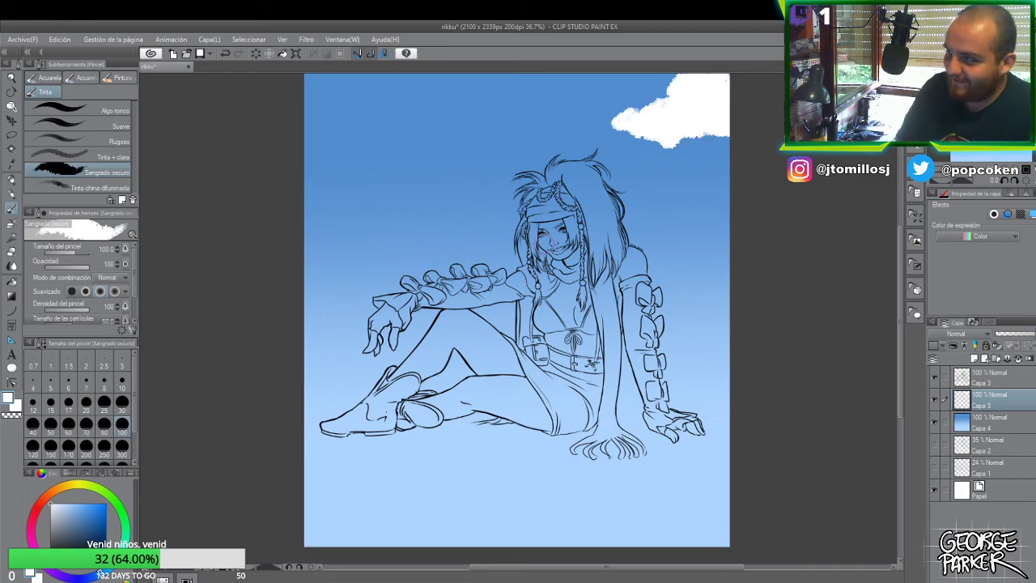
{"action": "mouse_move", "coordinate": [309, 183]}
{"action": "left_mouse_down"}
{"action": "mouse_move", "coordinate": [398, 208]}
{"action": "mouse_move", "coordinate": [354, 220]}
{"action": "mouse_move", "coordinate": [337, 197]}
{"action": "mouse_move", "coordinate": [411, 206]}
{"action": "mouse_move", "coordinate": [377, 219]}
{"action": "mouse_move", "coordinate": [307, 199]}
{"action": "mouse_move", "coordinate": [321, 225]}
{"action": "mouse_move", "coordinate": [363, 228]}
{"action": "mouse_move", "coordinate": [374, 242]}
{"action": "mouse_move", "coordinate": [310, 202]}
{"action": "mouse_move", "coordinate": [346, 225]}
{"action": "mouse_move", "coordinate": [434, 212]}
{"action": "mouse_move", "coordinate": [405, 221]}
{"action": "mouse_move", "coordinate": [415, 236]}
{"action": "mouse_move", "coordinate": [445, 238]}
{"action": "mouse_move", "coordinate": [386, 233]}
{"action": "mouse_move", "coordinate": [438, 242]}
{"action": "mouse_move", "coordinate": [442, 259]}
{"action": "mouse_move", "coordinate": [305, 247]}
{"action": "mouse_move", "coordinate": [407, 245]}
{"action": "mouse_move", "coordinate": [364, 257]}
{"action": "mouse_move", "coordinate": [308, 237]}
{"action": "mouse_move", "coordinate": [402, 247]}
{"action": "left_mouse_up"}
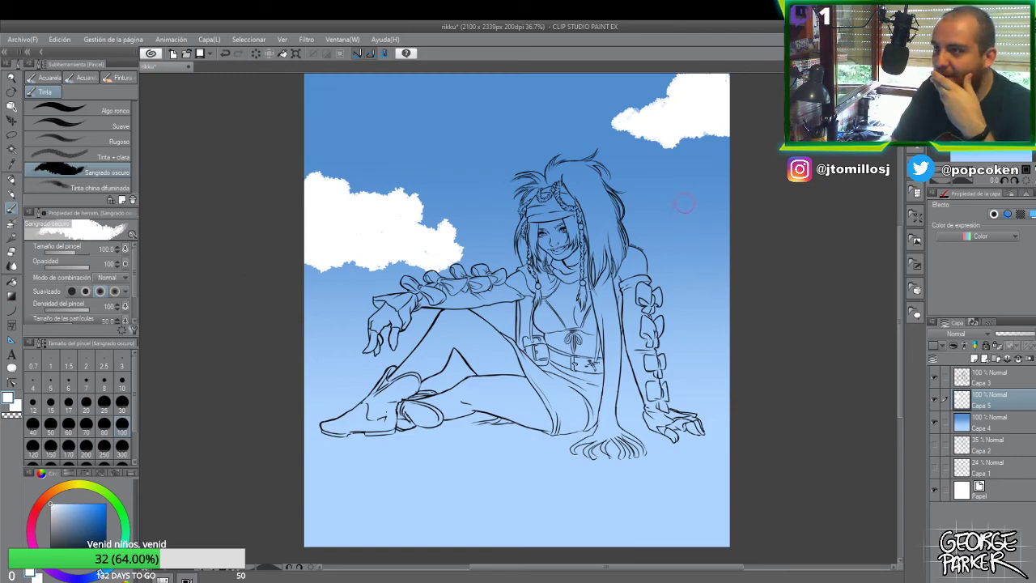
- Paint more ragged white clouds at the top edge, right edge, and below the left cloud, plus a large one behind the propping arm's shoulder
{"action": "mouse_move", "coordinate": [556, 78]}
{"action": "left_mouse_down"}
{"action": "mouse_move", "coordinate": [640, 82]}
{"action": "mouse_move", "coordinate": [554, 81]}
{"action": "mouse_move", "coordinate": [585, 91]}
{"action": "mouse_move", "coordinate": [562, 107]}
{"action": "mouse_move", "coordinate": [643, 75]}
{"action": "mouse_move", "coordinate": [634, 79]}
{"action": "mouse_move", "coordinate": [640, 96]}
{"action": "mouse_move", "coordinate": [545, 112]}
{"action": "mouse_move", "coordinate": [601, 100]}
{"action": "left_mouse_up"}
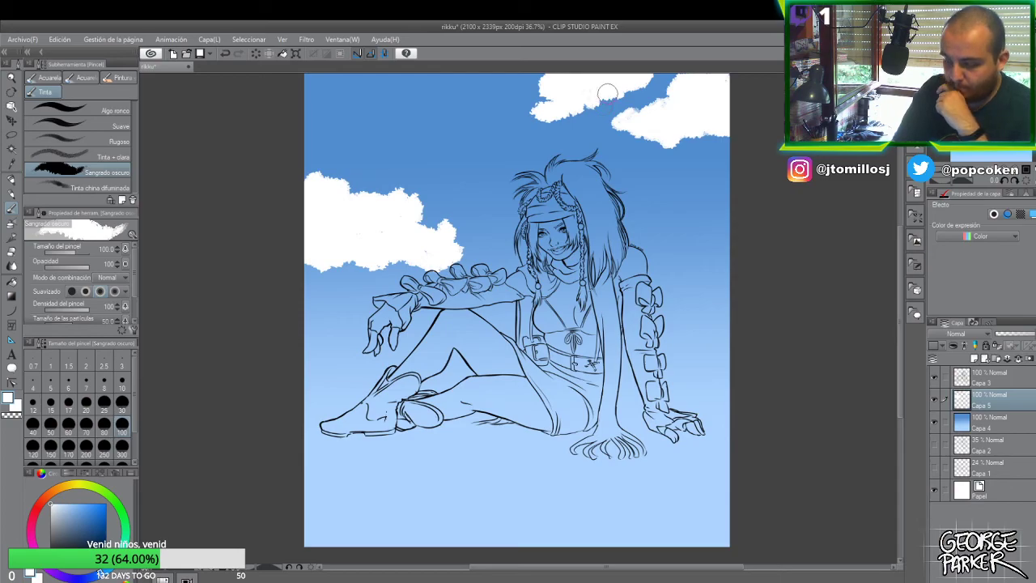
{"action": "mouse_move", "coordinate": [641, 81]}
{"action": "left_mouse_down"}
{"action": "mouse_move", "coordinate": [674, 69]}
{"action": "mouse_move", "coordinate": [651, 78]}
{"action": "mouse_move", "coordinate": [674, 72]}
{"action": "mouse_move", "coordinate": [647, 134]}
{"action": "left_mouse_up"}
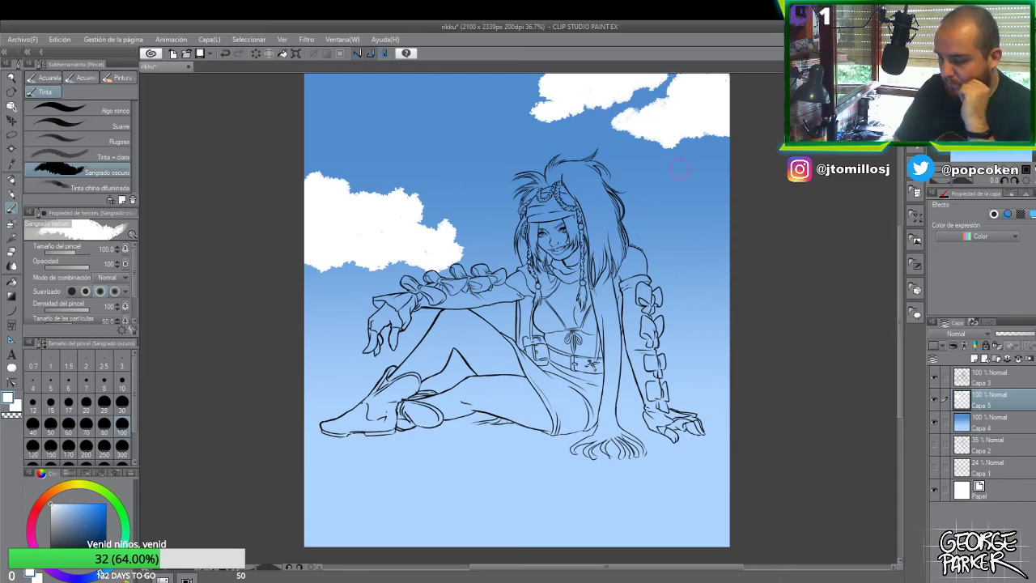
{"action": "mouse_move", "coordinate": [701, 167]}
{"action": "left_mouse_down"}
{"action": "mouse_move", "coordinate": [729, 155]}
{"action": "mouse_move", "coordinate": [716, 162]}
{"action": "left_mouse_up"}
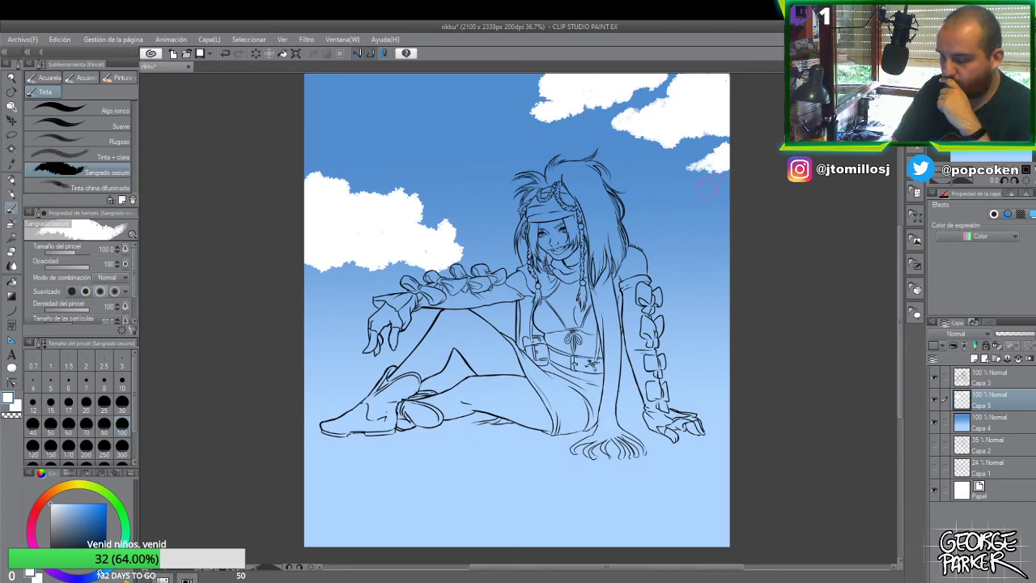
{"action": "mouse_move", "coordinate": [328, 279]}
{"action": "left_mouse_down"}
{"action": "mouse_move", "coordinate": [301, 288]}
{"action": "mouse_move", "coordinate": [342, 279]}
{"action": "mouse_move", "coordinate": [340, 291]}
{"action": "mouse_move", "coordinate": [373, 253]}
{"action": "left_mouse_up"}
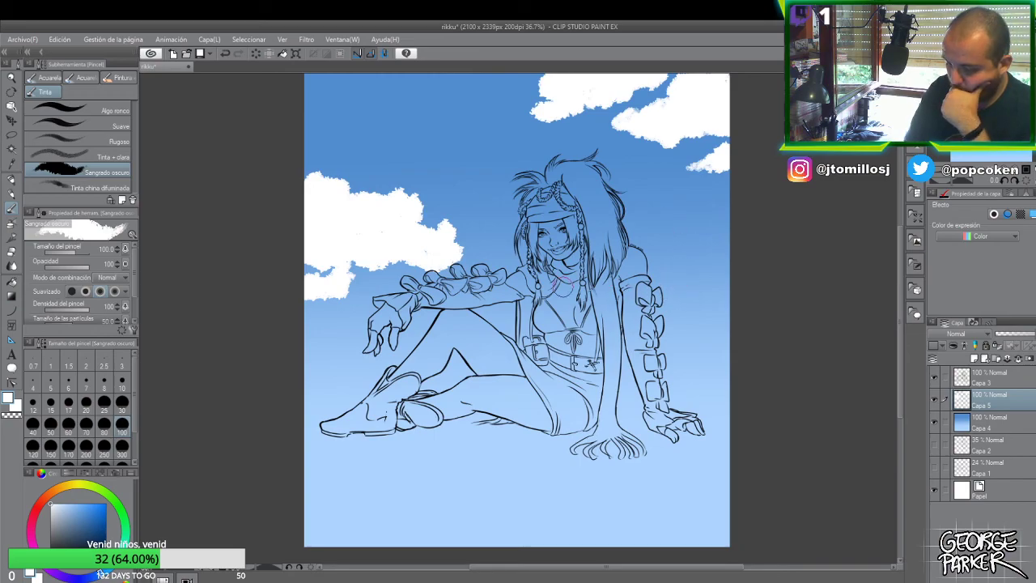
{"action": "mouse_move", "coordinate": [640, 295]}
{"action": "left_mouse_down"}
{"action": "mouse_move", "coordinate": [729, 258]}
{"action": "mouse_move", "coordinate": [687, 280]}
{"action": "mouse_move", "coordinate": [700, 261]}
{"action": "mouse_move", "coordinate": [627, 317]}
{"action": "mouse_move", "coordinate": [724, 306]}
{"action": "mouse_move", "coordinate": [664, 306]}
{"action": "left_mouse_up"}
{"action": "mouse_move", "coordinate": [693, 249]}
{"action": "left_mouse_down"}
{"action": "mouse_move", "coordinate": [723, 223]}
{"action": "mouse_move", "coordinate": [709, 242]}
{"action": "mouse_move", "coordinate": [646, 247]}
{"action": "mouse_move", "coordinate": [683, 259]}
{"action": "mouse_move", "coordinate": [615, 259]}
{"action": "mouse_move", "coordinate": [601, 308]}
{"action": "mouse_move", "coordinate": [632, 299]}
{"action": "mouse_move", "coordinate": [609, 311]}
{"action": "left_mouse_up"}
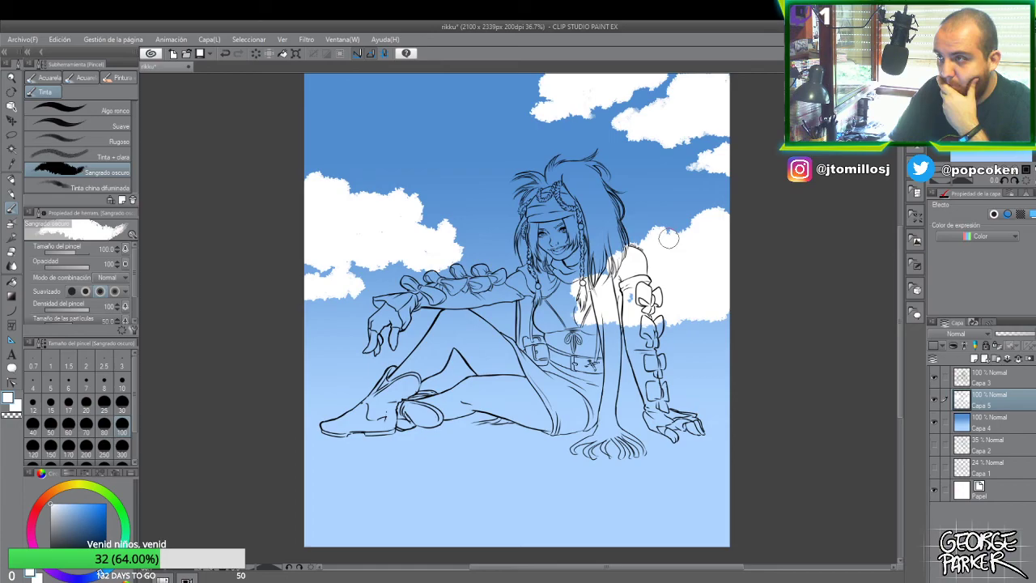
- Try shading the large cloud behind the shoulder with grey and grey-blue Sangrado oscuro strokes, and undo them
{"action": "scroll", "coordinate": [685, 270], "scroll_direction": "down", "scroll_amount": 1}
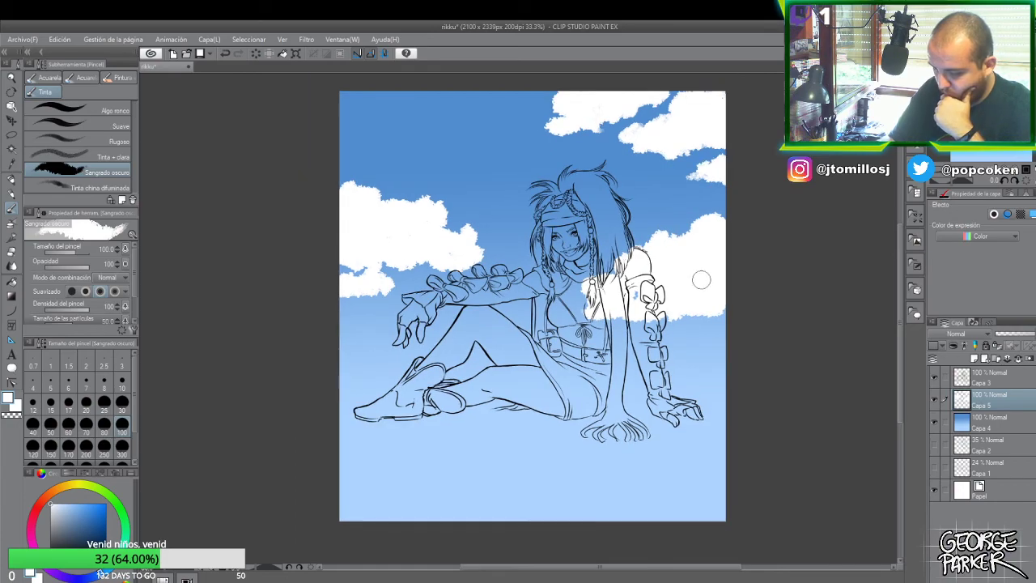
{"action": "left_click", "coordinate": [58, 512]}
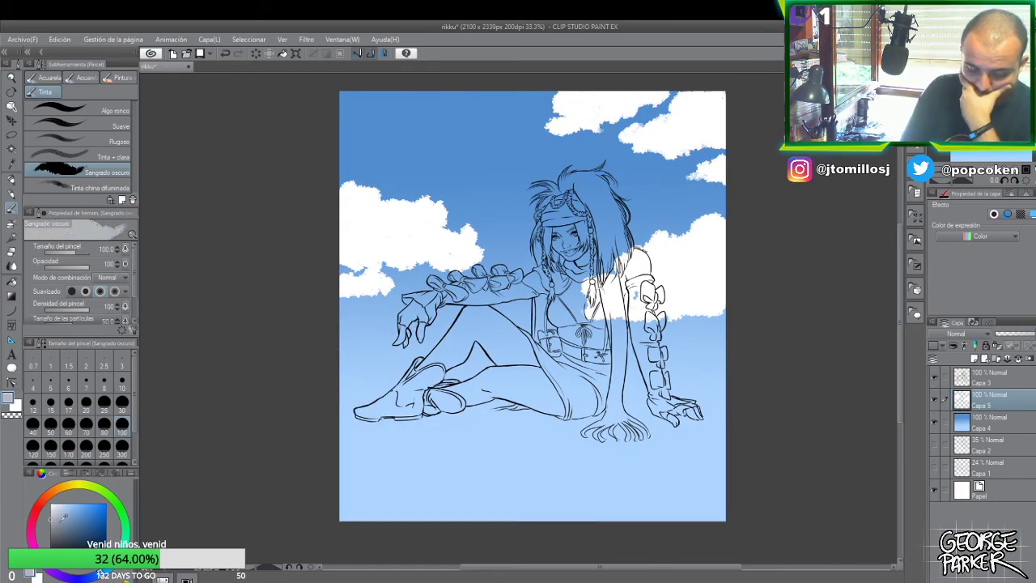
{"action": "left_click_drag", "start_coordinate": [715, 247], "coordinate": [712, 259]}
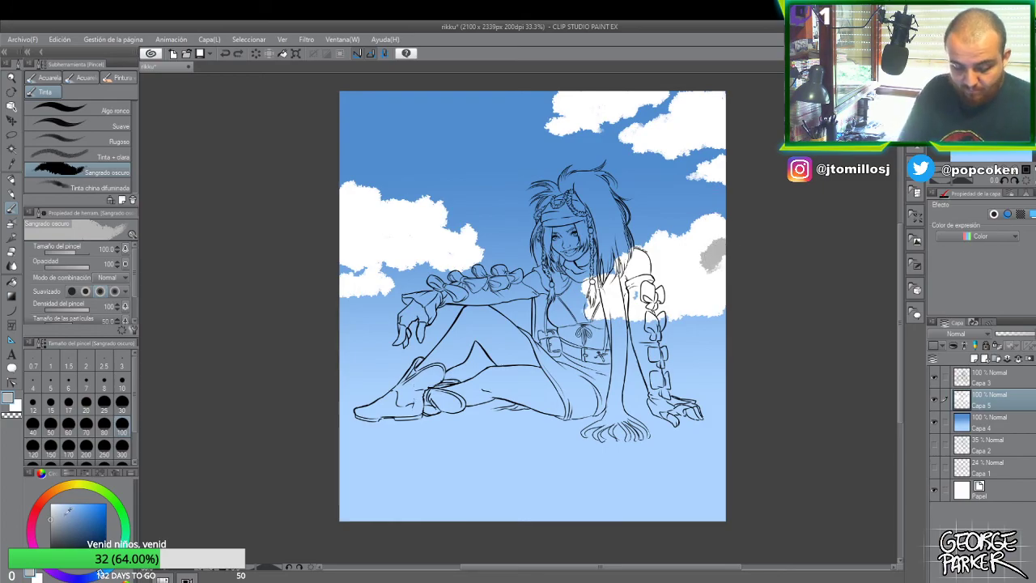
{"action": "left_click", "coordinate": [77, 508]}
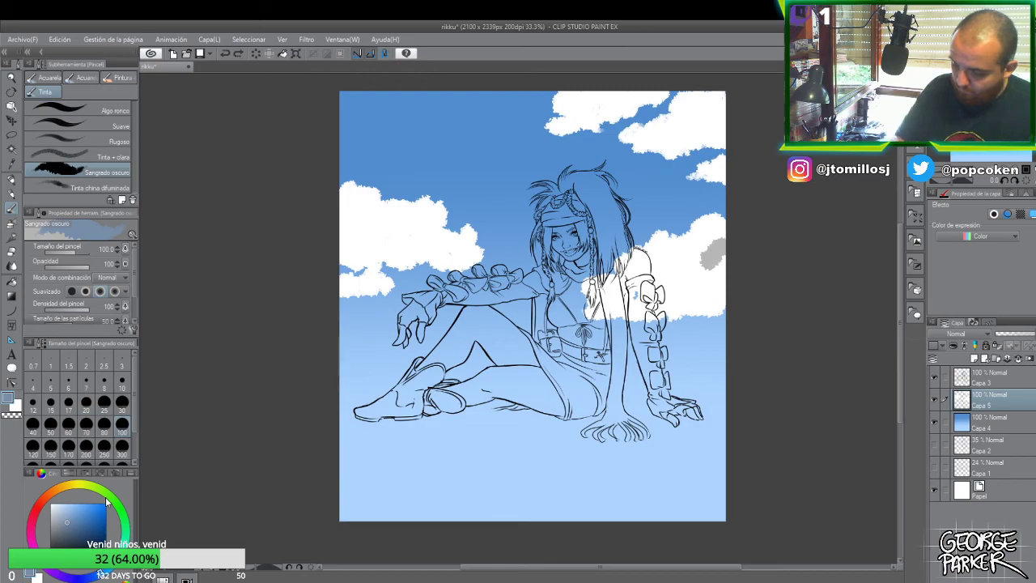
{"action": "mouse_move", "coordinate": [719, 241]}
{"action": "left_mouse_down"}
{"action": "mouse_move", "coordinate": [713, 261]}
{"action": "mouse_move", "coordinate": [730, 257]}
{"action": "left_mouse_up"}
{"action": "key", "text": "ctrl+z"}
{"action": "key", "text": "ctrl+z"}
{"action": "key", "text": "ctrl+z"}
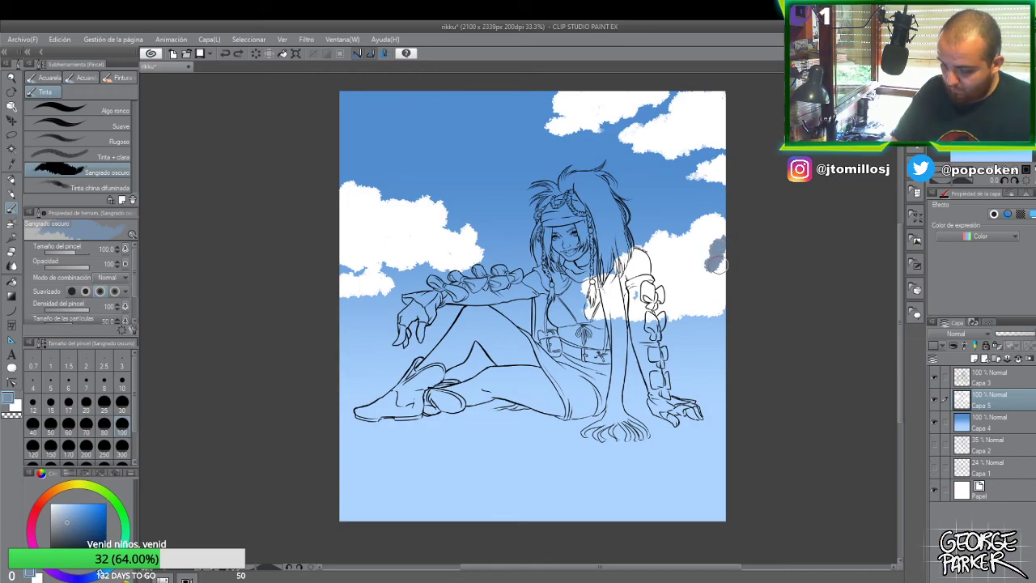
- Try softer grey-blue shading on the large cloud with the Pincel redondo watercolor and Pintura al óleo brushes, and undo it
{"action": "left_click", "coordinate": [86, 78]}
{"action": "mouse_move", "coordinate": [716, 259]}
{"action": "left_mouse_down"}
{"action": "mouse_move", "coordinate": [710, 267]}
{"action": "mouse_move", "coordinate": [718, 244]}
{"action": "mouse_move", "coordinate": [711, 270]}
{"action": "mouse_move", "coordinate": [715, 262]}
{"action": "left_mouse_up"}
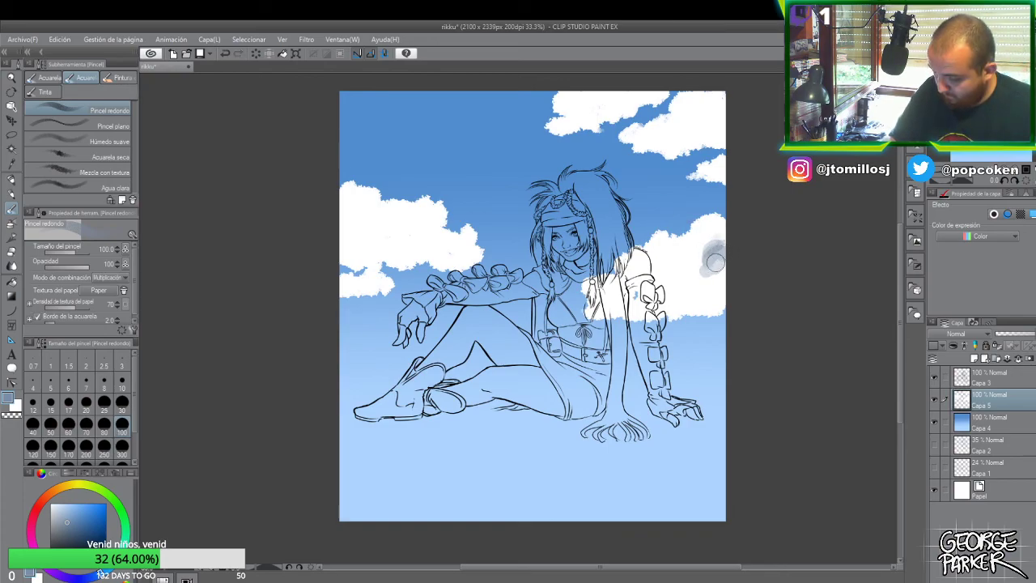
{"action": "key", "text": "ctrl+z"}
{"action": "key", "text": "ctrl+z"}
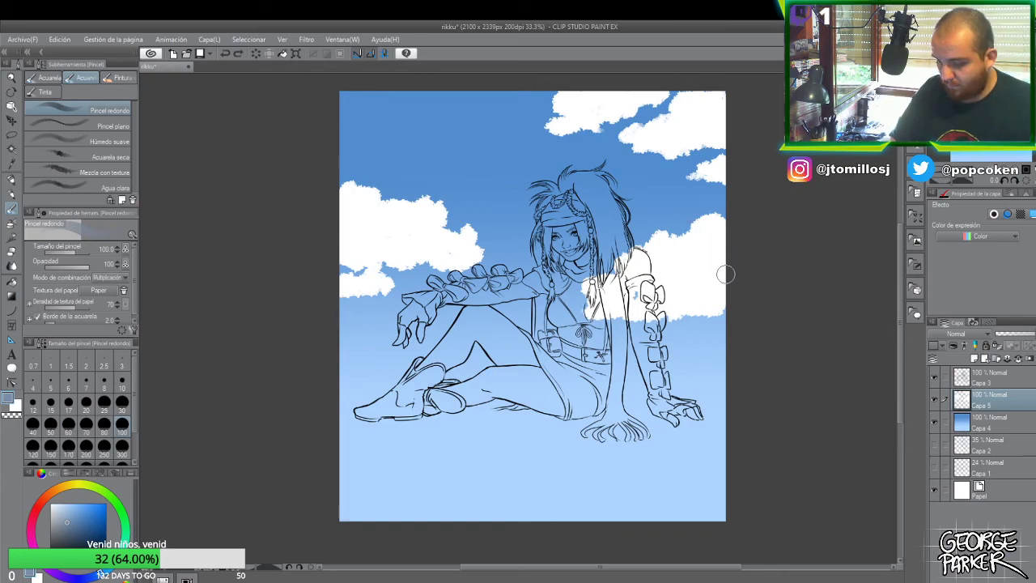
{"action": "left_click", "coordinate": [125, 78]}
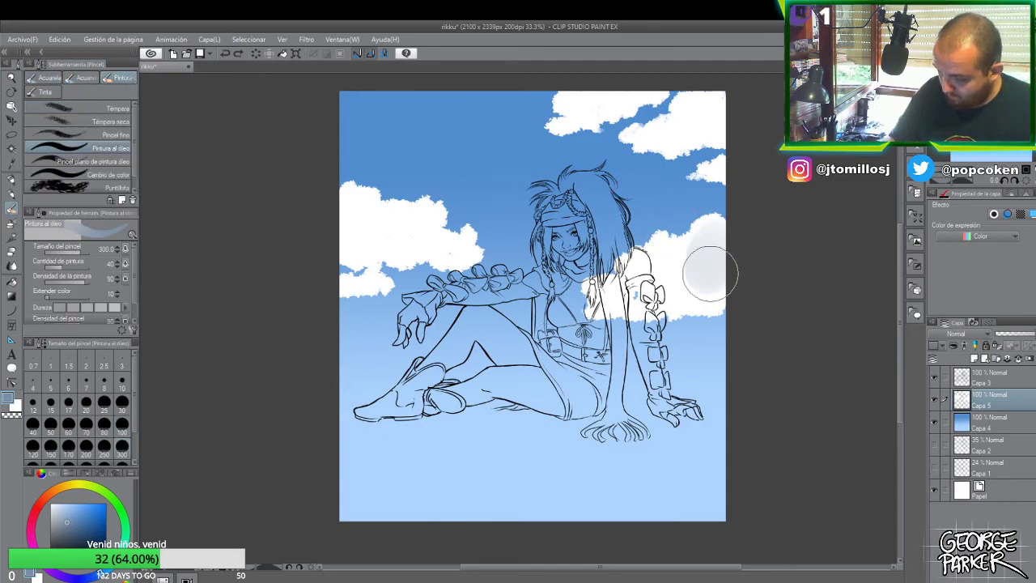
{"action": "left_click", "coordinate": [122, 384]}
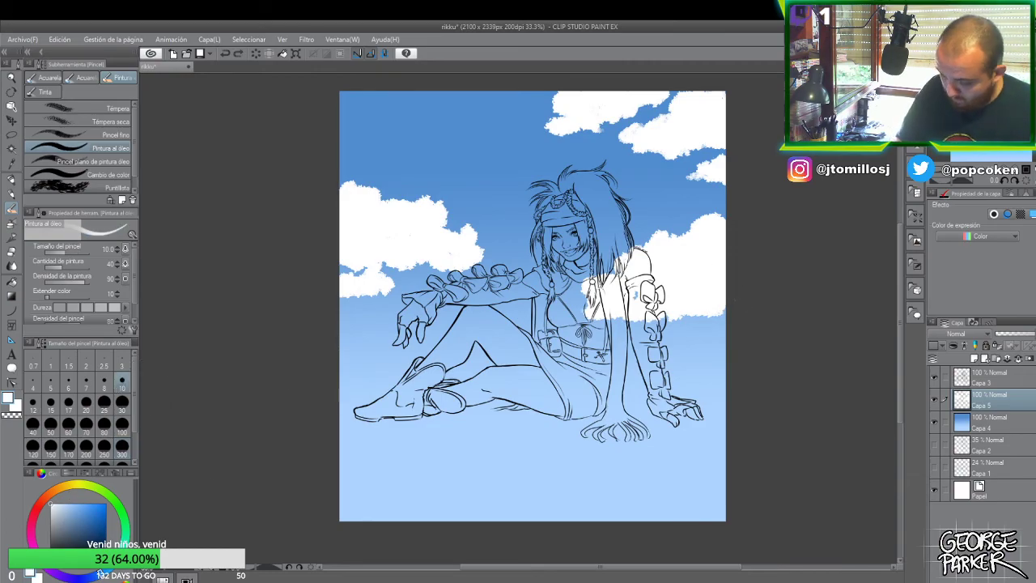
{"action": "left_click", "coordinate": [123, 418]}
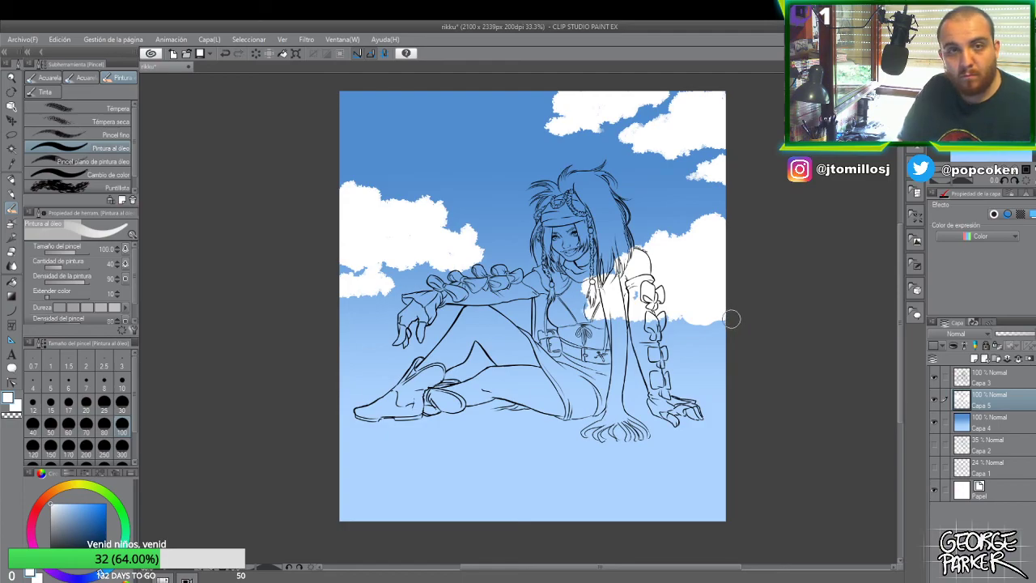
- Extend the large cloud's lower edge with white Pincel redondo strokes and soften its outer outline with the Desenfocar blending tool
{"action": "left_click", "coordinate": [85, 77]}
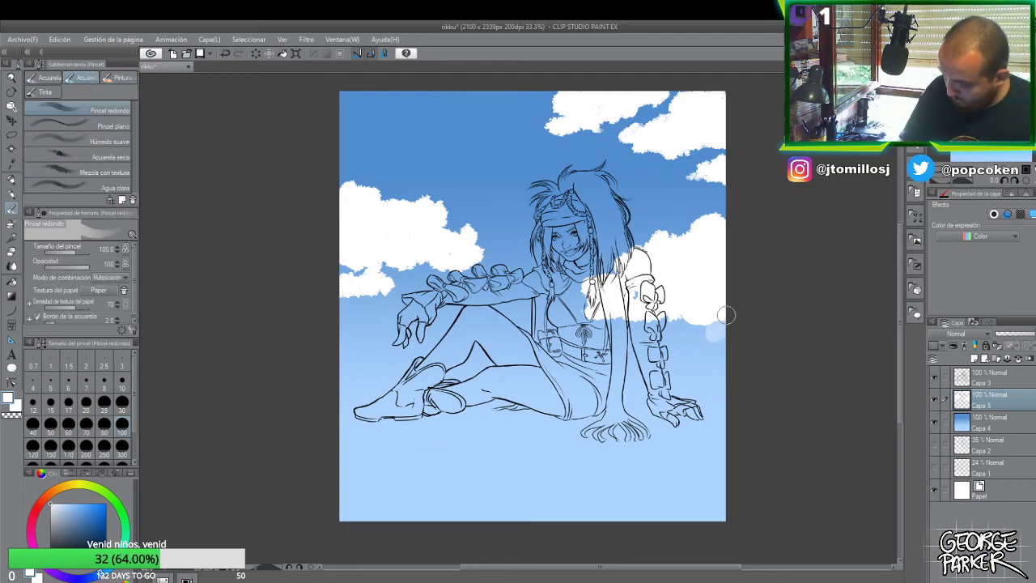
{"action": "mouse_move", "coordinate": [709, 323]}
{"action": "left_mouse_down"}
{"action": "mouse_move", "coordinate": [701, 315]}
{"action": "mouse_move", "coordinate": [729, 321]}
{"action": "mouse_move", "coordinate": [681, 315]}
{"action": "left_mouse_up"}
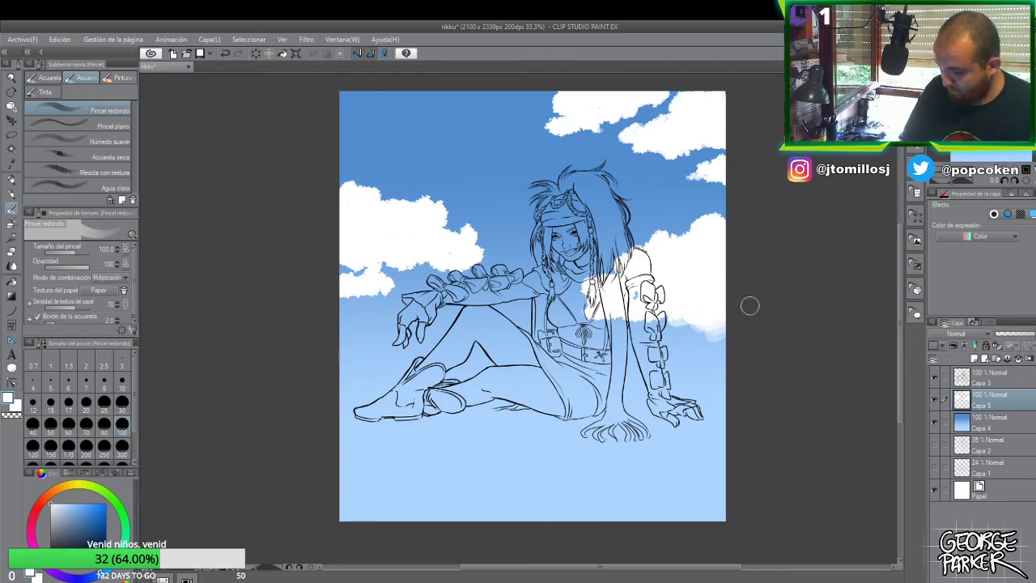
{"action": "key", "text": "j"}
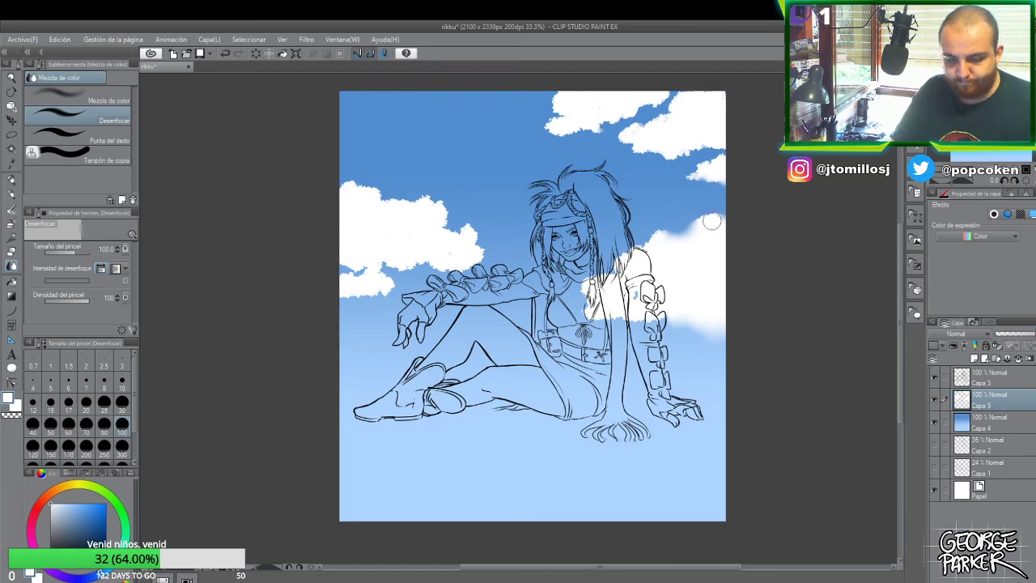
- Try a light blue patch inside the large cloud with the Sangrado oscuro brush and undo it
{"action": "key", "text": "b"}
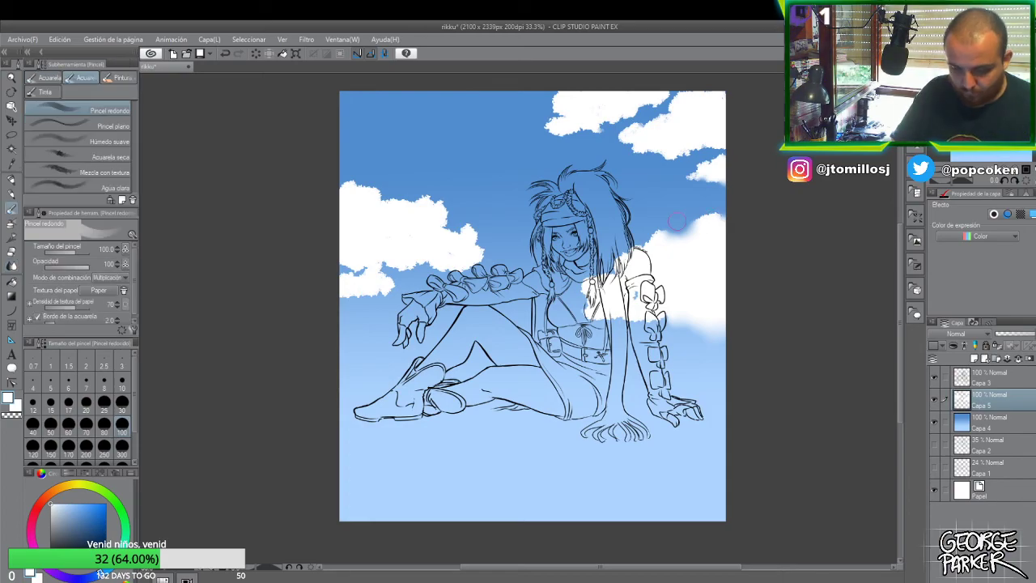
{"action": "left_click", "coordinate": [43, 93]}
{"action": "left_click_drag", "start_coordinate": [79, 519], "coordinate": [86, 506]}
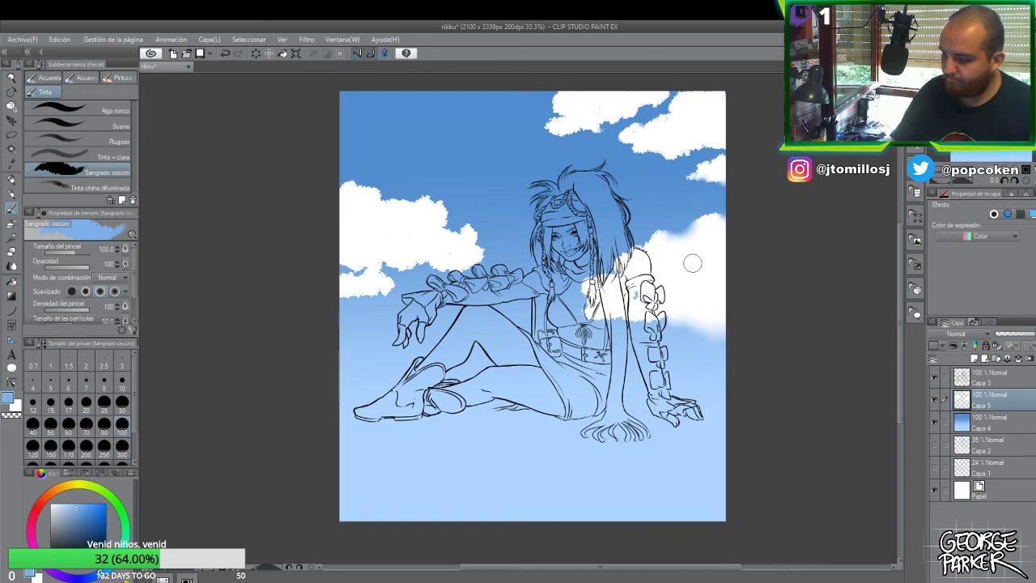
{"action": "left_click_drag", "start_coordinate": [693, 262], "coordinate": [717, 268]}
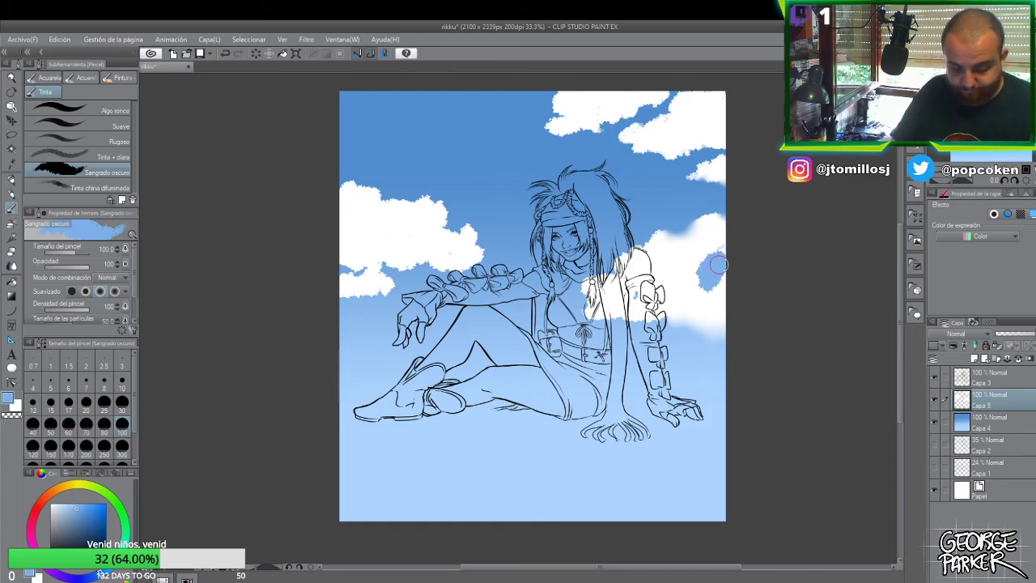
{"action": "key", "text": "ctrl+z"}
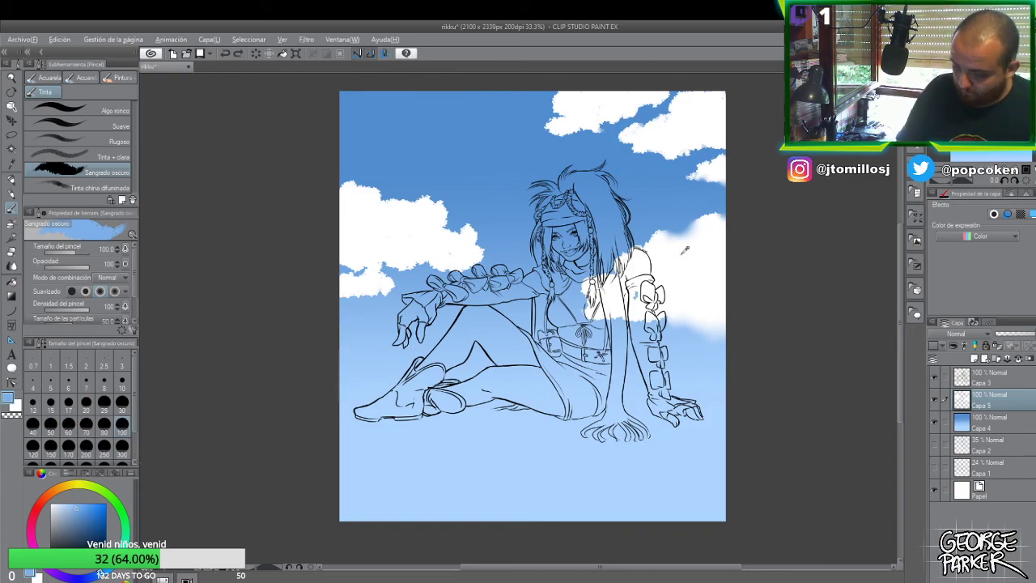
- Shade most of the large cloud behind the shoulder with pale grey-blue Sangrado oscuro strokes, leaving white along its upper edge
{"action": "key", "text": "alt"}
{"action": "left_click", "coordinate": [69, 515]}
{"action": "mouse_move", "coordinate": [717, 267]}
{"action": "left_mouse_down"}
{"action": "mouse_move", "coordinate": [732, 240]}
{"action": "mouse_move", "coordinate": [705, 270]}
{"action": "mouse_move", "coordinate": [716, 250]}
{"action": "mouse_move", "coordinate": [734, 254]}
{"action": "mouse_move", "coordinate": [689, 272]}
{"action": "left_mouse_up"}
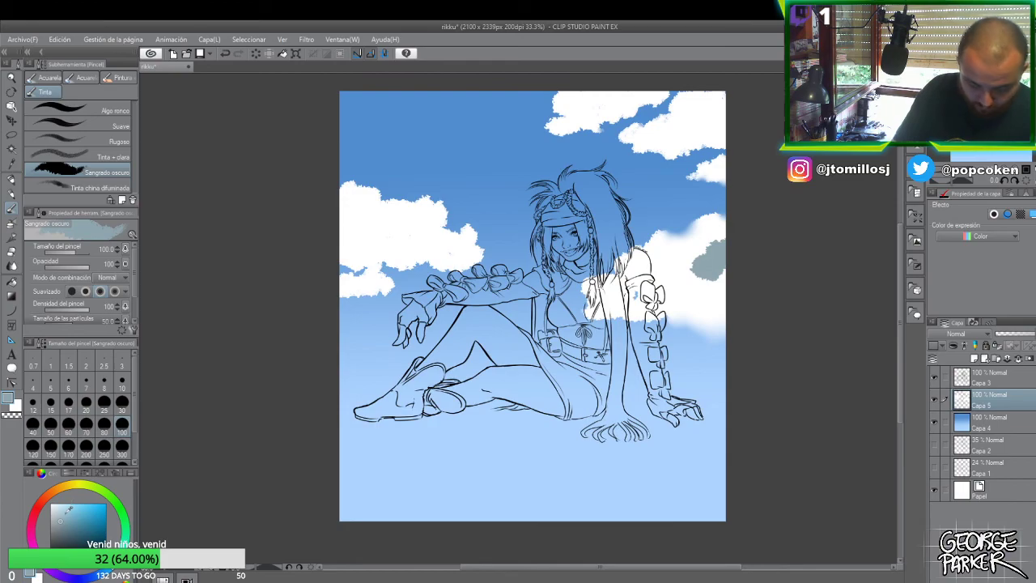
{"action": "left_click", "coordinate": [66, 506]}
{"action": "mouse_move", "coordinate": [694, 282]}
{"action": "left_mouse_down"}
{"action": "mouse_move", "coordinate": [719, 239]}
{"action": "mouse_move", "coordinate": [723, 256]}
{"action": "mouse_move", "coordinate": [701, 273]}
{"action": "left_mouse_up"}
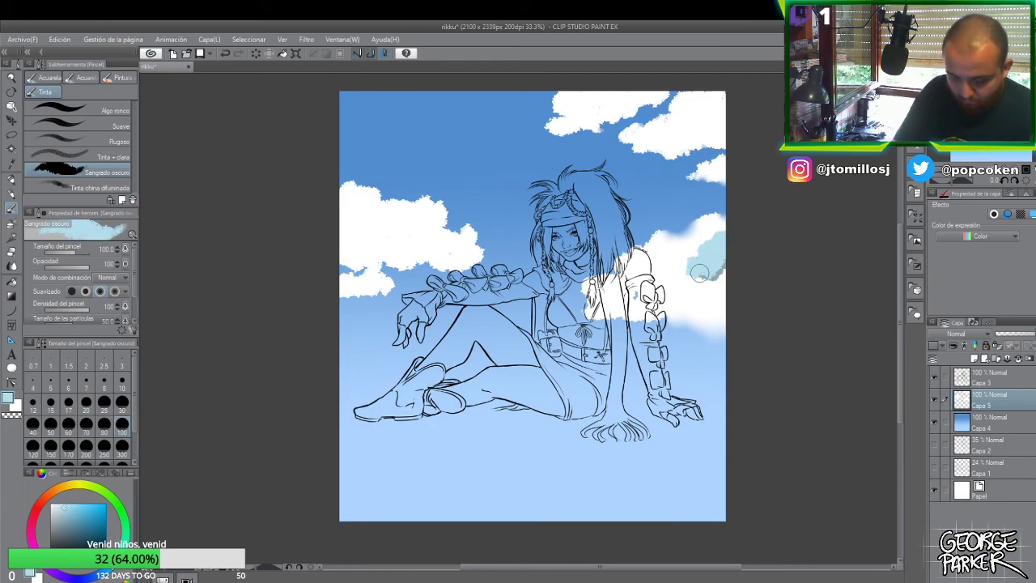
{"action": "left_click", "coordinate": [71, 506]}
{"action": "mouse_move", "coordinate": [713, 241]}
{"action": "left_mouse_down"}
{"action": "mouse_move", "coordinate": [715, 266]}
{"action": "mouse_move", "coordinate": [675, 280]}
{"action": "mouse_move", "coordinate": [732, 271]}
{"action": "mouse_move", "coordinate": [723, 282]}
{"action": "mouse_move", "coordinate": [657, 274]}
{"action": "left_mouse_up"}
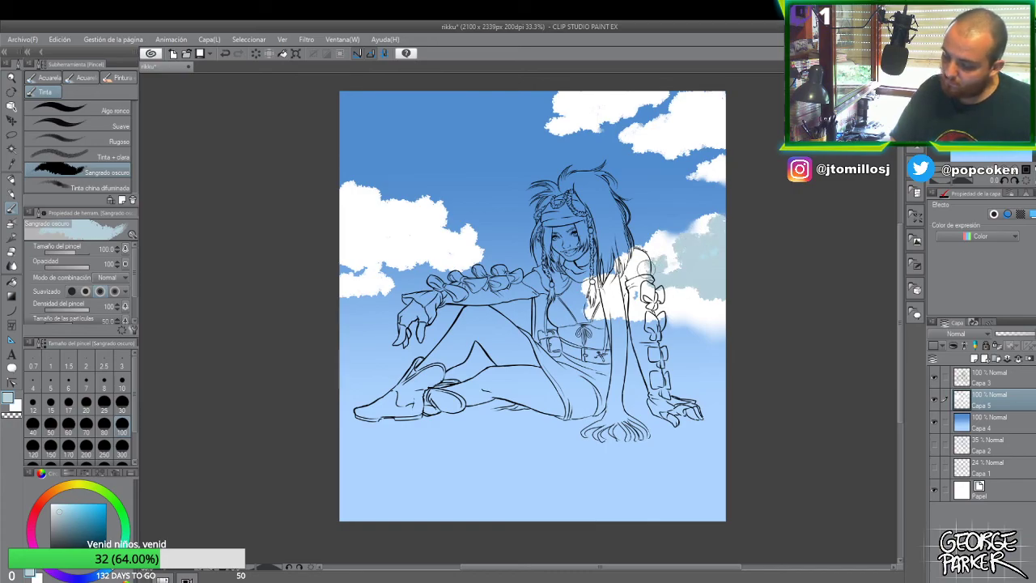
{"action": "mouse_move", "coordinate": [664, 285]}
{"action": "left_mouse_down"}
{"action": "mouse_move", "coordinate": [682, 293]}
{"action": "mouse_move", "coordinate": [628, 289]}
{"action": "mouse_move", "coordinate": [601, 301]}
{"action": "mouse_move", "coordinate": [730, 309]}
{"action": "left_mouse_up"}
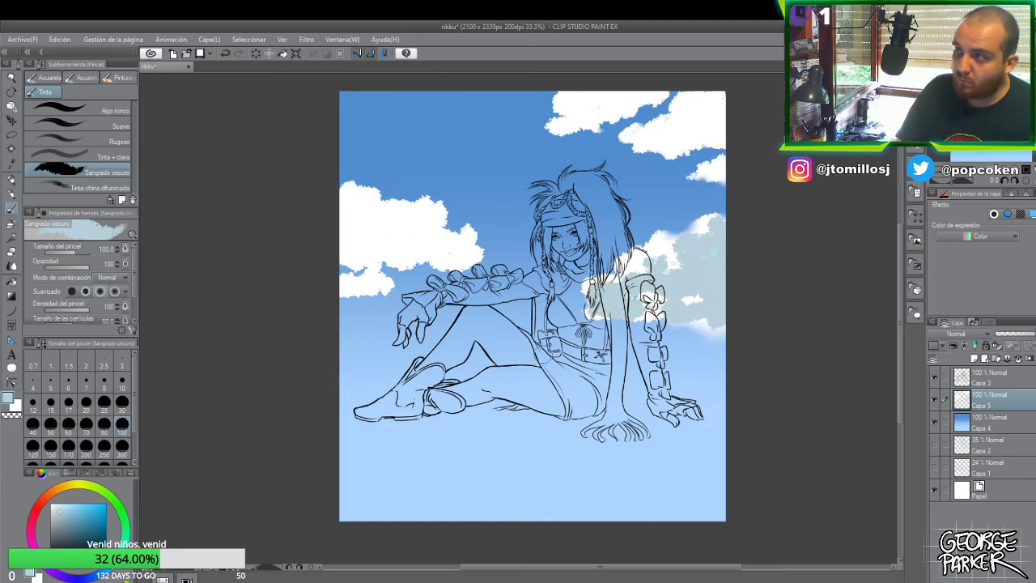
- Add darker grey-blue patches to the middle of the large cloud and paint a white highlight above them
{"action": "left_click_drag", "start_coordinate": [73, 512], "coordinate": [61, 521]}
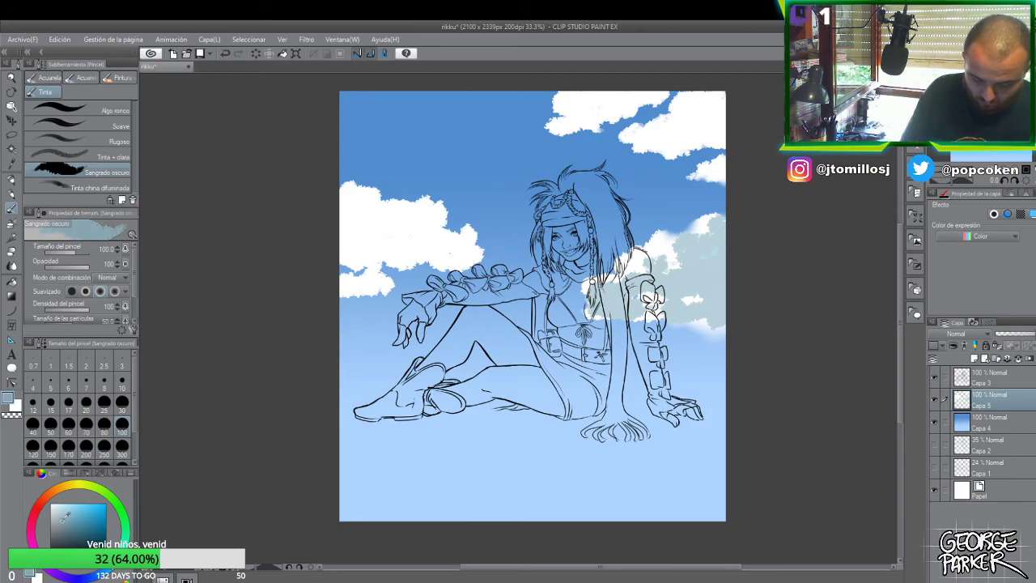
{"action": "mouse_move", "coordinate": [705, 261]}
{"action": "left_mouse_down"}
{"action": "mouse_move", "coordinate": [686, 277]}
{"action": "mouse_move", "coordinate": [732, 277]}
{"action": "mouse_move", "coordinate": [677, 277]}
{"action": "mouse_move", "coordinate": [734, 296]}
{"action": "left_mouse_up"}
{"action": "left_click", "coordinate": [671, 242], "text": "alt"}
{"action": "mouse_move", "coordinate": [685, 257]}
{"action": "left_mouse_down"}
{"action": "mouse_move", "coordinate": [701, 269]}
{"action": "mouse_move", "coordinate": [678, 268]}
{"action": "left_mouse_up"}
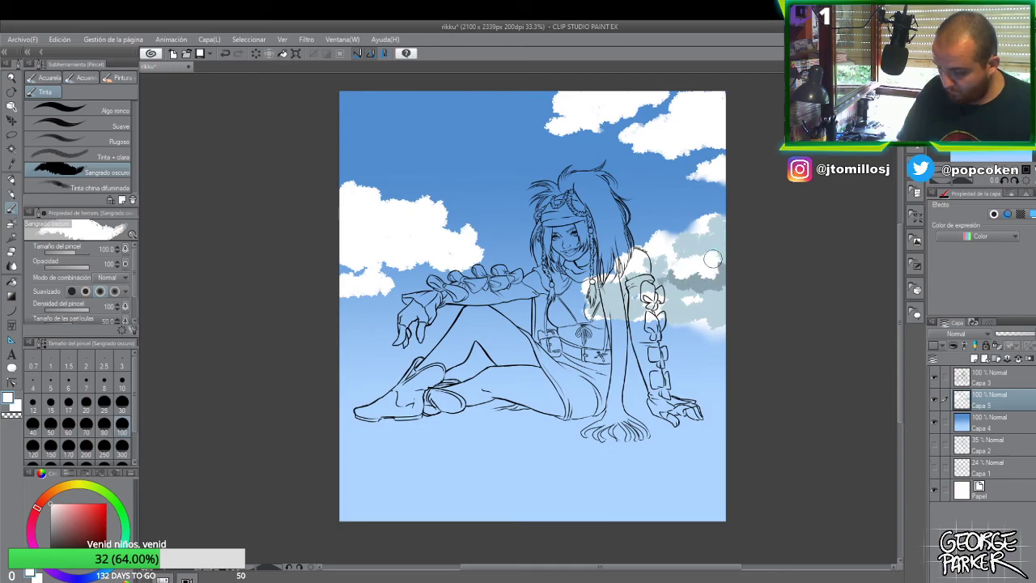
- Blend the large cloud's white highlights and grey shadows with the Desenfocar tool and touch up its upper edge in white
{"action": "key", "text": "j"}
{"action": "mouse_move", "coordinate": [715, 268]}
{"action": "left_mouse_down"}
{"action": "mouse_move", "coordinate": [727, 240]}
{"action": "mouse_move", "coordinate": [712, 279]}
{"action": "mouse_move", "coordinate": [665, 275]}
{"action": "mouse_move", "coordinate": [719, 294]}
{"action": "mouse_move", "coordinate": [705, 293]}
{"action": "mouse_move", "coordinate": [731, 281]}
{"action": "mouse_move", "coordinate": [676, 300]}
{"action": "mouse_move", "coordinate": [678, 253]}
{"action": "left_mouse_up"}
{"action": "mouse_move", "coordinate": [692, 295]}
{"action": "left_mouse_down"}
{"action": "mouse_move", "coordinate": [657, 292]}
{"action": "mouse_move", "coordinate": [646, 268]}
{"action": "mouse_move", "coordinate": [700, 287]}
{"action": "mouse_move", "coordinate": [668, 241]}
{"action": "mouse_move", "coordinate": [739, 238]}
{"action": "mouse_move", "coordinate": [685, 318]}
{"action": "mouse_move", "coordinate": [712, 289]}
{"action": "mouse_move", "coordinate": [707, 234]}
{"action": "mouse_move", "coordinate": [742, 222]}
{"action": "mouse_move", "coordinate": [706, 234]}
{"action": "mouse_move", "coordinate": [722, 231]}
{"action": "mouse_move", "coordinate": [715, 260]}
{"action": "left_mouse_up"}
{"action": "key", "text": "b"}
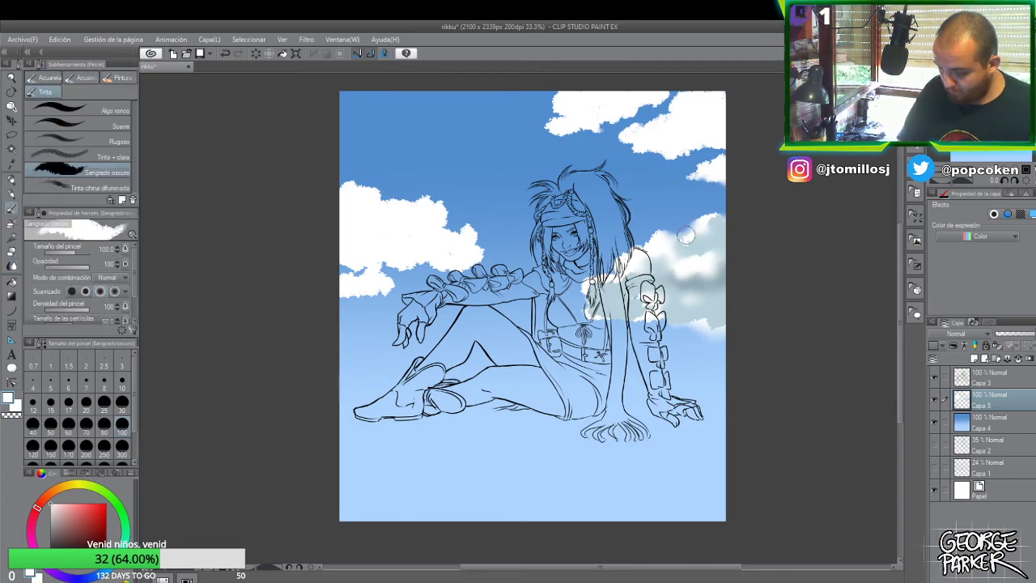
{"action": "key", "text": "j"}
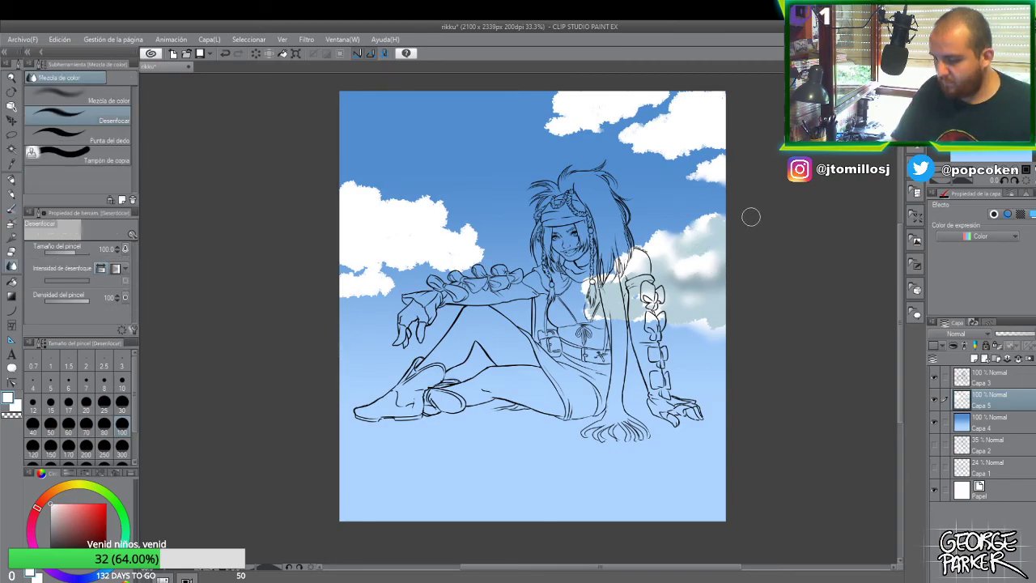
{"action": "key", "text": "b"}
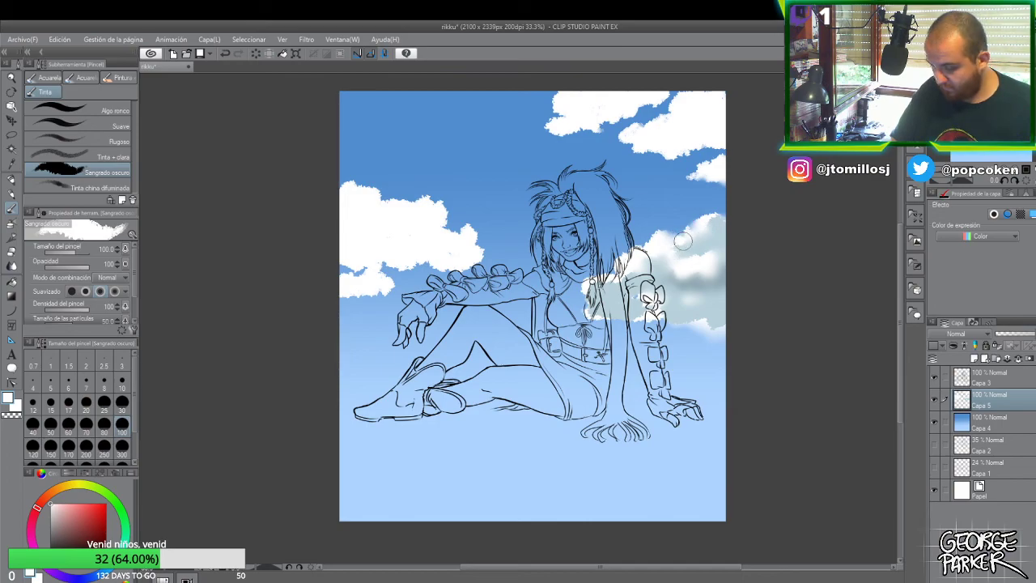
- Add white puffs and a darker grey-blue band near the large cloud's base using sampled colors, and blur the central shading with Desenfocar
{"action": "mouse_move", "coordinate": [682, 241]}
{"action": "left_mouse_down"}
{"action": "mouse_move", "coordinate": [672, 257]}
{"action": "mouse_move", "coordinate": [705, 251]}
{"action": "mouse_move", "coordinate": [715, 263]}
{"action": "left_mouse_up"}
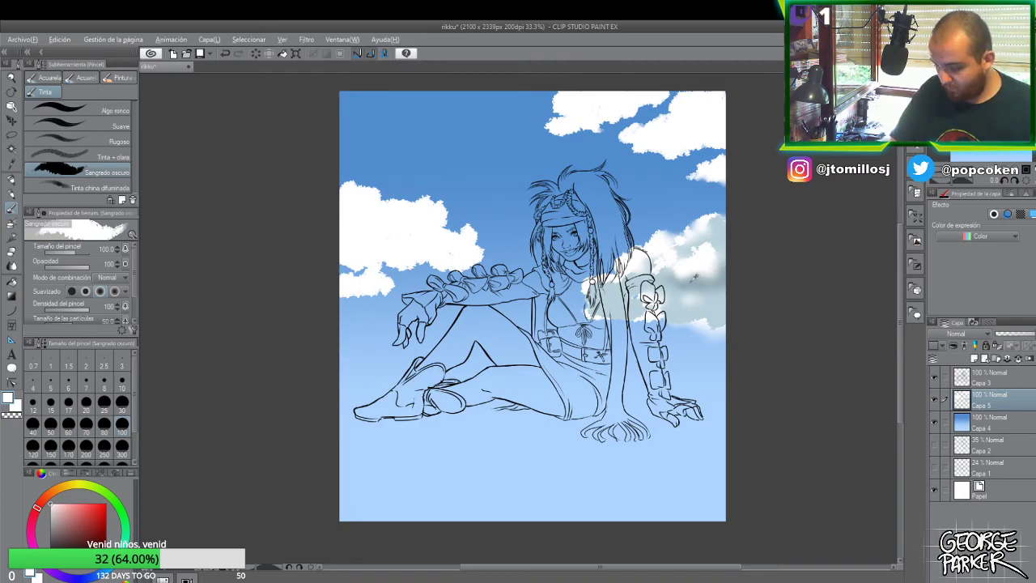
{"action": "left_click", "coordinate": [693, 278], "text": "alt"}
{"action": "mouse_move", "coordinate": [694, 316]}
{"action": "left_mouse_down"}
{"action": "mouse_move", "coordinate": [736, 303]}
{"action": "mouse_move", "coordinate": [673, 314]}
{"action": "mouse_move", "coordinate": [684, 312]}
{"action": "left_mouse_up"}
{"action": "left_click", "coordinate": [681, 276], "text": "alt"}
{"action": "mouse_move", "coordinate": [677, 293]}
{"action": "left_mouse_down"}
{"action": "mouse_move", "coordinate": [669, 285]}
{"action": "mouse_move", "coordinate": [706, 272]}
{"action": "left_mouse_up"}
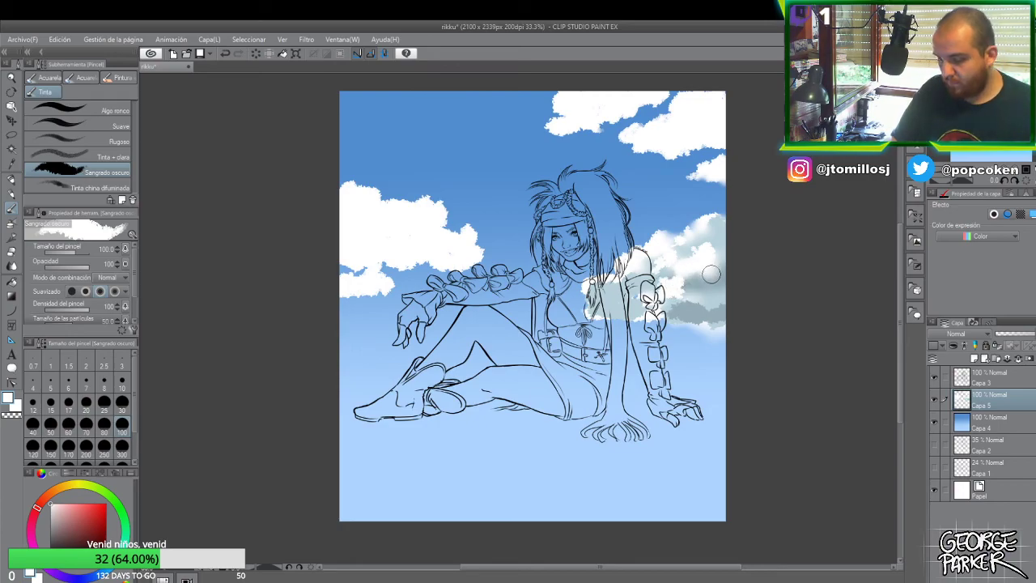
{"action": "key", "text": "j"}
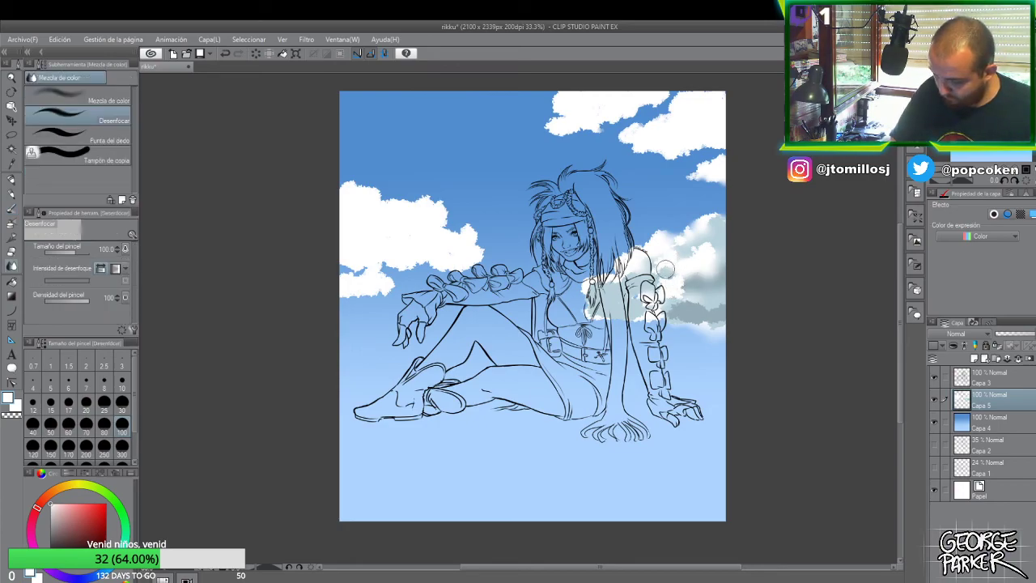
{"action": "left_click_drag", "start_coordinate": [685, 283], "coordinate": [735, 263]}
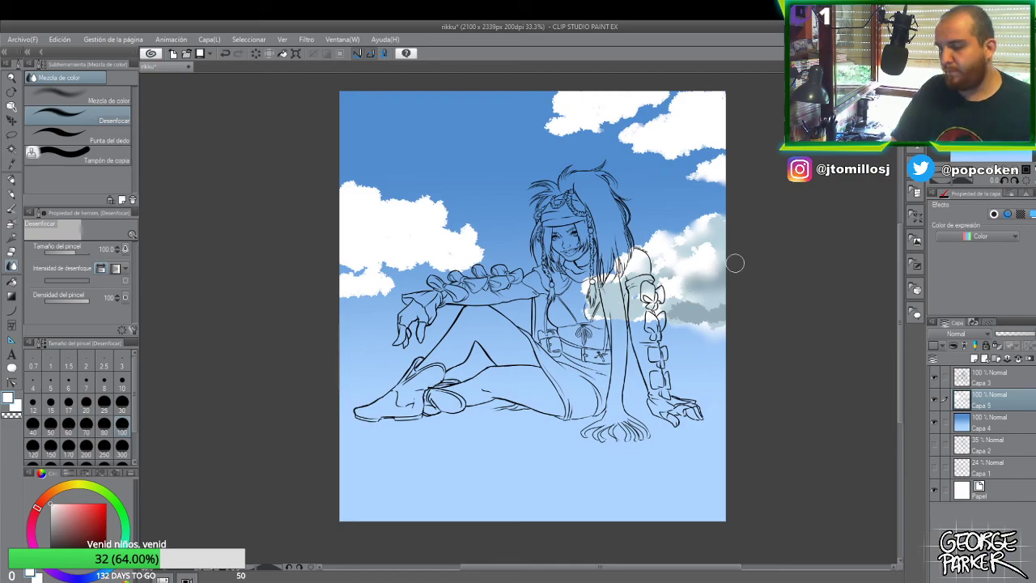
- Add white Sangrado oscuro puffs to the large cloud behind the shoulder and blend them with Desenfocar and Mezcla de color
{"action": "key", "text": "p"}
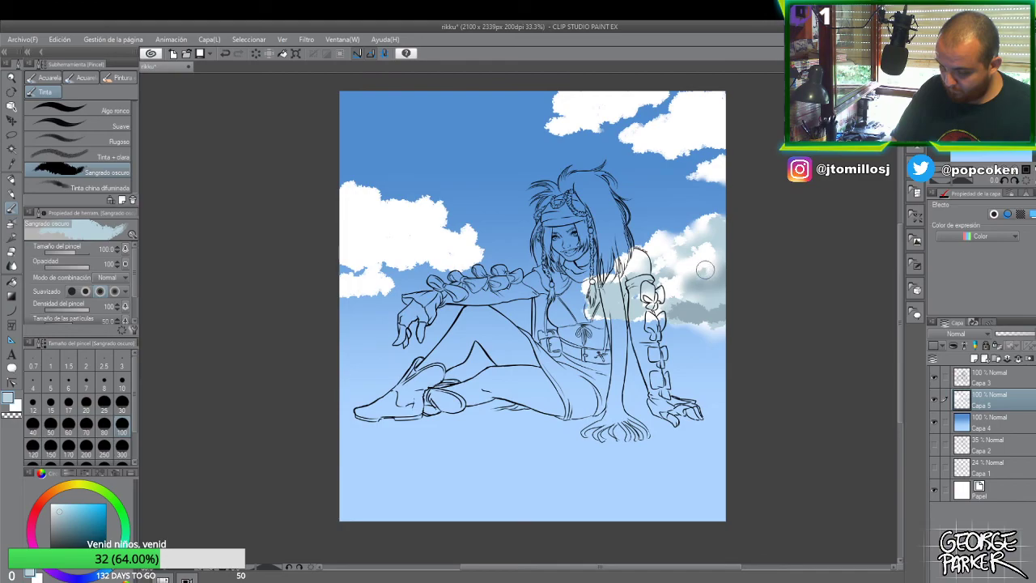
{"action": "left_click", "coordinate": [706, 252], "text": "alt"}
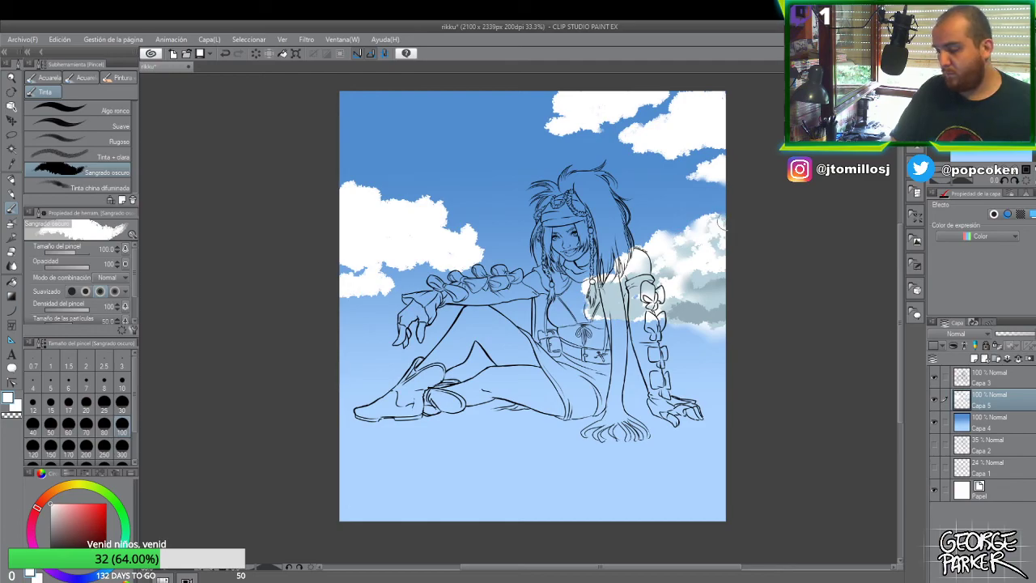
{"action": "key", "text": "j"}
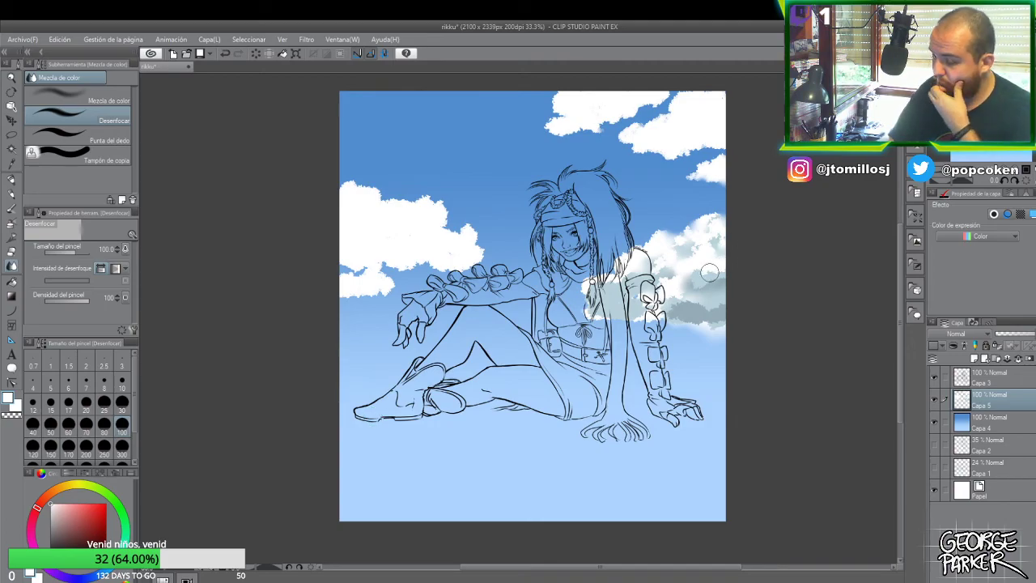
{"action": "left_click", "coordinate": [111, 96]}
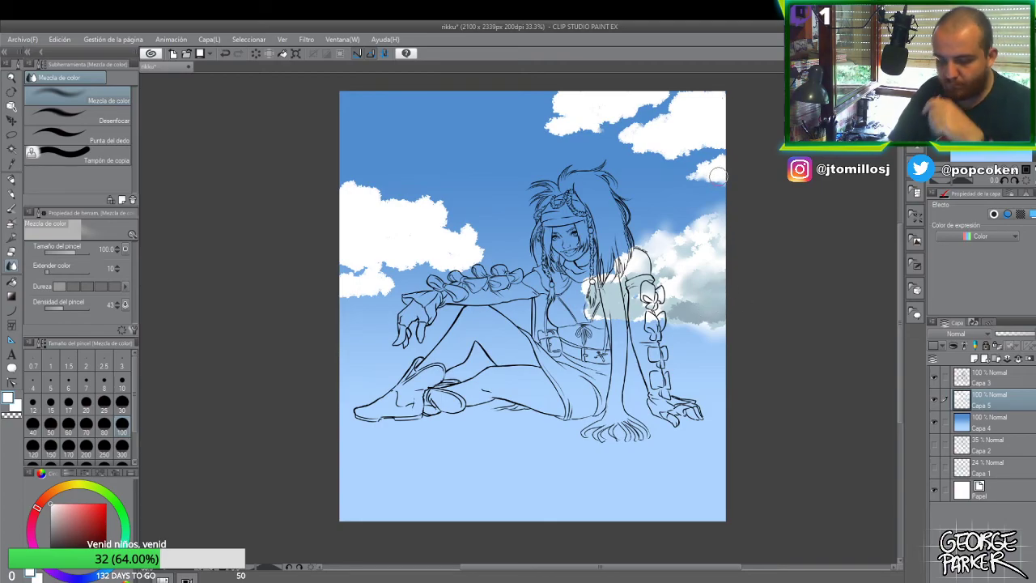
- Shade the small cloud at the canvas's right edge with sampled grey-blue and blend its base with Mezcla de color
{"action": "key", "text": "b"}
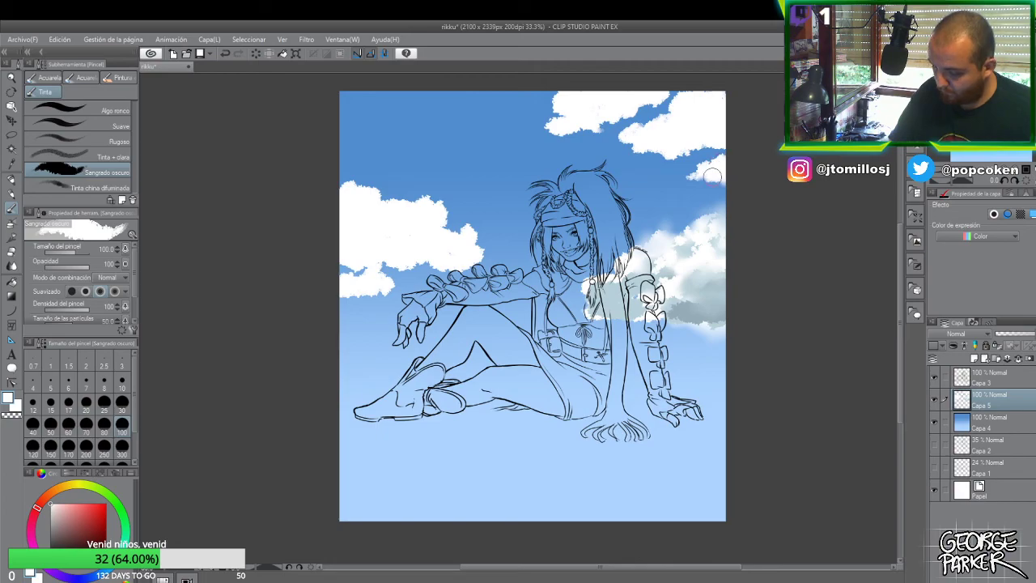
{"action": "key", "text": "b"}
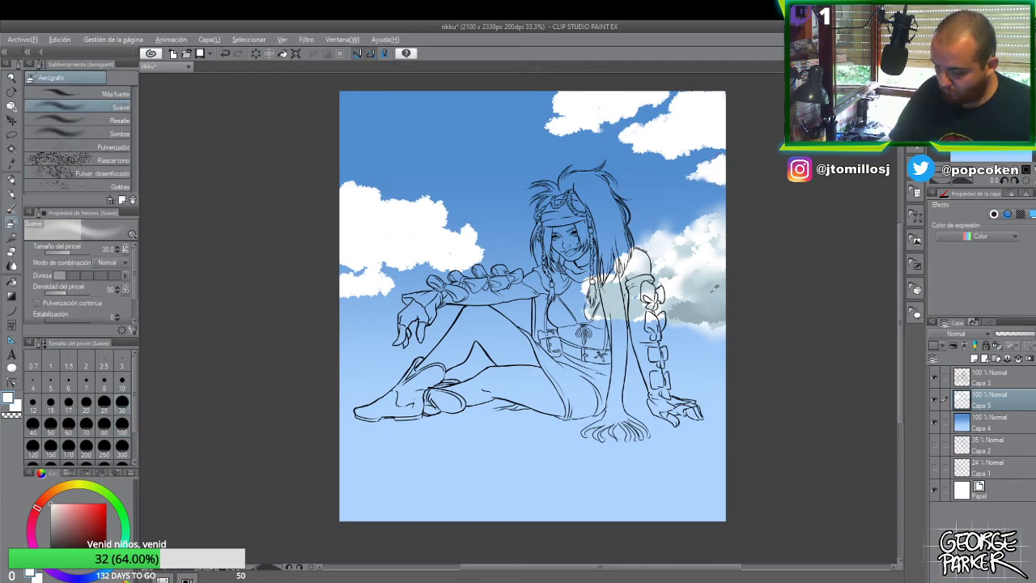
{"action": "left_click", "coordinate": [679, 297], "text": "alt"}
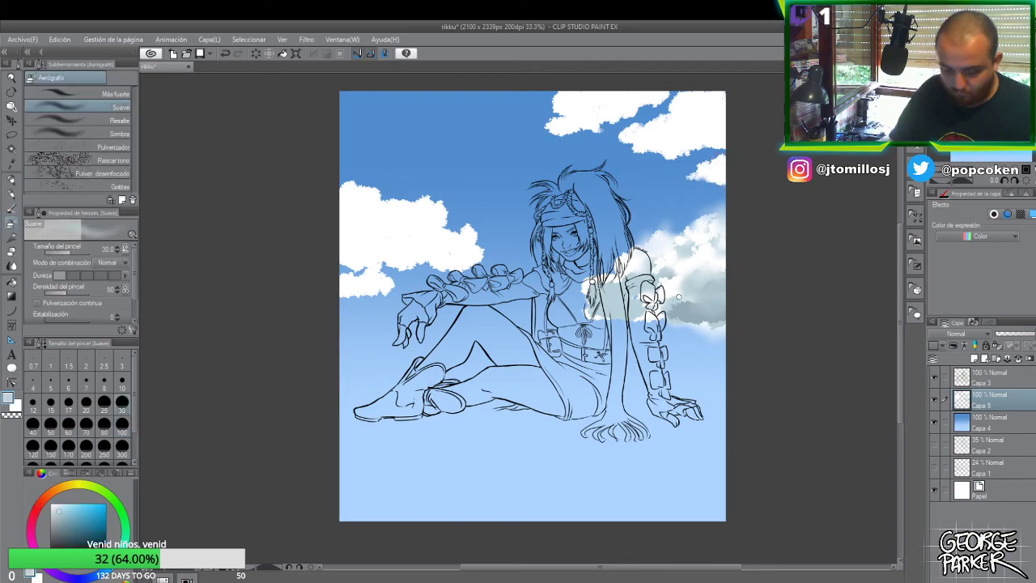
{"action": "key", "text": "b"}
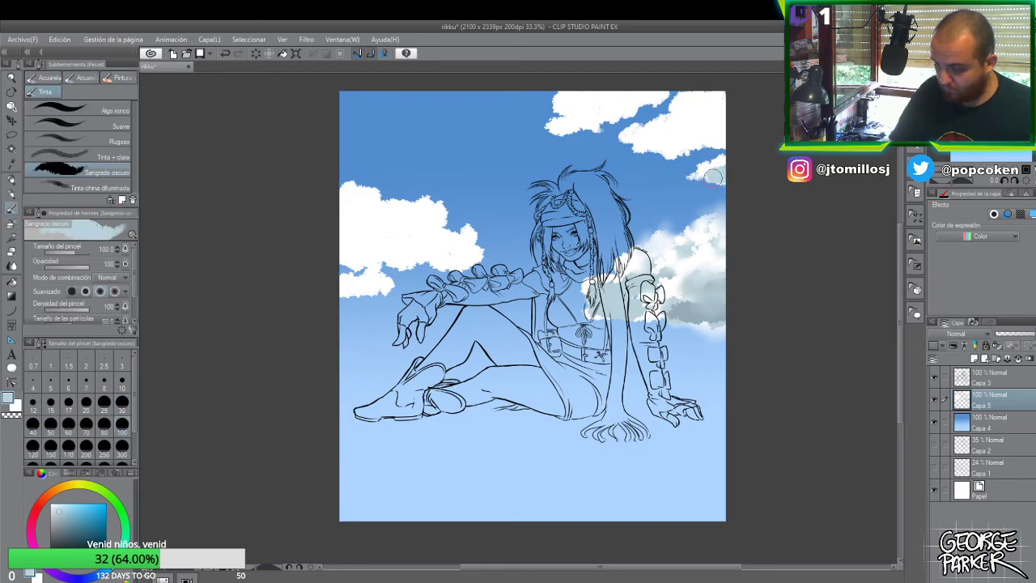
{"action": "key", "text": "j"}
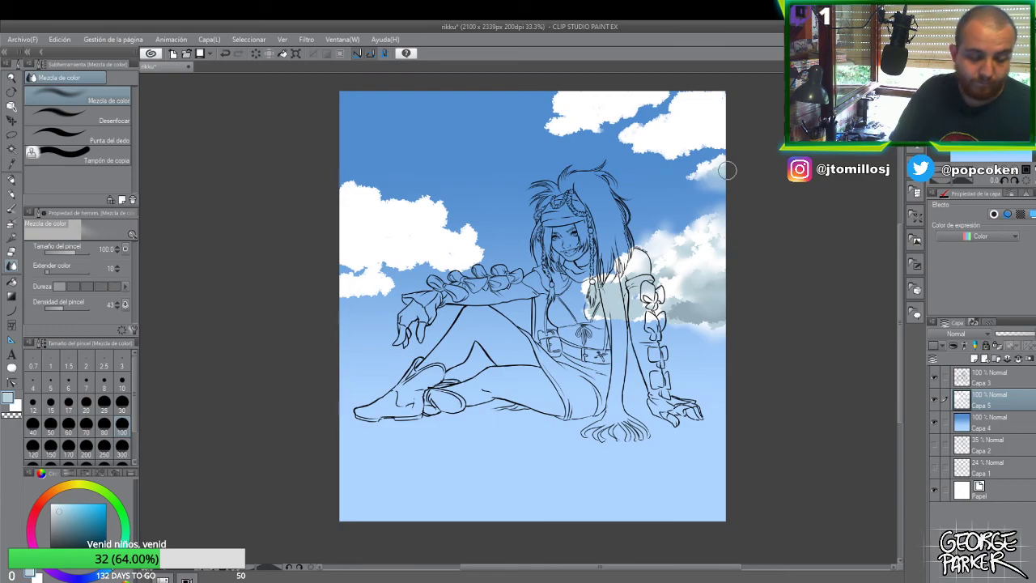
- Repaint white puffs on the small right-edge cloud and soften the underside of the cloud above it with the blending tools
{"action": "key", "text": "b"}
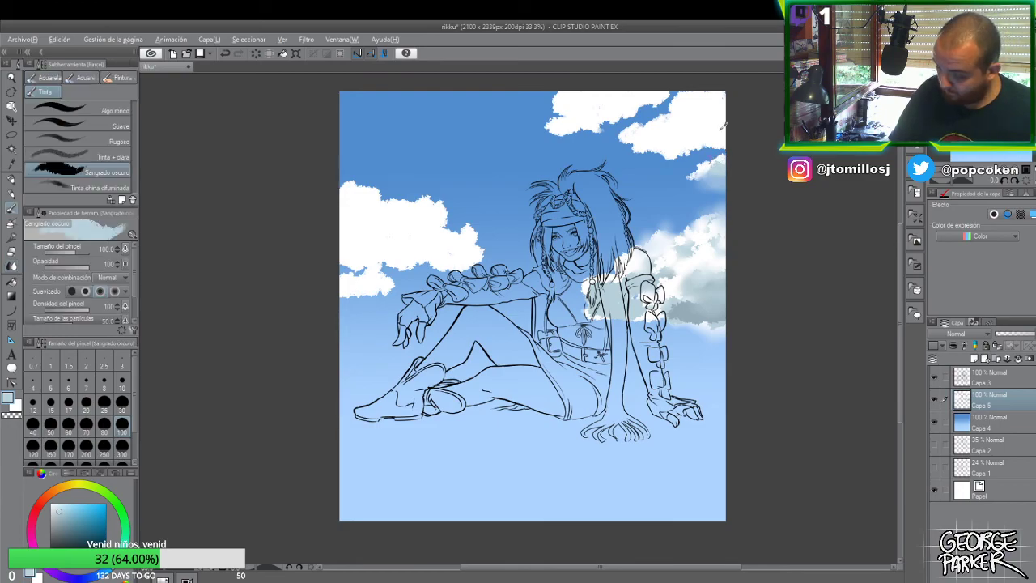
{"action": "left_click", "coordinate": [711, 164], "text": "alt"}
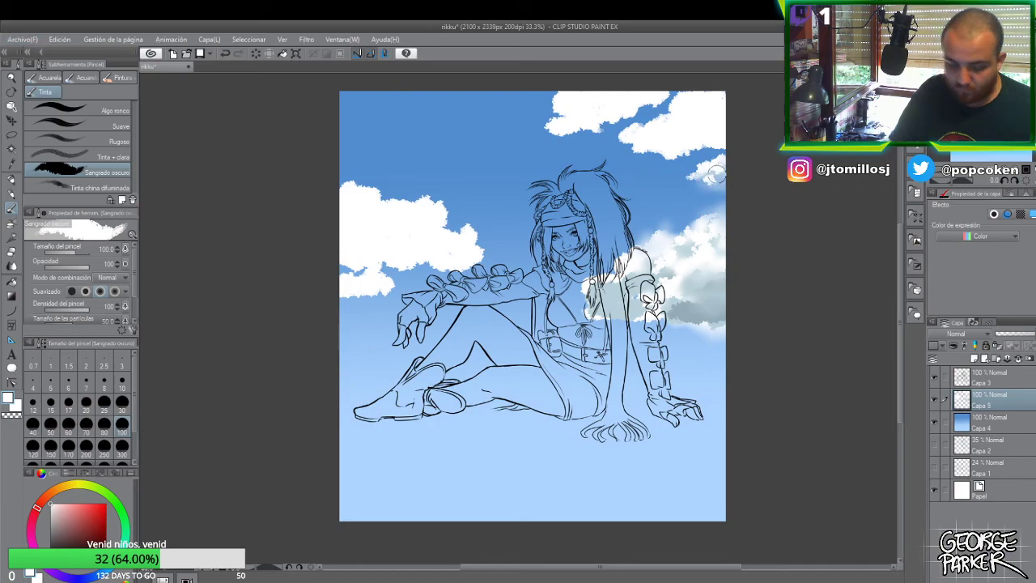
{"action": "key", "text": "j"}
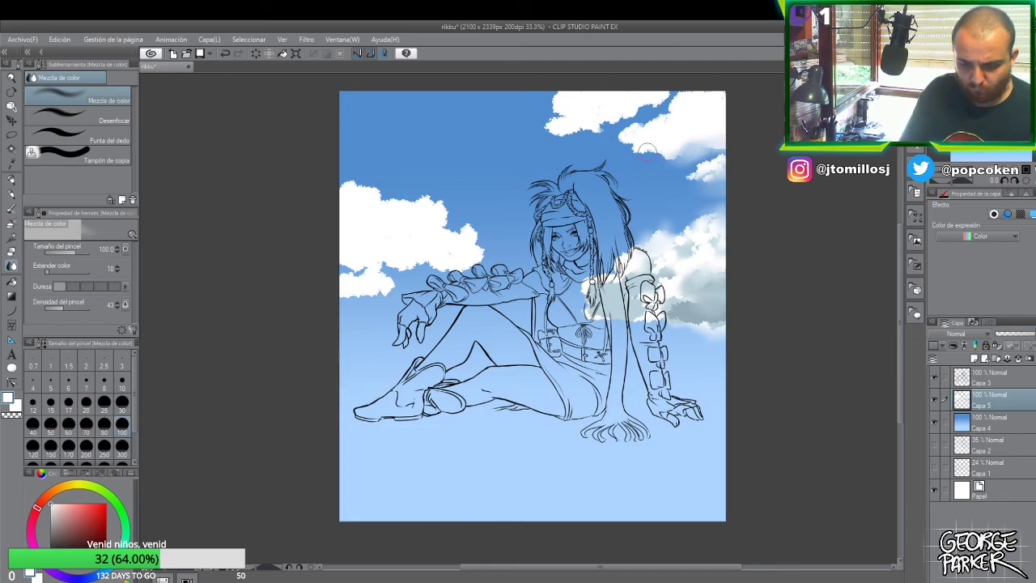
{"action": "left_click", "coordinate": [112, 114]}
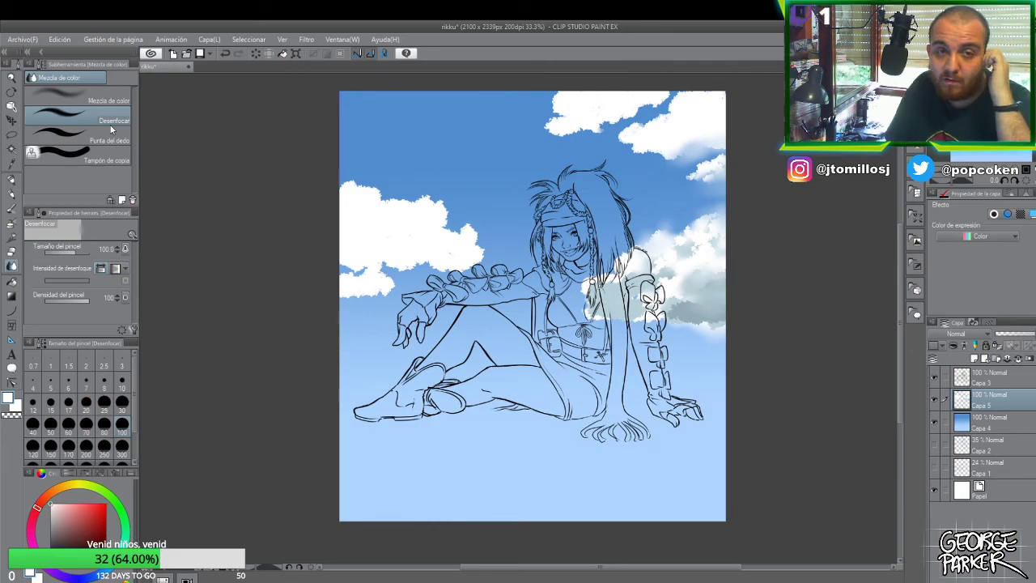
{"action": "mouse_move", "coordinate": [701, 127]}
{"action": "left_mouse_down"}
{"action": "mouse_move", "coordinate": [685, 139]}
{"action": "mouse_move", "coordinate": [728, 149]}
{"action": "mouse_move", "coordinate": [718, 141]}
{"action": "mouse_move", "coordinate": [731, 129]}
{"action": "mouse_move", "coordinate": [684, 154]}
{"action": "mouse_move", "coordinate": [729, 121]}
{"action": "left_mouse_up"}
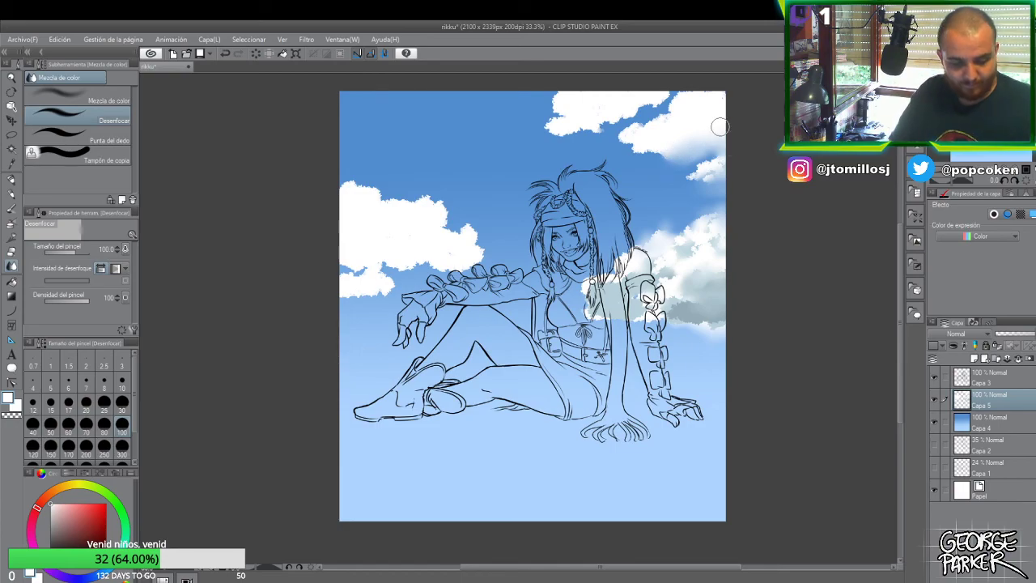
- Shade the upper-right corner cloud with grey-blue sampled from the large cloud using Sangrado oscuro, leaving its upper-left edge white
{"action": "key", "text": "b"}
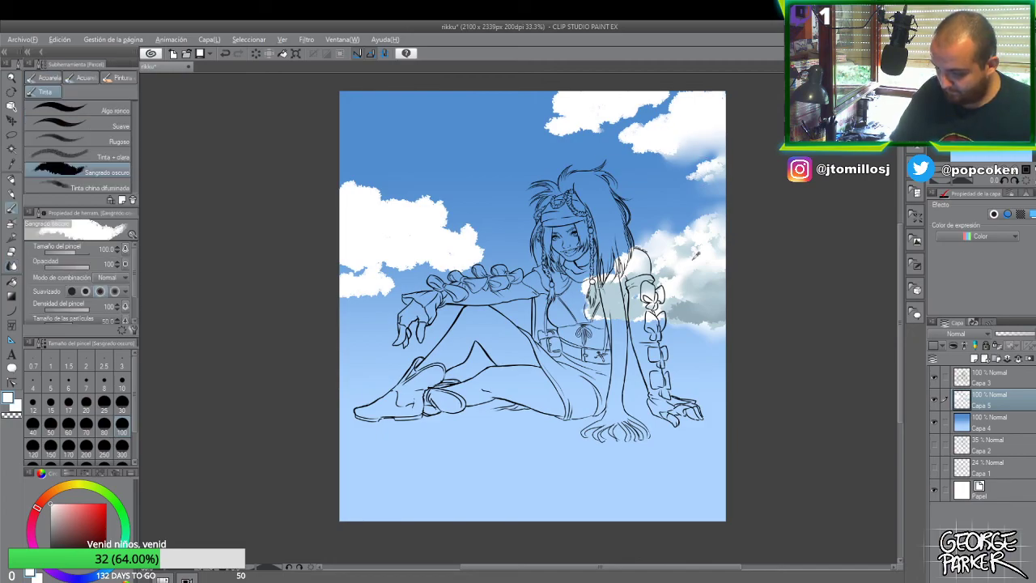
{"action": "left_click", "coordinate": [680, 294], "text": "alt"}
{"action": "key", "text": "j"}
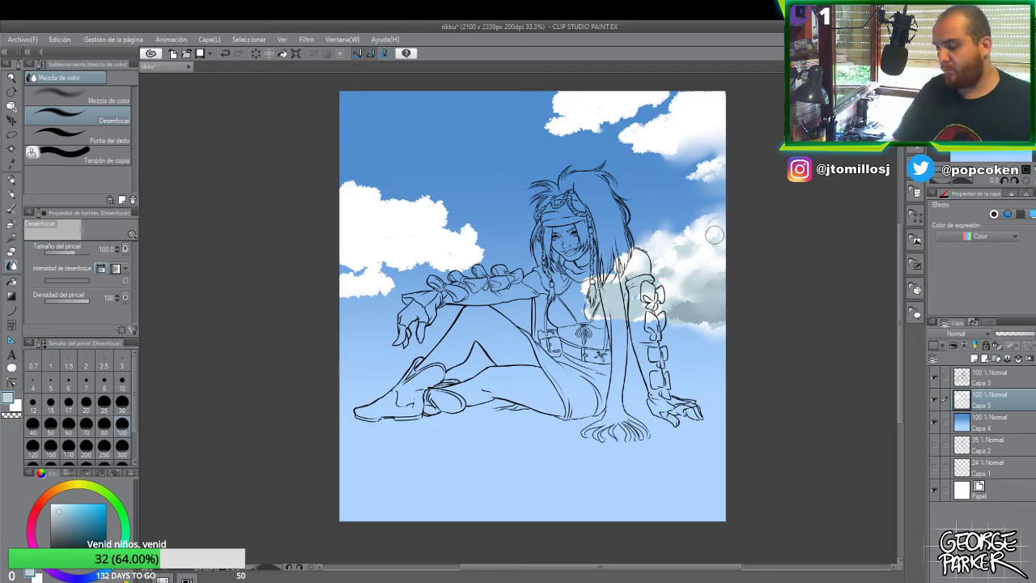
{"action": "scroll", "coordinate": [698, 244], "scroll_direction": "down", "scroll_amount": 4}
{"action": "scroll", "coordinate": [704, 256], "scroll_direction": "up", "scroll_amount": 2}
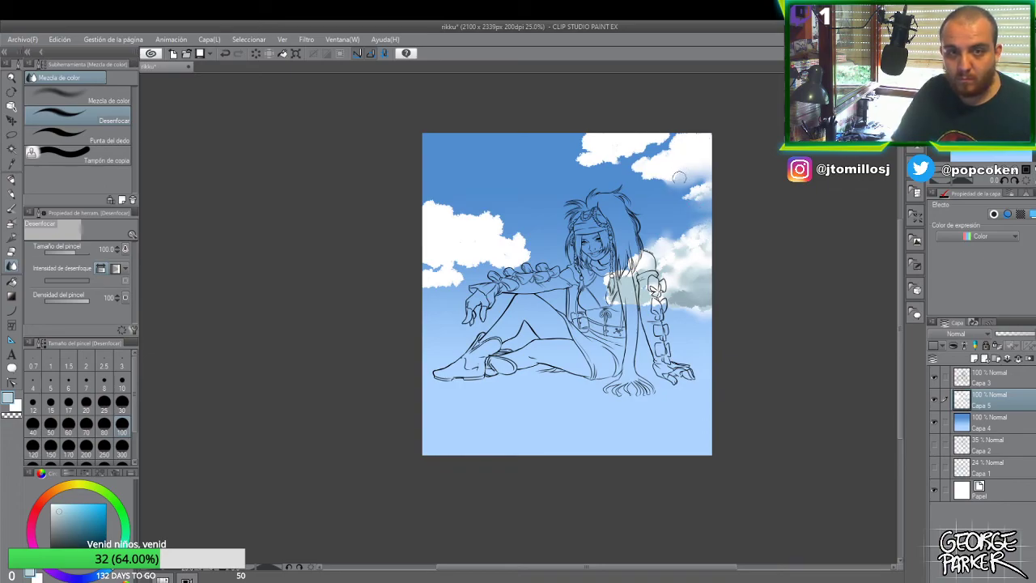
{"action": "key", "text": "b"}
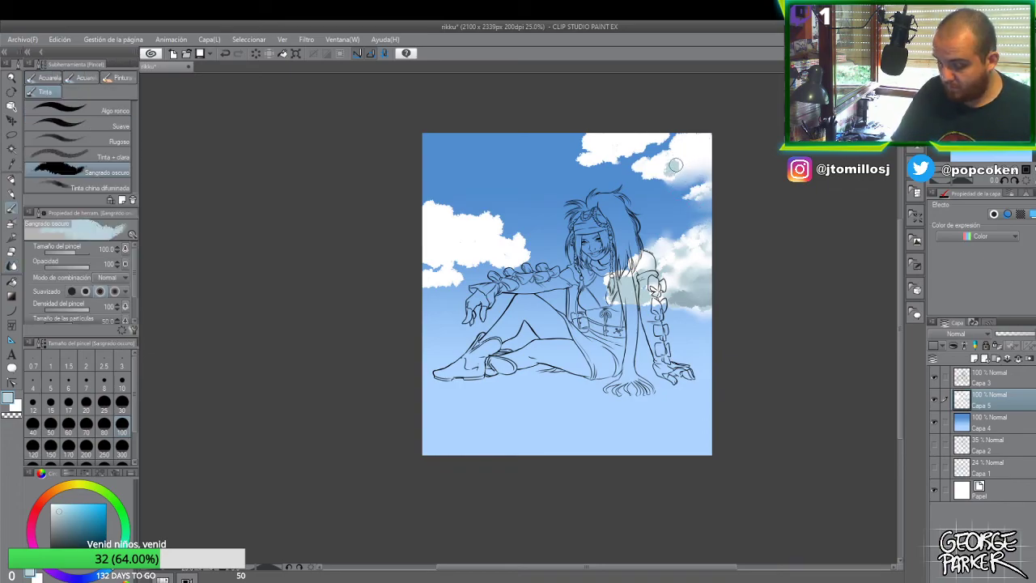
{"action": "left_click_drag", "start_coordinate": [679, 167], "coordinate": [695, 162]}
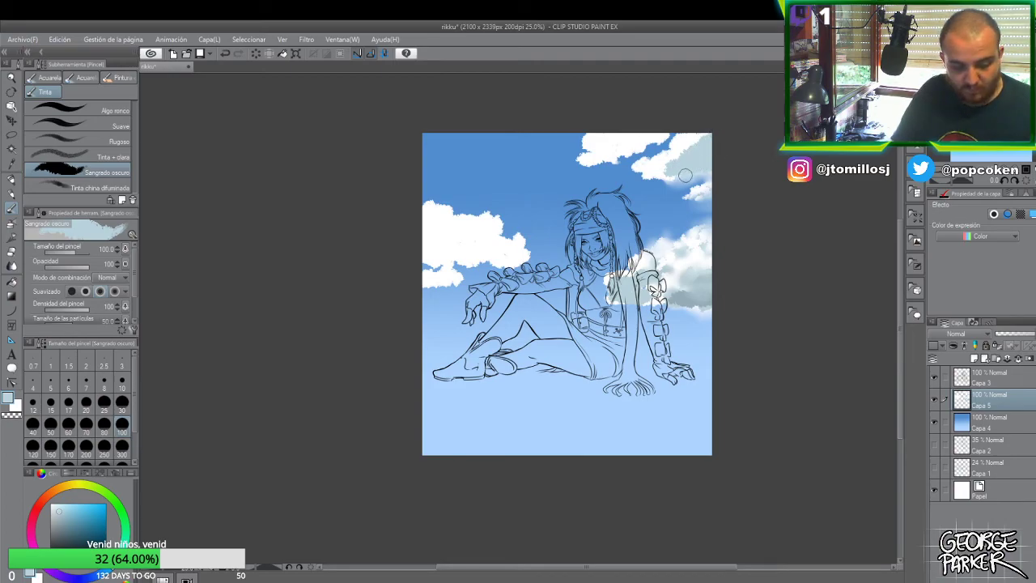
- Blur the corner cloud's grey shading with Desenfocar, add white puffs over it and soften them
{"action": "key", "text": "j"}
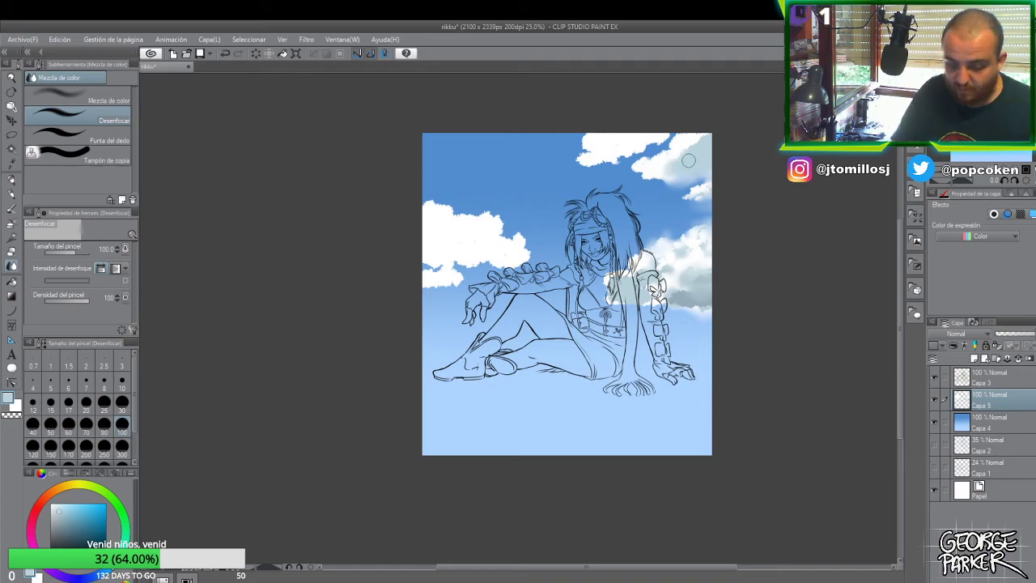
{"action": "key", "text": "b"}
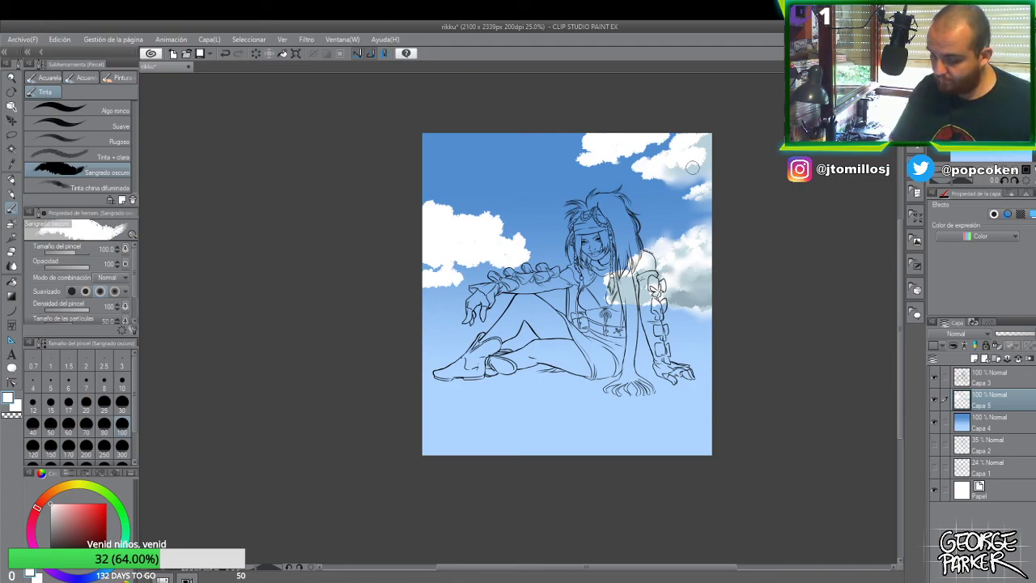
{"action": "key", "text": "j"}
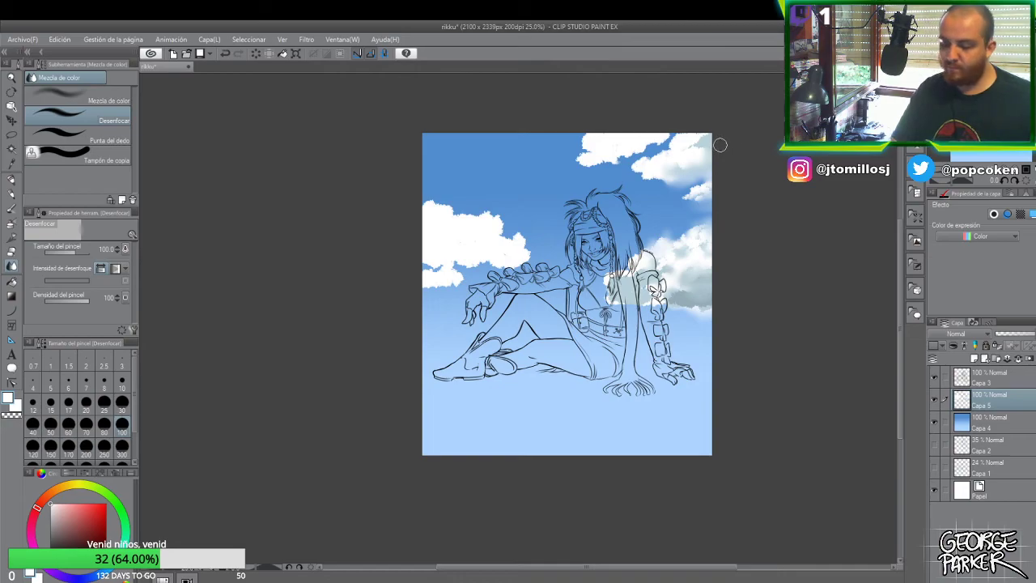
- Paint a white cloud behind the character's outstretched hand and blur the underside of the left cloud above it
{"action": "key", "text": "p"}
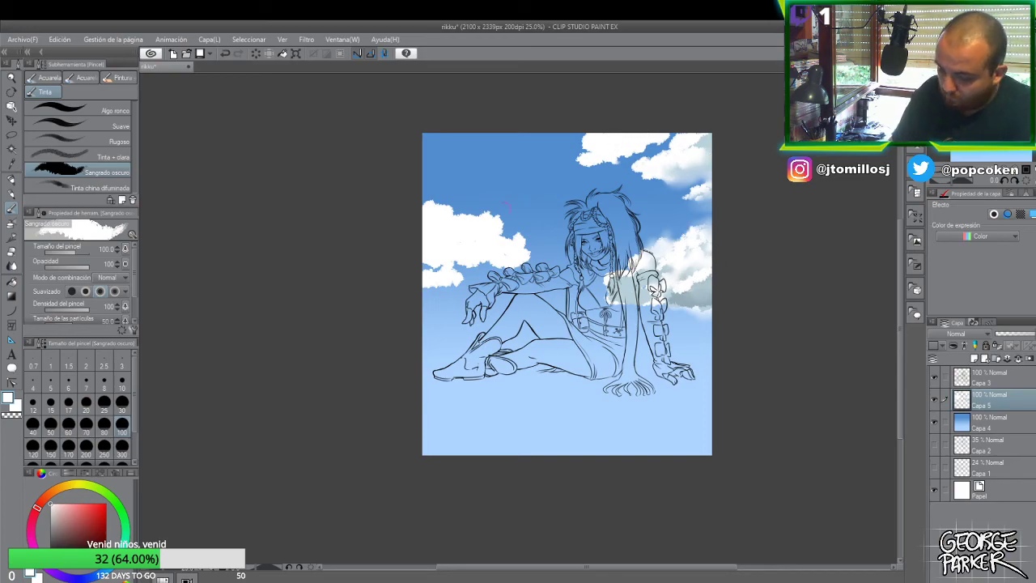
{"action": "mouse_move", "coordinate": [423, 312]}
{"action": "left_mouse_down"}
{"action": "mouse_move", "coordinate": [500, 315]}
{"action": "mouse_move", "coordinate": [435, 326]}
{"action": "mouse_move", "coordinate": [491, 326]}
{"action": "mouse_move", "coordinate": [421, 322]}
{"action": "mouse_move", "coordinate": [512, 319]}
{"action": "mouse_move", "coordinate": [437, 298]}
{"action": "mouse_move", "coordinate": [431, 308]}
{"action": "mouse_move", "coordinate": [473, 337]}
{"action": "left_mouse_up"}
{"action": "key", "text": "j"}
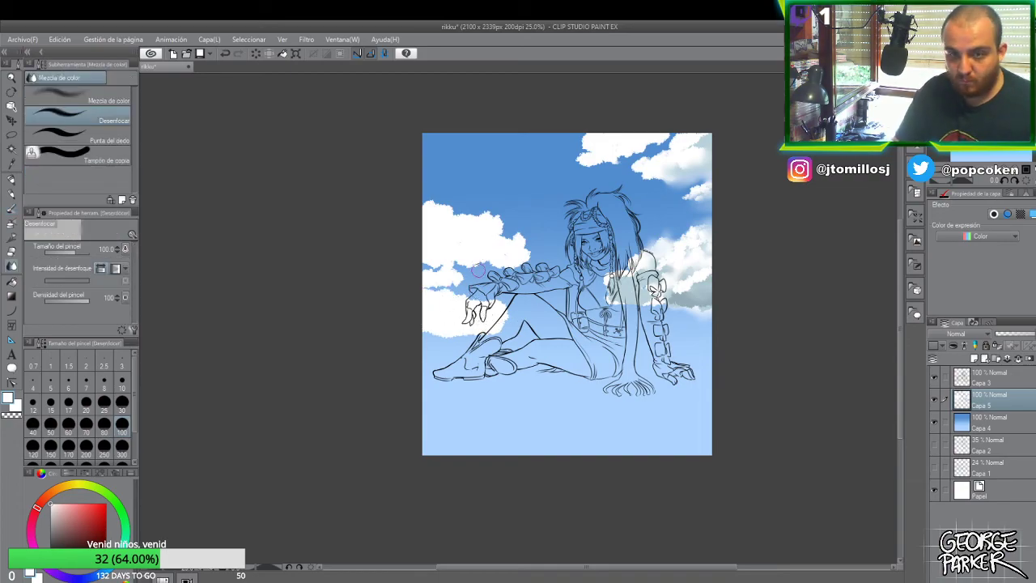
{"action": "mouse_move", "coordinate": [480, 278]}
{"action": "left_mouse_down"}
{"action": "mouse_move", "coordinate": [433, 269]}
{"action": "mouse_move", "coordinate": [462, 260]}
{"action": "mouse_move", "coordinate": [420, 272]}
{"action": "mouse_move", "coordinate": [461, 291]}
{"action": "mouse_move", "coordinate": [441, 288]}
{"action": "mouse_move", "coordinate": [477, 275]}
{"action": "left_mouse_up"}
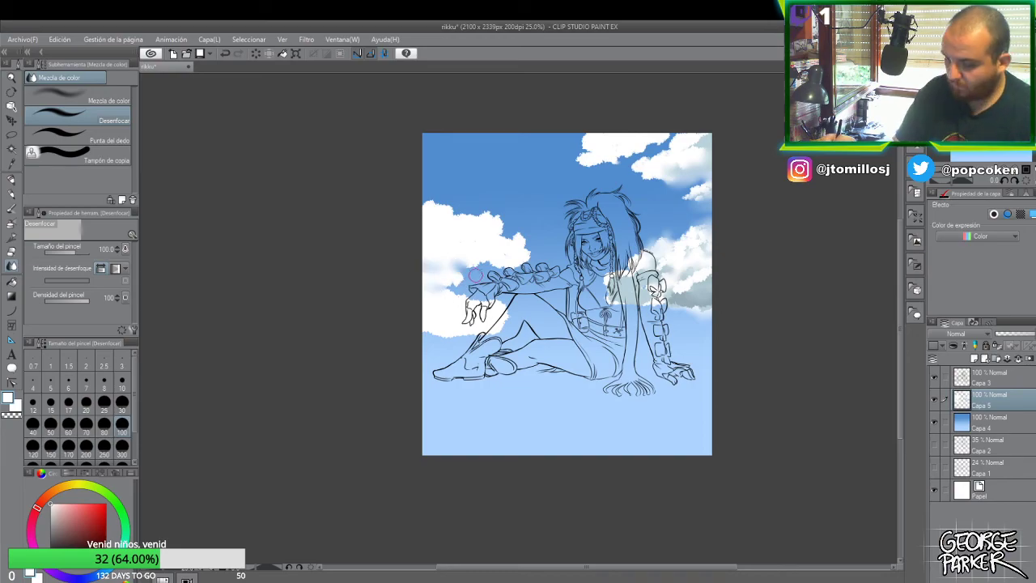
- Add more white puffs near the top of the upper-right corner cloud and blend its shading with Desenfocar
{"action": "left_click_drag", "start_coordinate": [688, 146], "coordinate": [692, 149]}
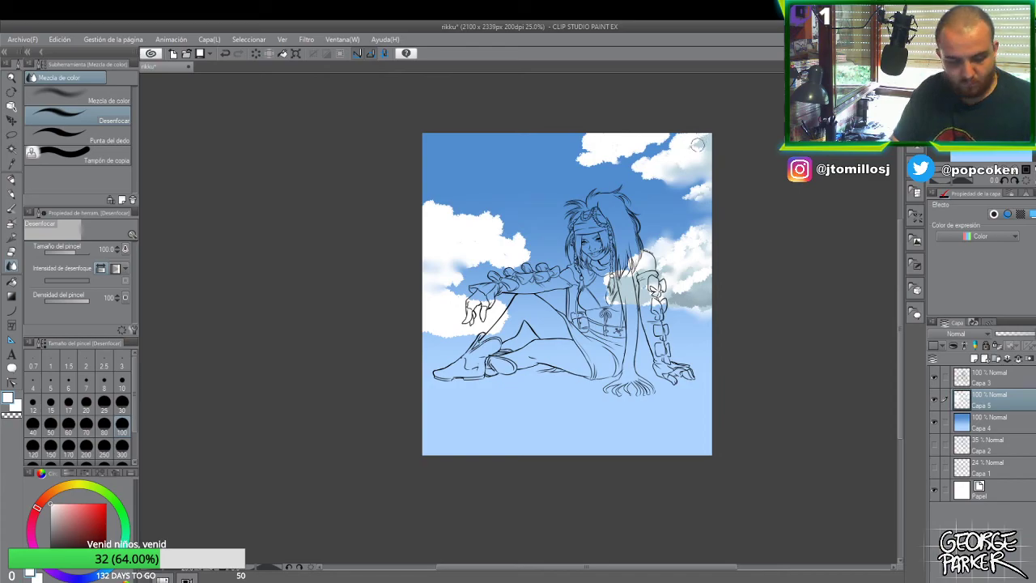
{"action": "key", "text": "b"}
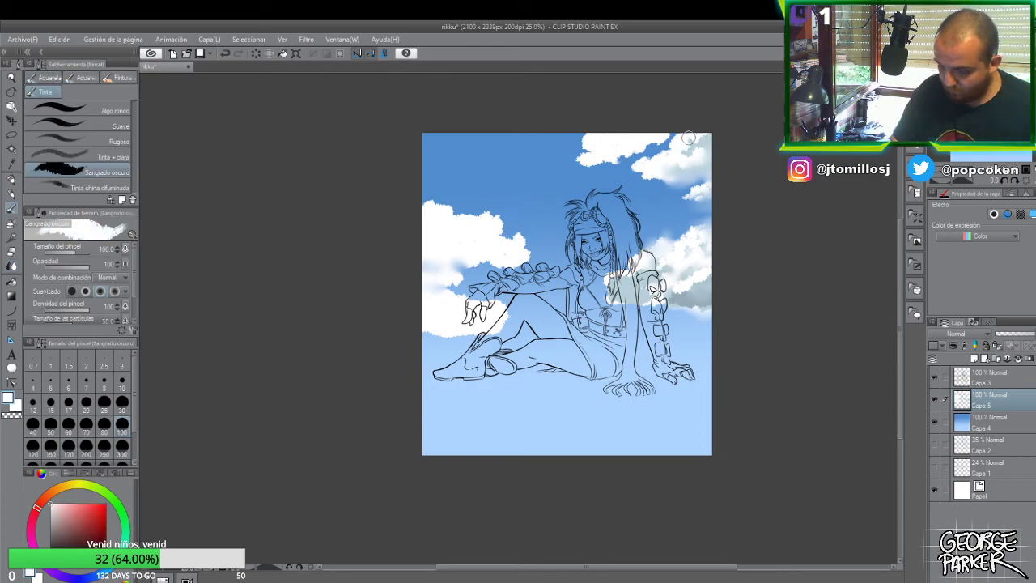
{"action": "key", "text": "j"}
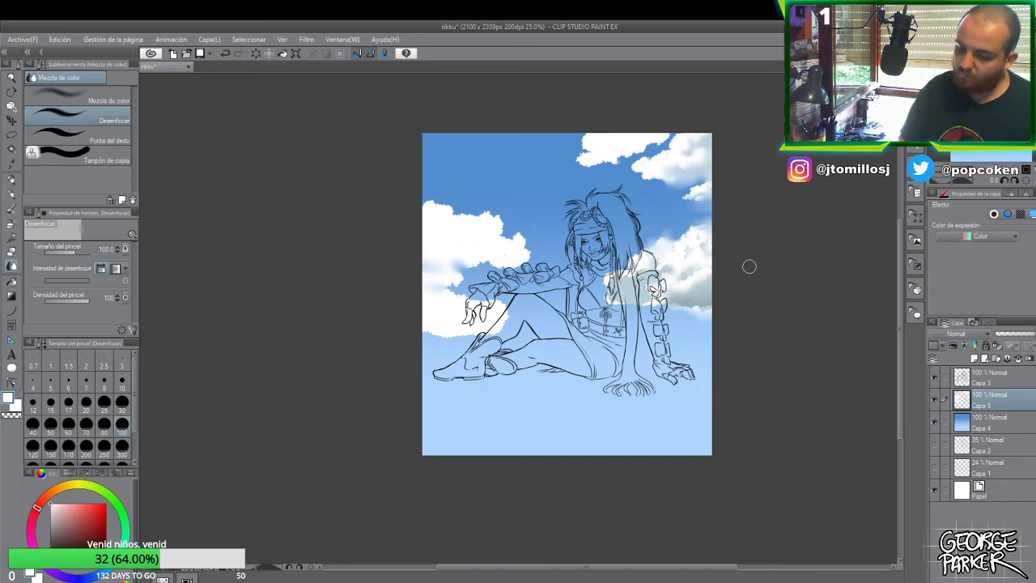
- Paint near-white puffs over the large cloud's lower shading with a color sampled from it, and blur them with Desenfocar
{"action": "key", "text": "b"}
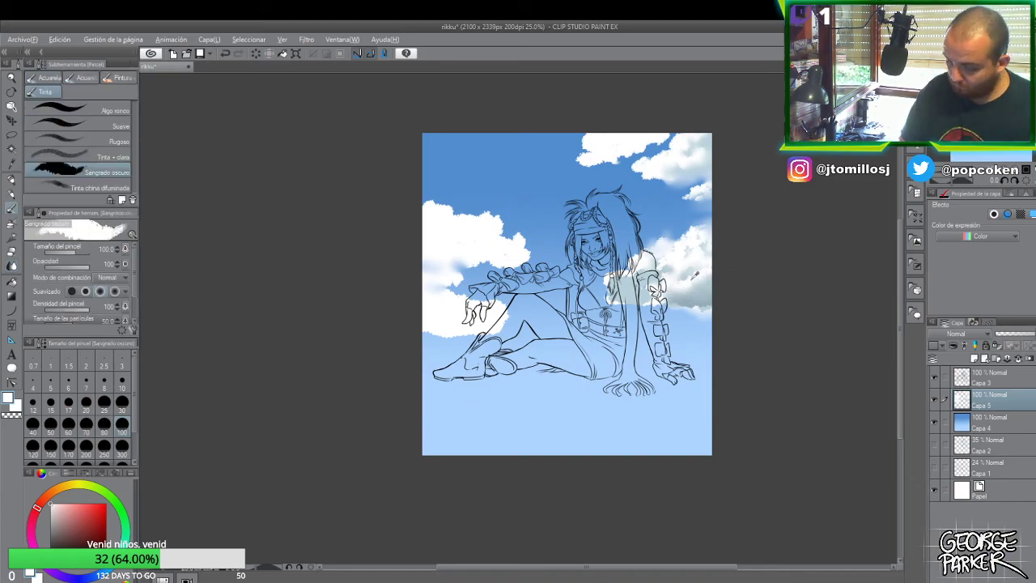
{"action": "left_click", "coordinate": [694, 275], "text": "alt"}
{"action": "left_click", "coordinate": [702, 278], "text": "alt"}
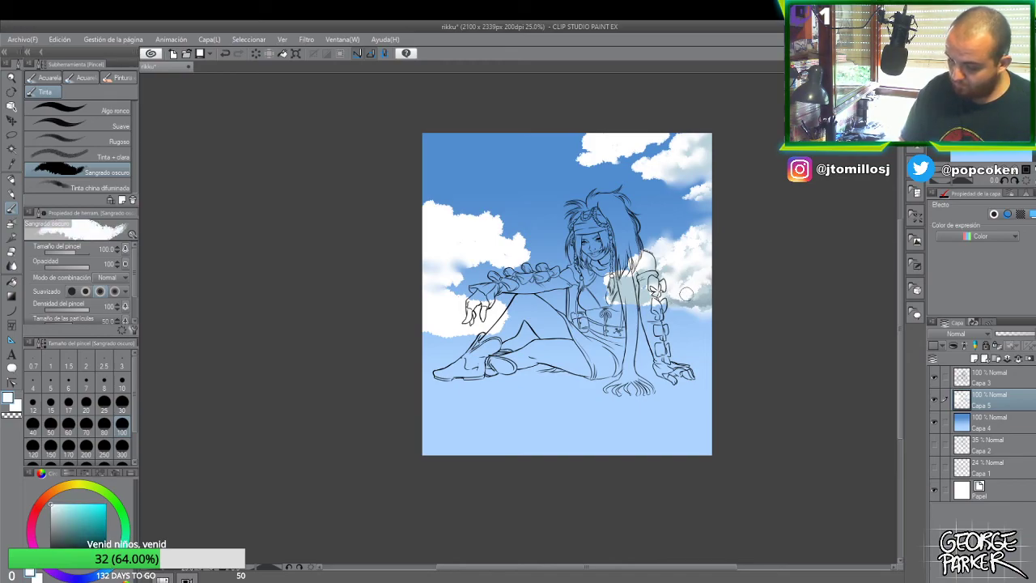
{"action": "key", "text": "j"}
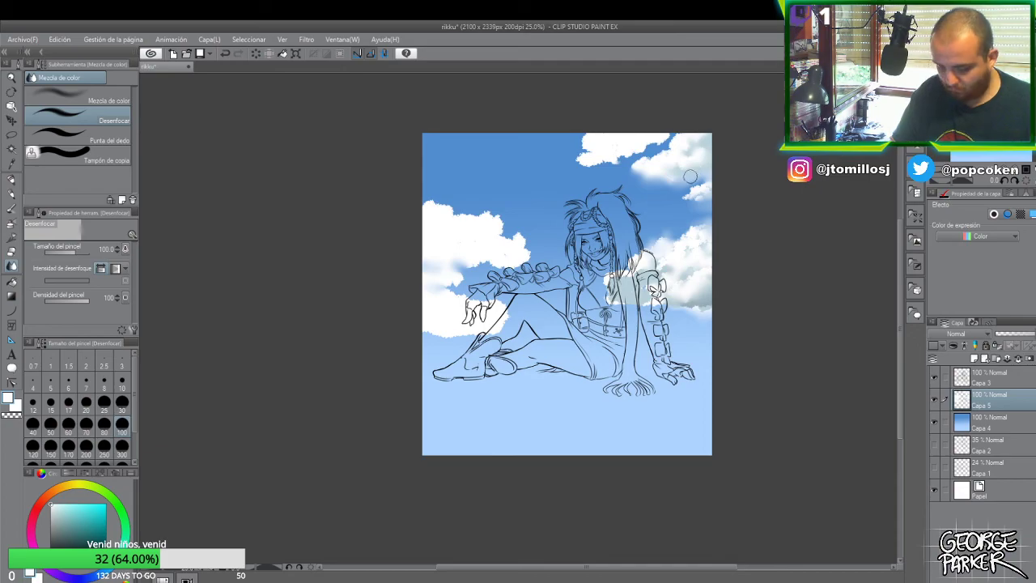
- Shade the top cloud light grey-blue with a color sampled from the corner cloud, and blur the shading with Desenfocar
{"action": "key", "text": "b"}
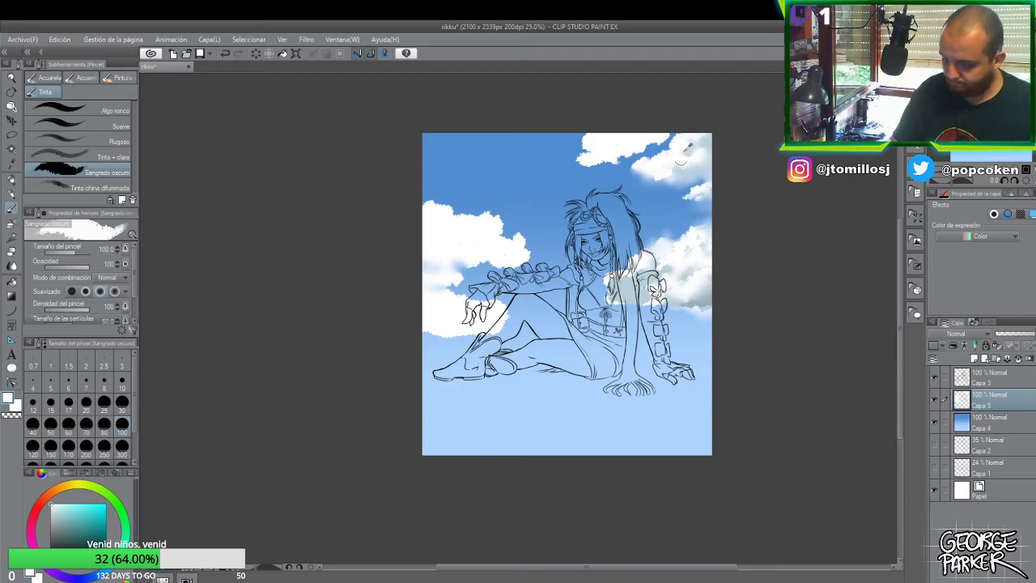
{"action": "left_click", "coordinate": [681, 160], "text": "alt"}
{"action": "mouse_move", "coordinate": [671, 168]}
{"action": "left_mouse_down"}
{"action": "mouse_move", "coordinate": [646, 139]}
{"action": "mouse_move", "coordinate": [601, 146]}
{"action": "left_mouse_up"}
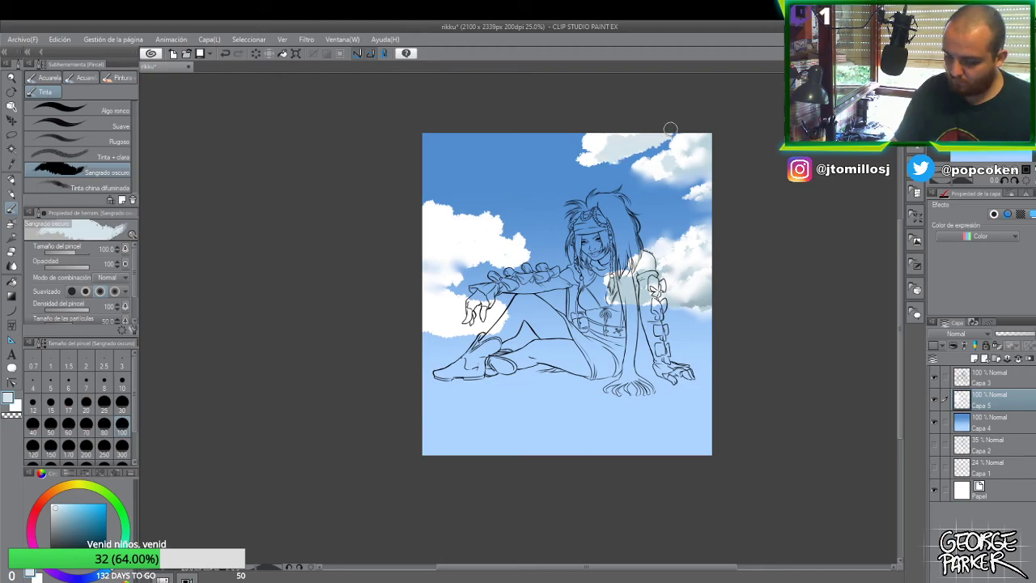
{"action": "key", "text": "j"}
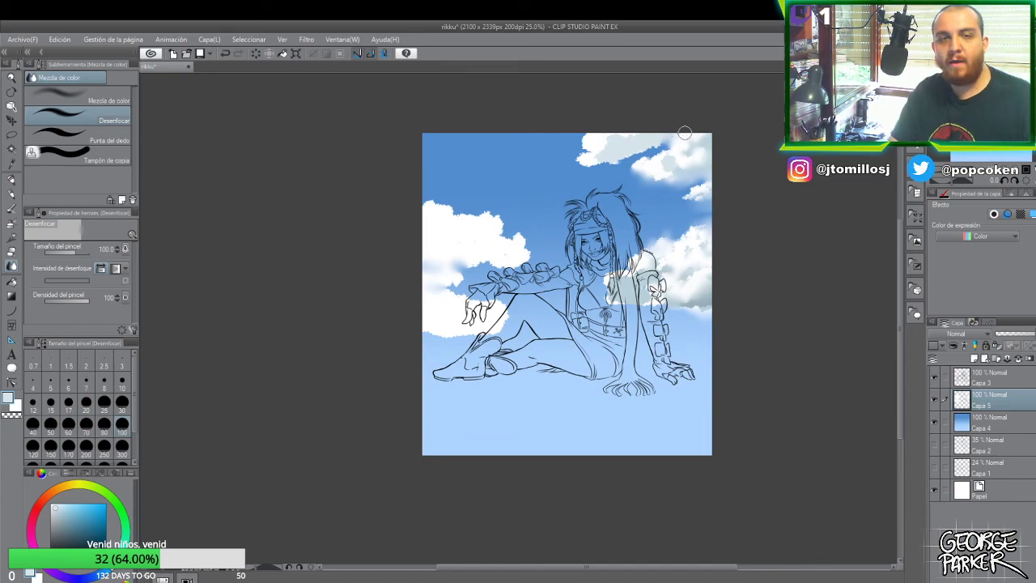
{"action": "mouse_move", "coordinate": [685, 132]}
{"action": "left_mouse_down"}
{"action": "mouse_move", "coordinate": [654, 143]}
{"action": "mouse_move", "coordinate": [666, 140]}
{"action": "left_mouse_up"}
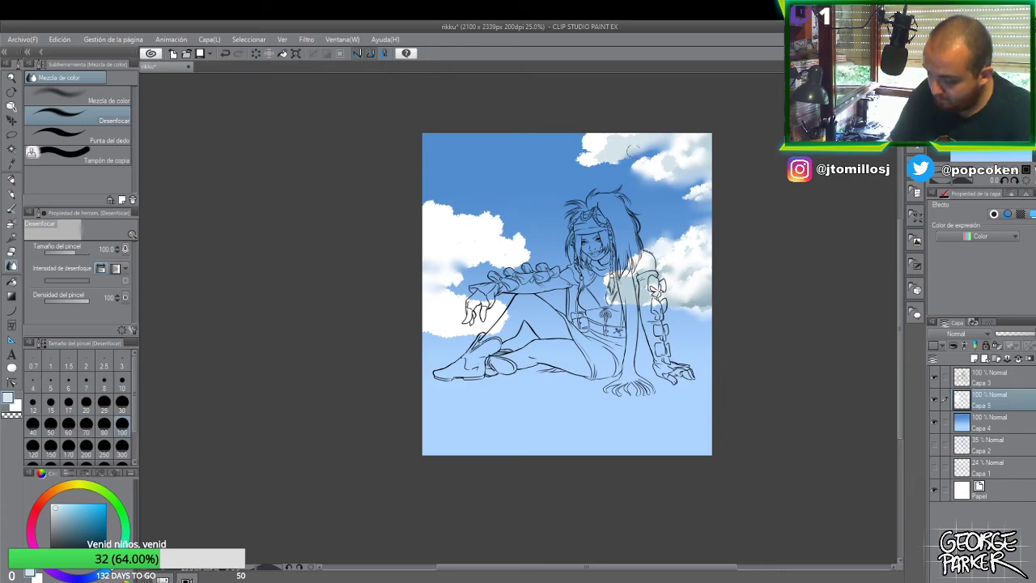
{"action": "left_click_drag", "start_coordinate": [653, 153], "coordinate": [675, 148]}
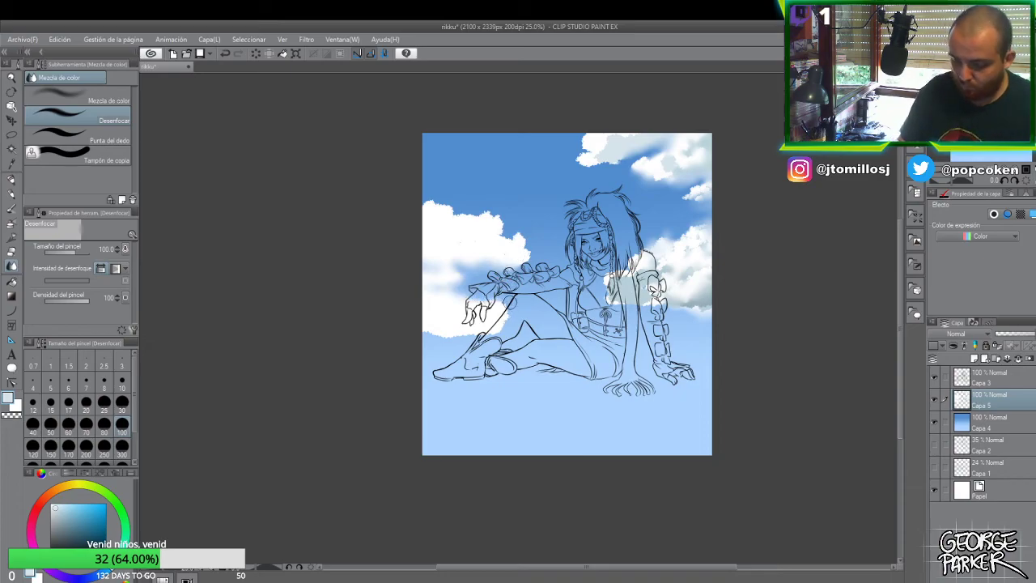
- Paint light grey-blue shading across the lower parts of both left clouds and soften it with Desenfocar
{"action": "key", "text": "b"}
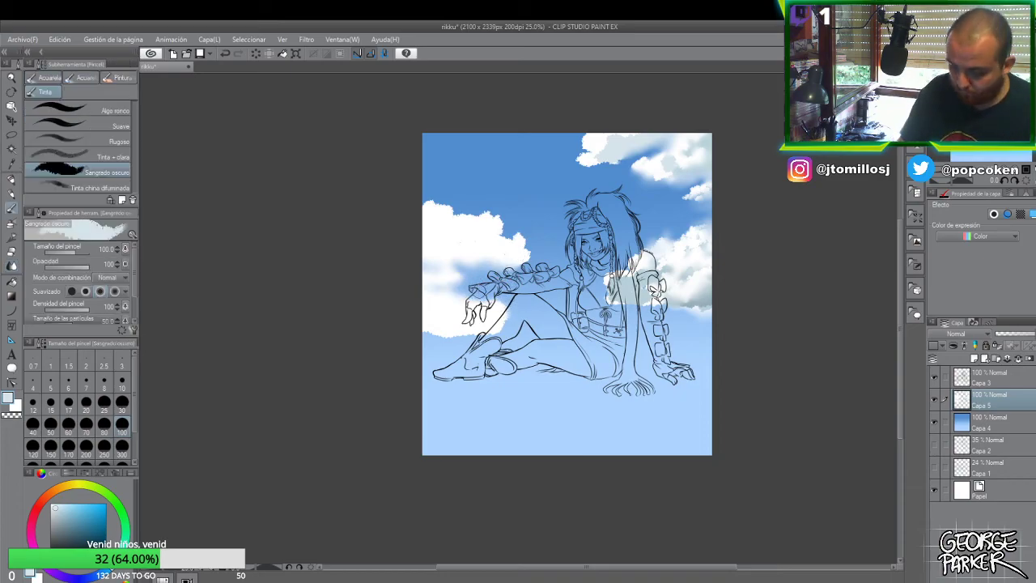
{"action": "mouse_move", "coordinate": [446, 297]}
{"action": "left_mouse_down"}
{"action": "mouse_move", "coordinate": [417, 313]}
{"action": "mouse_move", "coordinate": [437, 324]}
{"action": "mouse_move", "coordinate": [427, 327]}
{"action": "mouse_move", "coordinate": [445, 314]}
{"action": "mouse_move", "coordinate": [425, 280]}
{"action": "mouse_move", "coordinate": [422, 221]}
{"action": "mouse_move", "coordinate": [426, 247]}
{"action": "mouse_move", "coordinate": [404, 229]}
{"action": "mouse_move", "coordinate": [445, 255]}
{"action": "mouse_move", "coordinate": [486, 252]}
{"action": "mouse_move", "coordinate": [437, 256]}
{"action": "mouse_move", "coordinate": [474, 233]}
{"action": "mouse_move", "coordinate": [476, 253]}
{"action": "mouse_move", "coordinate": [493, 256]}
{"action": "mouse_move", "coordinate": [447, 243]}
{"action": "mouse_move", "coordinate": [504, 239]}
{"action": "mouse_move", "coordinate": [492, 257]}
{"action": "mouse_move", "coordinate": [463, 240]}
{"action": "left_mouse_up"}
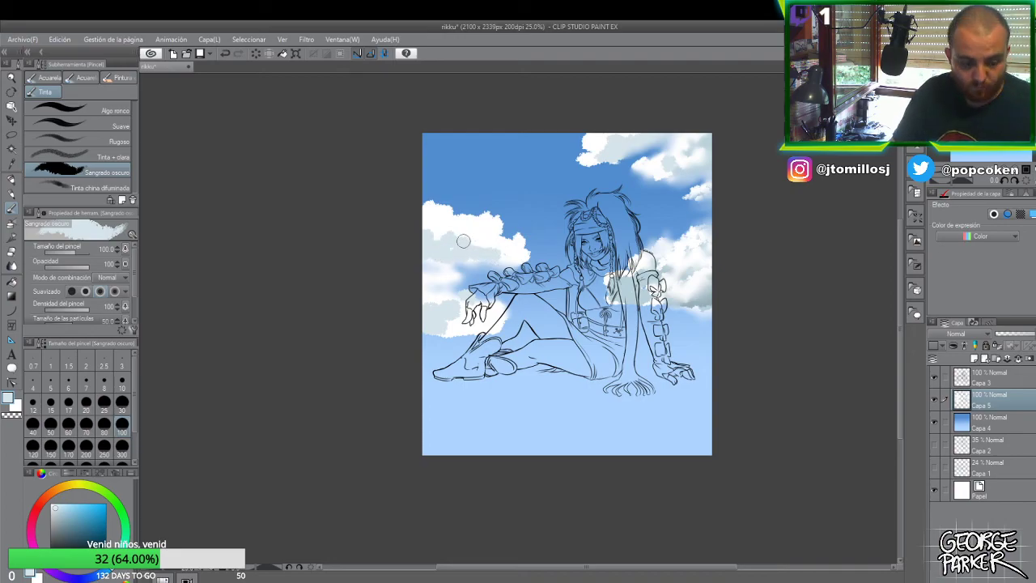
{"action": "key", "text": "j"}
{"action": "mouse_move", "coordinate": [438, 226]}
{"action": "left_mouse_down"}
{"action": "mouse_move", "coordinate": [461, 251]}
{"action": "mouse_move", "coordinate": [447, 231]}
{"action": "mouse_move", "coordinate": [491, 253]}
{"action": "left_mouse_up"}
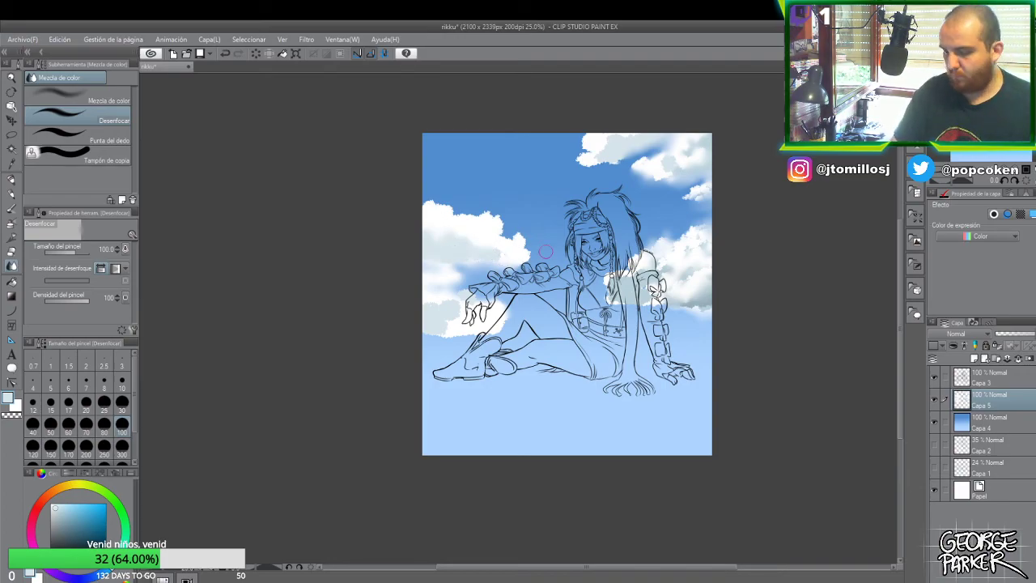
{"action": "left_click_drag", "start_coordinate": [546, 251], "coordinate": [522, 262]}
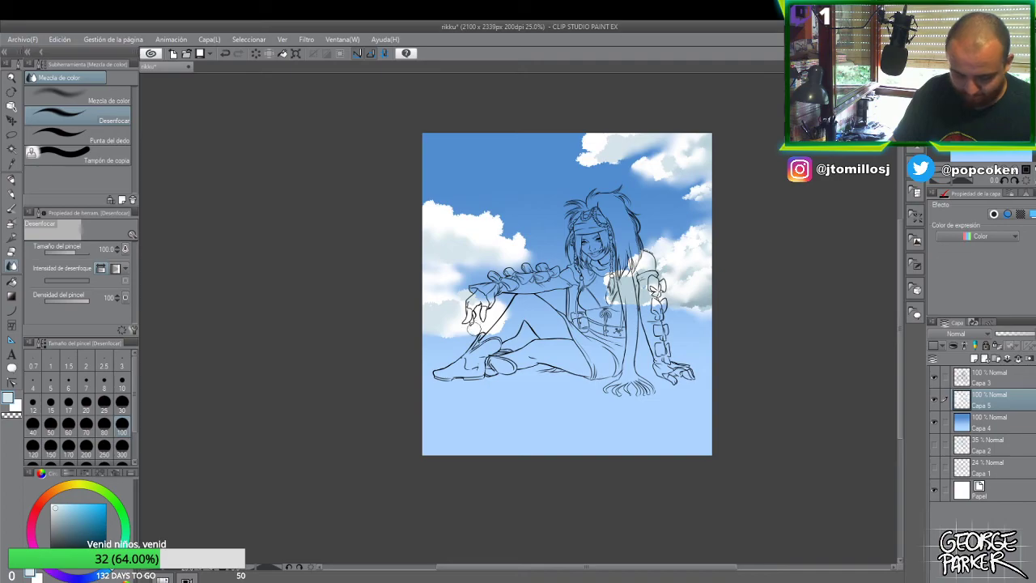
- Touch up the large left cloud's shading with white and light grey sampled from it, and blur the new strokes
{"action": "key", "text": "b"}
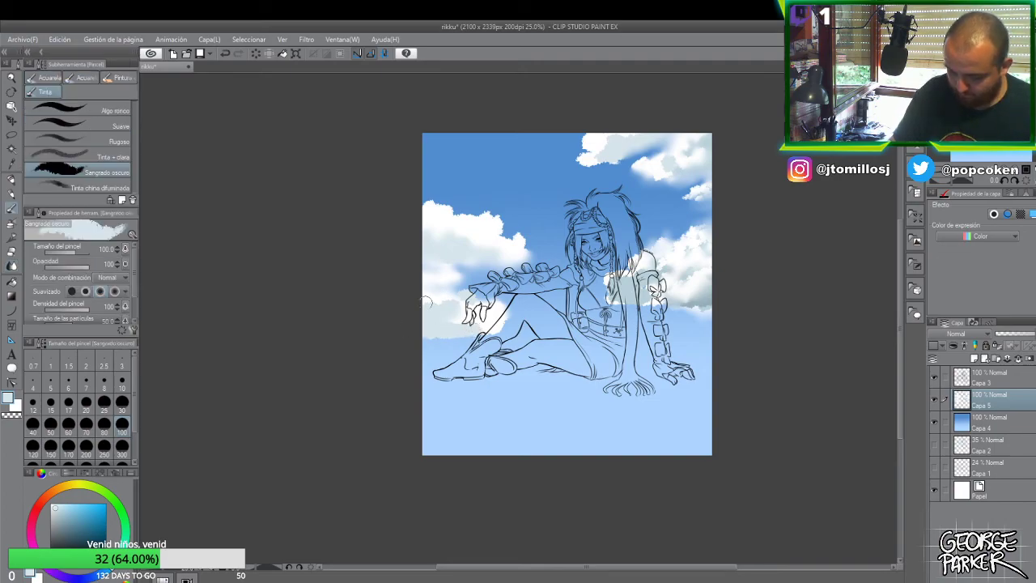
{"action": "left_click", "coordinate": [446, 220], "text": "alt"}
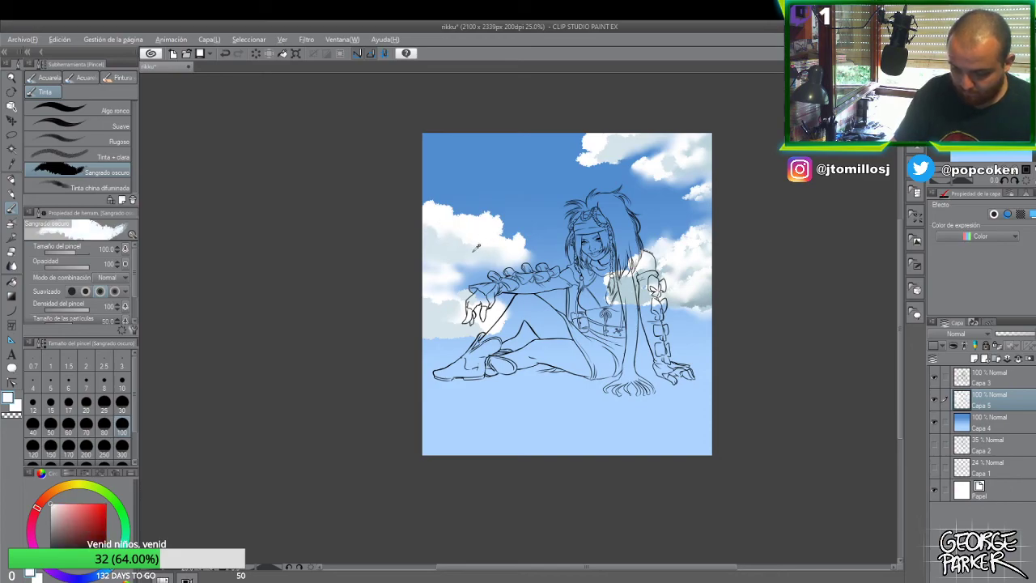
{"action": "left_click", "coordinate": [478, 247], "text": "alt"}
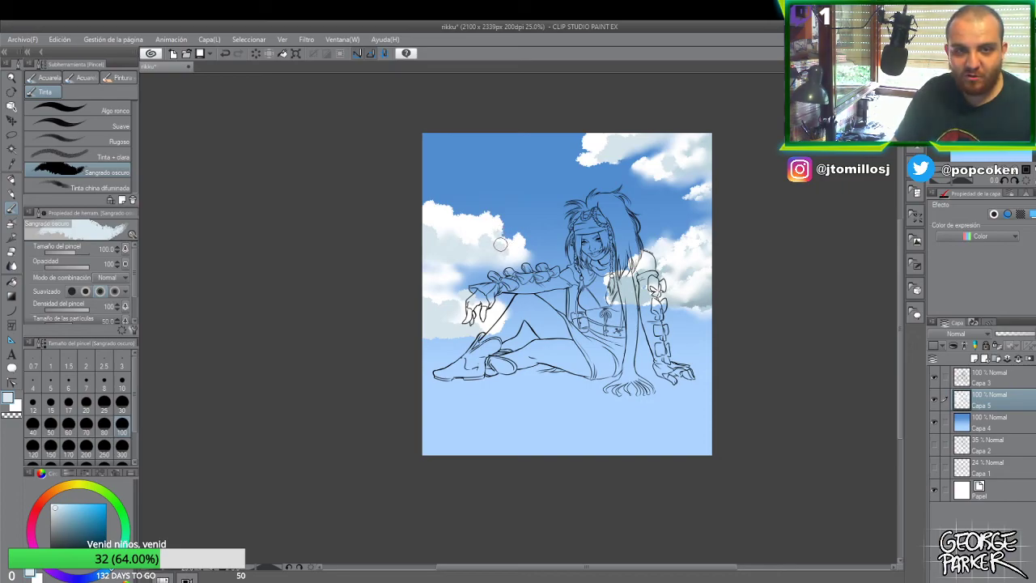
{"action": "key", "text": "j"}
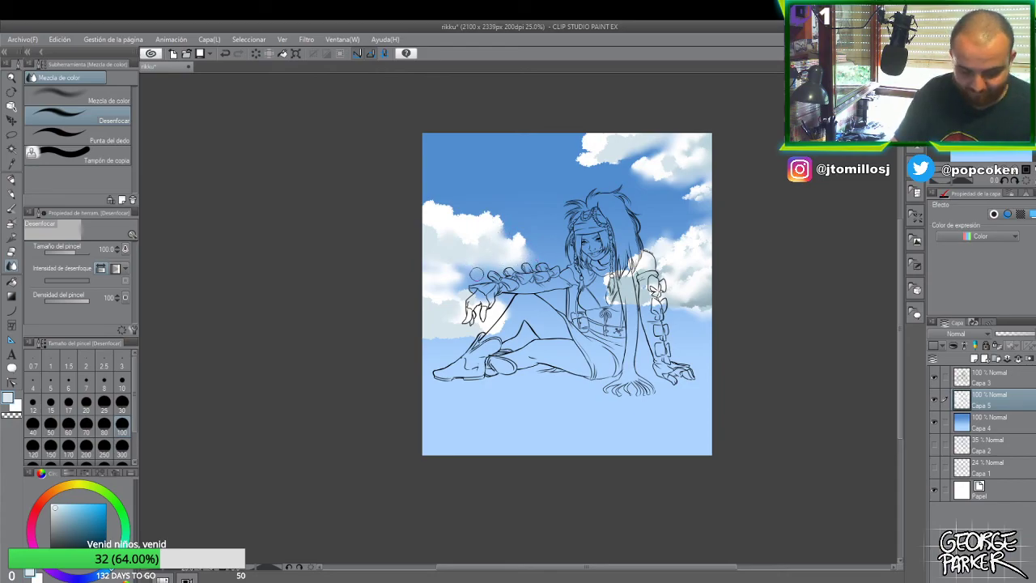
{"action": "key", "text": "b"}
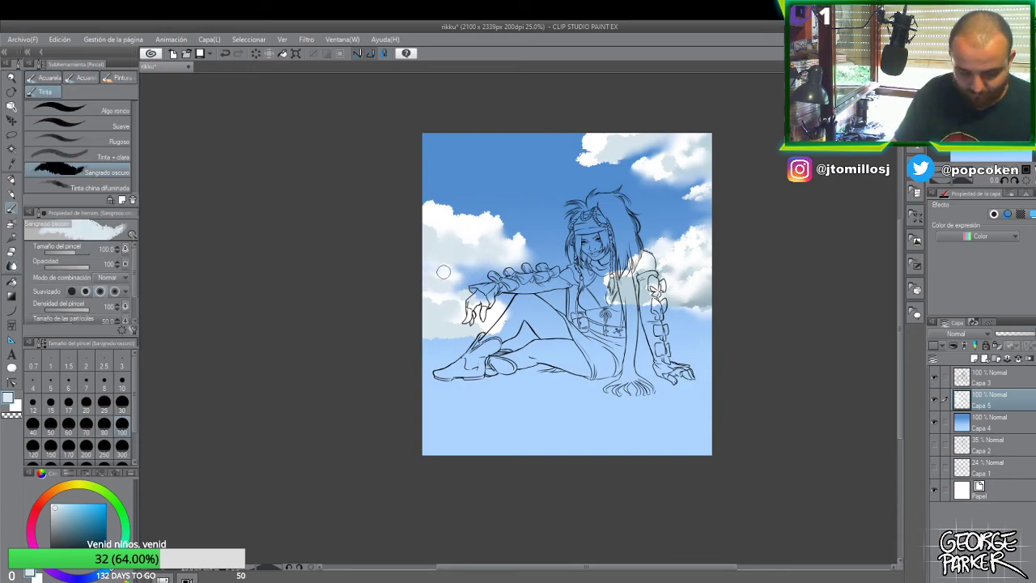
{"action": "key", "text": "j"}
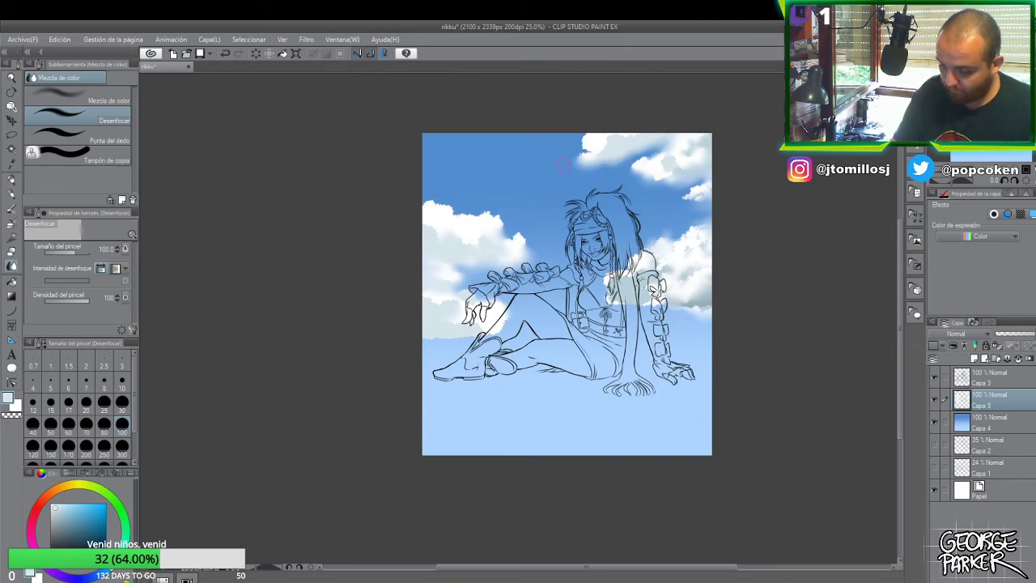
- Add white puffs with Sangrado oscuro to the left end of the top cloud and blur them
{"action": "key", "text": "b"}
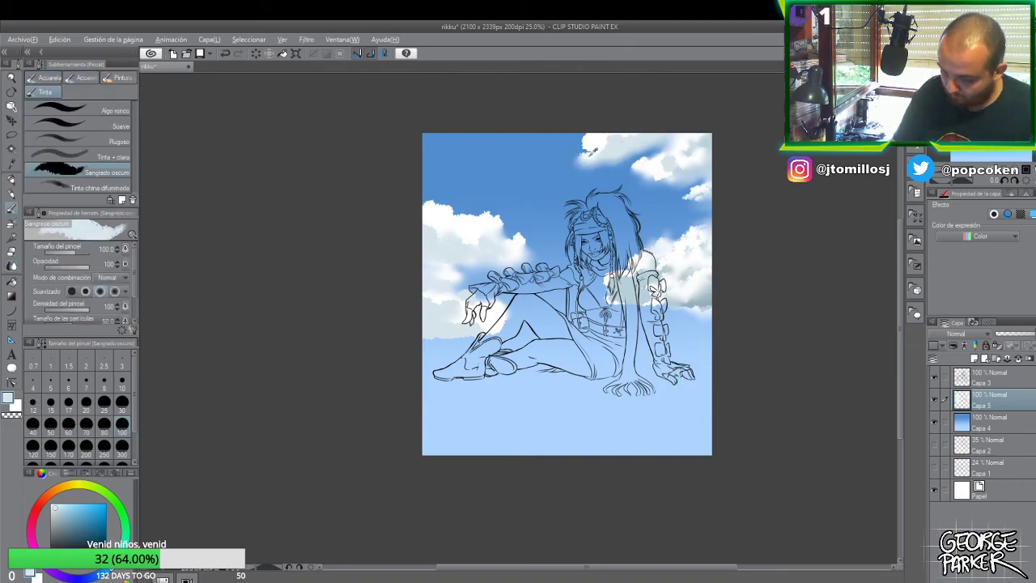
{"action": "key", "text": "x"}
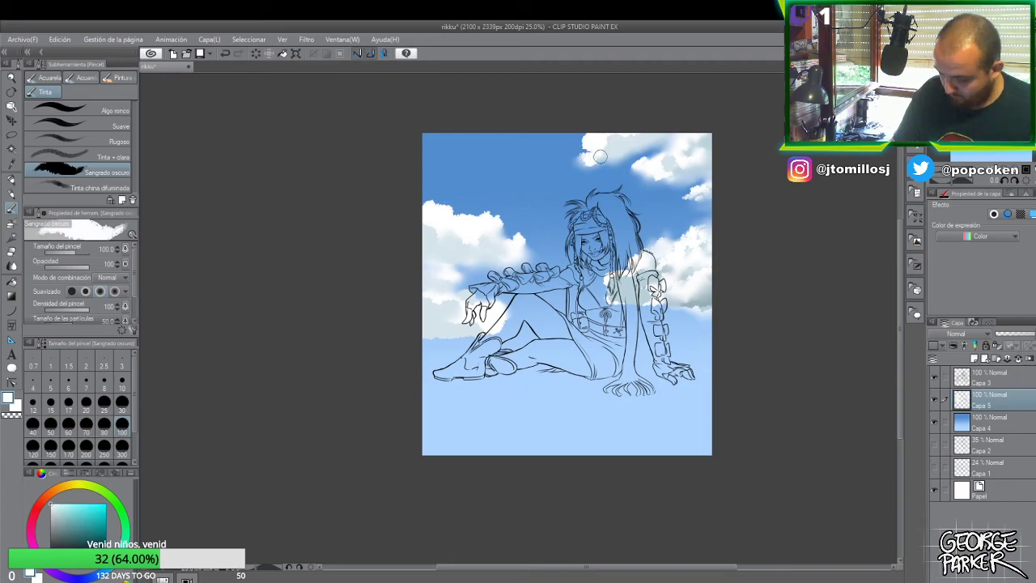
{"action": "key", "text": "j"}
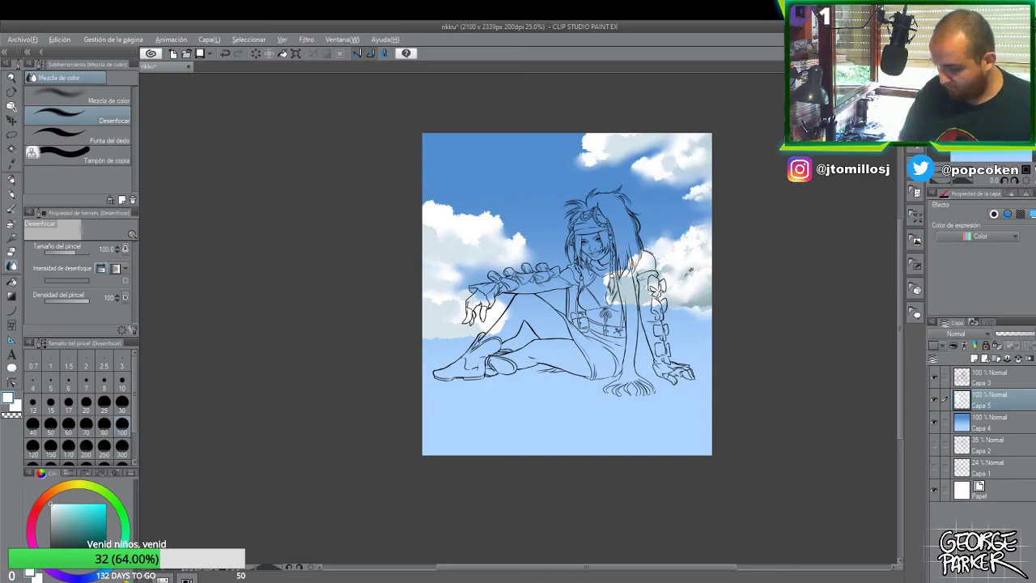
- Paint darker grey-blue shading and white puffs along the upper edge of the top cloud, blending both with Desenfocar
{"action": "key", "text": "x"}
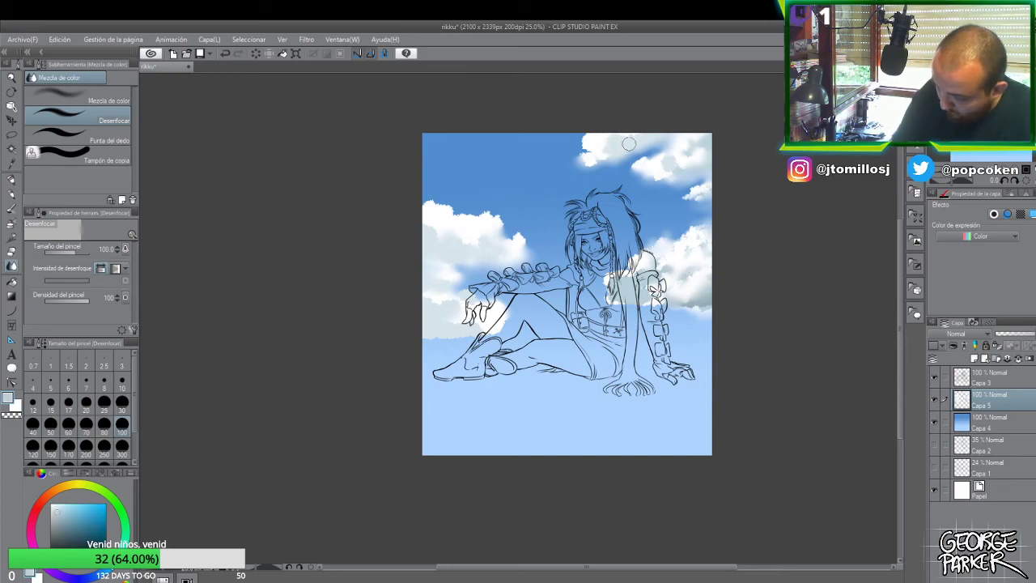
{"action": "key", "text": "b"}
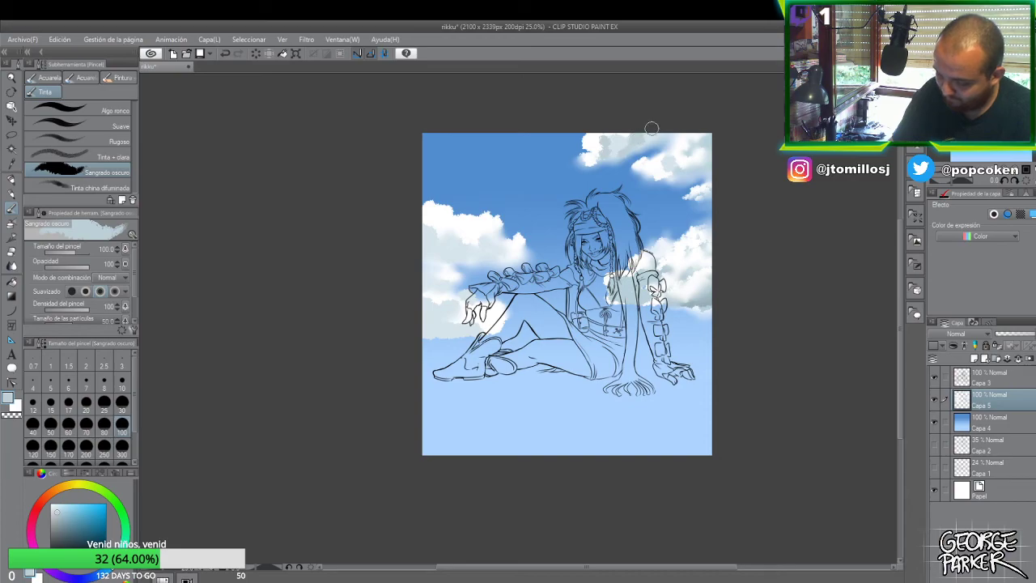
{"action": "key", "text": "j"}
{"action": "mouse_move", "coordinate": [646, 138]}
{"action": "left_mouse_down"}
{"action": "mouse_move", "coordinate": [666, 145]}
{"action": "mouse_move", "coordinate": [654, 151]}
{"action": "left_mouse_up"}
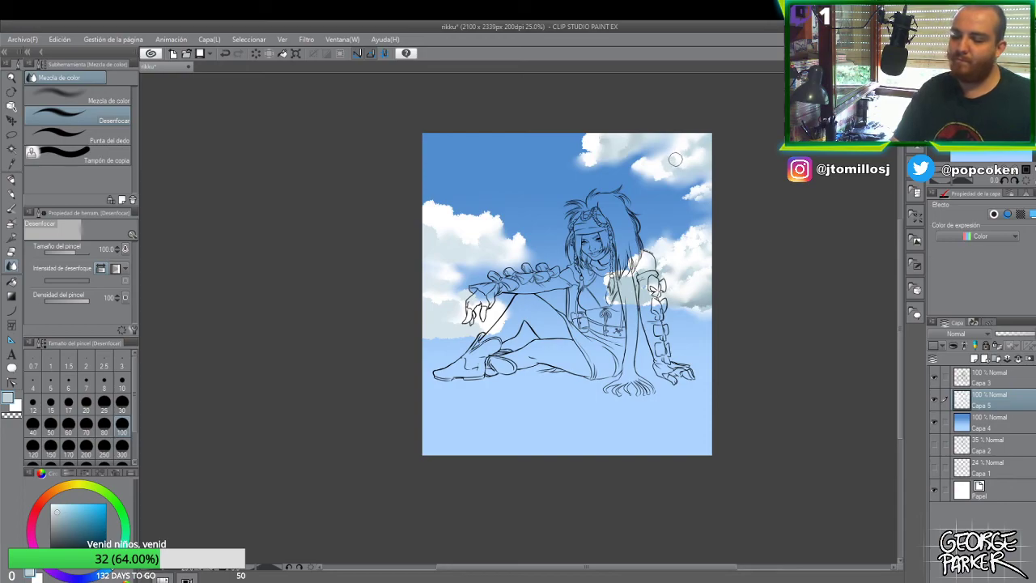
{"action": "key", "text": "b"}
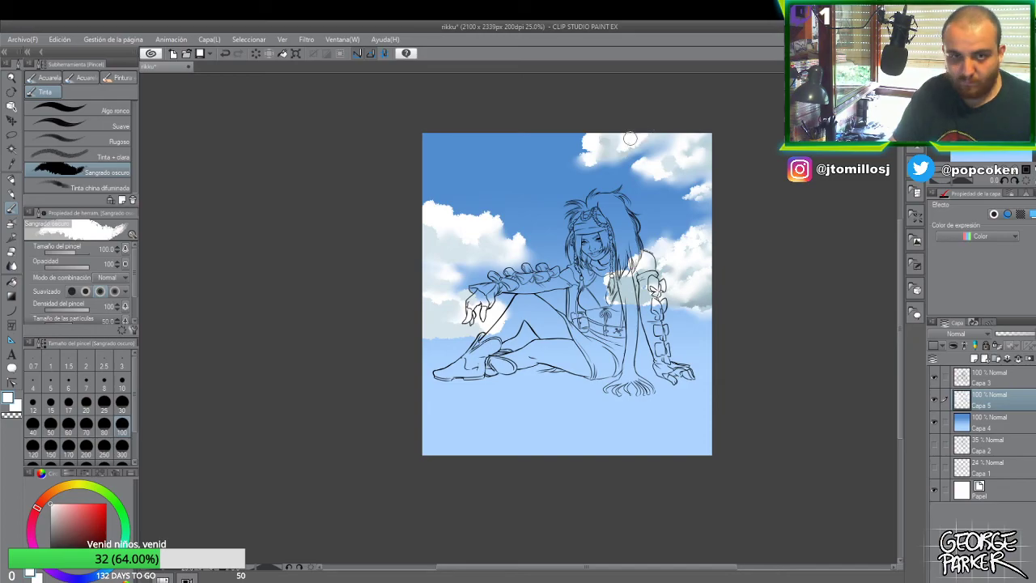
{"action": "key", "text": "j"}
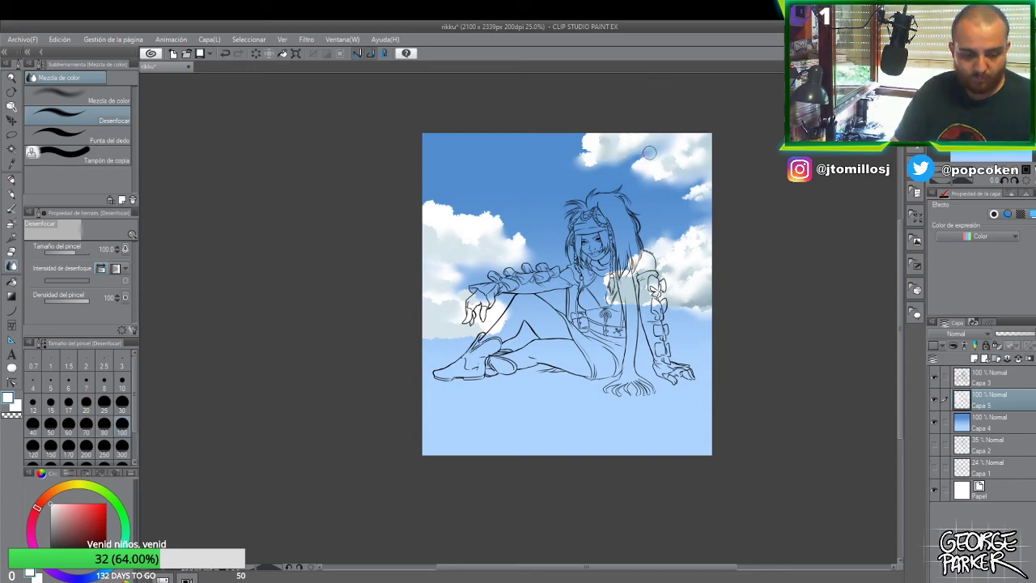
- Paint a small new white cloud along the canvas's top edge, left of the existing top cloud, ready for blurring
{"action": "key", "text": "b"}
{"action": "left_click_drag", "start_coordinate": [502, 132], "coordinate": [549, 132]}
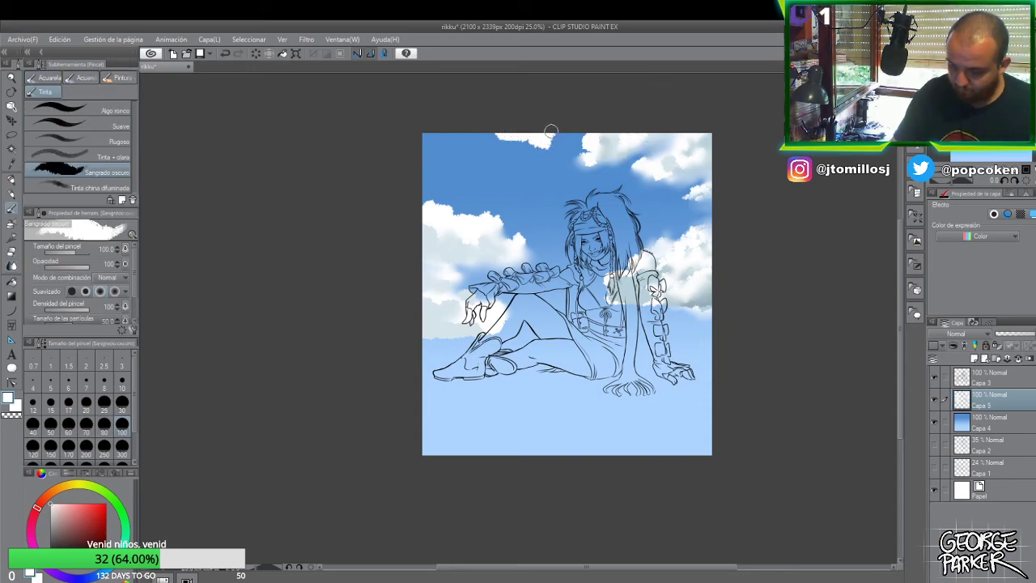
{"action": "key", "text": "j"}
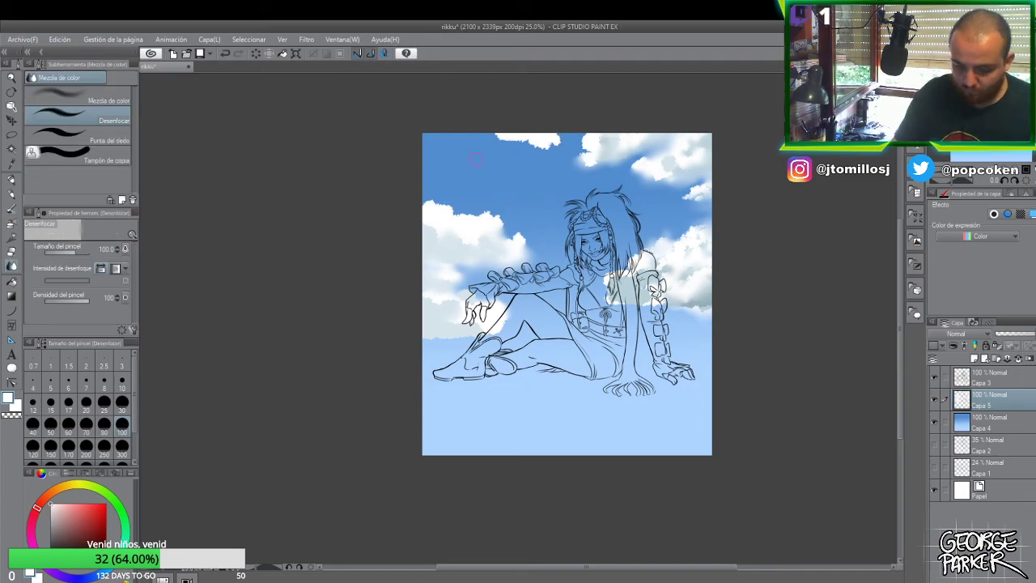
- Smear the cloud edges into the sky with Mezcla de color, and add blended white puffs inside the large left cloud
{"action": "left_click", "coordinate": [122, 95]}
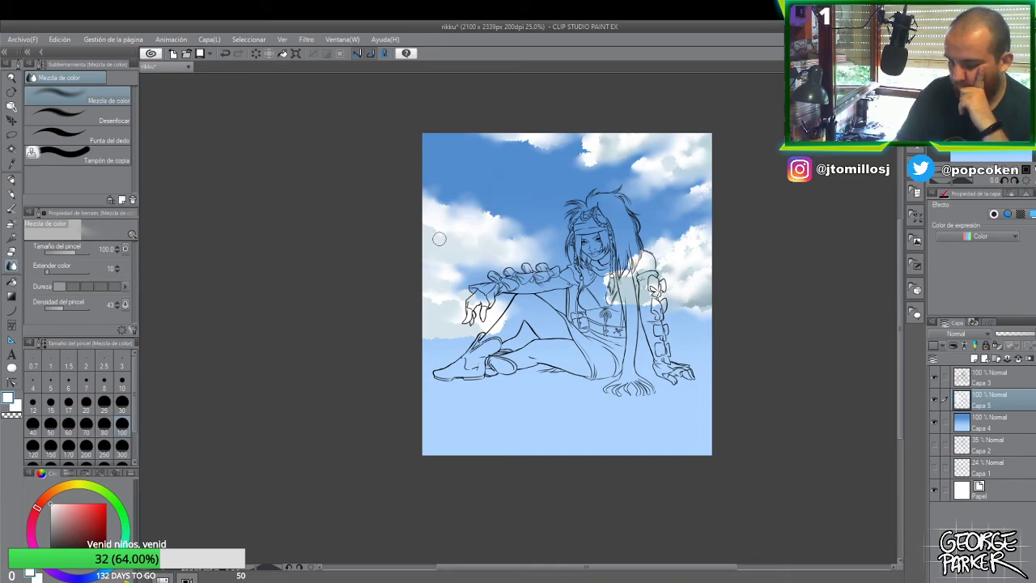
{"action": "left_click_drag", "start_coordinate": [442, 277], "coordinate": [476, 276]}
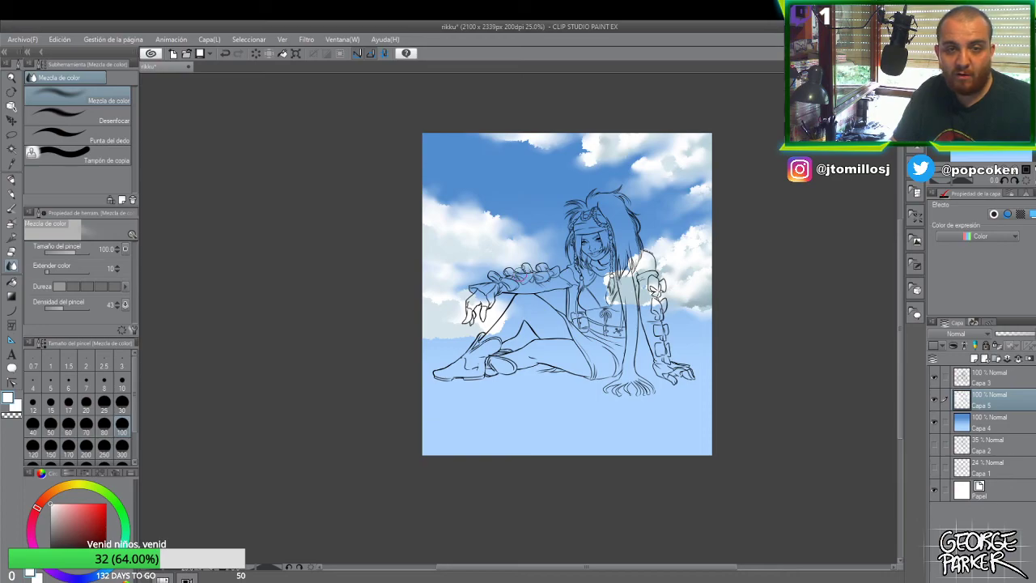
{"action": "key", "text": "b"}
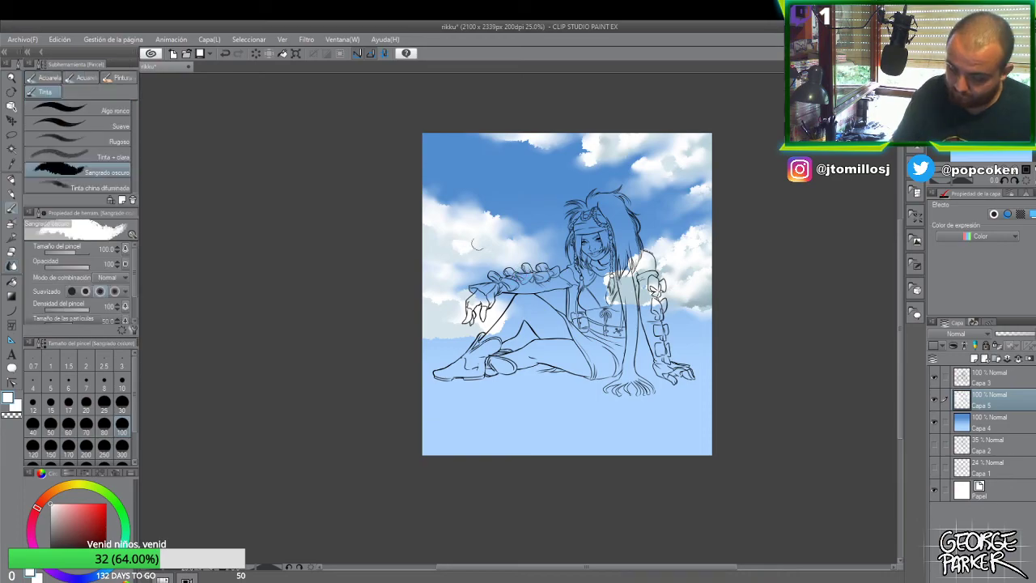
{"action": "key", "text": "j"}
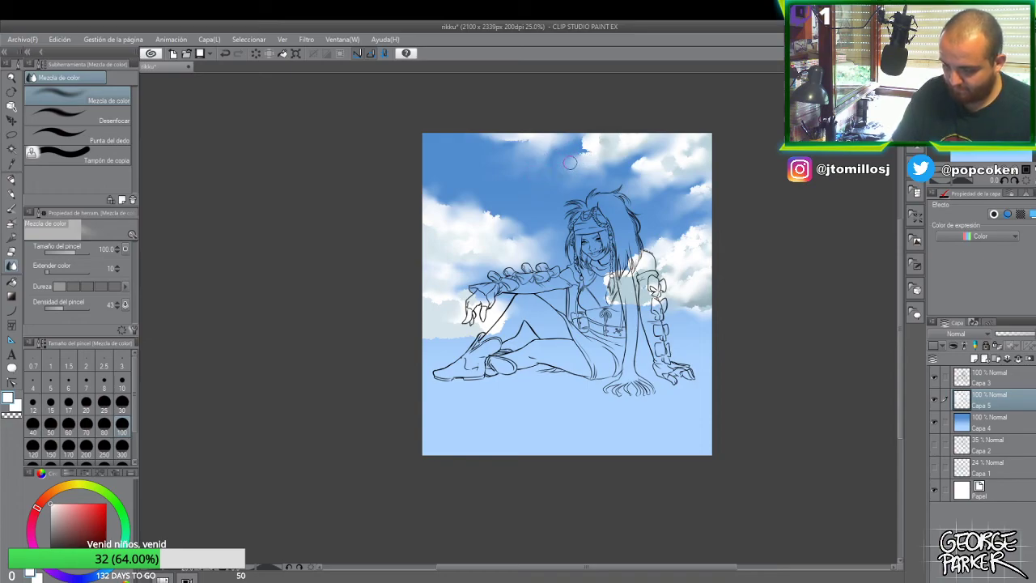
- Paint a small white puff in the sky above the character's head and smear it with Mezcla de color
{"action": "key", "text": "b"}
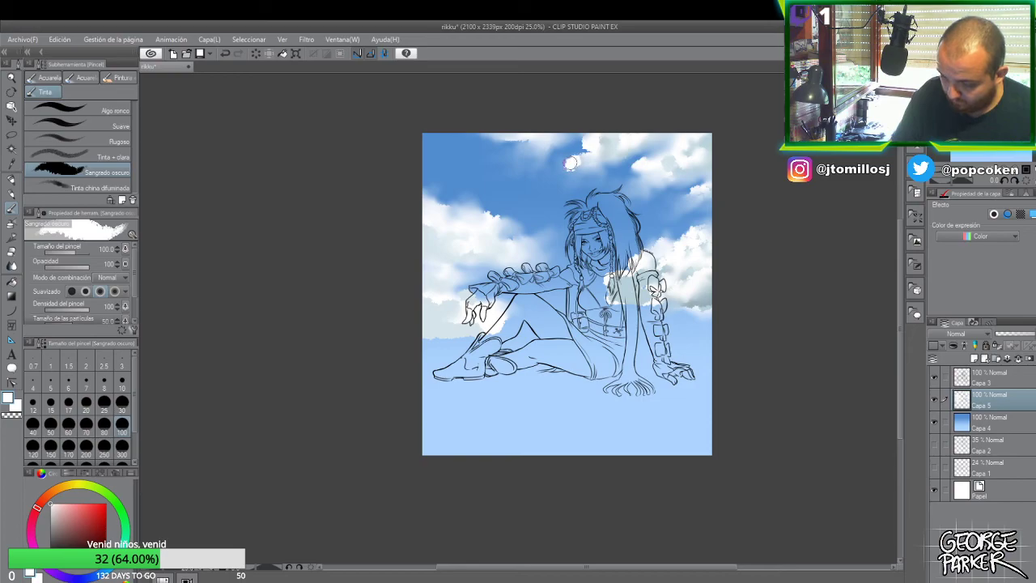
{"action": "key", "text": "j"}
{"action": "left_click_drag", "start_coordinate": [573, 168], "coordinate": [558, 166]}
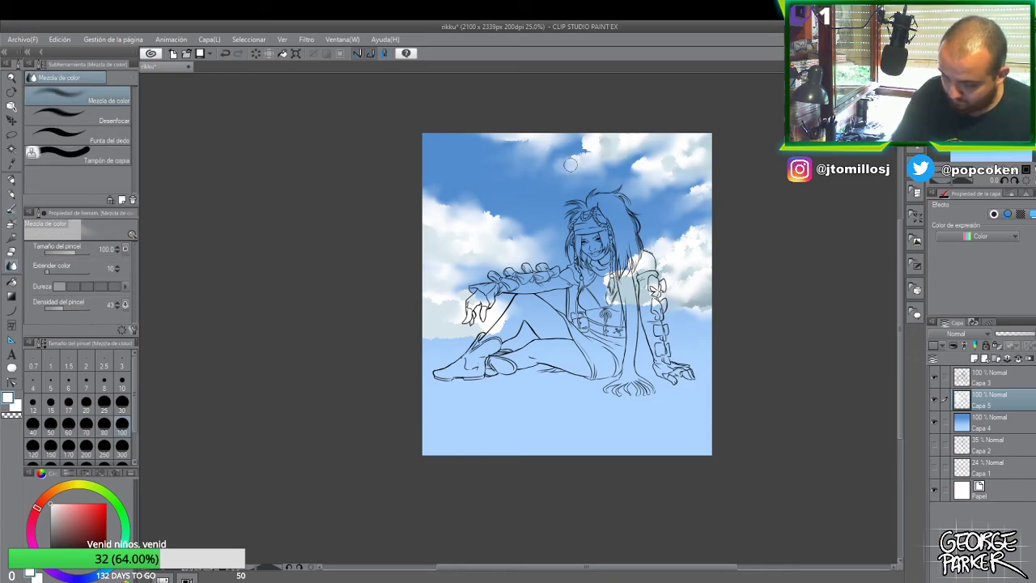
{"action": "left_click_drag", "start_coordinate": [567, 167], "coordinate": [554, 170]}
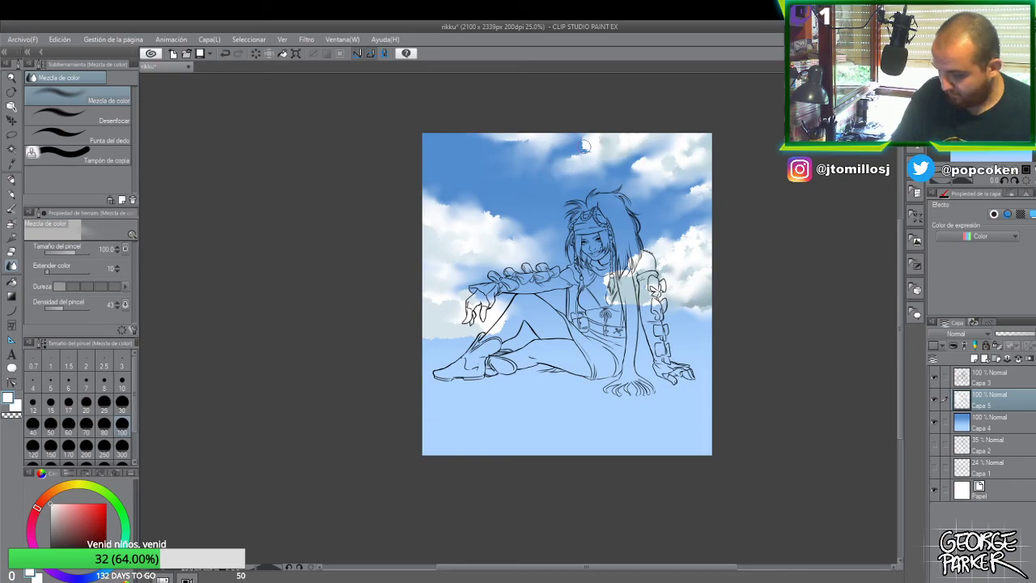
{"action": "left_click_drag", "start_coordinate": [586, 146], "coordinate": [571, 183]}
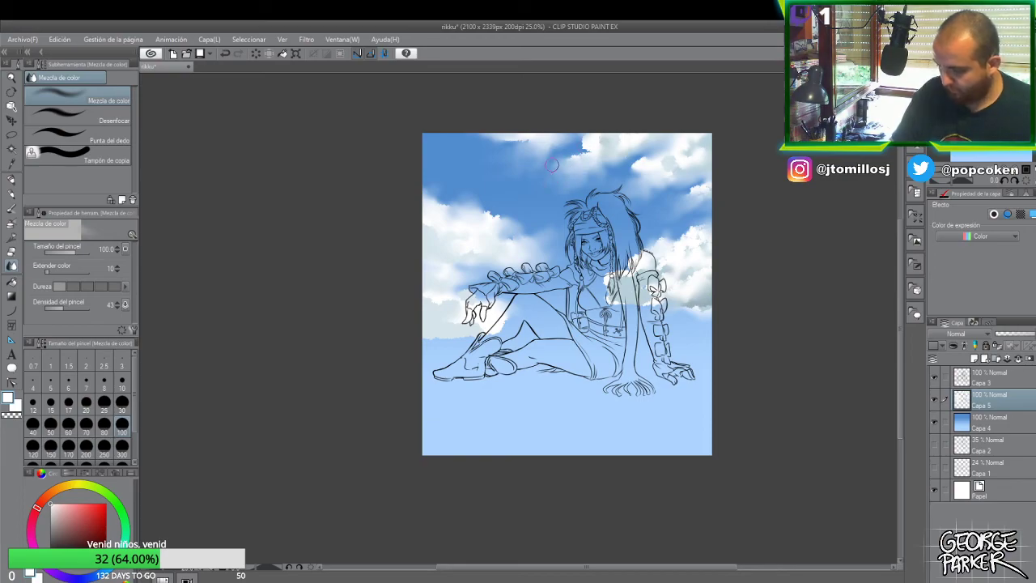
- Paint a pale blue-white puff in the sky just above the character's head and smear it with Mezcla de color
{"action": "left_click", "coordinate": [677, 159], "text": "alt"}
{"action": "mouse_move", "coordinate": [639, 162]}
{"action": "left_mouse_down"}
{"action": "mouse_move", "coordinate": [568, 176]}
{"action": "mouse_move", "coordinate": [588, 159]}
{"action": "left_mouse_up"}
{"action": "key", "text": "b"}
{"action": "left_click_drag", "start_coordinate": [574, 171], "coordinate": [561, 177]}
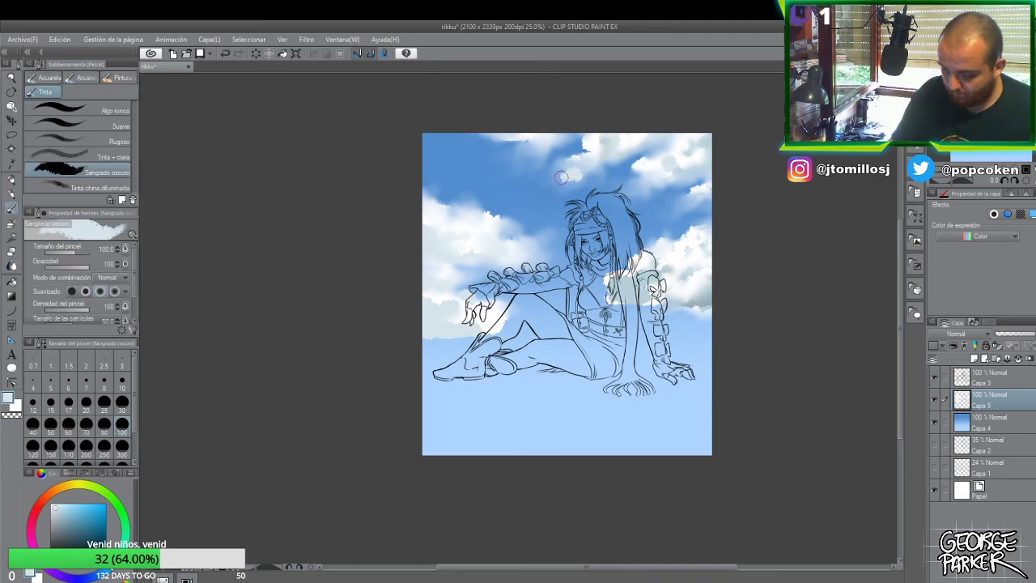
{"action": "key", "text": "j"}
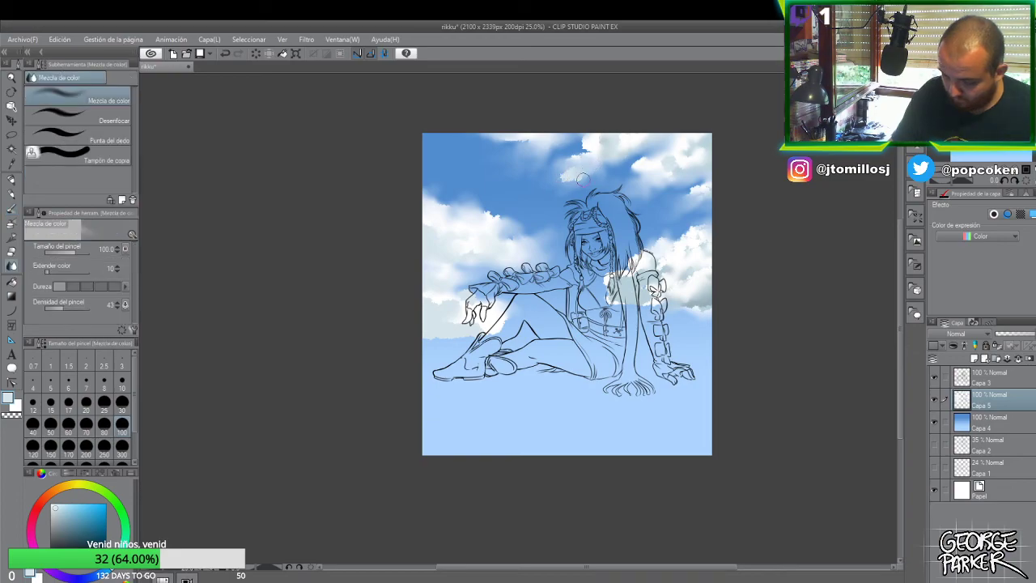
{"action": "left_click_drag", "start_coordinate": [575, 186], "coordinate": [551, 173]}
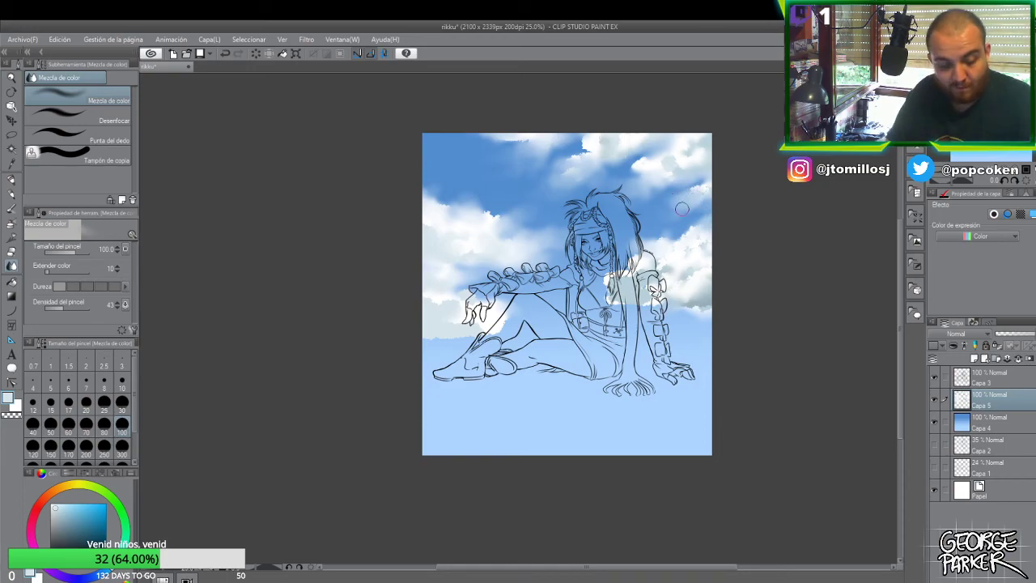
- Add pale puffs to the small cloud on the right side of the character's hair and soften them with Mezcla de color
{"action": "key", "text": "b"}
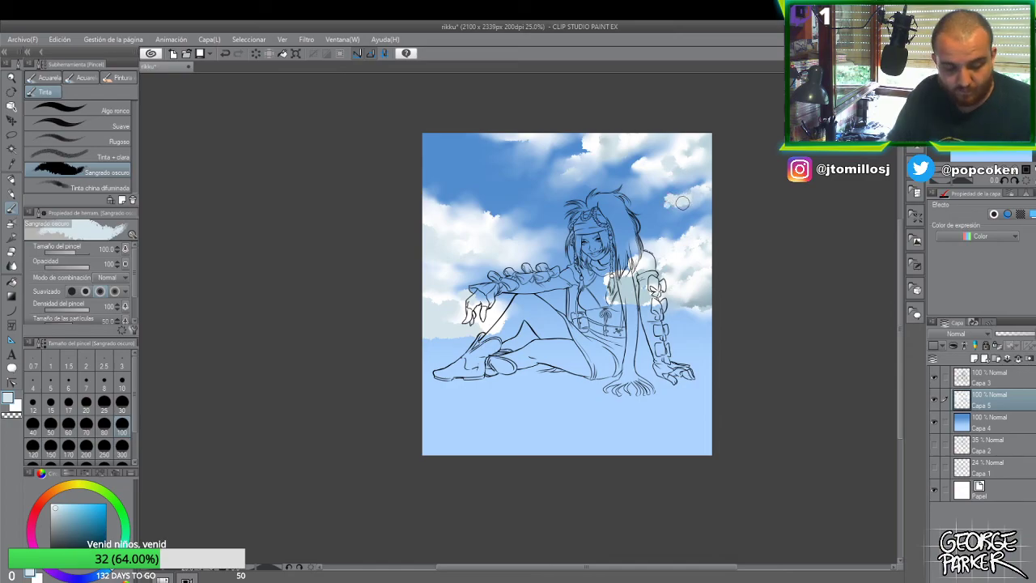
{"action": "key", "text": "j"}
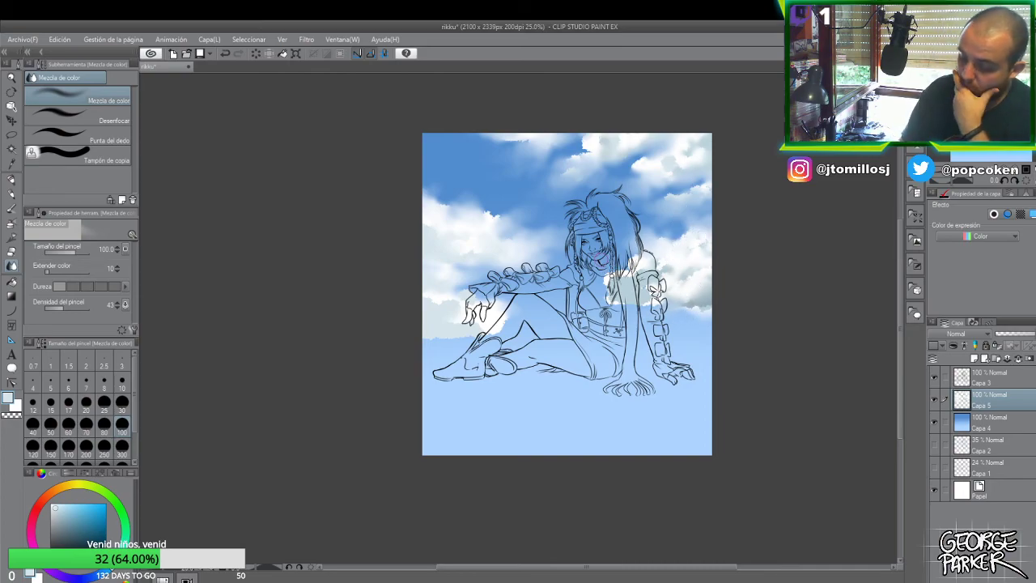
{"action": "key", "text": "b"}
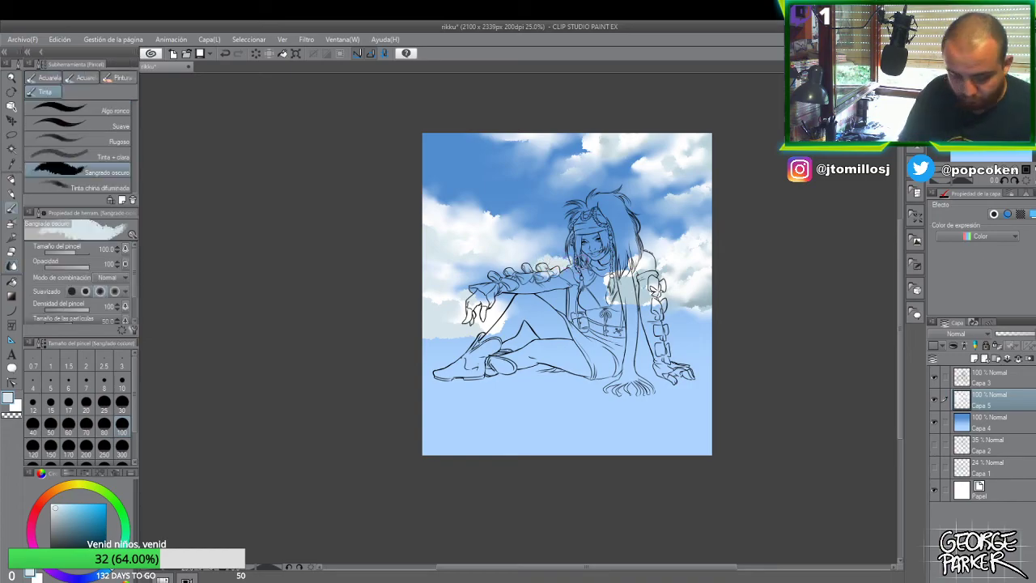
{"action": "key", "text": "j"}
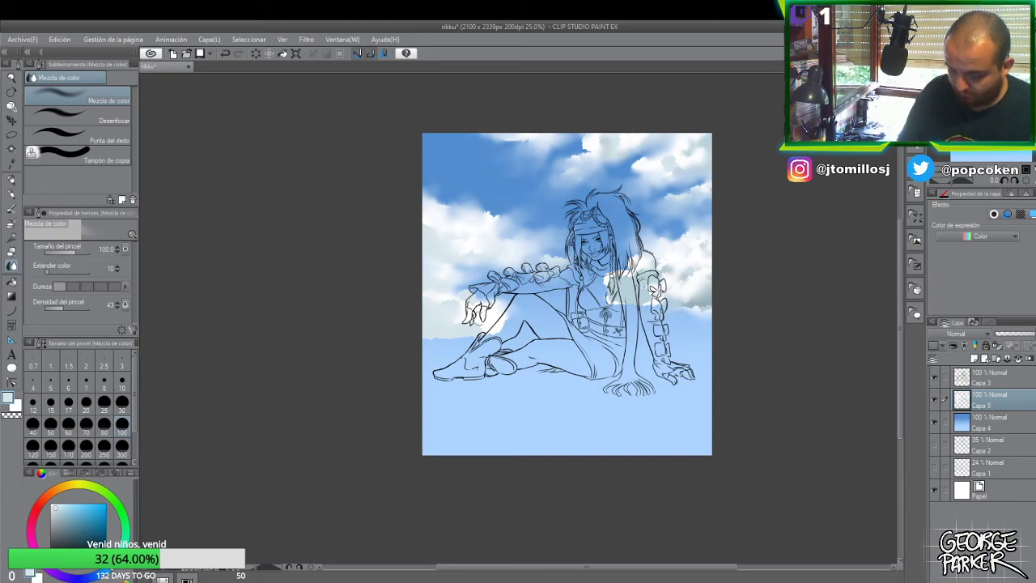
- Paint white puffs along the lower and upper edges of the large left cloud and blend them with Mezcla de color
{"action": "key", "text": "b"}
{"action": "left_click", "coordinate": [441, 207], "text": "alt"}
{"action": "left_click_drag", "start_coordinate": [440, 331], "coordinate": [478, 335]}
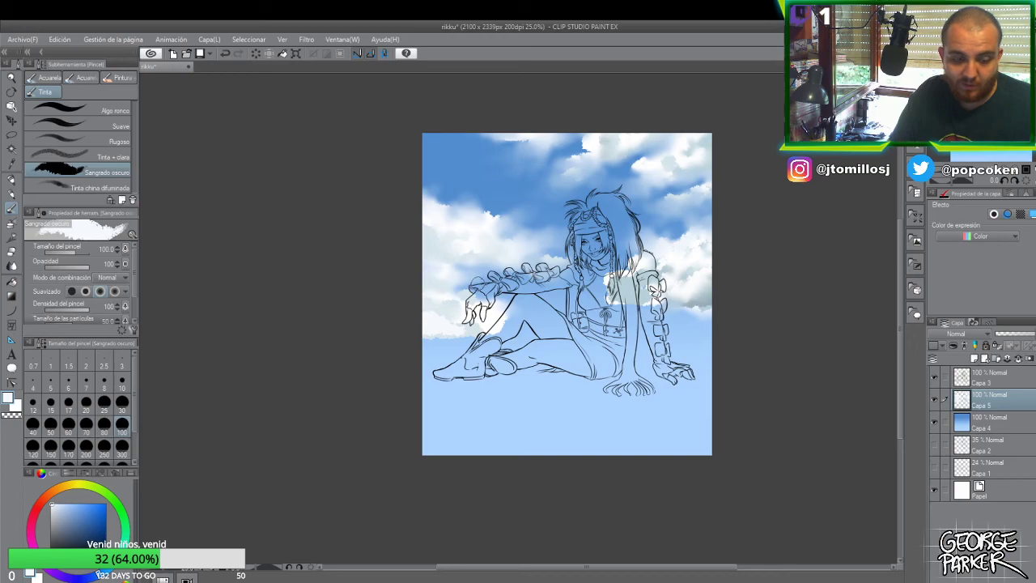
{"action": "key", "text": "j"}
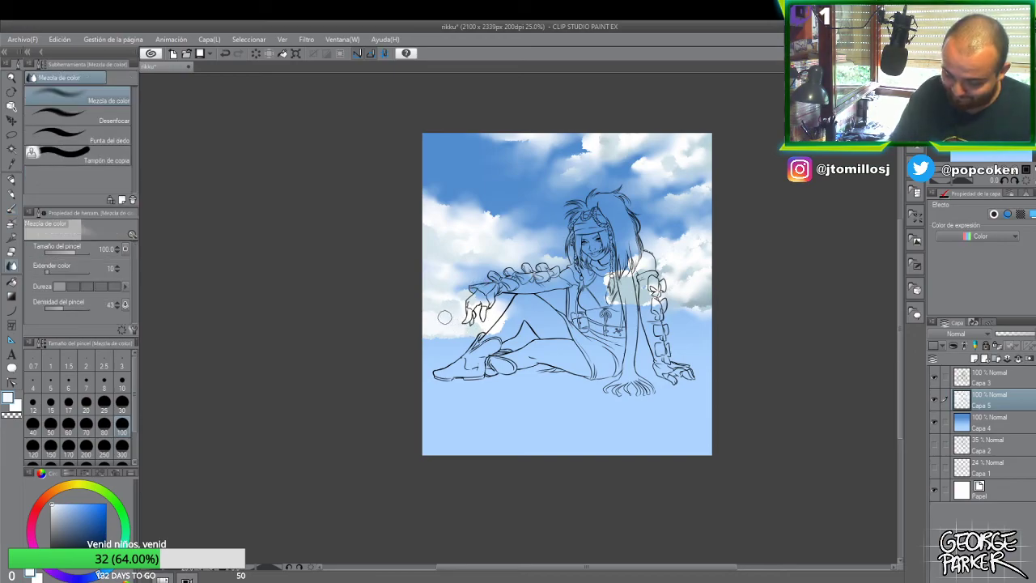
{"action": "mouse_move", "coordinate": [455, 304]}
{"action": "left_mouse_down"}
{"action": "mouse_move", "coordinate": [476, 322]}
{"action": "mouse_move", "coordinate": [445, 302]}
{"action": "left_mouse_up"}
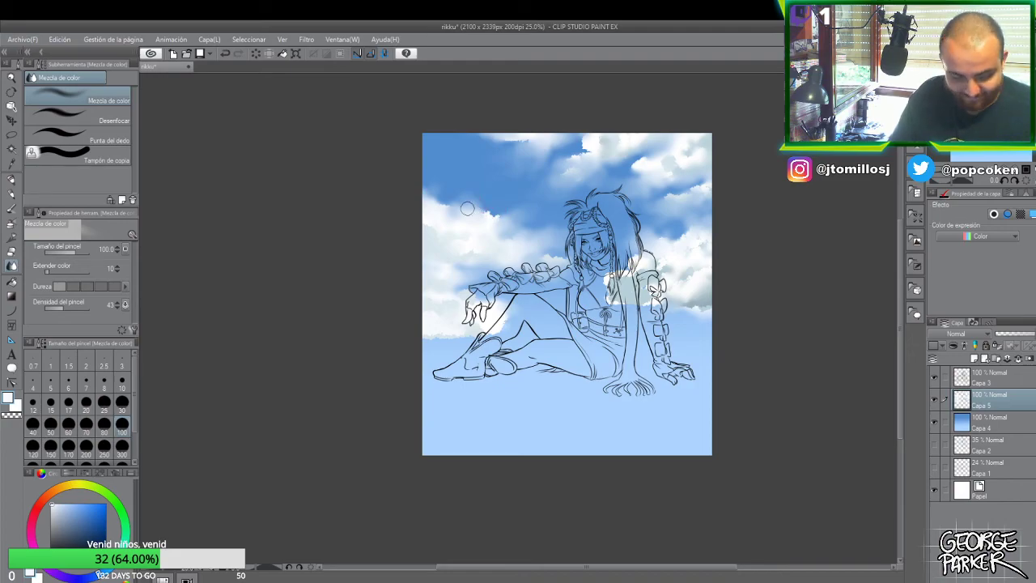
{"action": "key", "text": "b"}
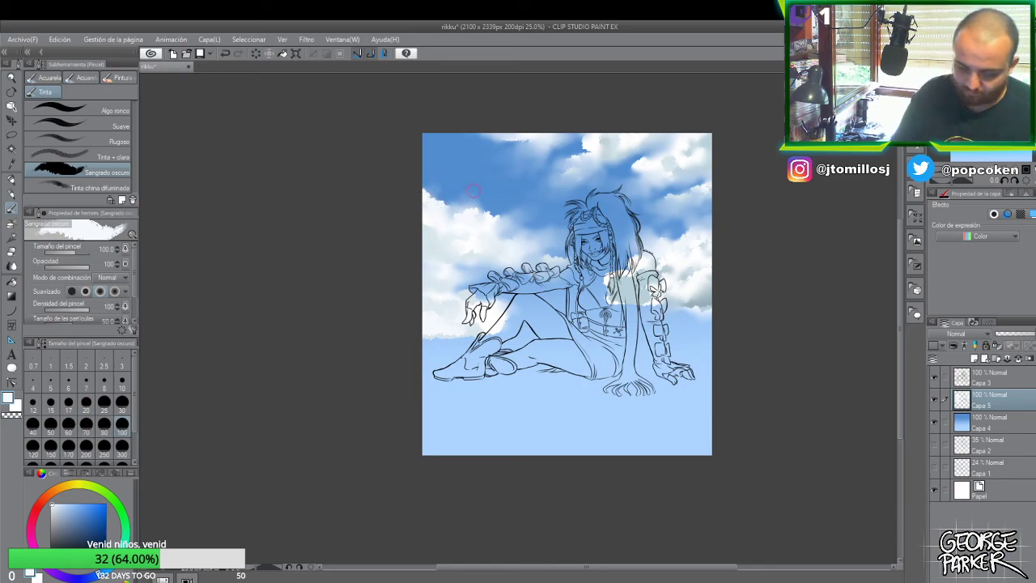
{"action": "key", "text": "j"}
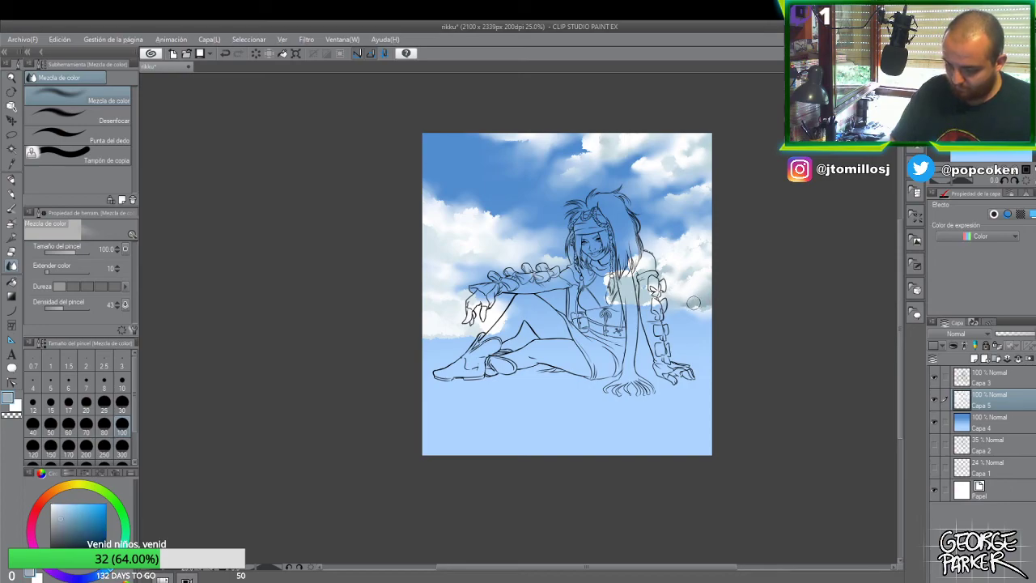
- Shade the upper part of the large left cloud in grey-blue, add white puffs over it, and blend both with Mezcla de color
{"action": "key", "text": "p"}
{"action": "mouse_move", "coordinate": [424, 229]}
{"action": "left_mouse_down"}
{"action": "mouse_move", "coordinate": [450, 238]}
{"action": "mouse_move", "coordinate": [446, 229]}
{"action": "mouse_move", "coordinate": [444, 242]}
{"action": "mouse_move", "coordinate": [422, 238]}
{"action": "mouse_move", "coordinate": [455, 237]}
{"action": "left_mouse_up"}
{"action": "key", "text": "j"}
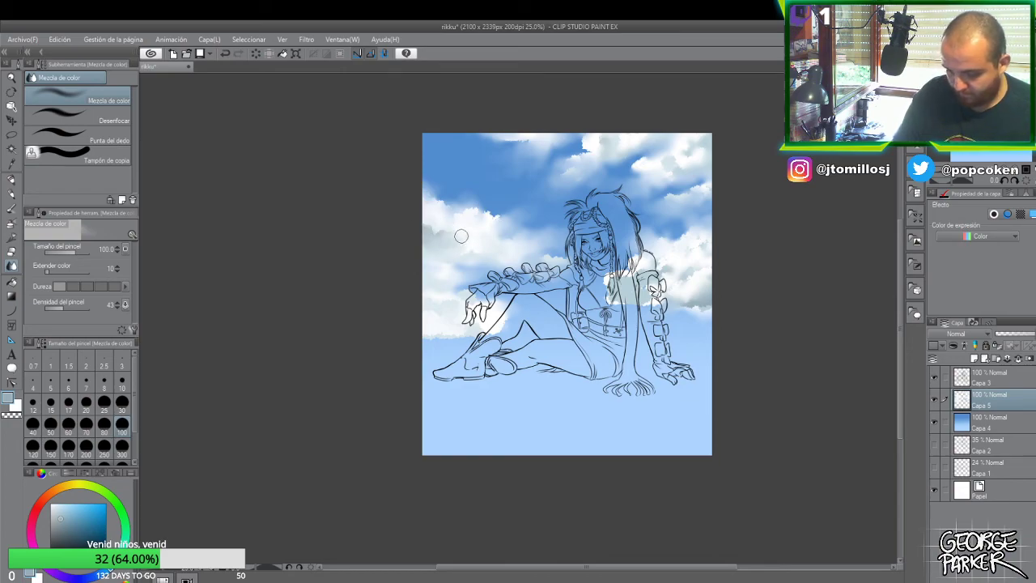
{"action": "key", "text": "p"}
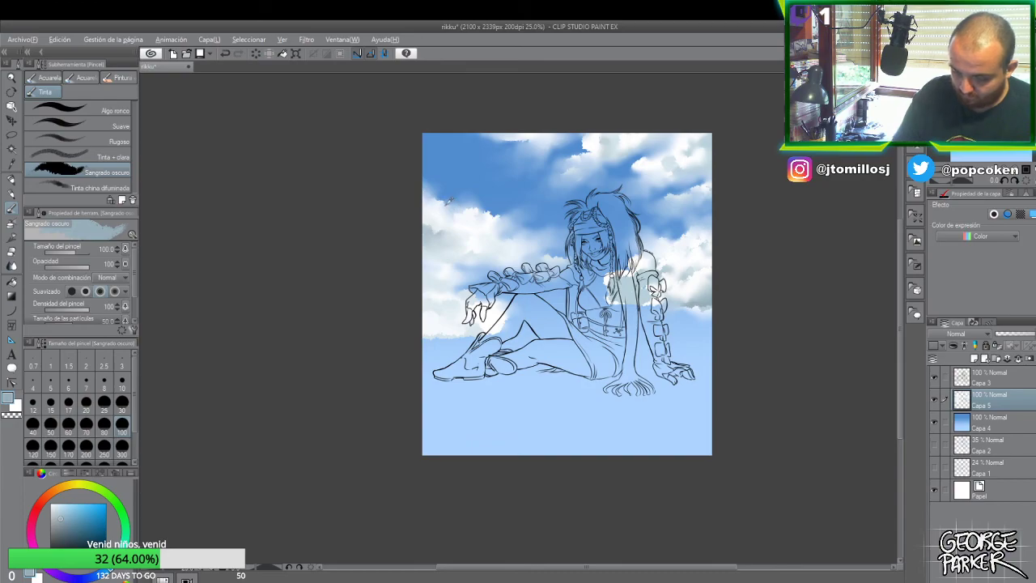
{"action": "key", "text": "x"}
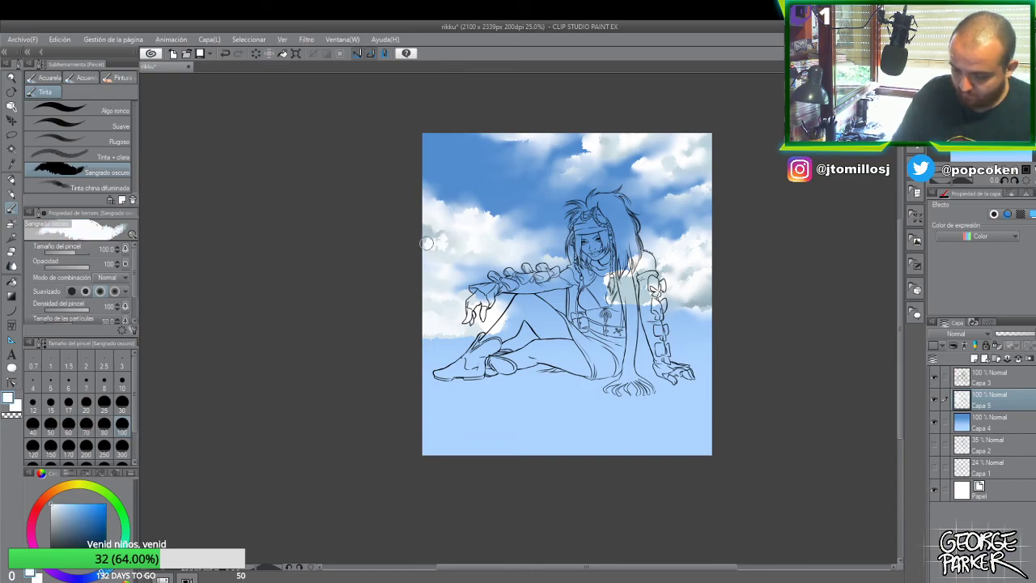
{"action": "key", "text": "j"}
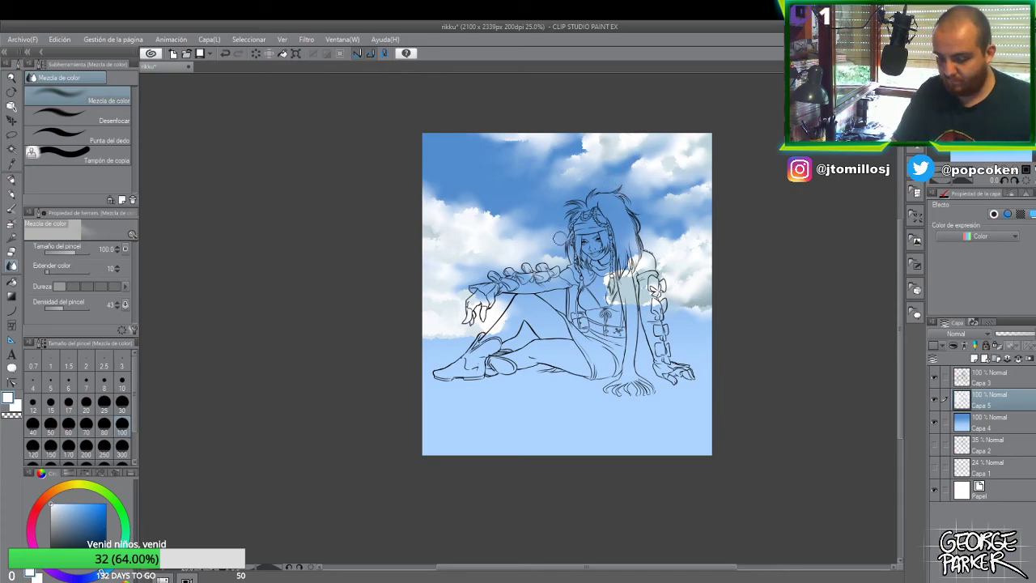
- Paint grey-blue shadow patches in the middle and along the base of the large left cloud, and blend them with Mezcla de color
{"action": "key", "text": "b"}
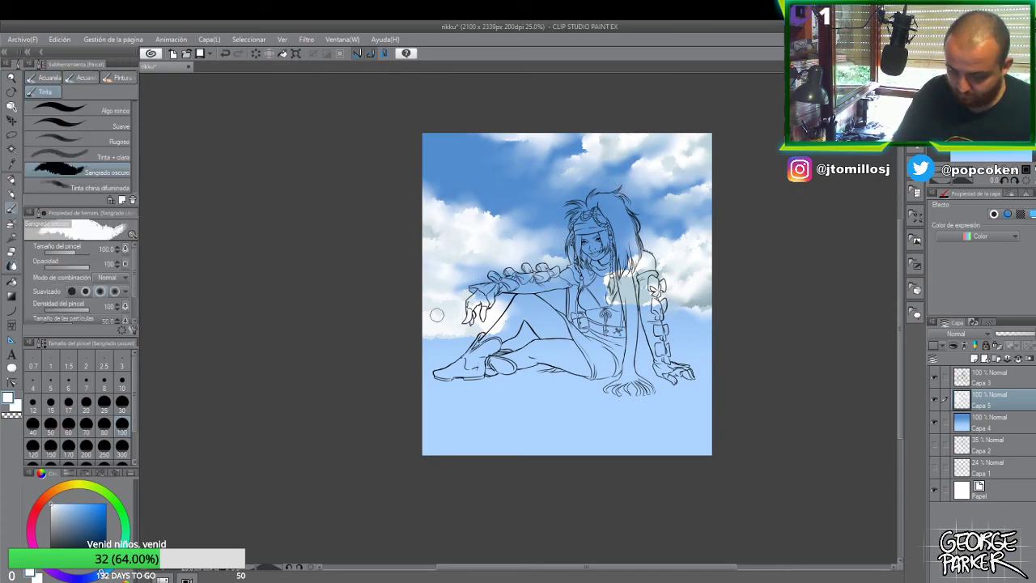
{"action": "key", "text": "b"}
{"action": "key", "text": "b"}
{"action": "key", "text": "b"}
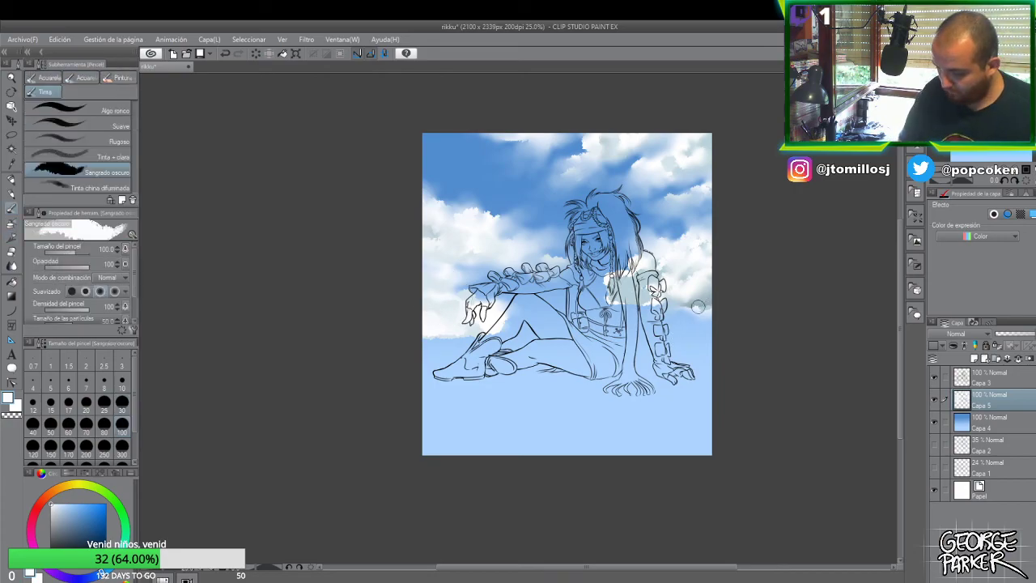
{"action": "left_click", "coordinate": [636, 286], "text": "alt"}
{"action": "mouse_move", "coordinate": [442, 324]}
{"action": "left_mouse_down"}
{"action": "mouse_move", "coordinate": [417, 328]}
{"action": "mouse_move", "coordinate": [468, 332]}
{"action": "left_mouse_up"}
{"action": "left_click_drag", "start_coordinate": [450, 261], "coordinate": [489, 239]}
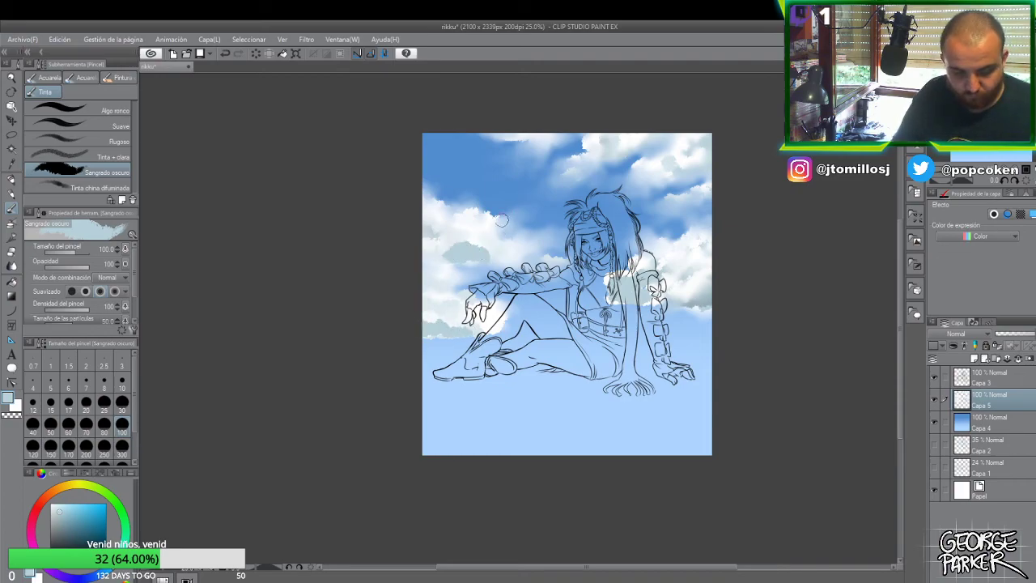
{"action": "key", "text": "j"}
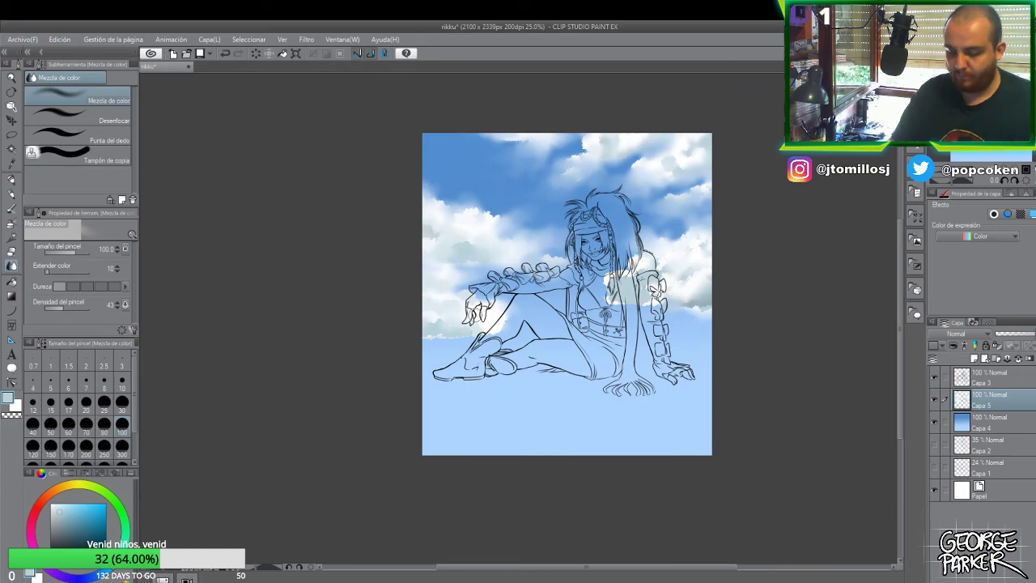
- Paint white puffs around the new shadows of the large left cloud with the Sangrado oscuro brush and smear them softly
{"action": "left_click", "coordinate": [483, 313], "text": "alt"}
{"action": "key", "text": "b"}
{"action": "key", "text": "b"}
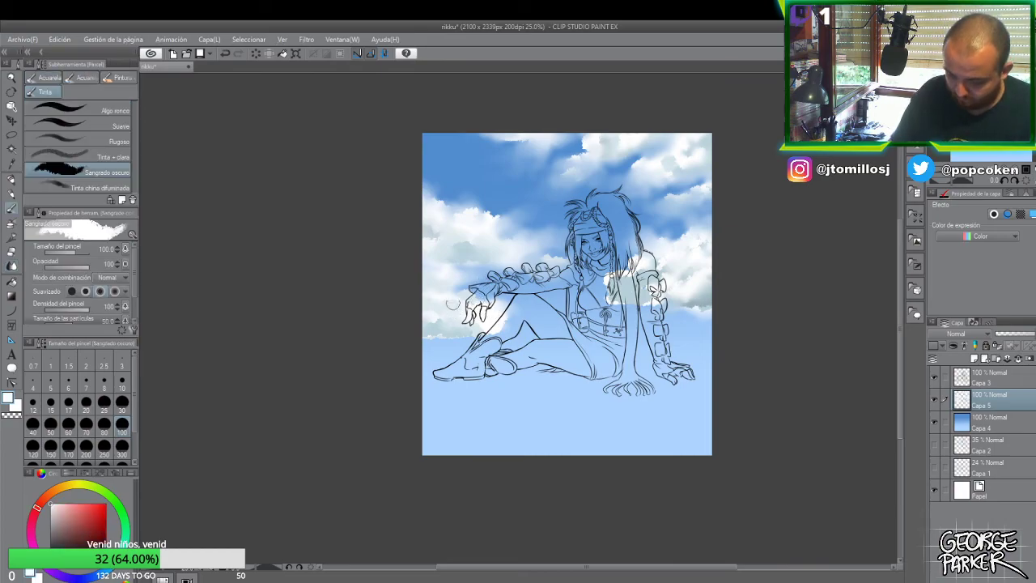
{"action": "key", "text": "b"}
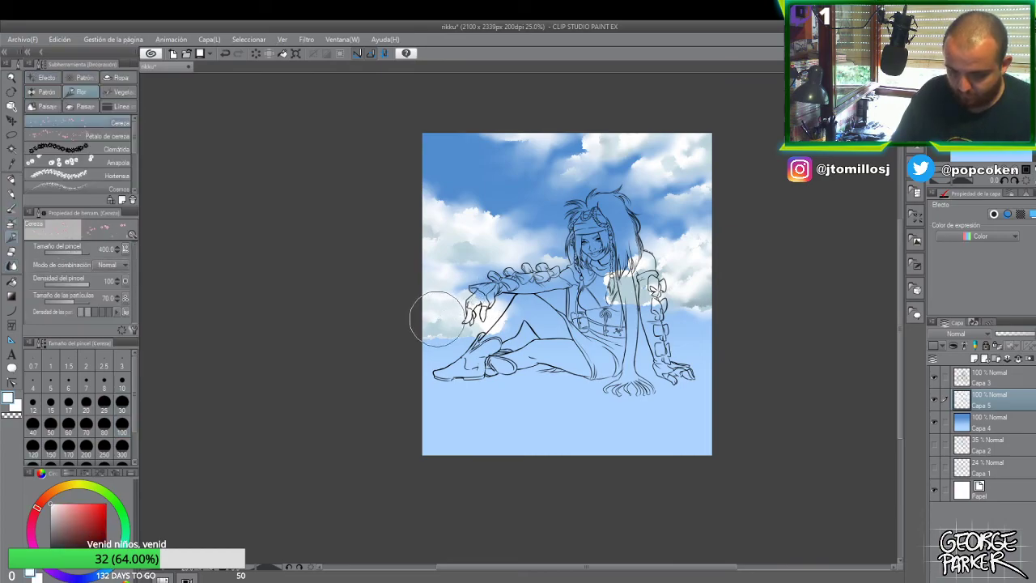
{"action": "key", "text": "b"}
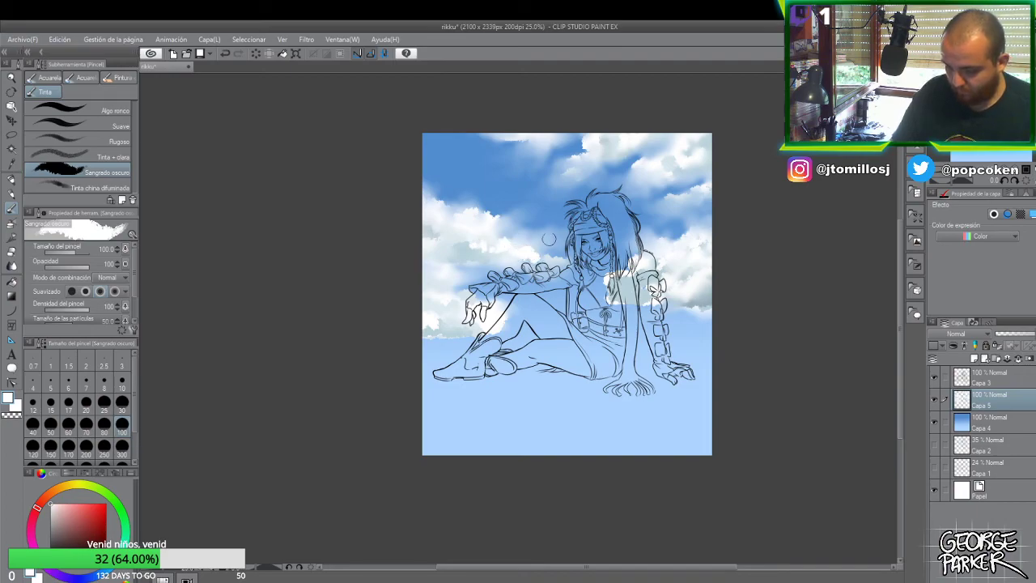
{"action": "key", "text": "j"}
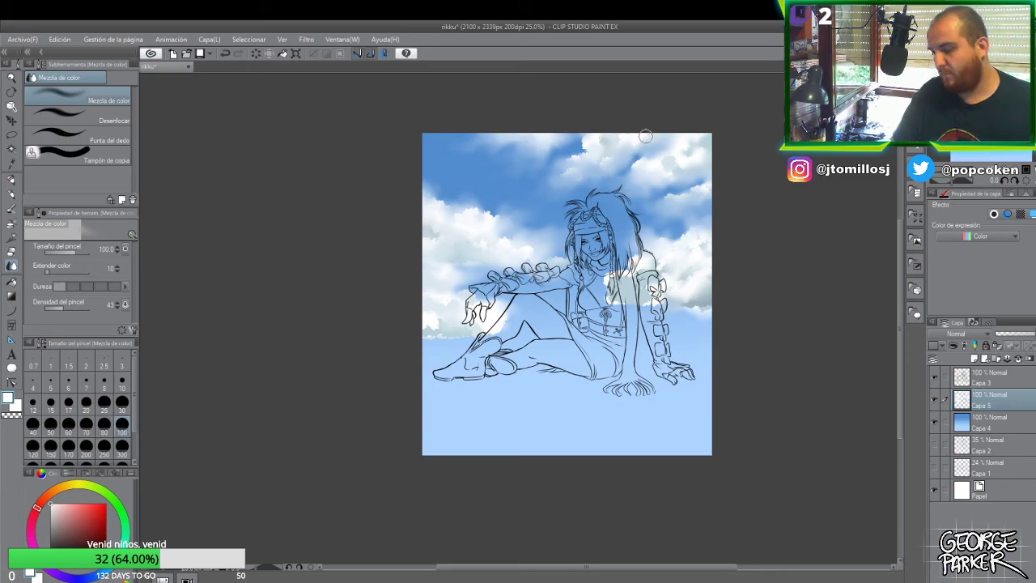
- Paint a small white puffy cloud in the sky above and left of the character's head, blending its underside with Mezcla de color
{"action": "key", "text": "b"}
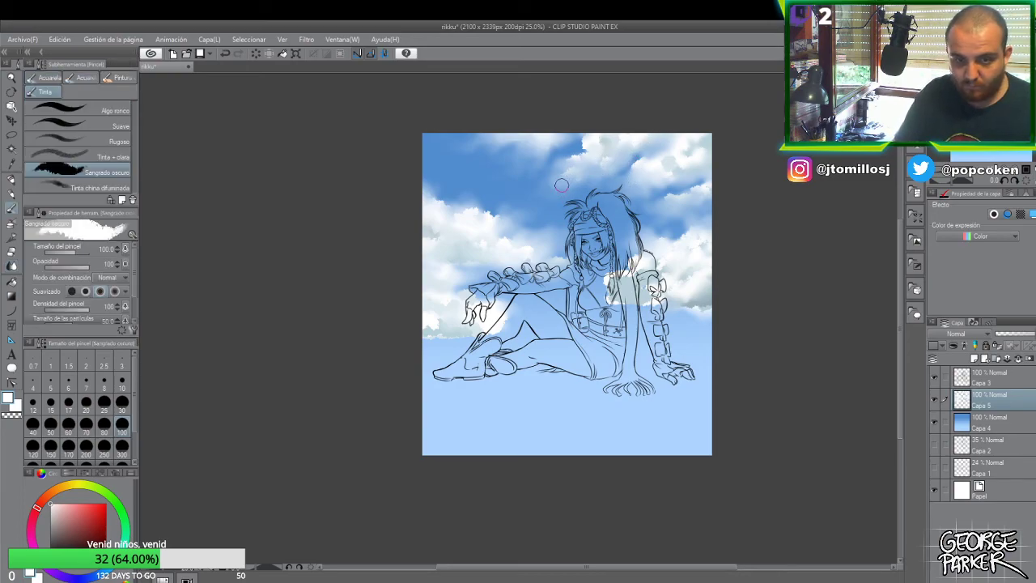
{"action": "mouse_move", "coordinate": [541, 182]}
{"action": "left_mouse_down"}
{"action": "mouse_move", "coordinate": [584, 176]}
{"action": "mouse_move", "coordinate": [576, 190]}
{"action": "mouse_move", "coordinate": [516, 192]}
{"action": "mouse_move", "coordinate": [536, 189]}
{"action": "mouse_move", "coordinate": [527, 215]}
{"action": "mouse_move", "coordinate": [555, 211]}
{"action": "mouse_move", "coordinate": [543, 199]}
{"action": "mouse_move", "coordinate": [572, 180]}
{"action": "left_mouse_up"}
{"action": "key", "text": "j"}
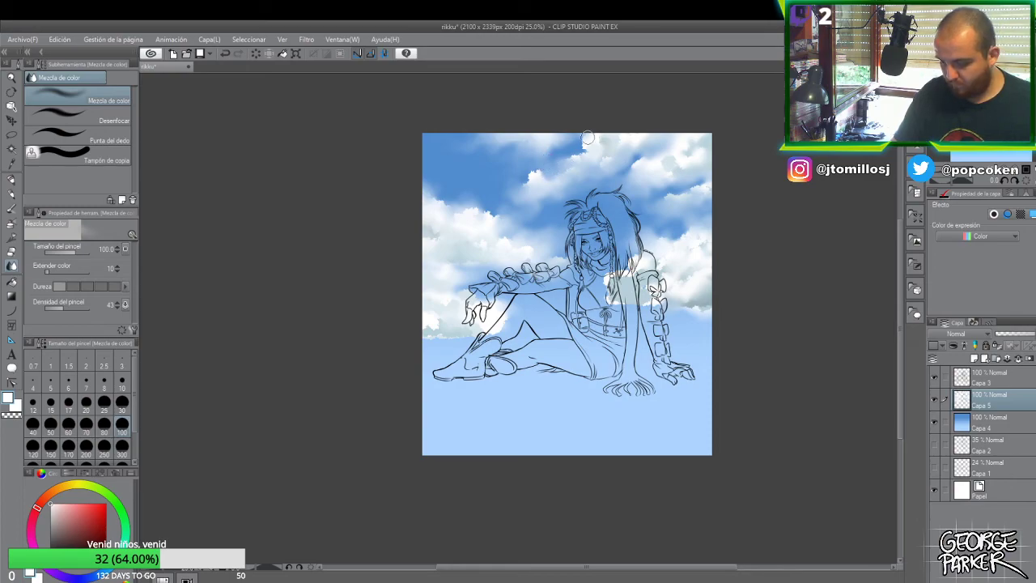
{"action": "key", "text": "b"}
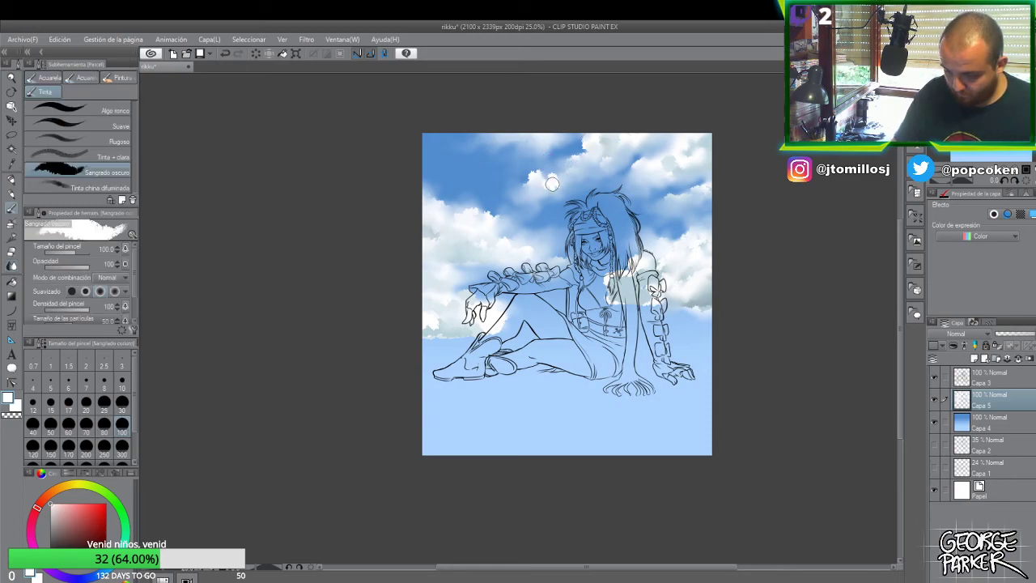
{"action": "key", "text": "j"}
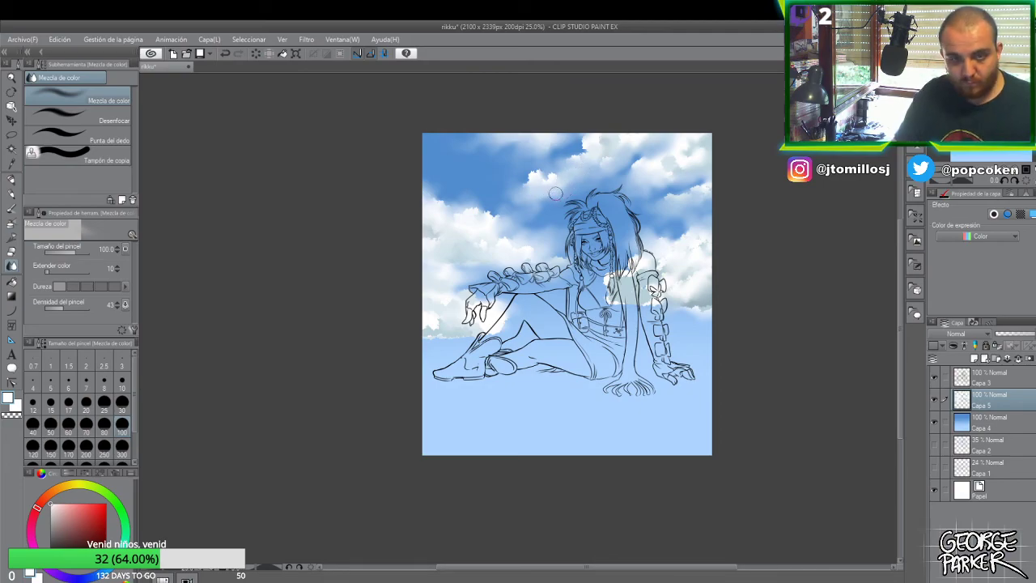
{"action": "key", "text": "b"}
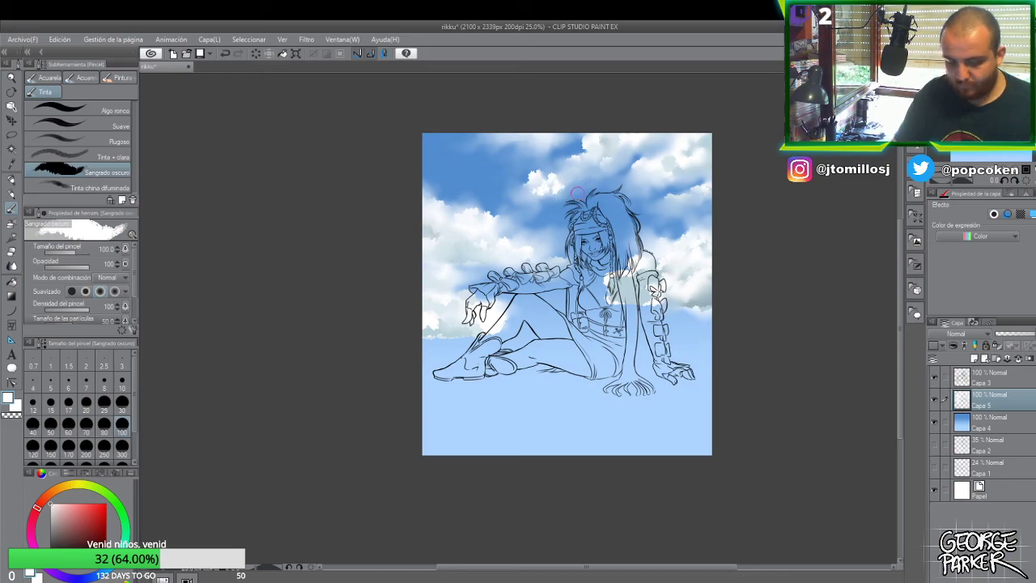
{"action": "key", "text": "j"}
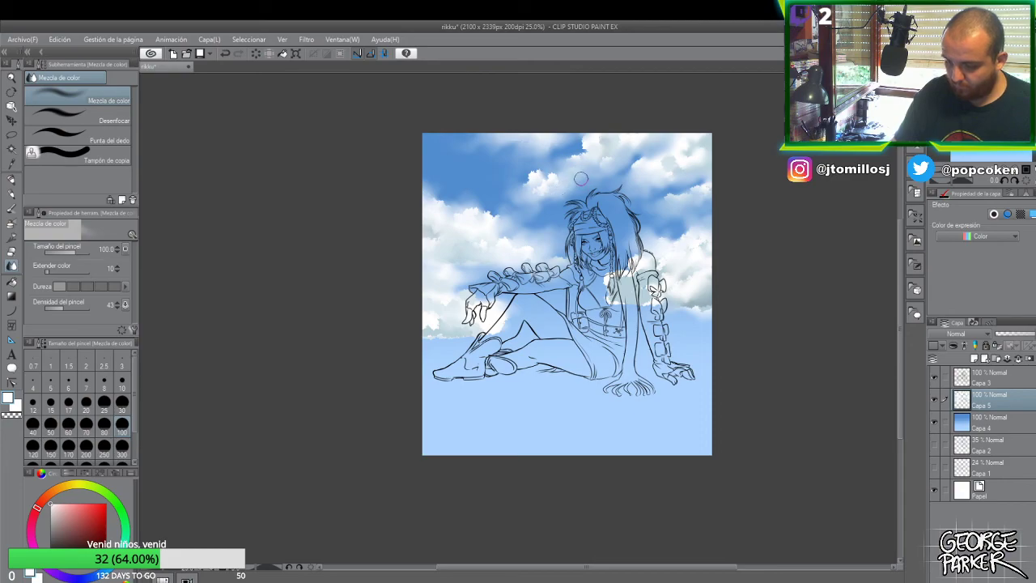
- Extend the small cloud with white puffs directly above the character's head, smear them with Mezcla de color, and check the whole picture
{"action": "key", "text": "b"}
{"action": "left_click_drag", "start_coordinate": [576, 180], "coordinate": [587, 173]}
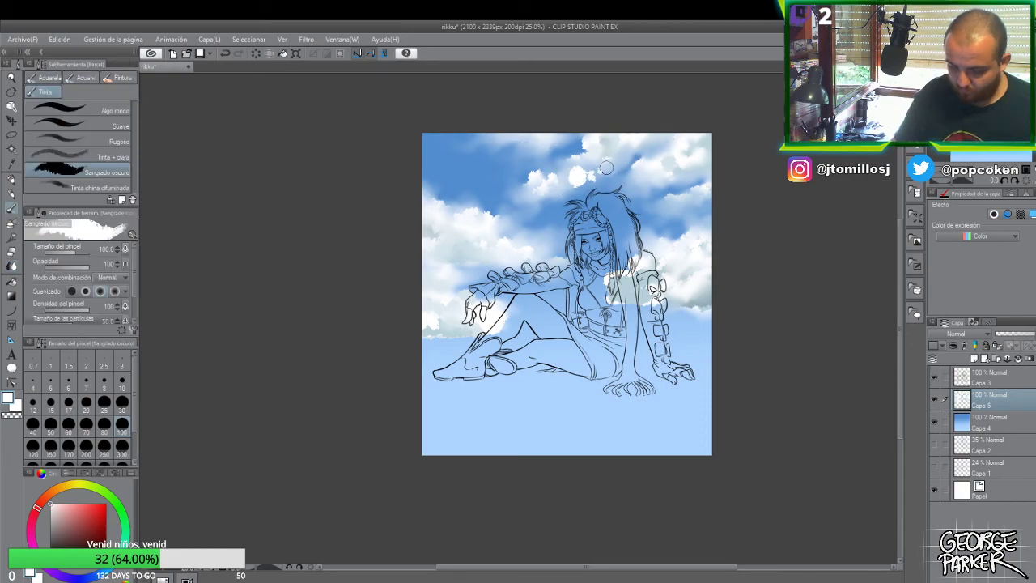
{"action": "key", "text": "j"}
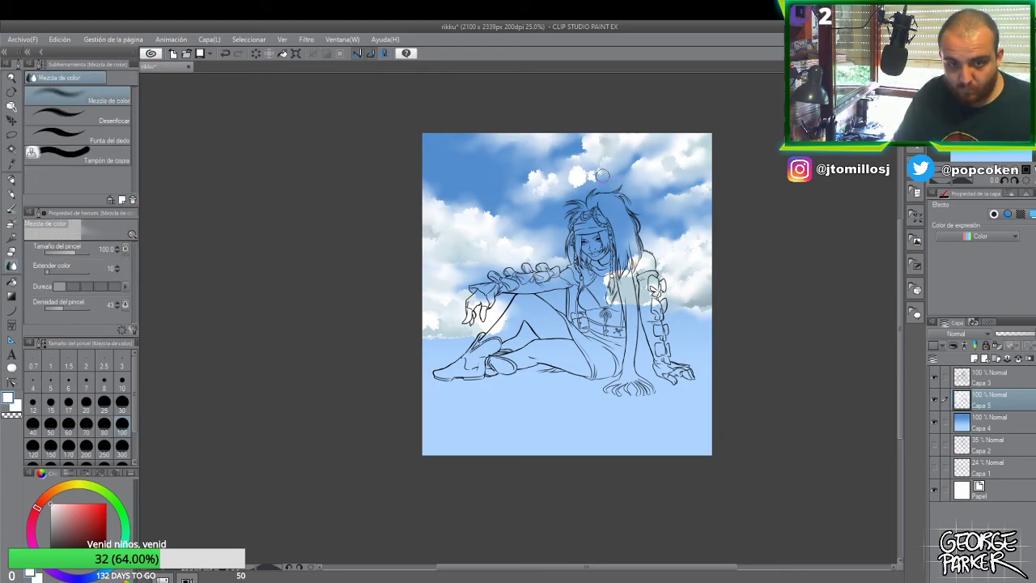
{"action": "mouse_move", "coordinate": [592, 176]}
{"action": "left_mouse_down"}
{"action": "mouse_move", "coordinate": [573, 182]}
{"action": "mouse_move", "coordinate": [590, 181]}
{"action": "left_mouse_up"}
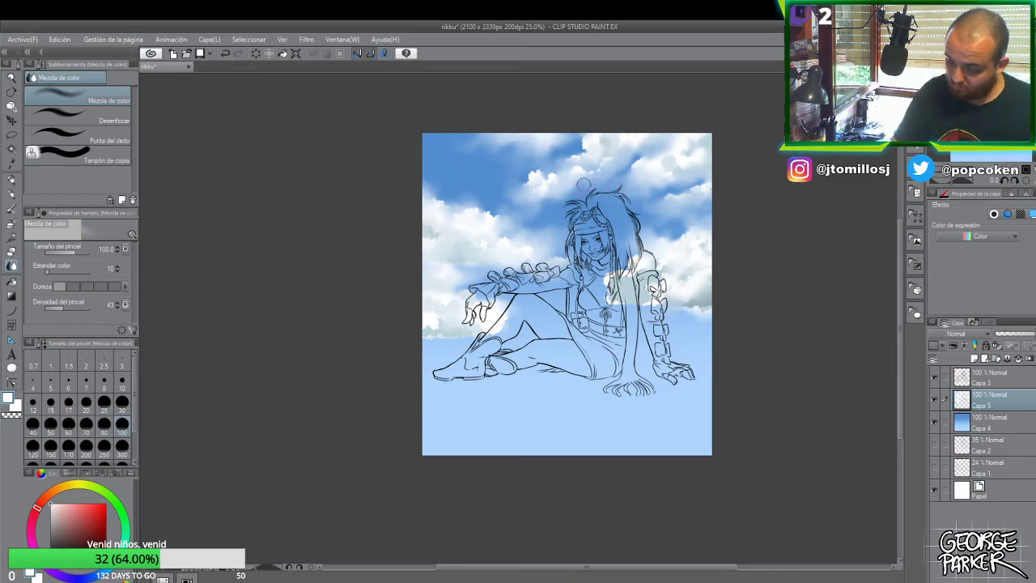
{"action": "scroll", "coordinate": [608, 183], "scroll_direction": "down", "scroll_amount": 8}
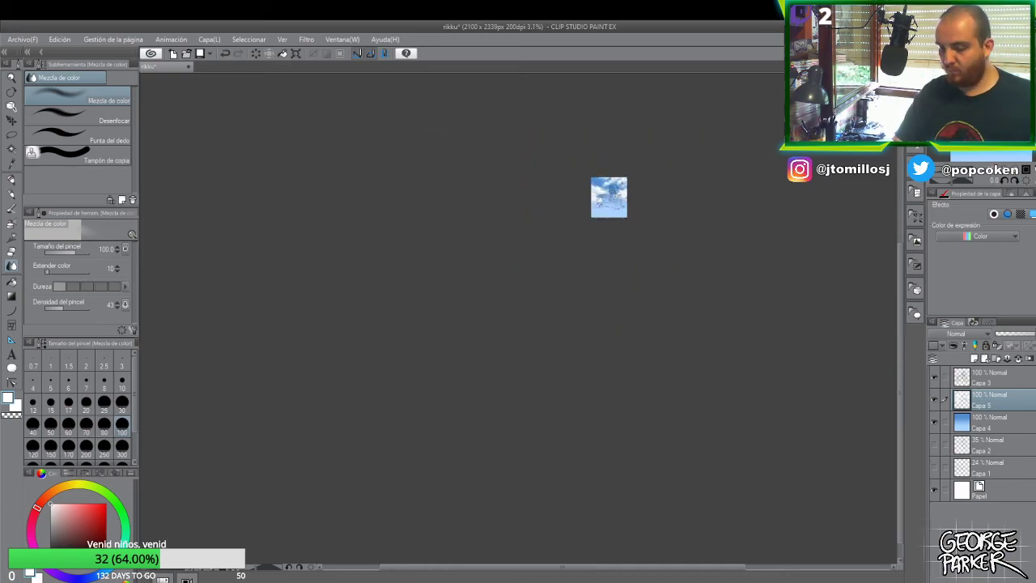
{"action": "scroll", "coordinate": [608, 183], "scroll_direction": "up", "scroll_amount": 2}
{"action": "scroll", "coordinate": [617, 186], "scroll_direction": "up", "scroll_amount": 4}
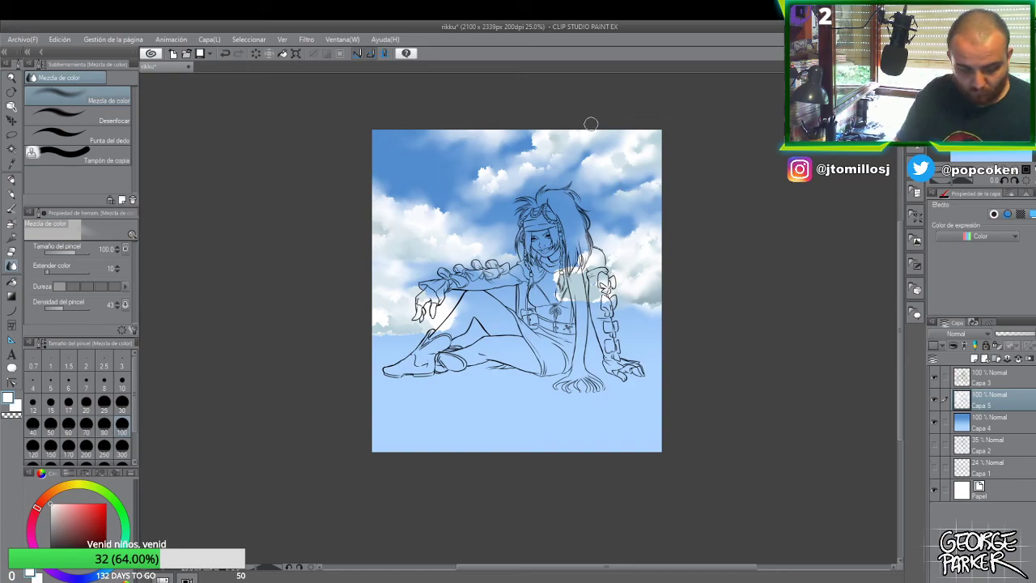
{"action": "key", "text": "b"}
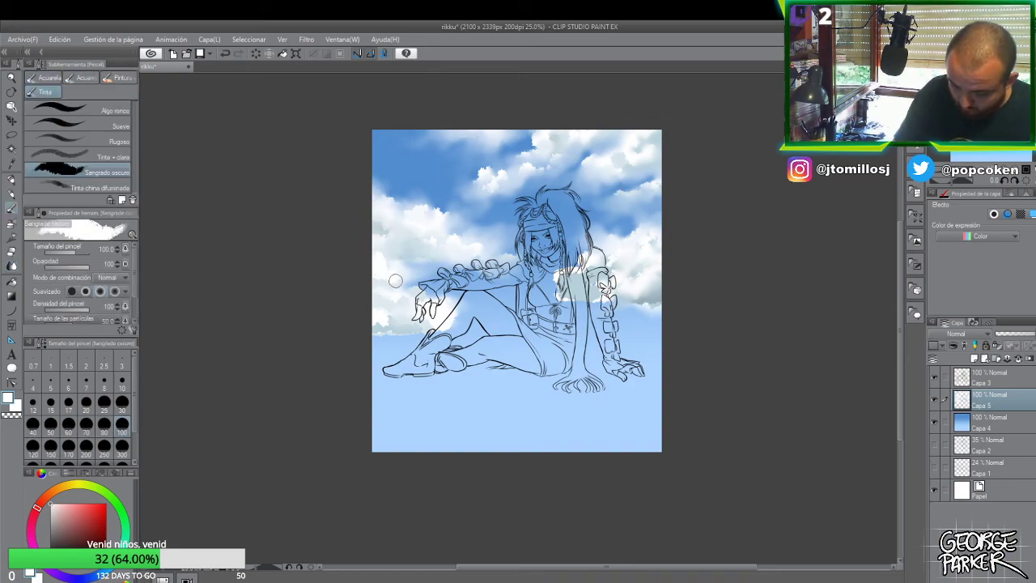
{"action": "key", "text": "j"}
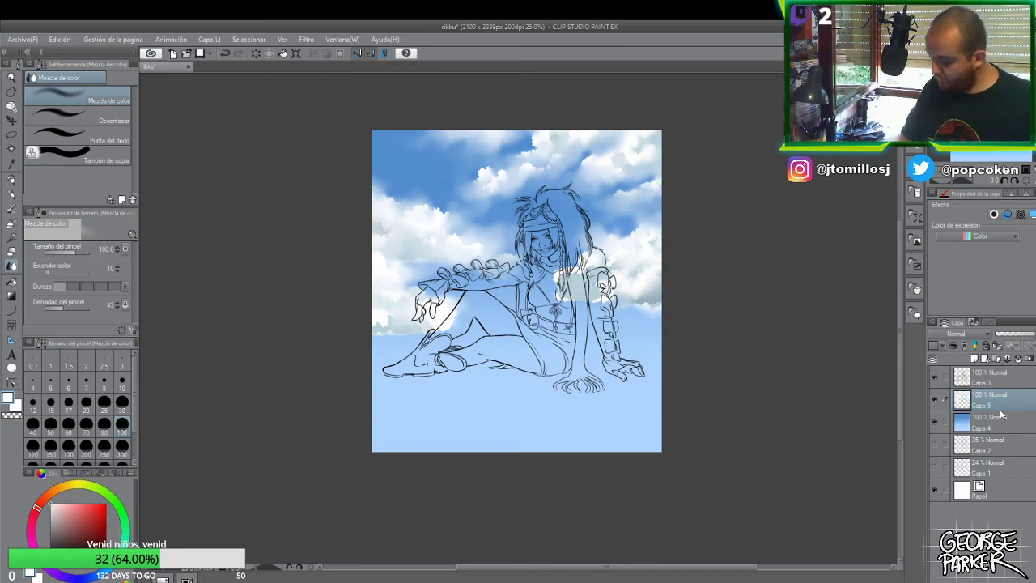
- Move the character line art on layer Capa 3 slightly lower on the canvas, and save the file
{"action": "left_click", "coordinate": [1001, 382]}
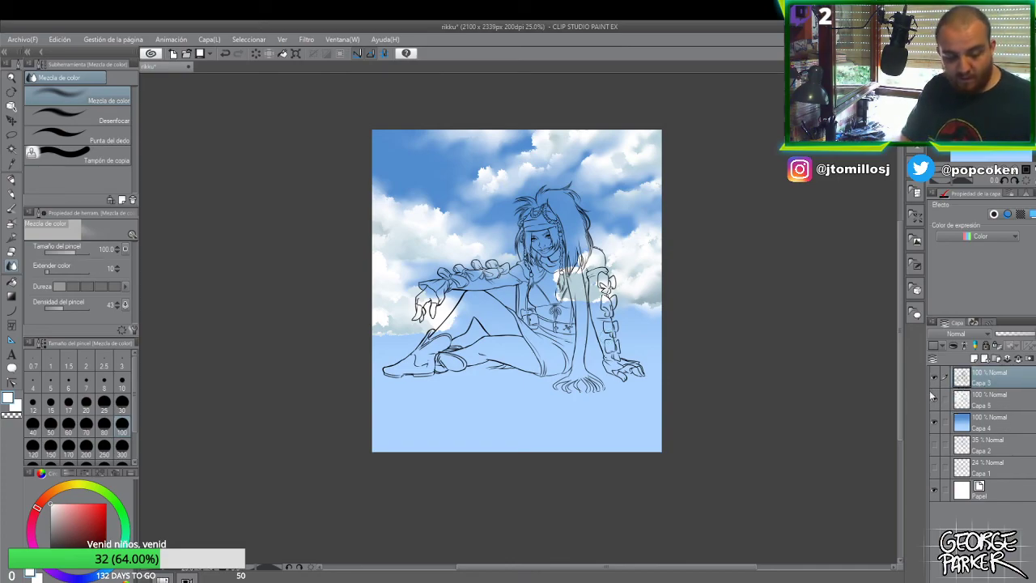
{"action": "key", "text": "ctrl+t"}
{"action": "left_click_drag", "start_coordinate": [610, 354], "coordinate": [615, 375]}
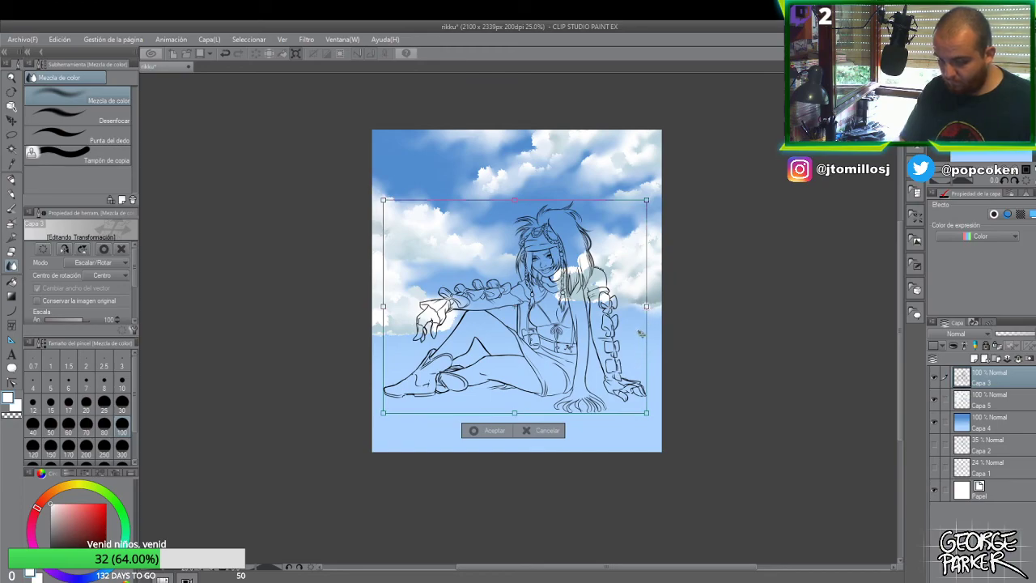
{"action": "key", "text": "Return"}
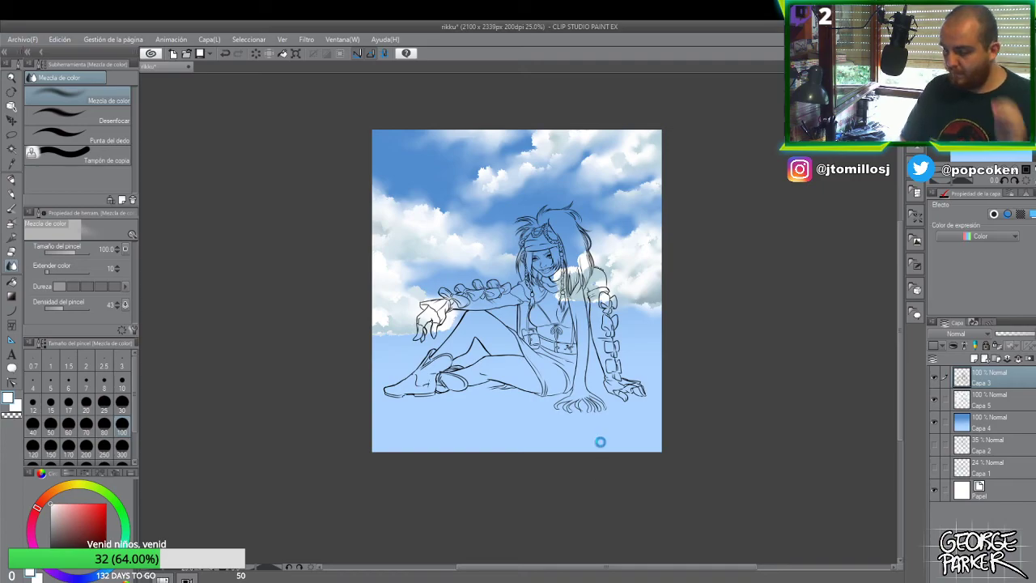
{"action": "key", "text": "ctrl+s"}
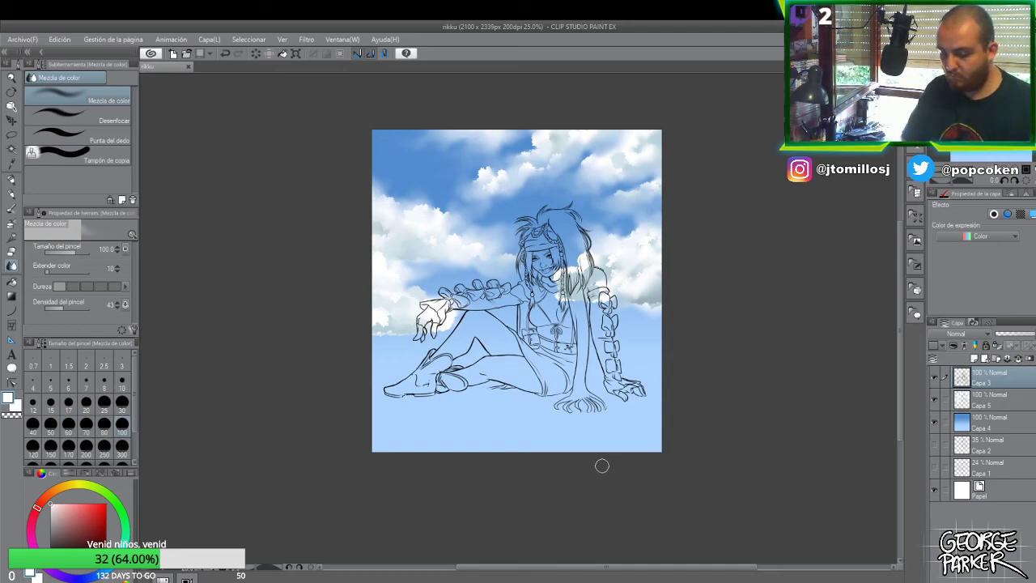
- Enlarge the character line art to about 104% and shift it slightly so the figure stays inside the canvas
{"action": "key", "text": "ctrl+t"}
{"action": "left_click_drag", "start_coordinate": [646, 200], "coordinate": [656, 192]}
{"action": "left_click_drag", "start_coordinate": [644, 258], "coordinate": [636, 256]}
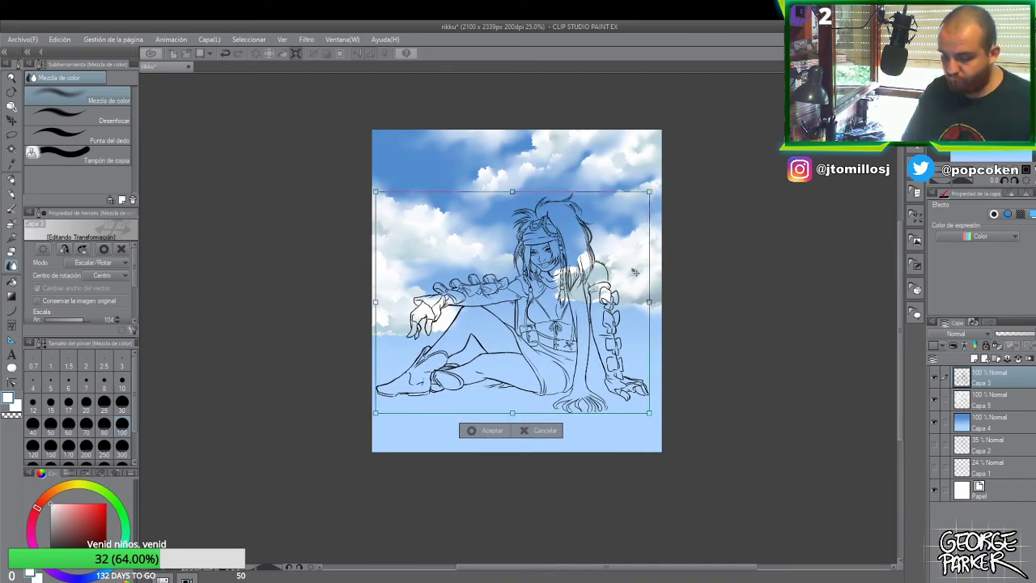
{"action": "left_click", "coordinate": [486, 430]}
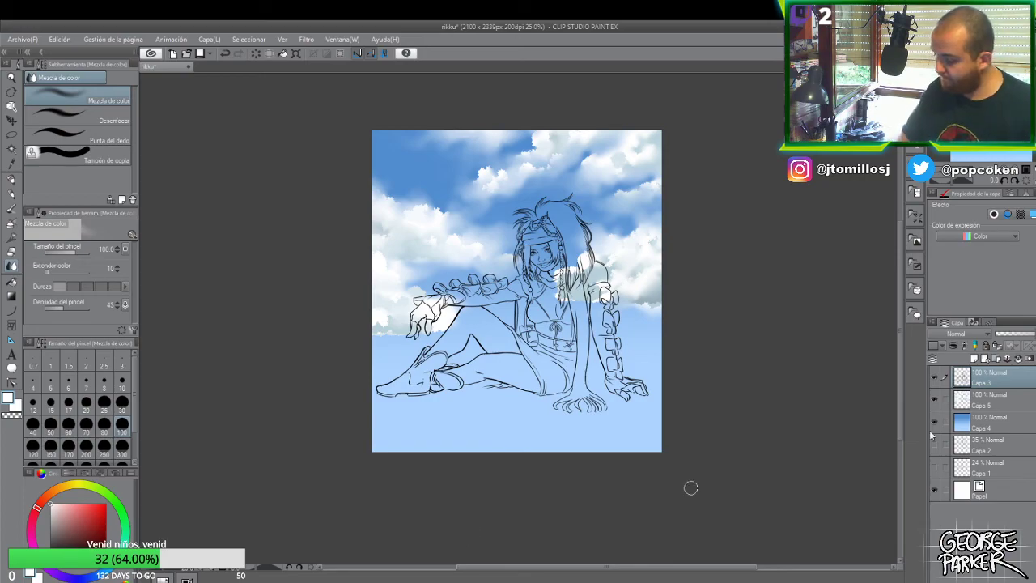
- Paint a flat grey-blue sea from the horizon down on a new layer above Capa 5, using the Milipen at sizes 100 and 300
{"action": "left_click", "coordinate": [989, 407]}
{"action": "left_click", "coordinate": [974, 359]}
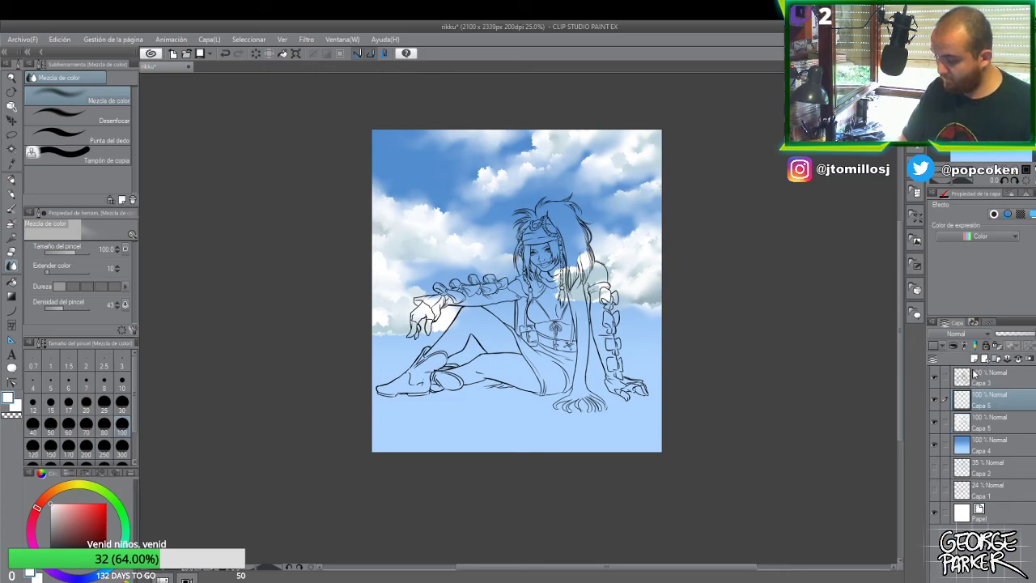
{"action": "key", "text": "p"}
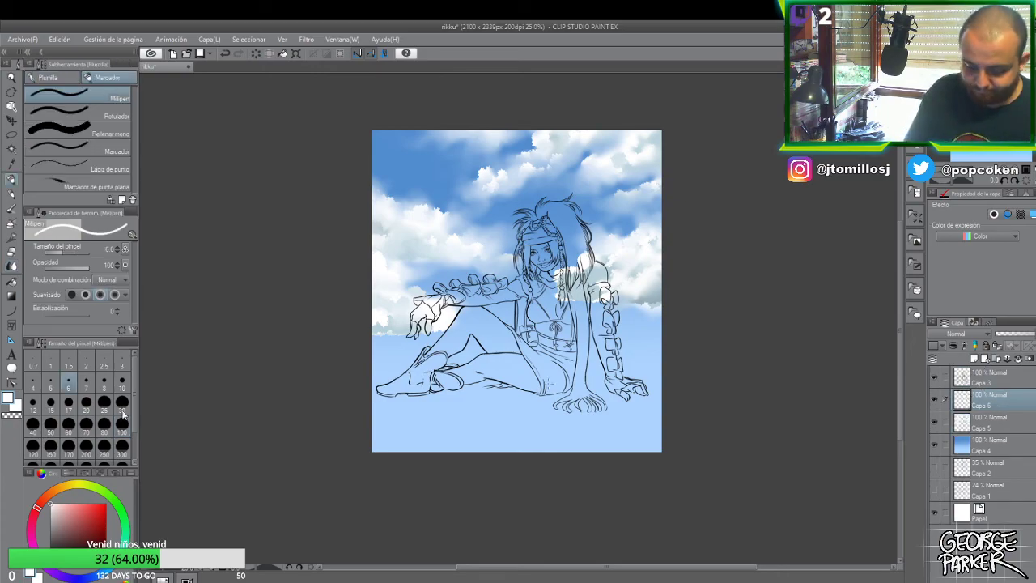
{"action": "key", "text": "x"}
{"action": "left_click", "coordinate": [70, 529]}
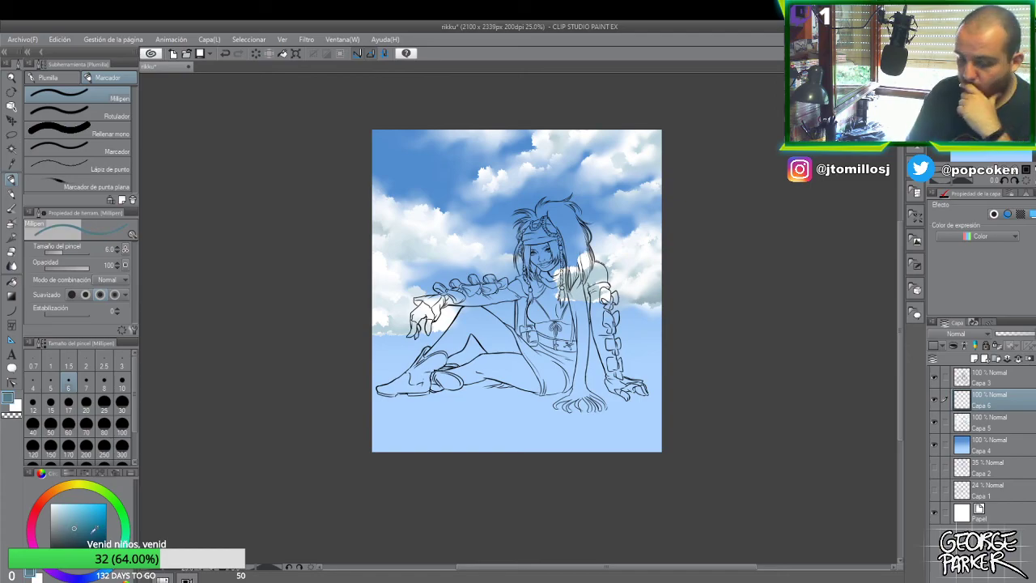
{"action": "left_click", "coordinate": [121, 425]}
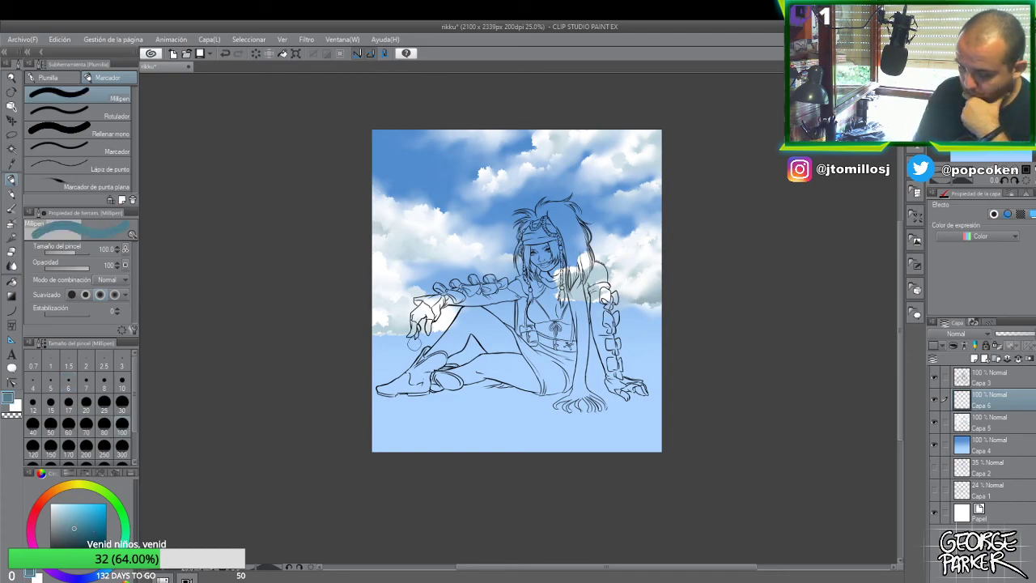
{"action": "scroll", "coordinate": [648, 319], "scroll_direction": "down", "scroll_amount": 1}
{"action": "scroll", "coordinate": [465, 337], "scroll_direction": "up", "scroll_amount": 1}
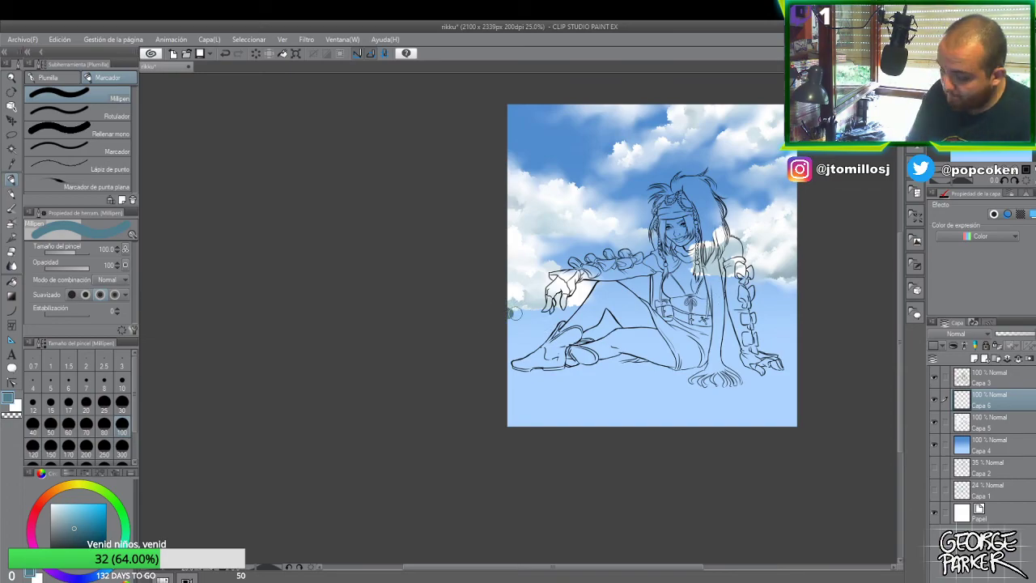
{"action": "mouse_move", "coordinate": [515, 313]}
{"action": "left_mouse_down"}
{"action": "mouse_move", "coordinate": [680, 305]}
{"action": "mouse_move", "coordinate": [495, 308]}
{"action": "mouse_move", "coordinate": [841, 301]}
{"action": "left_mouse_up"}
{"action": "mouse_move", "coordinate": [591, 299]}
{"action": "left_mouse_down"}
{"action": "mouse_move", "coordinate": [519, 298]}
{"action": "mouse_move", "coordinate": [799, 291]}
{"action": "mouse_move", "coordinate": [458, 294]}
{"action": "mouse_move", "coordinate": [798, 285]}
{"action": "mouse_move", "coordinate": [465, 287]}
{"action": "mouse_move", "coordinate": [799, 297]}
{"action": "mouse_move", "coordinate": [619, 289]}
{"action": "left_mouse_up"}
{"action": "mouse_move", "coordinate": [757, 299]}
{"action": "left_mouse_down"}
{"action": "mouse_move", "coordinate": [793, 304]}
{"action": "mouse_move", "coordinate": [447, 316]}
{"action": "mouse_move", "coordinate": [818, 324]}
{"action": "mouse_move", "coordinate": [527, 324]}
{"action": "mouse_move", "coordinate": [773, 308]}
{"action": "mouse_move", "coordinate": [606, 312]}
{"action": "mouse_move", "coordinate": [831, 320]}
{"action": "mouse_move", "coordinate": [504, 315]}
{"action": "left_mouse_up"}
{"action": "key", "text": "bracketright"}
{"action": "mouse_move", "coordinate": [805, 346]}
{"action": "left_mouse_down"}
{"action": "mouse_move", "coordinate": [421, 353]}
{"action": "mouse_move", "coordinate": [788, 337]}
{"action": "mouse_move", "coordinate": [472, 337]}
{"action": "mouse_move", "coordinate": [668, 328]}
{"action": "mouse_move", "coordinate": [502, 308]}
{"action": "mouse_move", "coordinate": [490, 310]}
{"action": "mouse_move", "coordinate": [653, 334]}
{"action": "mouse_move", "coordinate": [694, 357]}
{"action": "mouse_move", "coordinate": [433, 378]}
{"action": "mouse_move", "coordinate": [606, 374]}
{"action": "mouse_move", "coordinate": [783, 386]}
{"action": "mouse_move", "coordinate": [404, 423]}
{"action": "mouse_move", "coordinate": [590, 414]}
{"action": "mouse_move", "coordinate": [854, 431]}
{"action": "mouse_move", "coordinate": [547, 419]}
{"action": "mouse_move", "coordinate": [493, 406]}
{"action": "mouse_move", "coordinate": [835, 415]}
{"action": "mouse_move", "coordinate": [594, 408]}
{"action": "mouse_move", "coordinate": [433, 388]}
{"action": "mouse_move", "coordinate": [783, 388]}
{"action": "mouse_move", "coordinate": [451, 429]}
{"action": "mouse_move", "coordinate": [768, 430]}
{"action": "mouse_move", "coordinate": [611, 423]}
{"action": "mouse_move", "coordinate": [492, 395]}
{"action": "mouse_move", "coordinate": [737, 392]}
{"action": "mouse_move", "coordinate": [539, 397]}
{"action": "left_mouse_up"}
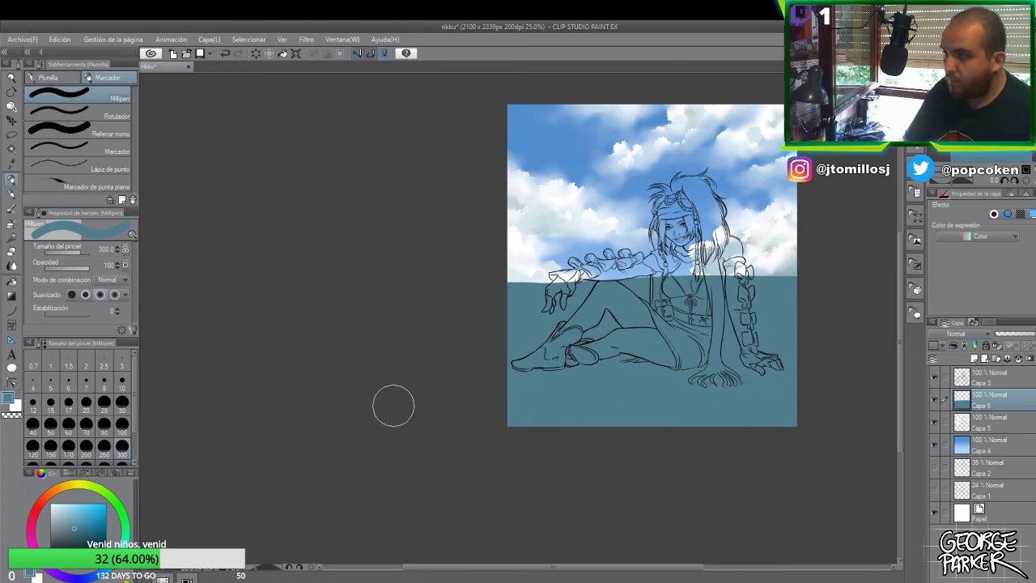
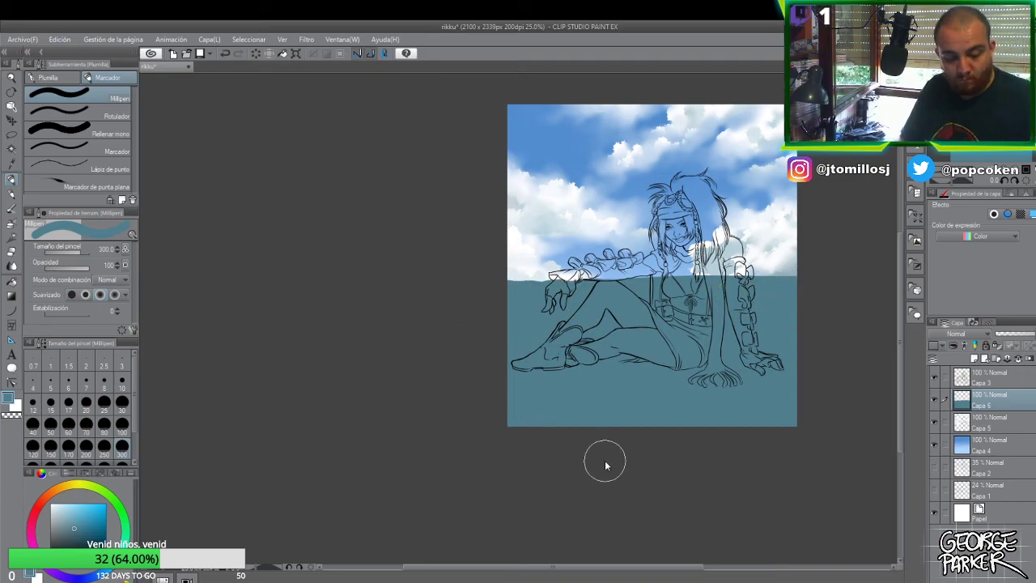
- Move the sea layer slightly down and stretch it past the lower left corner of the canvas
{"action": "key", "text": "ctrl+t"}
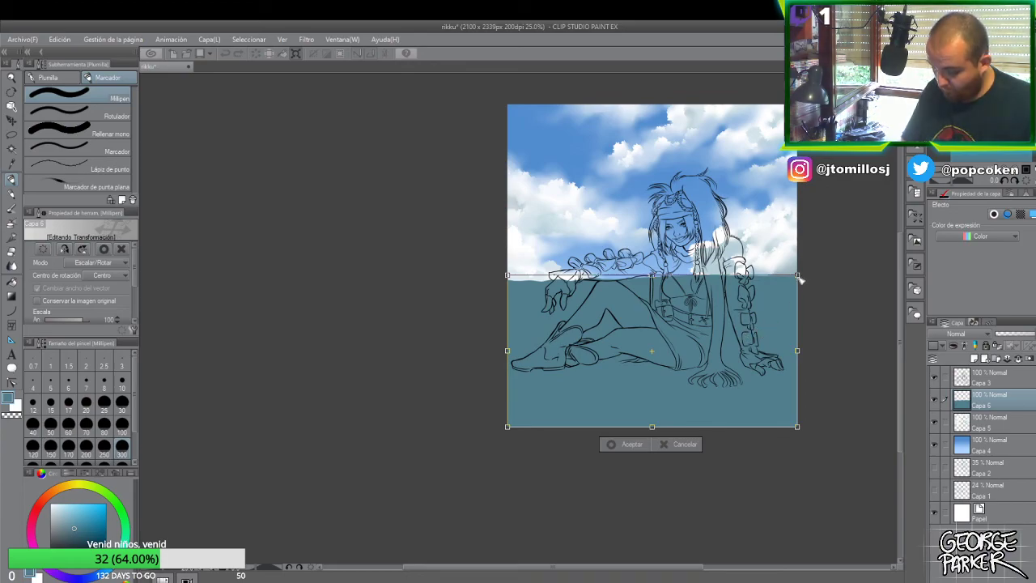
{"action": "left_click_drag", "start_coordinate": [759, 327], "coordinate": [771, 348]}
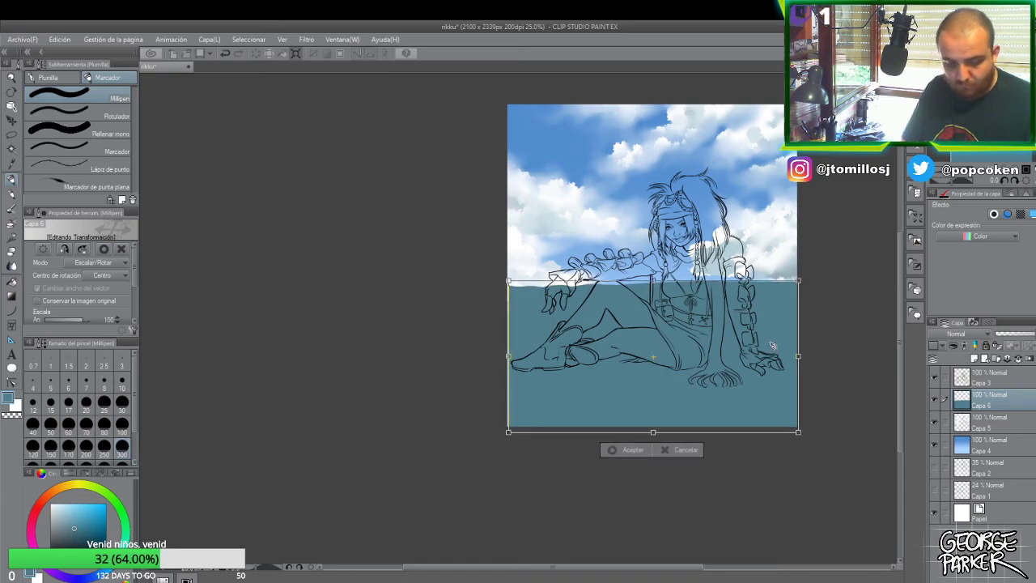
{"action": "left_click_drag", "start_coordinate": [509, 431], "coordinate": [502, 439]}
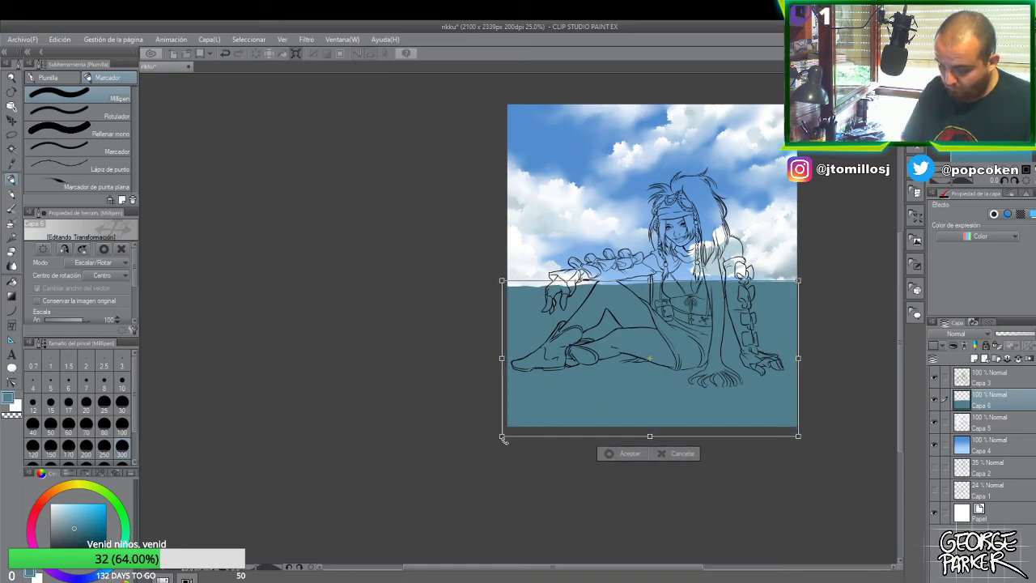
{"action": "key", "text": "Return"}
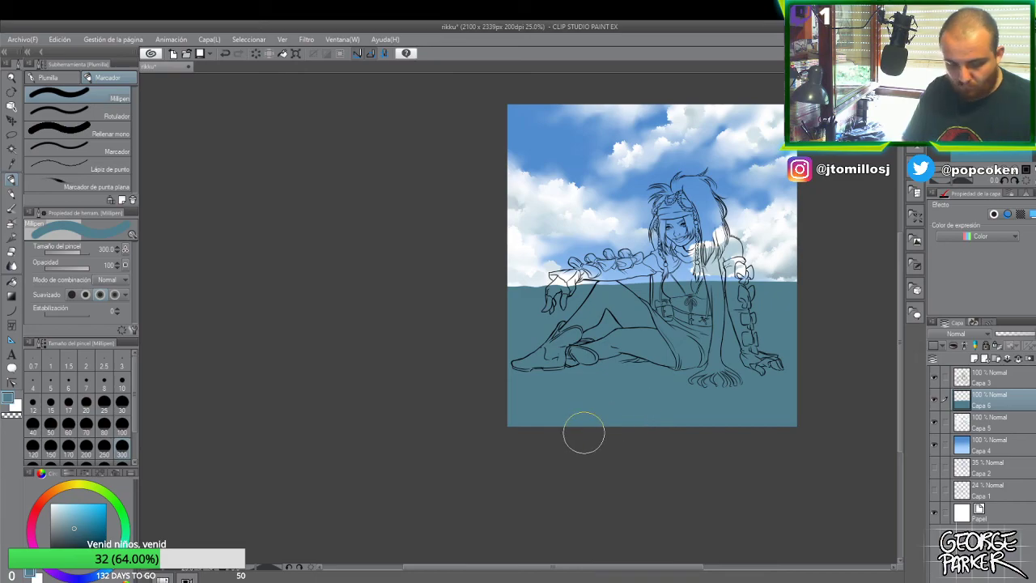
{"action": "key", "text": "m"}
{"action": "mouse_move", "coordinate": [468, 242]}
{"action": "left_mouse_down"}
{"action": "mouse_move", "coordinate": [558, 264]}
{"action": "mouse_move", "coordinate": [833, 270]}
{"action": "left_mouse_up"}
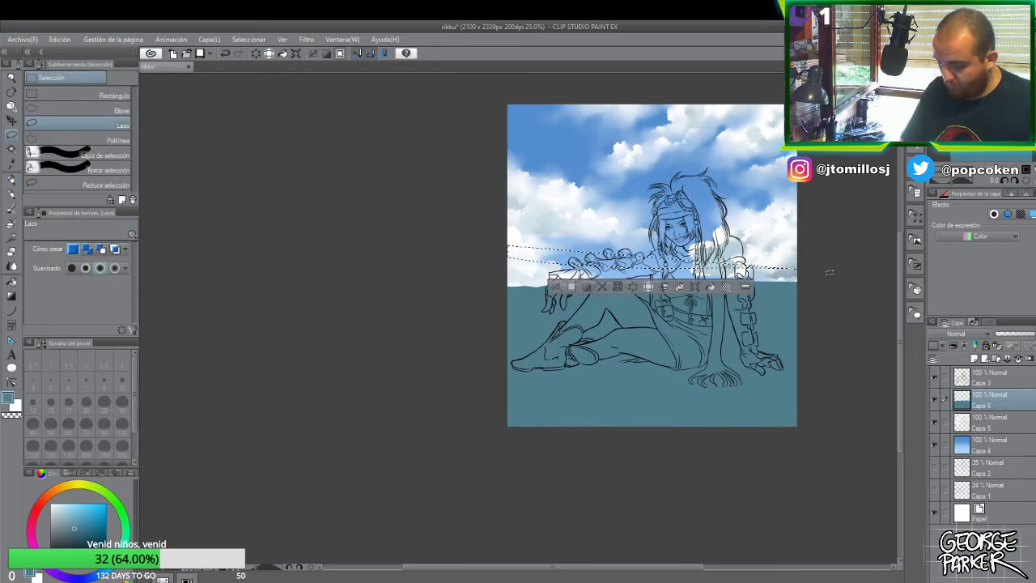
{"action": "key", "text": "ctrl+d"}
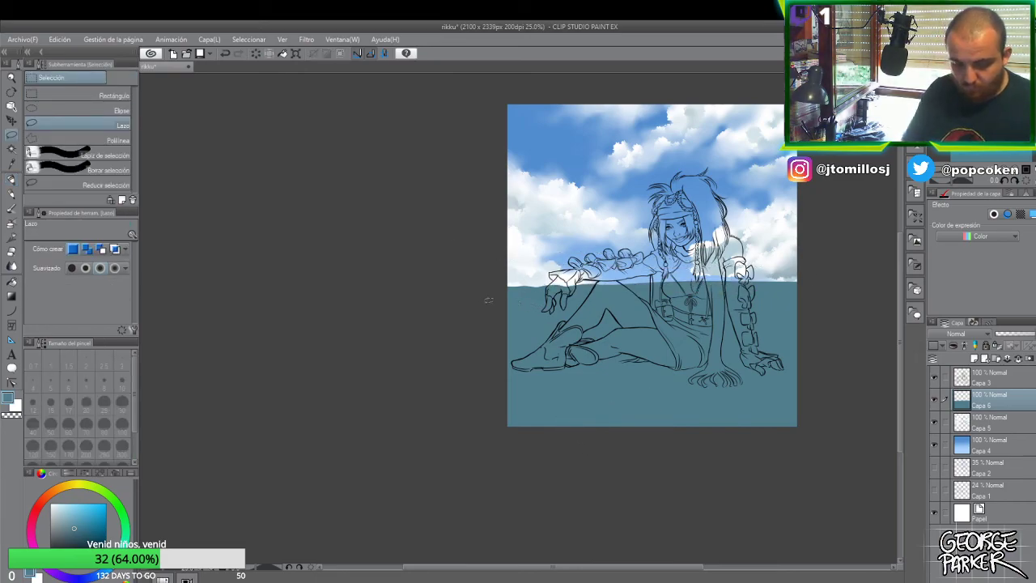
- Select the sea's uneven upper edge with a rectangular selection and delete it to leave a straight horizon
{"action": "left_click", "coordinate": [113, 95]}
{"action": "left_click_drag", "start_coordinate": [472, 242], "coordinate": [829, 289]}
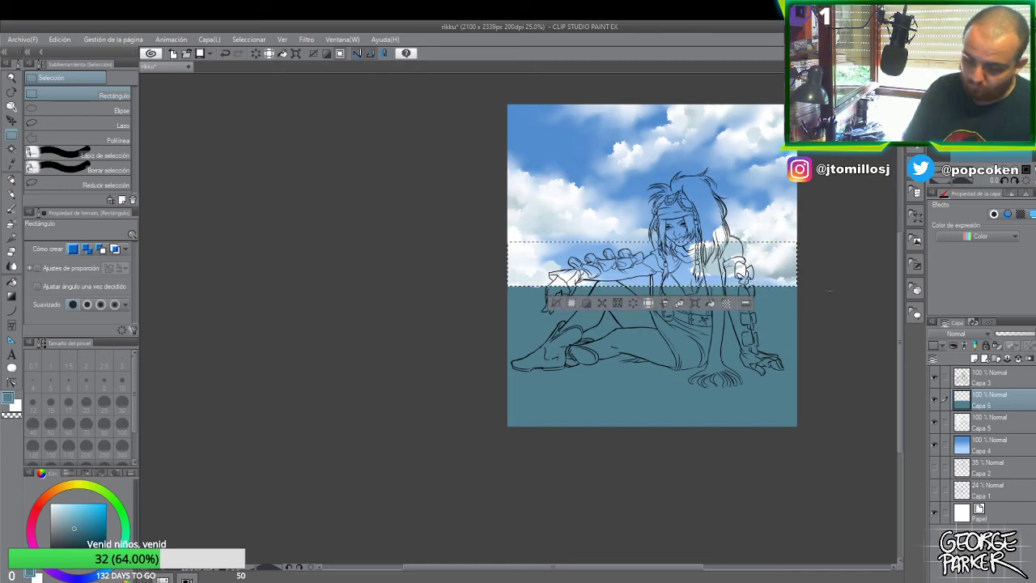
{"action": "left_click", "coordinate": [574, 305]}
{"action": "key", "text": "e"}
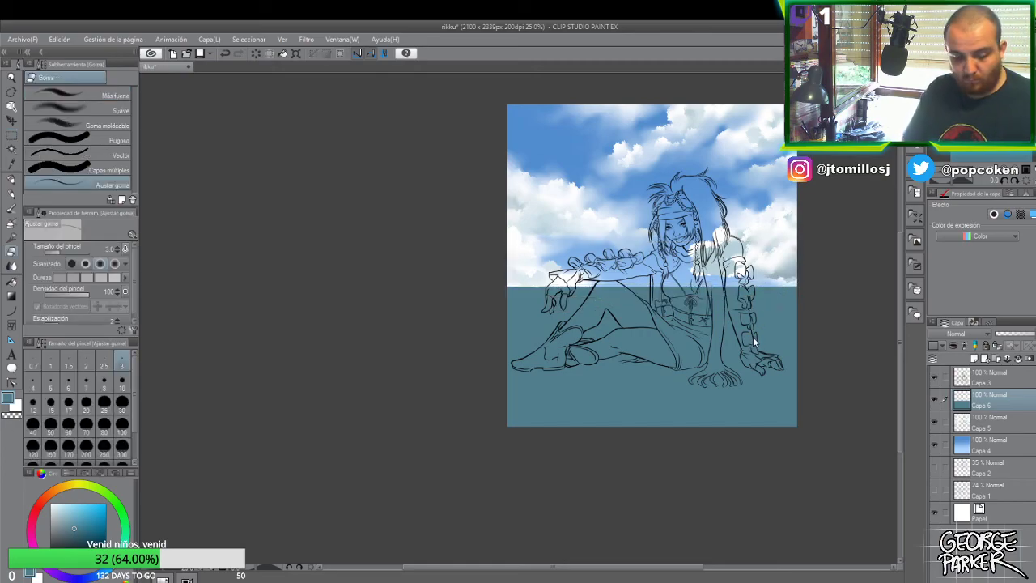
- Scale the sea layer to 104%, nudge it up to raise the horizon, and save the file
{"action": "key", "text": "ctrl+t"}
{"action": "left_click_drag", "start_coordinate": [793, 278], "coordinate": [808, 274]}
{"action": "key", "text": "Up"}
{"action": "key", "text": "Up"}
{"action": "key", "text": "Up"}
{"action": "key", "text": "Up"}
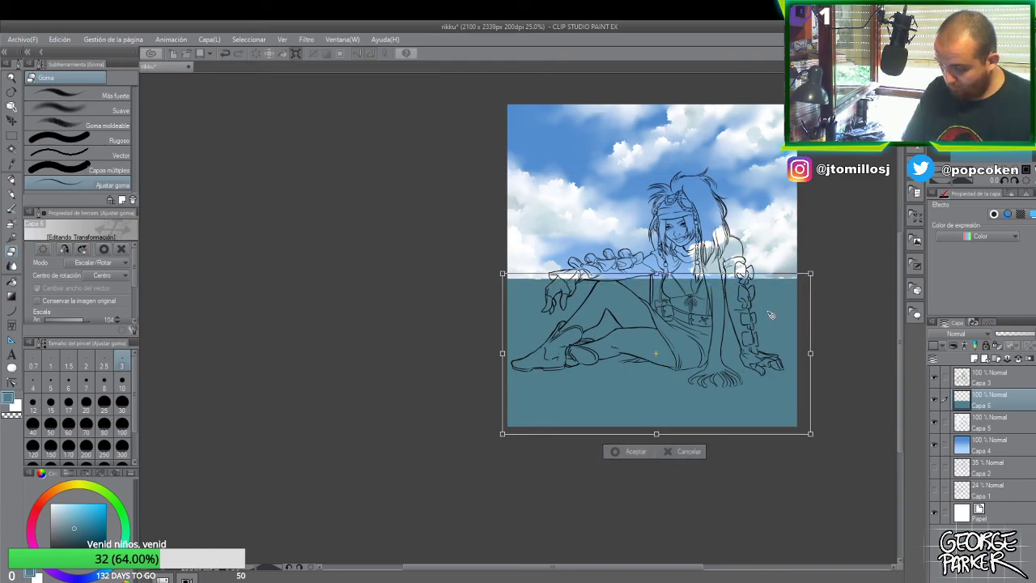
{"action": "key", "text": "Up"}
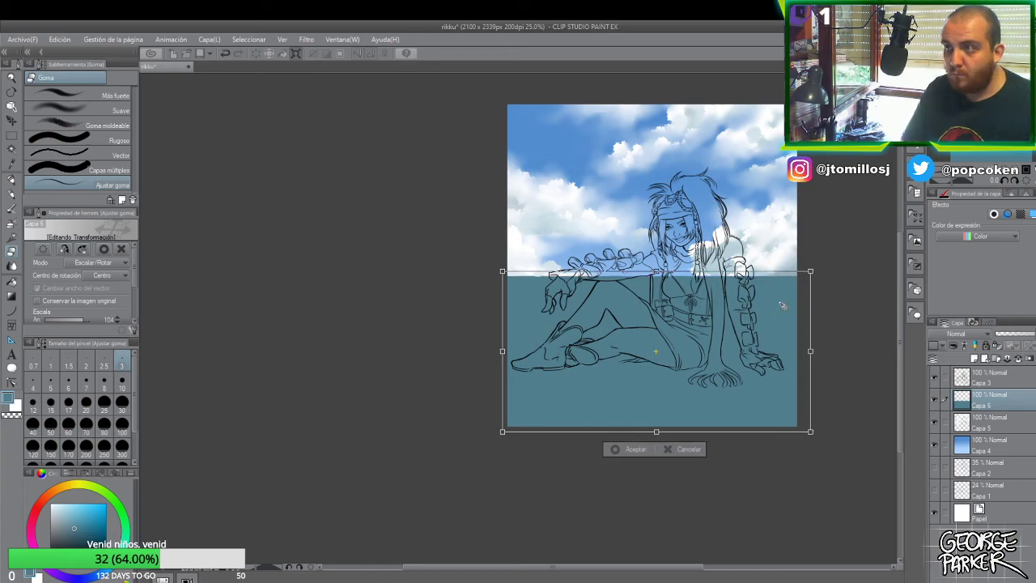
{"action": "key", "text": "Return"}
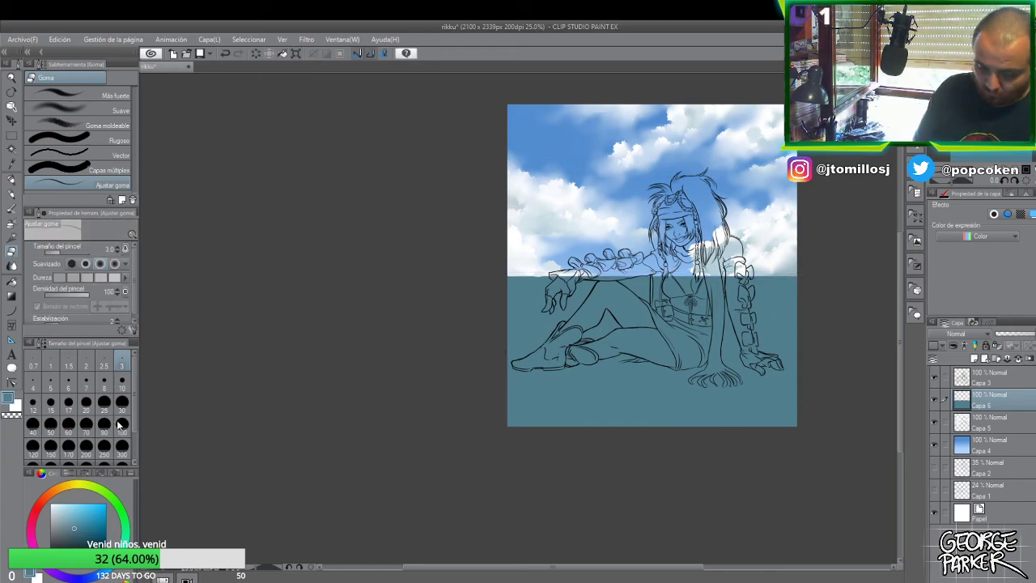
{"action": "key", "text": "ctrl+s"}
- Try to blend the horizon edge with Mezcla de color at size 300
{"action": "key", "text": "j"}
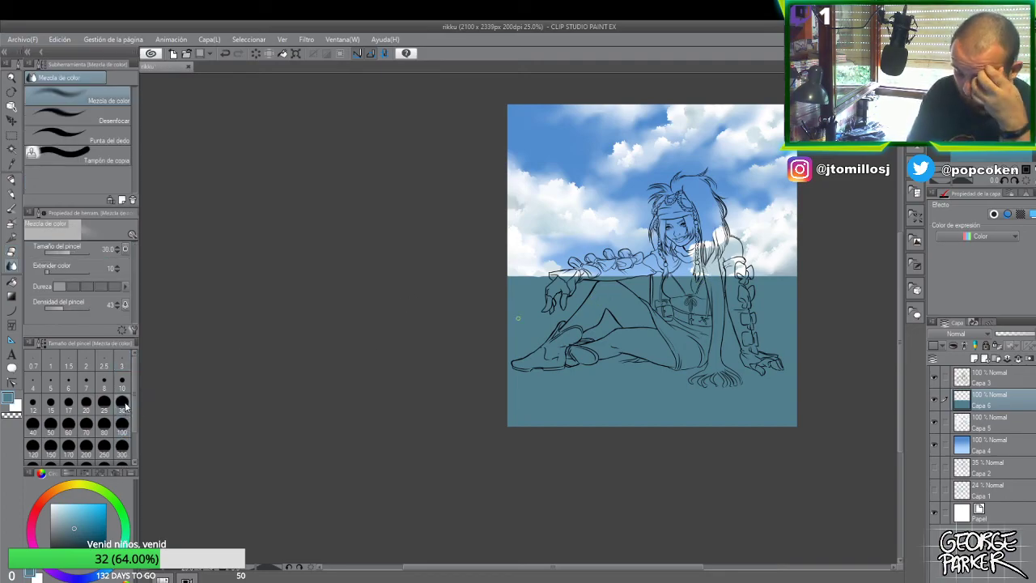
{"action": "left_click", "coordinate": [122, 454]}
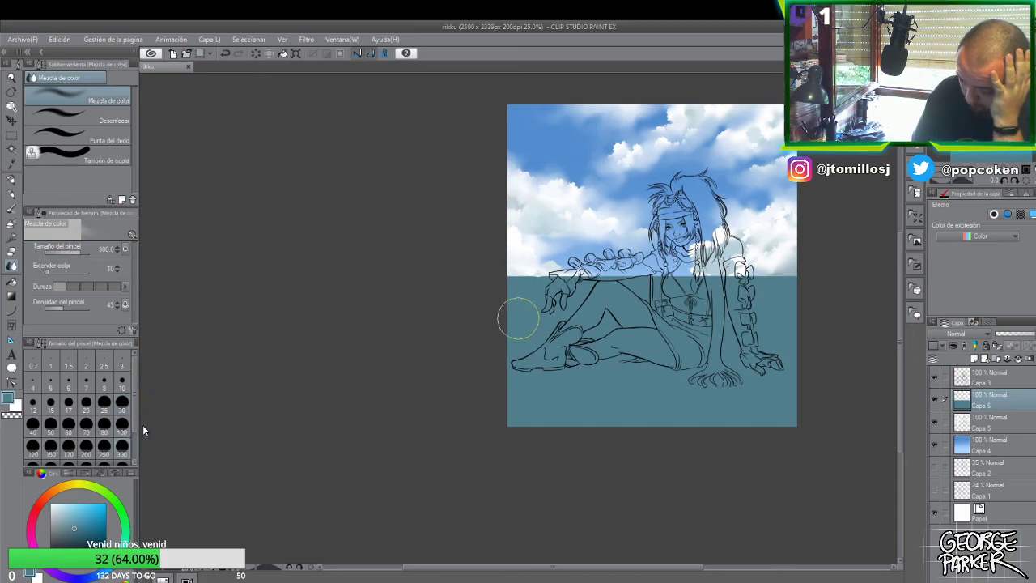
{"action": "left_click_drag", "start_coordinate": [530, 266], "coordinate": [805, 272]}
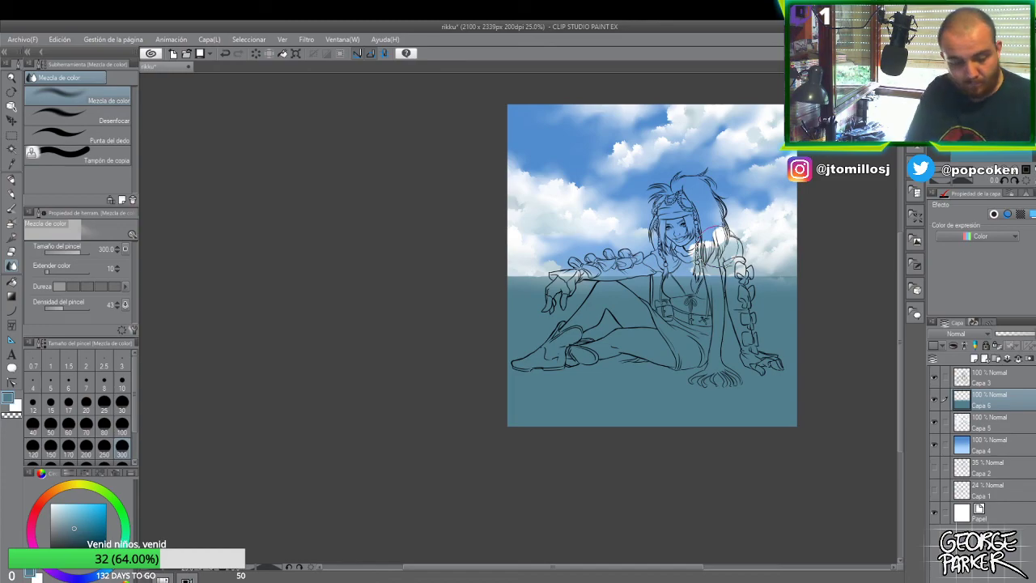
{"action": "key", "text": "ctrl+z"}
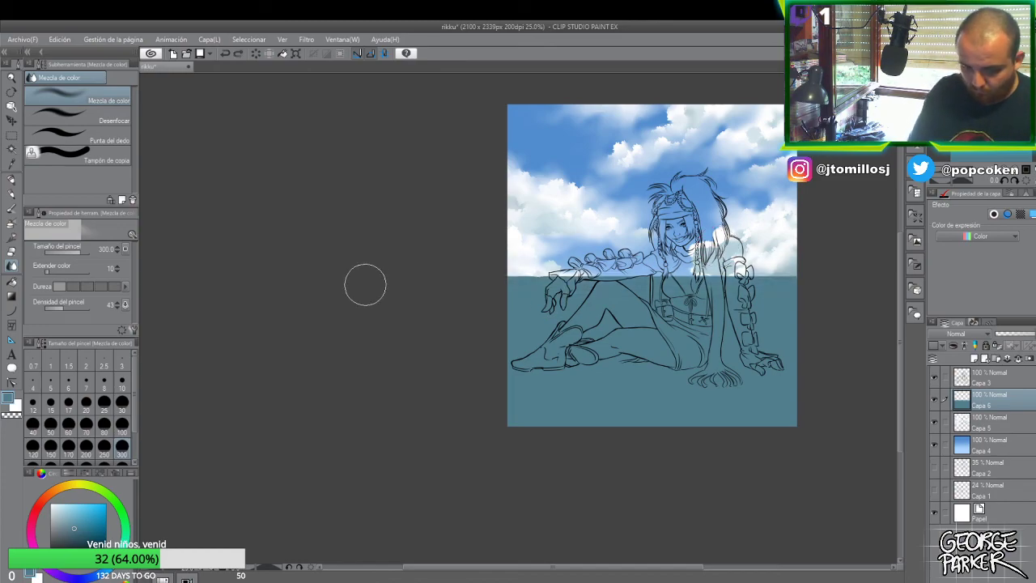
- Soften the sea's horizon edge across the full canvas width with Desenfocar at size 100
{"action": "left_click", "coordinate": [120, 121]}
{"action": "left_click_drag", "start_coordinate": [495, 272], "coordinate": [809, 277]}
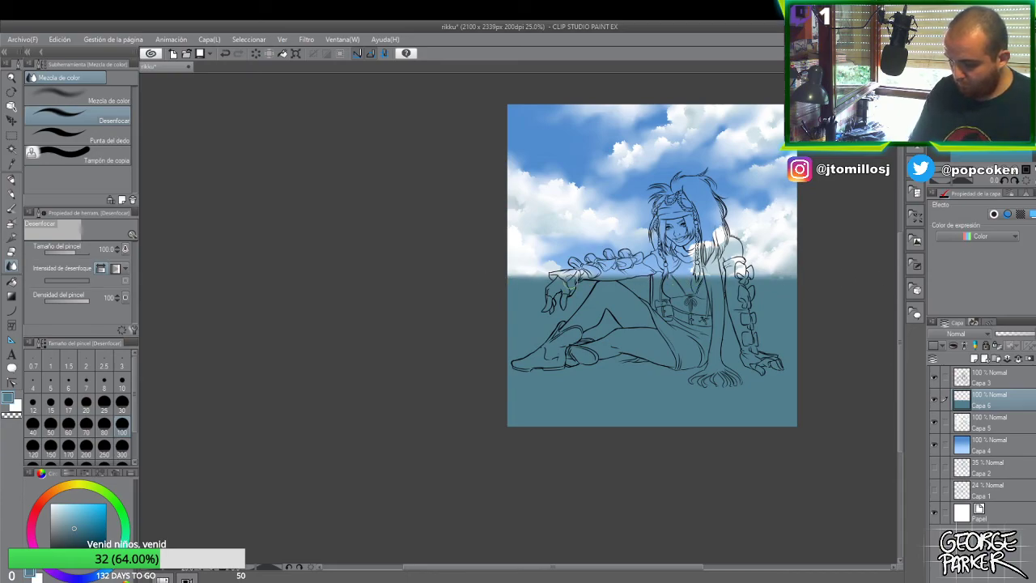
- Try a wider blur along the horizon with Desenfocar at size 300
{"action": "left_click", "coordinate": [121, 445]}
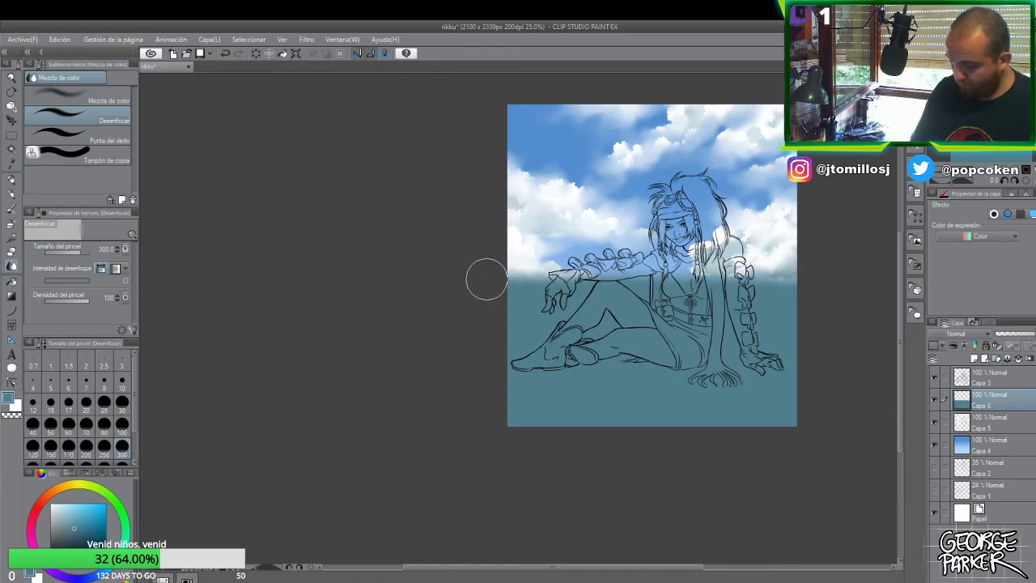
{"action": "key", "text": "ctrl+z"}
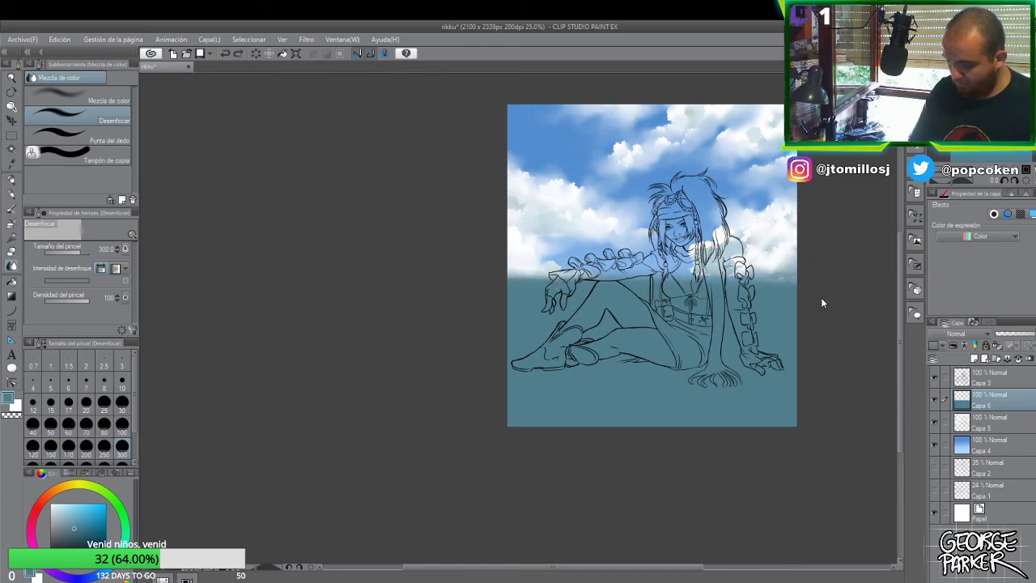
{"action": "key", "text": "ctrl+z"}
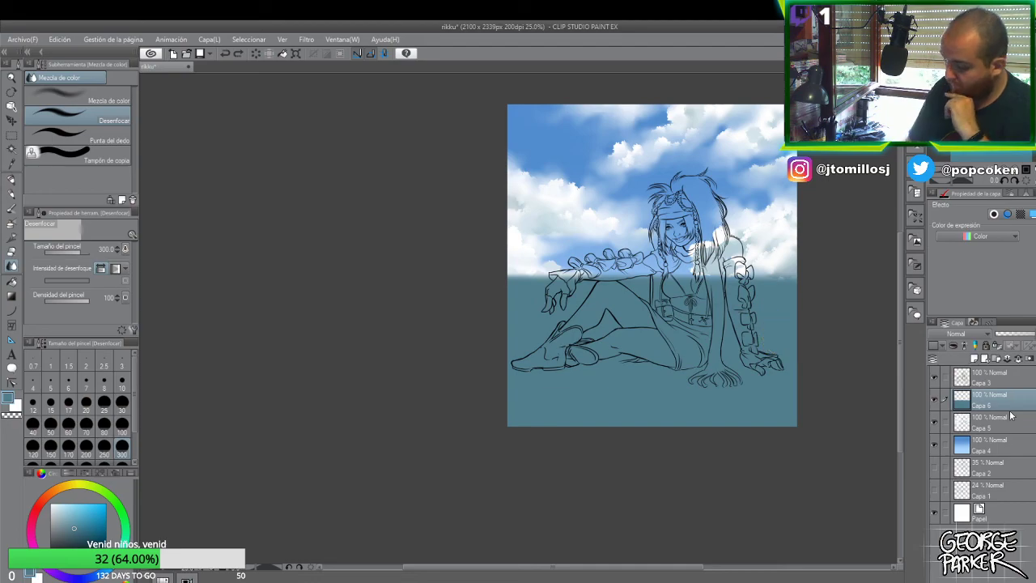
- Add a new layer above the sea layer and choose a pale sandy yellow for the Milipen marker
{"action": "left_click", "coordinate": [979, 360]}
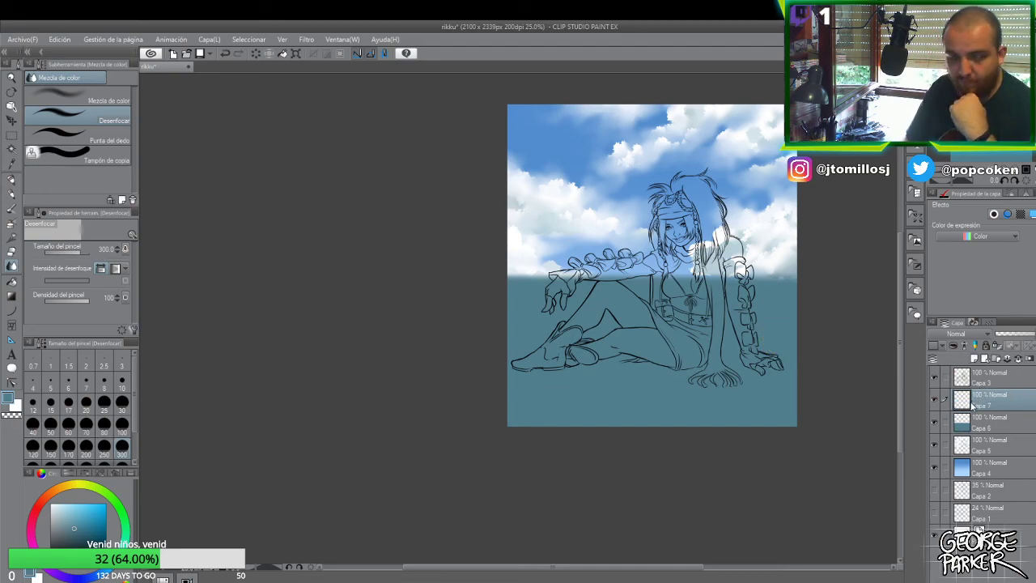
{"action": "key", "text": "p"}
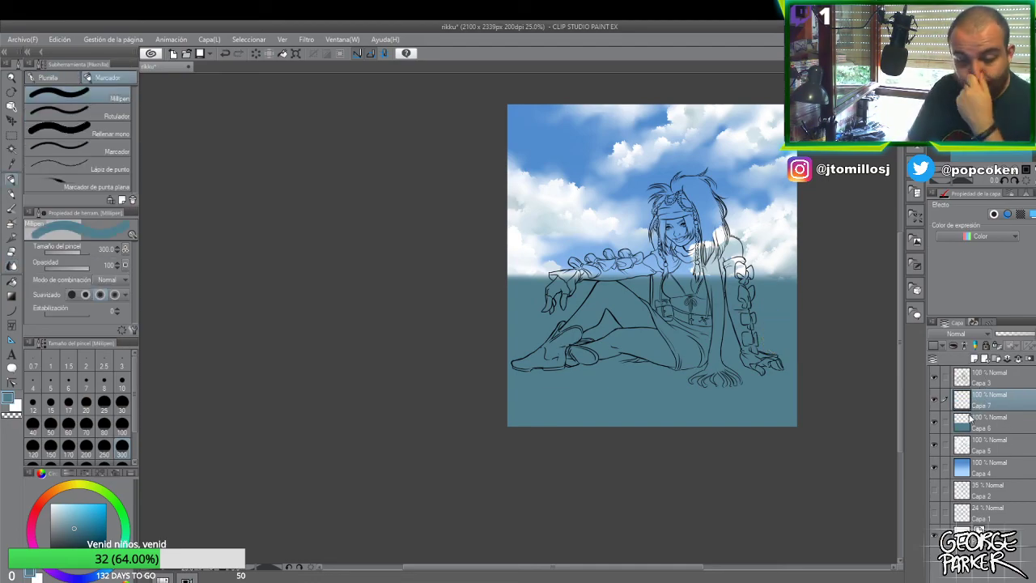
{"action": "left_click_drag", "start_coordinate": [96, 487], "coordinate": [75, 484]}
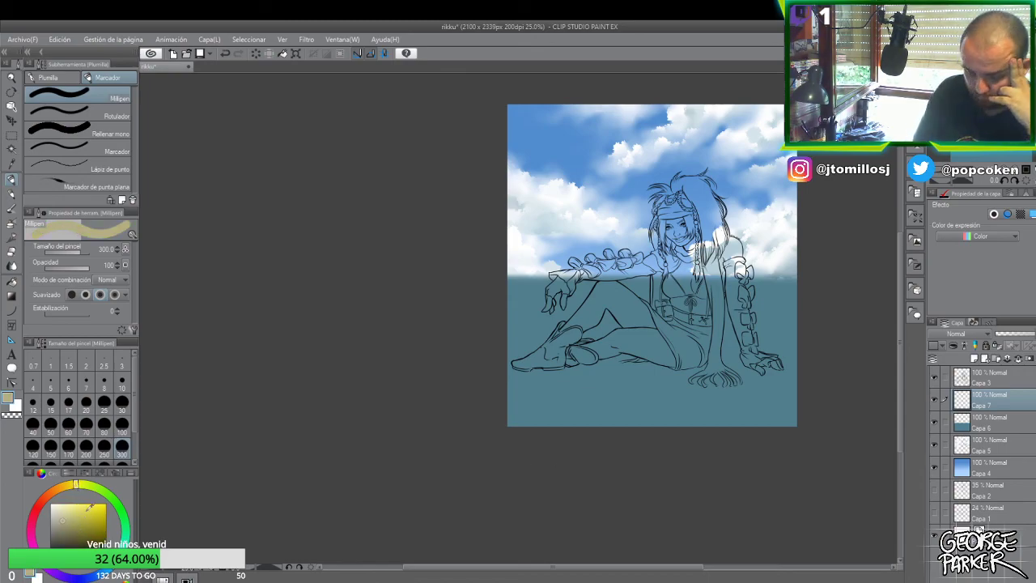
{"action": "left_click_drag", "start_coordinate": [74, 511], "coordinate": [71, 508]}
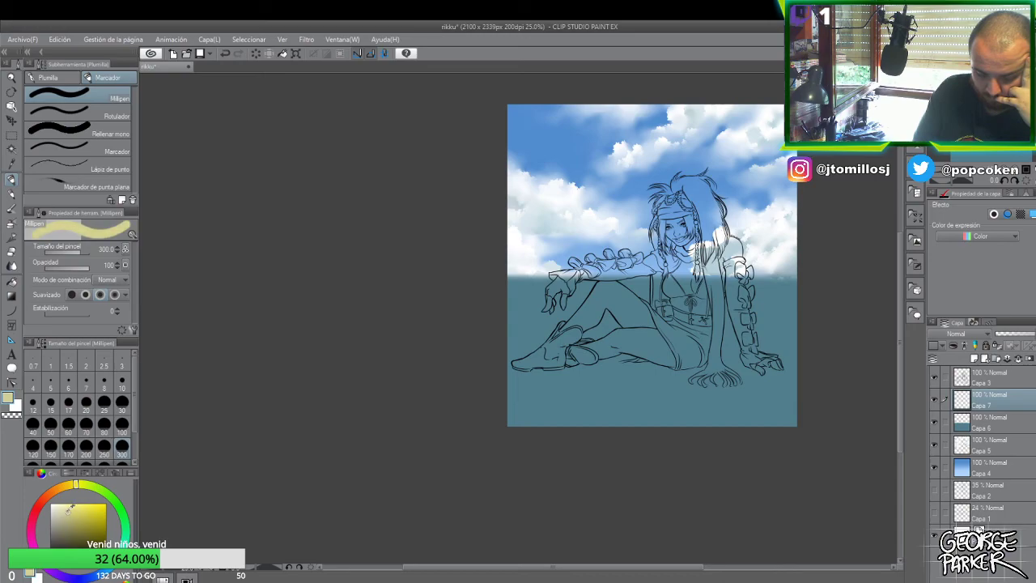
{"action": "left_click", "coordinate": [71, 505]}
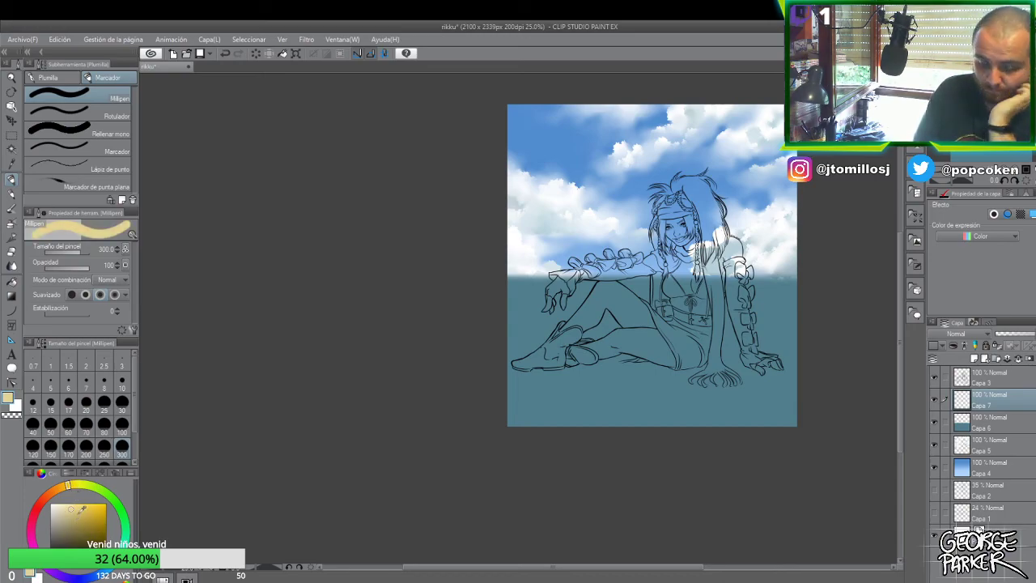
{"action": "left_click_drag", "start_coordinate": [72, 507], "coordinate": [75, 503]}
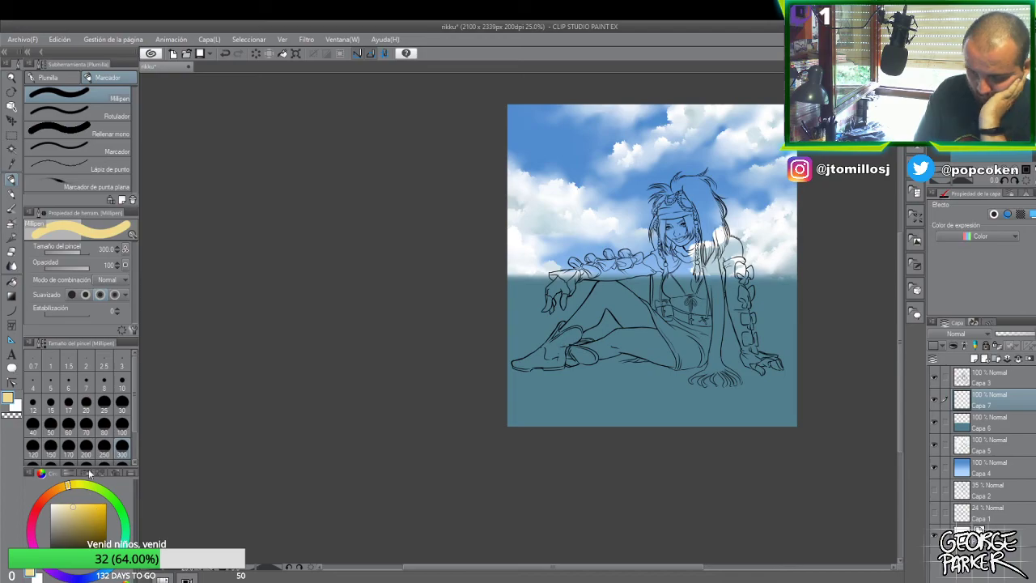
- Paint a sloping band of sand across the canvas beneath the character's legs with Milipen at size 300
{"action": "mouse_move", "coordinate": [779, 356]}
{"action": "left_mouse_down"}
{"action": "mouse_move", "coordinate": [710, 389]}
{"action": "mouse_move", "coordinate": [440, 370]}
{"action": "left_mouse_up"}
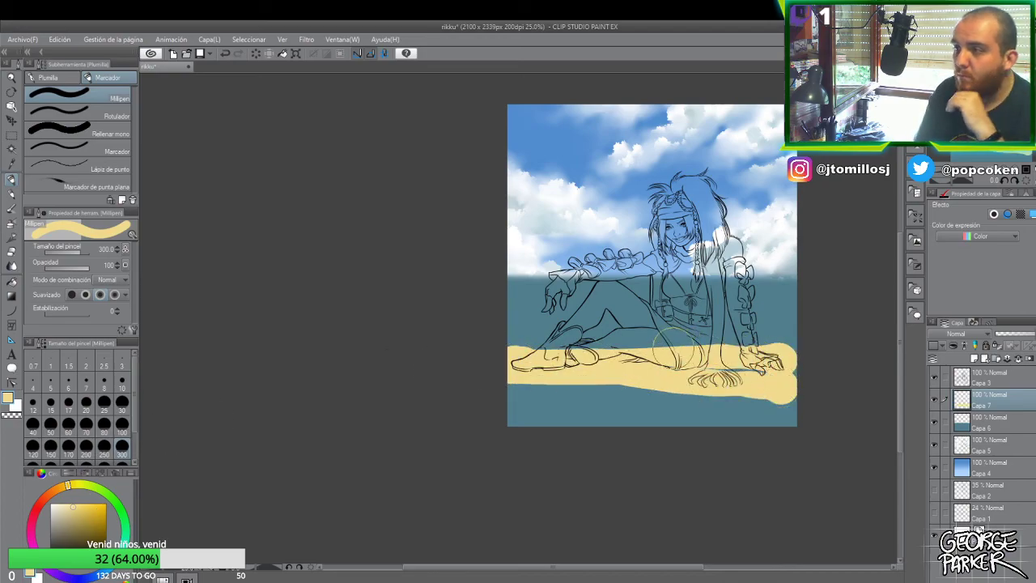
{"action": "left_click_drag", "start_coordinate": [481, 338], "coordinate": [729, 368]}
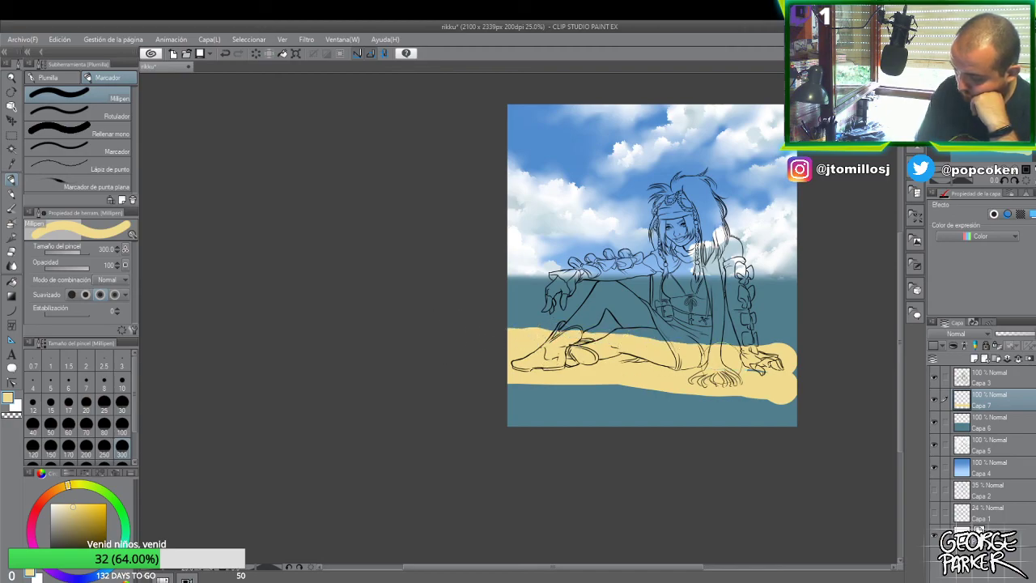
{"action": "left_click_drag", "start_coordinate": [475, 325], "coordinate": [752, 362]}
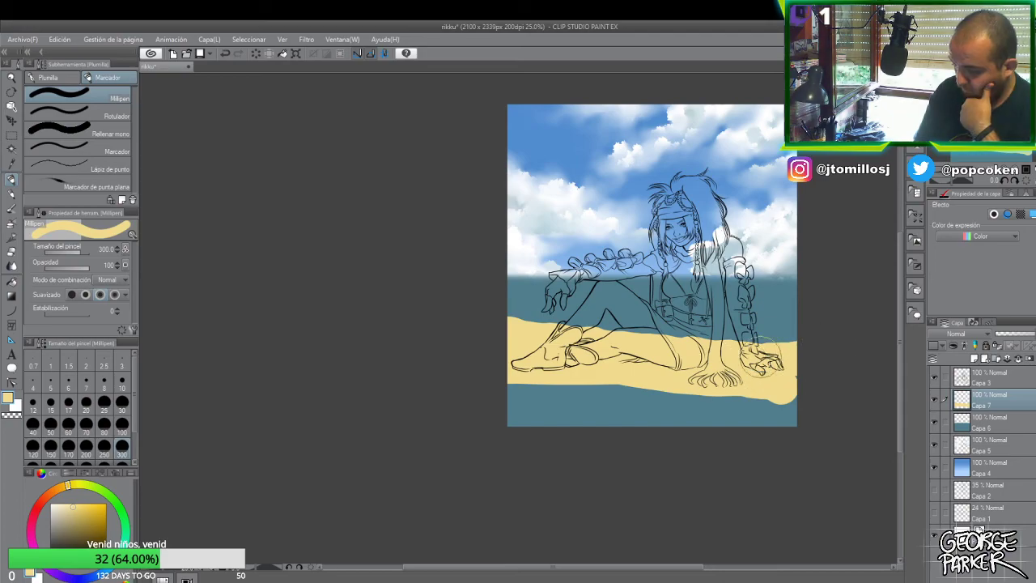
- Paint a distant strip of sand behind the character's supporting arm, just below the horizon, with Milipen at size 100
{"action": "left_click", "coordinate": [121, 429]}
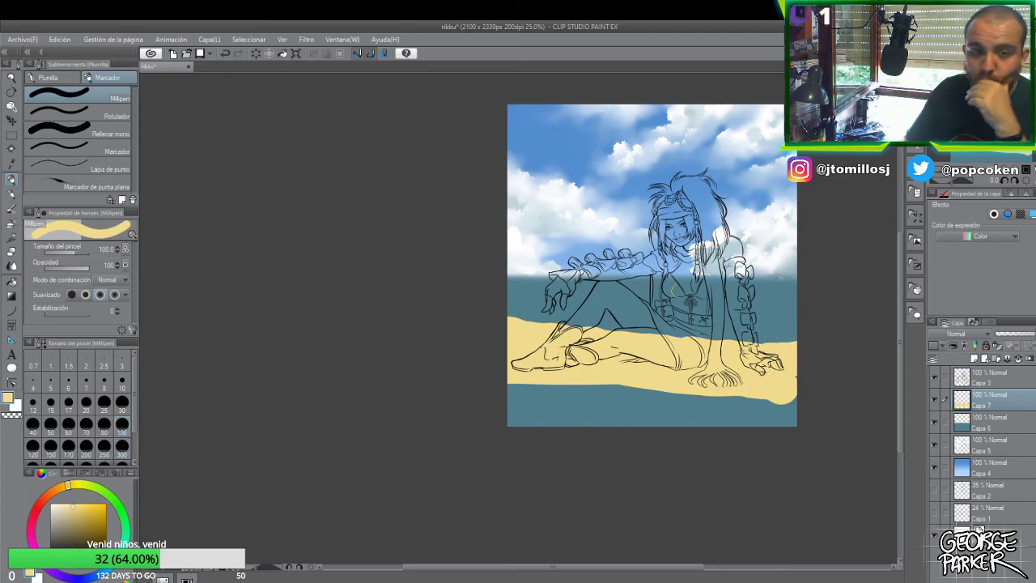
{"action": "mouse_move", "coordinate": [805, 286]}
{"action": "left_mouse_down"}
{"action": "mouse_move", "coordinate": [708, 289]}
{"action": "mouse_move", "coordinate": [826, 303]}
{"action": "left_mouse_up"}
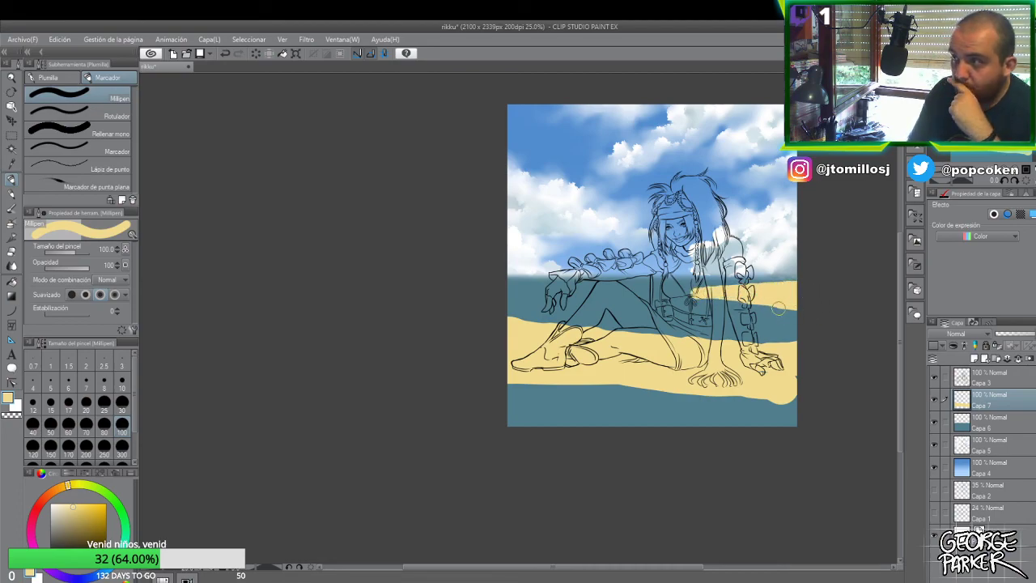
{"action": "mouse_move", "coordinate": [790, 316]}
{"action": "left_mouse_down"}
{"action": "mouse_move", "coordinate": [765, 305]}
{"action": "mouse_move", "coordinate": [792, 308]}
{"action": "mouse_move", "coordinate": [757, 306]}
{"action": "mouse_move", "coordinate": [800, 315]}
{"action": "left_mouse_up"}
{"action": "mouse_move", "coordinate": [738, 308]}
{"action": "left_mouse_down"}
{"action": "mouse_move", "coordinate": [722, 310]}
{"action": "mouse_move", "coordinate": [754, 309]}
{"action": "left_mouse_up"}
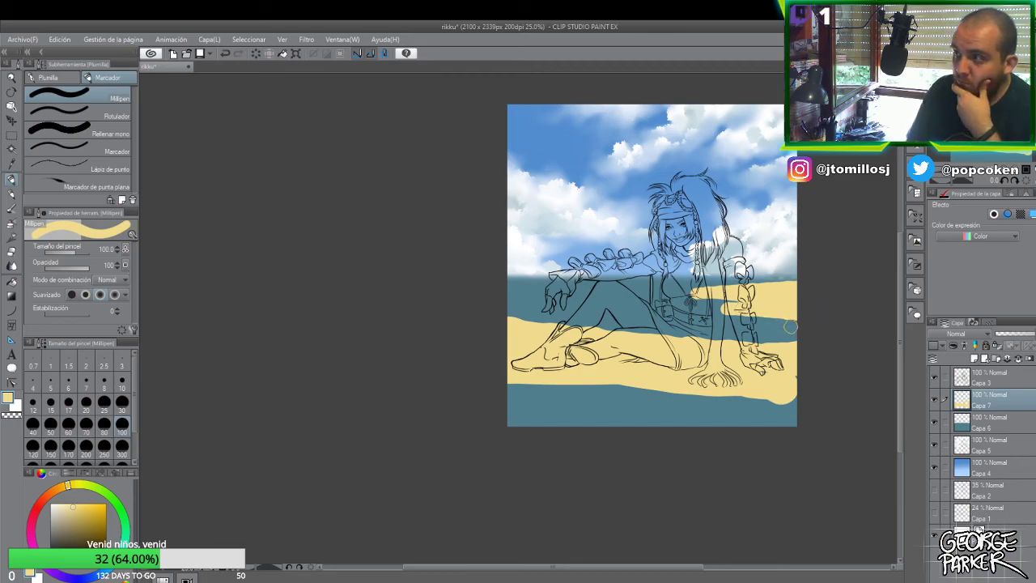
- Fill the remaining foreground down to the canvas's lower edge with sand colour, using Milipen at size 300 for the main area
{"action": "left_click_drag", "start_coordinate": [792, 404], "coordinate": [789, 430]}
{"action": "left_click", "coordinate": [121, 447]}
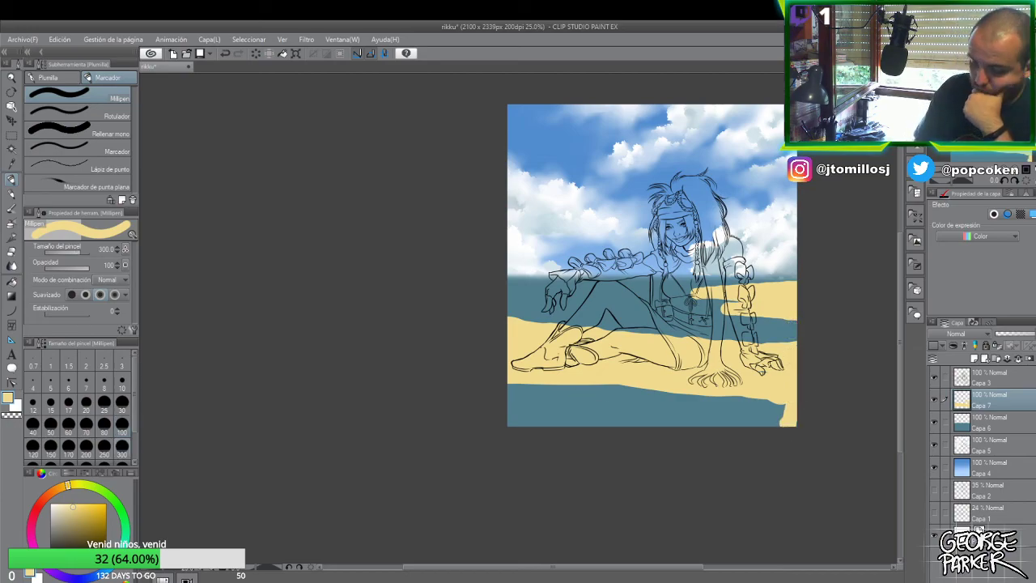
{"action": "left_click_drag", "start_coordinate": [777, 409], "coordinate": [431, 438]}
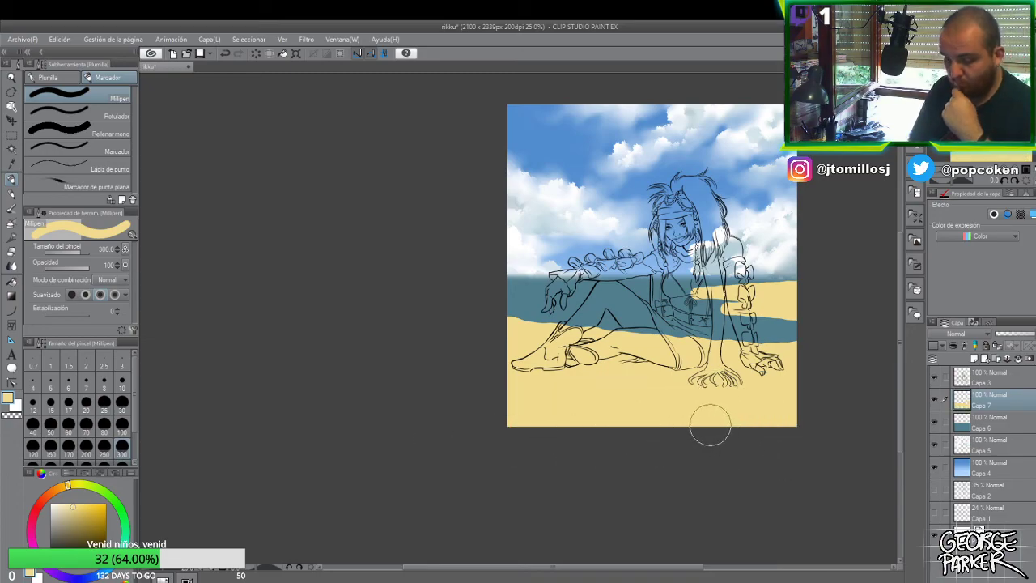
- Try shading the foreground sand in greyish tan with the Pincel redondo and Pincel plano watercolour brushes, undoing each test
{"action": "key", "text": "b"}
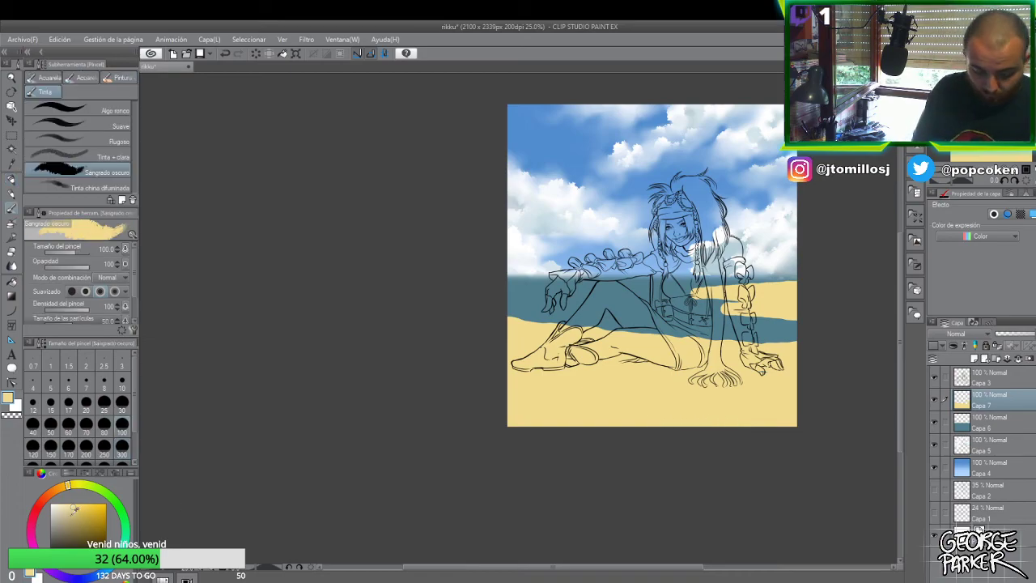
{"action": "left_click", "coordinate": [84, 78]}
{"action": "mouse_move", "coordinate": [624, 409]}
{"action": "left_mouse_down"}
{"action": "mouse_move", "coordinate": [673, 406]}
{"action": "mouse_move", "coordinate": [630, 424]}
{"action": "mouse_move", "coordinate": [747, 401]}
{"action": "left_mouse_up"}
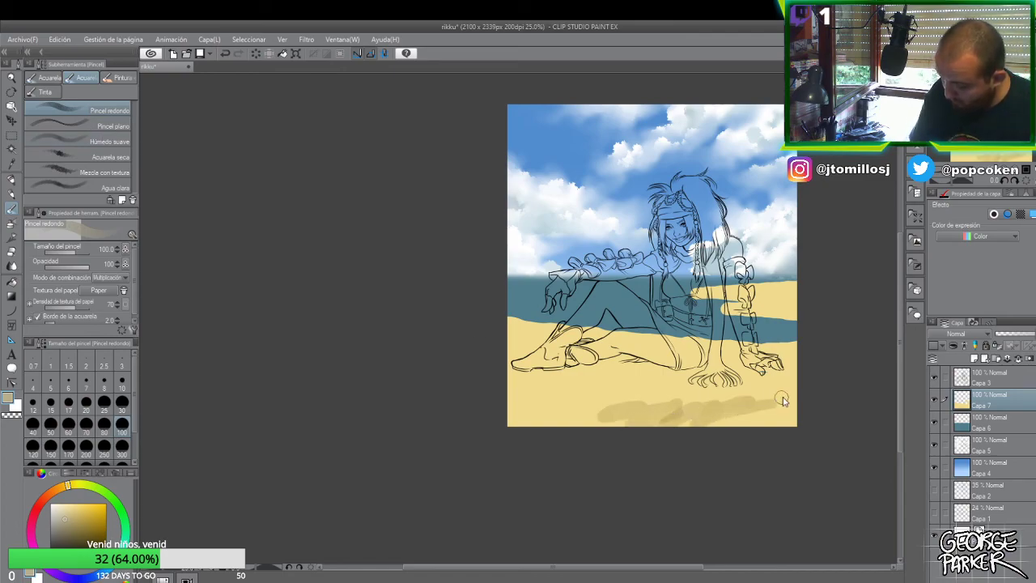
{"action": "key", "text": "ctrl+z"}
{"action": "key", "text": "ctrl+z"}
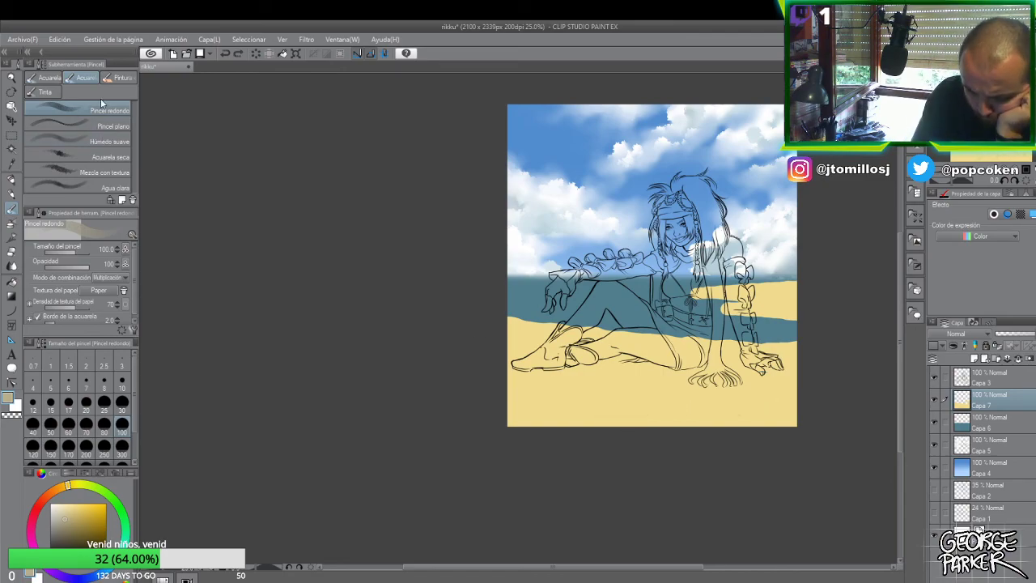
{"action": "left_click", "coordinate": [101, 126]}
{"action": "mouse_move", "coordinate": [606, 415]}
{"action": "left_mouse_down"}
{"action": "mouse_move", "coordinate": [671, 403]}
{"action": "mouse_move", "coordinate": [725, 422]}
{"action": "mouse_move", "coordinate": [678, 430]}
{"action": "left_mouse_up"}
{"action": "key", "text": "ctrl+z"}
{"action": "key", "text": "ctrl+z"}
- Shade the lower-right foreground and the left dune in tan with Pintura al óleo at size 100, resampling light and dark sand tones
{"action": "left_click", "coordinate": [121, 78]}
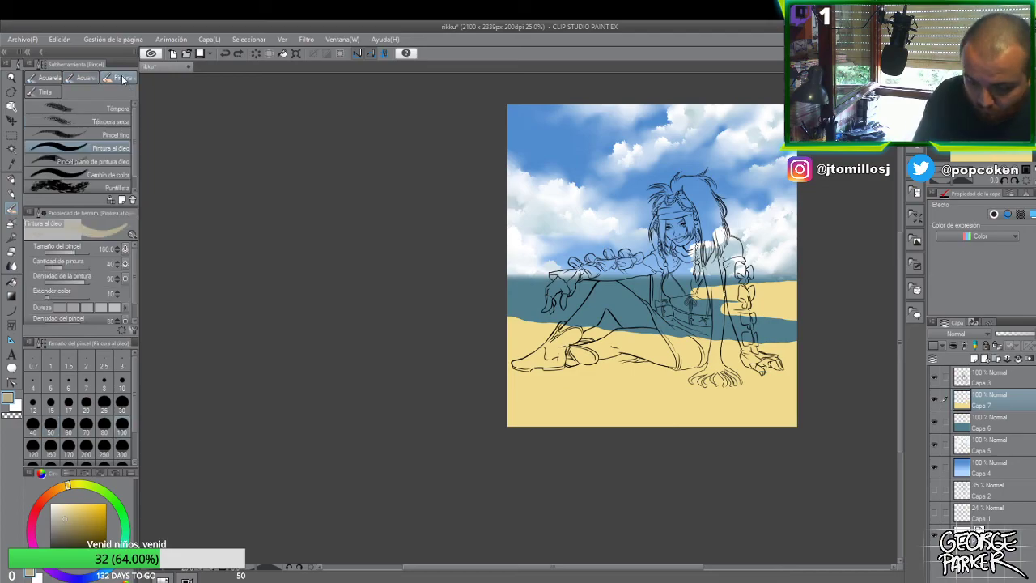
{"action": "mouse_move", "coordinate": [597, 422]}
{"action": "left_mouse_down"}
{"action": "mouse_move", "coordinate": [683, 395]}
{"action": "mouse_move", "coordinate": [788, 387]}
{"action": "mouse_move", "coordinate": [764, 426]}
{"action": "mouse_move", "coordinate": [810, 406]}
{"action": "mouse_move", "coordinate": [704, 434]}
{"action": "mouse_move", "coordinate": [715, 424]}
{"action": "mouse_move", "coordinate": [648, 419]}
{"action": "mouse_move", "coordinate": [608, 427]}
{"action": "left_mouse_up"}
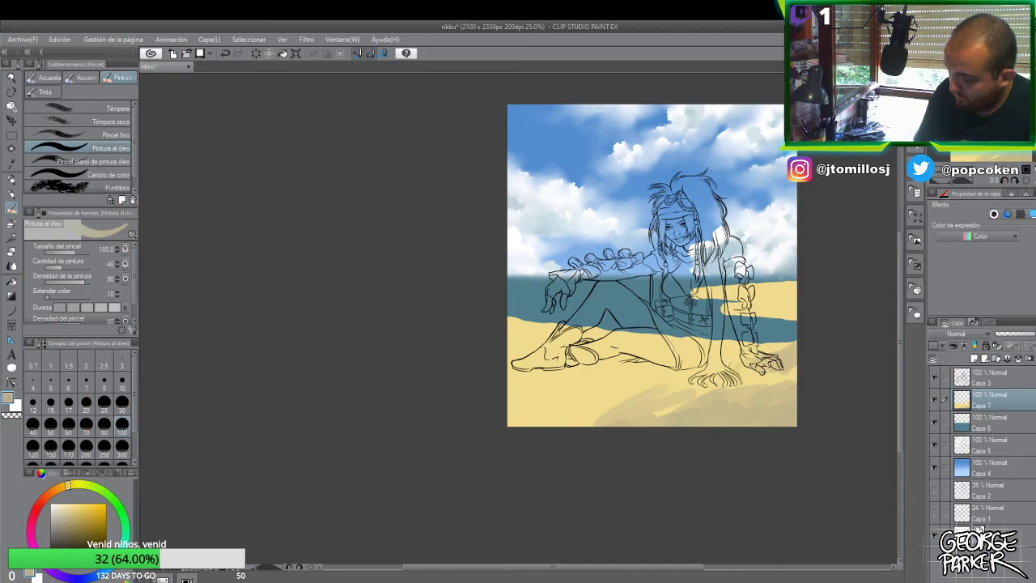
{"action": "mouse_move", "coordinate": [523, 310]}
{"action": "left_mouse_down"}
{"action": "mouse_move", "coordinate": [579, 333]}
{"action": "mouse_move", "coordinate": [522, 320]}
{"action": "mouse_move", "coordinate": [595, 336]}
{"action": "left_mouse_up"}
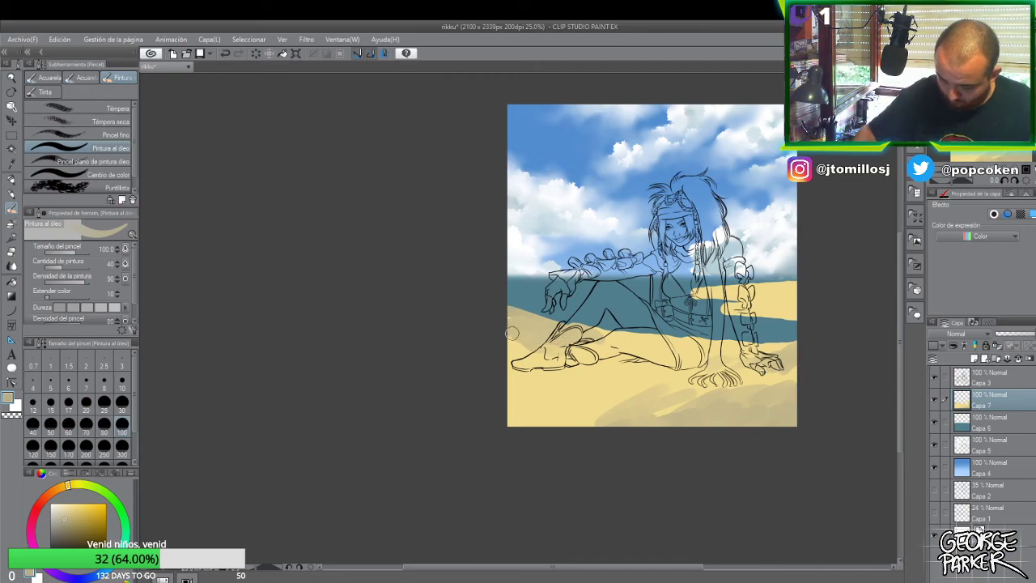
{"action": "left_click", "coordinate": [577, 369], "text": "alt"}
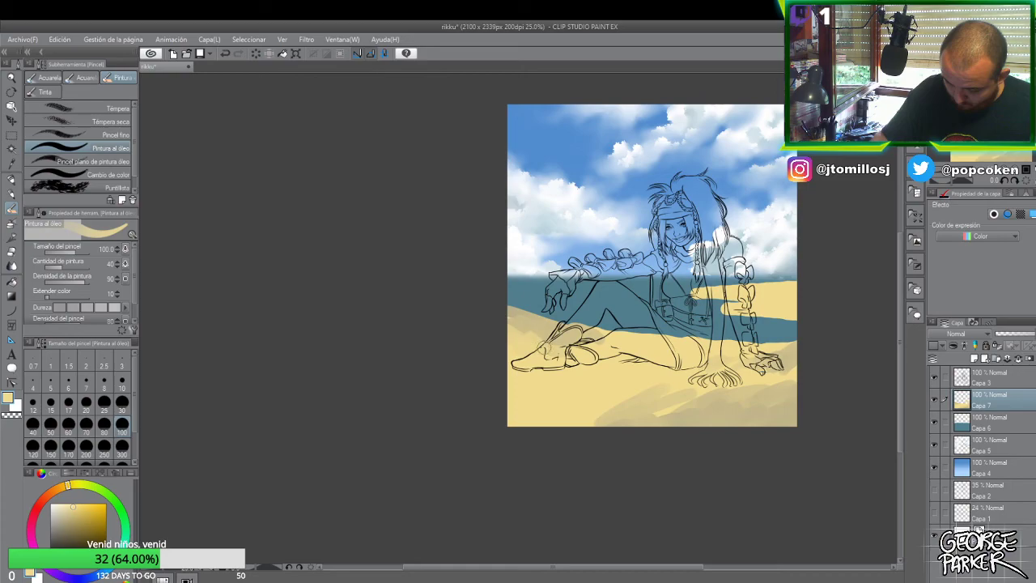
{"action": "left_click", "coordinate": [534, 312], "text": "alt"}
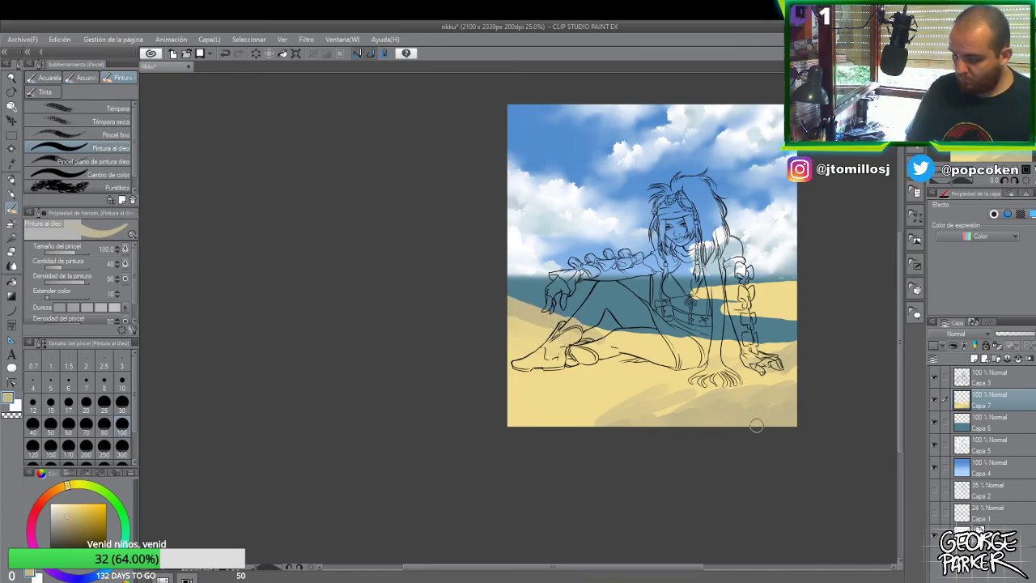
- Darken the left dune's upper edge with a grey-brown and soften it with sampled sand colour, using Pintura al óleo at size 30
{"action": "left_click", "coordinate": [62, 533]}
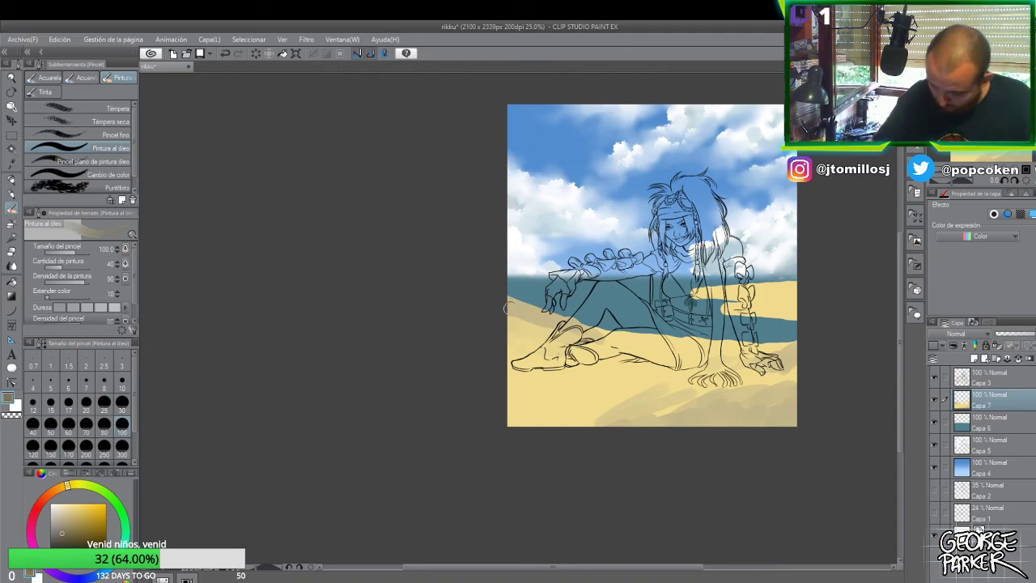
{"action": "left_click", "coordinate": [122, 405]}
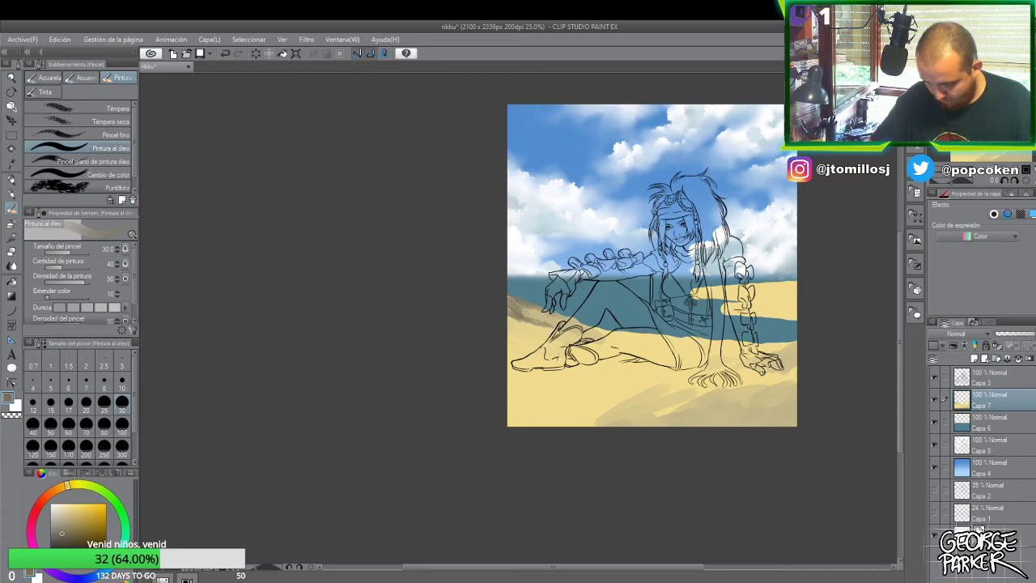
{"action": "left_click", "coordinate": [522, 319], "text": "alt"}
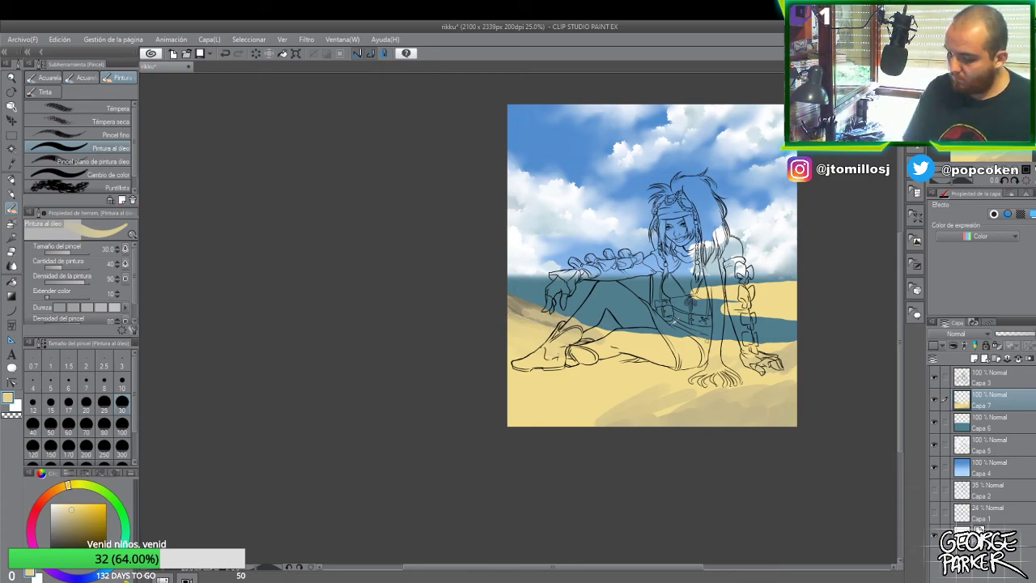
- Darken the near shoreline behind the legs and by the supporting hand with sampled brown, blending in light sand colour
{"action": "left_click", "coordinate": [519, 306], "text": "alt"}
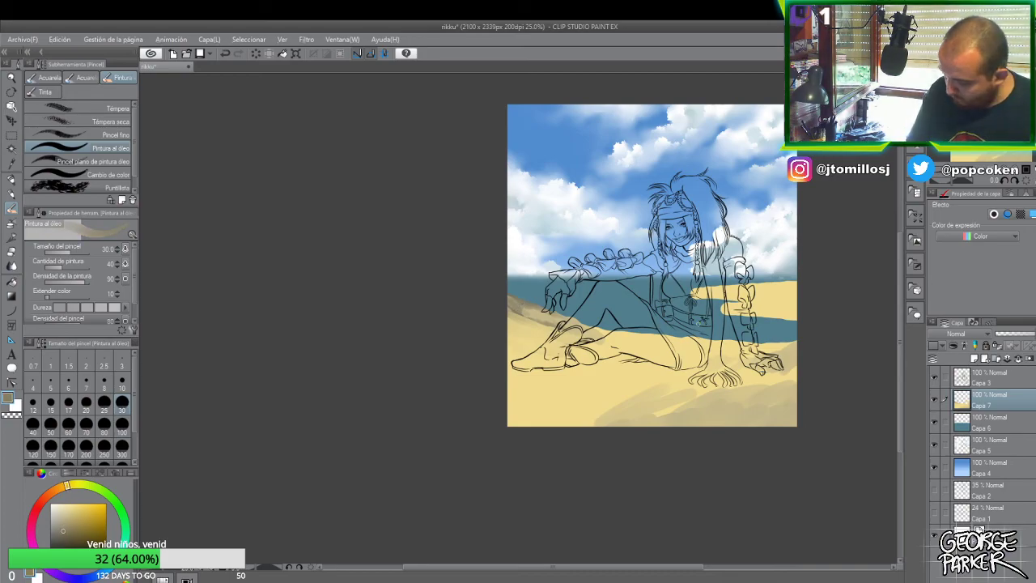
{"action": "left_click_drag", "start_coordinate": [589, 333], "coordinate": [626, 333]}
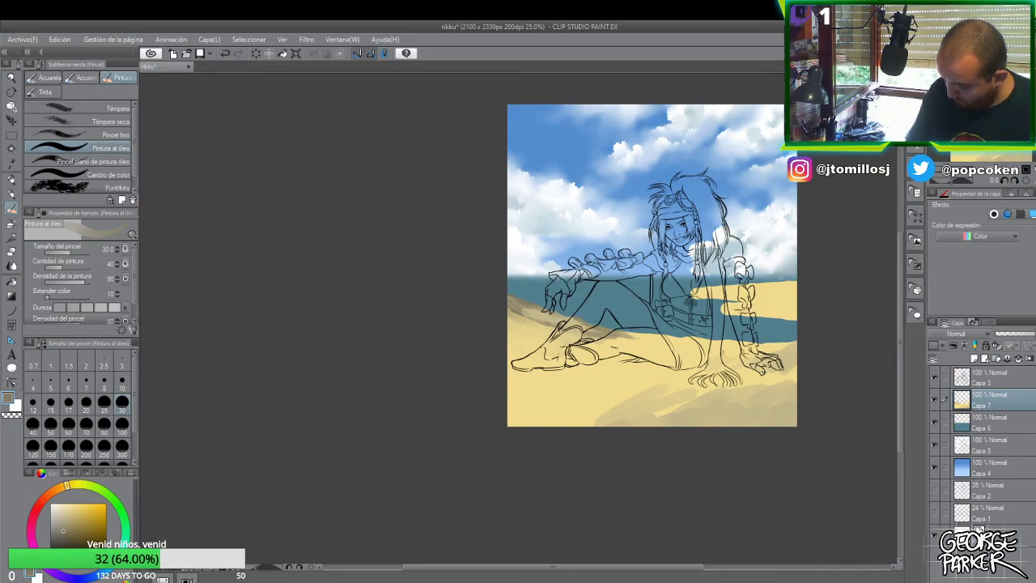
{"action": "left_click_drag", "start_coordinate": [802, 343], "coordinate": [750, 346]}
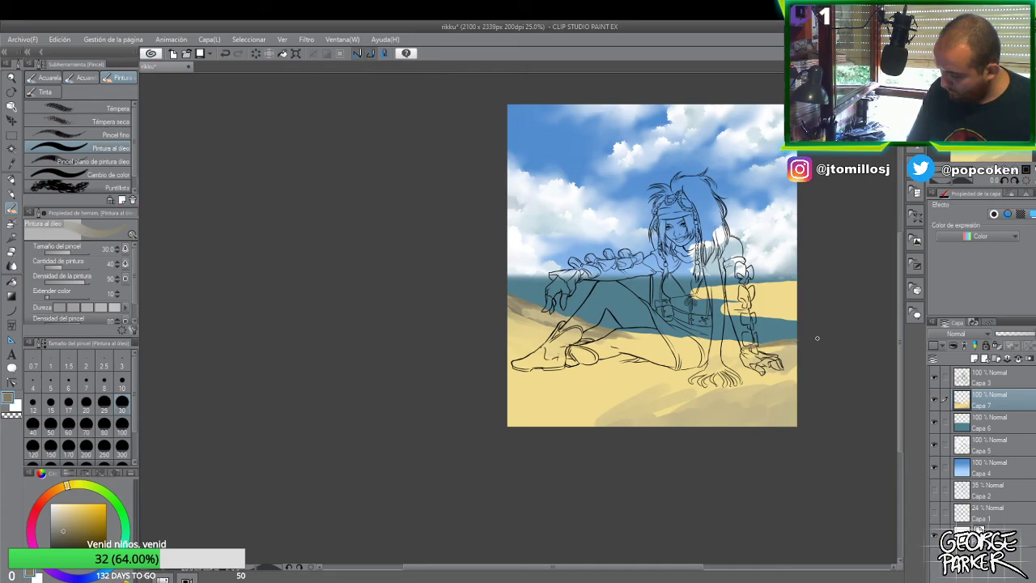
{"action": "left_click", "coordinate": [782, 346], "text": "alt"}
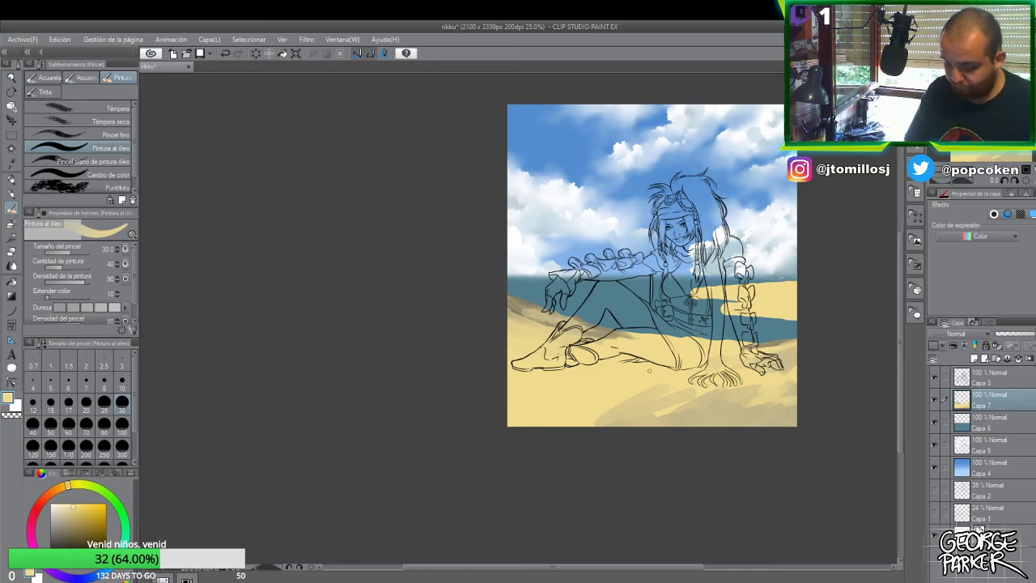
- Paint short brown shadow strokes over the lower-left foreground sand with the size 30 oil brush
{"action": "left_click", "coordinate": [522, 305], "text": "alt"}
{"action": "mouse_move", "coordinate": [510, 397]}
{"action": "left_mouse_down"}
{"action": "mouse_move", "coordinate": [602, 401]}
{"action": "mouse_move", "coordinate": [570, 412]}
{"action": "left_mouse_up"}
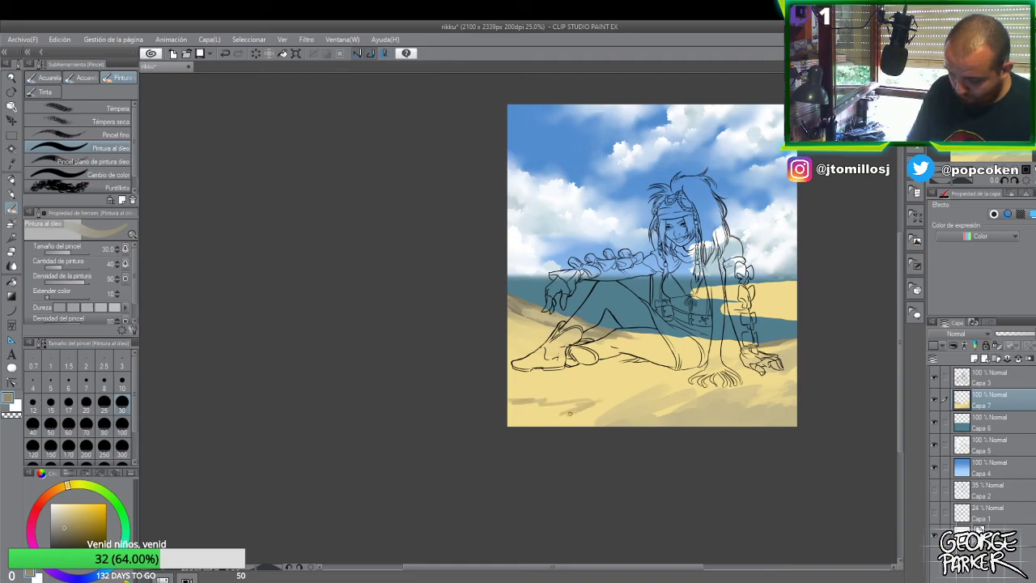
{"action": "mouse_move", "coordinate": [570, 414]}
{"action": "left_mouse_down"}
{"action": "mouse_move", "coordinate": [524, 412]}
{"action": "mouse_move", "coordinate": [571, 404]}
{"action": "mouse_move", "coordinate": [539, 407]}
{"action": "mouse_move", "coordinate": [525, 396]}
{"action": "mouse_move", "coordinate": [621, 392]}
{"action": "mouse_move", "coordinate": [583, 411]}
{"action": "mouse_move", "coordinate": [595, 419]}
{"action": "mouse_move", "coordinate": [751, 404]}
{"action": "mouse_move", "coordinate": [541, 426]}
{"action": "left_mouse_up"}
- Blend the foreground sand's light and shaded areas with sampled sand tones, using Pintura al óleo at size 100
{"action": "left_click", "coordinate": [621, 380], "text": "alt"}
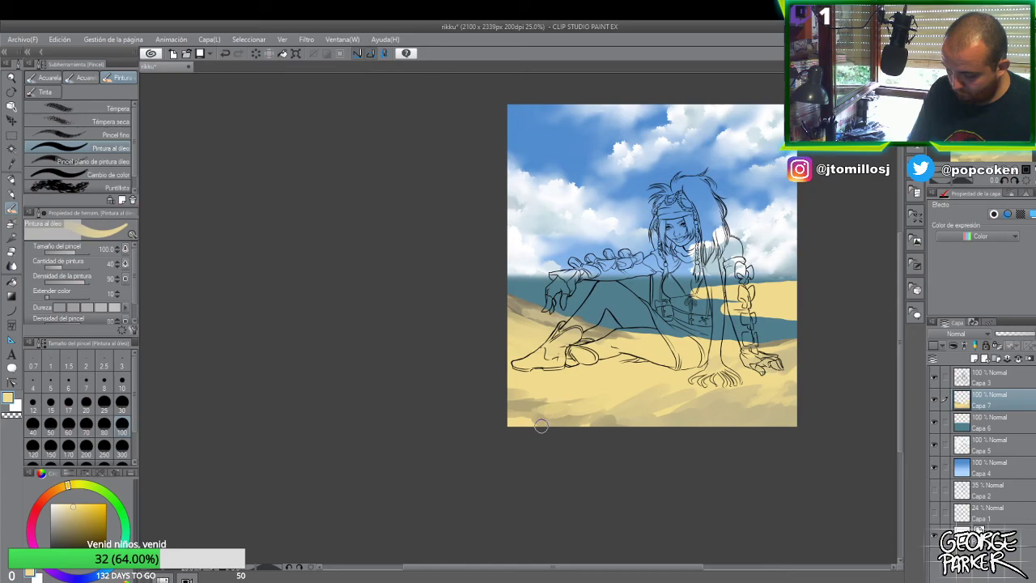
{"action": "left_click", "coordinate": [644, 398], "text": "alt"}
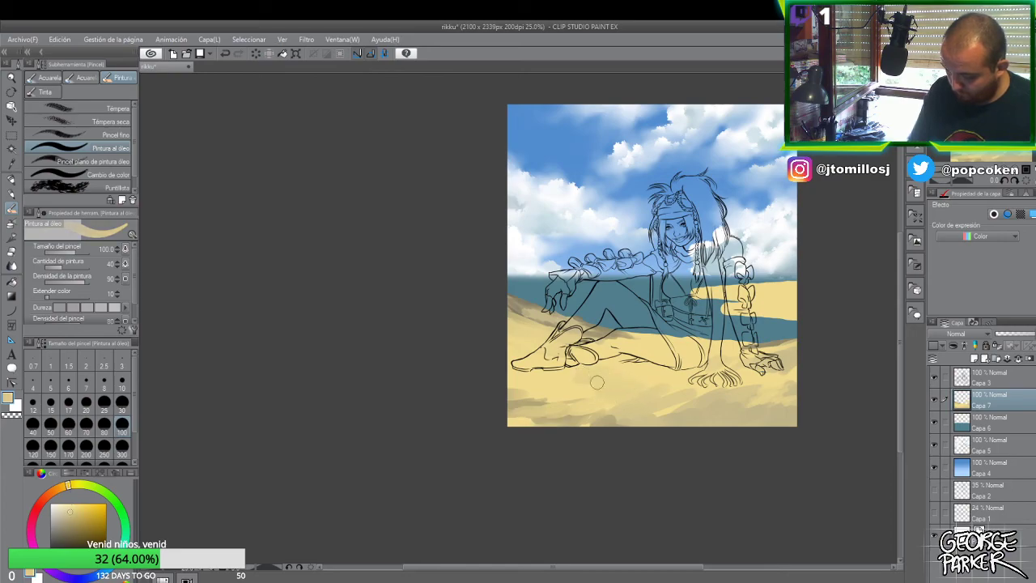
{"action": "left_click_drag", "start_coordinate": [644, 379], "coordinate": [684, 378]}
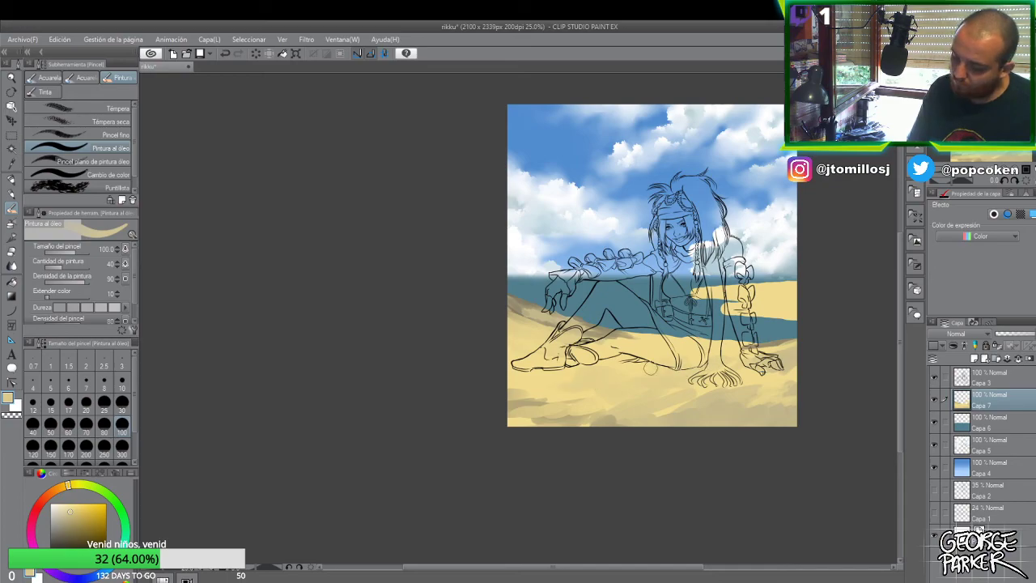
{"action": "left_click", "coordinate": [675, 402], "text": "alt"}
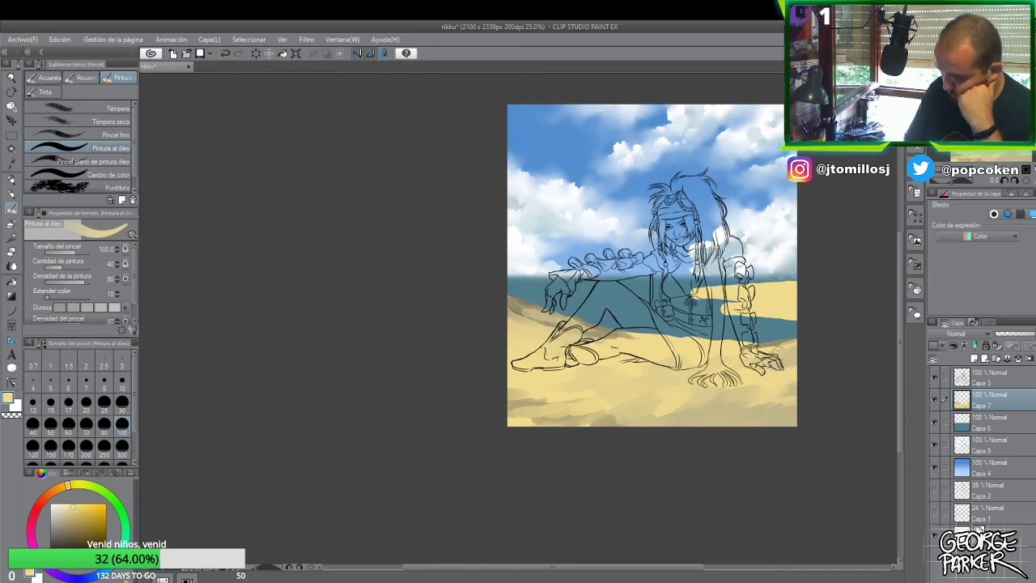
{"action": "left_click", "coordinate": [527, 397], "text": "alt"}
{"action": "mouse_move", "coordinate": [526, 397]}
{"action": "left_mouse_down"}
{"action": "mouse_move", "coordinate": [502, 381]}
{"action": "mouse_move", "coordinate": [531, 369]}
{"action": "mouse_move", "coordinate": [548, 384]}
{"action": "mouse_move", "coordinate": [571, 380]}
{"action": "mouse_move", "coordinate": [492, 361]}
{"action": "mouse_move", "coordinate": [543, 353]}
{"action": "mouse_move", "coordinate": [563, 379]}
{"action": "mouse_move", "coordinate": [599, 379]}
{"action": "mouse_move", "coordinate": [550, 393]}
{"action": "left_mouse_up"}
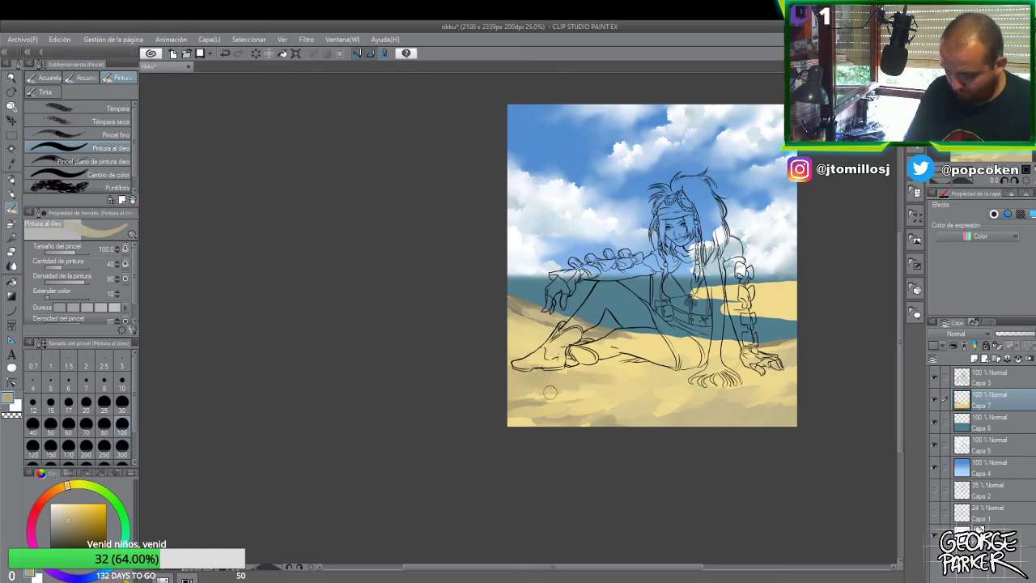
- Lighten patches along the lower edge of the foreground sand with sampled sand colours, using Pintura al óleo at size 100
{"action": "left_click", "coordinate": [559, 390], "text": "alt"}
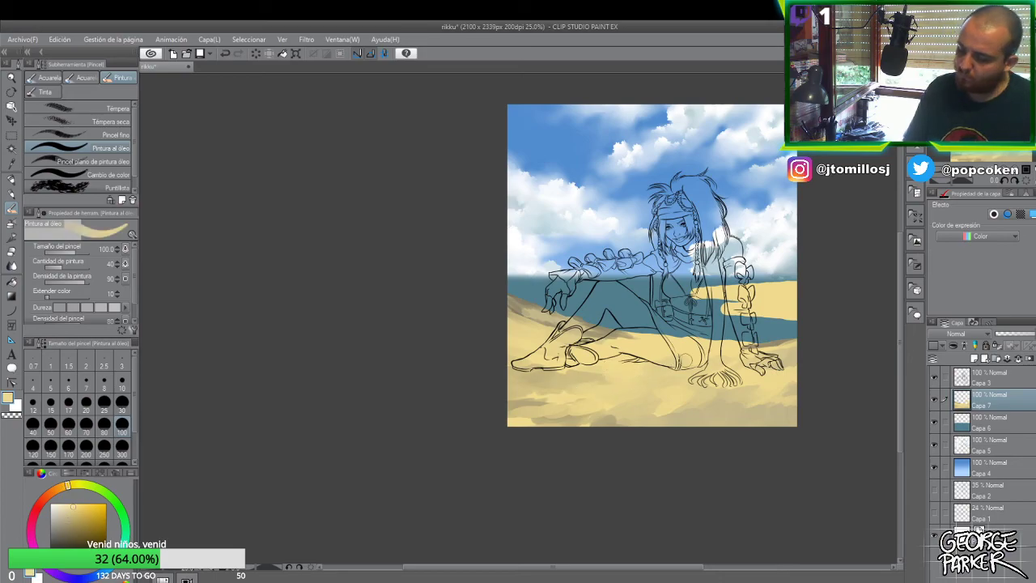
{"action": "left_click_drag", "start_coordinate": [556, 414], "coordinate": [521, 423]}
{"action": "mouse_move", "coordinate": [678, 416]}
{"action": "left_mouse_down"}
{"action": "mouse_move", "coordinate": [726, 411]}
{"action": "mouse_move", "coordinate": [700, 399]}
{"action": "mouse_move", "coordinate": [700, 411]}
{"action": "mouse_move", "coordinate": [718, 414]}
{"action": "mouse_move", "coordinate": [688, 423]}
{"action": "left_mouse_up"}
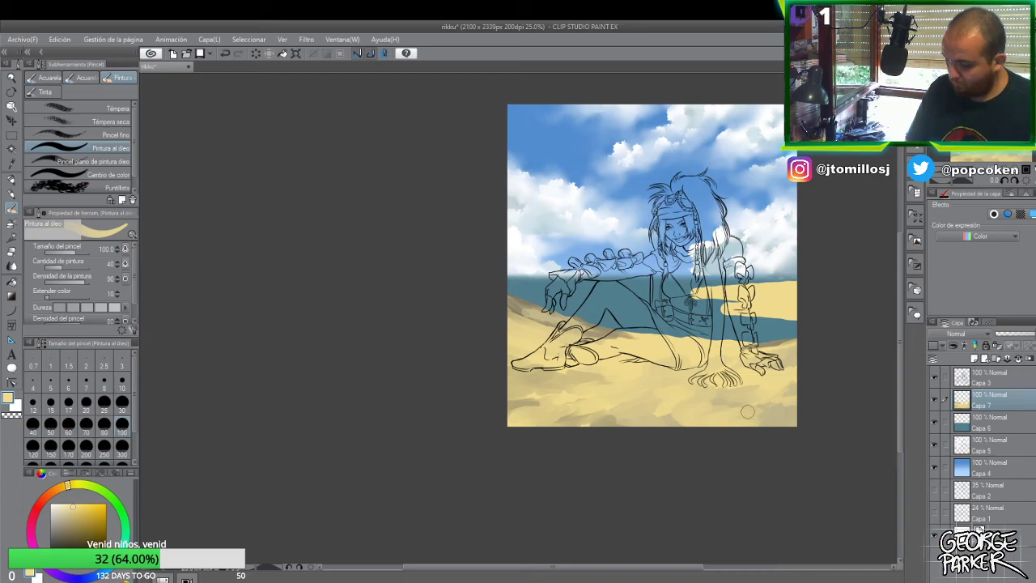
{"action": "left_click", "coordinate": [542, 334], "text": "alt"}
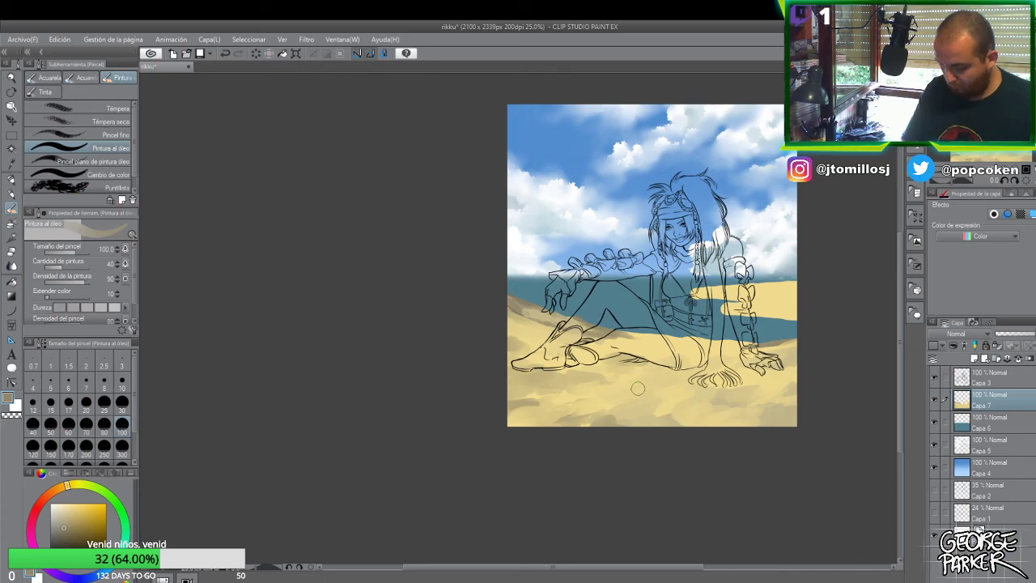
{"action": "left_click", "coordinate": [586, 378], "text": "alt"}
- Paint grey-brown strokes on the lower-right foreground sand at size 30, blending them and the sand near the boots with sampled sand tones
{"action": "left_click", "coordinate": [122, 402]}
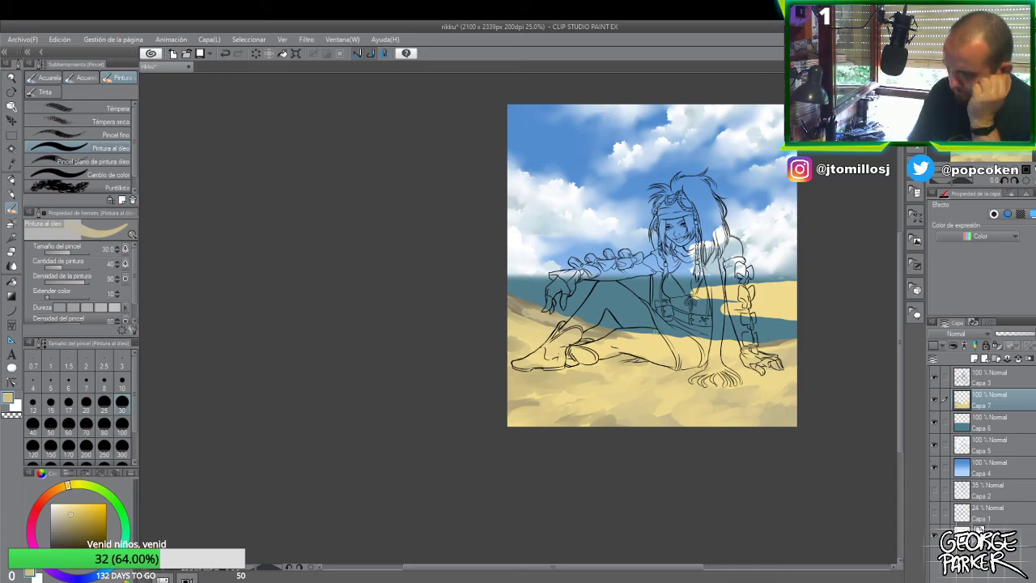
{"action": "left_click", "coordinate": [538, 309], "text": "alt"}
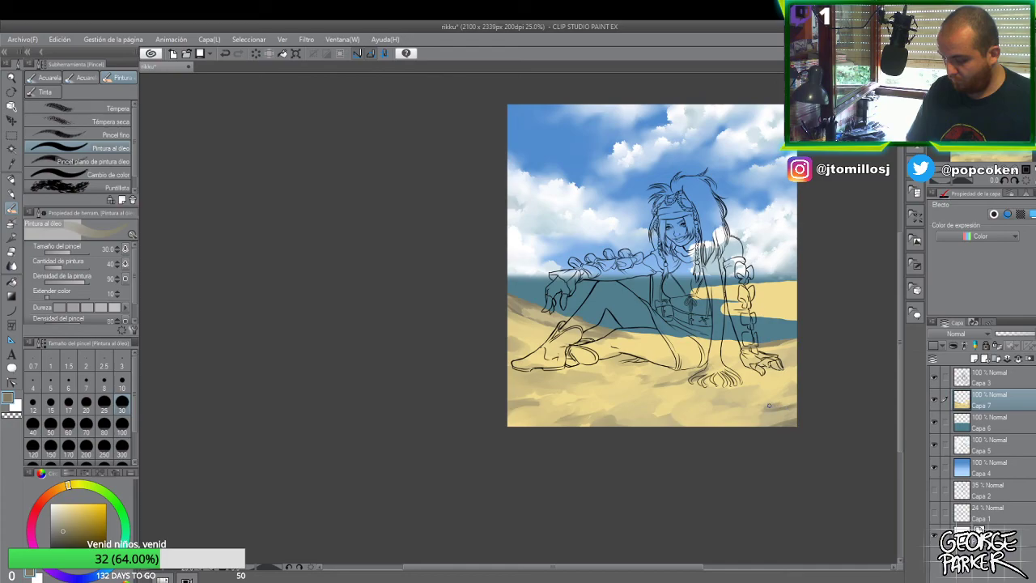
{"action": "mouse_move", "coordinate": [758, 409]}
{"action": "left_mouse_down"}
{"action": "mouse_move", "coordinate": [690, 425]}
{"action": "mouse_move", "coordinate": [721, 406]}
{"action": "mouse_move", "coordinate": [675, 393]}
{"action": "left_mouse_up"}
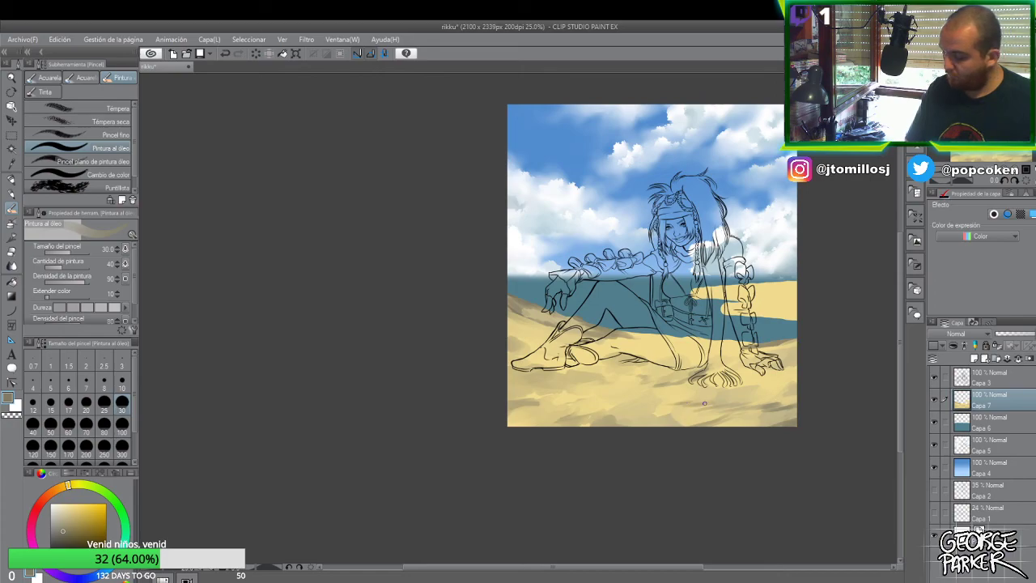
{"action": "left_click", "coordinate": [758, 387], "text": "alt"}
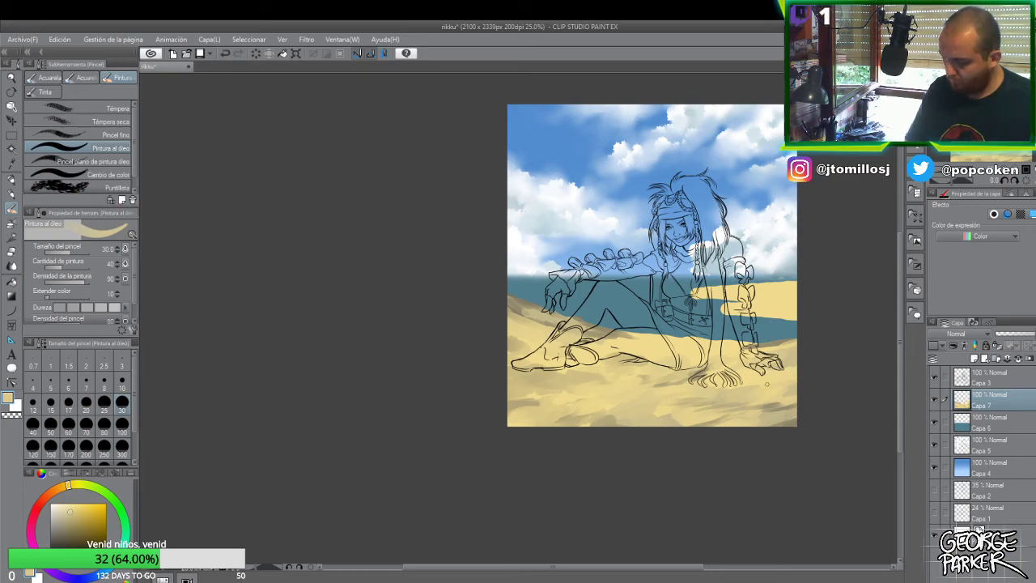
{"action": "left_click", "coordinate": [781, 400], "text": "alt"}
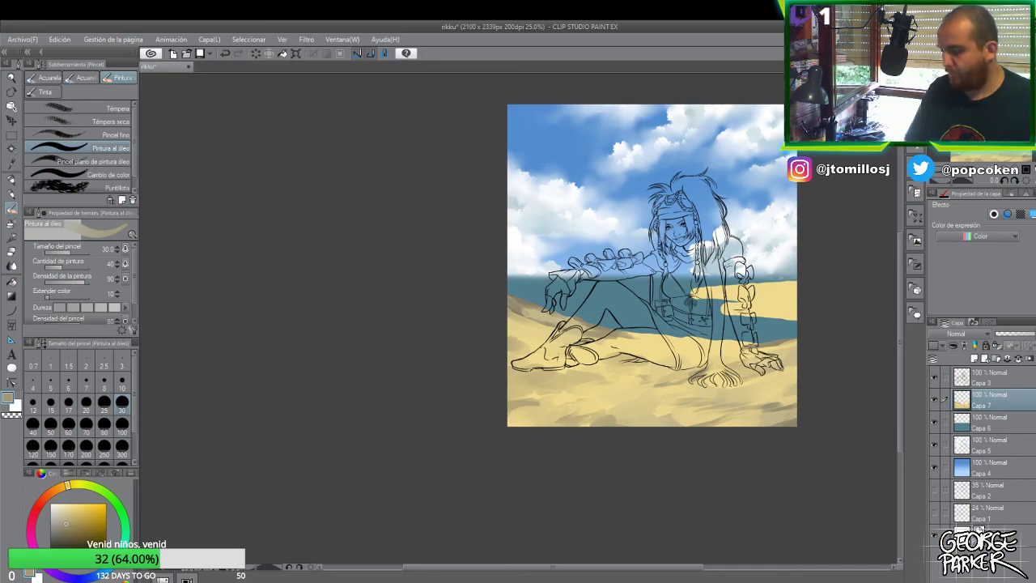
{"action": "left_click", "coordinate": [796, 381], "text": "alt"}
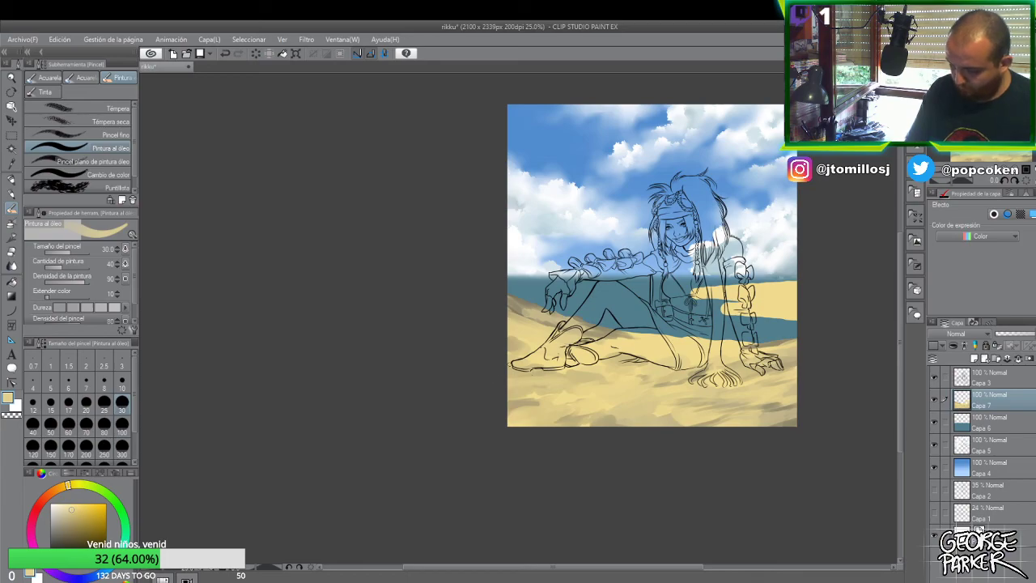
{"action": "left_click", "coordinate": [519, 340], "text": "alt"}
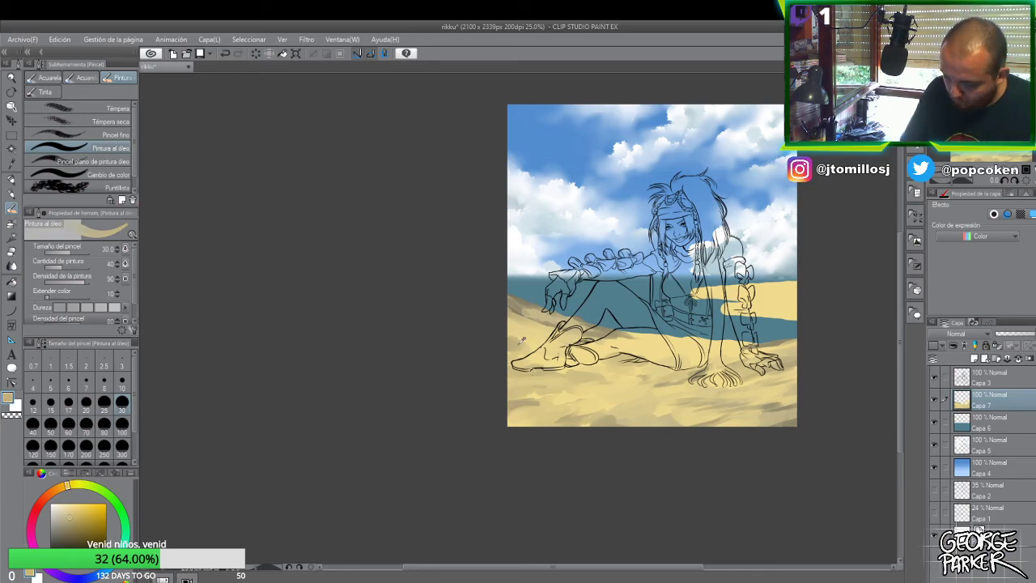
{"action": "left_click_drag", "start_coordinate": [559, 371], "coordinate": [594, 366]}
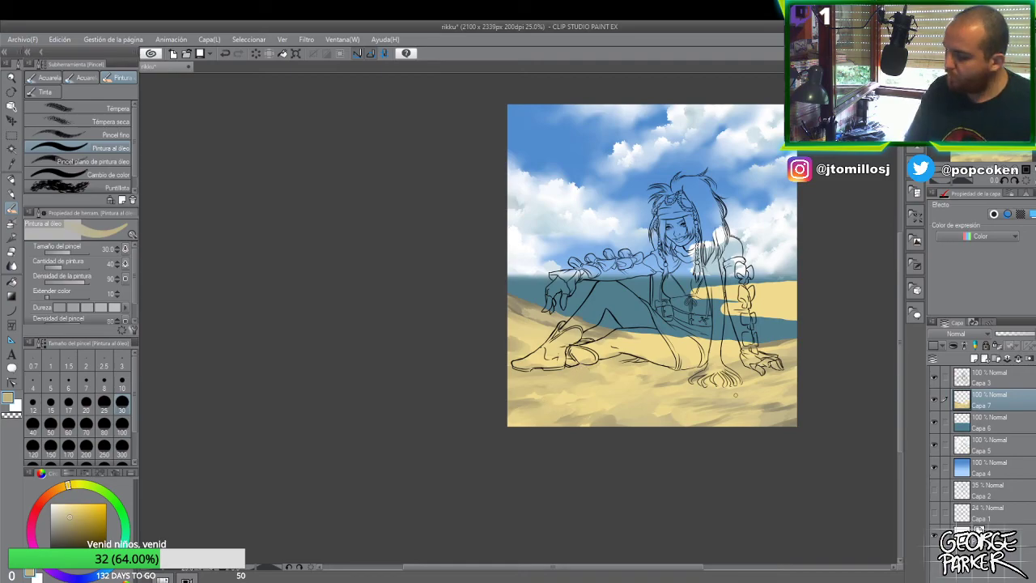
- Highlight the distant sandbank behind the supporting arm with a pale cream derived from its sand colour
{"action": "left_click", "coordinate": [793, 306], "text": "alt"}
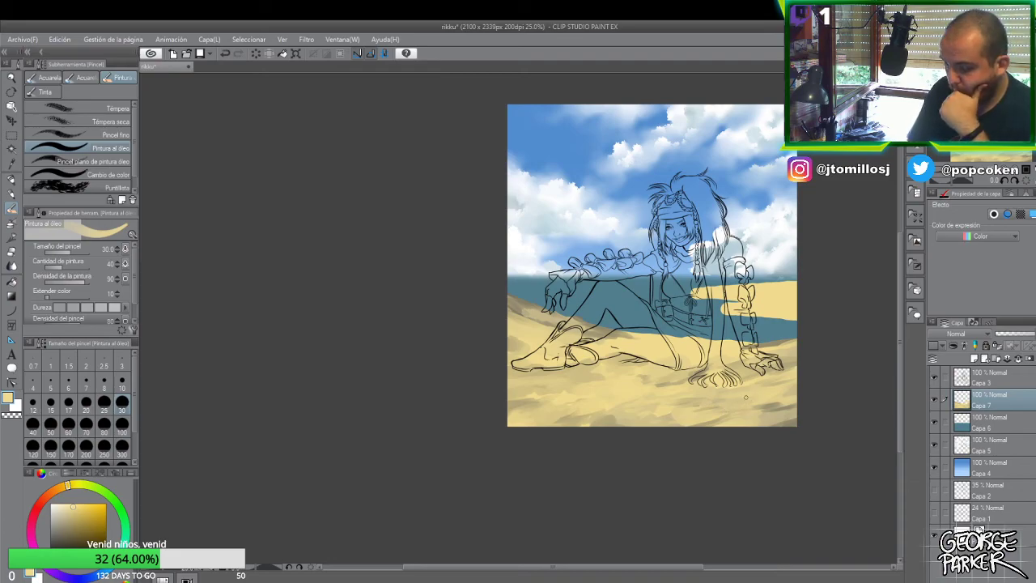
{"action": "left_click", "coordinate": [73, 505]}
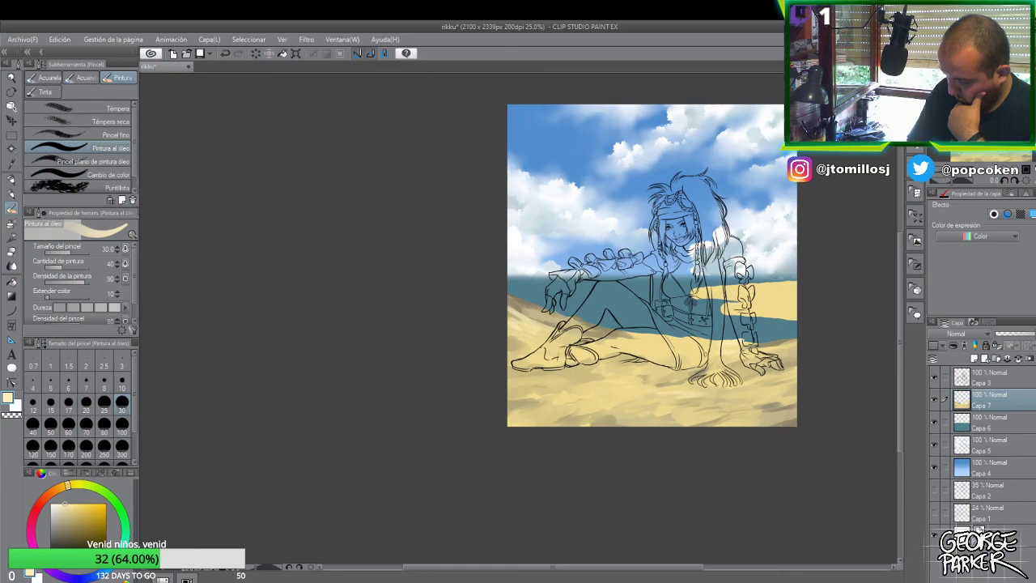
{"action": "left_click_drag", "start_coordinate": [785, 290], "coordinate": [764, 298]}
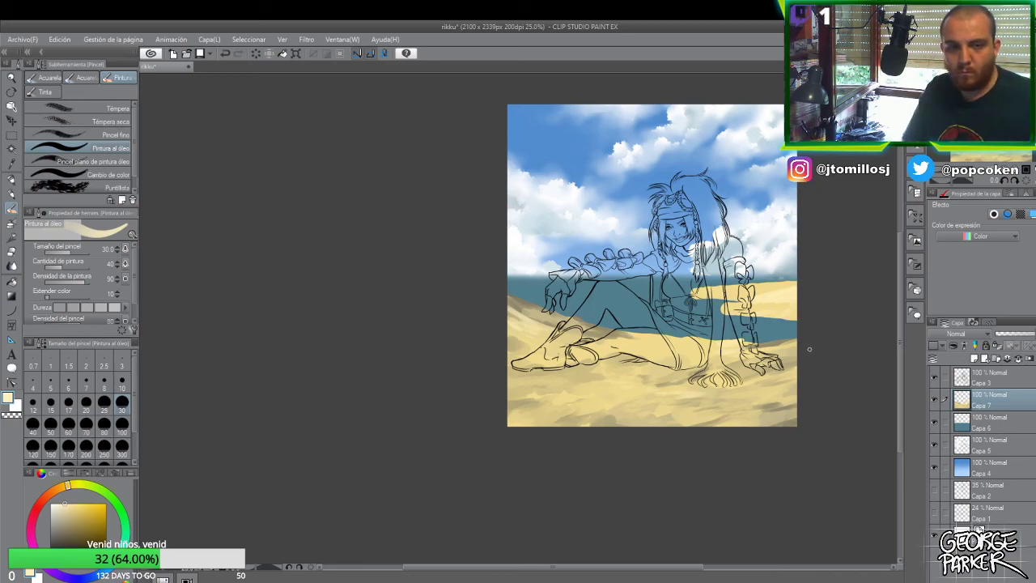
- Shade the distant sandbank and the near shoreline beside the supporting hand with sampled grey-brown strokes
{"action": "left_click", "coordinate": [788, 368], "text": "alt"}
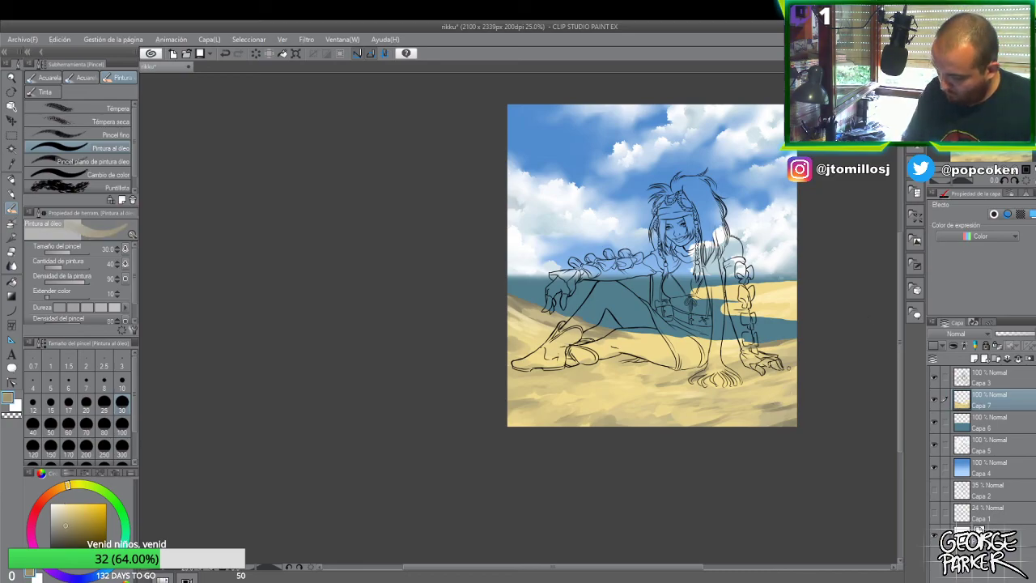
{"action": "mouse_move", "coordinate": [797, 284]}
{"action": "left_mouse_down"}
{"action": "mouse_move", "coordinate": [712, 288]}
{"action": "mouse_move", "coordinate": [797, 281]}
{"action": "left_mouse_up"}
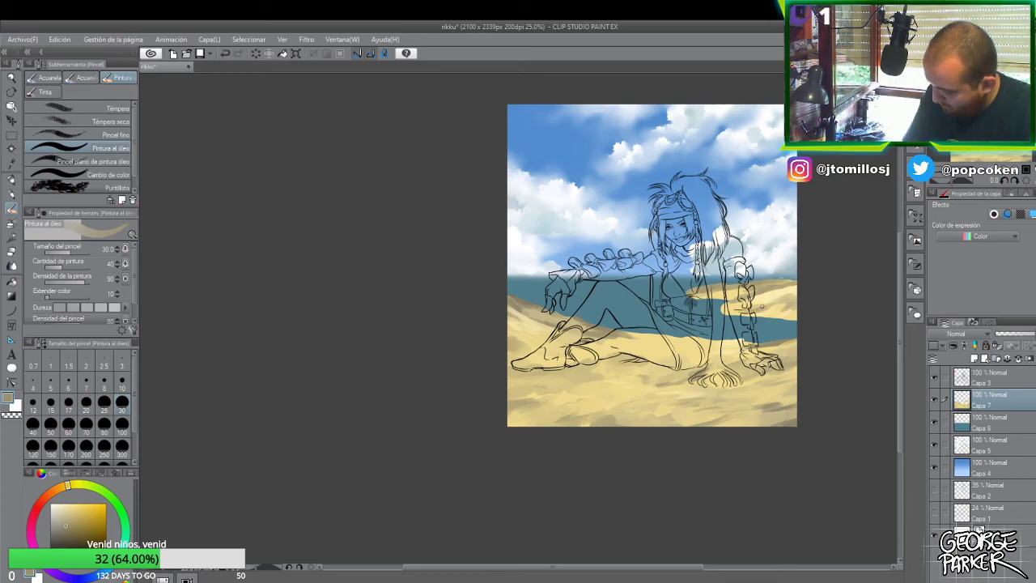
{"action": "left_click_drag", "start_coordinate": [762, 306], "coordinate": [743, 313]}
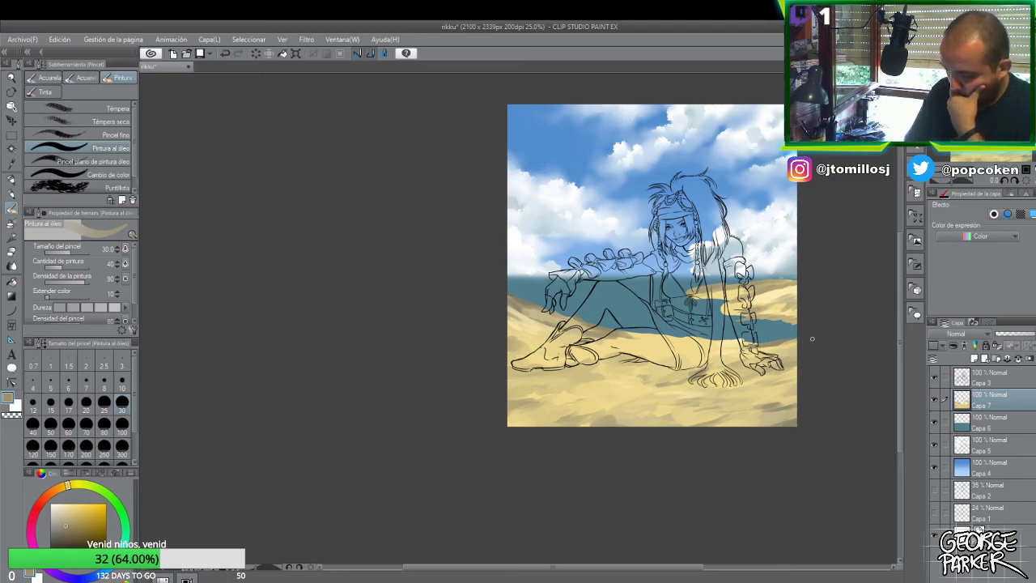
{"action": "mouse_move", "coordinate": [779, 338]}
{"action": "left_mouse_down"}
{"action": "mouse_move", "coordinate": [765, 341]}
{"action": "mouse_move", "coordinate": [789, 335]}
{"action": "mouse_move", "coordinate": [753, 343]}
{"action": "left_mouse_up"}
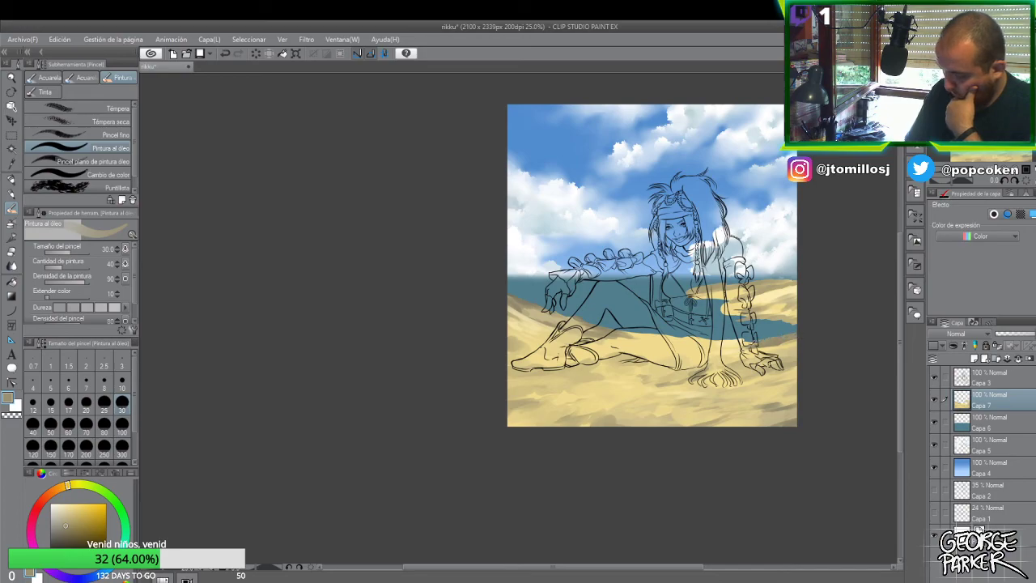
- Add a new layer directly above Capa 6 and paint lighter blue strokes on the water beside the supporting hand
{"action": "left_click", "coordinate": [1001, 430]}
{"action": "left_click", "coordinate": [974, 358]}
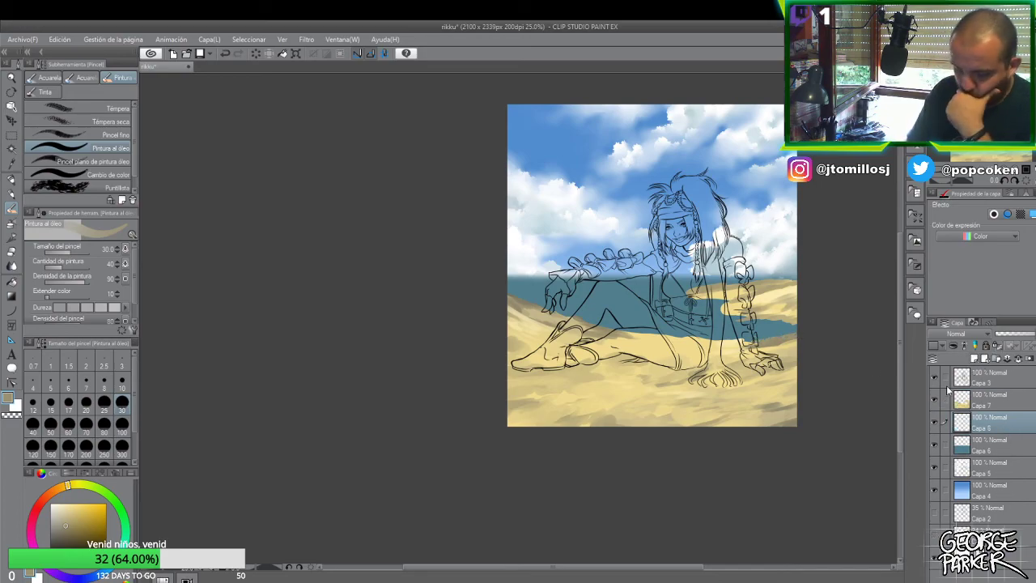
{"action": "left_click", "coordinate": [103, 573]}
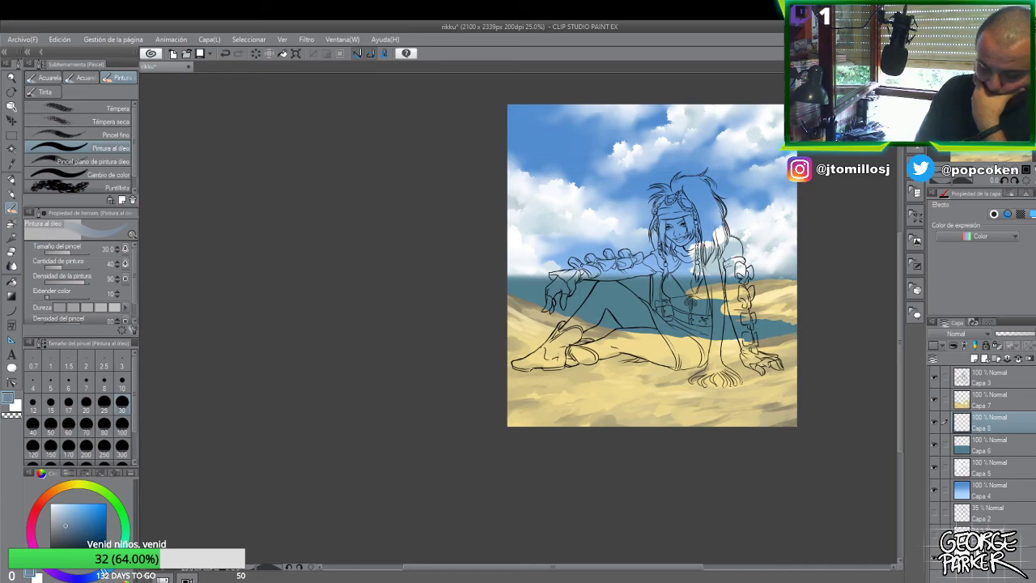
{"action": "left_click", "coordinate": [777, 324], "text": "alt"}
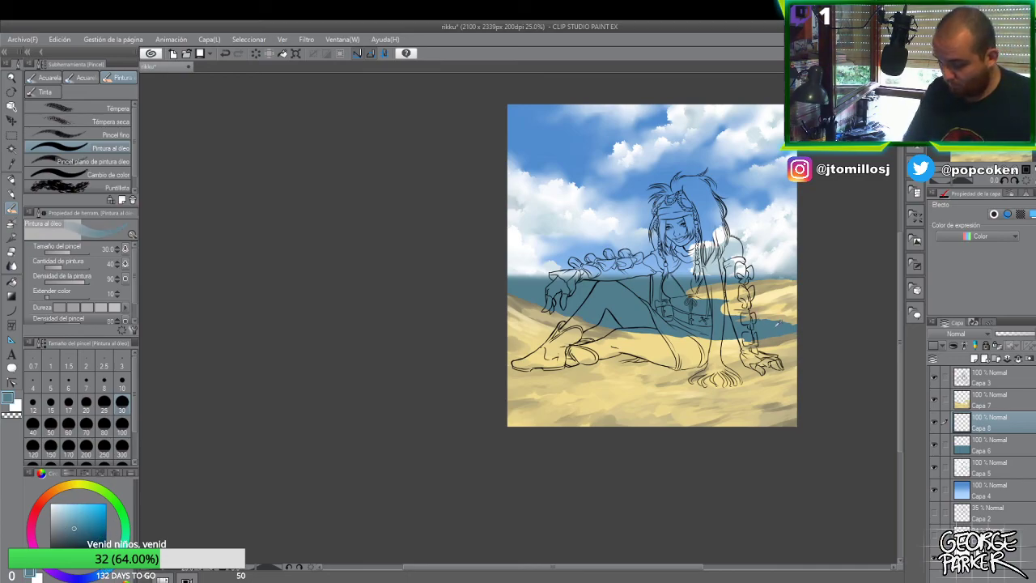
{"action": "left_click_drag", "start_coordinate": [97, 522], "coordinate": [76, 516]}
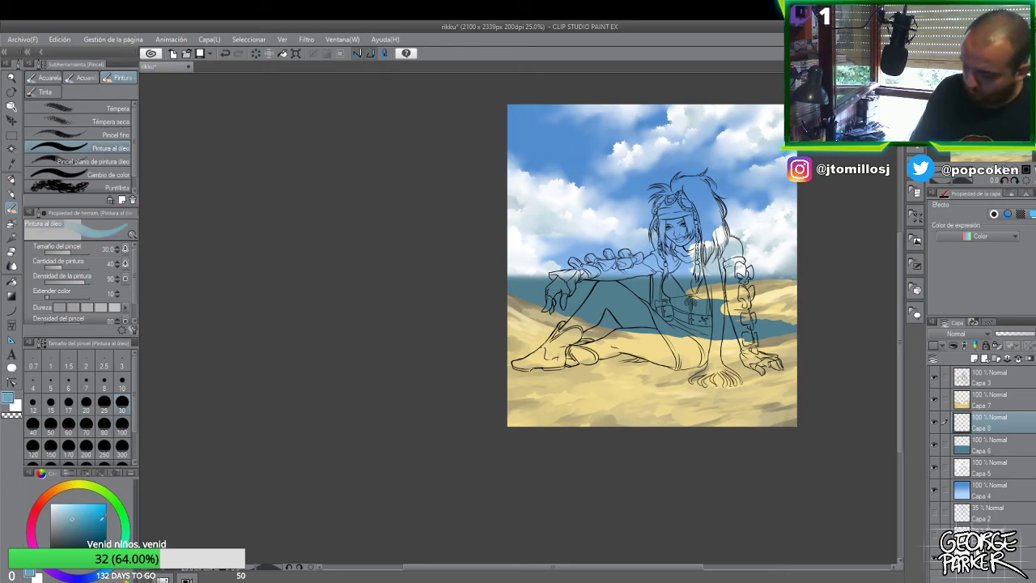
{"action": "mouse_move", "coordinate": [777, 328]}
{"action": "left_mouse_down"}
{"action": "mouse_move", "coordinate": [754, 324]}
{"action": "mouse_move", "coordinate": [772, 330]}
{"action": "left_mouse_up"}
{"action": "left_click_drag", "start_coordinate": [781, 332], "coordinate": [768, 337]}
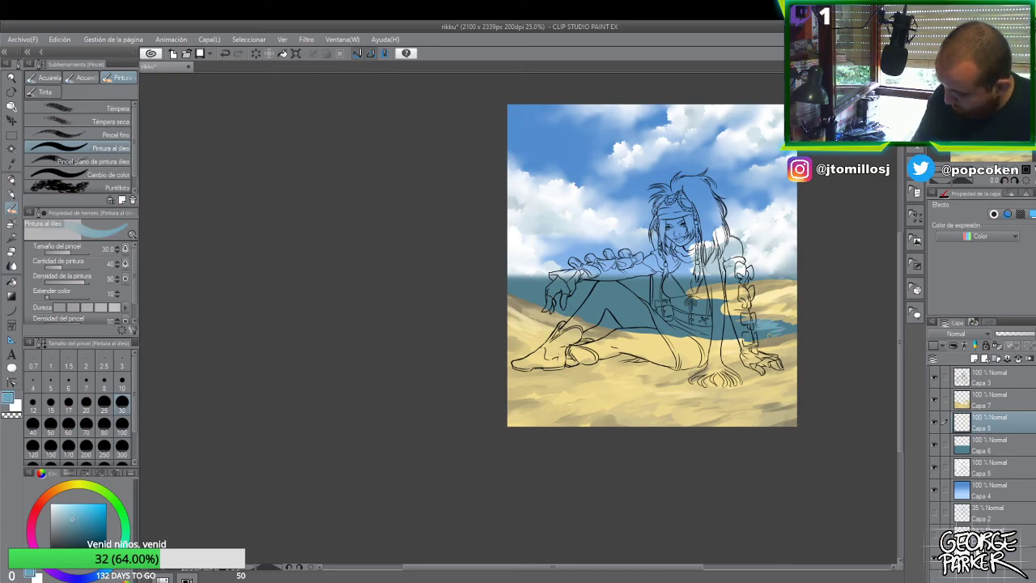
- Choose a light turquoise and paint ripples on the shallow water around the supporting arm and belt
{"action": "left_click", "coordinate": [73, 506]}
{"action": "left_click", "coordinate": [75, 513]}
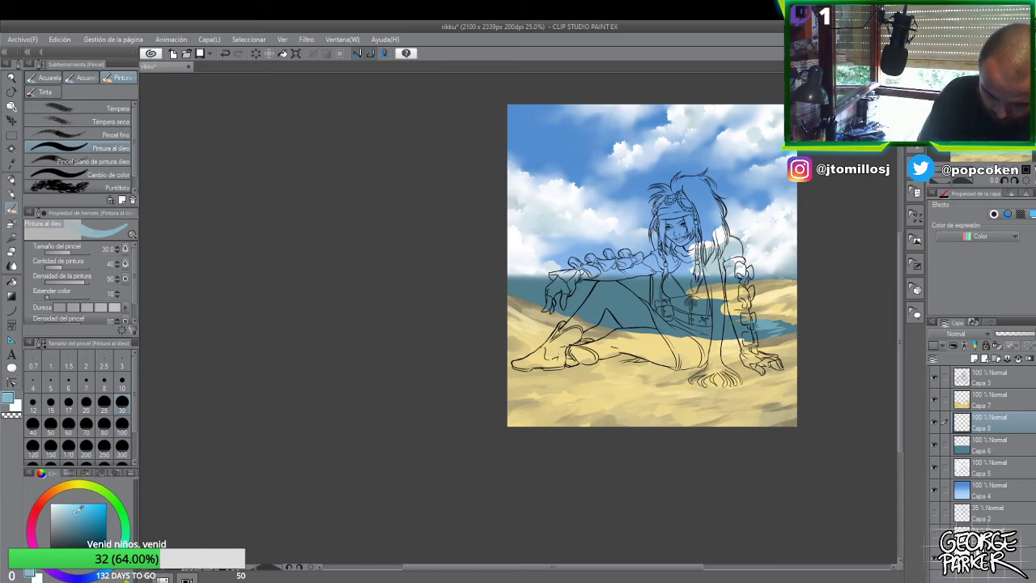
{"action": "left_click", "coordinate": [73, 529]}
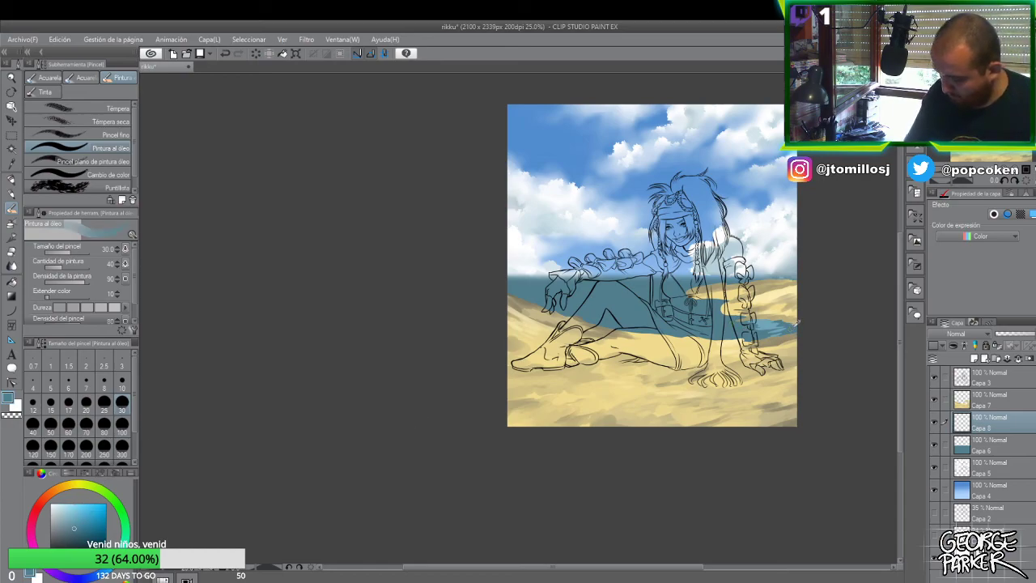
{"action": "left_click", "coordinate": [69, 519]}
{"action": "left_click_drag", "start_coordinate": [787, 333], "coordinate": [777, 322]}
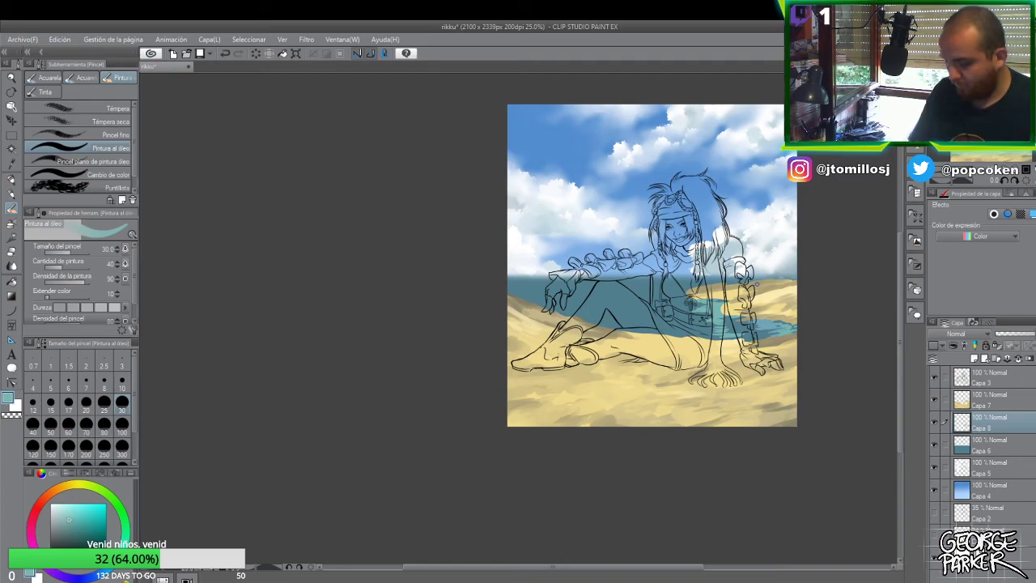
- Paint pale cyan foam on the water beside the supporting arm, and light turquoise ripples on the sea behind the waist and knee
{"action": "left_click", "coordinate": [708, 297], "text": "alt"}
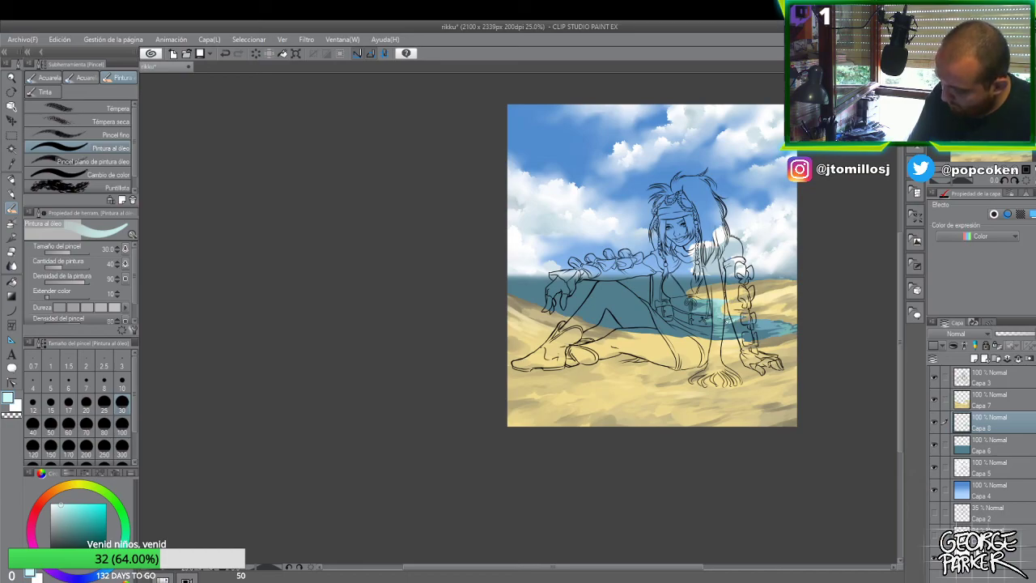
{"action": "mouse_move", "coordinate": [775, 323]}
{"action": "left_mouse_down"}
{"action": "mouse_move", "coordinate": [790, 328]}
{"action": "mouse_move", "coordinate": [761, 321]}
{"action": "mouse_move", "coordinate": [795, 331]}
{"action": "left_mouse_up"}
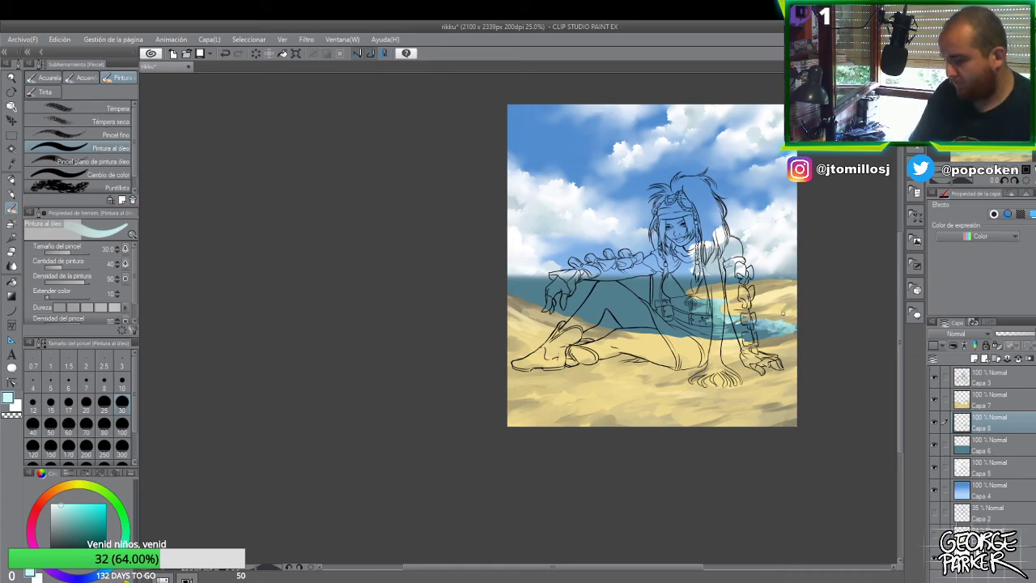
{"action": "mouse_move", "coordinate": [771, 327]}
{"action": "left_mouse_down"}
{"action": "mouse_move", "coordinate": [745, 336]}
{"action": "mouse_move", "coordinate": [772, 322]}
{"action": "left_mouse_up"}
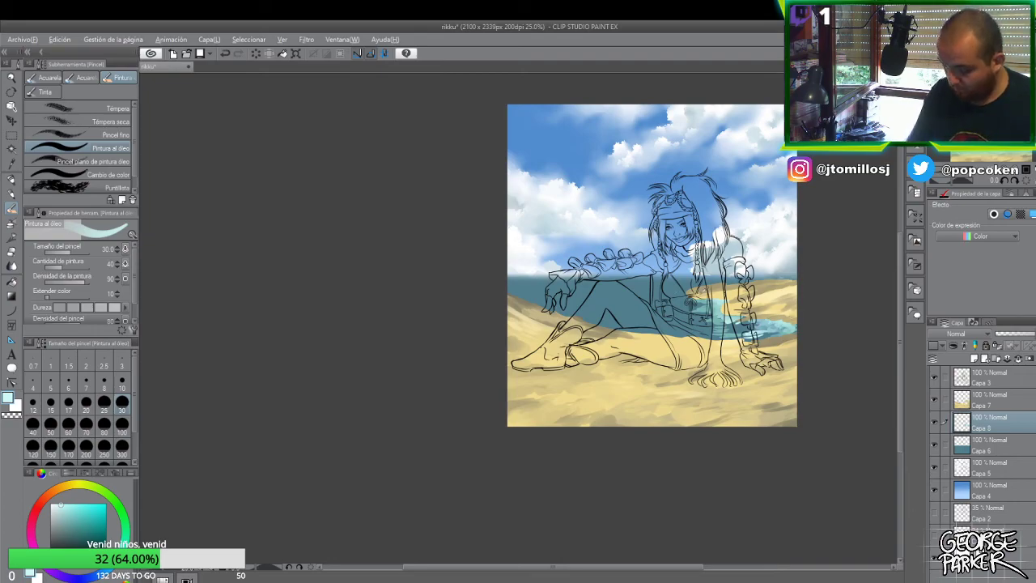
{"action": "left_click", "coordinate": [675, 310], "text": "alt"}
{"action": "mouse_move", "coordinate": [683, 312]}
{"action": "left_mouse_down"}
{"action": "mouse_move", "coordinate": [664, 308]}
{"action": "mouse_move", "coordinate": [665, 293]}
{"action": "mouse_move", "coordinate": [625, 289]}
{"action": "mouse_move", "coordinate": [661, 285]}
{"action": "left_mouse_up"}
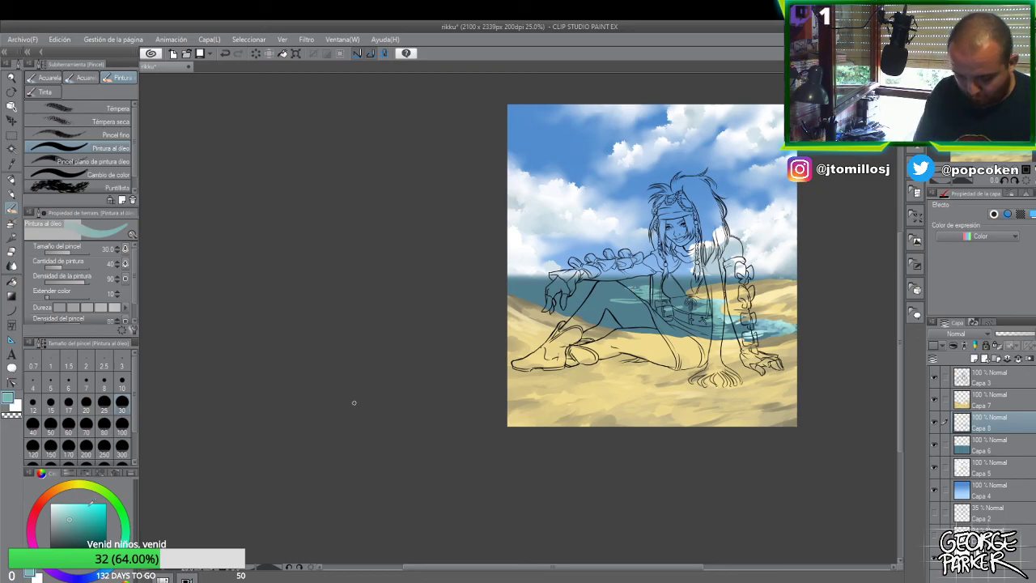
- Paint dark teal strokes across the sea, from behind the extended hand and legs to the shoreline by the supporting hand
{"action": "left_click", "coordinate": [77, 534]}
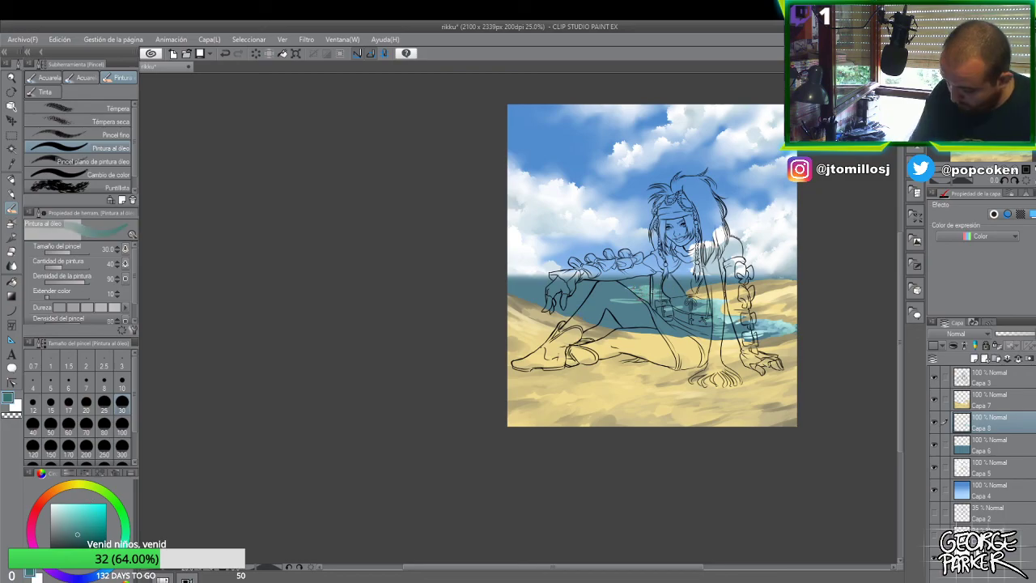
{"action": "left_click_drag", "start_coordinate": [649, 290], "coordinate": [662, 288]}
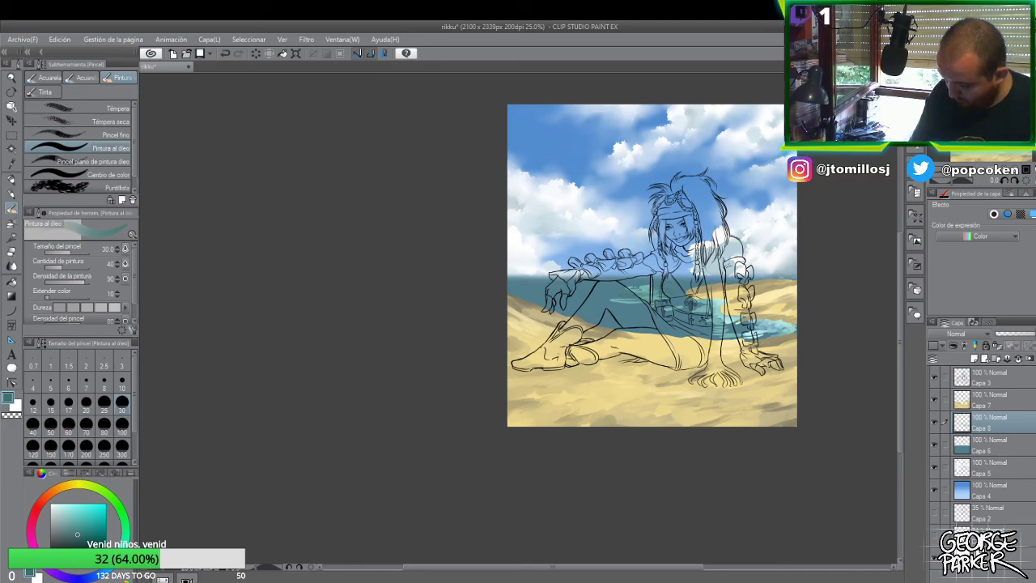
{"action": "mouse_move", "coordinate": [607, 307]}
{"action": "left_mouse_down"}
{"action": "mouse_move", "coordinate": [502, 294]}
{"action": "mouse_move", "coordinate": [523, 288]}
{"action": "left_mouse_up"}
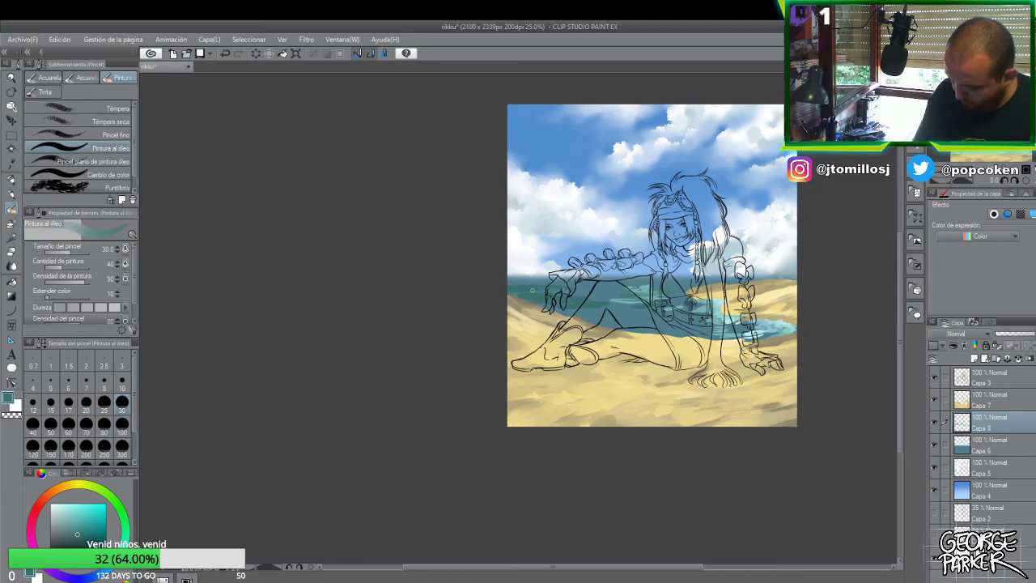
{"action": "left_click_drag", "start_coordinate": [650, 319], "coordinate": [560, 309]}
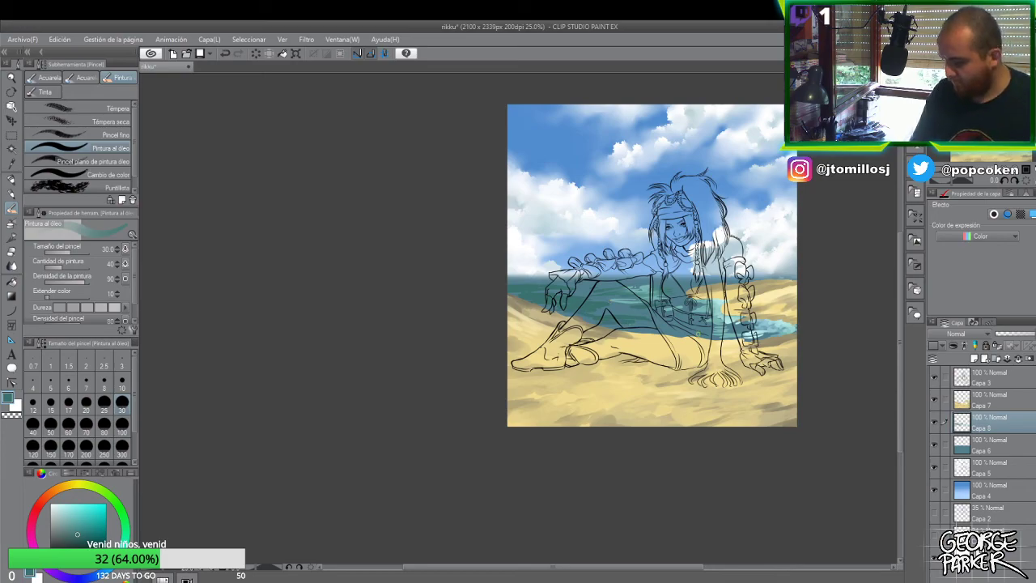
{"action": "left_click_drag", "start_coordinate": [763, 339], "coordinate": [738, 340]}
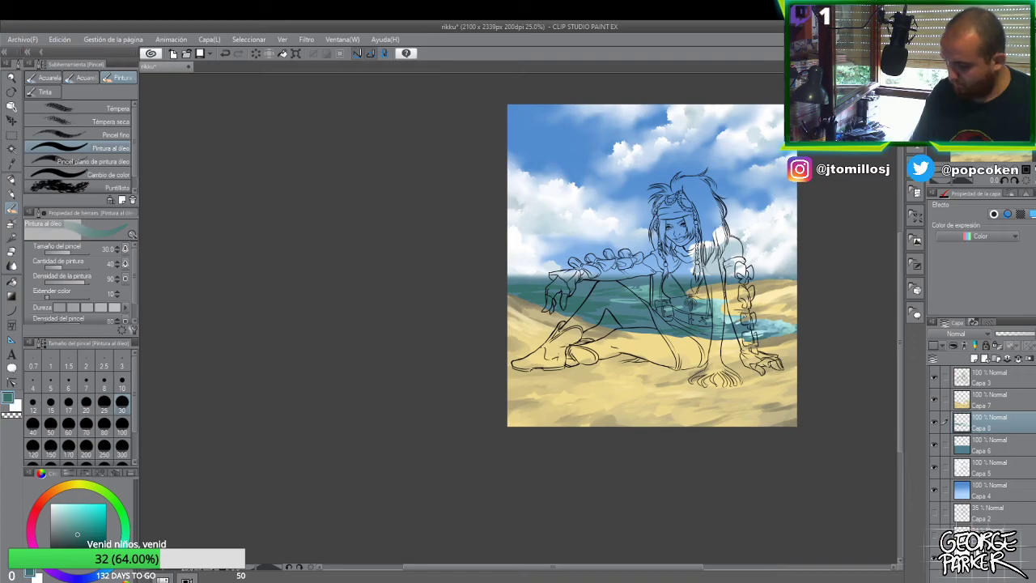
- Sample light and dark teal tones from the water and paint more ripples across the sea behind the legs and waist
{"action": "left_click", "coordinate": [712, 305], "text": "alt"}
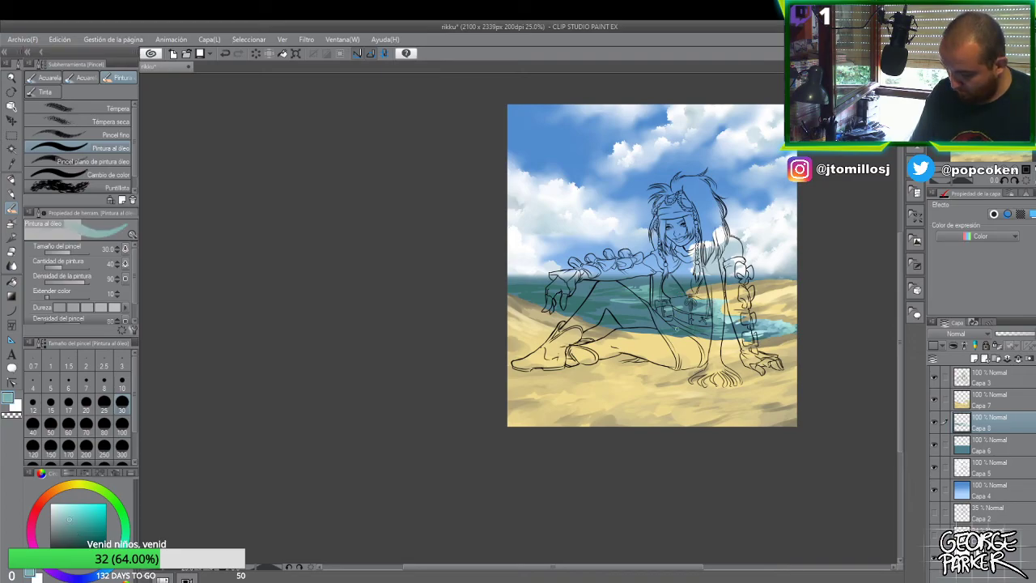
{"action": "left_click_drag", "start_coordinate": [677, 329], "coordinate": [604, 309]}
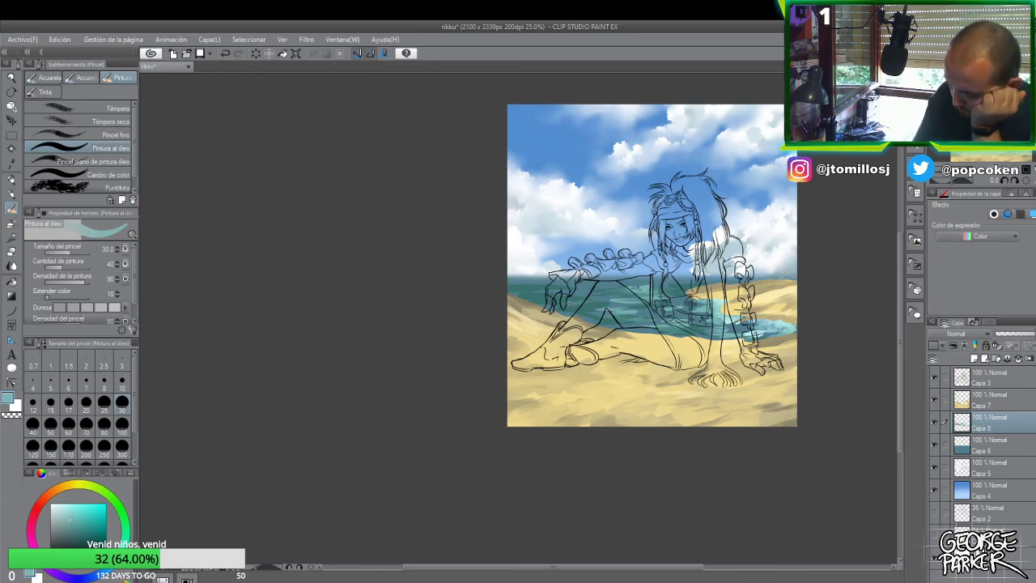
{"action": "mouse_move", "coordinate": [596, 293]}
{"action": "left_mouse_down"}
{"action": "mouse_move", "coordinate": [562, 293]}
{"action": "mouse_move", "coordinate": [605, 285]}
{"action": "mouse_move", "coordinate": [508, 287]}
{"action": "mouse_move", "coordinate": [570, 305]}
{"action": "left_mouse_up"}
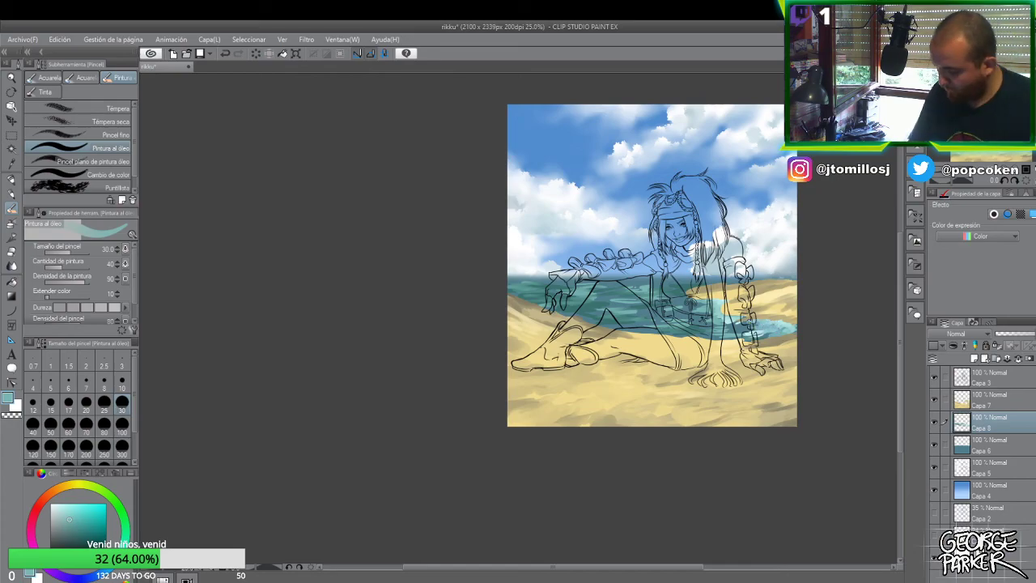
{"action": "left_click", "coordinate": [770, 327], "text": "alt"}
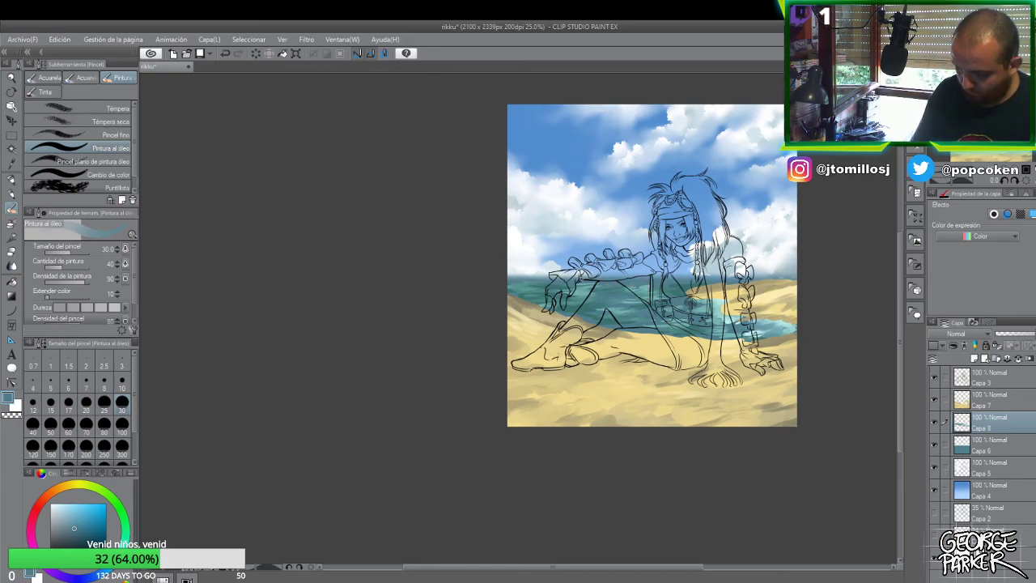
{"action": "key", "text": "x"}
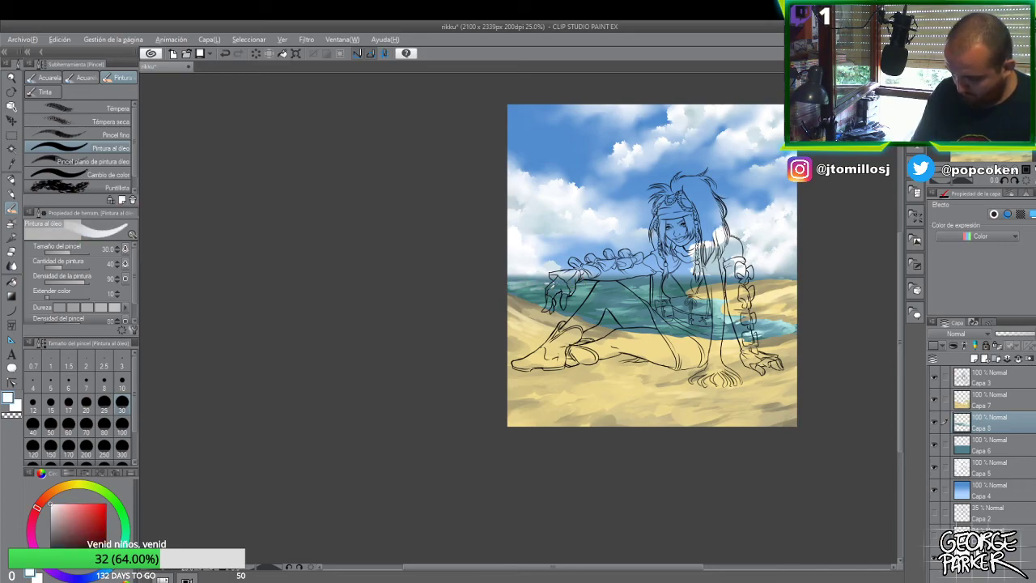
{"action": "key", "text": "x"}
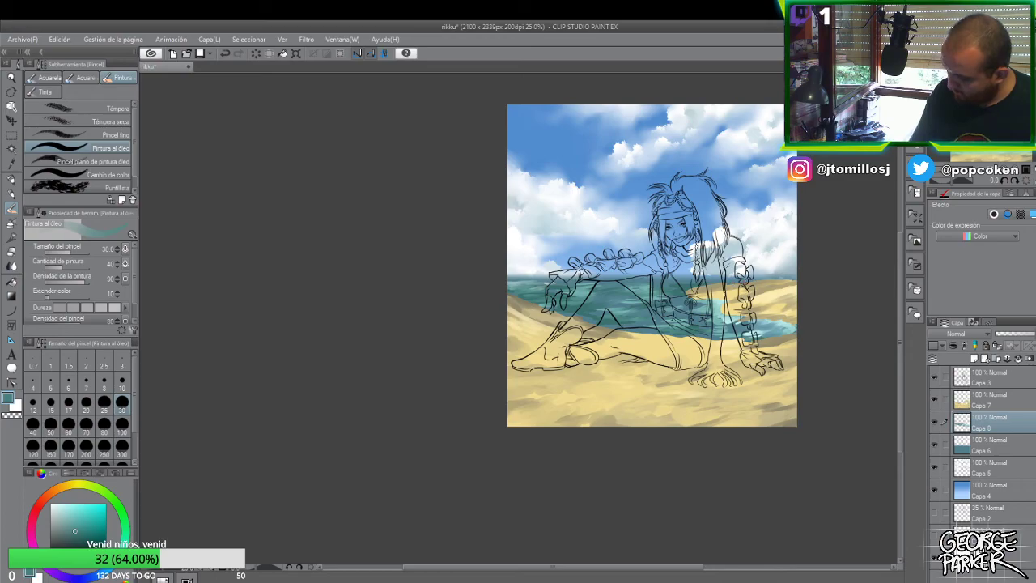
{"action": "left_click", "coordinate": [696, 285], "text": "alt"}
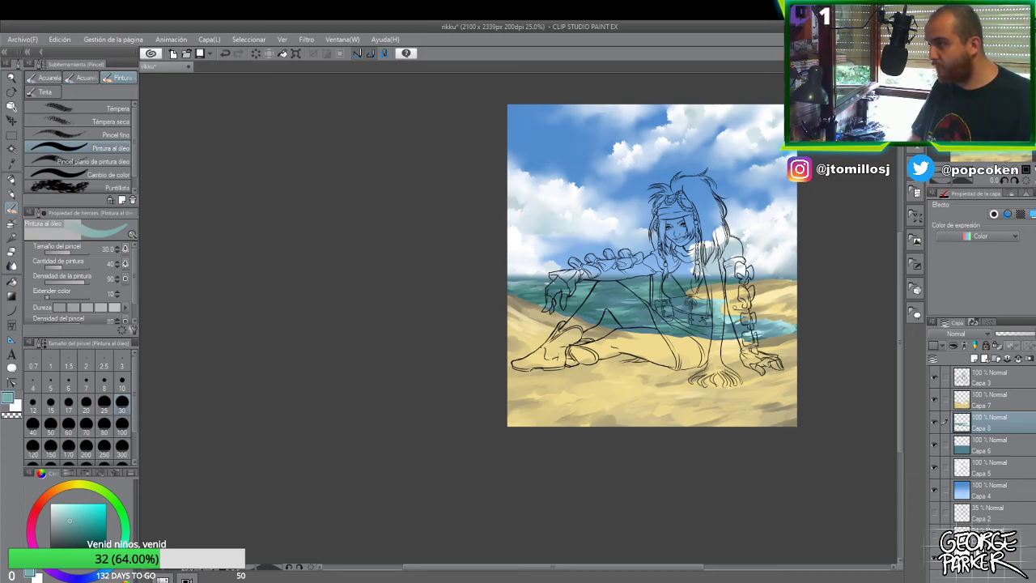
- Add a new layer above Capa 8 and block in a dark grey rock silhouette behind the supporting arm, using the size 100 Milli pen
{"action": "left_click", "coordinate": [976, 359]}
{"action": "key", "text": "p"}
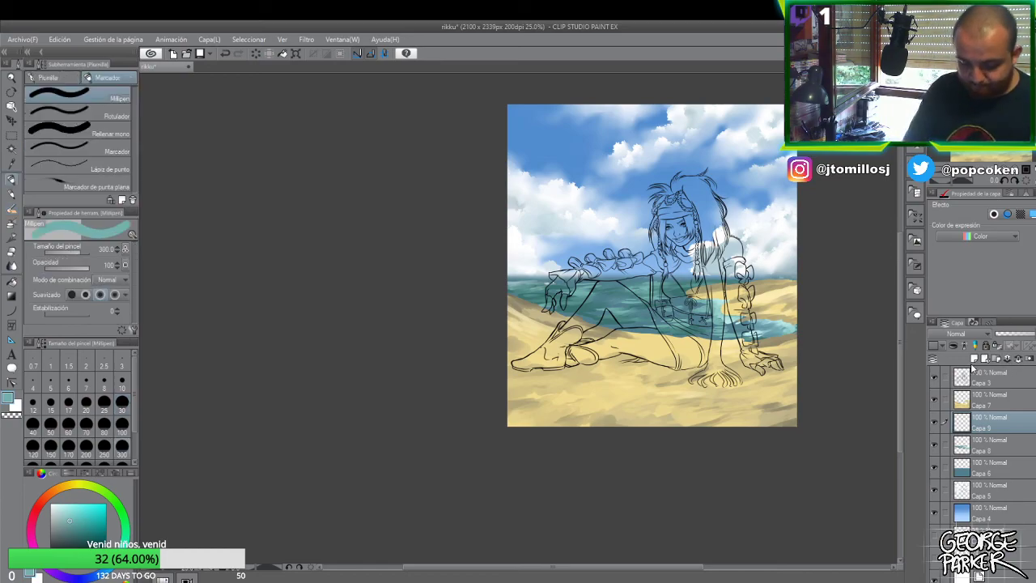
{"action": "left_click", "coordinate": [84, 485]}
{"action": "left_click", "coordinate": [63, 524]}
{"action": "left_click", "coordinate": [50, 534]}
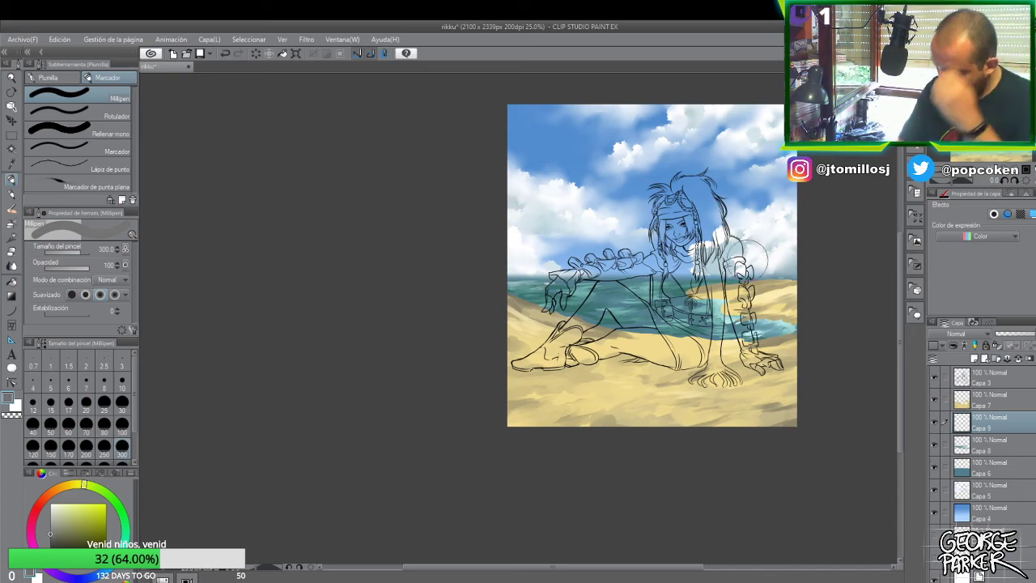
{"action": "left_click", "coordinate": [123, 422]}
{"action": "mouse_move", "coordinate": [761, 252]}
{"action": "left_mouse_down"}
{"action": "mouse_move", "coordinate": [745, 280]}
{"action": "mouse_move", "coordinate": [756, 261]}
{"action": "mouse_move", "coordinate": [731, 274]}
{"action": "mouse_move", "coordinate": [742, 259]}
{"action": "mouse_move", "coordinate": [729, 284]}
{"action": "mouse_move", "coordinate": [733, 270]}
{"action": "mouse_move", "coordinate": [797, 251]}
{"action": "mouse_move", "coordinate": [746, 279]}
{"action": "mouse_move", "coordinate": [779, 267]}
{"action": "mouse_move", "coordinate": [791, 279]}
{"action": "mouse_move", "coordinate": [796, 261]}
{"action": "mouse_move", "coordinate": [783, 276]}
{"action": "mouse_move", "coordinate": [772, 243]}
{"action": "mouse_move", "coordinate": [759, 249]}
{"action": "mouse_move", "coordinate": [794, 238]}
{"action": "mouse_move", "coordinate": [758, 240]}
{"action": "mouse_move", "coordinate": [795, 239]}
{"action": "mouse_move", "coordinate": [783, 260]}
{"action": "left_mouse_up"}
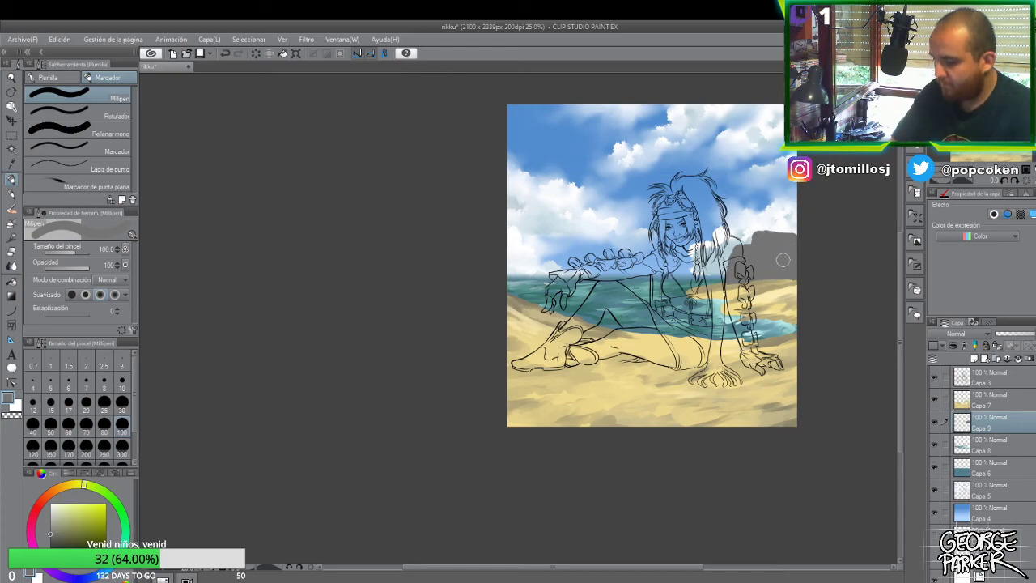
- Draw a pointed, cage-like grey ornament on a post above the rock, using brush sizes 30 and 10
{"action": "left_click", "coordinate": [121, 402]}
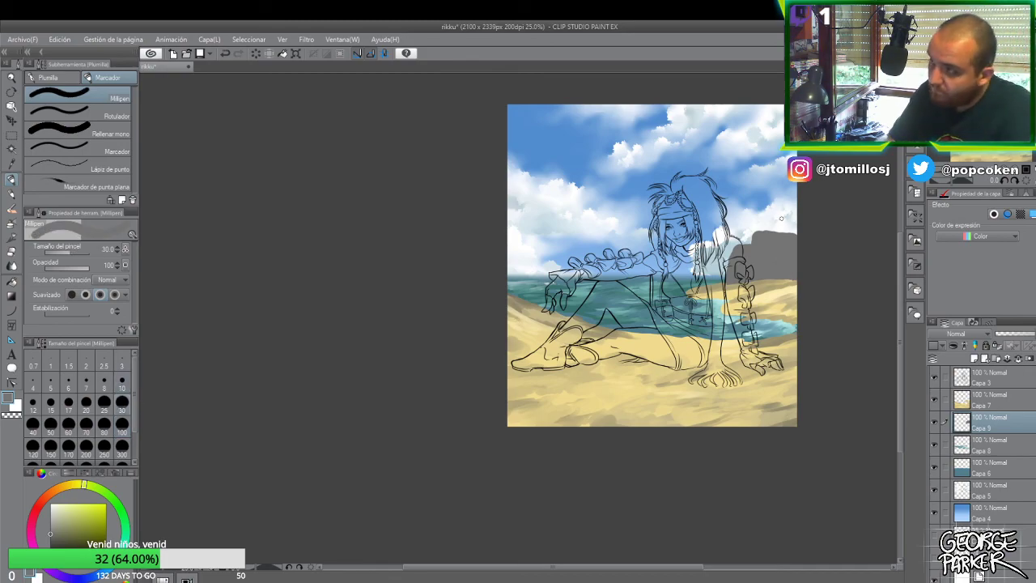
{"action": "mouse_move", "coordinate": [781, 204]}
{"action": "left_mouse_down"}
{"action": "mouse_move", "coordinate": [778, 239]}
{"action": "mouse_move", "coordinate": [782, 227]}
{"action": "left_mouse_up"}
{"action": "left_click_drag", "start_coordinate": [778, 232], "coordinate": [783, 237]}
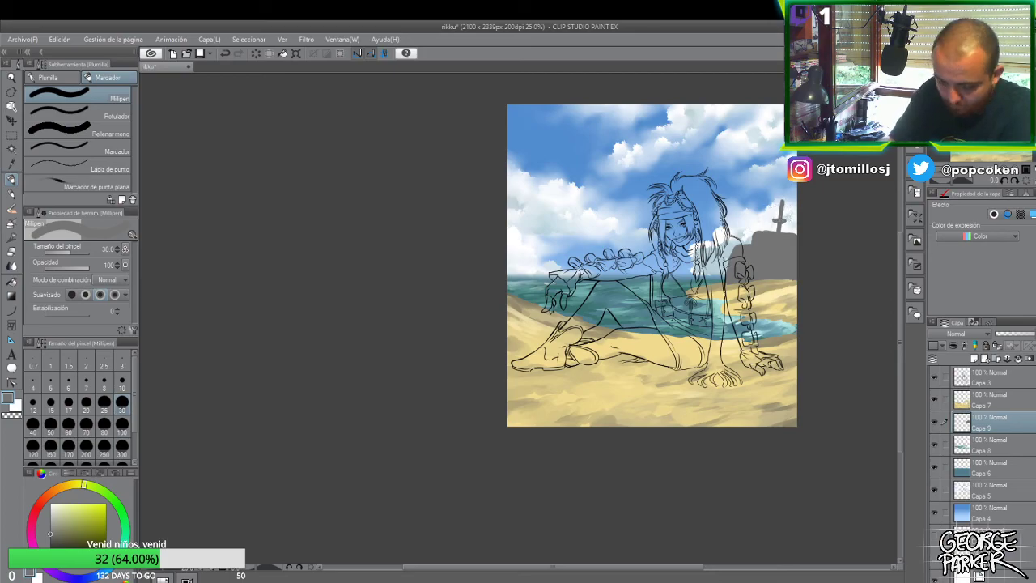
{"action": "left_click", "coordinate": [122, 382]}
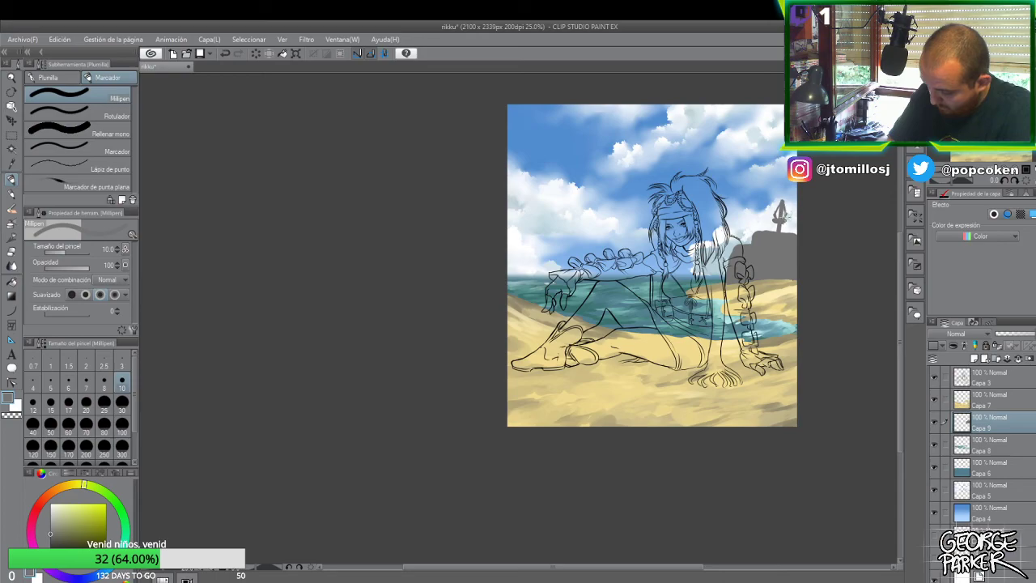
{"action": "left_click_drag", "start_coordinate": [781, 204], "coordinate": [774, 206]}
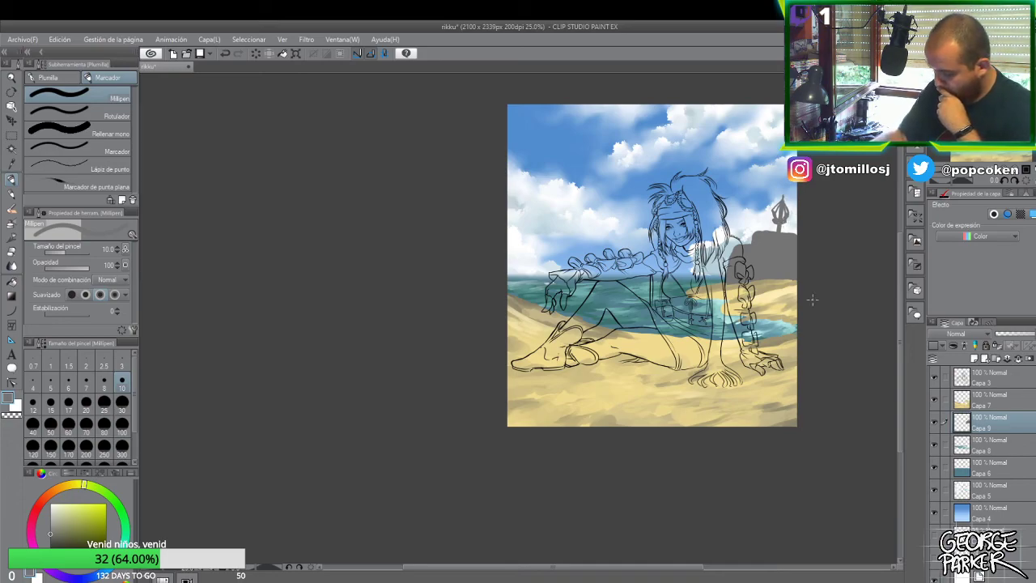
- Create a selection from the rock layer and shade the silhouette with near-black strokes, using the oil paint brush at size 50
{"action": "right_click", "coordinate": [993, 424]}
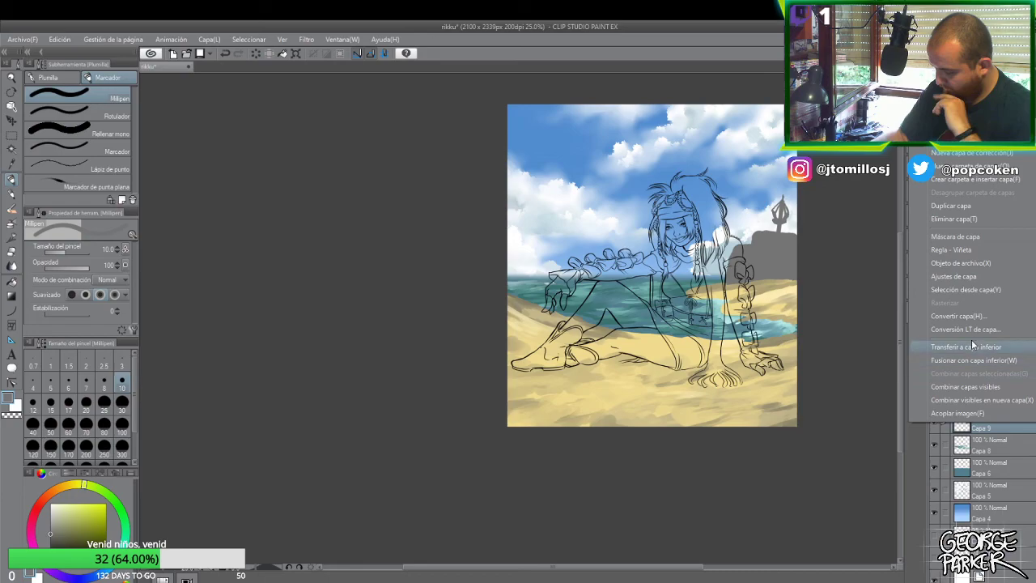
{"action": "mouse_move", "coordinate": [975, 294]}
{"action": "left_click", "coordinate": [859, 294]}
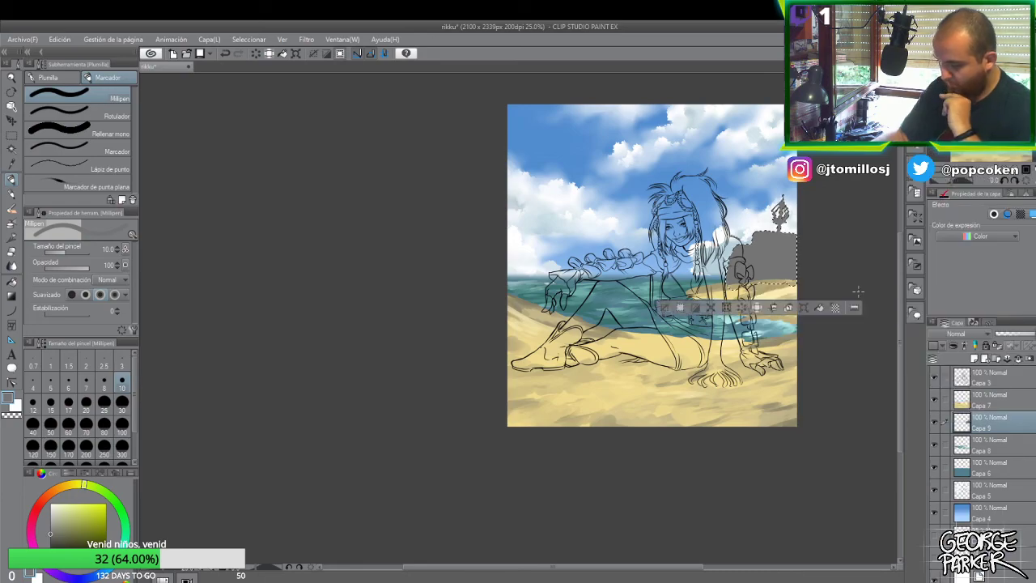
{"action": "key", "text": "b"}
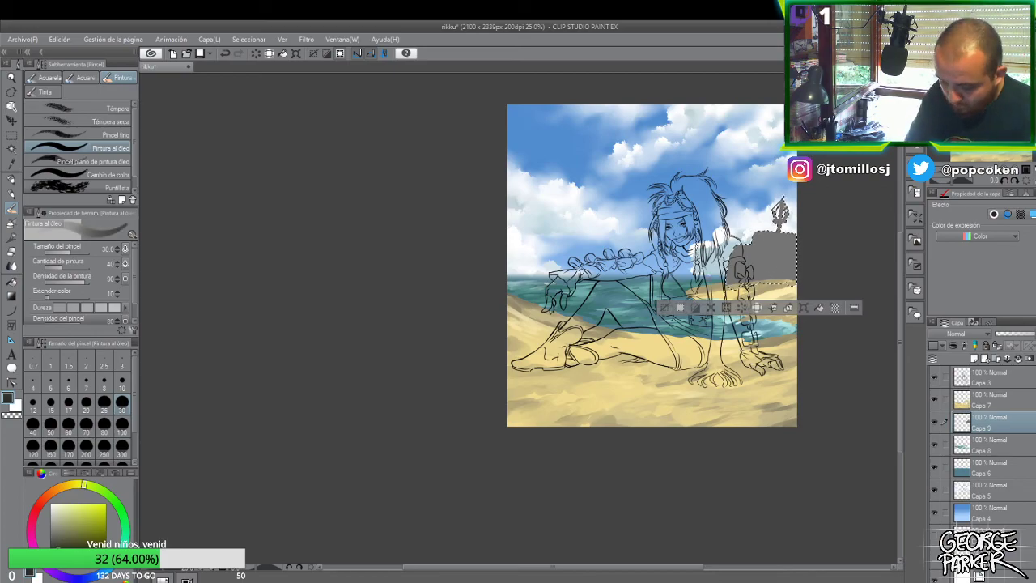
{"action": "key", "text": "bracketright"}
{"action": "key", "text": "bracketright"}
{"action": "key", "text": "bracketright"}
{"action": "key", "text": "bracketright"}
{"action": "key", "text": "bracketright"}
{"action": "key", "text": "bracketright"}
{"action": "key", "text": "bracketleft"}
{"action": "key", "text": "bracketleft"}
{"action": "key", "text": "bracketleft"}
{"action": "key", "text": "bracketleft"}
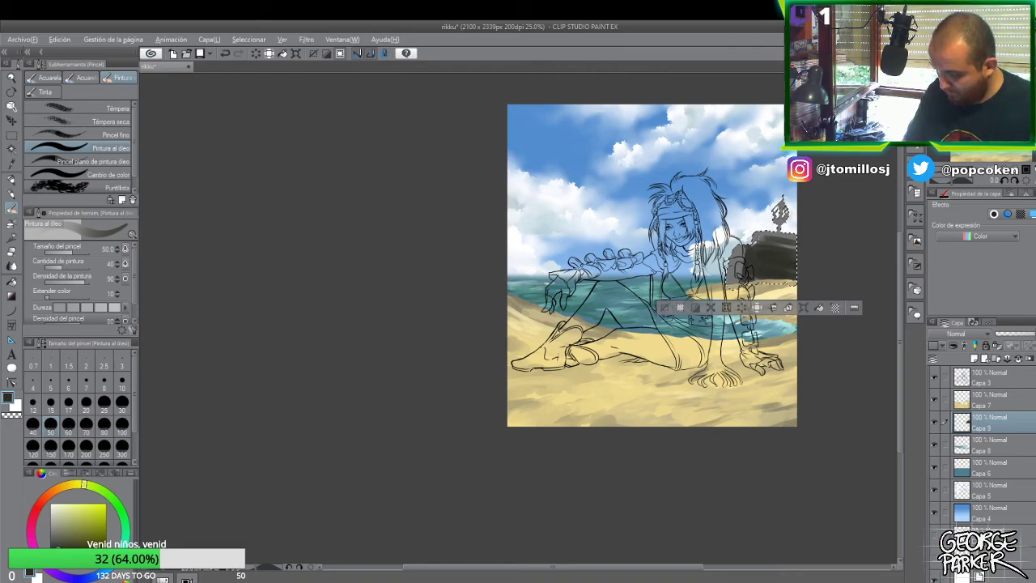
{"action": "left_click", "coordinate": [777, 263], "text": "alt"}
{"action": "key", "text": "x"}
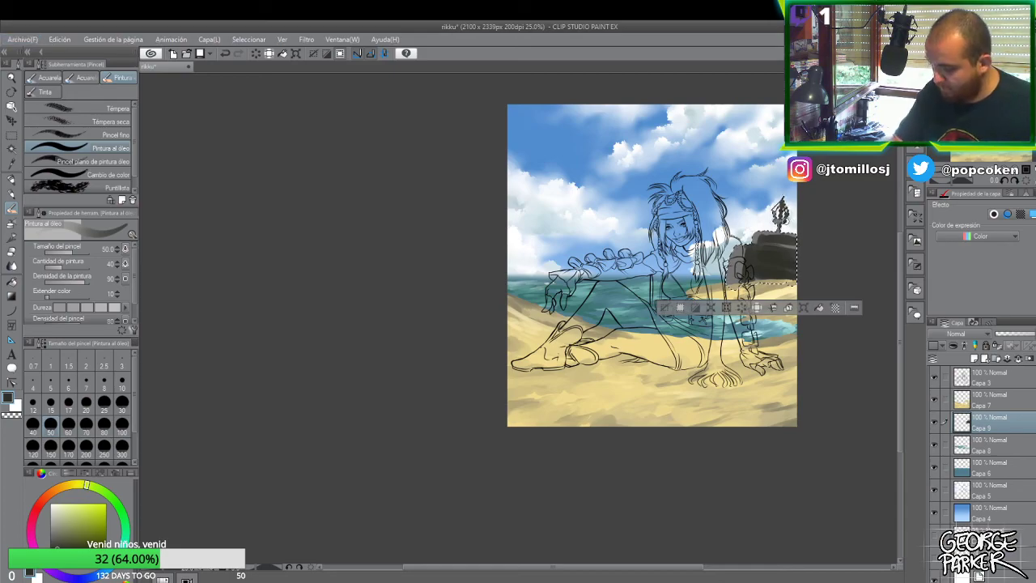
- Paint lighter grey and warm grey-beige highlights along the rock's ledges with the oil paint brush at size 30
{"action": "scroll", "coordinate": [781, 214], "scroll_direction": "up", "scroll_amount": 3}
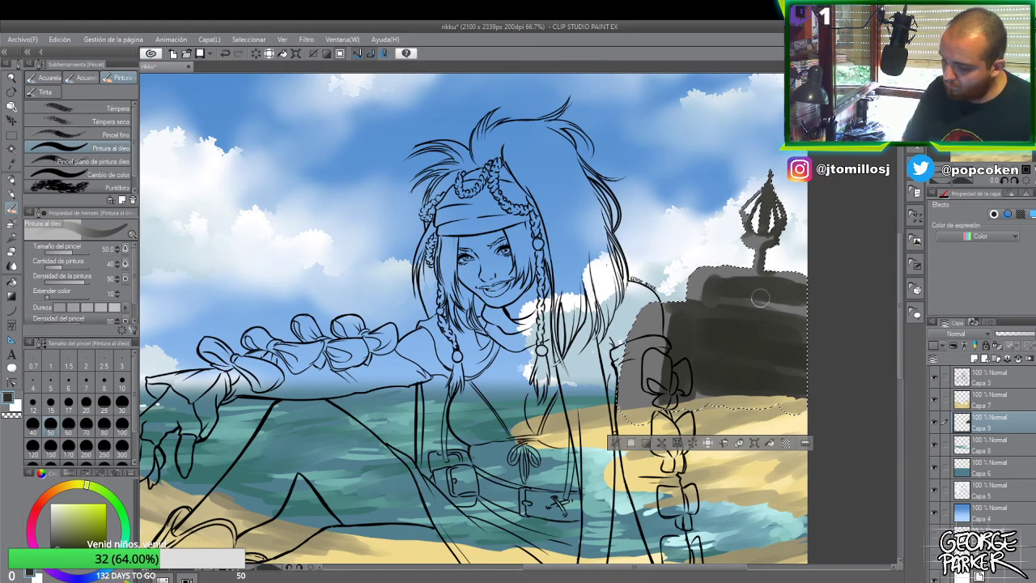
{"action": "left_click", "coordinate": [123, 380]}
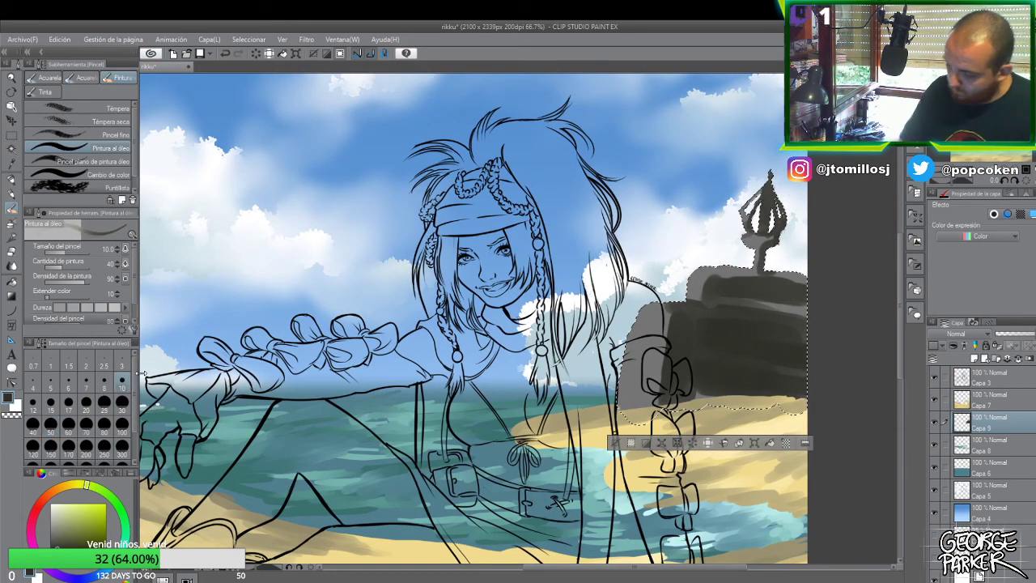
{"action": "left_click", "coordinate": [122, 401]}
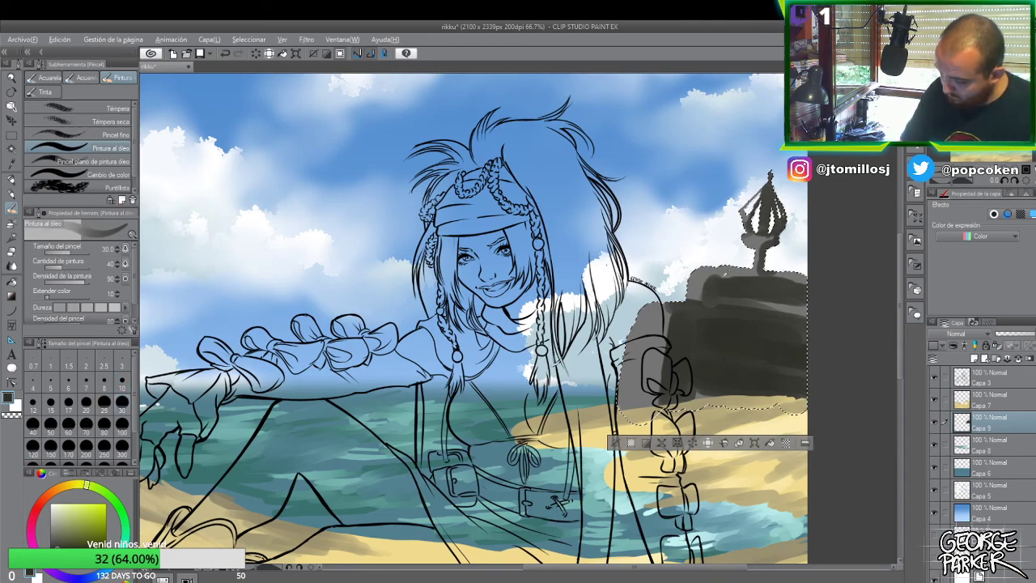
{"action": "left_click", "coordinate": [703, 275], "text": "alt"}
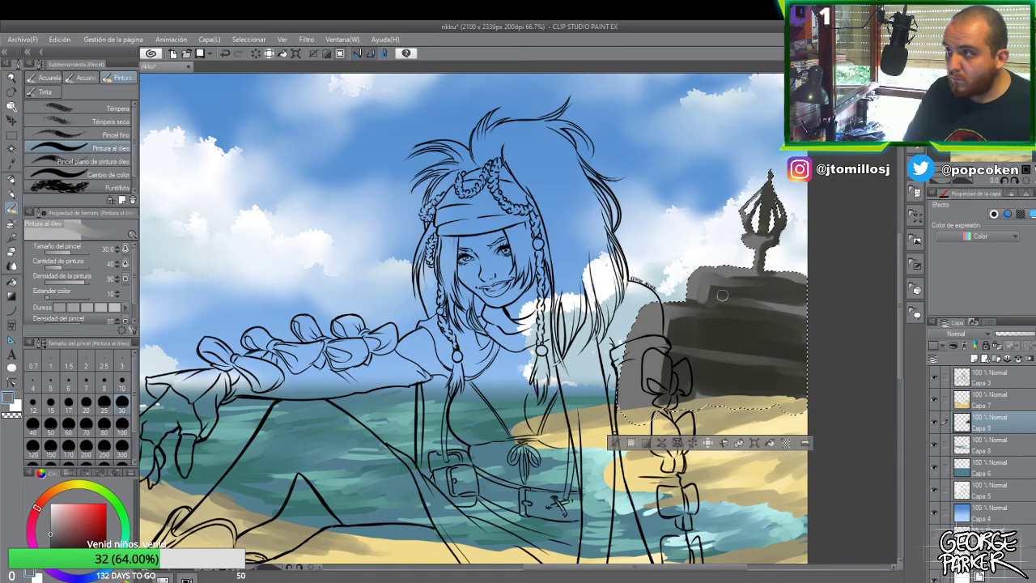
{"action": "left_click", "coordinate": [72, 485]}
{"action": "left_click", "coordinate": [74, 510]}
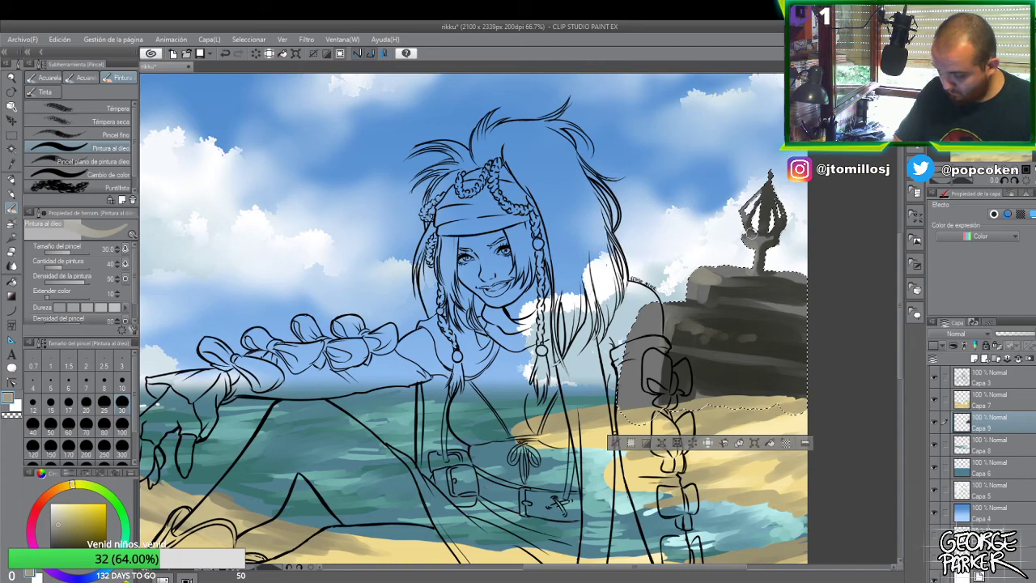
- Paint light grey highlights on the ornament's bars and post at brush size 10, and clear the selection
{"action": "left_click", "coordinate": [122, 380]}
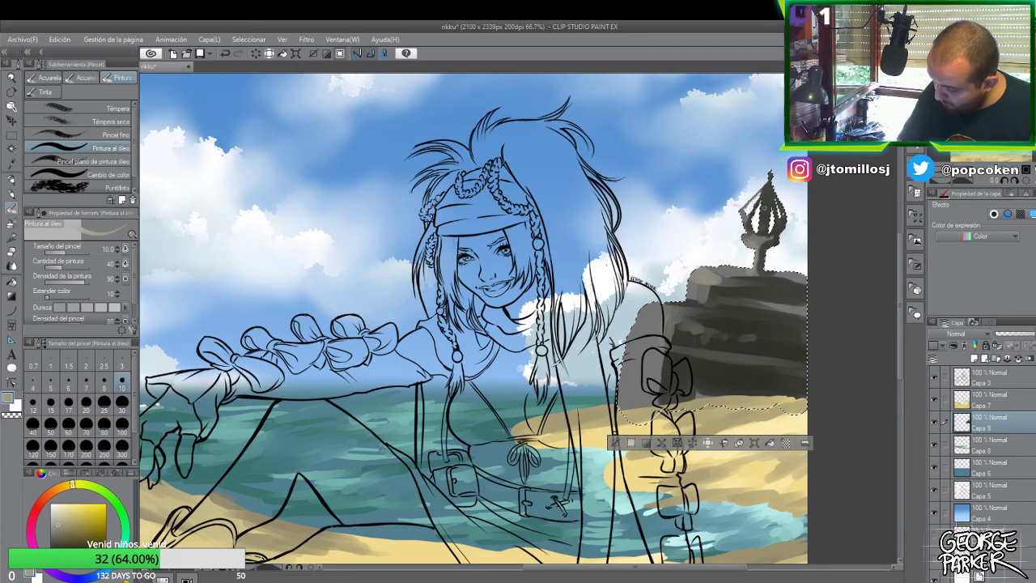
{"action": "left_click_drag", "start_coordinate": [782, 212], "coordinate": [745, 217]}
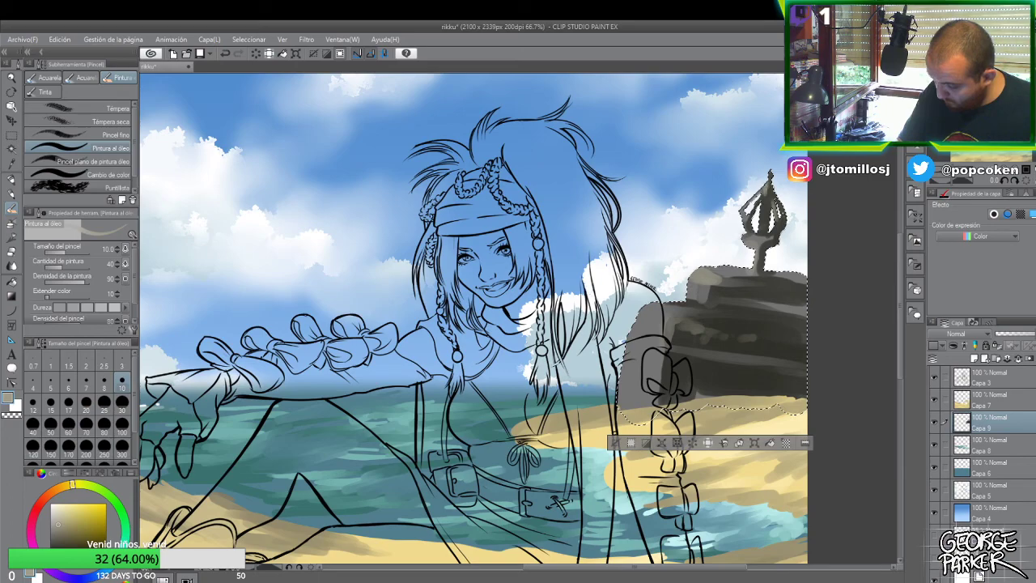
{"action": "left_click_drag", "start_coordinate": [757, 184], "coordinate": [753, 238]}
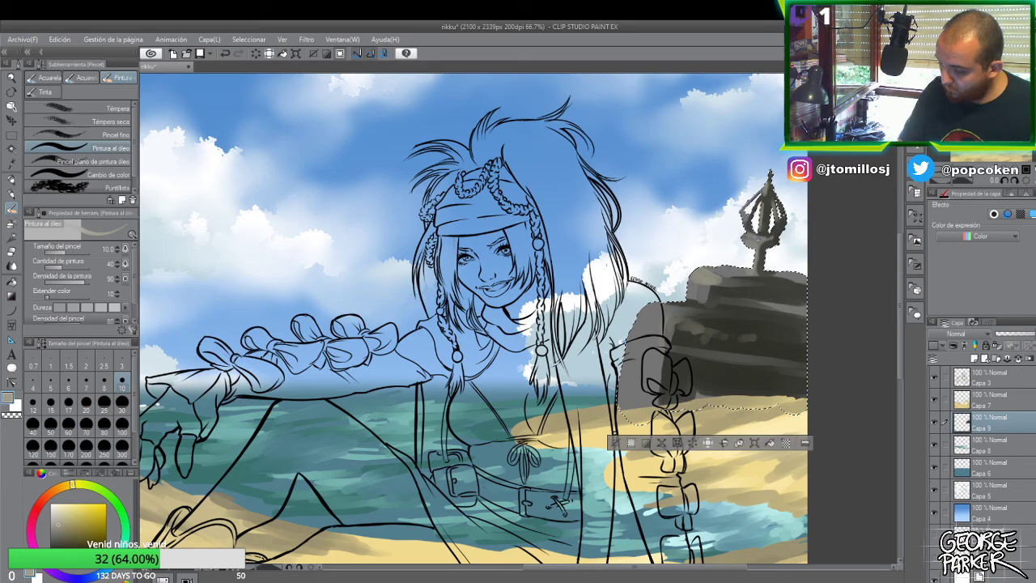
{"action": "left_click_drag", "start_coordinate": [72, 484], "coordinate": [88, 486]}
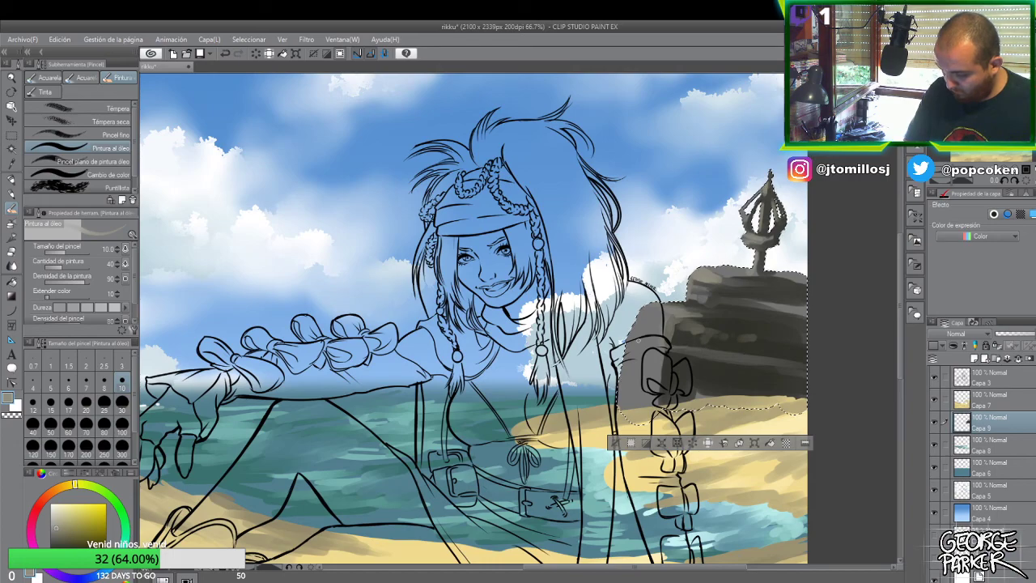
{"action": "mouse_move", "coordinate": [753, 203]}
{"action": "left_mouse_down"}
{"action": "mouse_move", "coordinate": [773, 235]}
{"action": "mouse_move", "coordinate": [753, 212]}
{"action": "mouse_move", "coordinate": [757, 243]}
{"action": "left_mouse_up"}
{"action": "key", "text": "ctrl+d"}
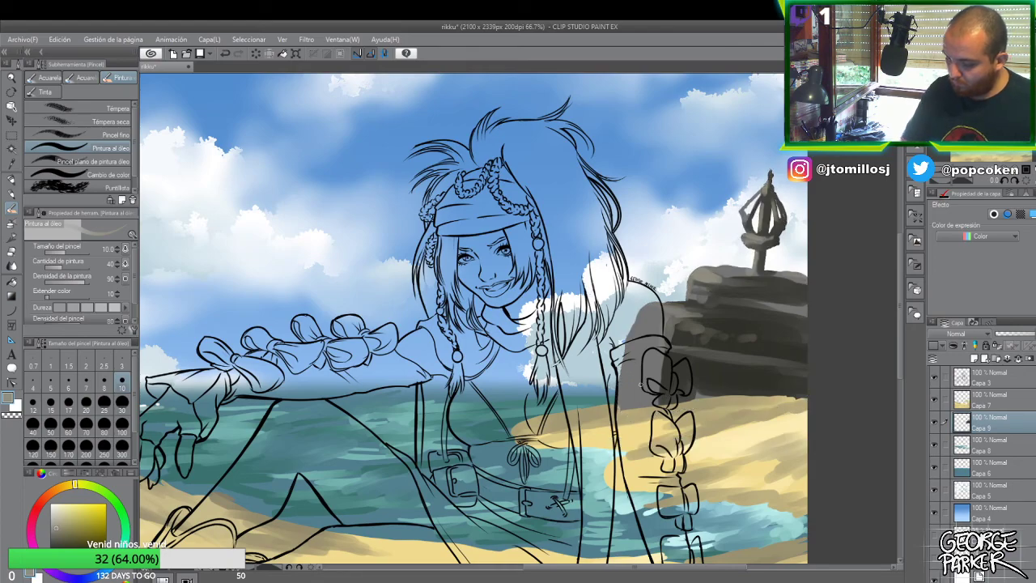
- Try out a lower opacity on the rock layer, Capa 9
{"action": "scroll", "coordinate": [714, 282], "scroll_direction": "down", "scroll_amount": 2}
{"action": "scroll", "coordinate": [714, 282], "scroll_direction": "down", "scroll_amount": 1}
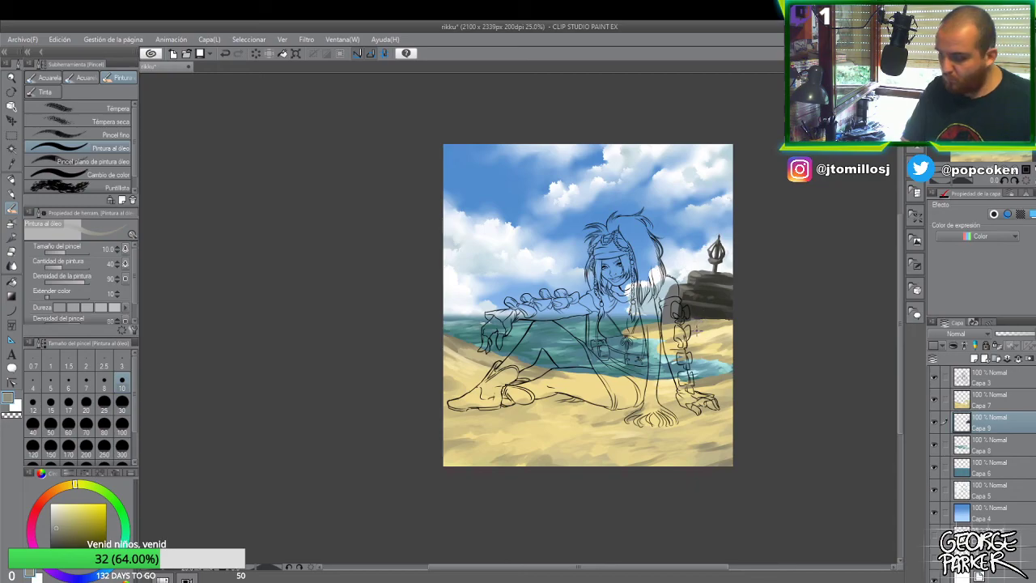
{"action": "left_click", "coordinate": [1031, 336]}
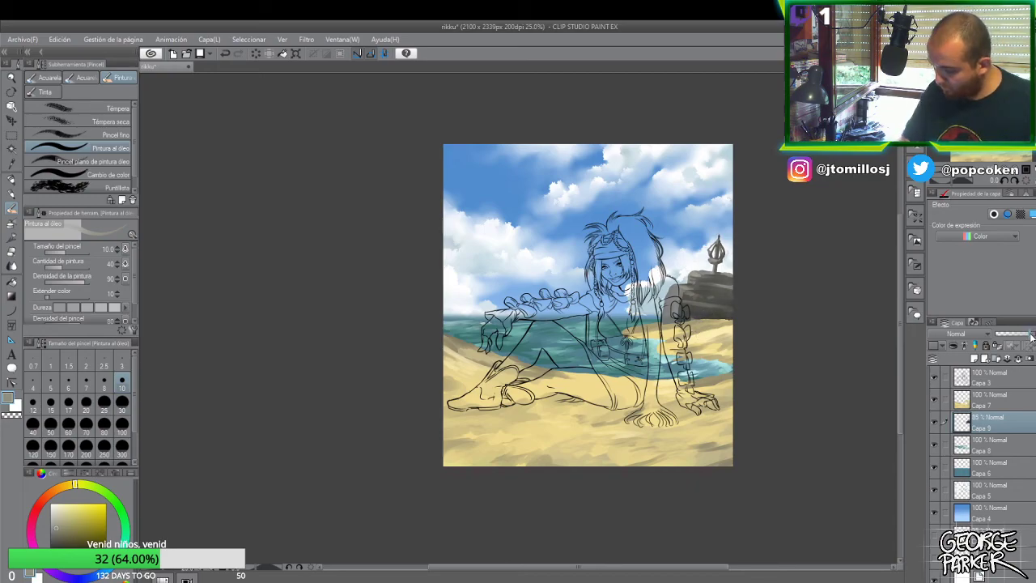
{"action": "left_click", "coordinate": [1030, 336]}
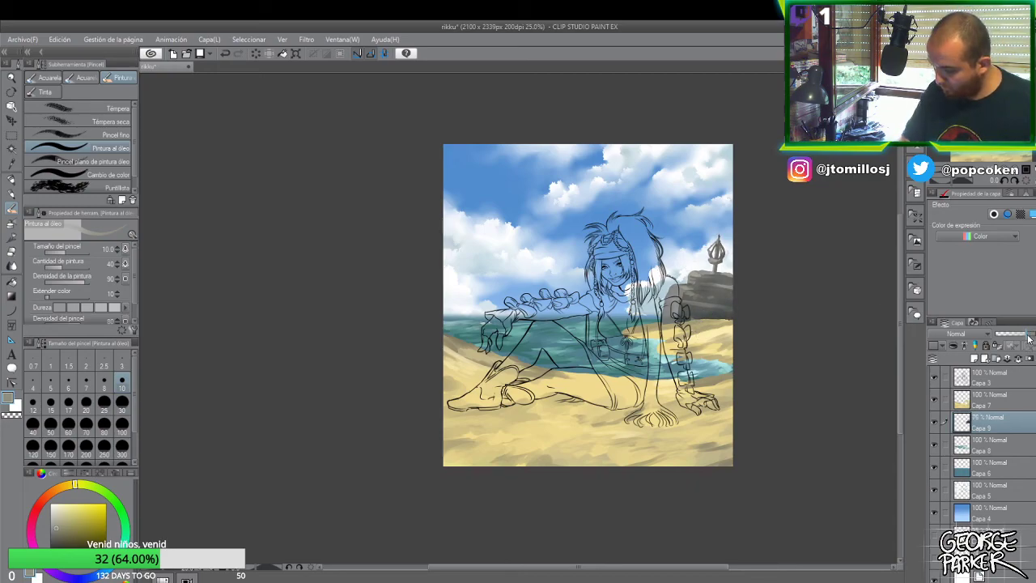
{"action": "left_click", "coordinate": [1031, 337]}
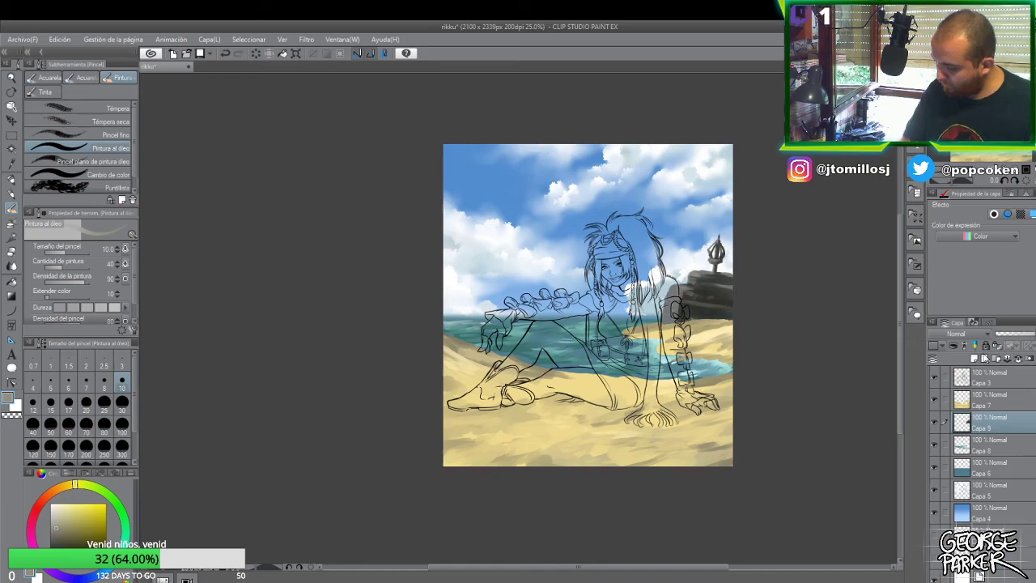
- Add a new layer above the rock layer, Capa 9, and choose a dark green for the oil paint brush
{"action": "left_click", "coordinate": [976, 358]}
{"action": "key", "text": "p"}
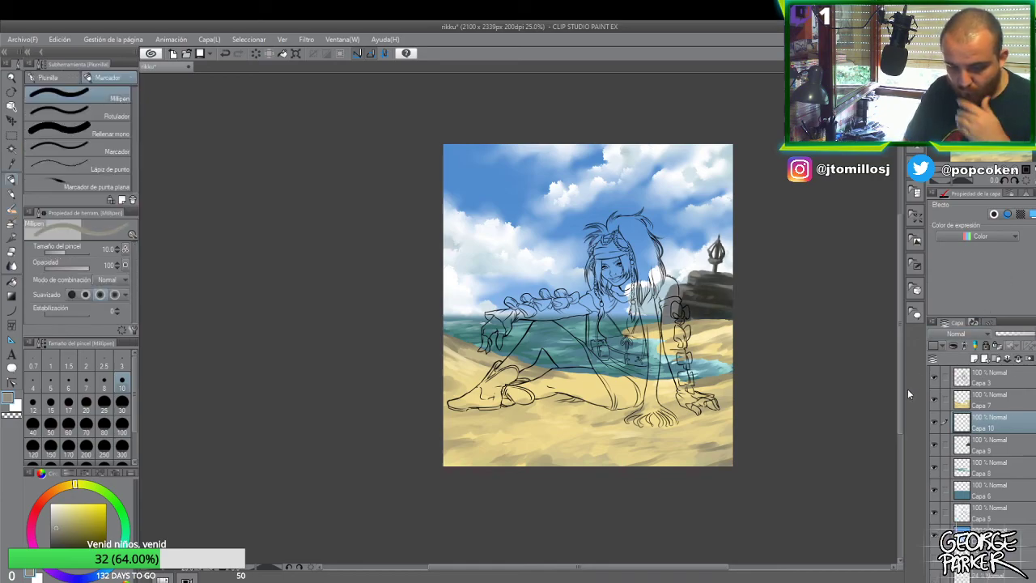
{"action": "key", "text": "p"}
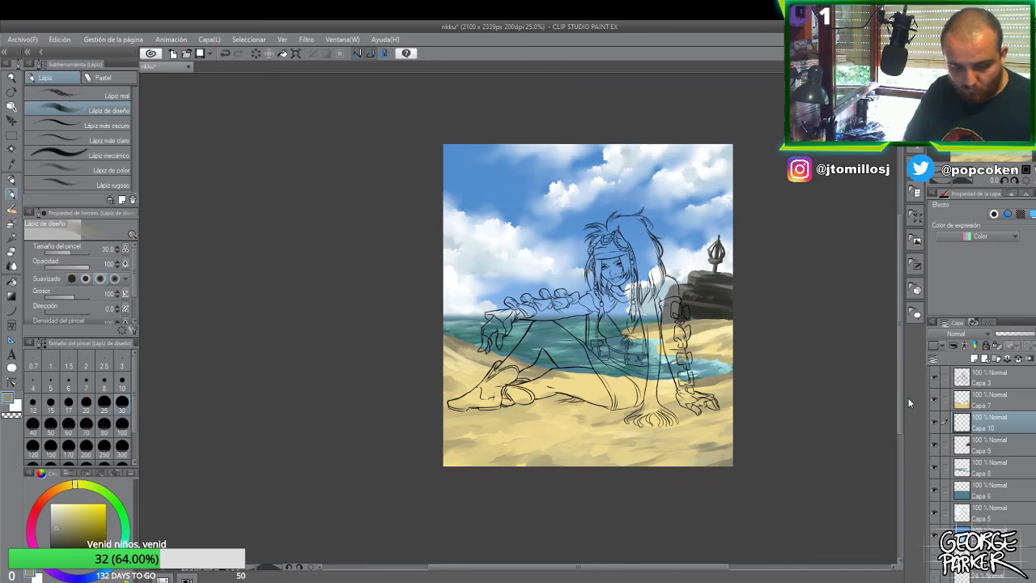
{"action": "key", "text": "b"}
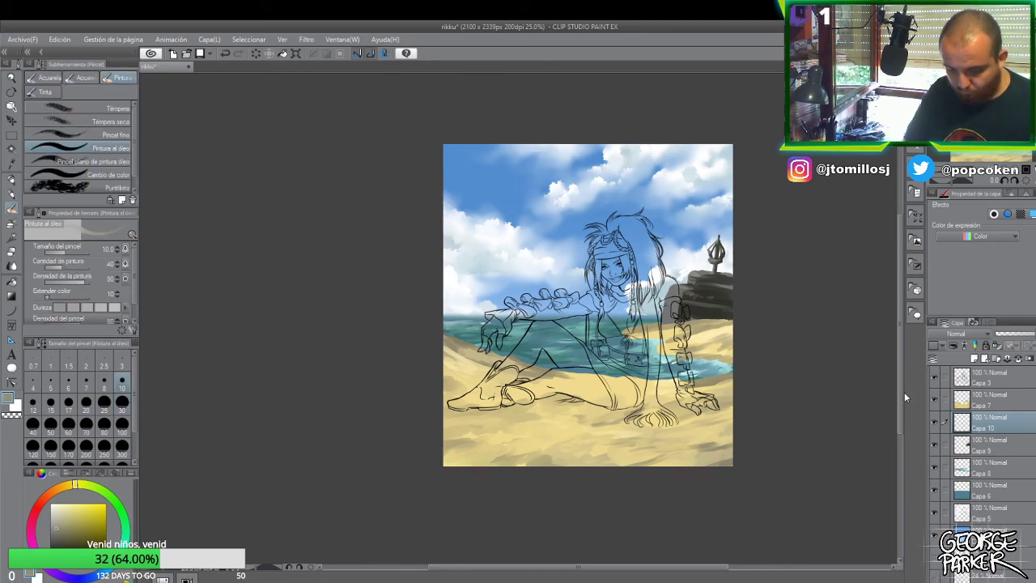
{"action": "left_click", "coordinate": [118, 510]}
{"action": "left_click", "coordinate": [81, 538]}
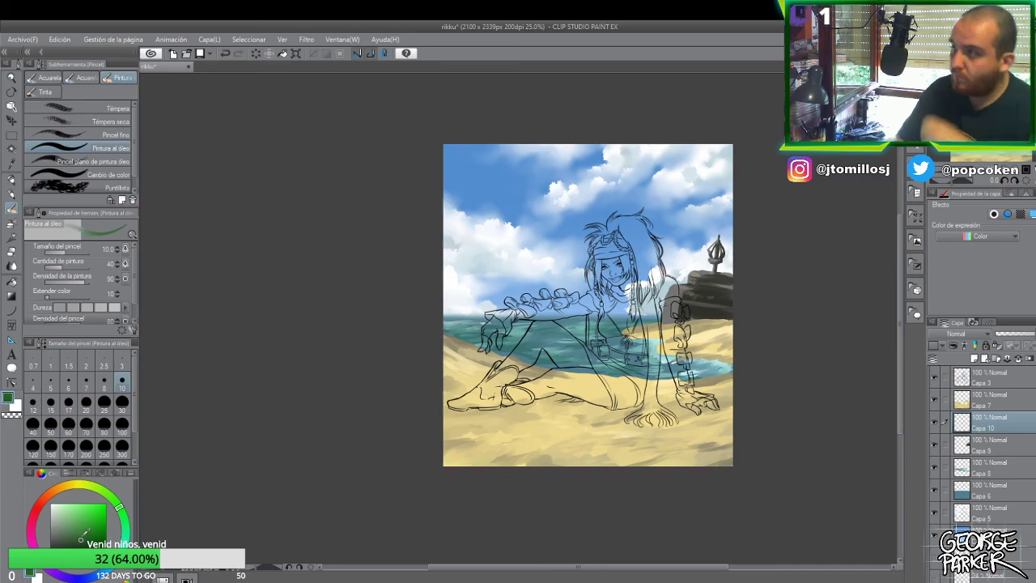
{"action": "scroll", "coordinate": [711, 277], "scroll_direction": "up", "scroll_amount": 1}
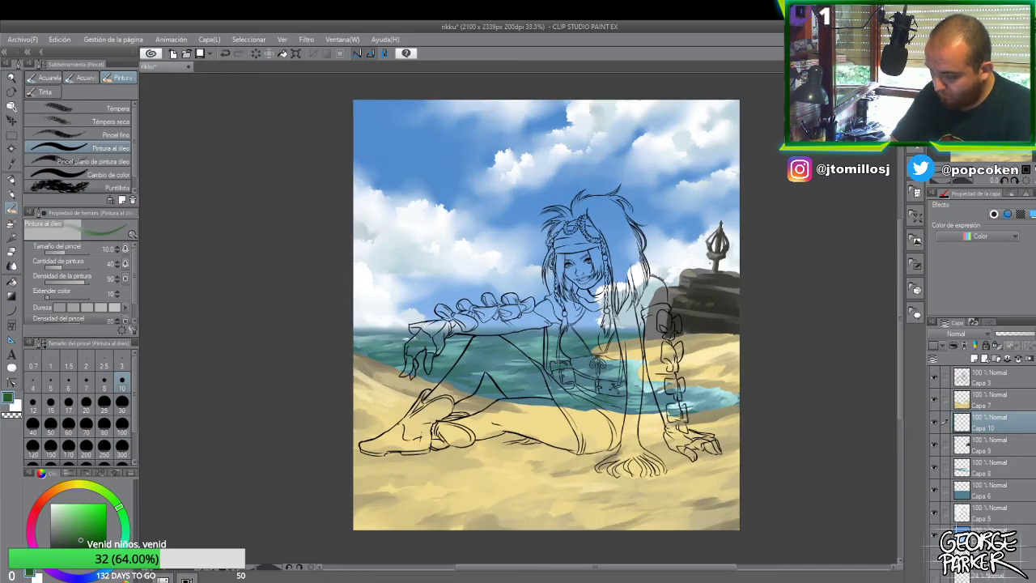
{"action": "scroll", "coordinate": [702, 303], "scroll_direction": "up", "scroll_amount": 1}
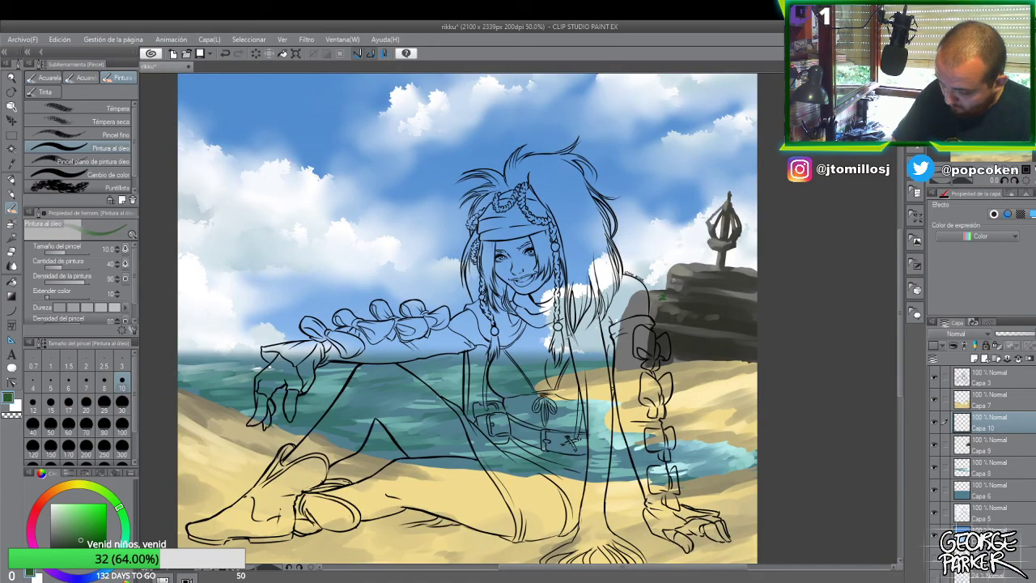
{"action": "left_click", "coordinate": [121, 419]}
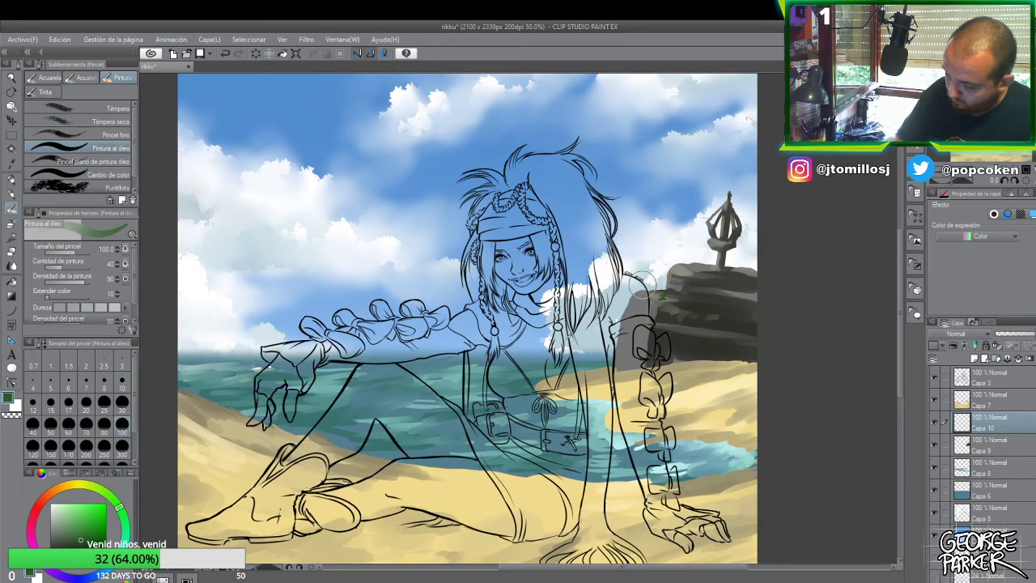
{"action": "left_click_drag", "start_coordinate": [641, 283], "coordinate": [672, 312]}
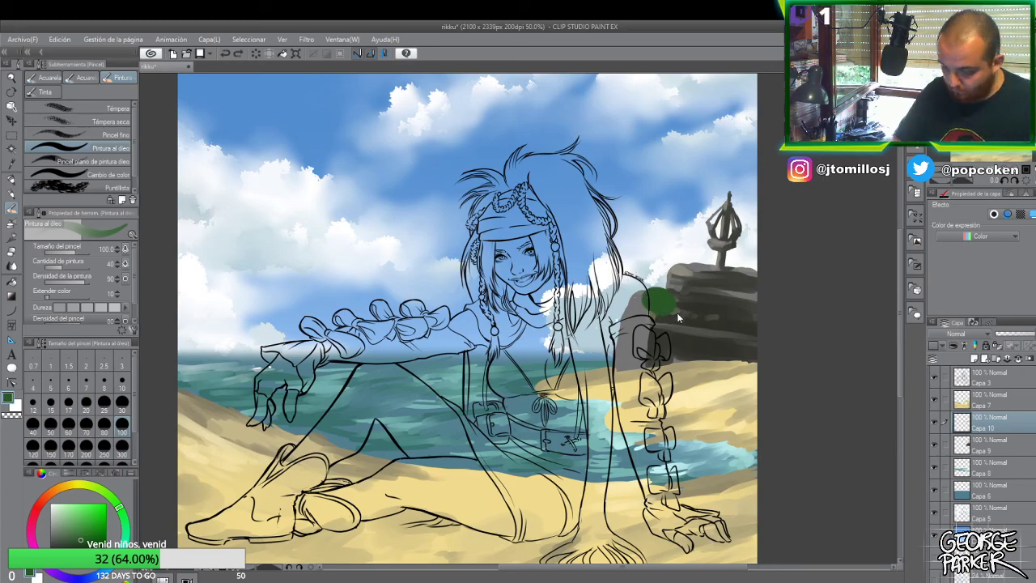
{"action": "key", "text": "ctrl+z"}
- Paint clusters of dark green foliage over the rocks below the ornament with the oil paint brush at size 30
{"action": "left_click", "coordinate": [121, 403]}
{"action": "mouse_move", "coordinate": [672, 300]}
{"action": "left_mouse_down"}
{"action": "mouse_move", "coordinate": [642, 292]}
{"action": "mouse_move", "coordinate": [668, 306]}
{"action": "mouse_move", "coordinate": [639, 291]}
{"action": "mouse_move", "coordinate": [672, 295]}
{"action": "mouse_move", "coordinate": [673, 309]}
{"action": "mouse_move", "coordinate": [702, 319]}
{"action": "mouse_move", "coordinate": [702, 309]}
{"action": "mouse_move", "coordinate": [683, 311]}
{"action": "mouse_move", "coordinate": [701, 307]}
{"action": "mouse_move", "coordinate": [704, 267]}
{"action": "mouse_move", "coordinate": [700, 277]}
{"action": "mouse_move", "coordinate": [713, 275]}
{"action": "mouse_move", "coordinate": [686, 255]}
{"action": "mouse_move", "coordinate": [664, 261]}
{"action": "mouse_move", "coordinate": [672, 270]}
{"action": "mouse_move", "coordinate": [666, 259]}
{"action": "mouse_move", "coordinate": [700, 254]}
{"action": "mouse_move", "coordinate": [674, 250]}
{"action": "left_mouse_up"}
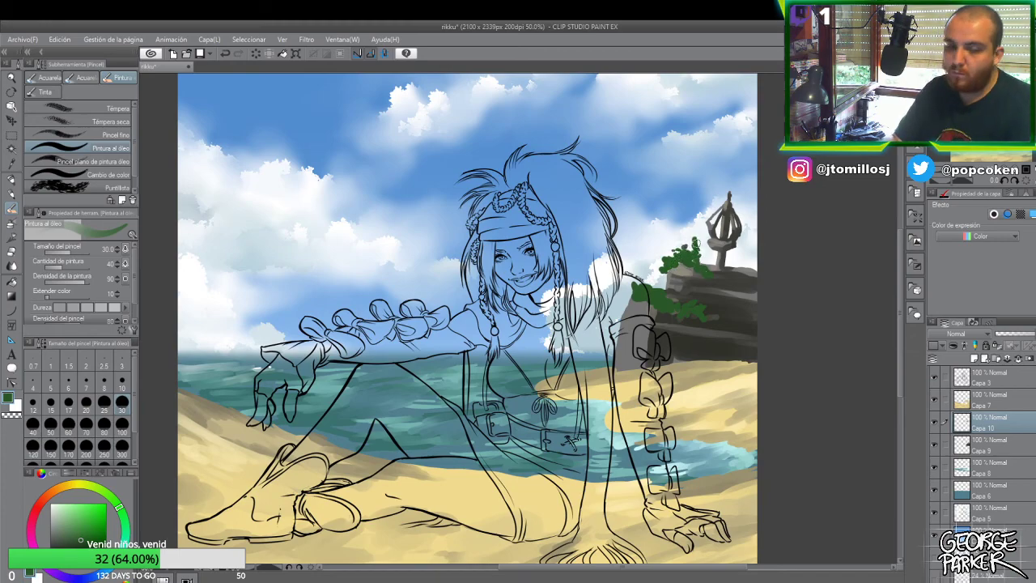
{"action": "mouse_move", "coordinate": [708, 258]}
{"action": "left_mouse_down"}
{"action": "mouse_move", "coordinate": [669, 275]}
{"action": "mouse_move", "coordinate": [708, 257]}
{"action": "left_mouse_up"}
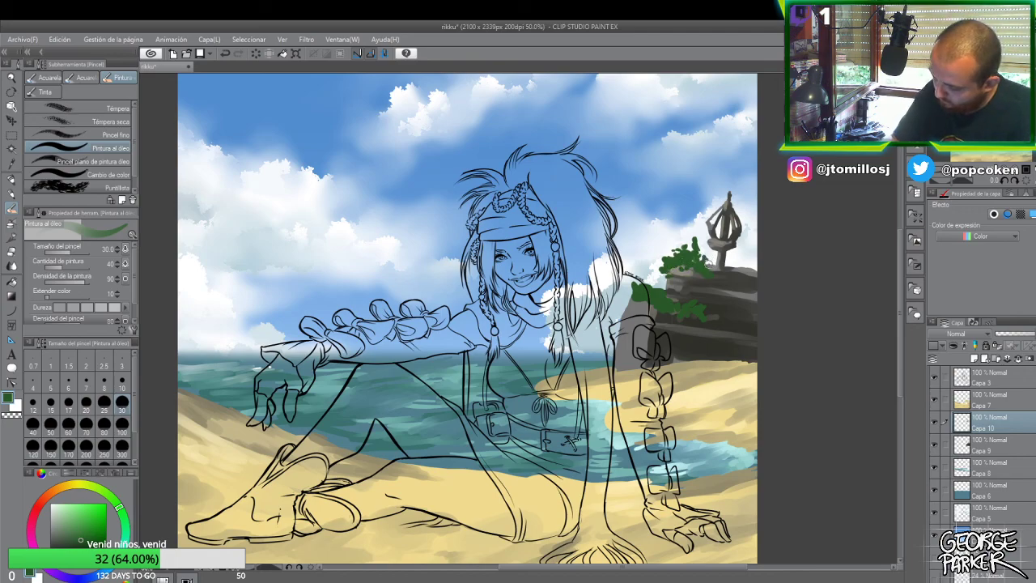
{"action": "left_click_drag", "start_coordinate": [753, 273], "coordinate": [720, 272]}
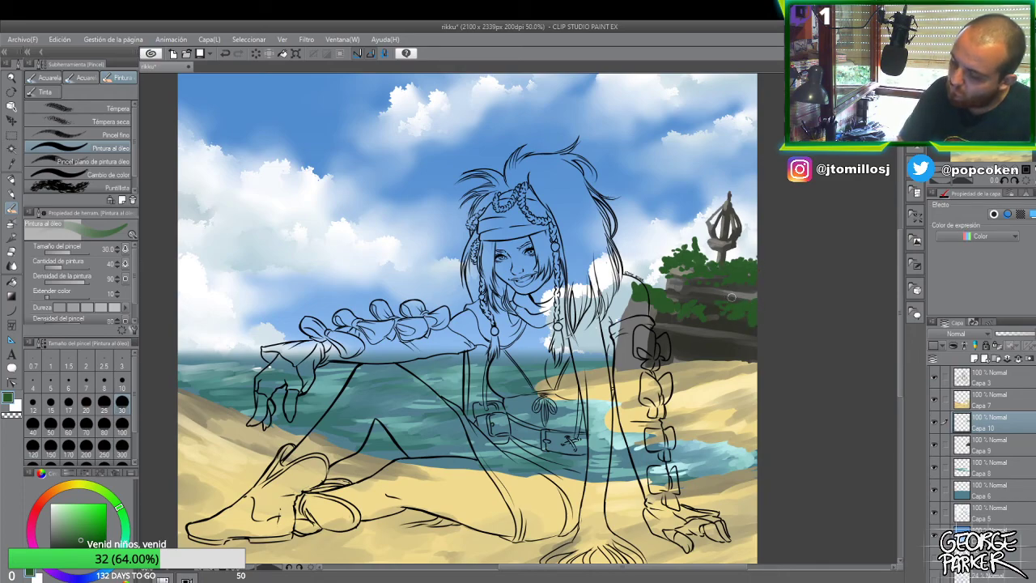
{"action": "mouse_move", "coordinate": [733, 297]}
{"action": "left_mouse_down"}
{"action": "mouse_move", "coordinate": [686, 279]}
{"action": "mouse_move", "coordinate": [697, 270]}
{"action": "left_mouse_up"}
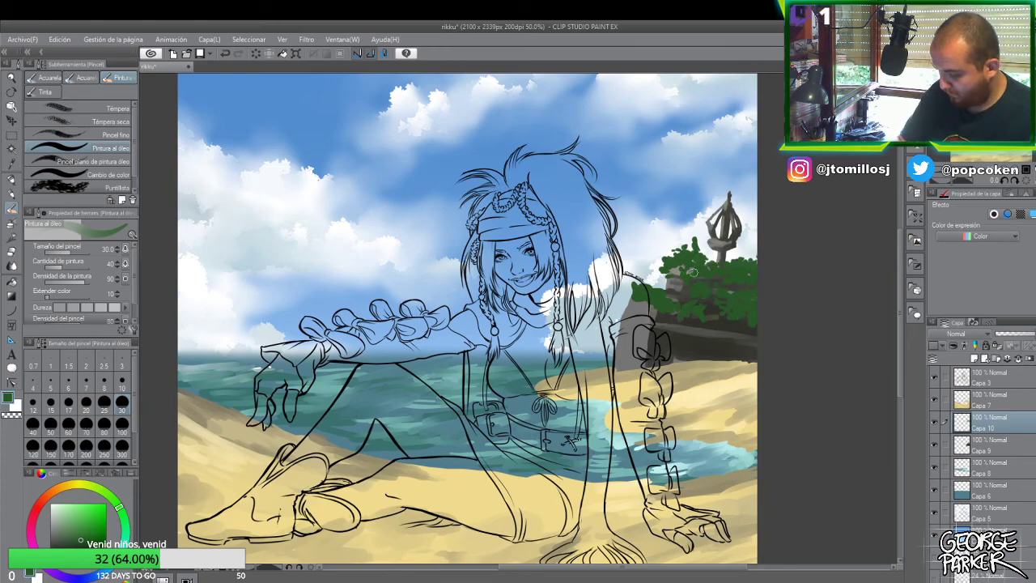
{"action": "left_click_drag", "start_coordinate": [752, 316], "coordinate": [714, 309]}
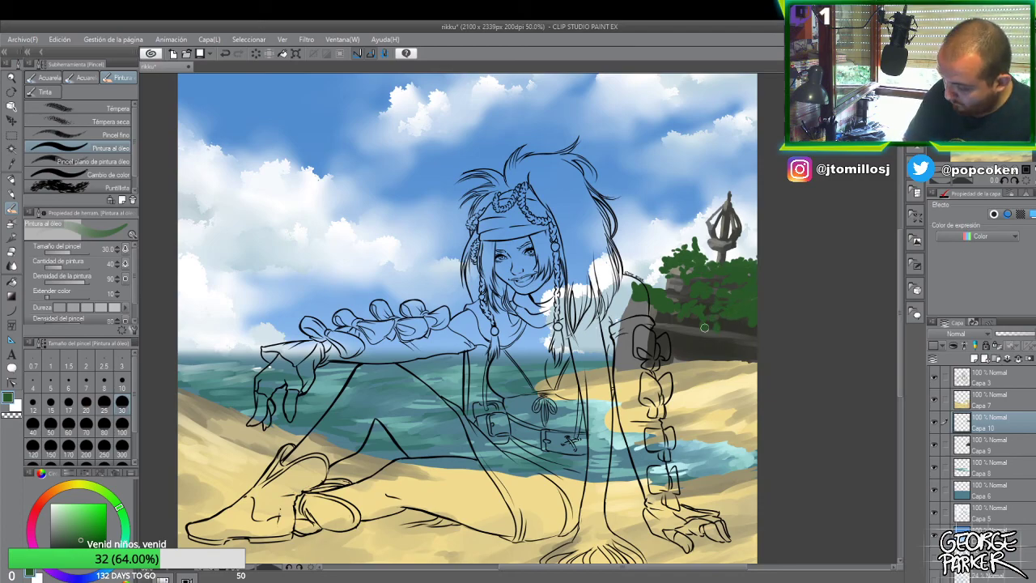
- Shade the foliage with darker green and black strokes, and dab lighter green highlights onto the leaves
{"action": "mouse_move", "coordinate": [716, 323]}
{"action": "left_mouse_down"}
{"action": "mouse_move", "coordinate": [687, 319]}
{"action": "mouse_move", "coordinate": [721, 331]}
{"action": "left_mouse_up"}
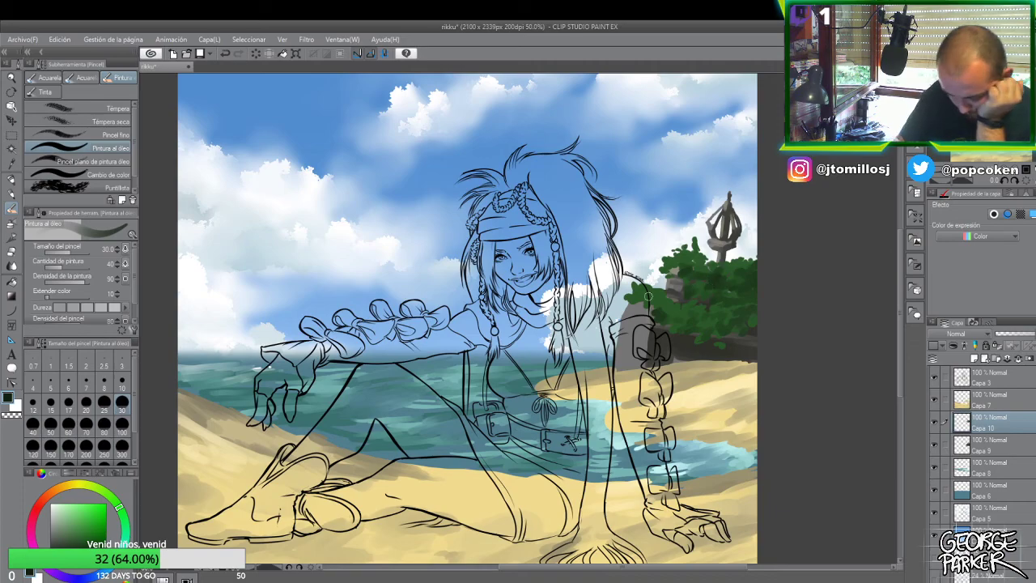
{"action": "key", "text": "x"}
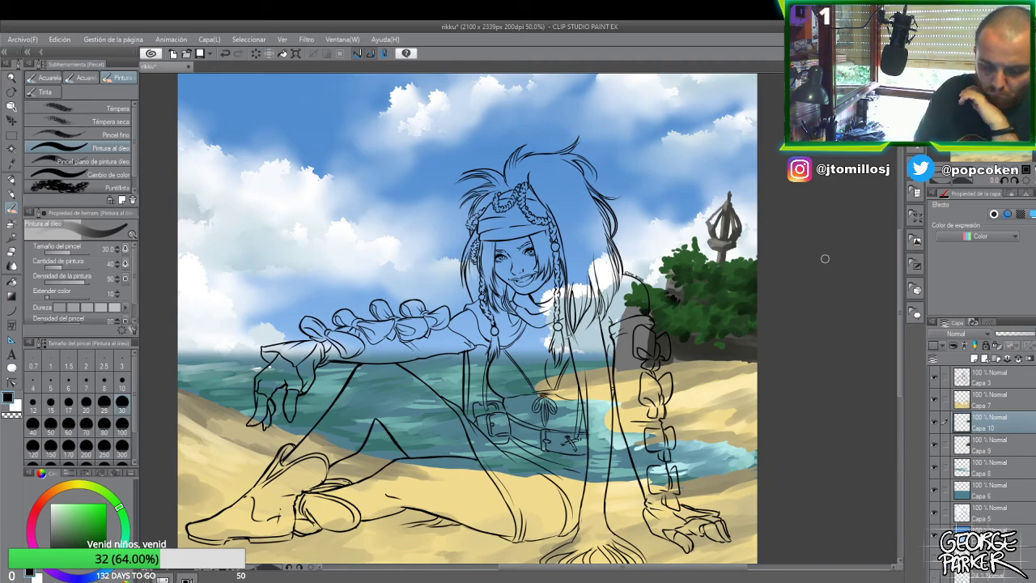
{"action": "left_click", "coordinate": [72, 502]}
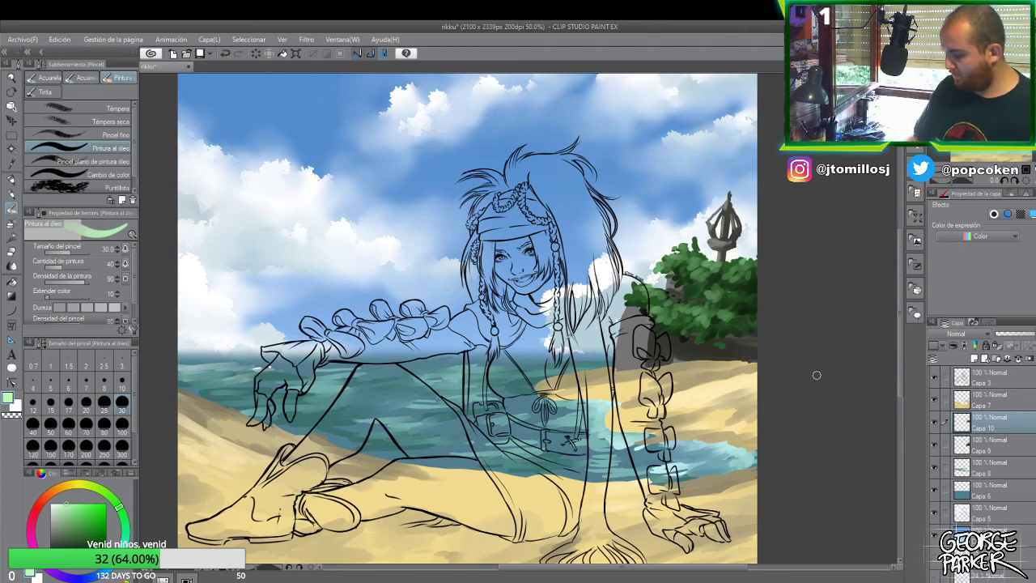
- Touch up the rock's base above the sand on Capa 9 with sampled dark tones, using the oil paint brush at size 100
{"action": "left_click", "coordinate": [692, 351], "text": "alt"}
{"action": "key", "text": "alt+bracketleft"}
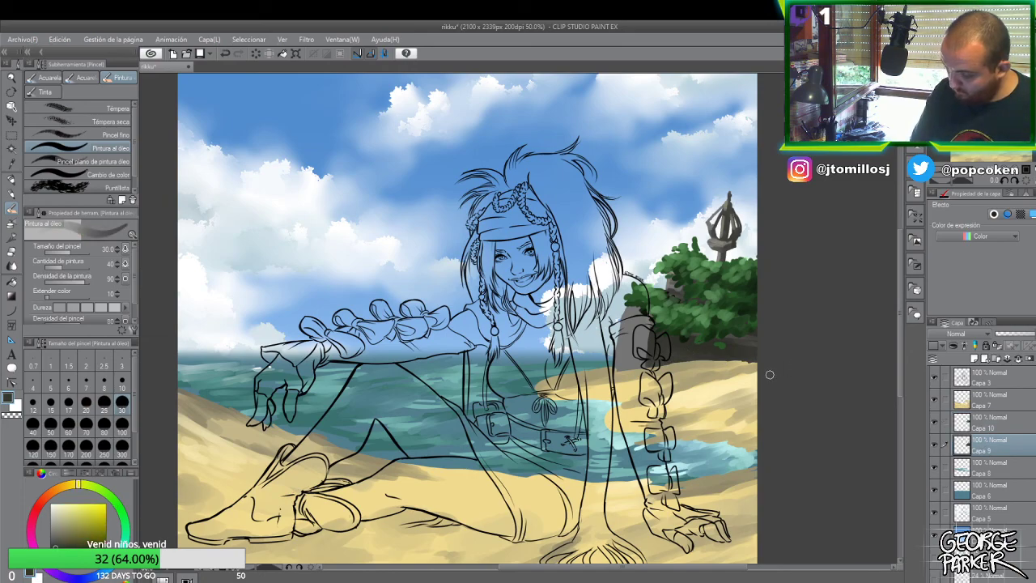
{"action": "left_click", "coordinate": [732, 371], "text": "alt"}
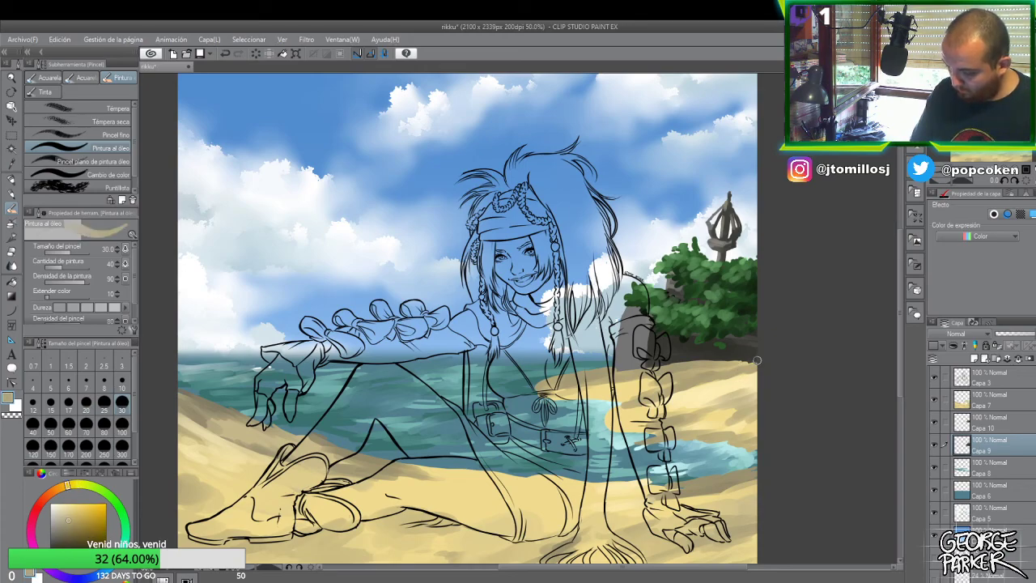
{"action": "key", "text": "bracketright"}
{"action": "key", "text": "bracketright"}
{"action": "key", "text": "bracketright"}
{"action": "key", "text": "bracketright"}
{"action": "key", "text": "bracketright"}
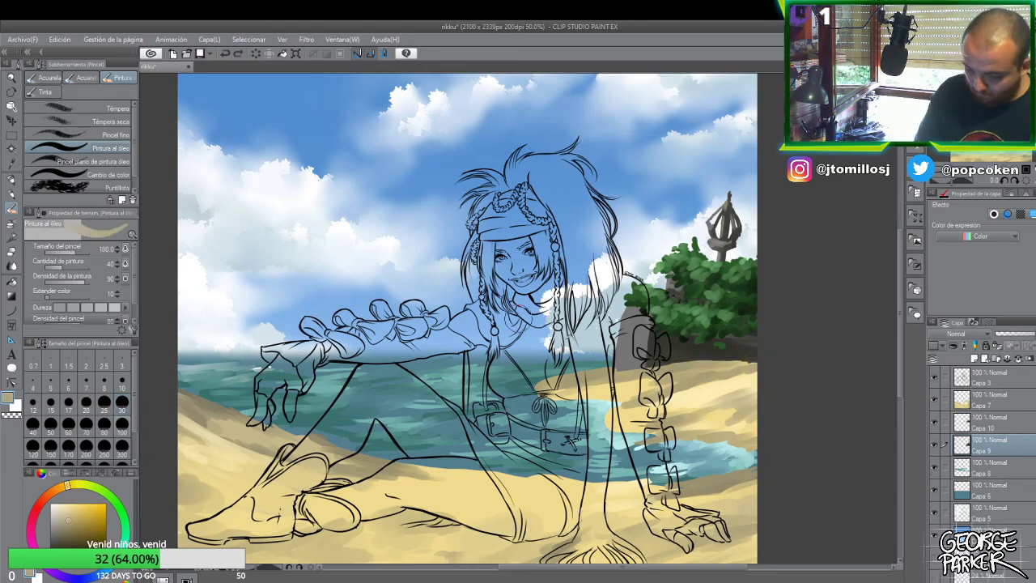
{"action": "left_click", "coordinate": [717, 362], "text": "alt"}
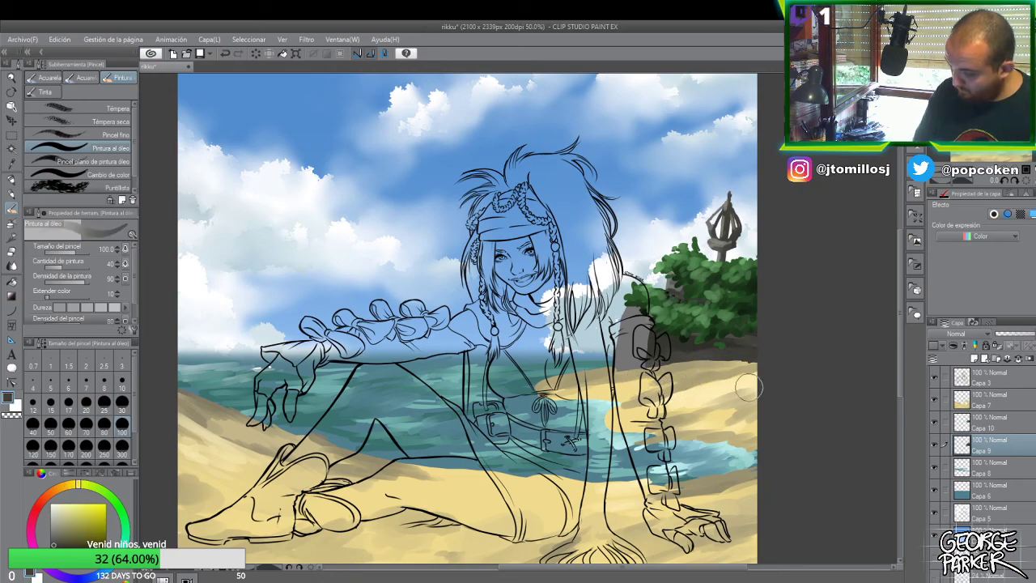
{"action": "left_click", "coordinate": [698, 353], "text": "alt"}
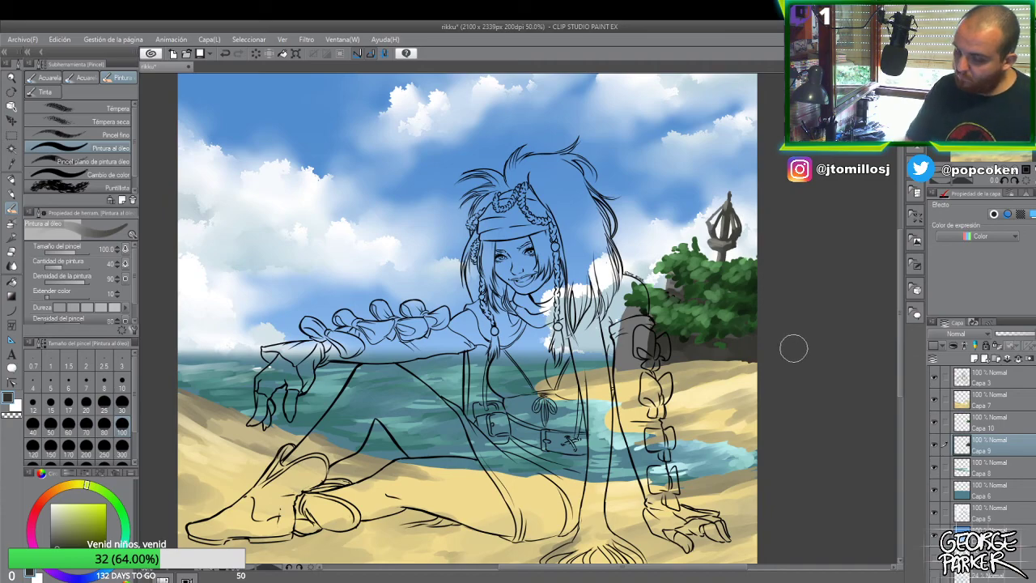
{"action": "scroll", "coordinate": [756, 299], "scroll_direction": "down", "scroll_amount": 1}
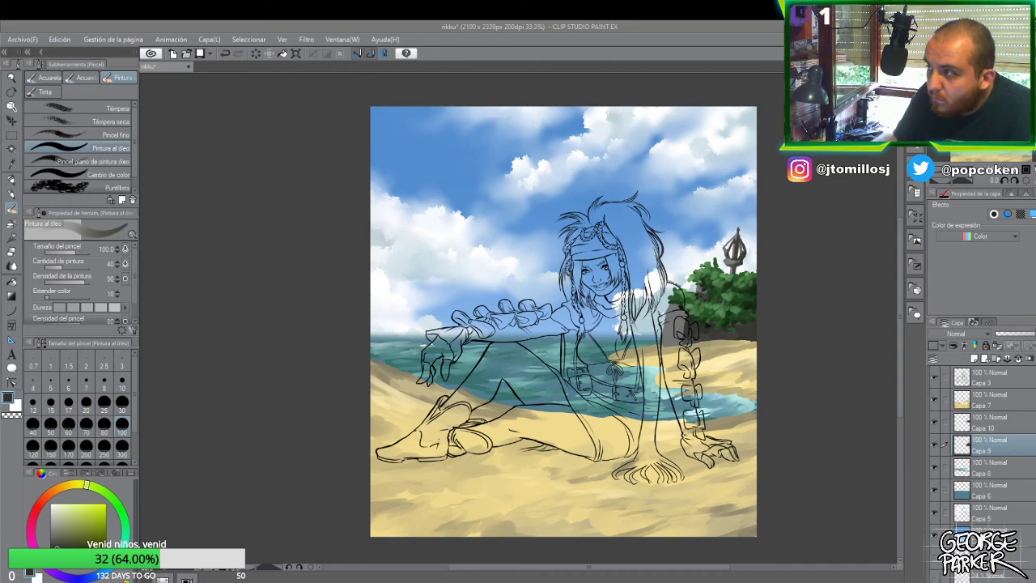
- Add a layer above the sand layer, Capa 7, and draw a dark brown oval on the distant sand with the Millipen at size 30
{"action": "left_click", "coordinate": [994, 404]}
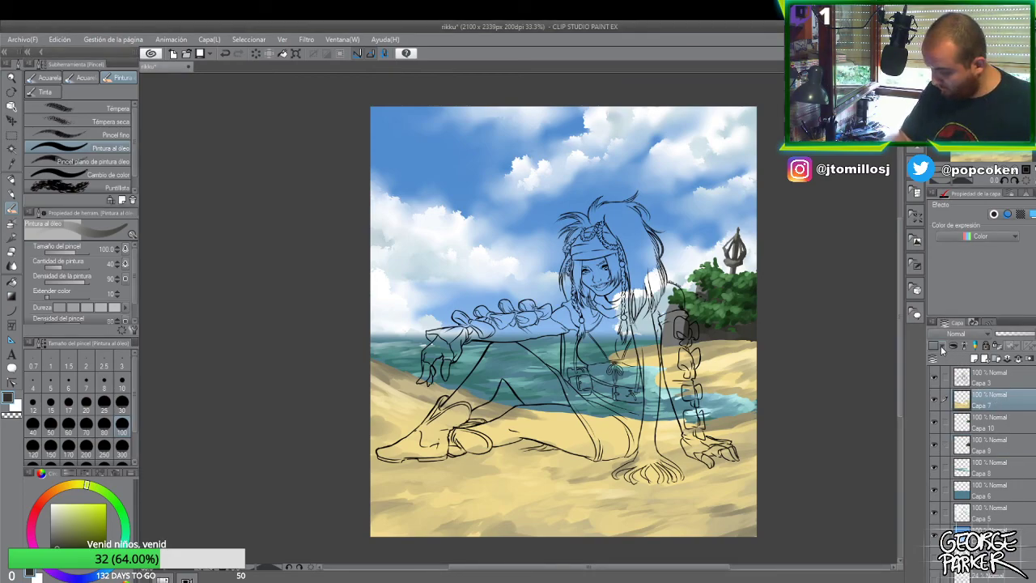
{"action": "left_click", "coordinate": [975, 360]}
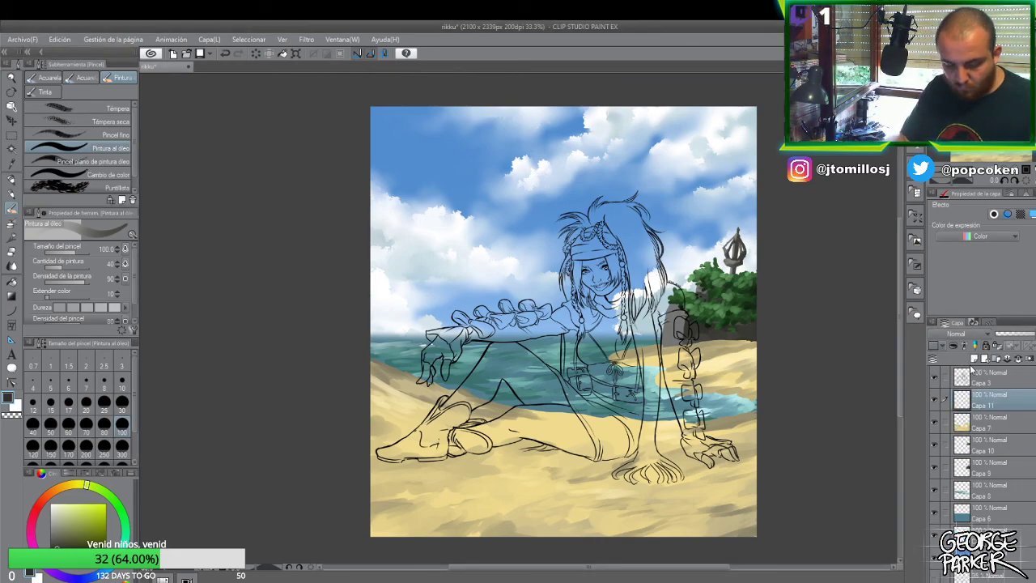
{"action": "key", "text": "p"}
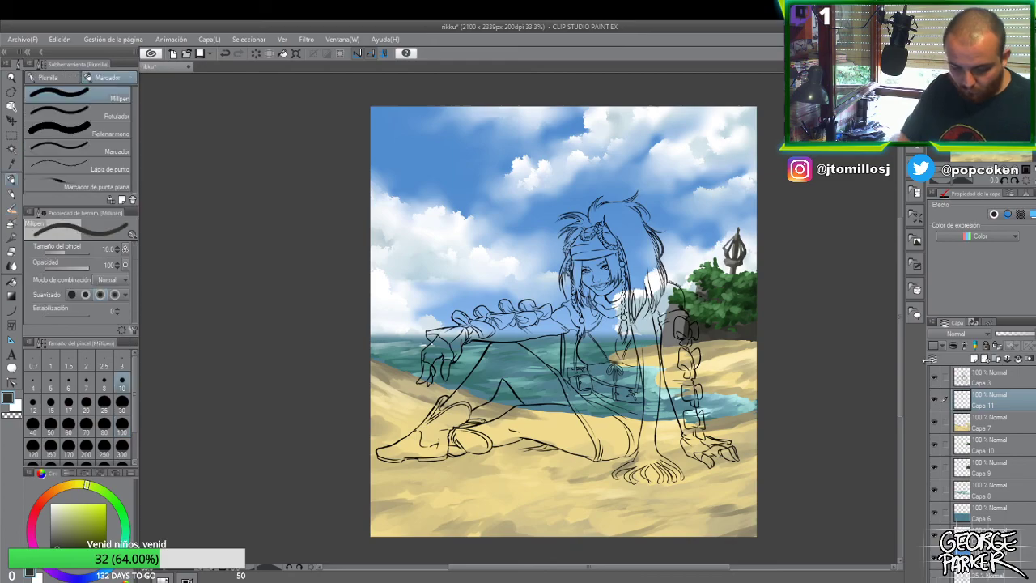
{"action": "left_click", "coordinate": [48, 495]}
{"action": "left_click", "coordinate": [55, 528]}
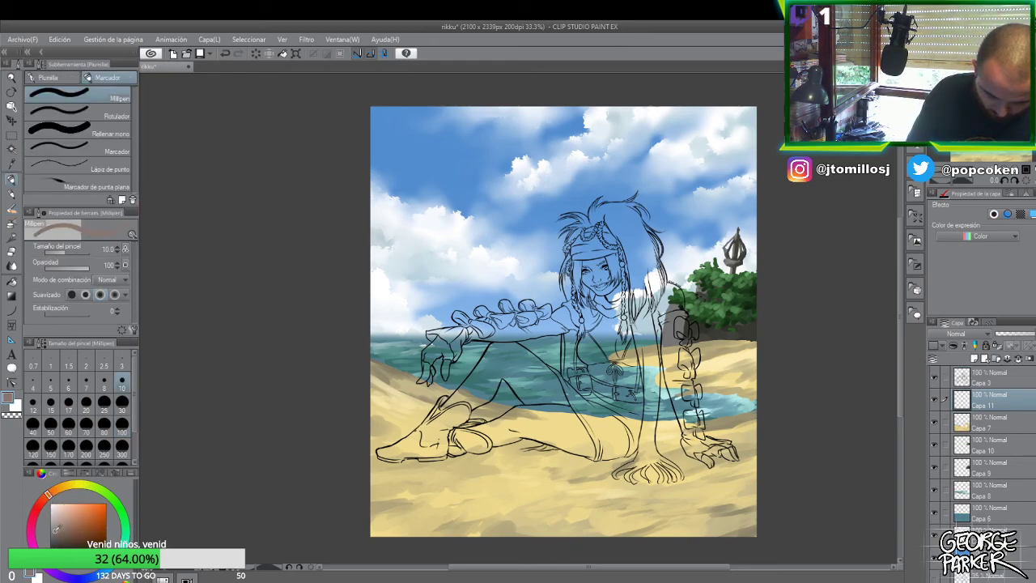
{"action": "left_click_drag", "start_coordinate": [71, 526], "coordinate": [69, 535]}
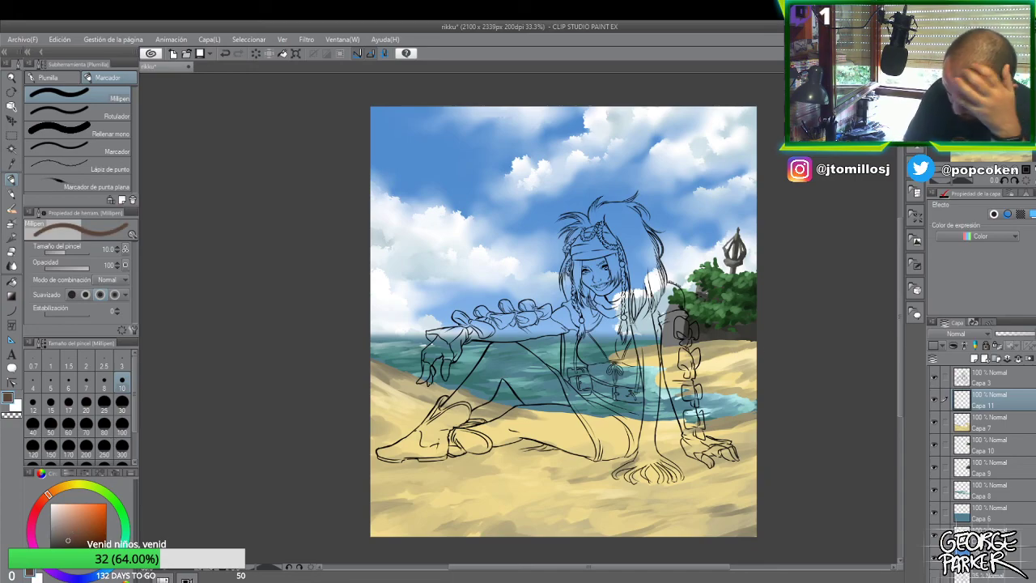
{"action": "left_click", "coordinate": [122, 402]}
{"action": "mouse_move", "coordinate": [741, 353]}
{"action": "left_mouse_down"}
{"action": "mouse_move", "coordinate": [763, 356]}
{"action": "mouse_move", "coordinate": [732, 348]}
{"action": "left_mouse_up"}
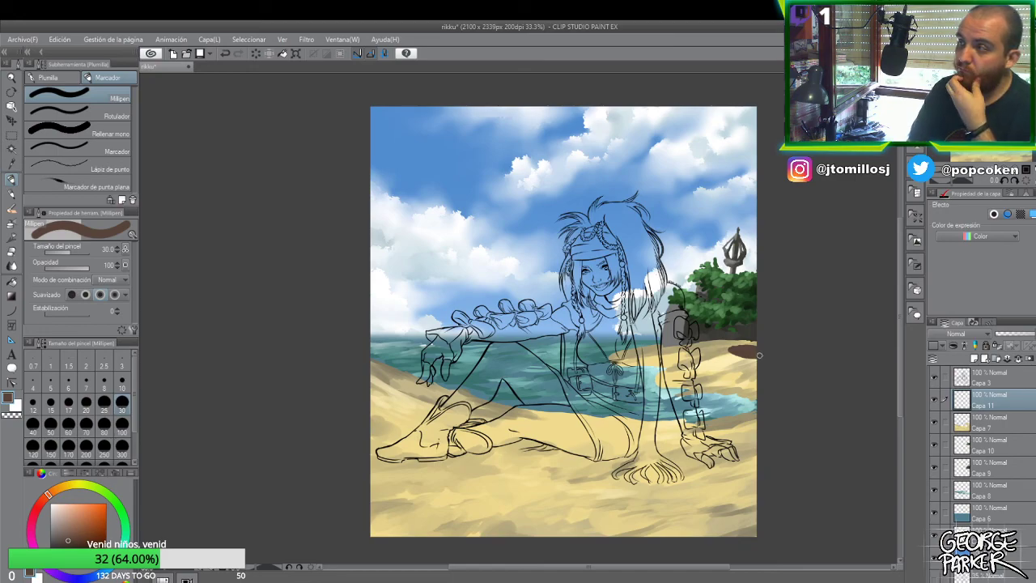
- Shade the brown oval with black and sampled dark brown strokes, using the oil paint brush at size 10
{"action": "key", "text": "b"}
{"action": "left_click", "coordinate": [750, 357], "text": "alt"}
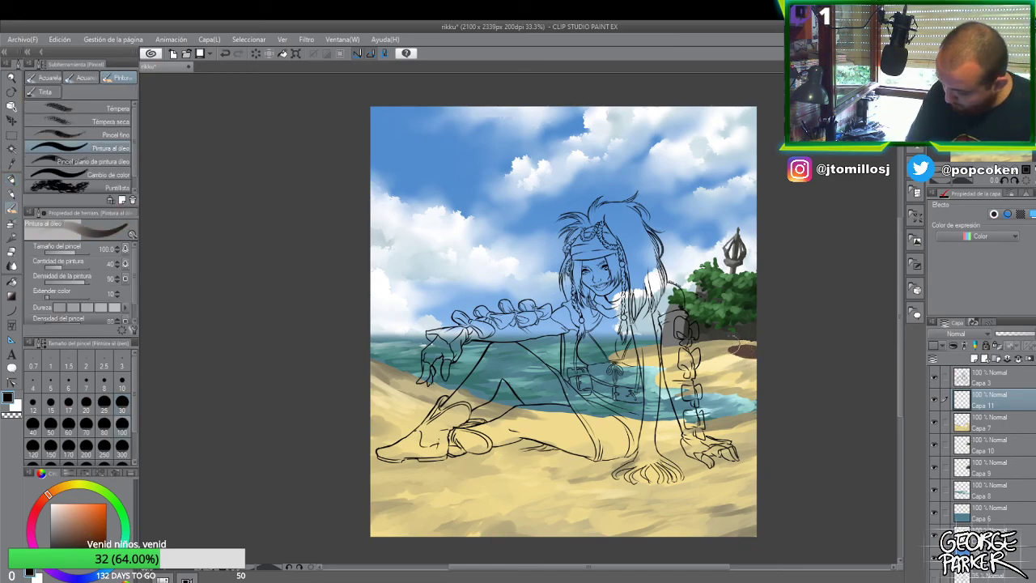
{"action": "left_click", "coordinate": [122, 379]}
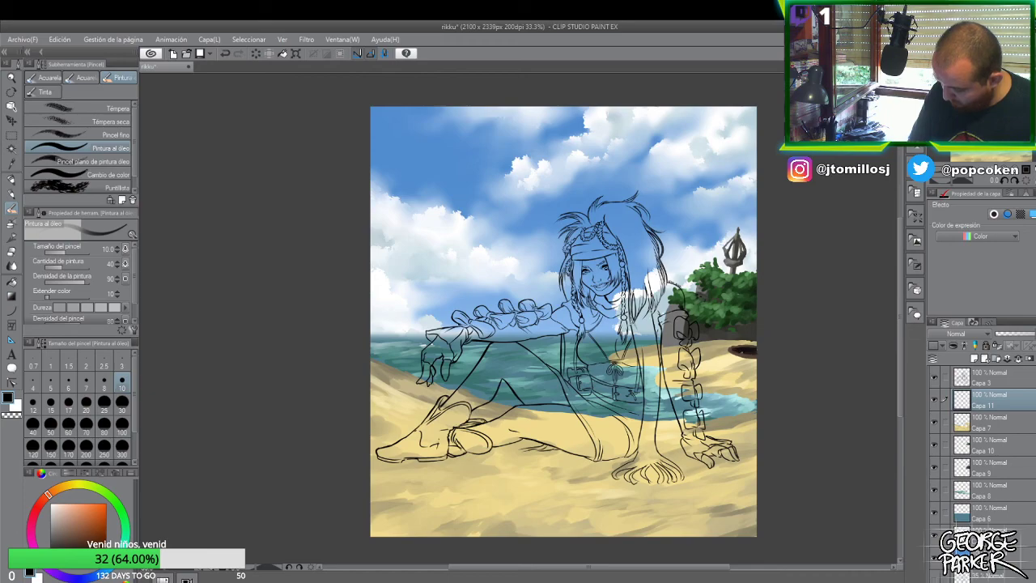
{"action": "left_click", "coordinate": [753, 340], "text": "alt"}
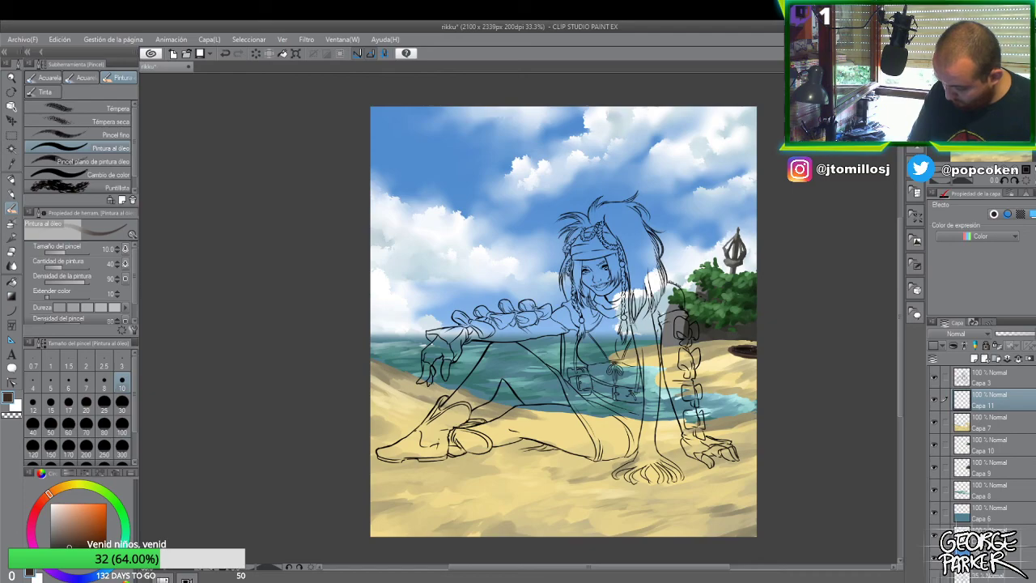
{"action": "left_click", "coordinate": [754, 349], "text": "alt"}
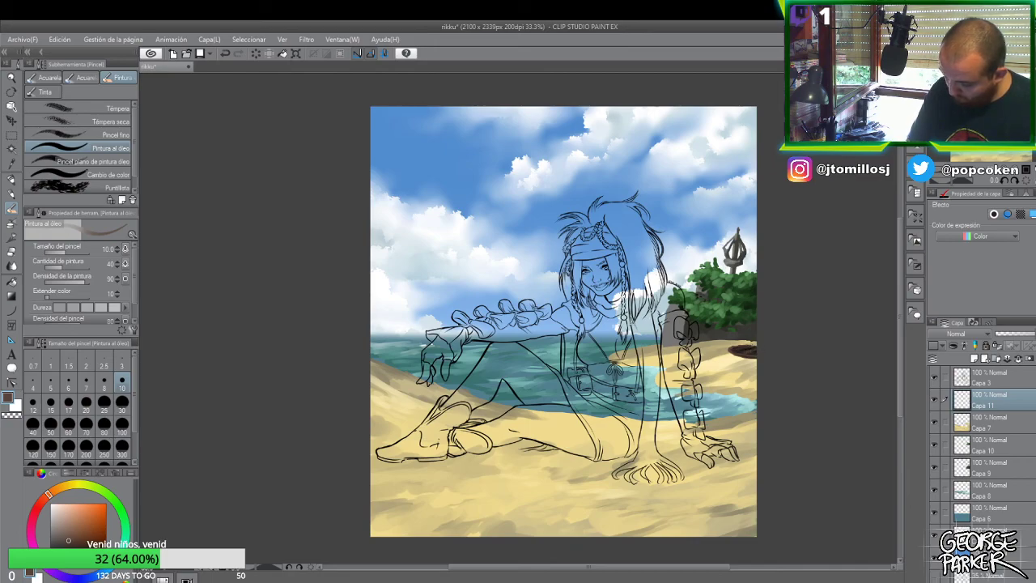
{"action": "left_click", "coordinate": [752, 344], "text": "alt"}
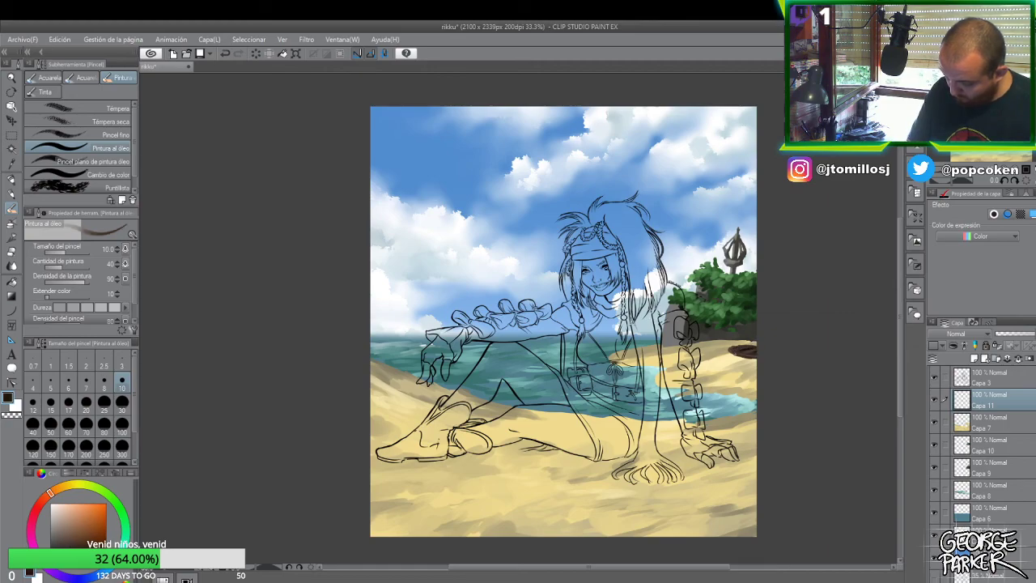
{"action": "left_click_drag", "start_coordinate": [738, 359], "coordinate": [757, 358]}
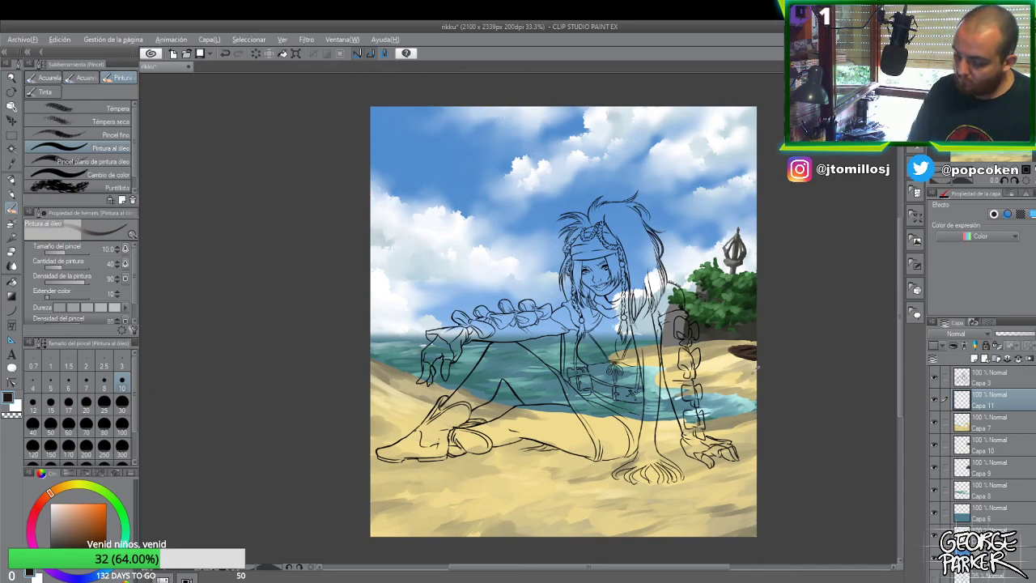
- Shade the sand beneath the brown oval on Capa 7 with sampled sand tones, using the oil paint brush at size 30, and save the file
{"action": "left_click", "coordinate": [756, 369], "text": "alt"}
{"action": "left_click", "coordinate": [1004, 416]}
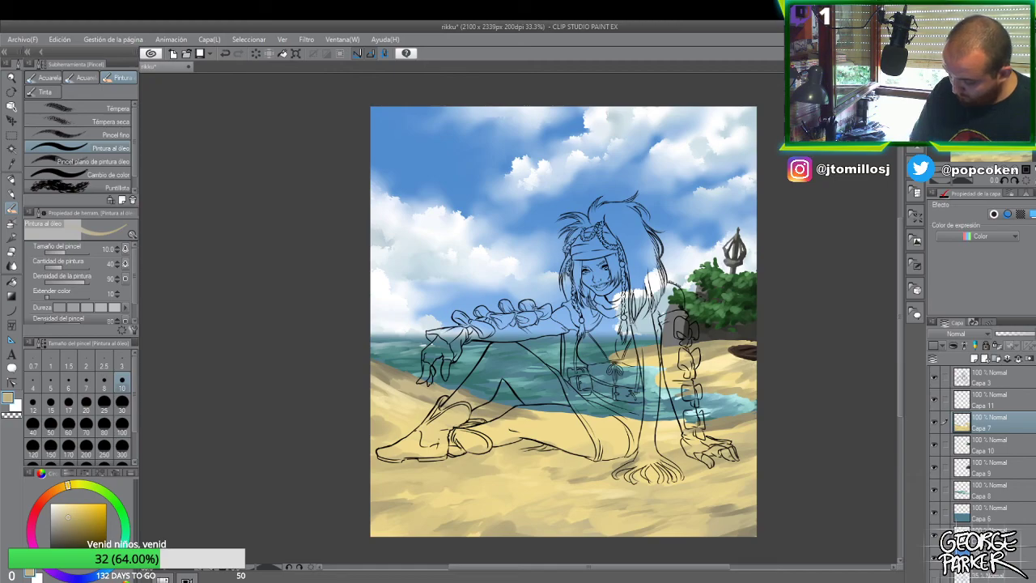
{"action": "left_click", "coordinate": [121, 401]}
{"action": "mouse_move", "coordinate": [753, 356]}
{"action": "left_mouse_down"}
{"action": "mouse_move", "coordinate": [733, 358]}
{"action": "mouse_move", "coordinate": [751, 360]}
{"action": "left_mouse_up"}
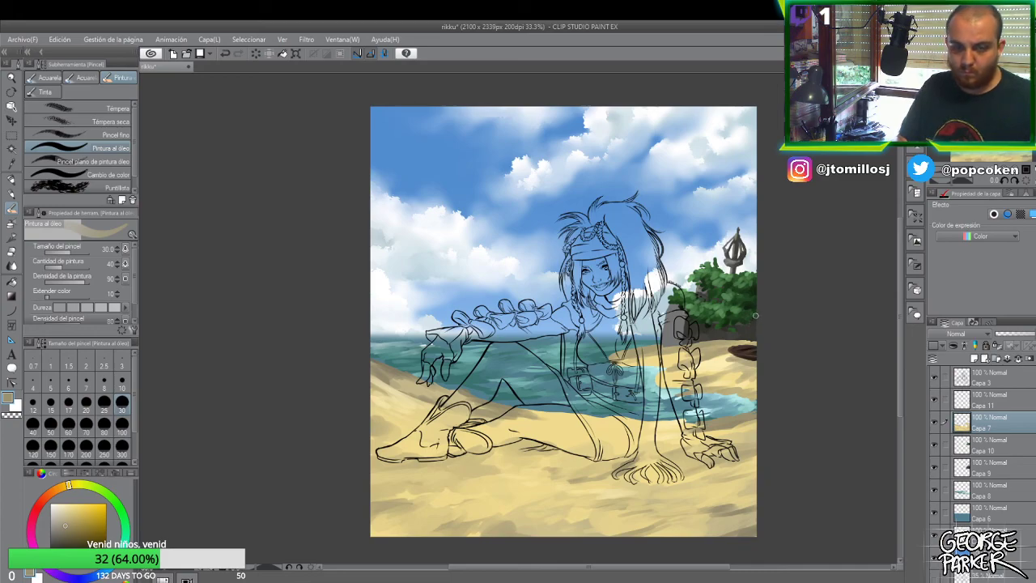
{"action": "key", "text": "ctrl+s"}
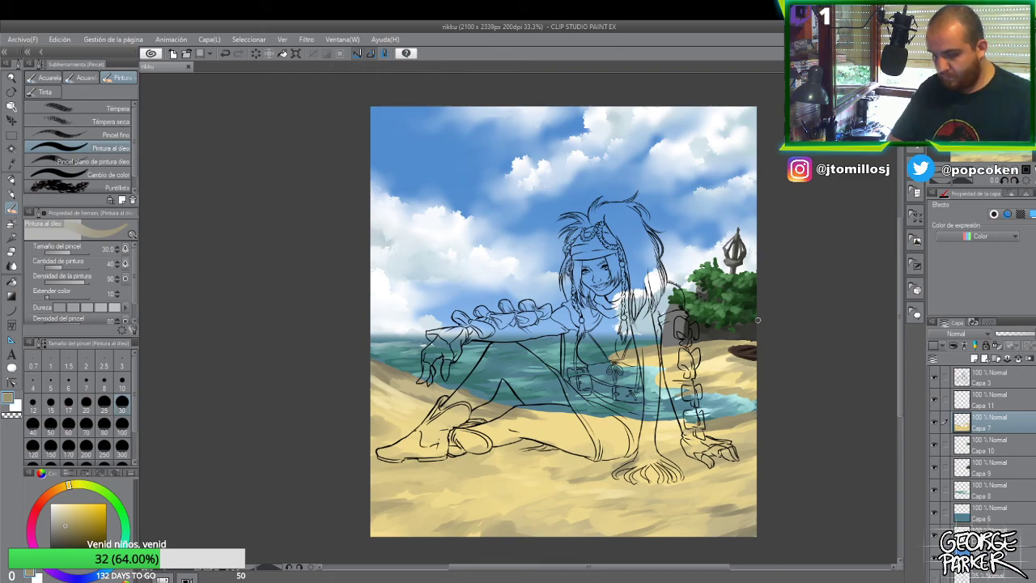
- Block in a grey rock at the canvas's left edge above the sand on Capa 9, using the Millipen at size 100
{"action": "left_click", "coordinate": [988, 473]}
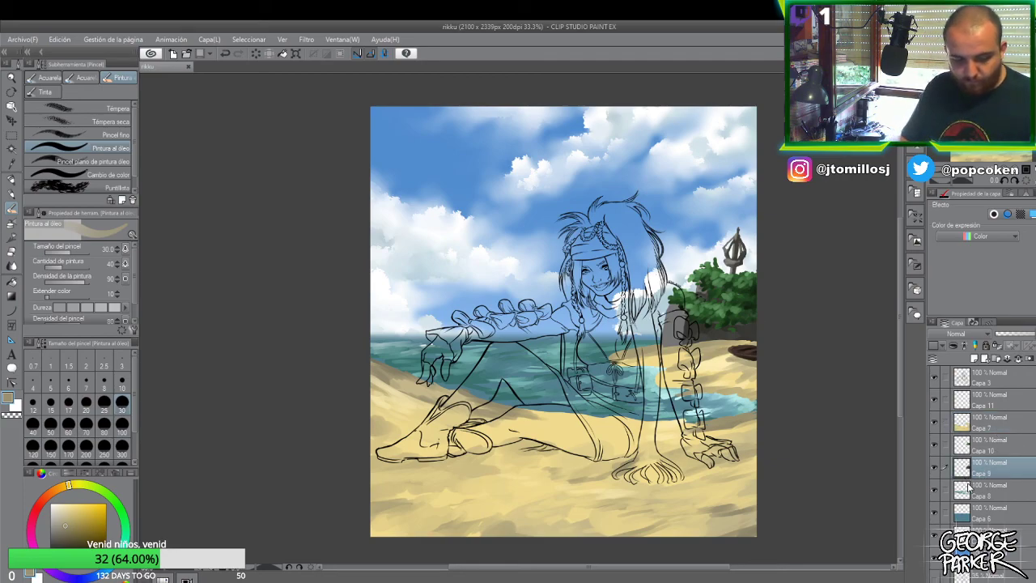
{"action": "key", "text": "p"}
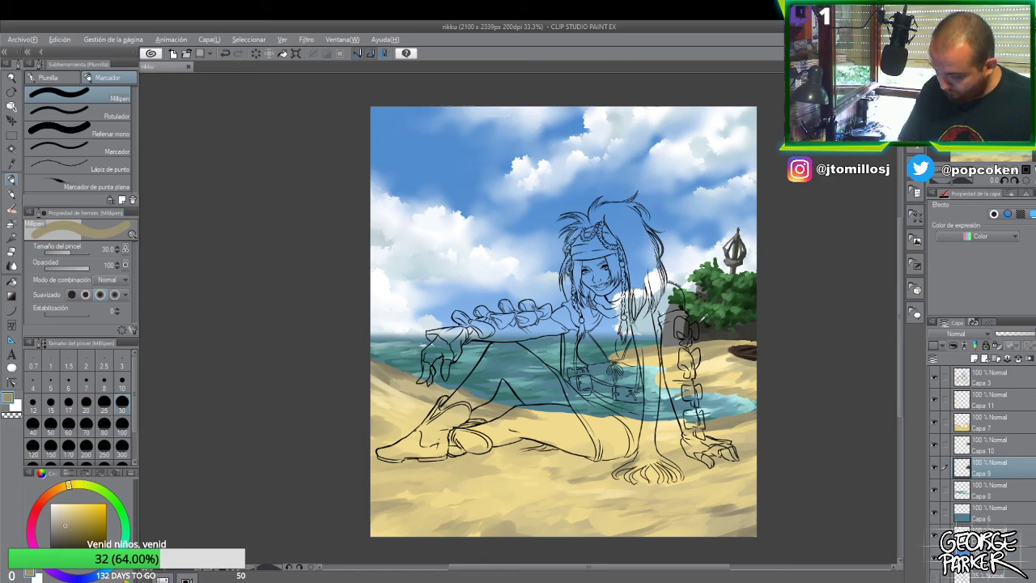
{"action": "key", "text": "x"}
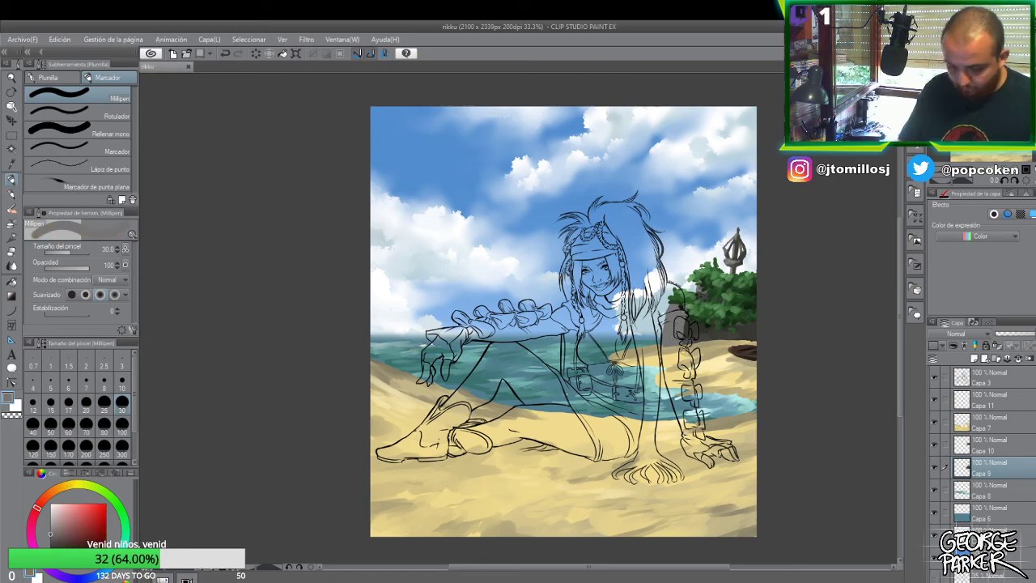
{"action": "left_click", "coordinate": [121, 422]}
{"action": "mouse_move", "coordinate": [388, 279]}
{"action": "left_mouse_down"}
{"action": "mouse_move", "coordinate": [386, 348]}
{"action": "mouse_move", "coordinate": [377, 304]}
{"action": "mouse_move", "coordinate": [374, 352]}
{"action": "mouse_move", "coordinate": [395, 321]}
{"action": "left_mouse_up"}
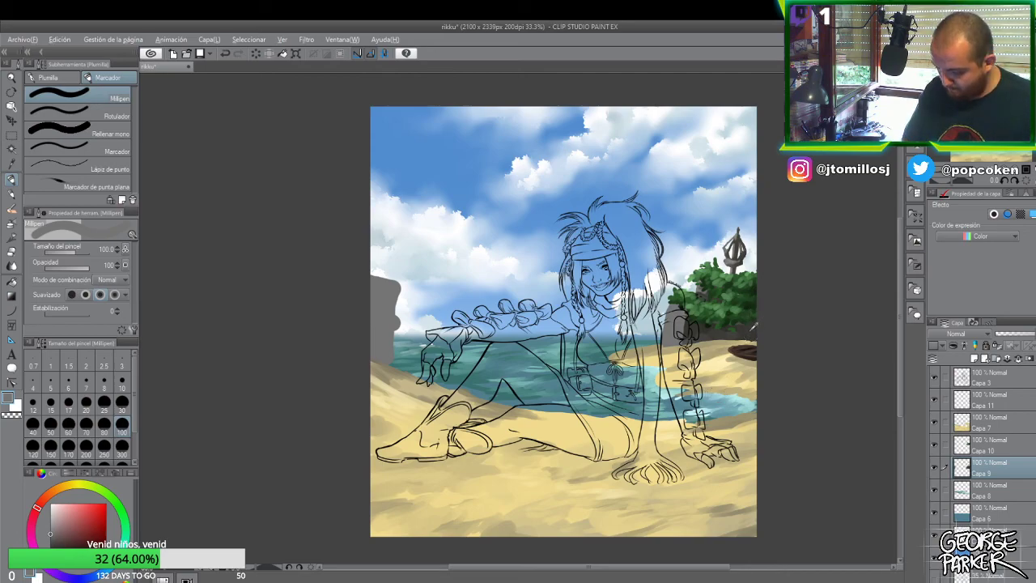
- Shade the left grey rock with sampled dark and mid grey strokes, using the oil paint brush at size 30
{"action": "left_click", "coordinate": [751, 330], "text": "alt"}
{"action": "key", "text": "b"}
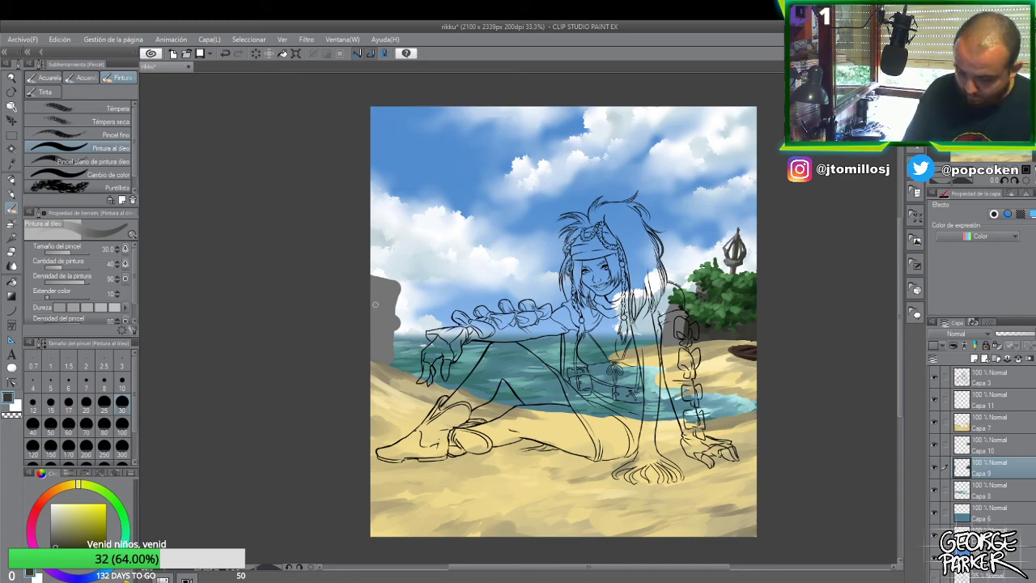
{"action": "mouse_move", "coordinate": [387, 297]}
{"action": "left_mouse_down"}
{"action": "mouse_move", "coordinate": [380, 320]}
{"action": "mouse_move", "coordinate": [373, 312]}
{"action": "mouse_move", "coordinate": [382, 332]}
{"action": "mouse_move", "coordinate": [390, 327]}
{"action": "mouse_move", "coordinate": [377, 358]}
{"action": "mouse_move", "coordinate": [373, 328]}
{"action": "left_mouse_up"}
{"action": "mouse_move", "coordinate": [369, 277]}
{"action": "left_mouse_down"}
{"action": "mouse_move", "coordinate": [362, 283]}
{"action": "mouse_move", "coordinate": [396, 294]}
{"action": "left_mouse_up"}
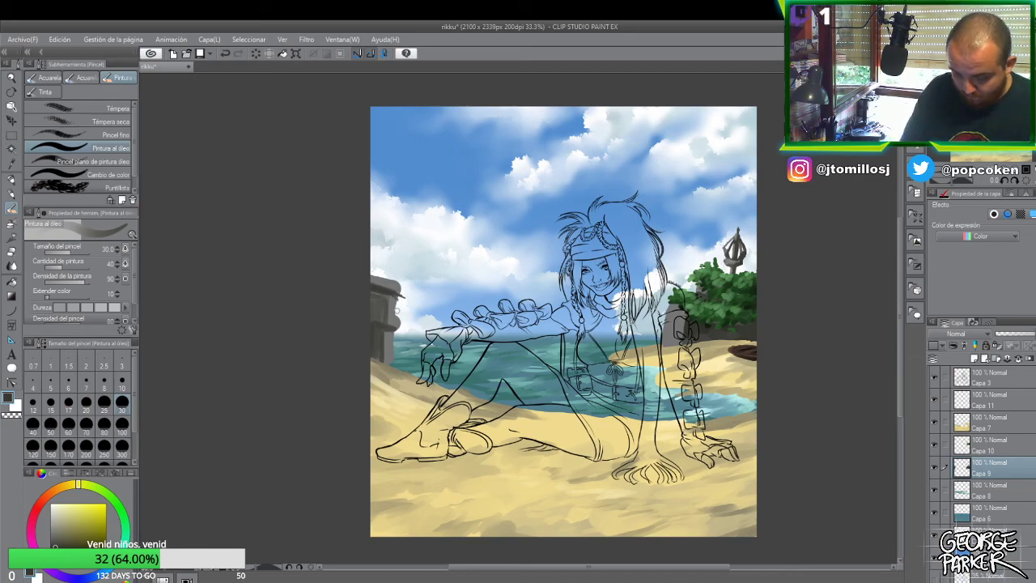
{"action": "left_click_drag", "start_coordinate": [394, 327], "coordinate": [394, 369]}
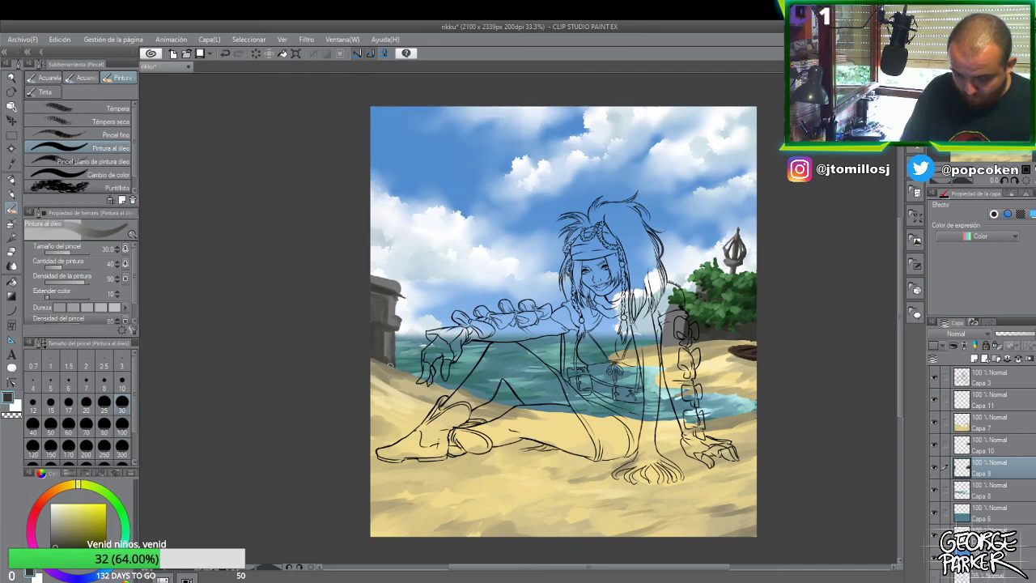
{"action": "left_click", "coordinate": [392, 304], "text": "alt"}
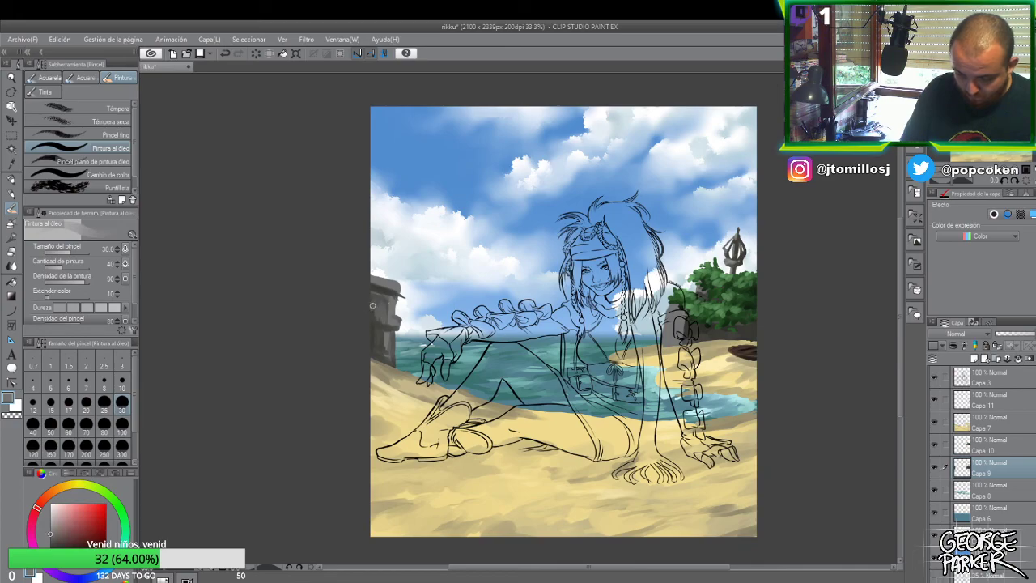
{"action": "left_click", "coordinate": [387, 298], "text": "alt"}
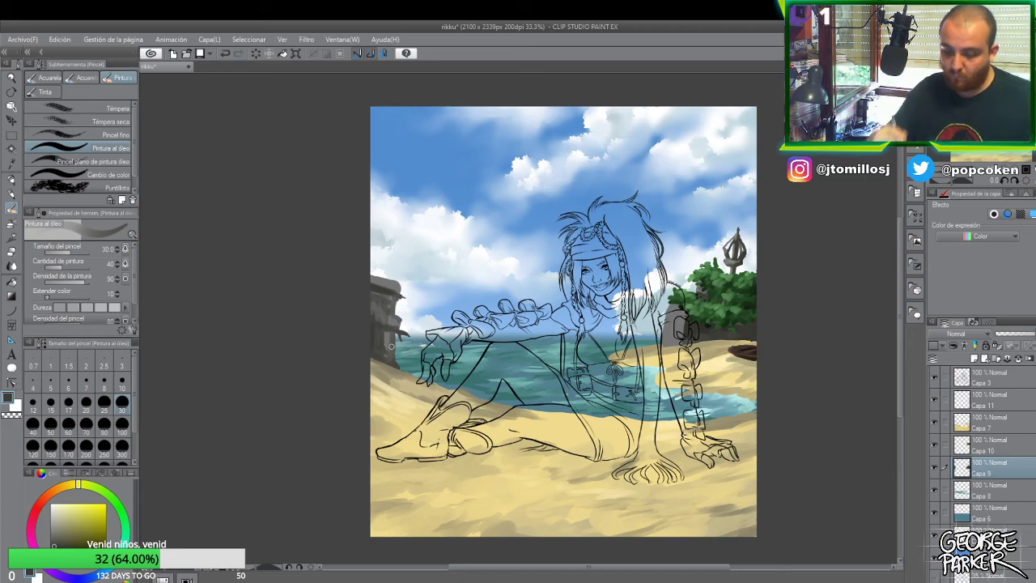
- Paint a dark spur jutting from the left rock over the sea, and refine its edges with the oil paint brush and eraser at size 10
{"action": "mouse_move", "coordinate": [395, 306]}
{"action": "left_mouse_down"}
{"action": "mouse_move", "coordinate": [434, 318]}
{"action": "mouse_move", "coordinate": [402, 312]}
{"action": "left_mouse_up"}
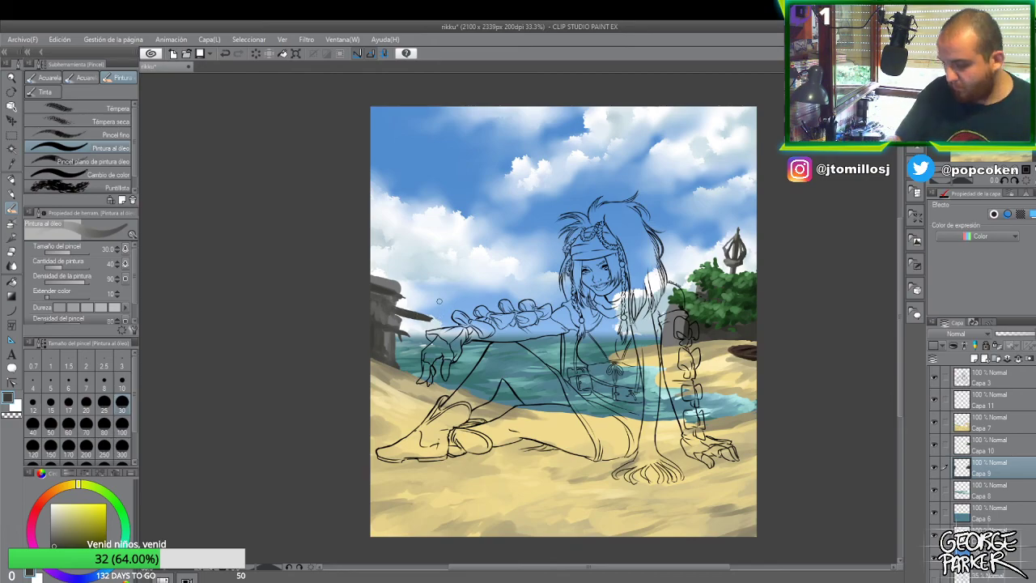
{"action": "left_click", "coordinate": [401, 281], "text": "alt"}
{"action": "left_click", "coordinate": [122, 387]}
{"action": "left_click_drag", "start_coordinate": [395, 309], "coordinate": [418, 312]}
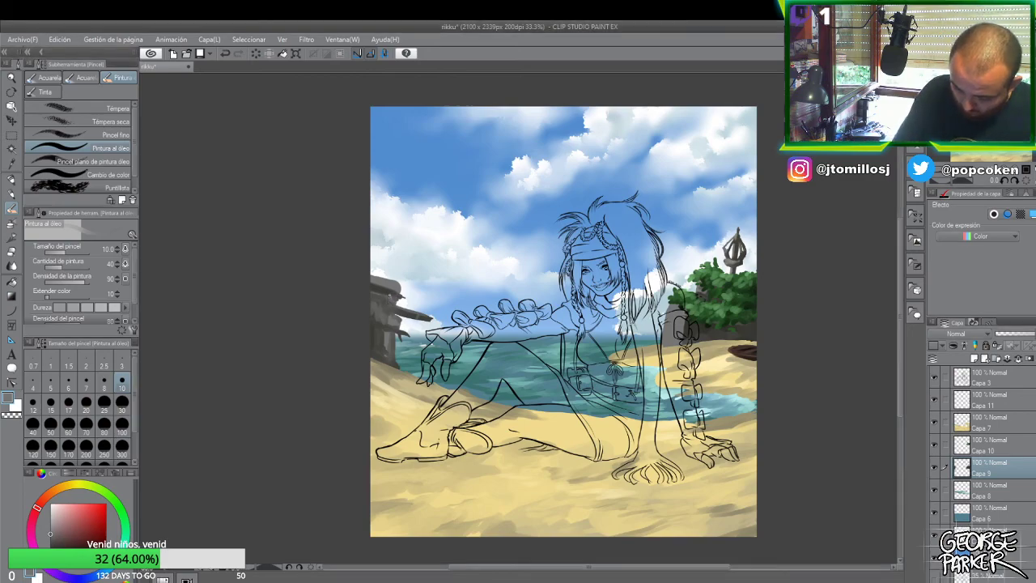
{"action": "key", "text": "e"}
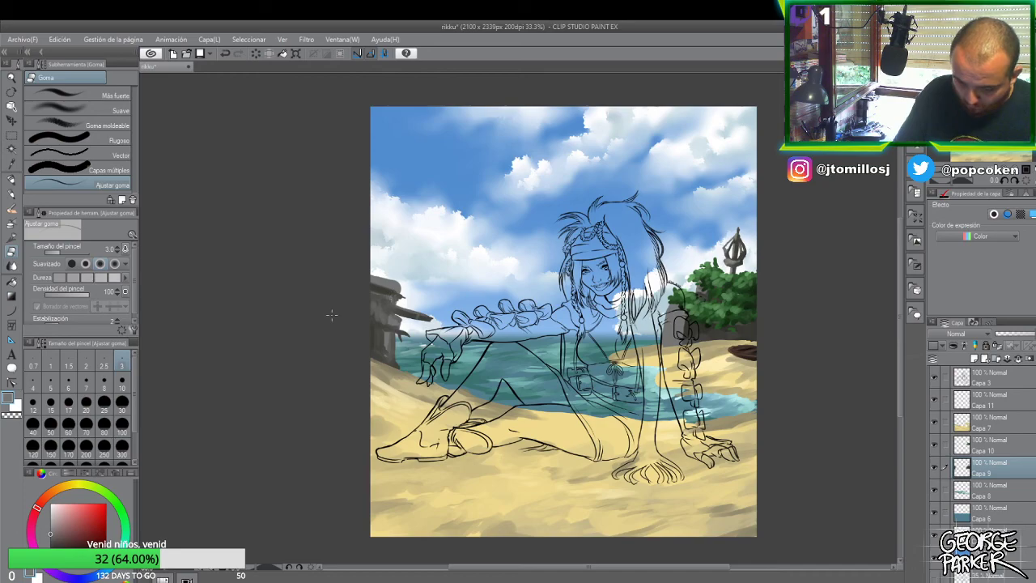
{"action": "left_click", "coordinate": [122, 378]}
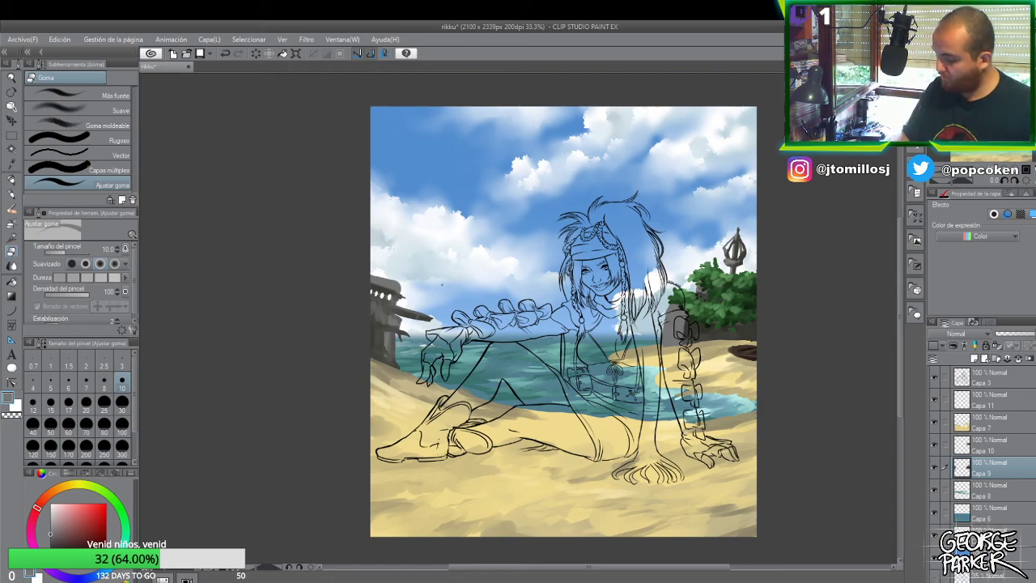
- Cover the left rock with dark green foliage on Capa 10 at brush size 30, and dab sampled lighter green highlights onto the leaves
{"action": "left_click", "coordinate": [988, 444]}
{"action": "key", "text": "b"}
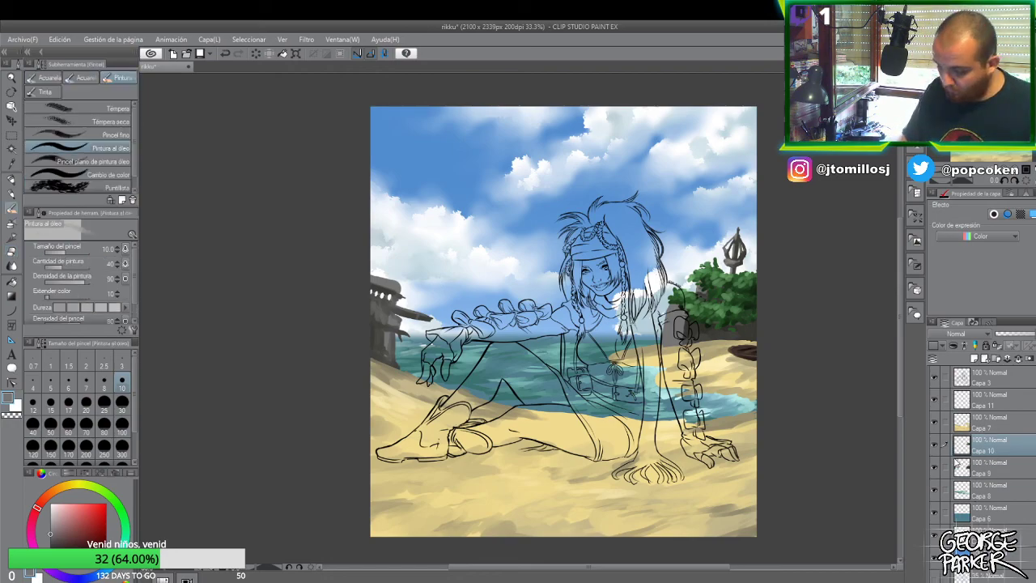
{"action": "left_click", "coordinate": [737, 316], "text": "alt"}
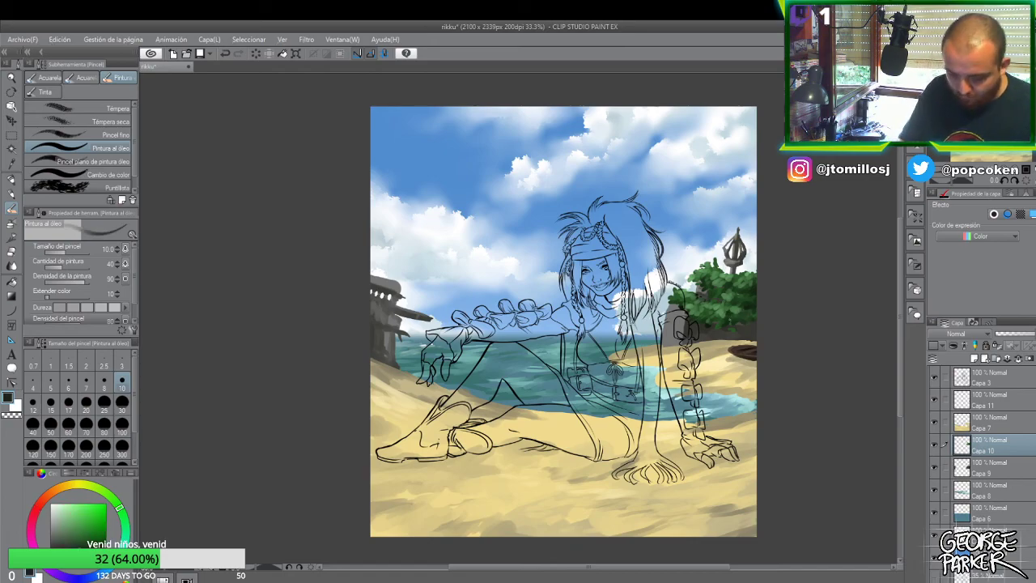
{"action": "left_click", "coordinate": [122, 402]}
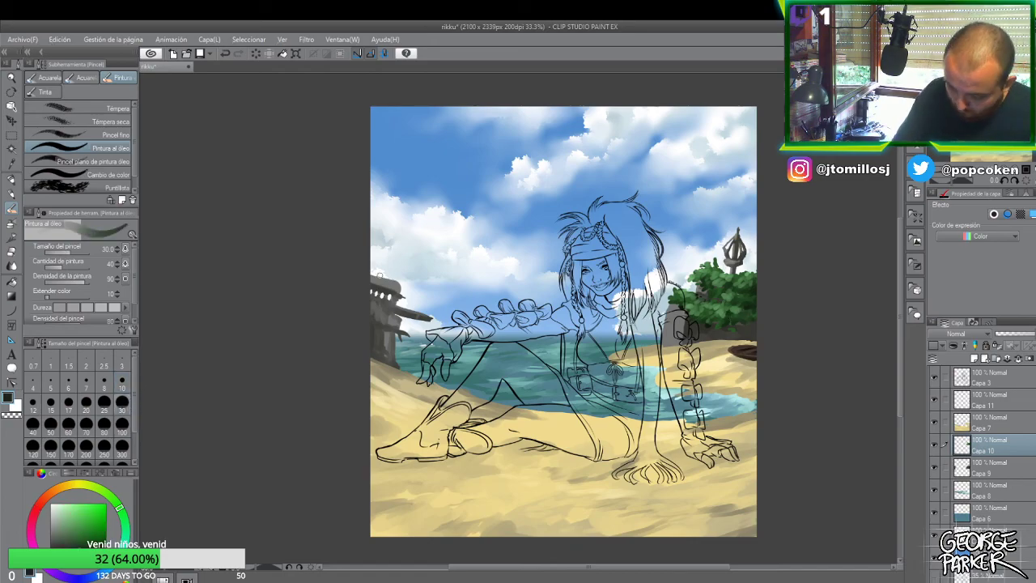
{"action": "mouse_move", "coordinate": [372, 271]}
{"action": "left_mouse_down"}
{"action": "mouse_move", "coordinate": [397, 282]}
{"action": "mouse_move", "coordinate": [374, 278]}
{"action": "mouse_move", "coordinate": [383, 293]}
{"action": "mouse_move", "coordinate": [373, 282]}
{"action": "mouse_move", "coordinate": [400, 290]}
{"action": "mouse_move", "coordinate": [400, 270]}
{"action": "mouse_move", "coordinate": [374, 264]}
{"action": "mouse_move", "coordinate": [404, 275]}
{"action": "mouse_move", "coordinate": [396, 304]}
{"action": "mouse_move", "coordinate": [406, 301]}
{"action": "mouse_move", "coordinate": [371, 303]}
{"action": "mouse_move", "coordinate": [384, 308]}
{"action": "mouse_move", "coordinate": [373, 292]}
{"action": "mouse_move", "coordinate": [397, 299]}
{"action": "left_mouse_up"}
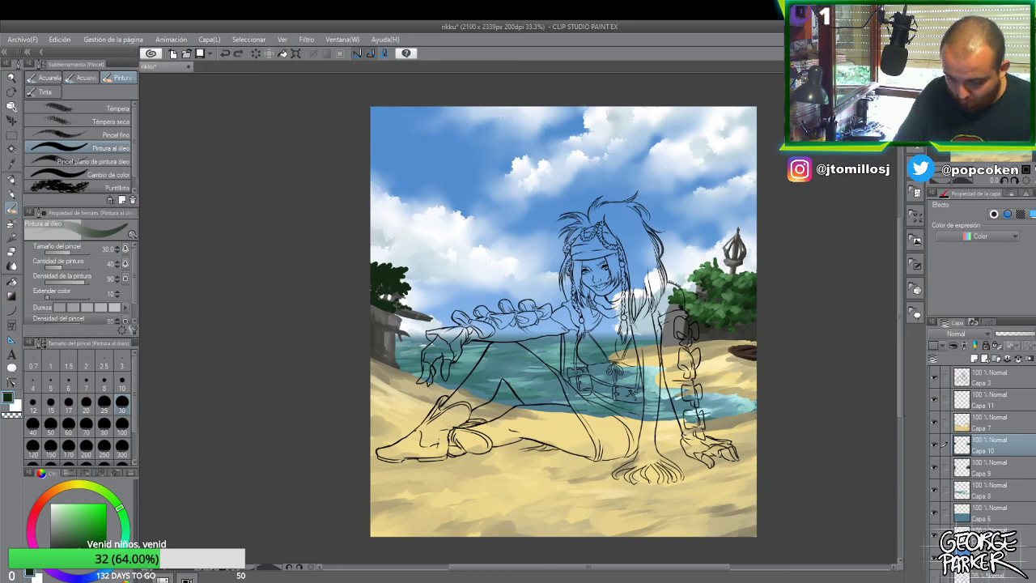
{"action": "mouse_move", "coordinate": [386, 311]}
{"action": "left_mouse_down"}
{"action": "mouse_move", "coordinate": [370, 308]}
{"action": "mouse_move", "coordinate": [401, 330]}
{"action": "mouse_move", "coordinate": [384, 327]}
{"action": "mouse_move", "coordinate": [393, 332]}
{"action": "mouse_move", "coordinate": [379, 312]}
{"action": "mouse_move", "coordinate": [375, 324]}
{"action": "mouse_move", "coordinate": [415, 288]}
{"action": "mouse_move", "coordinate": [399, 278]}
{"action": "mouse_move", "coordinate": [399, 293]}
{"action": "left_mouse_up"}
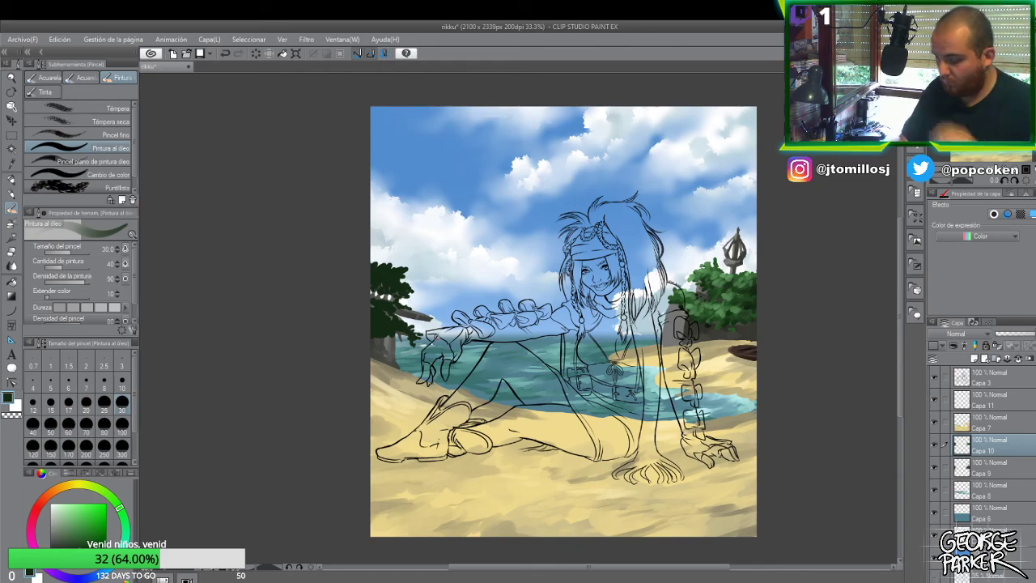
{"action": "left_click", "coordinate": [725, 288], "text": "alt"}
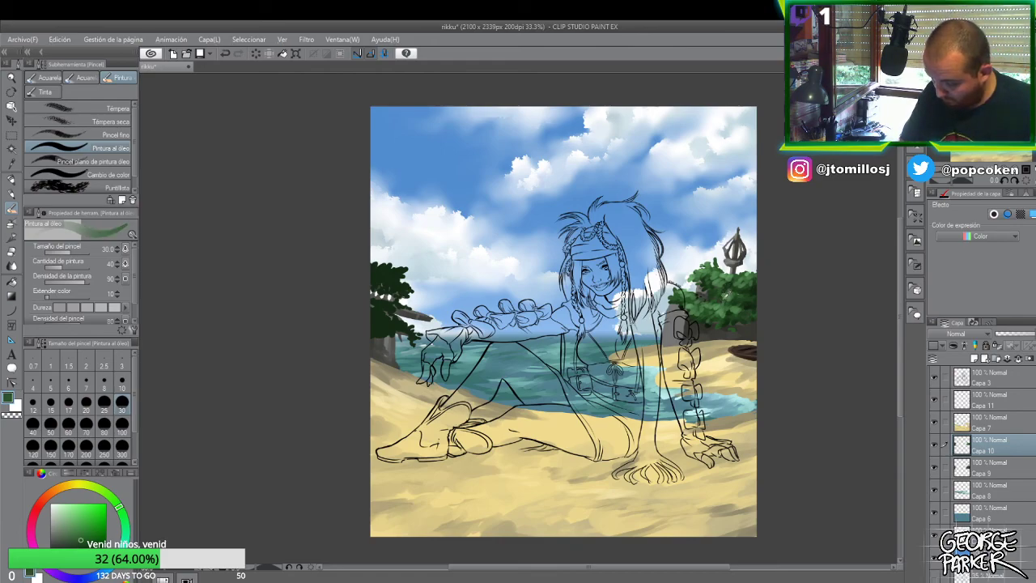
{"action": "left_click", "coordinate": [729, 293], "text": "alt"}
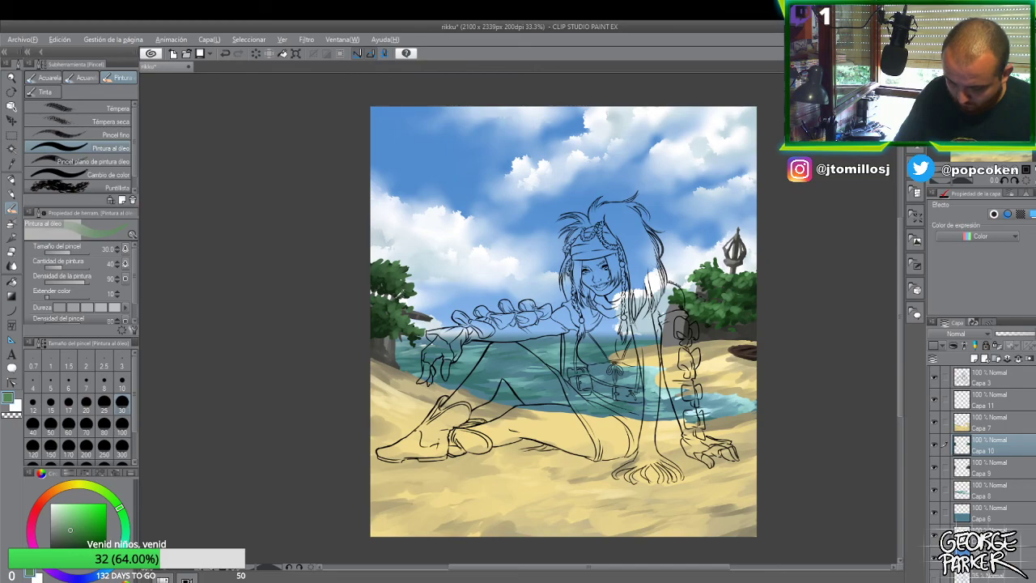
- Paint a brown palm trunk rising above the left foliage, and shade it with a darker brown
{"action": "left_click", "coordinate": [400, 295], "text": "alt"}
{"action": "left_click", "coordinate": [58, 534]}
{"action": "mouse_move", "coordinate": [395, 200]}
{"action": "left_mouse_down"}
{"action": "mouse_move", "coordinate": [371, 259]}
{"action": "mouse_move", "coordinate": [381, 198]}
{"action": "mouse_move", "coordinate": [369, 260]}
{"action": "mouse_move", "coordinate": [381, 216]}
{"action": "left_mouse_up"}
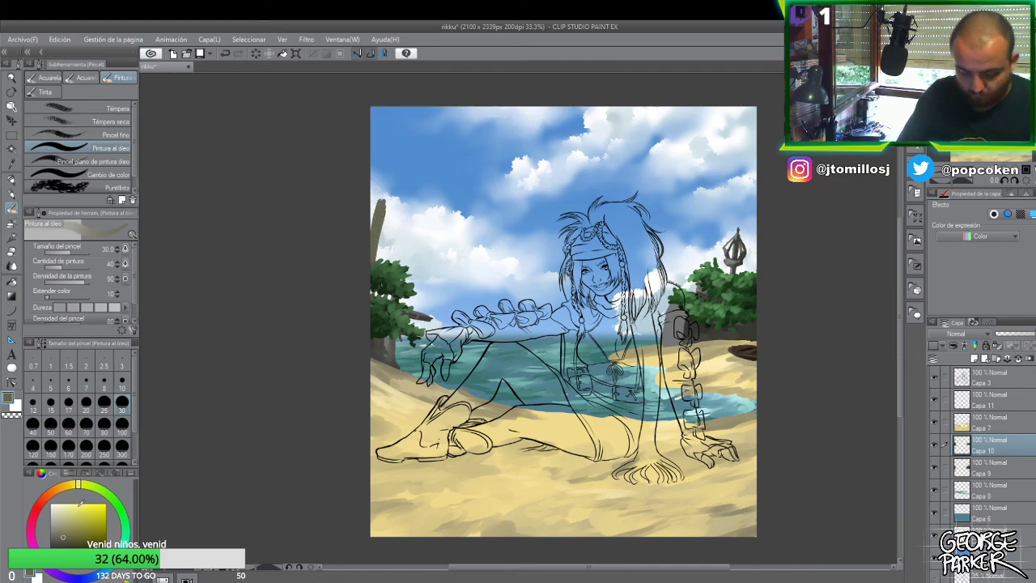
{"action": "left_click_drag", "start_coordinate": [65, 538], "coordinate": [62, 543]}
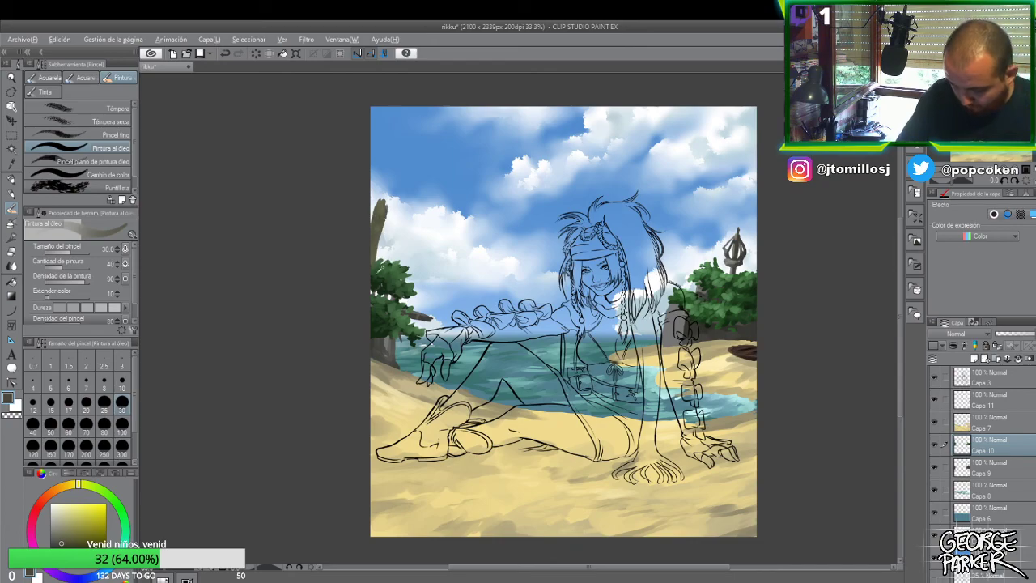
- Blend the trunk's base into the foliage with sampled dark green, and paint the palm's dark green fronds at its top
{"action": "left_click", "coordinate": [374, 262], "text": "alt"}
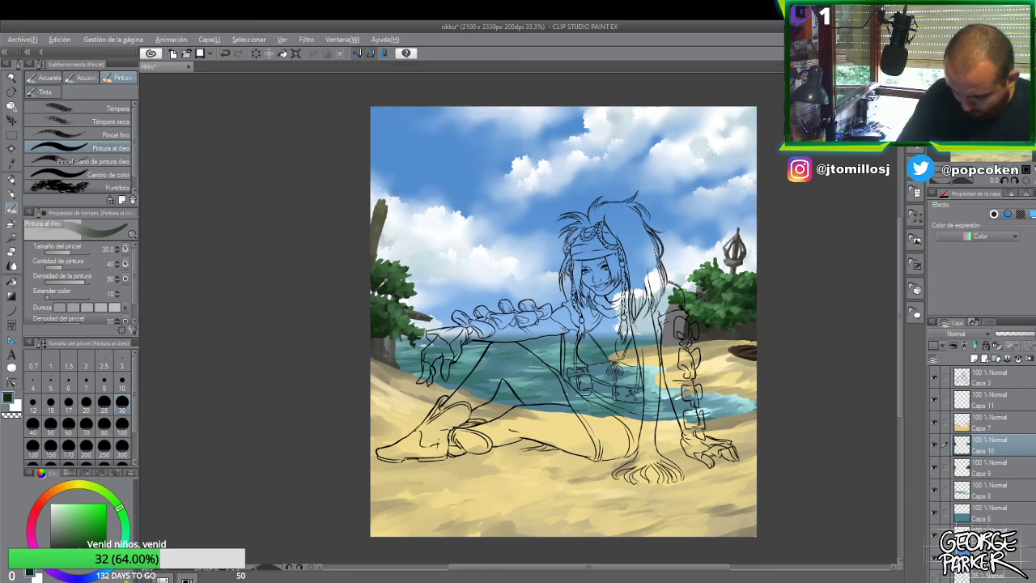
{"action": "left_click_drag", "start_coordinate": [368, 259], "coordinate": [389, 253]}
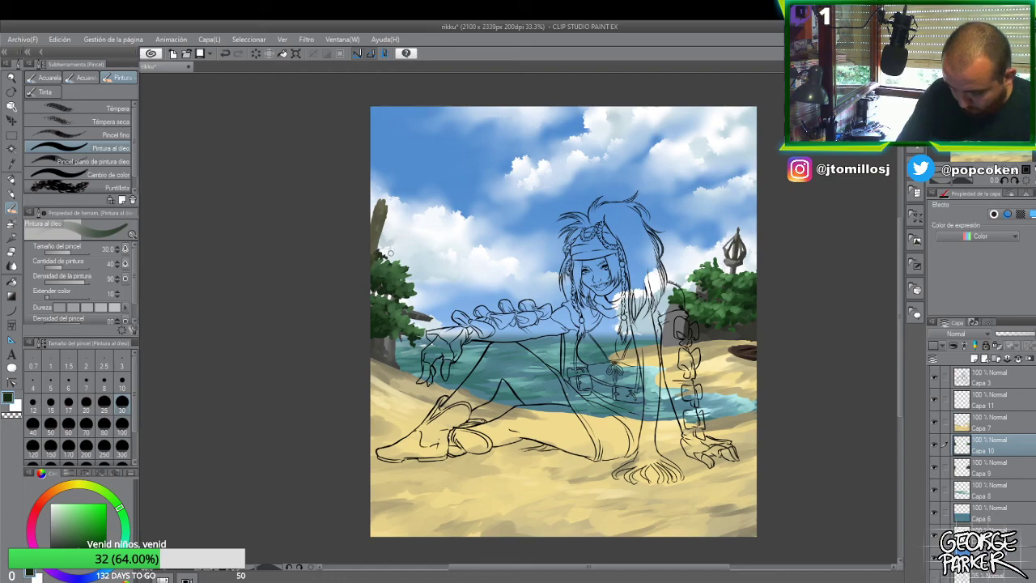
{"action": "mouse_move", "coordinate": [395, 200]}
{"action": "left_mouse_down"}
{"action": "mouse_move", "coordinate": [394, 227]}
{"action": "mouse_move", "coordinate": [382, 207]}
{"action": "mouse_move", "coordinate": [370, 212]}
{"action": "mouse_move", "coordinate": [389, 174]}
{"action": "mouse_move", "coordinate": [388, 200]}
{"action": "mouse_move", "coordinate": [402, 218]}
{"action": "mouse_move", "coordinate": [392, 203]}
{"action": "mouse_move", "coordinate": [379, 226]}
{"action": "mouse_move", "coordinate": [383, 200]}
{"action": "mouse_move", "coordinate": [379, 236]}
{"action": "mouse_move", "coordinate": [401, 187]}
{"action": "mouse_move", "coordinate": [380, 191]}
{"action": "mouse_move", "coordinate": [367, 173]}
{"action": "mouse_move", "coordinate": [389, 185]}
{"action": "left_mouse_up"}
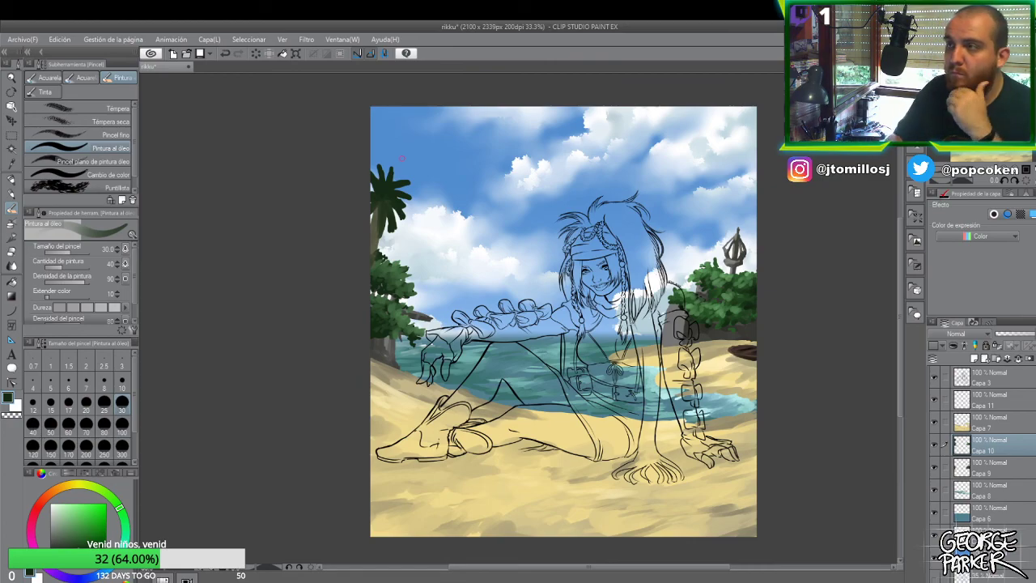
{"action": "left_click_drag", "start_coordinate": [397, 203], "coordinate": [398, 235]}
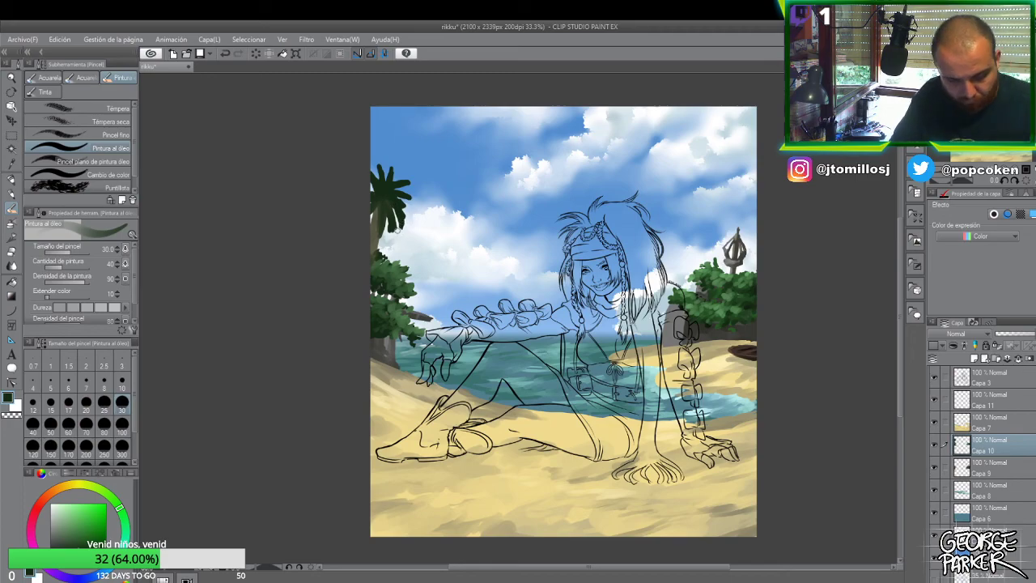
- Paint lighter green strokes along the palm fronds with the oil paint brush at size 30
{"action": "left_click", "coordinate": [71, 536]}
{"action": "left_click", "coordinate": [74, 518]}
{"action": "scroll", "coordinate": [309, 261], "scroll_direction": "up", "scroll_amount": 1}
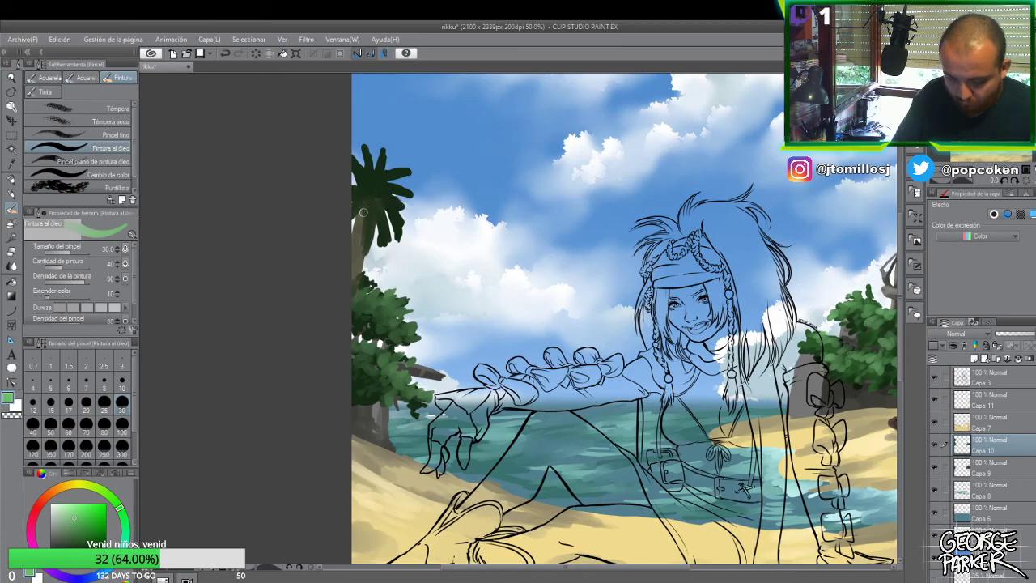
{"action": "left_click", "coordinate": [123, 382]}
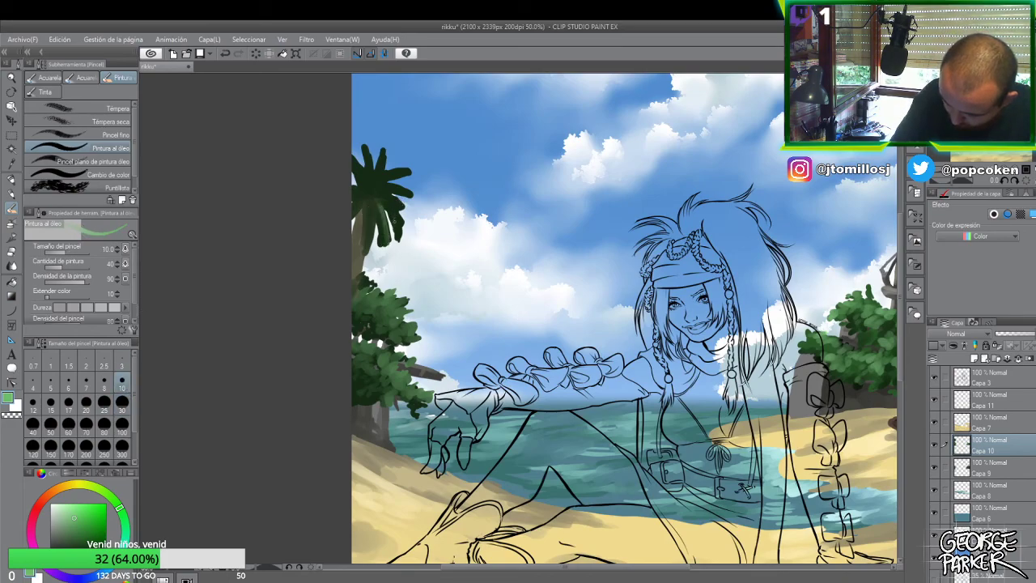
{"action": "left_click", "coordinate": [123, 403]}
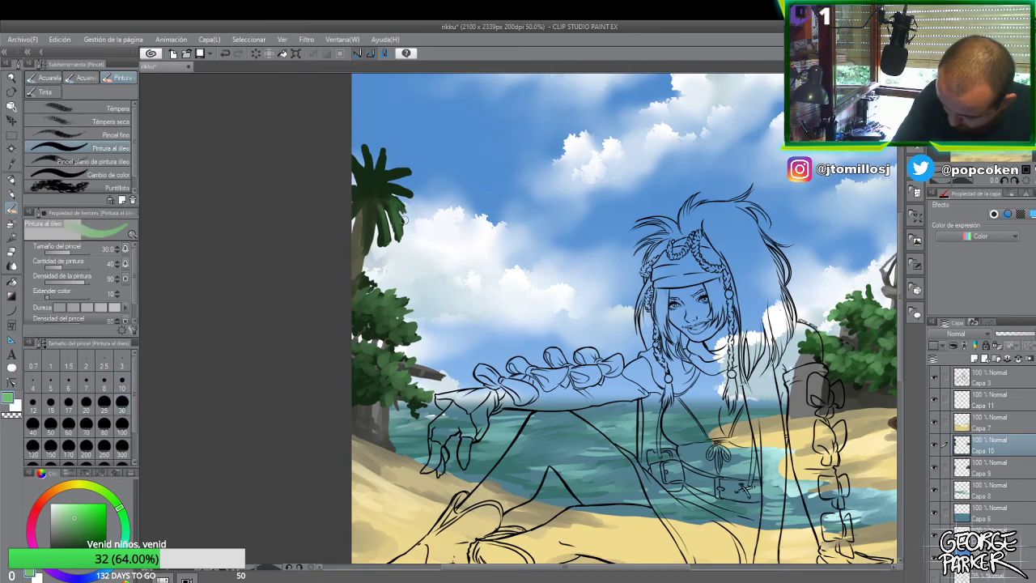
{"action": "left_click_drag", "start_coordinate": [387, 187], "coordinate": [401, 200]}
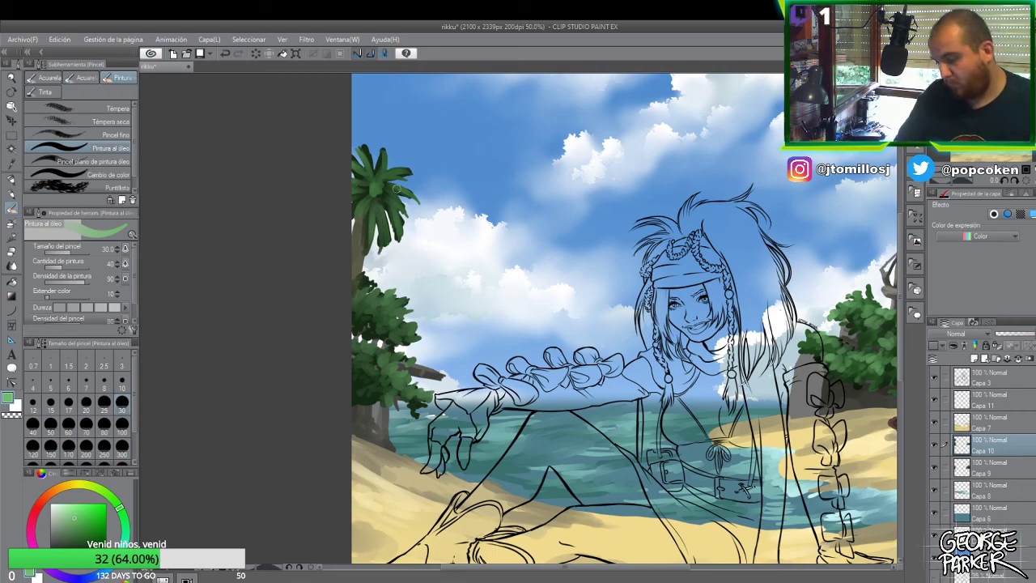
- Add fine pale green highlights and pointed leaf tips to the palm fronds, using the oil paint brush at size 10
{"action": "left_click", "coordinate": [121, 380]}
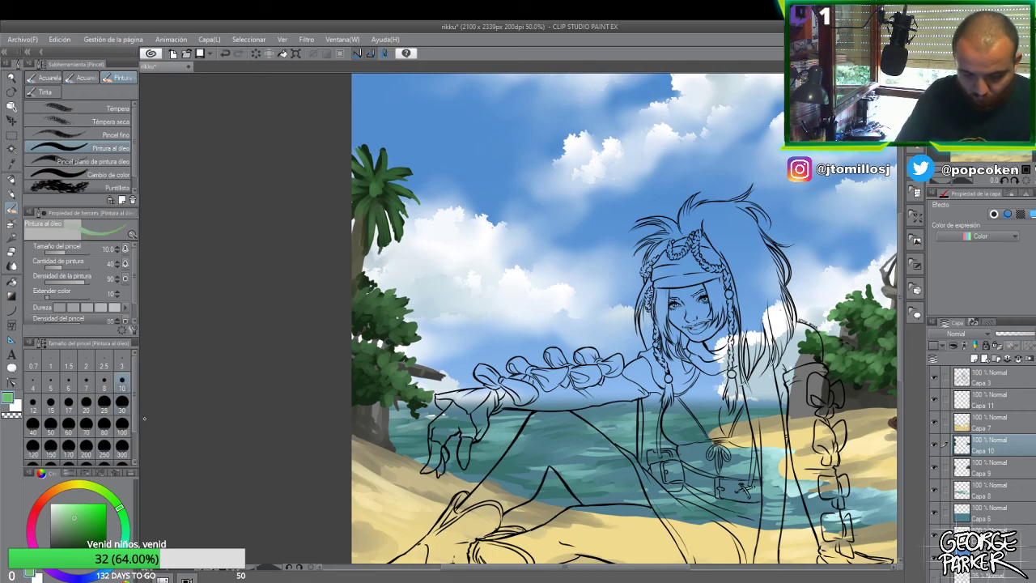
{"action": "scroll", "coordinate": [391, 191], "scroll_direction": "up", "scroll_amount": 3}
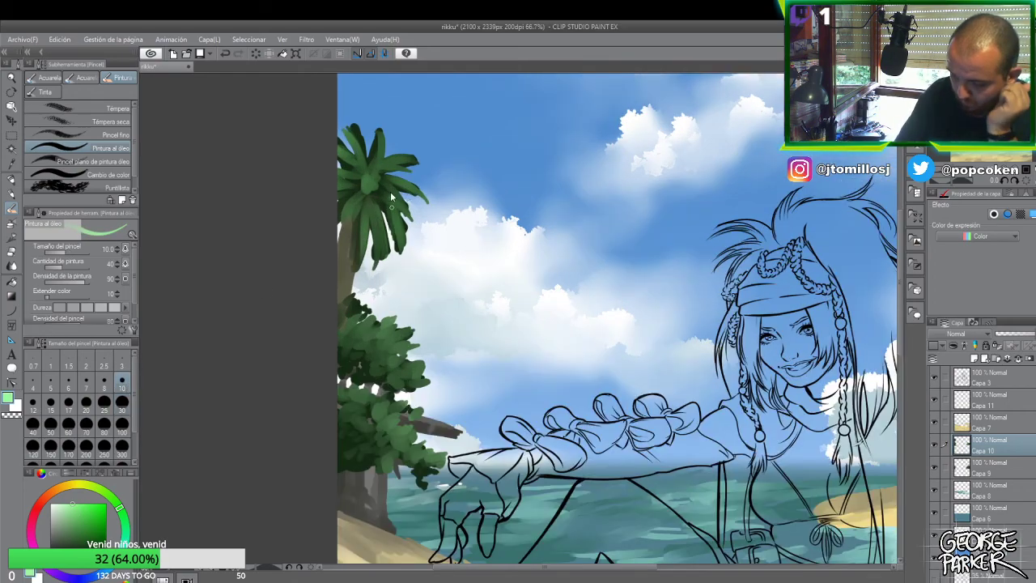
{"action": "mouse_move", "coordinate": [369, 224]}
{"action": "left_mouse_down"}
{"action": "mouse_move", "coordinate": [370, 290]}
{"action": "mouse_move", "coordinate": [364, 249]}
{"action": "mouse_move", "coordinate": [376, 276]}
{"action": "left_mouse_up"}
{"action": "mouse_move", "coordinate": [370, 212]}
{"action": "left_mouse_down"}
{"action": "mouse_move", "coordinate": [402, 287]}
{"action": "mouse_move", "coordinate": [399, 251]}
{"action": "left_mouse_up"}
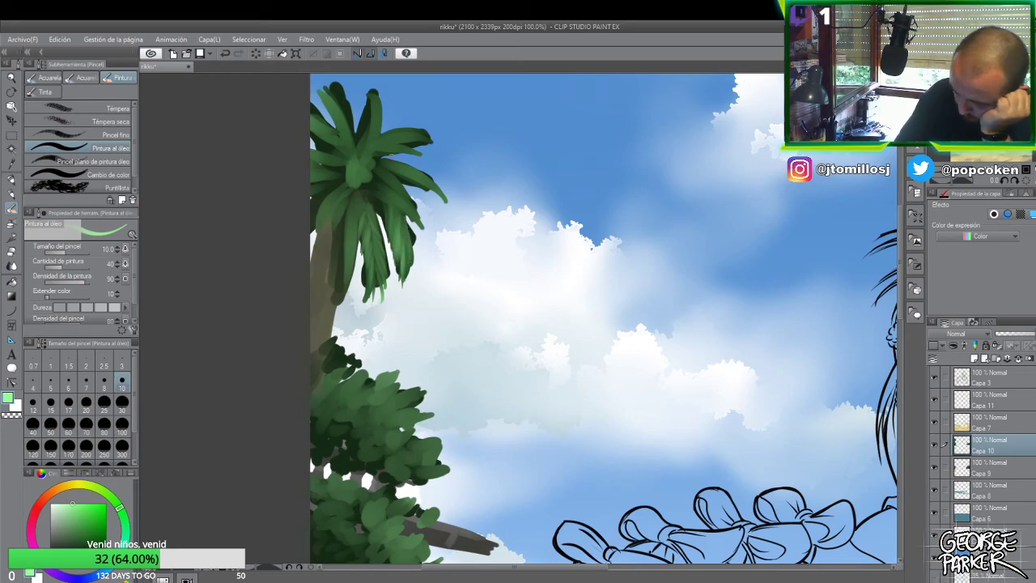
{"action": "mouse_move", "coordinate": [358, 209]}
{"action": "left_mouse_down"}
{"action": "mouse_move", "coordinate": [350, 297]}
{"action": "mouse_move", "coordinate": [345, 198]}
{"action": "mouse_move", "coordinate": [334, 243]}
{"action": "mouse_move", "coordinate": [328, 215]}
{"action": "mouse_move", "coordinate": [308, 233]}
{"action": "mouse_move", "coordinate": [331, 204]}
{"action": "mouse_move", "coordinate": [322, 240]}
{"action": "left_mouse_up"}
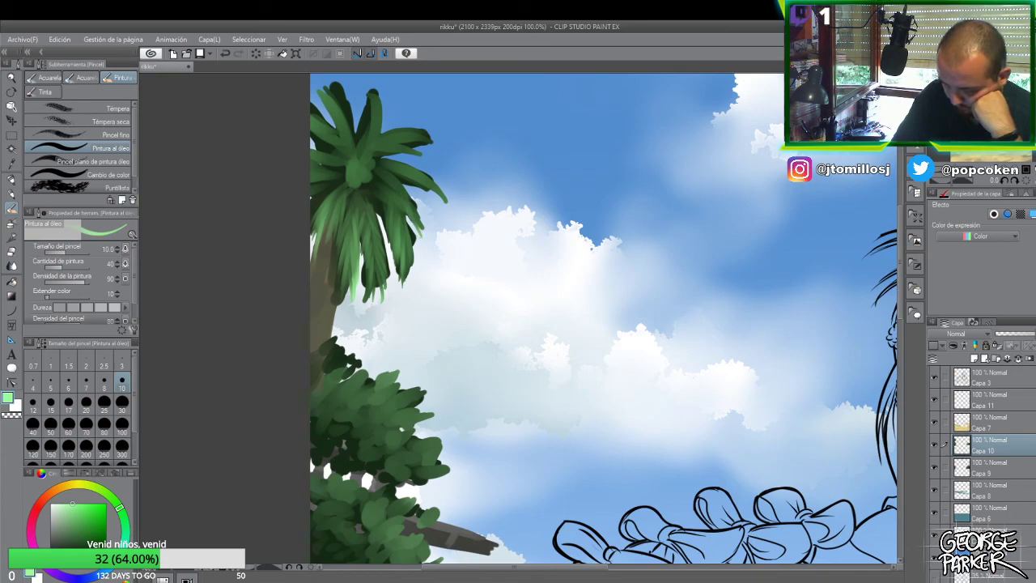
{"action": "mouse_move", "coordinate": [390, 201]}
{"action": "left_mouse_down"}
{"action": "mouse_move", "coordinate": [374, 170]}
{"action": "mouse_move", "coordinate": [395, 203]}
{"action": "mouse_move", "coordinate": [411, 197]}
{"action": "mouse_move", "coordinate": [423, 215]}
{"action": "left_mouse_up"}
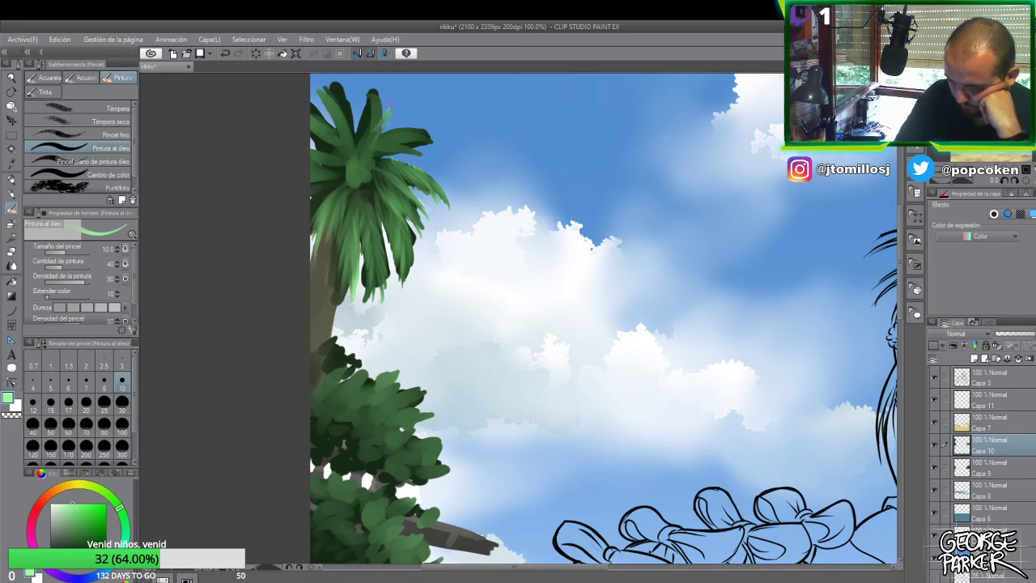
{"action": "mouse_move", "coordinate": [369, 97]}
{"action": "left_mouse_down"}
{"action": "mouse_move", "coordinate": [374, 86]}
{"action": "mouse_move", "coordinate": [364, 140]}
{"action": "left_mouse_up"}
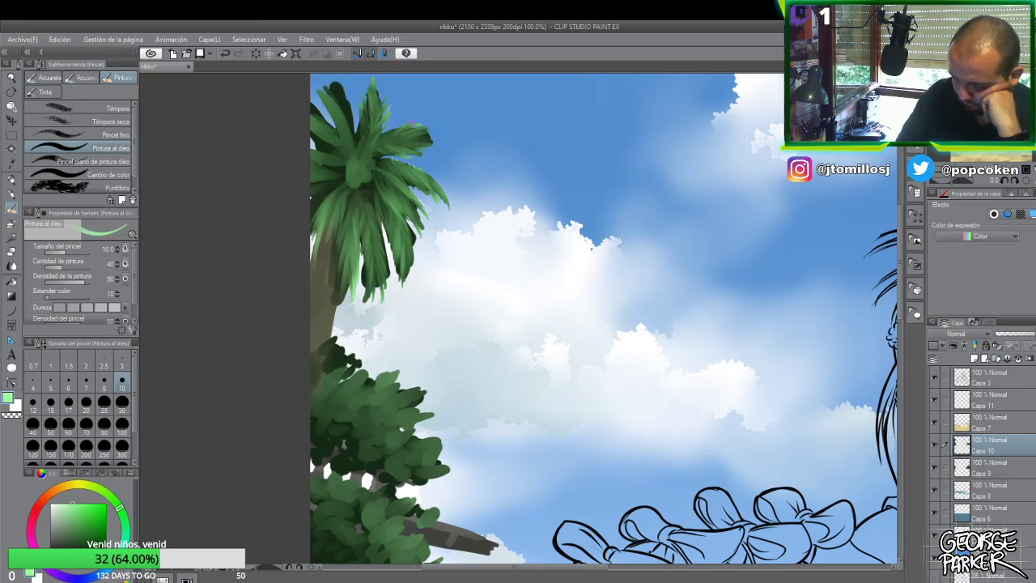
{"action": "left_click_drag", "start_coordinate": [413, 140], "coordinate": [452, 141]}
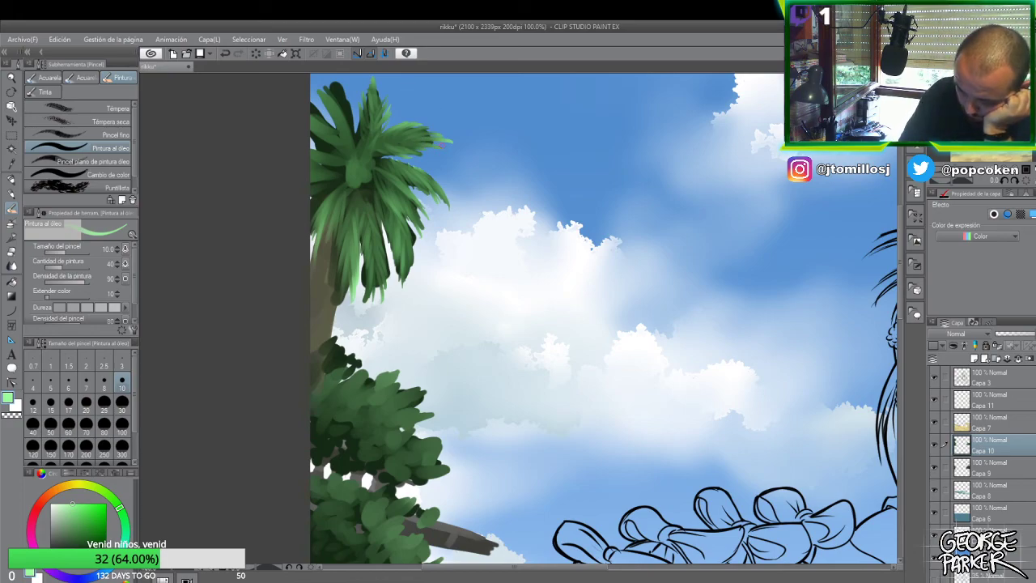
- Paint light green highlight strokes on the palm's right-side and hanging fronds with the Pintura al óleo brush at size 10
{"action": "left_click_drag", "start_coordinate": [409, 134], "coordinate": [445, 136]}
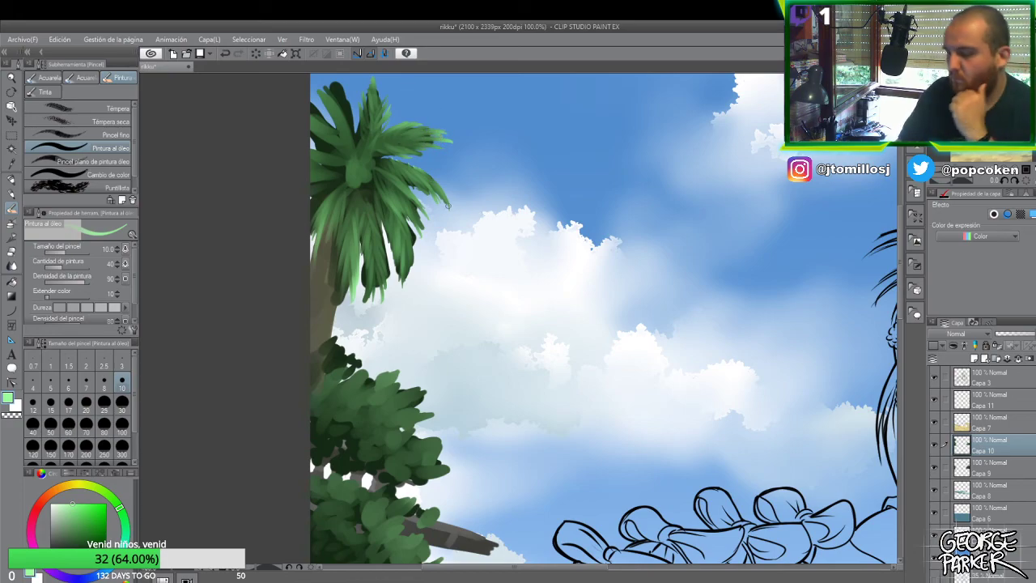
{"action": "left_click_drag", "start_coordinate": [414, 263], "coordinate": [417, 277]}
{"action": "left_click_drag", "start_coordinate": [423, 238], "coordinate": [405, 283]}
{"action": "left_click_drag", "start_coordinate": [381, 235], "coordinate": [392, 294]}
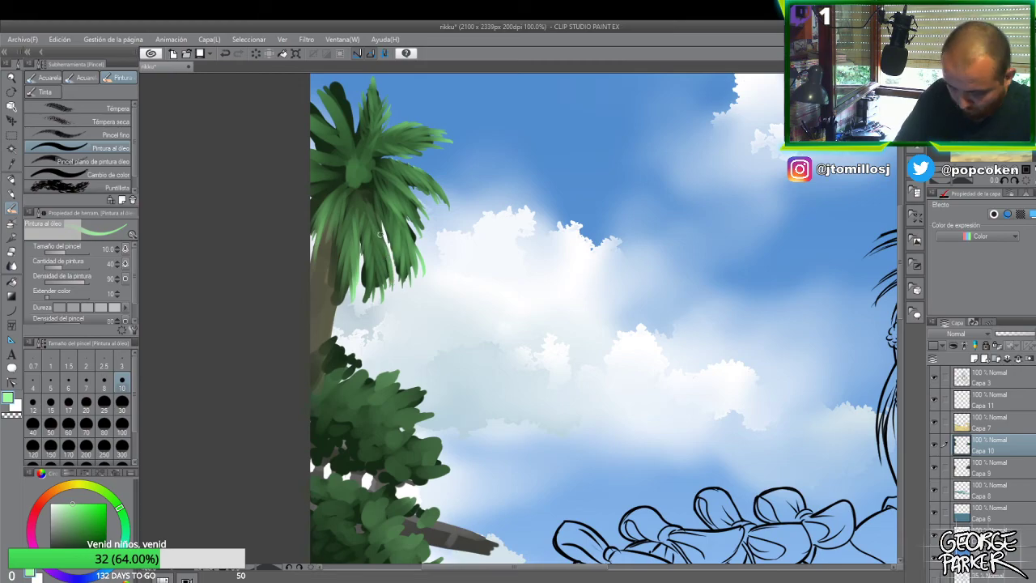
{"action": "left_click_drag", "start_coordinate": [381, 245], "coordinate": [385, 297]}
{"action": "left_click_drag", "start_coordinate": [375, 252], "coordinate": [374, 311]}
{"action": "left_click_drag", "start_coordinate": [348, 274], "coordinate": [345, 316]}
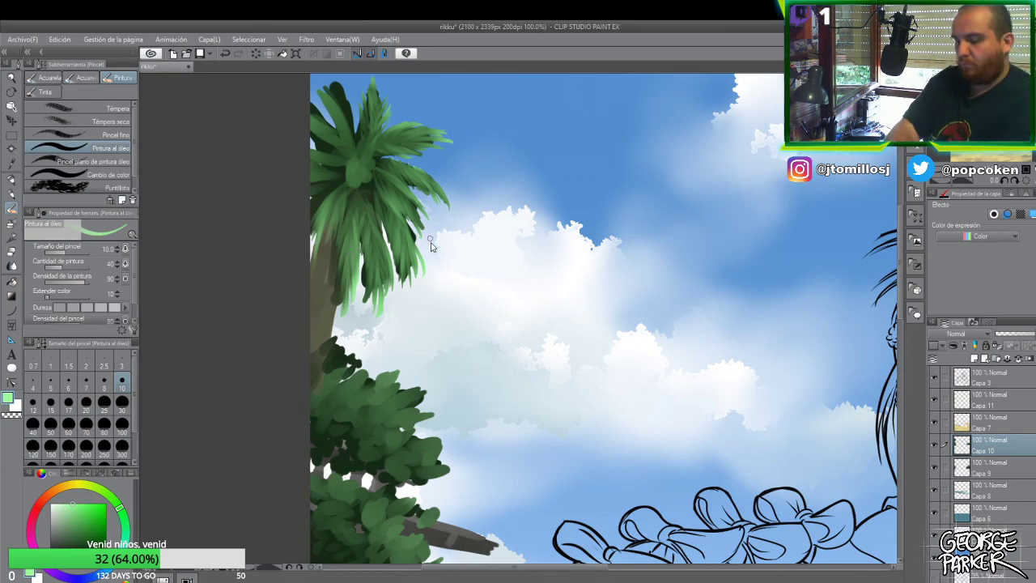
{"action": "scroll", "coordinate": [435, 218], "scroll_direction": "down", "scroll_amount": 1}
{"action": "scroll", "coordinate": [402, 198], "scroll_direction": "up", "scroll_amount": 1}
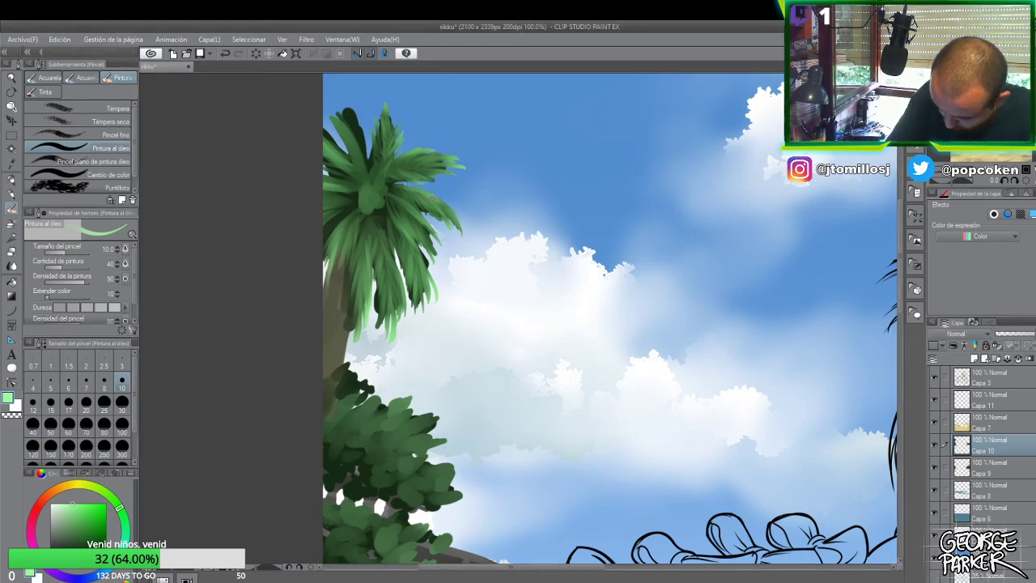
- Add thin light green strokes along the palm's upper fronds, up to the canvas edge
{"action": "left_click_drag", "start_coordinate": [407, 164], "coordinate": [445, 167]}
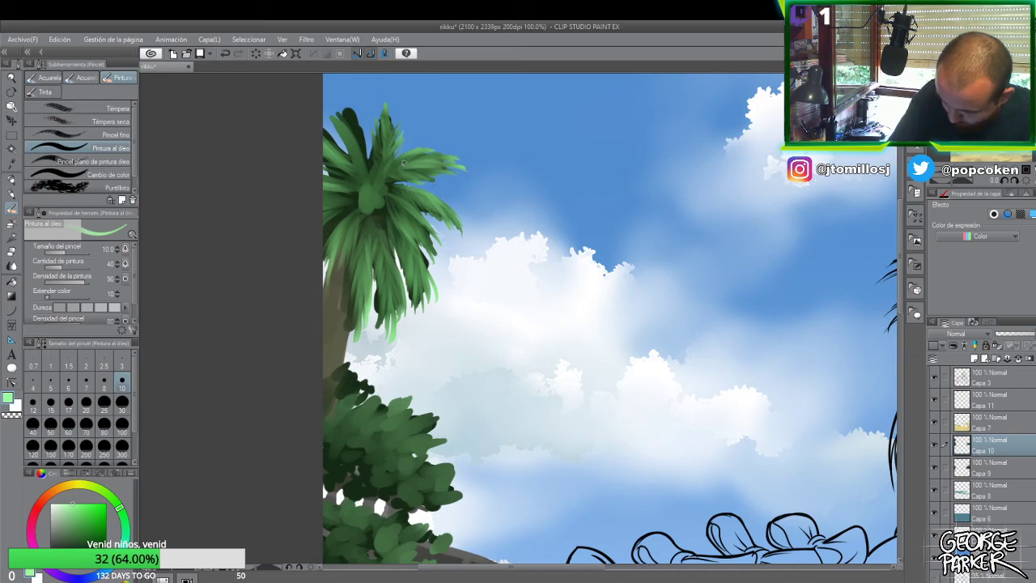
{"action": "mouse_move", "coordinate": [383, 165]}
{"action": "left_mouse_down"}
{"action": "mouse_move", "coordinate": [384, 111]}
{"action": "mouse_move", "coordinate": [382, 165]}
{"action": "mouse_move", "coordinate": [388, 125]}
{"action": "mouse_move", "coordinate": [332, 113]}
{"action": "left_mouse_up"}
{"action": "left_click_drag", "start_coordinate": [359, 147], "coordinate": [337, 112]}
{"action": "mouse_move", "coordinate": [344, 152]}
{"action": "left_mouse_down"}
{"action": "mouse_move", "coordinate": [327, 125]}
{"action": "mouse_move", "coordinate": [340, 145]}
{"action": "left_mouse_up"}
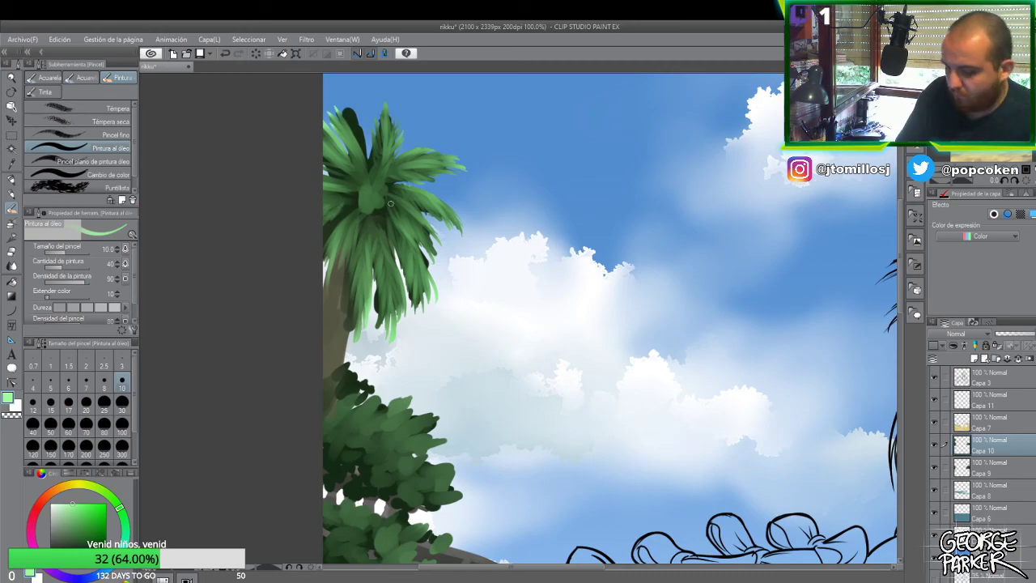
- Add more fine green strokes to the tips of the palm's lower hanging fronds
{"action": "scroll", "coordinate": [434, 233], "scroll_direction": "down", "scroll_amount": 2}
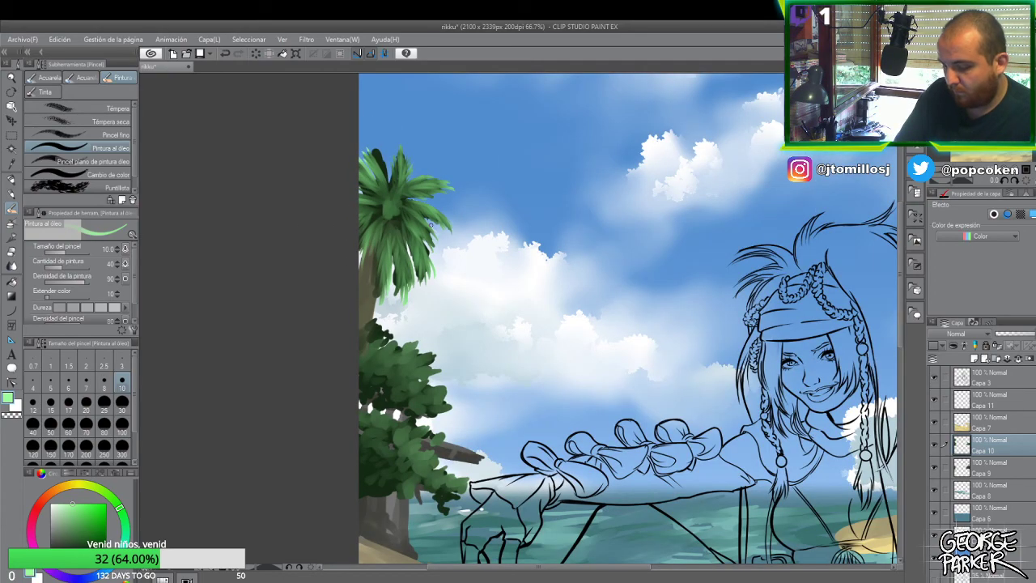
{"action": "scroll", "coordinate": [398, 187], "scroll_direction": "up", "scroll_amount": 1}
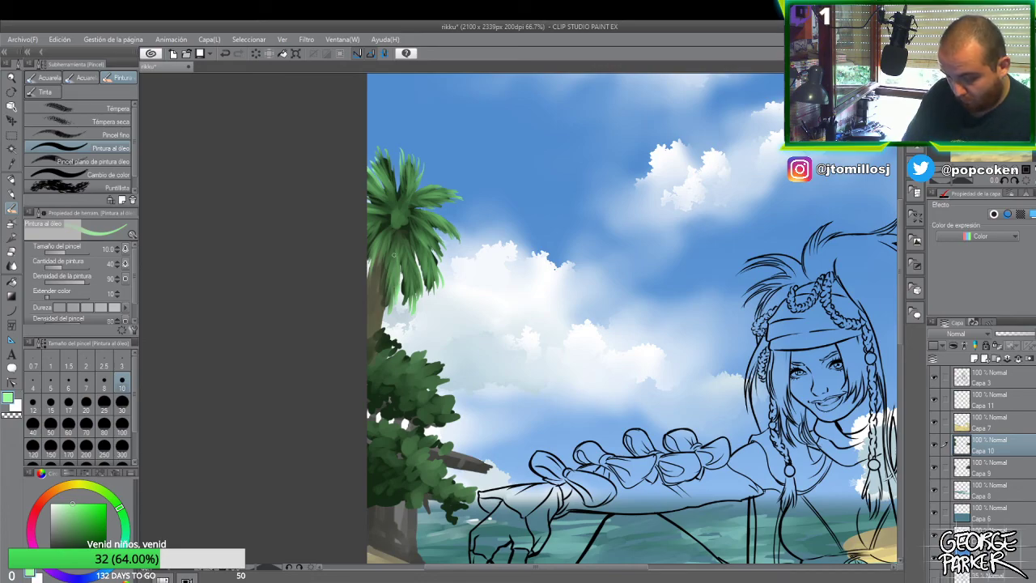
{"action": "left_click_drag", "start_coordinate": [406, 282], "coordinate": [408, 314]}
{"action": "left_click_drag", "start_coordinate": [414, 268], "coordinate": [412, 295]}
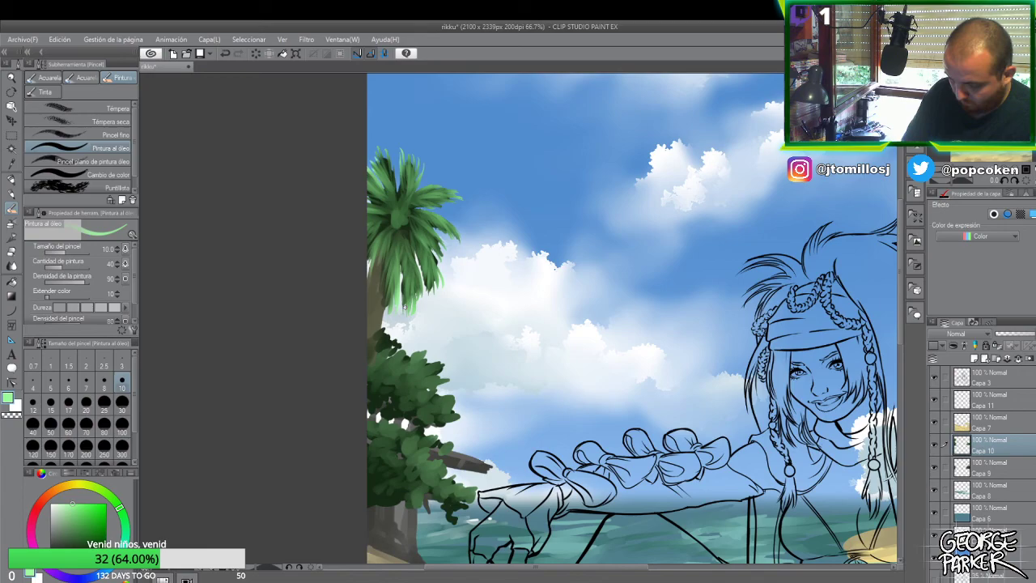
- Pick a paler green and dab round highlights at the centre of the palm's crown
{"action": "scroll", "coordinate": [445, 243], "scroll_direction": "down", "scroll_amount": 2}
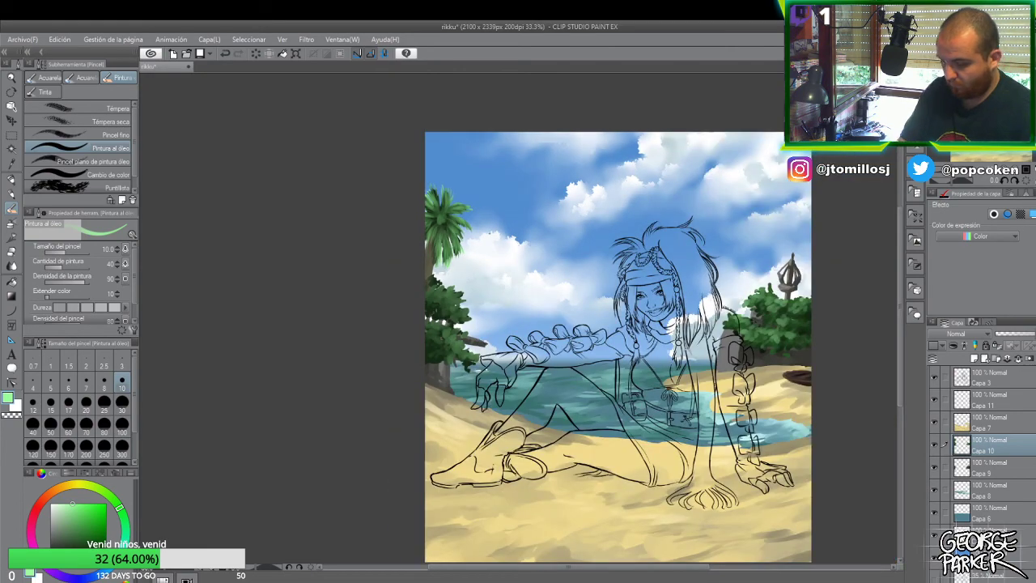
{"action": "scroll", "coordinate": [467, 210], "scroll_direction": "up", "scroll_amount": 1}
{"action": "scroll", "coordinate": [467, 211], "scroll_direction": "up", "scroll_amount": 1}
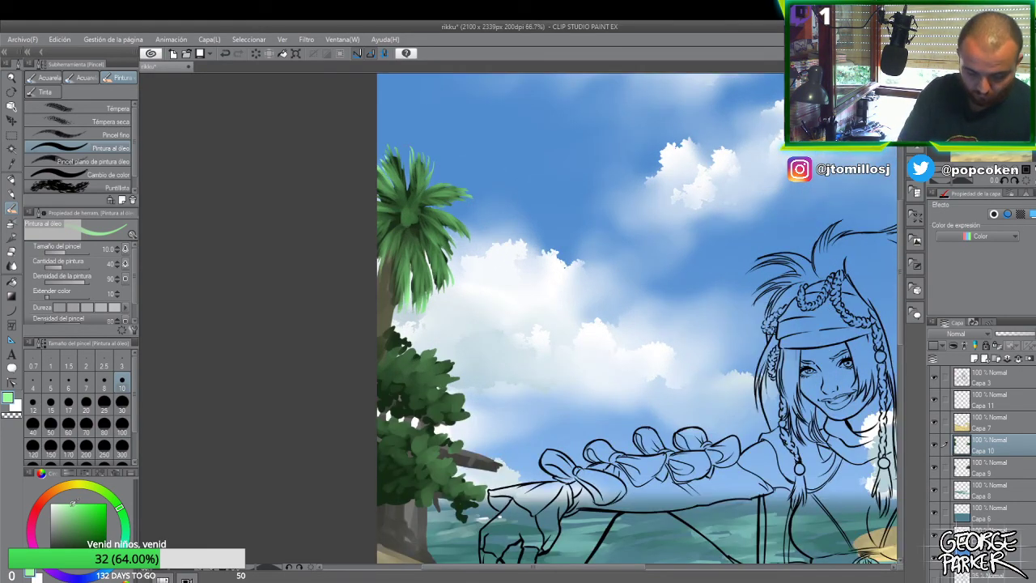
{"action": "left_click", "coordinate": [69, 488]}
{"action": "mouse_move", "coordinate": [413, 218]}
{"action": "left_mouse_down"}
{"action": "mouse_move", "coordinate": [413, 209]}
{"action": "mouse_move", "coordinate": [402, 213]}
{"action": "left_mouse_up"}
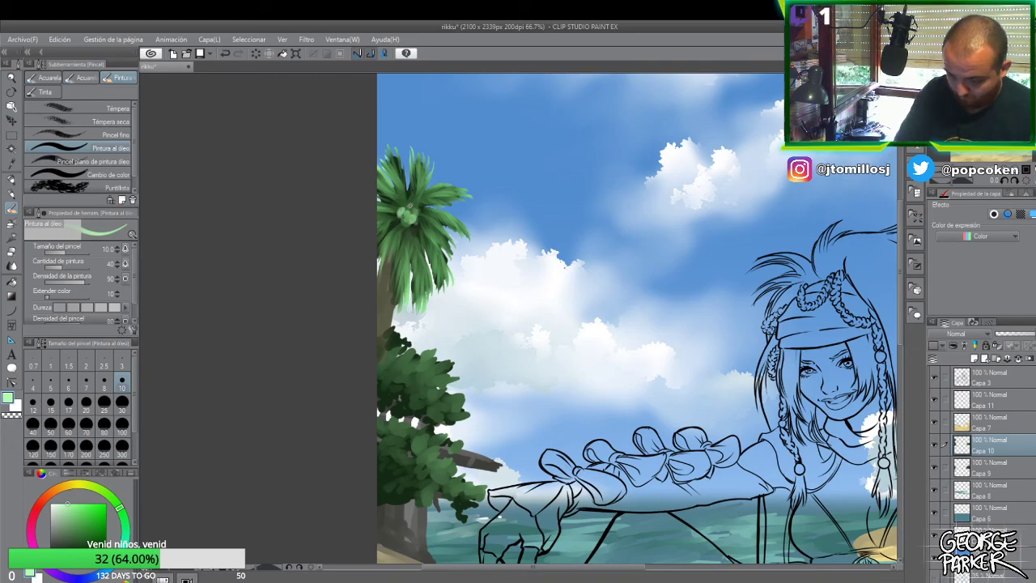
- Set the brush size to 20 and paint light green leaf highlights on the foliage below the palm
{"action": "key", "text": "ctrl+minus"}
{"action": "key", "text": "ctrl+minus"}
{"action": "key", "text": "ctrl+minus"}
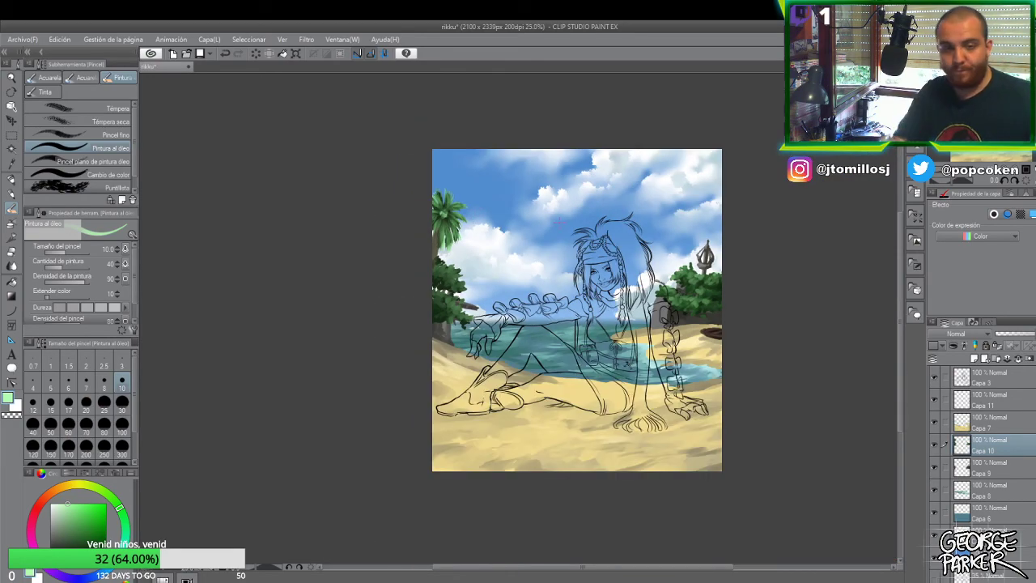
{"action": "key", "text": "ctrl+plus"}
{"action": "key", "text": "ctrl+plus"}
{"action": "key", "text": "ctrl+plus"}
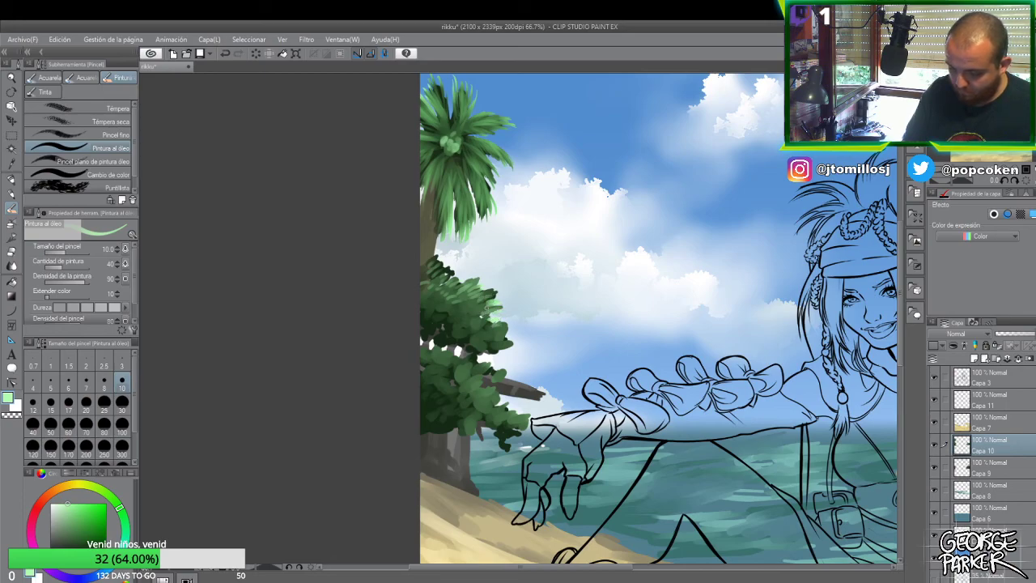
{"action": "left_click", "coordinate": [86, 402]}
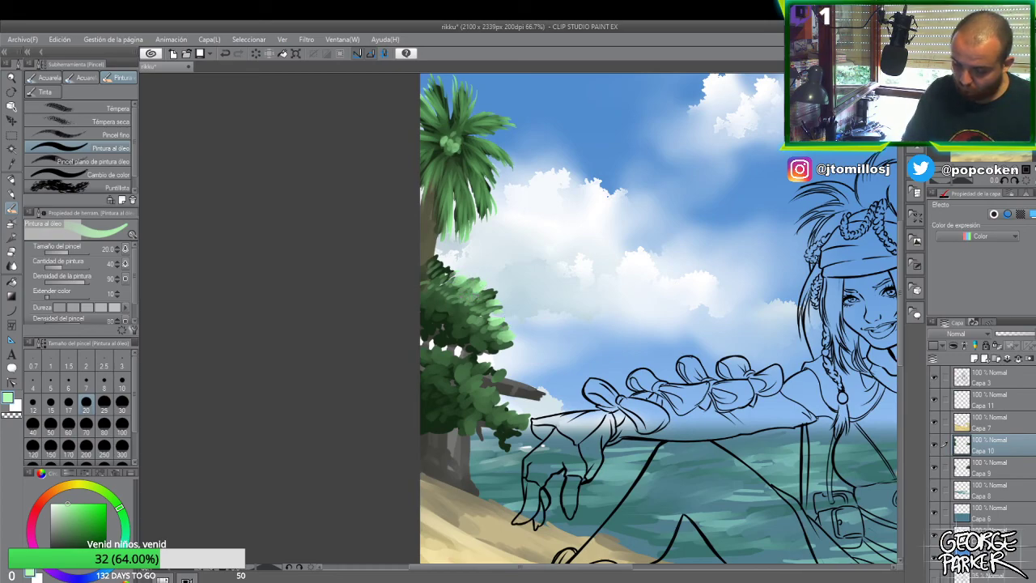
{"action": "mouse_move", "coordinate": [481, 288]}
{"action": "left_mouse_down"}
{"action": "mouse_move", "coordinate": [448, 314]}
{"action": "mouse_move", "coordinate": [447, 301]}
{"action": "mouse_move", "coordinate": [430, 306]}
{"action": "mouse_move", "coordinate": [431, 293]}
{"action": "mouse_move", "coordinate": [478, 287]}
{"action": "mouse_move", "coordinate": [457, 319]}
{"action": "mouse_move", "coordinate": [442, 315]}
{"action": "mouse_move", "coordinate": [456, 319]}
{"action": "mouse_move", "coordinate": [441, 355]}
{"action": "mouse_move", "coordinate": [416, 365]}
{"action": "left_mouse_up"}
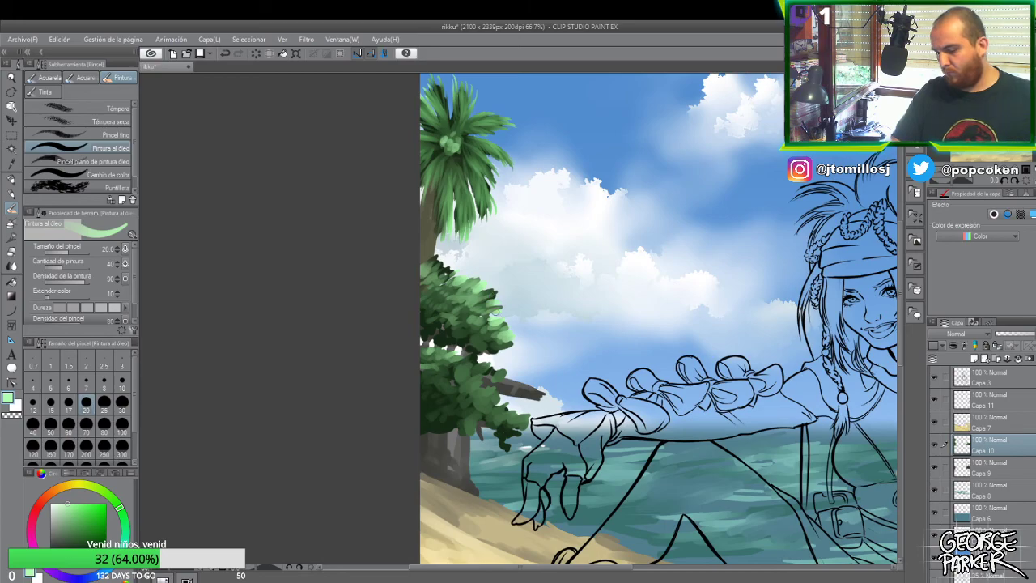
- Paint light green leaf highlights on the bush beneath the stone ornament with the size 20 brush
{"action": "scroll", "coordinate": [505, 353], "scroll_direction": "down", "scroll_amount": 2}
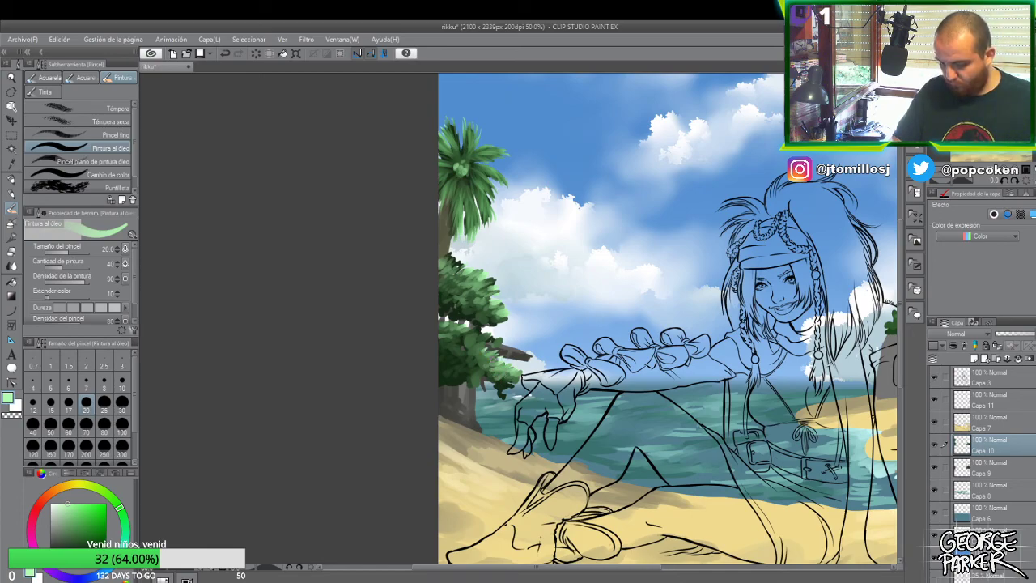
{"action": "scroll", "coordinate": [502, 308], "scroll_direction": "down", "scroll_amount": 2}
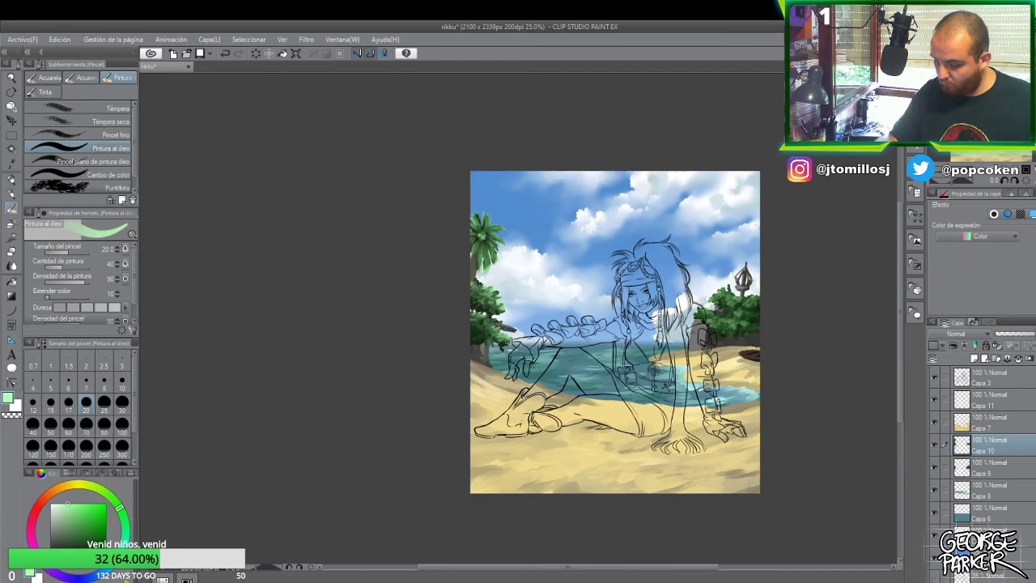
{"action": "scroll", "coordinate": [752, 280], "scroll_direction": "up", "scroll_amount": 1}
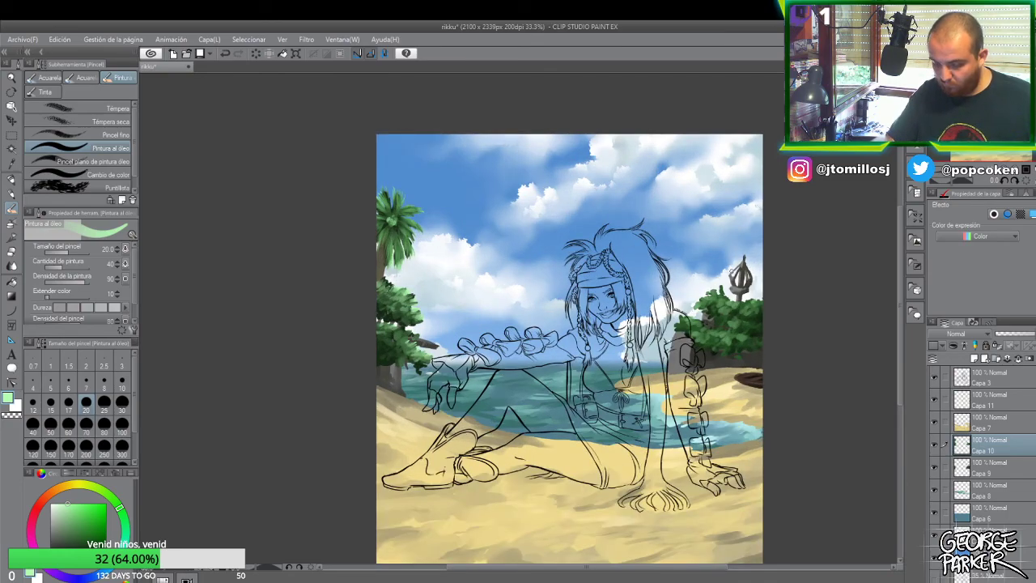
{"action": "scroll", "coordinate": [733, 274], "scroll_direction": "up", "scroll_amount": 1}
{"action": "scroll", "coordinate": [733, 274], "scroll_direction": "up", "scroll_amount": 1}
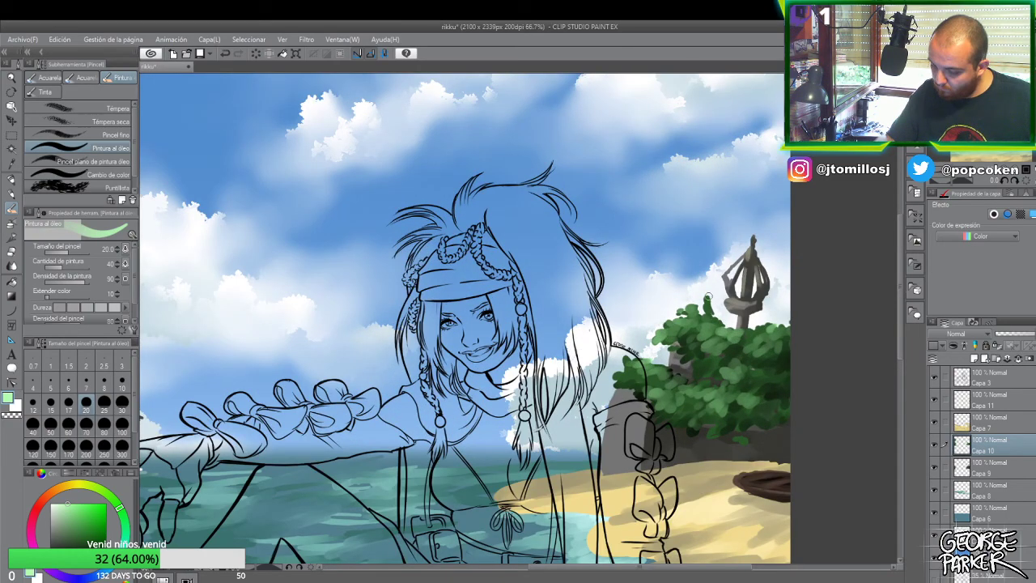
{"action": "mouse_move", "coordinate": [711, 309]}
{"action": "left_mouse_down"}
{"action": "mouse_move", "coordinate": [728, 325]}
{"action": "mouse_move", "coordinate": [682, 309]}
{"action": "mouse_move", "coordinate": [658, 330]}
{"action": "left_mouse_up"}
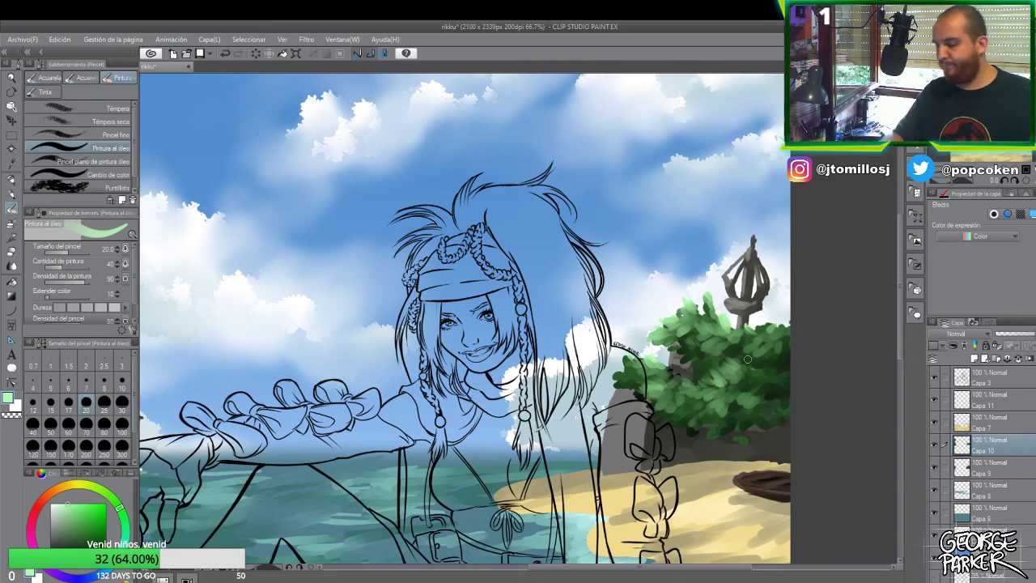
{"action": "mouse_move", "coordinate": [717, 369]}
{"action": "left_mouse_down"}
{"action": "mouse_move", "coordinate": [704, 376]}
{"action": "mouse_move", "coordinate": [706, 366]}
{"action": "left_mouse_up"}
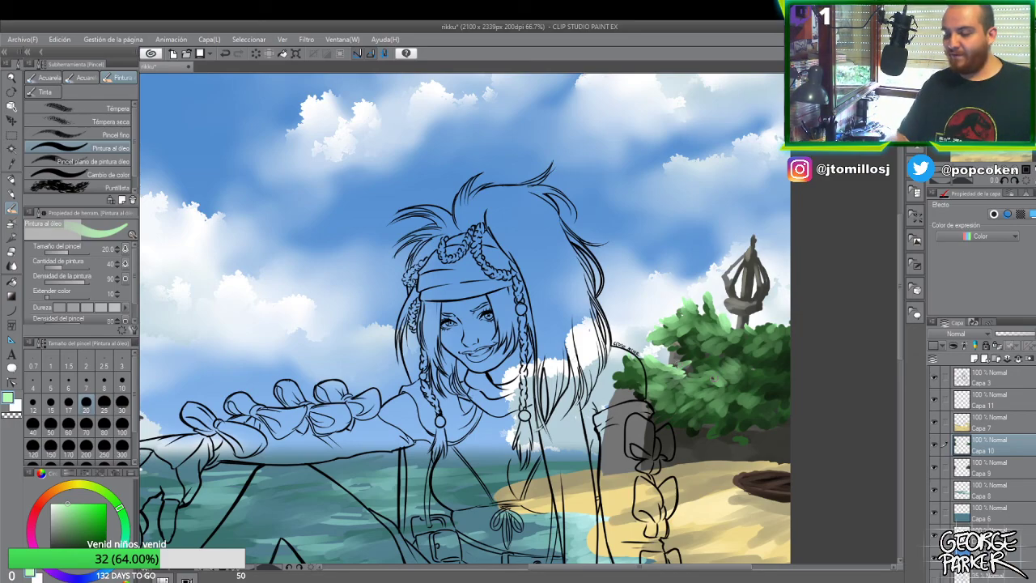
{"action": "scroll", "coordinate": [719, 358], "scroll_direction": "down", "scroll_amount": 1}
{"action": "left_click_drag", "start_coordinate": [899, 341], "coordinate": [902, 392]}
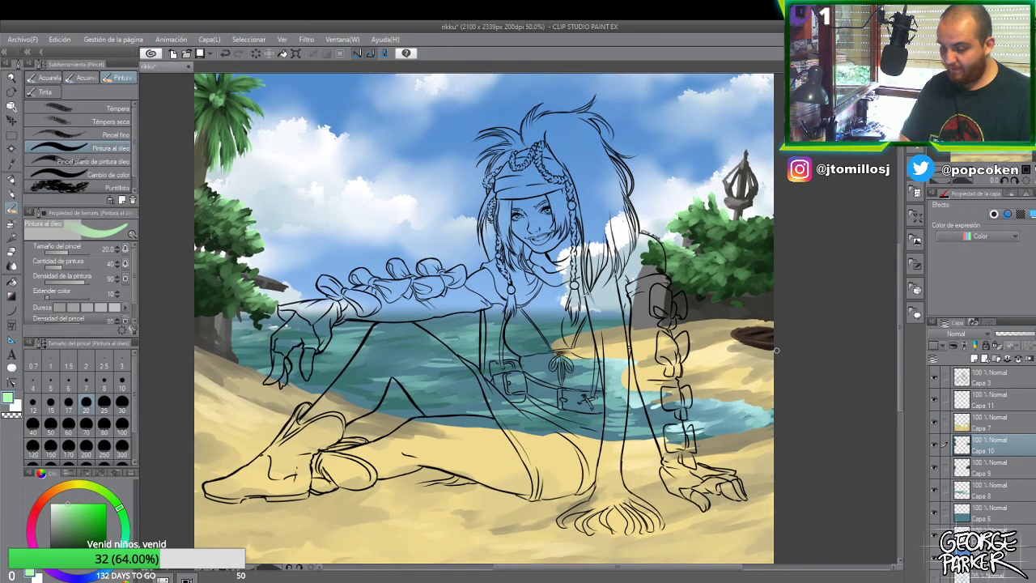
{"action": "scroll", "coordinate": [782, 353], "scroll_direction": "down", "scroll_amount": 1}
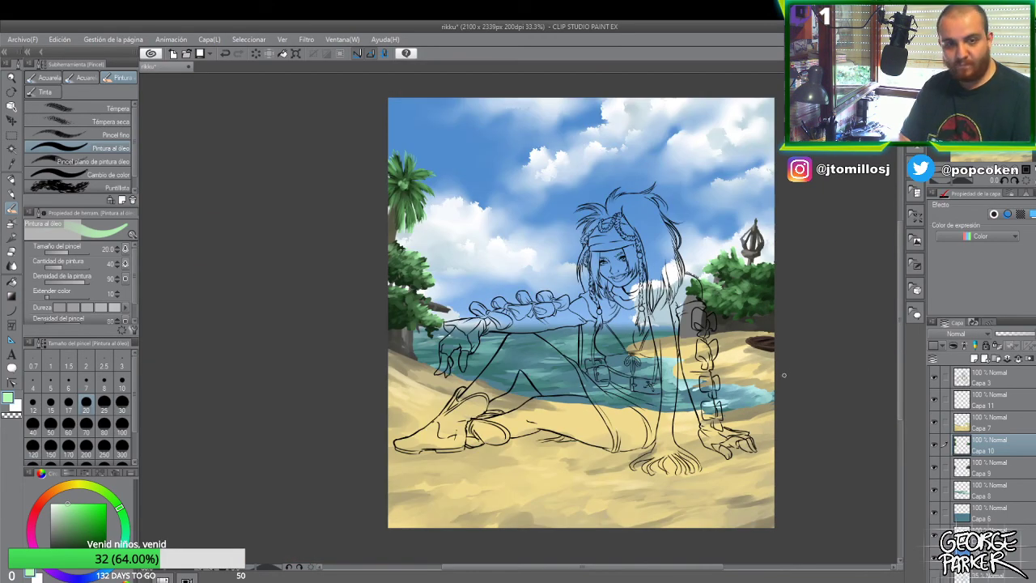
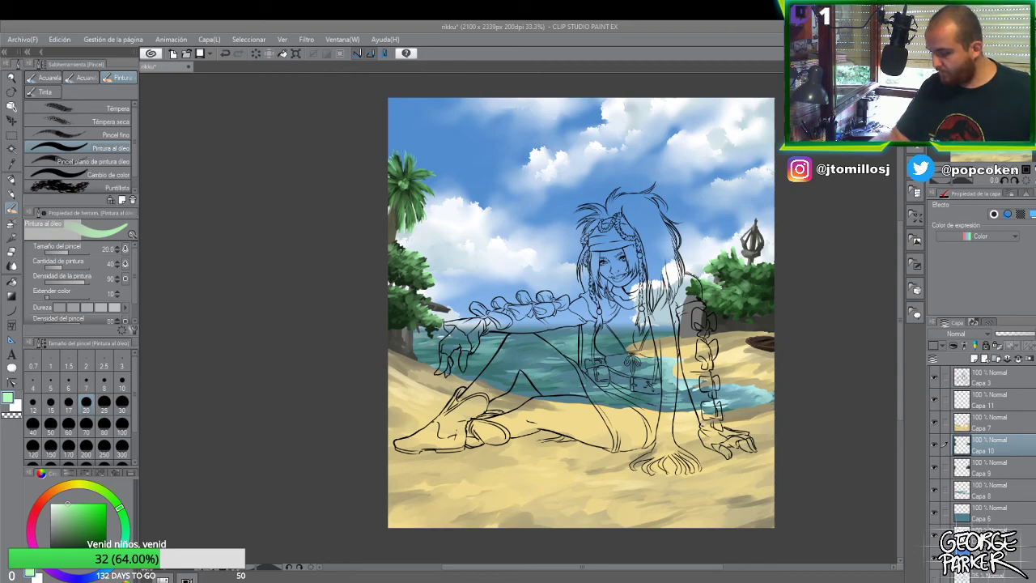
- Toggle the visibility of layers Capa 3 and Capa 11 to identify their contents, leaving Capa 11 active
{"action": "left_click", "coordinate": [987, 403]}
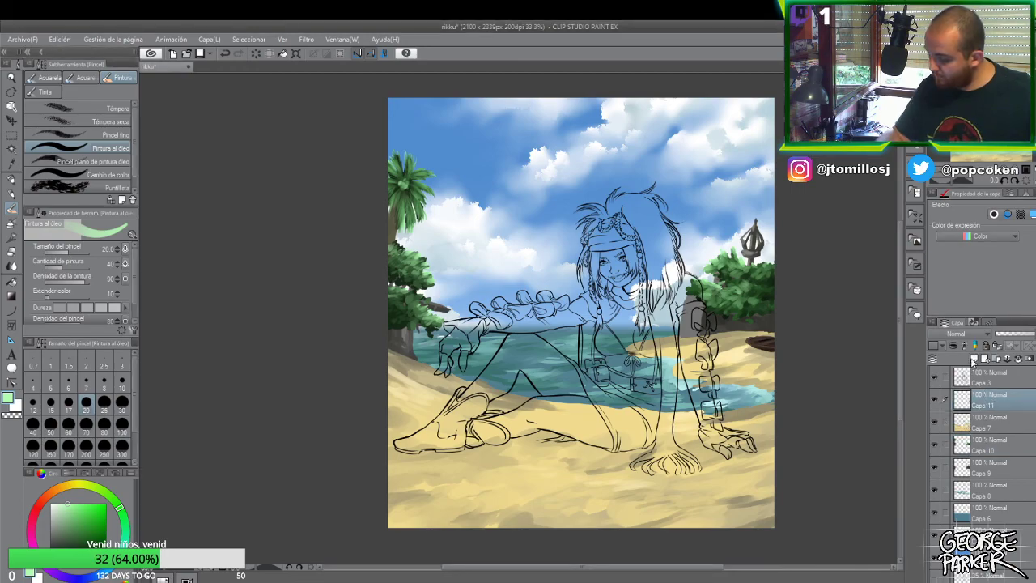
{"action": "left_click", "coordinate": [947, 378]}
{"action": "left_click", "coordinate": [934, 378]}
{"action": "left_click", "coordinate": [934, 379]}
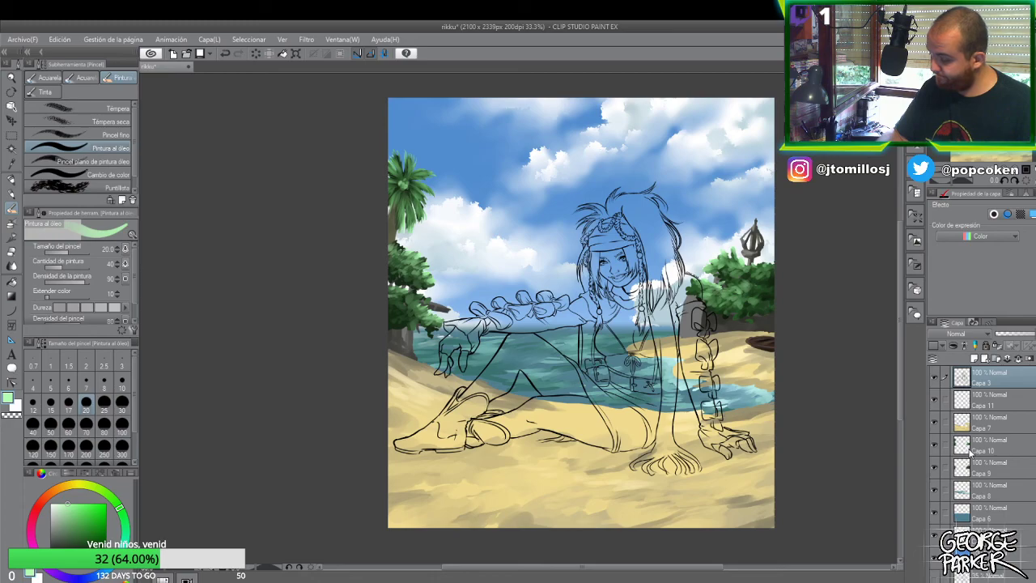
{"action": "left_click", "coordinate": [1002, 405]}
{"action": "left_click", "coordinate": [935, 402]}
{"action": "left_click", "coordinate": [935, 402]}
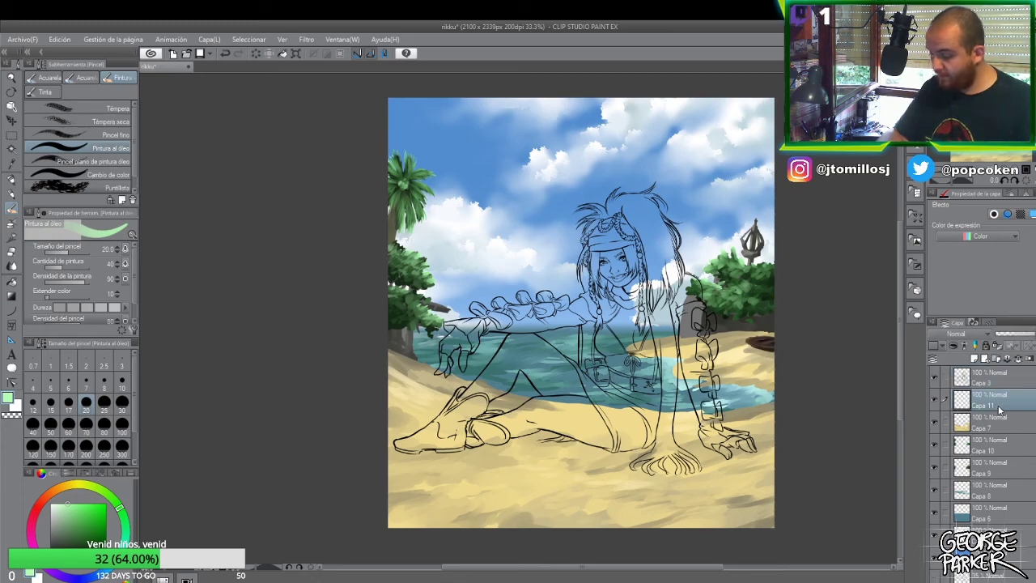
- Draw two small off-white seagulls in the sky beside the figure's head using the G pen at size 10
{"action": "key", "text": "p"}
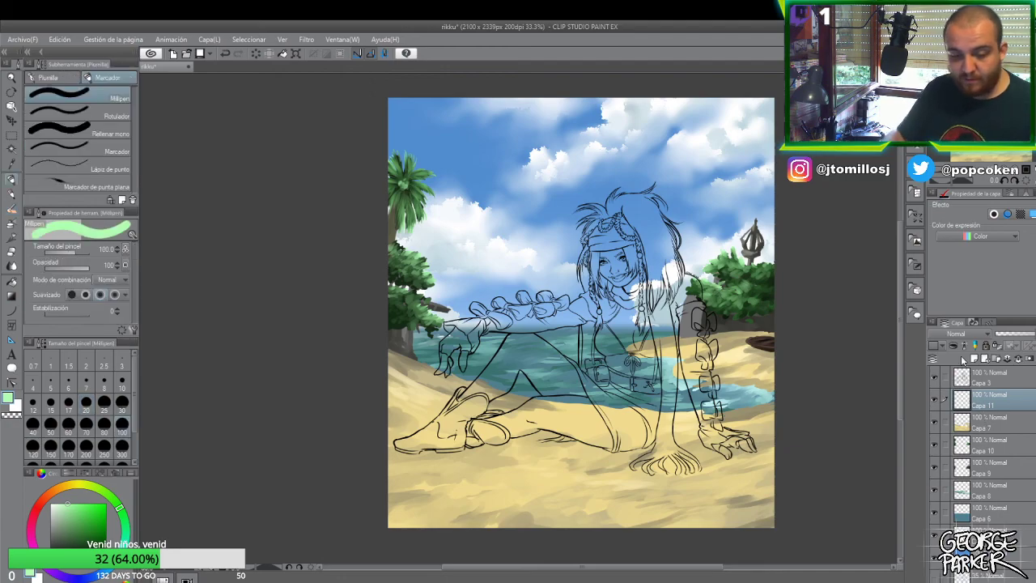
{"action": "left_click_drag", "start_coordinate": [67, 501], "coordinate": [53, 506]}
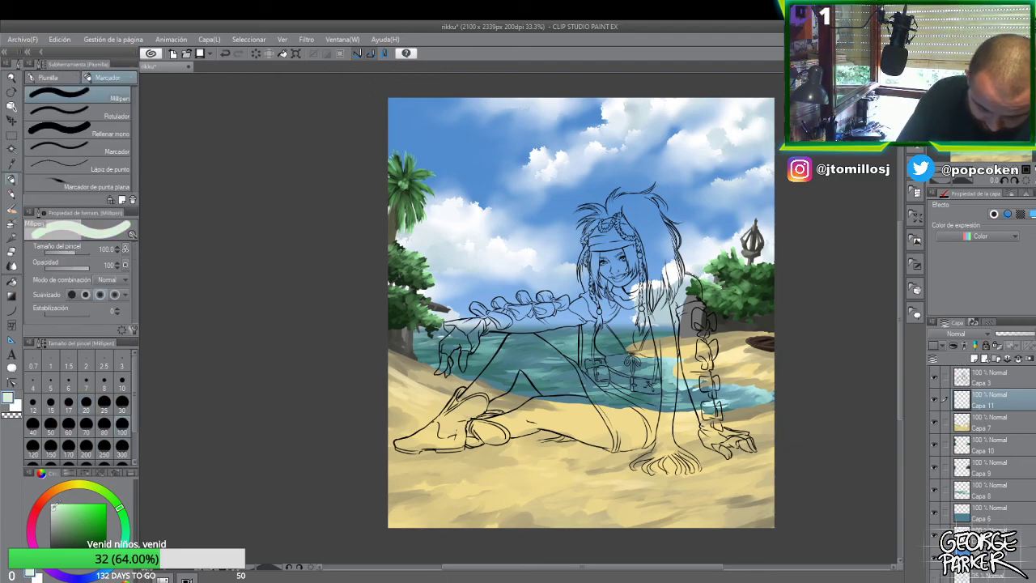
{"action": "key", "text": "p"}
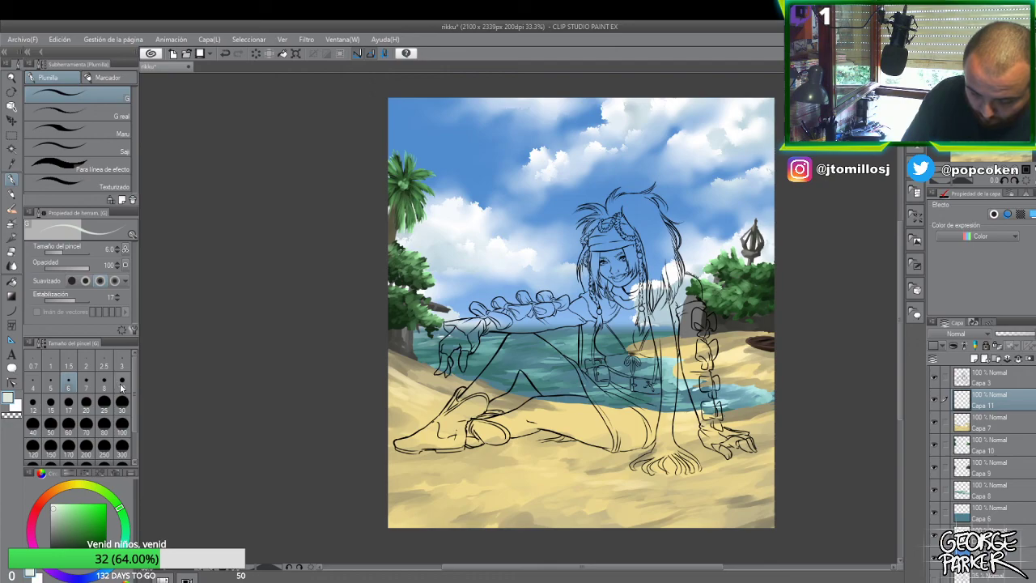
{"action": "scroll", "coordinate": [565, 233], "scroll_direction": "up", "scroll_amount": 1}
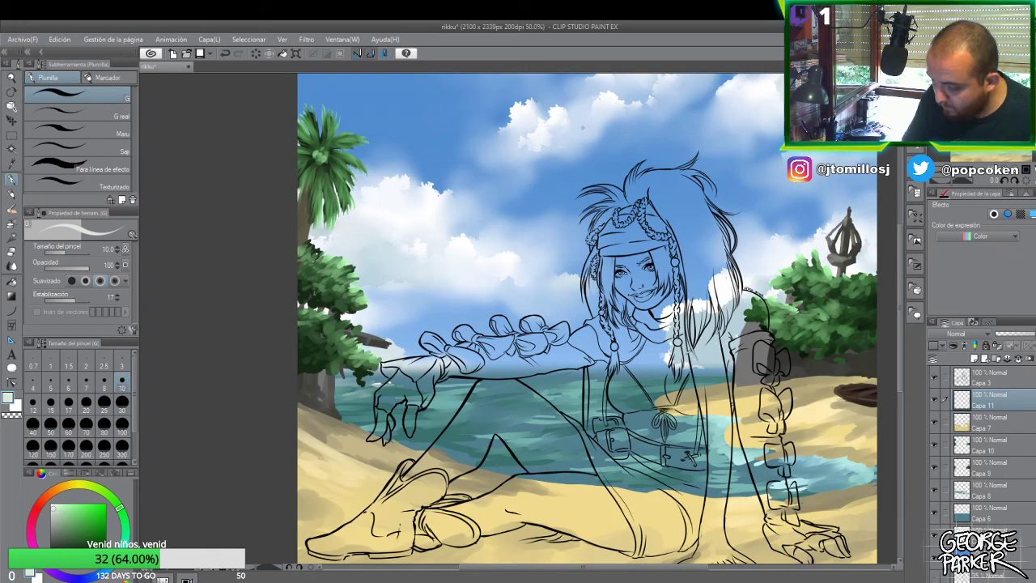
{"action": "left_click_drag", "start_coordinate": [564, 234], "coordinate": [553, 238]}
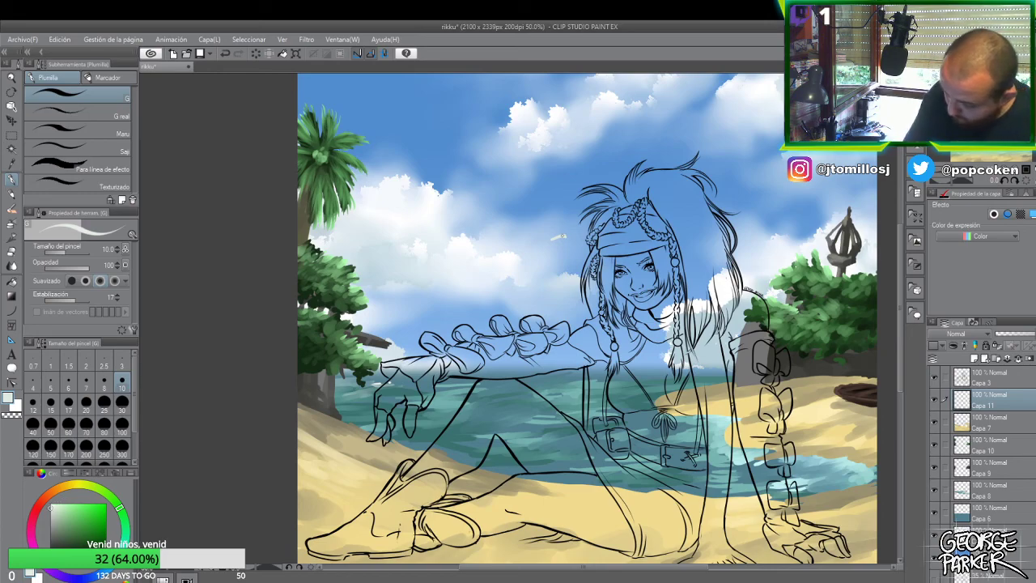
{"action": "left_click_drag", "start_coordinate": [564, 237], "coordinate": [578, 235]}
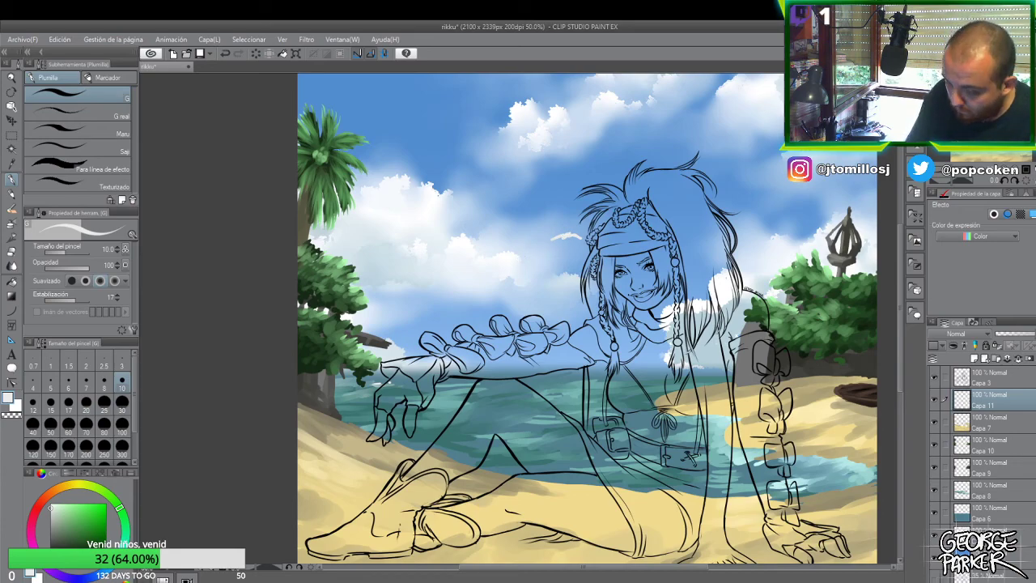
{"action": "mouse_move", "coordinate": [515, 235]}
{"action": "left_mouse_down"}
{"action": "mouse_move", "coordinate": [498, 228]}
{"action": "mouse_move", "coordinate": [531, 237]}
{"action": "mouse_move", "coordinate": [522, 237]}
{"action": "left_mouse_up"}
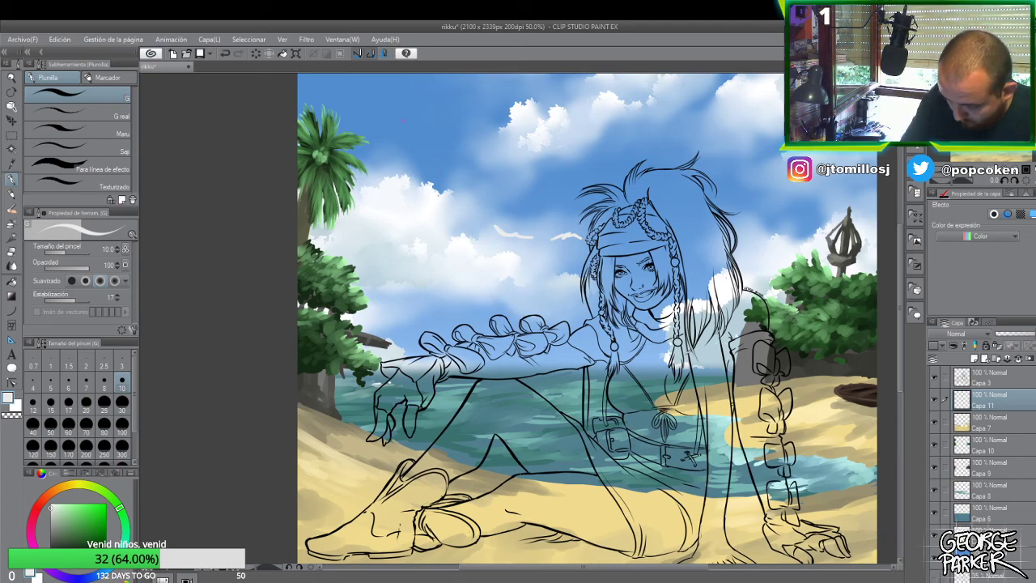
{"action": "left_click_drag", "start_coordinate": [401, 120], "coordinate": [390, 121]}
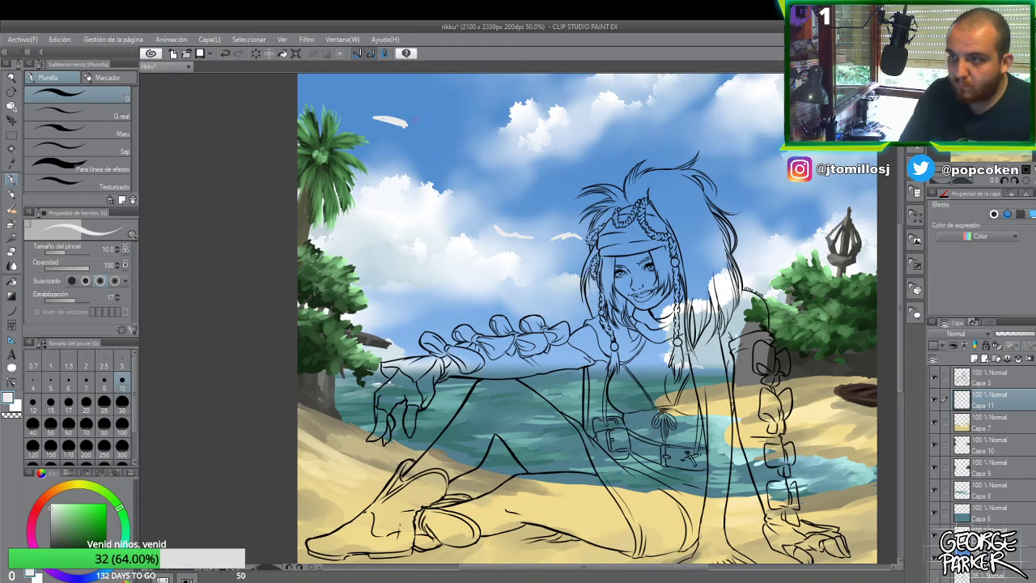
{"action": "key", "text": "ctrl+z"}
{"action": "key", "text": "ctrl+z"}
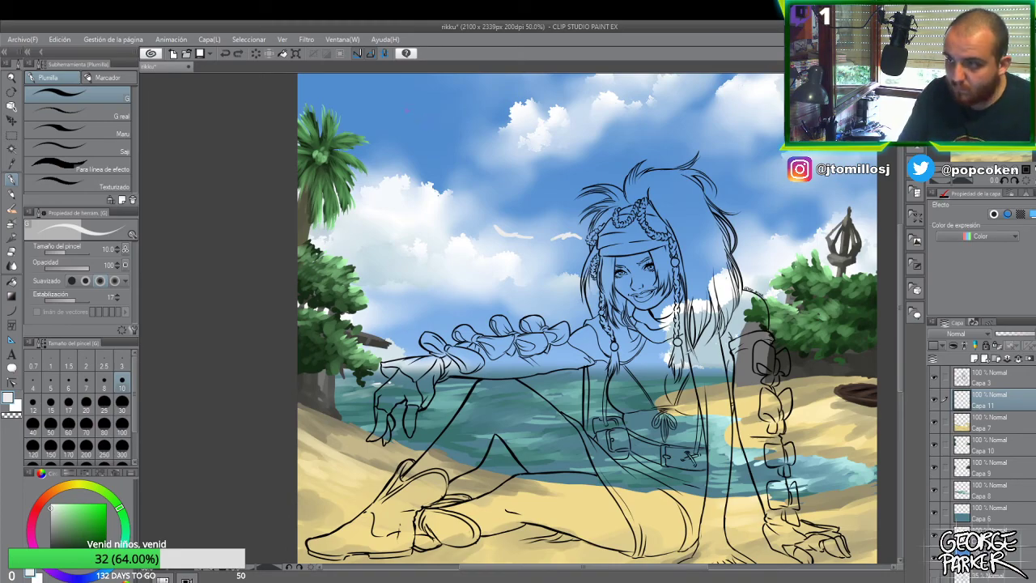
- Draw a larger off-white seagull in the sky beside the palm, refine its shape, and add small distant seagulls around the figure
{"action": "mouse_move", "coordinate": [405, 152]}
{"action": "left_mouse_down"}
{"action": "mouse_move", "coordinate": [398, 144]}
{"action": "mouse_move", "coordinate": [404, 155]}
{"action": "left_mouse_up"}
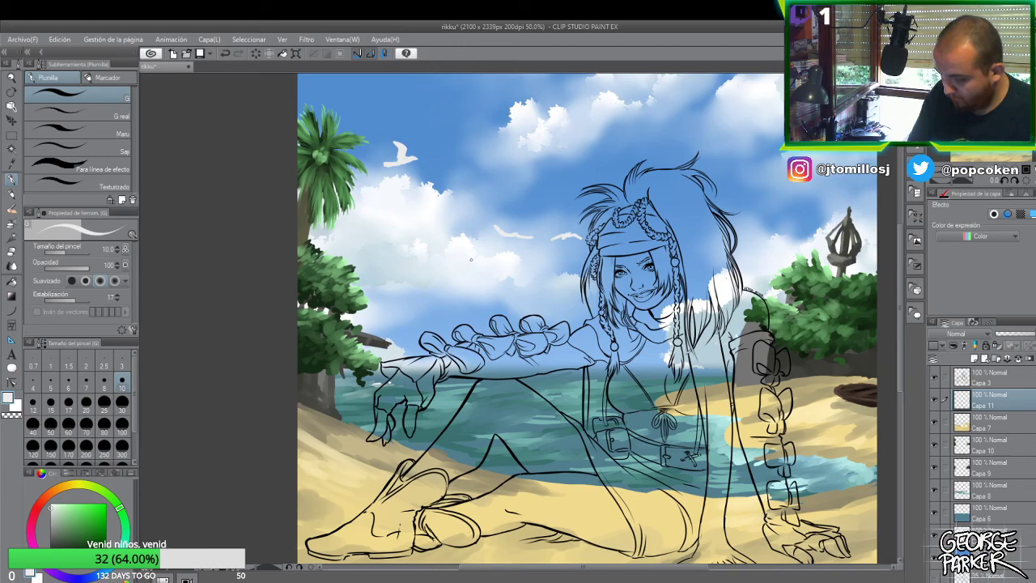
{"action": "key", "text": "e"}
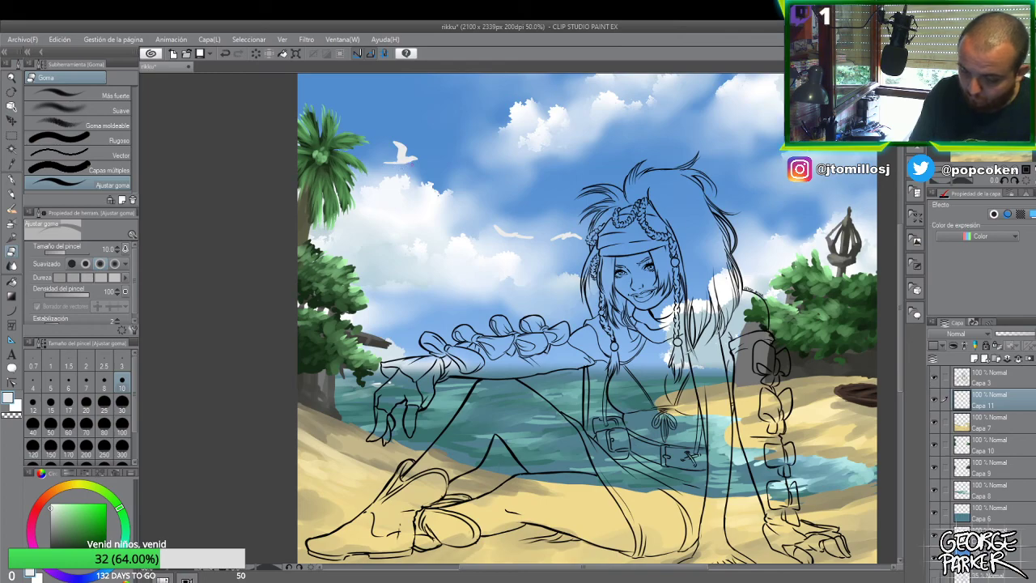
{"action": "key", "text": "p"}
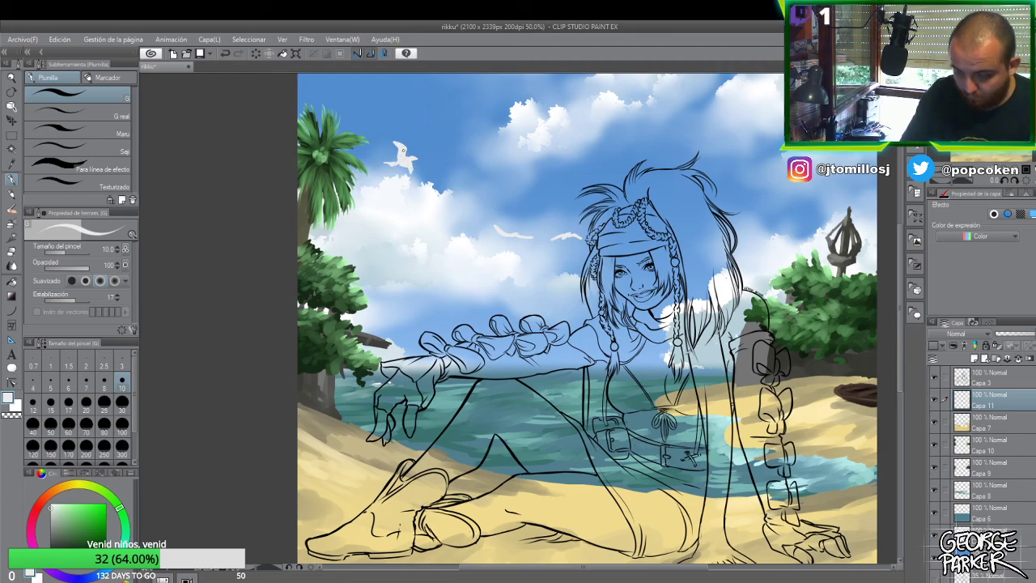
{"action": "scroll", "coordinate": [496, 199], "scroll_direction": "down", "scroll_amount": 2}
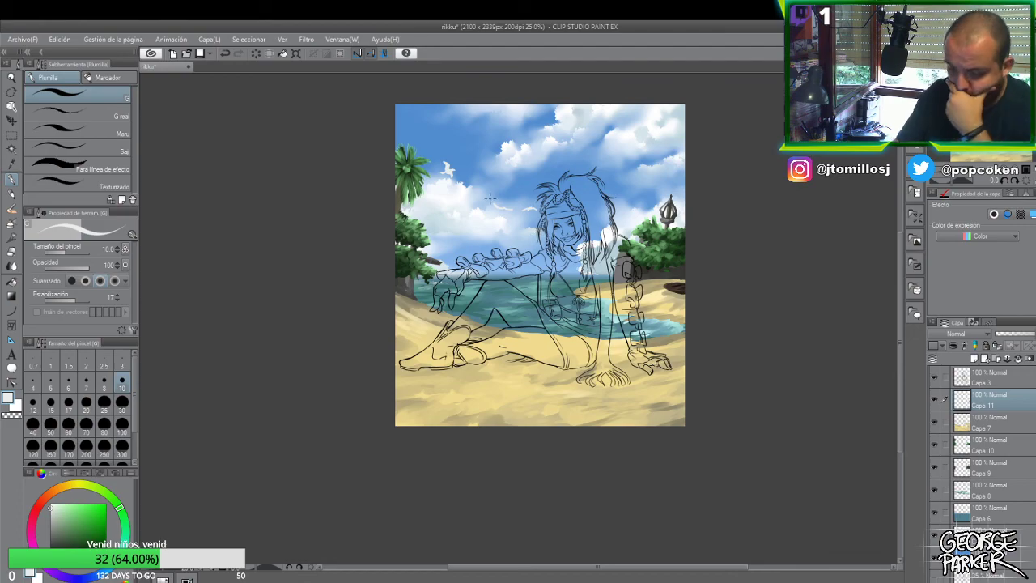
{"action": "scroll", "coordinate": [493, 201], "scroll_direction": "up", "scroll_amount": 1}
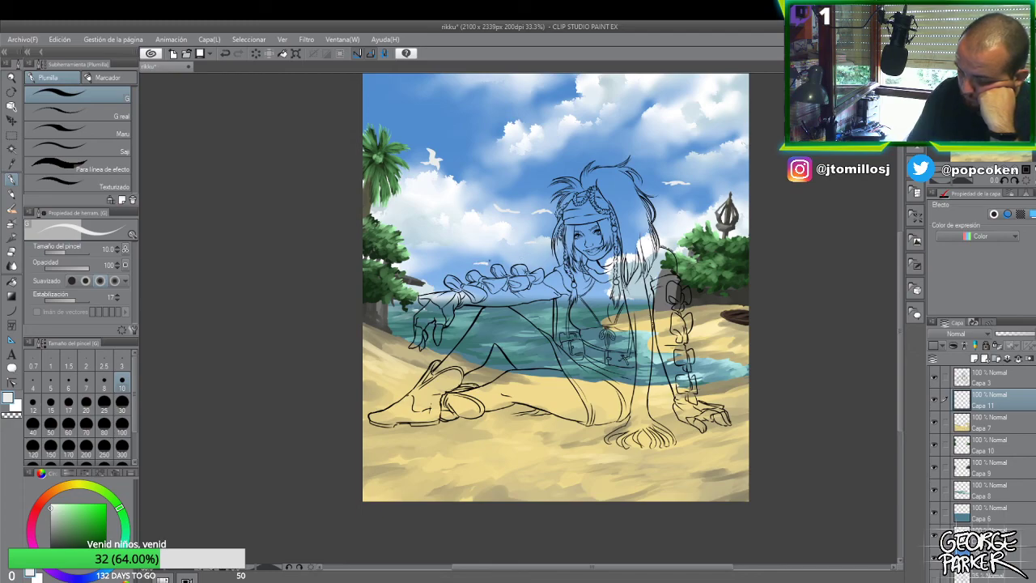
- Shade the wings and wing tips of the seagulls in dark grey with the oil paint brush at size 10
{"action": "key", "text": "ctrl+minus"}
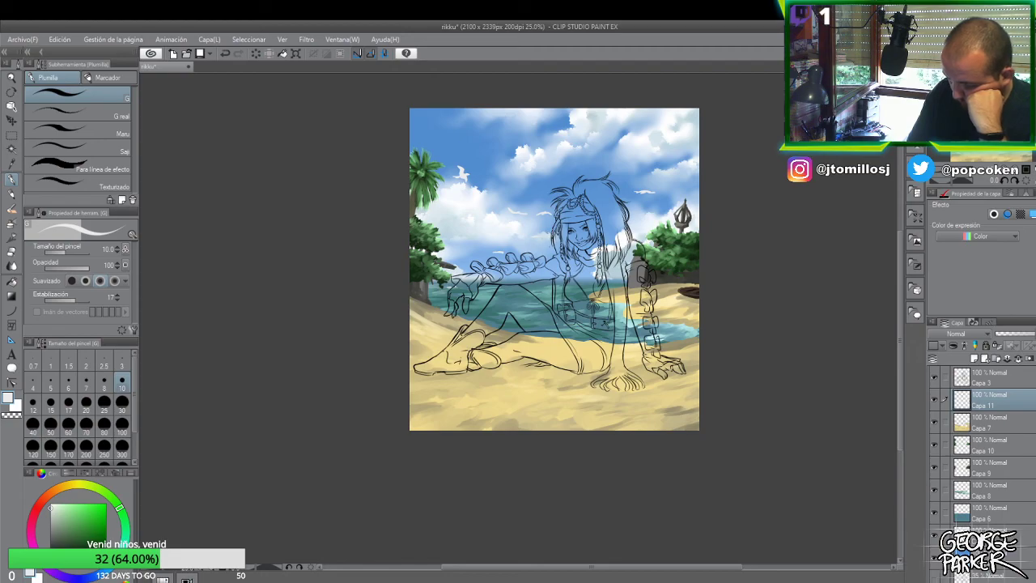
{"action": "key", "text": "ctrl+plus"}
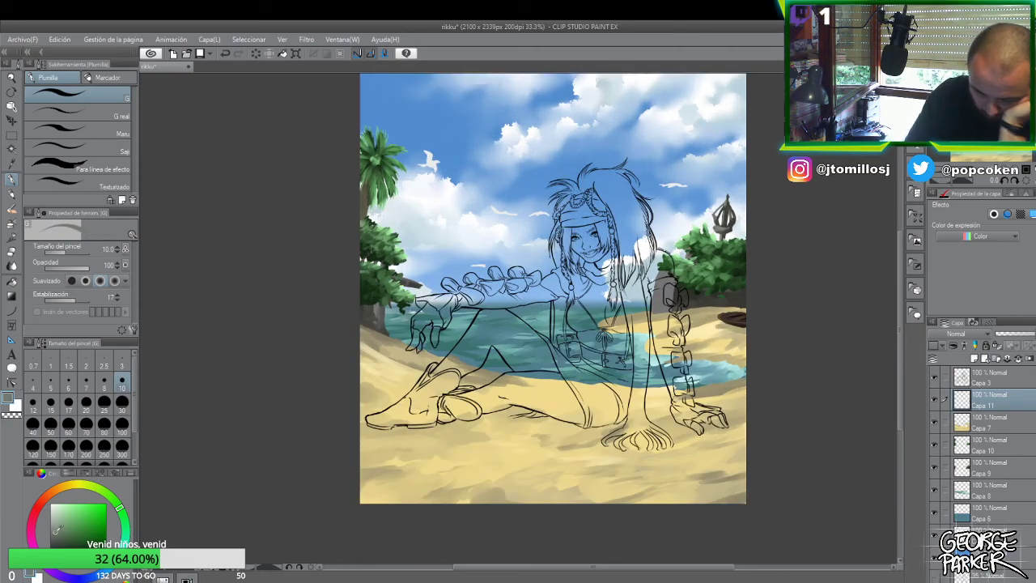
{"action": "key", "text": "ctrl+plus"}
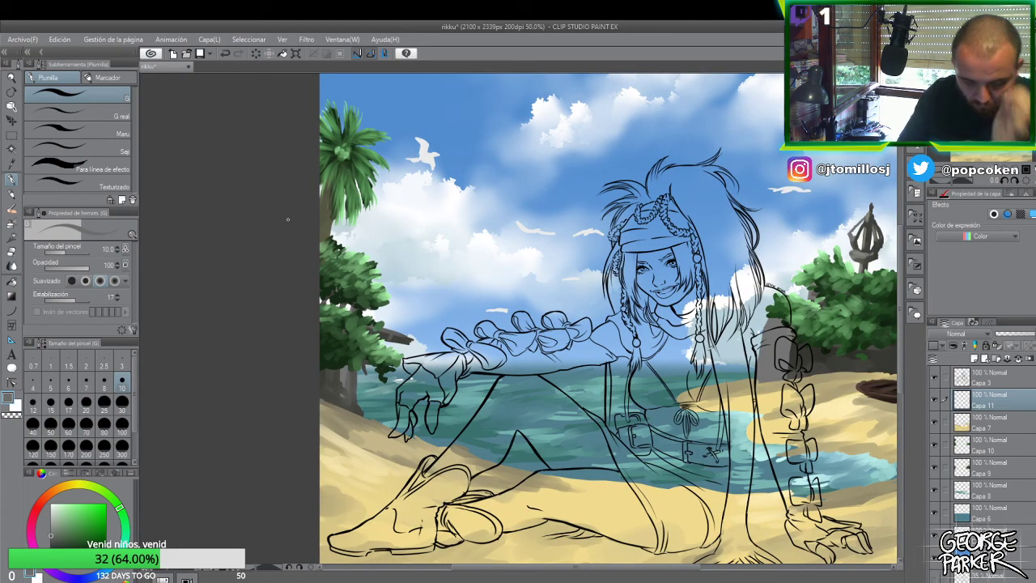
{"action": "key", "text": "b"}
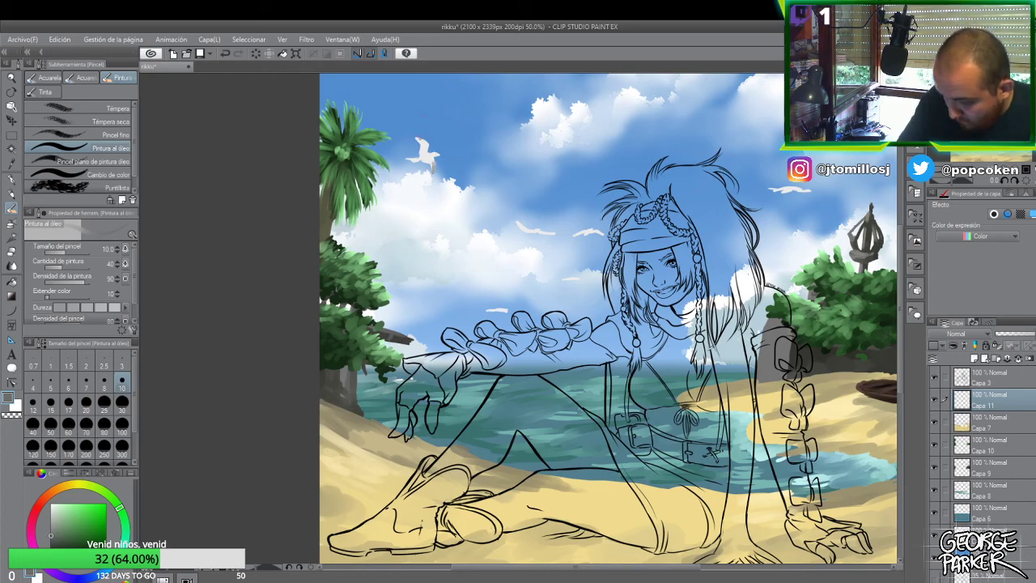
{"action": "left_click_drag", "start_coordinate": [414, 137], "coordinate": [428, 156]}
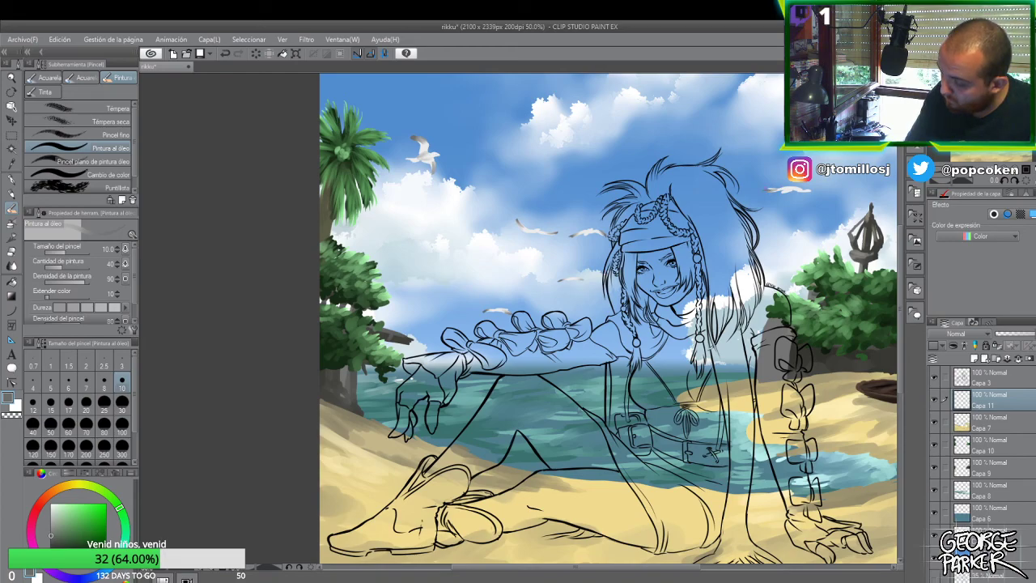
{"action": "left_click_drag", "start_coordinate": [817, 191], "coordinate": [806, 190]}
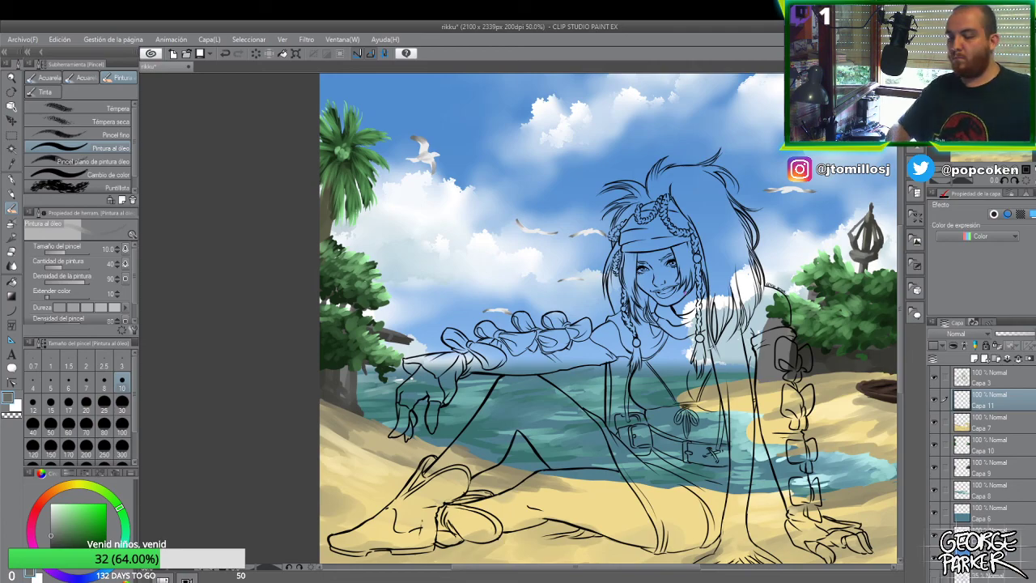
- Check the seagulls layer Capa 11 by toggling its visibility, add a new layer above it, and set up the Ellipse tool in off-white
{"action": "scroll", "coordinate": [735, 277], "scroll_direction": "down", "scroll_amount": 1}
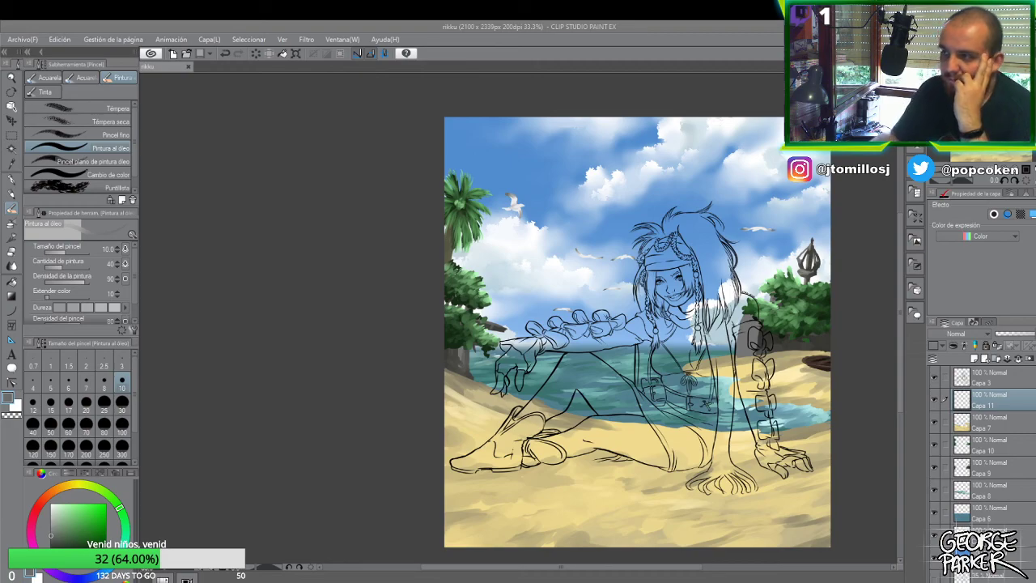
{"action": "left_click", "coordinate": [942, 402]}
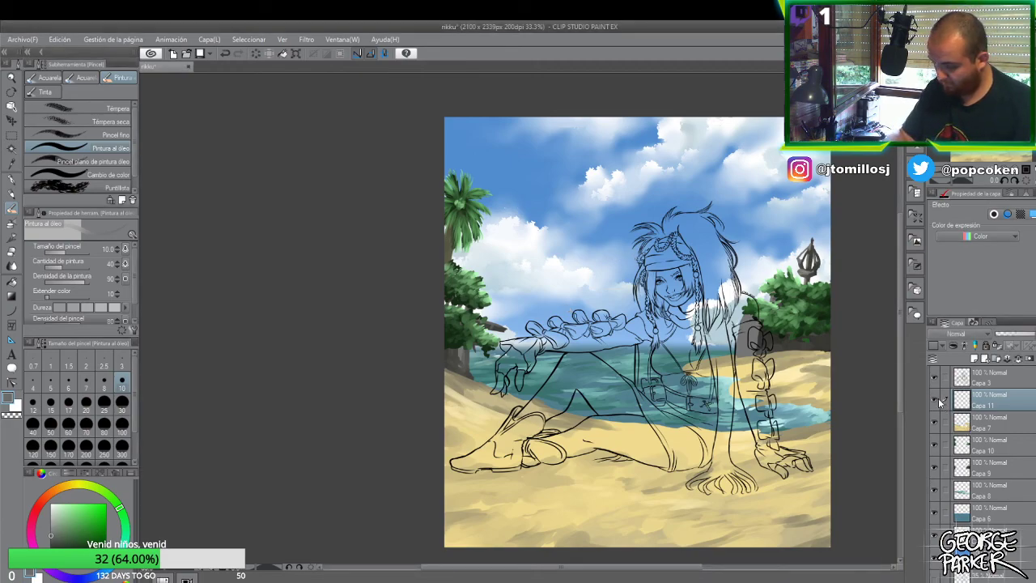
{"action": "left_click", "coordinate": [975, 358]}
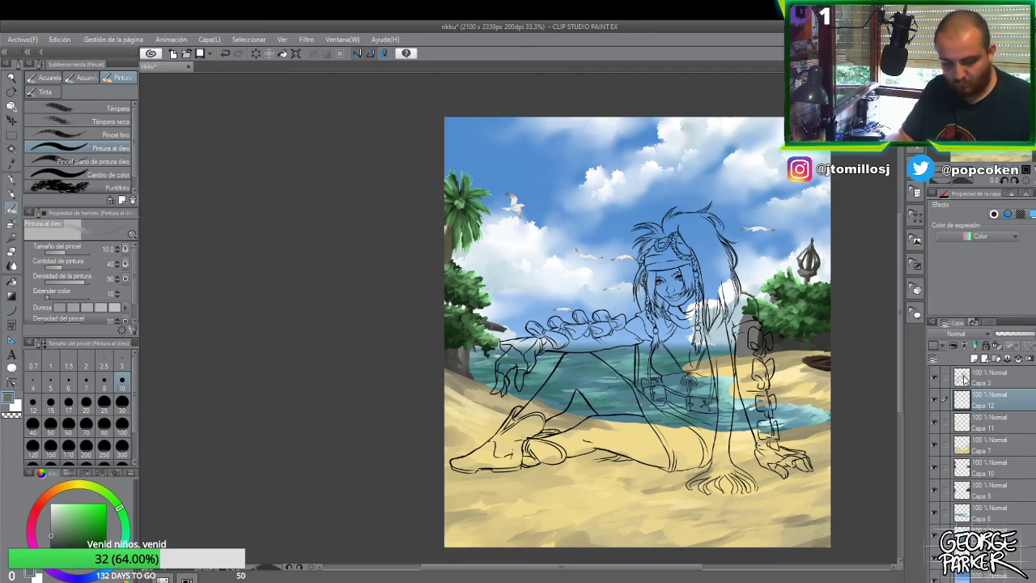
{"action": "key", "text": "u"}
{"action": "key", "text": "x"}
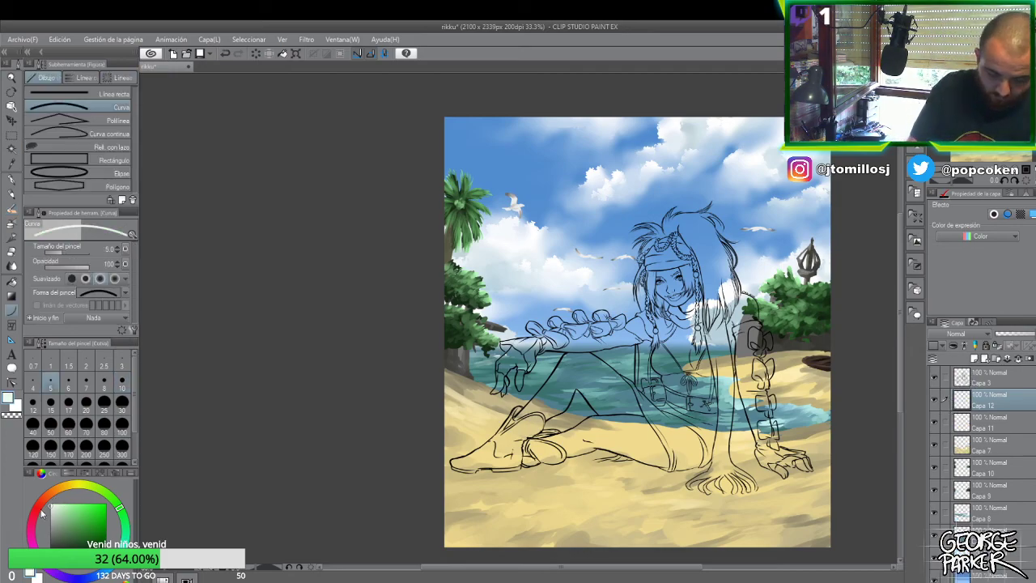
{"action": "left_click", "coordinate": [96, 172]}
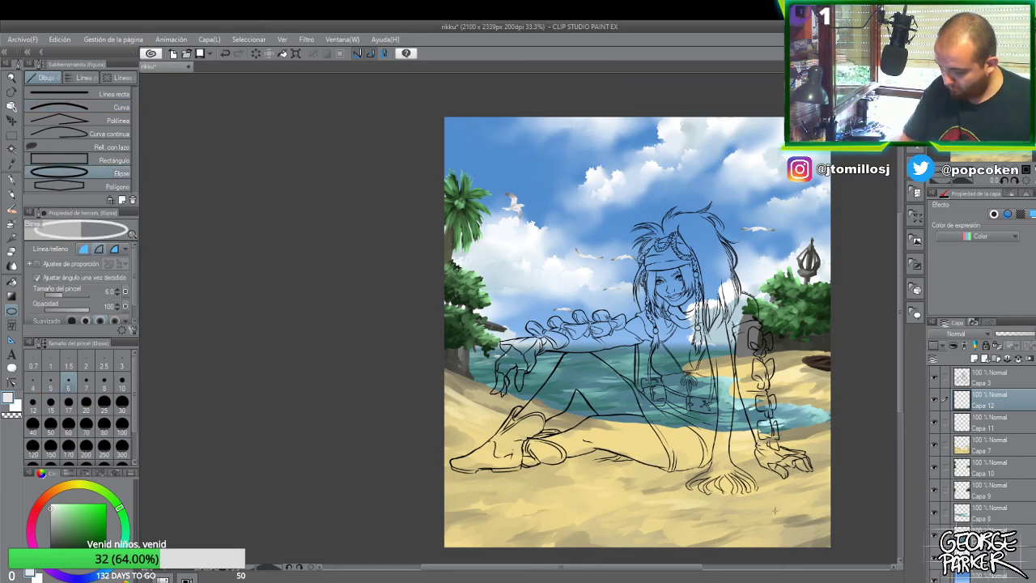
{"action": "left_click_drag", "start_coordinate": [778, 489], "coordinate": [851, 559]}
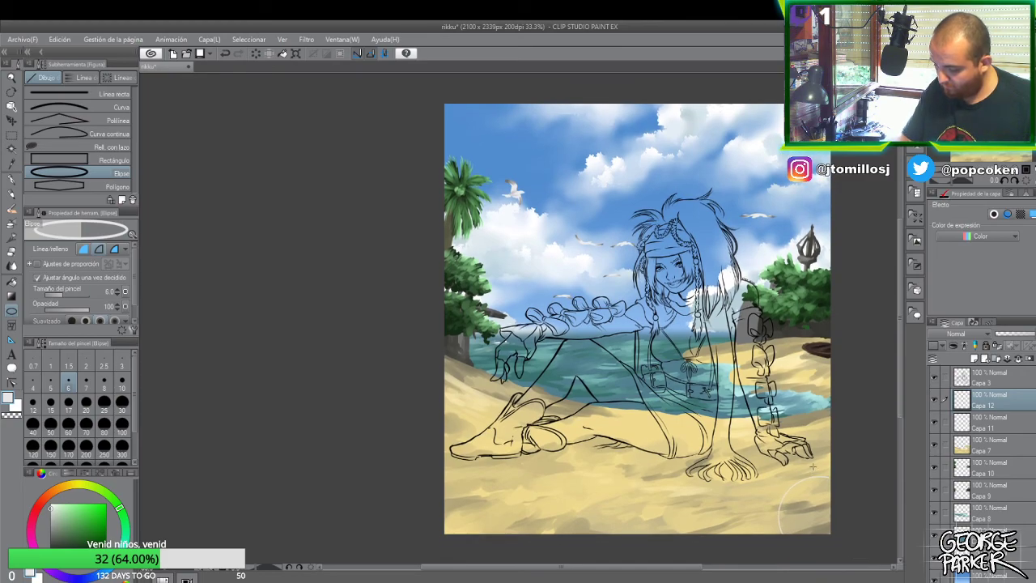
{"action": "scroll", "coordinate": [803, 470], "scroll_direction": "down", "scroll_amount": 1}
{"action": "key", "text": "x"}
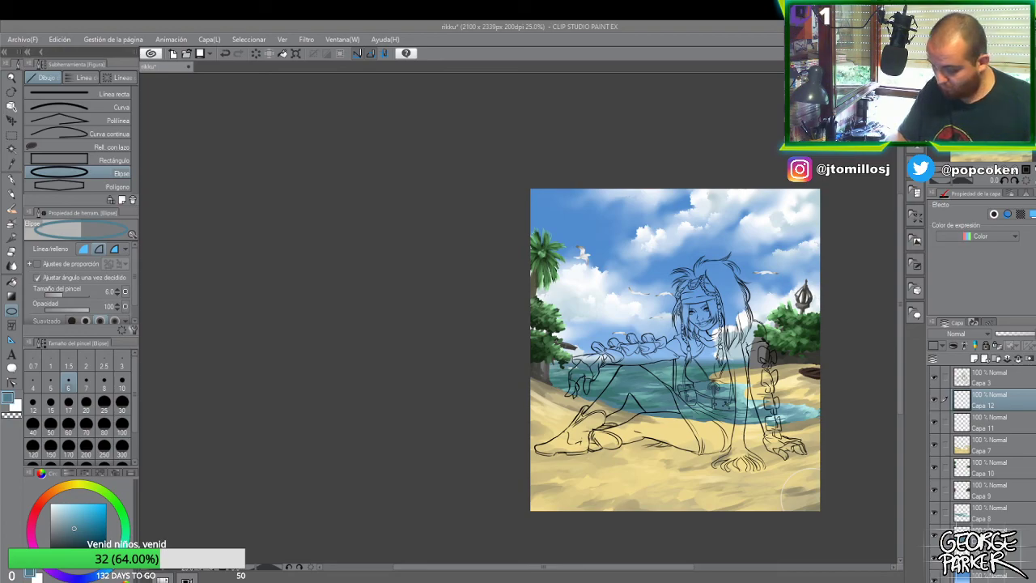
{"action": "key", "text": "ctrl+z"}
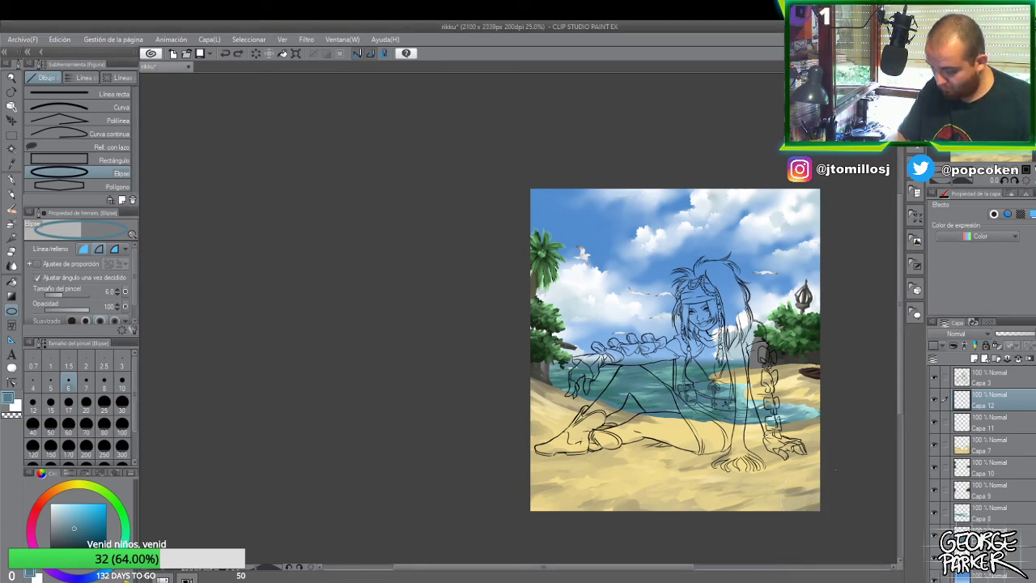
{"action": "left_click_drag", "start_coordinate": [833, 444], "coordinate": [751, 534]}
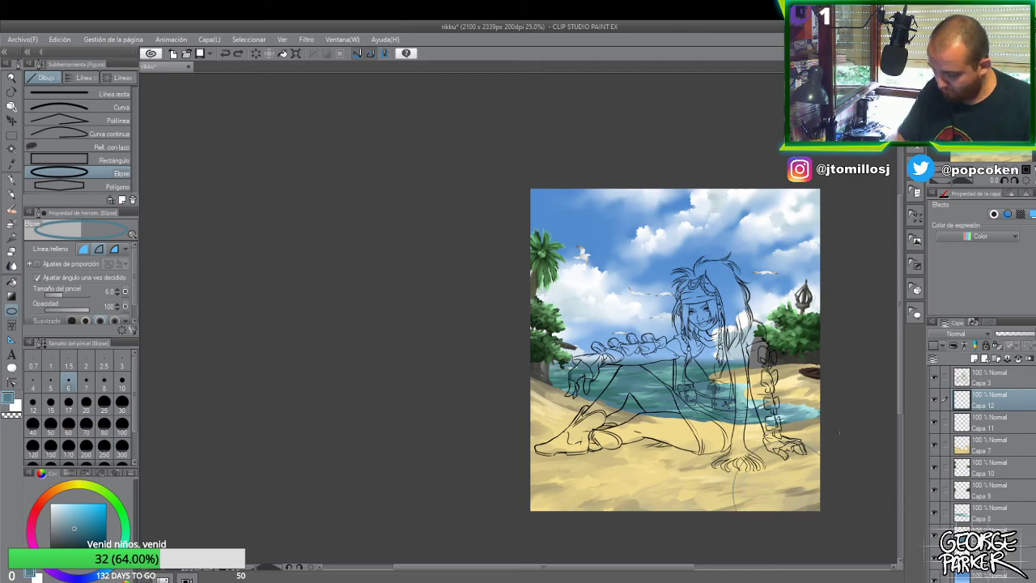
{"action": "key", "text": "ctrl+z"}
{"action": "key", "text": "ctrl+z"}
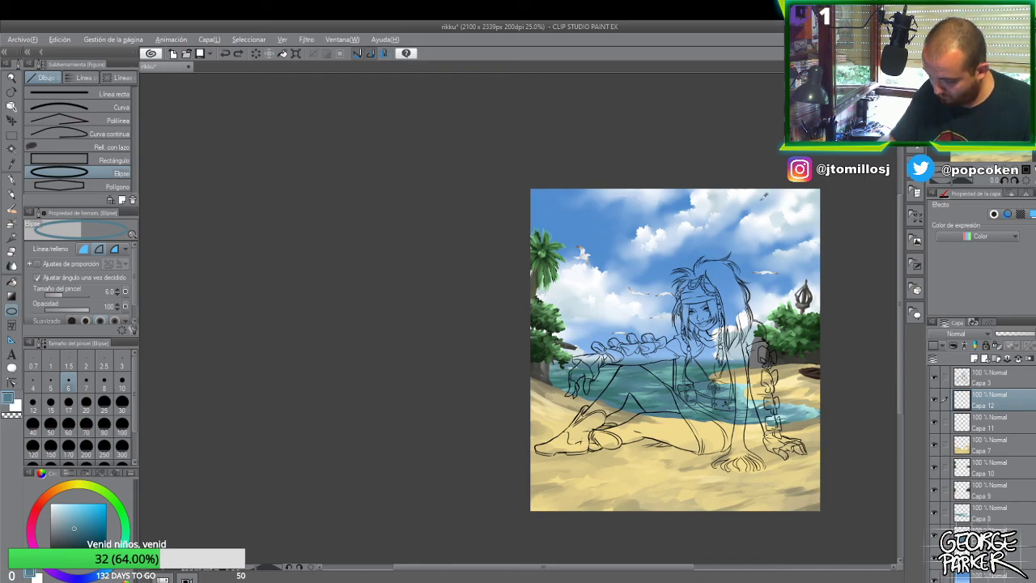
{"action": "key", "text": "x"}
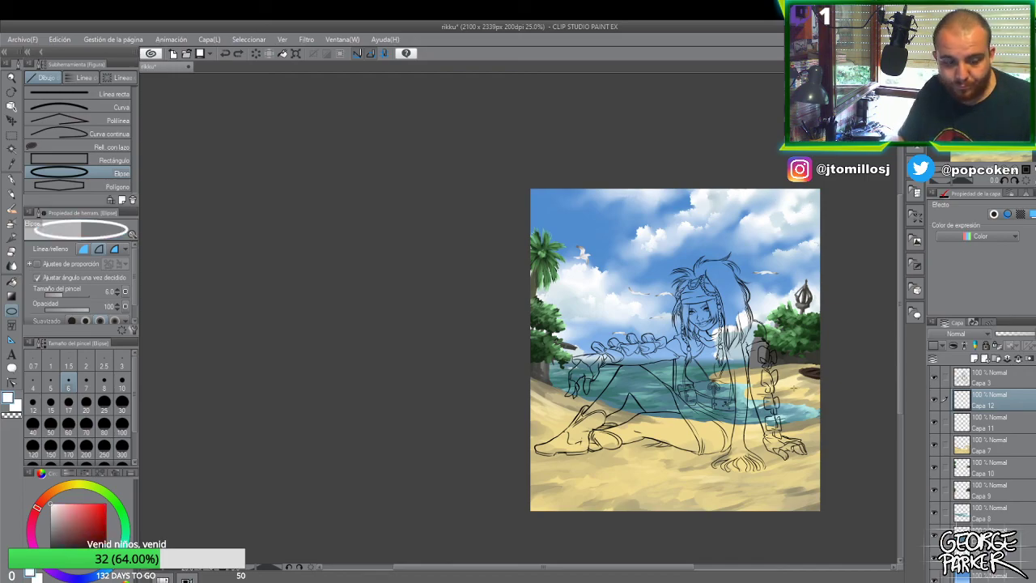
{"action": "key", "text": "u"}
{"action": "left_click_drag", "start_coordinate": [844, 452], "coordinate": [786, 521]}
{"action": "key", "text": "ctrl+z"}
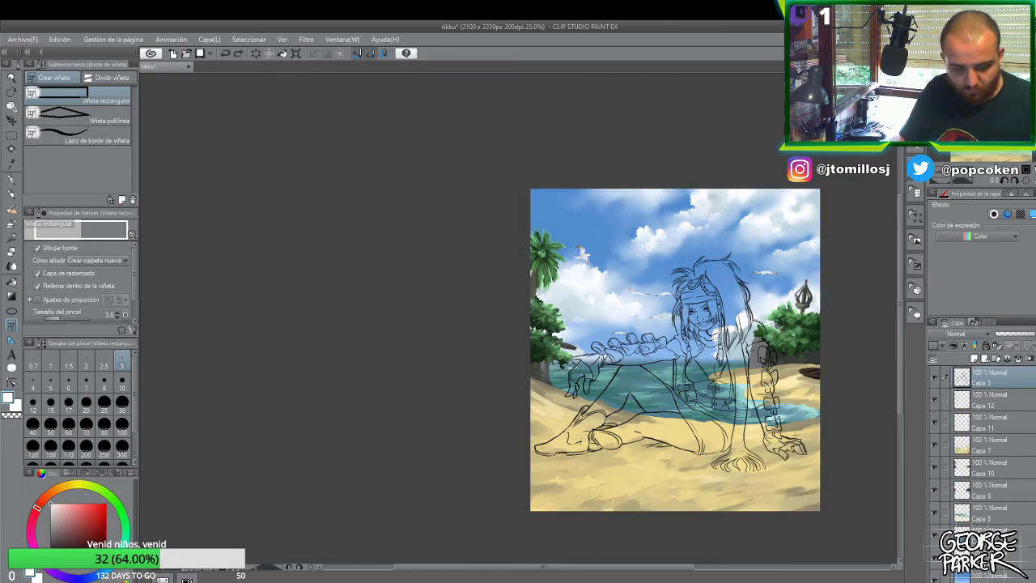
{"action": "key", "text": "u"}
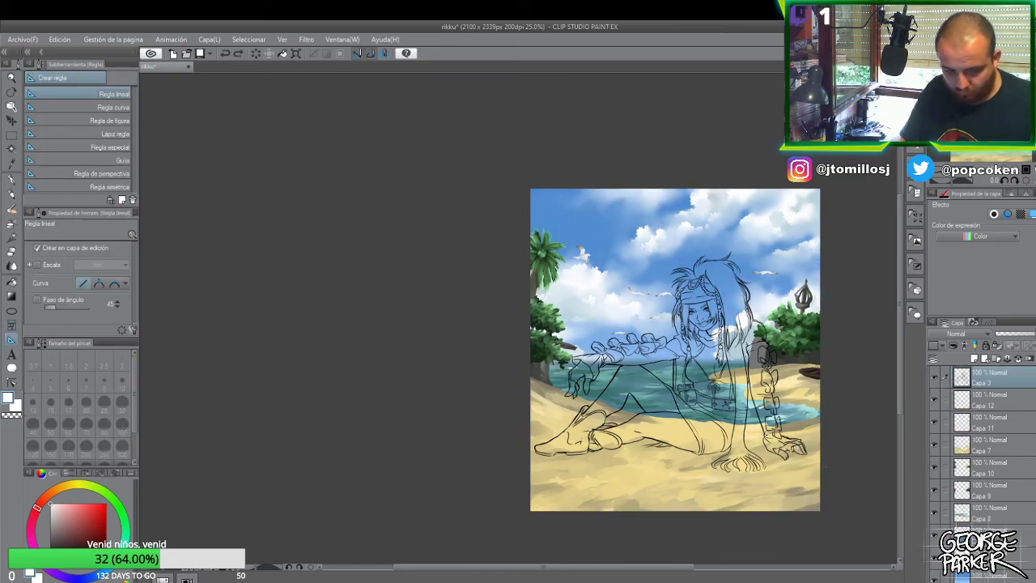
{"action": "key", "text": "u"}
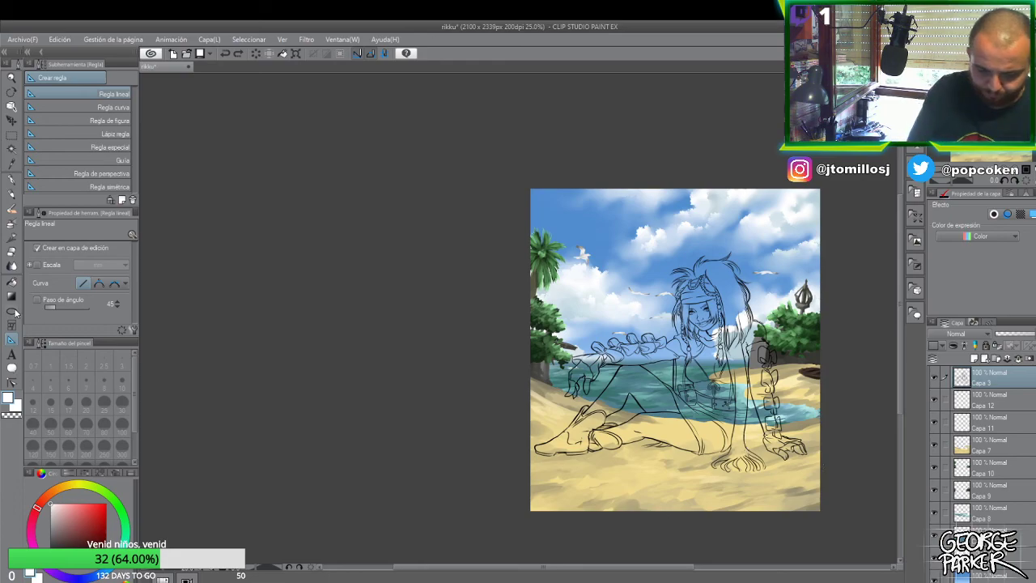
{"action": "left_click_drag", "start_coordinate": [726, 408], "coordinate": [805, 485]}
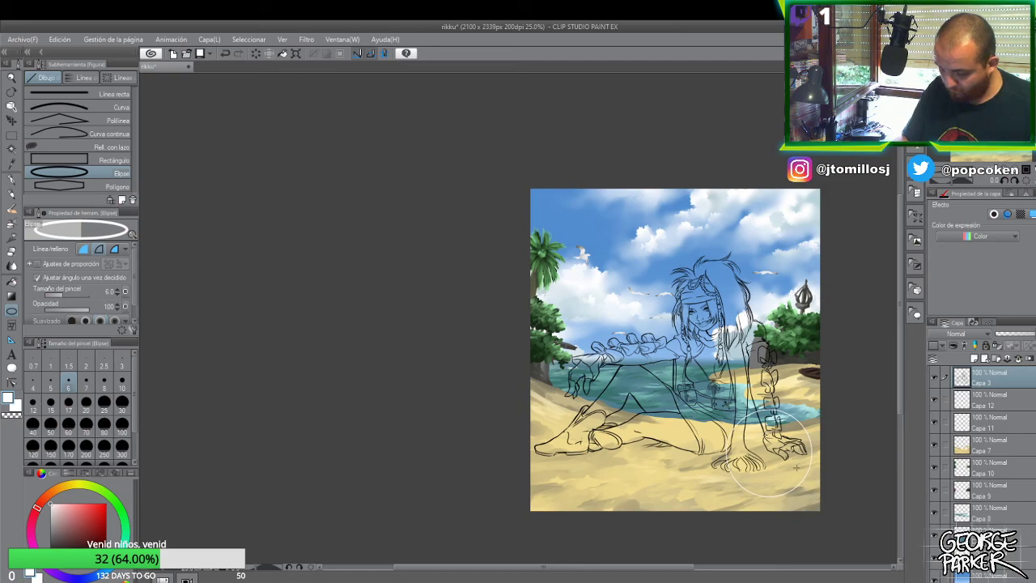
{"action": "key", "text": "g"}
{"action": "key", "text": "g"}
{"action": "left_click", "coordinate": [794, 455]}
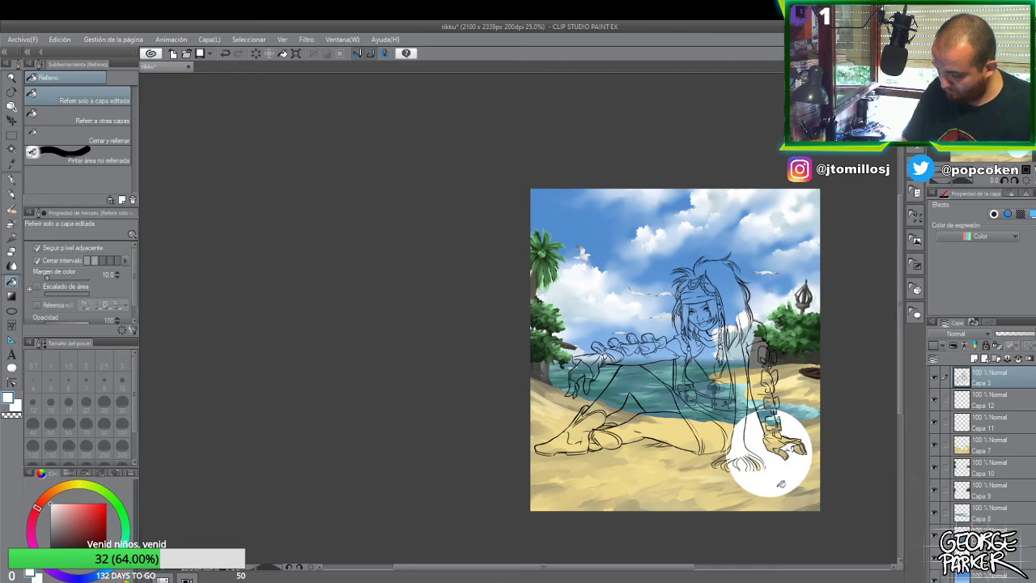
{"action": "key", "text": "ctrl+z"}
{"action": "key", "text": "ctrl+d"}
- Toggle the visibility of the line-art layer Capa 3 to check it, and leave Capa 12 active for drawing
{"action": "left_click", "coordinate": [995, 400]}
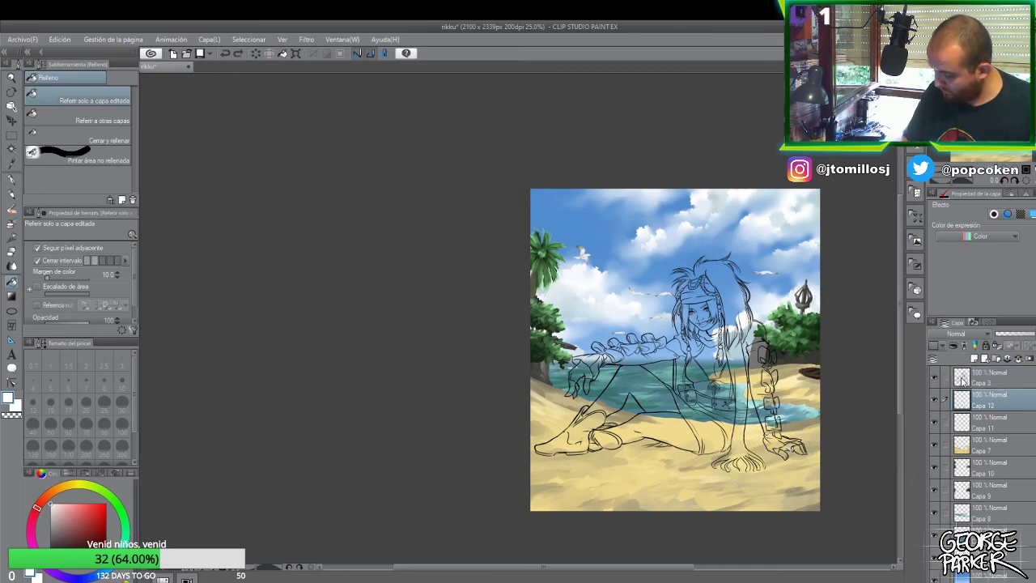
{"action": "left_click", "coordinate": [980, 382]}
{"action": "left_click", "coordinate": [935, 377]}
{"action": "left_click", "coordinate": [935, 377]}
{"action": "left_click", "coordinate": [982, 405]}
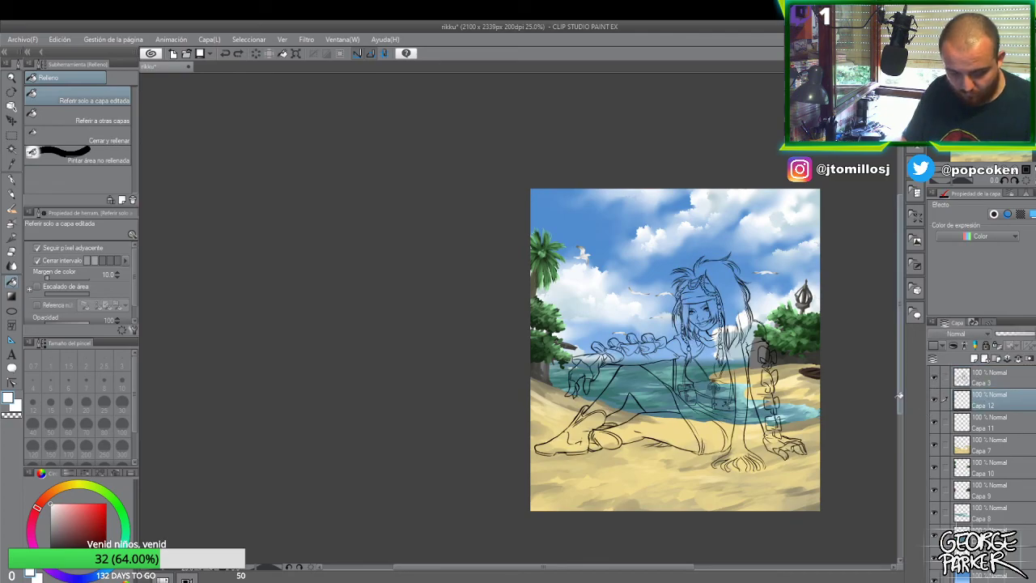
- Draw a white circle outline behind the figure's supporting hand on Capa 12 and fill it with white
{"action": "key", "text": "u"}
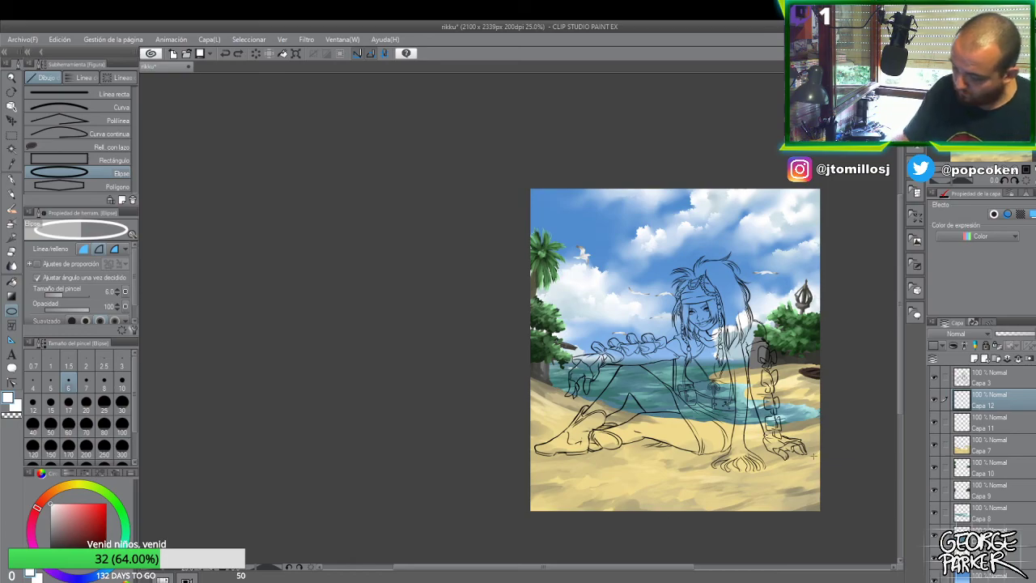
{"action": "left_click_drag", "start_coordinate": [716, 396], "coordinate": [797, 463]}
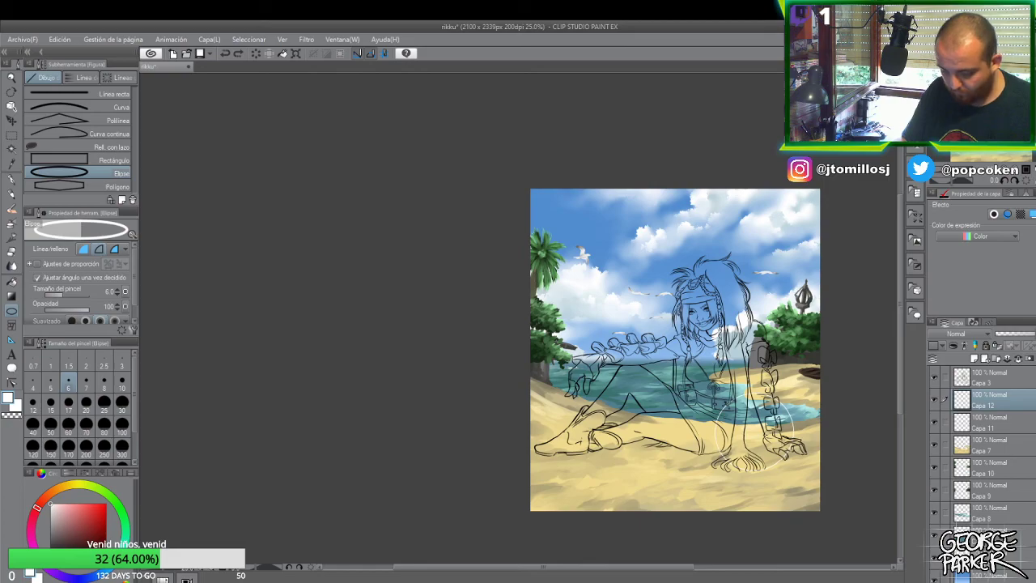
{"action": "key", "text": "g"}
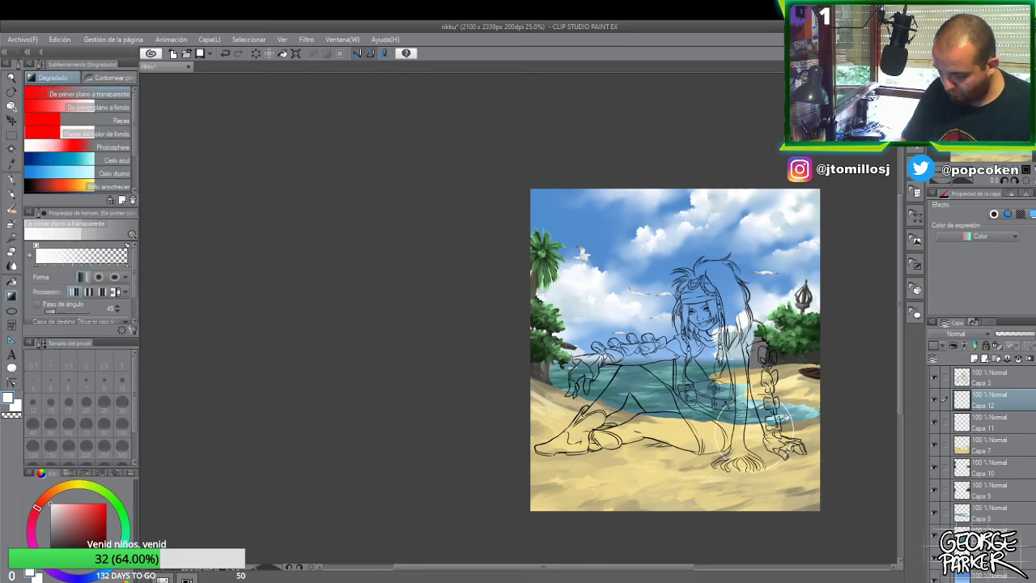
{"action": "key", "text": "g"}
{"action": "left_click", "coordinate": [785, 421]}
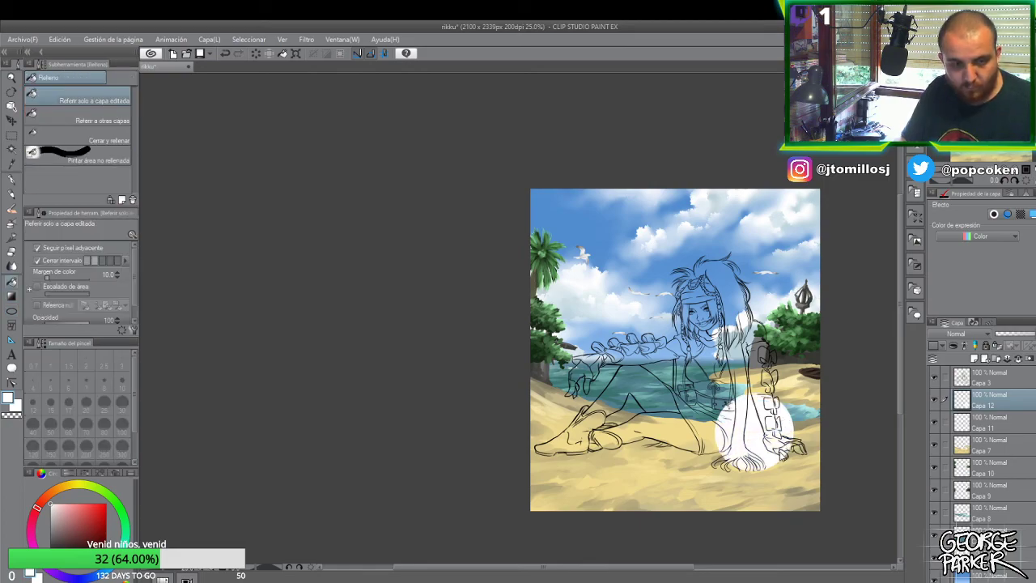
- Transform the white circle on Capa 12, shifting it into the lower-right corner of the canvas so it is cropped by the edges
{"action": "key", "text": "ctrl+t"}
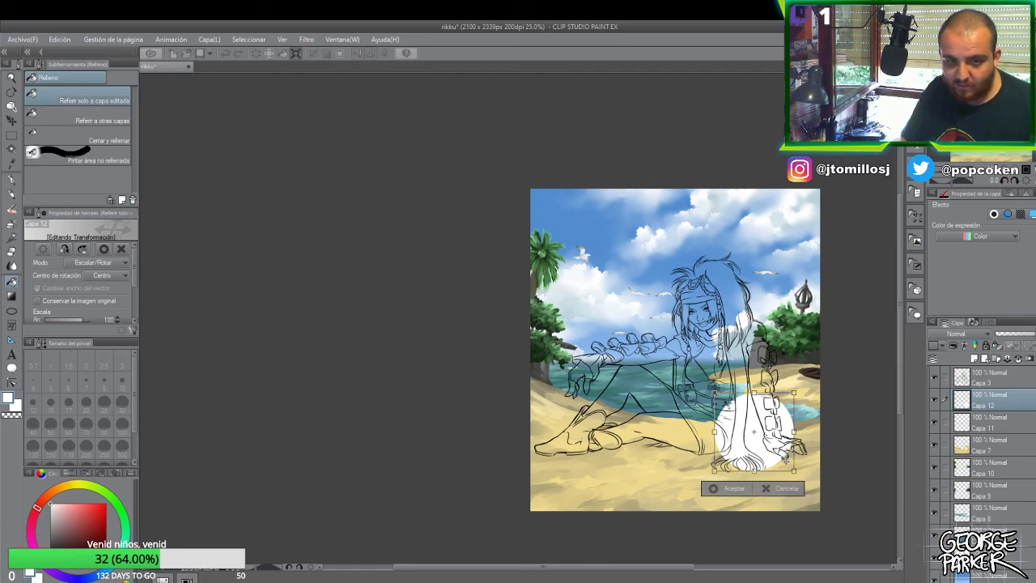
{"action": "left_click_drag", "start_coordinate": [787, 432], "coordinate": [795, 462]}
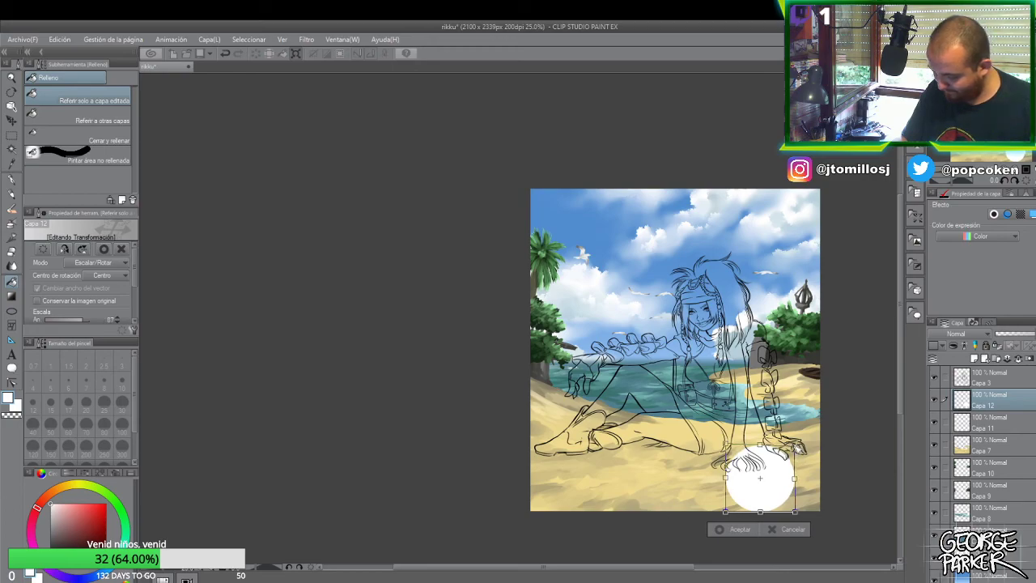
{"action": "left_click_drag", "start_coordinate": [794, 486], "coordinate": [819, 495]}
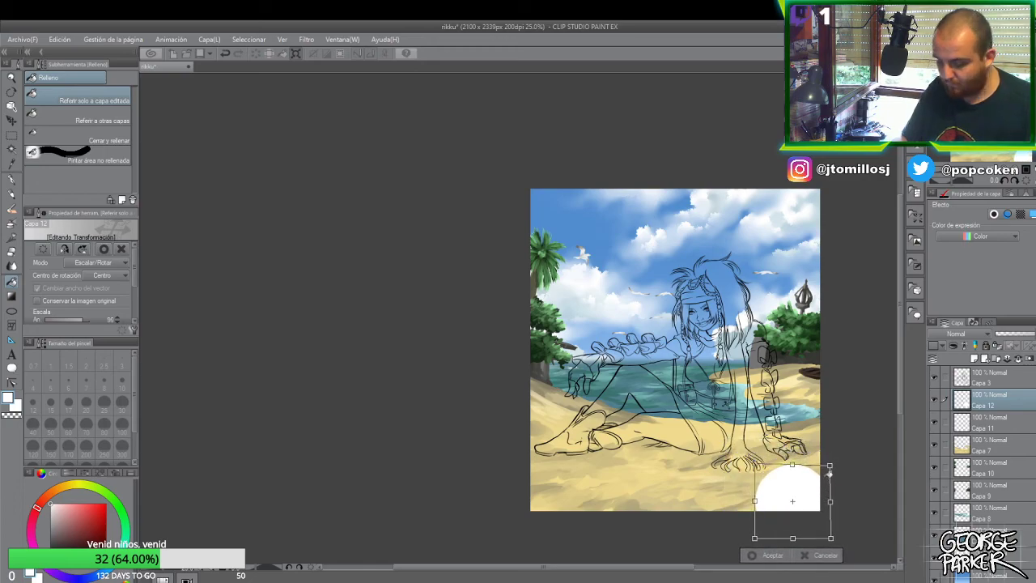
{"action": "key", "text": "Return"}
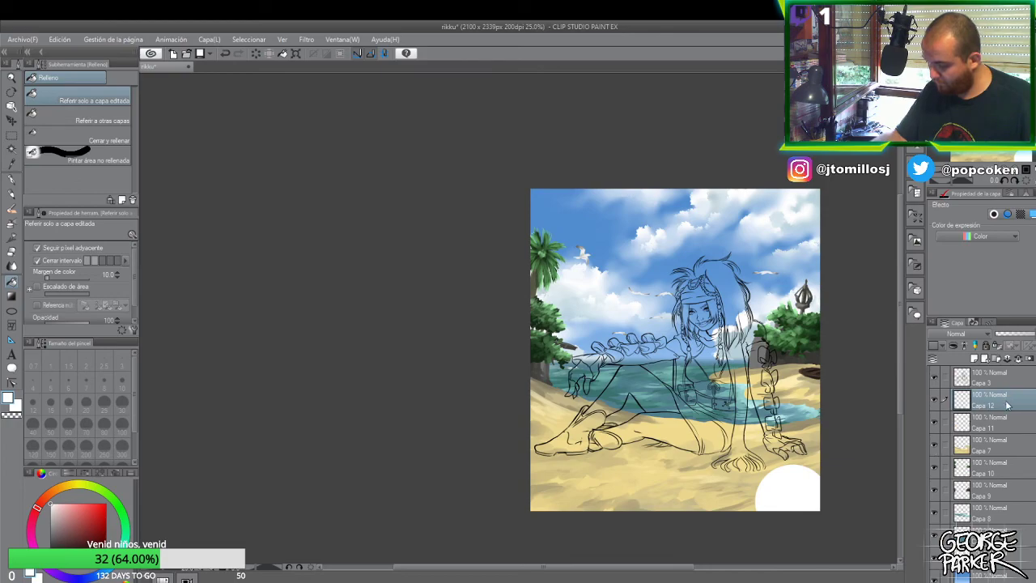
- Add a new layer above the circle's layer, make Capa 12 active, and toggle its visibility to check it
{"action": "left_click", "coordinate": [975, 358]}
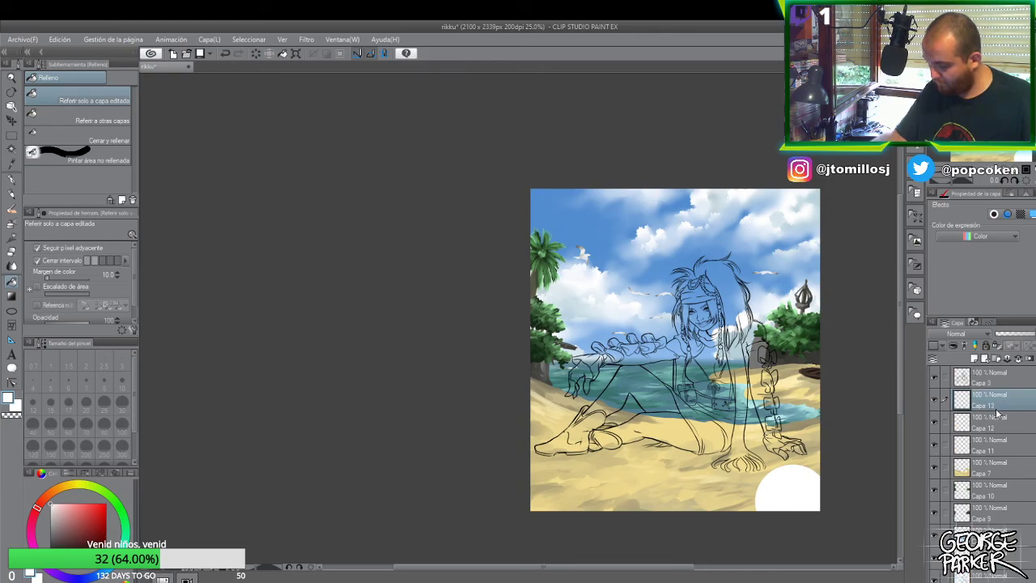
{"action": "left_click", "coordinate": [944, 424]}
{"action": "left_click", "coordinate": [935, 425]}
{"action": "left_click", "coordinate": [935, 424]}
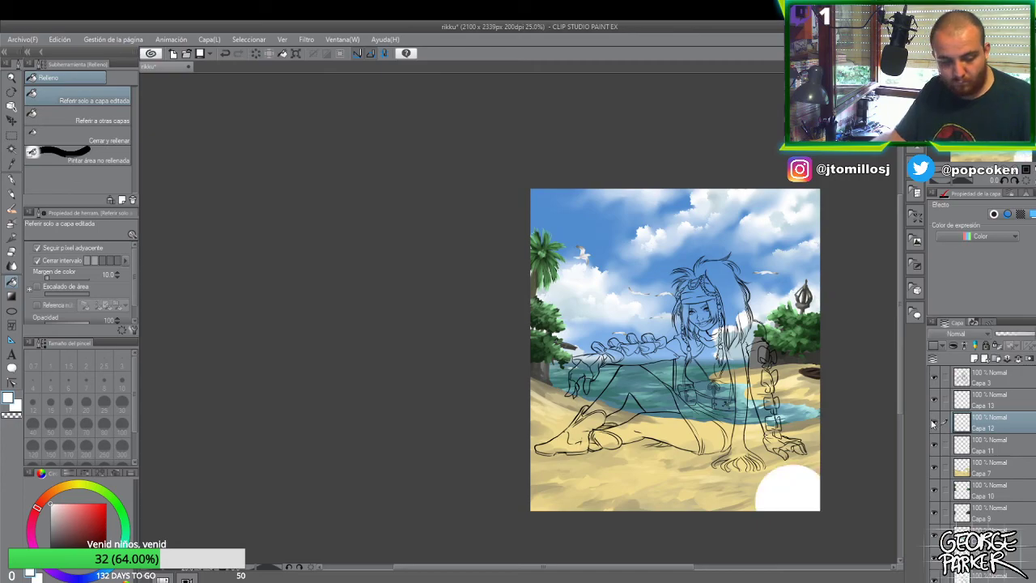
- Fine-tune the circle's size, rotation and position in the lower-right corner of the canvas
{"action": "key", "text": "ctrl+t"}
{"action": "left_click_drag", "start_coordinate": [754, 536], "coordinate": [749, 543]}
{"action": "left_click_drag", "start_coordinate": [834, 467], "coordinate": [832, 470]}
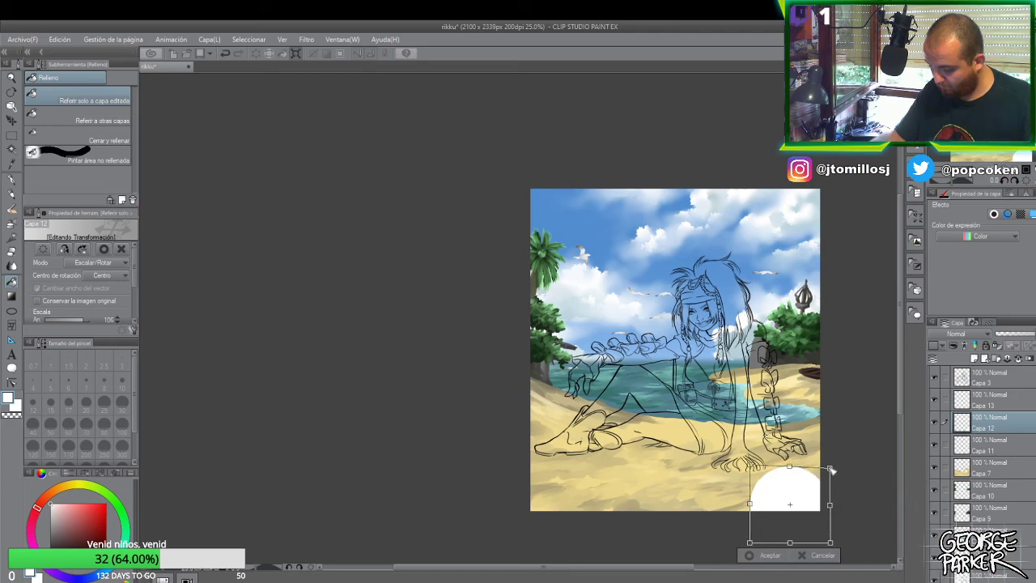
{"action": "key", "text": "Return"}
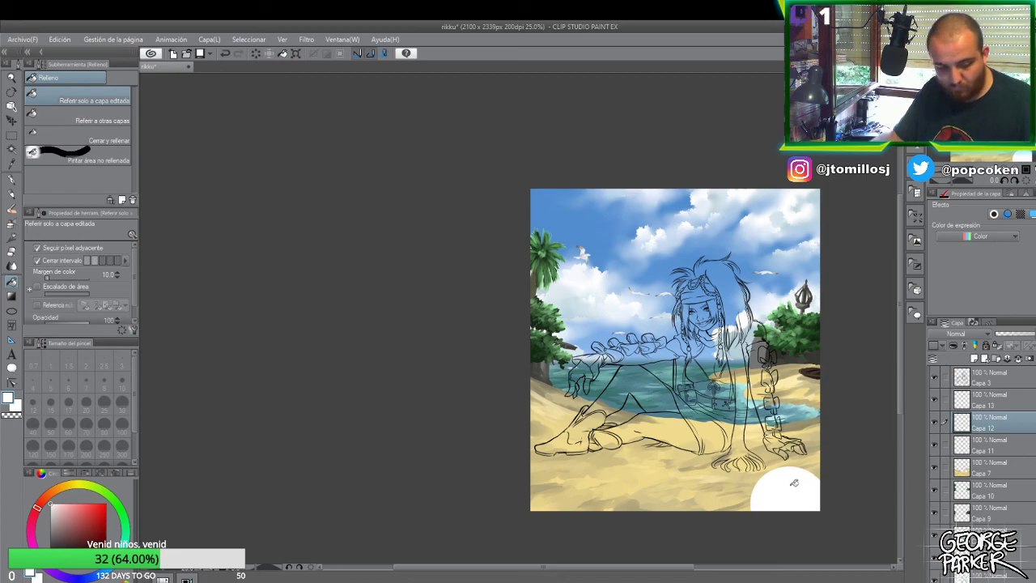
{"action": "key", "text": "o"}
{"action": "left_click_drag", "start_coordinate": [794, 486], "coordinate": [798, 485]}
{"action": "key", "text": "ctrl+t"}
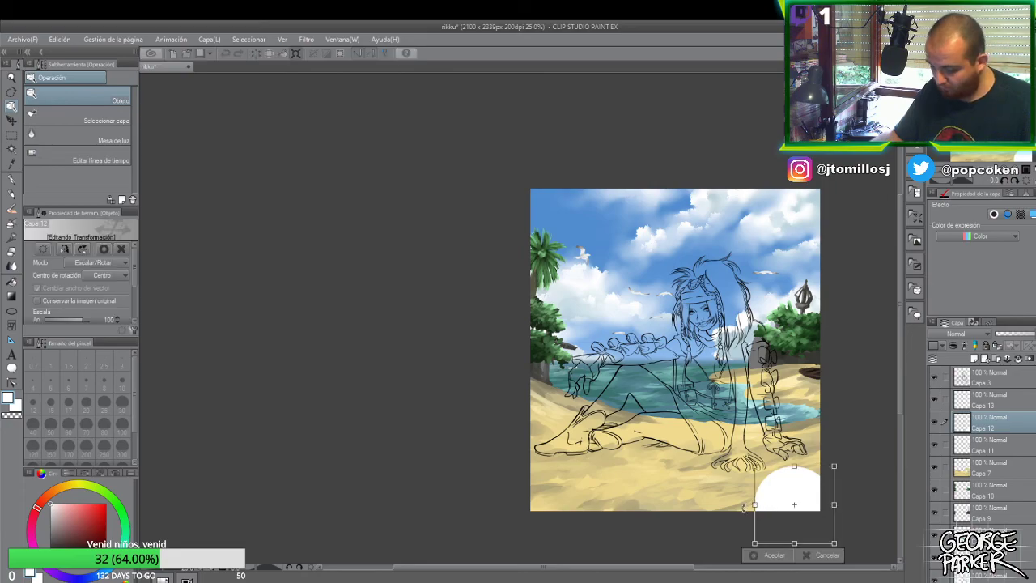
{"action": "left_click_drag", "start_coordinate": [755, 506], "coordinate": [786, 489]}
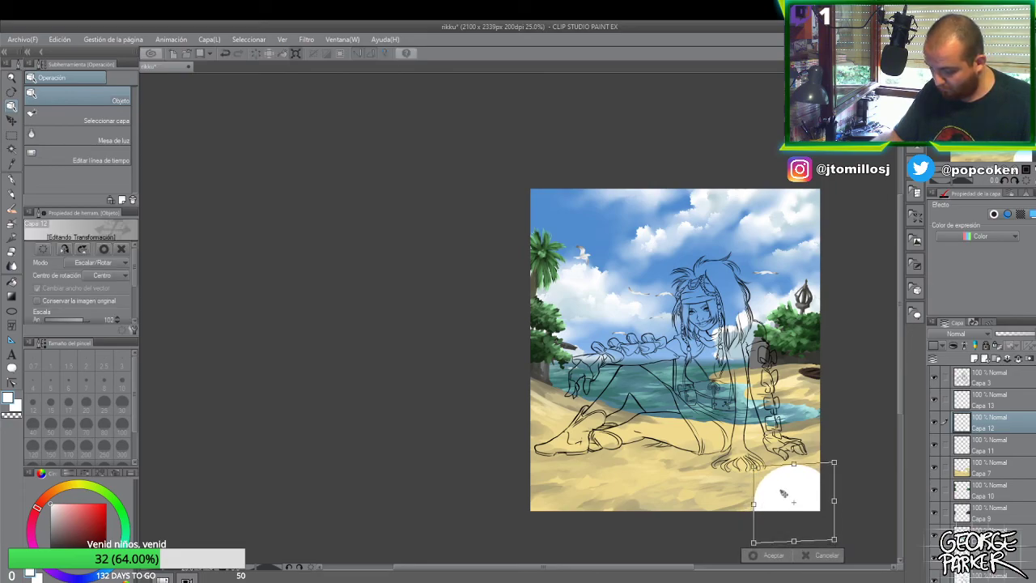
{"action": "key", "text": "Return"}
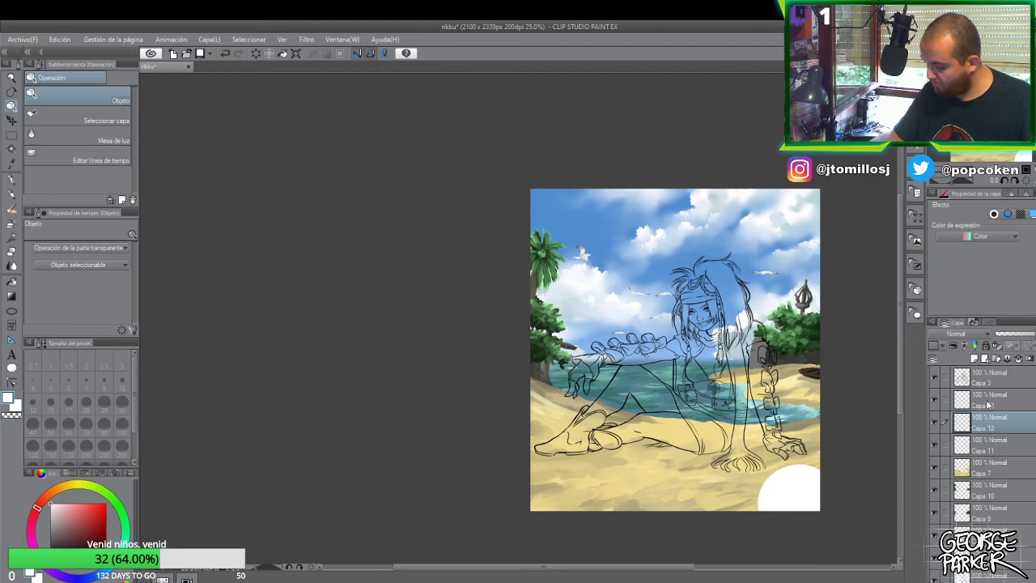
- Load the circle on Capa 12 as a selection, make Capa 13 active, and set up the foreground-to-transparent Gradient tool
{"action": "right_click", "coordinate": [992, 427]}
{"action": "mouse_move", "coordinate": [956, 294]}
{"action": "left_click", "coordinate": [798, 294]}
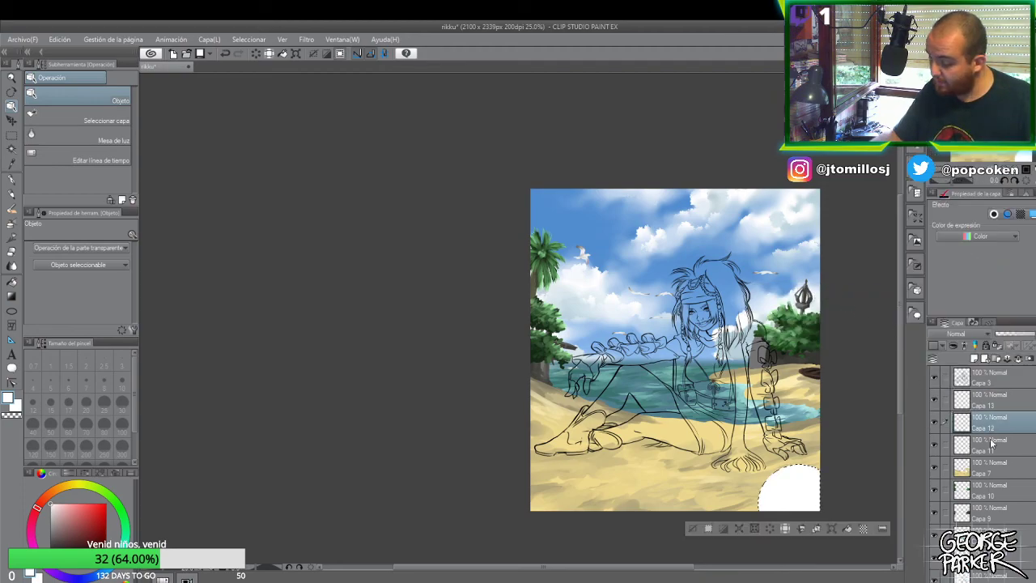
{"action": "left_click", "coordinate": [1004, 401]}
{"action": "key", "text": "g"}
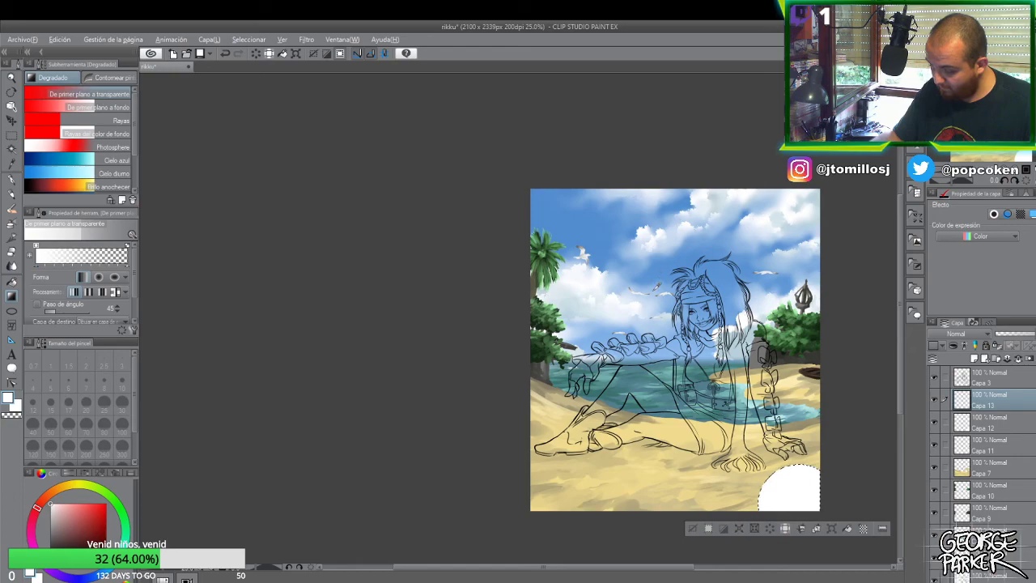
- Shade the selected circle on Capa 13 with light grey-blue gradients inward from its lower and side edges, and clear the selection
{"action": "left_click", "coordinate": [651, 296], "text": "alt"}
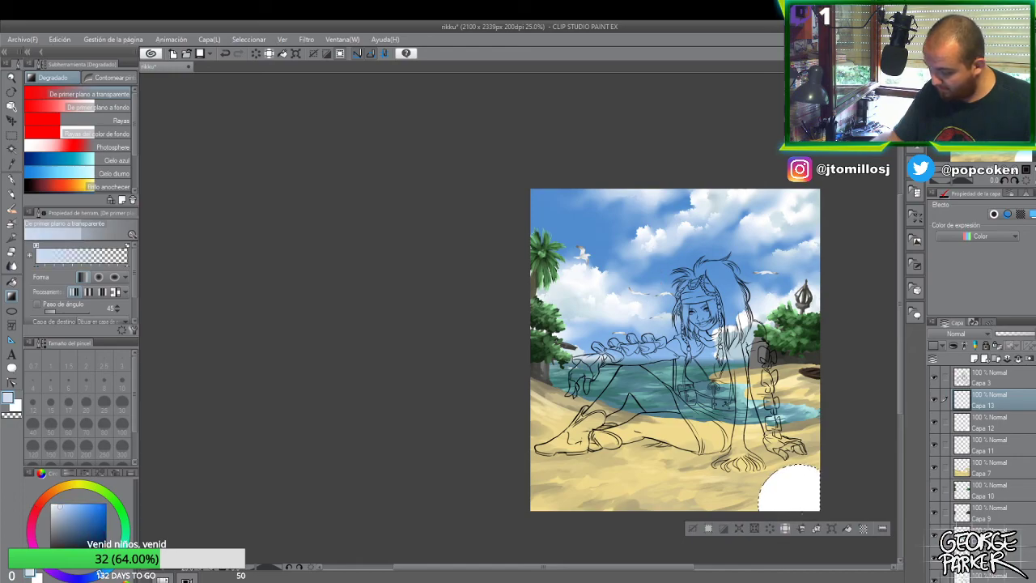
{"action": "left_click_drag", "start_coordinate": [791, 480], "coordinate": [790, 476]}
{"action": "scroll", "coordinate": [779, 471], "scroll_direction": "down", "scroll_amount": 2}
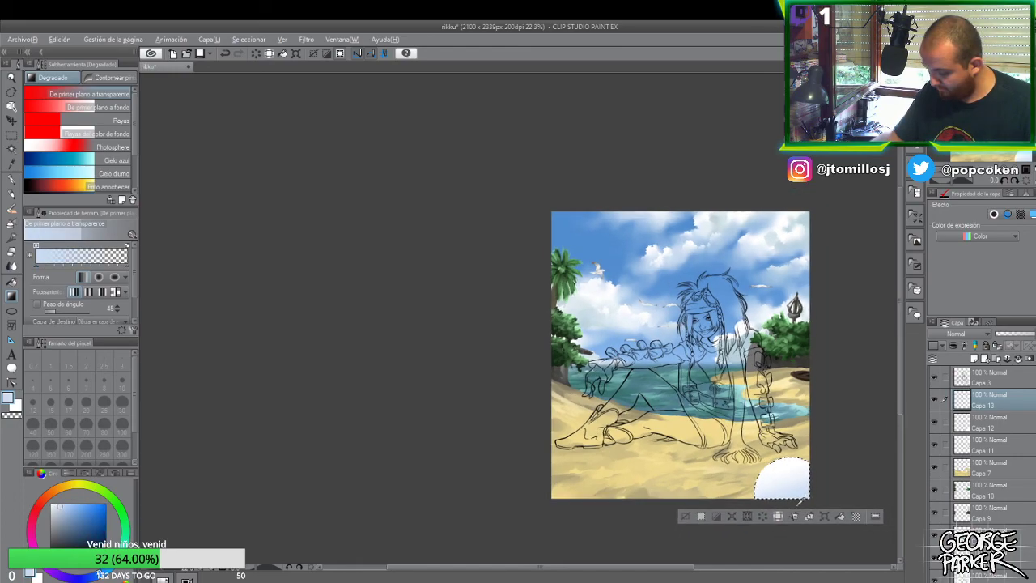
{"action": "left_click", "coordinate": [62, 511]}
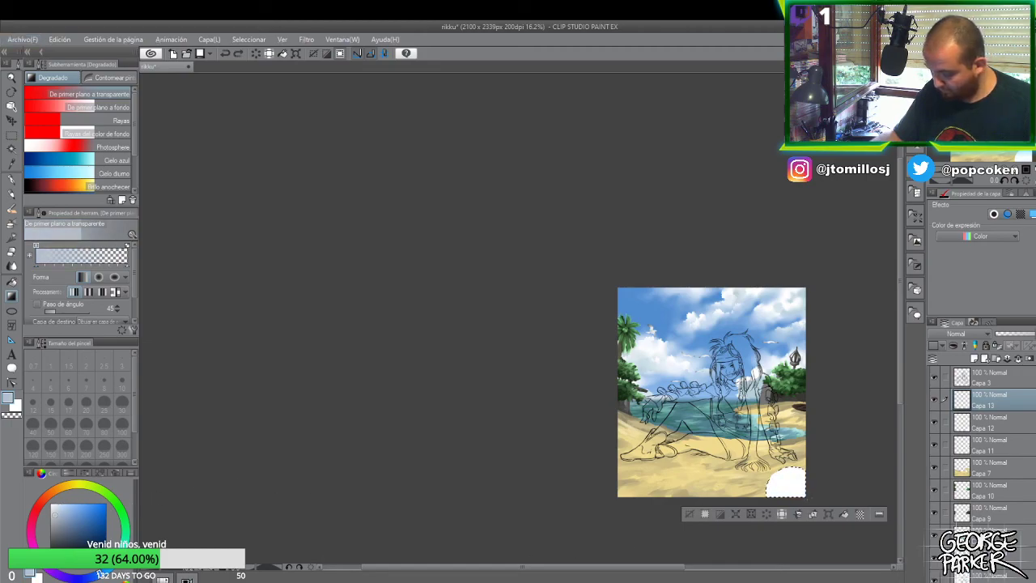
{"action": "left_click_drag", "start_coordinate": [787, 485], "coordinate": [788, 474]}
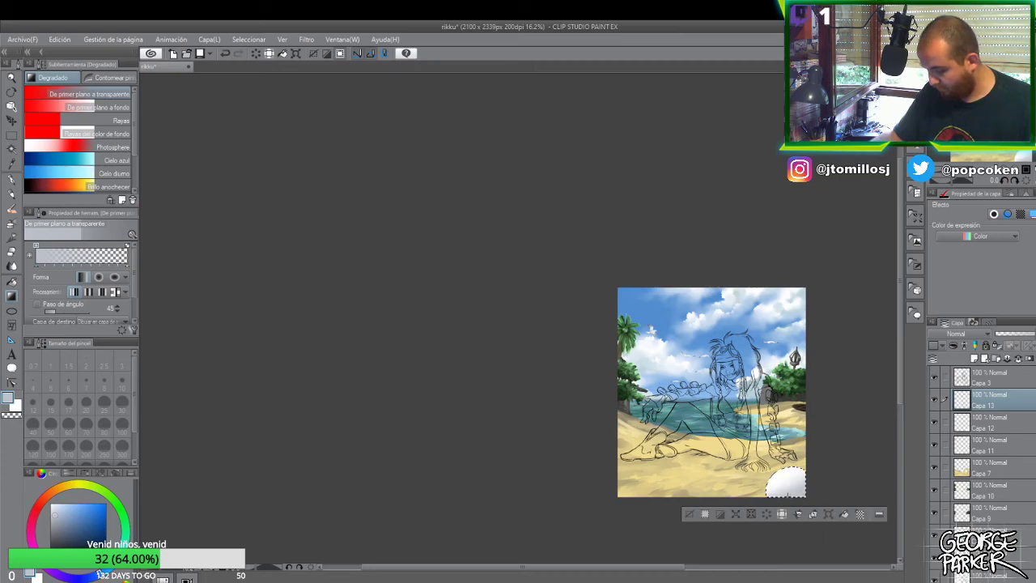
{"action": "left_click_drag", "start_coordinate": [771, 495], "coordinate": [771, 472]}
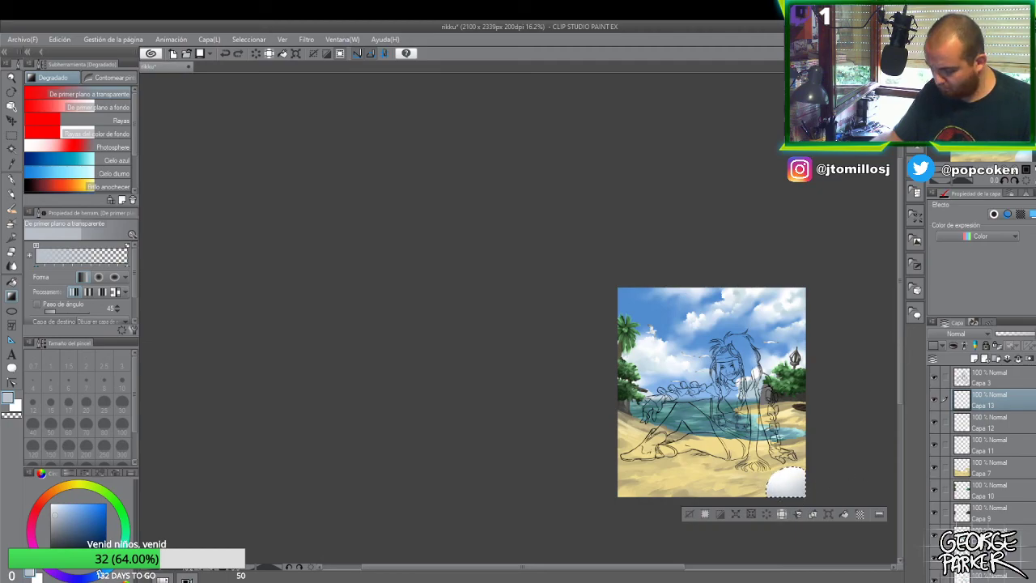
{"action": "left_click_drag", "start_coordinate": [782, 496], "coordinate": [767, 483]}
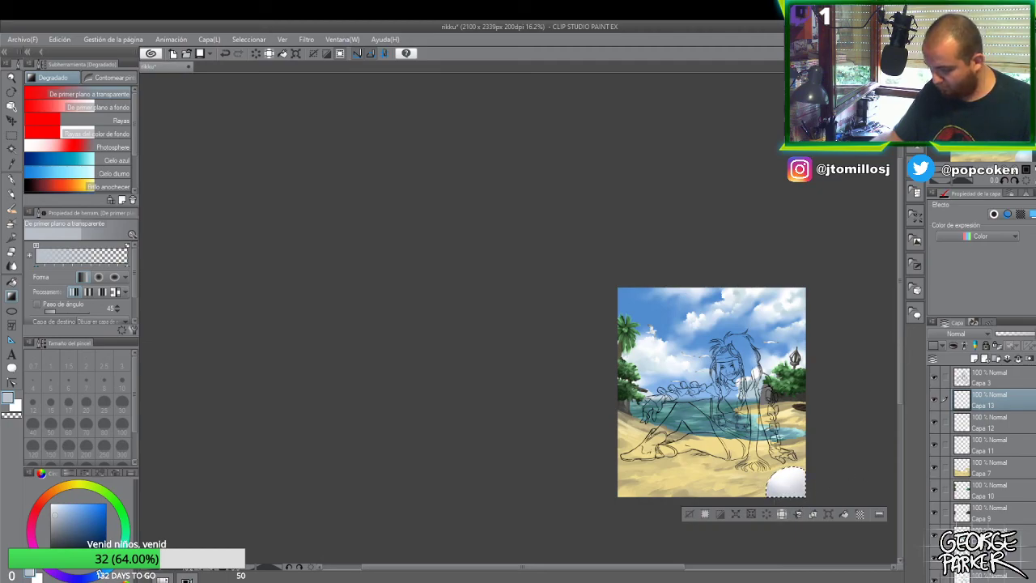
{"action": "left_click_drag", "start_coordinate": [807, 498], "coordinate": [792, 489]}
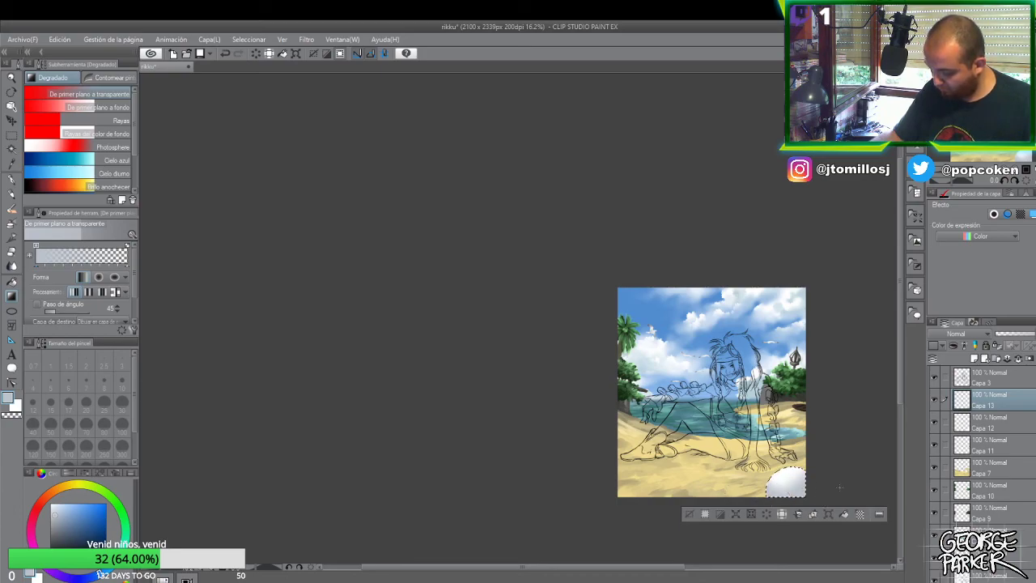
{"action": "left_click_drag", "start_coordinate": [819, 472], "coordinate": [797, 469]}
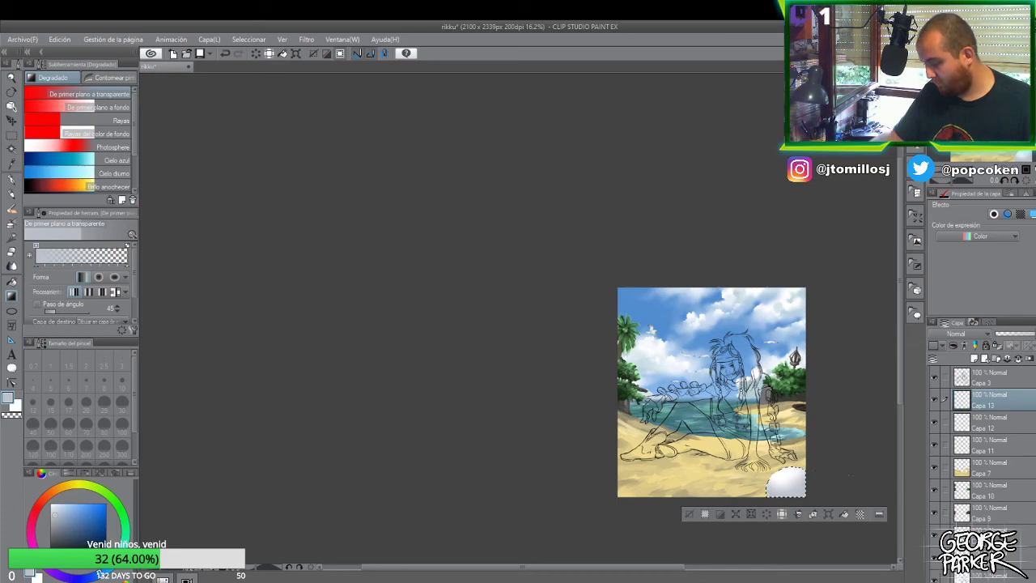
{"action": "left_click", "coordinate": [691, 513]}
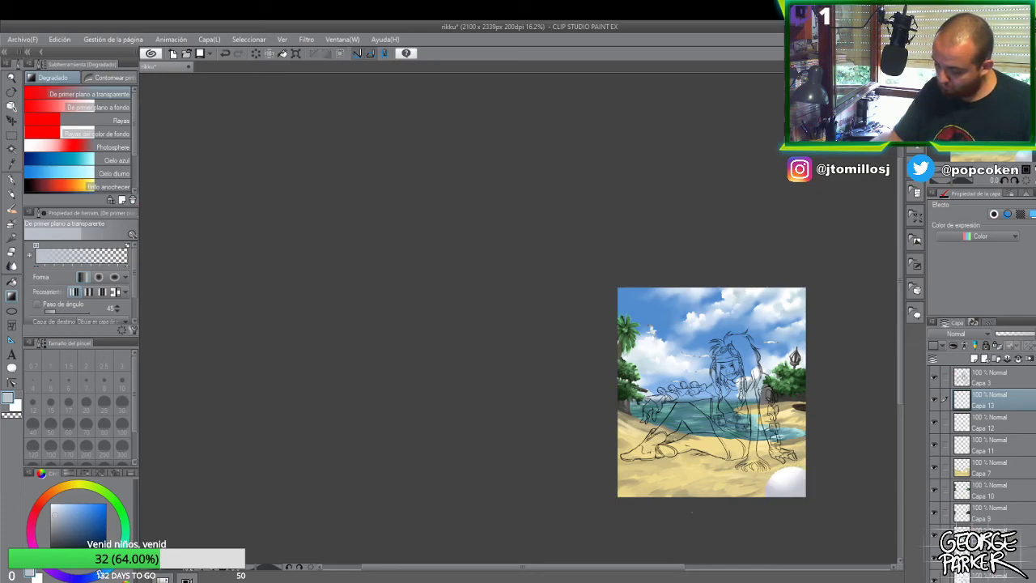
- Duplicate the white circle layer Capa 12 and place the copy directly above Capa 13
{"action": "left_click", "coordinate": [995, 422]}
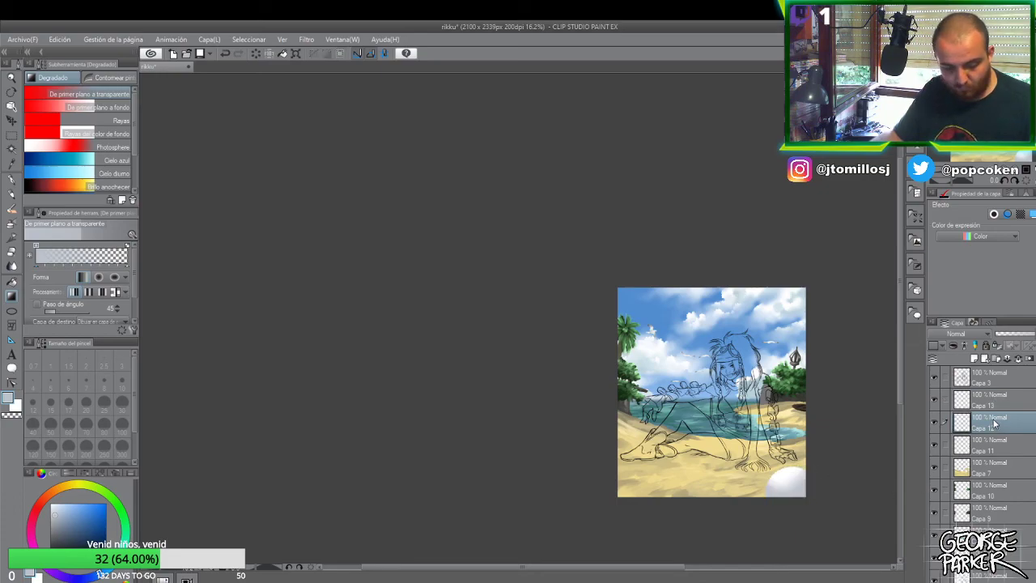
{"action": "key", "text": "ctrl+c"}
{"action": "key", "text": "ctrl+v"}
{"action": "left_click_drag", "start_coordinate": [999, 416], "coordinate": [1000, 397]}
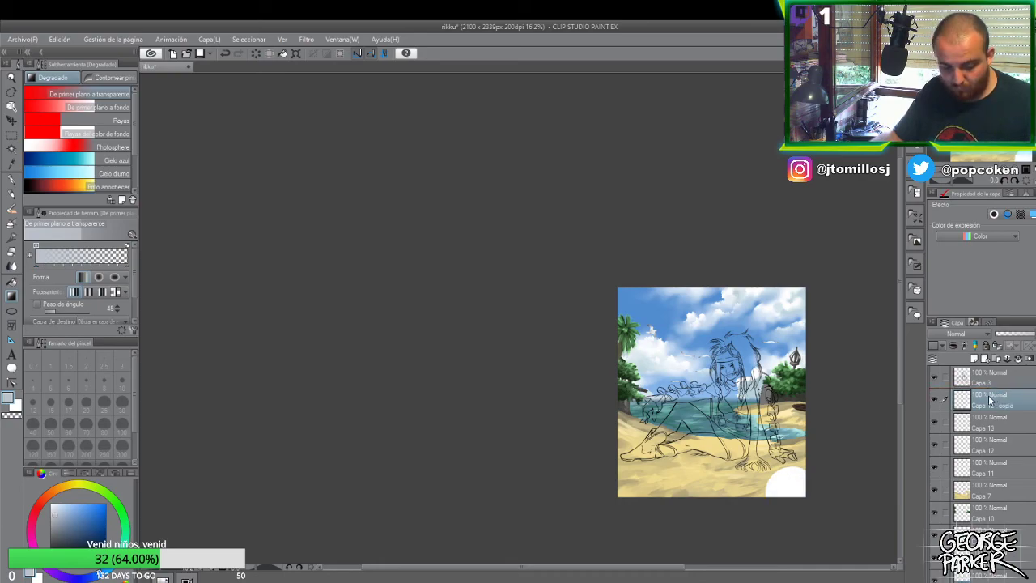
- Scale the duplicated white circle down to 33%
{"action": "key", "text": "ctrl+t"}
{"action": "left_click_drag", "start_coordinate": [818, 467], "coordinate": [784, 497]}
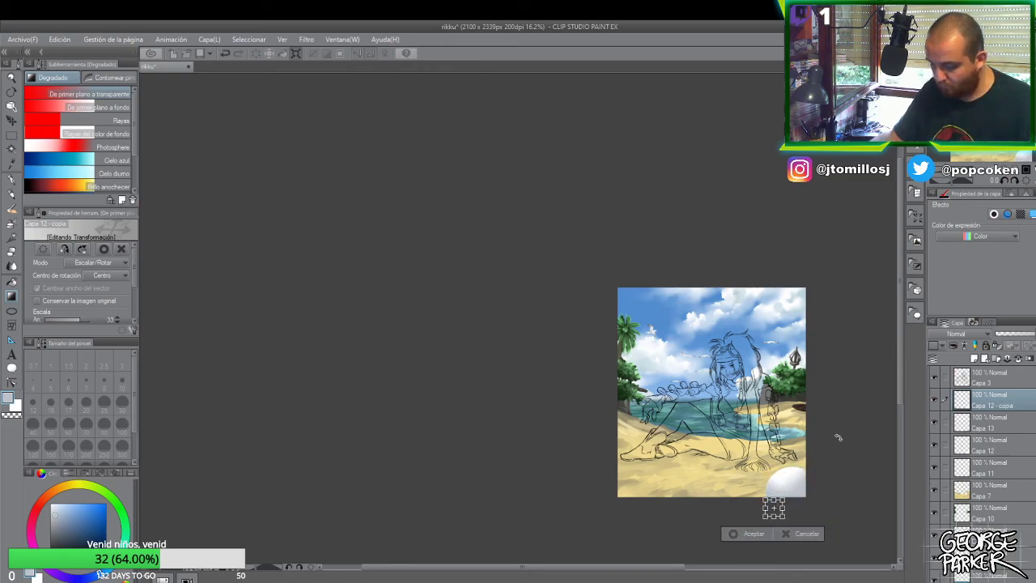
{"action": "key", "text": "Return"}
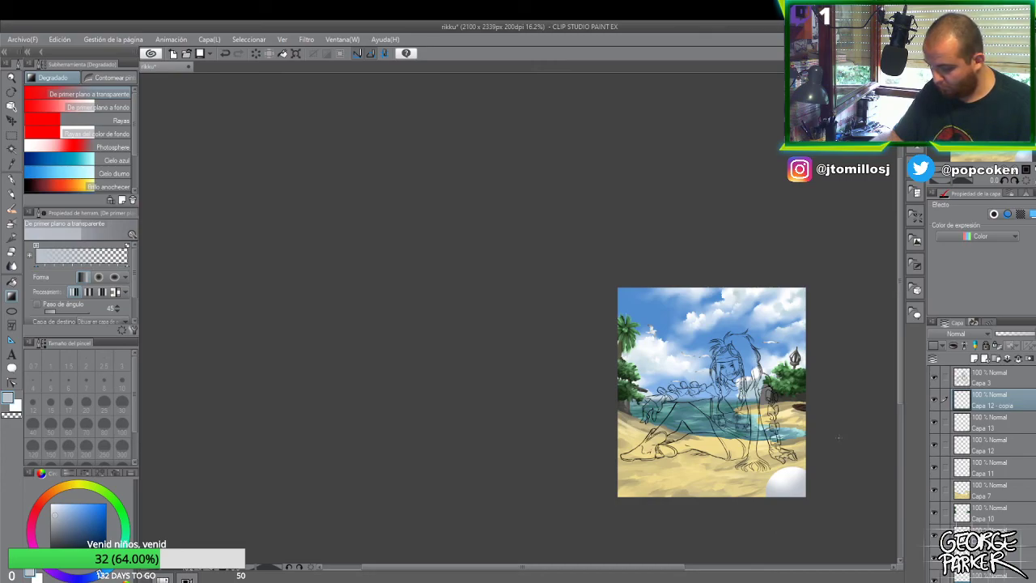
- Move the small circle up to the upper-left edge of the shaded ball and shrink it slightly
{"action": "key", "text": "ctrl+t"}
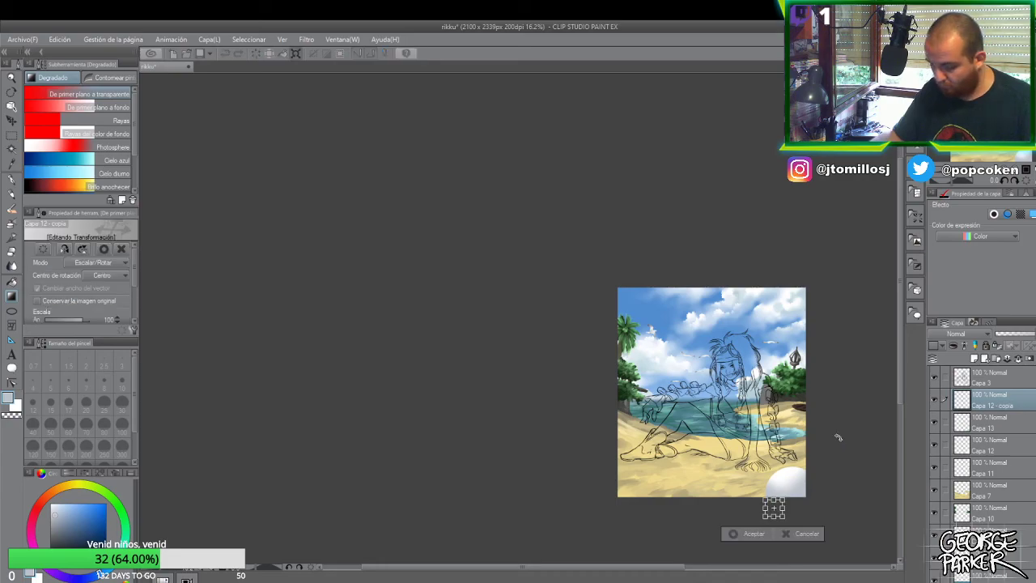
{"action": "key", "text": "Up"}
{"action": "key", "text": "Up"}
{"action": "key", "text": "Up"}
{"action": "key", "text": "Up"}
{"action": "key", "text": "Up"}
{"action": "key", "text": "Up"}
{"action": "key", "text": "Up"}
{"action": "key", "text": "Up"}
{"action": "key", "text": "Up"}
{"action": "key", "text": "Up"}
{"action": "key", "text": "Up"}
{"action": "key", "text": "Up"}
{"action": "key", "text": "Up"}
{"action": "key", "text": "Up"}
{"action": "key", "text": "Up"}
{"action": "key", "text": "Up"}
{"action": "key", "text": "Up"}
{"action": "key", "text": "Up"}
{"action": "key", "text": "Up"}
{"action": "key", "text": "Up"}
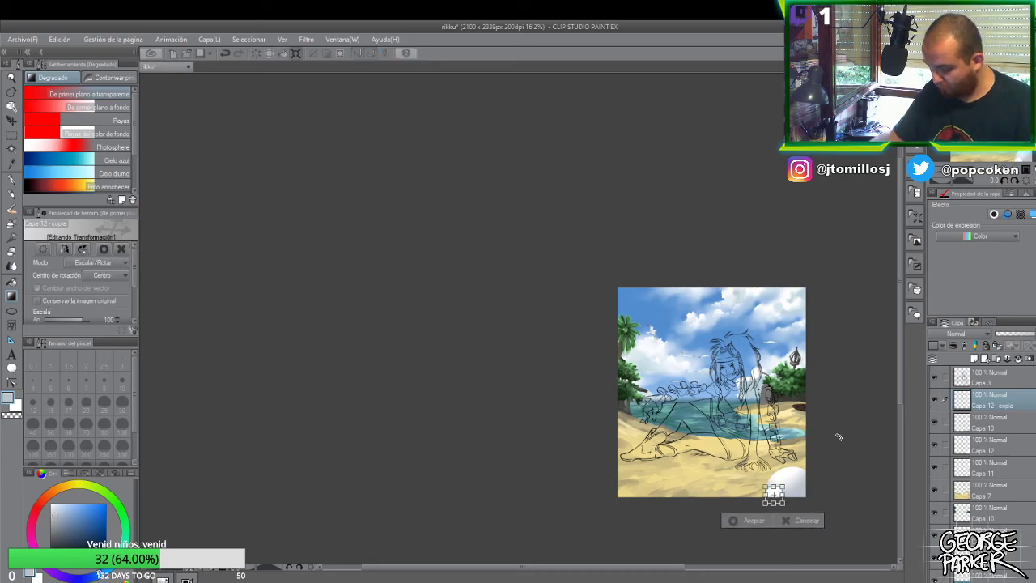
{"action": "key", "text": "Up"}
{"action": "key", "text": "Up"}
{"action": "key", "text": "Up"}
{"action": "key", "text": "Up"}
{"action": "key", "text": "Up"}
{"action": "key", "text": "Up"}
{"action": "key", "text": "Up"}
{"action": "key", "text": "Up"}
{"action": "key", "text": "Up"}
{"action": "key", "text": "Up"}
{"action": "key", "text": "Up"}
{"action": "key", "text": "Up"}
{"action": "key", "text": "Up"}
{"action": "key", "text": "Up"}
{"action": "key", "text": "Up"}
{"action": "key", "text": "Up"}
{"action": "key", "text": "Up"}
{"action": "key", "text": "Up"}
{"action": "key", "text": "Up"}
{"action": "key", "text": "Up"}
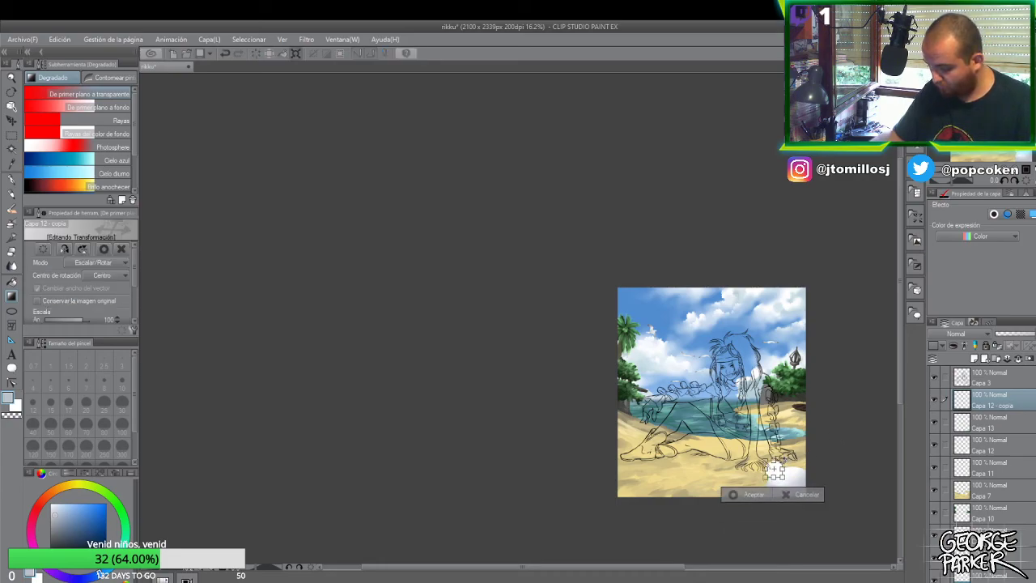
{"action": "key", "text": "Left"}
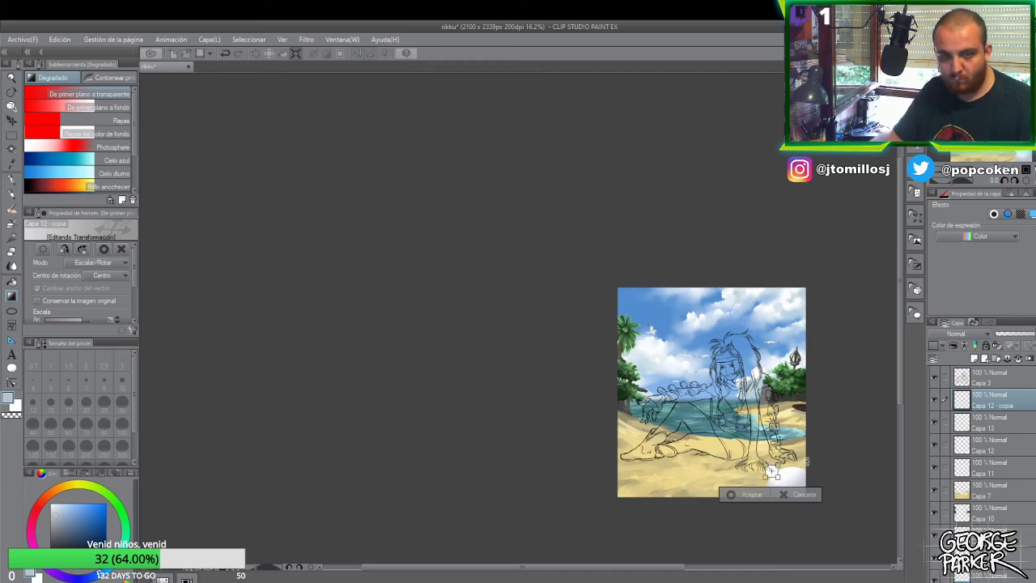
{"action": "key", "text": "Return"}
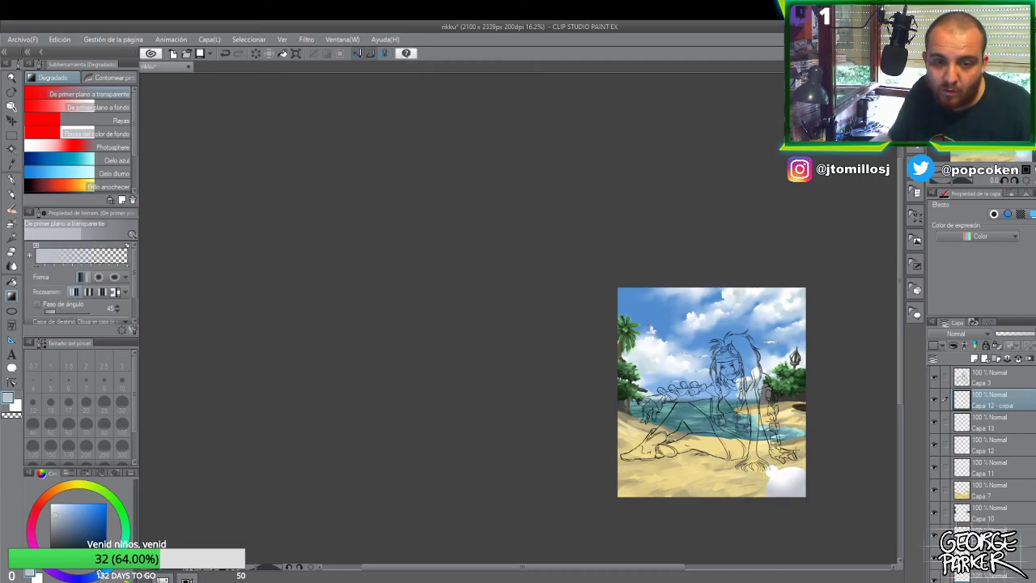
- Tuck the small circle behind the ball's upper-right edge by moving its layer beneath Capa 12, and sample its white colour
{"action": "scroll", "coordinate": [819, 491], "scroll_direction": "up", "scroll_amount": 5}
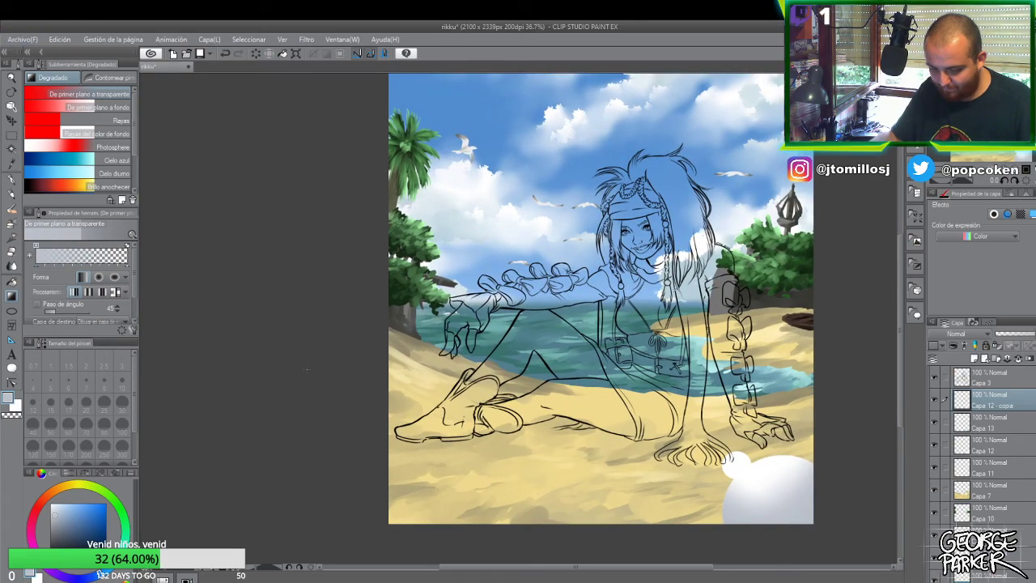
{"action": "key", "text": "o"}
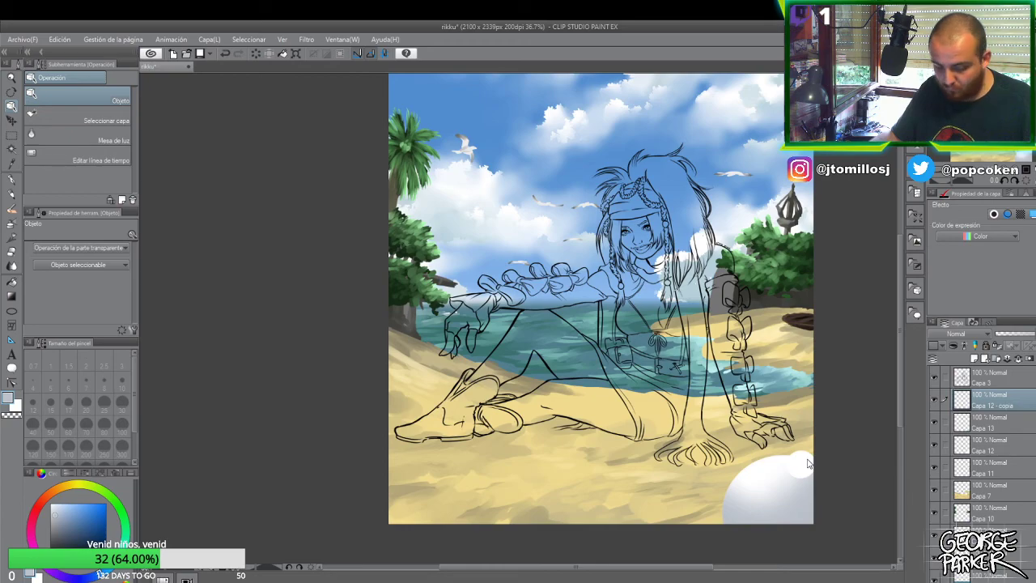
{"action": "left_click_drag", "start_coordinate": [1004, 409], "coordinate": [1006, 455]}
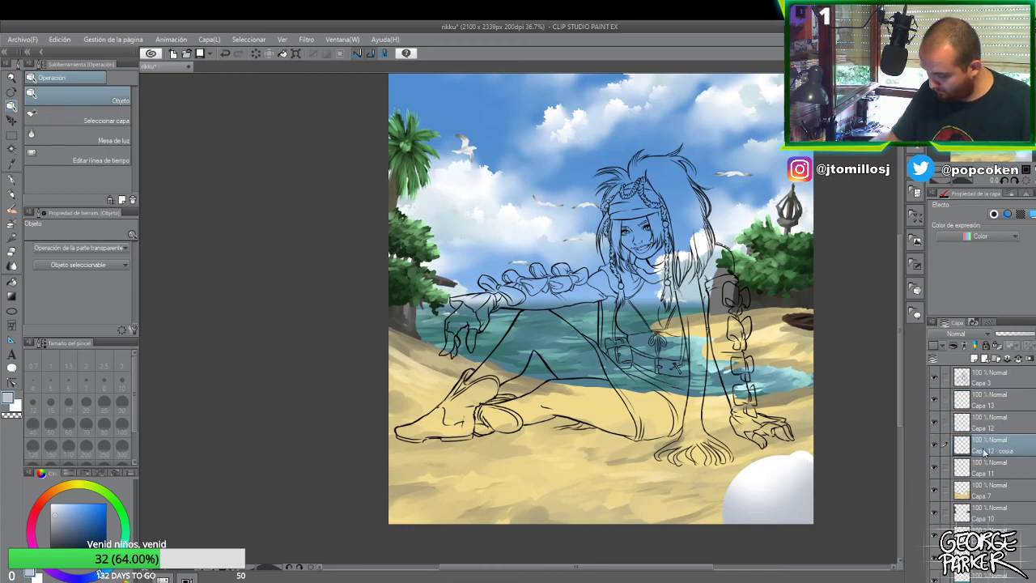
{"action": "left_click", "coordinate": [809, 451], "text": "alt"}
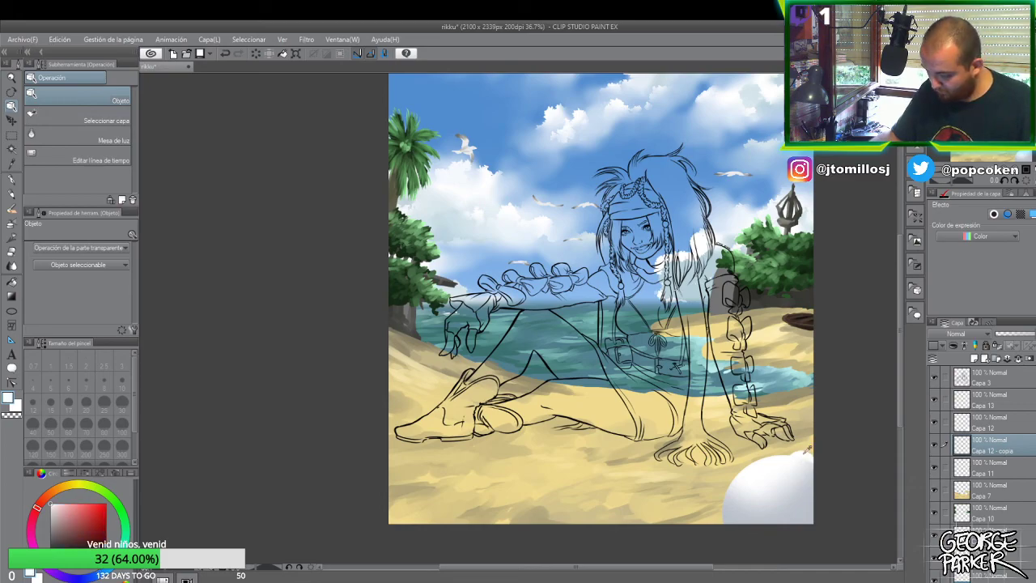
- Duplicate the small white circle and place the copy at the upper-left edge of the shaded ball
{"action": "left_click", "coordinate": [808, 450], "text": "alt"}
{"action": "left_click", "coordinate": [809, 451], "text": "alt"}
{"action": "key", "text": "ctrl+c"}
{"action": "key", "text": "ctrl+v"}
{"action": "key", "text": "ctrl+t"}
{"action": "left_click_drag", "start_coordinate": [810, 457], "coordinate": [759, 469]}
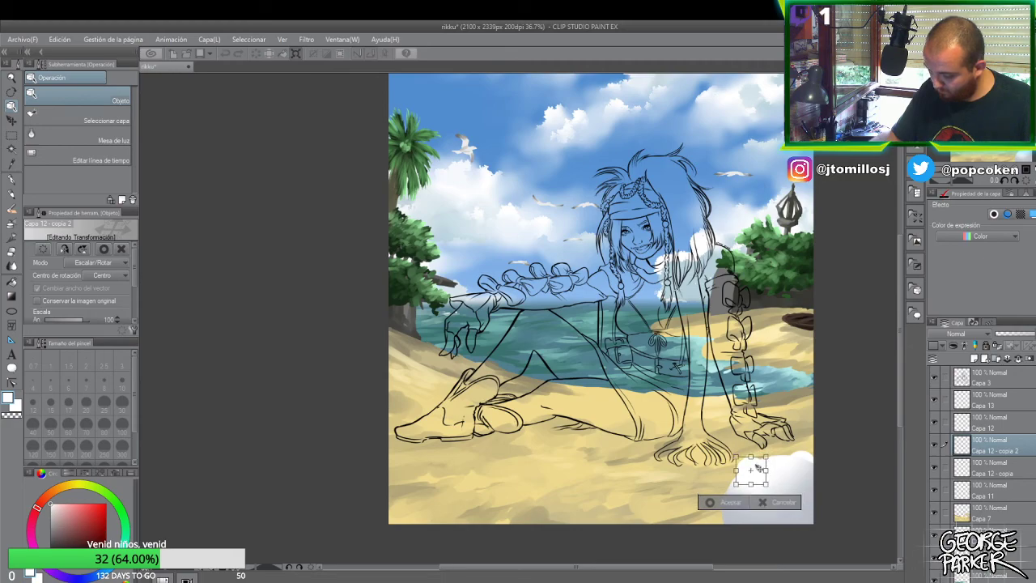
{"action": "key", "text": "Return"}
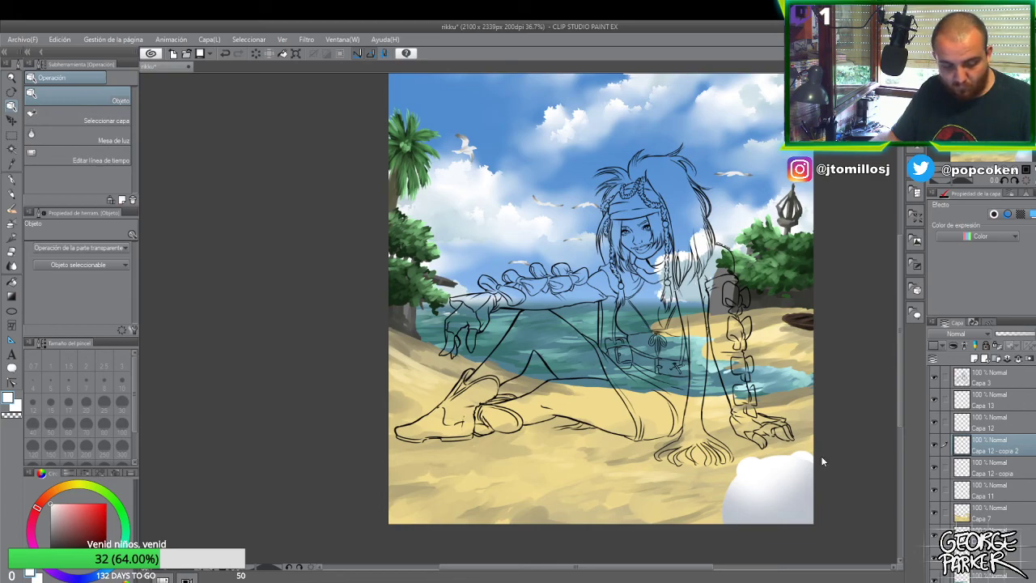
- Add another copy of the small white circle at the lower-left edge of the shaded ball
{"action": "key", "text": "ctrl+v"}
{"action": "key", "text": "ctrl+t"}
{"action": "left_click_drag", "start_coordinate": [763, 471], "coordinate": [740, 508]}
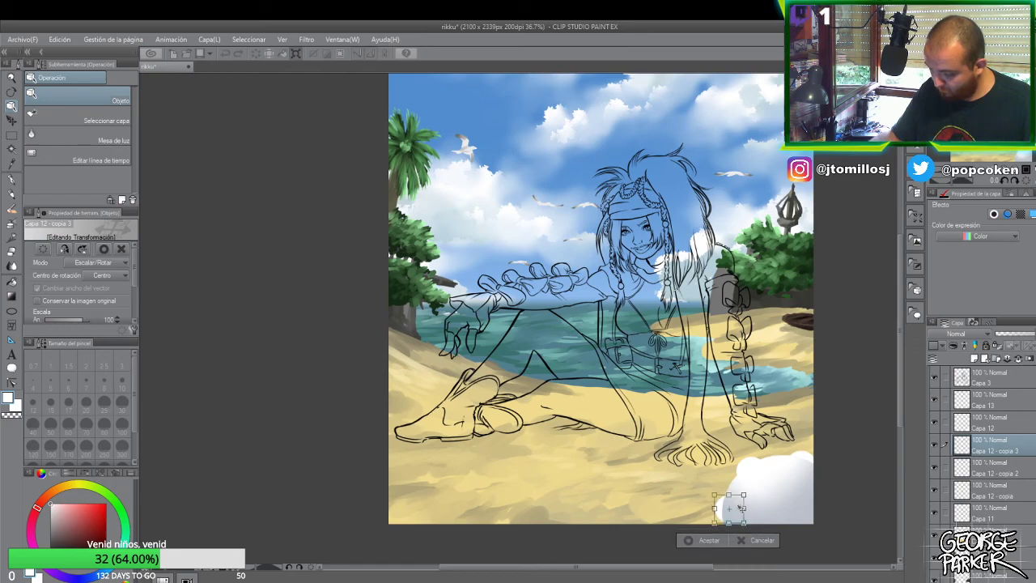
{"action": "left_click_drag", "start_coordinate": [739, 508], "coordinate": [740, 509]}
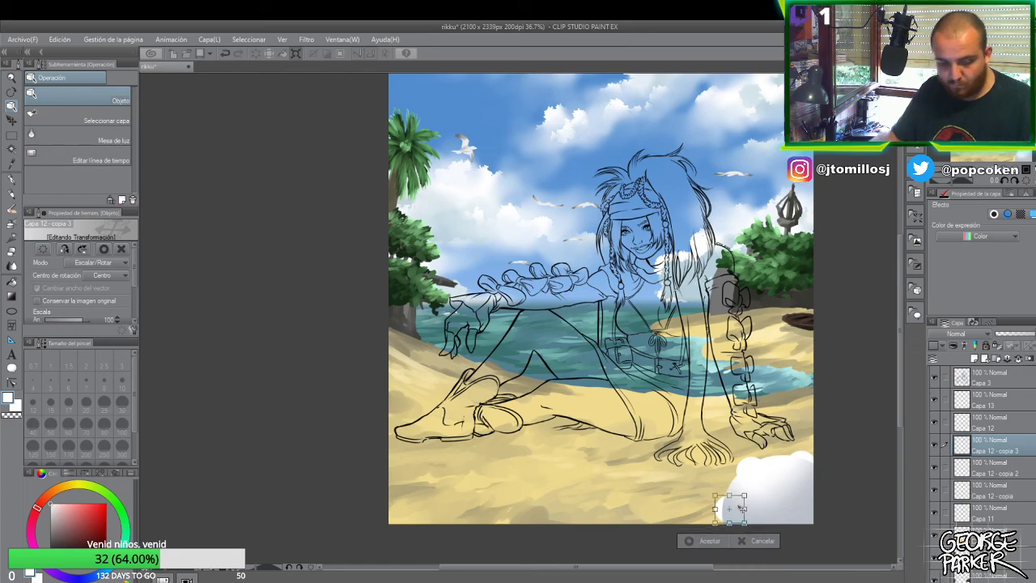
{"action": "key", "text": "Return"}
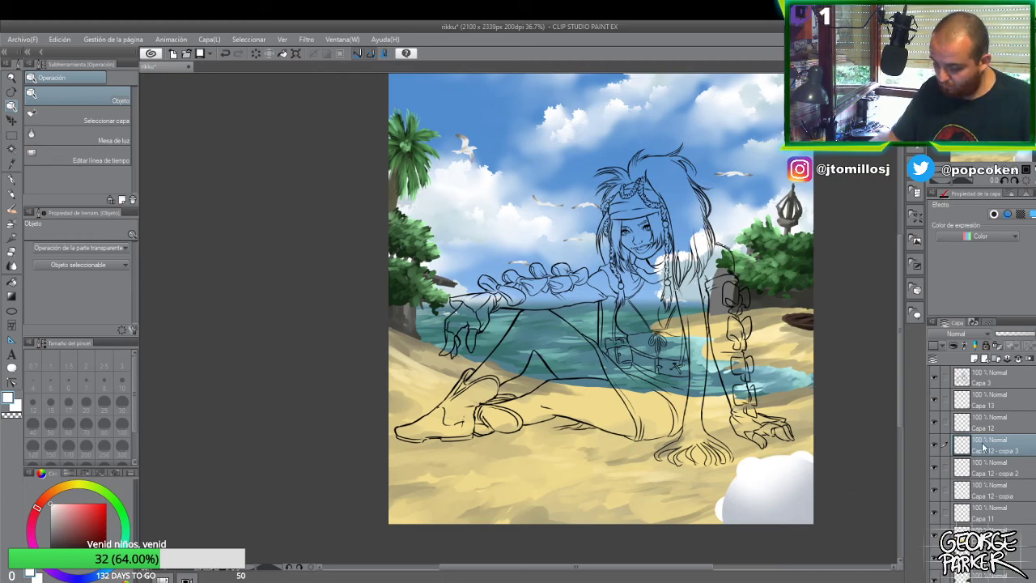
- Examine what Capa 13, Capa 12 and Capa 12 - copia contain by hiding and showing them again
{"action": "left_click", "coordinate": [934, 401]}
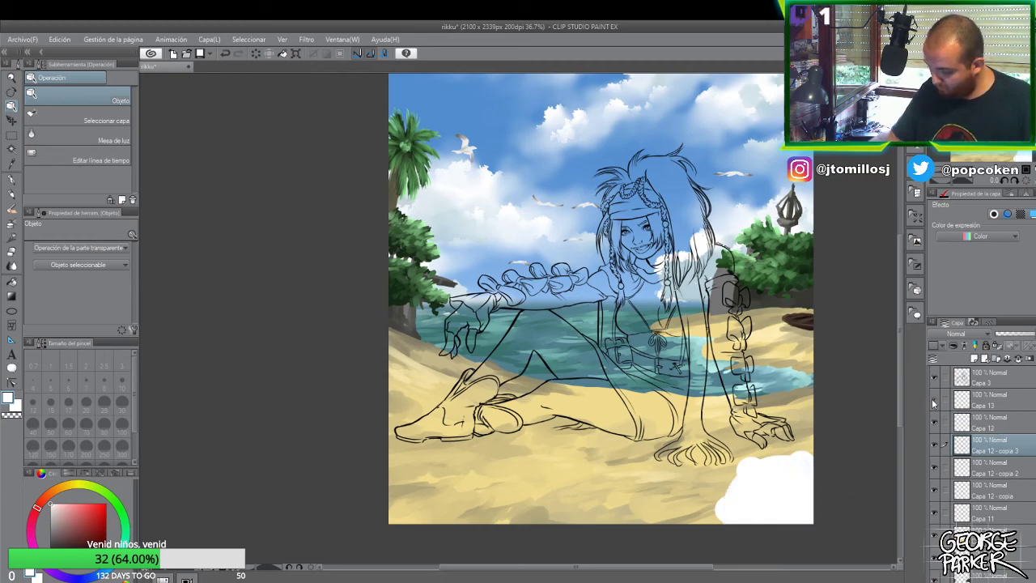
{"action": "left_click", "coordinate": [932, 402]}
{"action": "left_click", "coordinate": [932, 421]}
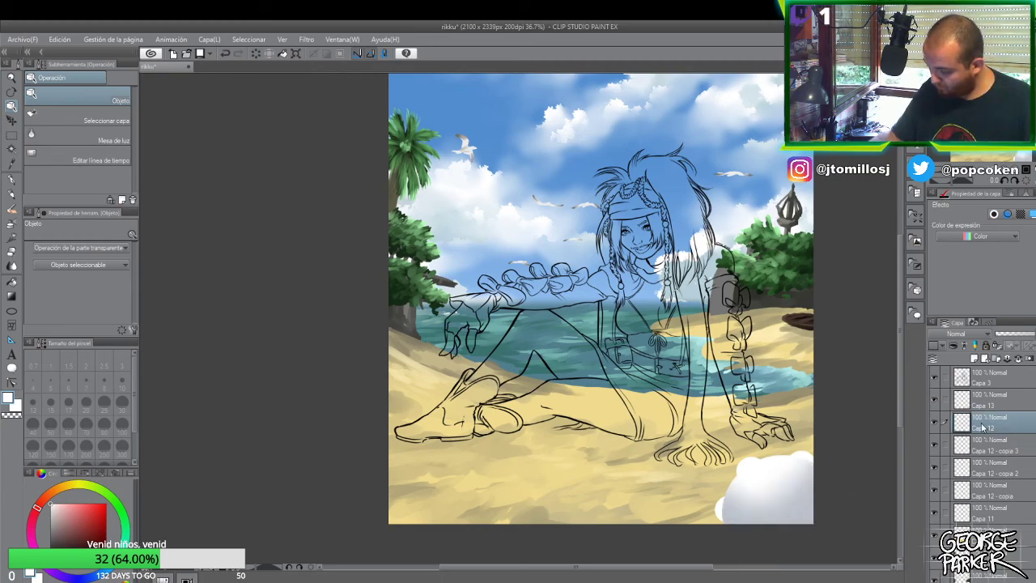
{"action": "left_click", "coordinate": [934, 422]}
{"action": "left_click", "coordinate": [934, 422]}
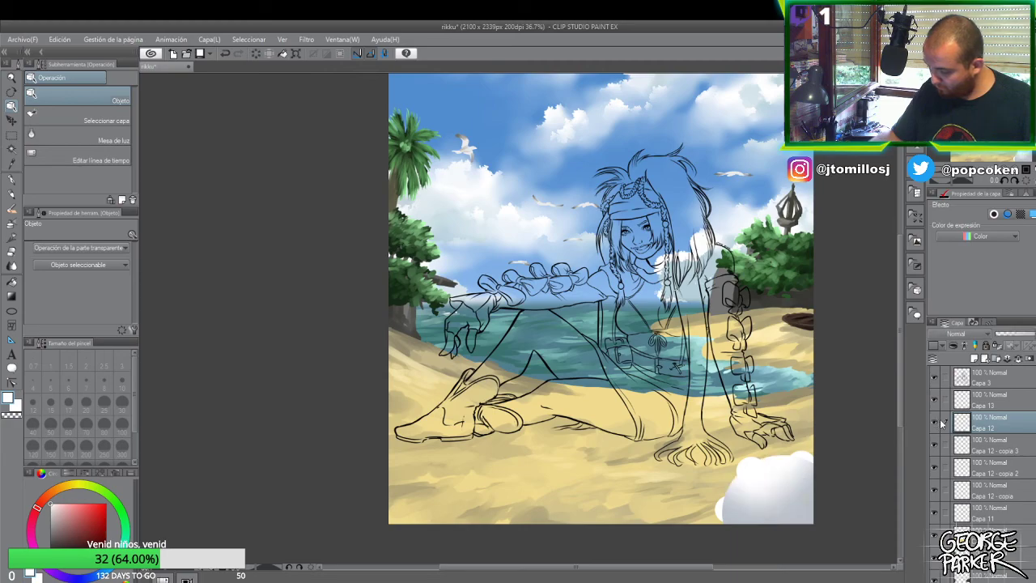
{"action": "left_click", "coordinate": [977, 447]}
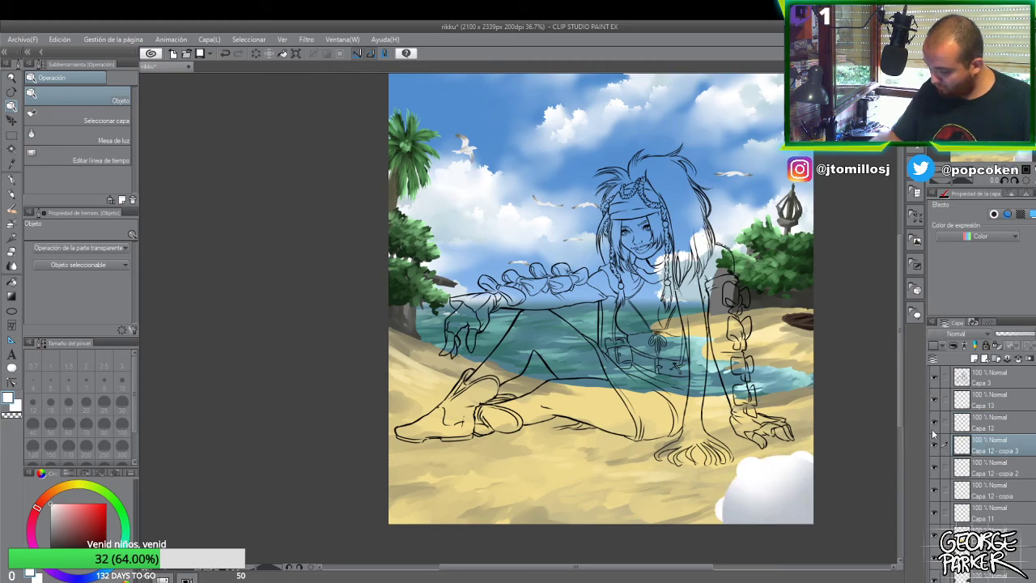
{"action": "left_click", "coordinate": [935, 422]}
{"action": "left_click", "coordinate": [935, 422]}
{"action": "left_click", "coordinate": [935, 492]}
{"action": "left_click", "coordinate": [935, 492]}
- Try to merge the three small-circle layers Capa 12 - copia, copia 2 and copia 3 into one layer
{"action": "left_click", "coordinate": [993, 496], "text": "shift"}
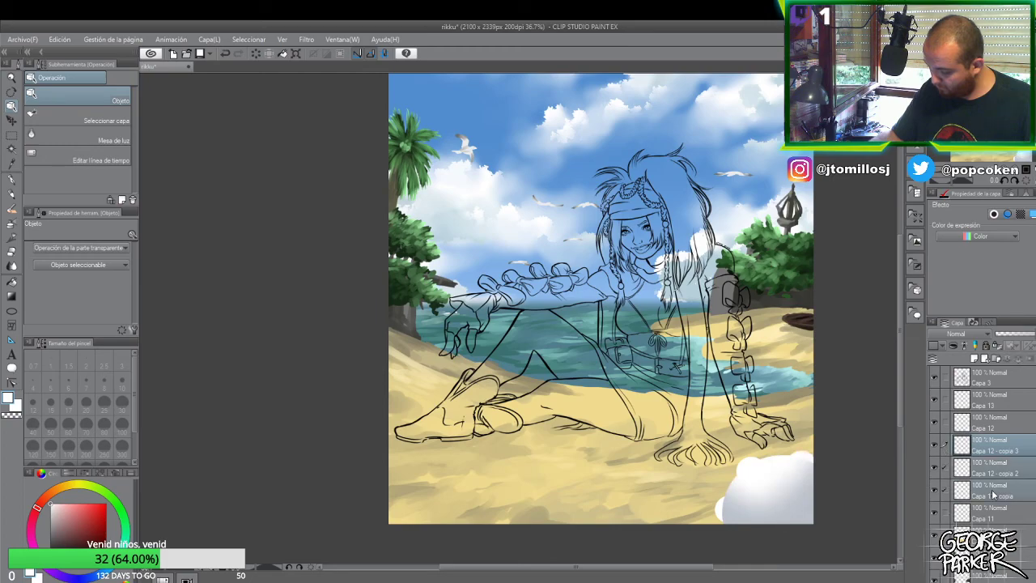
{"action": "right_click", "coordinate": [993, 495]}
{"action": "left_click", "coordinate": [990, 448]}
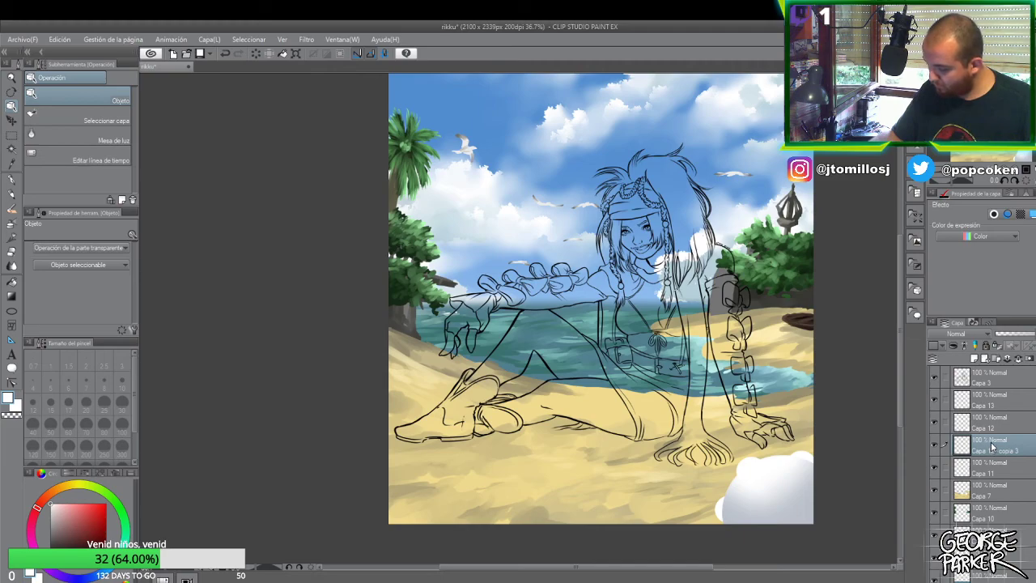
{"action": "key", "text": "ctrl+z"}
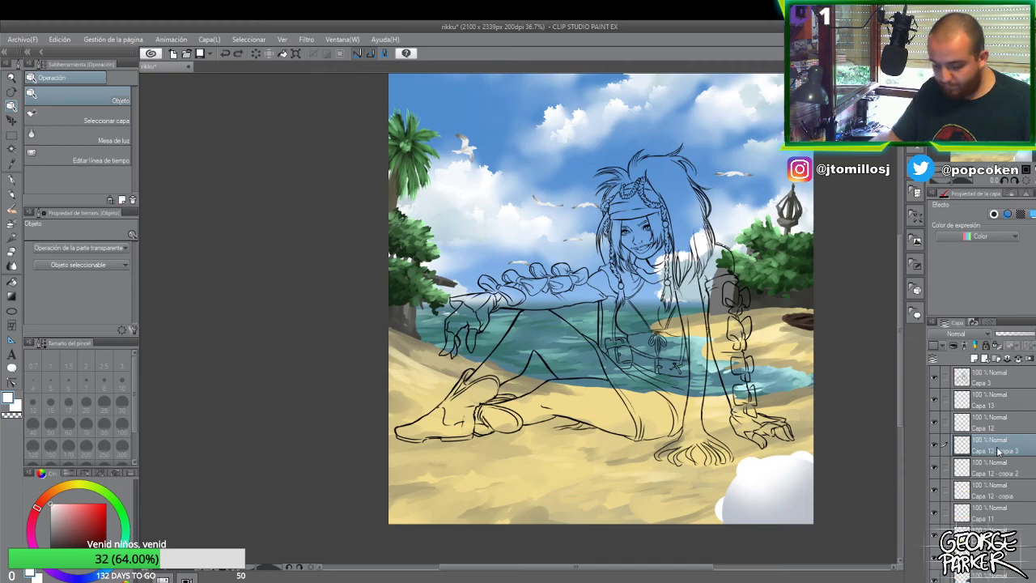
- Duplicate Capa 12 - copia 3 directly above Capa 12 and shift the copied circle inward over the ball
{"action": "key", "text": "ctrl+c"}
{"action": "key", "text": "ctrl+v"}
{"action": "left_click_drag", "start_coordinate": [999, 451], "coordinate": [998, 422]}
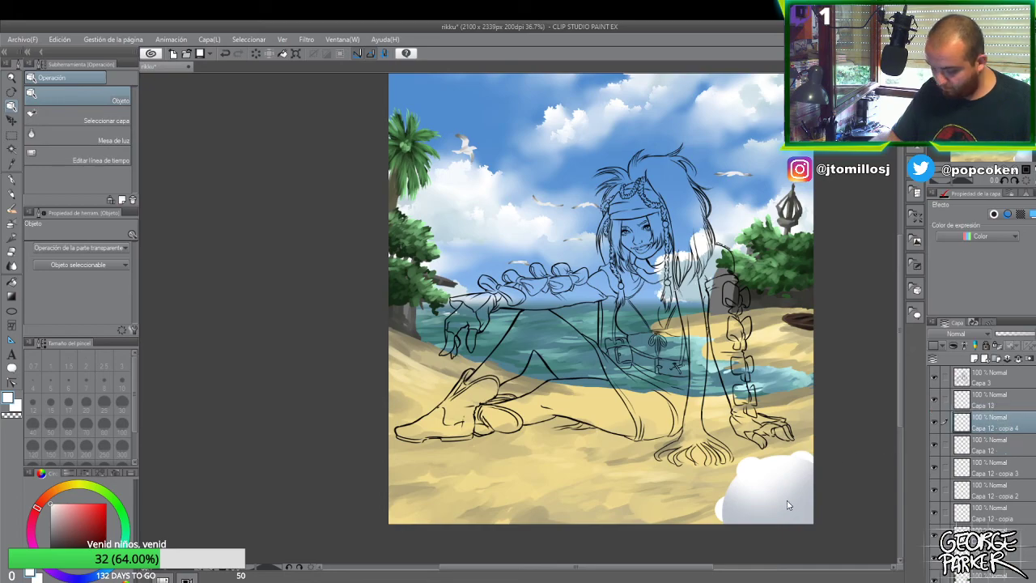
{"action": "key", "text": "ctrl+t"}
{"action": "left_click_drag", "start_coordinate": [741, 509], "coordinate": [773, 499]}
{"action": "left_click", "coordinate": [995, 405]}
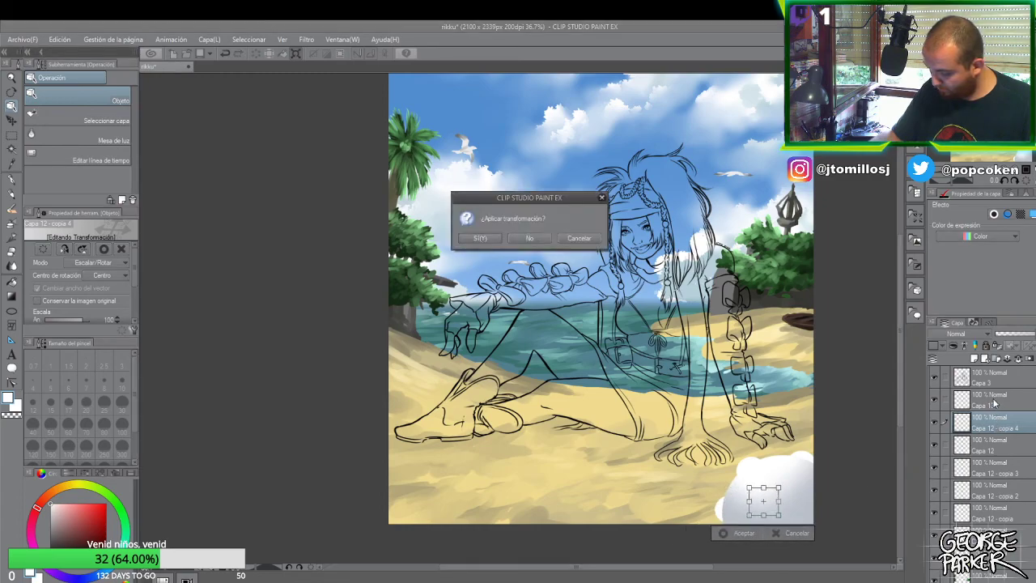
{"action": "left_click", "coordinate": [480, 237]}
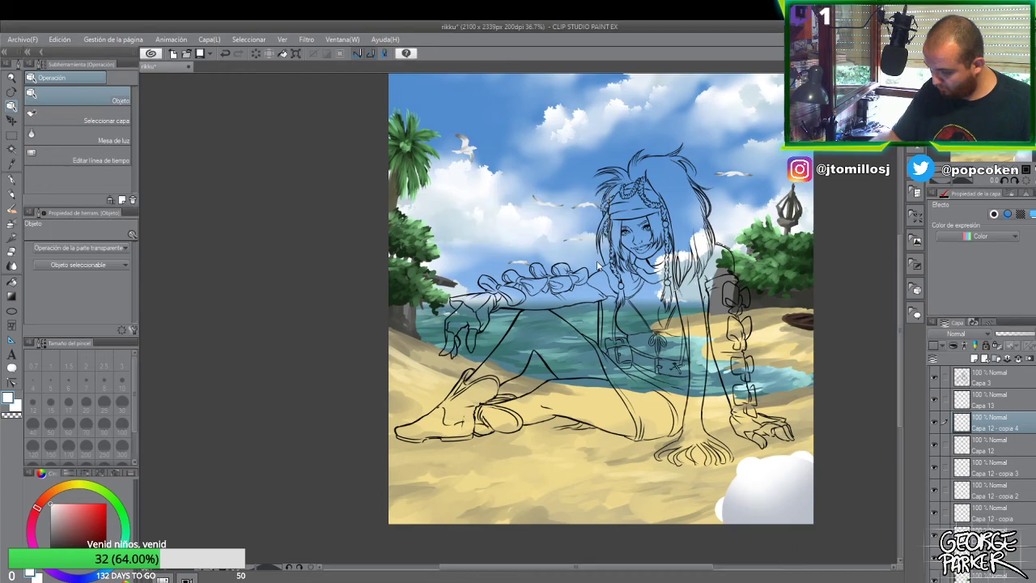
- Raise the copied circle's layer above Capa 13 and move the circle onto the ball's upper-right area
{"action": "left_click_drag", "start_coordinate": [1017, 429], "coordinate": [1014, 400]}
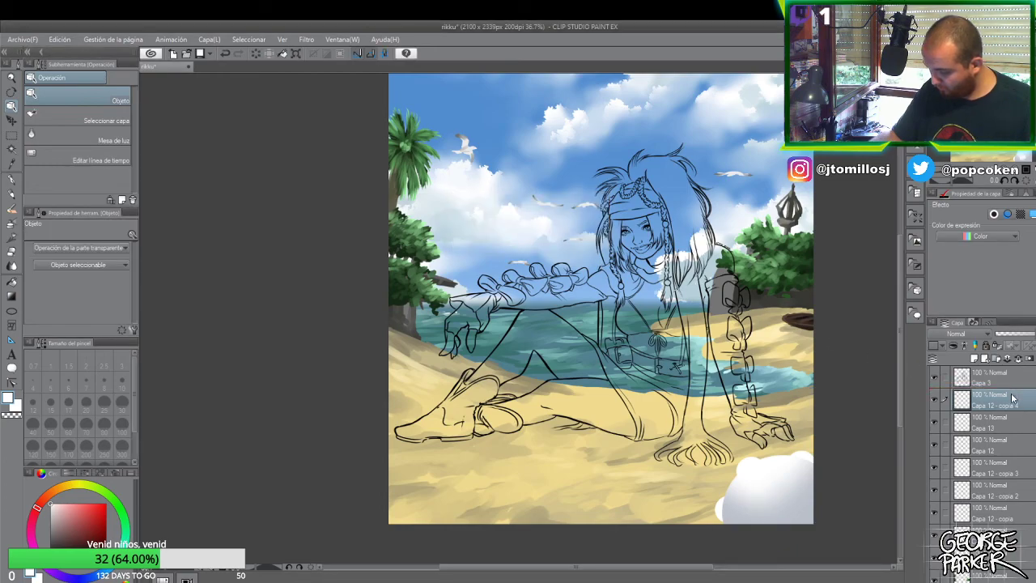
{"action": "key", "text": "ctrl+t"}
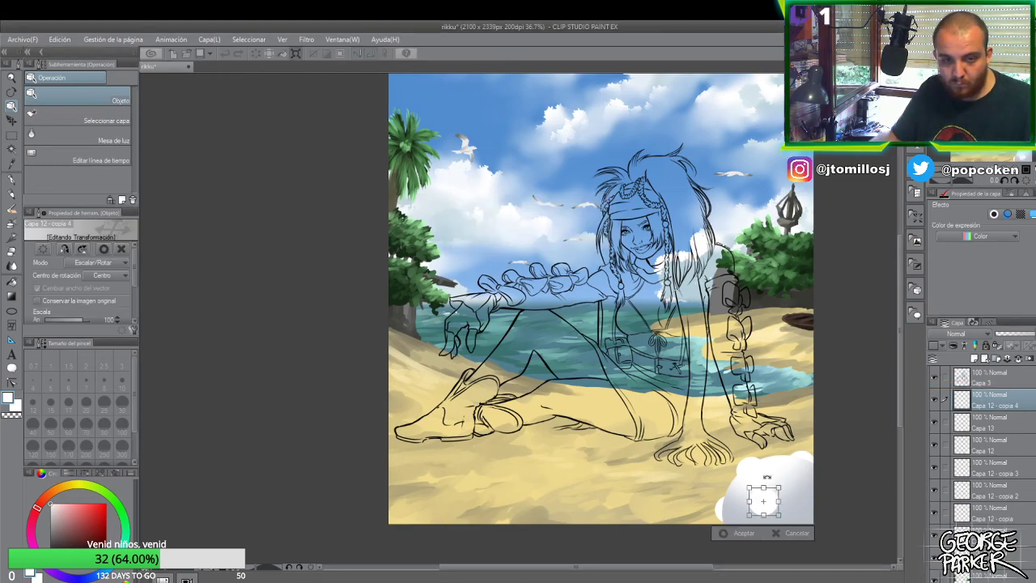
{"action": "left_click_drag", "start_coordinate": [773, 502], "coordinate": [807, 481]}
{"action": "key", "text": "Return"}
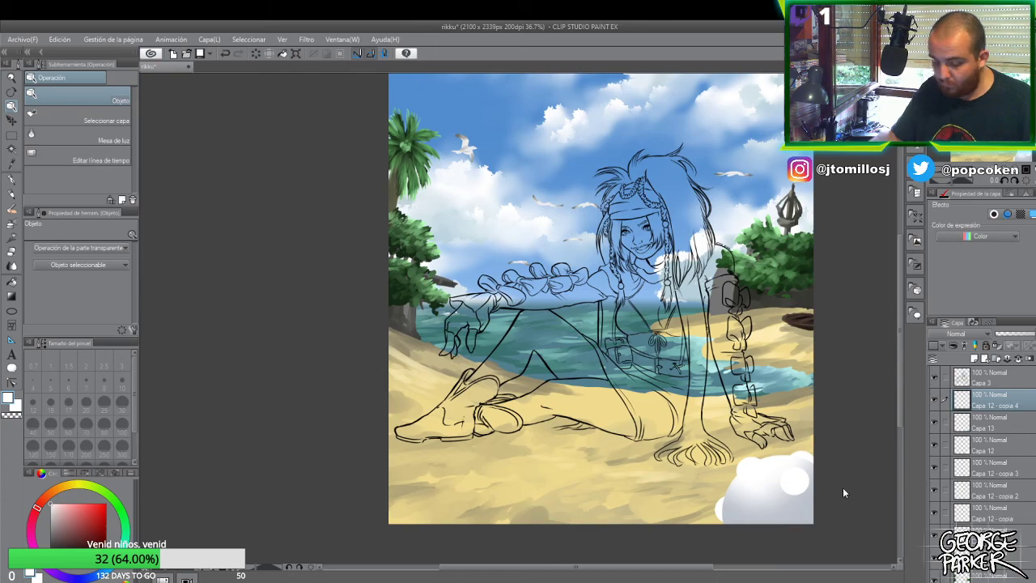
- Duplicate the round spot and place the copy on the left part of the ball's surface
{"action": "key", "text": "ctrl+c"}
{"action": "key", "text": "ctrl+v"}
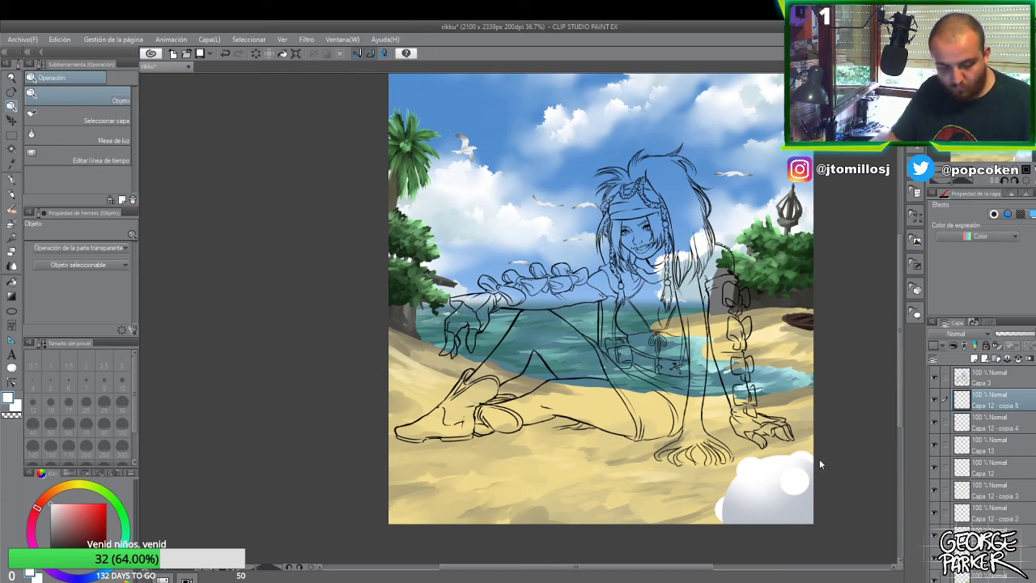
{"action": "key", "text": "ctrl+t"}
{"action": "left_click_drag", "start_coordinate": [801, 484], "coordinate": [760, 498]}
{"action": "key", "text": "Return"}
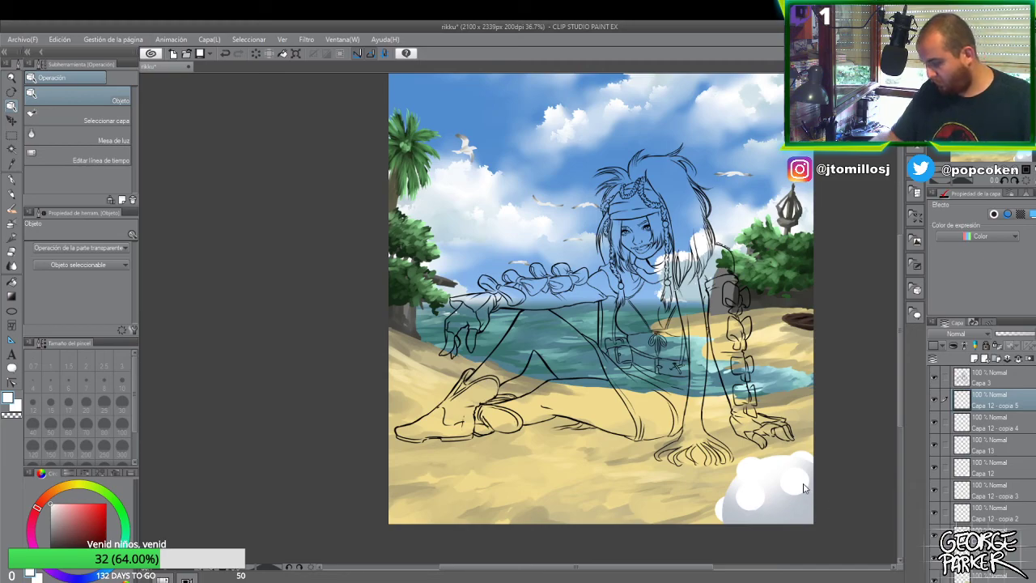
- Slightly shrink both round spots on the ball's surface, first the left one and then the right one
{"action": "key", "text": "ctrl+t"}
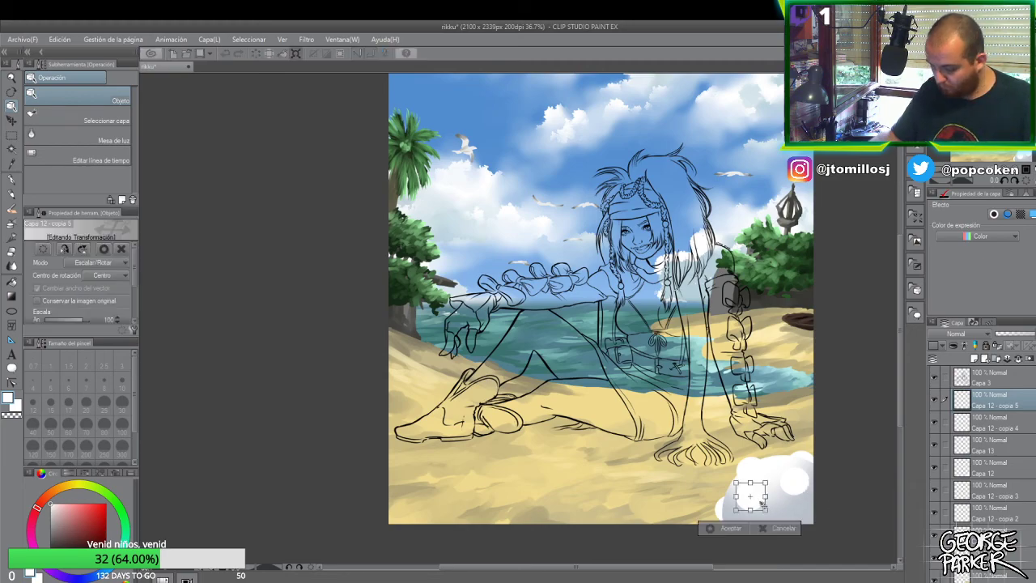
{"action": "left_click_drag", "start_coordinate": [762, 505], "coordinate": [760, 503]}
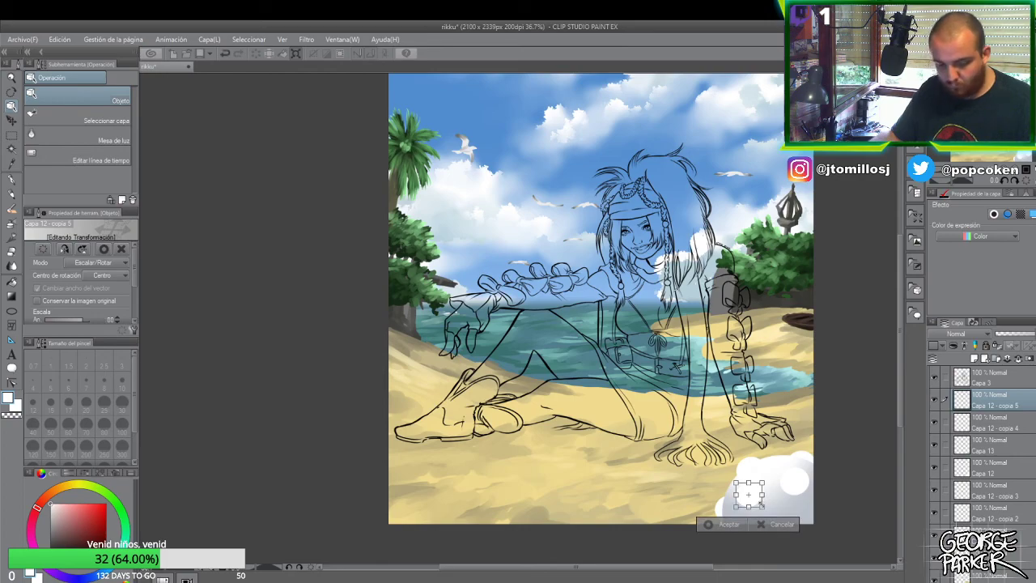
{"action": "key", "text": "Return"}
{"action": "left_click", "coordinate": [808, 490]}
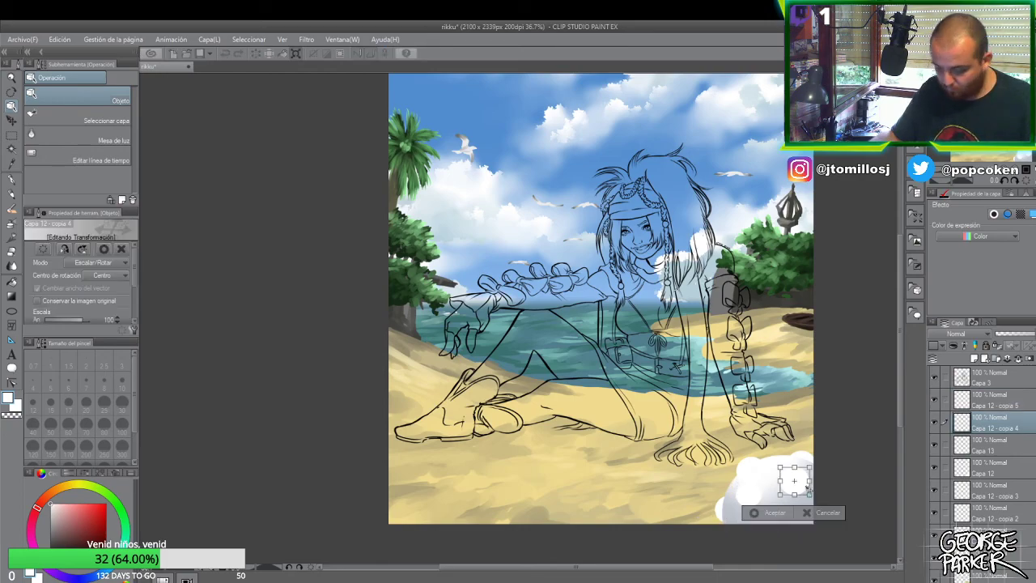
{"action": "left_click_drag", "start_coordinate": [809, 468], "coordinate": [806, 470]}
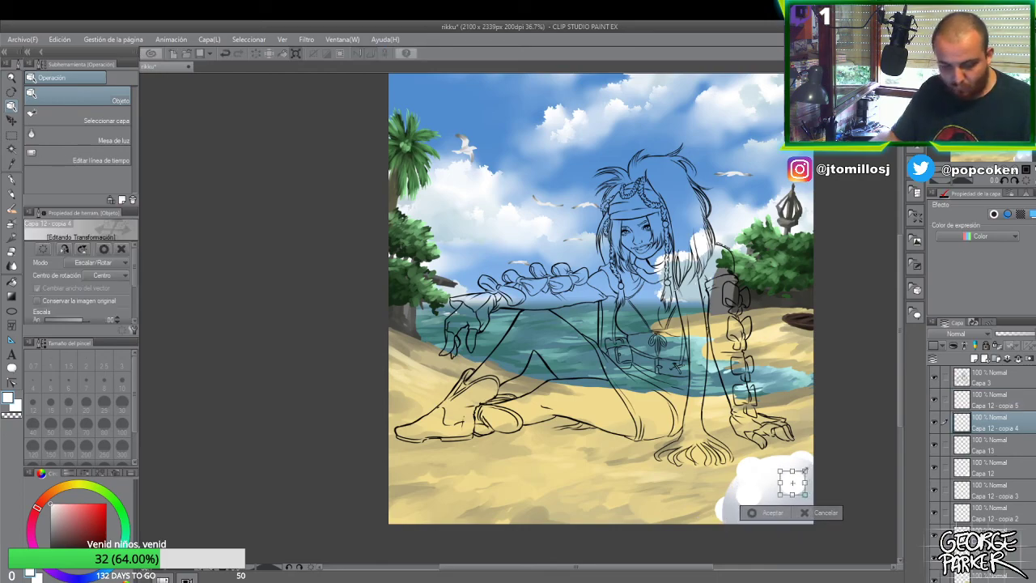
{"action": "left_click", "coordinate": [821, 512]}
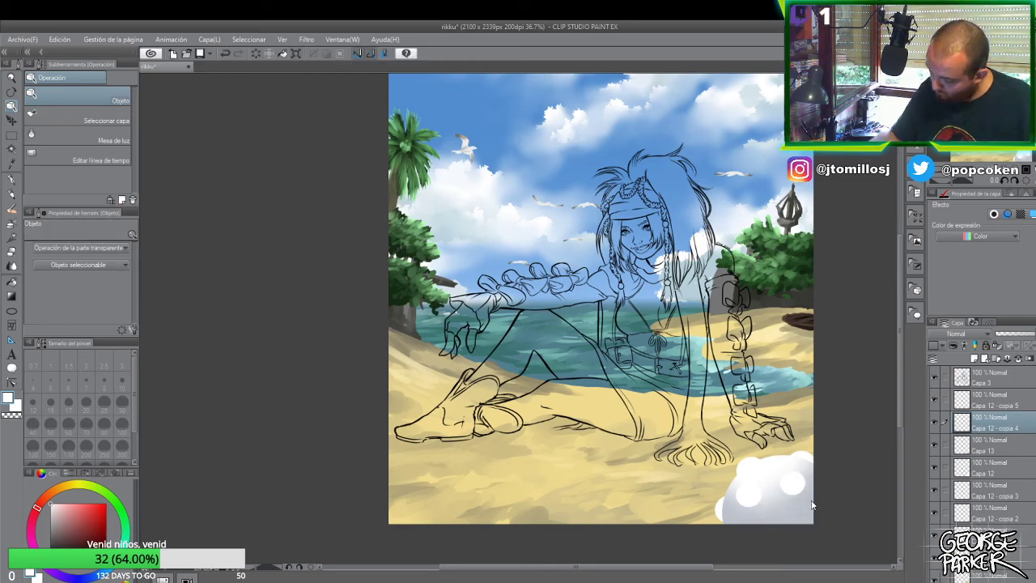
- Duplicate the right and left round spots and place the copies at the ball's lower-right edge and along its bottom
{"action": "key", "text": "alt"}
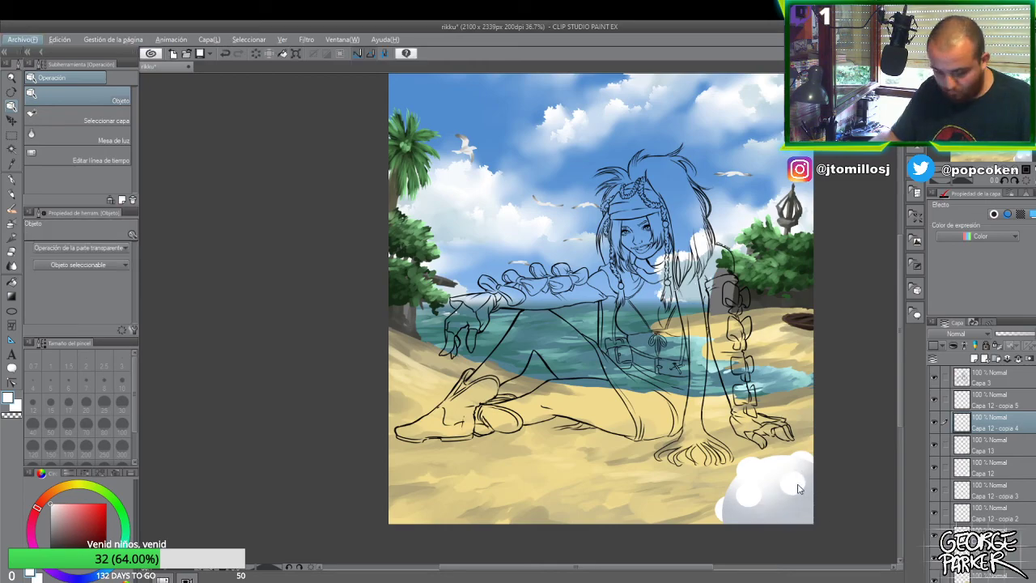
{"action": "left_click_drag", "start_coordinate": [797, 489], "coordinate": [809, 524]}
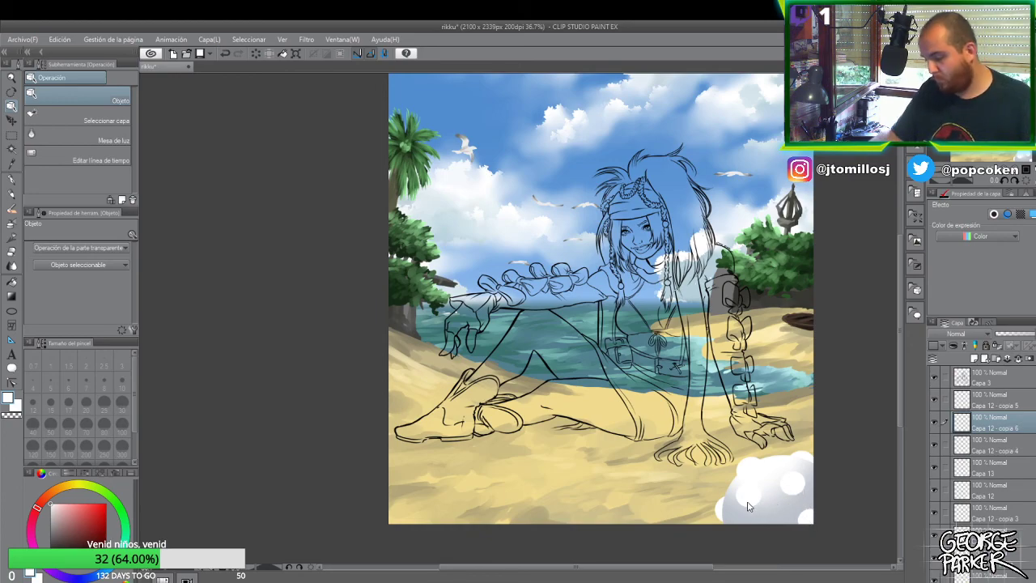
{"action": "key", "text": "alt+bracketright"}
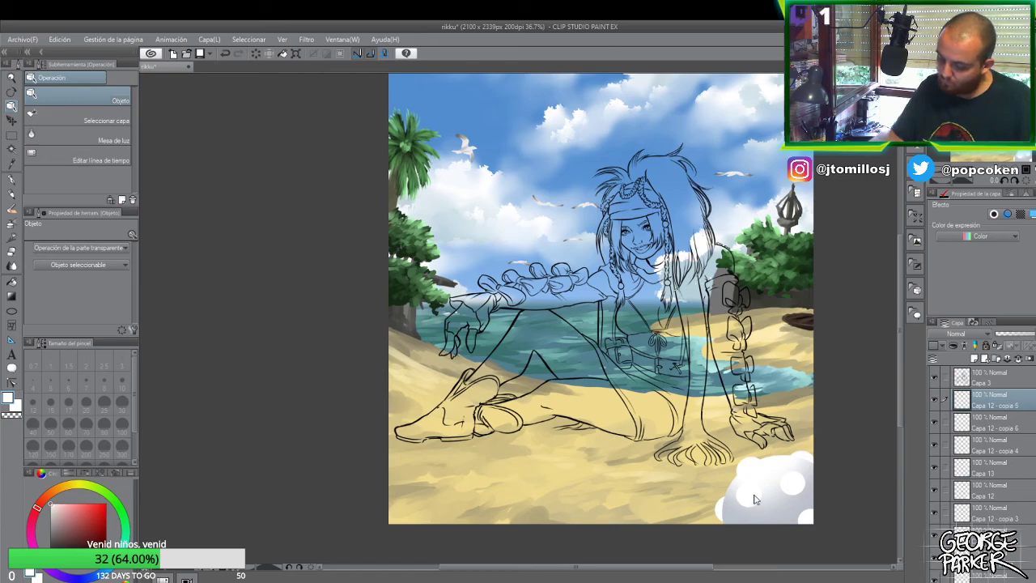
{"action": "key", "text": "ctrl+c"}
{"action": "key", "text": "ctrl+v"}
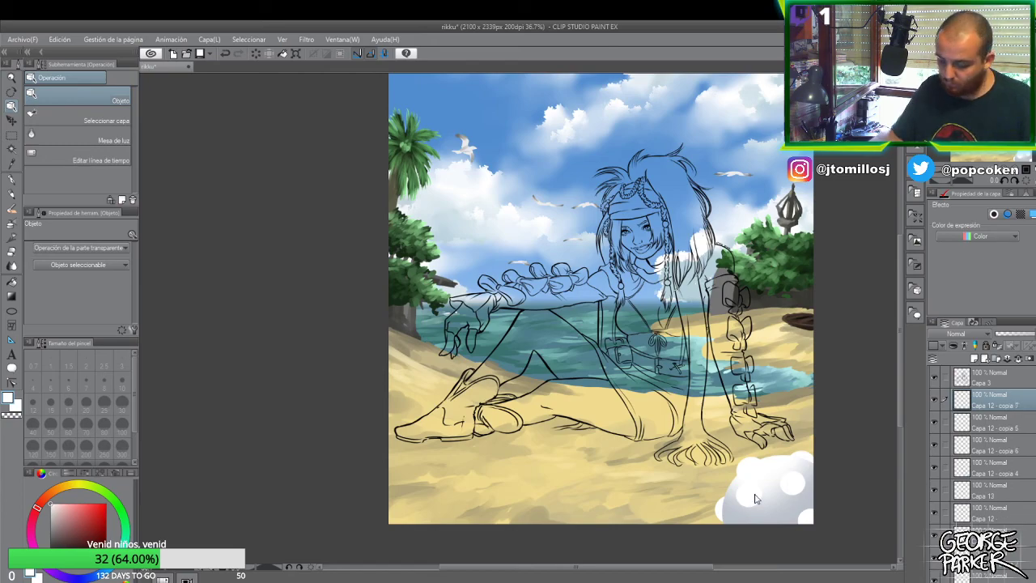
{"action": "left_click_drag", "start_coordinate": [752, 496], "coordinate": [756, 529]}
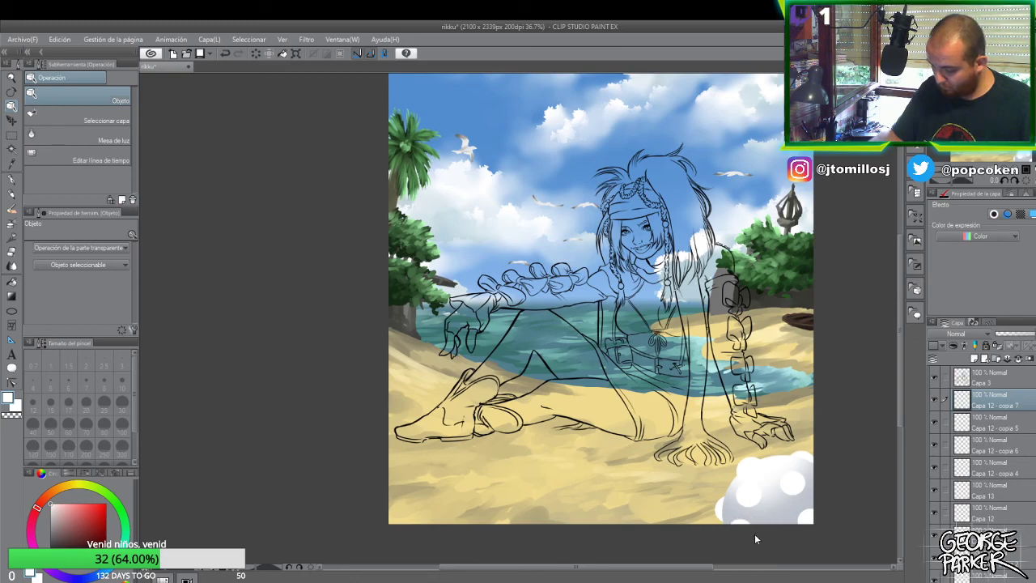
{"action": "left_click", "coordinate": [812, 522]}
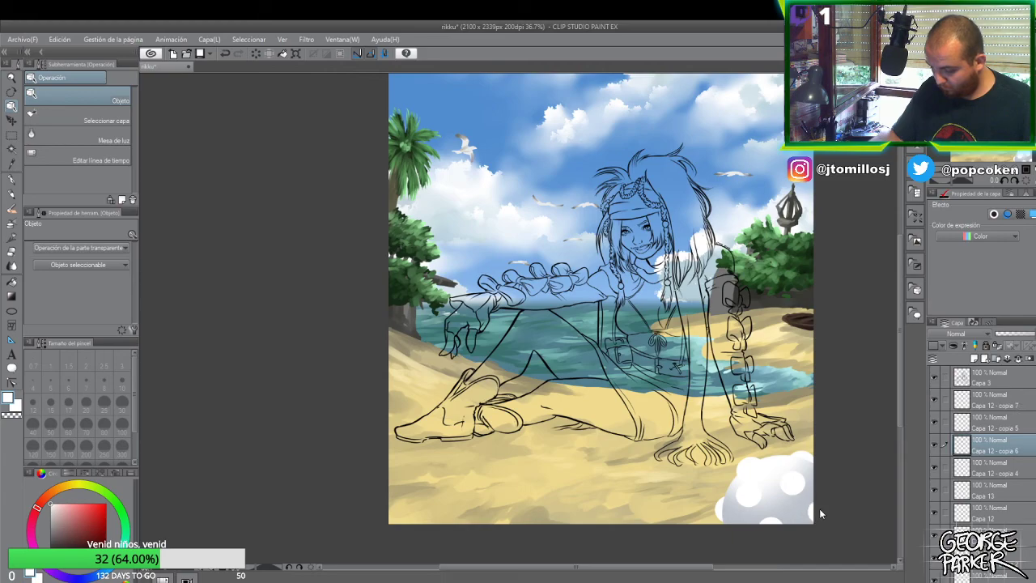
- Switch through the ball's circle layers and toggle their visibility to identify the ones holding the surface spots
{"action": "scroll", "coordinate": [747, 498], "scroll_direction": "down", "scroll_amount": 1}
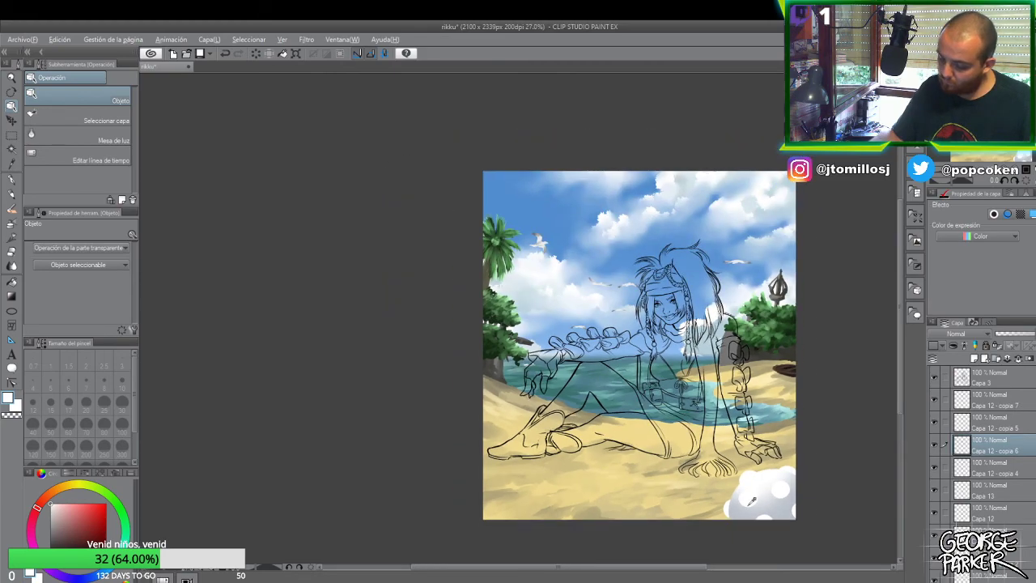
{"action": "scroll", "coordinate": [752, 499], "scroll_direction": "up", "scroll_amount": 1}
{"action": "key", "text": "alt"}
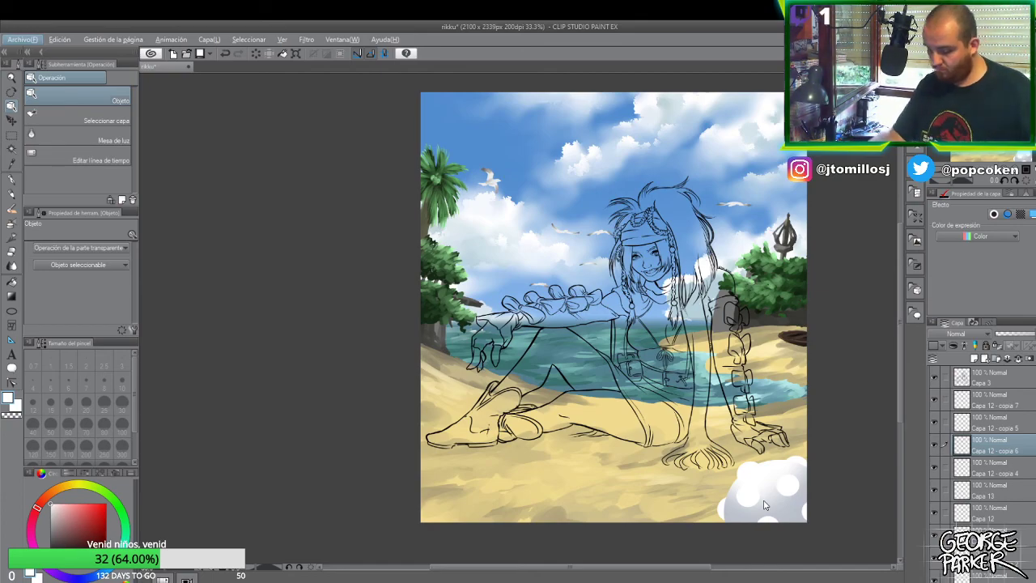
{"action": "key", "text": "alt+bracketleft"}
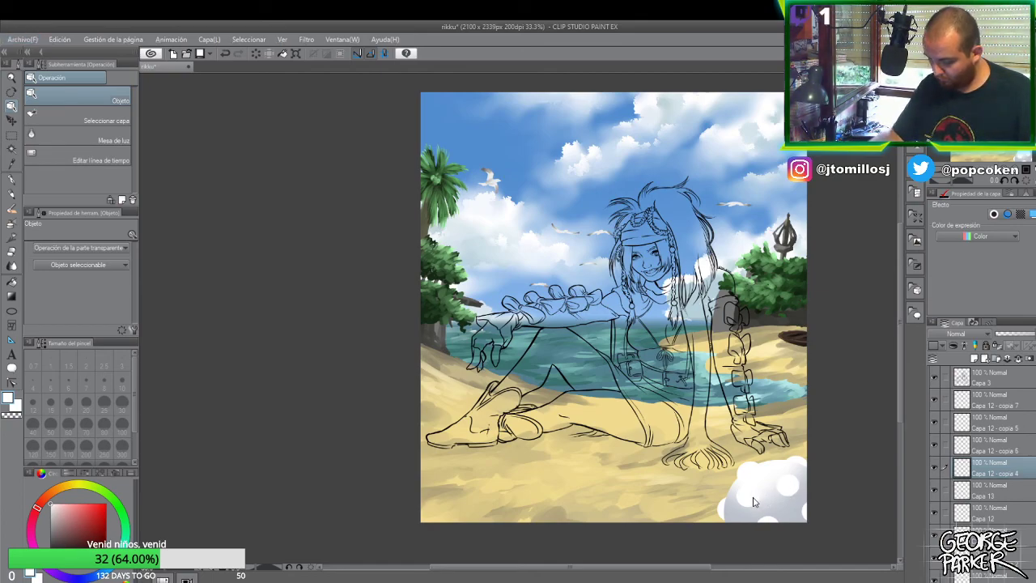
{"action": "key", "text": "alt+bracketright"}
{"action": "key", "text": "alt+bracketright"}
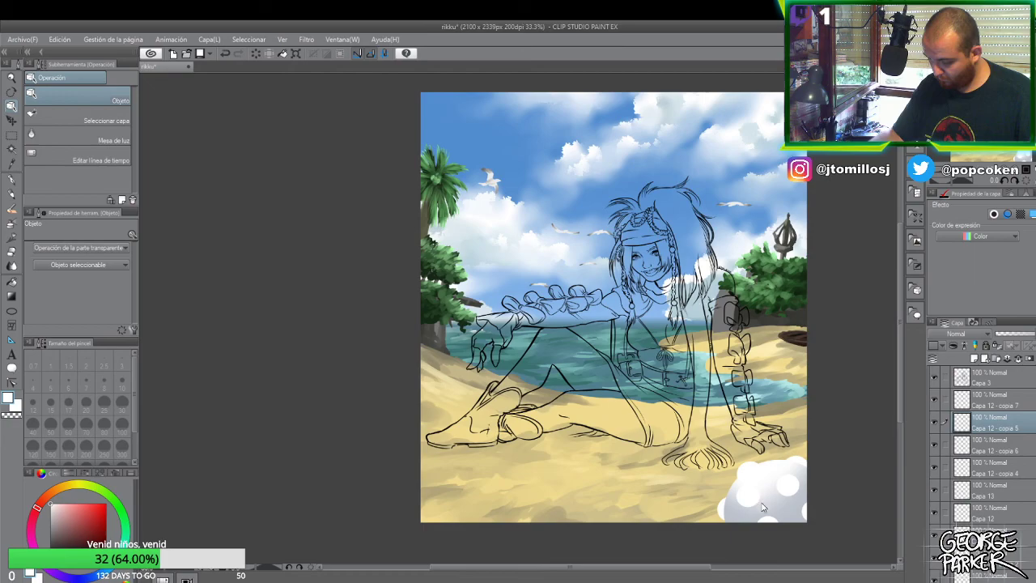
{"action": "left_click", "coordinate": [943, 446]}
{"action": "left_click", "coordinate": [933, 469]}
{"action": "left_click", "coordinate": [932, 488]}
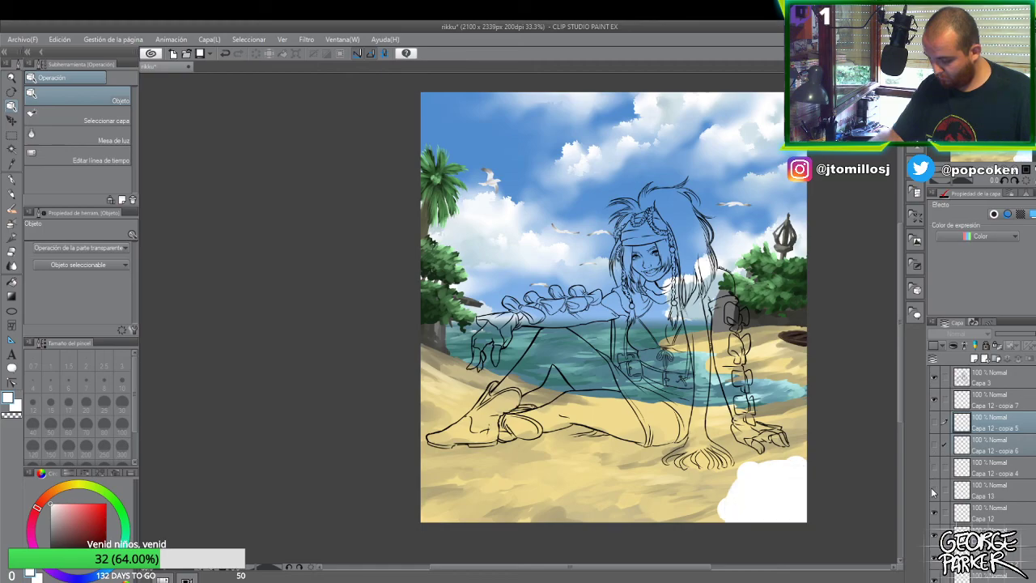
{"action": "left_click", "coordinate": [932, 489]}
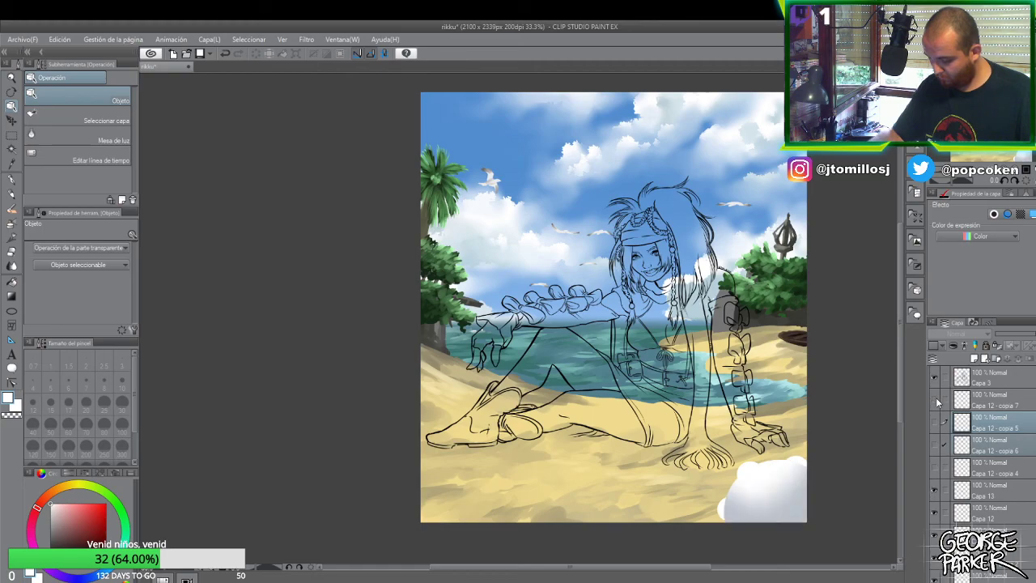
- Merge the four surface-spot layers, Capa 12 - copia 4 to copia 7, into a single visible layer
{"action": "left_click", "coordinate": [980, 401], "text": "shift"}
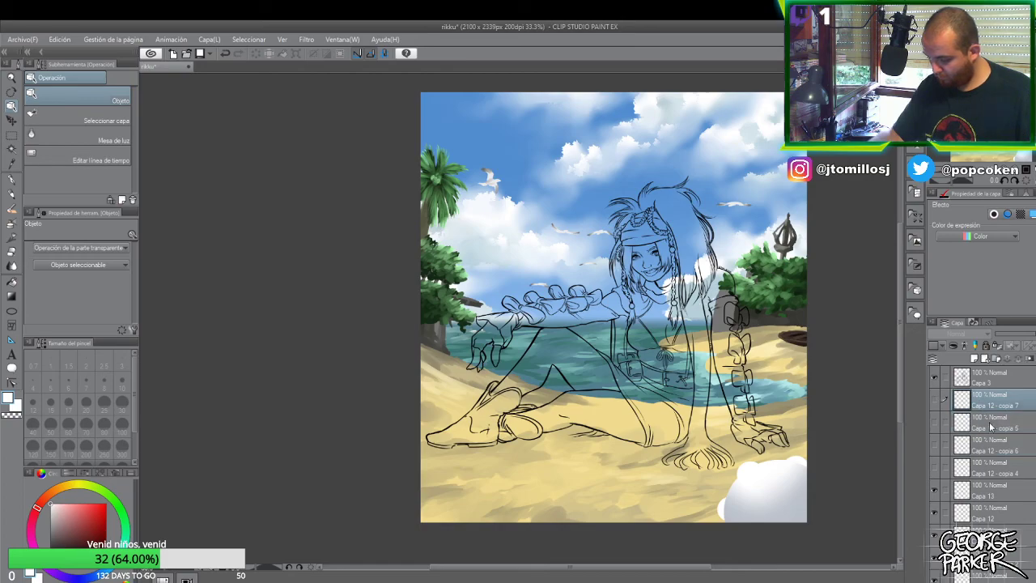
{"action": "left_click", "coordinate": [989, 450], "text": "ctrl"}
{"action": "left_click", "coordinate": [989, 474], "text": "ctrl"}
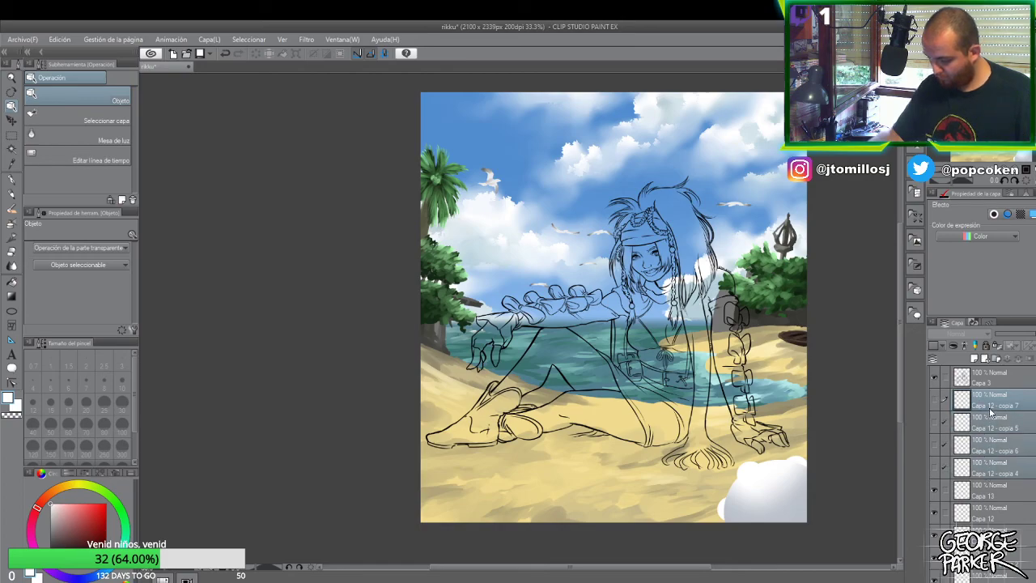
{"action": "left_click", "coordinate": [934, 400]}
{"action": "left_click", "coordinate": [934, 445]}
{"action": "left_click", "coordinate": [935, 467]}
{"action": "right_click", "coordinate": [1000, 405]}
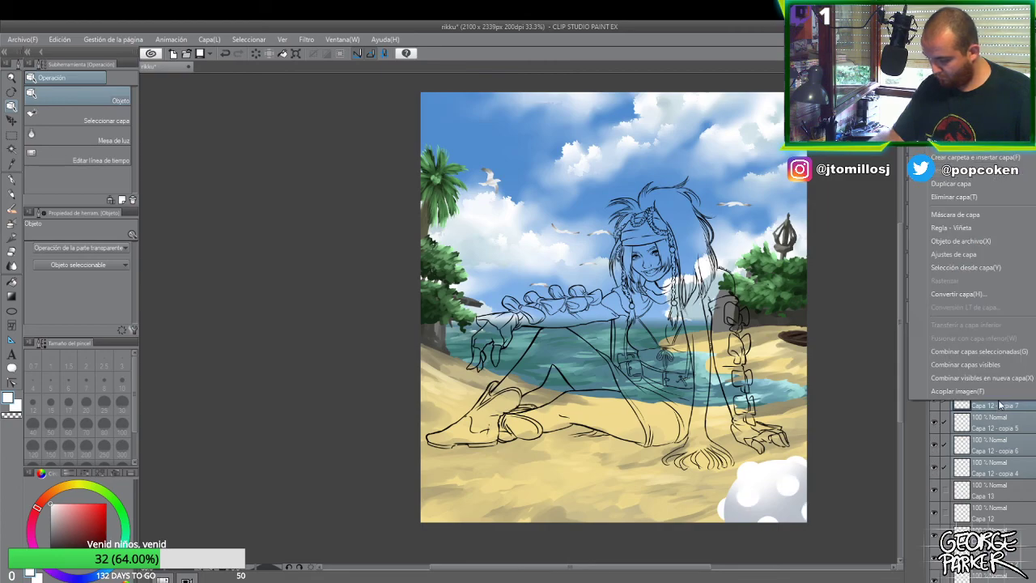
{"action": "left_click", "coordinate": [984, 352]}
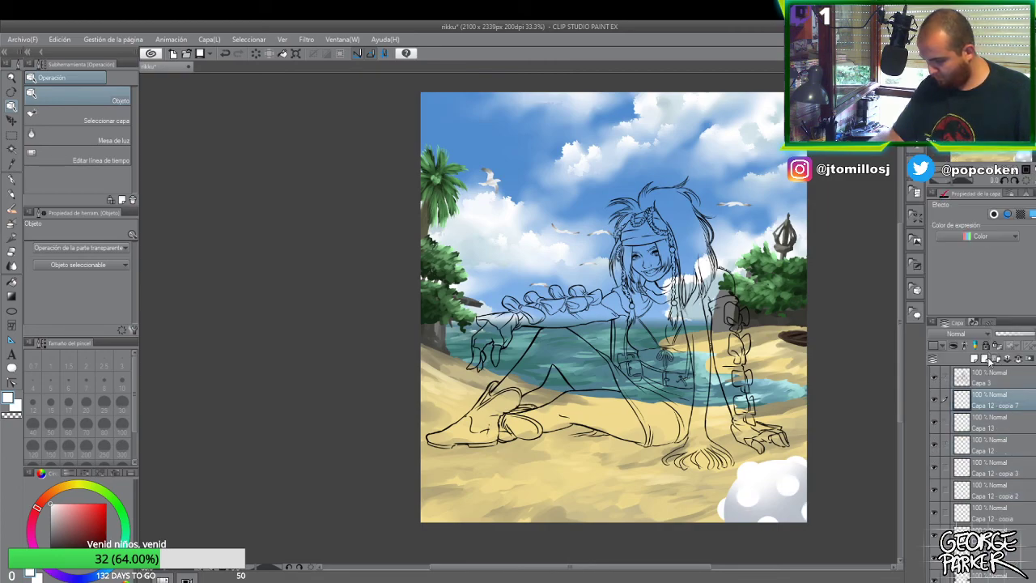
- Add a new layer above the merged spots and create a selection from the spots' layer
{"action": "left_click", "coordinate": [975, 358]}
{"action": "right_click", "coordinate": [984, 423]}
{"action": "mouse_move", "coordinate": [952, 294]}
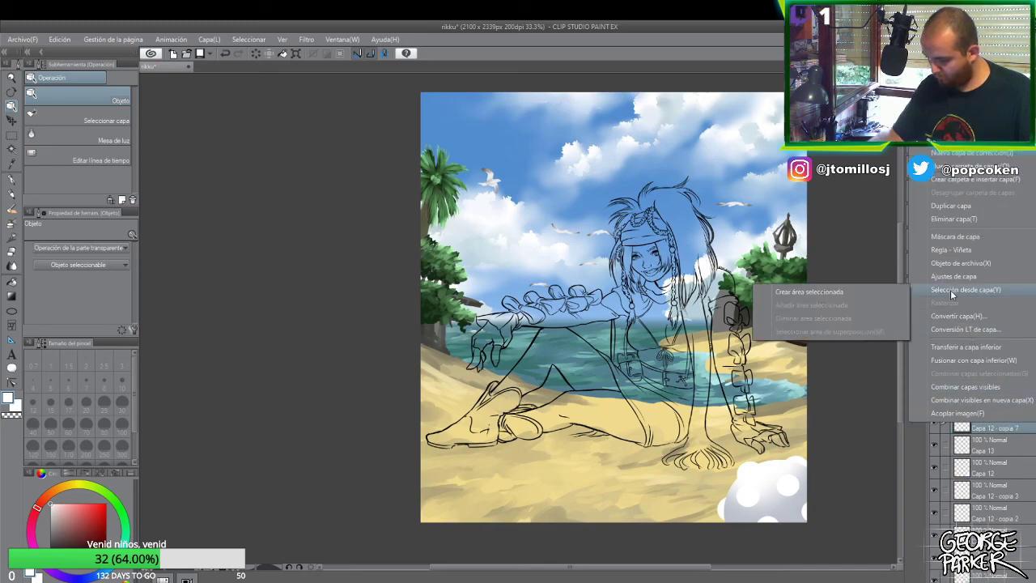
{"action": "left_click", "coordinate": [842, 293]}
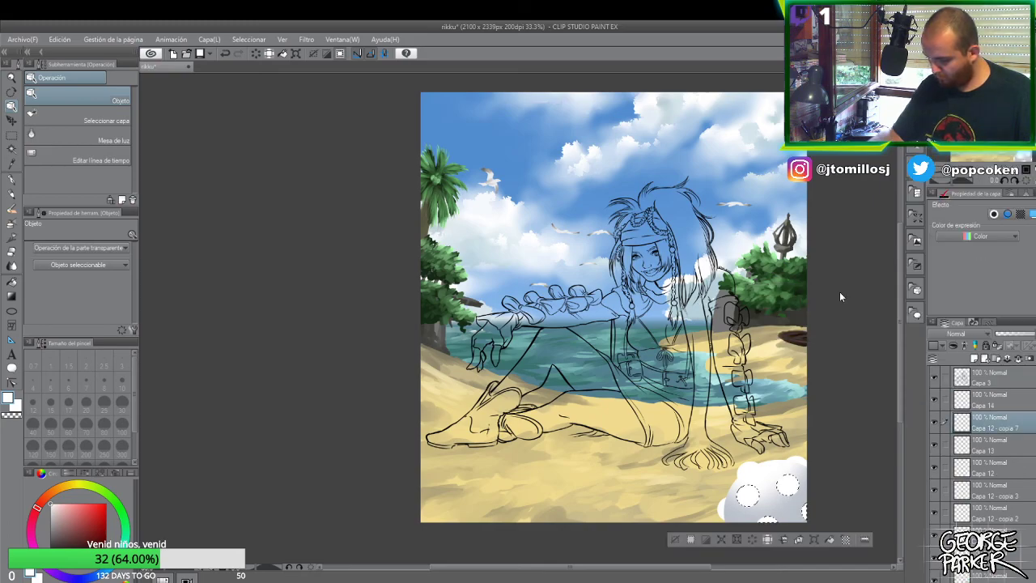
- Shade the selected spots on the new layer with a grey-blue foreground-to-transparent gradient
{"action": "left_click", "coordinate": [998, 397]}
{"action": "key", "text": "g"}
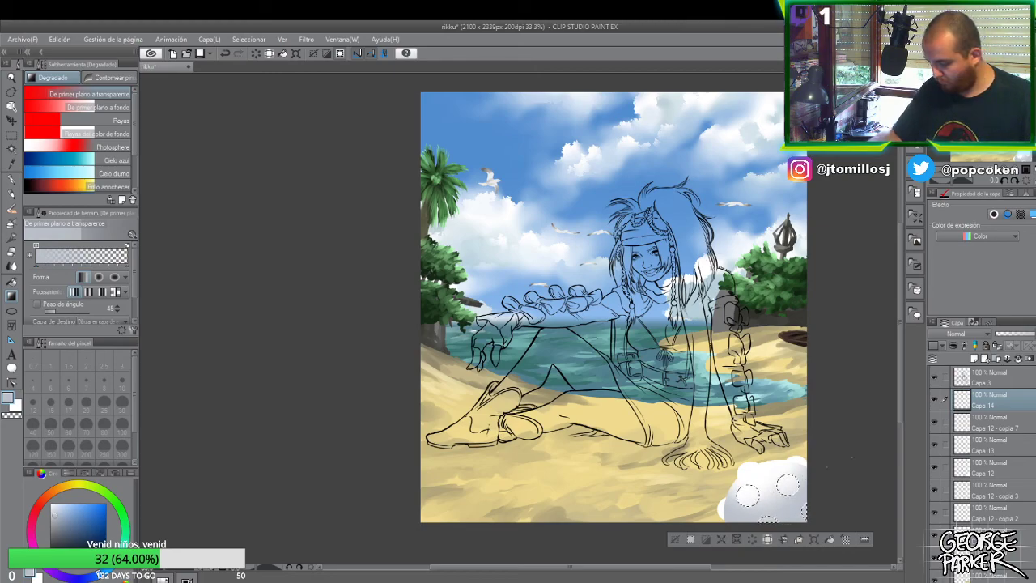
{"action": "left_click", "coordinate": [985, 427]}
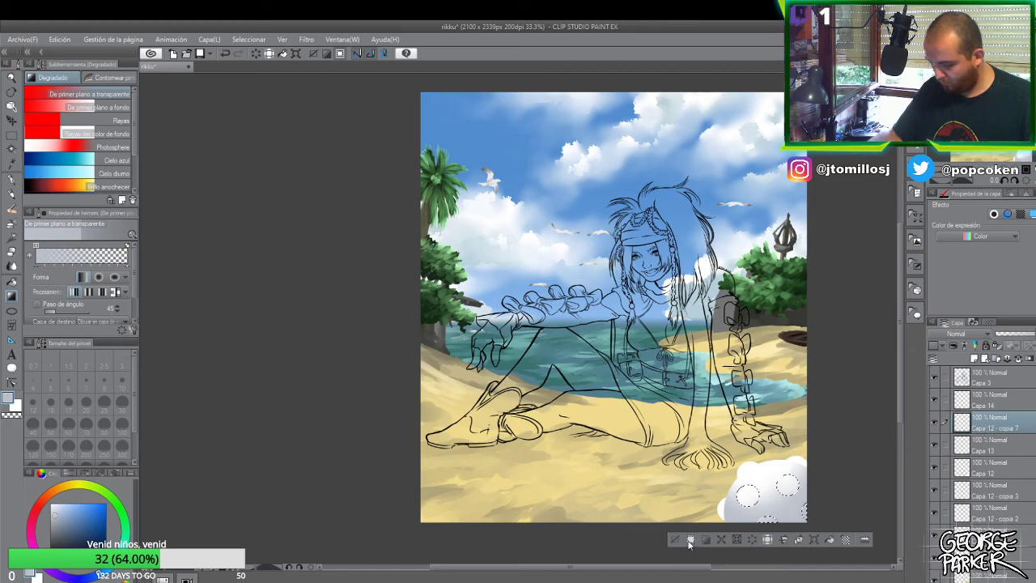
{"action": "left_click", "coordinate": [983, 400]}
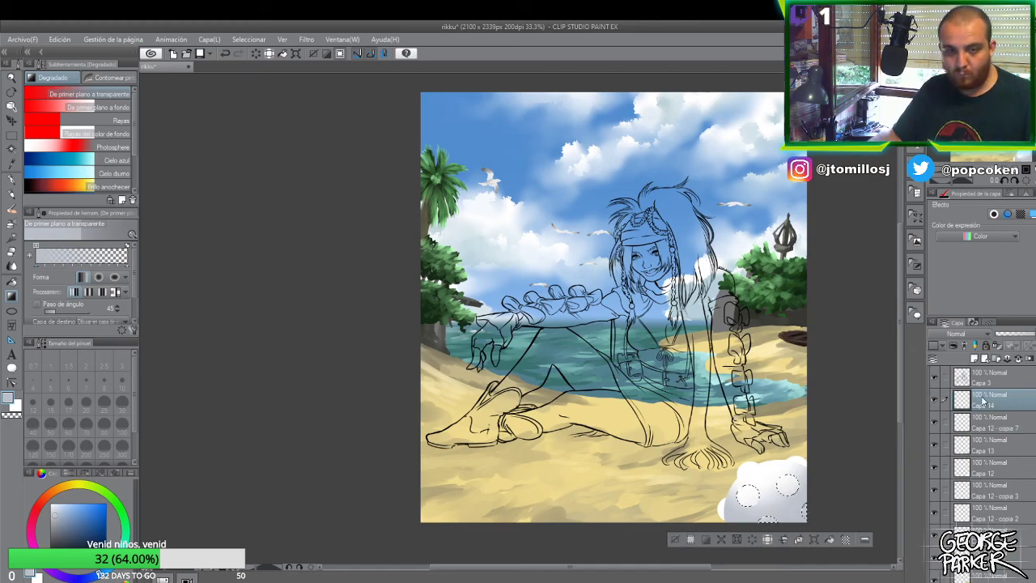
- Erase parts of the spots' shading with a size 30 eraser to form highlights, and clear the selection
{"action": "key", "text": "e"}
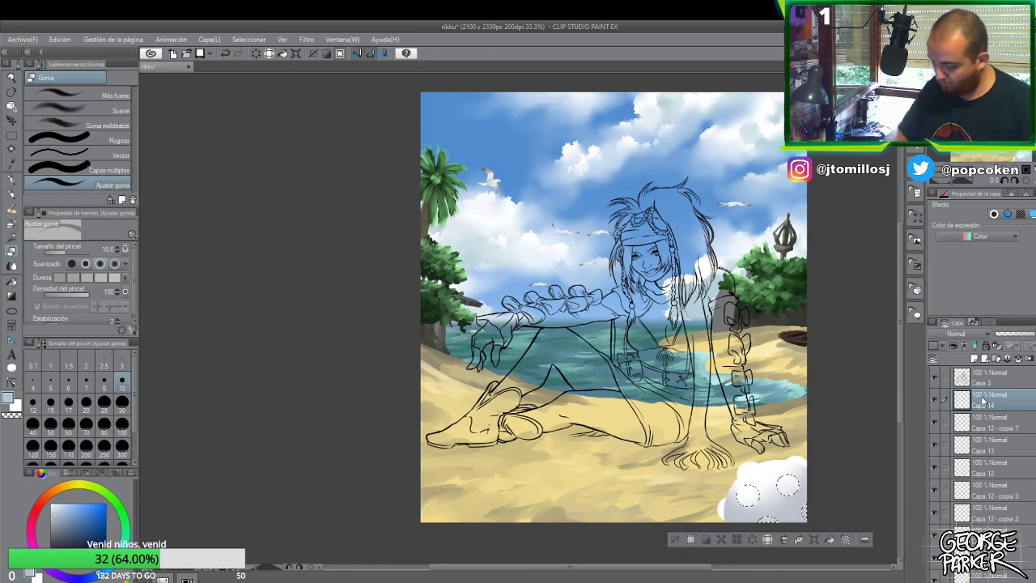
{"action": "scroll", "coordinate": [781, 495], "scroll_direction": "up", "scroll_amount": 1}
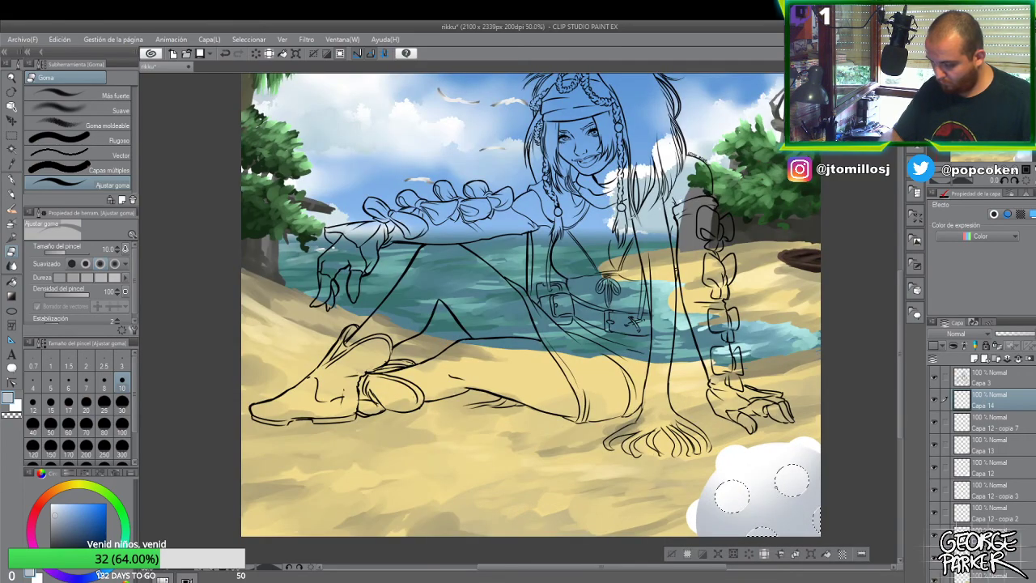
{"action": "key", "text": "bracketright"}
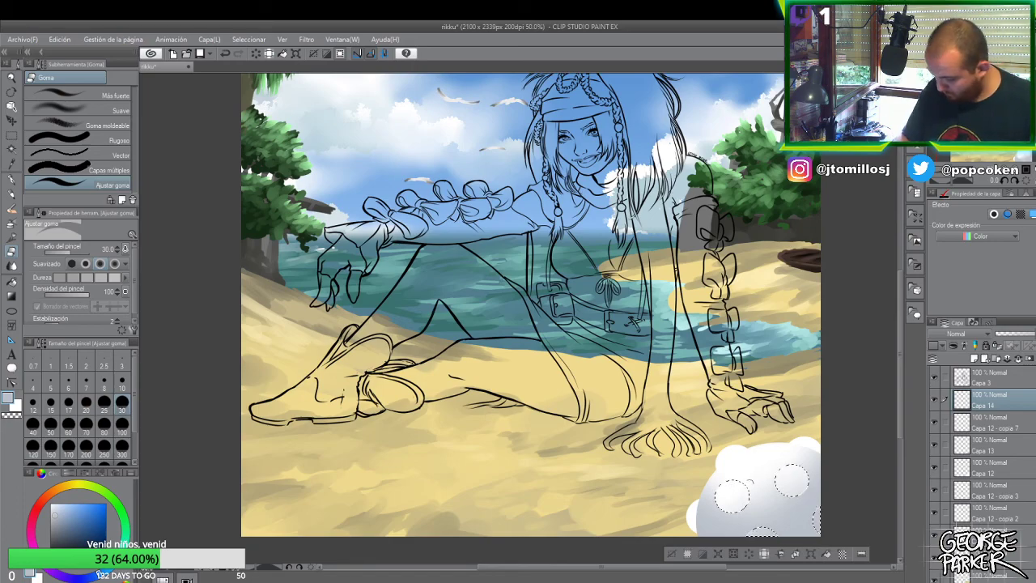
{"action": "scroll", "coordinate": [741, 493], "scroll_direction": "up", "scroll_amount": 1}
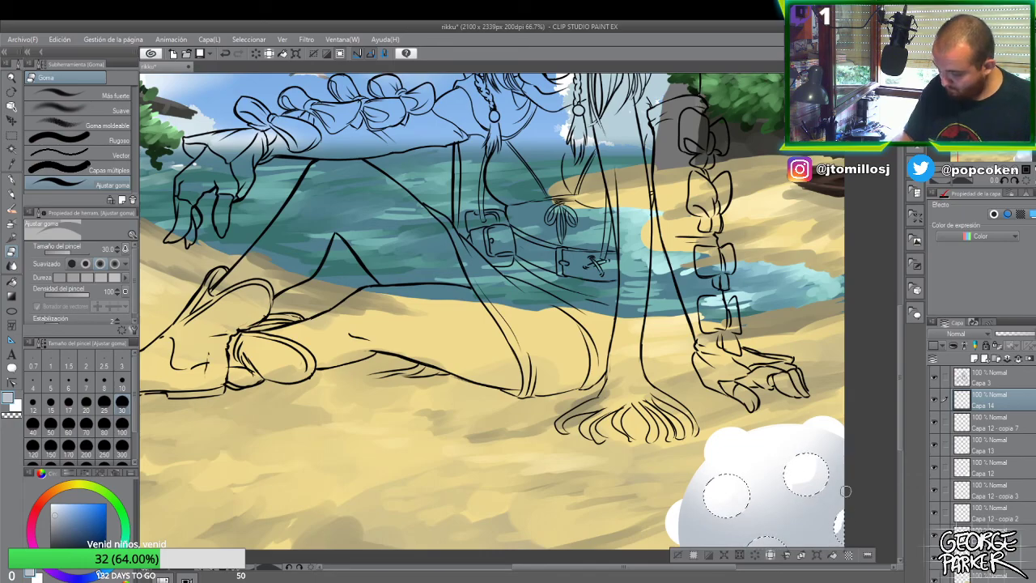
{"action": "scroll", "coordinate": [842, 517], "scroll_direction": "down", "scroll_amount": 2}
{"action": "scroll", "coordinate": [810, 486], "scroll_direction": "up", "scroll_amount": 1}
{"action": "scroll", "coordinate": [809, 481], "scroll_direction": "up", "scroll_amount": 1}
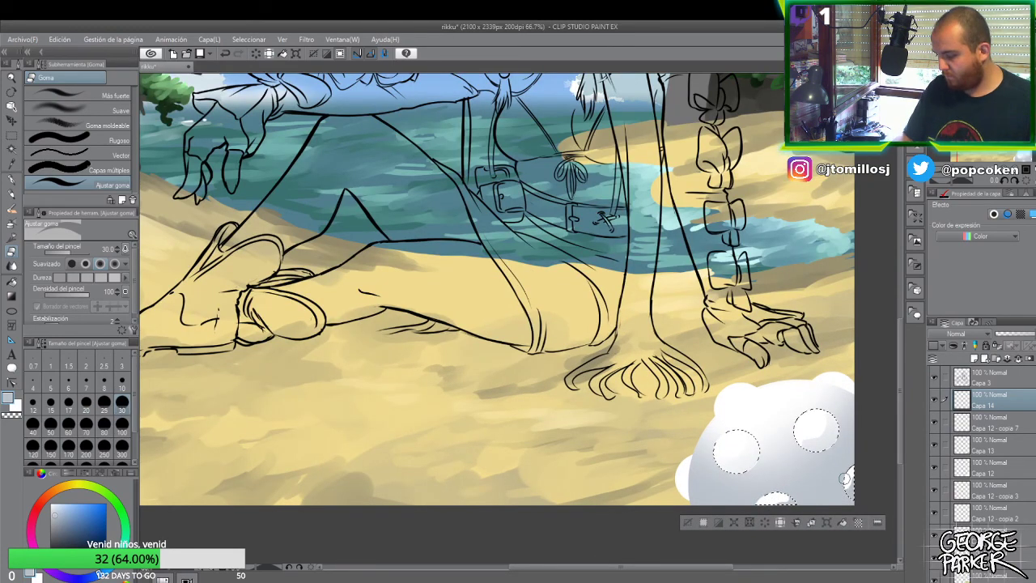
{"action": "key", "text": "ctrl+d"}
{"action": "scroll", "coordinate": [786, 426], "scroll_direction": "down", "scroll_amount": 2}
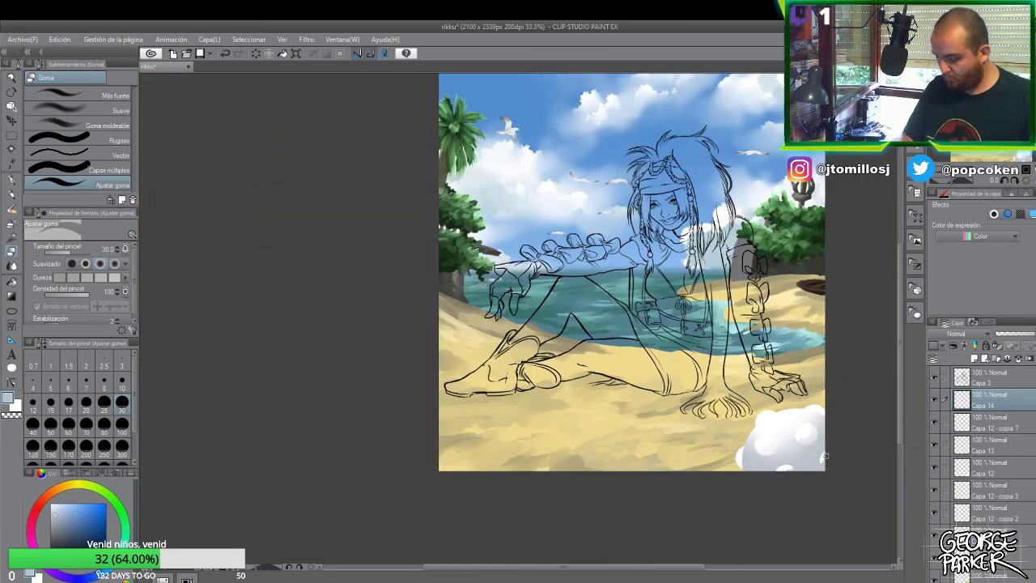
- Toggle the visibility of the layers below the spots' shading to identify those holding the bumps on the ball's outline
{"action": "scroll", "coordinate": [826, 442], "scroll_direction": "up", "scroll_amount": 1}
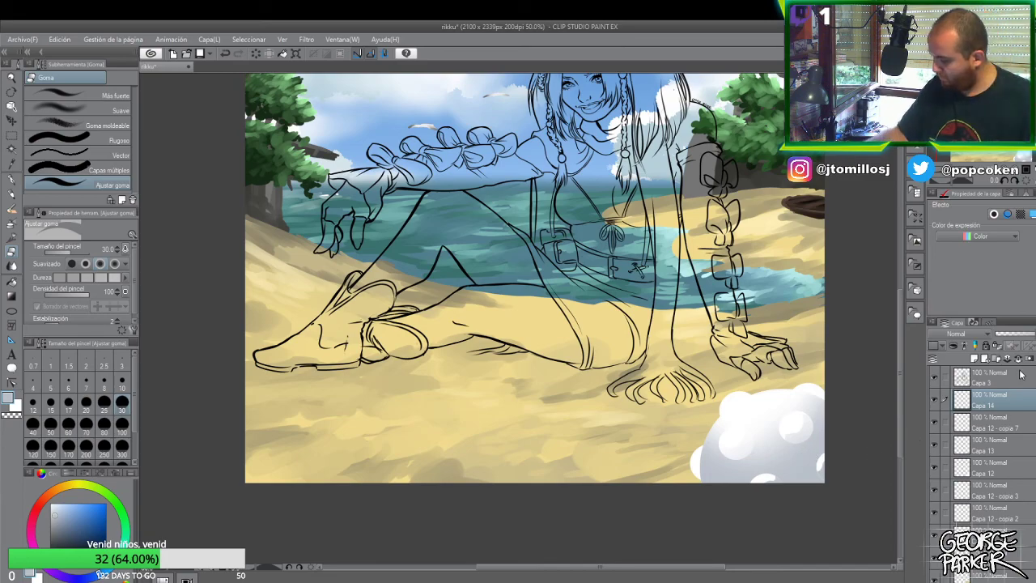
{"action": "left_click", "coordinate": [935, 424]}
{"action": "left_click", "coordinate": [935, 423]}
{"action": "left_click", "coordinate": [935, 447]}
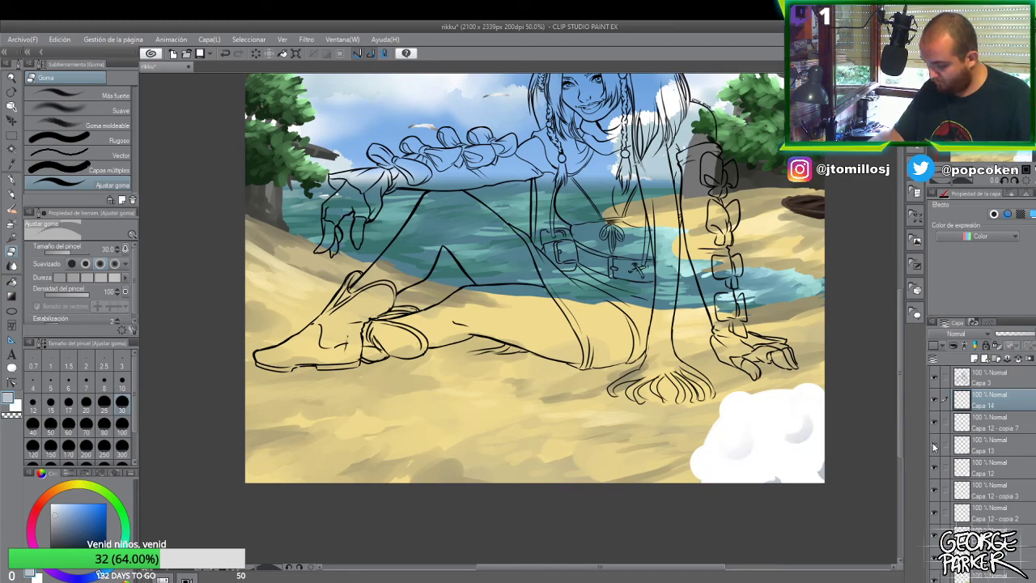
{"action": "left_click", "coordinate": [936, 447]}
{"action": "left_click", "coordinate": [935, 468]}
{"action": "left_click", "coordinate": [936, 468]}
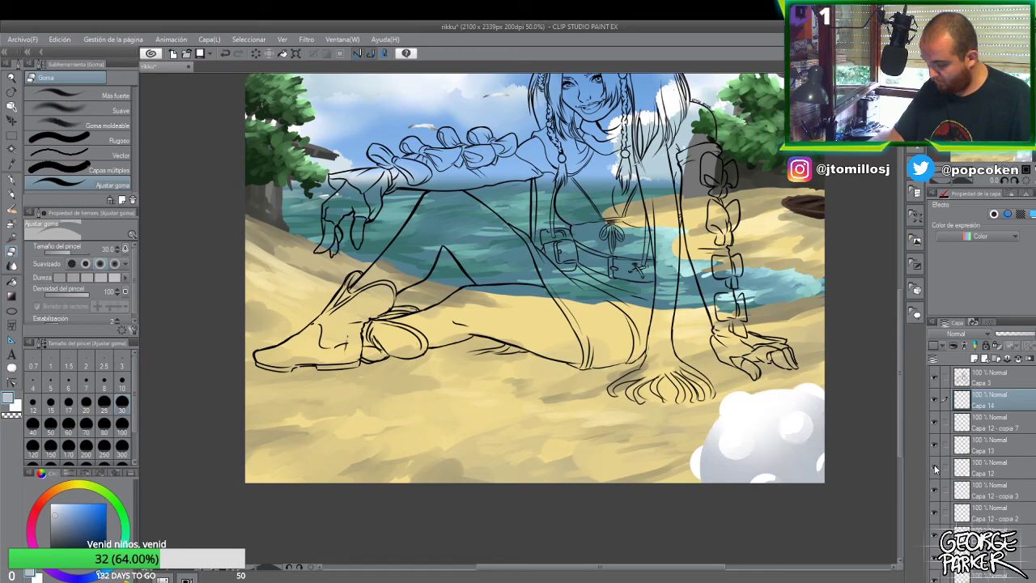
{"action": "left_click", "coordinate": [935, 491]}
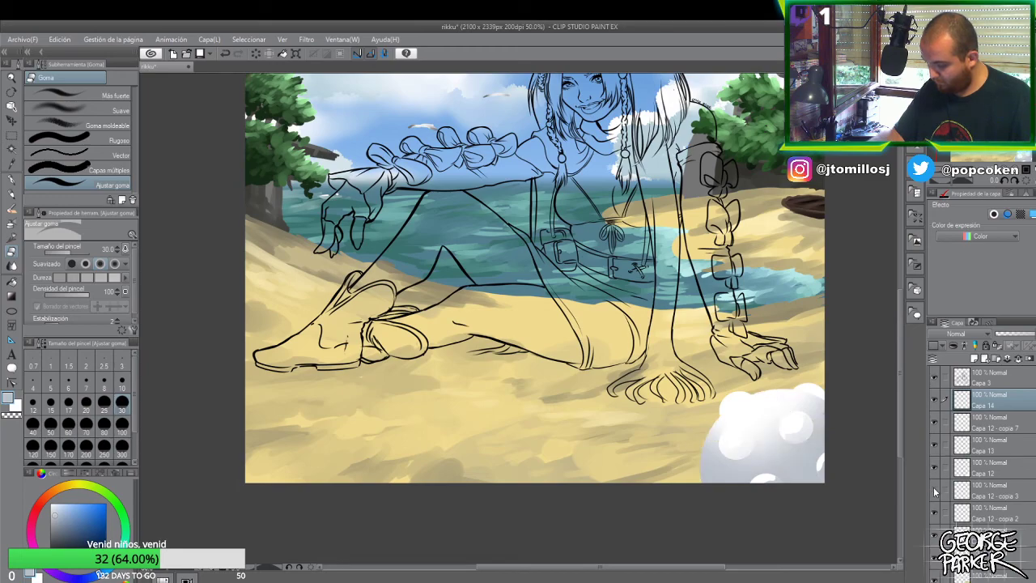
{"action": "left_click", "coordinate": [934, 508]}
{"action": "scroll", "coordinate": [935, 507], "scroll_direction": "down", "scroll_amount": 1}
{"action": "left_click", "coordinate": [936, 517]}
- Show and merge the three outline-bump layers, Capa 12 - copia, copia 2 and copia 3, into one layer
{"action": "left_click", "coordinate": [962, 520]}
{"action": "left_click", "coordinate": [957, 499], "text": "ctrl"}
{"action": "left_click", "coordinate": [957, 481], "text": "ctrl"}
{"action": "left_click", "coordinate": [936, 480]}
{"action": "left_click", "coordinate": [936, 501]}
{"action": "left_click", "coordinate": [935, 524]}
{"action": "right_click", "coordinate": [990, 506]}
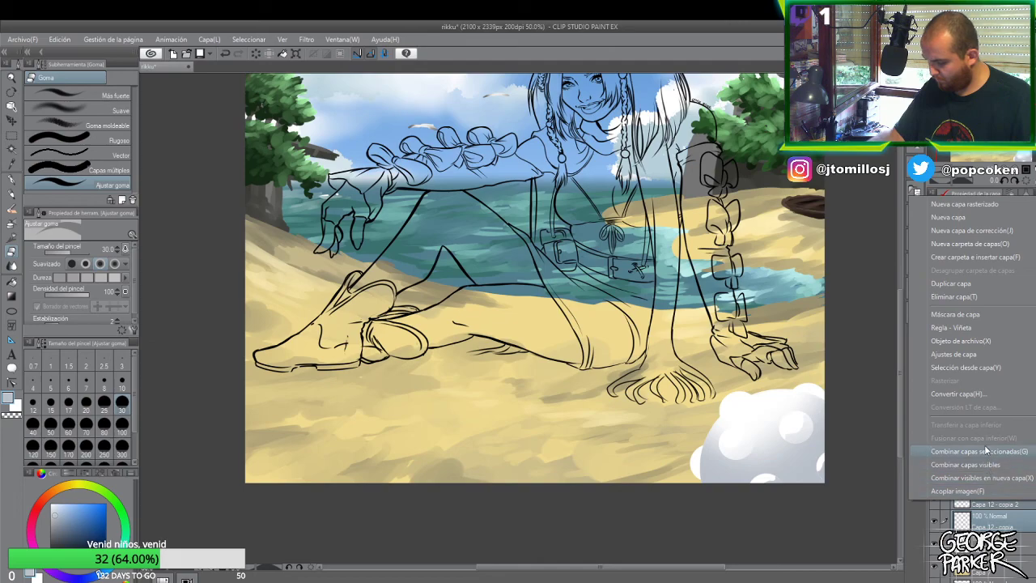
{"action": "left_click", "coordinate": [982, 452]}
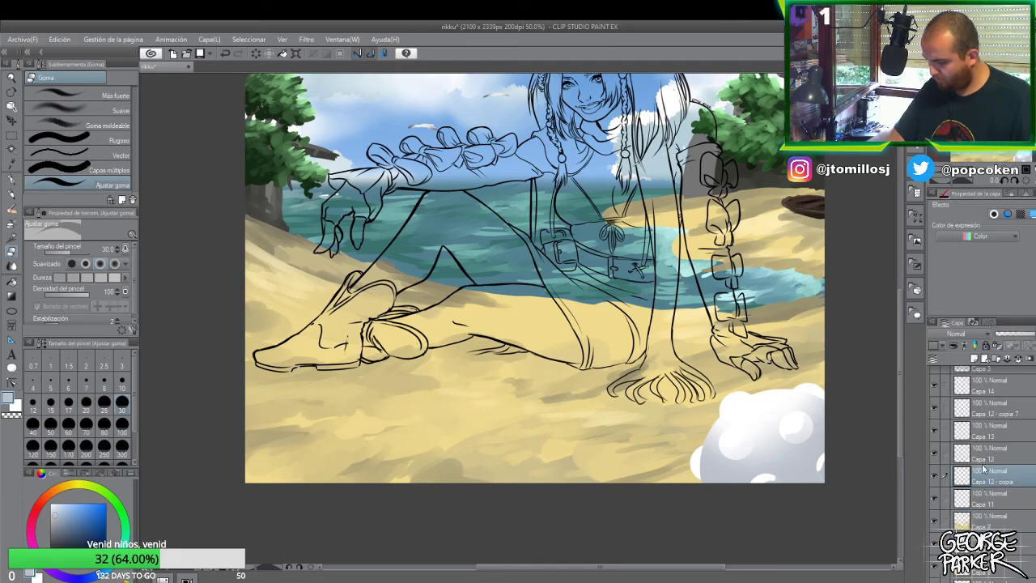
- Select the merged bumps' area and shade it with the grey-blue gradient on a new layer above them
{"action": "right_click", "coordinate": [991, 498]}
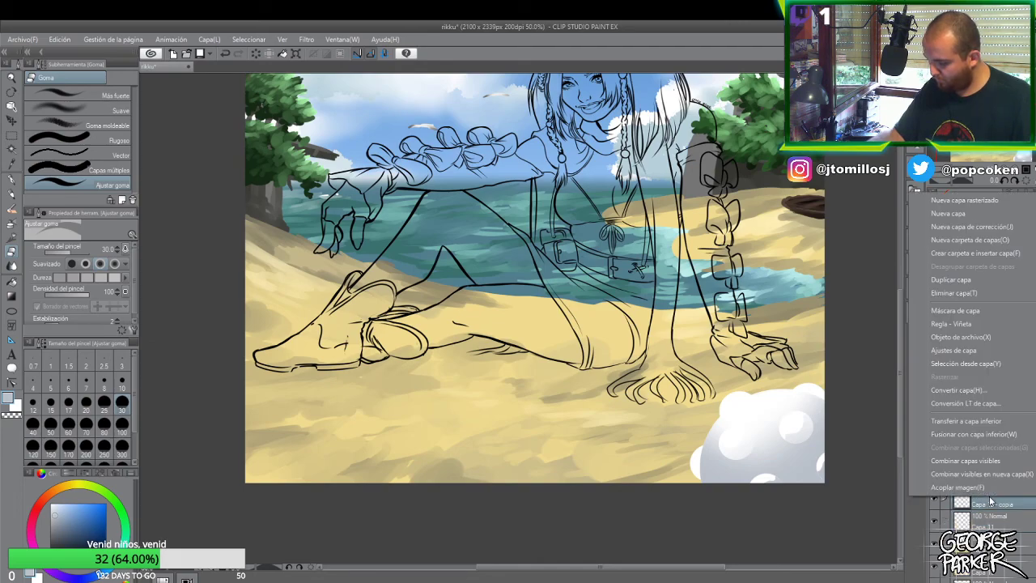
{"action": "mouse_move", "coordinate": [944, 368]}
{"action": "left_click", "coordinate": [873, 363]}
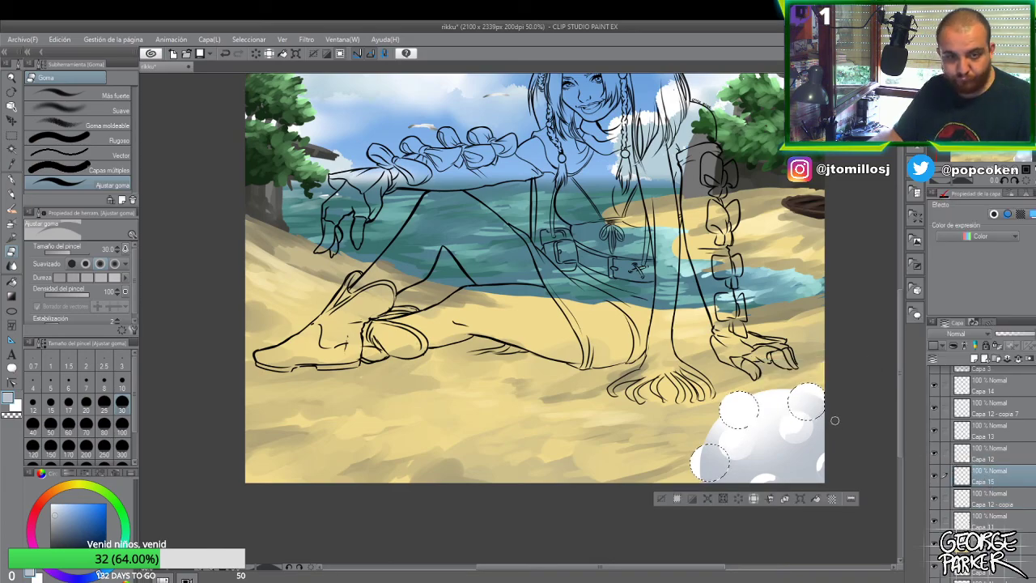
{"action": "key", "text": "g"}
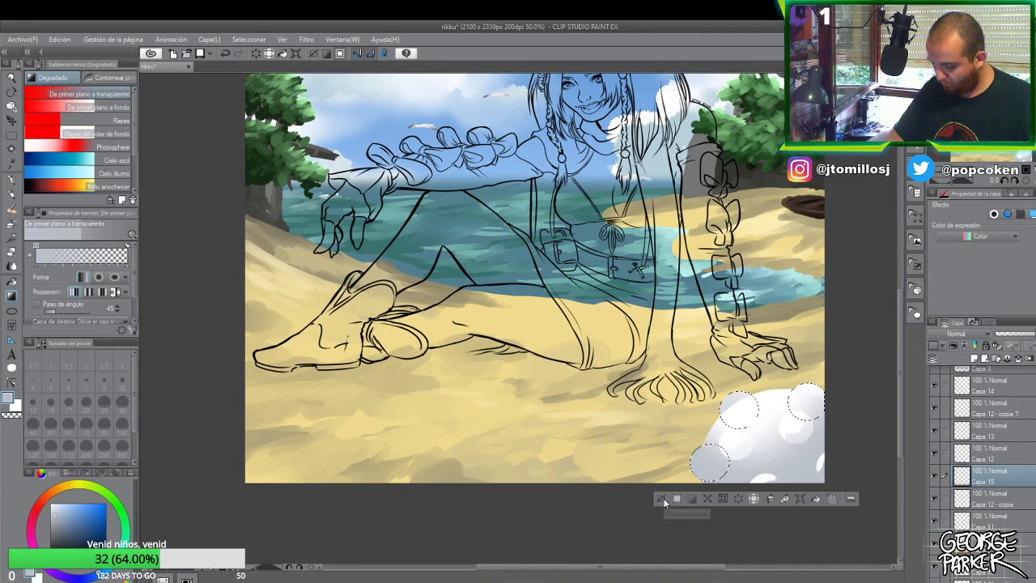
- Erase parts of the outline bumps' shading with the size 30 eraser to form highlights, and clear the selection
{"action": "key", "text": "e"}
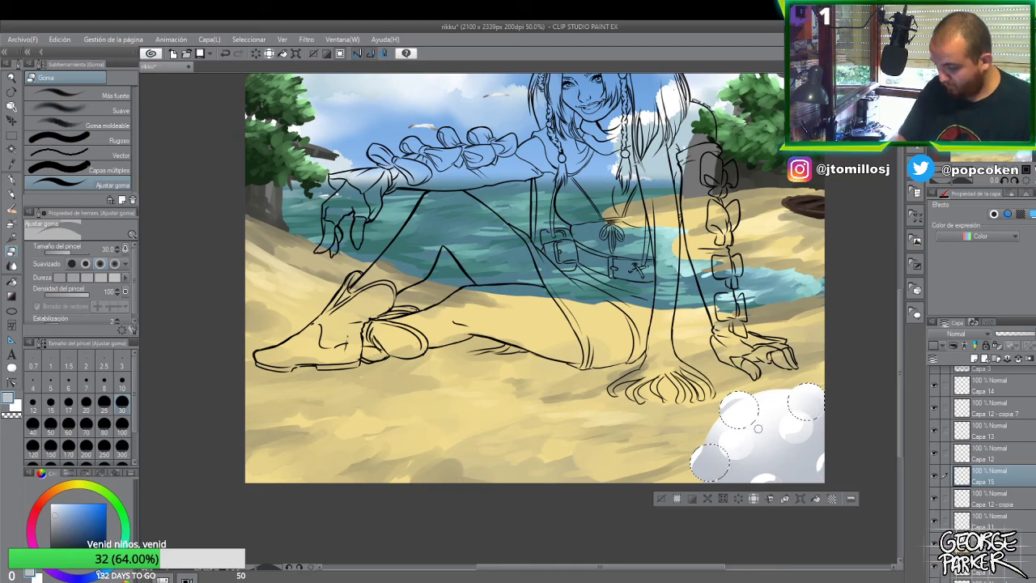
{"action": "left_click", "coordinate": [670, 498]}
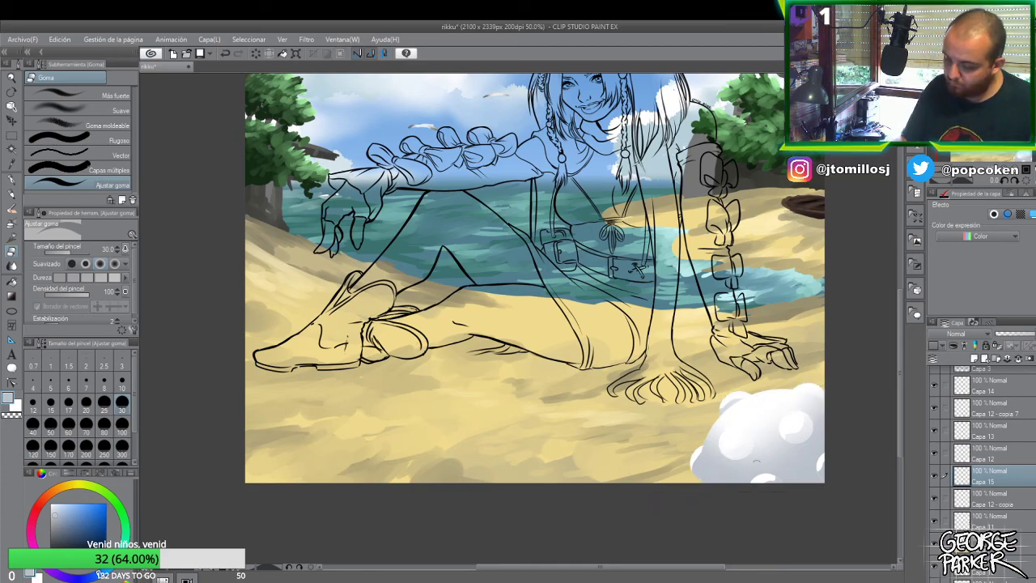
{"action": "scroll", "coordinate": [770, 352], "scroll_direction": "down", "scroll_amount": 1}
{"action": "scroll", "coordinate": [786, 394], "scroll_direction": "down", "scroll_amount": 1}
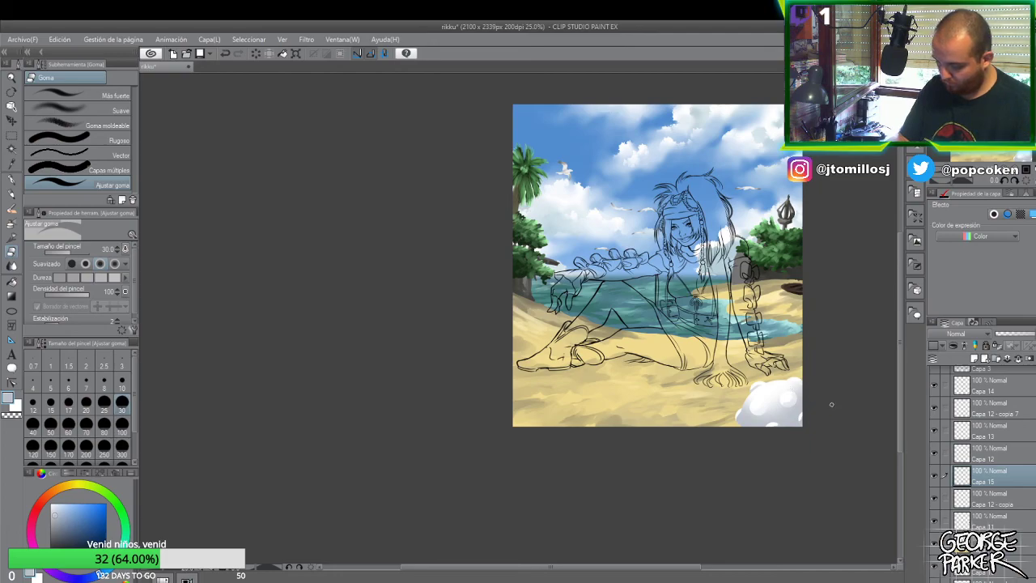
{"action": "scroll", "coordinate": [832, 404], "scroll_direction": "up", "scroll_amount": 1}
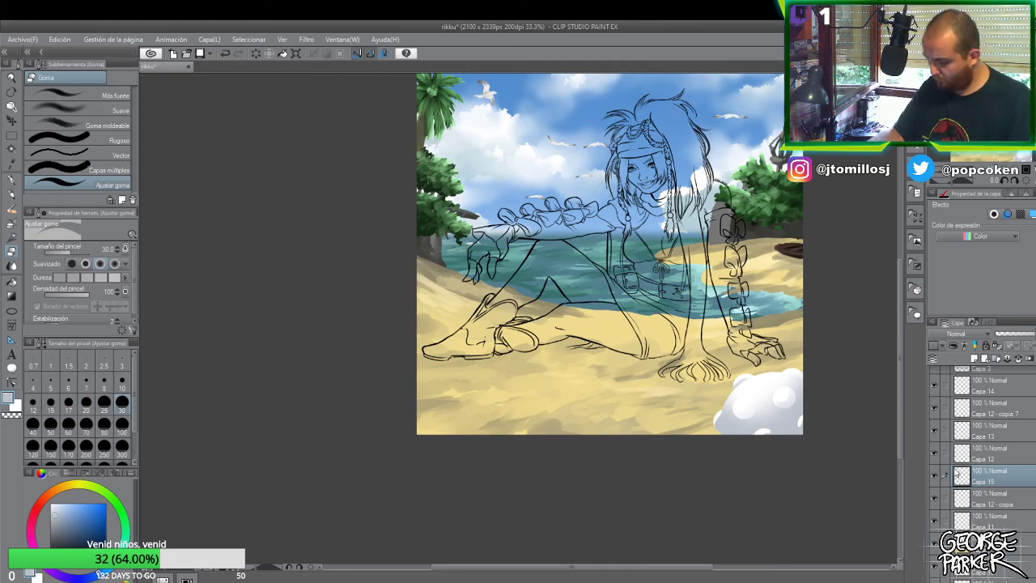
{"action": "key", "text": "o"}
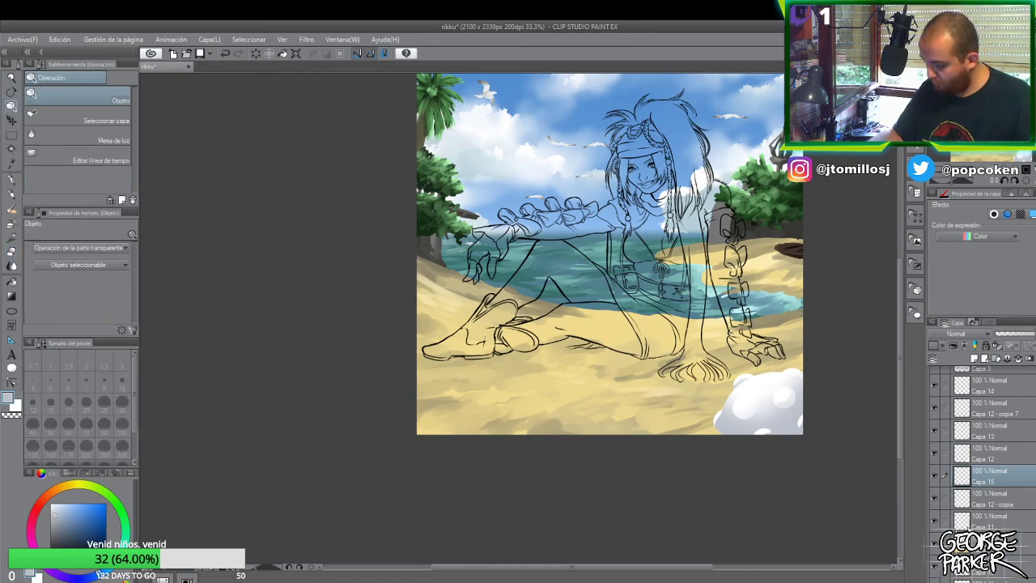
- Create a selection from all the ball's layers, from its base layer up to Capa 14
{"action": "left_click", "coordinate": [984, 519]}
{"action": "scroll", "coordinate": [986, 492], "scroll_direction": "up", "scroll_amount": 1}
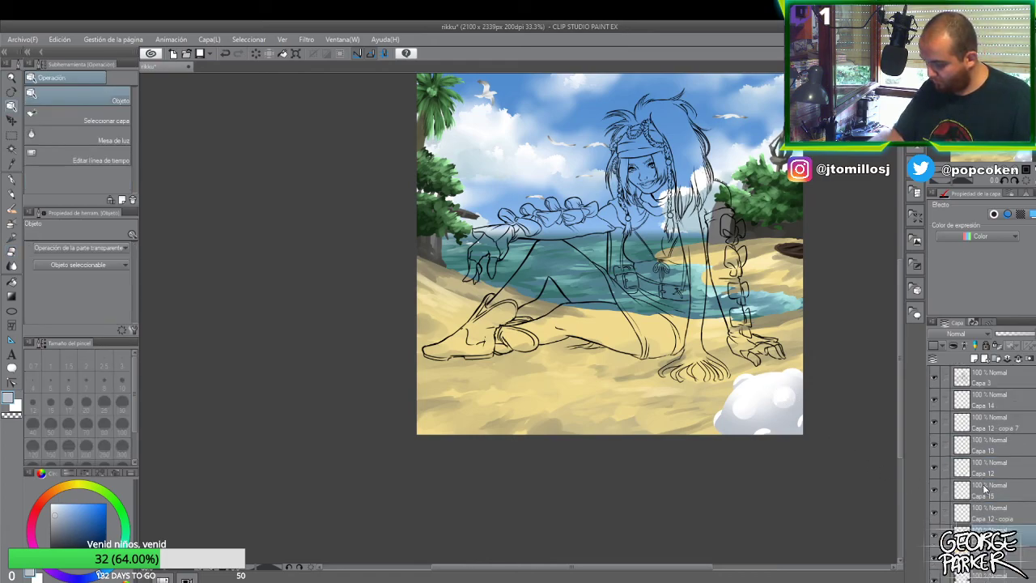
{"action": "left_click", "coordinate": [995, 409], "text": "shift"}
{"action": "right_click", "coordinate": [995, 409]}
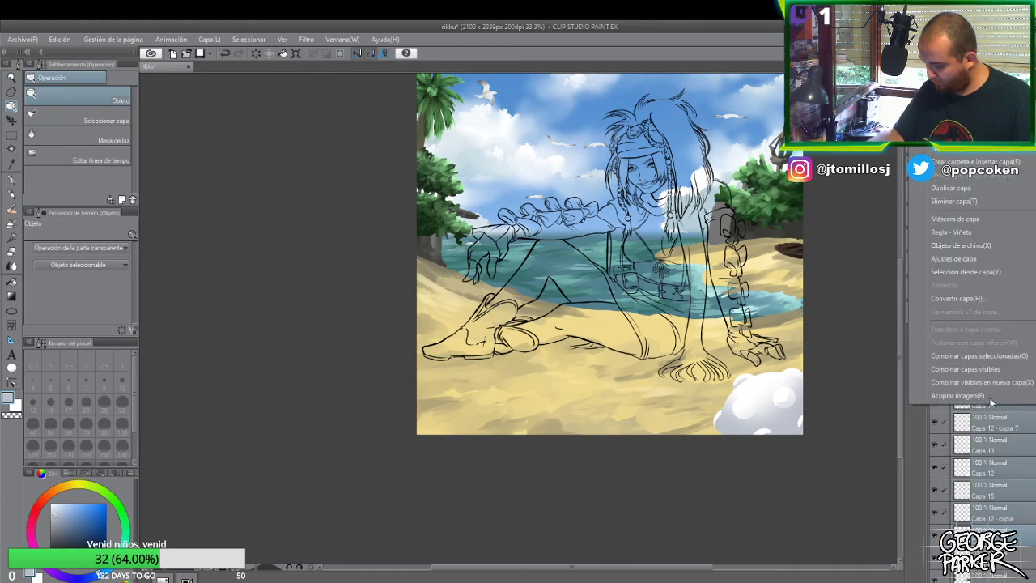
{"action": "mouse_move", "coordinate": [995, 279]}
{"action": "left_click", "coordinate": [828, 273]}
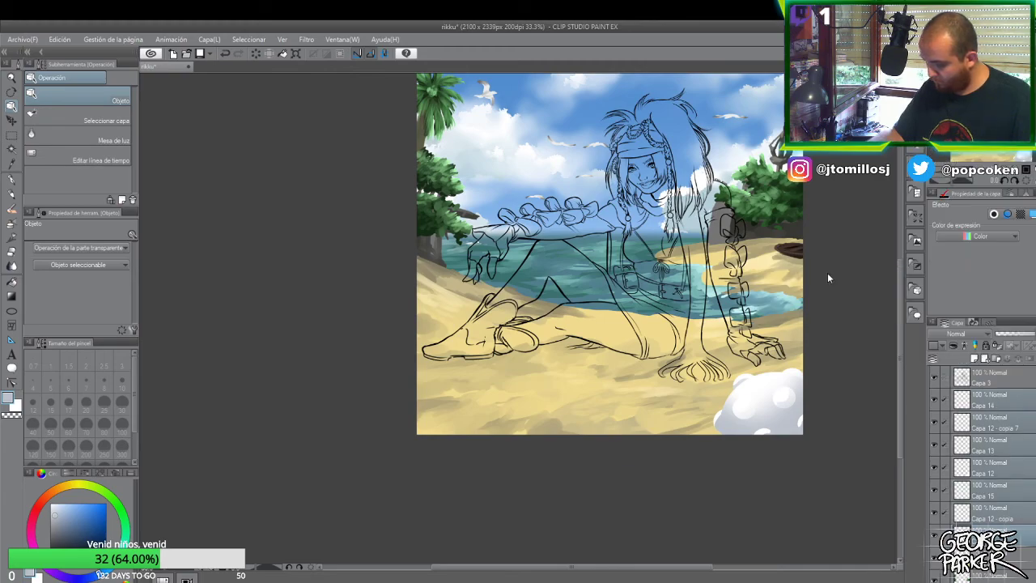
- Add a new layer directly above Capa 14 and set its blending mode to Multiplicación
{"action": "left_click", "coordinate": [989, 400]}
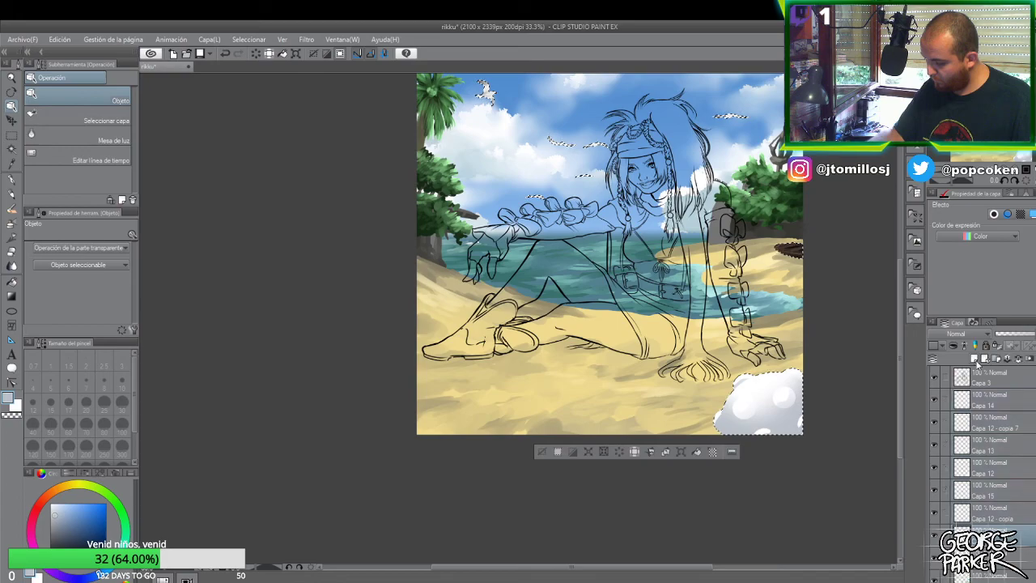
{"action": "left_click", "coordinate": [989, 401]}
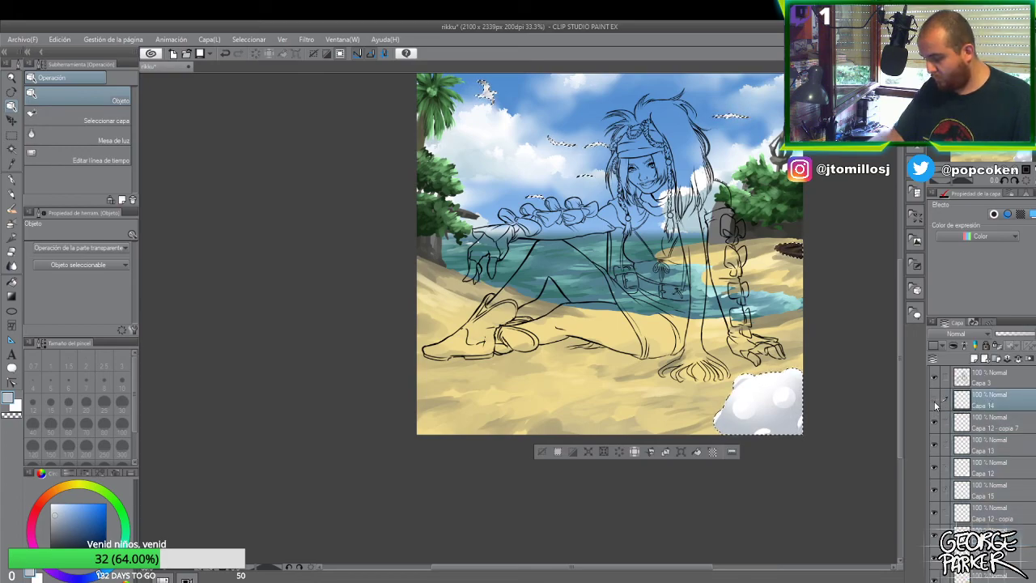
{"action": "left_click", "coordinate": [984, 531]}
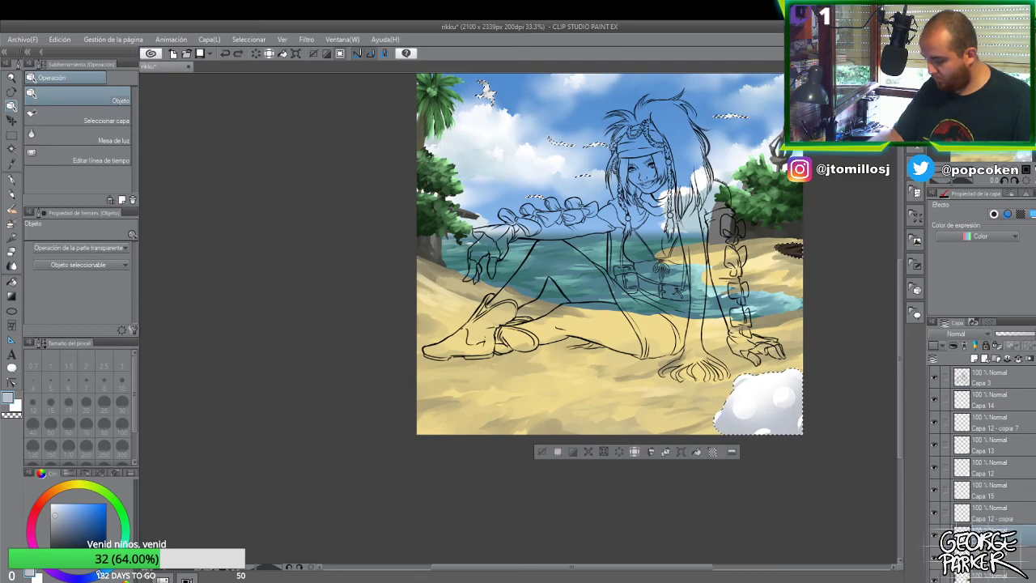
{"action": "left_click", "coordinate": [989, 405]}
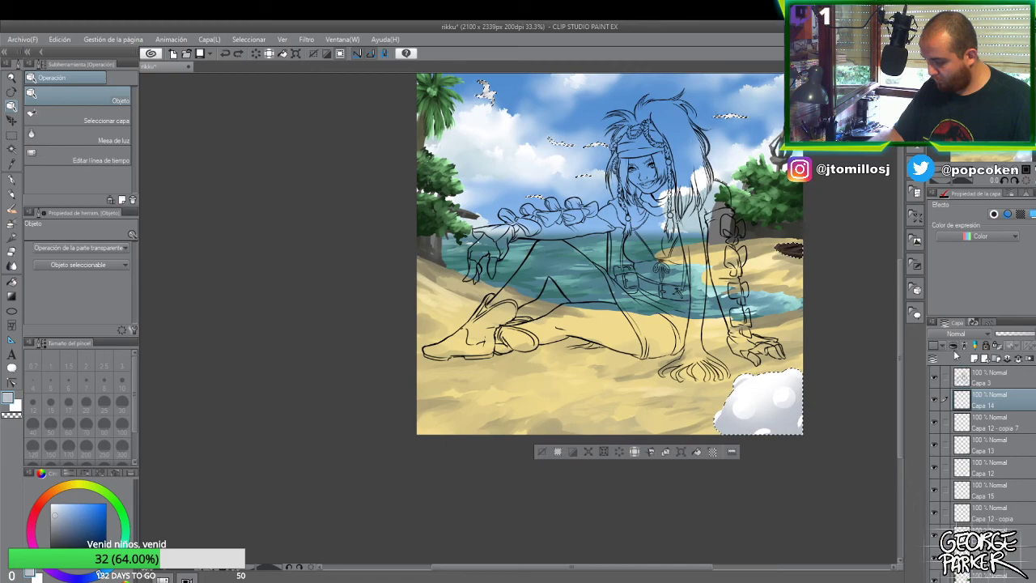
{"action": "left_click", "coordinate": [974, 358]}
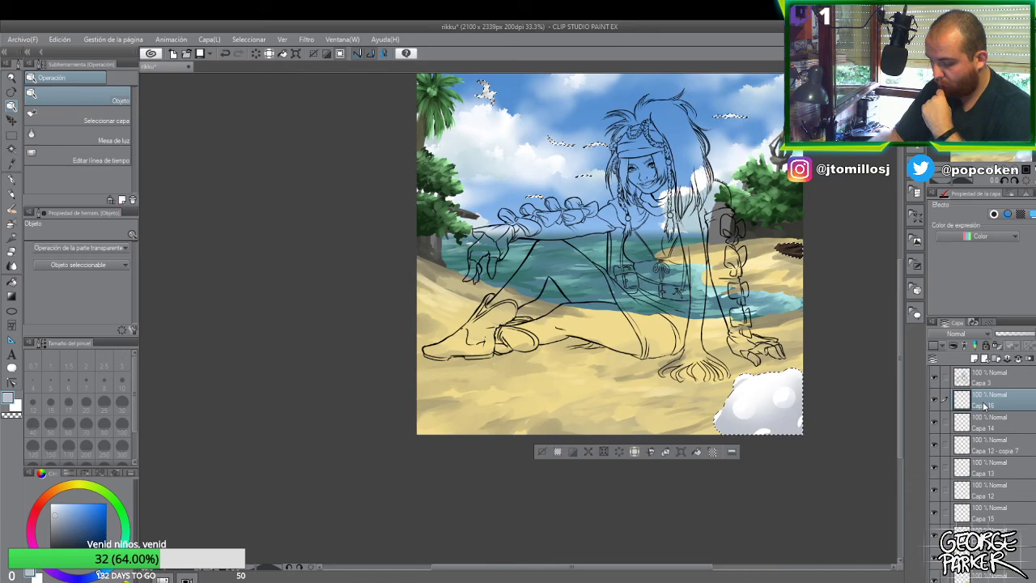
{"action": "left_click", "coordinate": [986, 334]}
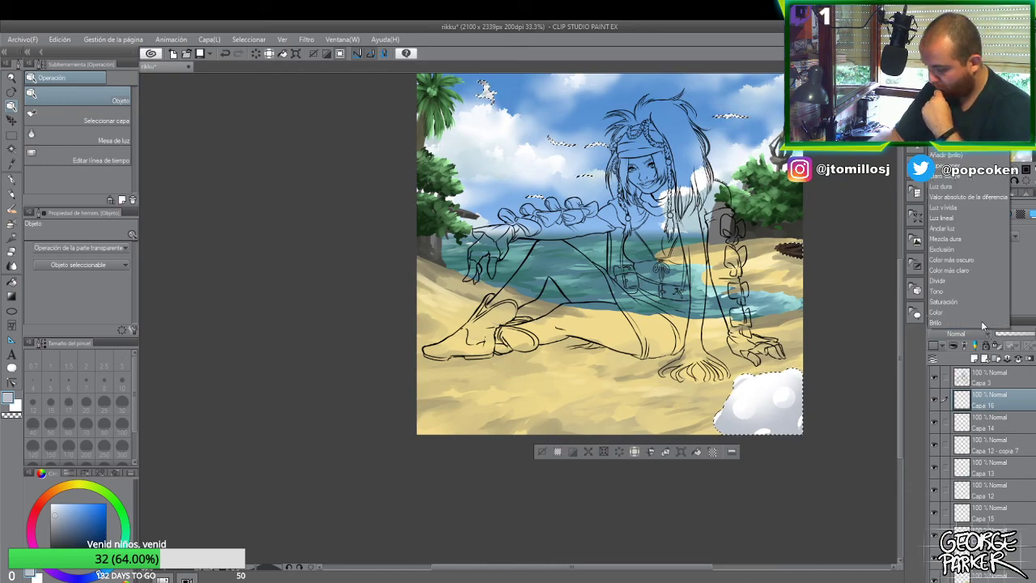
{"action": "left_click", "coordinate": [963, 59]}
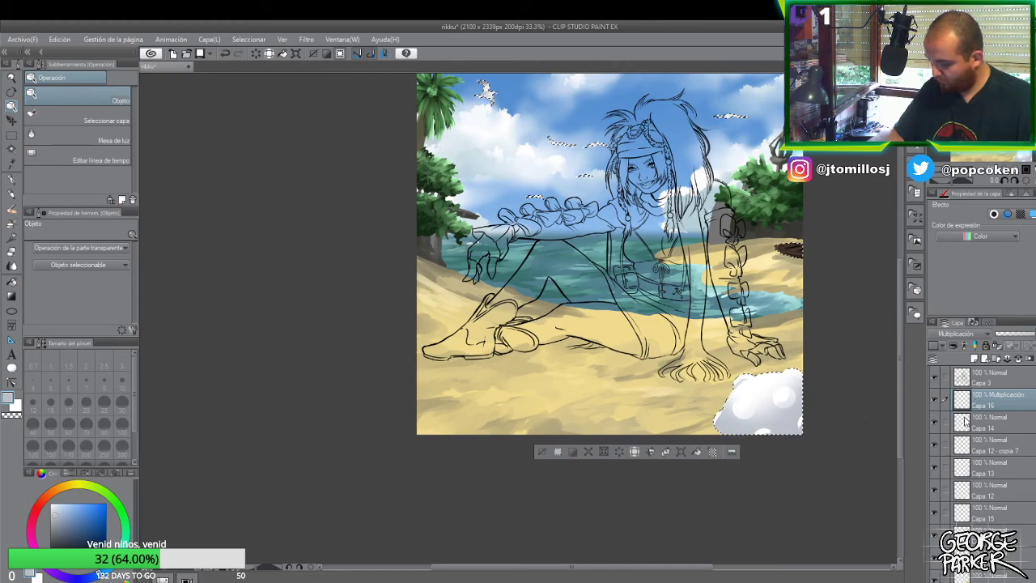
- Try a saturated blue stripe across the ball with the G pen at size 30, and undo the stroke
{"action": "key", "text": "p"}
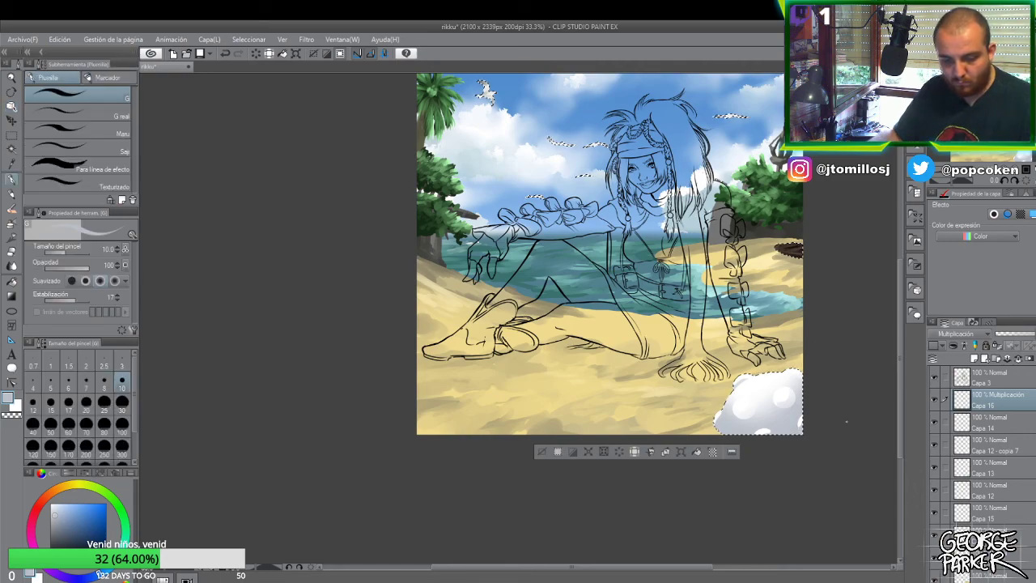
{"action": "left_click", "coordinate": [95, 520]}
{"action": "left_click", "coordinate": [105, 508]}
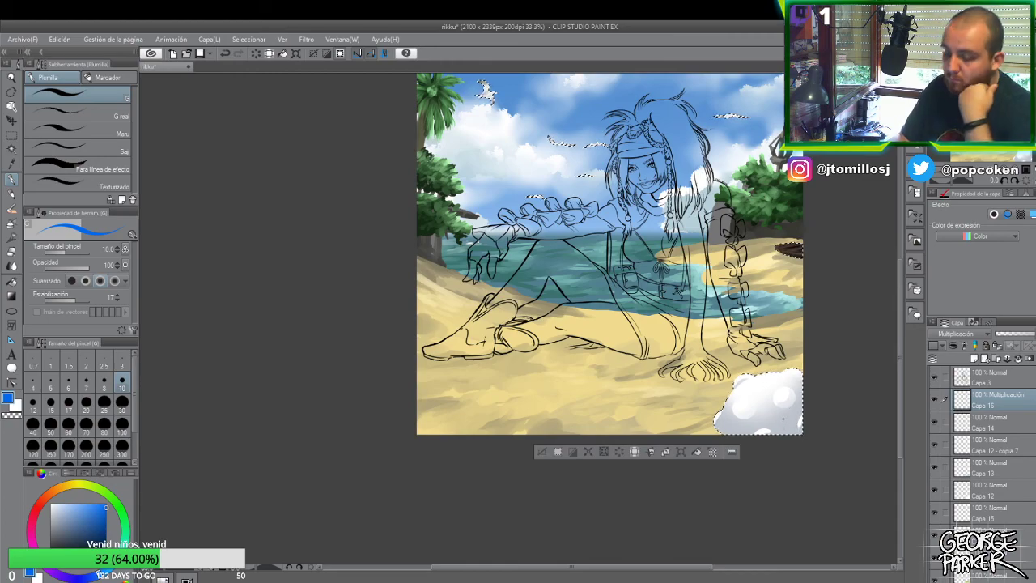
{"action": "left_click", "coordinate": [122, 403]}
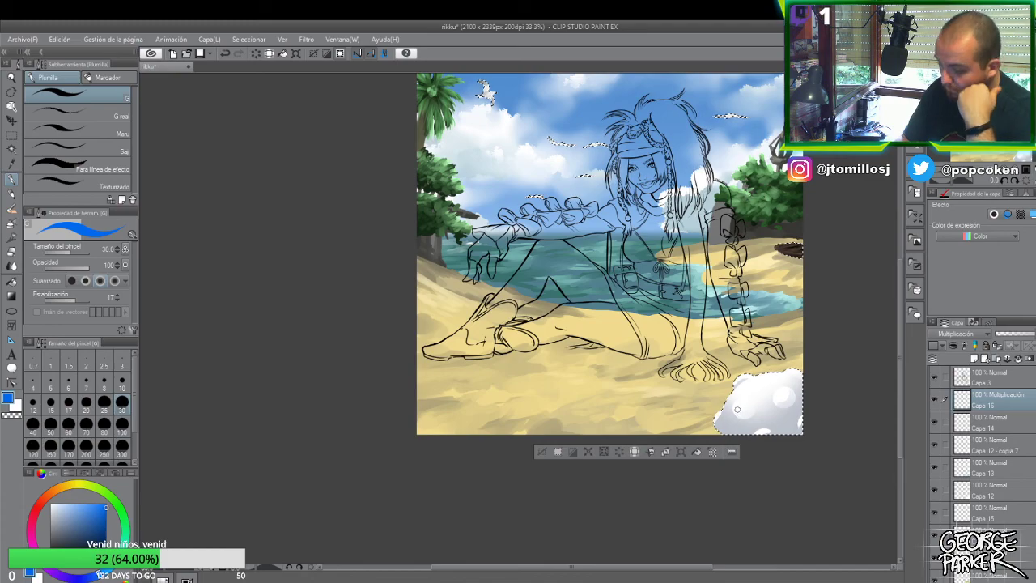
{"action": "left_click_drag", "start_coordinate": [723, 412], "coordinate": [823, 393]}
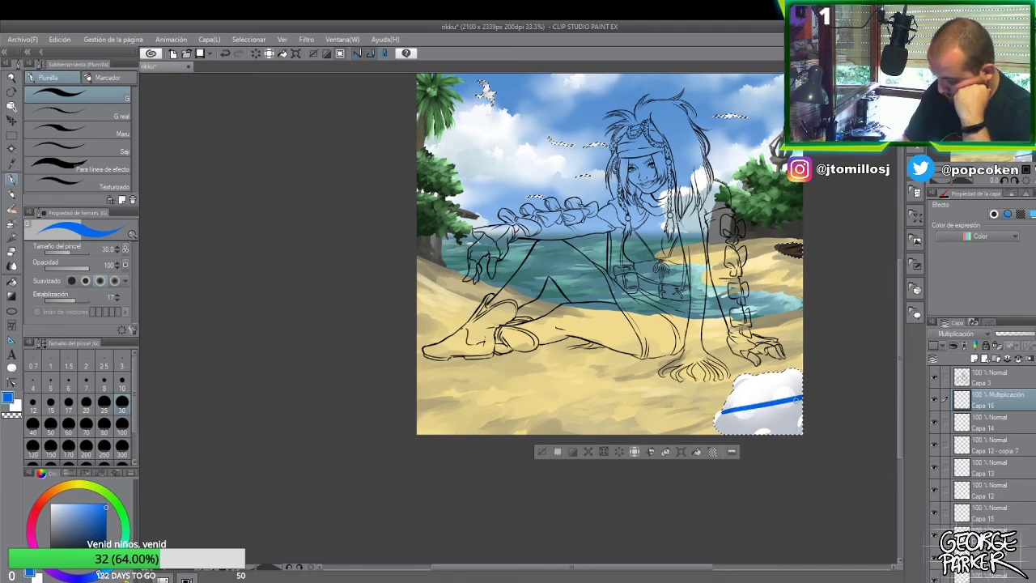
{"action": "scroll", "coordinate": [810, 396], "scroll_direction": "up", "scroll_amount": 1}
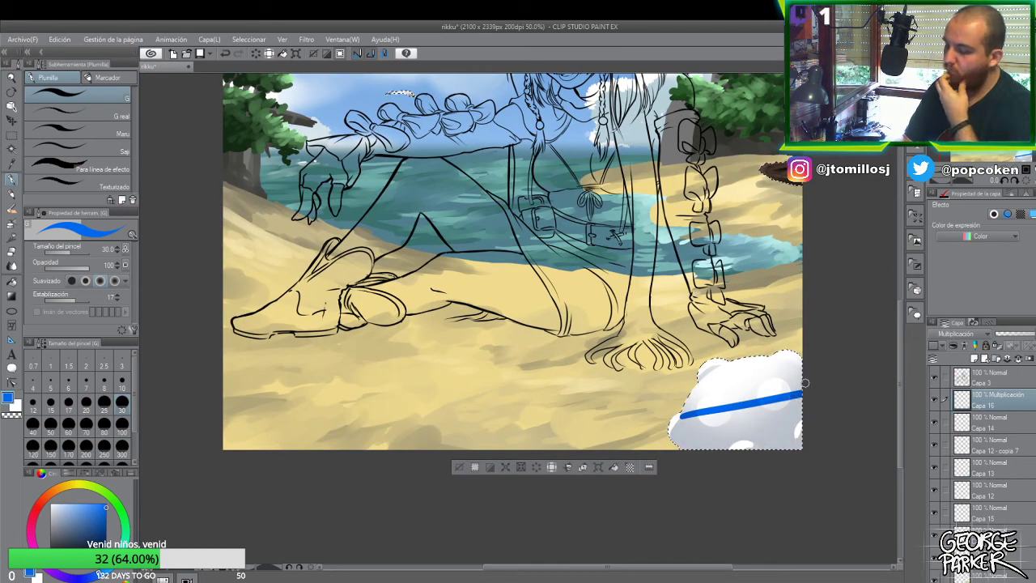
{"action": "key", "text": "ctrl+z"}
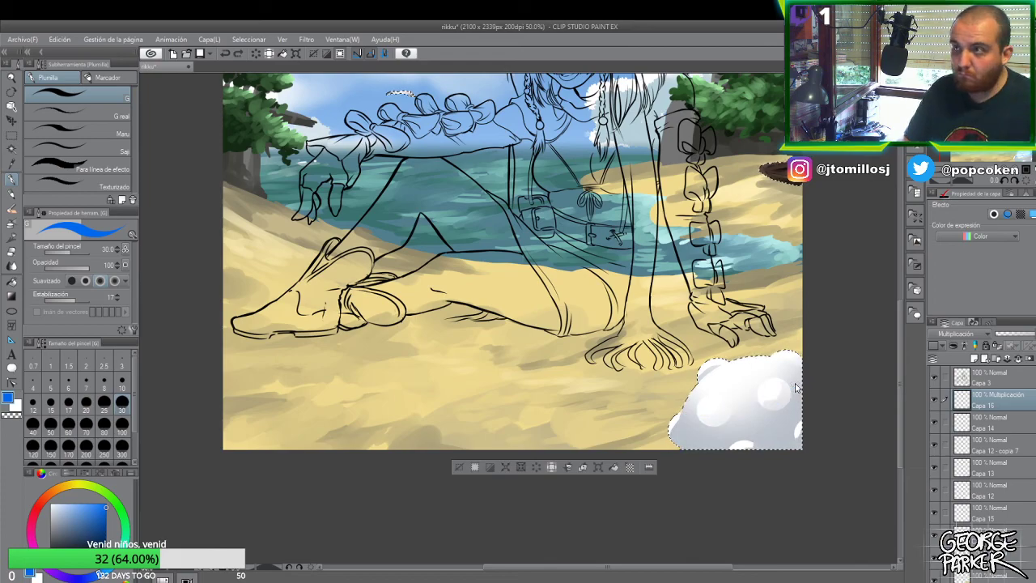
- Paint a darker blue band across the ball with the size 30 G pen, curving it around the bumps
{"action": "left_click", "coordinate": [94, 520]}
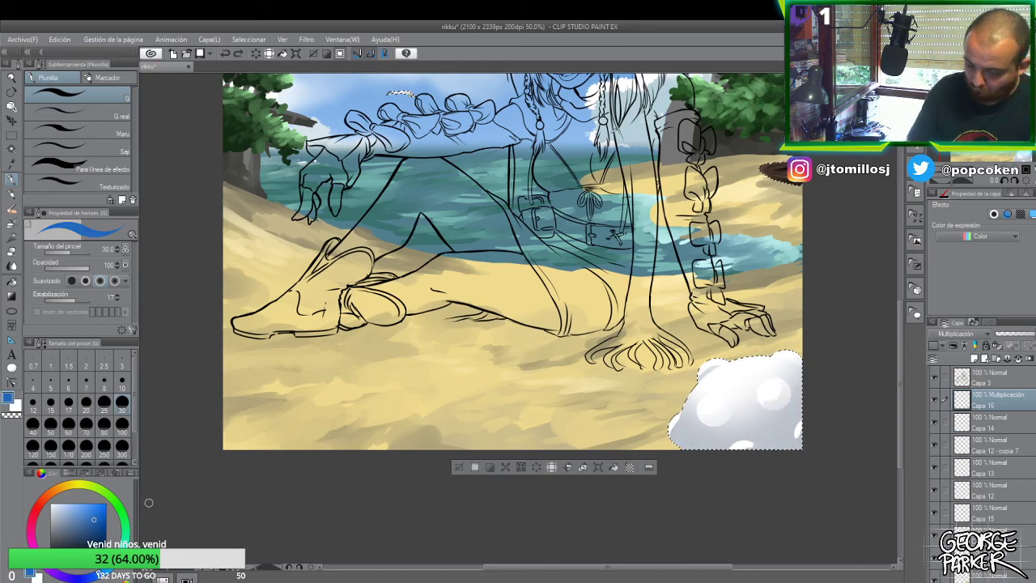
{"action": "left_click_drag", "start_coordinate": [683, 414], "coordinate": [863, 394]}
{"action": "key", "text": "ctrl+z"}
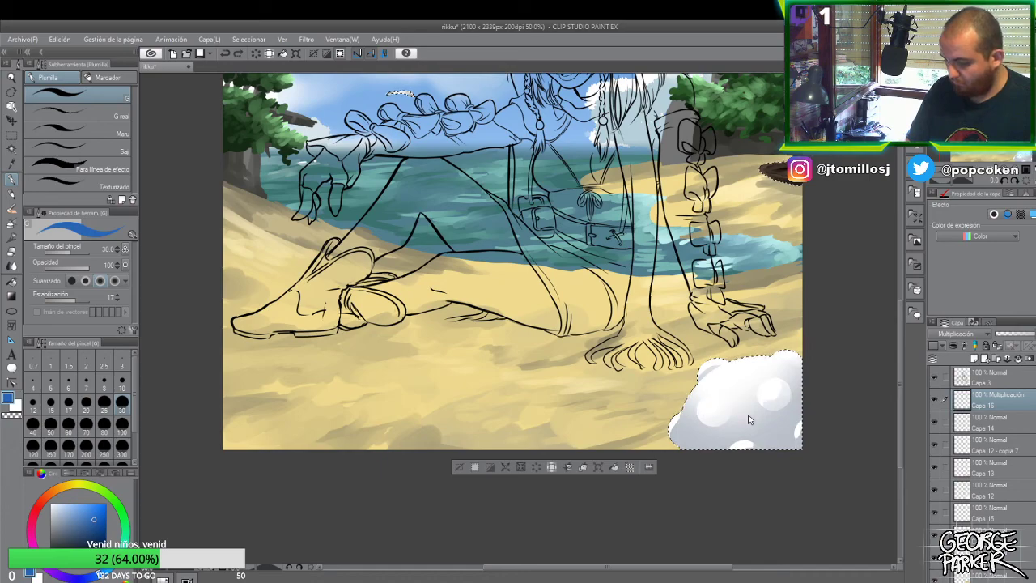
{"action": "left_click_drag", "start_coordinate": [682, 421], "coordinate": [805, 388]}
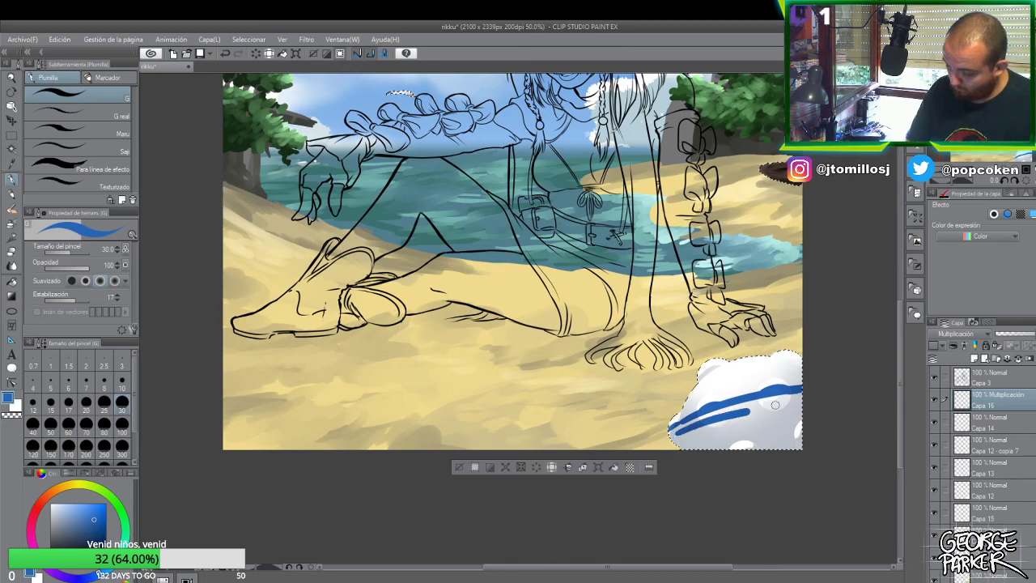
{"action": "left_click_drag", "start_coordinate": [775, 405], "coordinate": [861, 394]}
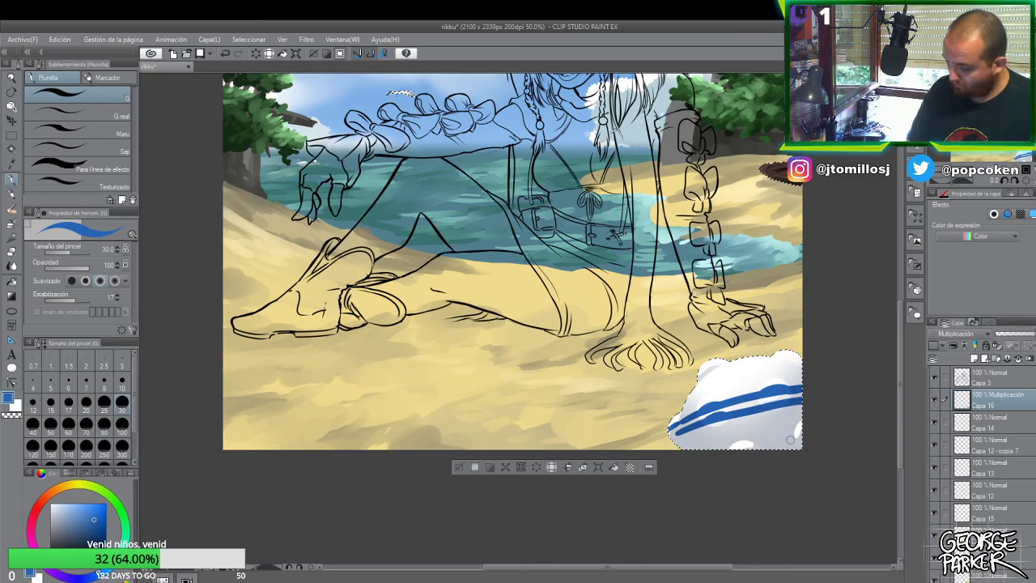
{"action": "scroll", "coordinate": [781, 410], "scroll_direction": "up", "scroll_amount": 1}
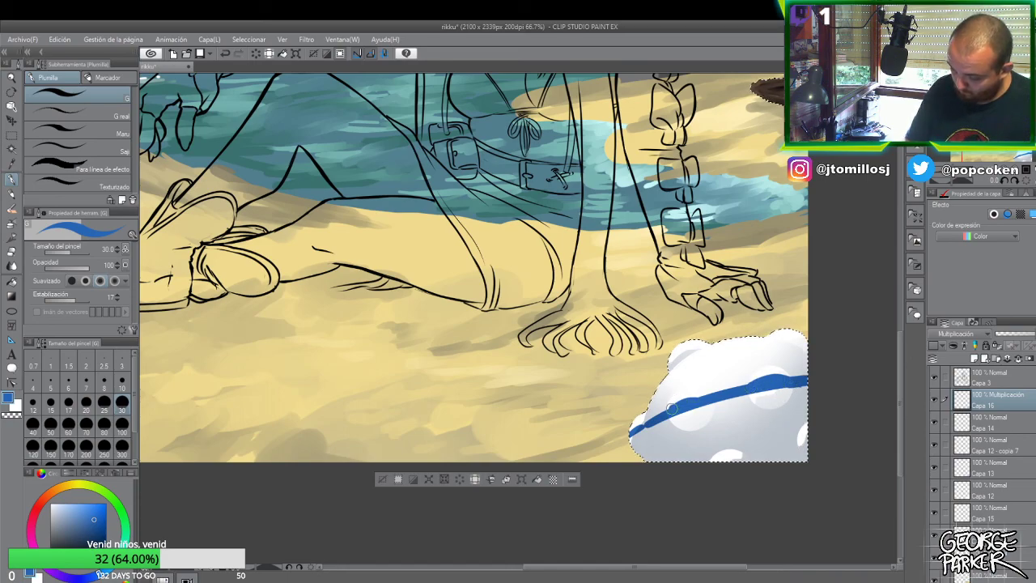
{"action": "key", "text": "e"}
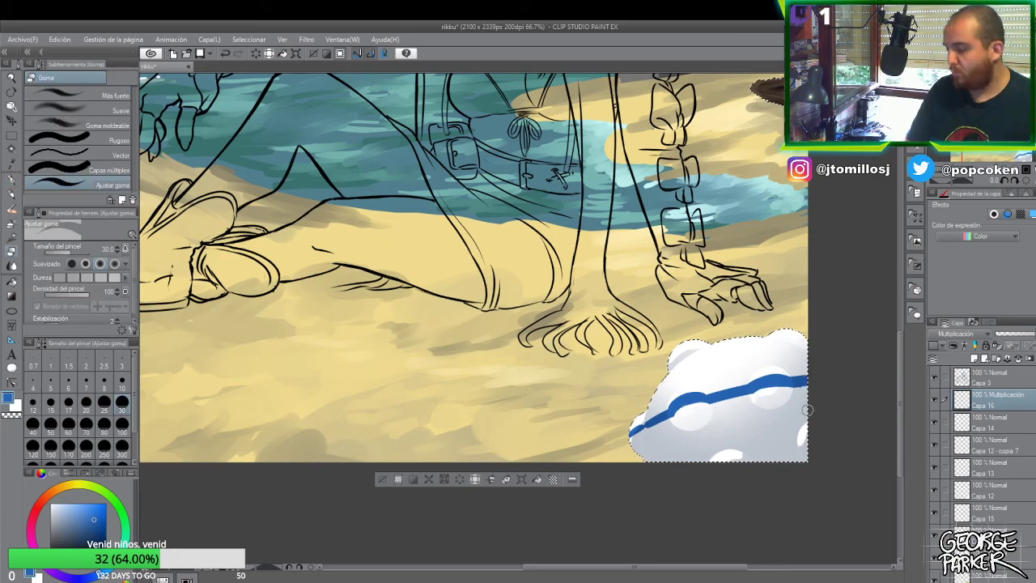
{"action": "key", "text": "p"}
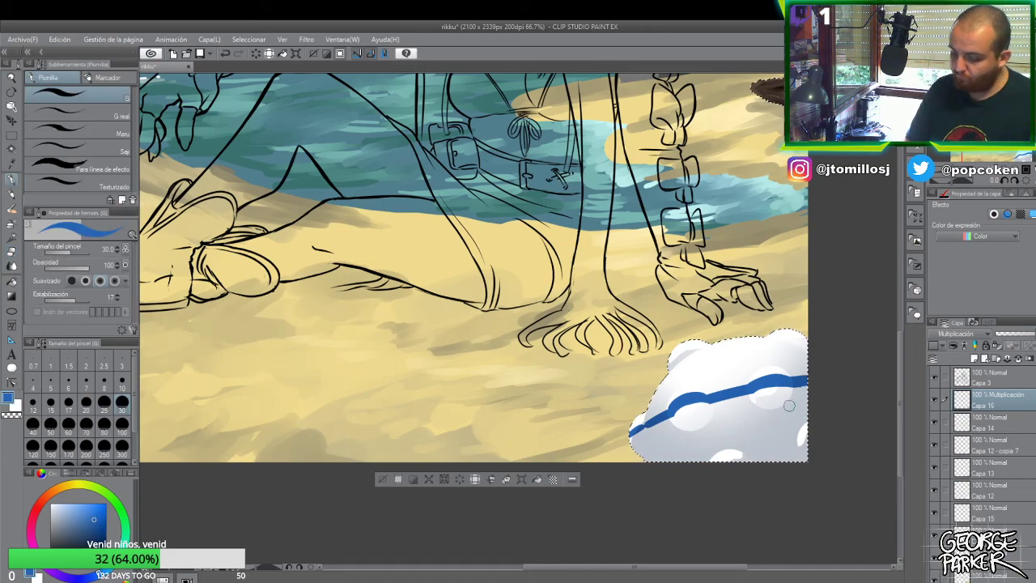
{"action": "key", "text": "e"}
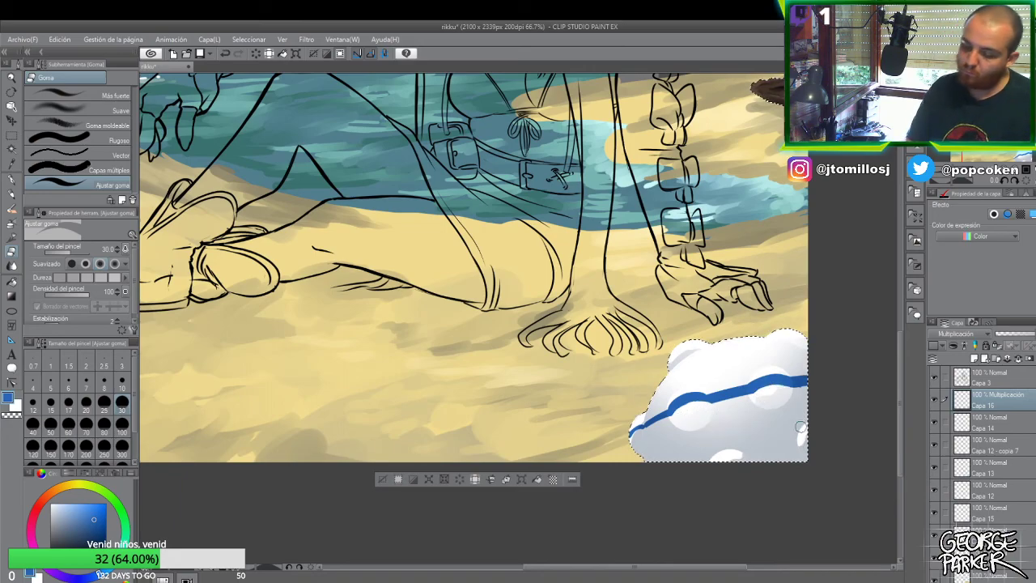
{"action": "key", "text": "p"}
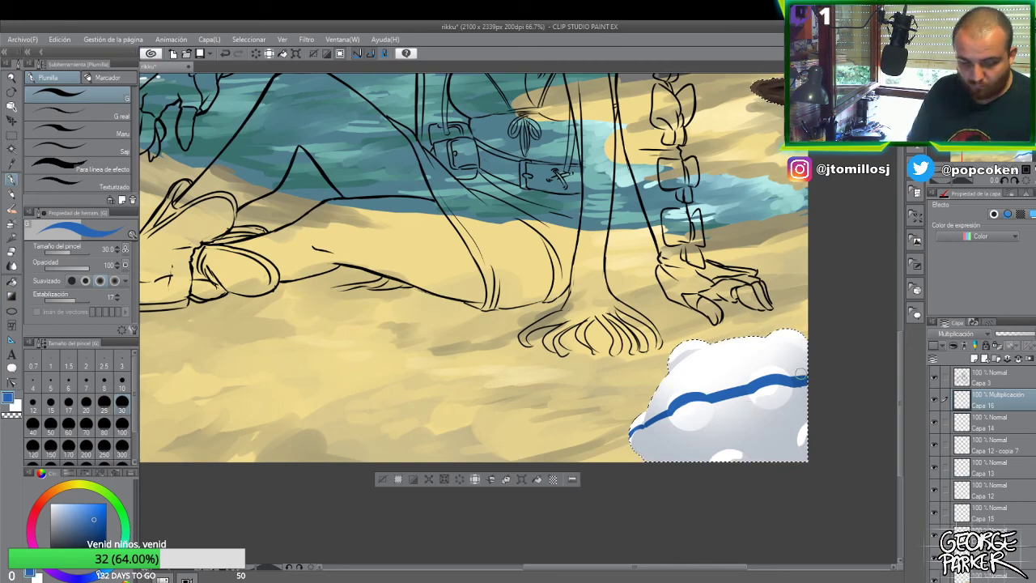
{"action": "key", "text": "p"}
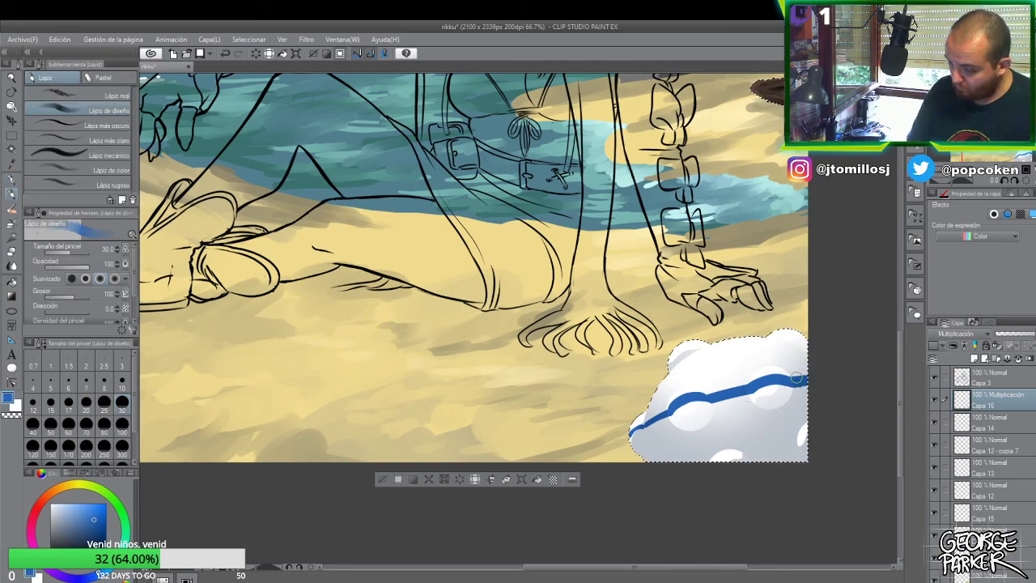
{"action": "key", "text": "bracketleft"}
{"action": "key", "text": "bracketleft"}
{"action": "key", "text": "bracketleft"}
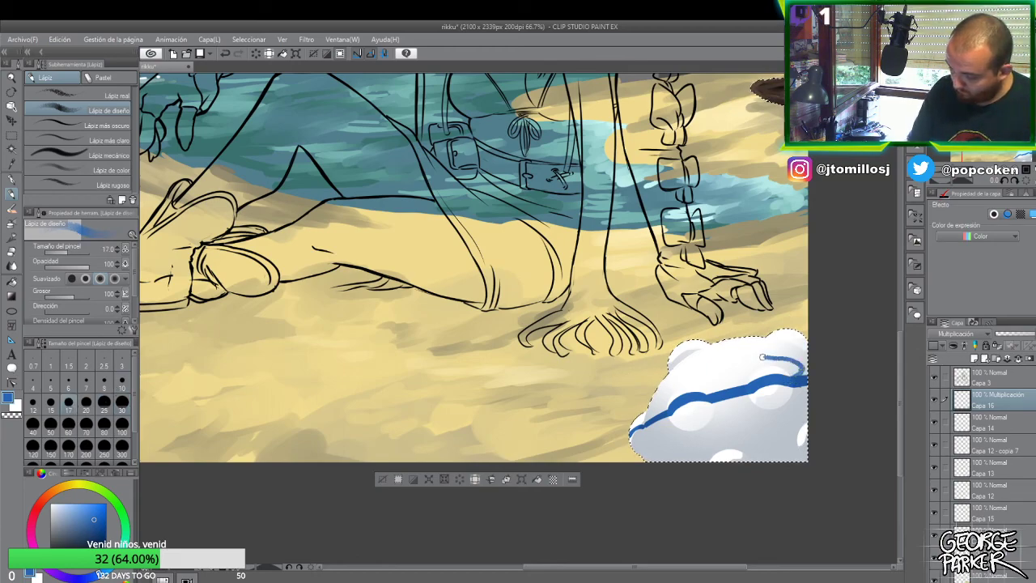
{"action": "key", "text": "p"}
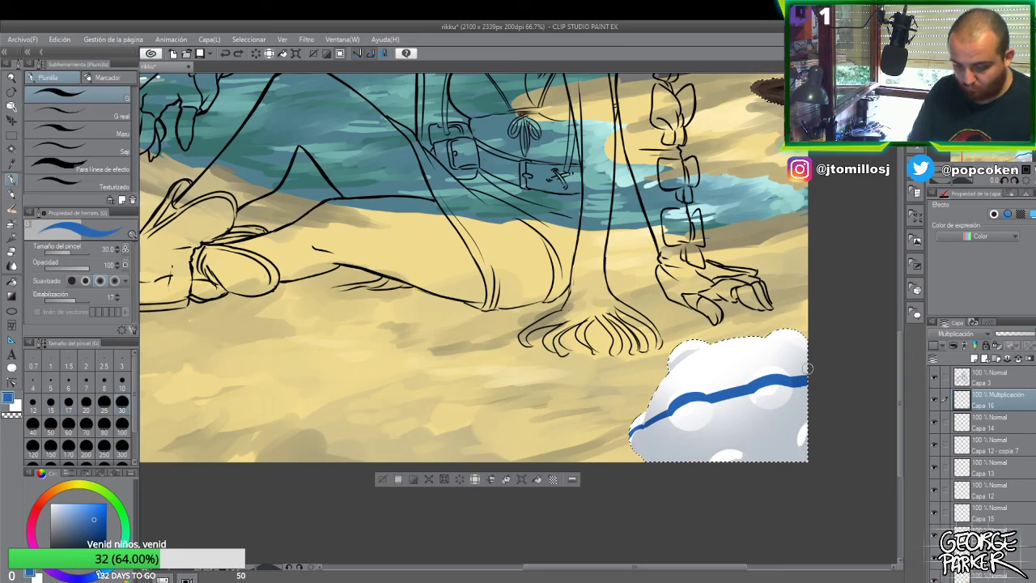
- With the G pen at size 17, add a blue hook above the band's right end and a thin wavy stripe below the band
{"action": "key", "text": "bracketleft"}
{"action": "key", "text": "bracketleft"}
{"action": "key", "text": "bracketleft"}
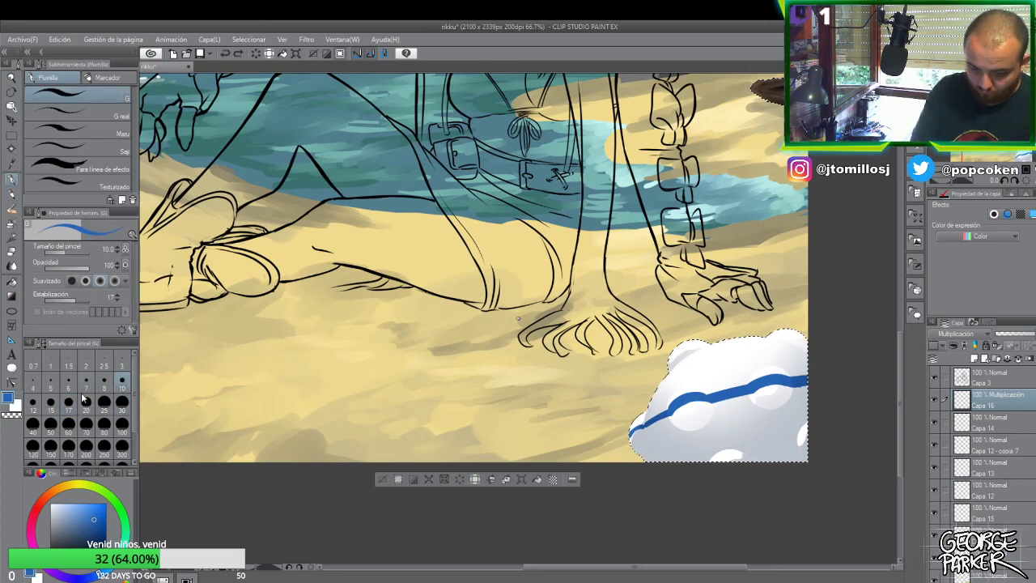
{"action": "left_click", "coordinate": [70, 410]}
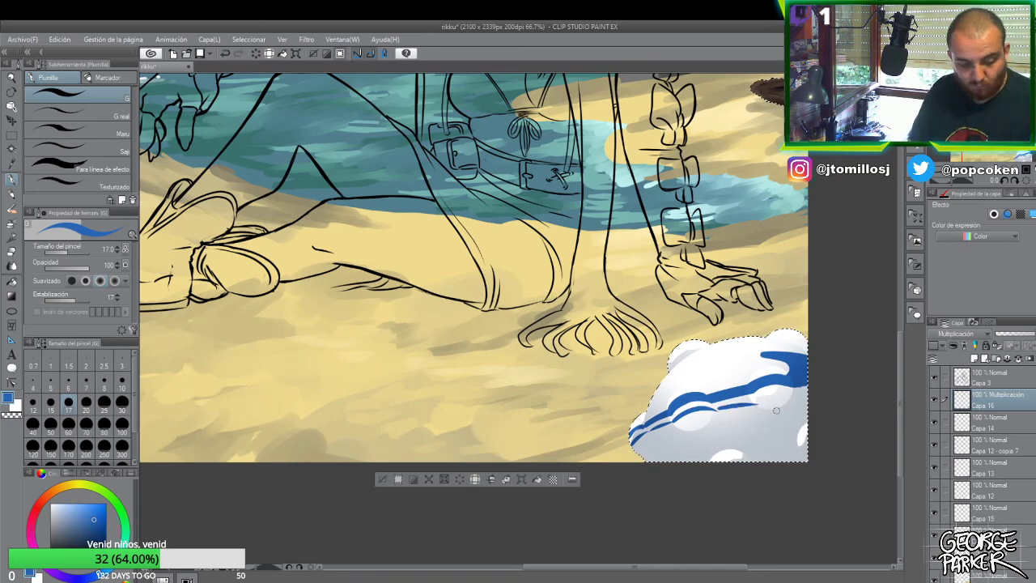
{"action": "left_click_drag", "start_coordinate": [720, 408], "coordinate": [833, 394]}
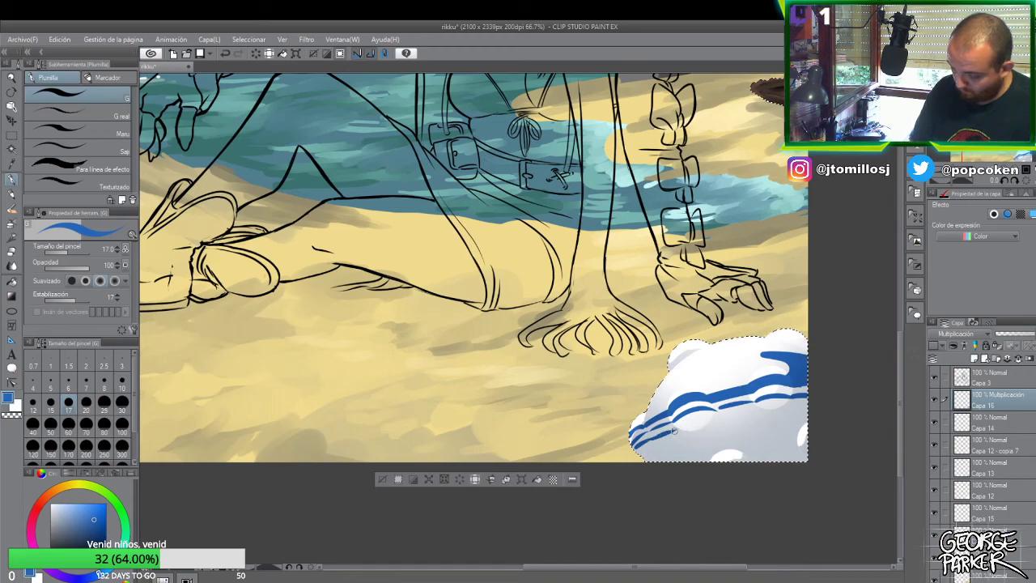
- With the size 17 G pen, extend the thin blue stripe to the ball's right edge and add a blue line along its bottom edge
{"action": "mouse_move", "coordinate": [714, 424]}
{"action": "left_mouse_down"}
{"action": "mouse_move", "coordinate": [790, 411]}
{"action": "mouse_move", "coordinate": [754, 417]}
{"action": "mouse_move", "coordinate": [792, 409]}
{"action": "left_mouse_up"}
{"action": "key", "text": "ctrl+z"}
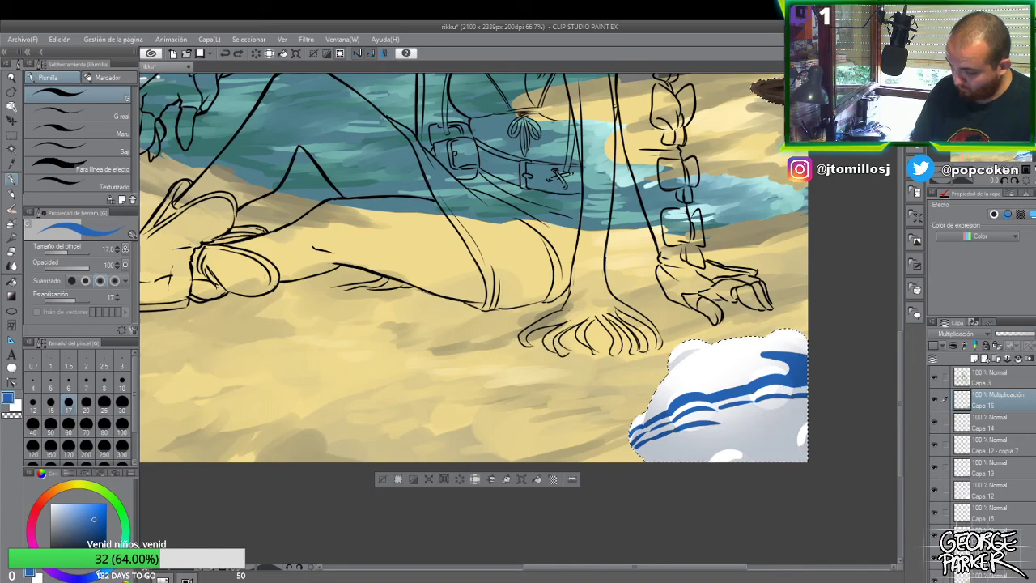
{"action": "left_click_drag", "start_coordinate": [716, 422], "coordinate": [808, 410]}
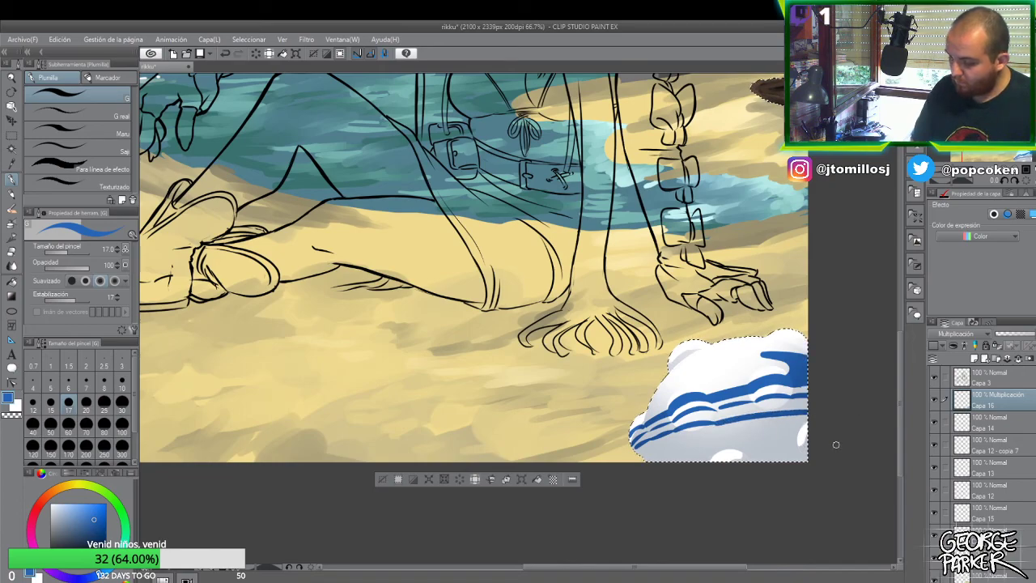
{"action": "left_click_drag", "start_coordinate": [664, 459], "coordinate": [806, 457]}
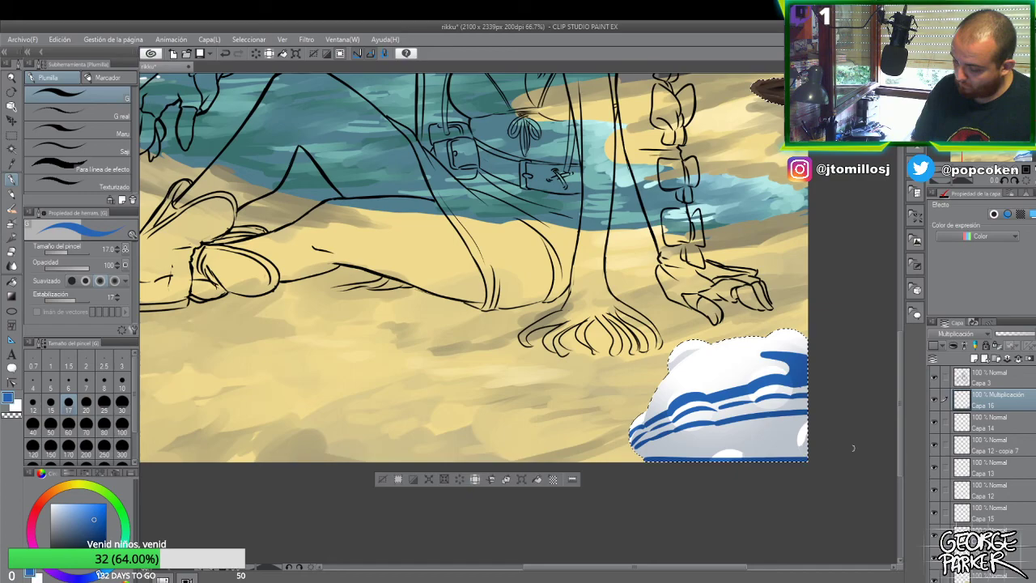
- Fill the ball's lower area below the thin stripe with solid blue using the G pen at size 30, covering remaining gaps
{"action": "left_click", "coordinate": [122, 403]}
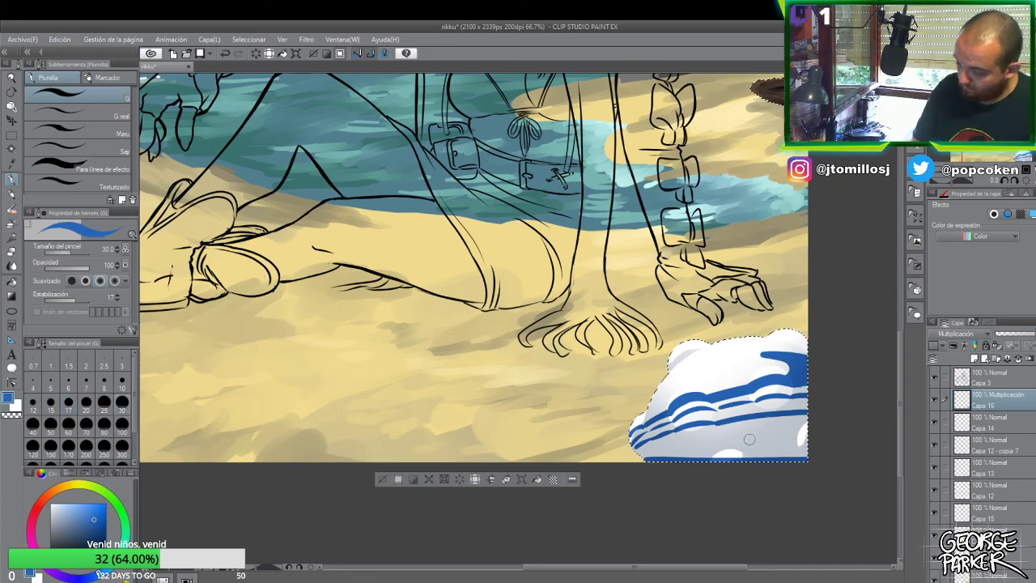
{"action": "mouse_move", "coordinate": [788, 455]}
{"action": "left_mouse_down"}
{"action": "mouse_move", "coordinate": [764, 454]}
{"action": "mouse_move", "coordinate": [813, 453]}
{"action": "mouse_move", "coordinate": [739, 461]}
{"action": "mouse_move", "coordinate": [755, 447]}
{"action": "mouse_move", "coordinate": [746, 447]}
{"action": "mouse_move", "coordinate": [802, 432]}
{"action": "mouse_move", "coordinate": [729, 445]}
{"action": "mouse_move", "coordinate": [807, 423]}
{"action": "mouse_move", "coordinate": [721, 432]}
{"action": "mouse_move", "coordinate": [727, 424]}
{"action": "mouse_move", "coordinate": [638, 452]}
{"action": "mouse_move", "coordinate": [660, 443]}
{"action": "mouse_move", "coordinate": [720, 454]}
{"action": "mouse_move", "coordinate": [670, 453]}
{"action": "mouse_move", "coordinate": [752, 450]}
{"action": "mouse_move", "coordinate": [681, 445]}
{"action": "mouse_move", "coordinate": [719, 433]}
{"action": "left_mouse_up"}
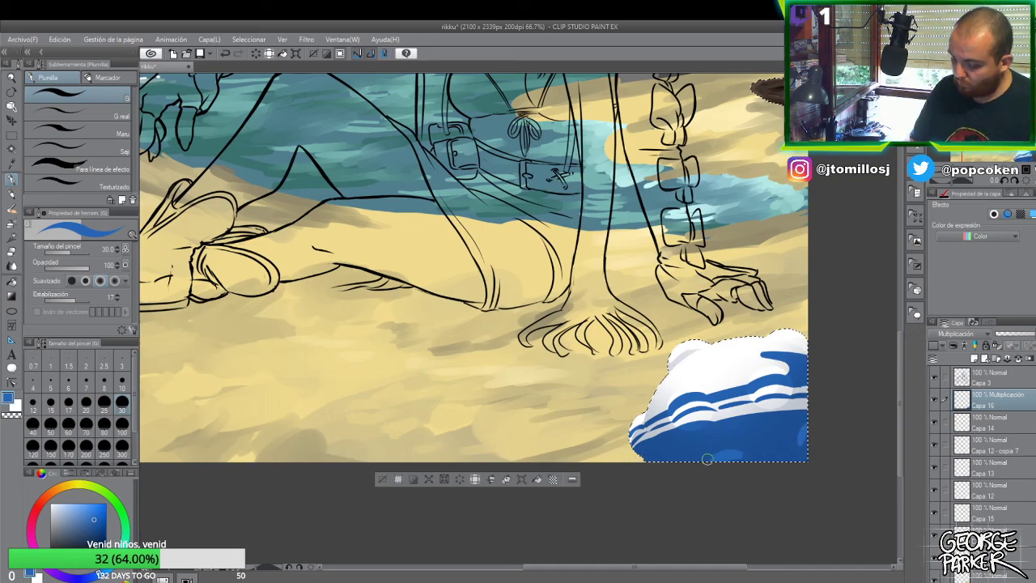
{"action": "key", "text": "e"}
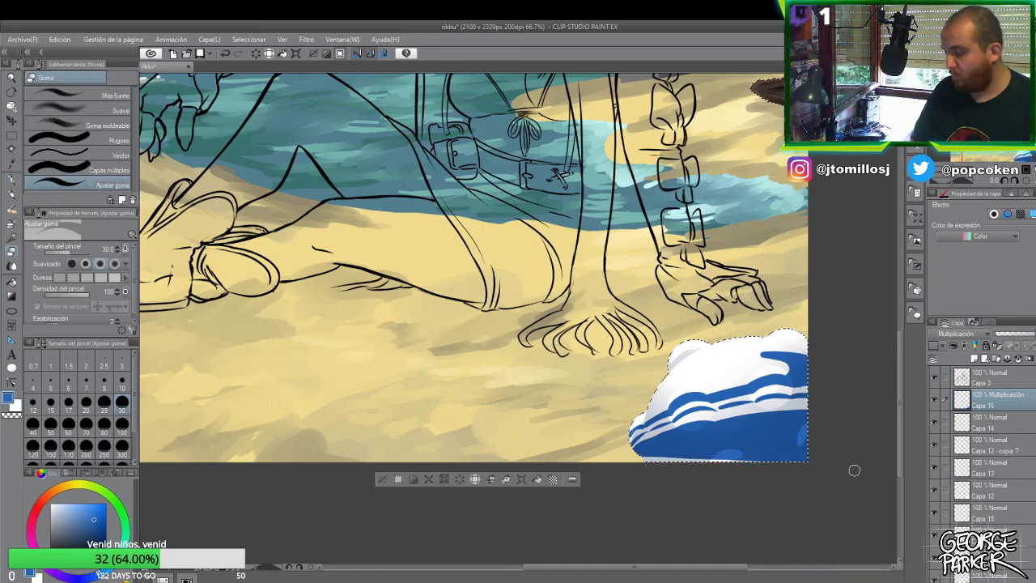
{"action": "key", "text": "p"}
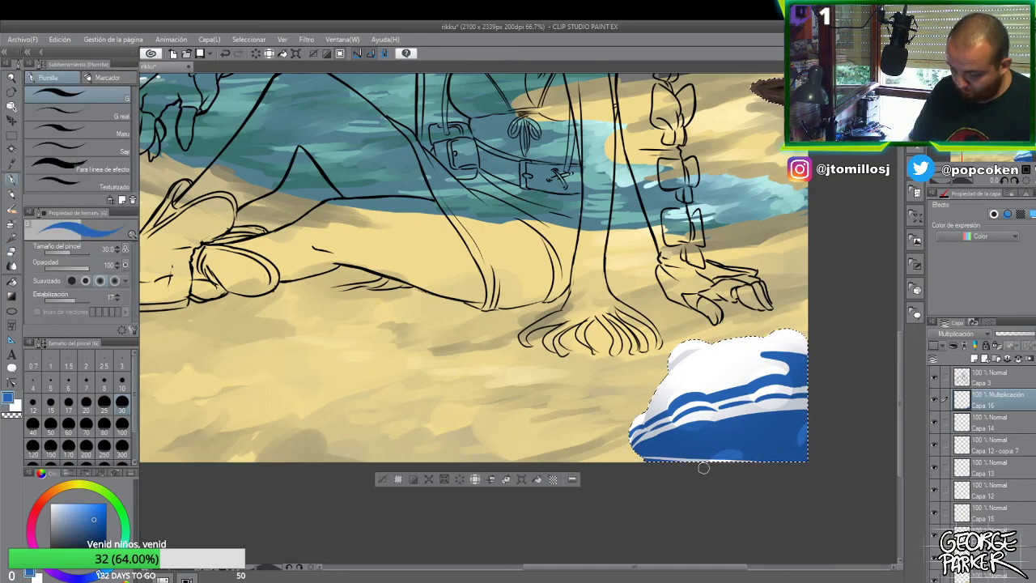
{"action": "left_click_drag", "start_coordinate": [747, 462], "coordinate": [749, 413]}
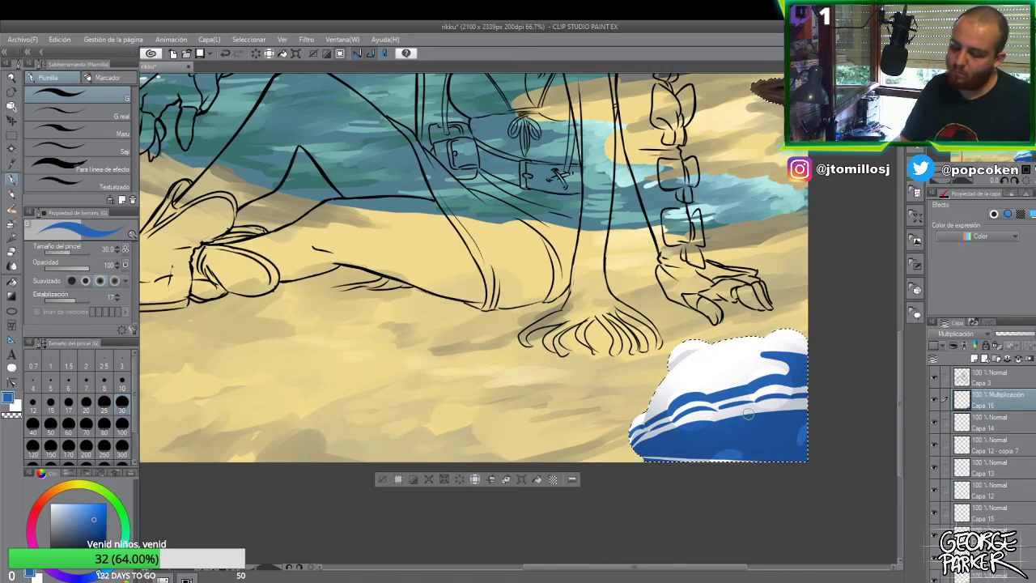
- Try the blending modes Color, Saturación, Tono and Color más oscuro on the blue pattern layer, Capa 16
{"action": "left_click", "coordinate": [960, 333]}
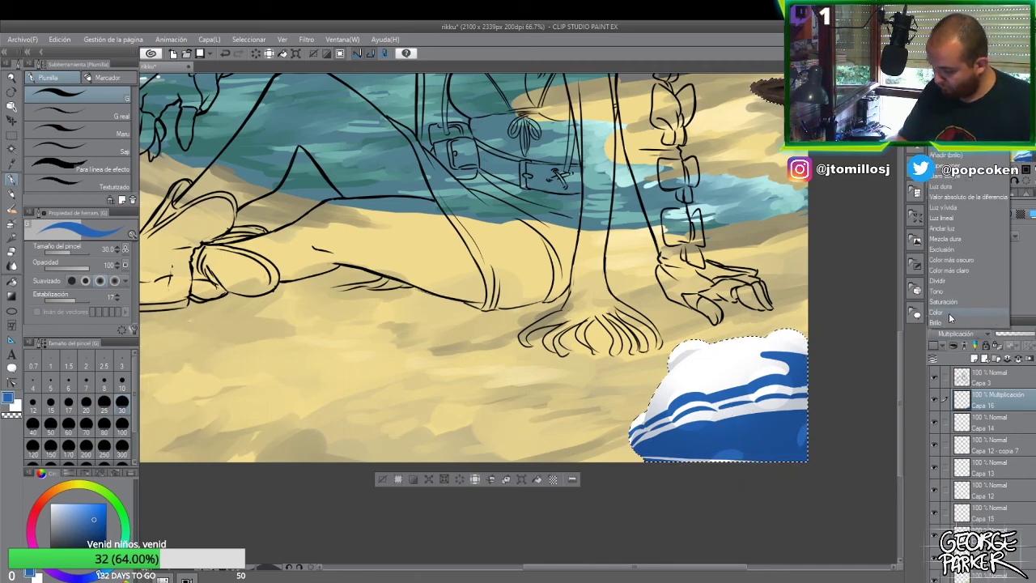
{"action": "left_click", "coordinate": [949, 314]}
{"action": "left_click", "coordinate": [976, 336]}
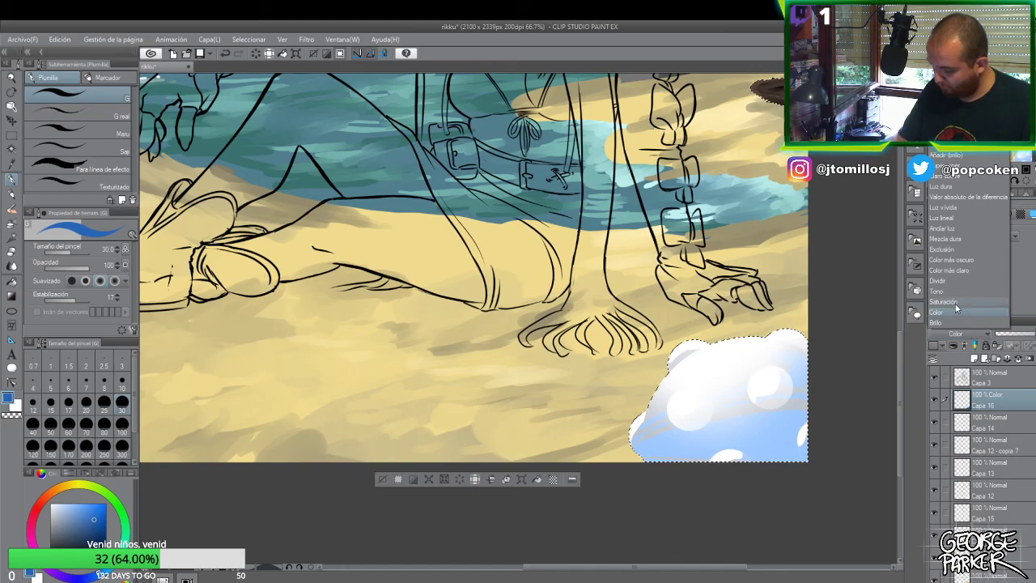
{"action": "left_click", "coordinate": [953, 302]}
{"action": "left_click", "coordinate": [976, 338]}
{"action": "left_click", "coordinate": [955, 291]}
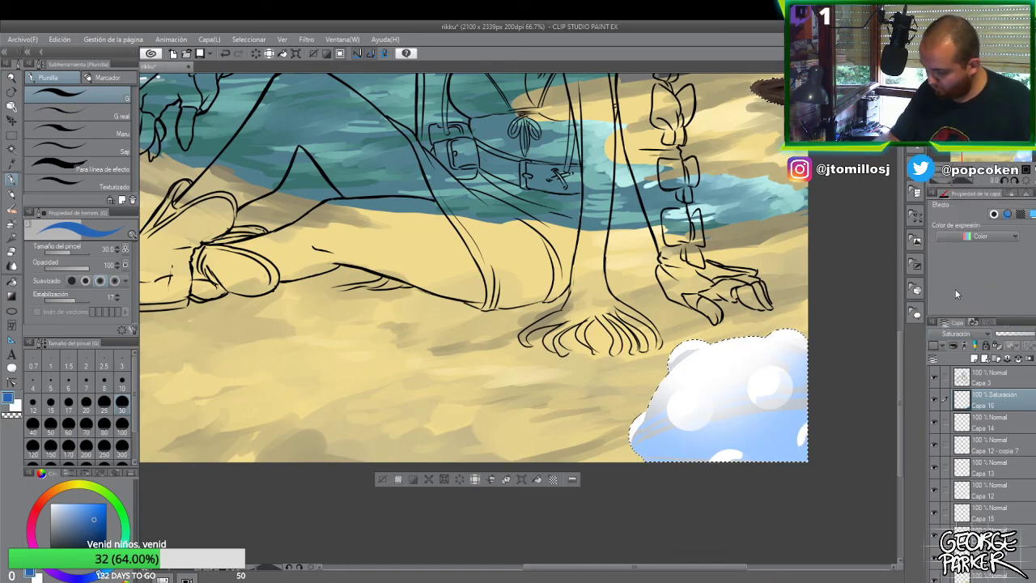
{"action": "left_click", "coordinate": [970, 336]}
{"action": "left_click", "coordinate": [957, 280]}
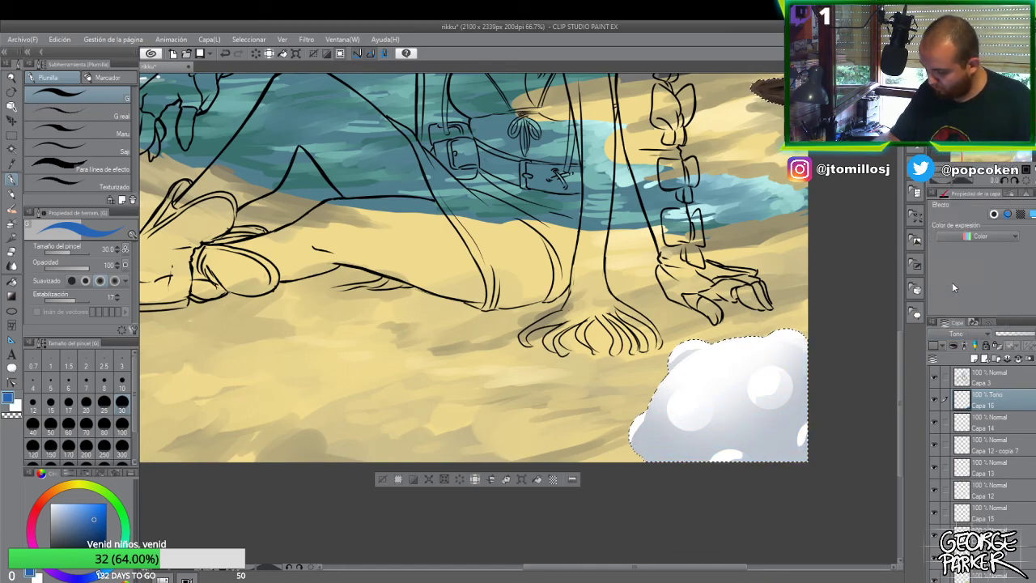
{"action": "left_click", "coordinate": [963, 335]}
{"action": "left_click", "coordinate": [956, 260]}
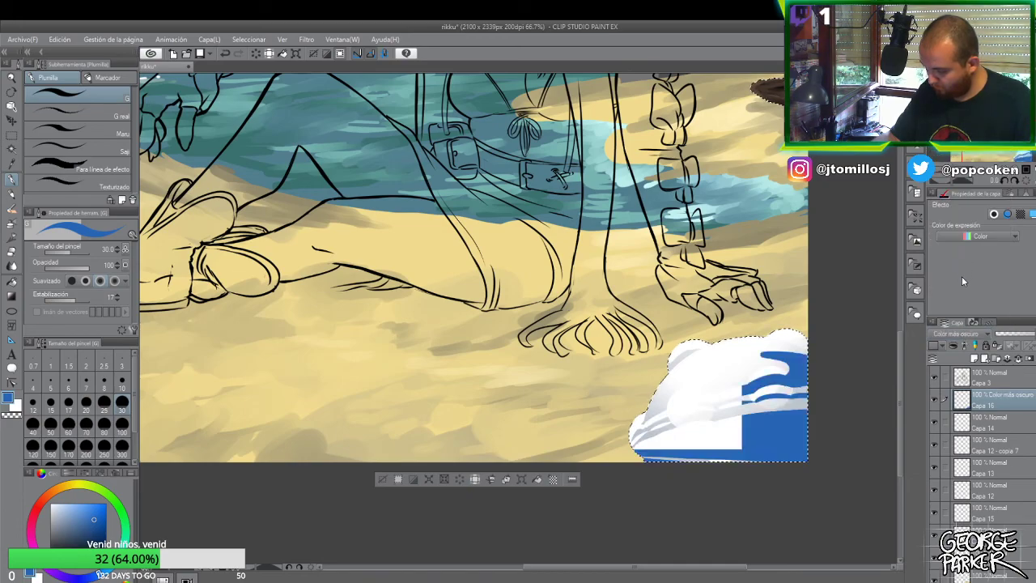
- Try the blending modes Superponer, Claro suave, Subexponer color and Oscurecer on Capa 16
{"action": "left_click", "coordinate": [970, 335]}
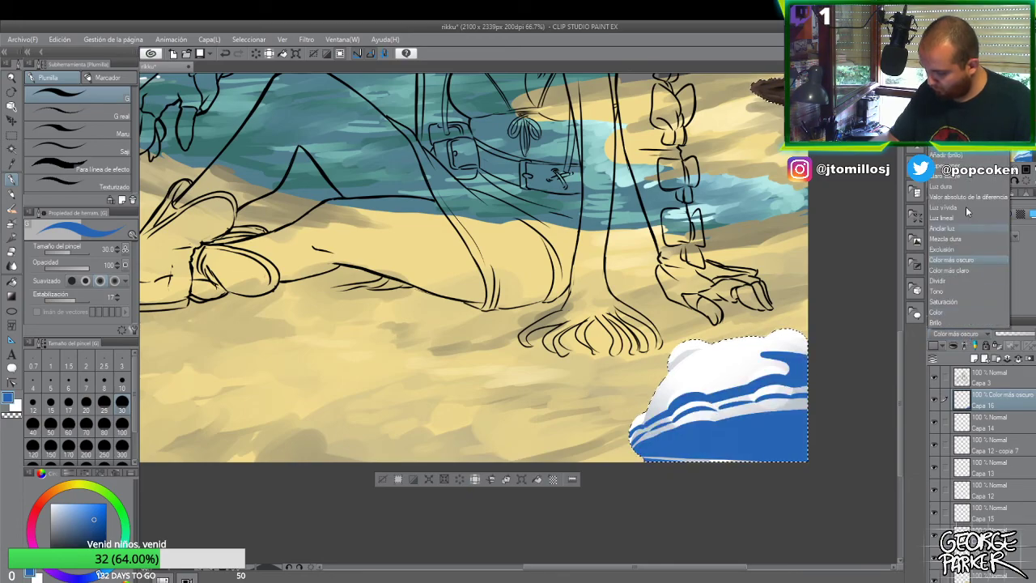
{"action": "left_click", "coordinate": [959, 165]}
{"action": "left_click", "coordinate": [968, 334]}
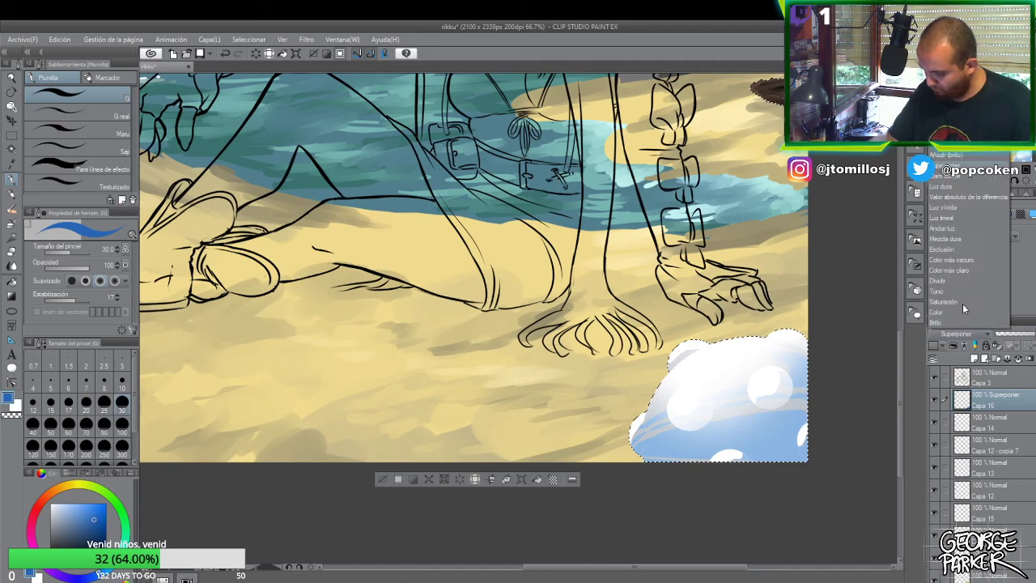
{"action": "left_click", "coordinate": [971, 178]}
{"action": "left_click", "coordinate": [963, 333]}
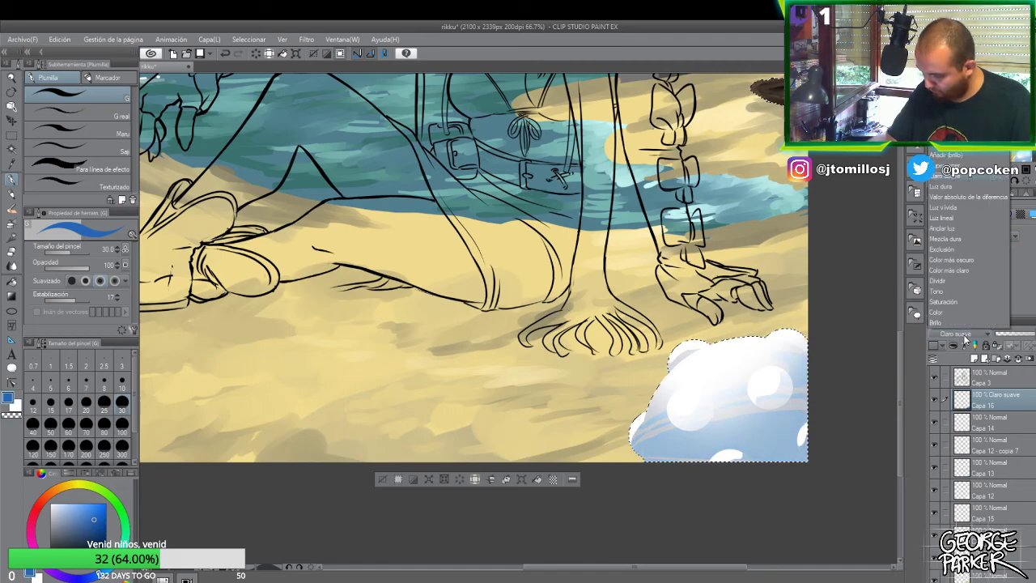
{"action": "left_click", "coordinate": [955, 59]}
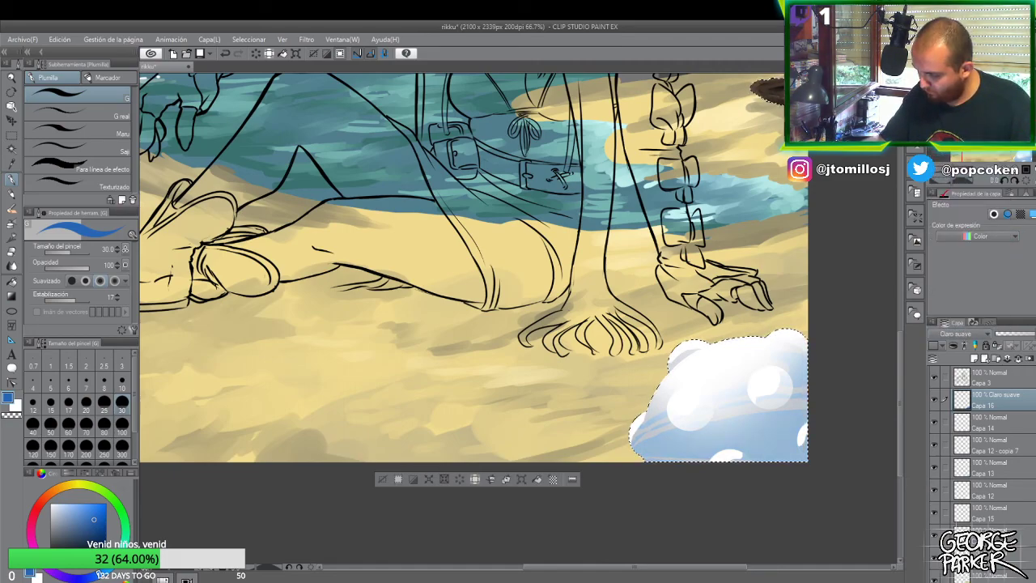
{"action": "left_click", "coordinate": [979, 333]}
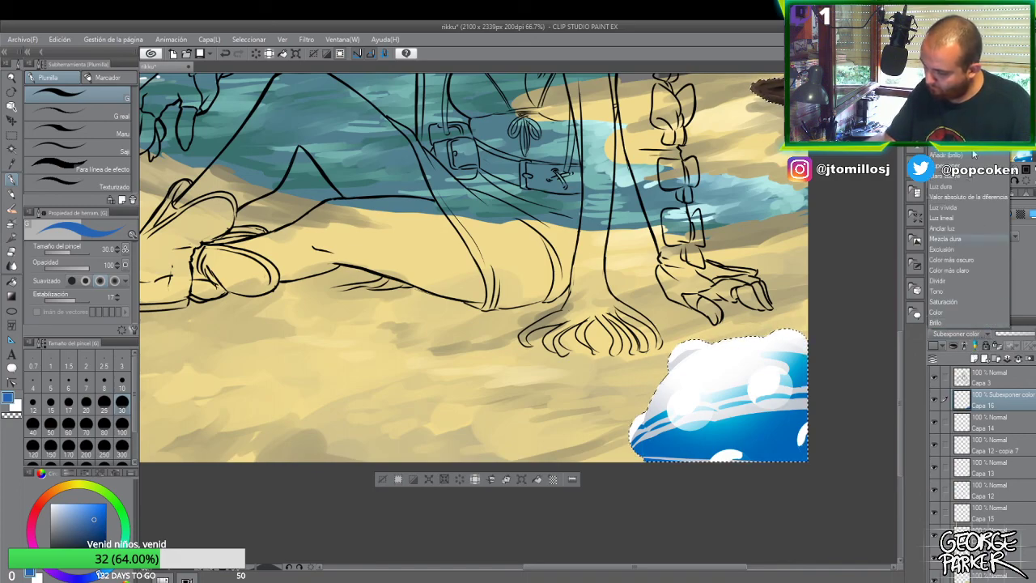
{"action": "left_click", "coordinate": [955, 38]}
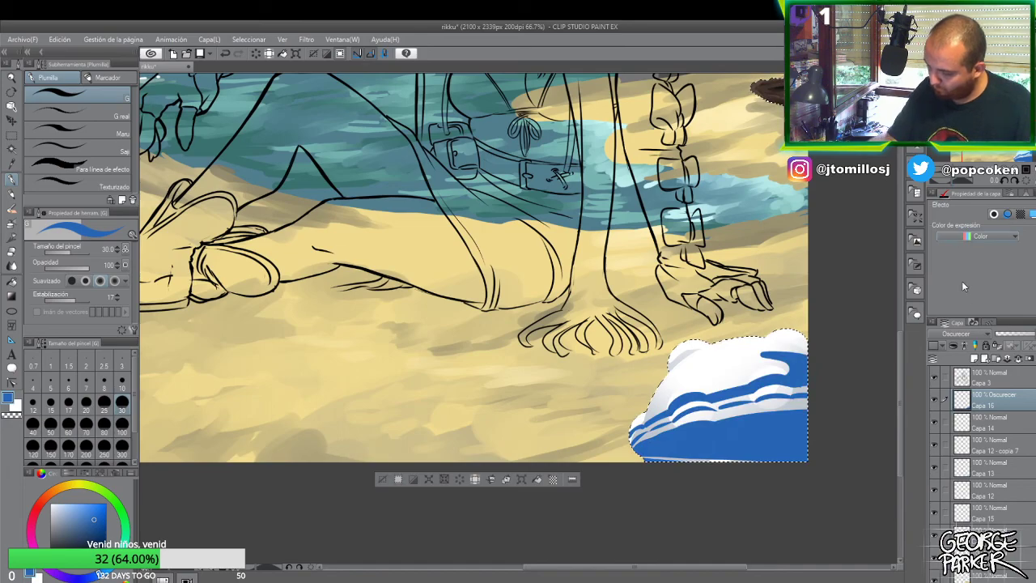
- Try Sustraer, Aclarar, Trama and Sobreexponer color on Capa 16, and return its blending mode to Multiplicación
{"action": "left_click", "coordinate": [975, 334]}
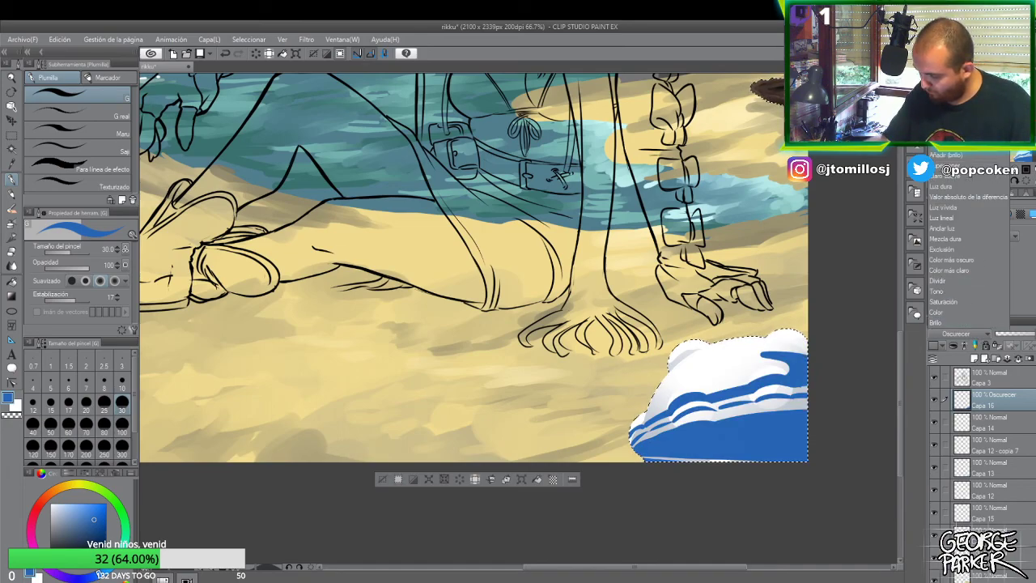
{"action": "scroll", "coordinate": [968, 267], "scroll_direction": "up", "scroll_amount": 2}
{"action": "scroll", "coordinate": [968, 267], "scroll_direction": "down", "scroll_amount": 2}
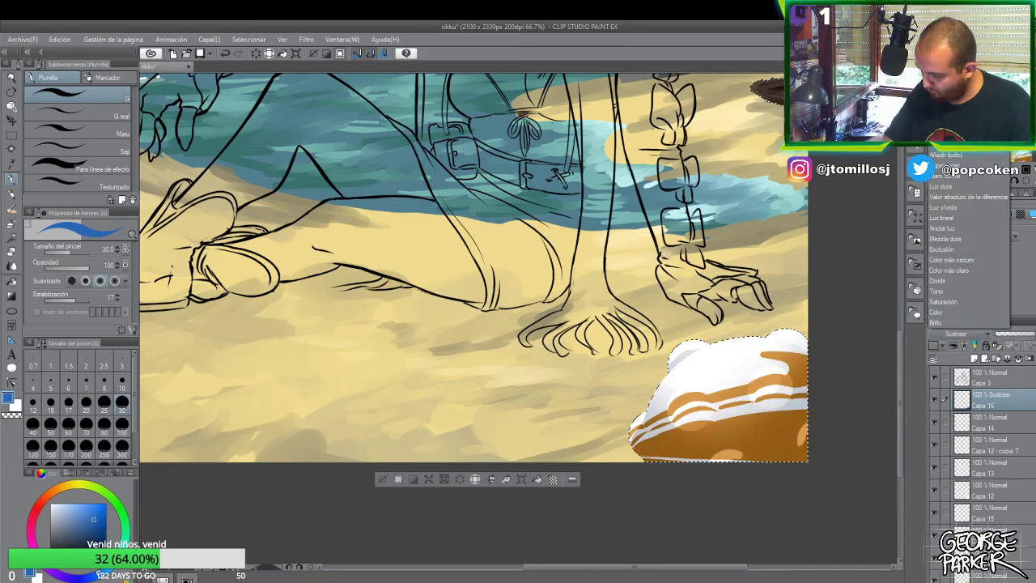
{"action": "scroll", "coordinate": [966, 258], "scroll_direction": "down", "scroll_amount": 2}
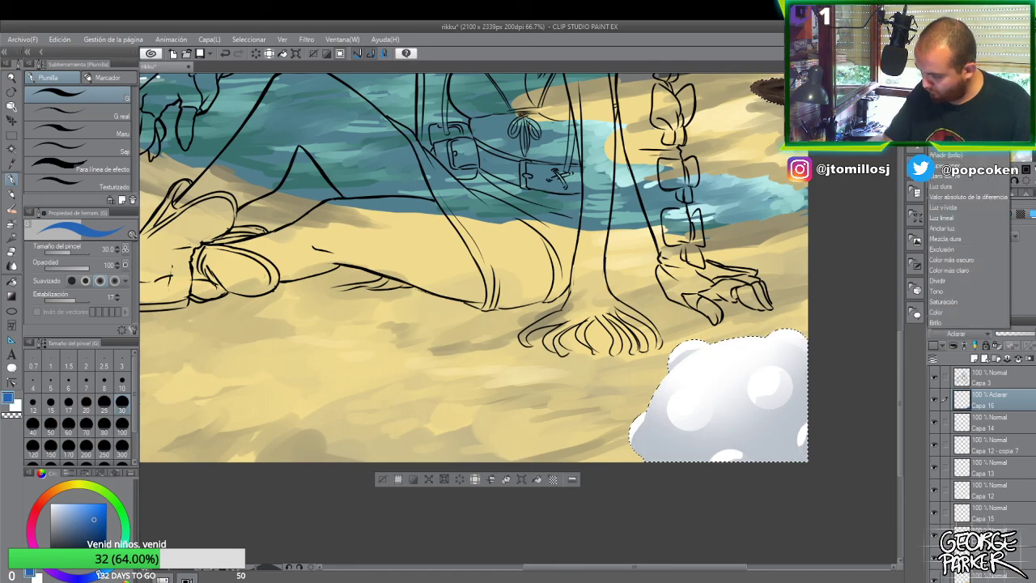
{"action": "left_click", "coordinate": [962, 333]}
{"action": "scroll", "coordinate": [962, 334], "scroll_direction": "down", "scroll_amount": 1}
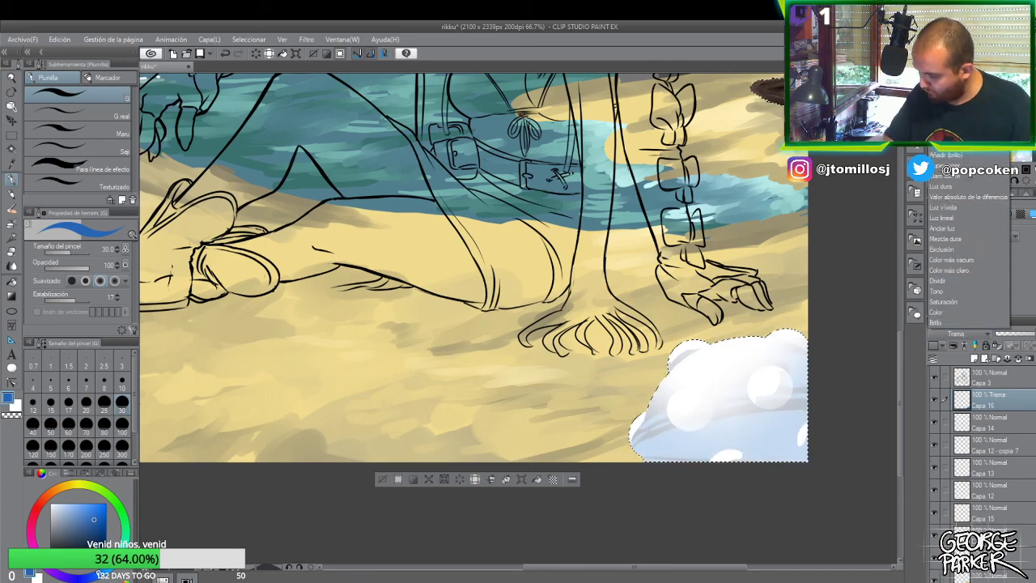
{"action": "left_click", "coordinate": [947, 124]}
{"action": "left_click", "coordinate": [964, 334]}
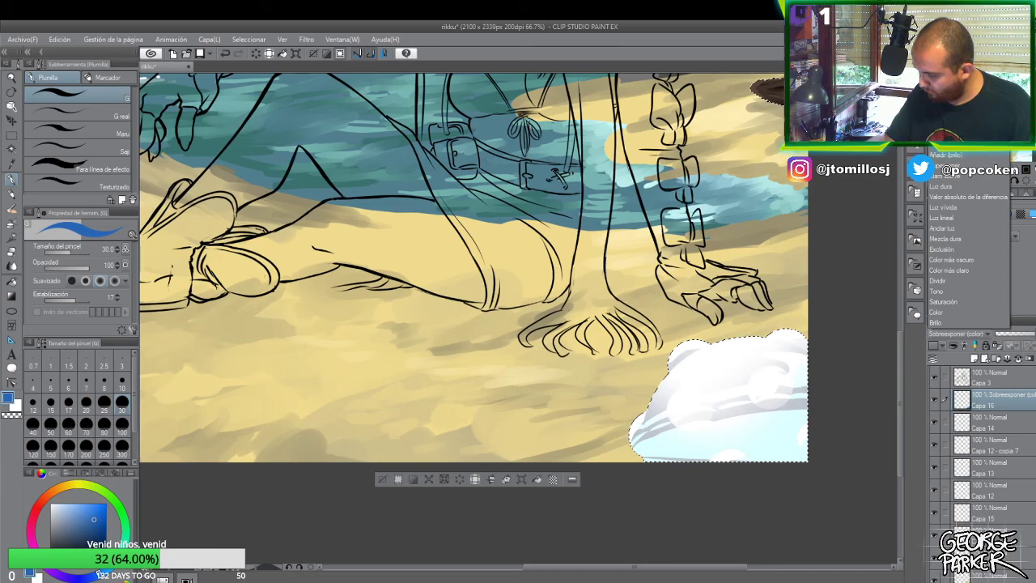
{"action": "left_click", "coordinate": [959, 144]}
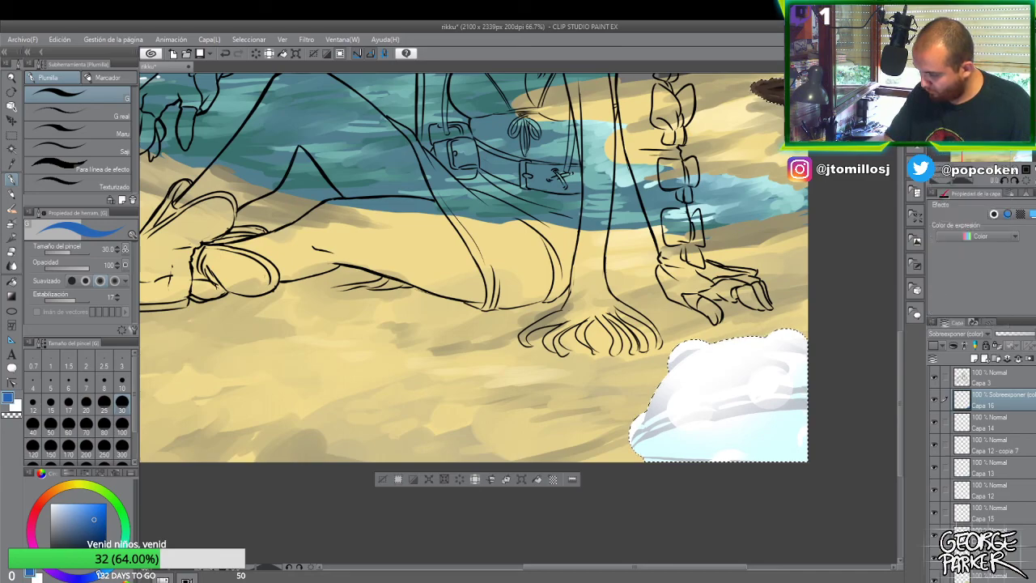
{"action": "left_click", "coordinate": [968, 334]}
{"action": "left_click", "coordinate": [960, 171]}
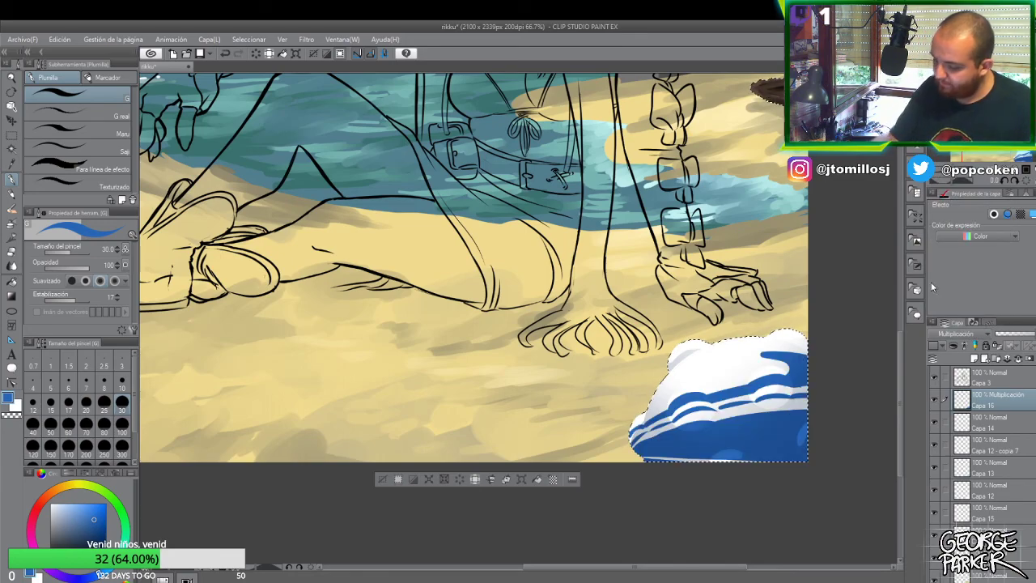
- Deselect the ball area and check the blue-patterned ball against the whole beach composition
{"action": "left_click", "coordinate": [382, 478]}
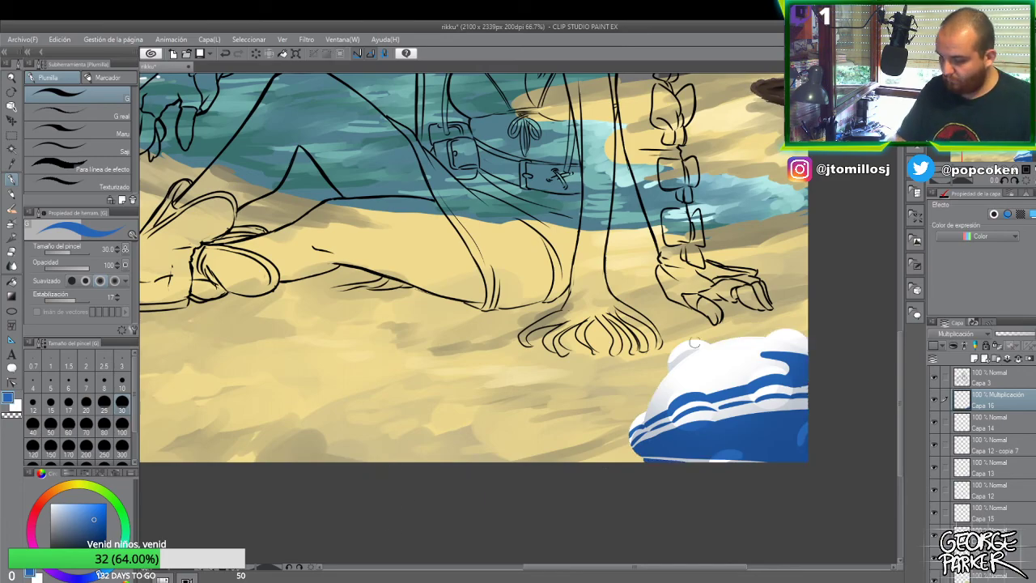
{"action": "scroll", "coordinate": [698, 340], "scroll_direction": "down", "scroll_amount": 2}
{"action": "scroll", "coordinate": [757, 347], "scroll_direction": "up", "scroll_amount": 1}
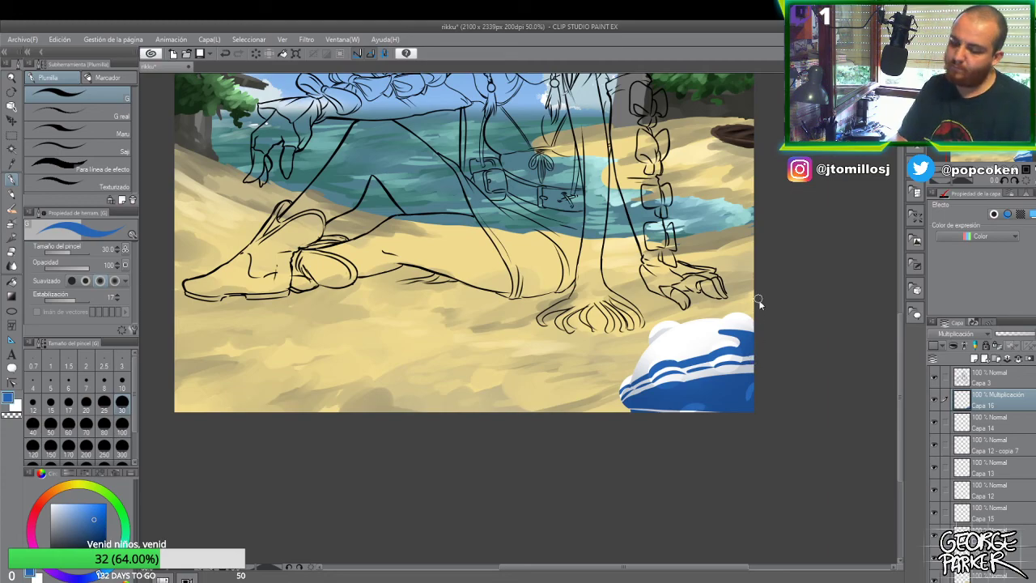
{"action": "scroll", "coordinate": [759, 301], "scroll_direction": "down", "scroll_amount": 1}
{"action": "scroll", "coordinate": [761, 332], "scroll_direction": "down", "scroll_amount": 1}
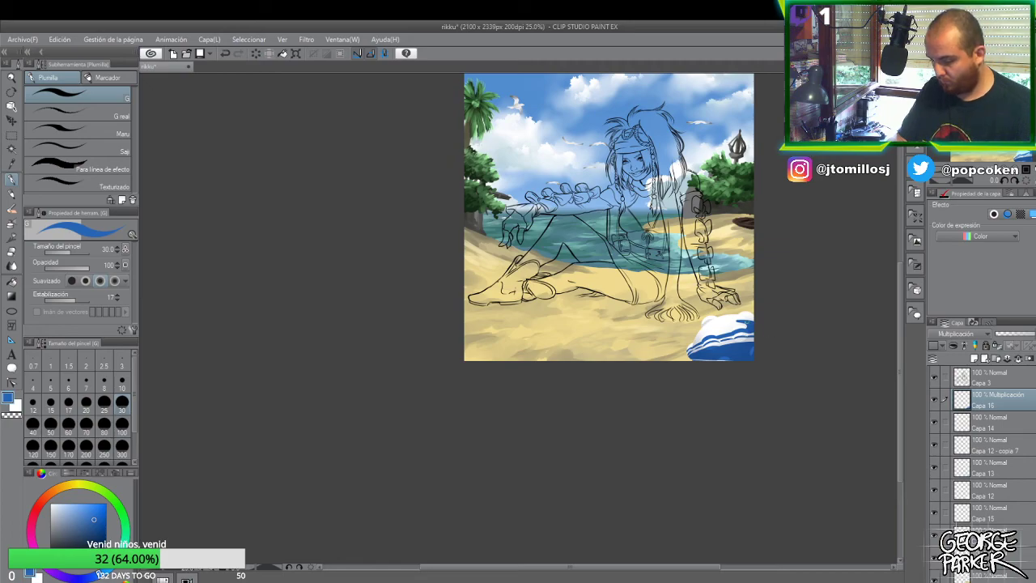
{"action": "scroll", "coordinate": [745, 316], "scroll_direction": "up", "scroll_amount": 1}
{"action": "scroll", "coordinate": [749, 324], "scroll_direction": "up", "scroll_amount": 1}
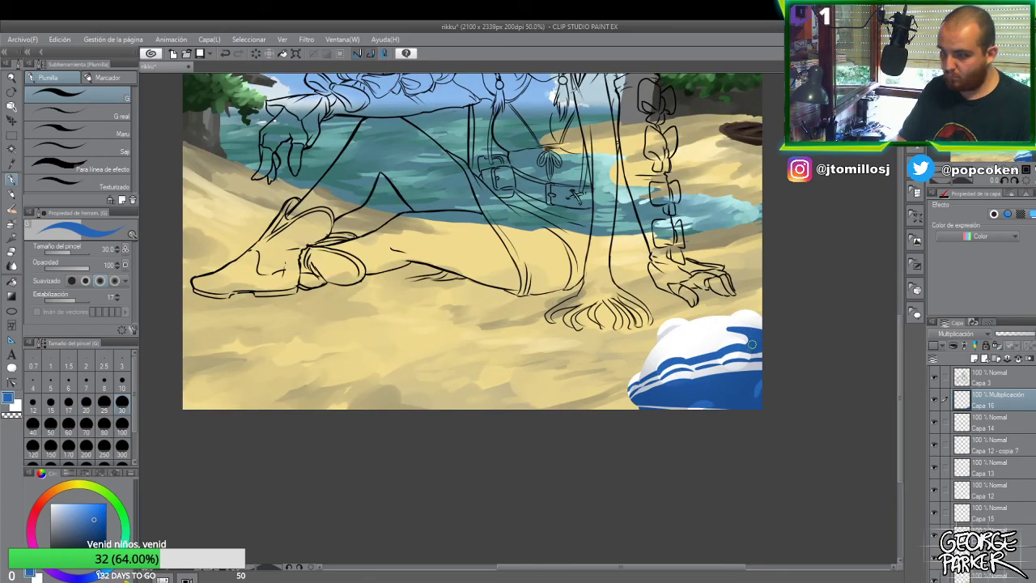
{"action": "scroll", "coordinate": [762, 320], "scroll_direction": "down", "scroll_amount": 1}
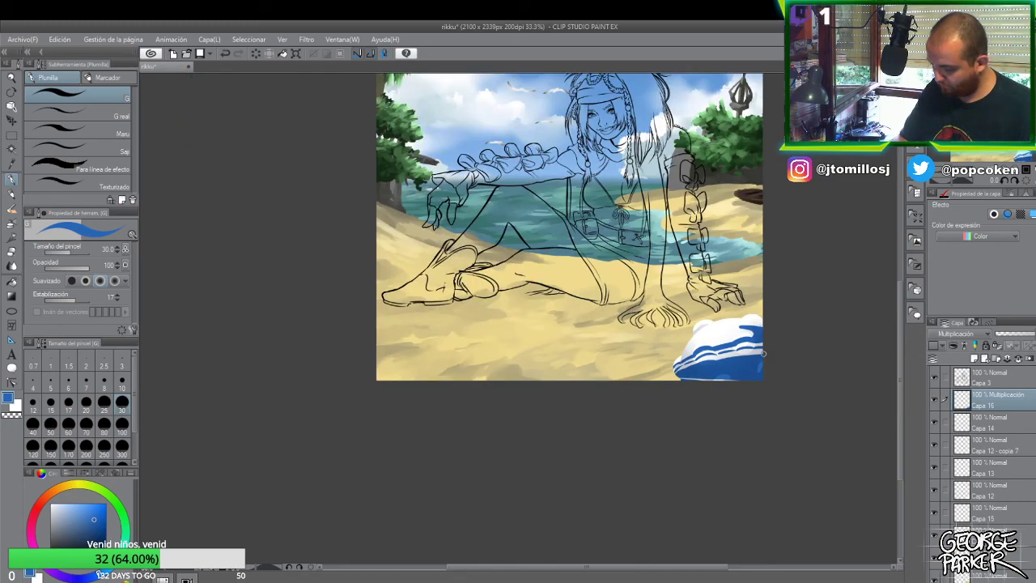
{"action": "scroll", "coordinate": [763, 356], "scroll_direction": "up", "scroll_amount": 1}
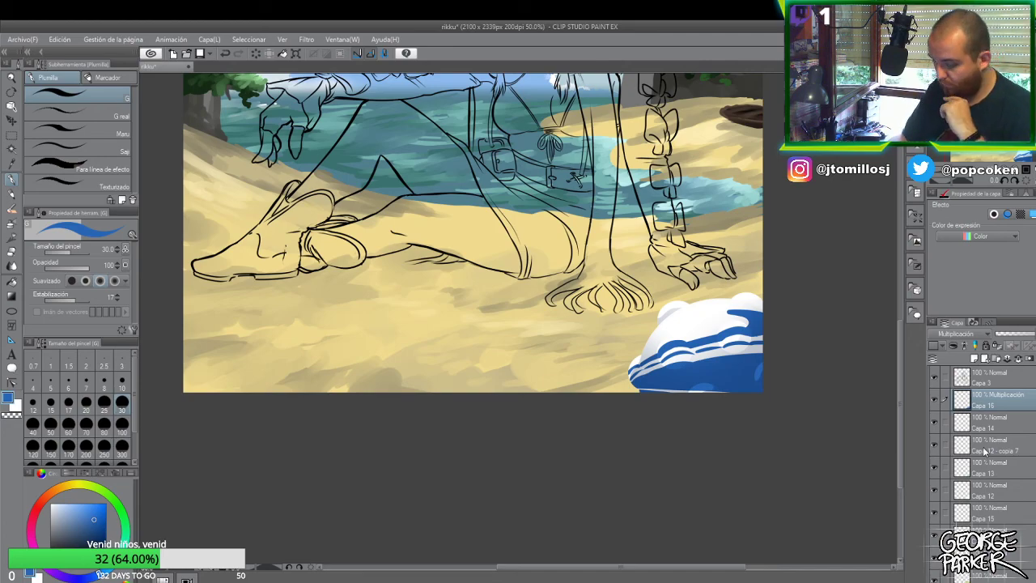
- Pick the ball's white area with the Object tool to locate its layer, and toggle Capa 13's visibility to identify its contents
{"action": "key", "text": "o"}
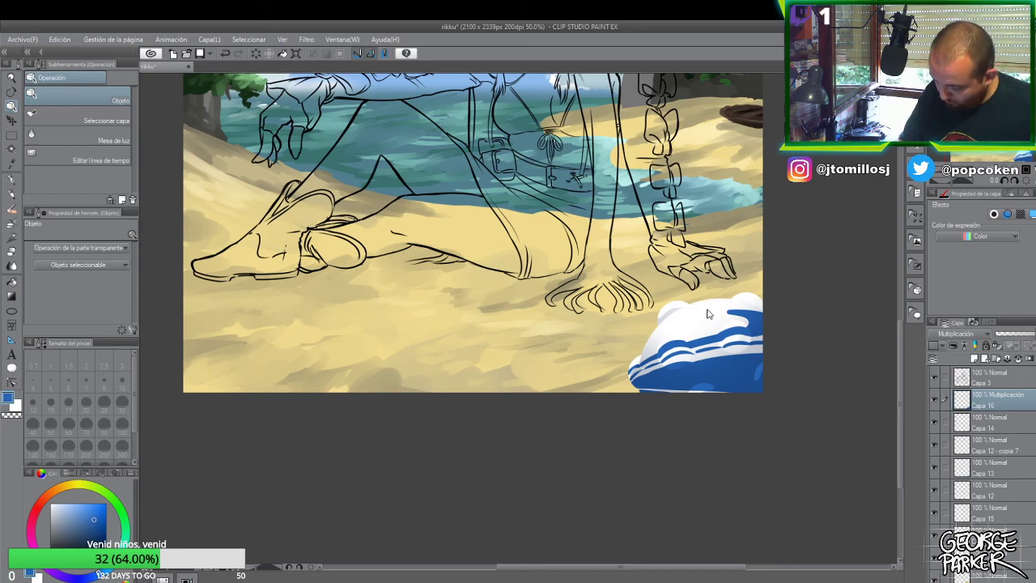
{"action": "left_click", "coordinate": [709, 317]}
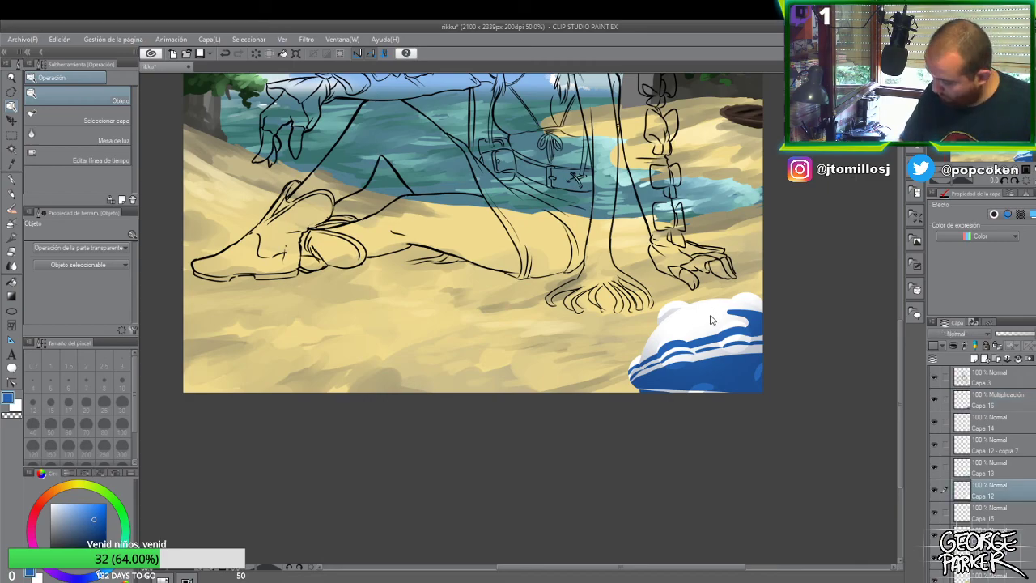
{"action": "left_click", "coordinate": [938, 470]}
{"action": "left_click", "coordinate": [937, 469]}
{"action": "left_click", "coordinate": [937, 469]}
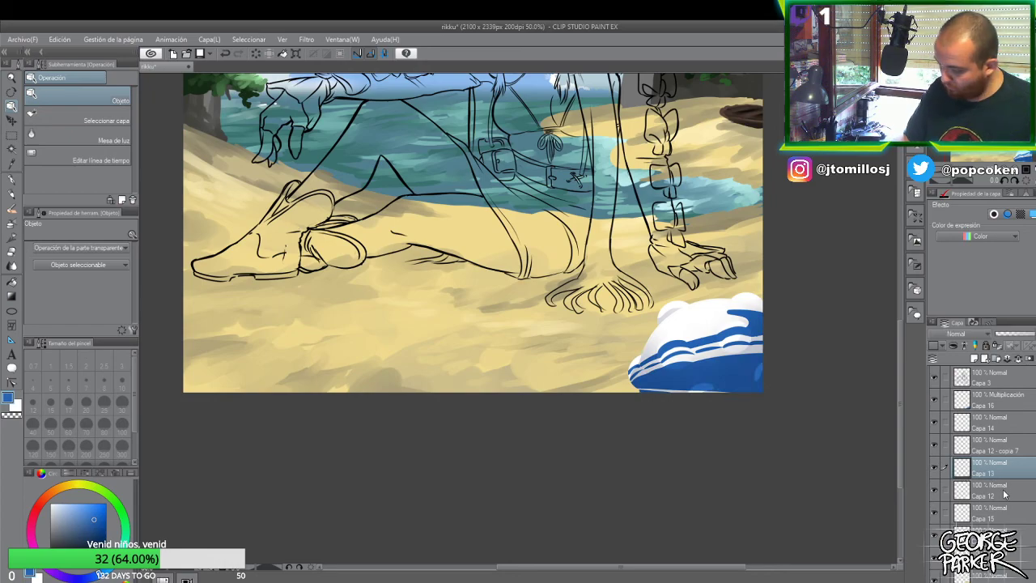
- Create a selection from Capa 12's ball shape and try a dark grey foreground-to-transparent gradient over it on Capa 13
{"action": "right_click", "coordinate": [943, 490]}
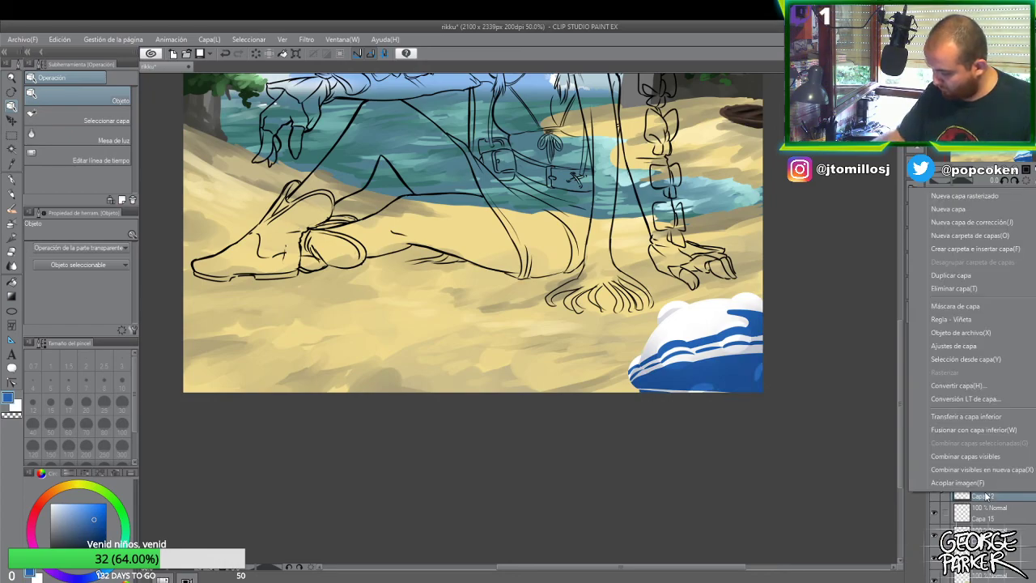
{"action": "mouse_move", "coordinate": [969, 357]}
{"action": "left_click", "coordinate": [865, 362]}
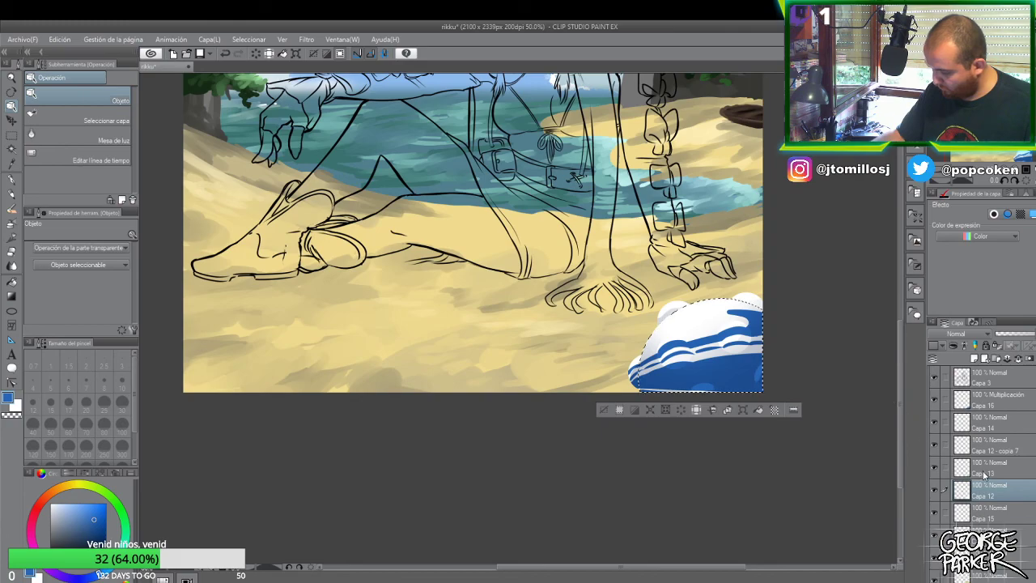
{"action": "key", "text": "g"}
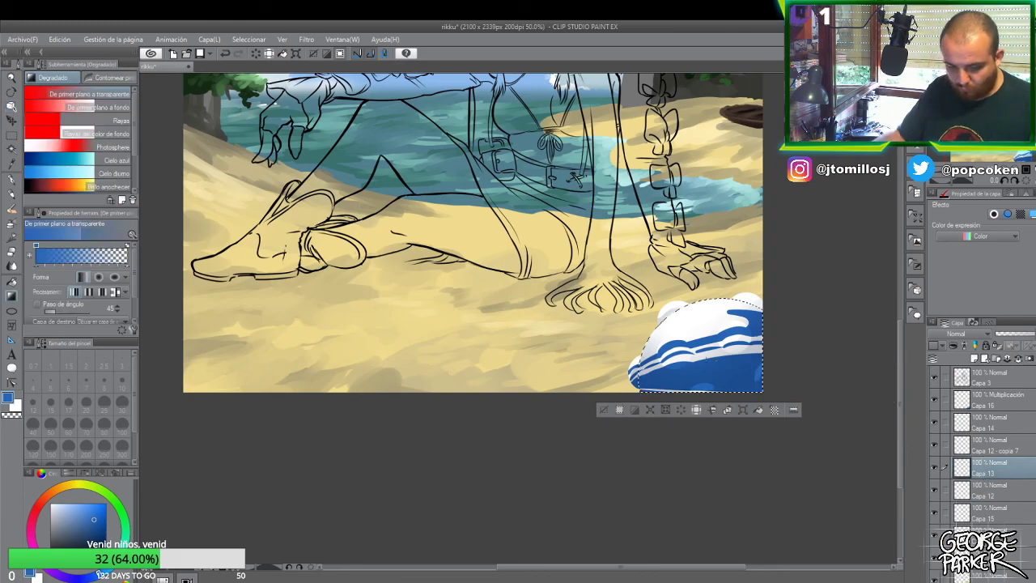
{"action": "key", "text": "c"}
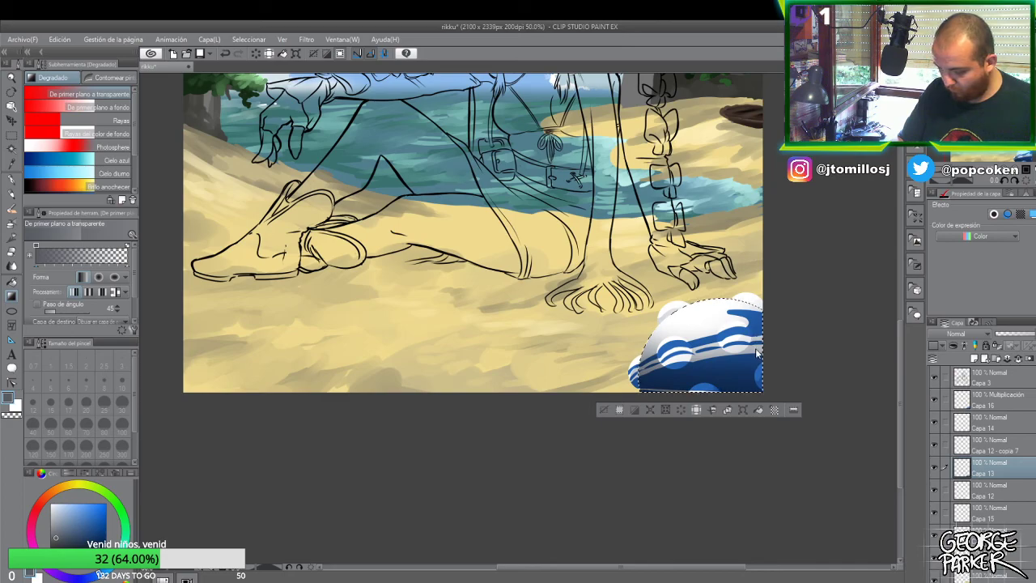
{"action": "key", "text": "ctrl+z"}
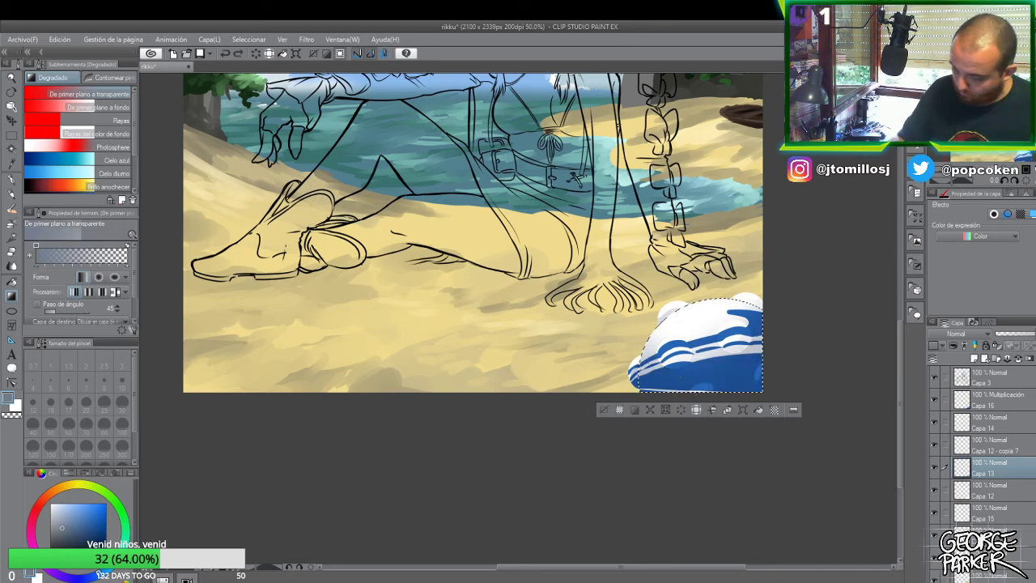
- Shade the selected ball body on Capa 13 with lighter grey-blue foreground-to-transparent gradients, and clear the selection
{"action": "left_click_drag", "start_coordinate": [671, 379], "coordinate": [685, 321]}
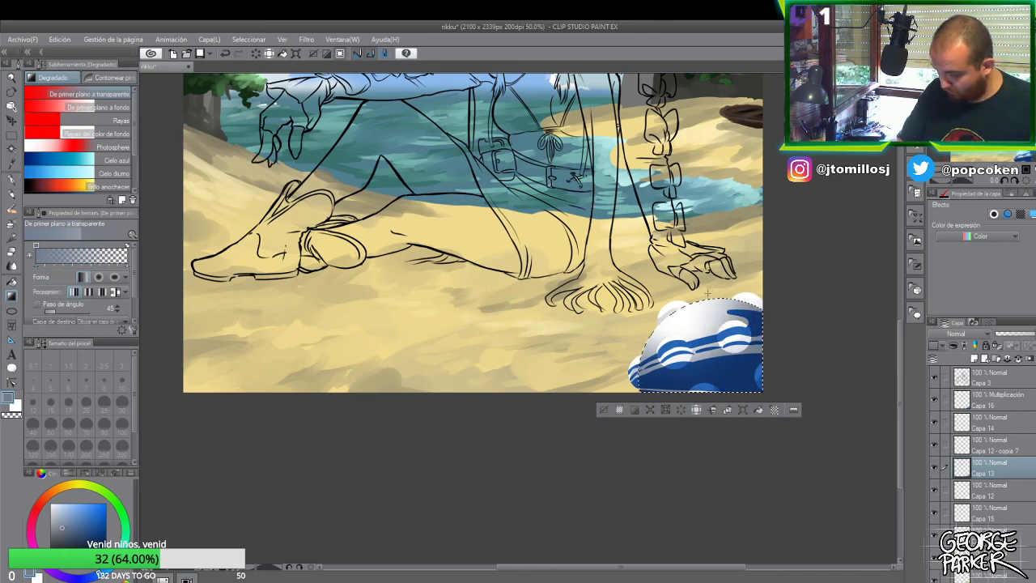
{"action": "left_click_drag", "start_coordinate": [684, 318], "coordinate": [722, 398]}
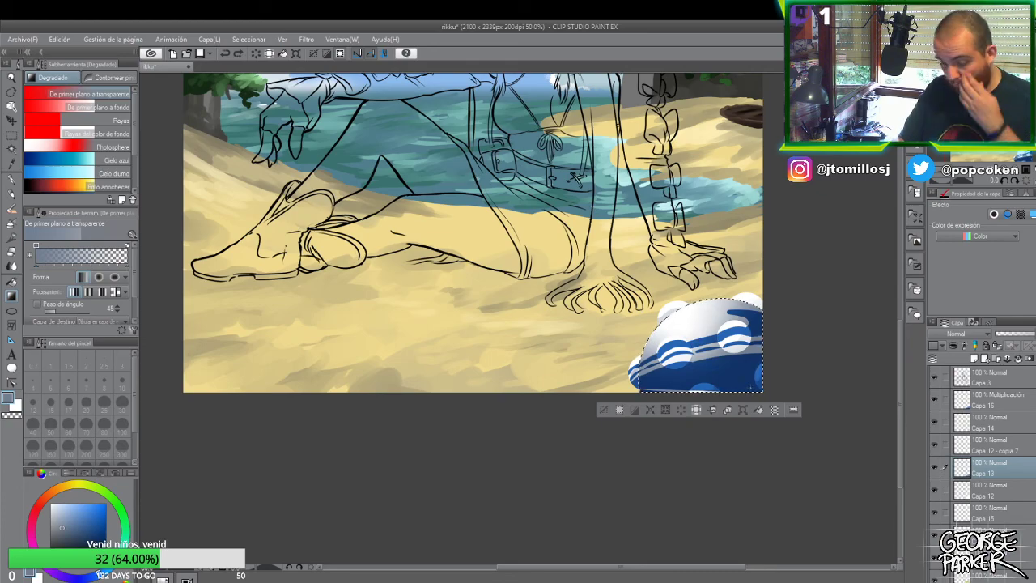
{"action": "left_click", "coordinate": [632, 410]}
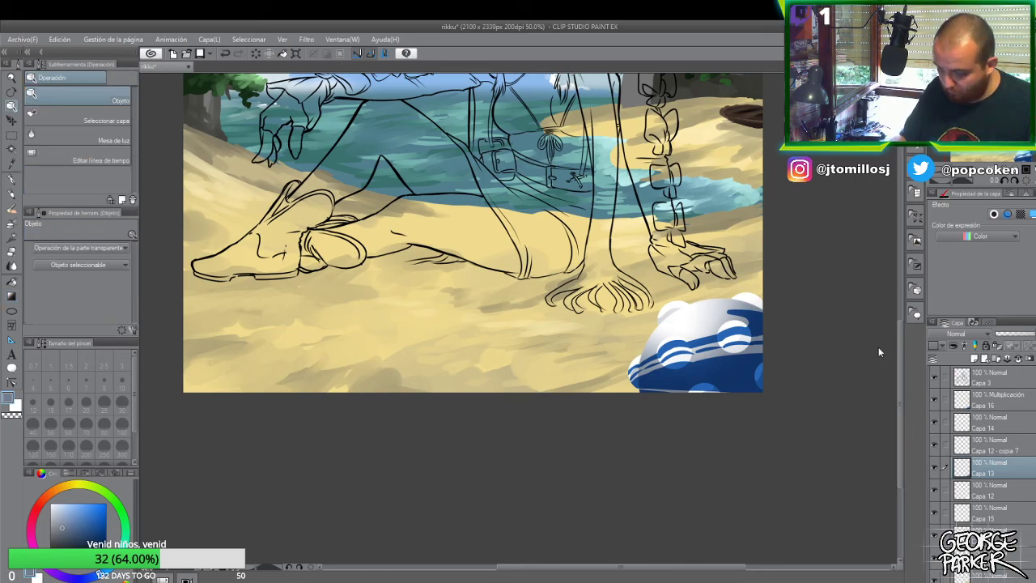
- Identify the layers of the ball's front bumps by toggling the visibility of Capa 12 - copia 7, Capa 13 and Capa 14
{"action": "left_click", "coordinate": [736, 340], "text": "ctrl"}
{"action": "left_click", "coordinate": [940, 446]}
{"action": "left_click", "coordinate": [940, 446]}
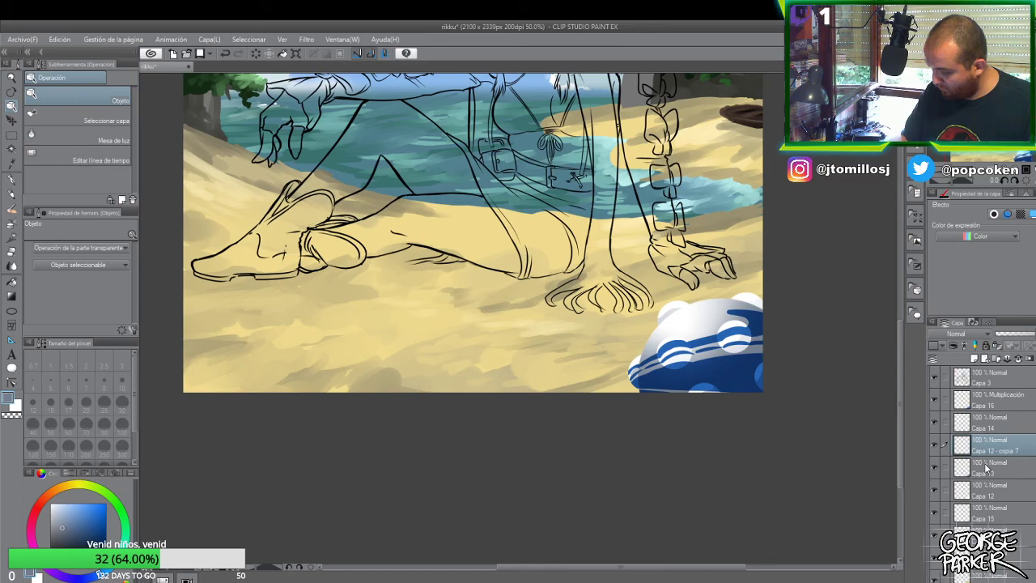
{"action": "left_click", "coordinate": [937, 445]}
{"action": "left_click", "coordinate": [937, 445]}
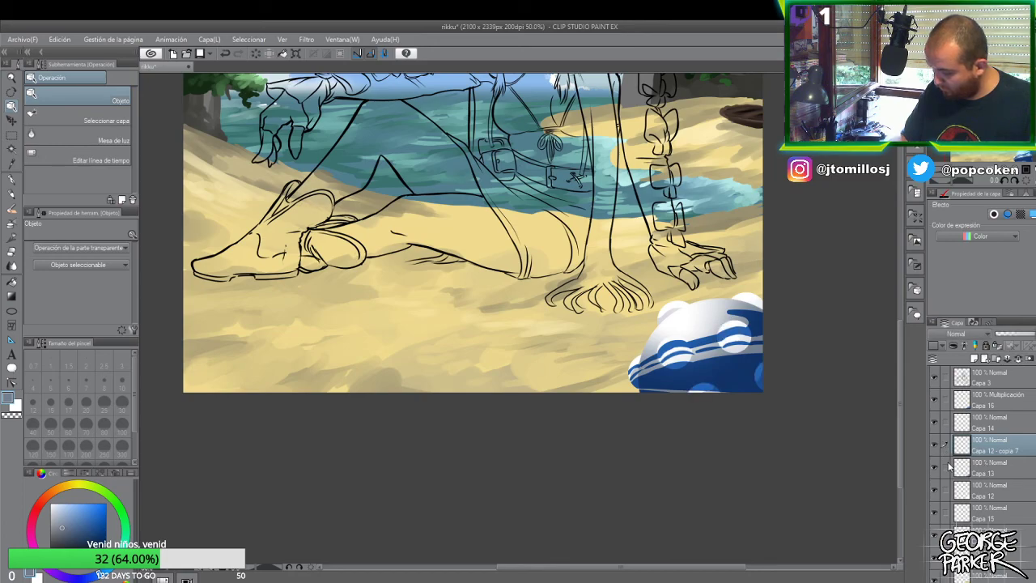
{"action": "left_click", "coordinate": [934, 468]}
{"action": "left_click", "coordinate": [935, 468]}
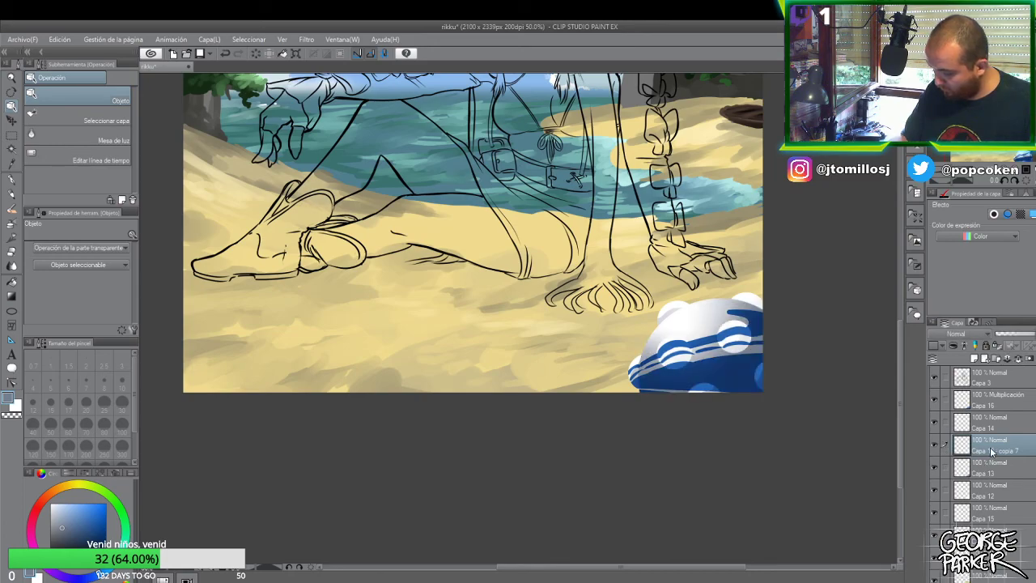
{"action": "left_click", "coordinate": [937, 423]}
{"action": "left_click", "coordinate": [936, 423]}
{"action": "left_click", "coordinate": [996, 427]}
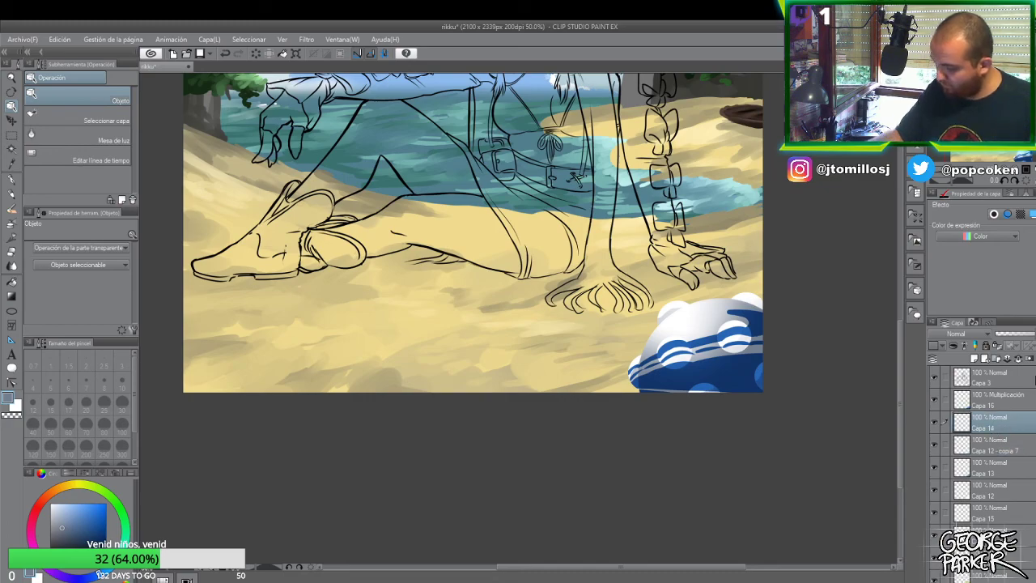
- Create a selection from Capa 12 - copia 7's bumps and shade them with the grey-blue gradient on Capa 14
{"action": "right_click", "coordinate": [995, 450]}
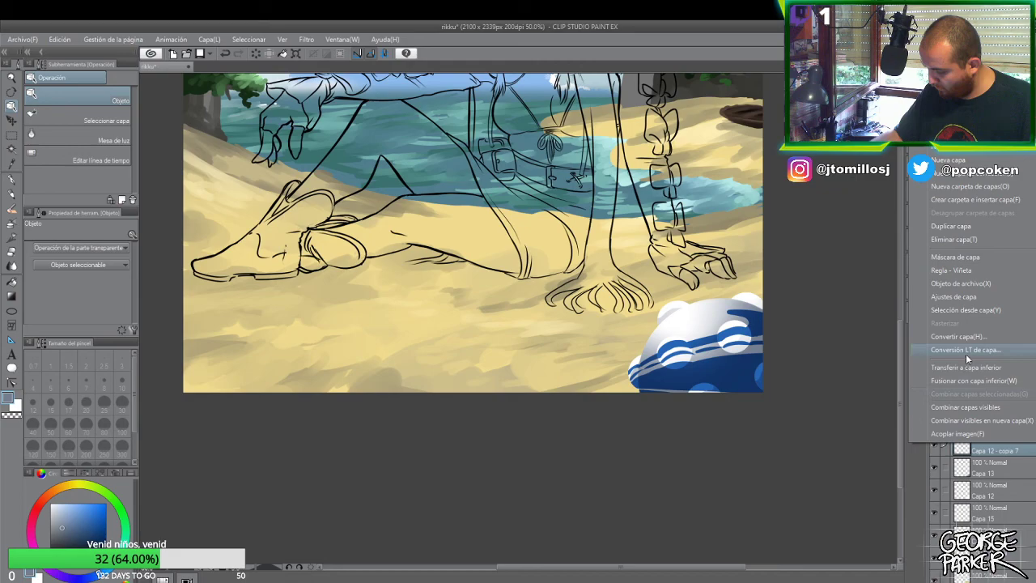
{"action": "mouse_move", "coordinate": [975, 305]}
{"action": "left_click", "coordinate": [858, 307]}
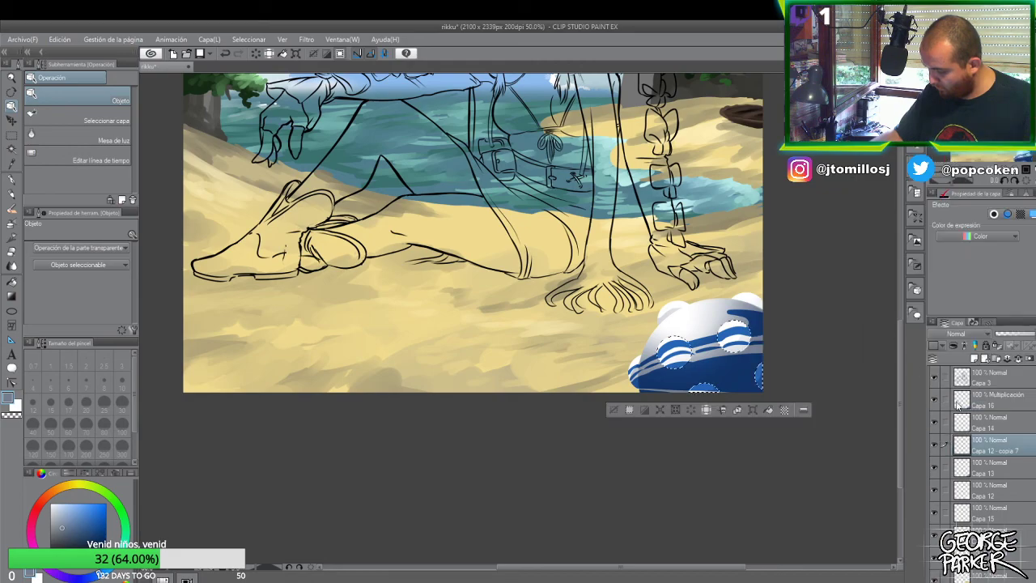
{"action": "left_click", "coordinate": [991, 426]}
{"action": "key", "text": "g"}
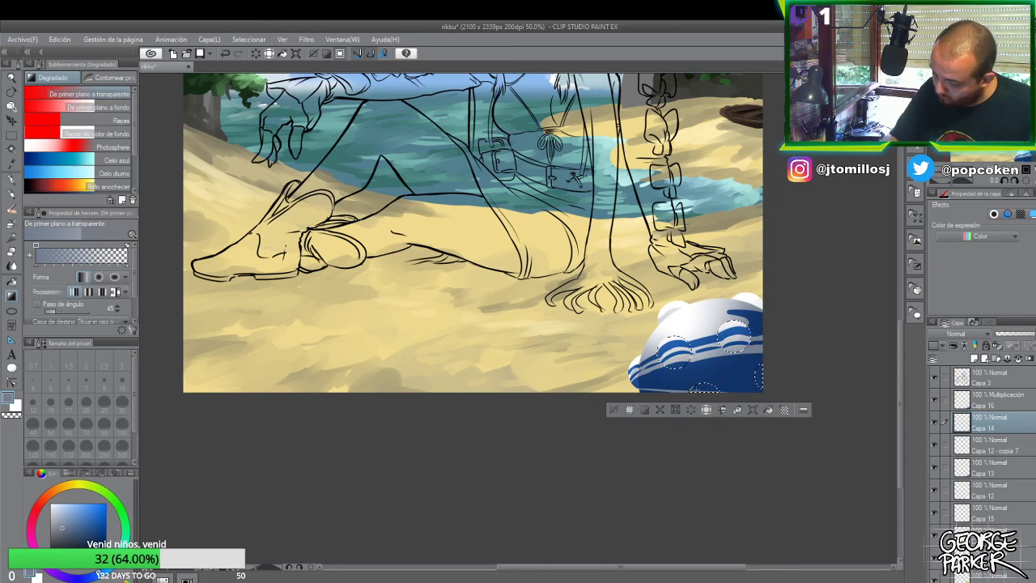
- Refine the front bumps' shading on Capa 14, alternating the Ajustar goma eraser and Desenfocar at size 30, and clear the selection
{"action": "key", "text": "e"}
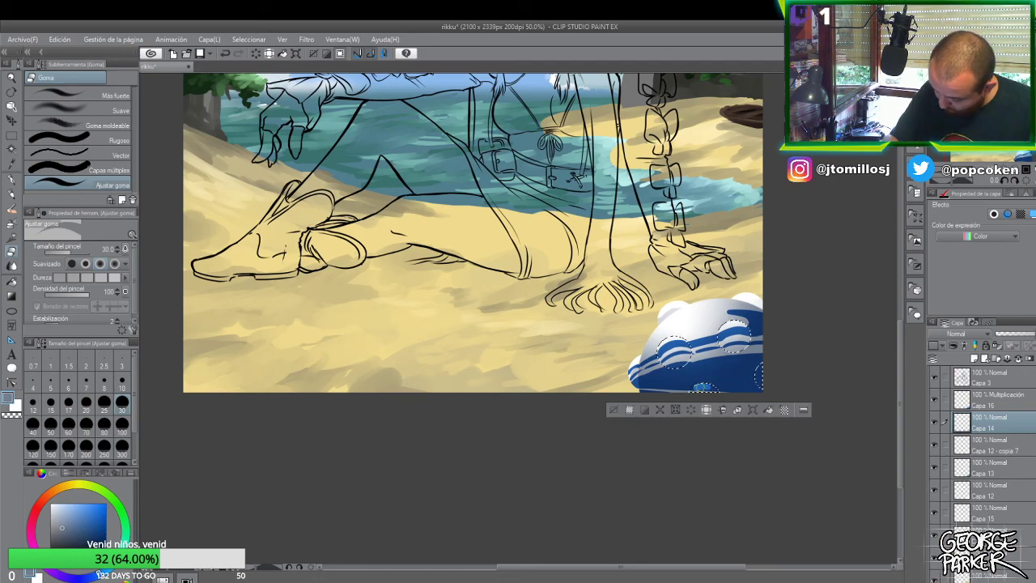
{"action": "key", "text": "j"}
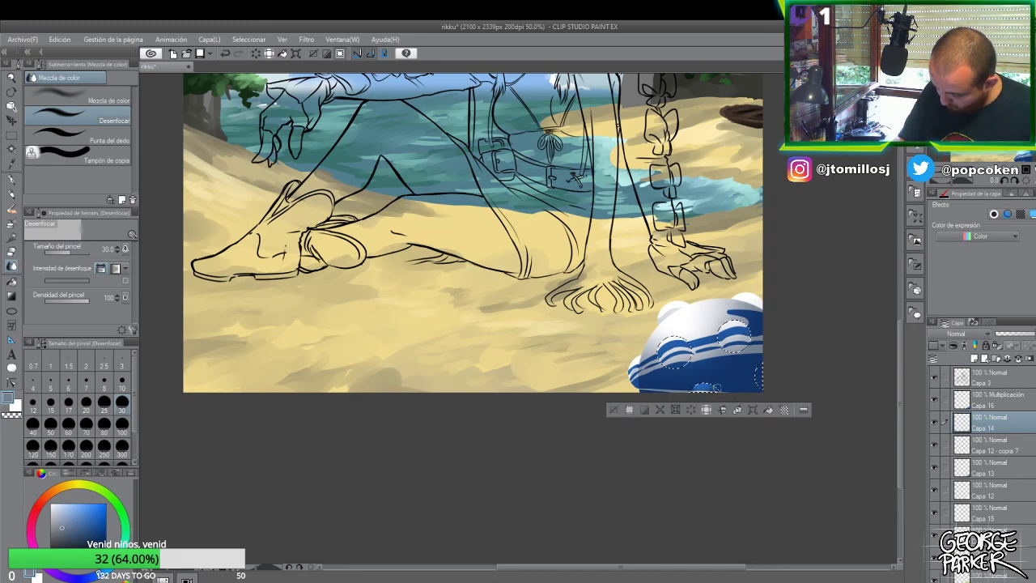
{"action": "key", "text": "e"}
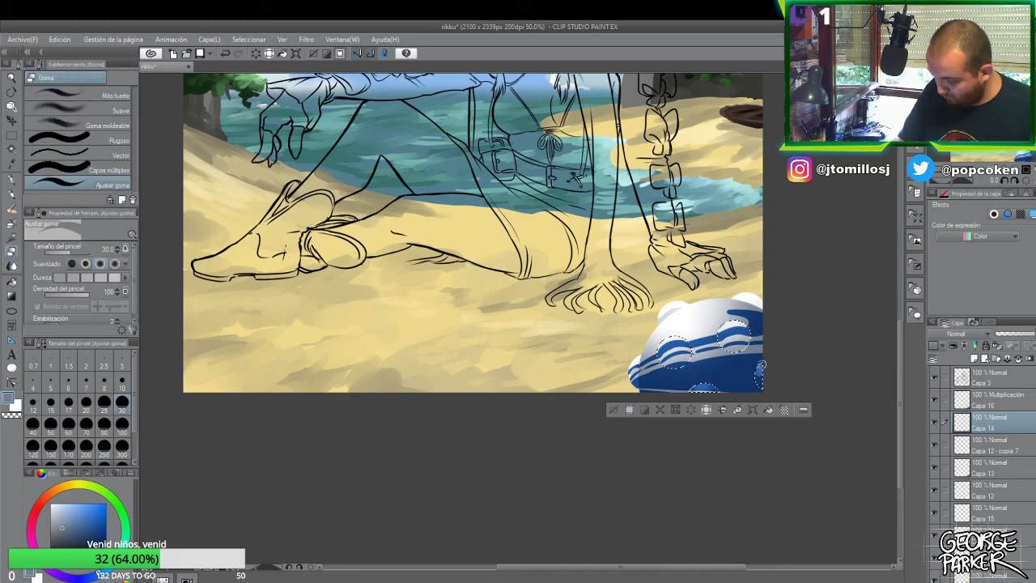
{"action": "key", "text": "j"}
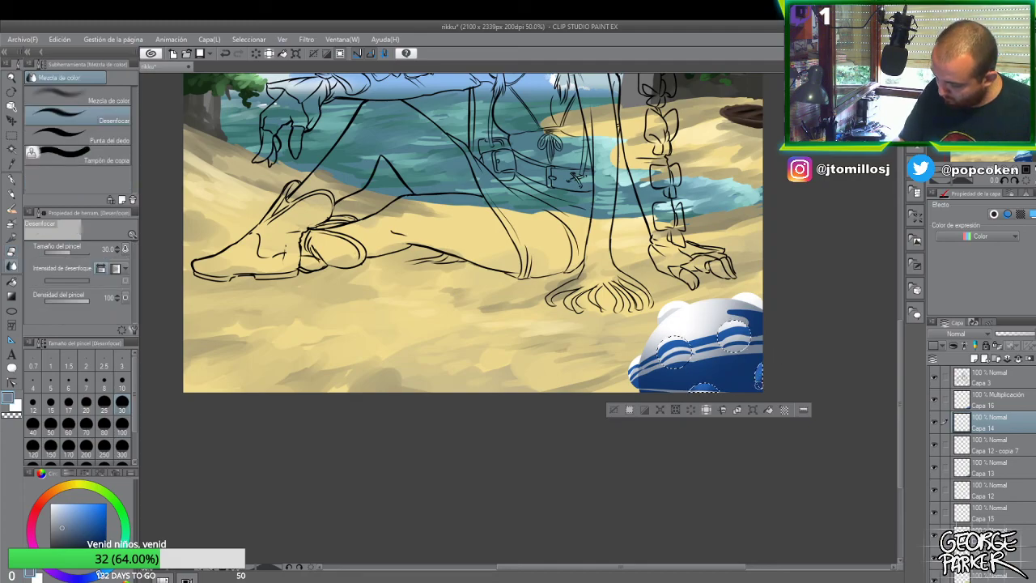
{"action": "key", "text": "e"}
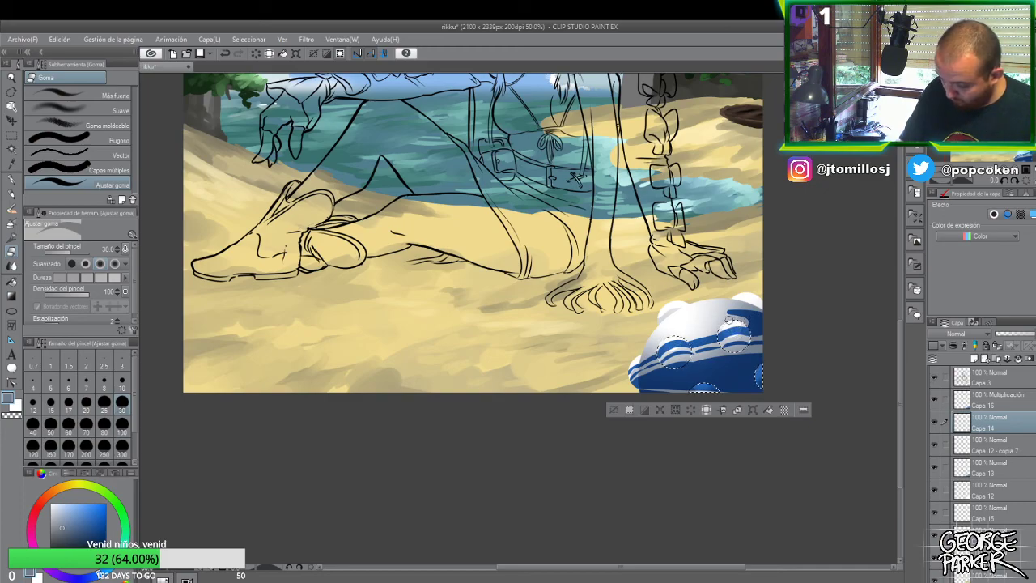
{"action": "key", "text": "j"}
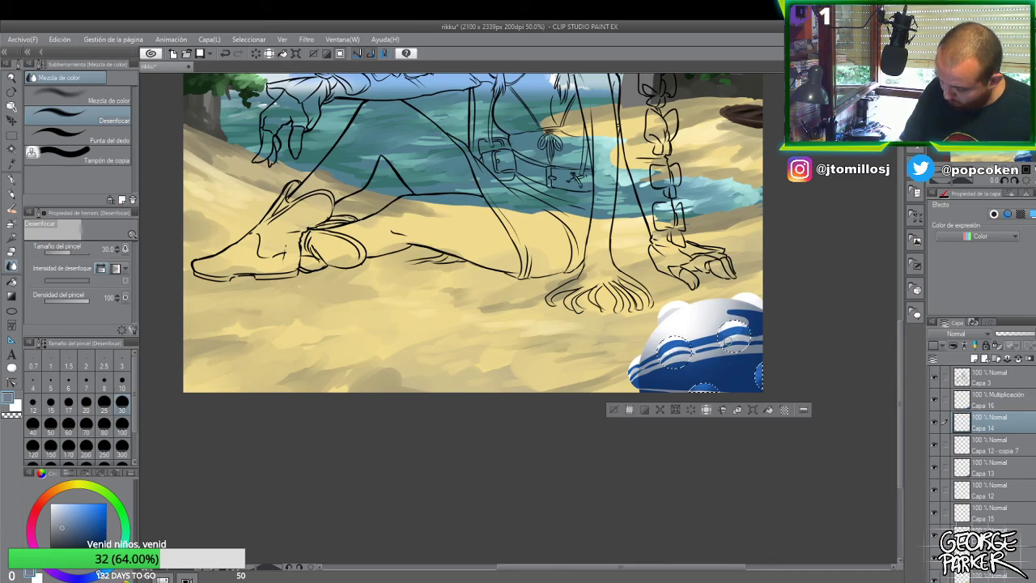
{"action": "key", "text": "e"}
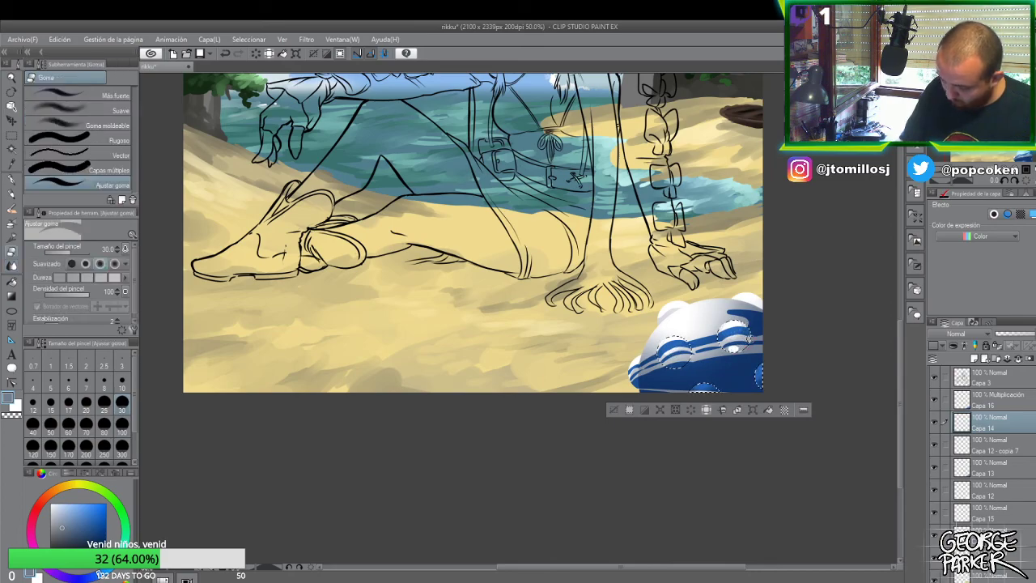
{"action": "key", "text": "j"}
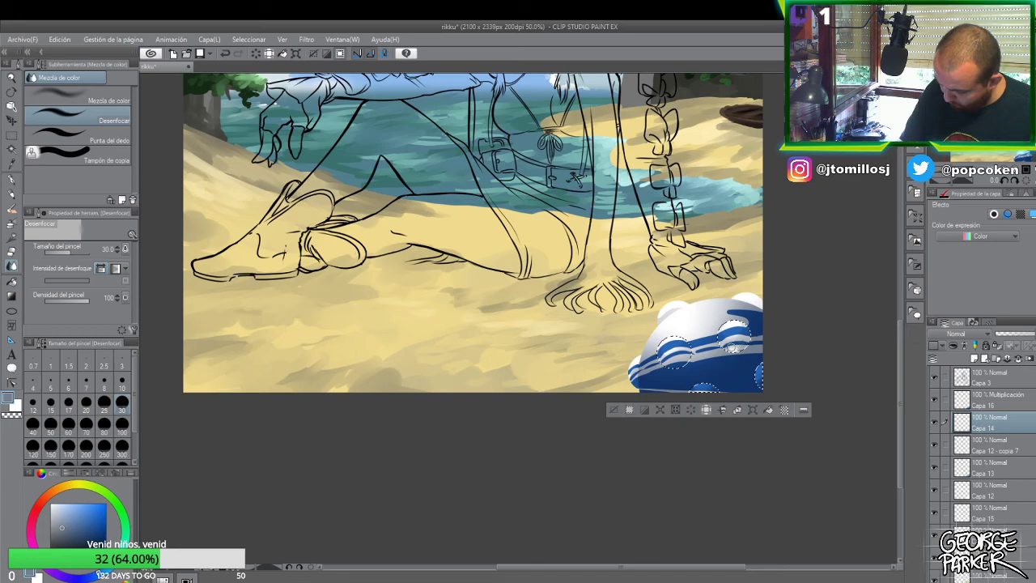
{"action": "key", "text": "e"}
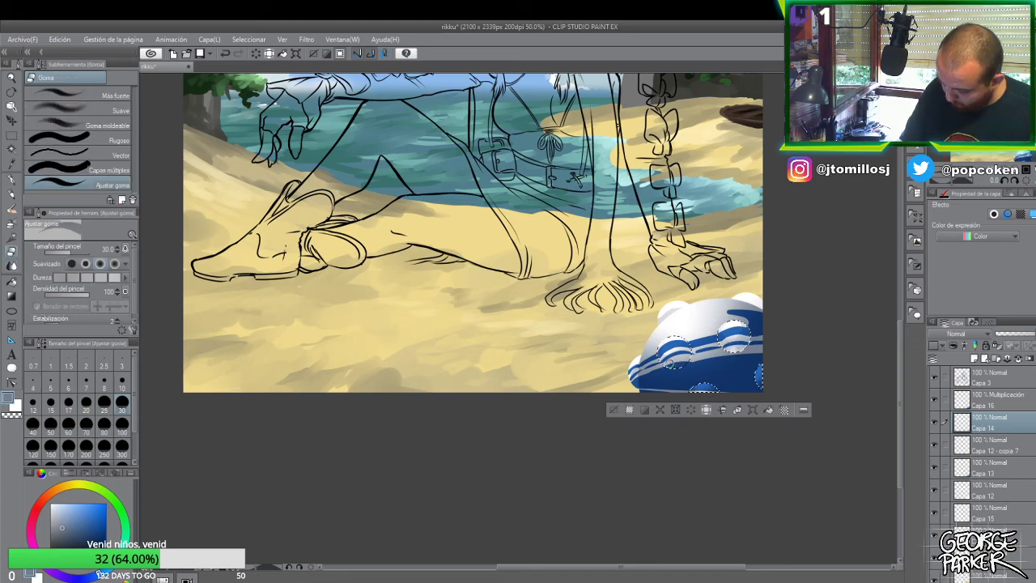
{"action": "key", "text": "j"}
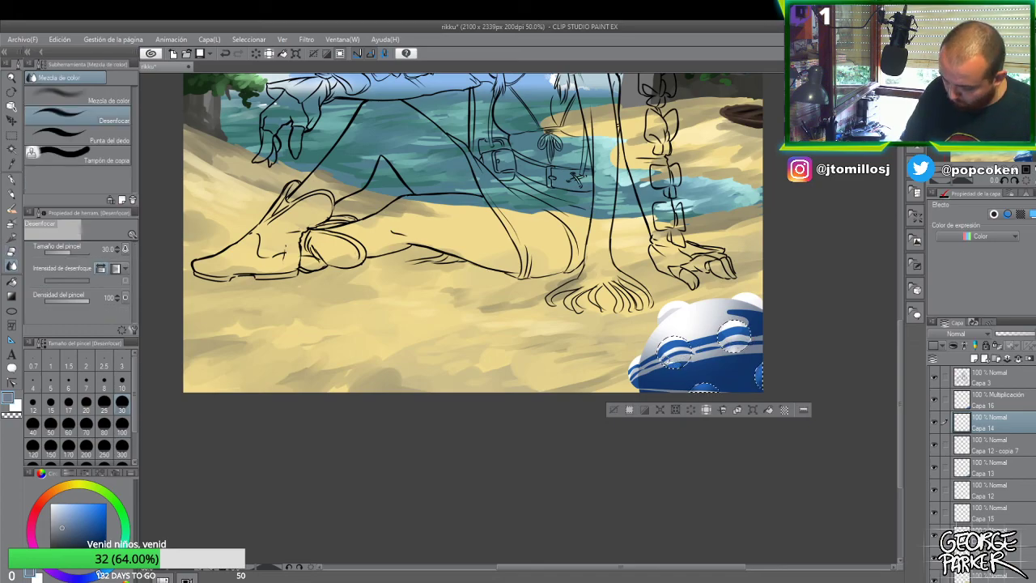
{"action": "mouse_move", "coordinate": [745, 367]}
{"action": "left_mouse_down"}
{"action": "mouse_move", "coordinate": [759, 377]}
{"action": "mouse_move", "coordinate": [758, 366]}
{"action": "mouse_move", "coordinate": [684, 348]}
{"action": "left_mouse_up"}
{"action": "key", "text": "ctrl+d"}
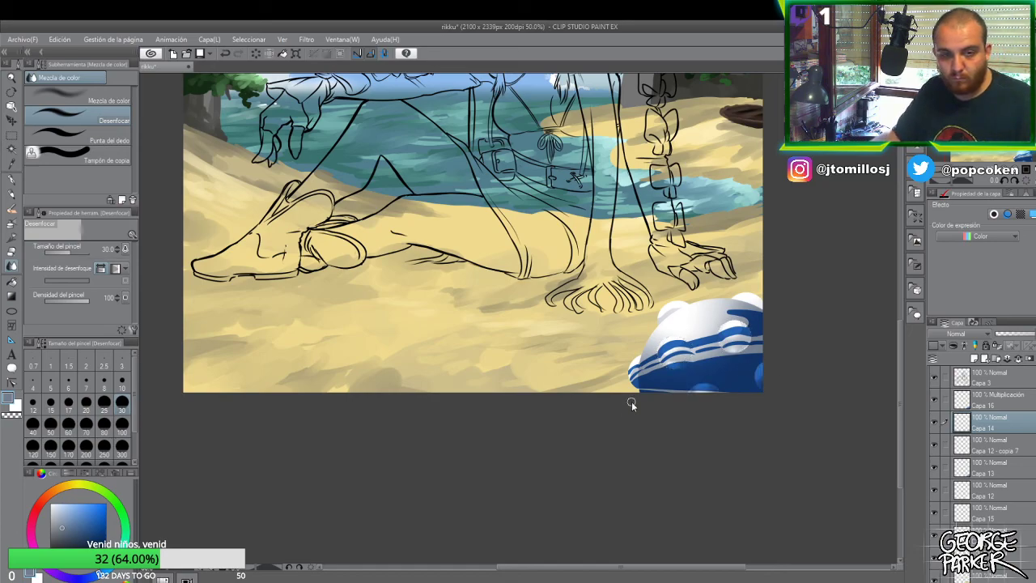
- Create a selection from the layer of the ball's outer bumps and shade them with the grey-blue gradient on Capa 15
{"action": "key", "text": "o"}
{"action": "left_click", "coordinate": [749, 301]}
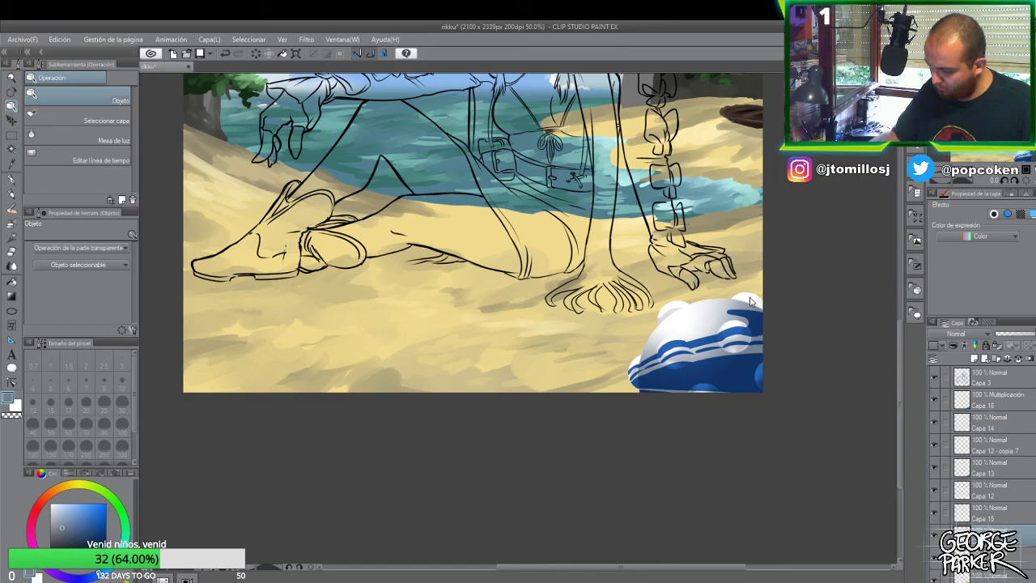
{"action": "right_click", "coordinate": [933, 530]}
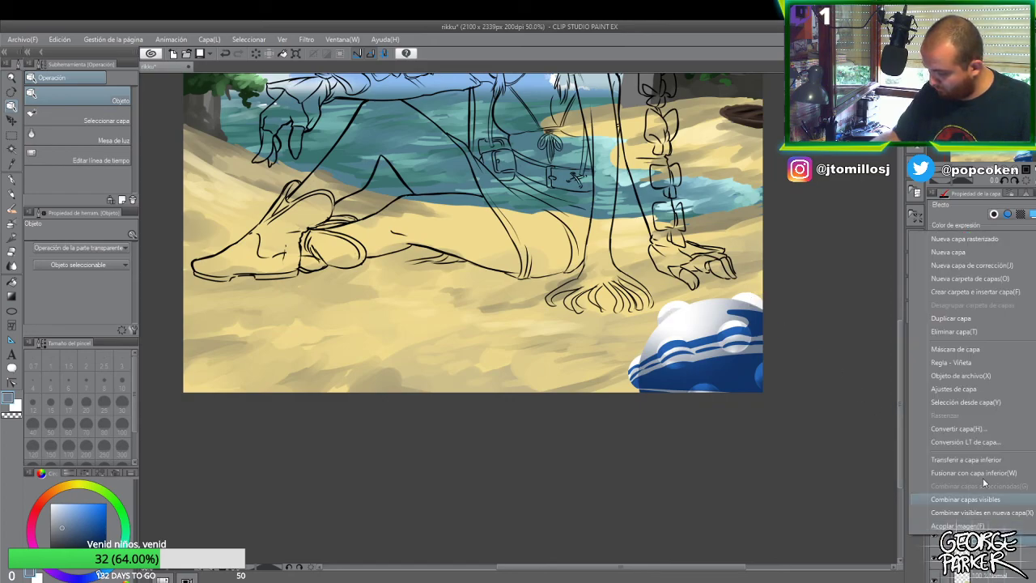
{"action": "mouse_move", "coordinate": [962, 401]}
{"action": "left_click", "coordinate": [887, 404]}
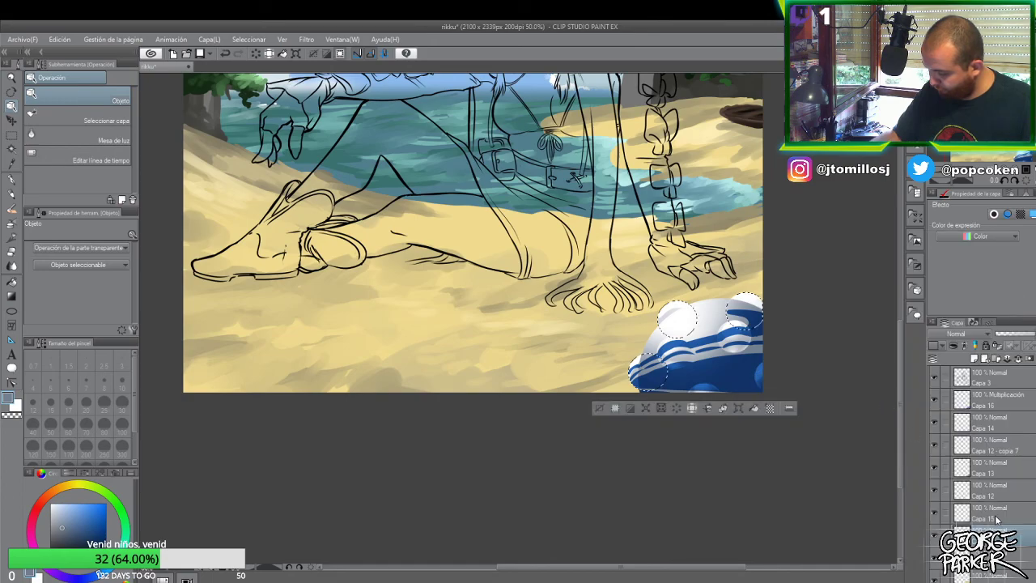
{"action": "key", "text": "g"}
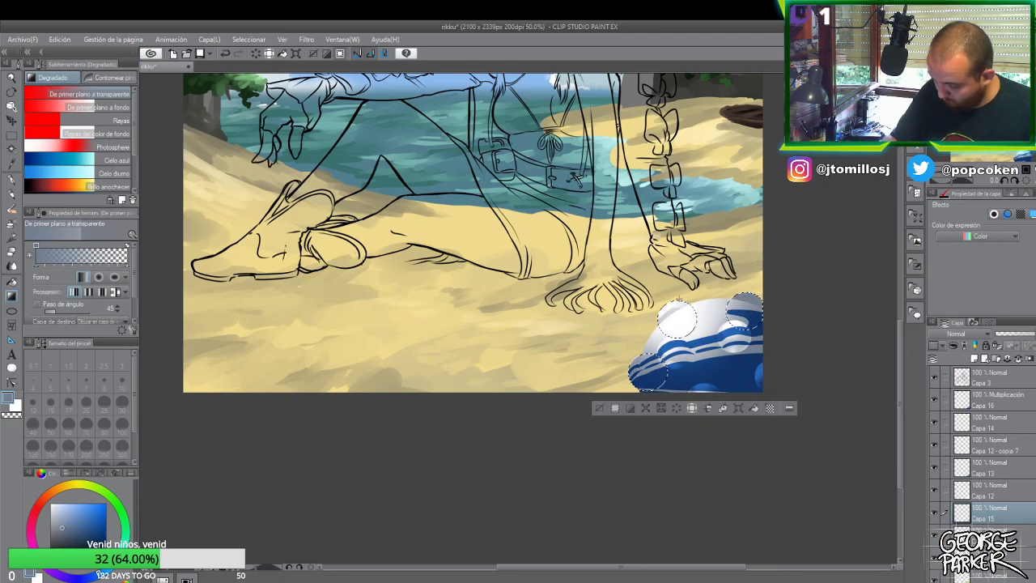
- Refine the outer bumps' shading on Capa 15 with the Ajustar goma eraser and Desenfocar at size 30, and clear the selection
{"action": "key", "text": "e"}
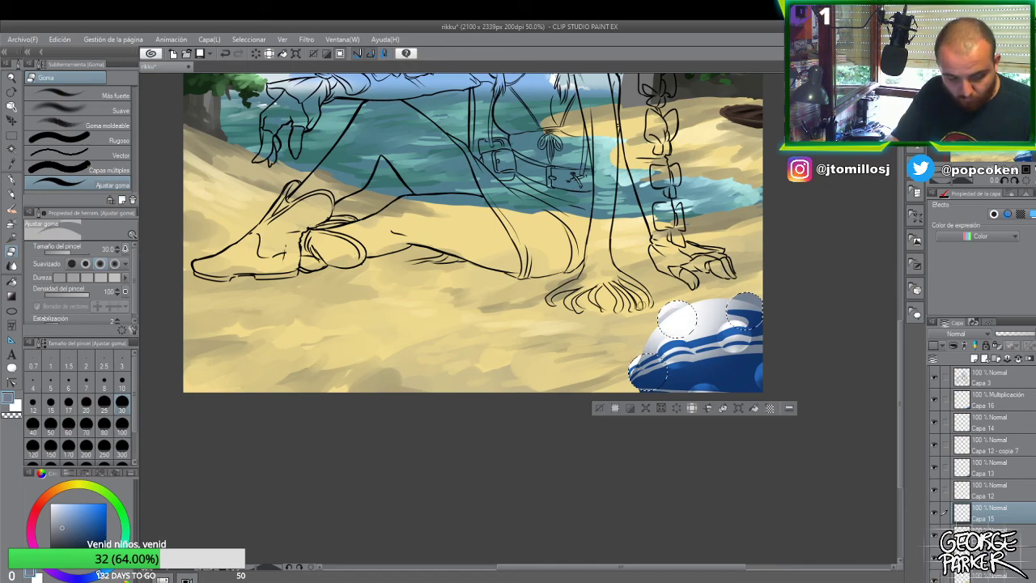
{"action": "key", "text": "j"}
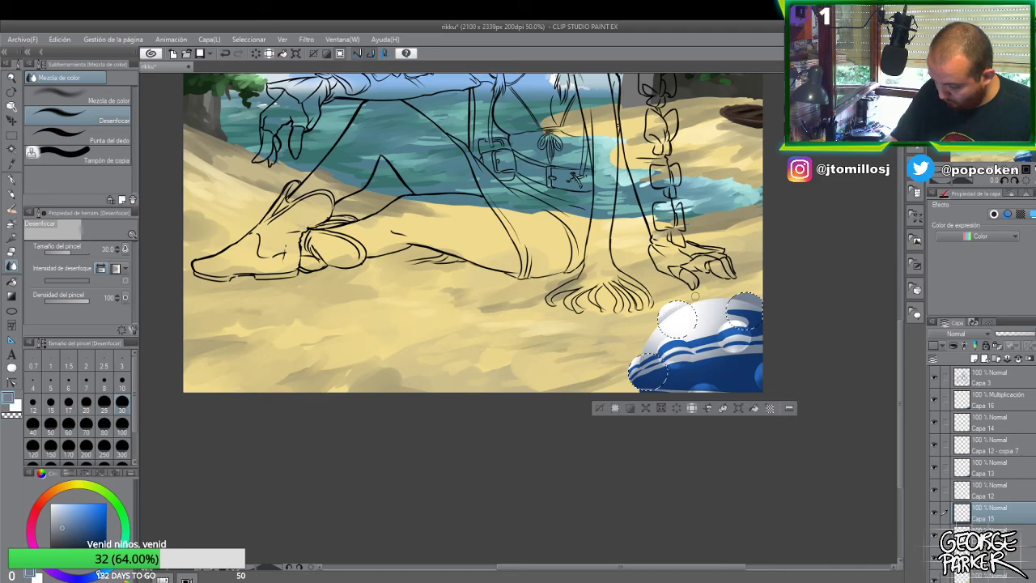
{"action": "key", "text": "e"}
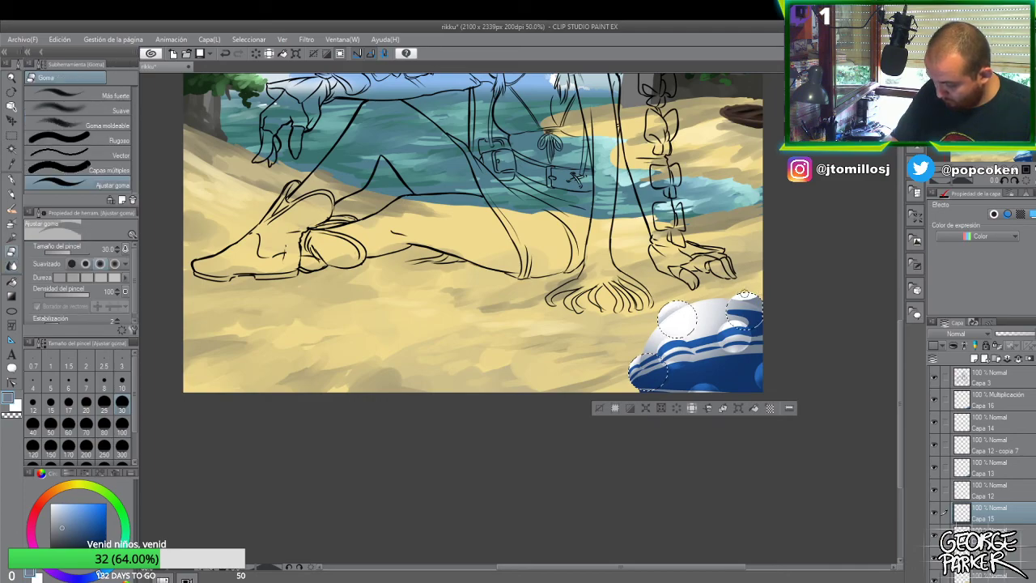
{"action": "key", "text": "j"}
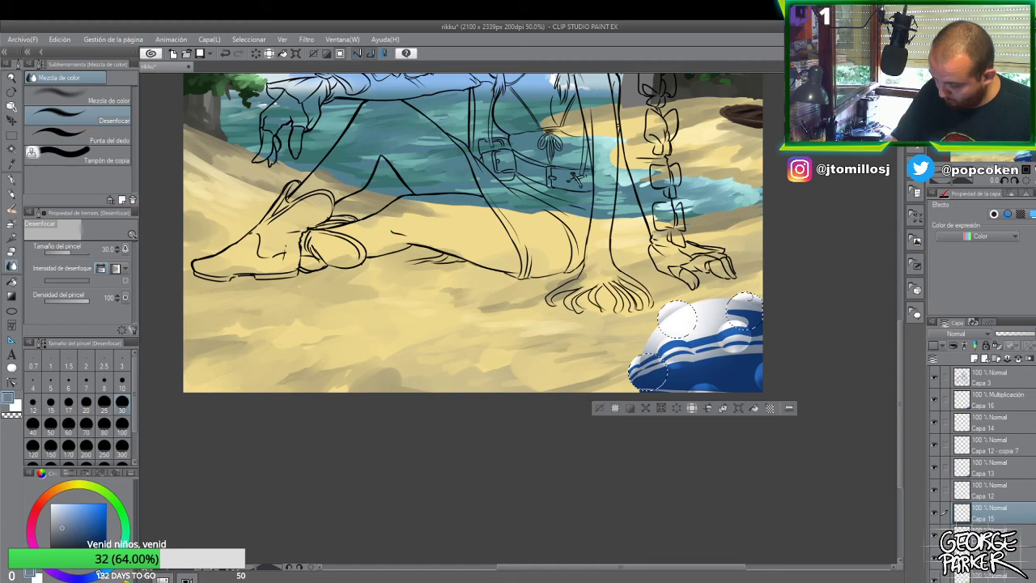
{"action": "key", "text": "ctrl+d"}
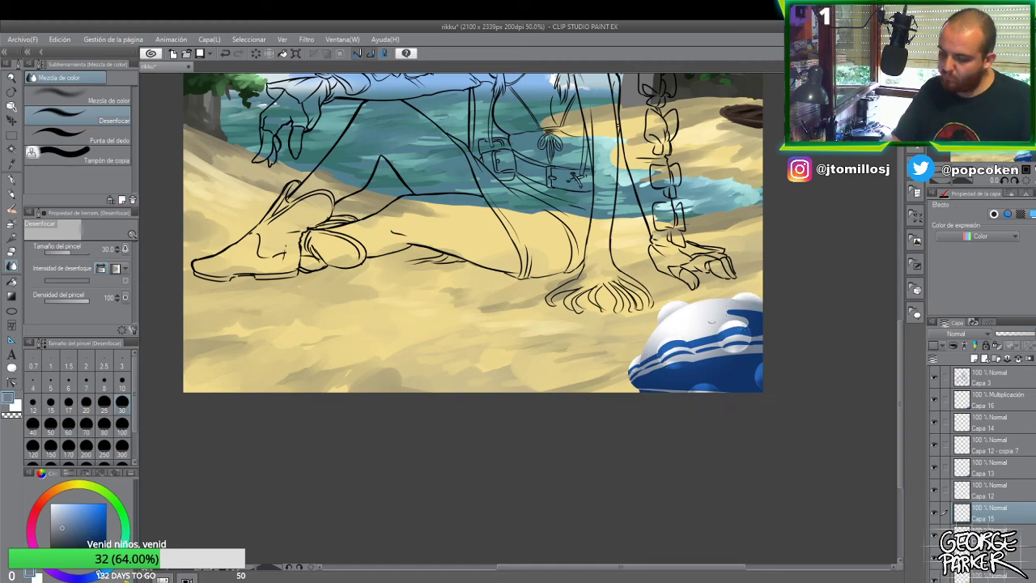
- Shade the right-hand front bump of the ball on Capa 14 in grey-blue with the Suave airbrush at size 30
{"action": "scroll", "coordinate": [732, 314], "scroll_direction": "down", "scroll_amount": 10}
{"action": "scroll", "coordinate": [737, 321], "scroll_direction": "up", "scroll_amount": 2}
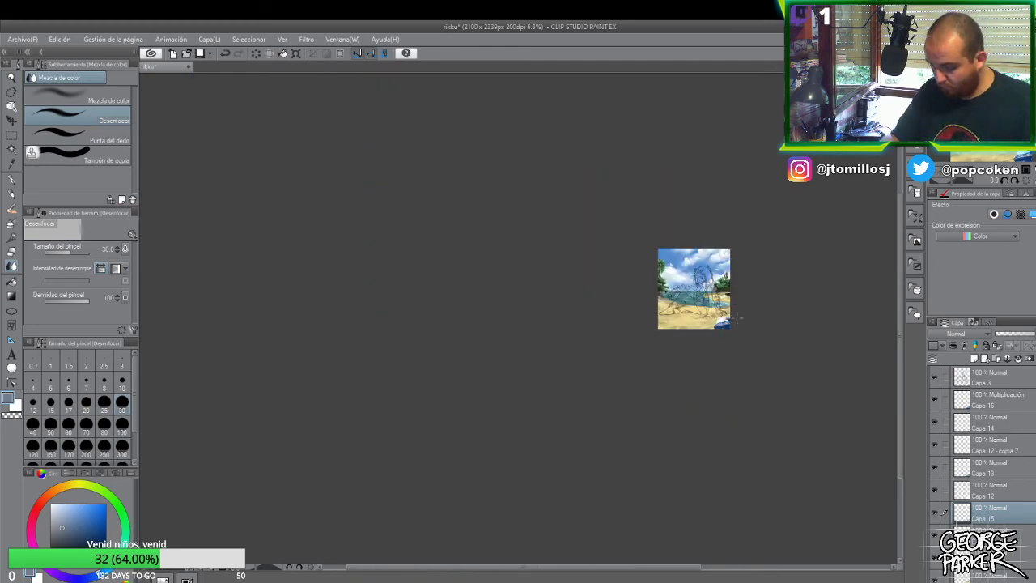
{"action": "scroll", "coordinate": [735, 320], "scroll_direction": "up", "scroll_amount": 5}
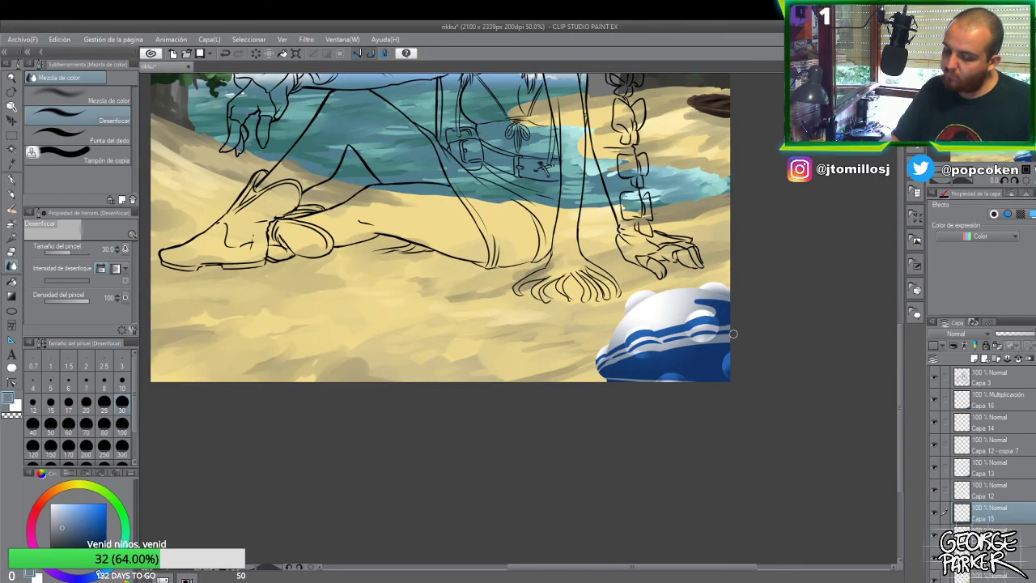
{"action": "scroll", "coordinate": [733, 336], "scroll_direction": "up", "scroll_amount": 1}
{"action": "scroll", "coordinate": [737, 310], "scroll_direction": "up", "scroll_amount": 2}
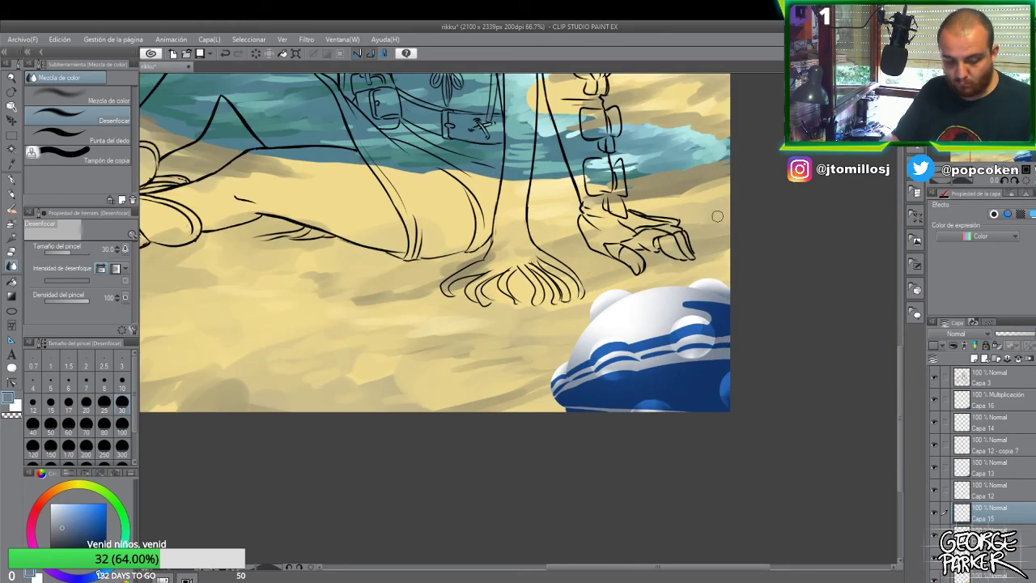
{"action": "key", "text": "o"}
{"action": "left_click", "coordinate": [690, 322]}
{"action": "left_click", "coordinate": [704, 323]}
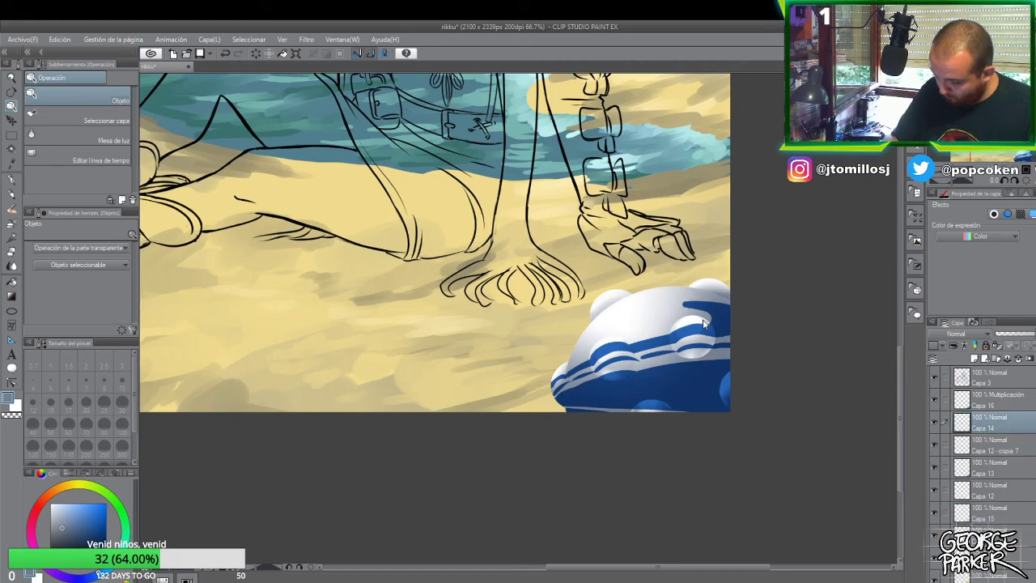
{"action": "key", "text": "ctrl+z"}
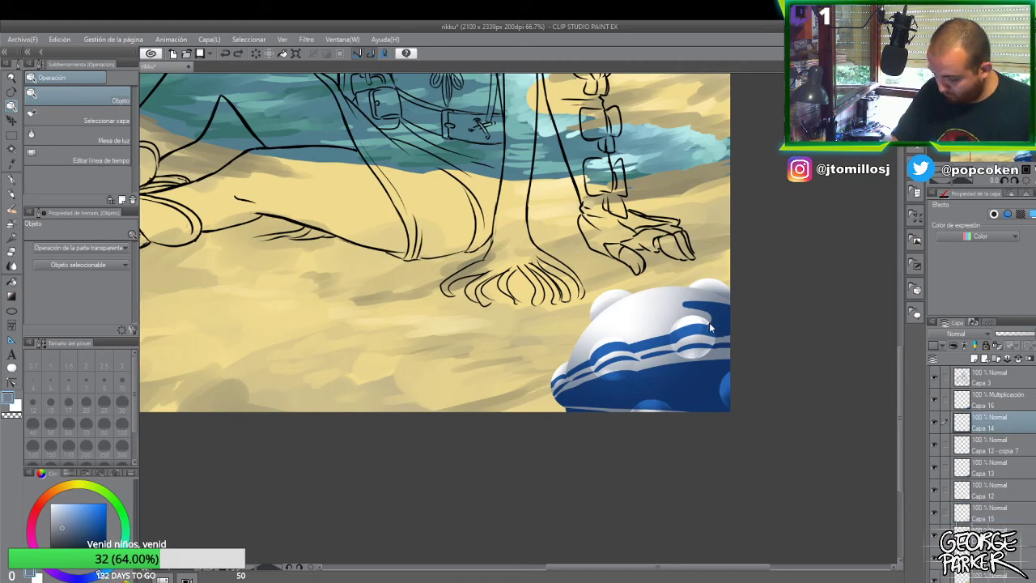
{"action": "key", "text": "j"}
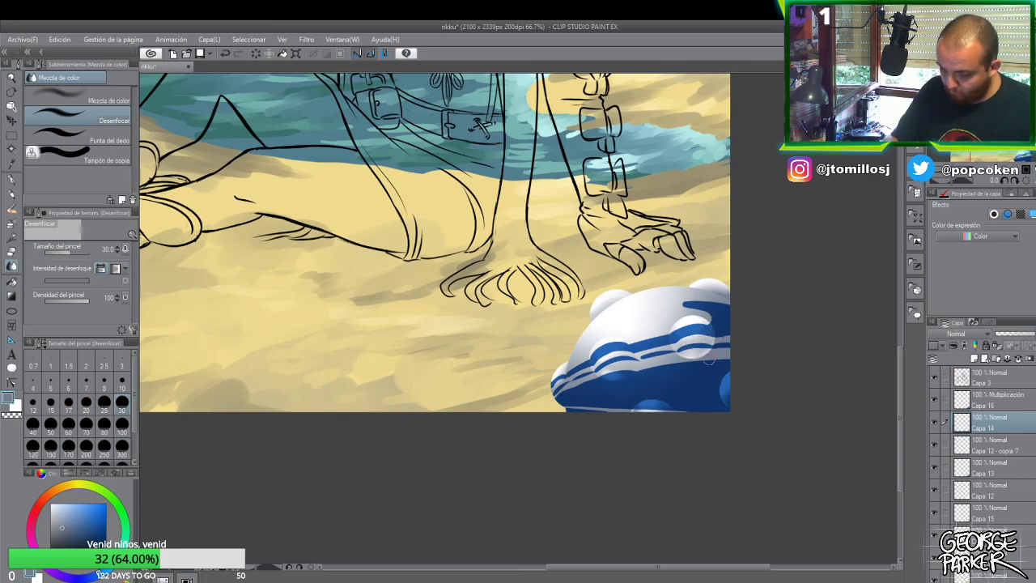
{"action": "key", "text": "b"}
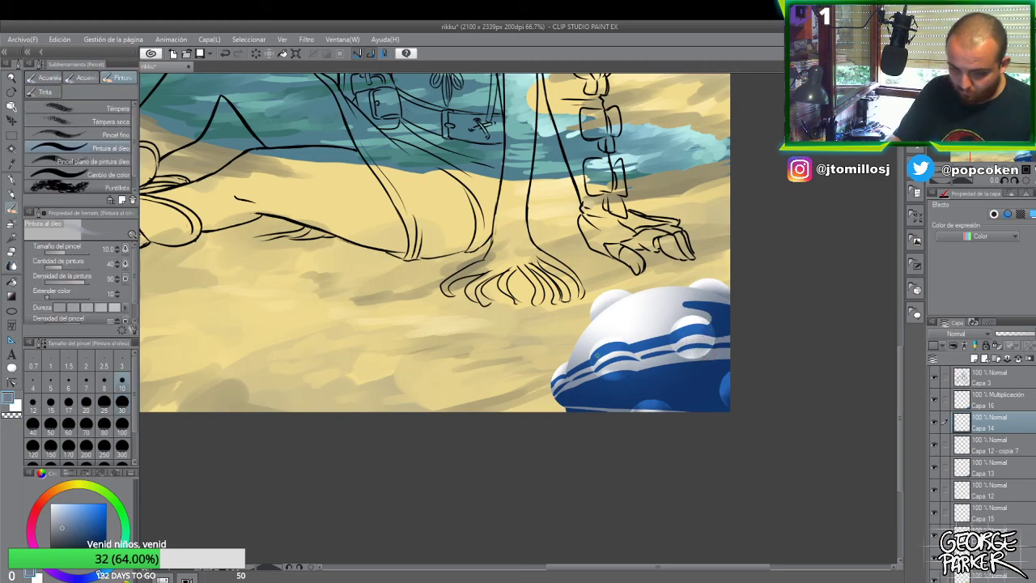
{"action": "key", "text": "b"}
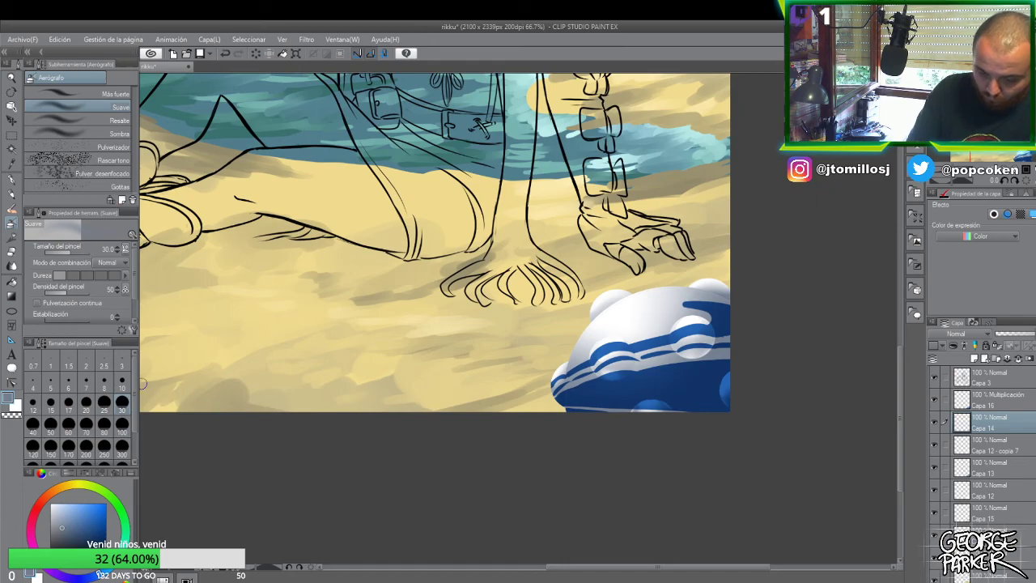
{"action": "mouse_move", "coordinate": [701, 350]}
{"action": "left_mouse_down"}
{"action": "mouse_move", "coordinate": [690, 351]}
{"action": "mouse_move", "coordinate": [709, 339]}
{"action": "mouse_move", "coordinate": [684, 348]}
{"action": "left_mouse_up"}
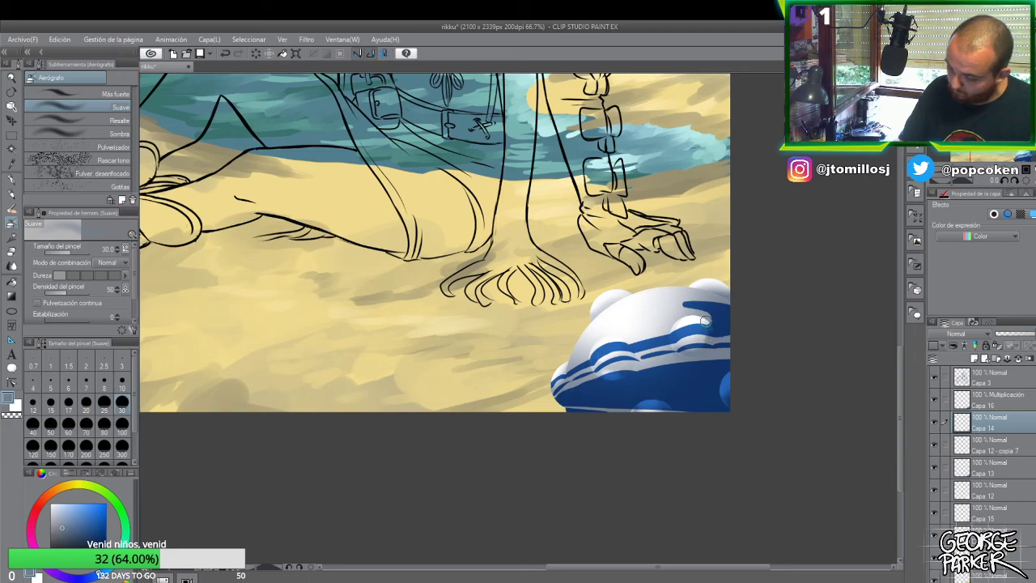
{"action": "key", "text": "ctrl+z"}
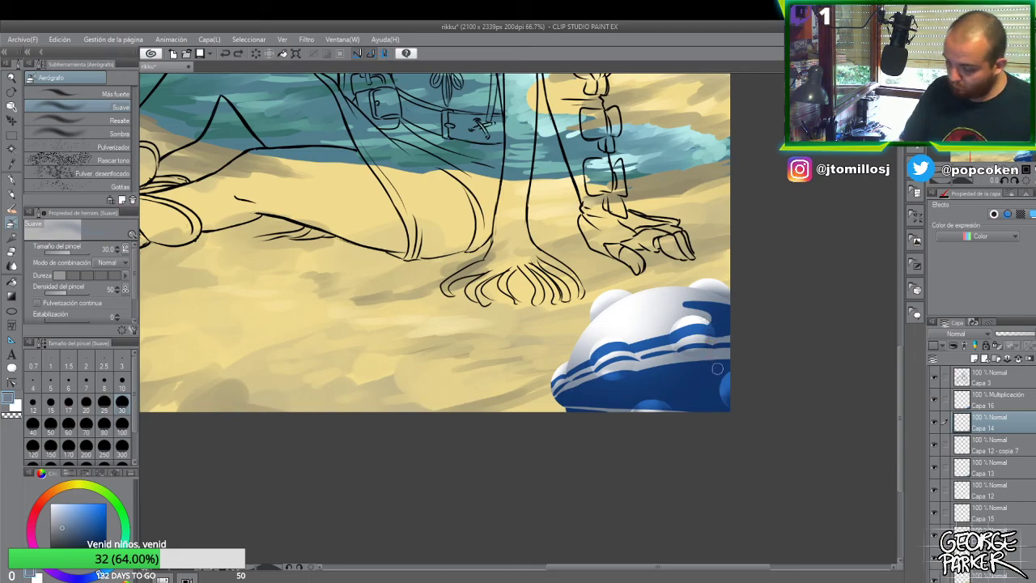
{"action": "left_click_drag", "start_coordinate": [711, 317], "coordinate": [702, 324]}
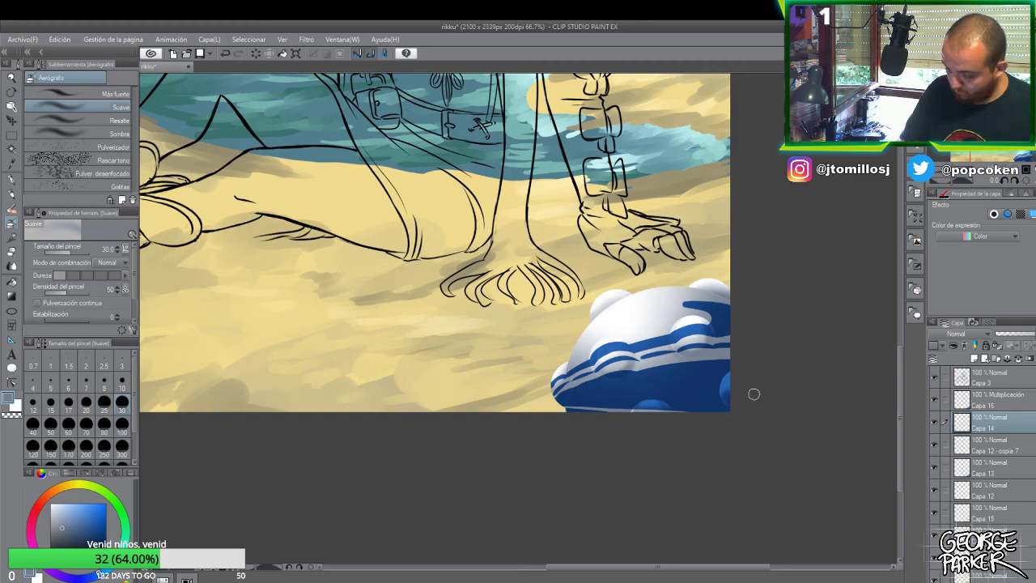
{"action": "key", "text": "j"}
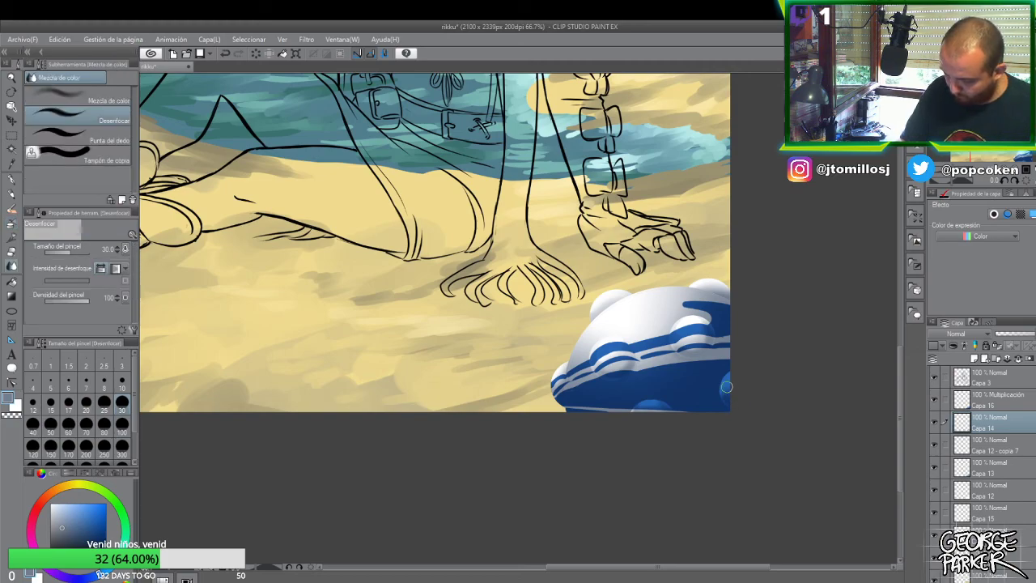
- Check the effect of Capa 16 by toggling its visibility and add a new layer above it
{"action": "scroll", "coordinate": [721, 377], "scroll_direction": "down", "scroll_amount": 2}
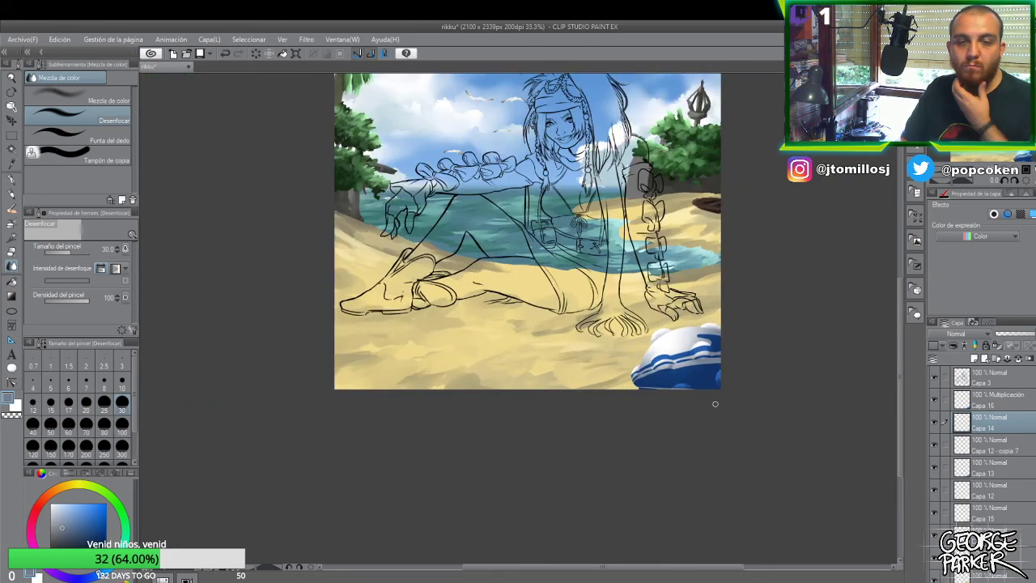
{"action": "scroll", "coordinate": [713, 372], "scroll_direction": "down", "scroll_amount": 1}
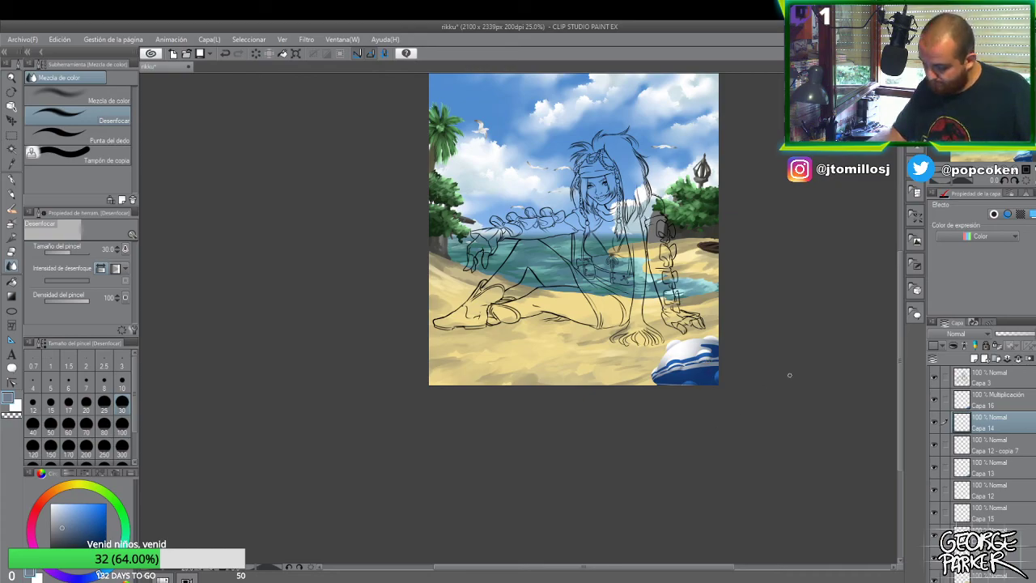
{"action": "left_click", "coordinate": [981, 399]}
{"action": "left_click", "coordinate": [936, 401]}
{"action": "left_click", "coordinate": [936, 401]}
{"action": "left_click", "coordinate": [975, 362]}
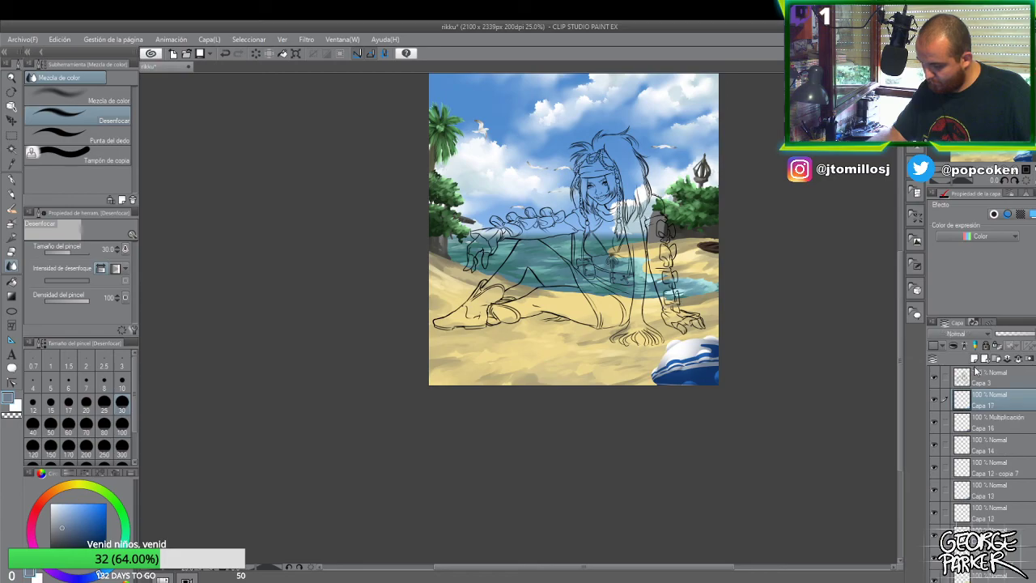
- Draw a 3-shaped symbol on Capa 17 in light yellow with the G pen at size 10, on the ball's blue lower area
{"action": "left_click", "coordinate": [78, 492]}
{"action": "left_click", "coordinate": [81, 502]}
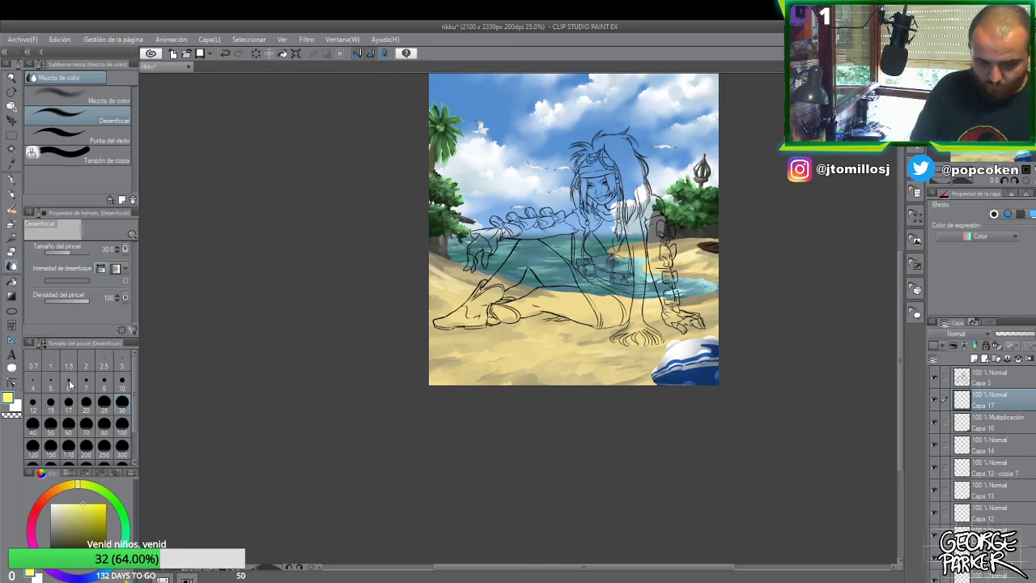
{"action": "key", "text": "p"}
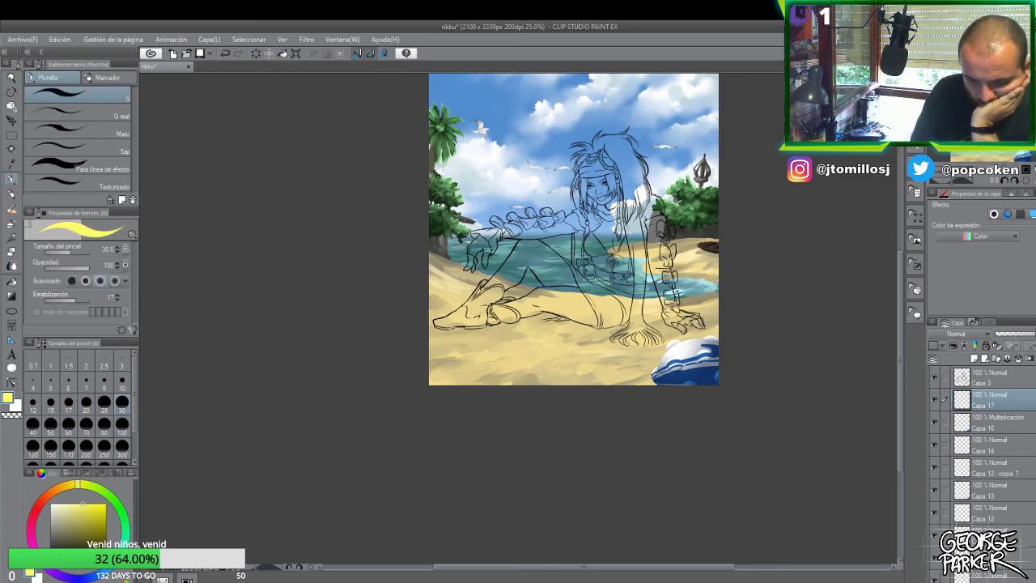
{"action": "left_click", "coordinate": [122, 381]}
{"action": "scroll", "coordinate": [688, 369], "scroll_direction": "up", "scroll_amount": 2}
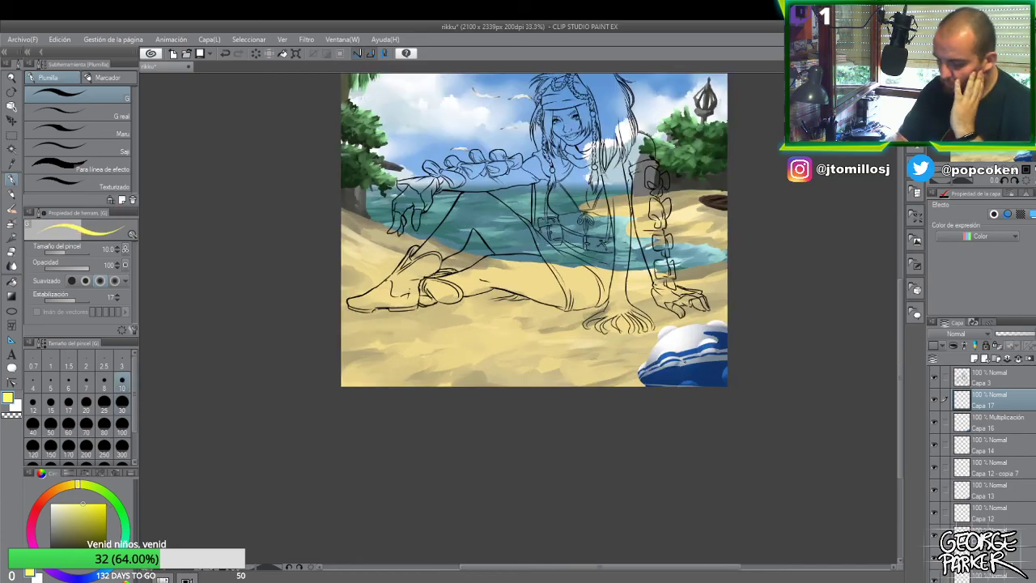
{"action": "scroll", "coordinate": [683, 348], "scroll_direction": "up", "scroll_amount": 1}
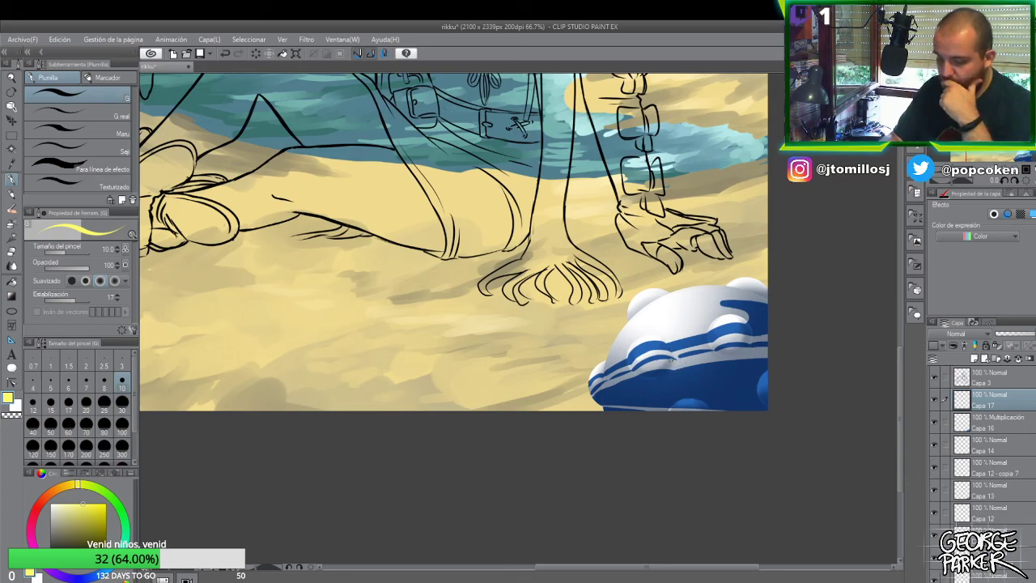
{"action": "scroll", "coordinate": [717, 382], "scroll_direction": "up", "scroll_amount": 2}
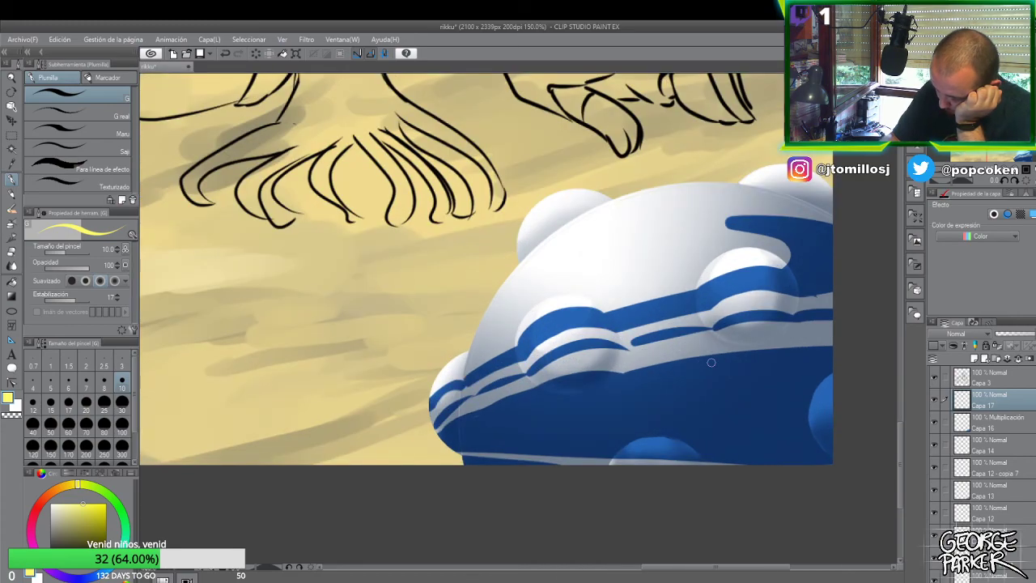
{"action": "mouse_move", "coordinate": [644, 395]}
{"action": "left_mouse_down"}
{"action": "mouse_move", "coordinate": [658, 372]}
{"action": "mouse_move", "coordinate": [660, 400]}
{"action": "left_mouse_up"}
{"action": "key", "text": "ctrl+z"}
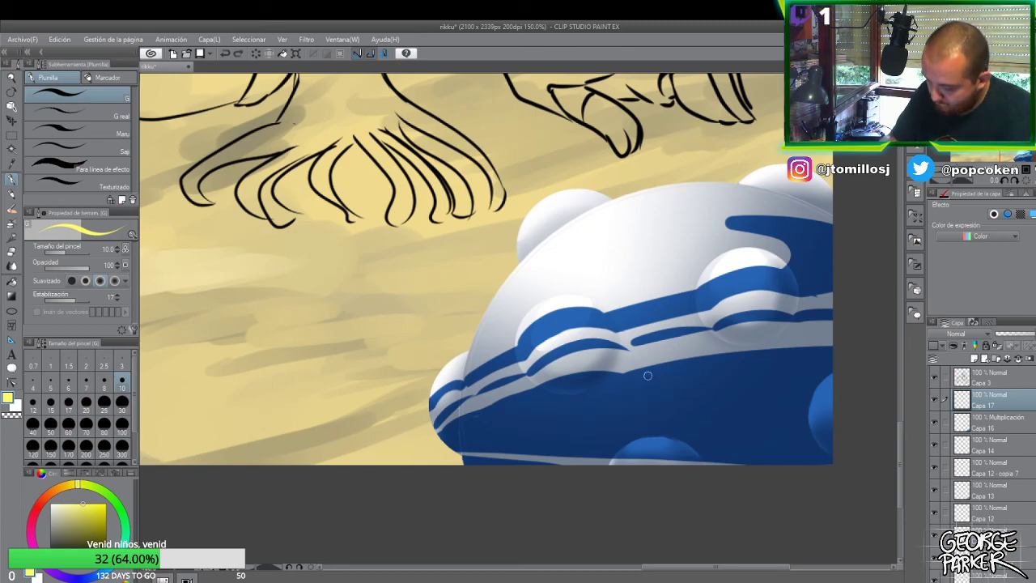
{"action": "mouse_move", "coordinate": [645, 387]}
{"action": "left_mouse_down"}
{"action": "mouse_move", "coordinate": [649, 367]}
{"action": "mouse_move", "coordinate": [668, 394]}
{"action": "mouse_move", "coordinate": [649, 402]}
{"action": "left_mouse_up"}
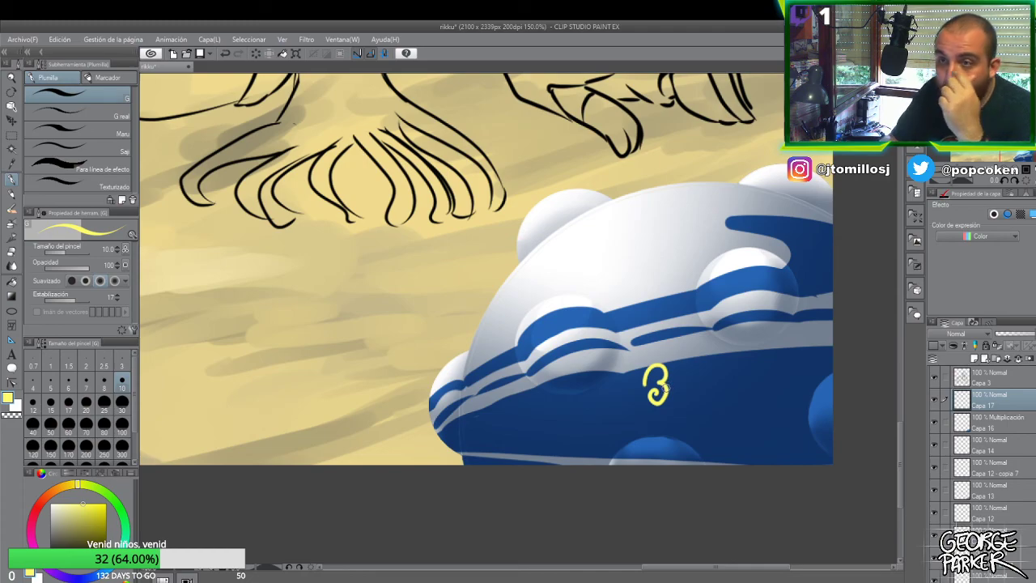
- Draw a second, 4-shaped symbol beside the first one and shift both to the left on the ball
{"action": "mouse_move", "coordinate": [680, 371]}
{"action": "left_mouse_down"}
{"action": "mouse_move", "coordinate": [695, 402]}
{"action": "mouse_move", "coordinate": [638, 386]}
{"action": "left_mouse_up"}
{"action": "key", "text": "ctrl+t"}
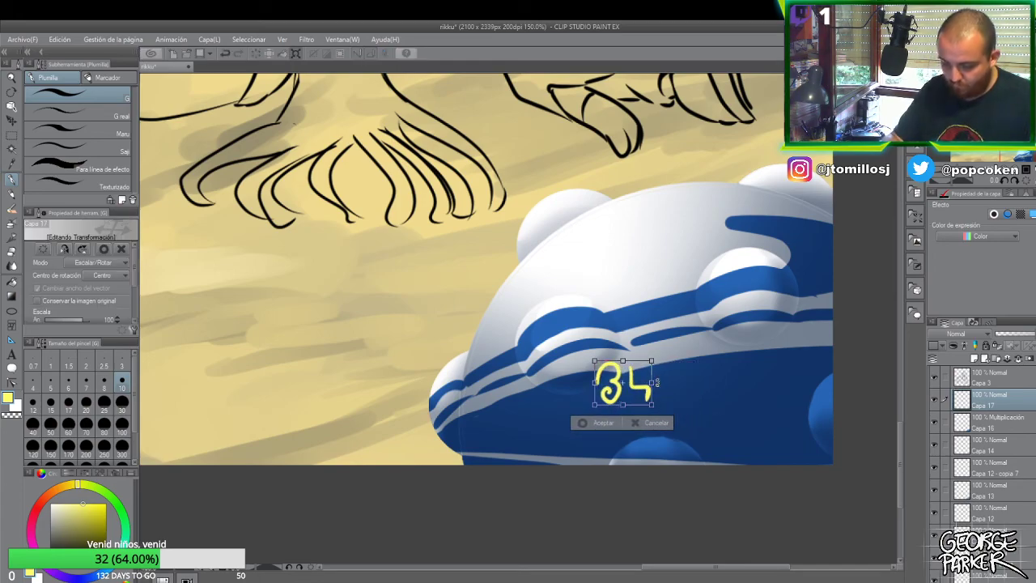
{"action": "key", "text": "Return"}
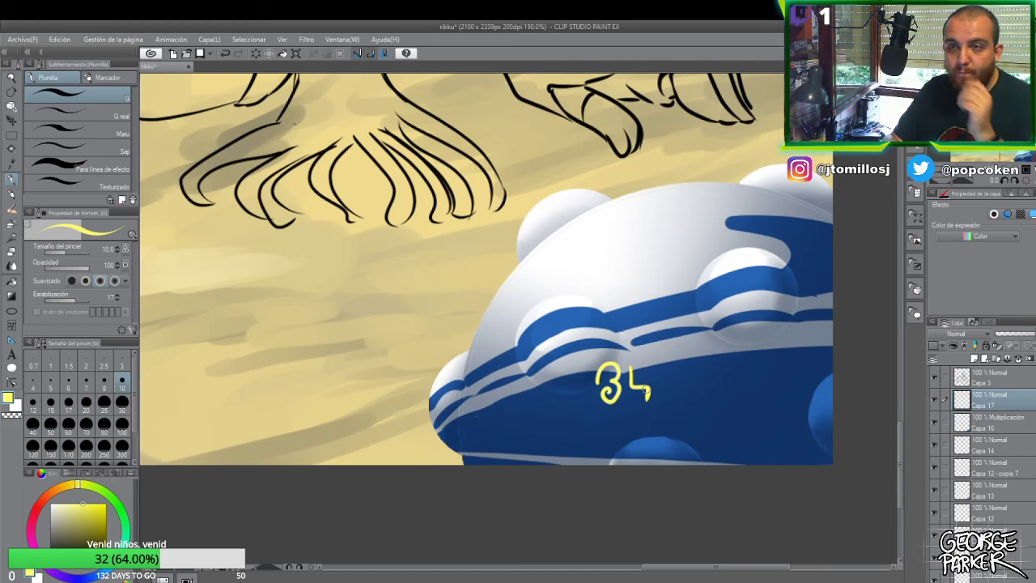
- Erase the second symbol with the Ajustar goma eraser and redraw it wider with the G pen
{"action": "key", "text": "e"}
{"action": "mouse_move", "coordinate": [658, 381]}
{"action": "left_mouse_down"}
{"action": "mouse_move", "coordinate": [647, 391]}
{"action": "mouse_move", "coordinate": [624, 365]}
{"action": "mouse_move", "coordinate": [639, 363]}
{"action": "left_mouse_up"}
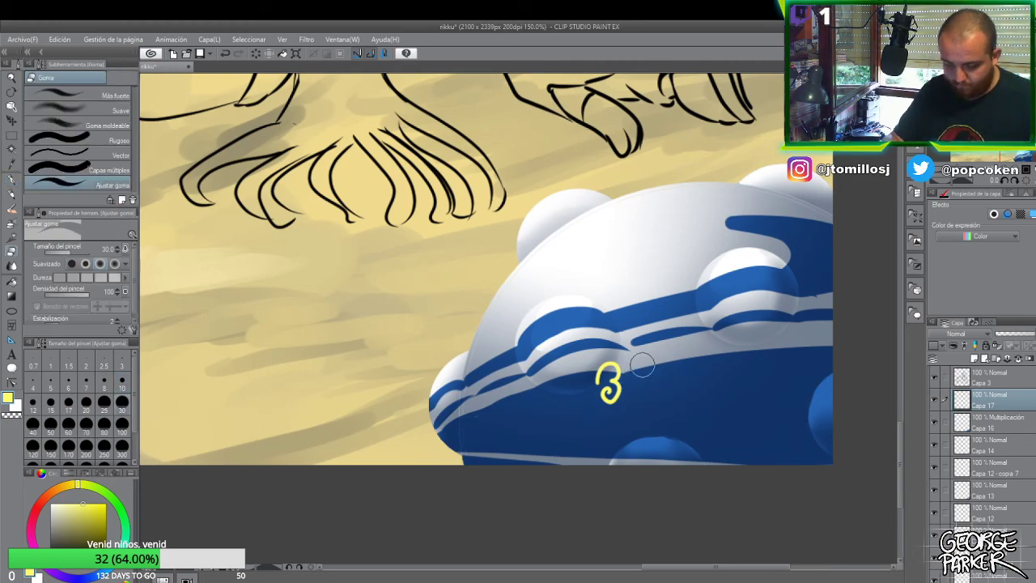
{"action": "key", "text": "p"}
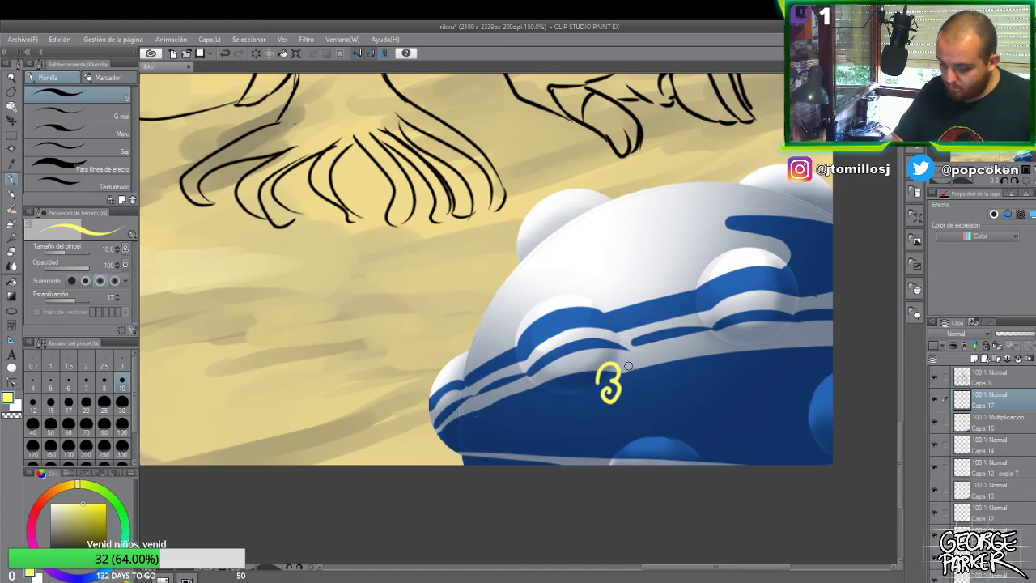
{"action": "left_click_drag", "start_coordinate": [629, 366], "coordinate": [663, 398]}
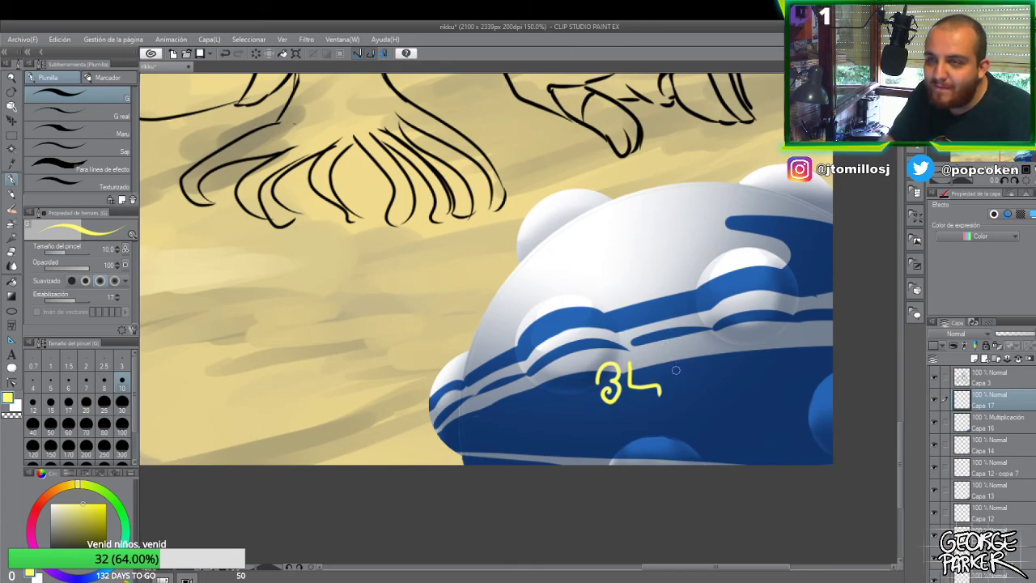
- Continue the yellow lettering with a low wavy symbol and a symbol of nested arcs with a short stem
{"action": "left_click_drag", "start_coordinate": [667, 391], "coordinate": [701, 387]}
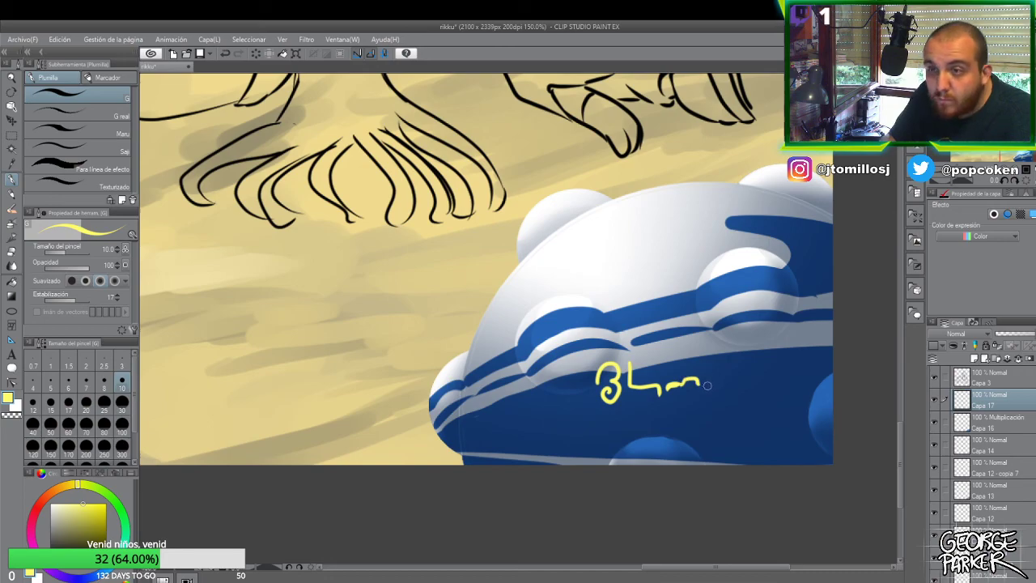
{"action": "left_click_drag", "start_coordinate": [696, 387], "coordinate": [709, 381]}
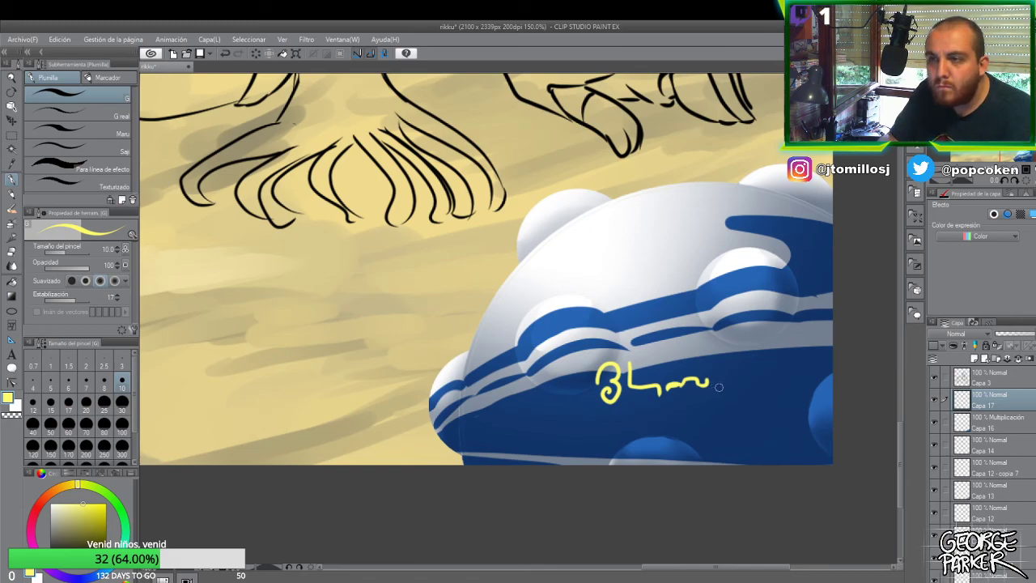
{"action": "left_click_drag", "start_coordinate": [714, 385], "coordinate": [749, 381]}
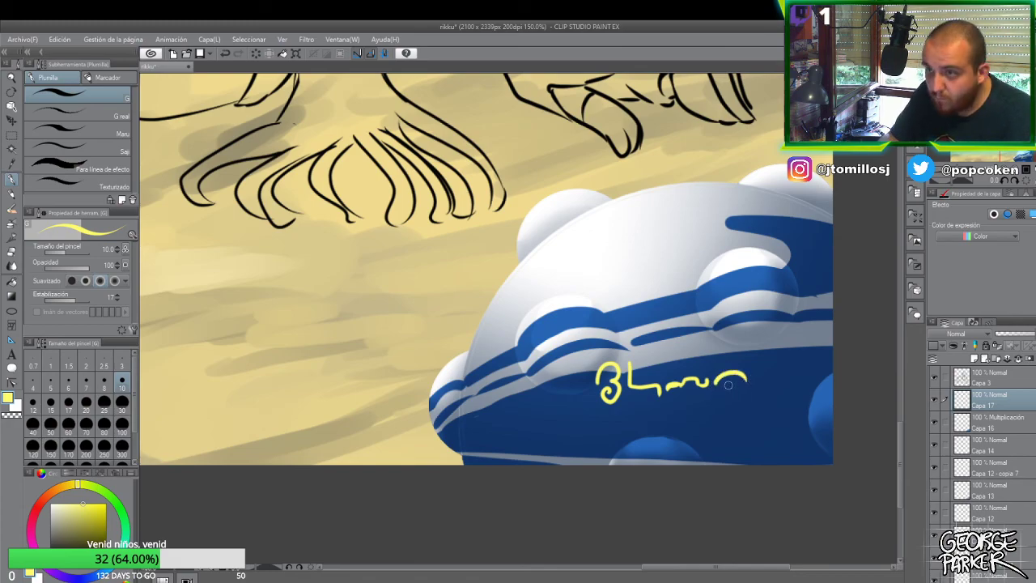
{"action": "mouse_move", "coordinate": [720, 389]}
{"action": "left_mouse_down"}
{"action": "mouse_move", "coordinate": [742, 384]}
{"action": "mouse_move", "coordinate": [730, 396]}
{"action": "left_mouse_up"}
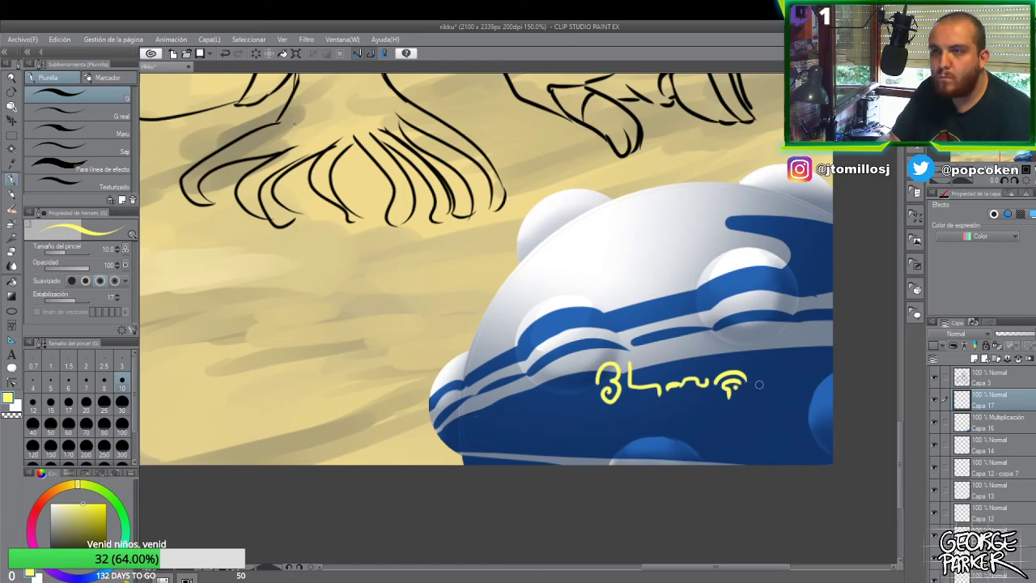
- Draw the final Y-like symbol with a curved tail and shift the whole yellow lettering left on the ball
{"action": "mouse_move", "coordinate": [754, 371]}
{"action": "left_mouse_down"}
{"action": "mouse_move", "coordinate": [765, 386]}
{"action": "mouse_move", "coordinate": [782, 366]}
{"action": "left_mouse_up"}
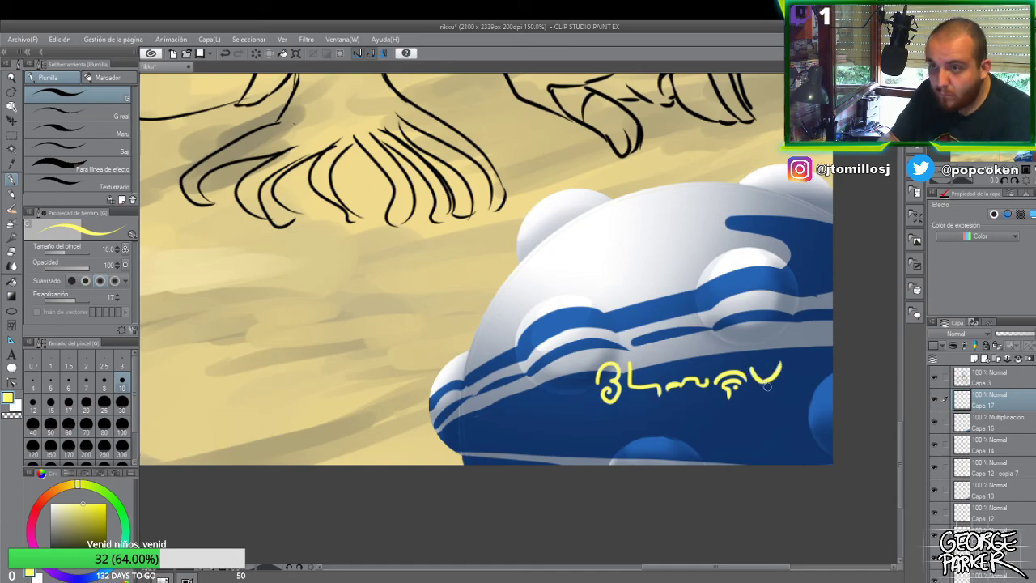
{"action": "mouse_move", "coordinate": [774, 378]}
{"action": "left_mouse_down"}
{"action": "mouse_move", "coordinate": [756, 395]}
{"action": "mouse_move", "coordinate": [777, 398]}
{"action": "mouse_move", "coordinate": [782, 366]}
{"action": "mouse_move", "coordinate": [753, 387]}
{"action": "mouse_move", "coordinate": [725, 387]}
{"action": "left_mouse_up"}
{"action": "key", "text": "ctrl+t"}
{"action": "key", "text": "Return"}
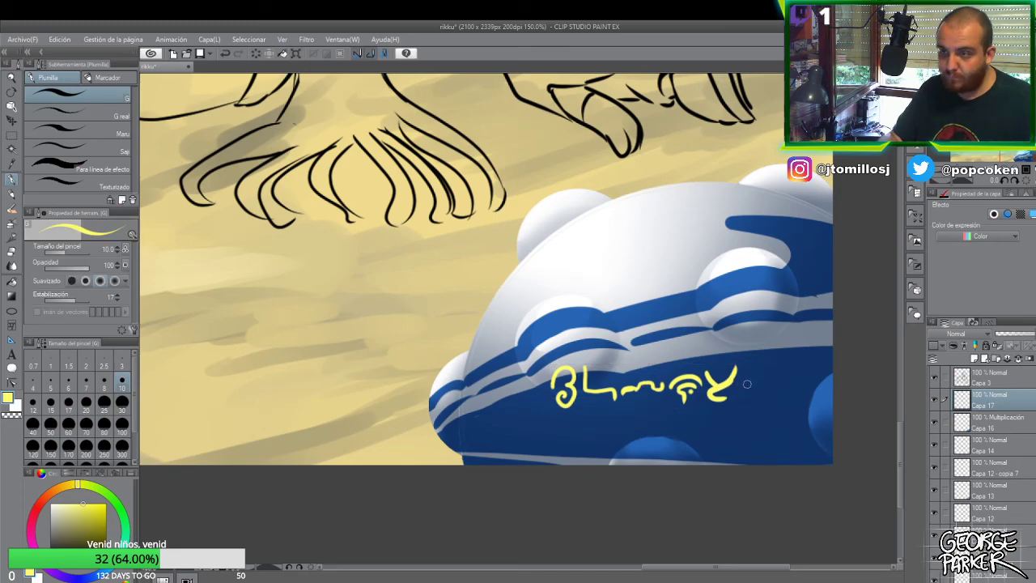
- Copy the first yellow symbol and place the duplicate at the right end of the lettering on the ball
{"action": "key", "text": "m"}
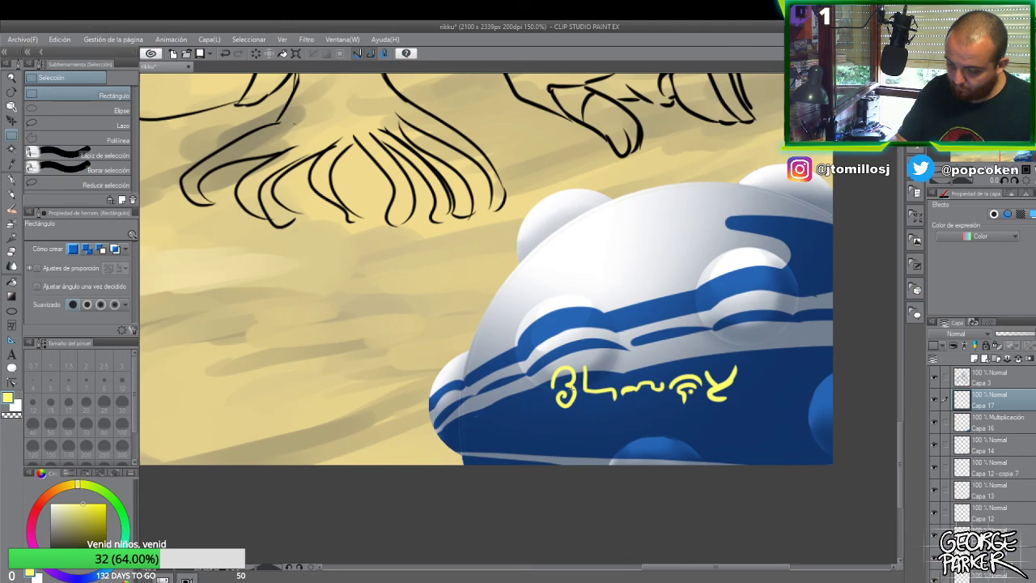
{"action": "left_click_drag", "start_coordinate": [539, 356], "coordinate": [579, 411]}
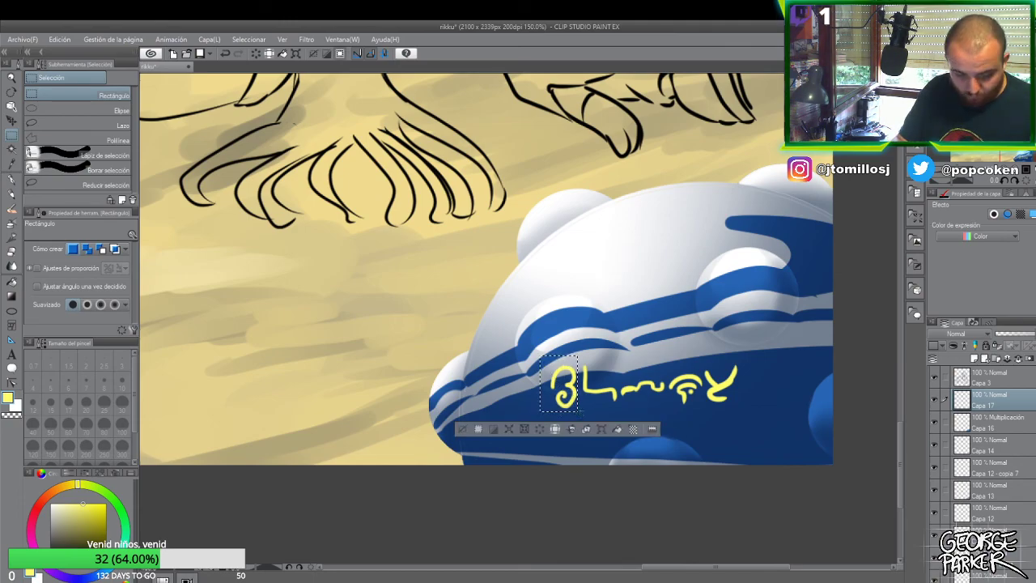
{"action": "key", "text": "ctrl+c"}
{"action": "key", "text": "ctrl+v"}
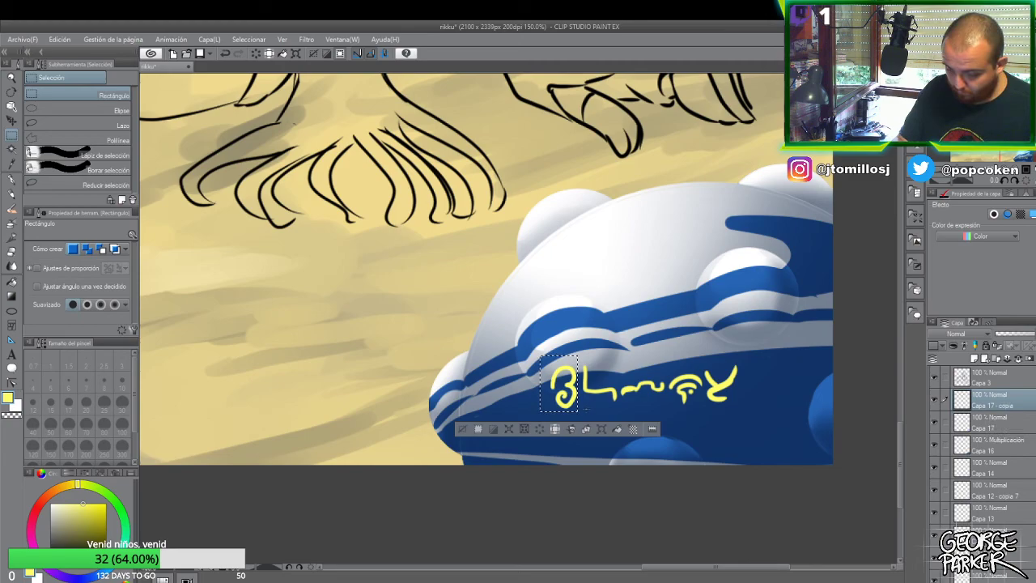
{"action": "left_click", "coordinate": [469, 427]}
{"action": "key", "text": "ctrl+t"}
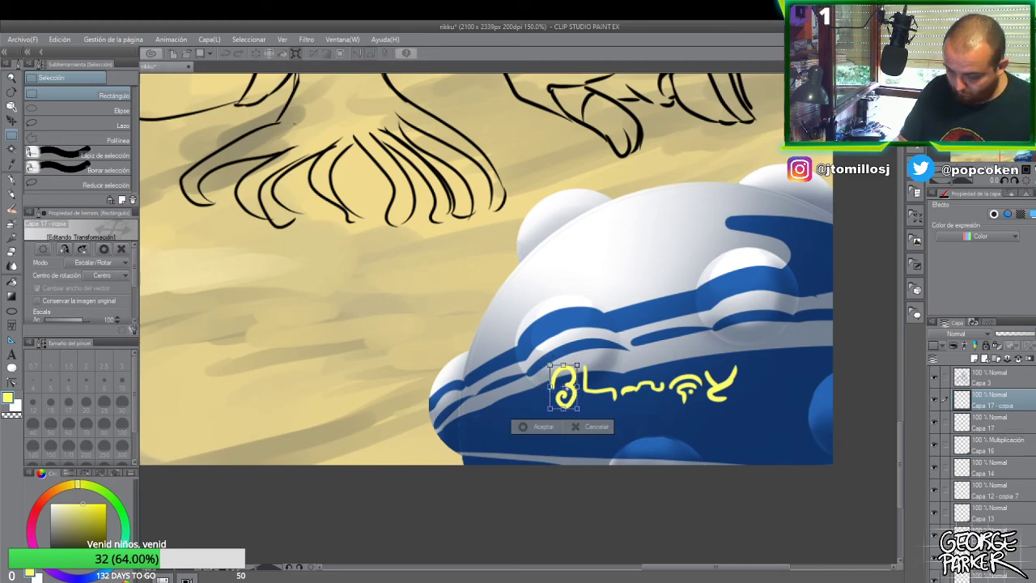
{"action": "left_click_drag", "start_coordinate": [571, 387], "coordinate": [761, 374]}
{"action": "key", "text": "Return"}
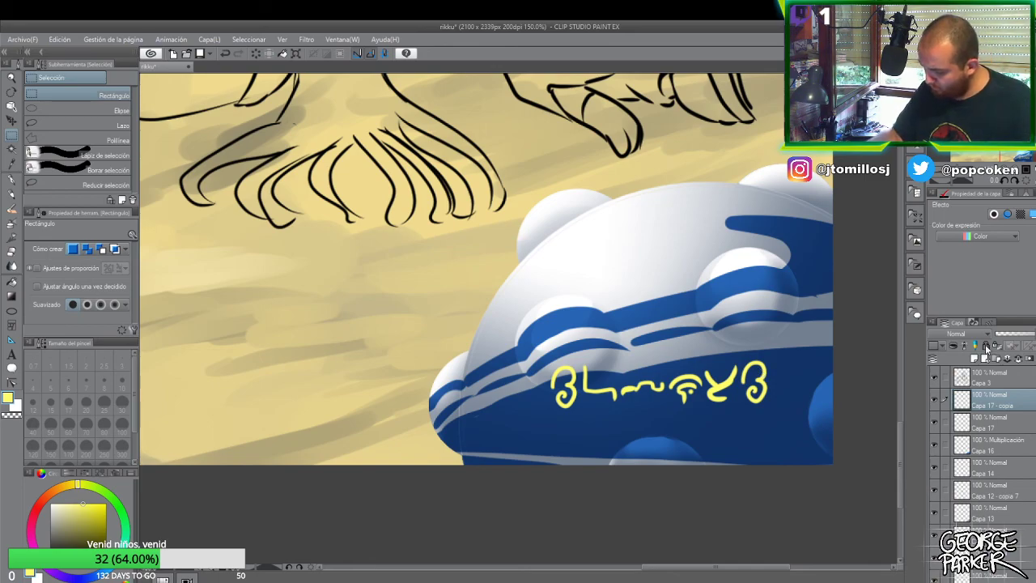
- Merge the duplicated symbol's layer into Capa 17 below it and save the file
{"action": "right_click", "coordinate": [963, 404]}
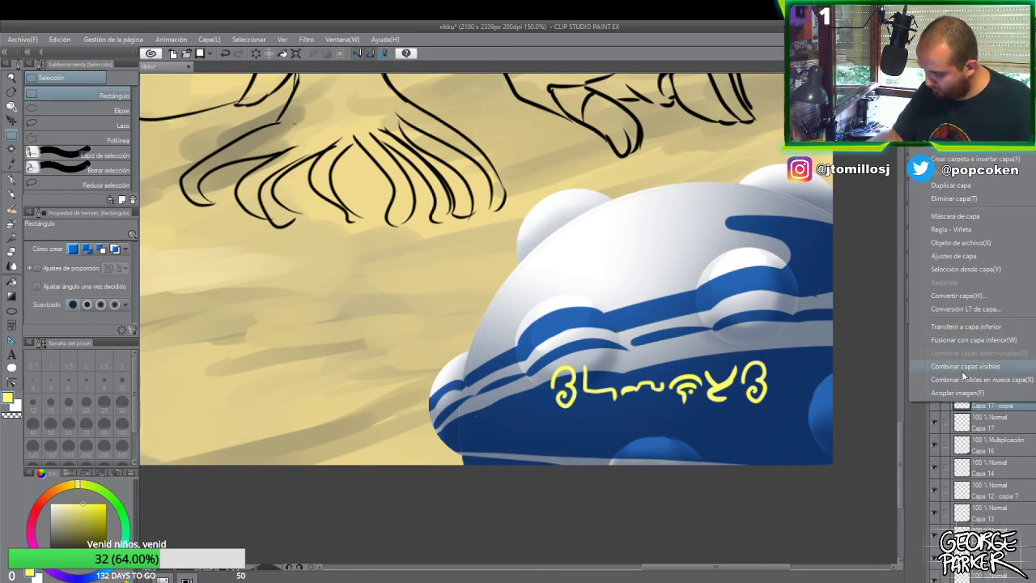
{"action": "left_click", "coordinate": [964, 340]}
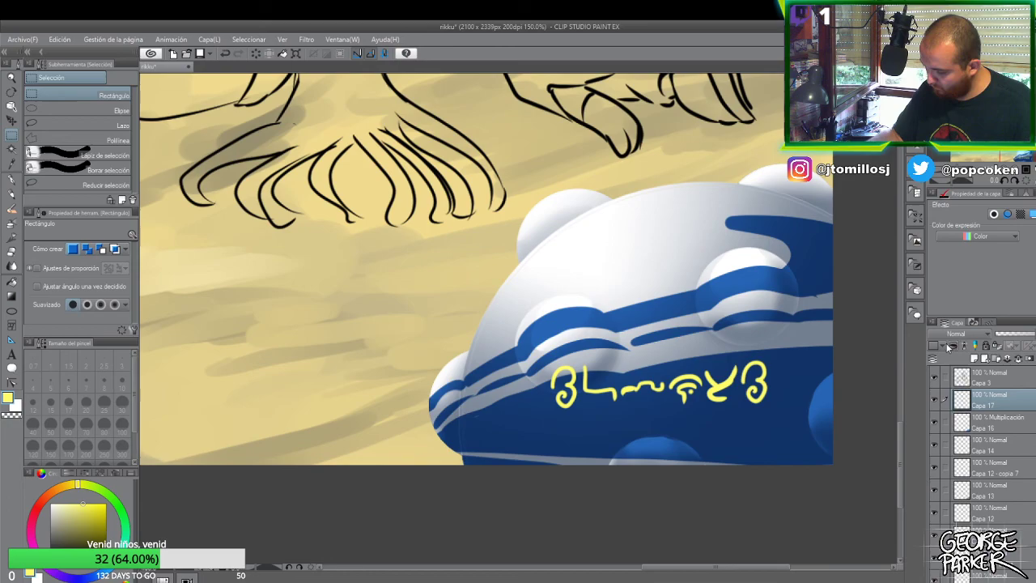
{"action": "scroll", "coordinate": [707, 349], "scroll_direction": "down", "scroll_amount": 1}
{"action": "scroll", "coordinate": [707, 350], "scroll_direction": "down", "scroll_amount": 2}
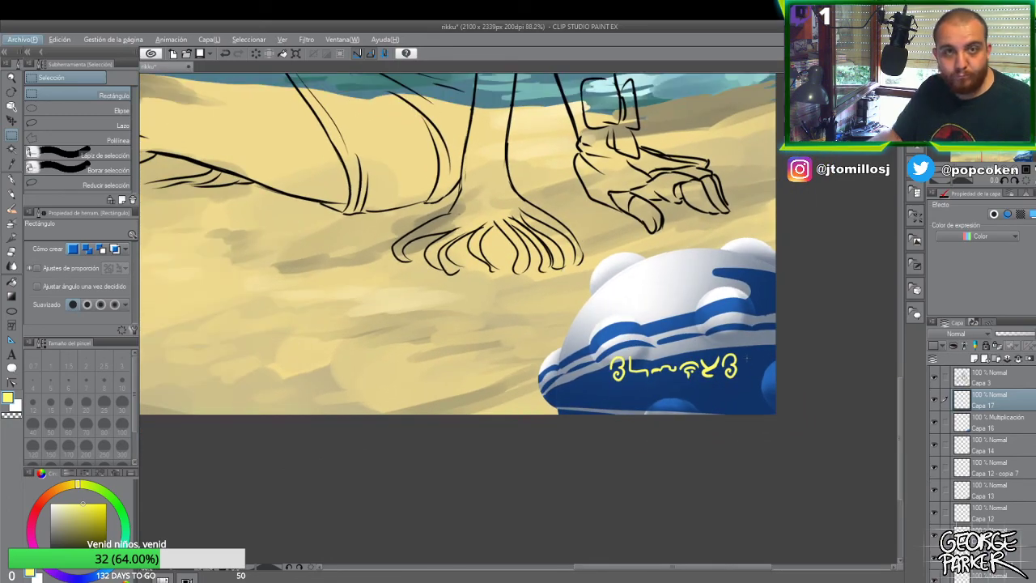
{"action": "key", "text": "ctrl+s"}
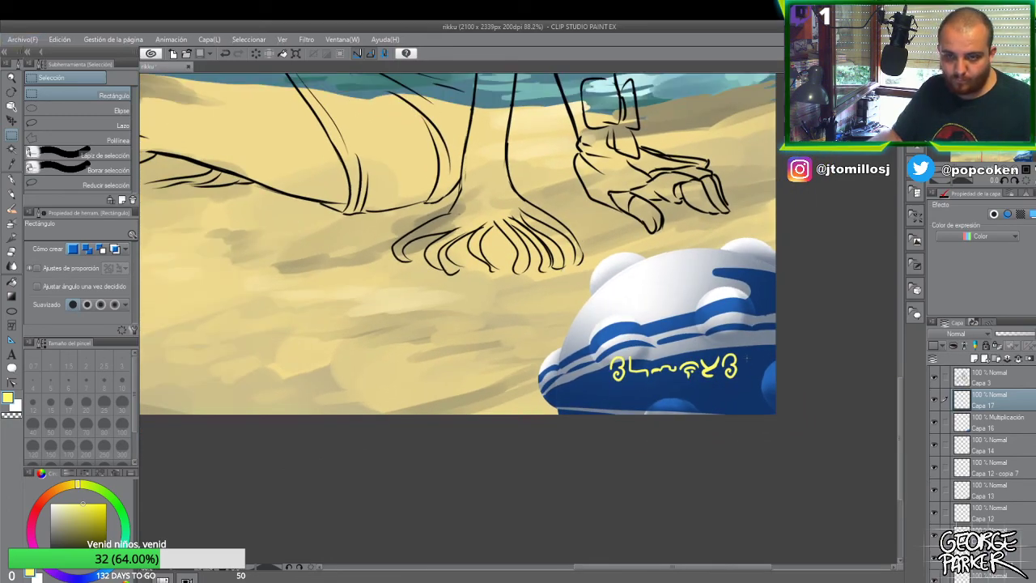
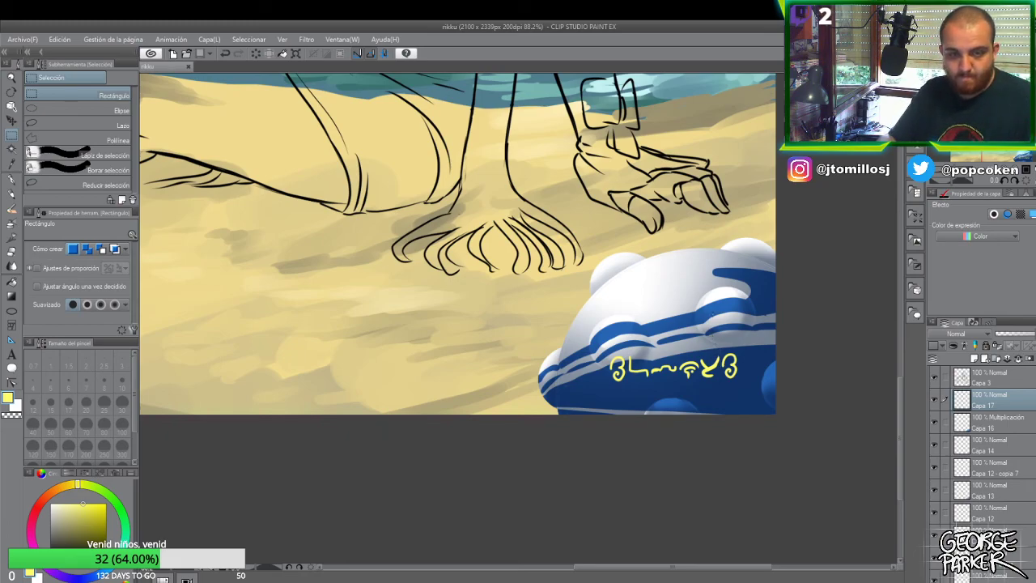
- Shift the whole yellow lettering slightly left on the ball's blue area
{"action": "key", "text": "ctrl+t"}
{"action": "left_click_drag", "start_coordinate": [736, 368], "coordinate": [718, 367]}
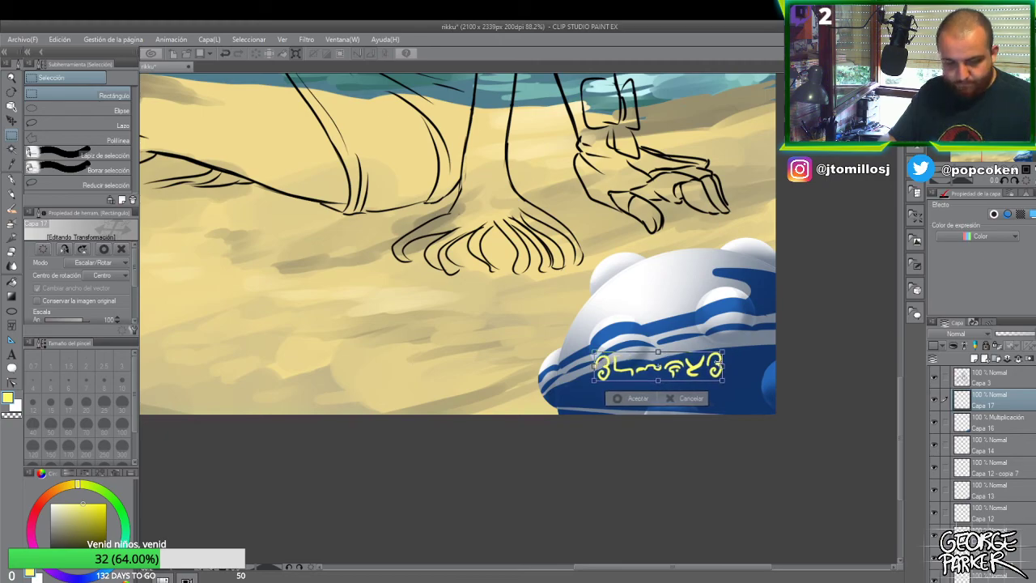
{"action": "key", "text": "Return"}
- Extend the lettering with the G pen, adding an arch symbol with a smaller inner stroke and a hooked, 4-like symbol
{"action": "key", "text": "p"}
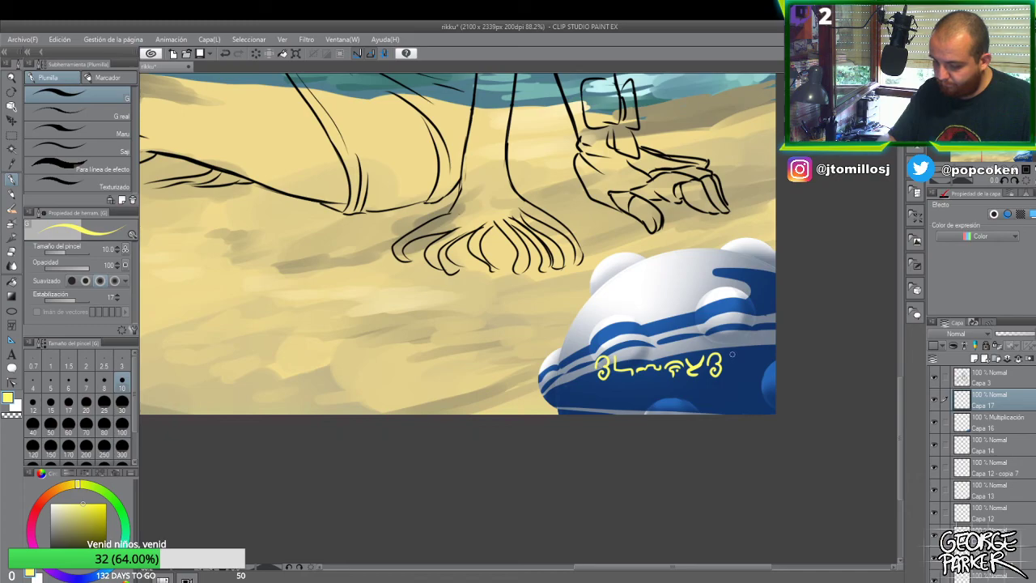
{"action": "scroll", "coordinate": [739, 359], "scroll_direction": "up", "scroll_amount": 1}
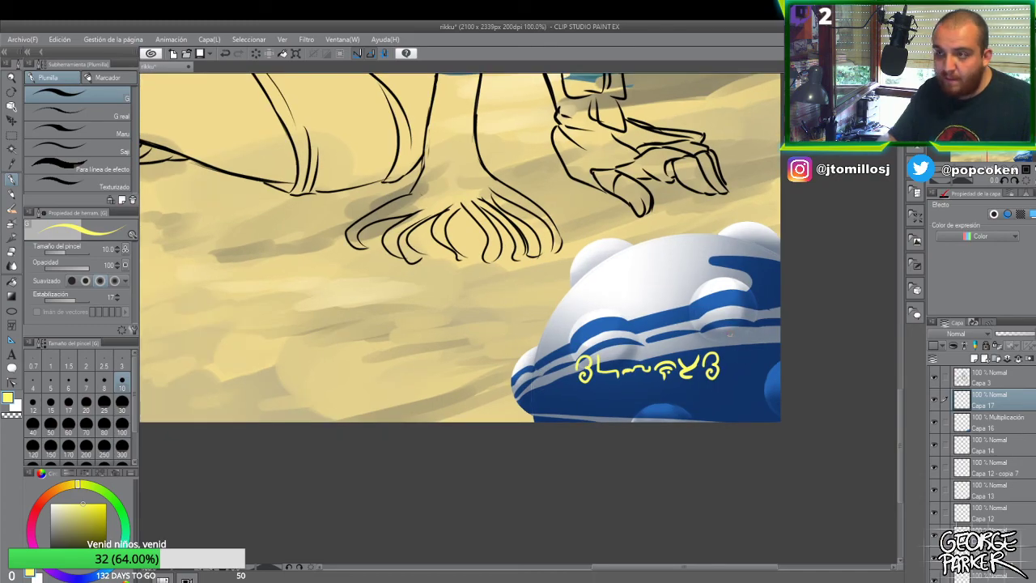
{"action": "mouse_move", "coordinate": [725, 366]}
{"action": "left_mouse_down"}
{"action": "mouse_move", "coordinate": [738, 356]}
{"action": "mouse_move", "coordinate": [736, 375]}
{"action": "left_mouse_up"}
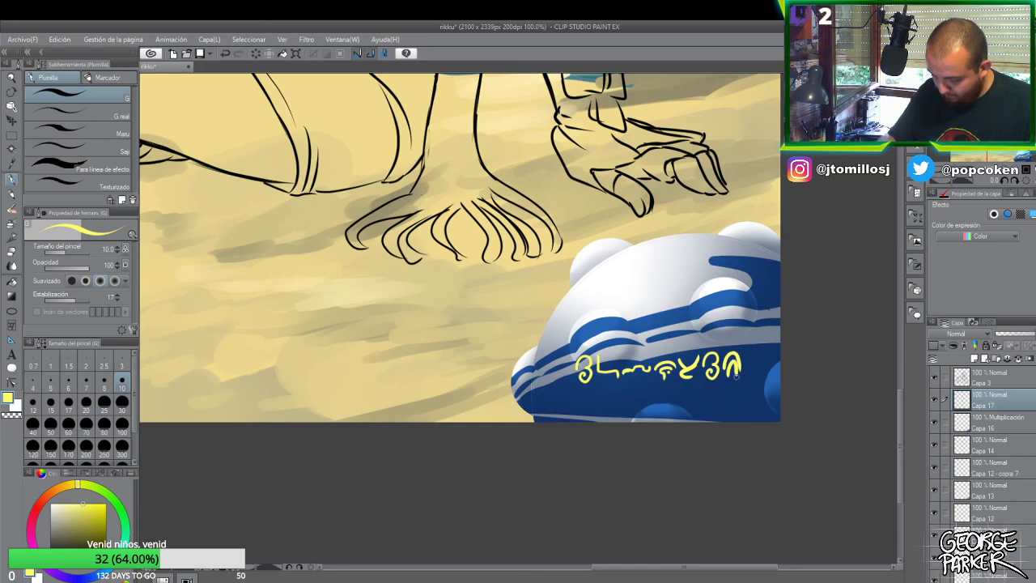
{"action": "key", "text": "ctrl+z"}
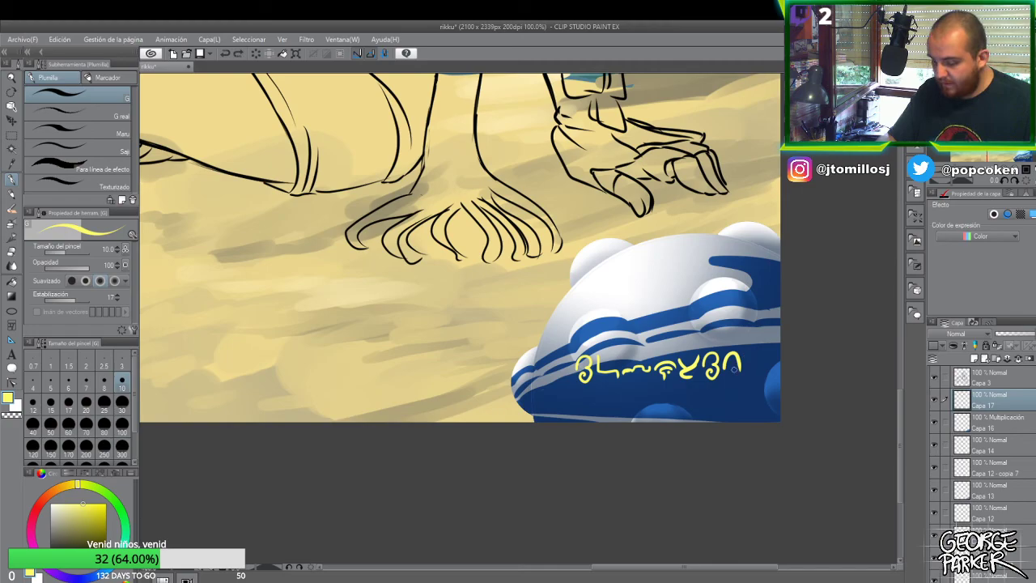
{"action": "left_click_drag", "start_coordinate": [733, 365], "coordinate": [739, 374]}
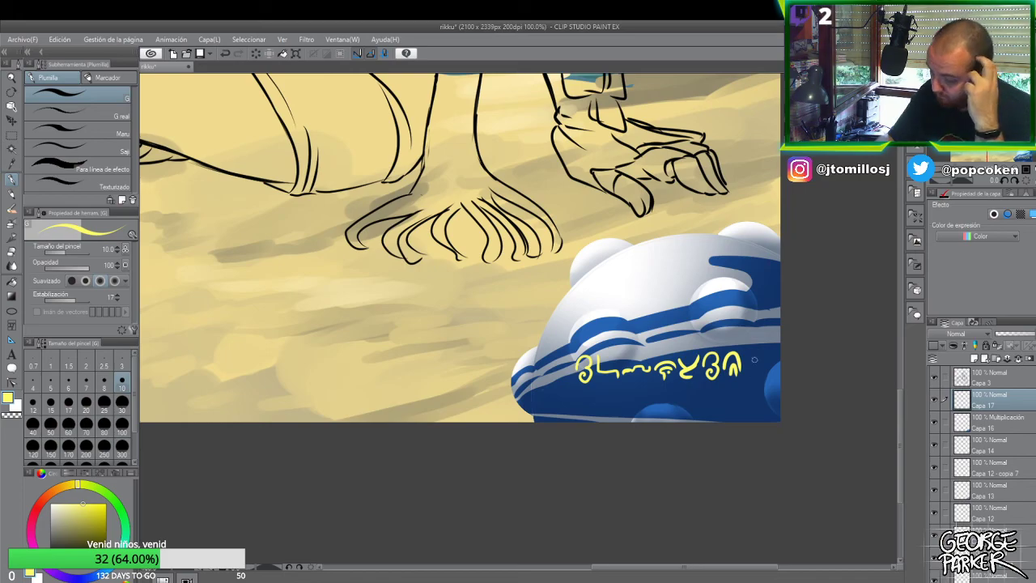
{"action": "left_click_drag", "start_coordinate": [749, 356], "coordinate": [762, 361]}
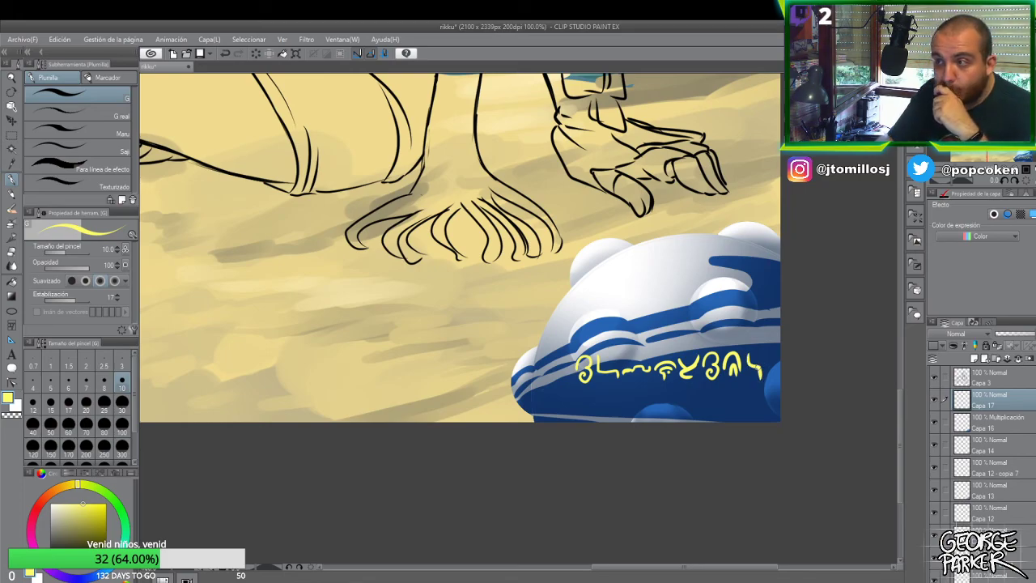
{"action": "key", "text": "ctrl+t"}
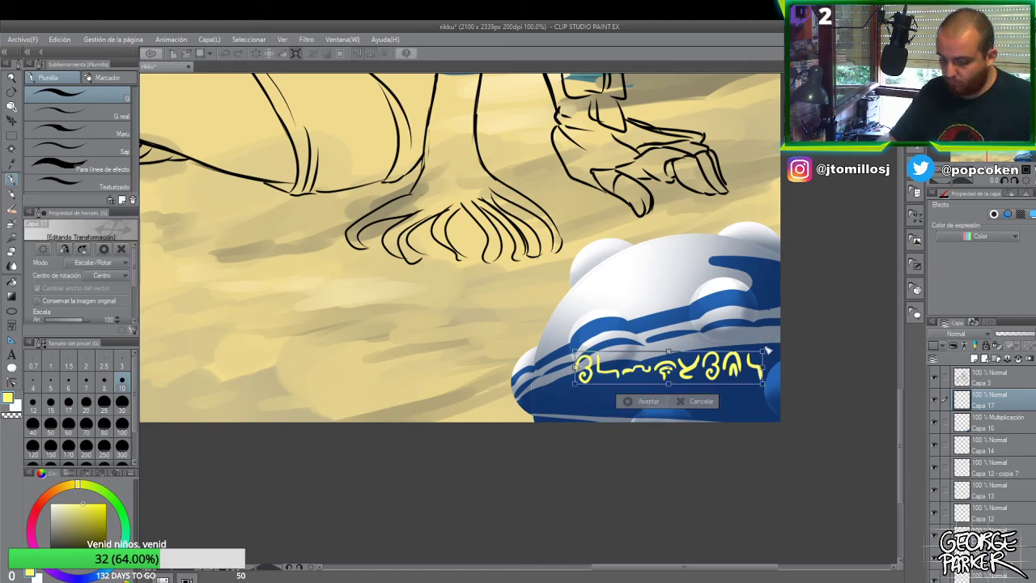
{"action": "key", "text": "Return"}
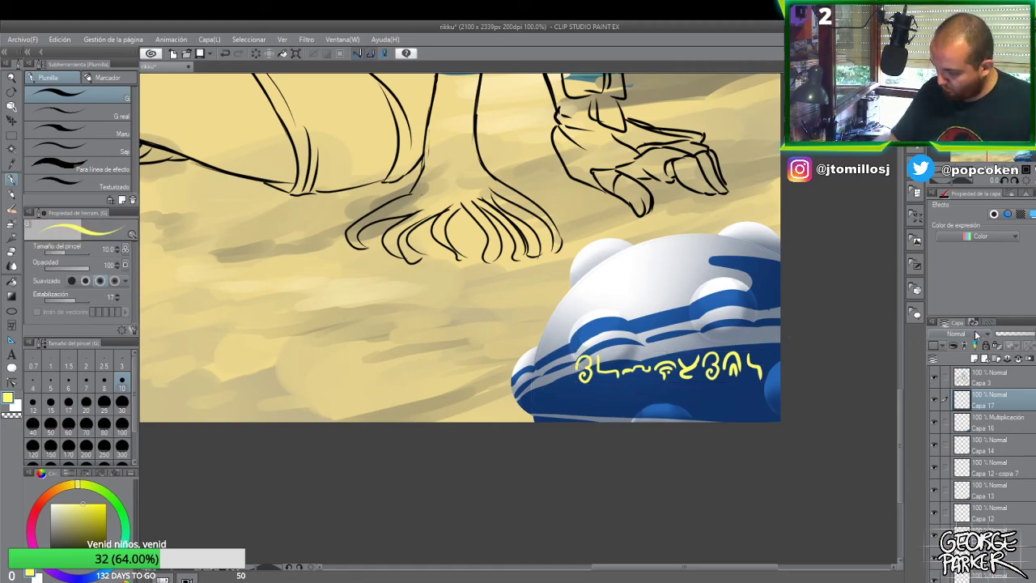
- Try the Multiplicación blend mode on the lettering layer Capa 17
{"action": "left_click", "coordinate": [955, 333]}
{"action": "left_click", "coordinate": [963, 241]}
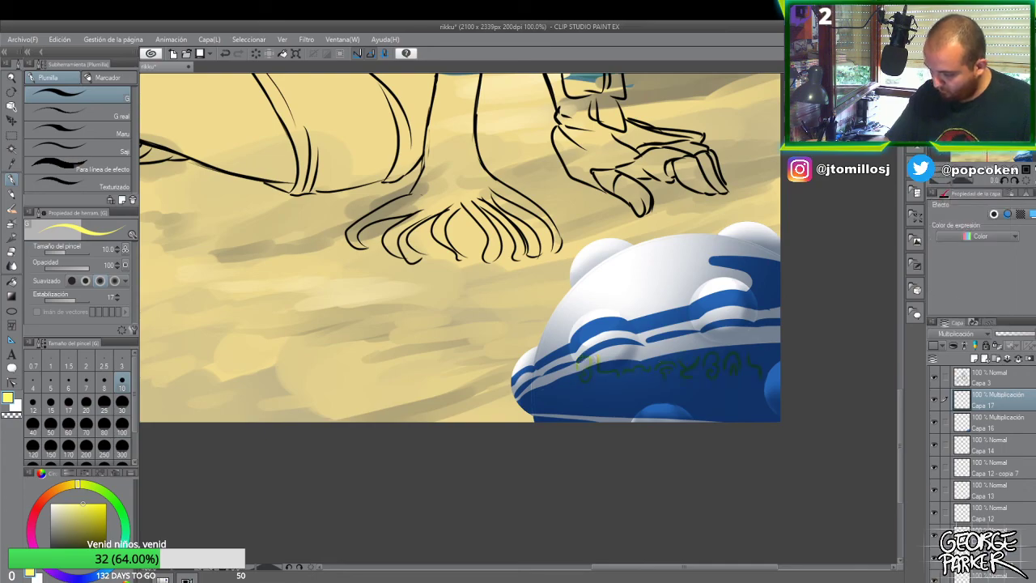
{"action": "key", "text": "ctrl+z"}
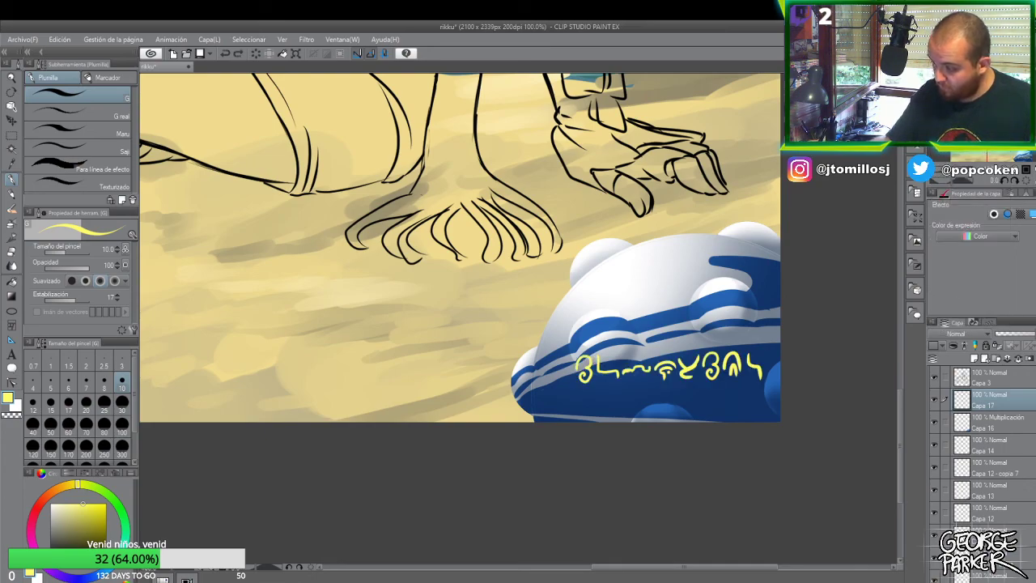
{"action": "left_click", "coordinate": [972, 334]}
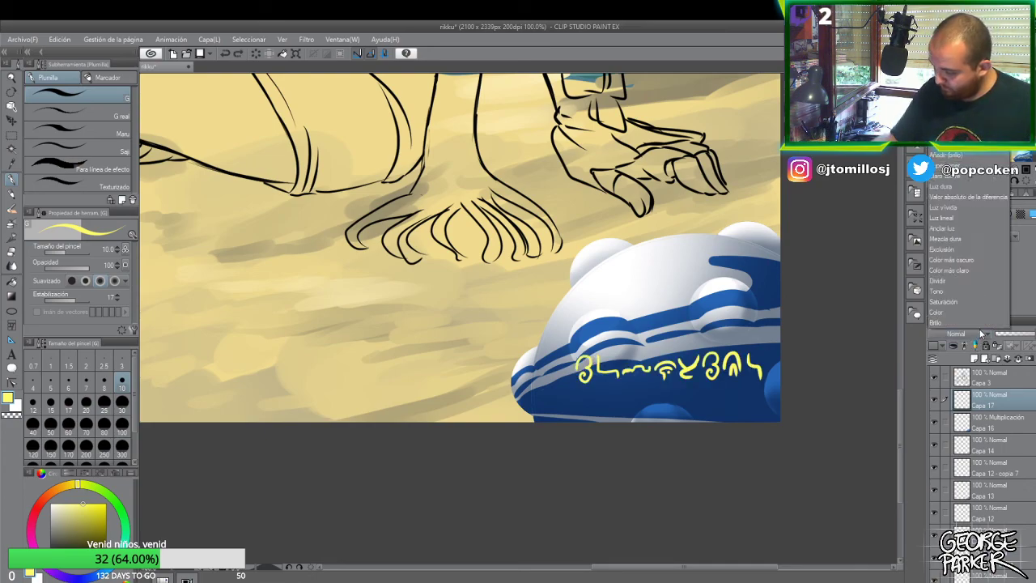
{"action": "left_click", "coordinate": [859, 243]}
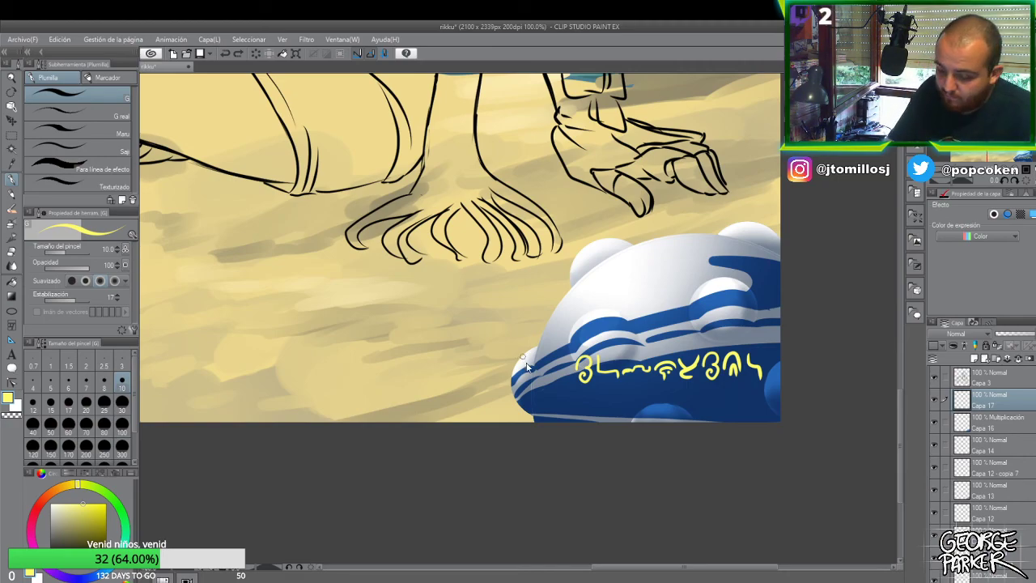
- Check the lettering within the whole illustration and save the file
{"action": "scroll", "coordinate": [550, 364], "scroll_direction": "down", "scroll_amount": 4}
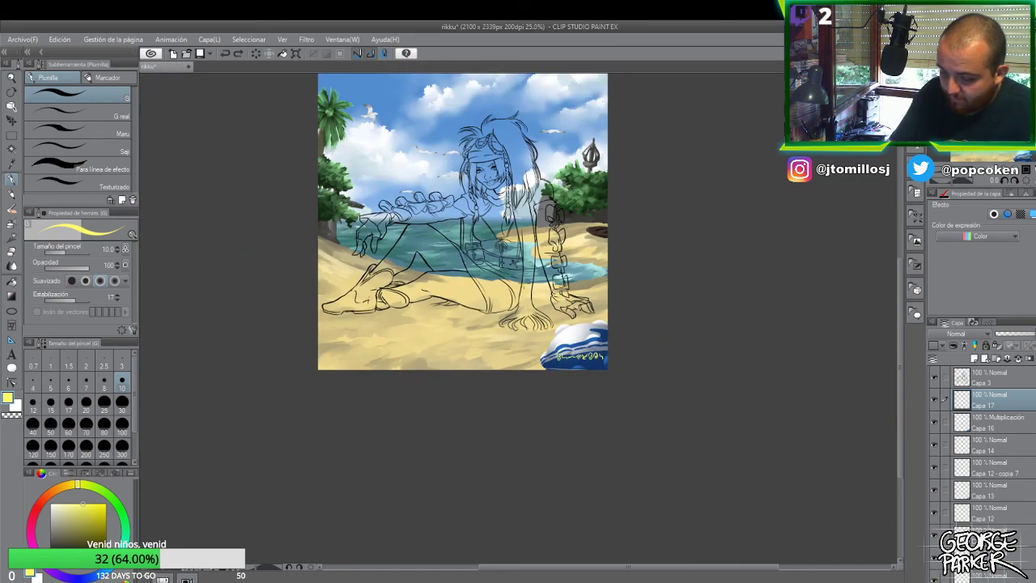
{"action": "left_click_drag", "start_coordinate": [900, 400], "coordinate": [898, 375]}
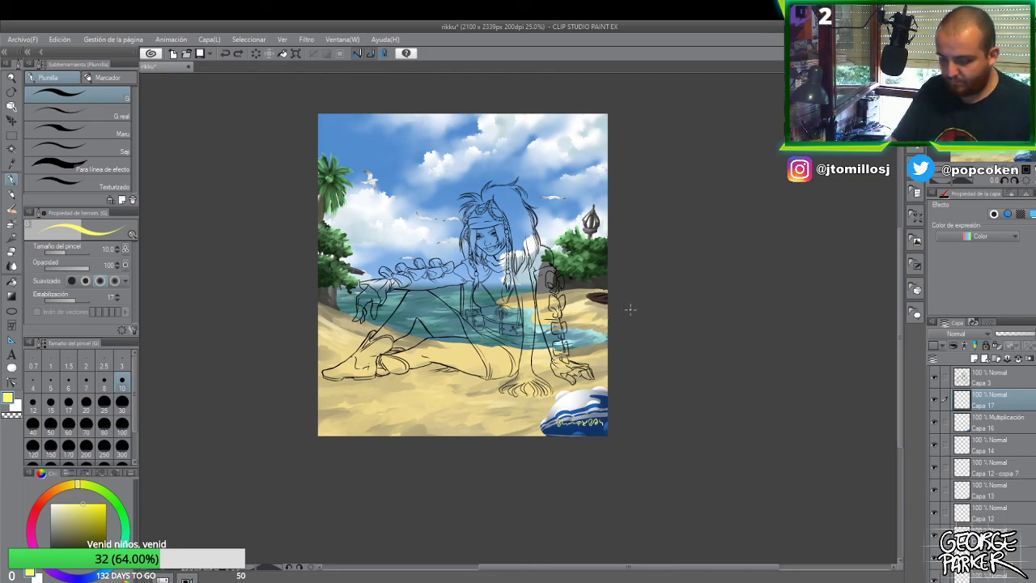
{"action": "left_click_drag", "start_coordinate": [650, 560], "coordinate": [635, 560]}
{"action": "left_click_drag", "start_coordinate": [899, 422], "coordinate": [901, 403]}
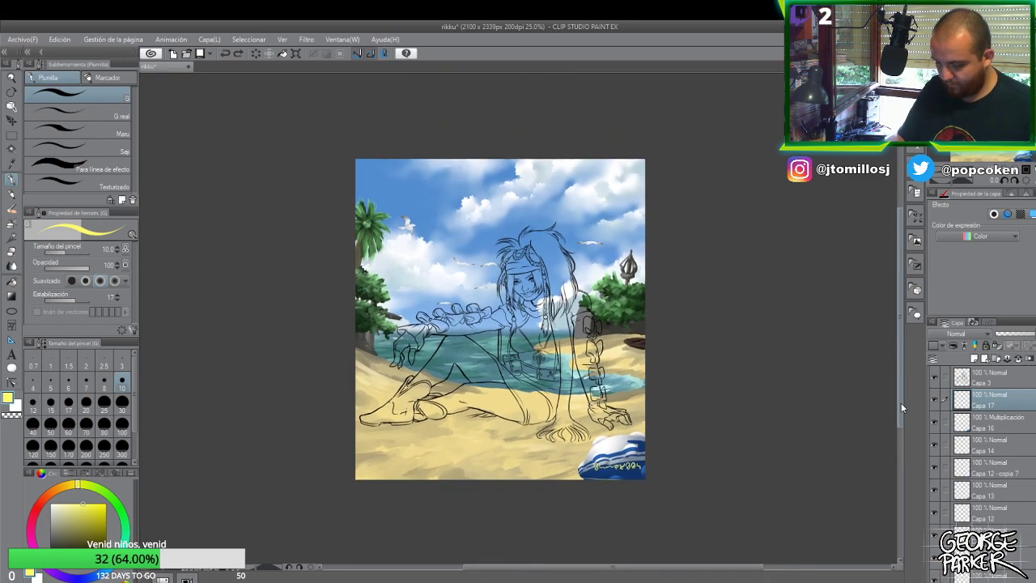
{"action": "scroll", "coordinate": [754, 394], "scroll_direction": "up", "scroll_amount": 1}
{"action": "left_click_drag", "start_coordinate": [739, 565], "coordinate": [722, 565]}
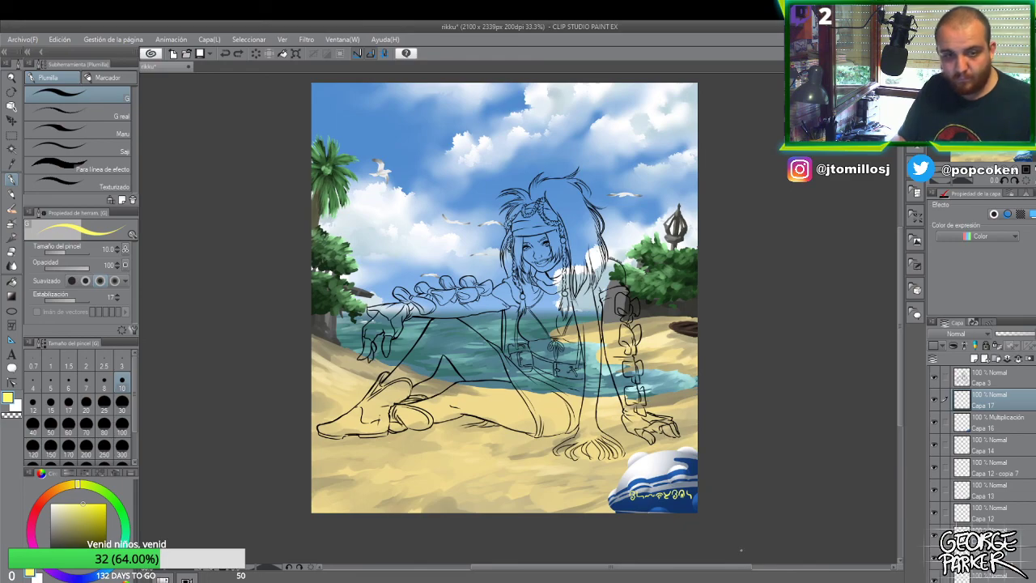
{"action": "key", "text": "ctrl+s"}
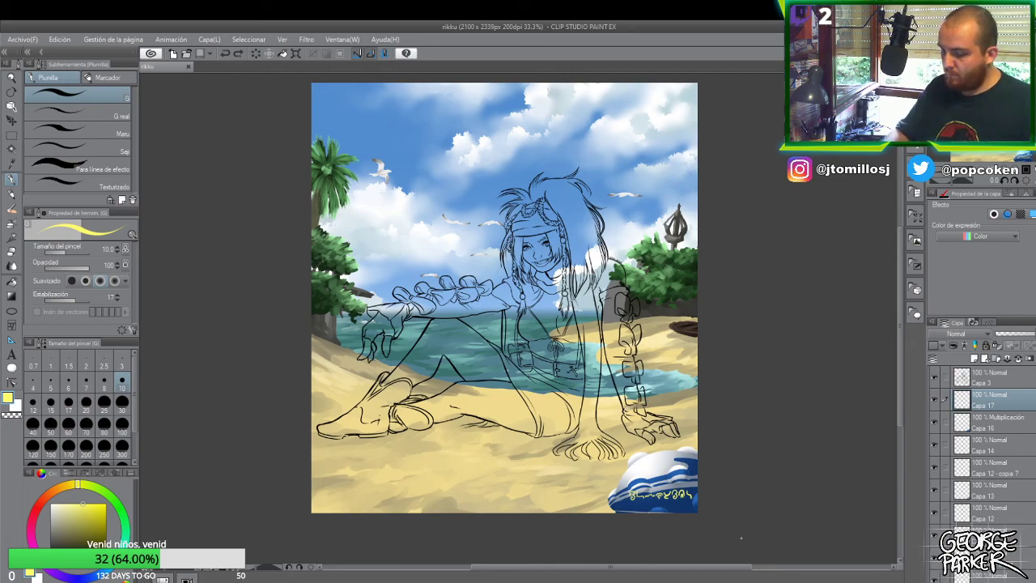
- Enlarge the yellow lettering to about 135 % so it runs past the canvas's right edge
{"action": "scroll", "coordinate": [703, 510], "scroll_direction": "up", "scroll_amount": 2}
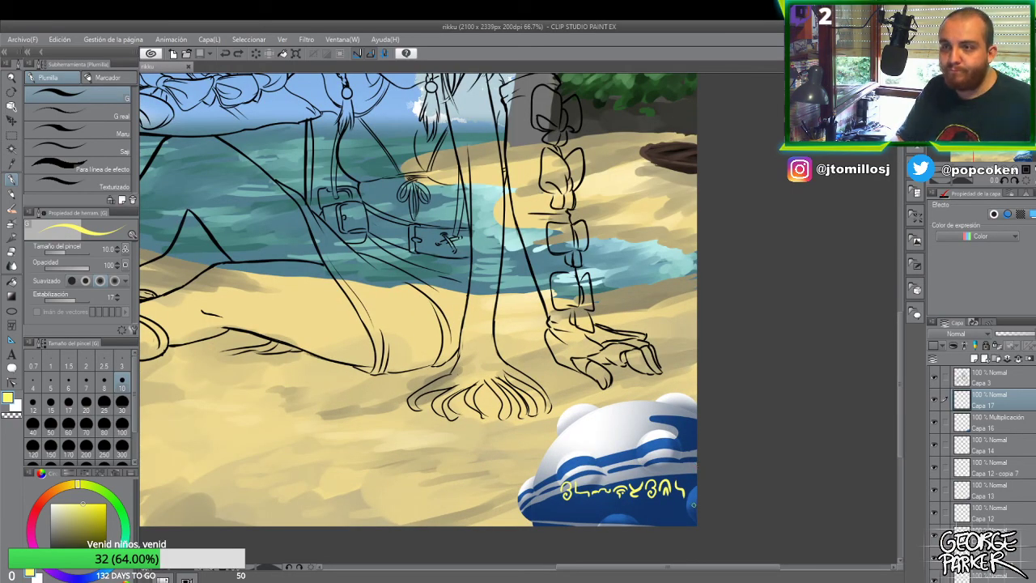
{"action": "key", "text": "ctrl+t"}
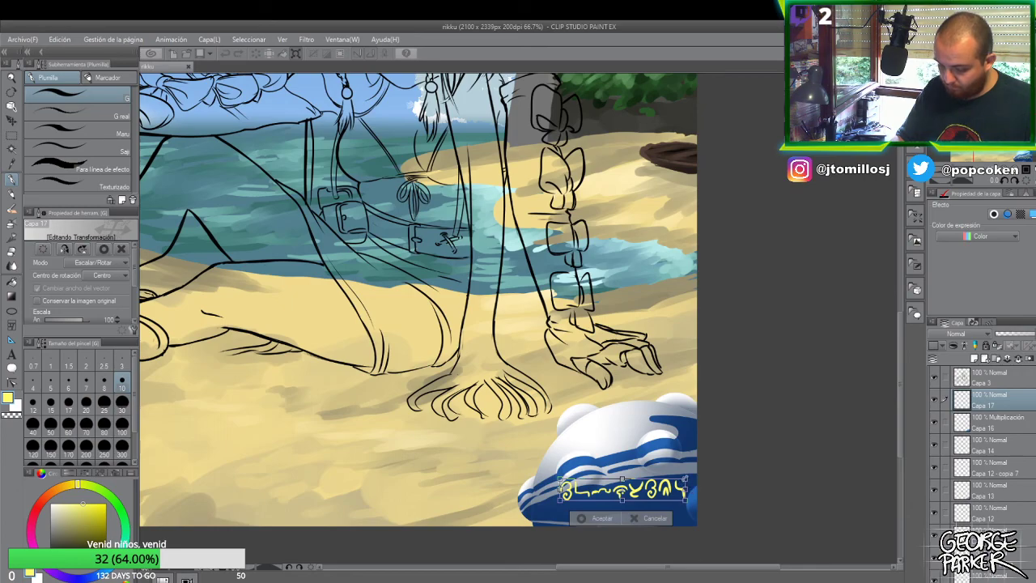
{"action": "left_click_drag", "start_coordinate": [710, 463], "coordinate": [728, 470]}
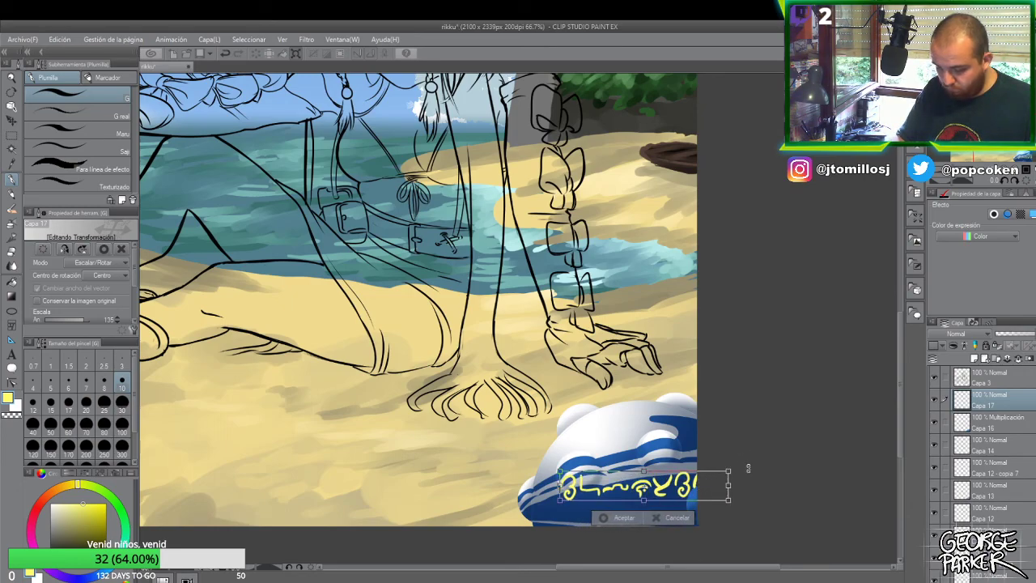
{"action": "key", "text": "Return"}
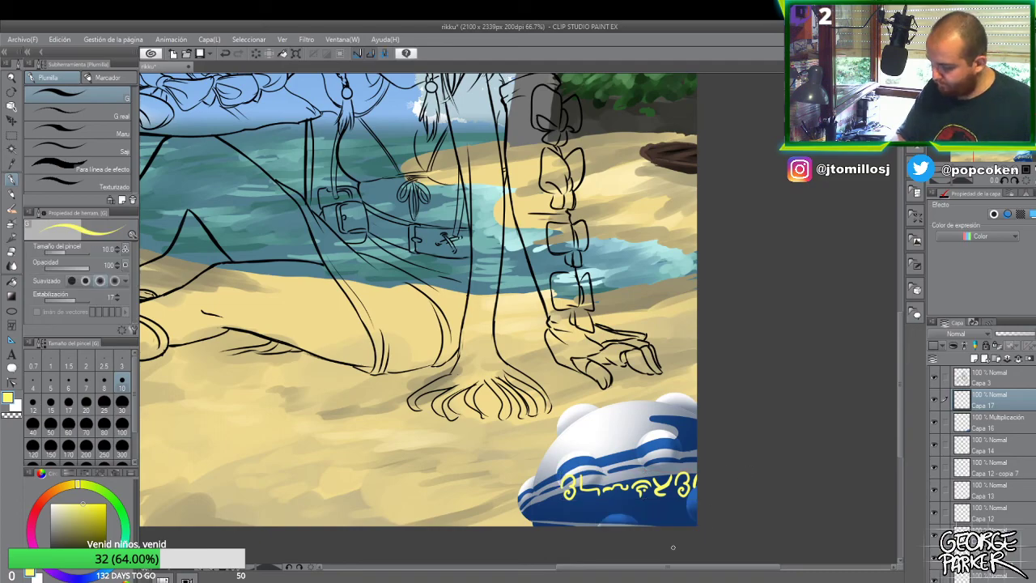
{"action": "left_click", "coordinate": [936, 399]}
{"action": "left_click", "coordinate": [935, 399]}
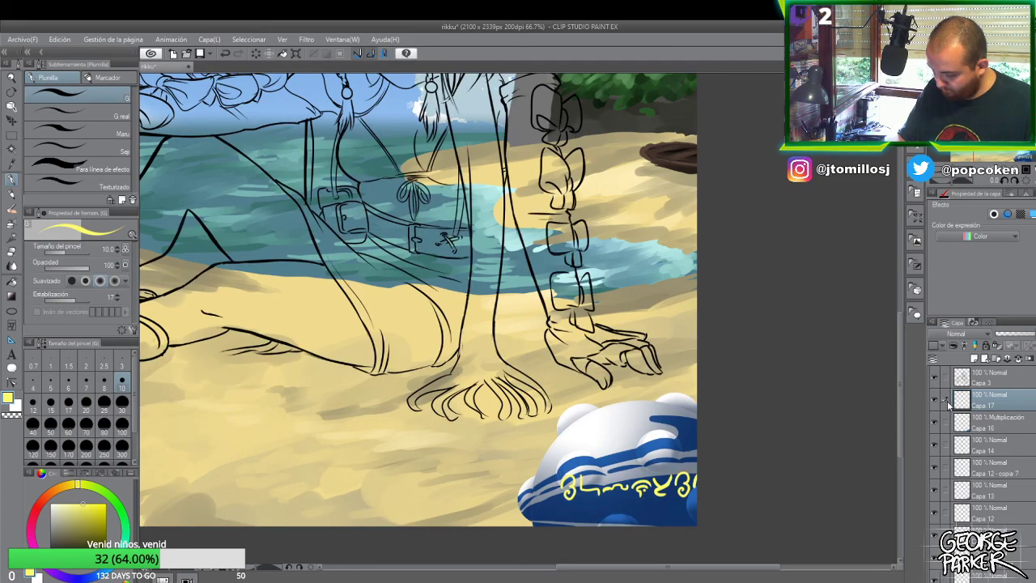
- Rotate the yellow lettering slightly counter-clockwise, then reposition and resize it along the ball's blue lower band
{"action": "key", "text": "ctrl+t"}
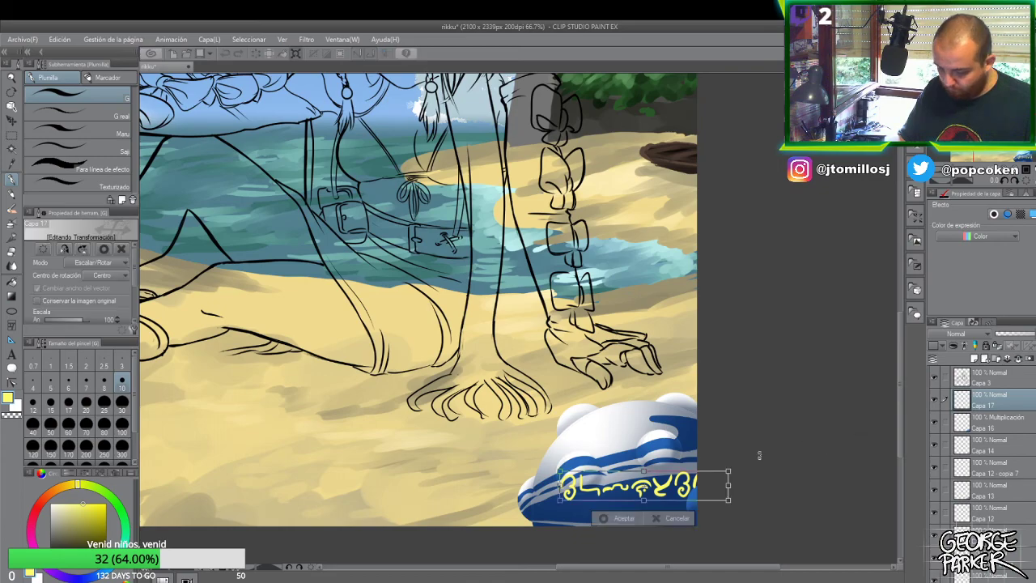
{"action": "left_click_drag", "start_coordinate": [706, 489], "coordinate": [723, 467]}
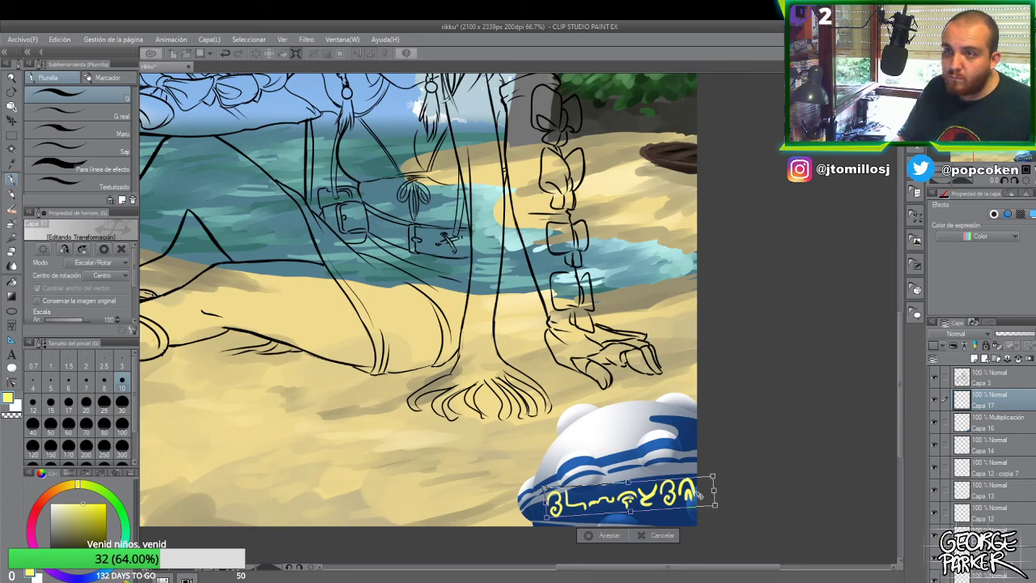
{"action": "mouse_move", "coordinate": [713, 478]}
{"action": "left_mouse_down"}
{"action": "mouse_move", "coordinate": [723, 511]}
{"action": "mouse_move", "coordinate": [723, 476]}
{"action": "mouse_move", "coordinate": [736, 473]}
{"action": "mouse_move", "coordinate": [710, 489]}
{"action": "left_mouse_up"}
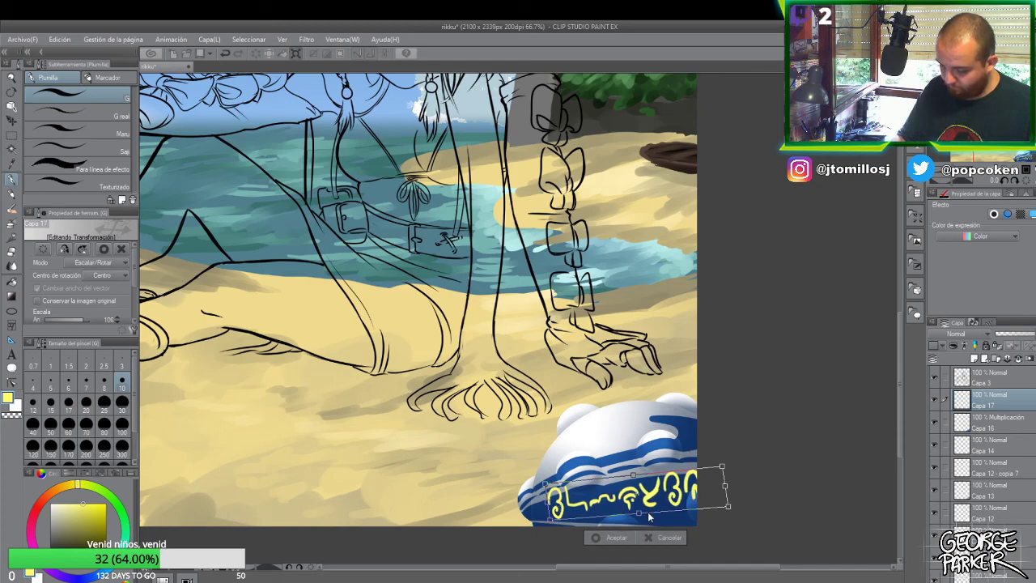
{"action": "left_click_drag", "start_coordinate": [723, 488], "coordinate": [720, 482]}
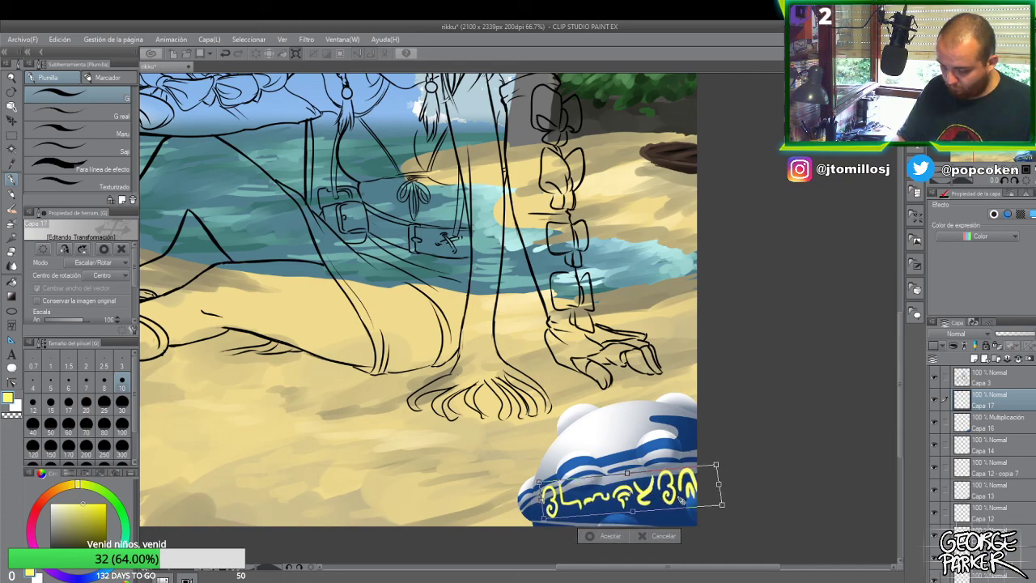
{"action": "left_click_drag", "start_coordinate": [719, 467], "coordinate": [717, 467]}
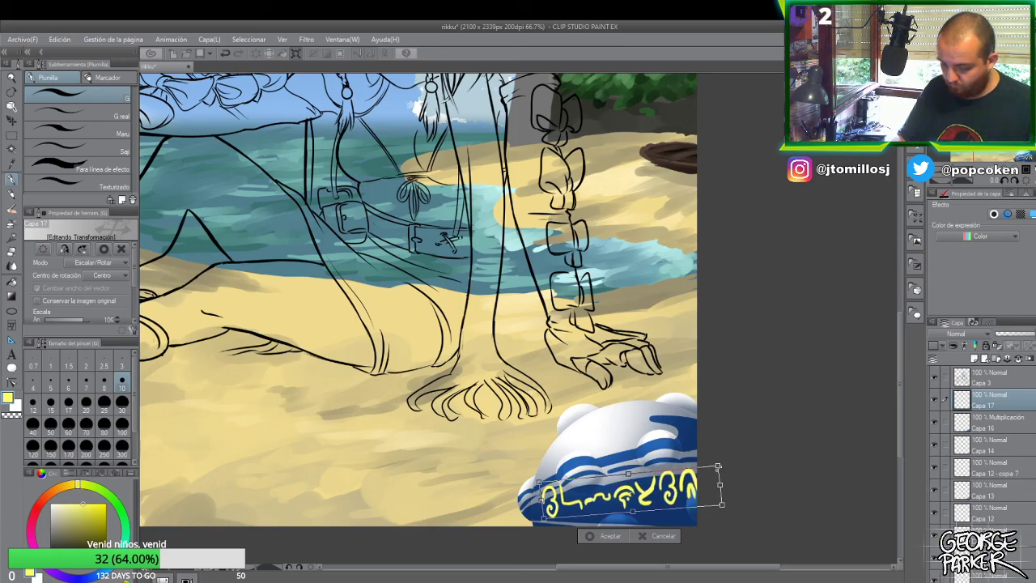
{"action": "left_click_drag", "start_coordinate": [550, 493], "coordinate": [554, 495]}
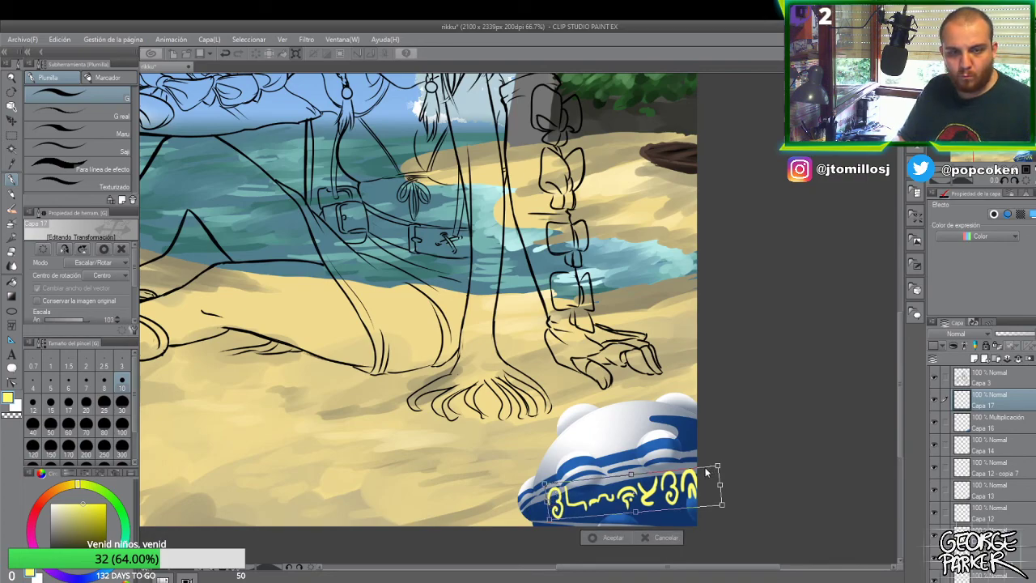
{"action": "key", "text": "Return"}
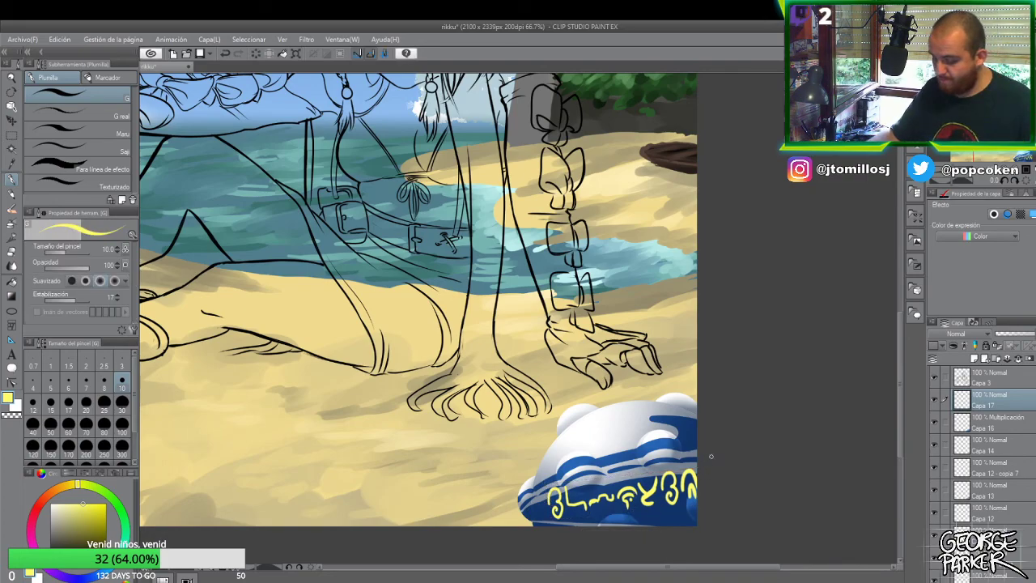
- Add a new layer above the lettering layer Capa 17 and choose a muted blue drawing colour
{"action": "left_click", "coordinate": [975, 358]}
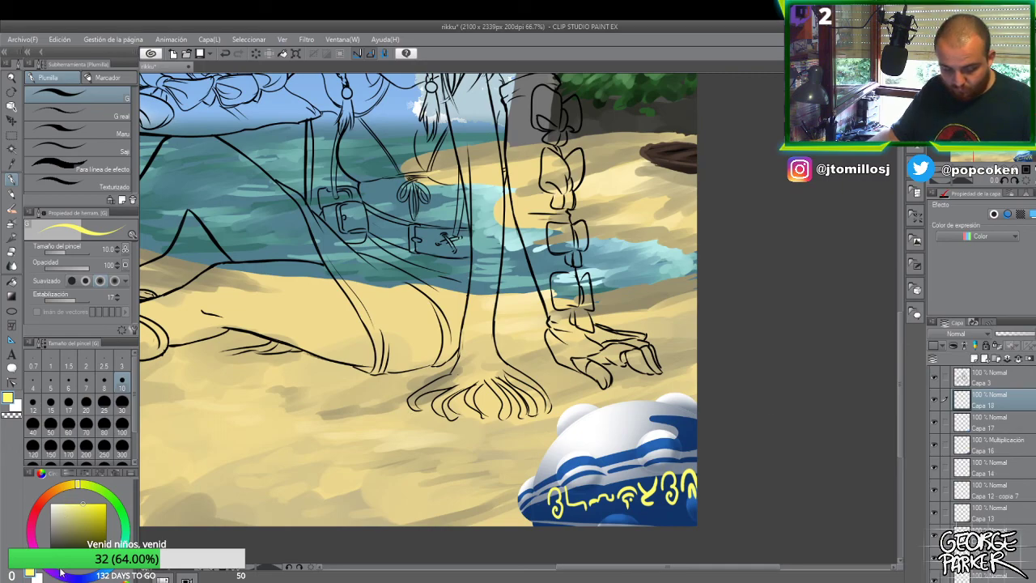
{"action": "left_click", "coordinate": [60, 571]}
{"action": "mouse_move", "coordinate": [80, 529]}
{"action": "left_mouse_down"}
{"action": "mouse_move", "coordinate": [71, 521]}
{"action": "mouse_move", "coordinate": [85, 523]}
{"action": "left_mouse_up"}
{"action": "left_click", "coordinate": [86, 576]}
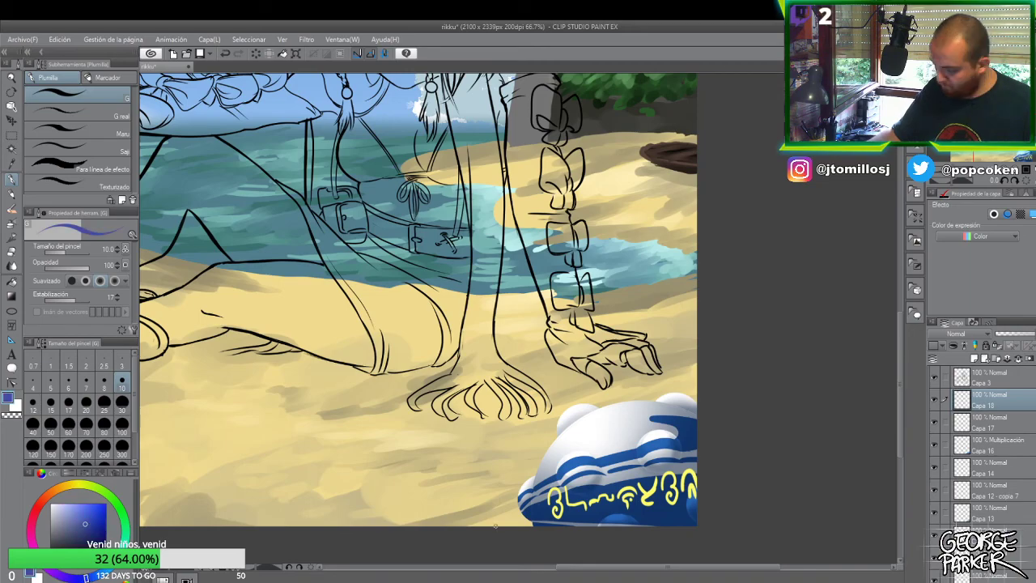
- Create a selection from the lettering on layer Capa 17
{"action": "right_click", "coordinate": [974, 427]}
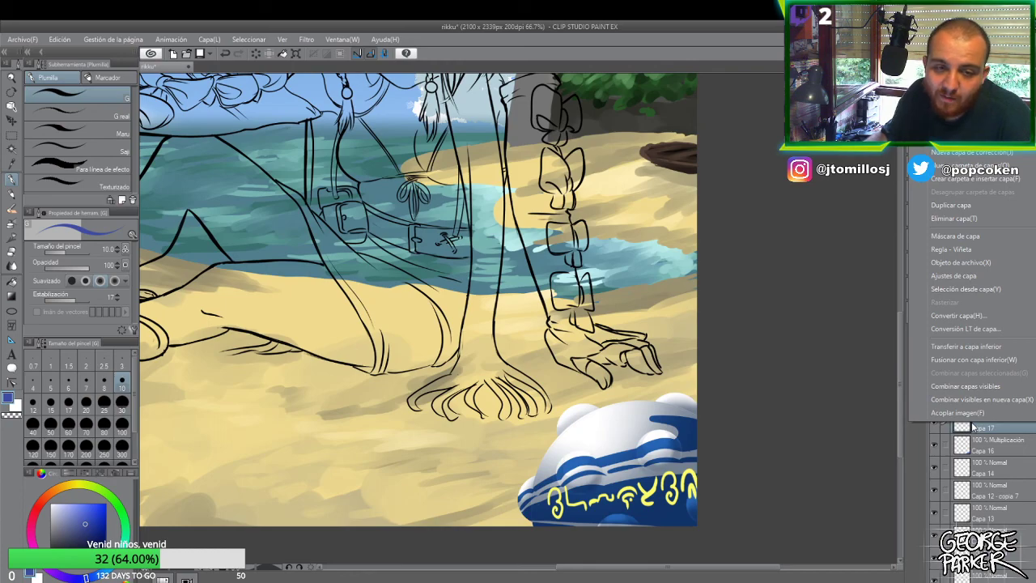
{"action": "mouse_move", "coordinate": [963, 291]}
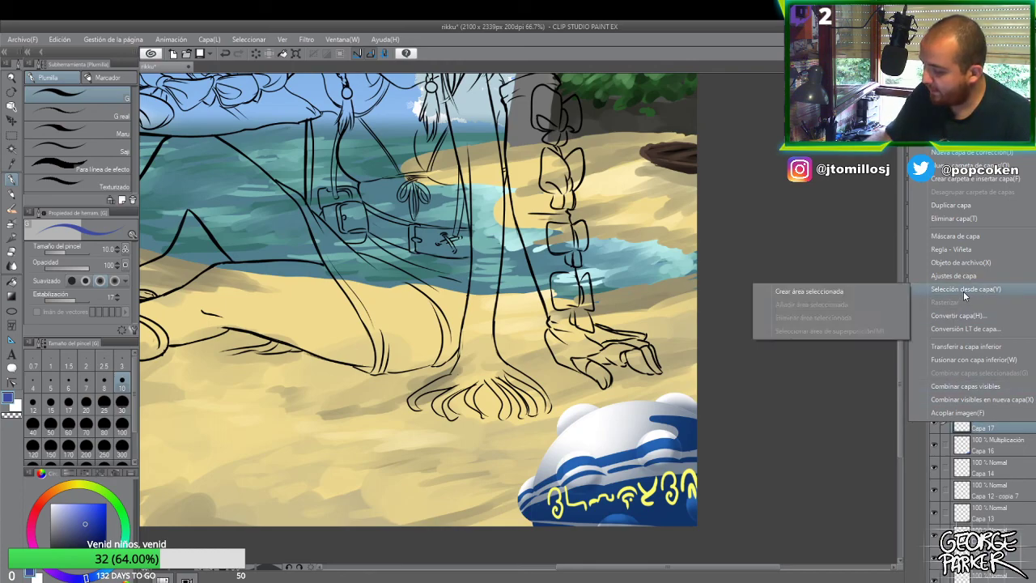
{"action": "left_click", "coordinate": [835, 293]}
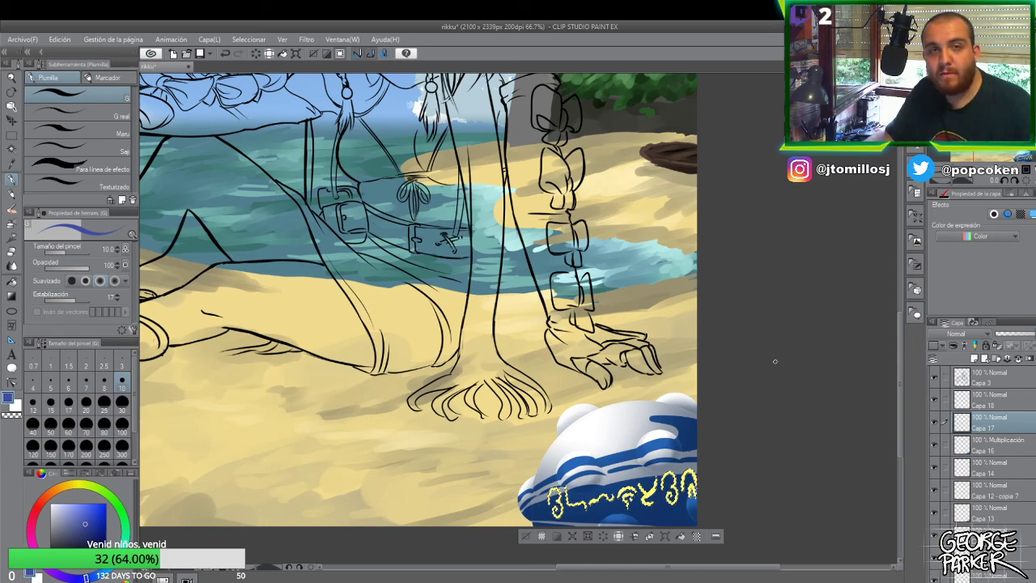
- Shade the selected lettering on layer Capa 18 with the blue foreground-to-transparent gradient (De primer plano a transparente)
{"action": "scroll", "coordinate": [785, 350], "scroll_direction": "down", "scroll_amount": 3}
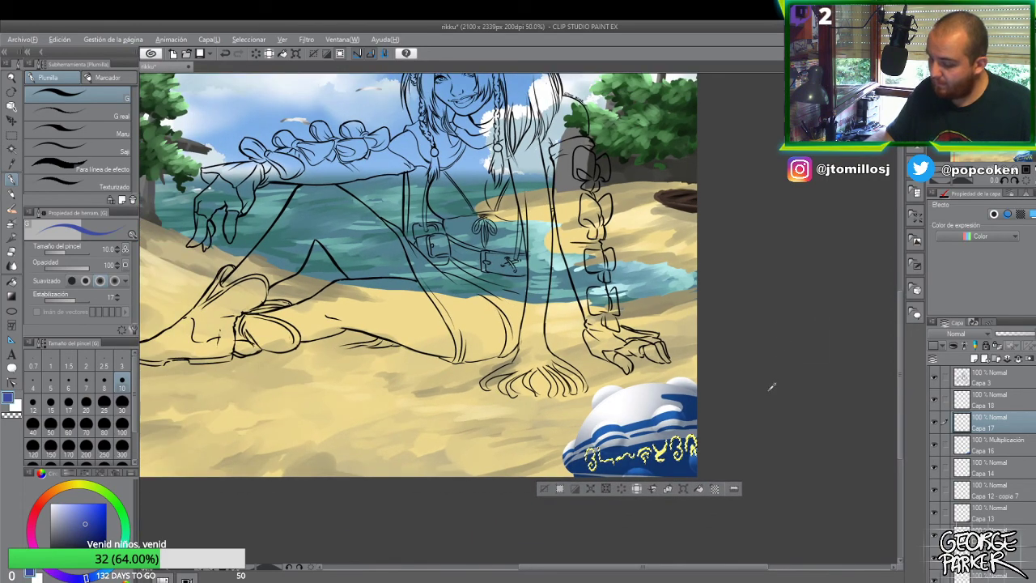
{"action": "scroll", "coordinate": [769, 376], "scroll_direction": "down", "scroll_amount": 2}
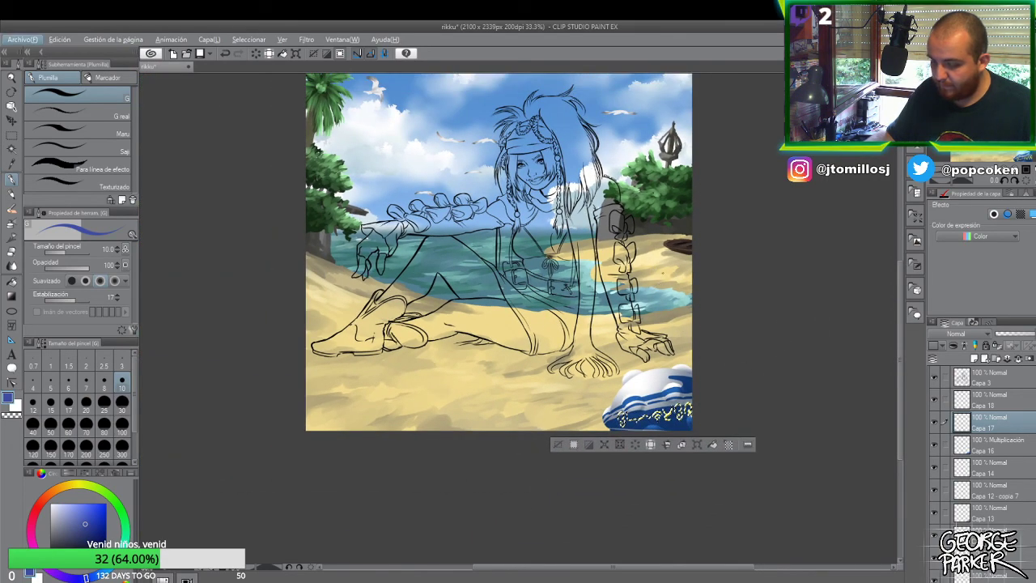
{"action": "scroll", "coordinate": [701, 318], "scroll_direction": "up", "scroll_amount": 1}
{"action": "scroll", "coordinate": [700, 317], "scroll_direction": "down", "scroll_amount": 2}
{"action": "scroll", "coordinate": [749, 364], "scroll_direction": "up", "scroll_amount": 1}
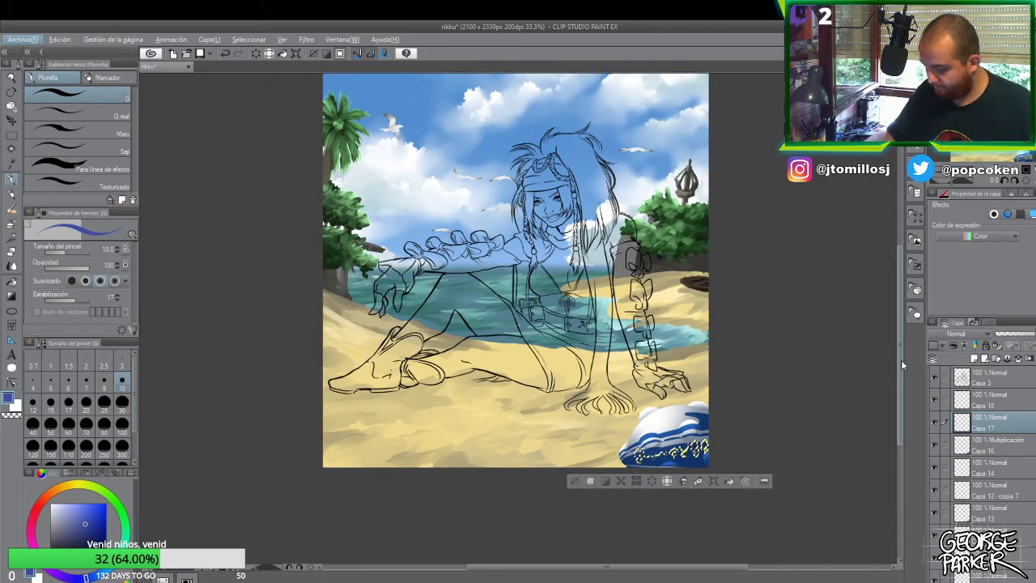
{"action": "mouse_move", "coordinate": [901, 361]}
{"action": "left_mouse_down"}
{"action": "mouse_move", "coordinate": [901, 375]}
{"action": "mouse_move", "coordinate": [903, 347]}
{"action": "left_mouse_up"}
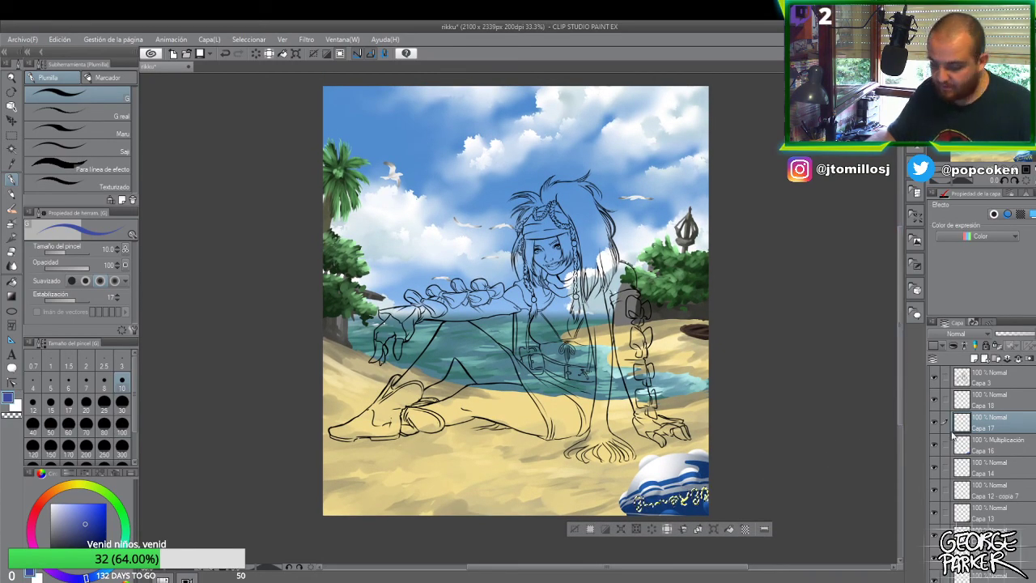
{"action": "left_click", "coordinate": [994, 394]}
{"action": "key", "text": "g"}
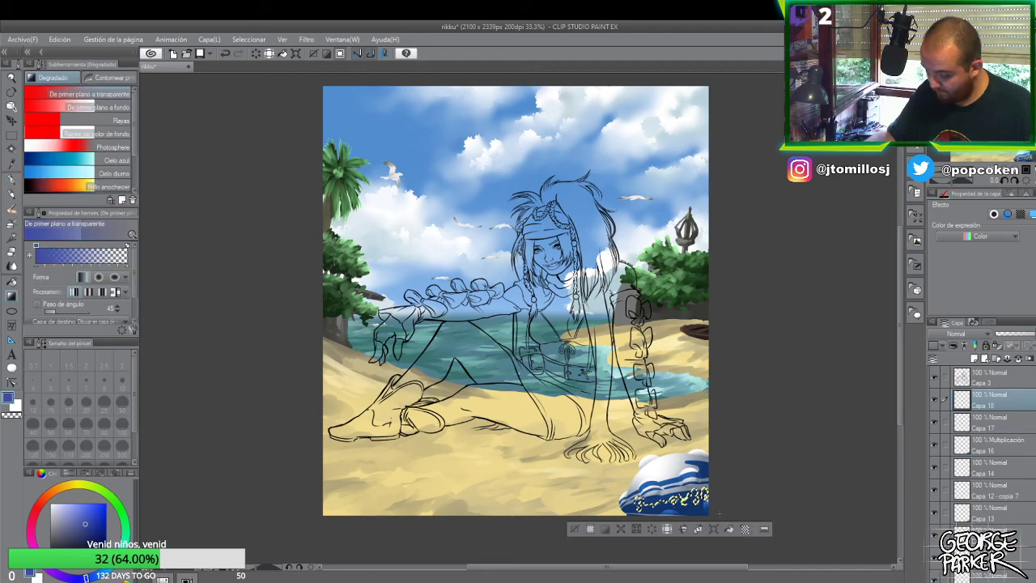
{"action": "scroll", "coordinate": [649, 469], "scroll_direction": "up", "scroll_amount": 2}
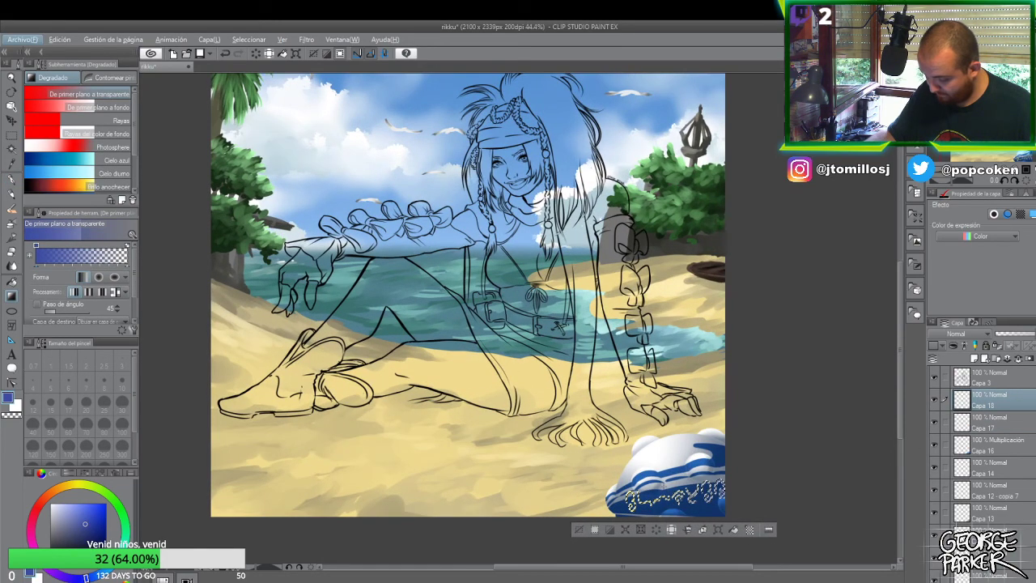
{"action": "scroll", "coordinate": [676, 490], "scroll_direction": "up", "scroll_amount": 2}
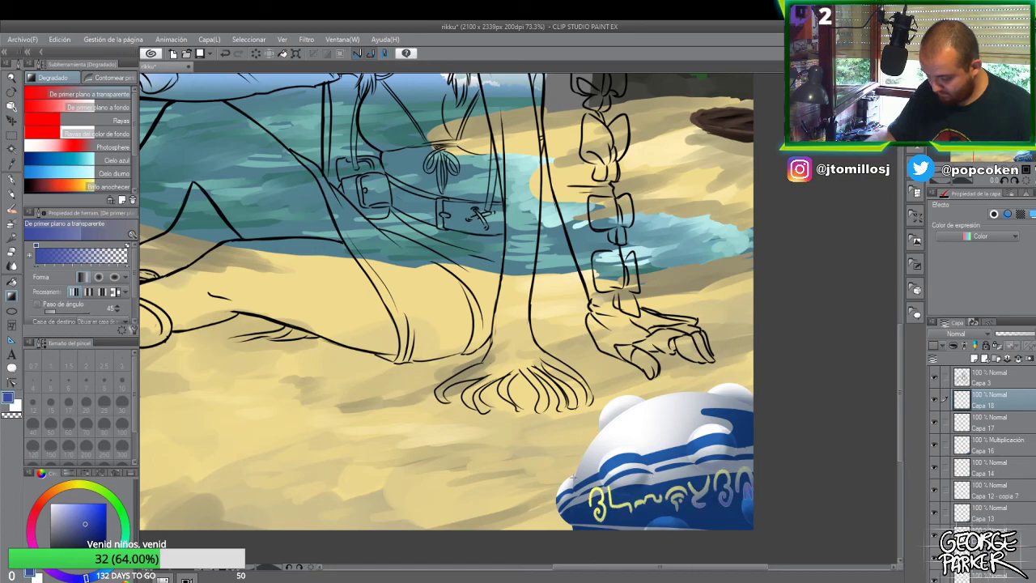
{"action": "scroll", "coordinate": [604, 506], "scroll_direction": "down", "scroll_amount": 1}
{"action": "scroll", "coordinate": [601, 506], "scroll_direction": "up", "scroll_amount": 1}
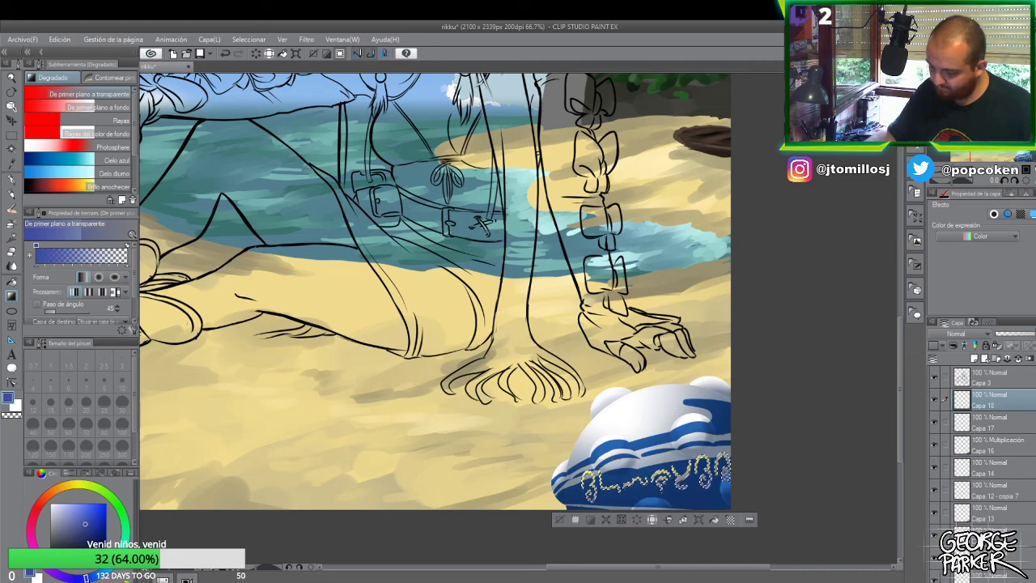
- Lower the opacity of the gradient shading layer Capa 18 to 77 %
{"action": "scroll", "coordinate": [658, 397], "scroll_direction": "down", "scroll_amount": 4}
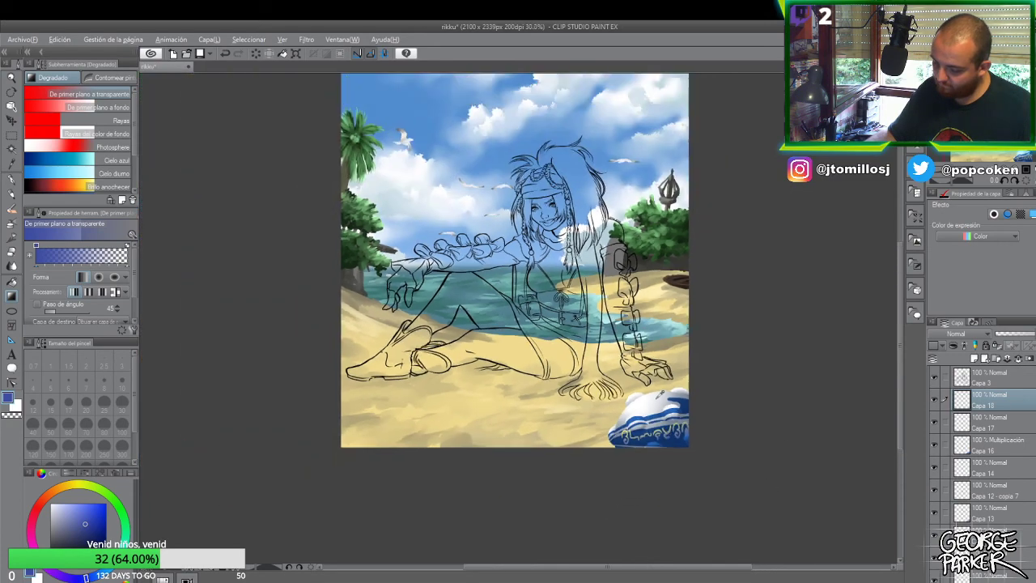
{"action": "scroll", "coordinate": [661, 397], "scroll_direction": "up", "scroll_amount": 3}
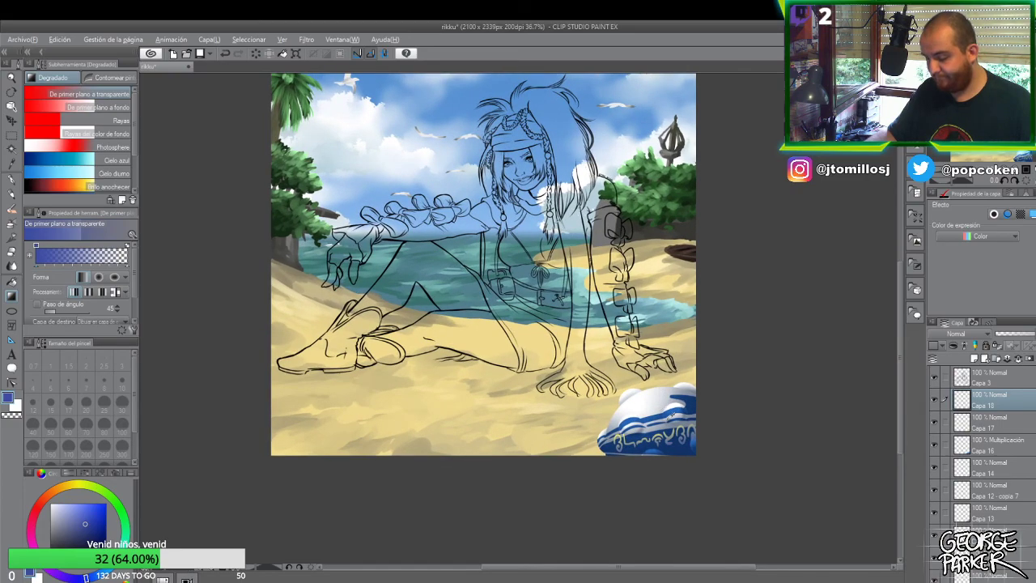
{"action": "left_click_drag", "start_coordinate": [1032, 335], "coordinate": [1027, 336]}
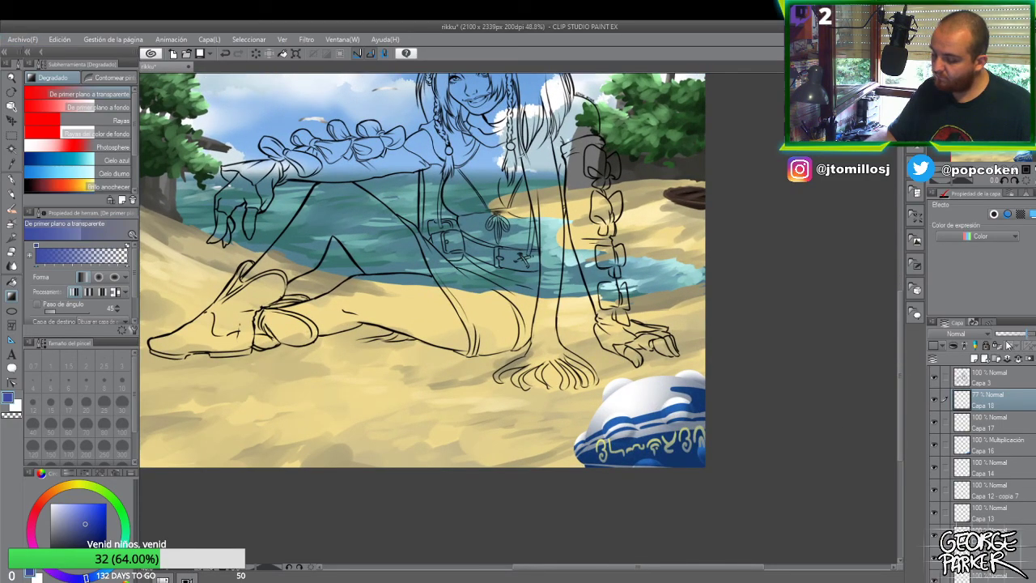
- Check the shaded lettering within the whole illustration, with the character line art on Capa 3 hidden and shown again
{"action": "scroll", "coordinate": [768, 407], "scroll_direction": "down", "scroll_amount": 3}
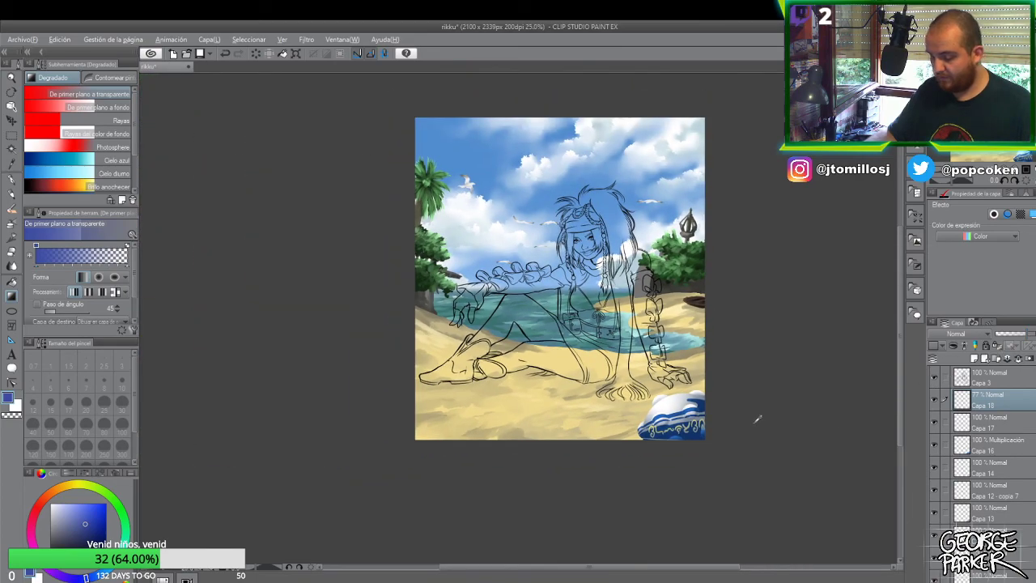
{"action": "scroll", "coordinate": [756, 417], "scroll_direction": "up", "scroll_amount": 3}
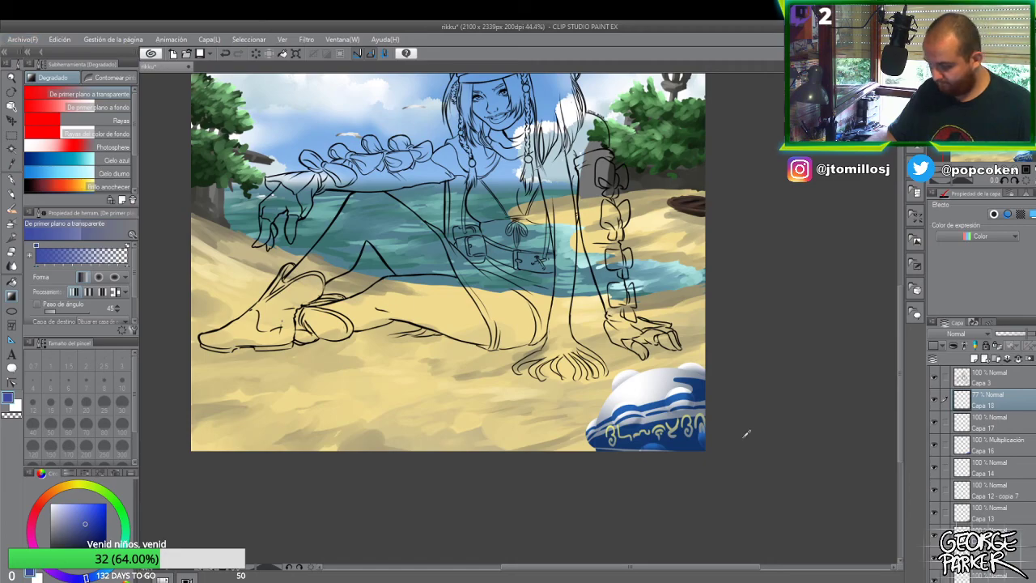
{"action": "scroll", "coordinate": [744, 435], "scroll_direction": "down", "scroll_amount": 2}
{"action": "scroll", "coordinate": [745, 433], "scroll_direction": "up", "scroll_amount": 2}
{"action": "scroll", "coordinate": [746, 432], "scroll_direction": "down", "scroll_amount": 2}
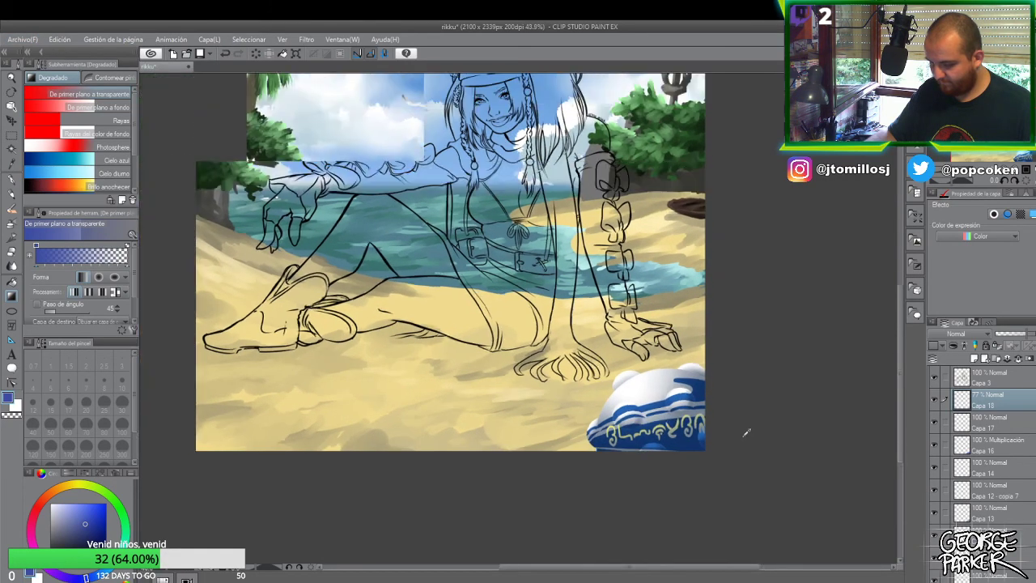
{"action": "scroll", "coordinate": [745, 428], "scroll_direction": "up", "scroll_amount": 1}
{"action": "scroll", "coordinate": [719, 373], "scroll_direction": "up", "scroll_amount": 1}
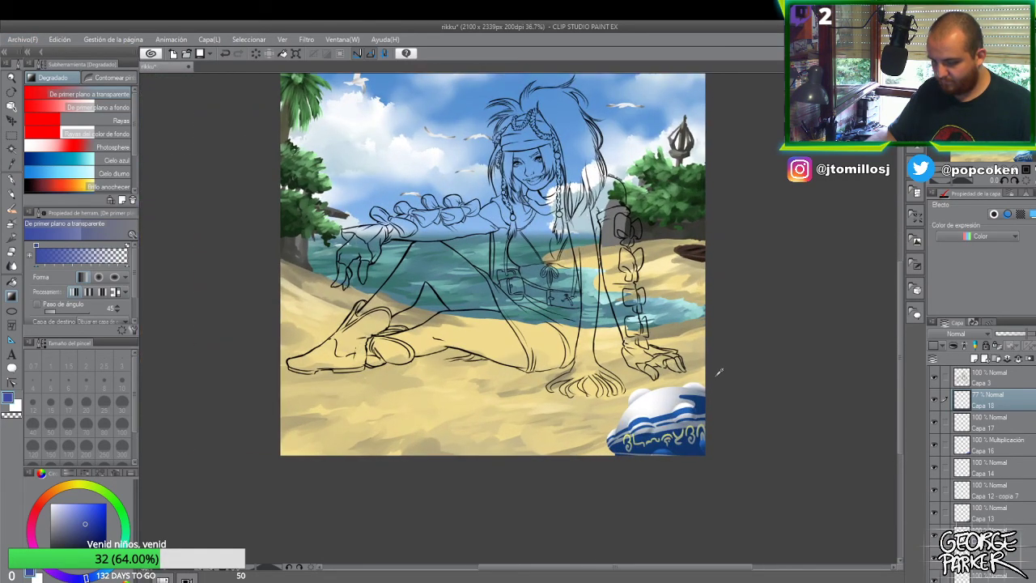
{"action": "left_click_drag", "start_coordinate": [719, 566], "coordinate": [725, 565]}
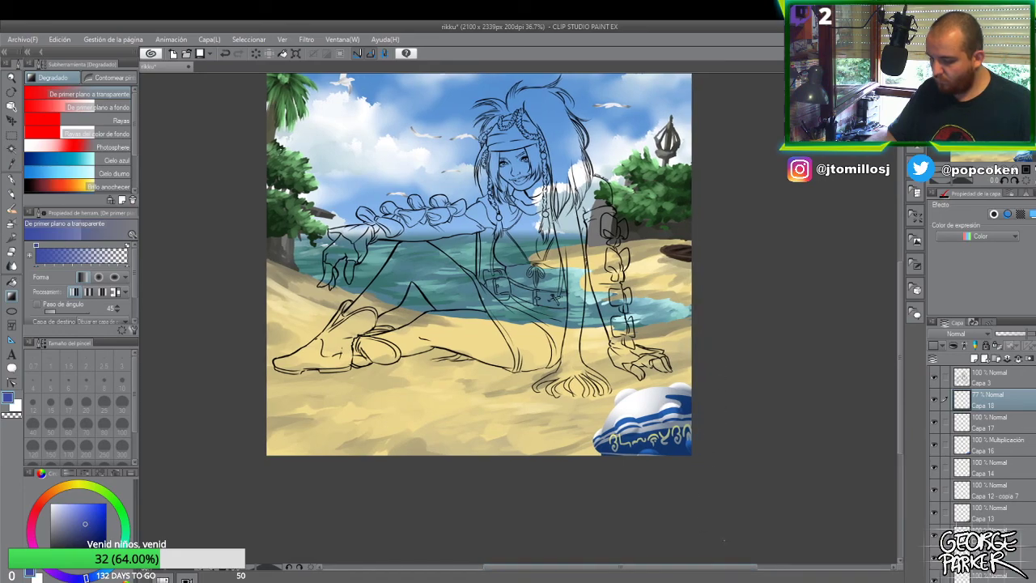
{"action": "left_click_drag", "start_coordinate": [901, 357], "coordinate": [902, 321]}
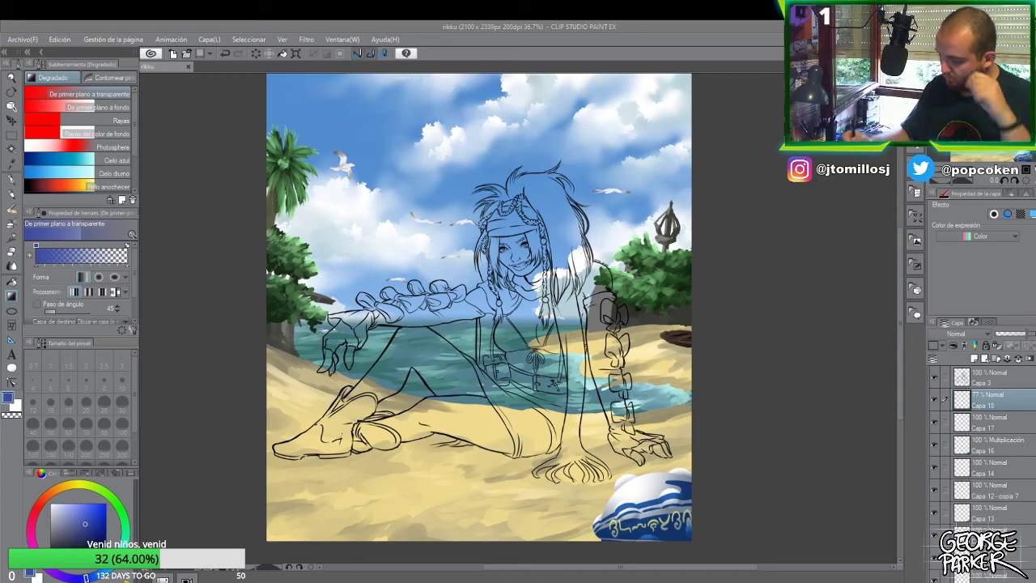
{"action": "left_click", "coordinate": [935, 377]}
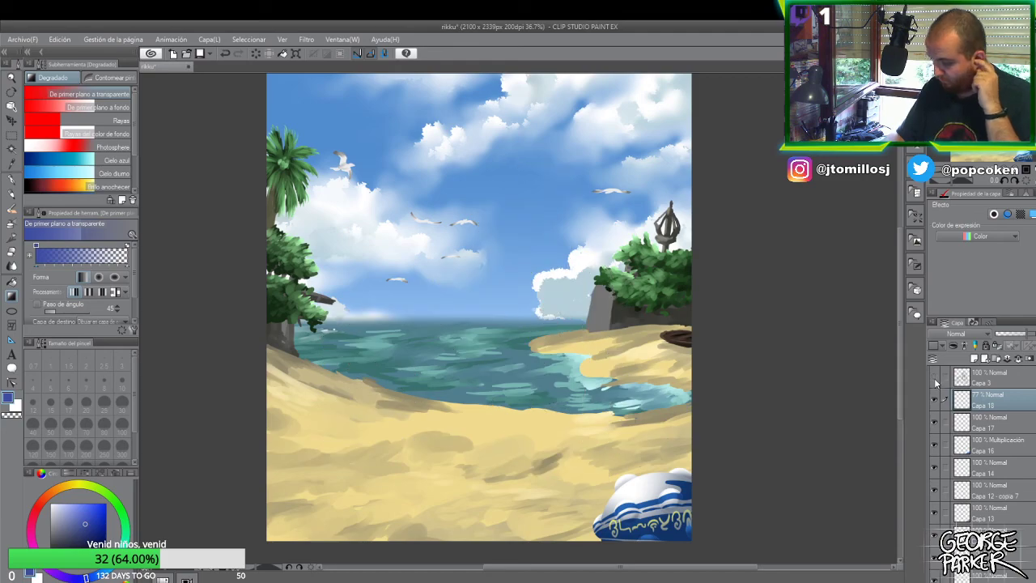
{"action": "left_click", "coordinate": [935, 377]}
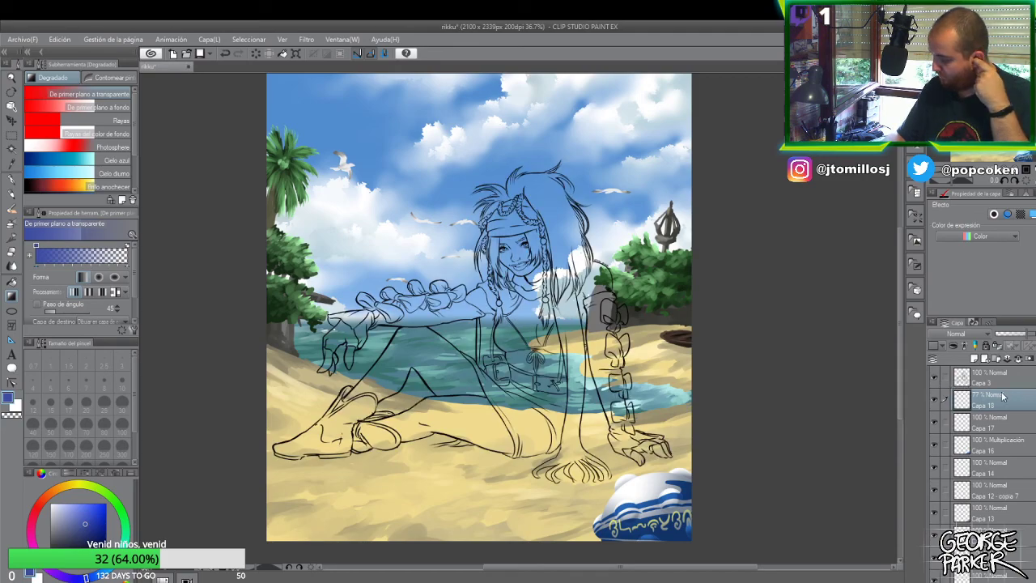
- Add a new layer between Capa 18 and the line art on Capa 3, and set the Milipen marker to a light peach skin colour
{"action": "left_click", "coordinate": [975, 357]}
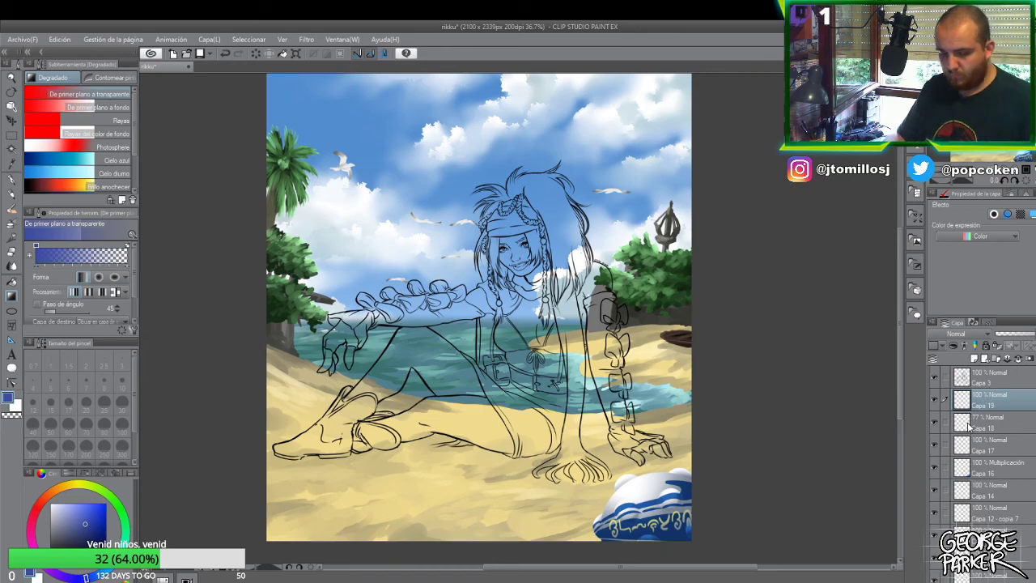
{"action": "key", "text": "p"}
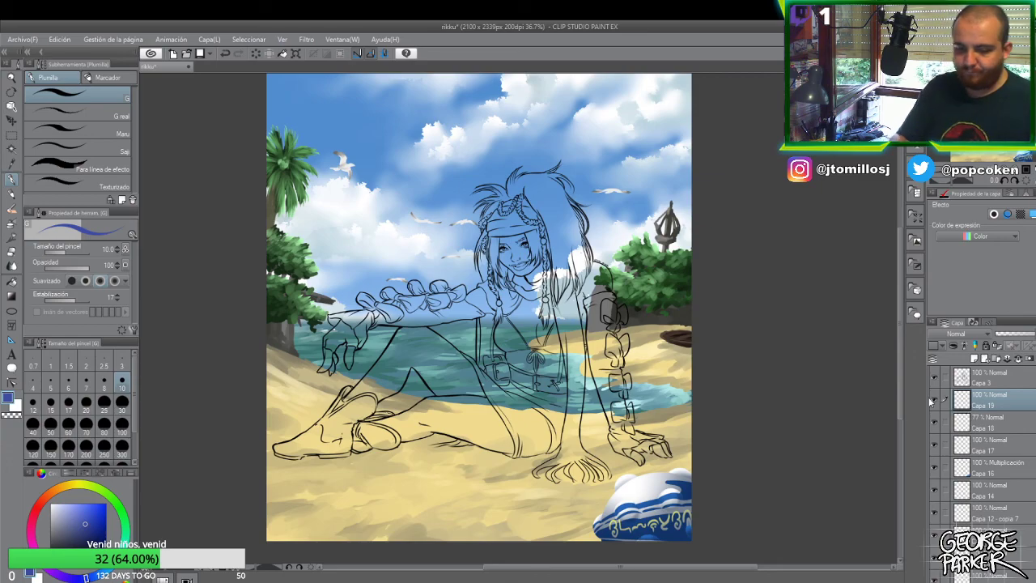
{"action": "left_click", "coordinate": [107, 77]}
{"action": "left_click", "coordinate": [61, 486]}
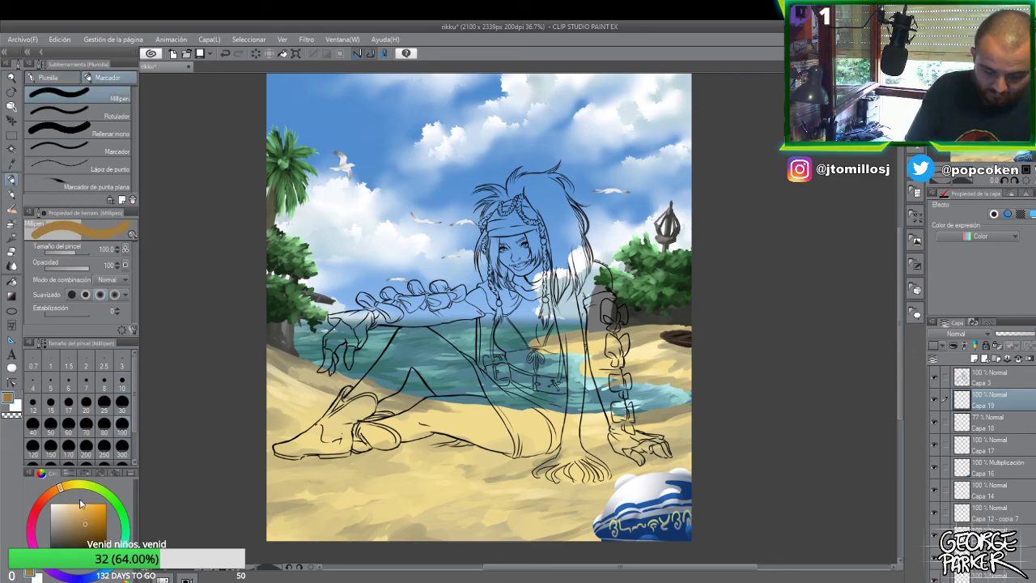
{"action": "left_click", "coordinate": [78, 504]}
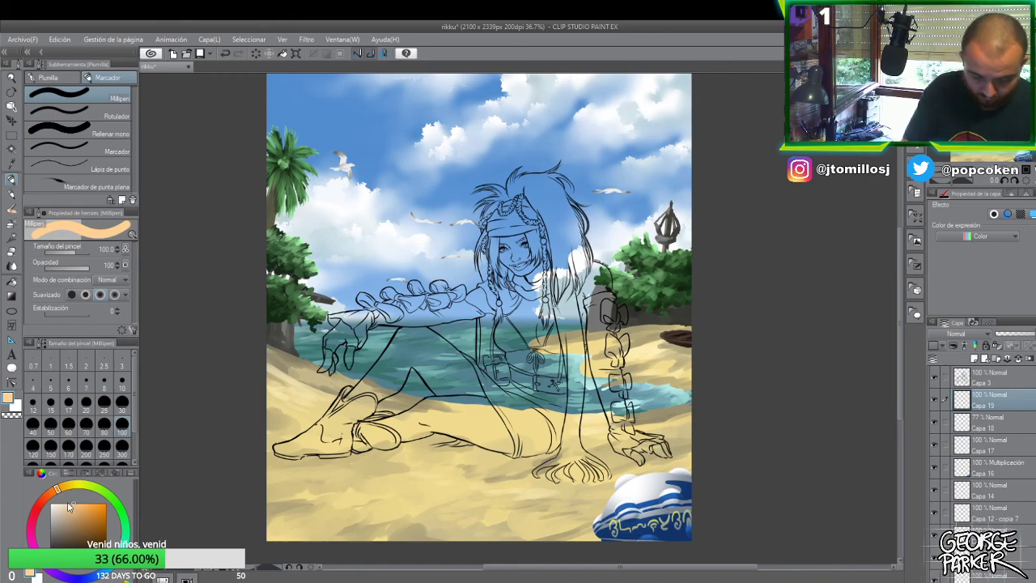
{"action": "left_click", "coordinate": [69, 501]}
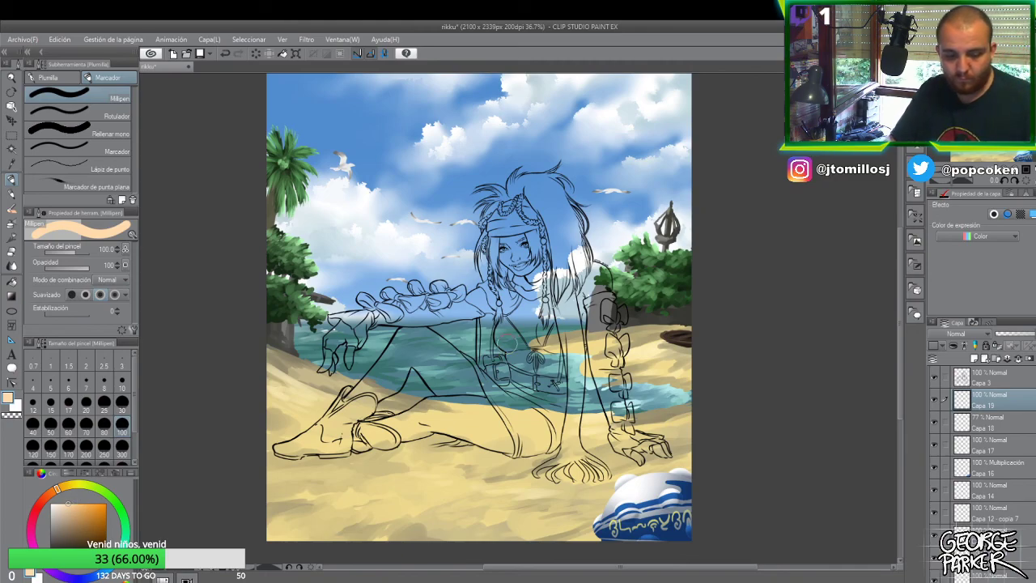
{"action": "key", "text": "p"}
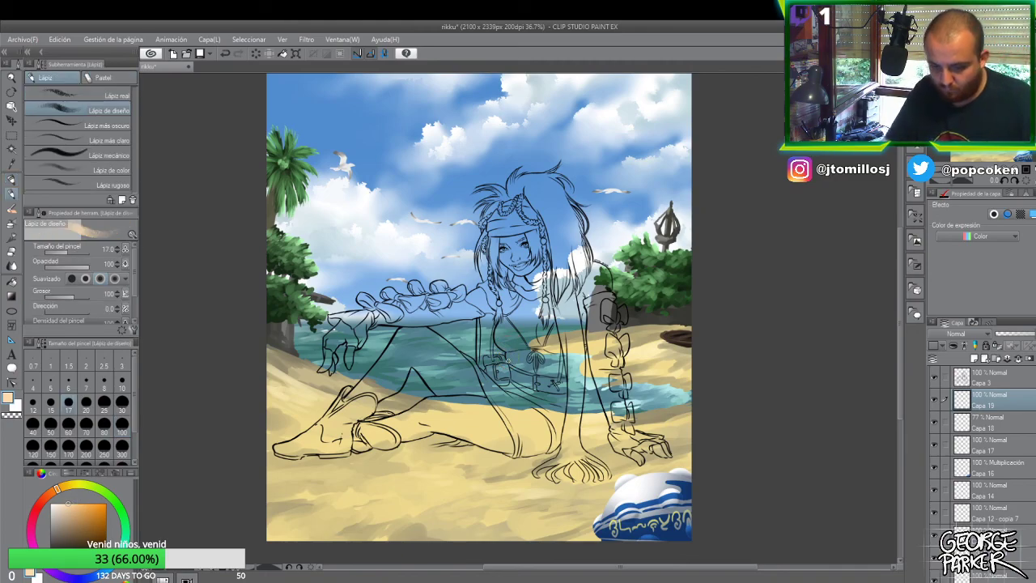
{"action": "key", "text": "p"}
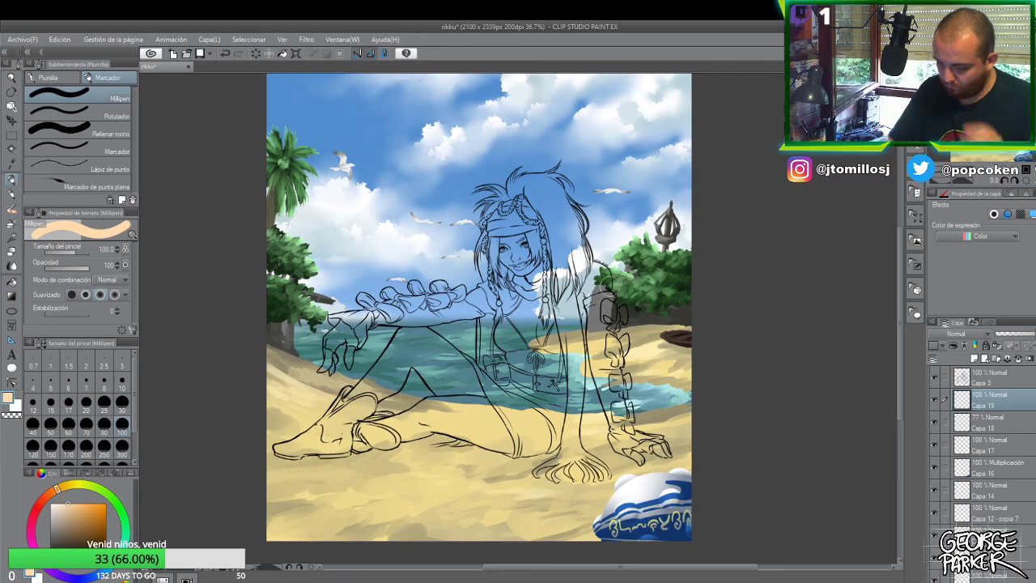
- Block in the character's chest, neck and face with flat skin colour at brush size 100, using a slightly paler peach tone
{"action": "scroll", "coordinate": [557, 275], "scroll_direction": "up", "scroll_amount": 1}
{"action": "mouse_move", "coordinate": [539, 283]}
{"action": "left_mouse_down"}
{"action": "mouse_move", "coordinate": [518, 344]}
{"action": "mouse_move", "coordinate": [502, 349]}
{"action": "mouse_move", "coordinate": [490, 299]}
{"action": "mouse_move", "coordinate": [498, 344]}
{"action": "mouse_move", "coordinate": [526, 324]}
{"action": "left_mouse_up"}
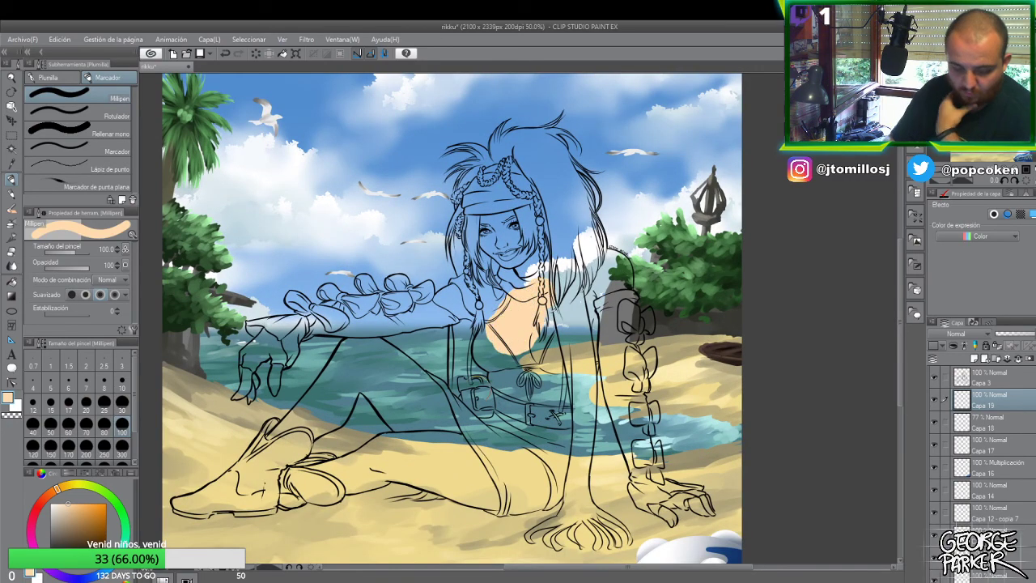
{"action": "left_click", "coordinate": [65, 502]}
{"action": "mouse_move", "coordinate": [534, 307]}
{"action": "left_mouse_down"}
{"action": "mouse_move", "coordinate": [524, 356]}
{"action": "mouse_move", "coordinate": [523, 292]}
{"action": "mouse_move", "coordinate": [484, 322]}
{"action": "mouse_move", "coordinate": [531, 311]}
{"action": "mouse_move", "coordinate": [523, 342]}
{"action": "left_mouse_up"}
{"action": "mouse_move", "coordinate": [514, 349]}
{"action": "left_mouse_down"}
{"action": "mouse_move", "coordinate": [522, 356]}
{"action": "mouse_move", "coordinate": [507, 363]}
{"action": "left_mouse_up"}
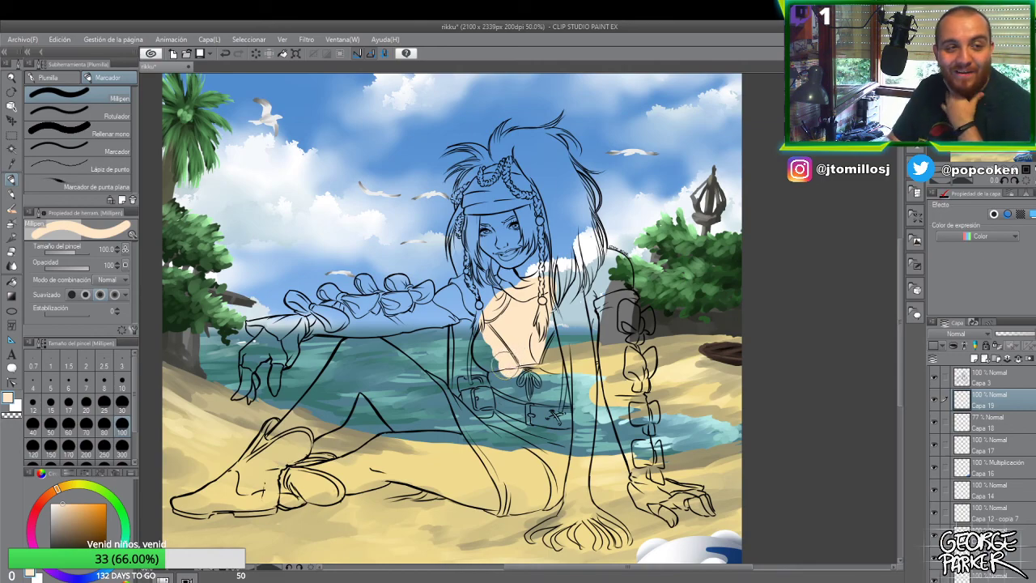
{"action": "mouse_move", "coordinate": [506, 365]}
{"action": "left_mouse_down"}
{"action": "mouse_move", "coordinate": [490, 294]}
{"action": "mouse_move", "coordinate": [543, 351]}
{"action": "mouse_move", "coordinate": [552, 320]}
{"action": "mouse_move", "coordinate": [520, 272]}
{"action": "mouse_move", "coordinate": [534, 247]}
{"action": "mouse_move", "coordinate": [512, 217]}
{"action": "mouse_move", "coordinate": [511, 229]}
{"action": "mouse_move", "coordinate": [486, 235]}
{"action": "mouse_move", "coordinate": [509, 261]}
{"action": "mouse_move", "coordinate": [519, 253]}
{"action": "mouse_move", "coordinate": [510, 263]}
{"action": "mouse_move", "coordinate": [524, 246]}
{"action": "mouse_move", "coordinate": [518, 259]}
{"action": "mouse_move", "coordinate": [538, 276]}
{"action": "mouse_move", "coordinate": [548, 233]}
{"action": "mouse_move", "coordinate": [533, 243]}
{"action": "mouse_move", "coordinate": [512, 204]}
{"action": "mouse_move", "coordinate": [541, 243]}
{"action": "mouse_move", "coordinate": [526, 195]}
{"action": "mouse_move", "coordinate": [508, 199]}
{"action": "mouse_move", "coordinate": [519, 194]}
{"action": "mouse_move", "coordinate": [522, 252]}
{"action": "mouse_move", "coordinate": [511, 212]}
{"action": "left_mouse_up"}
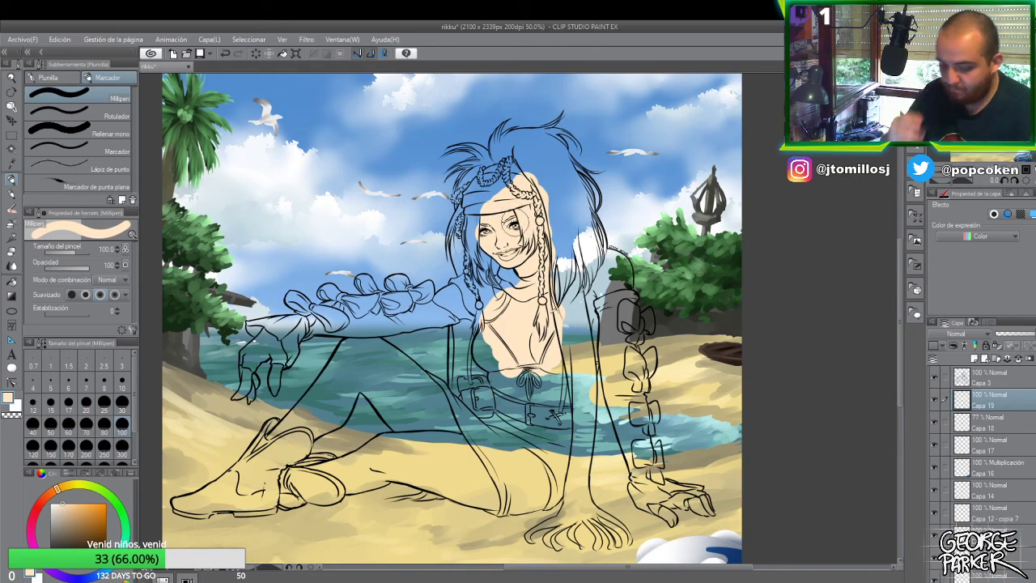
- Reduce the marker size to 30 and fill the shoulder of the character's outstretched arm with the peach skin colour
{"action": "left_click", "coordinate": [123, 402]}
{"action": "mouse_move", "coordinate": [444, 302]}
{"action": "left_mouse_down"}
{"action": "mouse_move", "coordinate": [470, 296]}
{"action": "mouse_move", "coordinate": [451, 292]}
{"action": "mouse_move", "coordinate": [460, 287]}
{"action": "mouse_move", "coordinate": [438, 302]}
{"action": "mouse_move", "coordinate": [468, 299]}
{"action": "mouse_move", "coordinate": [451, 306]}
{"action": "mouse_move", "coordinate": [475, 314]}
{"action": "left_mouse_up"}
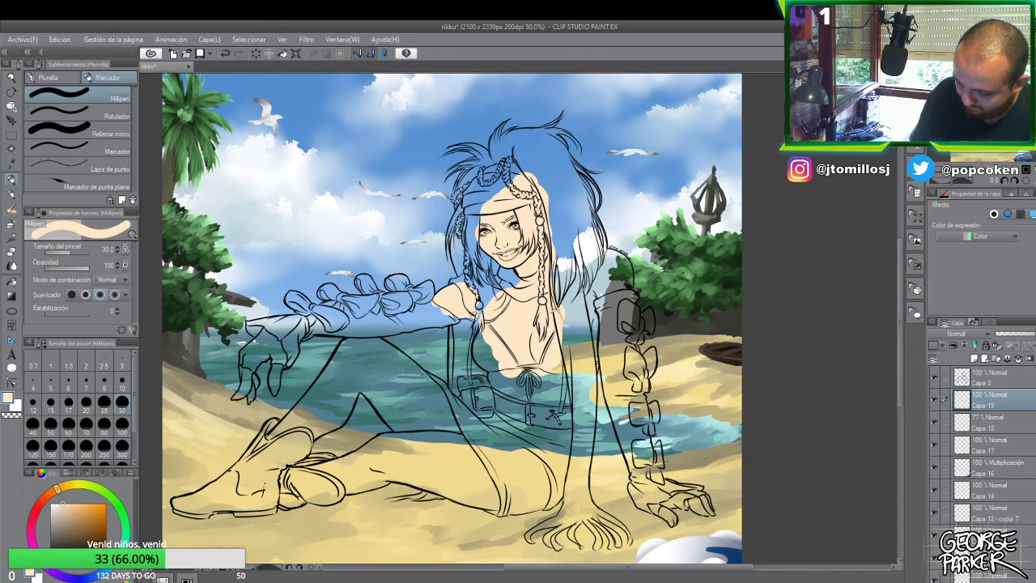
- Paint the flat skin colour on the outstretched arm's bare upper part and its fingers, using brush size 10 for finger details
{"action": "left_click_drag", "start_coordinate": [455, 314], "coordinate": [479, 316]}
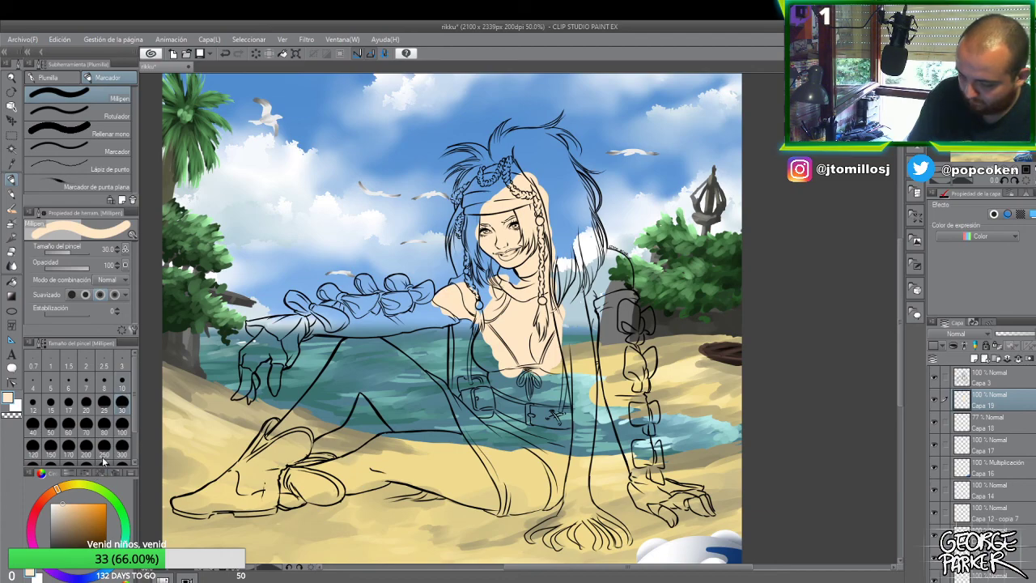
{"action": "left_click_drag", "start_coordinate": [456, 312], "coordinate": [418, 306]}
{"action": "mouse_move", "coordinate": [249, 363]}
{"action": "left_mouse_down"}
{"action": "mouse_move", "coordinate": [250, 385]}
{"action": "mouse_move", "coordinate": [255, 371]}
{"action": "left_mouse_up"}
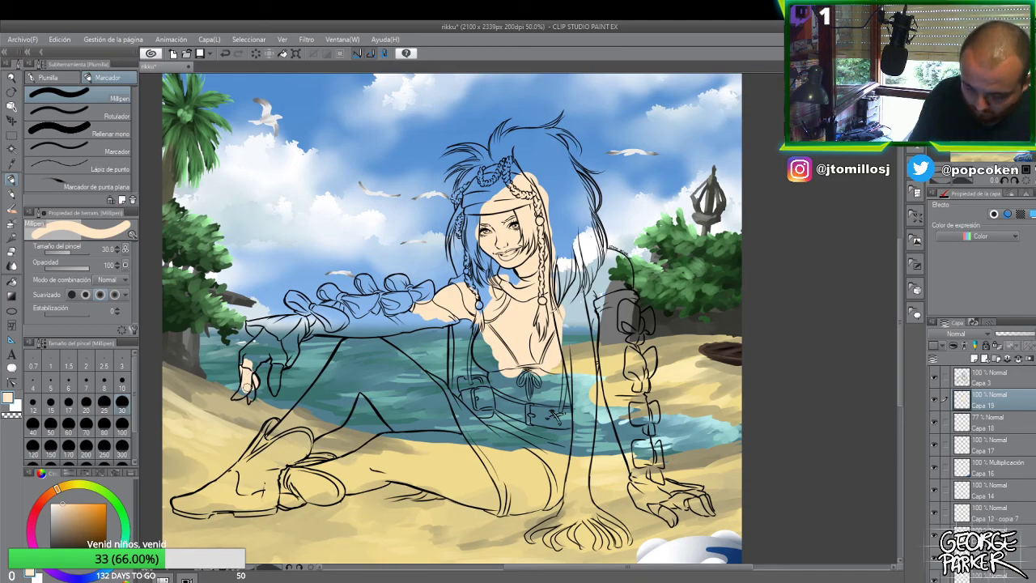
{"action": "left_click", "coordinate": [123, 381]}
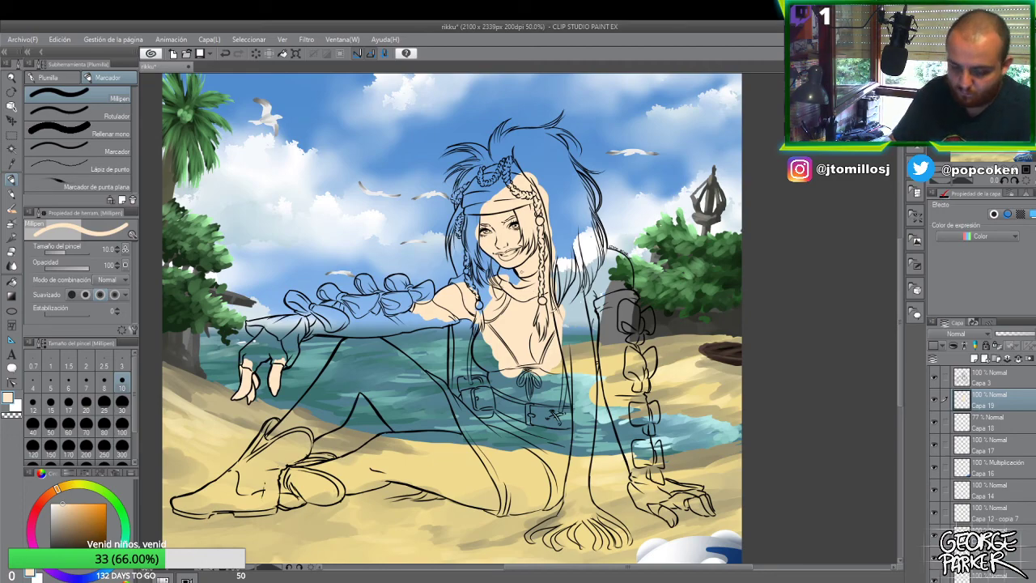
- Fill the shoulder of the supporting arm with the flat skin colour using brush size 100
{"action": "left_click", "coordinate": [121, 403]}
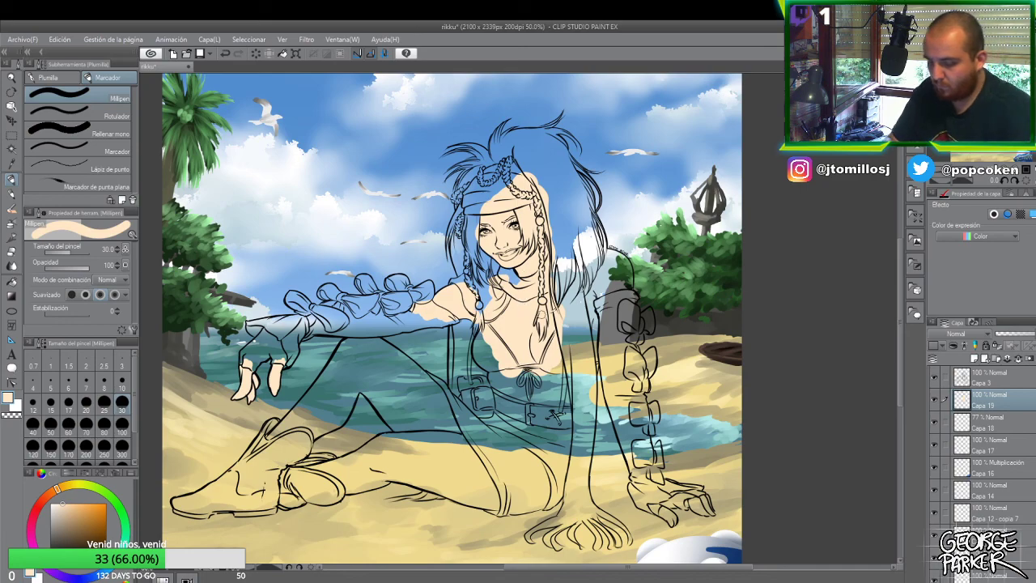
{"action": "key", "text": "ctrl+minus"}
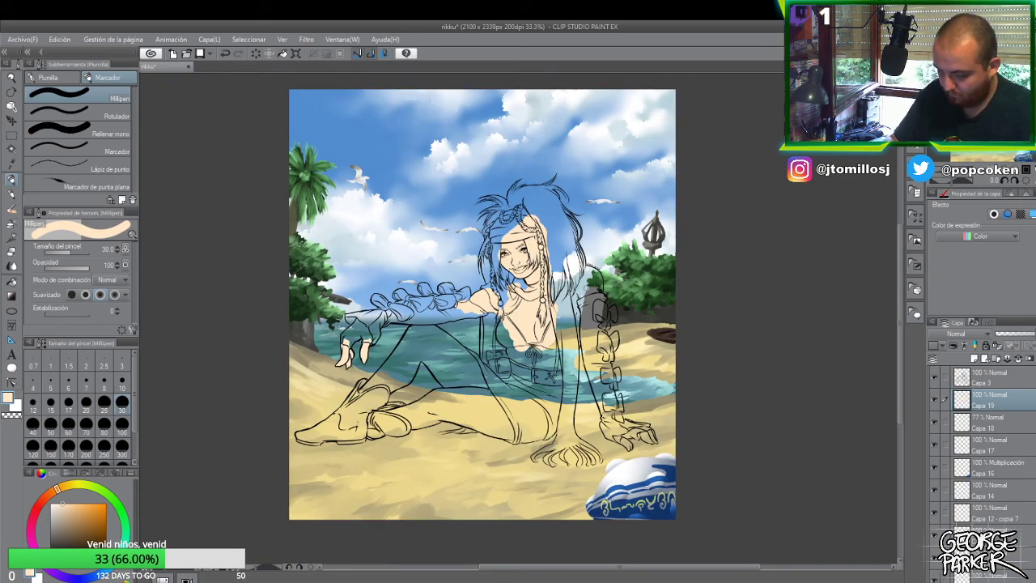
{"action": "scroll", "coordinate": [603, 285], "scroll_direction": "up", "scroll_amount": 1}
{"action": "left_click", "coordinate": [121, 423]}
{"action": "mouse_move", "coordinate": [562, 270]}
{"action": "left_mouse_down"}
{"action": "mouse_move", "coordinate": [557, 301]}
{"action": "mouse_move", "coordinate": [587, 267]}
{"action": "mouse_move", "coordinate": [585, 297]}
{"action": "mouse_move", "coordinate": [599, 273]}
{"action": "mouse_move", "coordinate": [589, 285]}
{"action": "left_mouse_up"}
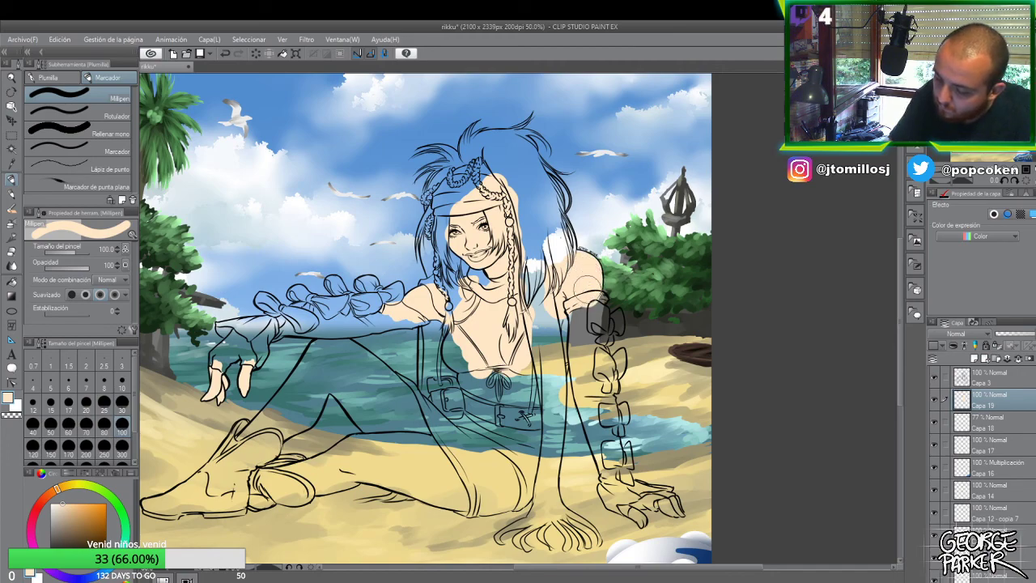
- Extend the skin colour over the abdomen down to the belt, using brush size 30 for edges and 100 for filling
{"action": "left_click", "coordinate": [121, 402]}
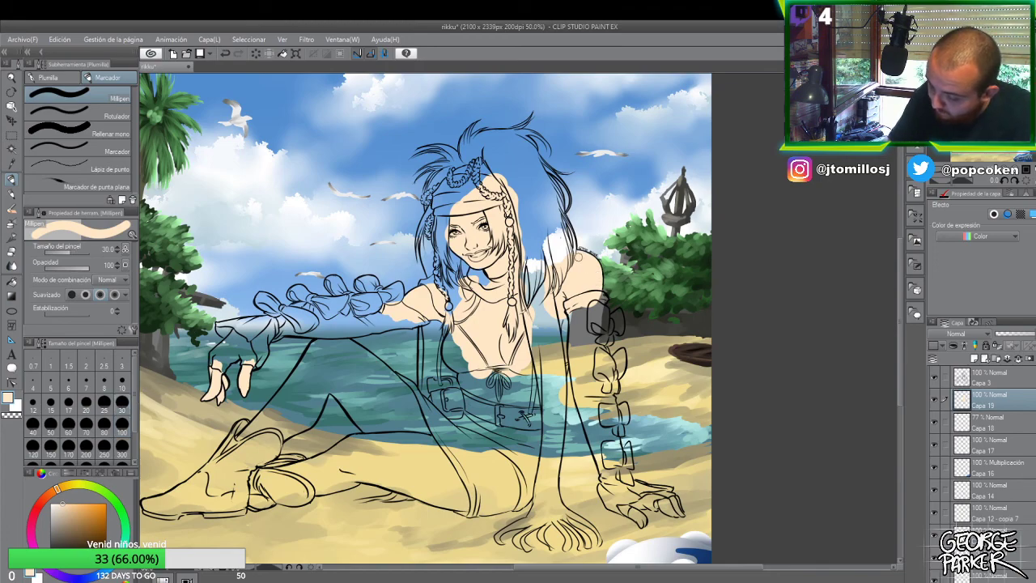
{"action": "scroll", "coordinate": [607, 242], "scroll_direction": "up", "scroll_amount": 3}
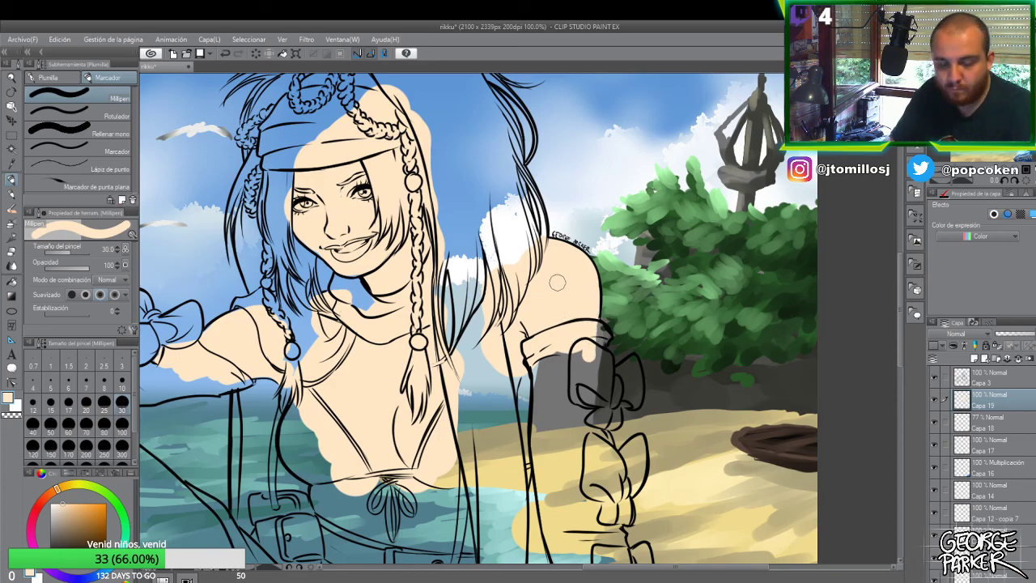
{"action": "scroll", "coordinate": [566, 280], "scroll_direction": "down", "scroll_amount": 2}
{"action": "scroll", "coordinate": [566, 280], "scroll_direction": "down", "scroll_amount": 1}
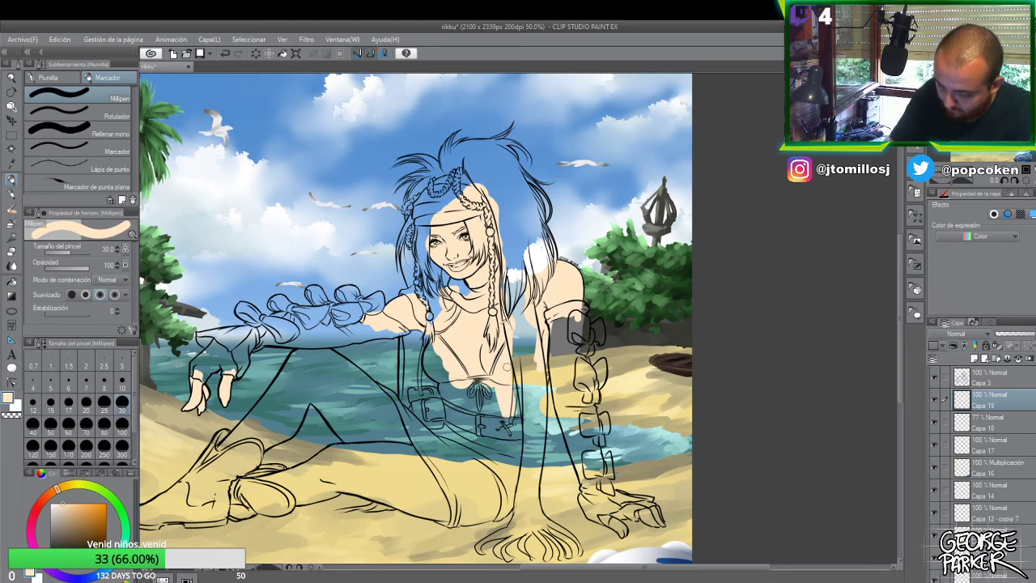
{"action": "left_click", "coordinate": [122, 426]}
{"action": "mouse_move", "coordinate": [502, 404]}
{"action": "left_mouse_down"}
{"action": "mouse_move", "coordinate": [482, 375]}
{"action": "mouse_move", "coordinate": [454, 374]}
{"action": "mouse_move", "coordinate": [453, 388]}
{"action": "mouse_move", "coordinate": [477, 356]}
{"action": "left_mouse_up"}
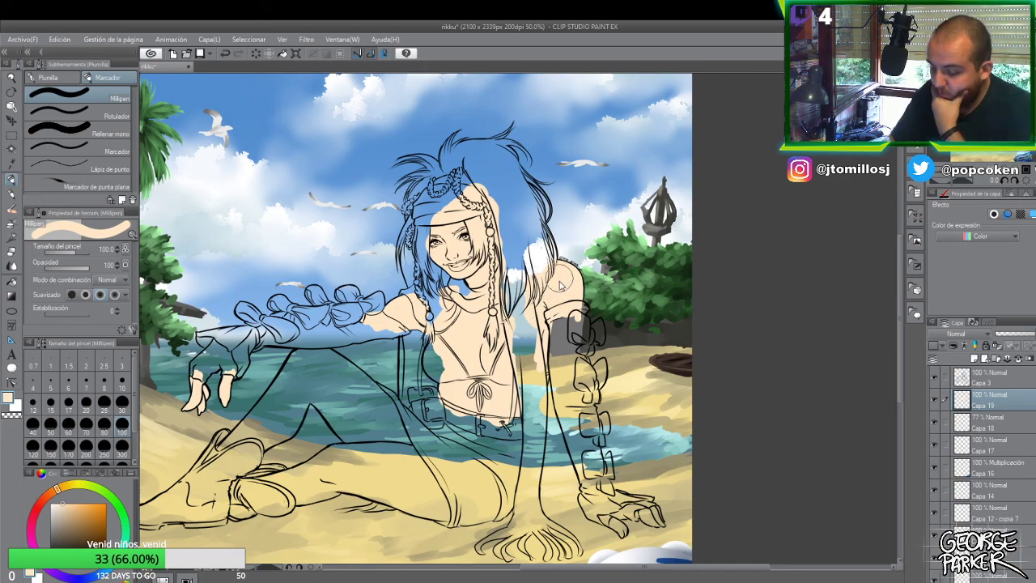
- Paint the shin and knee of the raised leg in the skin colour with brush sizes 70 and 30
{"action": "scroll", "coordinate": [555, 289], "scroll_direction": "down", "scroll_amount": 1}
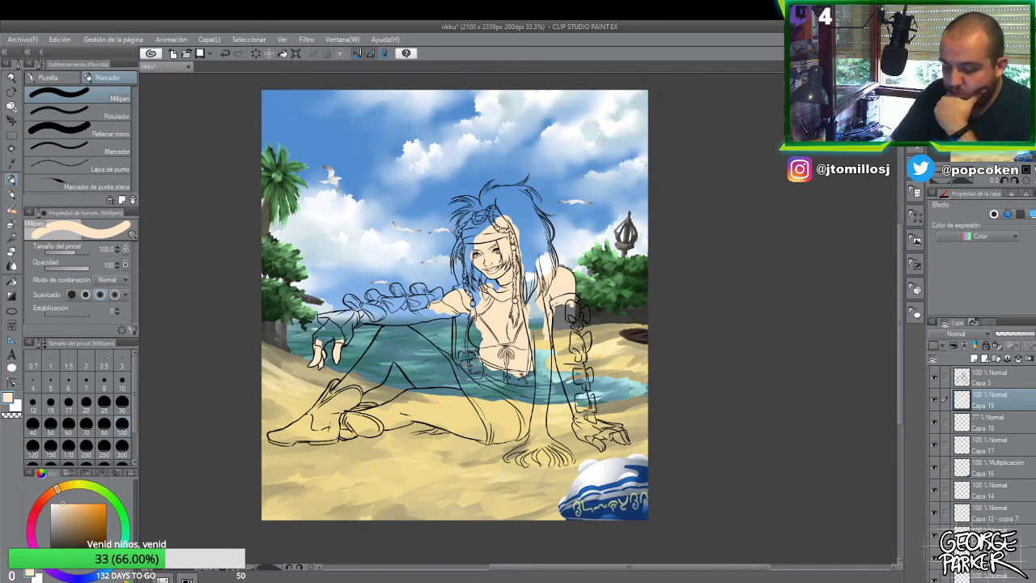
{"action": "left_click", "coordinate": [86, 423]}
{"action": "mouse_move", "coordinate": [379, 360]}
{"action": "left_mouse_down"}
{"action": "mouse_move", "coordinate": [356, 383]}
{"action": "mouse_move", "coordinate": [382, 347]}
{"action": "mouse_move", "coordinate": [350, 384]}
{"action": "mouse_move", "coordinate": [379, 335]}
{"action": "mouse_move", "coordinate": [395, 332]}
{"action": "mouse_move", "coordinate": [405, 356]}
{"action": "mouse_move", "coordinate": [399, 350]}
{"action": "mouse_move", "coordinate": [372, 377]}
{"action": "mouse_move", "coordinate": [388, 354]}
{"action": "left_mouse_up"}
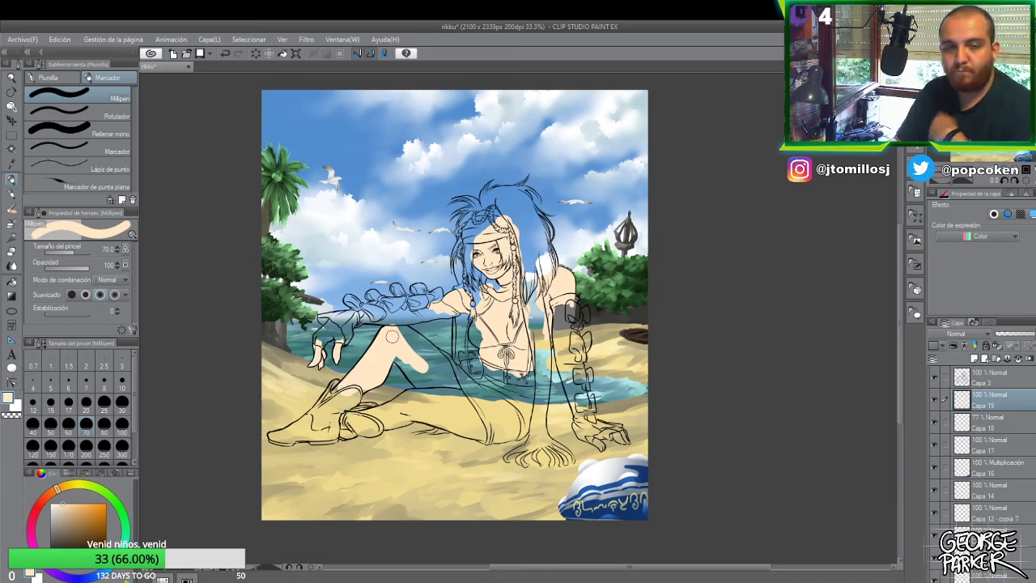
{"action": "left_click", "coordinate": [121, 402]}
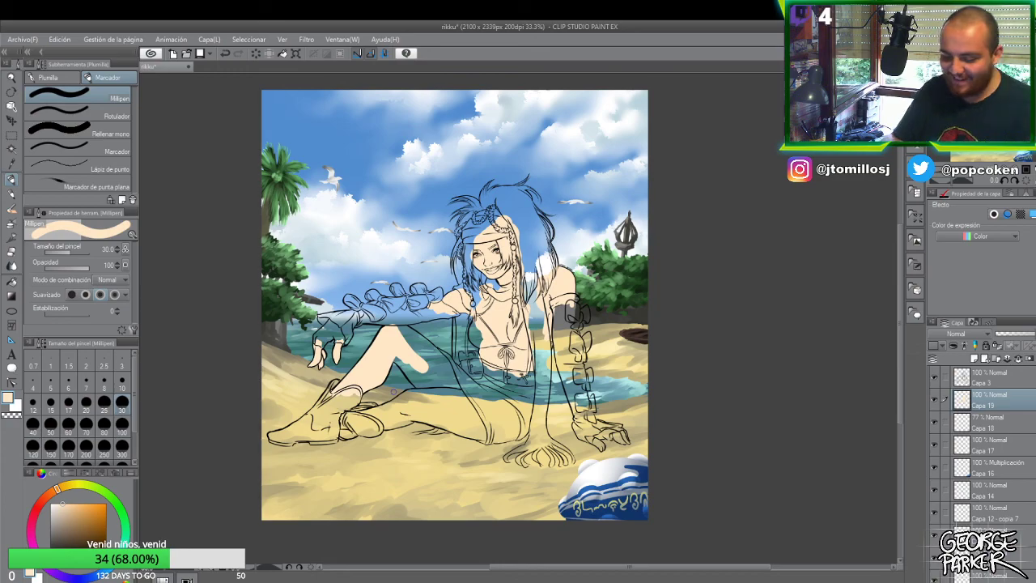
{"action": "mouse_move", "coordinate": [400, 353]}
{"action": "left_mouse_down"}
{"action": "mouse_move", "coordinate": [413, 371]}
{"action": "mouse_move", "coordinate": [397, 360]}
{"action": "left_mouse_up"}
- Trace the raised leg's thigh edge at brush size 30 and fill the thigh with skin colour at size 40
{"action": "scroll", "coordinate": [385, 366], "scroll_direction": "up", "scroll_amount": 2}
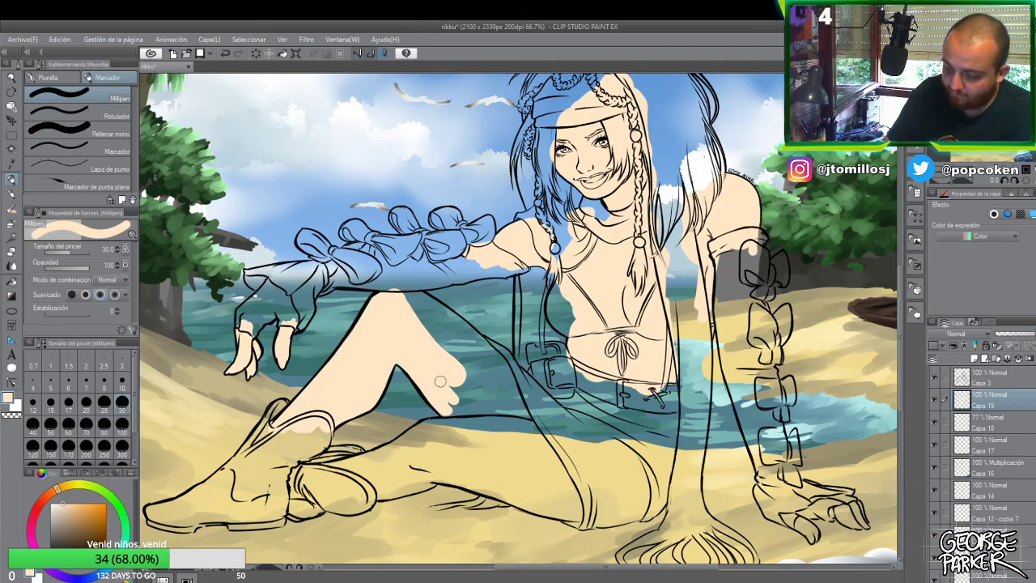
{"action": "mouse_move", "coordinate": [422, 299]}
{"action": "left_mouse_down"}
{"action": "mouse_move", "coordinate": [490, 356]}
{"action": "mouse_move", "coordinate": [483, 342]}
{"action": "left_mouse_up"}
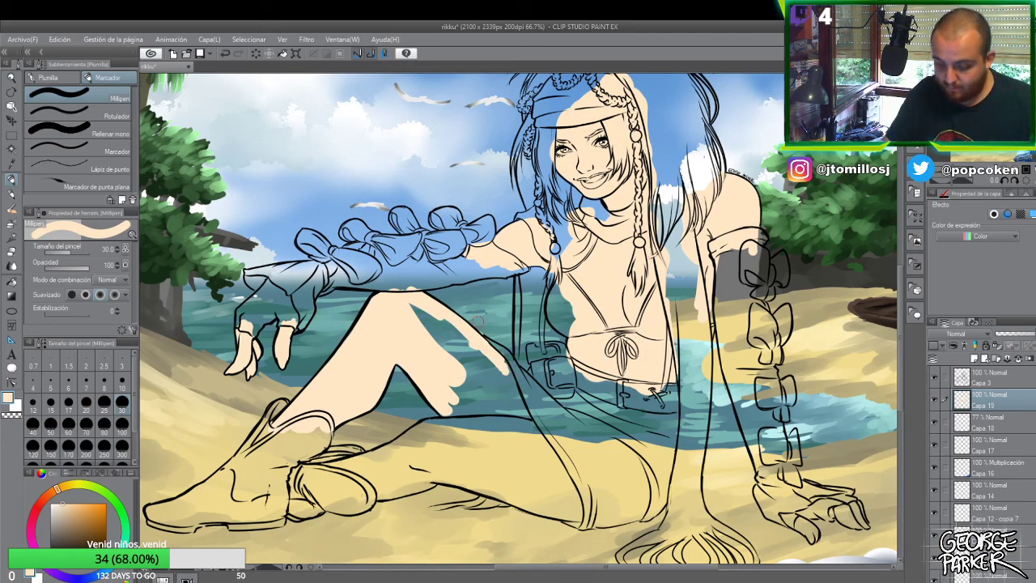
{"action": "key", "text": "e"}
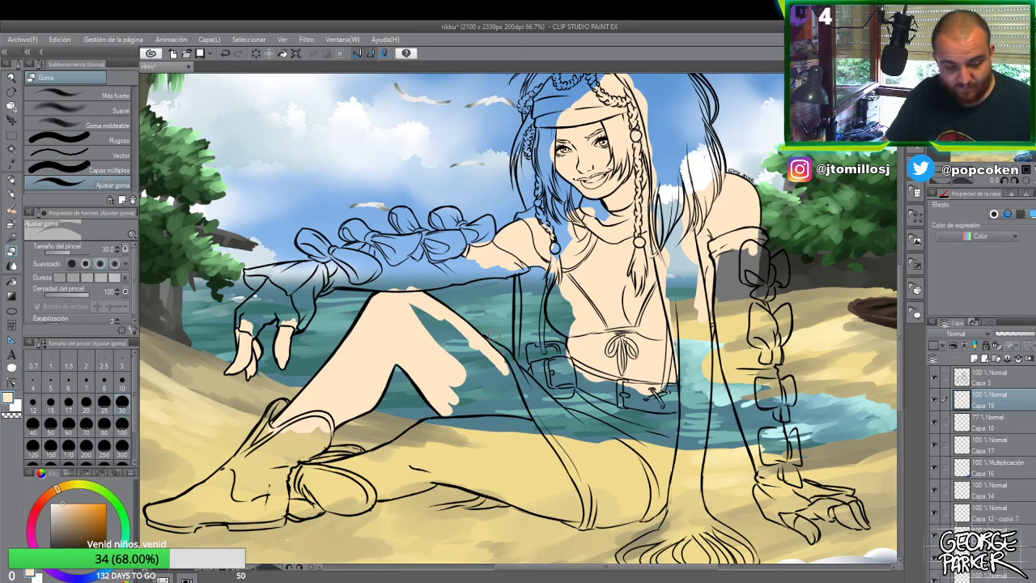
{"action": "key", "text": "p"}
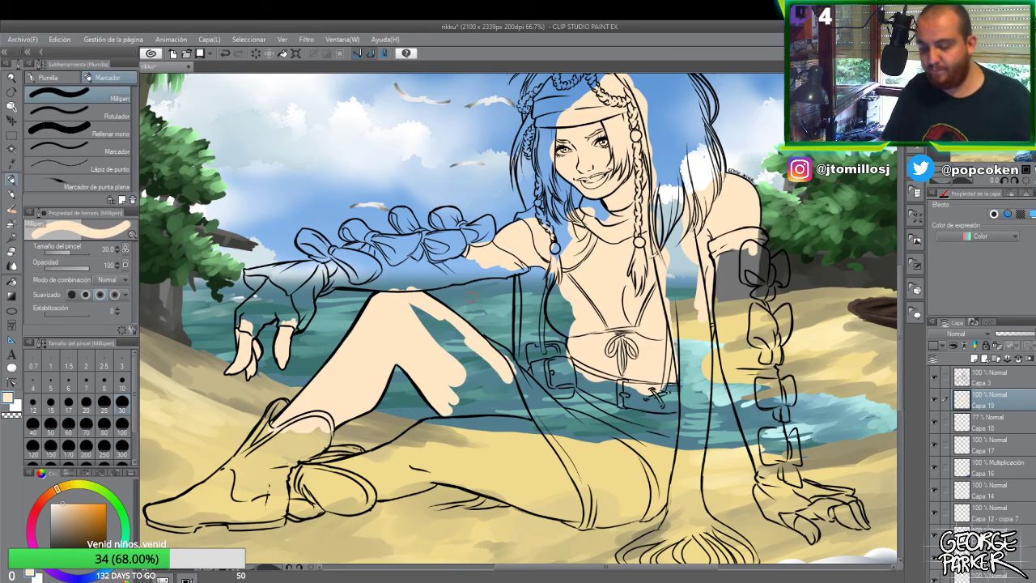
{"action": "left_click", "coordinate": [34, 424]}
{"action": "mouse_move", "coordinate": [437, 317]}
{"action": "left_mouse_down"}
{"action": "mouse_move", "coordinate": [451, 345]}
{"action": "mouse_move", "coordinate": [442, 340]}
{"action": "mouse_move", "coordinate": [460, 362]}
{"action": "mouse_move", "coordinate": [426, 345]}
{"action": "mouse_move", "coordinate": [467, 386]}
{"action": "left_mouse_up"}
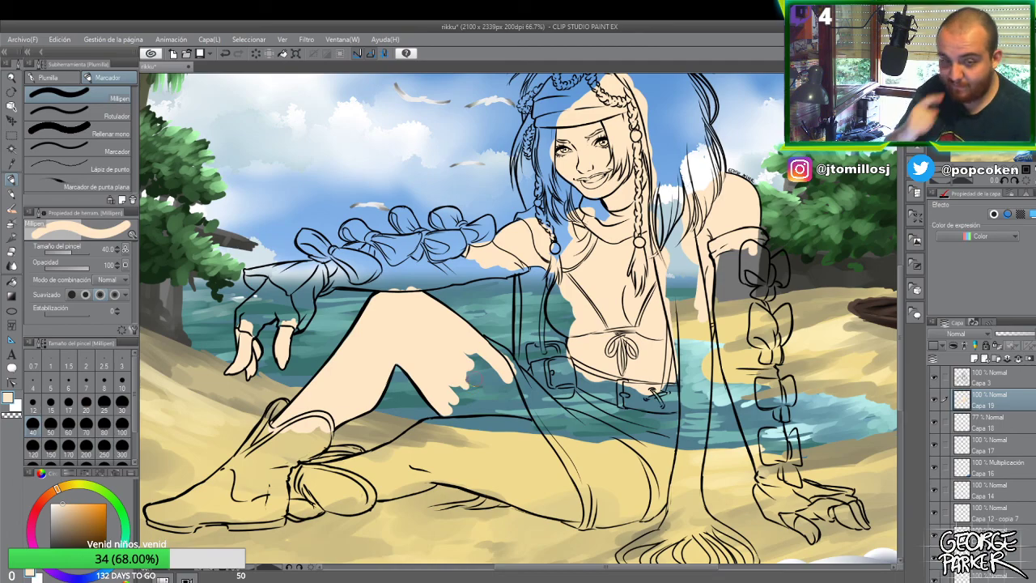
{"action": "mouse_move", "coordinate": [515, 348]}
{"action": "left_mouse_down"}
{"action": "mouse_move", "coordinate": [480, 363]}
{"action": "mouse_move", "coordinate": [526, 417]}
{"action": "mouse_move", "coordinate": [510, 391]}
{"action": "mouse_move", "coordinate": [493, 409]}
{"action": "mouse_move", "coordinate": [469, 385]}
{"action": "mouse_move", "coordinate": [442, 379]}
{"action": "mouse_move", "coordinate": [448, 413]}
{"action": "mouse_move", "coordinate": [477, 407]}
{"action": "left_mouse_up"}
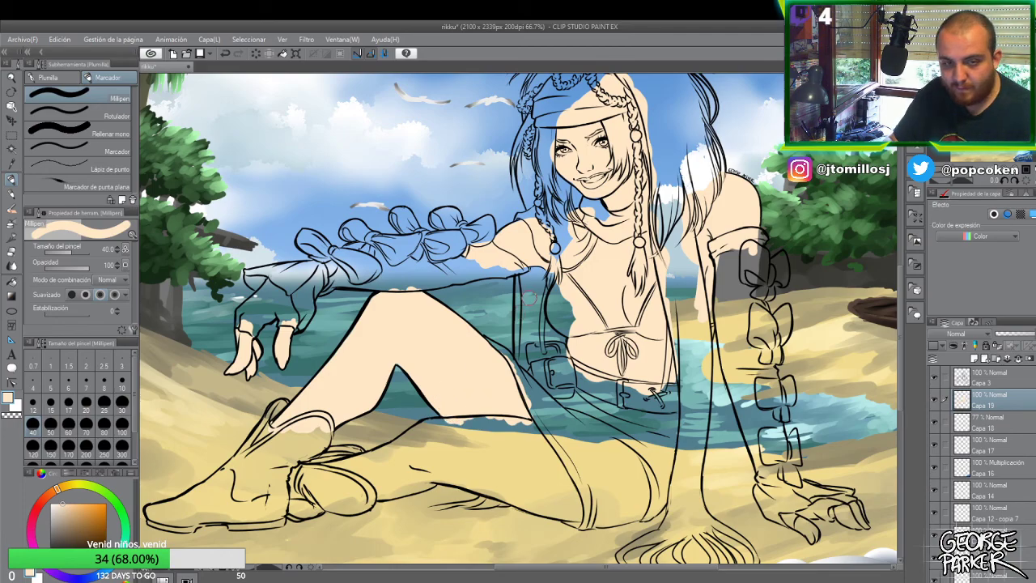
- Fill the leg lying on the sand with skin colour at brush size 40, from the boot up to the shorts
{"action": "scroll", "coordinate": [522, 392], "scroll_direction": "down", "scroll_amount": 2}
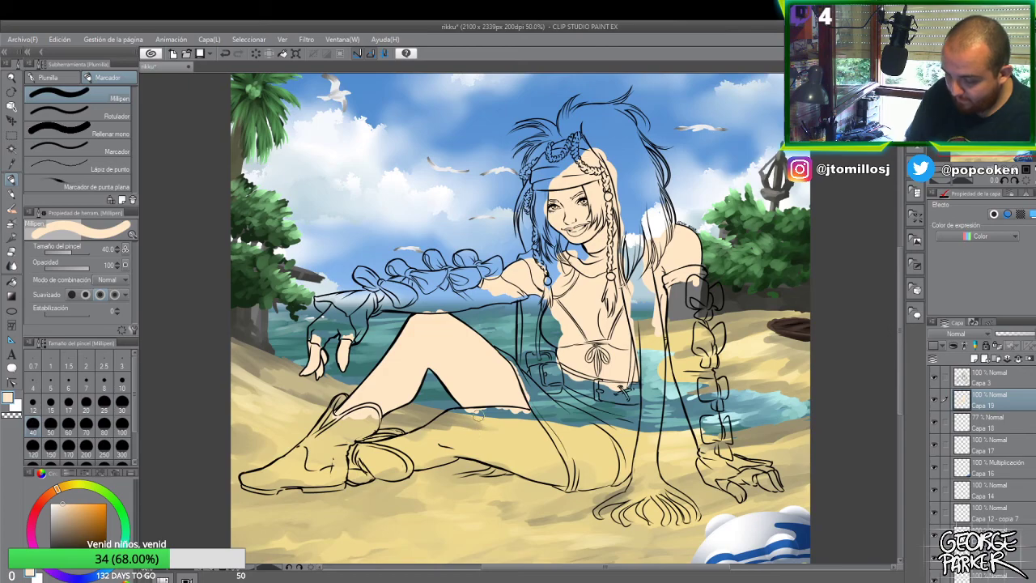
{"action": "scroll", "coordinate": [478, 332], "scroll_direction": "up", "scroll_amount": 2}
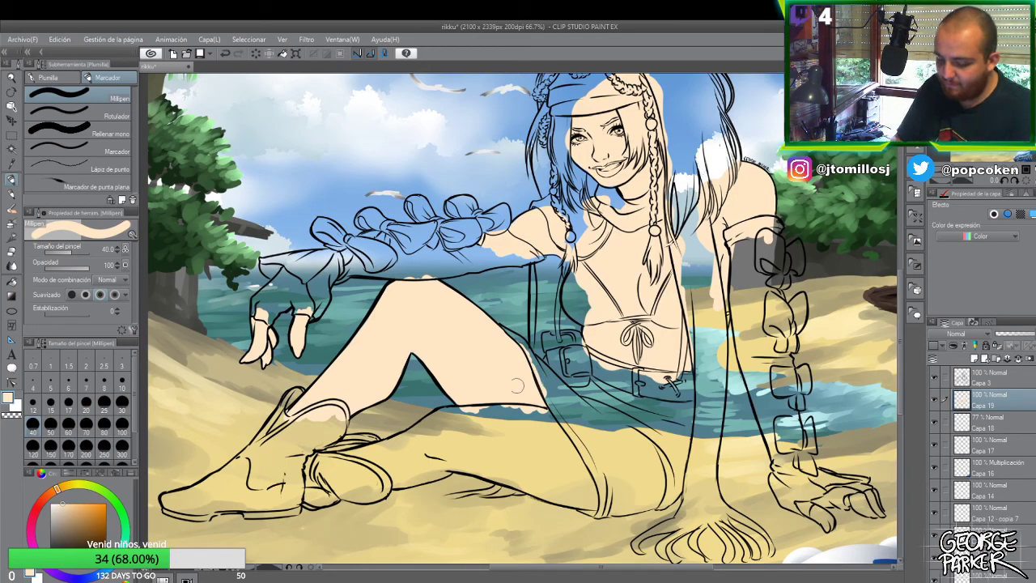
{"action": "mouse_move", "coordinate": [479, 392]}
{"action": "left_mouse_down"}
{"action": "mouse_move", "coordinate": [471, 423]}
{"action": "mouse_move", "coordinate": [448, 414]}
{"action": "mouse_move", "coordinate": [417, 432]}
{"action": "mouse_move", "coordinate": [457, 416]}
{"action": "left_mouse_up"}
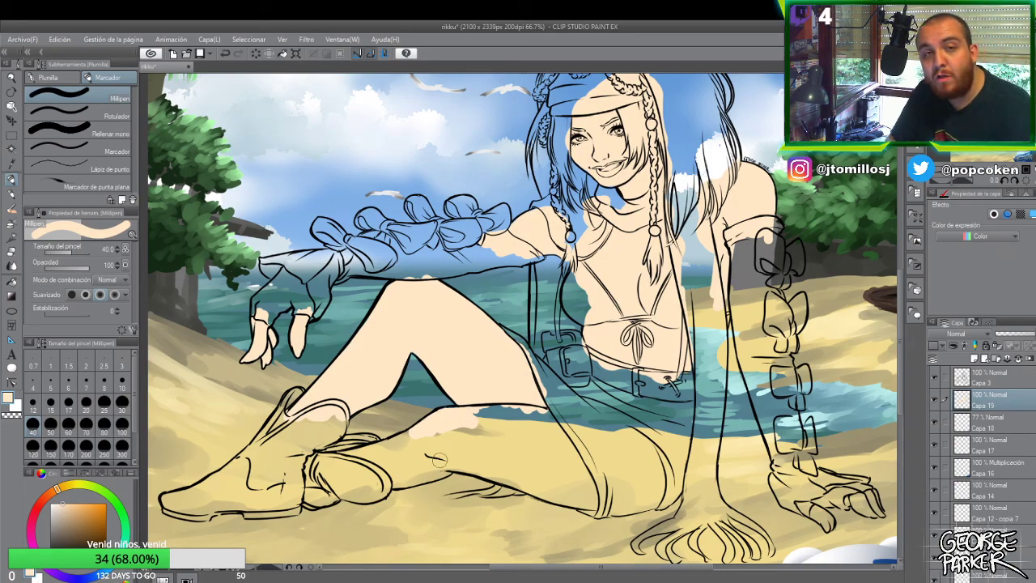
{"action": "mouse_move", "coordinate": [431, 431]}
{"action": "left_mouse_down"}
{"action": "mouse_move", "coordinate": [335, 460]}
{"action": "mouse_move", "coordinate": [399, 443]}
{"action": "mouse_move", "coordinate": [385, 449]}
{"action": "mouse_move", "coordinate": [396, 466]}
{"action": "mouse_move", "coordinate": [440, 421]}
{"action": "mouse_move", "coordinate": [453, 427]}
{"action": "mouse_move", "coordinate": [431, 446]}
{"action": "mouse_move", "coordinate": [370, 464]}
{"action": "mouse_move", "coordinate": [413, 466]}
{"action": "mouse_move", "coordinate": [392, 479]}
{"action": "mouse_move", "coordinate": [424, 472]}
{"action": "mouse_move", "coordinate": [401, 481]}
{"action": "mouse_move", "coordinate": [441, 460]}
{"action": "left_mouse_up"}
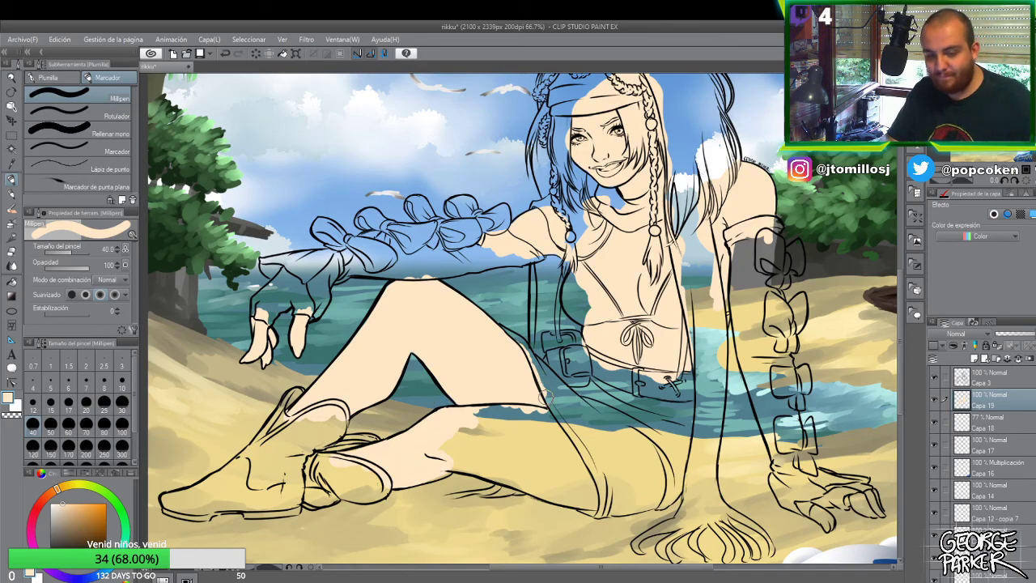
{"action": "mouse_move", "coordinate": [523, 386]}
{"action": "left_mouse_down"}
{"action": "mouse_move", "coordinate": [567, 454]}
{"action": "mouse_move", "coordinate": [541, 411]}
{"action": "left_mouse_up"}
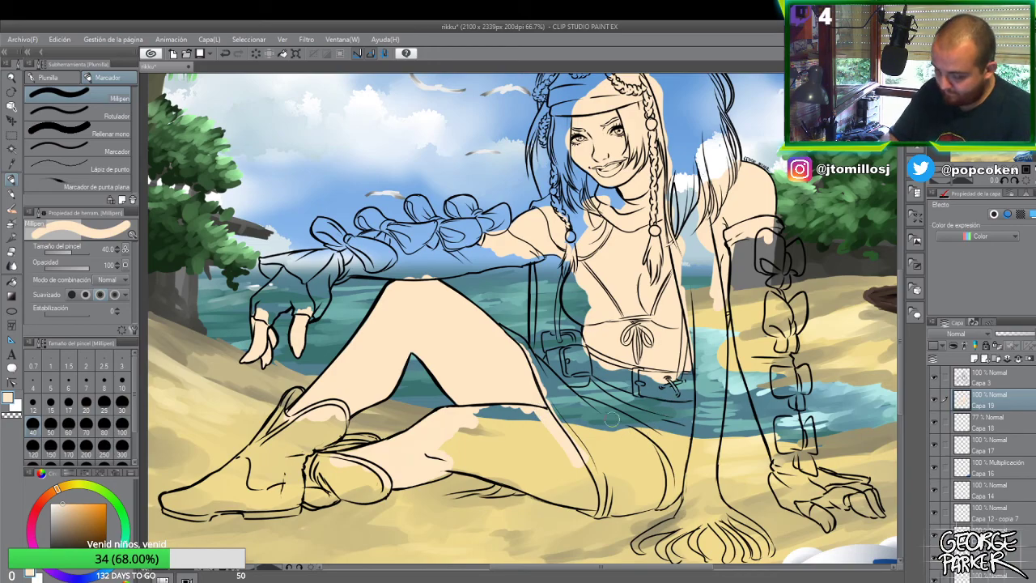
{"action": "mouse_move", "coordinate": [511, 381]}
{"action": "left_mouse_down"}
{"action": "mouse_move", "coordinate": [508, 421]}
{"action": "mouse_move", "coordinate": [474, 417]}
{"action": "mouse_move", "coordinate": [512, 405]}
{"action": "mouse_move", "coordinate": [498, 404]}
{"action": "mouse_move", "coordinate": [546, 413]}
{"action": "mouse_move", "coordinate": [561, 392]}
{"action": "mouse_move", "coordinate": [560, 414]}
{"action": "mouse_move", "coordinate": [552, 400]}
{"action": "mouse_move", "coordinate": [507, 411]}
{"action": "mouse_move", "coordinate": [562, 443]}
{"action": "mouse_move", "coordinate": [541, 417]}
{"action": "mouse_move", "coordinate": [523, 424]}
{"action": "mouse_move", "coordinate": [535, 432]}
{"action": "mouse_move", "coordinate": [481, 419]}
{"action": "mouse_move", "coordinate": [446, 429]}
{"action": "mouse_move", "coordinate": [439, 470]}
{"action": "left_mouse_up"}
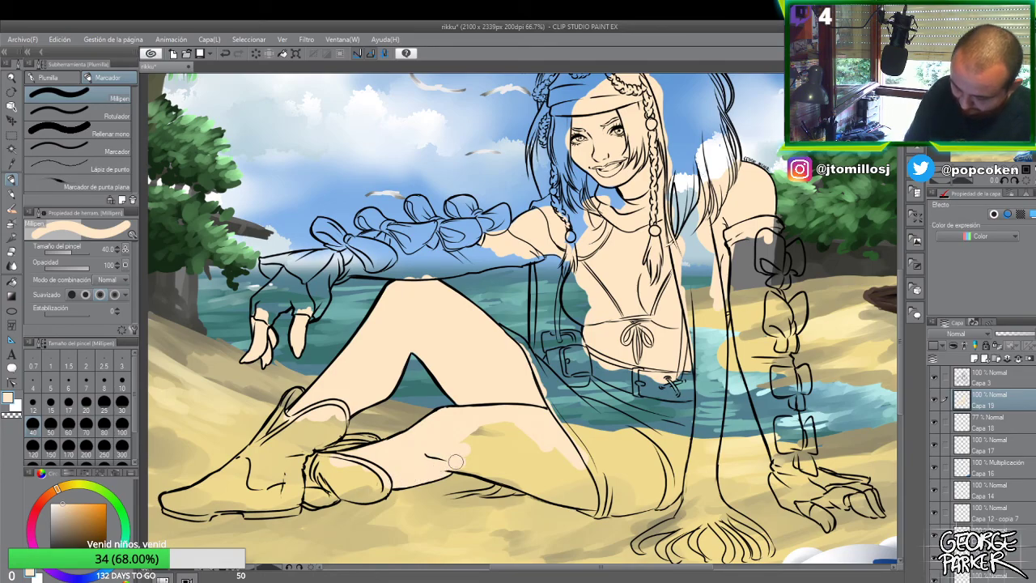
{"action": "mouse_move", "coordinate": [471, 465]}
{"action": "left_mouse_down"}
{"action": "mouse_move", "coordinate": [455, 463]}
{"action": "mouse_move", "coordinate": [591, 502]}
{"action": "left_mouse_up"}
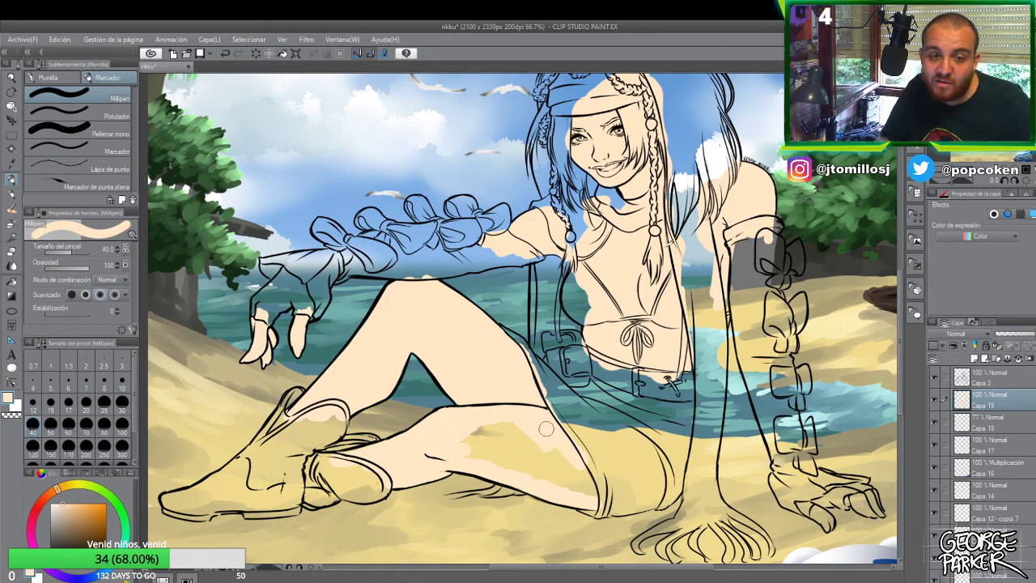
{"action": "mouse_move", "coordinate": [588, 479]}
{"action": "left_mouse_down"}
{"action": "mouse_move", "coordinate": [567, 473]}
{"action": "mouse_move", "coordinate": [524, 430]}
{"action": "mouse_move", "coordinate": [474, 432]}
{"action": "mouse_move", "coordinate": [513, 435]}
{"action": "mouse_move", "coordinate": [478, 455]}
{"action": "mouse_move", "coordinate": [507, 443]}
{"action": "mouse_move", "coordinate": [553, 463]}
{"action": "mouse_move", "coordinate": [522, 469]}
{"action": "mouse_move", "coordinate": [568, 489]}
{"action": "mouse_move", "coordinate": [543, 426]}
{"action": "mouse_move", "coordinate": [451, 418]}
{"action": "left_mouse_up"}
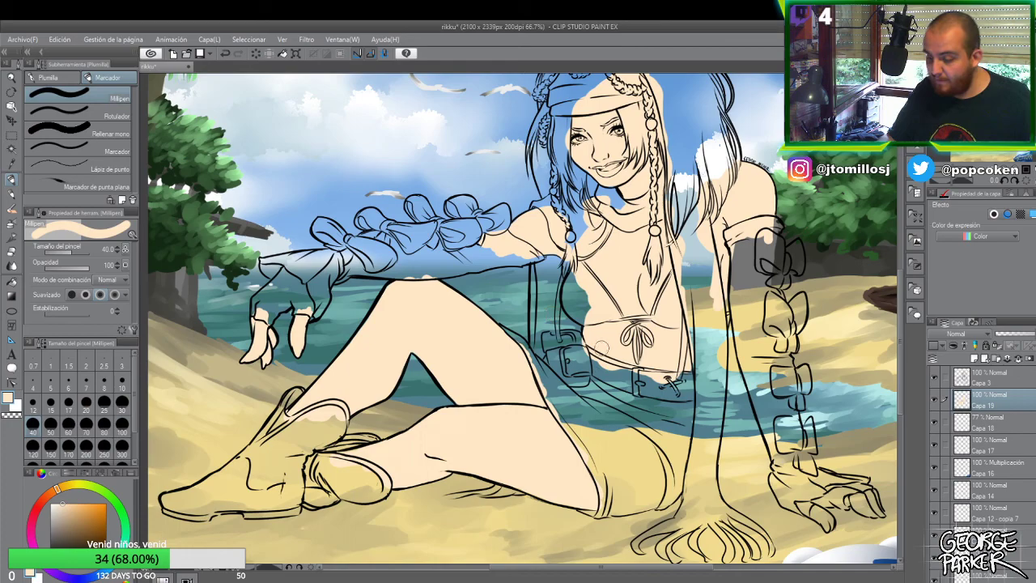
- Paint the exposed fingers of the hand resting on the sand in the skin colour, using brush size 10 for details
{"action": "scroll", "coordinate": [603, 346], "scroll_direction": "down", "scroll_amount": 1}
{"action": "scroll", "coordinate": [602, 330], "scroll_direction": "down", "scroll_amount": 1}
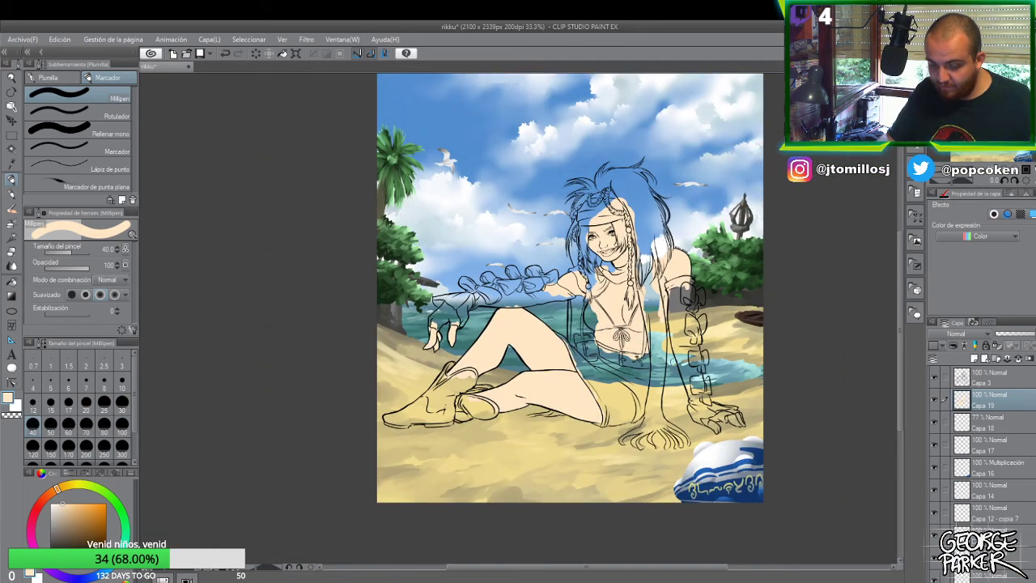
{"action": "scroll", "coordinate": [706, 392], "scroll_direction": "up", "scroll_amount": 1}
{"action": "left_click_drag", "start_coordinate": [677, 574], "coordinate": [721, 574]}
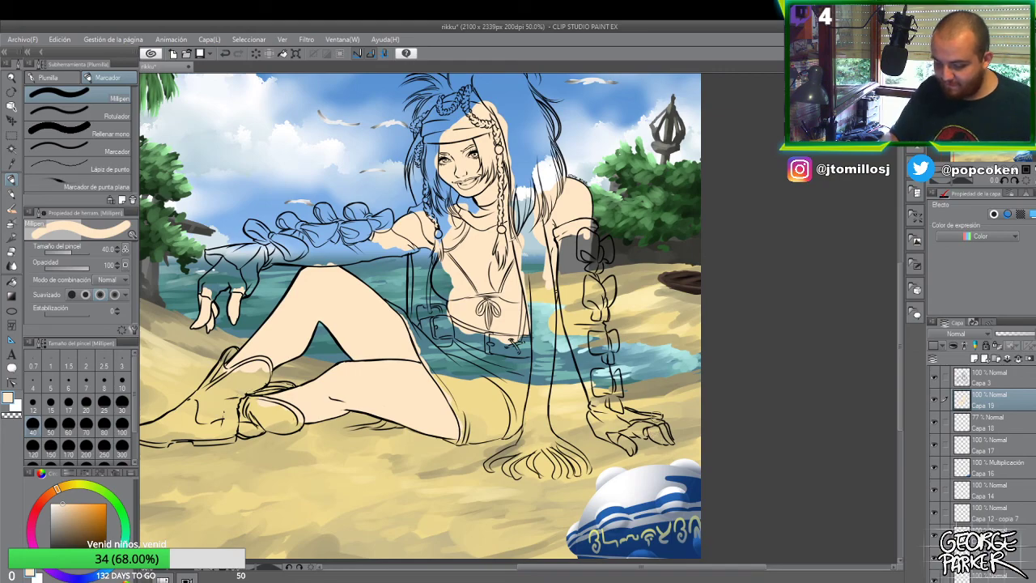
{"action": "scroll", "coordinate": [658, 419], "scroll_direction": "up", "scroll_amount": 1}
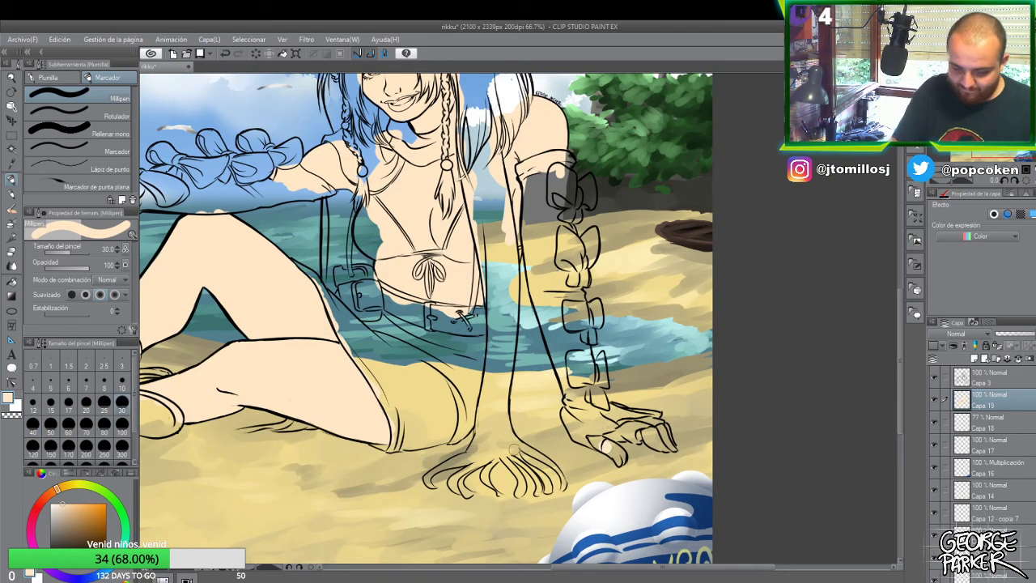
{"action": "left_click", "coordinate": [122, 380]}
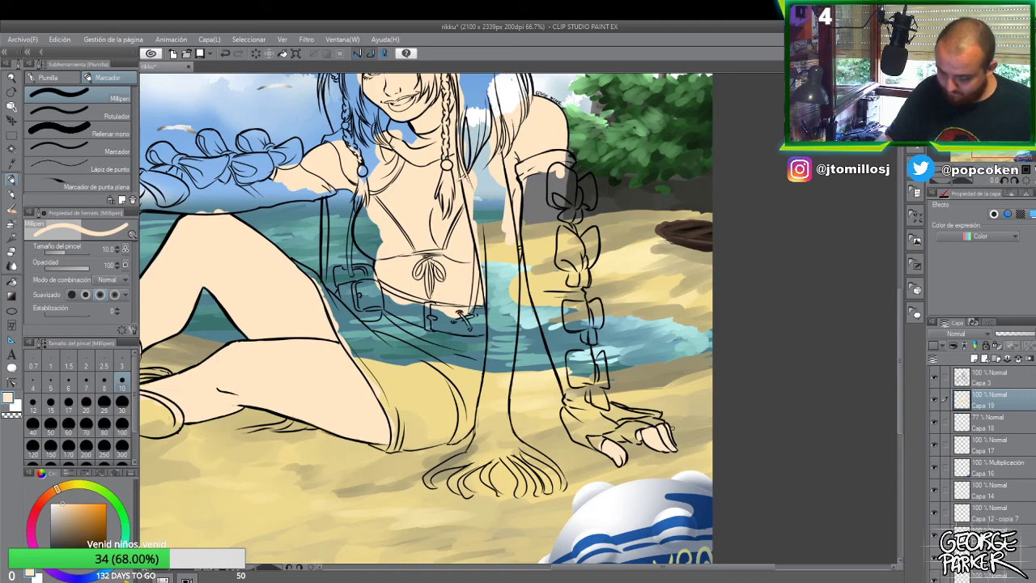
{"action": "key", "text": "ctrl+minus"}
{"action": "key", "text": "ctrl+minus"}
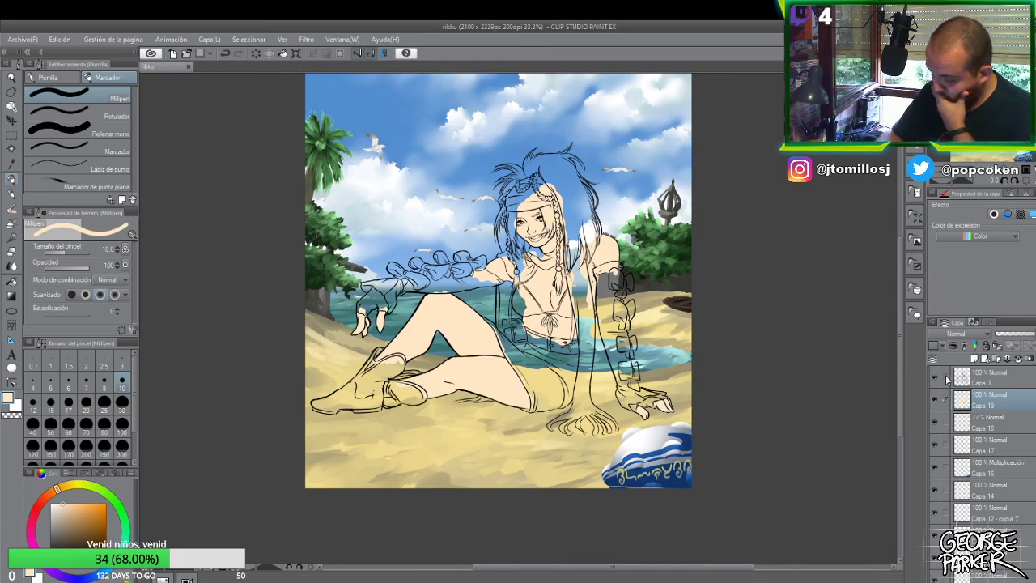
- Add a new layer above the skin layer and choose a golden yellow as the drawing colour
{"action": "left_click", "coordinate": [975, 358]}
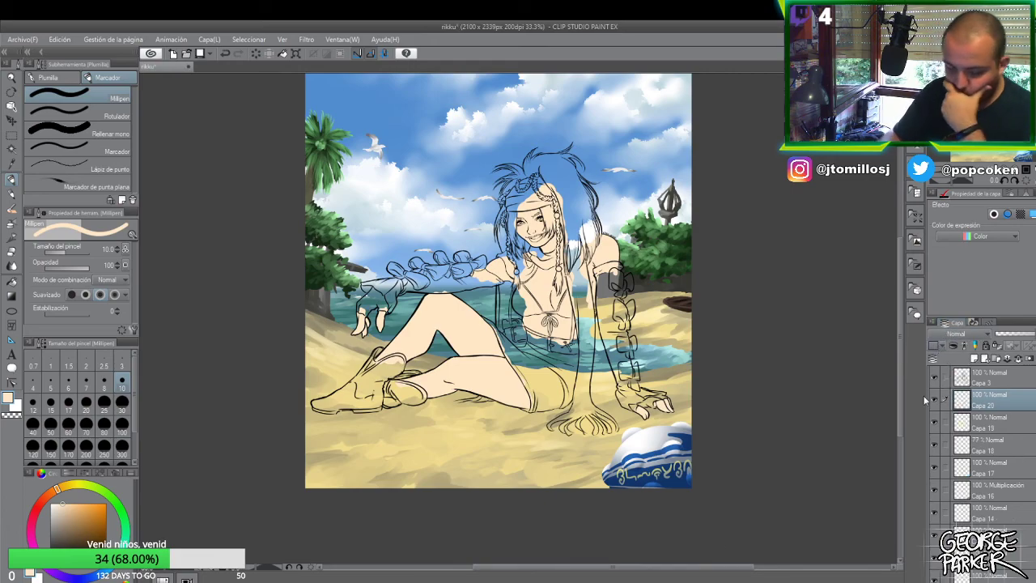
{"action": "left_click", "coordinate": [75, 486]}
{"action": "left_click", "coordinate": [81, 501]}
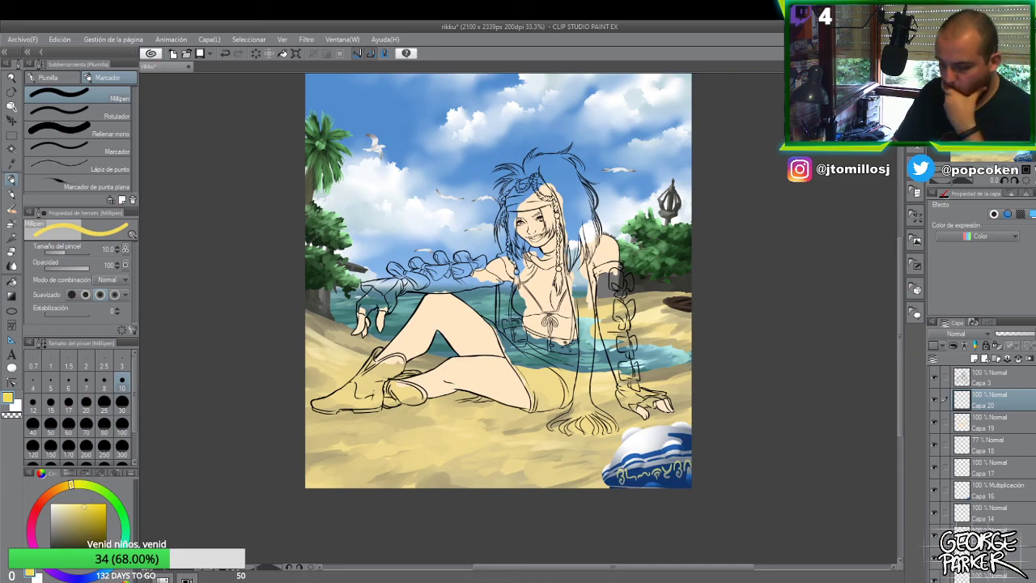
{"action": "key", "text": "ctrl+plus"}
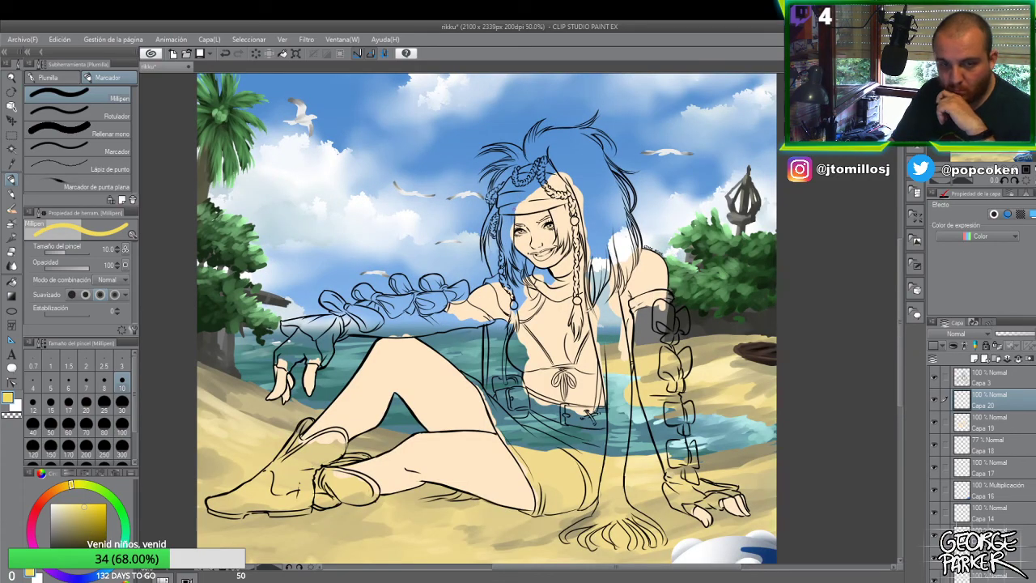
- Fill the hair lock beside the face, below the headband, with a lighter yellow using brush sizes 10 and 20
{"action": "scroll", "coordinate": [520, 215], "scroll_direction": "up", "scroll_amount": 2}
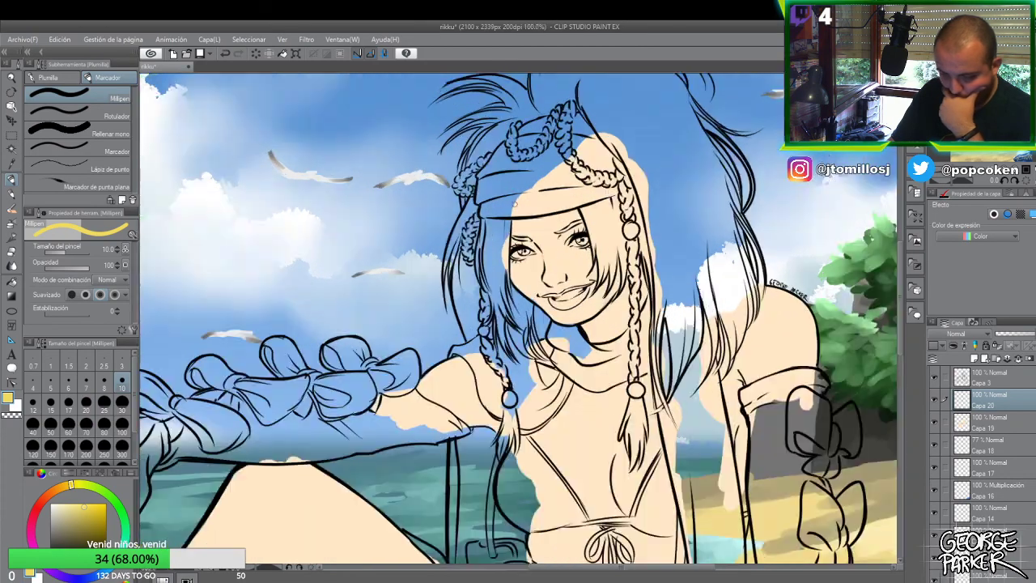
{"action": "left_click_drag", "start_coordinate": [506, 224], "coordinate": [504, 267]}
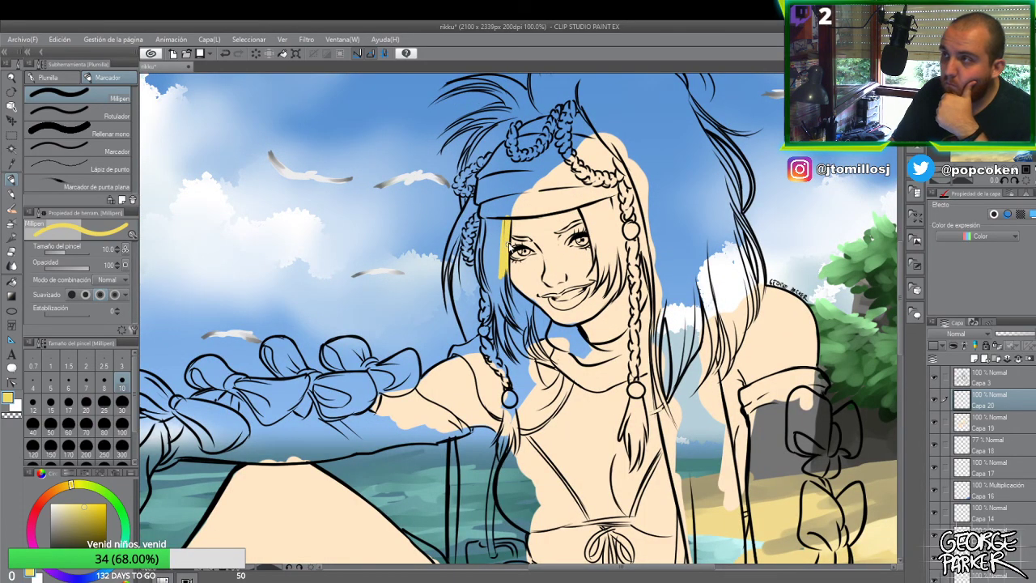
{"action": "scroll", "coordinate": [510, 240], "scroll_direction": "up", "scroll_amount": 2}
{"action": "key", "text": "e"}
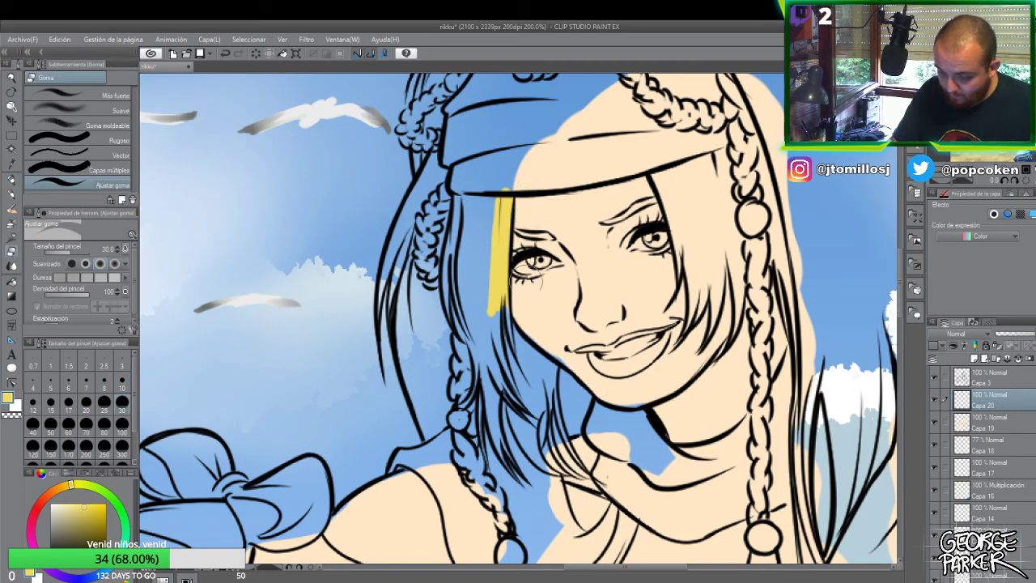
{"action": "key", "text": "p"}
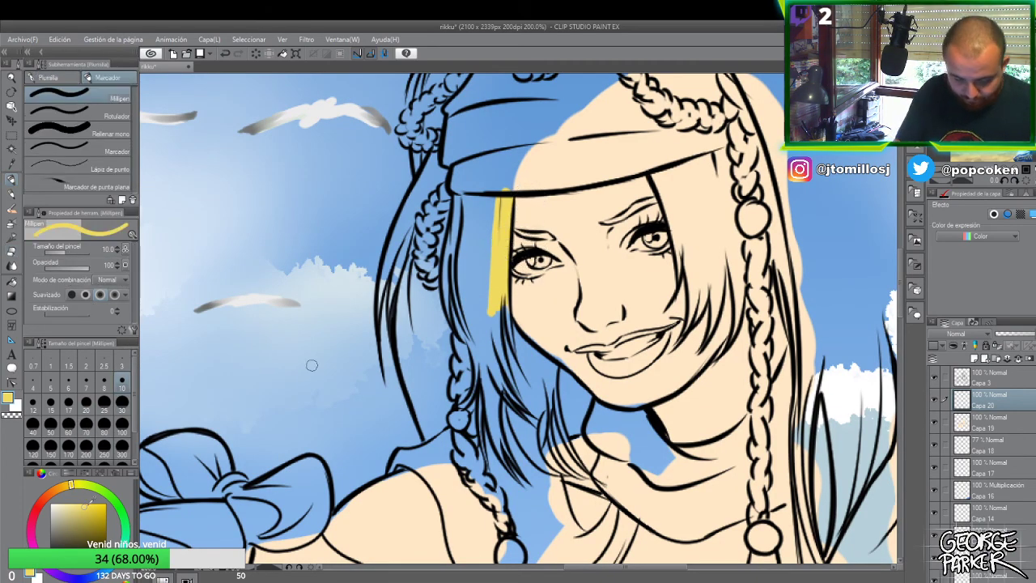
{"action": "mouse_move", "coordinate": [504, 199]}
{"action": "left_mouse_down"}
{"action": "mouse_move", "coordinate": [503, 296]}
{"action": "mouse_move", "coordinate": [506, 185]}
{"action": "mouse_move", "coordinate": [491, 301]}
{"action": "mouse_move", "coordinate": [497, 203]}
{"action": "mouse_move", "coordinate": [492, 236]}
{"action": "left_mouse_up"}
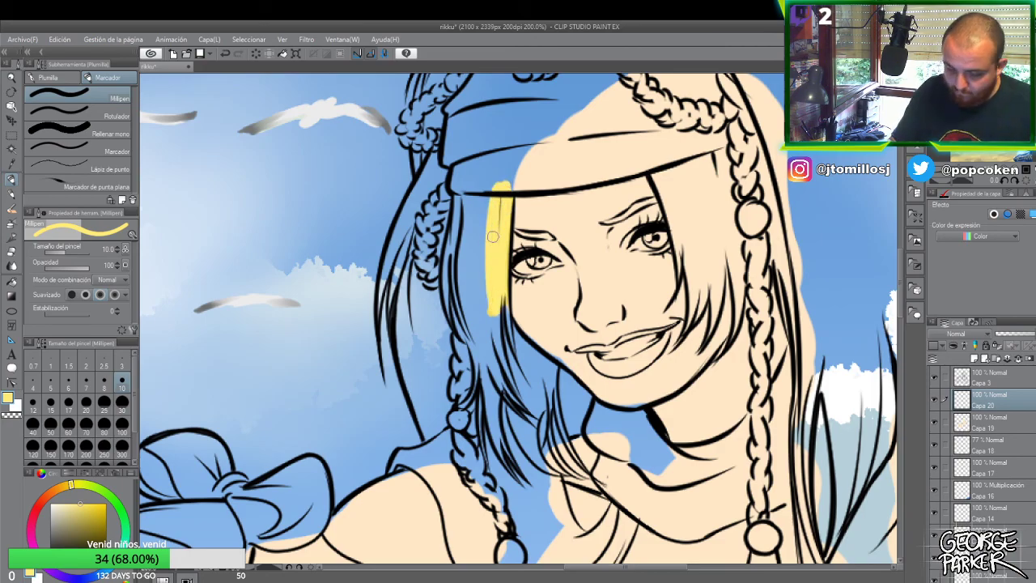
{"action": "left_click", "coordinate": [86, 405]}
{"action": "mouse_move", "coordinate": [488, 200]}
{"action": "left_mouse_down"}
{"action": "mouse_move", "coordinate": [483, 192]}
{"action": "mouse_move", "coordinate": [469, 275]}
{"action": "mouse_move", "coordinate": [460, 194]}
{"action": "mouse_move", "coordinate": [455, 255]}
{"action": "mouse_move", "coordinate": [466, 207]}
{"action": "mouse_move", "coordinate": [460, 292]}
{"action": "mouse_move", "coordinate": [470, 332]}
{"action": "mouse_move", "coordinate": [459, 283]}
{"action": "mouse_move", "coordinate": [460, 301]}
{"action": "left_mouse_up"}
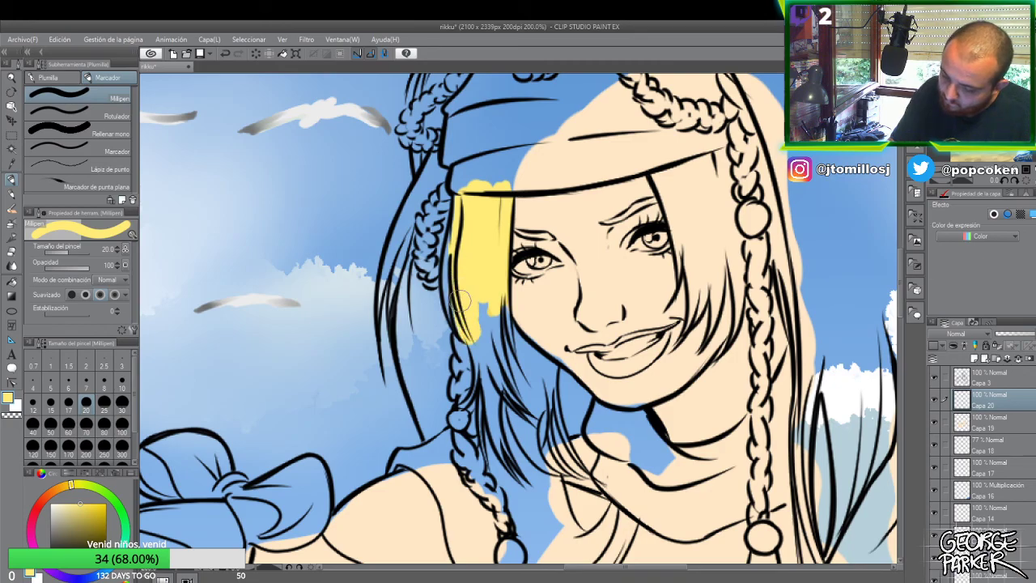
{"action": "left_click", "coordinate": [122, 380]}
{"action": "mouse_move", "coordinate": [454, 235]}
{"action": "left_mouse_down"}
{"action": "mouse_move", "coordinate": [454, 317]}
{"action": "mouse_move", "coordinate": [458, 300]}
{"action": "left_mouse_up"}
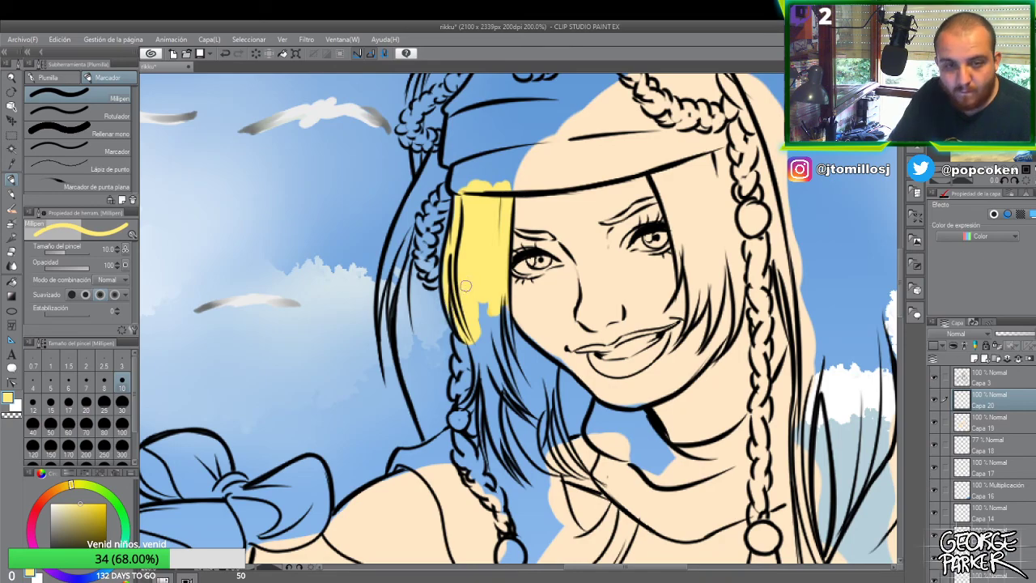
- Paint the short braid and the outer hair strands behind it yellow, using brush size 10 and size 6 for thin tips
{"action": "mouse_move", "coordinate": [437, 174]}
{"action": "left_mouse_down"}
{"action": "mouse_move", "coordinate": [458, 195]}
{"action": "mouse_move", "coordinate": [436, 195]}
{"action": "mouse_move", "coordinate": [431, 209]}
{"action": "mouse_move", "coordinate": [446, 195]}
{"action": "mouse_move", "coordinate": [428, 212]}
{"action": "mouse_move", "coordinate": [438, 247]}
{"action": "mouse_move", "coordinate": [428, 231]}
{"action": "mouse_move", "coordinate": [430, 259]}
{"action": "mouse_move", "coordinate": [442, 270]}
{"action": "mouse_move", "coordinate": [439, 243]}
{"action": "mouse_move", "coordinate": [427, 275]}
{"action": "mouse_move", "coordinate": [437, 151]}
{"action": "mouse_move", "coordinate": [433, 184]}
{"action": "mouse_move", "coordinate": [430, 168]}
{"action": "mouse_move", "coordinate": [416, 198]}
{"action": "mouse_move", "coordinate": [427, 168]}
{"action": "mouse_move", "coordinate": [410, 193]}
{"action": "mouse_move", "coordinate": [426, 221]}
{"action": "mouse_move", "coordinate": [401, 258]}
{"action": "mouse_move", "coordinate": [411, 206]}
{"action": "left_mouse_up"}
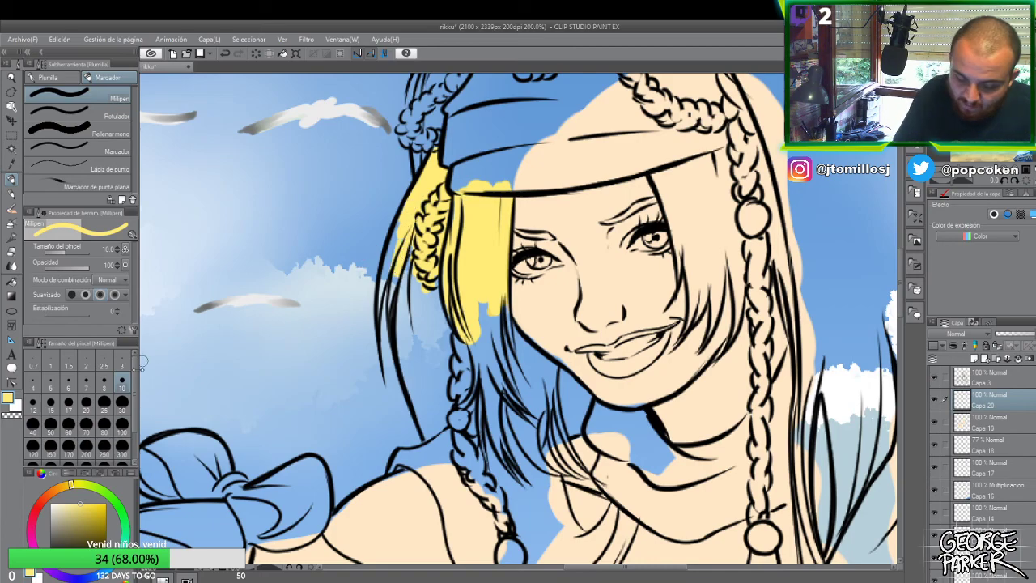
{"action": "left_click", "coordinate": [68, 384]}
{"action": "mouse_move", "coordinate": [397, 238]}
{"action": "left_mouse_down"}
{"action": "mouse_move", "coordinate": [401, 215]}
{"action": "mouse_move", "coordinate": [384, 279]}
{"action": "mouse_move", "coordinate": [391, 242]}
{"action": "left_mouse_up"}
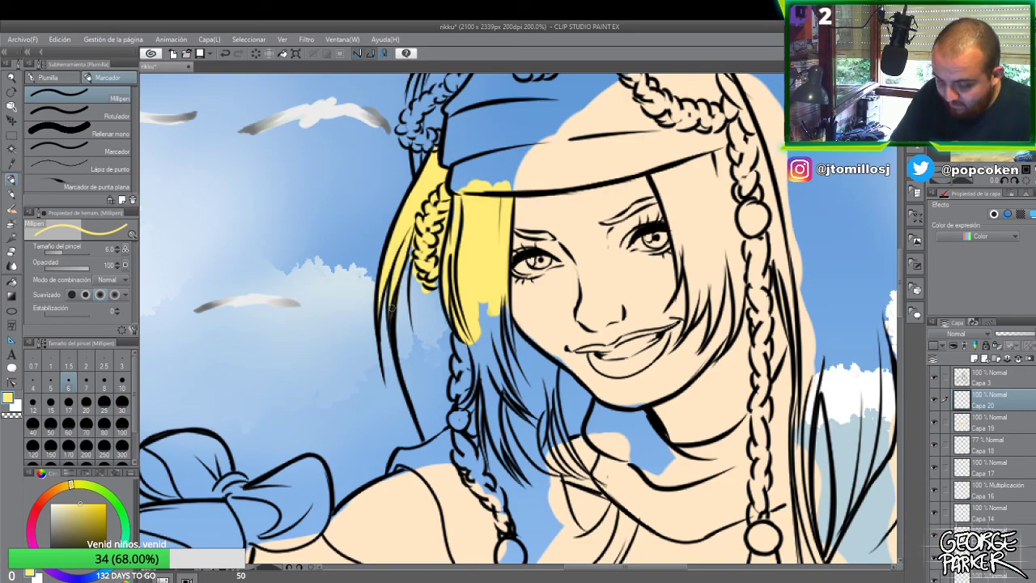
{"action": "left_click", "coordinate": [122, 382]}
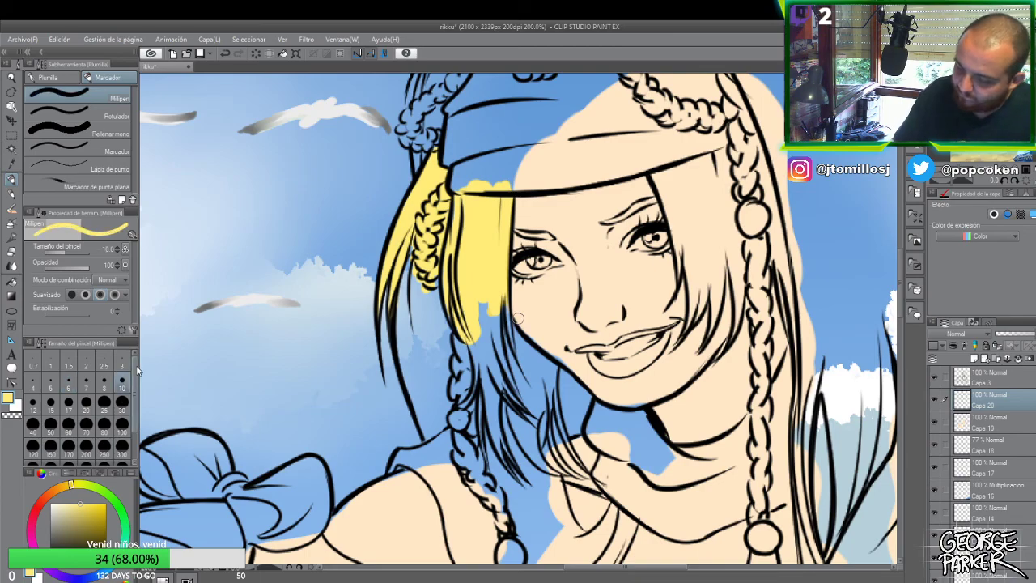
{"action": "mouse_move", "coordinate": [409, 316]}
{"action": "left_mouse_down"}
{"action": "mouse_move", "coordinate": [409, 274]}
{"action": "mouse_move", "coordinate": [404, 348]}
{"action": "mouse_move", "coordinate": [400, 286]}
{"action": "mouse_move", "coordinate": [417, 400]}
{"action": "mouse_move", "coordinate": [395, 340]}
{"action": "left_mouse_up"}
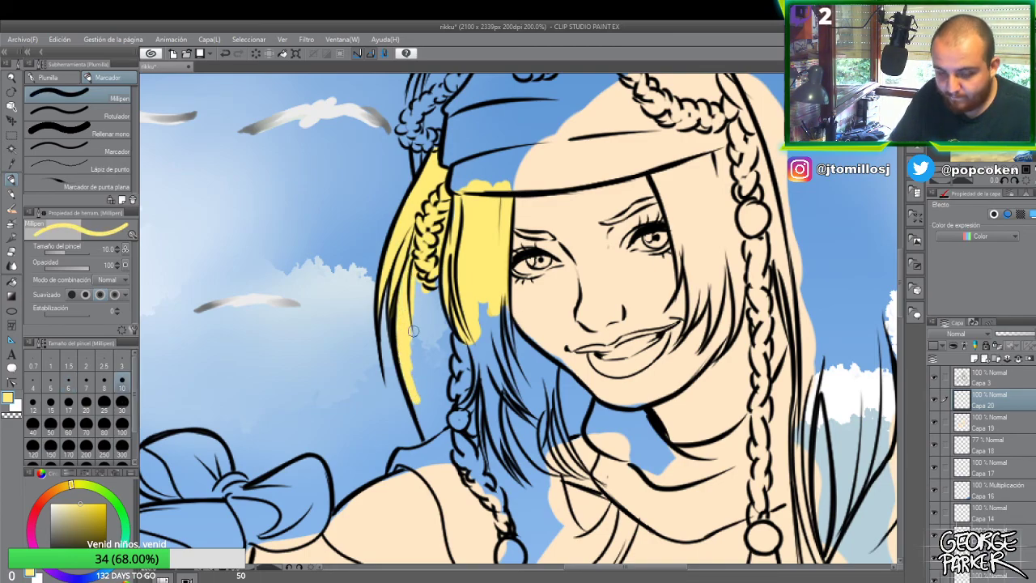
- Fill the back hair down to the shoulder yellow at brush size 30, and refine its edges along the long braid and jaw at size 10
{"action": "scroll", "coordinate": [397, 328], "scroll_direction": "down", "scroll_amount": 1}
{"action": "left_click", "coordinate": [121, 402]}
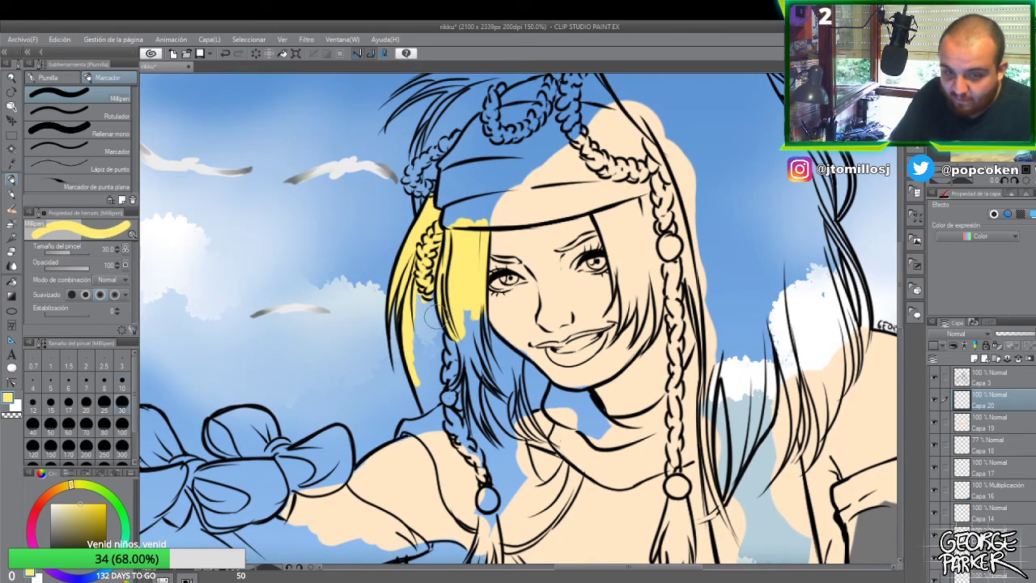
{"action": "mouse_move", "coordinate": [434, 321]}
{"action": "left_mouse_down"}
{"action": "mouse_move", "coordinate": [431, 374]}
{"action": "mouse_move", "coordinate": [426, 348]}
{"action": "mouse_move", "coordinate": [419, 382]}
{"action": "mouse_move", "coordinate": [428, 392]}
{"action": "left_mouse_up"}
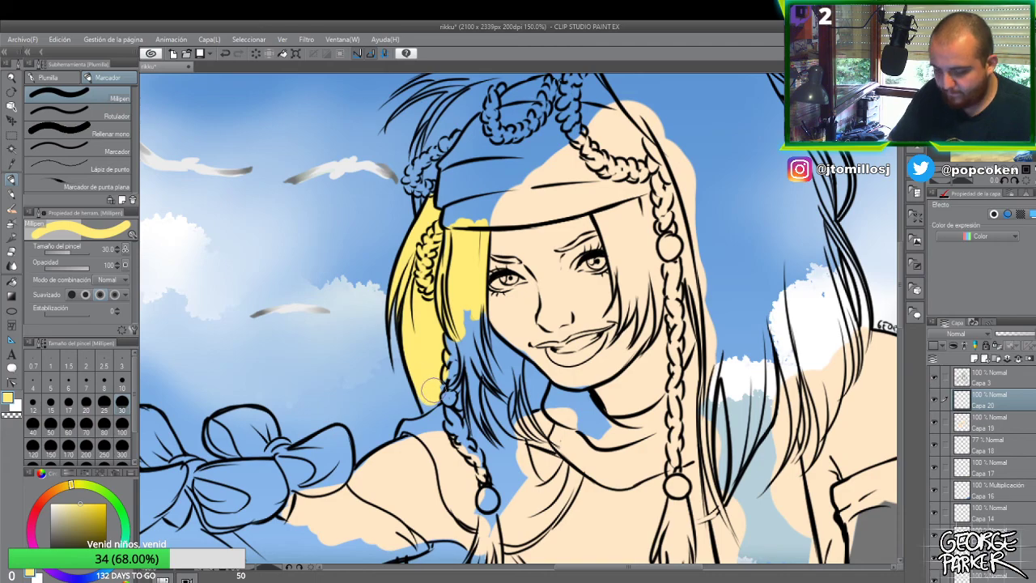
{"action": "left_click", "coordinate": [121, 379]}
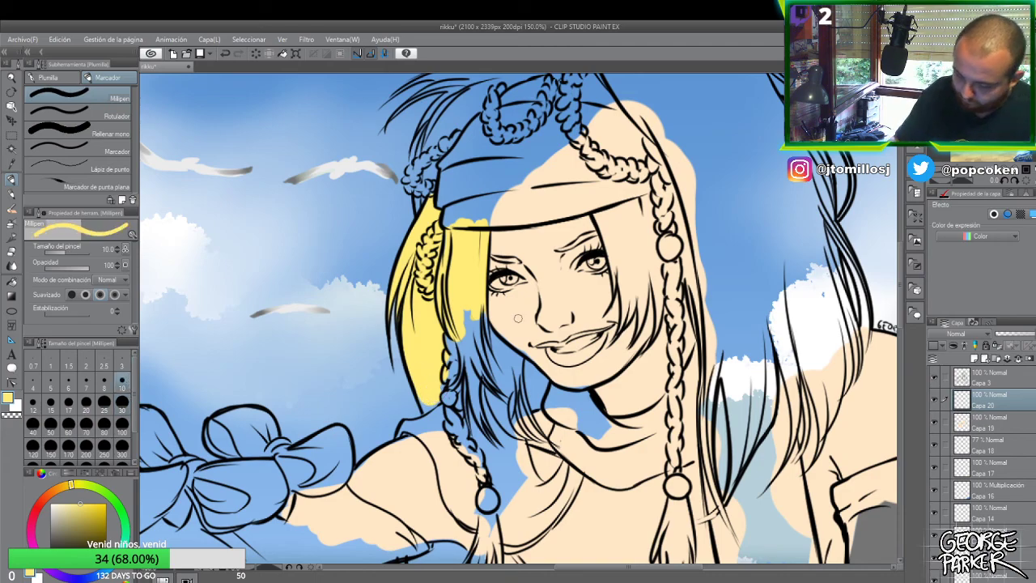
{"action": "mouse_move", "coordinate": [426, 409]}
{"action": "left_mouse_down"}
{"action": "mouse_move", "coordinate": [455, 340]}
{"action": "mouse_move", "coordinate": [471, 331]}
{"action": "mouse_move", "coordinate": [485, 347]}
{"action": "mouse_move", "coordinate": [488, 320]}
{"action": "mouse_move", "coordinate": [487, 348]}
{"action": "left_mouse_up"}
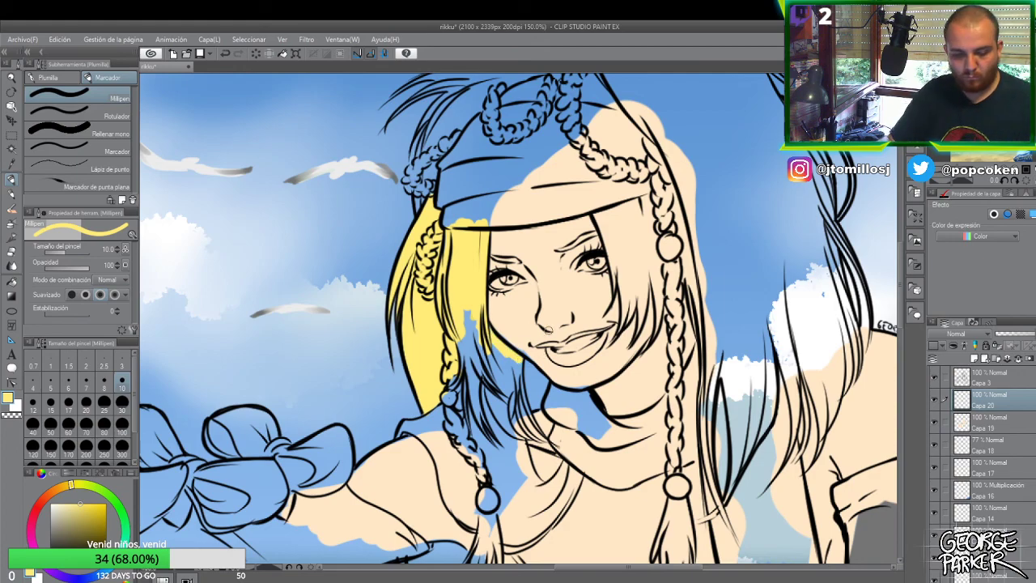
{"action": "key", "text": "o"}
{"action": "left_click", "coordinate": [555, 293]}
{"action": "key", "text": "p"}
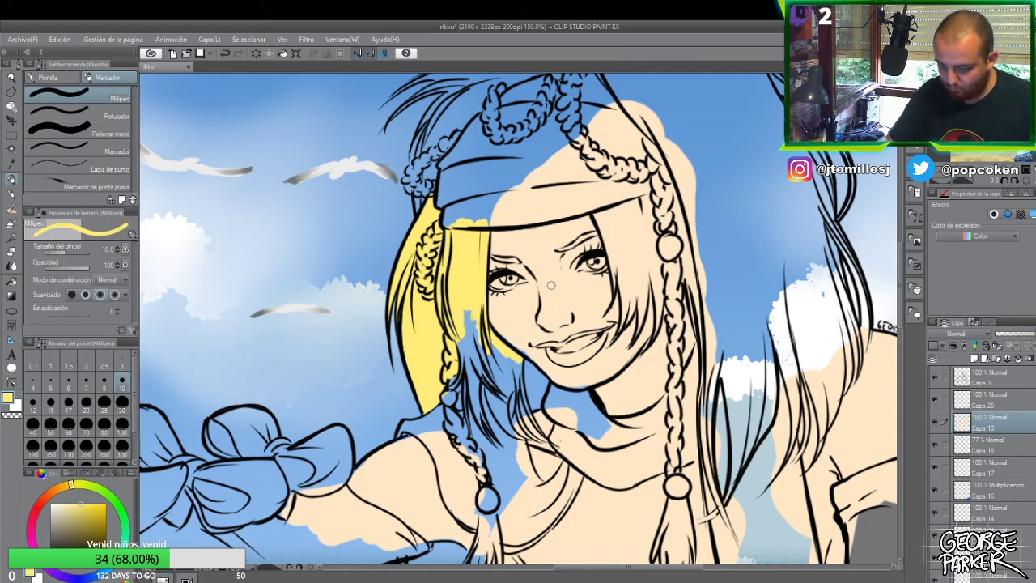
{"action": "left_click", "coordinate": [559, 279], "text": "alt"}
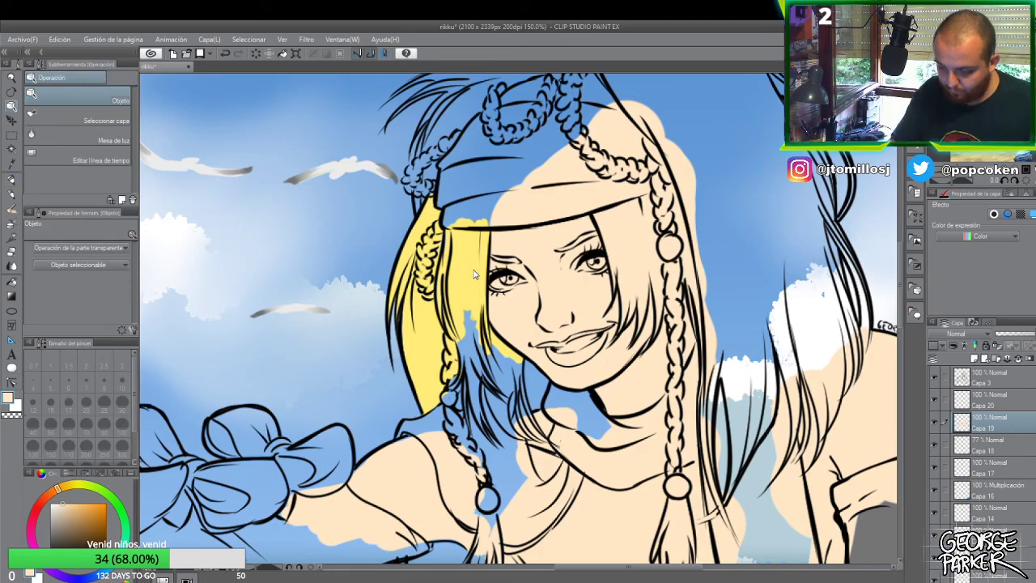
{"action": "key", "text": "alt+bracketright"}
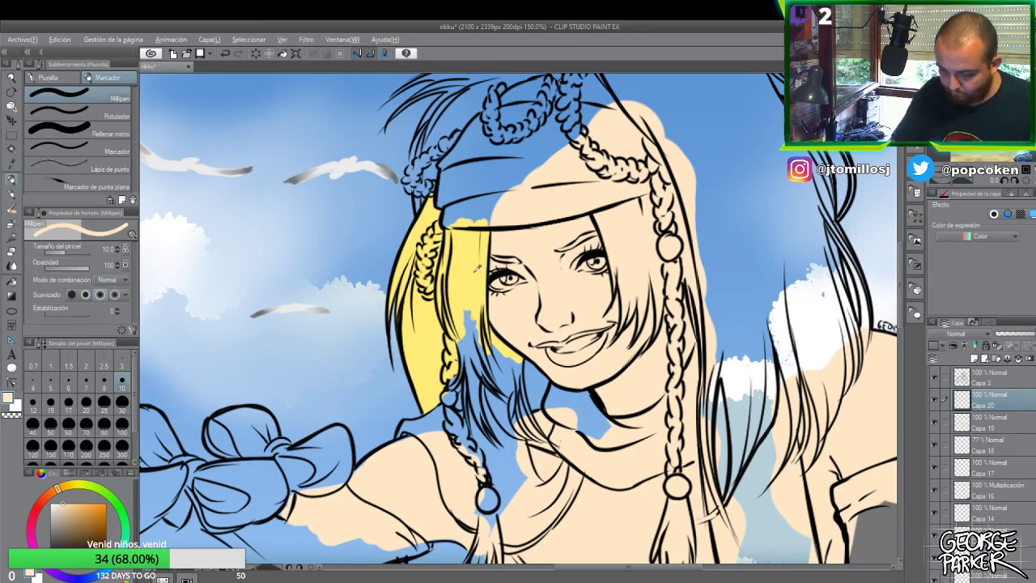
{"action": "left_click", "coordinate": [478, 268], "text": "alt"}
- Paint the hair locks beside the jaw and the upper part of the adjacent long braid yellow at brush size 10
{"action": "mouse_move", "coordinate": [468, 316]}
{"action": "left_mouse_down"}
{"action": "mouse_move", "coordinate": [468, 343]}
{"action": "mouse_move", "coordinate": [472, 314]}
{"action": "mouse_move", "coordinate": [492, 299]}
{"action": "mouse_move", "coordinate": [468, 318]}
{"action": "mouse_move", "coordinate": [472, 310]}
{"action": "mouse_move", "coordinate": [503, 366]}
{"action": "mouse_move", "coordinate": [505, 345]}
{"action": "mouse_move", "coordinate": [531, 368]}
{"action": "mouse_move", "coordinate": [518, 361]}
{"action": "mouse_move", "coordinate": [529, 348]}
{"action": "mouse_move", "coordinate": [516, 392]}
{"action": "mouse_move", "coordinate": [507, 381]}
{"action": "mouse_move", "coordinate": [510, 400]}
{"action": "mouse_move", "coordinate": [497, 362]}
{"action": "mouse_move", "coordinate": [497, 409]}
{"action": "left_mouse_up"}
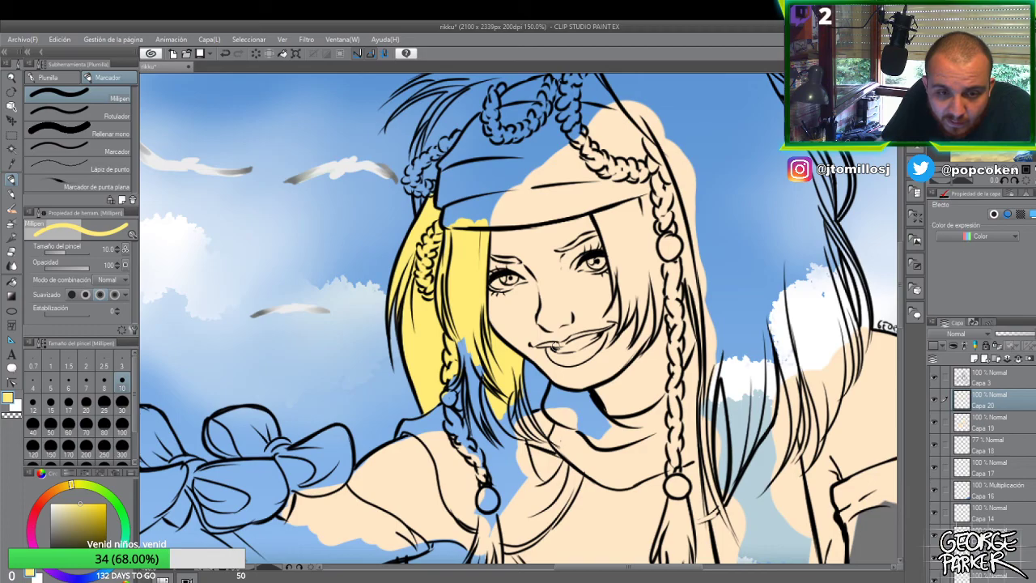
{"action": "scroll", "coordinate": [544, 312], "scroll_direction": "down", "scroll_amount": 1}
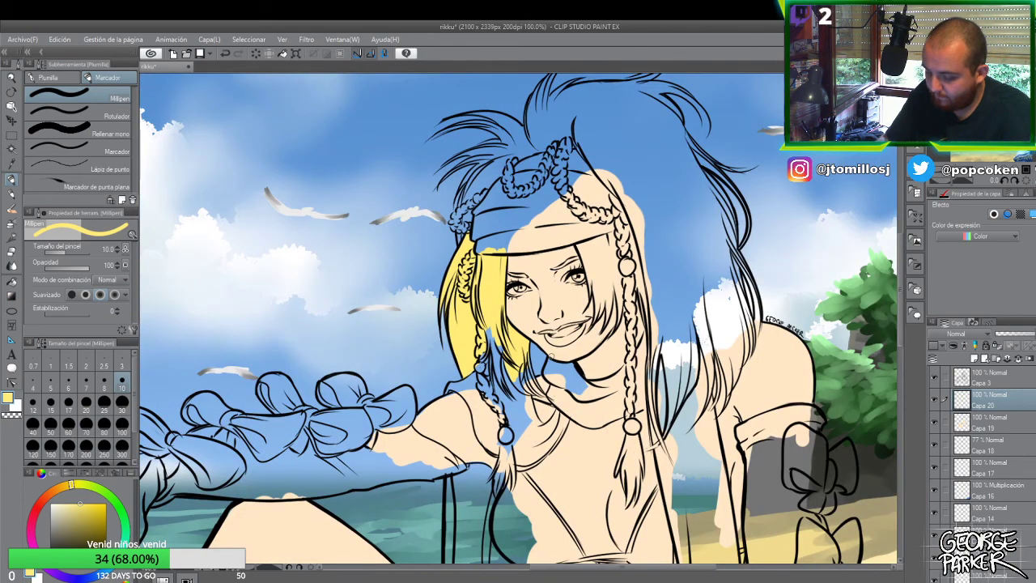
{"action": "scroll", "coordinate": [554, 355], "scroll_direction": "up", "scroll_amount": 1}
{"action": "mouse_move", "coordinate": [465, 333]}
{"action": "left_mouse_down"}
{"action": "mouse_move", "coordinate": [458, 328]}
{"action": "mouse_move", "coordinate": [451, 354]}
{"action": "mouse_move", "coordinate": [456, 330]}
{"action": "left_mouse_up"}
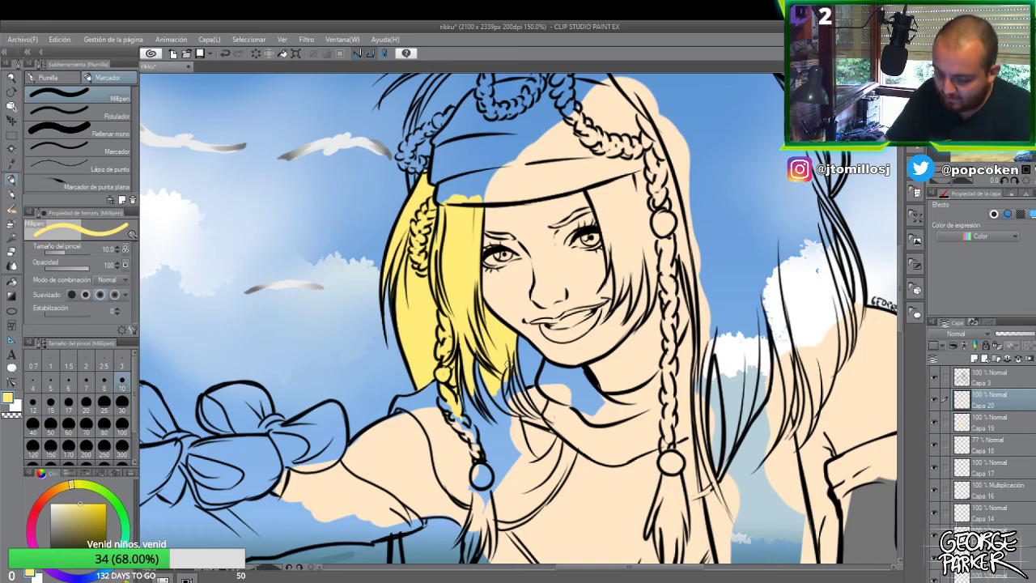
- Paint the thin hair tips near the neck yellow at brush size 6 and clean their edges with the eraser at size 7
{"action": "left_click", "coordinate": [68, 381]}
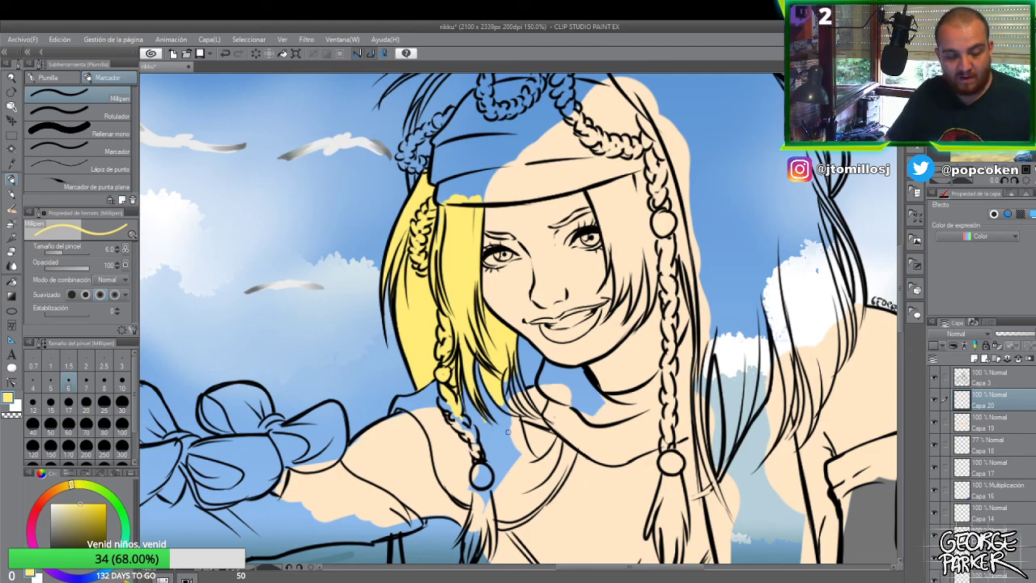
{"action": "key", "text": "e"}
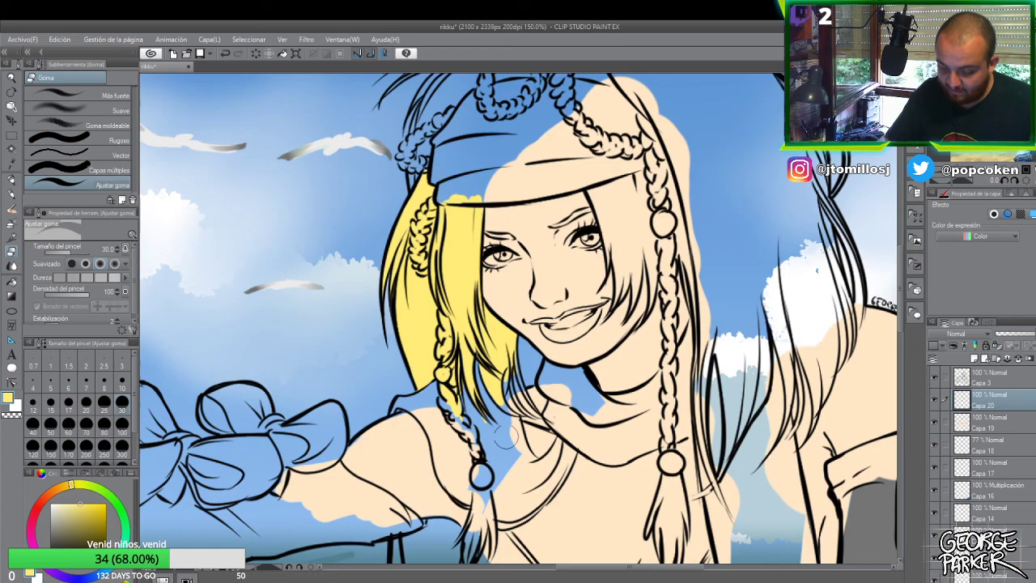
{"action": "left_click", "coordinate": [86, 378]}
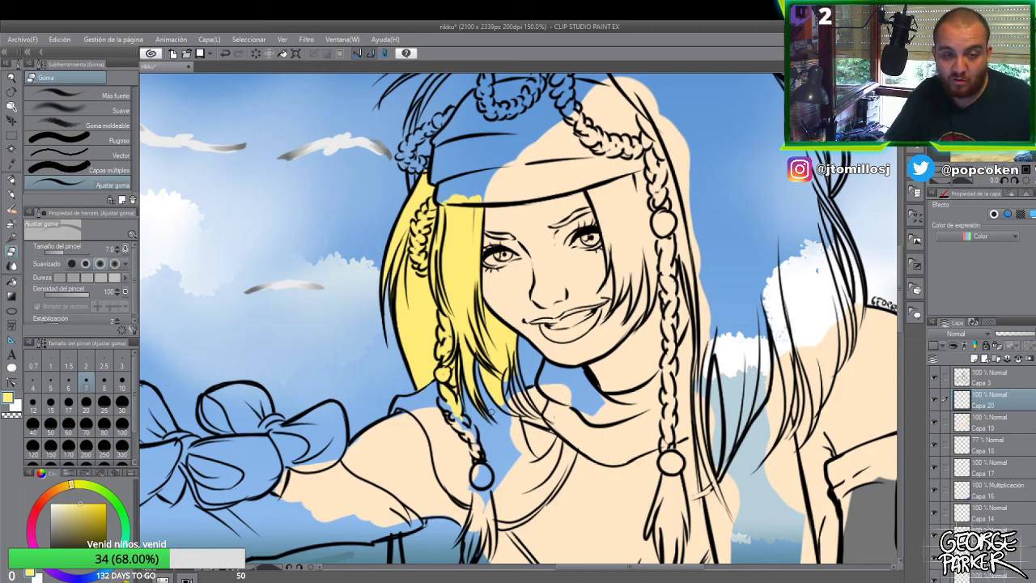
{"action": "key", "text": "p"}
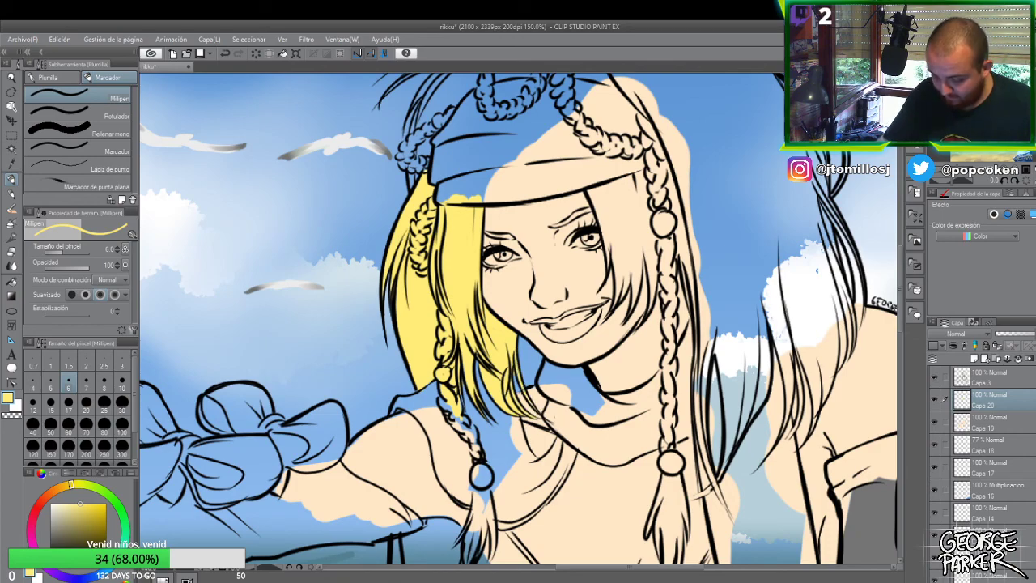
{"action": "key", "text": "e"}
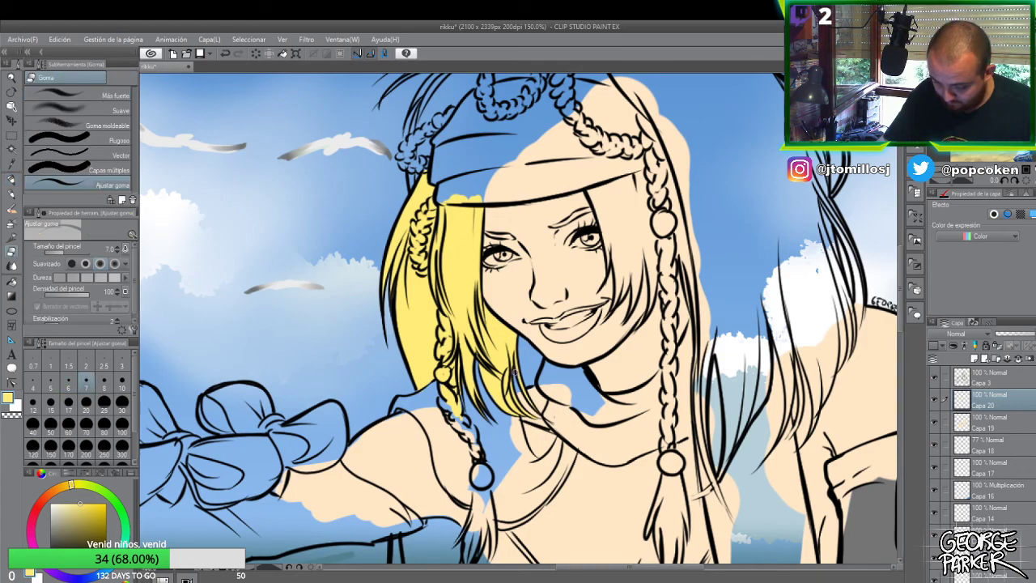
{"action": "key", "text": "p"}
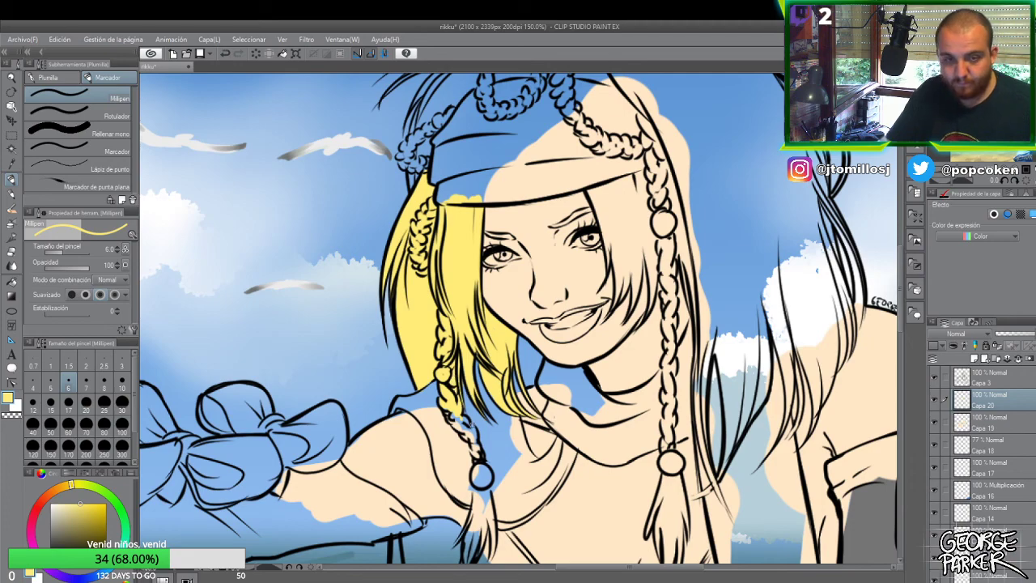
- Fill the lower part of the long braid and the hair tuft below its bead with yellow at brush size 6
{"action": "left_click_drag", "start_coordinate": [460, 413], "coordinate": [464, 413]}
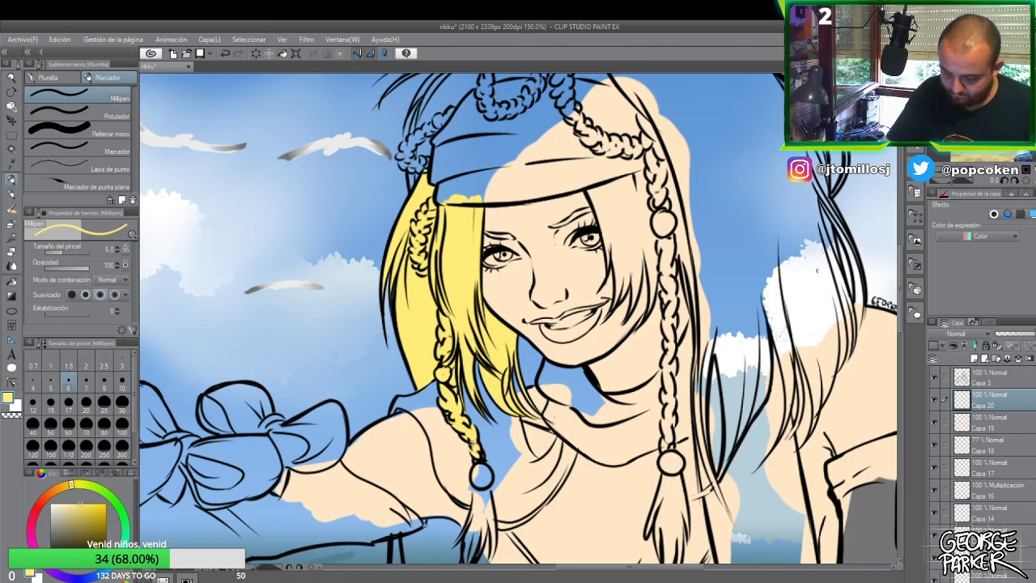
{"action": "scroll", "coordinate": [492, 341], "scroll_direction": "down", "scroll_amount": 1}
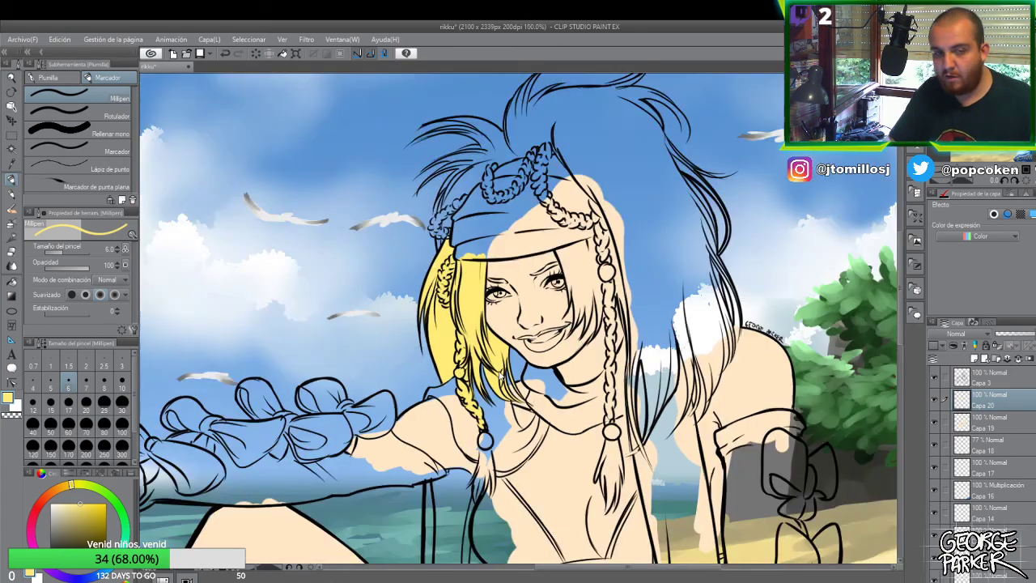
{"action": "scroll", "coordinate": [506, 368], "scroll_direction": "down", "scroll_amount": 1}
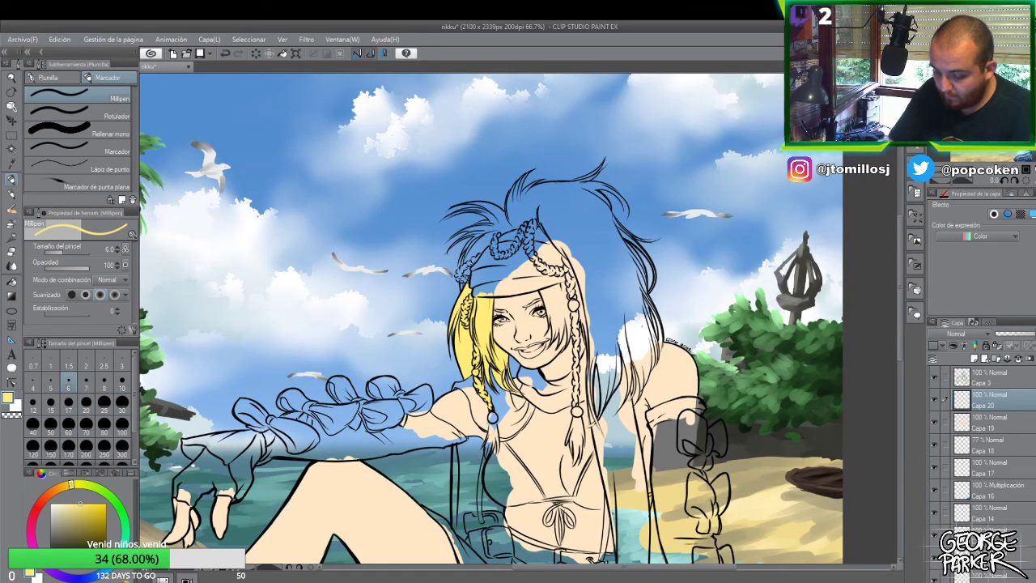
{"action": "scroll", "coordinate": [504, 420], "scroll_direction": "up", "scroll_amount": 1}
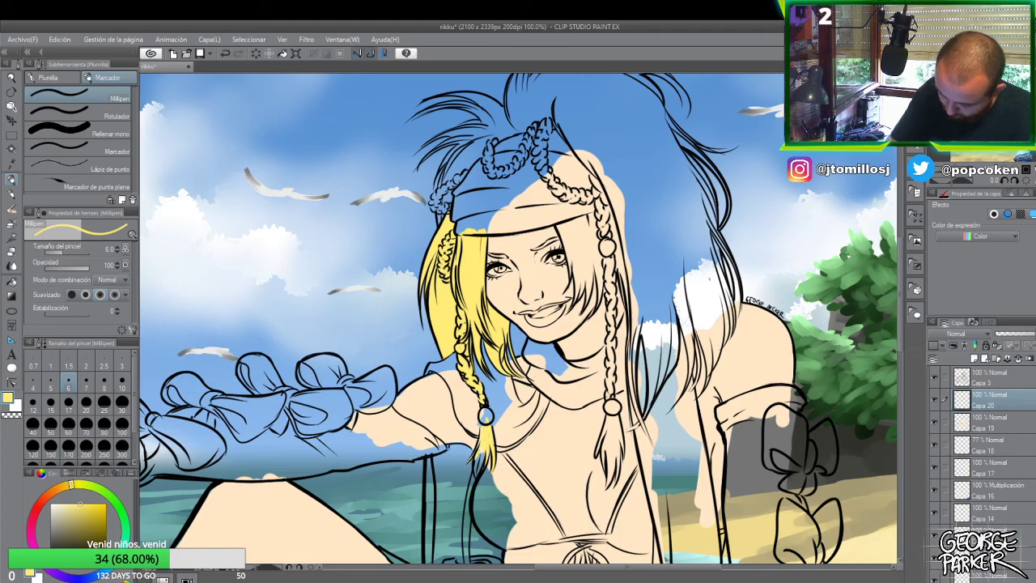
{"action": "left_click_drag", "start_coordinate": [477, 458], "coordinate": [479, 464]}
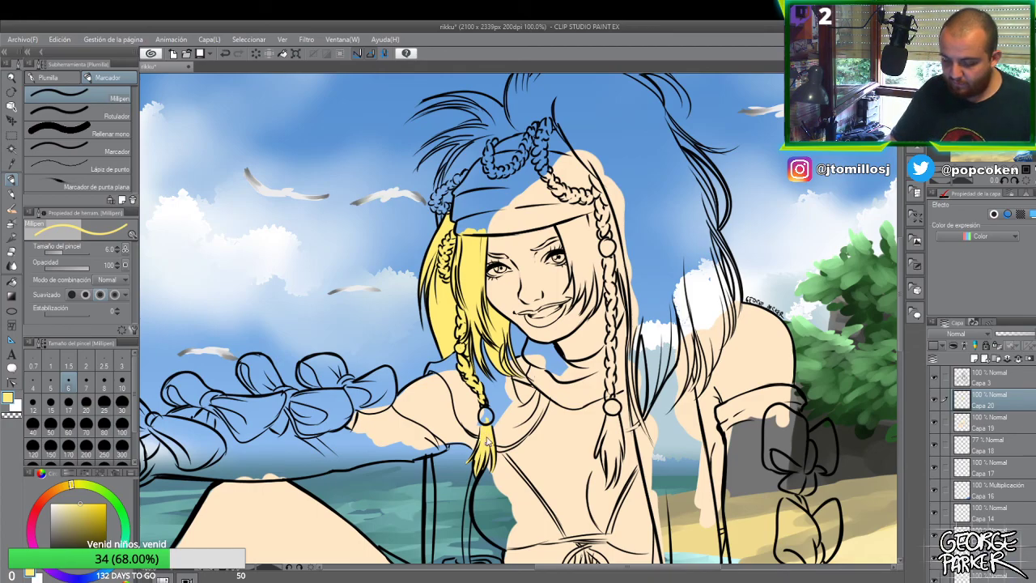
- Erase the excess yellow around the bead and the hair tuft below it with the eraser at size 7
{"action": "scroll", "coordinate": [489, 441], "scroll_direction": "up", "scroll_amount": 2}
{"action": "key", "text": "e"}
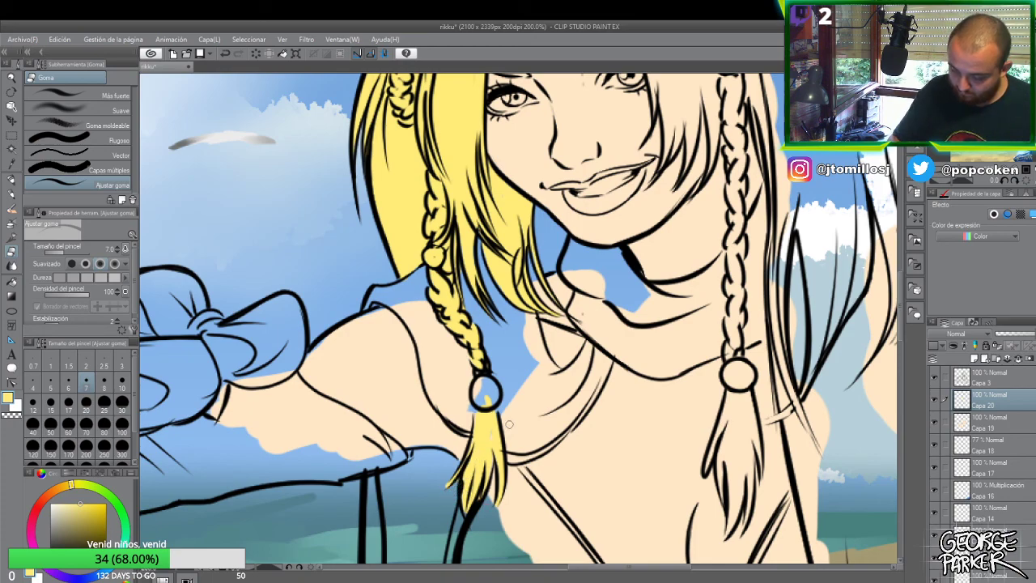
{"action": "key", "text": "p"}
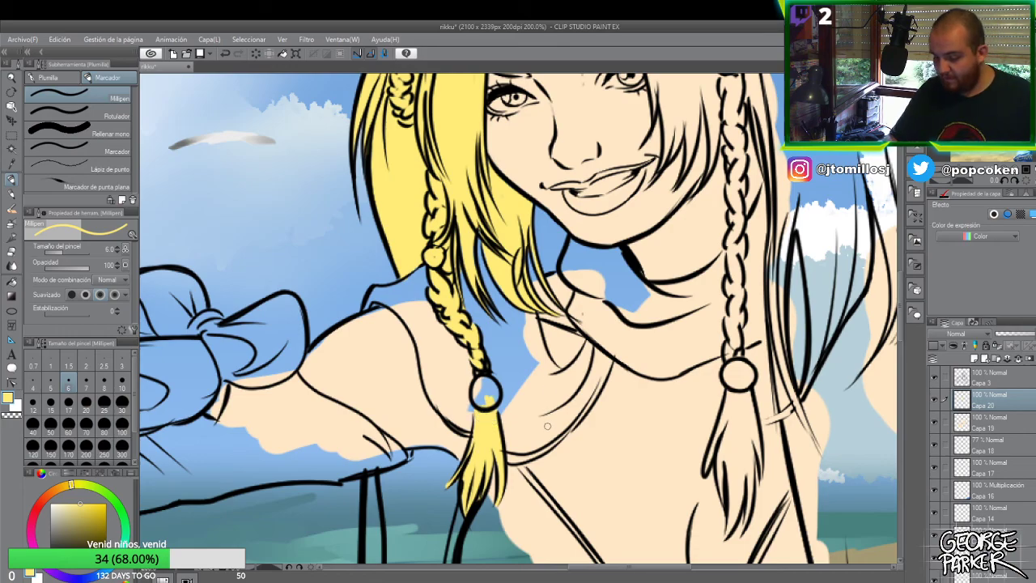
{"action": "scroll", "coordinate": [548, 428], "scroll_direction": "down", "scroll_amount": 1}
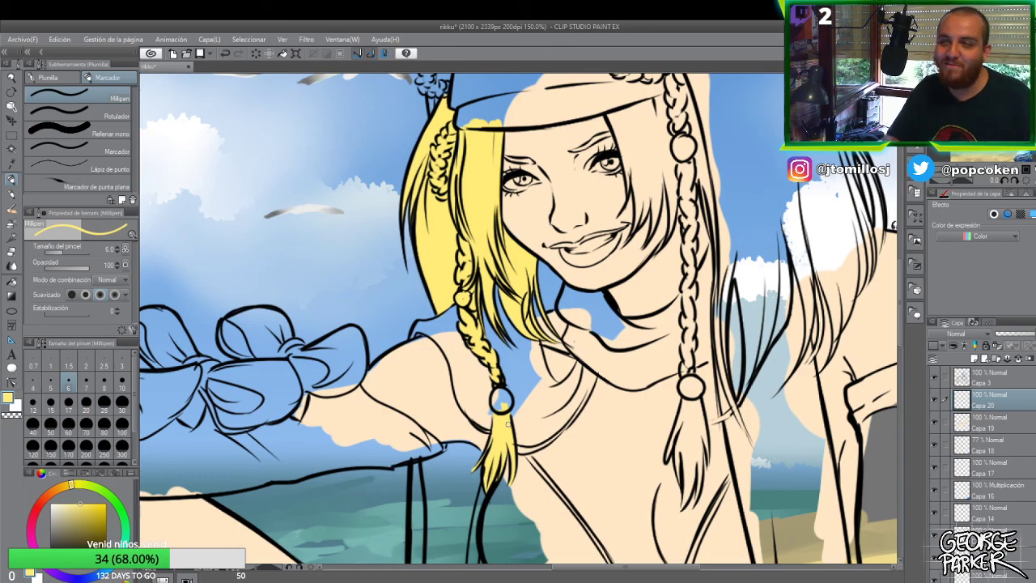
- Paint the short braid at the outer side of the headband yellow at brush size 6
{"action": "scroll", "coordinate": [592, 358], "scroll_direction": "down", "scroll_amount": 1}
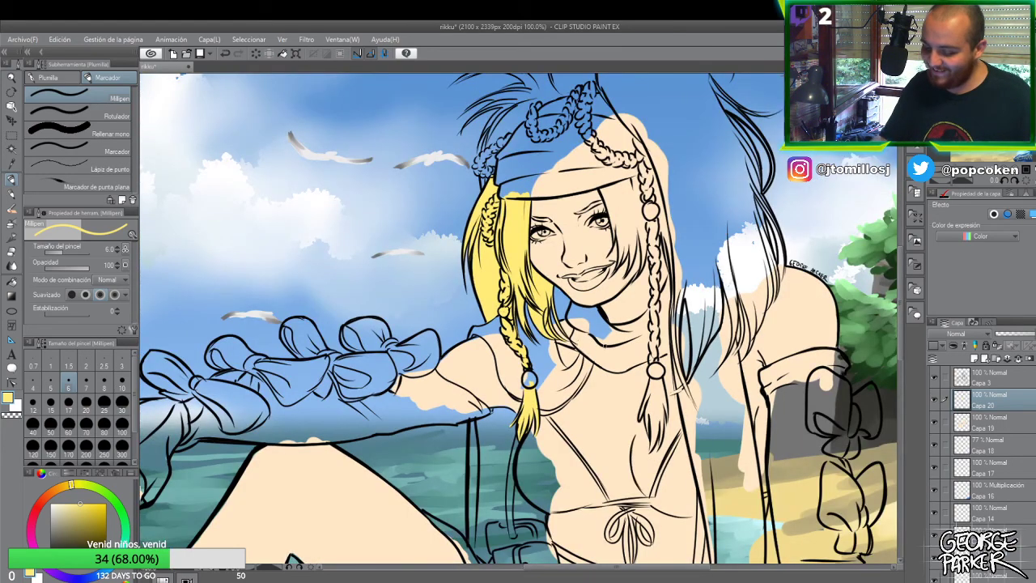
{"action": "scroll", "coordinate": [508, 128], "scroll_direction": "up", "scroll_amount": 2}
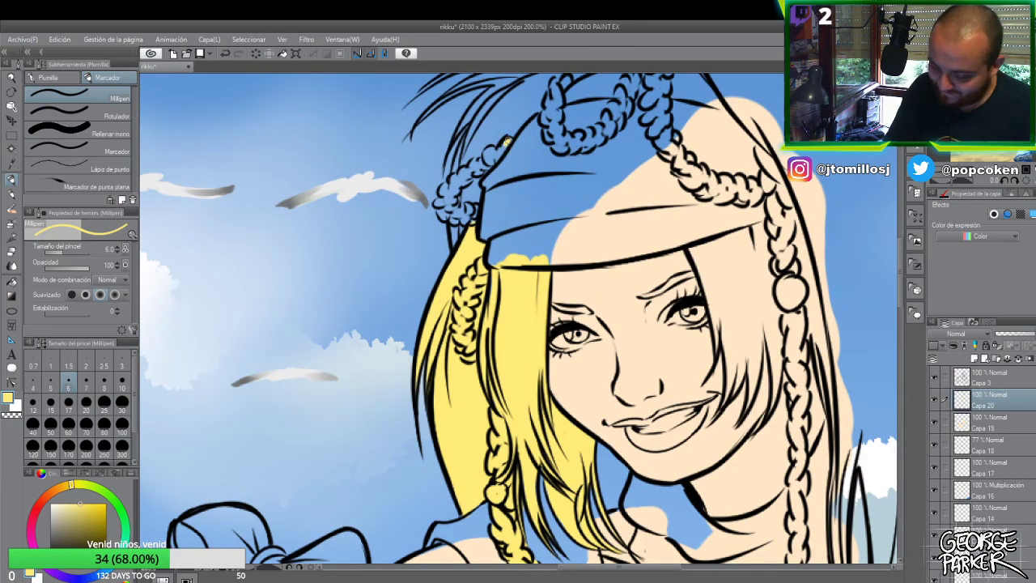
{"action": "mouse_move", "coordinate": [499, 150]}
{"action": "left_mouse_down"}
{"action": "mouse_move", "coordinate": [493, 106]}
{"action": "mouse_move", "coordinate": [484, 144]}
{"action": "mouse_move", "coordinate": [493, 161]}
{"action": "mouse_move", "coordinate": [475, 162]}
{"action": "mouse_move", "coordinate": [454, 193]}
{"action": "mouse_move", "coordinate": [457, 176]}
{"action": "mouse_move", "coordinate": [447, 186]}
{"action": "mouse_move", "coordinate": [453, 197]}
{"action": "mouse_move", "coordinate": [439, 201]}
{"action": "mouse_move", "coordinate": [457, 202]}
{"action": "mouse_move", "coordinate": [445, 214]}
{"action": "mouse_move", "coordinate": [476, 209]}
{"action": "mouse_move", "coordinate": [443, 217]}
{"action": "mouse_move", "coordinate": [476, 209]}
{"action": "left_mouse_up"}
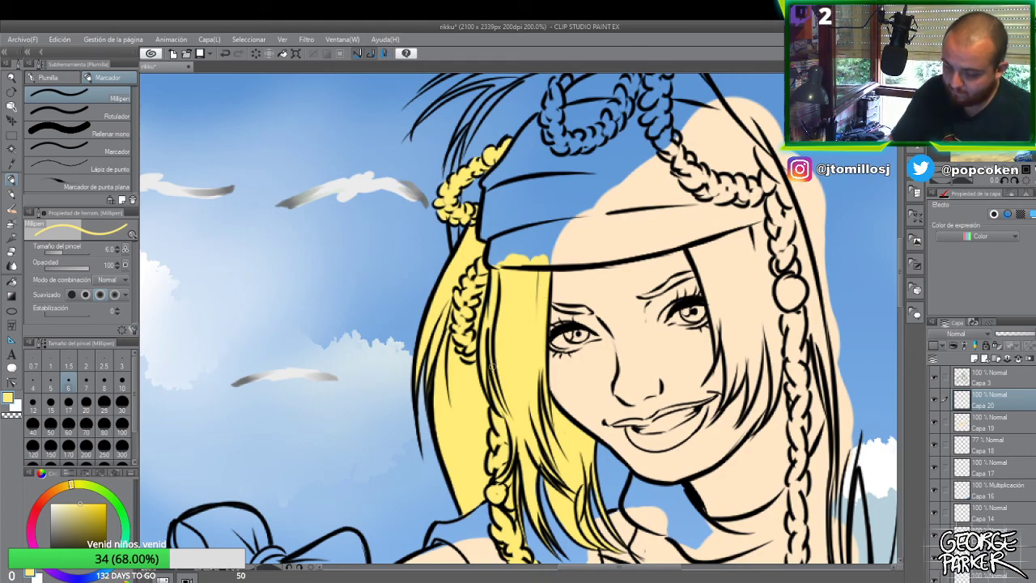
- Fill the looped braid hanging over the front of the headband with yellow, up to the peak of the head, at brush size 6
{"action": "key", "text": "ctrl+minus"}
{"action": "key", "text": "ctrl+minus"}
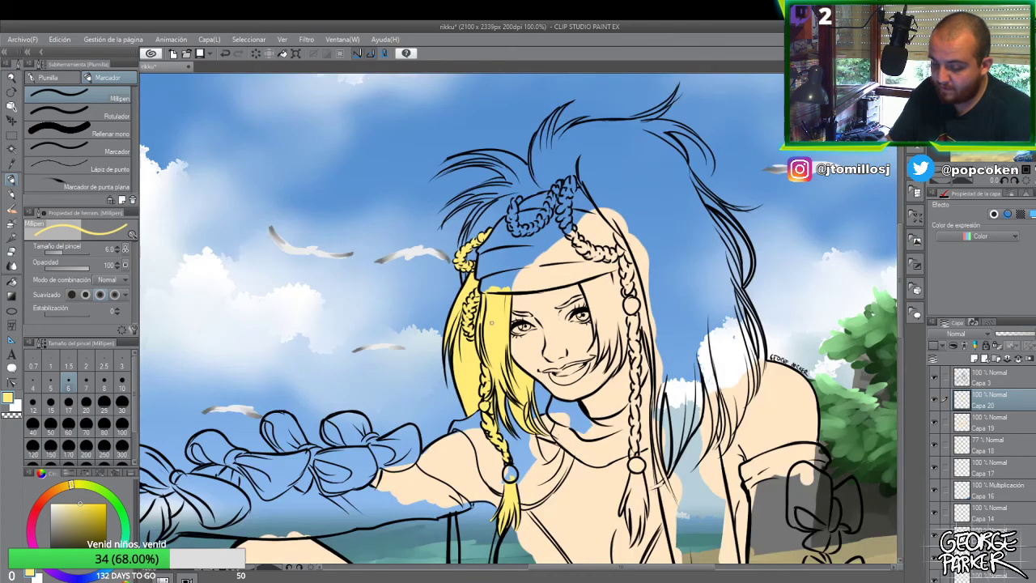
{"action": "key", "text": "ctrl+plus"}
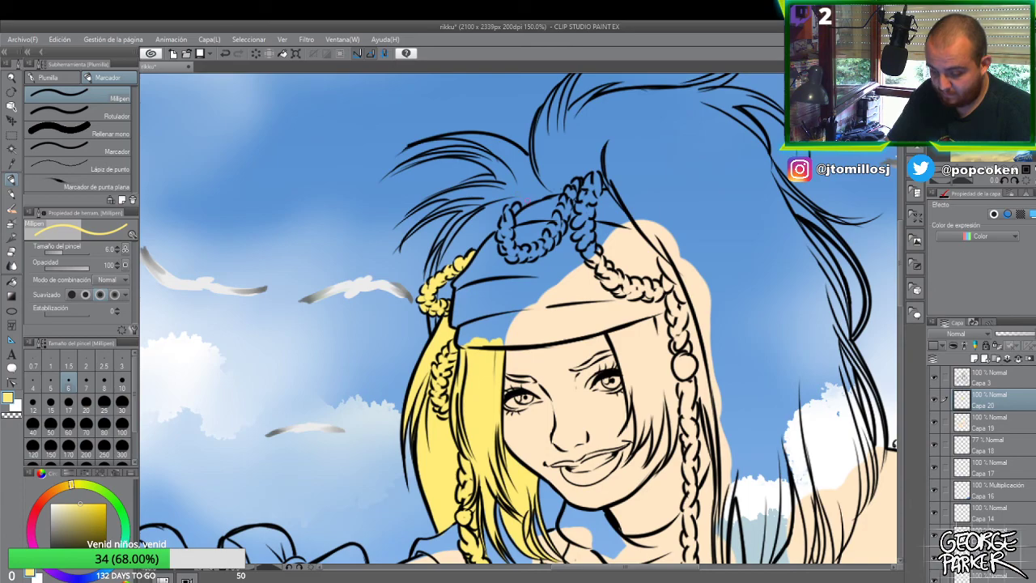
{"action": "key", "text": "ctrl+plus"}
{"action": "mouse_move", "coordinate": [506, 207]}
{"action": "left_mouse_down"}
{"action": "mouse_move", "coordinate": [495, 246]}
{"action": "mouse_move", "coordinate": [486, 248]}
{"action": "mouse_move", "coordinate": [502, 257]}
{"action": "mouse_move", "coordinate": [491, 258]}
{"action": "mouse_move", "coordinate": [499, 276]}
{"action": "mouse_move", "coordinate": [521, 264]}
{"action": "mouse_move", "coordinate": [535, 267]}
{"action": "mouse_move", "coordinate": [528, 277]}
{"action": "mouse_move", "coordinate": [546, 264]}
{"action": "left_mouse_up"}
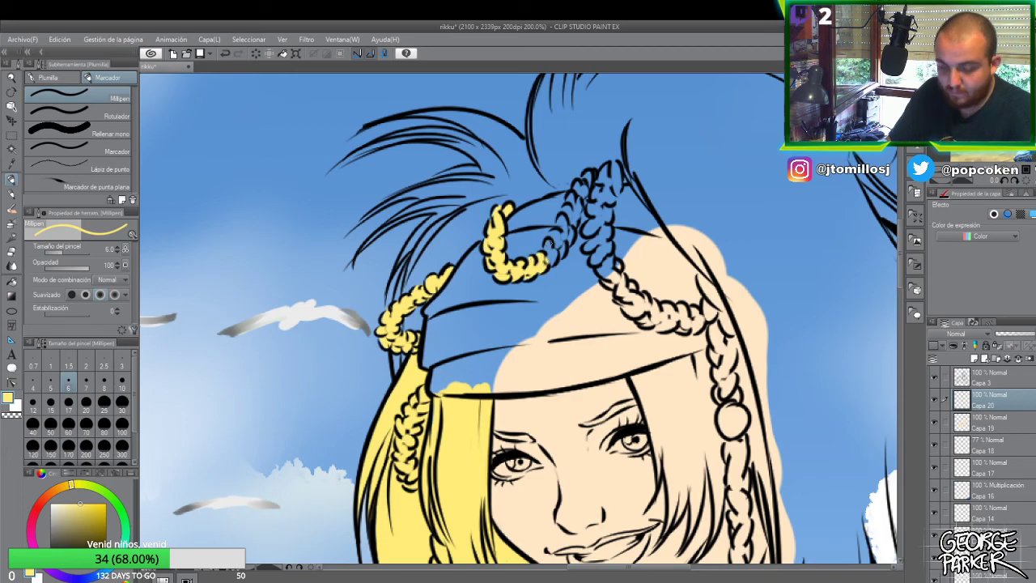
{"action": "mouse_move", "coordinate": [550, 246]}
{"action": "left_mouse_down"}
{"action": "mouse_move", "coordinate": [552, 259]}
{"action": "mouse_move", "coordinate": [563, 236]}
{"action": "left_mouse_up"}
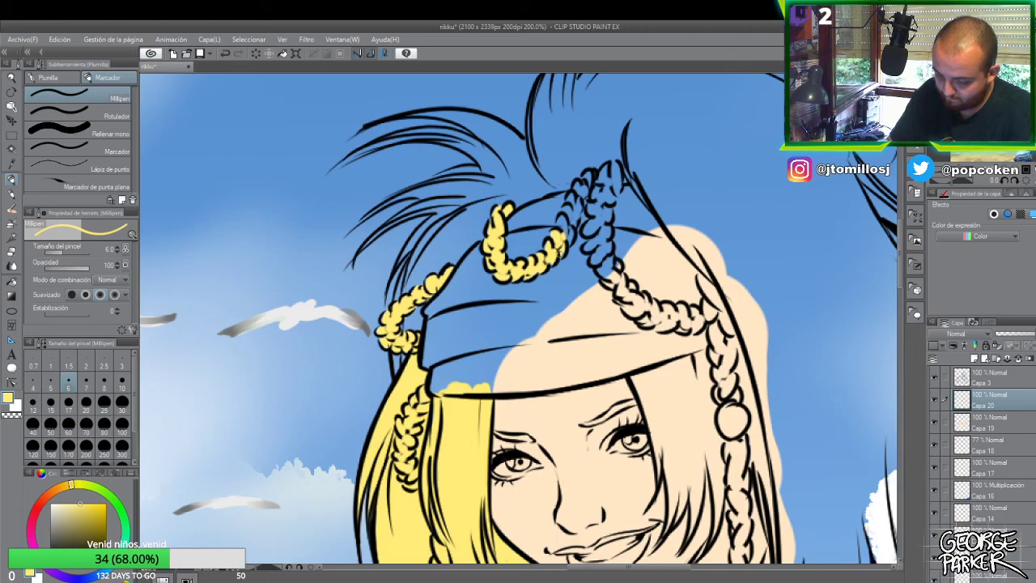
{"action": "mouse_move", "coordinate": [562, 235]}
{"action": "left_mouse_down"}
{"action": "mouse_move", "coordinate": [562, 220]}
{"action": "mouse_move", "coordinate": [571, 233]}
{"action": "left_mouse_up"}
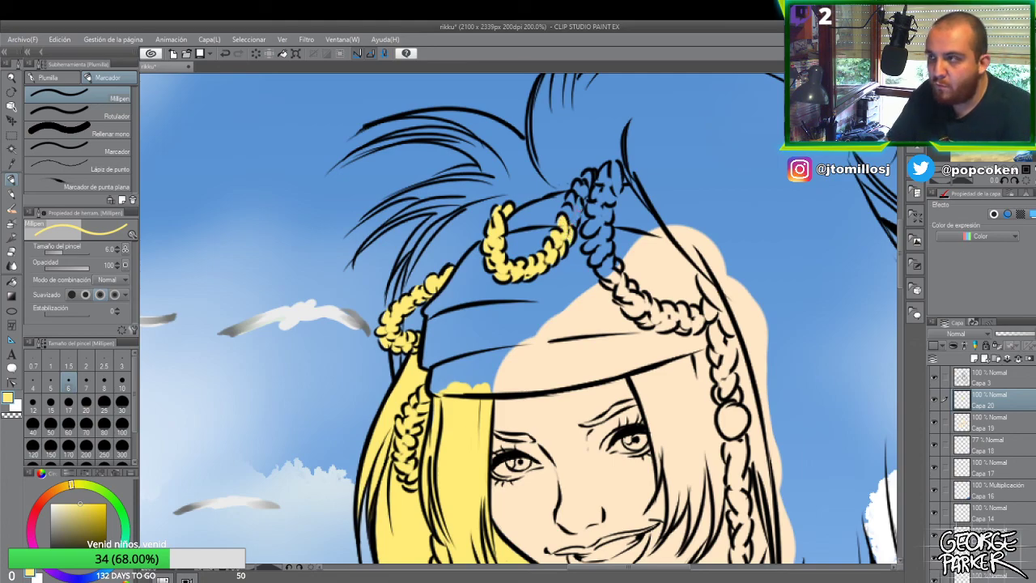
{"action": "left_click_drag", "start_coordinate": [575, 212], "coordinate": [566, 206]}
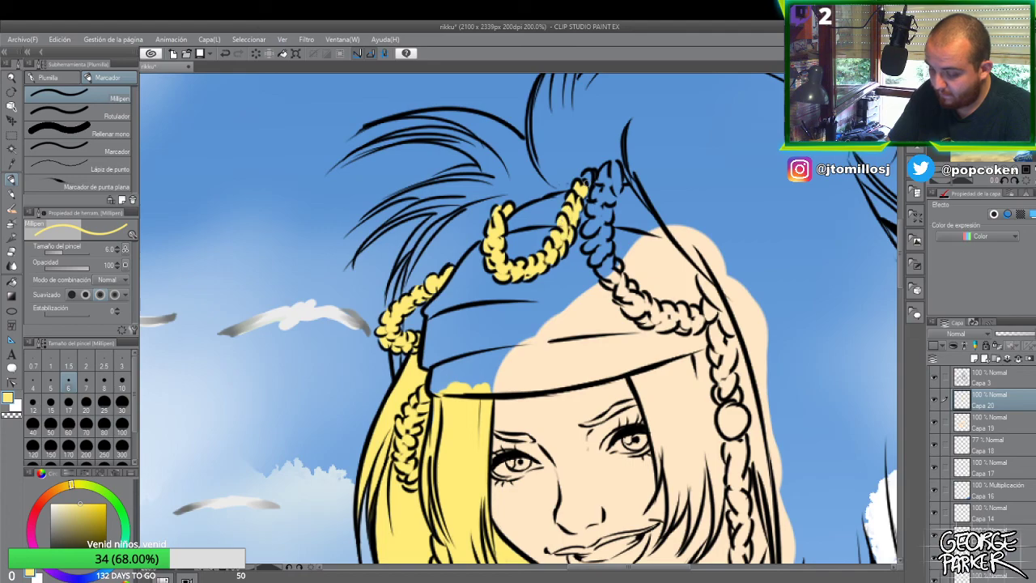
{"action": "left_click_drag", "start_coordinate": [585, 179], "coordinate": [589, 175]}
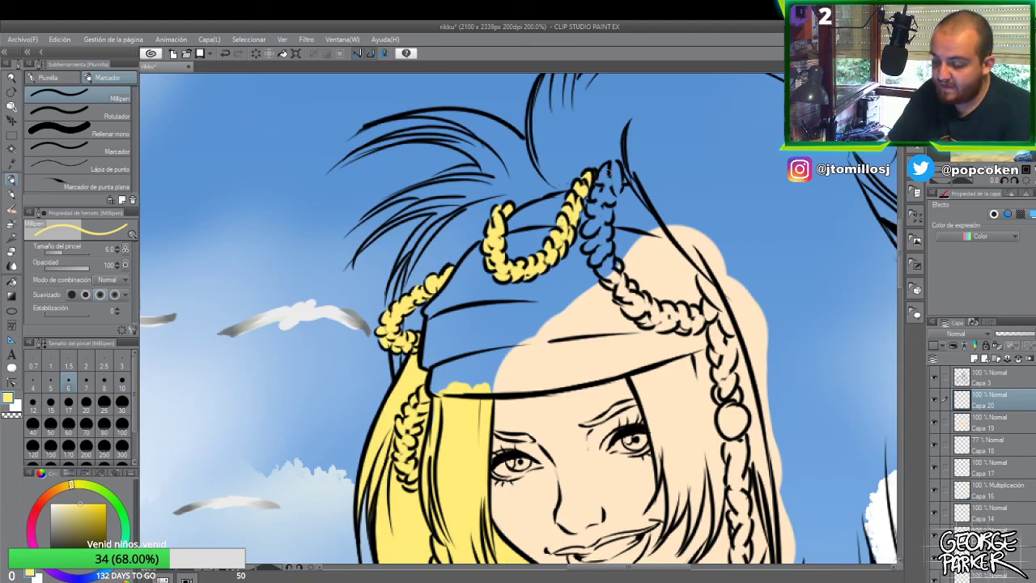
- Paint the second headband braid yellow from the peak down across the forehead to its bead at brush size 6
{"action": "mouse_move", "coordinate": [609, 168]}
{"action": "left_mouse_down"}
{"action": "mouse_move", "coordinate": [617, 182]}
{"action": "mouse_move", "coordinate": [612, 172]}
{"action": "mouse_move", "coordinate": [596, 199]}
{"action": "mouse_move", "coordinate": [607, 183]}
{"action": "mouse_move", "coordinate": [615, 194]}
{"action": "mouse_move", "coordinate": [603, 203]}
{"action": "mouse_move", "coordinate": [600, 186]}
{"action": "mouse_move", "coordinate": [594, 209]}
{"action": "left_mouse_up"}
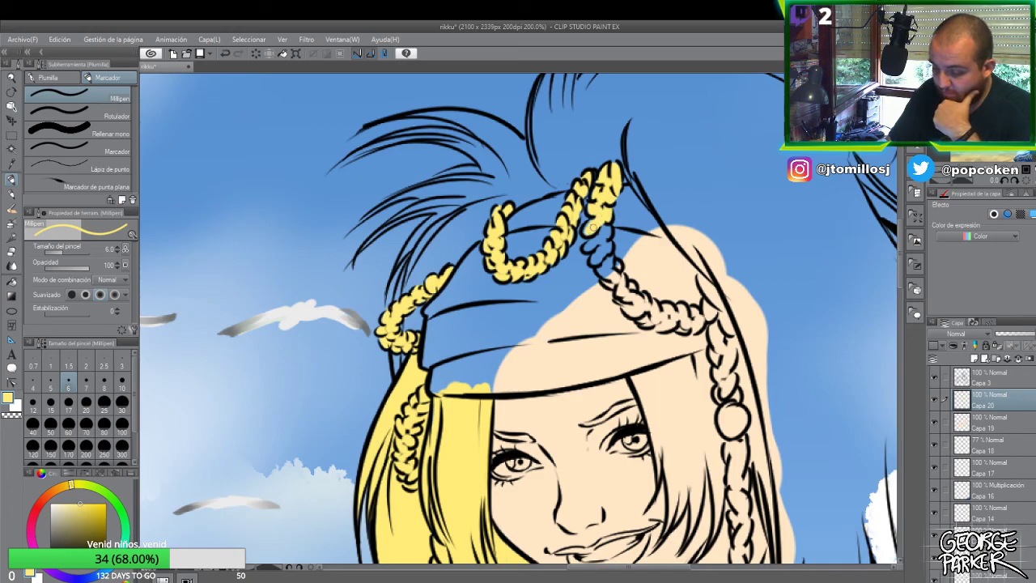
{"action": "mouse_move", "coordinate": [601, 234]}
{"action": "left_mouse_down"}
{"action": "mouse_move", "coordinate": [592, 244]}
{"action": "mouse_move", "coordinate": [592, 225]}
{"action": "mouse_move", "coordinate": [607, 243]}
{"action": "mouse_move", "coordinate": [596, 260]}
{"action": "mouse_move", "coordinate": [609, 251]}
{"action": "mouse_move", "coordinate": [604, 271]}
{"action": "mouse_move", "coordinate": [598, 256]}
{"action": "mouse_move", "coordinate": [616, 276]}
{"action": "left_mouse_up"}
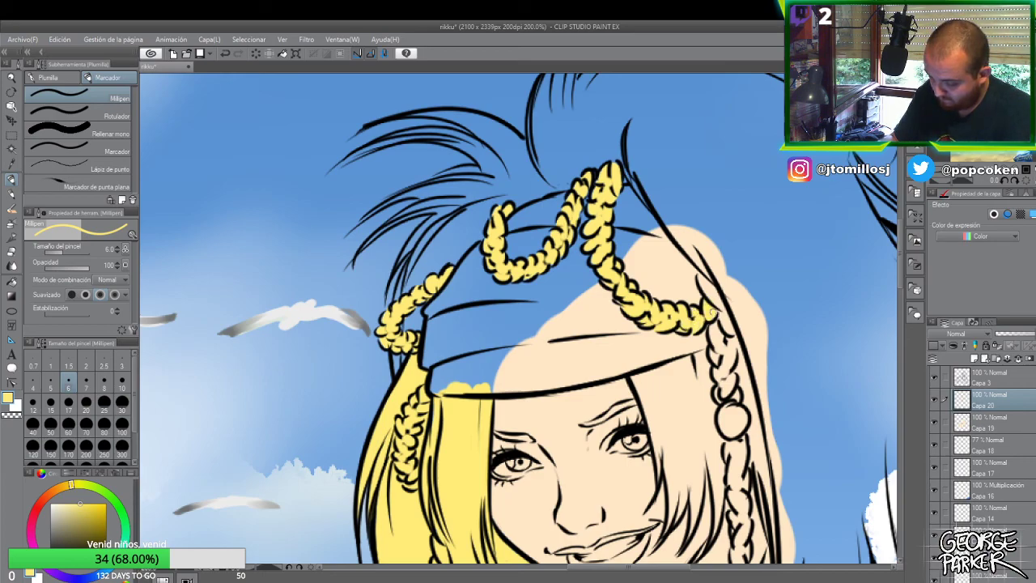
{"action": "scroll", "coordinate": [702, 307], "scroll_direction": "down", "scroll_amount": 1}
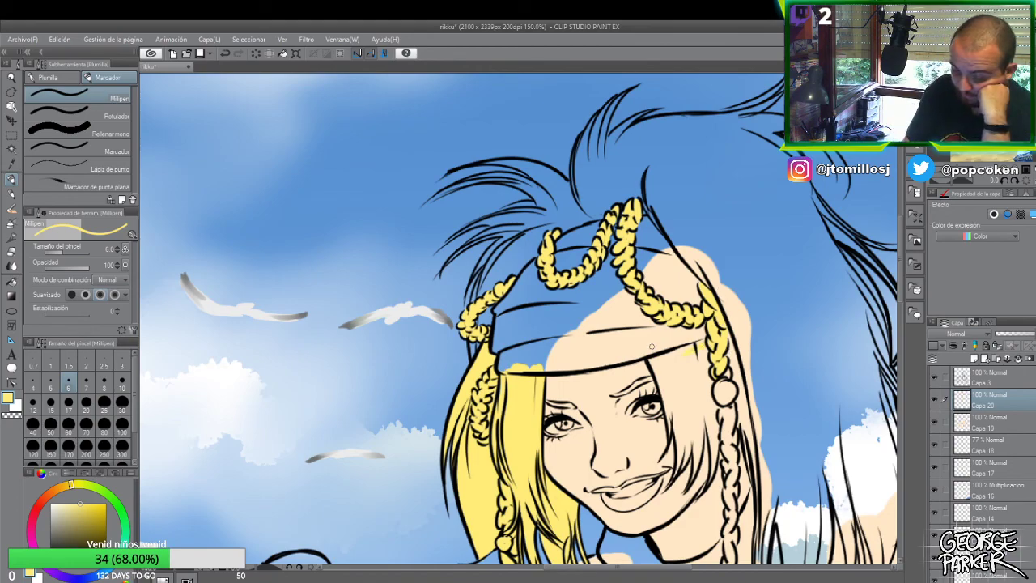
- Paint the upper hair lock between the face and the beaded braid yellow, edging it at brush size 10 and filling at size 30
{"action": "left_click", "coordinate": [121, 383]}
{"action": "mouse_move", "coordinate": [710, 345]}
{"action": "left_mouse_down"}
{"action": "mouse_move", "coordinate": [655, 363]}
{"action": "mouse_move", "coordinate": [667, 392]}
{"action": "left_mouse_up"}
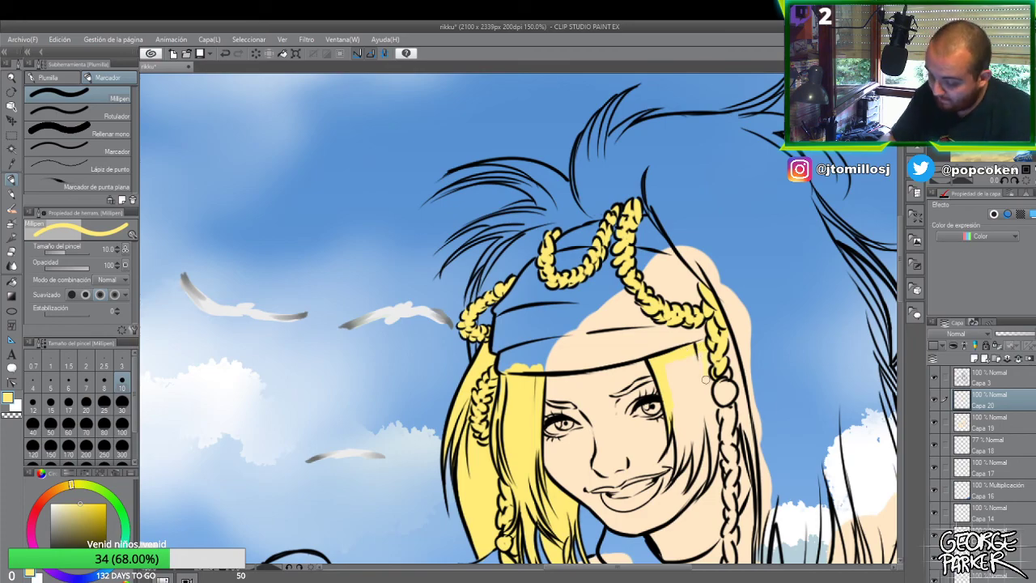
{"action": "left_click", "coordinate": [123, 405]}
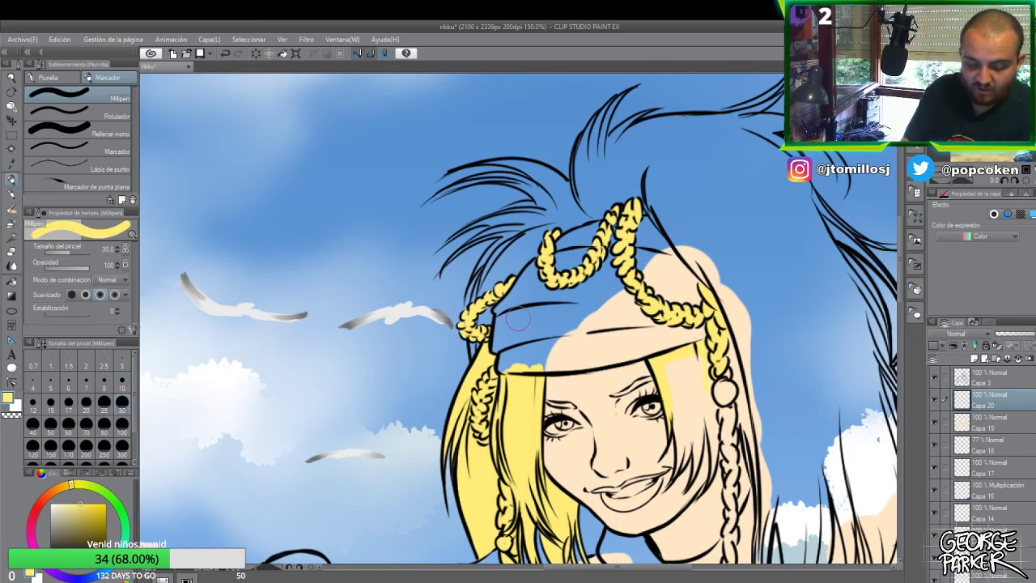
{"action": "mouse_move", "coordinate": [688, 391]}
{"action": "left_mouse_down"}
{"action": "mouse_move", "coordinate": [695, 373]}
{"action": "mouse_move", "coordinate": [672, 381]}
{"action": "mouse_move", "coordinate": [677, 400]}
{"action": "mouse_move", "coordinate": [689, 388]}
{"action": "mouse_move", "coordinate": [707, 408]}
{"action": "mouse_move", "coordinate": [734, 356]}
{"action": "mouse_move", "coordinate": [727, 398]}
{"action": "left_mouse_up"}
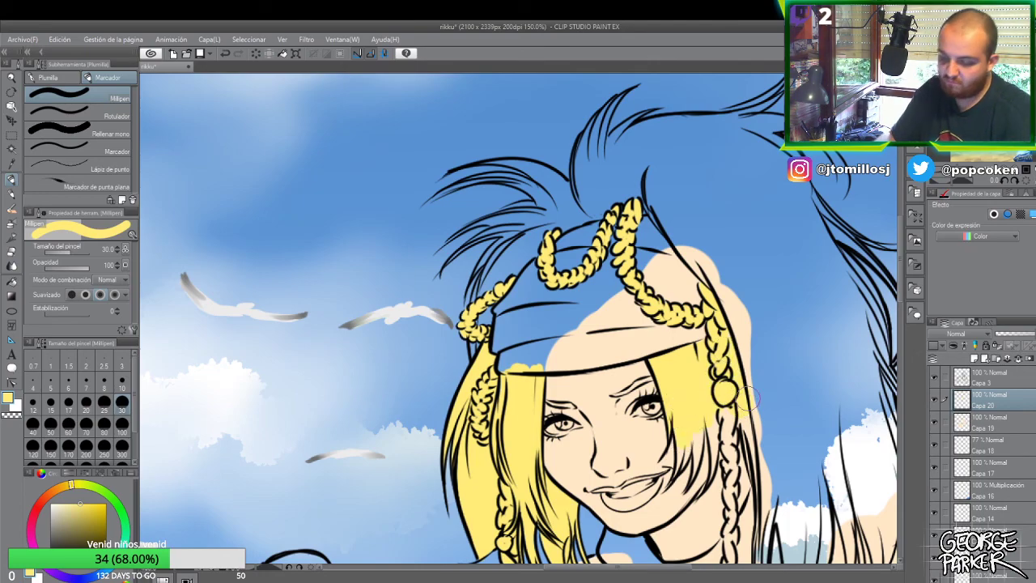
- Paint a broad yellow band of hair along the far side of the headband and over its peak at brush size 30
{"action": "mouse_move", "coordinate": [733, 291]}
{"action": "left_mouse_down"}
{"action": "mouse_move", "coordinate": [690, 221]}
{"action": "mouse_move", "coordinate": [668, 196]}
{"action": "mouse_move", "coordinate": [680, 223]}
{"action": "mouse_move", "coordinate": [655, 192]}
{"action": "mouse_move", "coordinate": [677, 235]}
{"action": "left_mouse_up"}
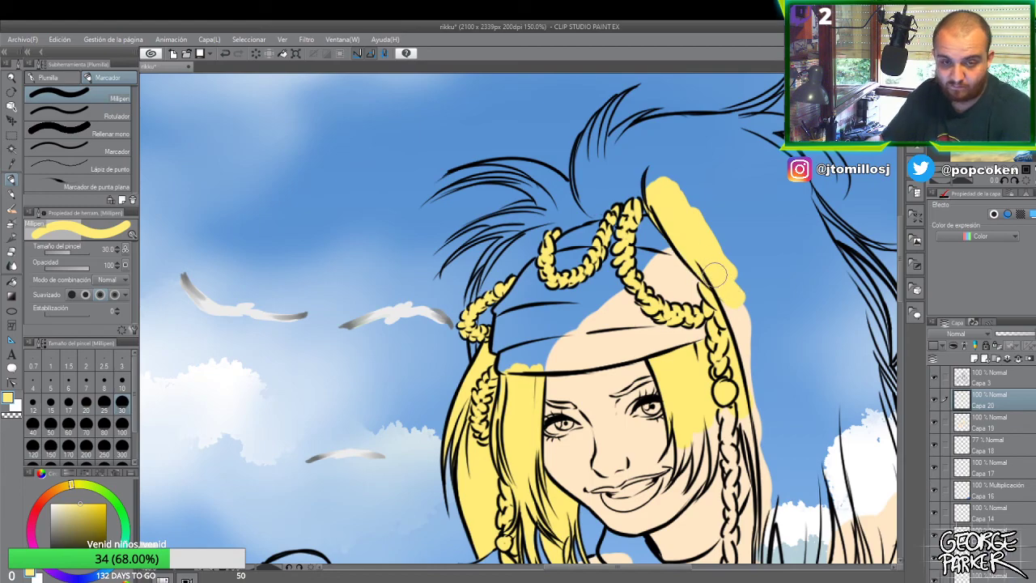
{"action": "scroll", "coordinate": [674, 259], "scroll_direction": "down", "scroll_amount": 2}
{"action": "left_click_drag", "start_coordinate": [655, 197], "coordinate": [619, 218]}
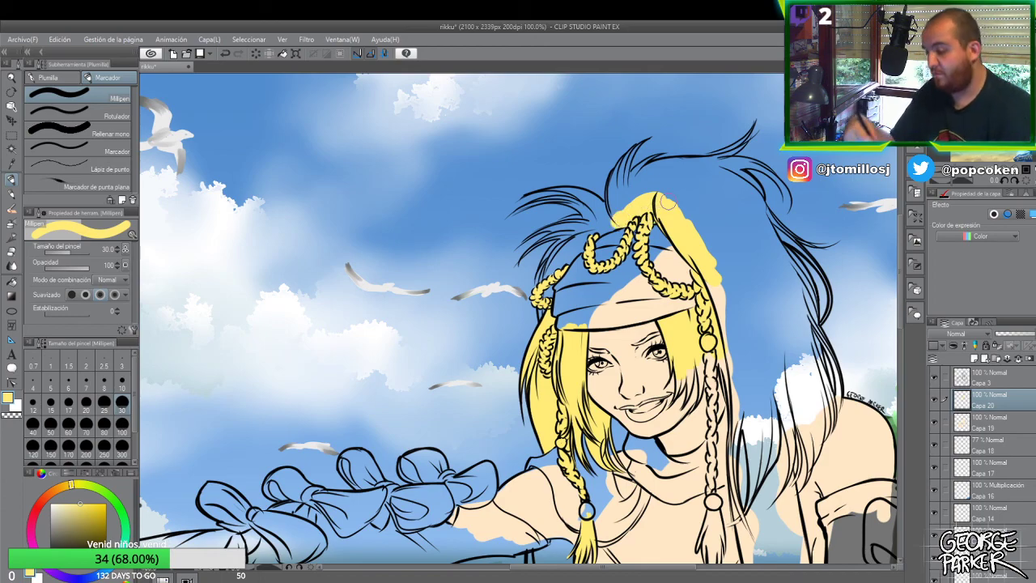
{"action": "mouse_move", "coordinate": [620, 214]}
{"action": "left_mouse_down"}
{"action": "mouse_move", "coordinate": [603, 230]}
{"action": "mouse_move", "coordinate": [620, 220]}
{"action": "left_mouse_up"}
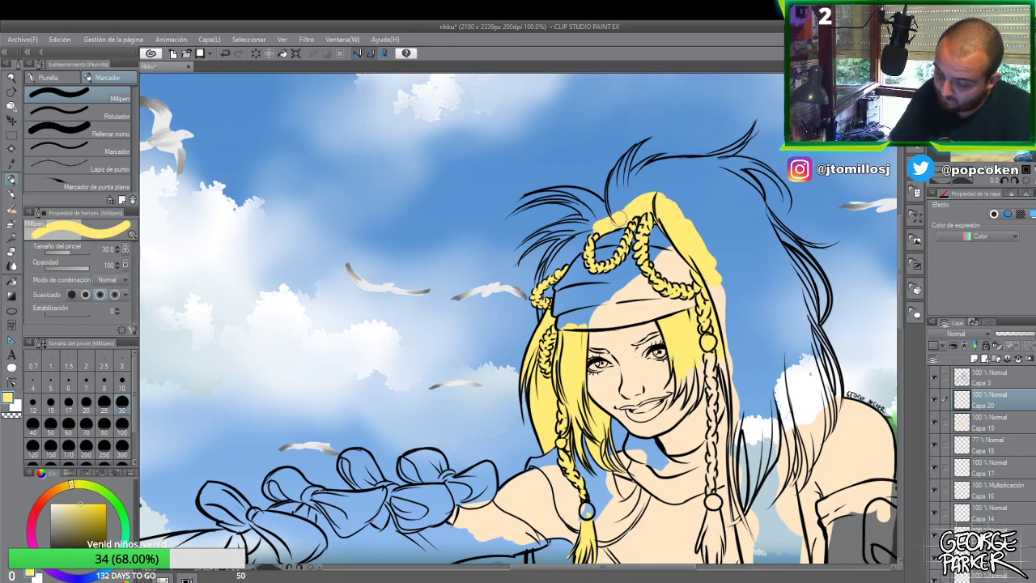
- Extend the yellow hair band along the headband's upper edge down to the short side braid, narrowing the brush to size 17
{"action": "key", "text": "e"}
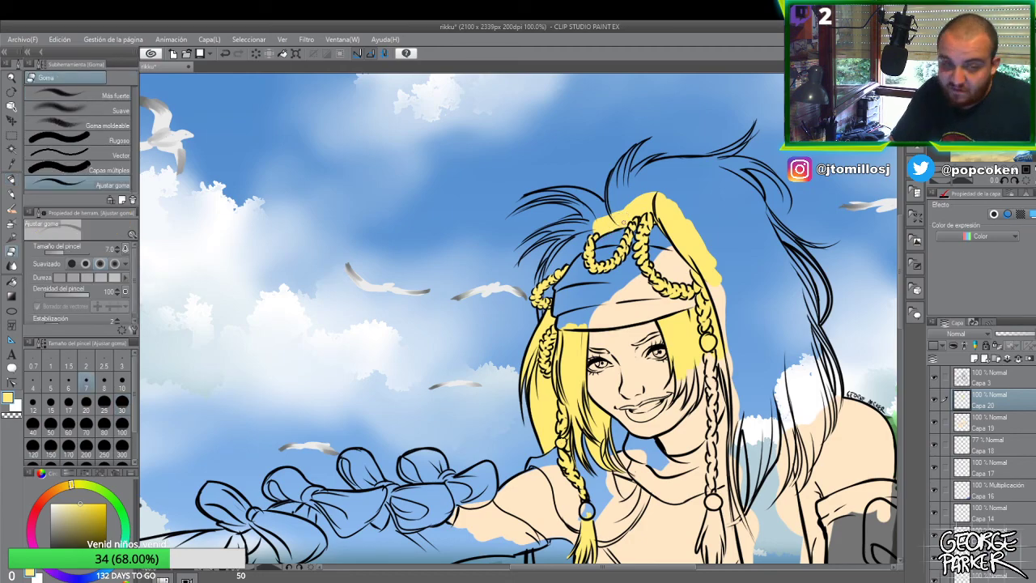
{"action": "key", "text": "p"}
{"action": "left_click_drag", "start_coordinate": [600, 227], "coordinate": [571, 245]}
{"action": "left_click", "coordinate": [68, 402]}
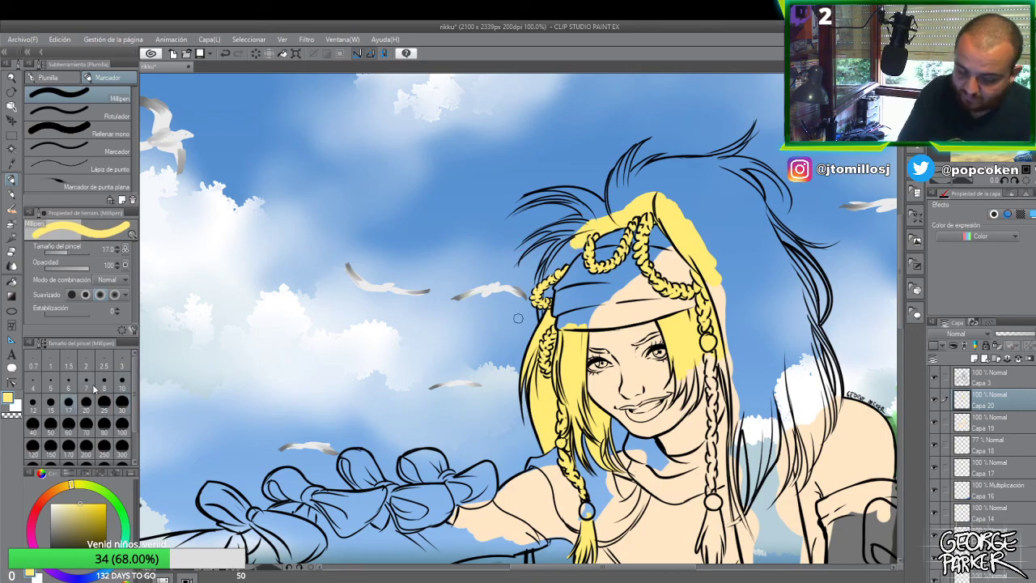
{"action": "mouse_move", "coordinate": [564, 257]}
{"action": "left_mouse_down"}
{"action": "mouse_move", "coordinate": [587, 243]}
{"action": "mouse_move", "coordinate": [558, 257]}
{"action": "mouse_move", "coordinate": [568, 243]}
{"action": "mouse_move", "coordinate": [550, 297]}
{"action": "mouse_move", "coordinate": [553, 272]}
{"action": "mouse_move", "coordinate": [547, 281]}
{"action": "mouse_move", "coordinate": [545, 324]}
{"action": "mouse_move", "coordinate": [547, 293]}
{"action": "left_mouse_up"}
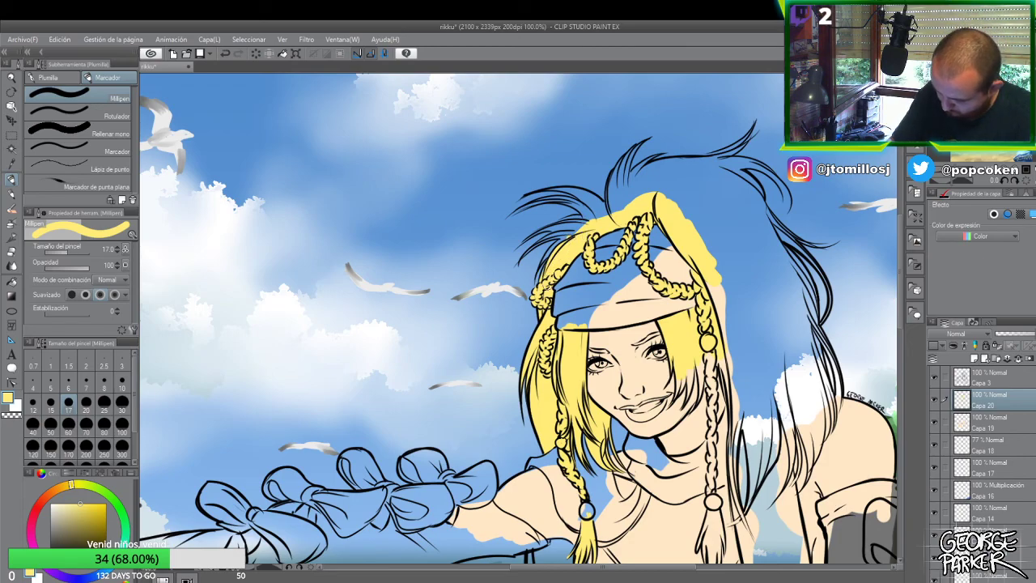
- Fill the lower strands of the spiky hair tuft above the short side braid with yellow at brush size 10
{"action": "scroll", "coordinate": [572, 244], "scroll_direction": "up", "scroll_amount": 1}
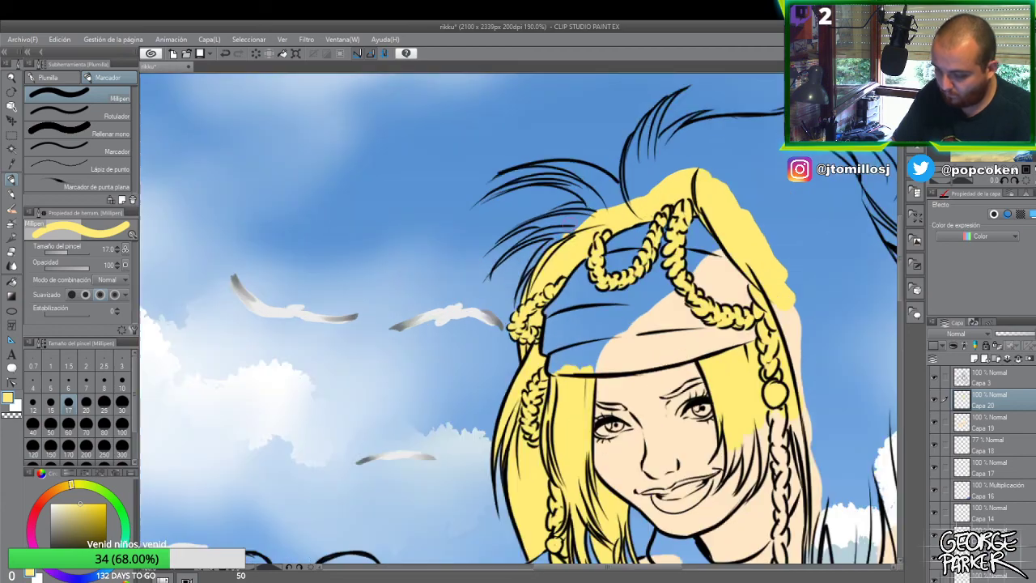
{"action": "left_click", "coordinate": [121, 382]}
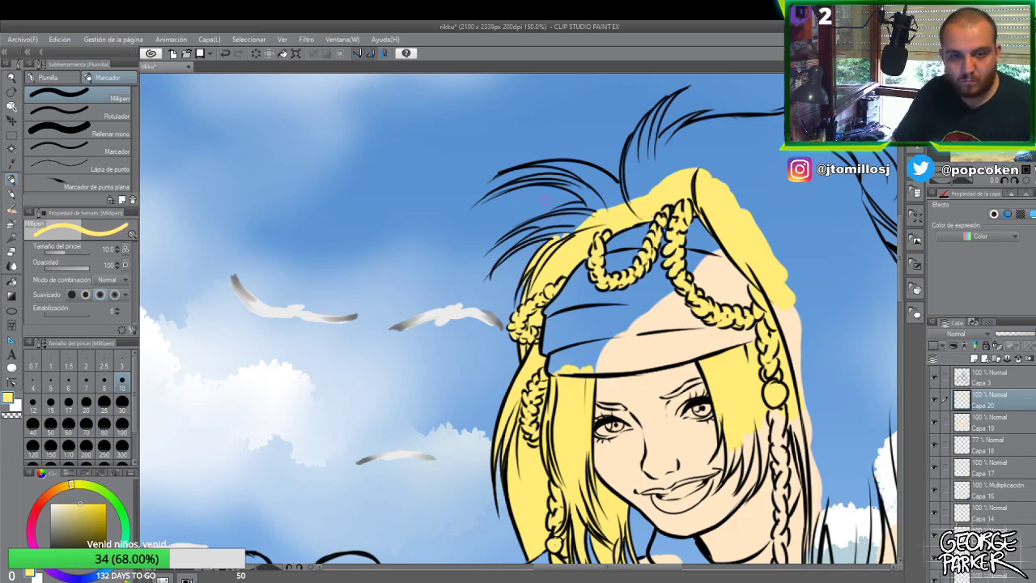
{"action": "key", "text": "e"}
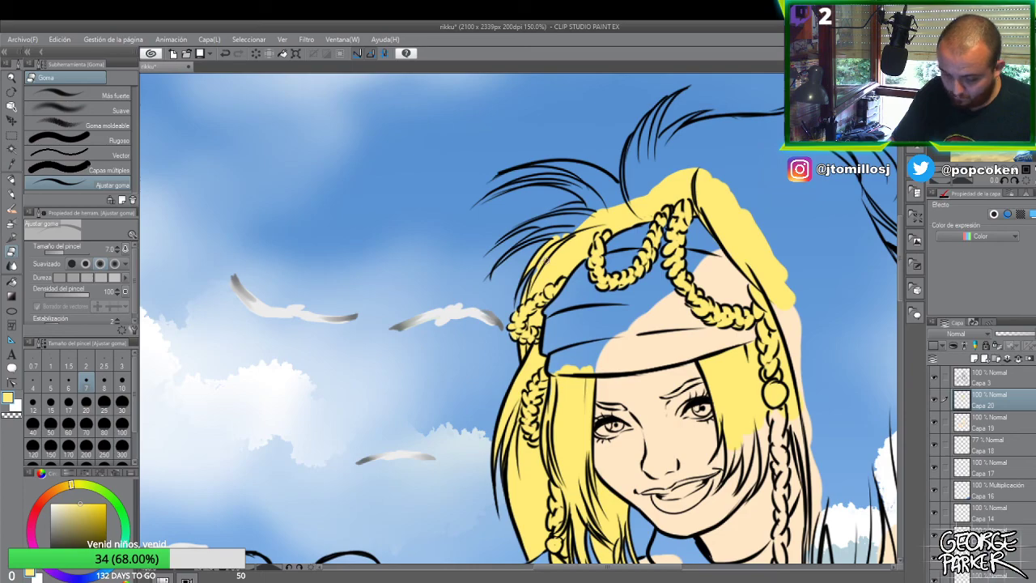
{"action": "key", "text": "p"}
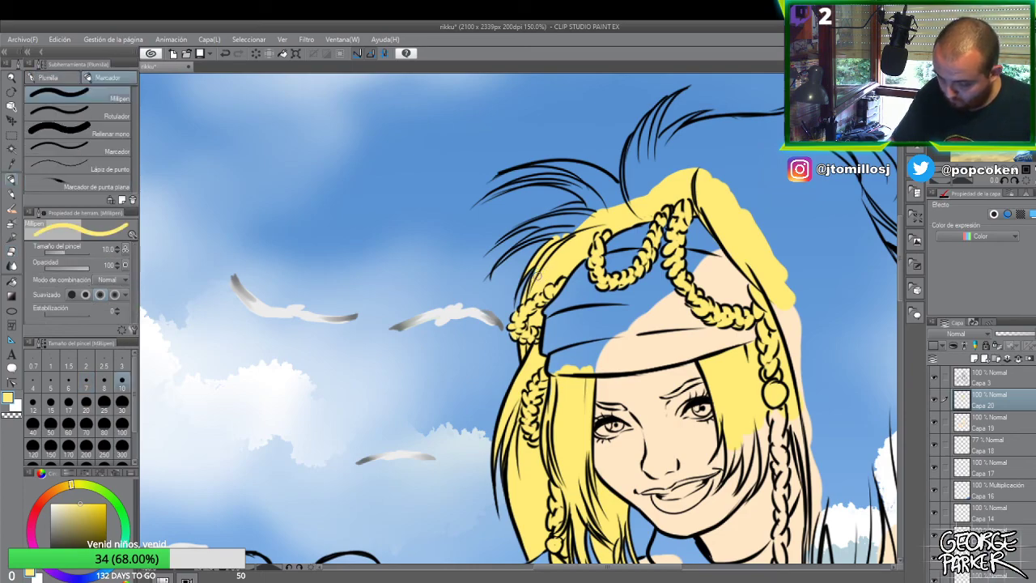
{"action": "mouse_move", "coordinate": [569, 235]}
{"action": "left_mouse_down"}
{"action": "mouse_move", "coordinate": [536, 237]}
{"action": "mouse_move", "coordinate": [500, 269]}
{"action": "left_mouse_up"}
{"action": "key", "text": "e"}
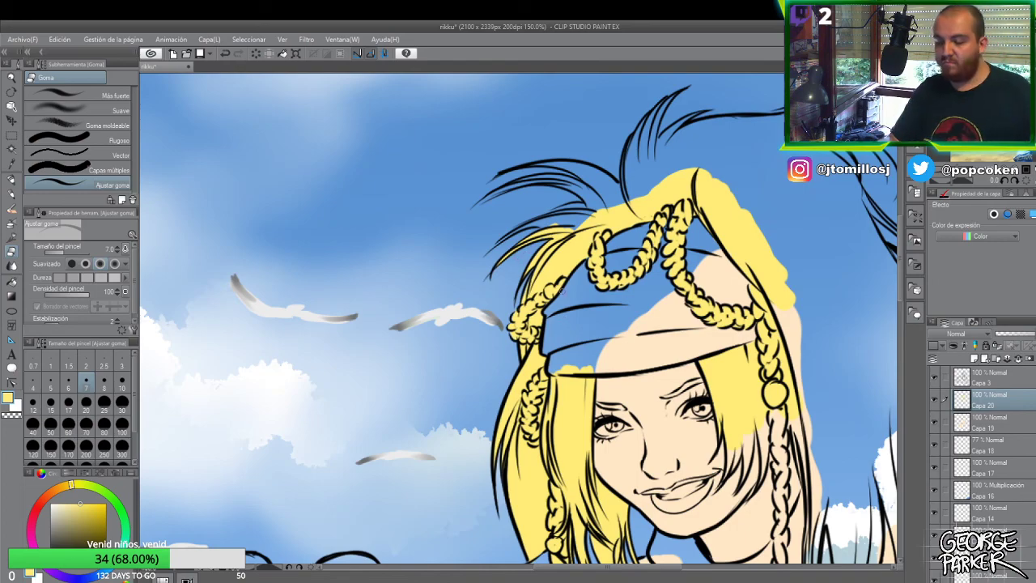
- Paint both eyebrows yellow at brush size 6
{"action": "scroll", "coordinate": [566, 297], "scroll_direction": "down", "scroll_amount": 2}
{"action": "key", "text": "p"}
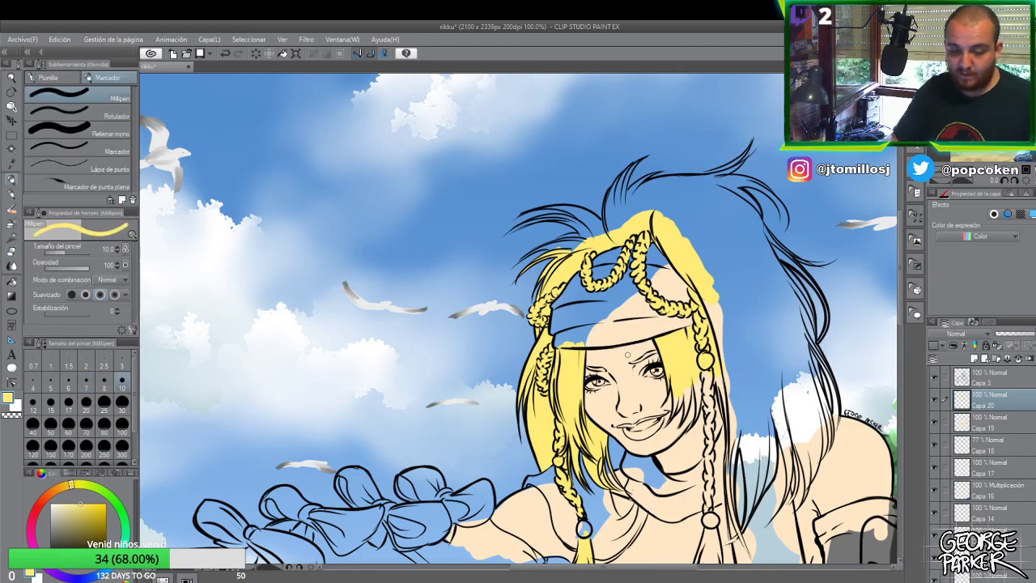
{"action": "scroll", "coordinate": [634, 355], "scroll_direction": "up", "scroll_amount": 2}
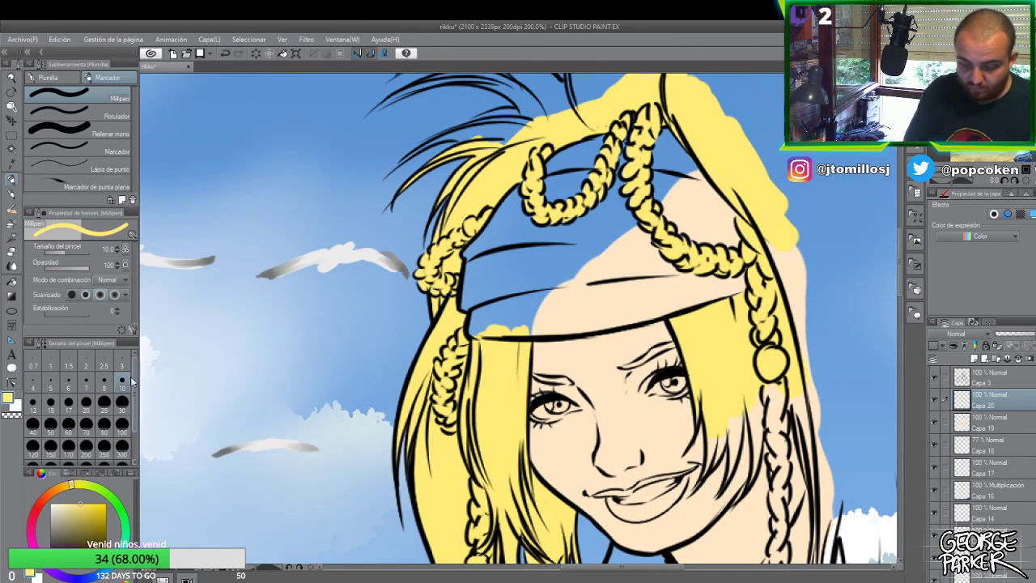
{"action": "left_click", "coordinate": [68, 383]}
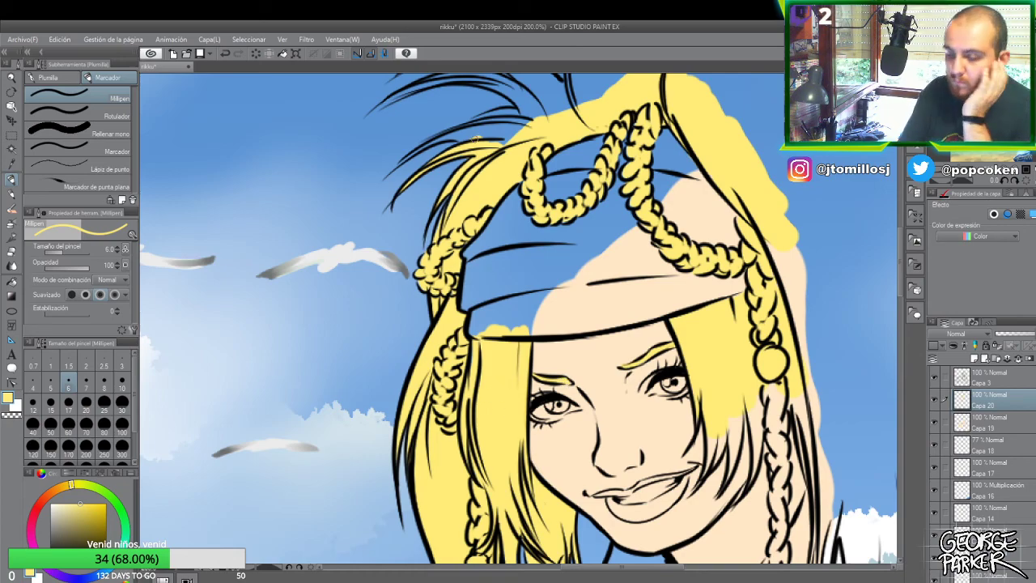
- Fill the upper strands of the lower spiky tuft above the side braid with yellow at brush size 6
{"action": "scroll", "coordinate": [474, 153], "scroll_direction": "down", "scroll_amount": 1}
{"action": "left_click_drag", "start_coordinate": [904, 324], "coordinate": [901, 246]}
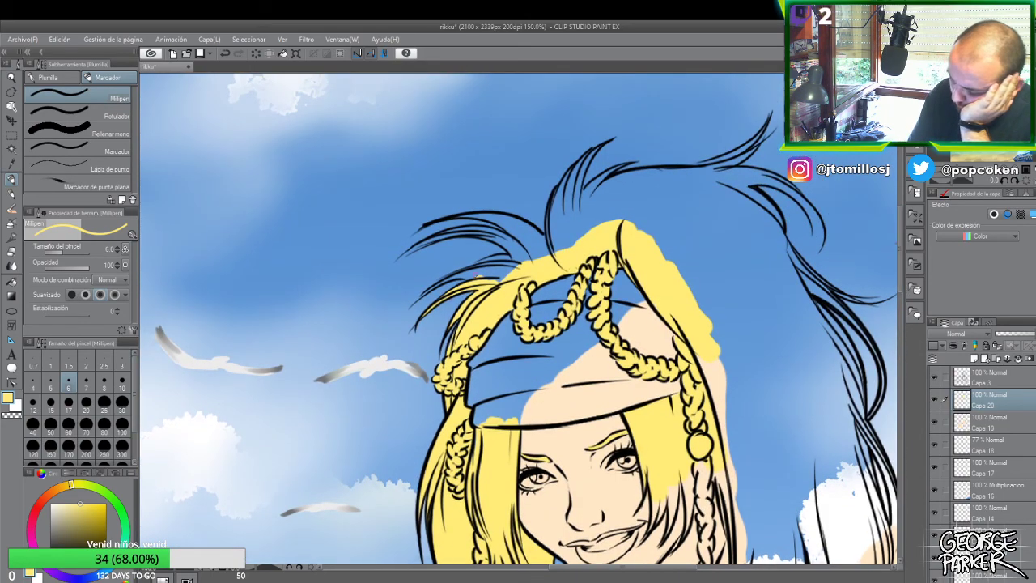
{"action": "left_click_drag", "start_coordinate": [492, 270], "coordinate": [510, 278]}
{"action": "left_click_drag", "start_coordinate": [421, 295], "coordinate": [465, 273]}
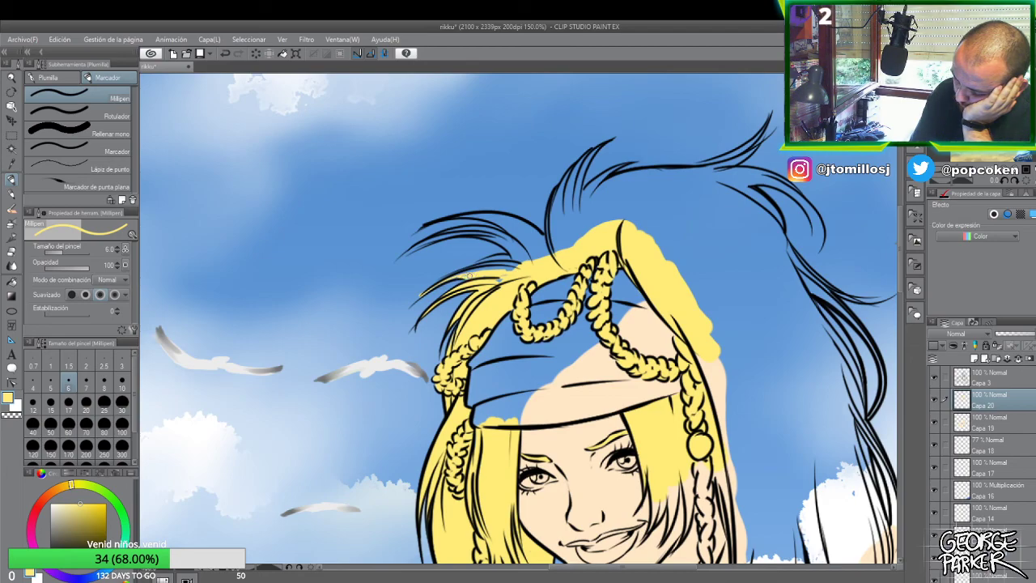
{"action": "mouse_move", "coordinate": [491, 270]}
{"action": "left_mouse_down"}
{"action": "mouse_move", "coordinate": [464, 274]}
{"action": "mouse_move", "coordinate": [503, 266]}
{"action": "mouse_move", "coordinate": [472, 268]}
{"action": "mouse_move", "coordinate": [512, 269]}
{"action": "left_mouse_up"}
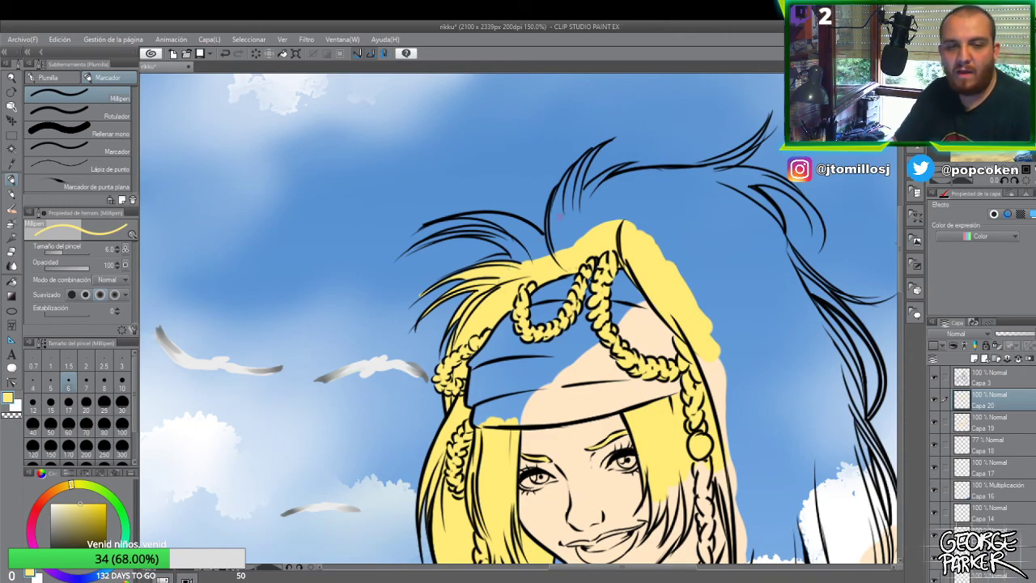
{"action": "left_click_drag", "start_coordinate": [511, 257], "coordinate": [473, 275]}
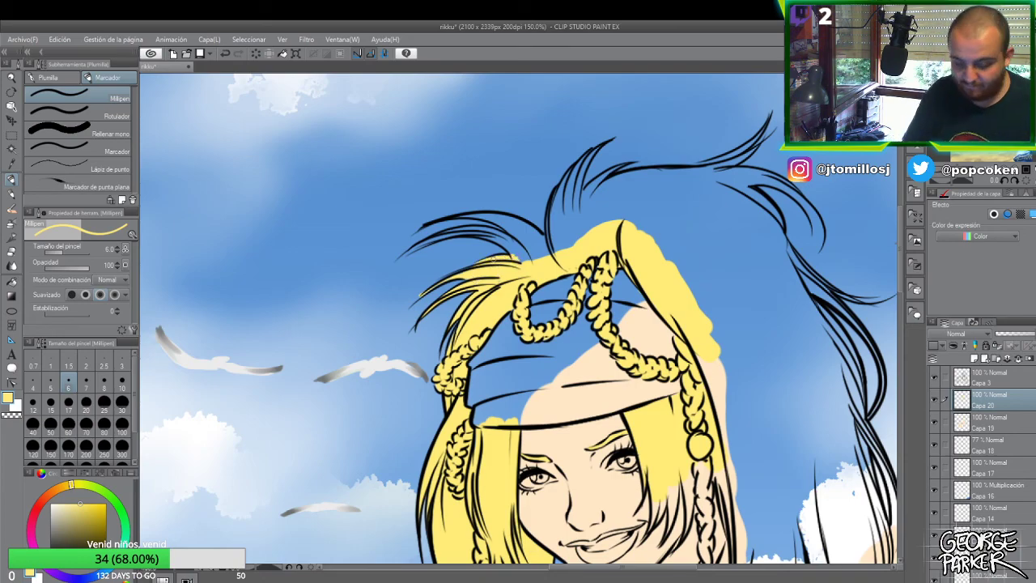
{"action": "key", "text": "e"}
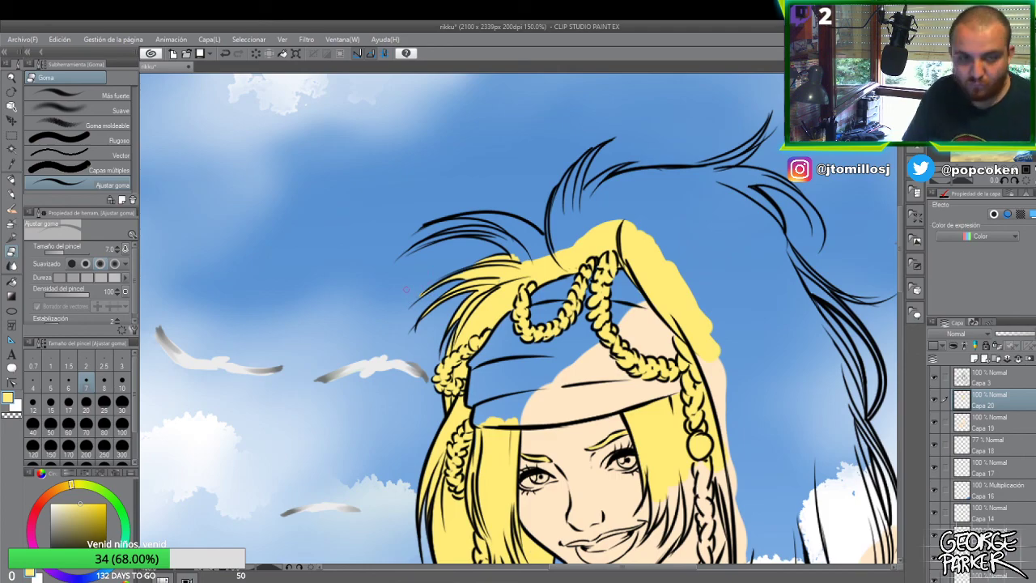
{"action": "key", "text": "p"}
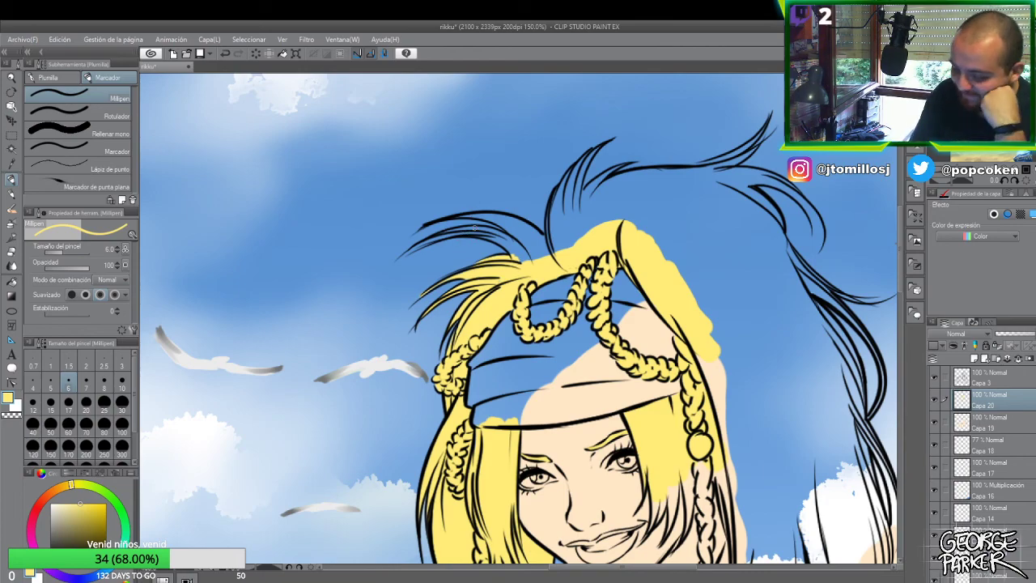
- Fill the upper spiky tuft, from its thin outer tips to its base at the headband, with yellow at brush size 6
{"action": "left_click_drag", "start_coordinate": [416, 246], "coordinate": [468, 229]}
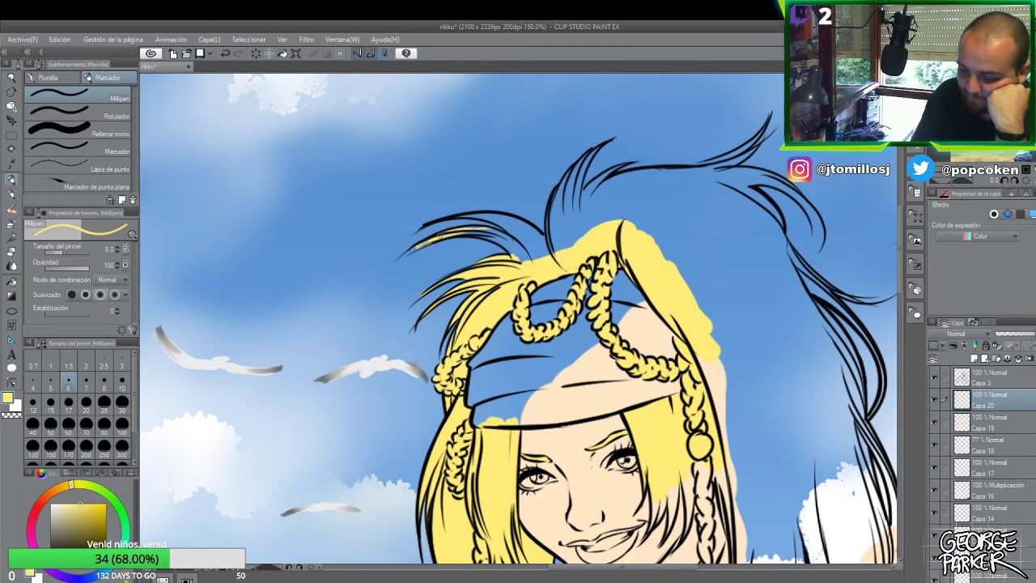
{"action": "left_click_drag", "start_coordinate": [404, 256], "coordinate": [441, 236]}
{"action": "mouse_move", "coordinate": [395, 262]}
{"action": "left_mouse_down"}
{"action": "mouse_move", "coordinate": [501, 219]}
{"action": "mouse_move", "coordinate": [487, 220]}
{"action": "mouse_move", "coordinate": [475, 232]}
{"action": "mouse_move", "coordinate": [495, 235]}
{"action": "mouse_move", "coordinate": [465, 234]}
{"action": "mouse_move", "coordinate": [517, 246]}
{"action": "mouse_move", "coordinate": [491, 236]}
{"action": "mouse_move", "coordinate": [518, 256]}
{"action": "mouse_move", "coordinate": [483, 235]}
{"action": "mouse_move", "coordinate": [514, 243]}
{"action": "left_mouse_up"}
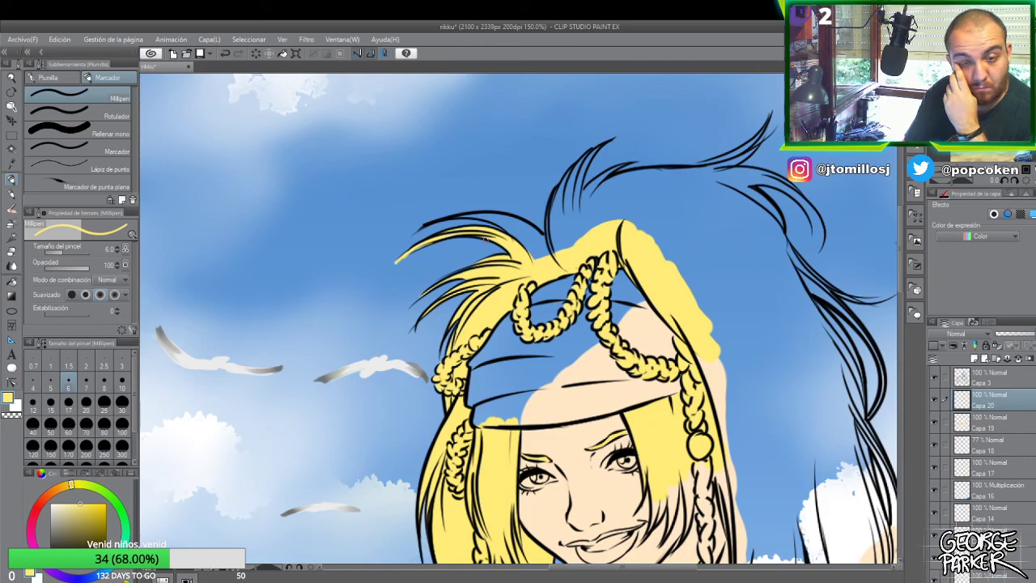
{"action": "mouse_move", "coordinate": [473, 217]}
{"action": "left_mouse_down"}
{"action": "mouse_move", "coordinate": [484, 215]}
{"action": "mouse_move", "coordinate": [459, 217]}
{"action": "mouse_move", "coordinate": [521, 220]}
{"action": "mouse_move", "coordinate": [546, 243]}
{"action": "mouse_move", "coordinate": [513, 231]}
{"action": "mouse_move", "coordinate": [527, 245]}
{"action": "mouse_move", "coordinate": [505, 215]}
{"action": "mouse_move", "coordinate": [505, 226]}
{"action": "mouse_move", "coordinate": [537, 251]}
{"action": "mouse_move", "coordinate": [527, 238]}
{"action": "mouse_move", "coordinate": [546, 243]}
{"action": "mouse_move", "coordinate": [531, 230]}
{"action": "left_mouse_up"}
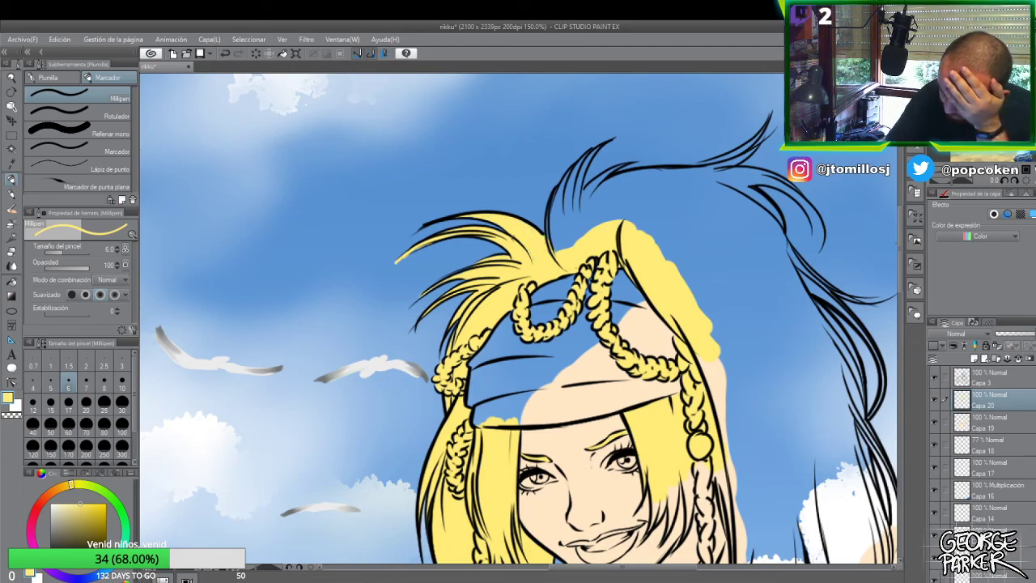
- Paint the upright tuft's strands yellow at brush size 6, then fill its base and the crown beside it at size 30
{"action": "scroll", "coordinate": [558, 268], "scroll_direction": "down", "scroll_amount": 2}
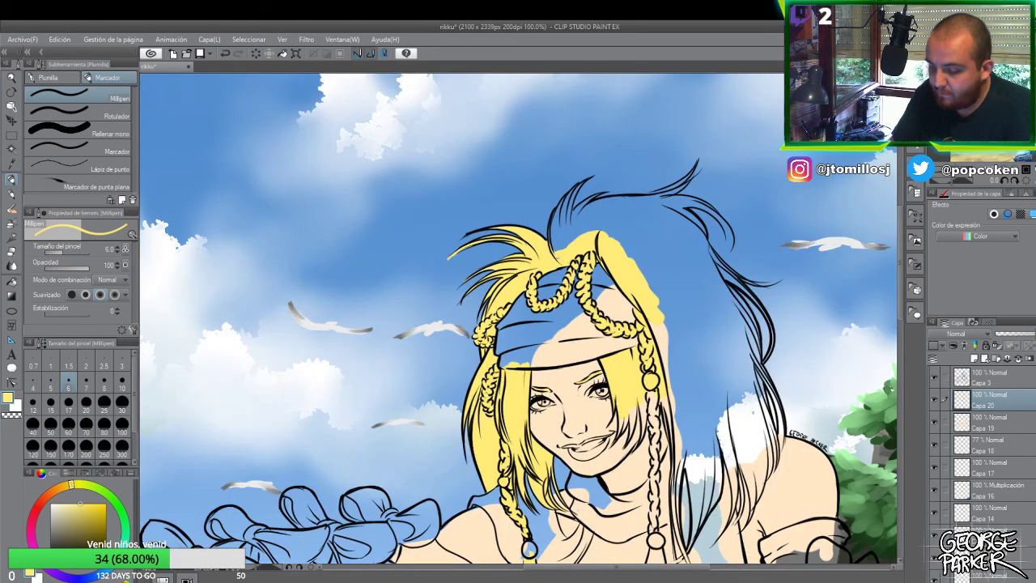
{"action": "scroll", "coordinate": [575, 180], "scroll_direction": "up", "scroll_amount": 2}
{"action": "left_click_drag", "start_coordinate": [584, 171], "coordinate": [560, 241]}
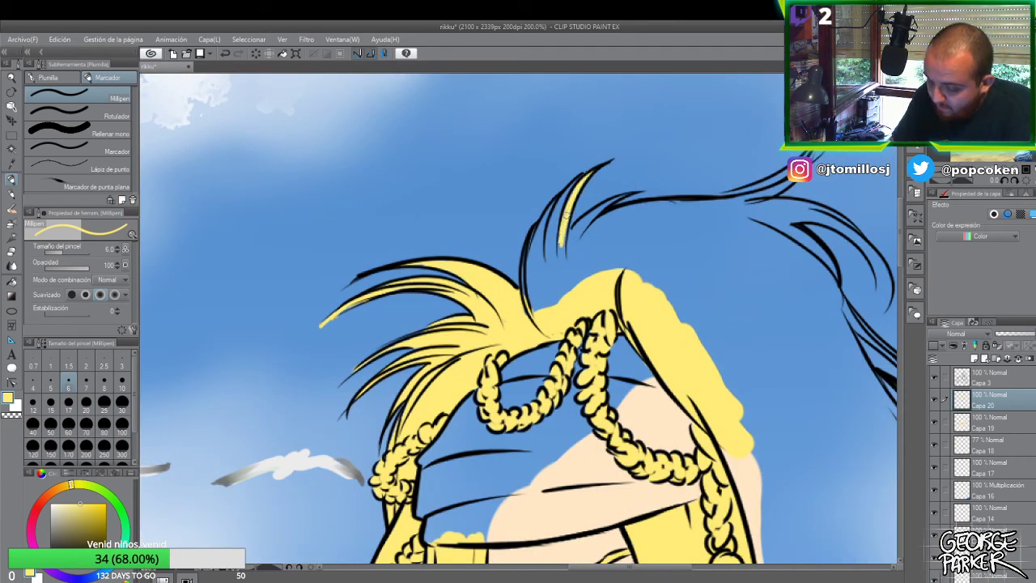
{"action": "mouse_move", "coordinate": [585, 175]}
{"action": "left_mouse_down"}
{"action": "mouse_move", "coordinate": [537, 243]}
{"action": "mouse_move", "coordinate": [541, 223]}
{"action": "mouse_move", "coordinate": [526, 299]}
{"action": "mouse_move", "coordinate": [524, 261]}
{"action": "left_mouse_up"}
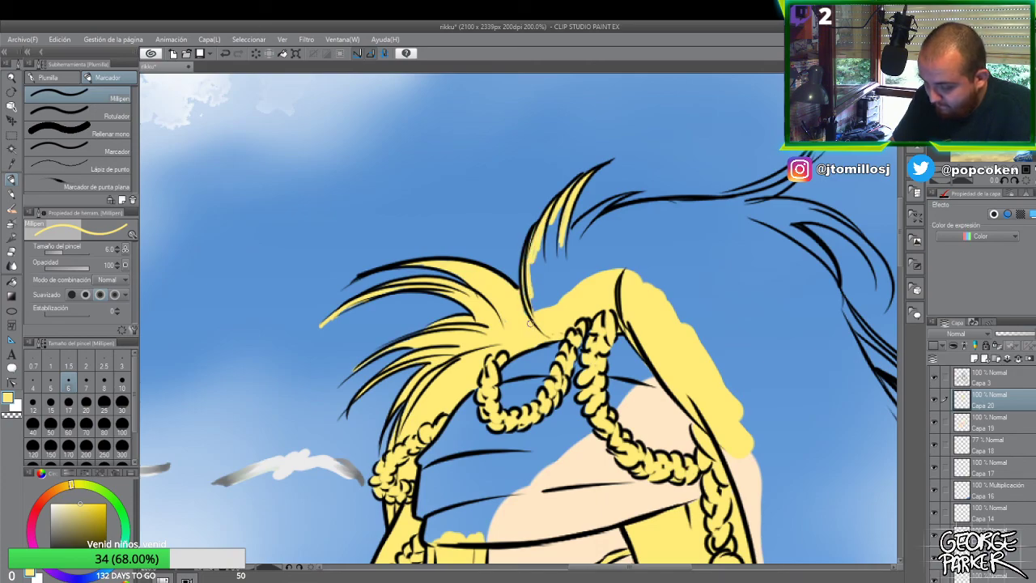
{"action": "left_click", "coordinate": [121, 402]}
{"action": "mouse_move", "coordinate": [567, 207]}
{"action": "left_mouse_down"}
{"action": "mouse_move", "coordinate": [549, 311]}
{"action": "mouse_move", "coordinate": [567, 243]}
{"action": "mouse_move", "coordinate": [566, 272]}
{"action": "mouse_move", "coordinate": [624, 259]}
{"action": "mouse_move", "coordinate": [648, 267]}
{"action": "mouse_move", "coordinate": [616, 281]}
{"action": "left_mouse_up"}
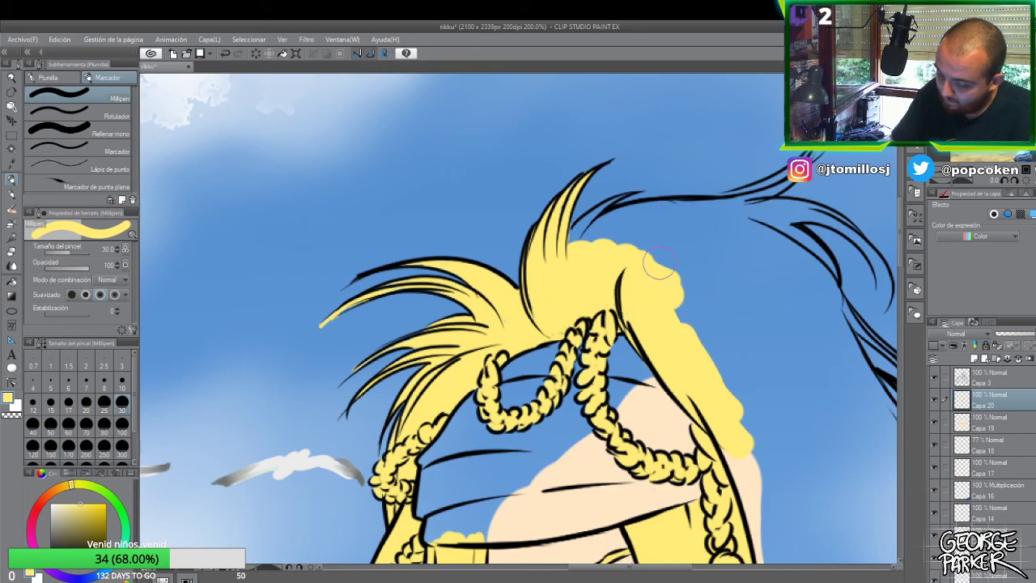
{"action": "scroll", "coordinate": [619, 278], "scroll_direction": "down", "scroll_amount": 1}
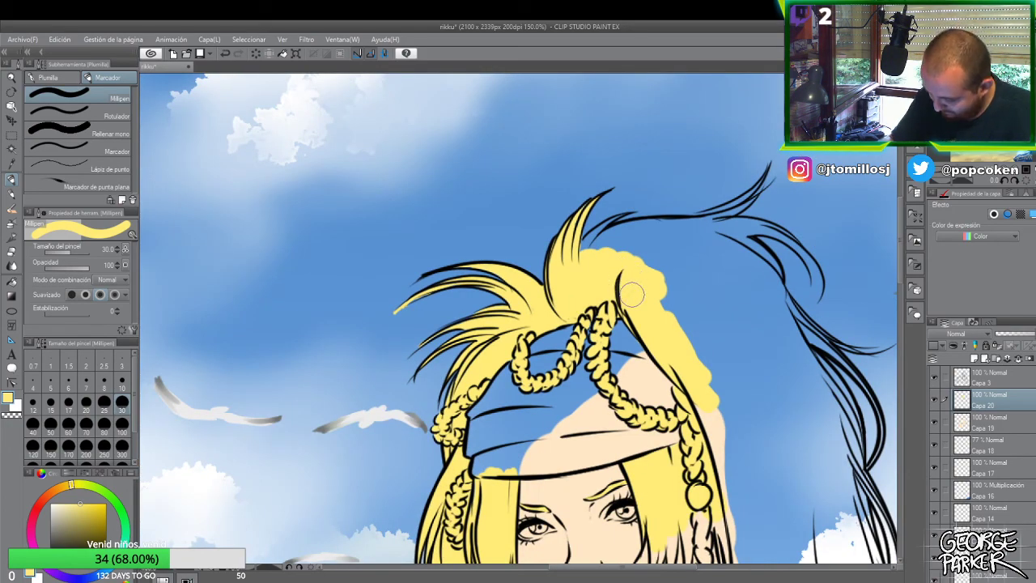
- Block in the large hair mass on the far side of the head with yellow, widening the brush to size 100
{"action": "left_click", "coordinate": [123, 382]}
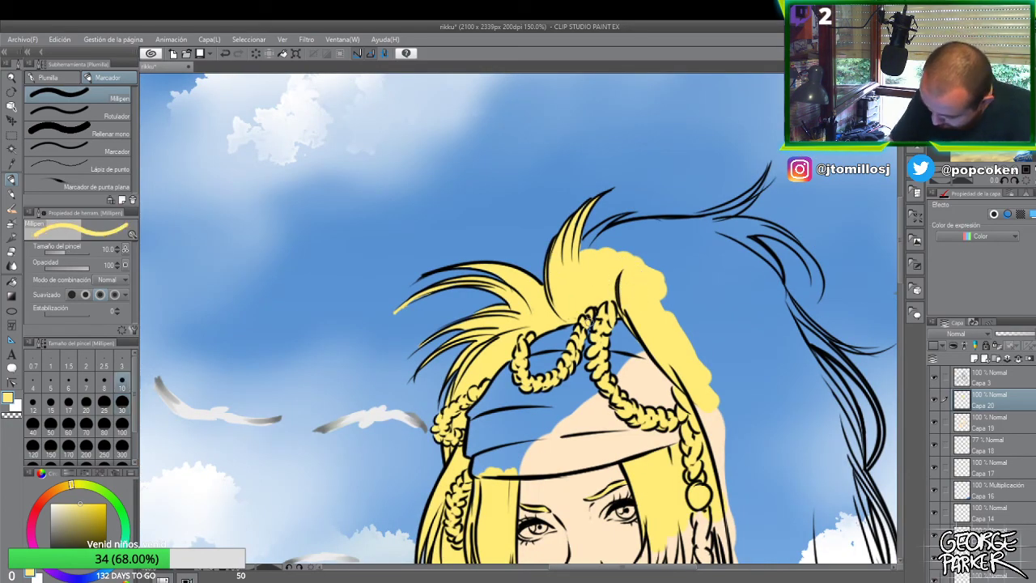
{"action": "scroll", "coordinate": [616, 291], "scroll_direction": "down", "scroll_amount": 3}
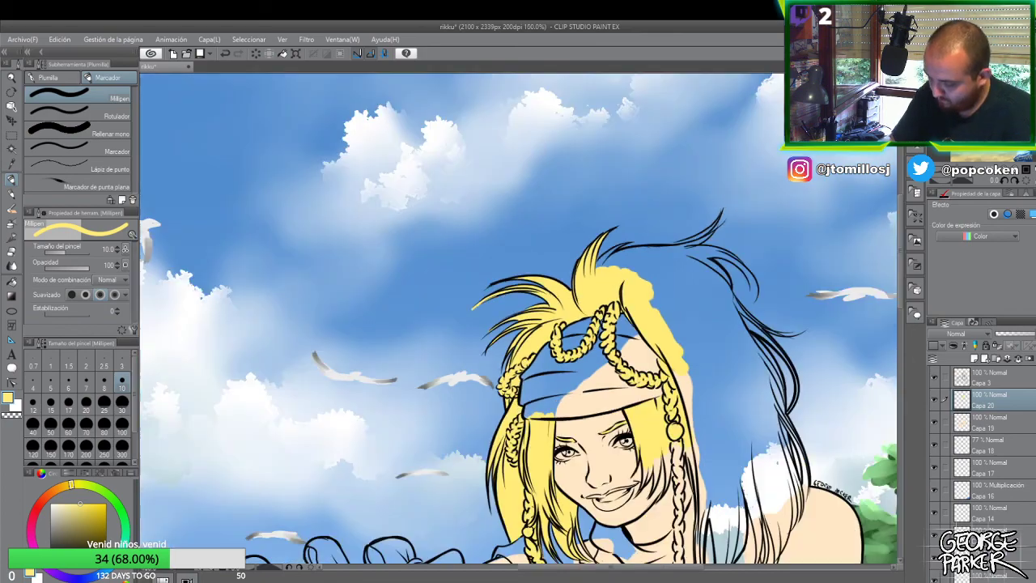
{"action": "scroll", "coordinate": [644, 300], "scroll_direction": "down", "scroll_amount": 1}
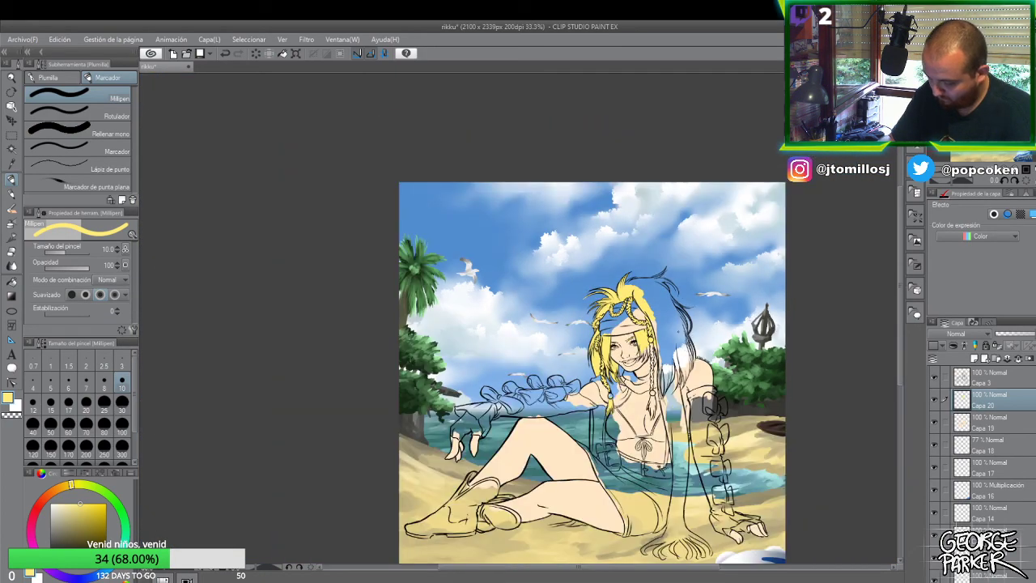
{"action": "scroll", "coordinate": [676, 329], "scroll_direction": "up", "scroll_amount": 1}
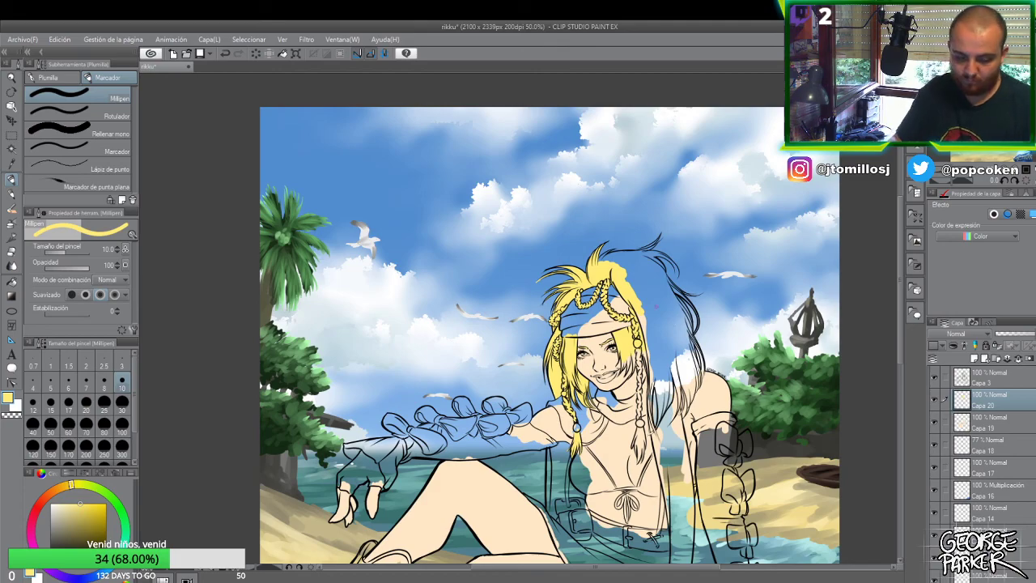
{"action": "left_click", "coordinate": [123, 405]}
{"action": "mouse_move", "coordinate": [632, 265]}
{"action": "left_mouse_down"}
{"action": "mouse_move", "coordinate": [609, 259]}
{"action": "mouse_move", "coordinate": [637, 262]}
{"action": "mouse_move", "coordinate": [633, 293]}
{"action": "mouse_move", "coordinate": [628, 280]}
{"action": "mouse_move", "coordinate": [662, 356]}
{"action": "left_mouse_up"}
{"action": "left_click", "coordinate": [122, 422]}
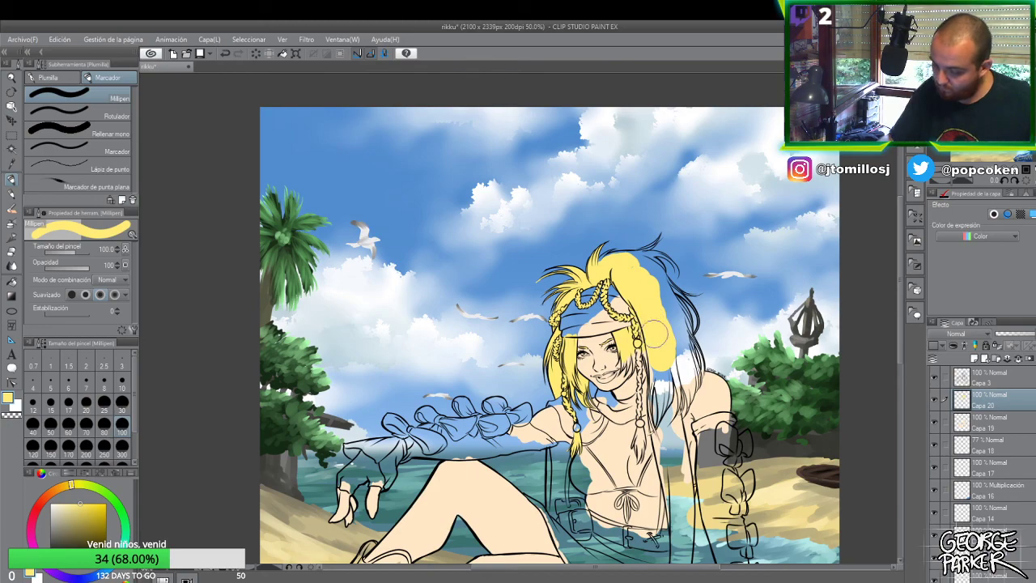
{"action": "left_click", "coordinate": [121, 402]}
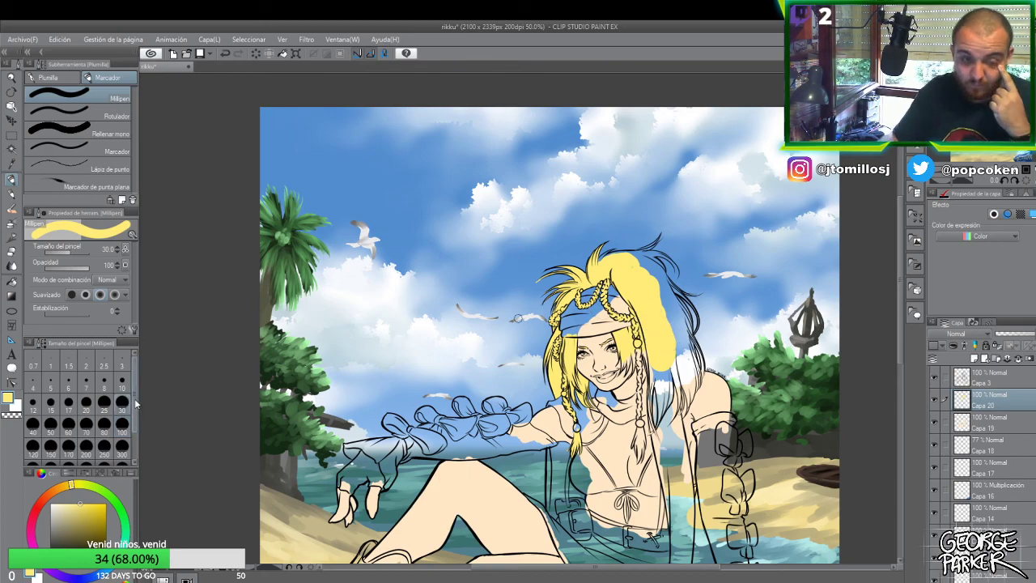
- Fill the face-framing hair lock beside the far cheek with yellow, narrowing the brush to size 10
{"action": "scroll", "coordinate": [650, 349], "scroll_direction": "up", "scroll_amount": 3}
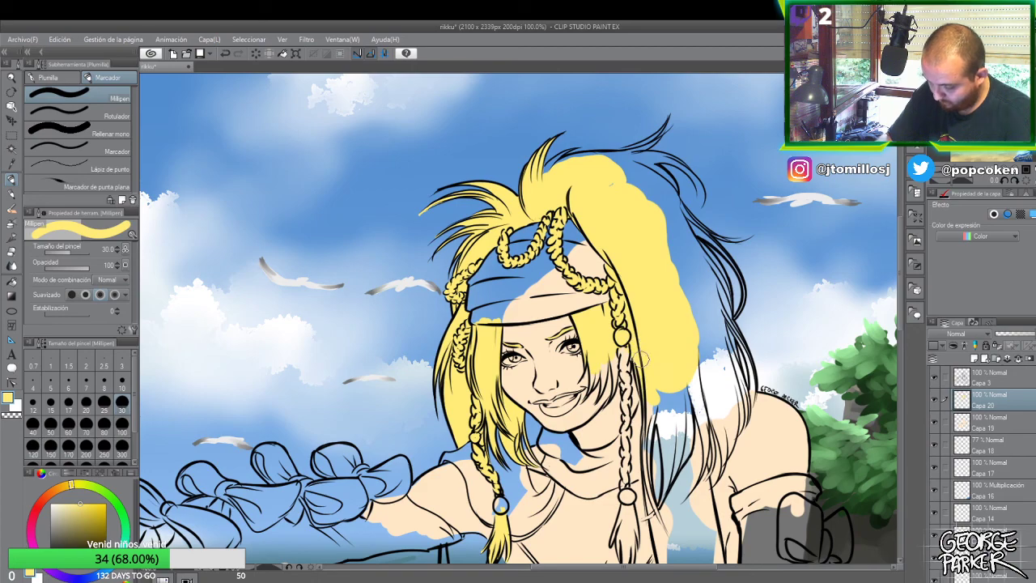
{"action": "key", "text": "bracketleft"}
{"action": "key", "text": "bracketleft"}
{"action": "key", "text": "bracketleft"}
{"action": "key", "text": "bracketleft"}
{"action": "key", "text": "bracketleft"}
{"action": "key", "text": "bracketleft"}
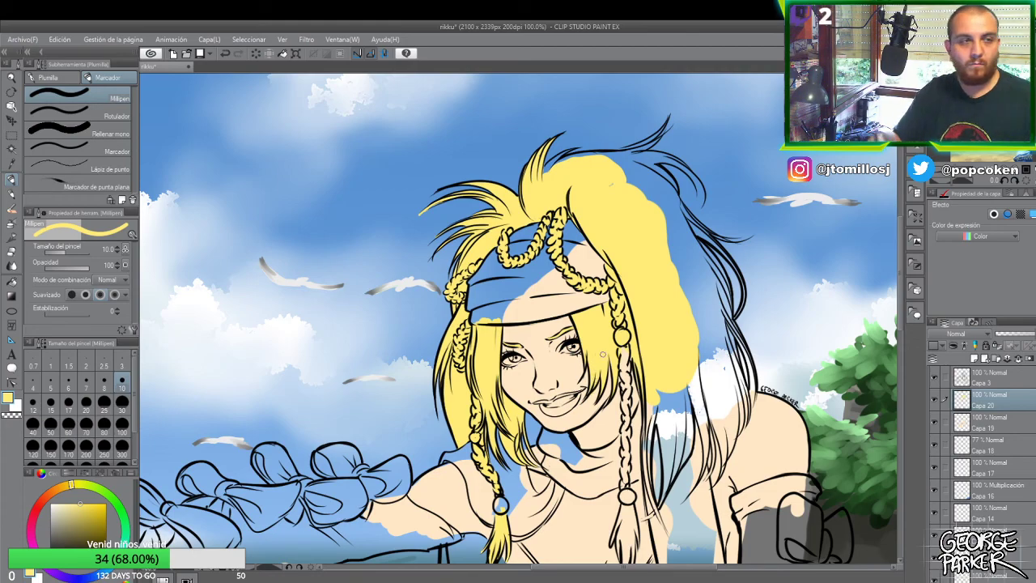
- Clean up the yellow edges around the tips of the far cheek's hair lock, reducing the eraser to size 5
{"action": "scroll", "coordinate": [599, 356], "scroll_direction": "up", "scroll_amount": 2}
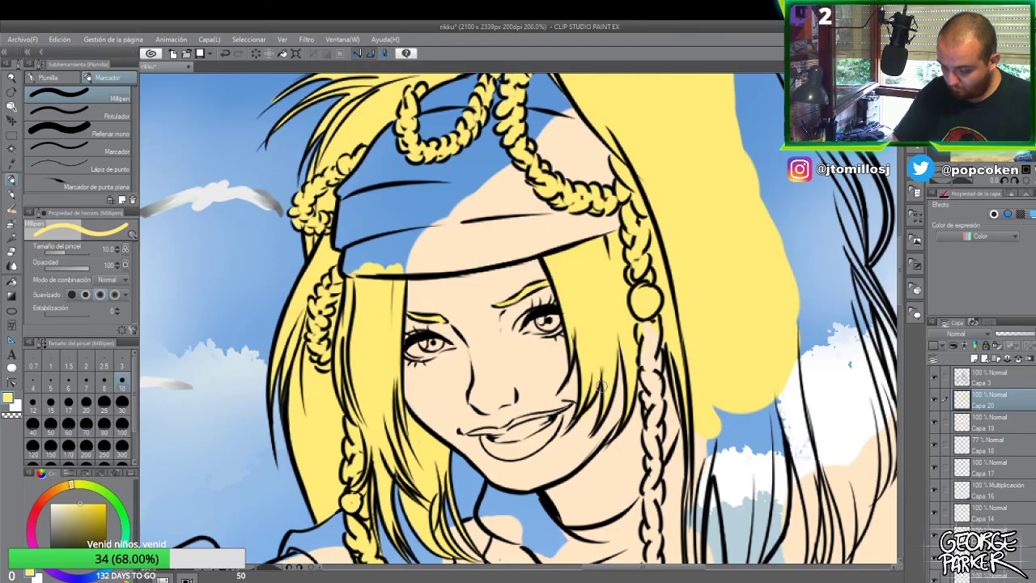
{"action": "key", "text": "e"}
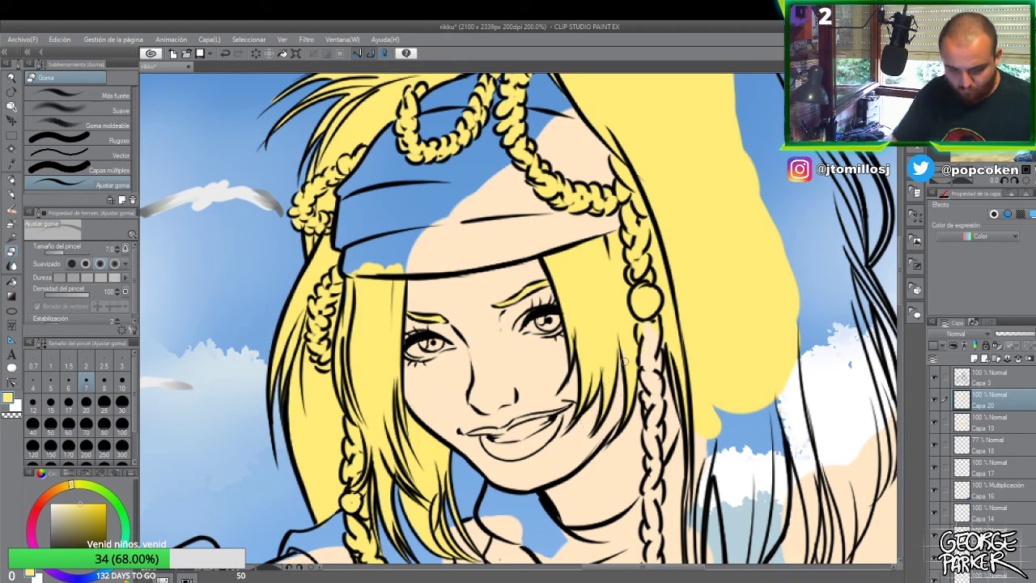
{"action": "key", "text": "p"}
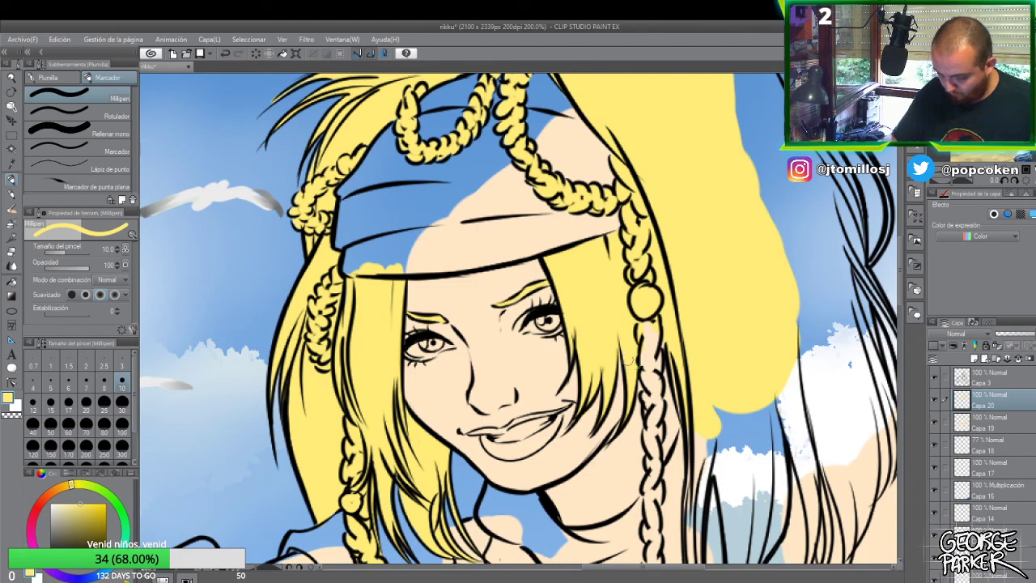
{"action": "key", "text": "e"}
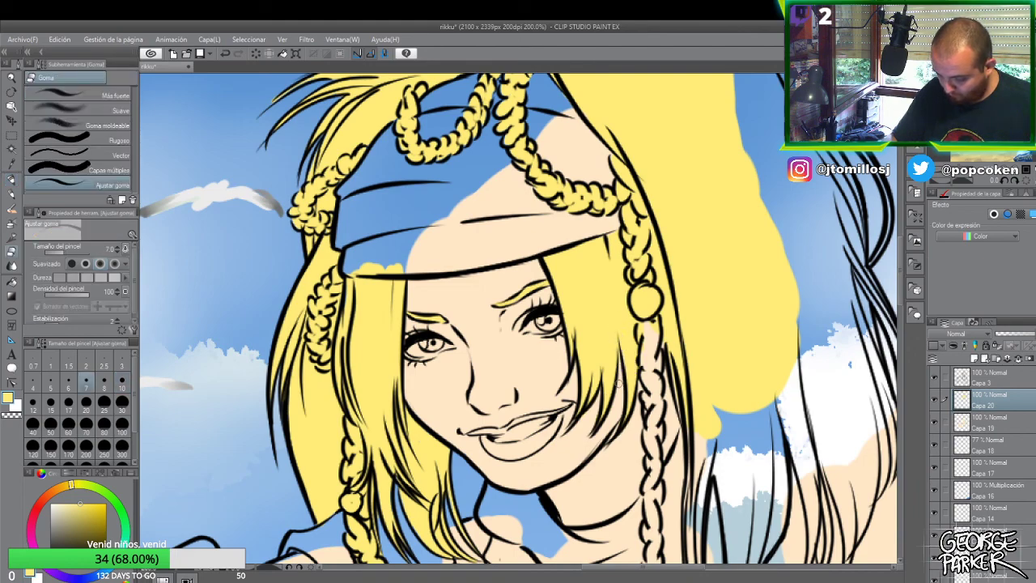
{"action": "key", "text": "bracketleft"}
{"action": "key", "text": "bracketleft"}
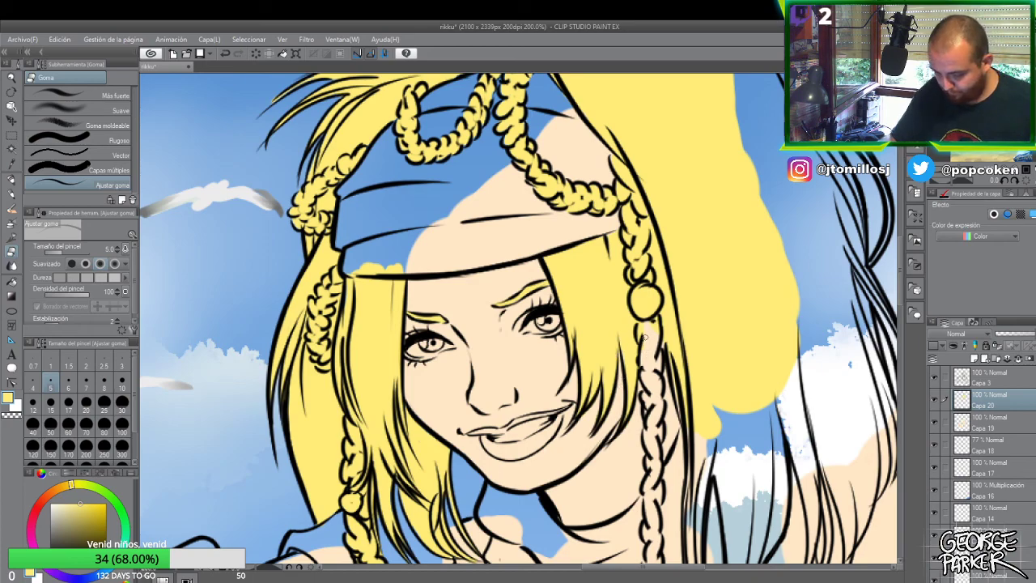
- Paint the long braid hanging below the round bead beside the far cheek in yellow
{"action": "key", "text": "p"}
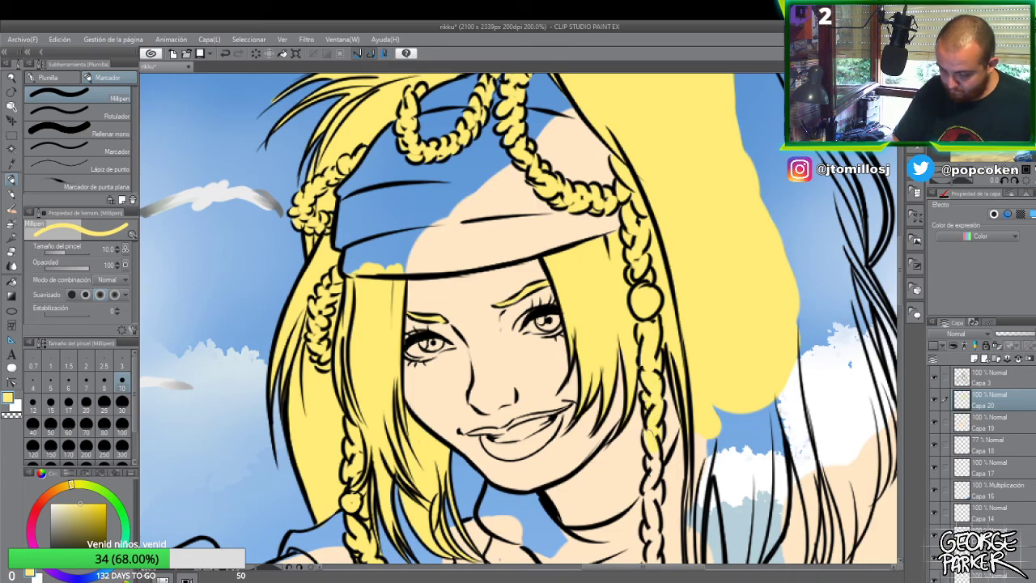
{"action": "scroll", "coordinate": [648, 338], "scroll_direction": "down", "scroll_amount": 1}
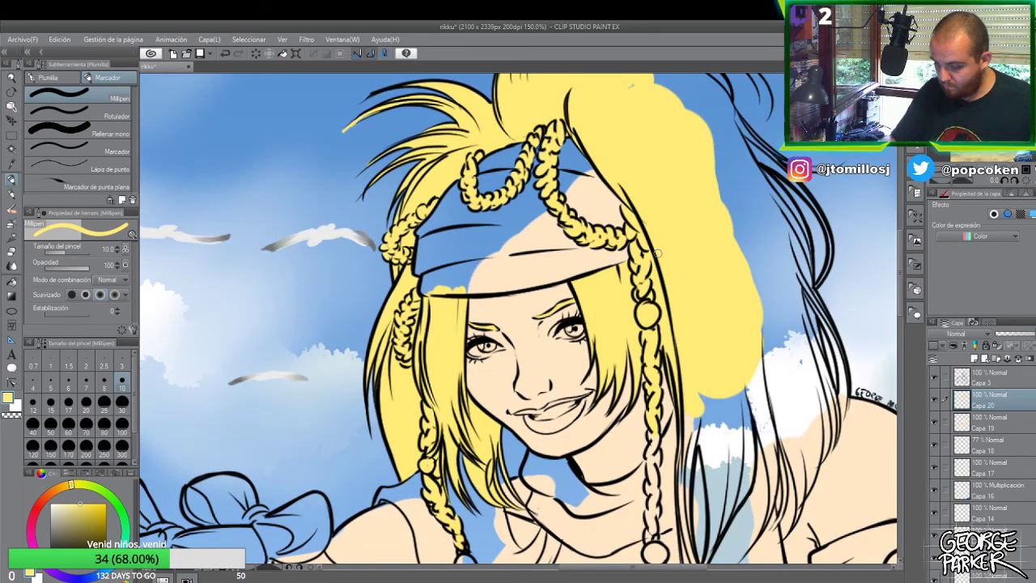
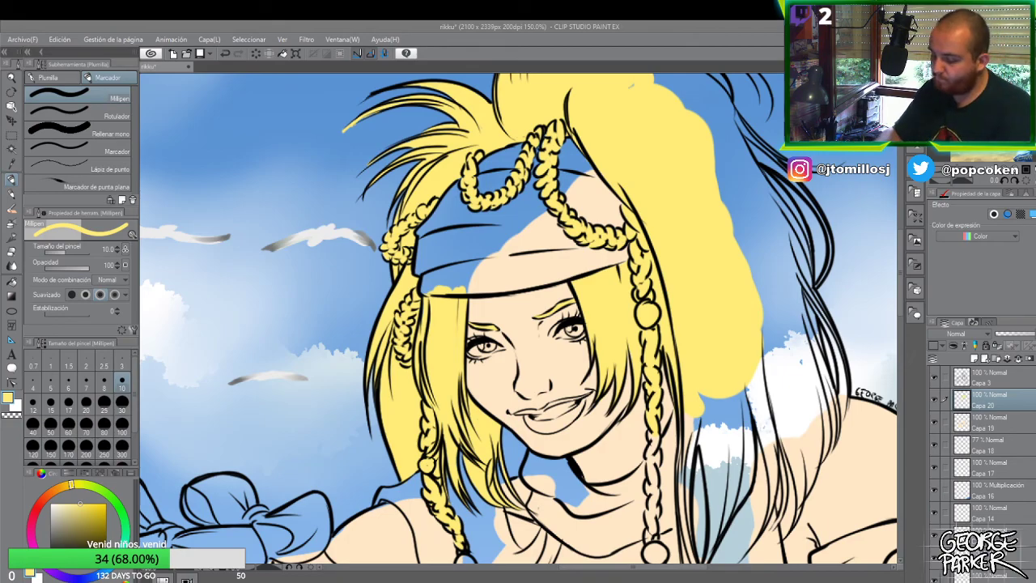
{"action": "scroll", "coordinate": [734, 322], "scroll_direction": "up", "scroll_amount": 3}
{"action": "scroll", "coordinate": [733, 322], "scroll_direction": "down", "scroll_amount": 2}
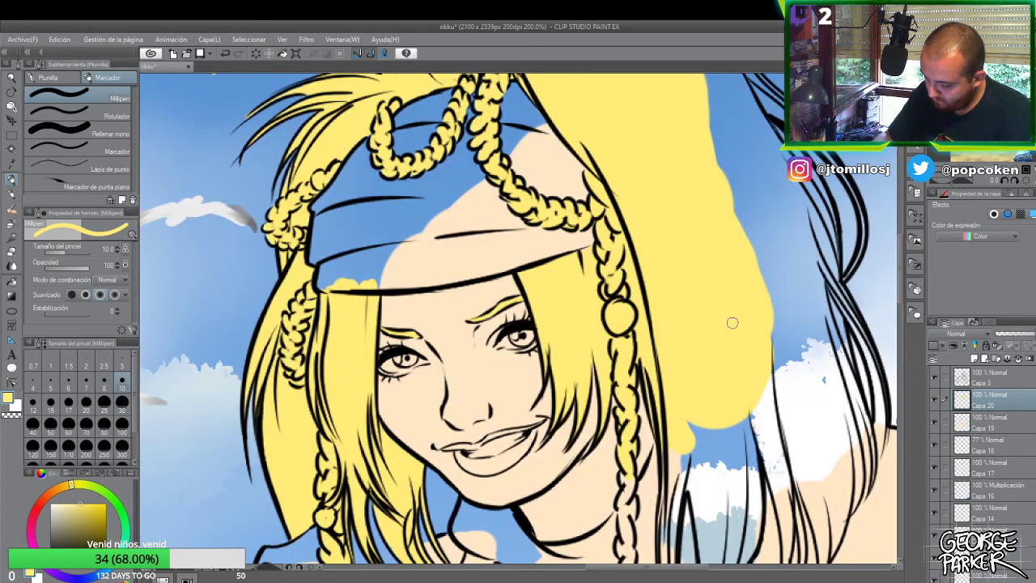
- Fill the crown hair behind the upright tuft up to its outline with yellow, narrowing the brush from size 10 to 5
{"action": "scroll", "coordinate": [623, 329], "scroll_direction": "down", "scroll_amount": 2}
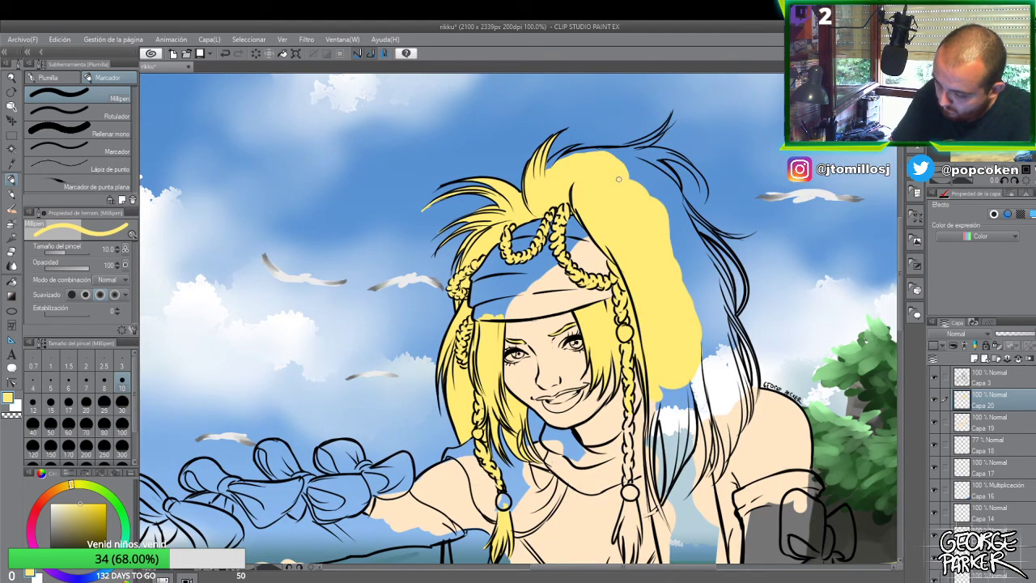
{"action": "mouse_move", "coordinate": [569, 160]}
{"action": "left_mouse_down"}
{"action": "mouse_move", "coordinate": [595, 149]}
{"action": "mouse_move", "coordinate": [564, 161]}
{"action": "mouse_move", "coordinate": [597, 149]}
{"action": "mouse_move", "coordinate": [549, 168]}
{"action": "left_mouse_up"}
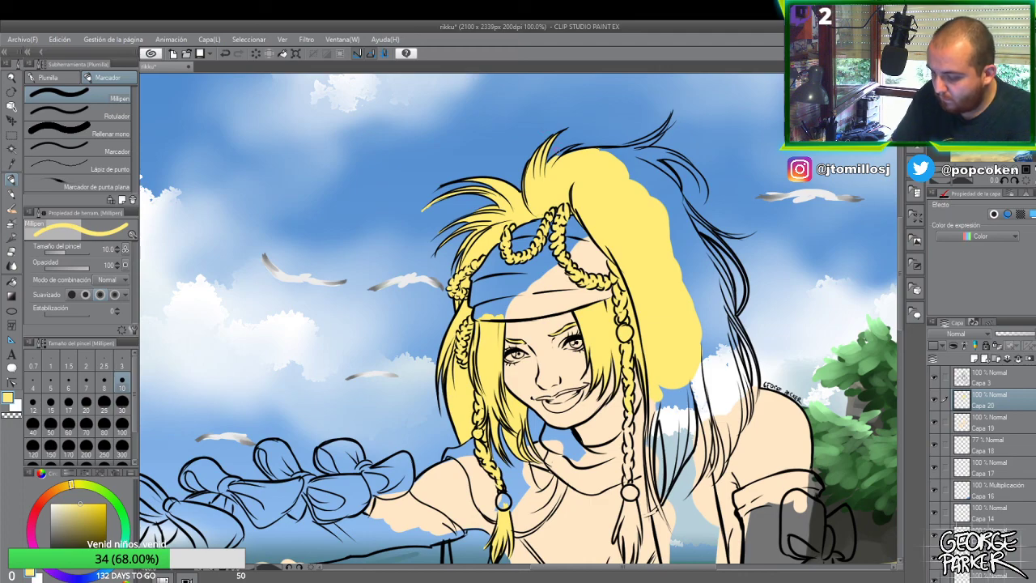
{"action": "scroll", "coordinate": [556, 154], "scroll_direction": "up", "scroll_amount": 2}
{"action": "left_click", "coordinate": [53, 379]}
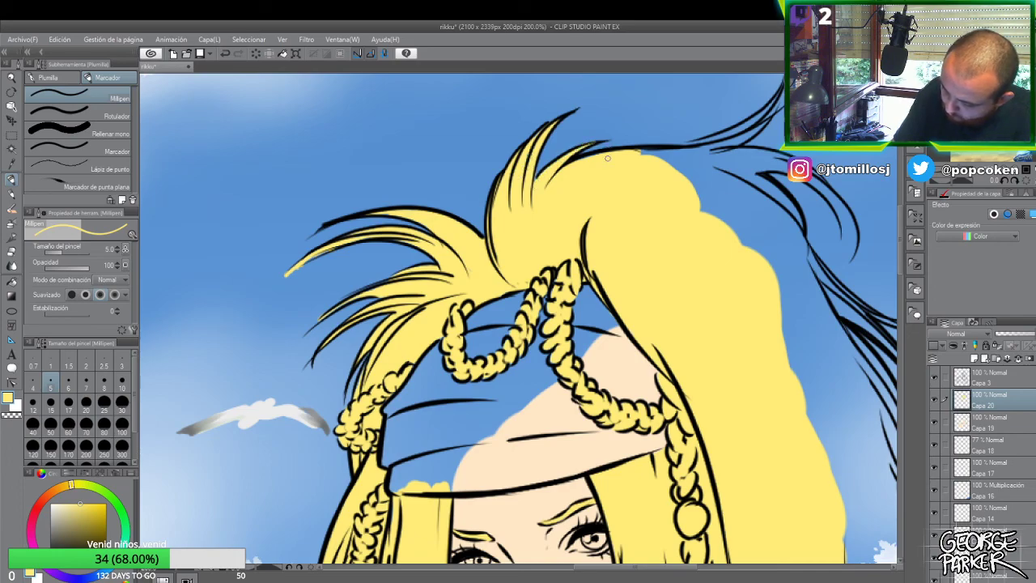
{"action": "scroll", "coordinate": [528, 224], "scroll_direction": "down", "scroll_amount": 1}
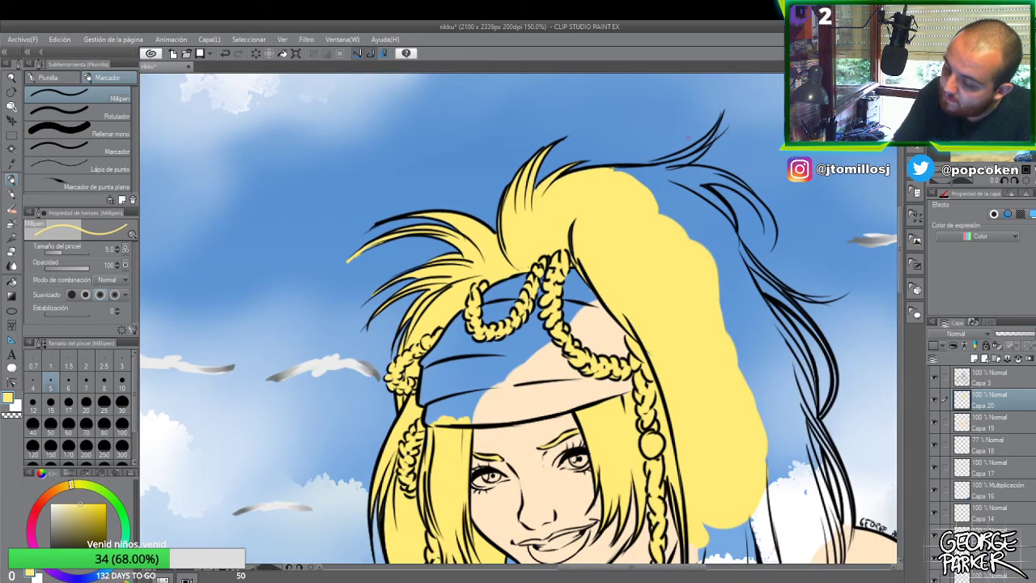
- Fill the flyaway strand sweeping back from the crown up to its tip with yellow at brush size 5
{"action": "mouse_move", "coordinate": [613, 172]}
{"action": "left_mouse_down"}
{"action": "mouse_move", "coordinate": [667, 166]}
{"action": "mouse_move", "coordinate": [653, 163]}
{"action": "mouse_move", "coordinate": [716, 126]}
{"action": "left_mouse_up"}
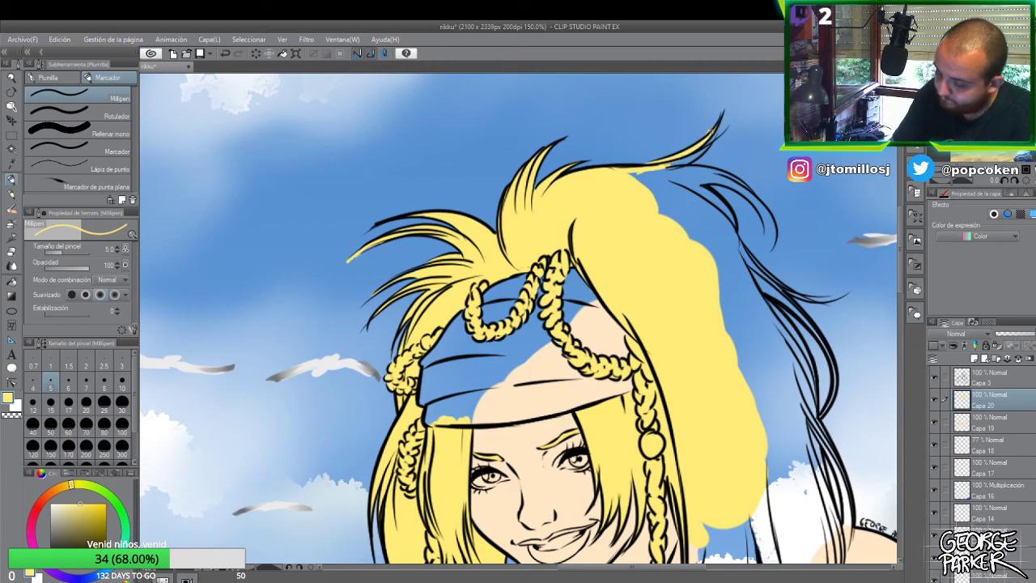
{"action": "key", "text": "e"}
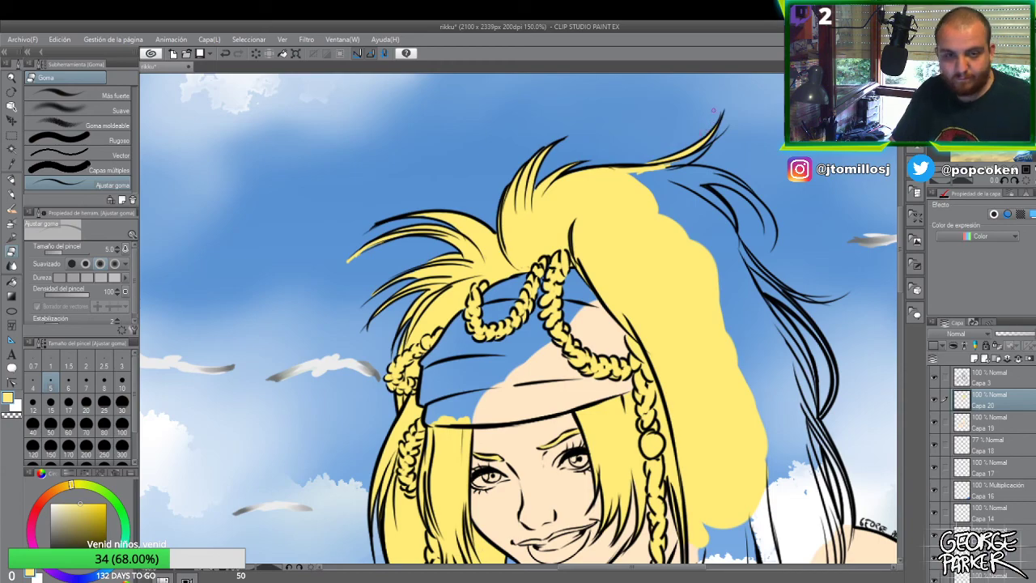
{"action": "key", "text": "p"}
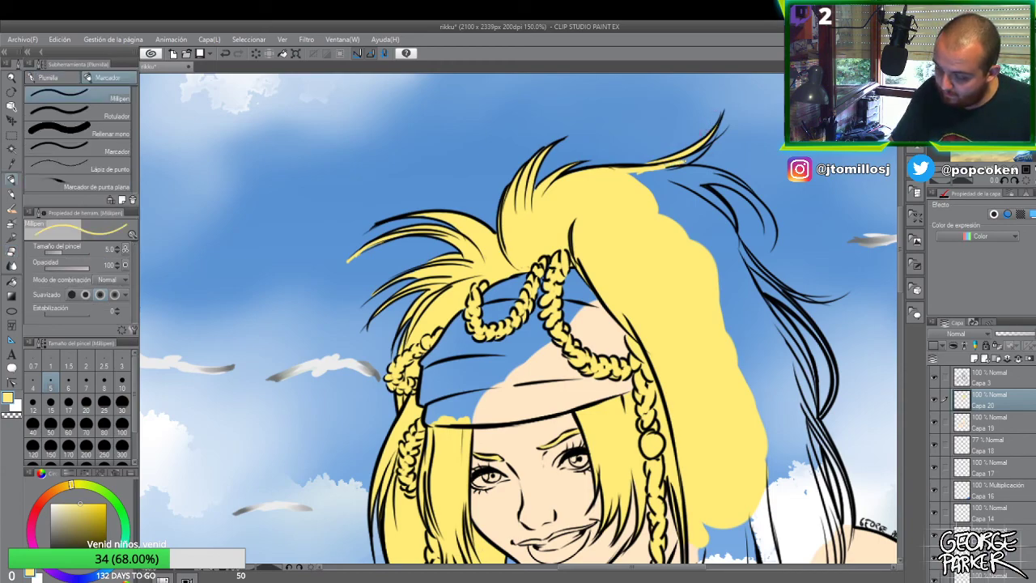
{"action": "left_click_drag", "start_coordinate": [687, 160], "coordinate": [708, 146]}
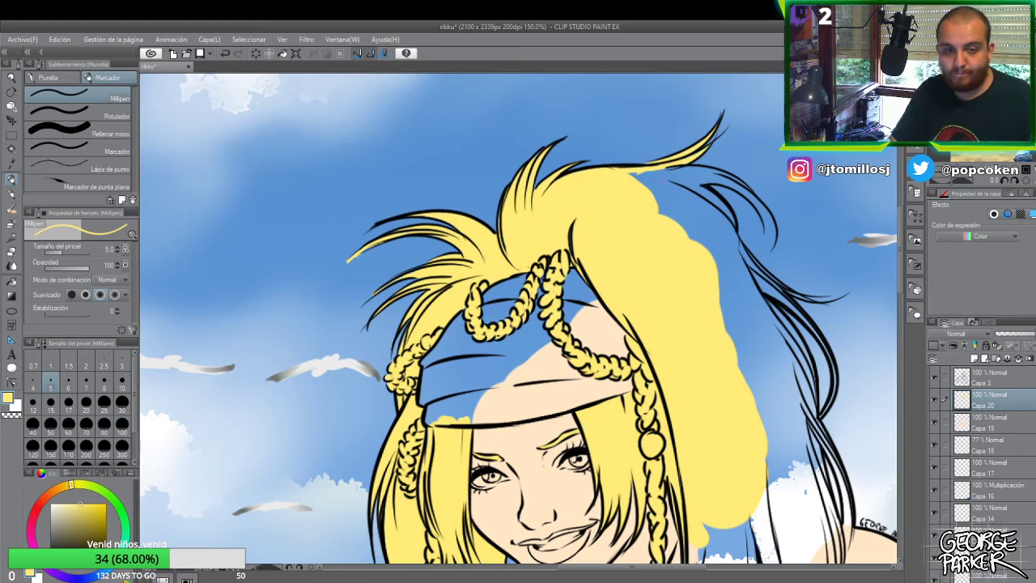
{"action": "scroll", "coordinate": [647, 237], "scroll_direction": "down", "scroll_amount": 4}
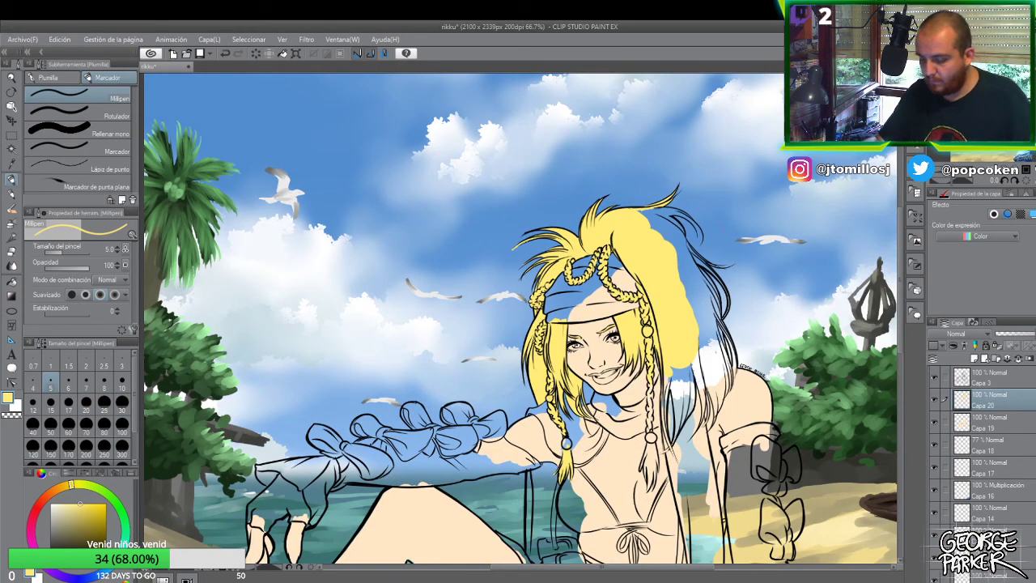
{"action": "scroll", "coordinate": [700, 205], "scroll_direction": "up", "scroll_amount": 3}
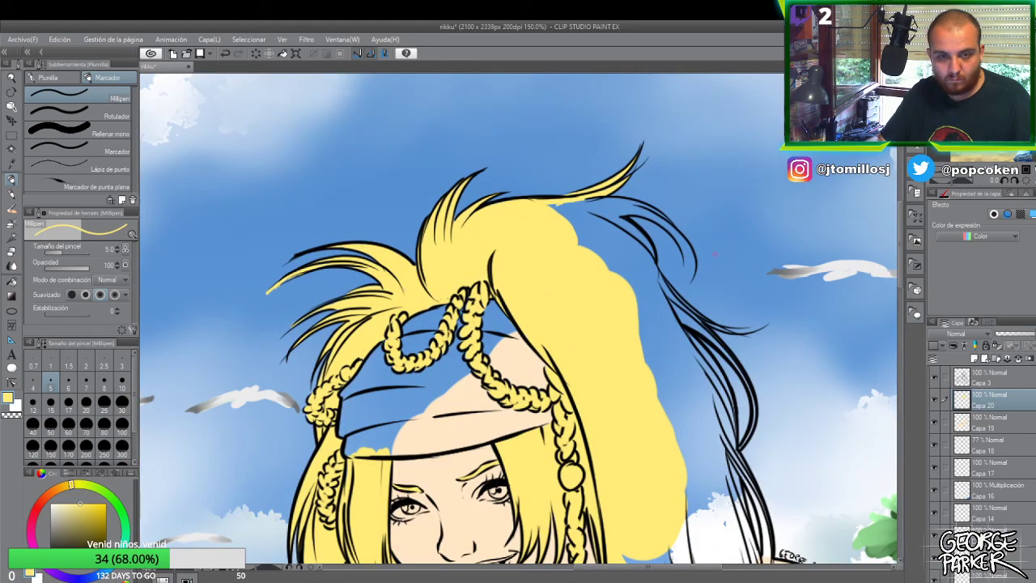
{"action": "key", "text": "t"}
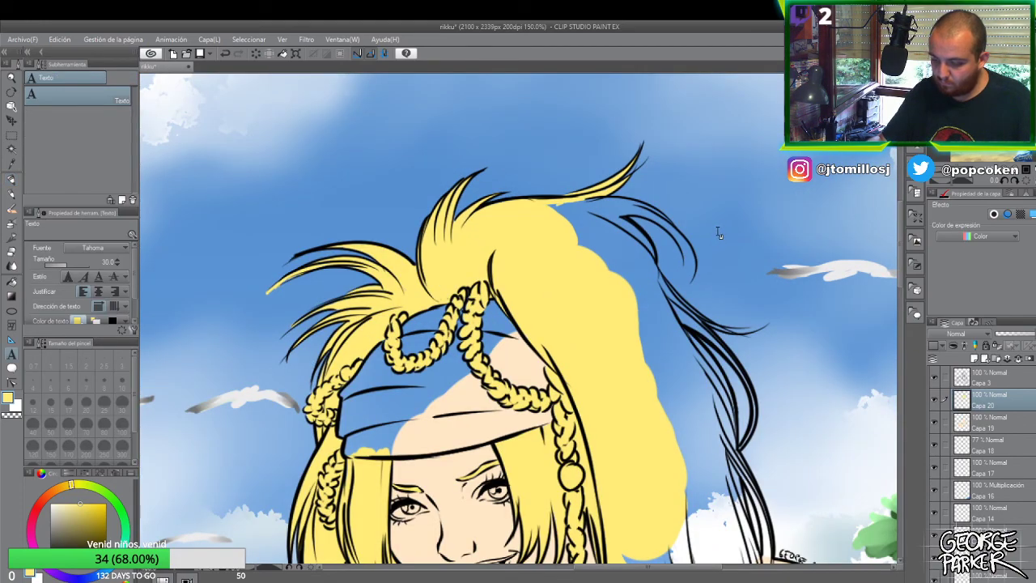
{"action": "left_click", "coordinate": [1002, 385]}
{"action": "key", "text": "r"}
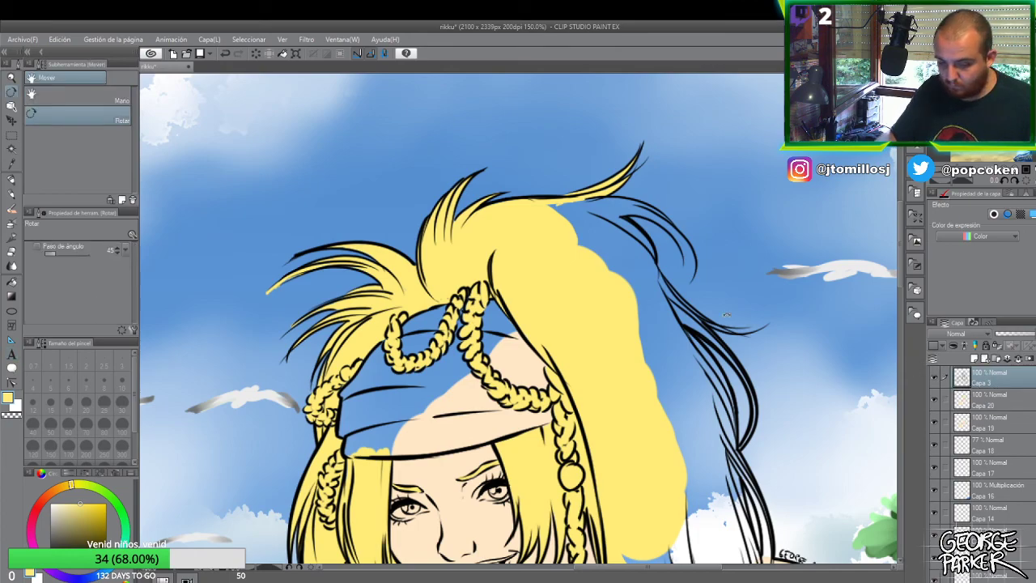
{"action": "left_click_drag", "start_coordinate": [667, 189], "coordinate": [705, 308]}
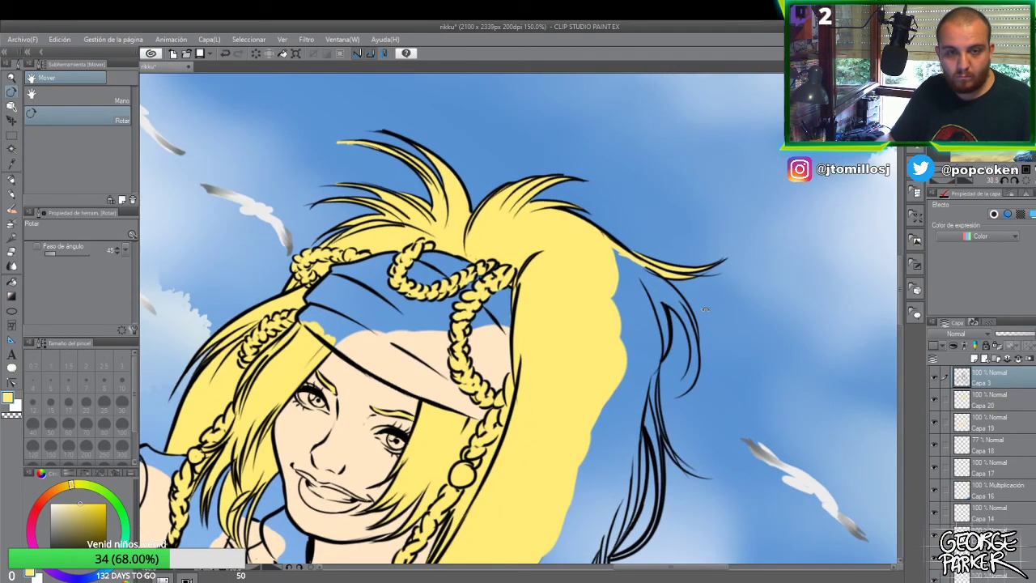
{"action": "key", "text": "p"}
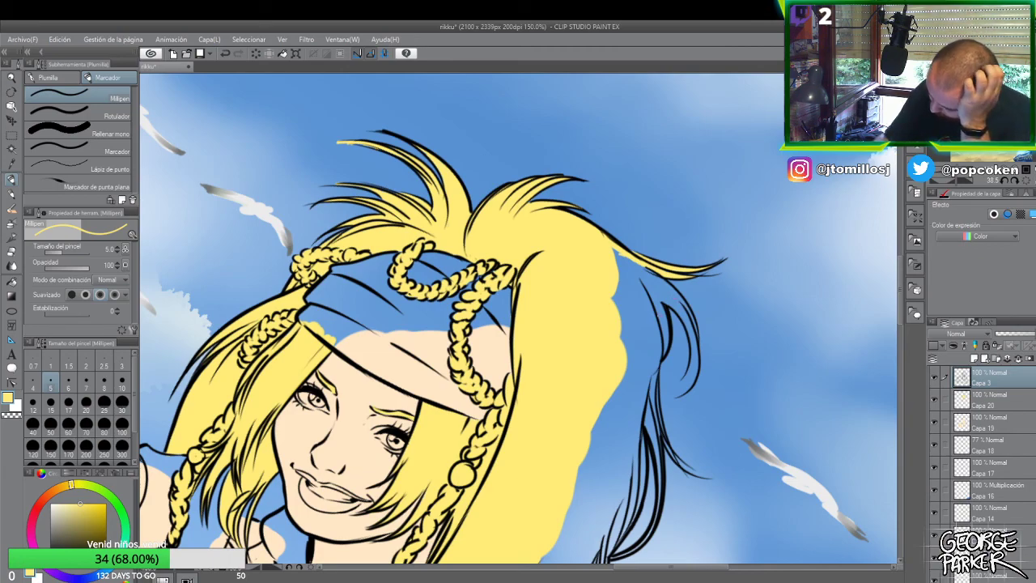
{"action": "mouse_move", "coordinate": [669, 353]}
{"action": "left_mouse_down"}
{"action": "mouse_move", "coordinate": [666, 311]}
{"action": "mouse_move", "coordinate": [670, 335]}
{"action": "left_mouse_up"}
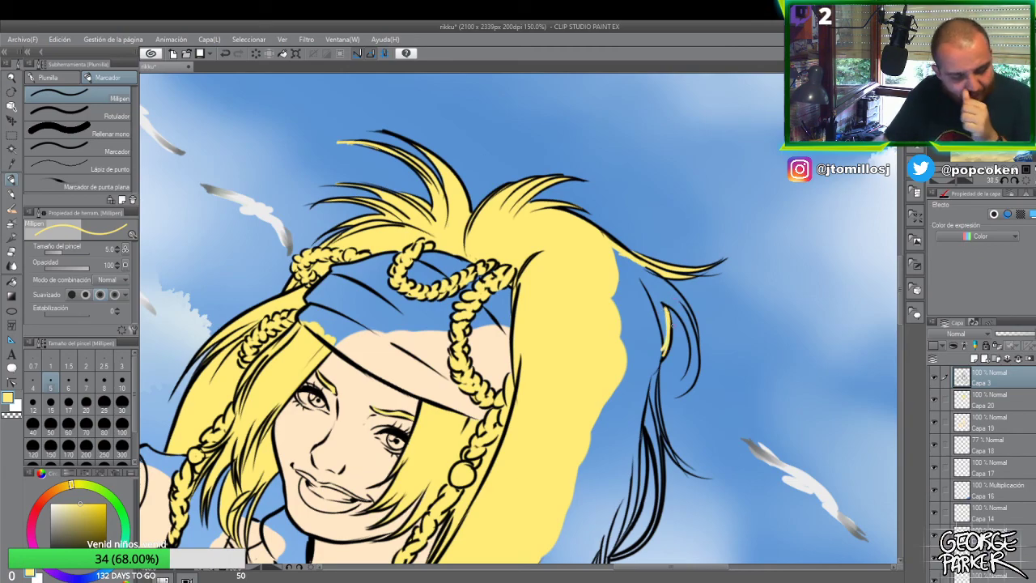
{"action": "key", "text": "ctrl+z"}
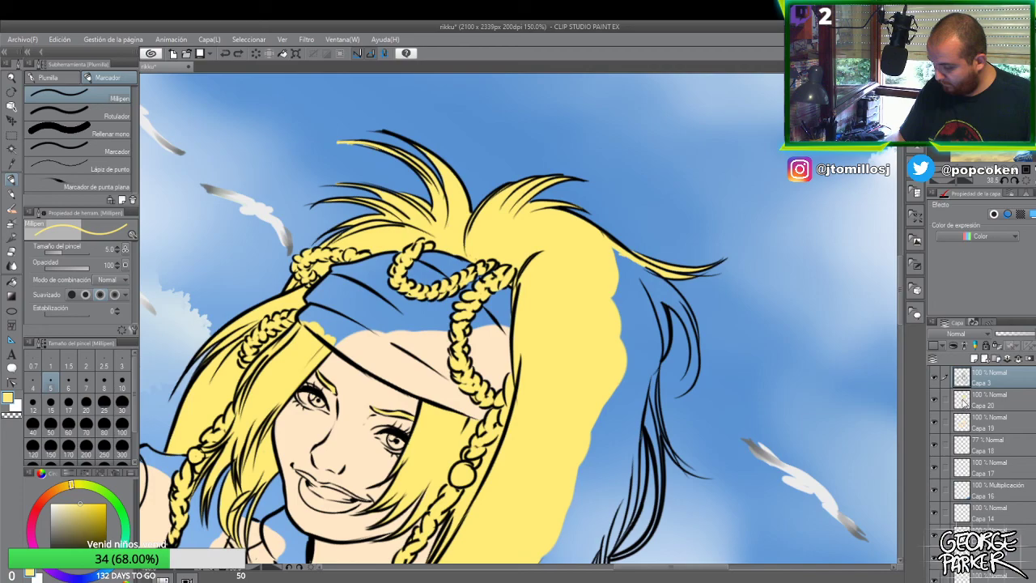
{"action": "left_click", "coordinate": [935, 400]}
{"action": "left_click", "coordinate": [935, 403]}
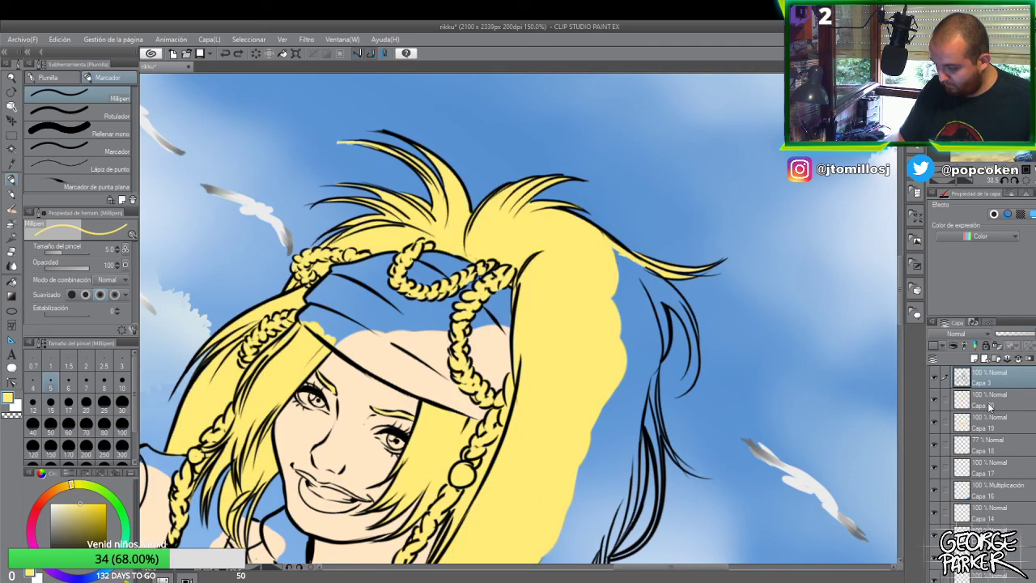
- Paint the curled loose strands at the back of the ponytail in yellow on layer Capa 20
{"action": "left_click", "coordinate": [990, 407]}
{"action": "mouse_move", "coordinate": [640, 263]}
{"action": "left_mouse_down"}
{"action": "mouse_move", "coordinate": [655, 289]}
{"action": "mouse_move", "coordinate": [660, 295]}
{"action": "mouse_move", "coordinate": [643, 267]}
{"action": "mouse_move", "coordinate": [669, 281]}
{"action": "mouse_move", "coordinate": [638, 261]}
{"action": "mouse_move", "coordinate": [687, 312]}
{"action": "mouse_move", "coordinate": [658, 296]}
{"action": "mouse_move", "coordinate": [677, 307]}
{"action": "mouse_move", "coordinate": [668, 274]}
{"action": "mouse_move", "coordinate": [693, 327]}
{"action": "left_mouse_up"}
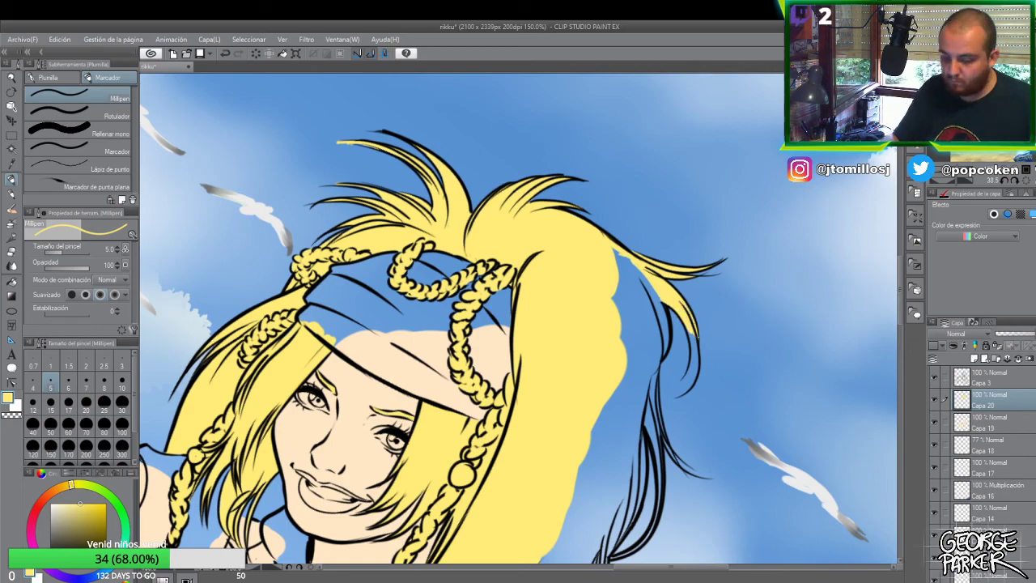
{"action": "mouse_move", "coordinate": [690, 330]}
{"action": "left_mouse_down"}
{"action": "mouse_move", "coordinate": [696, 373]}
{"action": "mouse_move", "coordinate": [696, 346]}
{"action": "mouse_move", "coordinate": [686, 382]}
{"action": "mouse_move", "coordinate": [693, 376]}
{"action": "mouse_move", "coordinate": [695, 364]}
{"action": "mouse_move", "coordinate": [675, 391]}
{"action": "mouse_move", "coordinate": [695, 375]}
{"action": "mouse_move", "coordinate": [681, 392]}
{"action": "mouse_move", "coordinate": [689, 372]}
{"action": "mouse_move", "coordinate": [673, 395]}
{"action": "left_mouse_up"}
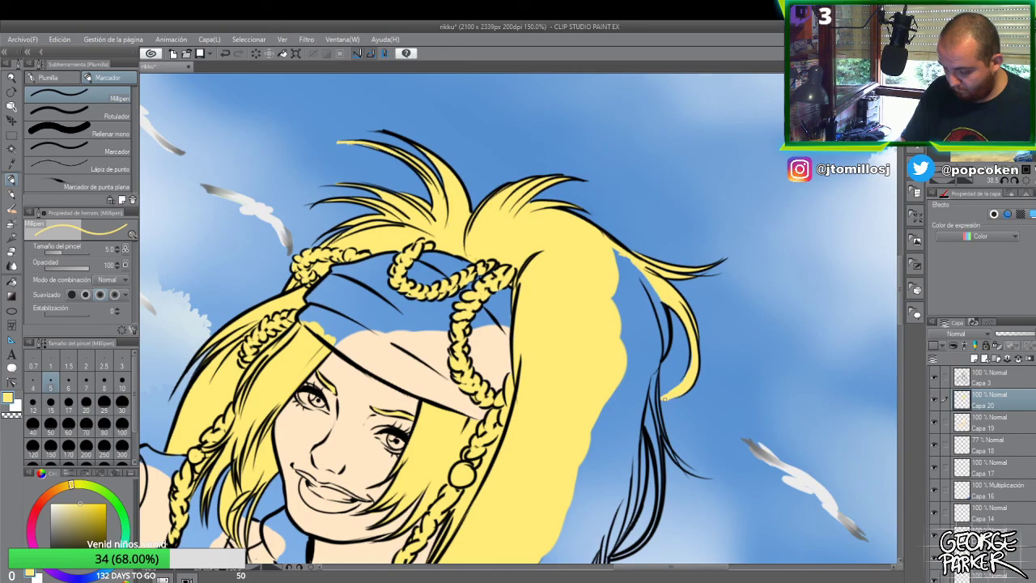
{"action": "left_click_drag", "start_coordinate": [672, 388], "coordinate": [689, 369]}
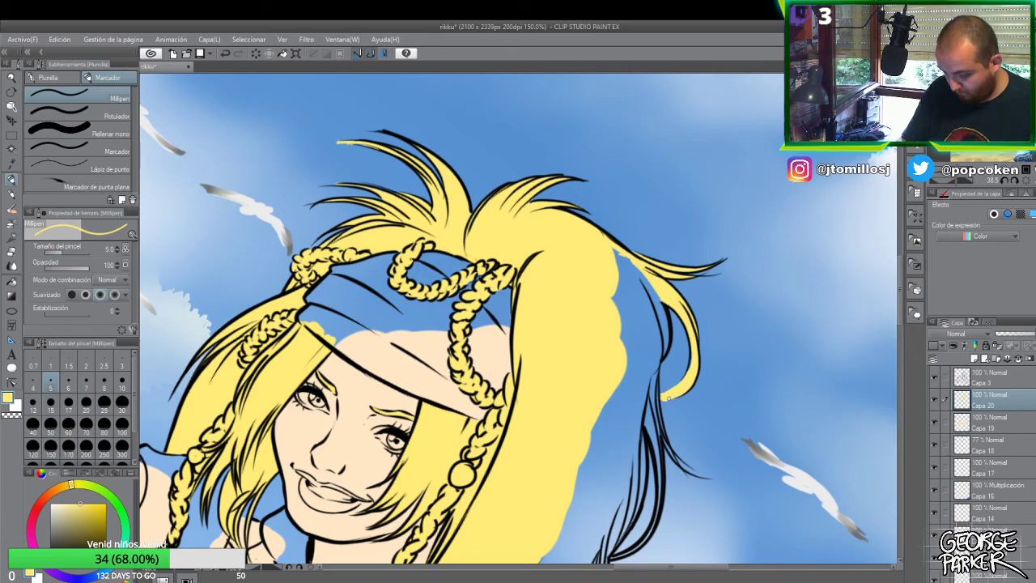
{"action": "left_click_drag", "start_coordinate": [661, 400], "coordinate": [654, 372]}
{"action": "mouse_move", "coordinate": [659, 418]}
{"action": "left_mouse_down"}
{"action": "mouse_move", "coordinate": [652, 374]}
{"action": "mouse_move", "coordinate": [665, 396]}
{"action": "left_mouse_up"}
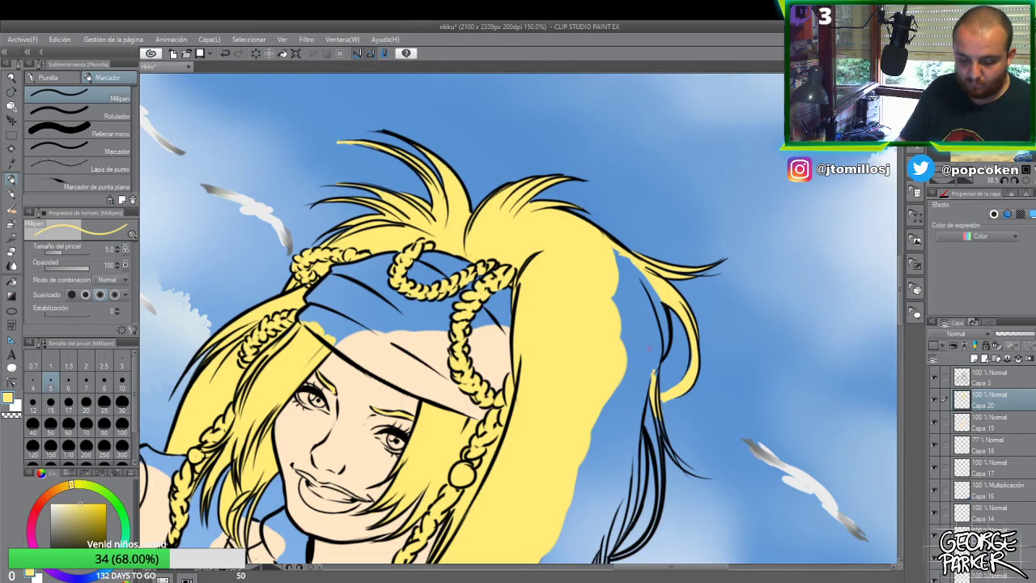
- Widen the brush to size 30 and fill the gap between the ponytail's yellow mass and its upper back outline
{"action": "left_click", "coordinate": [122, 410]}
{"action": "mouse_move", "coordinate": [629, 280]}
{"action": "left_mouse_down"}
{"action": "mouse_move", "coordinate": [647, 336]}
{"action": "mouse_move", "coordinate": [653, 315]}
{"action": "mouse_move", "coordinate": [649, 358]}
{"action": "mouse_move", "coordinate": [651, 298]}
{"action": "mouse_move", "coordinate": [651, 352]}
{"action": "mouse_move", "coordinate": [654, 307]}
{"action": "mouse_move", "coordinate": [647, 387]}
{"action": "mouse_move", "coordinate": [656, 344]}
{"action": "left_mouse_up"}
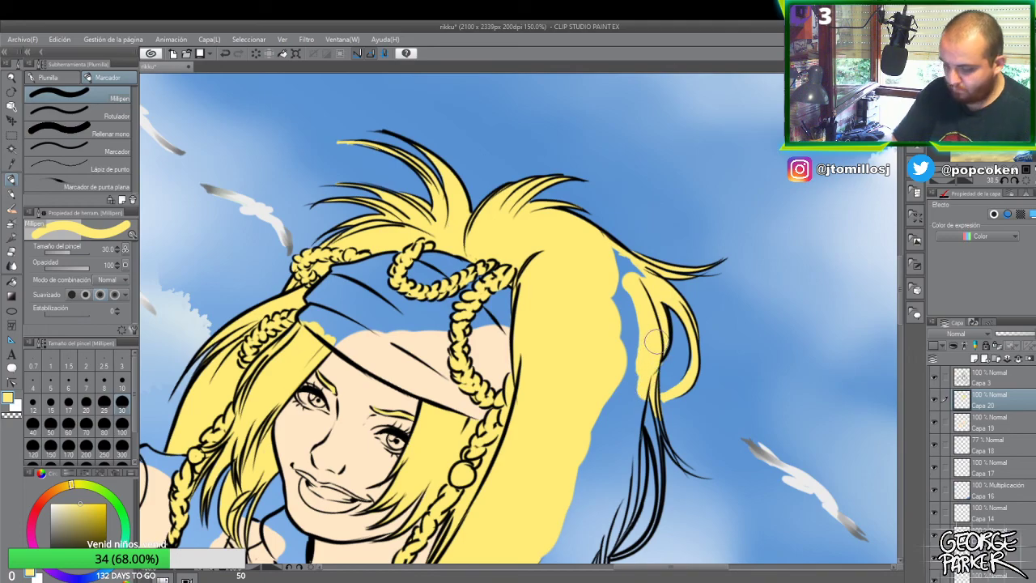
{"action": "left_click", "coordinate": [121, 390]}
{"action": "left_click", "coordinate": [122, 410]}
{"action": "mouse_move", "coordinate": [623, 278]}
{"action": "left_mouse_down"}
{"action": "mouse_move", "coordinate": [628, 267]}
{"action": "mouse_move", "coordinate": [631, 296]}
{"action": "left_mouse_up"}
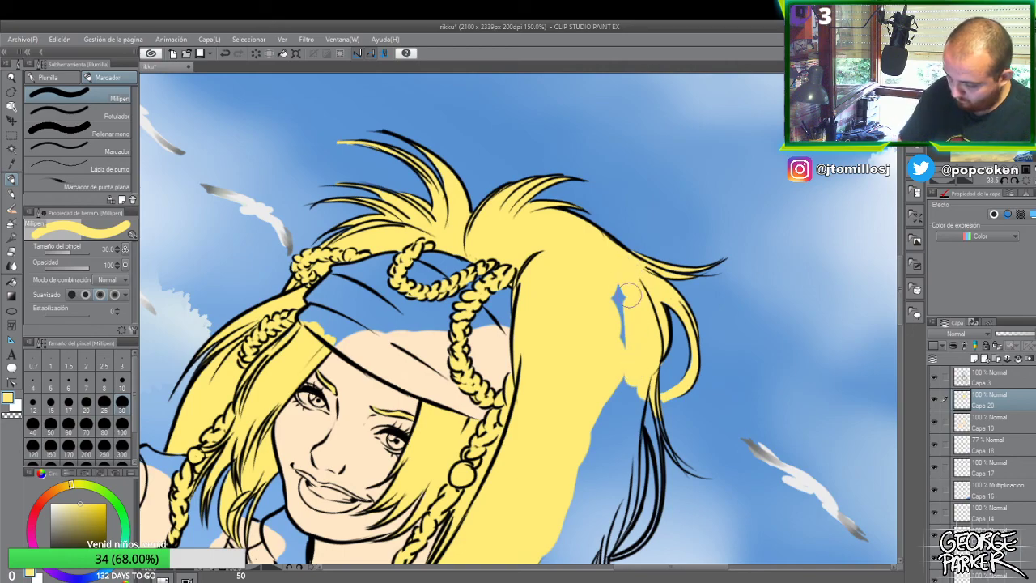
- Fill the back edge and lower part of the ponytail towards the shoulder with yellow at brush size 30
{"action": "scroll", "coordinate": [615, 251], "scroll_direction": "down", "scroll_amount": 4}
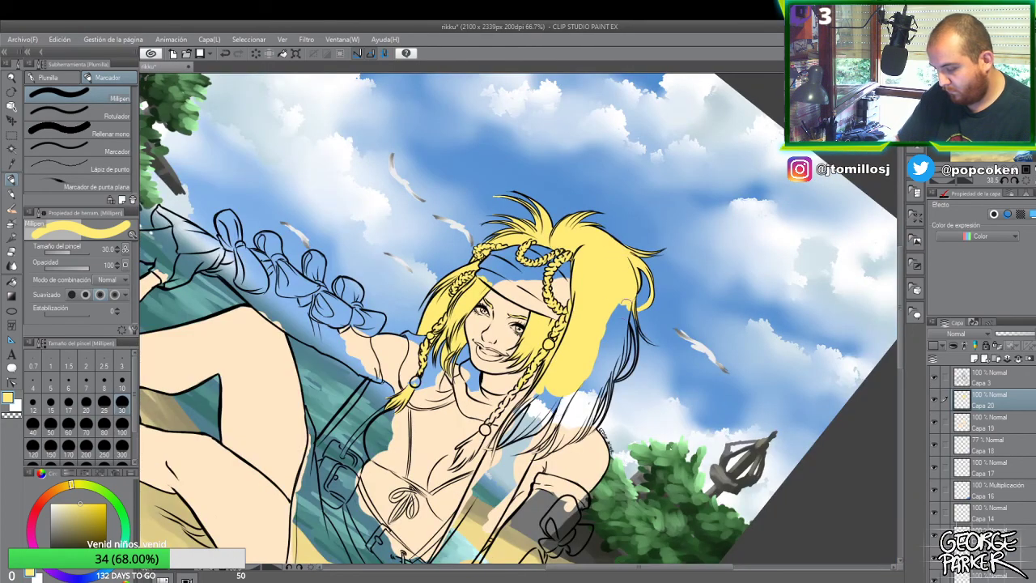
{"action": "scroll", "coordinate": [607, 361], "scroll_direction": "up", "scroll_amount": 2}
{"action": "mouse_move", "coordinate": [627, 279]}
{"action": "left_mouse_down"}
{"action": "mouse_move", "coordinate": [621, 315]}
{"action": "mouse_move", "coordinate": [634, 272]}
{"action": "mouse_move", "coordinate": [595, 368]}
{"action": "left_mouse_up"}
{"action": "mouse_move", "coordinate": [635, 308]}
{"action": "left_mouse_down"}
{"action": "mouse_move", "coordinate": [613, 377]}
{"action": "mouse_move", "coordinate": [631, 346]}
{"action": "mouse_move", "coordinate": [611, 381]}
{"action": "mouse_move", "coordinate": [632, 337]}
{"action": "mouse_move", "coordinate": [587, 419]}
{"action": "mouse_move", "coordinate": [615, 344]}
{"action": "mouse_move", "coordinate": [579, 382]}
{"action": "mouse_move", "coordinate": [607, 358]}
{"action": "mouse_move", "coordinate": [589, 397]}
{"action": "left_mouse_up"}
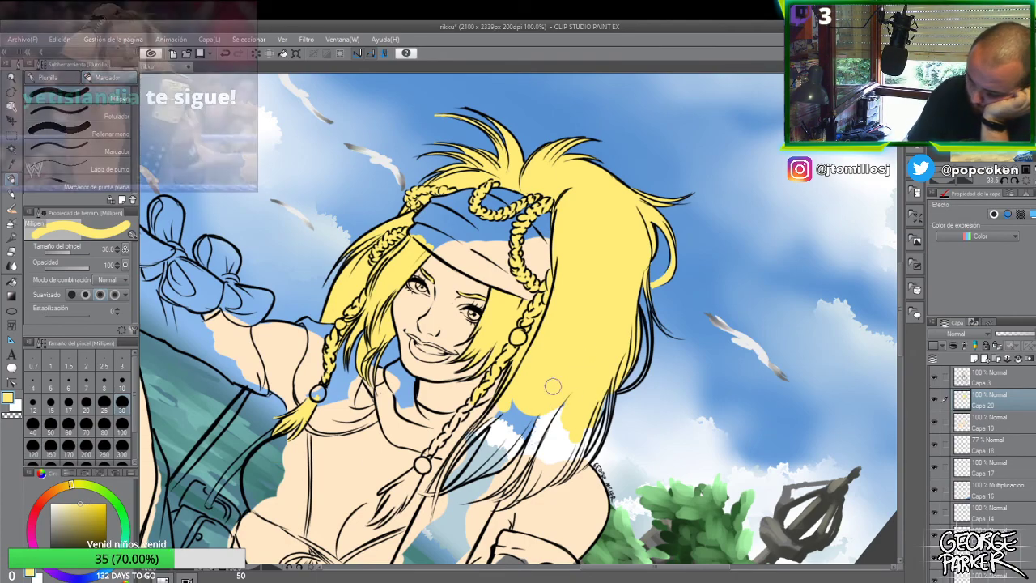
{"action": "mouse_move", "coordinate": [523, 419]}
{"action": "left_mouse_down"}
{"action": "mouse_move", "coordinate": [512, 446]}
{"action": "mouse_move", "coordinate": [513, 411]}
{"action": "left_mouse_up"}
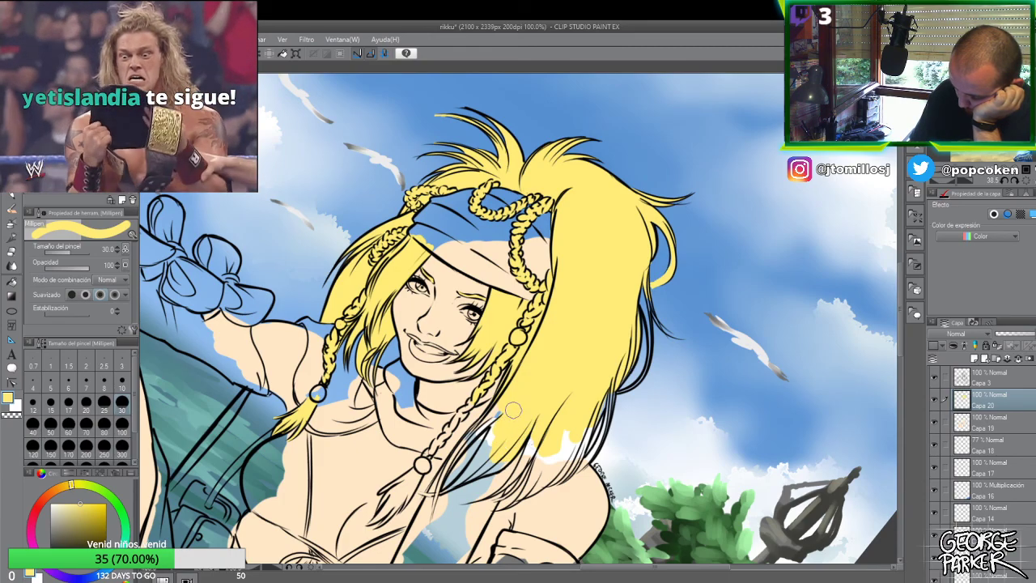
- Reduce the brush to size 10 and paint the lower braid beside the ponytail, its end bead and tassel in yellow
{"action": "key", "text": "bracketleft"}
{"action": "key", "text": "bracketleft"}
{"action": "key", "text": "bracketleft"}
{"action": "key", "text": "bracketleft"}
{"action": "key", "text": "bracketleft"}
{"action": "key", "text": "bracketleft"}
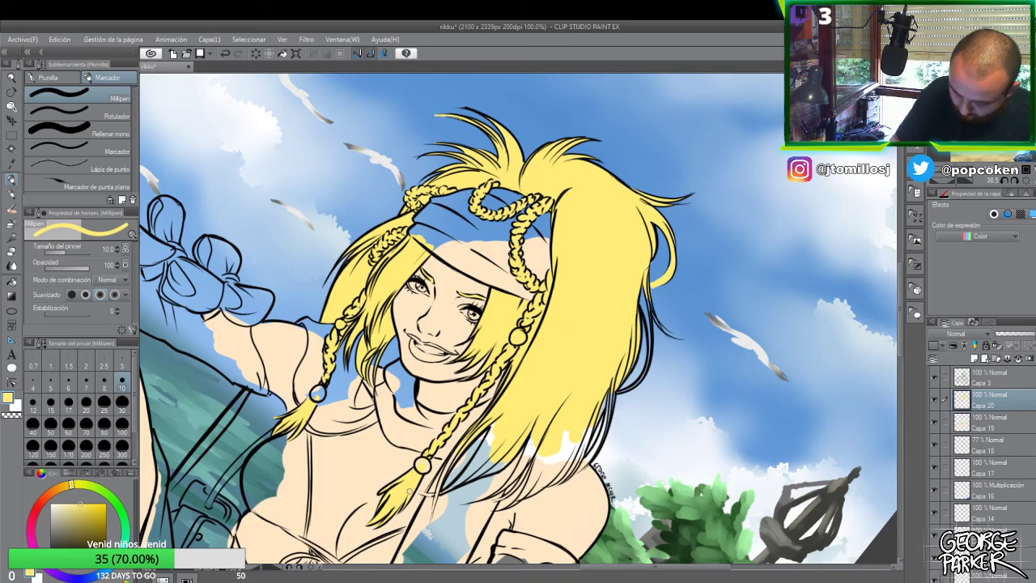
{"action": "key", "text": "e"}
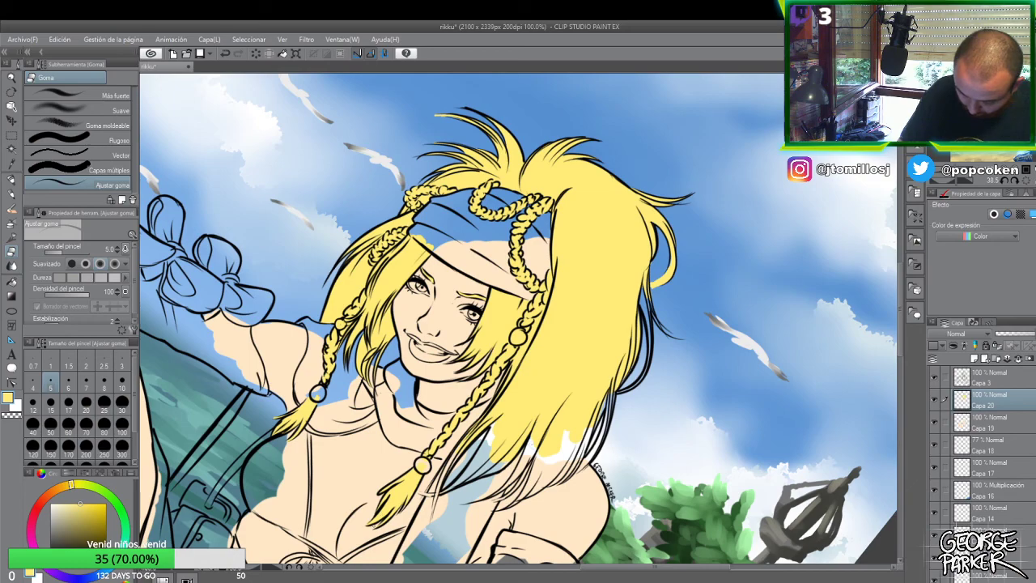
{"action": "key", "text": "p"}
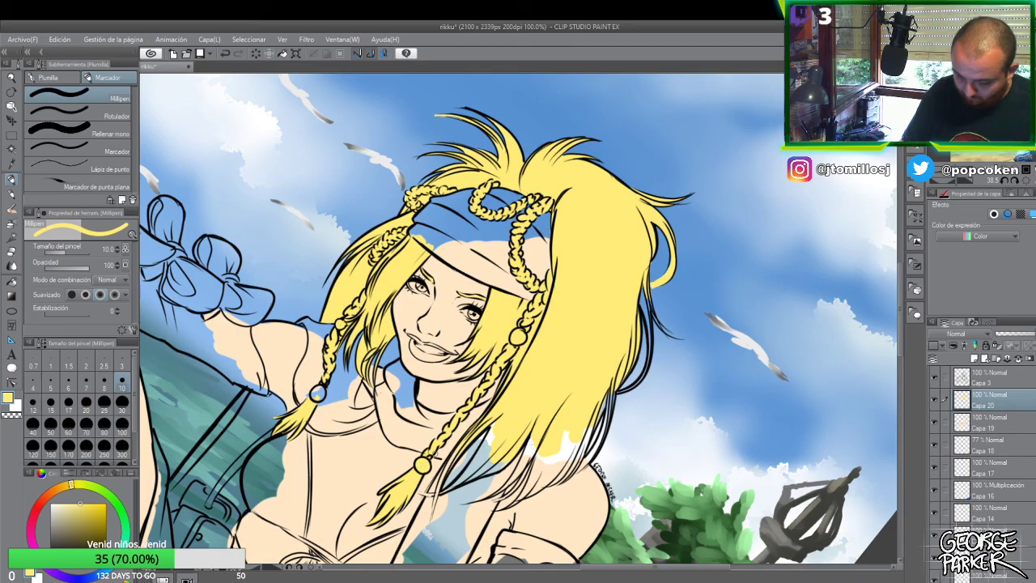
- Paint the ponytail's loose inner strands beside the braid's bead and tassel in yellow at brush size 10
{"action": "scroll", "coordinate": [513, 298], "scroll_direction": "down", "scroll_amount": 2}
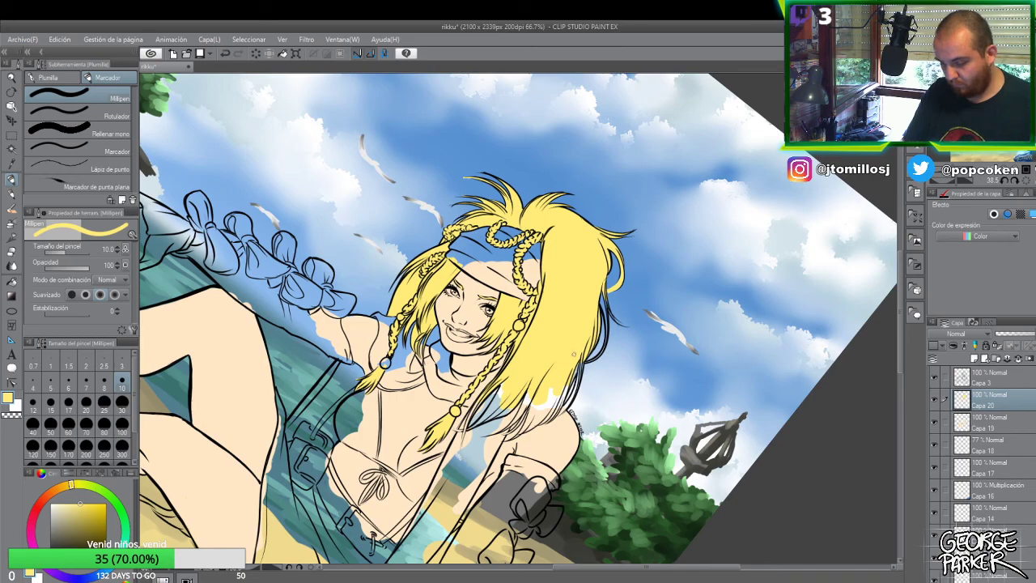
{"action": "scroll", "coordinate": [573, 354], "scroll_direction": "up", "scroll_amount": 2}
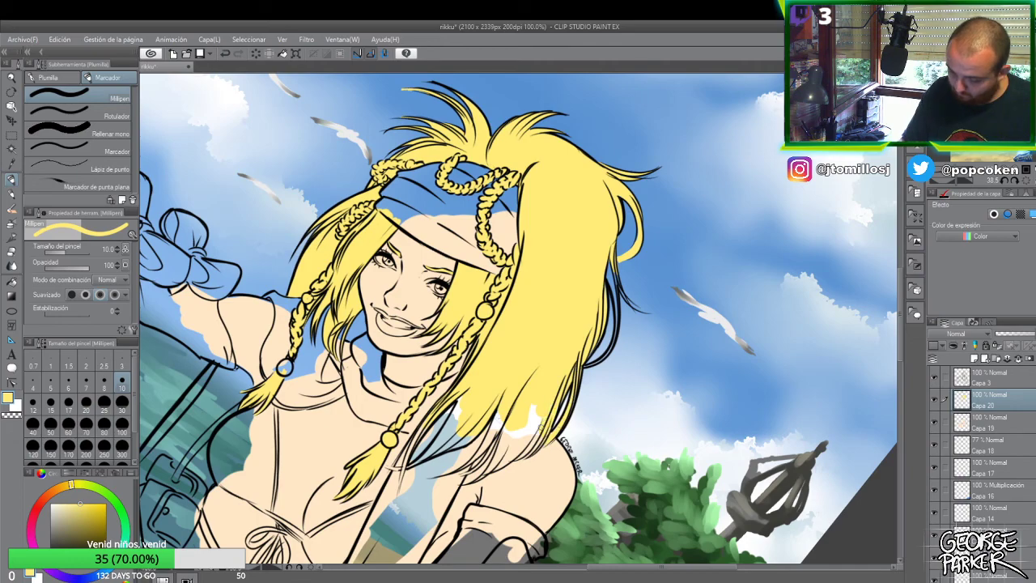
{"action": "key", "text": "ctrl+minus"}
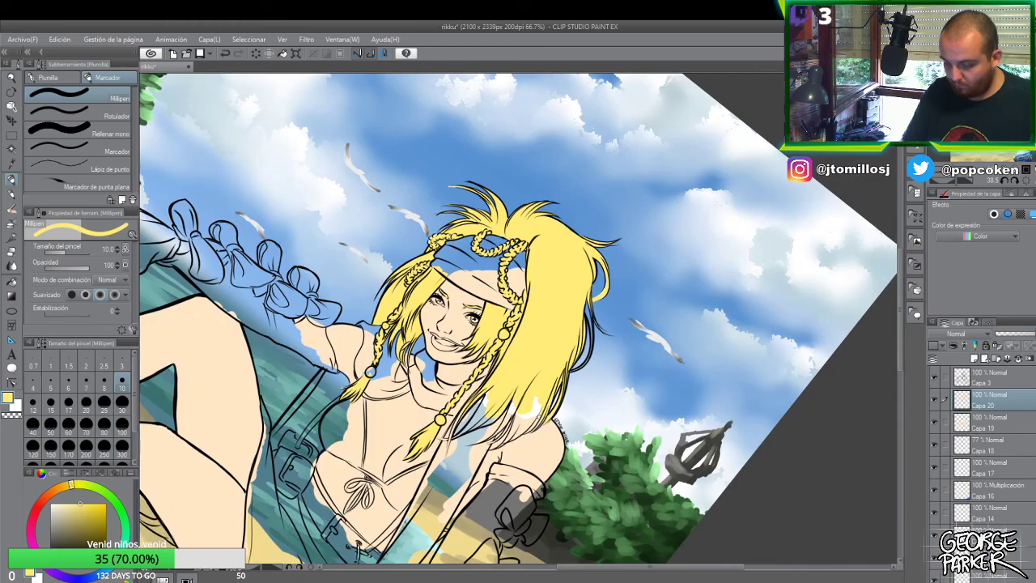
{"action": "key", "text": "ctrl+plus"}
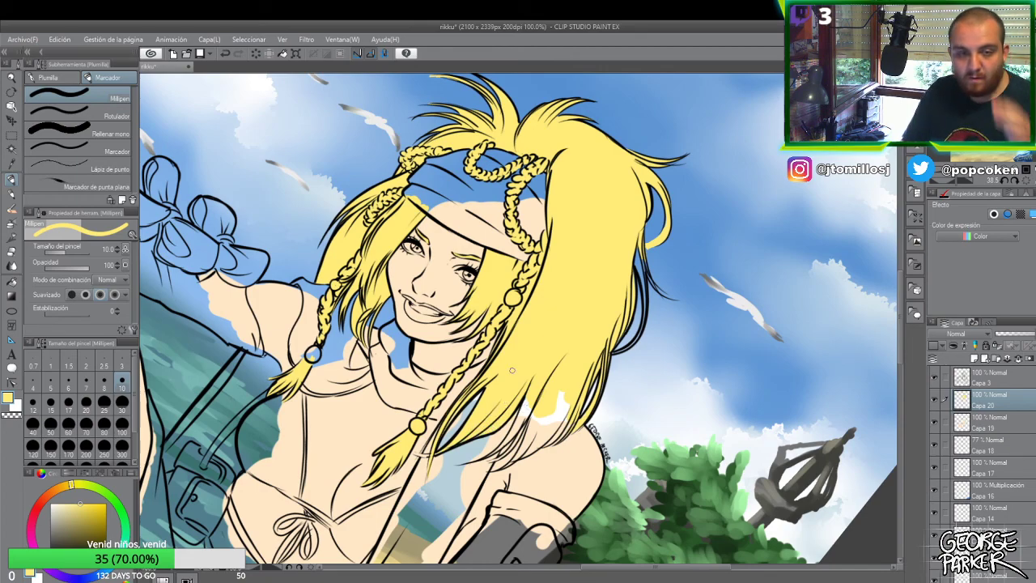
{"action": "scroll", "coordinate": [436, 447], "scroll_direction": "up", "scroll_amount": 1}
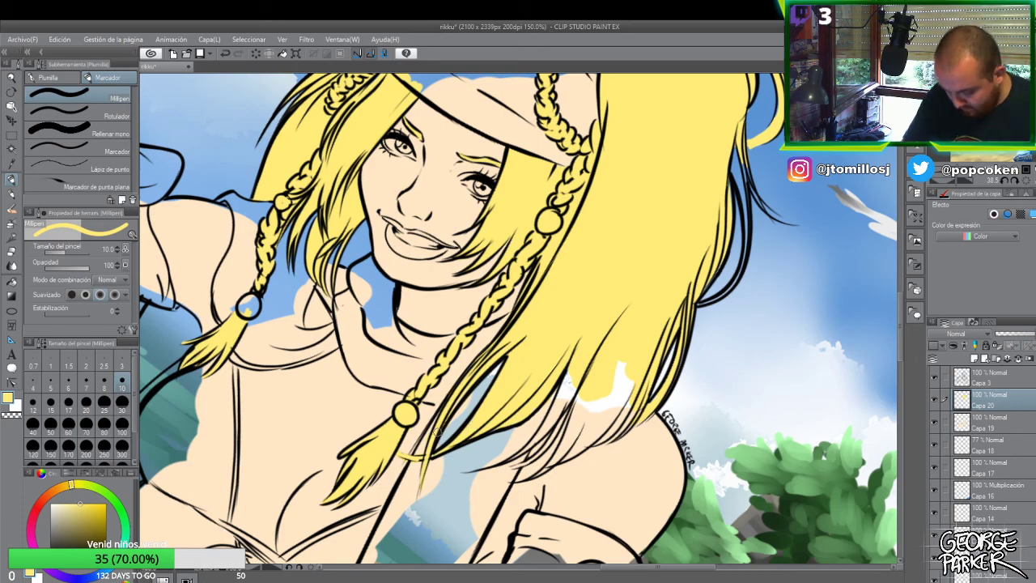
- Hide the skin colour layer Capa 19 and touch up the yellow edges of the lower ponytail with pen and eraser
{"action": "key", "text": "e"}
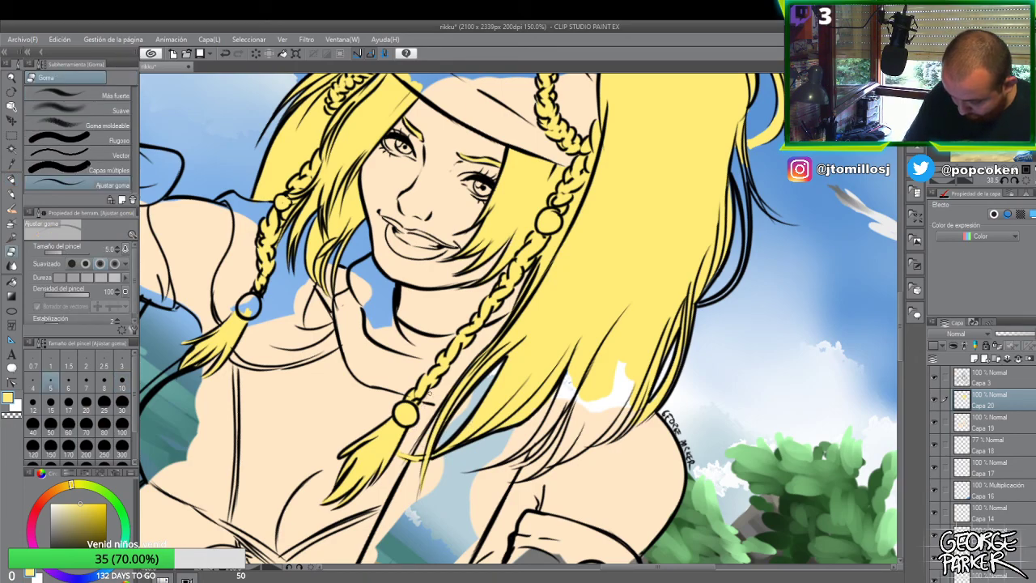
{"action": "left_click", "coordinate": [936, 423]}
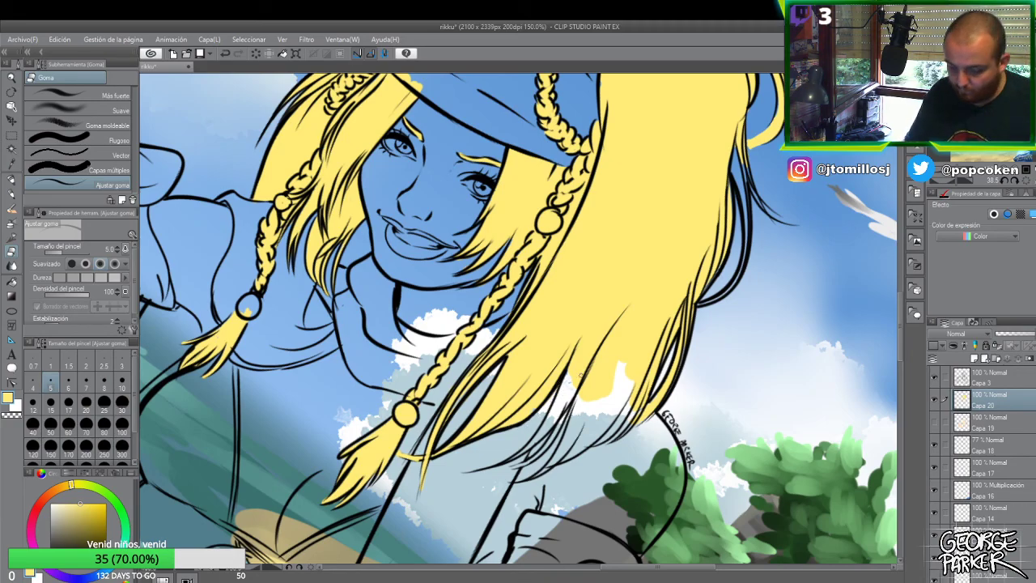
{"action": "key", "text": "p"}
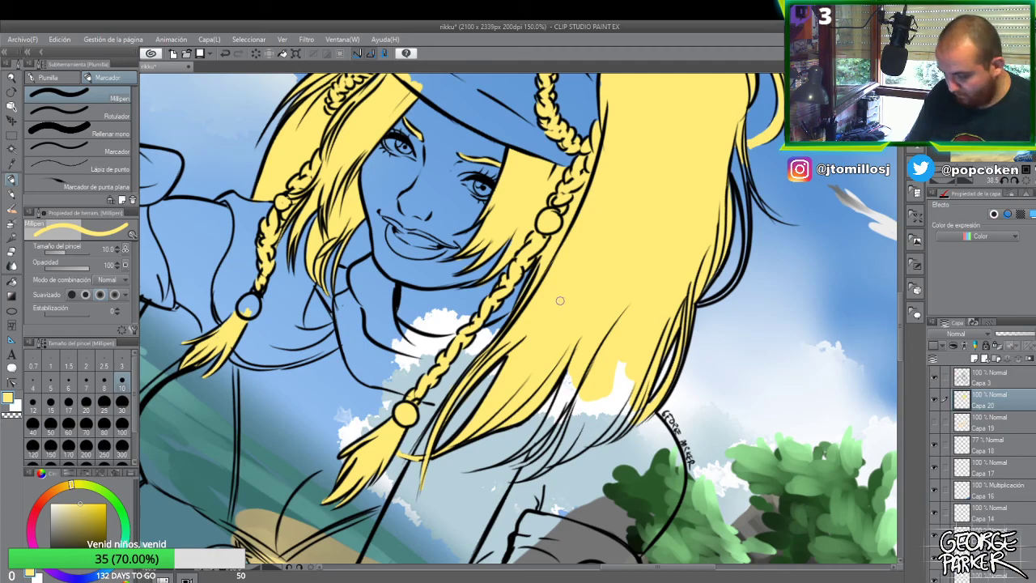
{"action": "key", "text": "e"}
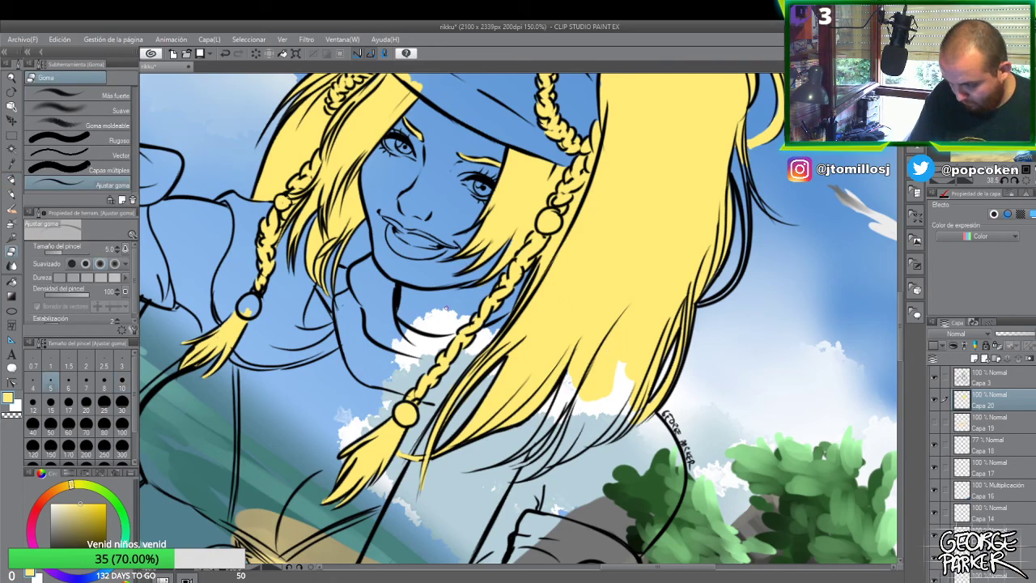
{"action": "key", "text": "p"}
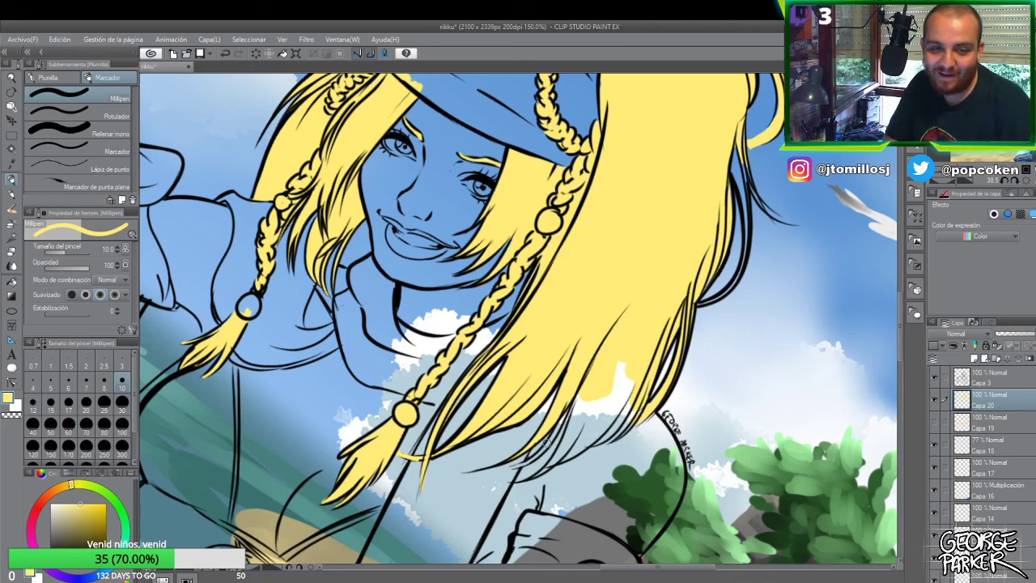
- Fill the remaining gap in the lower ponytail with yellow, refining beside its inner strand line at brush size 6
{"action": "mouse_move", "coordinate": [622, 371]}
{"action": "left_mouse_down"}
{"action": "mouse_move", "coordinate": [608, 402]}
{"action": "mouse_move", "coordinate": [629, 377]}
{"action": "mouse_move", "coordinate": [618, 406]}
{"action": "mouse_move", "coordinate": [620, 397]}
{"action": "mouse_move", "coordinate": [594, 432]}
{"action": "mouse_move", "coordinate": [602, 401]}
{"action": "mouse_move", "coordinate": [596, 395]}
{"action": "mouse_move", "coordinate": [575, 425]}
{"action": "left_mouse_up"}
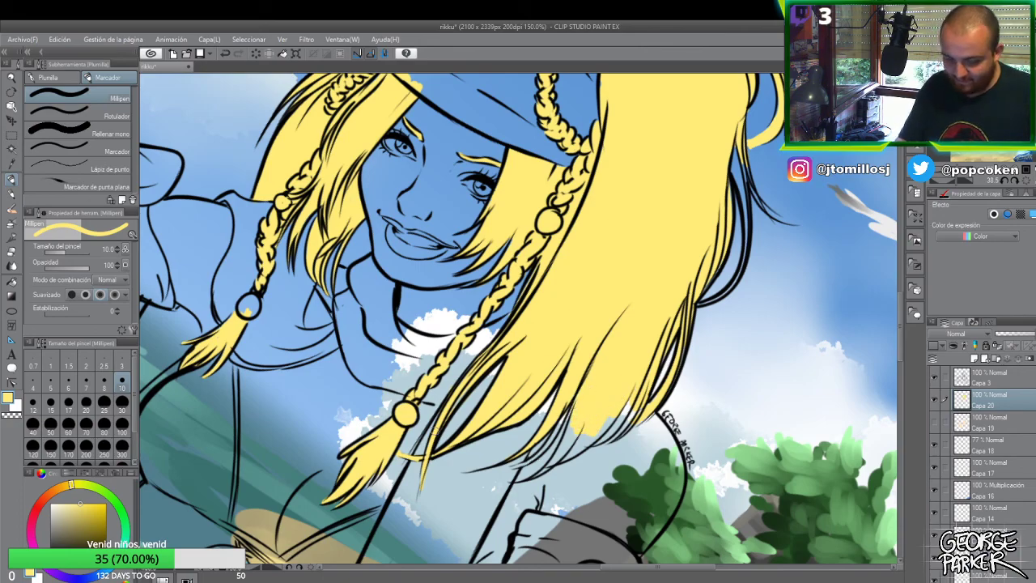
{"action": "left_click", "coordinate": [69, 384]}
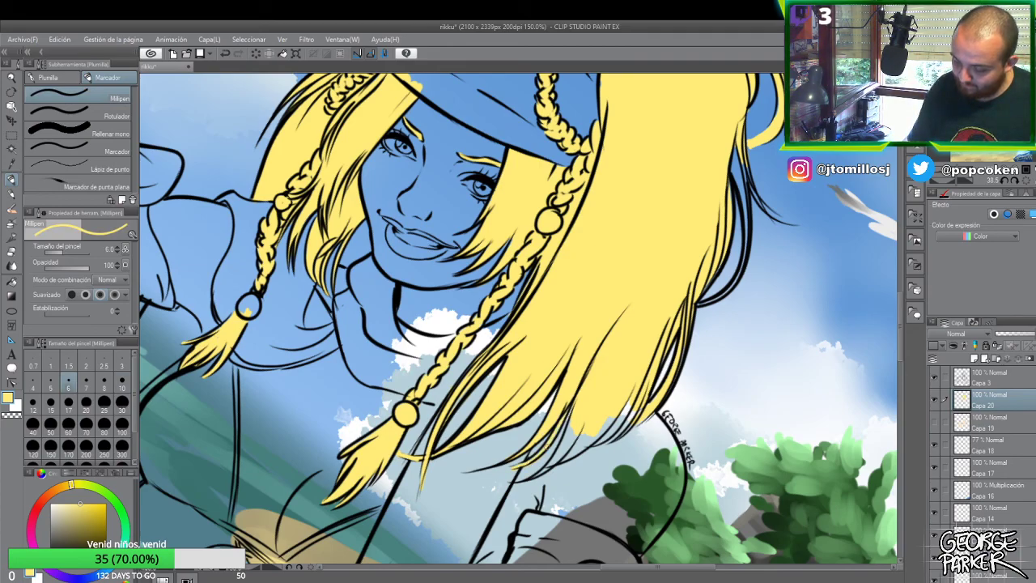
{"action": "left_click_drag", "start_coordinate": [581, 403], "coordinate": [574, 426]}
{"action": "key", "text": "e"}
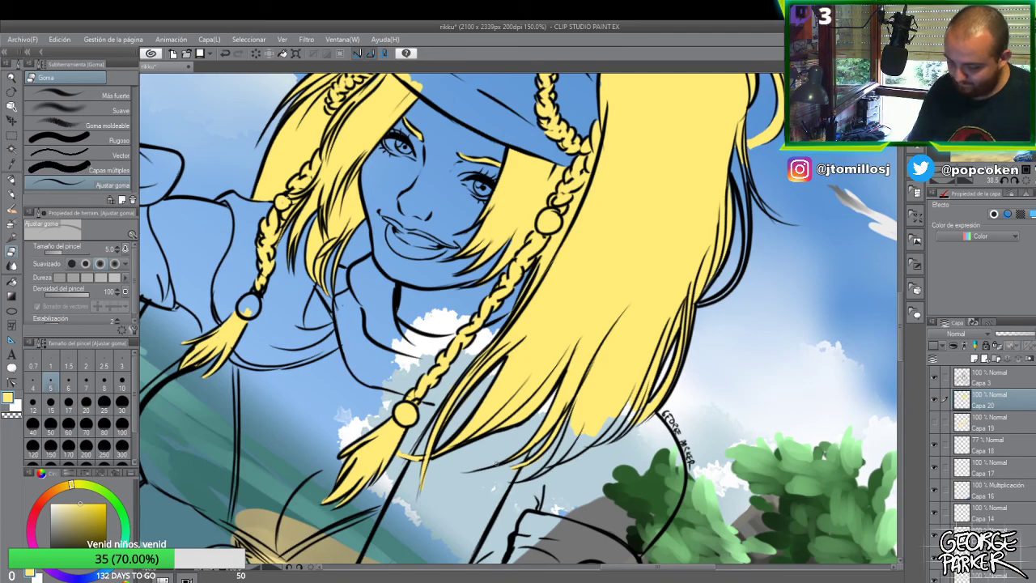
- Paint the ponytail's lowest strand tips yellow at brush size 6 and trim the overspill with the size 5 eraser
{"action": "key", "text": "p"}
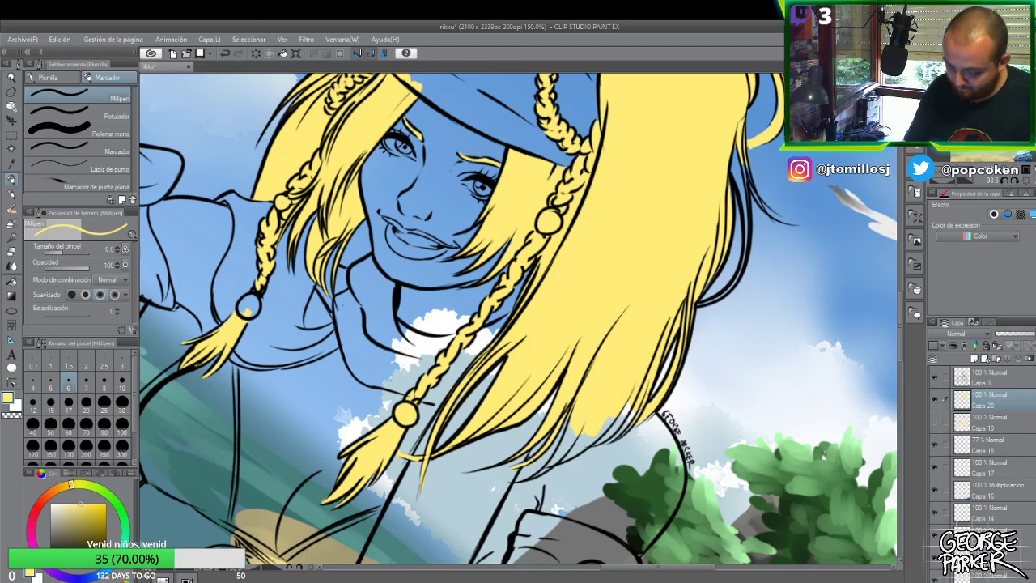
{"action": "key", "text": "e"}
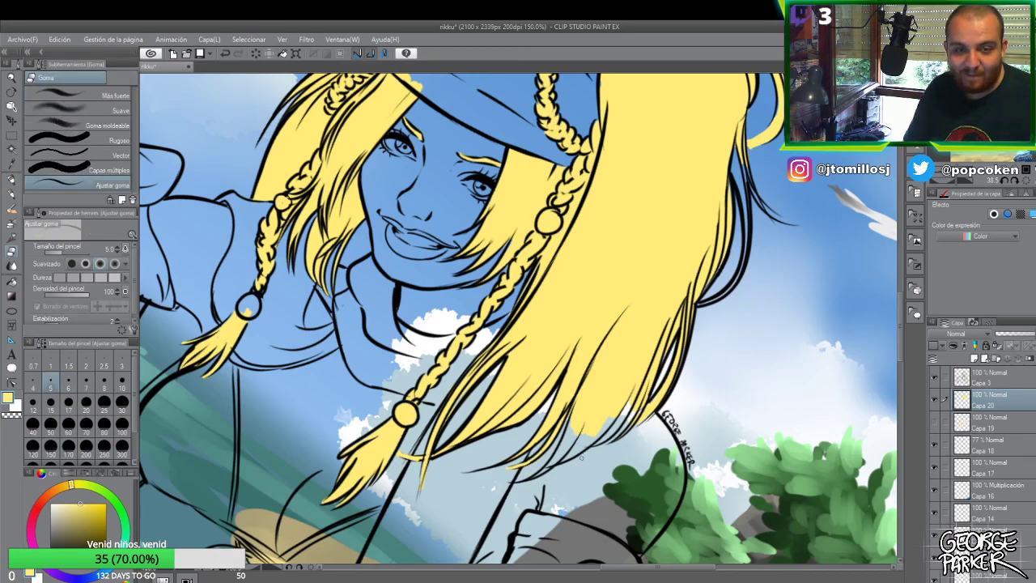
{"action": "key", "text": "p"}
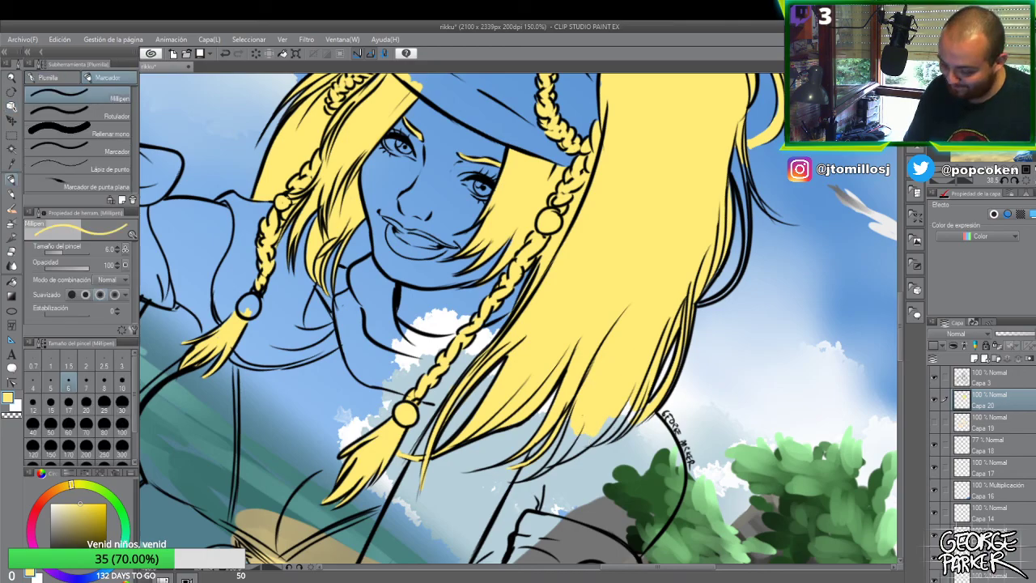
{"action": "key", "text": "e"}
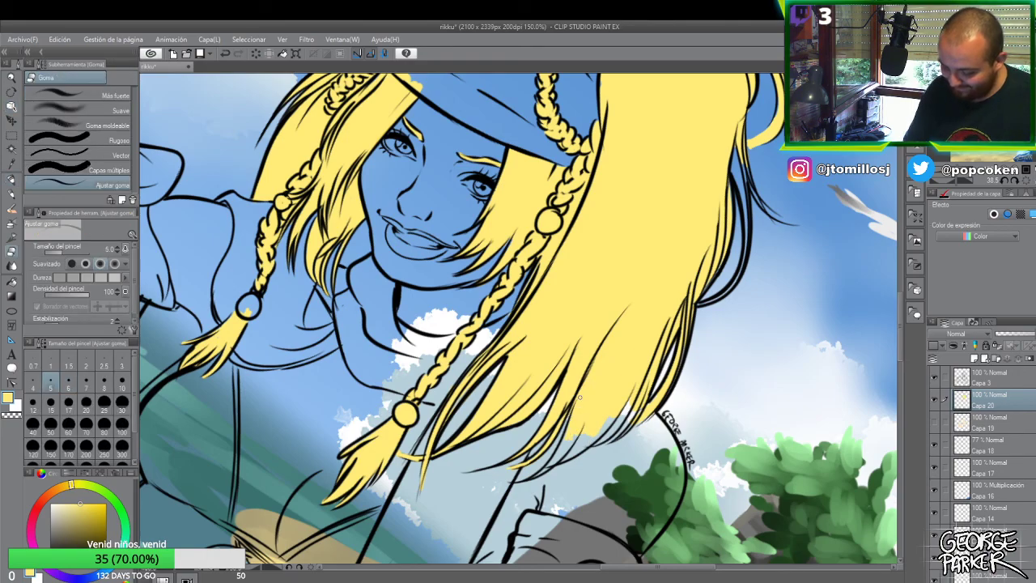
{"action": "key", "text": "p"}
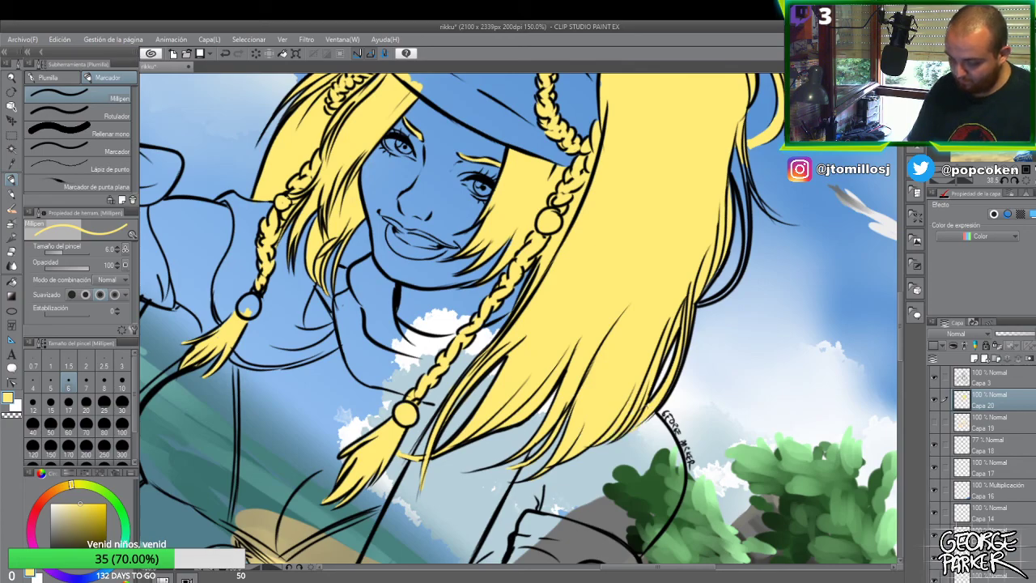
{"action": "key", "text": "e"}
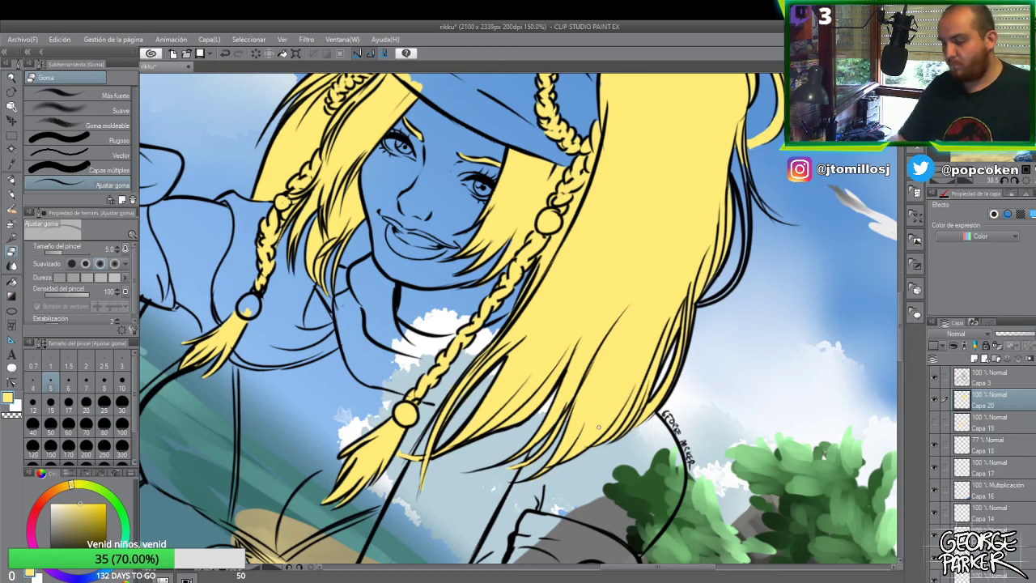
{"action": "scroll", "coordinate": [601, 427], "scroll_direction": "down", "scroll_amount": 1}
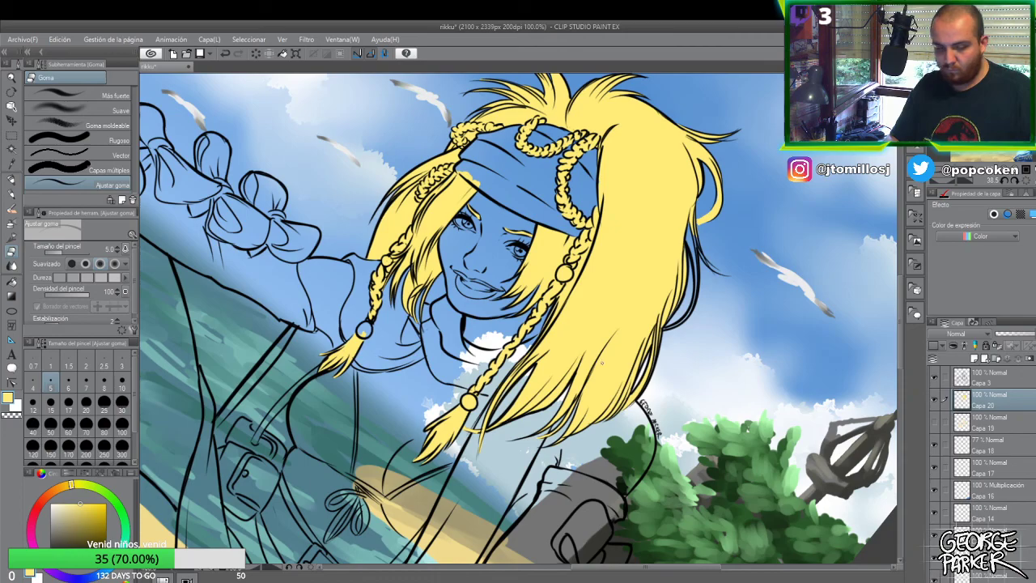
- Paint the thin wisp sticking out of the ponytail's back edge yellow at brush size 6
{"action": "key", "text": "p"}
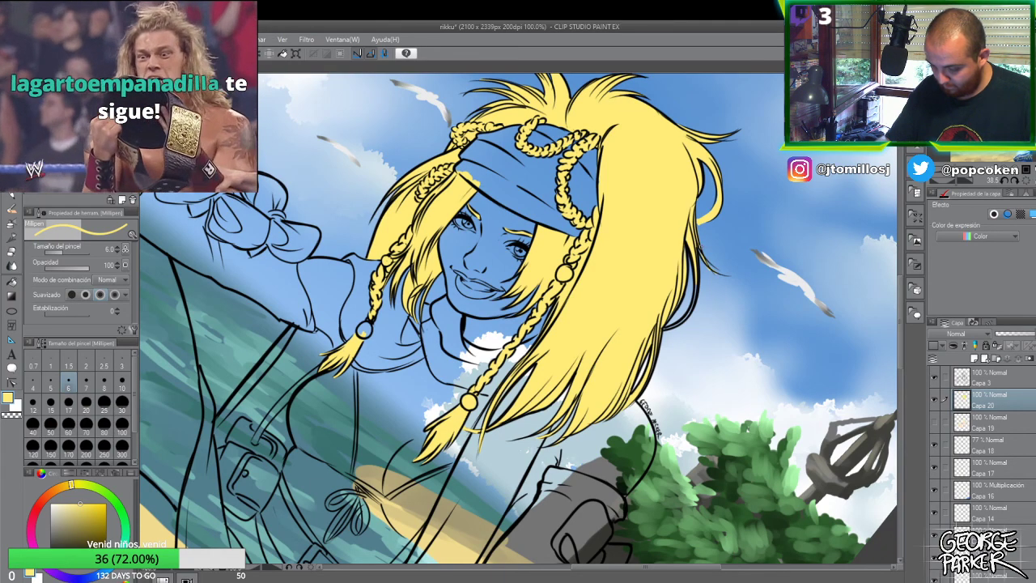
{"action": "key", "text": "e"}
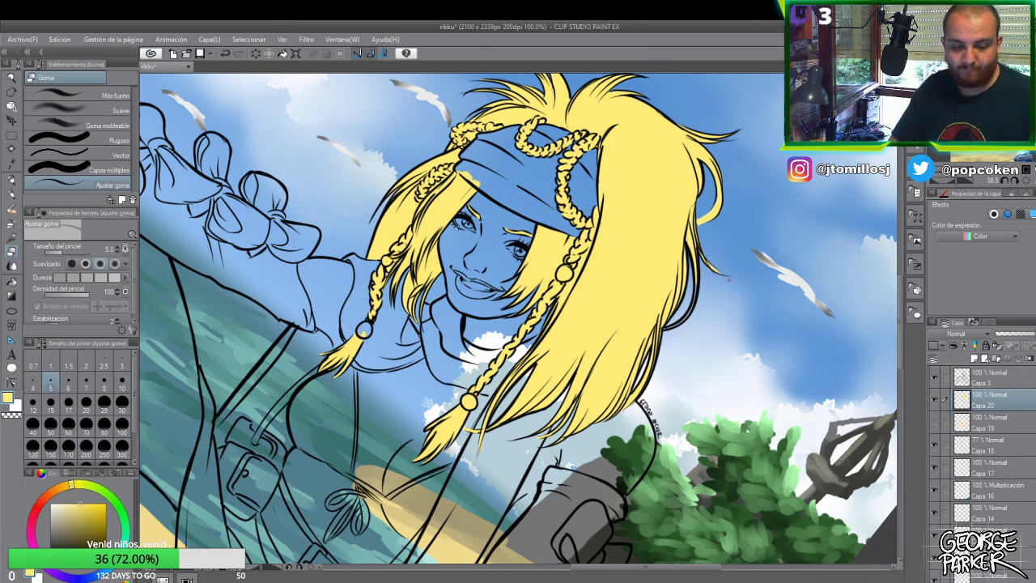
{"action": "key", "text": "p"}
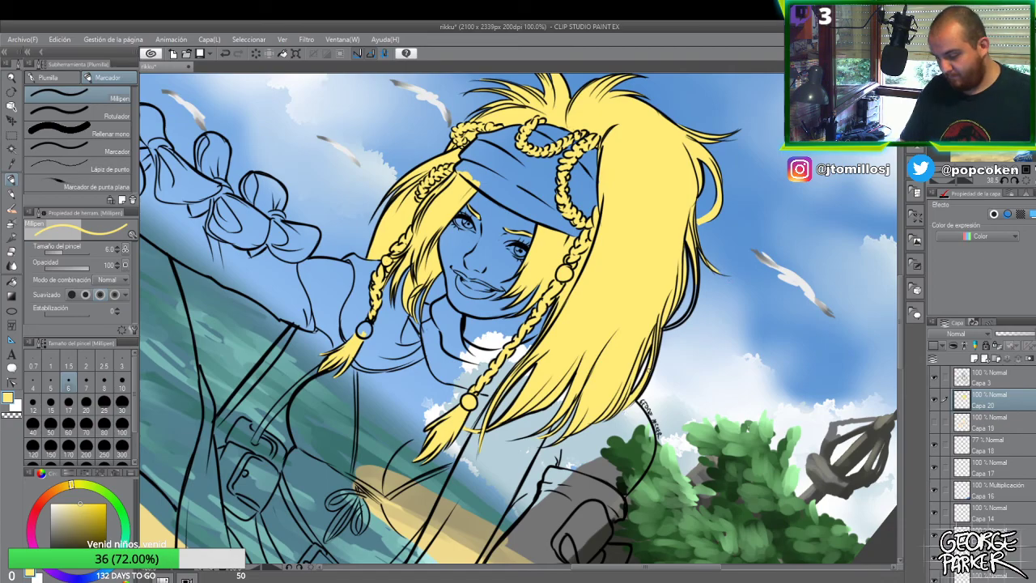
- Rotate the canvas so the figure stands upright and erase yellow overspill around the ponytail strands beside the long braid
{"action": "key", "text": "ctrl+minus"}
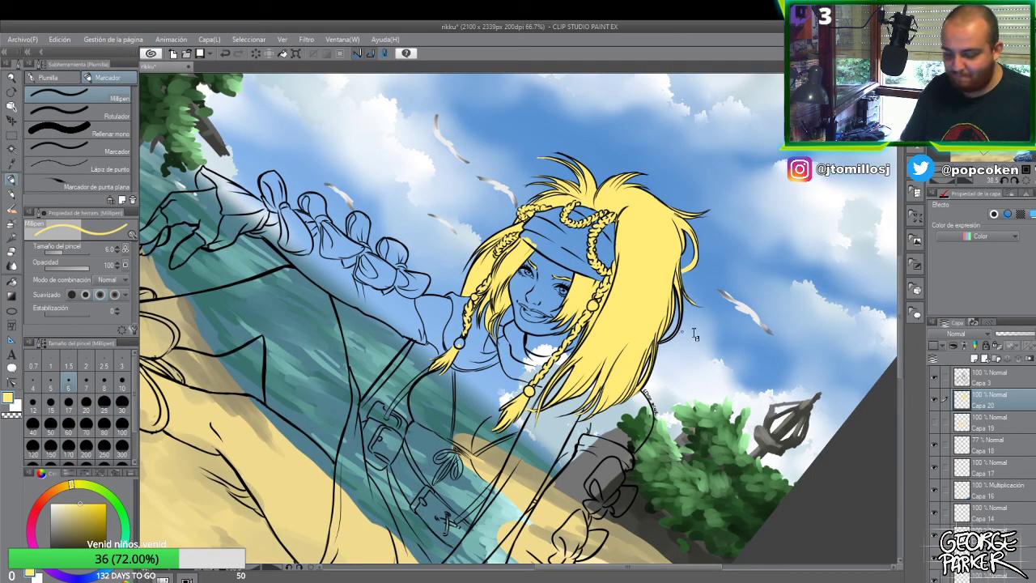
{"action": "key", "text": "r"}
{"action": "mouse_move", "coordinate": [696, 335]}
{"action": "left_mouse_down"}
{"action": "mouse_move", "coordinate": [698, 294]}
{"action": "mouse_move", "coordinate": [630, 226]}
{"action": "left_mouse_up"}
{"action": "key", "text": "p"}
{"action": "scroll", "coordinate": [636, 327], "scroll_direction": "up", "scroll_amount": 5}
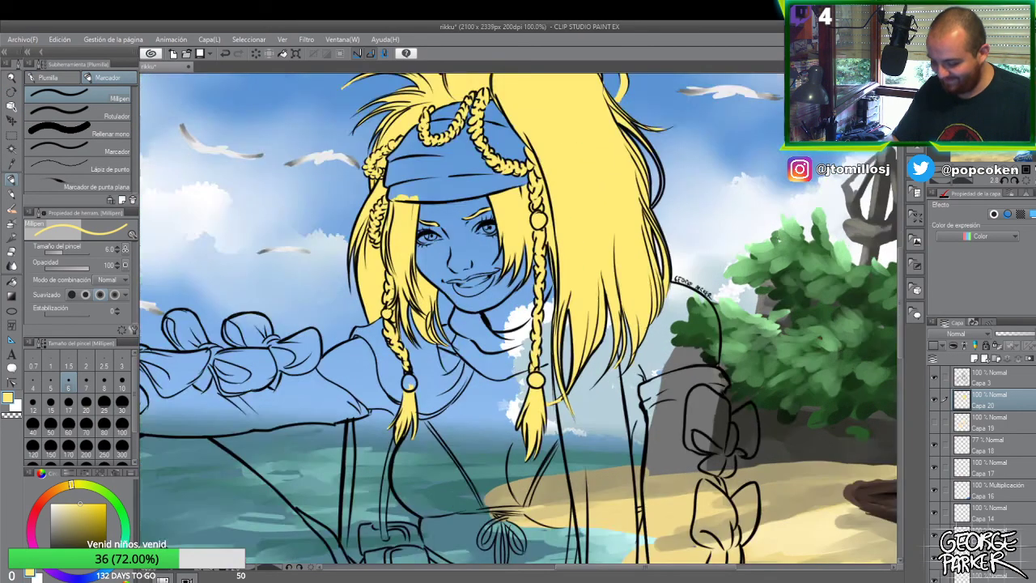
{"action": "key", "text": "e"}
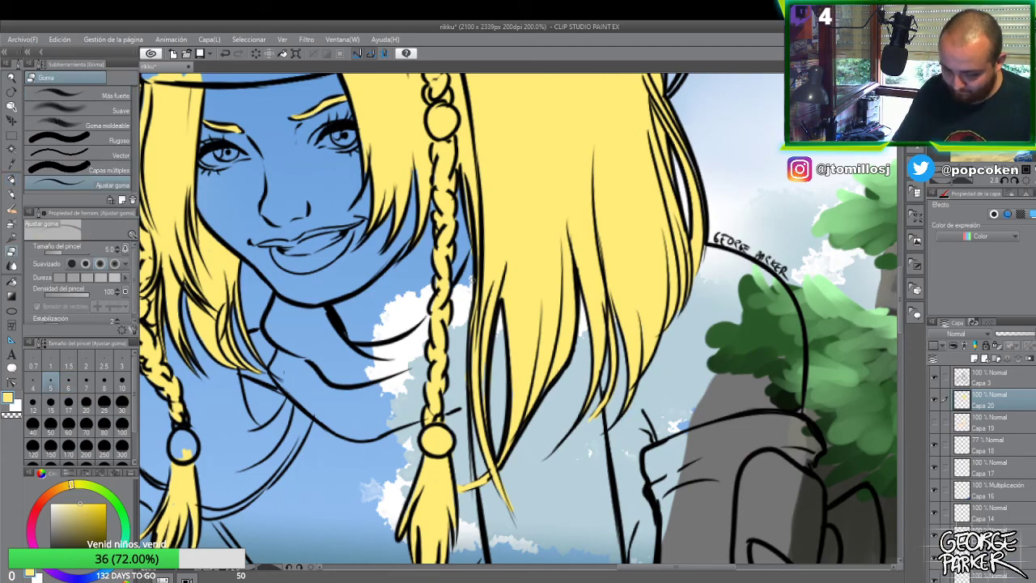
{"action": "key", "text": "p"}
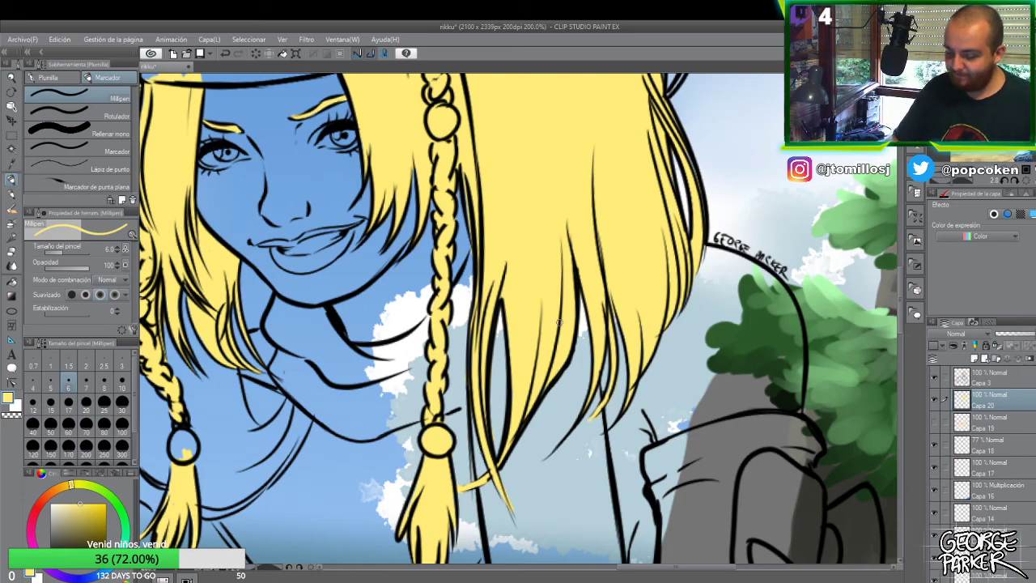
- Clean up the yellow around the ponytail's inner strand gap and the face-framing hair with the size 5 eraser
{"action": "scroll", "coordinate": [569, 324], "scroll_direction": "down", "scroll_amount": 1}
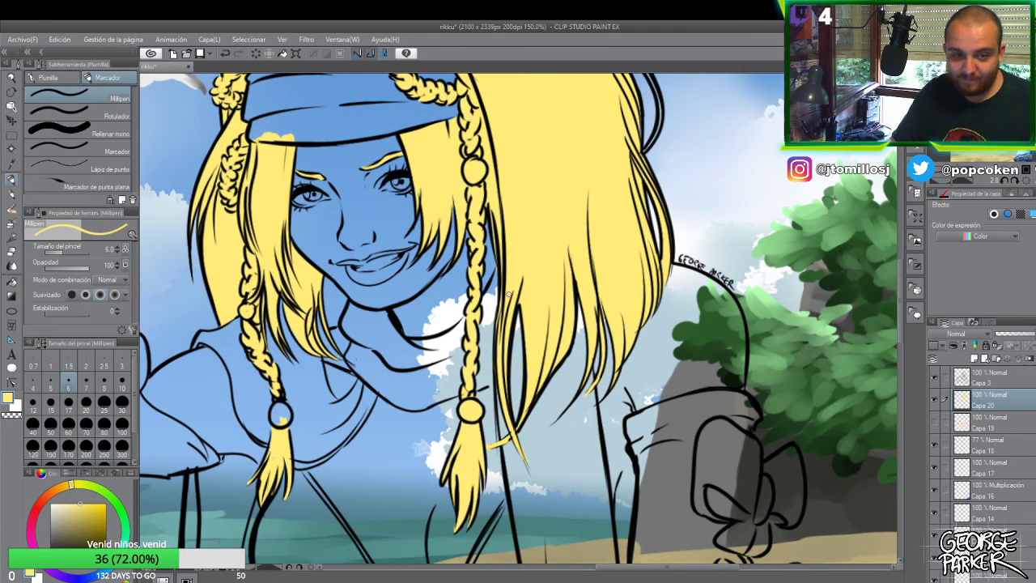
{"action": "scroll", "coordinate": [520, 285], "scroll_direction": "up", "scroll_amount": 1}
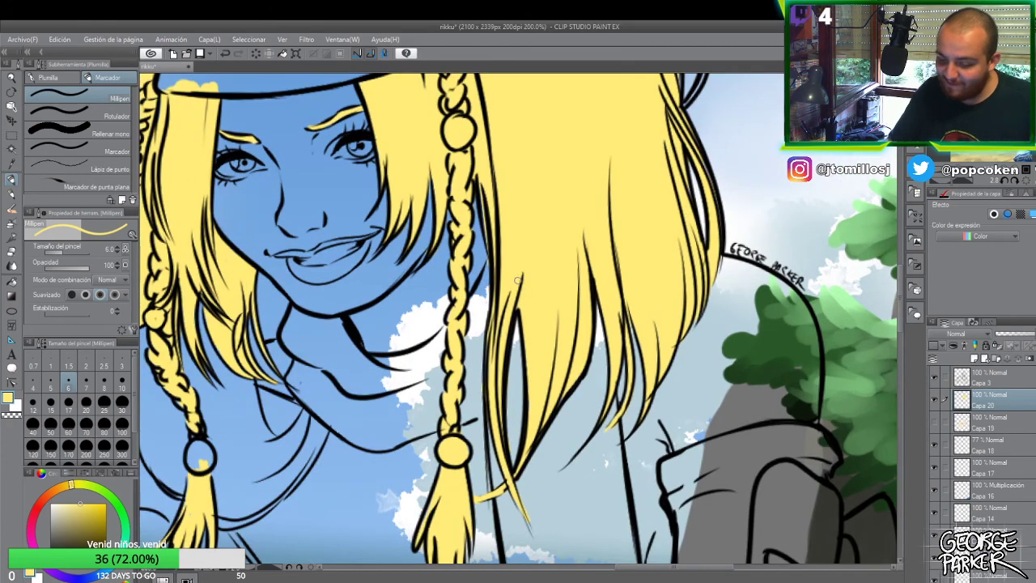
{"action": "key", "text": "e"}
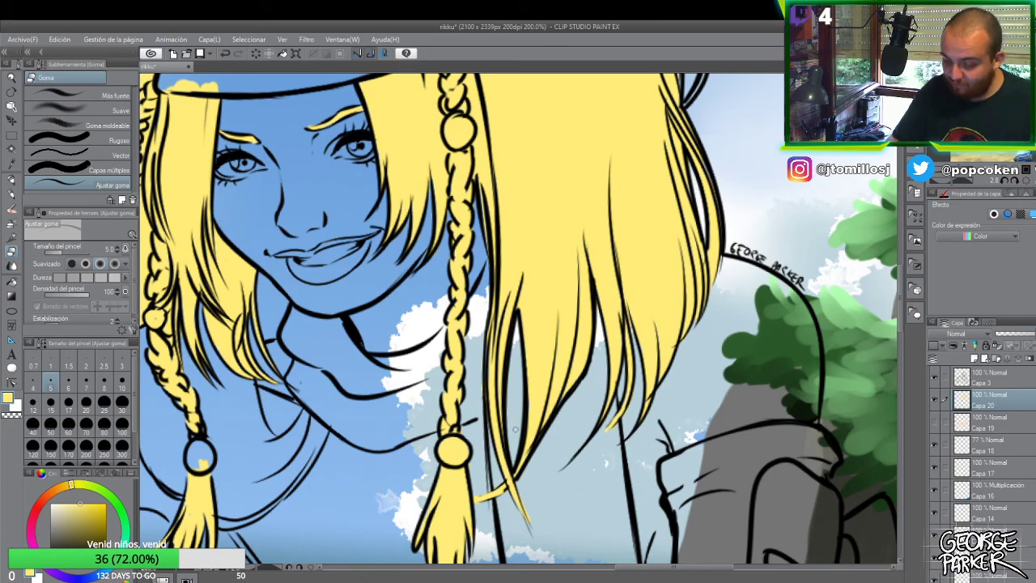
{"action": "scroll", "coordinate": [520, 419], "scroll_direction": "down", "scroll_amount": 1}
{"action": "scroll", "coordinate": [447, 305], "scroll_direction": "up", "scroll_amount": 1}
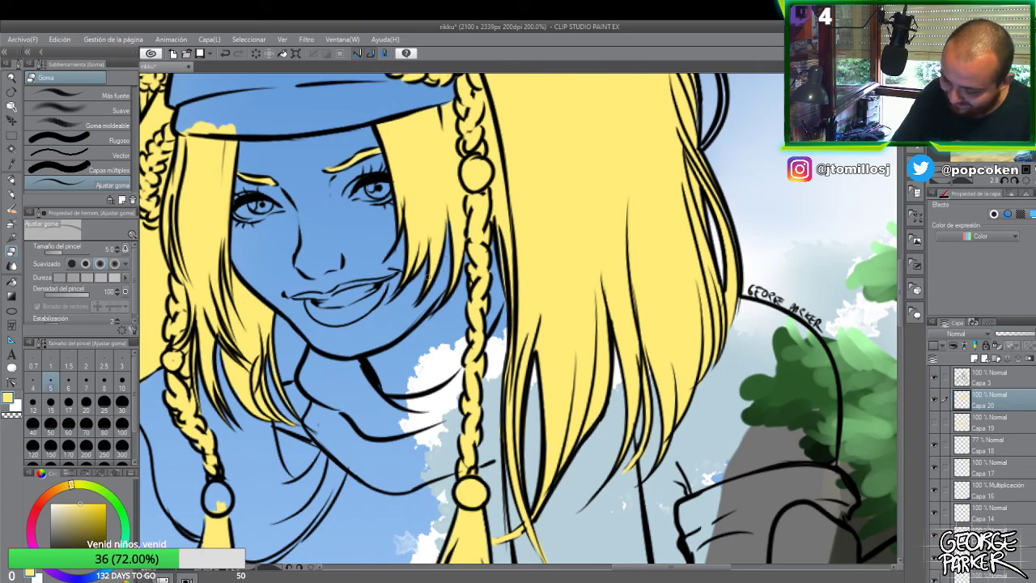
{"action": "scroll", "coordinate": [430, 288], "scroll_direction": "down", "scroll_amount": 3}
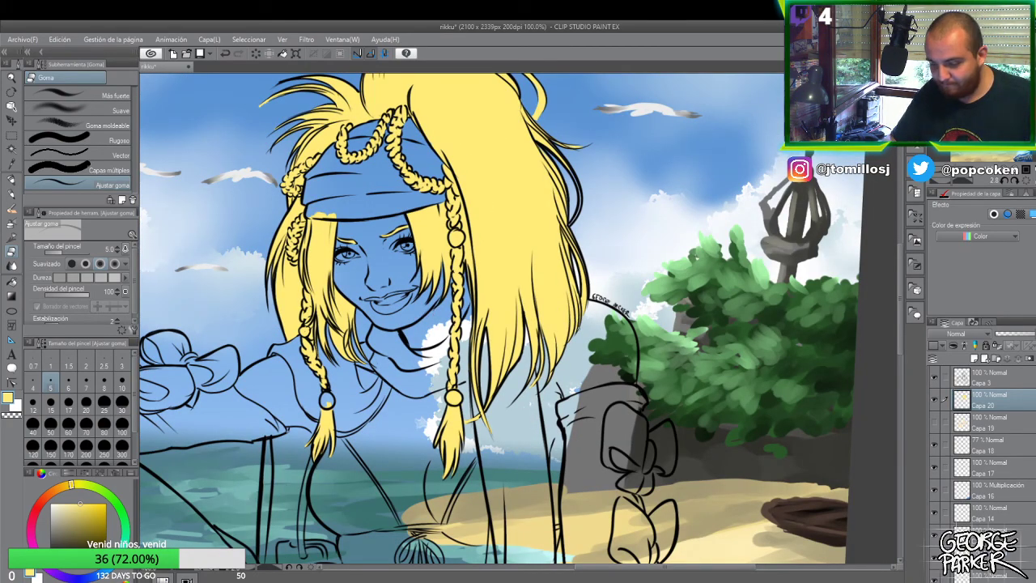
- Paint the long curved loose strand behind the ponytail's back edge yellow at brush size 6
{"action": "scroll", "coordinate": [581, 176], "scroll_direction": "up", "scroll_amount": 1}
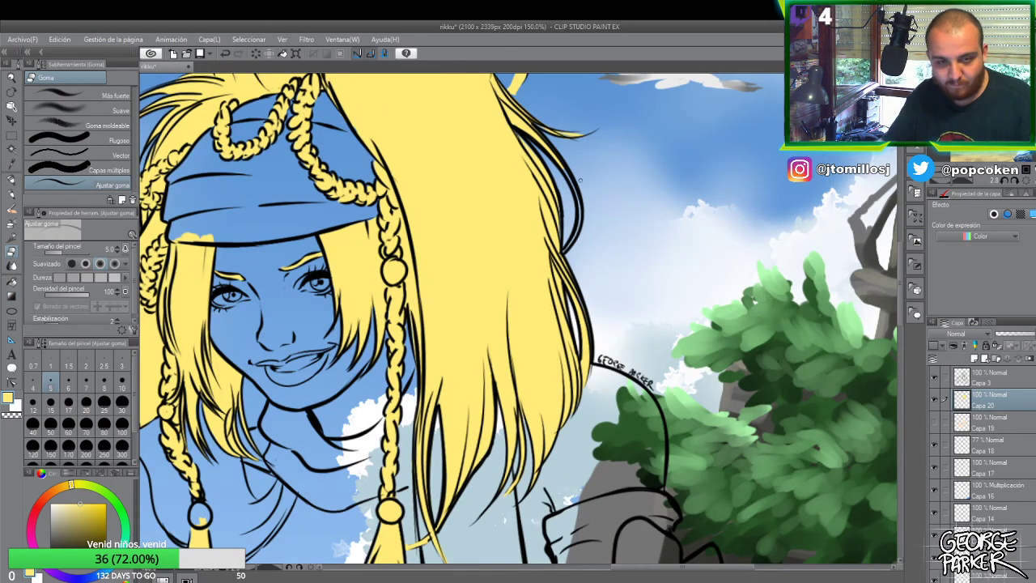
{"action": "key", "text": "p"}
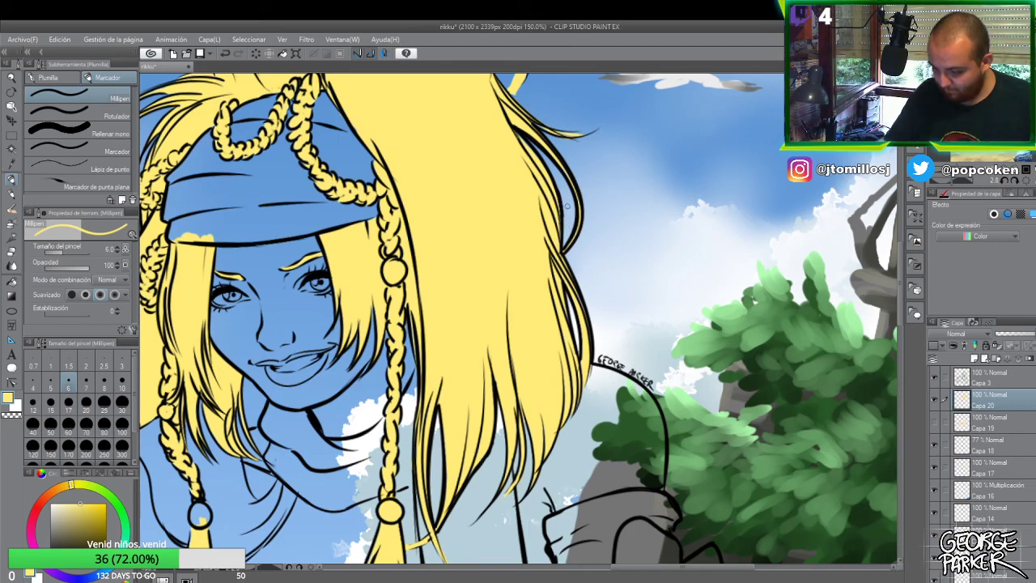
{"action": "key", "text": "e"}
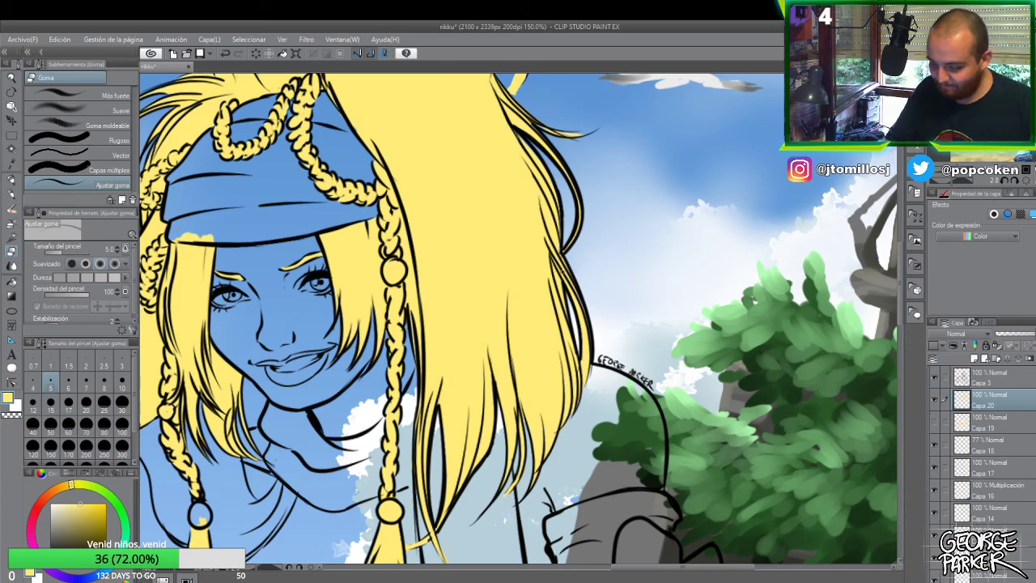
- Touch up the yellow along the curved loose strand at the ponytail's upper back edge, using brush size 6 and eraser size 5
{"action": "scroll", "coordinate": [550, 150], "scroll_direction": "down", "scroll_amount": 3}
{"action": "scroll", "coordinate": [551, 150], "scroll_direction": "up", "scroll_amount": 4}
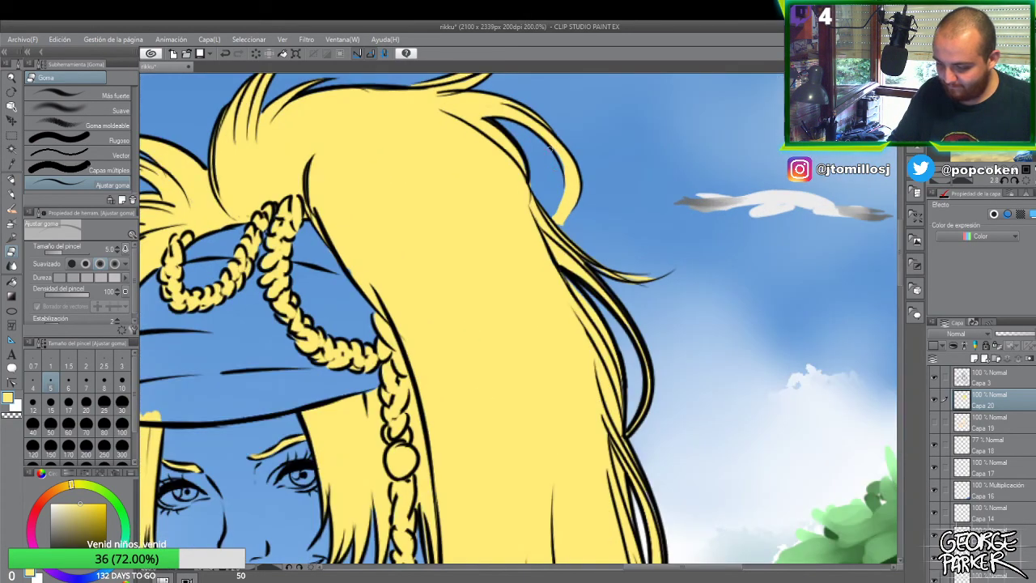
{"action": "key", "text": "p"}
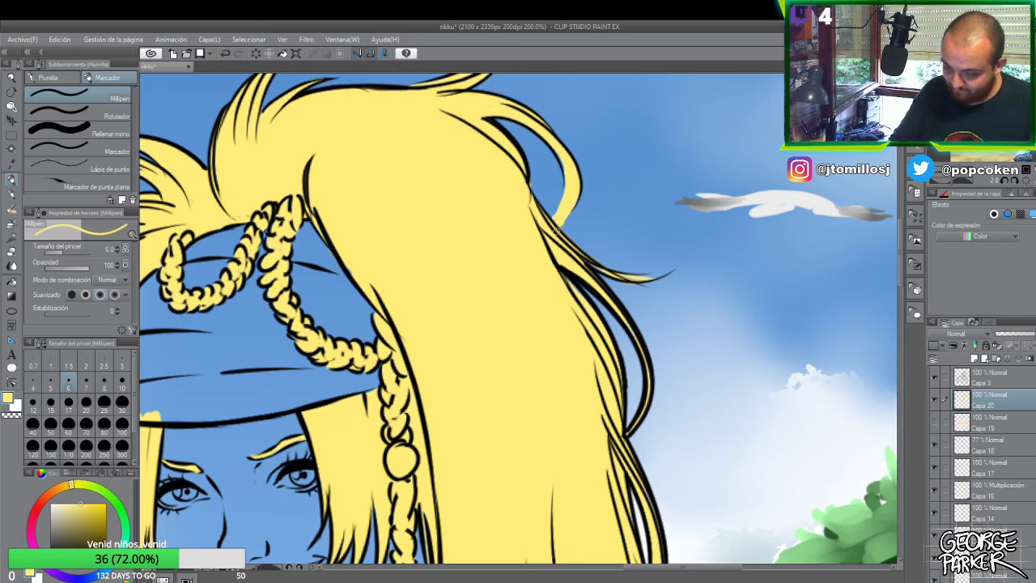
{"action": "key", "text": "p"}
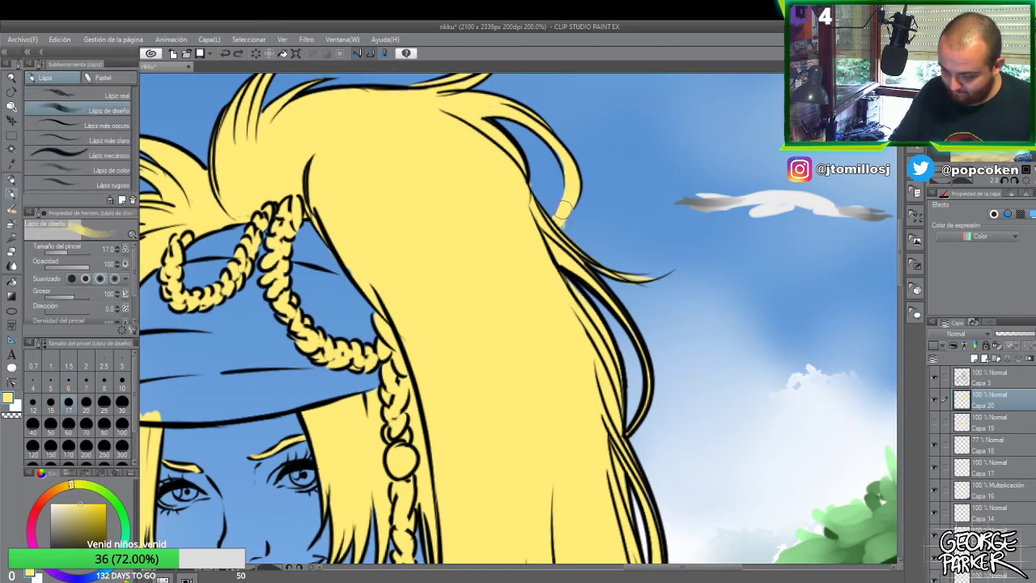
{"action": "key", "text": "p"}
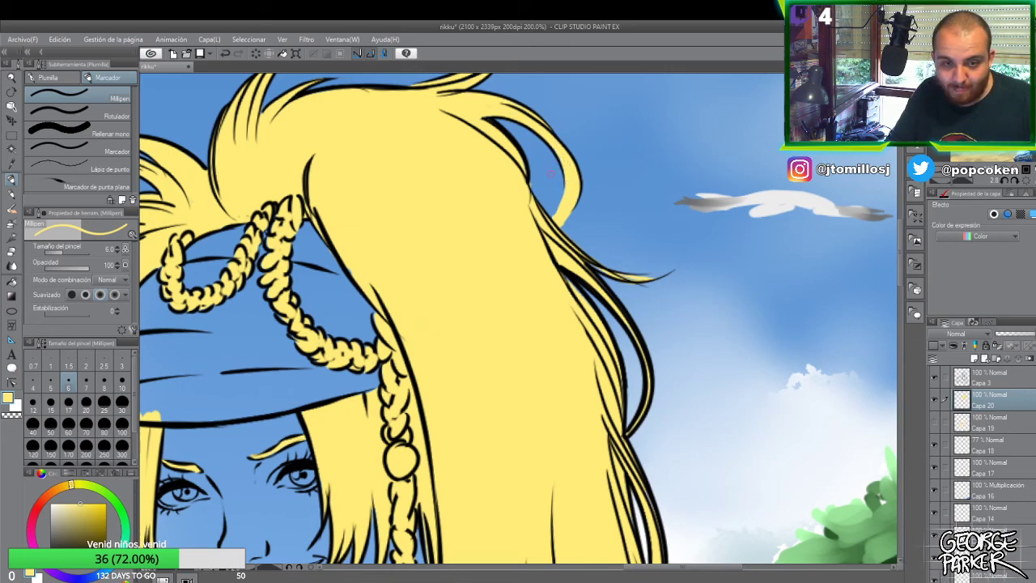
{"action": "key", "text": "e"}
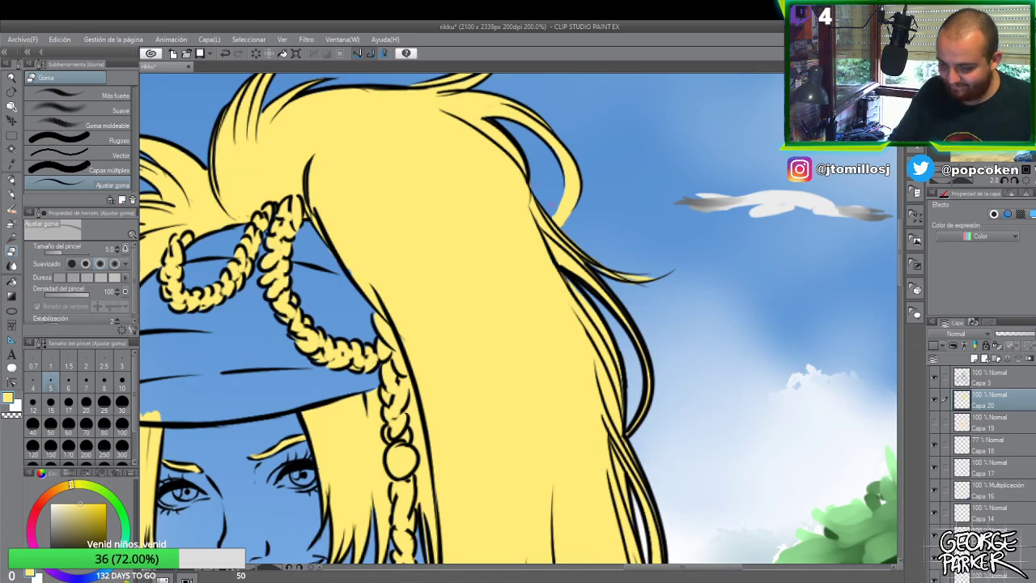
{"action": "scroll", "coordinate": [567, 206], "scroll_direction": "down", "scroll_amount": 3}
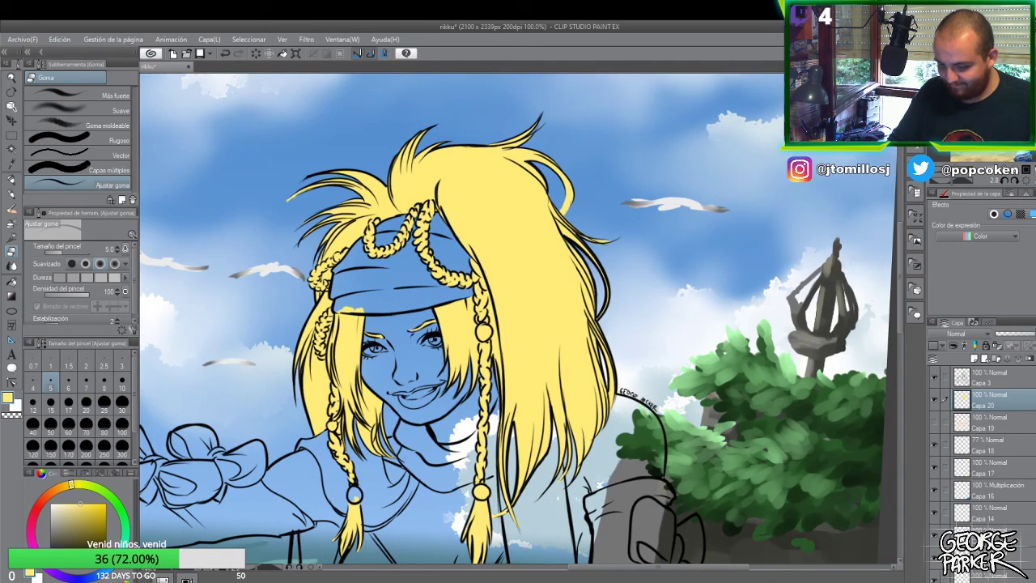
- Refine the yellow of the thin wisp and the loose strands along the ponytail's back edge with the size 6 pen and size 5 eraser
{"action": "scroll", "coordinate": [568, 202], "scroll_direction": "up", "scroll_amount": 3}
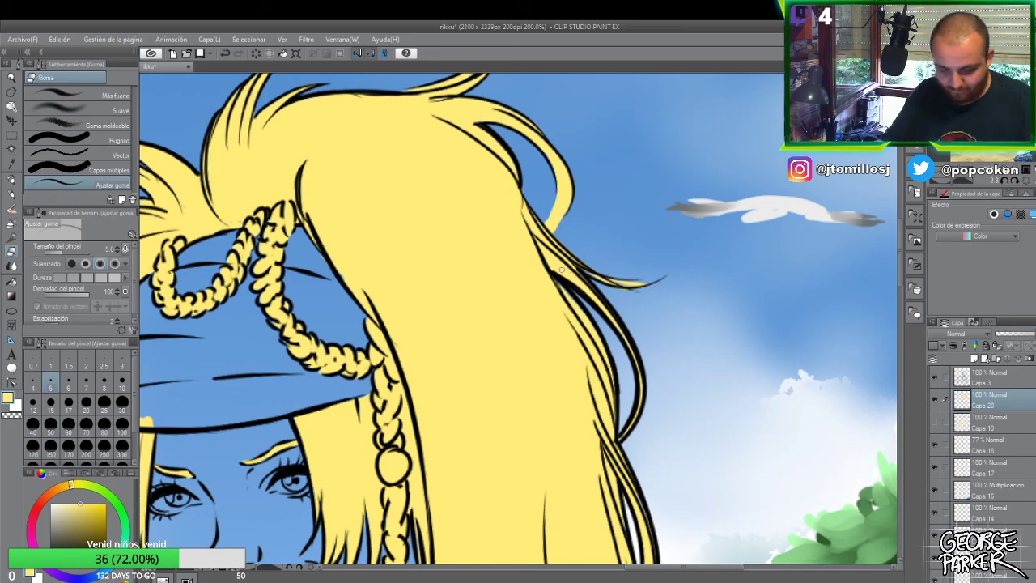
{"action": "key", "text": "p"}
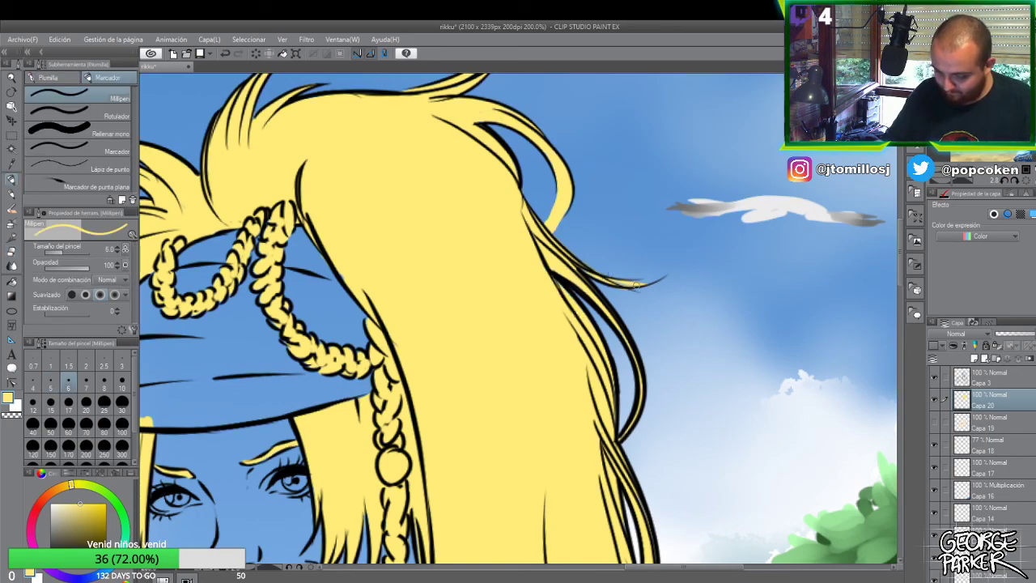
{"action": "key", "text": "e"}
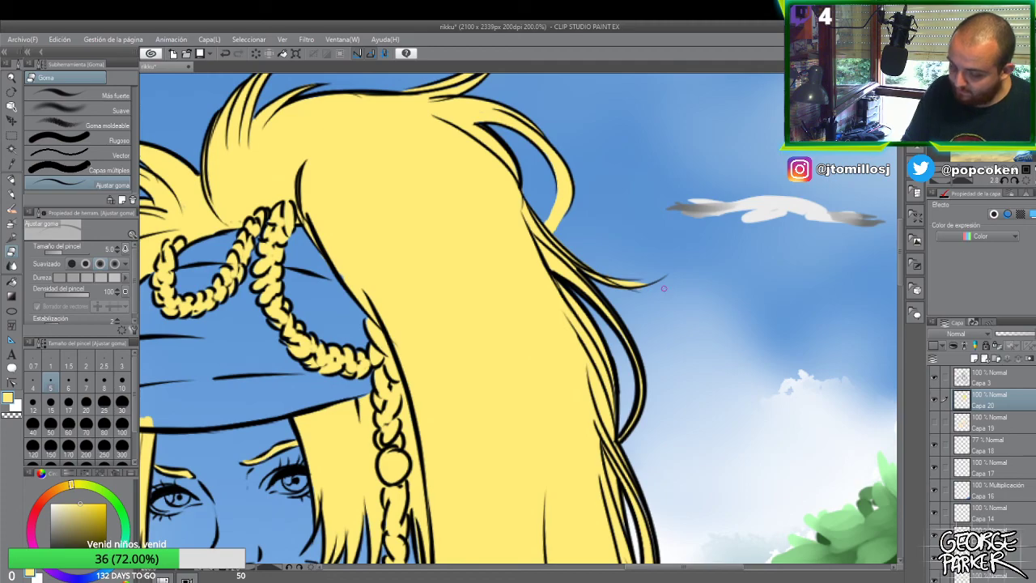
{"action": "key", "text": "p"}
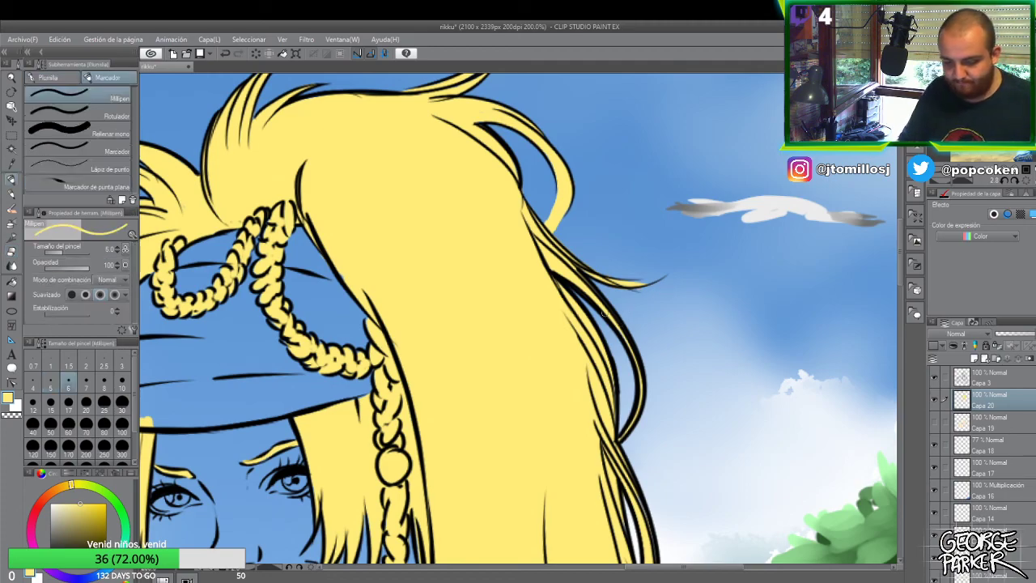
{"action": "scroll", "coordinate": [603, 323], "scroll_direction": "down", "scroll_amount": 1}
{"action": "scroll", "coordinate": [619, 437], "scroll_direction": "up", "scroll_amount": 1}
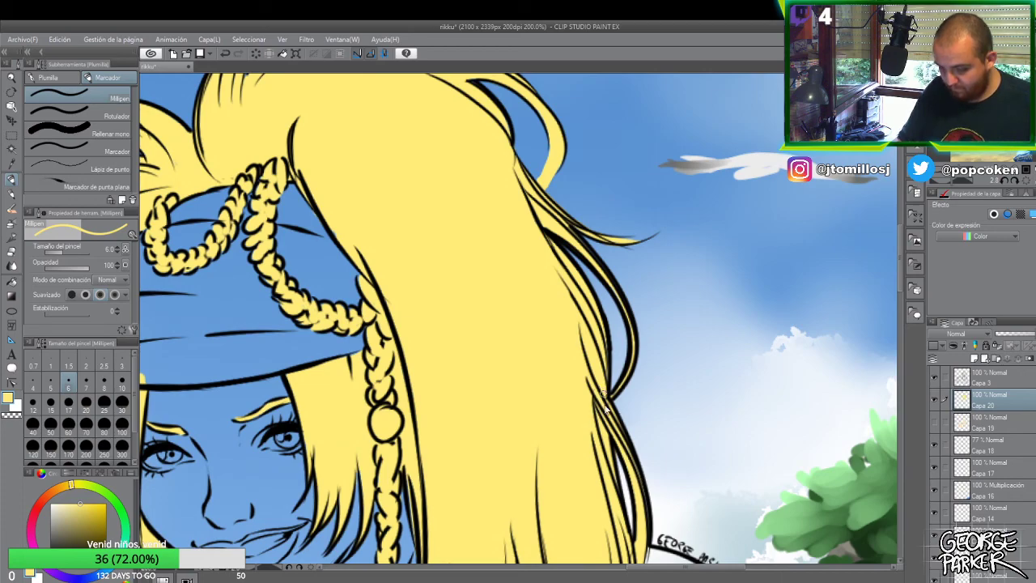
{"action": "scroll", "coordinate": [603, 441], "scroll_direction": "down", "scroll_amount": 1}
{"action": "scroll", "coordinate": [387, 313], "scroll_direction": "up", "scroll_amount": 1}
- Clean up the yellow of the looped braids crossing the headband with the size 5 eraser and size 6 pen
{"action": "scroll", "coordinate": [388, 316], "scroll_direction": "up", "scroll_amount": 2}
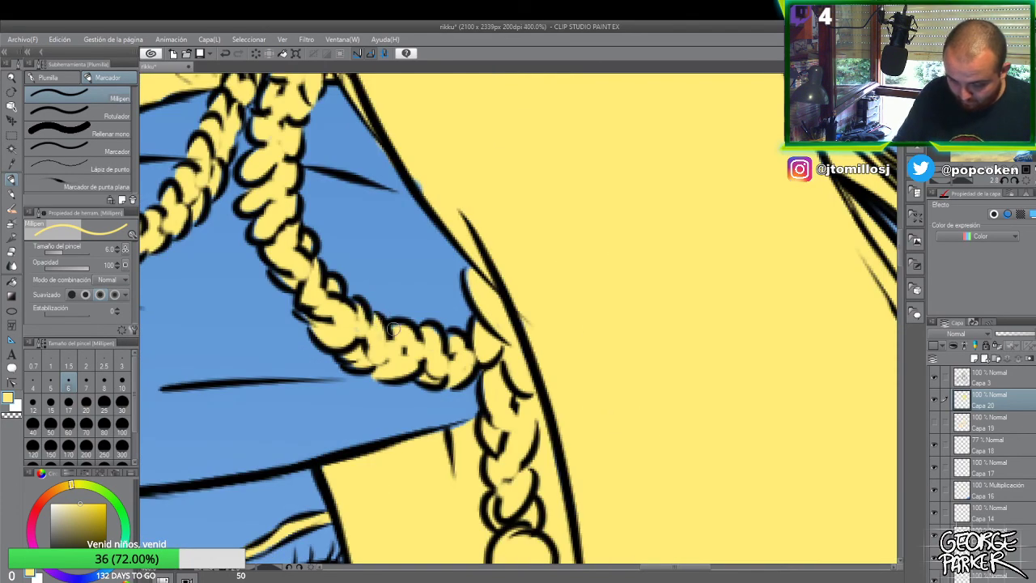
{"action": "key", "text": "e"}
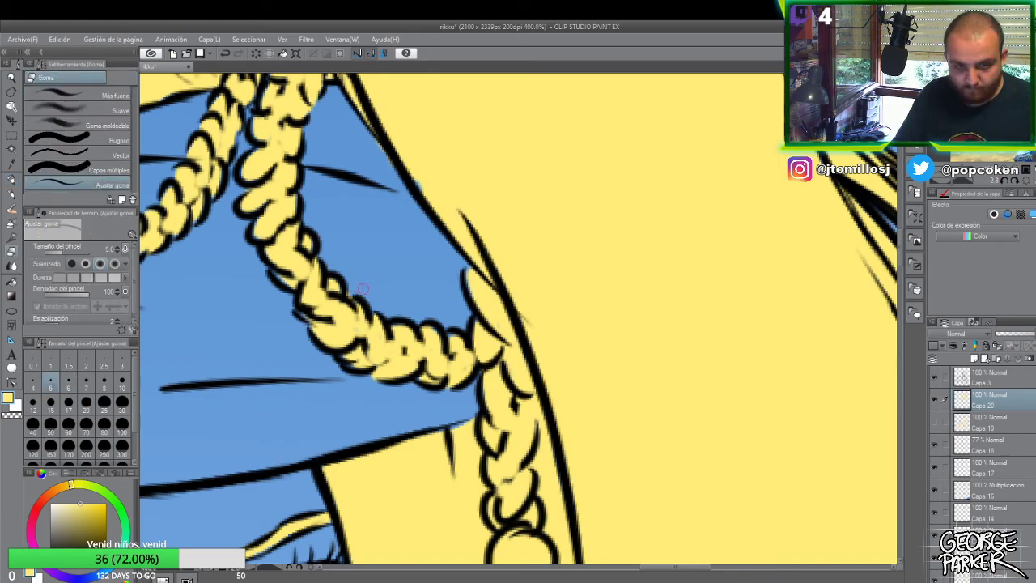
{"action": "key", "text": "p"}
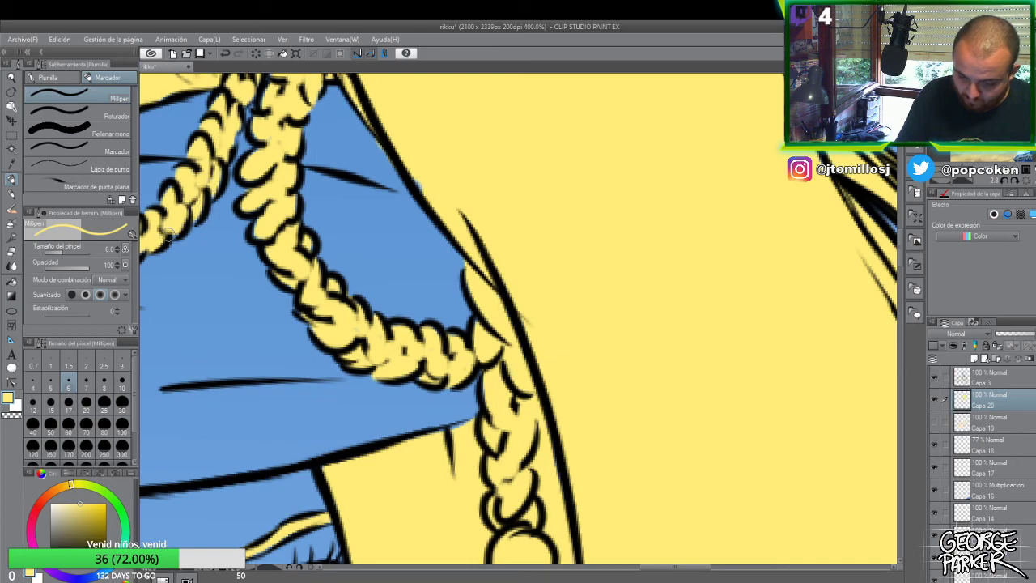
{"action": "scroll", "coordinate": [463, 245], "scroll_direction": "down", "scroll_amount": 5}
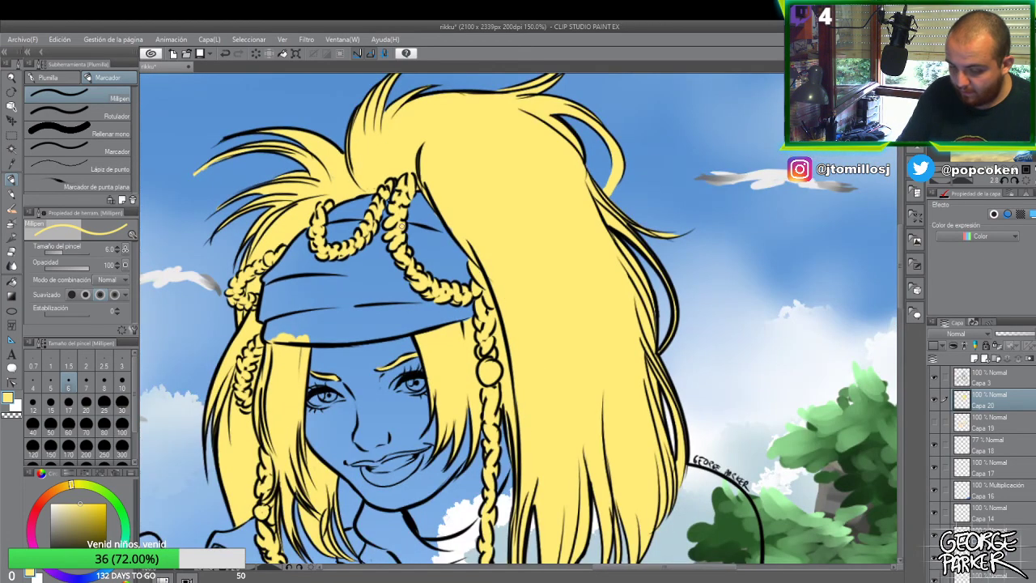
{"action": "scroll", "coordinate": [217, 230], "scroll_direction": "up", "scroll_amount": 5}
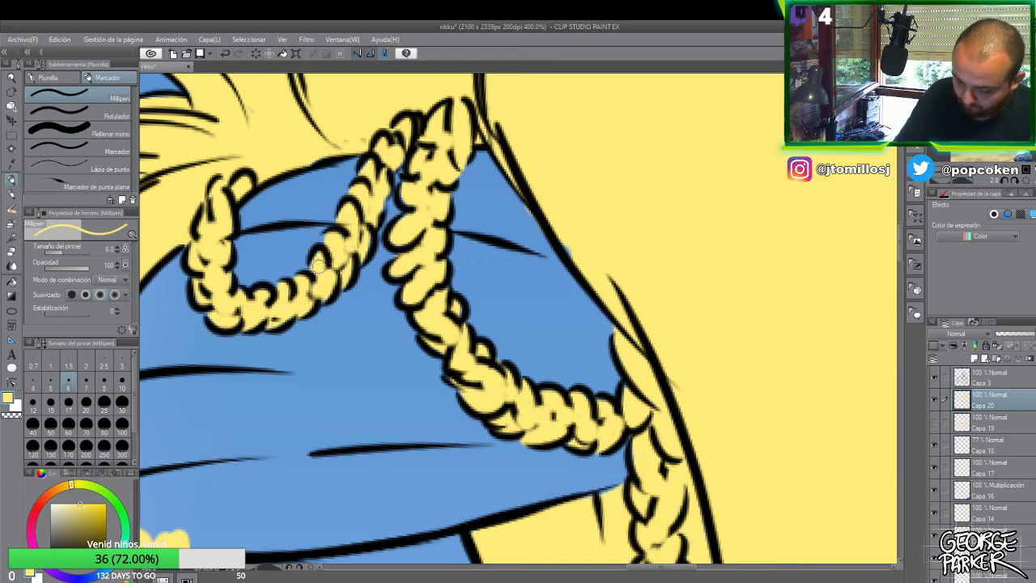
{"action": "scroll", "coordinate": [341, 237], "scroll_direction": "down", "scroll_amount": 2}
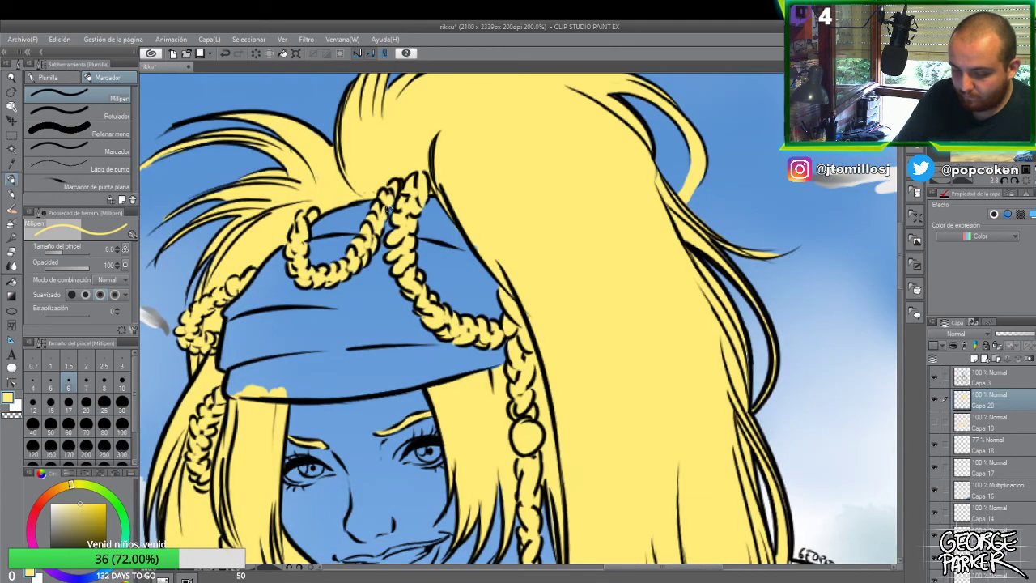
{"action": "scroll", "coordinate": [405, 211], "scroll_direction": "down", "scroll_amount": 1}
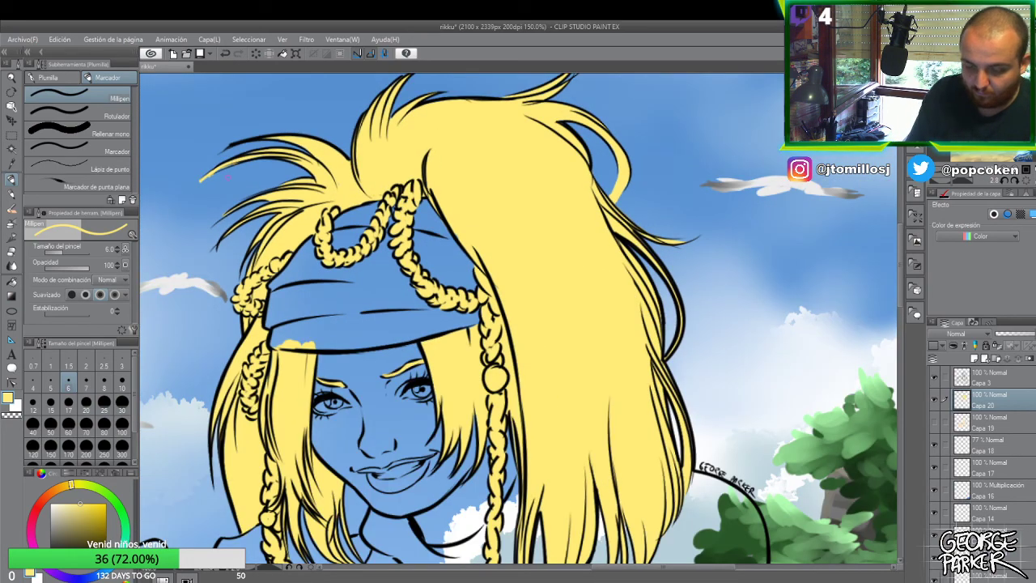
- Erase the yellow overspill around the long front wisp's tip and touch up the looped braid with the size 6 pen
{"action": "scroll", "coordinate": [202, 176], "scroll_direction": "up", "scroll_amount": 3}
{"action": "key", "text": "e"}
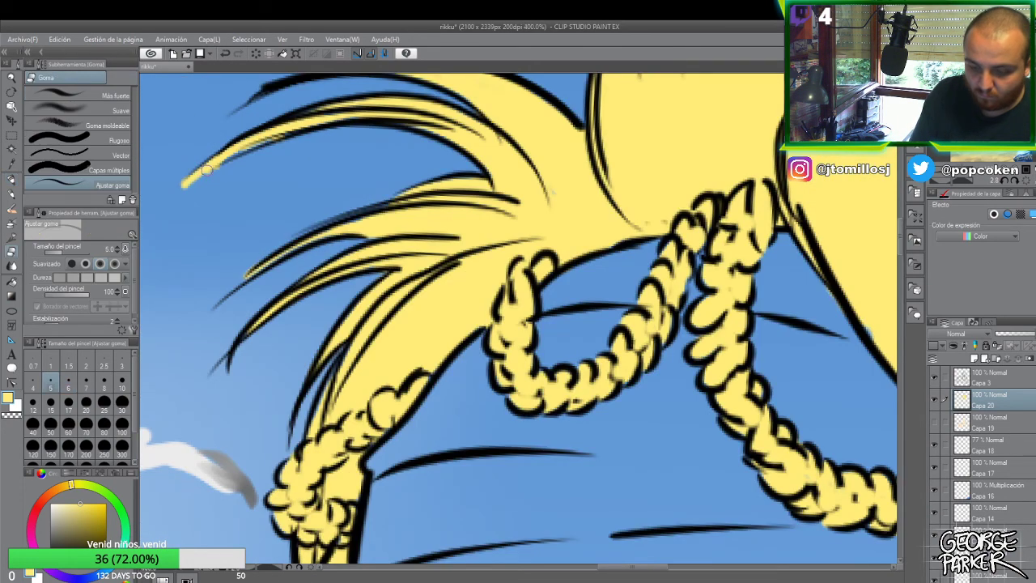
{"action": "mouse_move", "coordinate": [186, 186]}
{"action": "left_mouse_down"}
{"action": "mouse_move", "coordinate": [225, 161]}
{"action": "mouse_move", "coordinate": [183, 188]}
{"action": "left_mouse_up"}
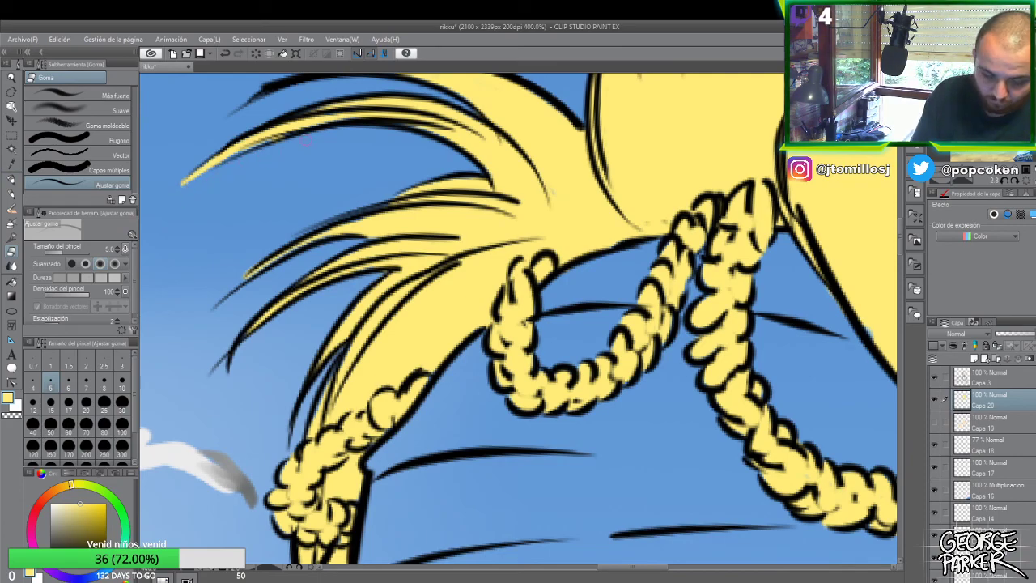
{"action": "key", "text": "p"}
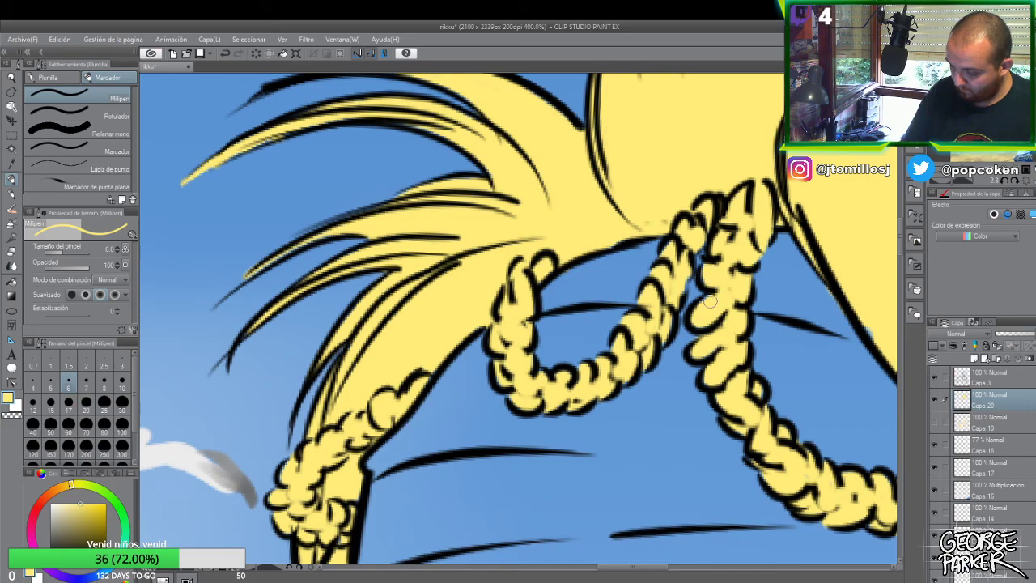
{"action": "scroll", "coordinate": [711, 284], "scroll_direction": "down", "scroll_amount": 3}
{"action": "scroll", "coordinate": [667, 293], "scroll_direction": "down", "scroll_amount": 2}
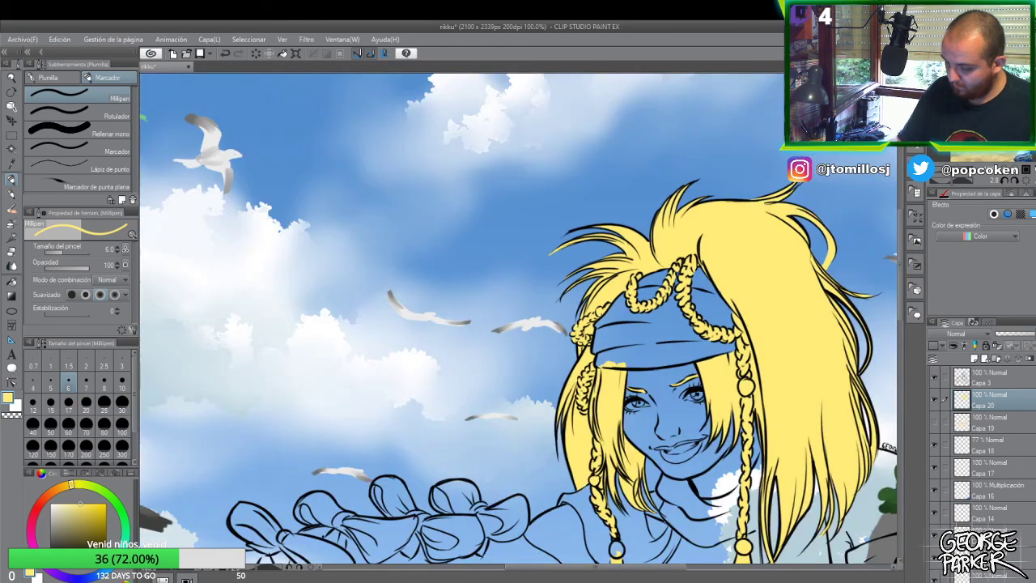
{"action": "scroll", "coordinate": [720, 276], "scroll_direction": "down", "scroll_amount": 1}
{"action": "scroll", "coordinate": [768, 246], "scroll_direction": "up", "scroll_amount": 2}
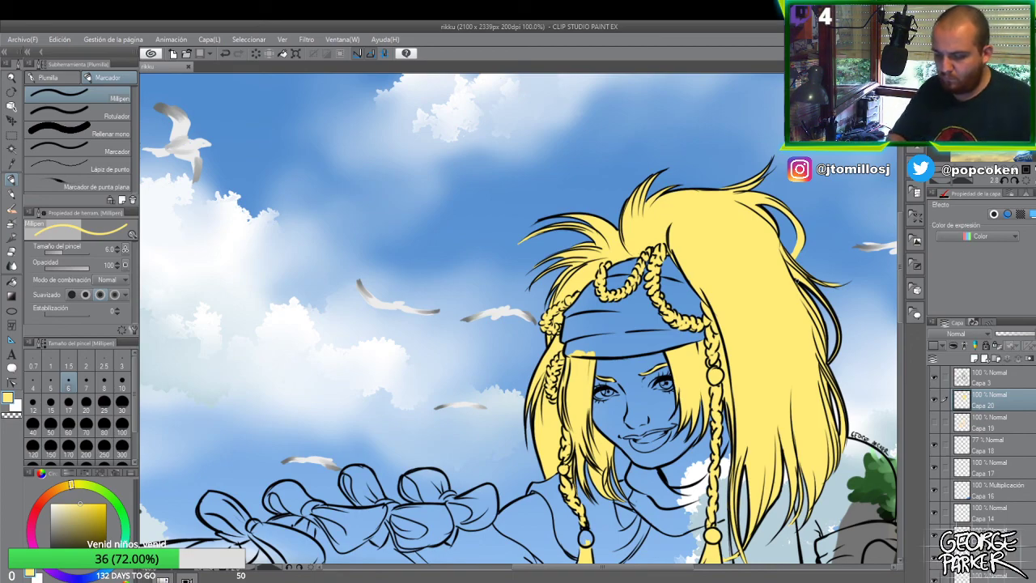
- Review the hair colouring against the whole illustration and rotate the canvas back to straight
{"action": "key", "text": "ctrl+minus"}
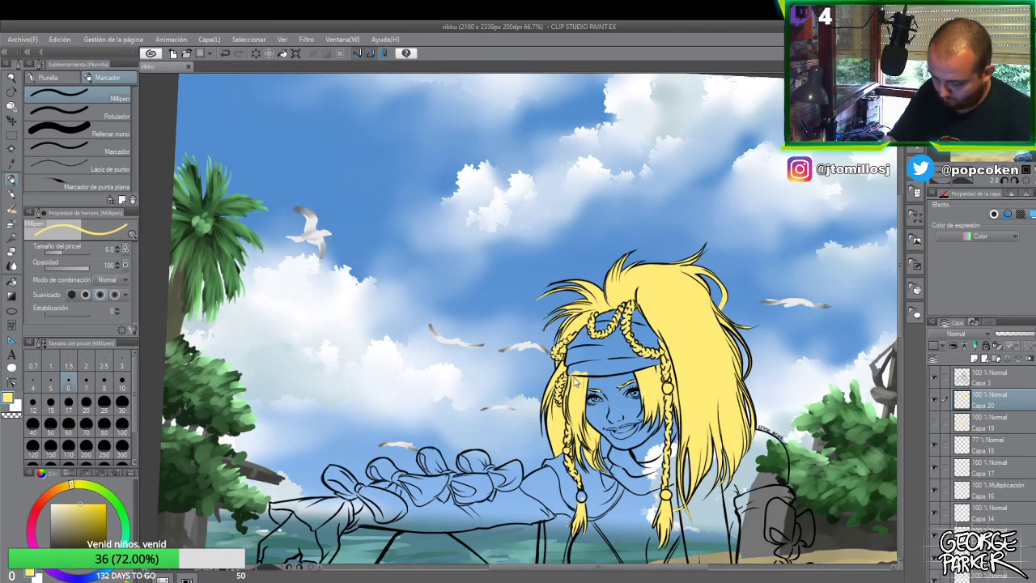
{"action": "key", "text": "ctrl+minus"}
{"action": "key", "text": "ctrl+minus"}
{"action": "key", "text": "ctrl+minus"}
{"action": "key", "text": "ctrl+minus"}
{"action": "key", "text": "ctrl+minus"}
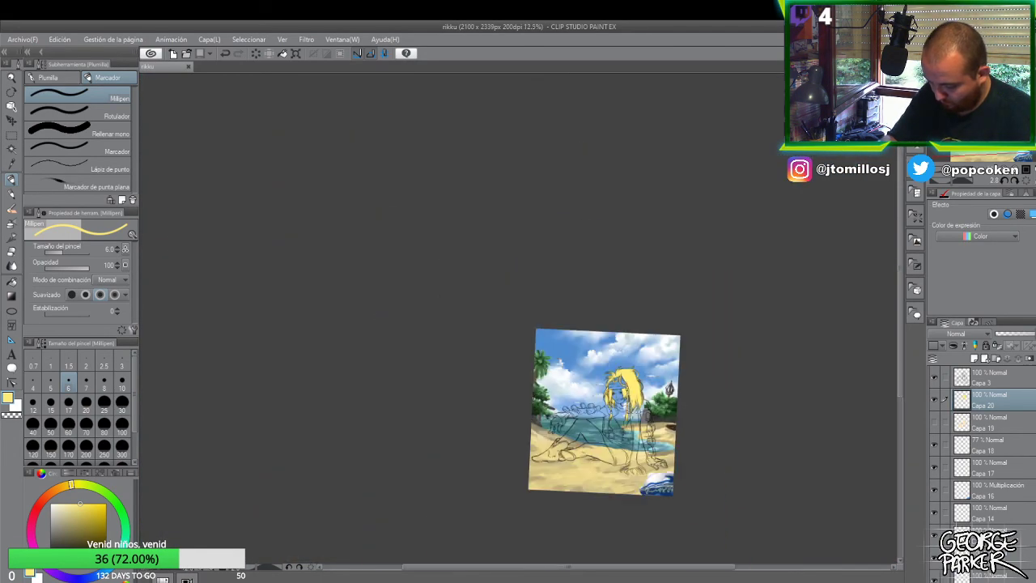
{"action": "key", "text": "ctrl+plus"}
{"action": "key", "text": "ctrl+plus"}
{"action": "key", "text": "ctrl+plus"}
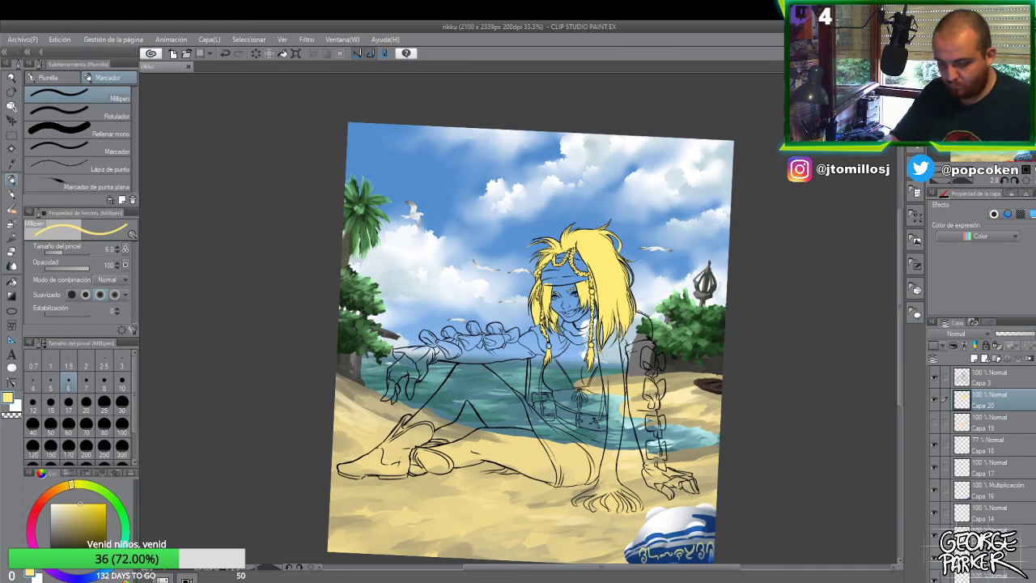
{"action": "key", "text": "ctrl+plus"}
{"action": "key", "text": "r"}
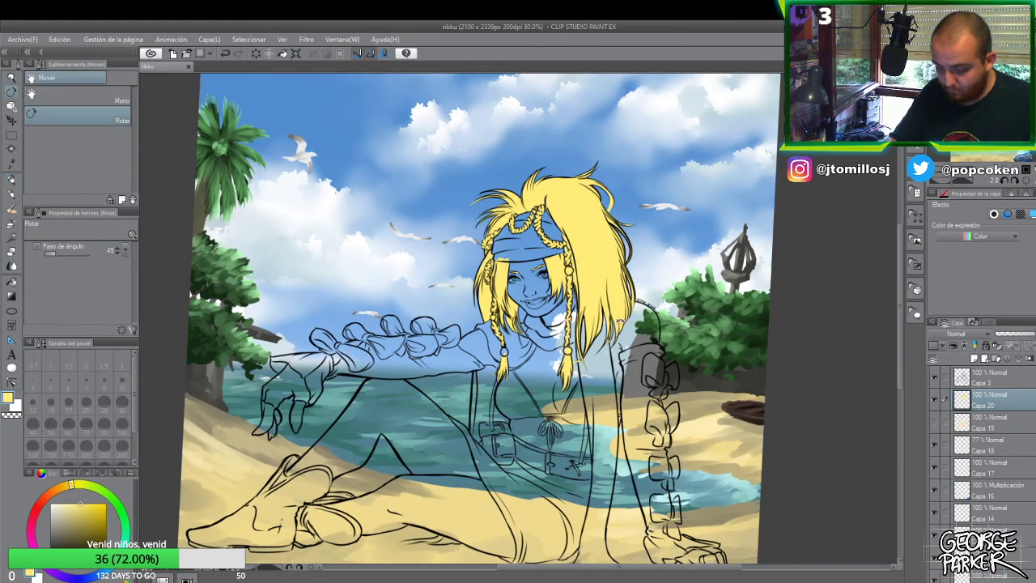
{"action": "mouse_move", "coordinate": [627, 314]}
{"action": "left_mouse_down"}
{"action": "mouse_move", "coordinate": [635, 298]}
{"action": "mouse_move", "coordinate": [639, 309]}
{"action": "left_mouse_up"}
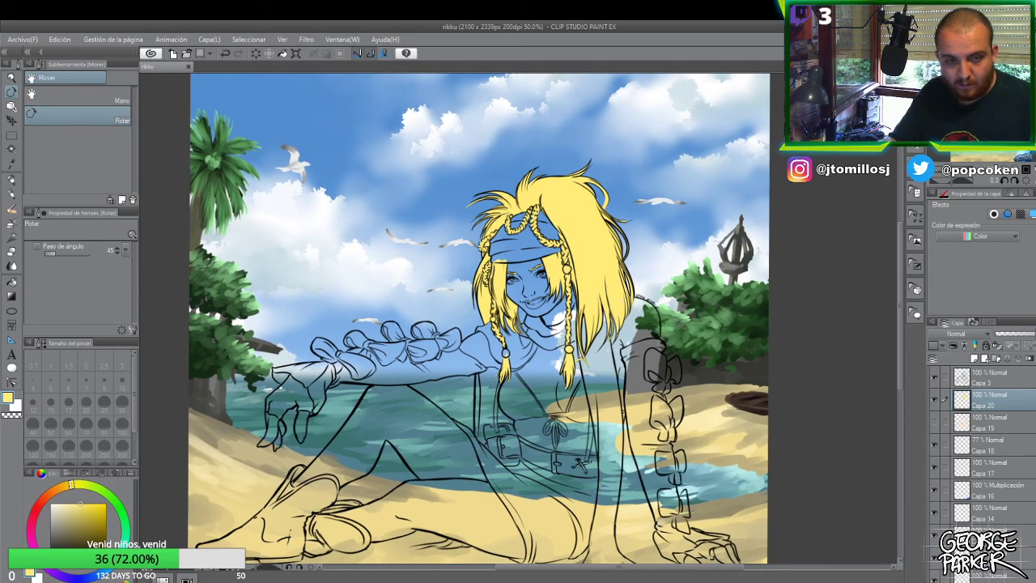
- Paint the bead at the end of the shorter front braid yellow at brush size 6
{"action": "key", "text": "p"}
{"action": "key", "text": "ctrl+alt+0"}
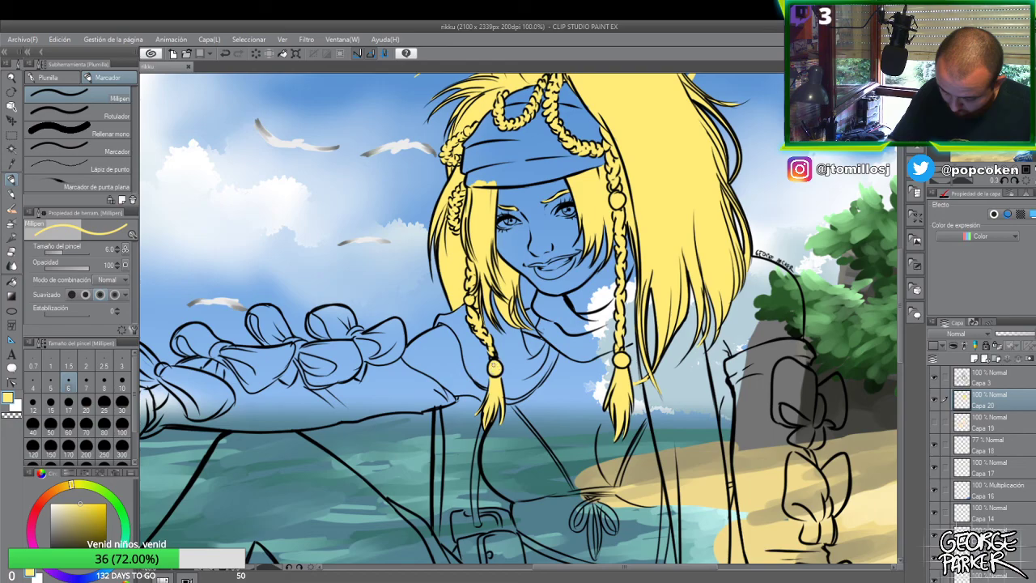
{"action": "left_click_drag", "start_coordinate": [494, 363], "coordinate": [493, 356]}
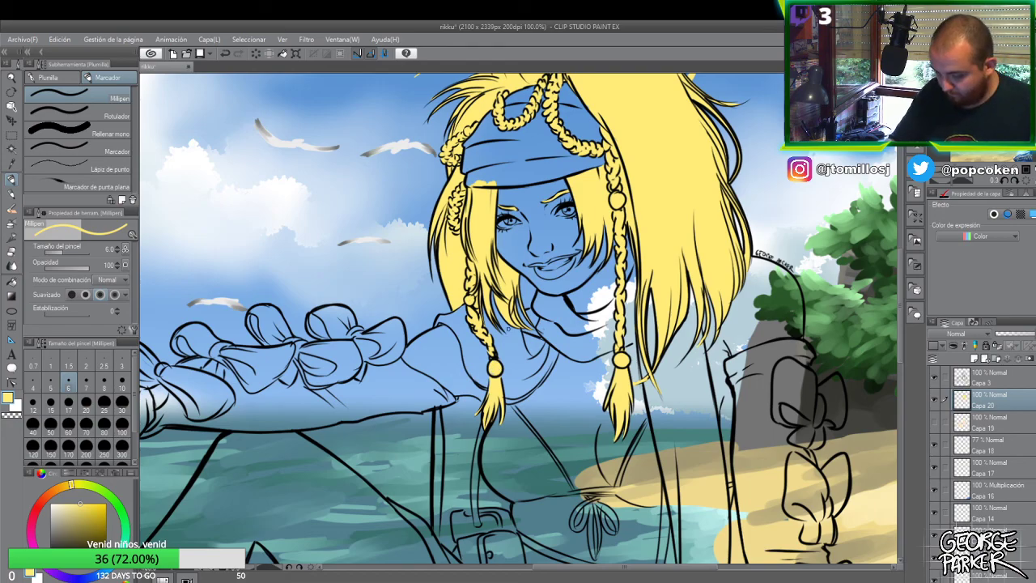
{"action": "key", "text": "ctrl+minus"}
{"action": "key", "text": "ctrl+minus"}
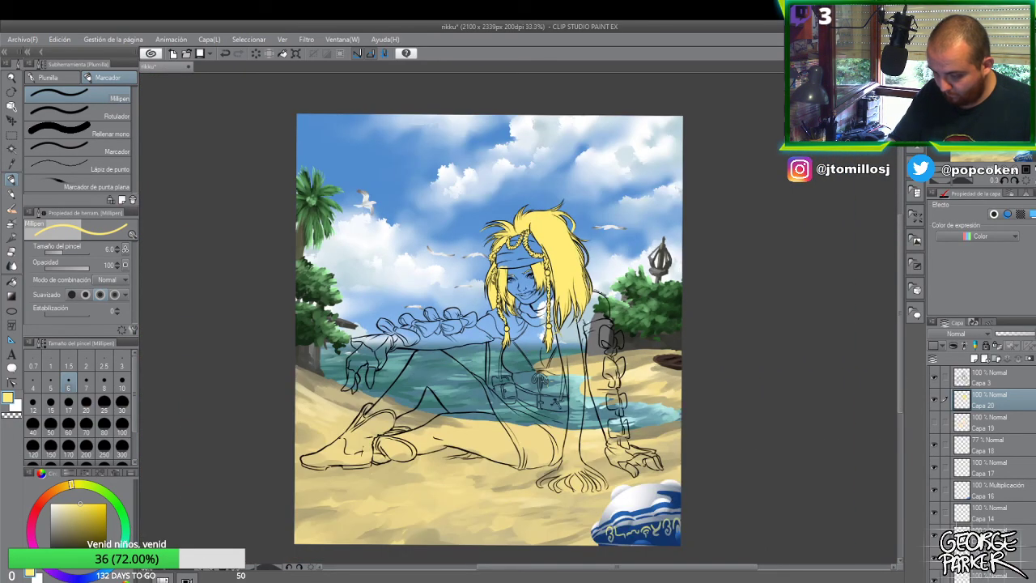
- Show the skin colour layer Capa 19 and check the hair layer Capa 20 by hiding and showing it
{"action": "left_click", "coordinate": [935, 422]}
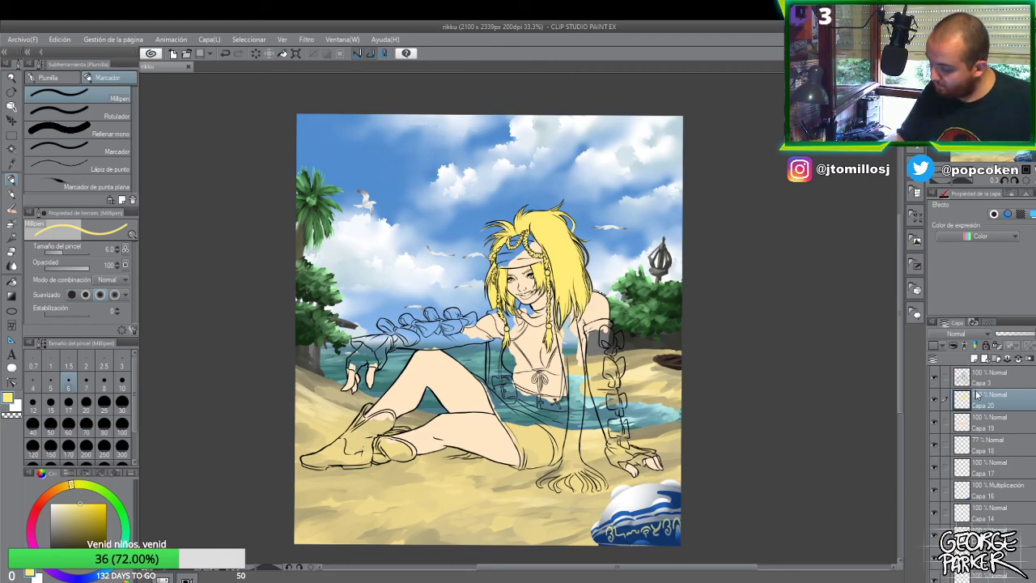
{"action": "left_click", "coordinate": [935, 399]}
{"action": "left_click", "coordinate": [935, 400]}
- Add a new layer between the skin and hair layers and set the drawing colour to a strong orange-red
{"action": "left_click", "coordinate": [975, 359]}
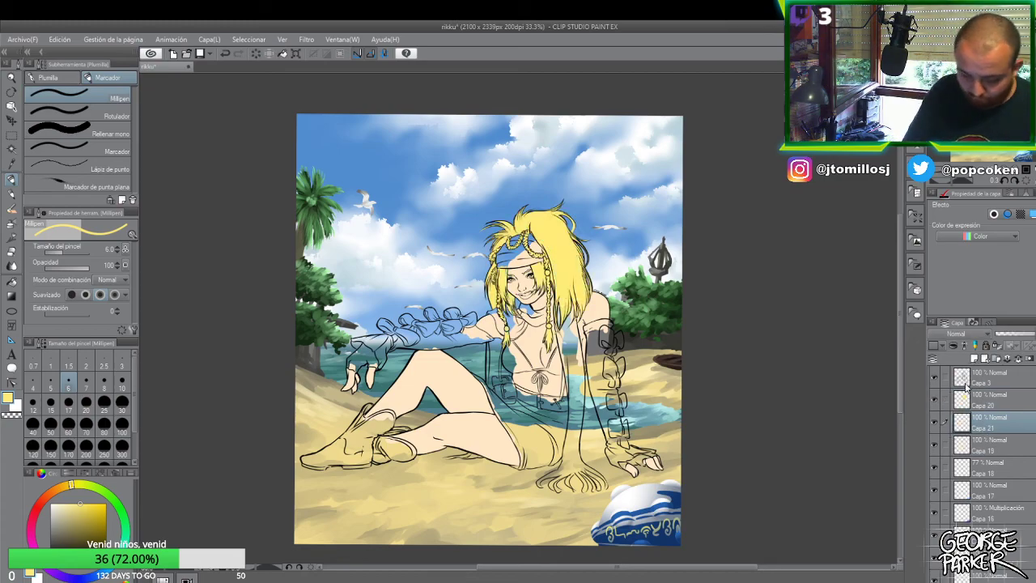
{"action": "left_click", "coordinate": [37, 507]}
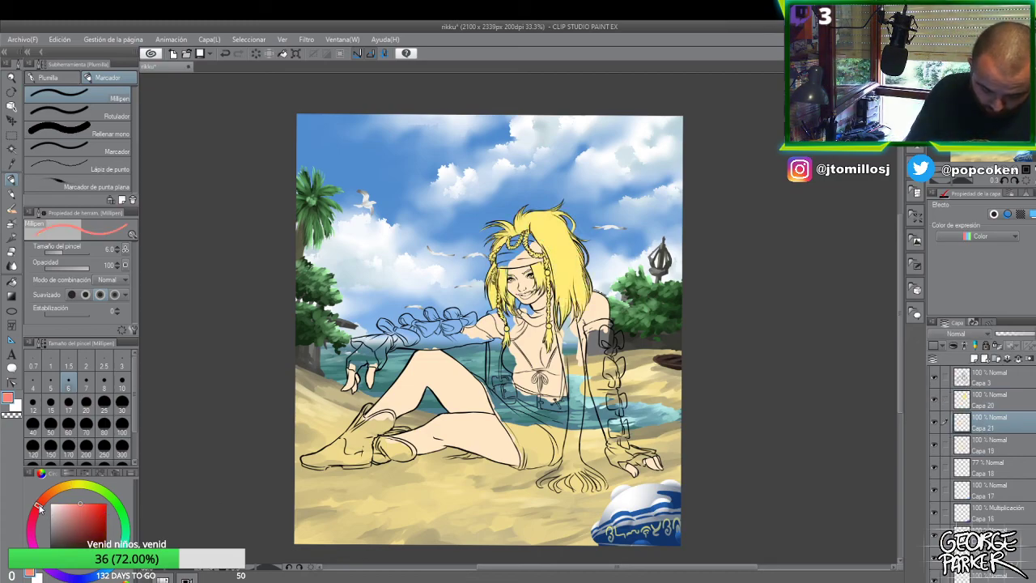
{"action": "mouse_move", "coordinate": [88, 517]}
{"action": "left_mouse_down"}
{"action": "mouse_move", "coordinate": [100, 524]}
{"action": "mouse_move", "coordinate": [110, 516]}
{"action": "left_mouse_up"}
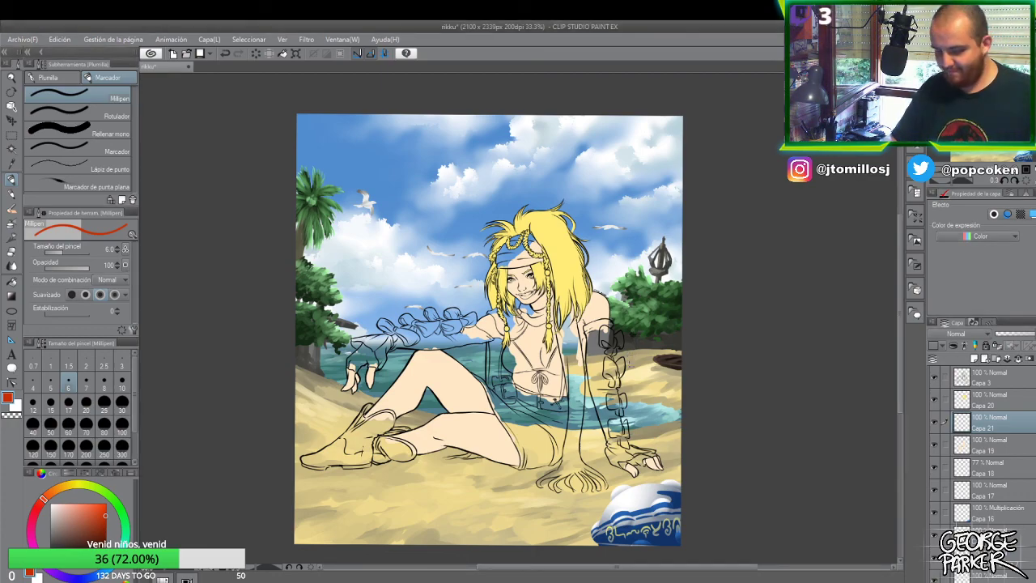
- Paint the first orange-red strokes of the scarf beside the neck on layer Capa 21 at brush size 30
{"action": "left_click", "coordinate": [122, 407]}
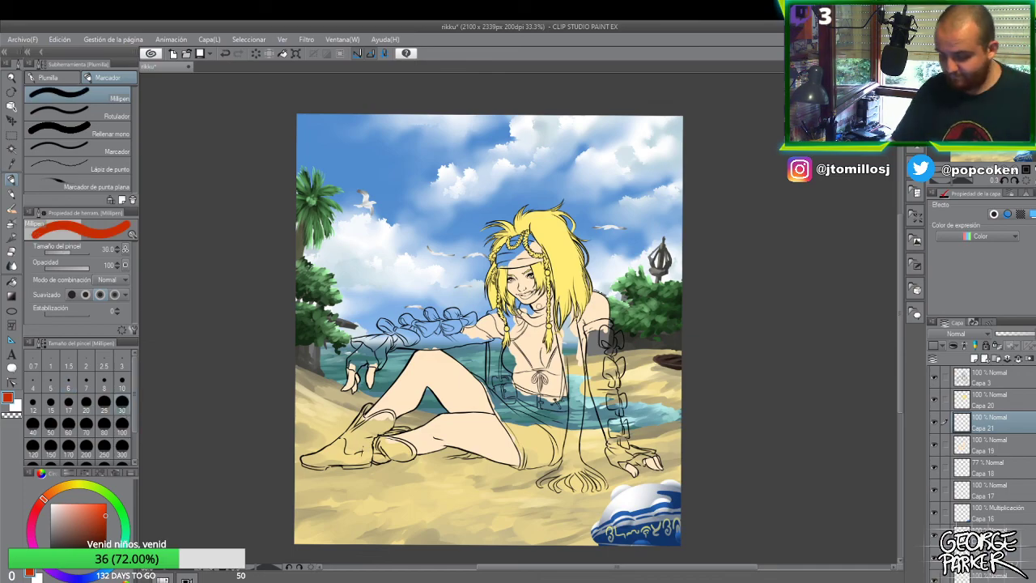
{"action": "scroll", "coordinate": [550, 316], "scroll_direction": "up", "scroll_amount": 1}
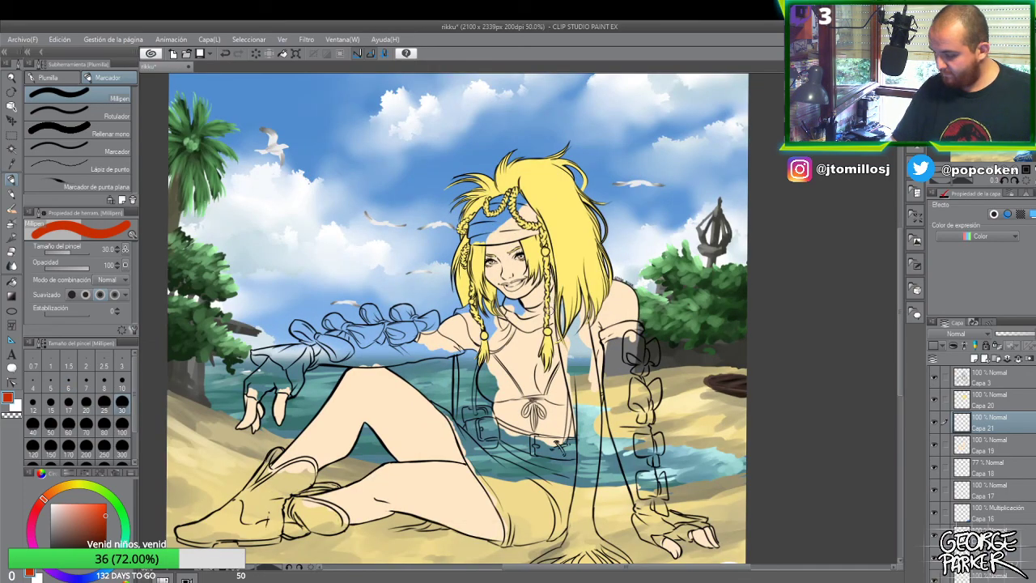
{"action": "left_click", "coordinate": [936, 447]}
{"action": "left_click", "coordinate": [936, 447]}
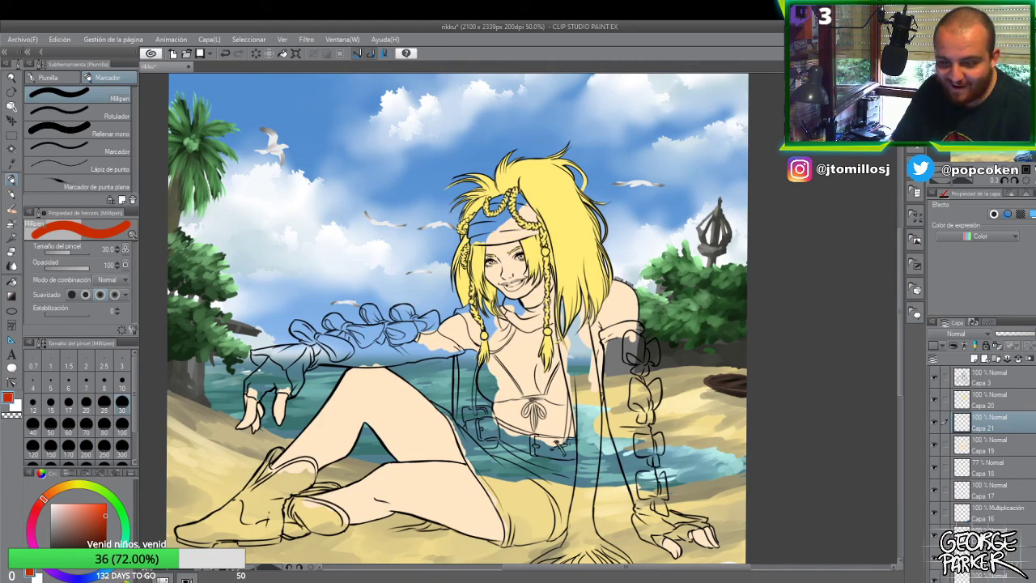
{"action": "mouse_move", "coordinate": [552, 308]}
{"action": "left_mouse_down"}
{"action": "mouse_move", "coordinate": [553, 297]}
{"action": "mouse_move", "coordinate": [544, 318]}
{"action": "mouse_move", "coordinate": [556, 292]}
{"action": "left_mouse_up"}
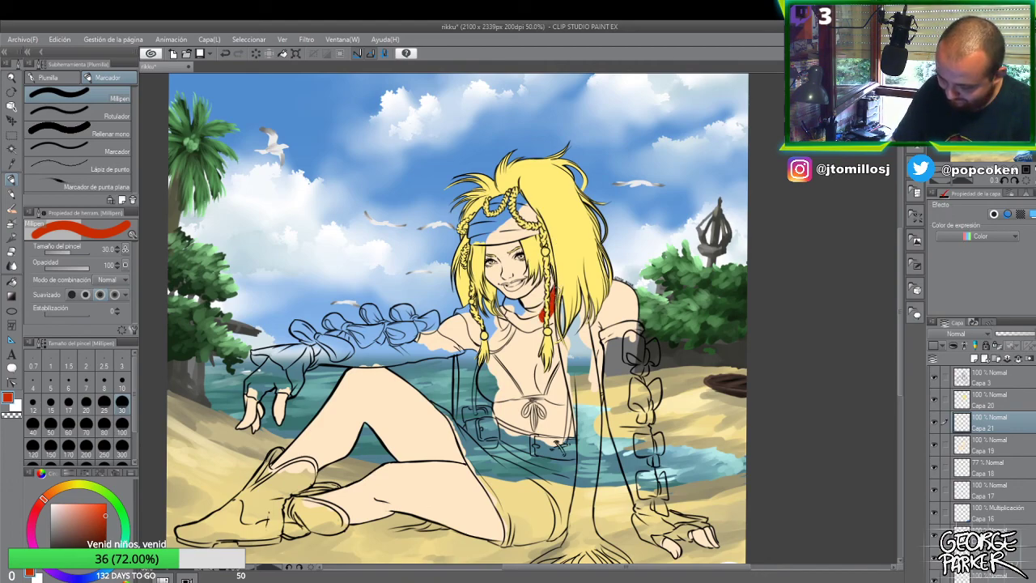
{"action": "scroll", "coordinate": [558, 277], "scroll_direction": "up", "scroll_amount": 1}
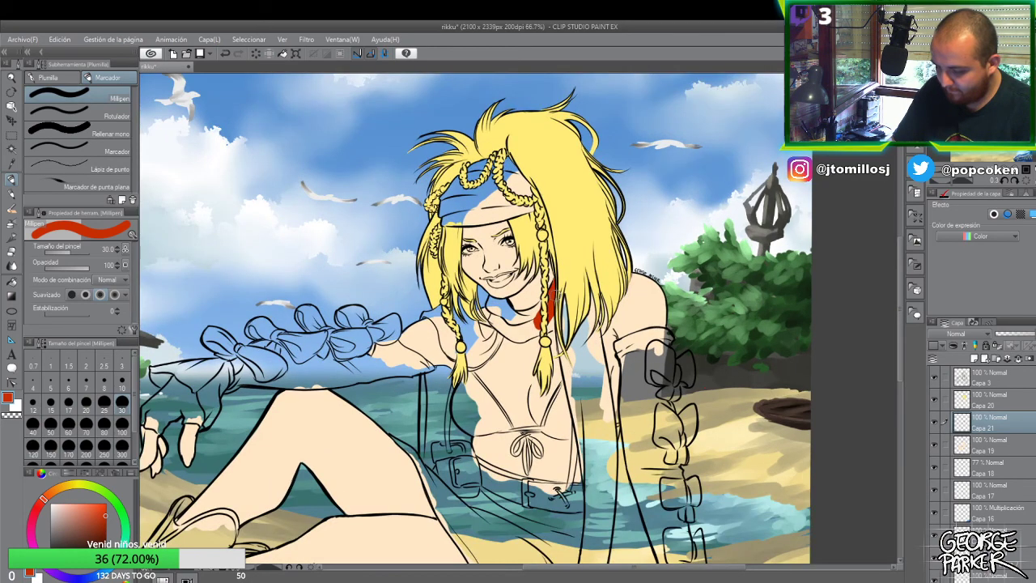
{"action": "scroll", "coordinate": [560, 264], "scroll_direction": "up", "scroll_amount": 1}
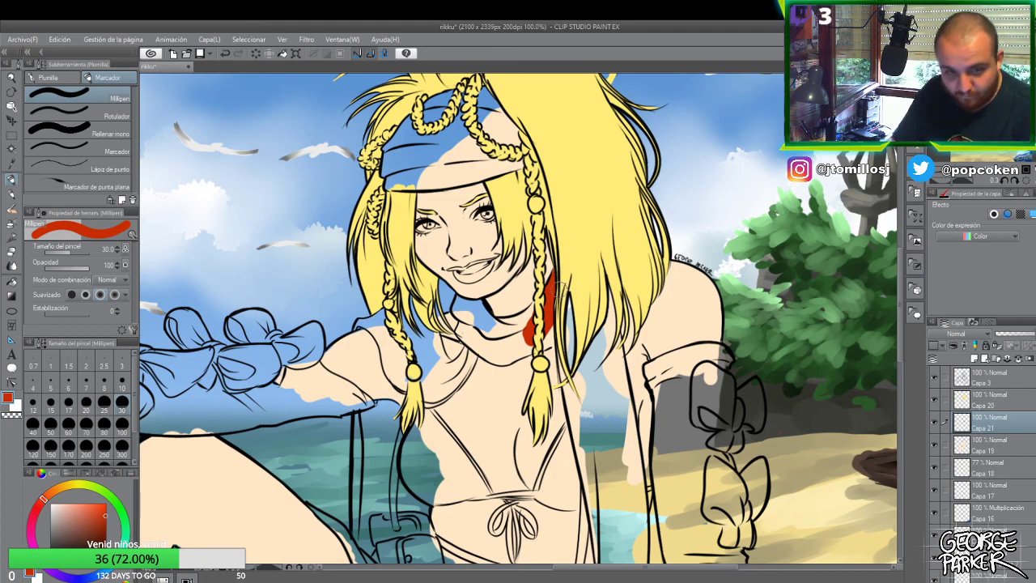
- Paint the scarf's folds around the front of the neck orange-red at brush size 10, following the line art
{"action": "left_click", "coordinate": [123, 387]}
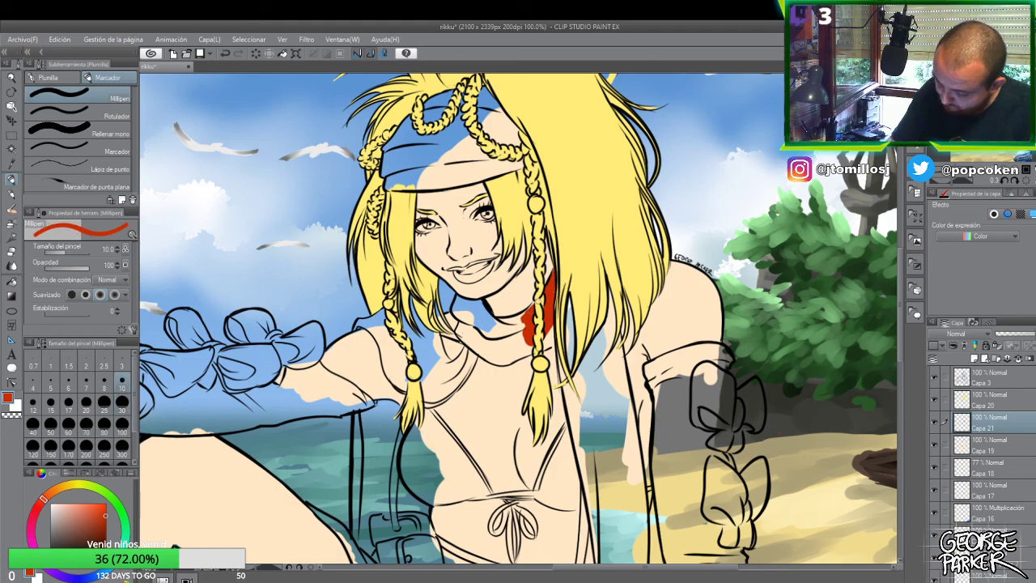
{"action": "mouse_move", "coordinate": [525, 313]}
{"action": "left_mouse_down"}
{"action": "mouse_move", "coordinate": [495, 322]}
{"action": "mouse_move", "coordinate": [518, 324]}
{"action": "mouse_move", "coordinate": [503, 326]}
{"action": "left_mouse_up"}
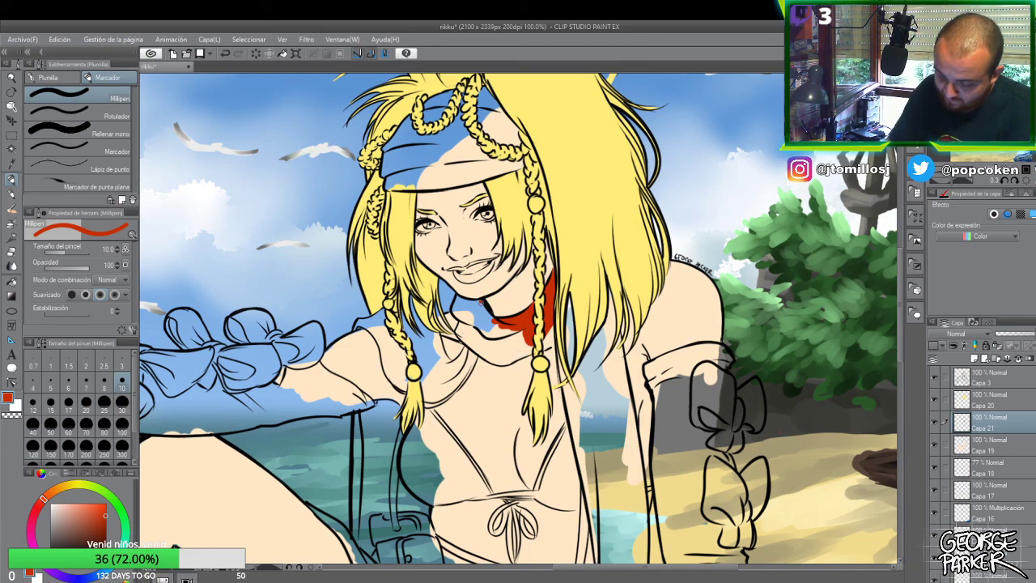
{"action": "mouse_move", "coordinate": [483, 301]}
{"action": "left_mouse_down"}
{"action": "mouse_move", "coordinate": [458, 300]}
{"action": "mouse_move", "coordinate": [456, 317]}
{"action": "left_mouse_up"}
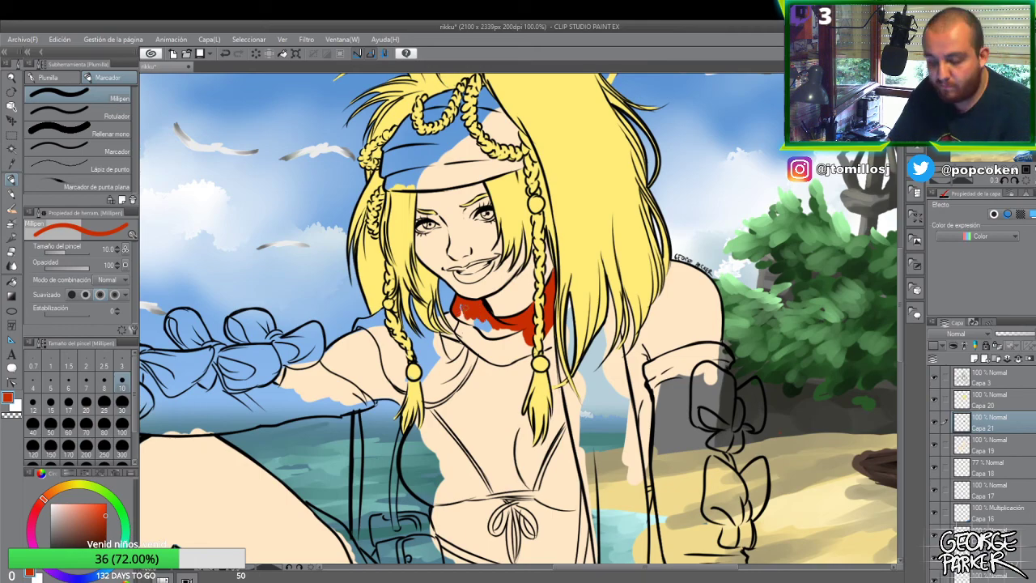
{"action": "left_click_drag", "start_coordinate": [463, 308], "coordinate": [464, 338]}
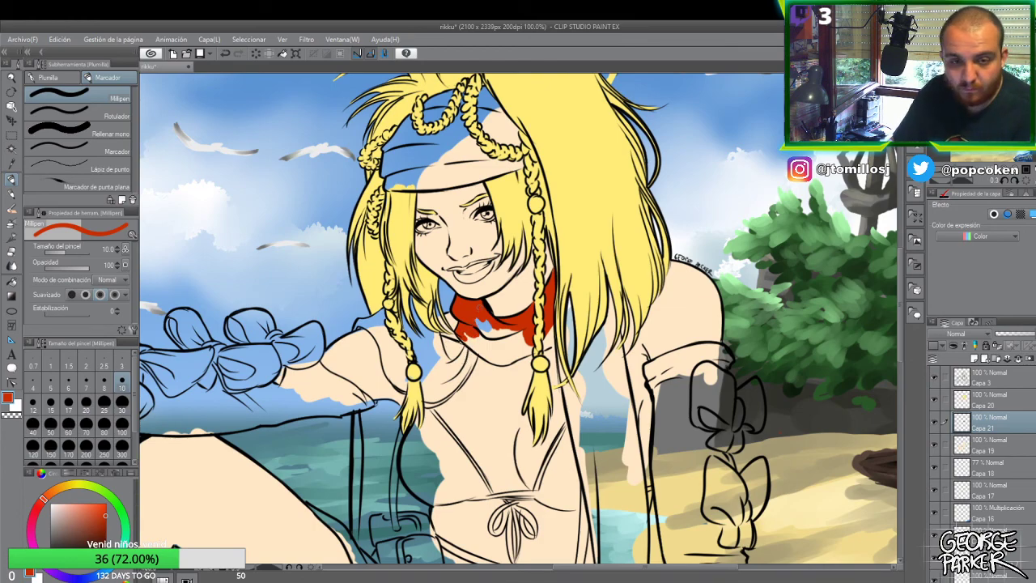
{"action": "left_click_drag", "start_coordinate": [469, 332], "coordinate": [465, 349]}
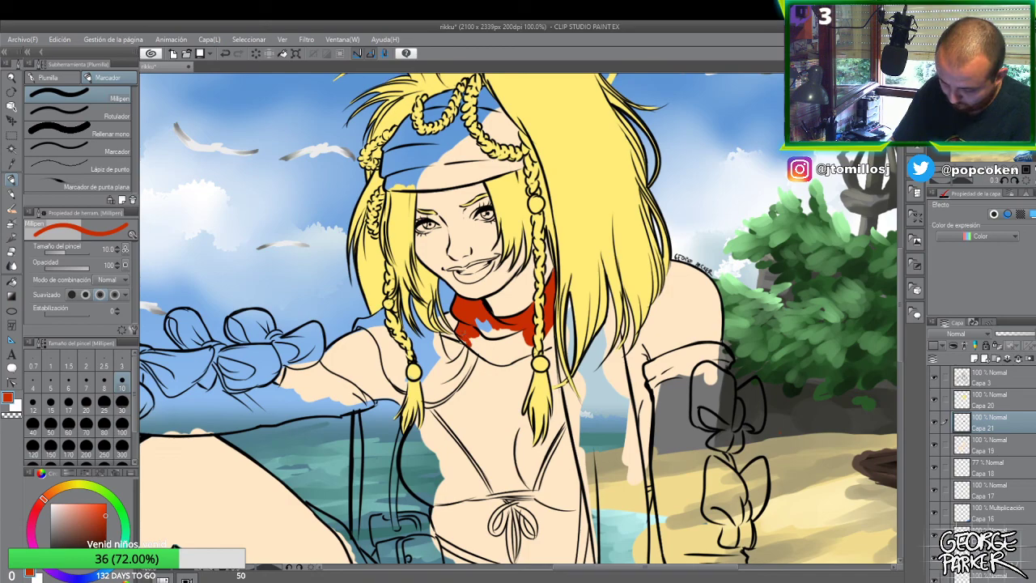
{"action": "mouse_move", "coordinate": [478, 323]}
{"action": "left_mouse_down"}
{"action": "mouse_move", "coordinate": [505, 315]}
{"action": "mouse_move", "coordinate": [502, 337]}
{"action": "mouse_move", "coordinate": [563, 317]}
{"action": "mouse_move", "coordinate": [554, 346]}
{"action": "mouse_move", "coordinate": [510, 359]}
{"action": "left_mouse_up"}
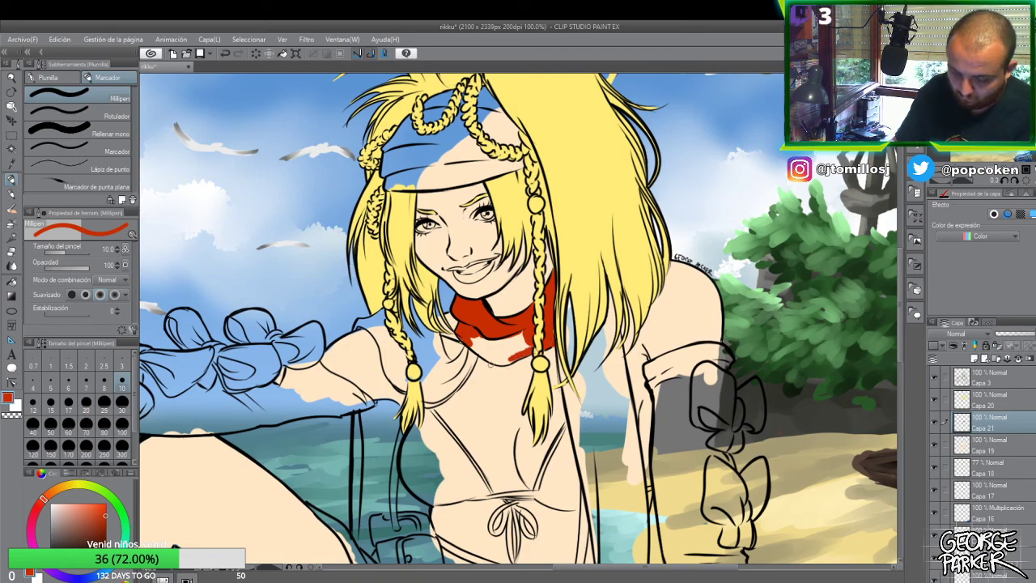
- Fill the scarf's lower neck fold at brush size 30 and start its hanging end below the loose hair
{"action": "left_click", "coordinate": [123, 403]}
{"action": "mouse_move", "coordinate": [528, 332]}
{"action": "left_mouse_down"}
{"action": "mouse_move", "coordinate": [515, 350]}
{"action": "mouse_move", "coordinate": [476, 349]}
{"action": "mouse_move", "coordinate": [496, 360]}
{"action": "mouse_move", "coordinate": [486, 361]}
{"action": "mouse_move", "coordinate": [501, 355]}
{"action": "left_mouse_up"}
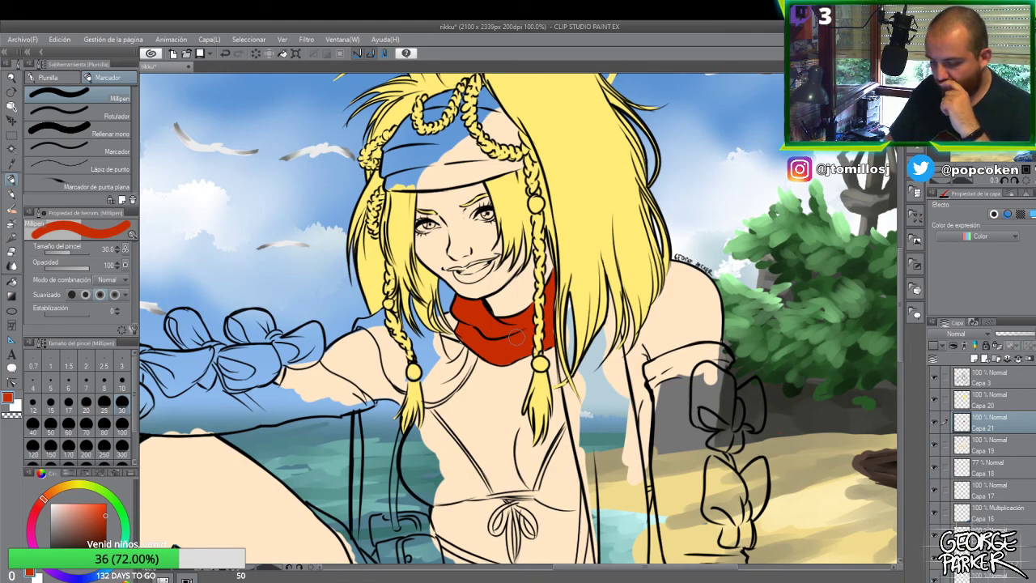
{"action": "mouse_move", "coordinate": [574, 301]}
{"action": "left_mouse_down"}
{"action": "mouse_move", "coordinate": [582, 392]}
{"action": "mouse_move", "coordinate": [570, 369]}
{"action": "left_mouse_up"}
{"action": "left_click_drag", "start_coordinate": [561, 324], "coordinate": [575, 412]}
{"action": "mouse_move", "coordinate": [561, 352]}
{"action": "left_mouse_down"}
{"action": "mouse_move", "coordinate": [578, 425]}
{"action": "mouse_move", "coordinate": [572, 338]}
{"action": "mouse_move", "coordinate": [580, 450]}
{"action": "left_mouse_up"}
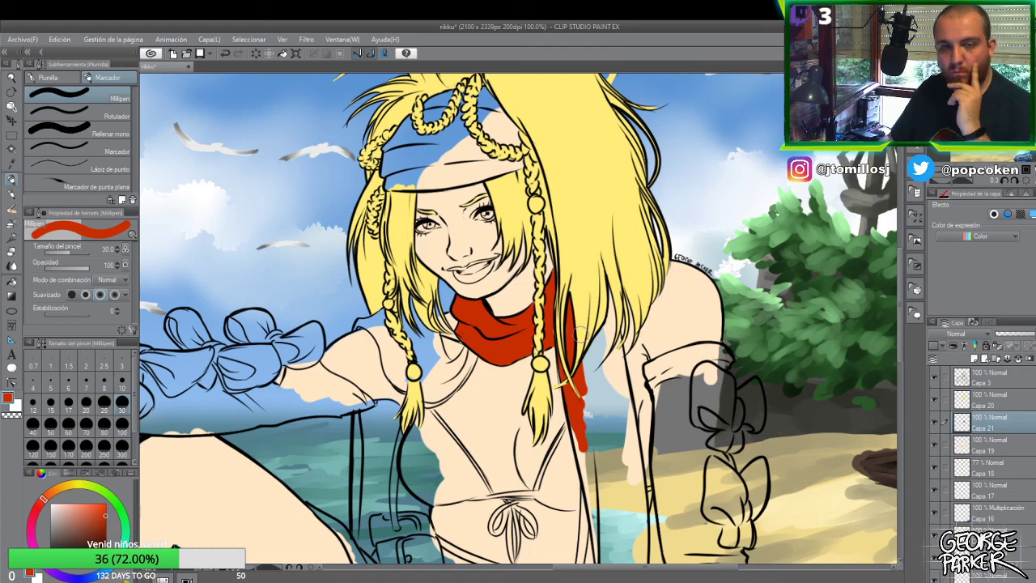
{"action": "key", "text": "alt+bracketright"}
{"action": "key", "text": "e"}
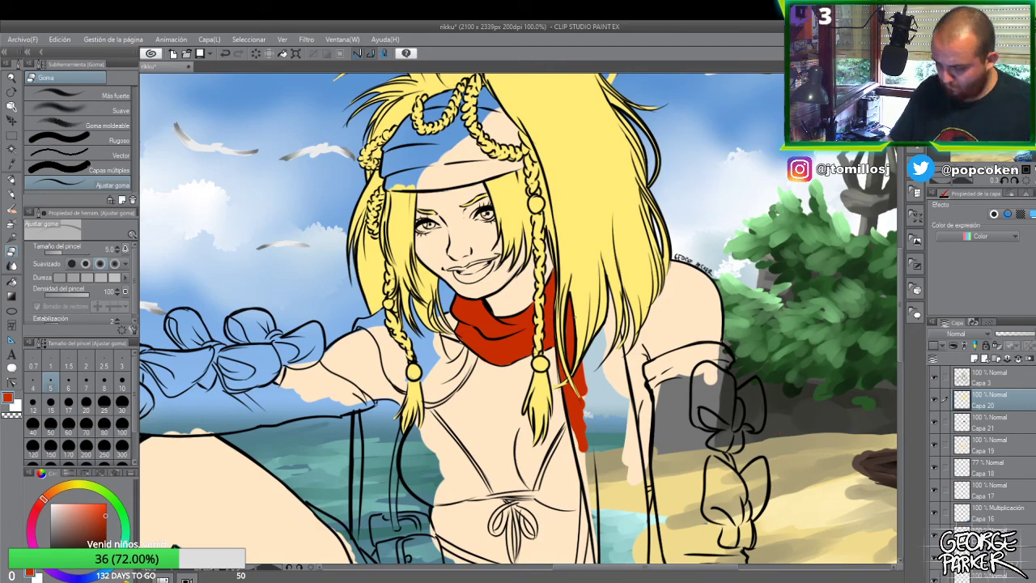
{"action": "key", "text": "o"}
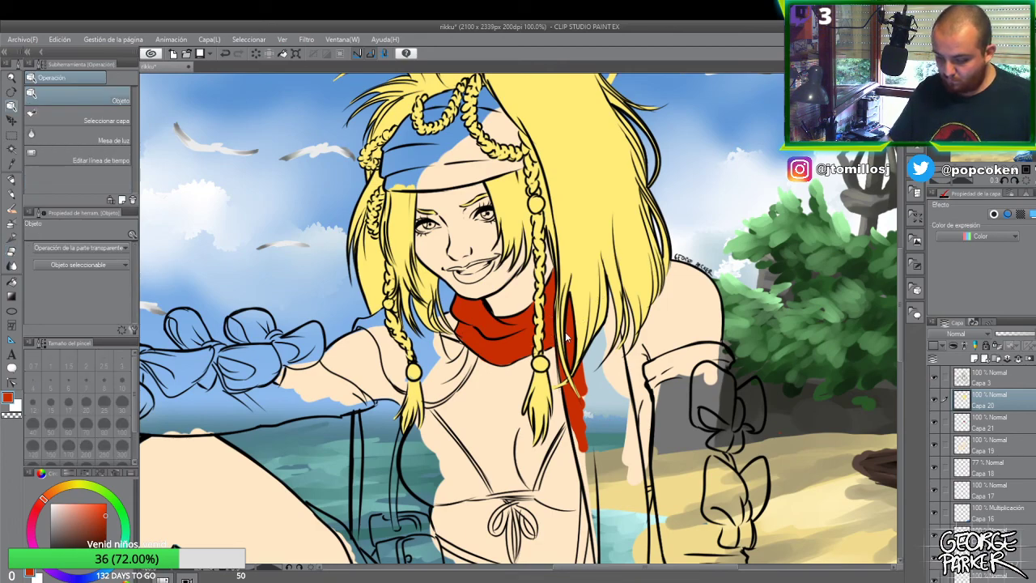
{"action": "key", "text": "alt+bracketleft"}
{"action": "key", "text": "alt+bracketright"}
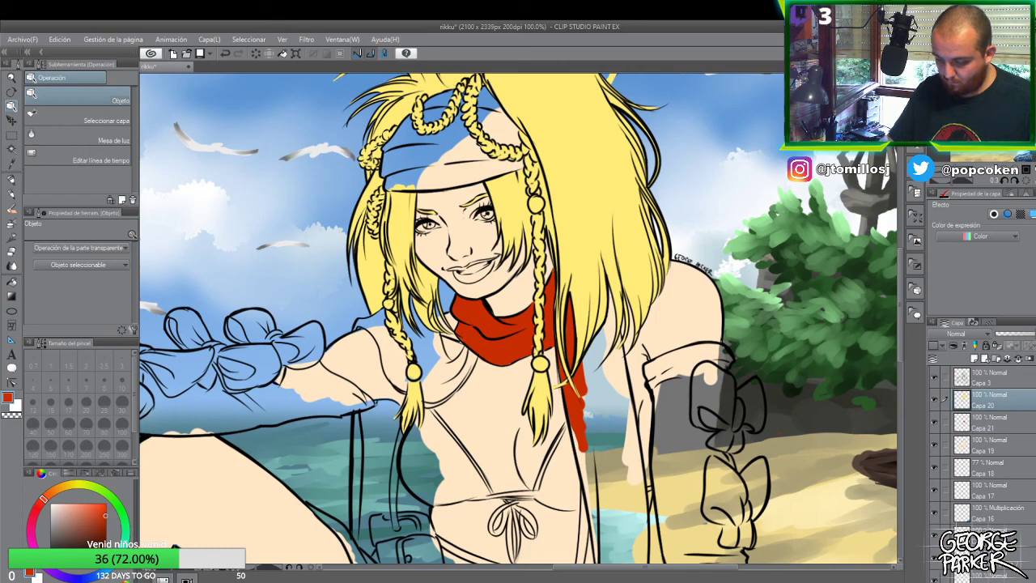
{"action": "key", "text": "e"}
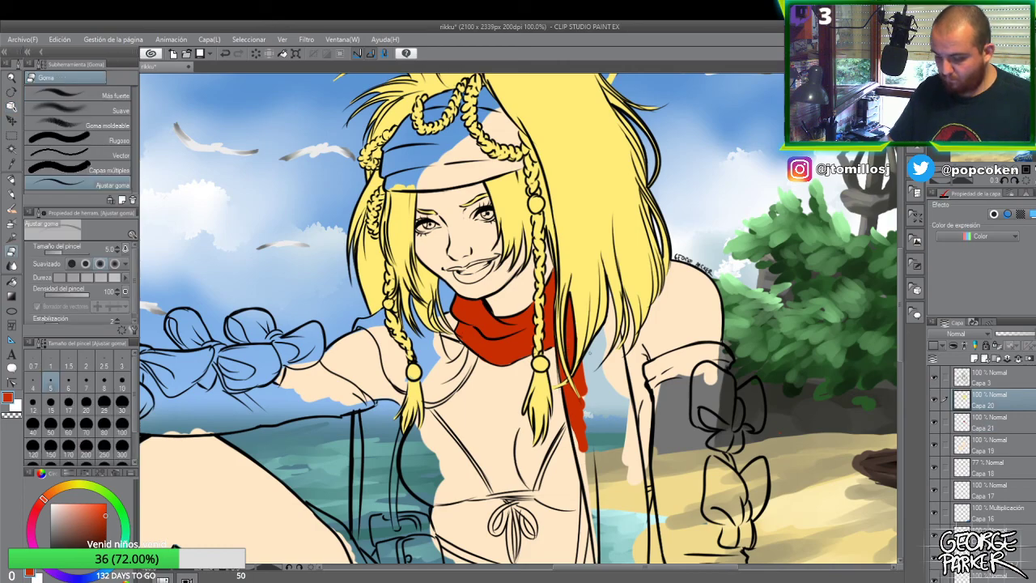
{"action": "key", "text": "o"}
{"action": "key", "text": "alt+bracketleft"}
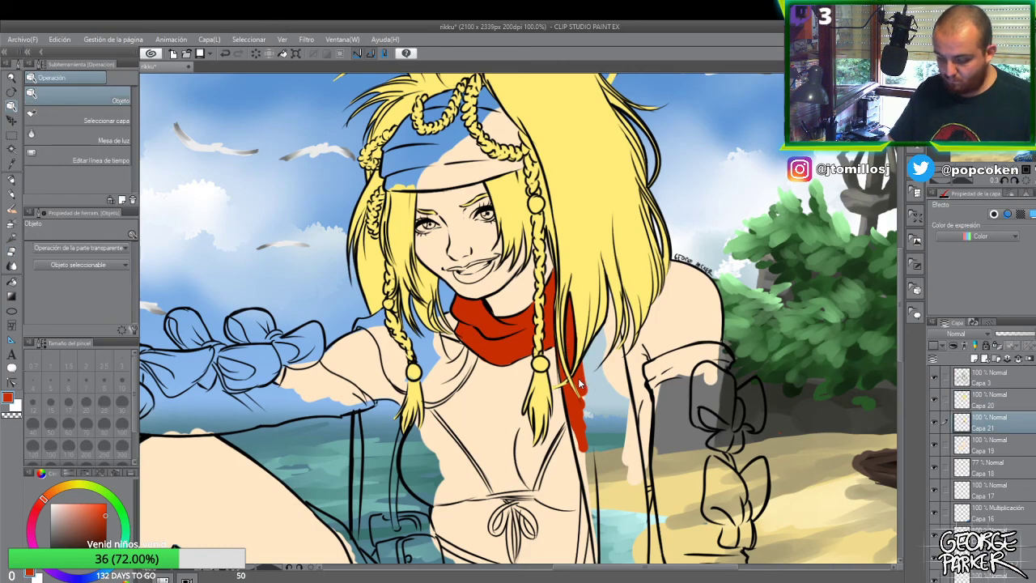
{"action": "key", "text": "p"}
- Fill the upper part of the scarf's hanging end between the hair tips and the shoulder with orange-red
{"action": "scroll", "coordinate": [595, 316], "scroll_direction": "down", "scroll_amount": 4}
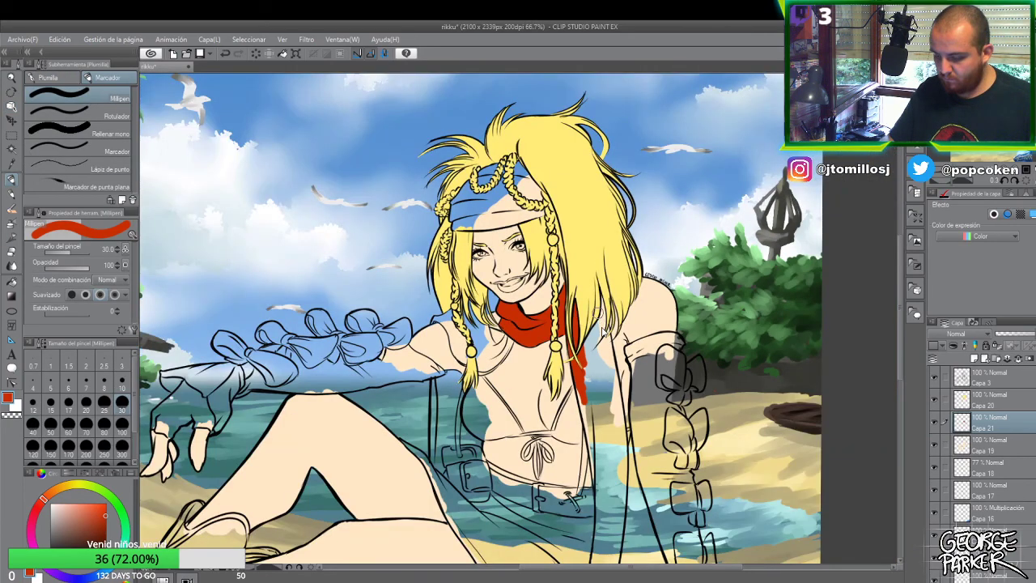
{"action": "scroll", "coordinate": [577, 188], "scroll_direction": "up", "scroll_amount": 4}
{"action": "left_click_drag", "start_coordinate": [595, 267], "coordinate": [610, 374]}
{"action": "left_click_drag", "start_coordinate": [604, 304], "coordinate": [612, 386]}
{"action": "left_click_drag", "start_coordinate": [615, 340], "coordinate": [614, 374]}
{"action": "mouse_move", "coordinate": [612, 306]}
{"action": "left_mouse_down"}
{"action": "mouse_move", "coordinate": [606, 343]}
{"action": "mouse_move", "coordinate": [610, 319]}
{"action": "mouse_move", "coordinate": [611, 376]}
{"action": "mouse_move", "coordinate": [596, 365]}
{"action": "mouse_move", "coordinate": [592, 375]}
{"action": "mouse_move", "coordinate": [572, 315]}
{"action": "mouse_move", "coordinate": [569, 357]}
{"action": "left_mouse_up"}
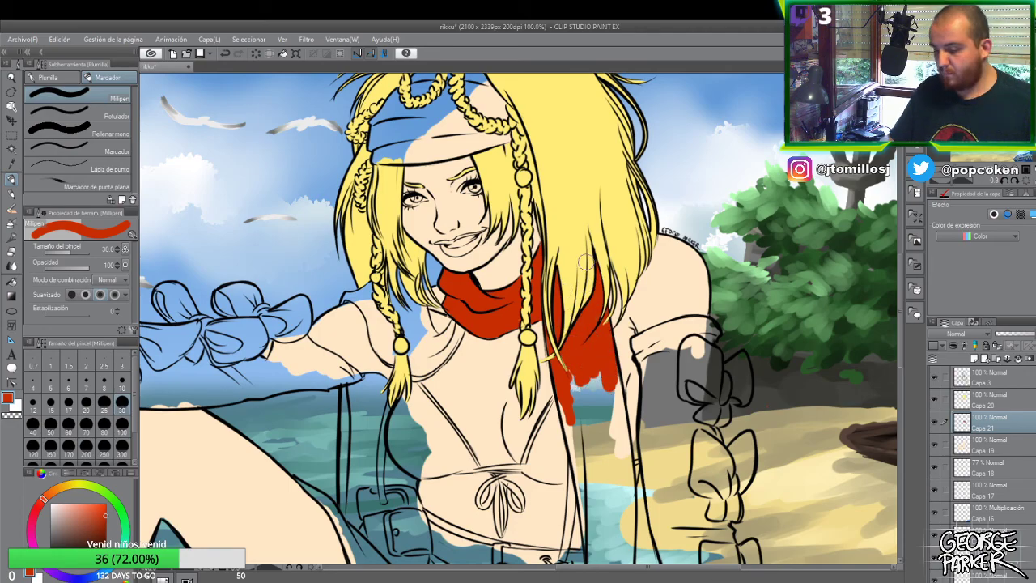
- Extend the orange-red fill of the hanging scarf down past the chest to about waist level
{"action": "scroll", "coordinate": [576, 305], "scroll_direction": "up", "scroll_amount": 2}
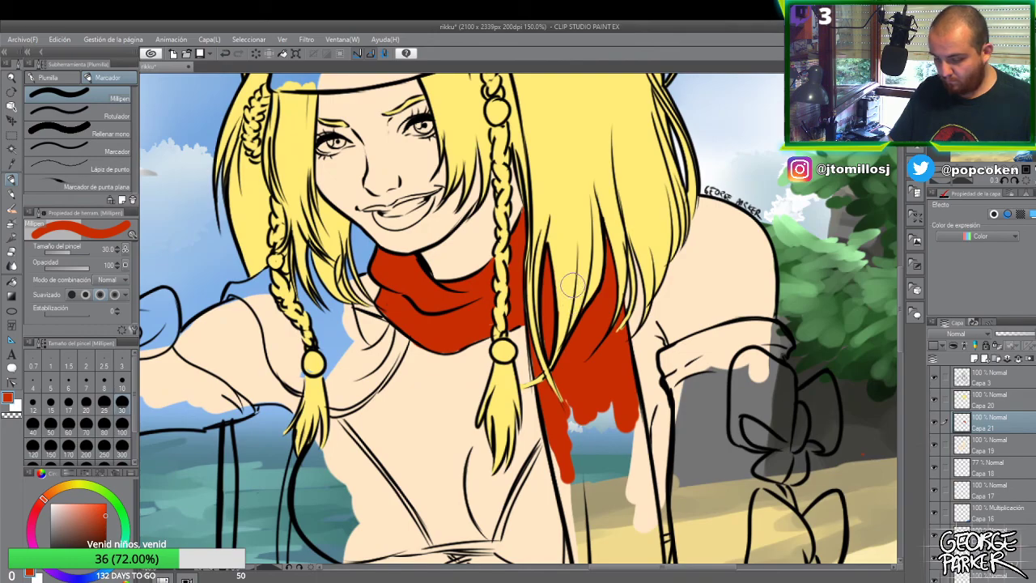
{"action": "scroll", "coordinate": [577, 283], "scroll_direction": "down", "scroll_amount": 3}
{"action": "scroll", "coordinate": [597, 306], "scroll_direction": "down", "scroll_amount": 2}
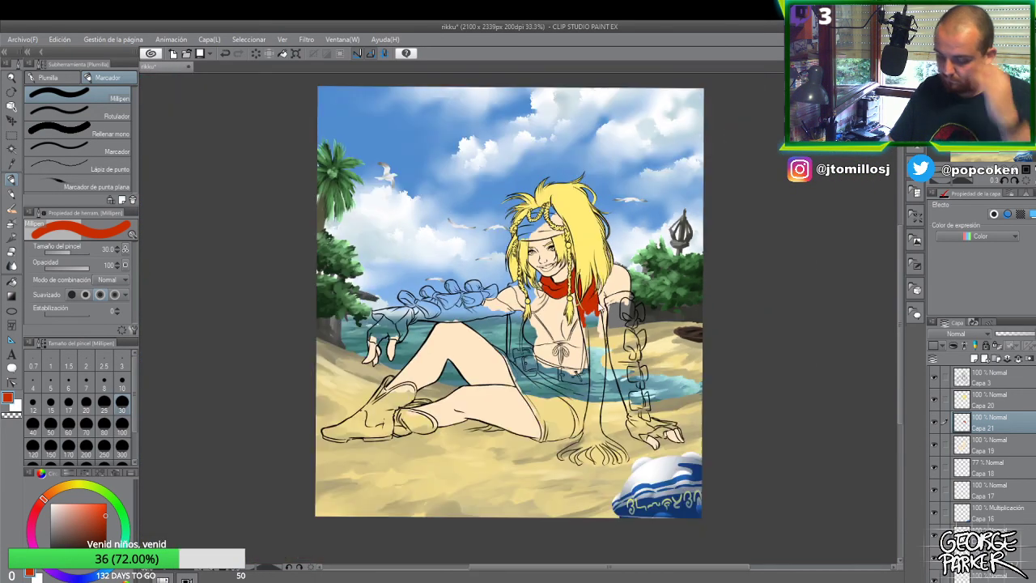
{"action": "scroll", "coordinate": [597, 322], "scroll_direction": "up", "scroll_amount": 2}
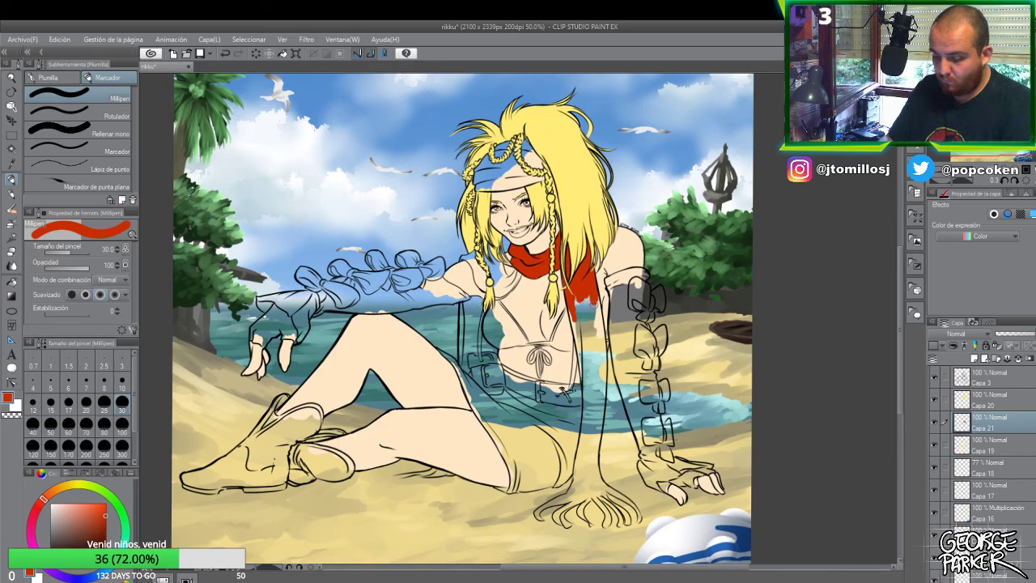
{"action": "left_click_drag", "start_coordinate": [589, 313], "coordinate": [580, 365]}
{"action": "mouse_move", "coordinate": [591, 312]}
{"action": "left_mouse_down"}
{"action": "mouse_move", "coordinate": [593, 362]}
{"action": "mouse_move", "coordinate": [604, 351]}
{"action": "left_mouse_up"}
{"action": "left_click_drag", "start_coordinate": [604, 292], "coordinate": [595, 405]}
{"action": "mouse_move", "coordinate": [595, 366]}
{"action": "left_mouse_down"}
{"action": "mouse_move", "coordinate": [594, 427]}
{"action": "mouse_move", "coordinate": [607, 372]}
{"action": "left_mouse_up"}
- Fill both edges of the hanging scarf beside the waist up to the line art in orange-red
{"action": "scroll", "coordinate": [608, 349], "scroll_direction": "up", "scroll_amount": 2}
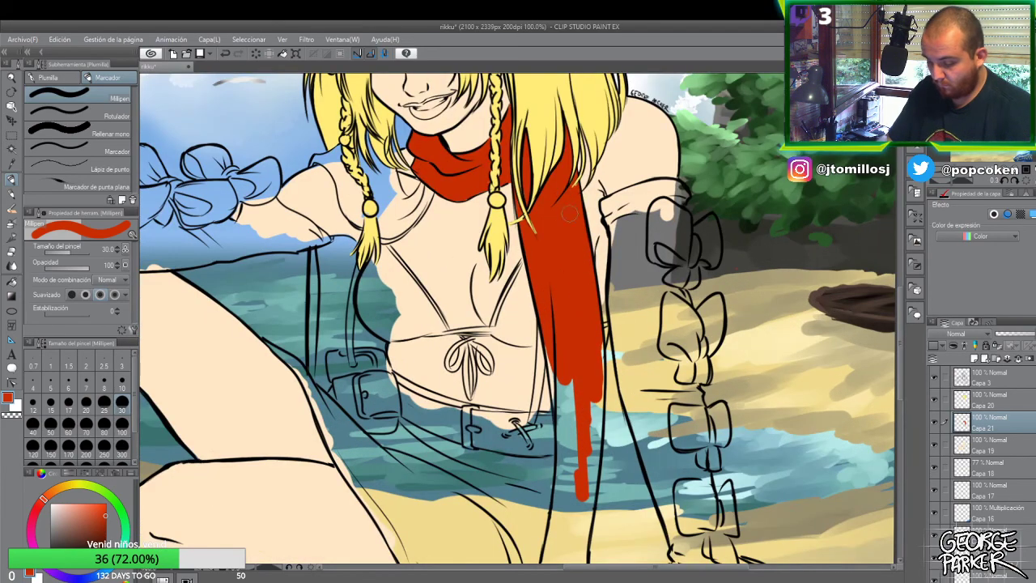
{"action": "left_click_drag", "start_coordinate": [595, 376], "coordinate": [603, 403]}
{"action": "left_click_drag", "start_coordinate": [603, 337], "coordinate": [604, 405]}
{"action": "mouse_move", "coordinate": [604, 356]}
{"action": "left_mouse_down"}
{"action": "mouse_move", "coordinate": [599, 405]}
{"action": "mouse_move", "coordinate": [599, 386]}
{"action": "mouse_move", "coordinate": [570, 426]}
{"action": "left_mouse_up"}
{"action": "left_click_drag", "start_coordinate": [561, 378], "coordinate": [563, 423]}
{"action": "left_click_drag", "start_coordinate": [551, 350], "coordinate": [551, 407]}
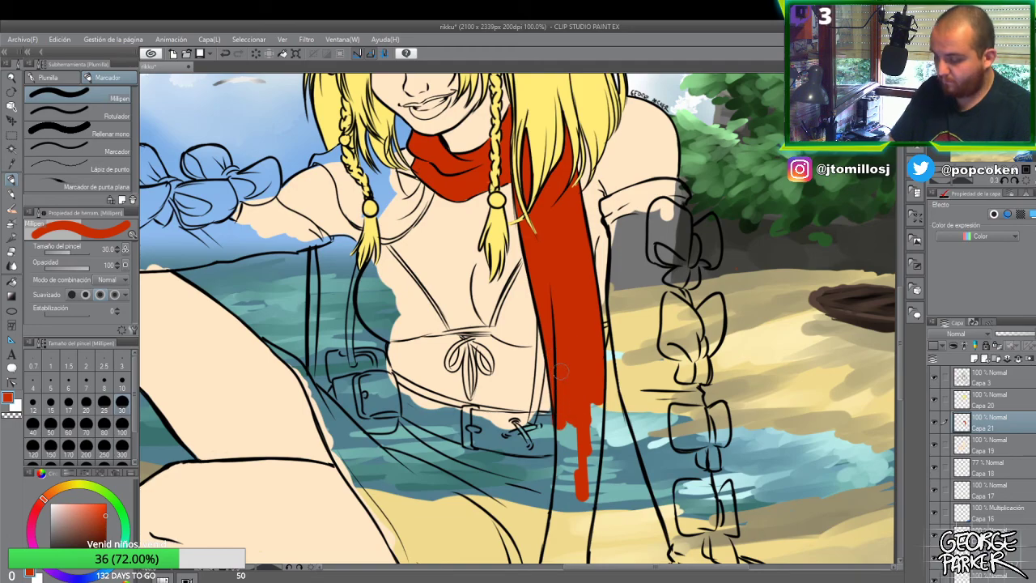
- Fill the hanging scarf below the belt across its full width, down to the edge of the water
{"action": "scroll", "coordinate": [578, 322], "scroll_direction": "down", "scroll_amount": 1}
{"action": "scroll", "coordinate": [577, 322], "scroll_direction": "down", "scroll_amount": 1}
{"action": "scroll", "coordinate": [555, 243], "scroll_direction": "up", "scroll_amount": 2}
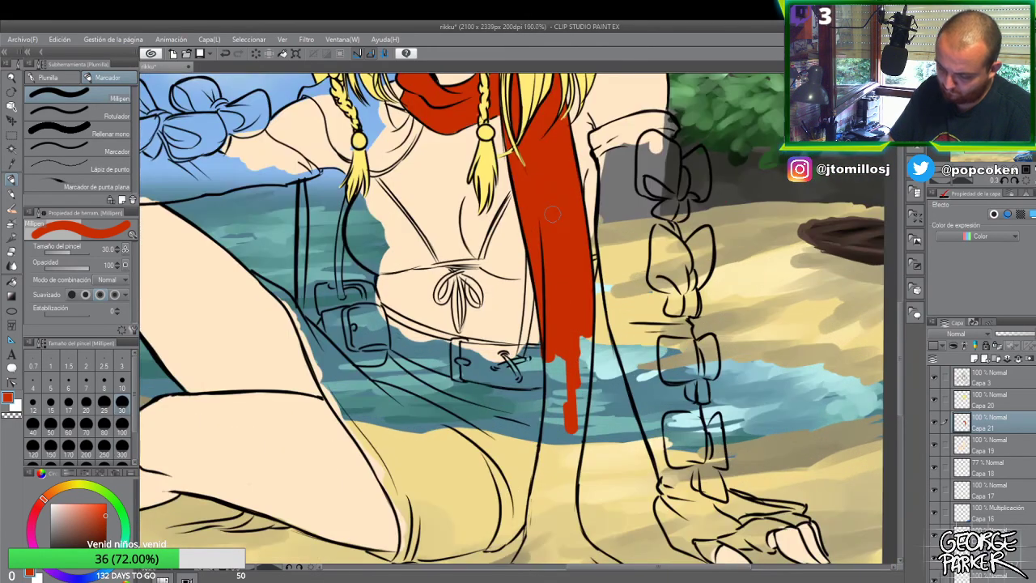
{"action": "left_click_drag", "start_coordinate": [566, 358], "coordinate": [568, 416]}
{"action": "left_click_drag", "start_coordinate": [559, 355], "coordinate": [556, 422]}
{"action": "left_click_drag", "start_coordinate": [547, 333], "coordinate": [555, 442]}
{"action": "mouse_move", "coordinate": [580, 338]}
{"action": "left_mouse_down"}
{"action": "mouse_move", "coordinate": [580, 391]}
{"action": "mouse_move", "coordinate": [592, 357]}
{"action": "left_mouse_up"}
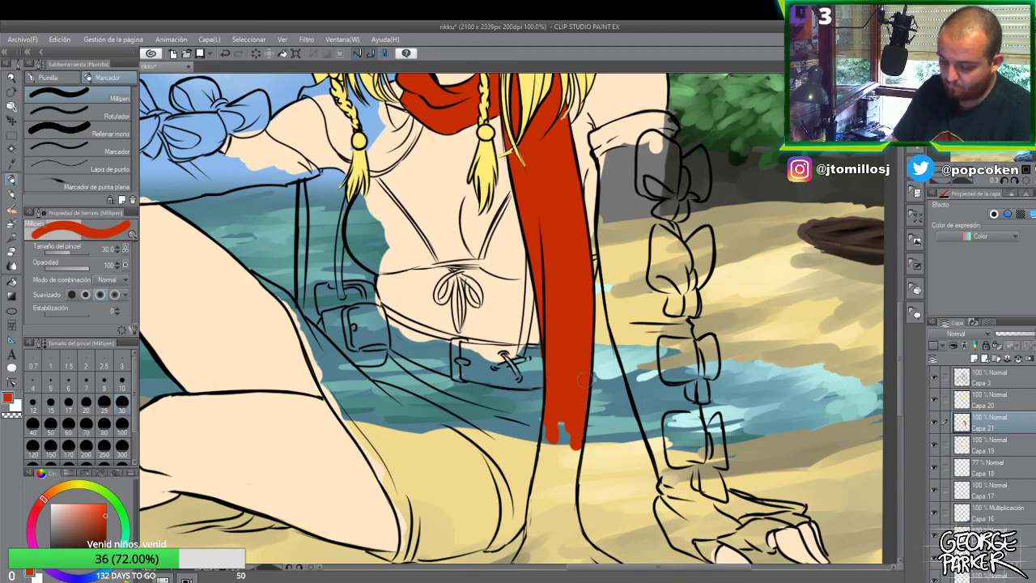
- Continue the orange-red scarf fill over the sand beside the hip, covering the strip between both outlines
{"action": "left_click_drag", "start_coordinate": [571, 421], "coordinate": [569, 510]}
{"action": "left_click_drag", "start_coordinate": [574, 447], "coordinate": [569, 515]}
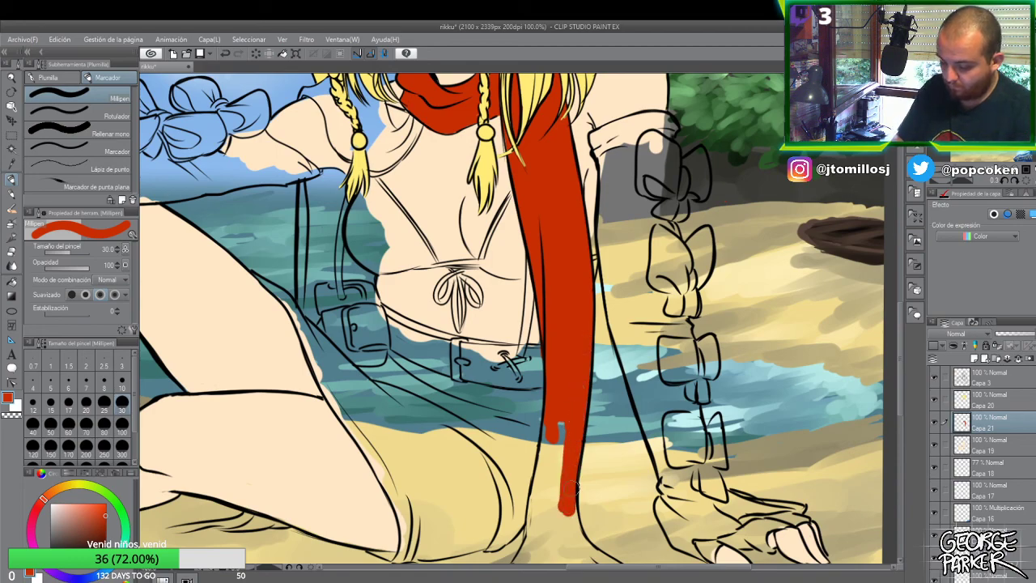
{"action": "left_click_drag", "start_coordinate": [558, 423], "coordinate": [558, 501]}
{"action": "left_click_drag", "start_coordinate": [551, 443], "coordinate": [550, 501]}
{"action": "left_click_drag", "start_coordinate": [546, 426], "coordinate": [537, 507]}
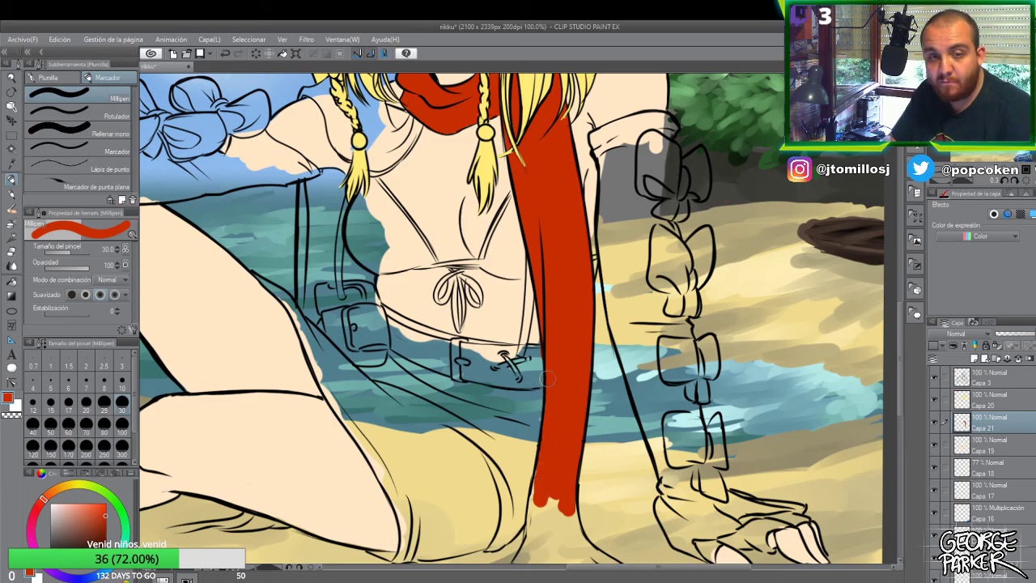
- Fill the bottom of the scarf with orange-red down to the start of its fringe on the sand
{"action": "scroll", "coordinate": [542, 350], "scroll_direction": "down", "scroll_amount": 2}
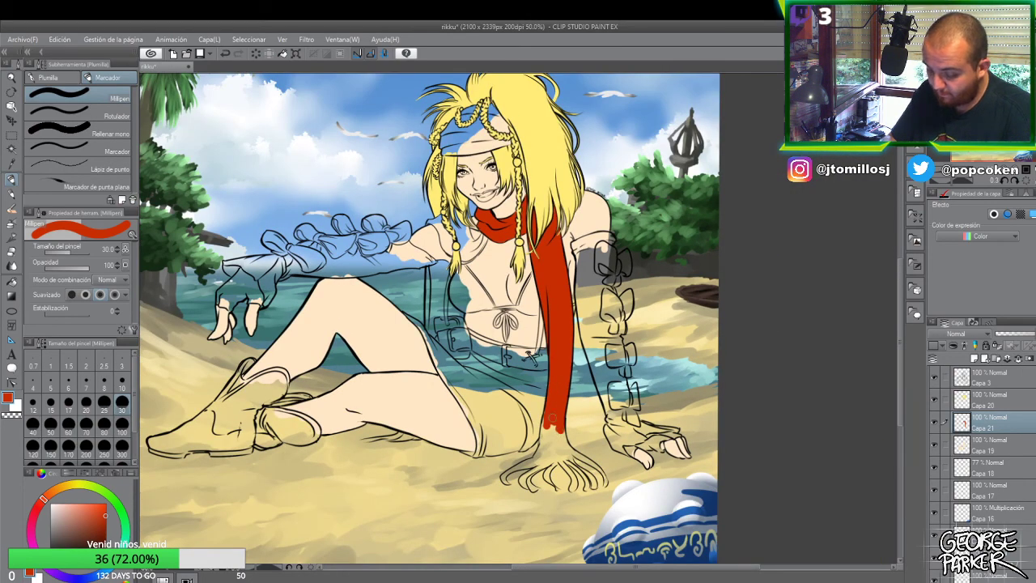
{"action": "scroll", "coordinate": [556, 431], "scroll_direction": "up", "scroll_amount": 1}
{"action": "left_click_drag", "start_coordinate": [542, 428], "coordinate": [541, 445]}
{"action": "left_click_drag", "start_coordinate": [541, 400], "coordinate": [544, 457]}
{"action": "left_click_drag", "start_coordinate": [554, 423], "coordinate": [569, 451]}
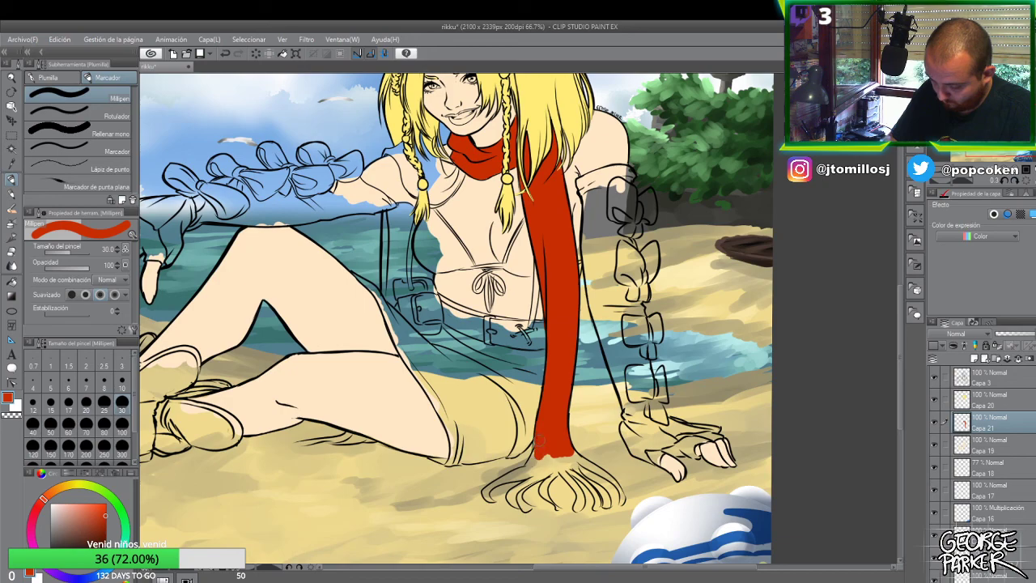
{"action": "left_click_drag", "start_coordinate": [536, 450], "coordinate": [528, 464]}
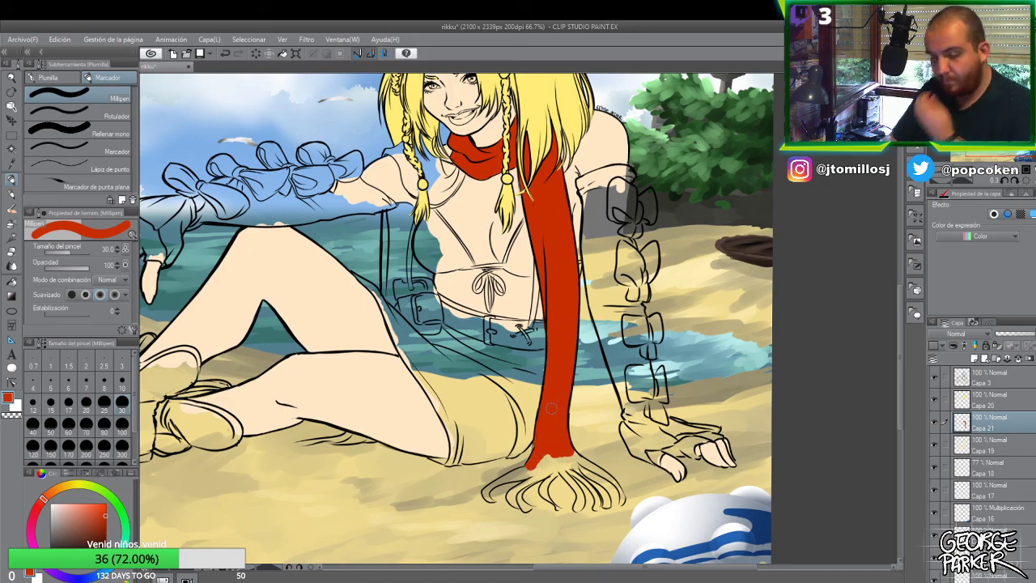
- Fill the scarf section draped over the shoulder and upper chest, behind the braid, with orange-red, finishing at brush size 20
{"action": "mouse_move", "coordinate": [458, 165]}
{"action": "left_mouse_down"}
{"action": "mouse_move", "coordinate": [444, 198]}
{"action": "mouse_move", "coordinate": [458, 185]}
{"action": "left_mouse_up"}
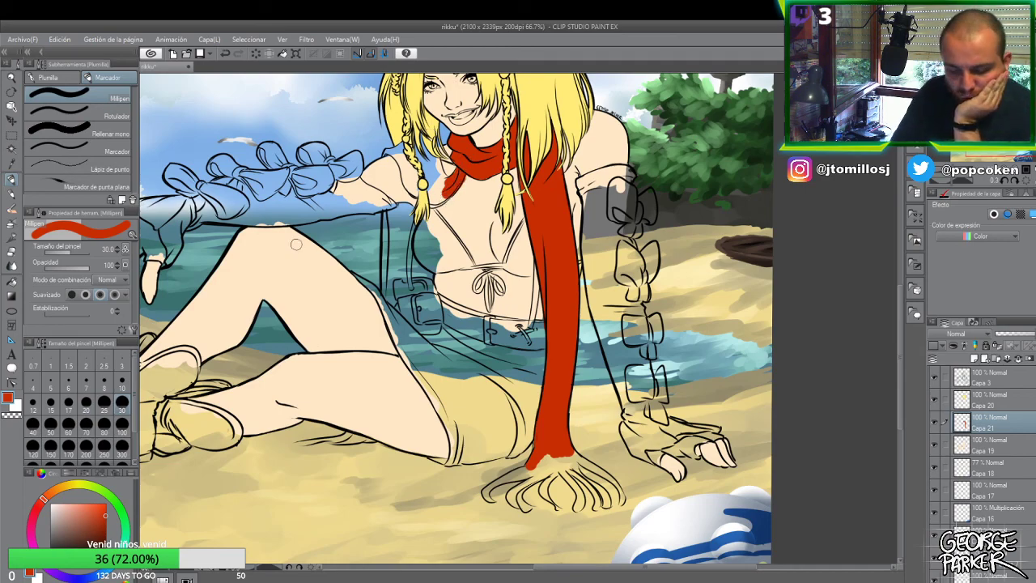
{"action": "left_click", "coordinate": [86, 403]}
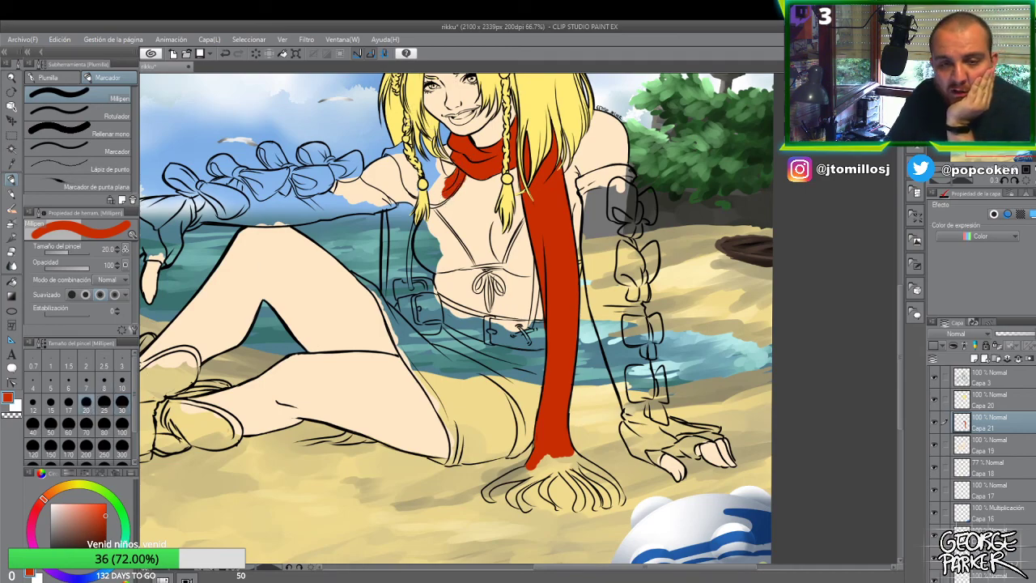
{"action": "mouse_move", "coordinate": [419, 133]}
{"action": "left_mouse_down"}
{"action": "mouse_move", "coordinate": [441, 178]}
{"action": "mouse_move", "coordinate": [440, 166]}
{"action": "mouse_move", "coordinate": [425, 174]}
{"action": "left_mouse_up"}
{"action": "mouse_move", "coordinate": [417, 139]}
{"action": "left_mouse_down"}
{"action": "mouse_move", "coordinate": [390, 150]}
{"action": "mouse_move", "coordinate": [406, 169]}
{"action": "mouse_move", "coordinate": [408, 143]}
{"action": "mouse_move", "coordinate": [384, 158]}
{"action": "mouse_move", "coordinate": [425, 187]}
{"action": "mouse_move", "coordinate": [413, 187]}
{"action": "mouse_move", "coordinate": [432, 190]}
{"action": "mouse_move", "coordinate": [410, 190]}
{"action": "mouse_move", "coordinate": [403, 174]}
{"action": "mouse_move", "coordinate": [413, 192]}
{"action": "mouse_move", "coordinate": [439, 200]}
{"action": "mouse_move", "coordinate": [414, 196]}
{"action": "mouse_move", "coordinate": [444, 206]}
{"action": "left_mouse_up"}
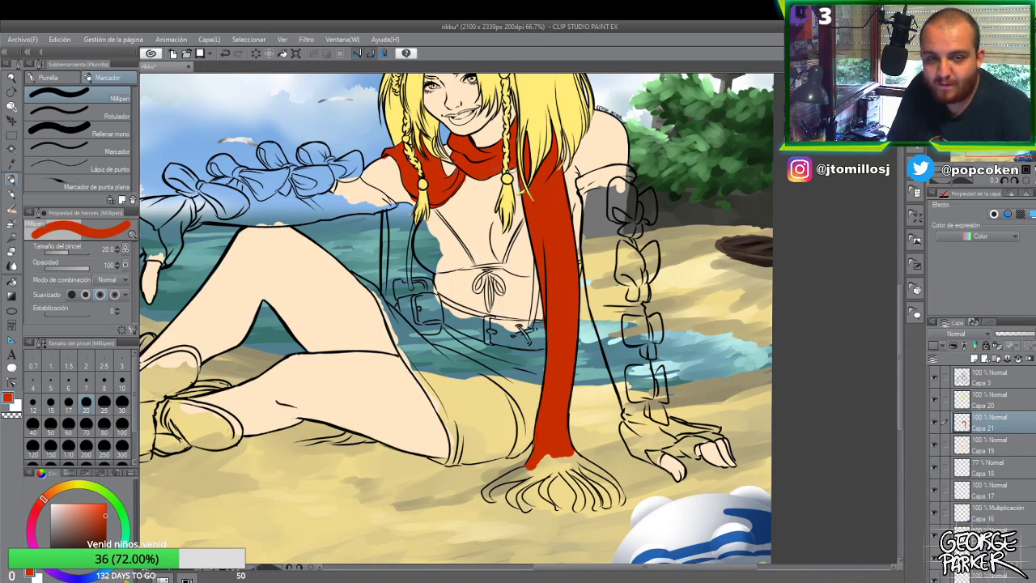
- Touch up the orange-red of the scarf around the neck and chest folds, reducing the Milli pen size to 10
{"action": "scroll", "coordinate": [481, 190], "scroll_direction": "up", "scroll_amount": 1}
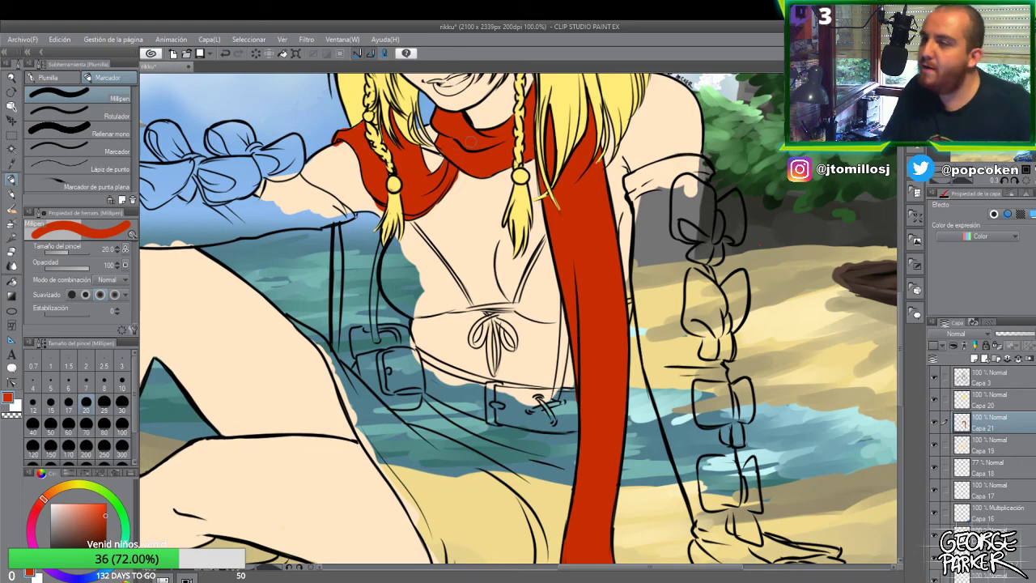
{"action": "key", "text": "e"}
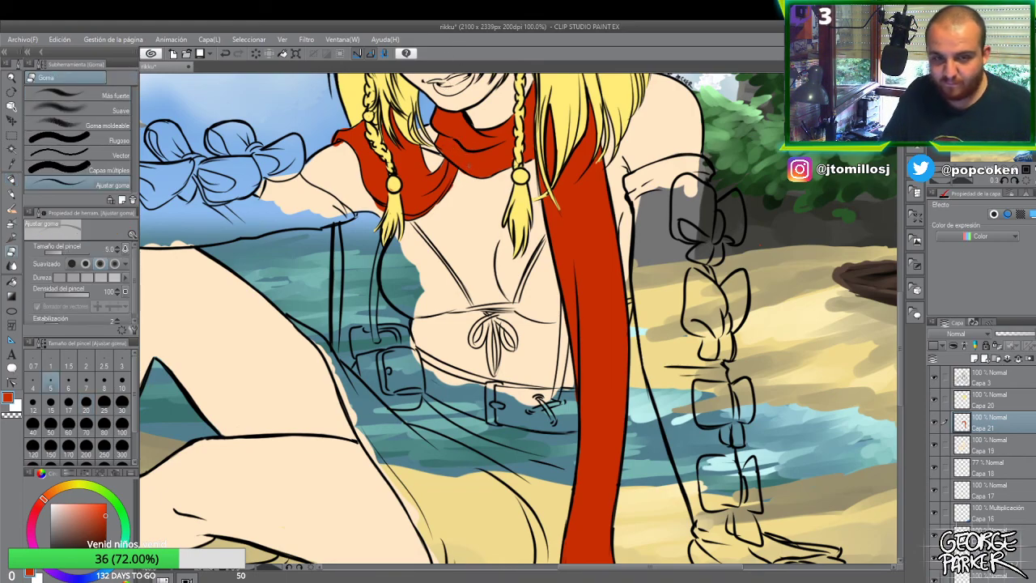
{"action": "scroll", "coordinate": [471, 174], "scroll_direction": "up", "scroll_amount": 2}
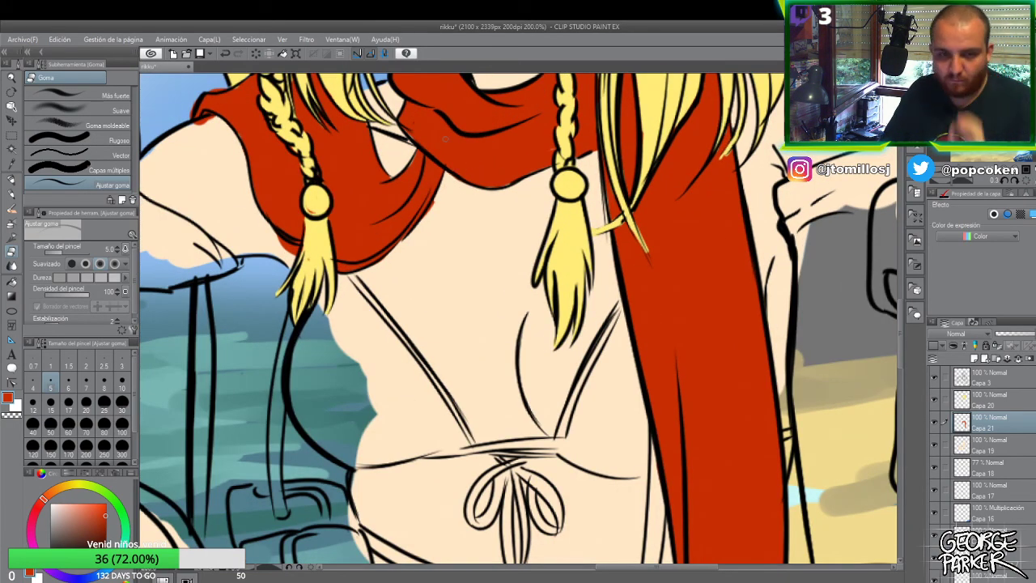
{"action": "key", "text": "p"}
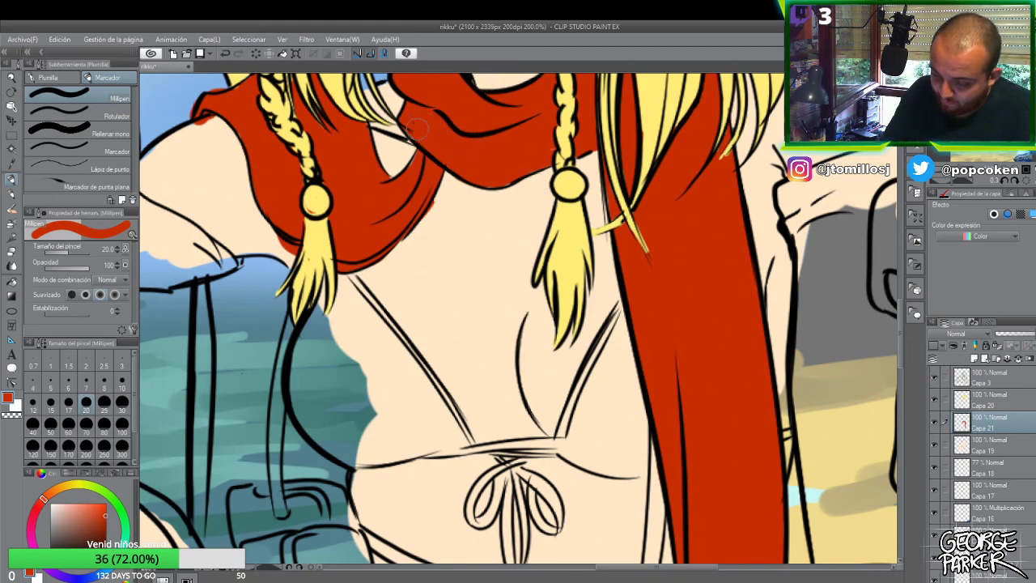
{"action": "left_click", "coordinate": [122, 387]}
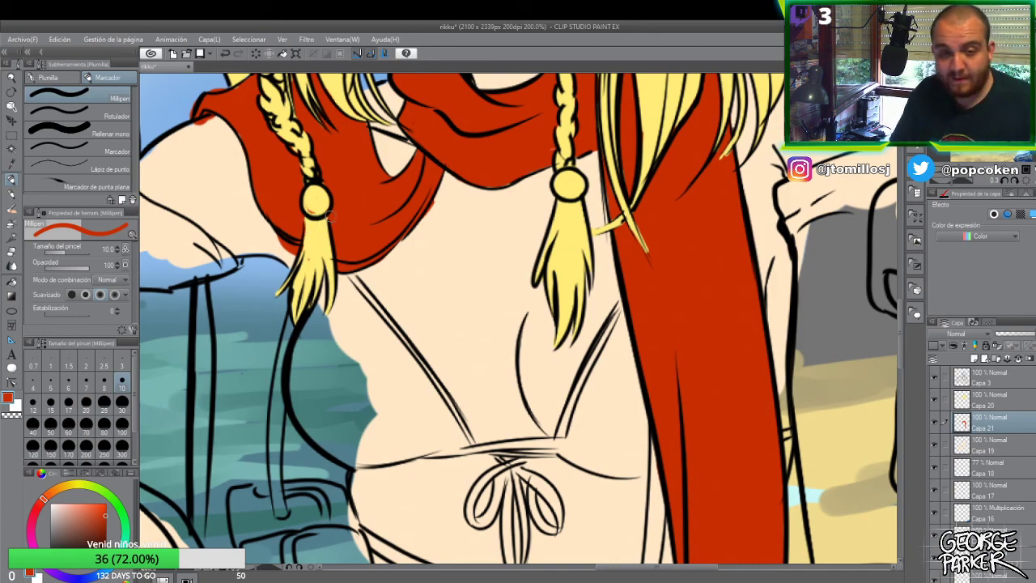
- Erase the orange-red spill outside the scarf's outline along the chest and at the top of the shoulder
{"action": "key", "text": "e"}
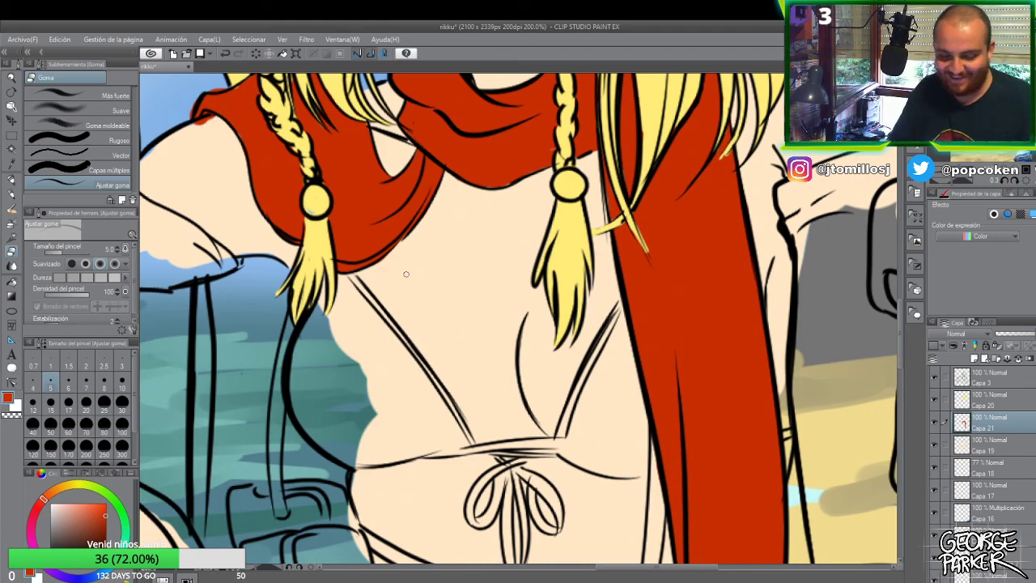
{"action": "key", "text": "p"}
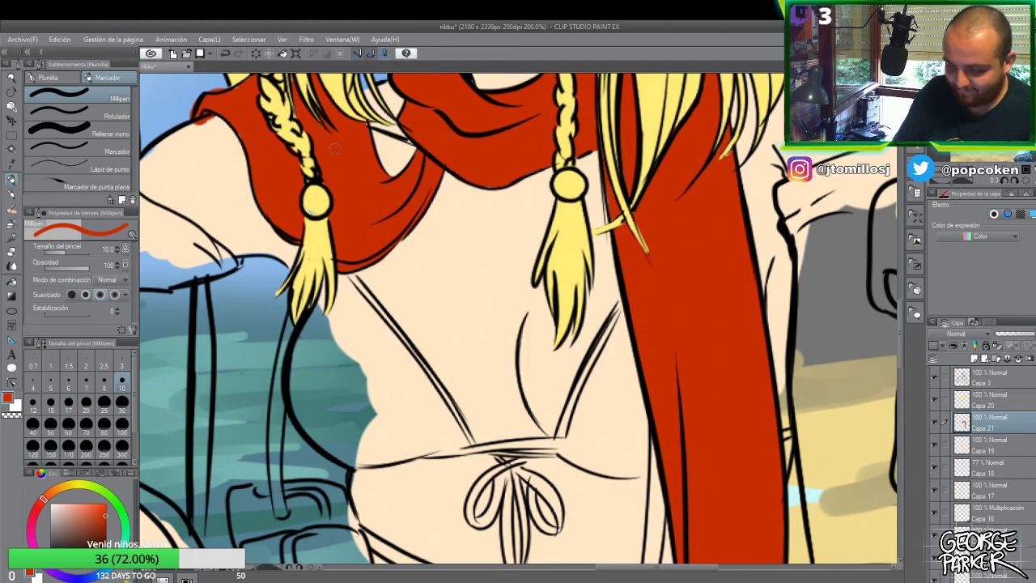
{"action": "scroll", "coordinate": [348, 166], "scroll_direction": "down", "scroll_amount": 2}
{"action": "scroll", "coordinate": [274, 94], "scroll_direction": "up", "scroll_amount": 2}
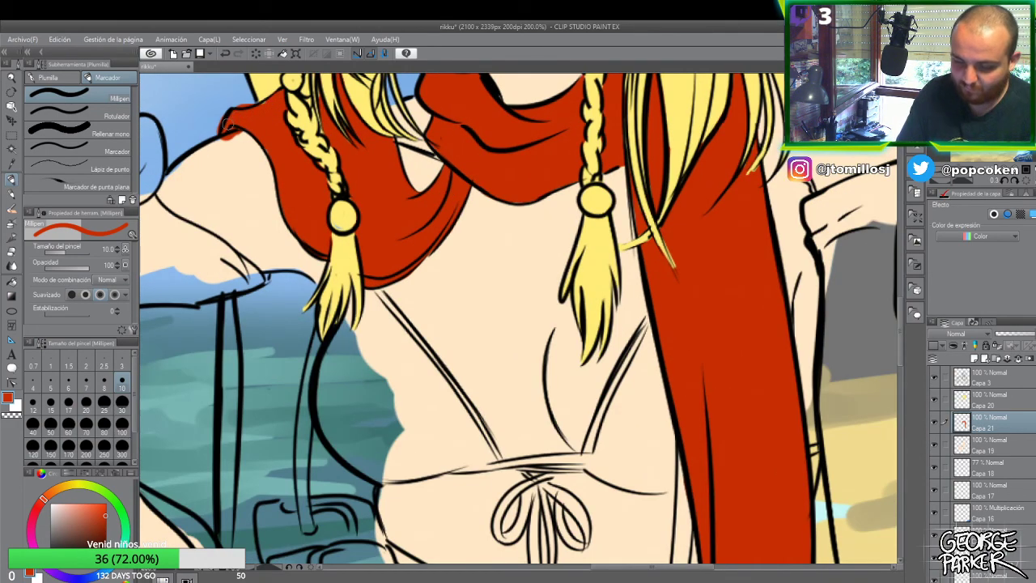
{"action": "key", "text": "e"}
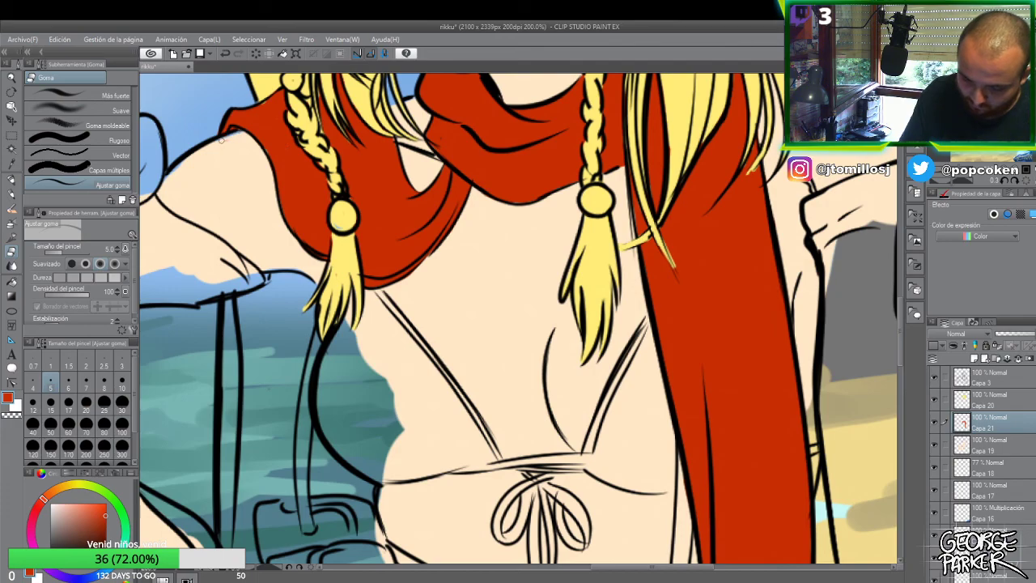
{"action": "key", "text": "p"}
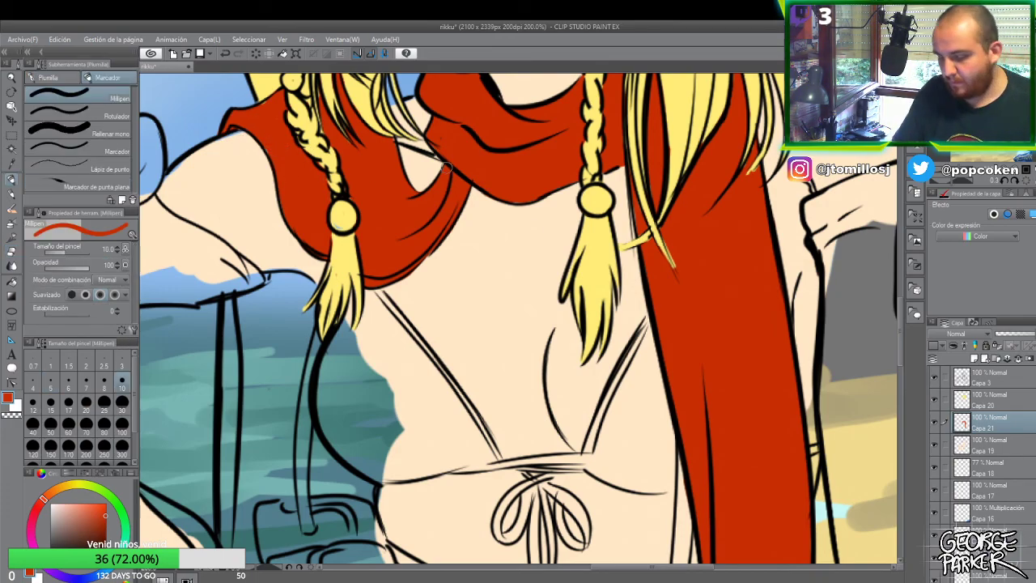
- Select the skin layer Capa 19, sample the skin tone and fill the gap along the shoulder beside the scarf
{"action": "key", "text": "ctrl+minus"}
{"action": "key", "text": "ctrl+minus"}
{"action": "scroll", "coordinate": [380, 171], "scroll_direction": "up", "scroll_amount": 2}
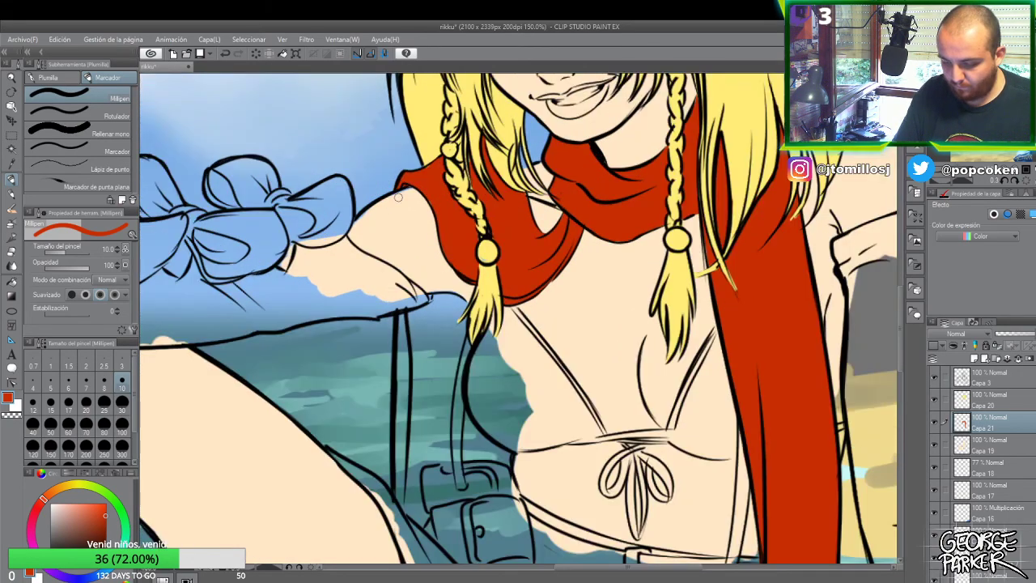
{"action": "key", "text": "o"}
{"action": "left_click", "coordinate": [407, 212]}
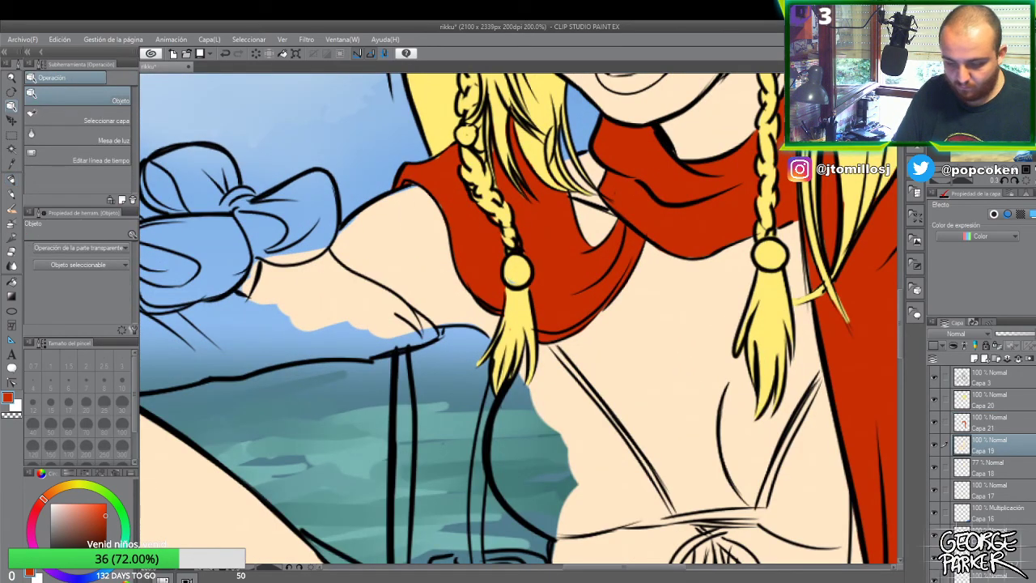
{"action": "key", "text": "p"}
{"action": "left_click", "coordinate": [411, 212], "text": "alt"}
{"action": "mouse_move", "coordinate": [394, 203]}
{"action": "left_mouse_down"}
{"action": "mouse_move", "coordinate": [417, 188]}
{"action": "mouse_move", "coordinate": [332, 245]}
{"action": "left_mouse_up"}
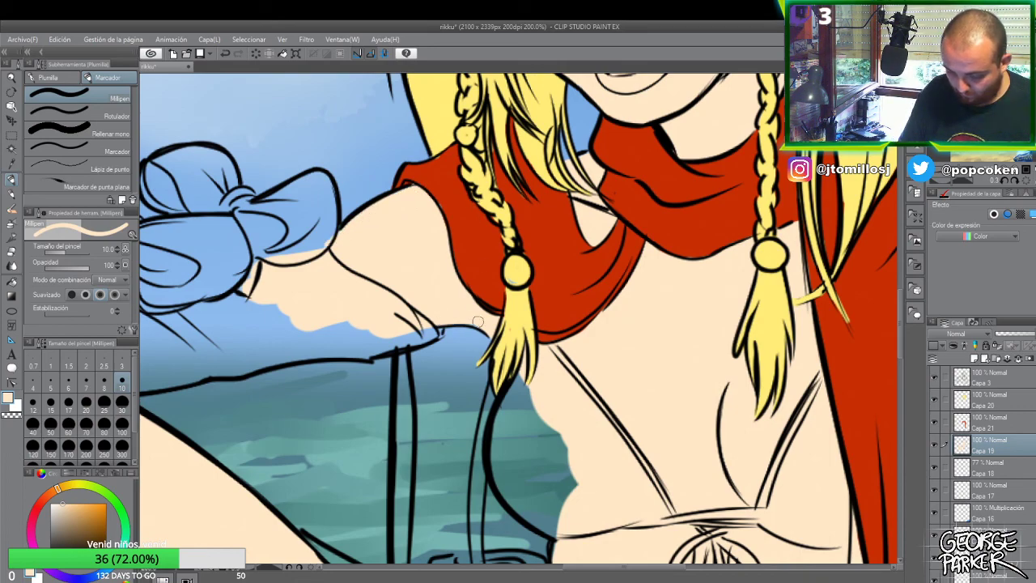
- Touch up the skin-tone fill on the fingers of the outstretched hand
{"action": "scroll", "coordinate": [513, 260], "scroll_direction": "down", "scroll_amount": 4}
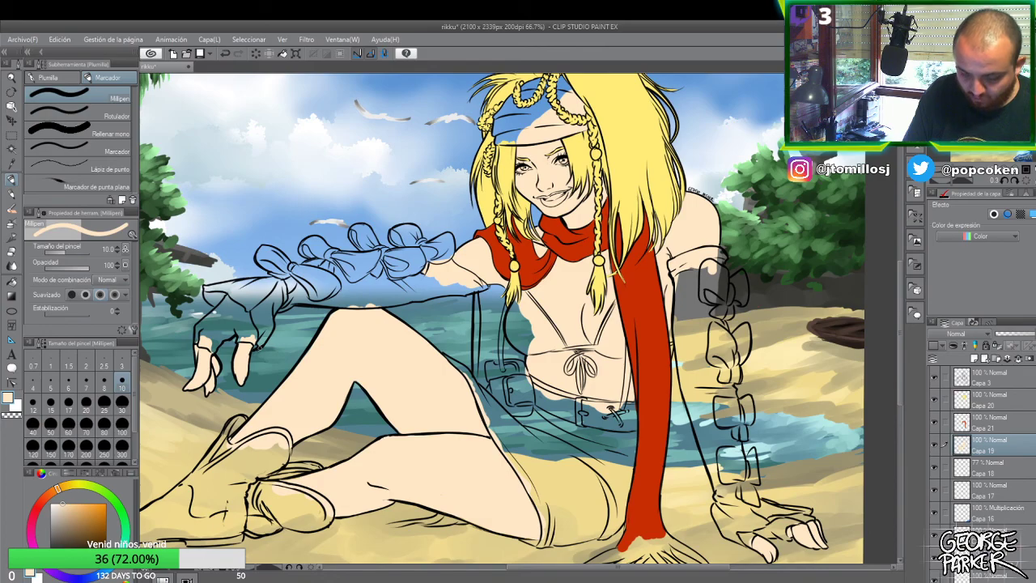
{"action": "left_click_drag", "start_coordinate": [519, 485], "coordinate": [652, 484]}
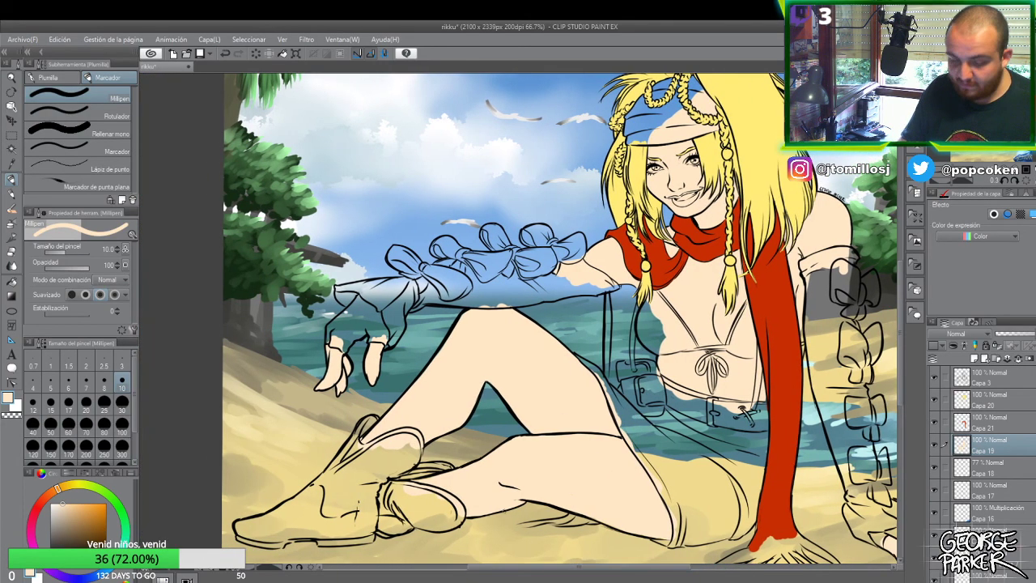
{"action": "scroll", "coordinate": [374, 349], "scroll_direction": "up", "scroll_amount": 2}
{"action": "scroll", "coordinate": [377, 350], "scroll_direction": "up", "scroll_amount": 2}
{"action": "left_click_drag", "start_coordinate": [357, 334], "coordinate": [387, 332]}
{"action": "mouse_move", "coordinate": [228, 361]}
{"action": "left_mouse_down"}
{"action": "mouse_move", "coordinate": [230, 421]}
{"action": "mouse_move", "coordinate": [255, 463]}
{"action": "mouse_move", "coordinate": [236, 468]}
{"action": "mouse_move", "coordinate": [258, 436]}
{"action": "mouse_move", "coordinate": [268, 477]}
{"action": "mouse_move", "coordinate": [267, 407]}
{"action": "mouse_move", "coordinate": [263, 434]}
{"action": "mouse_move", "coordinate": [281, 356]}
{"action": "mouse_move", "coordinate": [286, 394]}
{"action": "left_mouse_up"}
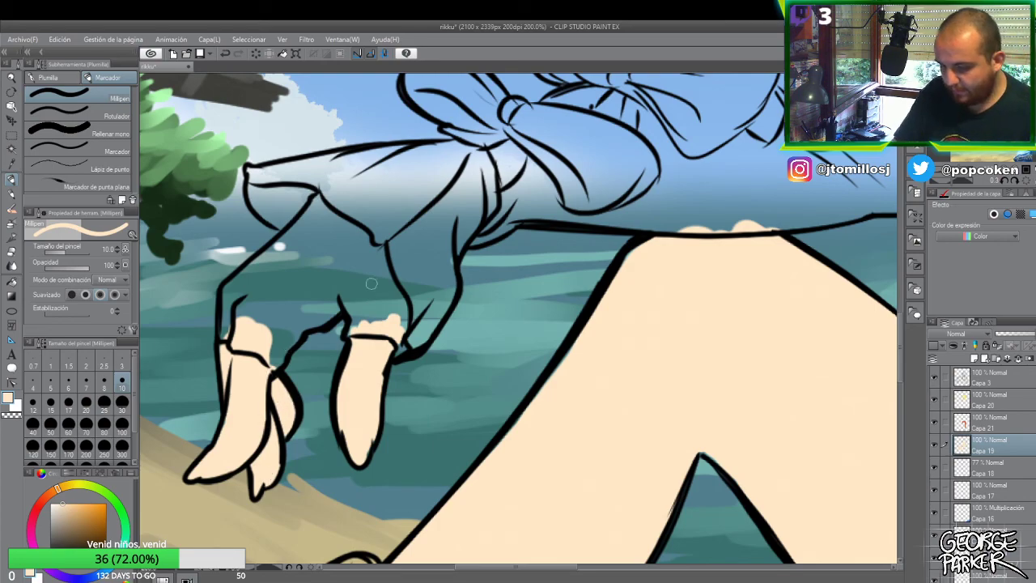
- Examine the skin fill along the line art of both legs for gaps and spills
{"action": "scroll", "coordinate": [377, 291], "scroll_direction": "down", "scroll_amount": 2}
{"action": "scroll", "coordinate": [380, 292], "scroll_direction": "down", "scroll_amount": 1}
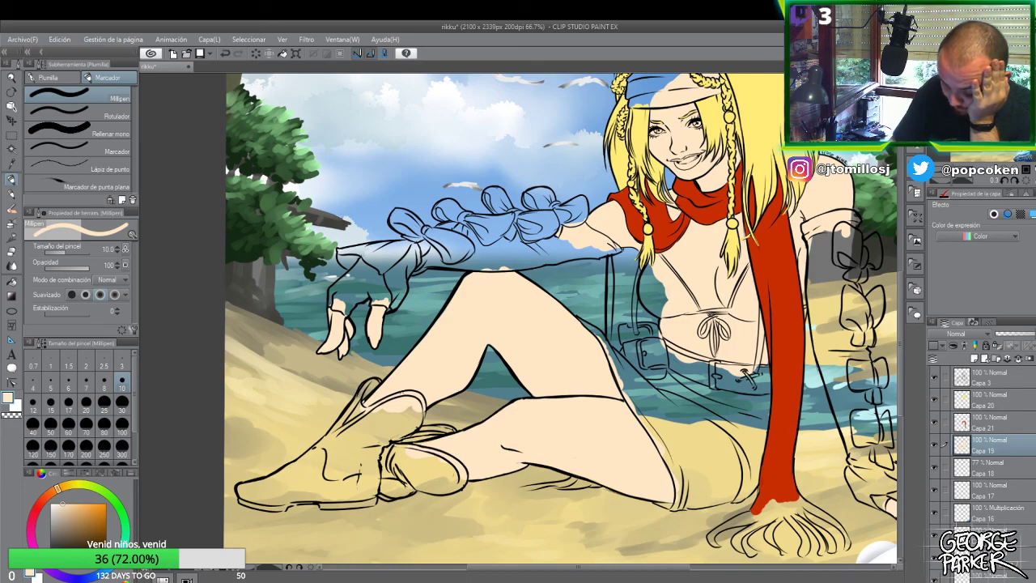
{"action": "scroll", "coordinate": [469, 347], "scroll_direction": "up", "scroll_amount": 2}
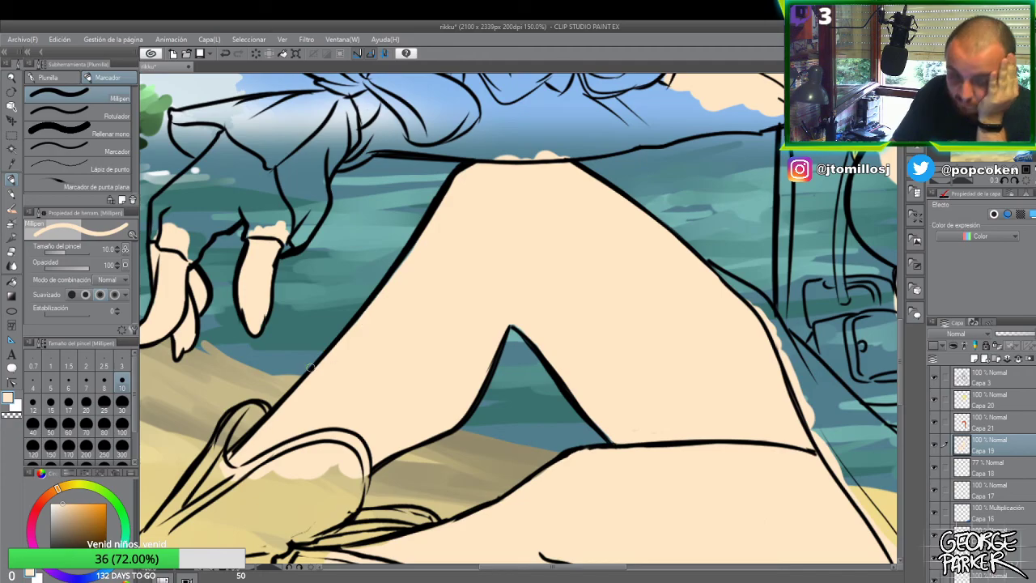
{"action": "scroll", "coordinate": [399, 263], "scroll_direction": "down", "scroll_amount": 4}
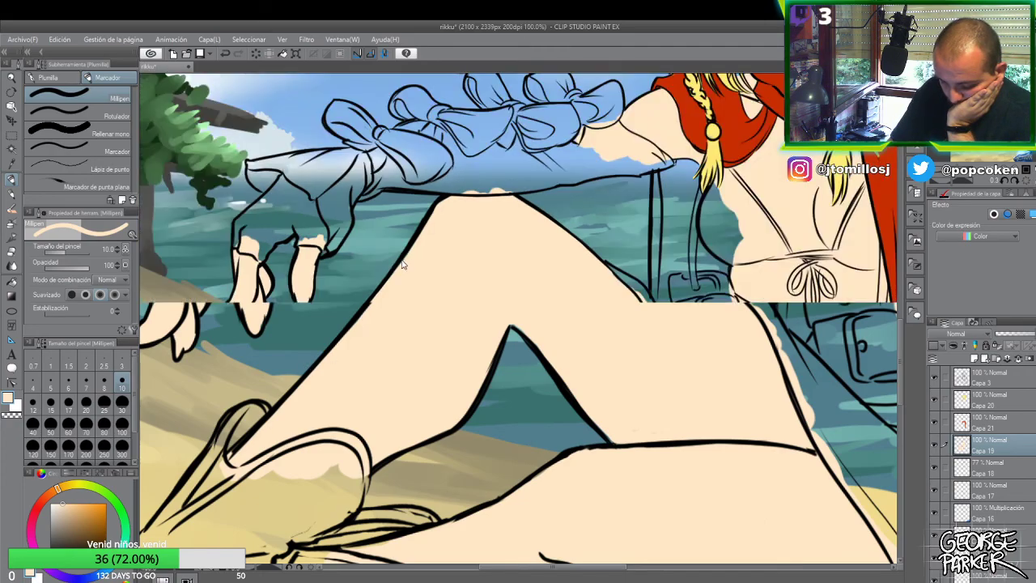
{"action": "scroll", "coordinate": [502, 306], "scroll_direction": "up", "scroll_amount": 1}
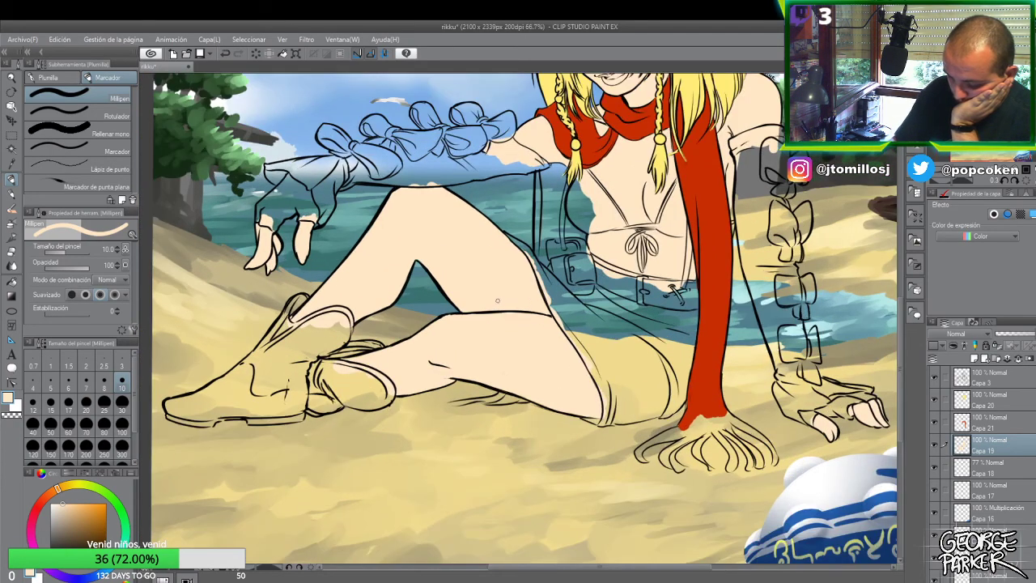
{"action": "scroll", "coordinate": [558, 332], "scroll_direction": "up", "scroll_amount": 1}
{"action": "scroll", "coordinate": [552, 349], "scroll_direction": "up", "scroll_amount": 1}
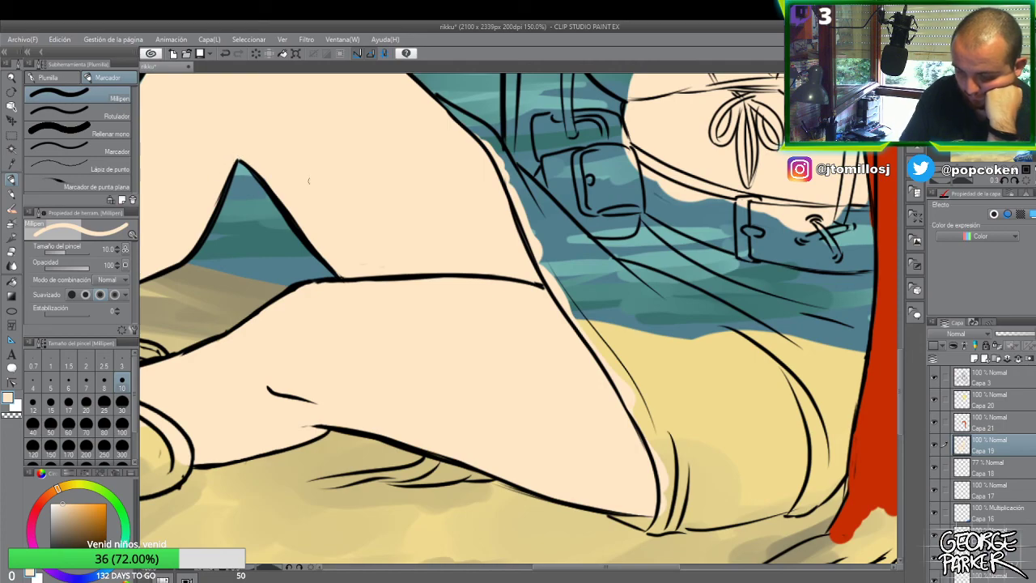
{"action": "scroll", "coordinate": [474, 296], "scroll_direction": "down", "scroll_amount": 3}
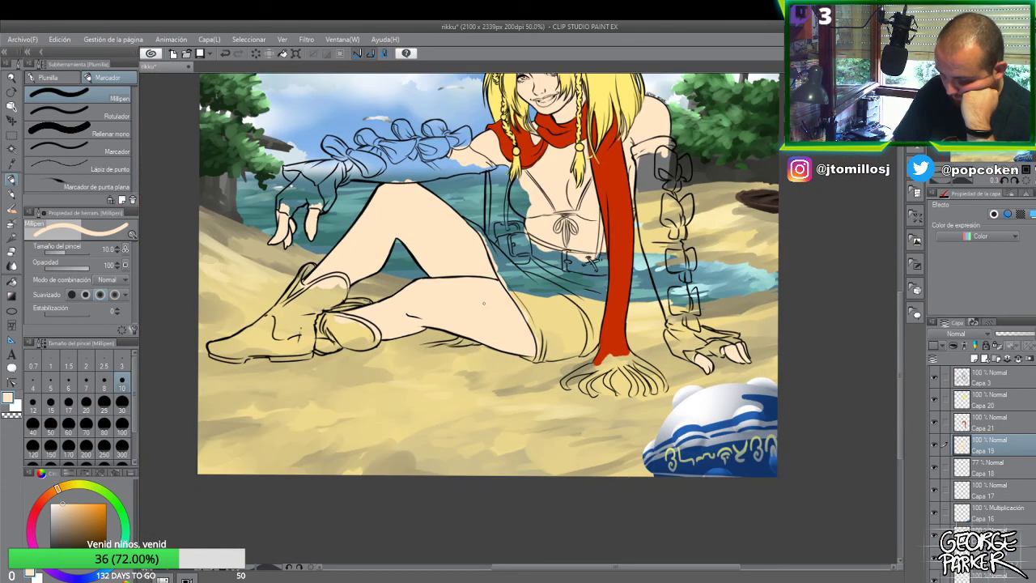
{"action": "scroll", "coordinate": [483, 304], "scroll_direction": "down", "scroll_amount": 1}
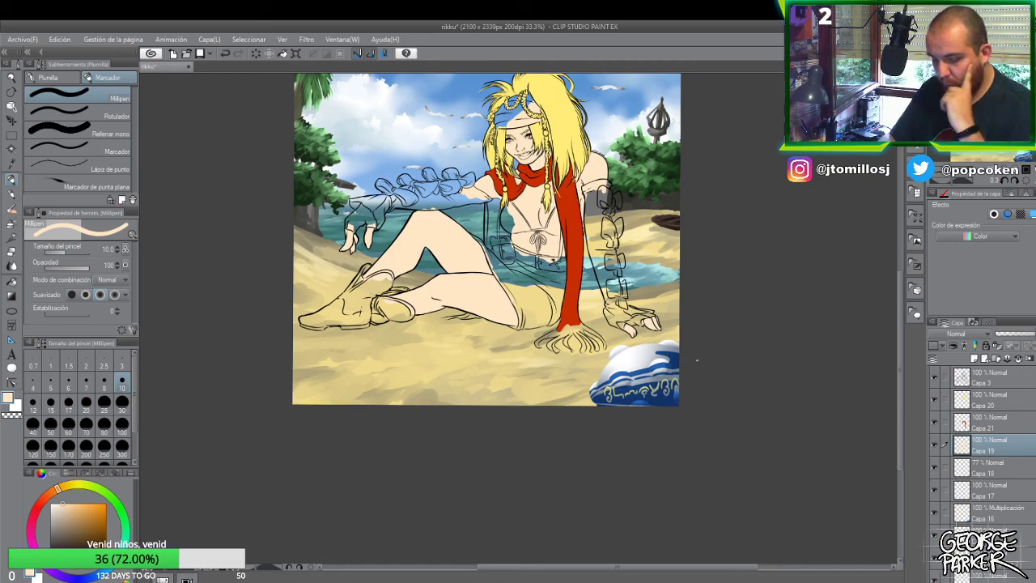
- Return to scarf layer Capa 21, sample its orange-red and fill the scarf tail hanging below the outstretched arm at brush size 30
{"action": "left_click", "coordinate": [980, 424]}
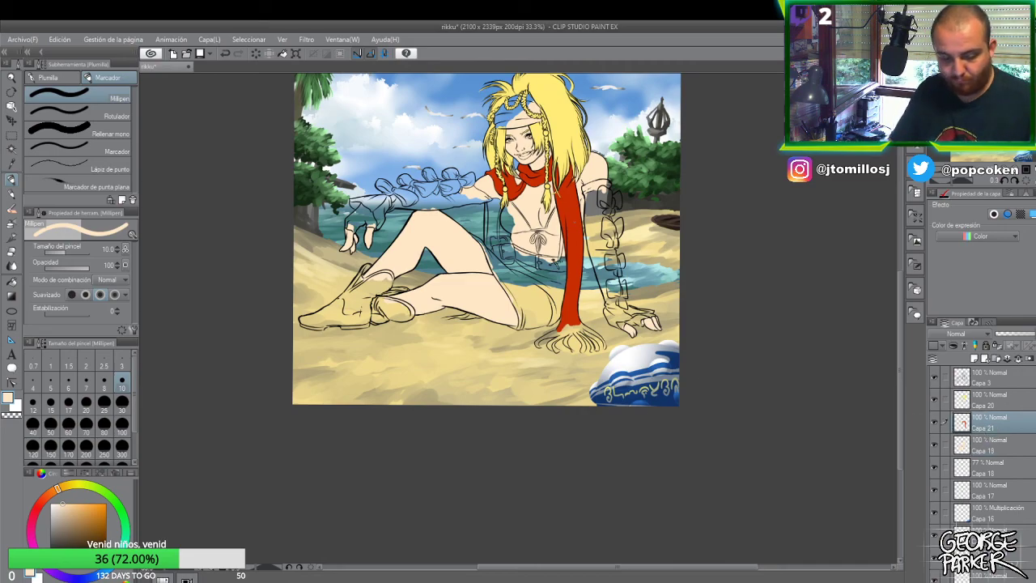
{"action": "key", "text": "p"}
{"action": "left_click", "coordinate": [580, 226], "text": "alt"}
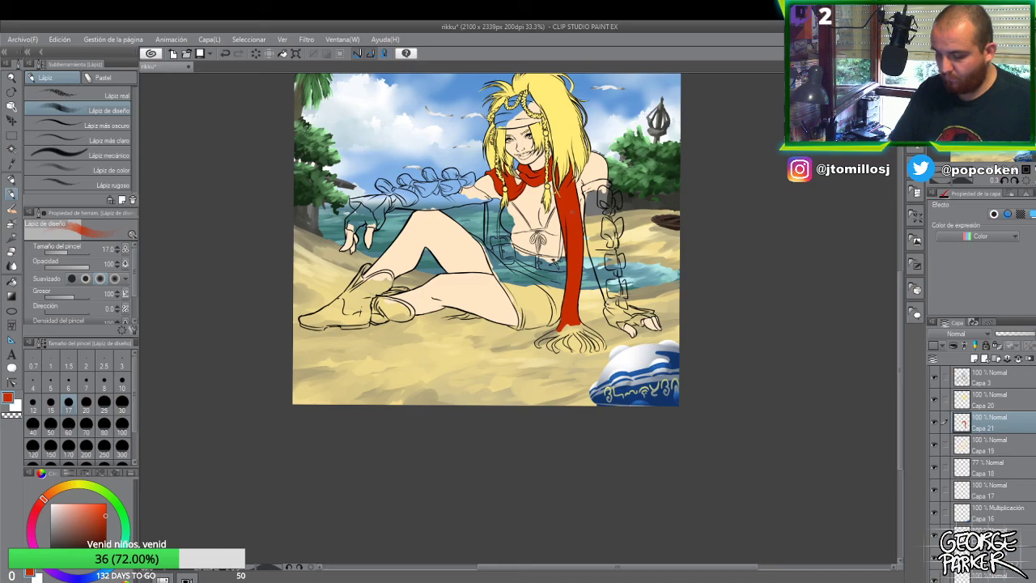
{"action": "scroll", "coordinate": [484, 194], "scroll_direction": "up", "scroll_amount": 5}
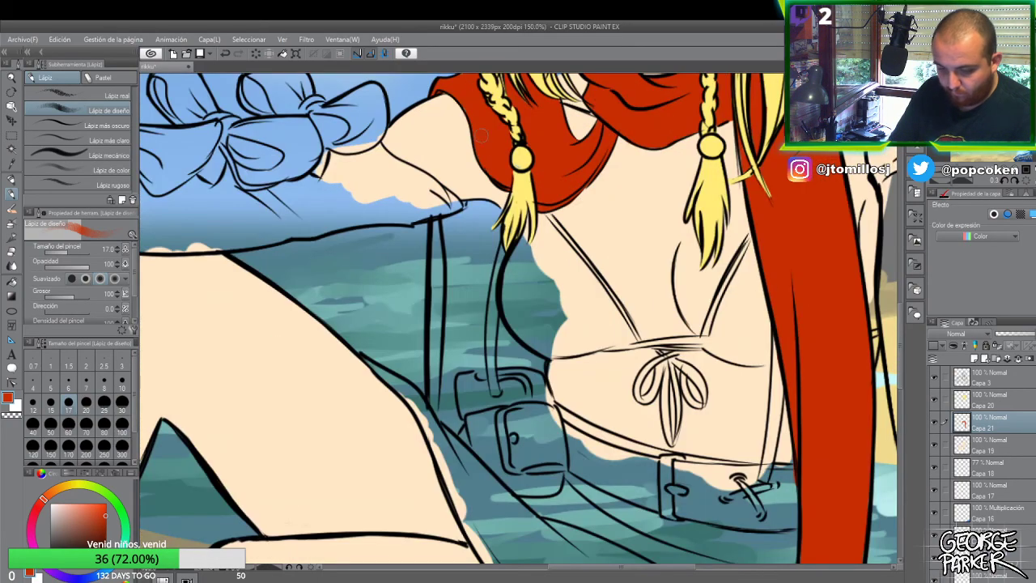
{"action": "mouse_move", "coordinate": [484, 207]}
{"action": "left_mouse_down"}
{"action": "mouse_move", "coordinate": [491, 217]}
{"action": "mouse_move", "coordinate": [500, 209]}
{"action": "mouse_move", "coordinate": [478, 209]}
{"action": "mouse_move", "coordinate": [489, 219]}
{"action": "mouse_move", "coordinate": [499, 212]}
{"action": "mouse_move", "coordinate": [461, 212]}
{"action": "mouse_move", "coordinate": [502, 235]}
{"action": "mouse_move", "coordinate": [484, 267]}
{"action": "mouse_move", "coordinate": [486, 373]}
{"action": "mouse_move", "coordinate": [494, 279]}
{"action": "left_mouse_up"}
{"action": "key", "text": "p"}
{"action": "key", "text": "bracketright"}
{"action": "key", "text": "bracketright"}
{"action": "key", "text": "bracketright"}
{"action": "key", "text": "bracketright"}
{"action": "key", "text": "bracketright"}
{"action": "key", "text": "bracketright"}
{"action": "mouse_move", "coordinate": [470, 347]}
{"action": "left_mouse_down"}
{"action": "mouse_move", "coordinate": [478, 375]}
{"action": "mouse_move", "coordinate": [480, 302]}
{"action": "mouse_move", "coordinate": [478, 380]}
{"action": "mouse_move", "coordinate": [480, 309]}
{"action": "mouse_move", "coordinate": [480, 337]}
{"action": "mouse_move", "coordinate": [464, 324]}
{"action": "mouse_move", "coordinate": [470, 243]}
{"action": "mouse_move", "coordinate": [440, 228]}
{"action": "mouse_move", "coordinate": [440, 302]}
{"action": "mouse_move", "coordinate": [456, 261]}
{"action": "mouse_move", "coordinate": [440, 250]}
{"action": "mouse_move", "coordinate": [439, 304]}
{"action": "mouse_move", "coordinate": [446, 239]}
{"action": "mouse_move", "coordinate": [442, 404]}
{"action": "mouse_move", "coordinate": [438, 353]}
{"action": "mouse_move", "coordinate": [448, 425]}
{"action": "mouse_move", "coordinate": [472, 358]}
{"action": "left_mouse_up"}
{"action": "scroll", "coordinate": [486, 255], "scroll_direction": "down", "scroll_amount": 1}
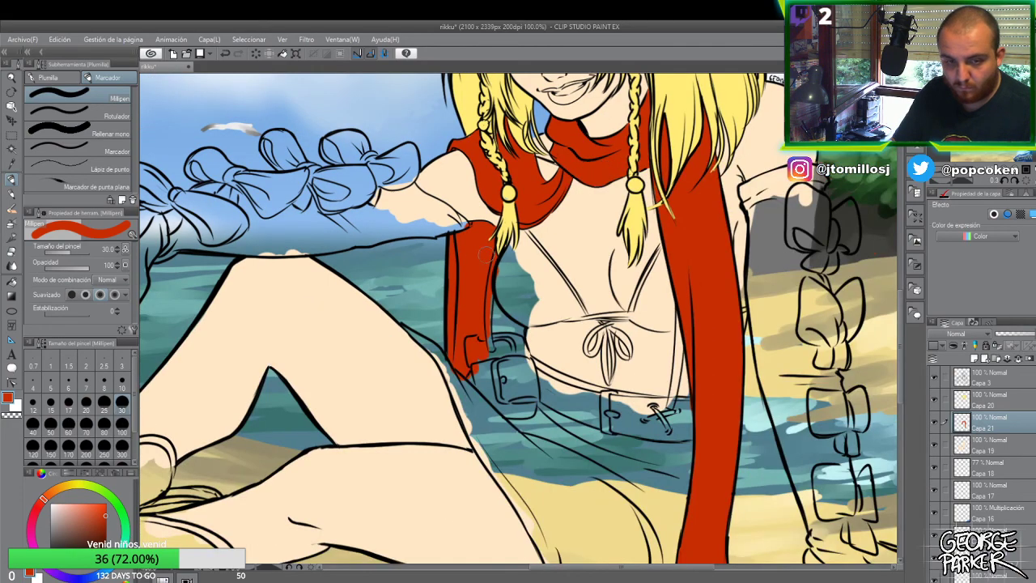
- Extend the orange-red fill at the lower end of the scarf tail, between the belt buckle and the thigh
{"action": "scroll", "coordinate": [486, 255], "scroll_direction": "down", "scroll_amount": 2}
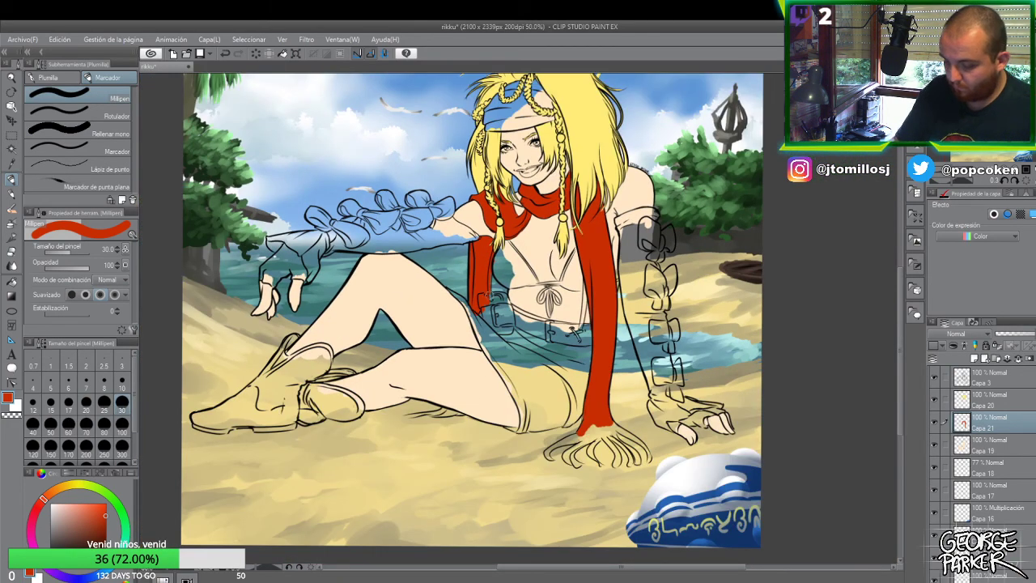
{"action": "scroll", "coordinate": [485, 259], "scroll_direction": "up", "scroll_amount": 2}
{"action": "mouse_move", "coordinate": [462, 311]}
{"action": "left_mouse_down"}
{"action": "mouse_move", "coordinate": [474, 338]}
{"action": "mouse_move", "coordinate": [486, 332]}
{"action": "mouse_move", "coordinate": [484, 301]}
{"action": "left_mouse_up"}
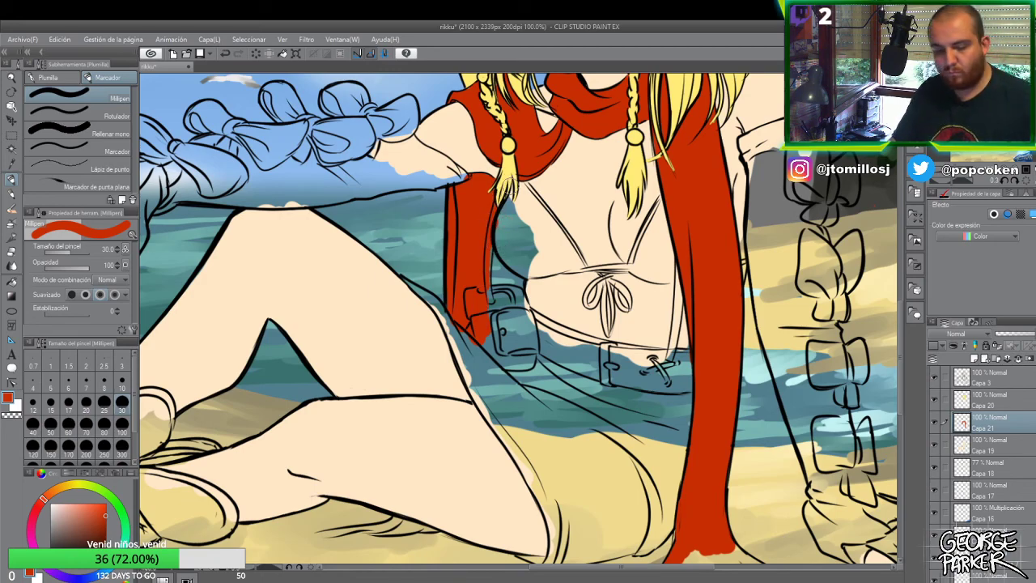
{"action": "scroll", "coordinate": [494, 113], "scroll_direction": "up", "scroll_amount": 2}
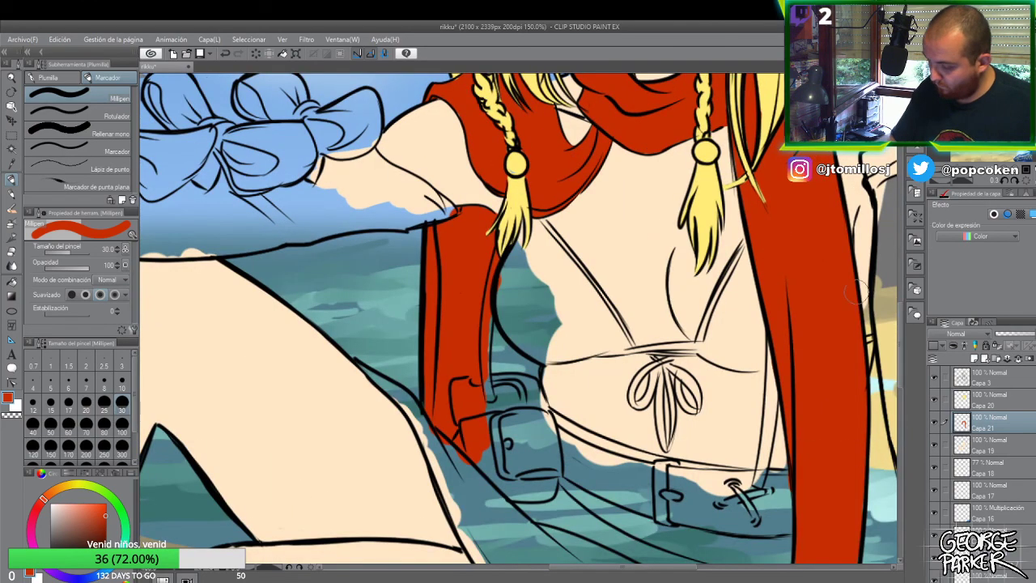
- Select hair layer Capa 20, sample the yellow from the braid's bead and set the marker brush size to 10
{"action": "scroll", "coordinate": [899, 328], "scroll_direction": "up", "scroll_amount": 5}
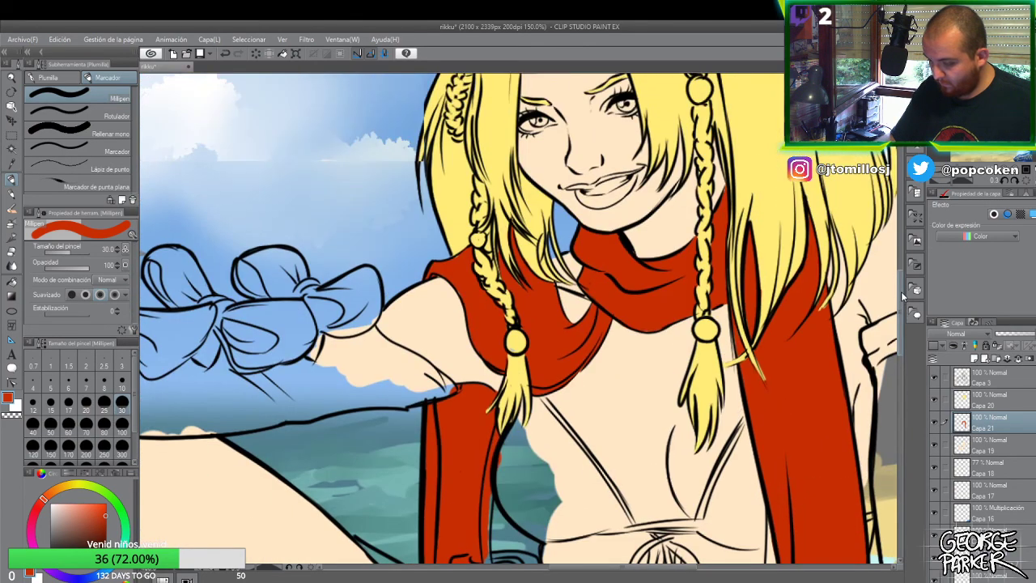
{"action": "key", "text": "o"}
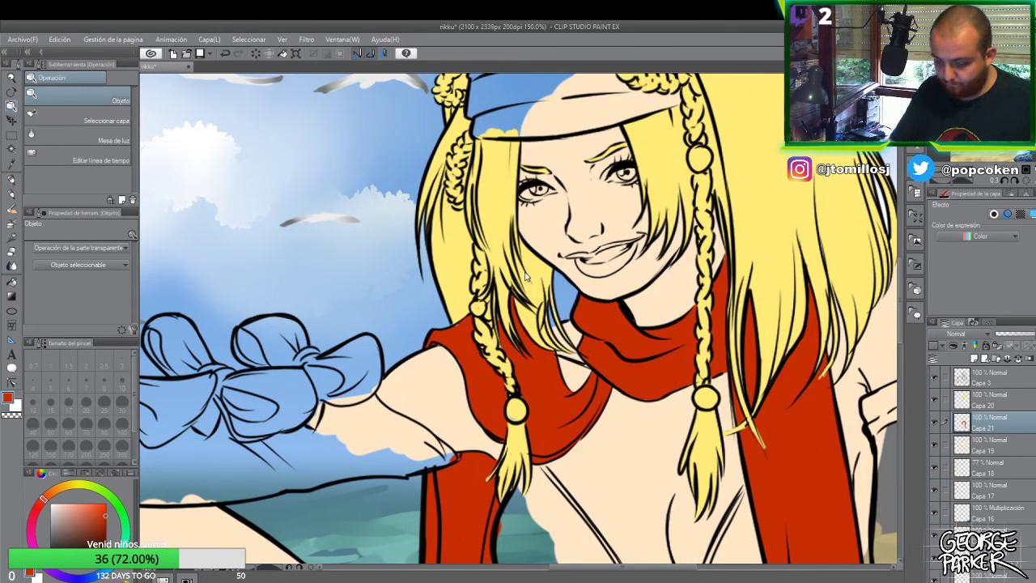
{"action": "left_click", "coordinate": [544, 270]}
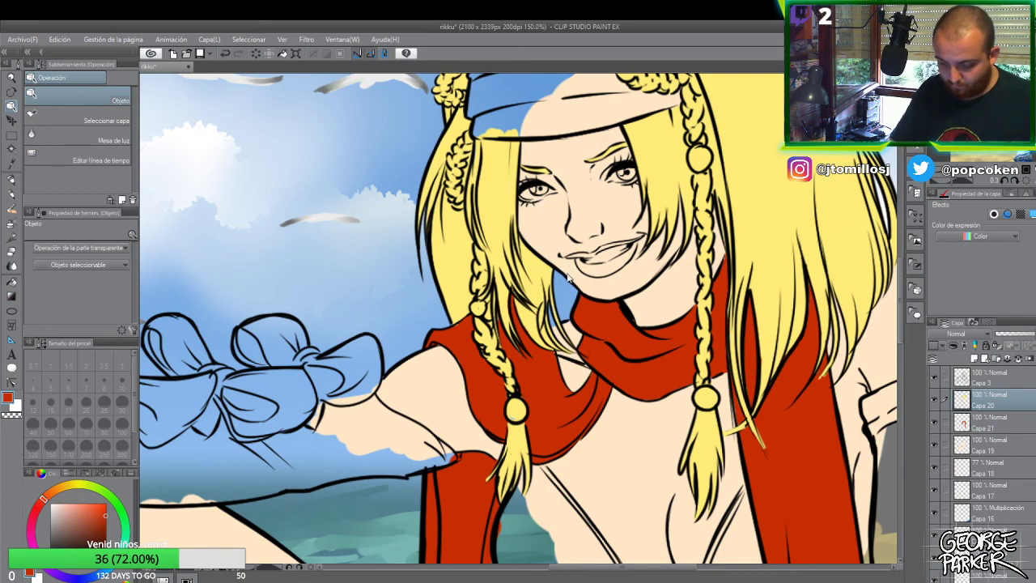
{"action": "key", "text": "p"}
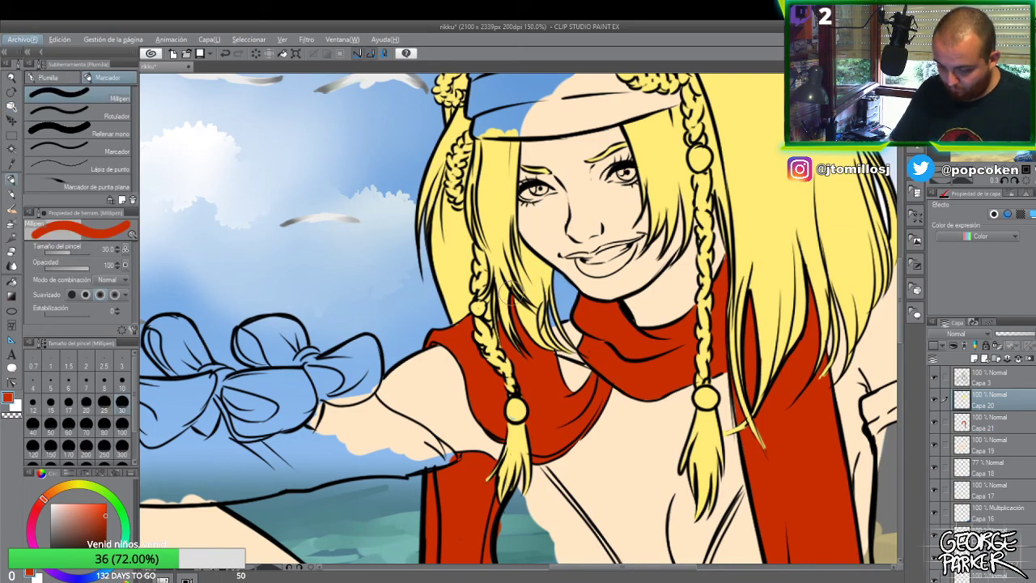
{"action": "key", "text": "alt+e"}
{"action": "key", "text": "Escape"}
{"action": "key", "text": "e"}
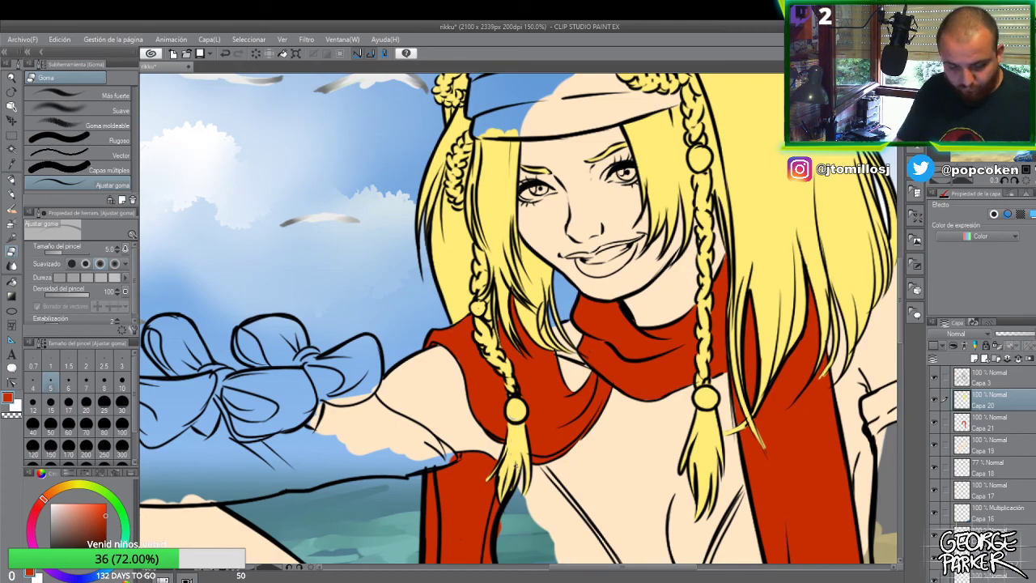
{"action": "key", "text": "p"}
{"action": "left_click", "coordinate": [516, 423], "text": "alt"}
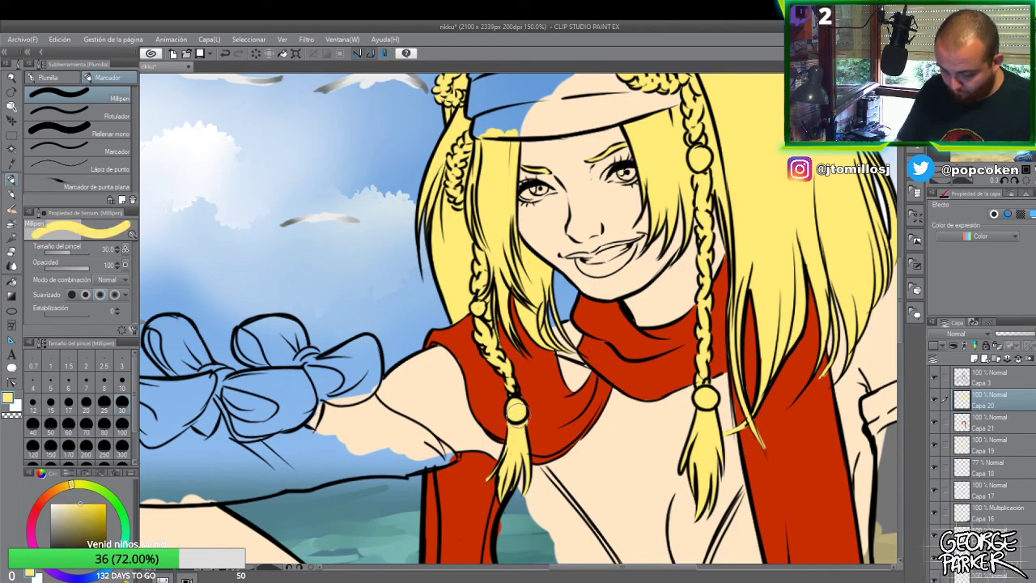
{"action": "key", "text": "e"}
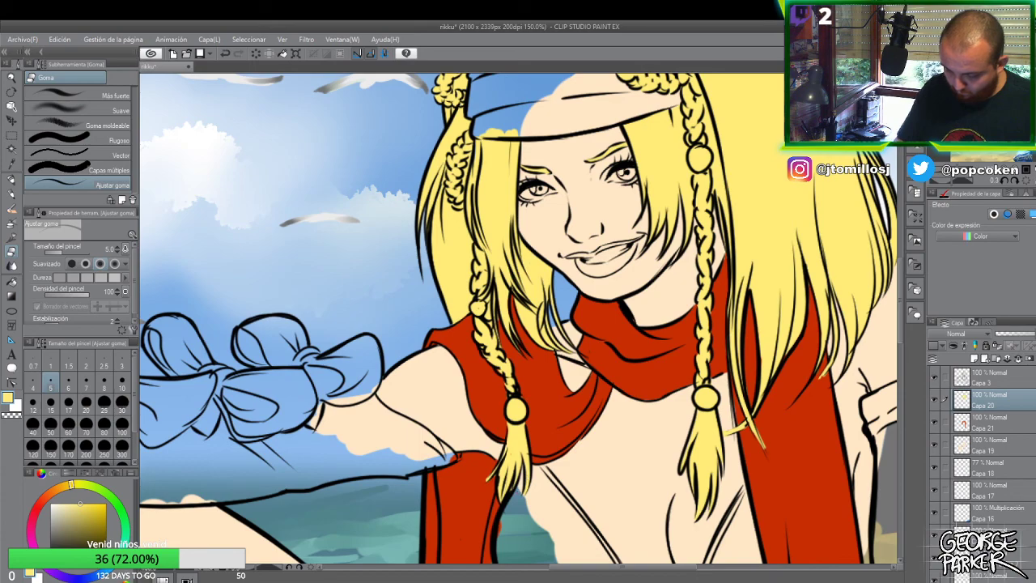
{"action": "key", "text": "p"}
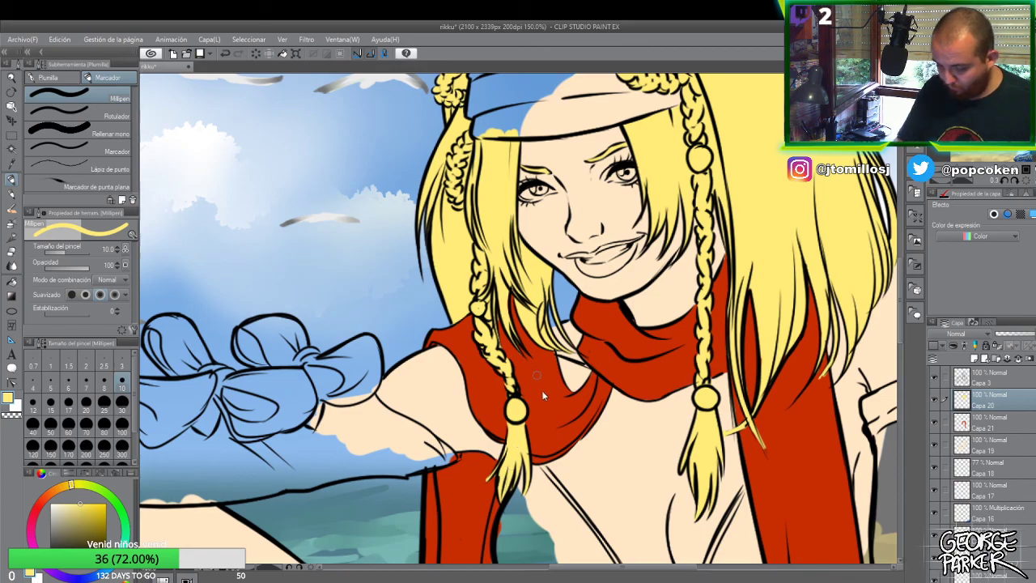
- Examine the hair and scarf fills, up close and across the whole figure, for gaps and spills
{"action": "scroll", "coordinate": [515, 469], "scroll_direction": "down", "scroll_amount": 3}
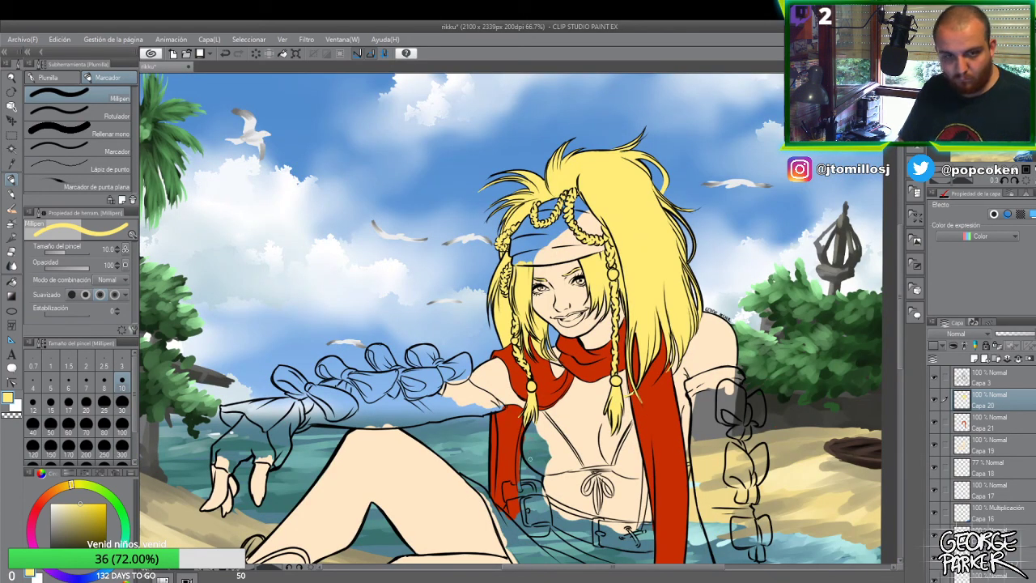
{"action": "scroll", "coordinate": [526, 437], "scroll_direction": "up", "scroll_amount": 2}
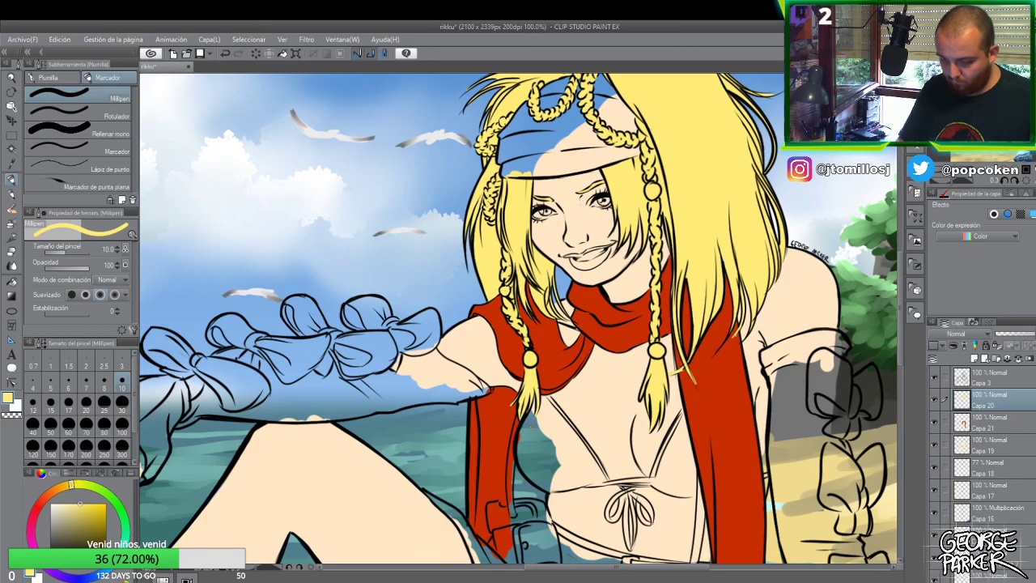
{"action": "scroll", "coordinate": [535, 426], "scroll_direction": "up", "scroll_amount": 1}
{"action": "key", "text": "e"}
{"action": "key", "text": "alt+bracketleft"}
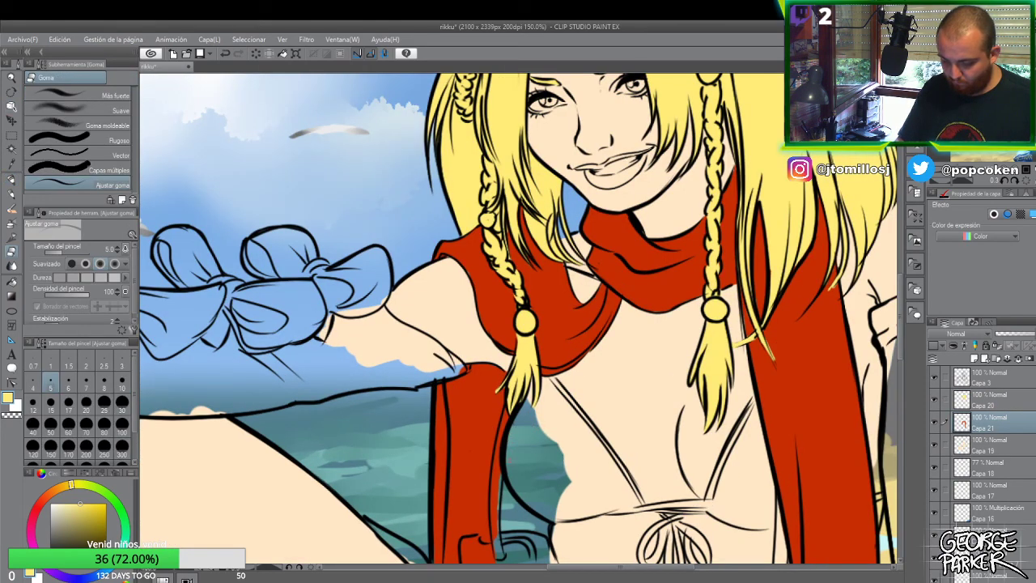
{"action": "scroll", "coordinate": [518, 320], "scroll_direction": "down", "scroll_amount": 1}
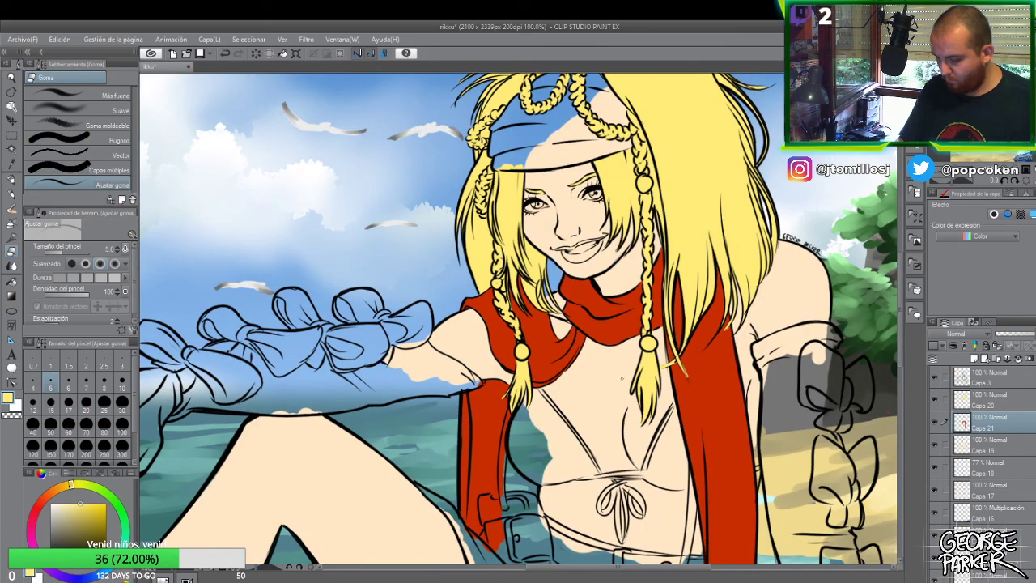
{"action": "scroll", "coordinate": [622, 377], "scroll_direction": "down", "scroll_amount": 3}
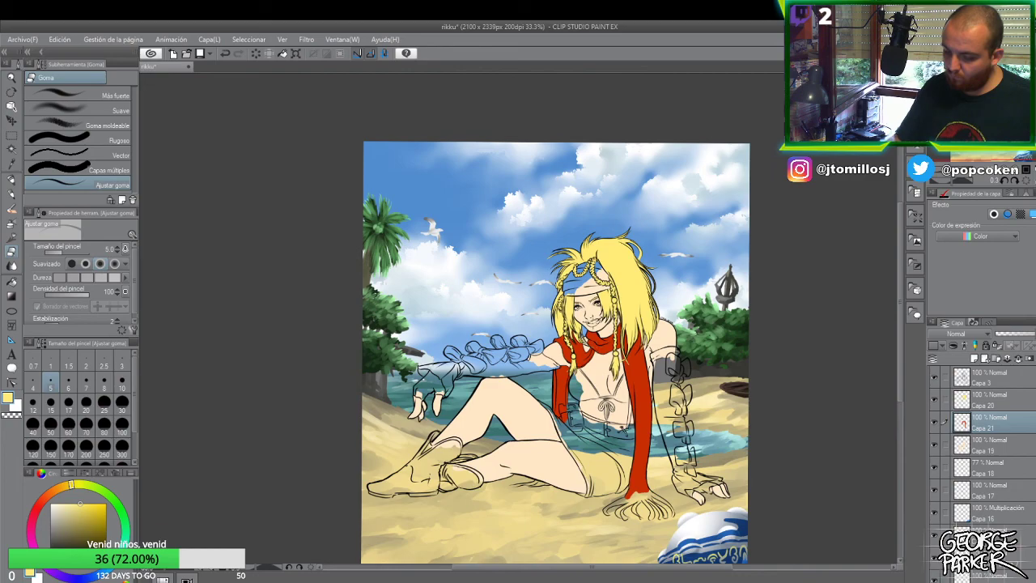
{"action": "scroll", "coordinate": [590, 319], "scroll_direction": "up", "scroll_amount": 3}
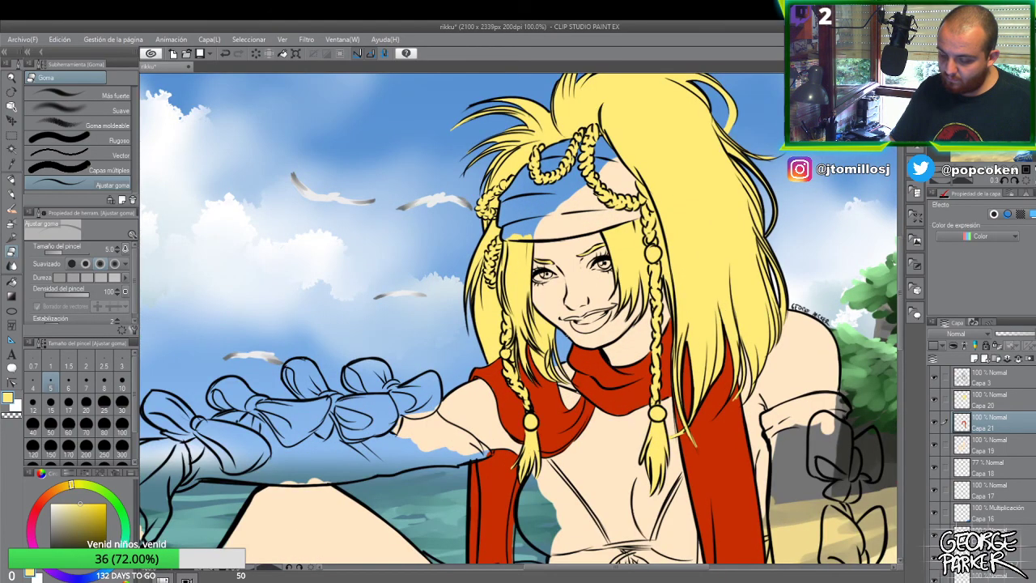
- On hair layer Capa 20, fill the gap between the strands beside the chin with yellow at brush size 10
{"action": "scroll", "coordinate": [566, 333], "scroll_direction": "up", "scroll_amount": 1}
{"action": "key", "text": "o"}
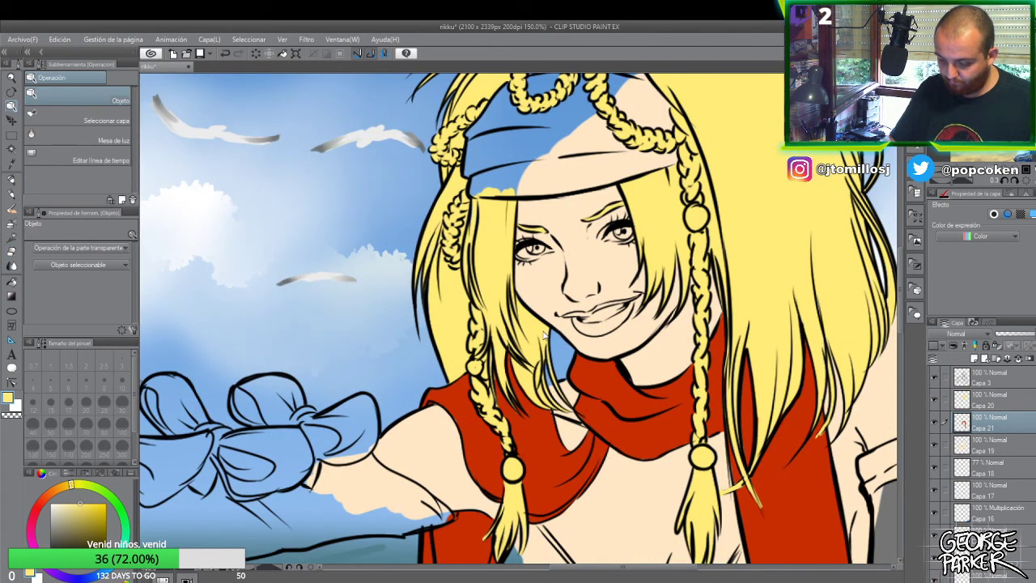
{"action": "left_click", "coordinate": [548, 333]}
{"action": "key", "text": "p"}
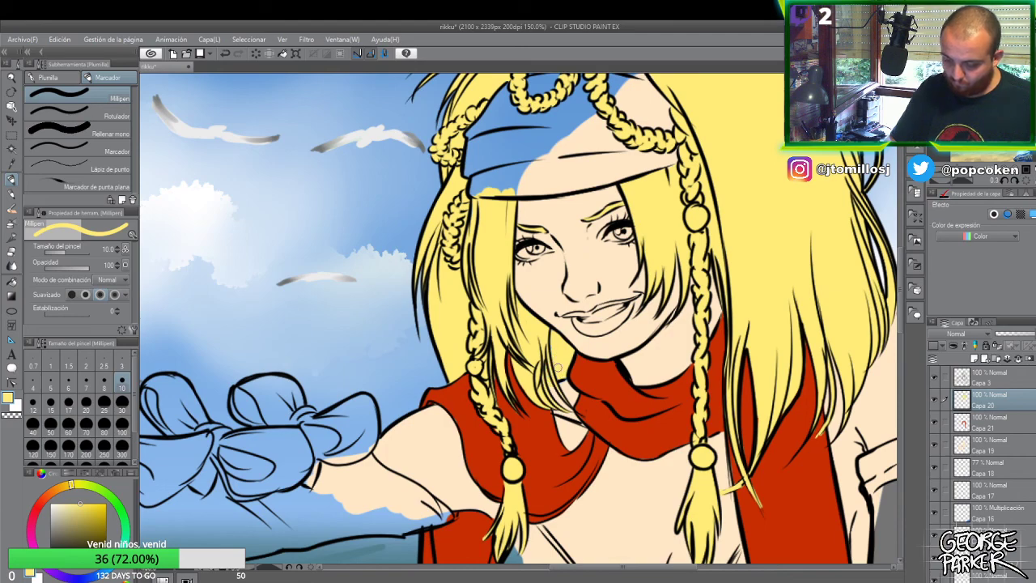
{"action": "key", "text": "e"}
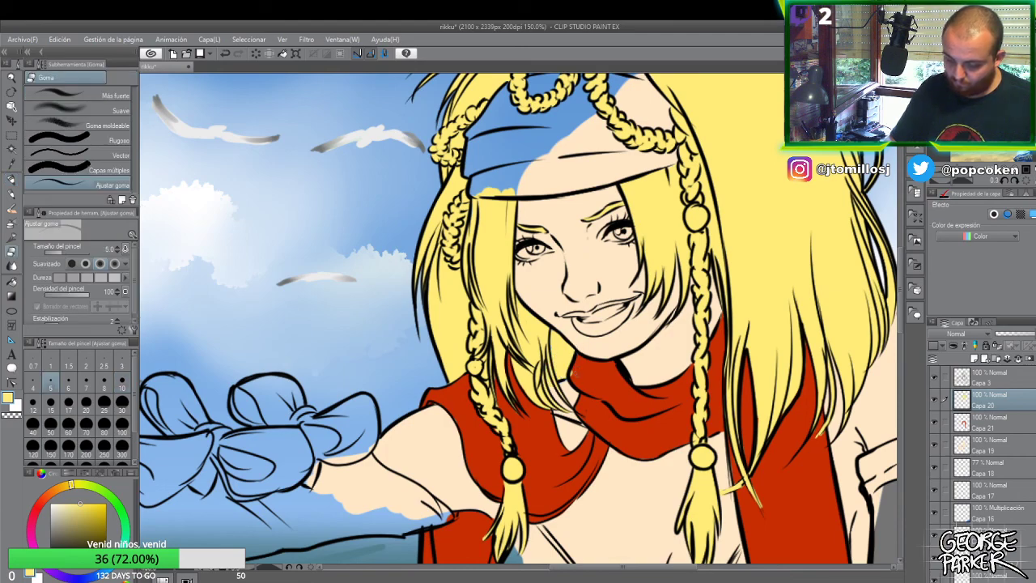
- Check the hair and scarf colours from farther out and save the drawing
{"action": "scroll", "coordinate": [583, 337], "scroll_direction": "down", "scroll_amount": 4}
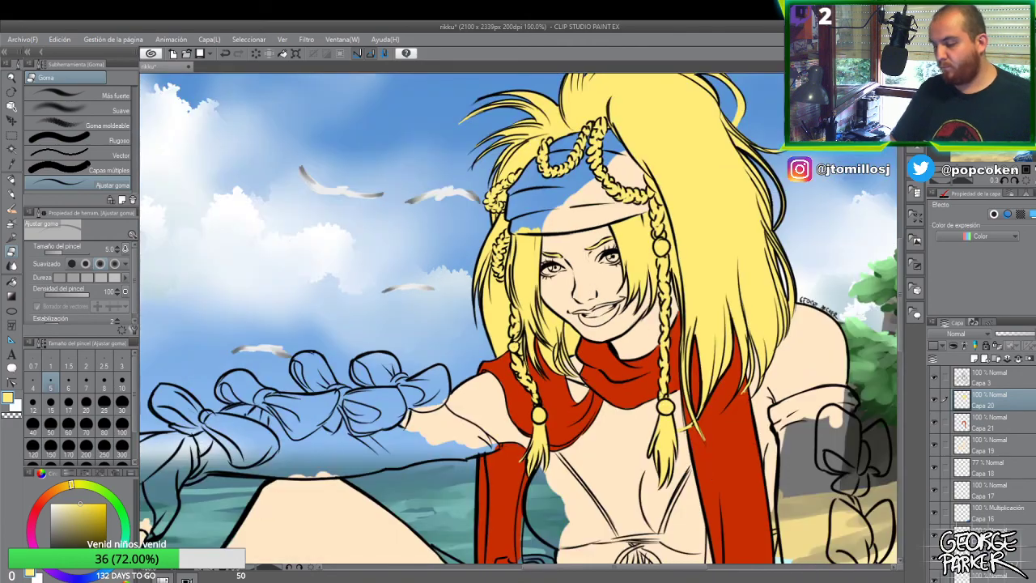
{"action": "scroll", "coordinate": [617, 306], "scroll_direction": "down", "scroll_amount": 1}
{"action": "scroll", "coordinate": [617, 306], "scroll_direction": "up", "scroll_amount": 3}
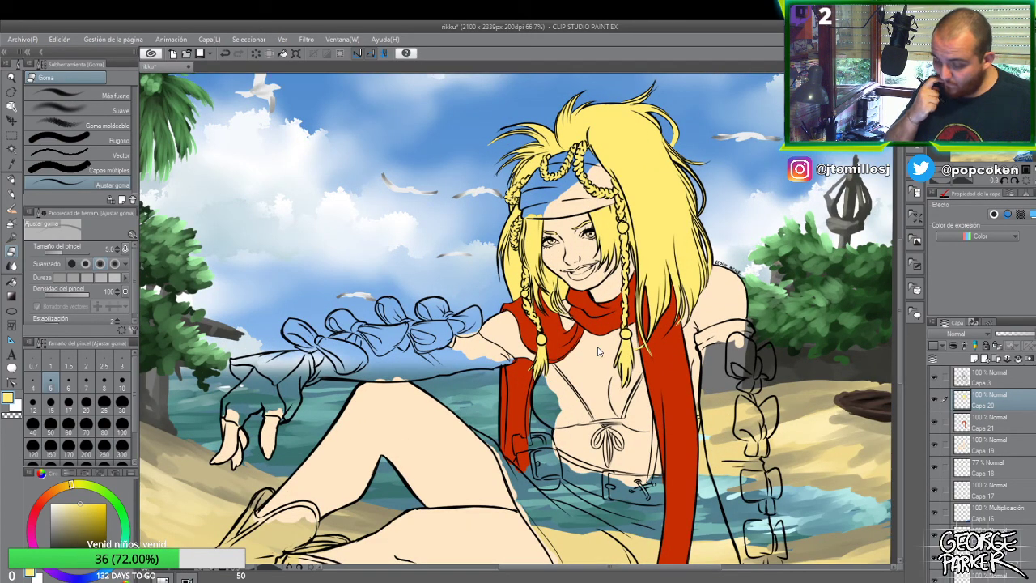
{"action": "key", "text": "ctrl+s"}
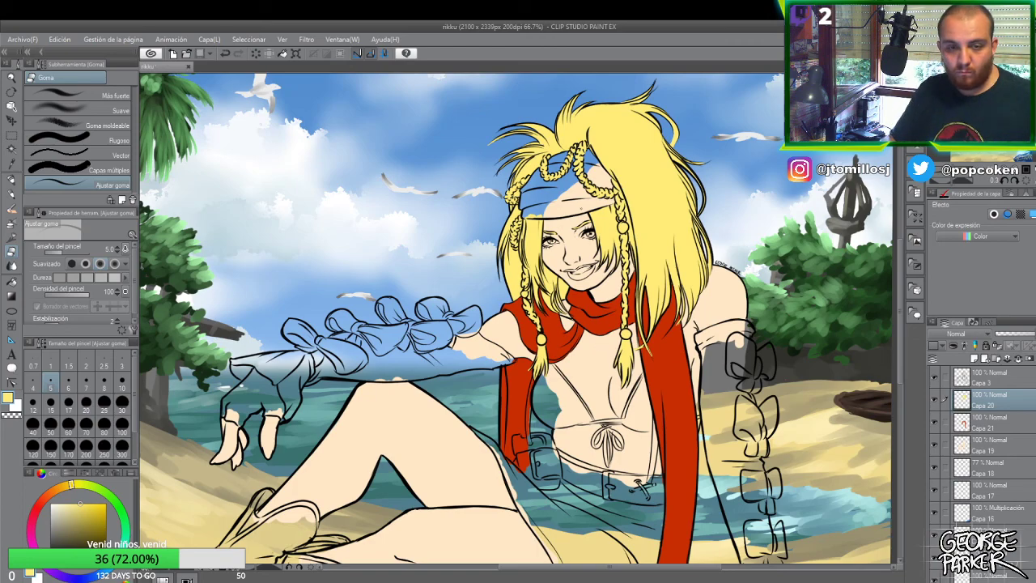
- Switch to scarf layer Capa 21, mix a violet-leaning blue and set the marker brush size to 30
{"action": "key", "text": "o"}
{"action": "left_click", "coordinate": [619, 321]}
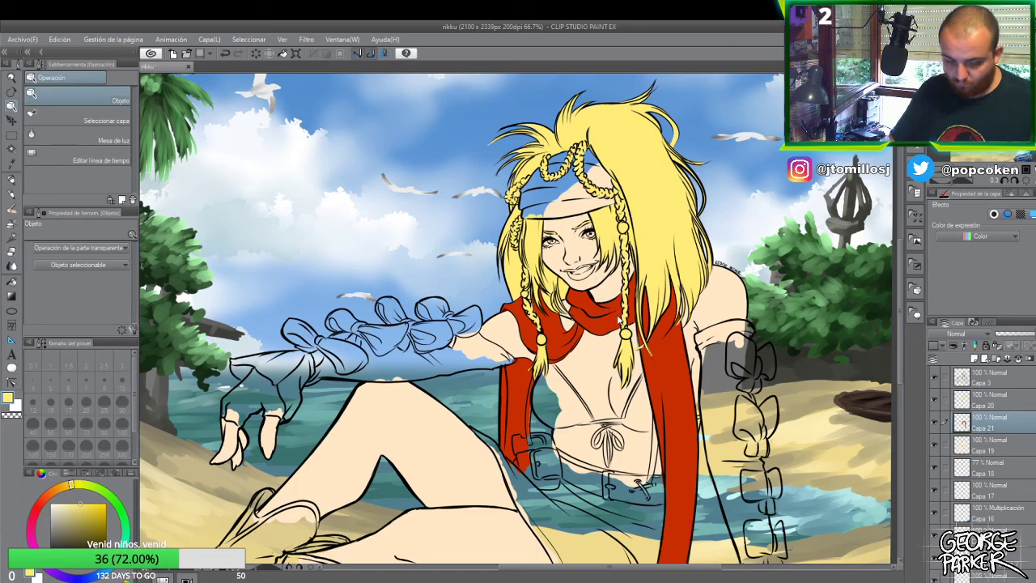
{"action": "key", "text": "p"}
{"action": "left_click", "coordinate": [105, 569]}
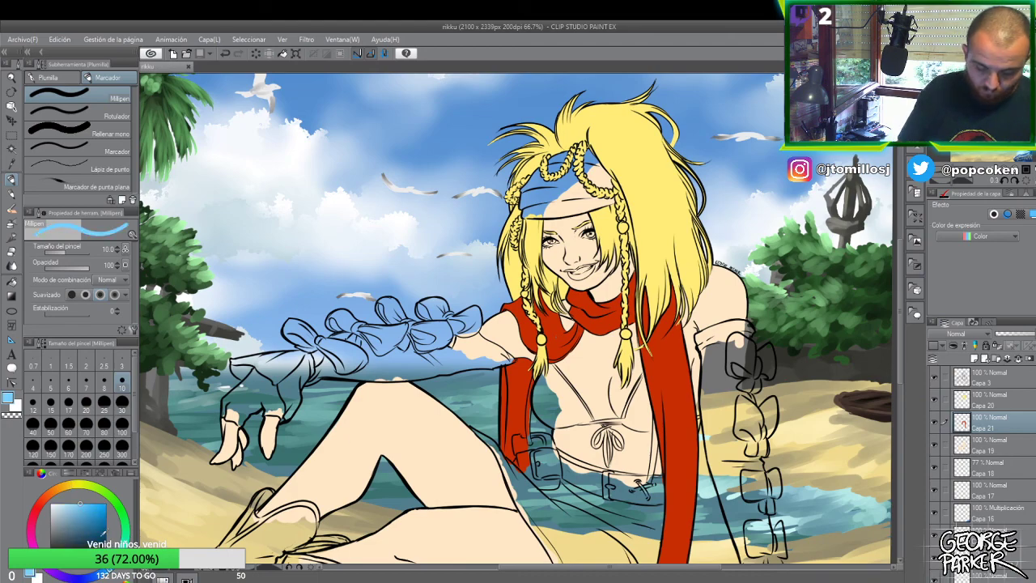
{"action": "left_click", "coordinate": [104, 572]}
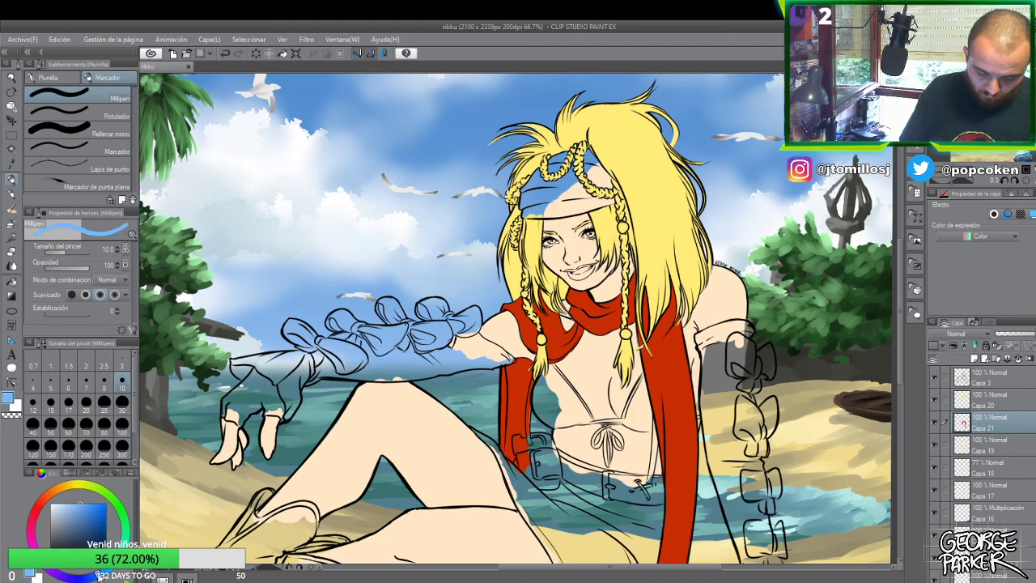
{"action": "left_click", "coordinate": [95, 575]}
{"action": "left_click_drag", "start_coordinate": [96, 514], "coordinate": [92, 511]}
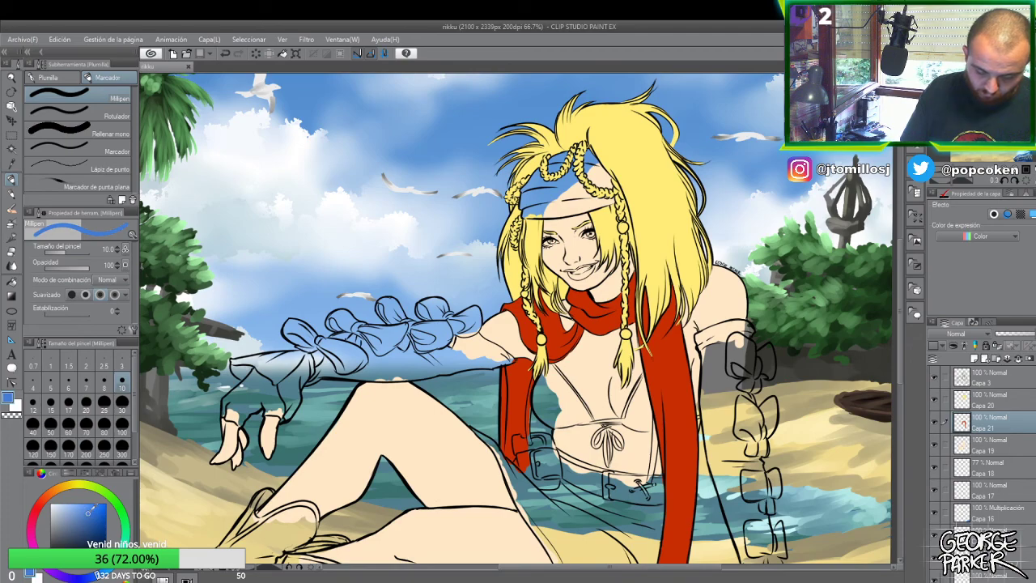
{"action": "left_click", "coordinate": [121, 411]}
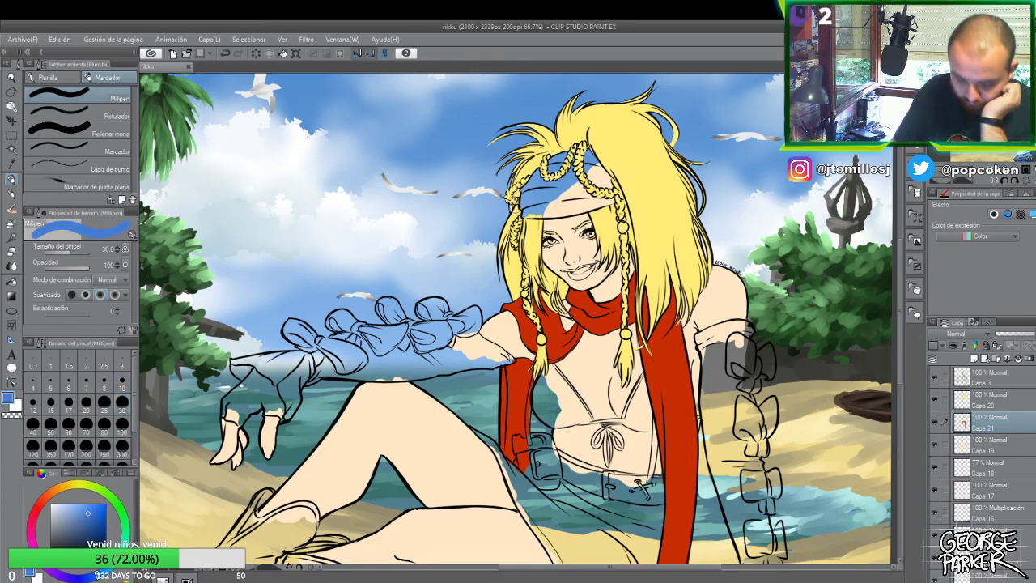
{"action": "left_click_drag", "start_coordinate": [88, 513], "coordinate": [85, 508]}
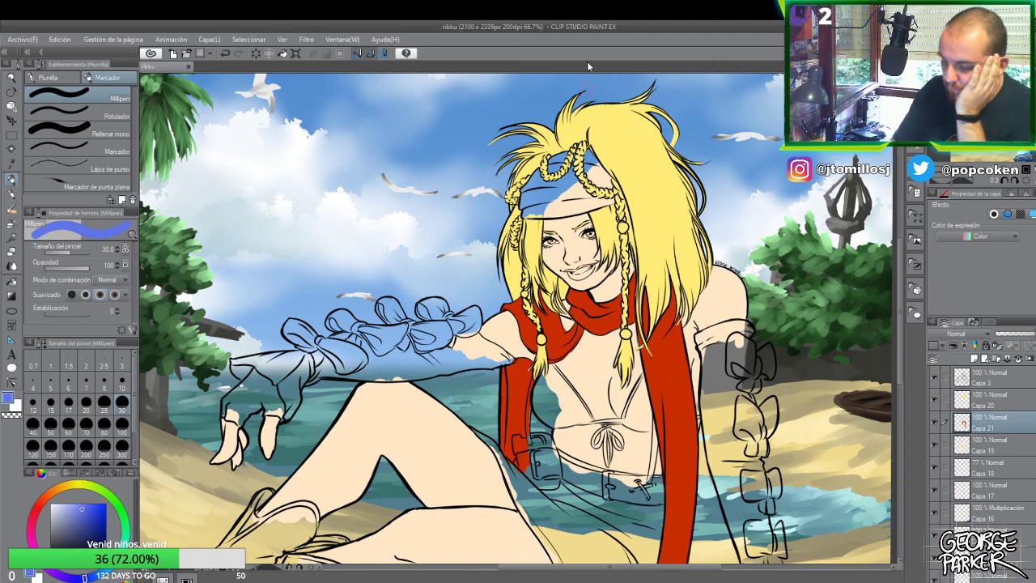
- Paint the headband across the forehead, adjusting the blue to a darker, more muted violet-blue
{"action": "left_click_drag", "start_coordinate": [582, 167], "coordinate": [560, 190]}
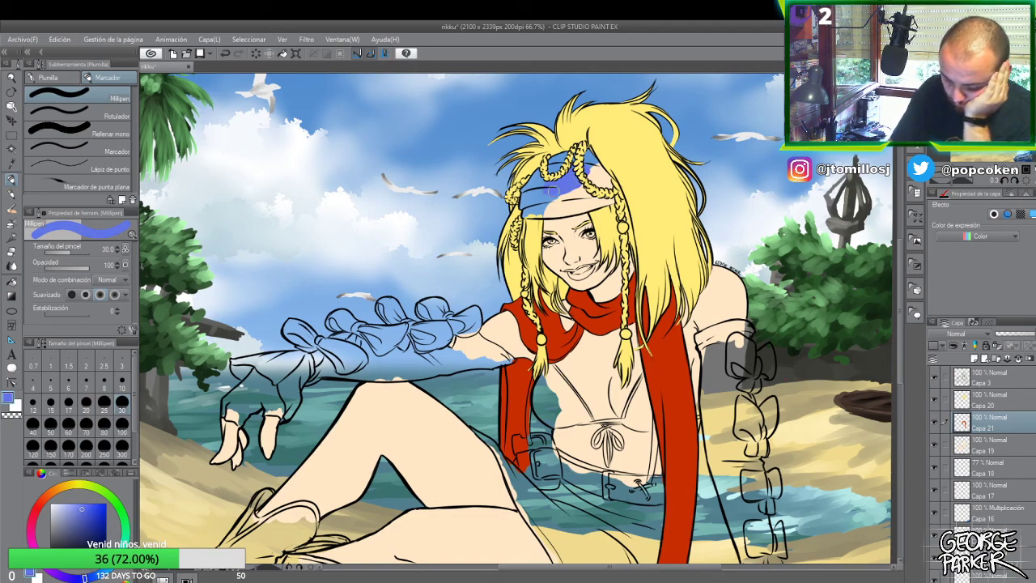
{"action": "left_click", "coordinate": [90, 509]}
{"action": "mouse_move", "coordinate": [581, 173]}
{"action": "left_mouse_down"}
{"action": "mouse_move", "coordinate": [550, 199]}
{"action": "mouse_move", "coordinate": [558, 158]}
{"action": "mouse_move", "coordinate": [589, 165]}
{"action": "mouse_move", "coordinate": [582, 156]}
{"action": "mouse_move", "coordinate": [589, 170]}
{"action": "mouse_move", "coordinate": [549, 183]}
{"action": "left_mouse_up"}
{"action": "left_click", "coordinate": [80, 518]}
{"action": "mouse_move", "coordinate": [612, 173]}
{"action": "left_mouse_down"}
{"action": "mouse_move", "coordinate": [570, 196]}
{"action": "mouse_move", "coordinate": [547, 180]}
{"action": "mouse_move", "coordinate": [554, 161]}
{"action": "mouse_move", "coordinate": [525, 207]}
{"action": "mouse_move", "coordinate": [599, 209]}
{"action": "mouse_move", "coordinate": [613, 204]}
{"action": "mouse_move", "coordinate": [534, 202]}
{"action": "mouse_move", "coordinate": [542, 189]}
{"action": "left_mouse_up"}
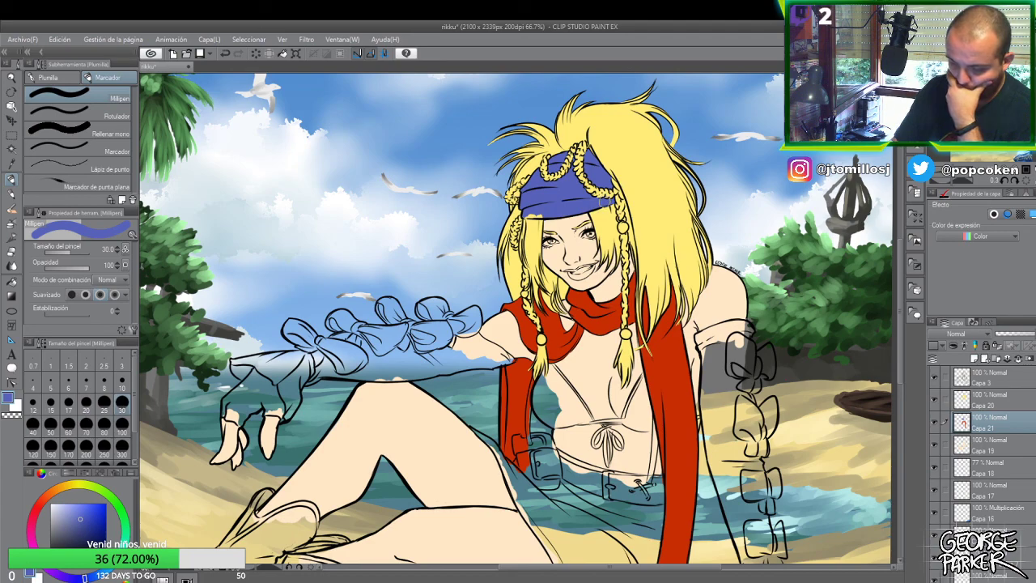
{"action": "left_click", "coordinate": [85, 516]}
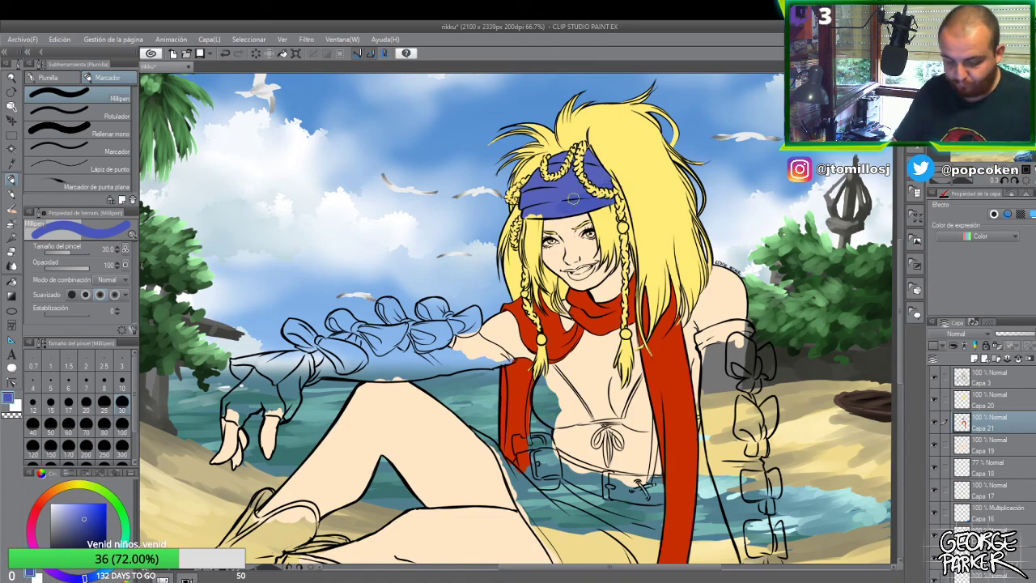
- On hair layer Capa 20, erase the yellow spilling over the headband's lower left corner with a size 5 eraser
{"action": "key", "text": "g"}
{"action": "key", "text": "g"}
{"action": "left_click", "coordinate": [576, 182]}
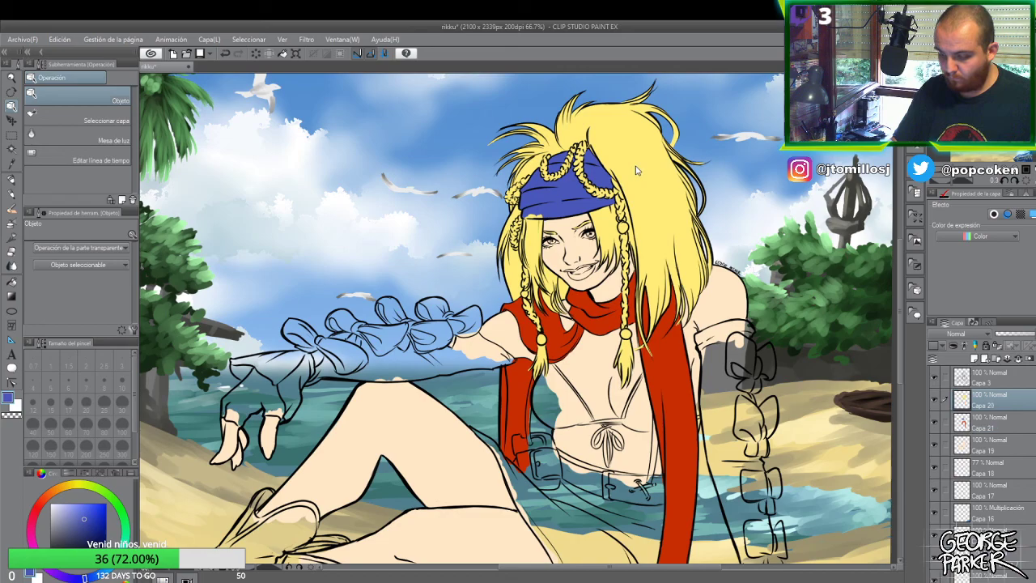
{"action": "key", "text": "alt+]"}
{"action": "key", "text": "e"}
{"action": "scroll", "coordinate": [546, 200], "scroll_direction": "up", "scroll_amount": 2}
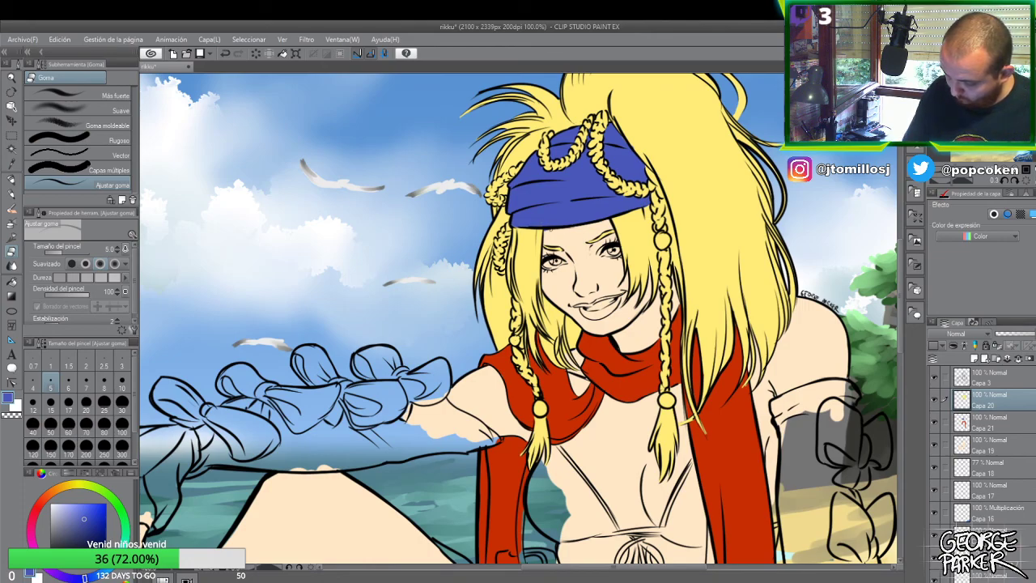
{"action": "scroll", "coordinate": [569, 216], "scroll_direction": "up", "scroll_amount": 4}
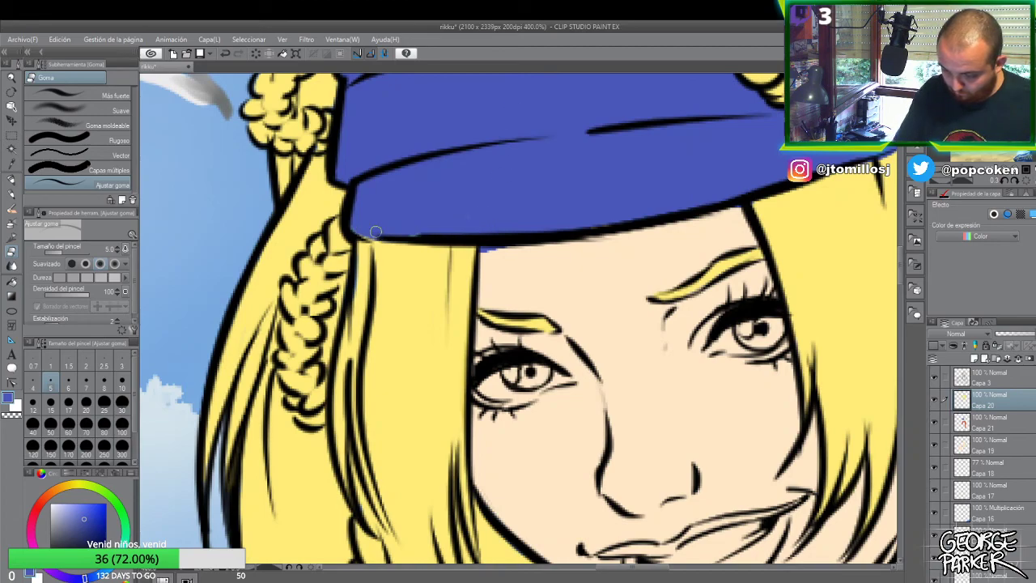
{"action": "left_click_drag", "start_coordinate": [364, 229], "coordinate": [370, 224]}
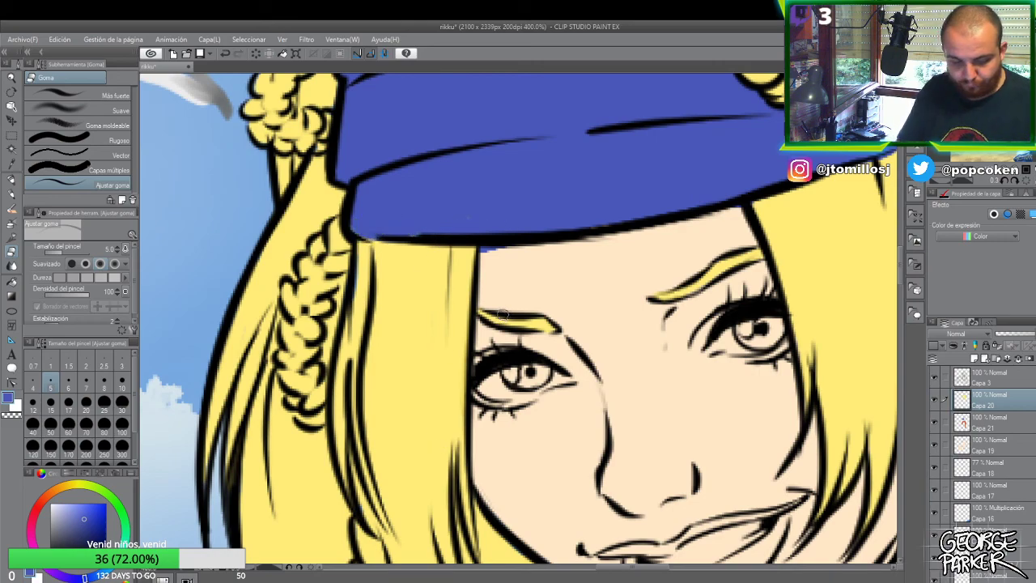
- On Capa 21, erase the blue spilling below the headband onto the forehead beside the hair strand
{"action": "key", "text": "o"}
{"action": "left_click", "coordinate": [551, 202]}
{"action": "key", "text": "e"}
{"action": "left_click_drag", "start_coordinate": [497, 251], "coordinate": [481, 248]}
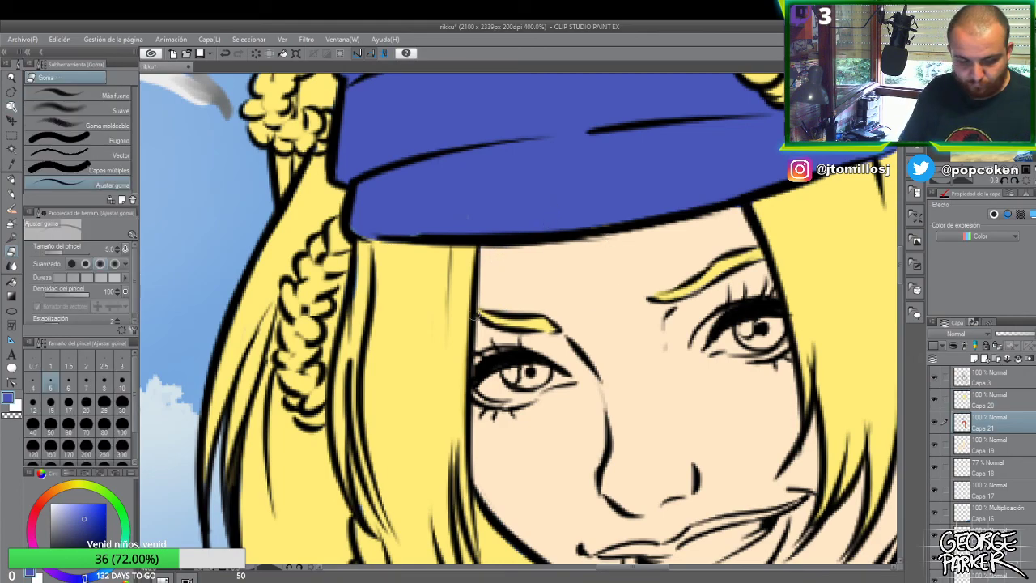
- Switch to hair layer Capa 20 and sample the hair yellow for the marker brush
{"action": "key", "text": "o"}
{"action": "left_click", "coordinate": [444, 286]}
{"action": "key", "text": "e"}
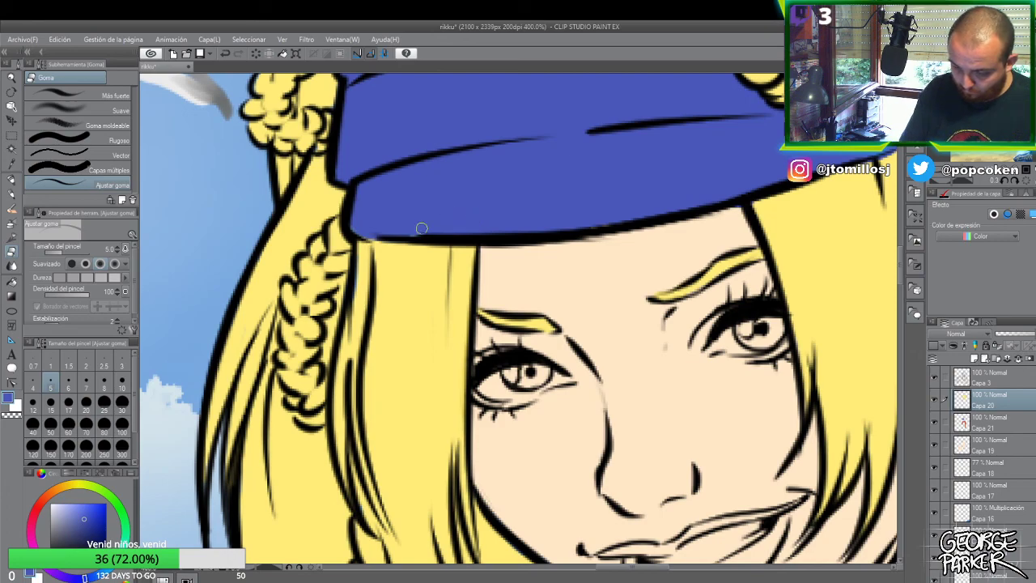
{"action": "key", "text": "p"}
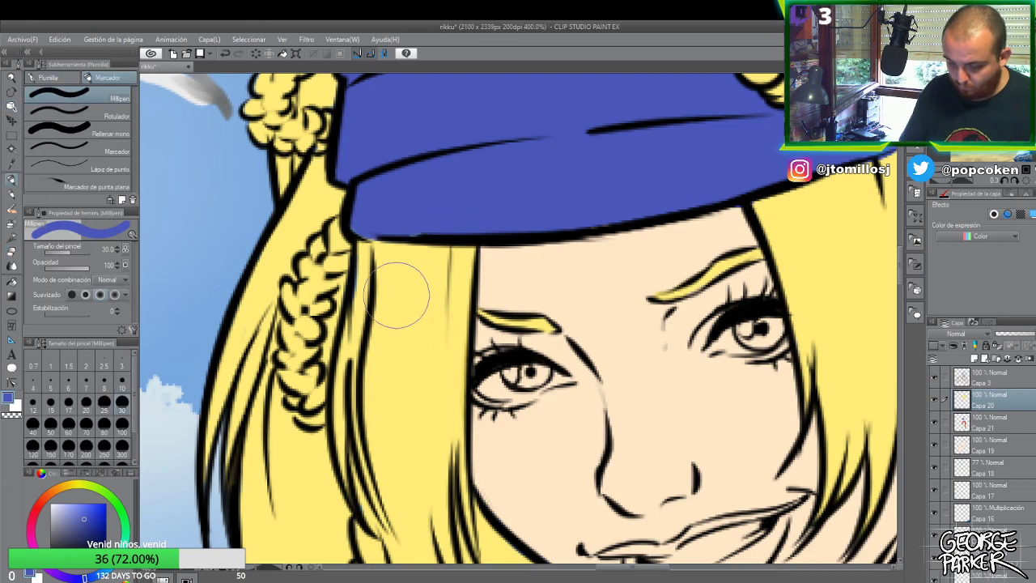
{"action": "left_click", "coordinate": [401, 286], "text": "alt"}
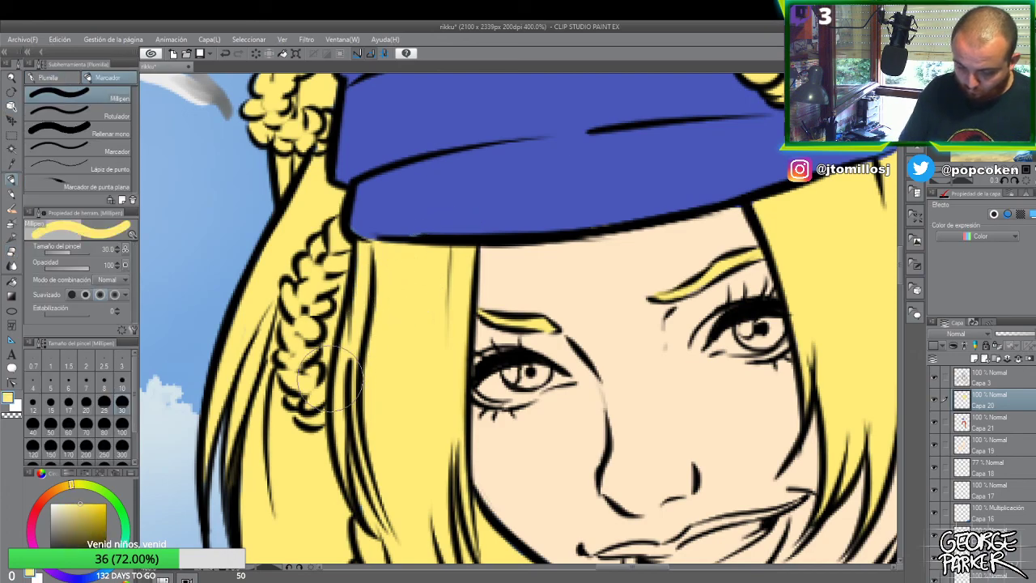
- Save the drawing with the finished blue headband
{"action": "scroll", "coordinate": [338, 380], "scroll_direction": "down", "scroll_amount": 1}
{"action": "scroll", "coordinate": [405, 470], "scroll_direction": "down", "scroll_amount": 1}
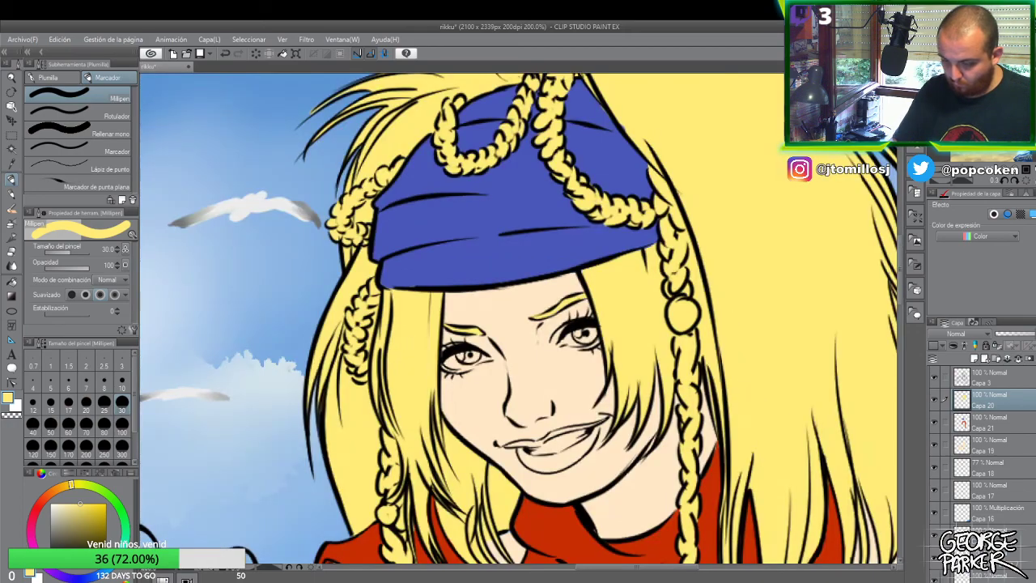
{"action": "scroll", "coordinate": [415, 353], "scroll_direction": "down", "scroll_amount": 3}
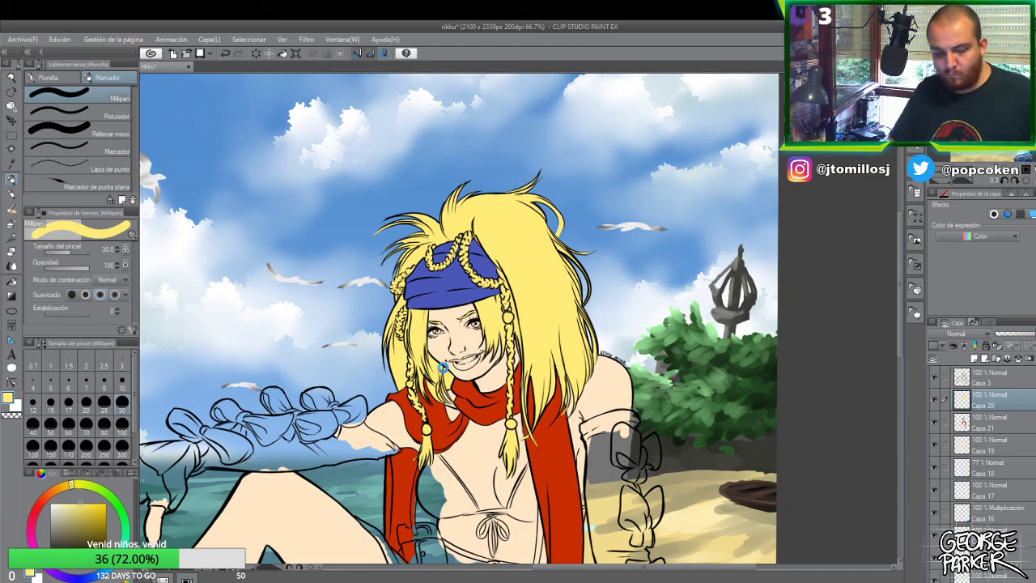
{"action": "key", "text": "ctrl+s"}
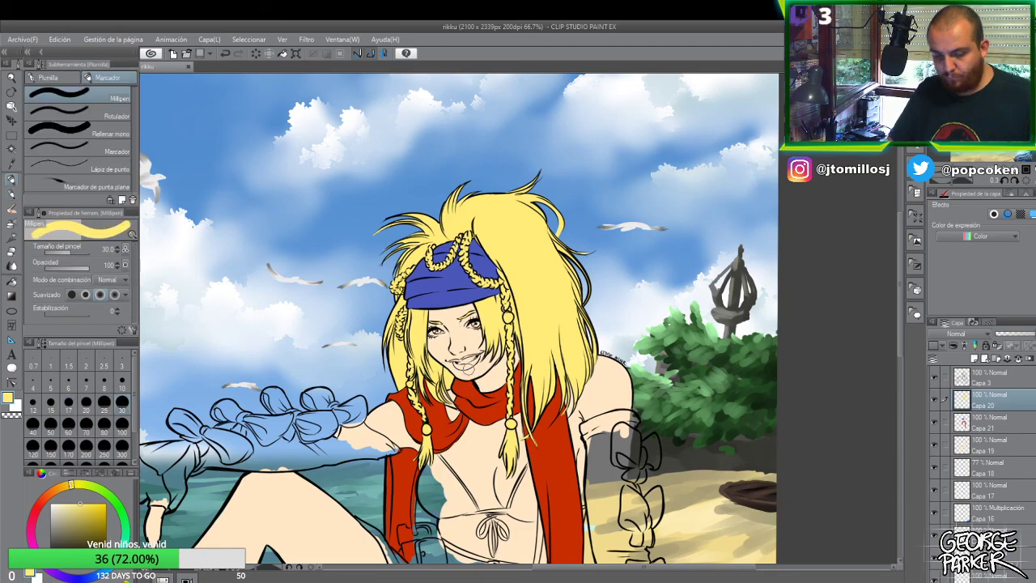
- Sample the scarf's red and make scarf layer Capa 21 active for the size 30 marker brush
{"action": "scroll", "coordinate": [471, 360], "scroll_direction": "down", "scroll_amount": 2}
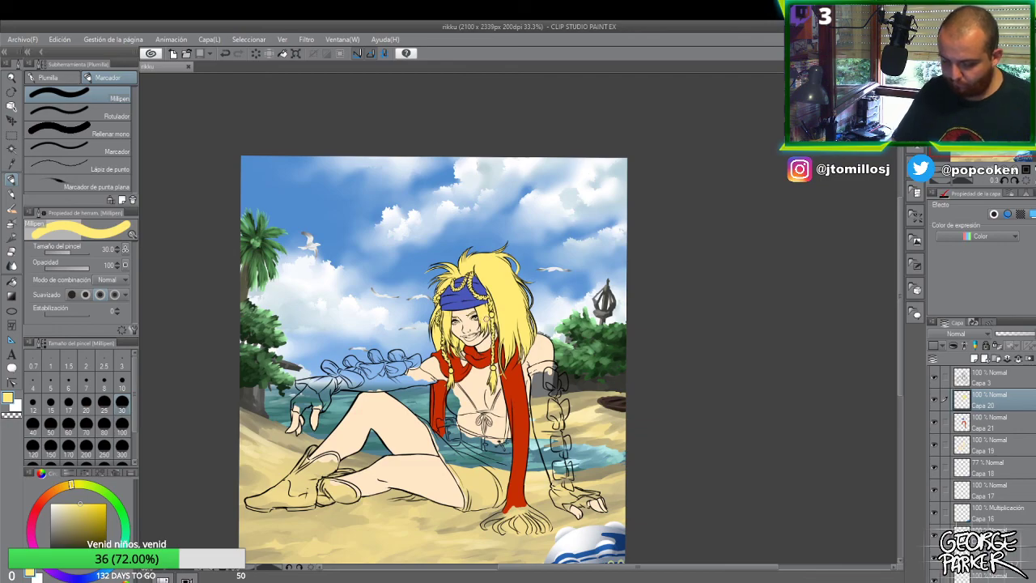
{"action": "scroll", "coordinate": [502, 348], "scroll_direction": "down", "scroll_amount": 6}
{"action": "scroll", "coordinate": [512, 362], "scroll_direction": "up", "scroll_amount": 6}
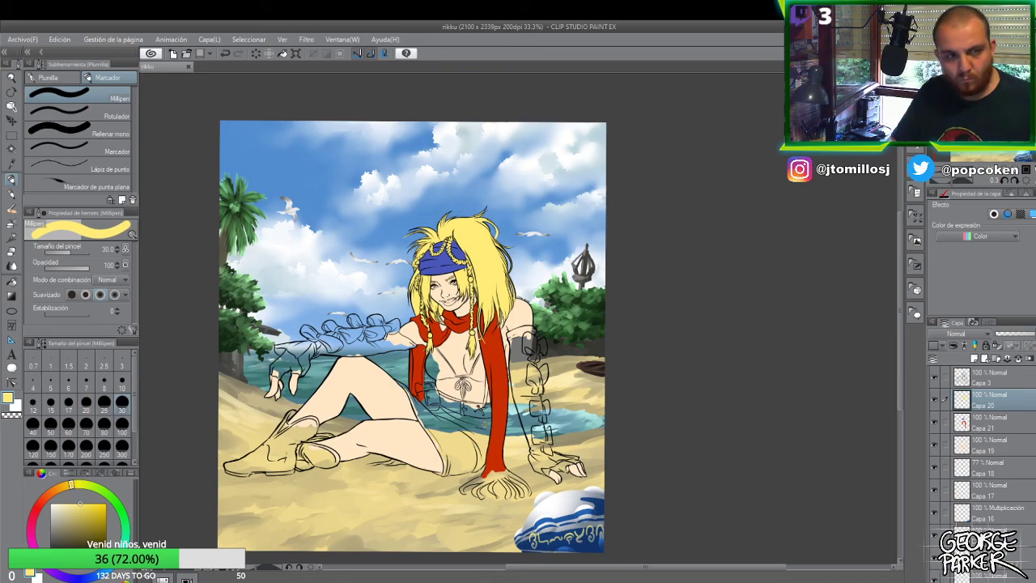
{"action": "scroll", "coordinate": [413, 336], "scroll_direction": "up", "scroll_amount": 1}
{"action": "left_click_drag", "start_coordinate": [635, 569], "coordinate": [586, 569]}
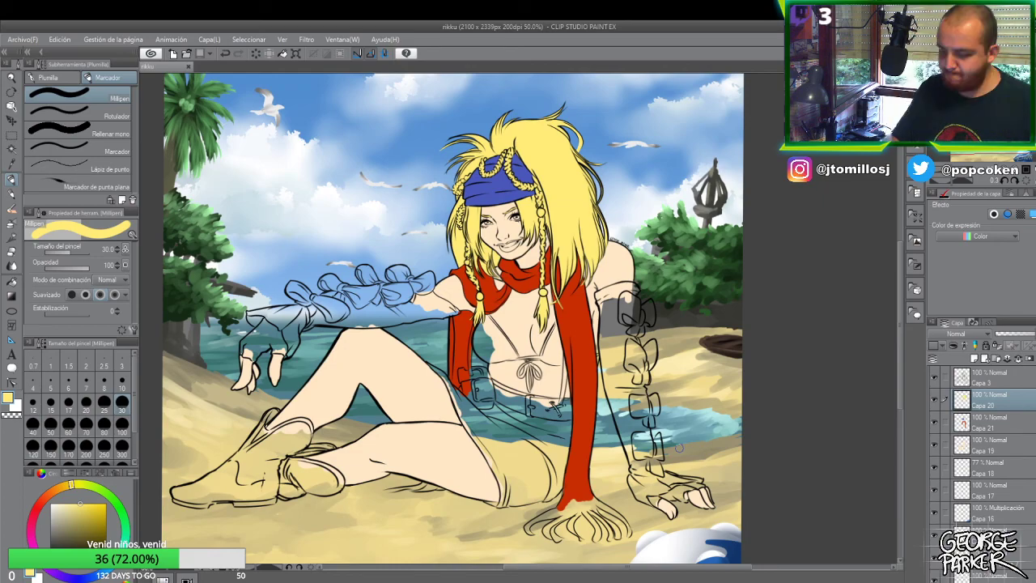
{"action": "key", "text": "ctrl+plus"}
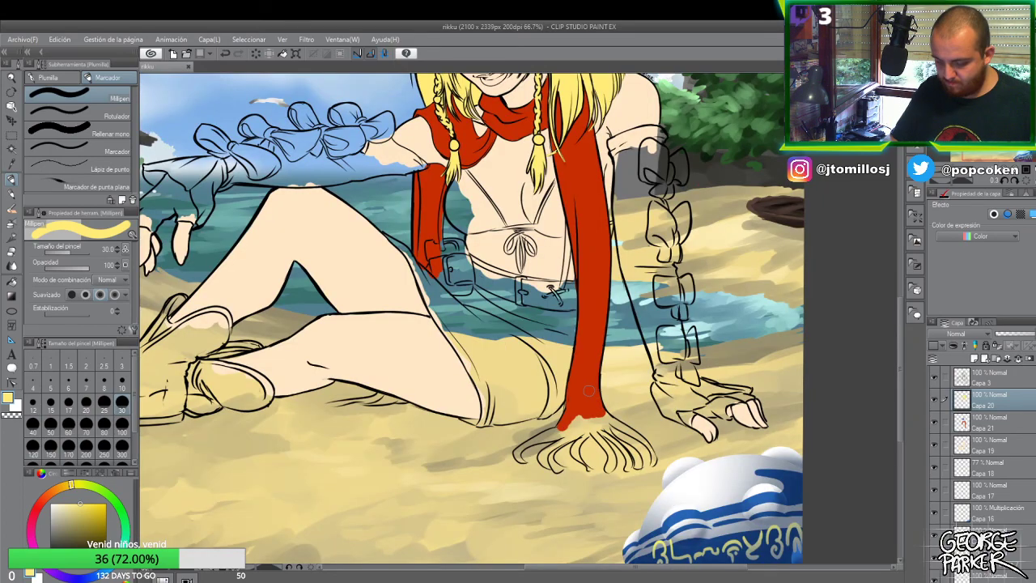
{"action": "left_click", "coordinate": [589, 391], "text": "alt"}
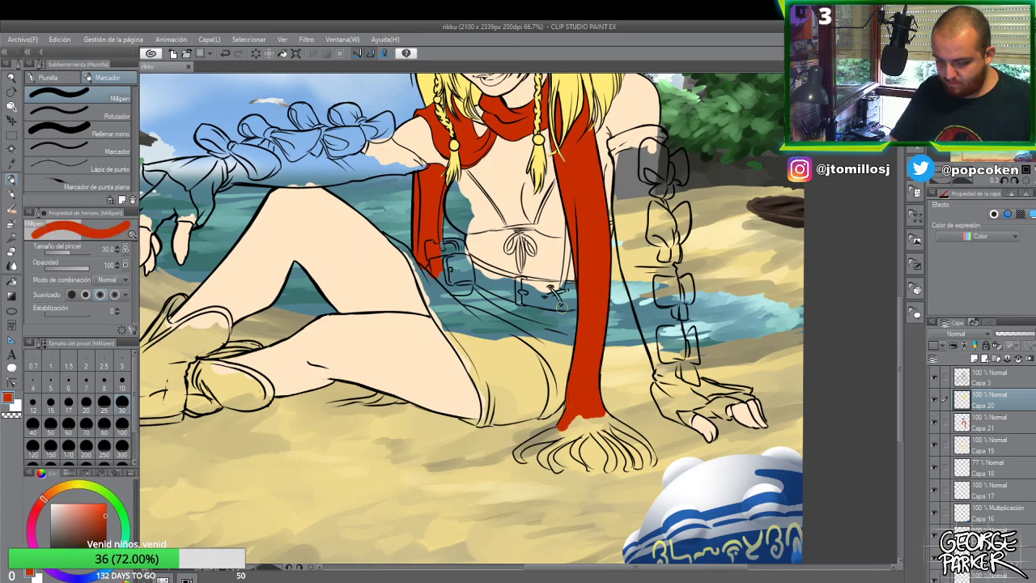
{"action": "left_click", "coordinate": [589, 364], "text": "ctrl"}
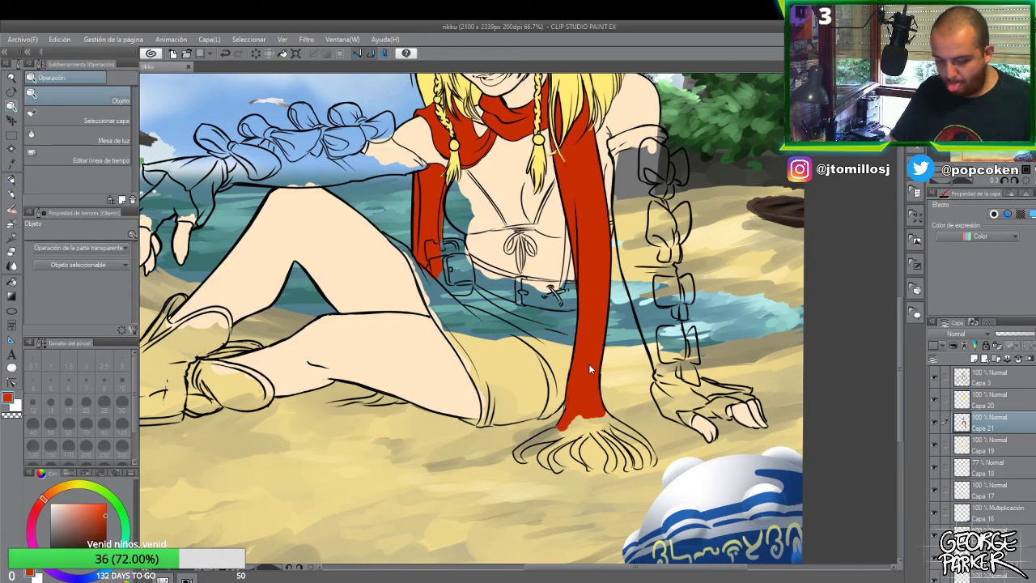
{"action": "key", "text": "p"}
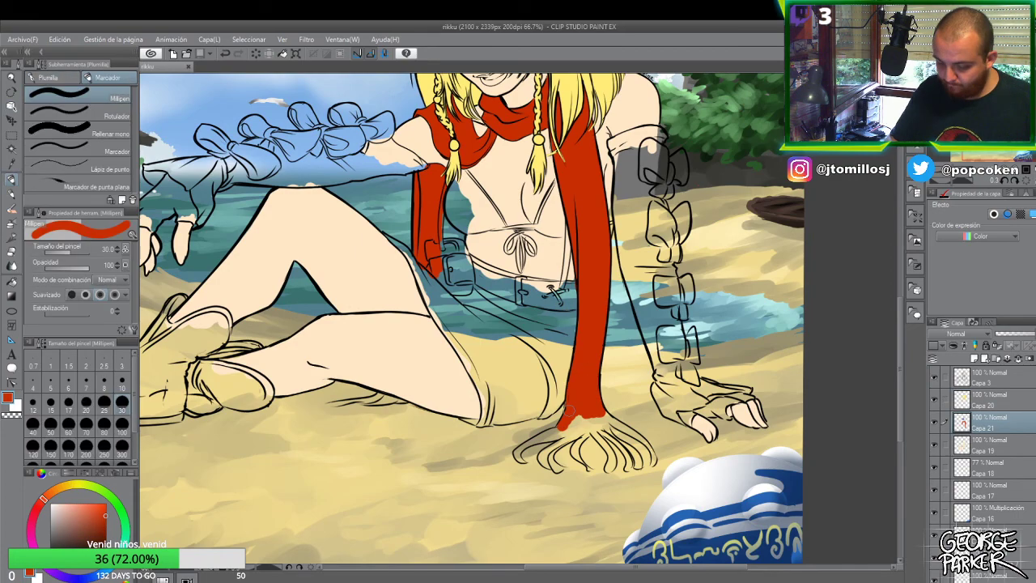
- Paint the scarf's lower end and all its fringe strands on the sand in red
{"action": "left_click_drag", "start_coordinate": [569, 411], "coordinate": [587, 437]}
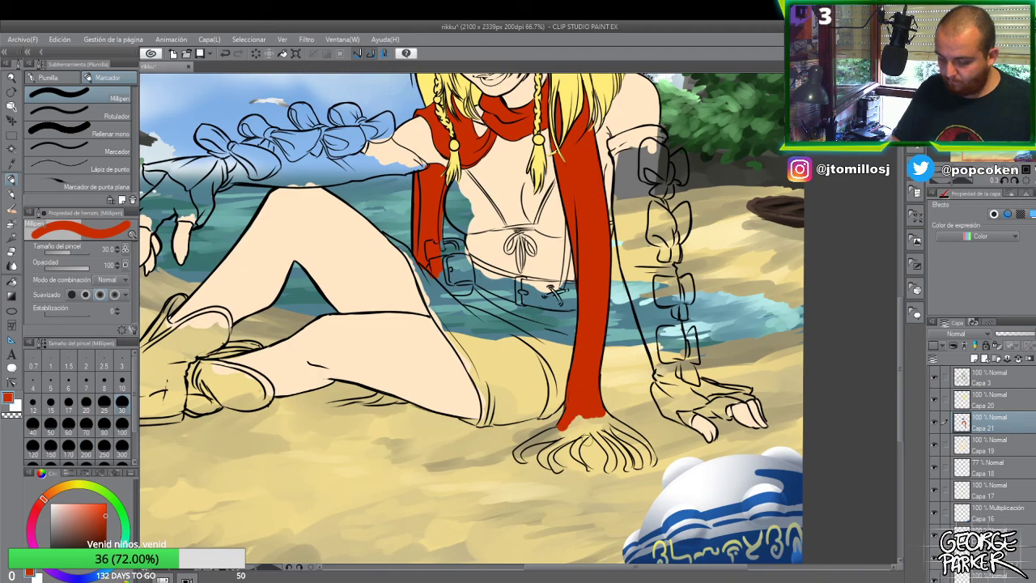
{"action": "scroll", "coordinate": [595, 477], "scroll_direction": "up", "scroll_amount": 2}
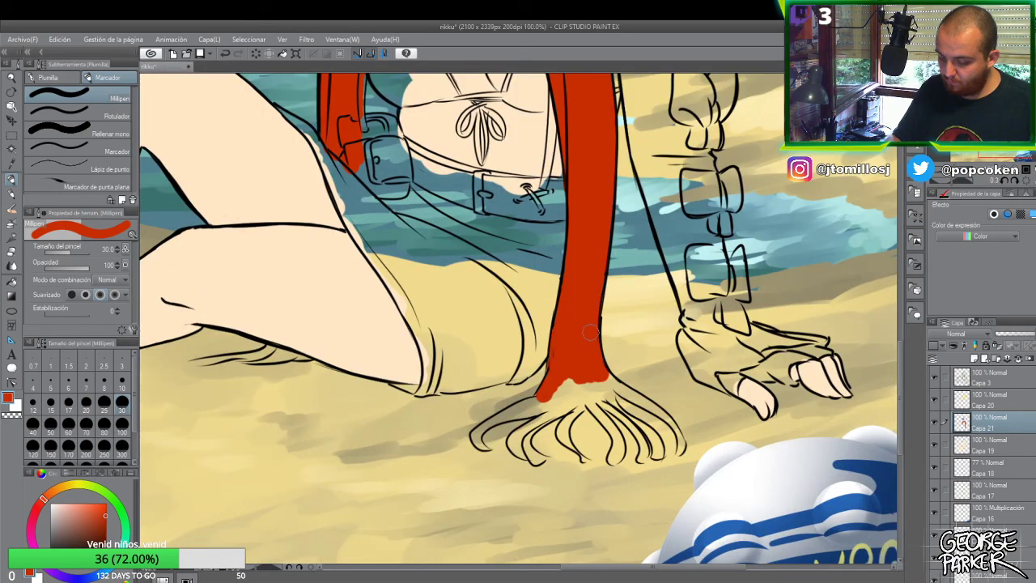
{"action": "left_click_drag", "start_coordinate": [588, 387], "coordinate": [585, 460]}
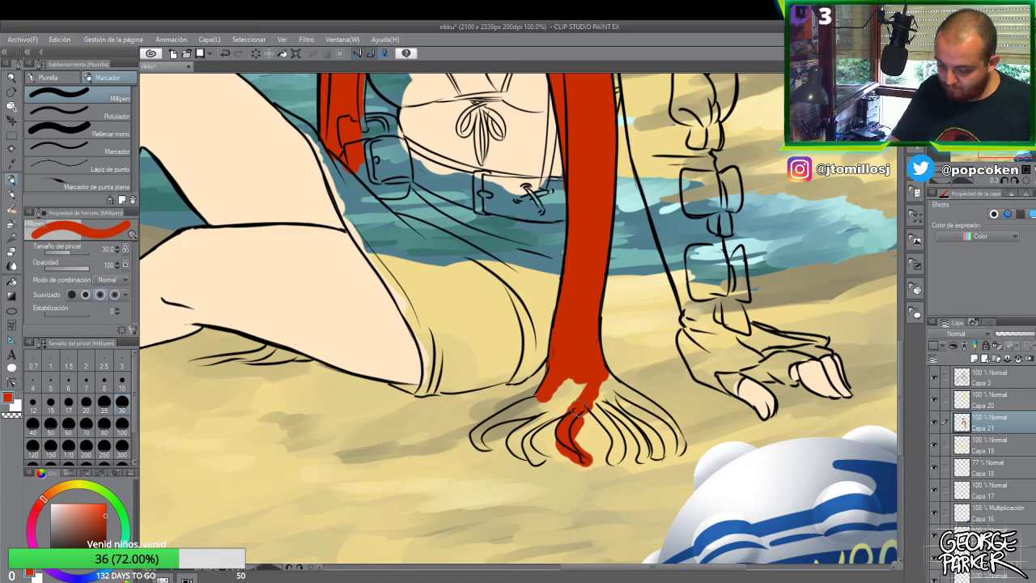
{"action": "mouse_move", "coordinate": [576, 411]}
{"action": "left_mouse_down"}
{"action": "mouse_move", "coordinate": [501, 421]}
{"action": "mouse_move", "coordinate": [577, 397]}
{"action": "mouse_move", "coordinate": [621, 463]}
{"action": "left_mouse_up"}
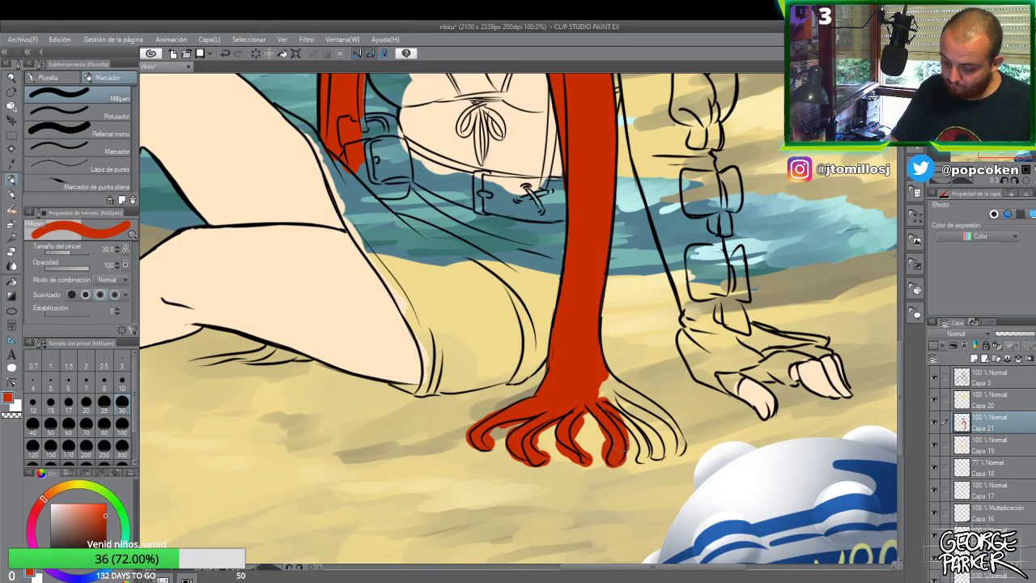
{"action": "left_click_drag", "start_coordinate": [609, 401], "coordinate": [662, 460]}
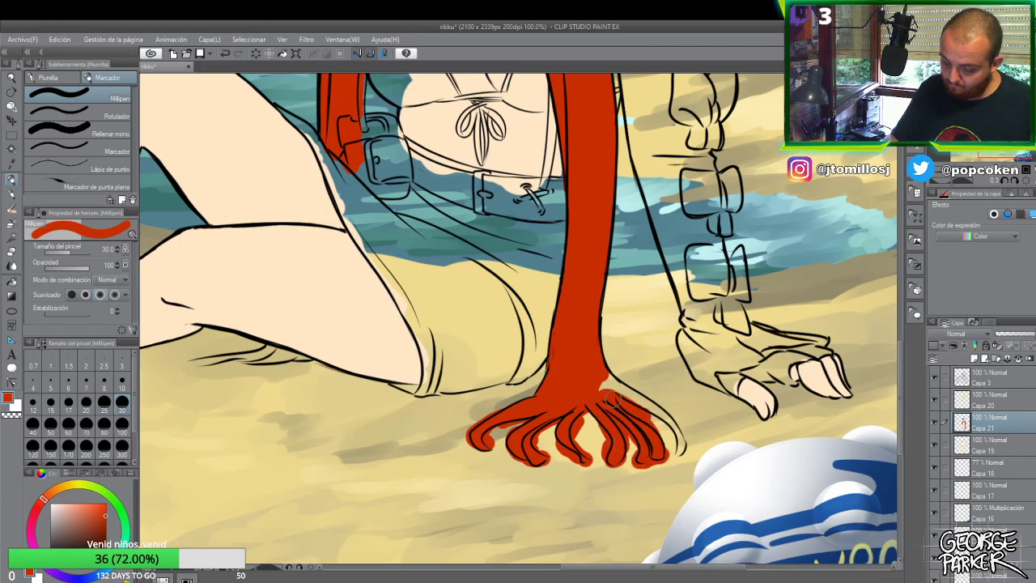
{"action": "left_click_drag", "start_coordinate": [673, 421], "coordinate": [684, 455]}
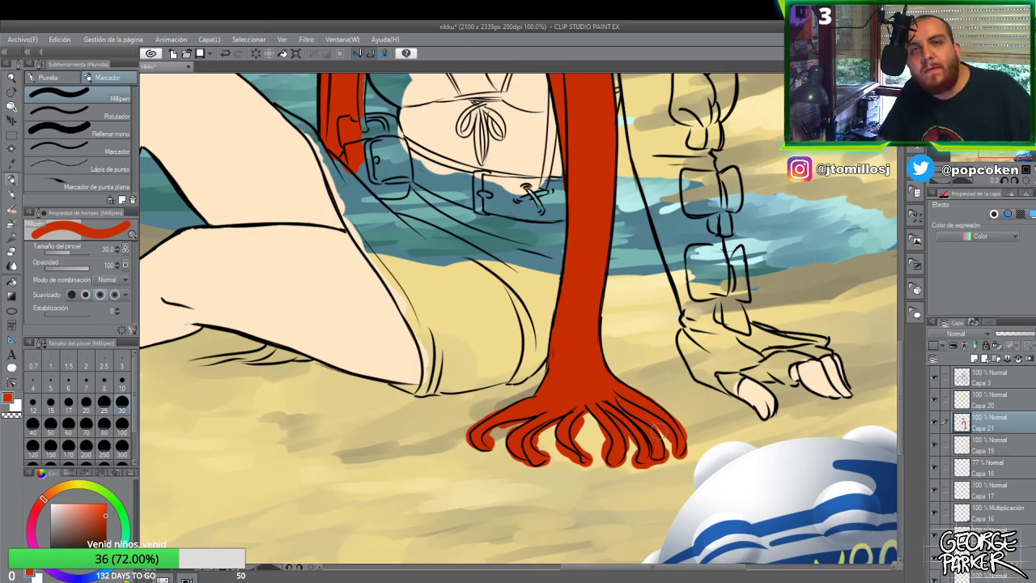
- Erase the red spilling around and between the fringe's rightmost strands, using eraser sizes 5 and 10
{"action": "key", "text": "e"}
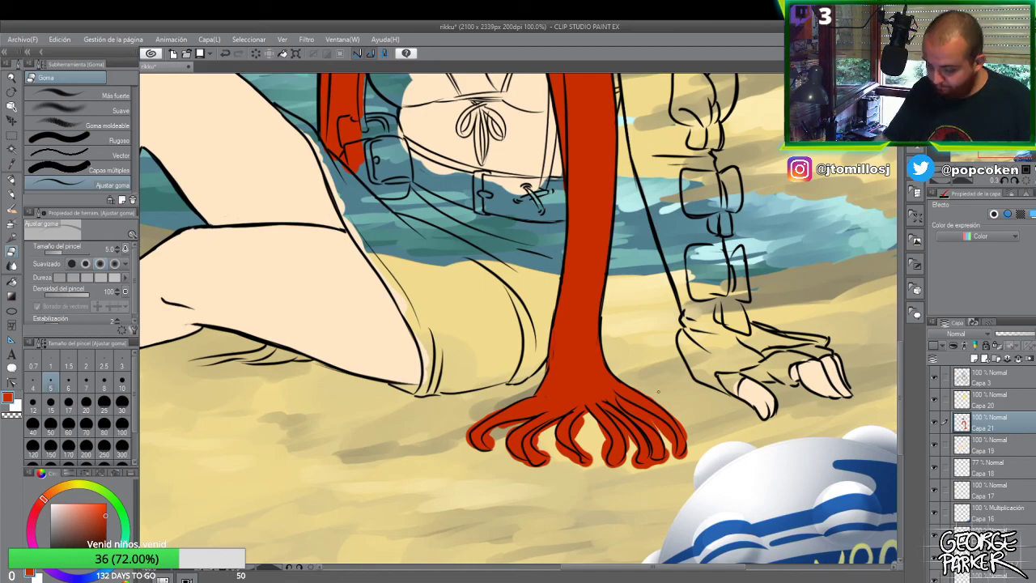
{"action": "scroll", "coordinate": [658, 392], "scroll_direction": "up", "scroll_amount": 1}
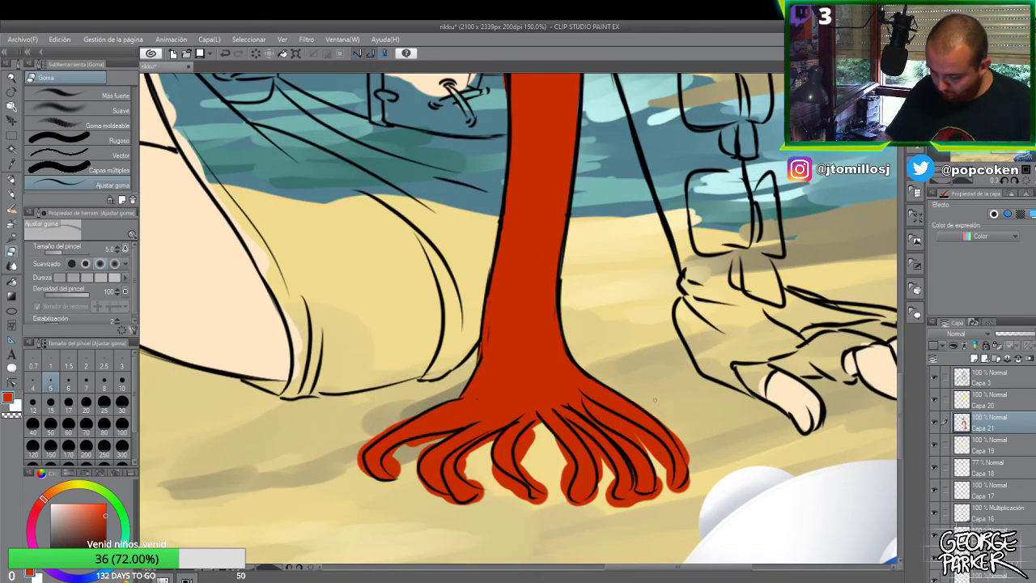
{"action": "left_click_drag", "start_coordinate": [655, 399], "coordinate": [695, 466]}
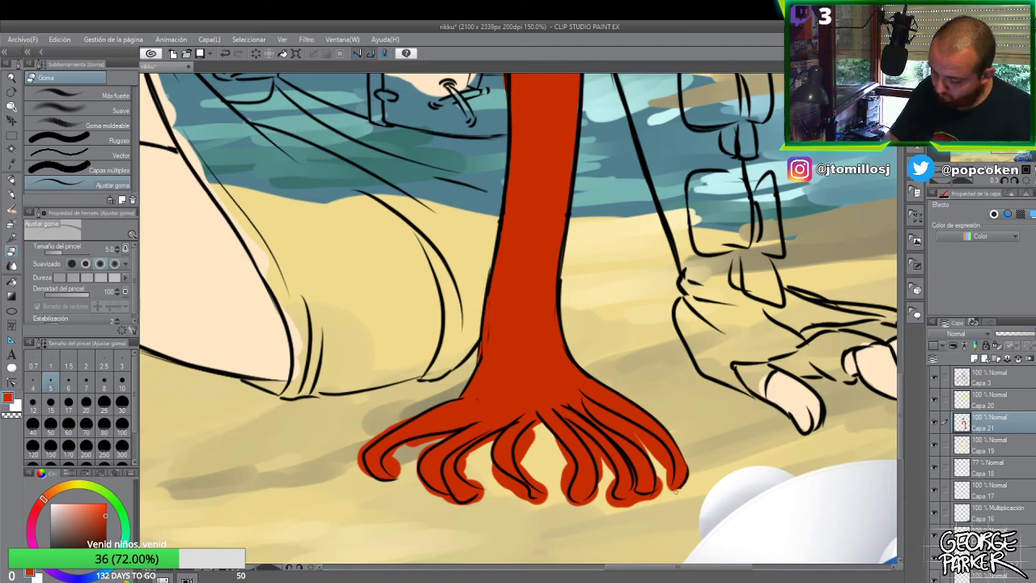
{"action": "left_click", "coordinate": [127, 388]}
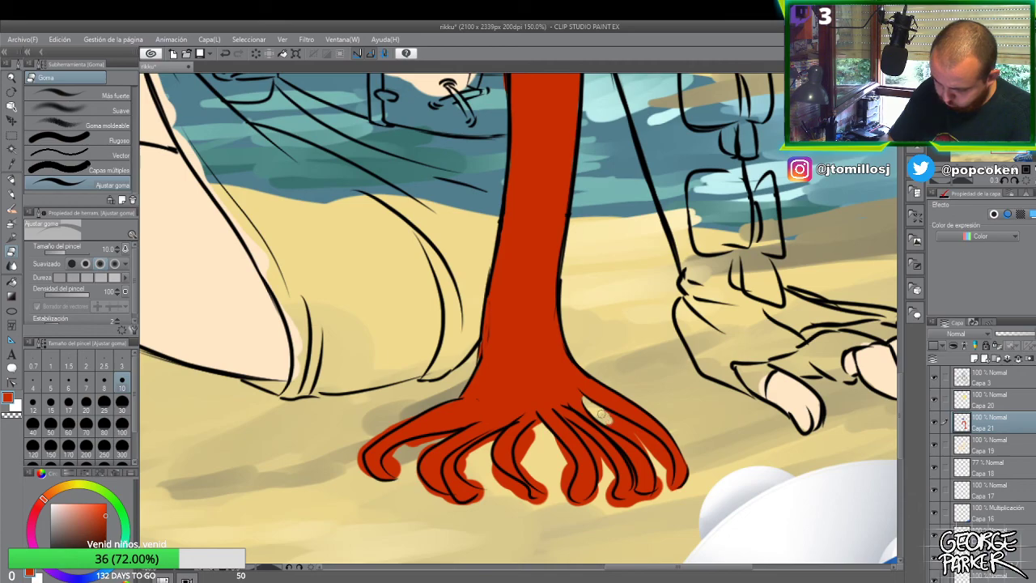
{"action": "mouse_move", "coordinate": [601, 418]}
{"action": "left_mouse_down"}
{"action": "mouse_move", "coordinate": [668, 454]}
{"action": "mouse_move", "coordinate": [643, 432]}
{"action": "mouse_move", "coordinate": [669, 465]}
{"action": "mouse_move", "coordinate": [668, 493]}
{"action": "mouse_move", "coordinate": [662, 464]}
{"action": "mouse_move", "coordinate": [637, 437]}
{"action": "mouse_move", "coordinate": [664, 469]}
{"action": "mouse_move", "coordinate": [648, 443]}
{"action": "mouse_move", "coordinate": [664, 488]}
{"action": "left_mouse_up"}
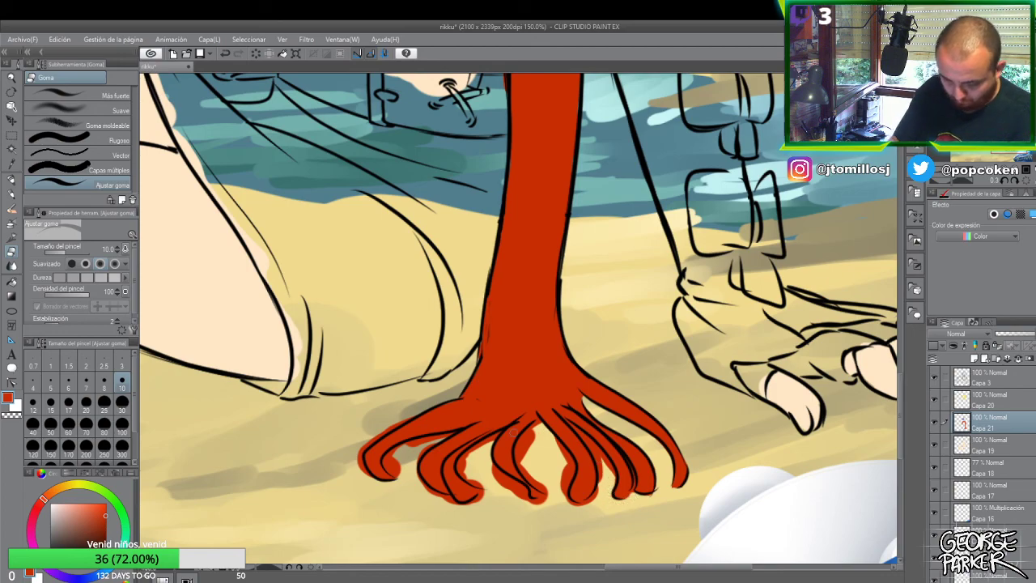
- With a size 6 eraser, clear the red outside the line art between the fringe's middle strands
{"action": "key", "text": "bracketleft"}
{"action": "key", "text": "bracketleft"}
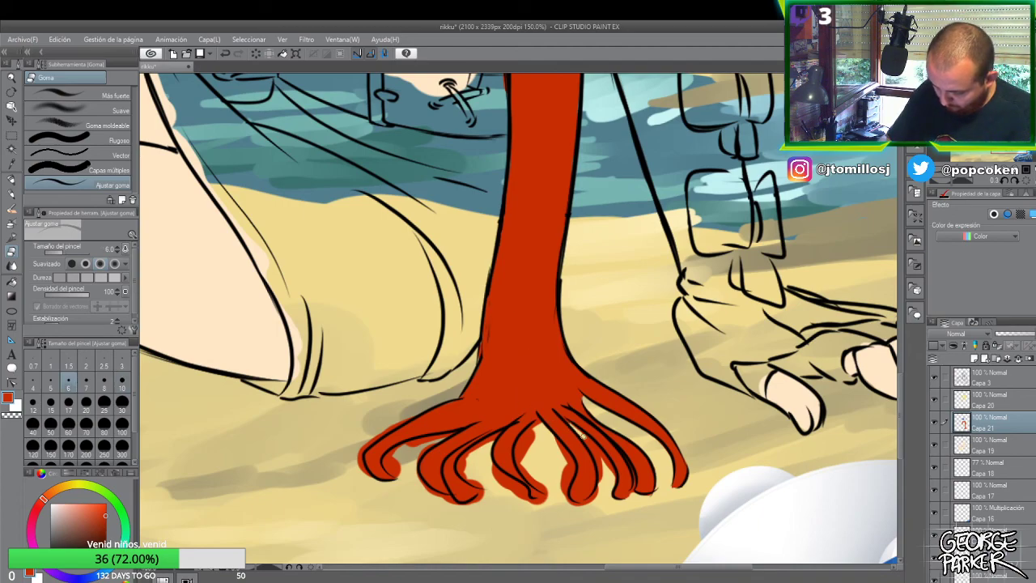
{"action": "left_click_drag", "start_coordinate": [609, 468], "coordinate": [612, 478]}
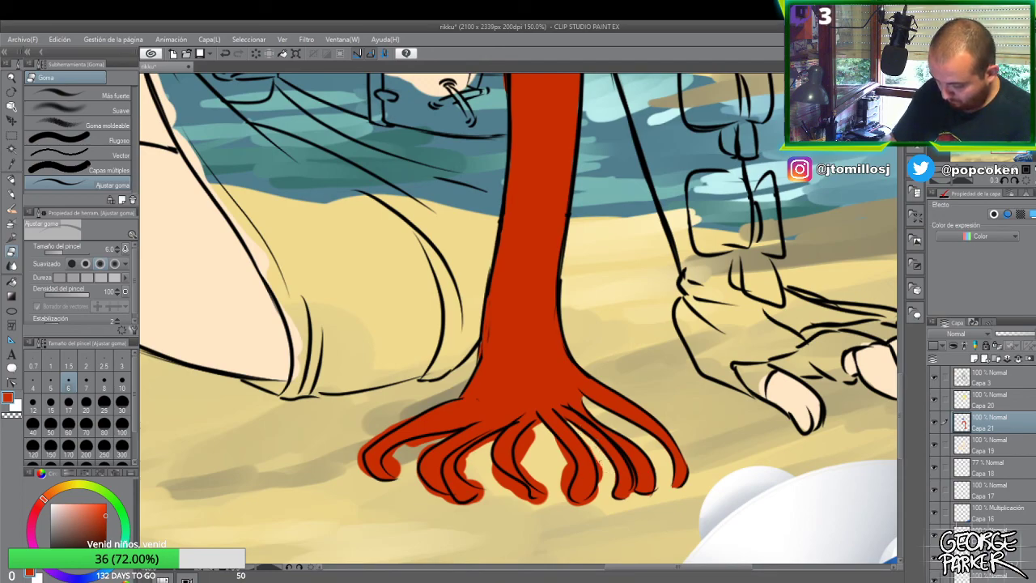
{"action": "left_click_drag", "start_coordinate": [601, 469], "coordinate": [604, 491]}
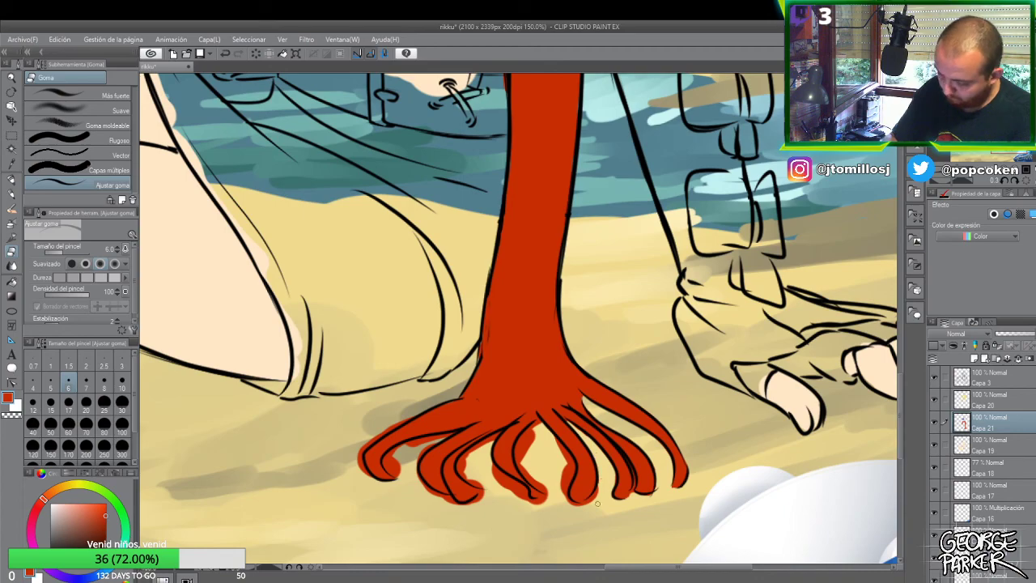
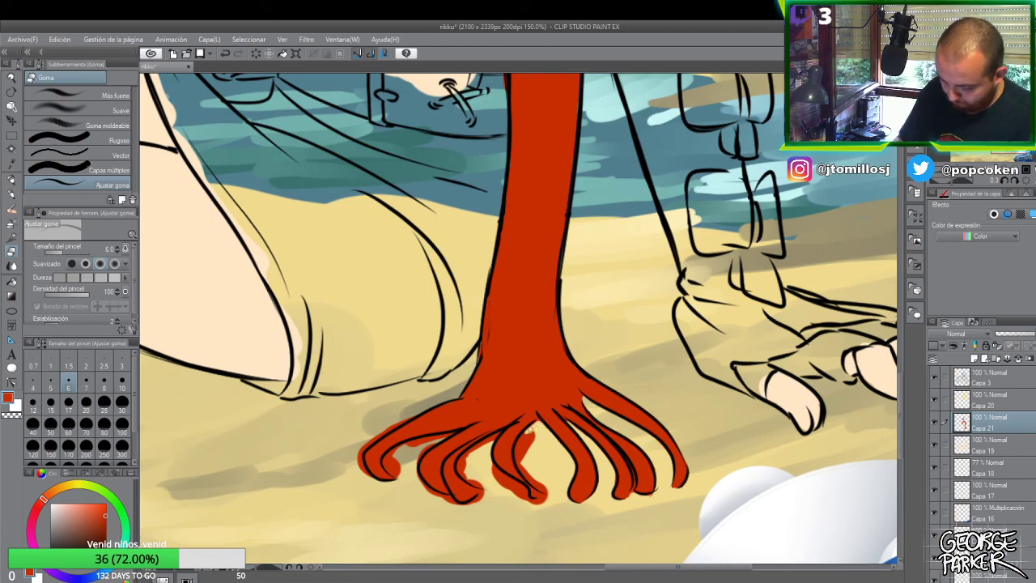
{"action": "mouse_move", "coordinate": [528, 429]}
{"action": "left_mouse_down"}
{"action": "mouse_move", "coordinate": [519, 466]}
{"action": "mouse_move", "coordinate": [527, 430]}
{"action": "mouse_move", "coordinate": [545, 466]}
{"action": "mouse_move", "coordinate": [525, 451]}
{"action": "mouse_move", "coordinate": [542, 489]}
{"action": "left_mouse_up"}
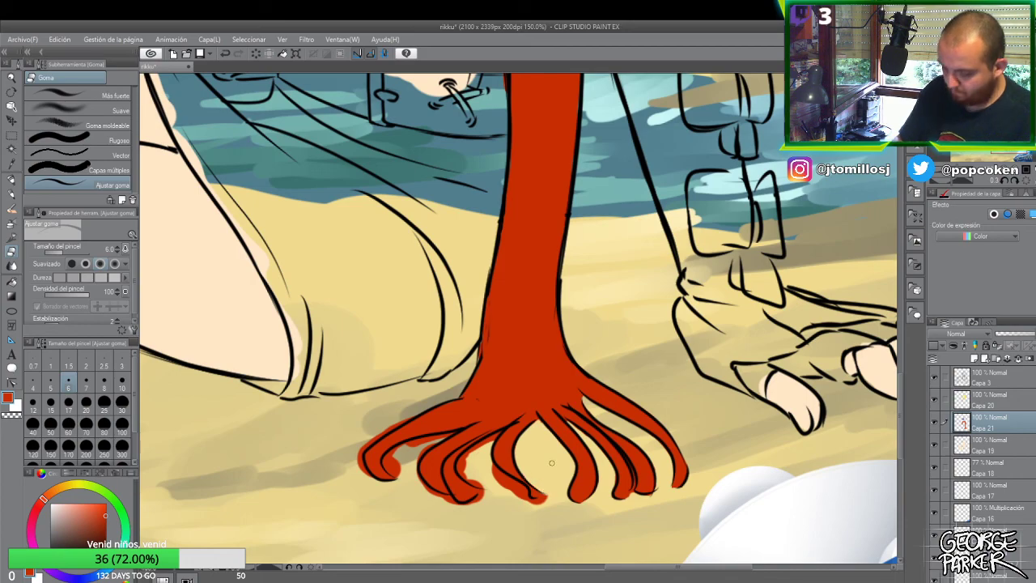
{"action": "mouse_move", "coordinate": [495, 437]}
{"action": "left_mouse_down"}
{"action": "mouse_move", "coordinate": [463, 459]}
{"action": "mouse_move", "coordinate": [460, 471]}
{"action": "mouse_move", "coordinate": [479, 485]}
{"action": "left_mouse_up"}
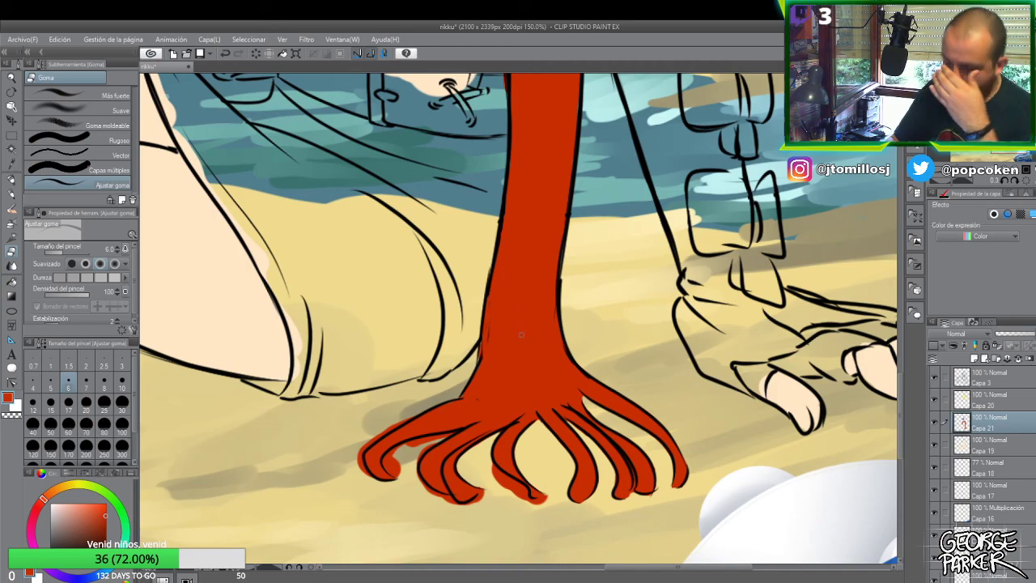
- Erase the red spilling outside the outlines of the fringe's left strands and the lower edge of the curved middle strand
{"action": "key", "text": "p"}
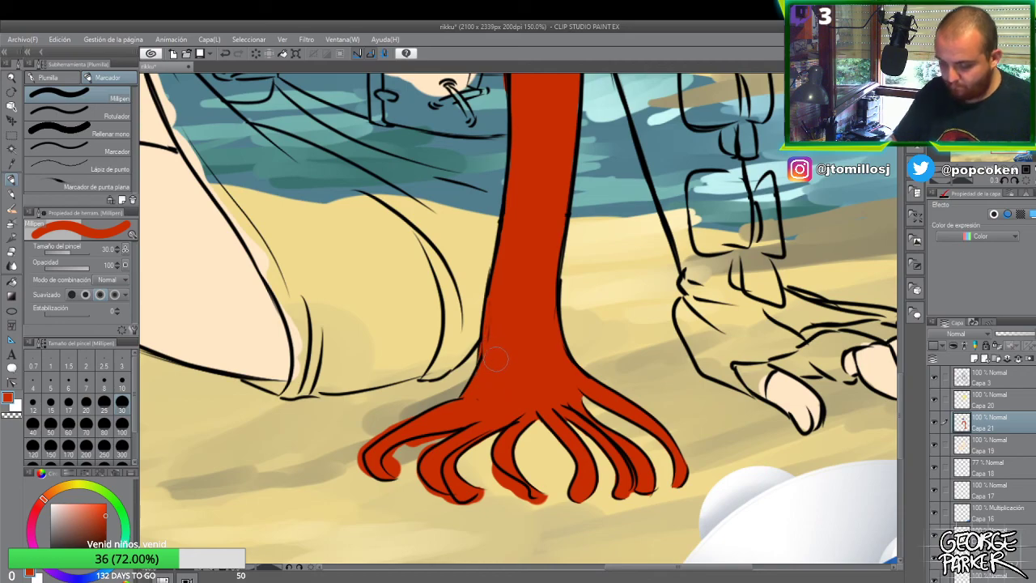
{"action": "key", "text": "e"}
{"action": "scroll", "coordinate": [529, 318], "scroll_direction": "down", "scroll_amount": 2}
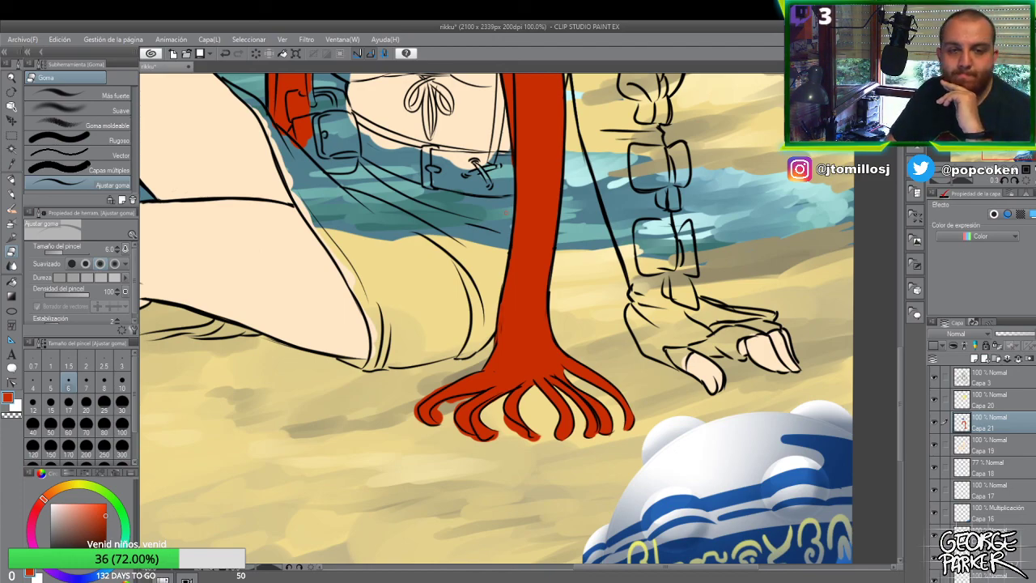
{"action": "scroll", "coordinate": [438, 390], "scroll_direction": "up", "scroll_amount": 2}
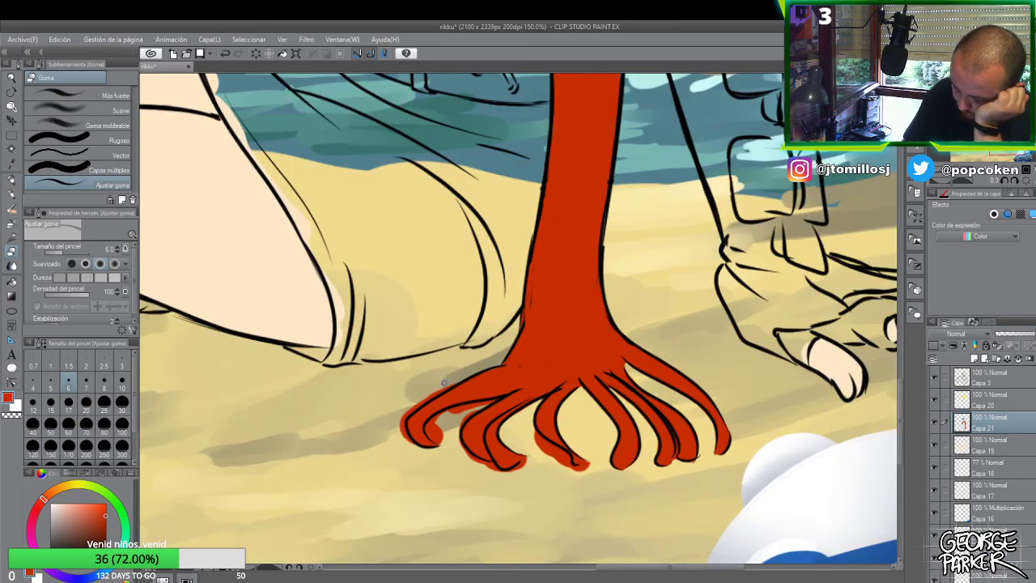
{"action": "mouse_move", "coordinate": [466, 378]}
{"action": "left_mouse_down"}
{"action": "mouse_move", "coordinate": [396, 424]}
{"action": "mouse_move", "coordinate": [392, 458]}
{"action": "mouse_move", "coordinate": [406, 469]}
{"action": "mouse_move", "coordinate": [449, 424]}
{"action": "mouse_move", "coordinate": [425, 445]}
{"action": "mouse_move", "coordinate": [441, 463]}
{"action": "mouse_move", "coordinate": [421, 442]}
{"action": "mouse_move", "coordinate": [435, 440]}
{"action": "mouse_move", "coordinate": [443, 459]}
{"action": "mouse_move", "coordinate": [491, 416]}
{"action": "mouse_move", "coordinate": [447, 424]}
{"action": "mouse_move", "coordinate": [517, 404]}
{"action": "mouse_move", "coordinate": [477, 424]}
{"action": "mouse_move", "coordinate": [498, 417]}
{"action": "mouse_move", "coordinate": [462, 440]}
{"action": "mouse_move", "coordinate": [459, 468]}
{"action": "mouse_move", "coordinate": [472, 433]}
{"action": "mouse_move", "coordinate": [482, 467]}
{"action": "mouse_move", "coordinate": [464, 463]}
{"action": "mouse_move", "coordinate": [494, 499]}
{"action": "mouse_move", "coordinate": [471, 477]}
{"action": "mouse_move", "coordinate": [515, 502]}
{"action": "mouse_move", "coordinate": [549, 477]}
{"action": "left_mouse_up"}
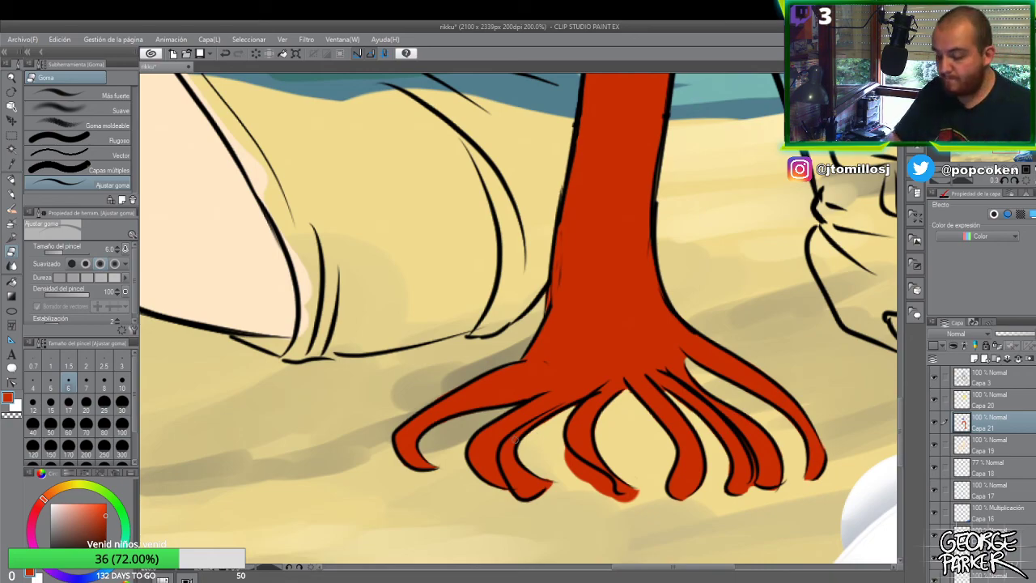
{"action": "mouse_move", "coordinate": [563, 453]}
{"action": "left_mouse_down"}
{"action": "mouse_move", "coordinate": [609, 487]}
{"action": "mouse_move", "coordinate": [600, 495]}
{"action": "mouse_move", "coordinate": [631, 498]}
{"action": "mouse_move", "coordinate": [622, 500]}
{"action": "left_mouse_up"}
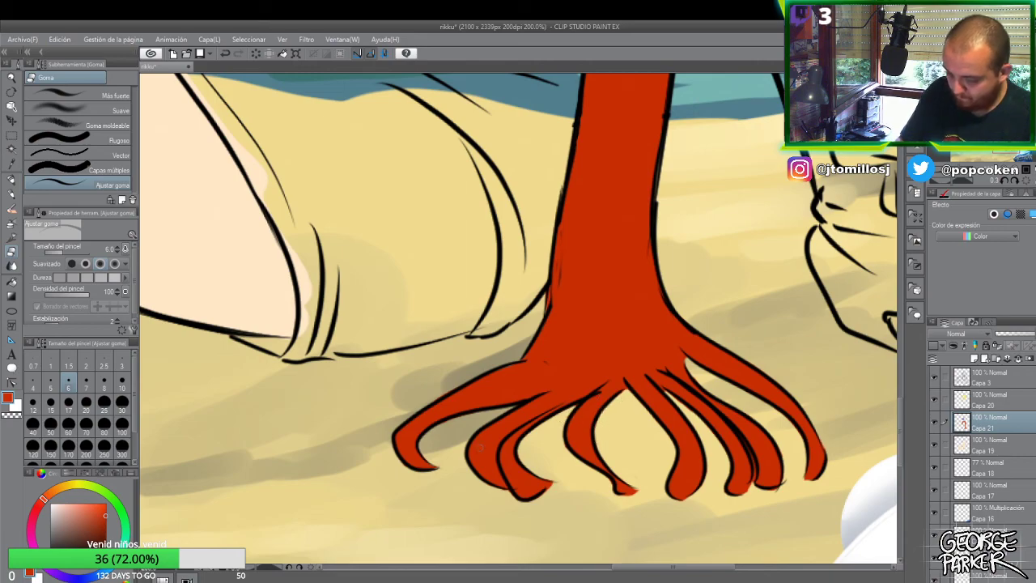
- Save the illustration with the scarf's fringe cleaned up
{"action": "scroll", "coordinate": [491, 418], "scroll_direction": "down", "scroll_amount": 5}
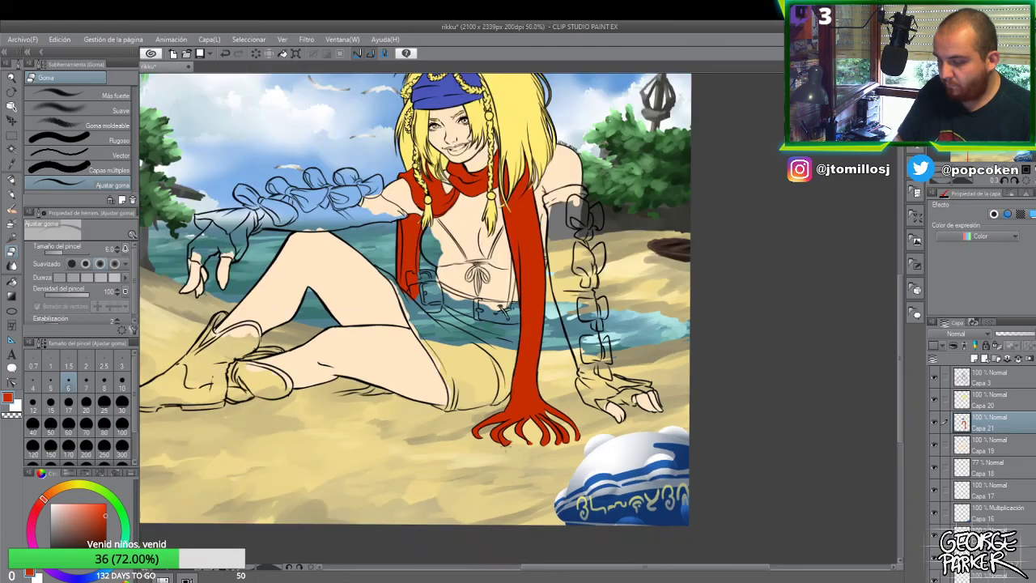
{"action": "scroll", "coordinate": [492, 418], "scroll_direction": "down", "scroll_amount": 1}
{"action": "scroll", "coordinate": [500, 448], "scroll_direction": "up", "scroll_amount": 1}
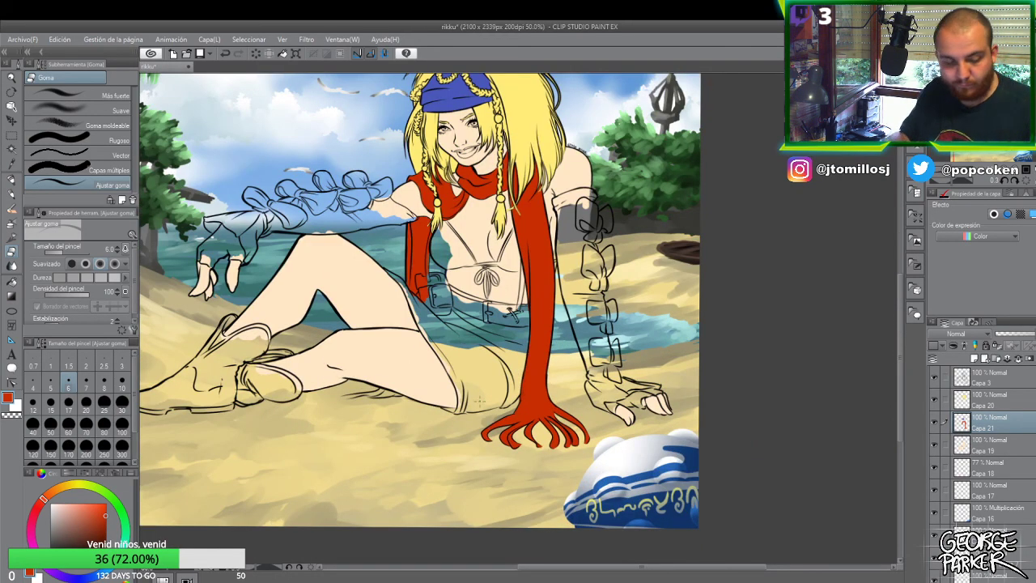
{"action": "key", "text": "ctrl+s"}
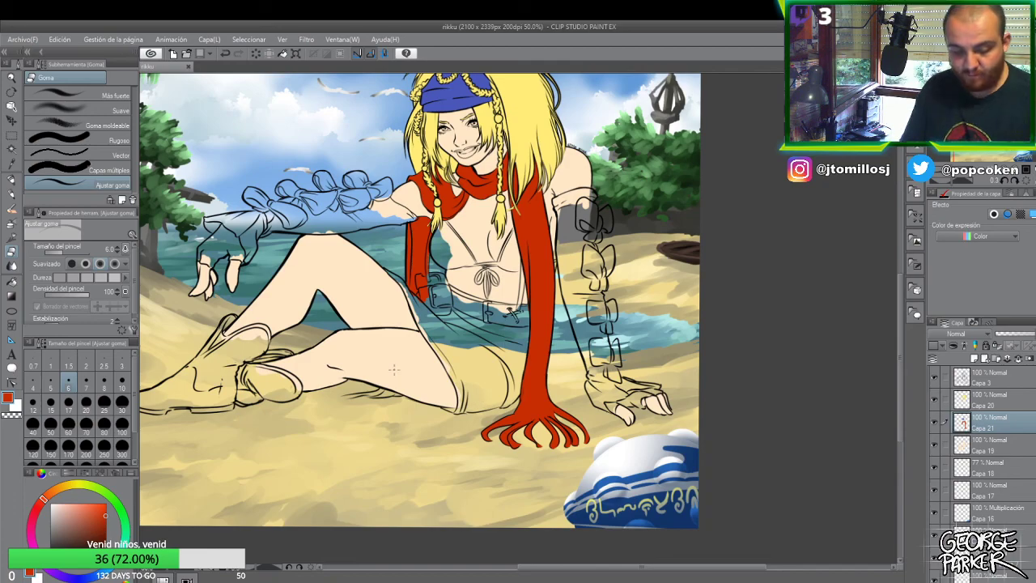
- Paint the scarf piece lying on the sand beneath the thigh in red with the size 30 Milli pen
{"action": "key", "text": "p"}
{"action": "scroll", "coordinate": [389, 368], "scroll_direction": "up", "scroll_amount": 1}
{"action": "scroll", "coordinate": [393, 388], "scroll_direction": "up", "scroll_amount": 1}
{"action": "left_click_drag", "start_coordinate": [387, 395], "coordinate": [289, 408]}
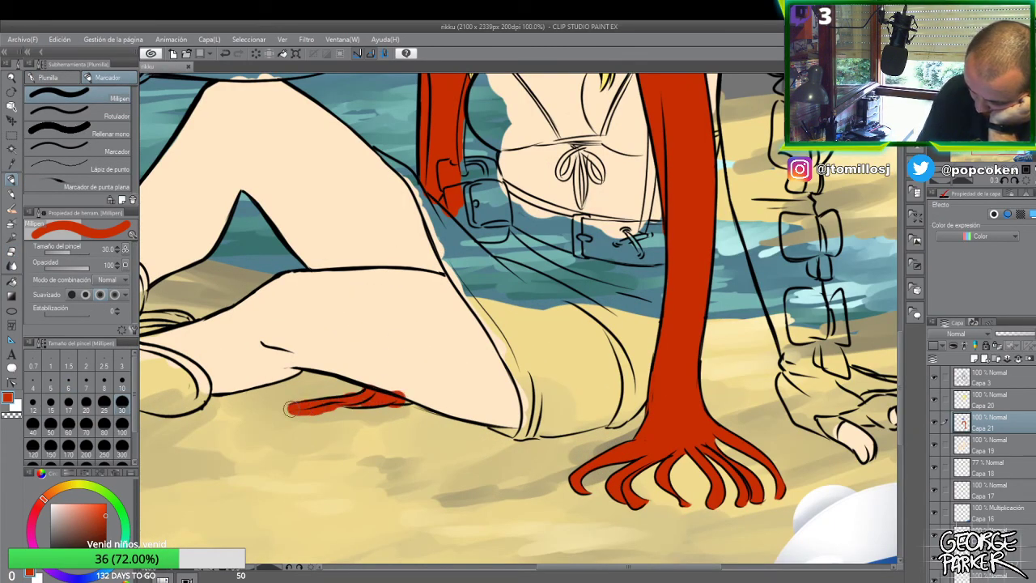
{"action": "mouse_move", "coordinate": [403, 397]}
{"action": "left_mouse_down"}
{"action": "mouse_move", "coordinate": [361, 403]}
{"action": "mouse_move", "coordinate": [410, 402]}
{"action": "left_mouse_up"}
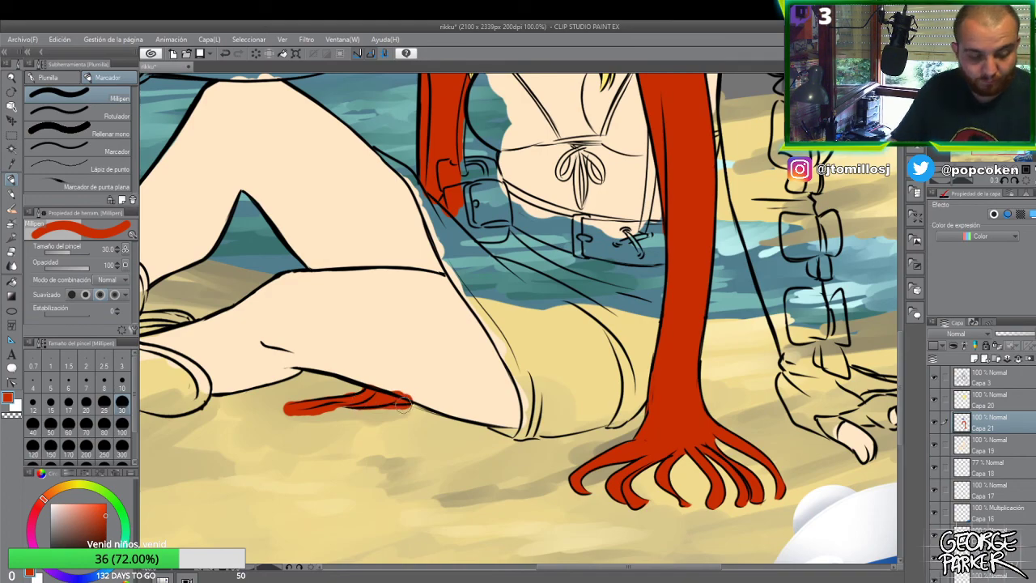
- Fill the remaining gap in the scarf piece beneath the thigh and erase the red outside its outlines with a size 6 eraser
{"action": "key", "text": "e"}
{"action": "left_click_drag", "start_coordinate": [408, 396], "coordinate": [391, 388]}
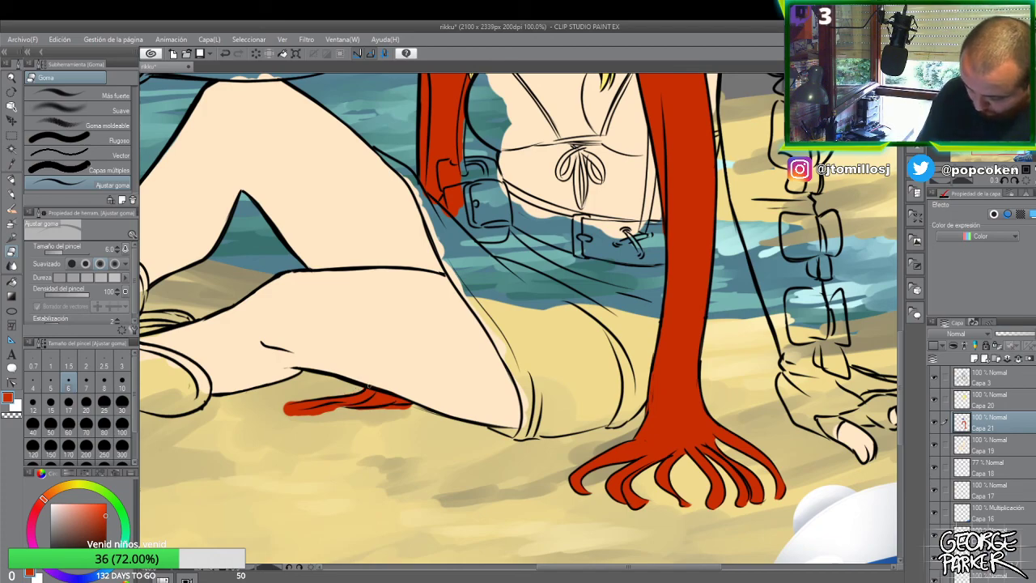
{"action": "key", "text": "p"}
{"action": "mouse_move", "coordinate": [363, 403]}
{"action": "left_mouse_down"}
{"action": "mouse_move", "coordinate": [340, 407]}
{"action": "mouse_move", "coordinate": [403, 407]}
{"action": "left_mouse_up"}
{"action": "key", "text": "e"}
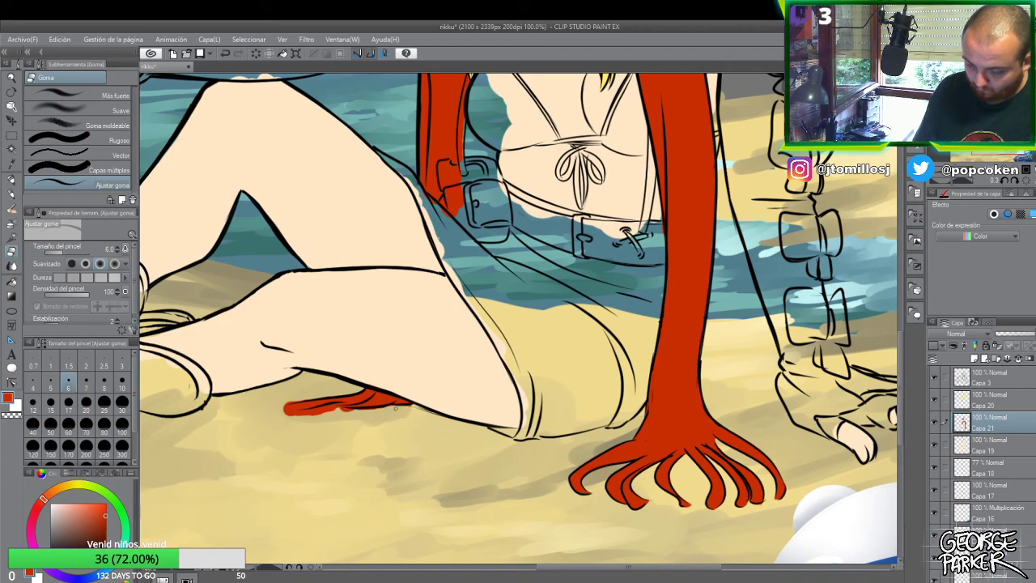
{"action": "mouse_move", "coordinate": [344, 411]}
{"action": "left_mouse_down"}
{"action": "mouse_move", "coordinate": [365, 411]}
{"action": "mouse_move", "coordinate": [271, 412]}
{"action": "mouse_move", "coordinate": [283, 408]}
{"action": "left_mouse_up"}
{"action": "key", "text": "b"}
{"action": "key", "text": "e"}
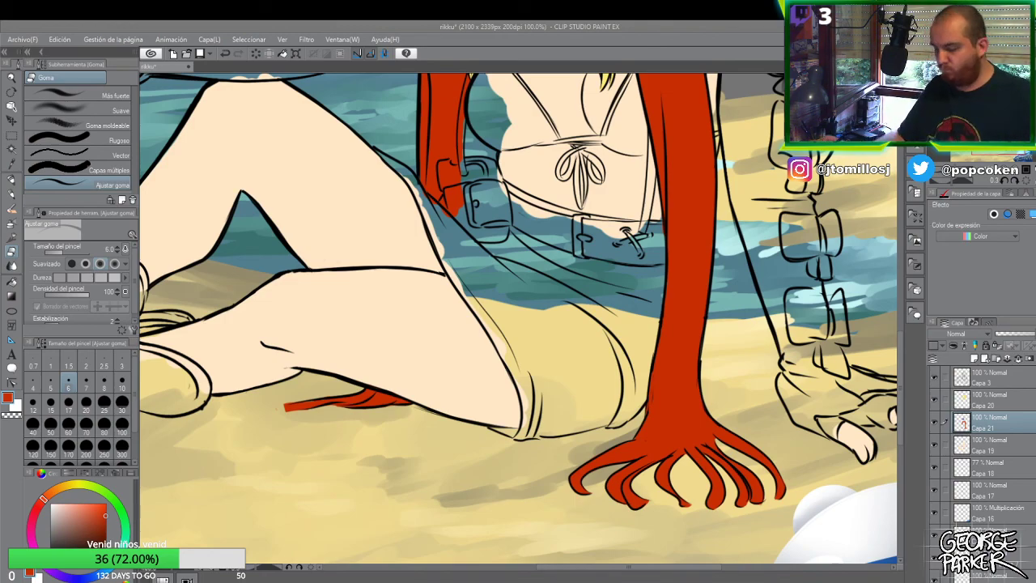
{"action": "left_click", "coordinate": [677, 357]}
{"action": "key", "text": "p"}
{"action": "scroll", "coordinate": [678, 357], "scroll_direction": "down", "scroll_amount": 1}
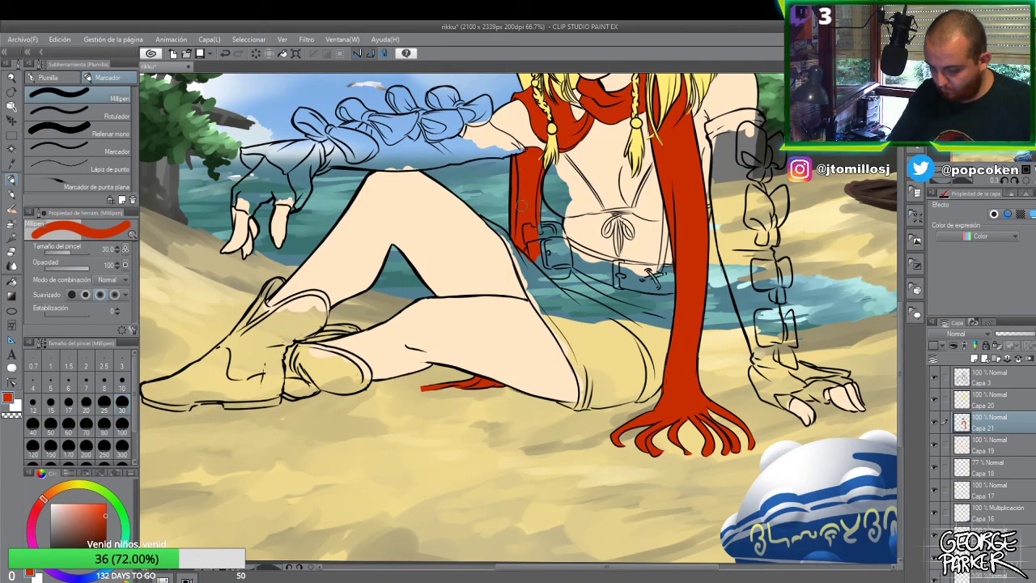
{"action": "scroll", "coordinate": [517, 222], "scroll_direction": "up", "scroll_amount": 1}
{"action": "scroll", "coordinate": [517, 222], "scroll_direction": "up", "scroll_amount": 1}
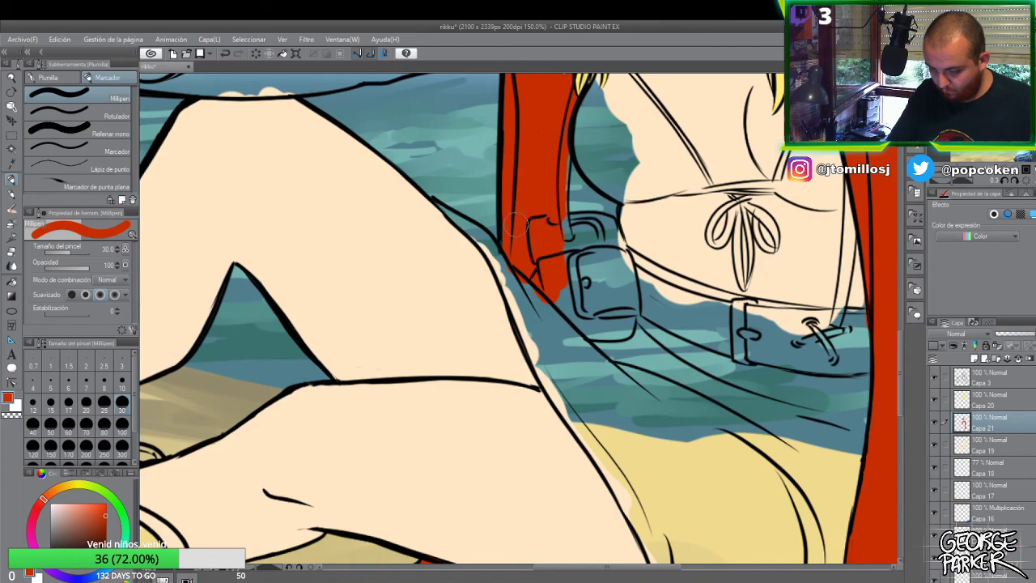
{"action": "key", "text": "p"}
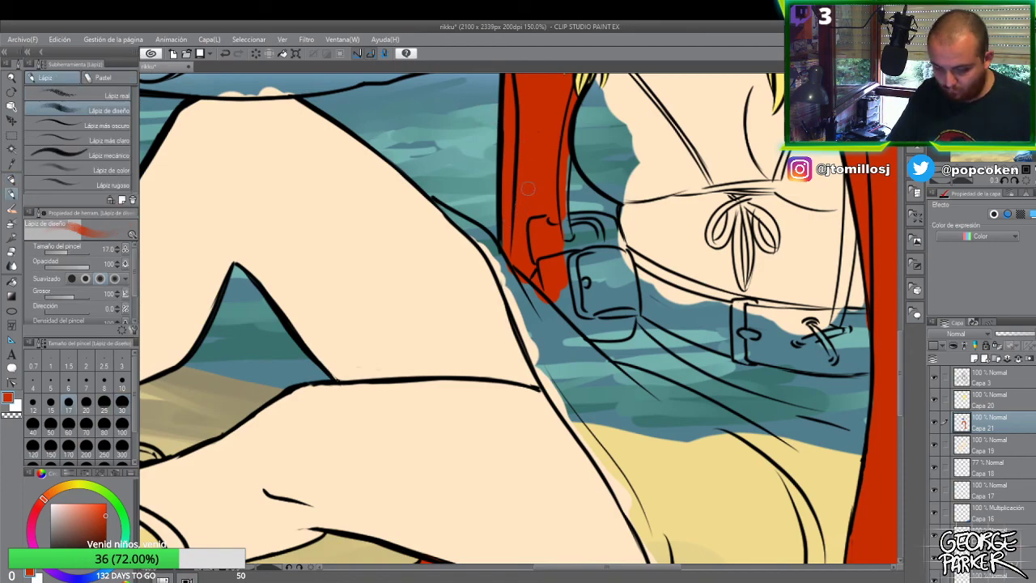
{"action": "key", "text": "p"}
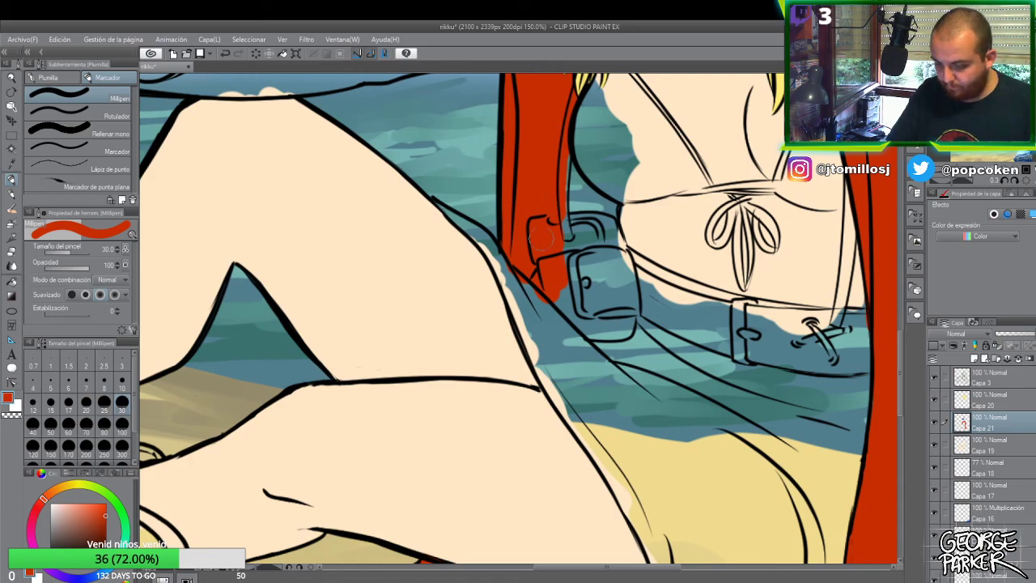
- Add a new empty layer directly above the scarf's red colour layer
{"action": "scroll", "coordinate": [543, 237], "scroll_direction": "down", "scroll_amount": 1}
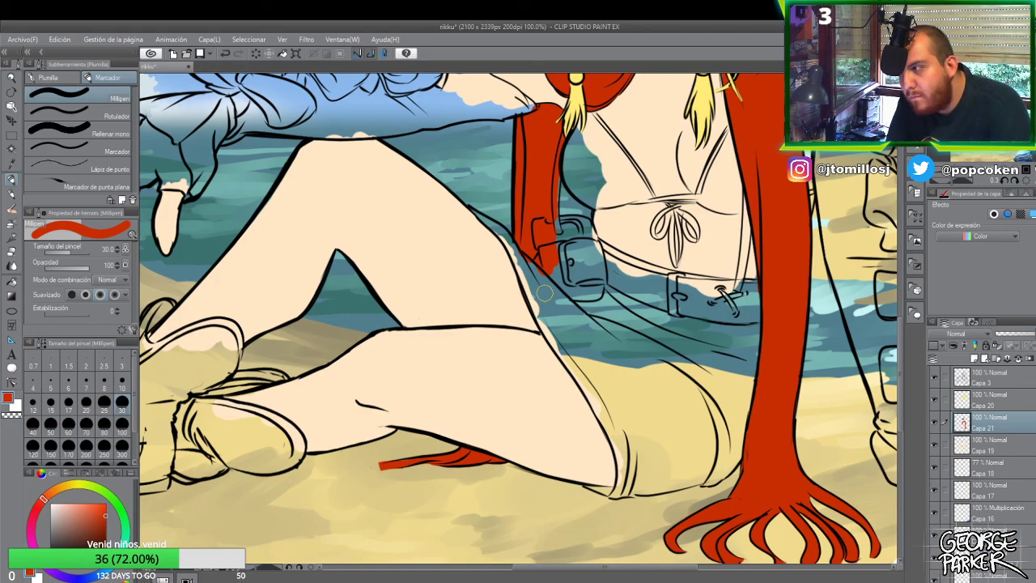
{"action": "scroll", "coordinate": [545, 293], "scroll_direction": "down", "scroll_amount": 3}
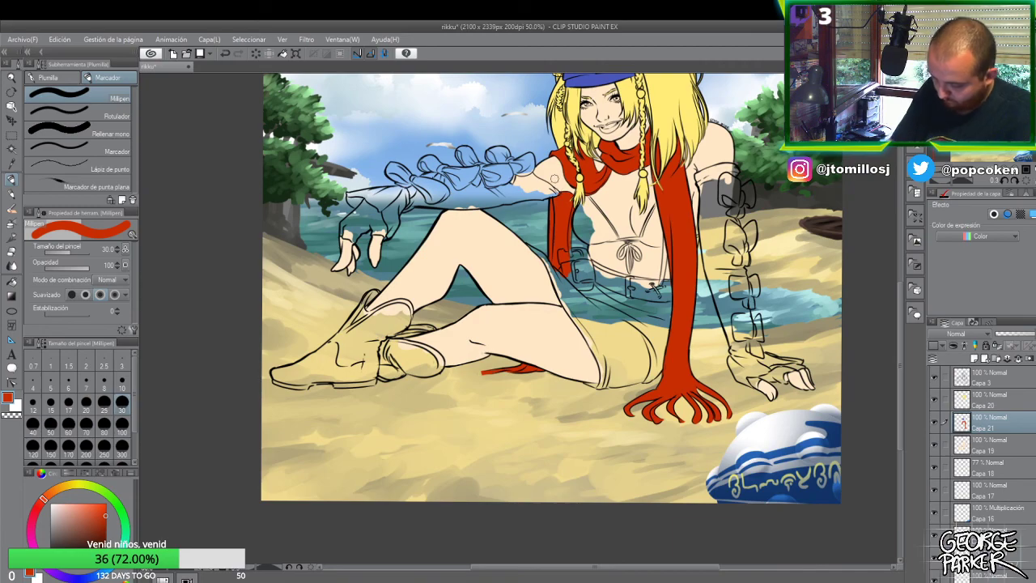
{"action": "left_click", "coordinate": [975, 359]}
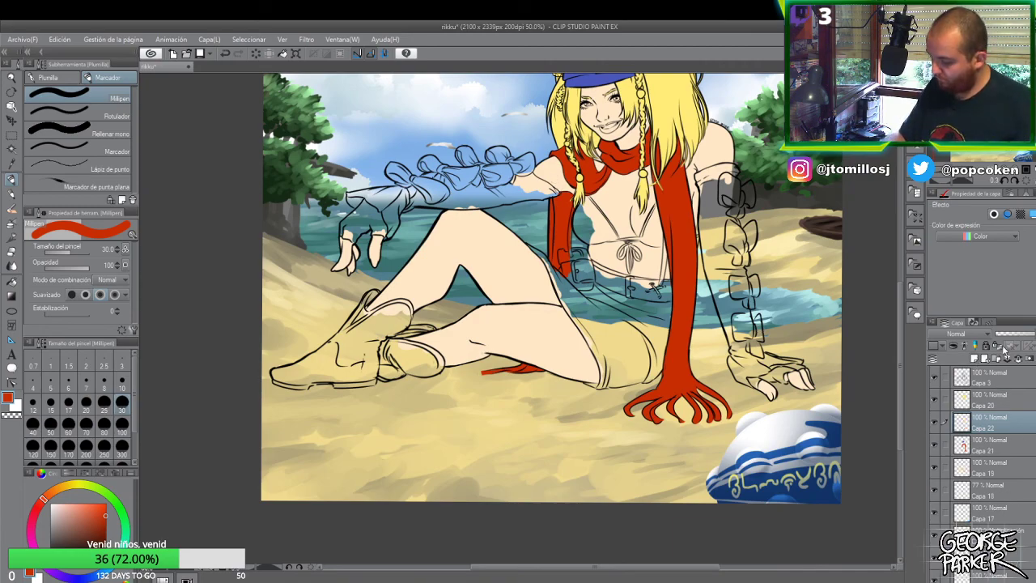
- Create a selection from the red scarf on layer Capa 21 and make layer Capa 22 active
{"action": "right_click", "coordinate": [999, 428]}
{"action": "left_click", "coordinate": [989, 451]}
{"action": "right_click", "coordinate": [990, 450]}
{"action": "mouse_move", "coordinate": [984, 314]}
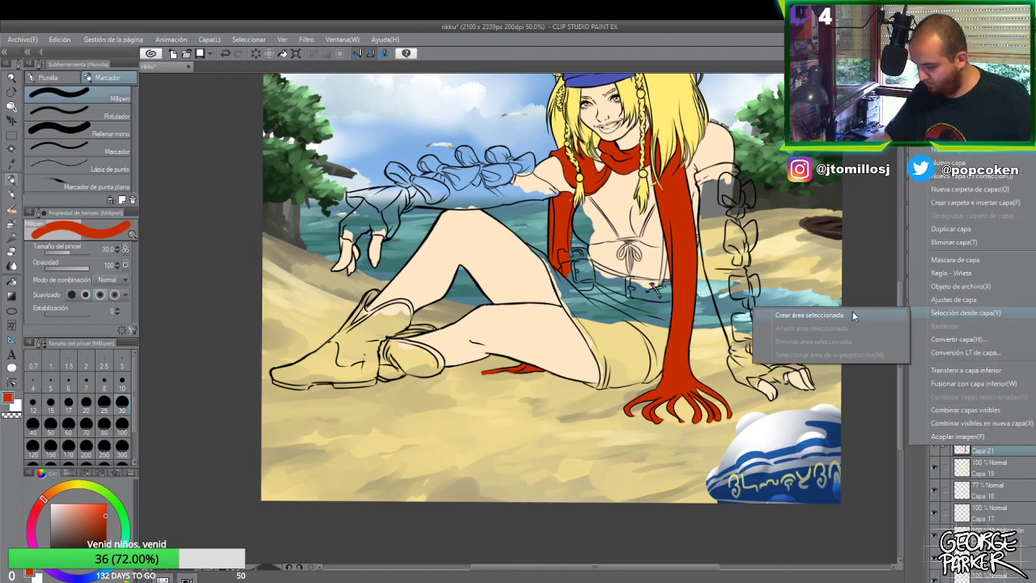
{"action": "left_click", "coordinate": [853, 311]}
{"action": "left_click", "coordinate": [1001, 424]}
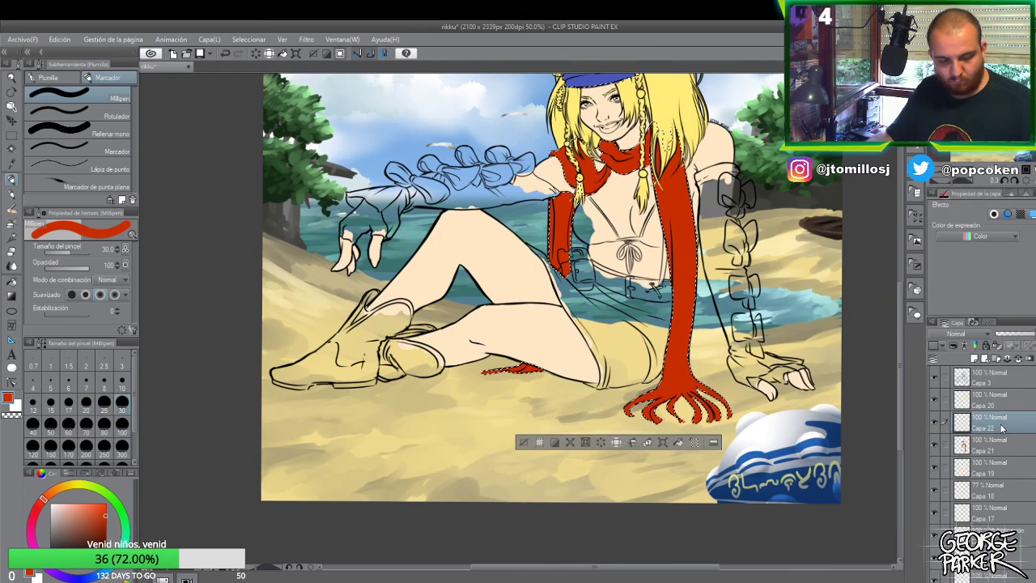
- Fade the lower ends of the scarf into golden yellow with a foreground-to-transparent gradient, and clear the selection
{"action": "key", "text": "g"}
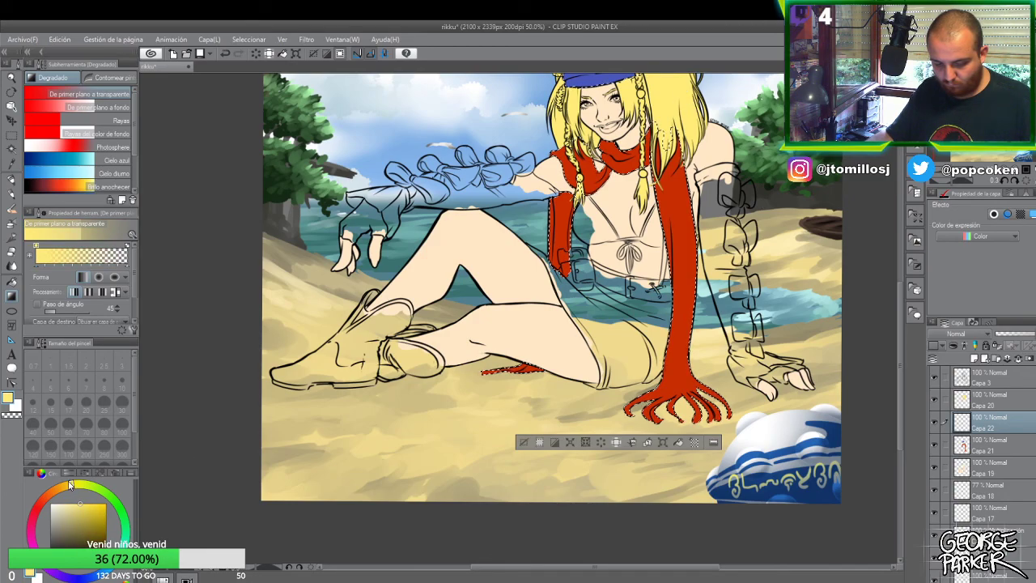
{"action": "left_click_drag", "start_coordinate": [81, 502], "coordinate": [116, 504]}
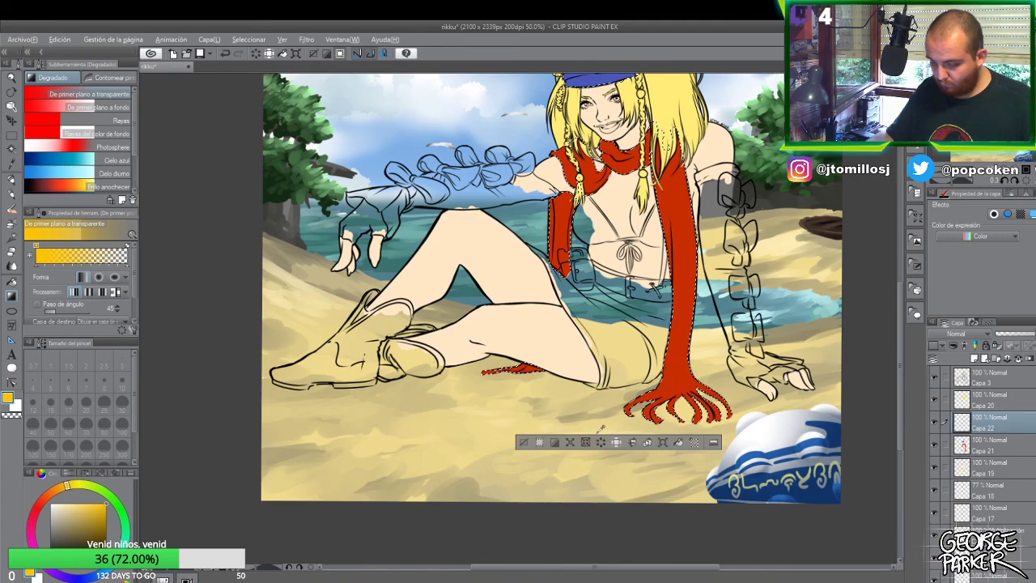
{"action": "scroll", "coordinate": [613, 382], "scroll_direction": "down", "scroll_amount": 2}
{"action": "key", "text": "alt"}
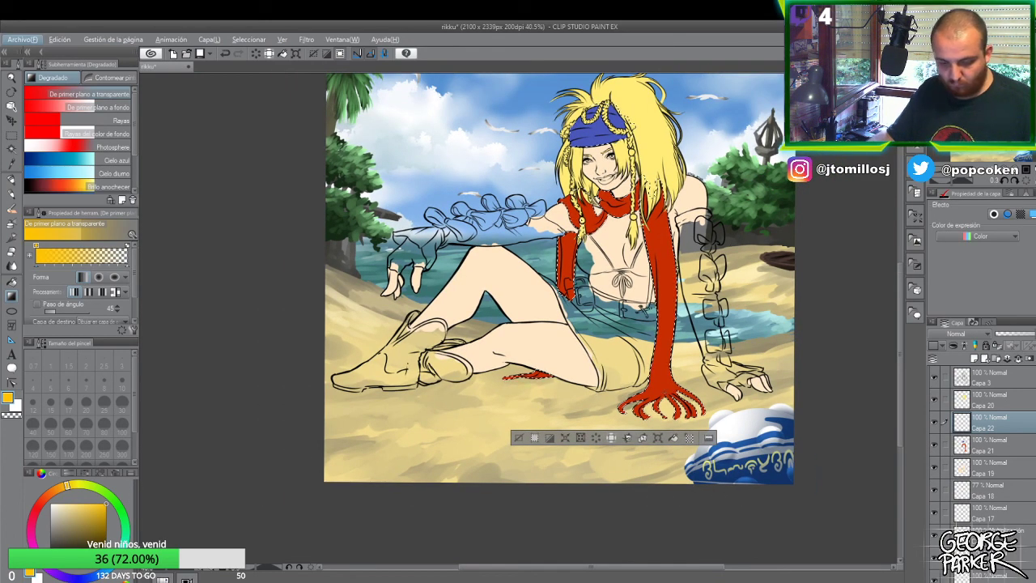
{"action": "key", "text": "alt"}
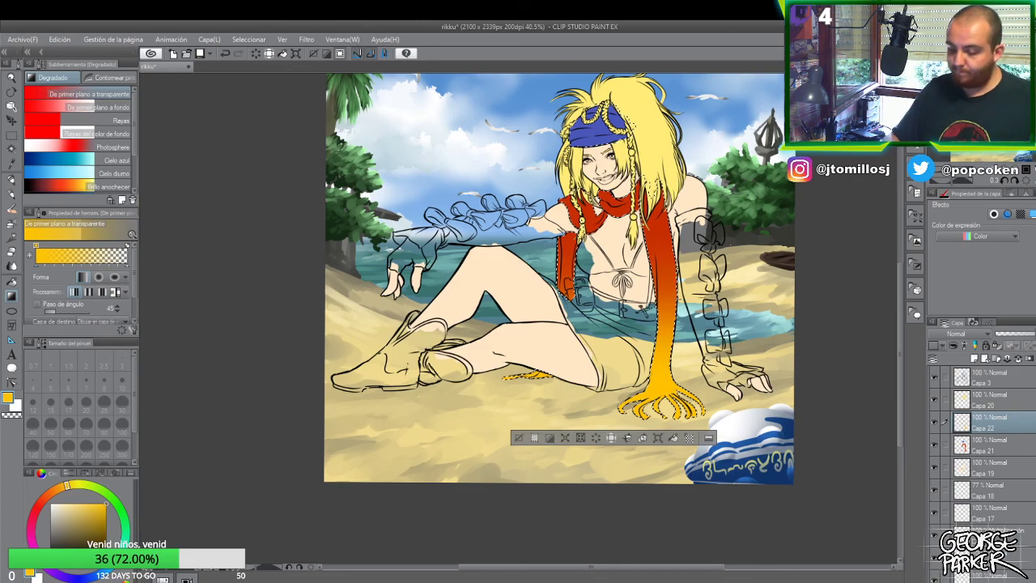
{"action": "left_click", "coordinate": [519, 438]}
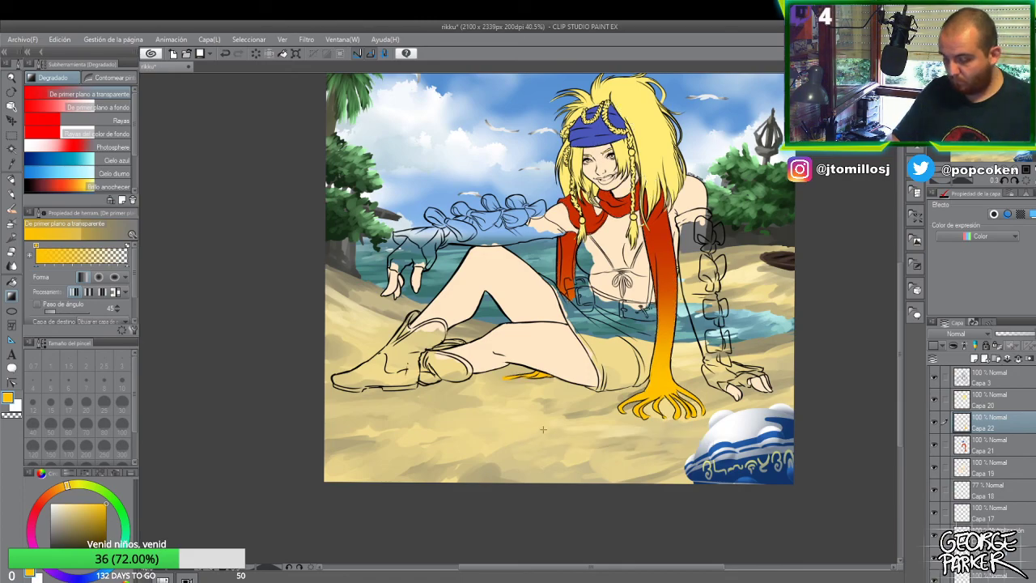
{"action": "scroll", "coordinate": [514, 348], "scroll_direction": "up", "scroll_amount": 2}
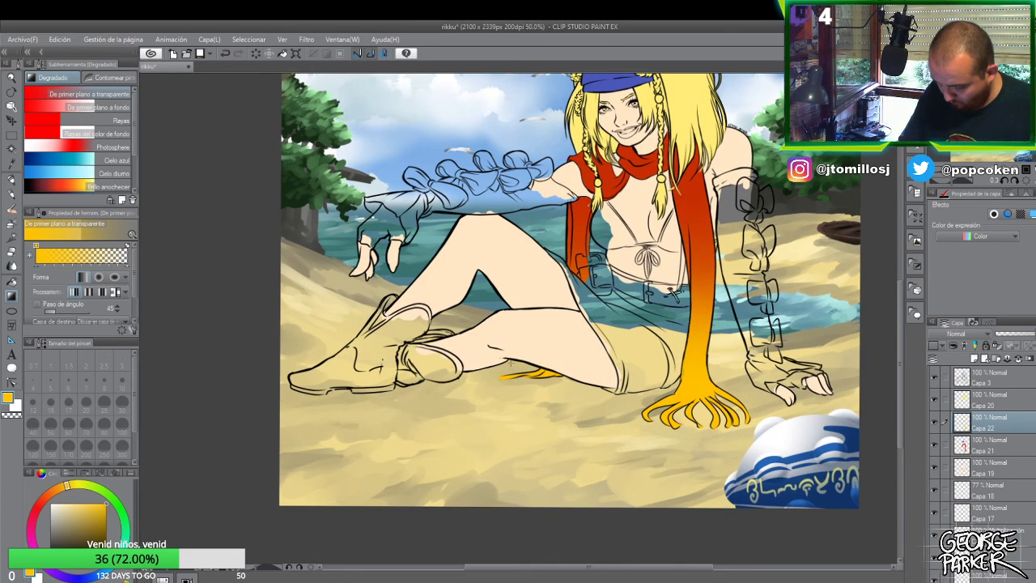
{"action": "scroll", "coordinate": [511, 361], "scroll_direction": "down", "scroll_amount": 1}
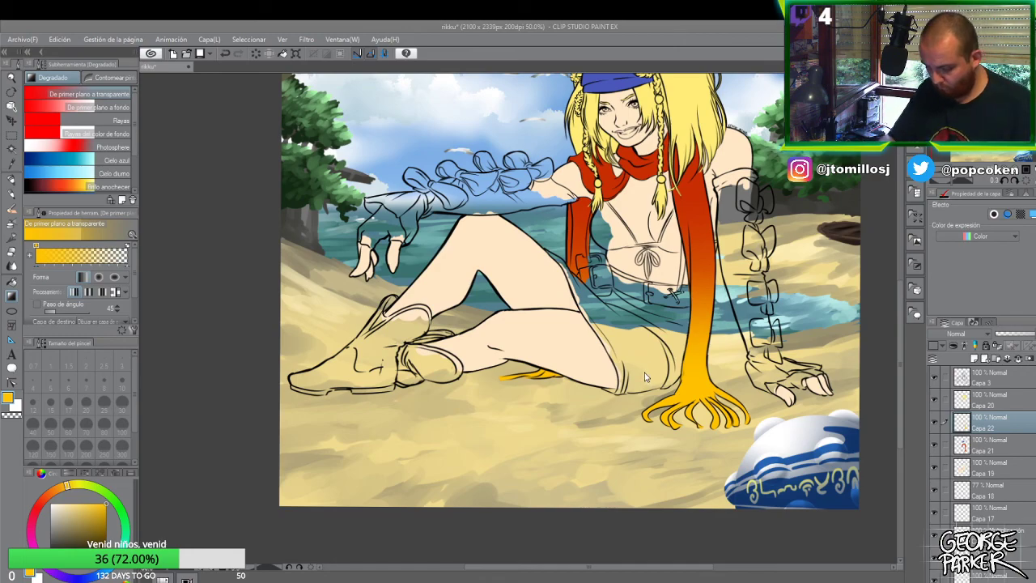
{"action": "scroll", "coordinate": [645, 368], "scroll_direction": "down", "scroll_amount": 1}
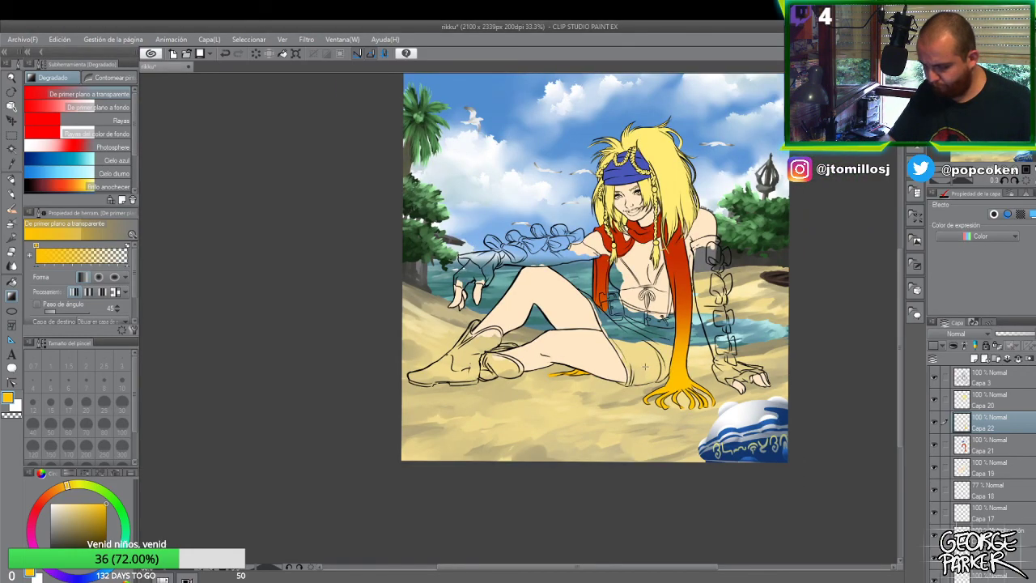
{"action": "scroll", "coordinate": [636, 223], "scroll_direction": "up", "scroll_amount": 3}
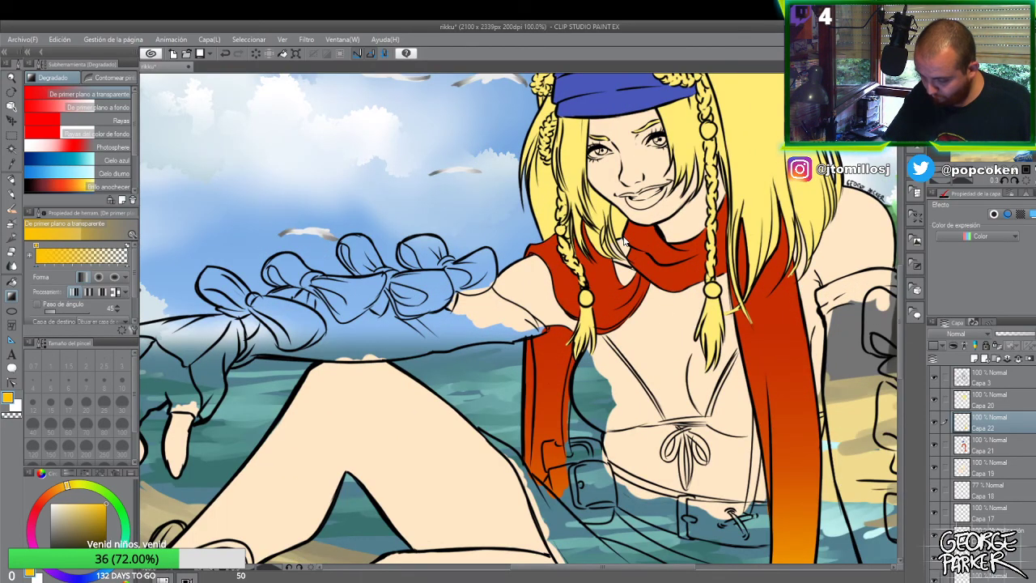
{"action": "scroll", "coordinate": [623, 242], "scroll_direction": "down", "scroll_amount": 3}
{"action": "scroll", "coordinate": [623, 241], "scroll_direction": "up", "scroll_amount": 1}
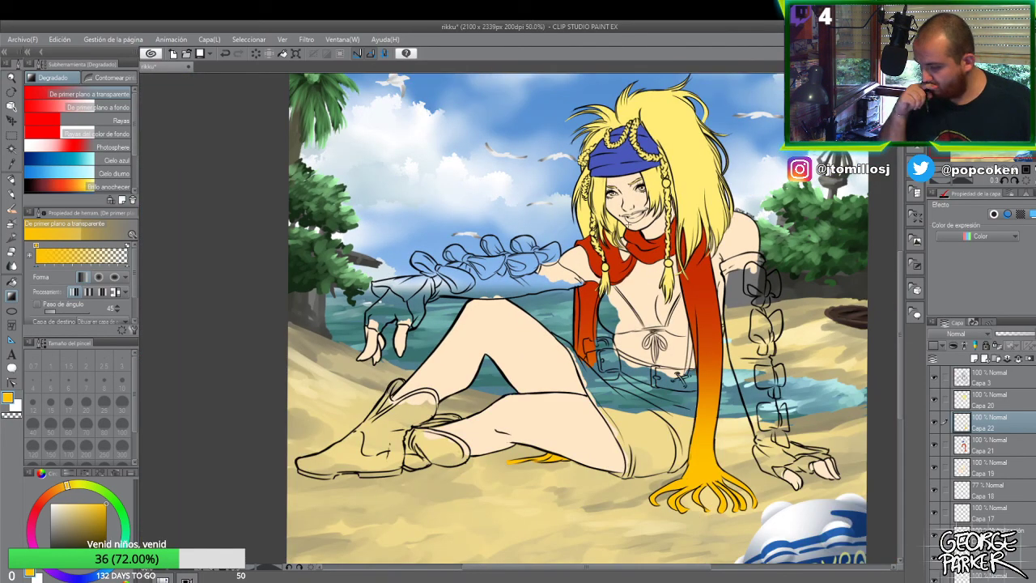
- Make the skin layer Capa 19 active and set the Milipen's colour to a bluish grey
{"action": "scroll", "coordinate": [636, 196], "scroll_direction": "up", "scroll_amount": 2}
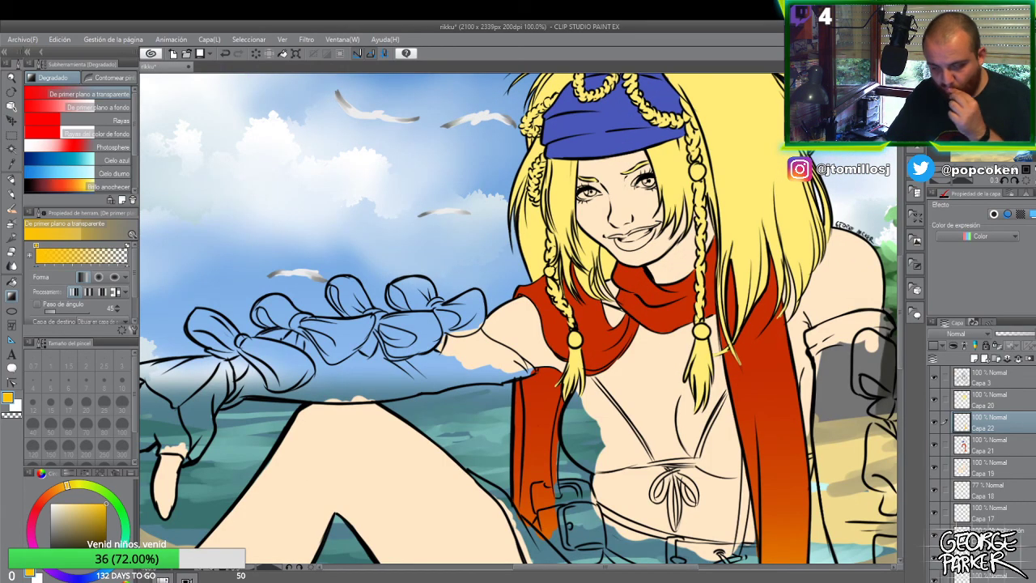
{"action": "key", "text": "o"}
{"action": "left_click", "coordinate": [636, 203]}
{"action": "key", "text": "p"}
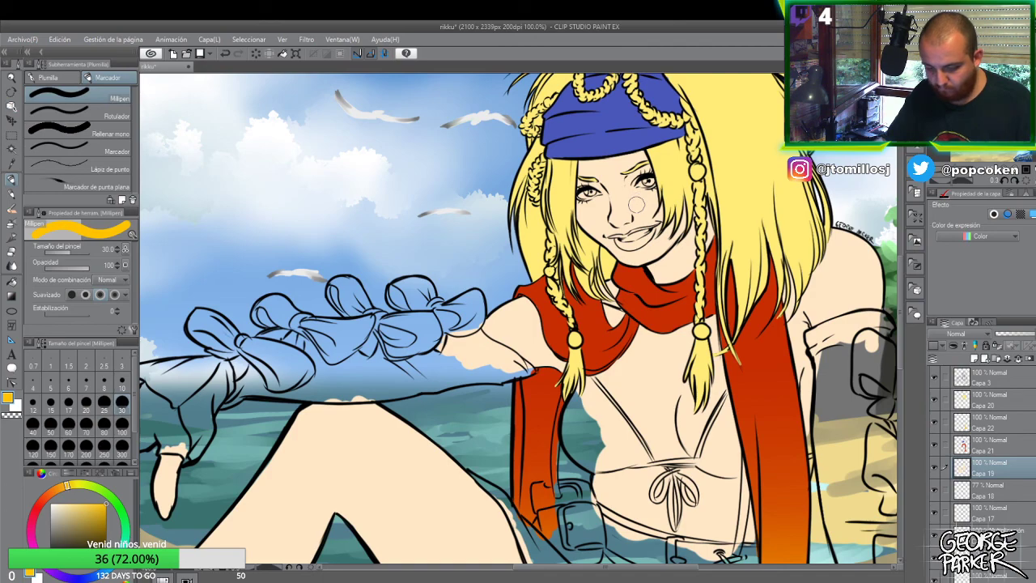
{"action": "left_click", "coordinate": [45, 518]}
{"action": "left_click", "coordinate": [47, 520]}
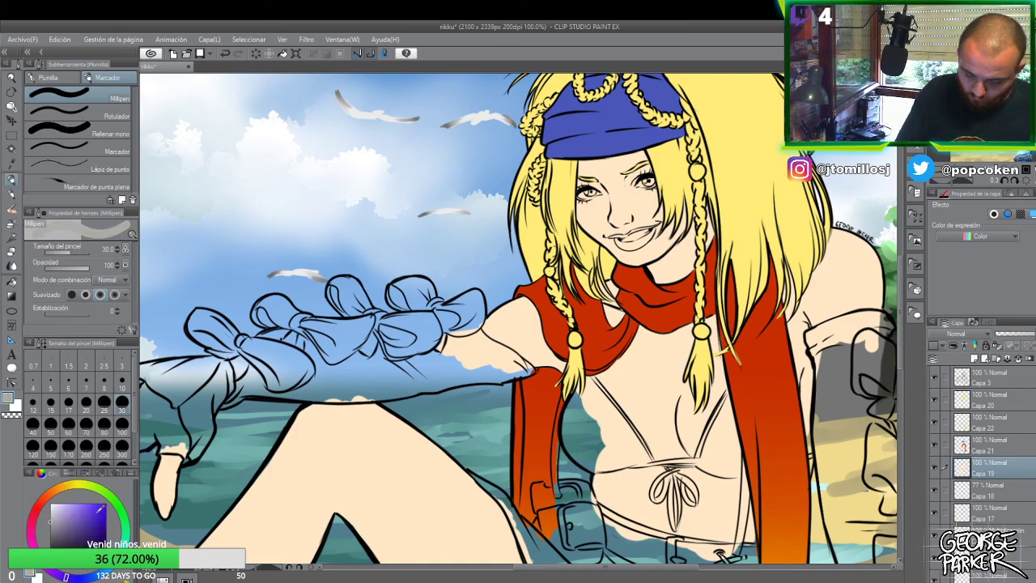
{"action": "left_click", "coordinate": [52, 526]}
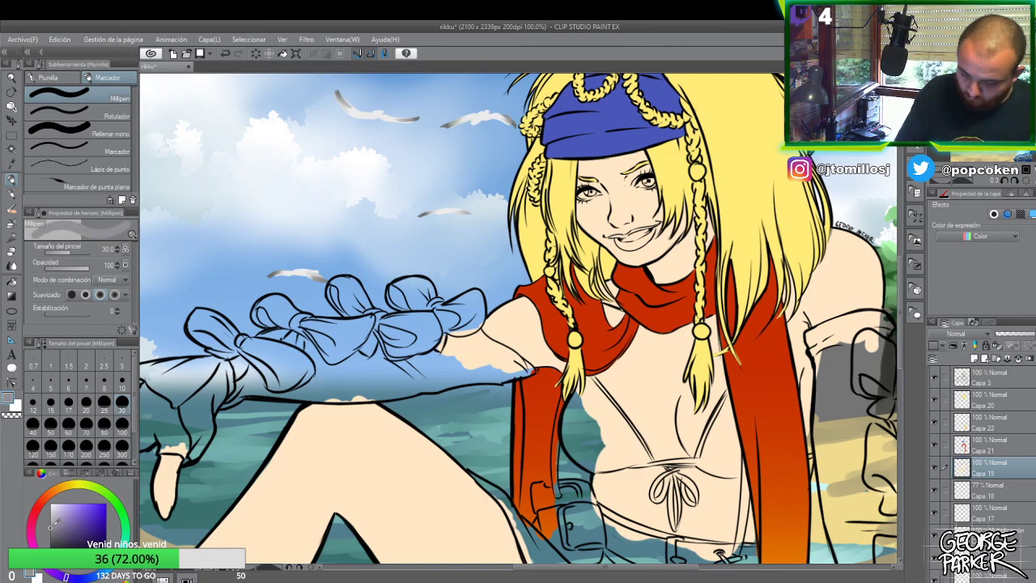
- Try painting the eye beside the hair grey on the skin layer with a smaller brush
{"action": "key", "text": "bracketleft"}
{"action": "key", "text": "bracketleft"}
{"action": "key", "text": "bracketleft"}
{"action": "key", "text": "bracketleft"}
{"action": "key", "text": "bracketleft"}
{"action": "key", "text": "bracketleft"}
{"action": "mouse_move", "coordinate": [656, 180]}
{"action": "left_mouse_down"}
{"action": "mouse_move", "coordinate": [581, 196]}
{"action": "mouse_move", "coordinate": [607, 184]}
{"action": "mouse_move", "coordinate": [585, 190]}
{"action": "mouse_move", "coordinate": [600, 198]}
{"action": "mouse_move", "coordinate": [657, 188]}
{"action": "left_mouse_up"}
{"action": "key", "text": "r"}
{"action": "key", "text": "e"}
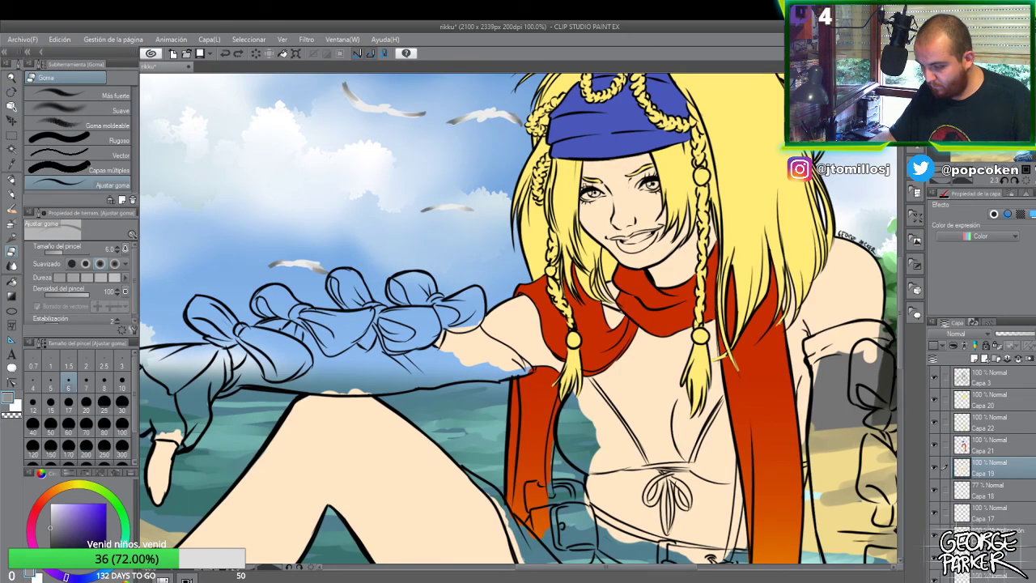
- Add a new layer above the skin layer and paint both eyes bluish grey with the Milipen at size 7
{"action": "left_click", "coordinate": [974, 364]}
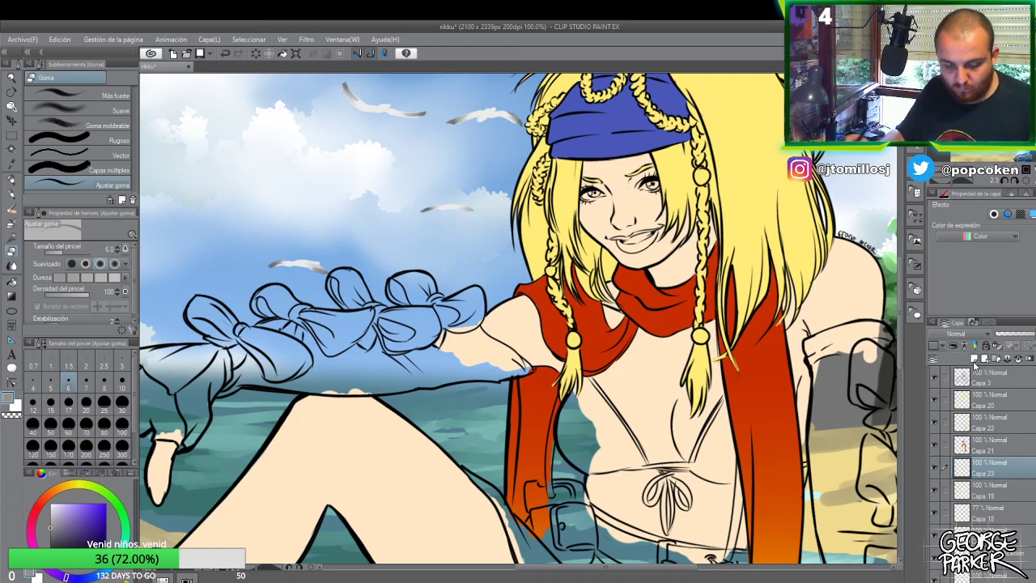
{"action": "key", "text": "p"}
{"action": "left_click", "coordinate": [90, 390]}
{"action": "scroll", "coordinate": [660, 162], "scroll_direction": "up", "scroll_amount": 2}
{"action": "scroll", "coordinate": [660, 162], "scroll_direction": "down", "scroll_amount": 2}
{"action": "scroll", "coordinate": [661, 165], "scroll_direction": "up", "scroll_amount": 1}
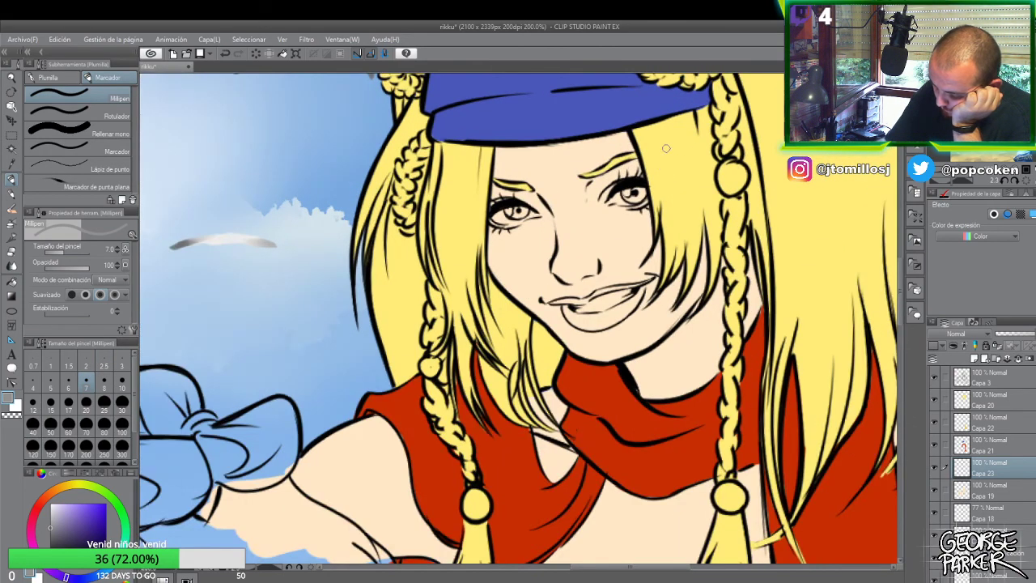
{"action": "scroll", "coordinate": [644, 184], "scroll_direction": "up", "scroll_amount": 1}
{"action": "mouse_move", "coordinate": [644, 187]}
{"action": "left_mouse_down"}
{"action": "mouse_move", "coordinate": [610, 201]}
{"action": "mouse_move", "coordinate": [625, 193]}
{"action": "left_mouse_up"}
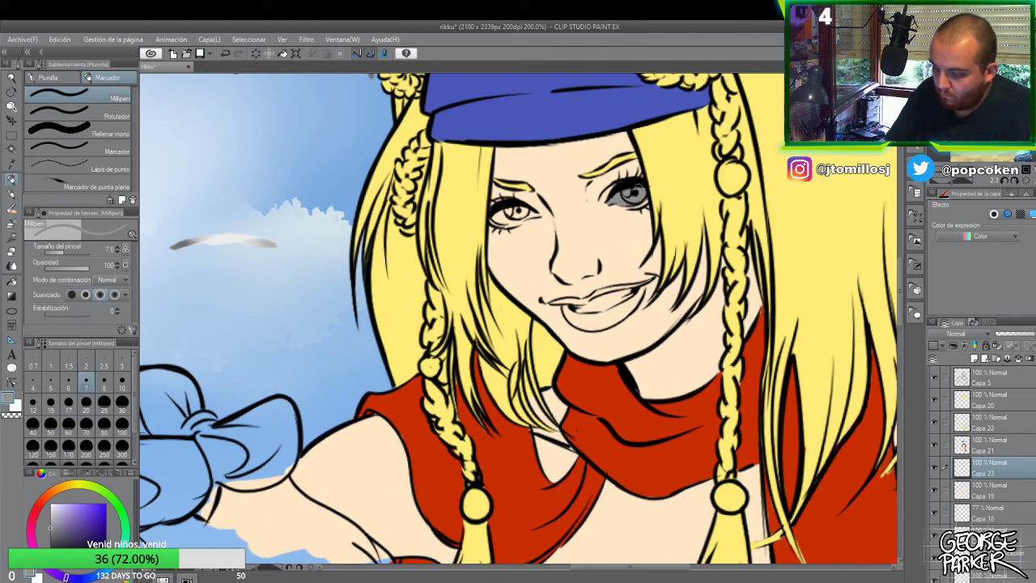
{"action": "mouse_move", "coordinate": [518, 209]}
{"action": "left_mouse_down"}
{"action": "mouse_move", "coordinate": [494, 219]}
{"action": "mouse_move", "coordinate": [528, 214]}
{"action": "left_mouse_up"}
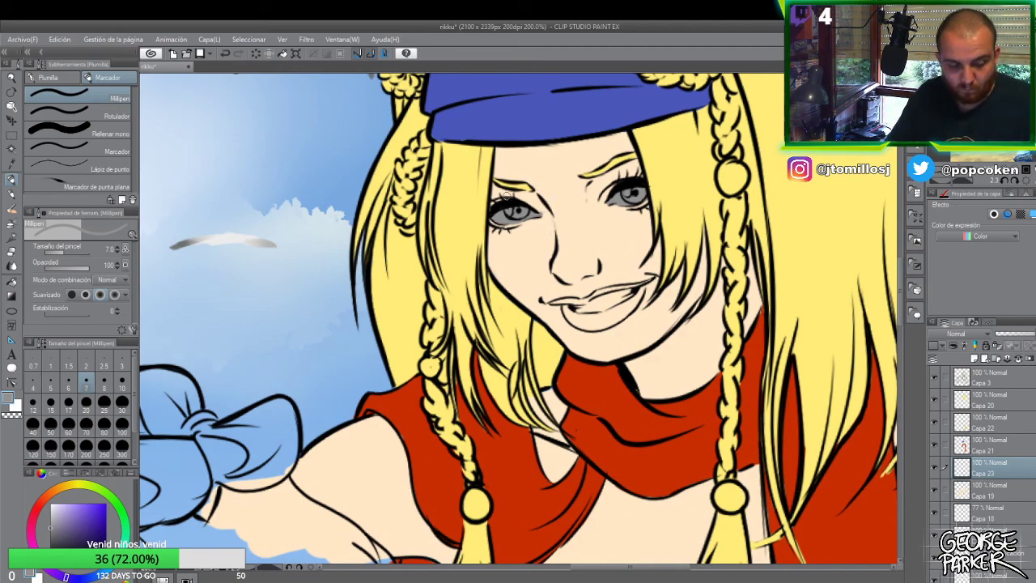
{"action": "key", "text": "e"}
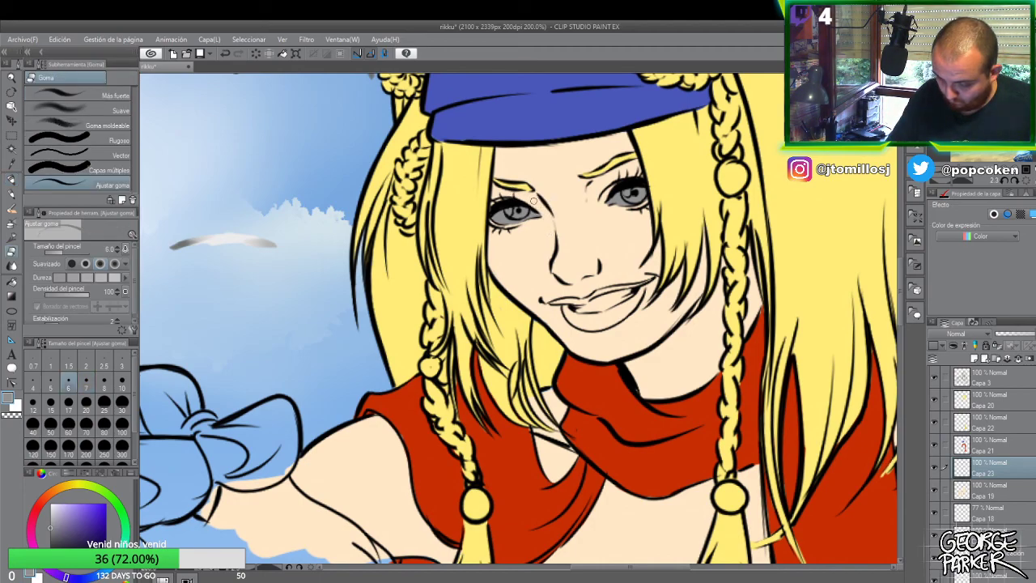
- Fill the teeth with bluish grey and go over them with a warmer grey
{"action": "key", "text": "p"}
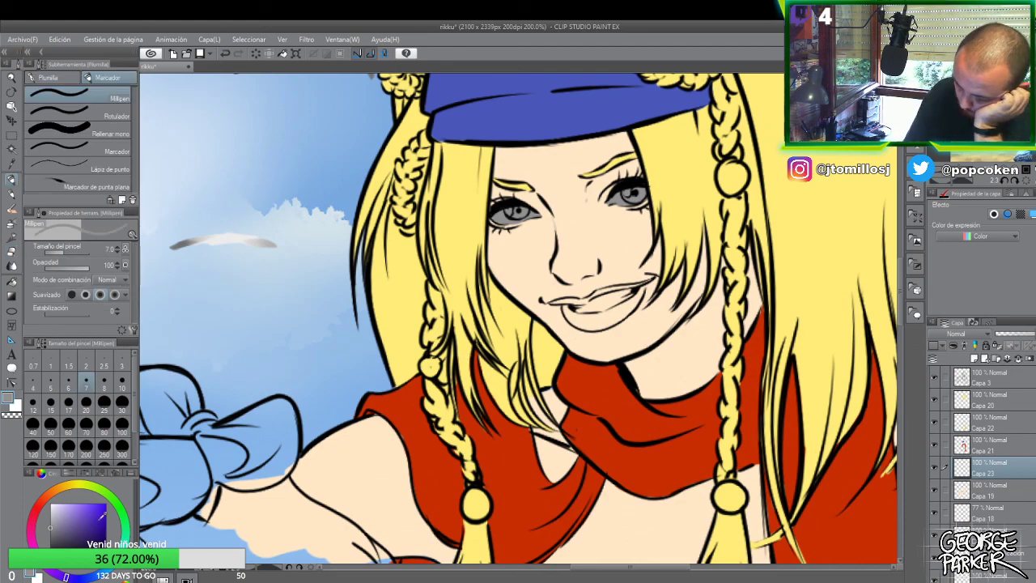
{"action": "mouse_move", "coordinate": [638, 290]}
{"action": "left_mouse_down"}
{"action": "mouse_move", "coordinate": [575, 313]}
{"action": "mouse_move", "coordinate": [596, 310]}
{"action": "left_mouse_up"}
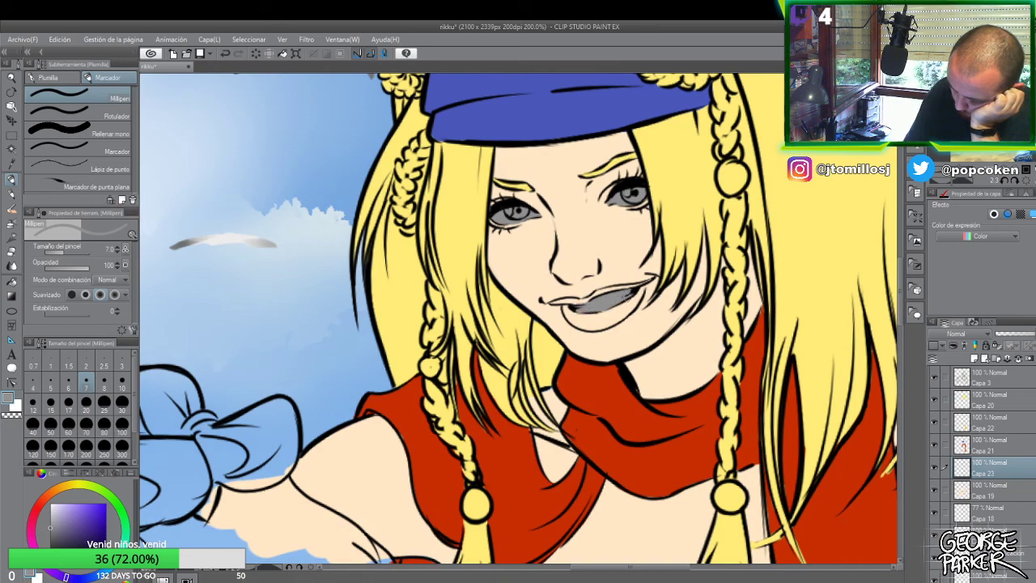
{"action": "left_click", "coordinate": [66, 489]}
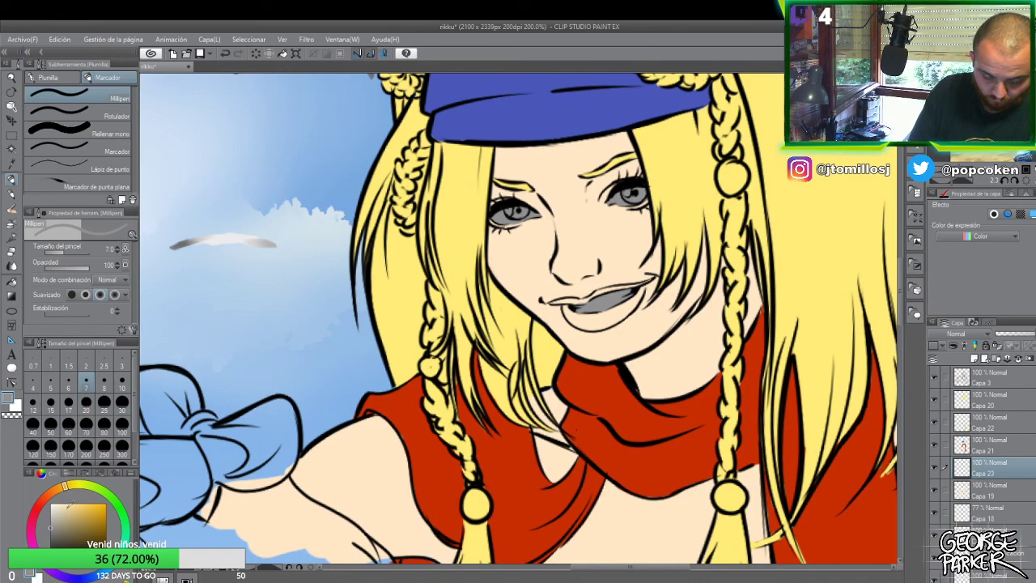
{"action": "left_click_drag", "start_coordinate": [640, 296], "coordinate": [630, 303]}
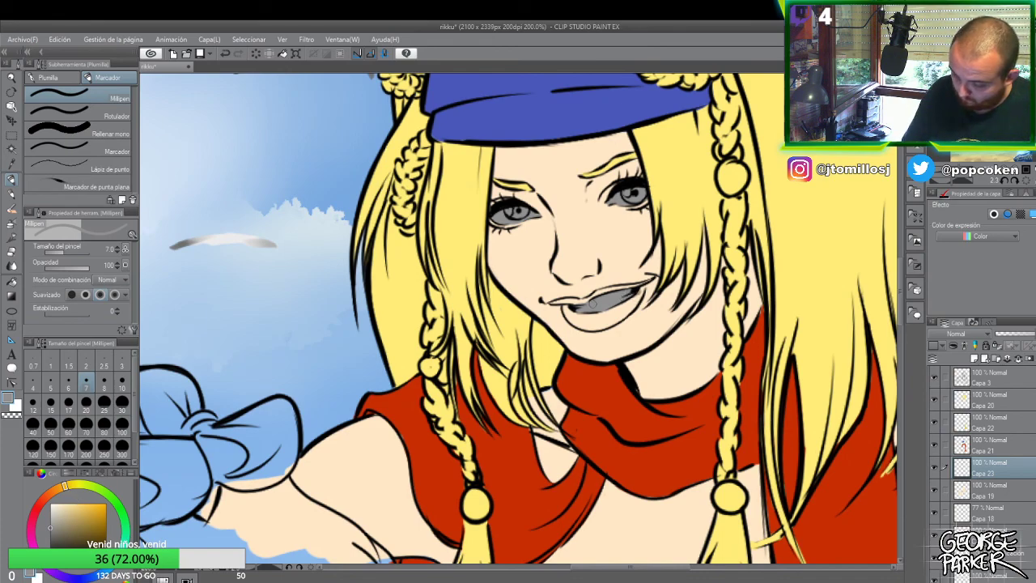
{"action": "left_click", "coordinate": [76, 507]}
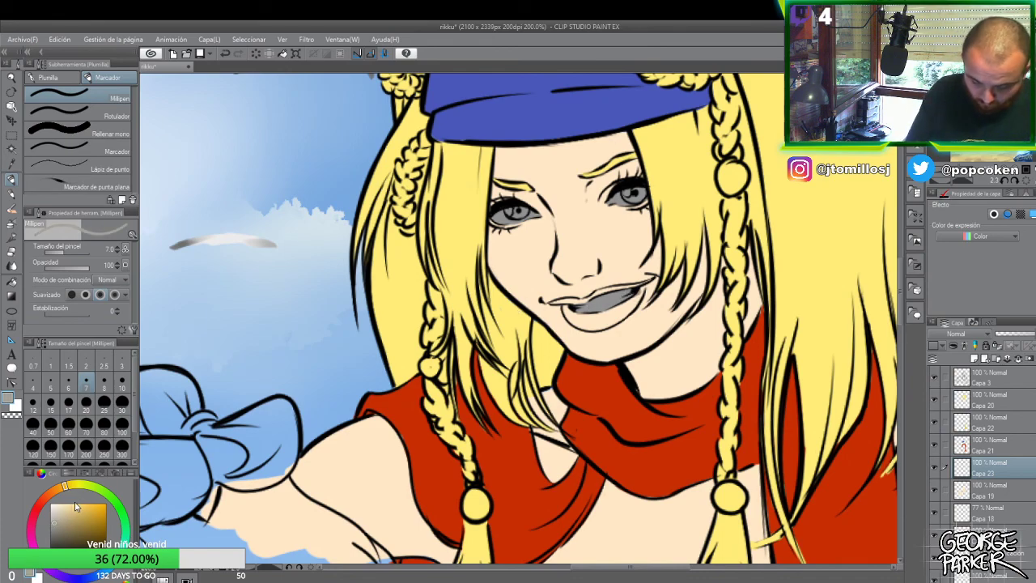
{"action": "mouse_move", "coordinate": [628, 296]}
{"action": "left_mouse_down"}
{"action": "mouse_move", "coordinate": [582, 308]}
{"action": "mouse_move", "coordinate": [615, 298]}
{"action": "left_mouse_up"}
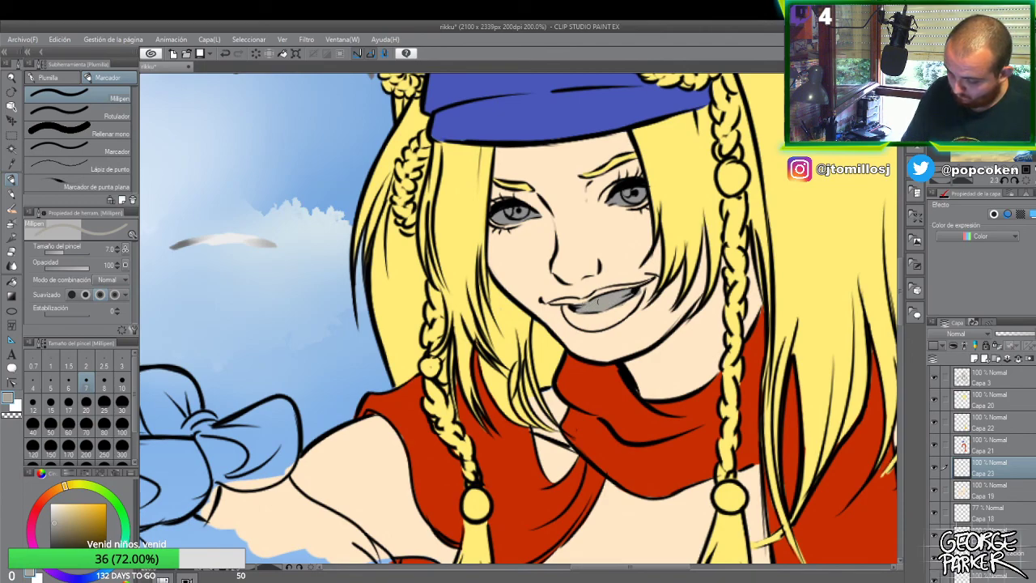
{"action": "key", "text": "e"}
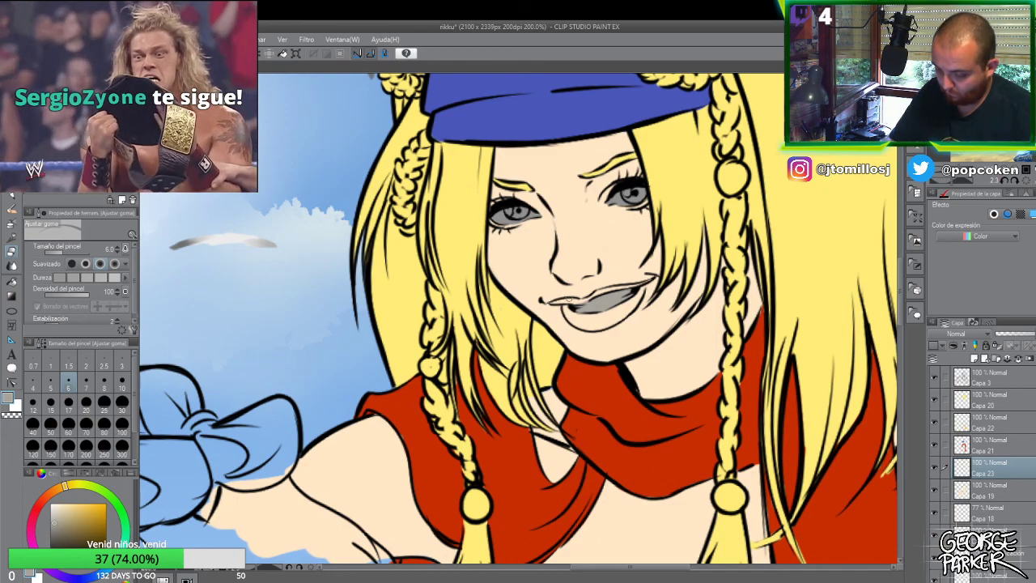
- Add a new layer above Capa 23 and set the drawing colour to a muted orange-brown for the lips
{"action": "scroll", "coordinate": [580, 314], "scroll_direction": "down", "scroll_amount": 1}
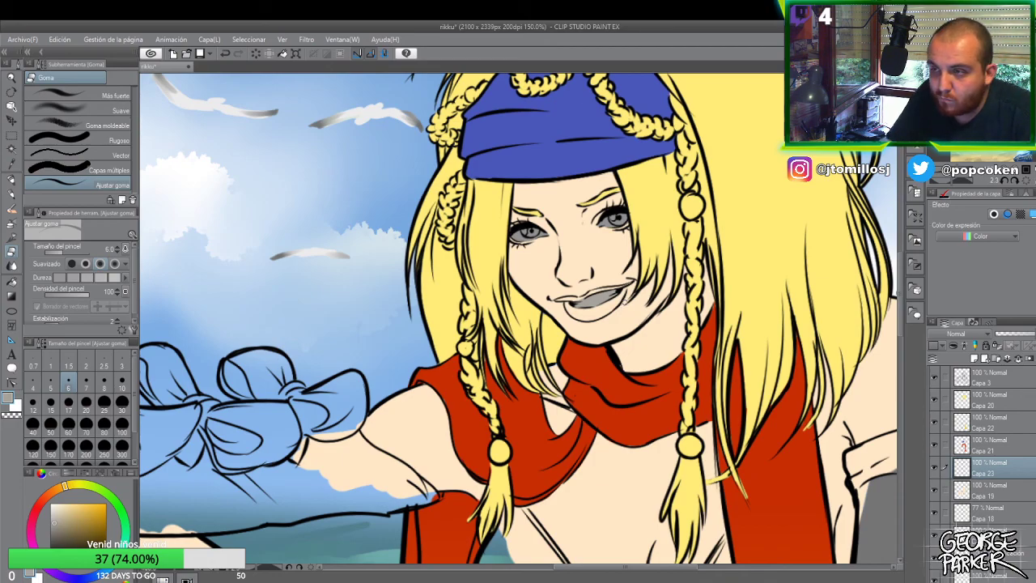
{"action": "scroll", "coordinate": [634, 285], "scroll_direction": "up", "scroll_amount": 1}
{"action": "scroll", "coordinate": [634, 285], "scroll_direction": "down", "scroll_amount": 1}
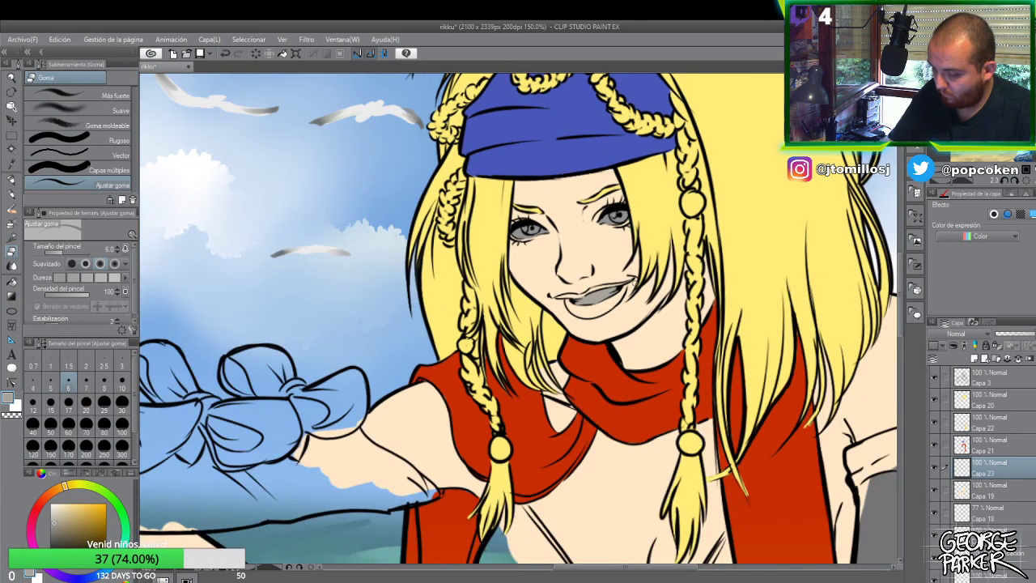
{"action": "left_click", "coordinate": [976, 361]}
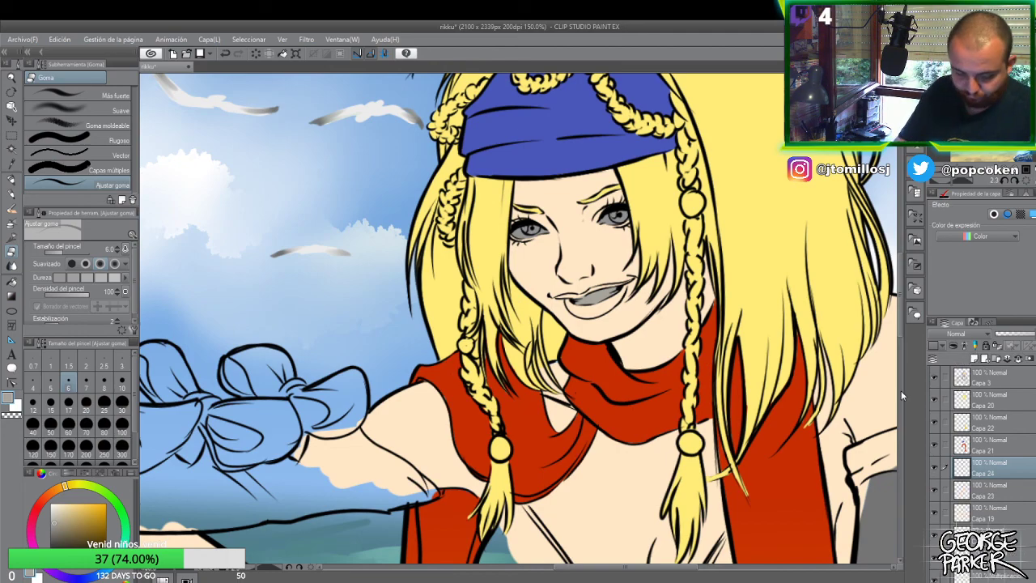
{"action": "left_click_drag", "start_coordinate": [59, 487], "coordinate": [53, 485]}
{"action": "left_click", "coordinate": [82, 515]}
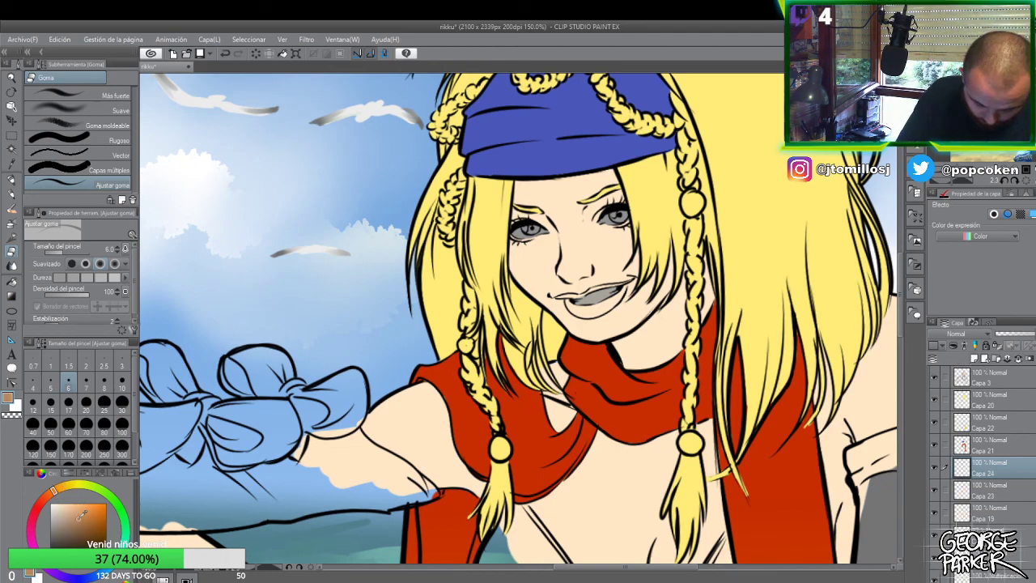
{"action": "left_click_drag", "start_coordinate": [53, 491], "coordinate": [48, 489]}
{"action": "left_click", "coordinate": [75, 517]}
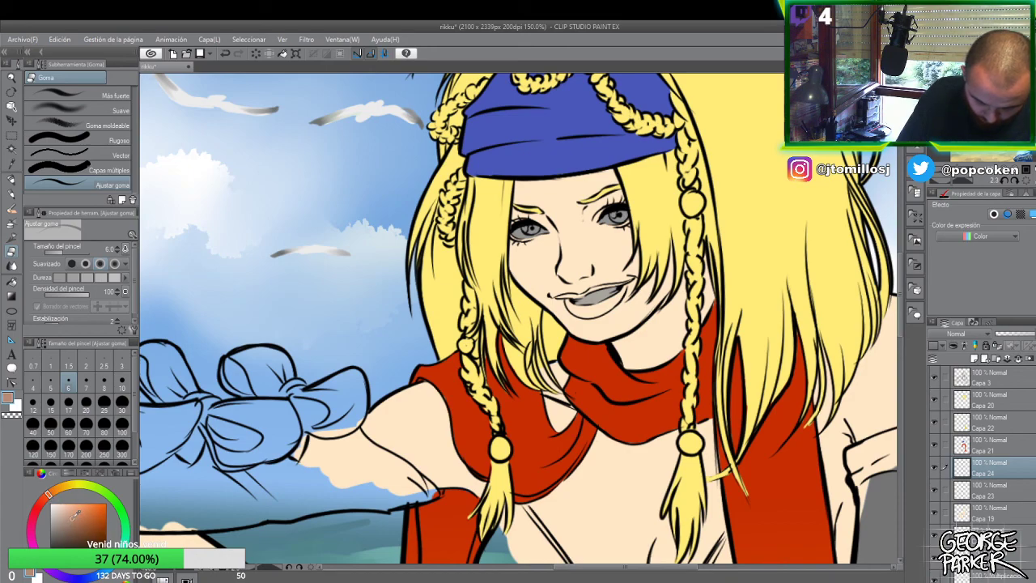
- Paint the lower lip orange-brown with the Milipen at size 10
{"action": "key", "text": "p"}
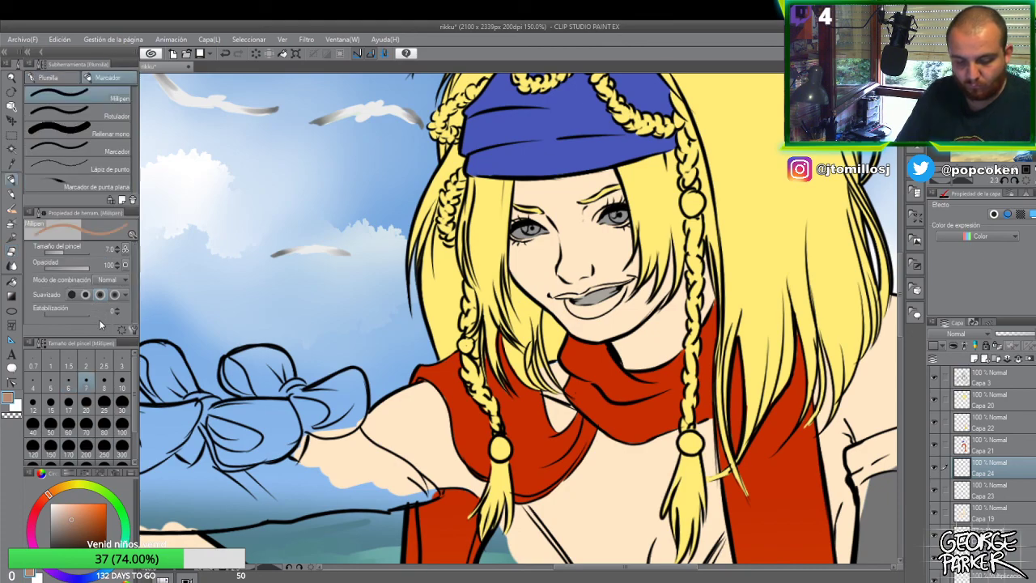
{"action": "scroll", "coordinate": [617, 290], "scroll_direction": "up", "scroll_amount": 1}
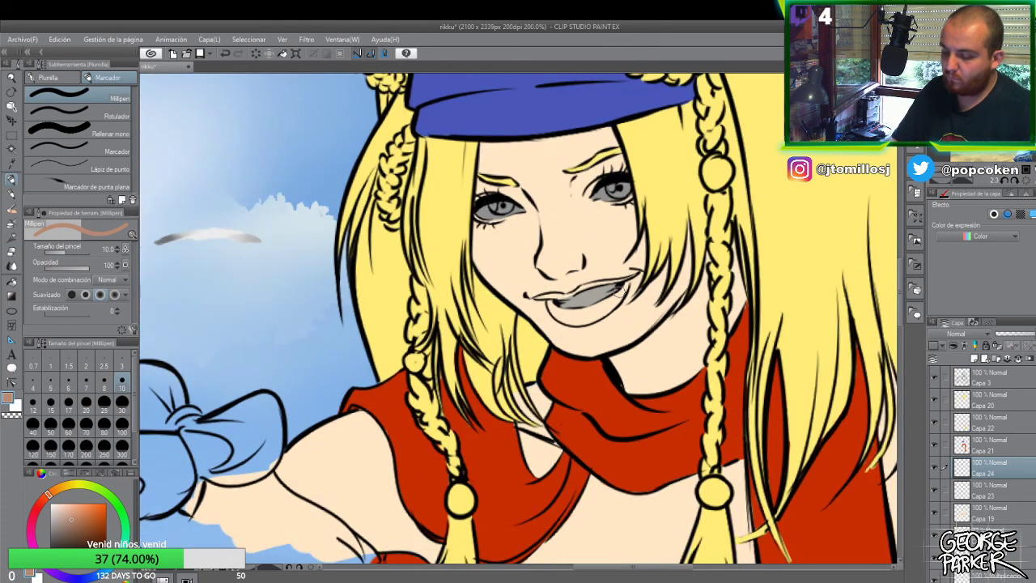
{"action": "mouse_move", "coordinate": [612, 304]}
{"action": "left_mouse_down"}
{"action": "mouse_move", "coordinate": [583, 319]}
{"action": "mouse_move", "coordinate": [603, 316]}
{"action": "mouse_move", "coordinate": [619, 288]}
{"action": "mouse_move", "coordinate": [584, 314]}
{"action": "mouse_move", "coordinate": [625, 289]}
{"action": "mouse_move", "coordinate": [585, 320]}
{"action": "mouse_move", "coordinate": [550, 306]}
{"action": "mouse_move", "coordinate": [576, 316]}
{"action": "mouse_move", "coordinate": [567, 319]}
{"action": "mouse_move", "coordinate": [600, 313]}
{"action": "left_mouse_up"}
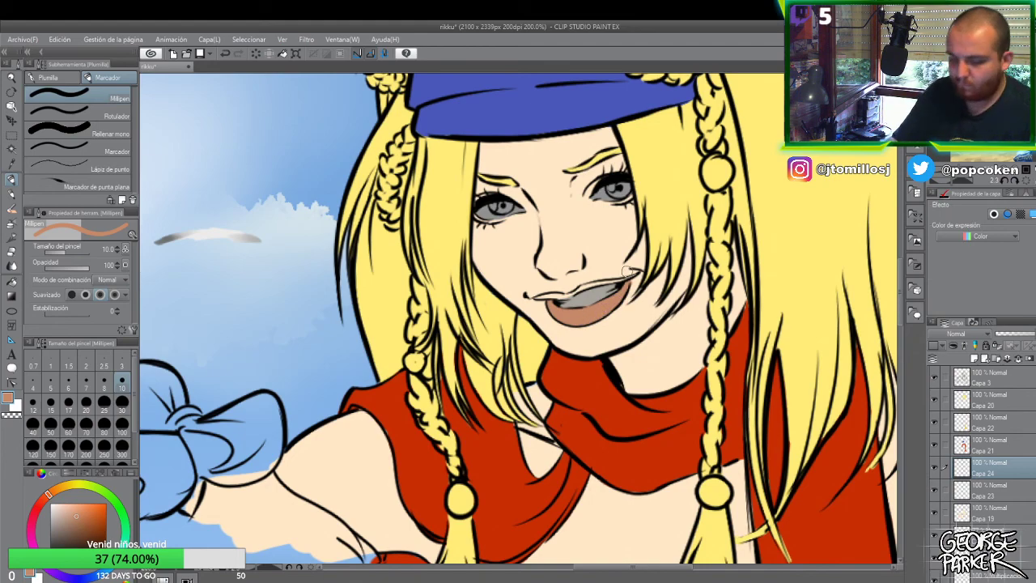
- Reduce the Milipen to size 5 and fill the upper lip with the same orange-brown, keeping within its outline
{"action": "key", "text": "bracketleft"}
{"action": "key", "text": "bracketleft"}
{"action": "key", "text": "bracketleft"}
{"action": "key", "text": "bracketleft"}
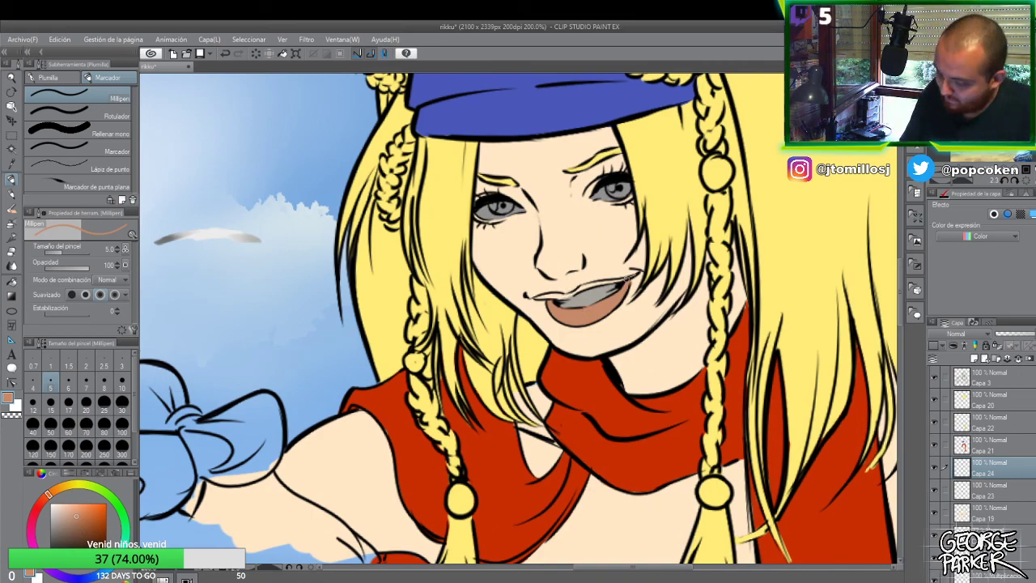
{"action": "left_click_drag", "start_coordinate": [619, 280], "coordinate": [588, 286]}
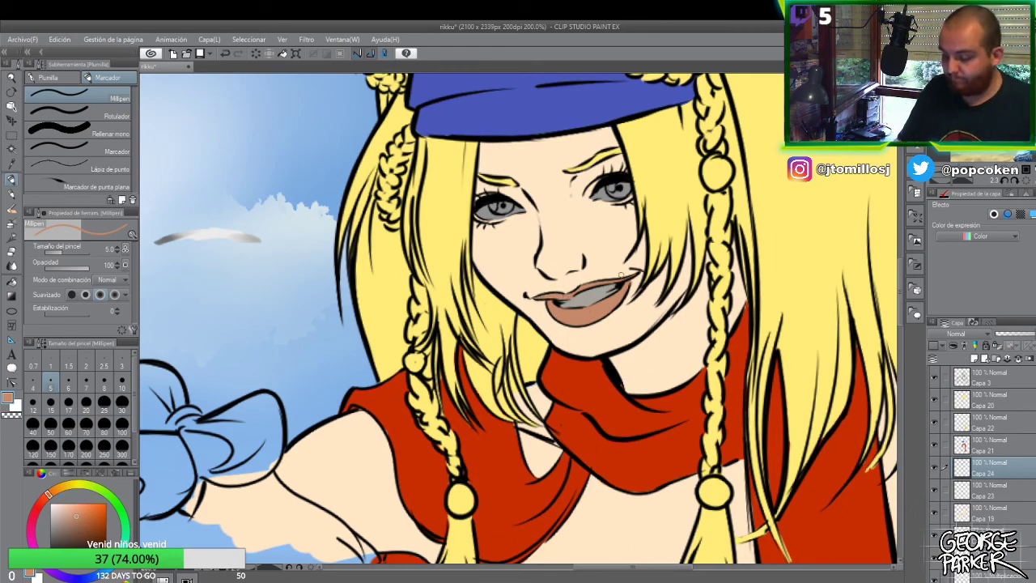
{"action": "key", "text": "e"}
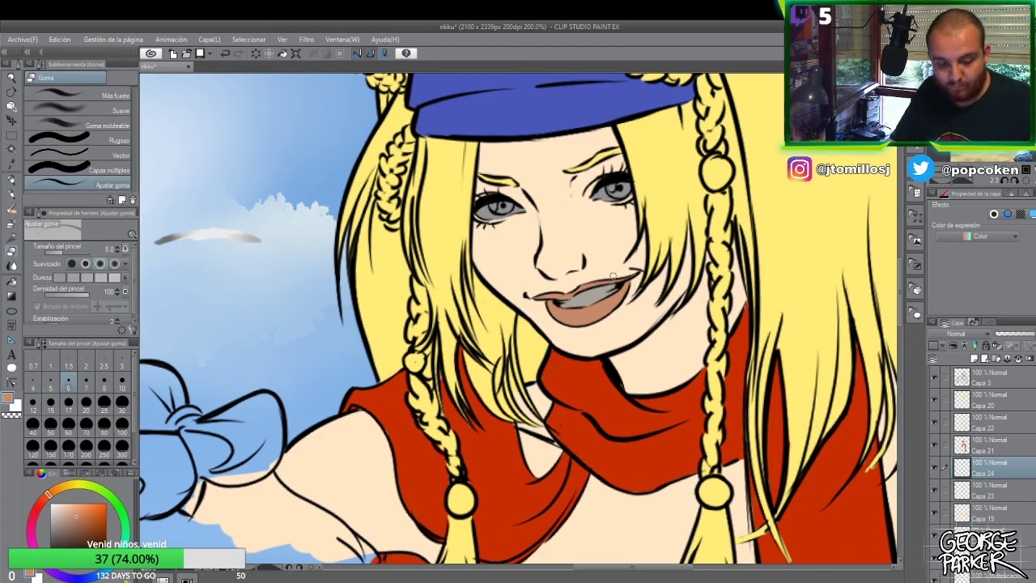
{"action": "key", "text": "p"}
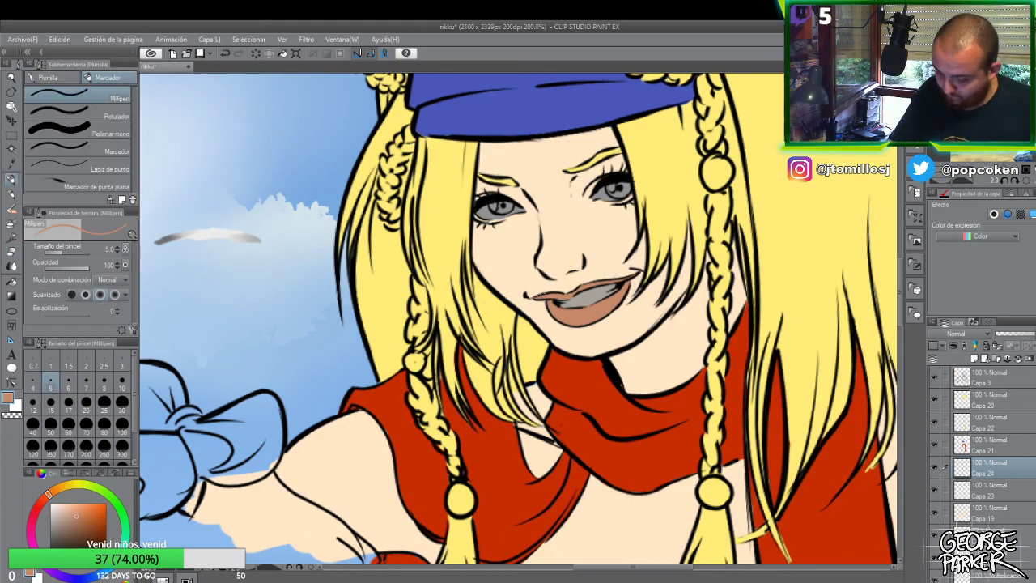
- Sample the yellow on hair layer Capa 20 and the skin tone on Capa 19 for Milipen touch-ups beside the chin and scarf
{"action": "left_click", "coordinate": [555, 249], "text": "ctrl+shift"}
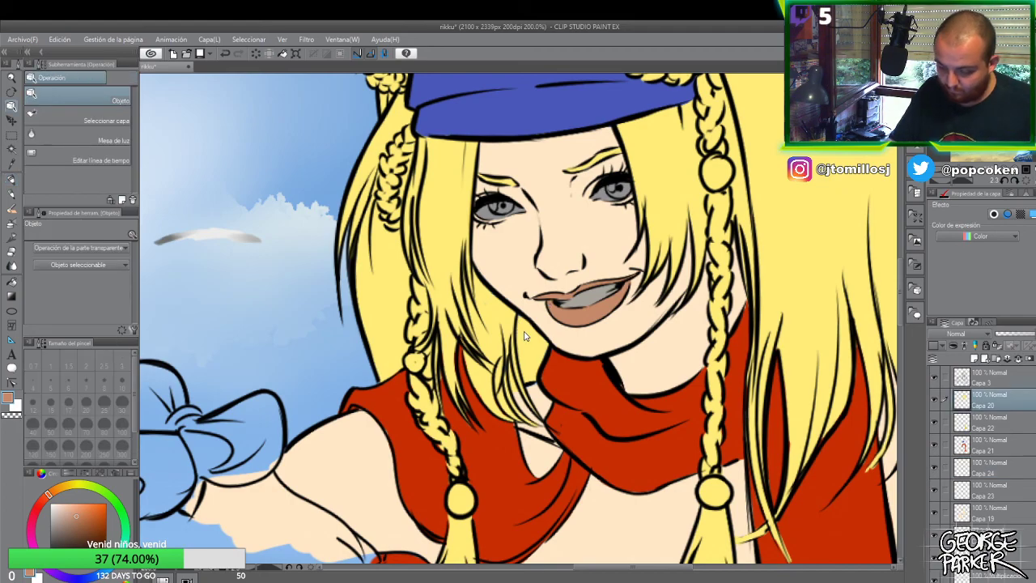
{"action": "left_click", "coordinate": [524, 324], "text": "alt"}
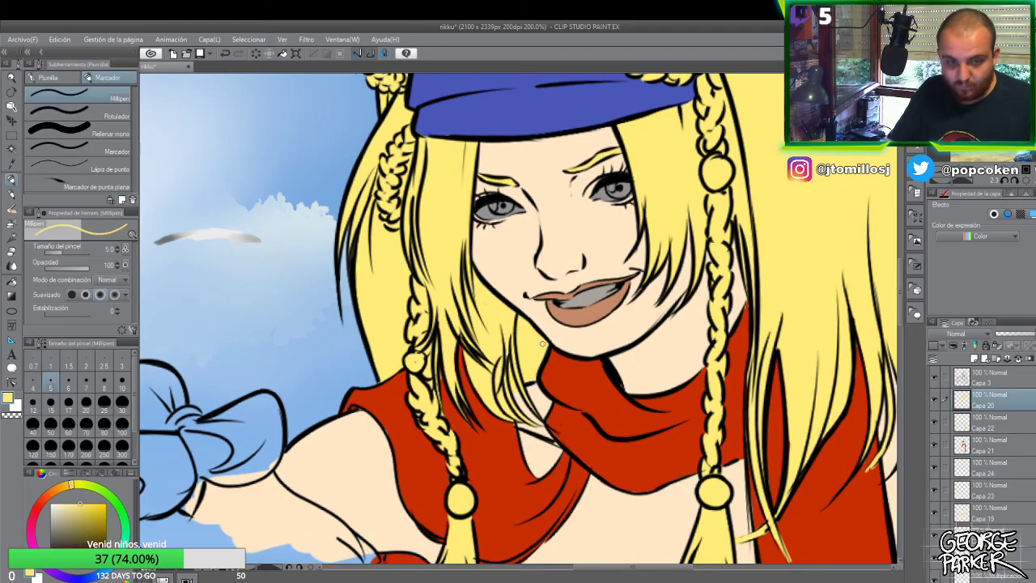
{"action": "left_click", "coordinate": [540, 399], "text": "ctrl+shift"}
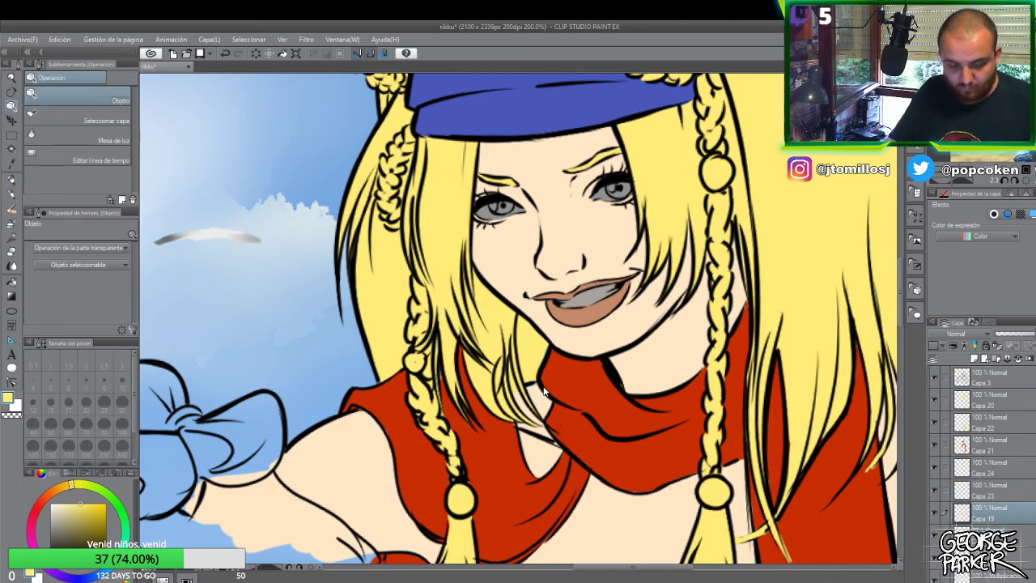
{"action": "left_click", "coordinate": [540, 389], "text": "alt"}
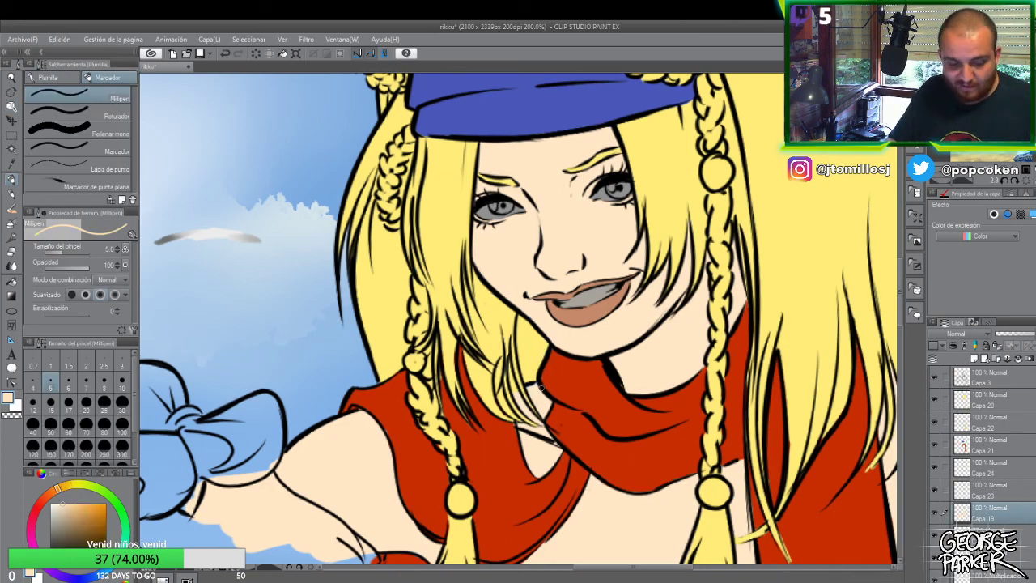
{"action": "key", "text": "p"}
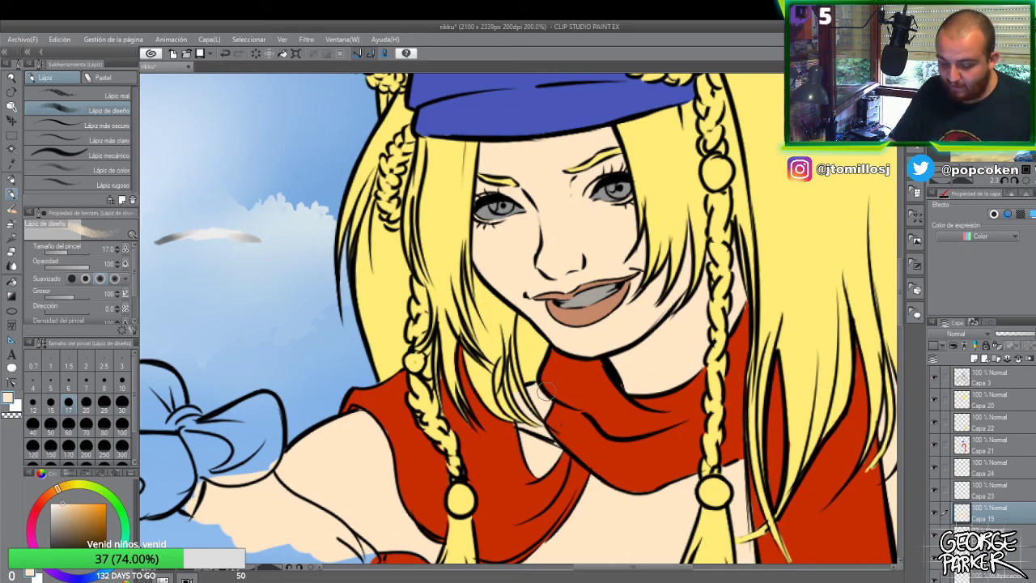
{"action": "key", "text": "p"}
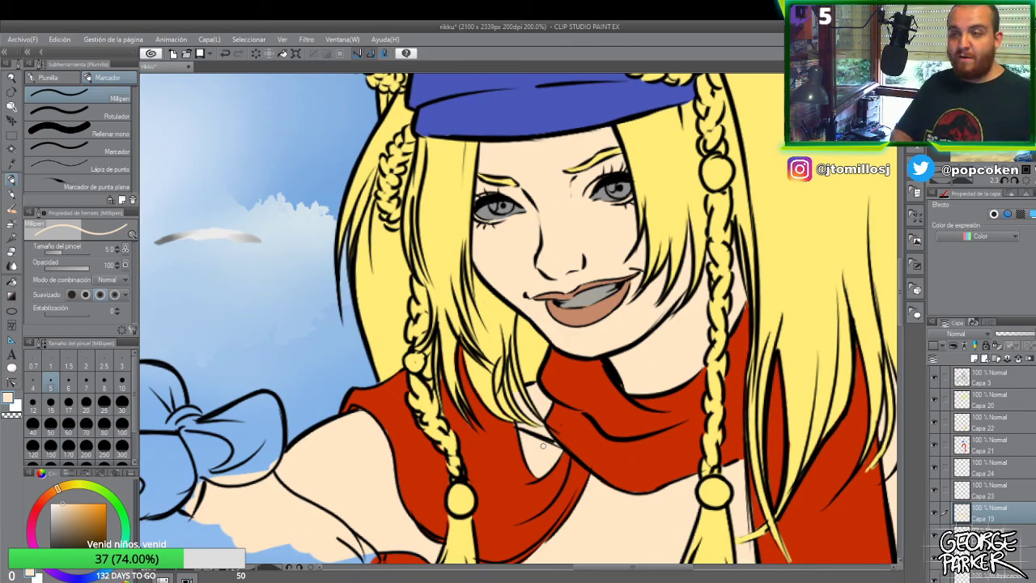
- Rotate the tilted canvas view until the whole illustration is nearly upright
{"action": "scroll", "coordinate": [543, 445], "scroll_direction": "down", "scroll_amount": 4}
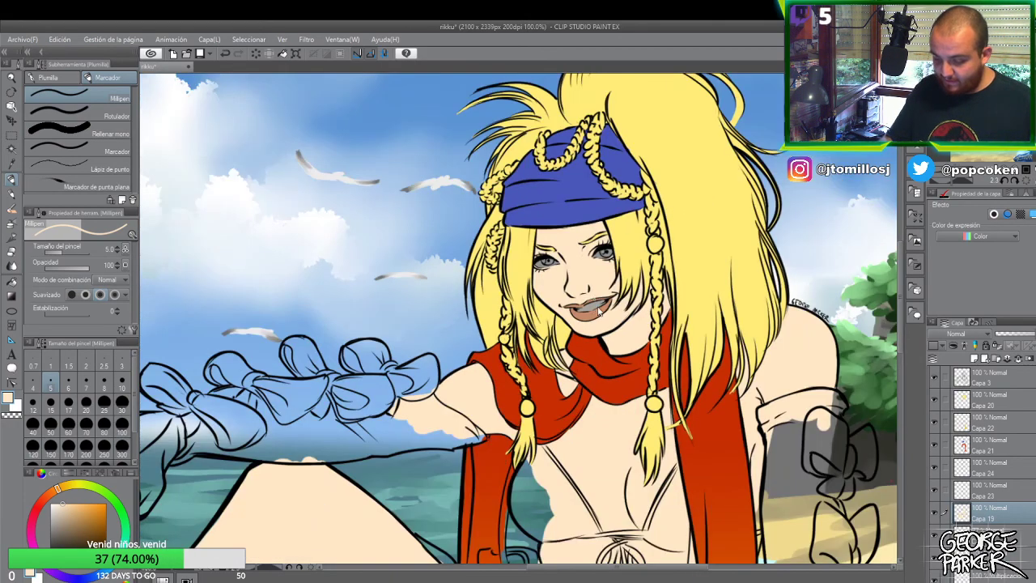
{"action": "scroll", "coordinate": [542, 364], "scroll_direction": "down", "scroll_amount": 1}
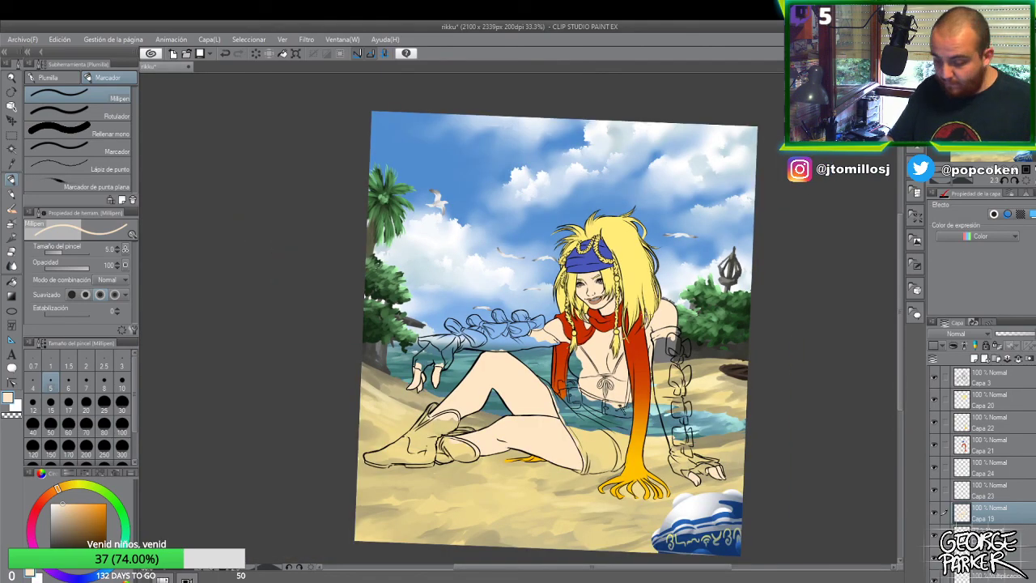
{"action": "key", "text": "r"}
{"action": "mouse_move", "coordinate": [789, 293]}
{"action": "left_mouse_down"}
{"action": "mouse_move", "coordinate": [797, 275]}
{"action": "mouse_move", "coordinate": [789, 295]}
{"action": "left_mouse_up"}
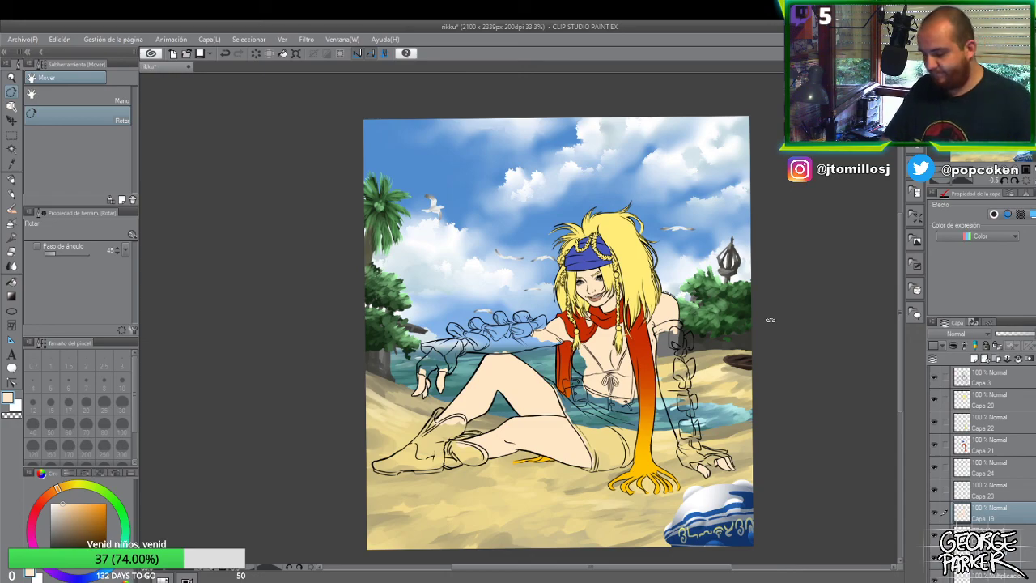
{"action": "key", "text": "p"}
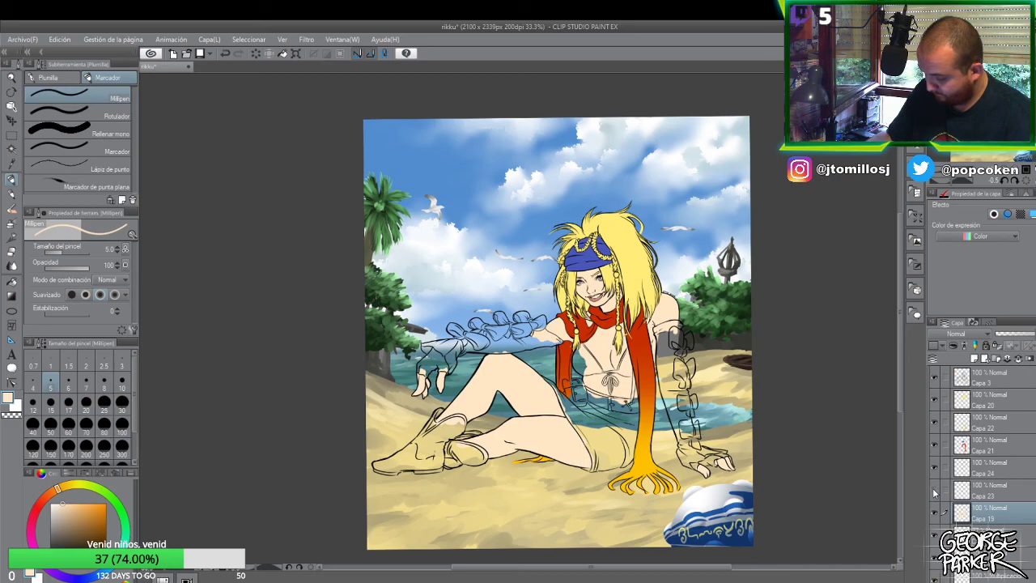
- Add a new layer above Capa 23 and set the Milipen's colour to bright green
{"action": "left_click", "coordinate": [989, 490]}
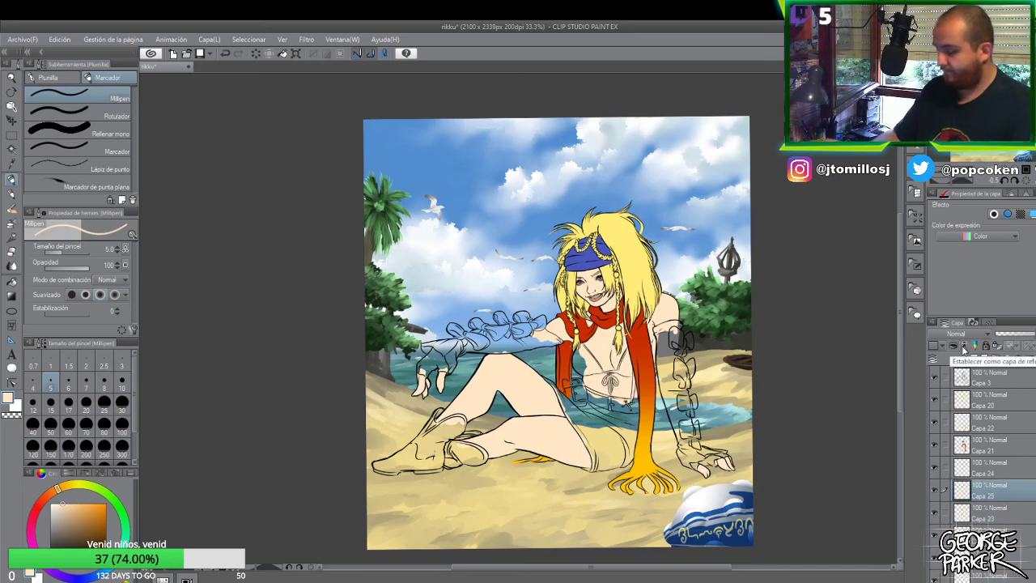
{"action": "left_click", "coordinate": [106, 493]}
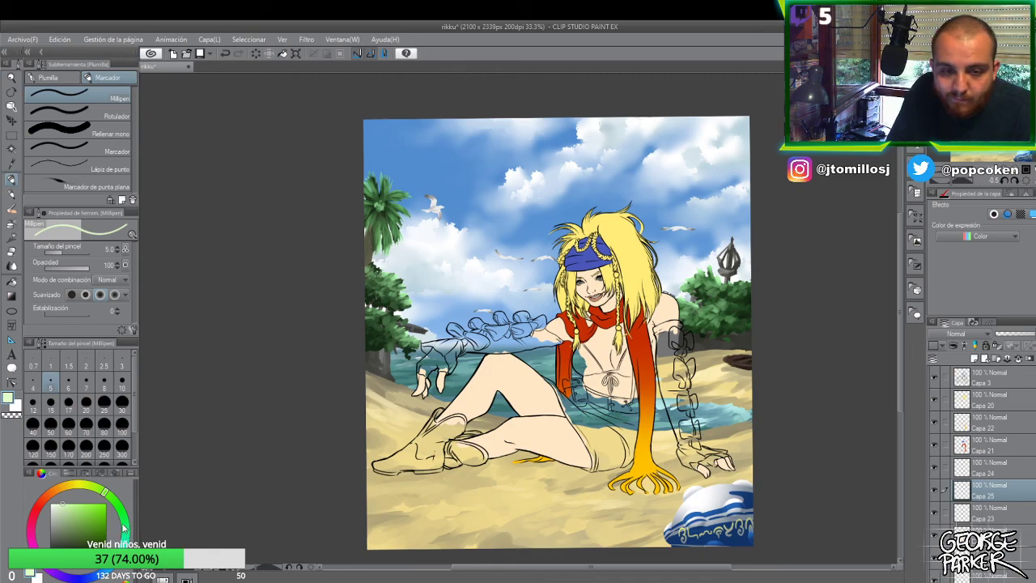
{"action": "left_click", "coordinate": [119, 510]}
{"action": "left_click", "coordinate": [85, 510]}
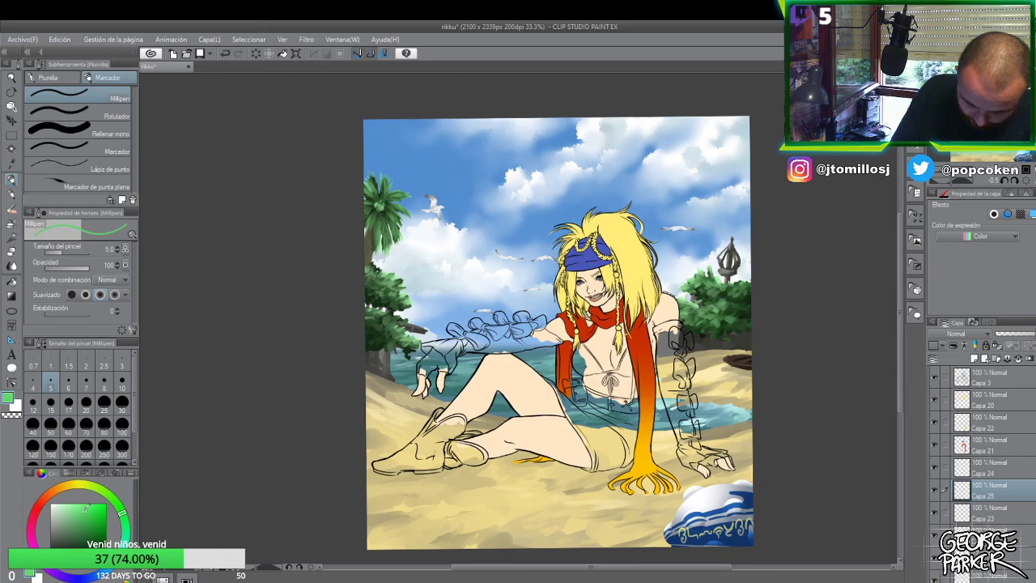
- Paint the irises of both eyes green with the Milipen at size 5 and check the layer by toggling its visibility
{"action": "key", "text": "ctrl+plus"}
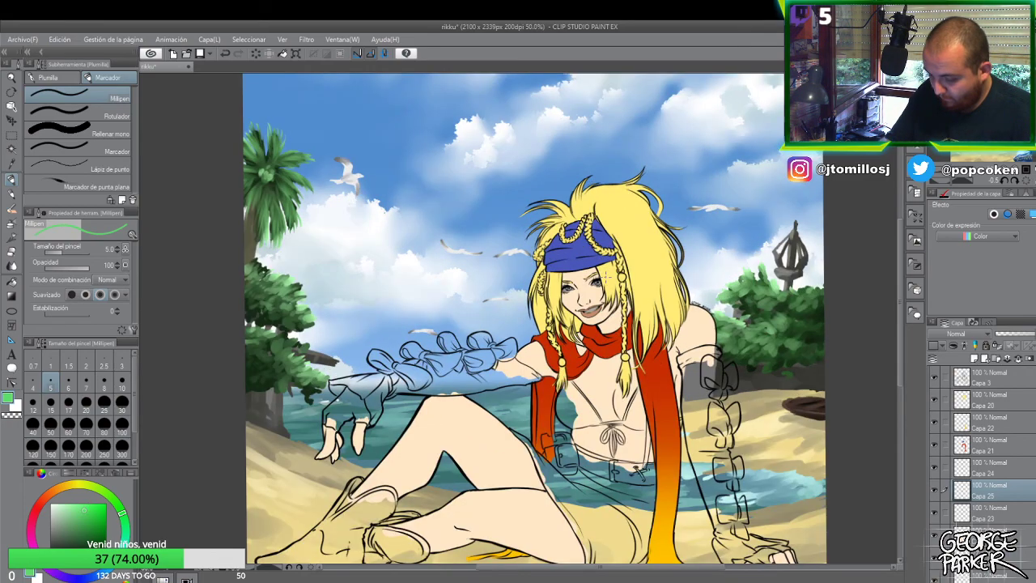
{"action": "scroll", "coordinate": [603, 278], "scroll_direction": "up", "scroll_amount": 6}
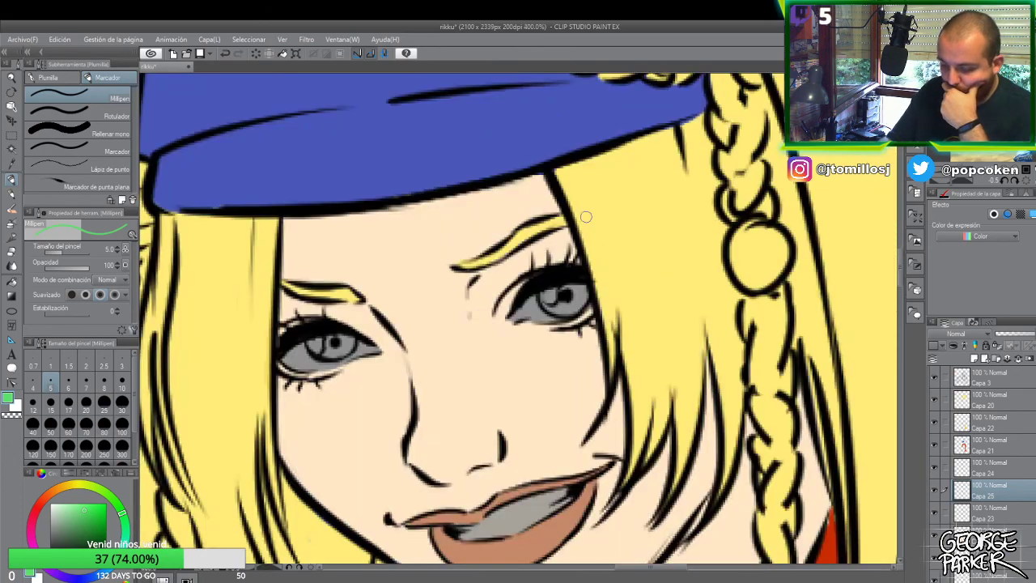
{"action": "mouse_move", "coordinate": [577, 288]}
{"action": "left_mouse_down"}
{"action": "mouse_move", "coordinate": [573, 310]}
{"action": "mouse_move", "coordinate": [565, 292]}
{"action": "mouse_move", "coordinate": [554, 301]}
{"action": "mouse_move", "coordinate": [547, 293]}
{"action": "mouse_move", "coordinate": [549, 312]}
{"action": "mouse_move", "coordinate": [569, 297]}
{"action": "left_mouse_up"}
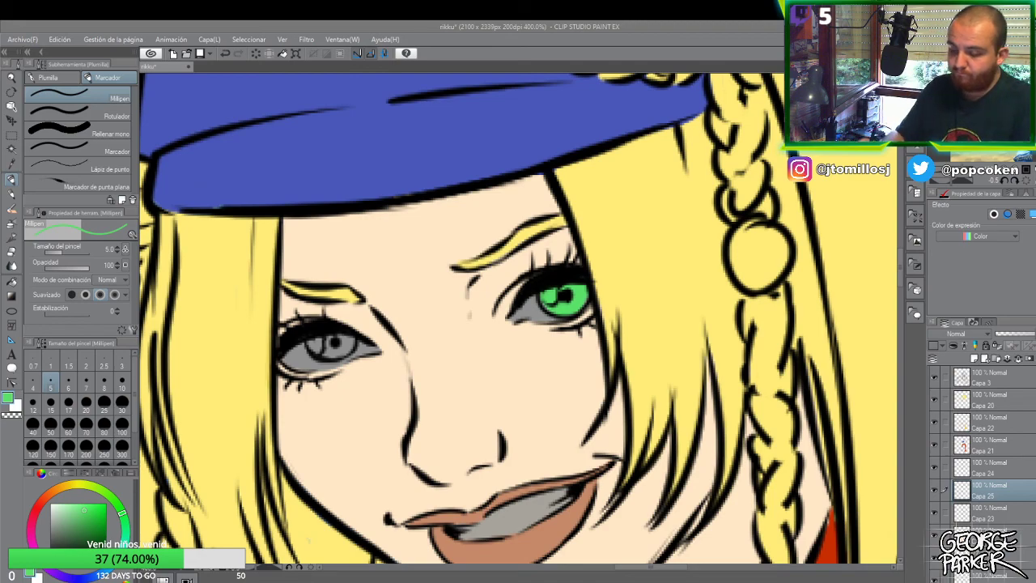
{"action": "left_click_drag", "start_coordinate": [349, 349], "coordinate": [319, 340]}
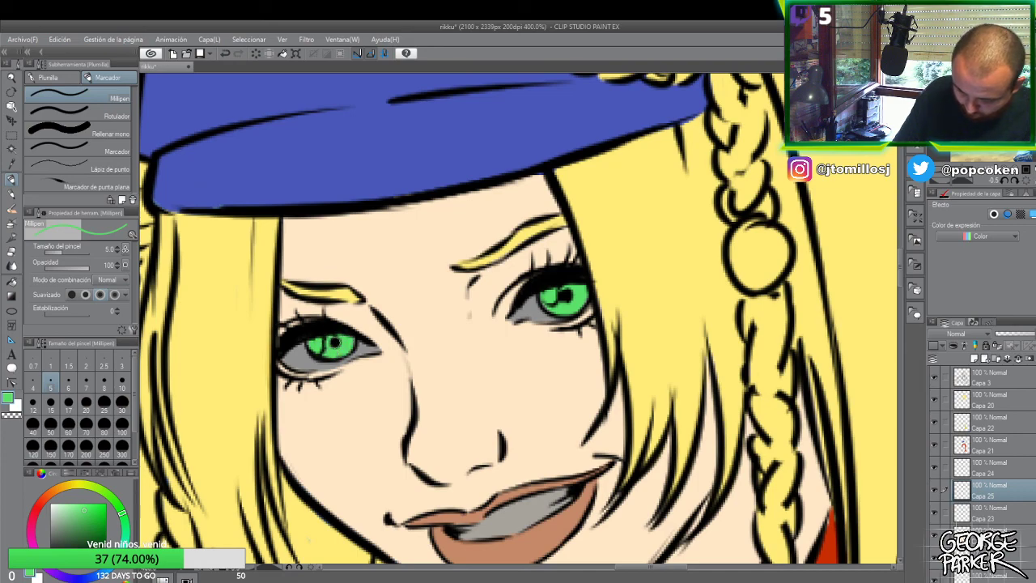
{"action": "scroll", "coordinate": [353, 339], "scroll_direction": "down", "scroll_amount": 6}
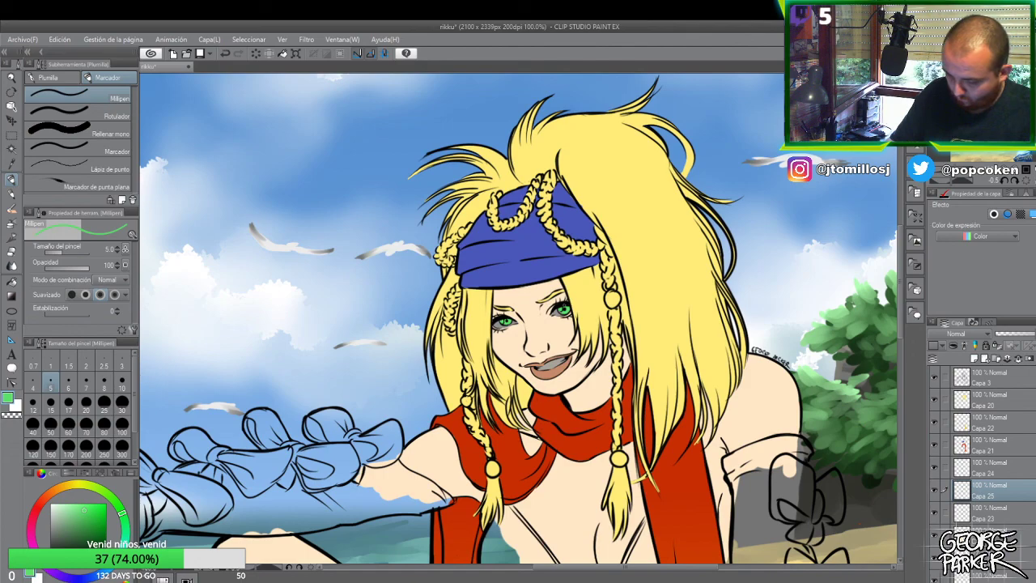
{"action": "scroll", "coordinate": [577, 311], "scroll_direction": "up", "scroll_amount": 1}
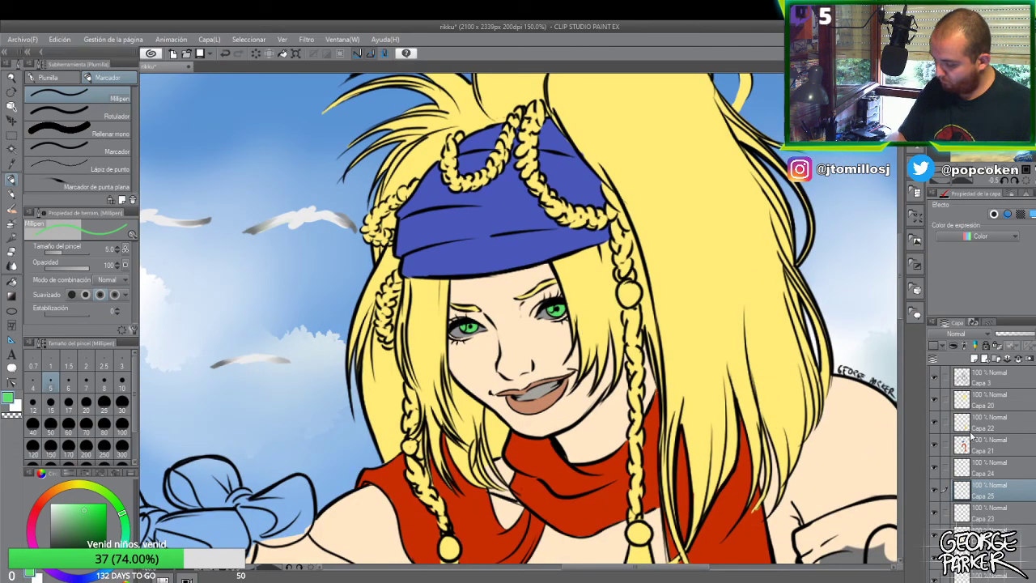
{"action": "left_click", "coordinate": [937, 495]}
{"action": "left_click", "coordinate": [937, 494]}
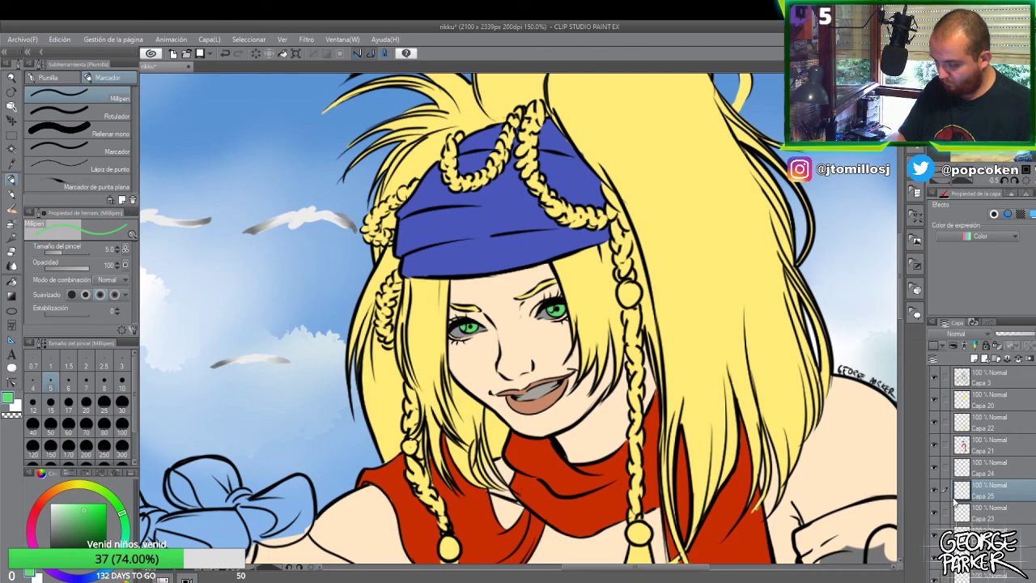
- Add a new layer above Capa 25 and set the Milipen to white at size 7
{"action": "left_click", "coordinate": [975, 359]}
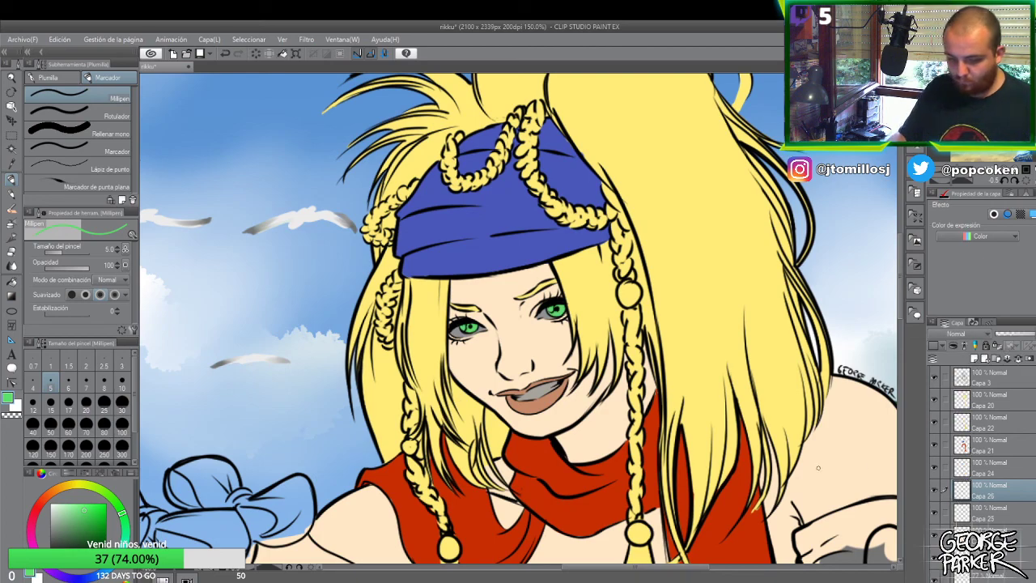
{"action": "key", "text": "x"}
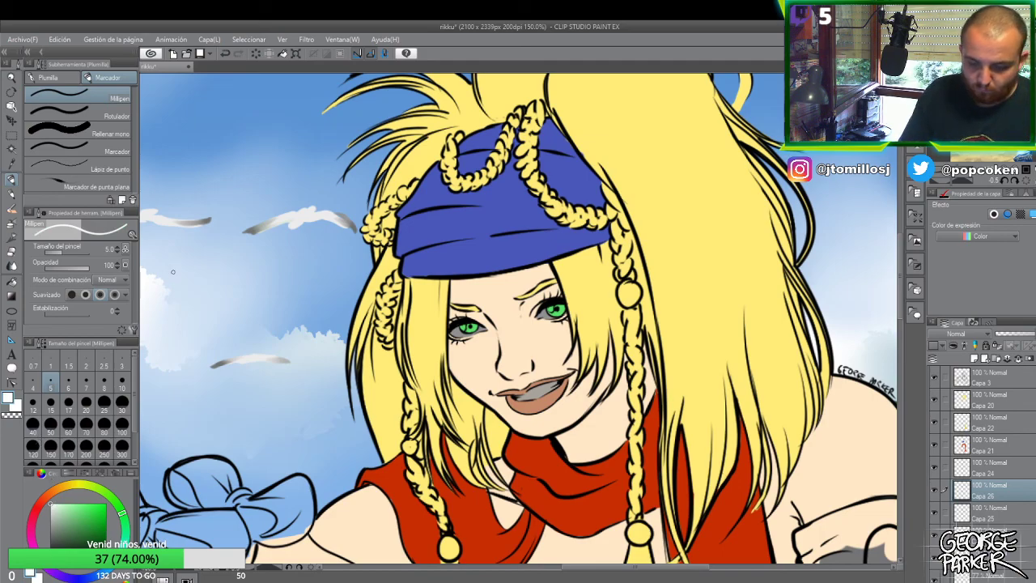
{"action": "left_click", "coordinate": [87, 379]}
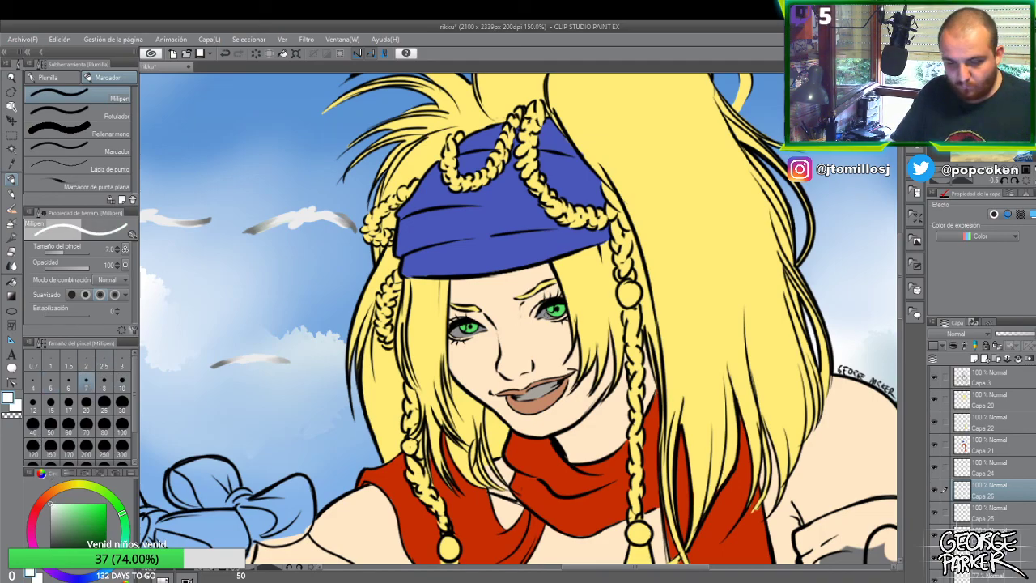
- Dot a white highlight beside the pupil in the green iris of each eye
{"action": "scroll", "coordinate": [545, 300], "scroll_direction": "up", "scroll_amount": 4}
{"action": "left_click", "coordinate": [557, 306]}
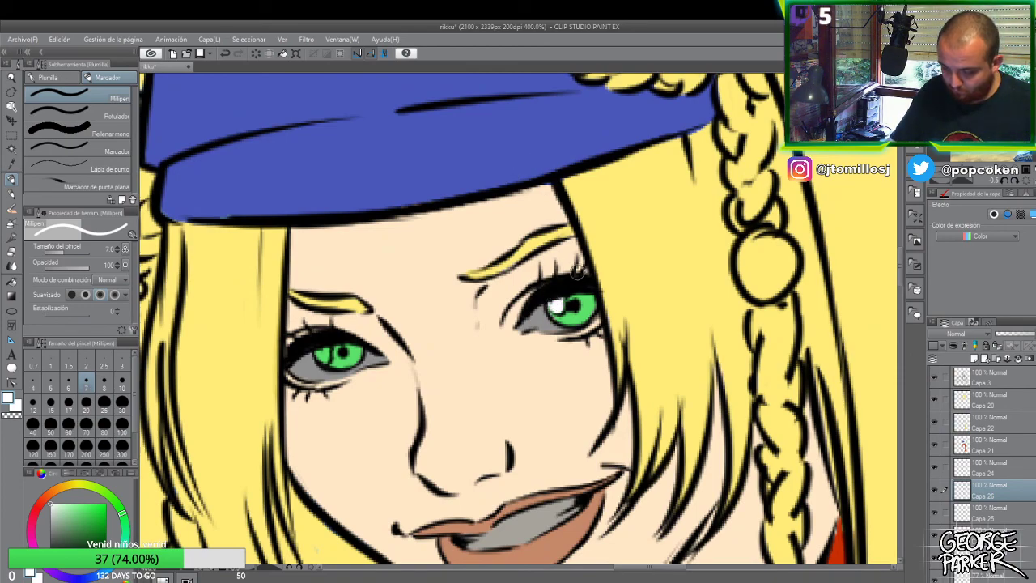
{"action": "left_click", "coordinate": [322, 354]}
{"action": "left_click", "coordinate": [322, 354]}
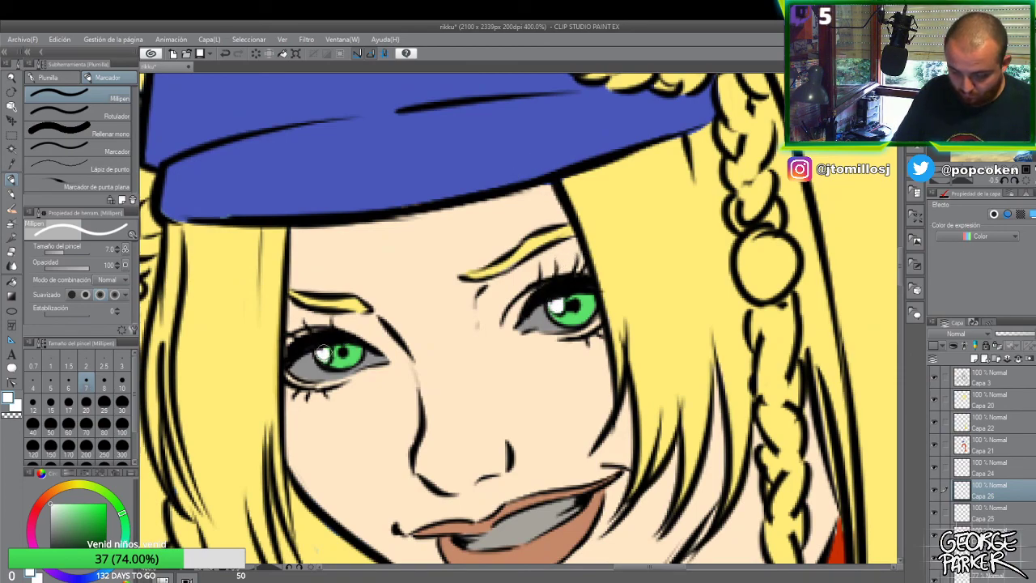
- Review the new eye highlights against the whole figure and save the illustration
{"action": "scroll", "coordinate": [469, 321], "scroll_direction": "down", "scroll_amount": 8}
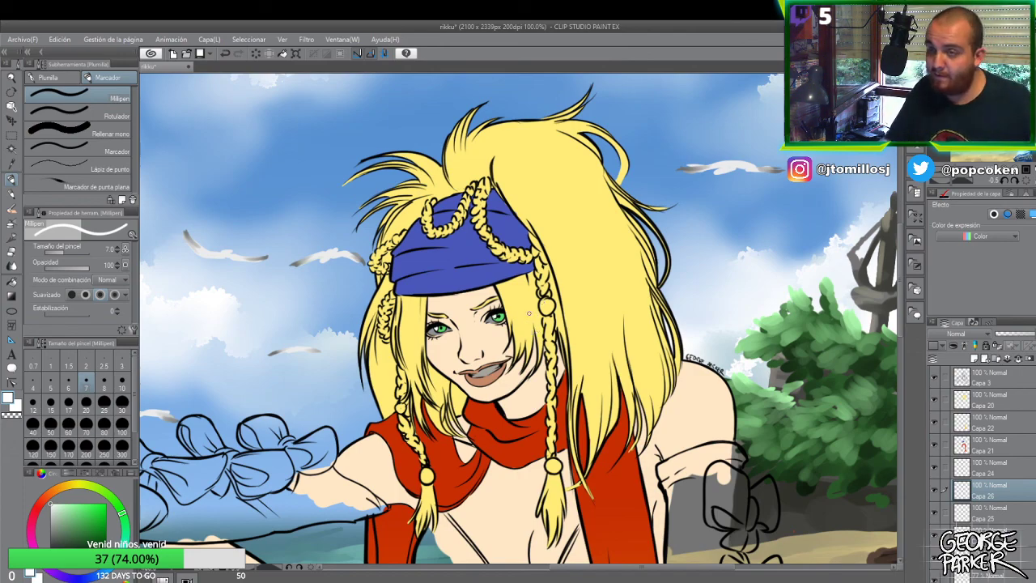
{"action": "scroll", "coordinate": [550, 301], "scroll_direction": "down", "scroll_amount": 1}
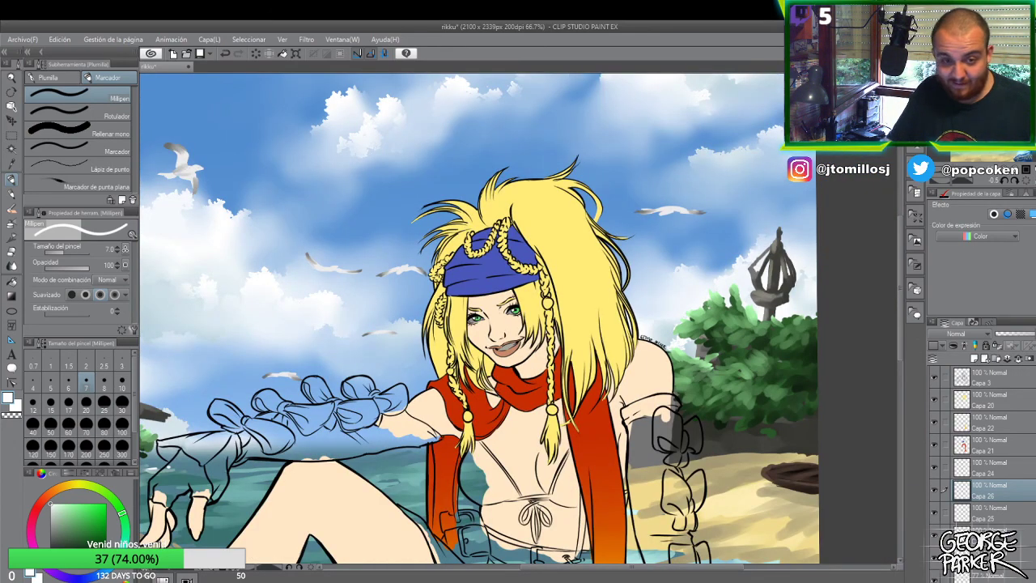
{"action": "scroll", "coordinate": [534, 293], "scroll_direction": "up", "scroll_amount": 1}
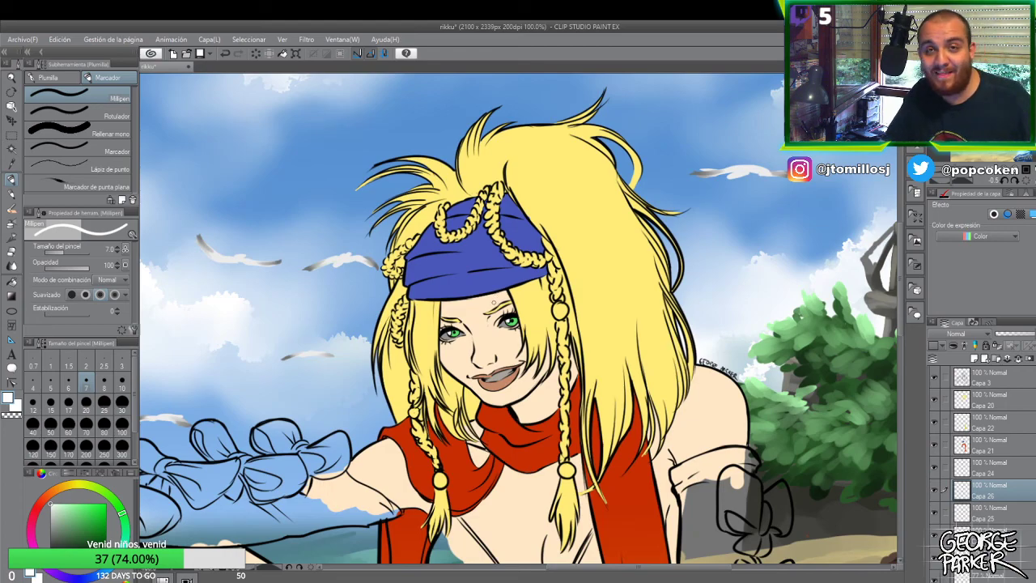
{"action": "scroll", "coordinate": [522, 271], "scroll_direction": "down", "scroll_amount": 1}
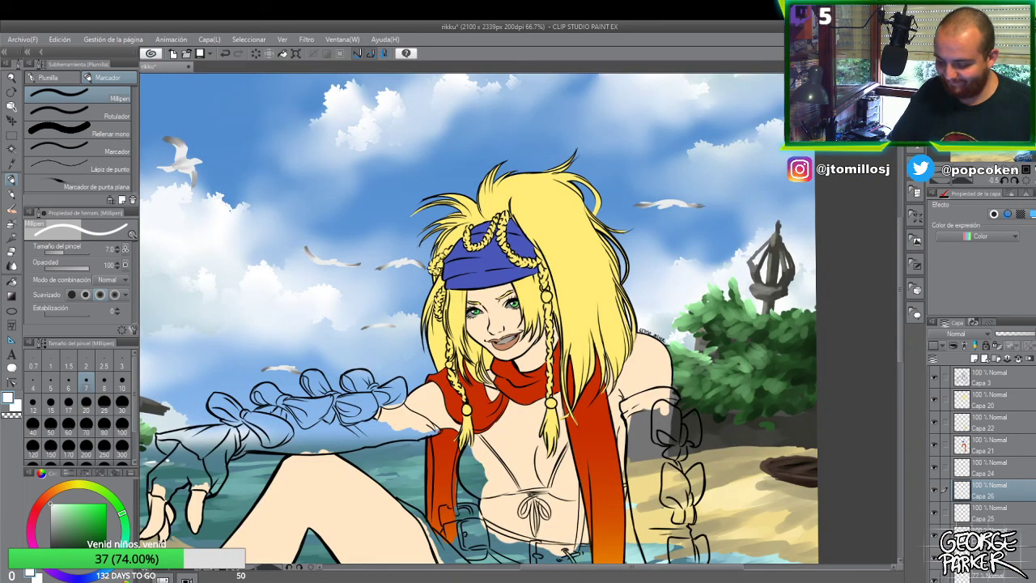
{"action": "scroll", "coordinate": [512, 300], "scroll_direction": "up", "scroll_amount": 1}
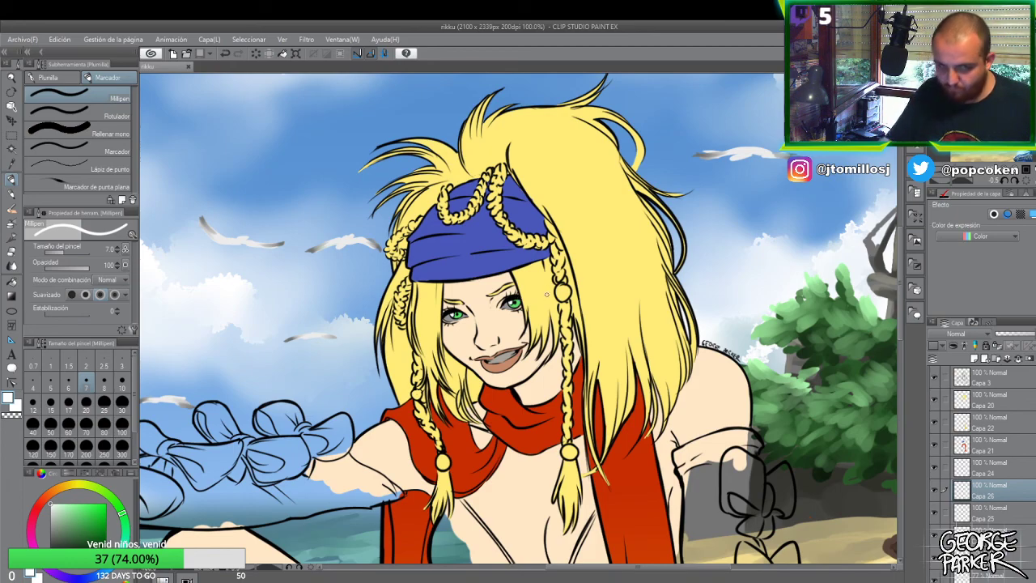
- Pick the grey eye-and-teeth layer, add a new layer above it, and create a selection from the grey layer's contents
{"action": "scroll", "coordinate": [545, 311], "scroll_direction": "up", "scroll_amount": 5}
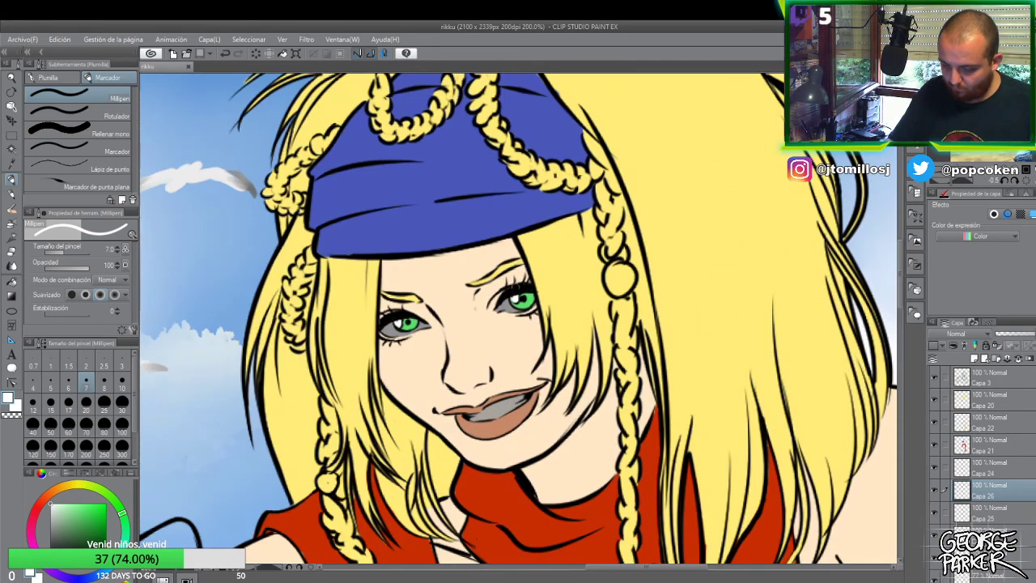
{"action": "left_click", "coordinate": [510, 308]}
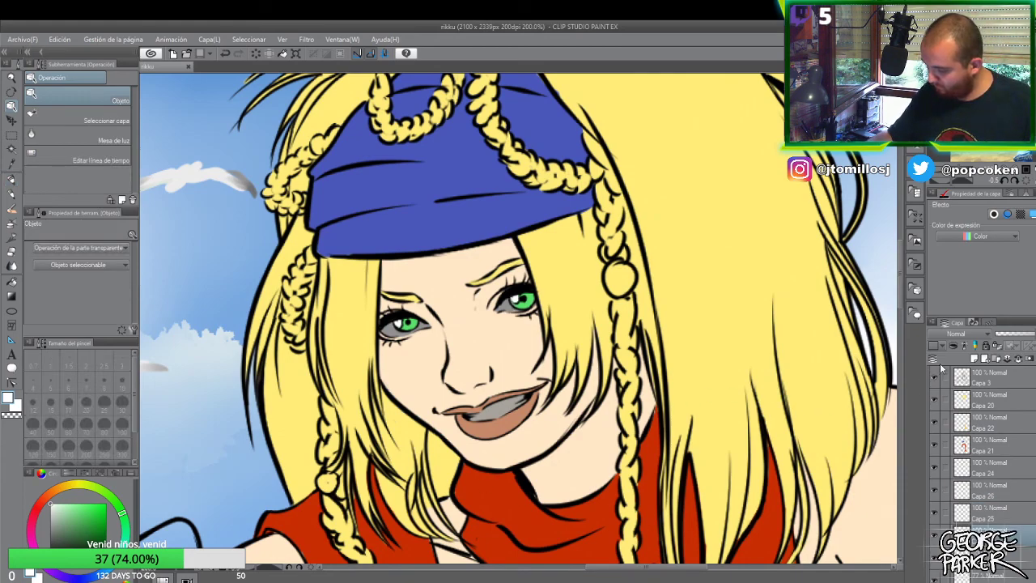
{"action": "left_click", "coordinate": [979, 358]}
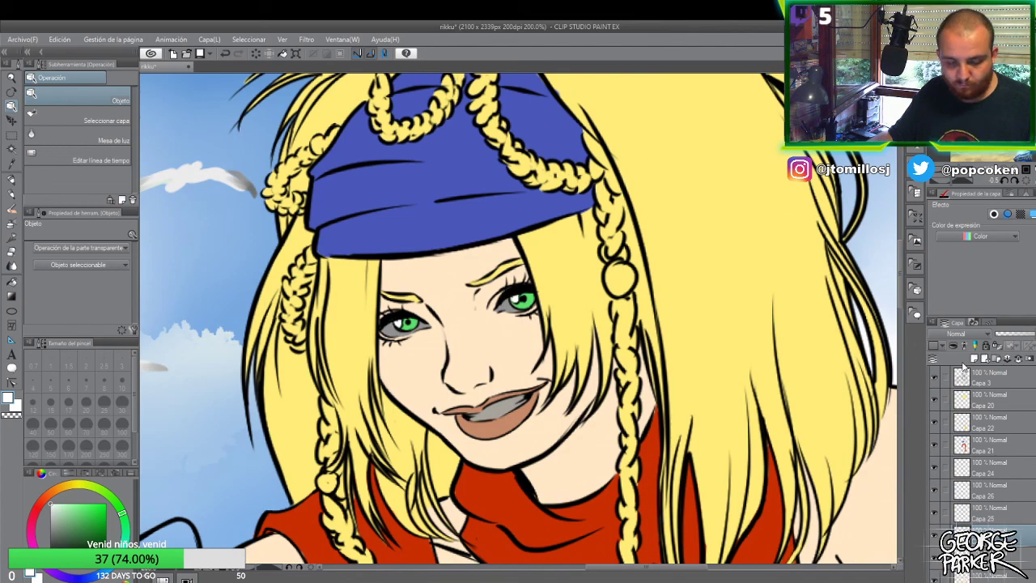
{"action": "right_click", "coordinate": [980, 534]}
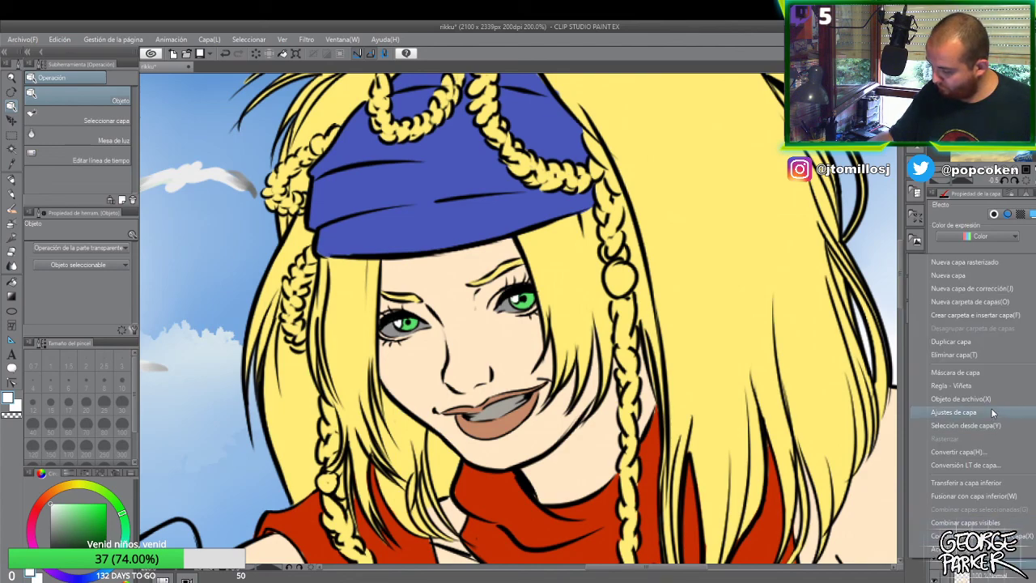
{"action": "mouse_move", "coordinate": [963, 425]}
{"action": "left_click", "coordinate": [883, 426]}
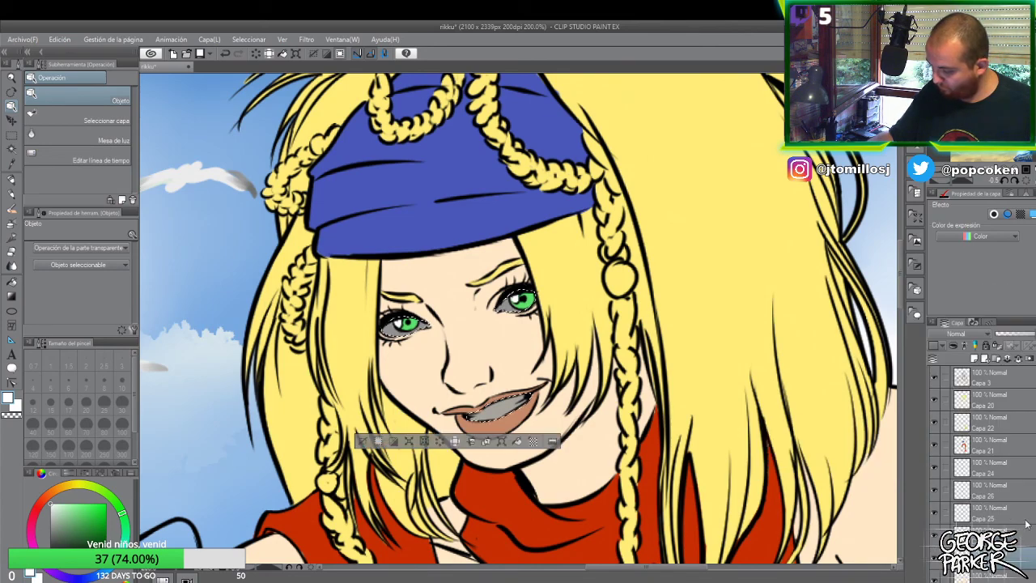
- Airbrush white over the selected teeth with the Suave airbrush at size 30, undoing the earlier brush attempt
{"action": "key", "text": "b"}
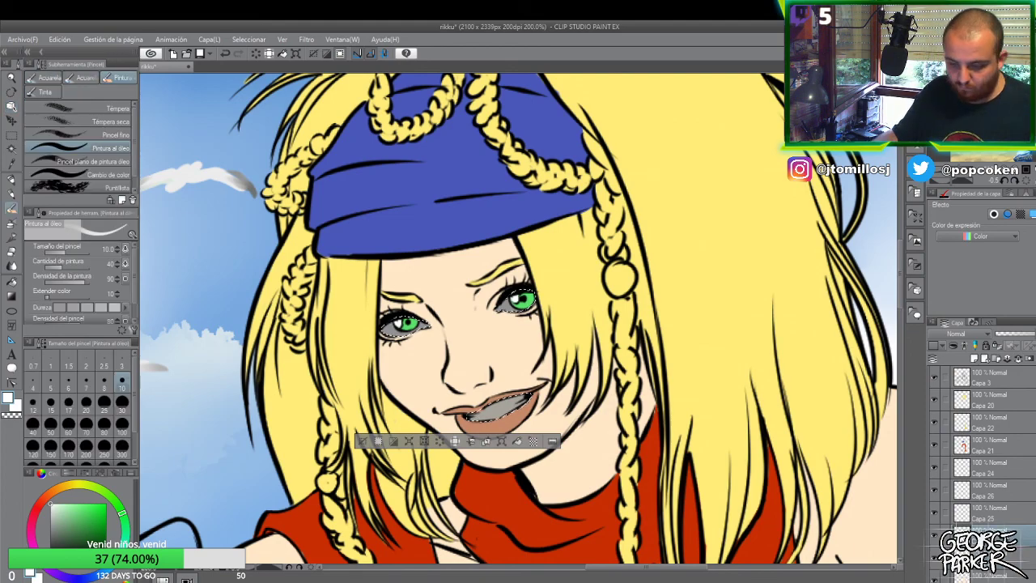
{"action": "left_click", "coordinate": [36, 507]}
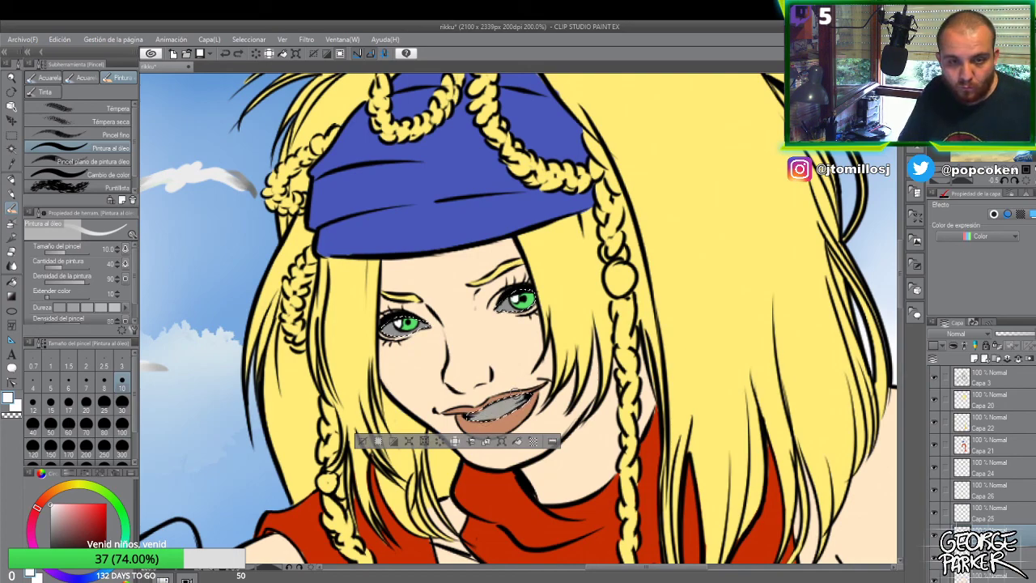
{"action": "key", "text": "b"}
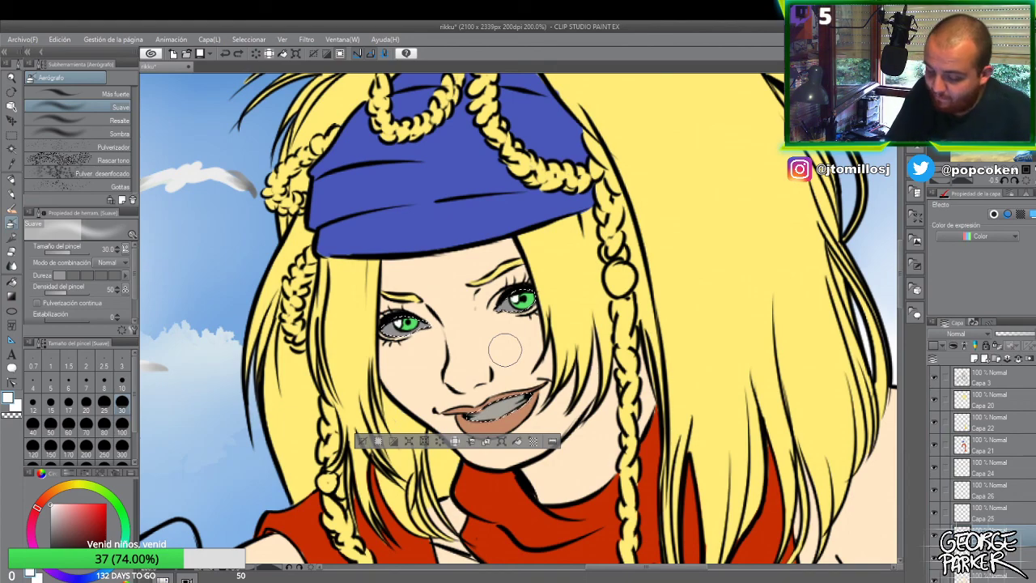
{"action": "key", "text": "ctrl+z"}
{"action": "left_click_drag", "start_coordinate": [486, 409], "coordinate": [522, 417]}
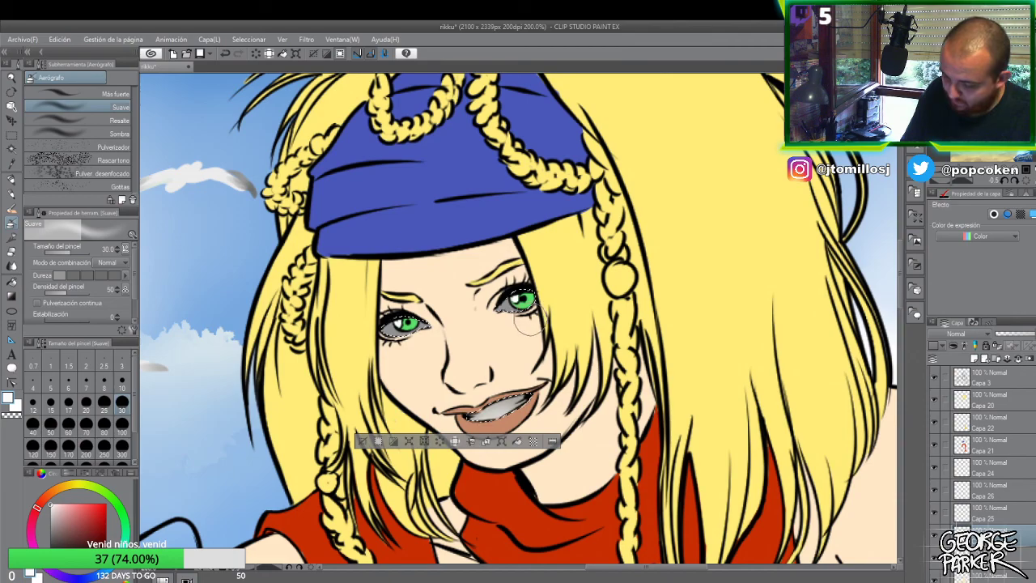
- Brighten the middle of the teeth with white using the Suave airbrush at size 10
{"action": "scroll", "coordinate": [528, 322], "scroll_direction": "down", "scroll_amount": 1}
{"action": "scroll", "coordinate": [515, 411], "scroll_direction": "up", "scroll_amount": 3}
{"action": "key", "text": "bracketleft"}
{"action": "key", "text": "bracketleft"}
{"action": "mouse_move", "coordinate": [502, 366]}
{"action": "left_mouse_down"}
{"action": "mouse_move", "coordinate": [472, 365]}
{"action": "mouse_move", "coordinate": [529, 339]}
{"action": "mouse_move", "coordinate": [502, 349]}
{"action": "left_mouse_up"}
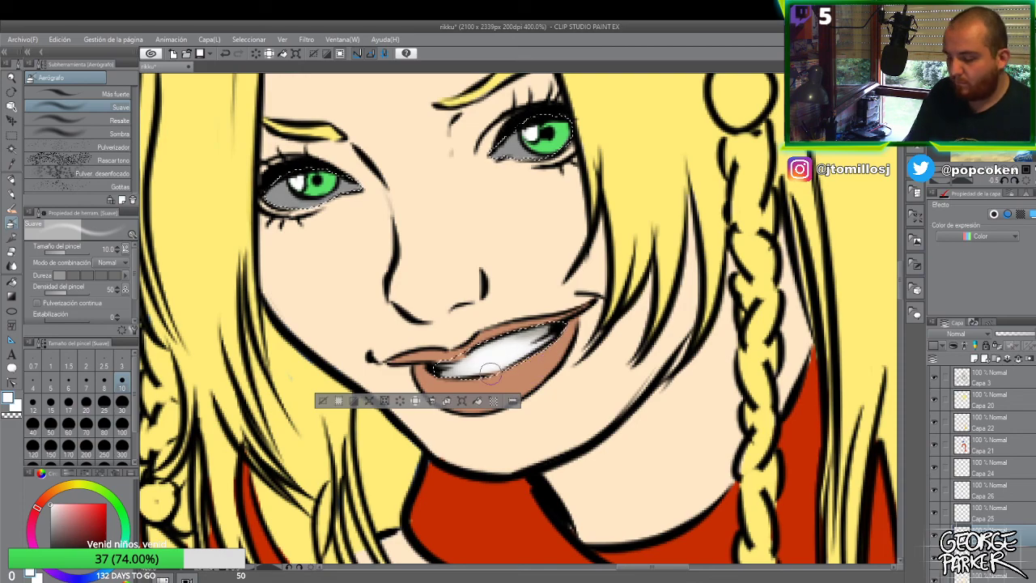
- Erase part of the white on the teeth with Ajustar goma at size 6 and soften it with Desenfocar at size 10
{"action": "key", "text": "e"}
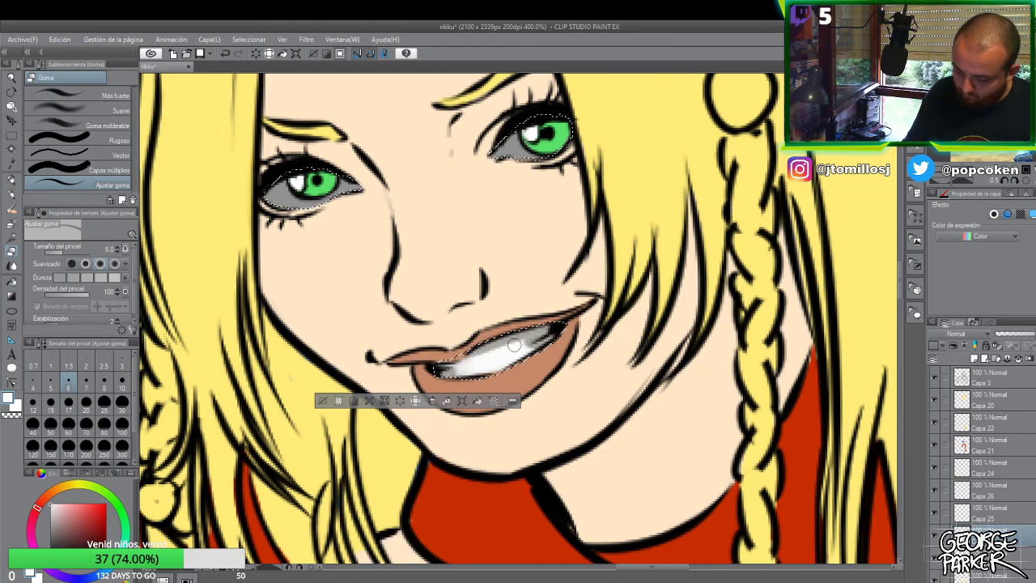
{"action": "key", "text": "j"}
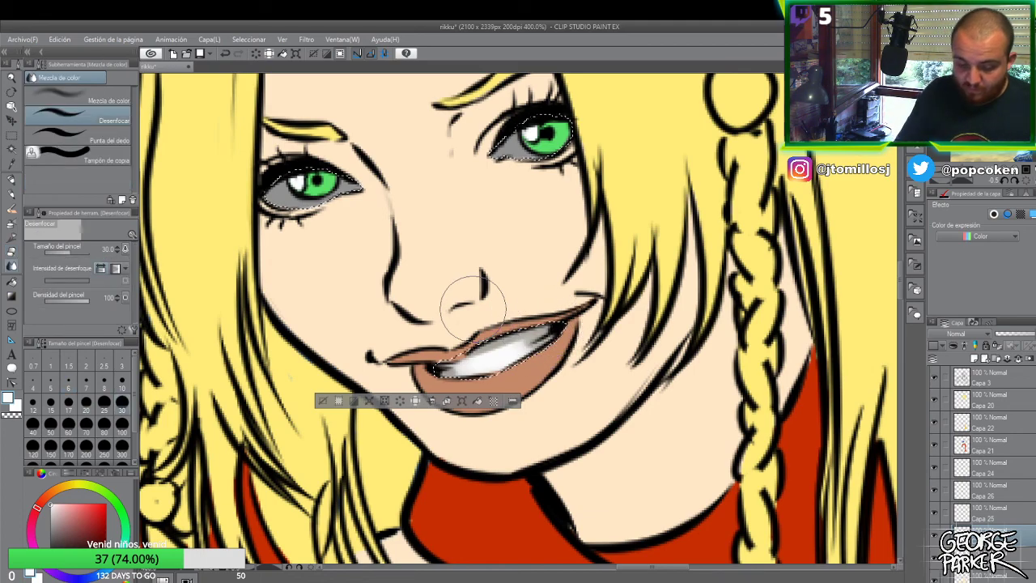
{"action": "key", "text": "bracketleft"}
{"action": "key", "text": "bracketleft"}
{"action": "key", "text": "bracketleft"}
{"action": "key", "text": "bracketleft"}
{"action": "key", "text": "bracketleft"}
{"action": "key", "text": "bracketleft"}
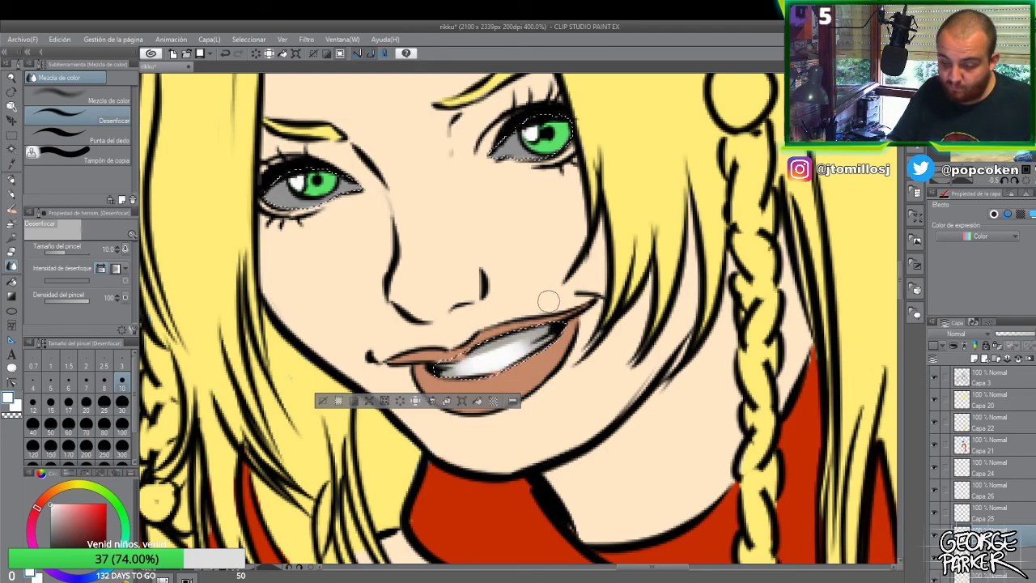
- Airbrush soft white onto the grey of the eye on the picture's right with Suave at size 10
{"action": "scroll", "coordinate": [549, 301], "scroll_direction": "down", "scroll_amount": 2}
{"action": "left_click_drag", "start_coordinate": [899, 309], "coordinate": [900, 293]}
{"action": "scroll", "coordinate": [544, 408], "scroll_direction": "up", "scroll_amount": 2}
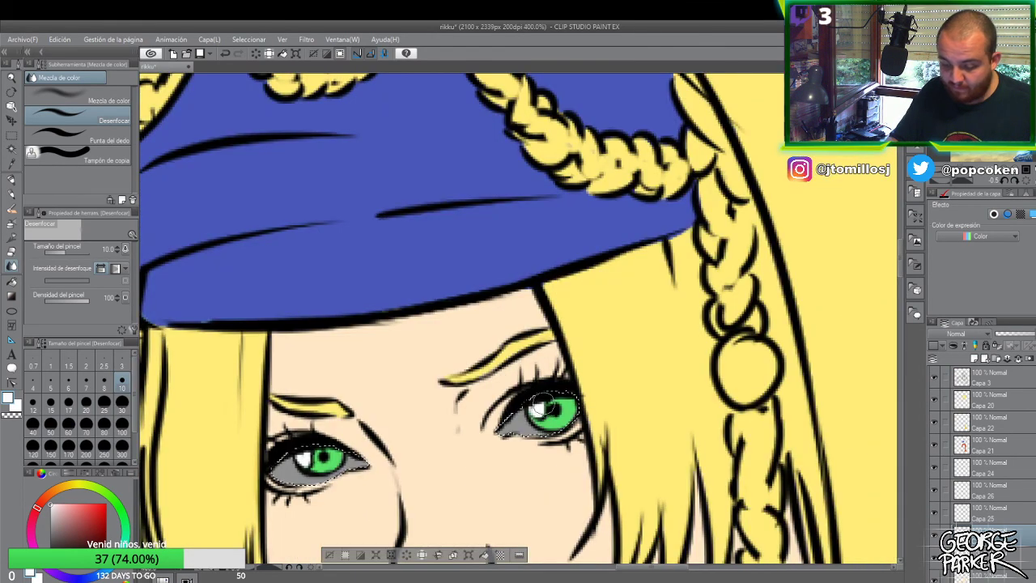
{"action": "key", "text": "b"}
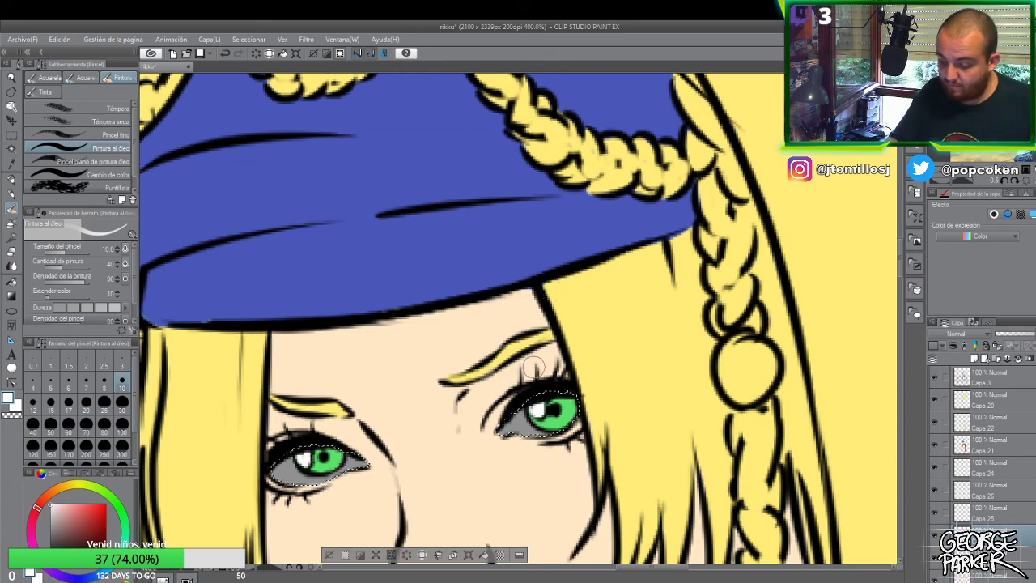
{"action": "scroll", "coordinate": [535, 368], "scroll_direction": "down", "scroll_amount": 1}
{"action": "scroll", "coordinate": [526, 405], "scroll_direction": "up", "scroll_amount": 1}
{"action": "scroll", "coordinate": [547, 283], "scroll_direction": "down", "scroll_amount": 1}
{"action": "scroll", "coordinate": [541, 394], "scroll_direction": "up", "scroll_amount": 1}
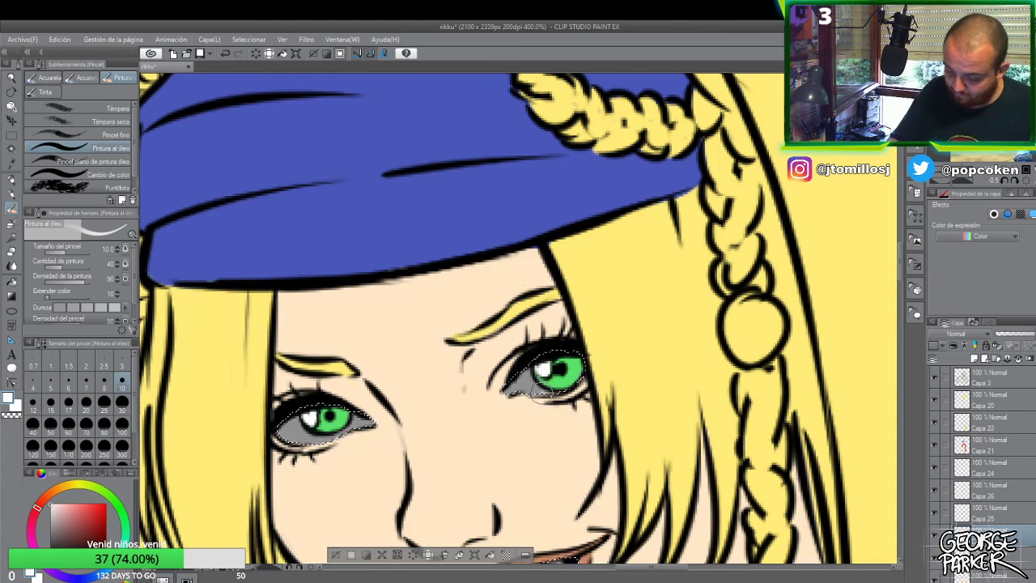
{"action": "scroll", "coordinate": [523, 395], "scroll_direction": "down", "scroll_amount": 1}
{"action": "key", "text": "b"}
{"action": "scroll", "coordinate": [522, 395], "scroll_direction": "up", "scroll_amount": 1}
{"action": "scroll", "coordinate": [541, 369], "scroll_direction": "down", "scroll_amount": 1}
{"action": "key", "text": "b"}
{"action": "key", "text": "b"}
{"action": "scroll", "coordinate": [541, 370], "scroll_direction": "up", "scroll_amount": 1}
{"action": "scroll", "coordinate": [541, 369], "scroll_direction": "down", "scroll_amount": 1}
{"action": "scroll", "coordinate": [540, 370], "scroll_direction": "up", "scroll_amount": 1}
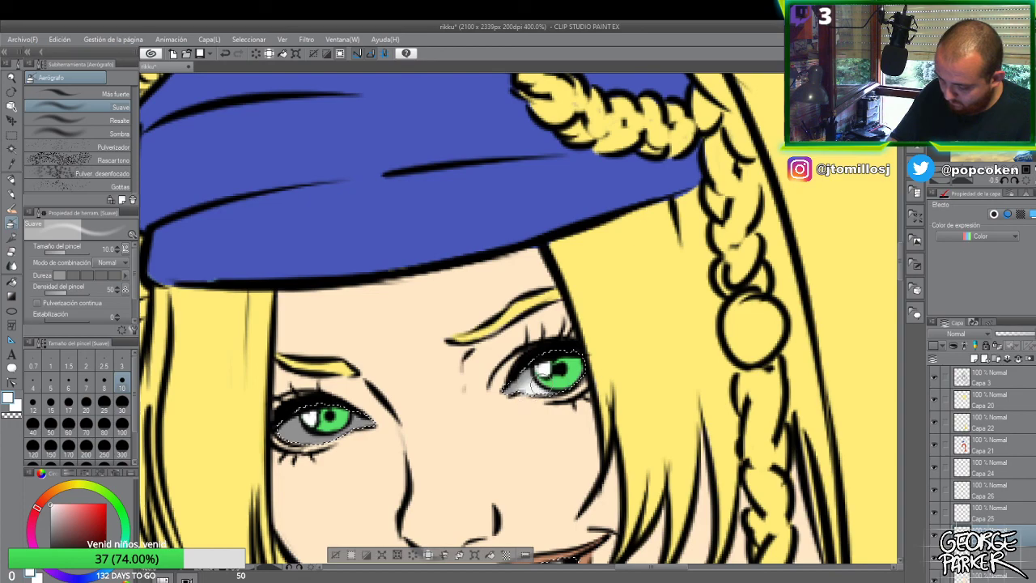
{"action": "scroll", "coordinate": [541, 370], "scroll_direction": "down", "scroll_amount": 1}
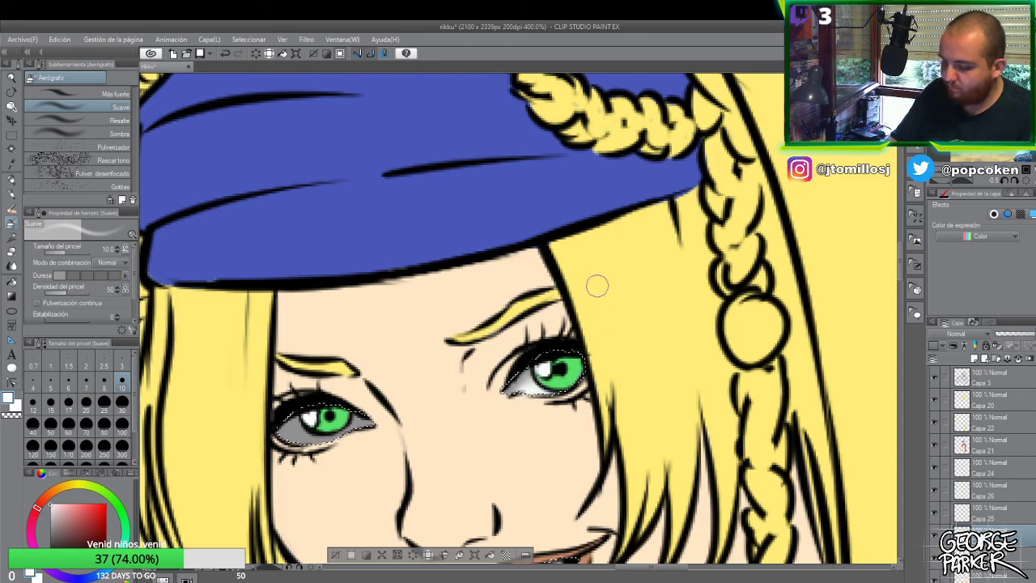
- Airbrush soft white over the grey of the eye on the picture's left, leaving shading under the upper lid
{"action": "scroll", "coordinate": [597, 348], "scroll_direction": "down", "scroll_amount": 1}
{"action": "scroll", "coordinate": [533, 343], "scroll_direction": "up", "scroll_amount": 2}
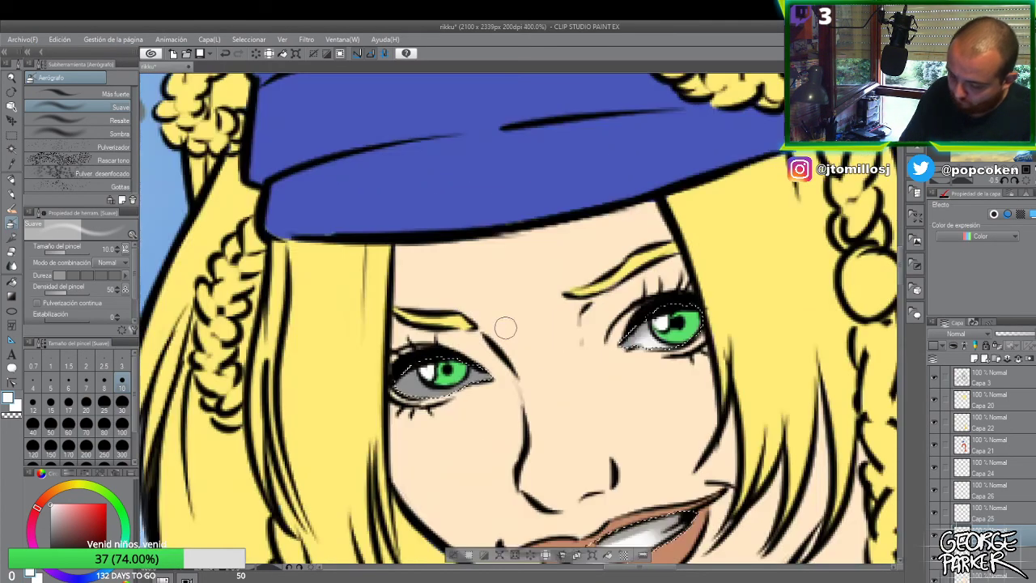
{"action": "scroll", "coordinate": [457, 397], "scroll_direction": "down", "scroll_amount": 1}
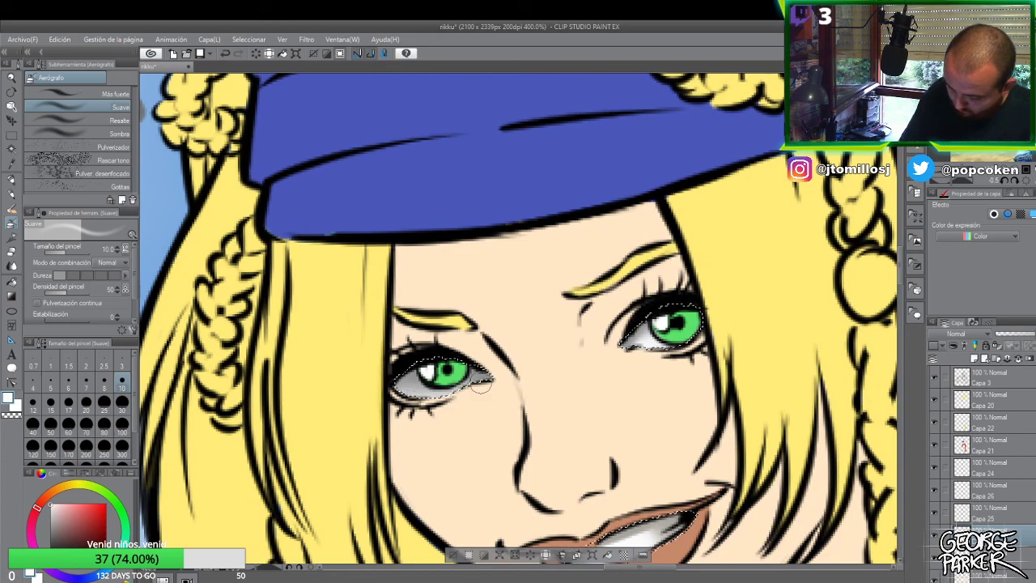
{"action": "scroll", "coordinate": [477, 380], "scroll_direction": "up", "scroll_amount": 1}
{"action": "scroll", "coordinate": [479, 387], "scroll_direction": "down", "scroll_amount": 1}
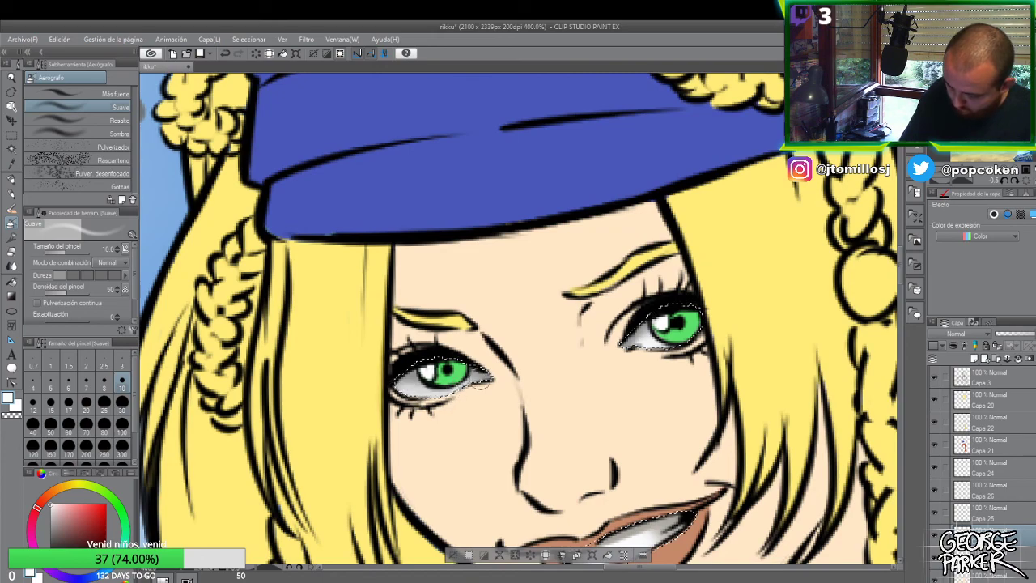
{"action": "scroll", "coordinate": [400, 387], "scroll_direction": "up", "scroll_amount": 1}
{"action": "scroll", "coordinate": [397, 387], "scroll_direction": "down", "scroll_amount": 1}
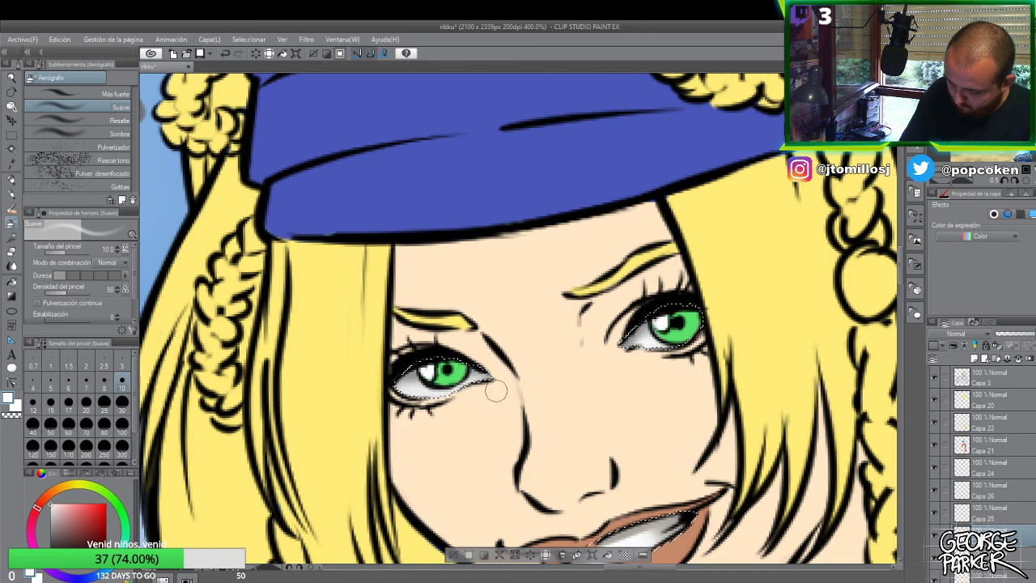
- Touch up the soft white at the inner corner of the picture's right eye and check the whole face
{"action": "scroll", "coordinate": [661, 349], "scroll_direction": "up", "scroll_amount": 1}
{"action": "scroll", "coordinate": [662, 350], "scroll_direction": "down", "scroll_amount": 1}
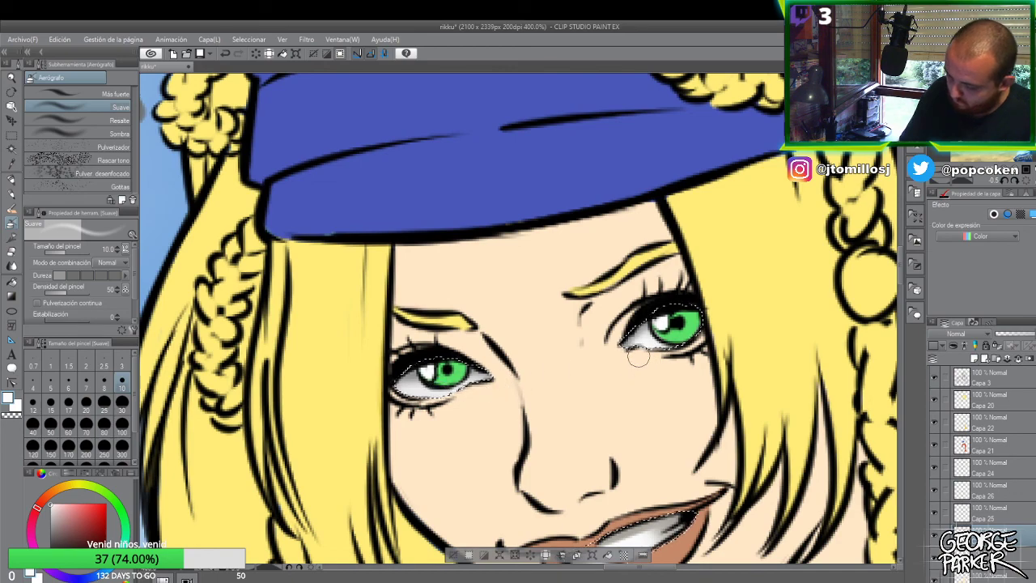
{"action": "scroll", "coordinate": [682, 362], "scroll_direction": "up", "scroll_amount": 1}
{"action": "scroll", "coordinate": [683, 362], "scroll_direction": "down", "scroll_amount": 1}
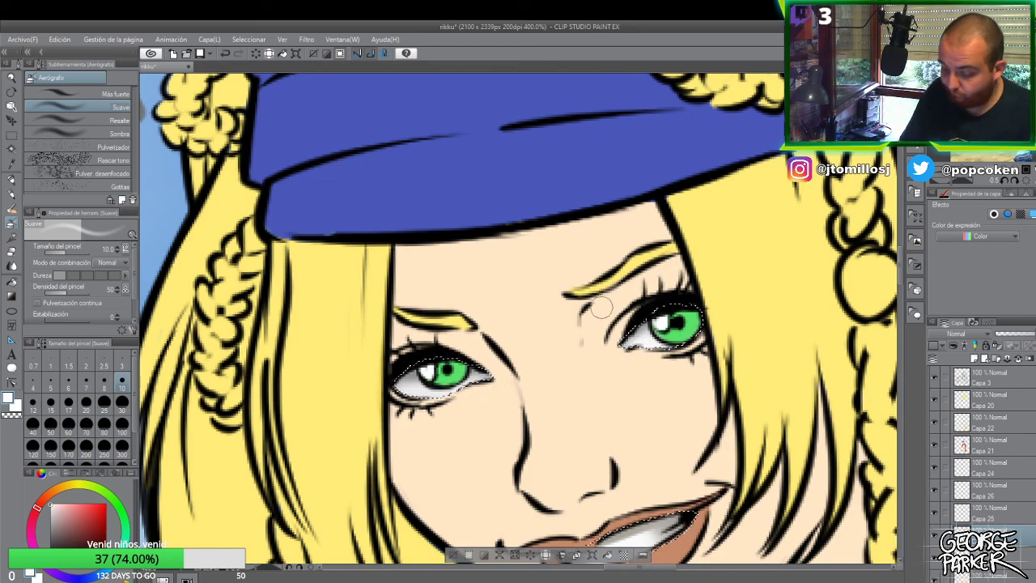
{"action": "scroll", "coordinate": [560, 336], "scroll_direction": "down", "scroll_amount": 1}
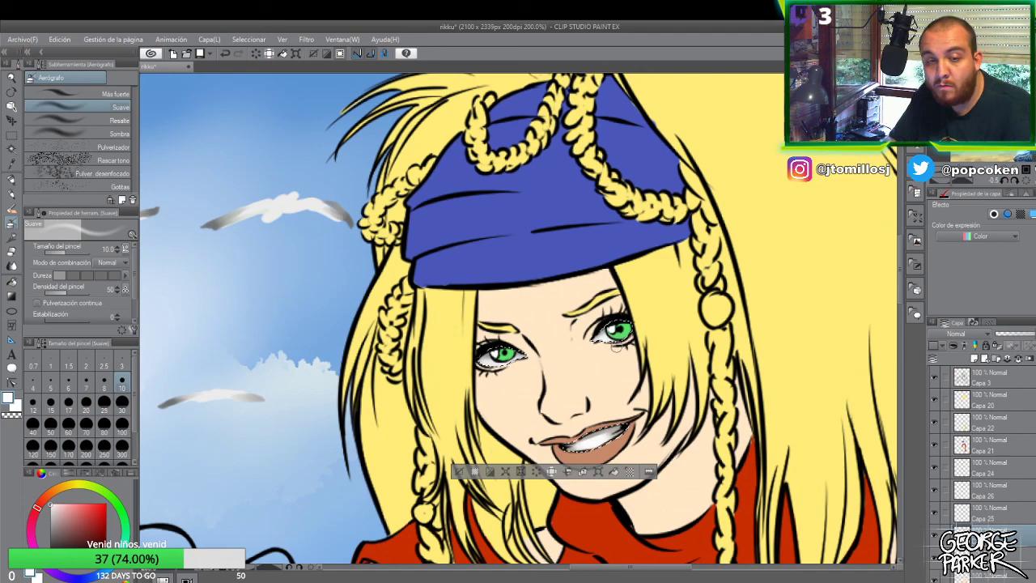
- Clear the selection, activate the hair colour layer Capa 20 and try Ajustar goma at the headband's edge, undoing the last stroke
{"action": "scroll", "coordinate": [633, 332], "scroll_direction": "down", "scroll_amount": 1}
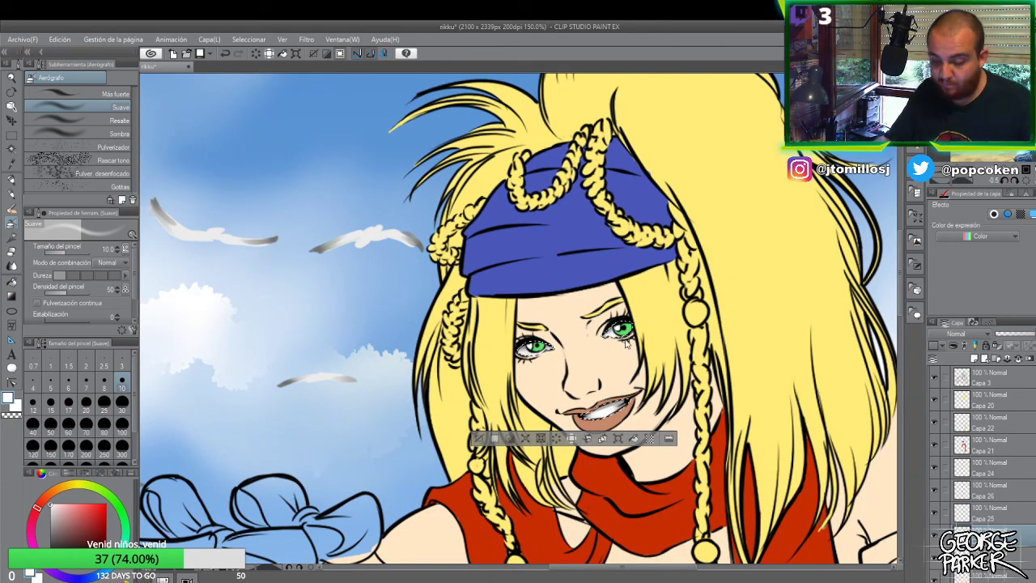
{"action": "key", "text": "o"}
{"action": "left_click", "coordinate": [709, 194]}
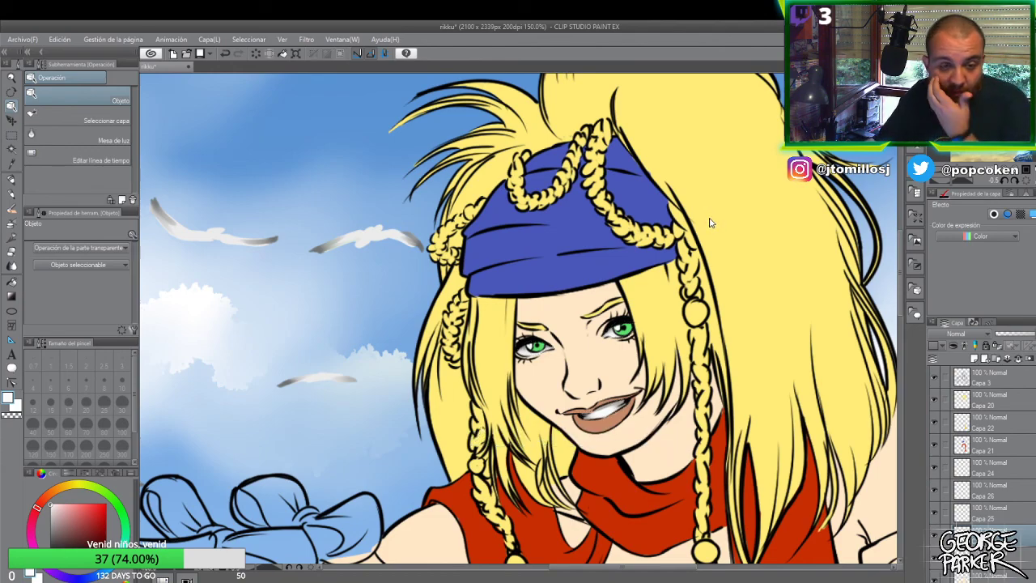
{"action": "left_click", "coordinate": [717, 182]}
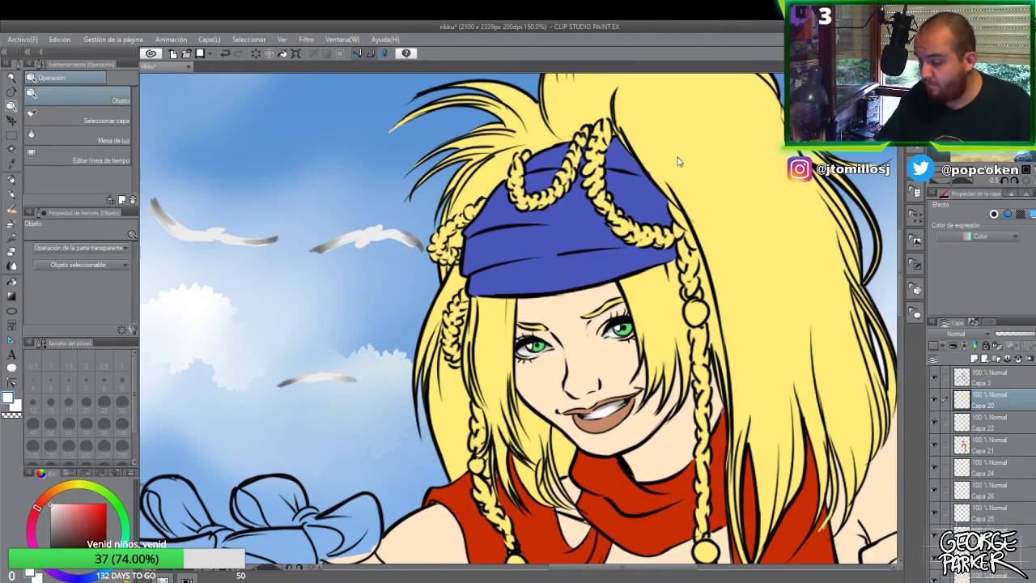
{"action": "key", "text": "e"}
{"action": "key", "text": "ctrl+z"}
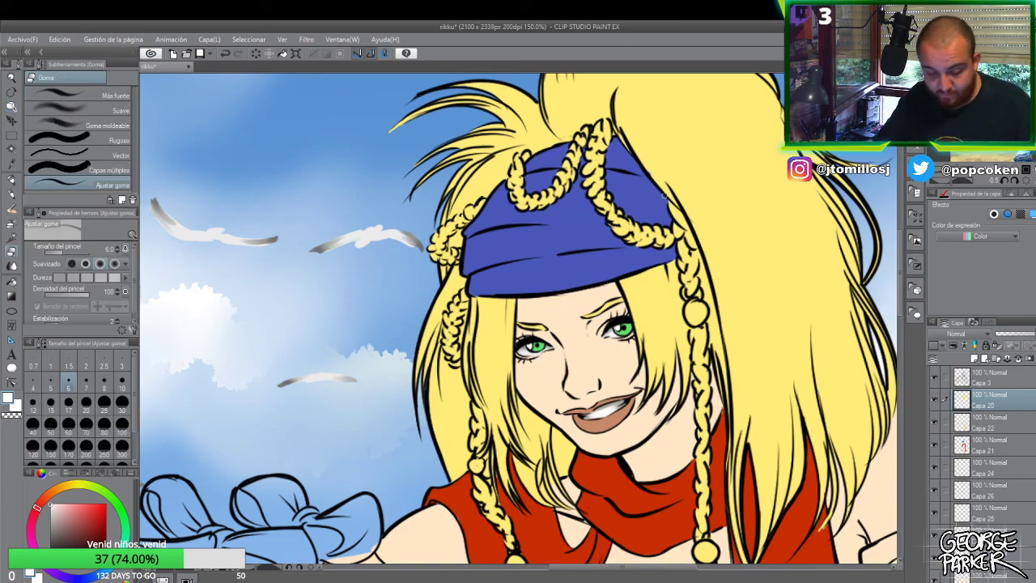
- Tidy the colour edges between headband and hair on Capa 21 and Capa 20 with Ajustar goma at size 6, and save the file
{"action": "left_click", "coordinate": [648, 183], "text": "ctrl"}
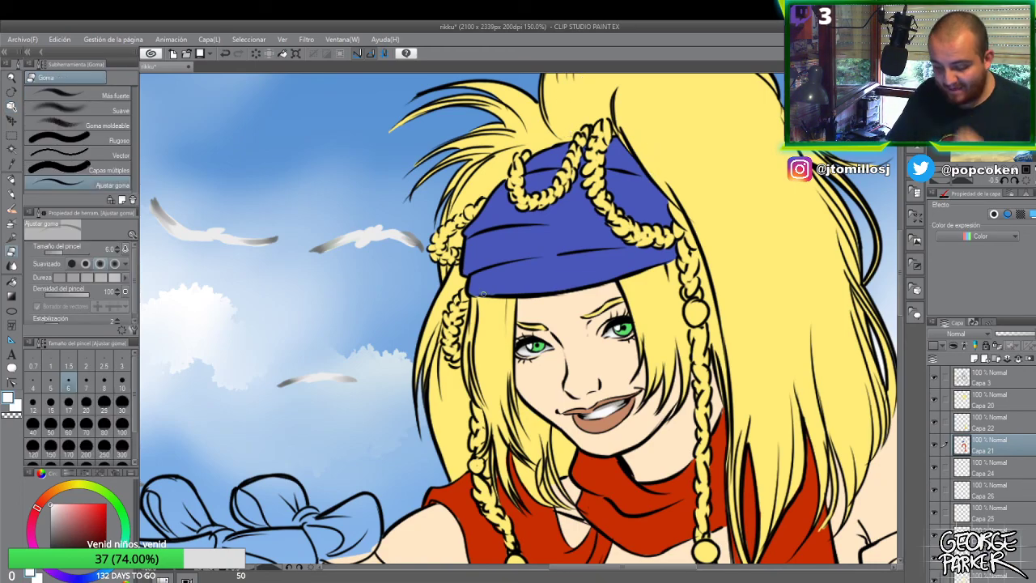
{"action": "left_click", "coordinate": [486, 311], "text": "ctrl"}
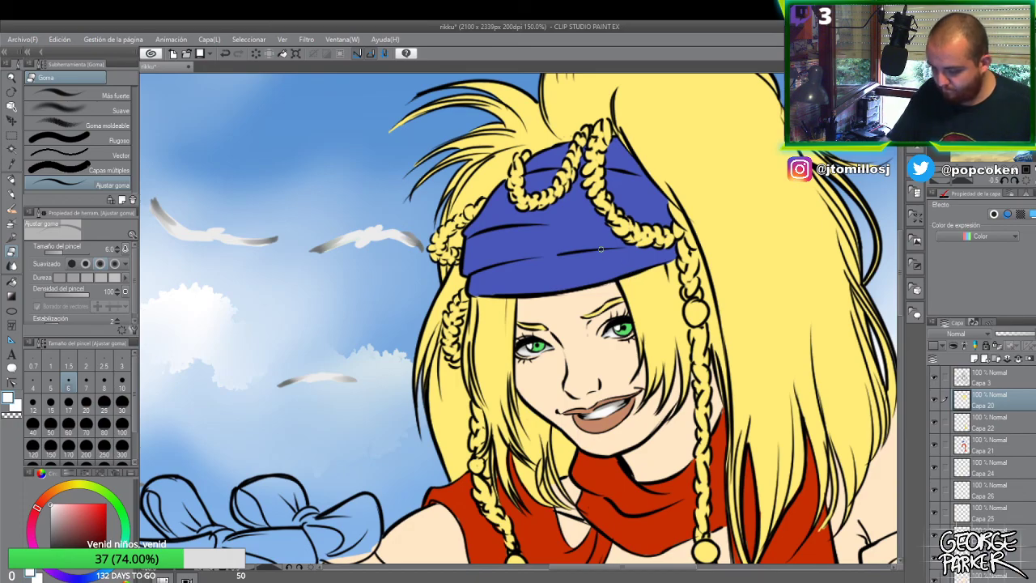
{"action": "scroll", "coordinate": [602, 249], "scroll_direction": "down", "scroll_amount": 4}
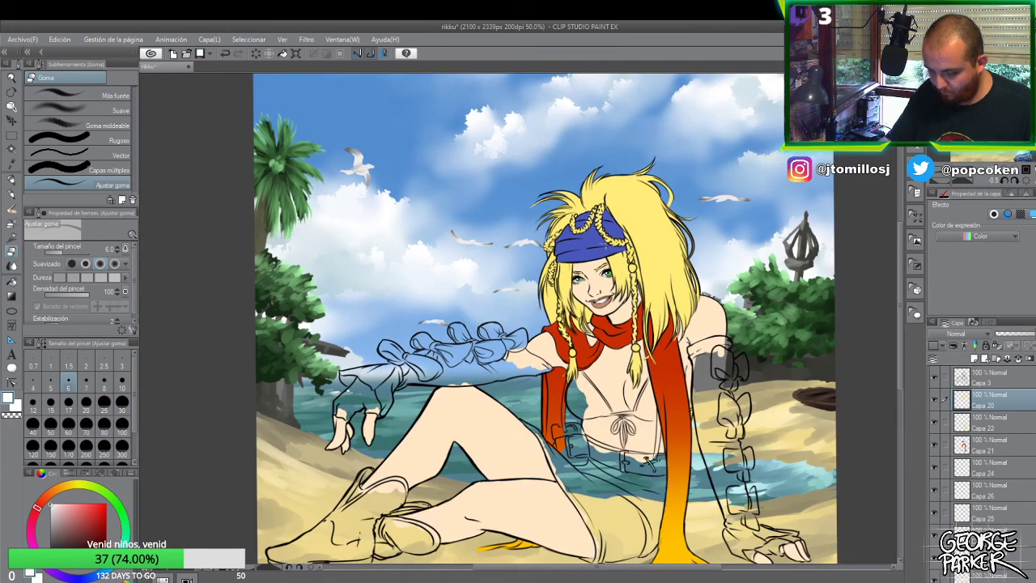
{"action": "scroll", "coordinate": [602, 249], "scroll_direction": "up", "scroll_amount": 1}
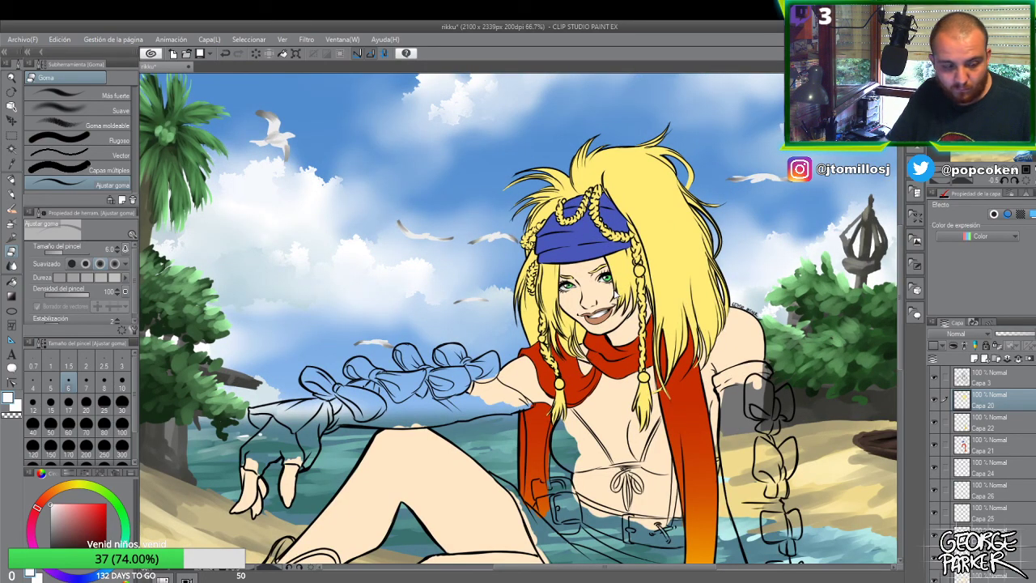
{"action": "key", "text": "ctrl"}
- Activate the iris layer Capa 25 and set the drawing colour to a dark bluish green
{"action": "scroll", "coordinate": [610, 267], "scroll_direction": "up", "scroll_amount": 2}
{"action": "scroll", "coordinate": [609, 268], "scroll_direction": "up", "scroll_amount": 1}
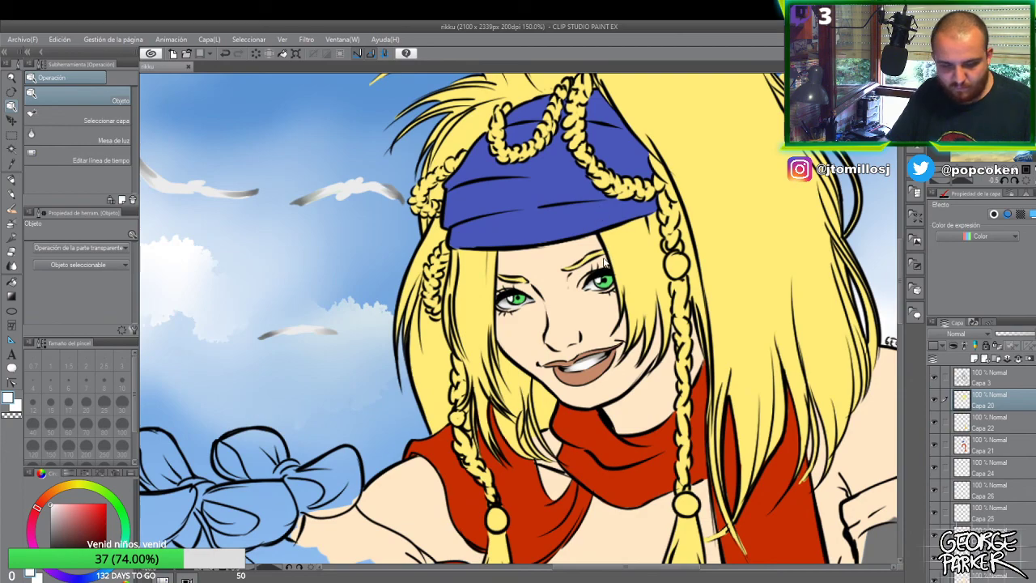
{"action": "left_click", "coordinate": [611, 283]}
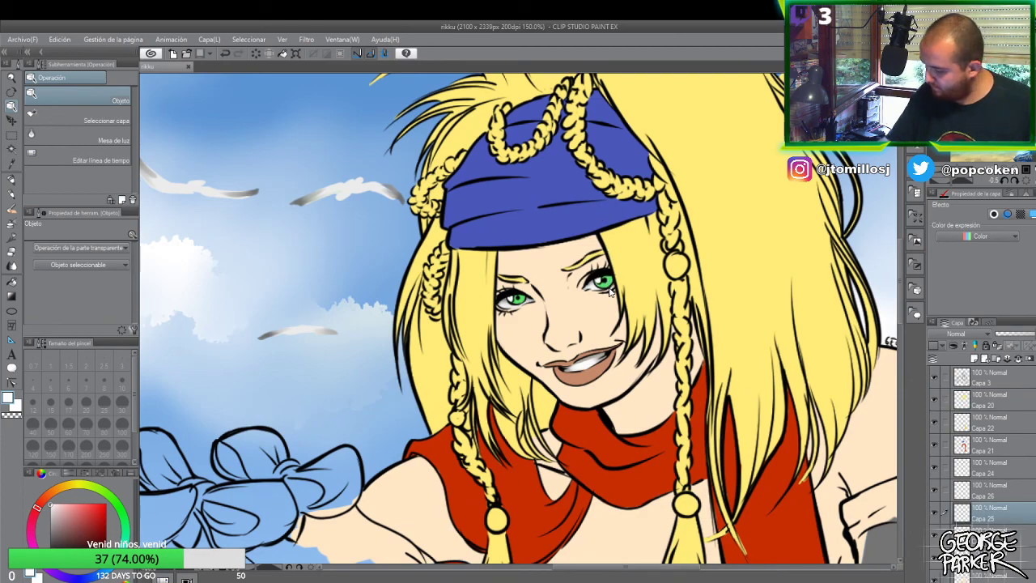
{"action": "key", "text": "p"}
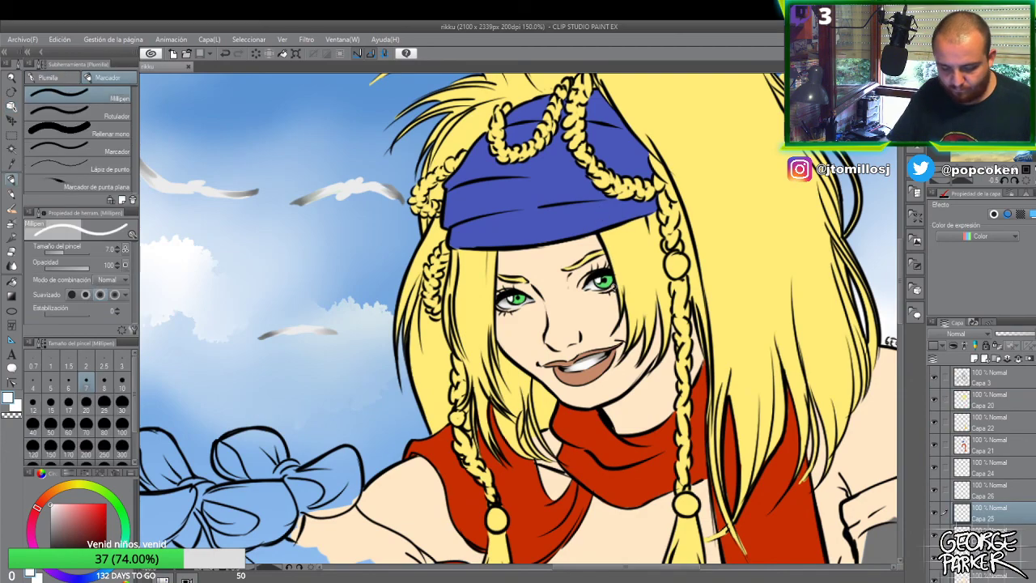
{"action": "left_click", "coordinate": [118, 506]}
{"action": "left_click", "coordinate": [90, 525]}
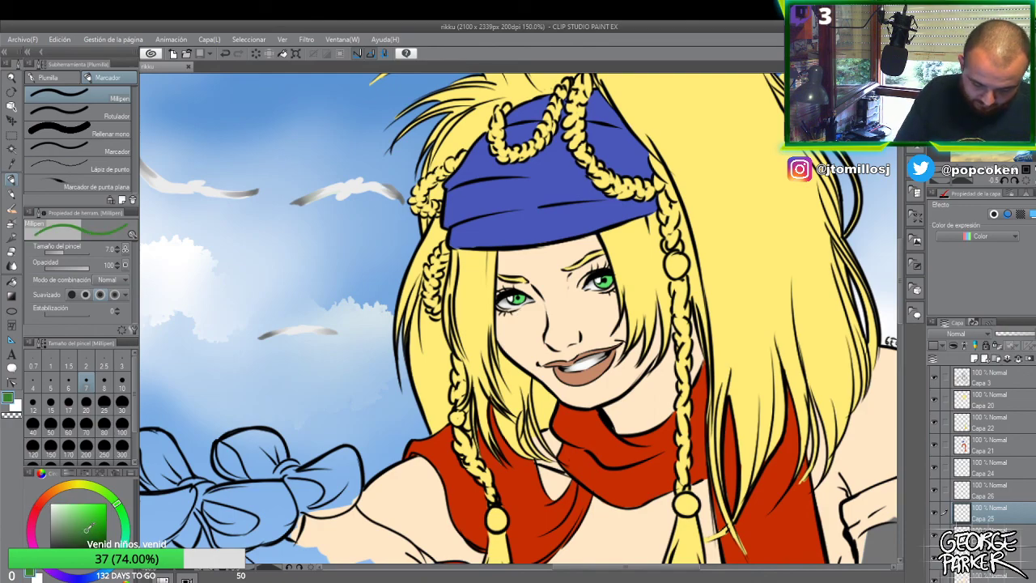
{"action": "left_click", "coordinate": [123, 535]}
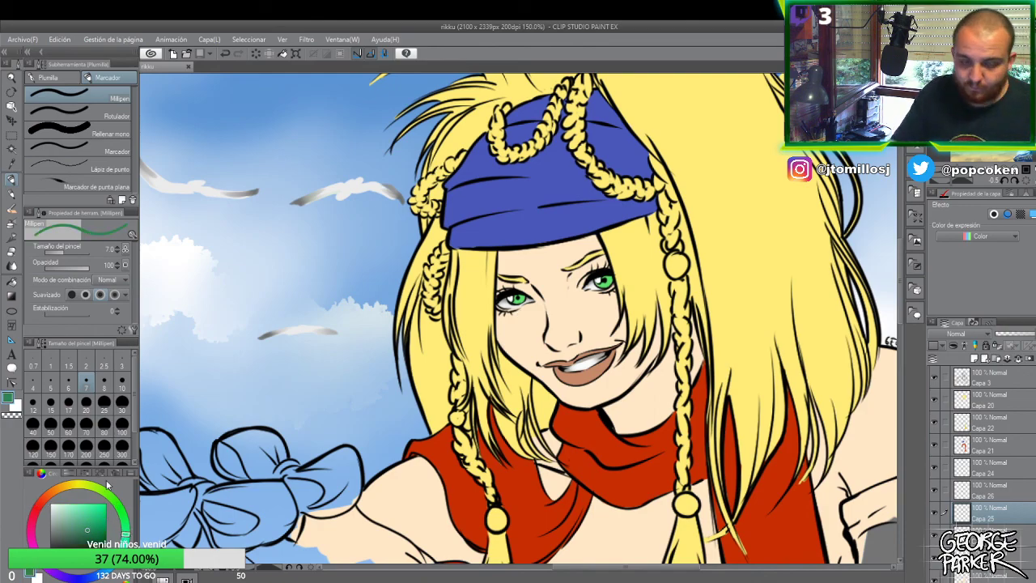
- Airbrush dark green shading around the pupil of the eye on the picture's right with Suave, raising the brush size to 10
{"action": "scroll", "coordinate": [608, 265], "scroll_direction": "up", "scroll_amount": 1}
{"action": "scroll", "coordinate": [610, 274], "scroll_direction": "up", "scroll_amount": 2}
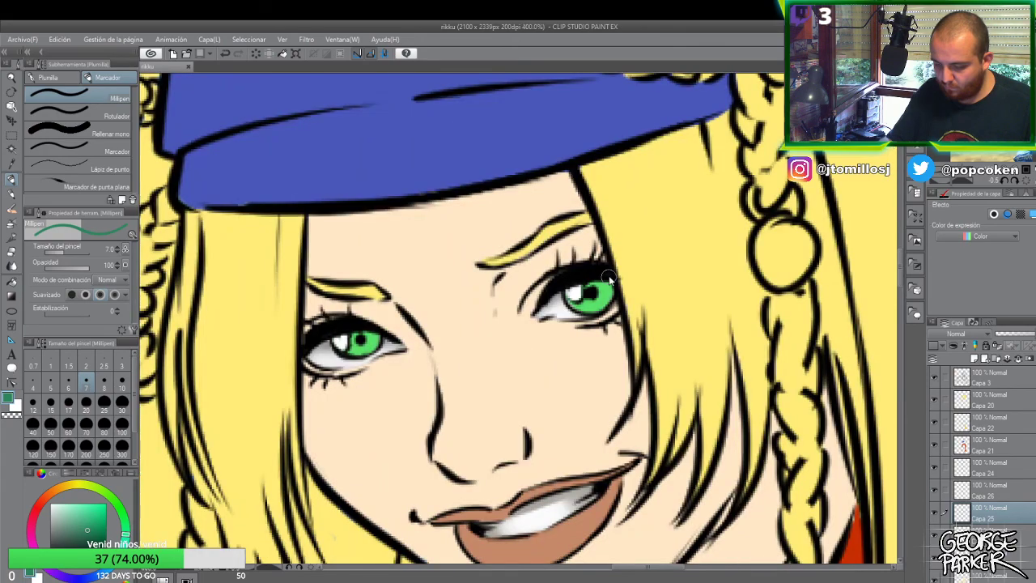
{"action": "key", "text": "b"}
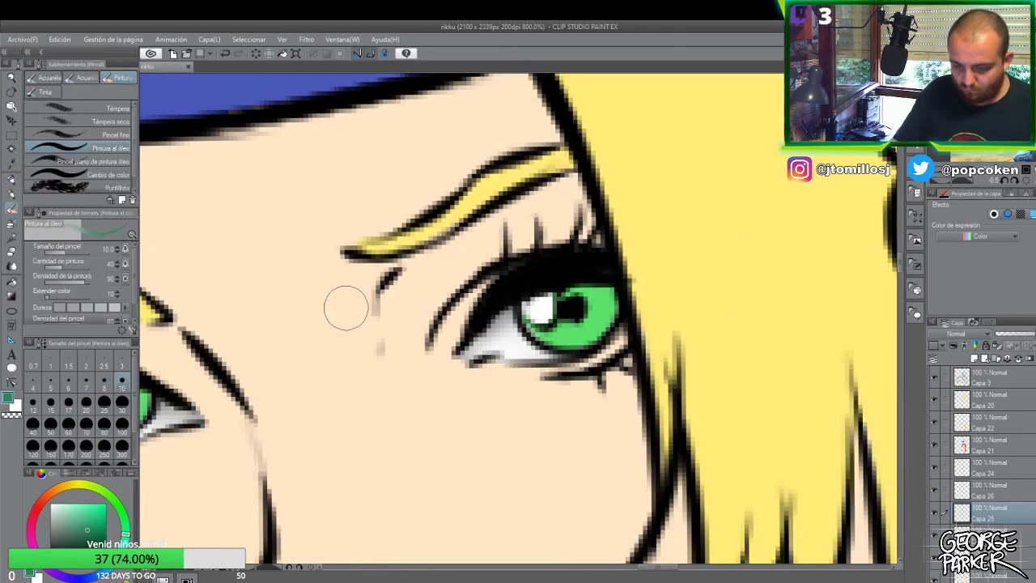
{"action": "key", "text": "b"}
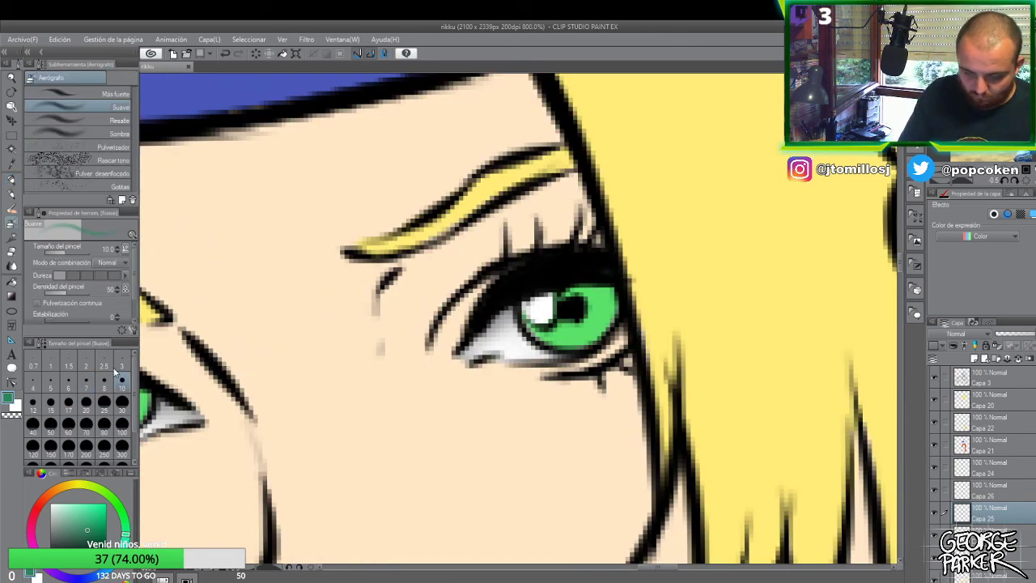
{"action": "left_click", "coordinate": [71, 377]}
{"action": "mouse_move", "coordinate": [570, 305]}
{"action": "left_mouse_down"}
{"action": "mouse_move", "coordinate": [590, 298]}
{"action": "mouse_move", "coordinate": [591, 273]}
{"action": "left_mouse_up"}
{"action": "left_click", "coordinate": [121, 381]}
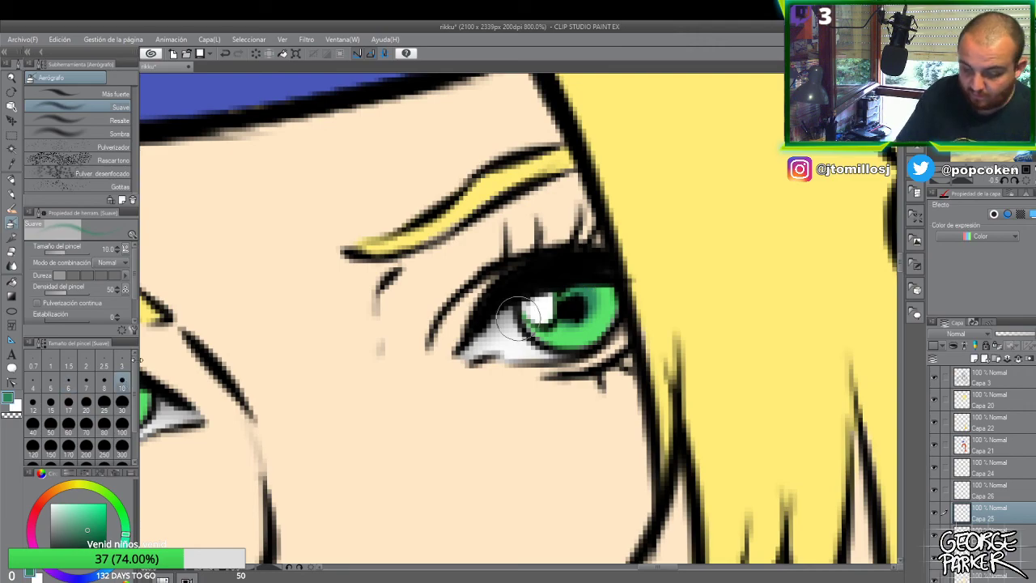
- Deepen the iris shading of the eye on the picture's right with a darker green, using Suave at size 5
{"action": "left_click", "coordinate": [89, 534]}
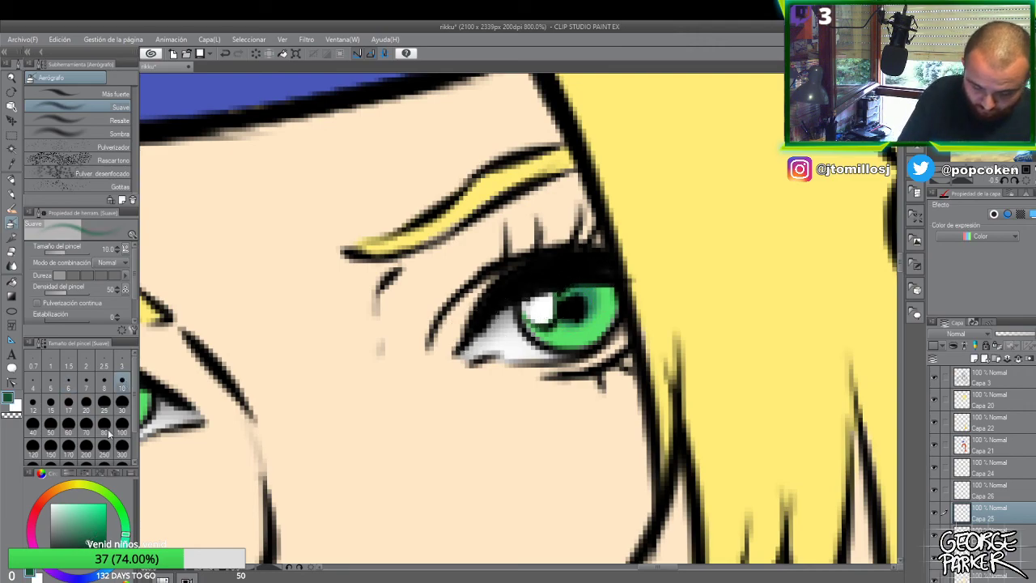
{"action": "left_click", "coordinate": [51, 379]}
{"action": "mouse_move", "coordinate": [558, 316]}
{"action": "left_mouse_down"}
{"action": "mouse_move", "coordinate": [583, 289]}
{"action": "mouse_move", "coordinate": [569, 316]}
{"action": "mouse_move", "coordinate": [585, 299]}
{"action": "mouse_move", "coordinate": [567, 286]}
{"action": "mouse_move", "coordinate": [572, 315]}
{"action": "mouse_move", "coordinate": [525, 327]}
{"action": "mouse_move", "coordinate": [610, 342]}
{"action": "mouse_move", "coordinate": [543, 328]}
{"action": "mouse_move", "coordinate": [607, 340]}
{"action": "mouse_move", "coordinate": [624, 303]}
{"action": "mouse_move", "coordinate": [566, 351]}
{"action": "mouse_move", "coordinate": [621, 298]}
{"action": "mouse_move", "coordinate": [562, 349]}
{"action": "mouse_move", "coordinate": [617, 311]}
{"action": "mouse_move", "coordinate": [611, 329]}
{"action": "mouse_move", "coordinate": [595, 341]}
{"action": "mouse_move", "coordinate": [607, 273]}
{"action": "mouse_move", "coordinate": [603, 335]}
{"action": "mouse_move", "coordinate": [616, 302]}
{"action": "mouse_move", "coordinate": [597, 267]}
{"action": "mouse_move", "coordinate": [602, 294]}
{"action": "mouse_move", "coordinate": [582, 267]}
{"action": "mouse_move", "coordinate": [598, 298]}
{"action": "mouse_move", "coordinate": [586, 278]}
{"action": "mouse_move", "coordinate": [567, 312]}
{"action": "left_mouse_up"}
{"action": "scroll", "coordinate": [590, 265], "scroll_direction": "down", "scroll_amount": 2}
{"action": "scroll", "coordinate": [590, 265], "scroll_direction": "down", "scroll_amount": 2}
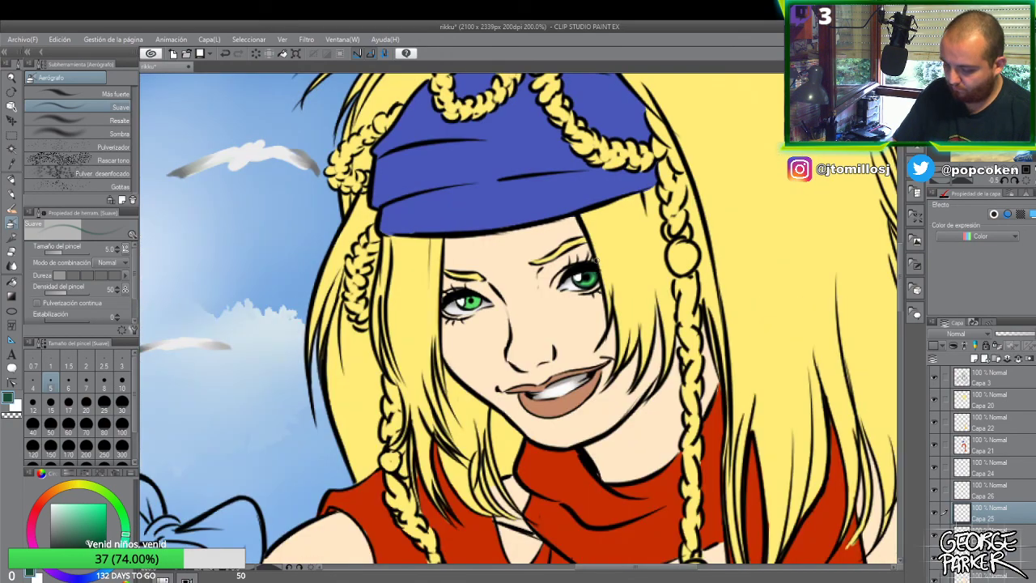
- Shade the iris of the eye on the picture's left with the same dark green at size 5, and save the file
{"action": "scroll", "coordinate": [598, 274], "scroll_direction": "up", "scroll_amount": 2}
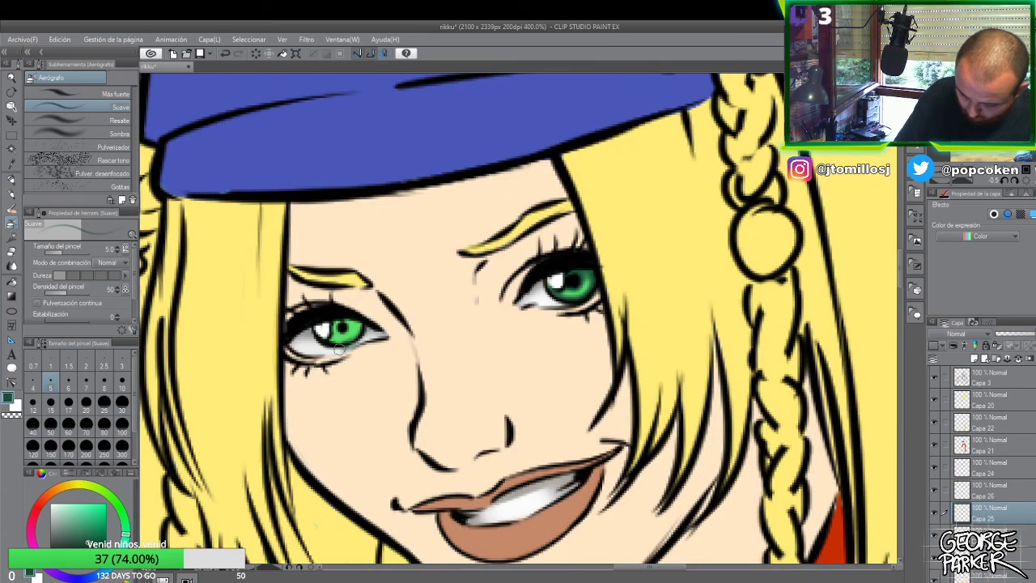
{"action": "left_click_drag", "start_coordinate": [341, 323], "coordinate": [337, 327]}
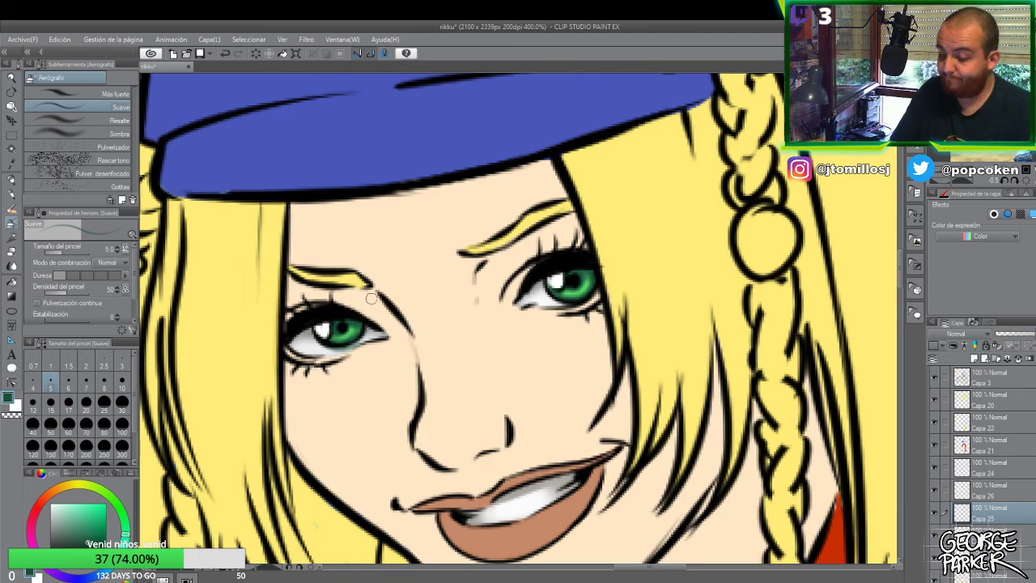
{"action": "scroll", "coordinate": [374, 296], "scroll_direction": "down", "scroll_amount": 2}
{"action": "scroll", "coordinate": [362, 288], "scroll_direction": "up", "scroll_amount": 4}
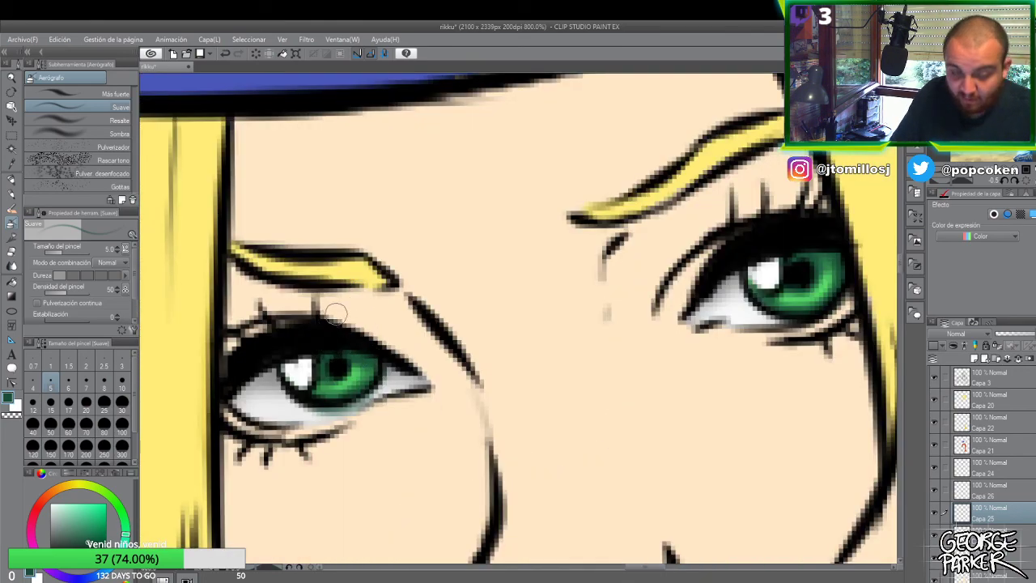
{"action": "scroll", "coordinate": [335, 324], "scroll_direction": "down", "scroll_amount": 4}
{"action": "scroll", "coordinate": [355, 306], "scroll_direction": "down", "scroll_amount": 2}
{"action": "scroll", "coordinate": [343, 307], "scroll_direction": "up", "scroll_amount": 2}
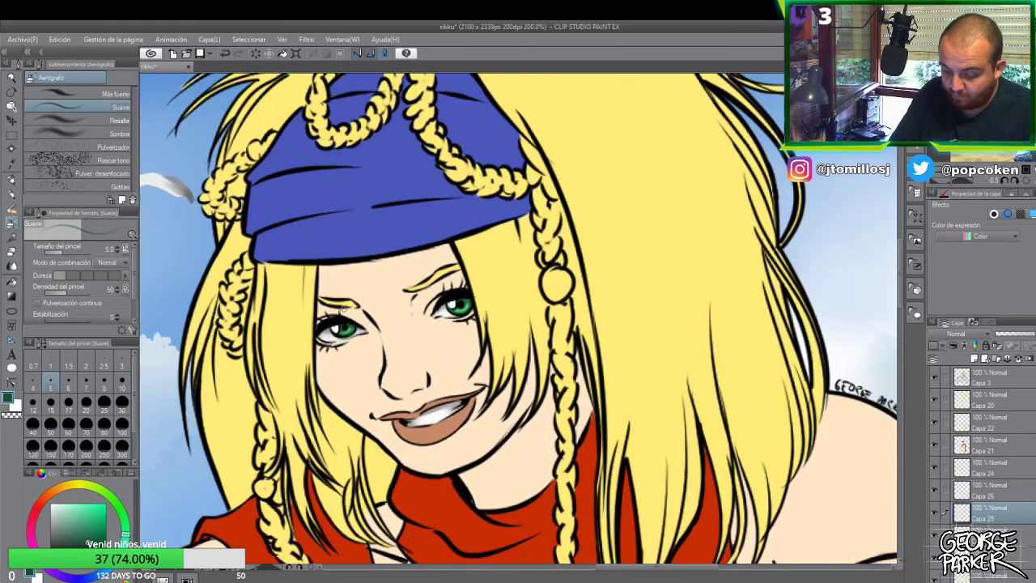
{"action": "scroll", "coordinate": [359, 316], "scroll_direction": "down", "scroll_amount": 1}
{"action": "scroll", "coordinate": [435, 291], "scroll_direction": "down", "scroll_amount": 4}
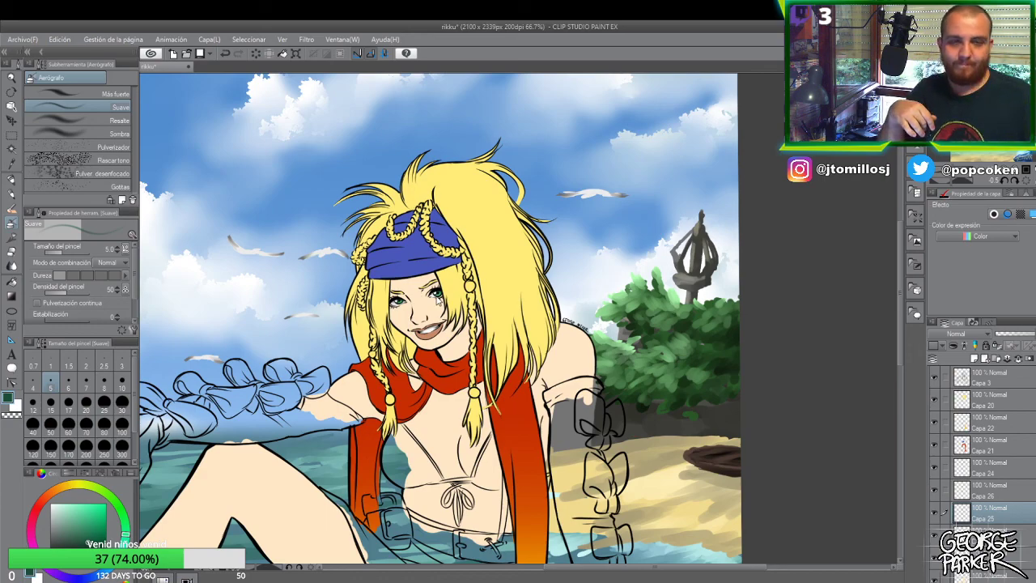
{"action": "key", "text": "ctrl+s"}
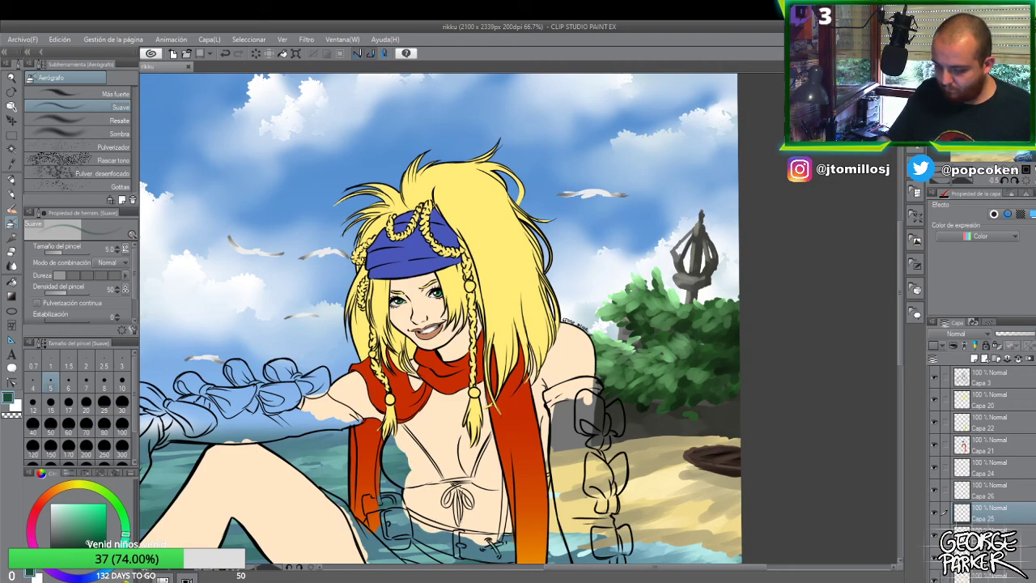
- Touch up the hair strands over the red scarf on Capa 20 with the sampled hair yellow, using Milipen at size 7
{"action": "scroll", "coordinate": [453, 267], "scroll_direction": "up", "scroll_amount": 3}
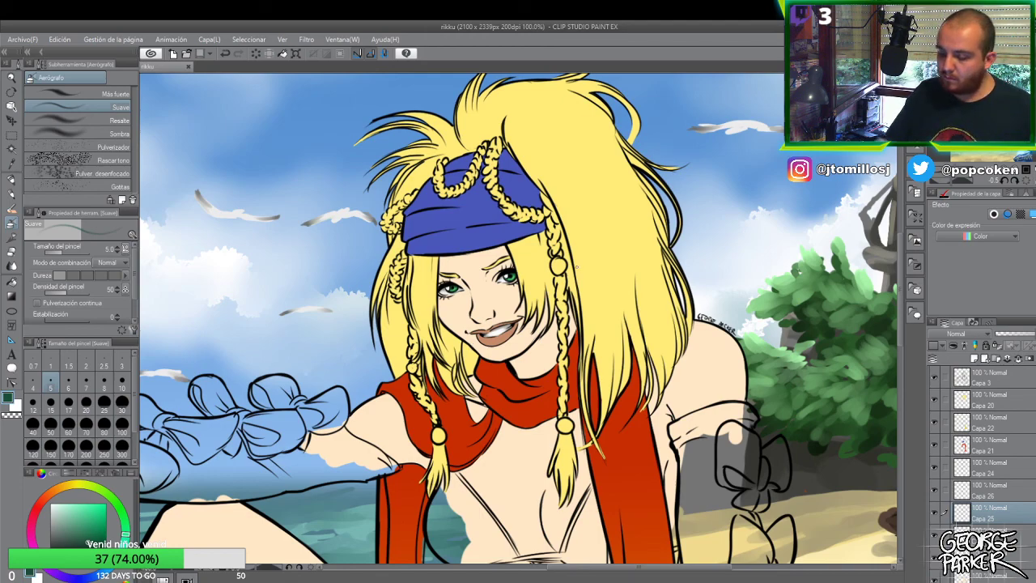
{"action": "key", "text": "ctrl+minus"}
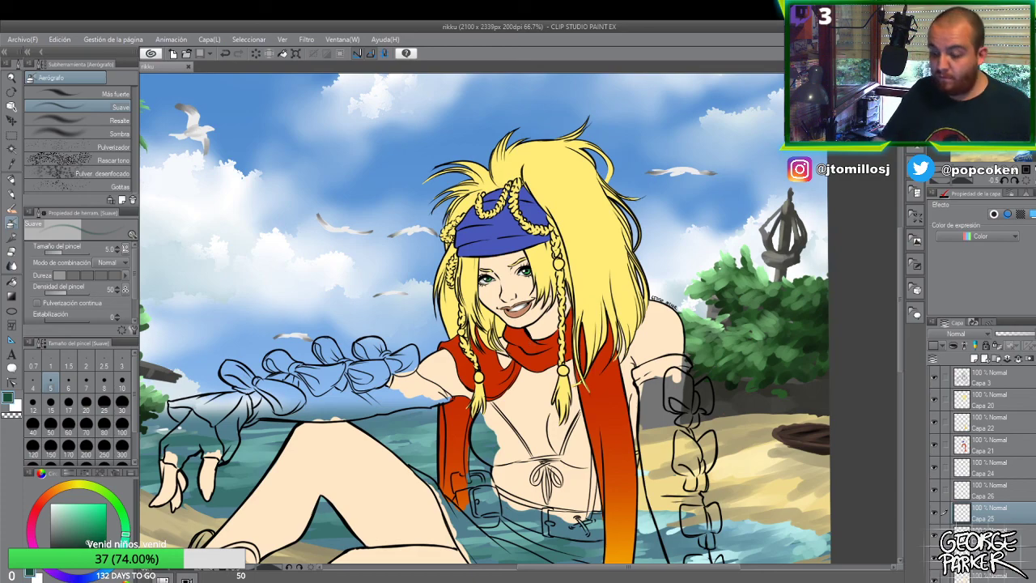
{"action": "scroll", "coordinate": [571, 259], "scroll_direction": "down", "scroll_amount": 1}
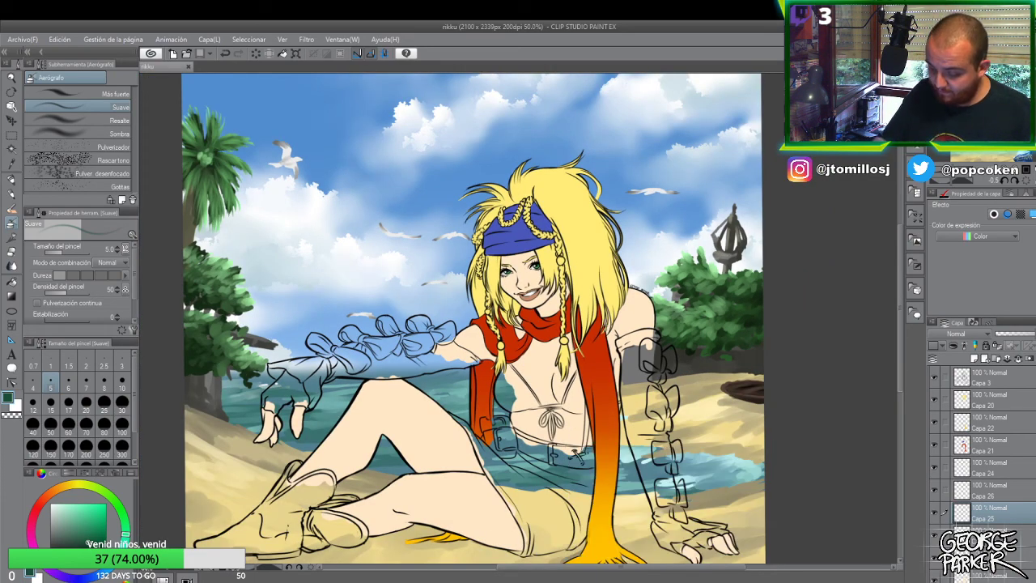
{"action": "scroll", "coordinate": [607, 315], "scroll_direction": "up", "scroll_amount": 4}
{"action": "scroll", "coordinate": [608, 350], "scroll_direction": "up", "scroll_amount": 1}
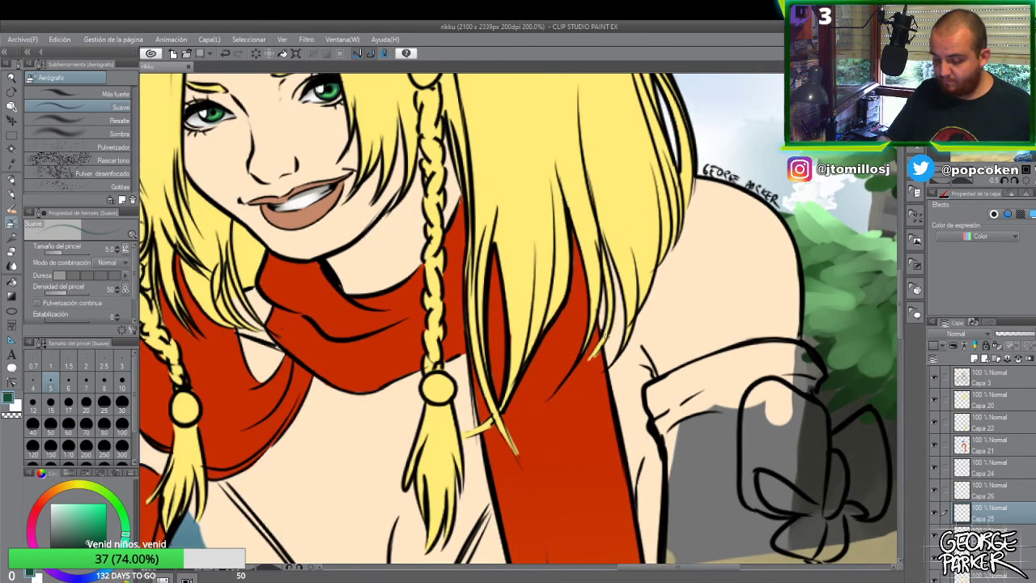
{"action": "key", "text": "p"}
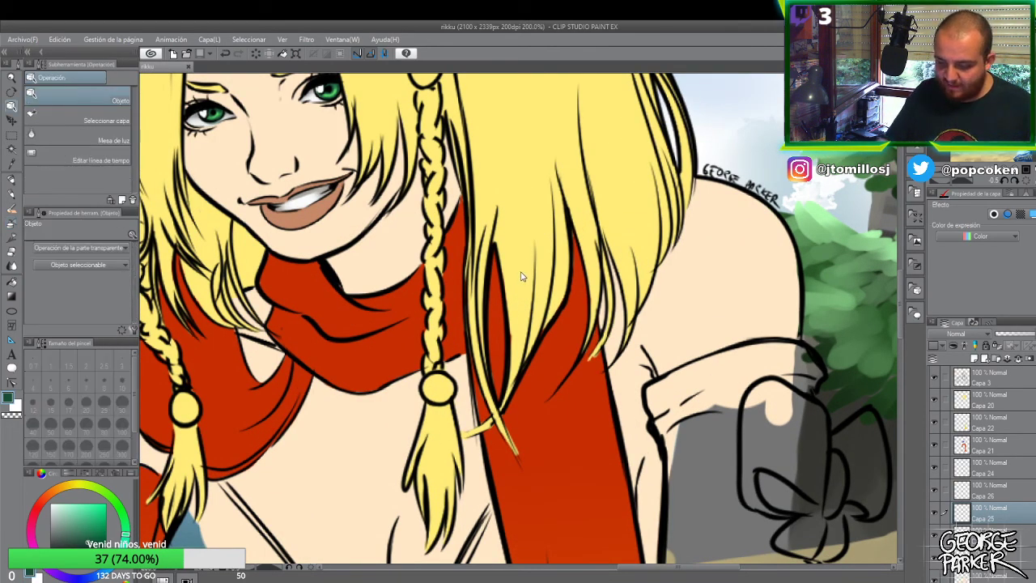
{"action": "left_click", "coordinate": [523, 267], "text": "ctrl+shift"}
{"action": "left_click", "coordinate": [523, 242], "text": "alt"}
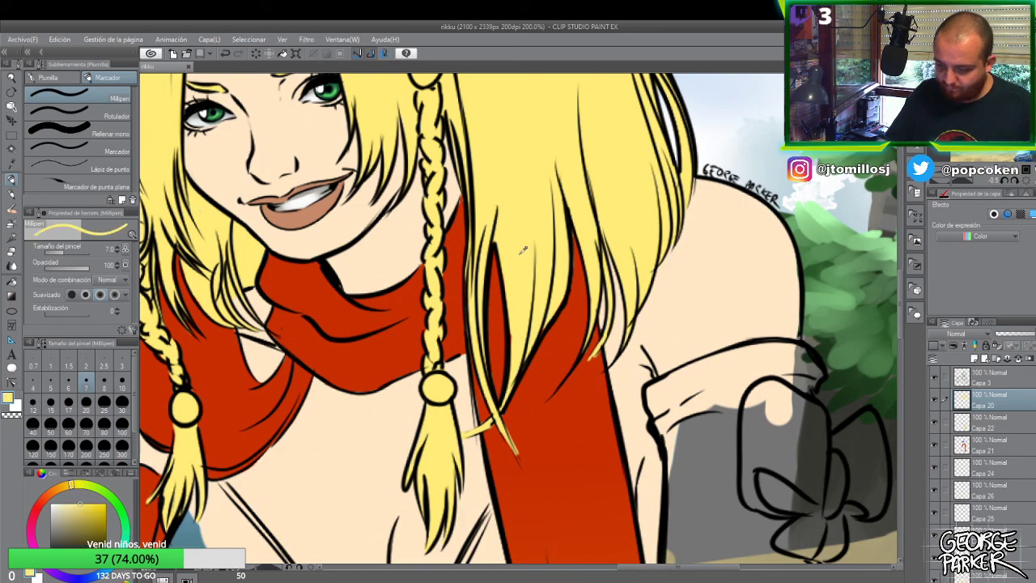
{"action": "mouse_move", "coordinate": [511, 329]}
{"action": "left_mouse_down"}
{"action": "mouse_move", "coordinate": [514, 358]}
{"action": "mouse_move", "coordinate": [551, 316]}
{"action": "left_mouse_up"}
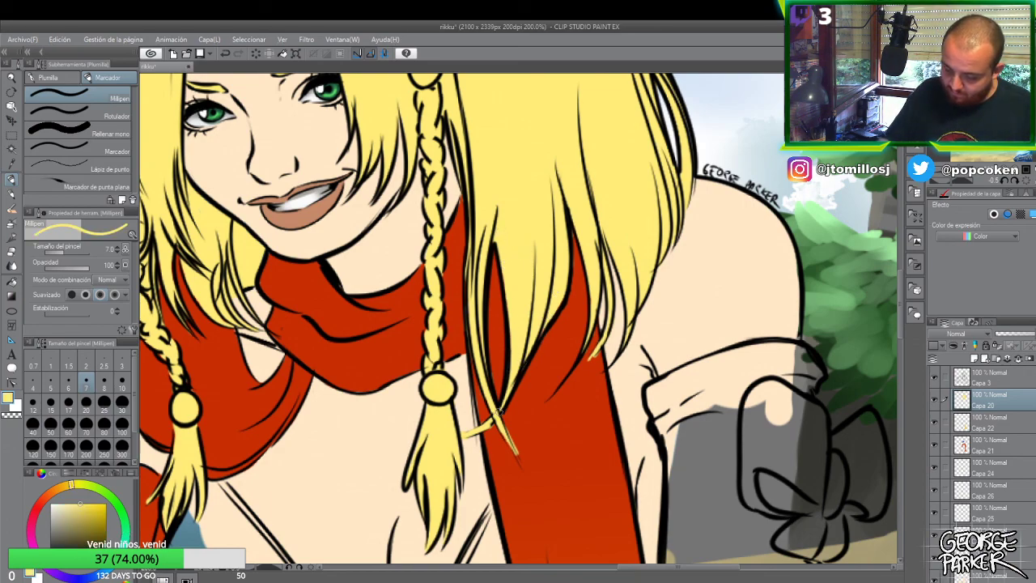
- Clean up the hair's edge beside the shoulder with Ajustar goma at size 6 and save the file
{"action": "key", "text": "e"}
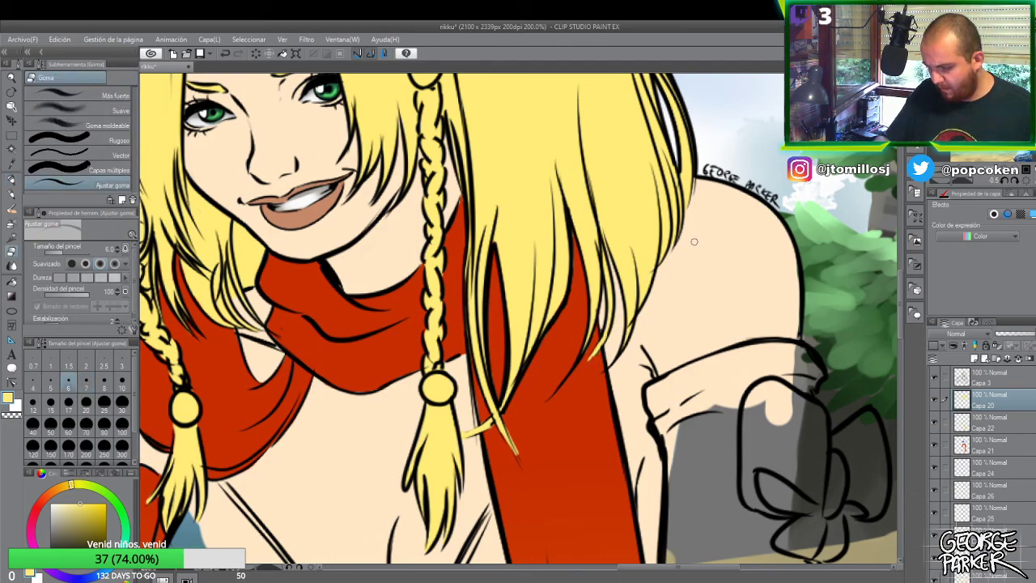
{"action": "scroll", "coordinate": [670, 265], "scroll_direction": "down", "scroll_amount": 1}
{"action": "scroll", "coordinate": [669, 266], "scroll_direction": "down", "scroll_amount": 3}
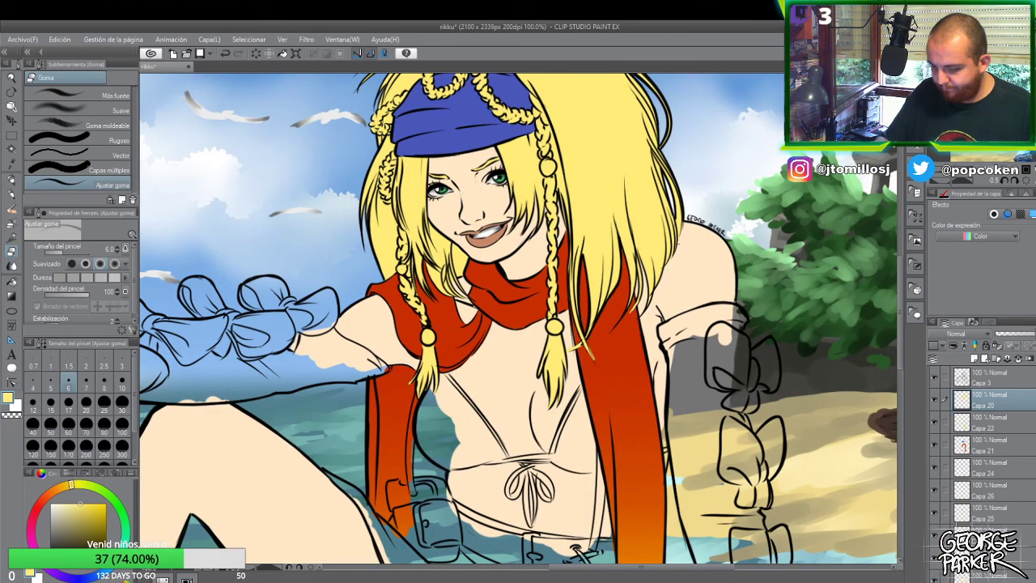
{"action": "key", "text": "ctrl+s"}
{"action": "key", "text": "o"}
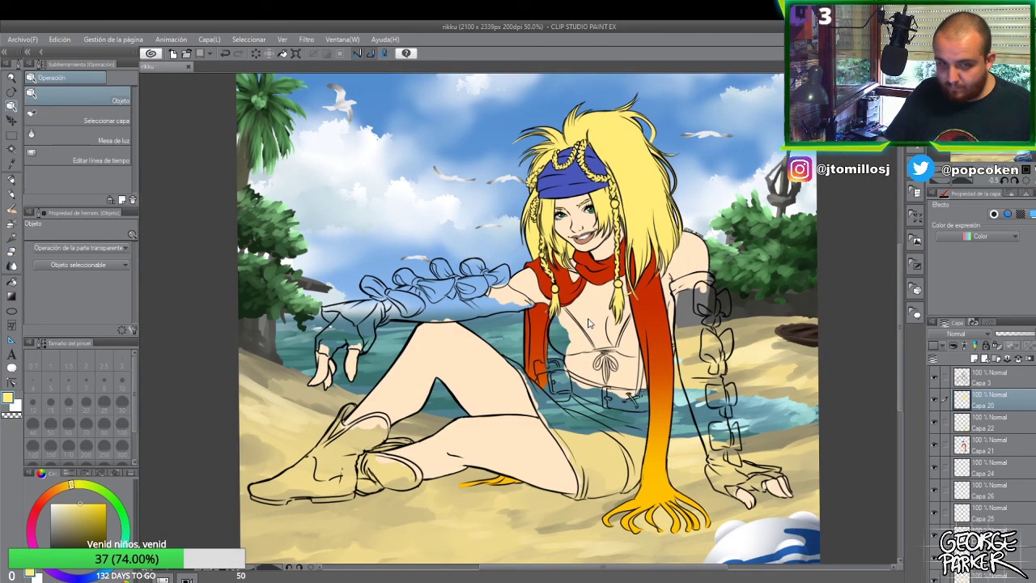
- Save the illustration file
{"action": "left_click", "coordinate": [593, 322]}
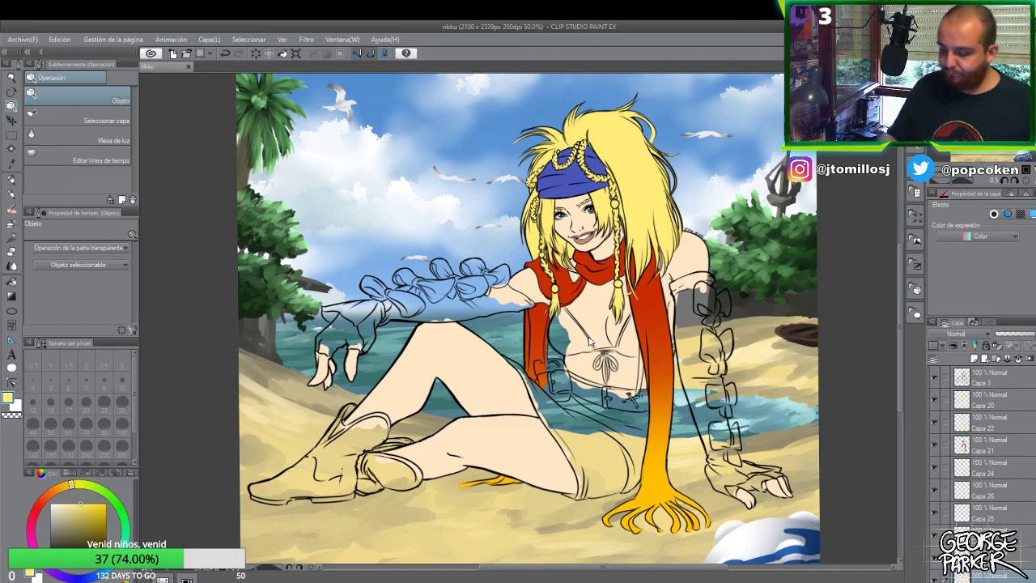
{"action": "left_click", "coordinate": [701, 306]}
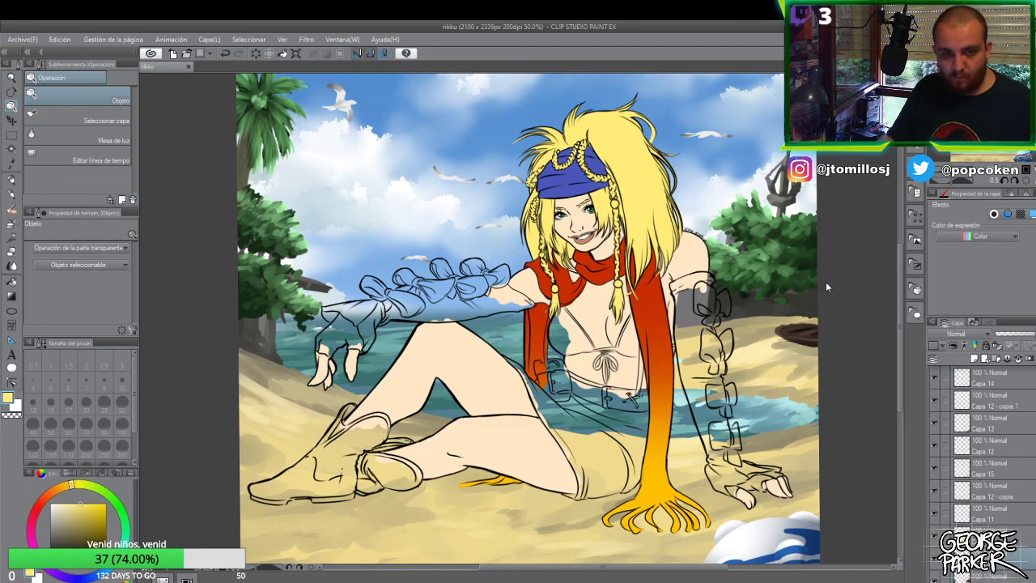
{"action": "key", "text": "p"}
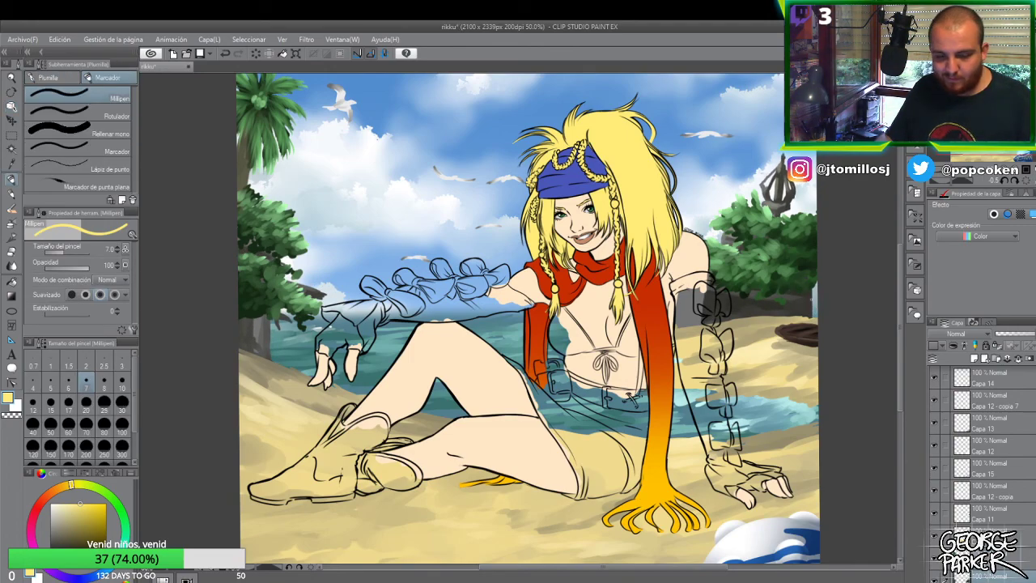
{"action": "scroll", "coordinate": [800, 285], "scroll_direction": "down", "scroll_amount": 1}
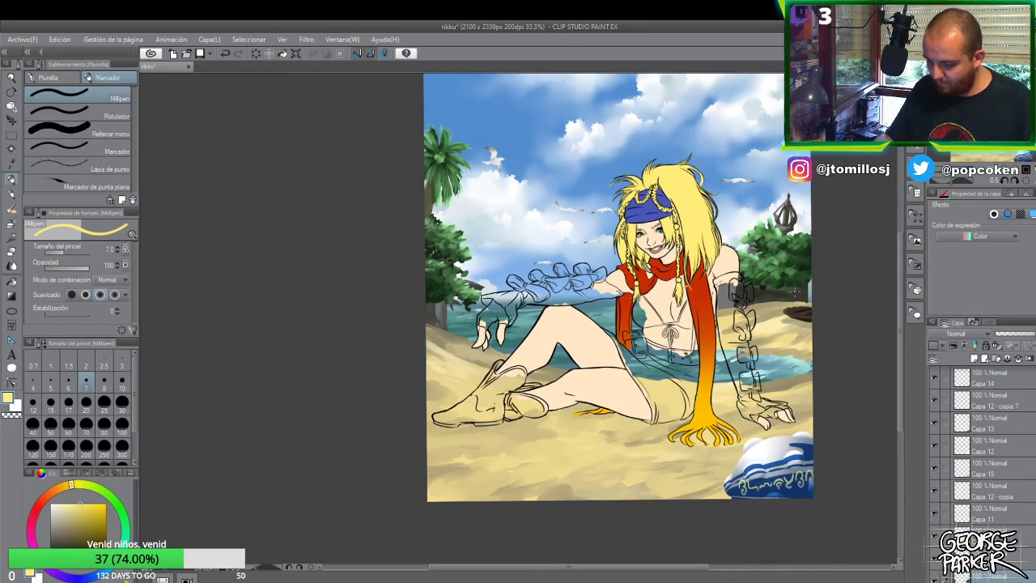
{"action": "scroll", "coordinate": [830, 288], "scroll_direction": "up", "scroll_amount": 1}
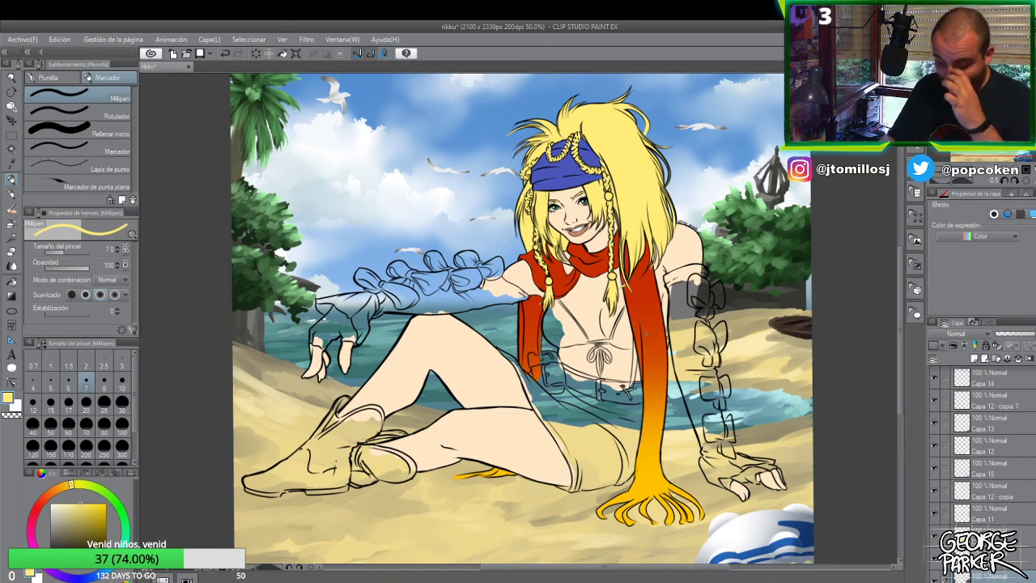
{"action": "key", "text": "ctrl+minus"}
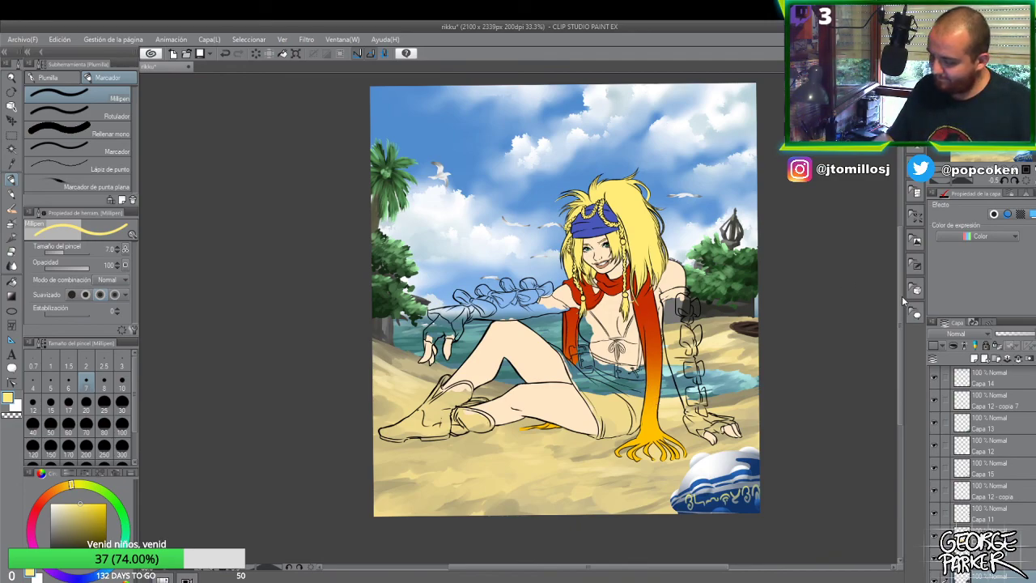
{"action": "scroll", "coordinate": [902, 308], "scroll_direction": "down", "scroll_amount": 1}
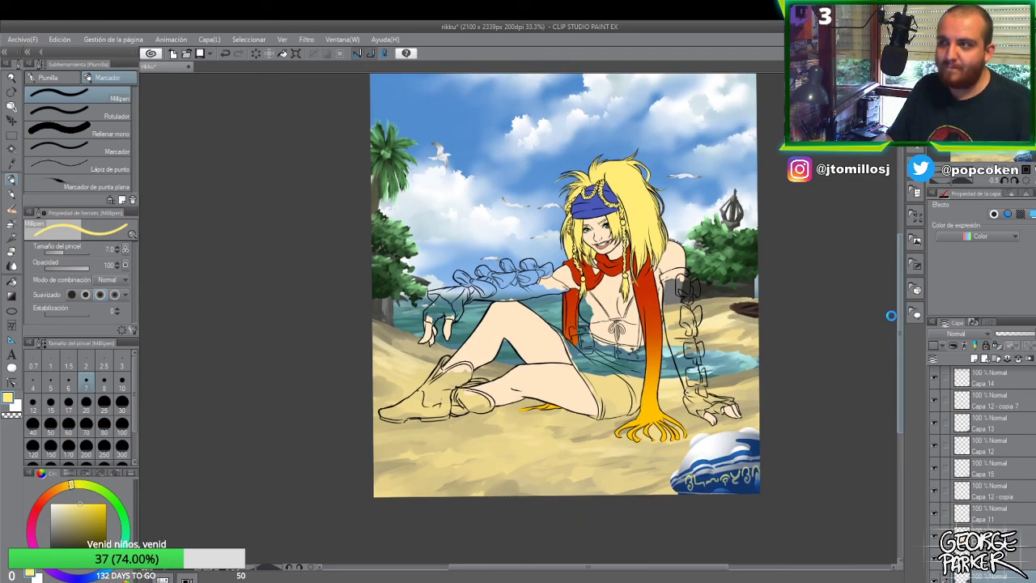
{"action": "key", "text": "ctrl+s"}
{"action": "left_click_drag", "start_coordinate": [545, 559], "coordinate": [571, 580]}
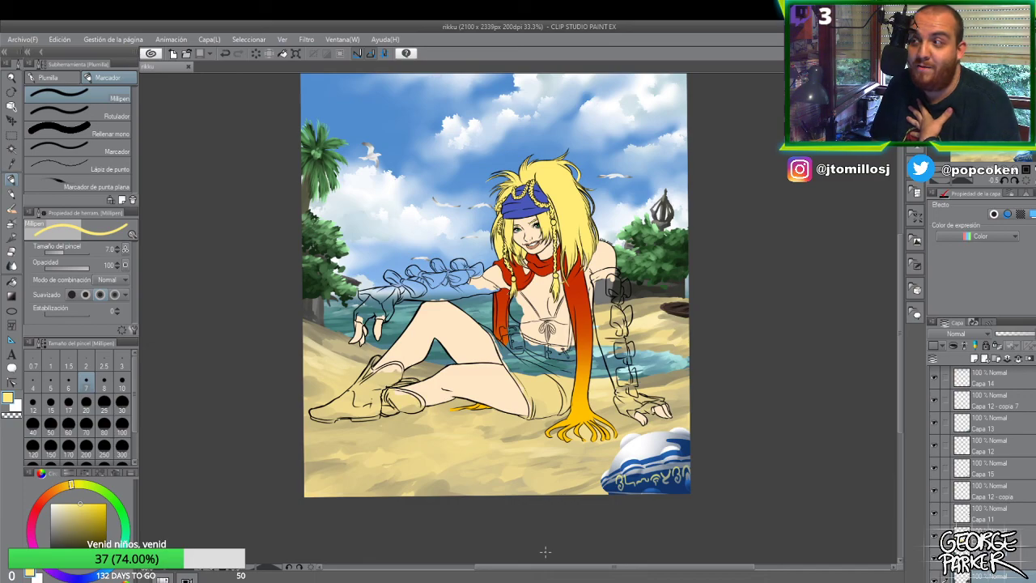
{"action": "scroll", "coordinate": [658, 339], "scroll_direction": "up", "scroll_amount": 1}
{"action": "scroll", "coordinate": [658, 340], "scroll_direction": "down", "scroll_amount": 2}
{"action": "scroll", "coordinate": [658, 339], "scroll_direction": "up", "scroll_amount": 1}
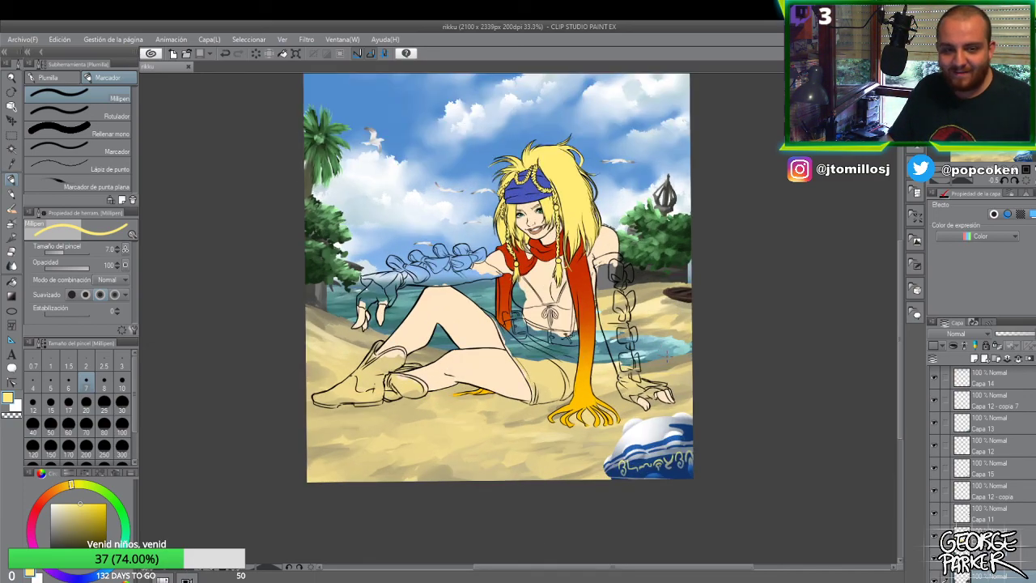
{"action": "key", "text": "p"}
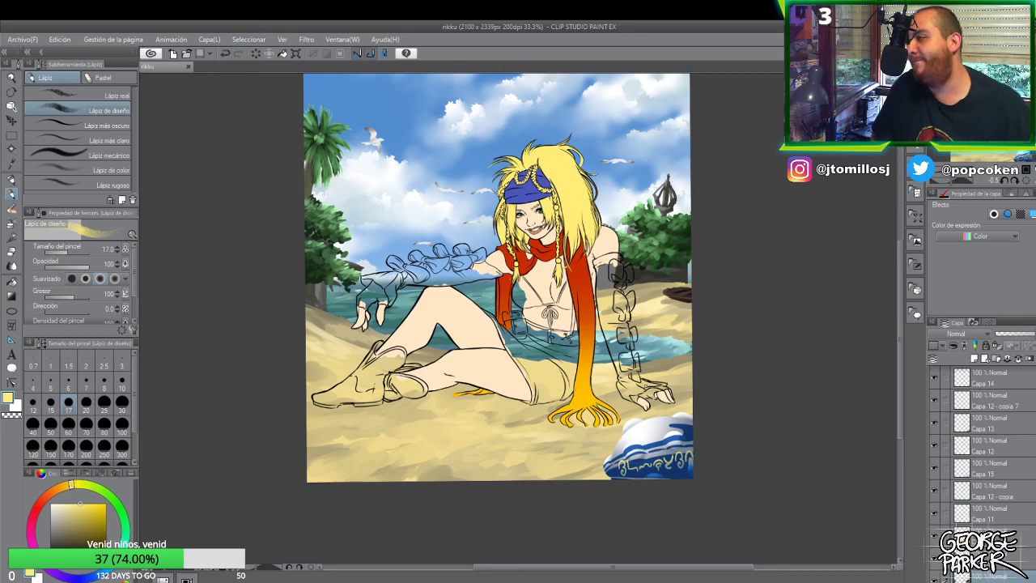
{"action": "left_click", "coordinate": [761, 286]}
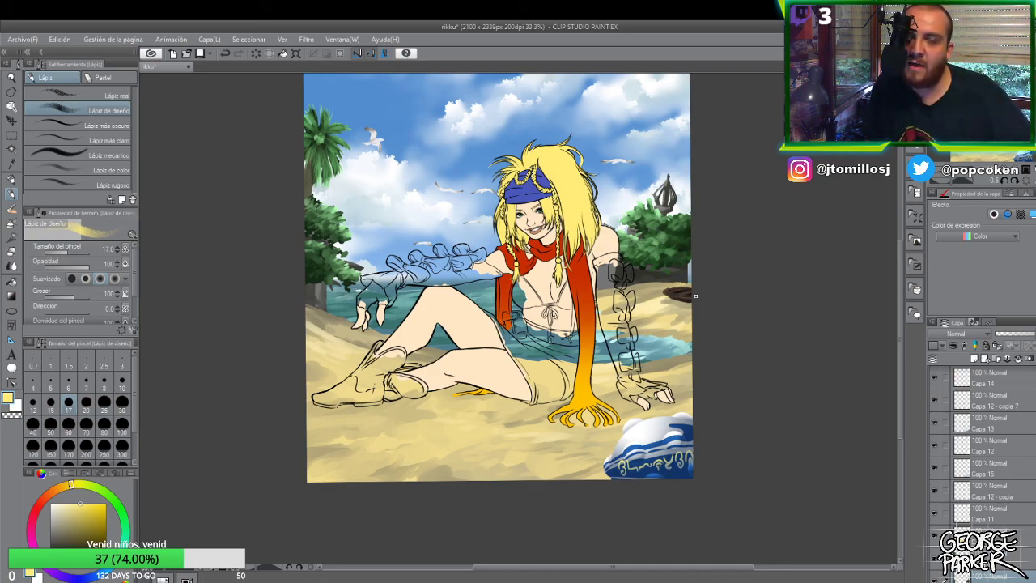
{"action": "scroll", "coordinate": [692, 171], "scroll_direction": "down", "scroll_amount": 1}
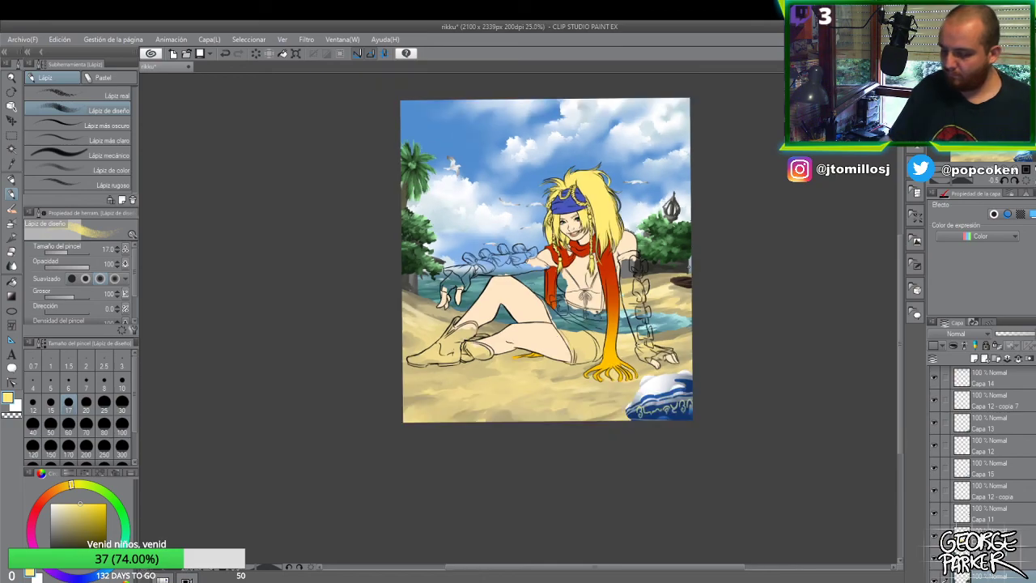
{"action": "scroll", "coordinate": [665, 301], "scroll_direction": "up", "scroll_amount": 2}
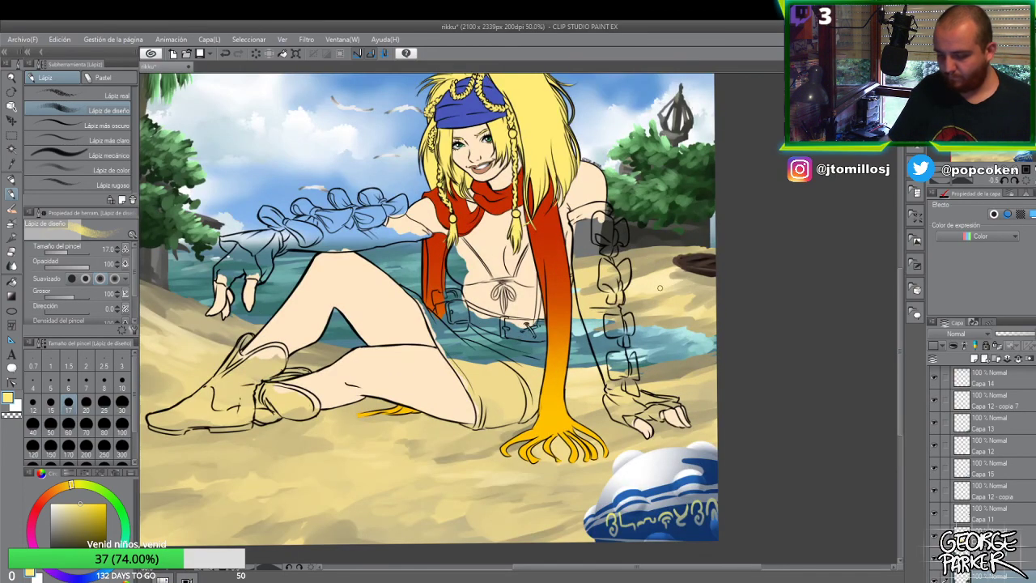
- Paint the bikini cup beside the long scarf end golden yellow on Capa 19, using Milipen at sizes 30 and 20
{"action": "key", "text": "o"}
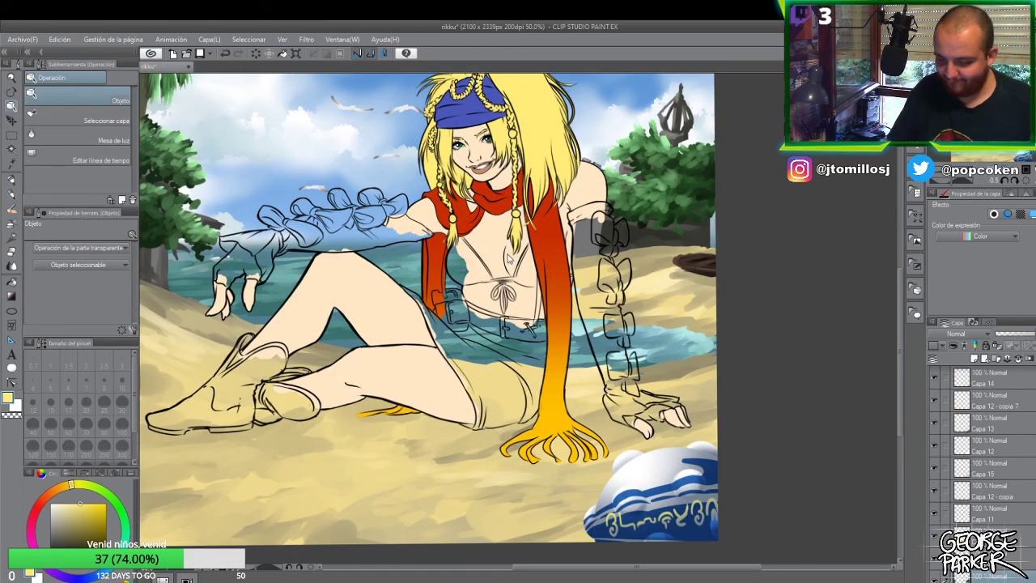
{"action": "left_click", "coordinate": [510, 253]}
{"action": "key", "text": "p"}
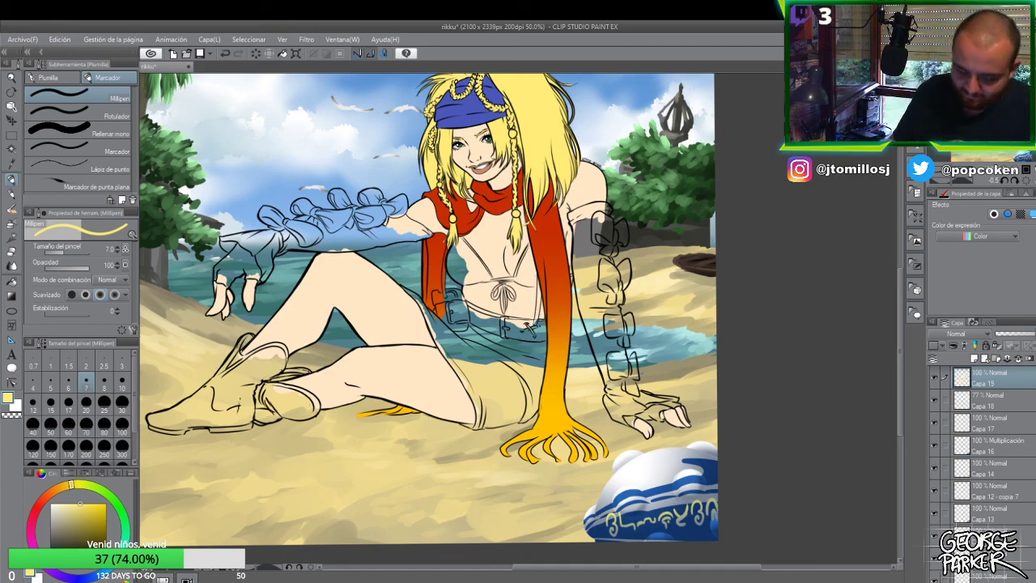
{"action": "left_click_drag", "start_coordinate": [85, 502], "coordinate": [94, 506]}
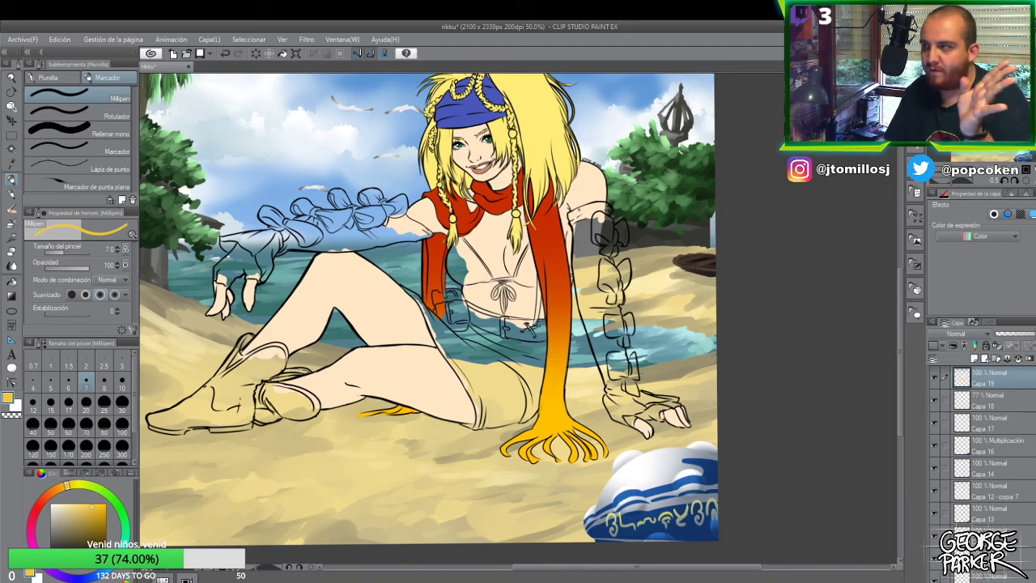
{"action": "key", "text": "ctrl+plus"}
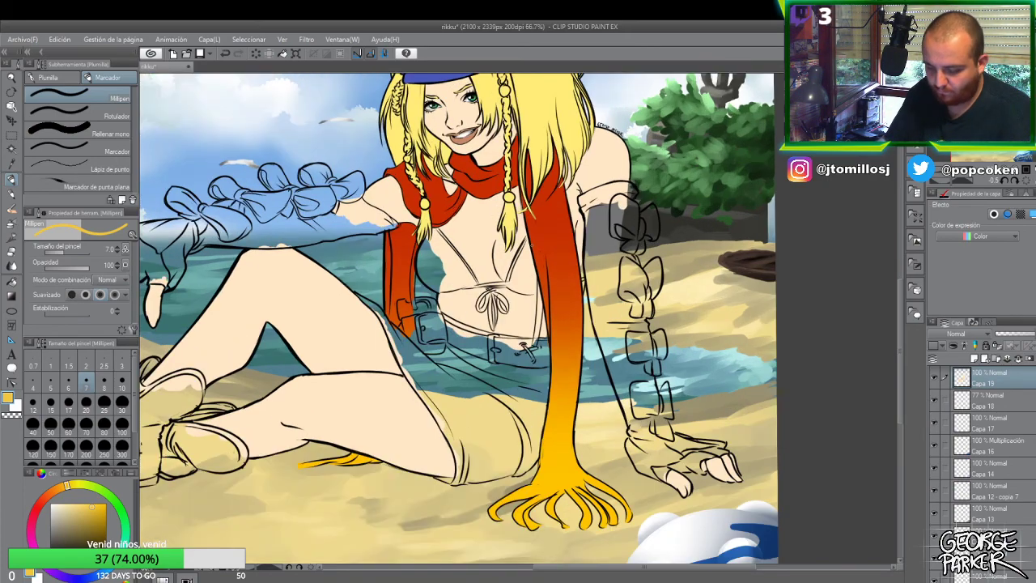
{"action": "left_click", "coordinate": [121, 402]}
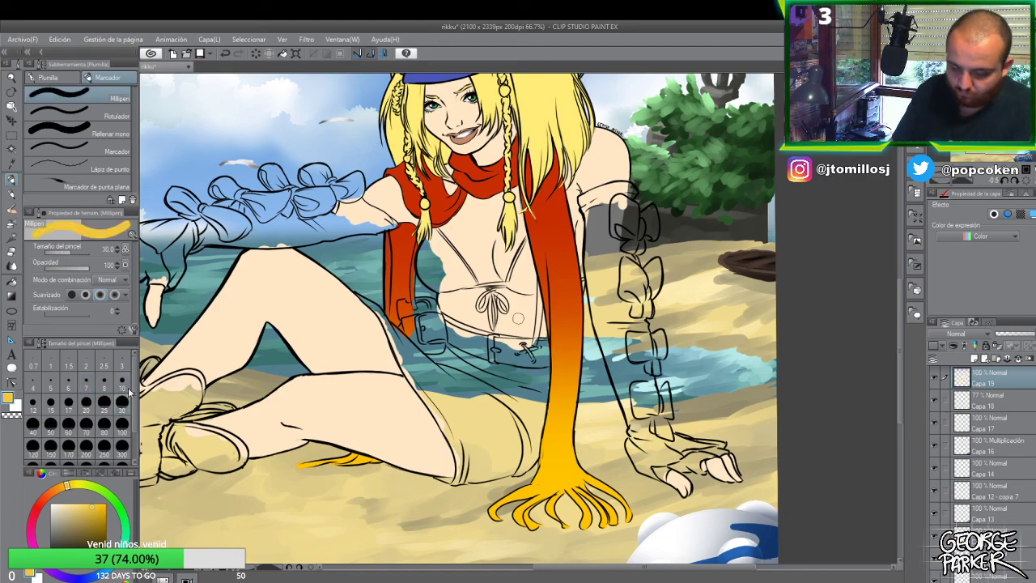
{"action": "left_click_drag", "start_coordinate": [528, 243], "coordinate": [513, 284]}
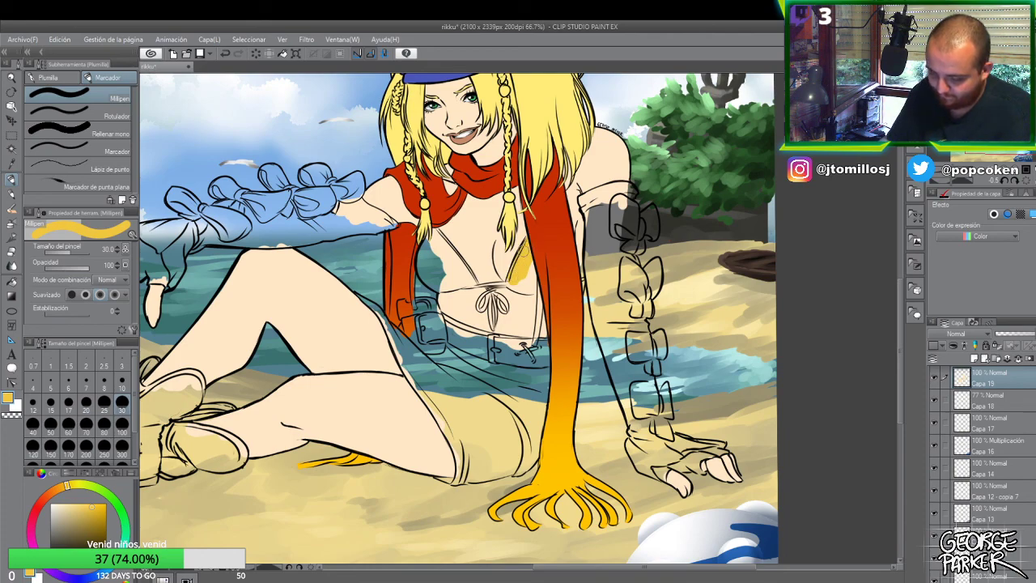
{"action": "left_click", "coordinate": [105, 398]}
{"action": "mouse_move", "coordinate": [528, 263]}
{"action": "left_mouse_down"}
{"action": "mouse_move", "coordinate": [533, 280]}
{"action": "mouse_move", "coordinate": [516, 265]}
{"action": "mouse_move", "coordinate": [527, 284]}
{"action": "mouse_move", "coordinate": [512, 284]}
{"action": "mouse_move", "coordinate": [535, 288]}
{"action": "mouse_move", "coordinate": [536, 276]}
{"action": "left_mouse_up"}
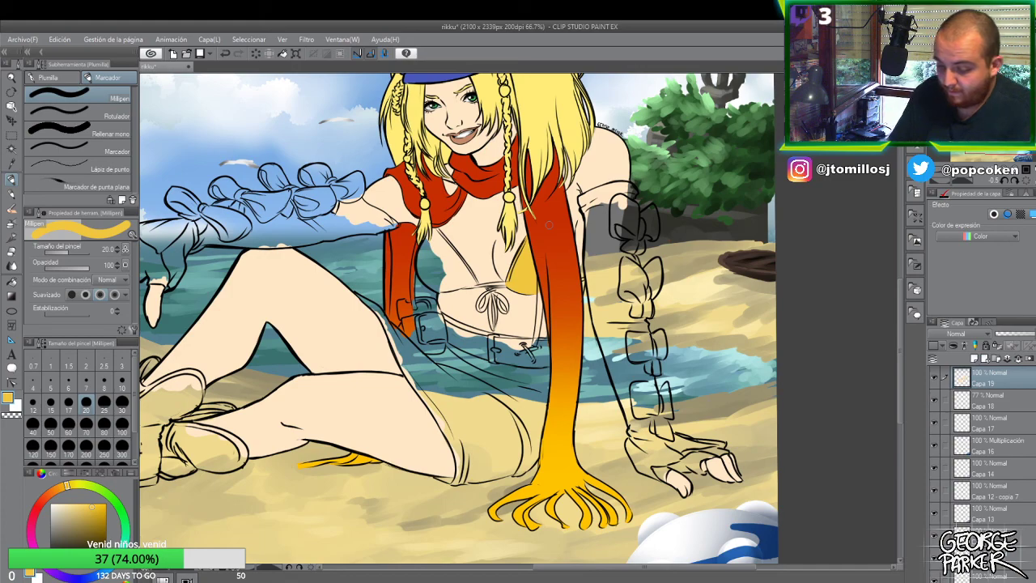
- Fill the other bikini cup with the same golden yellow at size 20, and touch up the centre band at size 10
{"action": "mouse_move", "coordinate": [434, 241]}
{"action": "left_mouse_down"}
{"action": "mouse_move", "coordinate": [434, 249]}
{"action": "mouse_move", "coordinate": [428, 234]}
{"action": "mouse_move", "coordinate": [465, 271]}
{"action": "mouse_move", "coordinate": [434, 243]}
{"action": "mouse_move", "coordinate": [443, 265]}
{"action": "mouse_move", "coordinate": [442, 252]}
{"action": "mouse_move", "coordinate": [421, 254]}
{"action": "left_mouse_up"}
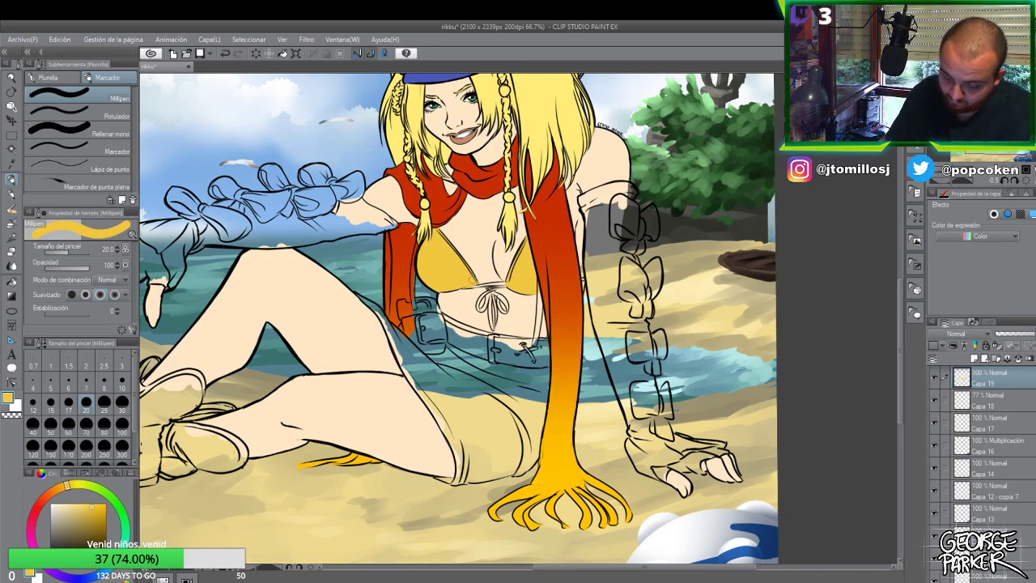
{"action": "left_click", "coordinate": [122, 382]}
{"action": "left_click_drag", "start_coordinate": [471, 277], "coordinate": [484, 283]}
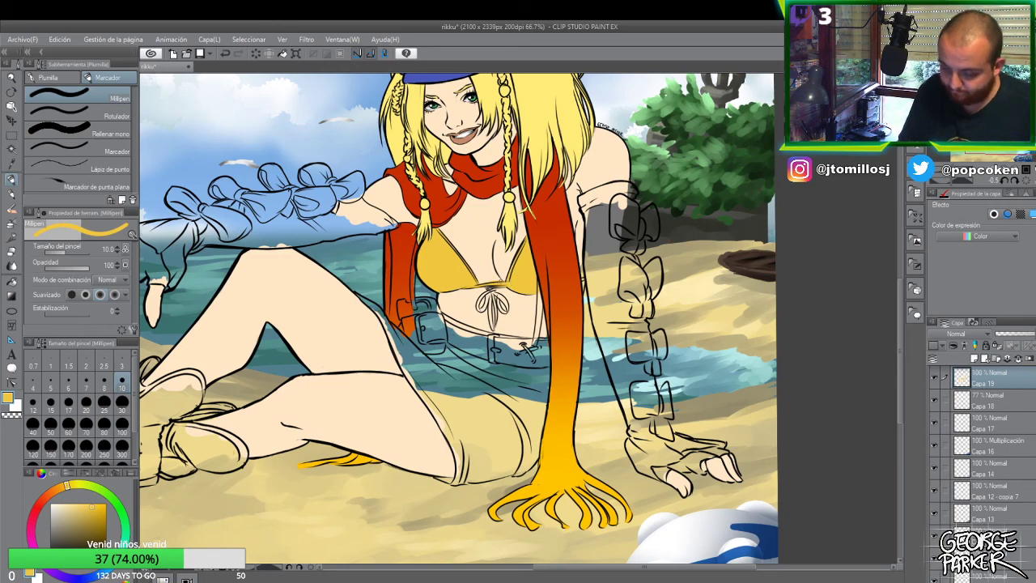
{"action": "key", "text": "e"}
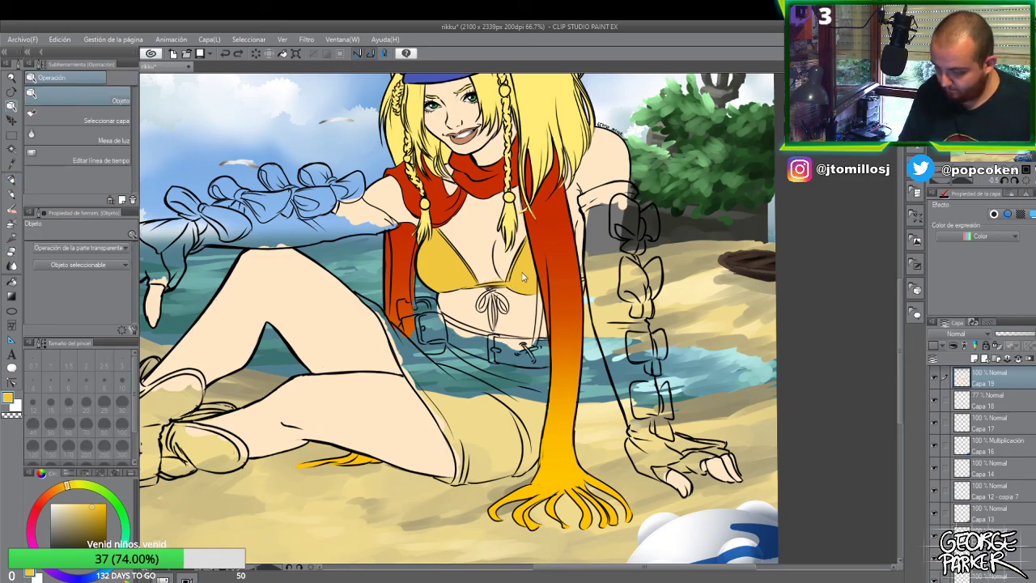
{"action": "left_click", "coordinate": [935, 389]}
{"action": "left_click", "coordinate": [935, 390]}
{"action": "left_click", "coordinate": [935, 393]}
{"action": "left_click", "coordinate": [934, 395]}
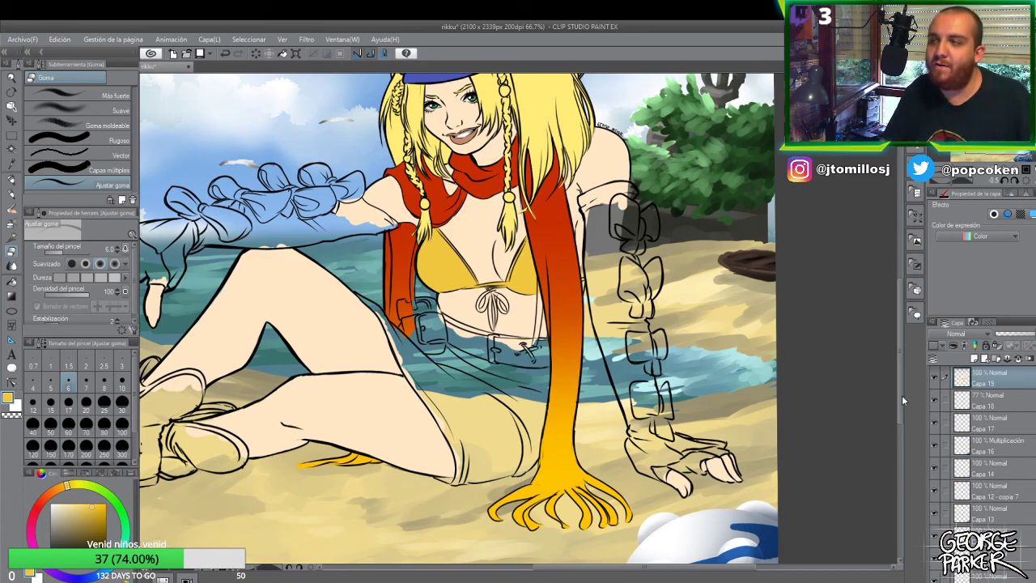
- Move the yellow bikini top from Capa 19 onto its own layer using a Polilínea selection, and clear the selection
{"action": "key", "text": "m"}
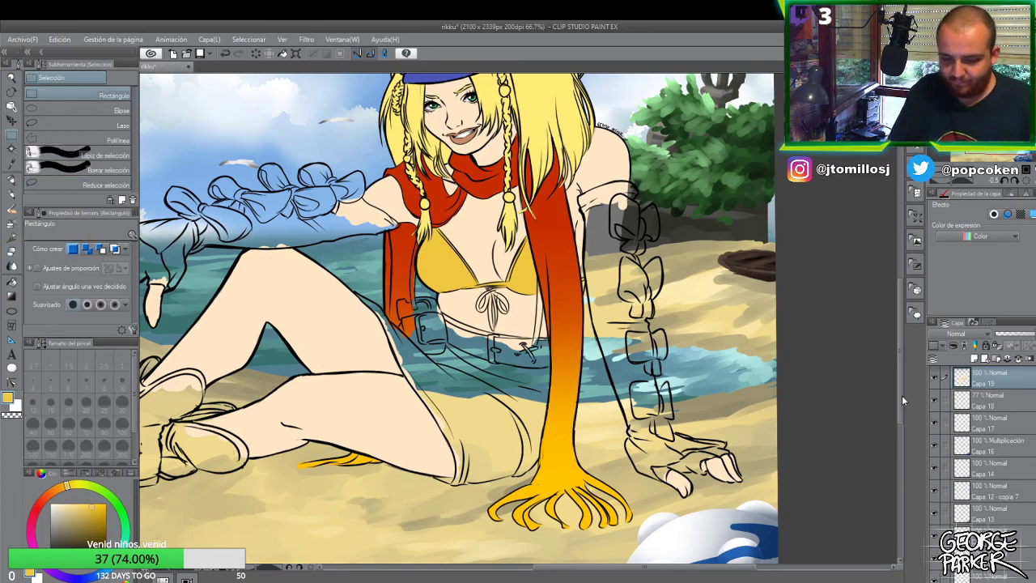
{"action": "left_click", "coordinate": [101, 139]}
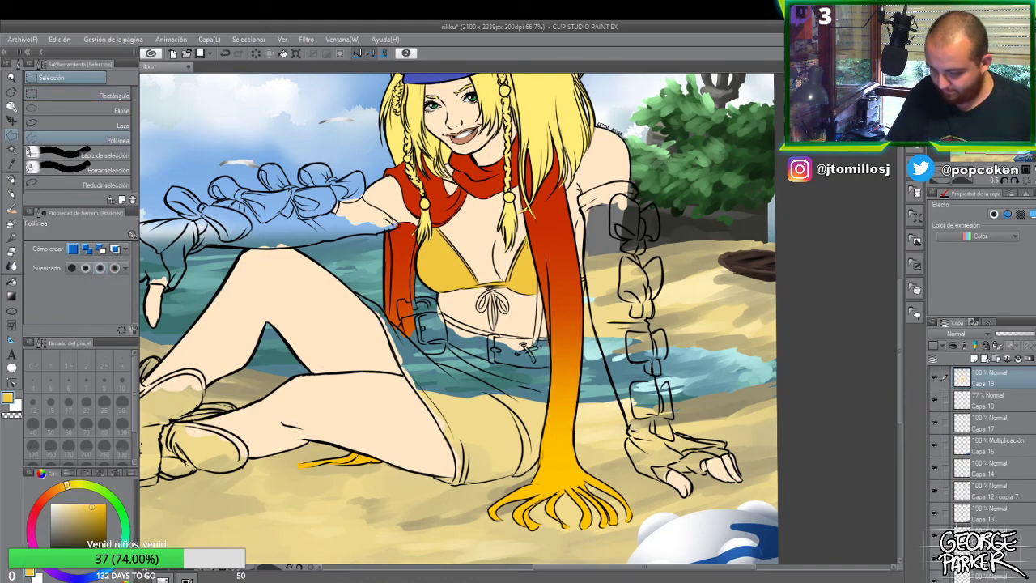
{"action": "scroll", "coordinate": [530, 233], "scroll_direction": "up", "scroll_amount": 4}
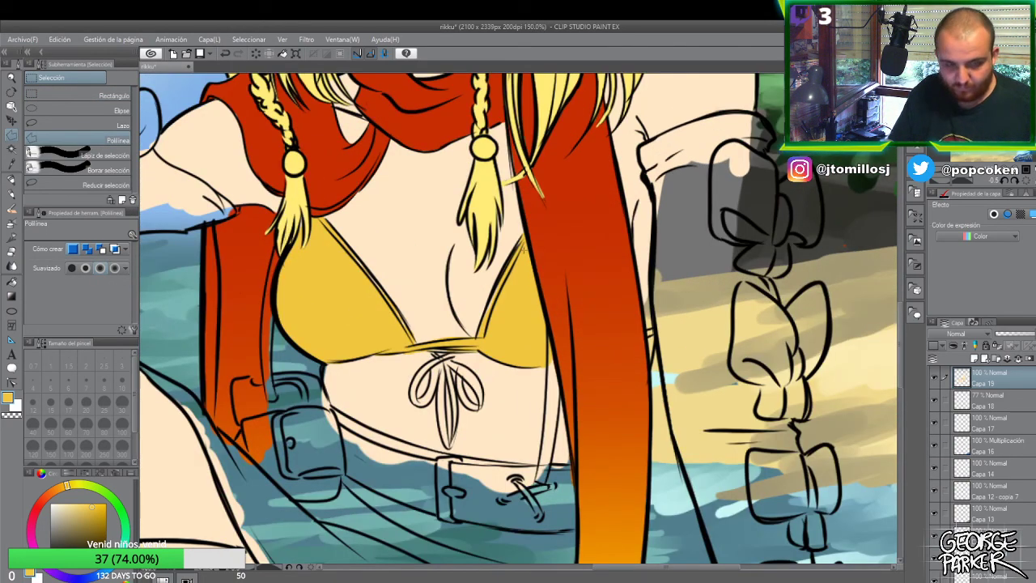
{"action": "key", "text": "p"}
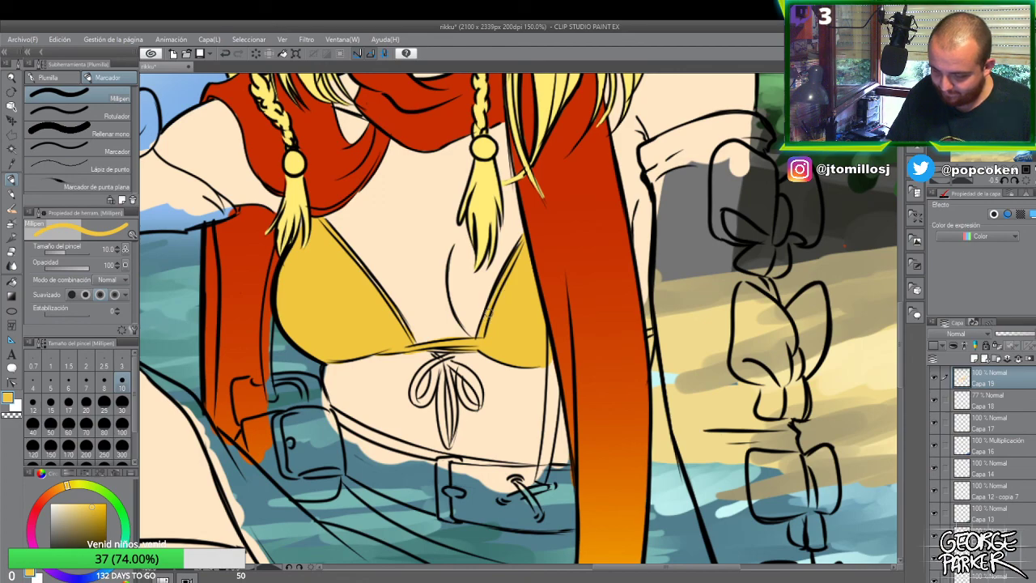
{"action": "key", "text": "o"}
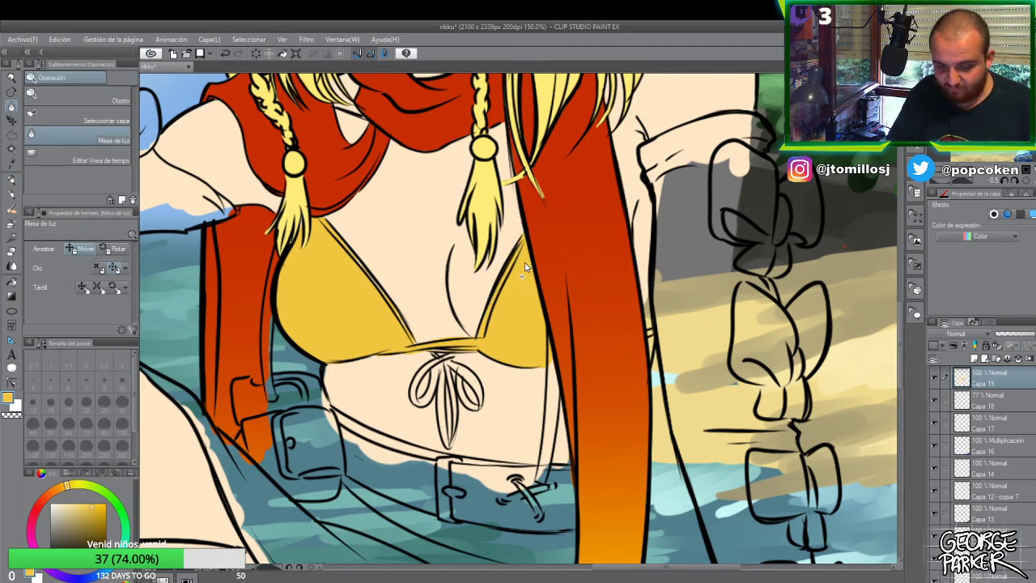
{"action": "key", "text": "o"}
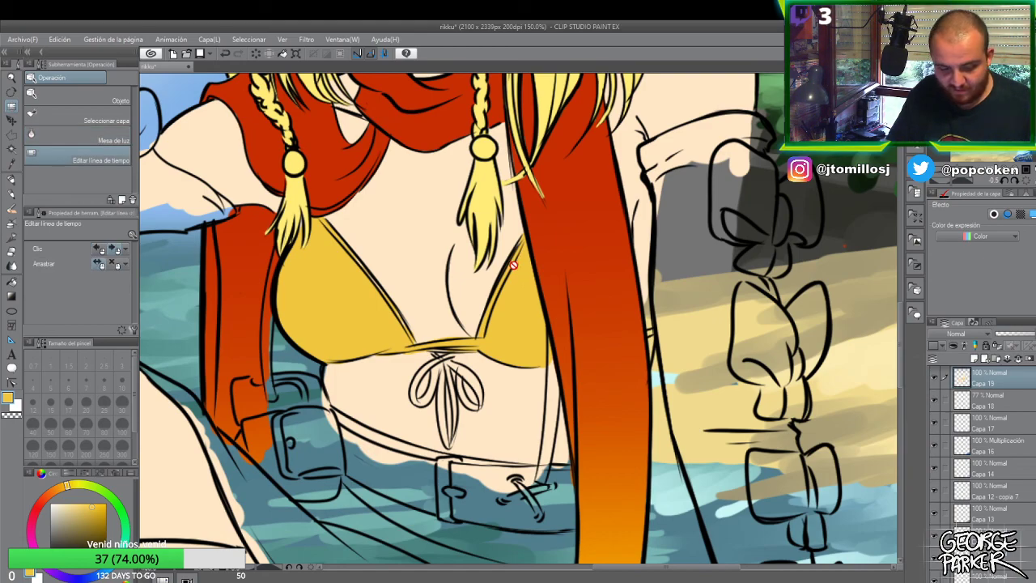
{"action": "key", "text": "m"}
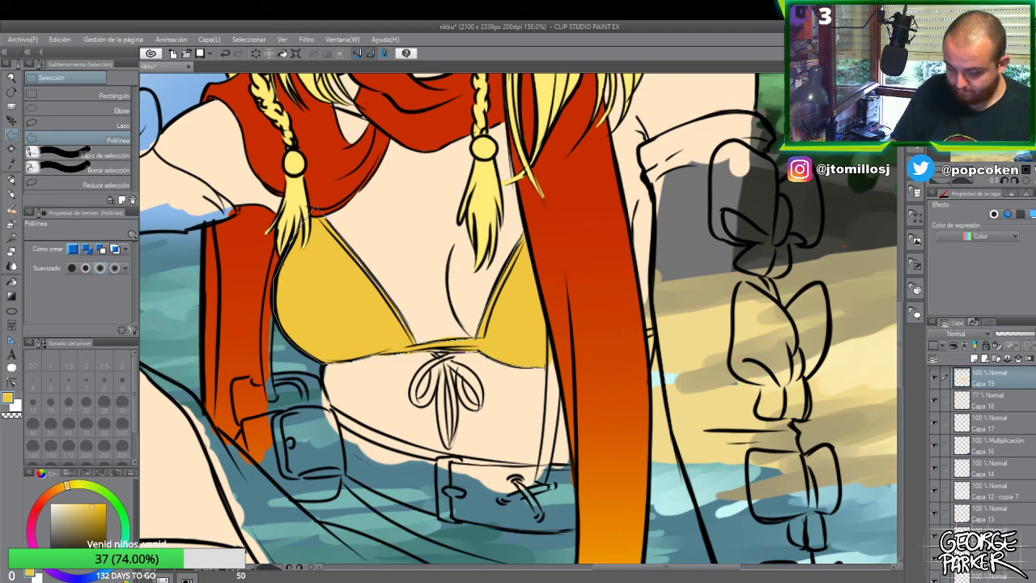
{"action": "left_click", "coordinate": [543, 284]}
{"action": "left_click", "coordinate": [526, 232]}
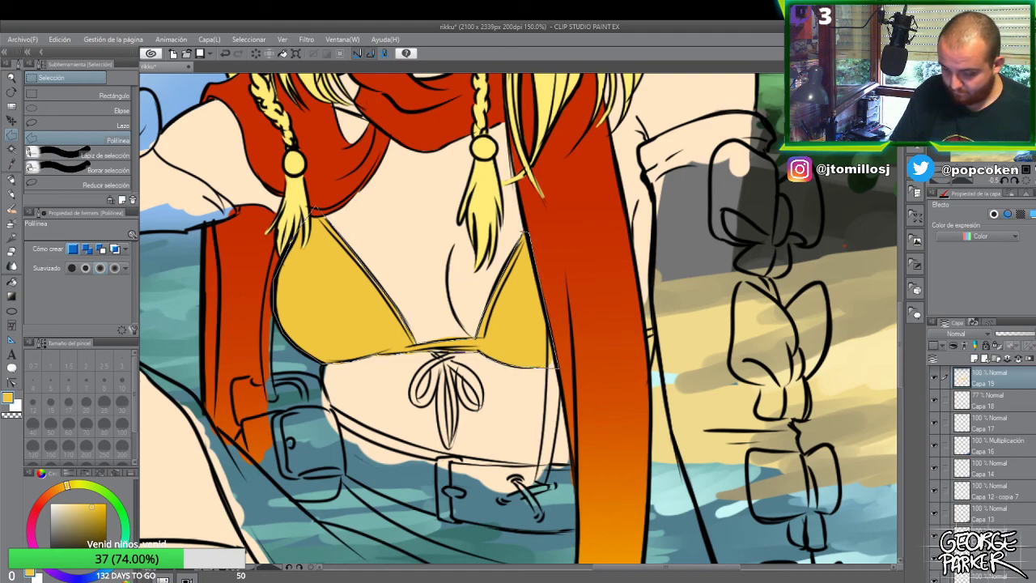
{"action": "double_click", "coordinate": [528, 237]}
{"action": "key", "text": "Delete"}
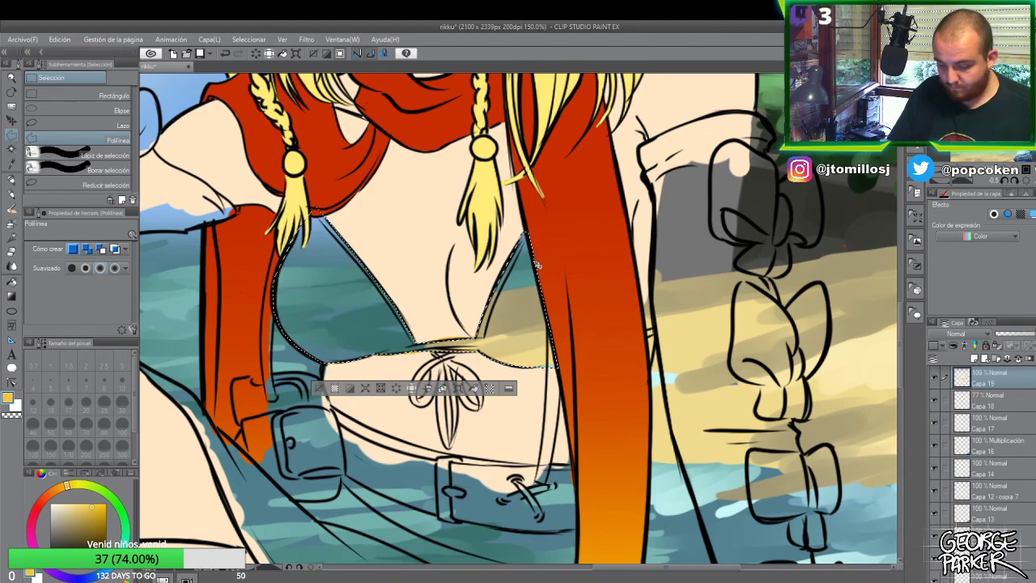
{"action": "key", "text": "ctrl+v"}
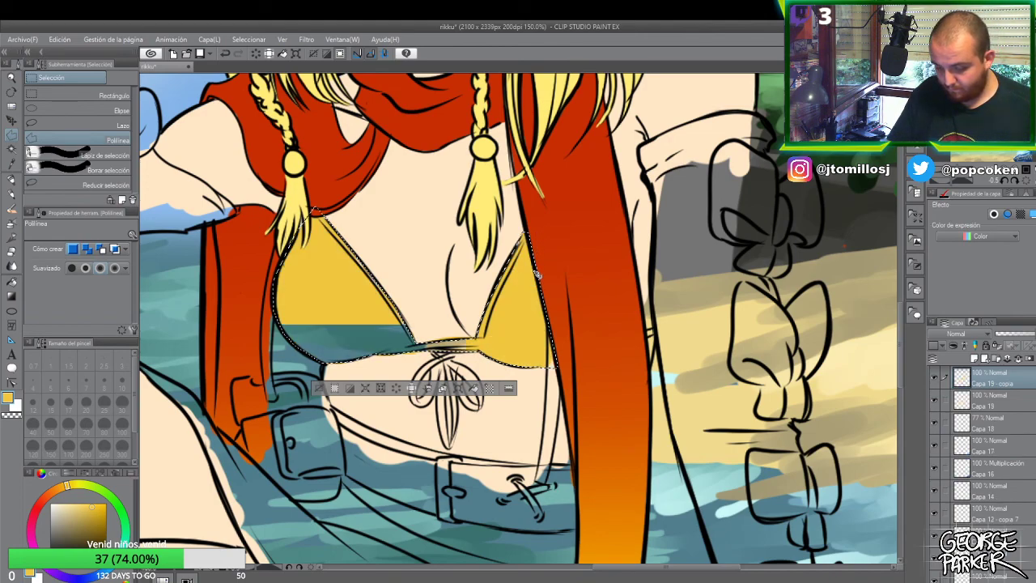
{"action": "left_click", "coordinate": [334, 388]}
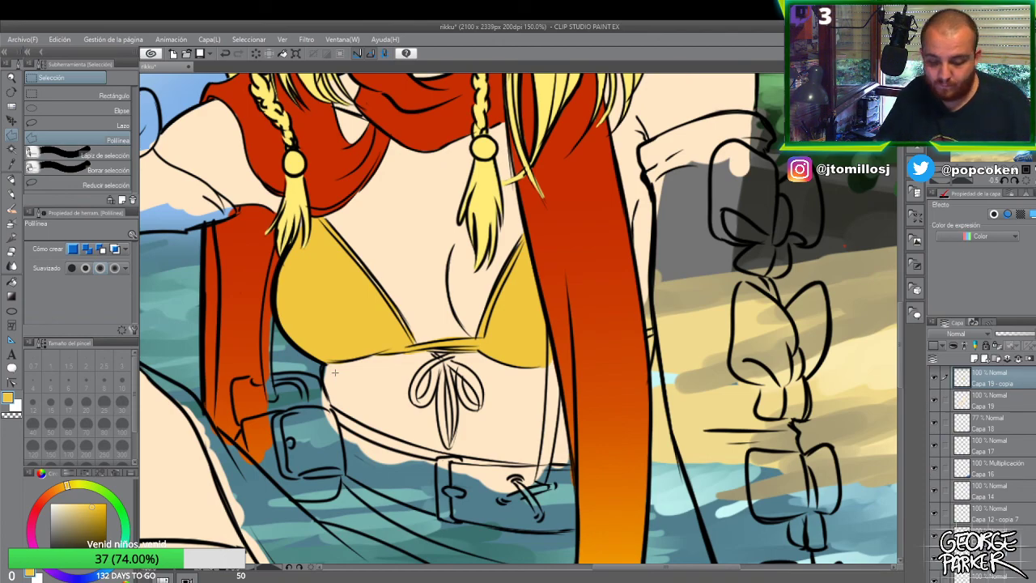
- Touch up the skin around the bikini on Capa 19 with the sampled skin tone, using Milipen at sizes 10 and 30
{"action": "key", "text": "o"}
{"action": "left_click", "coordinate": [443, 267]}
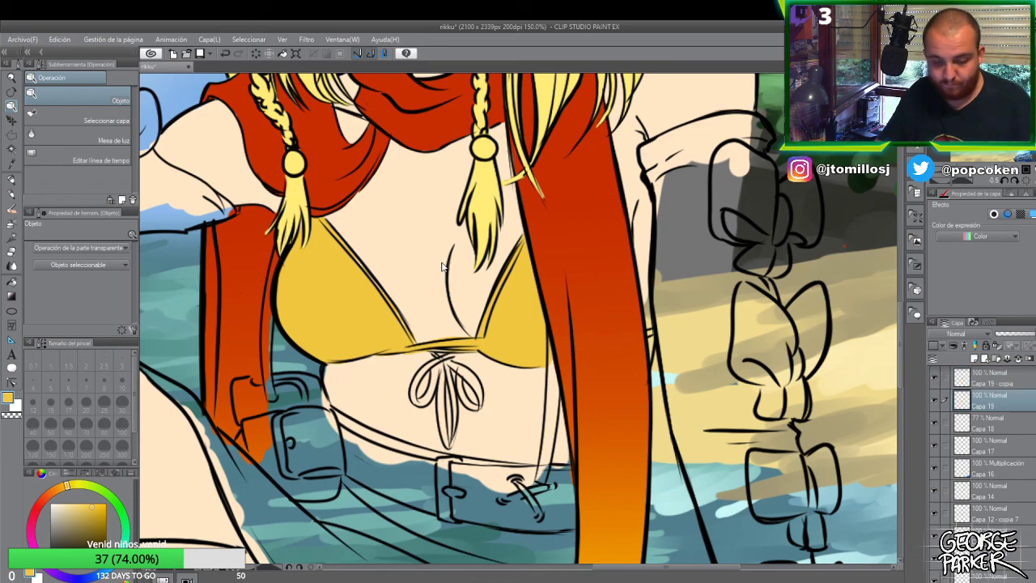
{"action": "key", "text": "p"}
{"action": "left_click", "coordinate": [462, 259], "text": "alt"}
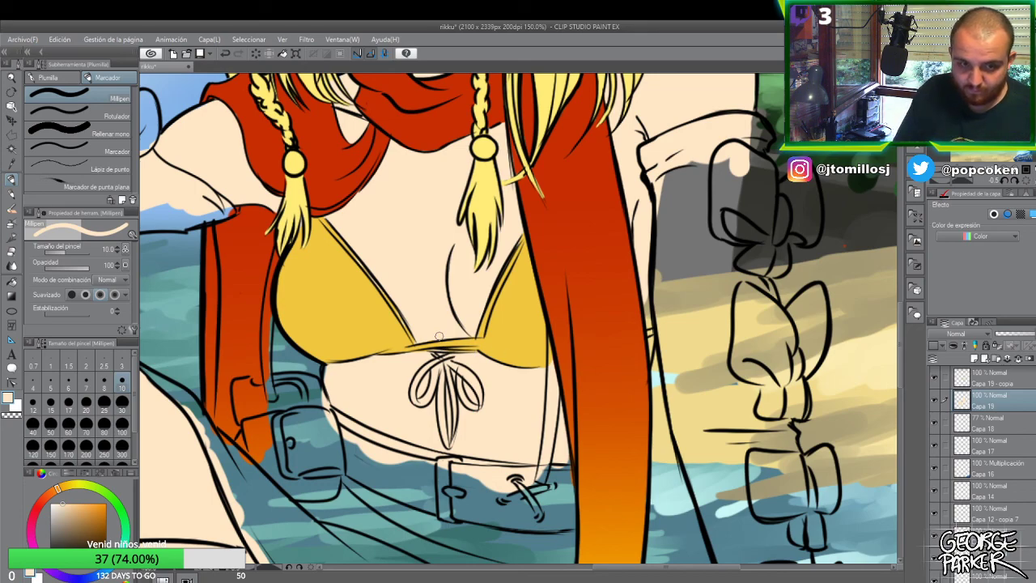
{"action": "left_click", "coordinate": [122, 410]}
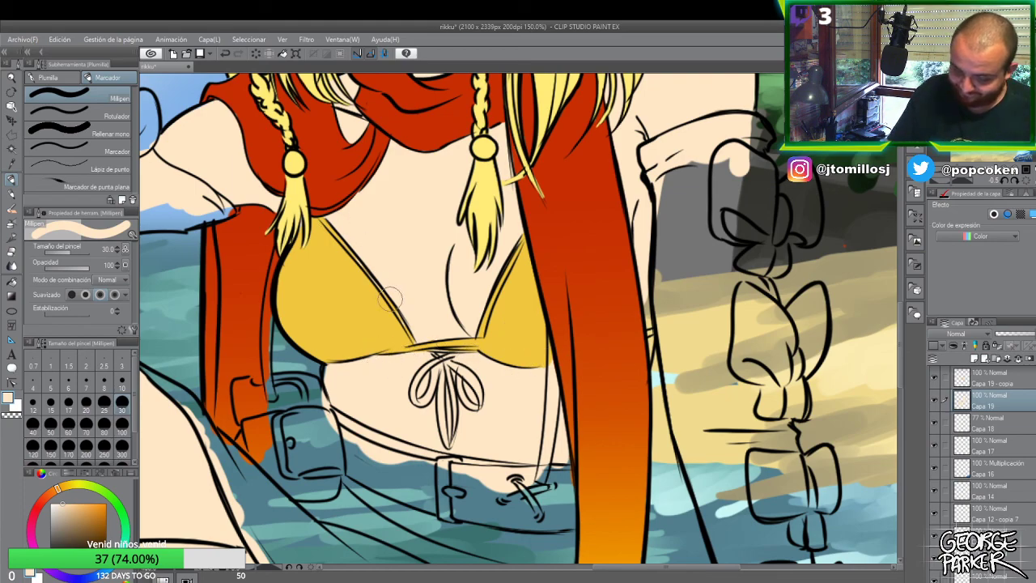
{"action": "key", "text": "o"}
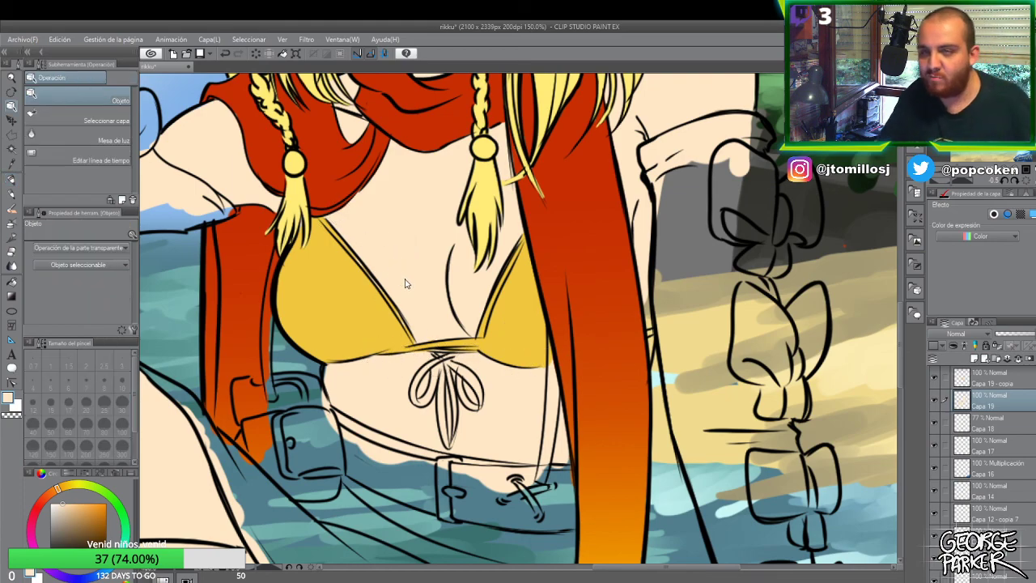
{"action": "key", "text": "p"}
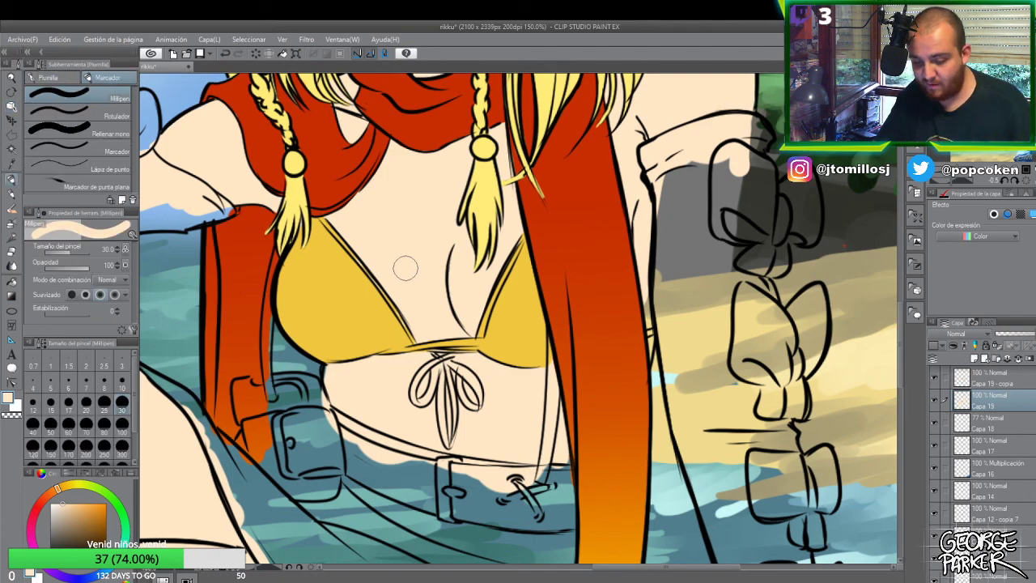
- Refine the bikini's edges on Capa 19 - copia with the sampled golden yellow at size 10, and clean them with the size 6 eraser
{"action": "left_click", "coordinate": [356, 289], "text": "alt"}
{"action": "key", "text": "bracketleft"}
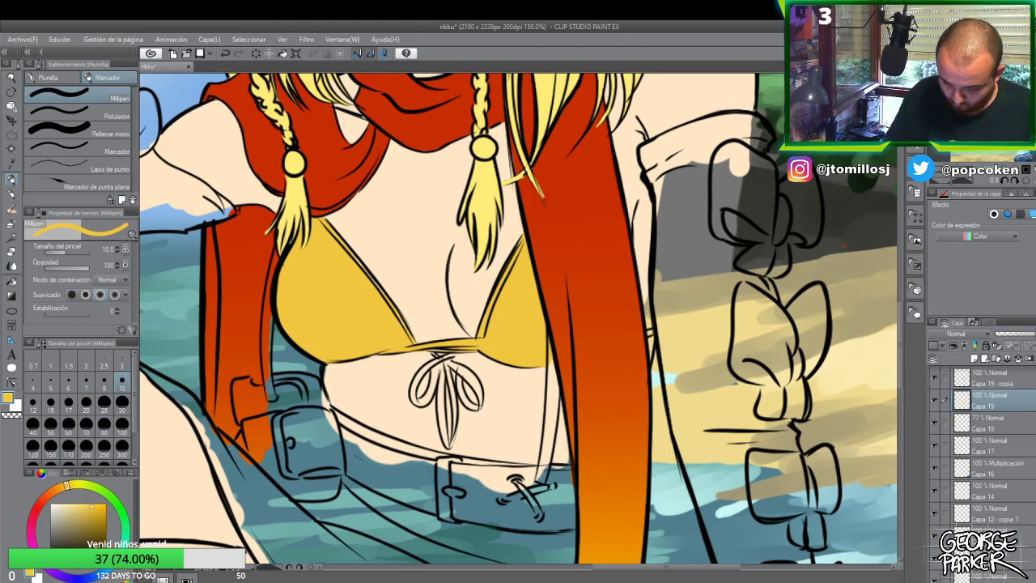
{"action": "key", "text": "p"}
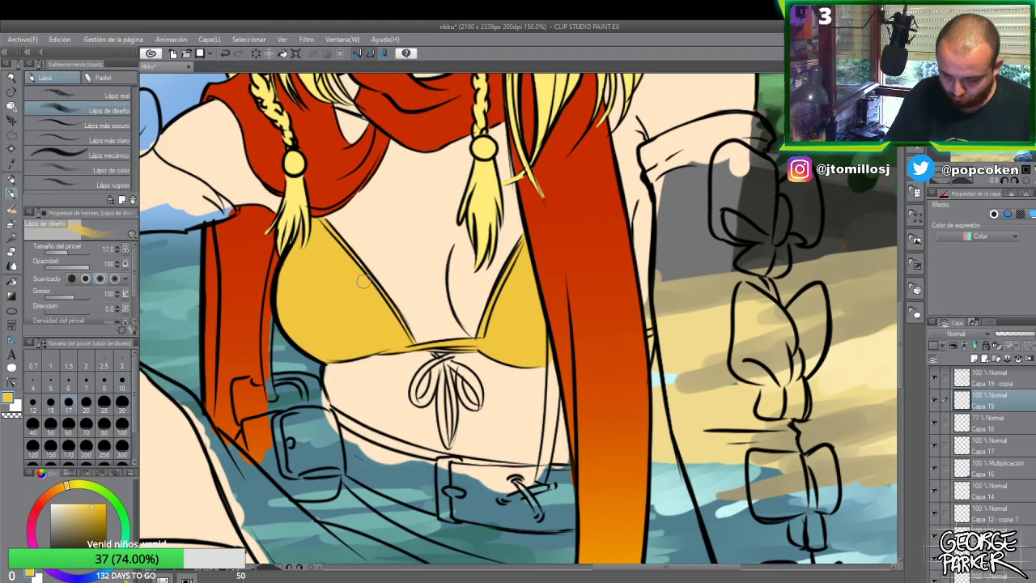
{"action": "key", "text": "p"}
{"action": "key", "text": "alt+bracketright"}
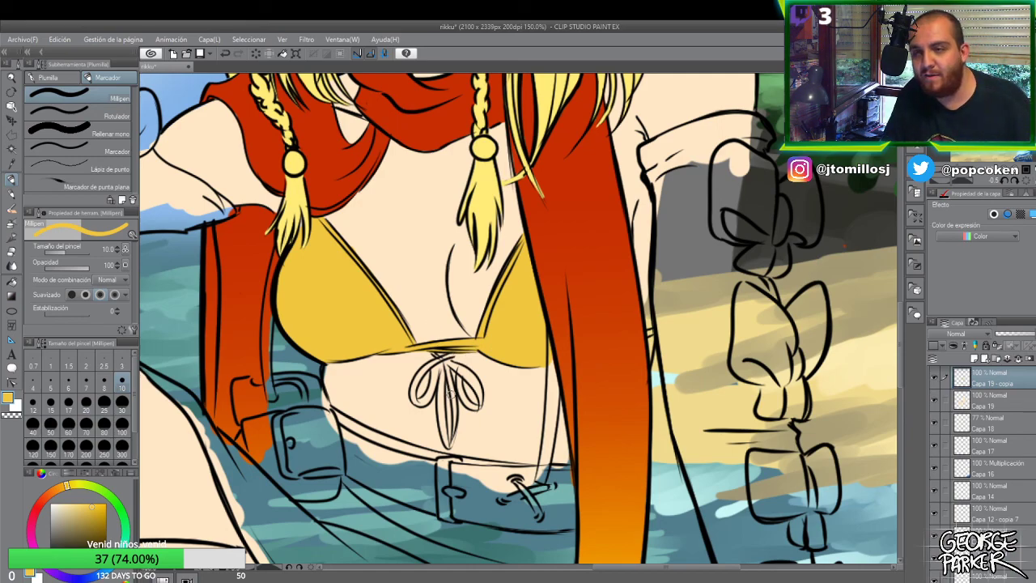
{"action": "key", "text": "e"}
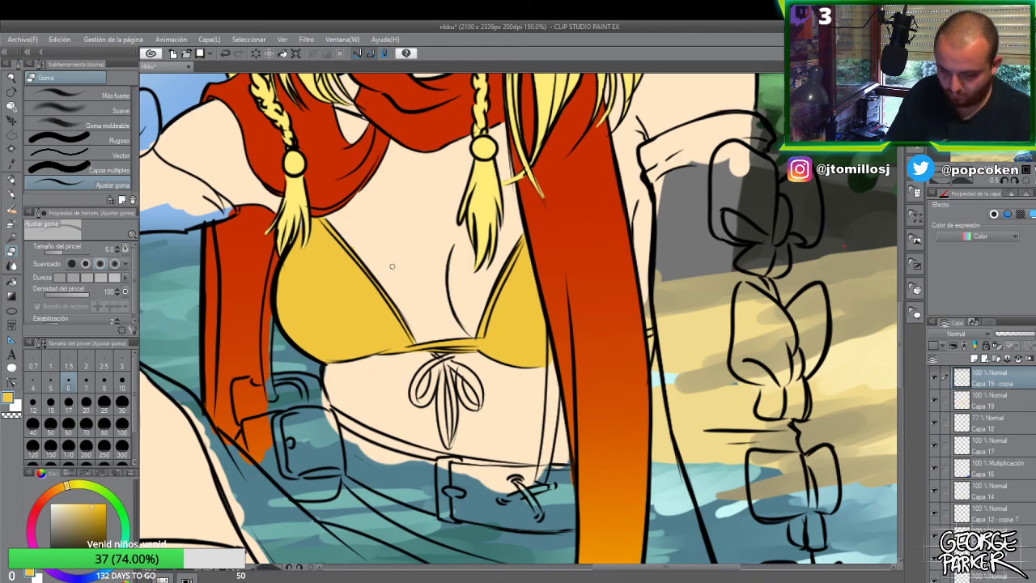
- Clean the edges between skin and bikini at size 10, using skin tone on Capa 19 and golden yellow on Capa 19 - copia
{"action": "left_click", "coordinate": [407, 243], "text": "ctrl"}
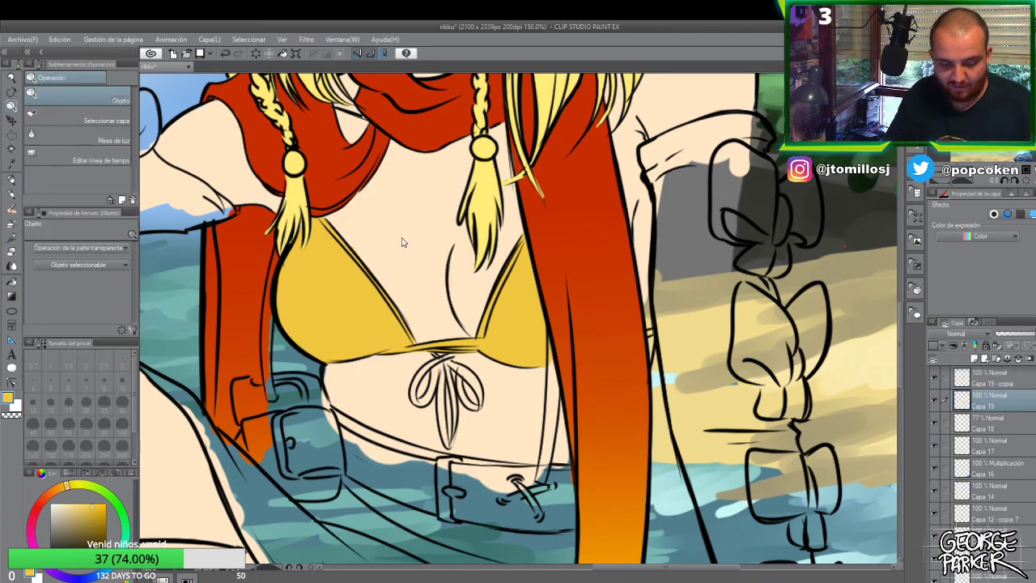
{"action": "key", "text": "p"}
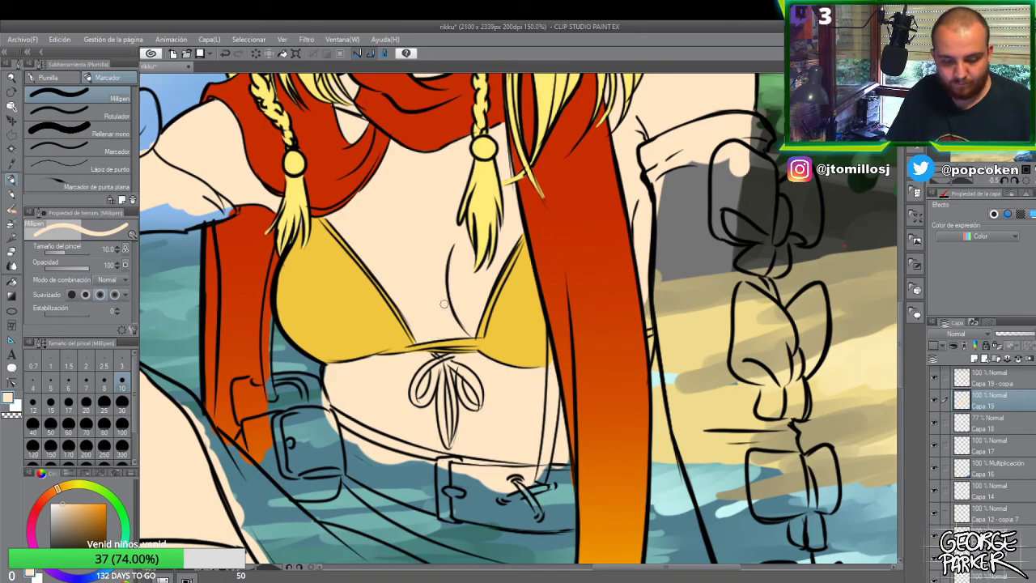
{"action": "key", "text": "o"}
{"action": "left_click", "coordinate": [392, 314]}
{"action": "key", "text": "p"}
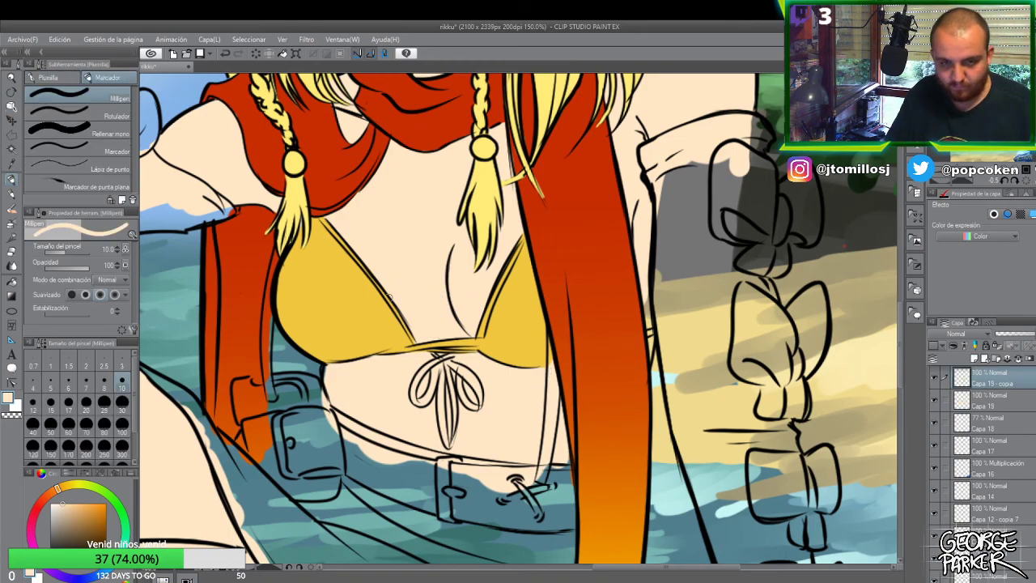
{"action": "left_click", "coordinate": [389, 301], "text": "alt"}
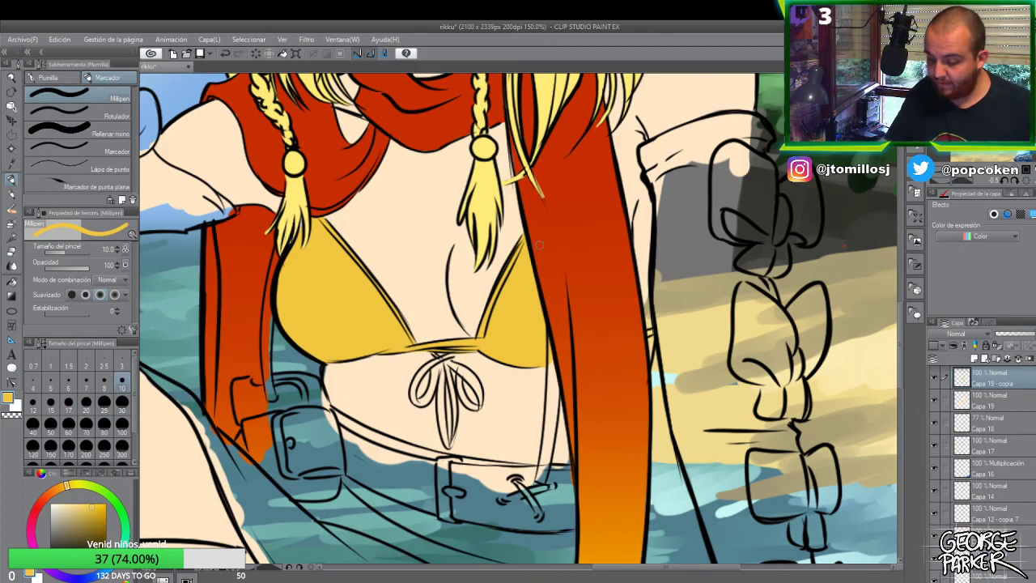
- Recolour the bikini top on Capa 19 - copia with a lighter, softer yellow using the Relleno fill set to the edited layer only
{"action": "scroll", "coordinate": [540, 246], "scroll_direction": "down", "scroll_amount": 1}
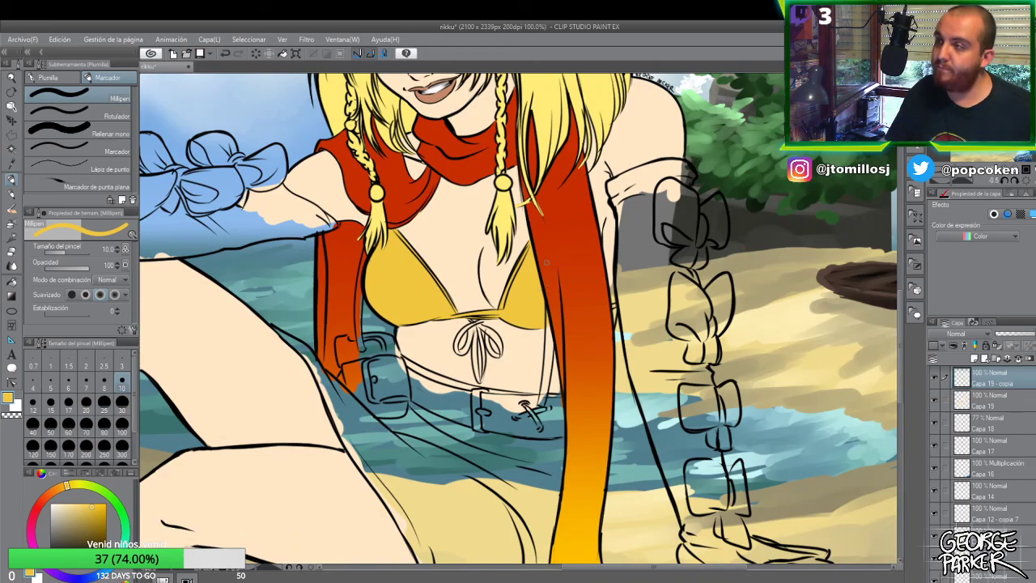
{"action": "scroll", "coordinate": [549, 267], "scroll_direction": "down", "scroll_amount": 2}
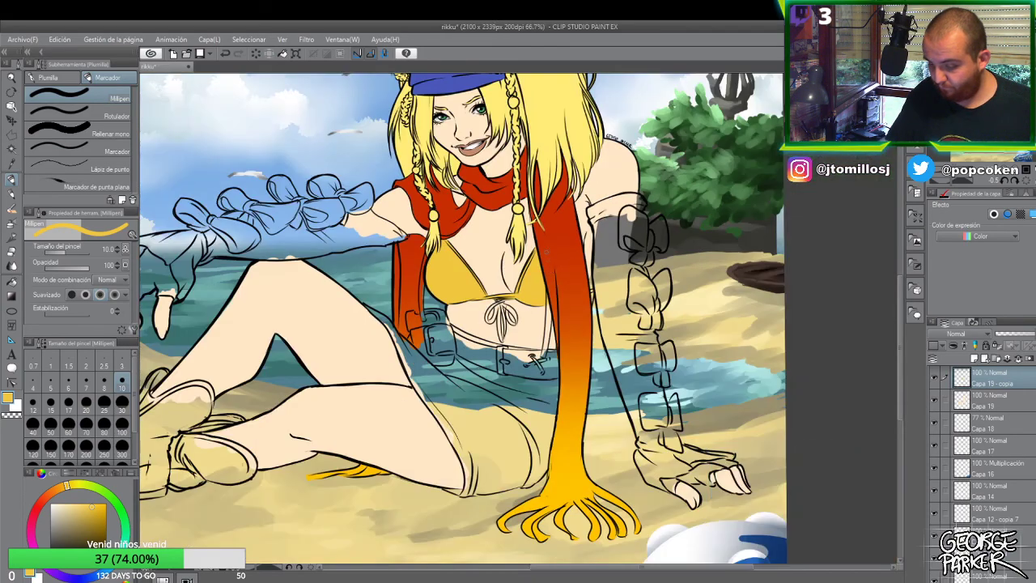
{"action": "scroll", "coordinate": [551, 259], "scroll_direction": "up", "scroll_amount": 1}
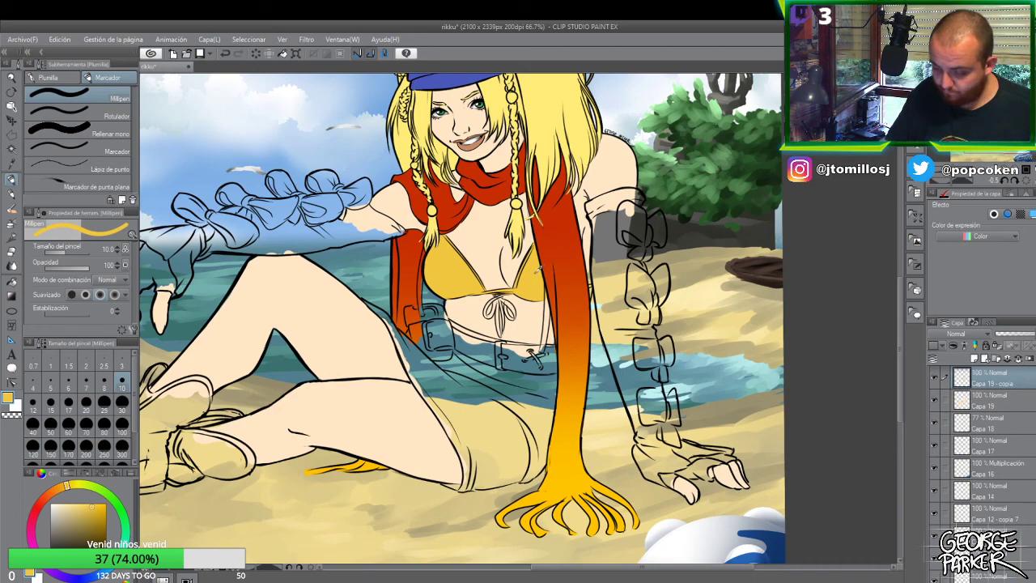
{"action": "key", "text": "g"}
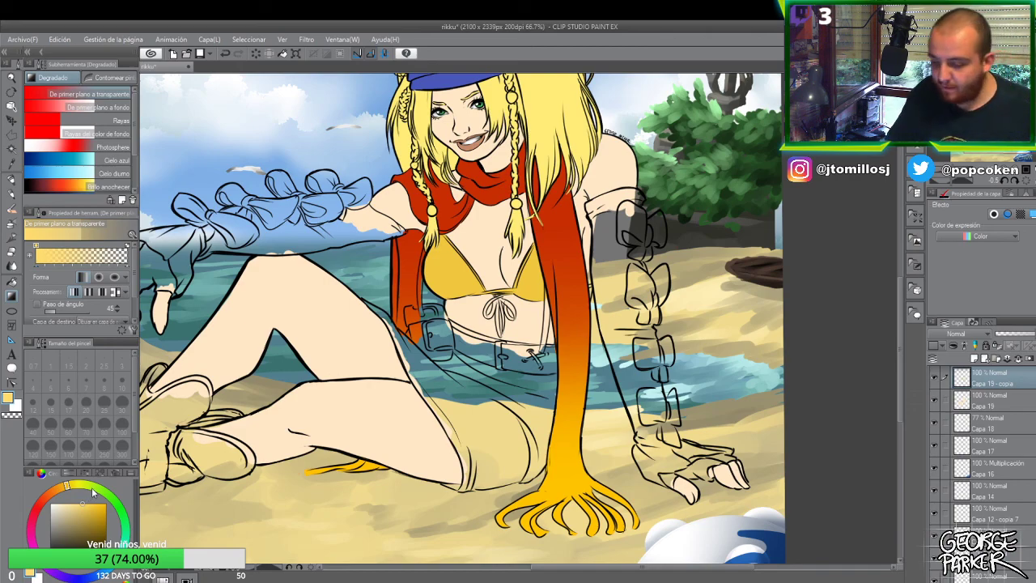
{"action": "key", "text": "g"}
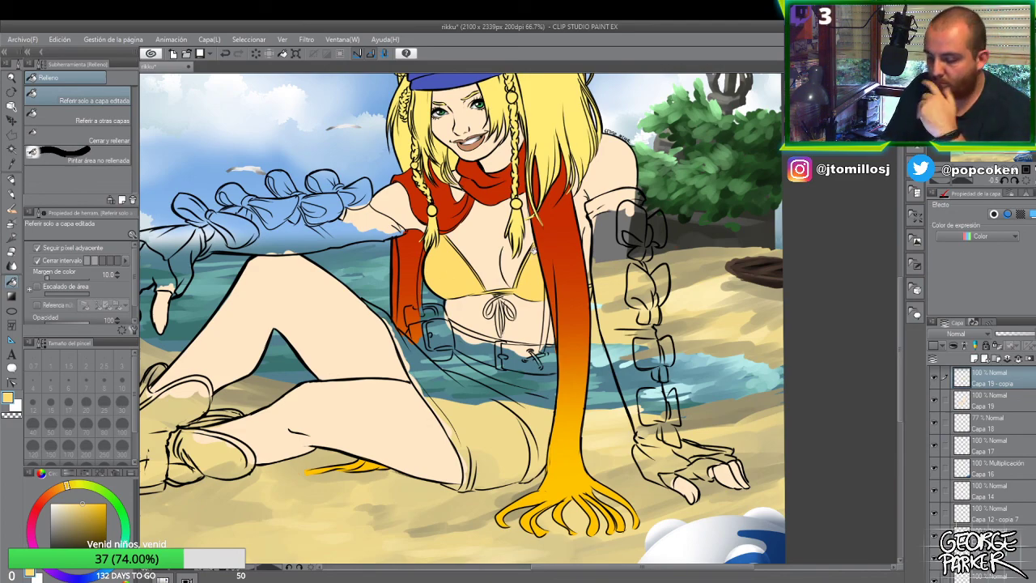
{"action": "scroll", "coordinate": [576, 212], "scroll_direction": "down", "scroll_amount": 1}
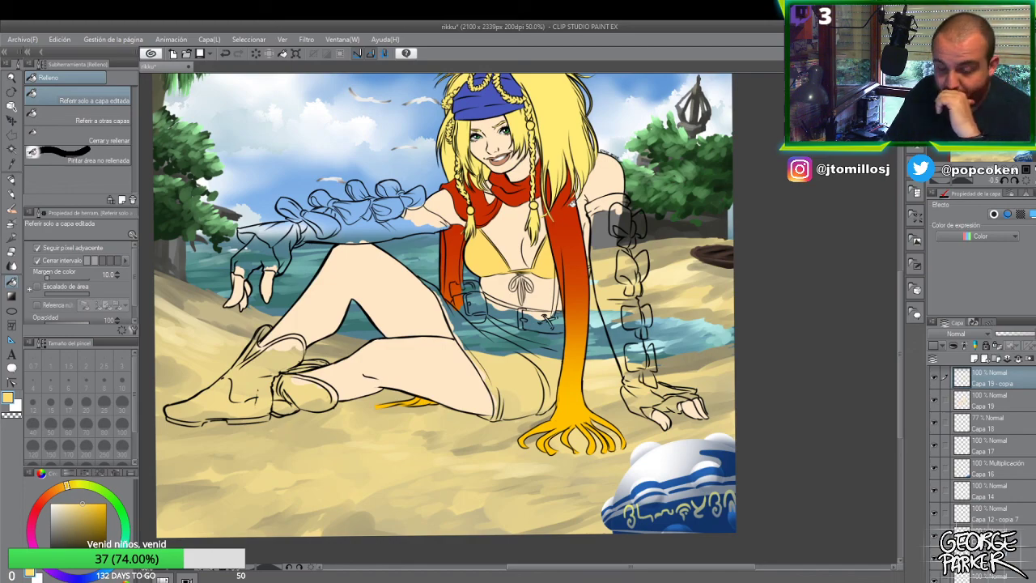
- Check what the bikini layer Capa 19 - copia contains by switching its visibility off and on
{"action": "left_click", "coordinate": [936, 379]}
{"action": "left_click", "coordinate": [936, 379]}
{"action": "left_click", "coordinate": [936, 385]}
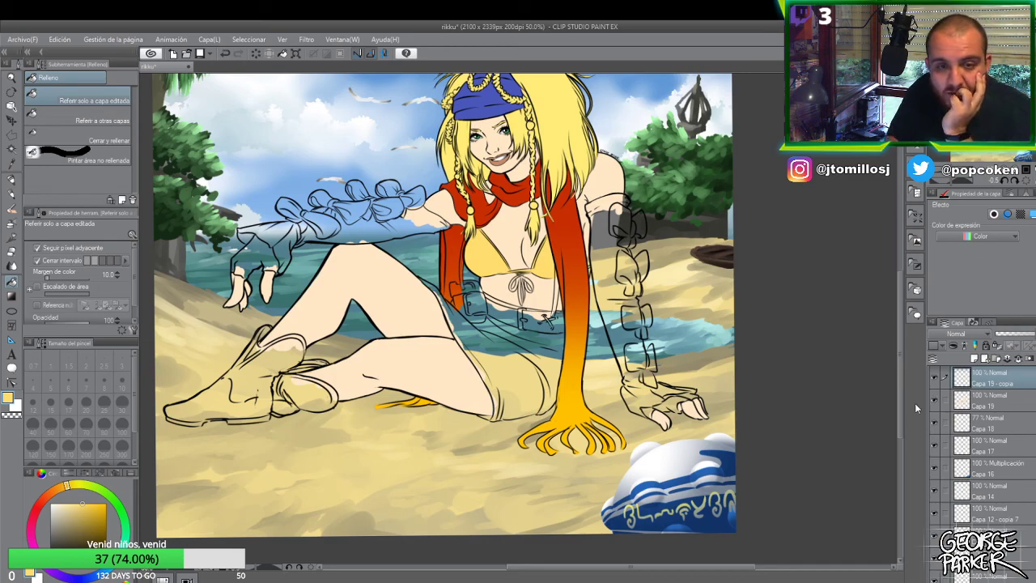
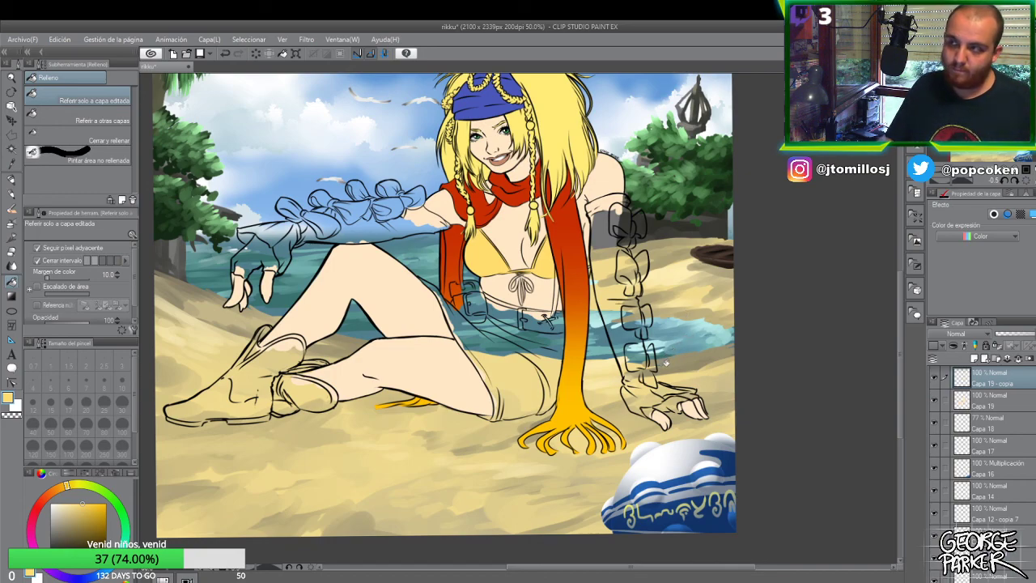
{"action": "key", "text": "p"}
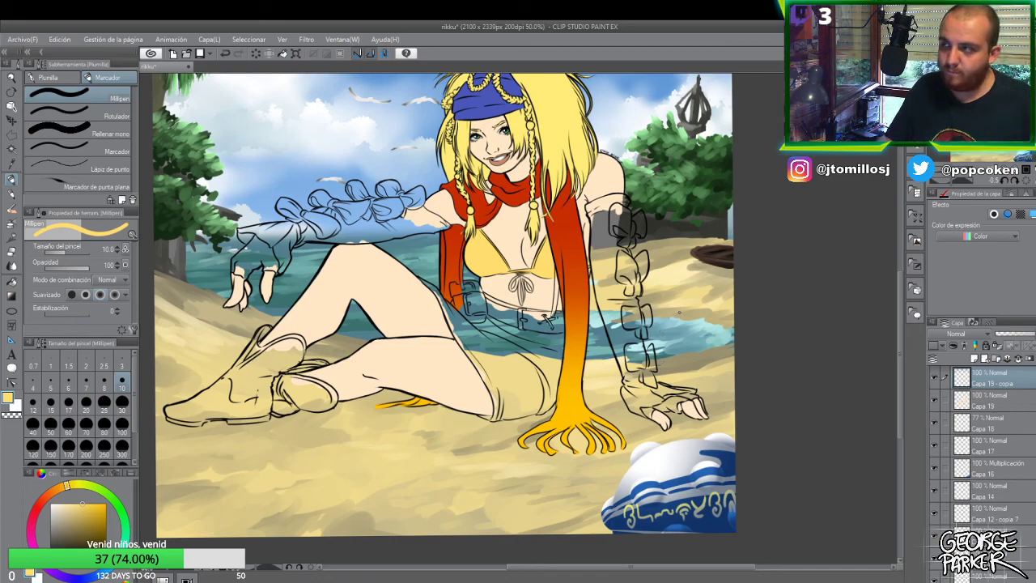
{"action": "scroll", "coordinate": [678, 301], "scroll_direction": "down", "scroll_amount": 1}
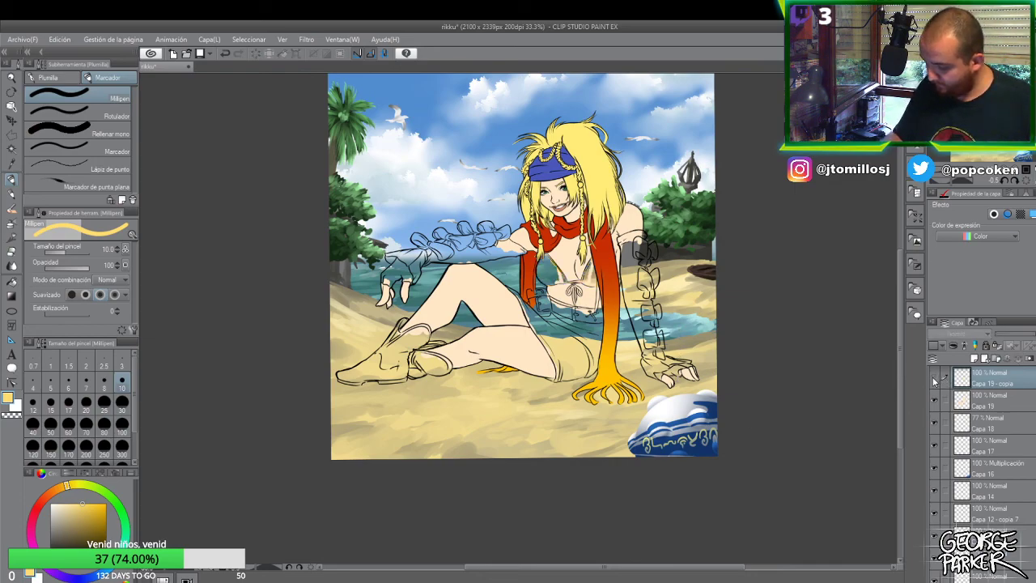
- Add a new layer directly above Capa 19 and choose a muted brown for the skirt
{"action": "left_click", "coordinate": [985, 402]}
{"action": "left_click", "coordinate": [935, 400]}
{"action": "left_click", "coordinate": [935, 400]}
{"action": "left_click", "coordinate": [975, 359]}
{"action": "key", "text": "p"}
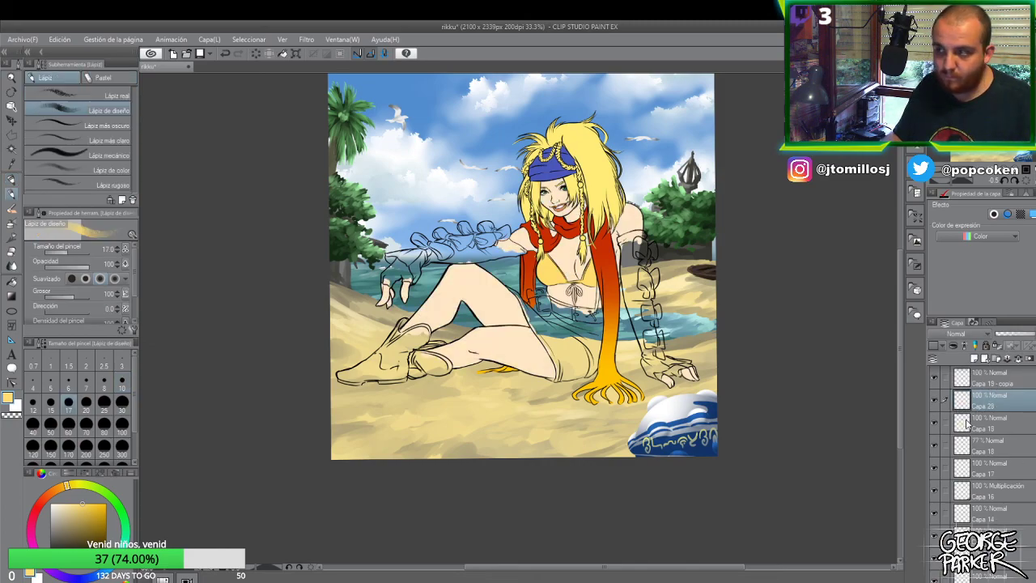
{"action": "left_click", "coordinate": [72, 532]}
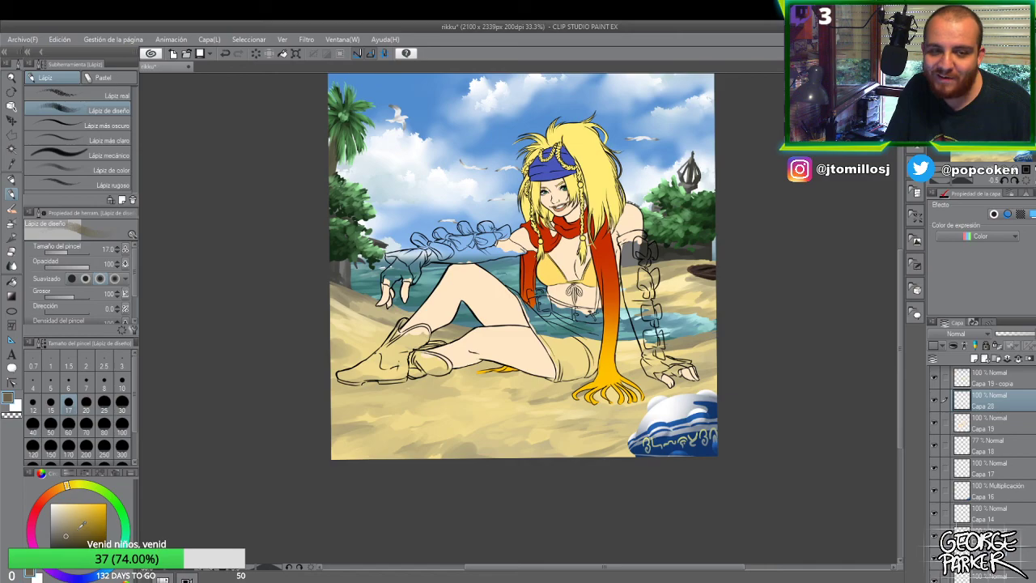
{"action": "left_click", "coordinate": [61, 491]}
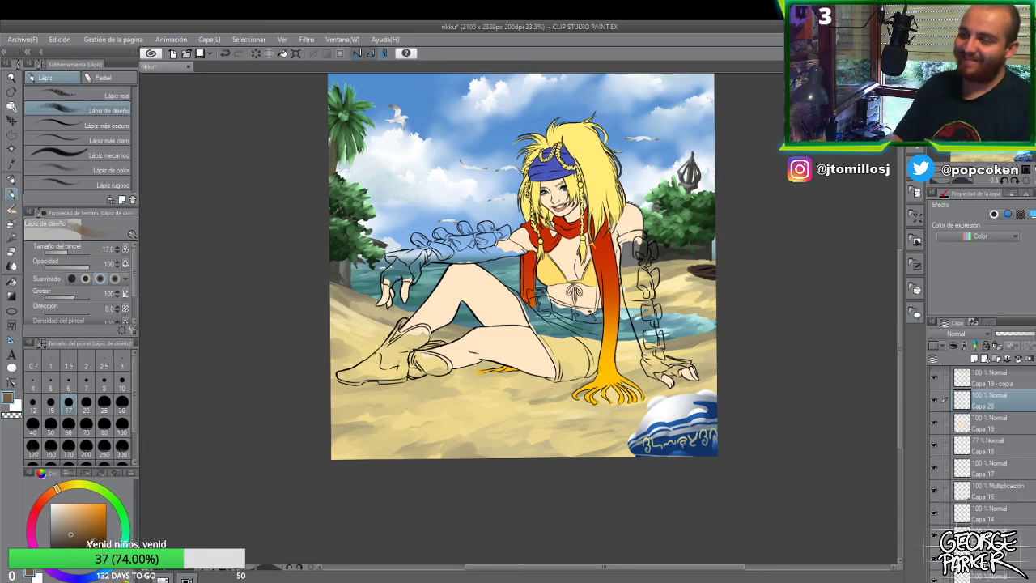
- Block in the main area of the skirt in brown on the new layer, using Lápiz de diseño at size 30 and Milipen at size 100
{"action": "key", "text": "ctrl+plus"}
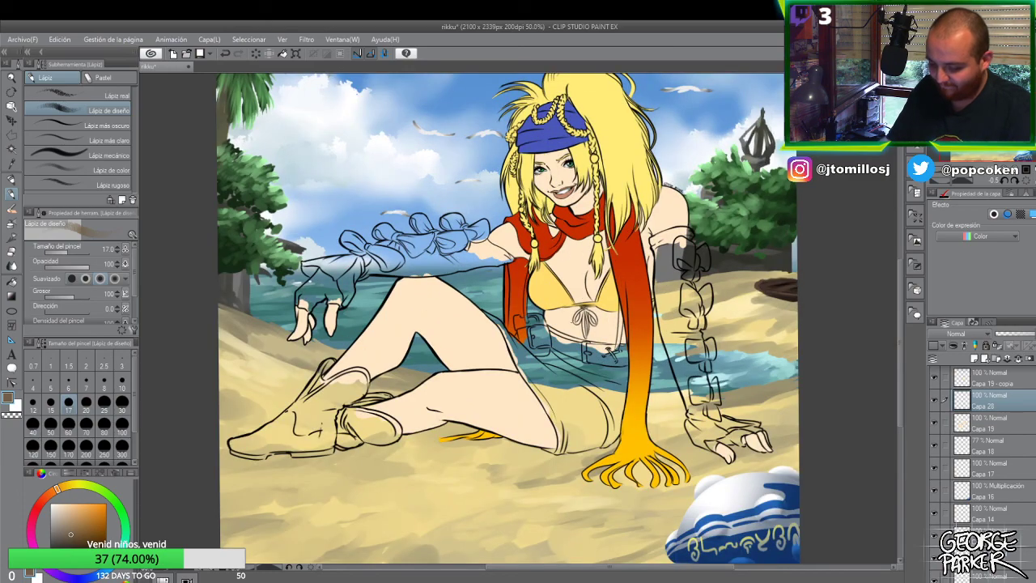
{"action": "left_click", "coordinate": [121, 403]}
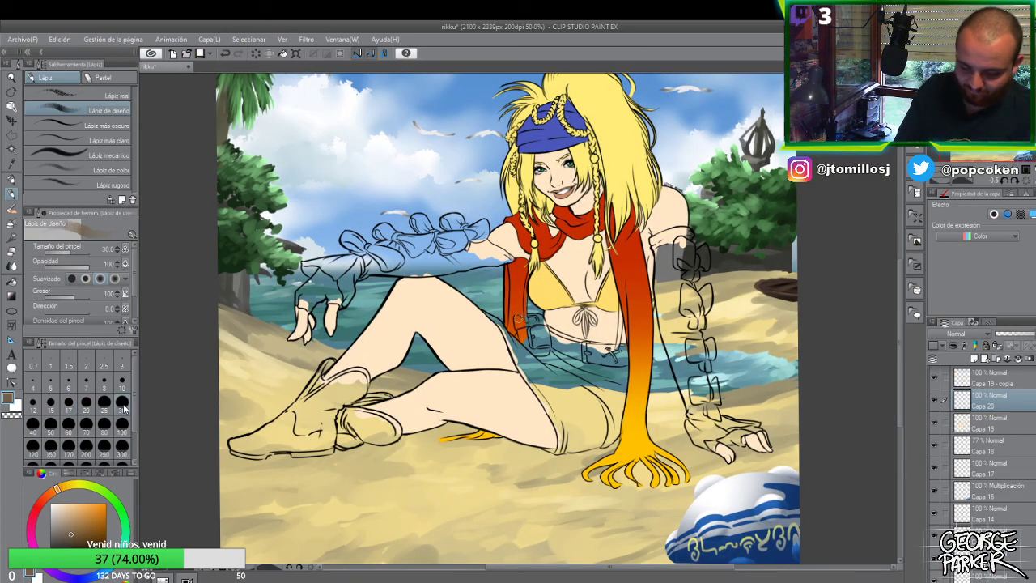
{"action": "mouse_move", "coordinate": [536, 358]}
{"action": "left_mouse_down"}
{"action": "mouse_move", "coordinate": [566, 402]}
{"action": "mouse_move", "coordinate": [559, 381]}
{"action": "mouse_move", "coordinate": [546, 383]}
{"action": "mouse_move", "coordinate": [572, 400]}
{"action": "mouse_move", "coordinate": [559, 401]}
{"action": "mouse_move", "coordinate": [539, 371]}
{"action": "left_mouse_up"}
{"action": "left_click", "coordinate": [332, 445], "text": "alt"}
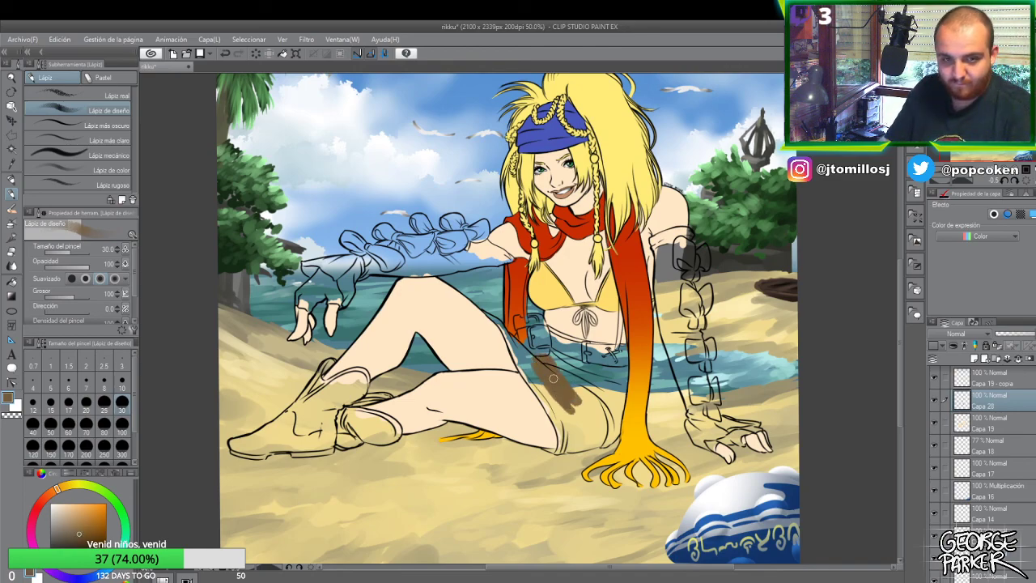
{"action": "left_click", "coordinate": [121, 424]}
{"action": "mouse_move", "coordinate": [582, 401]}
{"action": "left_mouse_down"}
{"action": "mouse_move", "coordinate": [554, 381]}
{"action": "mouse_move", "coordinate": [587, 393]}
{"action": "left_mouse_up"}
{"action": "key", "text": "p"}
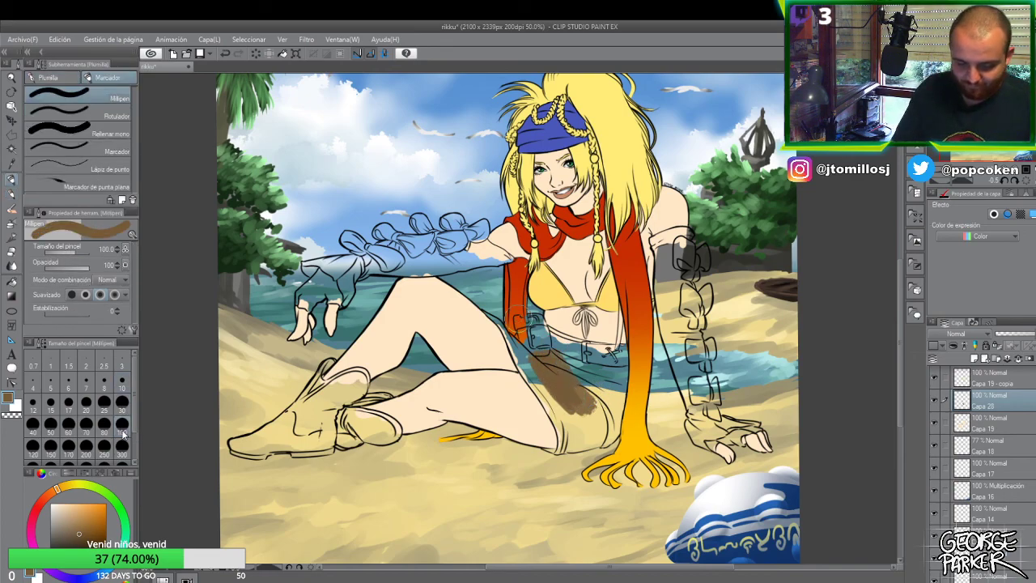
{"action": "mouse_move", "coordinate": [550, 365]}
{"action": "left_mouse_down"}
{"action": "mouse_move", "coordinate": [587, 409]}
{"action": "mouse_move", "coordinate": [531, 356]}
{"action": "mouse_move", "coordinate": [541, 393]}
{"action": "mouse_move", "coordinate": [551, 373]}
{"action": "mouse_move", "coordinate": [558, 380]}
{"action": "left_mouse_up"}
- Extend the brown along the skirt's edge beside the thighs with Milipen at size 30, and fill its lower corner at size 10
{"action": "left_click", "coordinate": [122, 405]}
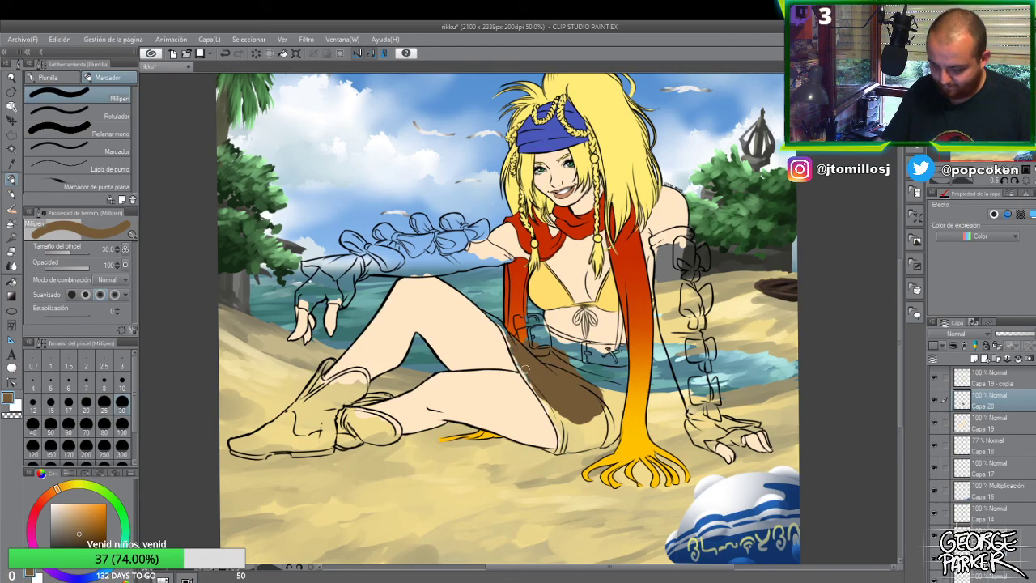
{"action": "mouse_move", "coordinate": [515, 350]}
{"action": "left_mouse_down"}
{"action": "mouse_move", "coordinate": [532, 384]}
{"action": "mouse_move", "coordinate": [515, 354]}
{"action": "mouse_move", "coordinate": [545, 397]}
{"action": "left_mouse_up"}
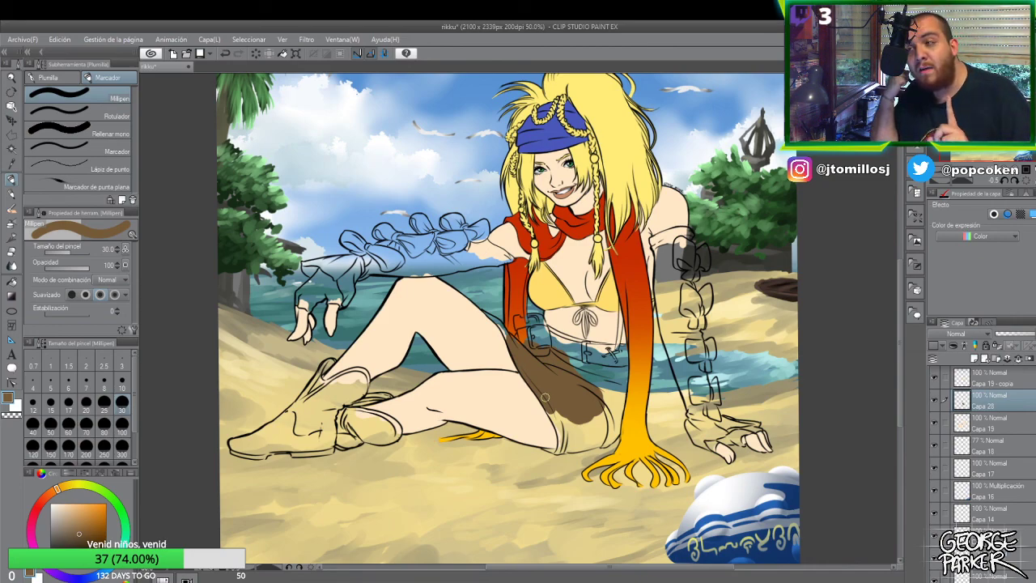
{"action": "mouse_move", "coordinate": [546, 397]}
{"action": "left_mouse_down"}
{"action": "mouse_move", "coordinate": [556, 401]}
{"action": "mouse_move", "coordinate": [558, 446]}
{"action": "left_mouse_up"}
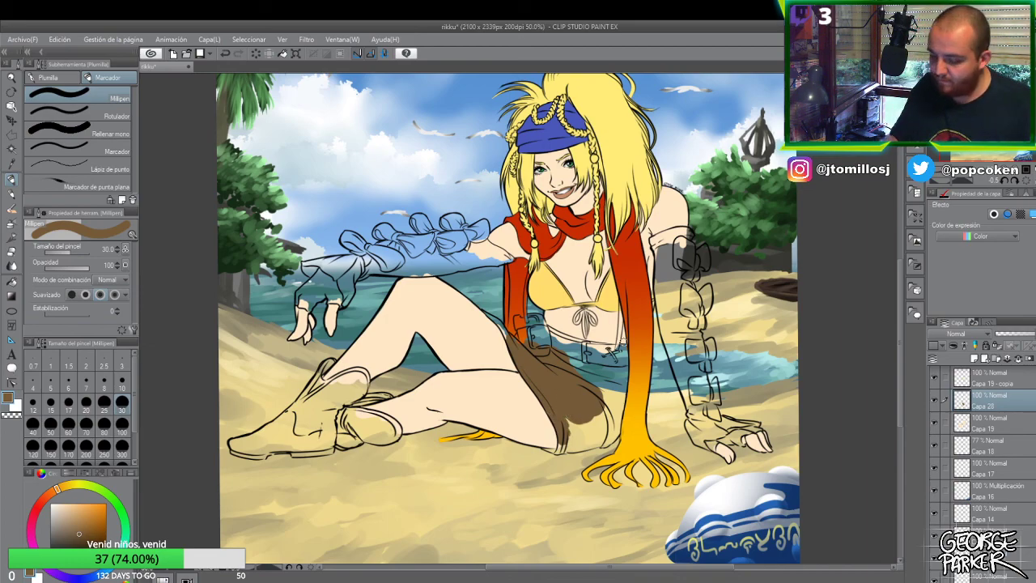
{"action": "scroll", "coordinate": [595, 397], "scroll_direction": "down", "scroll_amount": 1}
{"action": "scroll", "coordinate": [596, 397], "scroll_direction": "up", "scroll_amount": 2}
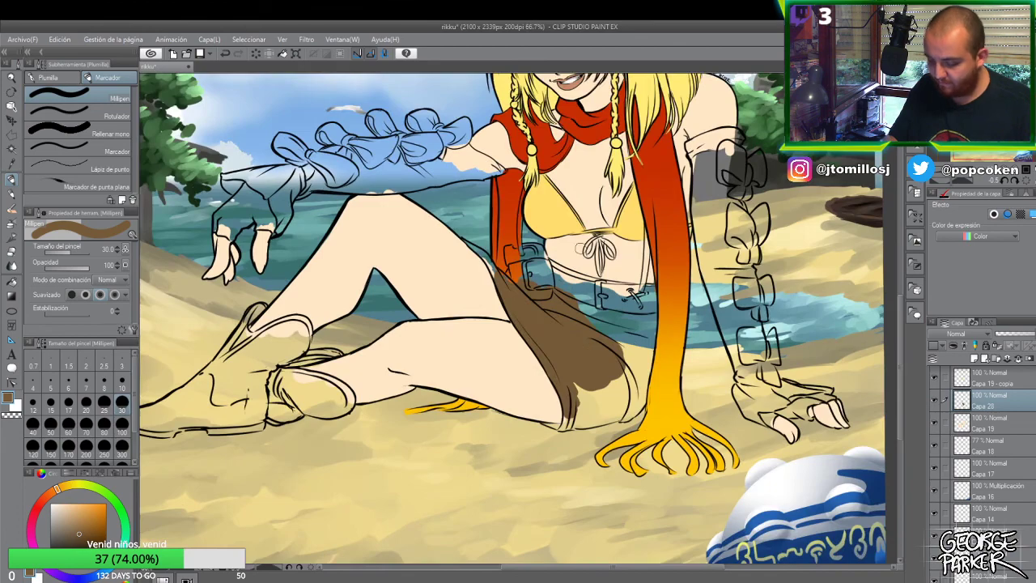
{"action": "left_click", "coordinate": [121, 378]}
{"action": "left_click_drag", "start_coordinate": [566, 424], "coordinate": [551, 426]}
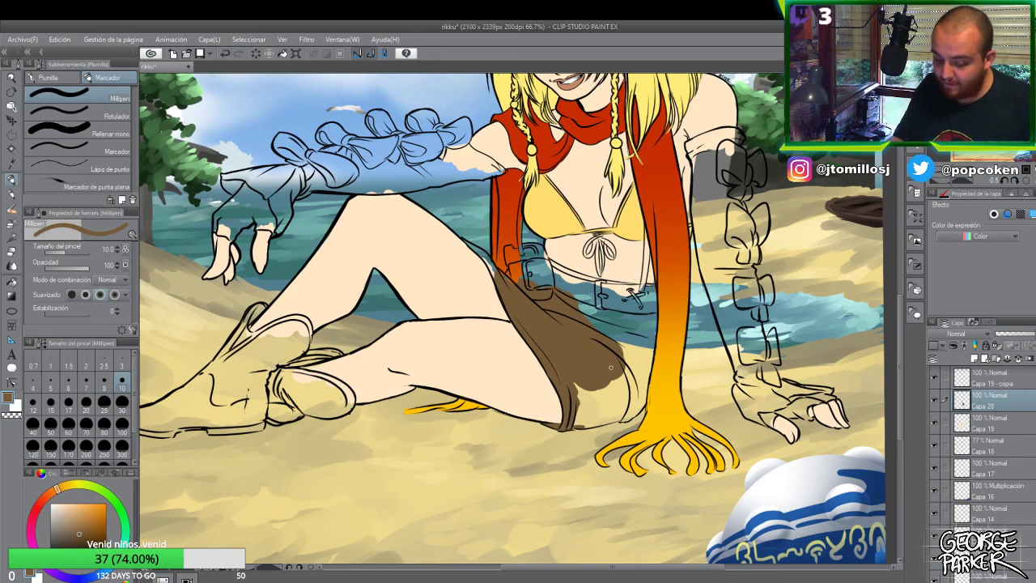
- Fill the rest of the skirt in brown, from the rear hem up to just below the belt, with Milipen at sizes 30 and 100
{"action": "left_click", "coordinate": [121, 410]}
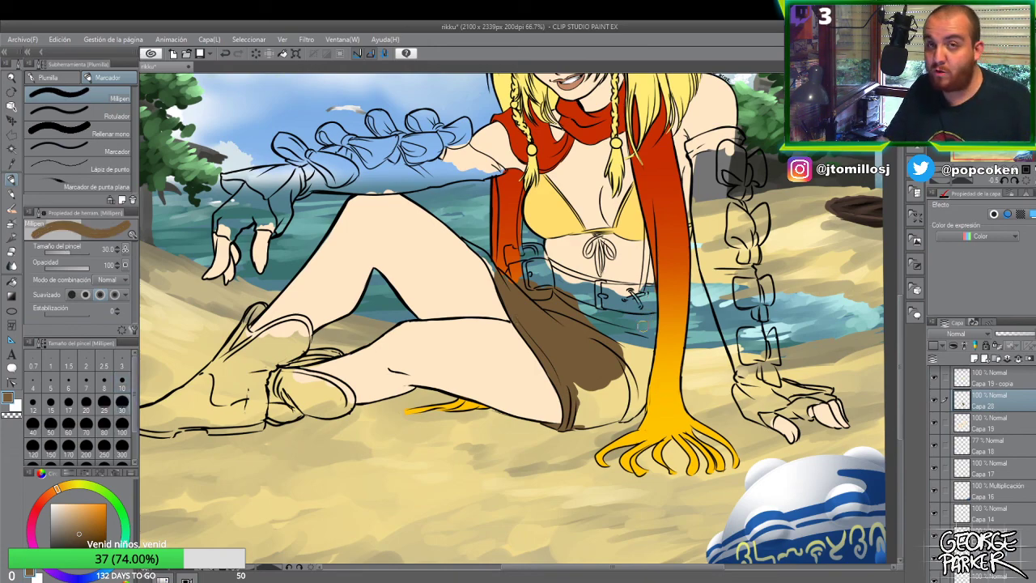
{"action": "mouse_move", "coordinate": [650, 314]}
{"action": "left_mouse_down"}
{"action": "mouse_move", "coordinate": [627, 348]}
{"action": "mouse_move", "coordinate": [627, 371]}
{"action": "mouse_move", "coordinate": [552, 361]}
{"action": "mouse_move", "coordinate": [624, 361]}
{"action": "mouse_move", "coordinate": [613, 404]}
{"action": "mouse_move", "coordinate": [599, 404]}
{"action": "mouse_move", "coordinate": [580, 375]}
{"action": "mouse_move", "coordinate": [597, 389]}
{"action": "mouse_move", "coordinate": [579, 421]}
{"action": "left_mouse_up"}
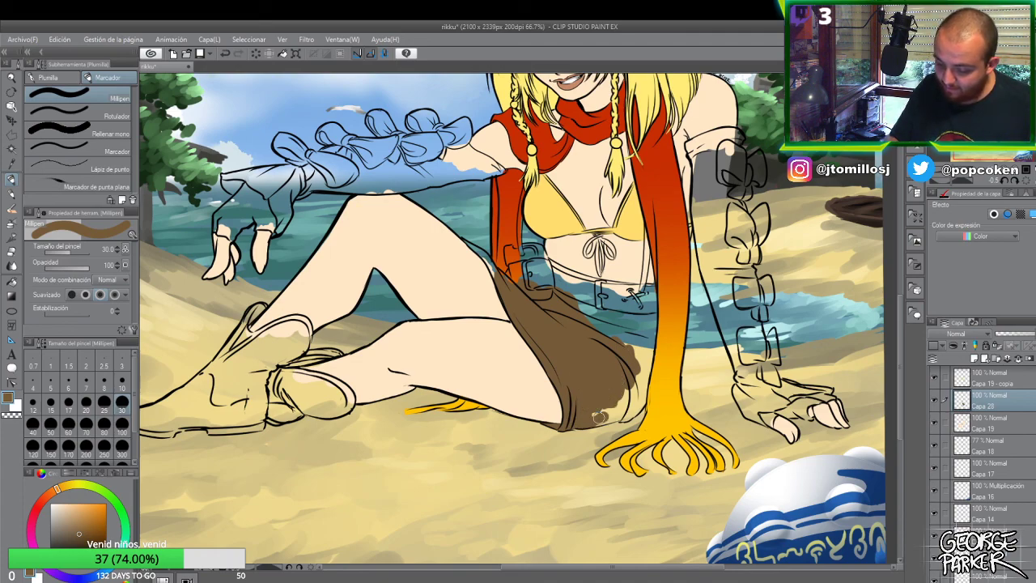
{"action": "mouse_move", "coordinate": [600, 416]}
{"action": "left_mouse_down"}
{"action": "mouse_move", "coordinate": [622, 404]}
{"action": "mouse_move", "coordinate": [600, 421]}
{"action": "mouse_move", "coordinate": [637, 408]}
{"action": "mouse_move", "coordinate": [630, 414]}
{"action": "mouse_move", "coordinate": [645, 391]}
{"action": "mouse_move", "coordinate": [625, 408]}
{"action": "mouse_move", "coordinate": [640, 388]}
{"action": "left_mouse_up"}
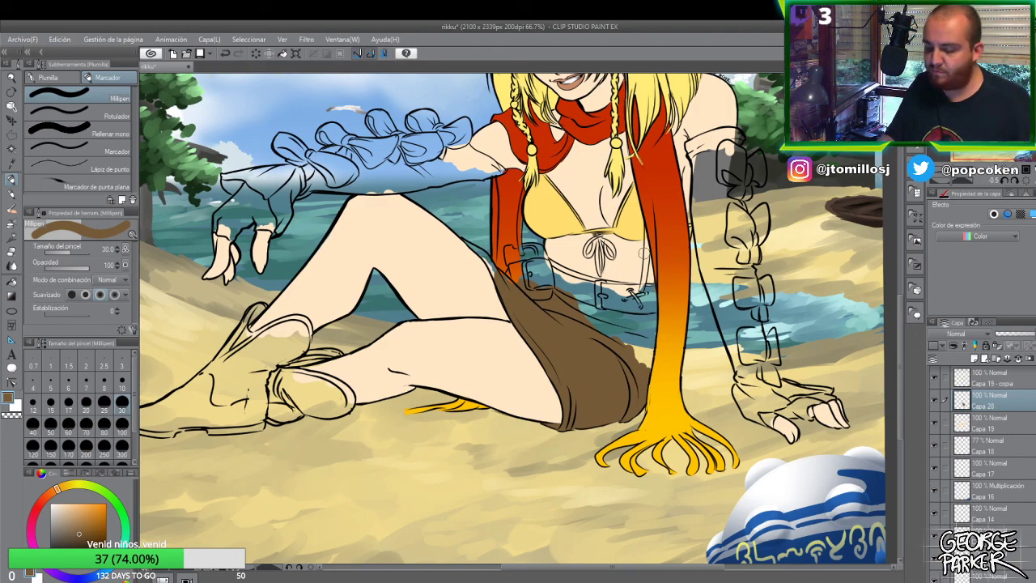
{"action": "mouse_move", "coordinate": [666, 319]}
{"action": "left_mouse_down"}
{"action": "mouse_move", "coordinate": [653, 352]}
{"action": "mouse_move", "coordinate": [655, 316]}
{"action": "mouse_move", "coordinate": [643, 360]}
{"action": "mouse_move", "coordinate": [642, 326]}
{"action": "mouse_move", "coordinate": [636, 365]}
{"action": "mouse_move", "coordinate": [590, 311]}
{"action": "mouse_move", "coordinate": [546, 301]}
{"action": "left_mouse_up"}
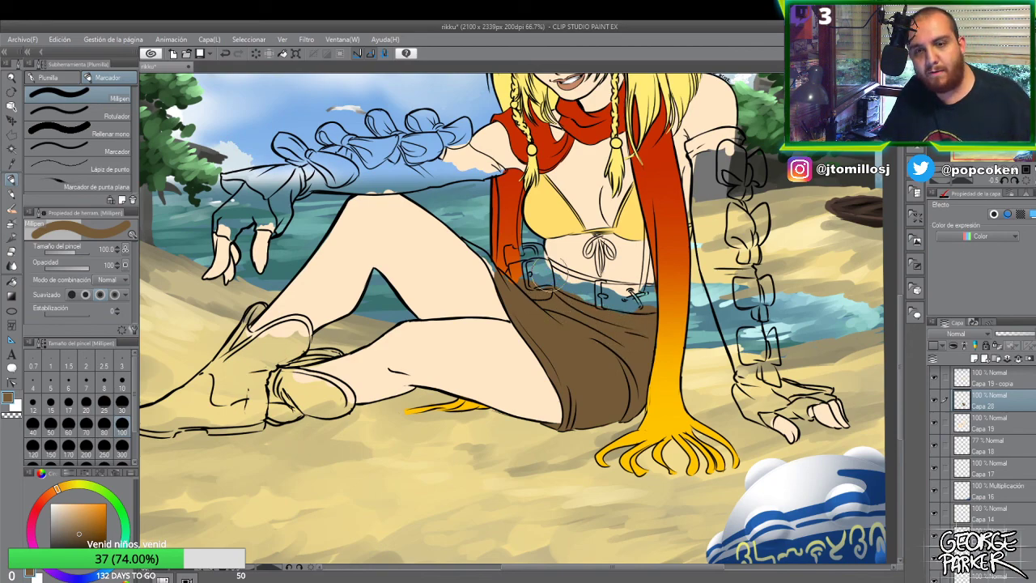
- Fill the skirt's narrow upper tip along the raised thigh and the belt in brown, using Milipen at sizes 10 and 30
{"action": "left_click", "coordinate": [122, 402]}
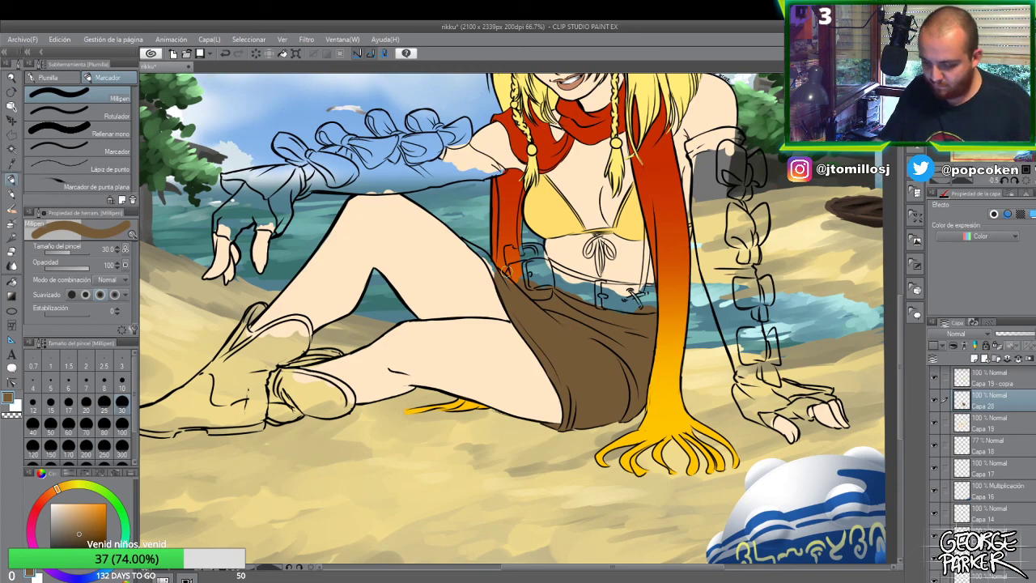
{"action": "left_click", "coordinate": [122, 382]}
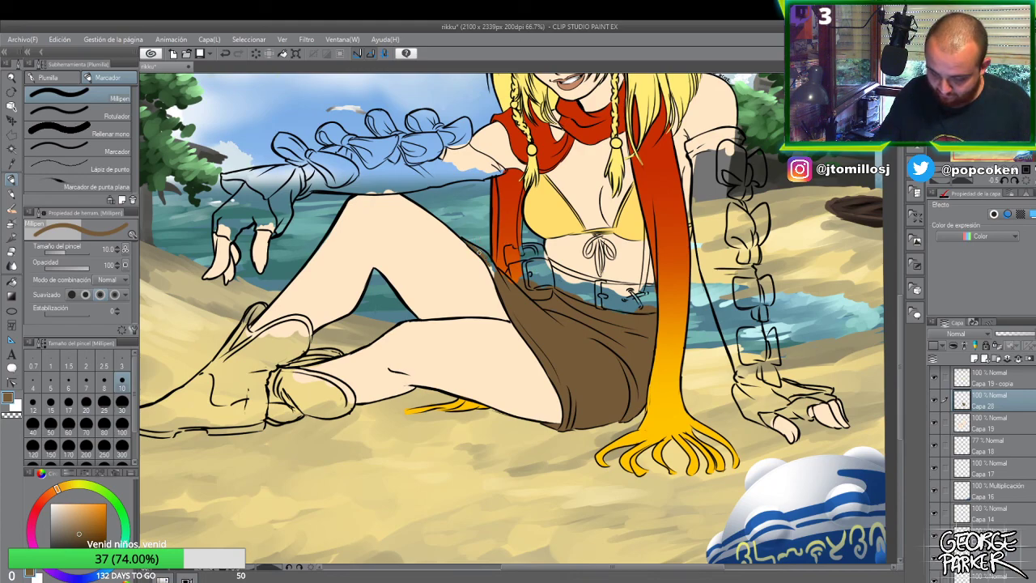
{"action": "left_click_drag", "start_coordinate": [488, 267], "coordinate": [498, 284]}
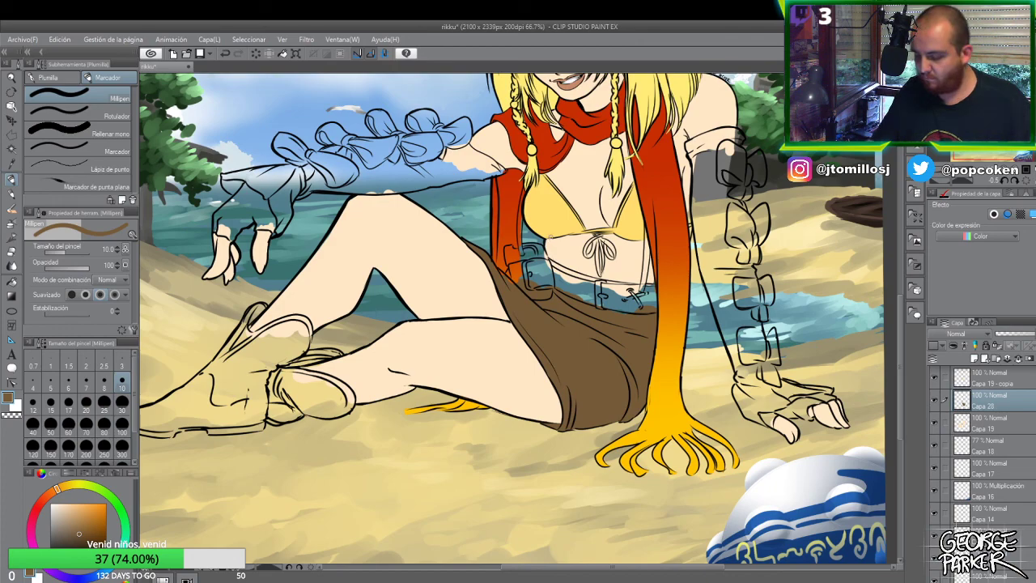
{"action": "left_click_drag", "start_coordinate": [634, 301], "coordinate": [623, 311]}
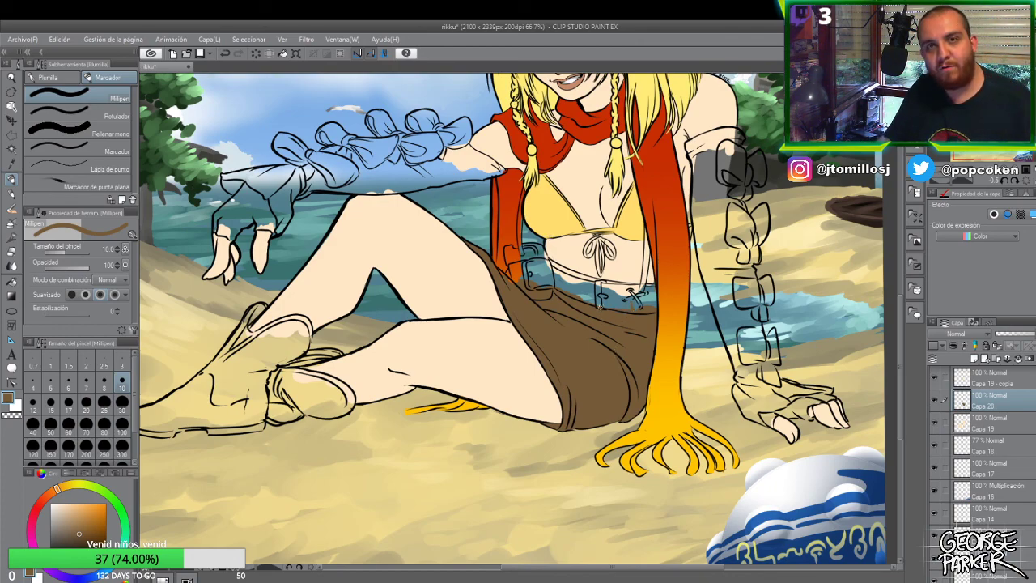
{"action": "left_click", "coordinate": [121, 405]}
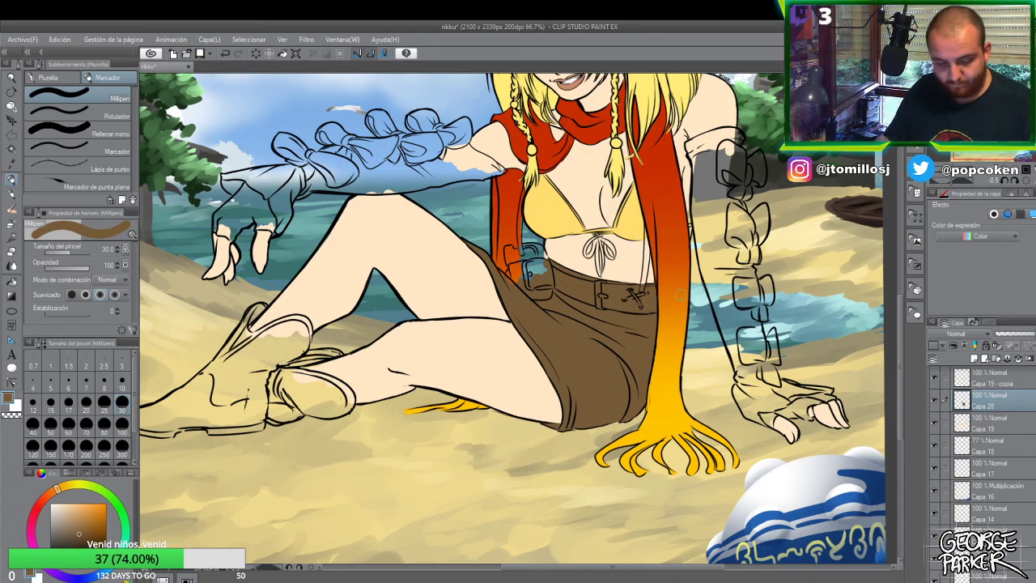
- Look through the layers around the scarf, Capa 21, Capa 24 and Capa 22, with the Ajustar goma eraser, and end on Capa 22
{"action": "key", "text": "o"}
{"action": "left_click", "coordinate": [661, 217]}
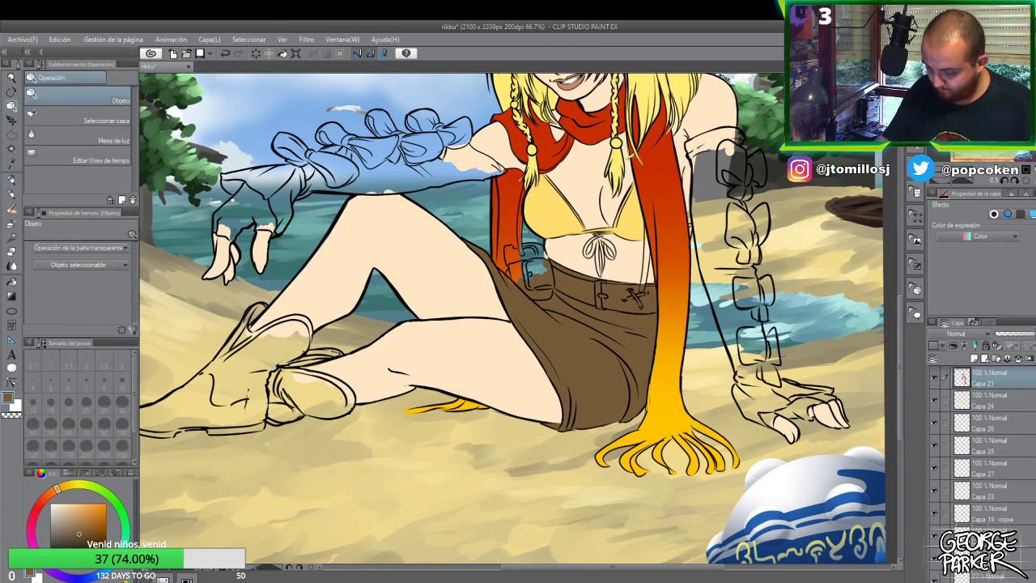
{"action": "key", "text": "e"}
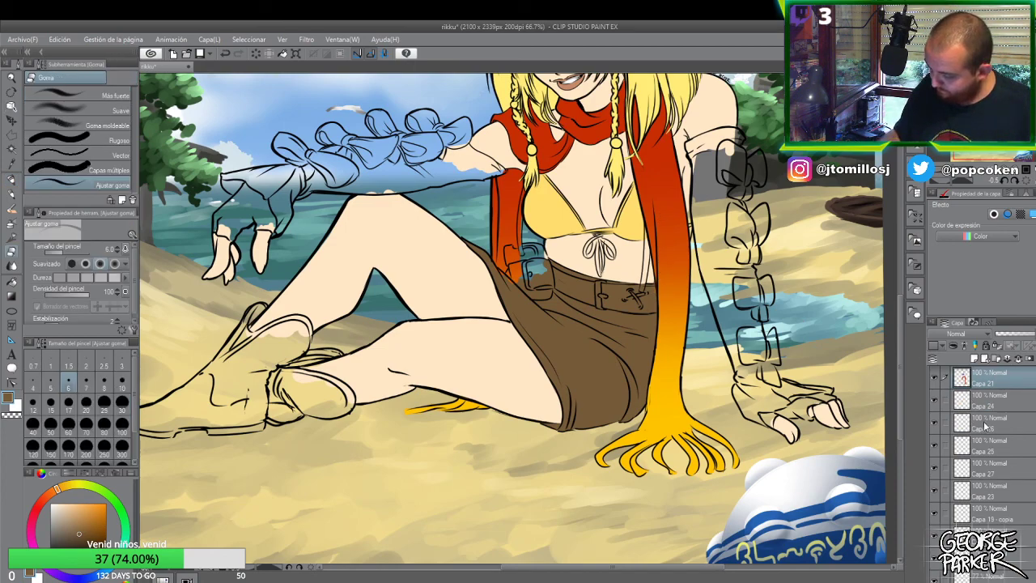
{"action": "left_click", "coordinate": [1000, 401]}
{"action": "scroll", "coordinate": [996, 404], "scroll_direction": "up", "scroll_amount": 1}
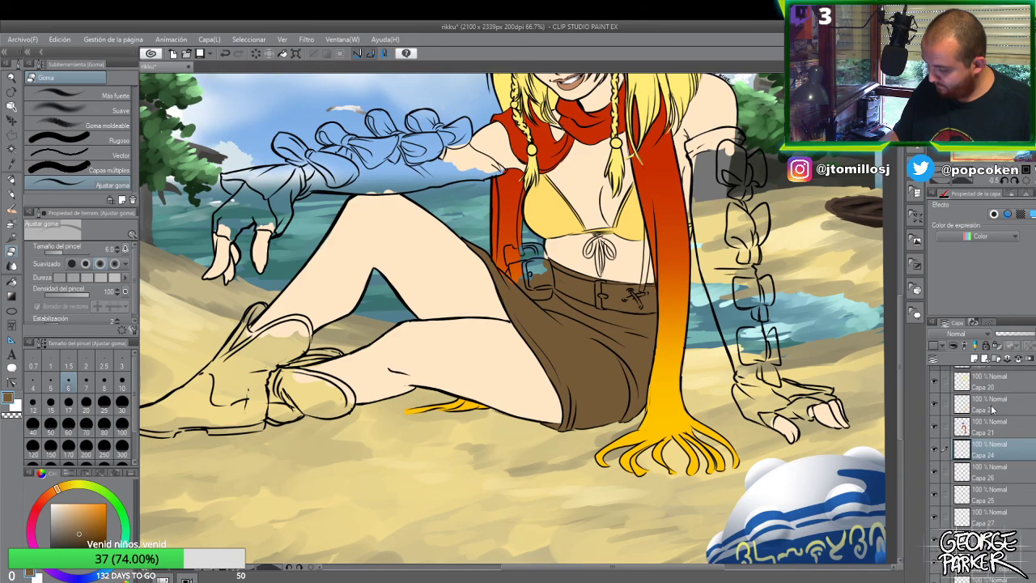
{"action": "left_click", "coordinate": [993, 407]}
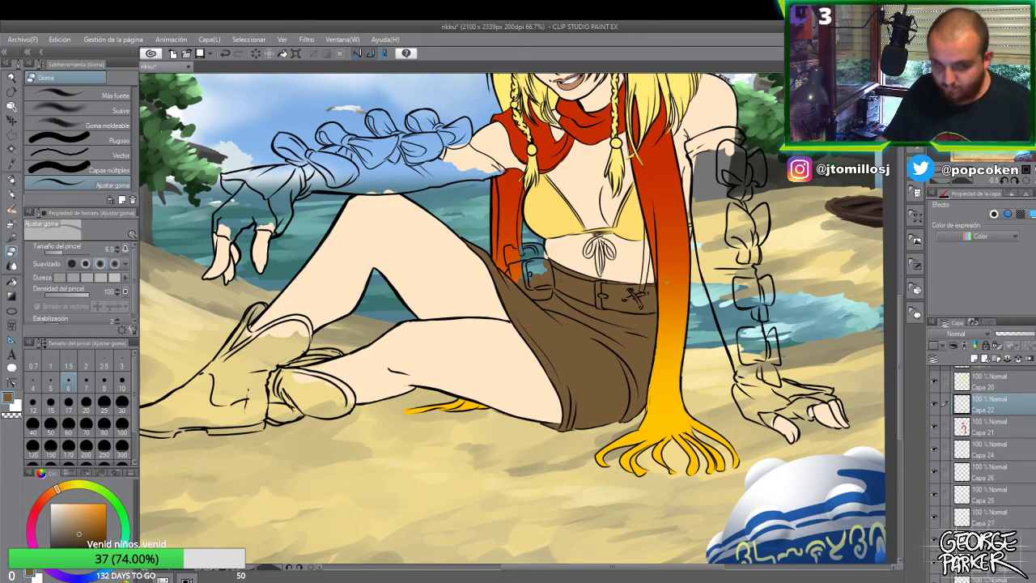
{"action": "left_click", "coordinate": [988, 429]}
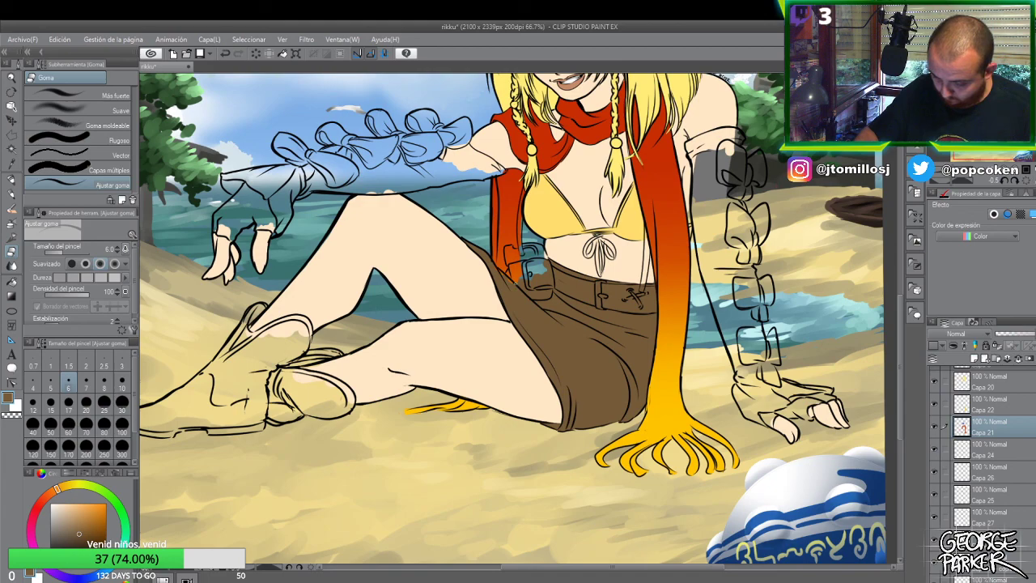
{"action": "left_click", "coordinate": [987, 402]}
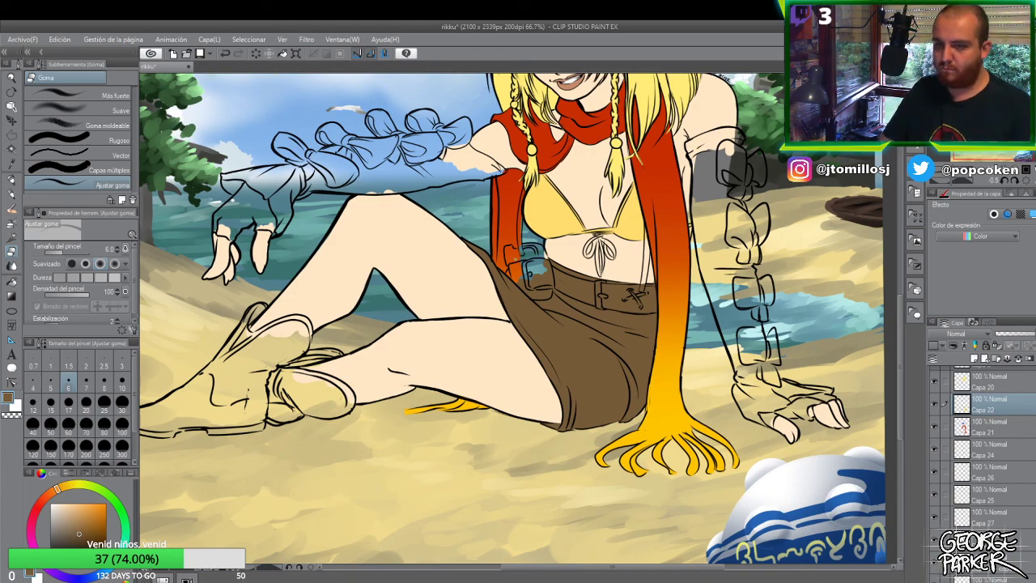
- Review the whole illustration with the finished skirt colour and save the file
{"action": "key", "text": "ctrl+minus"}
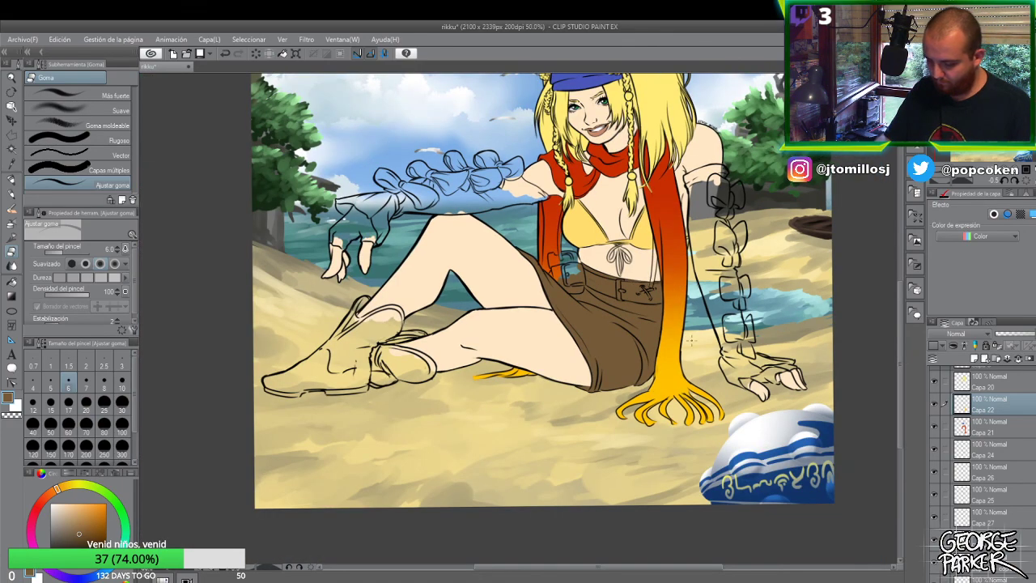
{"action": "key", "text": "ctrl+minus"}
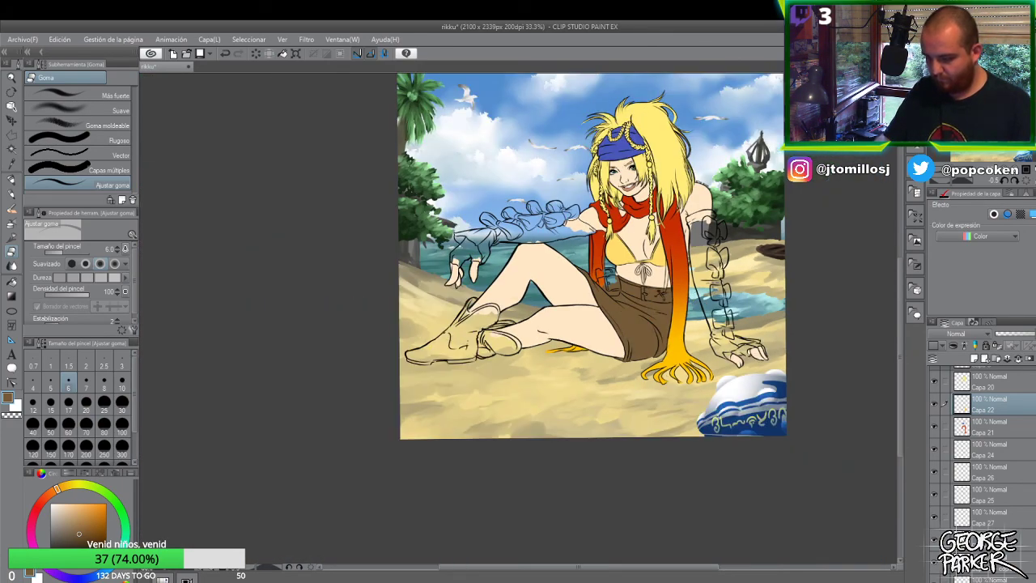
{"action": "key", "text": "ctrl+plus"}
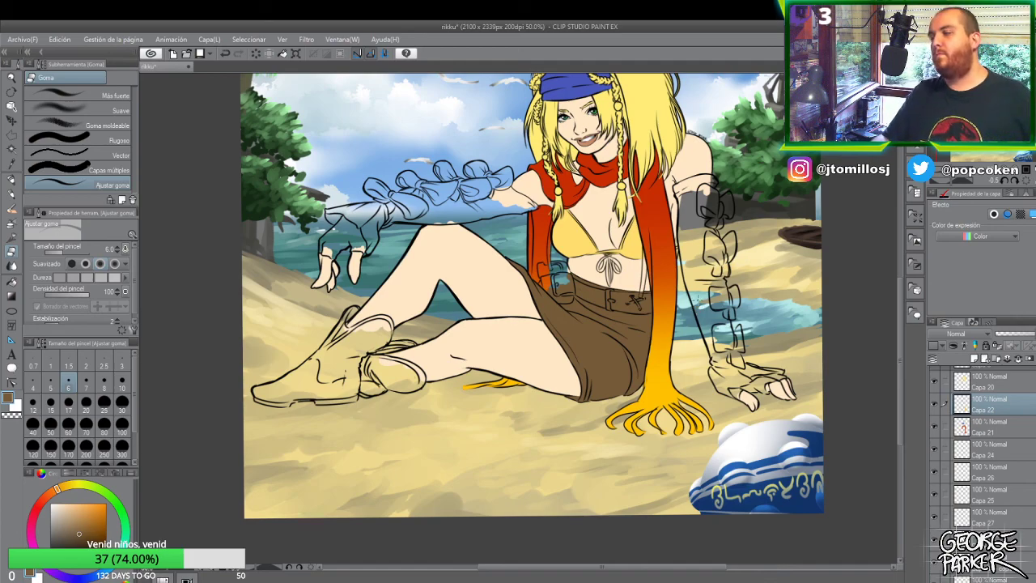
{"action": "scroll", "coordinate": [684, 292], "scroll_direction": "down", "scroll_amount": 1}
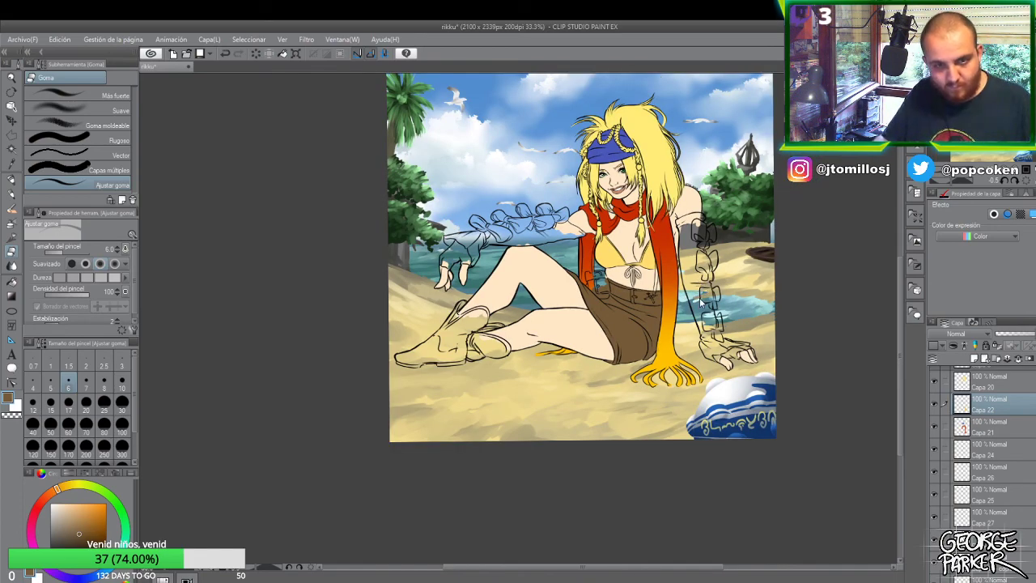
{"action": "key", "text": "ctrl+s"}
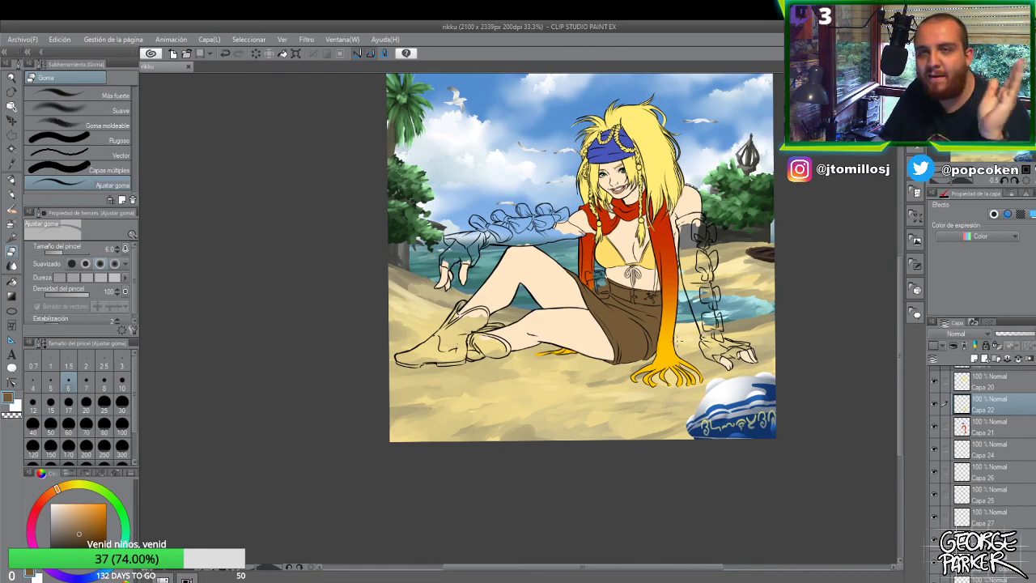
- Examine the flat colours on the whole figure, and the bikini top, scarf and belt up close
{"action": "scroll", "coordinate": [682, 276], "scroll_direction": "down", "scroll_amount": 1}
{"action": "scroll", "coordinate": [682, 275], "scroll_direction": "up", "scroll_amount": 2}
{"action": "scroll", "coordinate": [682, 274], "scroll_direction": "up", "scroll_amount": 1}
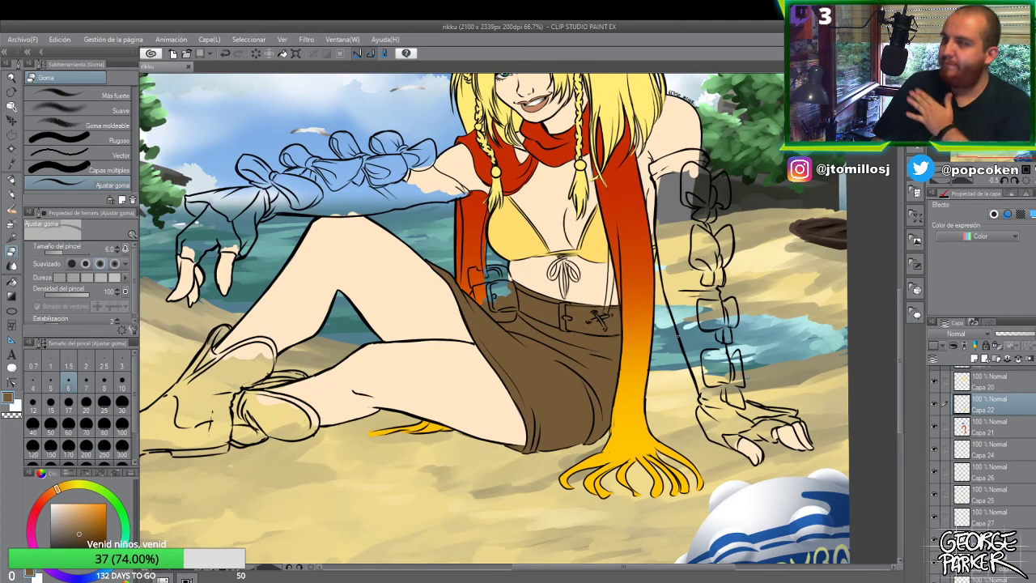
{"action": "scroll", "coordinate": [682, 279], "scroll_direction": "down", "scroll_amount": 1}
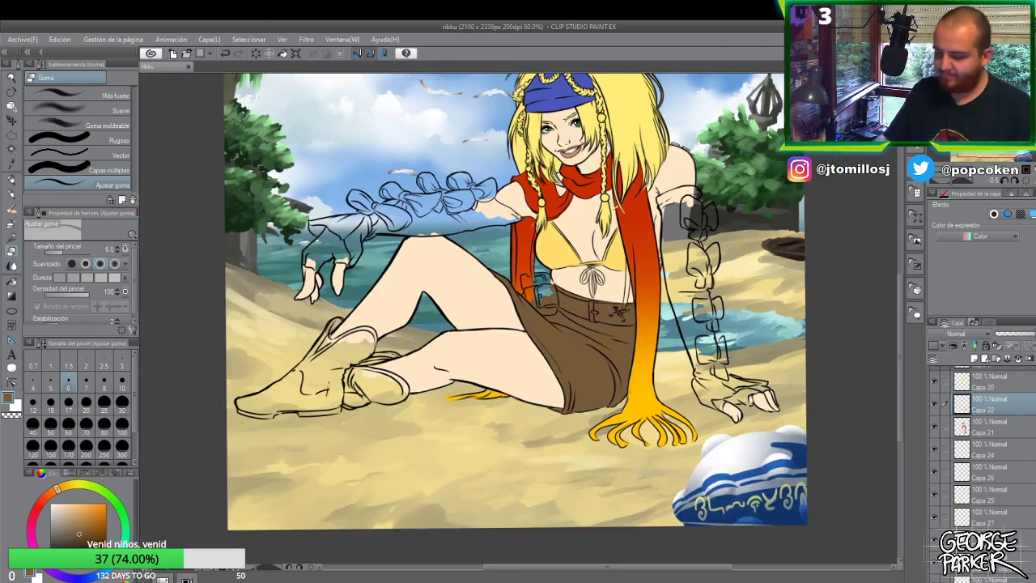
{"action": "scroll", "coordinate": [681, 194], "scroll_direction": "up", "scroll_amount": 3}
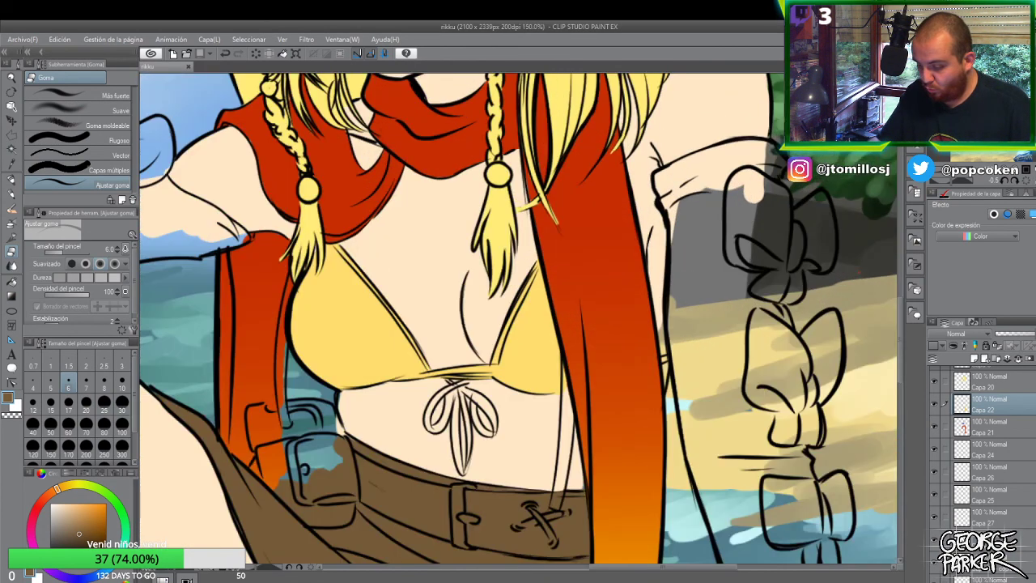
{"action": "scroll", "coordinate": [661, 197], "scroll_direction": "down", "scroll_amount": 3}
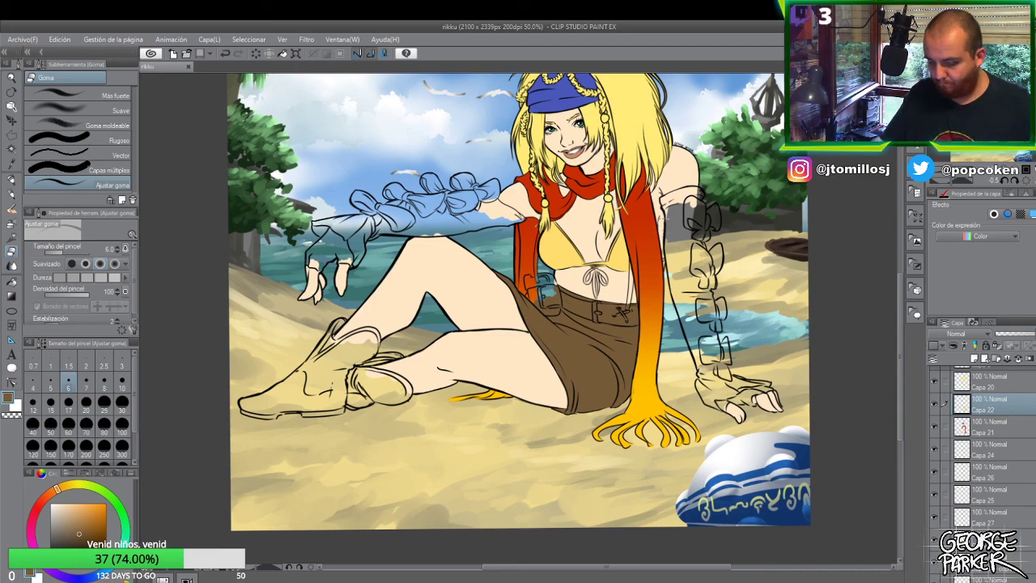
{"action": "scroll", "coordinate": [663, 214], "scroll_direction": "down", "scroll_amount": 1}
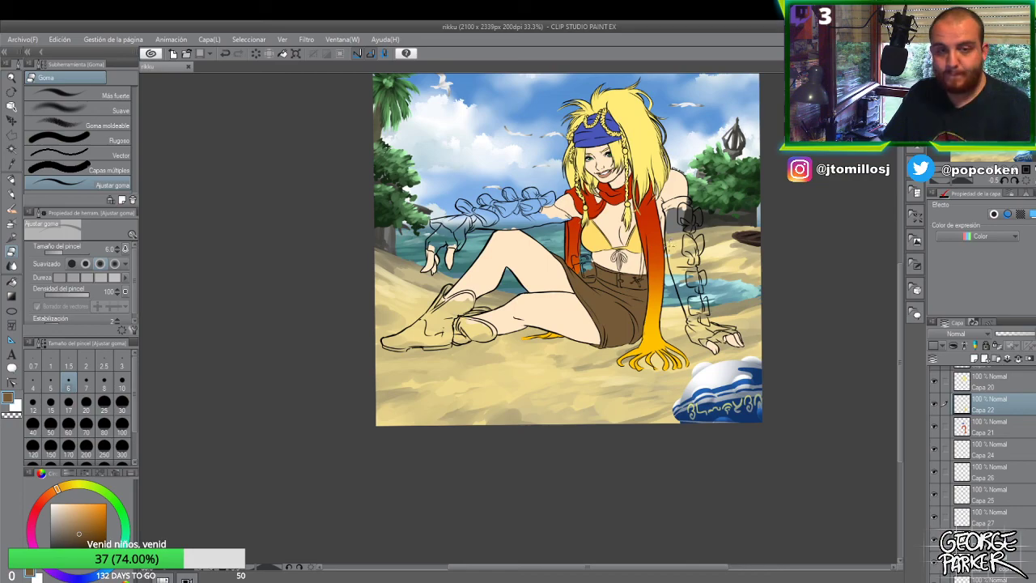
{"action": "key", "text": "ctrl+minus"}
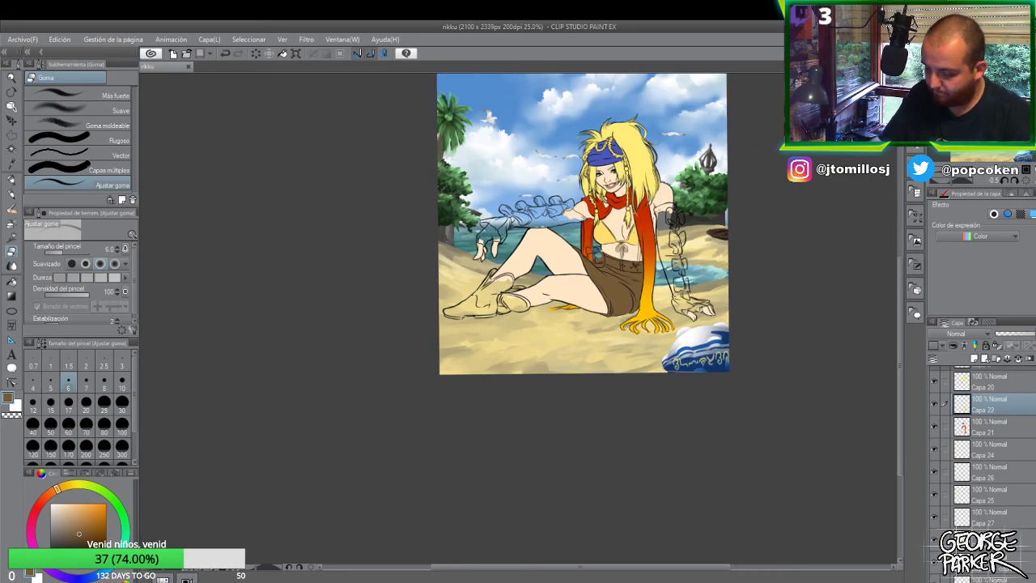
{"action": "key", "text": "ctrl+plus"}
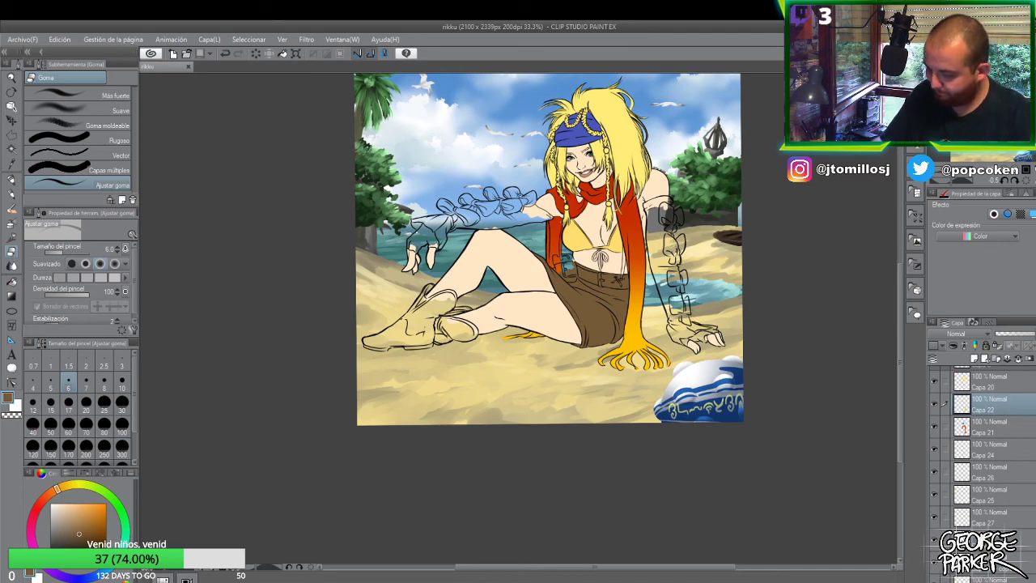
- Touch up the skin beside the scarf near the supporting arm with Milipen at size 30 in the sampled skin colour, and save the file
{"action": "scroll", "coordinate": [648, 235], "scroll_direction": "up", "scroll_amount": 3}
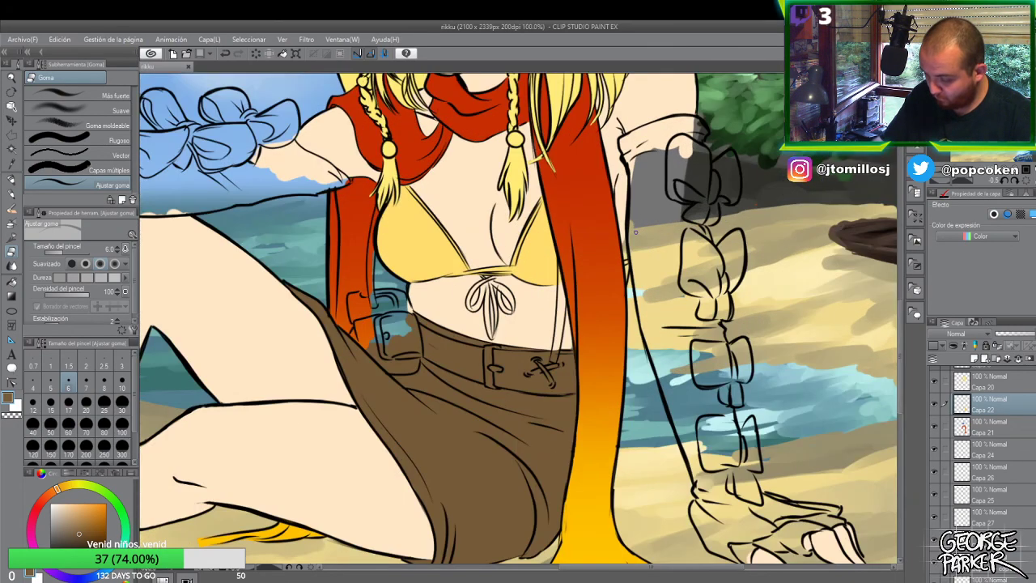
{"action": "key", "text": "o"}
{"action": "left_click", "coordinate": [626, 209]}
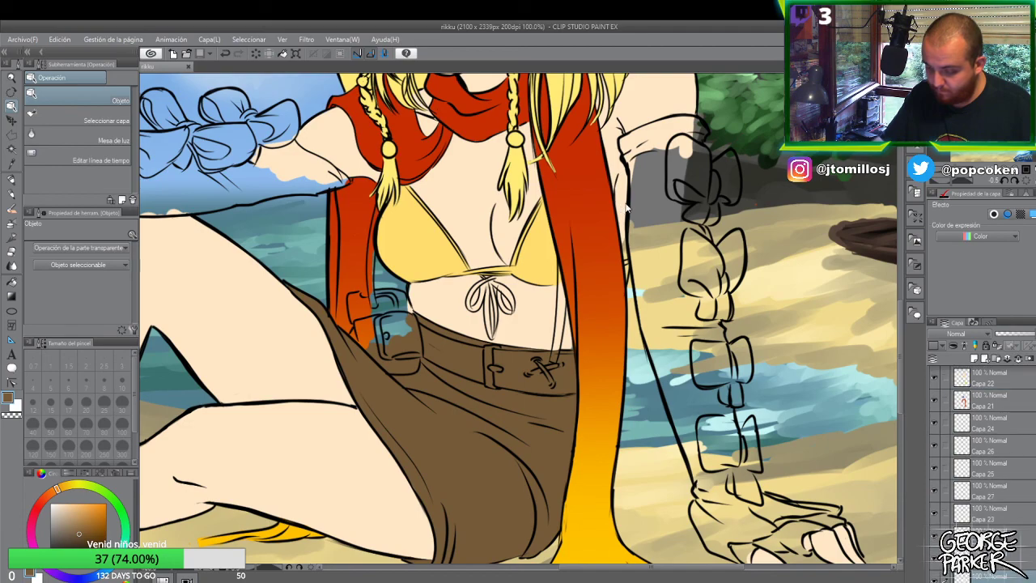
{"action": "key", "text": "p"}
{"action": "left_click", "coordinate": [622, 209], "text": "alt"}
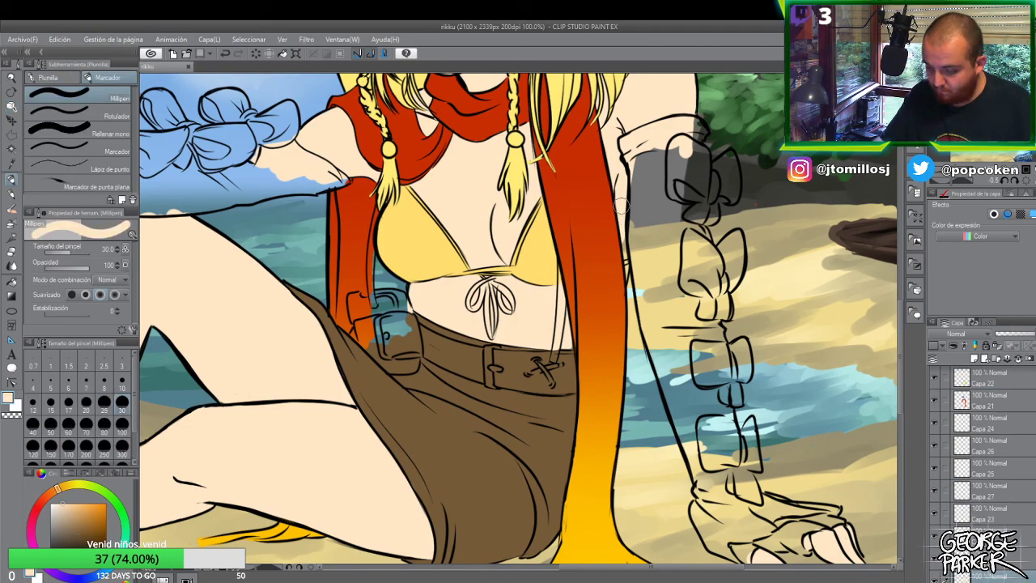
{"action": "scroll", "coordinate": [626, 219], "scroll_direction": "down", "scroll_amount": 2}
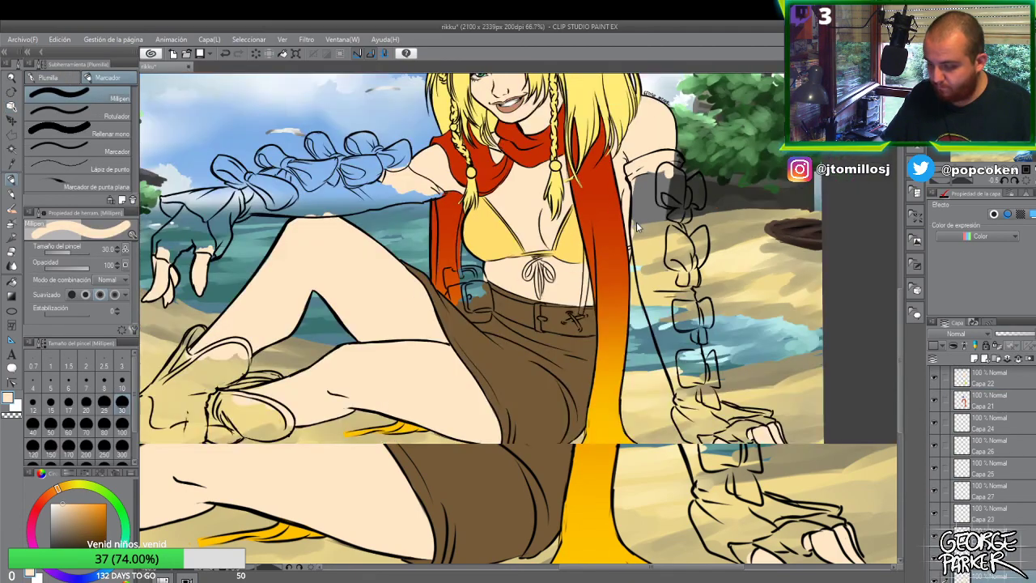
{"action": "scroll", "coordinate": [641, 219], "scroll_direction": "down", "scroll_amount": 2}
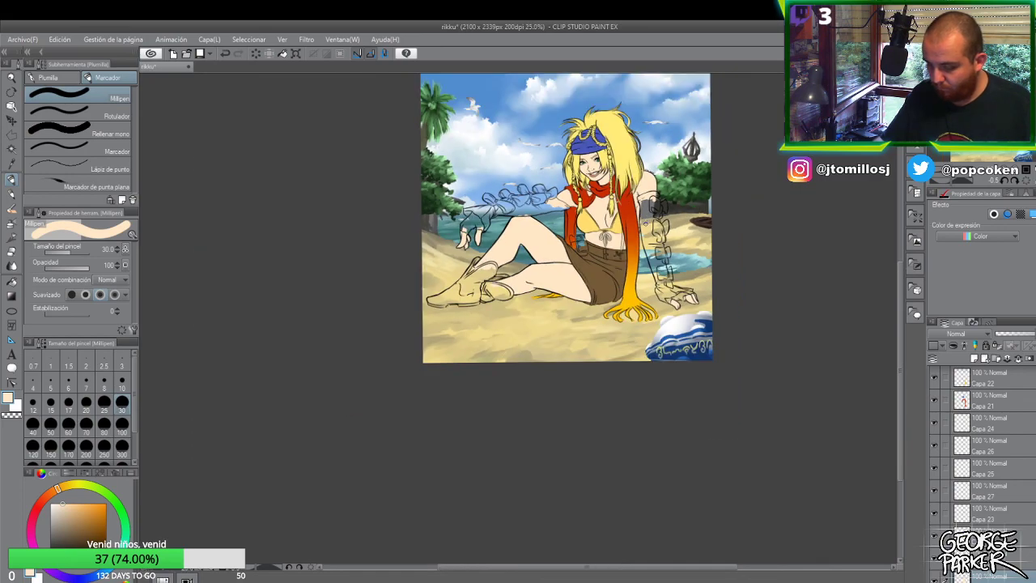
{"action": "key", "text": "ctrl+s"}
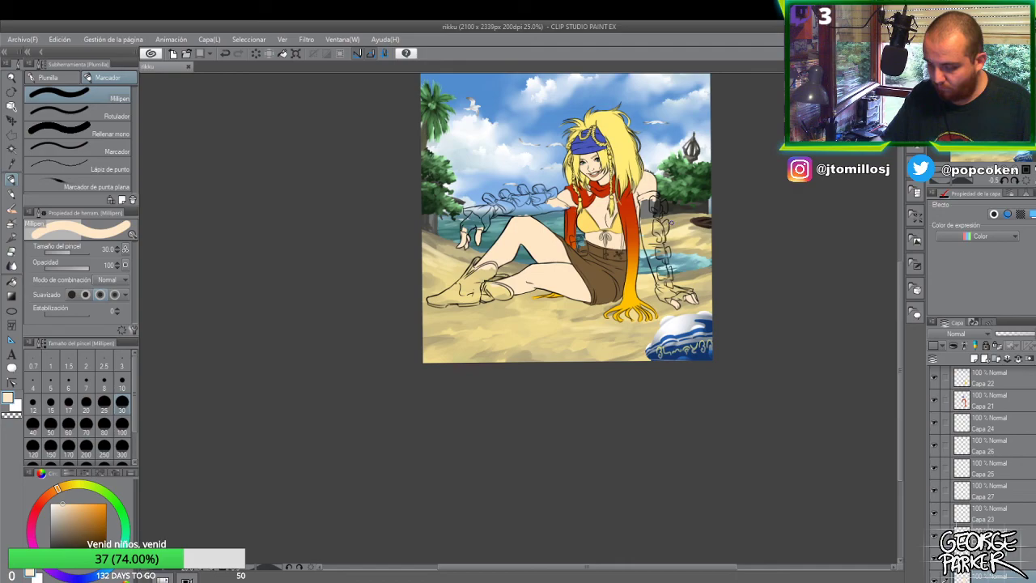
{"action": "scroll", "coordinate": [639, 217], "scroll_direction": "up", "scroll_amount": 3}
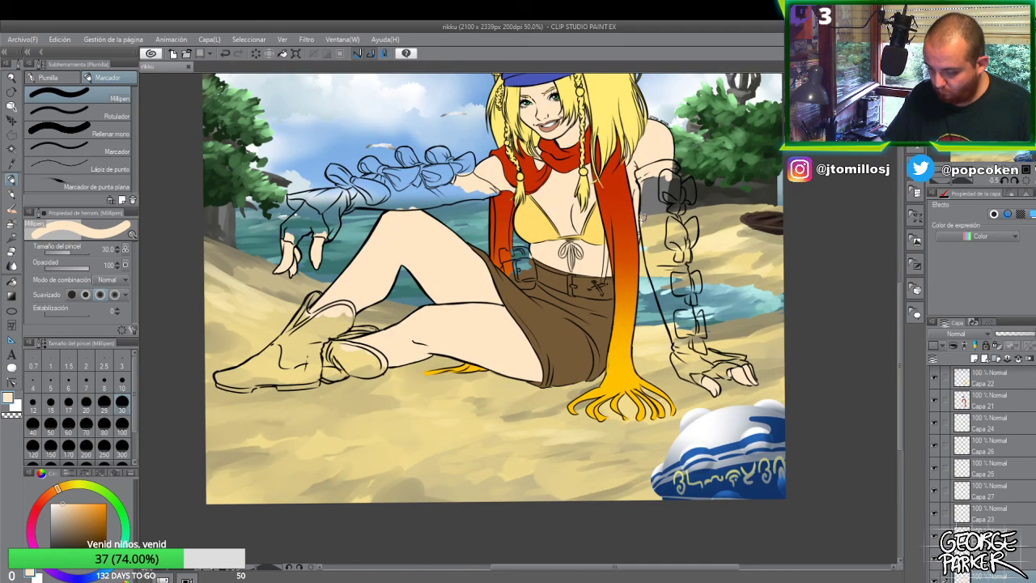
{"action": "scroll", "coordinate": [639, 218], "scroll_direction": "up", "scroll_amount": 1}
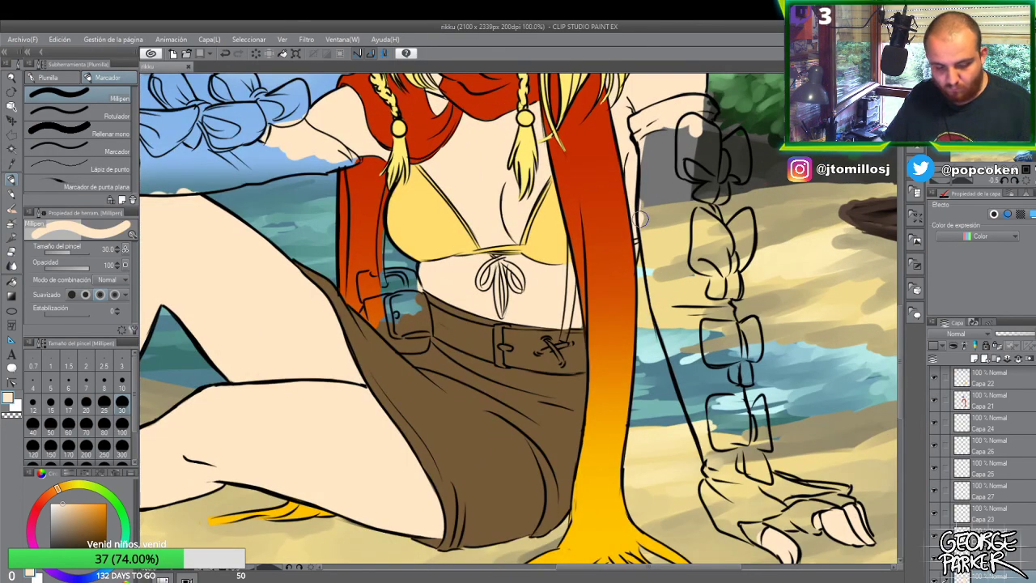
- Paint the bikini tie between the scarf and the supporting arm with Milipen at size 6 in the sampled top yellow, and save the file
{"action": "key", "text": "o"}
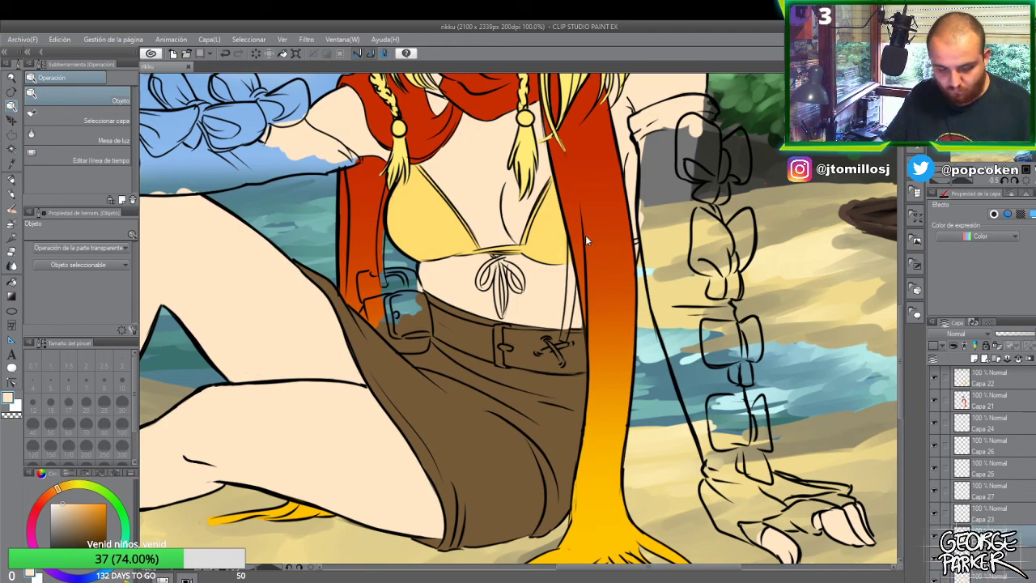
{"action": "key", "text": "p"}
{"action": "left_click", "coordinate": [559, 235], "text": "alt"}
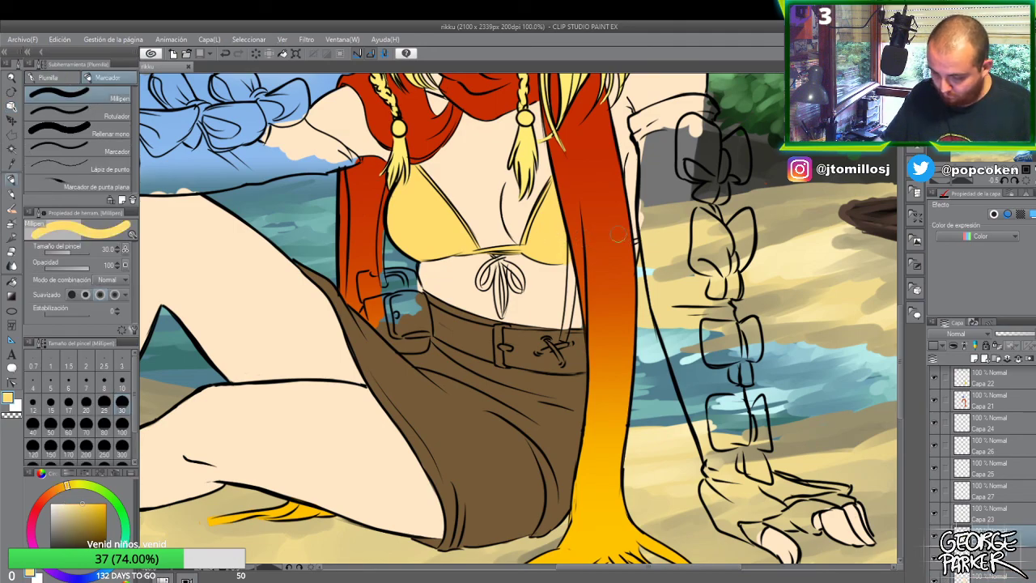
{"action": "left_click", "coordinate": [70, 383]}
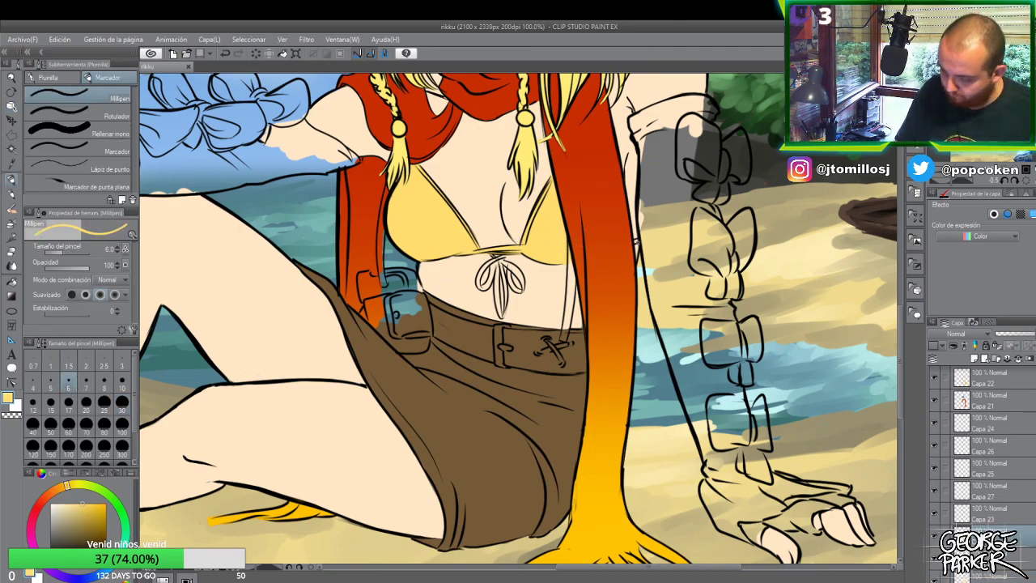
{"action": "left_click", "coordinate": [660, 226]}
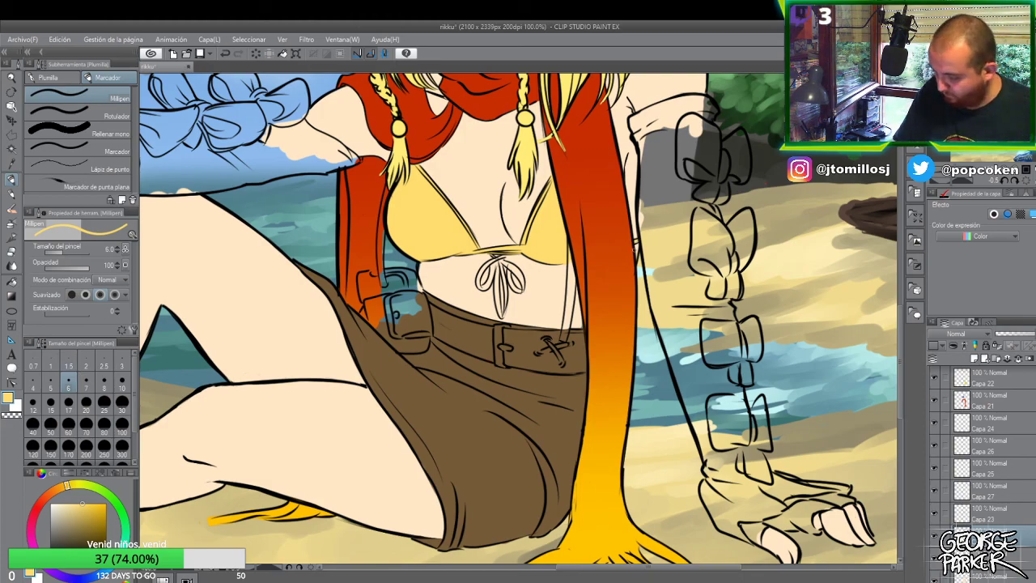
{"action": "scroll", "coordinate": [642, 234], "scroll_direction": "up", "scroll_amount": 4}
{"action": "scroll", "coordinate": [642, 235], "scroll_direction": "down", "scroll_amount": 2}
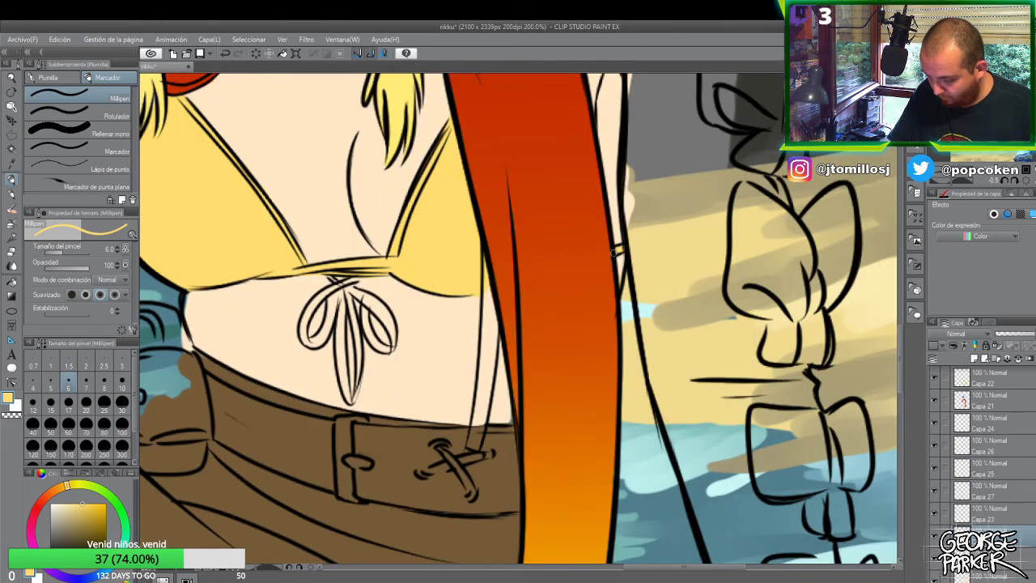
{"action": "scroll", "coordinate": [628, 243], "scroll_direction": "down", "scroll_amount": 4}
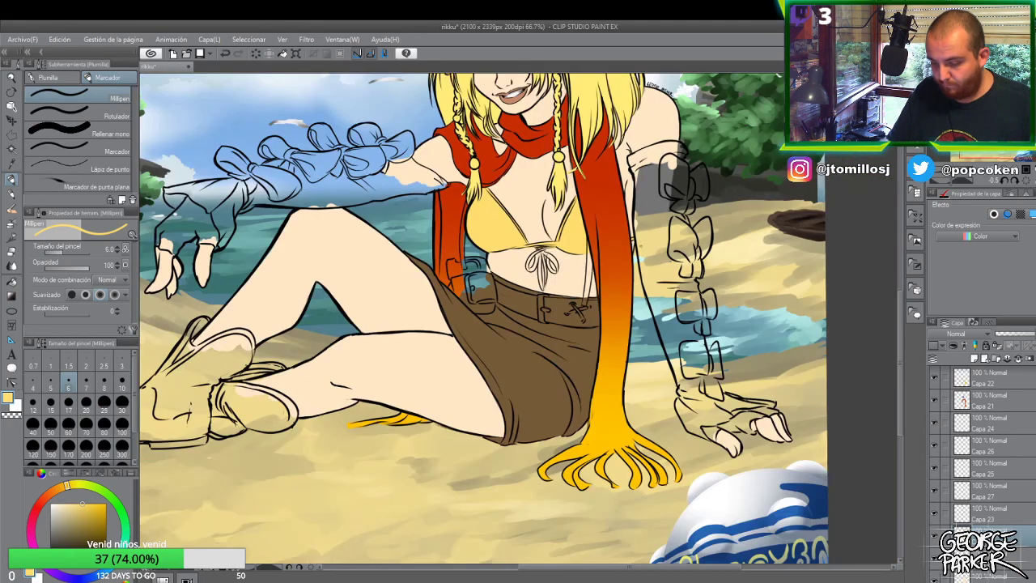
{"action": "scroll", "coordinate": [628, 243], "scroll_direction": "down", "scroll_amount": 3}
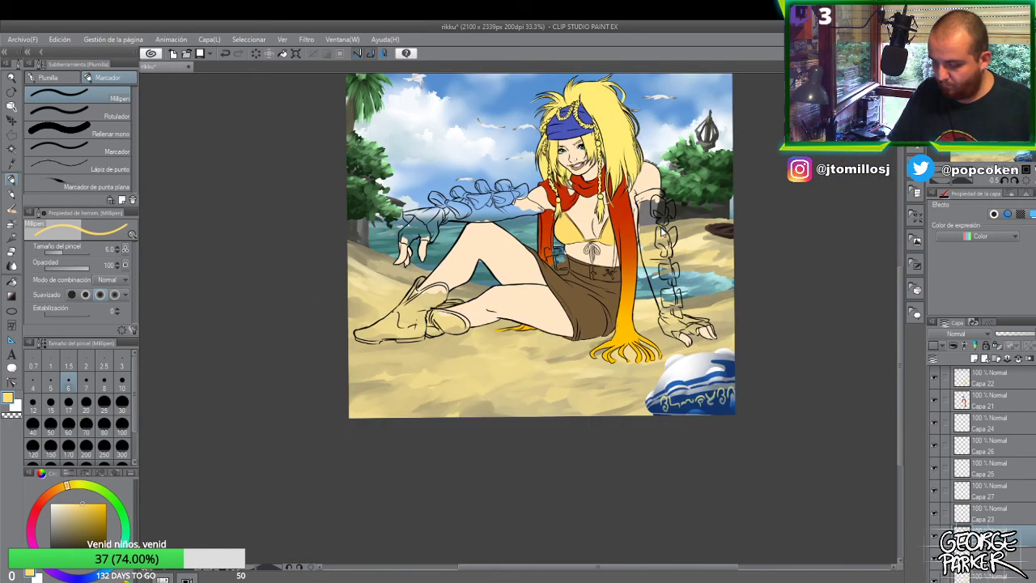
{"action": "key", "text": "ctrl+s"}
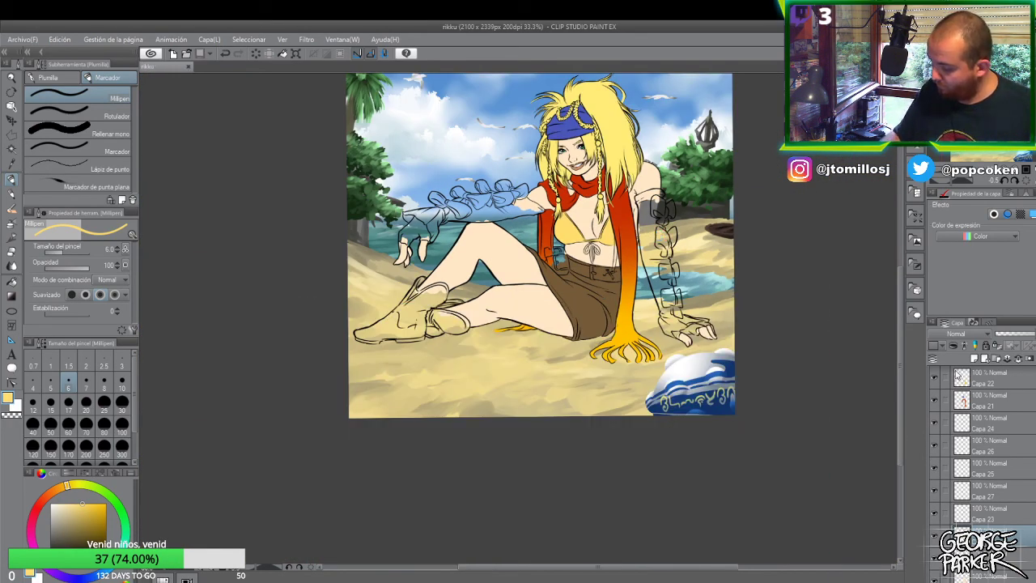
- Add a new layer and paint the upper cuff of the supporting arm's sleeve in light beige with Milipen at size 30
{"action": "left_click", "coordinate": [985, 358]}
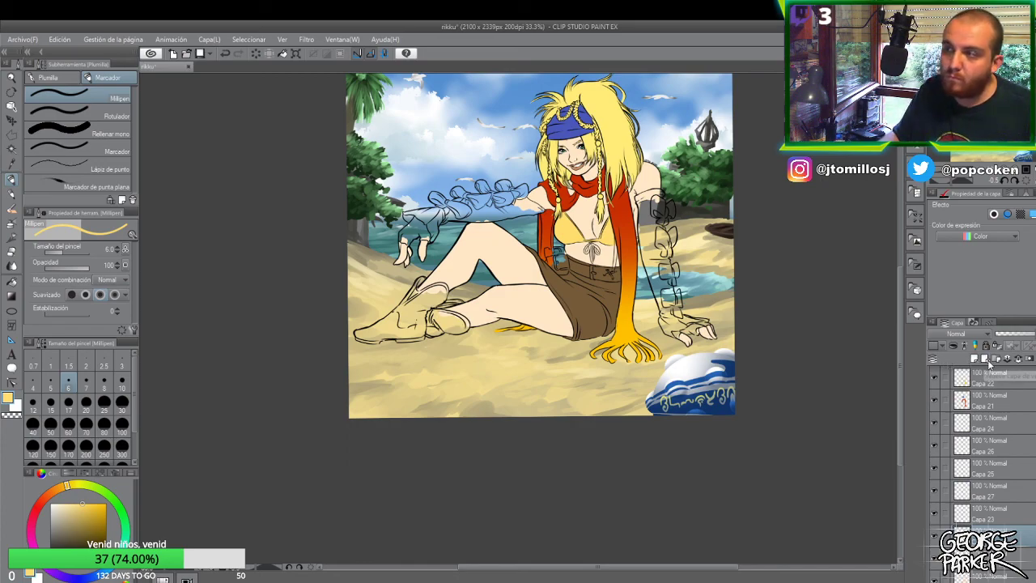
{"action": "left_click", "coordinate": [75, 512]}
{"action": "left_click", "coordinate": [69, 507]}
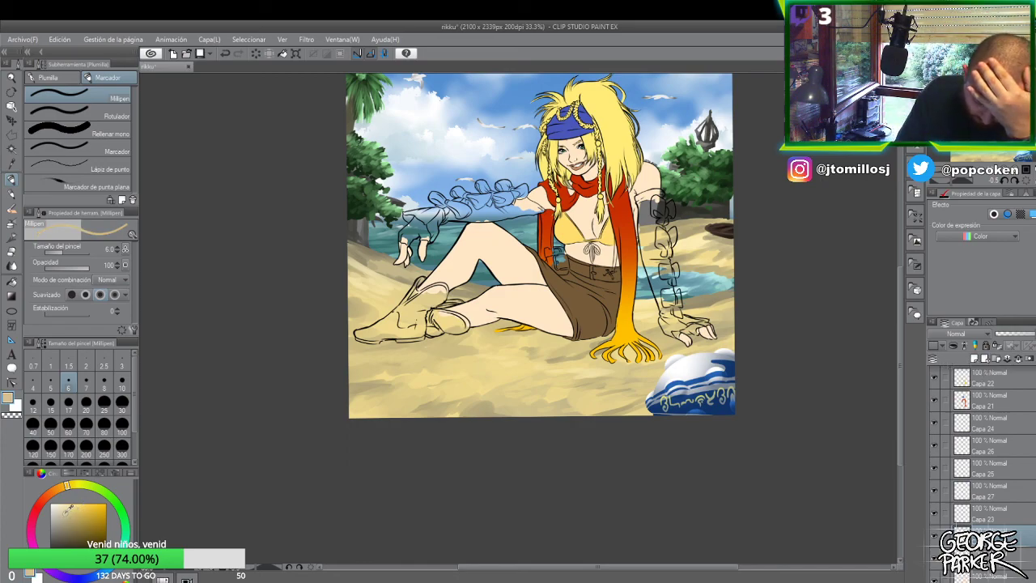
{"action": "left_click", "coordinate": [121, 402]}
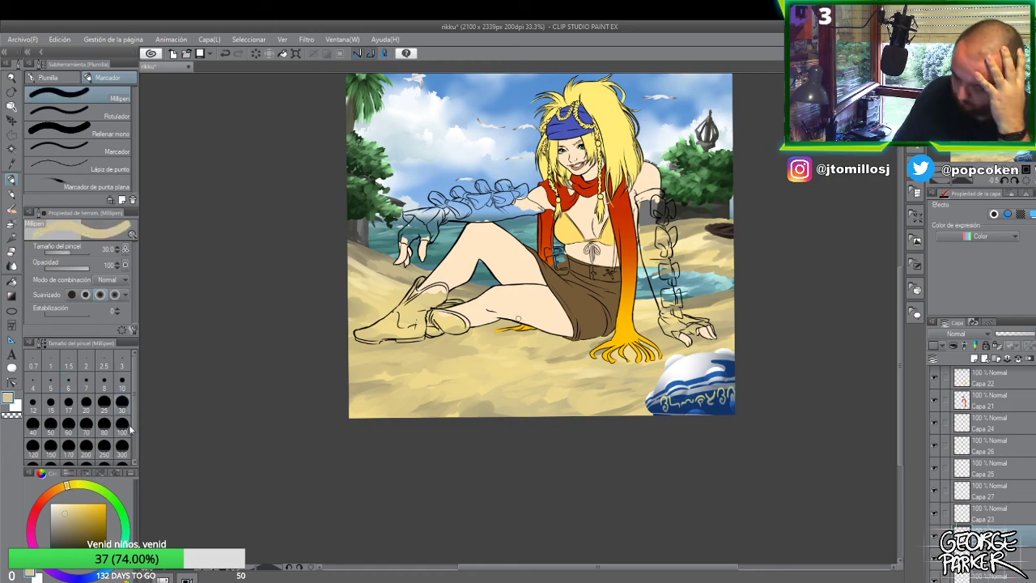
{"action": "scroll", "coordinate": [661, 191], "scroll_direction": "up", "scroll_amount": 1}
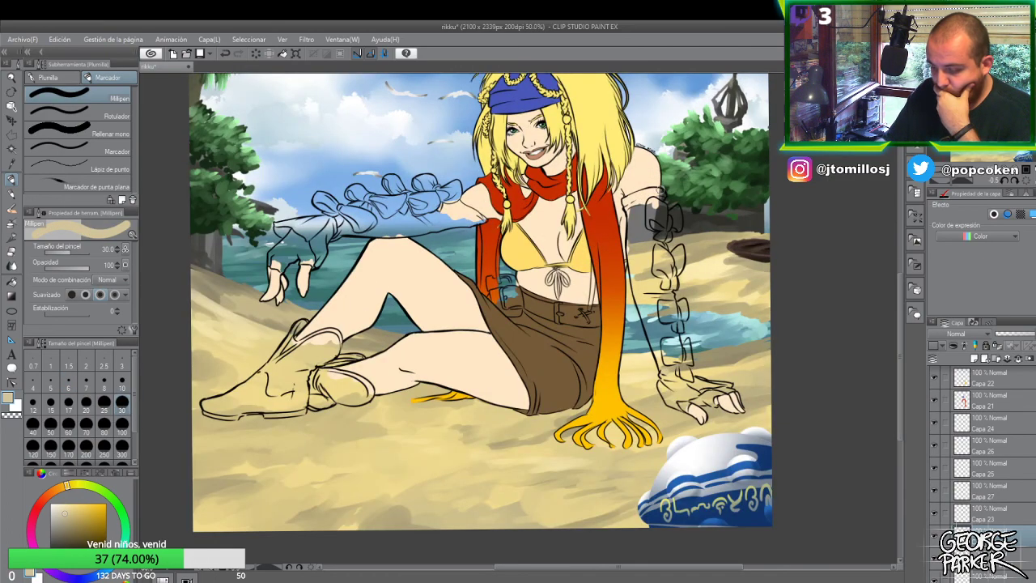
{"action": "scroll", "coordinate": [661, 191], "scroll_direction": "up", "scroll_amount": 1}
{"action": "mouse_move", "coordinate": [657, 179]}
{"action": "left_mouse_down"}
{"action": "mouse_move", "coordinate": [657, 195]}
{"action": "mouse_move", "coordinate": [616, 202]}
{"action": "mouse_move", "coordinate": [633, 210]}
{"action": "left_mouse_up"}
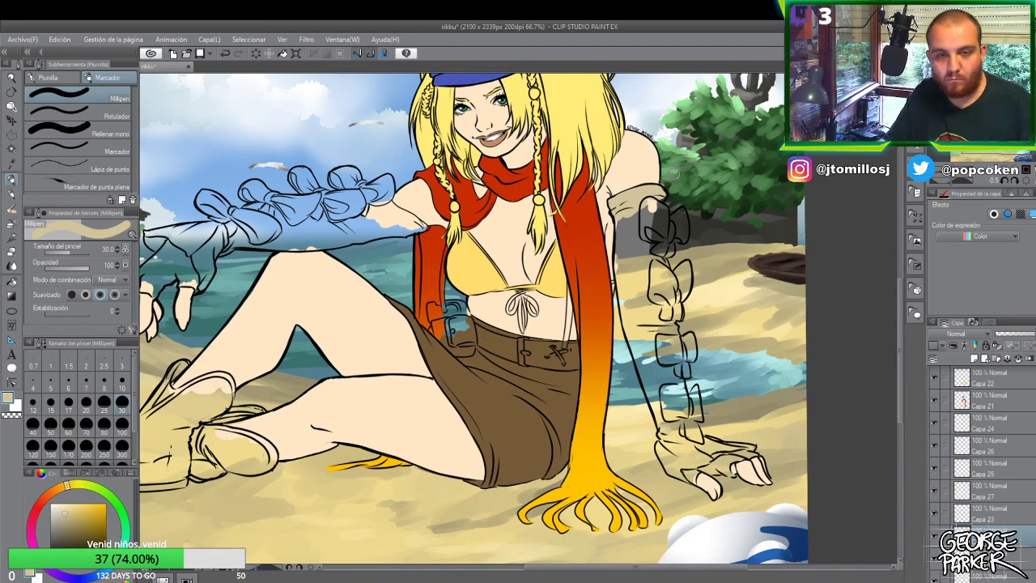
- Colour the sleeve's uppermost bow beige with Milipen, cleaning up its edges with the Ajustar goma eraser at size 6
{"action": "key", "text": "e"}
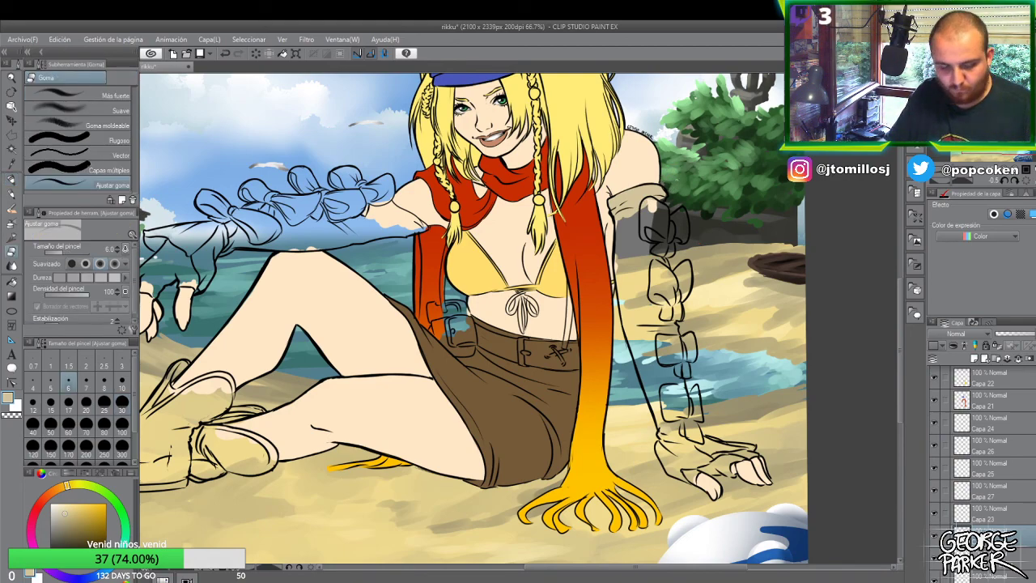
{"action": "key", "text": "p"}
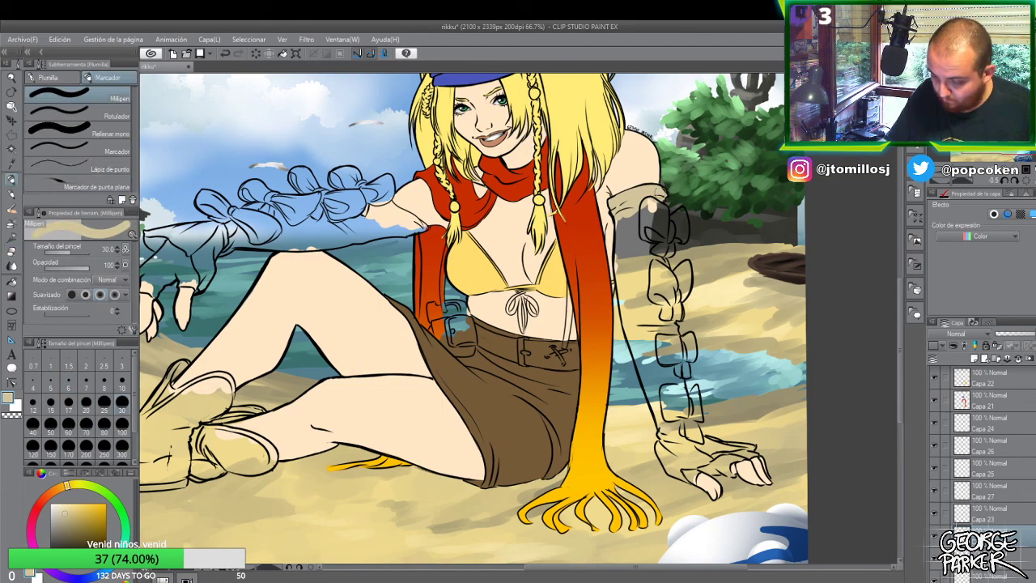
{"action": "key", "text": "e"}
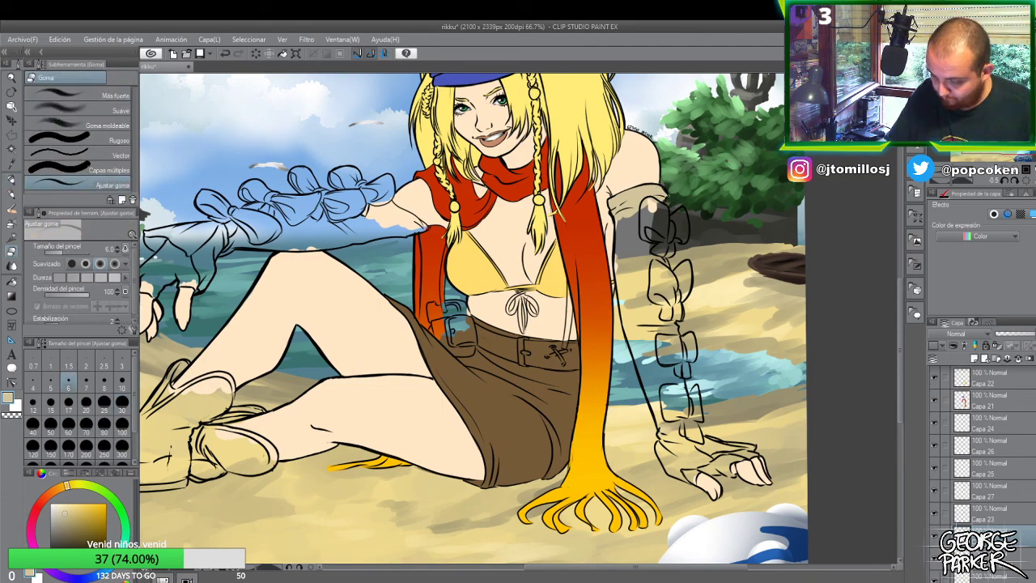
{"action": "key", "text": "p"}
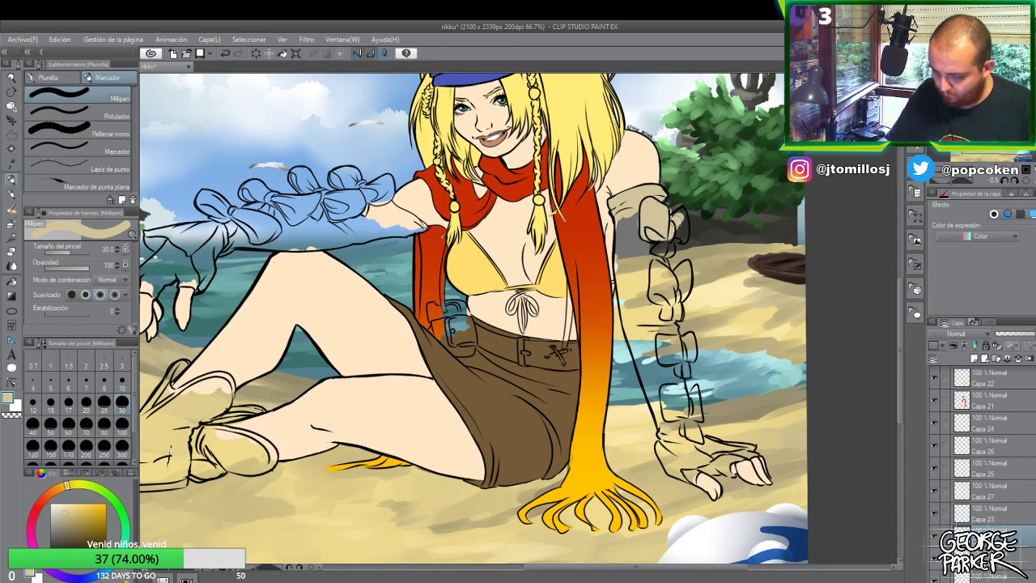
{"action": "key", "text": "e"}
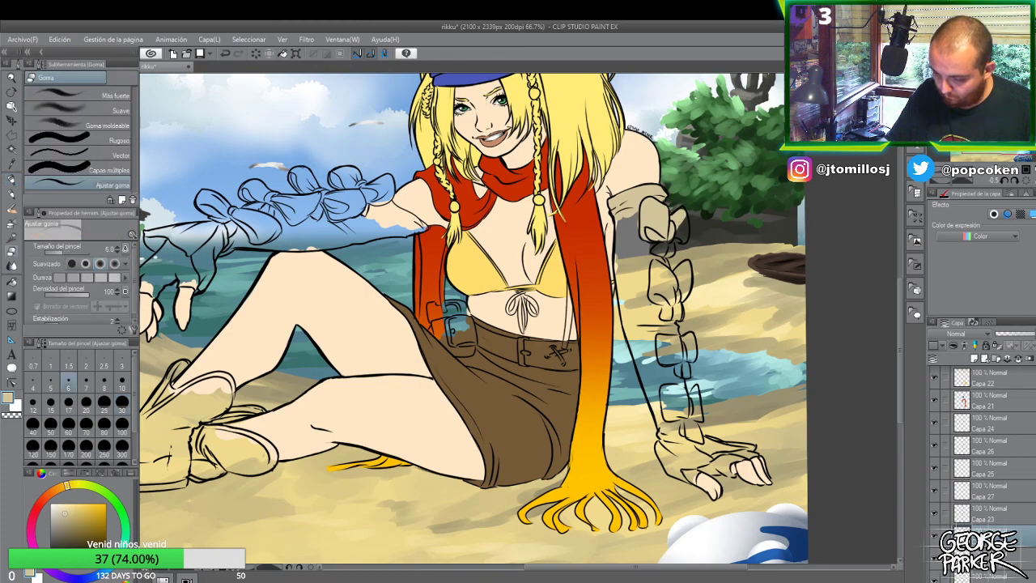
{"action": "key", "text": "p"}
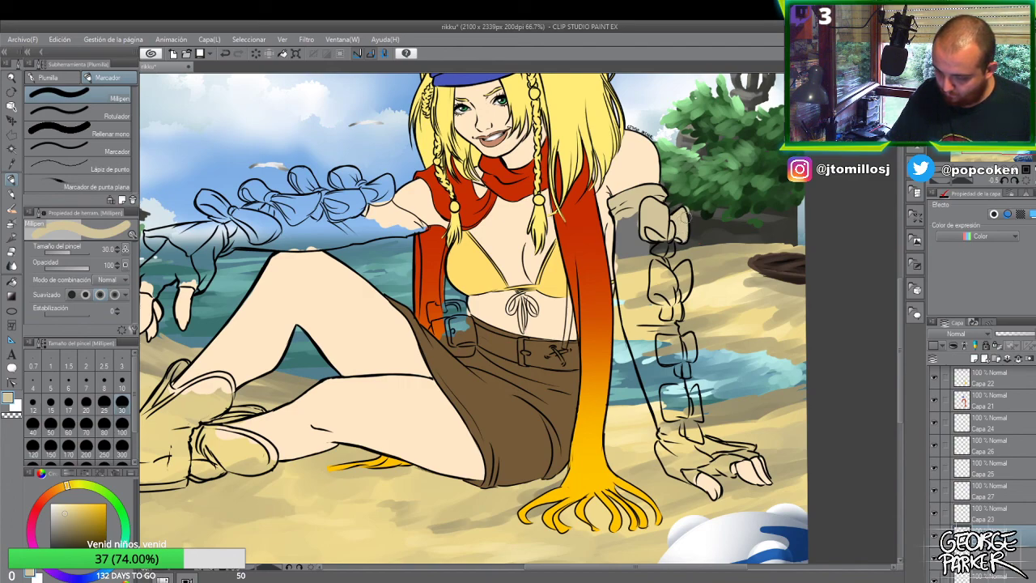
{"action": "key", "text": "e"}
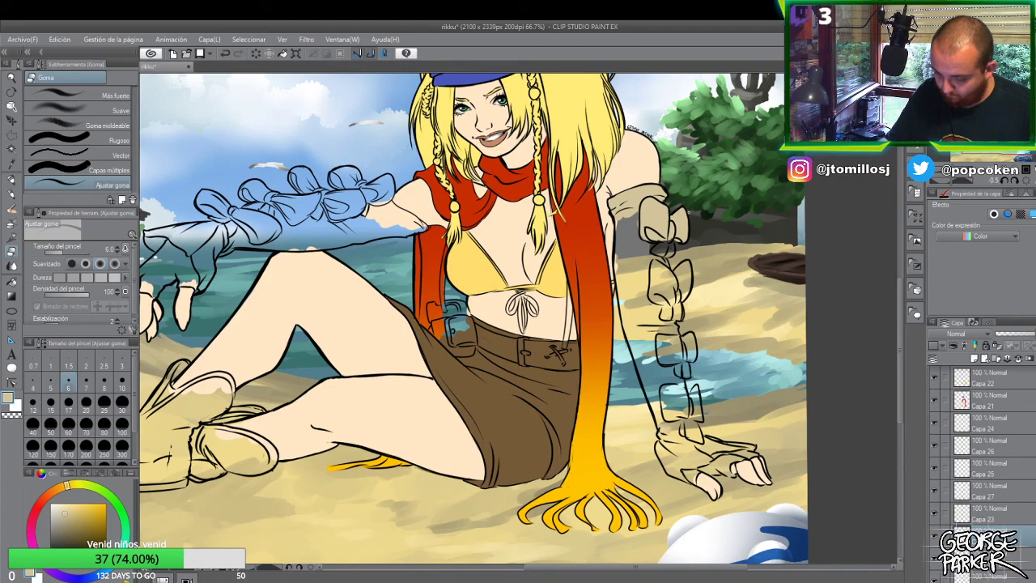
{"action": "key", "text": "p"}
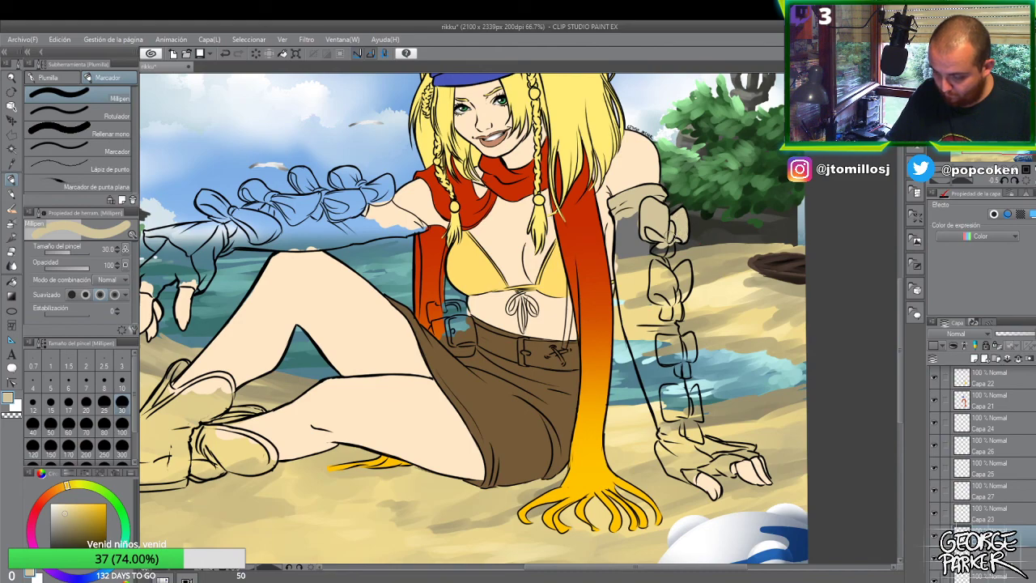
- Fill the upper half of the supporting arm's sleeve and its second bow with beige using Milipen at size 30
{"action": "mouse_move", "coordinate": [656, 247]}
{"action": "left_mouse_down"}
{"action": "mouse_move", "coordinate": [635, 229]}
{"action": "mouse_move", "coordinate": [632, 250]}
{"action": "mouse_move", "coordinate": [620, 253]}
{"action": "mouse_move", "coordinate": [620, 229]}
{"action": "mouse_move", "coordinate": [627, 321]}
{"action": "mouse_move", "coordinate": [660, 279]}
{"action": "mouse_move", "coordinate": [647, 319]}
{"action": "mouse_move", "coordinate": [629, 279]}
{"action": "mouse_move", "coordinate": [641, 358]}
{"action": "mouse_move", "coordinate": [628, 332]}
{"action": "left_mouse_up"}
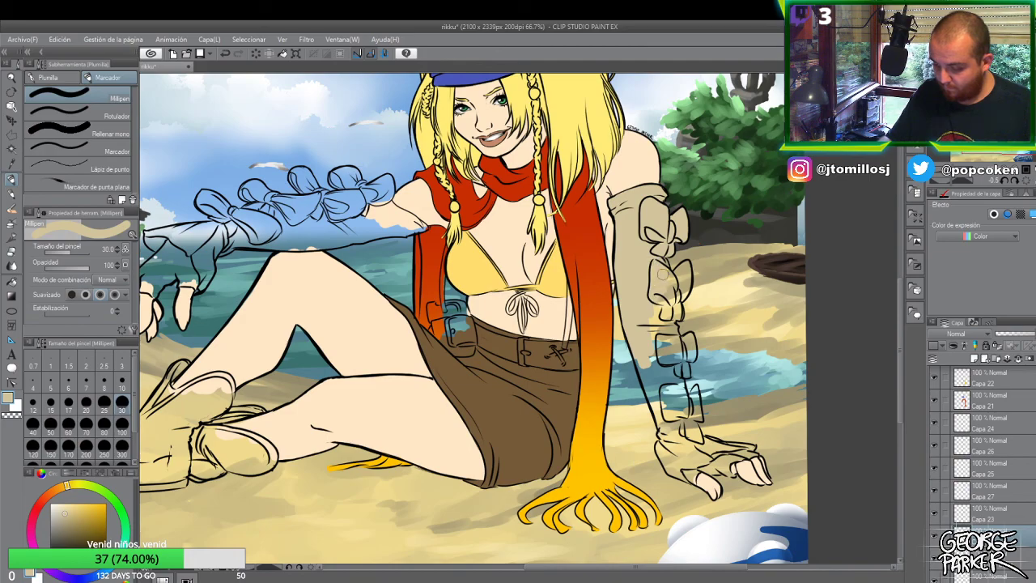
{"action": "key", "text": "ctrl+minus"}
{"action": "key", "text": "ctrl+minus"}
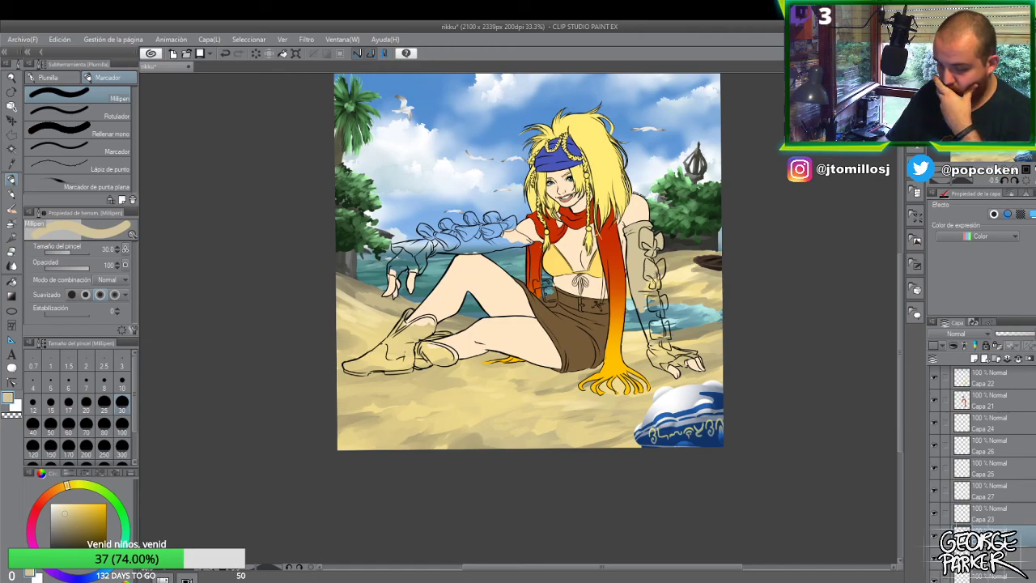
{"action": "scroll", "coordinate": [673, 293], "scroll_direction": "up", "scroll_amount": 1}
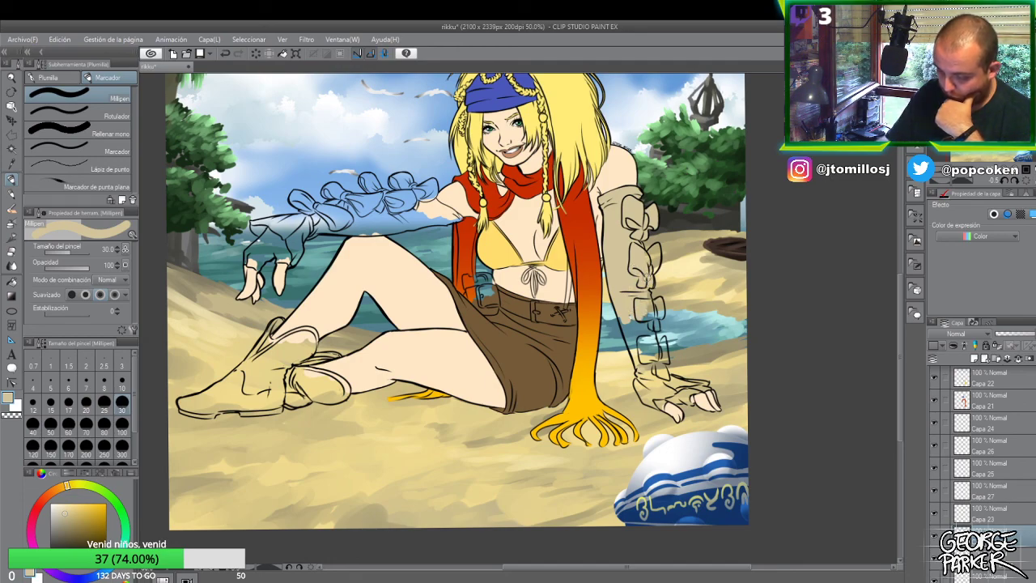
{"action": "scroll", "coordinate": [655, 256], "scroll_direction": "up", "scroll_amount": 2}
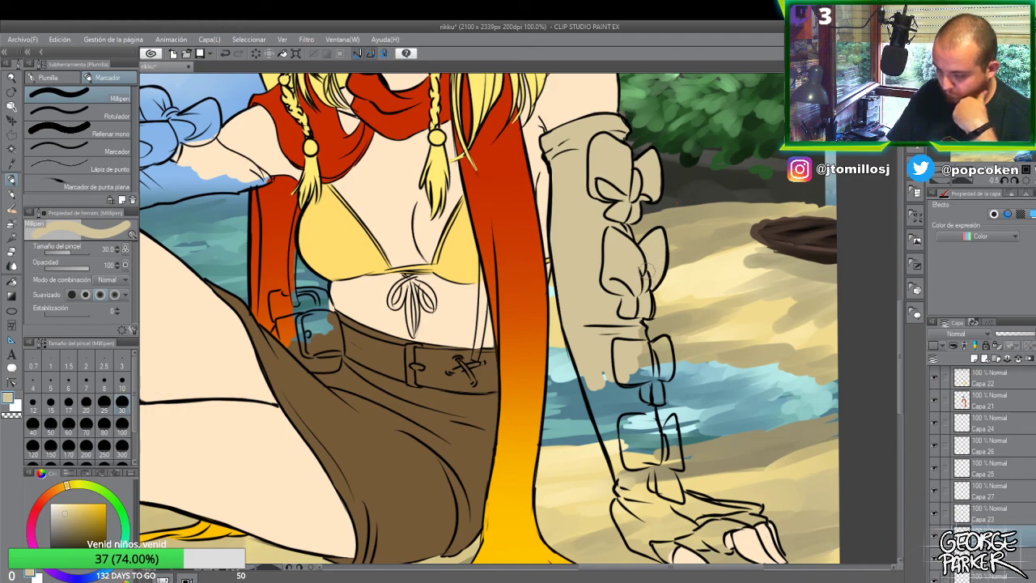
- Paint beige along the sleeve's inner outline beside the third bow toward the wrist with Milipen at size 10
{"action": "left_click", "coordinate": [122, 379]}
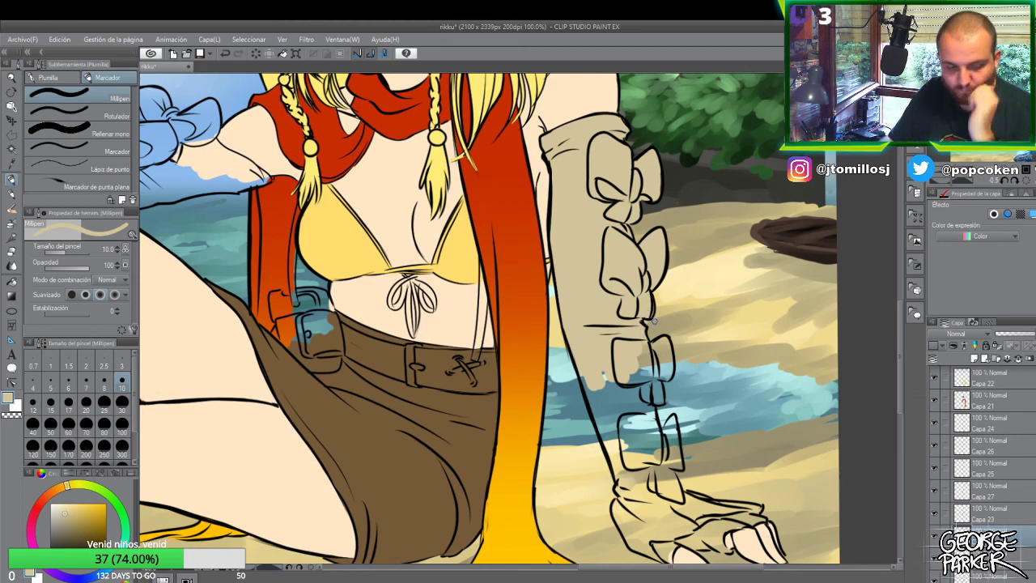
{"action": "key", "text": "e"}
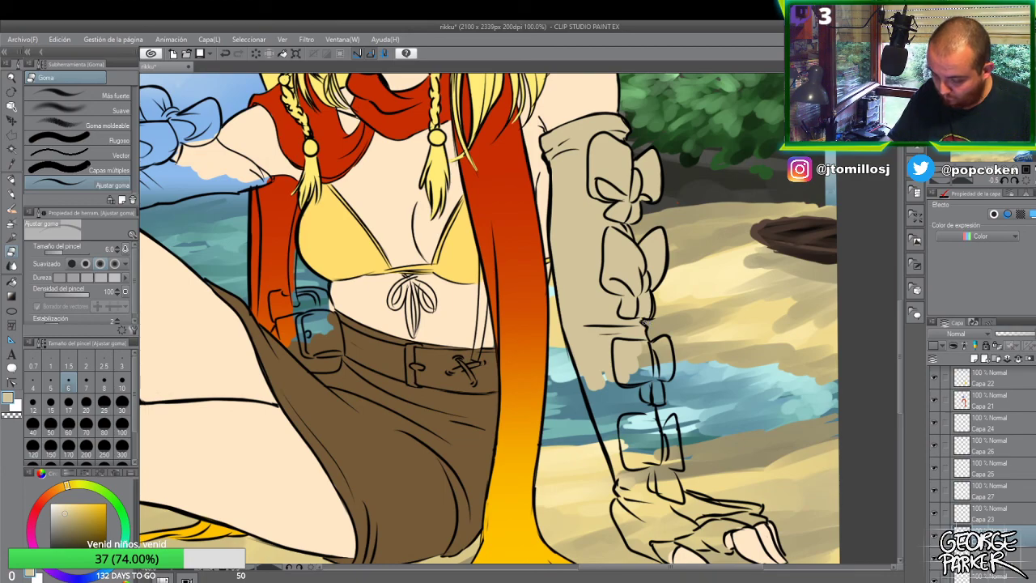
{"action": "key", "text": "p"}
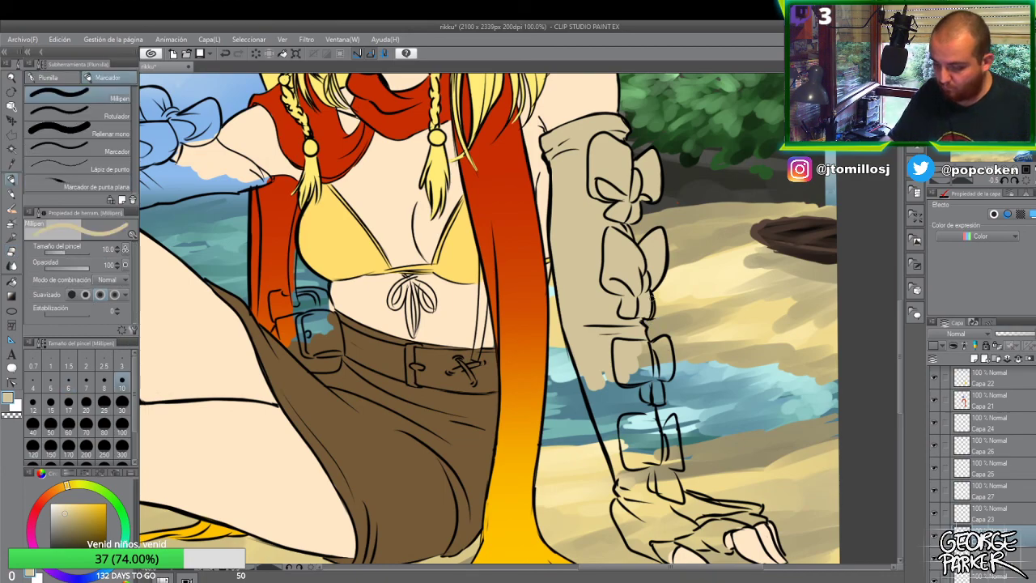
{"action": "mouse_move", "coordinate": [588, 356]}
{"action": "left_mouse_down"}
{"action": "mouse_move", "coordinate": [598, 411]}
{"action": "mouse_move", "coordinate": [589, 389]}
{"action": "mouse_move", "coordinate": [592, 403]}
{"action": "left_mouse_up"}
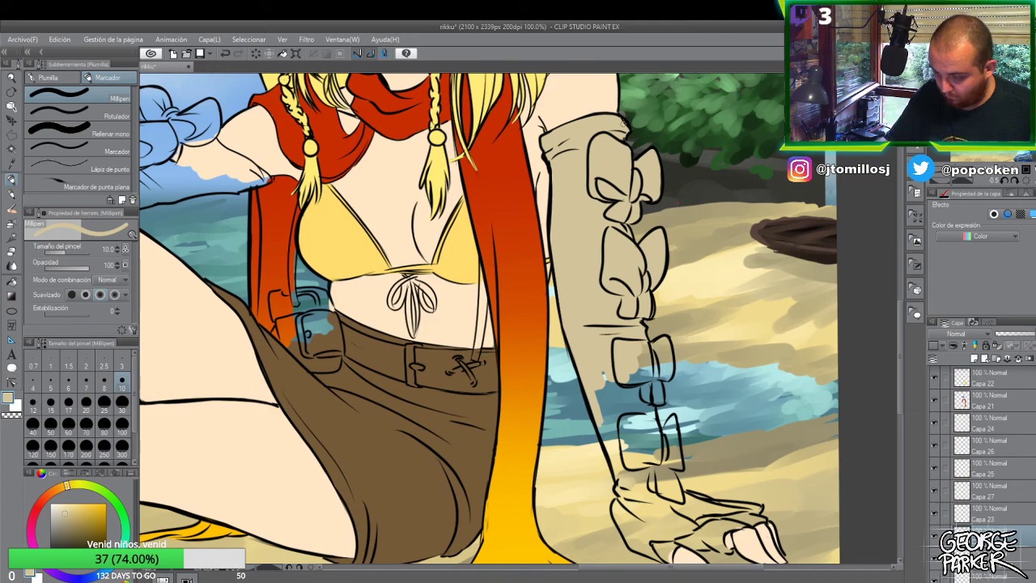
- Fill the rest of the sleeve down to the wrist and its two lowest bows in beige with Milipen at sizes 30 and 10
{"action": "scroll", "coordinate": [627, 108], "scroll_direction": "down", "scroll_amount": 1}
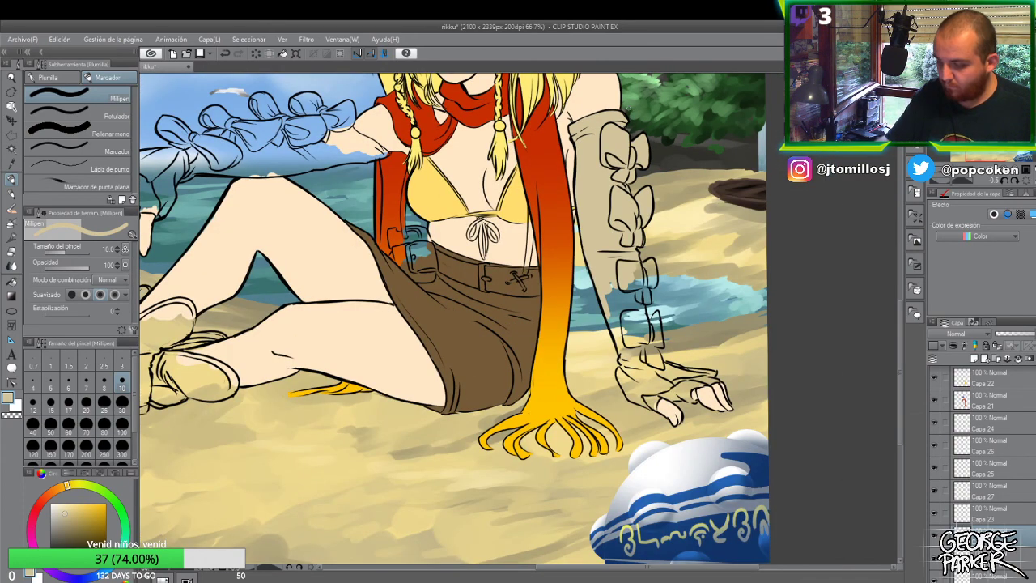
{"action": "left_click", "coordinate": [122, 401]}
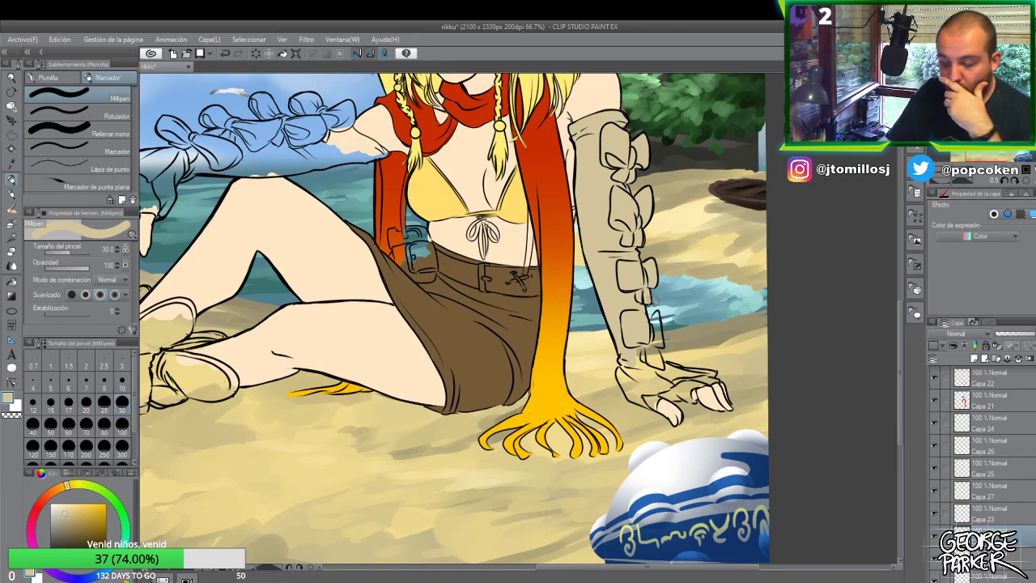
{"action": "left_click", "coordinate": [122, 379]}
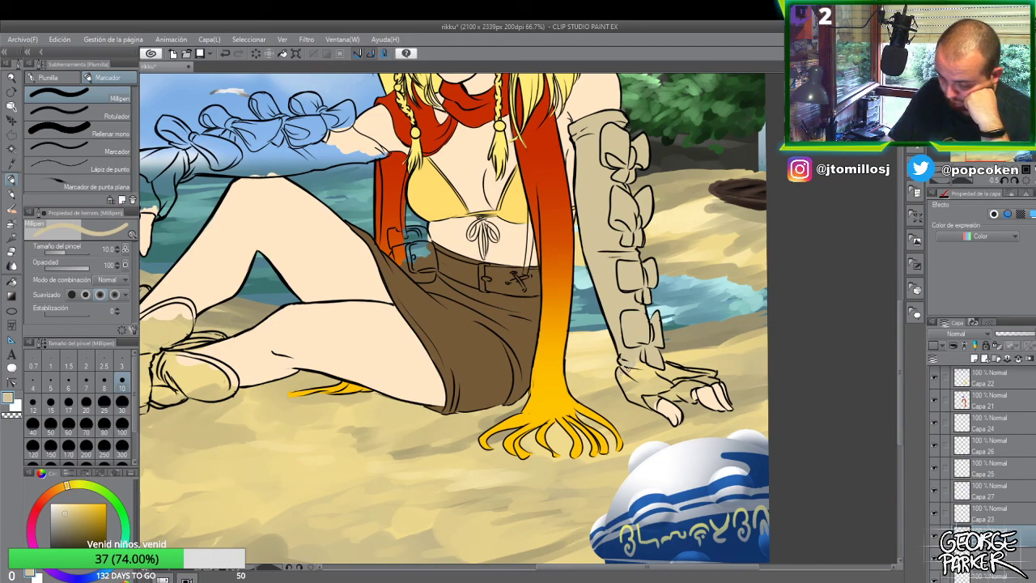
- Fill the remaining gaps in the supporting hand's glove with beige, using Milipen at sizes 30 and 10
{"action": "key", "text": "ctrl+minus"}
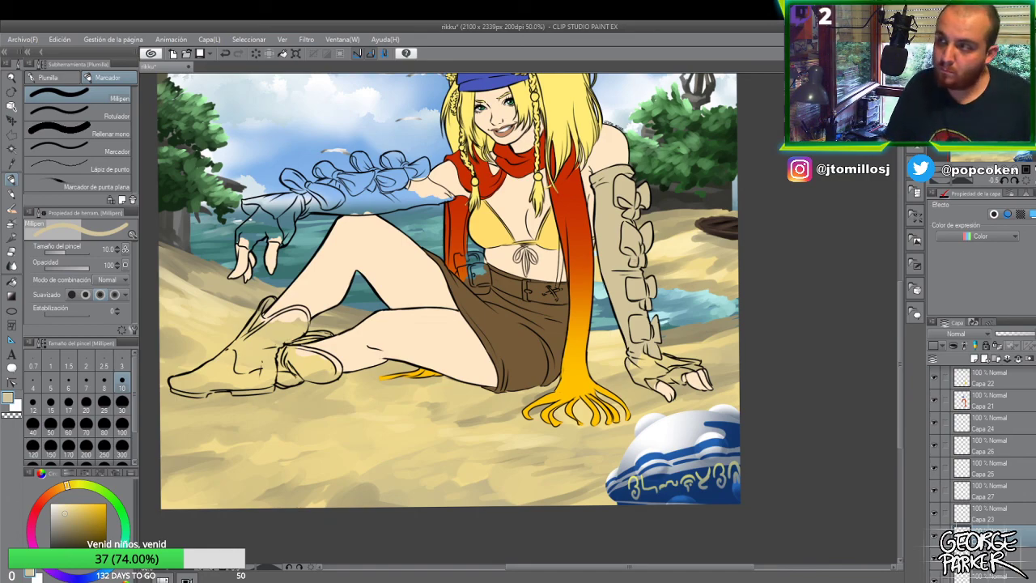
{"action": "key", "text": "ctrl+minus"}
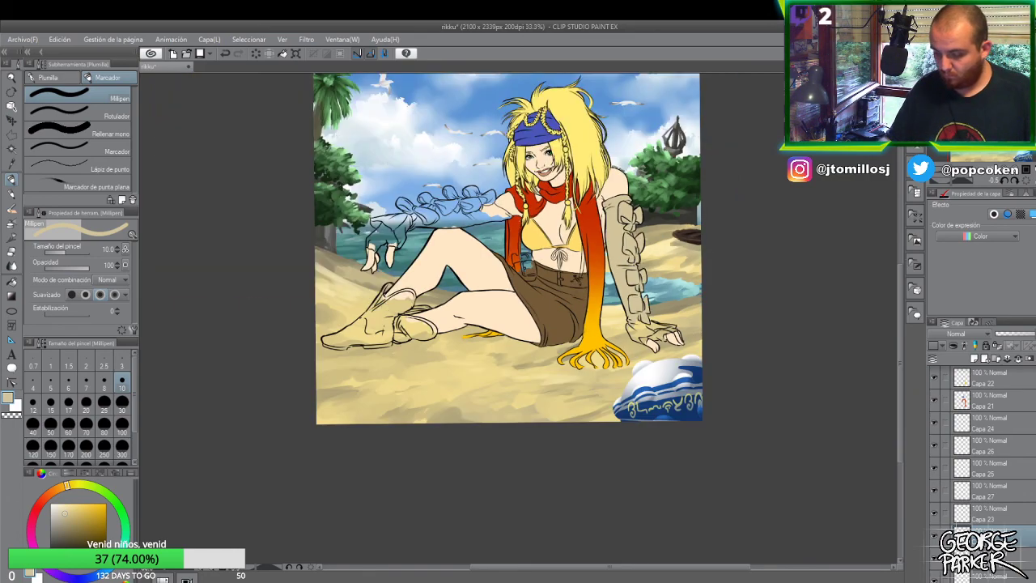
{"action": "key", "text": "ctrl+plus"}
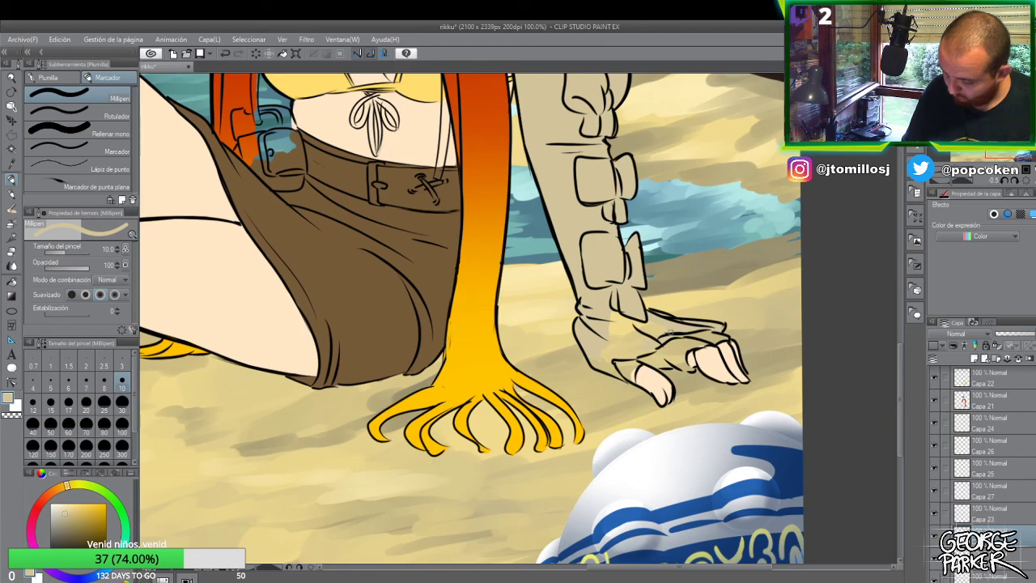
{"action": "left_click", "coordinate": [121, 402]}
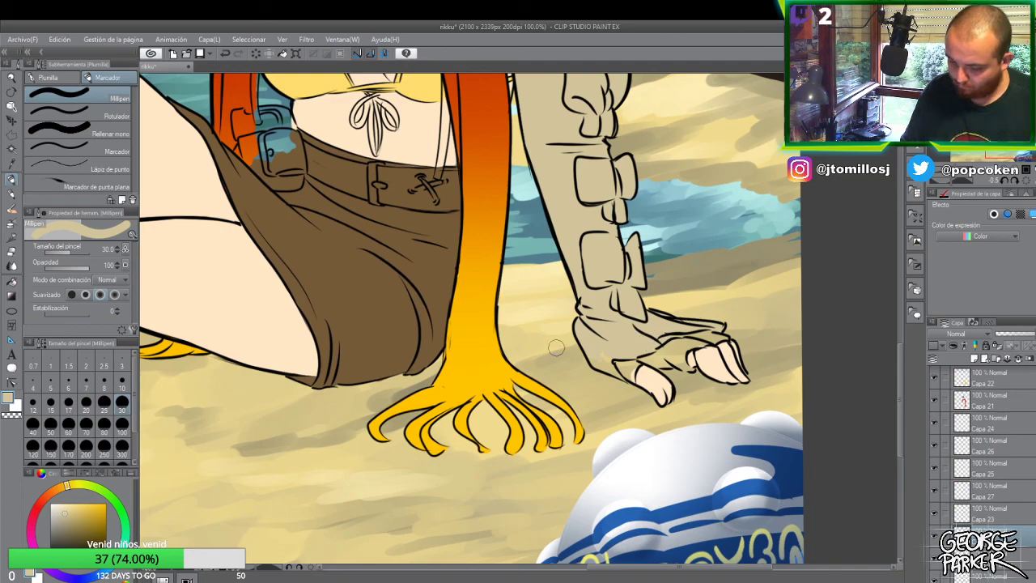
{"action": "left_click", "coordinate": [124, 384]}
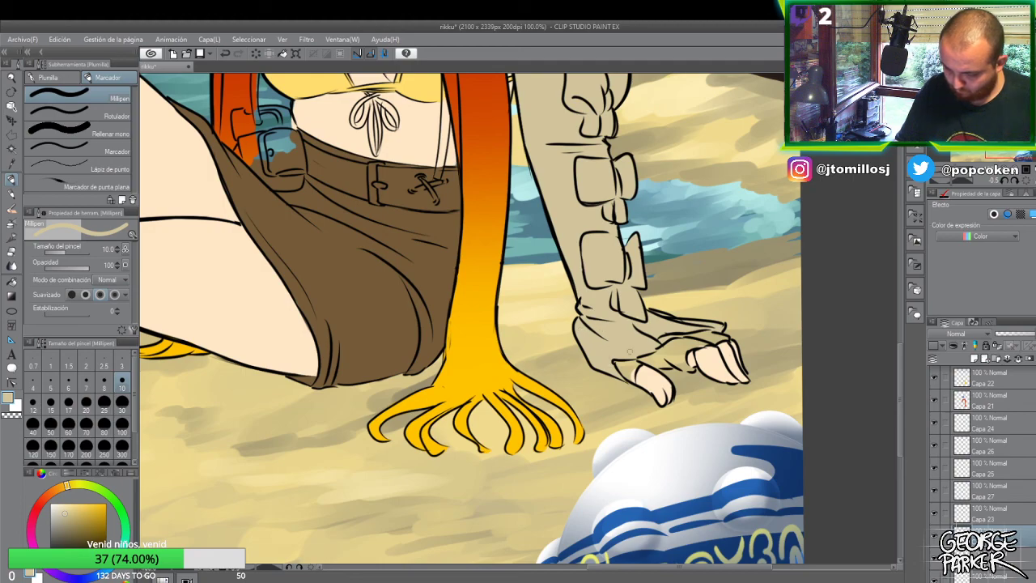
- Recolour the supporting arm's sleeve, bows and glove in a lighter cream with the Relleno tool using Referir solo a capa editada
{"action": "key", "text": "ctrl+minus"}
{"action": "key", "text": "ctrl+minus"}
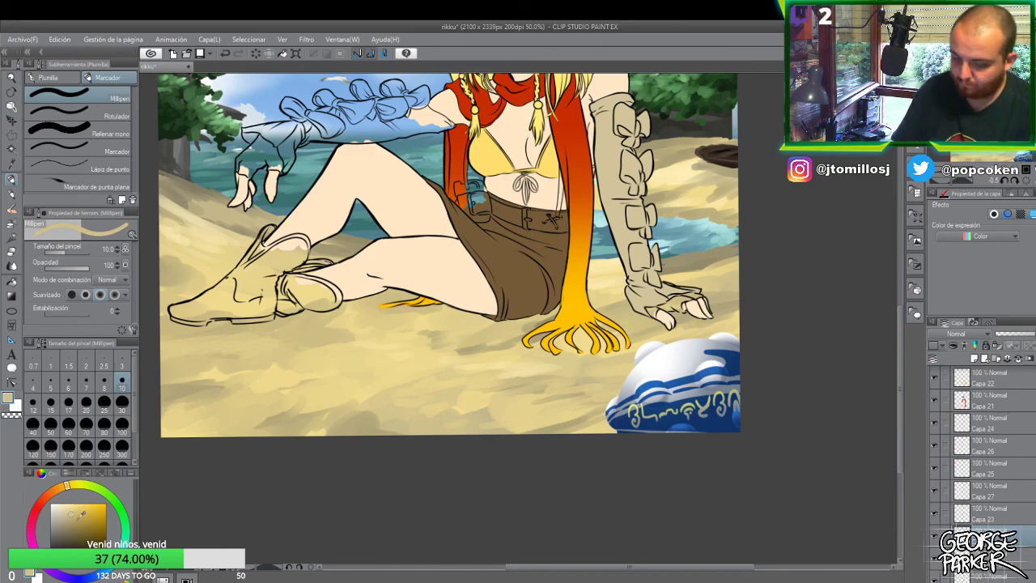
{"action": "left_click_drag", "start_coordinate": [75, 505], "coordinate": [73, 509]}
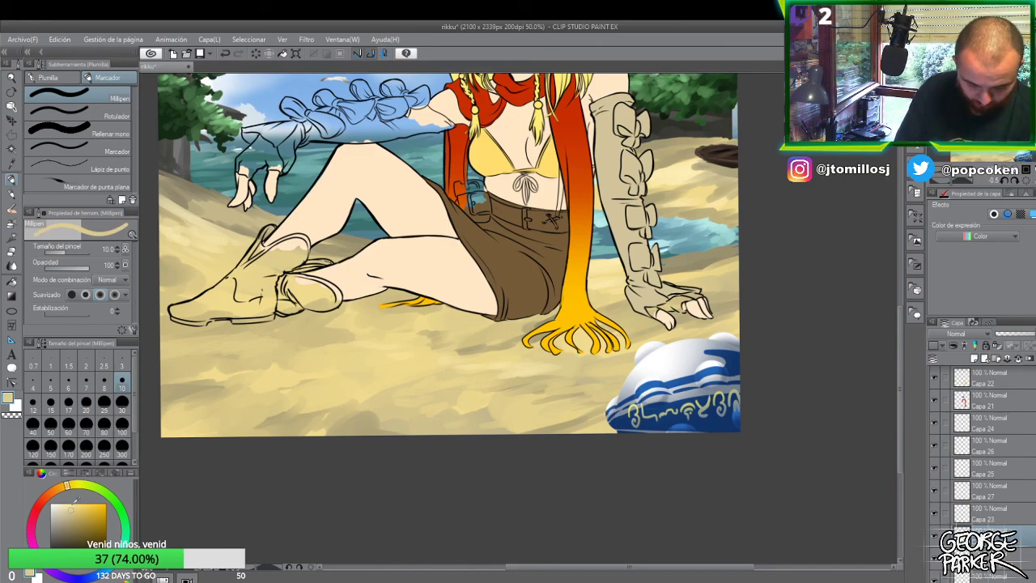
{"action": "key", "text": "g"}
{"action": "key", "text": "g"}
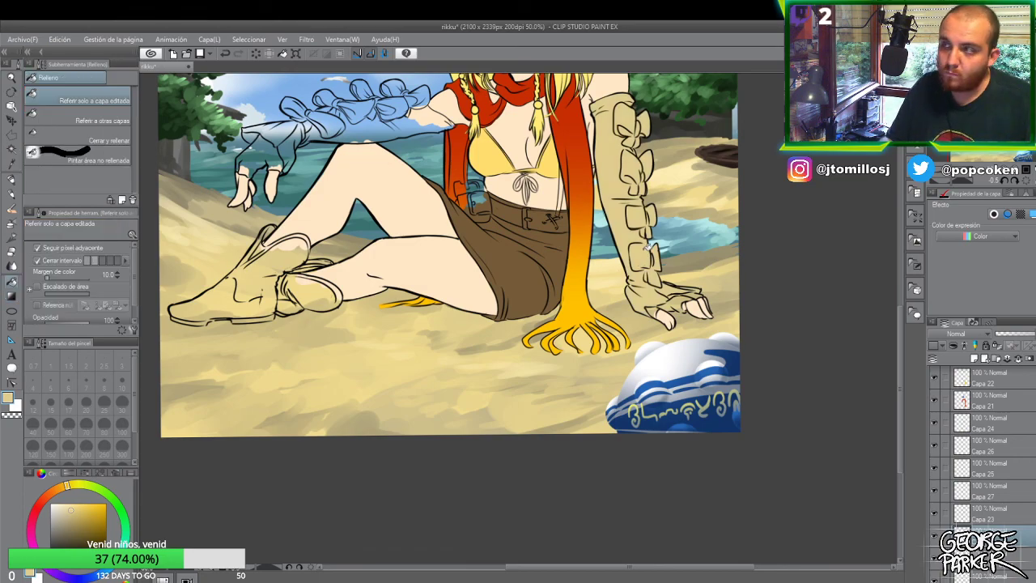
{"action": "scroll", "coordinate": [654, 328], "scroll_direction": "down", "scroll_amount": 1}
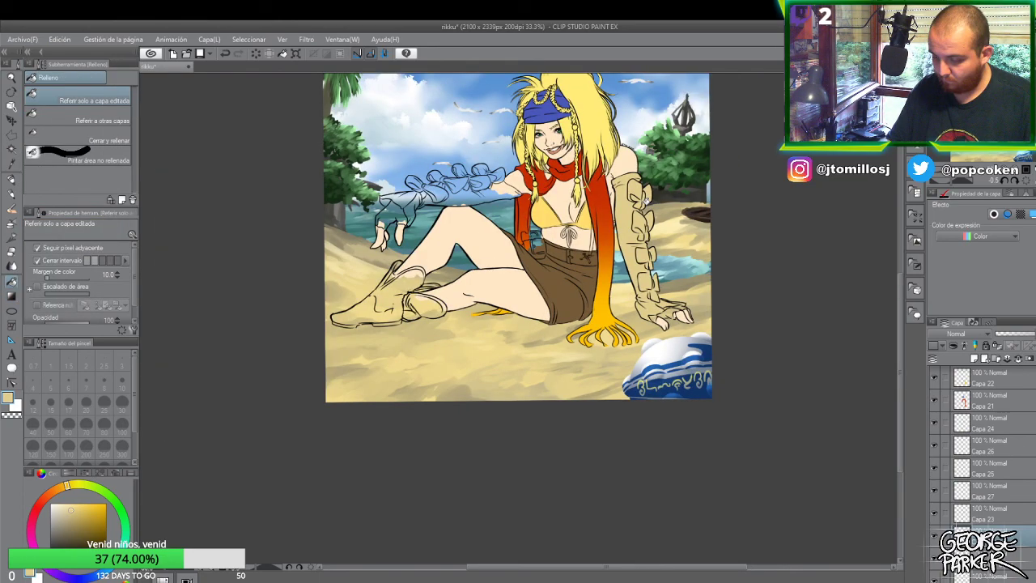
{"action": "scroll", "coordinate": [640, 200], "scroll_direction": "up", "scroll_amount": 1}
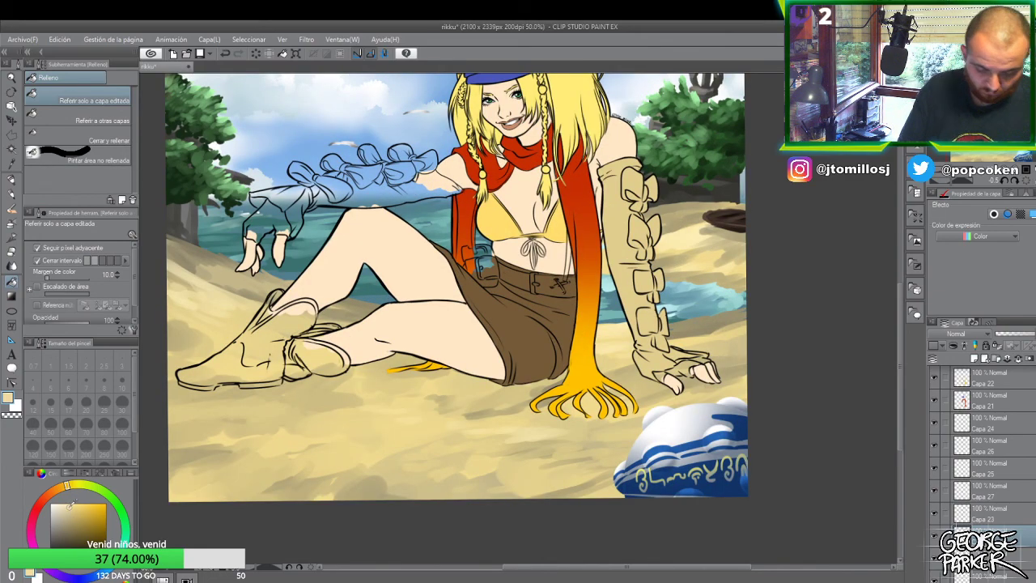
{"action": "left_click", "coordinate": [637, 237]}
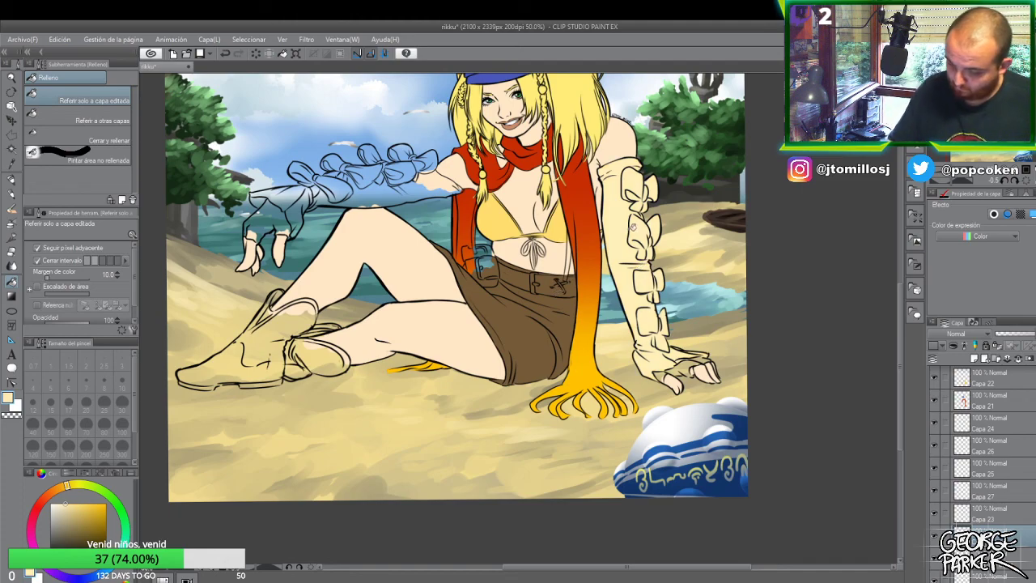
{"action": "scroll", "coordinate": [637, 240], "scroll_direction": "down", "scroll_amount": 1}
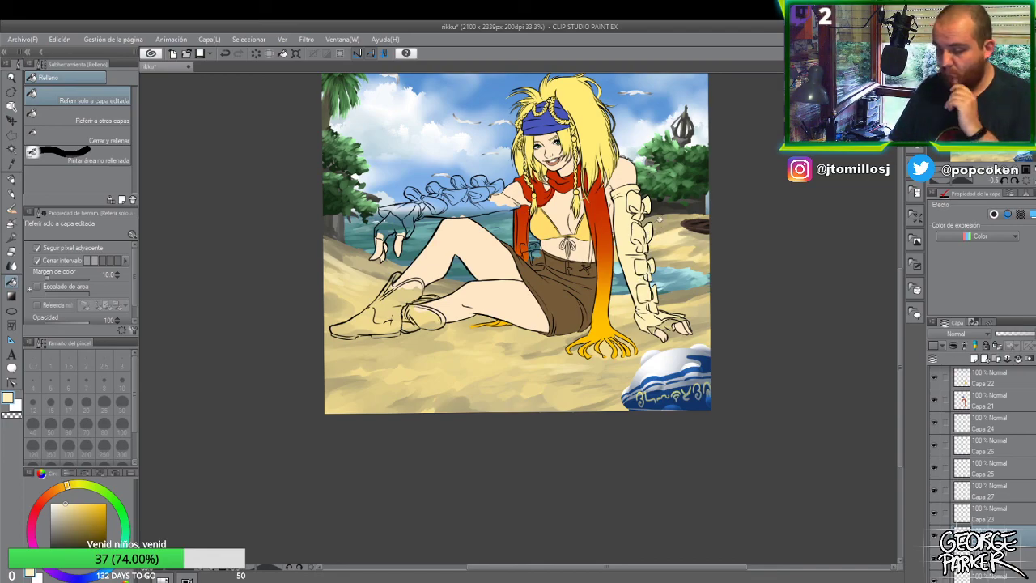
- Paint the extended arm's bow nearest the shoulder and the adjoining sleeve edge cream with Milipen at size 30
{"action": "key", "text": "p"}
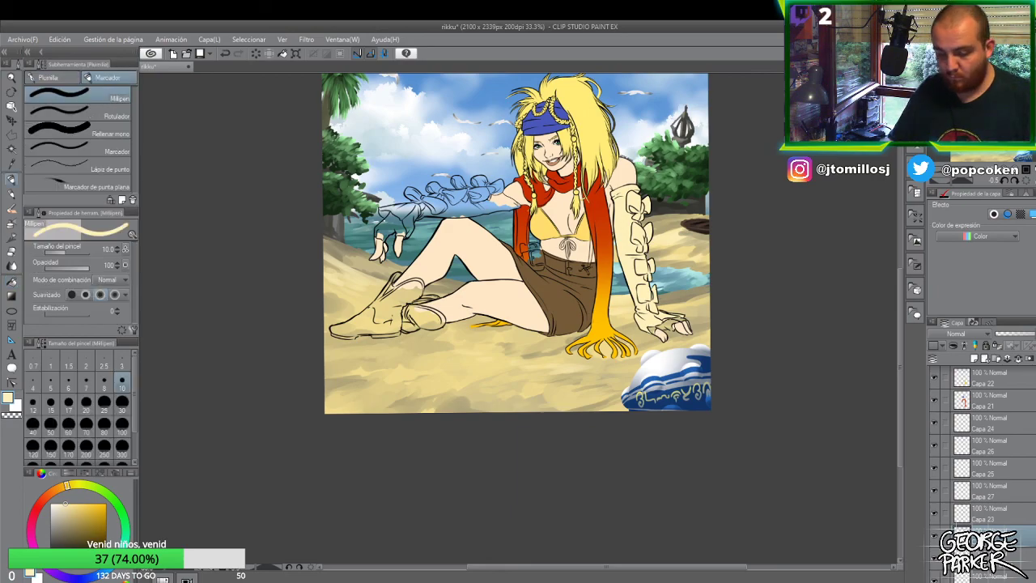
{"action": "scroll", "coordinate": [457, 178], "scroll_direction": "up", "scroll_amount": 3}
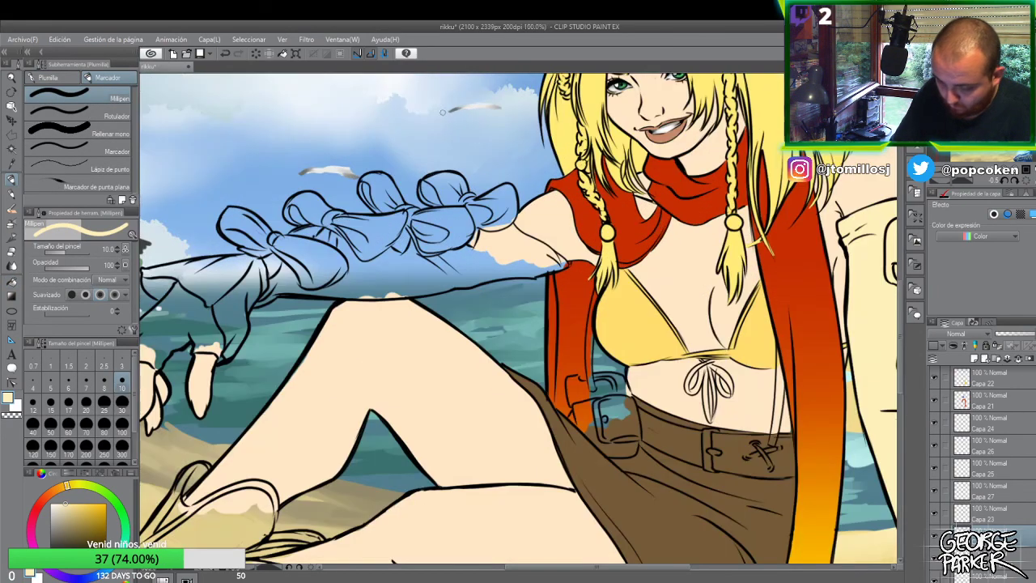
{"action": "key", "text": "bracketright"}
{"action": "key", "text": "bracketright"}
{"action": "key", "text": "bracketright"}
{"action": "key", "text": "bracketright"}
{"action": "key", "text": "bracketright"}
{"action": "key", "text": "bracketright"}
{"action": "mouse_move", "coordinate": [511, 202]}
{"action": "left_mouse_down"}
{"action": "mouse_move", "coordinate": [486, 209]}
{"action": "mouse_move", "coordinate": [507, 193]}
{"action": "mouse_move", "coordinate": [487, 208]}
{"action": "mouse_move", "coordinate": [500, 196]}
{"action": "mouse_move", "coordinate": [504, 215]}
{"action": "mouse_move", "coordinate": [508, 197]}
{"action": "mouse_move", "coordinate": [504, 217]}
{"action": "mouse_move", "coordinate": [506, 191]}
{"action": "mouse_move", "coordinate": [507, 217]}
{"action": "mouse_move", "coordinate": [509, 201]}
{"action": "mouse_move", "coordinate": [472, 217]}
{"action": "mouse_move", "coordinate": [453, 182]}
{"action": "mouse_move", "coordinate": [430, 187]}
{"action": "mouse_move", "coordinate": [454, 217]}
{"action": "mouse_move", "coordinate": [422, 223]}
{"action": "mouse_move", "coordinate": [479, 230]}
{"action": "left_mouse_up"}
{"action": "mouse_move", "coordinate": [553, 261]}
{"action": "left_mouse_down"}
{"action": "mouse_move", "coordinate": [526, 251]}
{"action": "mouse_move", "coordinate": [530, 264]}
{"action": "mouse_move", "coordinate": [513, 248]}
{"action": "left_mouse_up"}
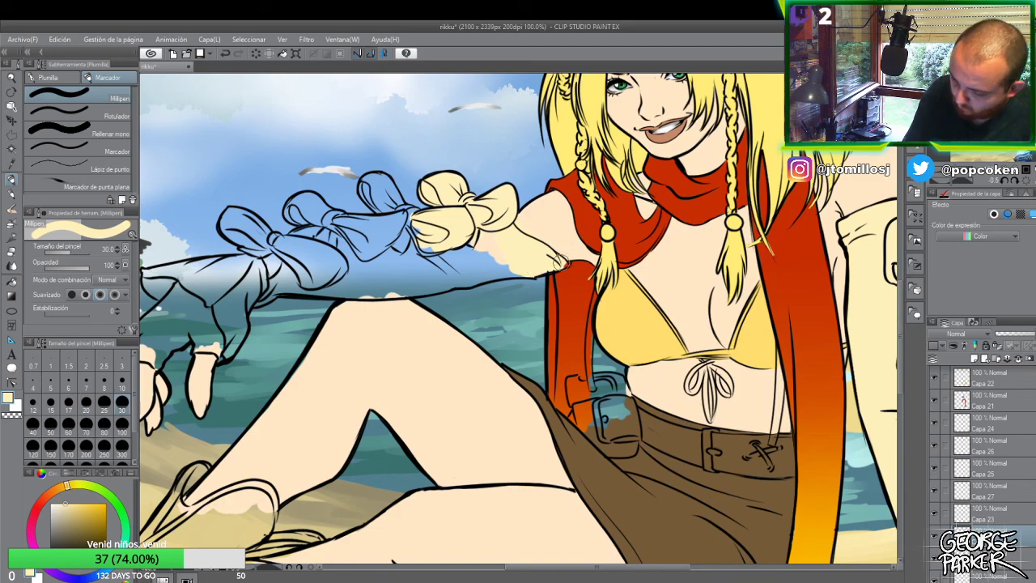
- Fill the upper half of the extended arm's sleeve and its second bow from the shoulder with cream
{"action": "mouse_move", "coordinate": [567, 259]}
{"action": "left_mouse_down"}
{"action": "mouse_move", "coordinate": [480, 260]}
{"action": "mouse_move", "coordinate": [497, 259]}
{"action": "mouse_move", "coordinate": [476, 220]}
{"action": "left_mouse_up"}
{"action": "mouse_move", "coordinate": [464, 257]}
{"action": "left_mouse_down"}
{"action": "mouse_move", "coordinate": [435, 269]}
{"action": "mouse_move", "coordinate": [483, 270]}
{"action": "left_mouse_up"}
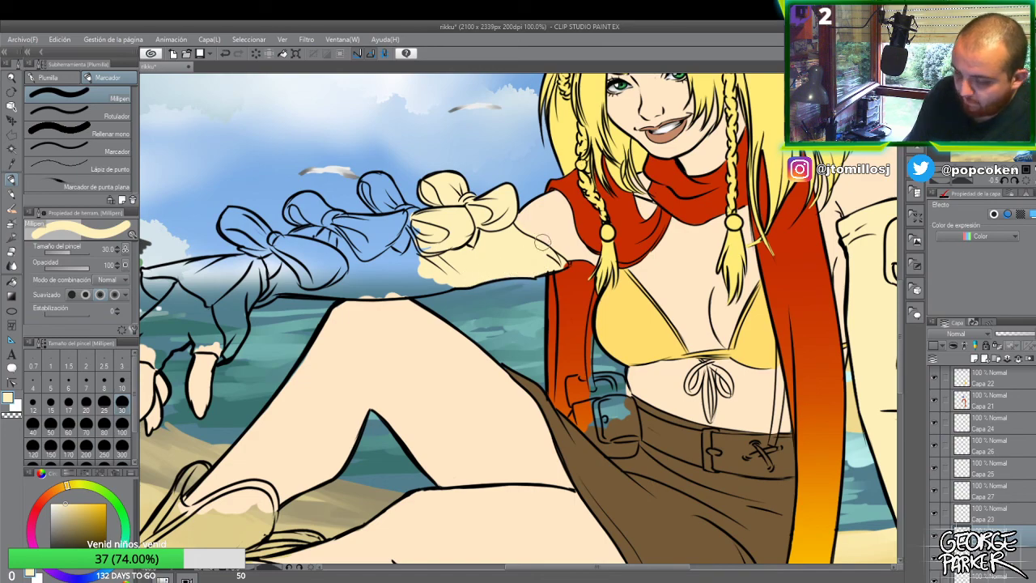
{"action": "mouse_move", "coordinate": [422, 235]}
{"action": "left_mouse_down"}
{"action": "mouse_move", "coordinate": [429, 229]}
{"action": "mouse_move", "coordinate": [414, 251]}
{"action": "left_mouse_up"}
{"action": "mouse_move", "coordinate": [401, 204]}
{"action": "left_mouse_down"}
{"action": "mouse_move", "coordinate": [415, 216]}
{"action": "mouse_move", "coordinate": [386, 203]}
{"action": "mouse_move", "coordinate": [386, 184]}
{"action": "mouse_move", "coordinate": [368, 185]}
{"action": "left_mouse_up"}
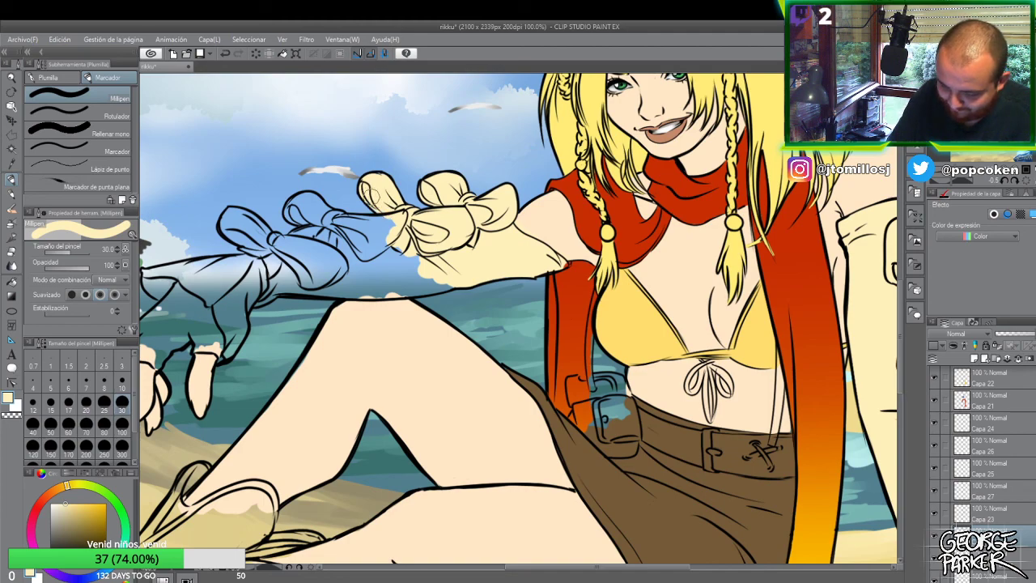
{"action": "mouse_move", "coordinate": [453, 259]}
{"action": "left_mouse_down"}
{"action": "mouse_move", "coordinate": [394, 291]}
{"action": "mouse_move", "coordinate": [443, 282]}
{"action": "left_mouse_up"}
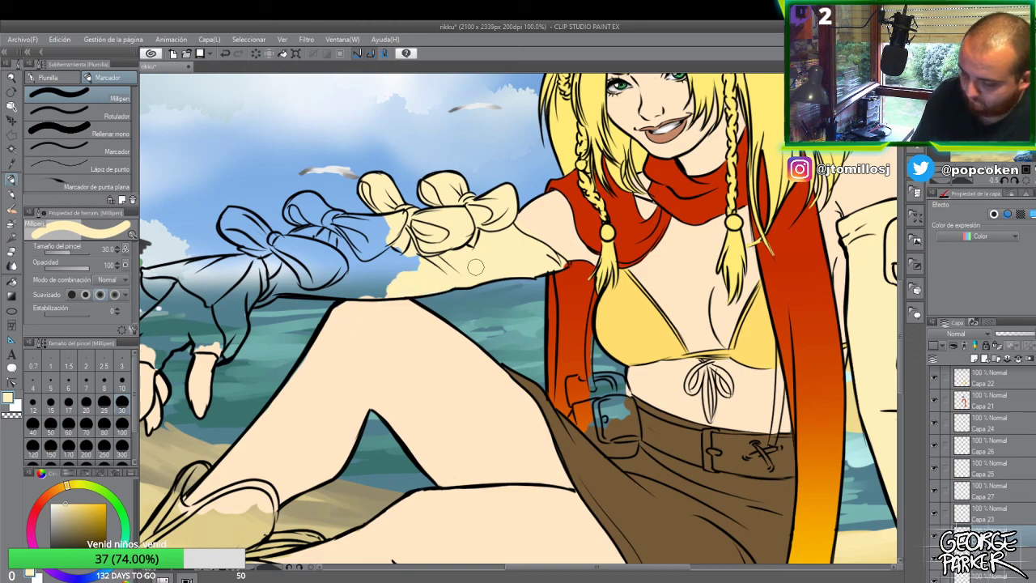
{"action": "mouse_move", "coordinate": [395, 230]}
{"action": "left_mouse_down"}
{"action": "mouse_move", "coordinate": [357, 220]}
{"action": "mouse_move", "coordinate": [385, 226]}
{"action": "mouse_move", "coordinate": [356, 228]}
{"action": "mouse_move", "coordinate": [361, 243]}
{"action": "mouse_move", "coordinate": [364, 223]}
{"action": "mouse_move", "coordinate": [349, 228]}
{"action": "mouse_move", "coordinate": [396, 272]}
{"action": "mouse_move", "coordinate": [409, 243]}
{"action": "left_mouse_up"}
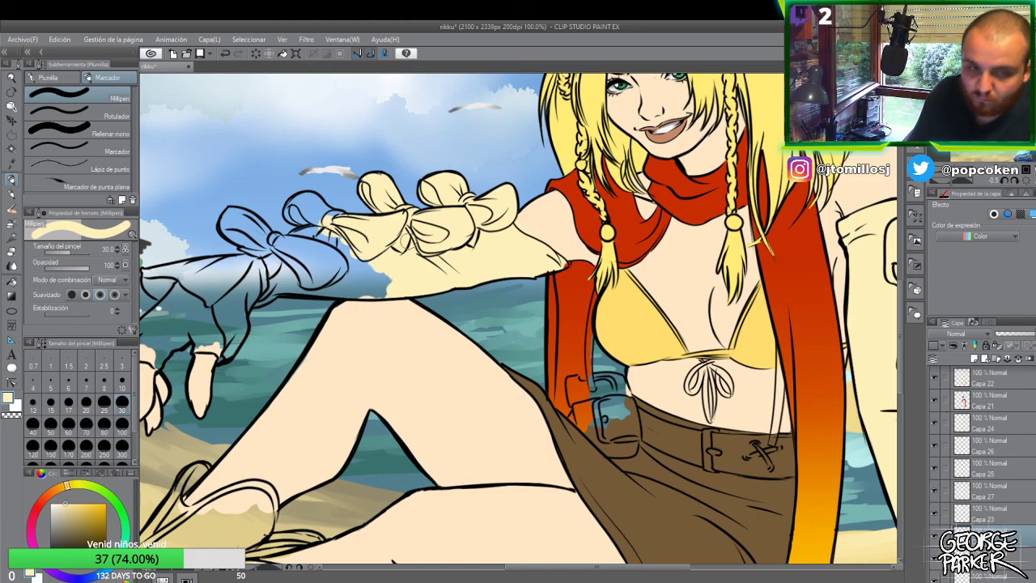
- Colour the extended arm's two bows nearest the wrist and the rest of the sleeve in cream
{"action": "mouse_move", "coordinate": [360, 209]}
{"action": "left_mouse_down"}
{"action": "mouse_move", "coordinate": [301, 242]}
{"action": "mouse_move", "coordinate": [294, 213]}
{"action": "mouse_move", "coordinate": [305, 202]}
{"action": "mouse_move", "coordinate": [315, 211]}
{"action": "mouse_move", "coordinate": [315, 201]}
{"action": "mouse_move", "coordinate": [297, 203]}
{"action": "mouse_move", "coordinate": [307, 219]}
{"action": "mouse_move", "coordinate": [327, 197]}
{"action": "mouse_move", "coordinate": [354, 213]}
{"action": "mouse_move", "coordinate": [299, 247]}
{"action": "mouse_move", "coordinate": [277, 242]}
{"action": "mouse_move", "coordinate": [306, 258]}
{"action": "left_mouse_up"}
{"action": "mouse_move", "coordinate": [247, 236]}
{"action": "left_mouse_down"}
{"action": "mouse_move", "coordinate": [264, 231]}
{"action": "mouse_move", "coordinate": [231, 219]}
{"action": "mouse_move", "coordinate": [273, 263]}
{"action": "mouse_move", "coordinate": [282, 242]}
{"action": "left_mouse_up"}
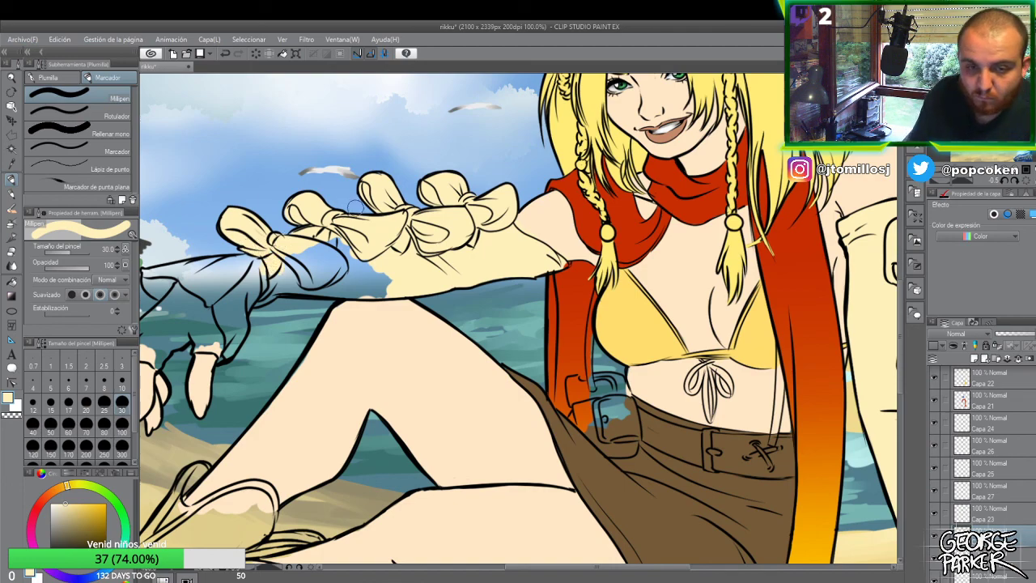
{"action": "mouse_move", "coordinate": [281, 279]}
{"action": "left_mouse_down"}
{"action": "mouse_move", "coordinate": [363, 292]}
{"action": "mouse_move", "coordinate": [397, 285]}
{"action": "mouse_move", "coordinate": [371, 290]}
{"action": "mouse_move", "coordinate": [389, 290]}
{"action": "mouse_move", "coordinate": [380, 275]}
{"action": "mouse_move", "coordinate": [293, 253]}
{"action": "left_mouse_up"}
{"action": "scroll", "coordinate": [547, 172], "scroll_direction": "down", "scroll_amount": 2}
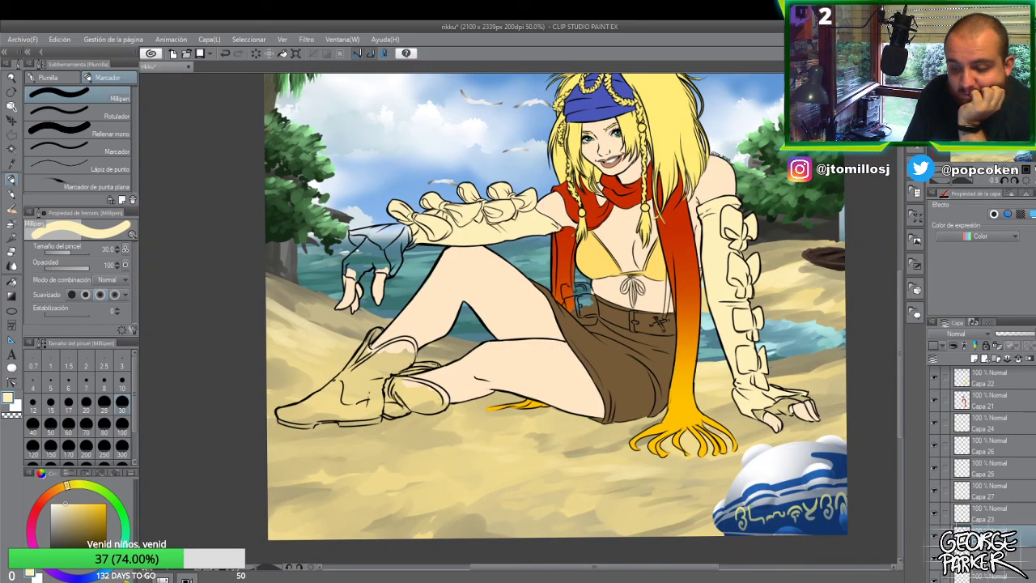
- Paint the back, cuff and outer side of the extended hand's glove cream with Milipen, using sizes 30 and 10
{"action": "scroll", "coordinate": [410, 234], "scroll_direction": "up", "scroll_amount": 2}
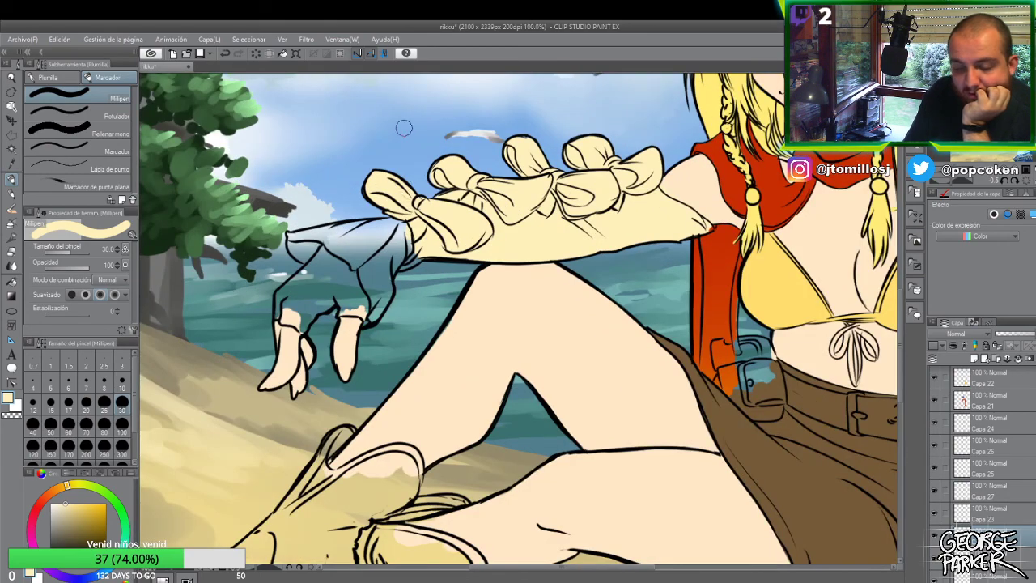
{"action": "mouse_move", "coordinate": [411, 235]}
{"action": "left_mouse_down"}
{"action": "mouse_move", "coordinate": [365, 229]}
{"action": "mouse_move", "coordinate": [387, 227]}
{"action": "left_mouse_up"}
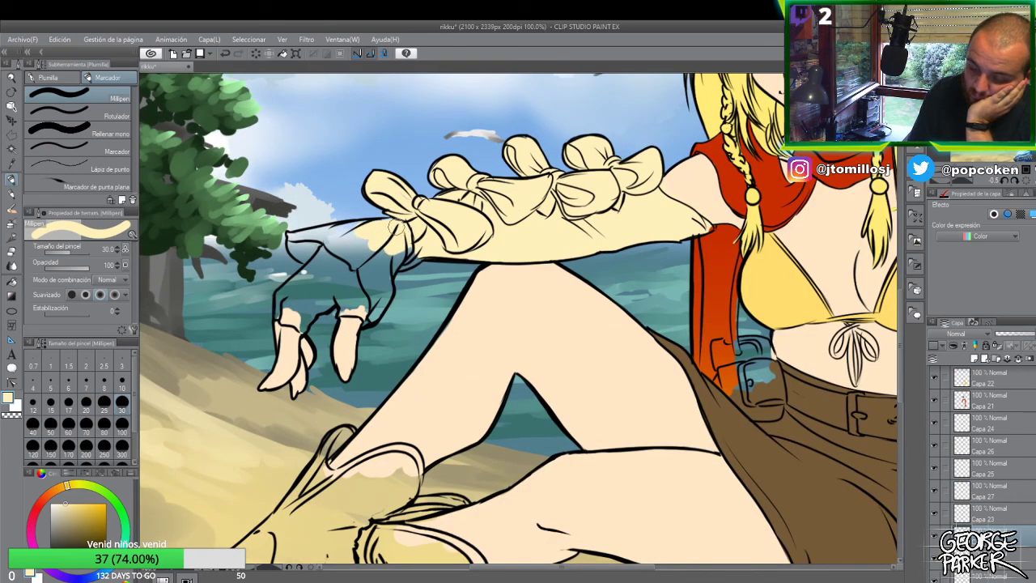
{"action": "left_click_drag", "start_coordinate": [366, 227], "coordinate": [368, 232]}
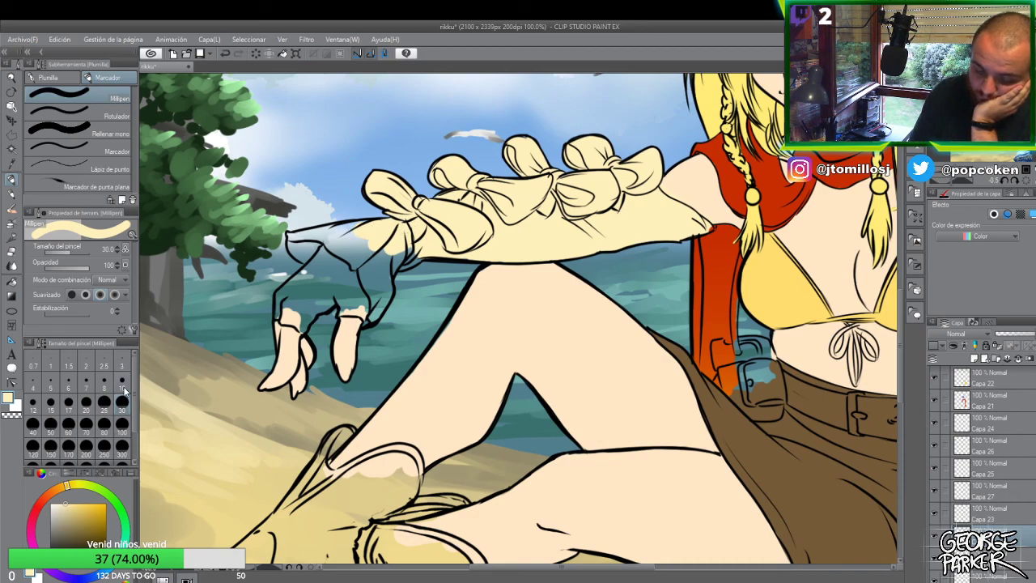
{"action": "left_click", "coordinate": [123, 386]}
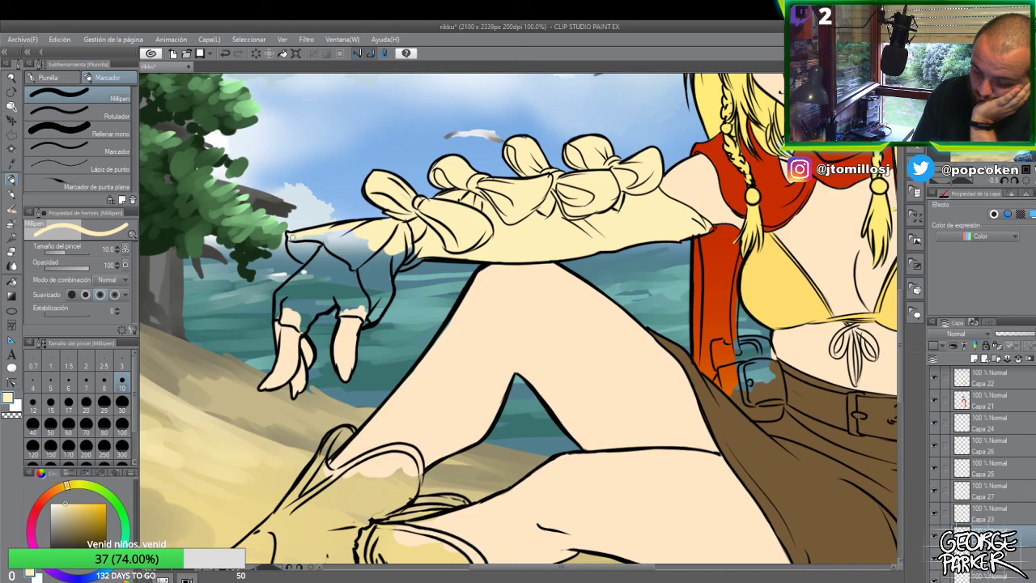
{"action": "mouse_move", "coordinate": [297, 251]}
{"action": "left_mouse_down"}
{"action": "mouse_move", "coordinate": [323, 236]}
{"action": "mouse_move", "coordinate": [308, 256]}
{"action": "left_mouse_up"}
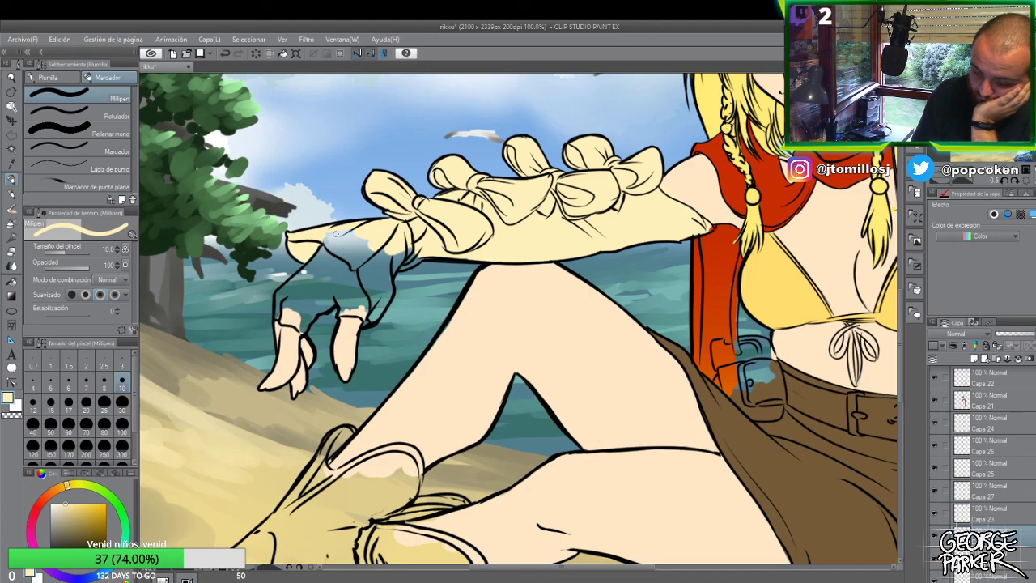
{"action": "mouse_move", "coordinate": [303, 237]}
{"action": "left_mouse_down"}
{"action": "mouse_move", "coordinate": [367, 235]}
{"action": "mouse_move", "coordinate": [336, 232]}
{"action": "mouse_move", "coordinate": [347, 256]}
{"action": "left_mouse_up"}
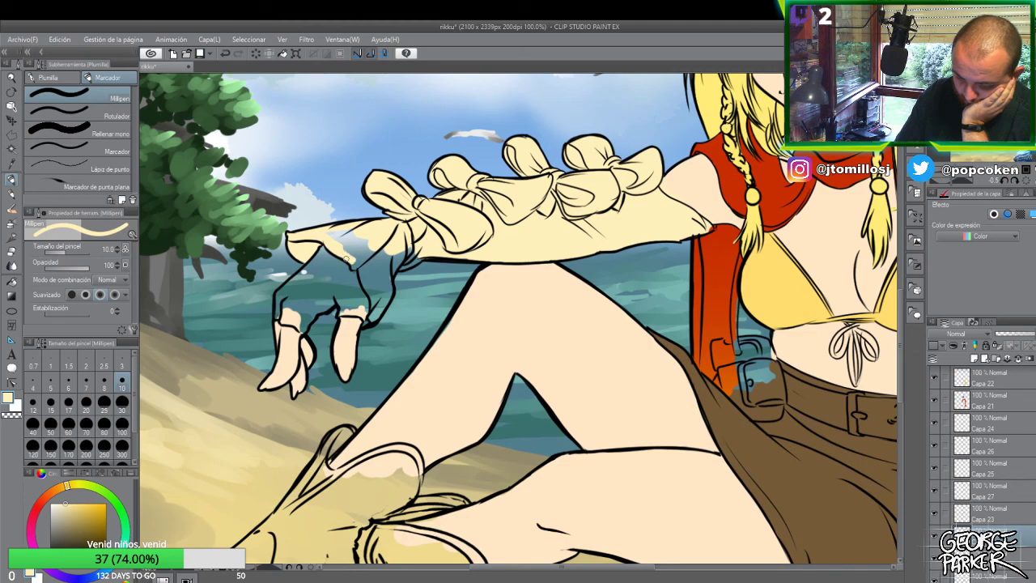
{"action": "left_click_drag", "start_coordinate": [358, 261], "coordinate": [366, 290]}
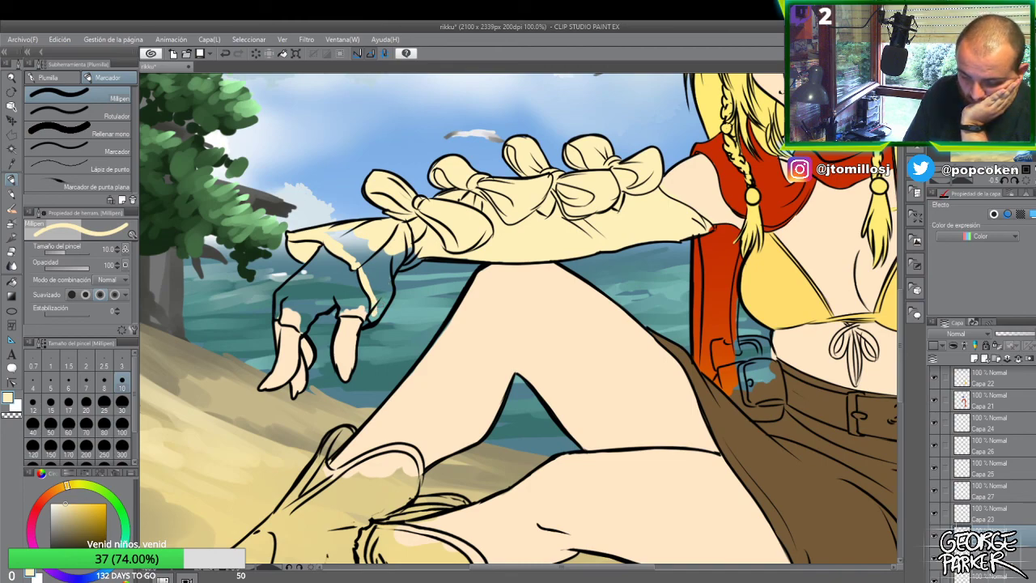
{"action": "mouse_move", "coordinate": [377, 315]}
{"action": "left_mouse_down"}
{"action": "mouse_move", "coordinate": [393, 251]}
{"action": "mouse_move", "coordinate": [407, 242]}
{"action": "mouse_move", "coordinate": [405, 251]}
{"action": "mouse_move", "coordinate": [429, 253]}
{"action": "mouse_move", "coordinate": [389, 289]}
{"action": "mouse_move", "coordinate": [381, 250]}
{"action": "mouse_move", "coordinate": [371, 278]}
{"action": "mouse_move", "coordinate": [352, 239]}
{"action": "mouse_move", "coordinate": [333, 234]}
{"action": "mouse_move", "coordinate": [360, 236]}
{"action": "mouse_move", "coordinate": [332, 235]}
{"action": "mouse_move", "coordinate": [367, 239]}
{"action": "mouse_move", "coordinate": [379, 296]}
{"action": "mouse_move", "coordinate": [396, 260]}
{"action": "left_mouse_up"}
{"action": "left_click", "coordinate": [123, 409]}
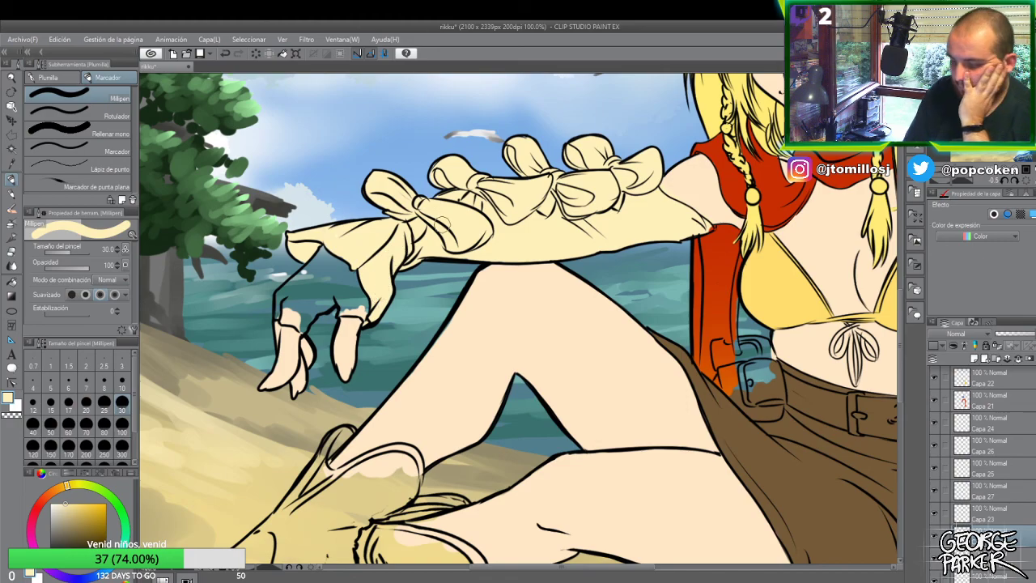
- Save the illustration
{"action": "scroll", "coordinate": [443, 208], "scroll_direction": "down", "scroll_amount": 3}
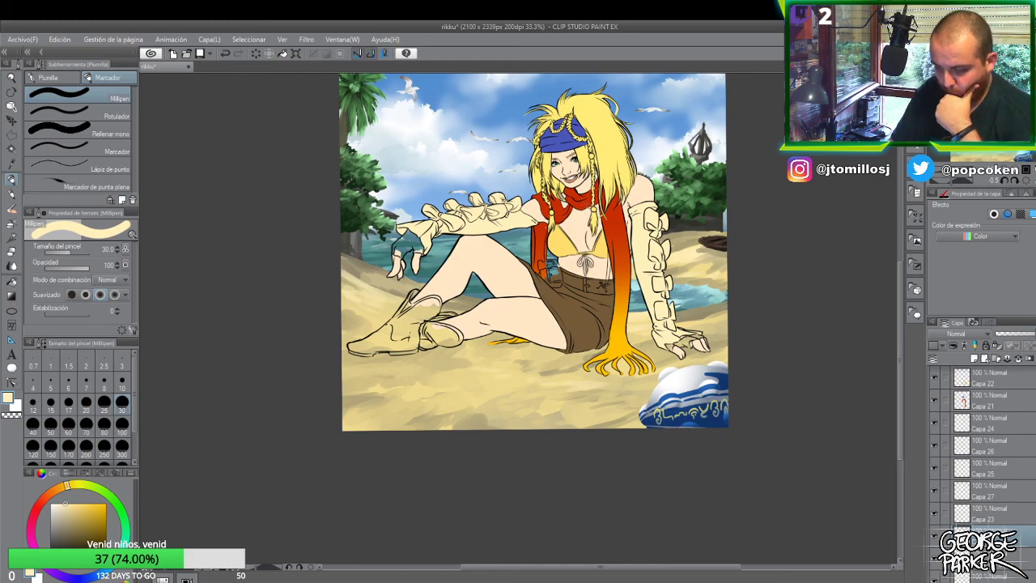
{"action": "scroll", "coordinate": [598, 199], "scroll_direction": "up", "scroll_amount": 3}
{"action": "scroll", "coordinate": [597, 199], "scroll_direction": "down", "scroll_amount": 1}
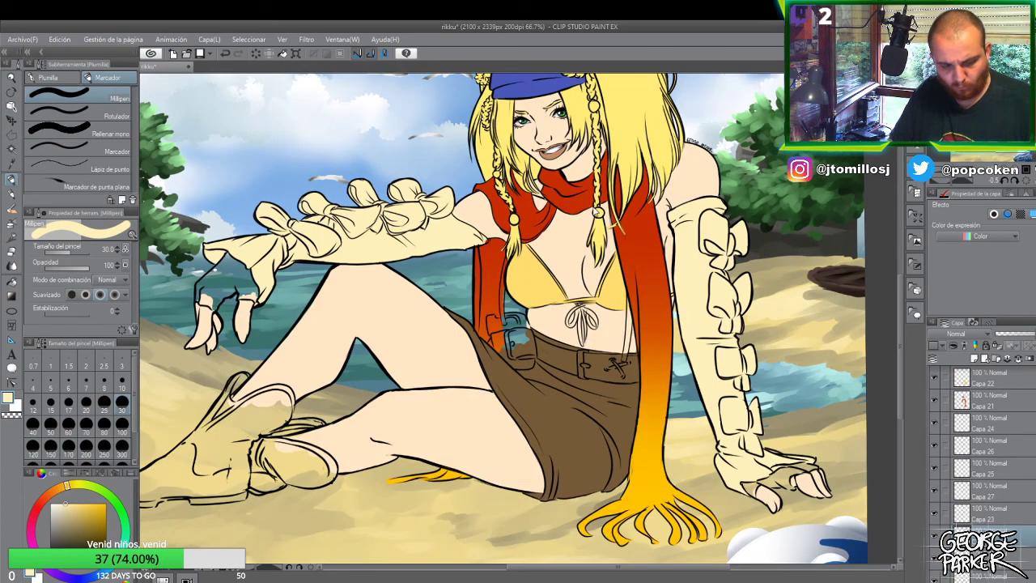
{"action": "scroll", "coordinate": [490, 233], "scroll_direction": "up", "scroll_amount": 1}
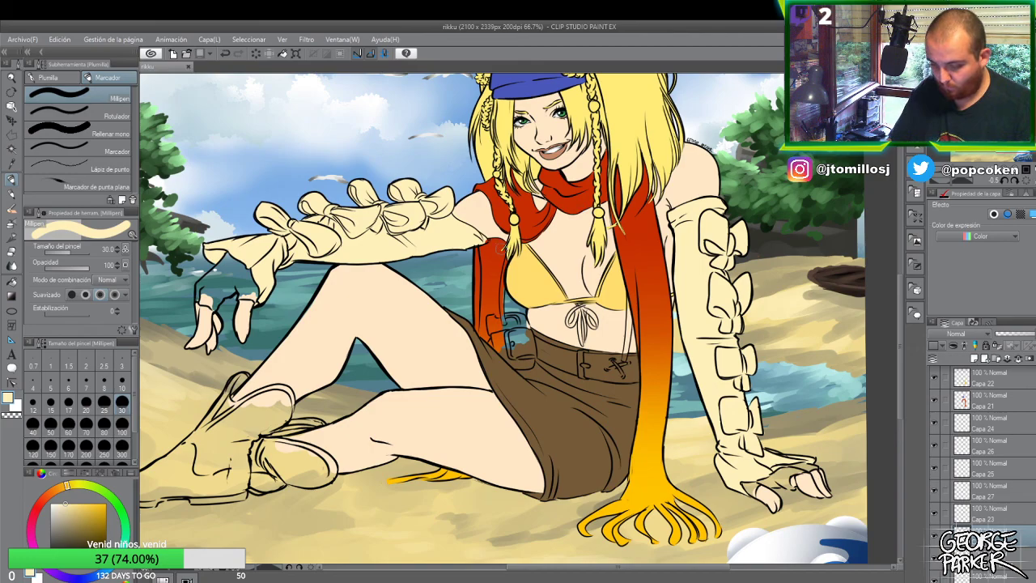
- Clean the extended arm's upper sleeve edge with Ajustar goma at size 6, and erase the scarf's red spill on Capa 21
{"action": "scroll", "coordinate": [489, 232], "scroll_direction": "up", "scroll_amount": 2}
{"action": "key", "text": "e"}
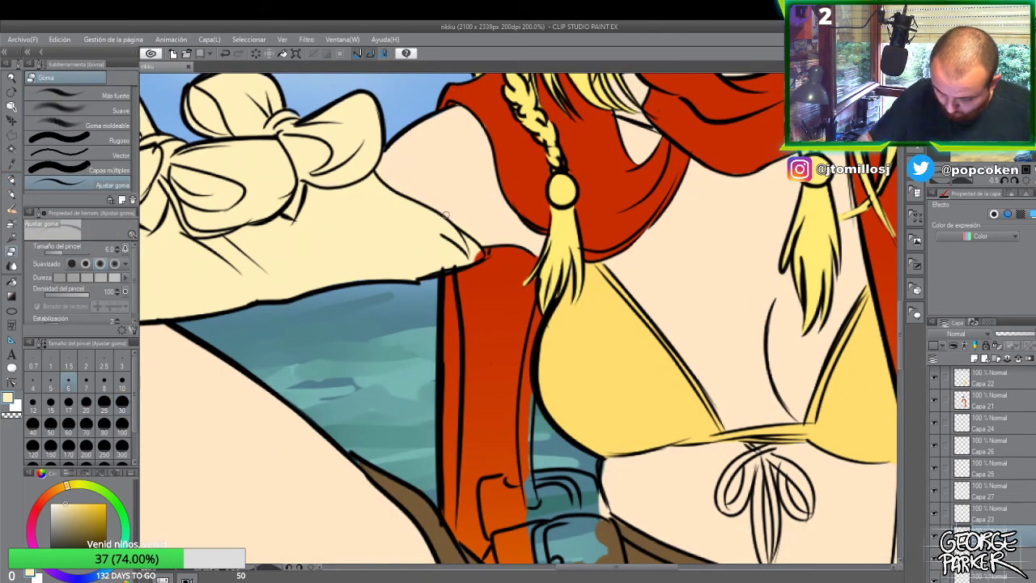
{"action": "left_click_drag", "start_coordinate": [475, 236], "coordinate": [431, 201]}
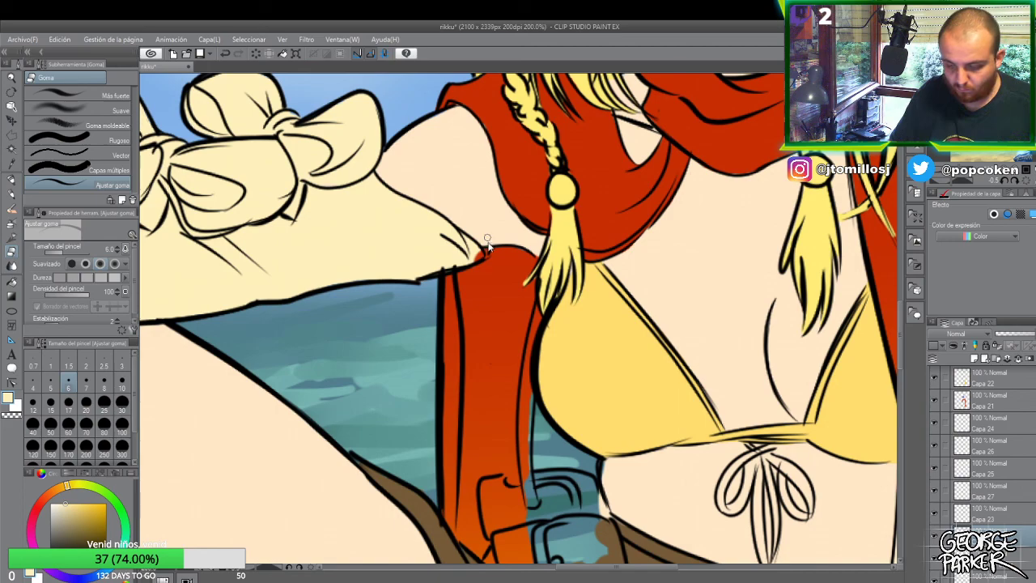
{"action": "left_click", "coordinate": [492, 268], "text": "ctrl+shift"}
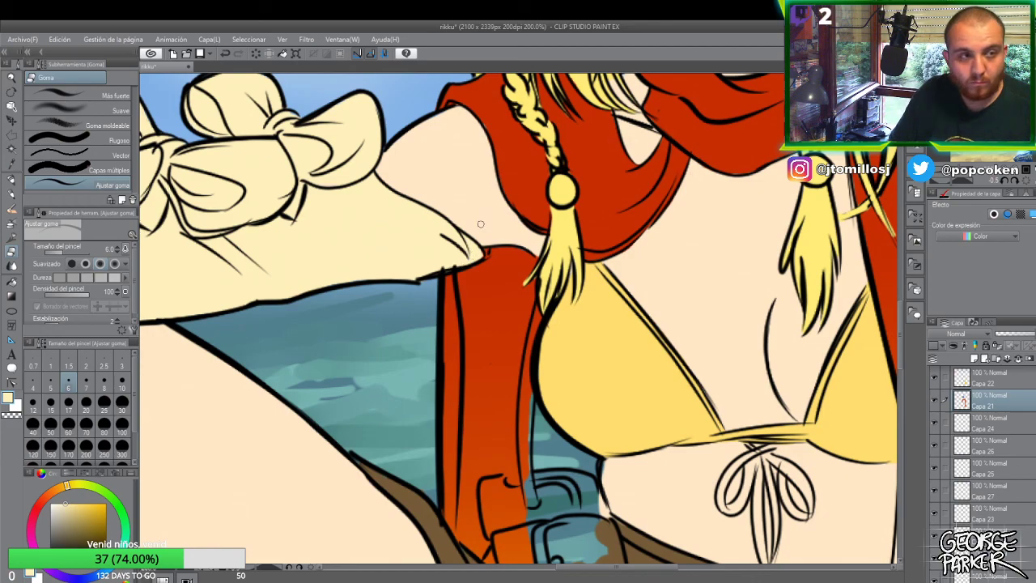
- Fill the gap at the extended sleeve's pointed tip beside the scarf with cream on the sleeve's layer, using Milipen at size 10
{"action": "scroll", "coordinate": [485, 224], "scroll_direction": "down", "scroll_amount": 1}
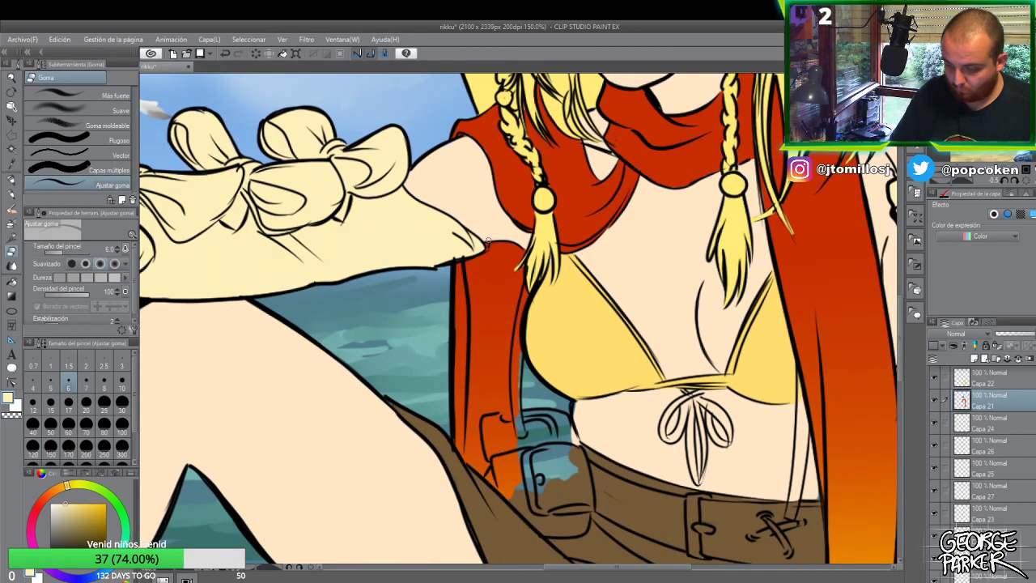
{"action": "scroll", "coordinate": [485, 237], "scroll_direction": "up", "scroll_amount": 3}
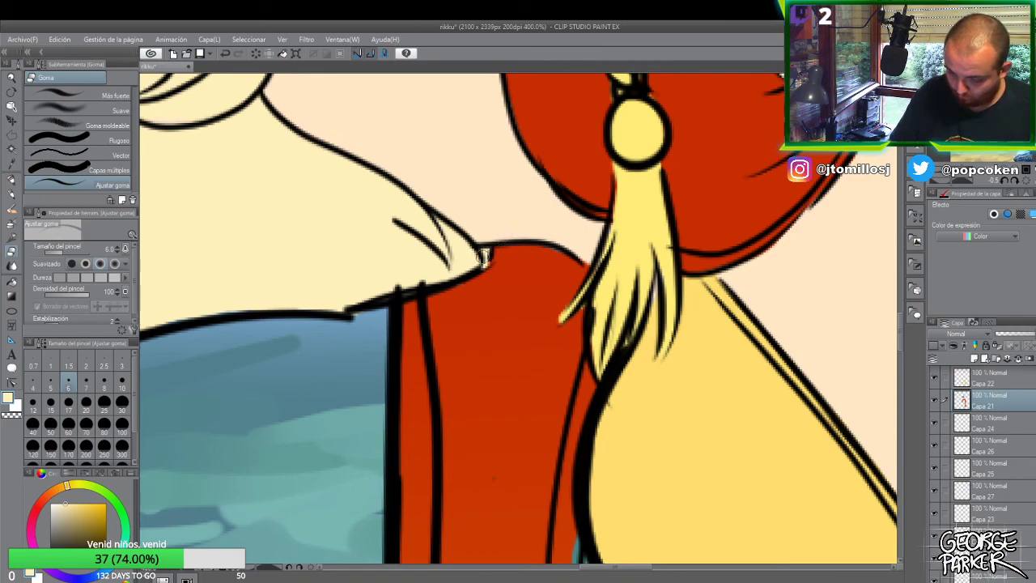
{"action": "key", "text": "o"}
{"action": "left_click", "coordinate": [433, 261]}
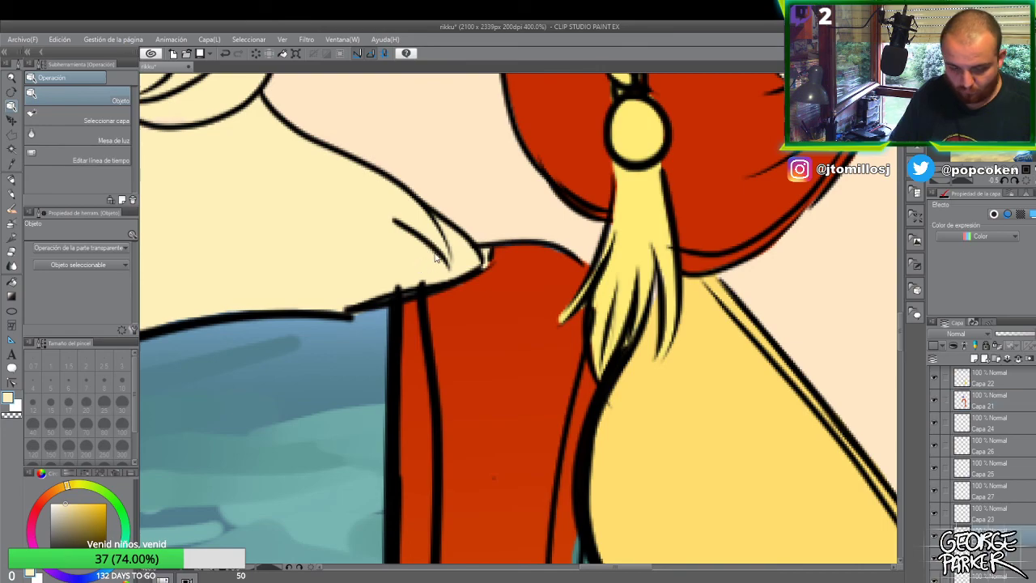
{"action": "key", "text": "p"}
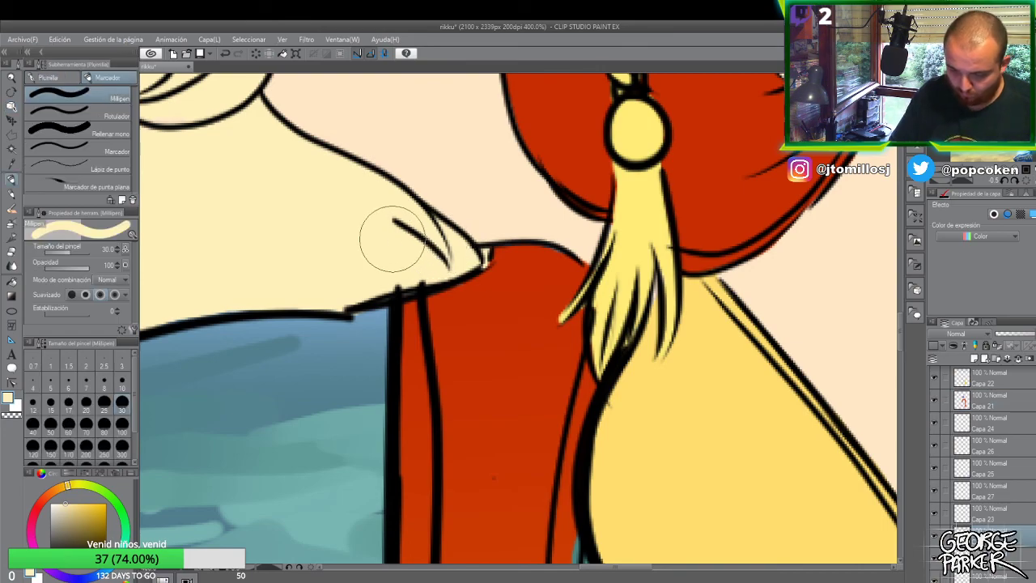
{"action": "scroll", "coordinate": [441, 206], "scroll_direction": "down", "scroll_amount": 2}
{"action": "left_click", "coordinate": [122, 381]}
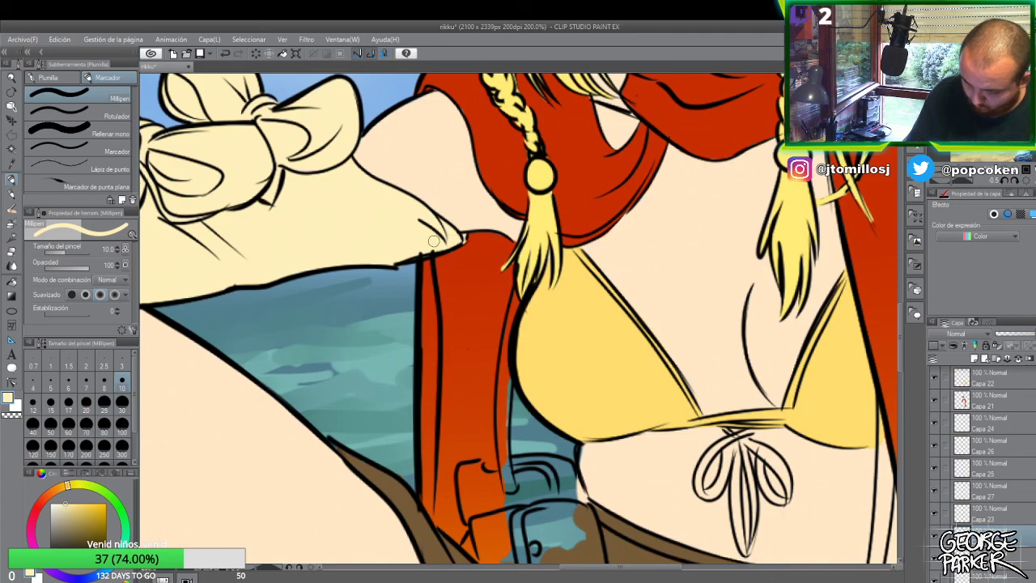
- Touch up the cream edges of the extended arm's bows, using Milipen at size 10 and Ajustar goma at size 6
{"action": "scroll", "coordinate": [429, 239], "scroll_direction": "down", "scroll_amount": 4}
{"action": "scroll", "coordinate": [336, 236], "scroll_direction": "up", "scroll_amount": 1}
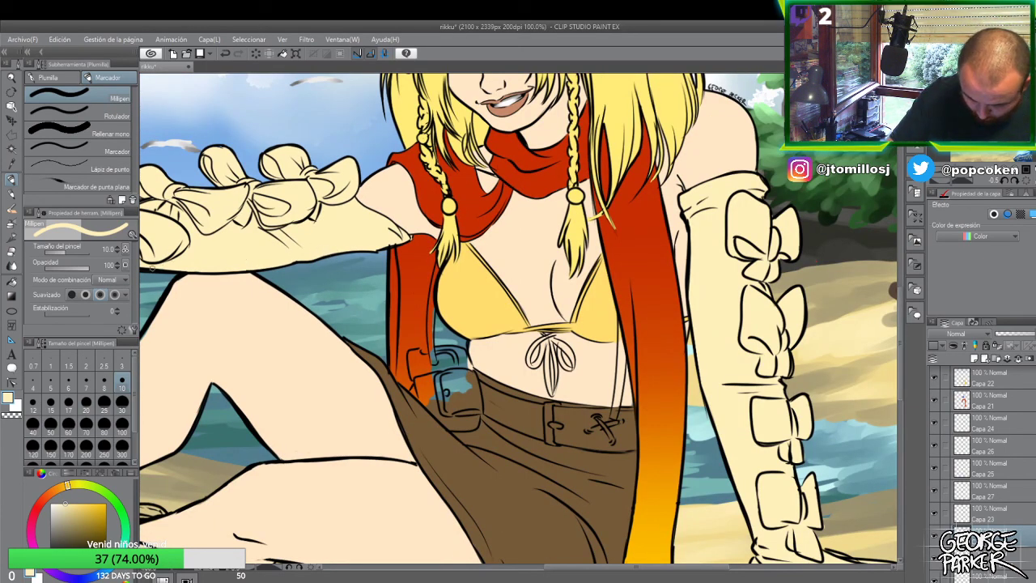
{"action": "scroll", "coordinate": [384, 227], "scroll_direction": "down", "scroll_amount": 1}
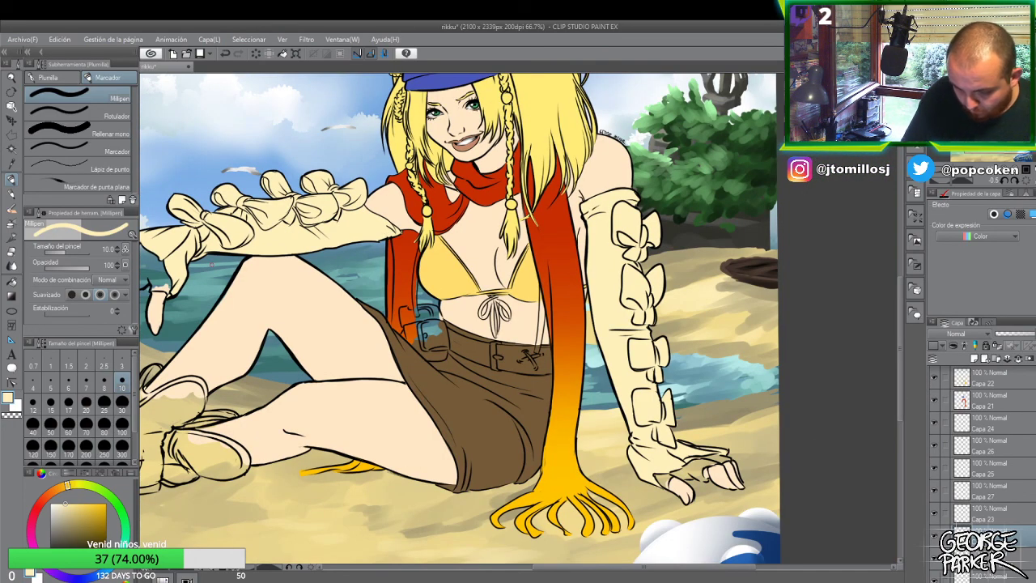
{"action": "scroll", "coordinate": [297, 187], "scroll_direction": "up", "scroll_amount": 3}
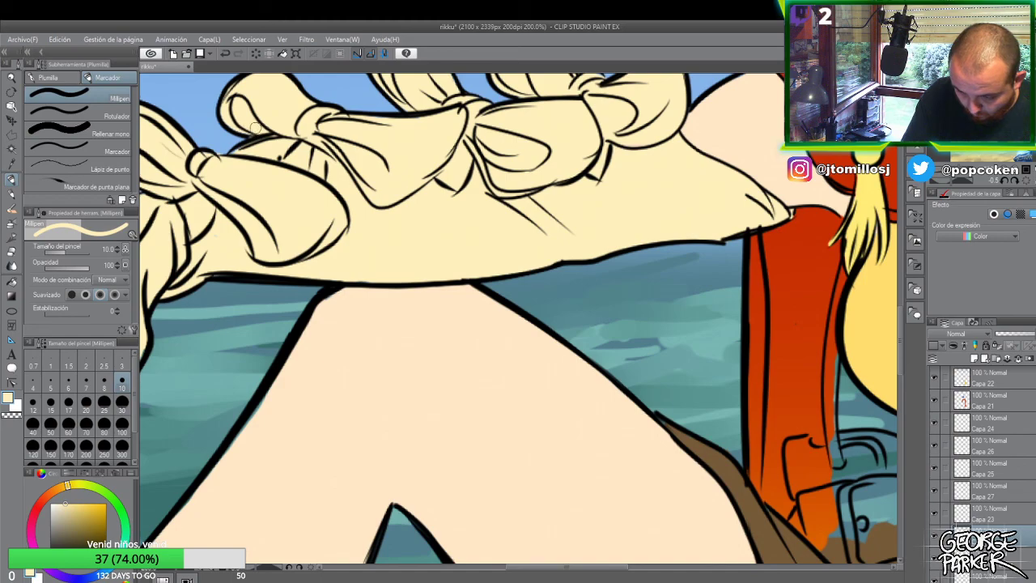
{"action": "key", "text": "e"}
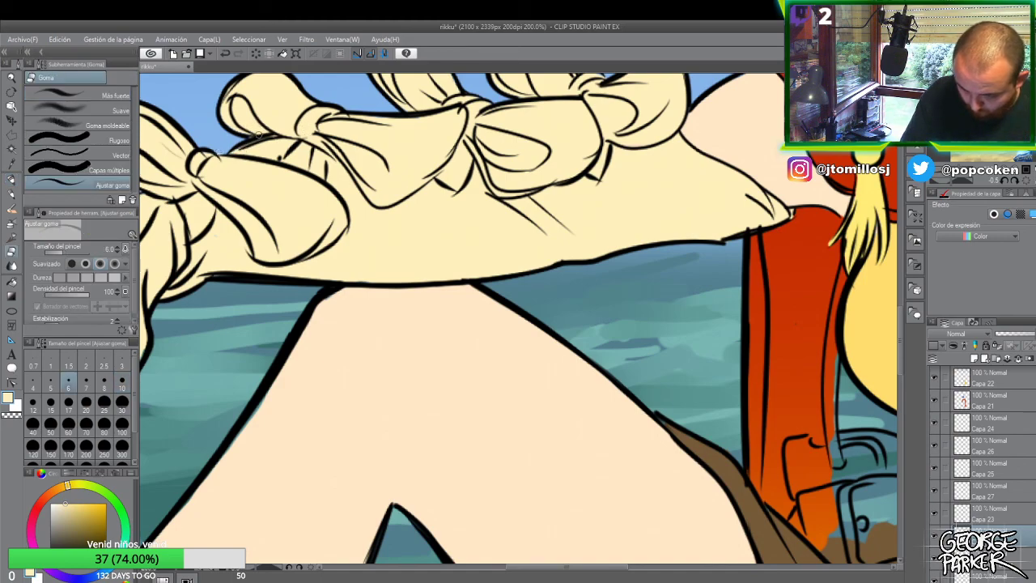
{"action": "key", "text": "p"}
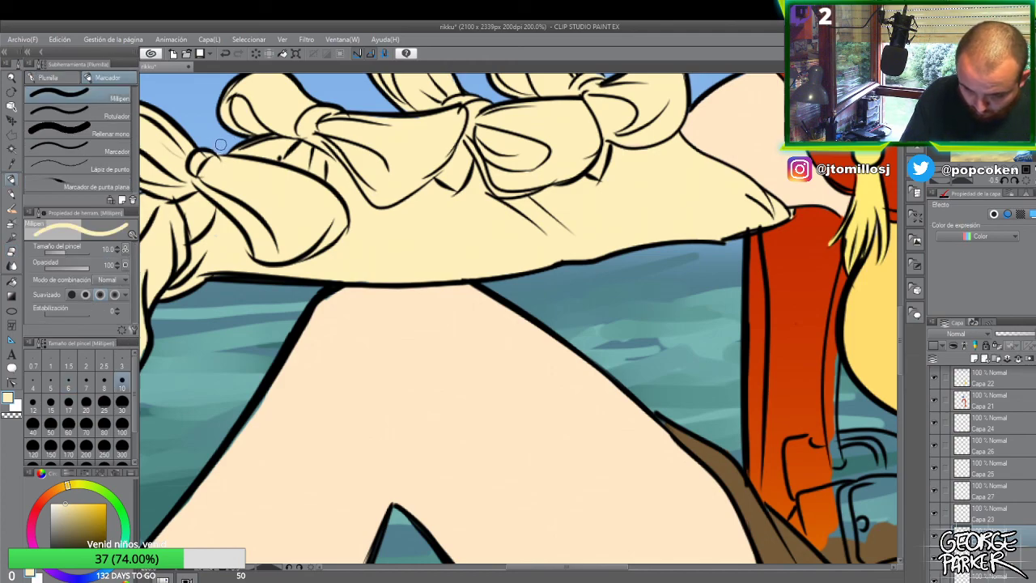
{"action": "key", "text": "e"}
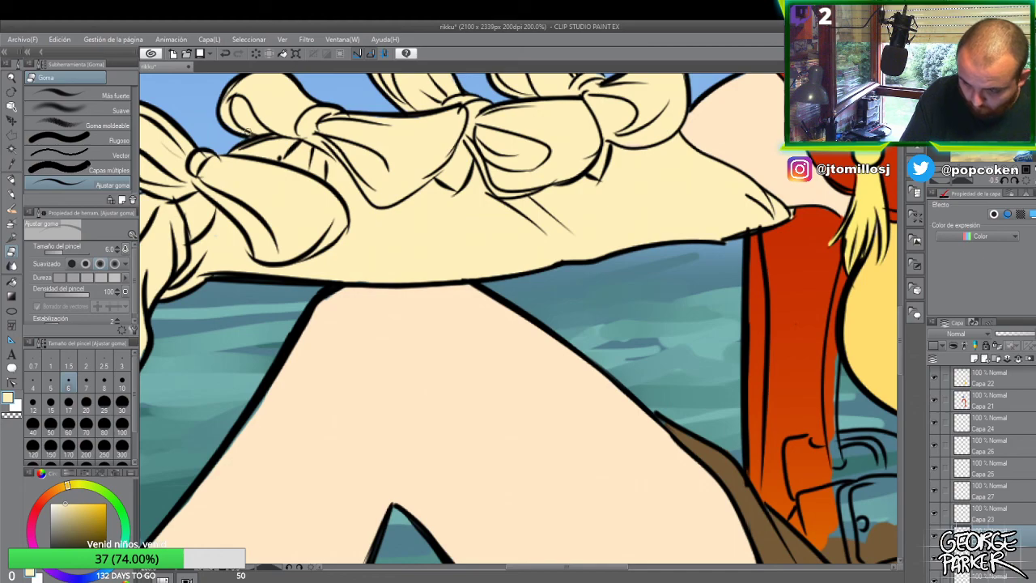
{"action": "scroll", "coordinate": [409, 191], "scroll_direction": "down", "scroll_amount": 1}
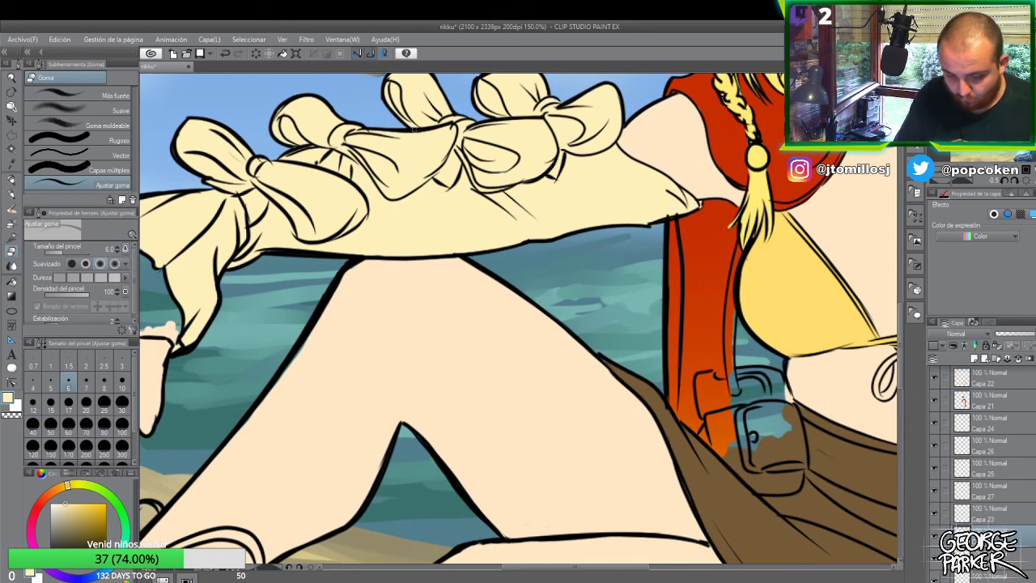
{"action": "key", "text": "p"}
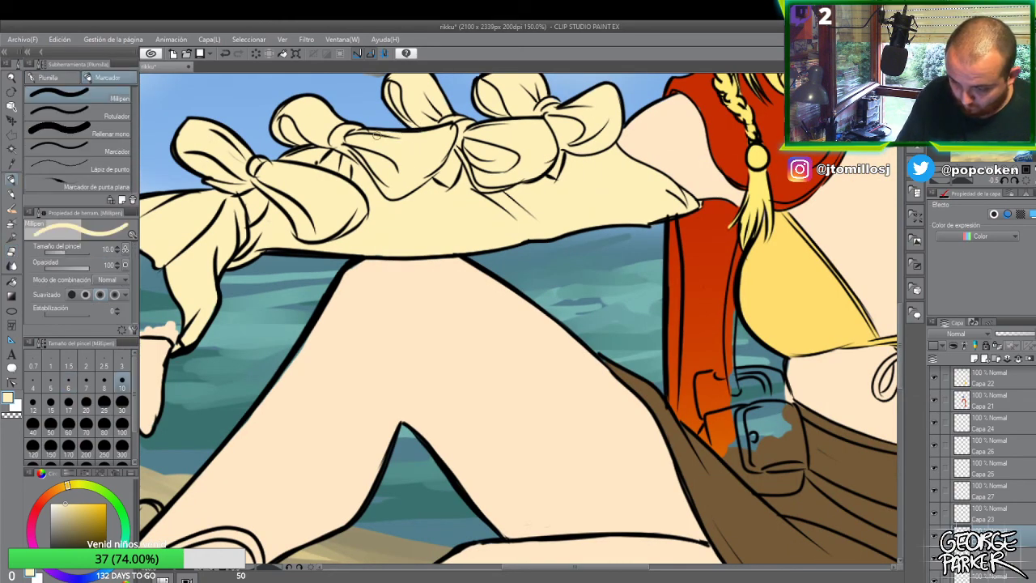
{"action": "scroll", "coordinate": [432, 122], "scroll_direction": "down", "scroll_amount": 1}
{"action": "scroll", "coordinate": [426, 111], "scroll_direction": "up", "scroll_amount": 1}
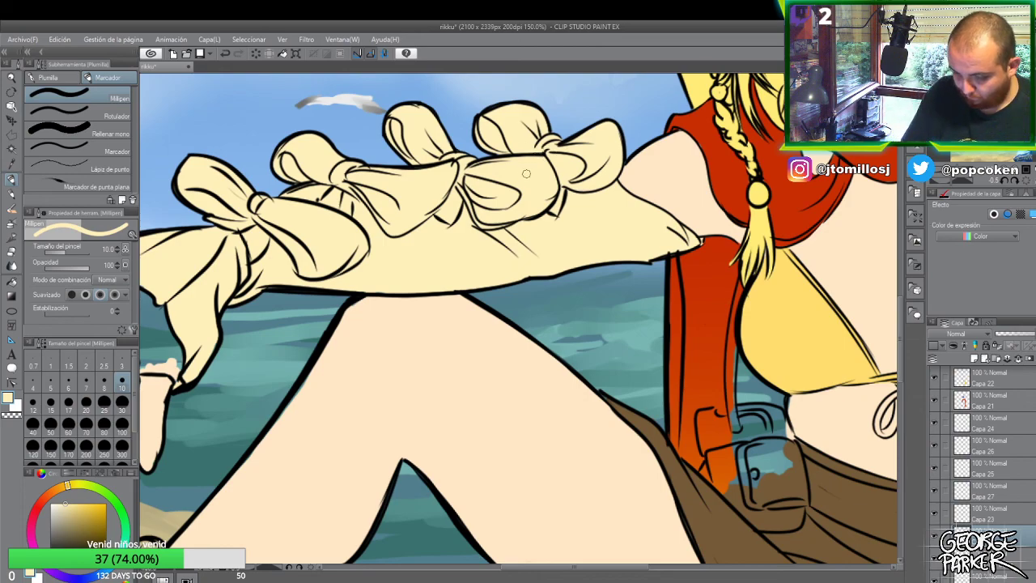
{"action": "scroll", "coordinate": [527, 173], "scroll_direction": "down", "scroll_amount": 2}
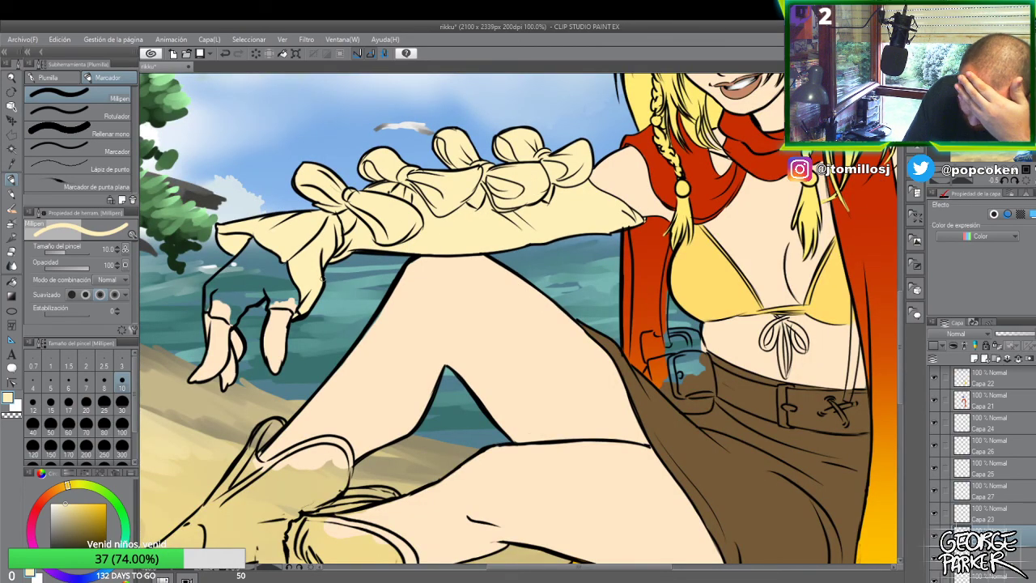
{"action": "scroll", "coordinate": [318, 282], "scroll_direction": "up", "scroll_amount": 2}
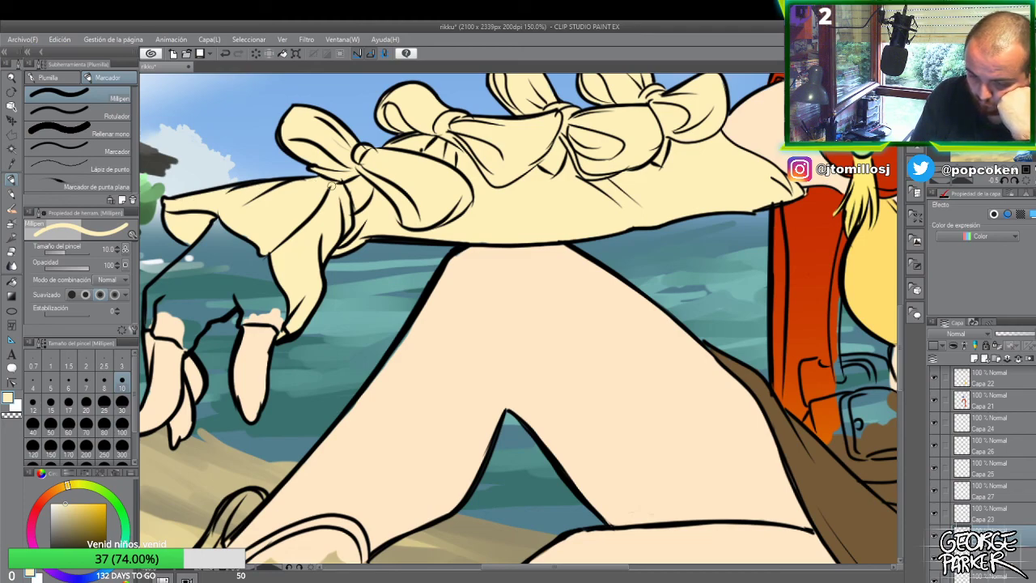
{"action": "scroll", "coordinate": [346, 190], "scroll_direction": "down", "scroll_amount": 1}
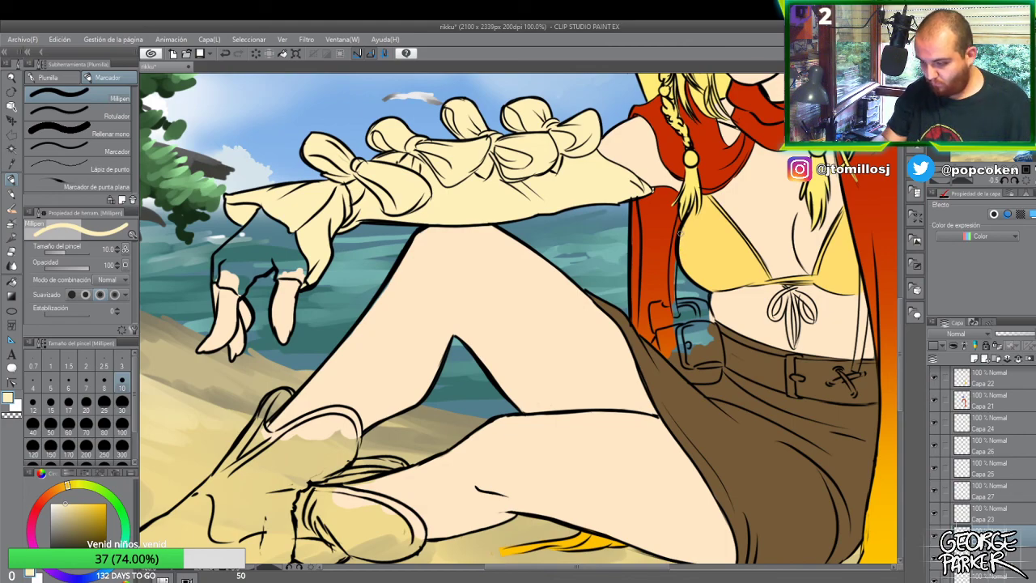
- Switch from the cream layer to the one for the glove palms and choose a dark reddish brown as drawing colour
{"action": "left_click", "coordinate": [935, 538]}
{"action": "left_click", "coordinate": [936, 539]}
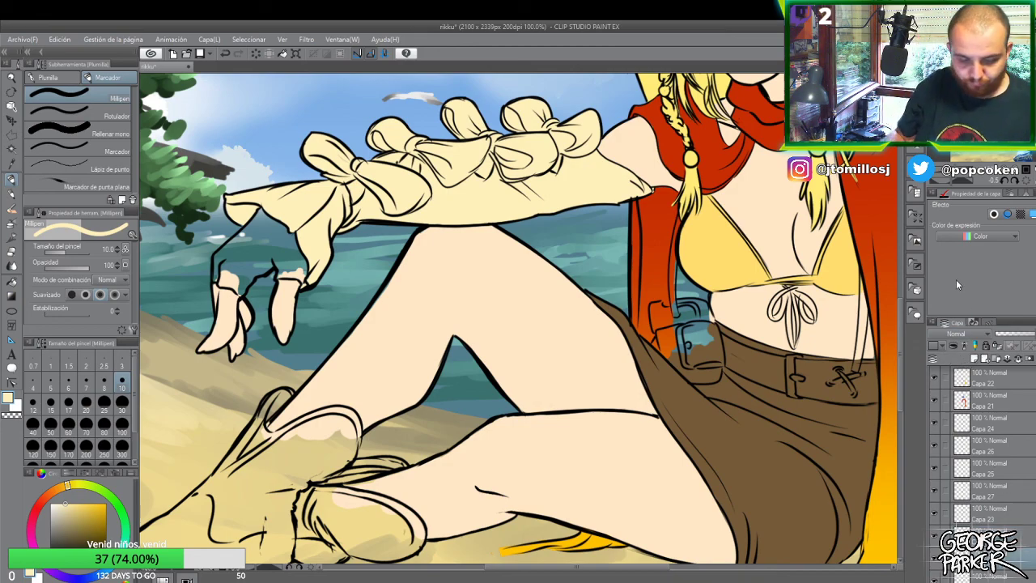
{"action": "key", "text": "p"}
{"action": "left_click", "coordinate": [38, 506]}
{"action": "left_click", "coordinate": [88, 527]}
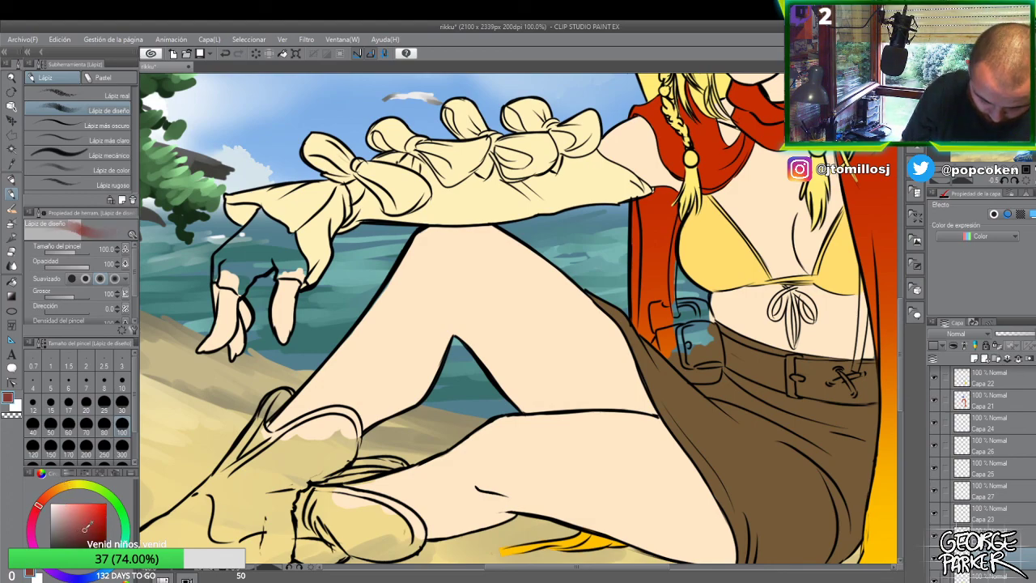
{"action": "left_click_drag", "start_coordinate": [87, 528], "coordinate": [79, 530]}
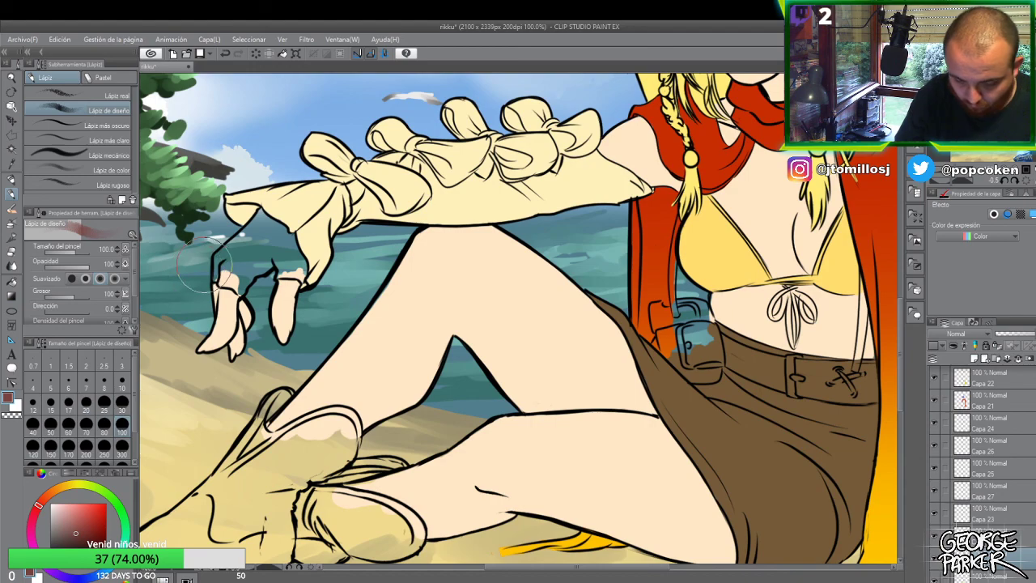
- Paint the inner part of the extended hand's glove dark reddish brown with Milipen, using sizes 30 and 15
{"action": "key", "text": "p"}
{"action": "left_click", "coordinate": [122, 402]}
{"action": "mouse_move", "coordinate": [279, 234]}
{"action": "left_mouse_down"}
{"action": "mouse_move", "coordinate": [267, 247]}
{"action": "mouse_move", "coordinate": [276, 230]}
{"action": "mouse_move", "coordinate": [256, 235]}
{"action": "mouse_move", "coordinate": [261, 217]}
{"action": "mouse_move", "coordinate": [234, 252]}
{"action": "left_mouse_up"}
{"action": "left_click", "coordinate": [50, 402]}
{"action": "mouse_move", "coordinate": [218, 255]}
{"action": "left_mouse_down"}
{"action": "mouse_move", "coordinate": [216, 274]}
{"action": "mouse_move", "coordinate": [239, 291]}
{"action": "mouse_move", "coordinate": [249, 276]}
{"action": "mouse_move", "coordinate": [243, 267]}
{"action": "mouse_move", "coordinate": [227, 279]}
{"action": "mouse_move", "coordinate": [222, 261]}
{"action": "mouse_move", "coordinate": [239, 288]}
{"action": "mouse_move", "coordinate": [273, 256]}
{"action": "mouse_move", "coordinate": [267, 267]}
{"action": "mouse_move", "coordinate": [274, 240]}
{"action": "mouse_move", "coordinate": [287, 255]}
{"action": "mouse_move", "coordinate": [291, 240]}
{"action": "mouse_move", "coordinate": [301, 270]}
{"action": "mouse_move", "coordinate": [275, 265]}
{"action": "mouse_move", "coordinate": [280, 277]}
{"action": "mouse_move", "coordinate": [301, 277]}
{"action": "left_mouse_up"}
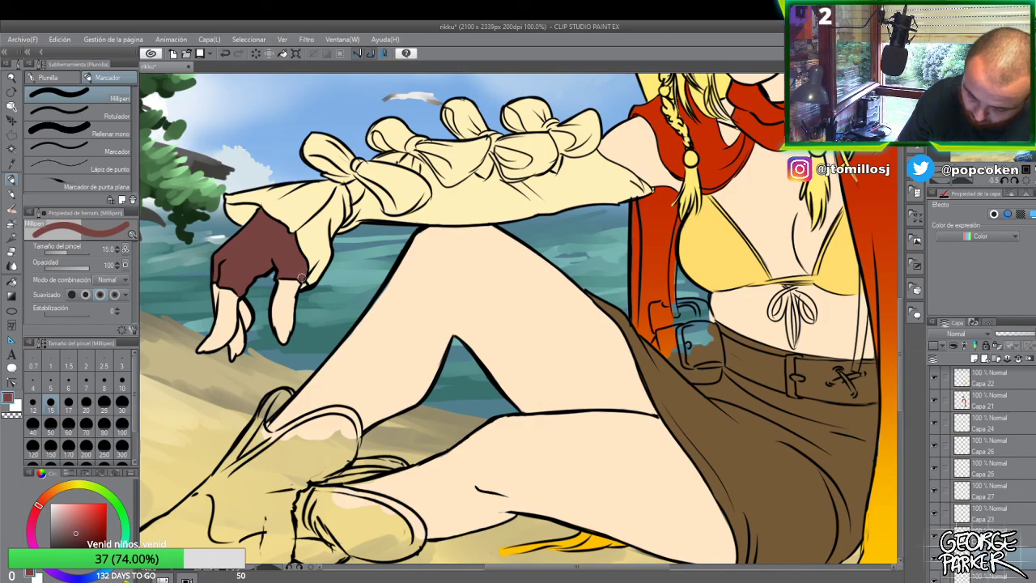
- Paint the inner part of the glove on the hand resting on the sand dark reddish brown with Milipen at size 15
{"action": "scroll", "coordinate": [312, 225], "scroll_direction": "down", "scroll_amount": 2}
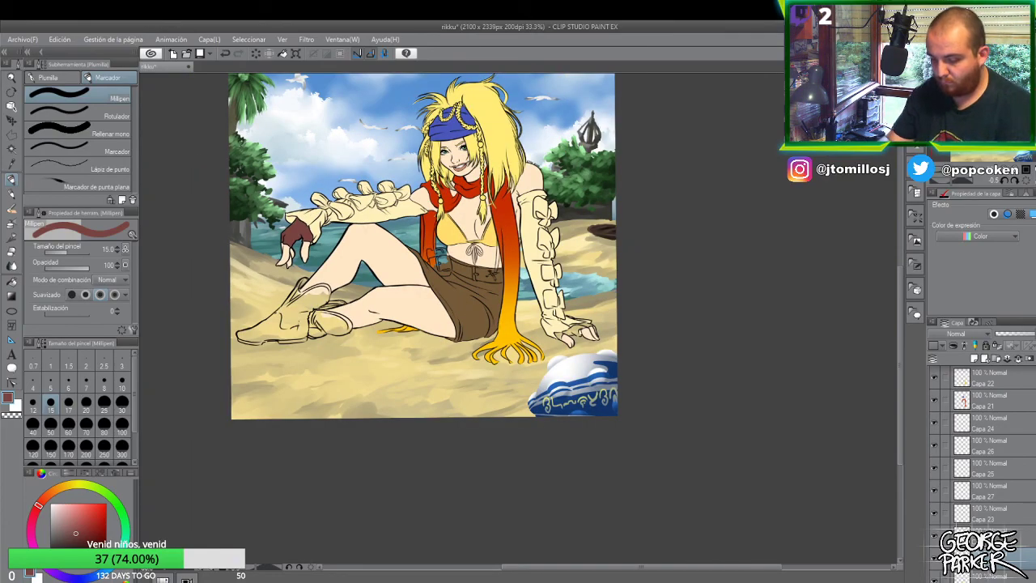
{"action": "scroll", "coordinate": [583, 348], "scroll_direction": "up", "scroll_amount": 3}
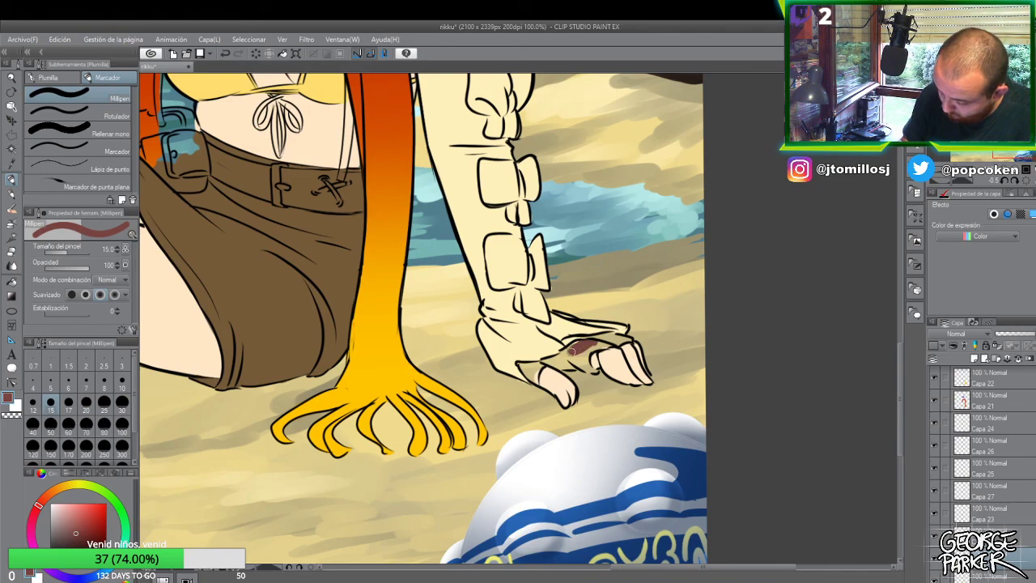
{"action": "mouse_move", "coordinate": [572, 346]}
{"action": "left_mouse_down"}
{"action": "mouse_move", "coordinate": [567, 354]}
{"action": "mouse_move", "coordinate": [633, 336]}
{"action": "mouse_move", "coordinate": [575, 362]}
{"action": "mouse_move", "coordinate": [567, 355]}
{"action": "mouse_move", "coordinate": [586, 361]}
{"action": "mouse_move", "coordinate": [591, 349]}
{"action": "mouse_move", "coordinate": [595, 372]}
{"action": "mouse_move", "coordinate": [571, 354]}
{"action": "mouse_move", "coordinate": [551, 361]}
{"action": "mouse_move", "coordinate": [575, 365]}
{"action": "mouse_move", "coordinate": [523, 366]}
{"action": "mouse_move", "coordinate": [535, 375]}
{"action": "left_mouse_up"}
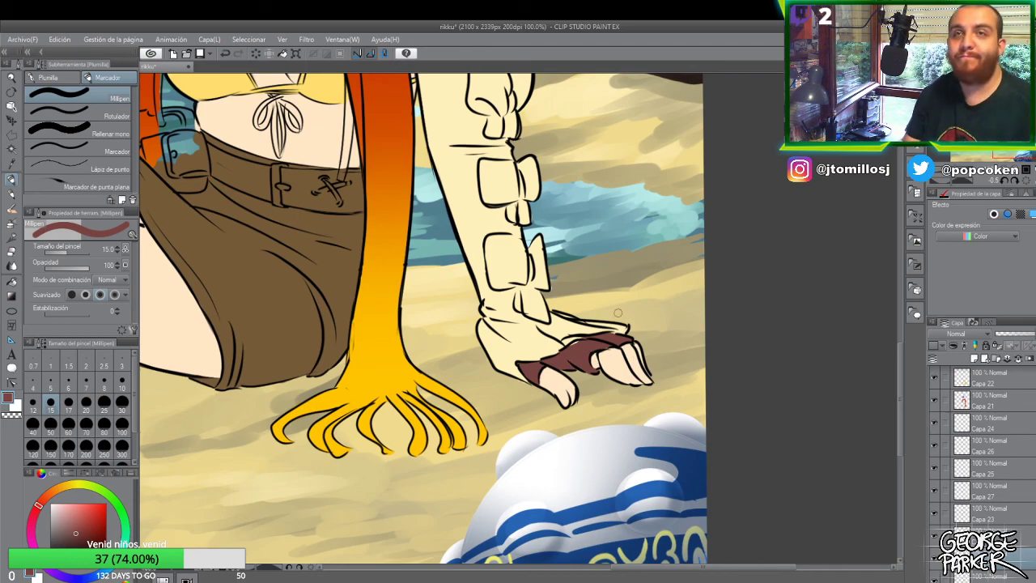
- Clean the reddish-brown edge around the resting hand's fingers with Ajustar goma at size 6
{"action": "key", "text": "o"}
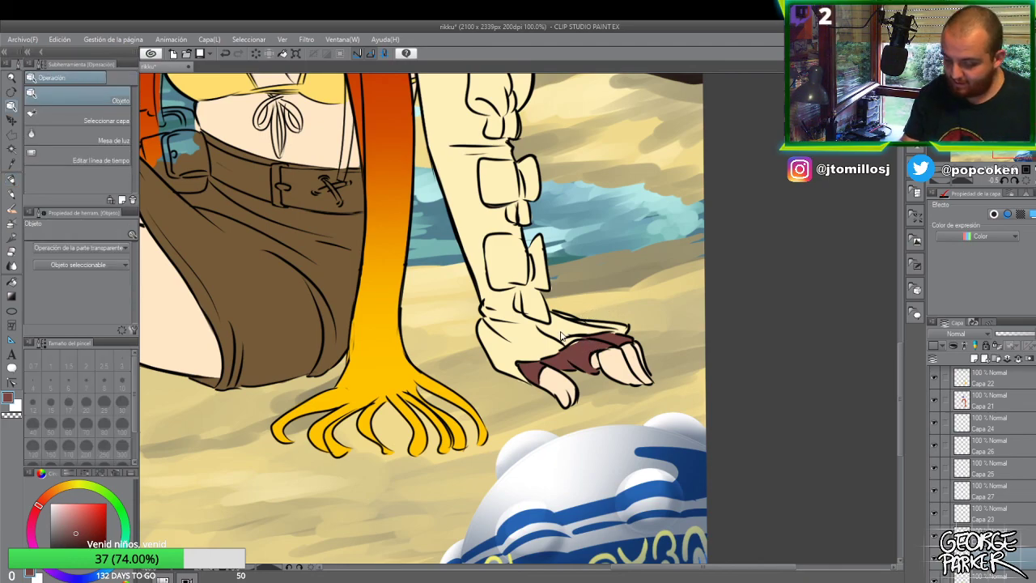
{"action": "key", "text": "e"}
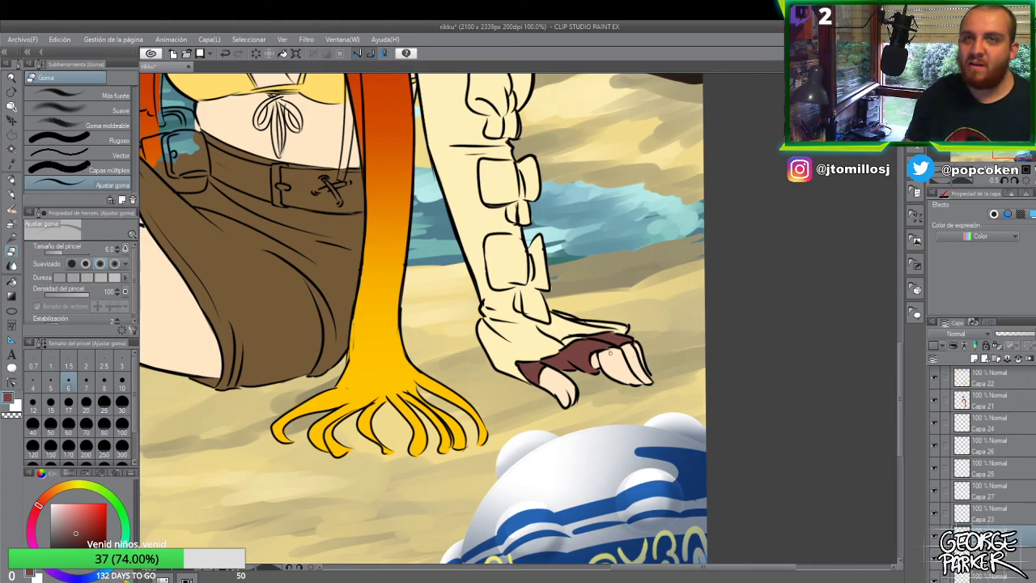
{"action": "key", "text": "o"}
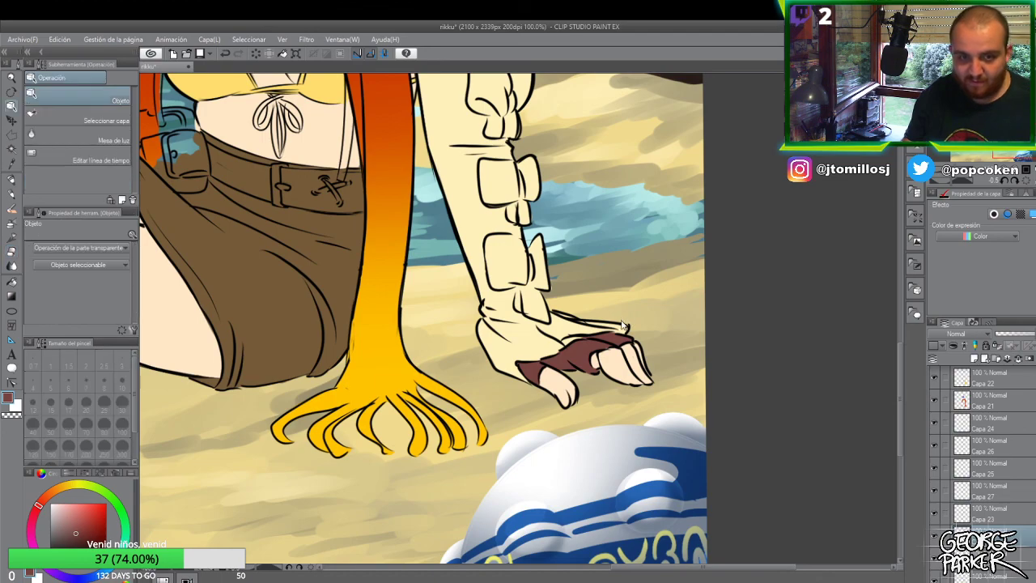
{"action": "key", "text": "p"}
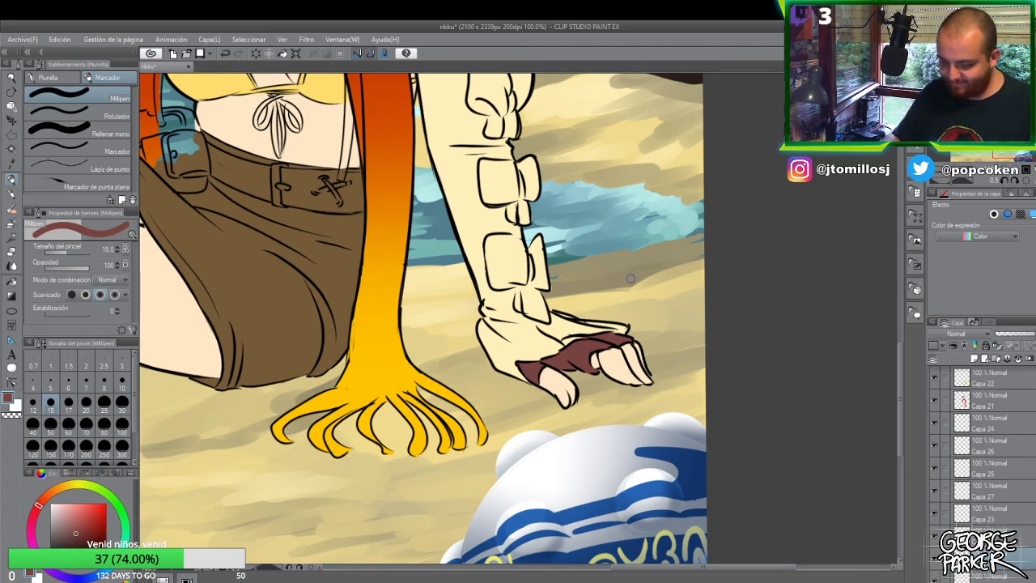
{"action": "key", "text": "e"}
{"action": "left_click_drag", "start_coordinate": [618, 353], "coordinate": [599, 355]}
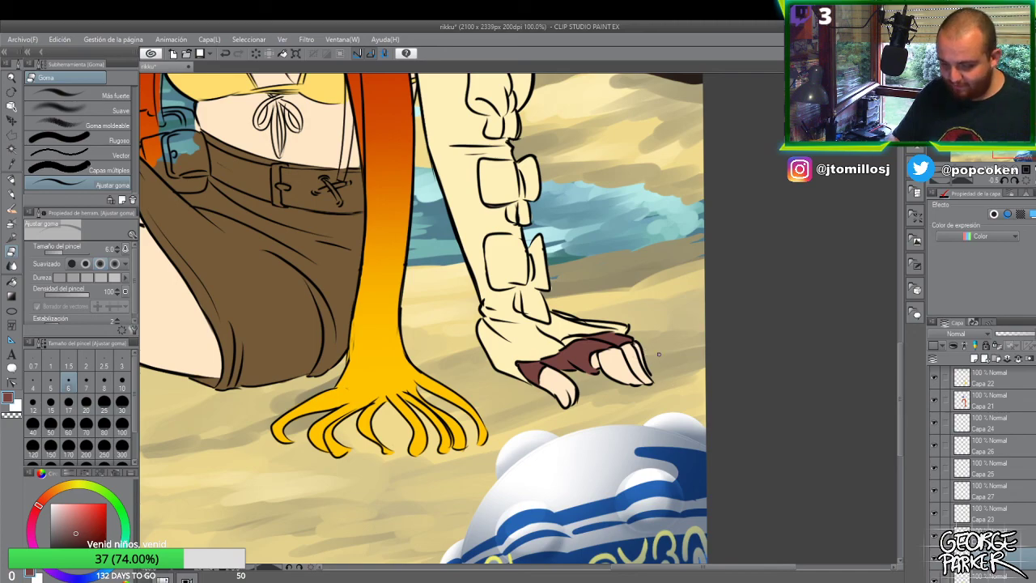
- Save the illustration with both glove palms coloured
{"action": "scroll", "coordinate": [658, 354], "scroll_direction": "down", "scroll_amount": 1}
{"action": "scroll", "coordinate": [656, 366], "scroll_direction": "down", "scroll_amount": 1}
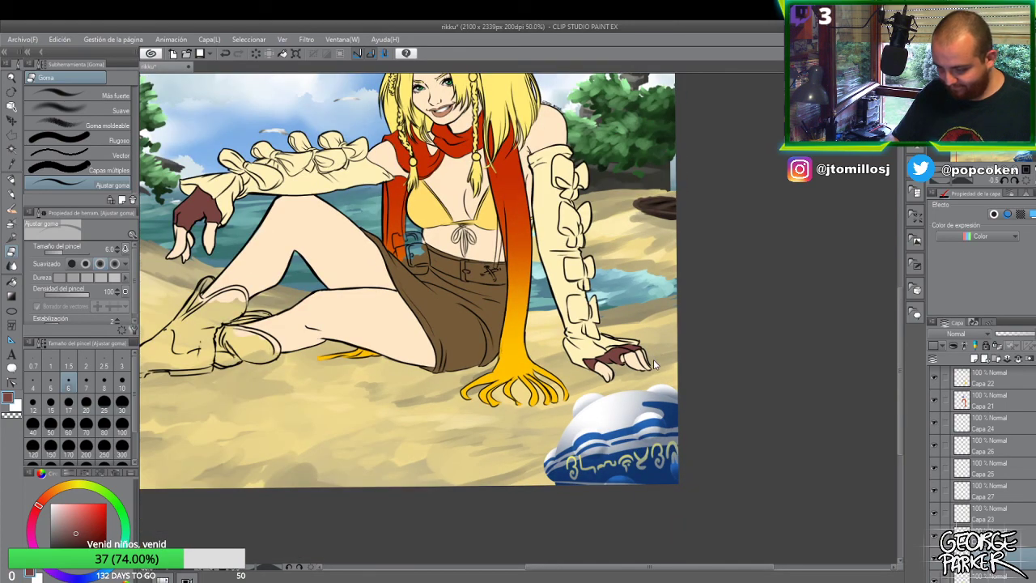
{"action": "key", "text": "ctrl+s"}
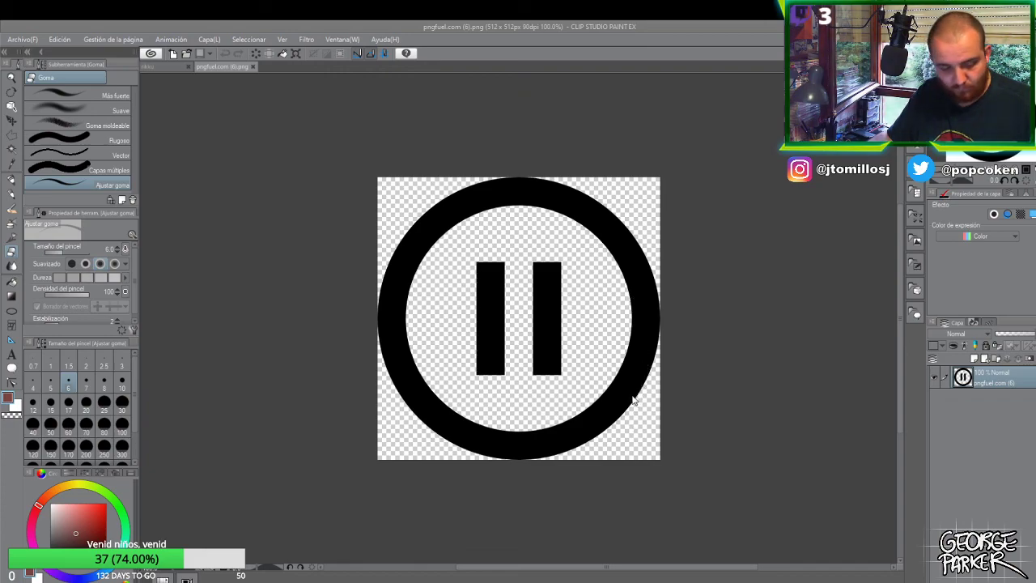
- Scale the pause icon in pngfuel.com (6).png to about 71% and place it centred in the upper part of the canvas
{"action": "key", "text": "ctrl+shift+t"}
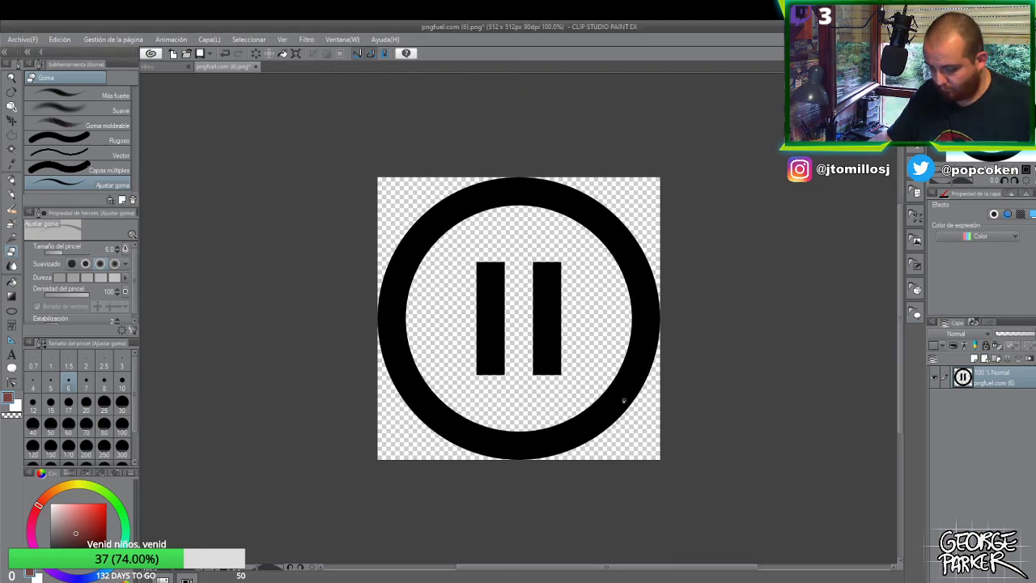
{"action": "left_click_drag", "start_coordinate": [660, 459], "coordinate": [587, 379]}
{"action": "left_click_drag", "start_coordinate": [567, 266], "coordinate": [610, 277]}
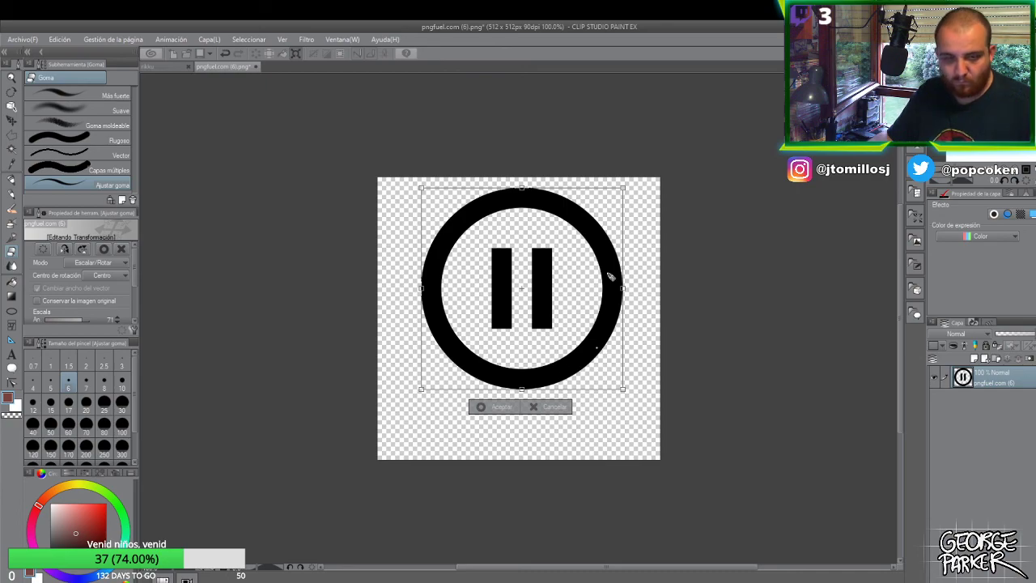
{"action": "key", "text": "Return"}
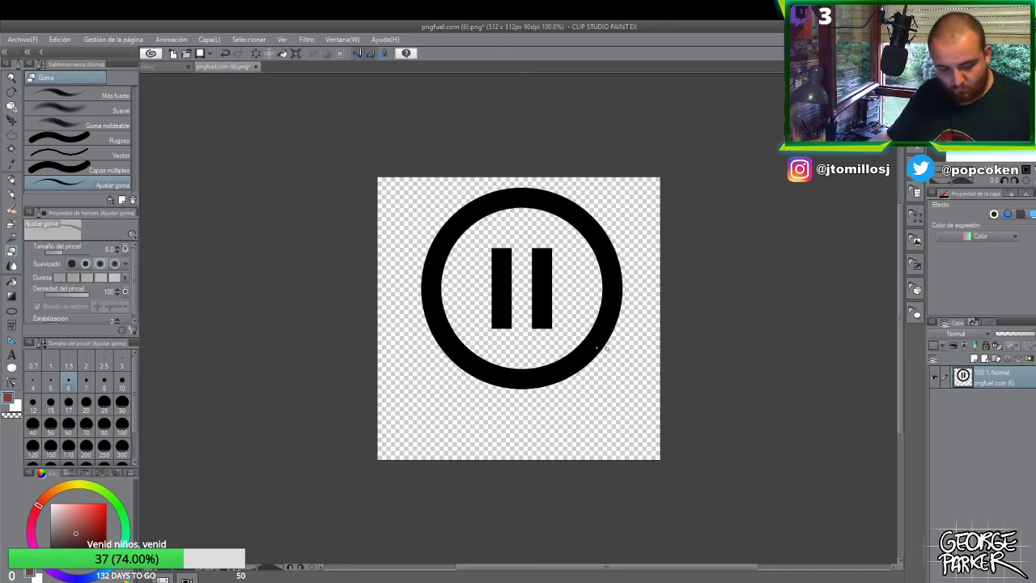
- Sample the icon's black and cover the white speck on its ring with Pintura al óleo at size 10
{"action": "key", "text": "b"}
{"action": "left_click", "coordinate": [597, 349], "text": "alt"}
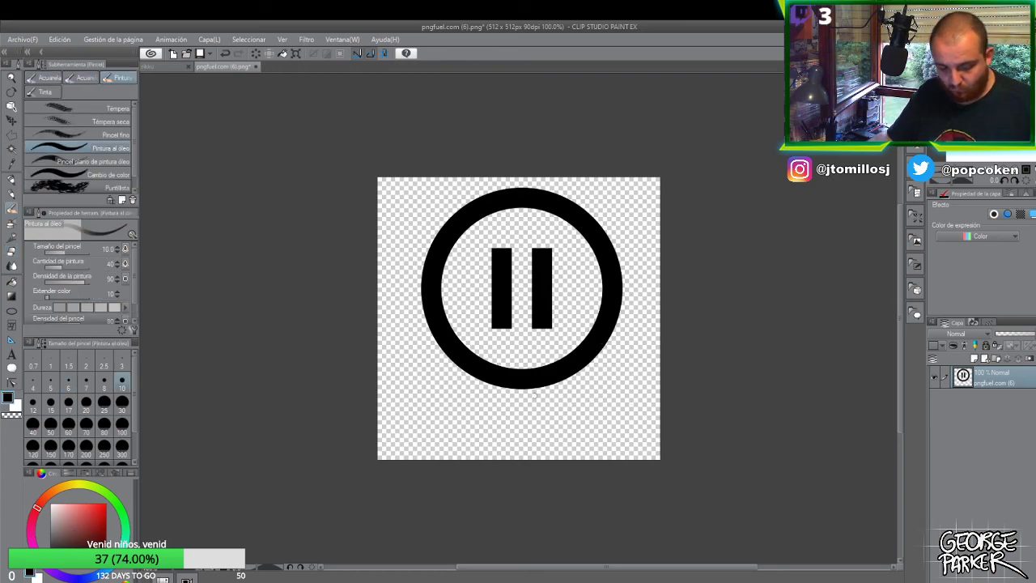
- Start a black Tahoma text line at size 30 below the pause icon's ring, reading "Ahora vue"
{"action": "key", "text": "t"}
{"action": "left_click", "coordinate": [508, 407]}
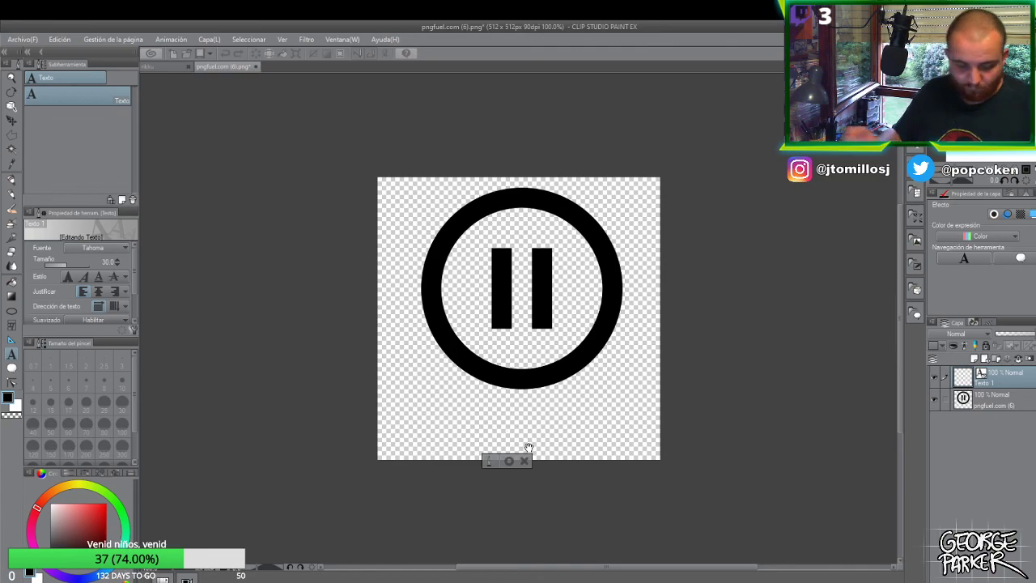
{"action": "type", "text": "Ah"}
{"action": "type", "text": "ora"}
{"action": "key", "text": "BackSpace"}
{"action": "type", "text": "ra vue"}
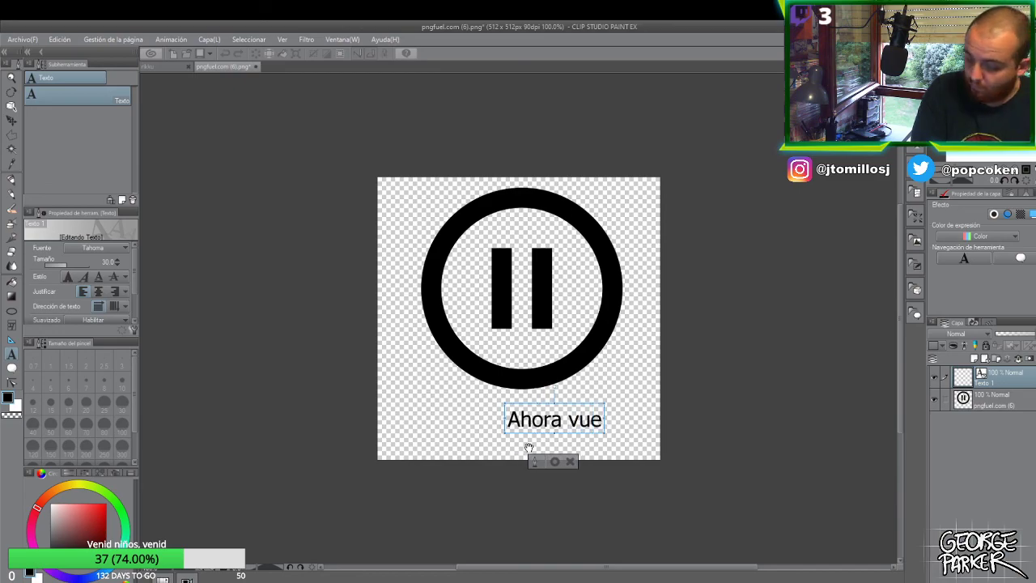
- Replace the text with "AHORA VUELVO" in capitals and centre it directly beneath the pause icon's ring
{"action": "key", "text": "BackSpace"}
{"action": "key", "text": "BackSpace"}
{"action": "key", "text": "BackSpace"}
{"action": "key", "text": "BackSpace"}
{"action": "key", "text": "BackSpace"}
{"action": "key", "text": "BackSpace"}
{"action": "key", "text": "BackSpace"}
{"action": "key", "text": "BackSpace"}
{"action": "key", "text": "BackSpace"}
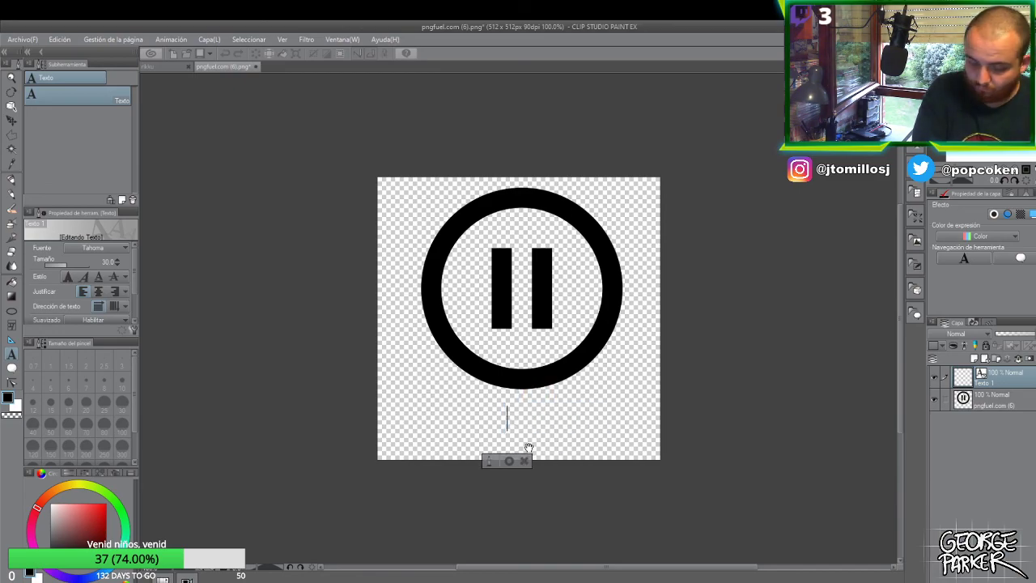
{"action": "type", "text": "AHORA"}
{"action": "key", "text": "BackSpace"}
{"action": "key", "text": "BackSpace"}
{"action": "type", "text": "ORA VUELVO"}
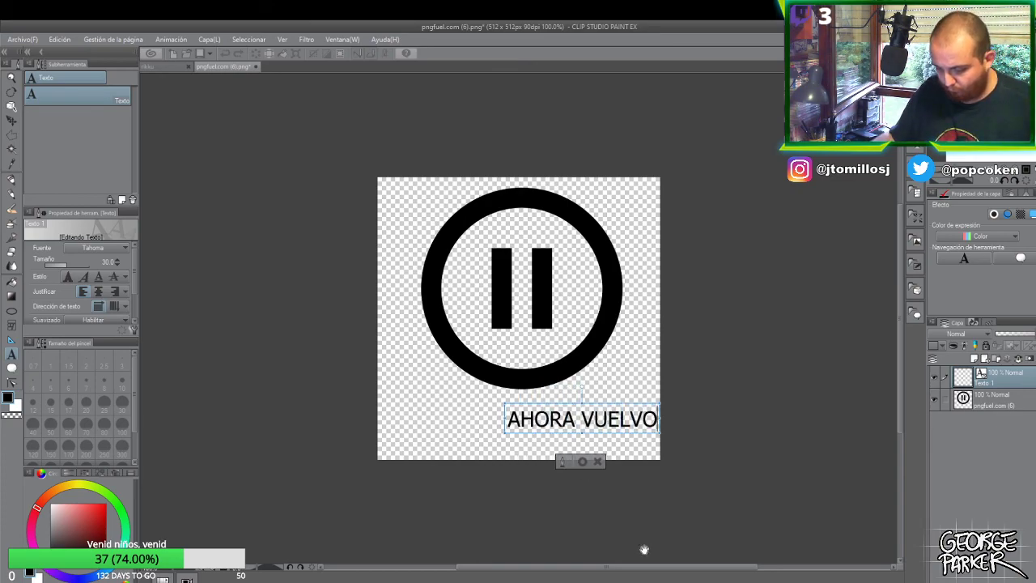
{"action": "left_click_drag", "start_coordinate": [610, 408], "coordinate": [552, 392]}
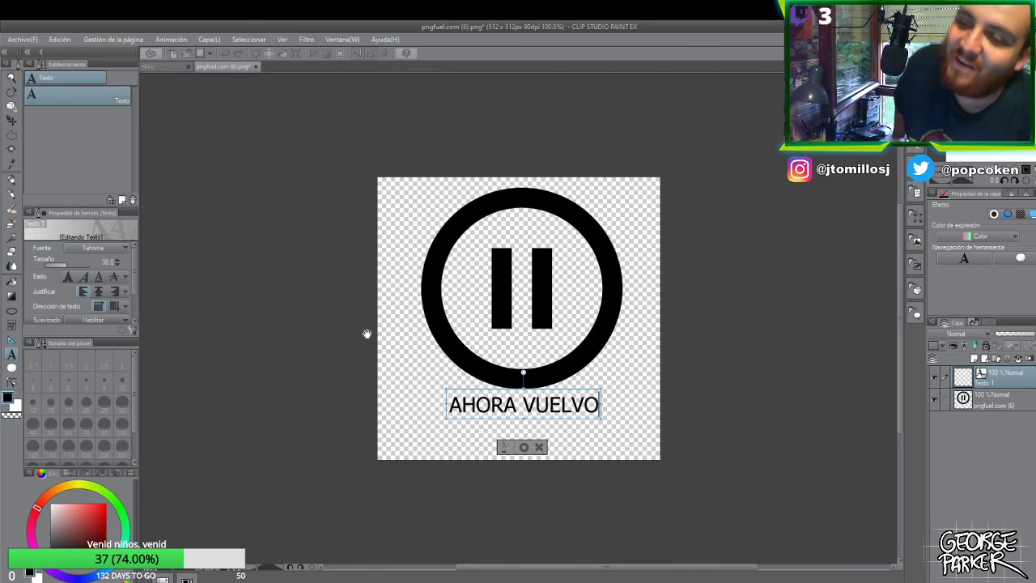
{"action": "left_click", "coordinate": [527, 448]}
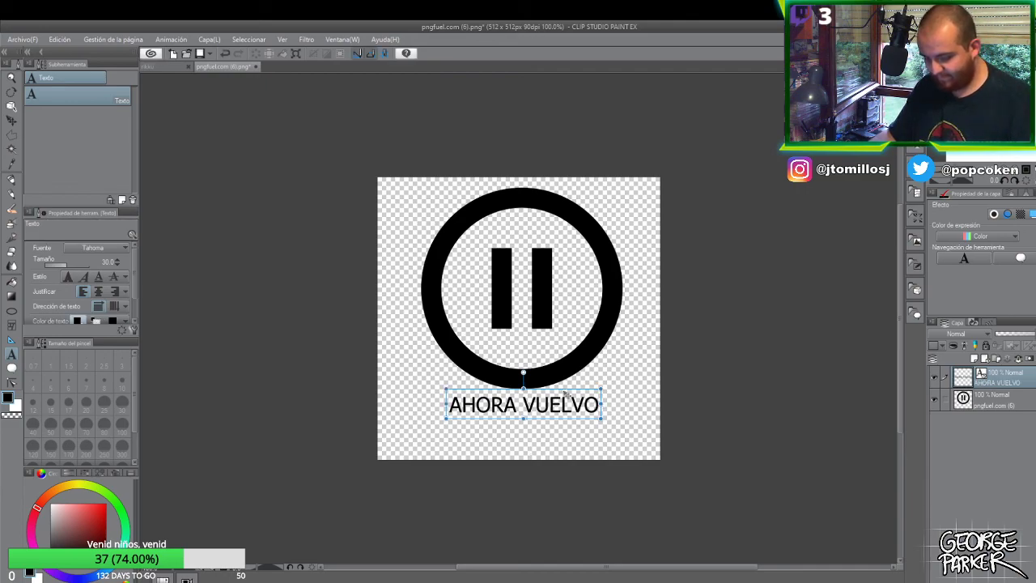
- Hide the AHORA VUELVO text layer and add a new raster layer above it for lettering with the G pen
{"action": "left_click", "coordinate": [937, 381]}
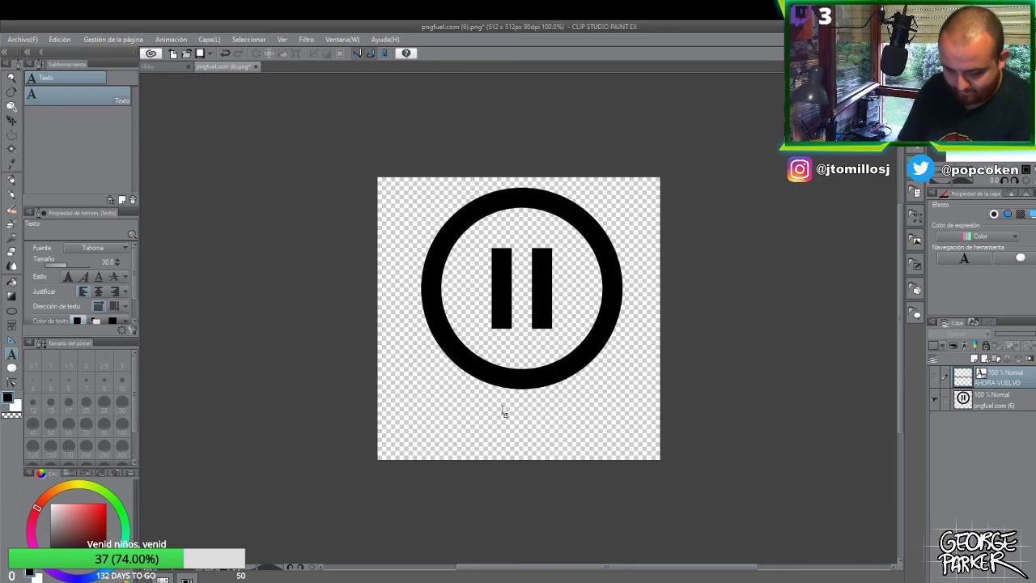
{"action": "key", "text": "p"}
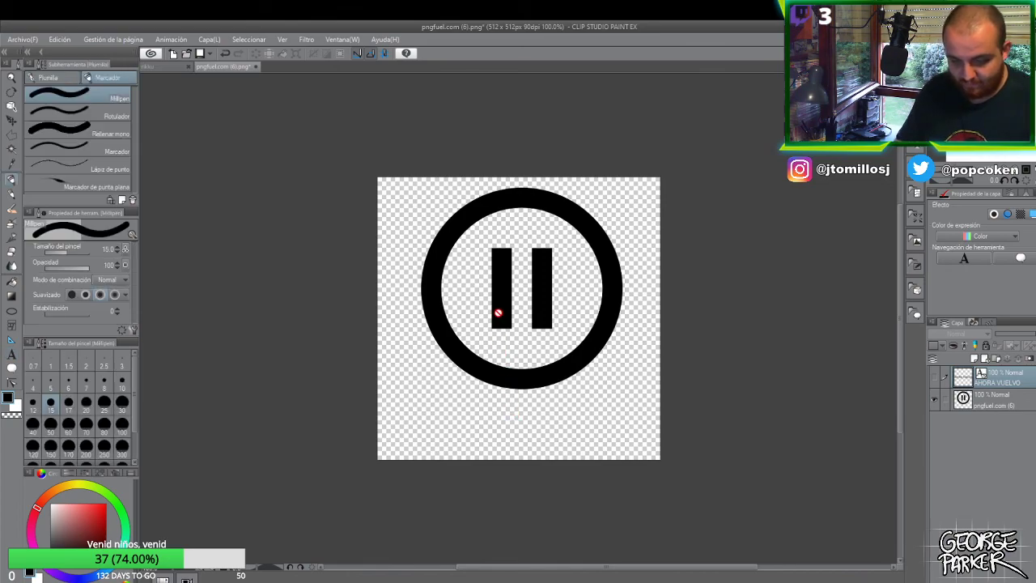
{"action": "left_click", "coordinate": [74, 79]}
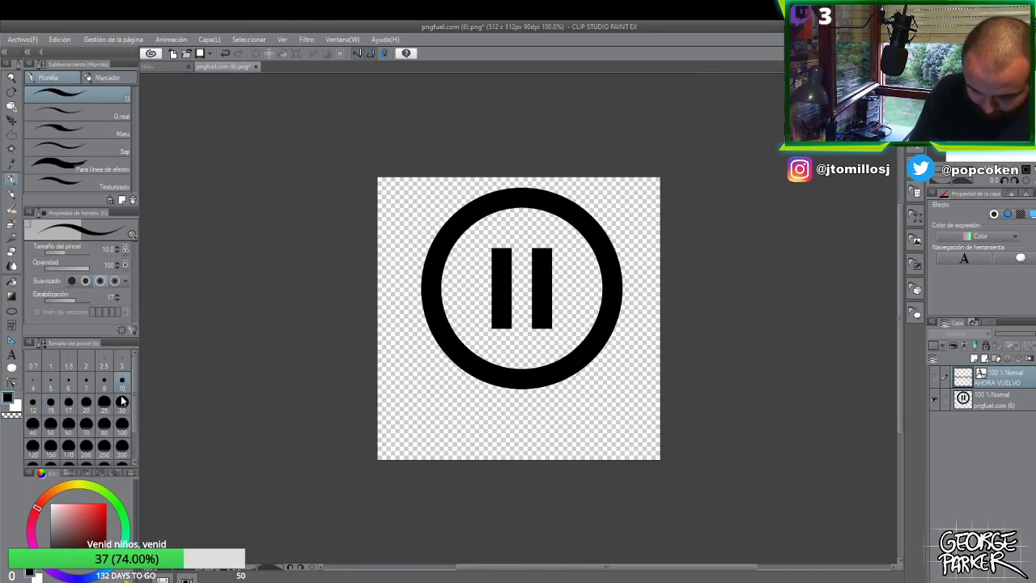
{"action": "left_click", "coordinate": [975, 358]}
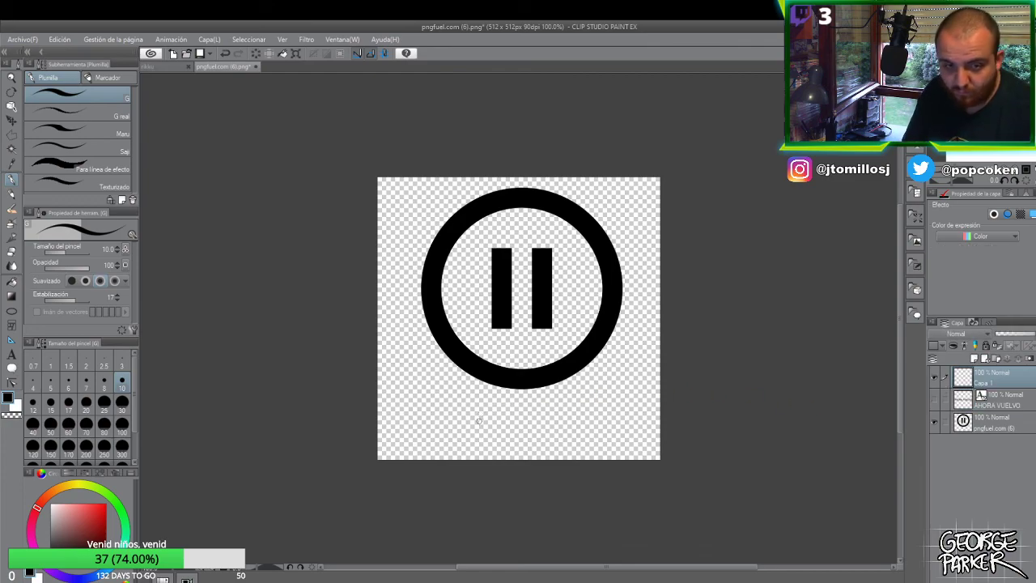
- Handwrite "Ahora Vuelvo" in black below the ring with the G pen at size 6
{"action": "scroll", "coordinate": [487, 413], "scroll_direction": "up", "scroll_amount": 1}
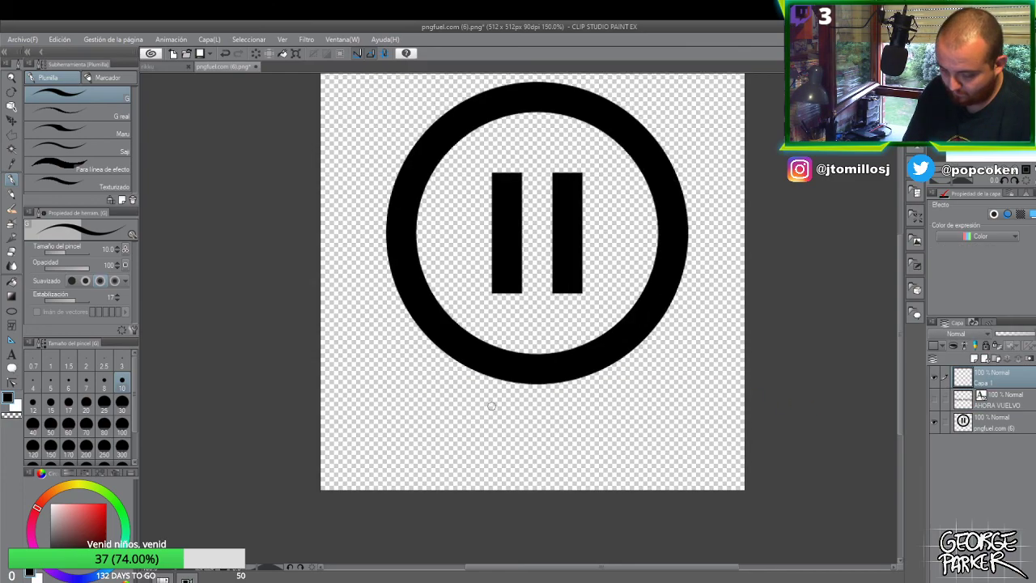
{"action": "left_click", "coordinate": [68, 379]}
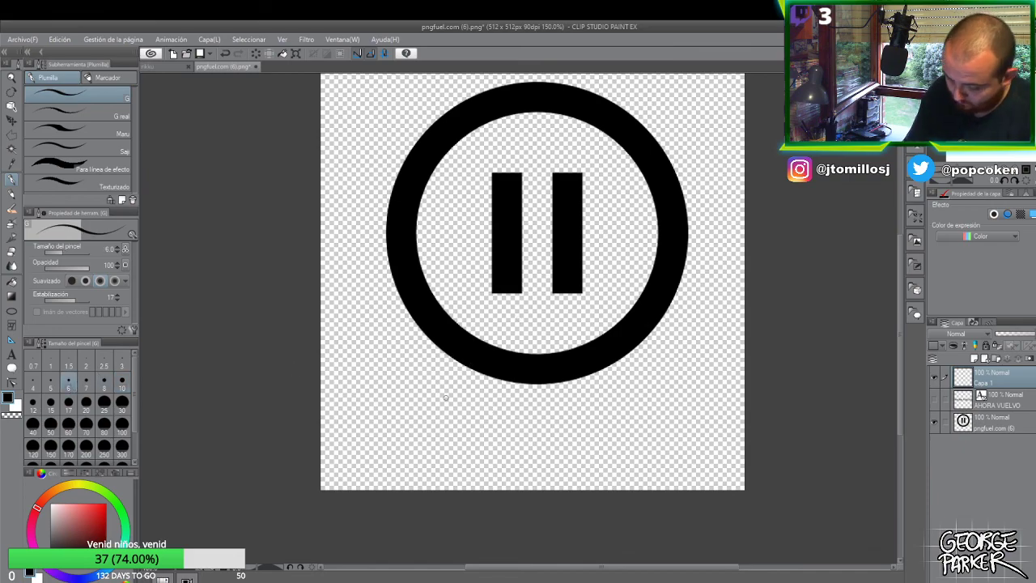
{"action": "mouse_move", "coordinate": [423, 431]}
{"action": "left_mouse_down"}
{"action": "mouse_move", "coordinate": [453, 391]}
{"action": "mouse_move", "coordinate": [450, 431]}
{"action": "mouse_move", "coordinate": [450, 416]}
{"action": "mouse_move", "coordinate": [460, 431]}
{"action": "left_mouse_up"}
{"action": "mouse_move", "coordinate": [468, 413]}
{"action": "left_mouse_down"}
{"action": "mouse_move", "coordinate": [481, 405]}
{"action": "mouse_move", "coordinate": [489, 431]}
{"action": "mouse_move", "coordinate": [497, 417]}
{"action": "mouse_move", "coordinate": [501, 430]}
{"action": "left_mouse_up"}
{"action": "mouse_move", "coordinate": [501, 421]}
{"action": "left_mouse_down"}
{"action": "mouse_move", "coordinate": [528, 410]}
{"action": "mouse_move", "coordinate": [531, 426]}
{"action": "mouse_move", "coordinate": [569, 429]}
{"action": "mouse_move", "coordinate": [596, 396]}
{"action": "mouse_move", "coordinate": [600, 427]}
{"action": "mouse_move", "coordinate": [611, 417]}
{"action": "mouse_move", "coordinate": [643, 427]}
{"action": "mouse_move", "coordinate": [666, 418]}
{"action": "mouse_move", "coordinate": [684, 382]}
{"action": "left_mouse_up"}
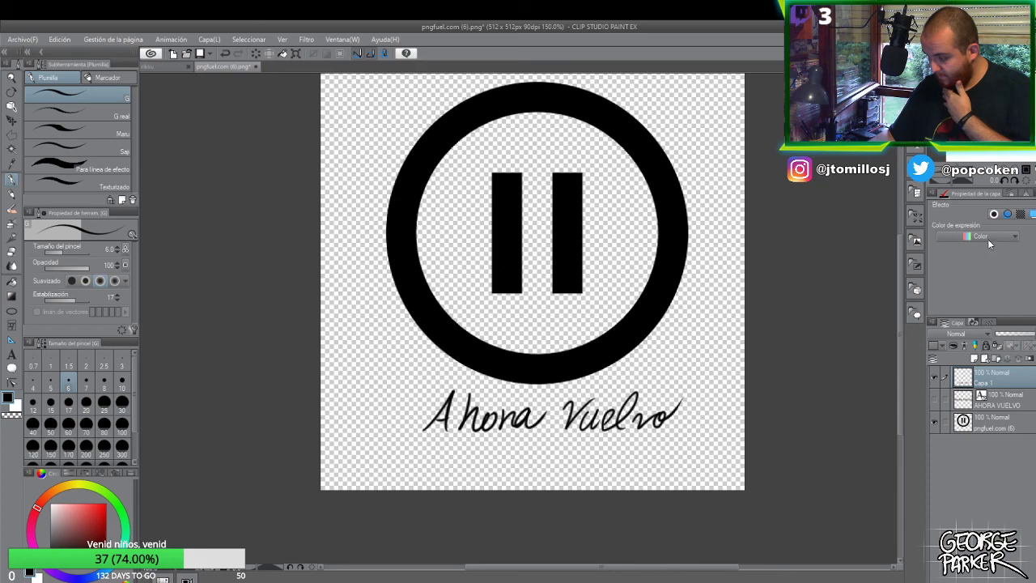
- Give the handwritten lettering a white border effect 3.0 thick and shift it slightly to the left
{"action": "left_click", "coordinate": [994, 214]}
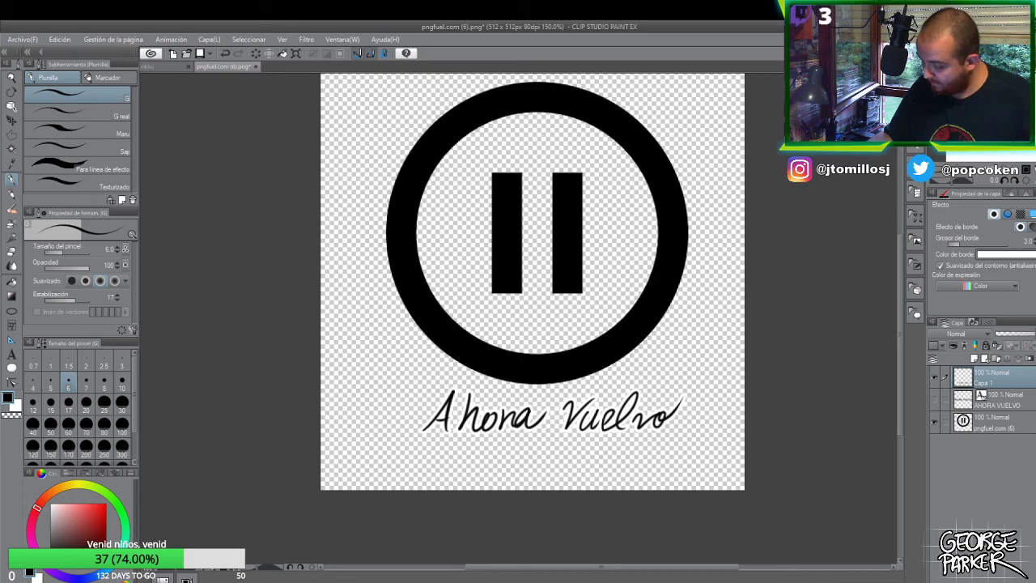
{"action": "key", "text": "o"}
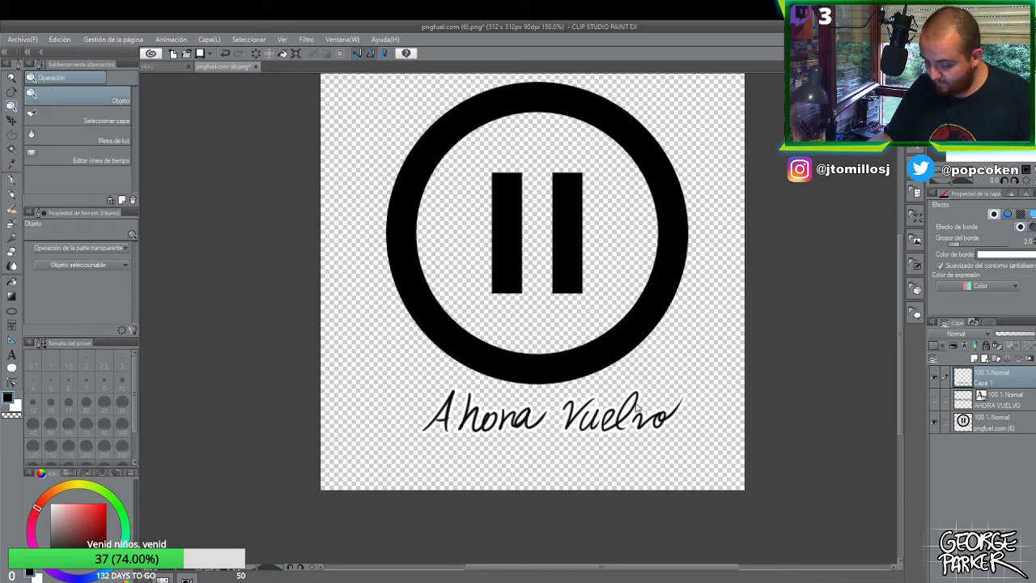
{"action": "left_click_drag", "start_coordinate": [636, 408], "coordinate": [609, 414]}
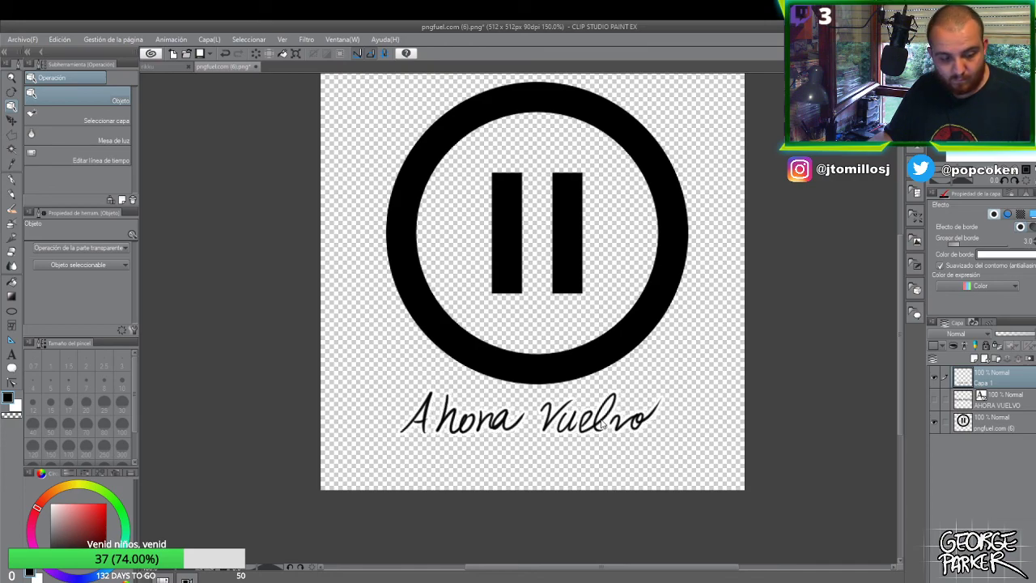
- Scale the handwritten lettering to about 116% and centre it under the ring
{"action": "left_click", "coordinate": [617, 397]}
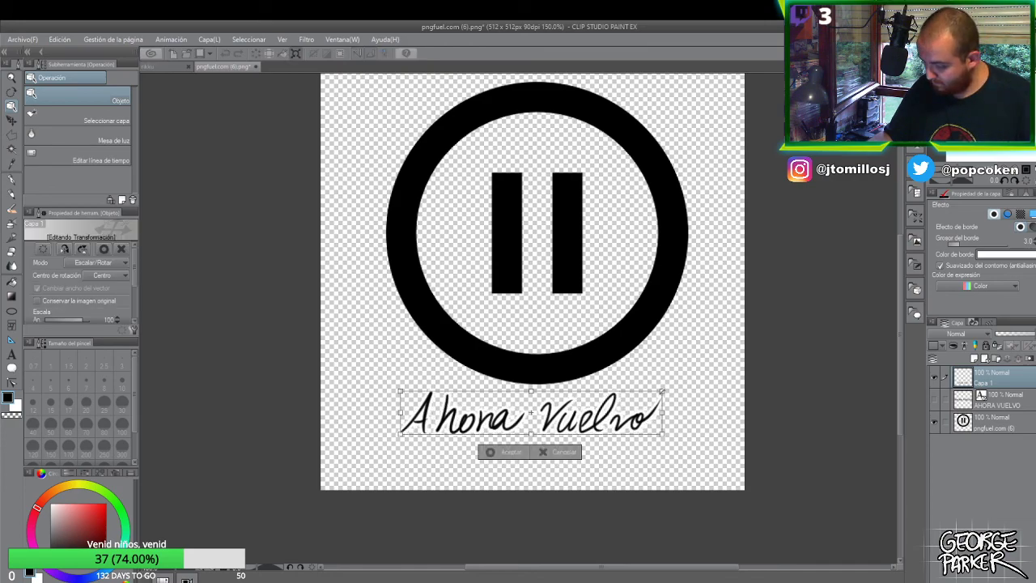
{"action": "left_click_drag", "start_coordinate": [663, 391], "coordinate": [705, 384]}
{"action": "left_click_drag", "start_coordinate": [653, 422], "coordinate": [638, 424]}
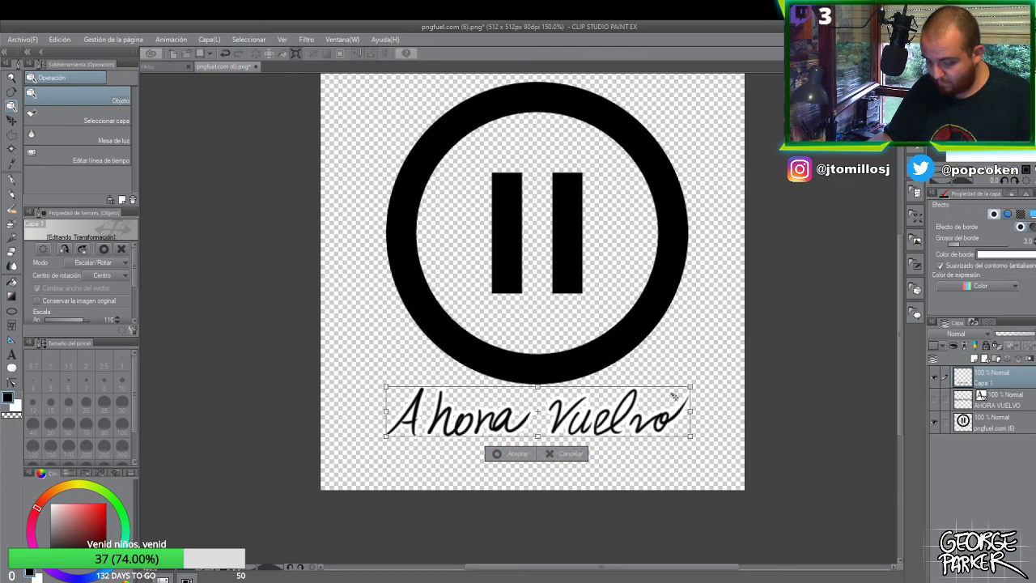
{"action": "left_click", "coordinate": [508, 455]}
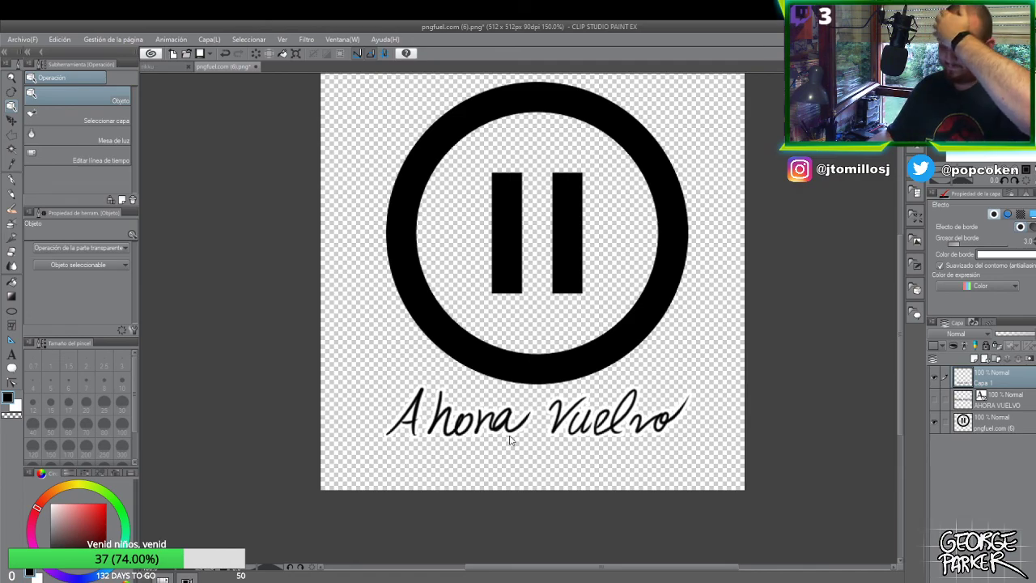
- Enlarge the handwritten lettering again to about 108%, keeping it below the ring
{"action": "key", "text": "e"}
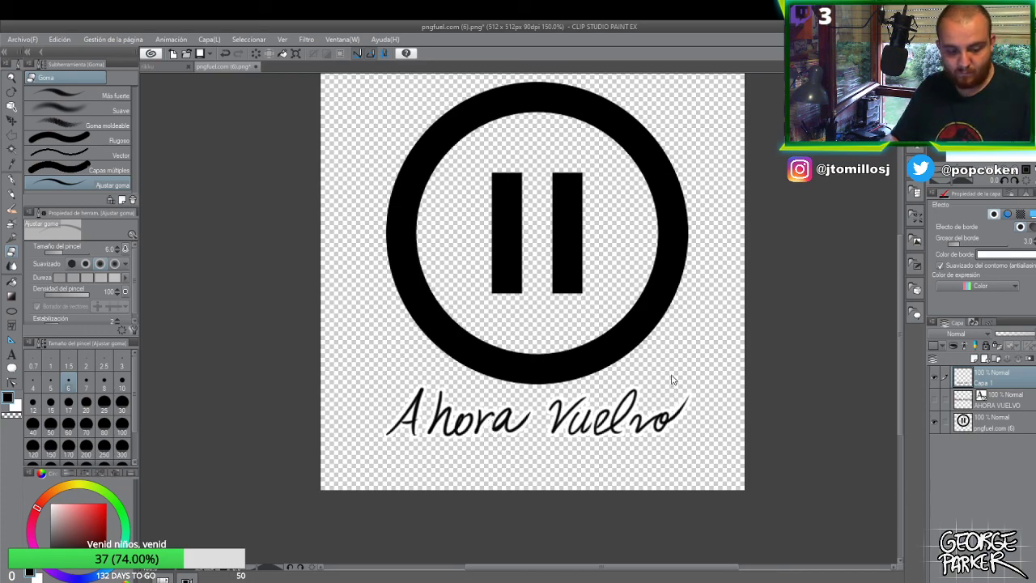
{"action": "key", "text": "ctrl+t"}
{"action": "mouse_move", "coordinate": [690, 387]}
{"action": "left_mouse_down"}
{"action": "mouse_move", "coordinate": [716, 383]}
{"action": "mouse_move", "coordinate": [686, 402]}
{"action": "left_mouse_up"}
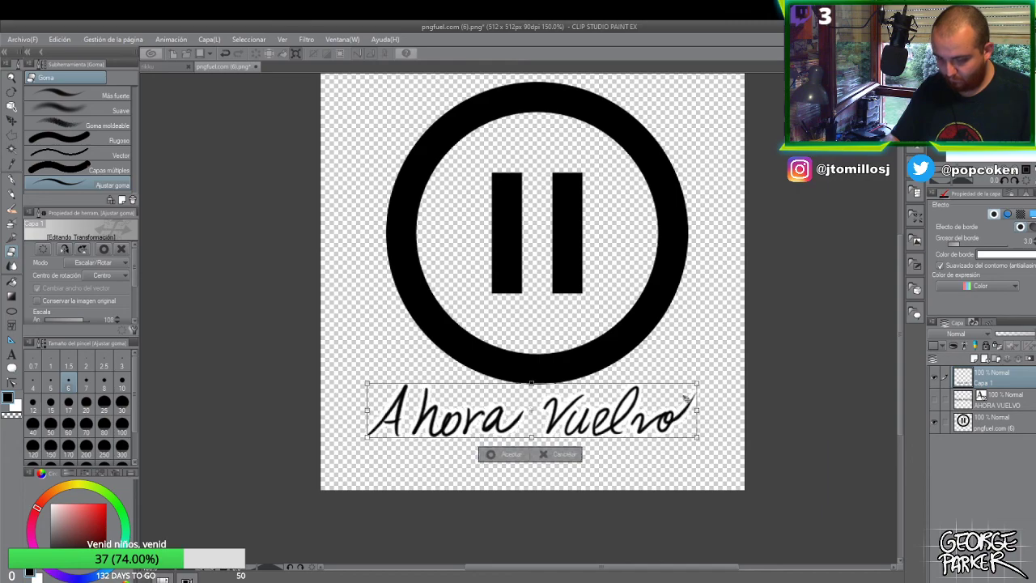
{"action": "left_click", "coordinate": [507, 454]}
{"action": "scroll", "coordinate": [637, 393], "scroll_direction": "down", "scroll_amount": 3}
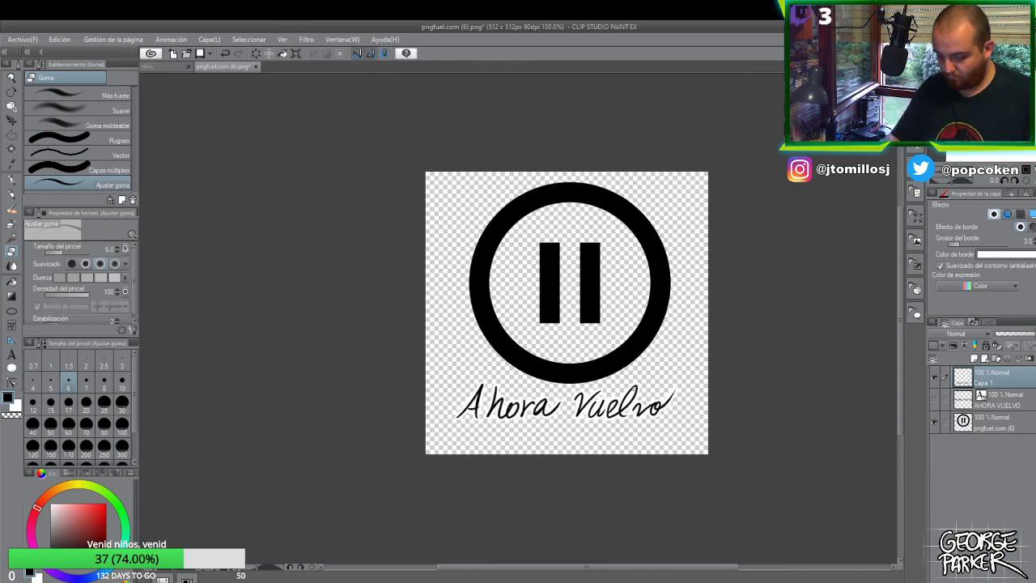
{"action": "scroll", "coordinate": [636, 404], "scroll_direction": "up", "scroll_amount": 2}
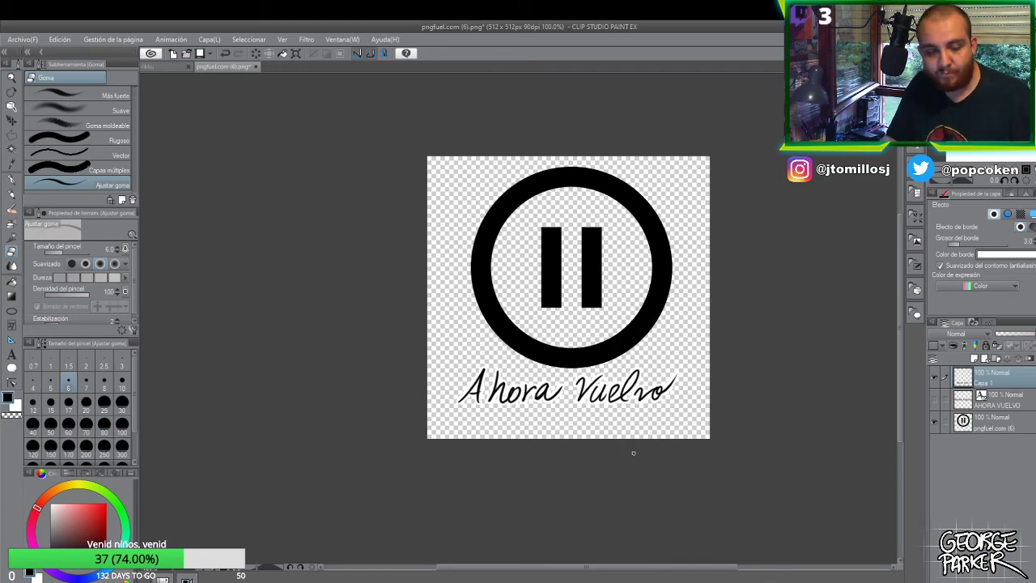
- Undo a trial move of the lettering across the pause bars and nudge it slightly to the right below the ring
{"action": "key", "text": "o"}
{"action": "mouse_move", "coordinate": [637, 393]}
{"action": "left_mouse_down"}
{"action": "mouse_move", "coordinate": [635, 266]}
{"action": "mouse_move", "coordinate": [639, 274]}
{"action": "left_mouse_up"}
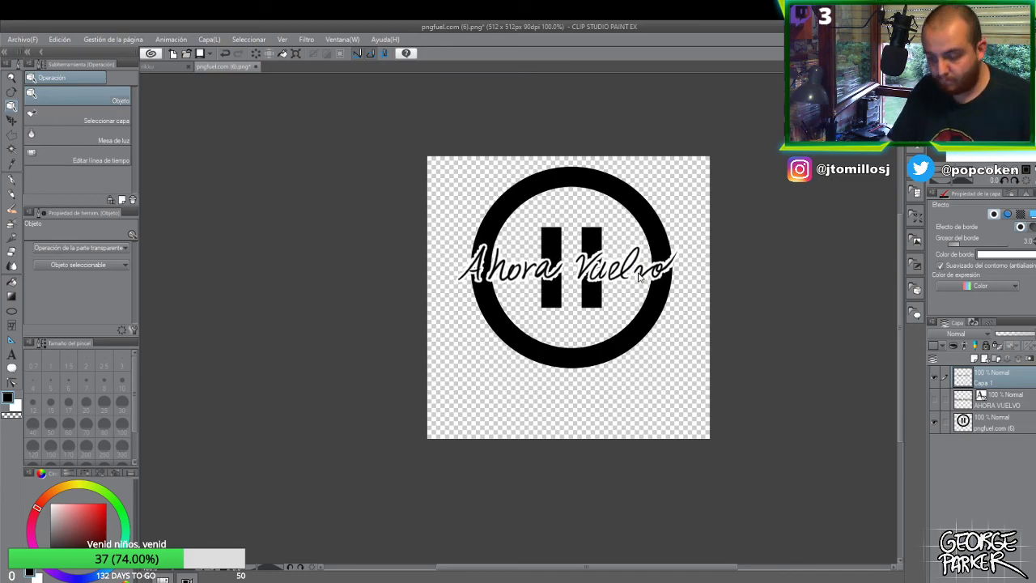
{"action": "key", "text": "ctrl+z"}
{"action": "left_click_drag", "start_coordinate": [641, 388], "coordinate": [642, 391]}
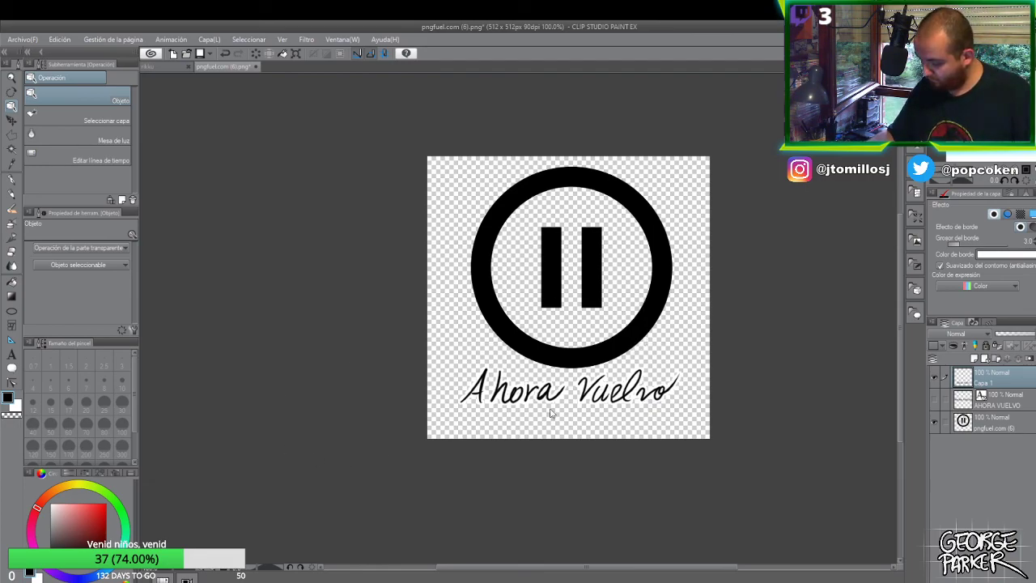
- Add a white border effect 5.6 thick to the pause icon layer and set the lettering layer's border to 3.7
{"action": "left_click", "coordinate": [987, 426]}
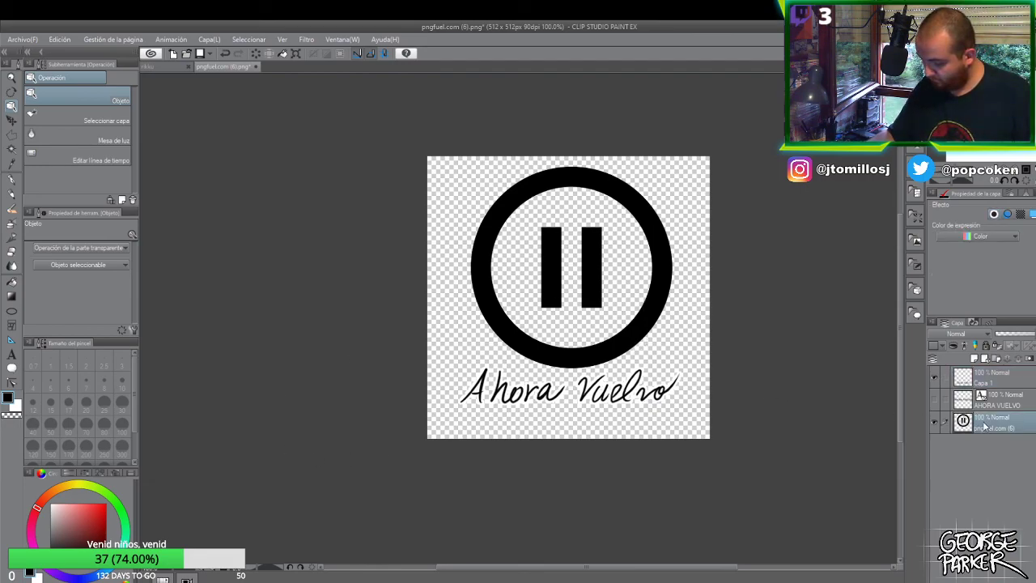
{"action": "left_click", "coordinate": [995, 214]}
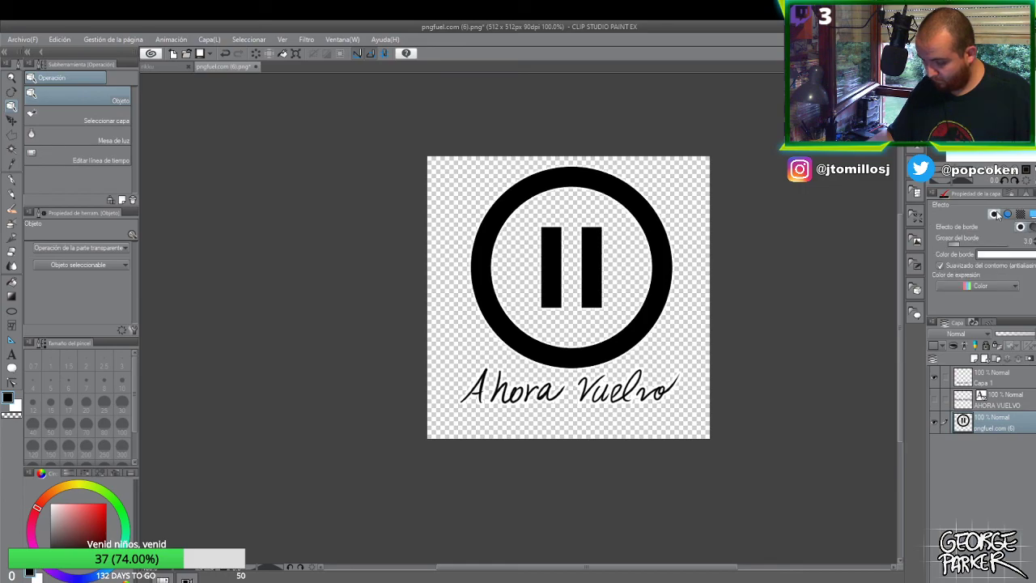
{"action": "left_click", "coordinate": [962, 245]}
{"action": "left_click_drag", "start_coordinate": [962, 246], "coordinate": [968, 246]}
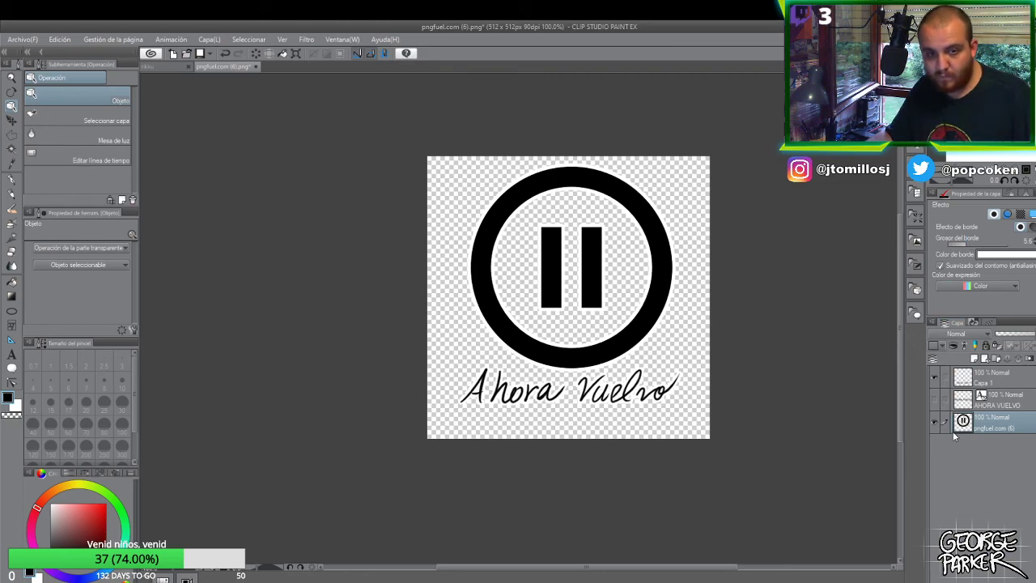
{"action": "left_click", "coordinate": [997, 382]}
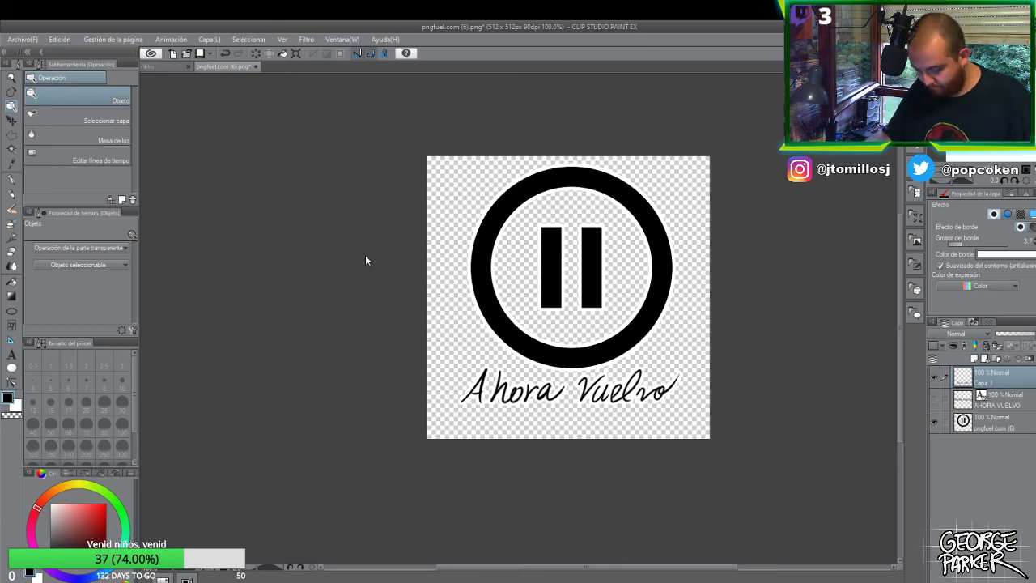
- Set up saving the pause graphic under a new name as a PNG called PAUSA ICONO STREAM
{"action": "key", "text": "ctrl+shift+s"}
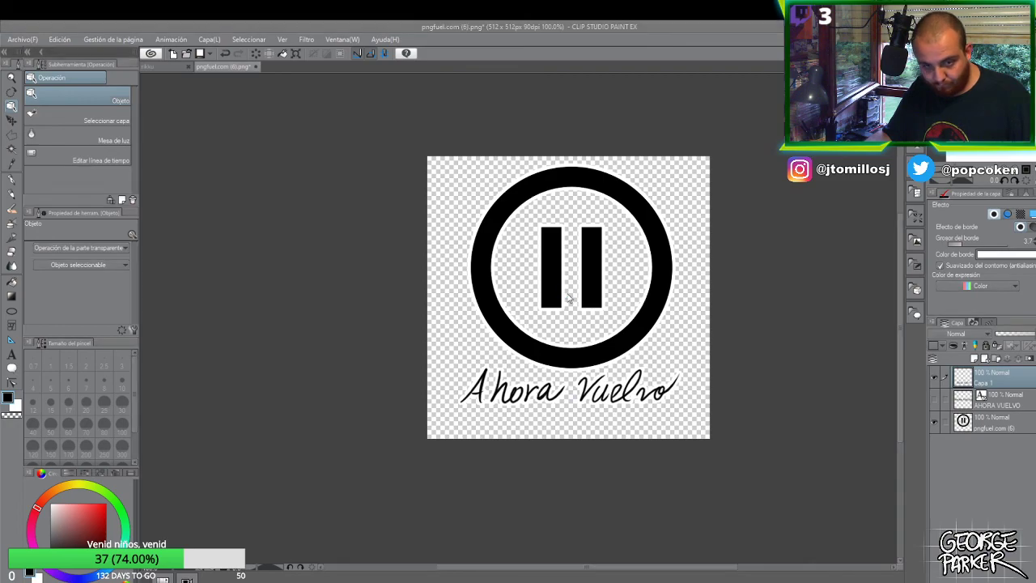
{"action": "left_click", "coordinate": [133, 276]}
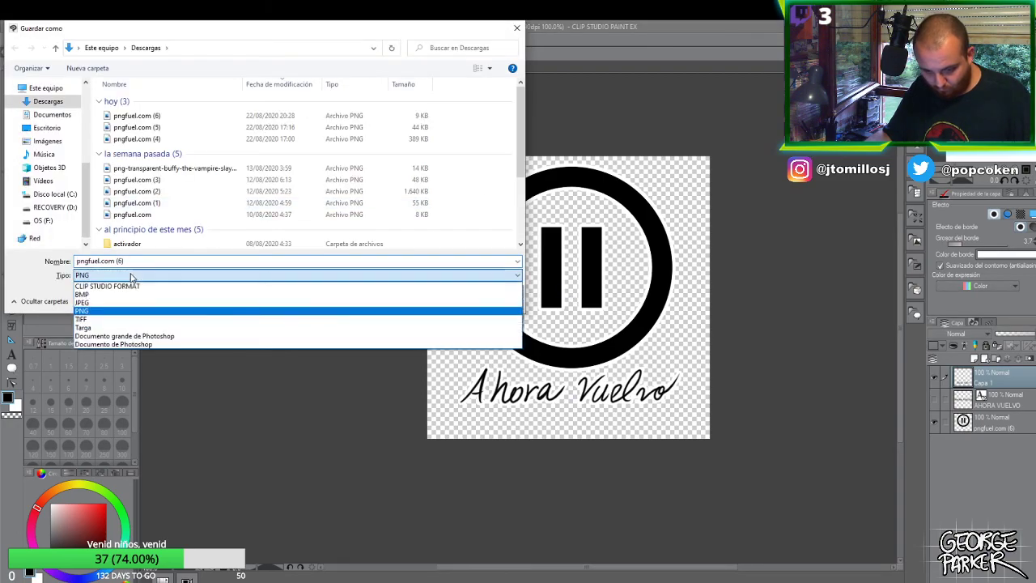
{"action": "left_click", "coordinate": [103, 313]}
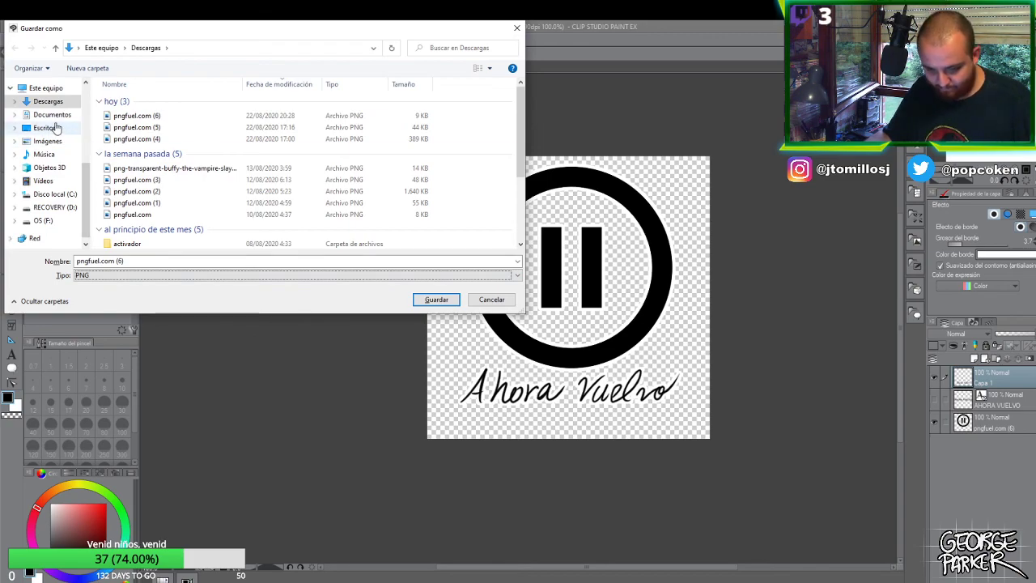
{"action": "left_click", "coordinate": [140, 260]}
{"action": "key", "text": "ctrl+a"}
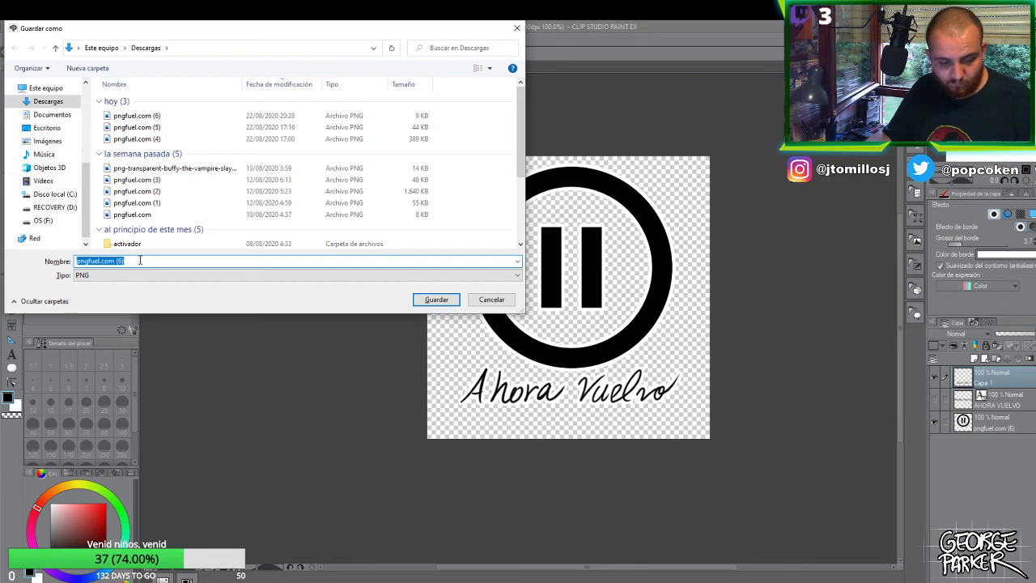
{"action": "type", "text": "pa"}
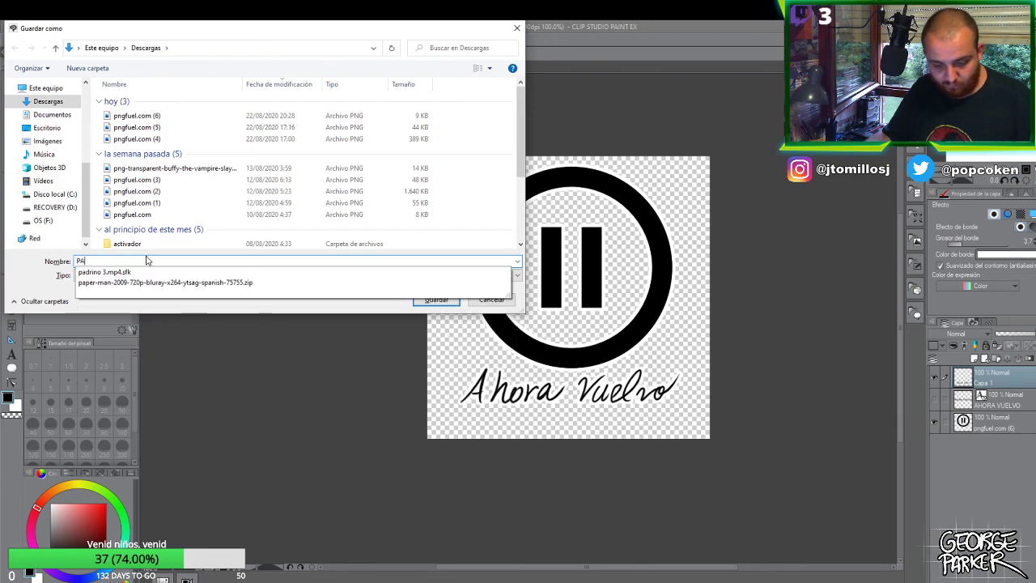
{"action": "type", "text": "USA"}
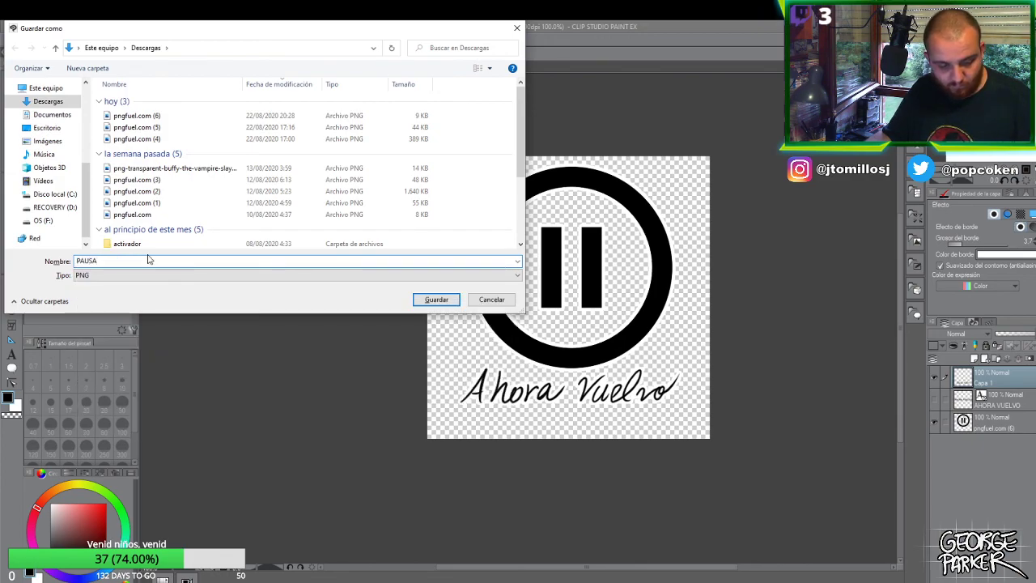
{"action": "type", "text": " ("}
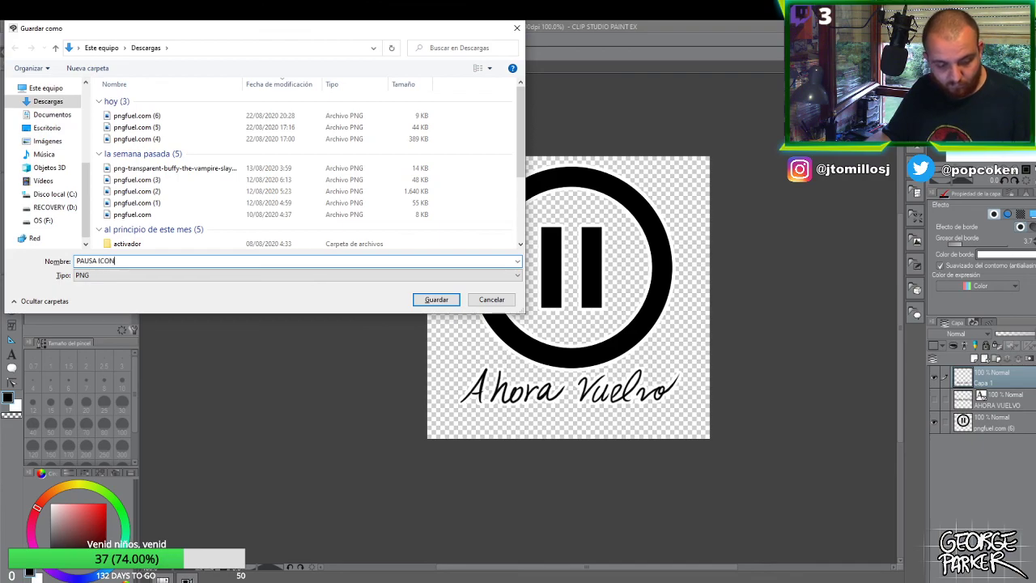
{"action": "type", "text": "CONO STREA"}
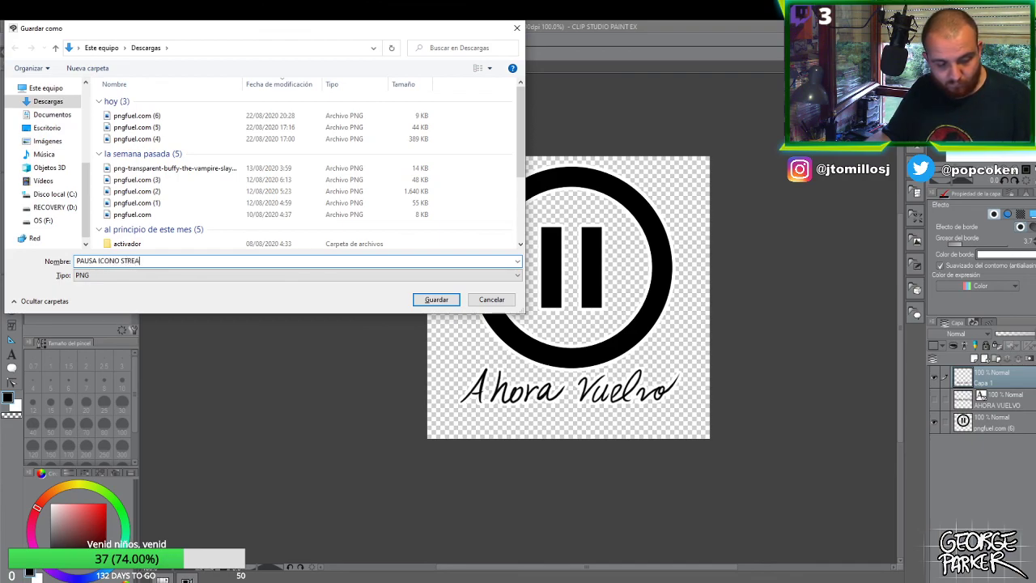
{"action": "type", "text": "M"}
- Save the PNG in the Documents folder, accepting the loss of layer information, and close the pause graphic
{"action": "left_click", "coordinate": [51, 114]}
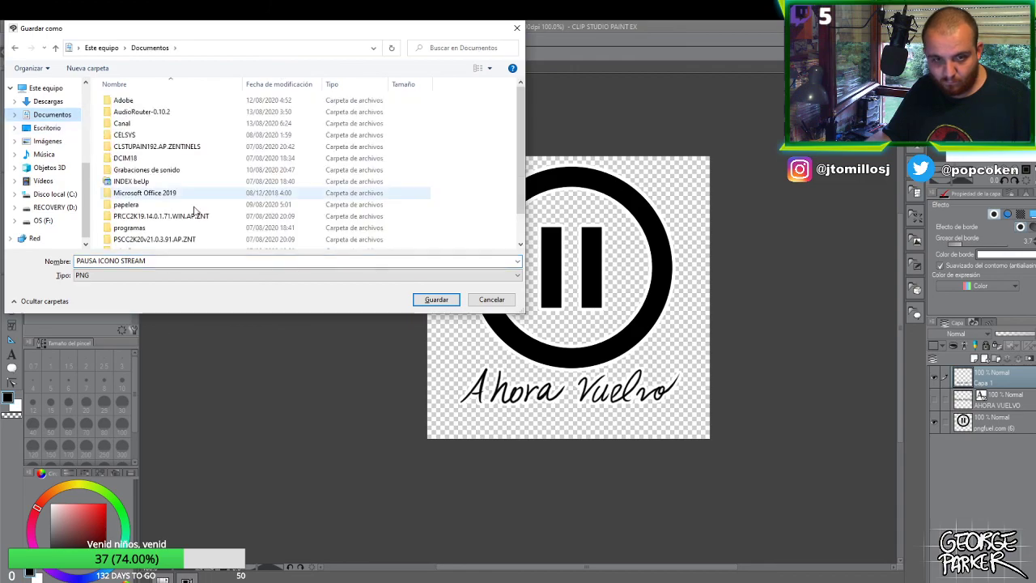
{"action": "left_click", "coordinate": [443, 301]}
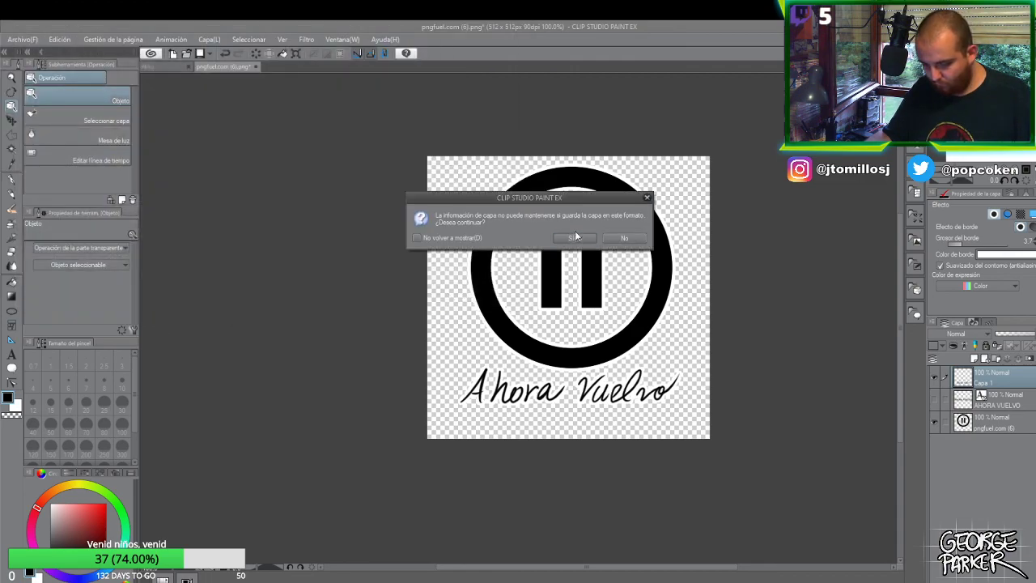
{"action": "left_click", "coordinate": [582, 240]}
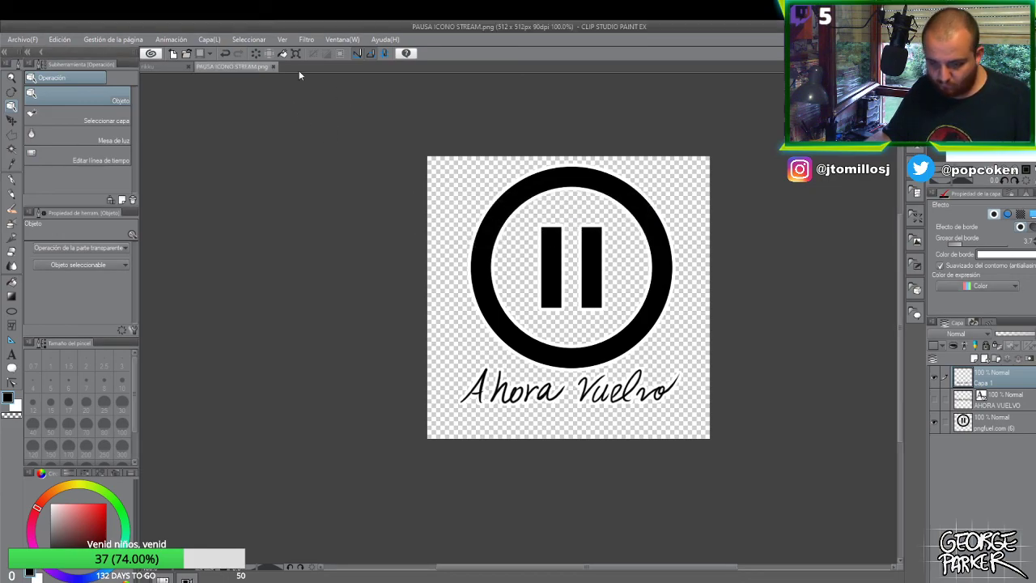
{"action": "left_click", "coordinate": [274, 67]}
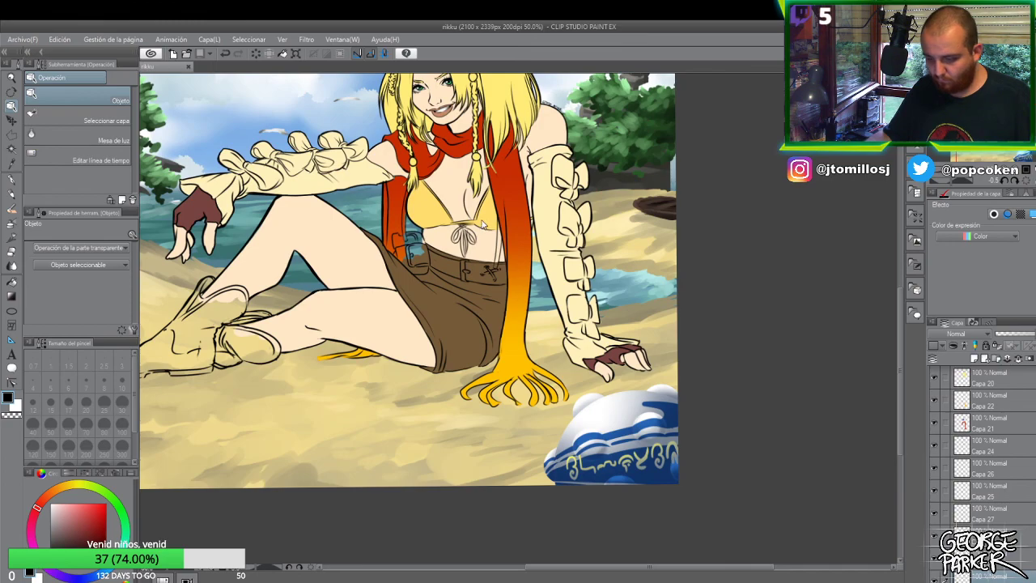
{"action": "scroll", "coordinate": [514, 259], "scroll_direction": "down", "scroll_amount": 2}
{"action": "scroll", "coordinate": [513, 259], "scroll_direction": "down", "scroll_amount": 2}
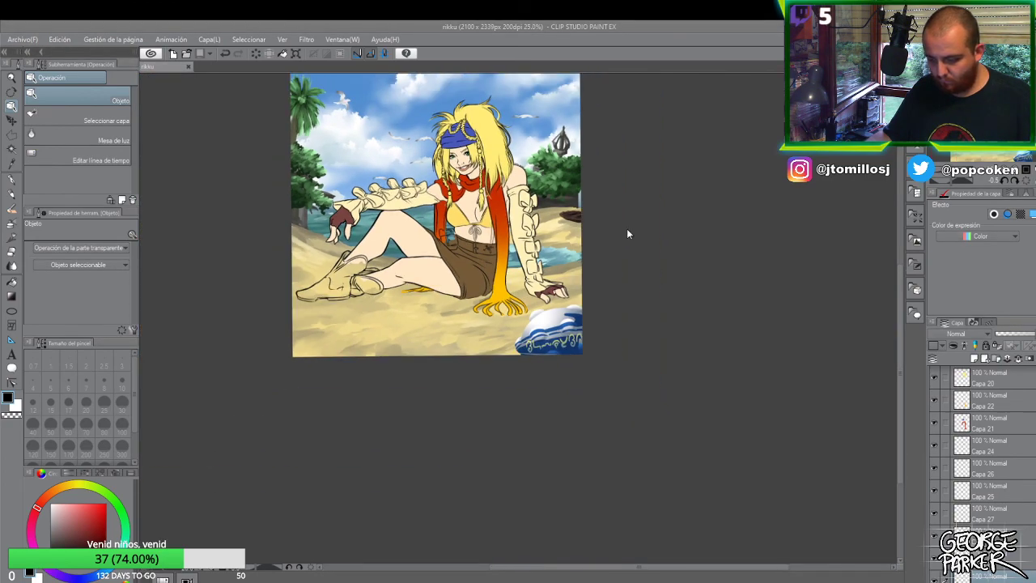
{"action": "scroll", "coordinate": [626, 230], "scroll_direction": "down", "scroll_amount": 1}
{"action": "scroll", "coordinate": [626, 228], "scroll_direction": "up", "scroll_amount": 2}
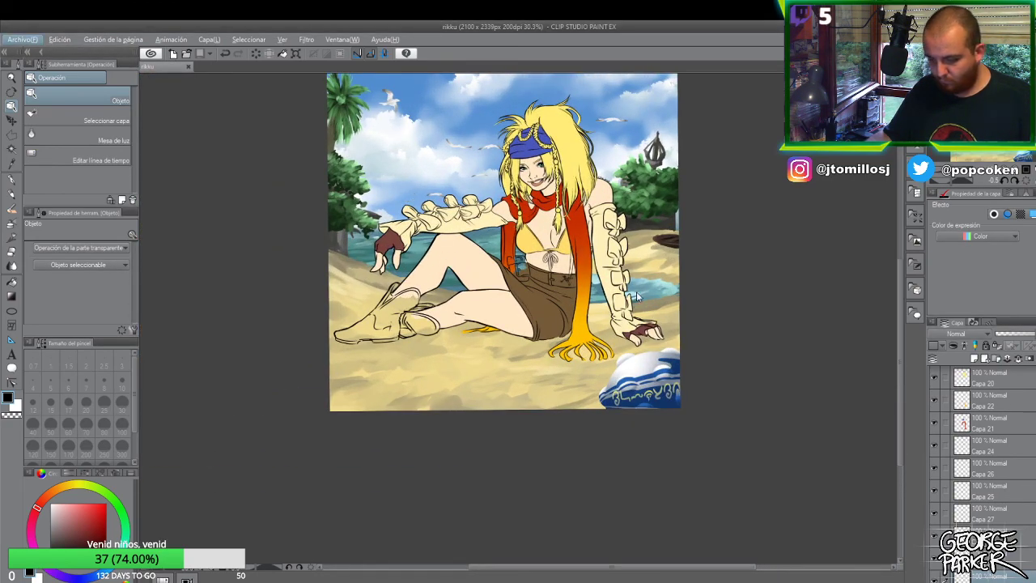
{"action": "scroll", "coordinate": [628, 296], "scroll_direction": "up", "scroll_amount": 1}
{"action": "scroll", "coordinate": [628, 297], "scroll_direction": "down", "scroll_amount": 1}
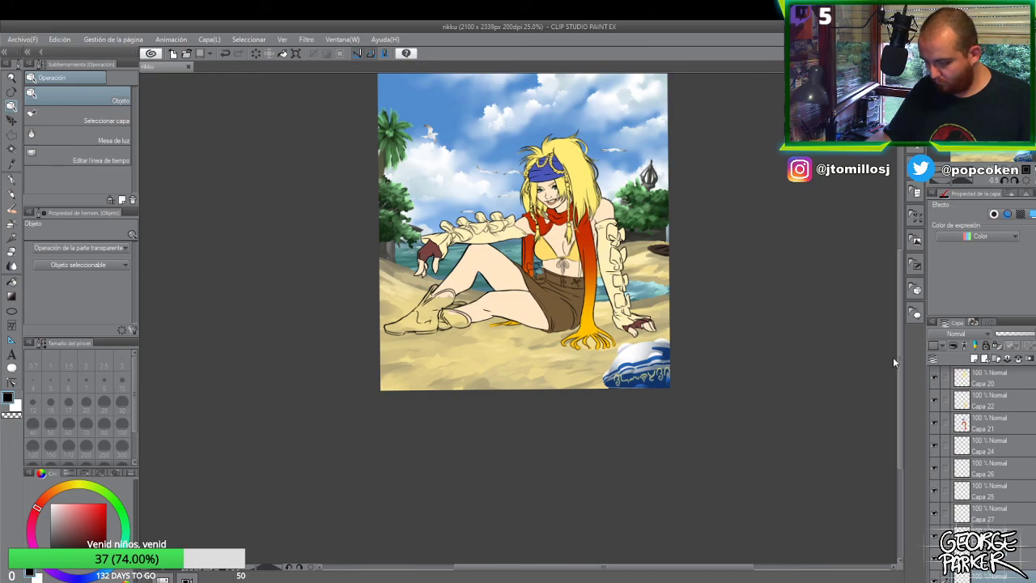
{"action": "left_click_drag", "start_coordinate": [899, 331], "coordinate": [900, 317]}
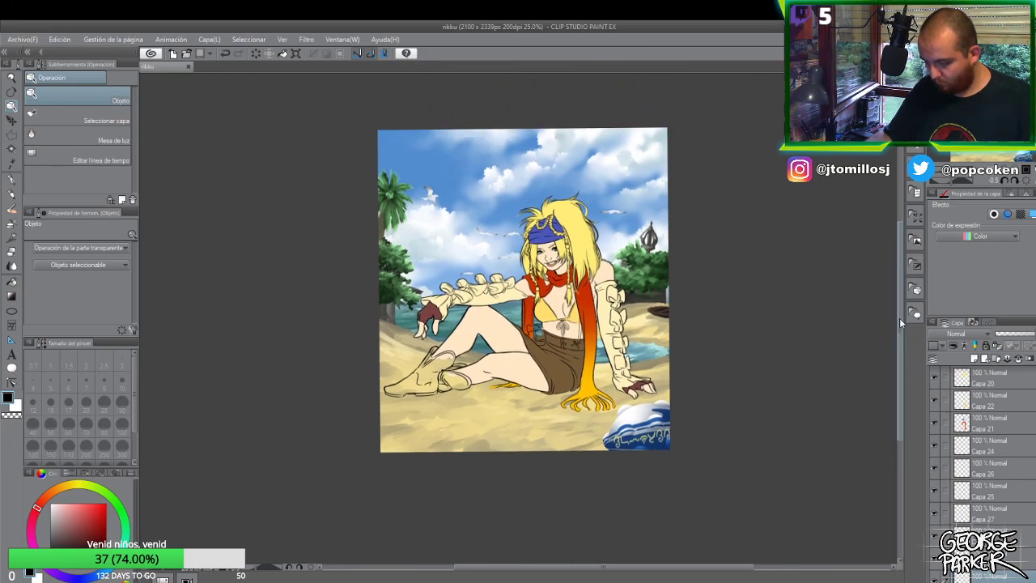
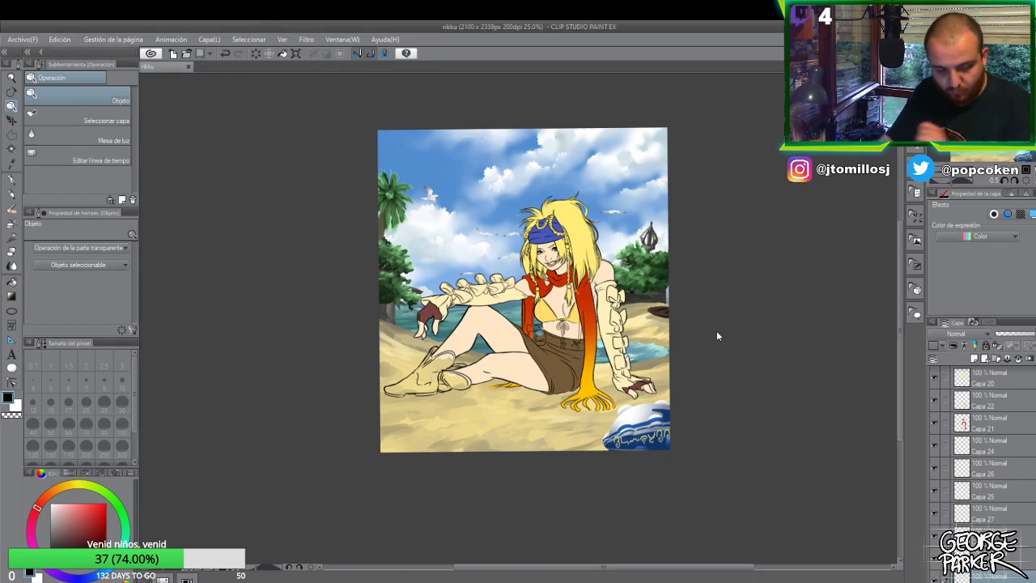
- Sample the cream colour from the sleeve on the character's supporting arm for the G pen
{"action": "key", "text": "p"}
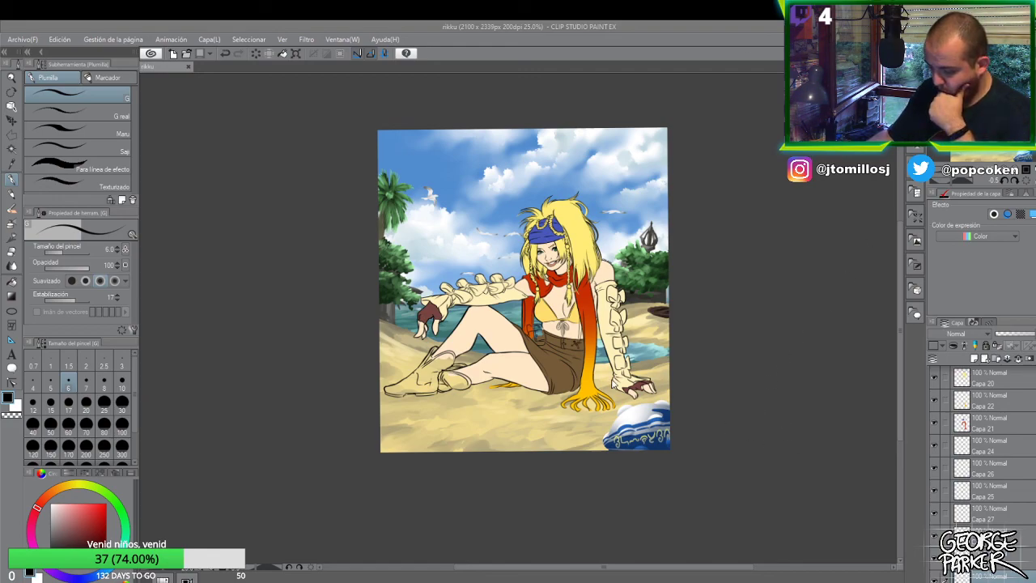
{"action": "left_click", "coordinate": [528, 371]}
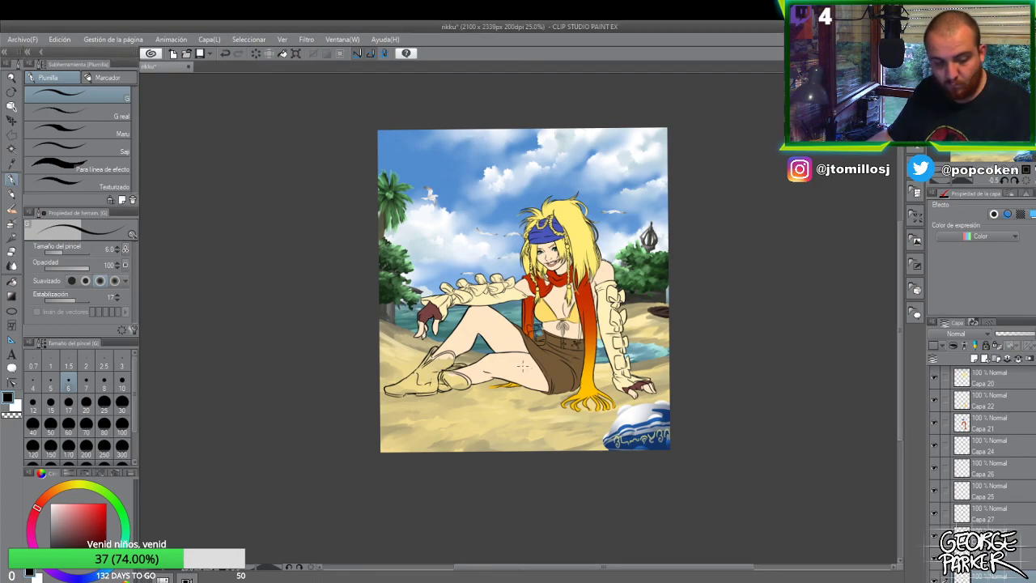
{"action": "key", "text": "o"}
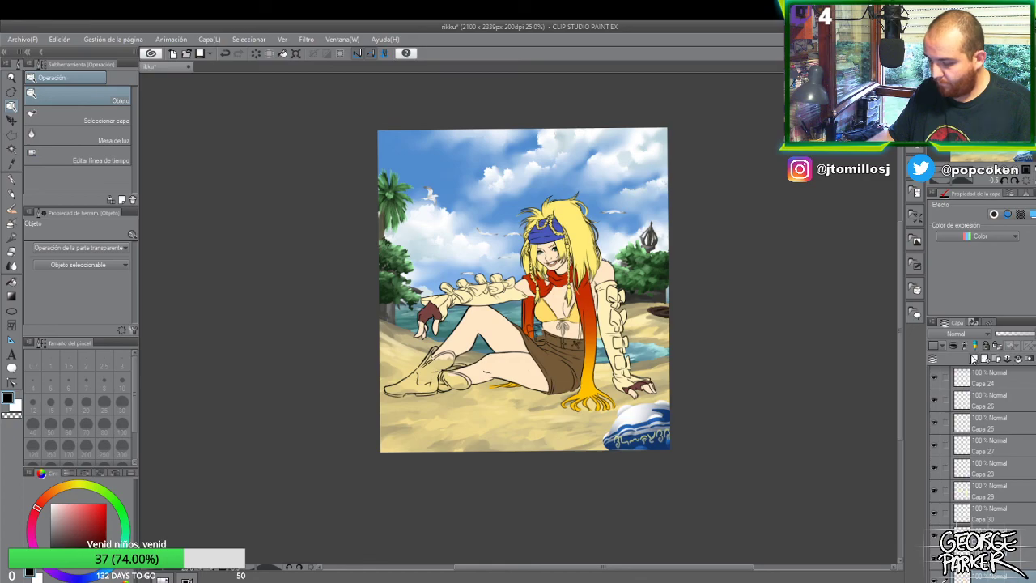
{"action": "key", "text": "p"}
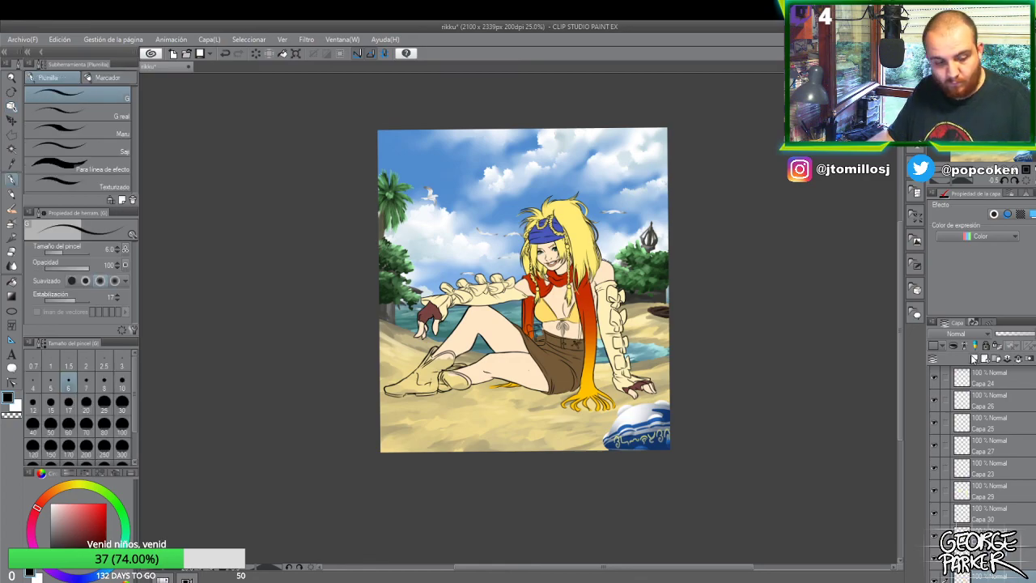
{"action": "left_click", "coordinate": [606, 299], "text": "alt"}
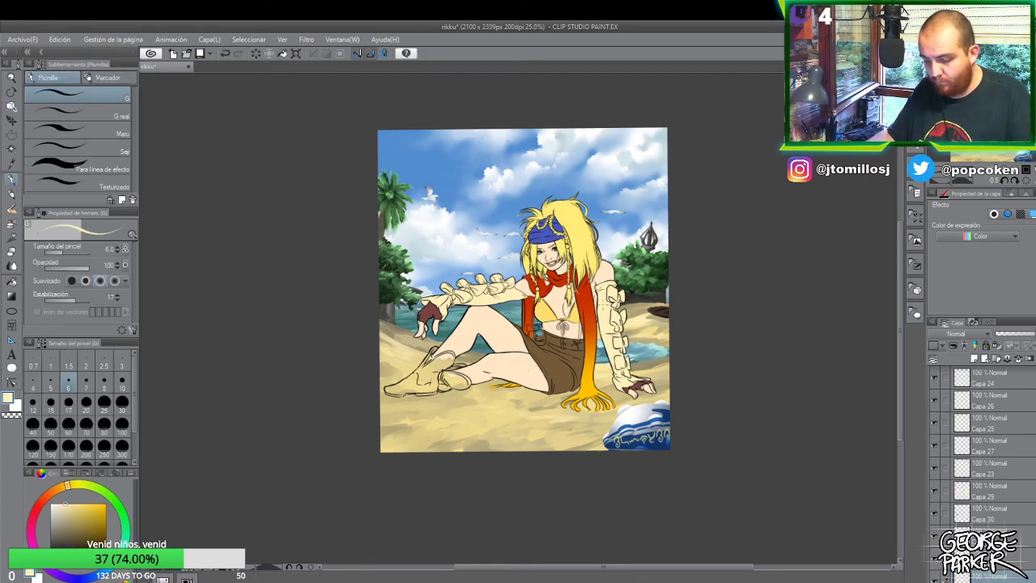
- Shift the sampled cream drawing colour to a pale, slightly greyed green
{"action": "key", "text": "p"}
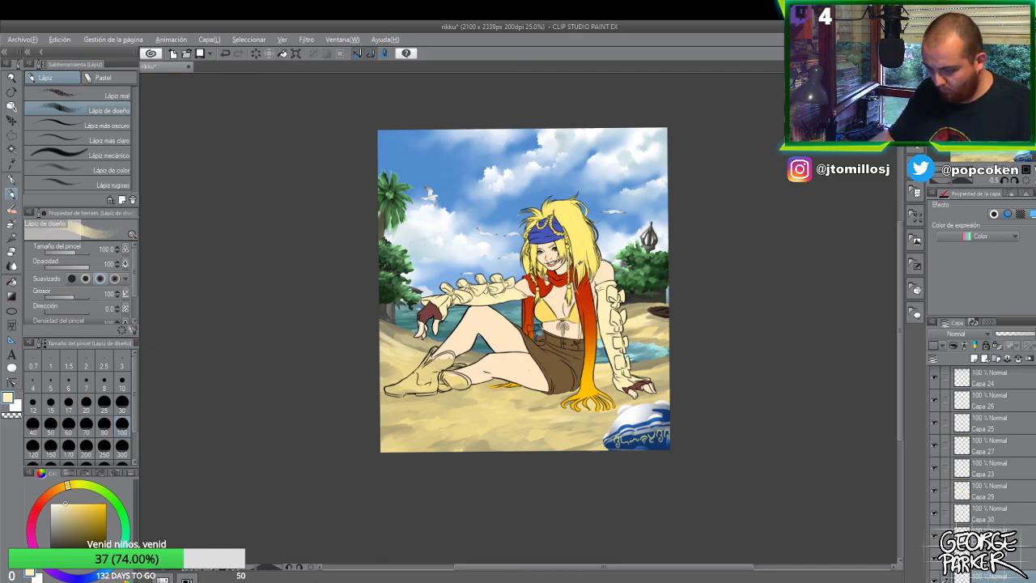
{"action": "scroll", "coordinate": [570, 268], "scroll_direction": "up", "scroll_amount": 1}
{"action": "scroll", "coordinate": [559, 360], "scroll_direction": "down", "scroll_amount": 1}
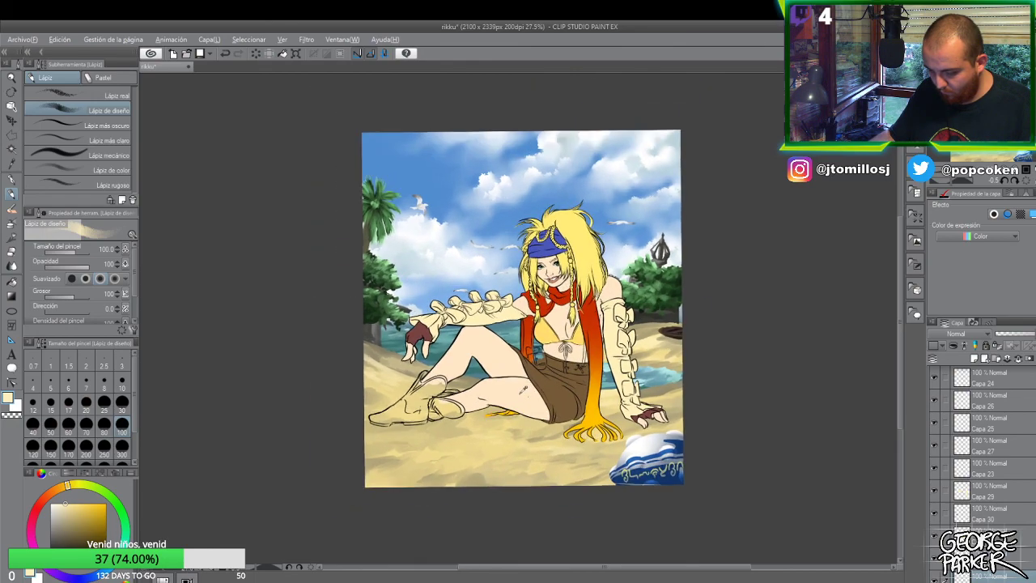
{"action": "scroll", "coordinate": [558, 361], "scroll_direction": "up", "scroll_amount": 2}
{"action": "key", "text": "alt"}
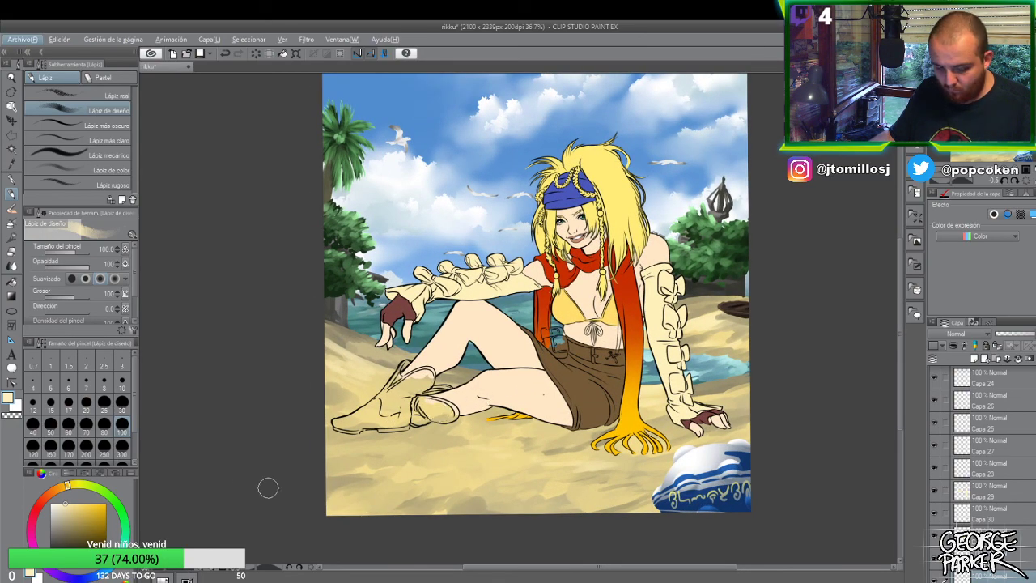
{"action": "left_click_drag", "start_coordinate": [67, 485], "coordinate": [90, 486]}
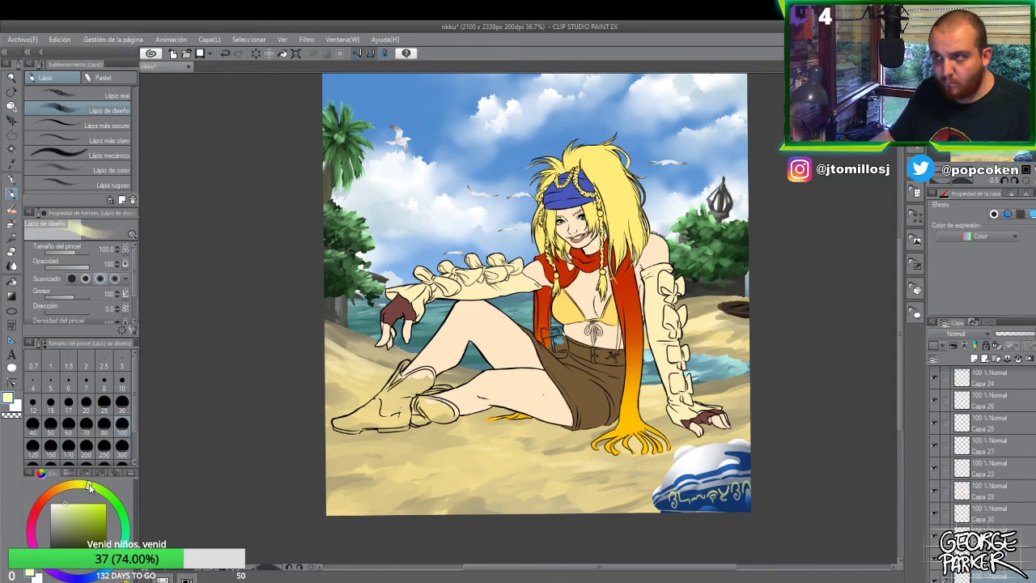
{"action": "left_click", "coordinate": [74, 502]}
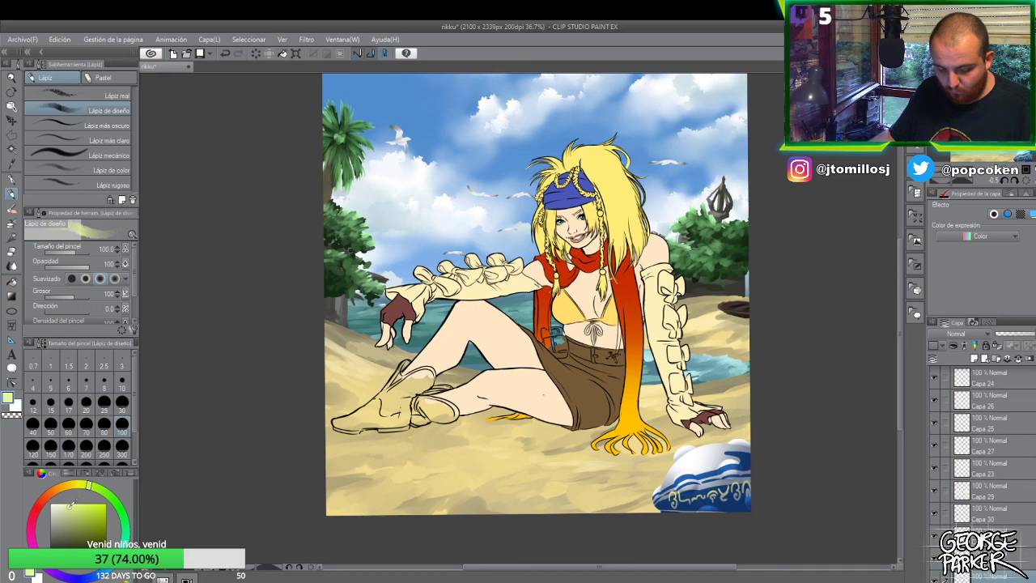
{"action": "left_click", "coordinate": [71, 507]}
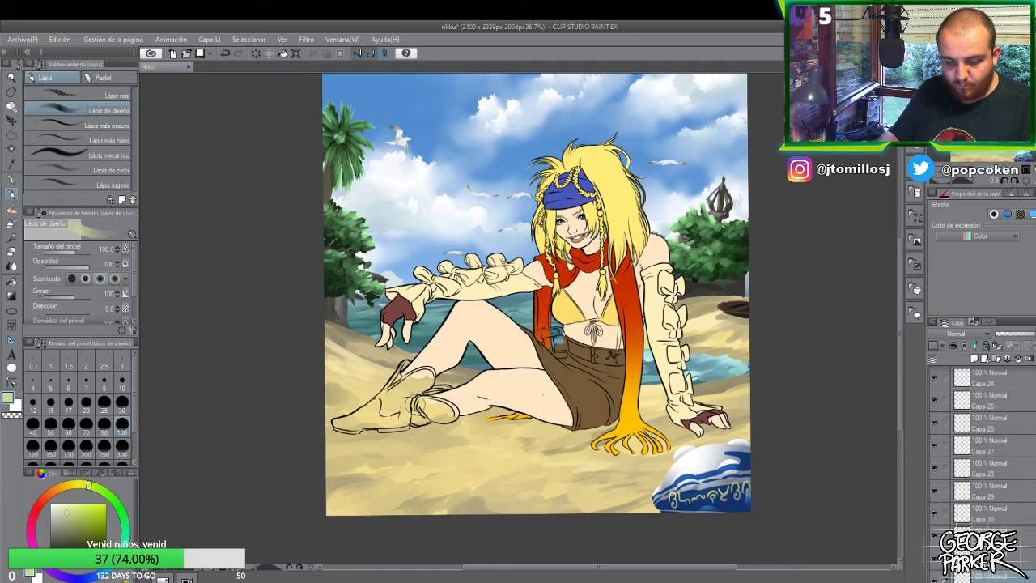
- Paint the front boot's cuff and narrow back flap pale green with the Millipen marker at sizes 30 and 10
{"action": "key", "text": "p"}
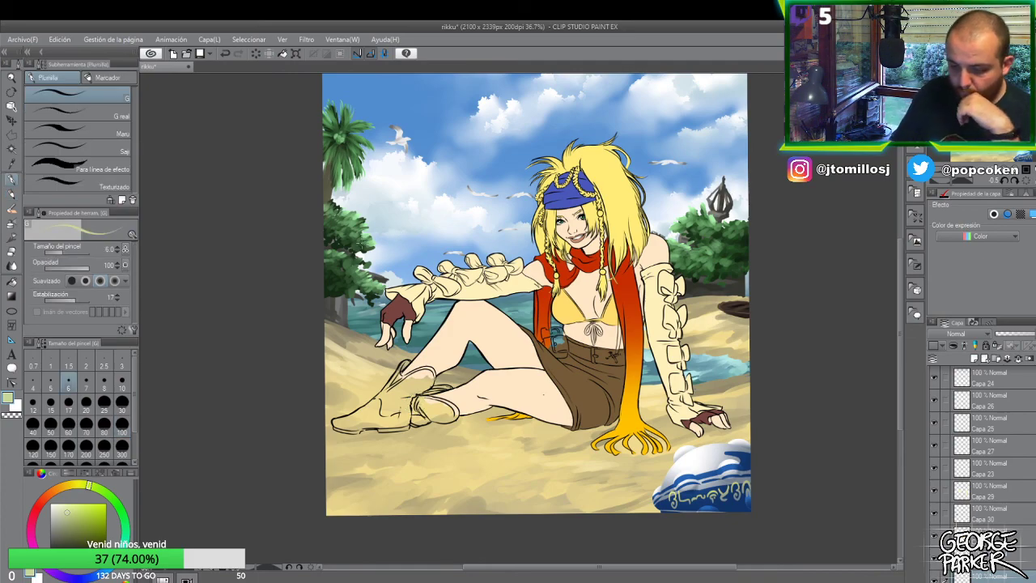
{"action": "left_click", "coordinate": [111, 78]}
{"action": "left_click", "coordinate": [121, 402]}
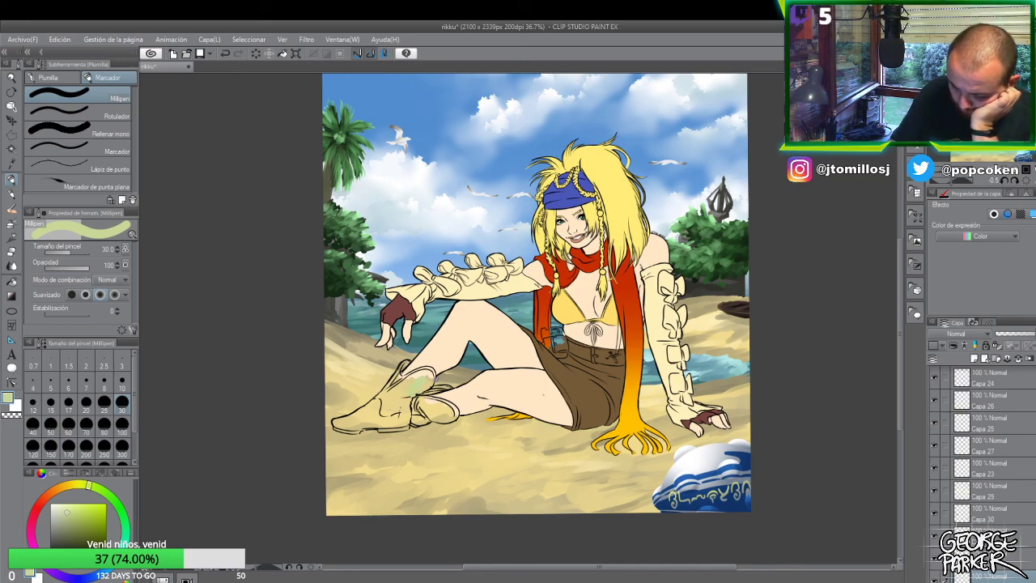
{"action": "scroll", "coordinate": [429, 375], "scroll_direction": "up", "scroll_amount": 2}
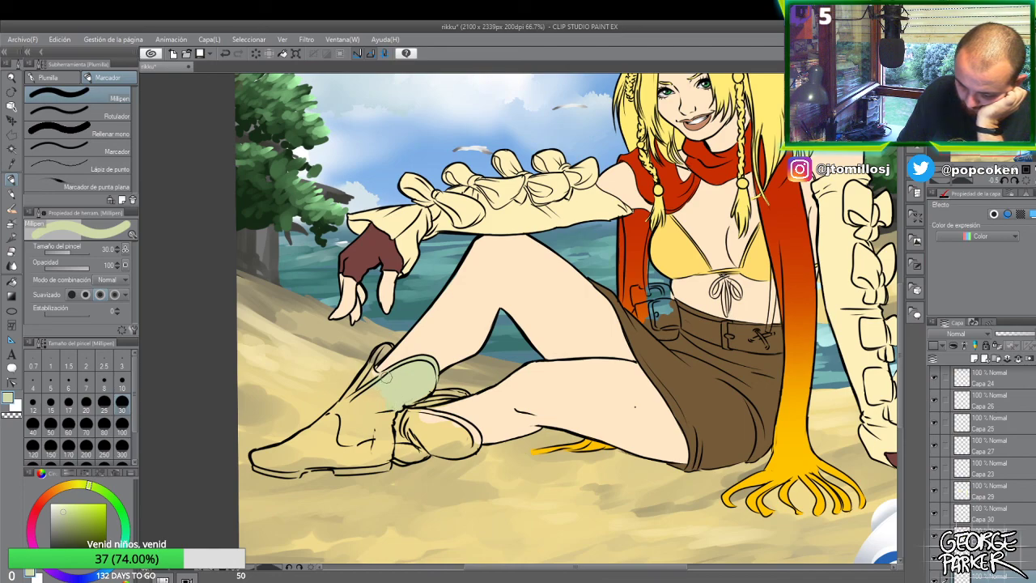
{"action": "left_click", "coordinate": [122, 385]}
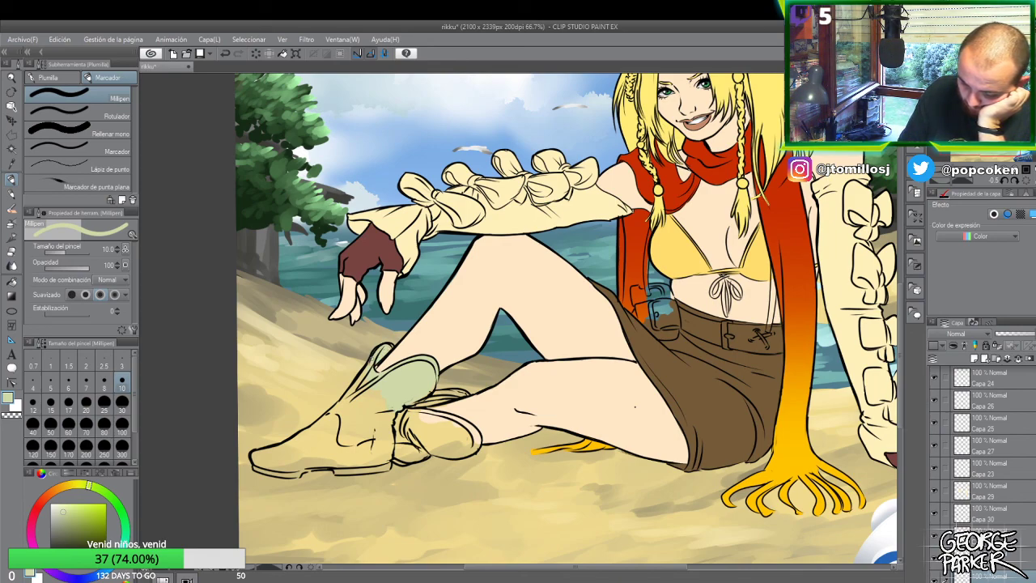
{"action": "scroll", "coordinate": [446, 298], "scroll_direction": "down", "scroll_amount": 1}
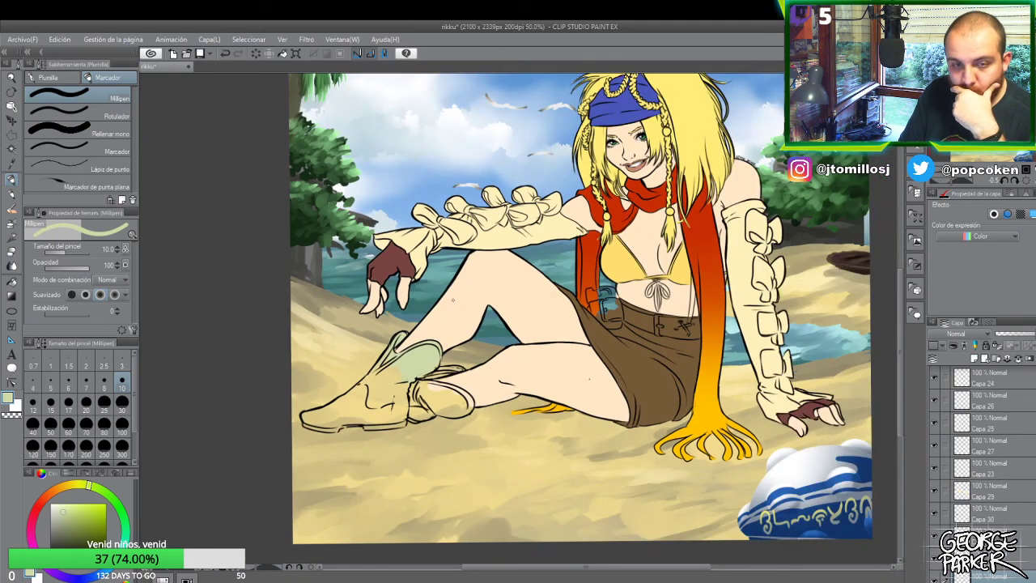
- Fill the rest of the front boot, from shaft to toe and heel, with pale green using the Millipen at size 30
{"action": "left_click", "coordinate": [122, 402]}
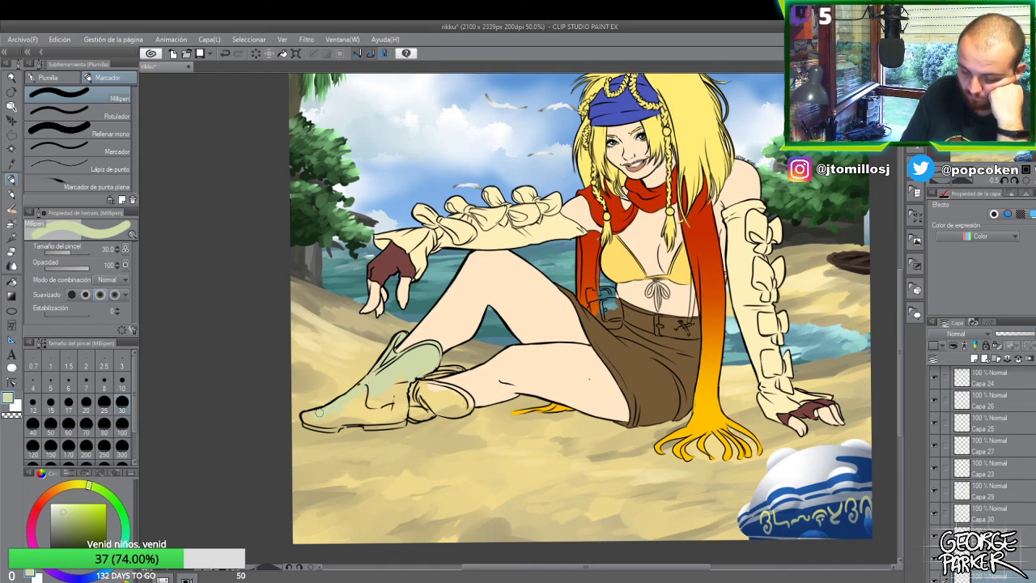
{"action": "left_click_drag", "start_coordinate": [321, 417], "coordinate": [383, 405]}
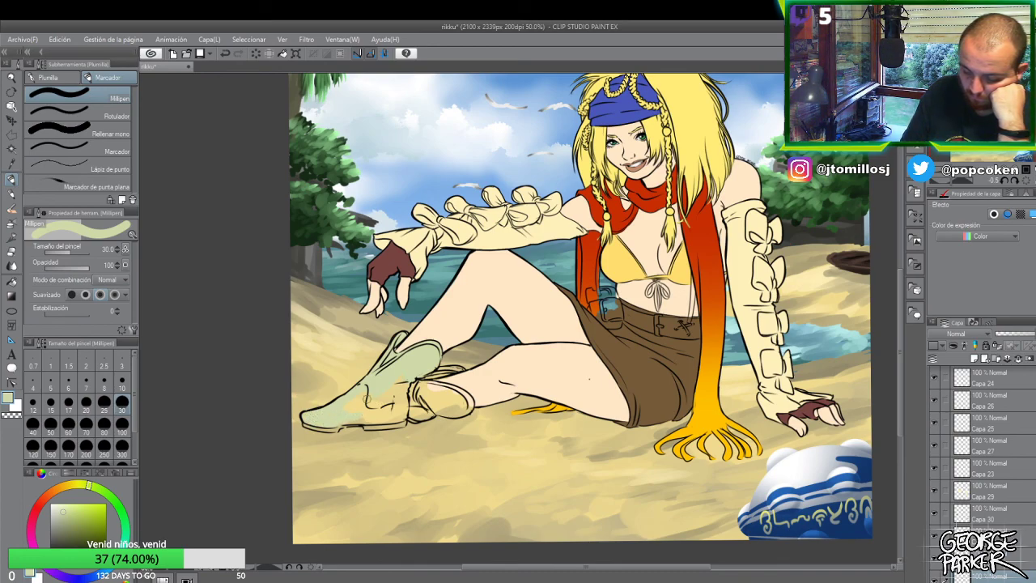
{"action": "left_click", "coordinate": [121, 423]}
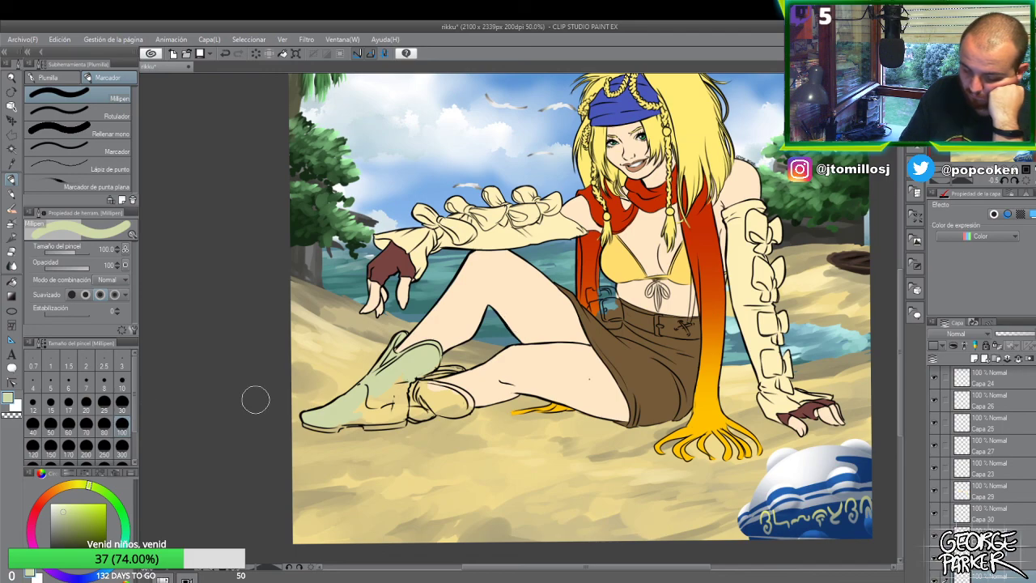
{"action": "left_click", "coordinate": [121, 403]}
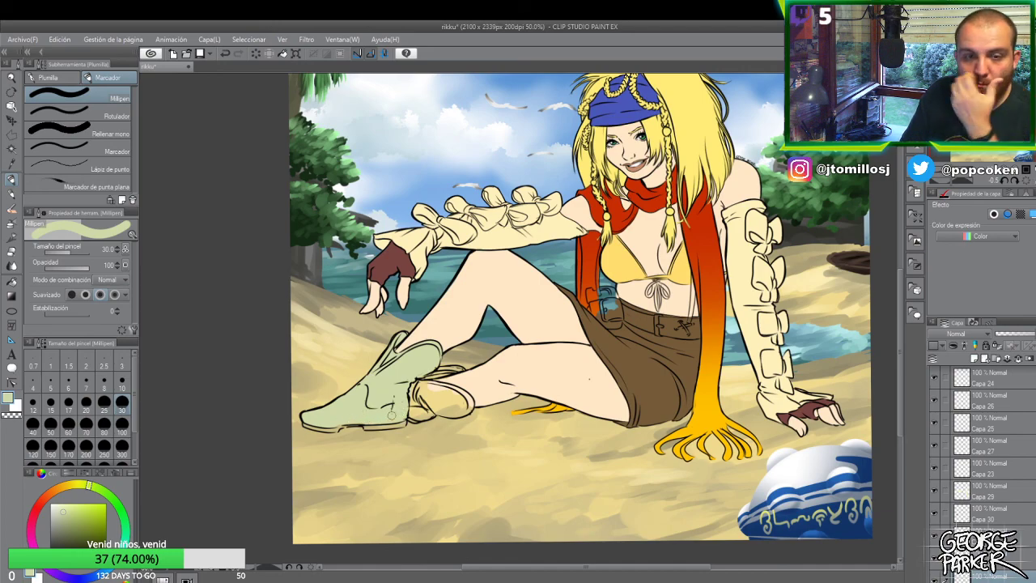
{"action": "scroll", "coordinate": [392, 419], "scroll_direction": "up", "scroll_amount": 1}
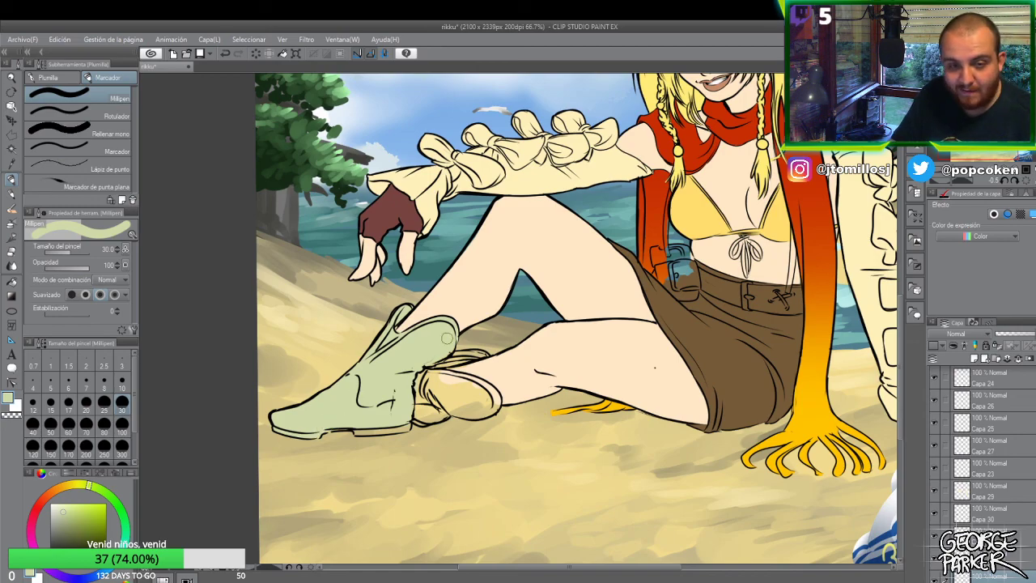
- Paint the second boot, tucked behind the front one, in the same pale green with the Millipen at size 30
{"action": "scroll", "coordinate": [448, 343], "scroll_direction": "down", "scroll_amount": 1}
{"action": "scroll", "coordinate": [410, 392], "scroll_direction": "down", "scroll_amount": 1}
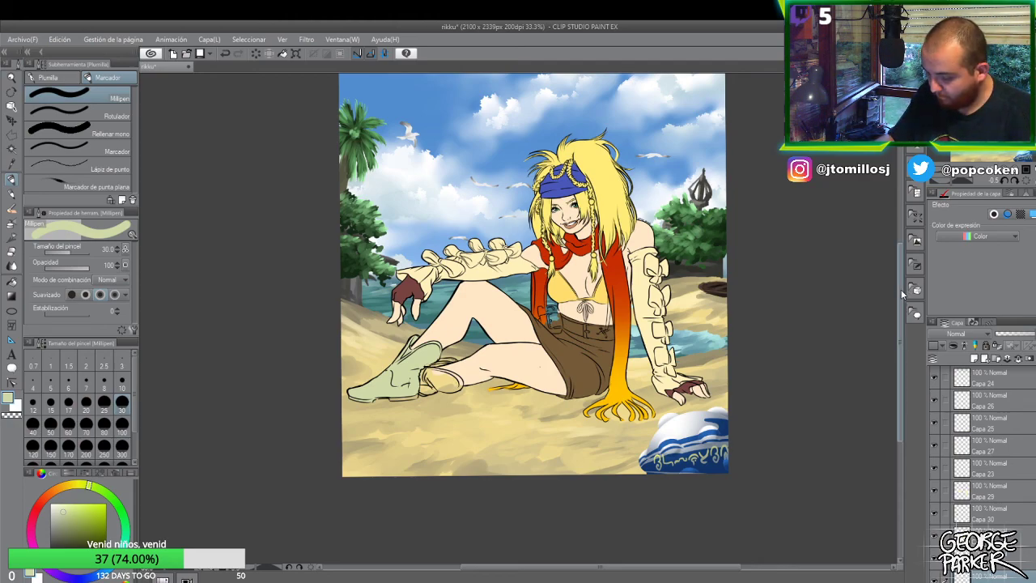
{"action": "left_click_drag", "start_coordinate": [905, 298], "coordinate": [899, 278]}
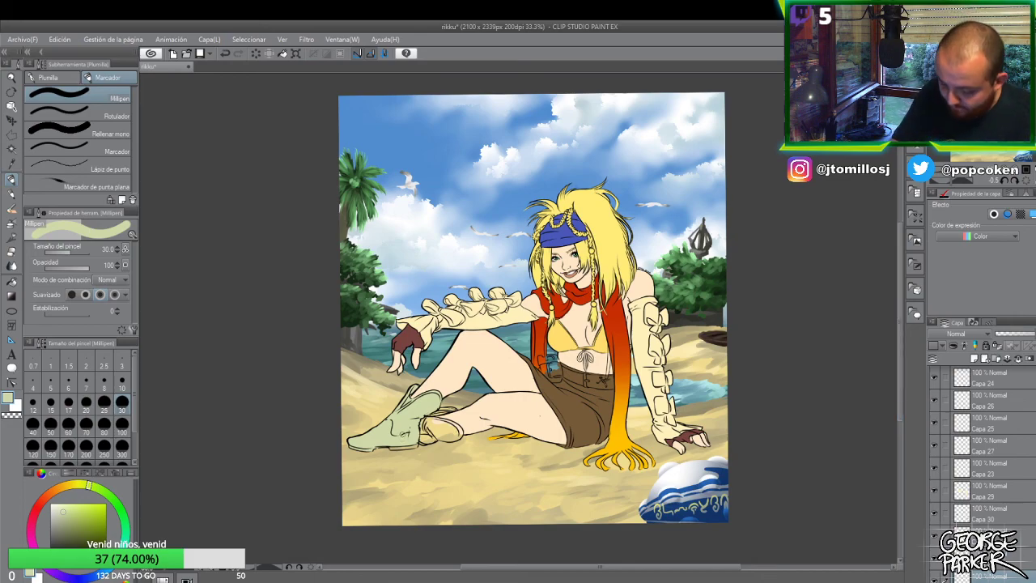
{"action": "scroll", "coordinate": [402, 439], "scroll_direction": "up", "scroll_amount": 1}
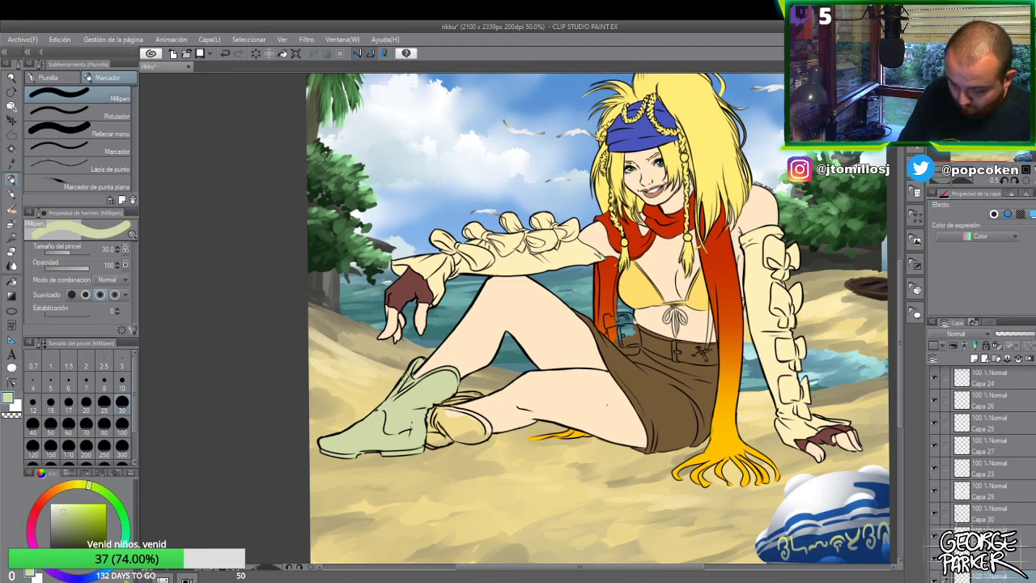
{"action": "scroll", "coordinate": [430, 344], "scroll_direction": "down", "scroll_amount": 3}
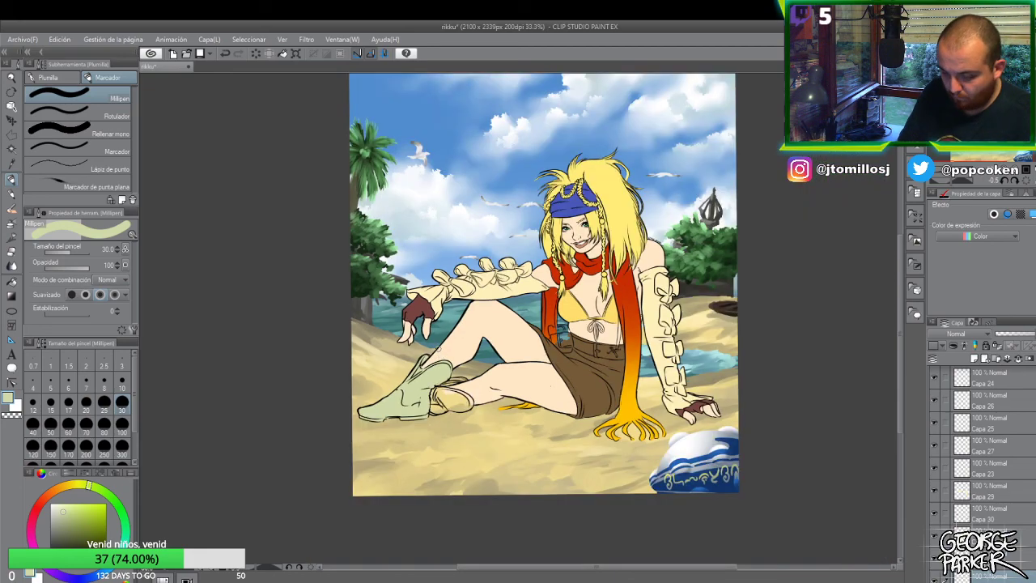
{"action": "scroll", "coordinate": [450, 385], "scroll_direction": "up", "scroll_amount": 2}
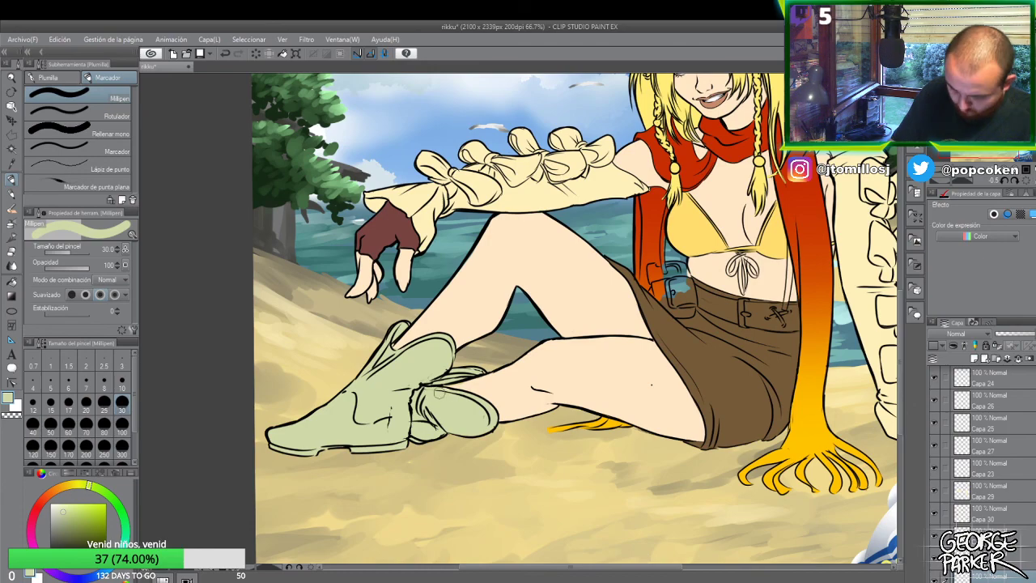
- Erase the stray black dot on the lower thigh with the Ajustar goma eraser at size 6, and save the illustration
{"action": "key", "text": "o"}
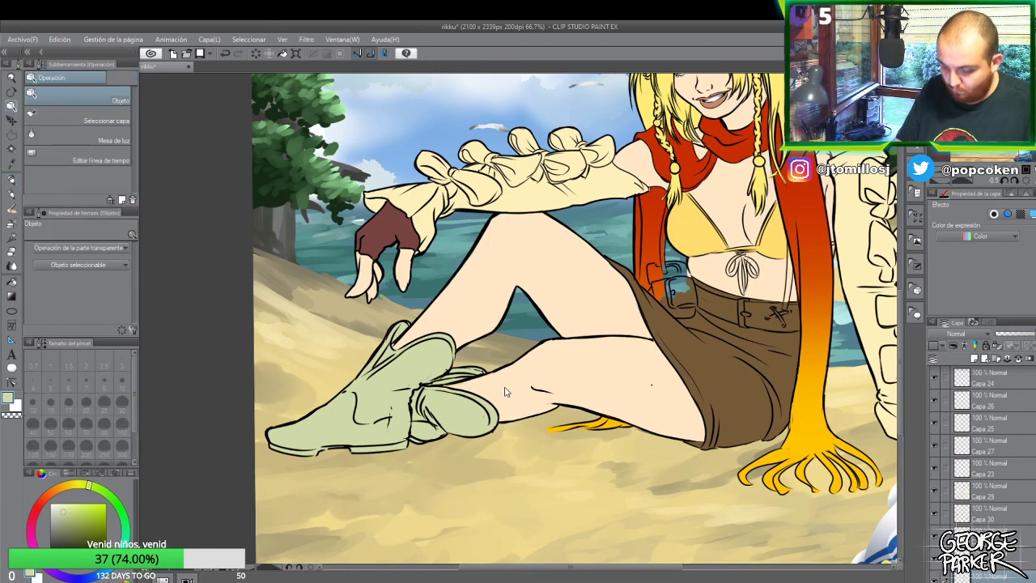
{"action": "key", "text": "p"}
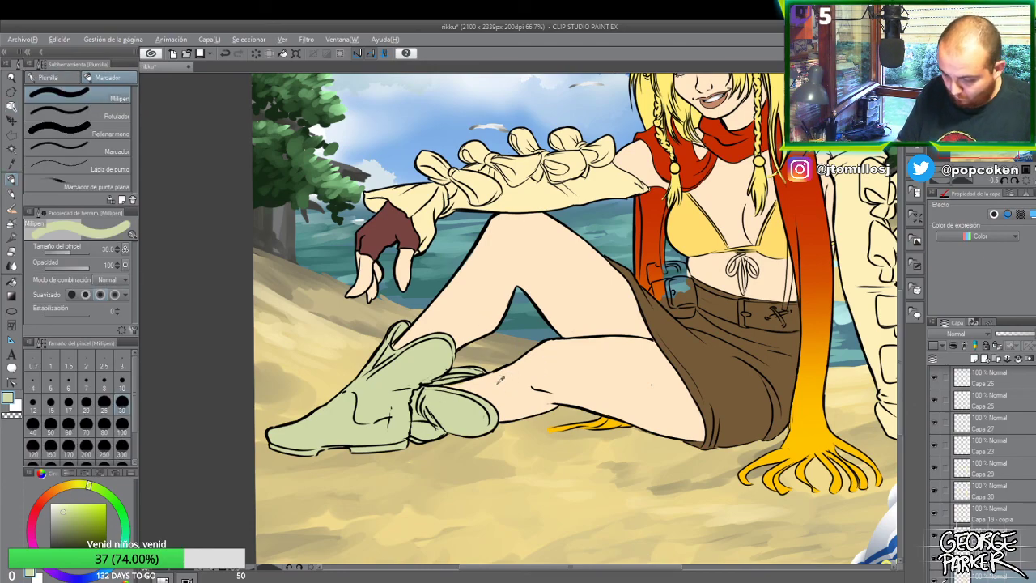
{"action": "left_click", "coordinate": [499, 378], "text": "alt"}
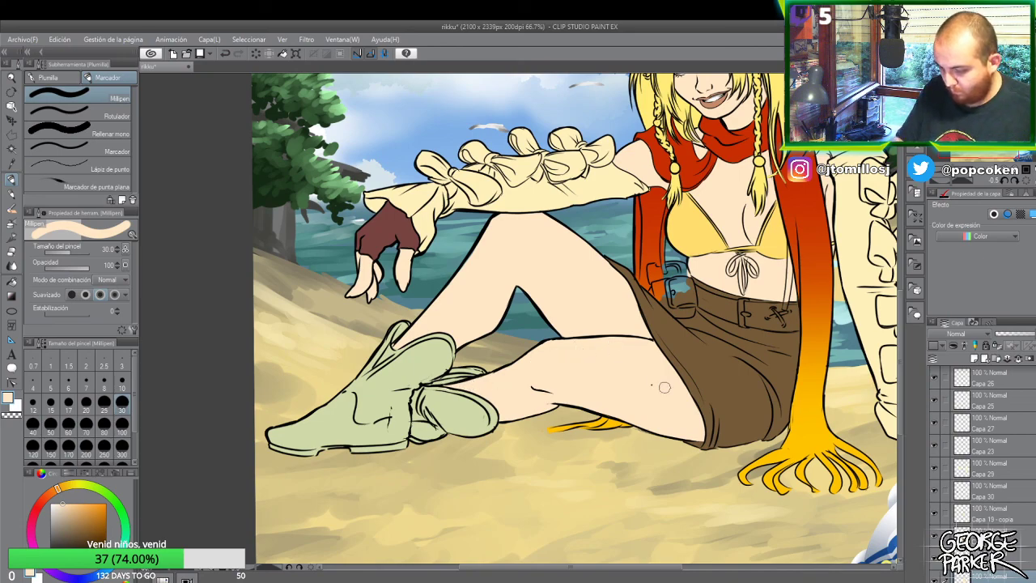
{"action": "scroll", "coordinate": [671, 392], "scroll_direction": "up", "scroll_amount": 3}
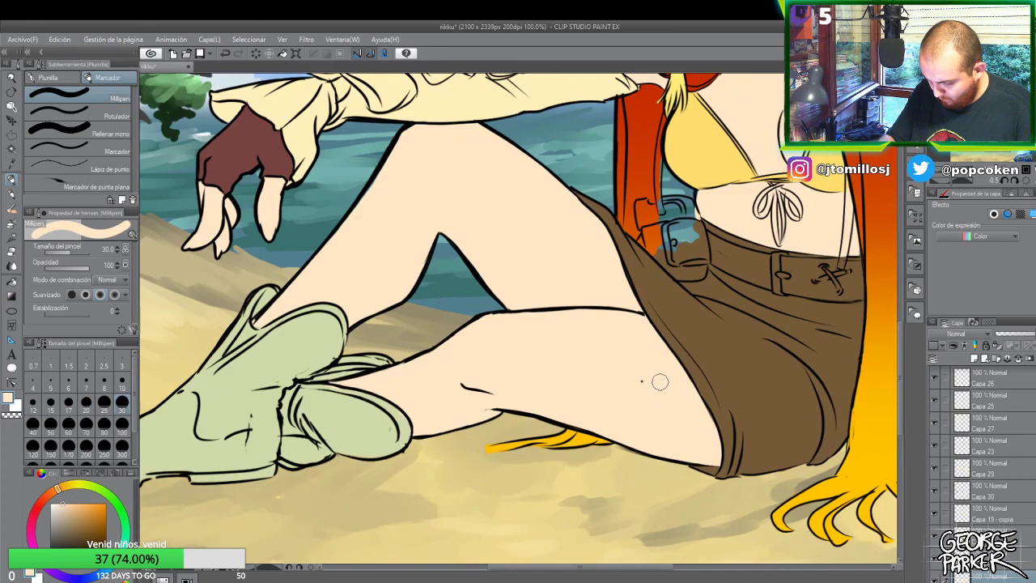
{"action": "left_click", "coordinate": [626, 385], "text": "ctrl"}
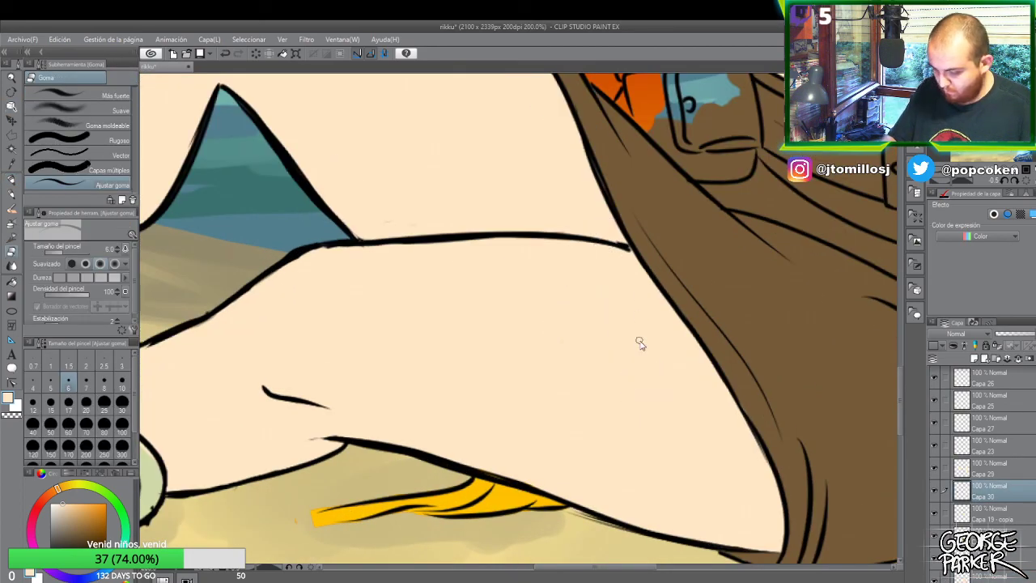
{"action": "scroll", "coordinate": [639, 341], "scroll_direction": "down", "scroll_amount": 1}
{"action": "scroll", "coordinate": [640, 354], "scroll_direction": "down", "scroll_amount": 3}
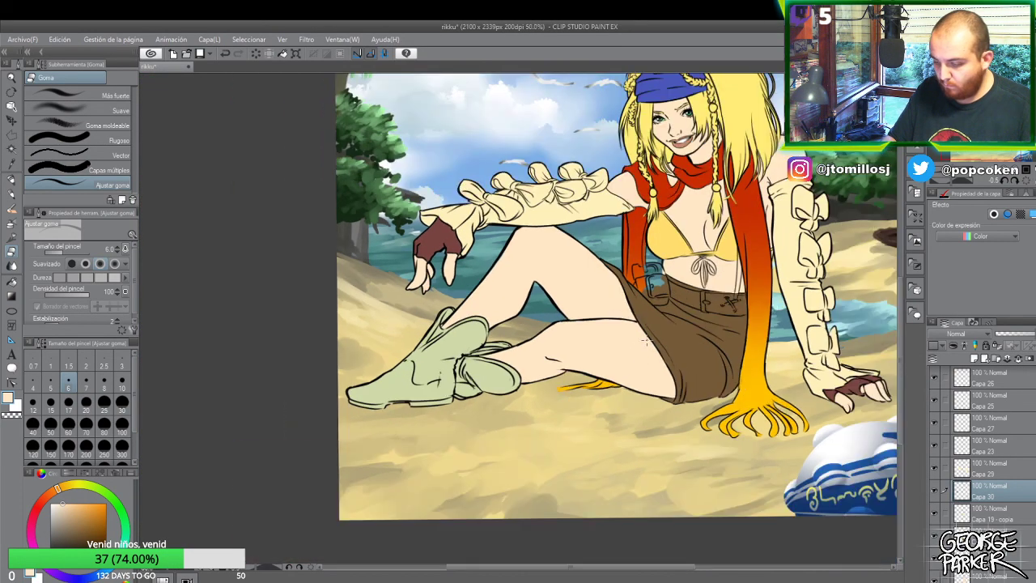
{"action": "scroll", "coordinate": [647, 338], "scroll_direction": "down", "scroll_amount": 1}
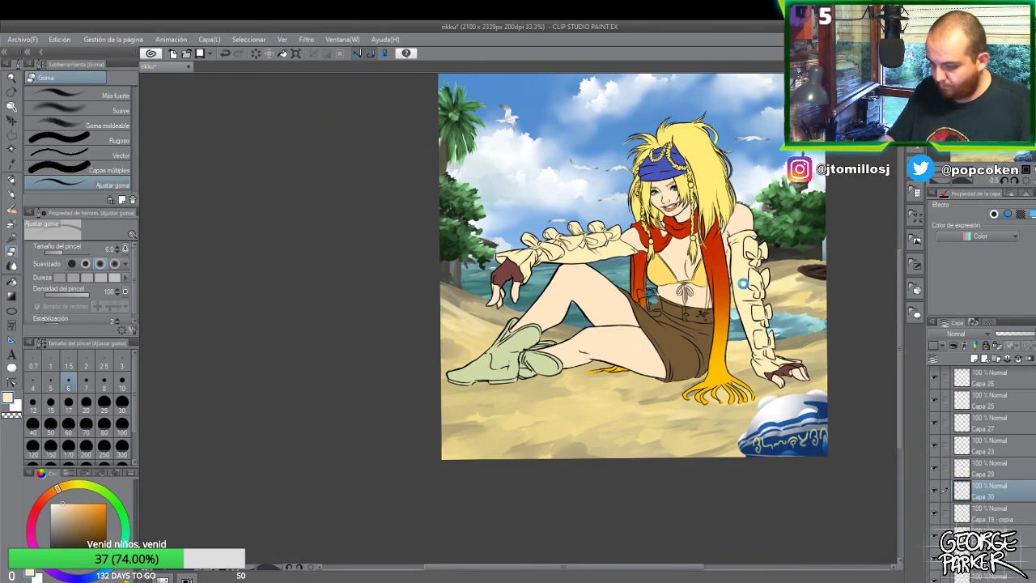
{"action": "key", "text": "ctrl+s"}
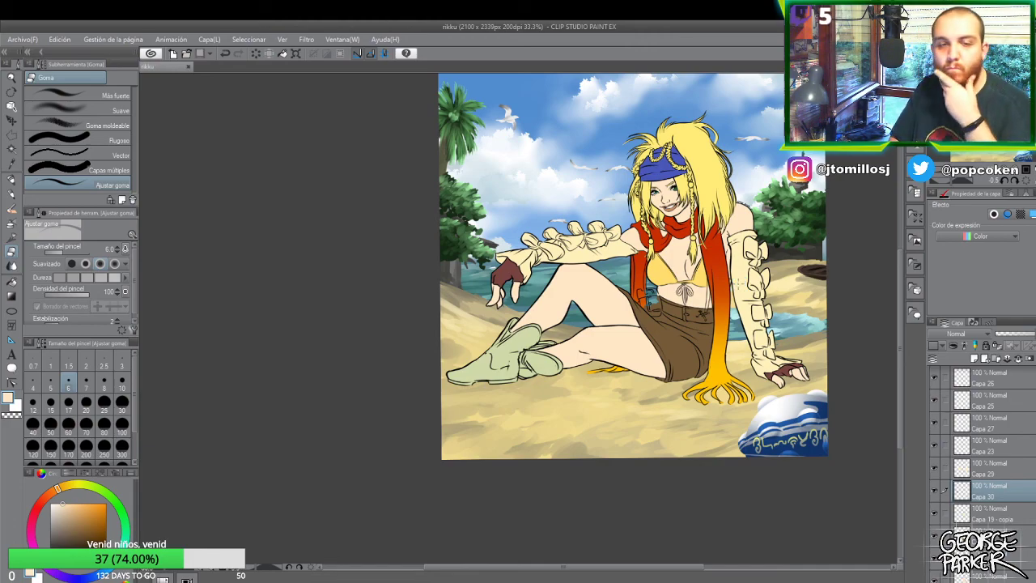
- Sample the bikini top's yellow as the drawing colour and make its layer, Capa 19 - copia, active for the Millipen
{"action": "scroll", "coordinate": [633, 267], "scroll_direction": "down", "scroll_amount": 1}
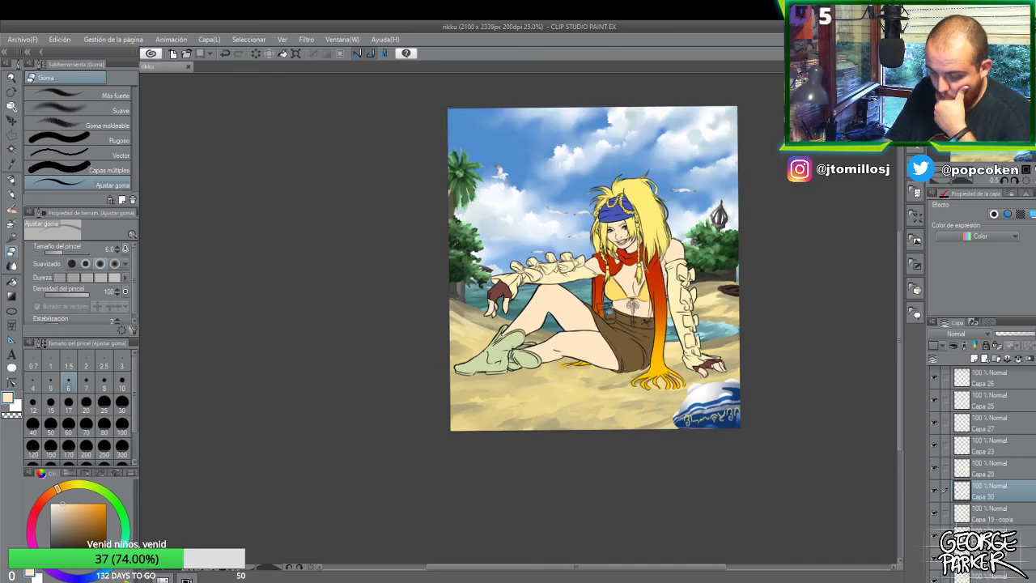
{"action": "scroll", "coordinate": [637, 328], "scroll_direction": "up", "scroll_amount": 1}
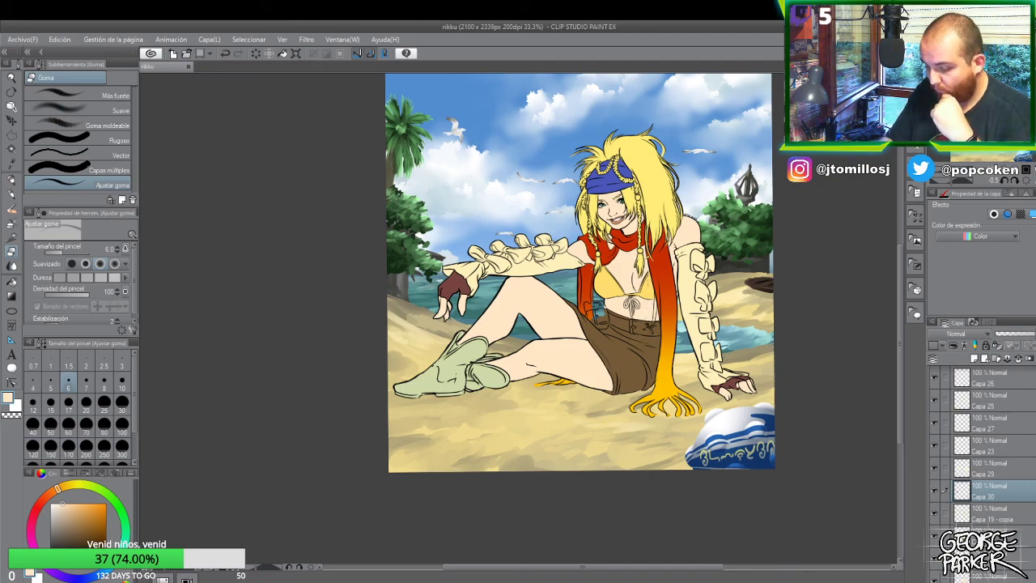
{"action": "scroll", "coordinate": [647, 283], "scroll_direction": "up", "scroll_amount": 1}
{"action": "scroll", "coordinate": [640, 282], "scroll_direction": "up", "scroll_amount": 1}
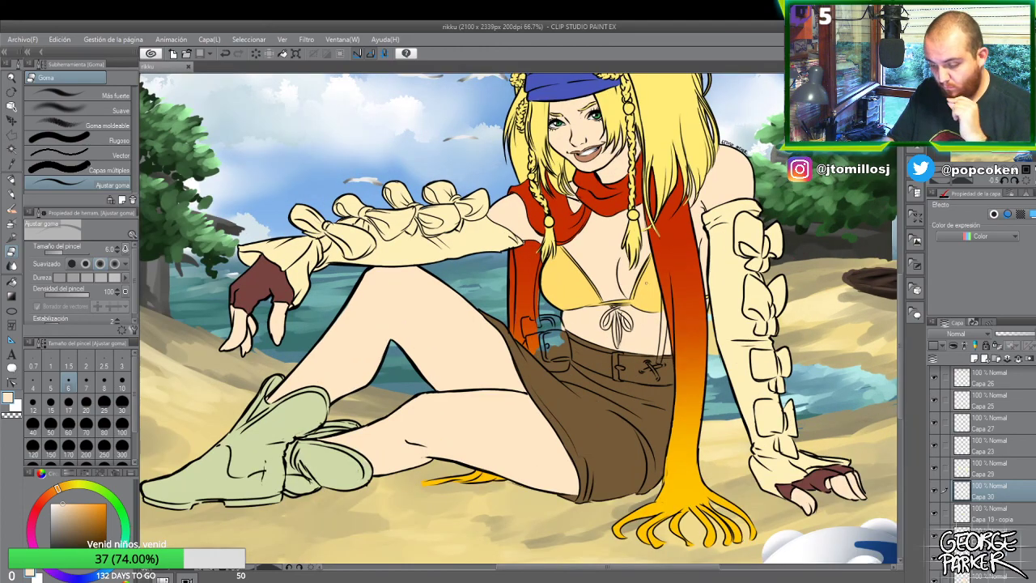
{"action": "key", "text": "o"}
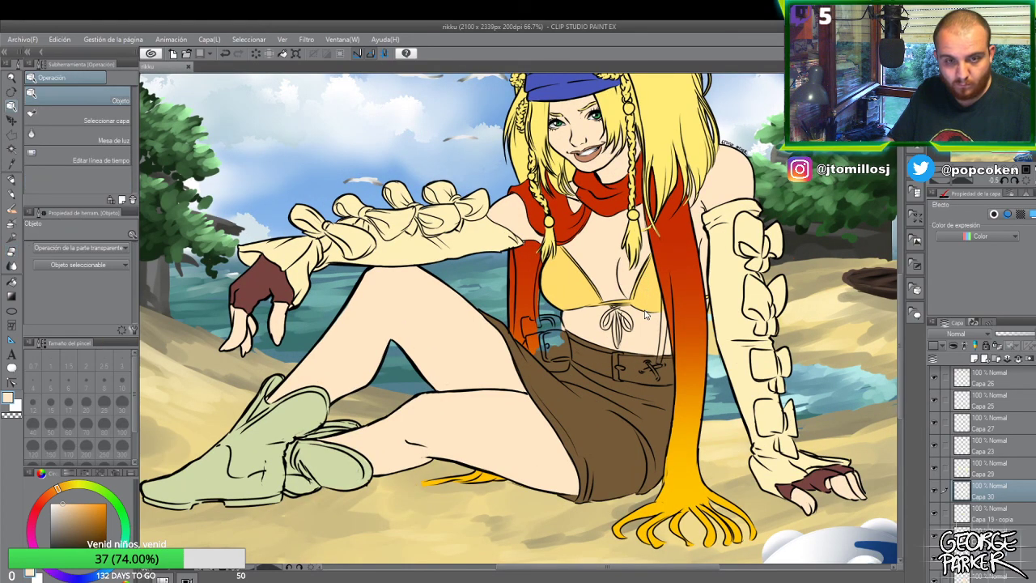
{"action": "left_click", "coordinate": [974, 358]}
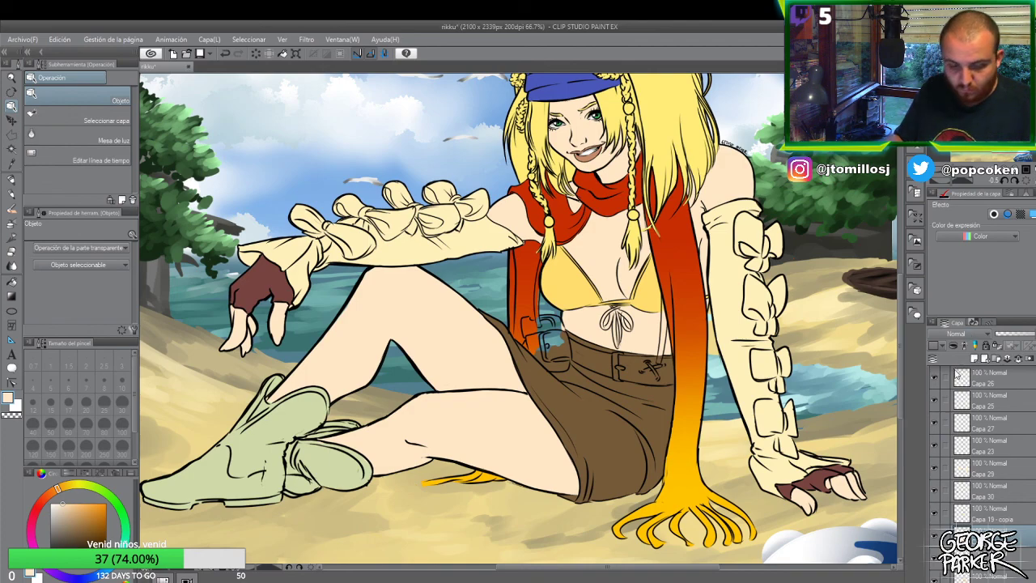
{"action": "key", "text": "p"}
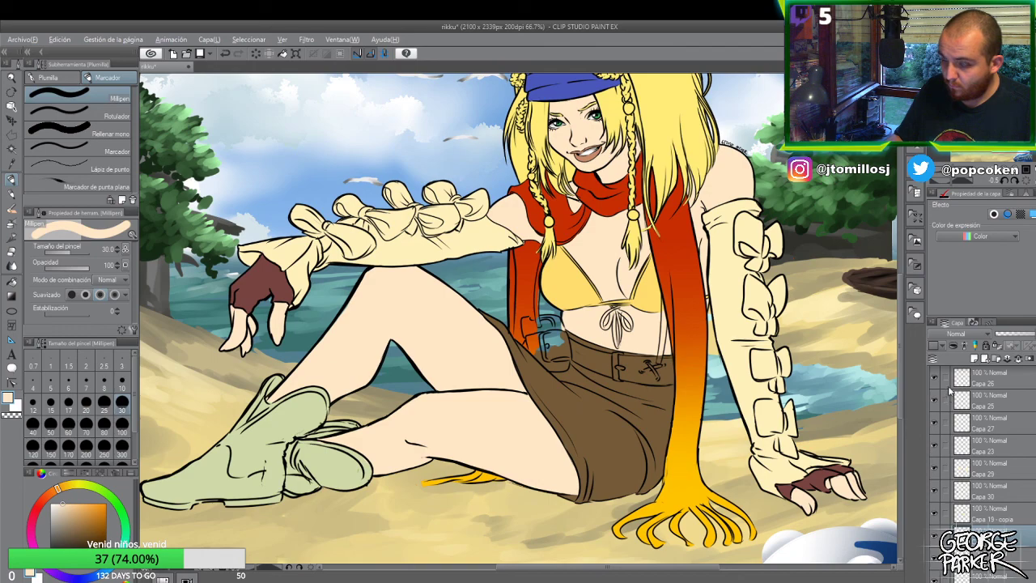
{"action": "left_click", "coordinate": [577, 287], "text": "alt"}
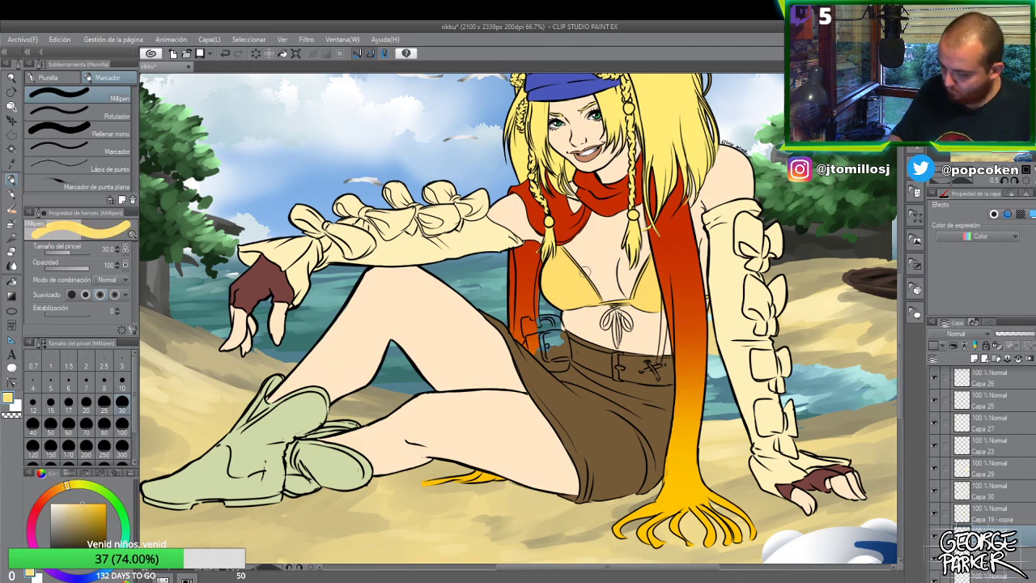
{"action": "key", "text": "o"}
{"action": "left_click", "coordinate": [583, 295]}
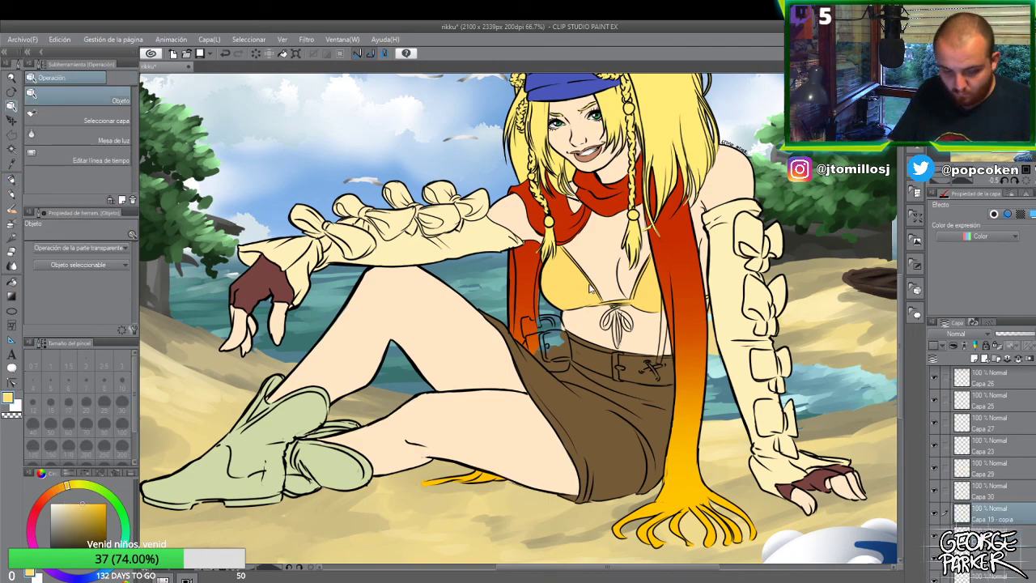
{"action": "key", "text": "p"}
- Paint the waist belt yellow from the side pouch across to the scarf with the Millipen at size 30
{"action": "mouse_move", "coordinate": [571, 353]}
{"action": "left_mouse_down"}
{"action": "mouse_move", "coordinate": [605, 364]}
{"action": "mouse_move", "coordinate": [573, 355]}
{"action": "mouse_move", "coordinate": [625, 373]}
{"action": "mouse_move", "coordinate": [598, 357]}
{"action": "mouse_move", "coordinate": [548, 350]}
{"action": "mouse_move", "coordinate": [608, 363]}
{"action": "mouse_move", "coordinate": [548, 355]}
{"action": "mouse_move", "coordinate": [625, 363]}
{"action": "mouse_move", "coordinate": [559, 349]}
{"action": "mouse_move", "coordinate": [615, 364]}
{"action": "mouse_move", "coordinate": [585, 347]}
{"action": "left_mouse_up"}
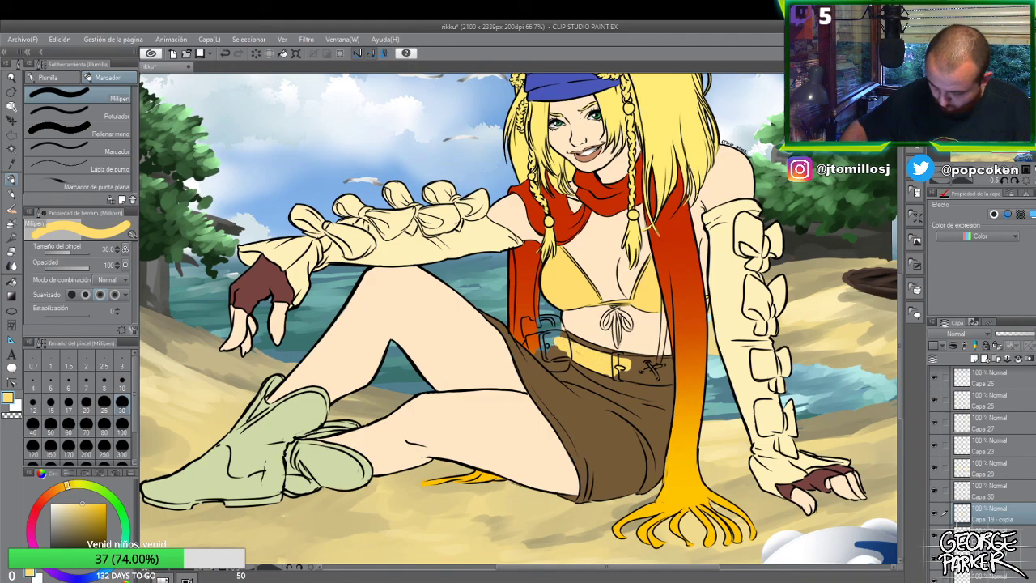
{"action": "left_click_drag", "start_coordinate": [643, 371], "coordinate": [607, 369]}
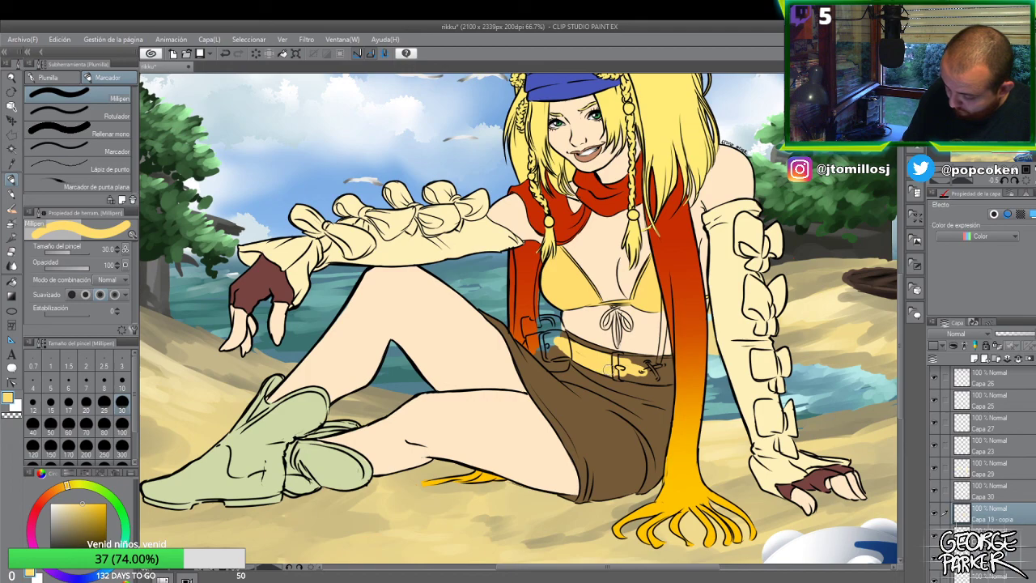
{"action": "mouse_move", "coordinate": [652, 374]}
{"action": "left_mouse_down"}
{"action": "mouse_move", "coordinate": [619, 361]}
{"action": "mouse_move", "coordinate": [668, 364]}
{"action": "left_mouse_up"}
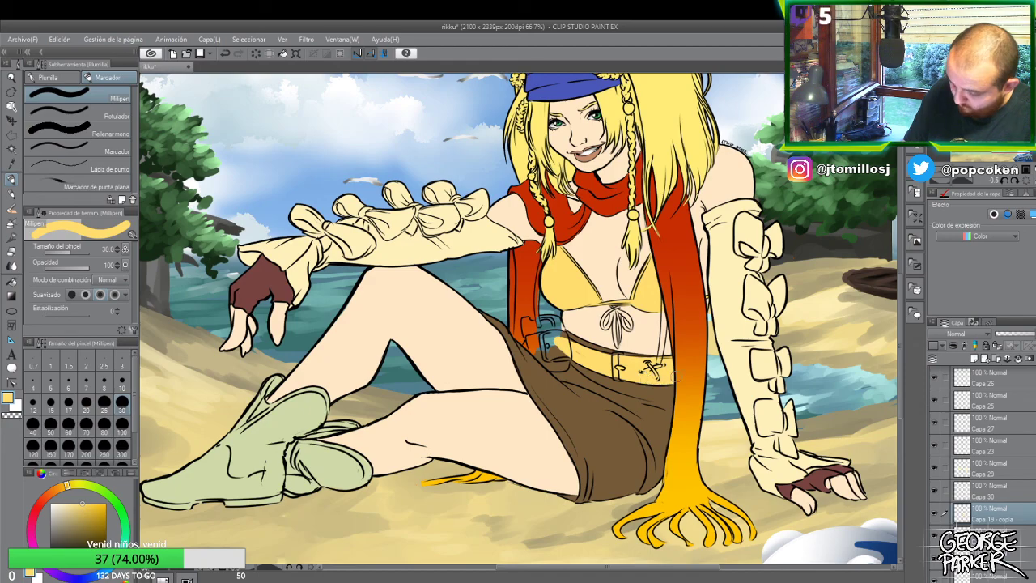
- Clean up the edges of the yellow belt fill with the Ajustar goma eraser at size 6
{"action": "scroll", "coordinate": [669, 373], "scroll_direction": "down", "scroll_amount": 3}
{"action": "scroll", "coordinate": [594, 328], "scroll_direction": "up", "scroll_amount": 2}
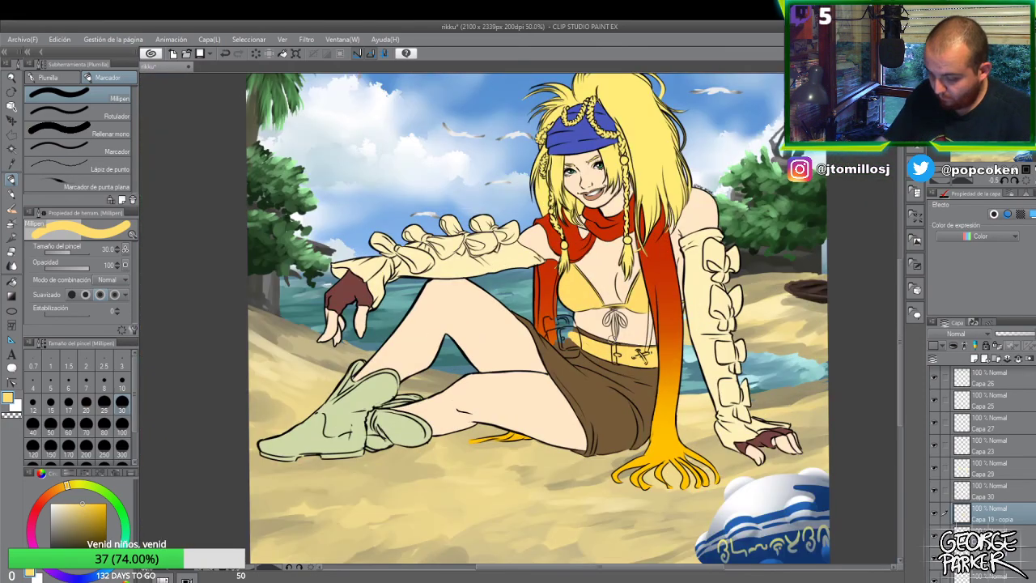
{"action": "scroll", "coordinate": [595, 329], "scroll_direction": "up", "scroll_amount": 1}
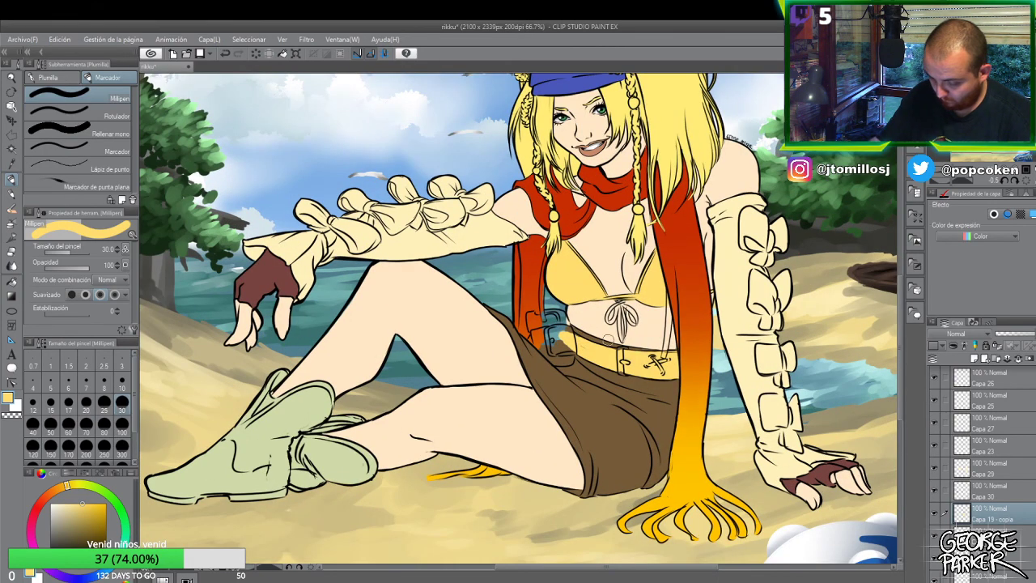
{"action": "scroll", "coordinate": [601, 336], "scroll_direction": "up", "scroll_amount": 1}
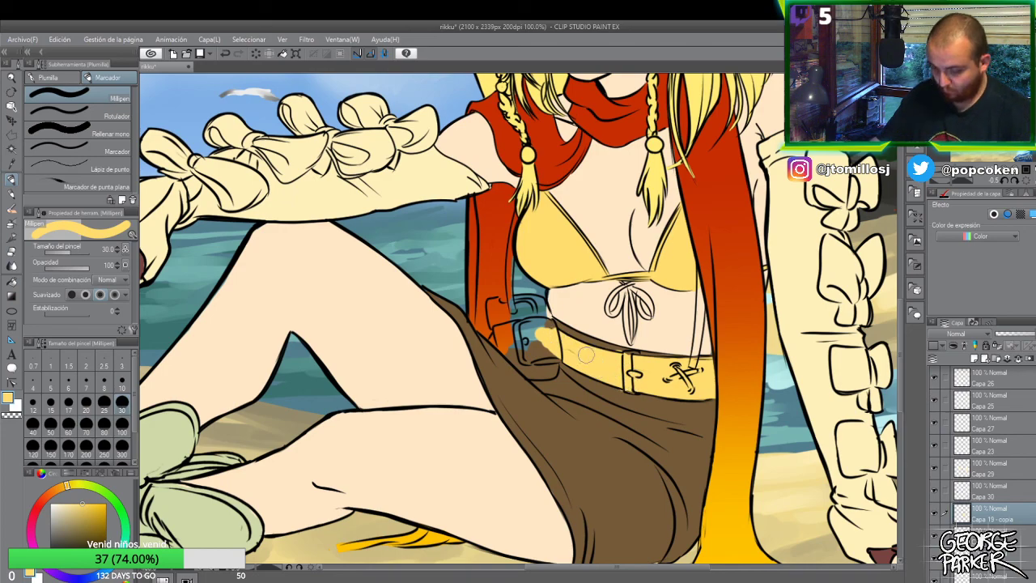
{"action": "key", "text": "e"}
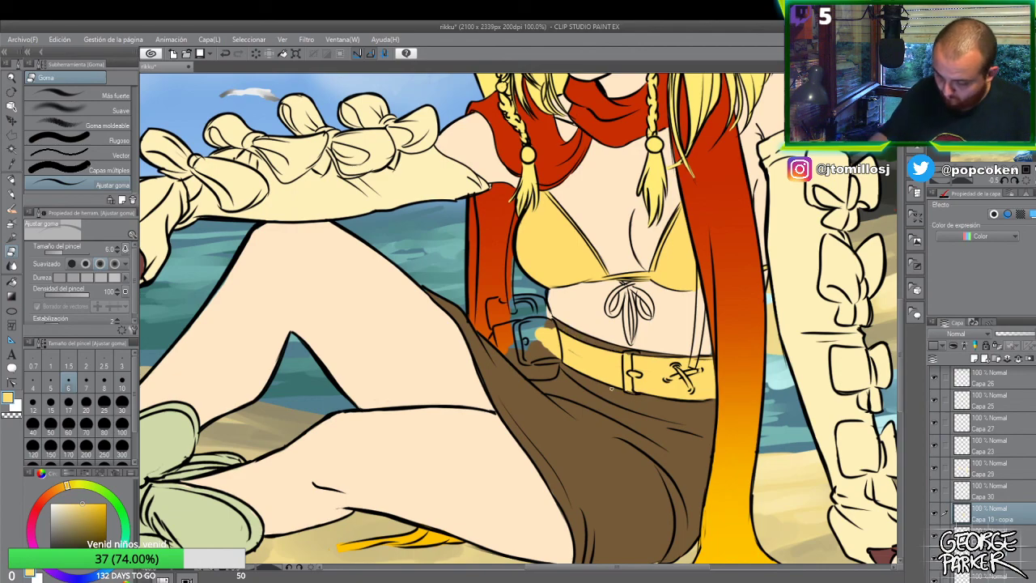
{"action": "key", "text": "p"}
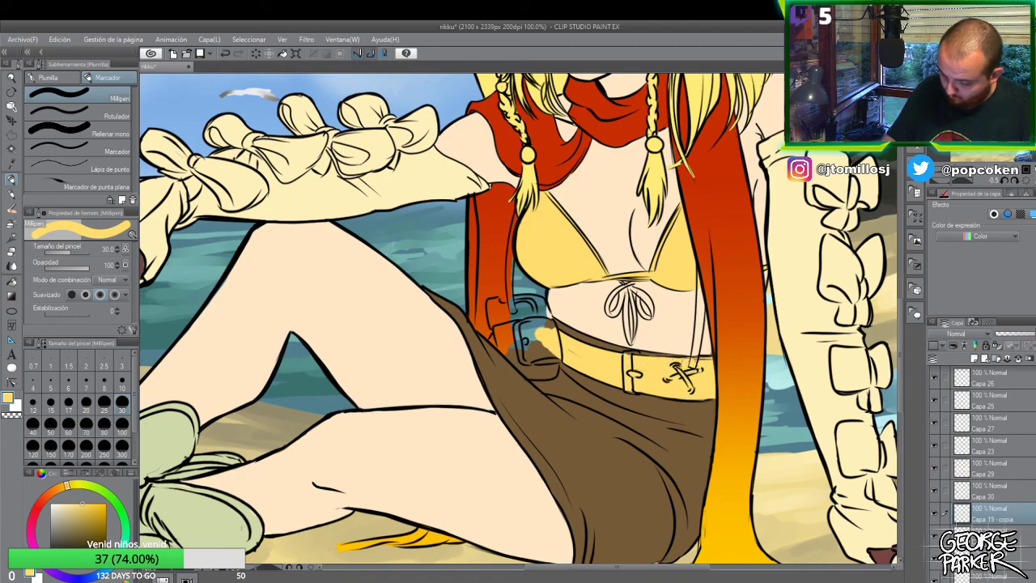
{"action": "key", "text": "e"}
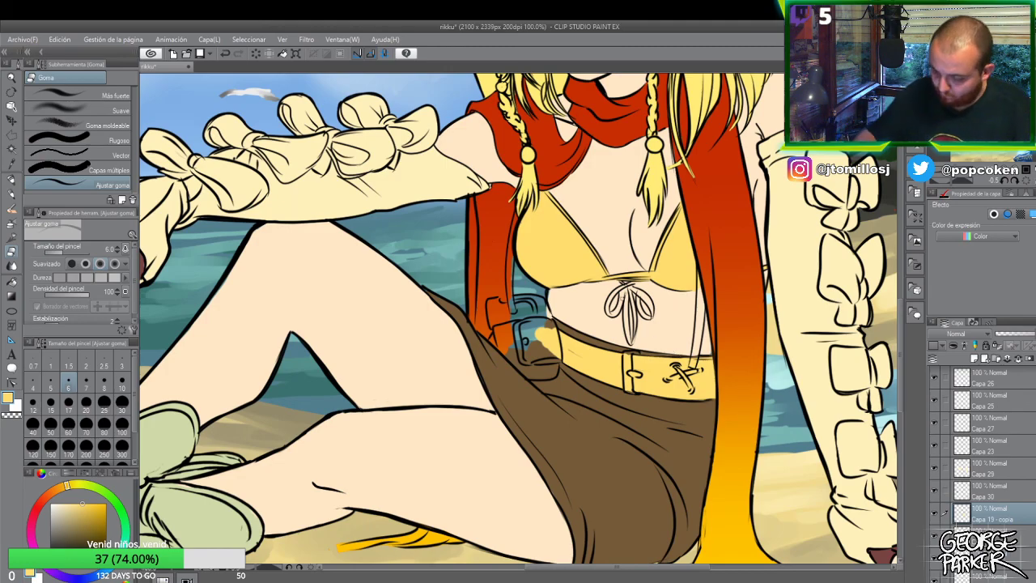
{"action": "scroll", "coordinate": [709, 302], "scroll_direction": "down", "scroll_amount": 3}
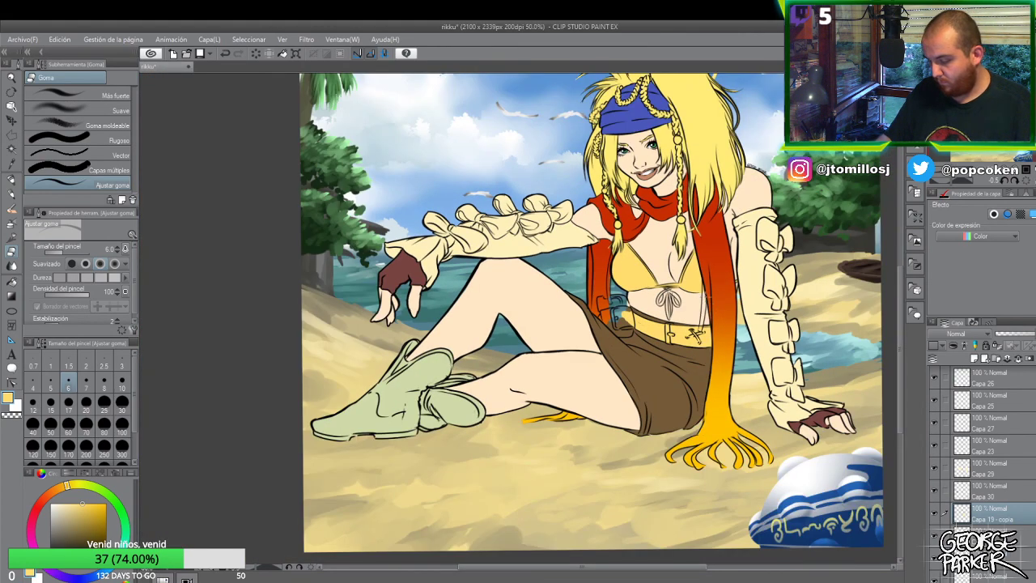
{"action": "scroll", "coordinate": [692, 309], "scroll_direction": "up", "scroll_amount": 1}
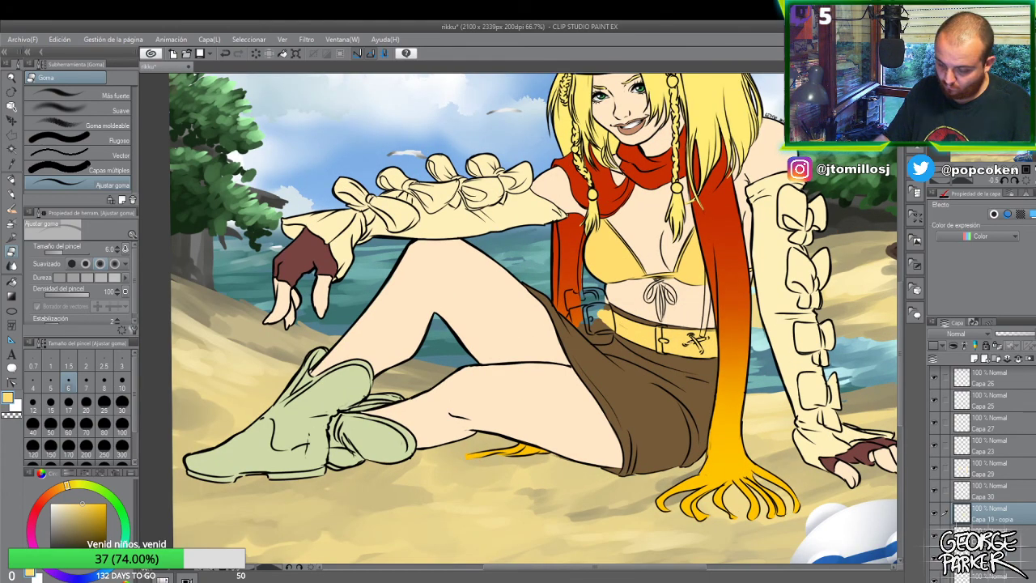
{"action": "scroll", "coordinate": [683, 313], "scroll_direction": "up", "scroll_amount": 1}
- Redraw the belt's lower outline between the pouch and the buckle in black on layer Capa 3, using the G pen at size 6
{"action": "key", "text": "p"}
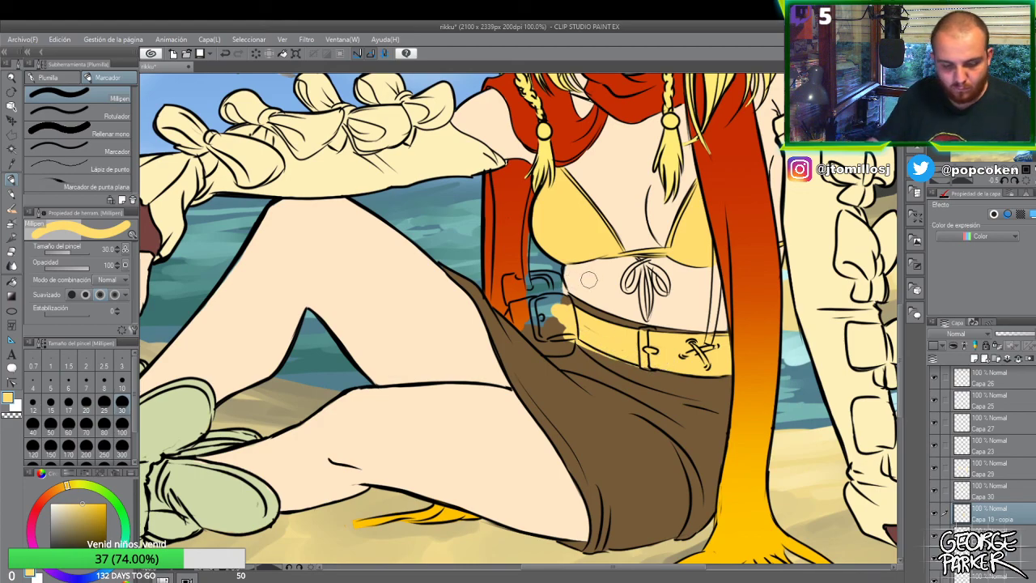
{"action": "left_click_drag", "start_coordinate": [1014, 387], "coordinate": [1034, 422]}
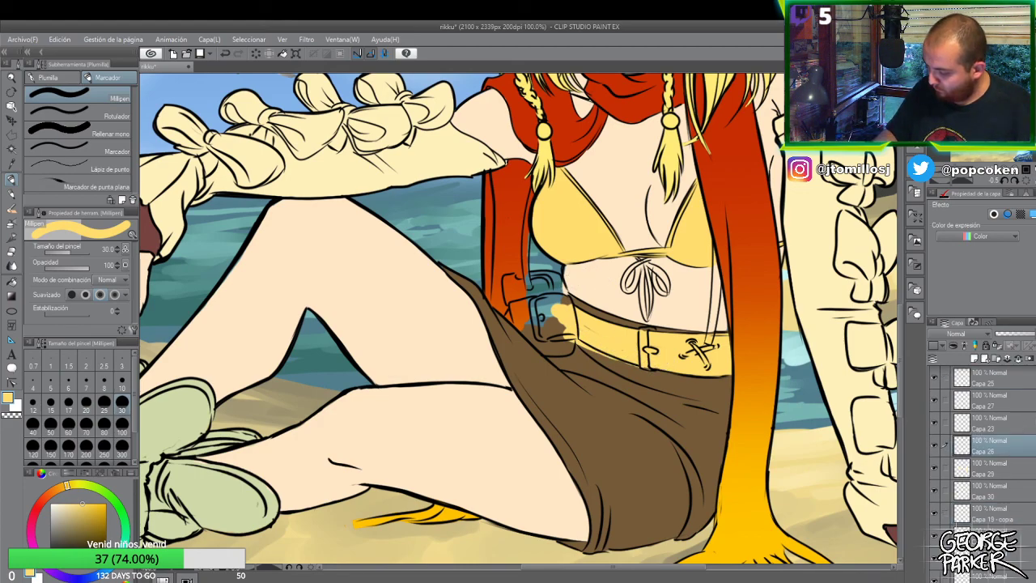
{"action": "scroll", "coordinate": [1013, 438], "scroll_direction": "up", "scroll_amount": 5}
{"action": "left_click", "coordinate": [1018, 379]}
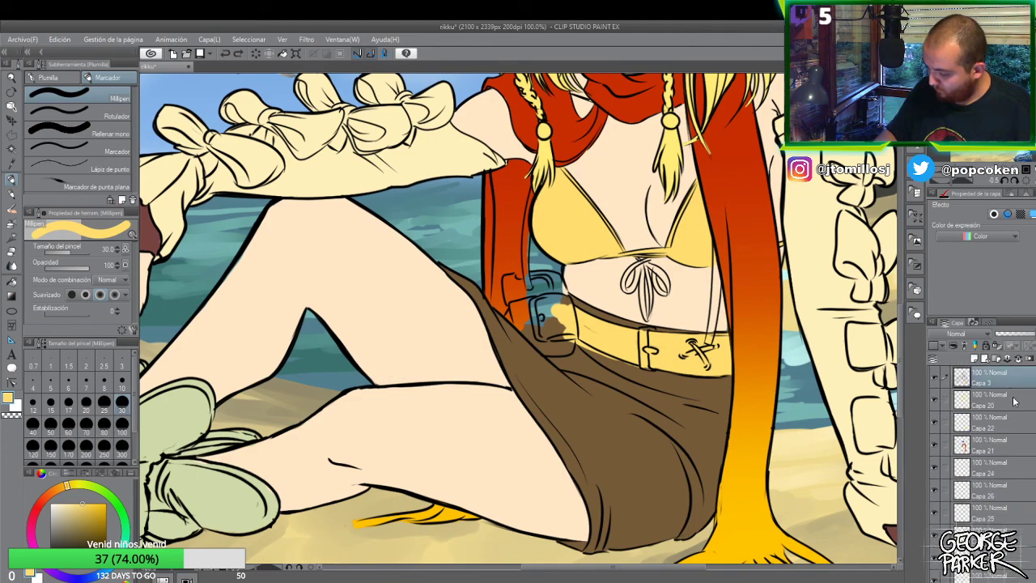
{"action": "key", "text": "p"}
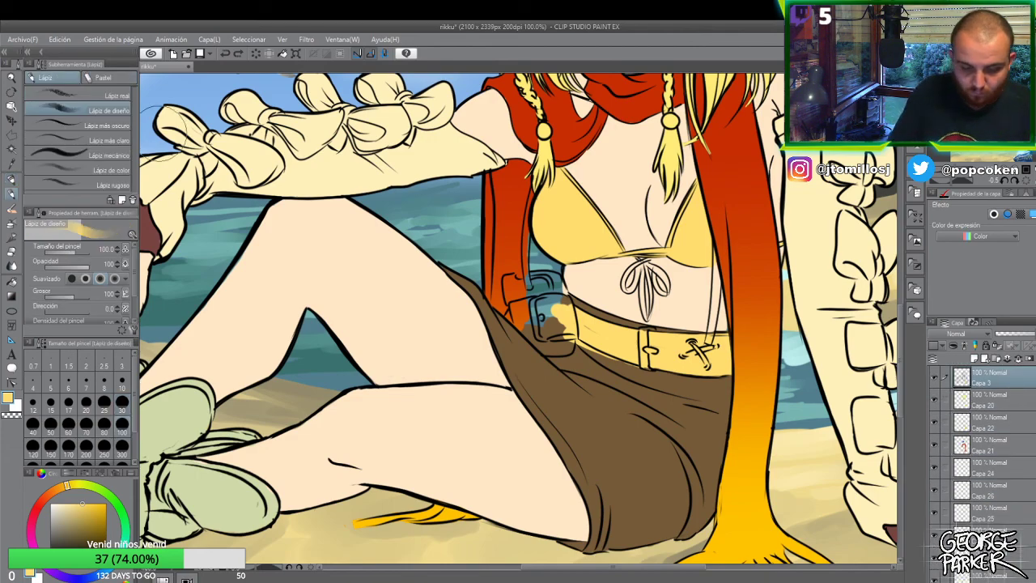
{"action": "key", "text": "p"}
{"action": "key", "text": "d"}
{"action": "scroll", "coordinate": [627, 349], "scroll_direction": "up", "scroll_amount": 2}
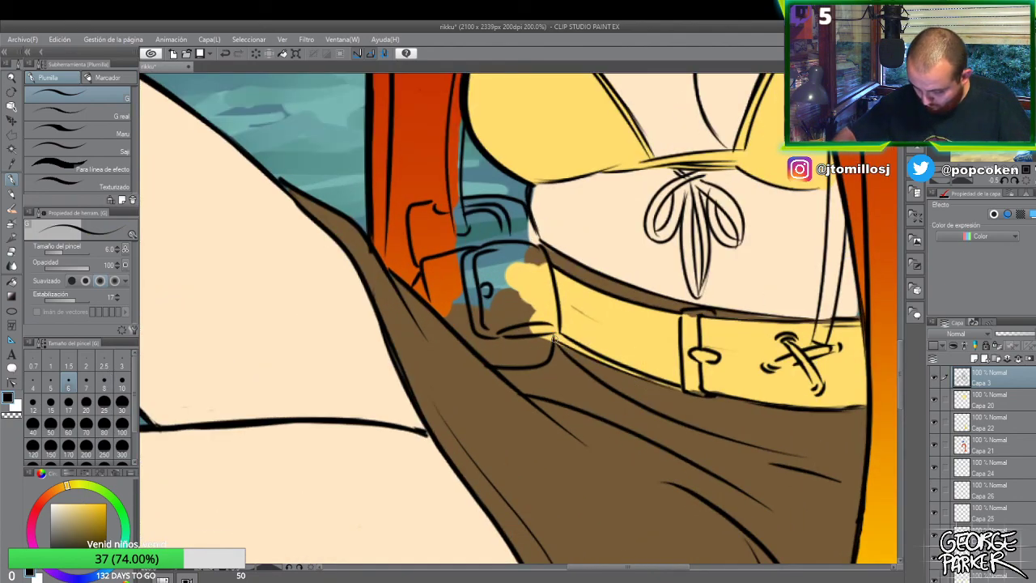
{"action": "key", "text": "ctrl+z"}
{"action": "left_click_drag", "start_coordinate": [547, 335], "coordinate": [682, 393]}
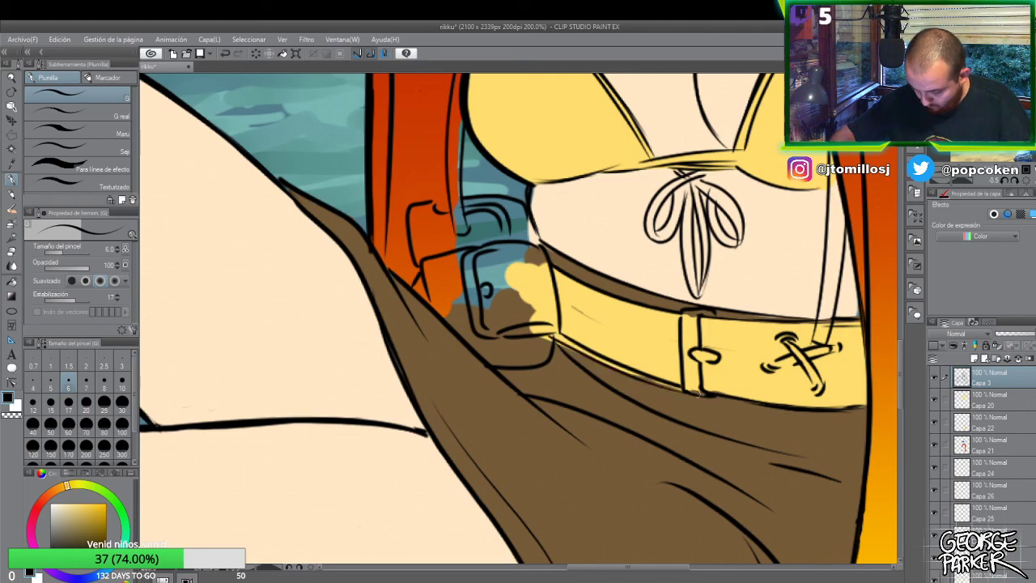
- Sample the belt's yellow as the drawing colour and make the belt's fill layer active
{"action": "scroll", "coordinate": [595, 287], "scroll_direction": "down", "scroll_amount": 2}
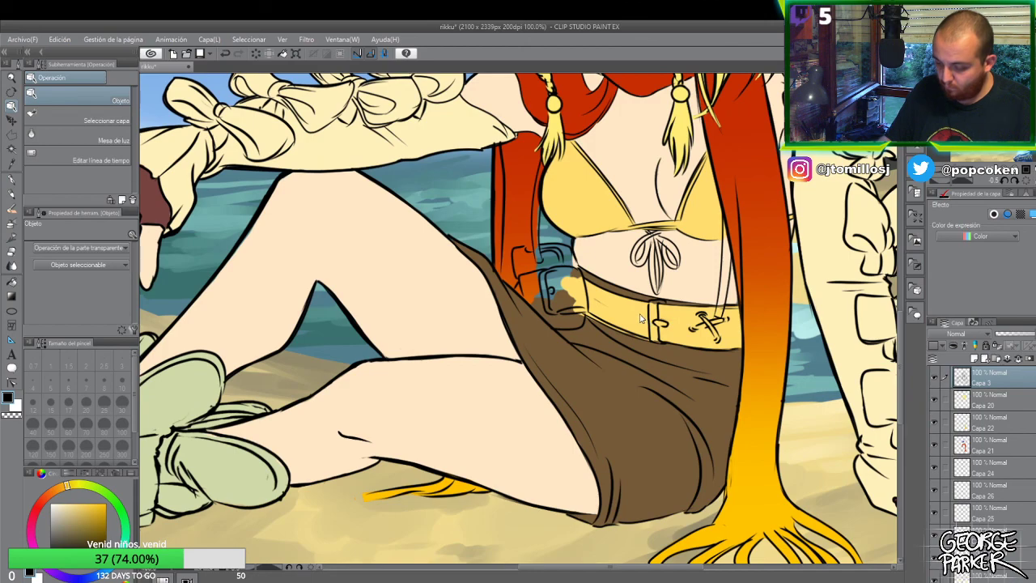
{"action": "left_click", "coordinate": [628, 309], "text": "alt"}
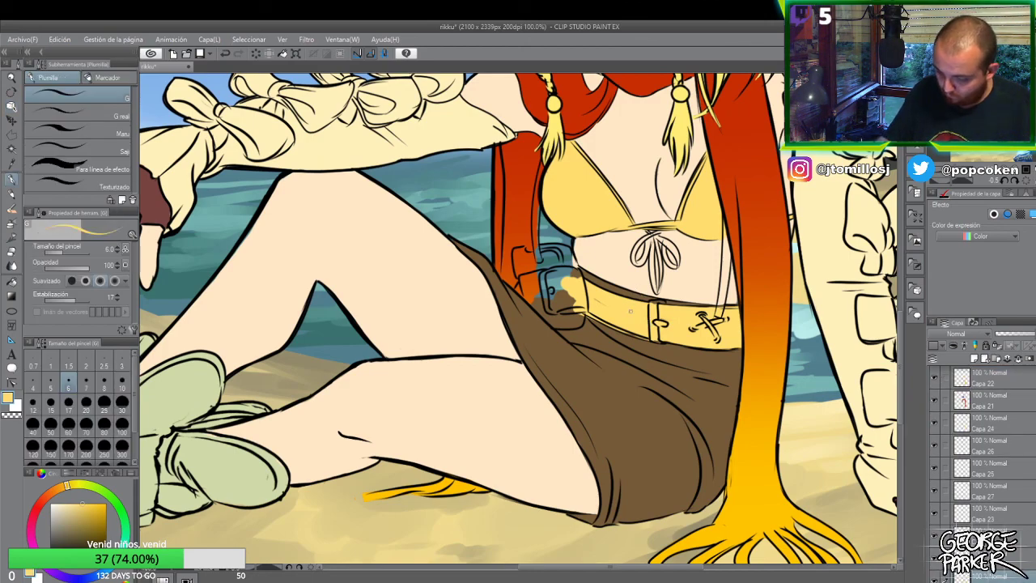
{"action": "scroll", "coordinate": [615, 316], "scroll_direction": "up", "scroll_amount": 1}
{"action": "left_click_drag", "start_coordinate": [637, 351], "coordinate": [659, 357]}
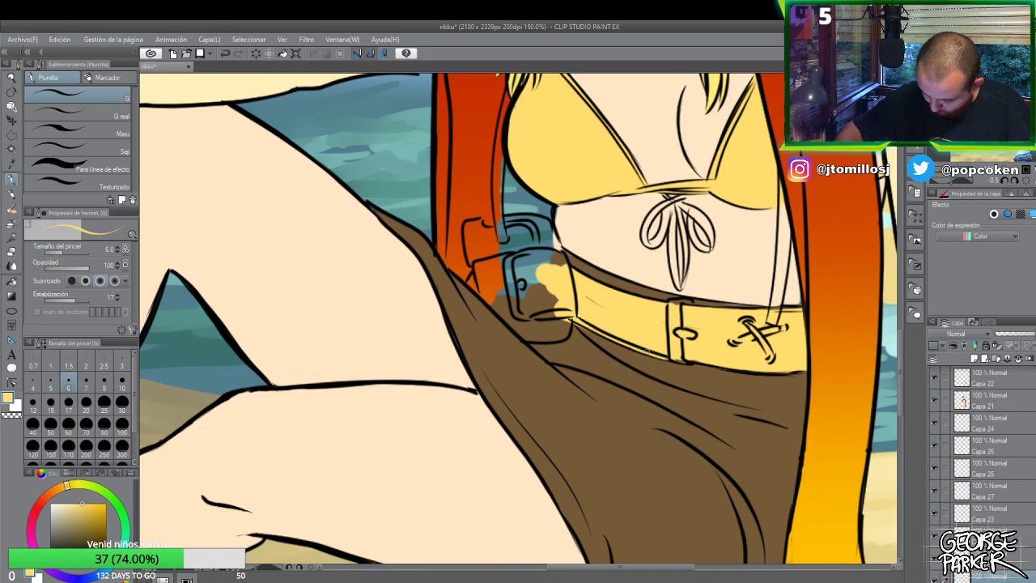
{"action": "key", "text": "e"}
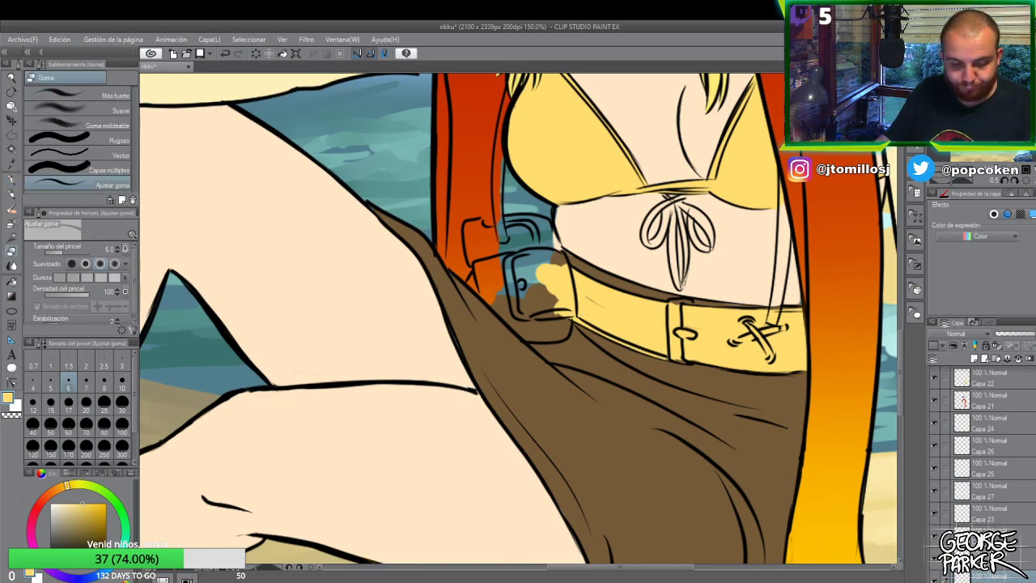
{"action": "key", "text": "o"}
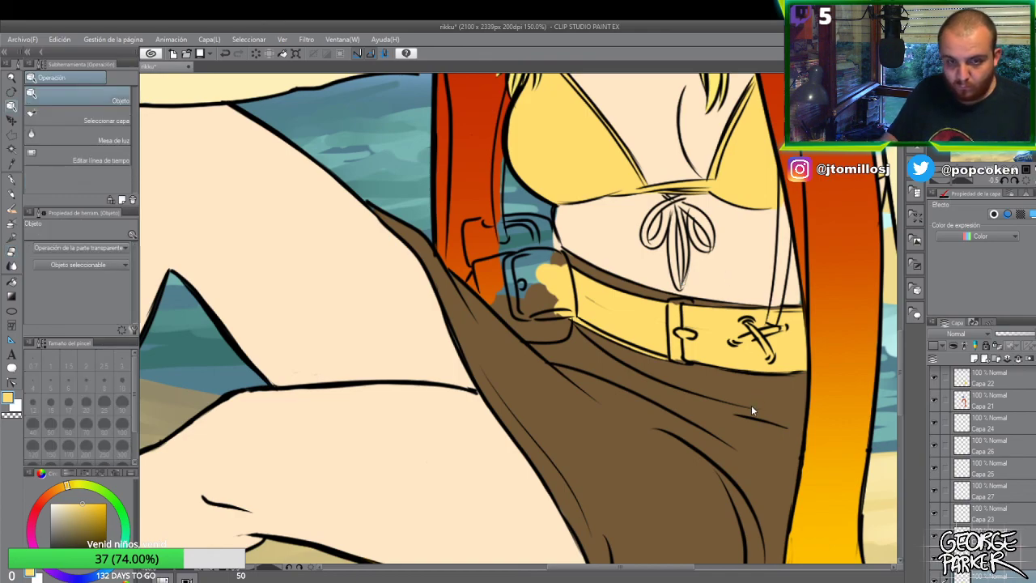
{"action": "key", "text": "p"}
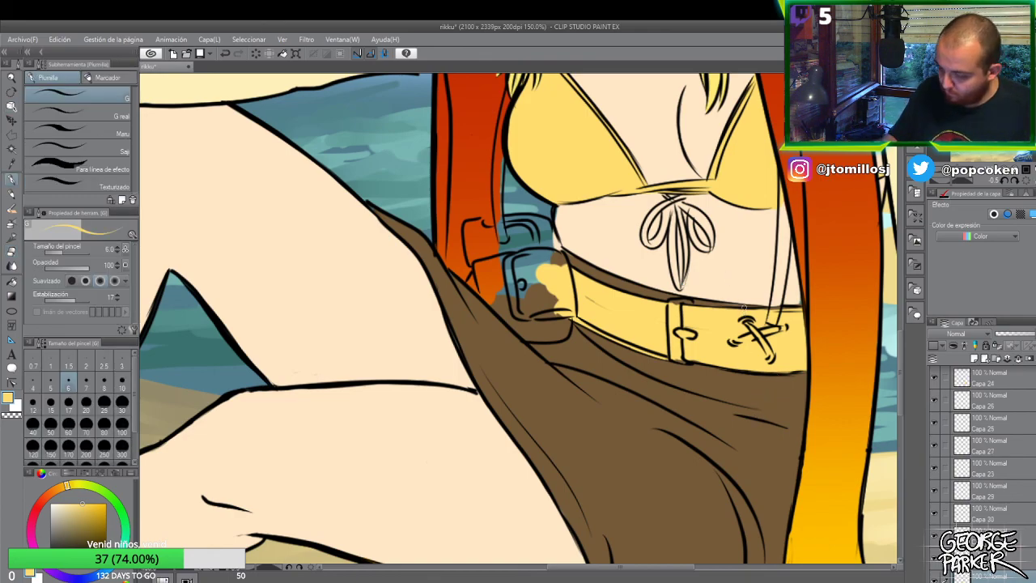
{"action": "left_click", "coordinate": [744, 380], "text": "alt"}
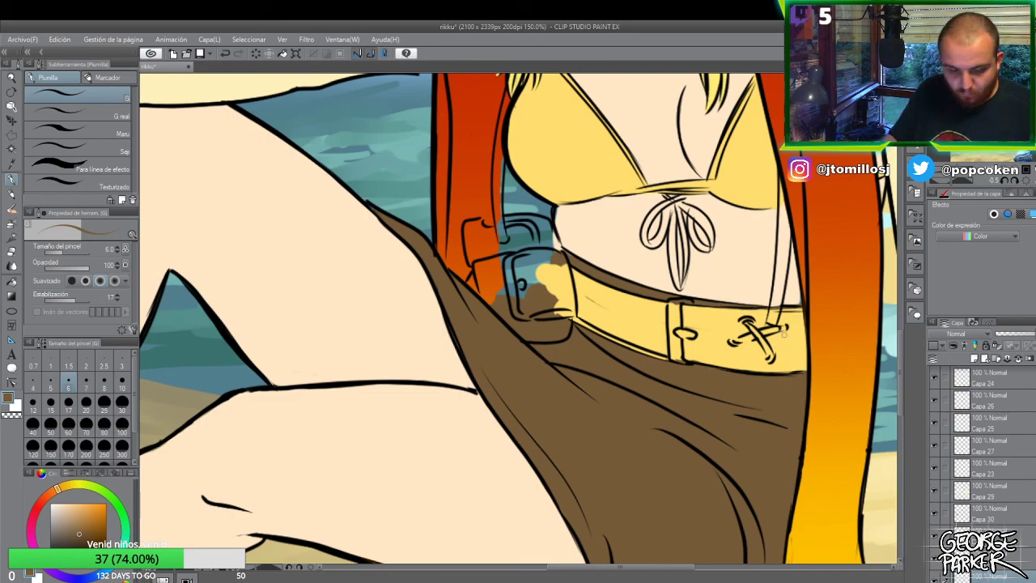
{"action": "key", "text": "o"}
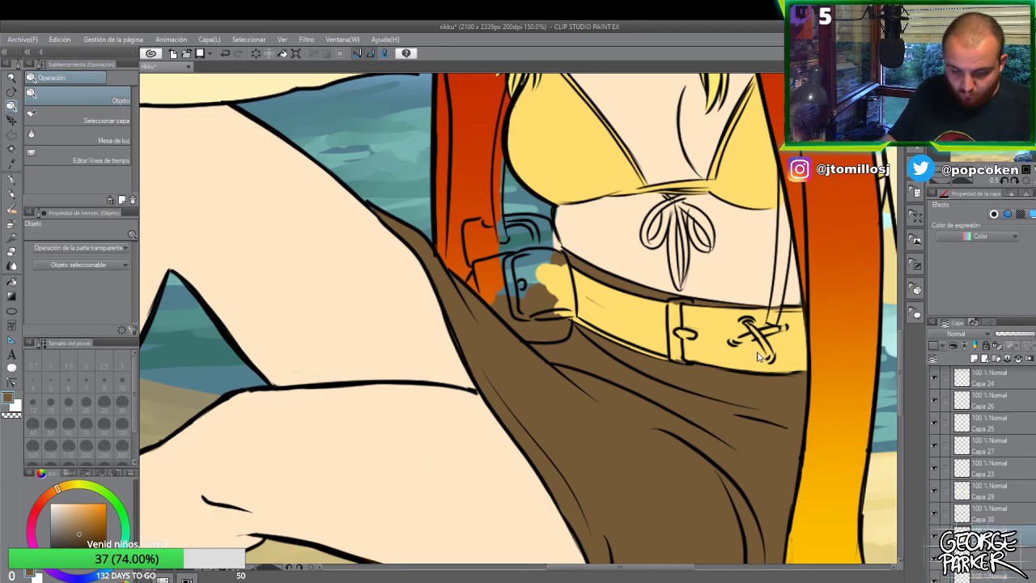
{"action": "key", "text": "p"}
{"action": "left_click", "coordinate": [636, 311], "text": "alt"}
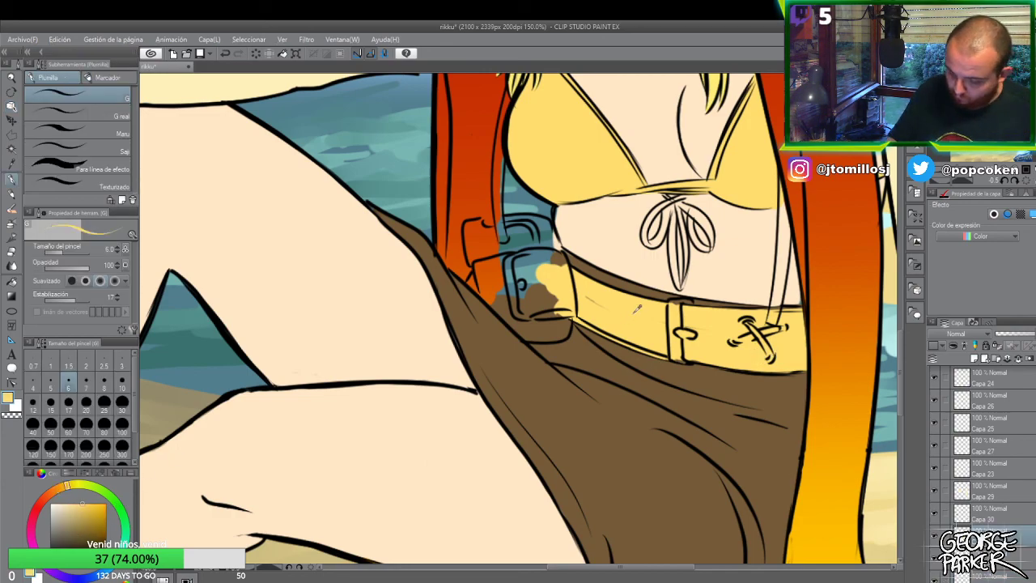
- Paint the front of the side pouch and the strap behind it yellow with the Millipen at size 30
{"action": "key", "text": "p"}
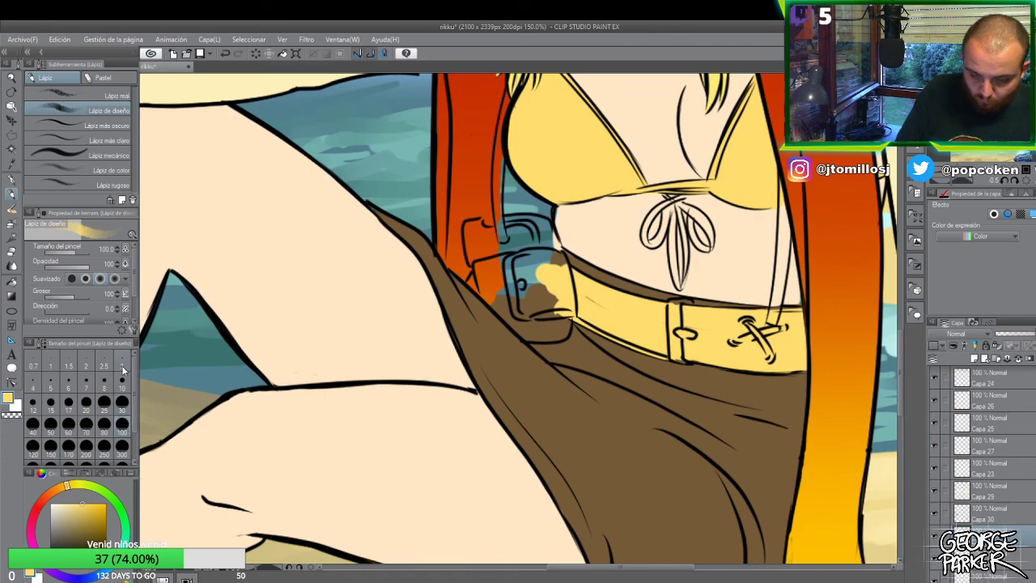
{"action": "key", "text": "p"}
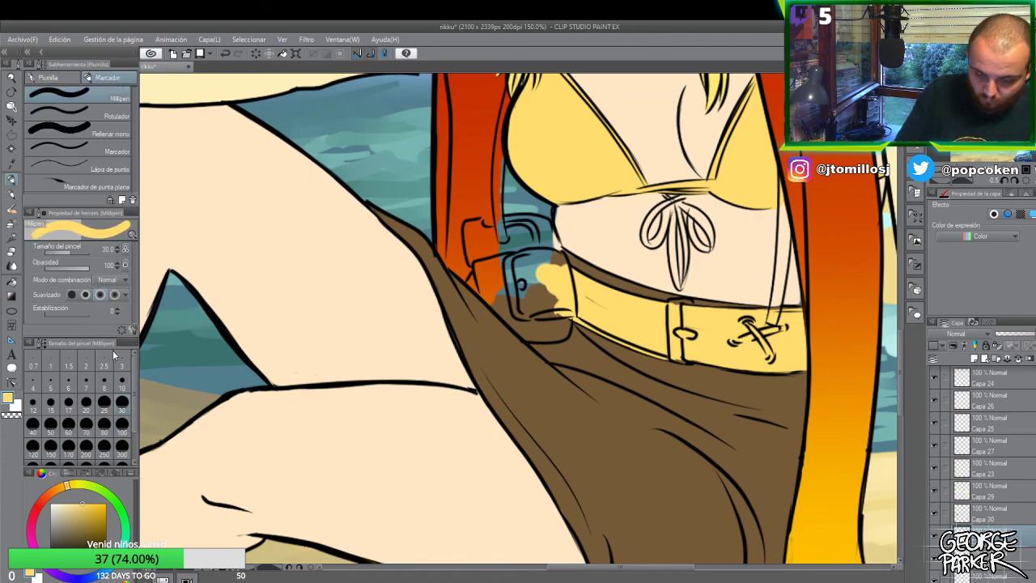
{"action": "mouse_move", "coordinate": [559, 263]}
{"action": "left_mouse_down"}
{"action": "mouse_move", "coordinate": [532, 310]}
{"action": "mouse_move", "coordinate": [496, 231]}
{"action": "mouse_move", "coordinate": [494, 251]}
{"action": "mouse_move", "coordinate": [520, 227]}
{"action": "mouse_move", "coordinate": [538, 243]}
{"action": "mouse_move", "coordinate": [518, 229]}
{"action": "mouse_move", "coordinate": [537, 231]}
{"action": "mouse_move", "coordinate": [524, 229]}
{"action": "mouse_move", "coordinate": [545, 253]}
{"action": "mouse_move", "coordinate": [536, 229]}
{"action": "mouse_move", "coordinate": [553, 257]}
{"action": "left_mouse_up"}
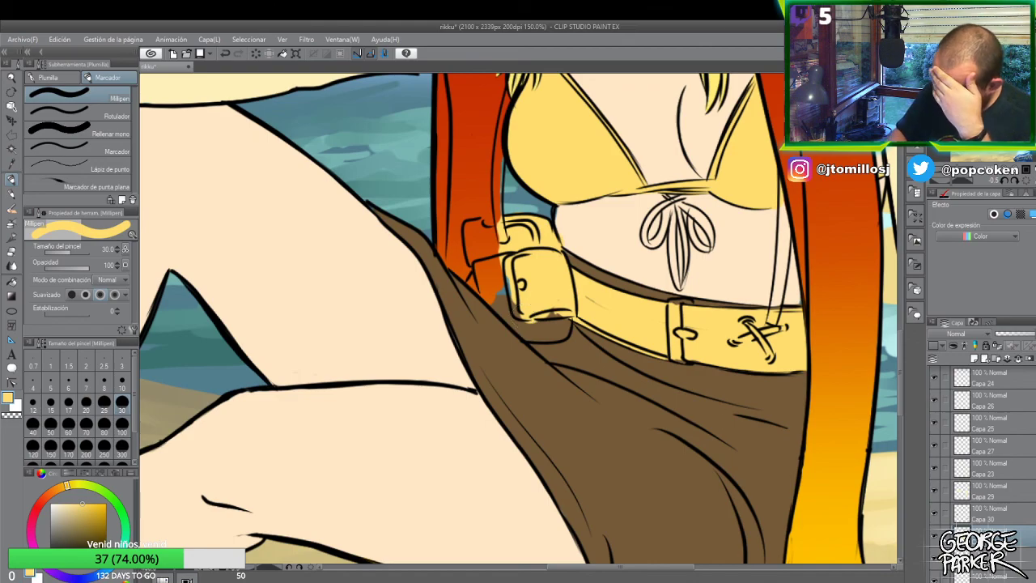
{"action": "left_click", "coordinate": [936, 540]}
{"action": "left_click", "coordinate": [936, 540]}
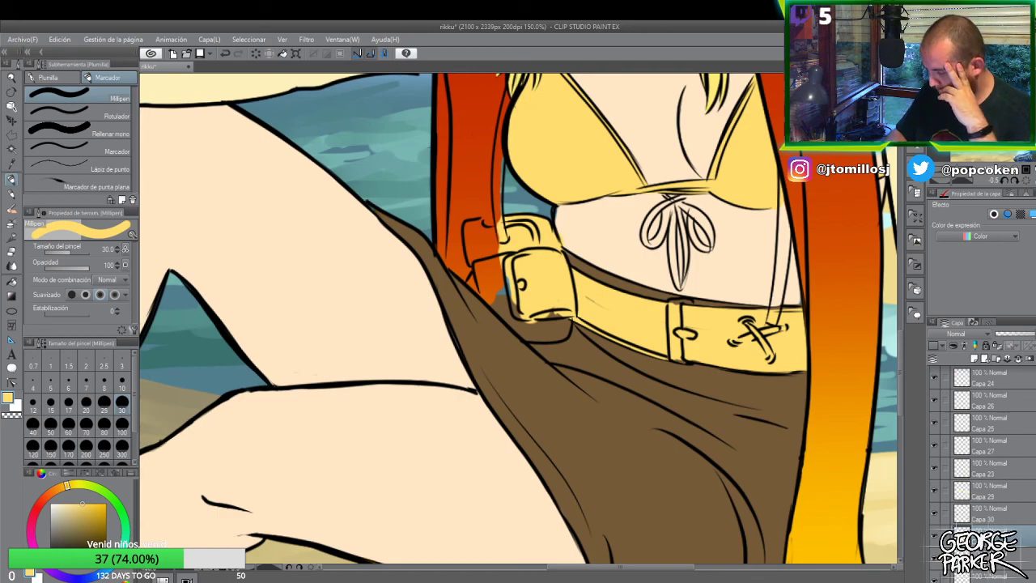
- Erase the red scarf colour covering the side pouches on layer Capa 21, using the Ajustar goma eraser at size 30
{"action": "scroll", "coordinate": [599, 324], "scroll_direction": "down", "scroll_amount": 1}
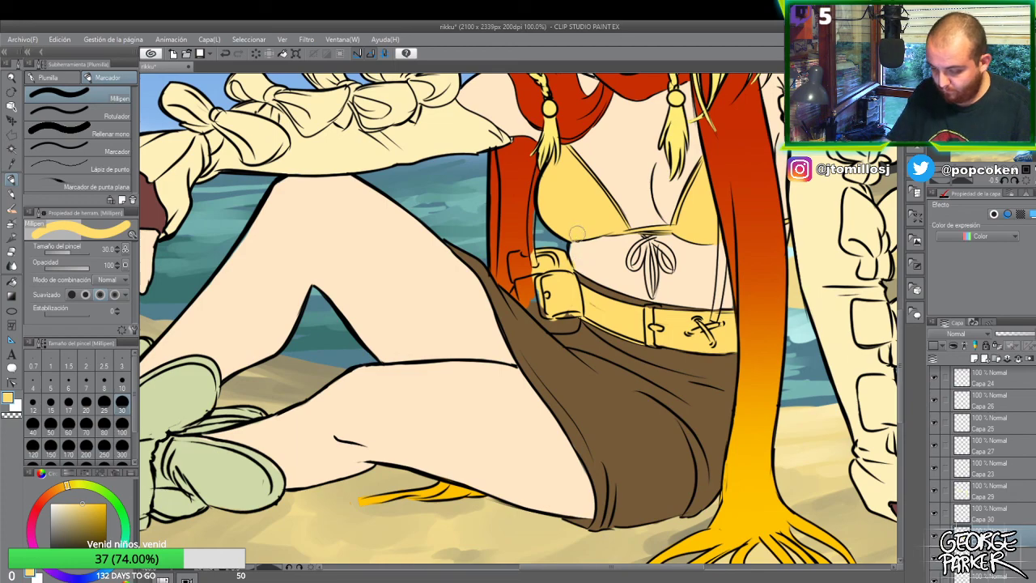
{"action": "scroll", "coordinate": [578, 264], "scroll_direction": "up", "scroll_amount": 2}
{"action": "key", "text": "e"}
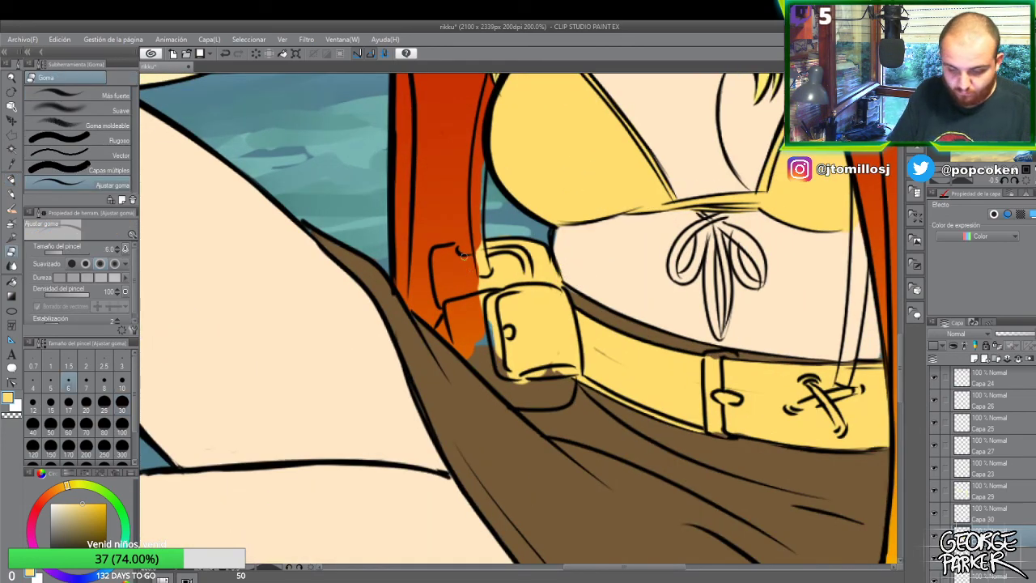
{"action": "key", "text": "o"}
{"action": "left_click", "coordinate": [448, 239]}
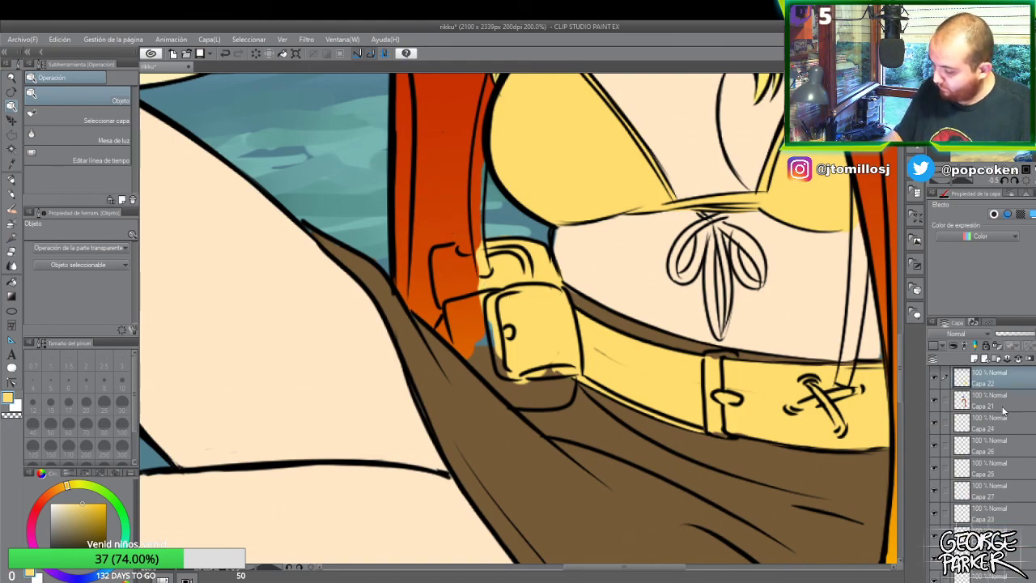
{"action": "key", "text": "e"}
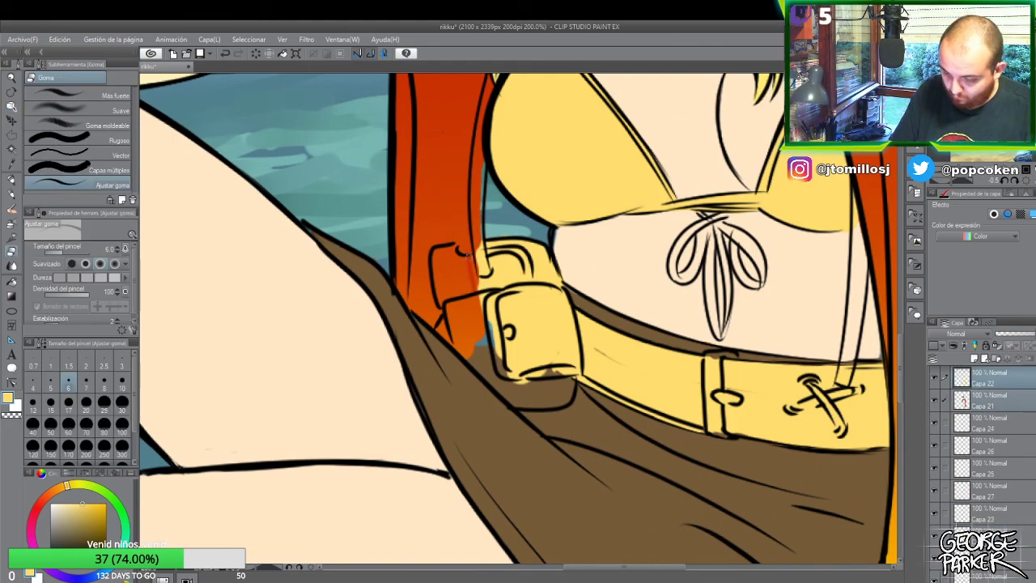
{"action": "left_click", "coordinate": [122, 401]}
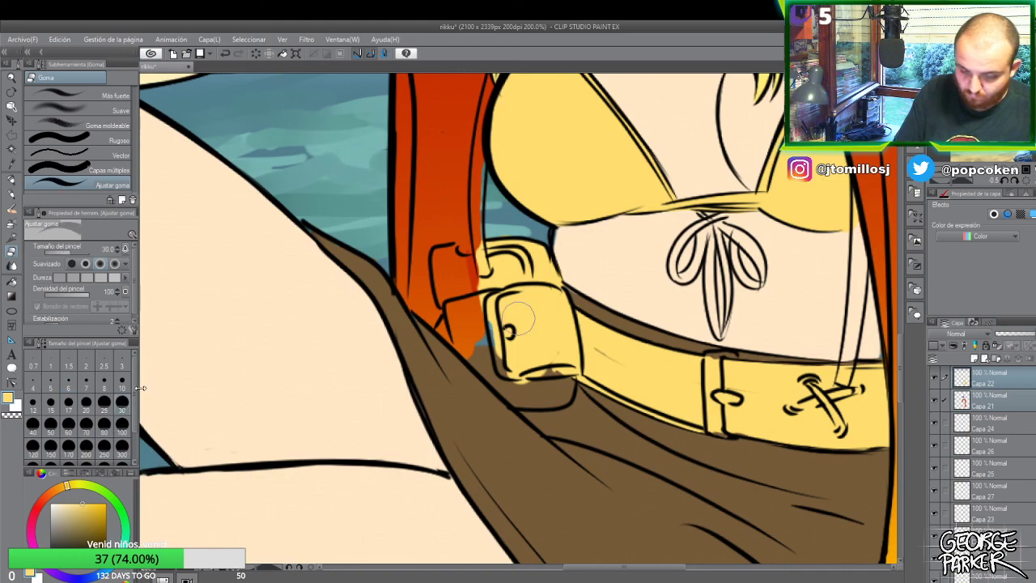
{"action": "mouse_move", "coordinate": [501, 239]}
{"action": "left_mouse_down"}
{"action": "mouse_move", "coordinate": [503, 266]}
{"action": "mouse_move", "coordinate": [446, 261]}
{"action": "mouse_move", "coordinate": [465, 286]}
{"action": "mouse_move", "coordinate": [451, 282]}
{"action": "mouse_move", "coordinate": [450, 292]}
{"action": "mouse_move", "coordinate": [464, 288]}
{"action": "mouse_move", "coordinate": [469, 314]}
{"action": "mouse_move", "coordinate": [459, 312]}
{"action": "mouse_move", "coordinate": [466, 319]}
{"action": "mouse_move", "coordinate": [446, 341]}
{"action": "mouse_move", "coordinate": [473, 312]}
{"action": "mouse_move", "coordinate": [485, 314]}
{"action": "mouse_move", "coordinate": [481, 304]}
{"action": "mouse_move", "coordinate": [448, 343]}
{"action": "mouse_move", "coordinate": [468, 311]}
{"action": "mouse_move", "coordinate": [449, 340]}
{"action": "mouse_move", "coordinate": [466, 312]}
{"action": "mouse_move", "coordinate": [446, 263]}
{"action": "mouse_move", "coordinate": [471, 273]}
{"action": "mouse_move", "coordinate": [475, 263]}
{"action": "mouse_move", "coordinate": [456, 259]}
{"action": "mouse_move", "coordinate": [475, 260]}
{"action": "mouse_move", "coordinate": [448, 263]}
{"action": "mouse_move", "coordinate": [470, 327]}
{"action": "mouse_move", "coordinate": [476, 301]}
{"action": "left_mouse_up"}
{"action": "left_click", "coordinate": [1001, 402]}
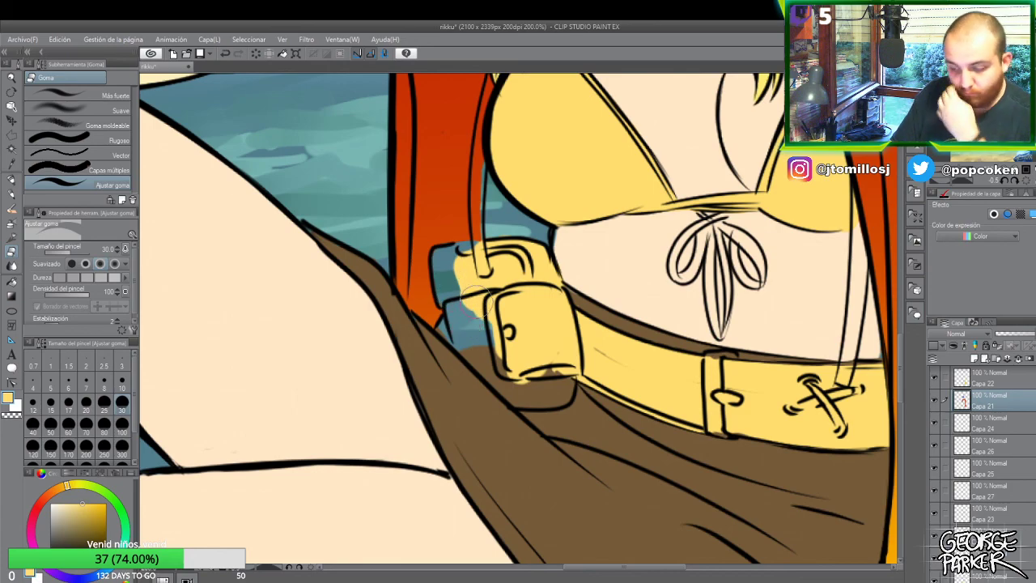
{"action": "scroll", "coordinate": [480, 297], "scroll_direction": "down", "scroll_amount": 2}
{"action": "left_click_drag", "start_coordinate": [478, 259], "coordinate": [468, 295]}
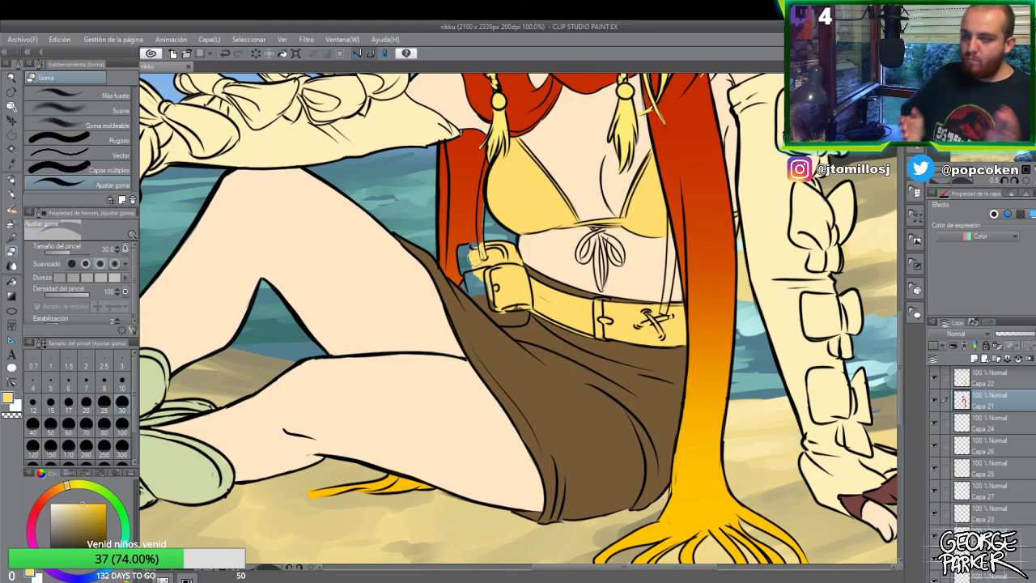
- Fill the remaining unpainted parts of the side pouches with the belt's yellow, using the Millipen at size 30
{"action": "left_click", "coordinate": [273, 232], "text": "alt"}
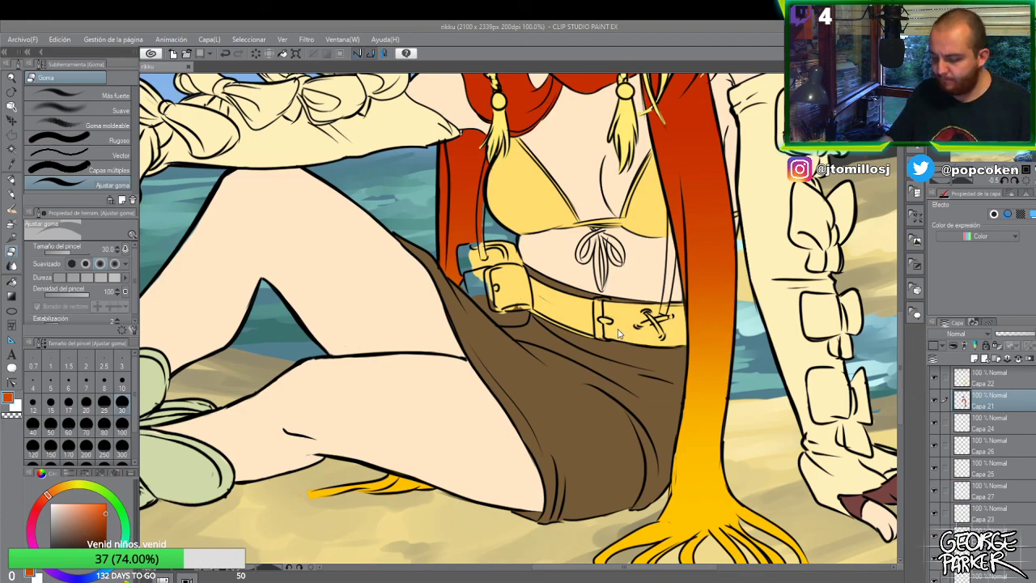
{"action": "key", "text": "ctrl+minus"}
{"action": "key", "text": "ctrl+minus"}
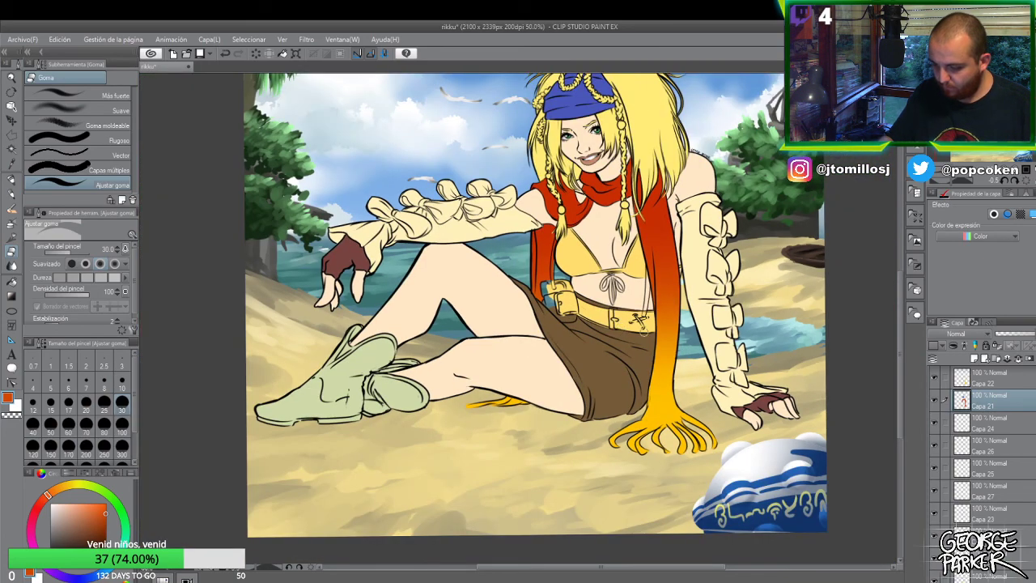
{"action": "scroll", "coordinate": [648, 293], "scroll_direction": "up", "scroll_amount": 1}
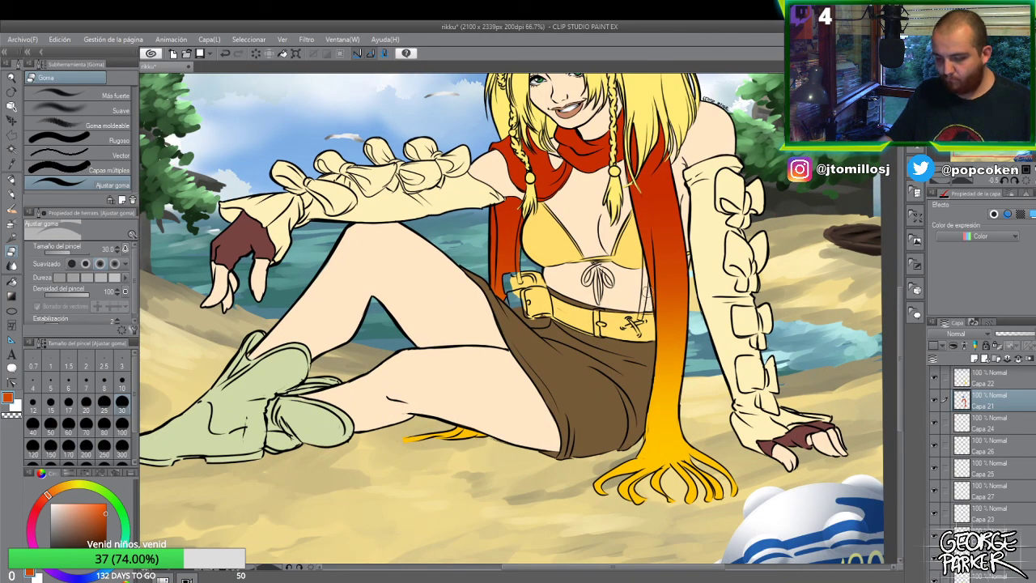
{"action": "scroll", "coordinate": [648, 300], "scroll_direction": "up", "scroll_amount": 1}
{"action": "key", "text": "o"}
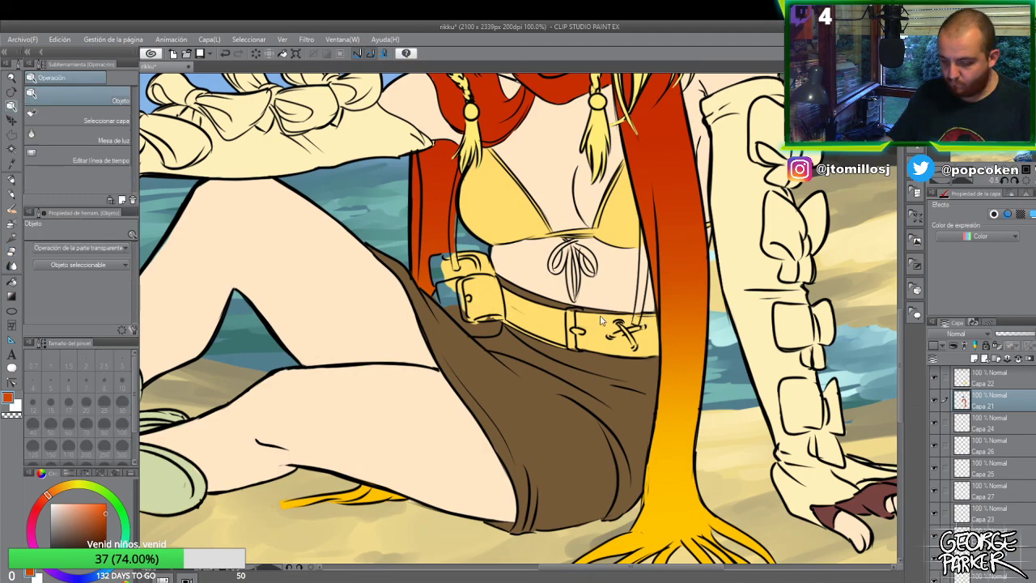
{"action": "key", "text": "b"}
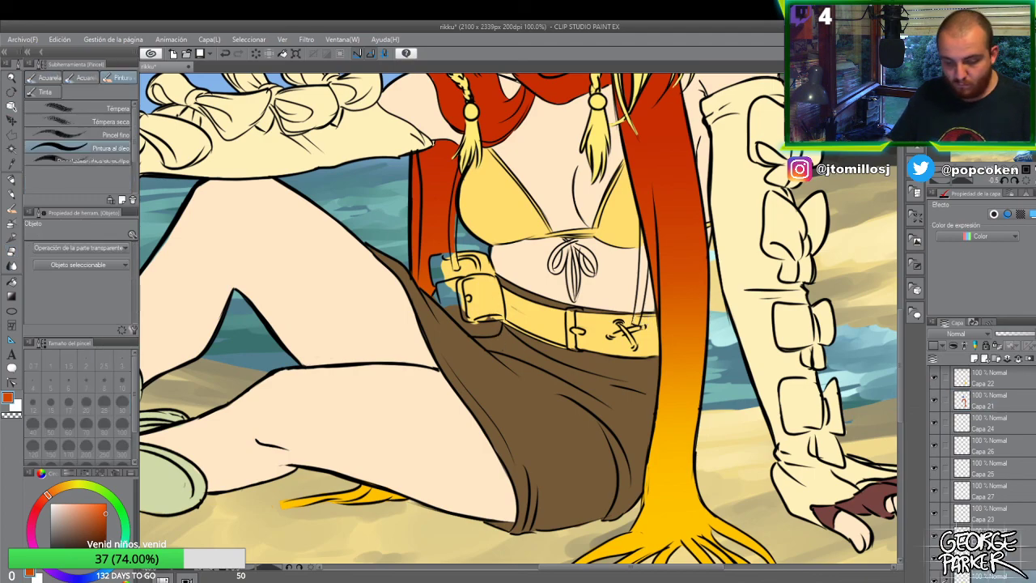
{"action": "left_click", "coordinate": [488, 293], "text": "alt"}
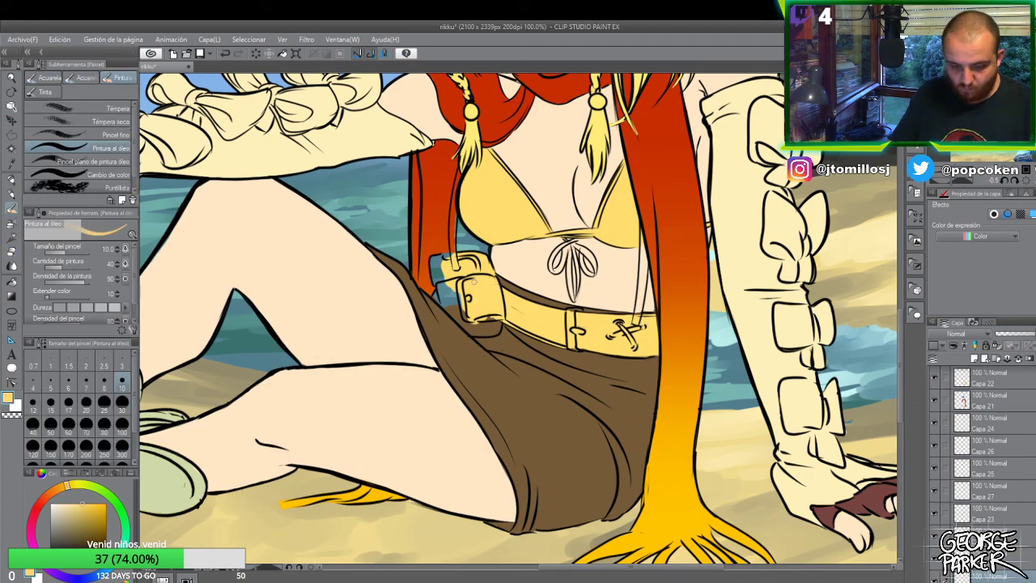
{"action": "key", "text": "p"}
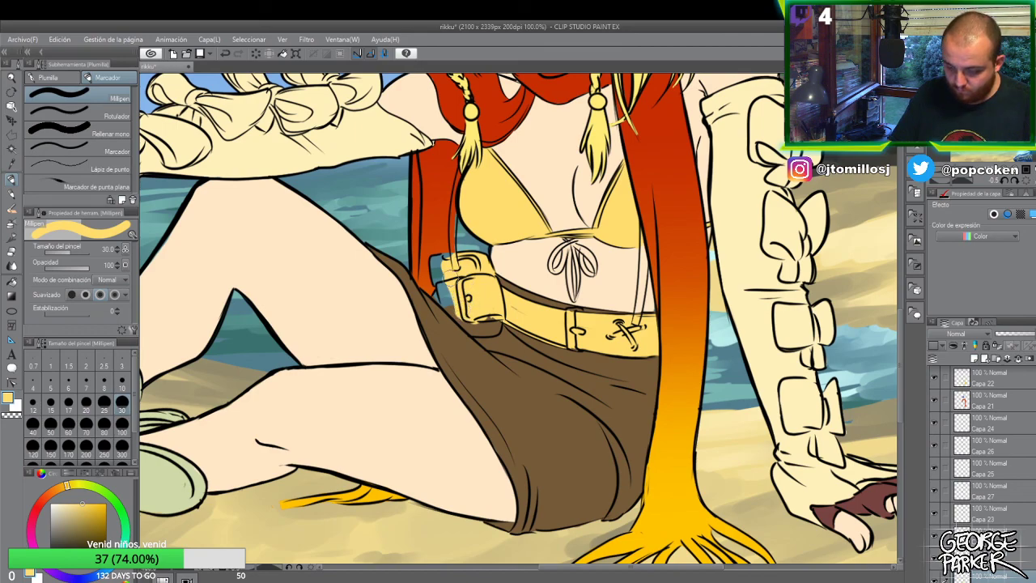
{"action": "mouse_move", "coordinate": [445, 275]}
{"action": "left_mouse_down"}
{"action": "mouse_move", "coordinate": [445, 261]}
{"action": "mouse_move", "coordinate": [441, 298]}
{"action": "mouse_move", "coordinate": [458, 314]}
{"action": "mouse_move", "coordinate": [490, 308]}
{"action": "mouse_move", "coordinate": [472, 328]}
{"action": "mouse_move", "coordinate": [496, 328]}
{"action": "mouse_move", "coordinate": [498, 309]}
{"action": "mouse_move", "coordinate": [483, 325]}
{"action": "left_mouse_up"}
- Trim the yellow overspill around the pouch's lower edge with the Ajustar goma eraser at size 10
{"action": "key", "text": "e"}
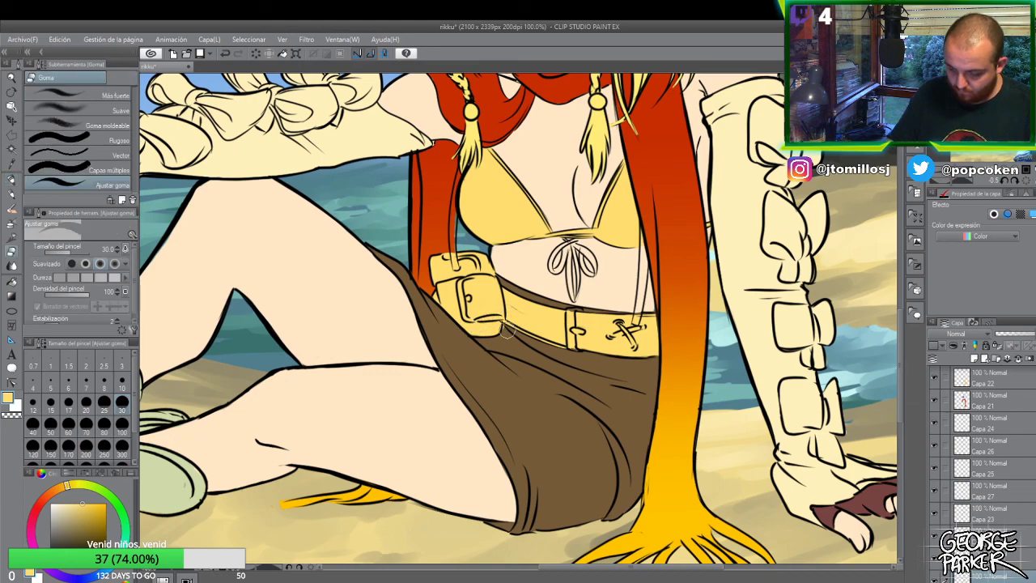
{"action": "left_click", "coordinate": [122, 381]}
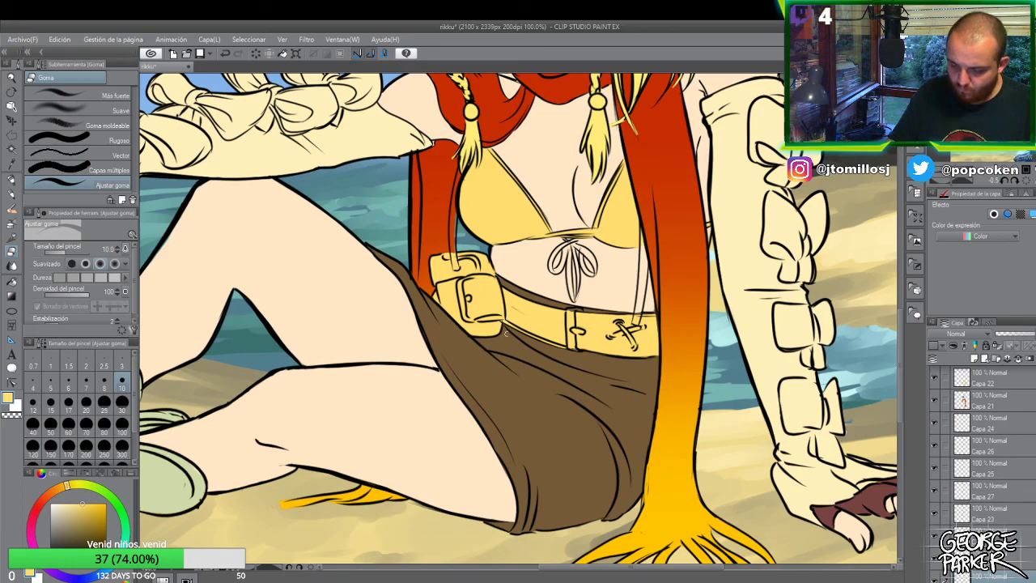
{"action": "scroll", "coordinate": [544, 325], "scroll_direction": "down", "scroll_amount": 1}
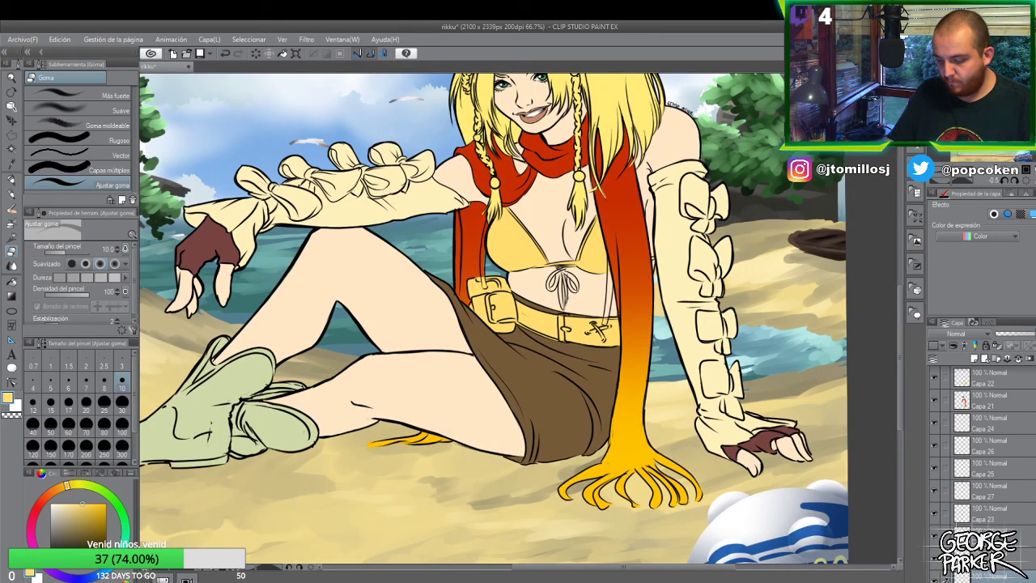
{"action": "scroll", "coordinate": [567, 288], "scroll_direction": "down", "scroll_amount": 1}
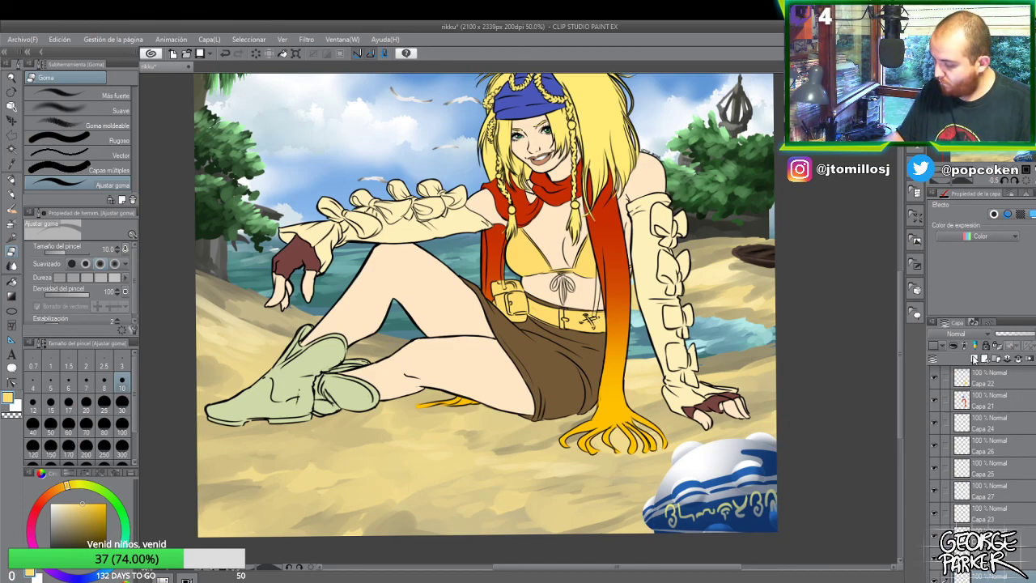
- Paint the bikini top's centre band in the orange sampled from the scarf's lower part, using the Millipen at size 10
{"action": "left_click", "coordinate": [622, 322], "text": "alt"}
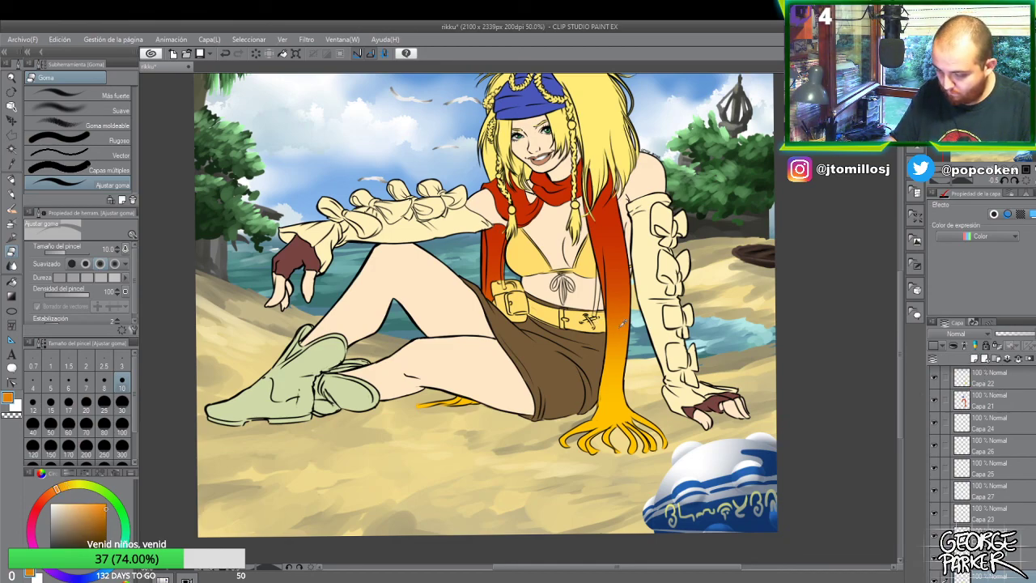
{"action": "left_click", "coordinate": [620, 344], "text": "alt"}
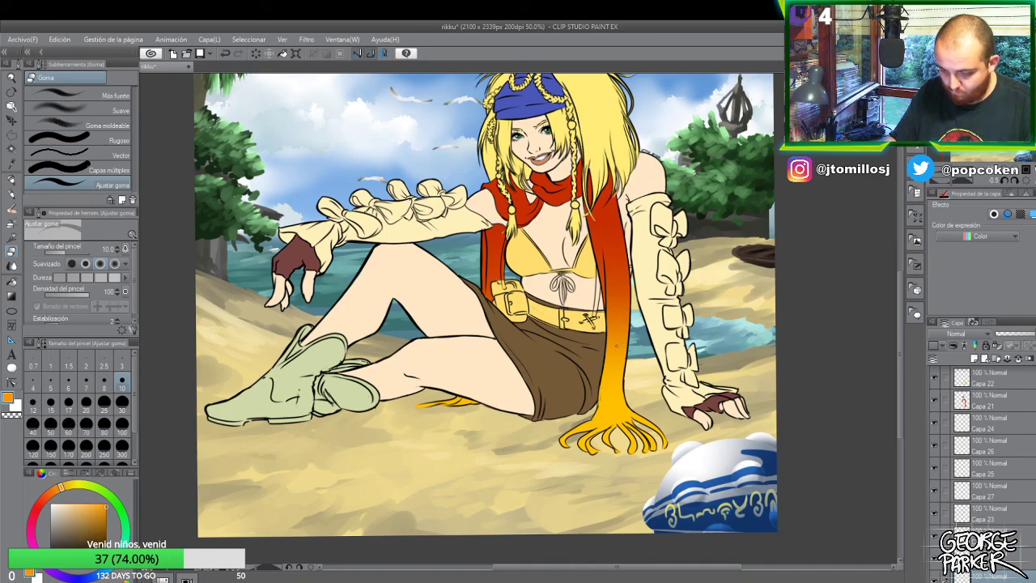
{"action": "key", "text": "p"}
{"action": "scroll", "coordinate": [567, 255], "scroll_direction": "up", "scroll_amount": 1}
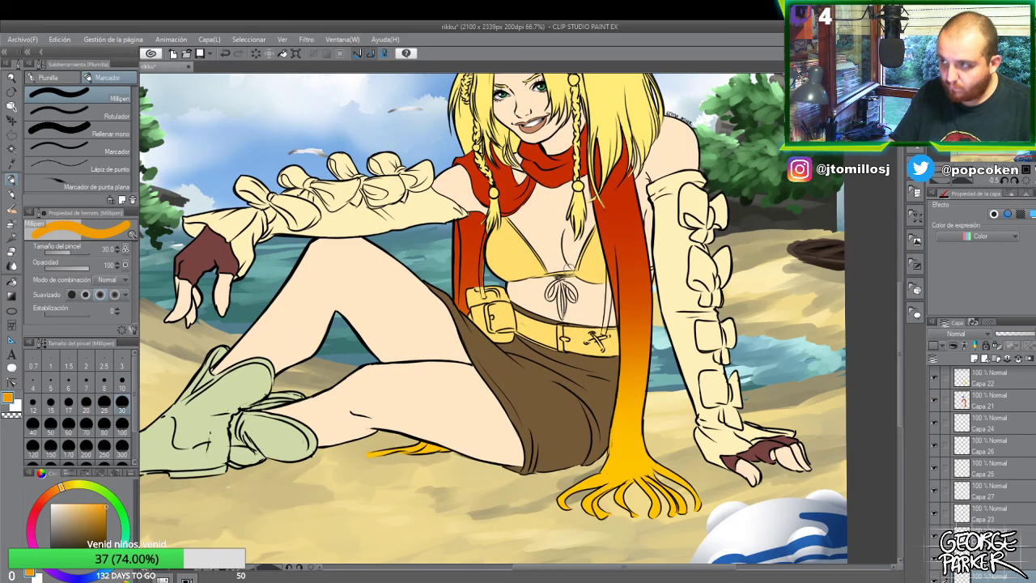
{"action": "left_click", "coordinate": [121, 381]}
{"action": "scroll", "coordinate": [579, 272], "scroll_direction": "up", "scroll_amount": 1}
{"action": "left_click_drag", "start_coordinate": [572, 272], "coordinate": [530, 276]}
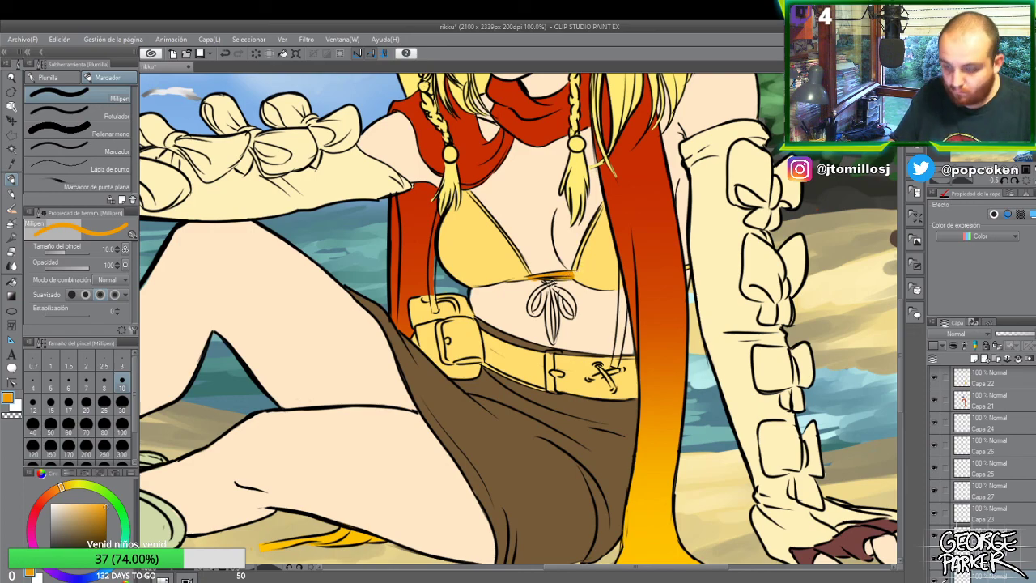
- Touch up the orange centre band and knot of the bikini top, using the Millipen and the Ajustar goma eraser at size 10
{"action": "key", "text": "e"}
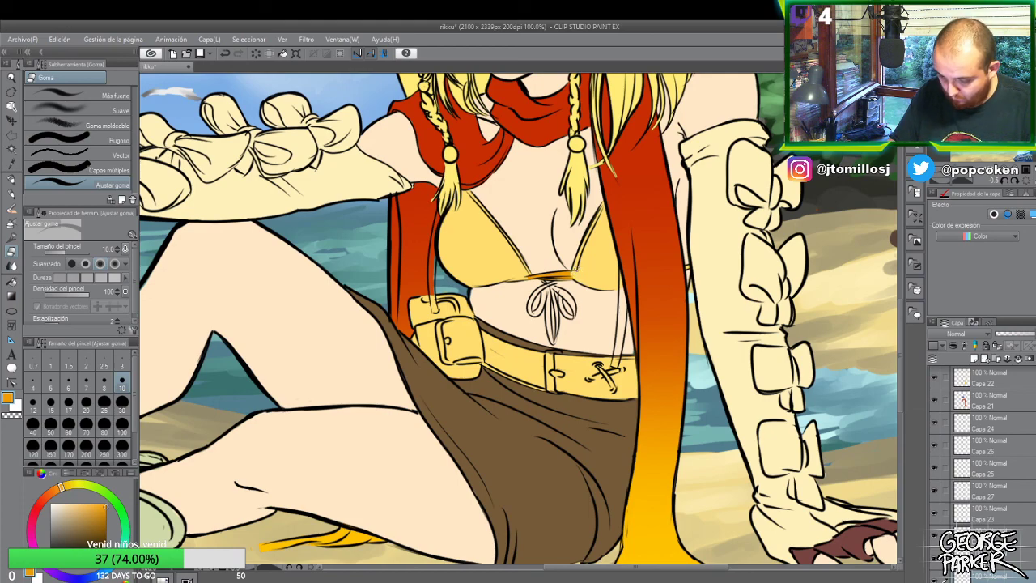
{"action": "key", "text": "p"}
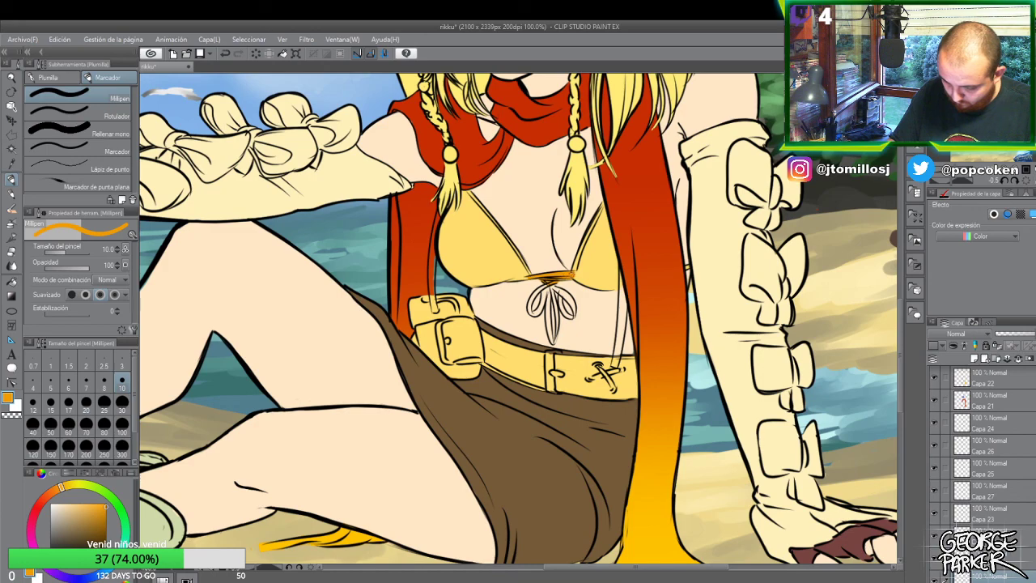
{"action": "key", "text": "e"}
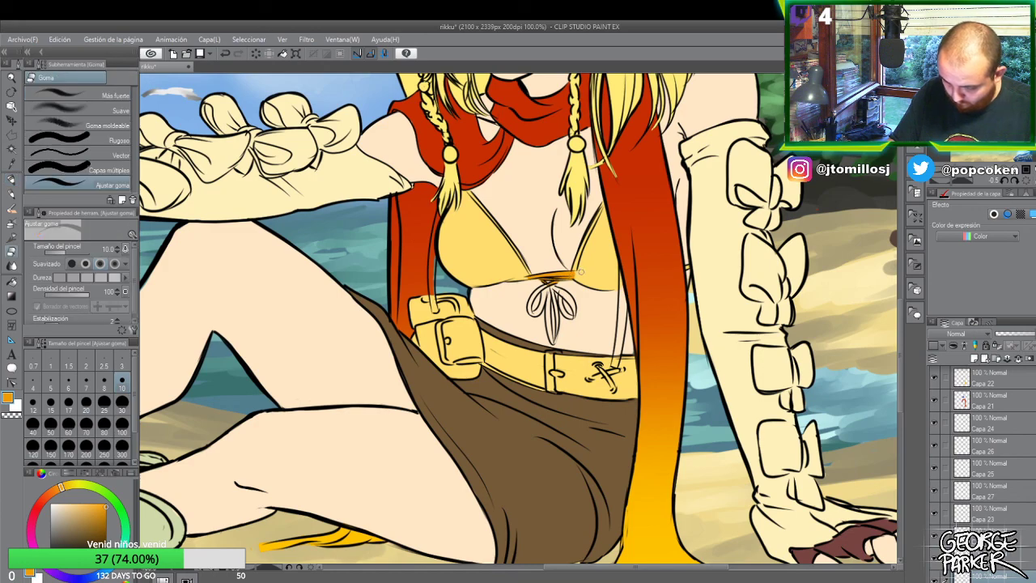
{"action": "key", "text": "p"}
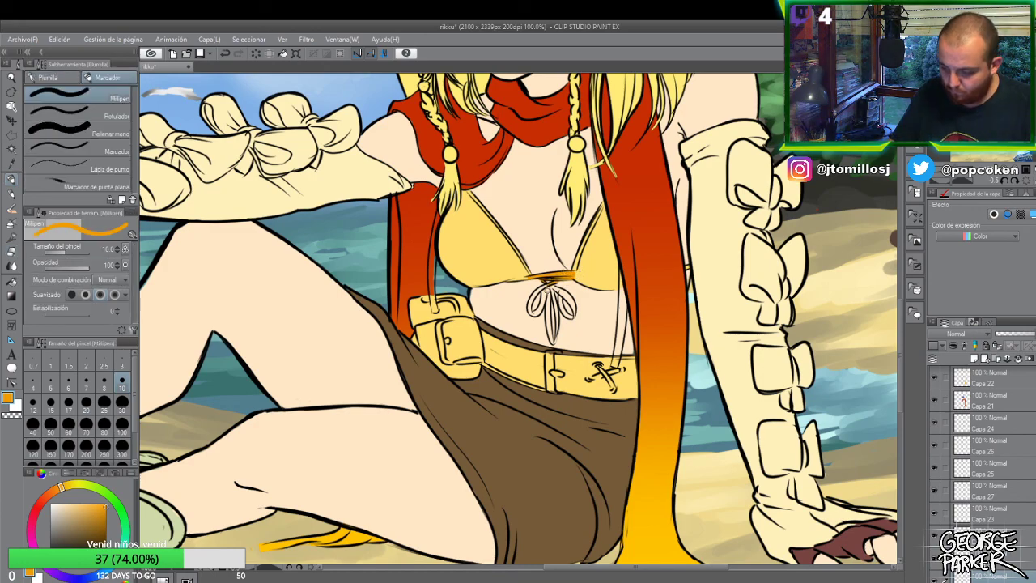
- Paint the bow's loops and hanging ends below the bikini top orange with the Millipen at size 10, cleaning overspill with the eraser
{"action": "mouse_move", "coordinate": [548, 284]}
{"action": "left_mouse_down"}
{"action": "mouse_move", "coordinate": [533, 314]}
{"action": "mouse_move", "coordinate": [546, 291]}
{"action": "left_mouse_up"}
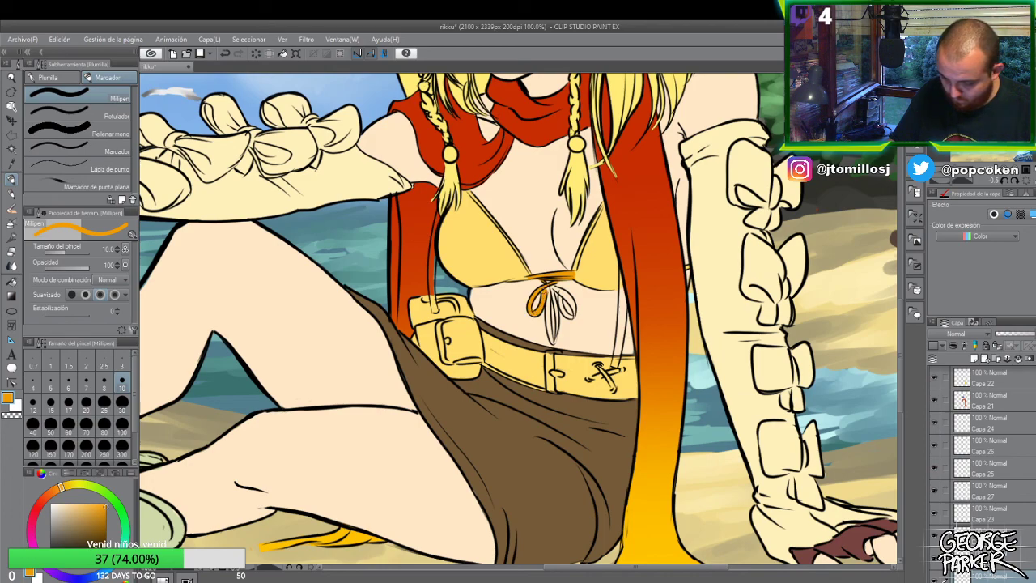
{"action": "key", "text": "e"}
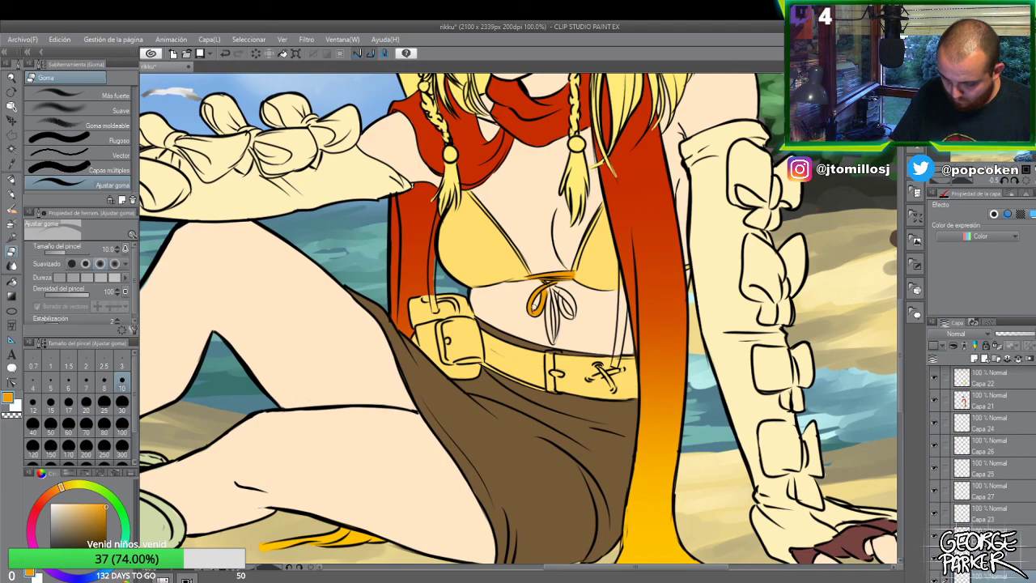
{"action": "key", "text": "p"}
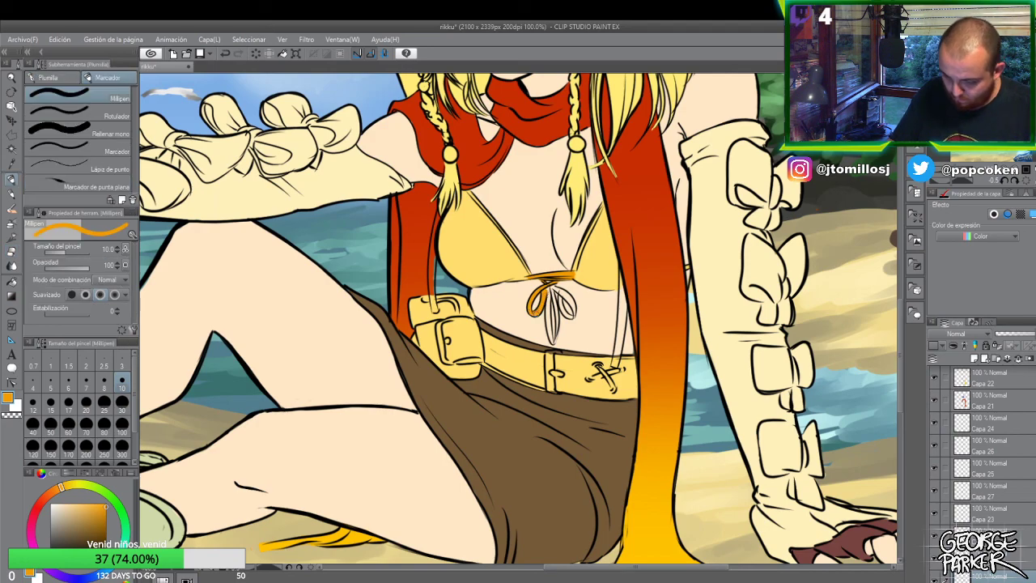
{"action": "left_click_drag", "start_coordinate": [547, 285], "coordinate": [552, 332]}
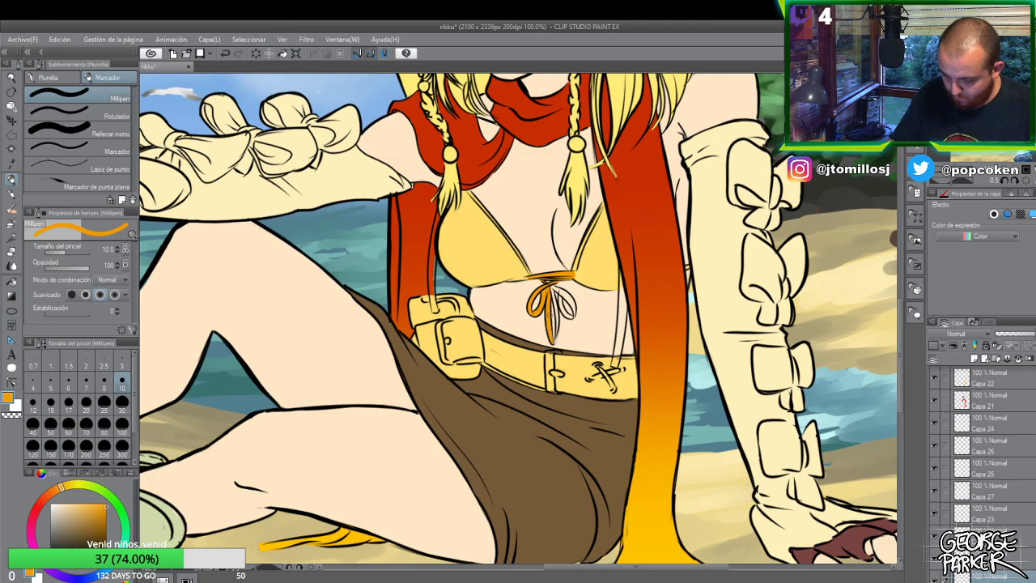
{"action": "left_click_drag", "start_coordinate": [558, 339], "coordinate": [554, 314]}
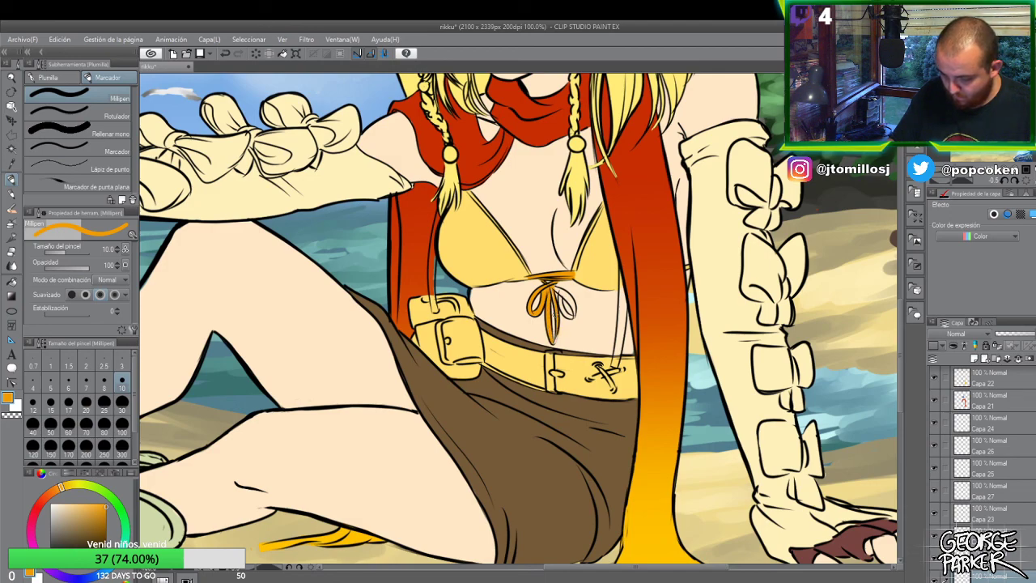
{"action": "key", "text": "e"}
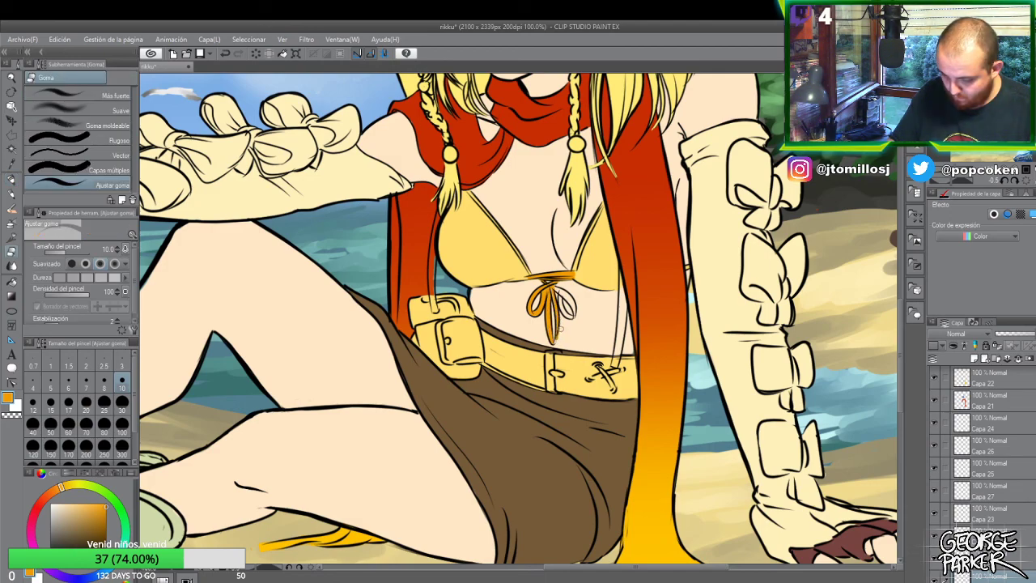
{"action": "key", "text": "p"}
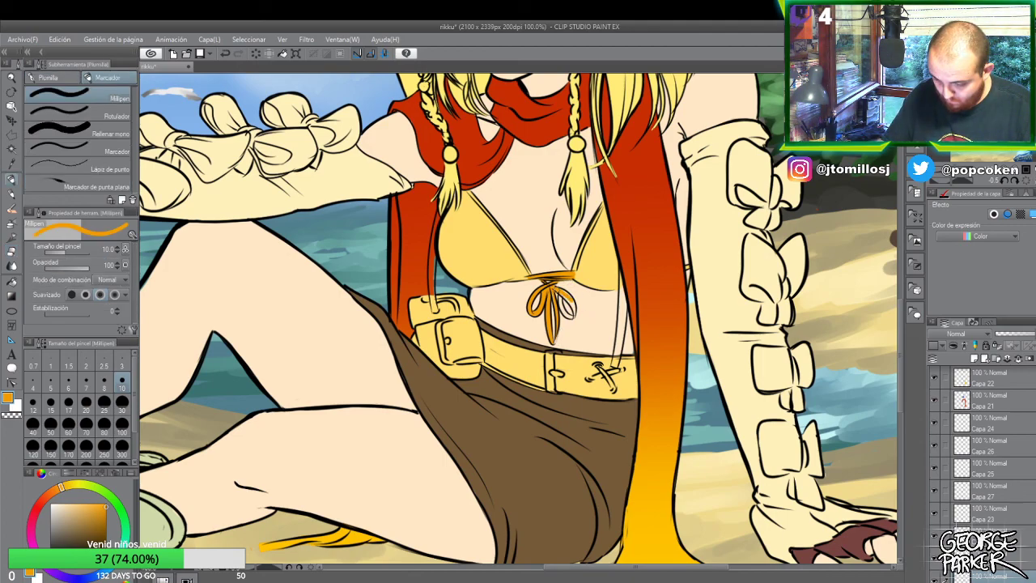
{"action": "left_click_drag", "start_coordinate": [560, 289], "coordinate": [573, 319]}
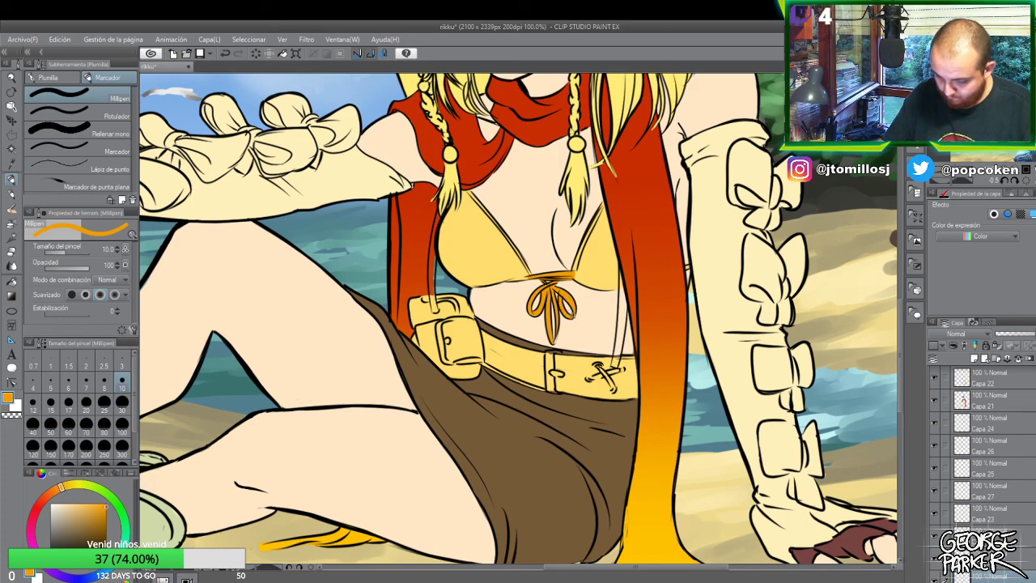
{"action": "key", "text": "e"}
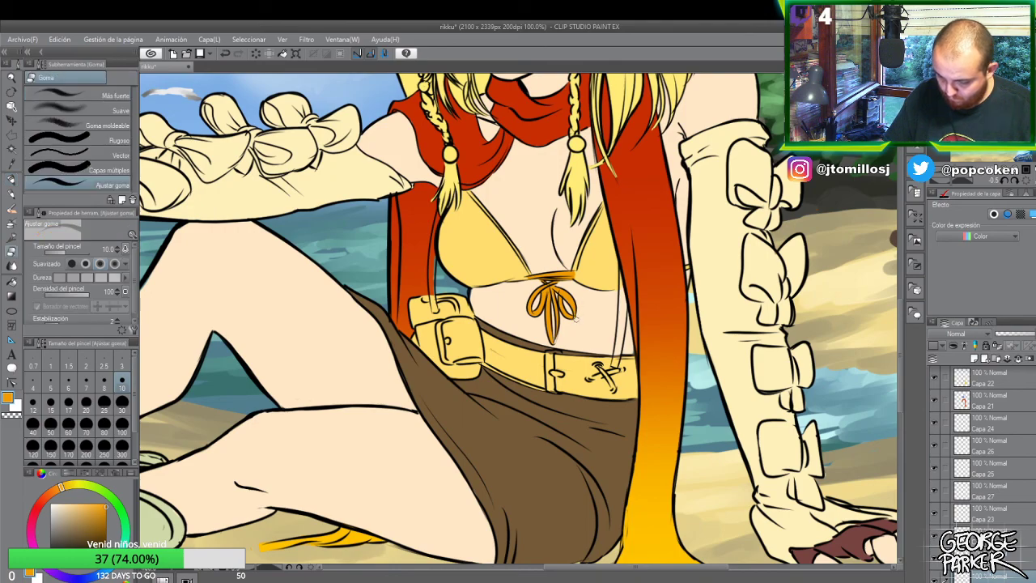
- Paint the crossed lacing on the yellow belt in the same orange, using the Millipen at size 10
{"action": "scroll", "coordinate": [582, 305], "scroll_direction": "down", "scroll_amount": 2}
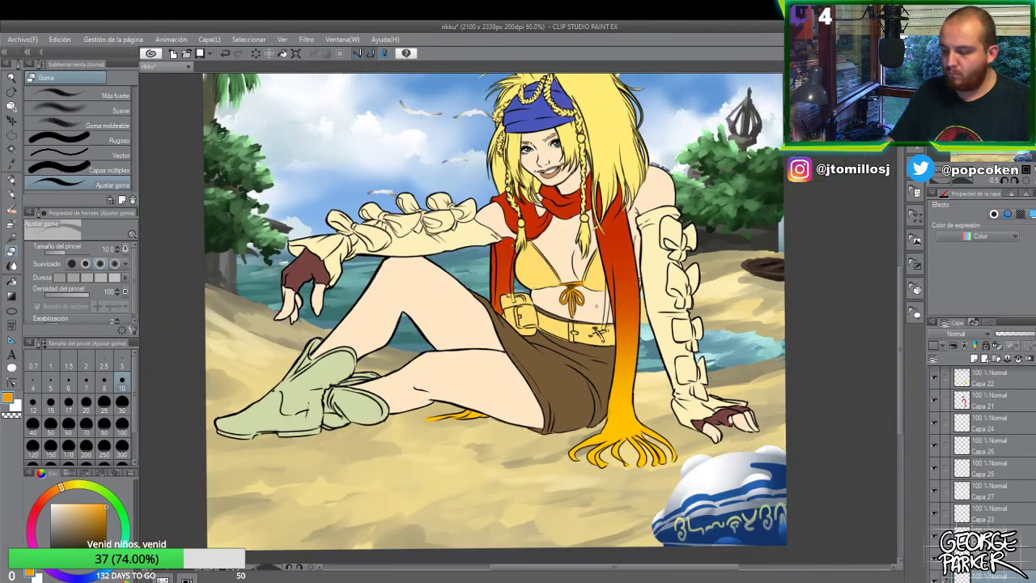
{"action": "scroll", "coordinate": [592, 301], "scroll_direction": "up", "scroll_amount": 1}
{"action": "scroll", "coordinate": [597, 304], "scroll_direction": "up", "scroll_amount": 1}
{"action": "key", "text": "p"}
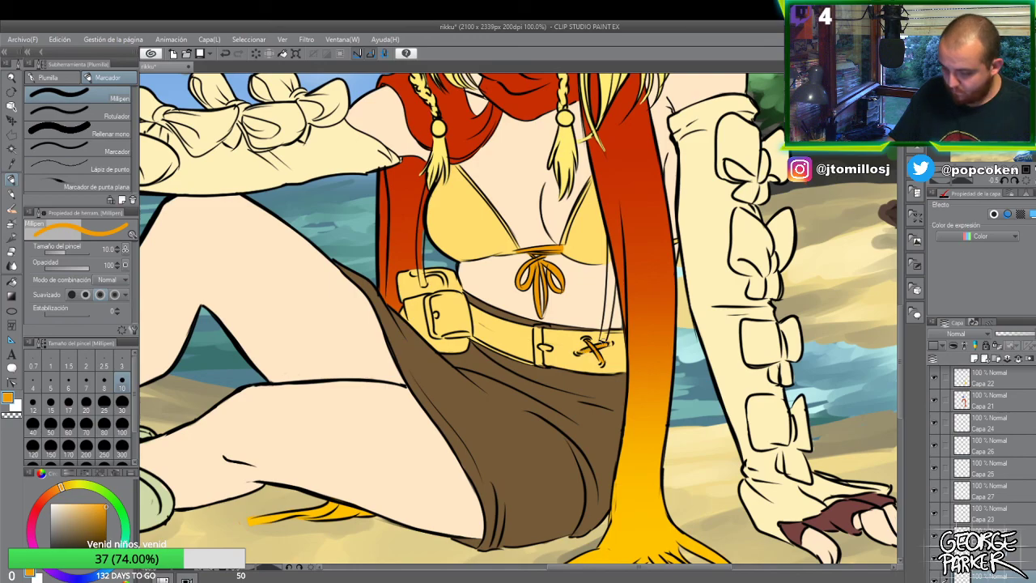
- Add a new layer above Capa 22 and choose a dark grey colour for the Millipen
{"action": "scroll", "coordinate": [597, 340], "scroll_direction": "down", "scroll_amount": 1}
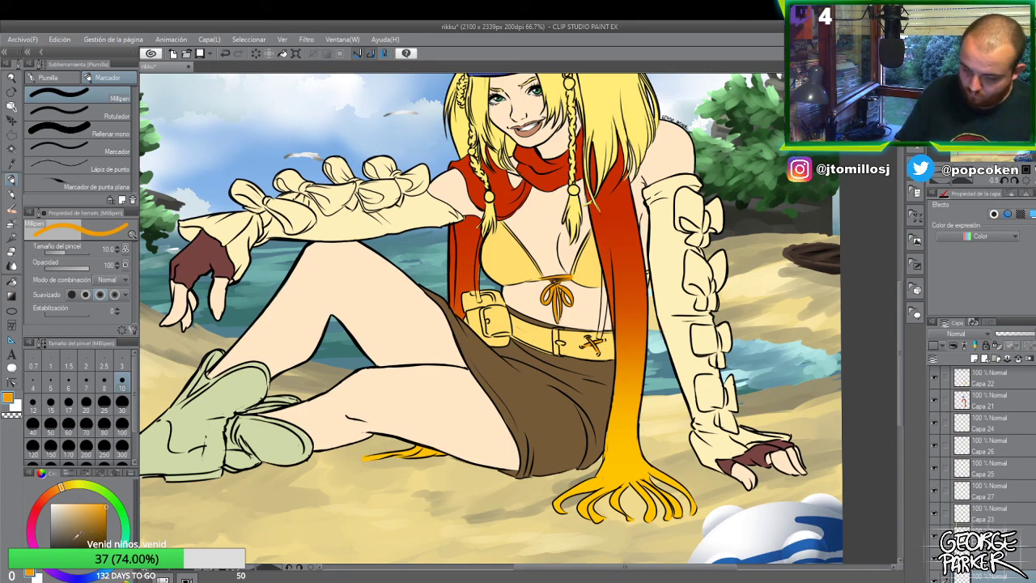
{"action": "key", "text": "o"}
{"action": "left_click", "coordinate": [476, 259]}
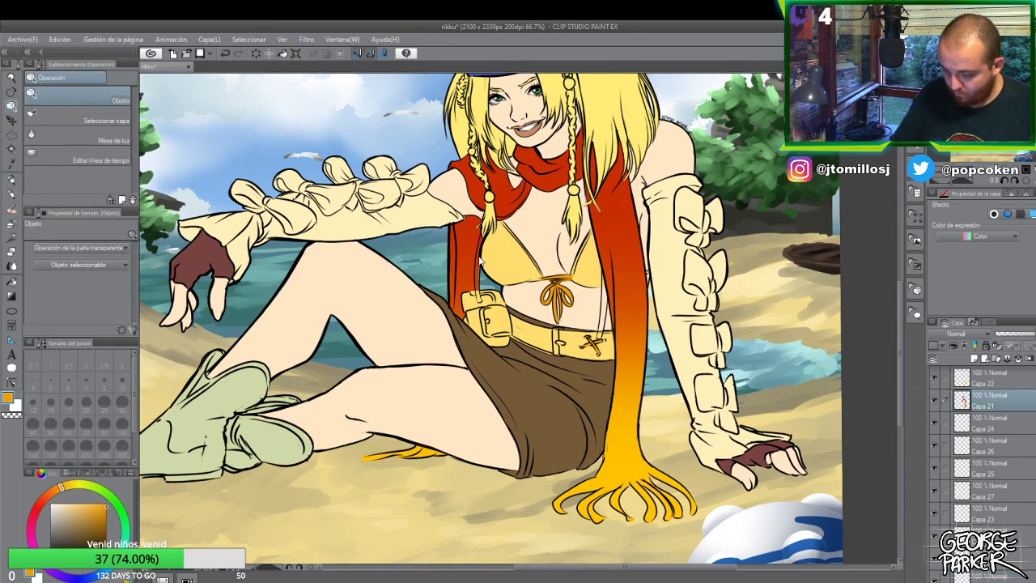
{"action": "left_click", "coordinate": [973, 360]}
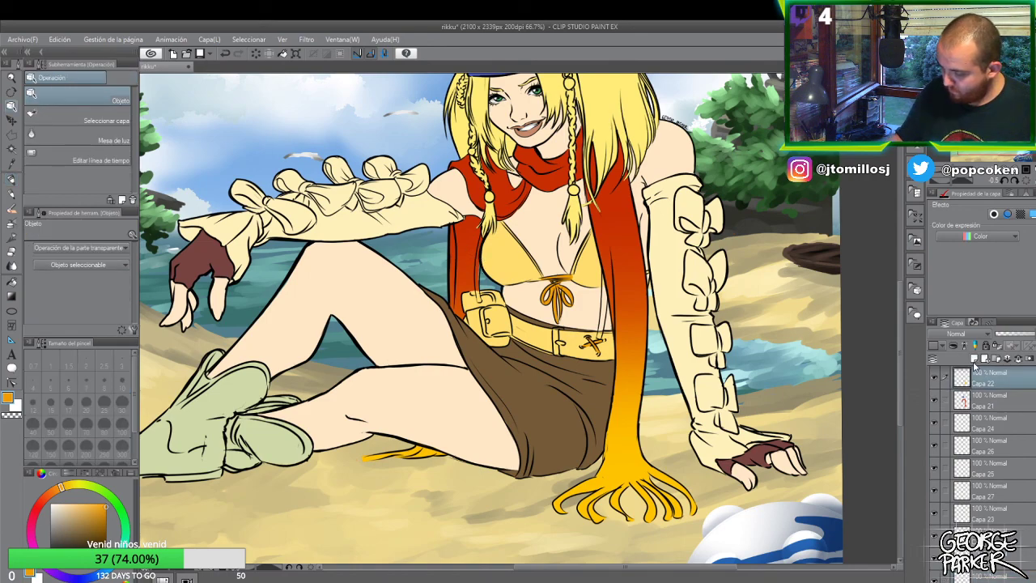
{"action": "key", "text": "p"}
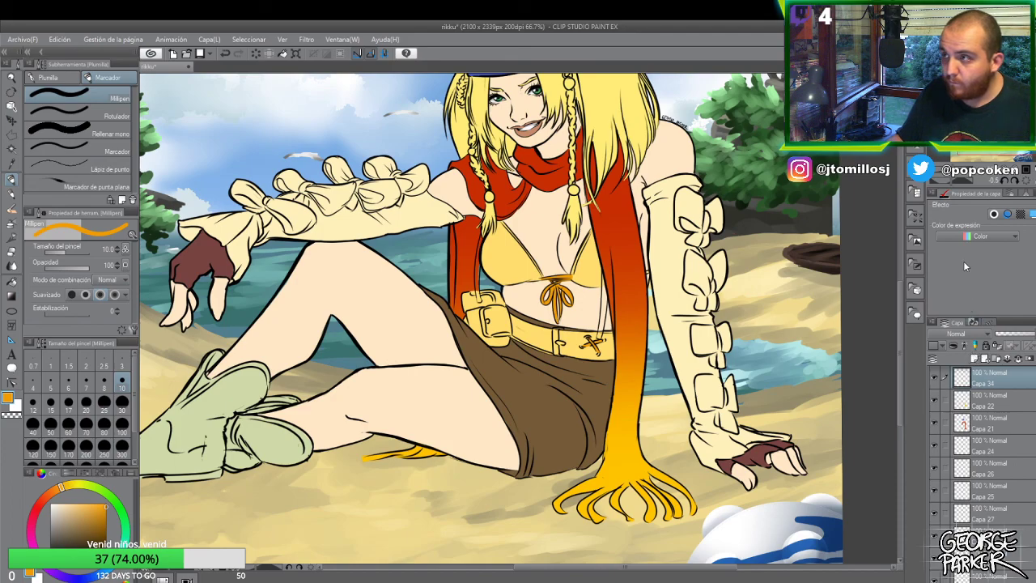
{"action": "left_click_drag", "start_coordinate": [77, 534], "coordinate": [56, 541]}
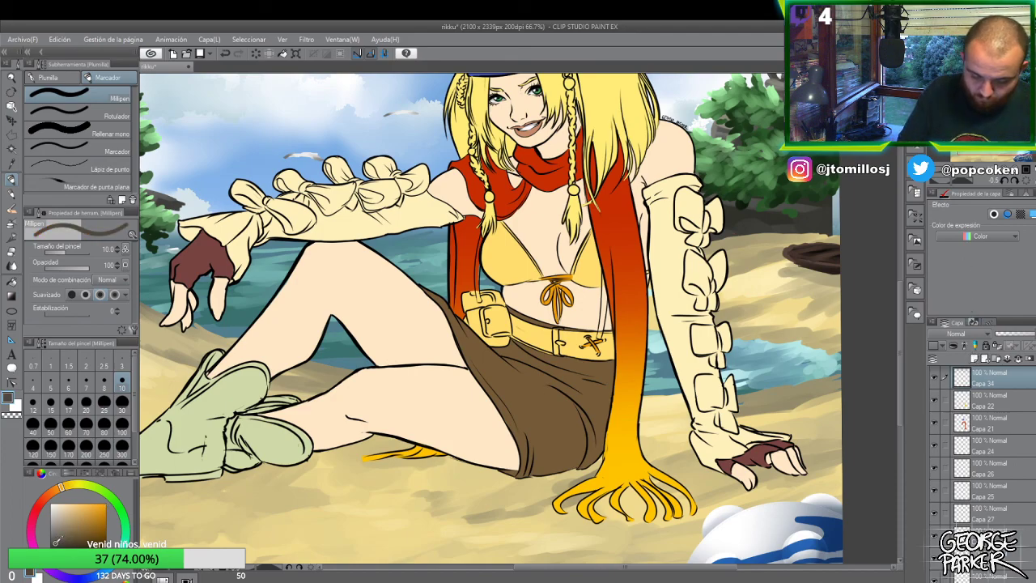
- Paint the thin strap running down to the side pouch dark grey on layer Capa 34, using the Millipen at size 10
{"action": "scroll", "coordinate": [503, 244], "scroll_direction": "up", "scroll_amount": 1}
{"action": "left_click_drag", "start_coordinate": [475, 237], "coordinate": [470, 301]}
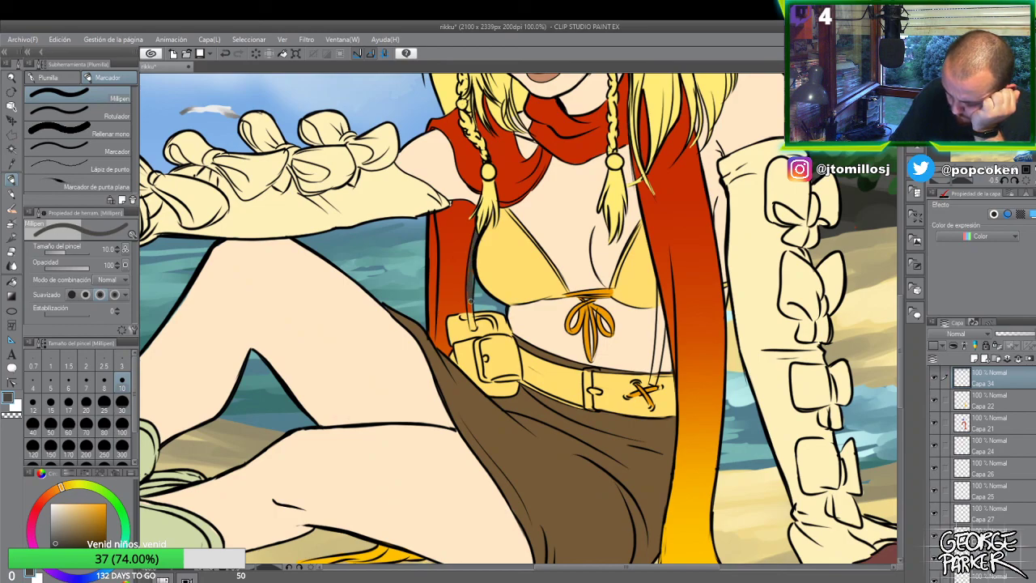
{"action": "left_click_drag", "start_coordinate": [470, 259], "coordinate": [473, 325]}
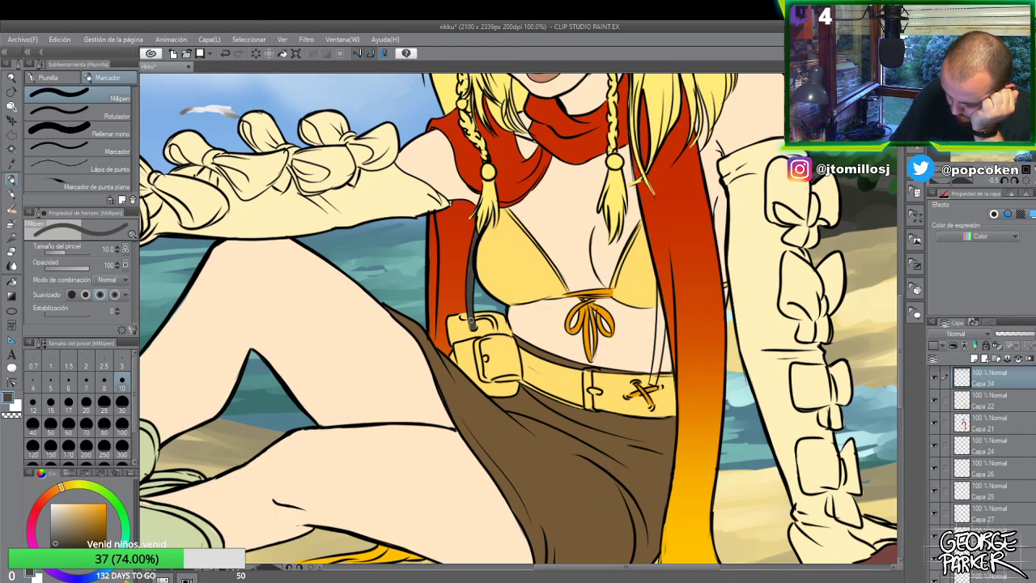
- Paint the hanging strap between the bikini top and the laced part of the belt dark grey, using the Millipen at size 10
{"action": "scroll", "coordinate": [492, 274], "scroll_direction": "down", "scroll_amount": 1}
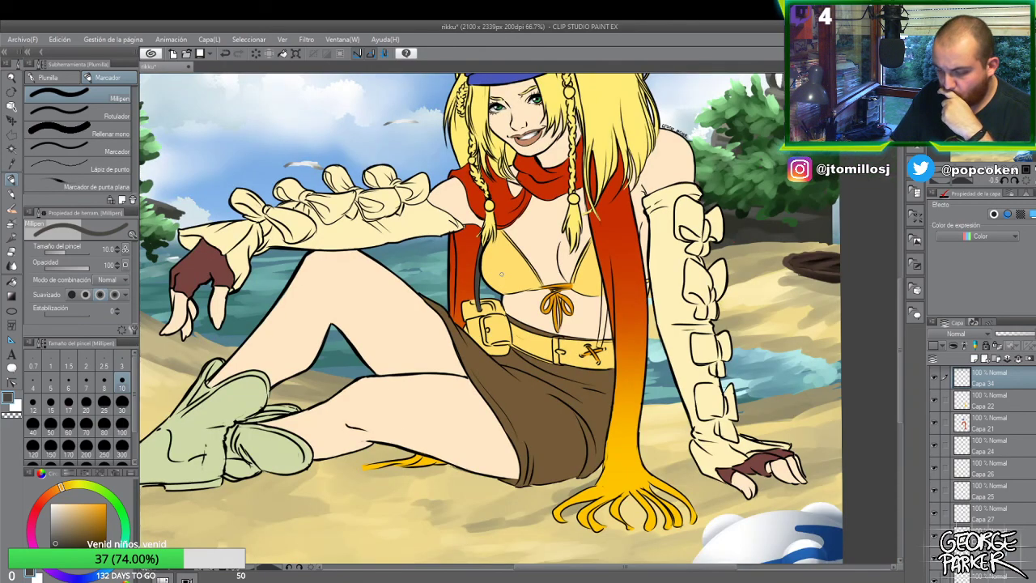
{"action": "scroll", "coordinate": [501, 275], "scroll_direction": "down", "scroll_amount": 2}
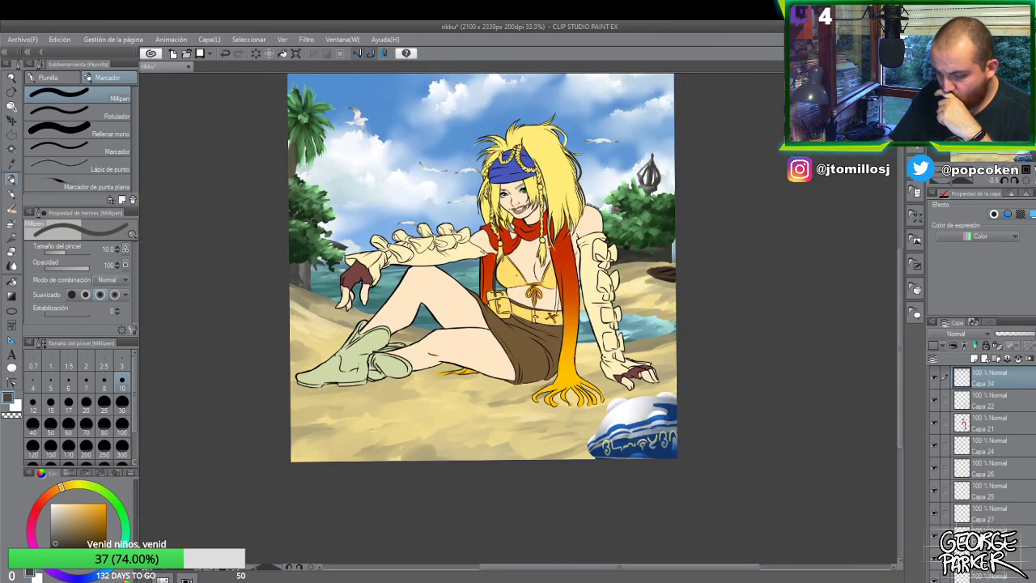
{"action": "scroll", "coordinate": [526, 260], "scroll_direction": "up", "scroll_amount": 1}
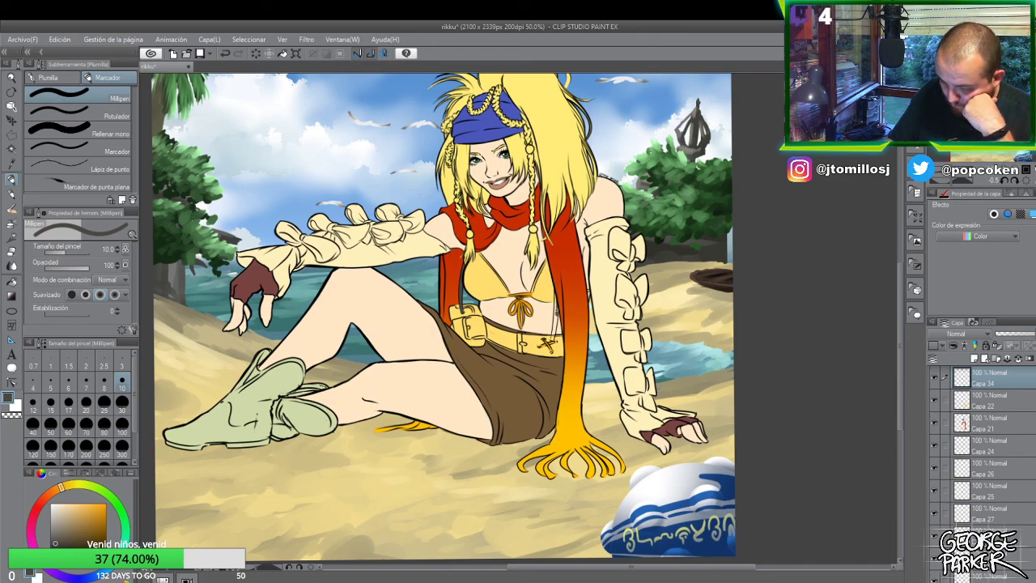
{"action": "left_click_drag", "start_coordinate": [557, 293], "coordinate": [554, 331]}
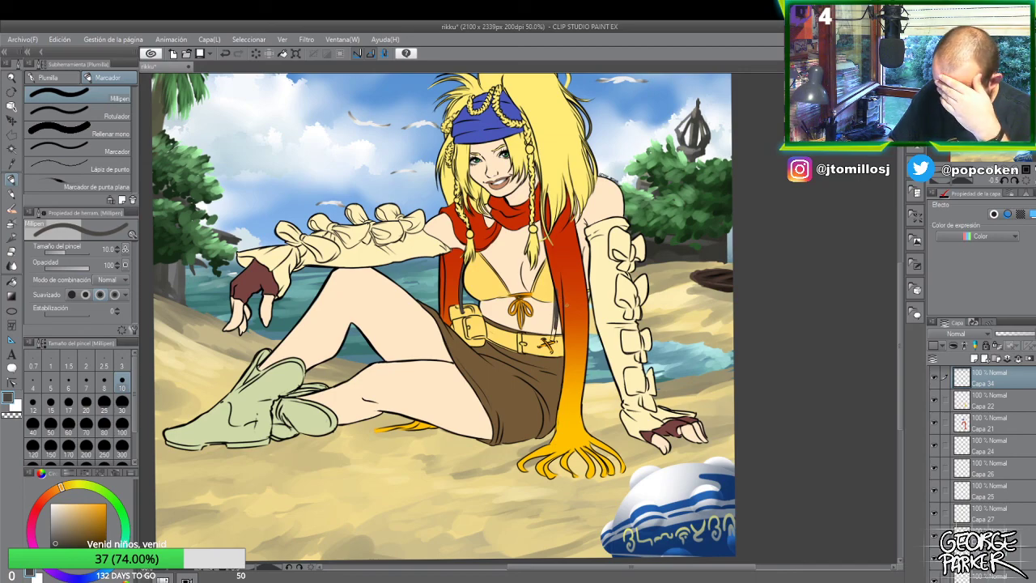
{"action": "scroll", "coordinate": [558, 316], "scroll_direction": "up", "scroll_amount": 1}
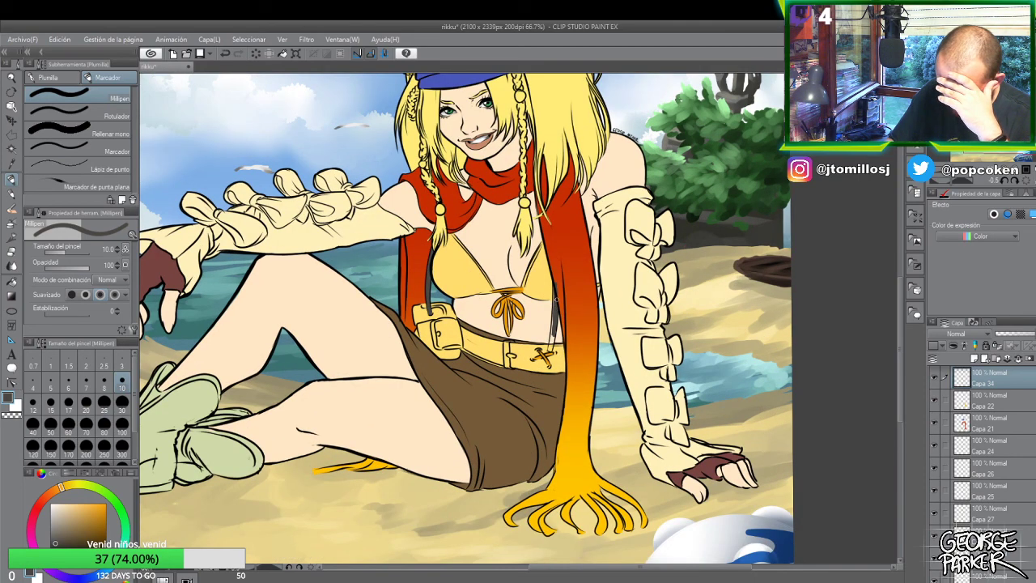
{"action": "scroll", "coordinate": [554, 298], "scroll_direction": "up", "scroll_amount": 1}
{"action": "mouse_move", "coordinate": [551, 280]}
{"action": "left_mouse_down"}
{"action": "mouse_move", "coordinate": [545, 346]}
{"action": "mouse_move", "coordinate": [548, 321]}
{"action": "mouse_move", "coordinate": [547, 355]}
{"action": "left_mouse_up"}
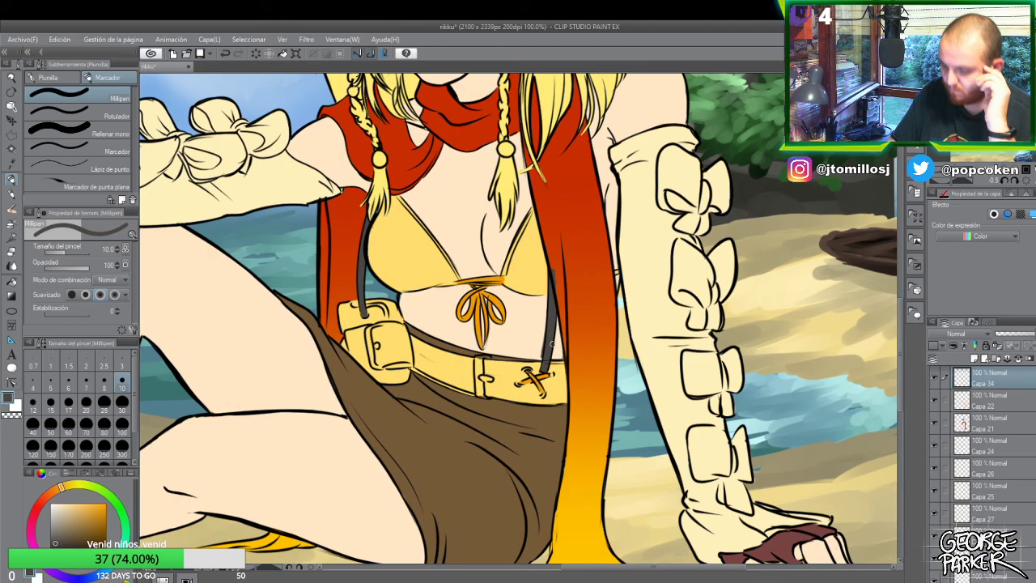
{"action": "key", "text": "e"}
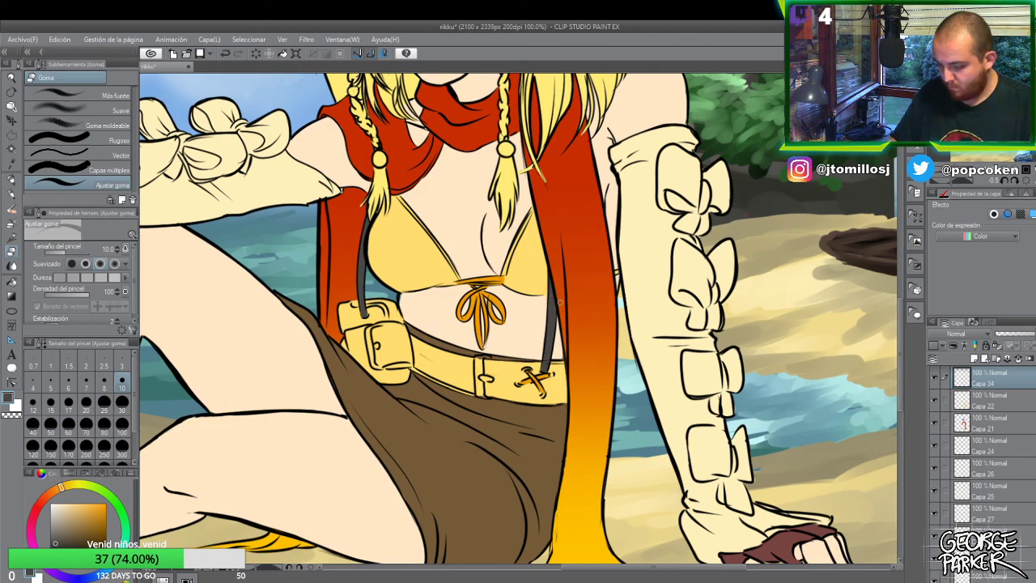
- Select the layer of the waist's skin and sample the skin tone beside the dark grey strap for the Millipen
{"action": "key", "text": "o"}
{"action": "left_click", "coordinate": [559, 354]}
{"action": "key", "text": "p"}
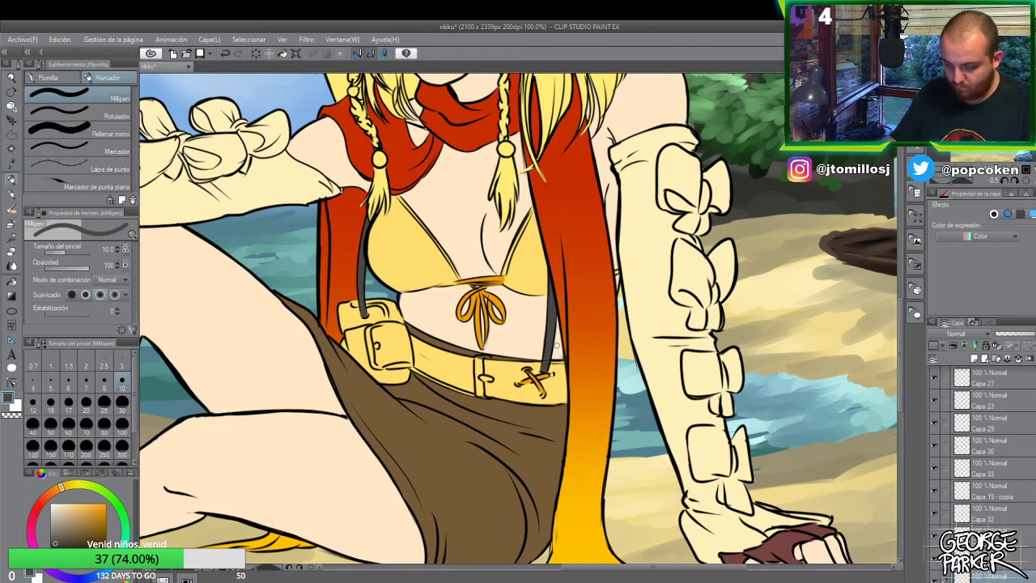
{"action": "left_click", "coordinate": [563, 345], "text": "alt"}
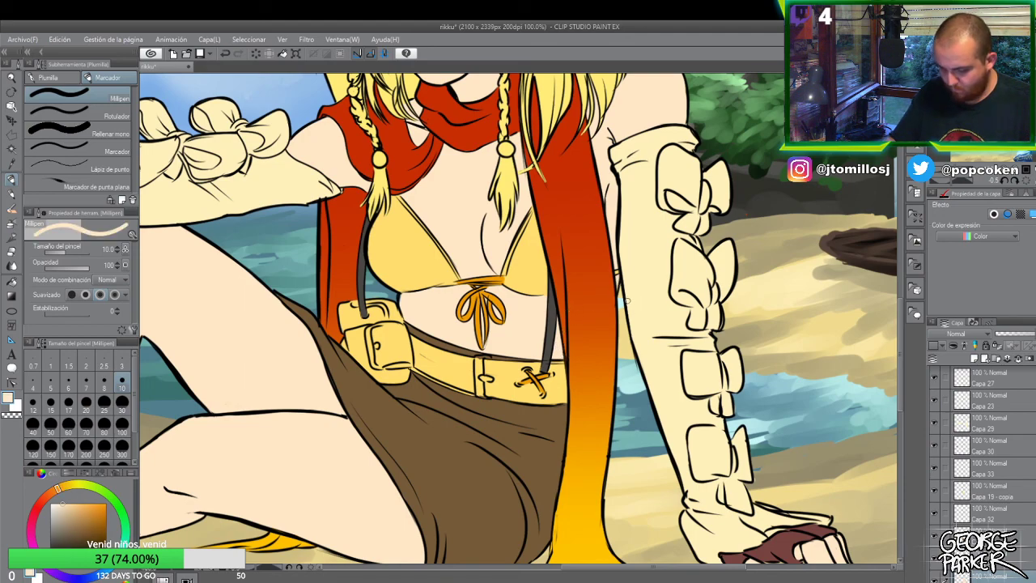
- Select the arm warmer's layer Capa 29 with the Ajustar goma eraser active, and save the illustration
{"action": "left_click", "coordinate": [743, 390], "text": "ctrl"}
{"action": "key", "text": "e"}
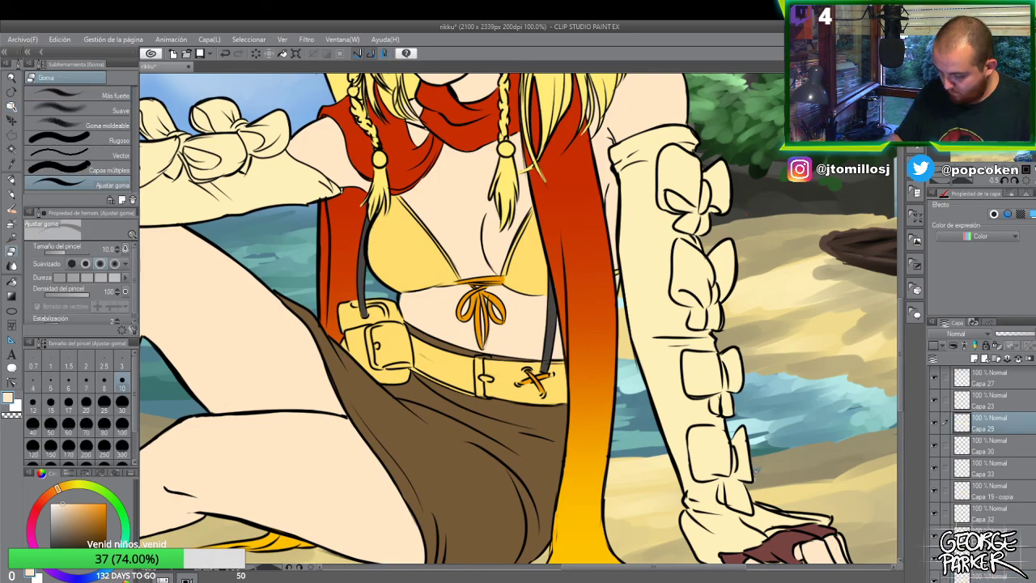
{"action": "scroll", "coordinate": [673, 366], "scroll_direction": "down", "scroll_amount": 1}
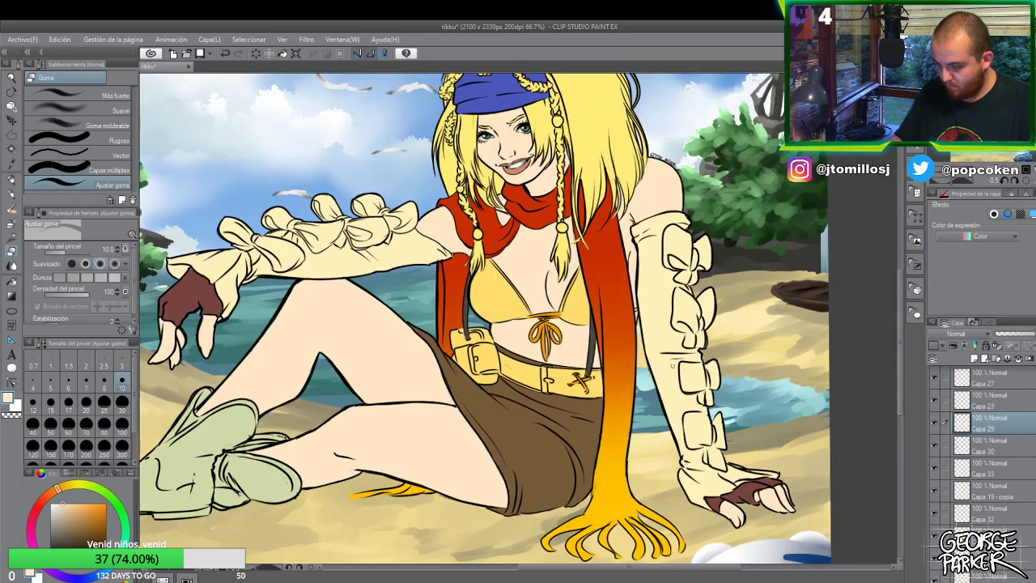
{"action": "scroll", "coordinate": [679, 380], "scroll_direction": "down", "scroll_amount": 1}
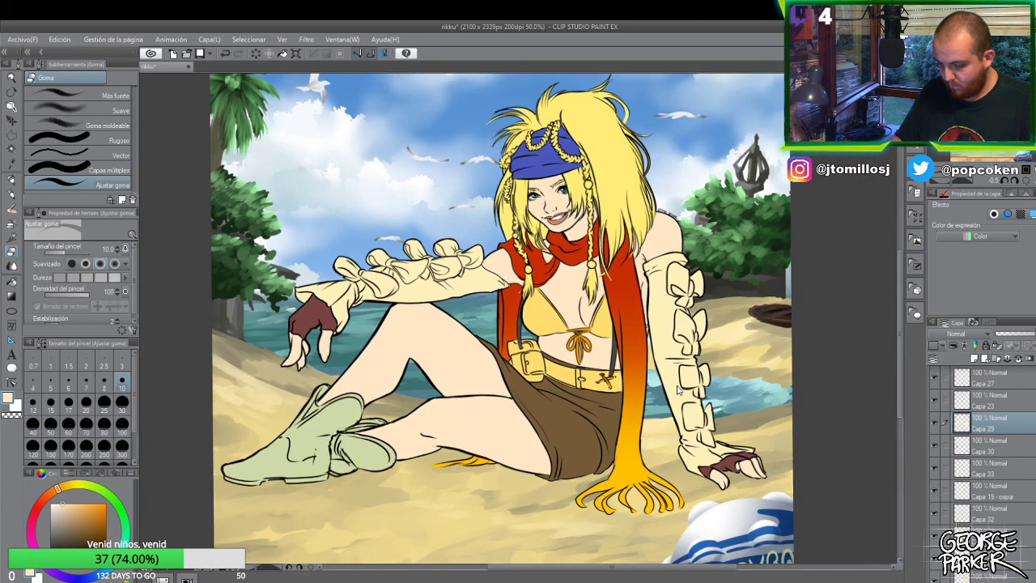
{"action": "key", "text": "ctrl+s"}
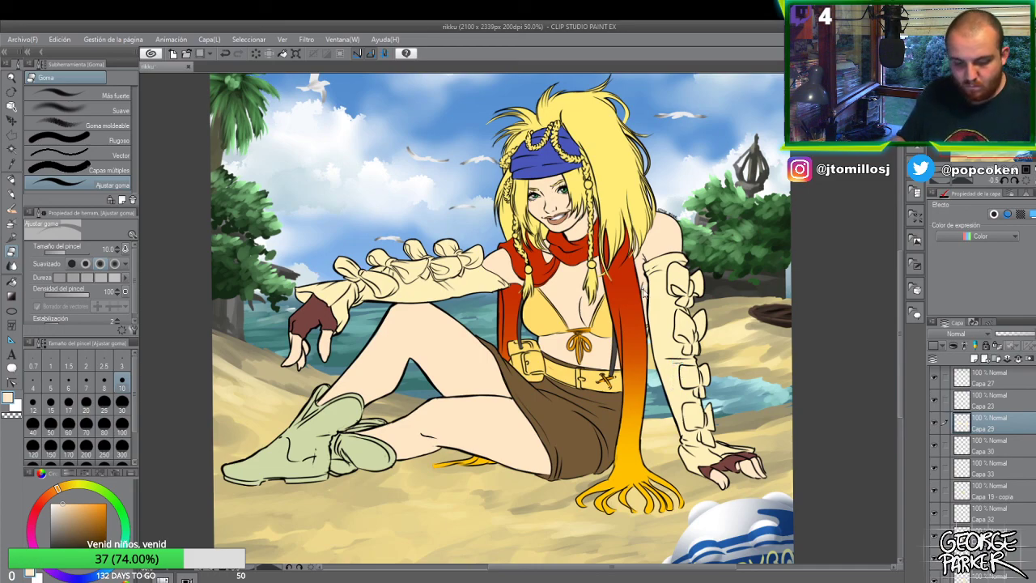
- Select the boots' layer, add a new layer above it and choose a medium blue for the Millipen
{"action": "key", "text": "o"}
{"action": "left_click", "coordinate": [337, 425]}
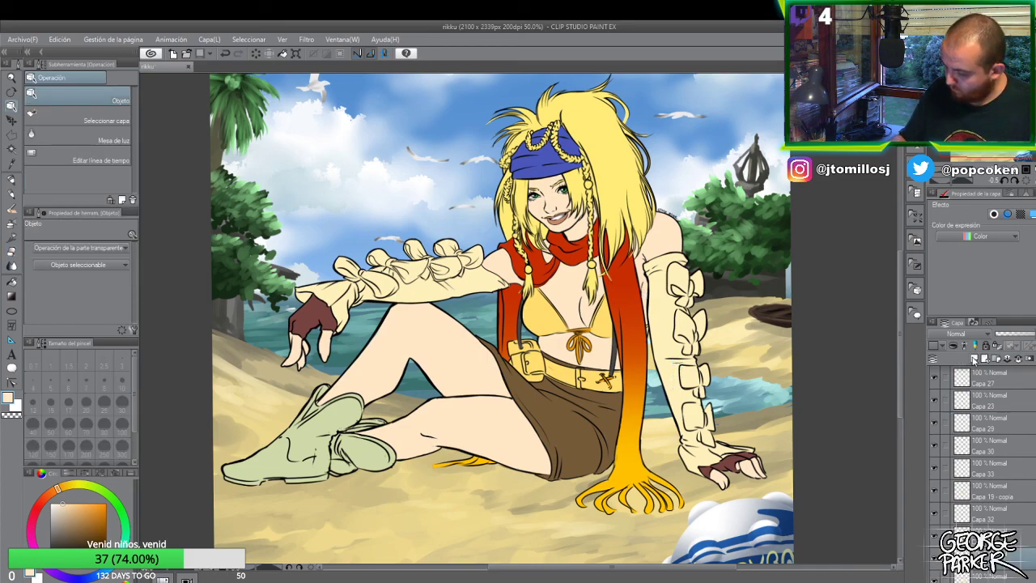
{"action": "key", "text": "p"}
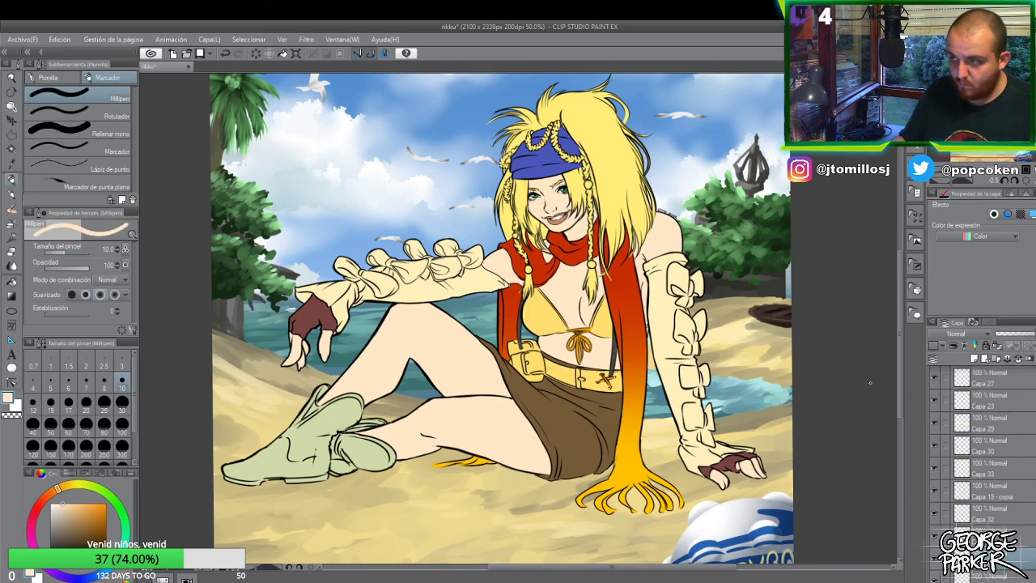
{"action": "left_click", "coordinate": [73, 513]}
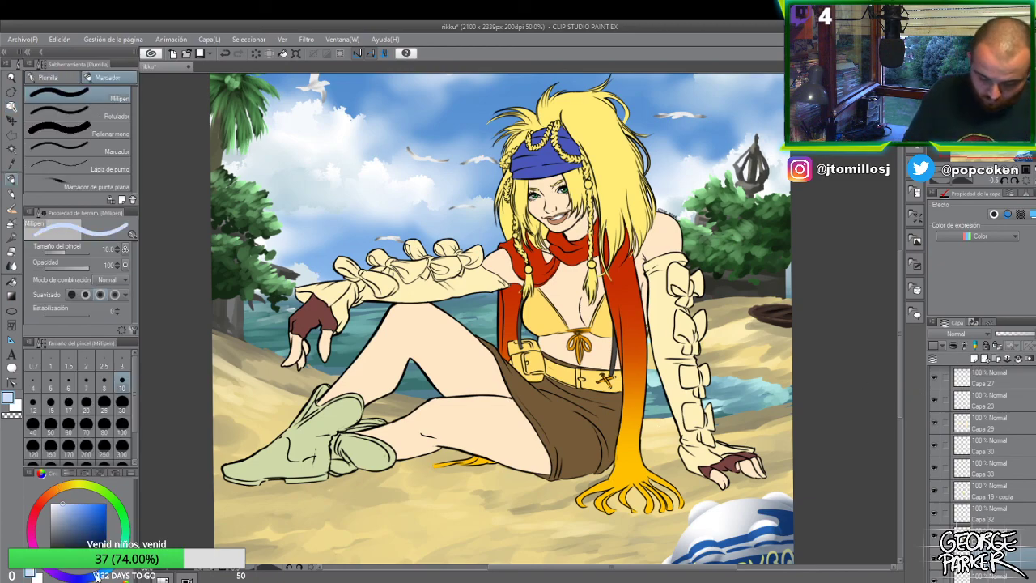
{"action": "left_click_drag", "start_coordinate": [73, 513], "coordinate": [79, 515]}
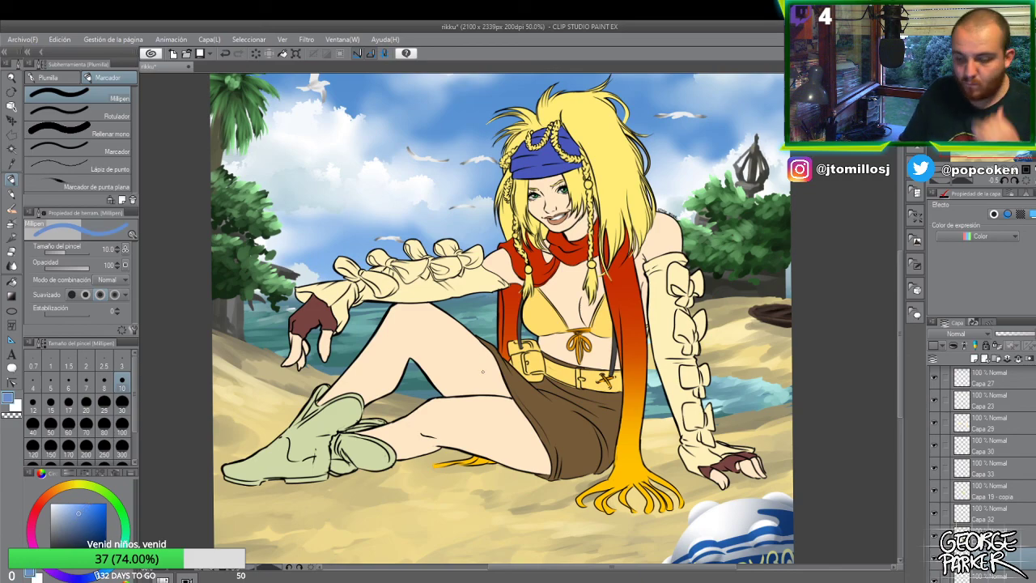
- Paint the back edge and narrow rear flap of the front boot's shaft blue, using the Millipen at sizes 20 and 10
{"action": "left_click", "coordinate": [128, 405]}
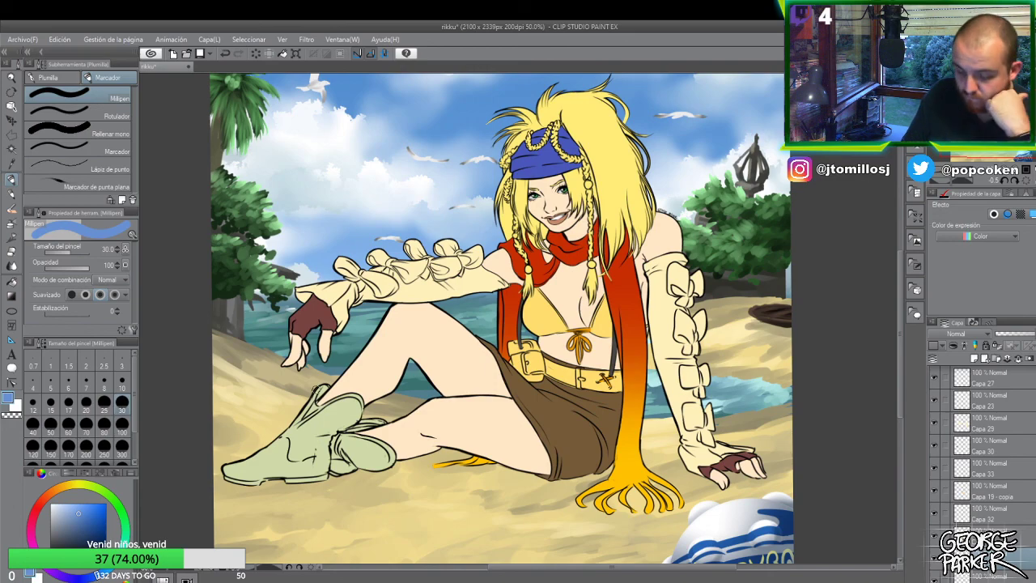
{"action": "scroll", "coordinate": [307, 405], "scroll_direction": "up", "scroll_amount": 2}
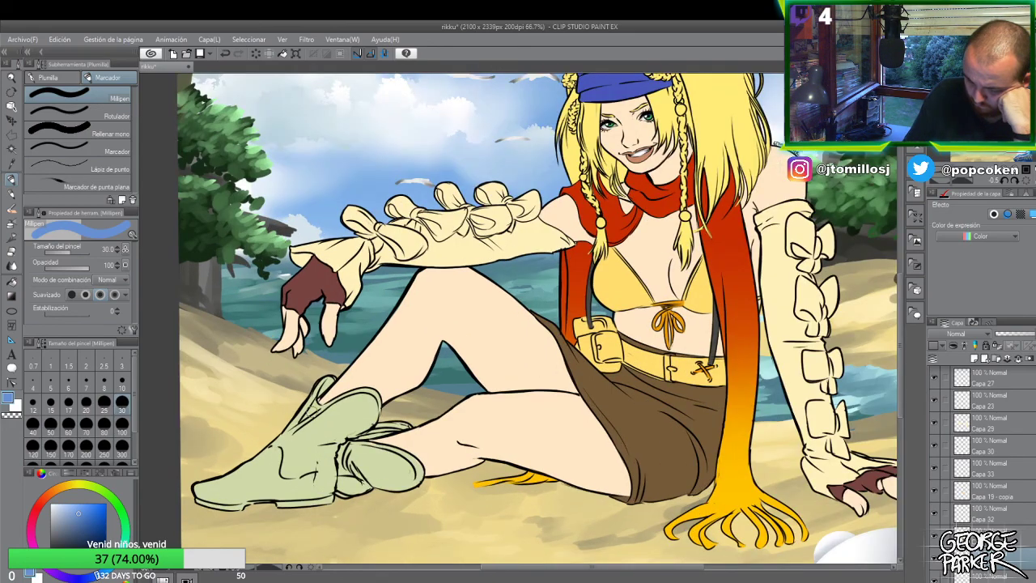
{"action": "left_click", "coordinate": [86, 407]}
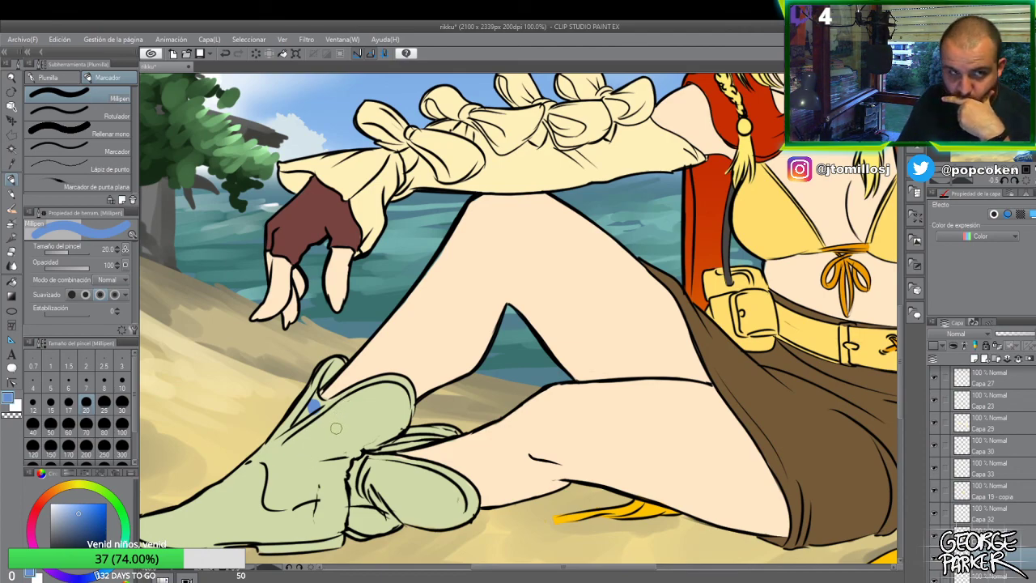
{"action": "left_click_drag", "start_coordinate": [353, 409], "coordinate": [285, 440]}
{"action": "mouse_move", "coordinate": [310, 400]}
{"action": "left_mouse_down"}
{"action": "mouse_move", "coordinate": [277, 450]}
{"action": "mouse_move", "coordinate": [270, 441]}
{"action": "left_mouse_up"}
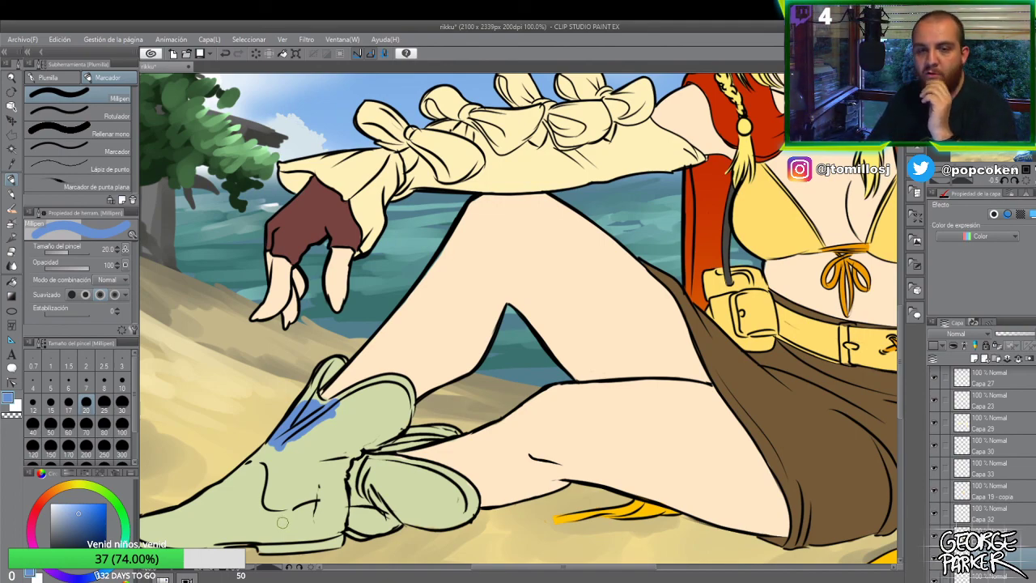
{"action": "left_click", "coordinate": [123, 386]}
{"action": "left_click_drag", "start_coordinate": [332, 375], "coordinate": [319, 387]}
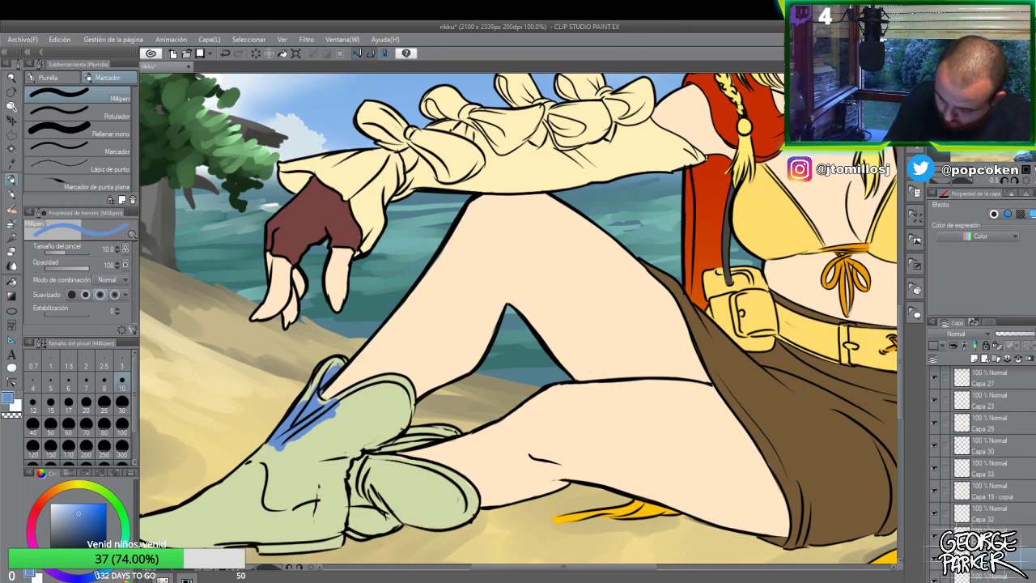
{"action": "mouse_move", "coordinate": [326, 373]}
{"action": "left_mouse_down"}
{"action": "mouse_move", "coordinate": [307, 397]}
{"action": "mouse_move", "coordinate": [313, 374]}
{"action": "left_mouse_up"}
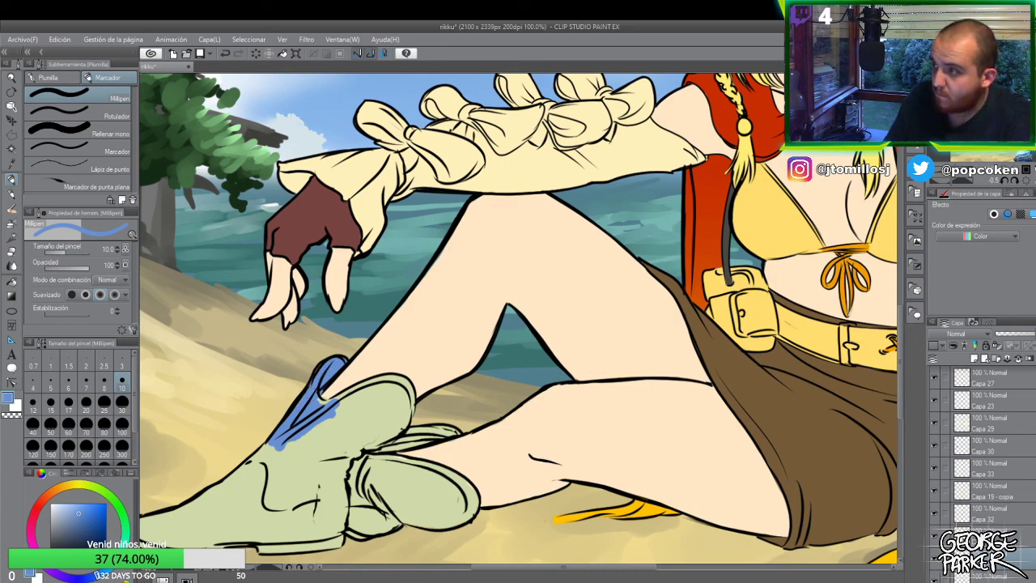
- Choose a slightly darker, greyer blue and refill the painted part of the front boot with it
{"action": "left_click", "coordinate": [77, 516]}
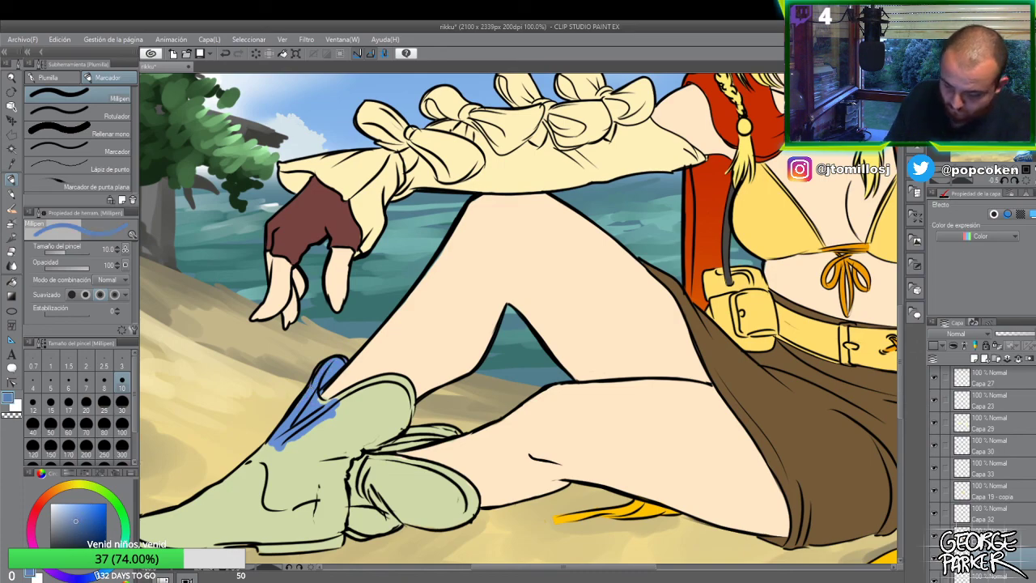
{"action": "key", "text": "g"}
{"action": "key", "text": "g"}
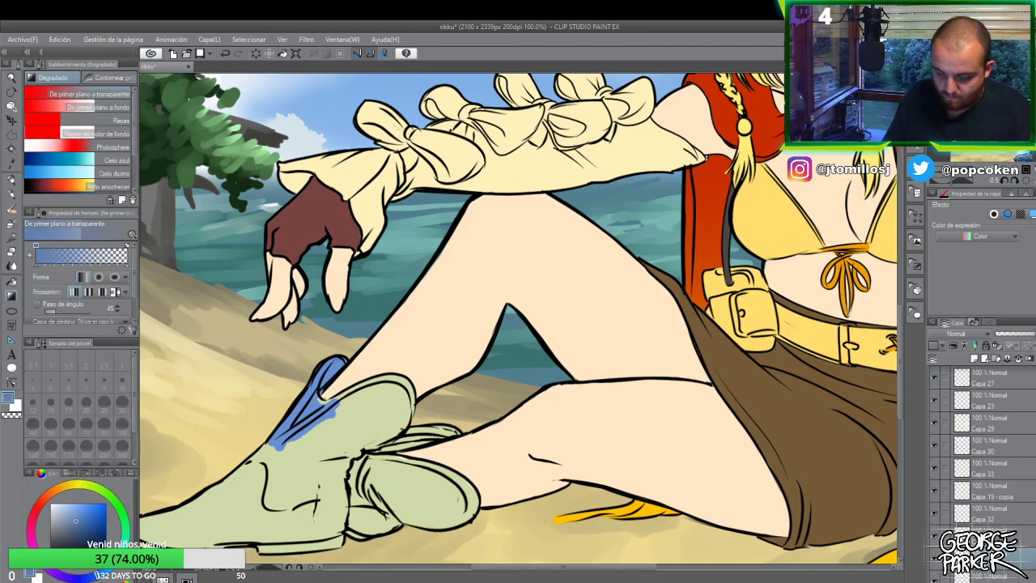
{"action": "left_click", "coordinate": [338, 366]}
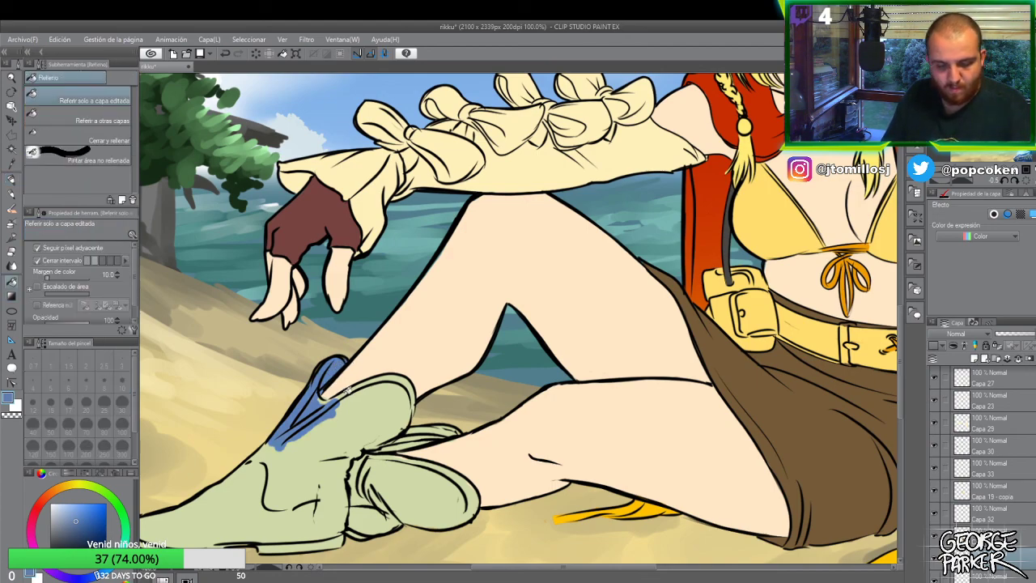
- Paint the rounded rim of the front boot's shaft at size 10 and its upper area at size 30 in blue
{"action": "key", "text": "p"}
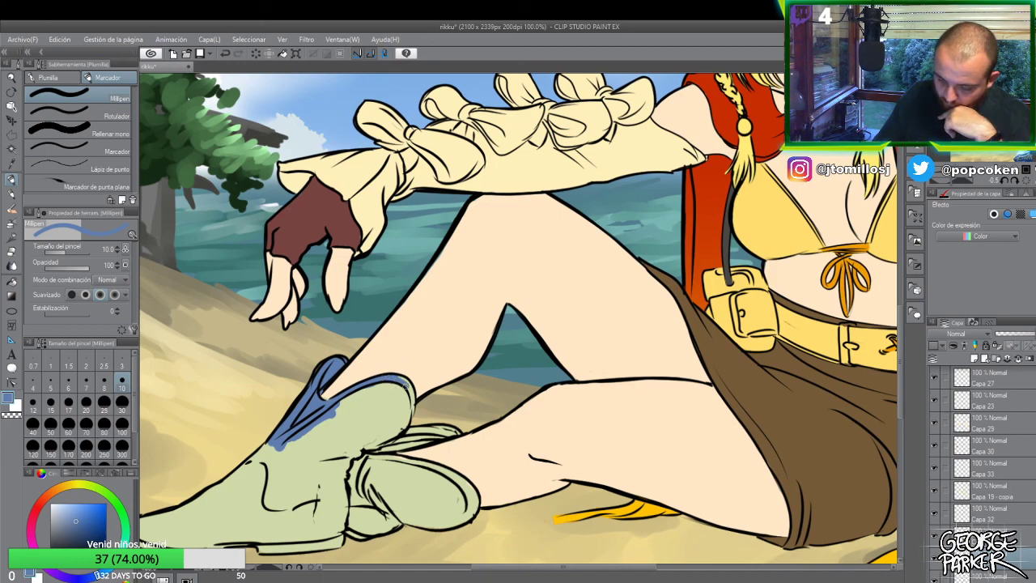
{"action": "left_click_drag", "start_coordinate": [405, 378], "coordinate": [413, 398]}
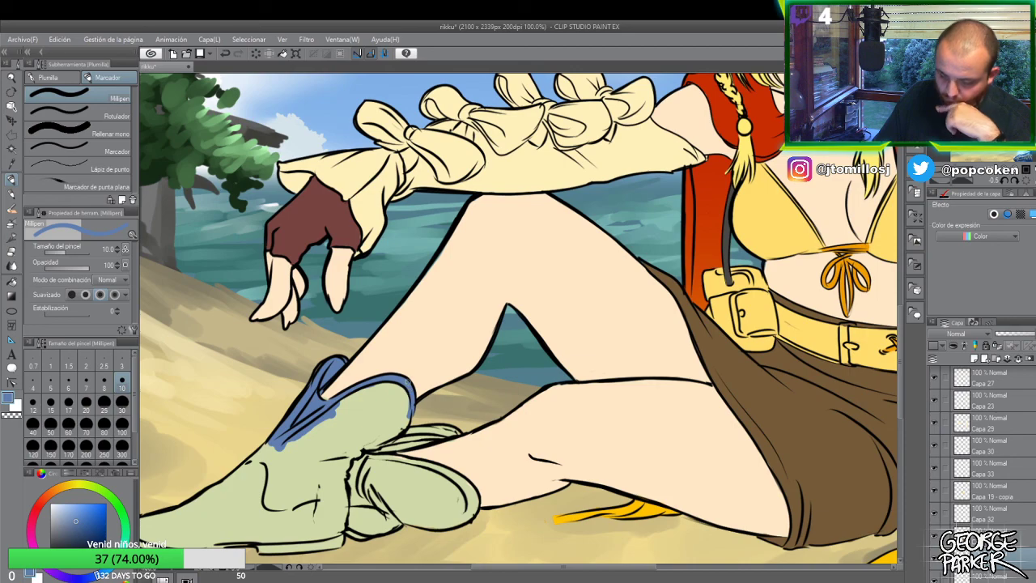
{"action": "left_click_drag", "start_coordinate": [407, 403], "coordinate": [402, 429]}
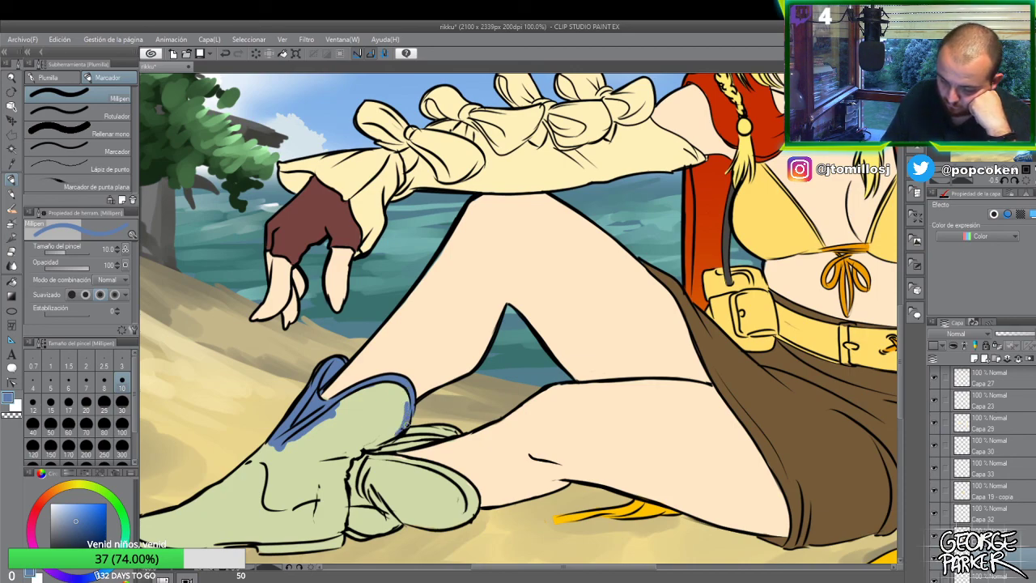
{"action": "left_click", "coordinate": [121, 402]}
{"action": "mouse_move", "coordinate": [395, 398]}
{"action": "left_mouse_down"}
{"action": "mouse_move", "coordinate": [369, 406]}
{"action": "mouse_move", "coordinate": [390, 389]}
{"action": "mouse_move", "coordinate": [316, 427]}
{"action": "mouse_move", "coordinate": [346, 404]}
{"action": "mouse_move", "coordinate": [239, 485]}
{"action": "mouse_move", "coordinate": [280, 444]}
{"action": "mouse_move", "coordinate": [246, 473]}
{"action": "mouse_move", "coordinate": [267, 451]}
{"action": "mouse_move", "coordinate": [224, 490]}
{"action": "mouse_move", "coordinate": [261, 455]}
{"action": "left_mouse_up"}
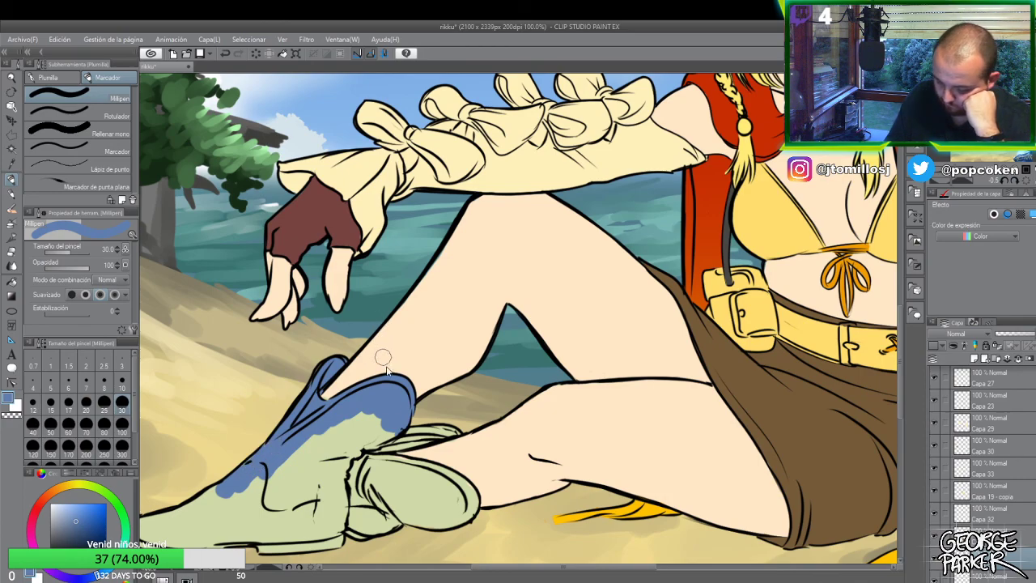
- Erase the blue spilling onto the front boot's toe section, using the Ajustar goma eraser at size 30
{"action": "scroll", "coordinate": [377, 357], "scroll_direction": "down", "scroll_amount": 1}
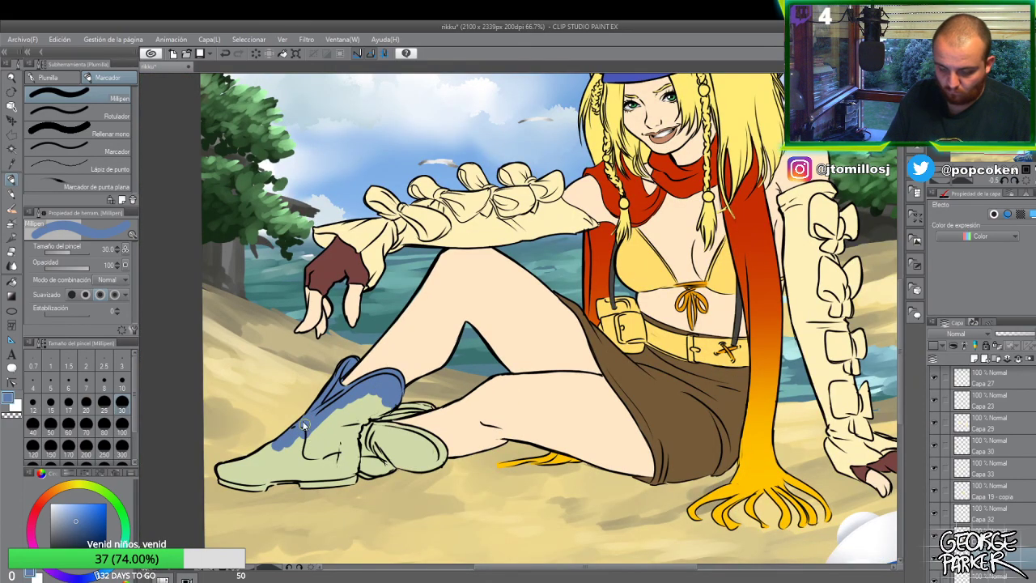
{"action": "scroll", "coordinate": [308, 434], "scroll_direction": "up", "scroll_amount": 1}
{"action": "key", "text": "e"}
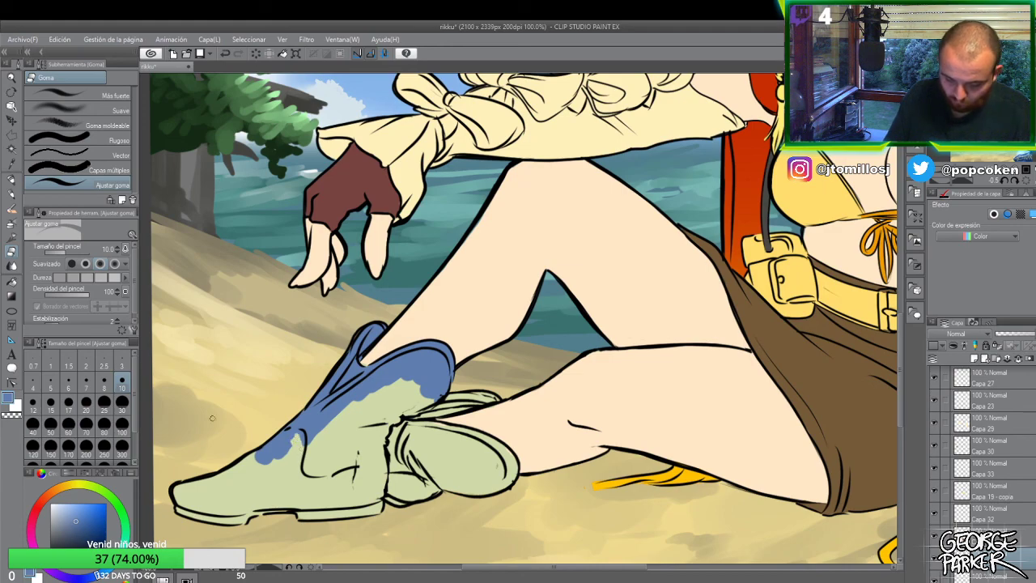
{"action": "left_click", "coordinate": [122, 401]}
{"action": "left_click_drag", "start_coordinate": [295, 441], "coordinate": [269, 455]}
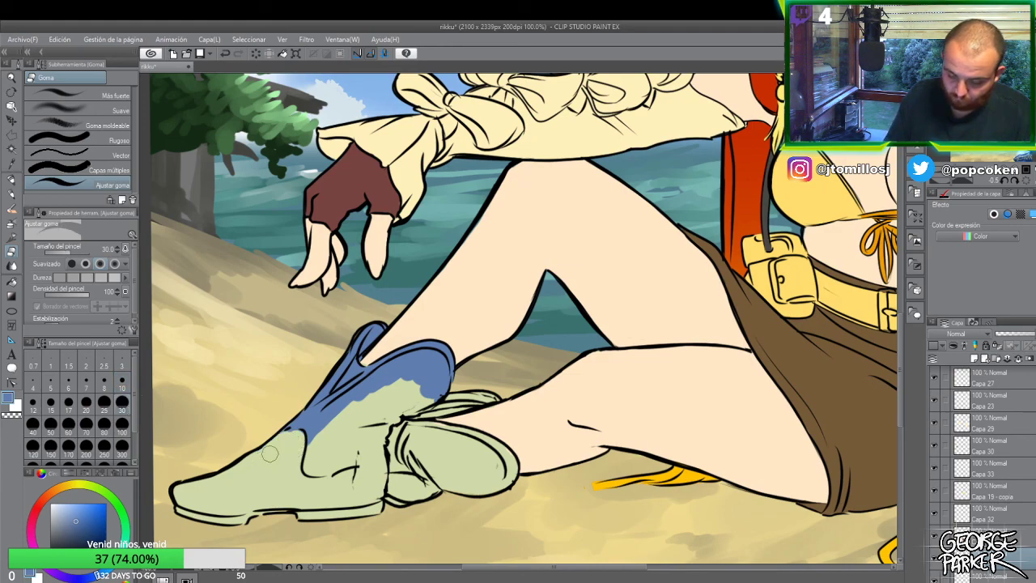
- Paint the rest of the front boot's shaft blue down to the ankle, using the Millipen at size 30
{"action": "key", "text": "p"}
{"action": "mouse_move", "coordinate": [316, 448]}
{"action": "left_mouse_down"}
{"action": "mouse_move", "coordinate": [324, 400]}
{"action": "mouse_move", "coordinate": [339, 426]}
{"action": "mouse_move", "coordinate": [312, 466]}
{"action": "mouse_move", "coordinate": [327, 467]}
{"action": "mouse_move", "coordinate": [321, 455]}
{"action": "mouse_move", "coordinate": [333, 424]}
{"action": "left_mouse_up"}
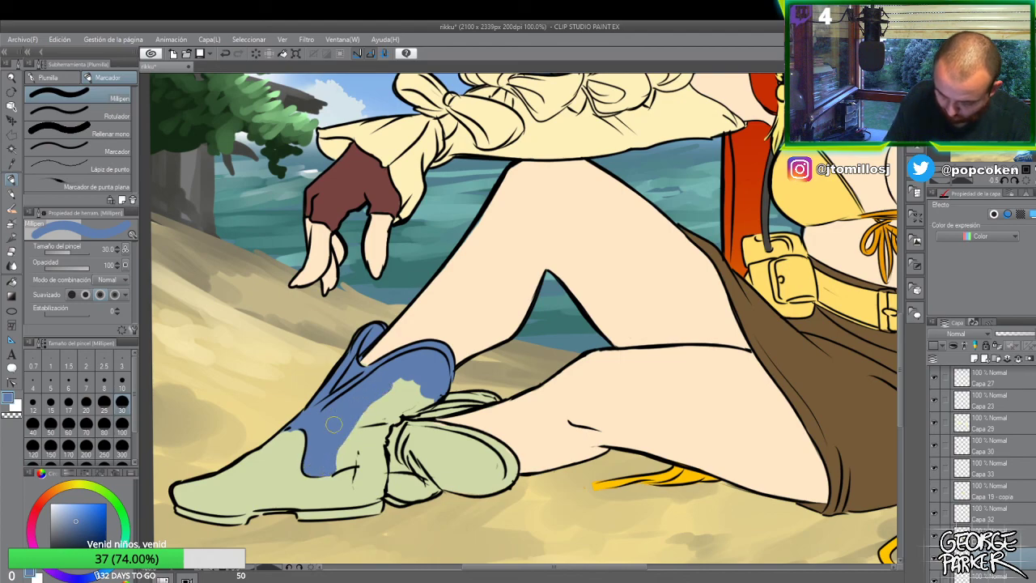
{"action": "mouse_move", "coordinate": [408, 379]}
{"action": "left_mouse_down"}
{"action": "mouse_move", "coordinate": [397, 401]}
{"action": "mouse_move", "coordinate": [416, 402]}
{"action": "left_mouse_up"}
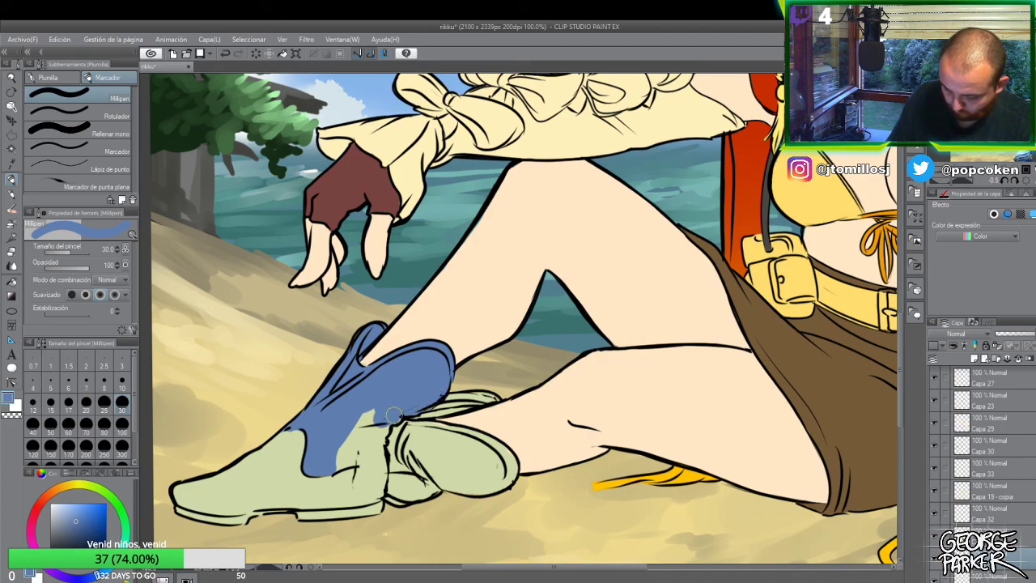
{"action": "mouse_move", "coordinate": [387, 411]}
{"action": "left_mouse_down"}
{"action": "mouse_move", "coordinate": [374, 437]}
{"action": "mouse_move", "coordinate": [347, 452]}
{"action": "mouse_move", "coordinate": [348, 464]}
{"action": "mouse_move", "coordinate": [377, 460]}
{"action": "left_mouse_up"}
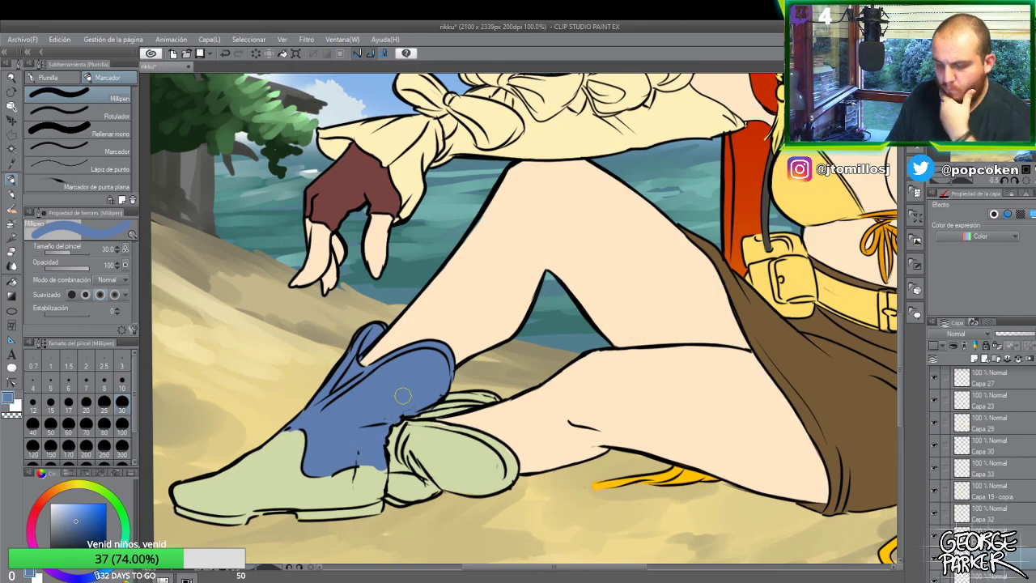
- Paint the second boot's area beside the ankle seam blue, using the Millipen at size 30 and at size 10 for the lower edge
{"action": "scroll", "coordinate": [403, 395], "scroll_direction": "down", "scroll_amount": 1}
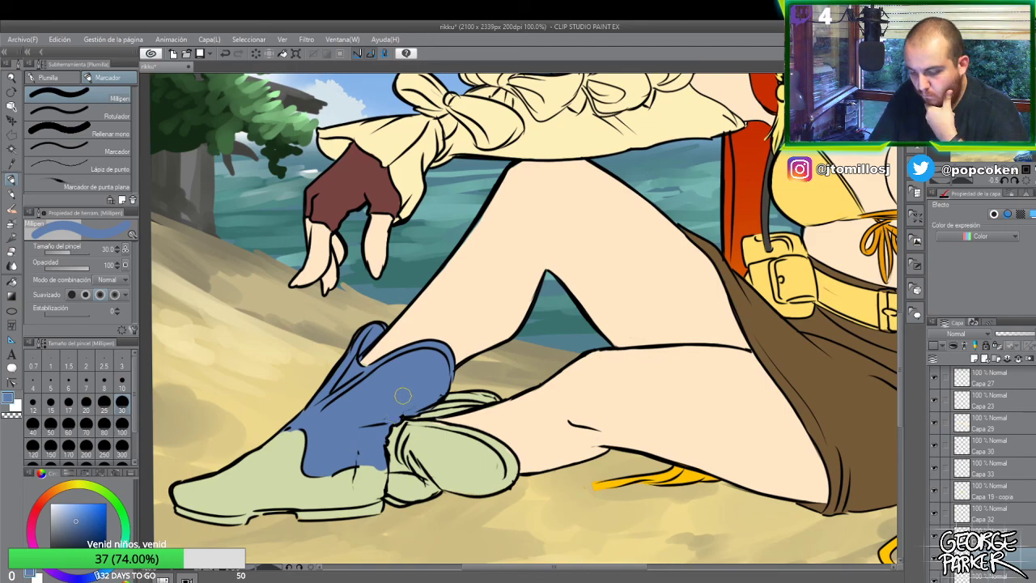
{"action": "scroll", "coordinate": [478, 328], "scroll_direction": "down", "scroll_amount": 2}
{"action": "scroll", "coordinate": [480, 348], "scroll_direction": "down", "scroll_amount": 1}
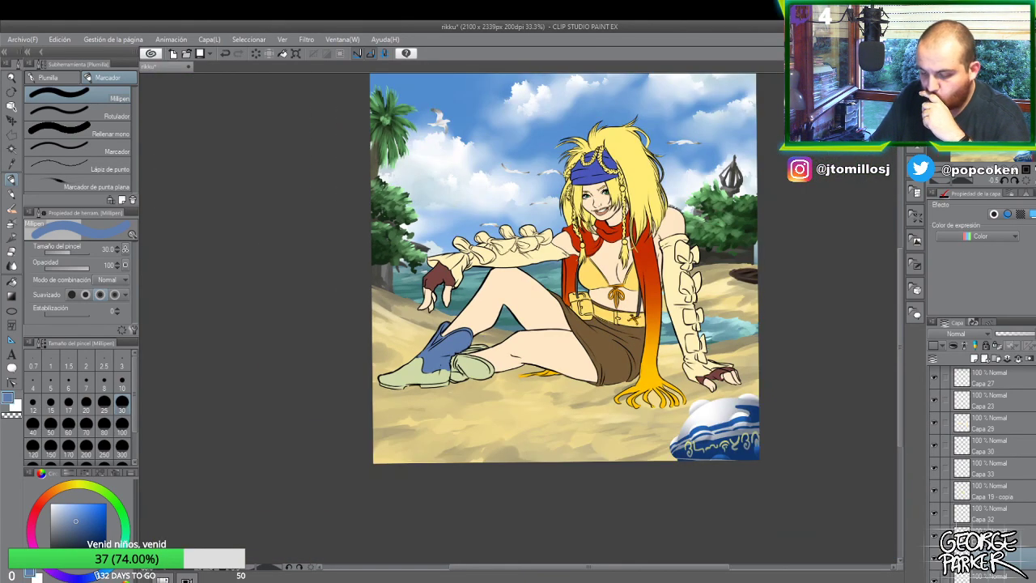
{"action": "scroll", "coordinate": [472, 364], "scroll_direction": "up", "scroll_amount": 3}
{"action": "mouse_move", "coordinate": [437, 335]}
{"action": "left_mouse_down"}
{"action": "mouse_move", "coordinate": [407, 350]}
{"action": "mouse_move", "coordinate": [411, 375]}
{"action": "left_mouse_up"}
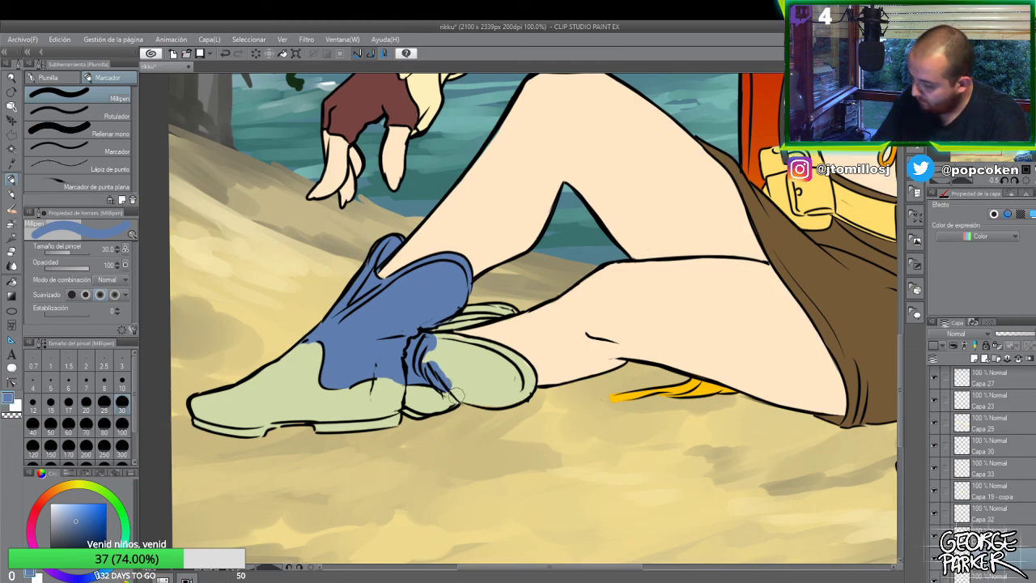
{"action": "left_click", "coordinate": [121, 380]}
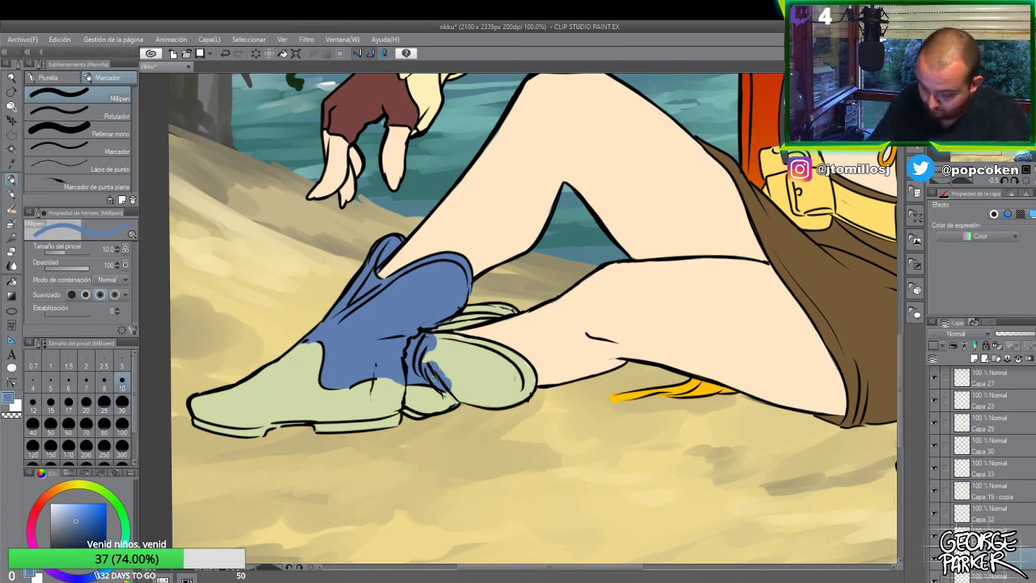
{"action": "left_click_drag", "start_coordinate": [437, 387], "coordinate": [455, 400]}
- Fill the second boot's rounded flap with blue at size 30 and its narrow far flap behind the calf at size 10
{"action": "key", "text": "bracketright"}
{"action": "key", "text": "bracketright"}
{"action": "key", "text": "bracketright"}
{"action": "key", "text": "bracketright"}
{"action": "key", "text": "bracketright"}
{"action": "key", "text": "bracketright"}
{"action": "mouse_move", "coordinate": [454, 360]}
{"action": "left_mouse_down"}
{"action": "mouse_move", "coordinate": [469, 351]}
{"action": "mouse_move", "coordinate": [441, 338]}
{"action": "mouse_move", "coordinate": [483, 357]}
{"action": "mouse_move", "coordinate": [446, 339]}
{"action": "mouse_move", "coordinate": [502, 353]}
{"action": "mouse_move", "coordinate": [508, 366]}
{"action": "mouse_move", "coordinate": [486, 354]}
{"action": "left_mouse_up"}
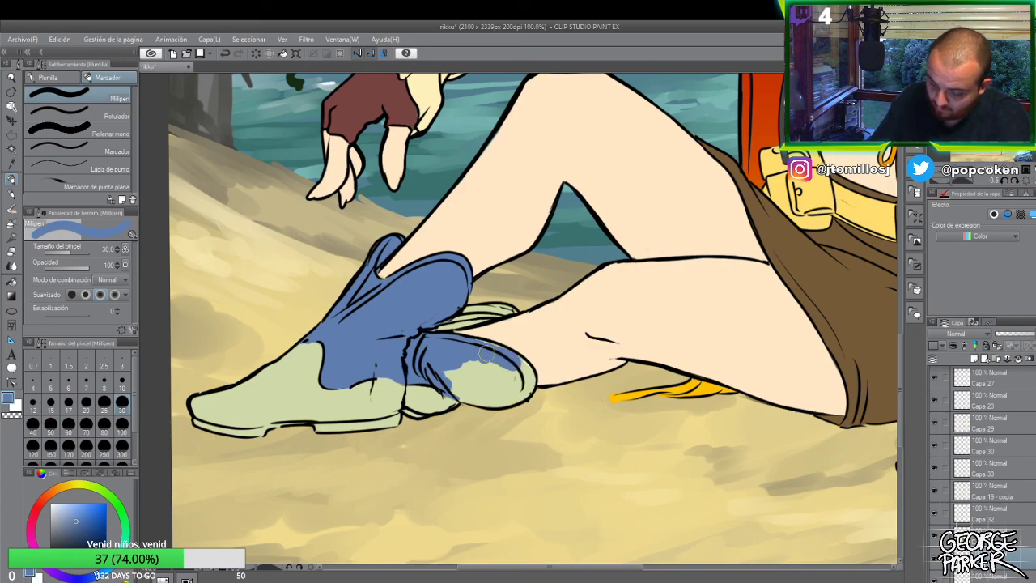
{"action": "mouse_move", "coordinate": [478, 346]}
{"action": "left_mouse_down"}
{"action": "mouse_move", "coordinate": [521, 372]}
{"action": "mouse_move", "coordinate": [510, 358]}
{"action": "mouse_move", "coordinate": [527, 384]}
{"action": "mouse_move", "coordinate": [526, 373]}
{"action": "mouse_move", "coordinate": [502, 362]}
{"action": "mouse_move", "coordinate": [522, 384]}
{"action": "mouse_move", "coordinate": [457, 365]}
{"action": "mouse_move", "coordinate": [448, 374]}
{"action": "mouse_move", "coordinate": [461, 393]}
{"action": "mouse_move", "coordinate": [486, 399]}
{"action": "mouse_move", "coordinate": [479, 386]}
{"action": "mouse_move", "coordinate": [513, 393]}
{"action": "left_mouse_up"}
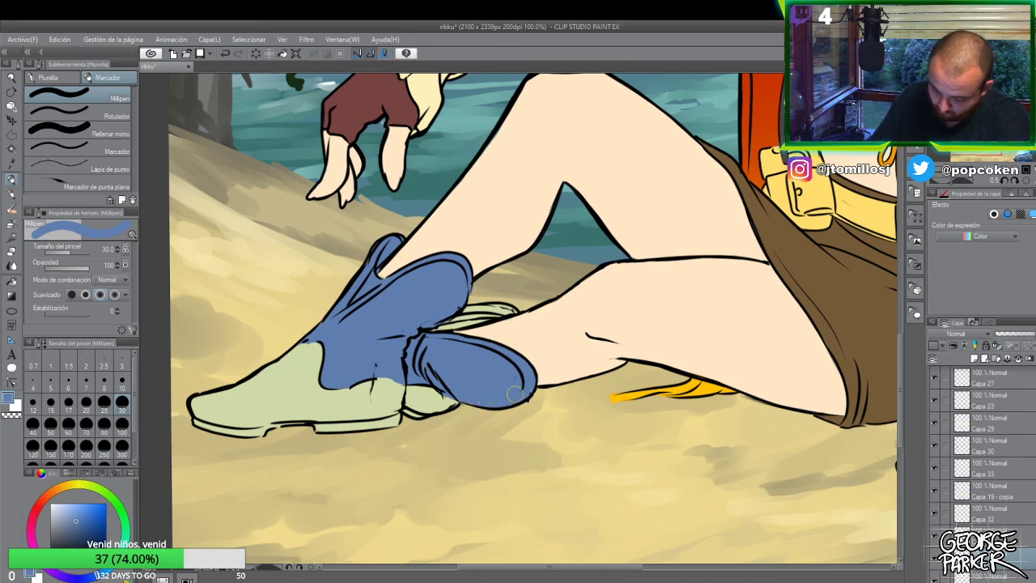
{"action": "left_click", "coordinate": [122, 382]}
{"action": "mouse_move", "coordinate": [491, 316]}
{"action": "left_mouse_down"}
{"action": "mouse_move", "coordinate": [441, 327]}
{"action": "mouse_move", "coordinate": [486, 320]}
{"action": "mouse_move", "coordinate": [452, 318]}
{"action": "mouse_move", "coordinate": [473, 307]}
{"action": "left_mouse_up"}
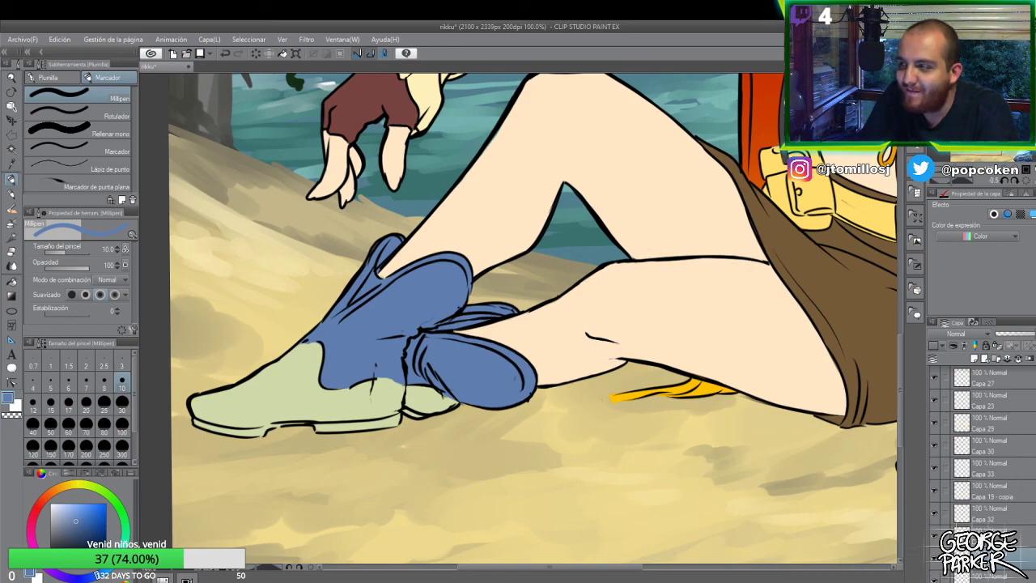
- Touch up the gap where the raised leg meets the front boot's opening on the skin layer, using the sampled skin tone with the Millipen at size 10
{"action": "scroll", "coordinate": [510, 394], "scroll_direction": "down", "scroll_amount": 2}
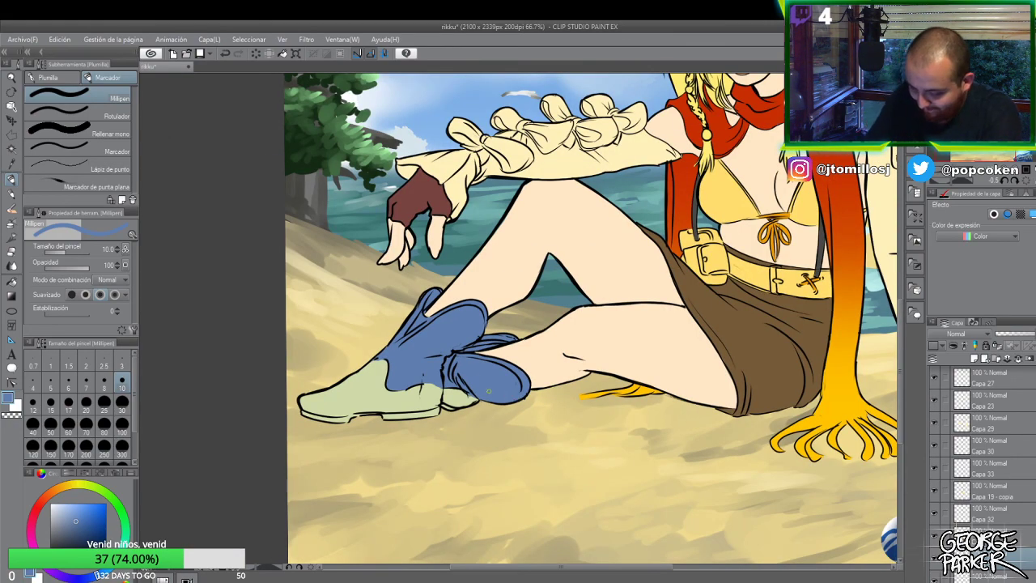
{"action": "scroll", "coordinate": [422, 300], "scroll_direction": "up", "scroll_amount": 2}
{"action": "scroll", "coordinate": [422, 300], "scroll_direction": "up", "scroll_amount": 2}
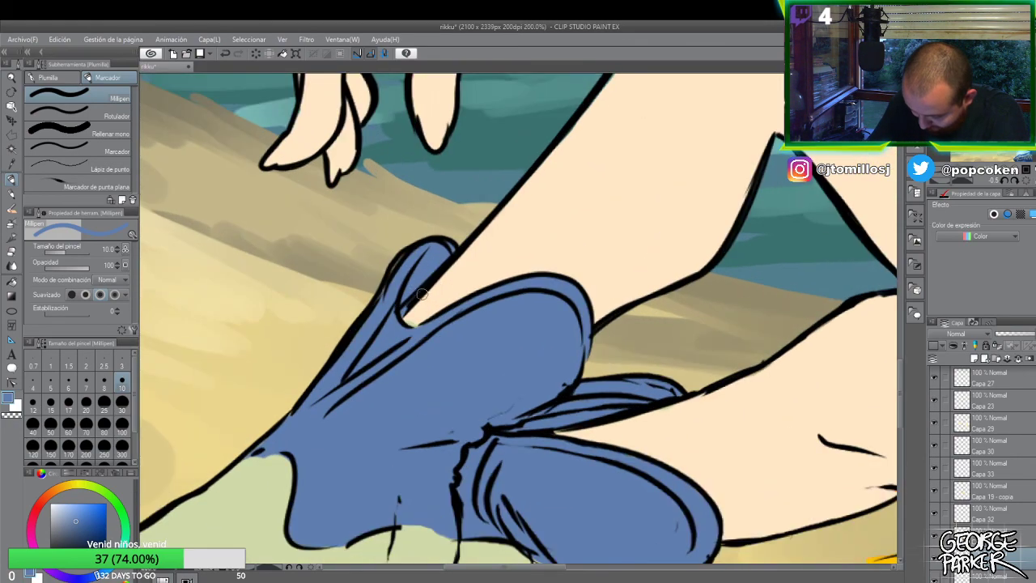
{"action": "key", "text": "o"}
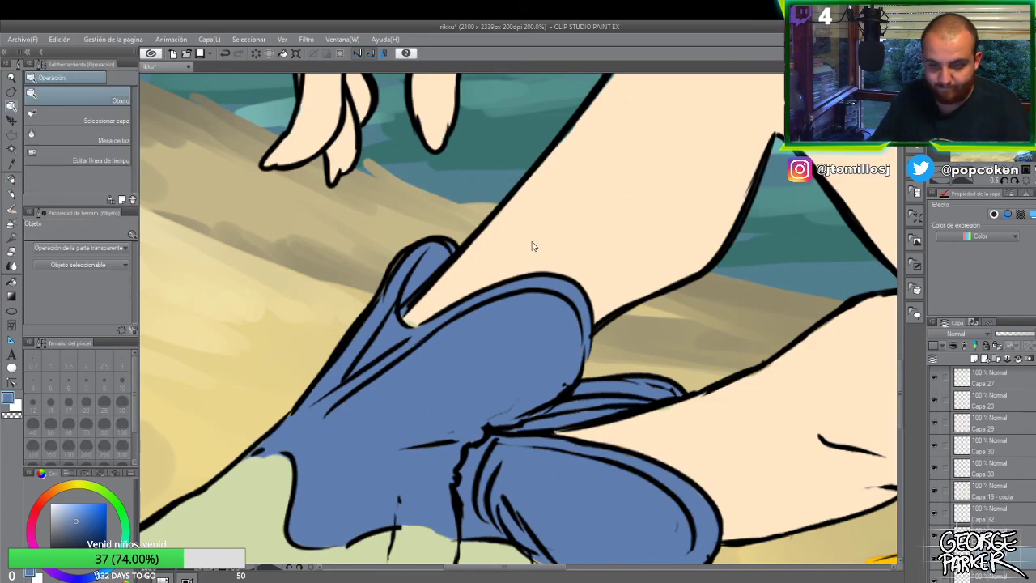
{"action": "key", "text": "p"}
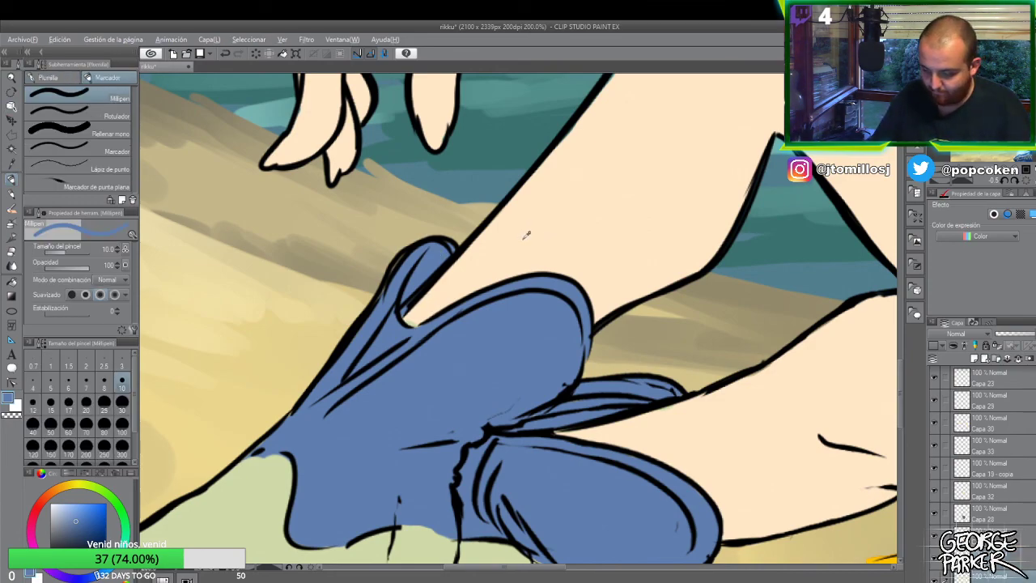
{"action": "left_click", "coordinate": [470, 276], "text": "alt"}
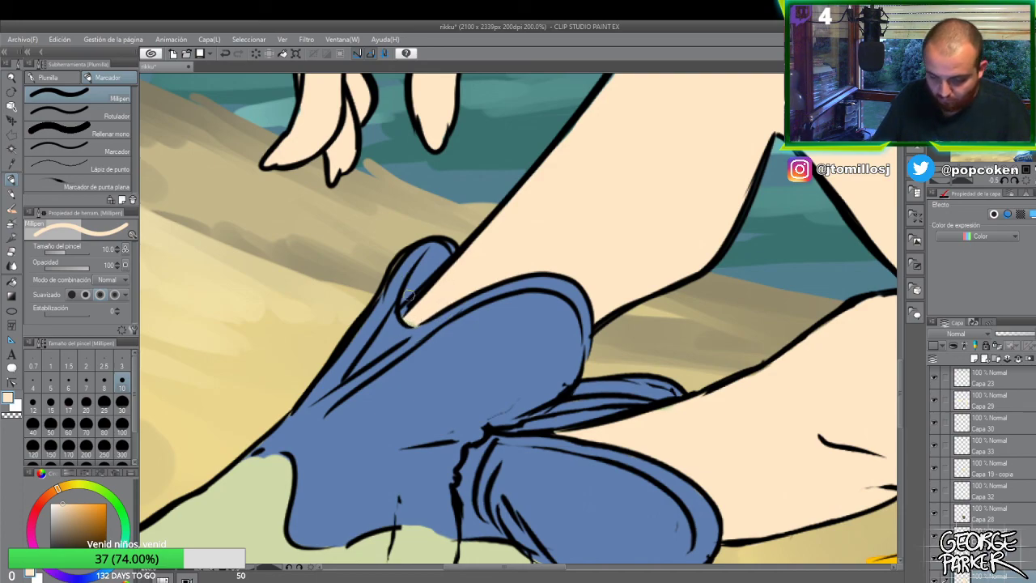
{"action": "key", "text": "o"}
{"action": "key", "text": "e"}
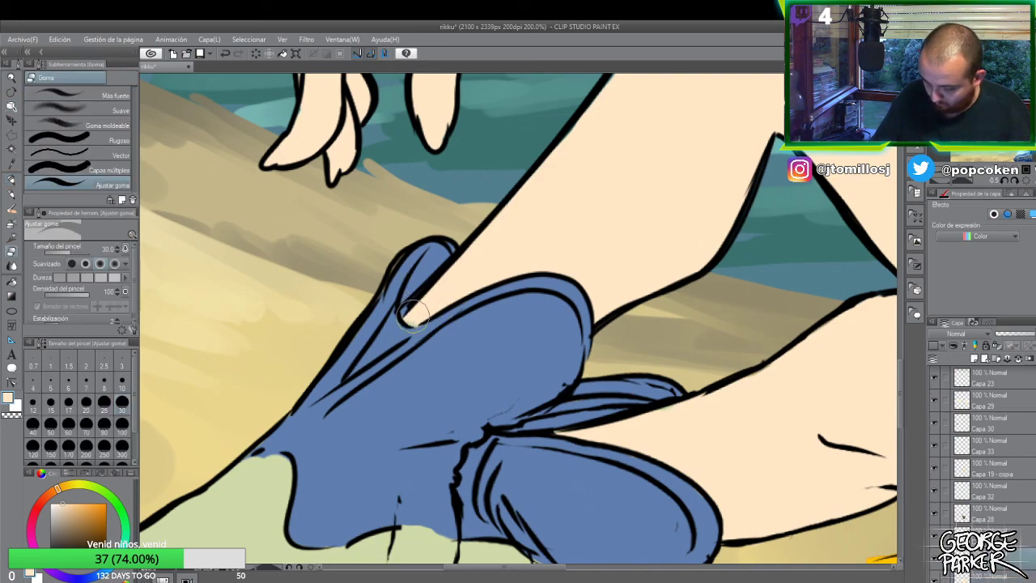
{"action": "scroll", "coordinate": [411, 319], "scroll_direction": "down", "scroll_amount": 1}
{"action": "scroll", "coordinate": [429, 287], "scroll_direction": "down", "scroll_amount": 1}
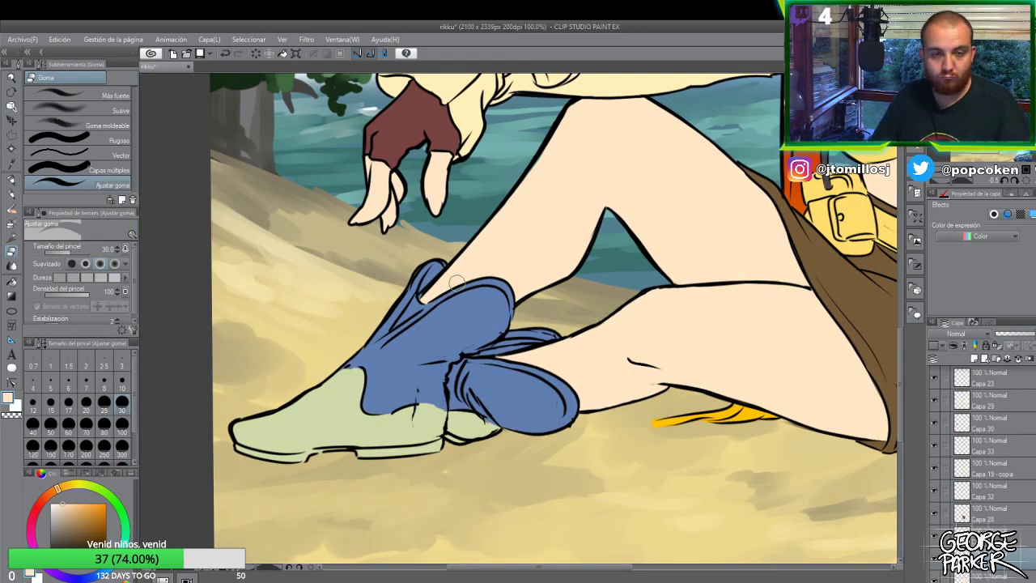
- Return to the boot shaft layer, sample its blue from the front boot and save the illustration
{"action": "key", "text": "o"}
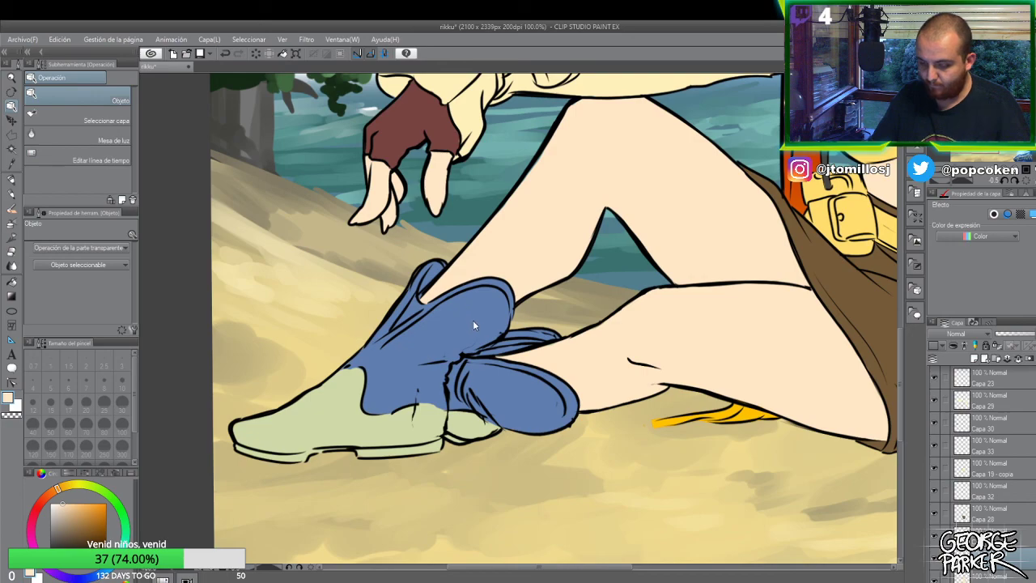
{"action": "key", "text": "p"}
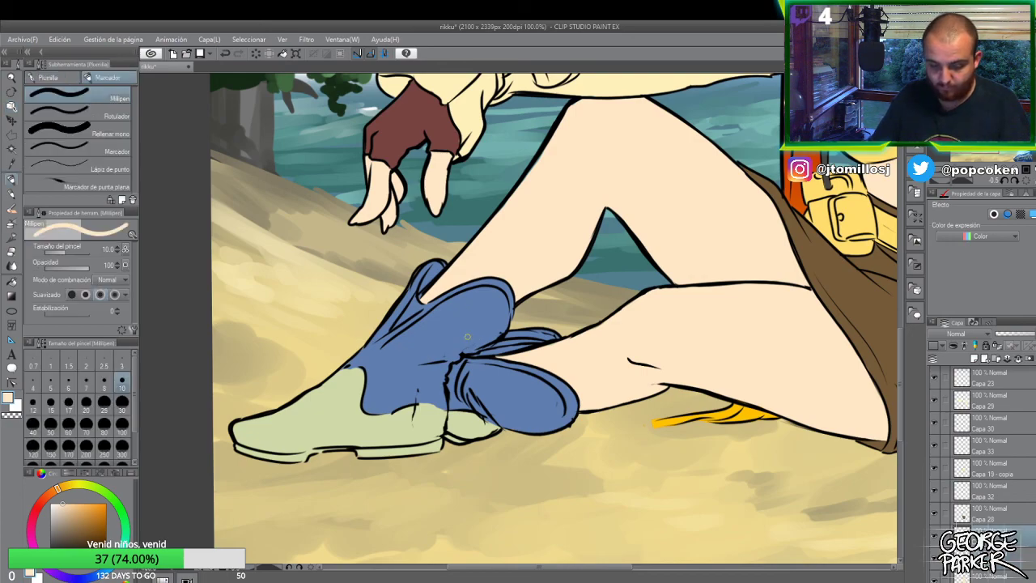
{"action": "left_click", "coordinate": [478, 309], "text": "alt"}
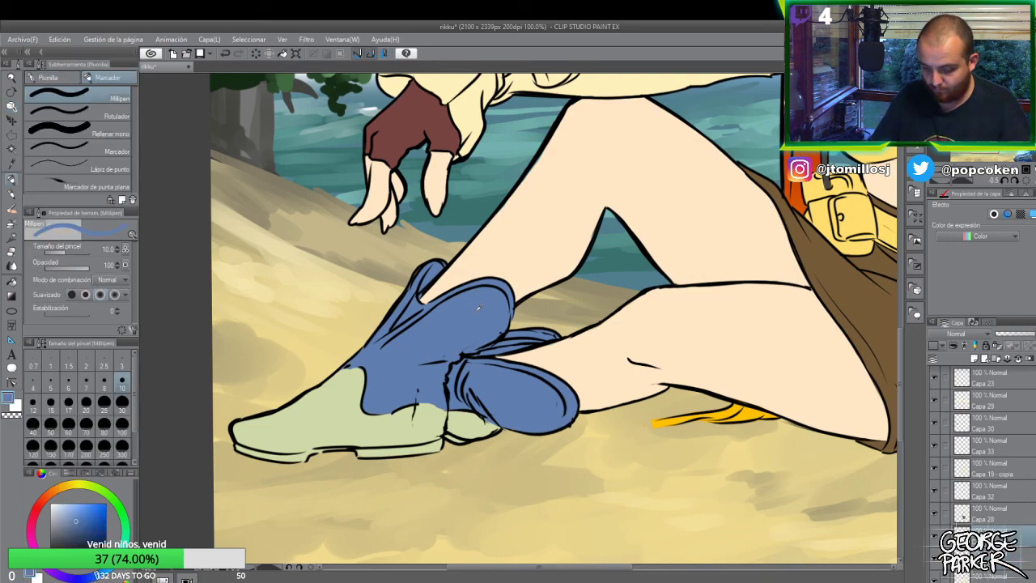
{"action": "scroll", "coordinate": [472, 298], "scroll_direction": "down", "scroll_amount": 4}
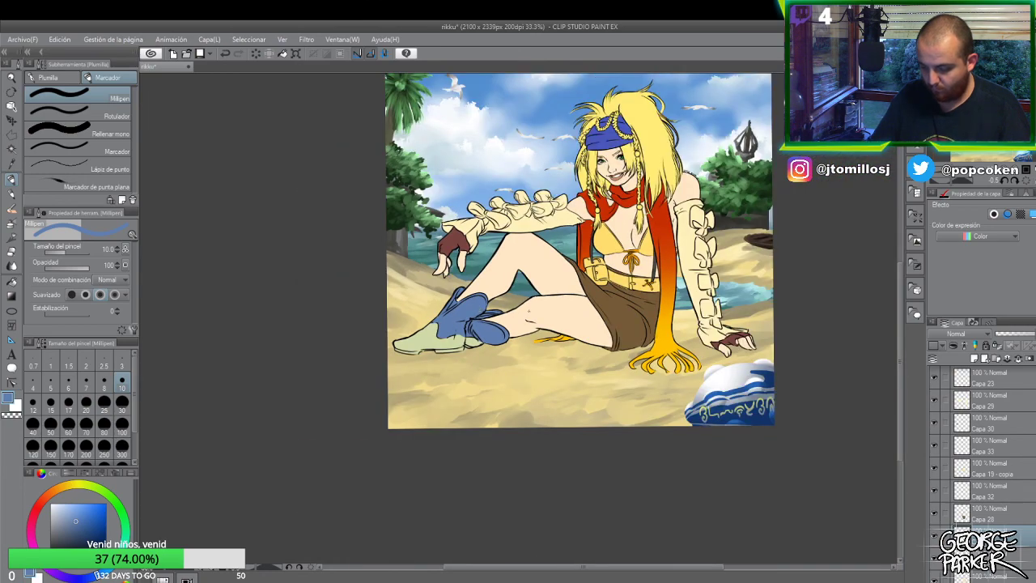
{"action": "scroll", "coordinate": [555, 285], "scroll_direction": "up", "scroll_amount": 1}
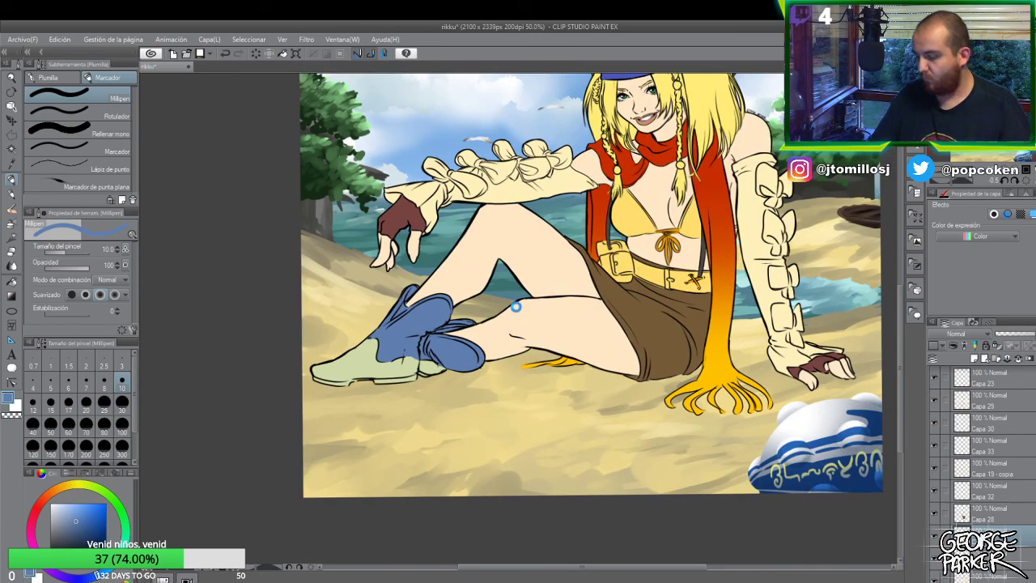
{"action": "key", "text": "ctrl+s"}
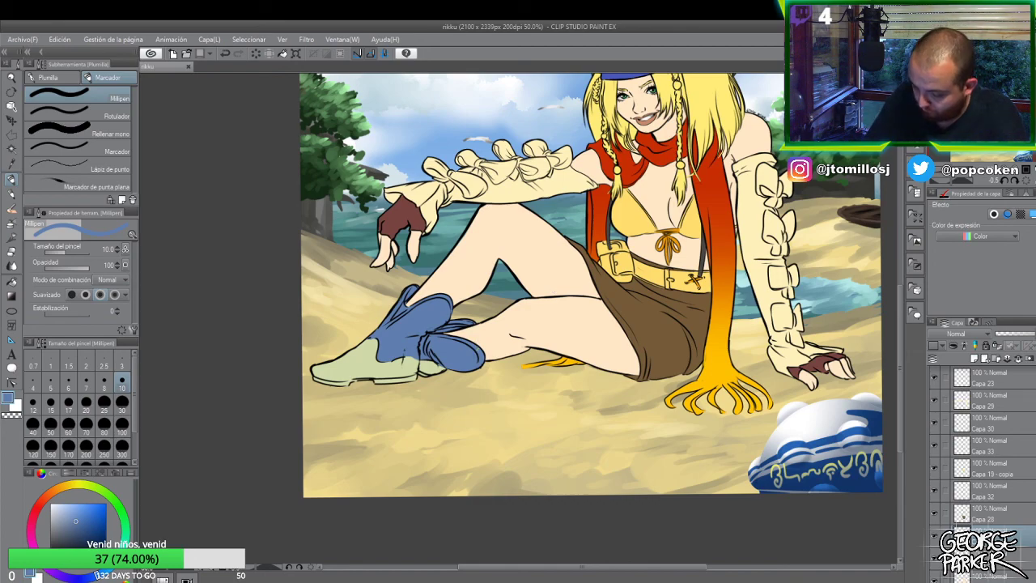
- Add a new raster layer above the blue boot layer and choose a light golden-orange for the boot trim
{"action": "left_click", "coordinate": [978, 363]}
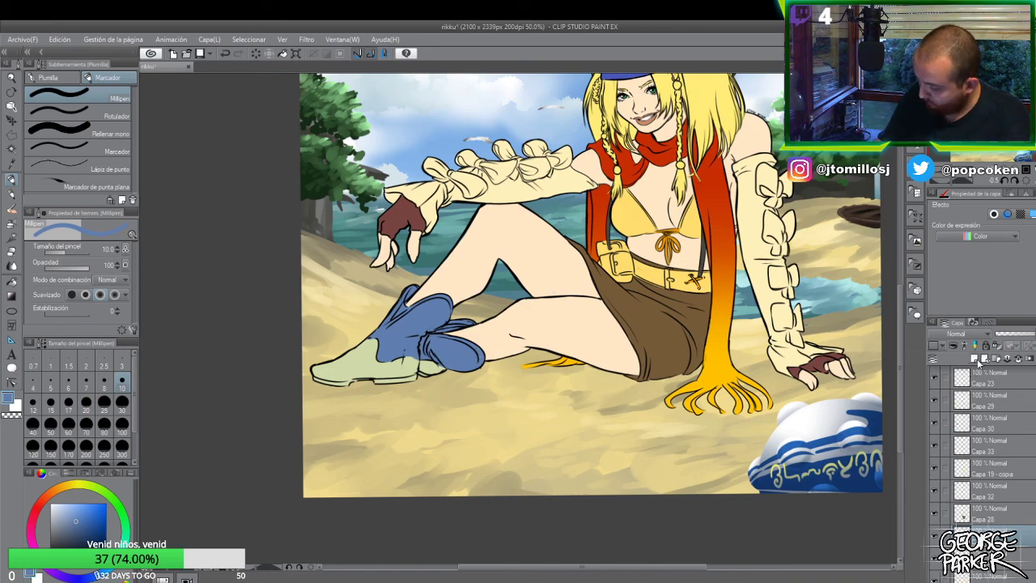
{"action": "left_click_drag", "start_coordinate": [64, 493], "coordinate": [70, 488]}
{"action": "left_click", "coordinate": [76, 511]}
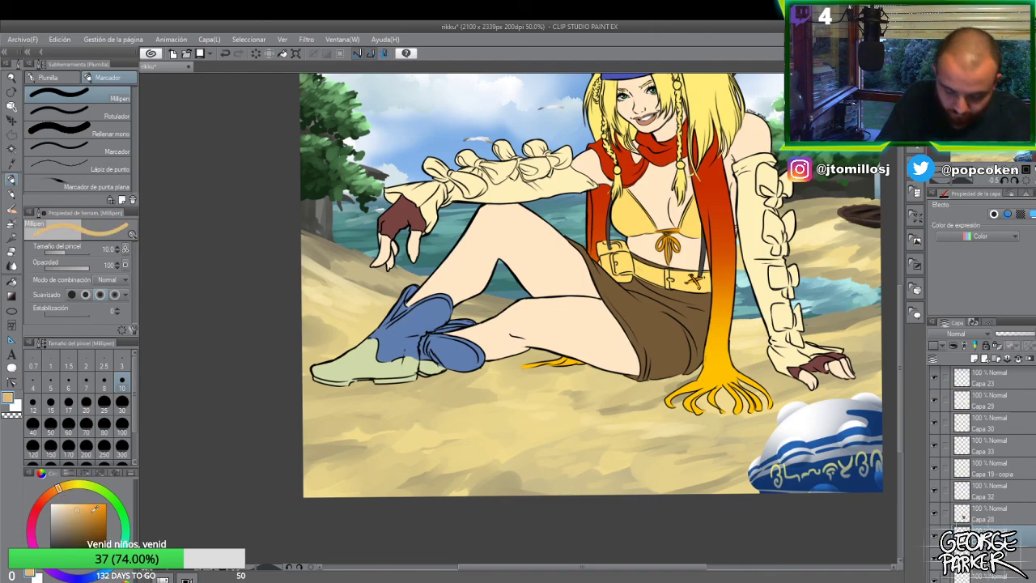
{"action": "left_click", "coordinate": [82, 508]}
{"action": "left_click", "coordinate": [80, 504]}
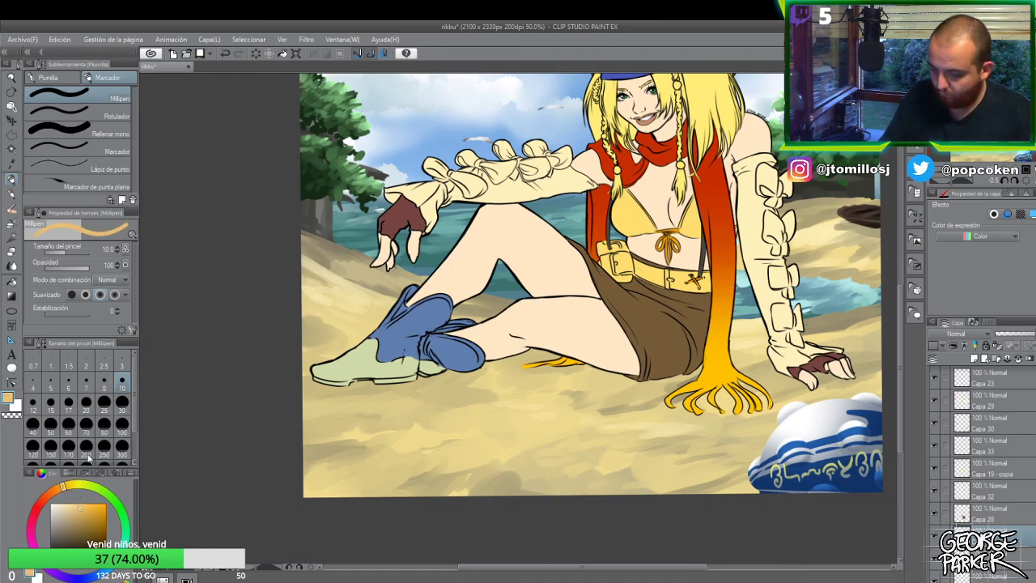
- Paint the golden trim along the front boot's far flap with the Millipen at size 10, and erase the excess at its lower end
{"action": "scroll", "coordinate": [404, 304], "scroll_direction": "up", "scroll_amount": 2}
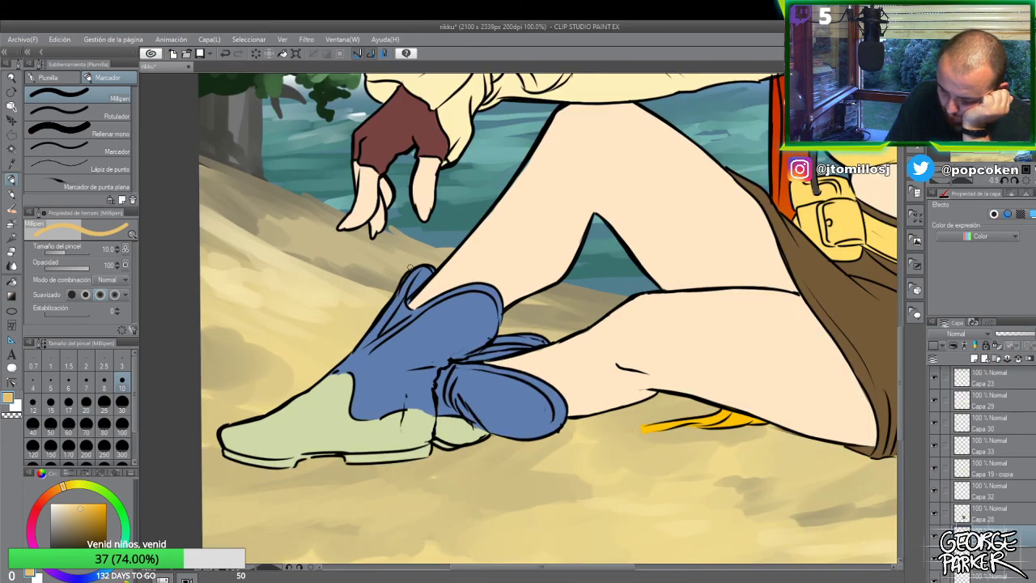
{"action": "mouse_move", "coordinate": [403, 281]}
{"action": "left_mouse_down"}
{"action": "mouse_move", "coordinate": [403, 293]}
{"action": "mouse_move", "coordinate": [415, 271]}
{"action": "mouse_move", "coordinate": [352, 357]}
{"action": "mouse_move", "coordinate": [363, 353]}
{"action": "mouse_move", "coordinate": [343, 364]}
{"action": "left_mouse_up"}
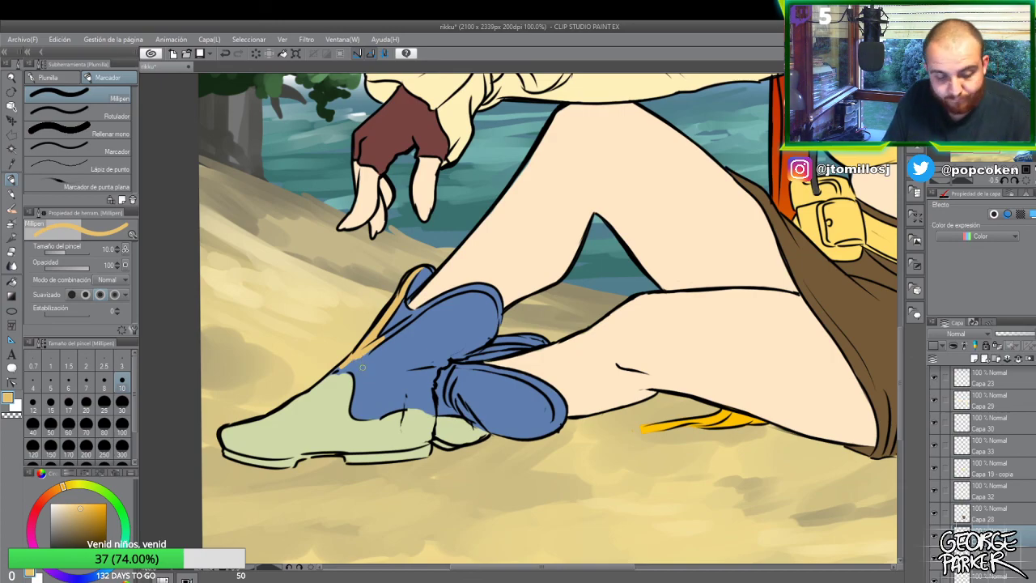
{"action": "key", "text": "e"}
{"action": "left_click_drag", "start_coordinate": [344, 370], "coordinate": [361, 361]}
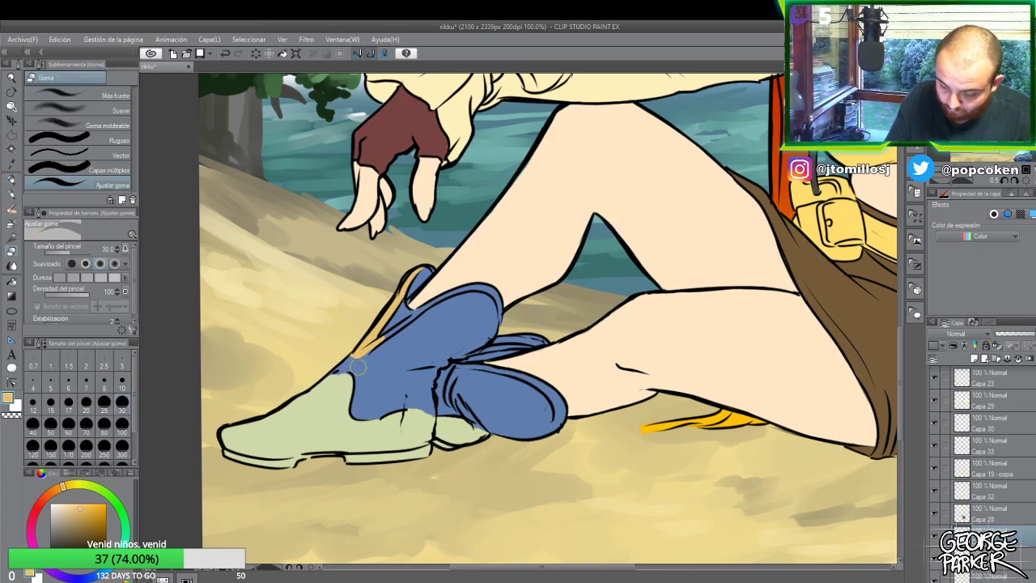
- Paint the golden trim along the front boot's near flap, from the lower join around its rounded top edge, with the Millipen at size 10
{"action": "key", "text": "p"}
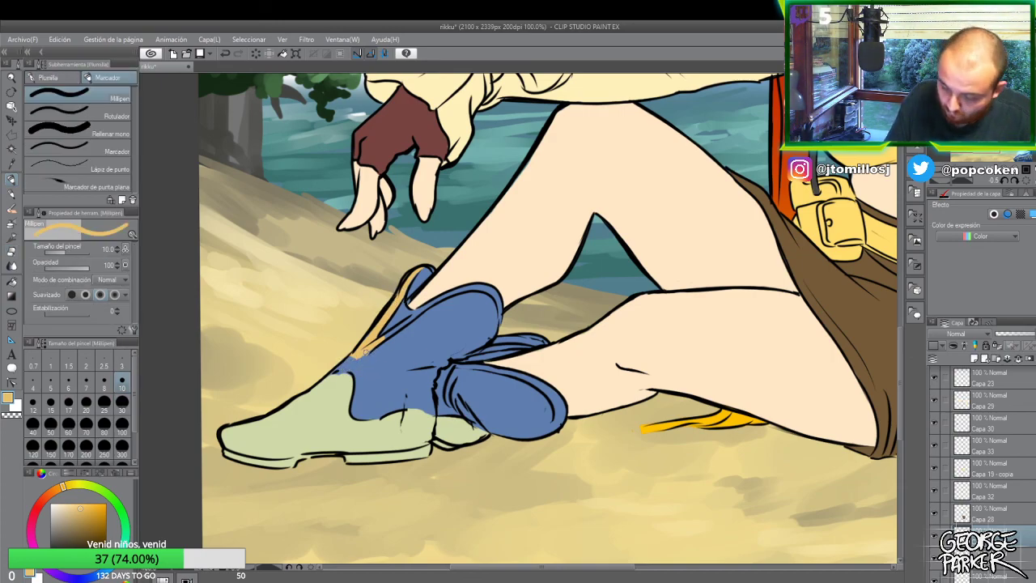
{"action": "left_click_drag", "start_coordinate": [358, 357], "coordinate": [429, 307]}
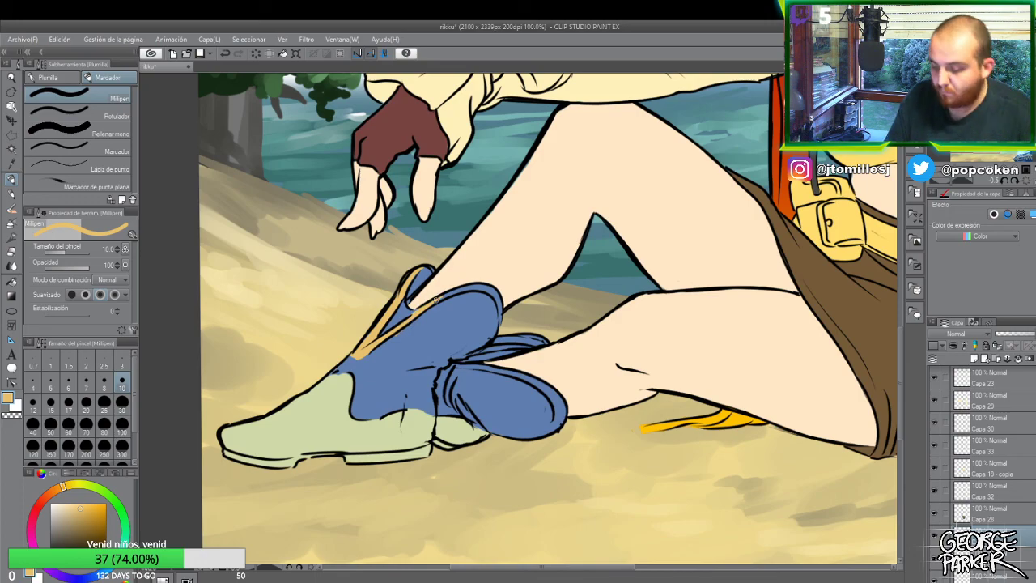
{"action": "key", "text": "e"}
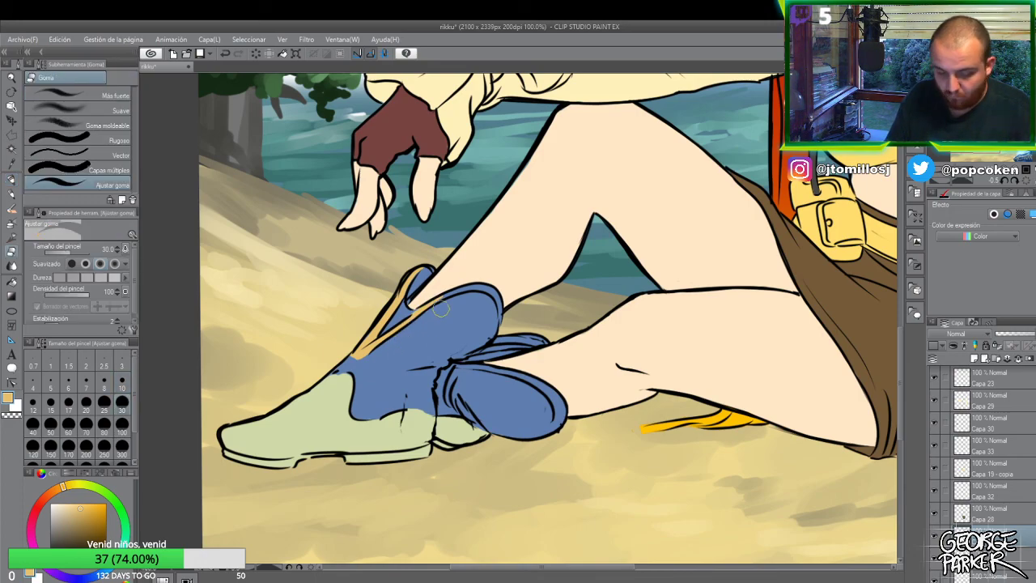
{"action": "key", "text": "p"}
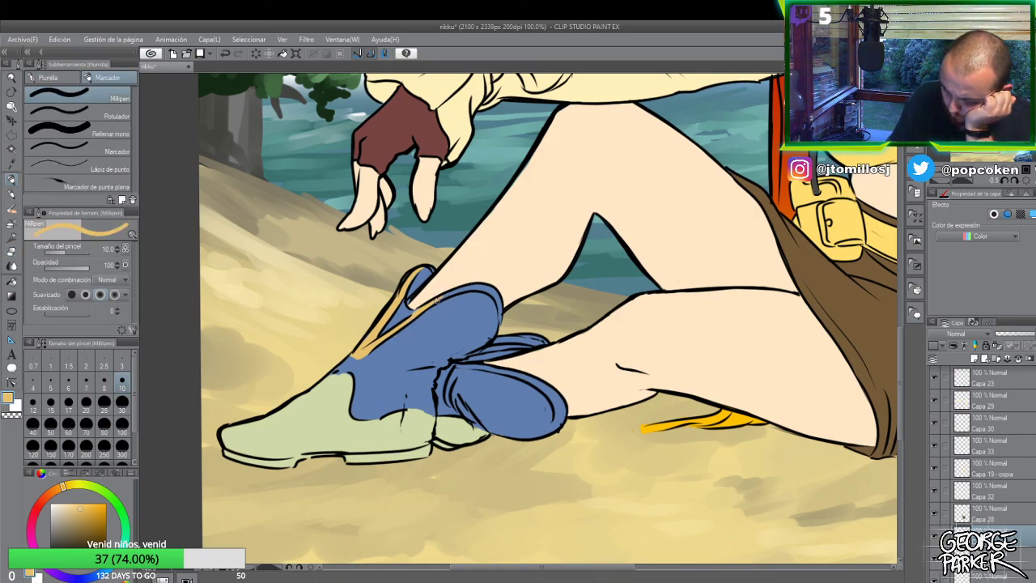
{"action": "left_click_drag", "start_coordinate": [447, 293], "coordinate": [482, 288]}
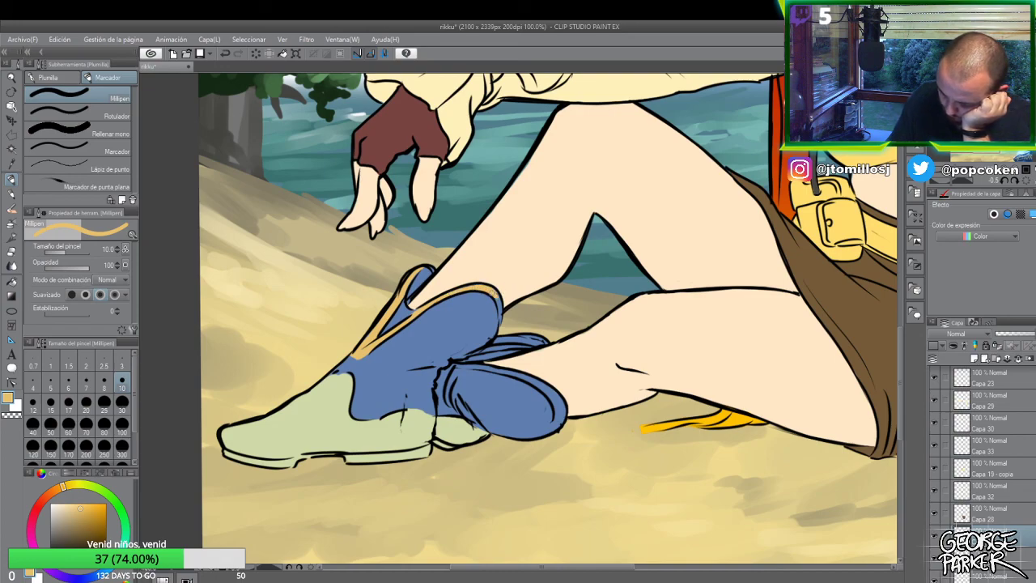
{"action": "left_click_drag", "start_coordinate": [494, 293], "coordinate": [499, 316]}
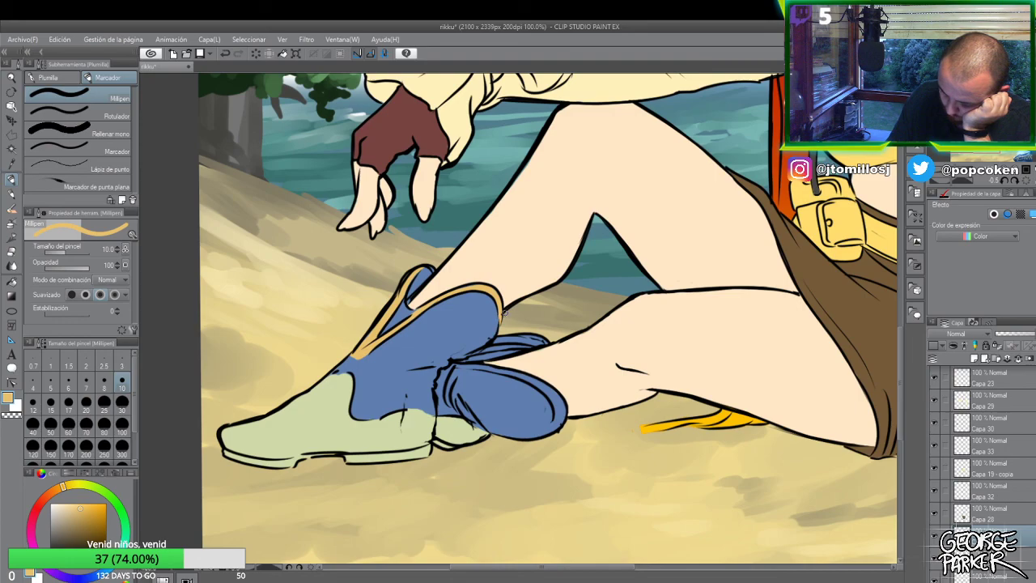
- Paint the golden trim along the second boot's rounded flap and its narrow far flap behind the calf, using the Millipen at size 10
{"action": "left_click_drag", "start_coordinate": [450, 364], "coordinate": [484, 368]}
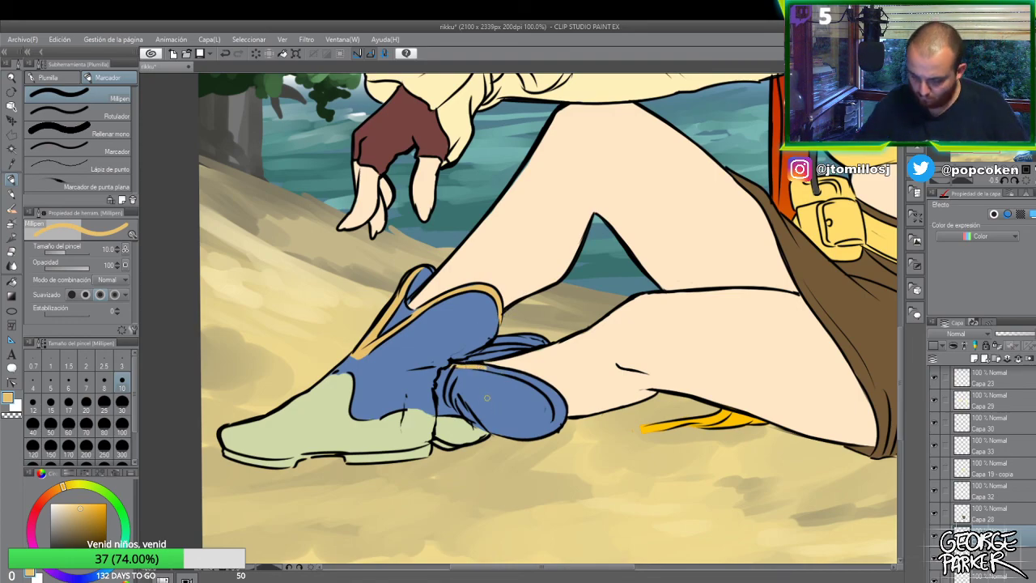
{"action": "mouse_move", "coordinate": [486, 368]}
{"action": "left_mouse_down"}
{"action": "mouse_move", "coordinate": [544, 389]}
{"action": "mouse_move", "coordinate": [529, 375]}
{"action": "mouse_move", "coordinate": [536, 380]}
{"action": "mouse_move", "coordinate": [562, 424]}
{"action": "left_mouse_up"}
{"action": "left_click_drag", "start_coordinate": [536, 379], "coordinate": [559, 413]}
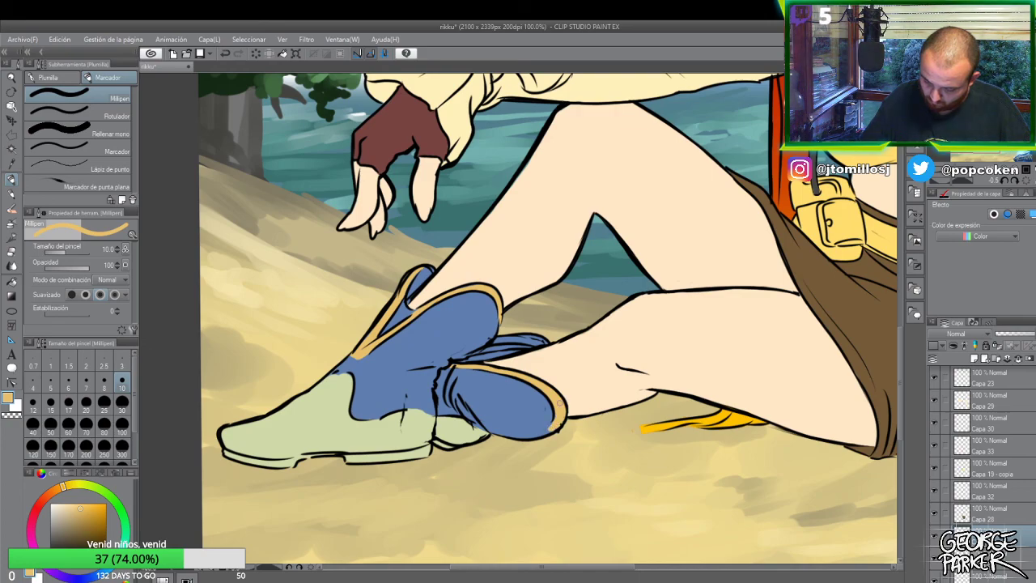
{"action": "left_click_drag", "start_coordinate": [494, 340], "coordinate": [542, 340]}
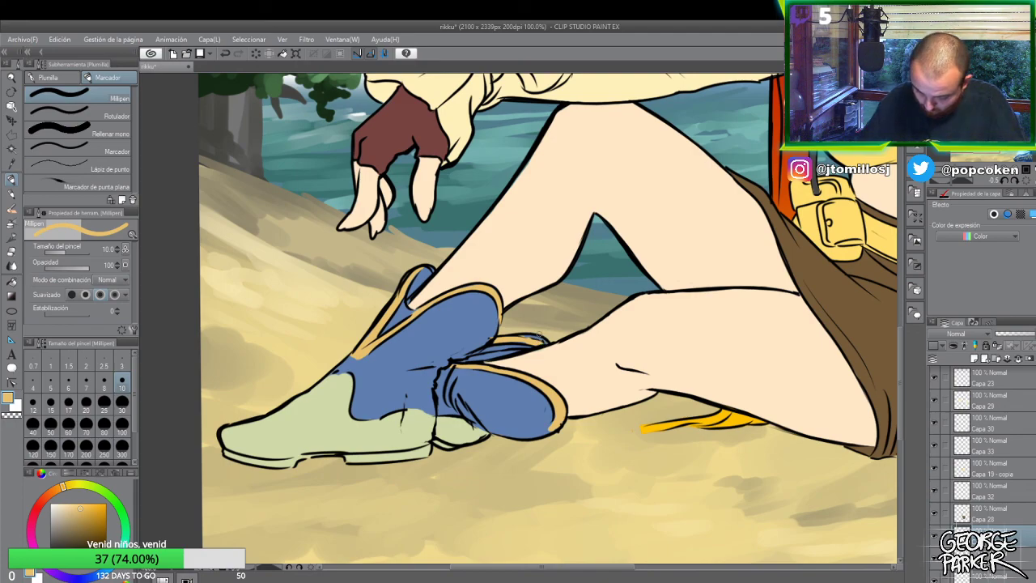
{"action": "key", "text": "e"}
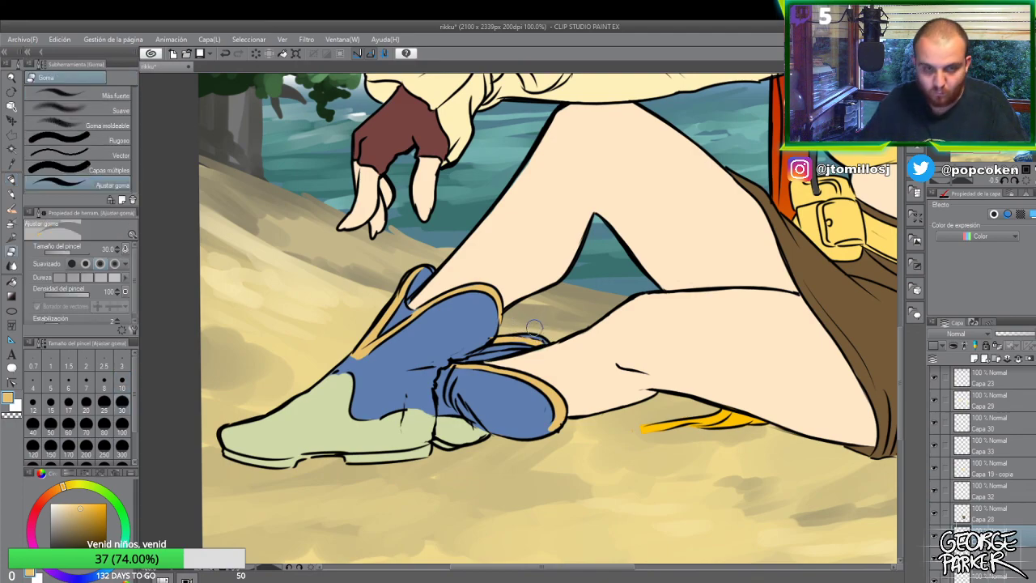
{"action": "key", "text": "p"}
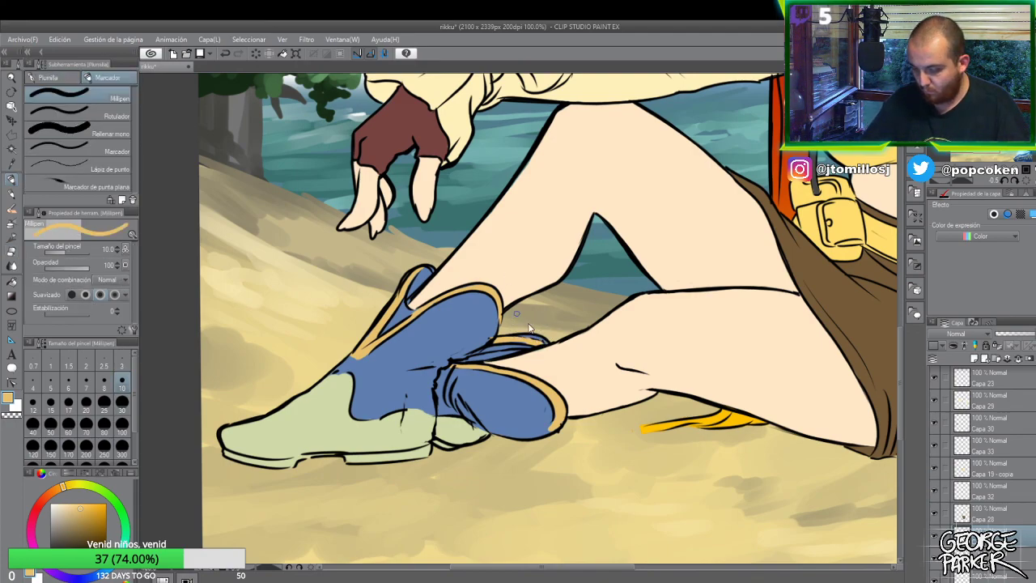
- Examine the boots' golden trim against the colours of the whole figure and beach background
{"action": "scroll", "coordinate": [510, 272], "scroll_direction": "down", "scroll_amount": 2}
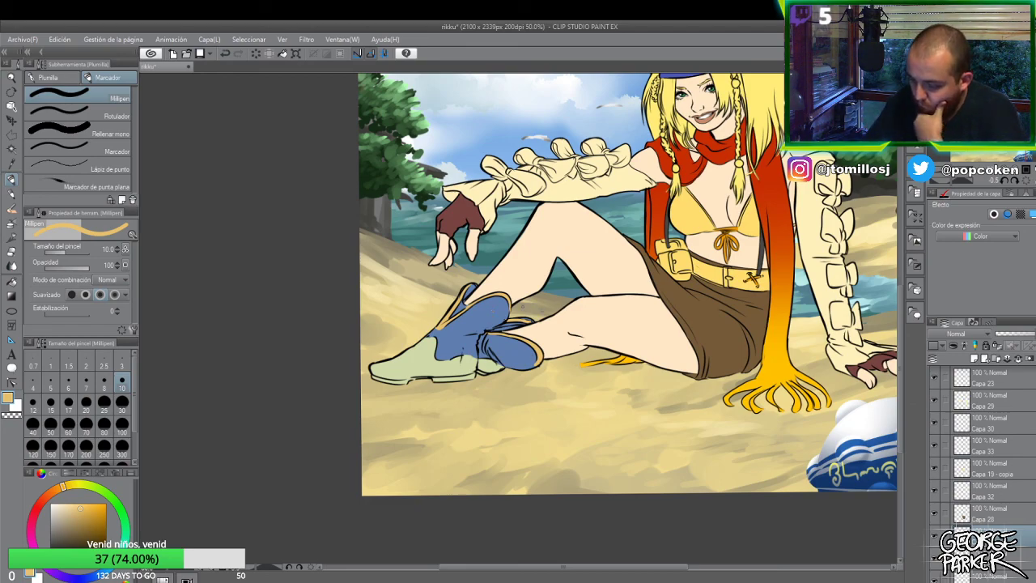
{"action": "key", "text": "ctrl+minus"}
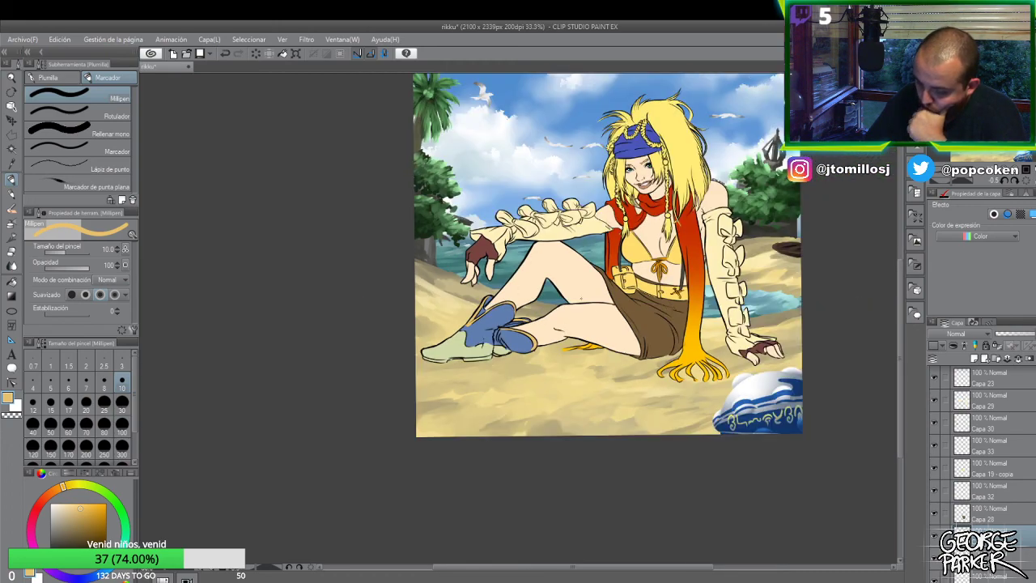
{"action": "key", "text": "ctrl+minus"}
{"action": "scroll", "coordinate": [573, 285], "scroll_direction": "up", "scroll_amount": 1}
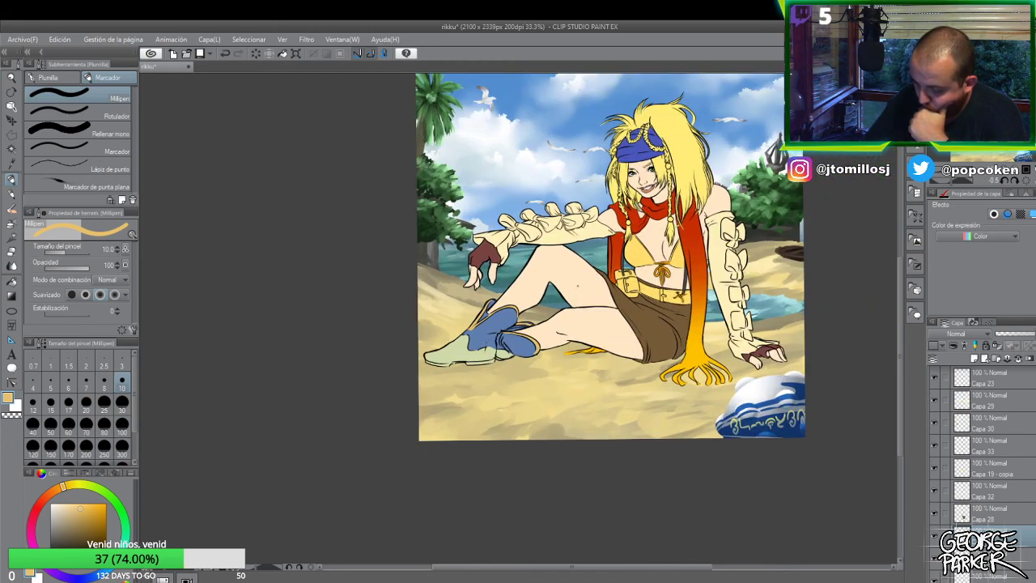
{"action": "scroll", "coordinate": [574, 267], "scroll_direction": "down", "scroll_amount": 1}
{"action": "scroll", "coordinate": [573, 267], "scroll_direction": "up", "scroll_amount": 1}
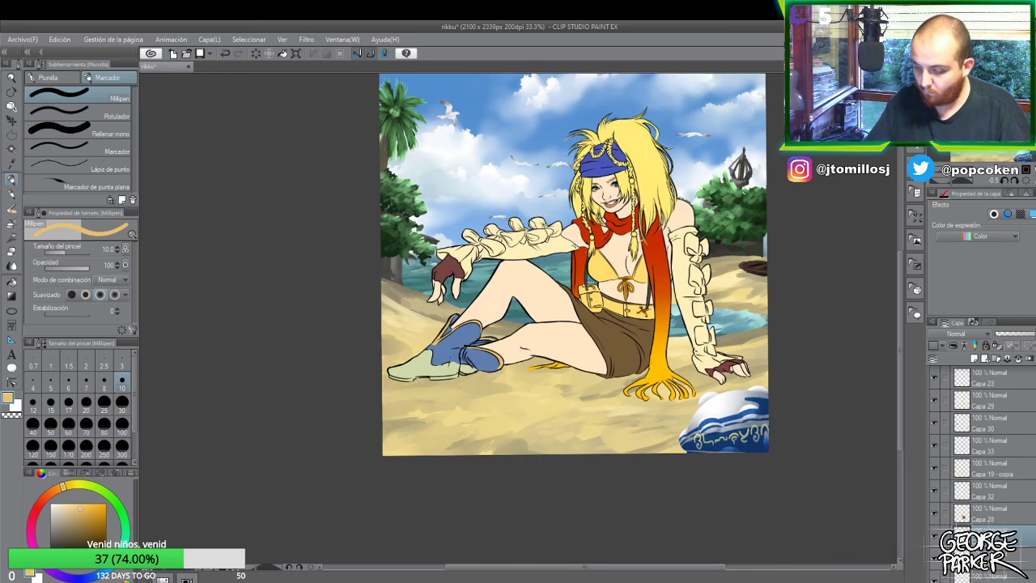
{"action": "scroll", "coordinate": [637, 195], "scroll_direction": "up", "scroll_amount": 1}
{"action": "scroll", "coordinate": [632, 185], "scroll_direction": "up", "scroll_amount": 1}
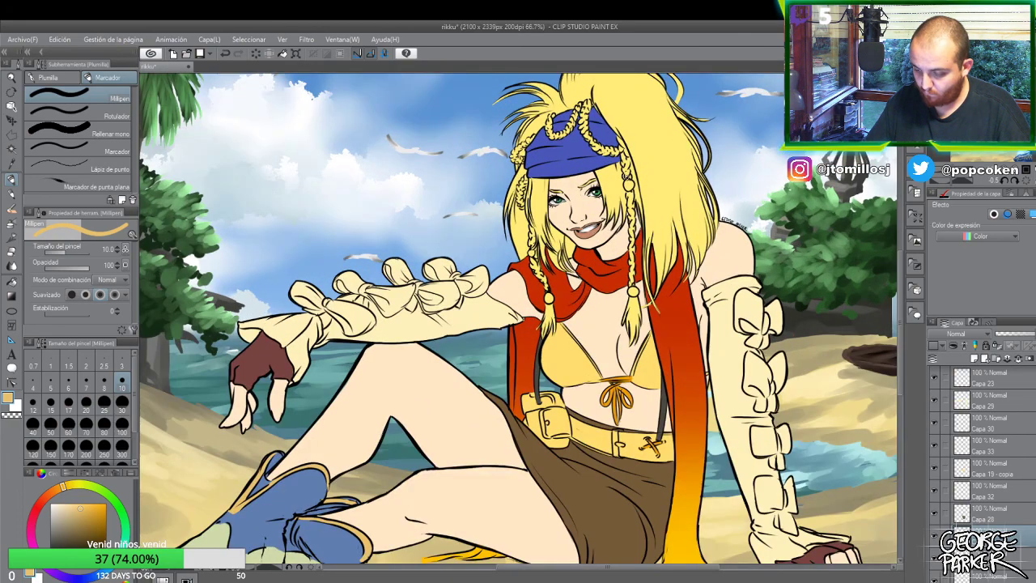
- Pick up the scarf's red and create a new layer directly above the hair layer Capa 20
{"action": "scroll", "coordinate": [631, 179], "scroll_direction": "up", "scroll_amount": 1}
{"action": "key", "text": "o"}
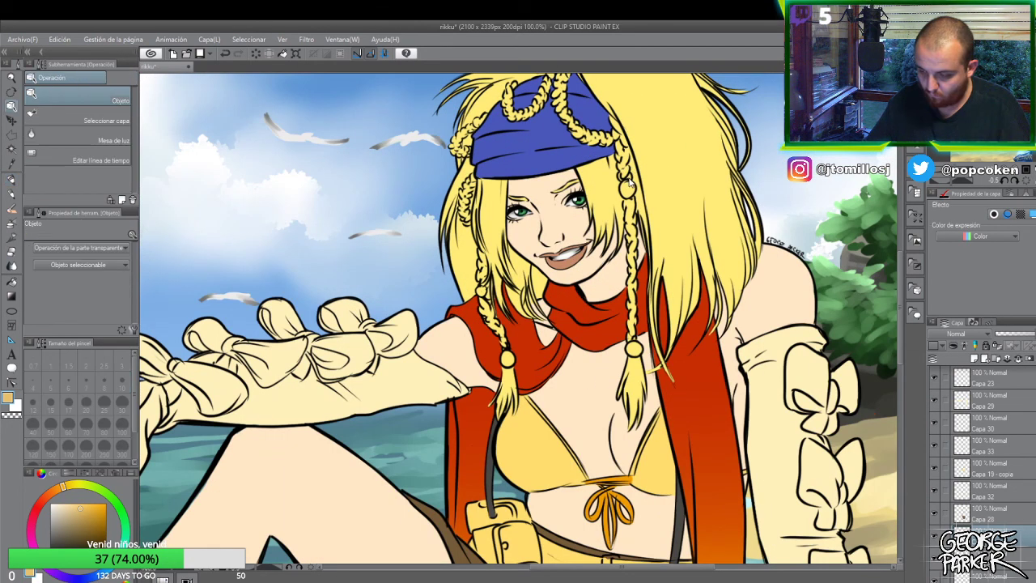
{"action": "left_click", "coordinate": [417, 389]}
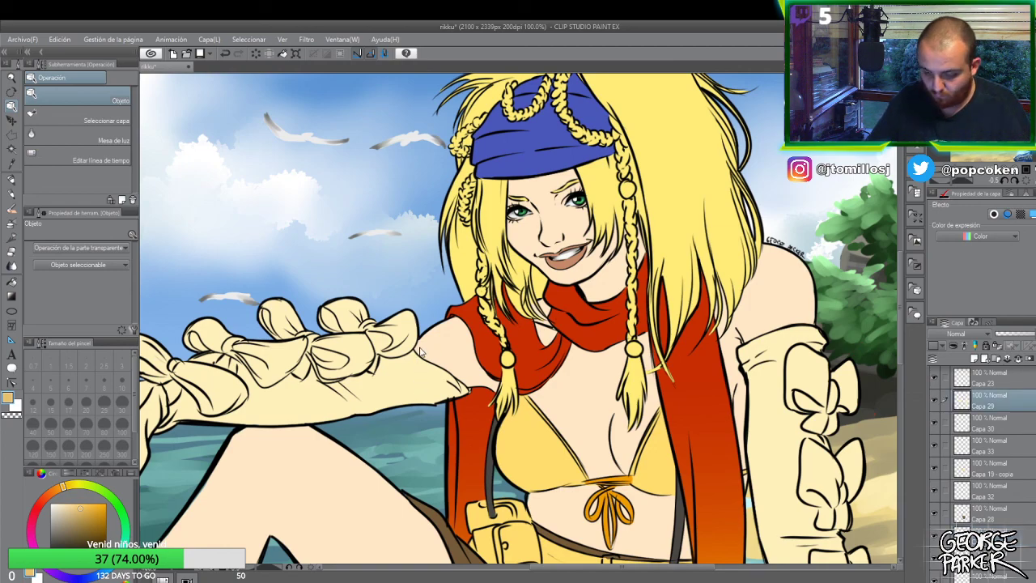
{"action": "key", "text": "p"}
{"action": "left_click", "coordinate": [622, 320], "text": "alt"}
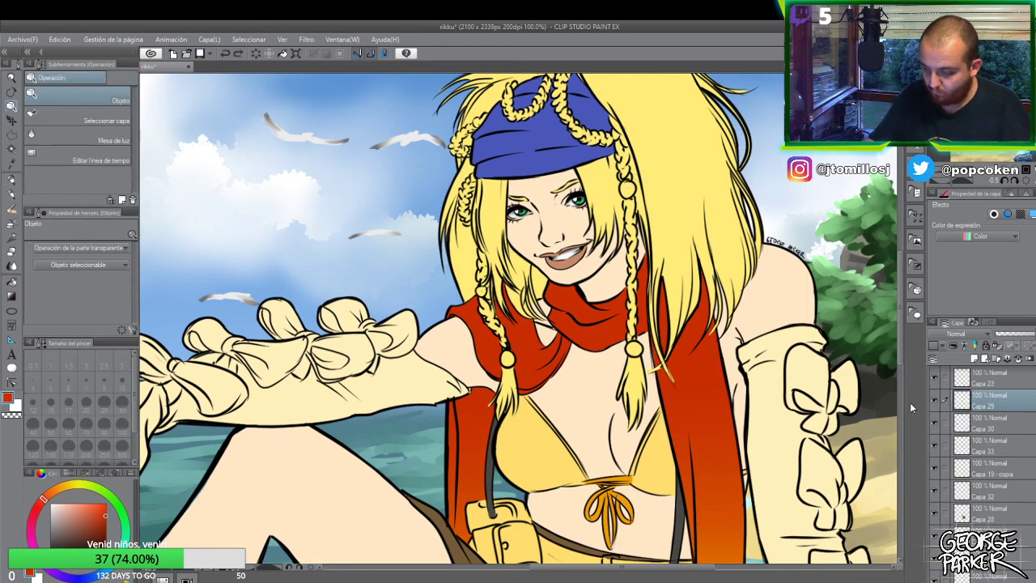
{"action": "left_click", "coordinate": [633, 192], "text": "ctrl"}
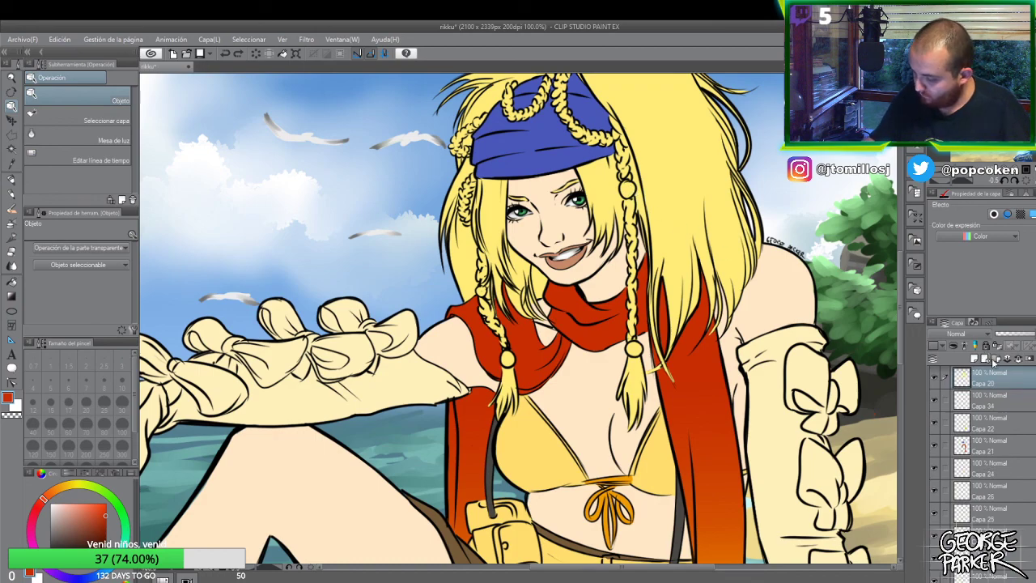
{"action": "scroll", "coordinate": [980, 446], "scroll_direction": "up", "scroll_amount": 1}
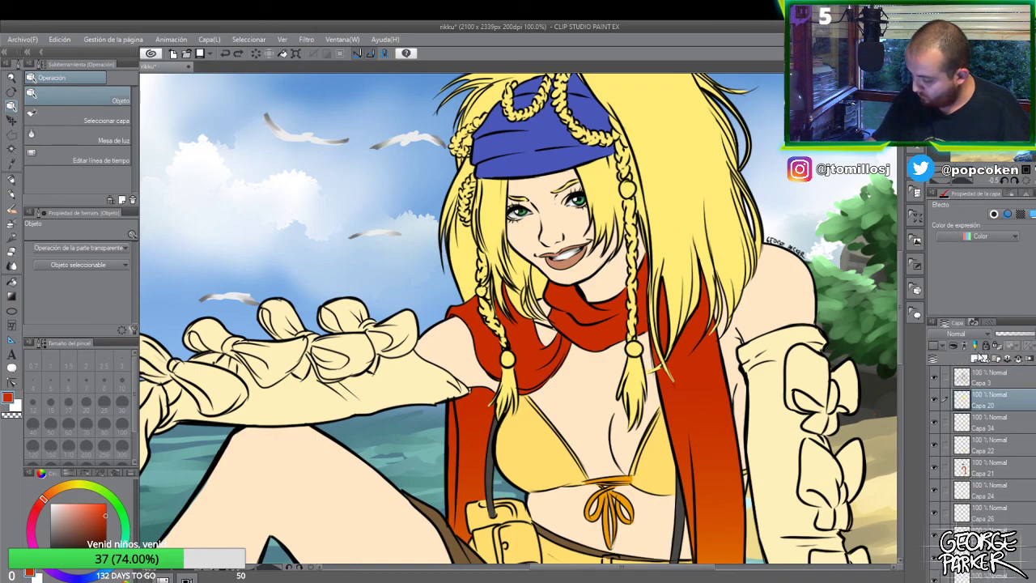
{"action": "left_click", "coordinate": [980, 358]}
{"action": "key", "text": "p"}
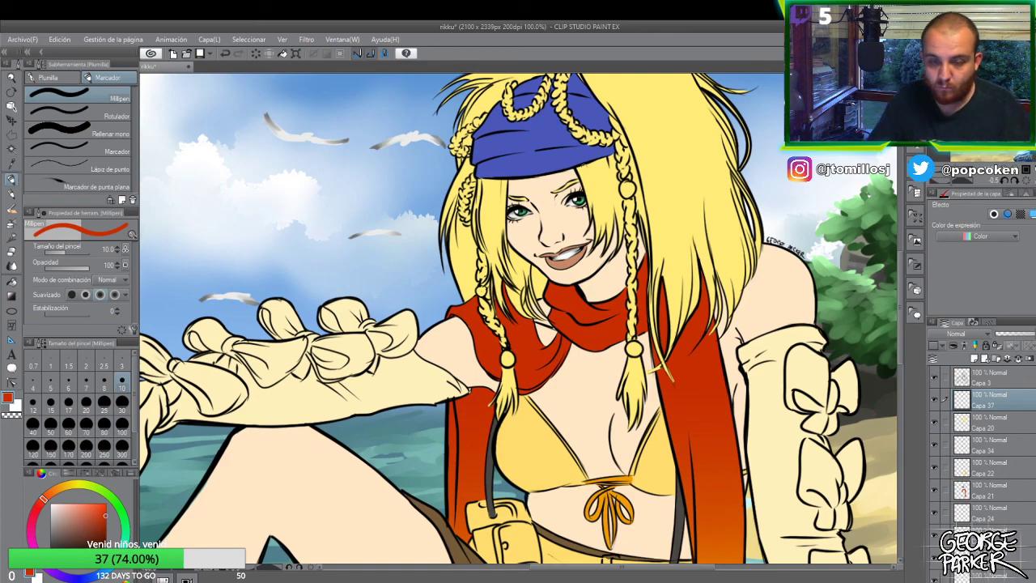
- Paint the two beads on one hanging braid red and the bead on the other braid in the headband's blue, with the Millipen at size 10
{"action": "left_click_drag", "start_coordinate": [625, 185], "coordinate": [629, 193]}
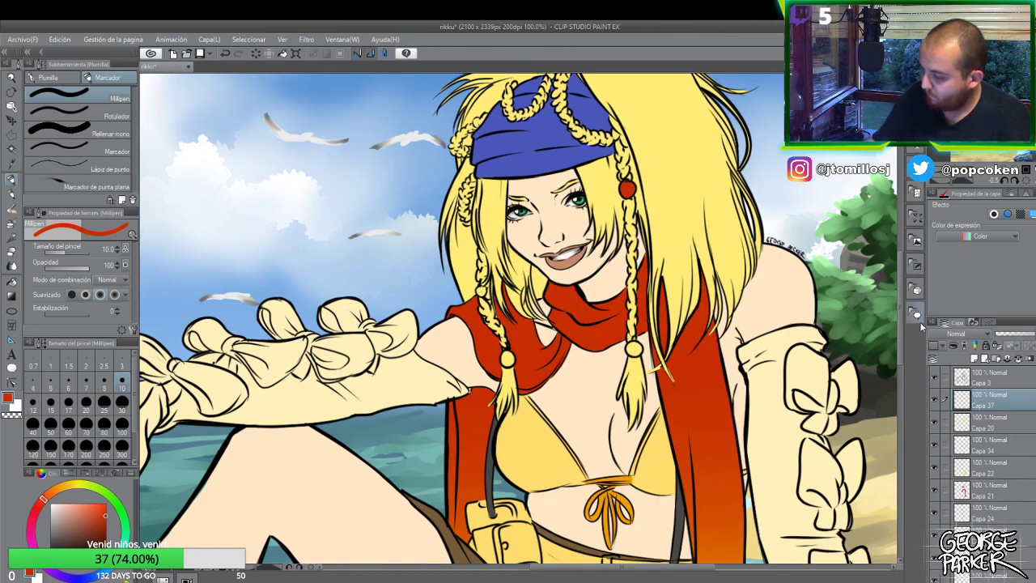
{"action": "scroll", "coordinate": [901, 331], "scroll_direction": "up", "scroll_amount": 2}
{"action": "scroll", "coordinate": [900, 323], "scroll_direction": "up", "scroll_amount": 2}
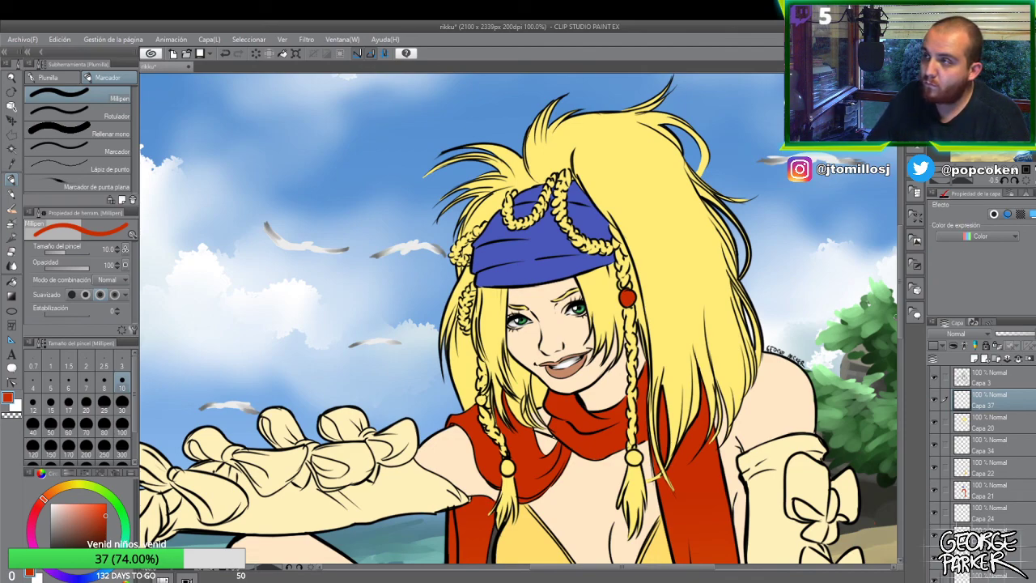
{"action": "left_click_drag", "start_coordinate": [636, 461], "coordinate": [635, 455]}
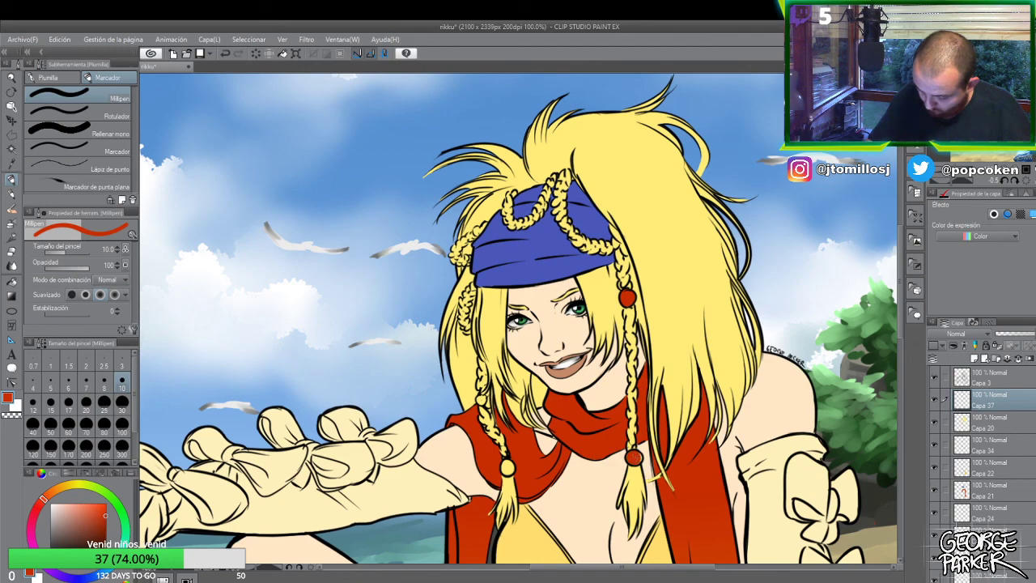
{"action": "left_click", "coordinate": [582, 271], "text": "alt"}
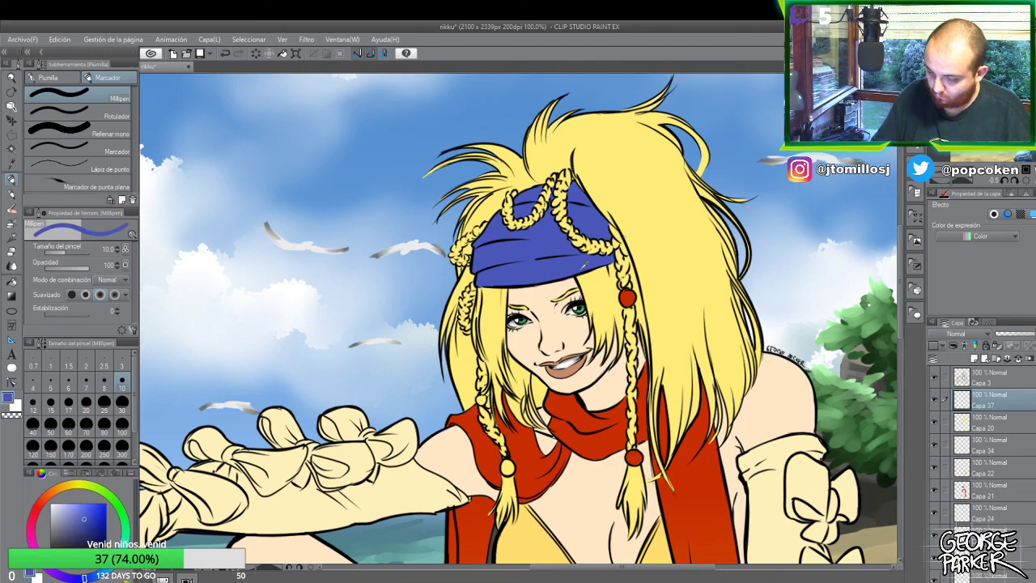
{"action": "left_click_drag", "start_coordinate": [507, 467], "coordinate": [511, 469]}
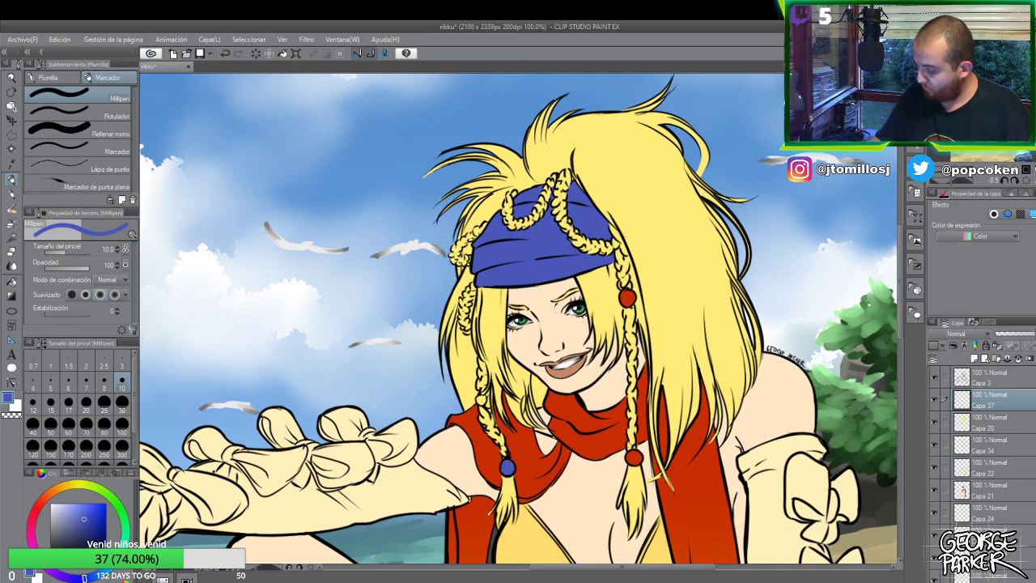
- Ink small round bead outlines in black on the headband's braided cords, on line-art layer Capa 3, with the G pen at size 6
{"action": "left_click", "coordinate": [1012, 379]}
{"action": "key", "text": "e"}
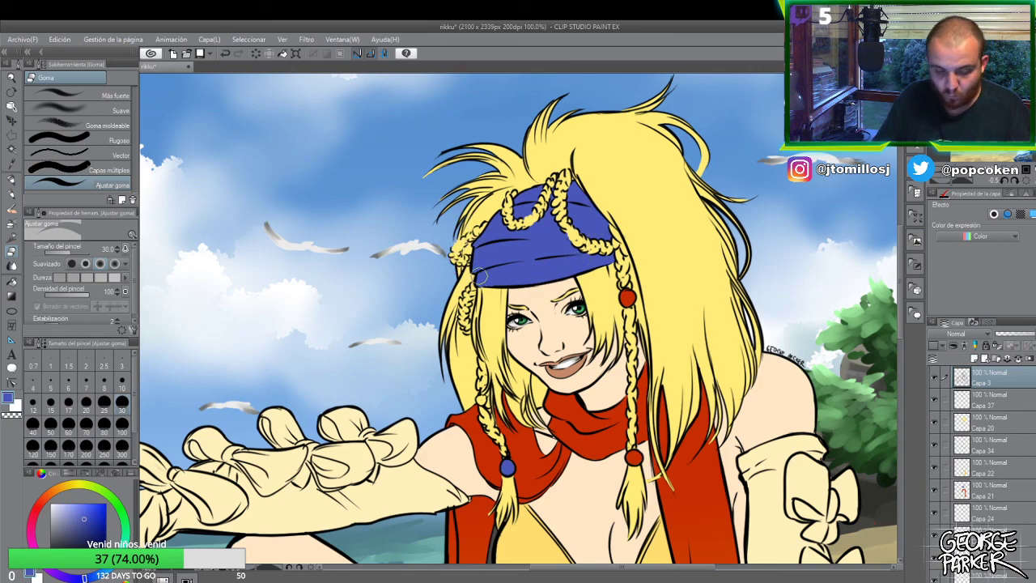
{"action": "key", "text": "p"}
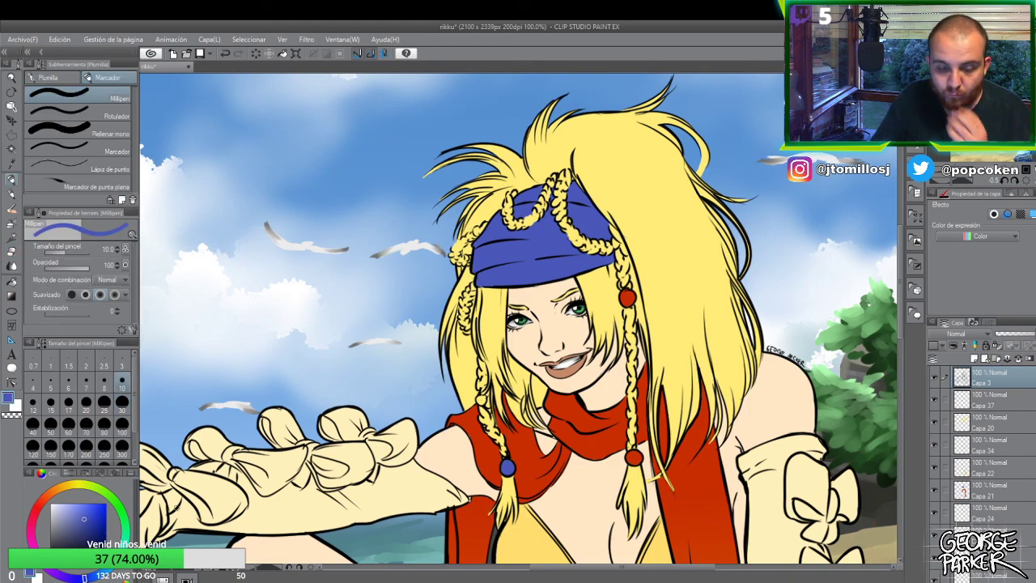
{"action": "key", "text": "x"}
{"action": "left_click", "coordinate": [64, 77]}
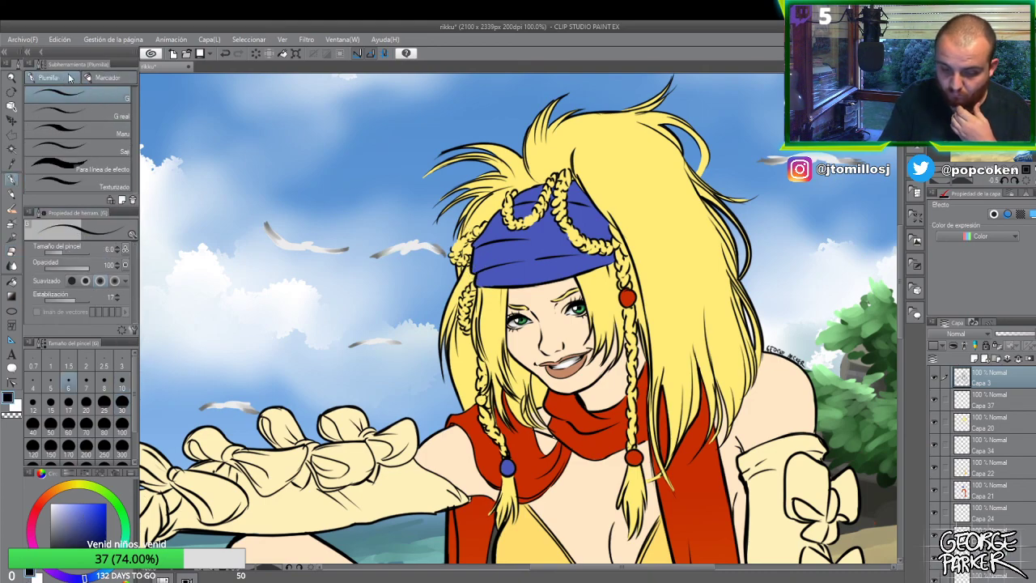
{"action": "left_click_drag", "start_coordinate": [454, 249], "coordinate": [466, 240]}
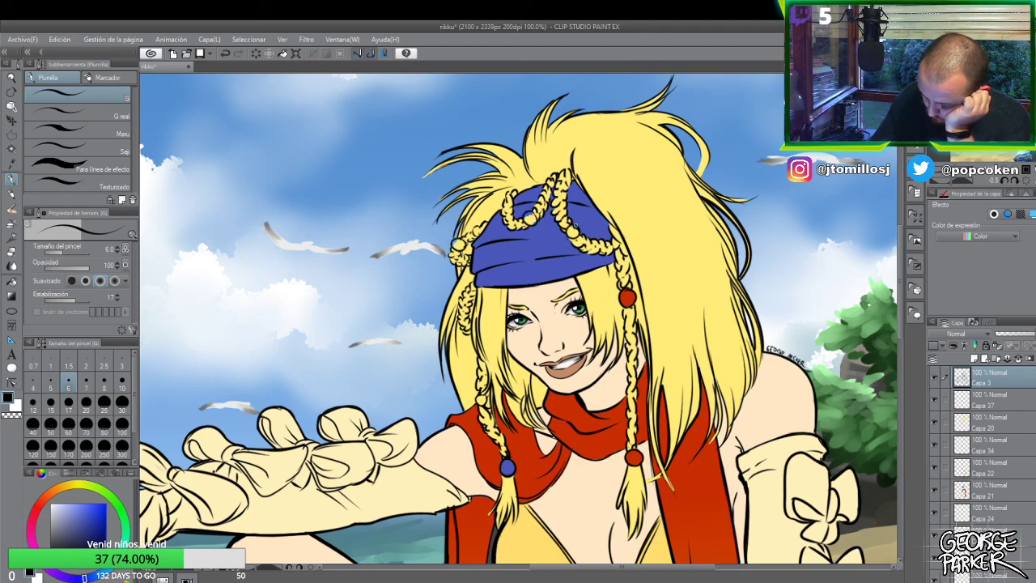
{"action": "key", "text": "e"}
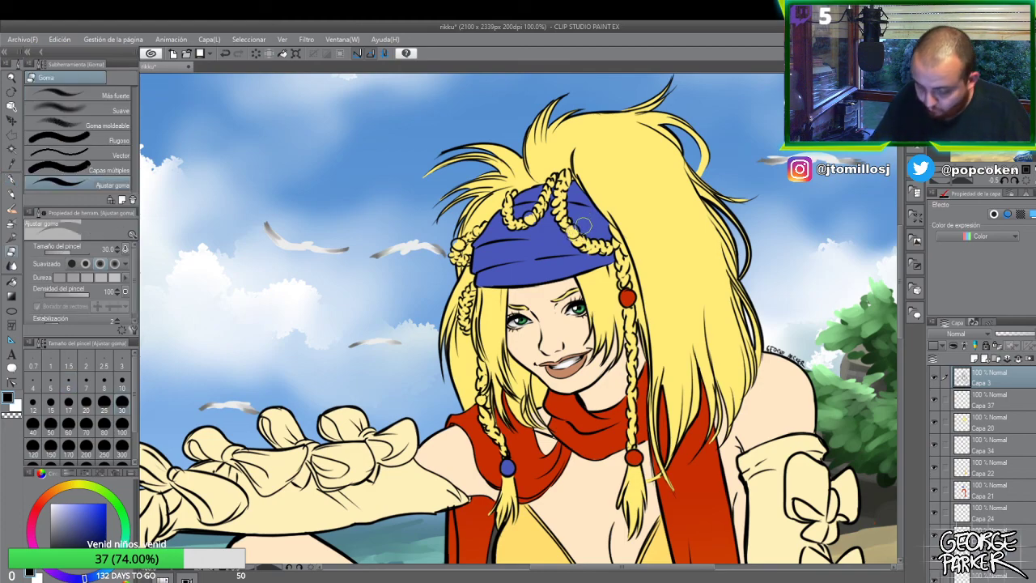
{"action": "key", "text": "p"}
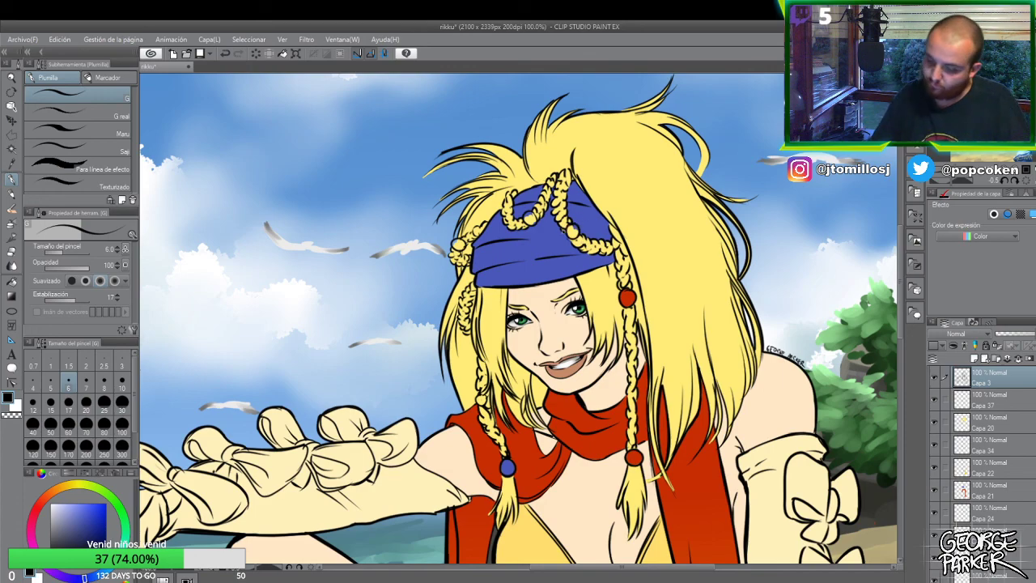
- Paint the two beads on the cords across the headband's front in the bead red on Capa 37, with the Millipen at size 10
{"action": "scroll", "coordinate": [585, 235], "scroll_direction": "down", "scroll_amount": 1}
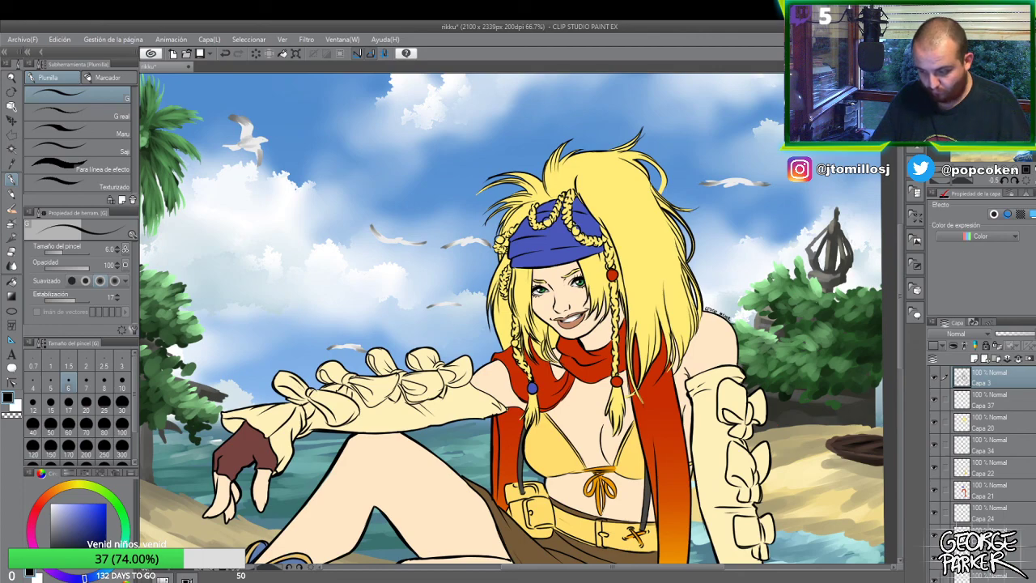
{"action": "key", "text": "o"}
{"action": "left_click", "coordinate": [613, 278]}
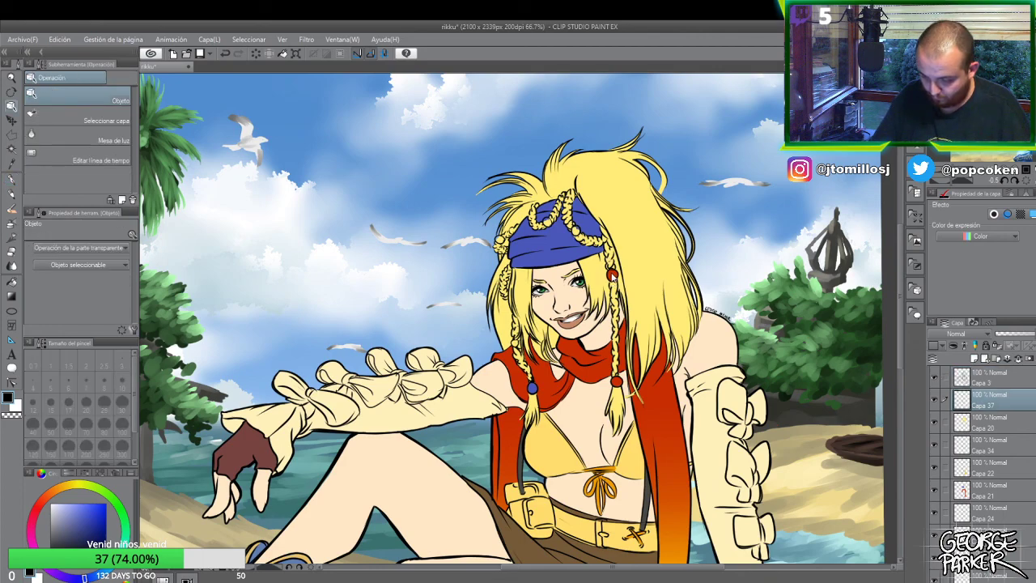
{"action": "key", "text": "p"}
{"action": "left_click", "coordinate": [616, 271], "text": "alt"}
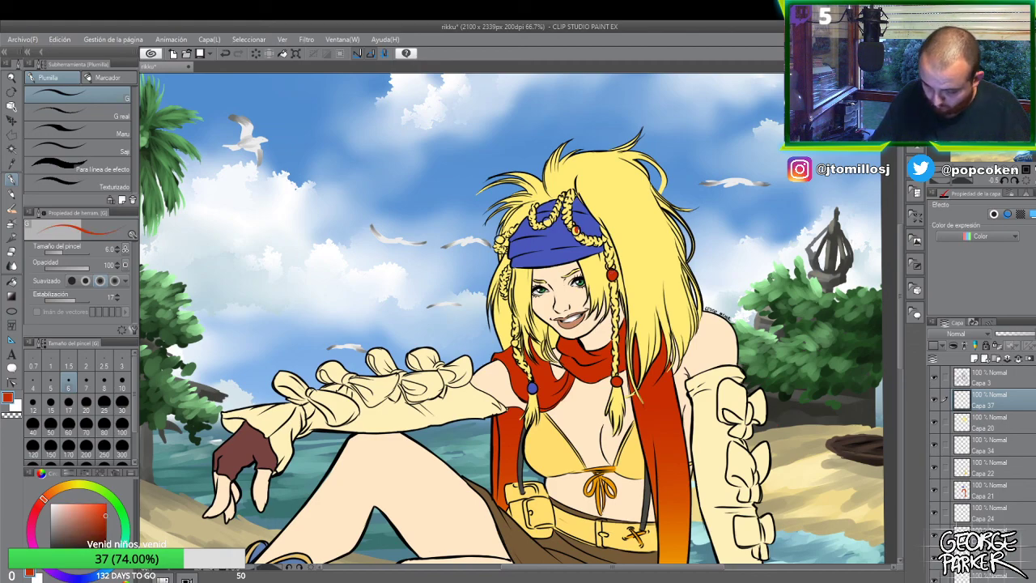
{"action": "left_click", "coordinate": [126, 78]}
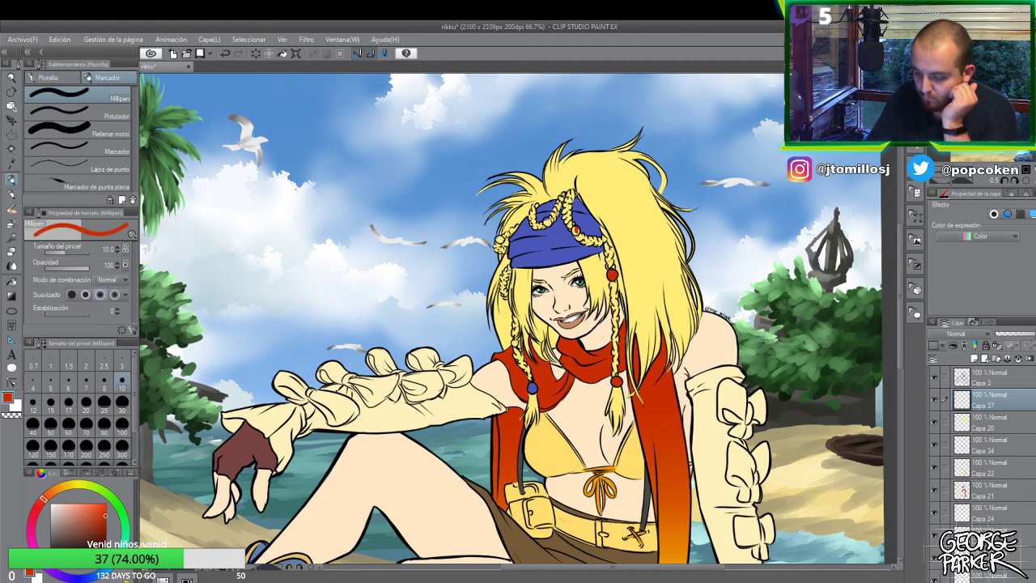
{"action": "scroll", "coordinate": [558, 218], "scroll_direction": "up", "scroll_amount": 3}
{"action": "left_click_drag", "start_coordinate": [566, 238], "coordinate": [559, 246]}
{"action": "left_click_drag", "start_coordinate": [496, 217], "coordinate": [498, 214]}
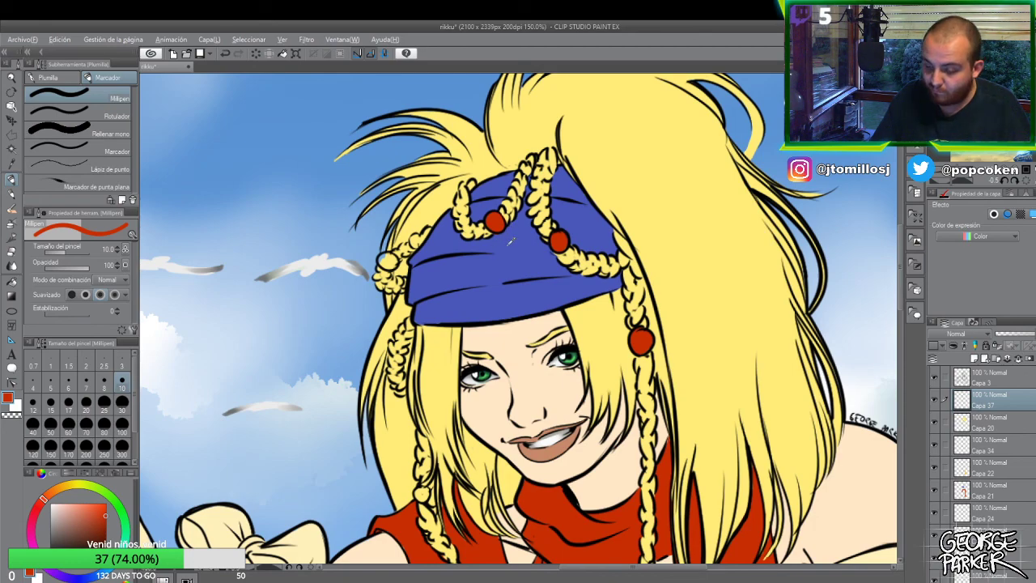
- Paint the bead on the cord at the headband's outer side in the headband's blue, with the Millipen at size 10
{"action": "left_click", "coordinate": [511, 238], "text": "alt"}
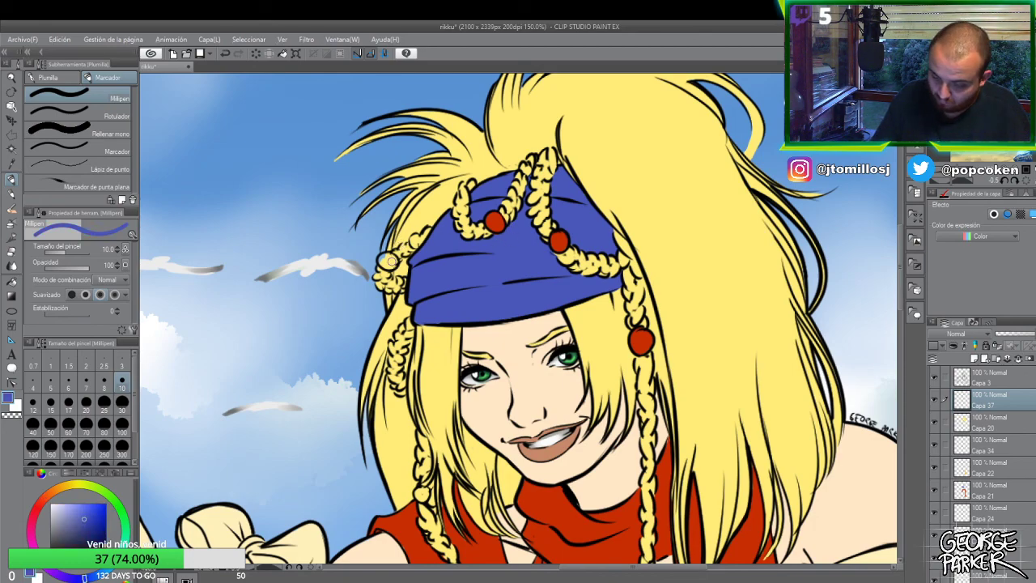
{"action": "left_click_drag", "start_coordinate": [388, 260], "coordinate": [392, 258]}
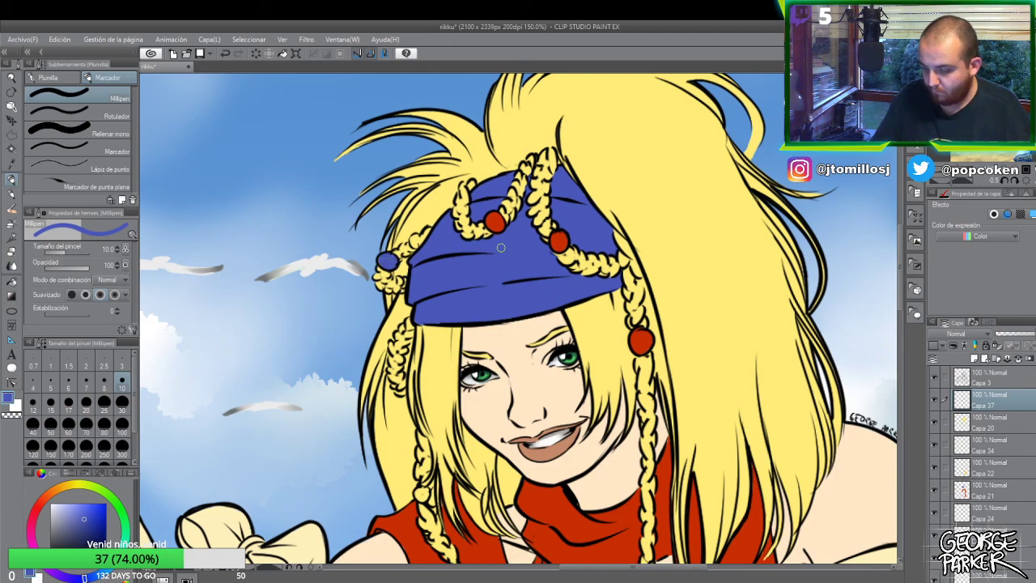
{"action": "scroll", "coordinate": [510, 238], "scroll_direction": "down", "scroll_amount": 1}
{"action": "scroll", "coordinate": [514, 234], "scroll_direction": "down", "scroll_amount": 1}
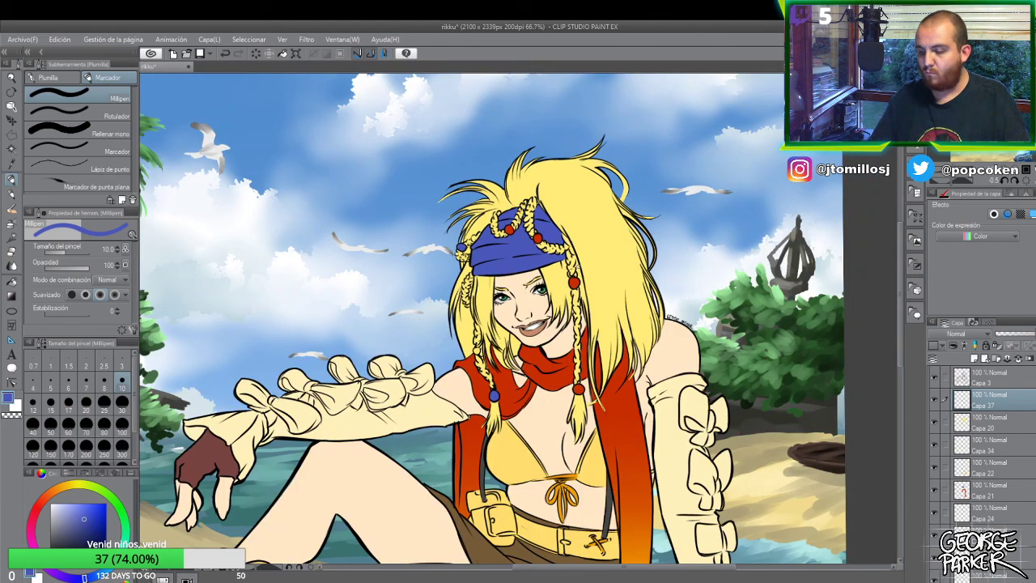
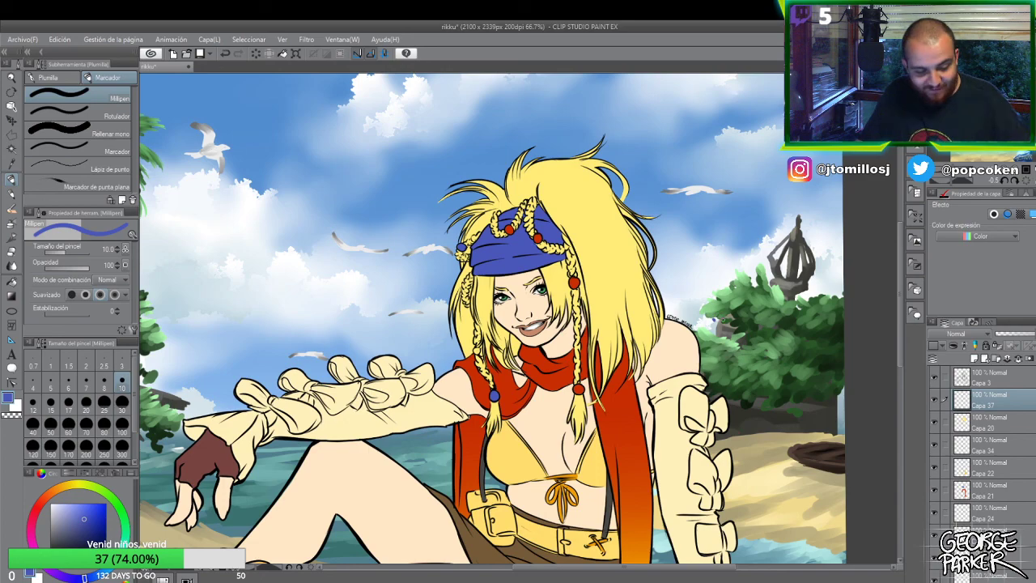
- Save the illustration and review the flat colours of the whole picture
{"action": "scroll", "coordinate": [718, 320], "scroll_direction": "down", "scroll_amount": 2}
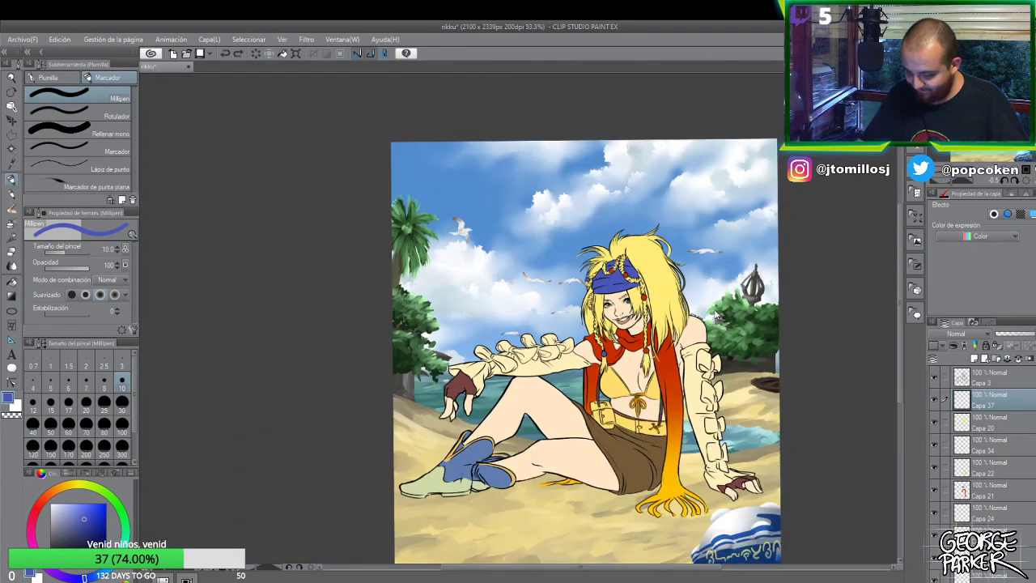
{"action": "scroll", "coordinate": [712, 353], "scroll_direction": "down", "scroll_amount": 1}
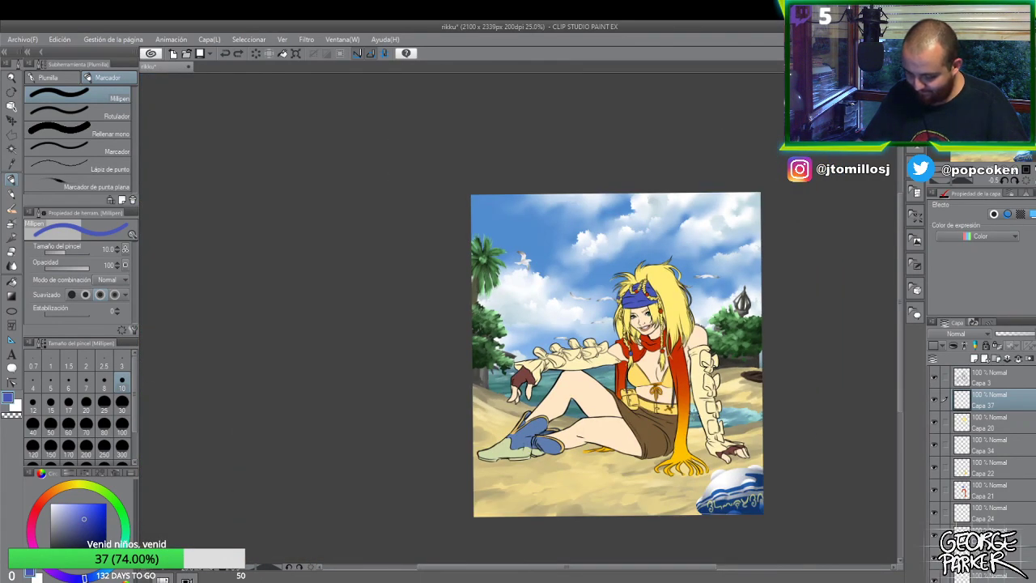
{"action": "scroll", "coordinate": [726, 407], "scroll_direction": "up", "scroll_amount": 2}
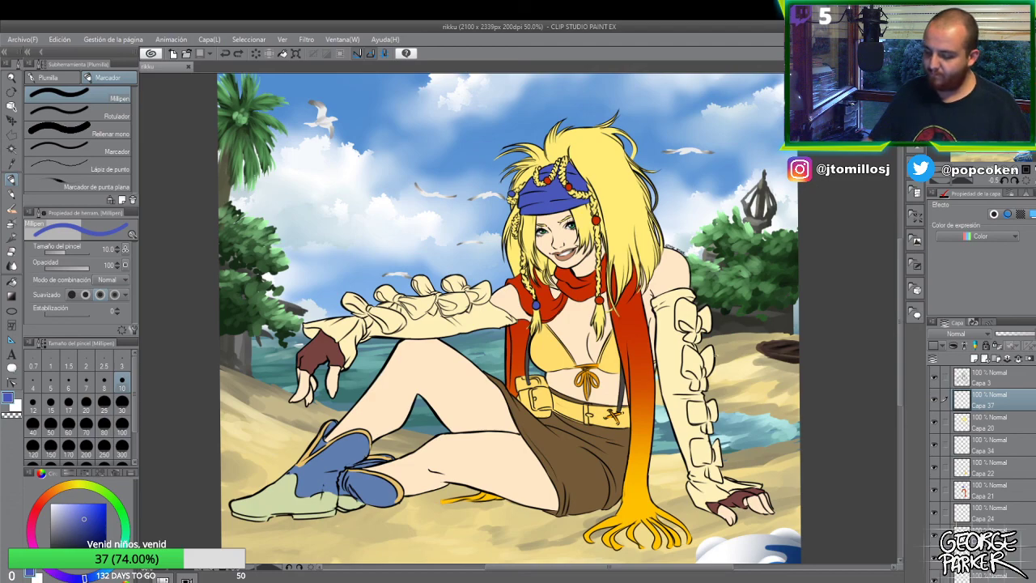
{"action": "key", "text": "ctrl+minus"}
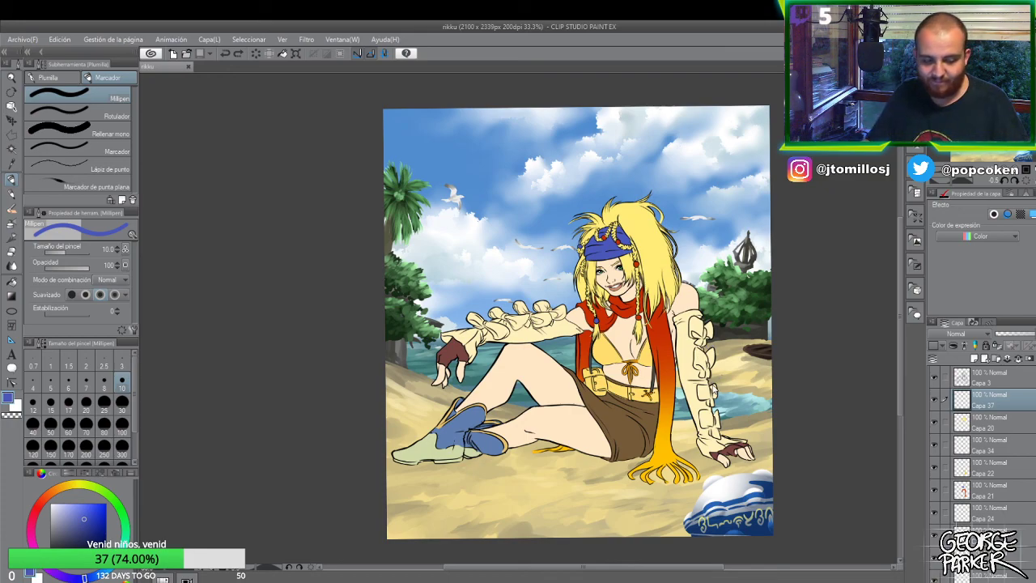
- Create a new layer above the figure's skin colour layer and load the skin layer's painted area as a selection
{"action": "key", "text": "o"}
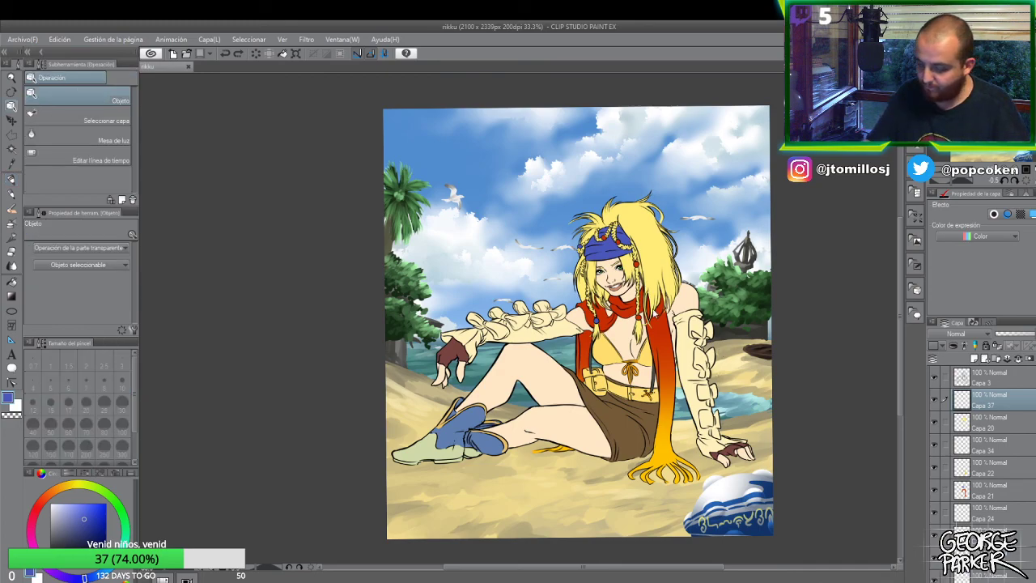
{"action": "left_click", "coordinate": [620, 279]}
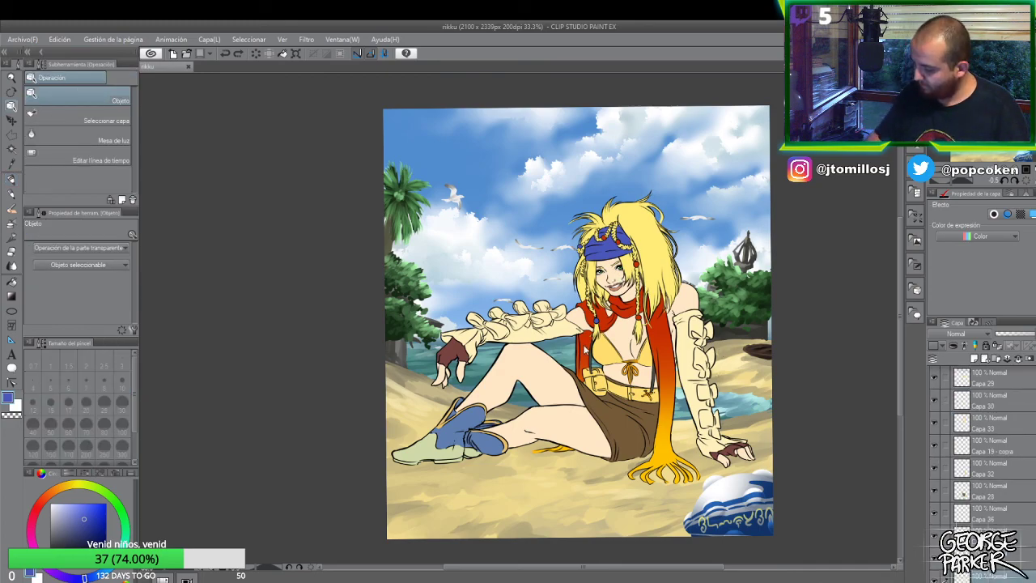
{"action": "left_click", "coordinate": [975, 361]}
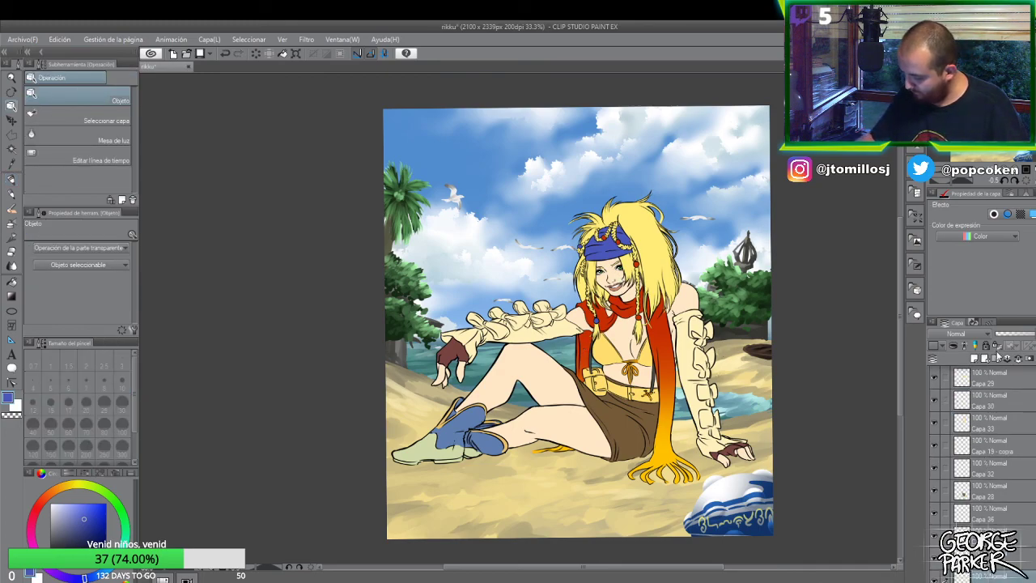
{"action": "scroll", "coordinate": [983, 483], "scroll_direction": "down", "scroll_amount": 2}
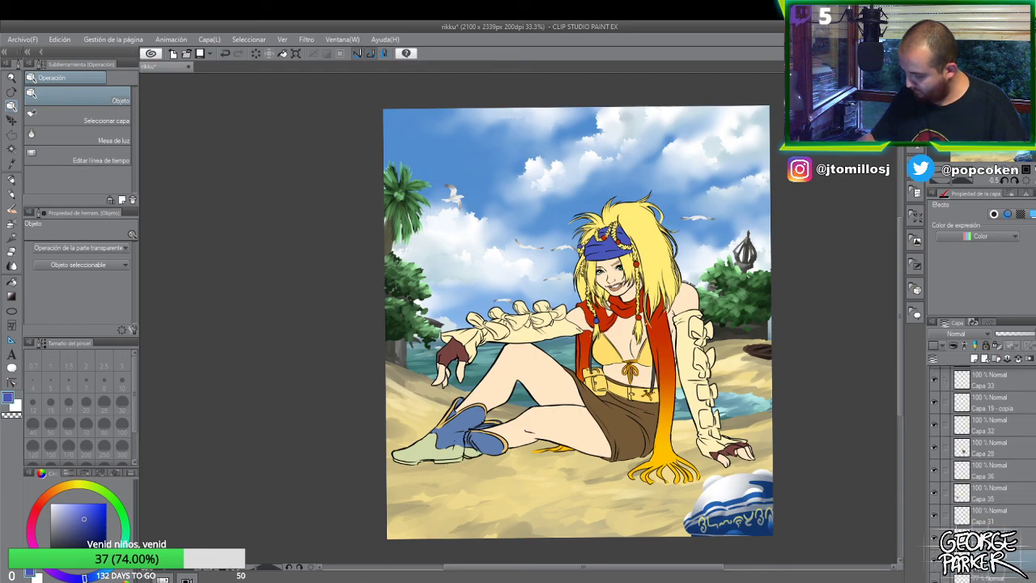
{"action": "right_click", "coordinate": [983, 483]}
{"action": "left_click", "coordinate": [854, 429]}
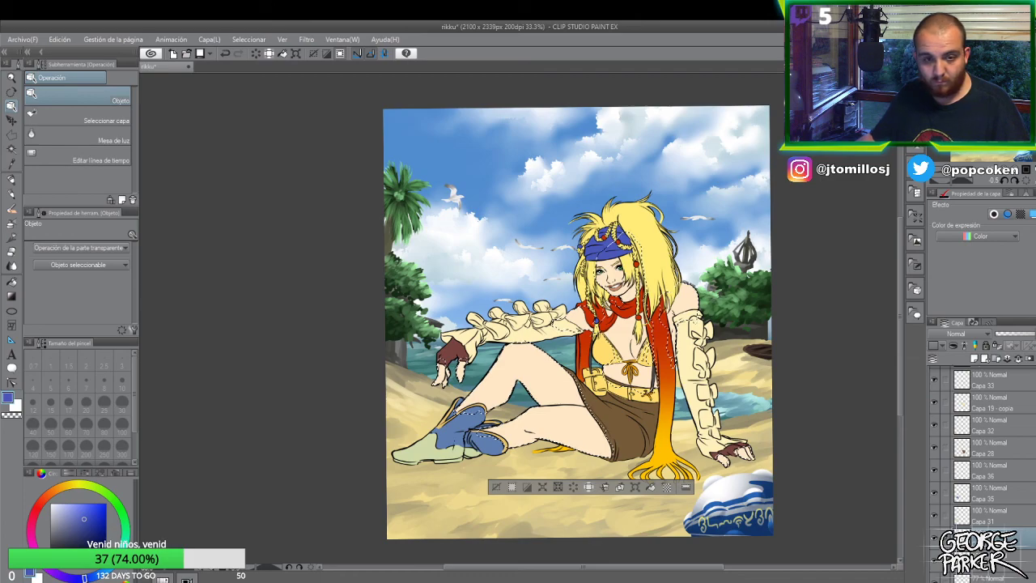
- Save the illustration and shade the face with a tan skin shadow, using the Suave airbrush at size 100
{"action": "key", "text": "b"}
{"action": "key", "text": "ctrl+s"}
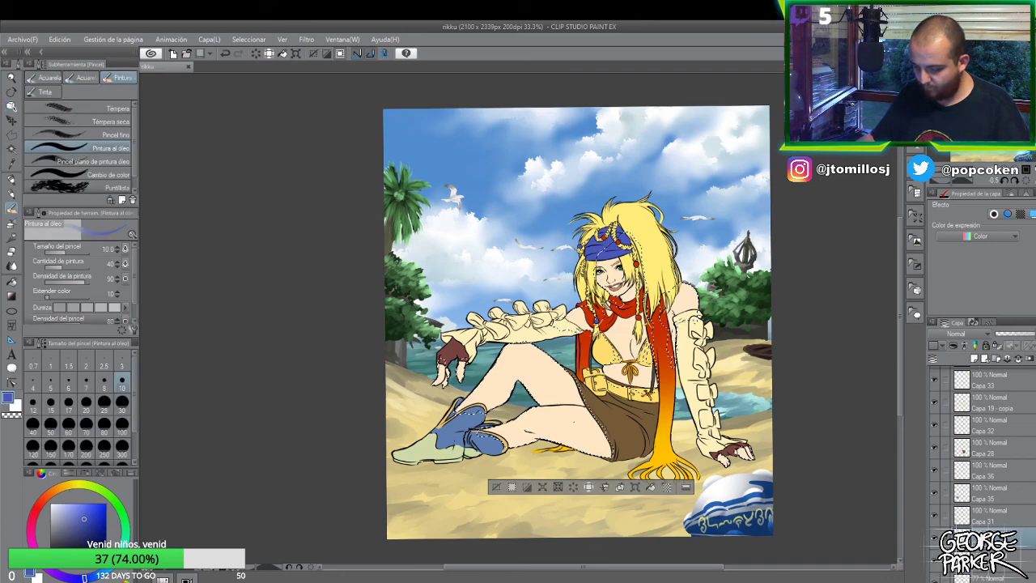
{"action": "scroll", "coordinate": [611, 251], "scroll_direction": "up", "scroll_amount": 2}
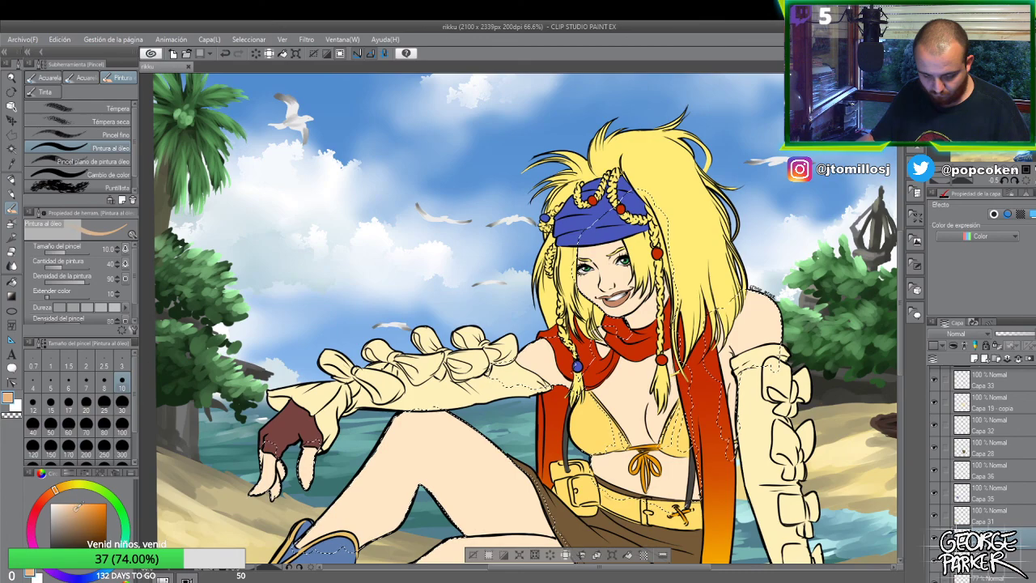
{"action": "key", "text": "b"}
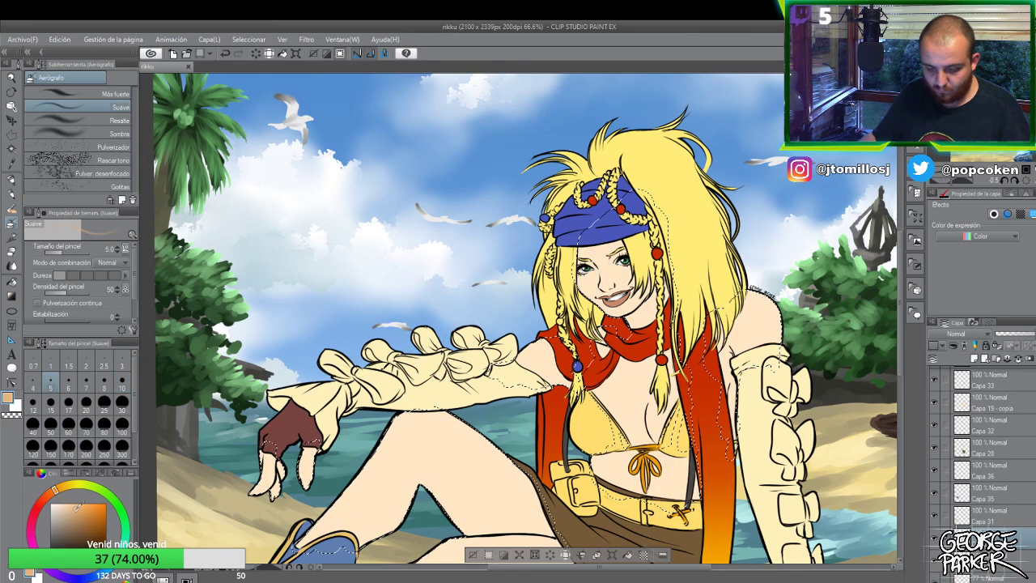
{"action": "key", "text": "bracketright"}
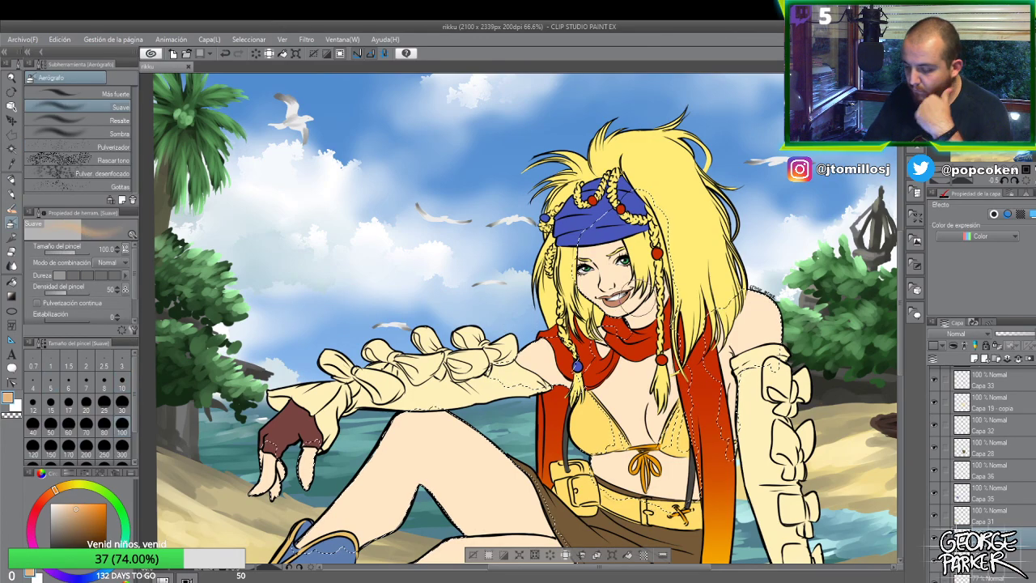
{"action": "left_click", "coordinate": [936, 565]}
{"action": "left_click", "coordinate": [936, 564]}
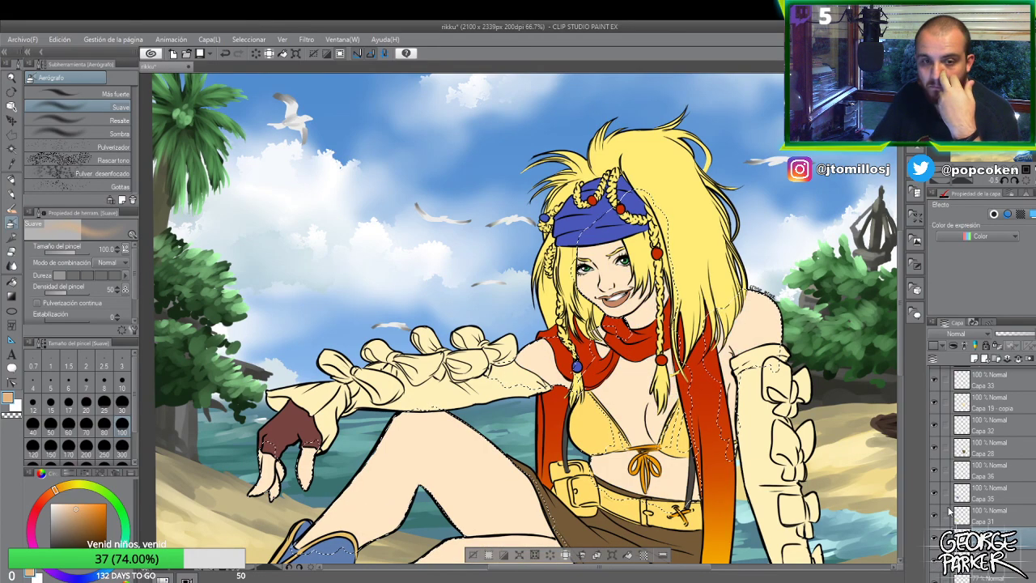
{"action": "scroll", "coordinate": [628, 283], "scroll_direction": "up", "scroll_amount": 2}
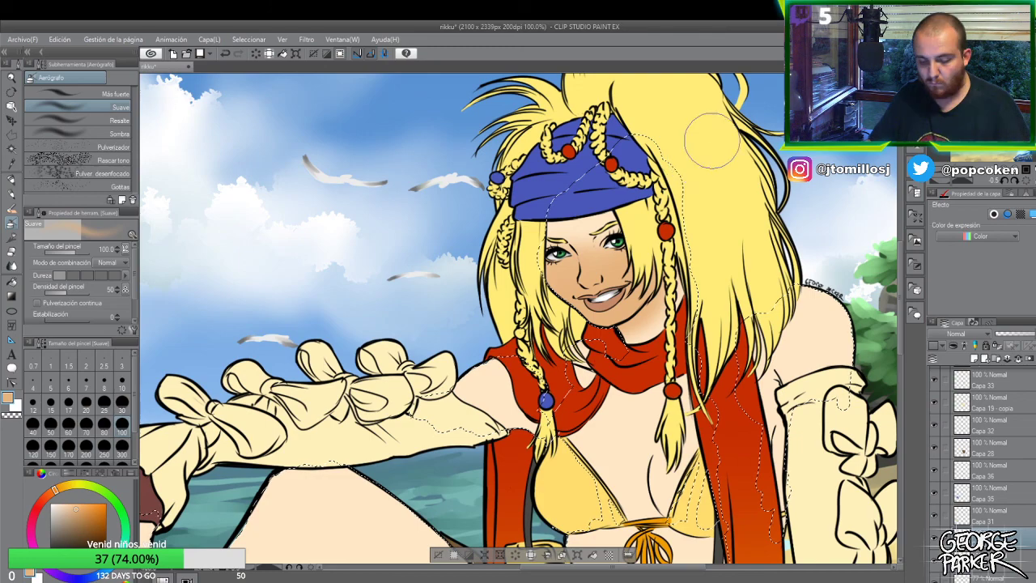
- Soften the shading across the forehead and face with the Desenfocar blur at sizes 300 and 100
{"action": "key", "text": "j"}
{"action": "left_click_drag", "start_coordinate": [583, 198], "coordinate": [613, 202]}
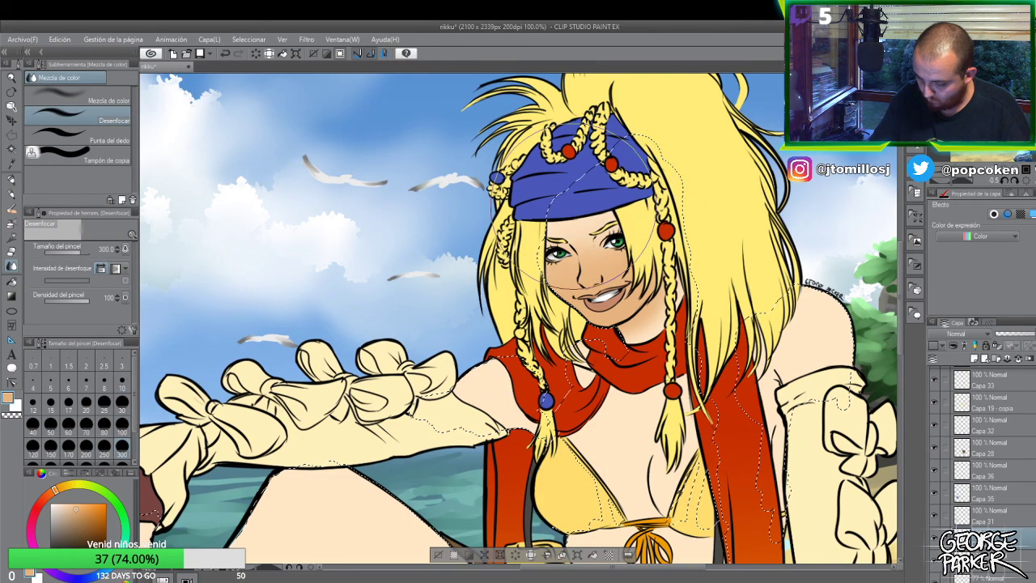
{"action": "left_click_drag", "start_coordinate": [640, 198], "coordinate": [579, 234]}
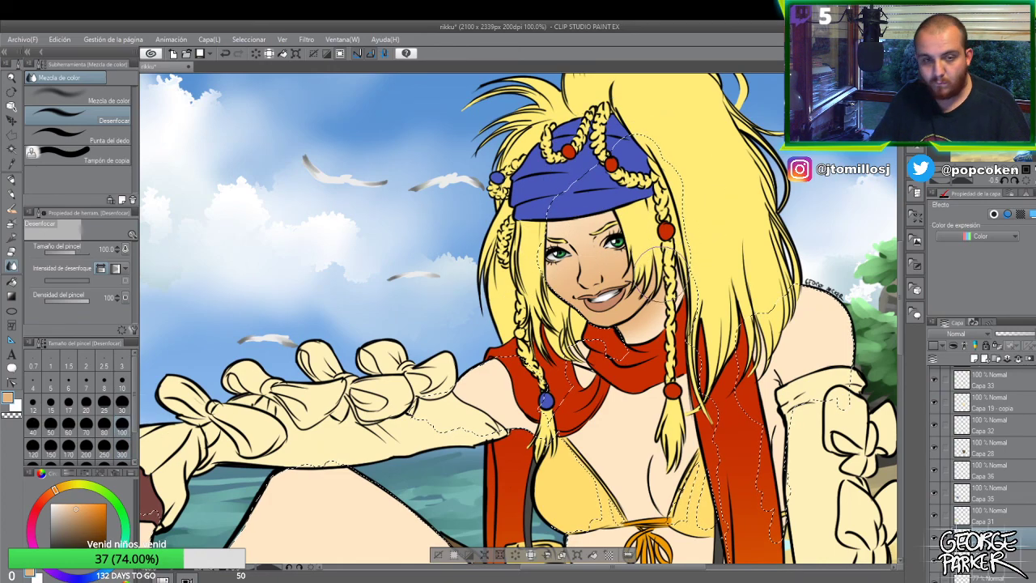
- Add tan shading to the forehead below the headband with the Suave airbrush at size 30
{"action": "key", "text": "b"}
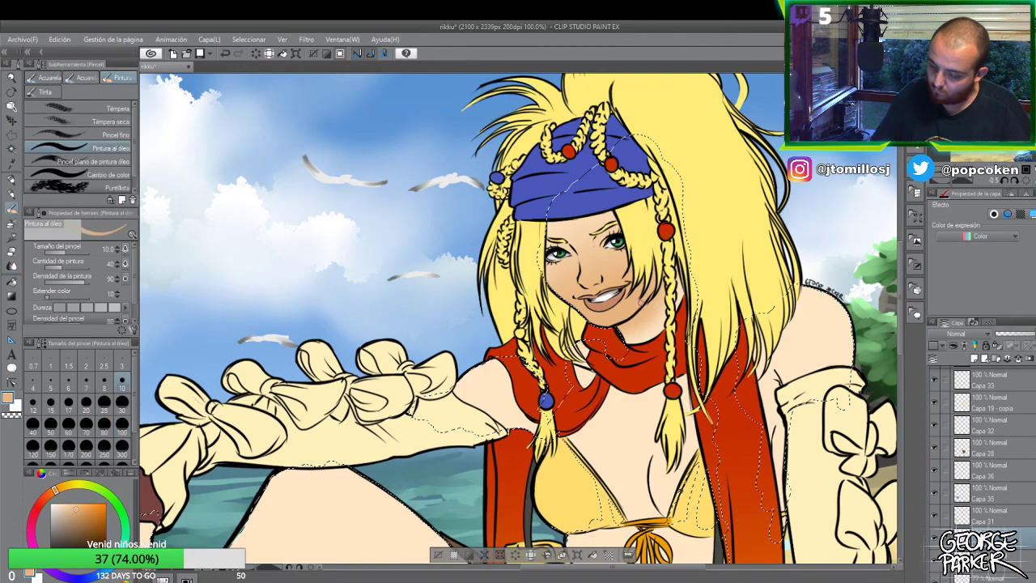
{"action": "key", "text": "b"}
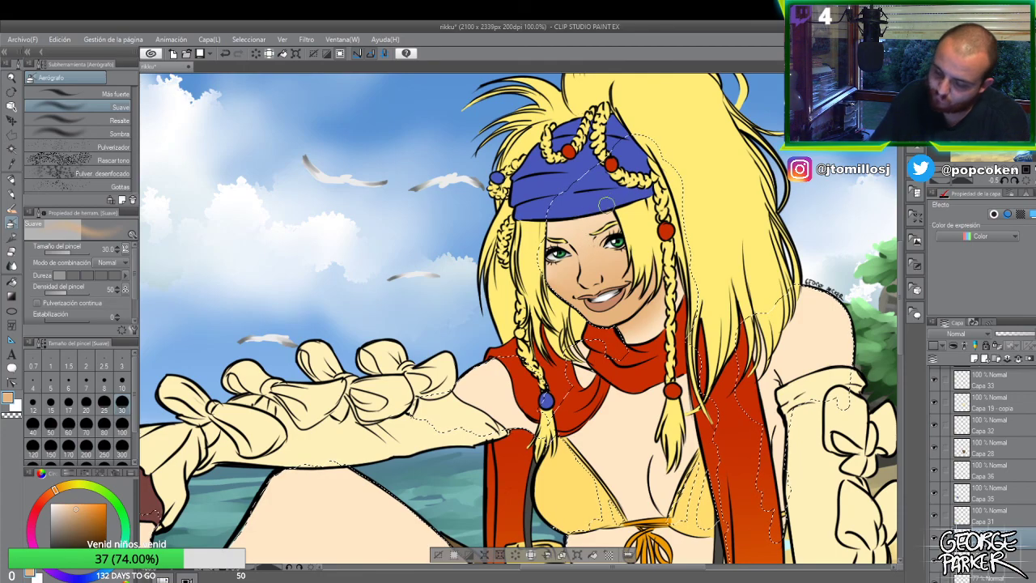
{"action": "scroll", "coordinate": [611, 199], "scroll_direction": "down", "scroll_amount": 1}
{"action": "scroll", "coordinate": [639, 279], "scroll_direction": "down", "scroll_amount": 1}
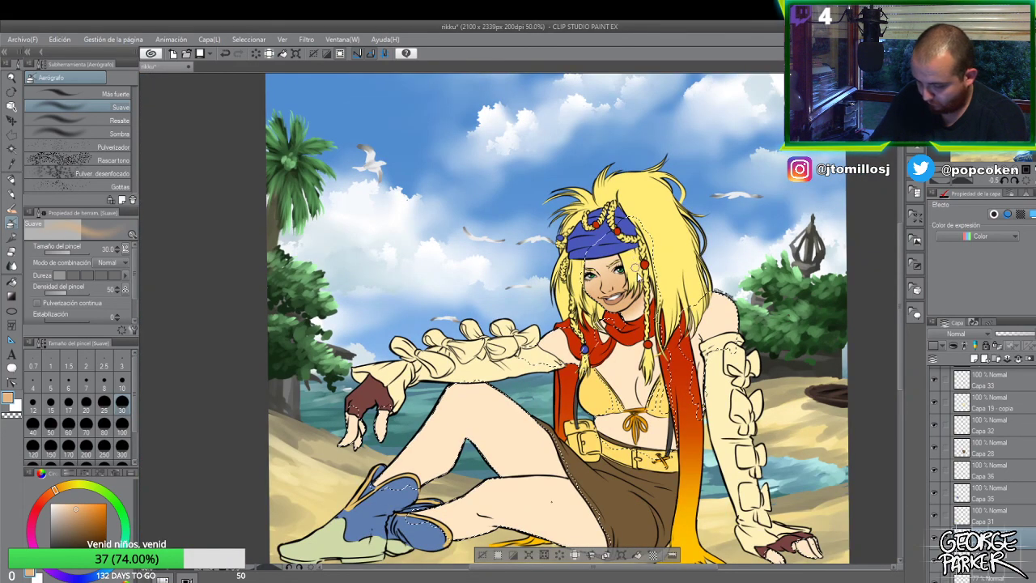
{"action": "scroll", "coordinate": [638, 279], "scroll_direction": "down", "scroll_amount": 1}
{"action": "scroll", "coordinate": [639, 245], "scroll_direction": "up", "scroll_amount": 1}
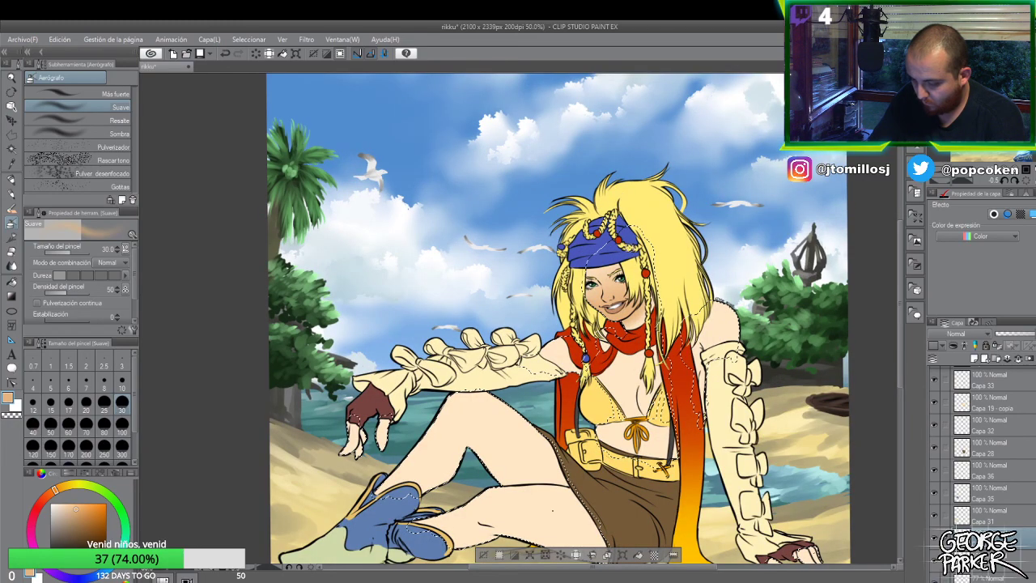
{"action": "scroll", "coordinate": [628, 251], "scroll_direction": "up", "scroll_amount": 1}
{"action": "scroll", "coordinate": [618, 288], "scroll_direction": "up", "scroll_amount": 1}
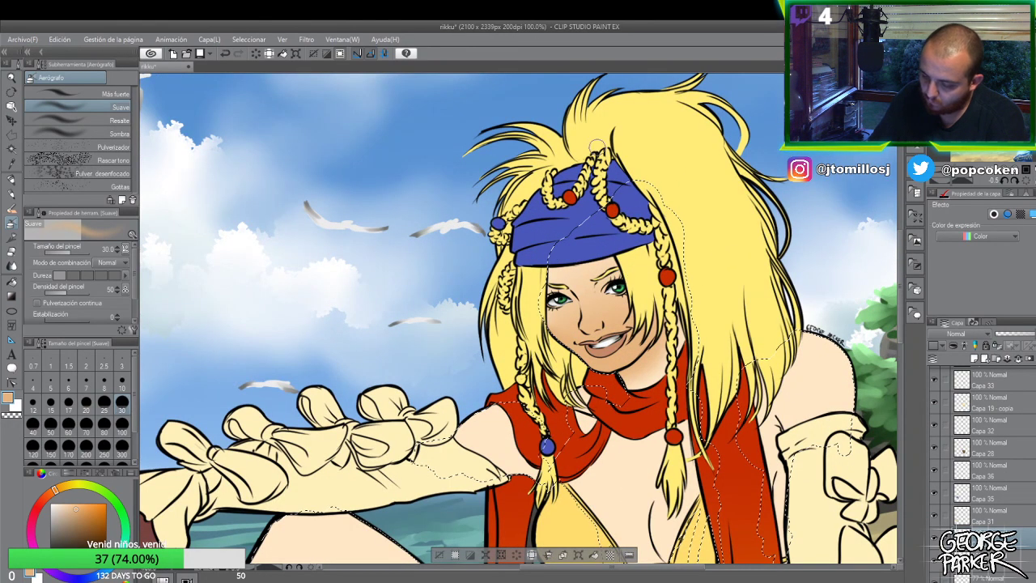
{"action": "mouse_move", "coordinate": [595, 268]}
{"action": "left_mouse_down"}
{"action": "mouse_move", "coordinate": [623, 256]}
{"action": "mouse_move", "coordinate": [603, 236]}
{"action": "mouse_move", "coordinate": [555, 260]}
{"action": "left_mouse_up"}
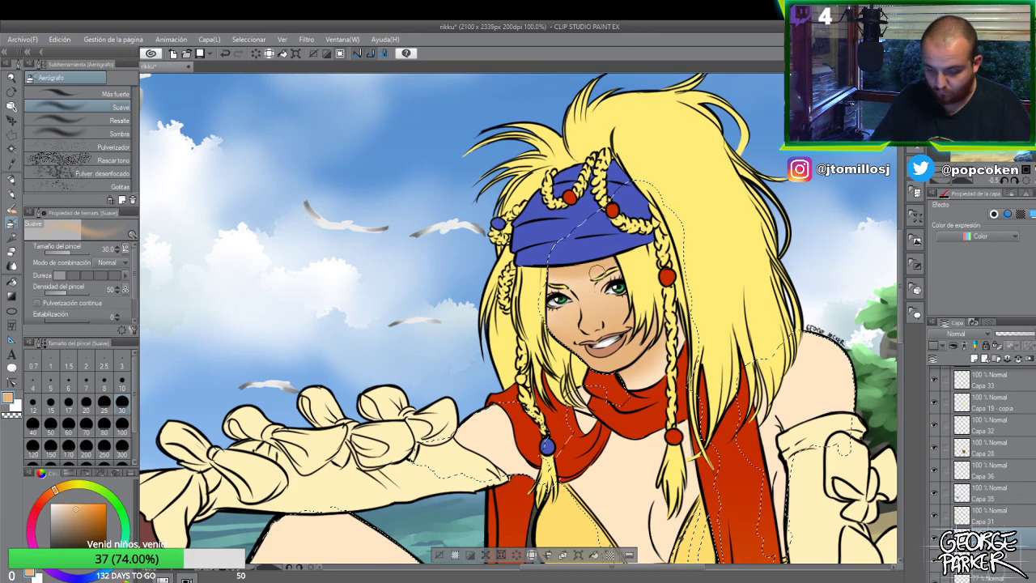
- Blend the forehead shading and airbrush more skin shadow around the eyes and face with Suave at size 30
{"action": "key", "text": "j"}
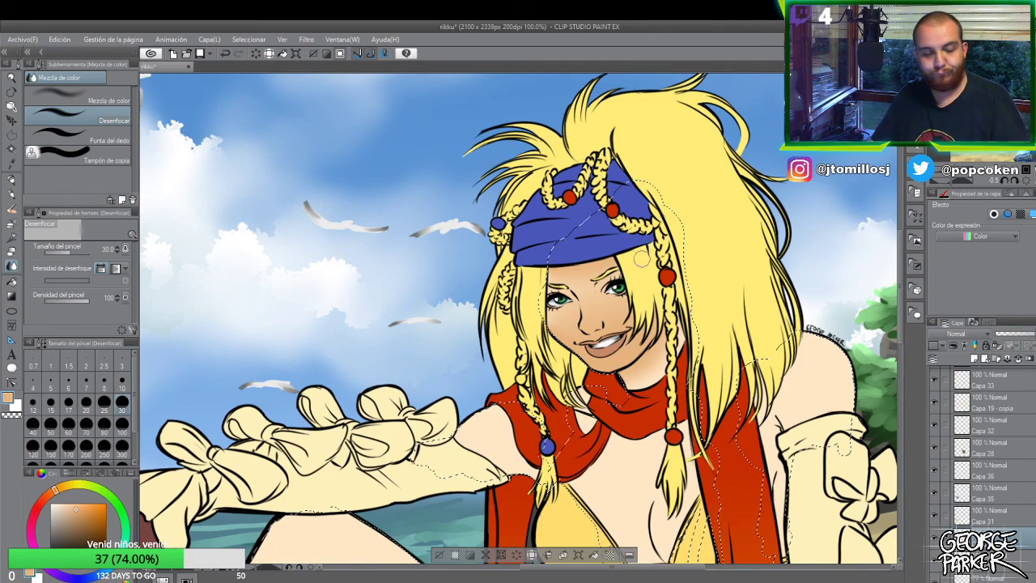
{"action": "key", "text": "b"}
{"action": "key", "text": "b"}
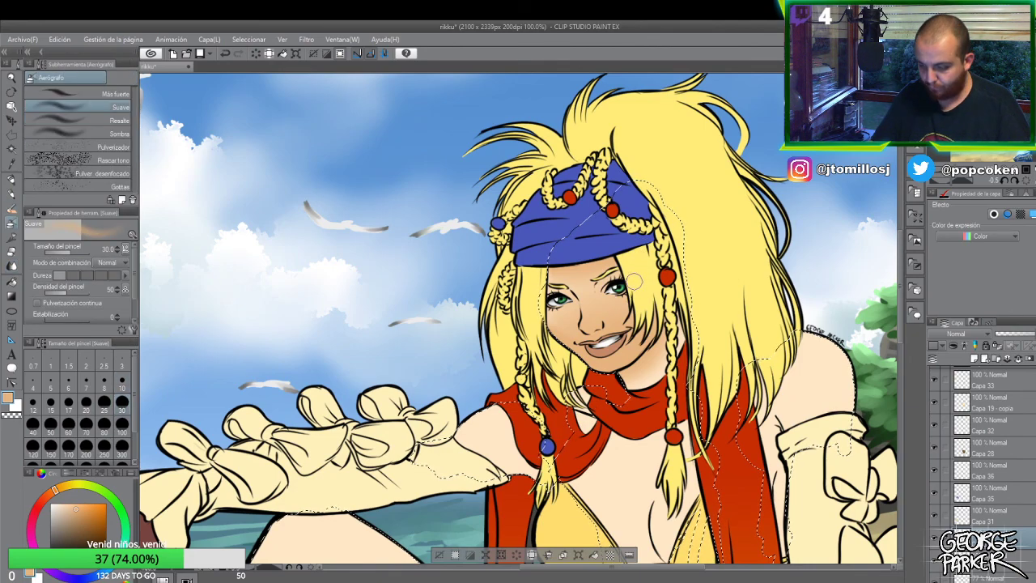
{"action": "left_click_drag", "start_coordinate": [612, 280], "coordinate": [605, 297]}
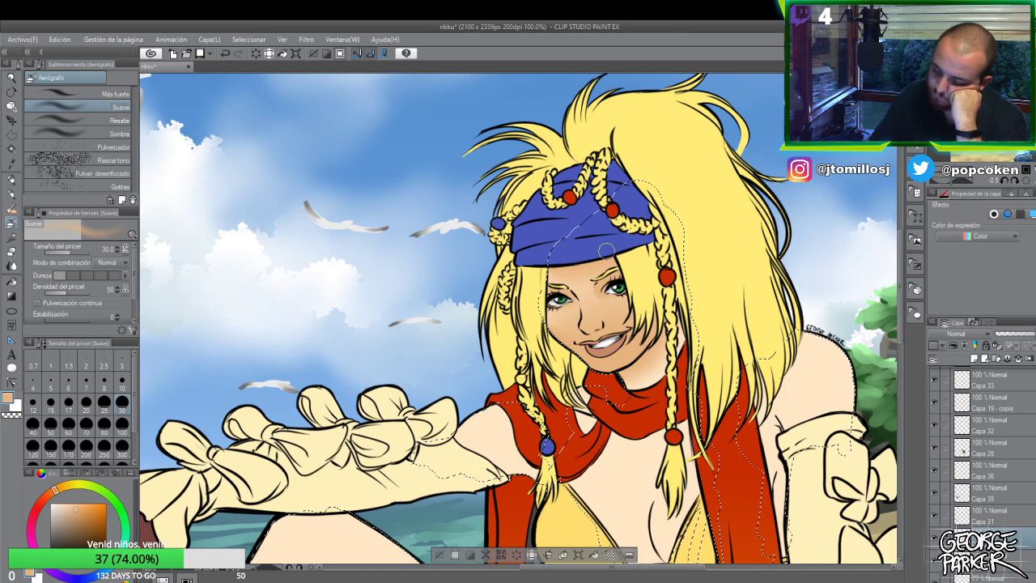
{"action": "scroll", "coordinate": [603, 289], "scroll_direction": "down", "scroll_amount": 1}
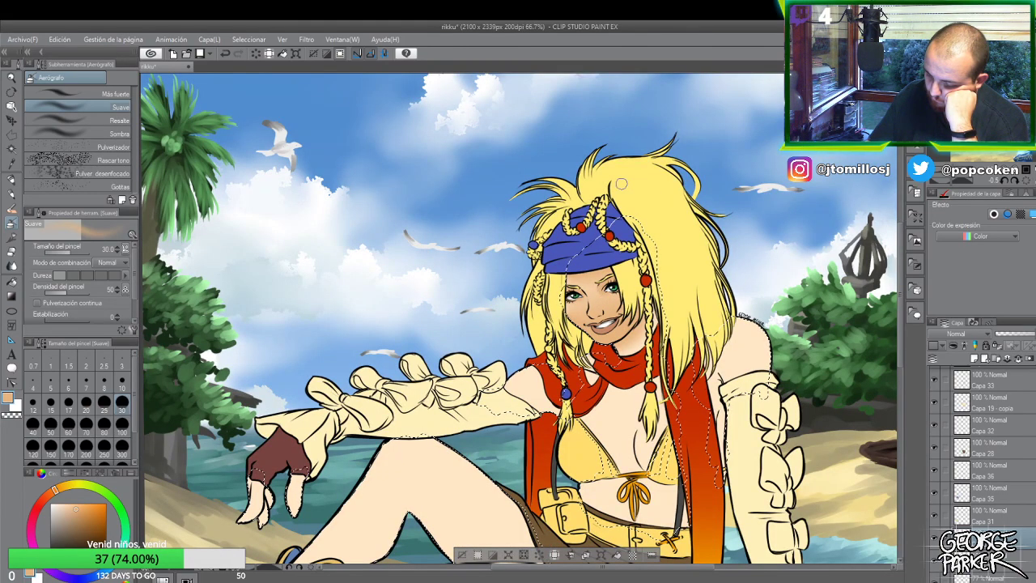
{"action": "scroll", "coordinate": [645, 308], "scroll_direction": "up", "scroll_amount": 1}
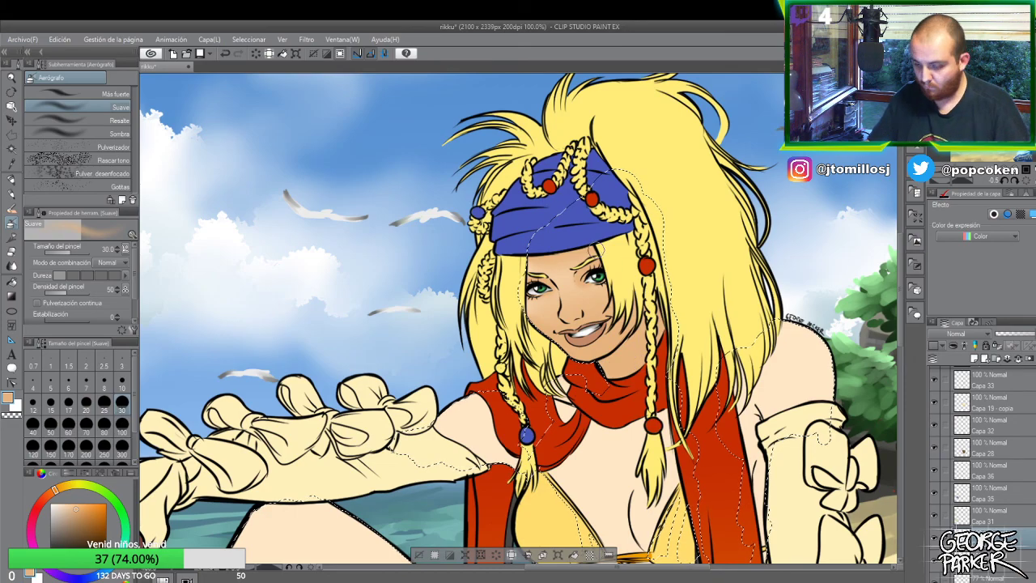
- Erase a light strip from the shading along the bridge of the nose with Ajustar goma at size 10
{"action": "scroll", "coordinate": [572, 285], "scroll_direction": "up", "scroll_amount": 2}
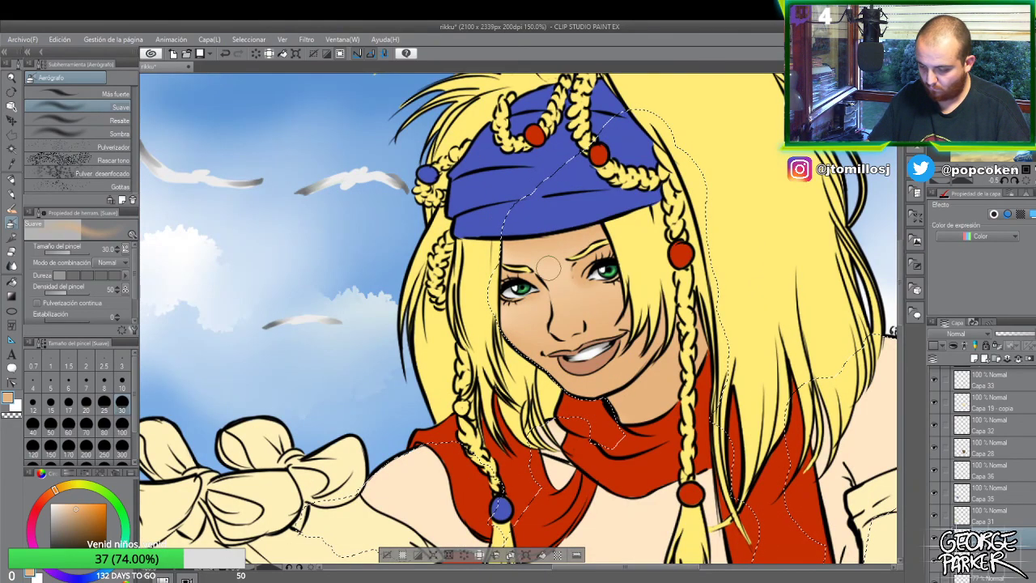
{"action": "key", "text": "e"}
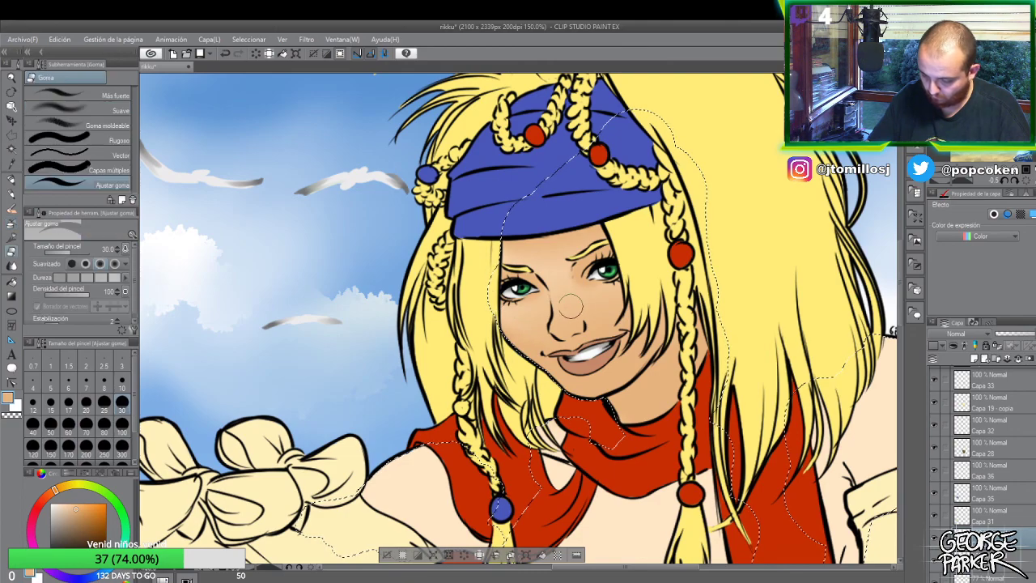
{"action": "key", "text": "bracketleft"}
{"action": "key", "text": "bracketleft"}
{"action": "key", "text": "bracketleft"}
{"action": "key", "text": "bracketleft"}
{"action": "key", "text": "bracketleft"}
{"action": "key", "text": "bracketleft"}
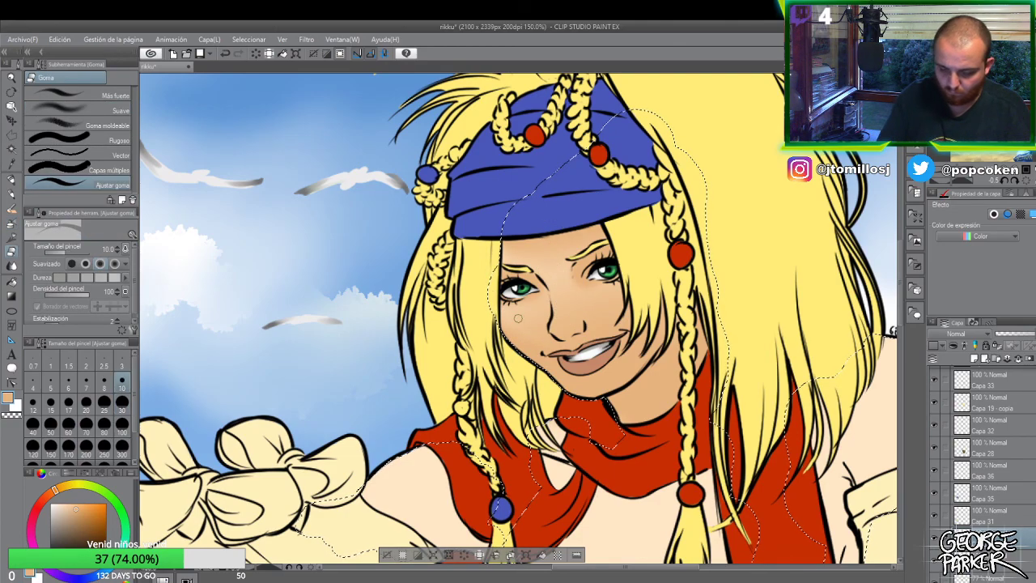
{"action": "left_click_drag", "start_coordinate": [558, 293], "coordinate": [557, 281]}
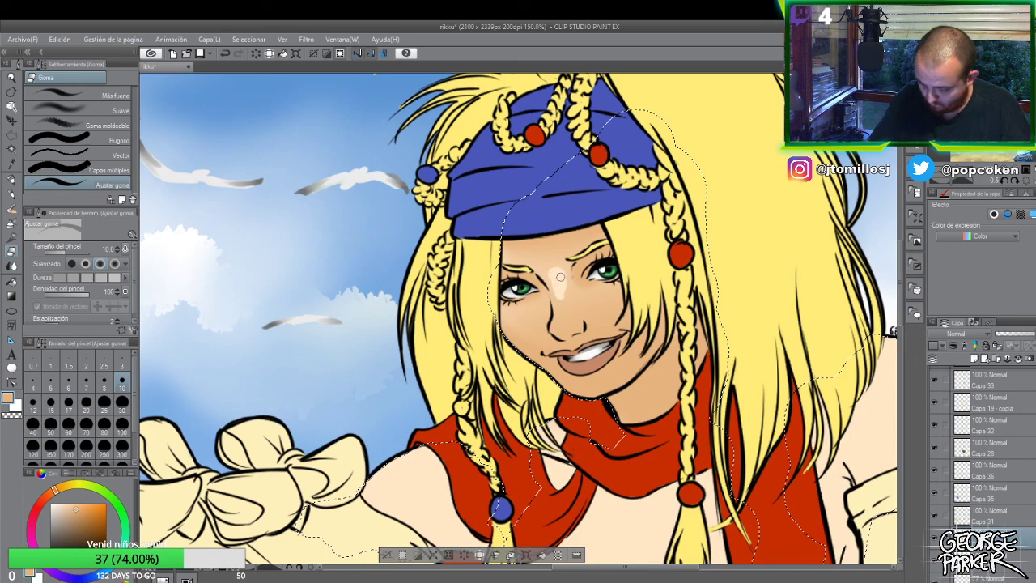
{"action": "mouse_move", "coordinate": [567, 272]}
{"action": "left_mouse_down"}
{"action": "mouse_move", "coordinate": [561, 312]}
{"action": "mouse_move", "coordinate": [558, 290]}
{"action": "left_mouse_up"}
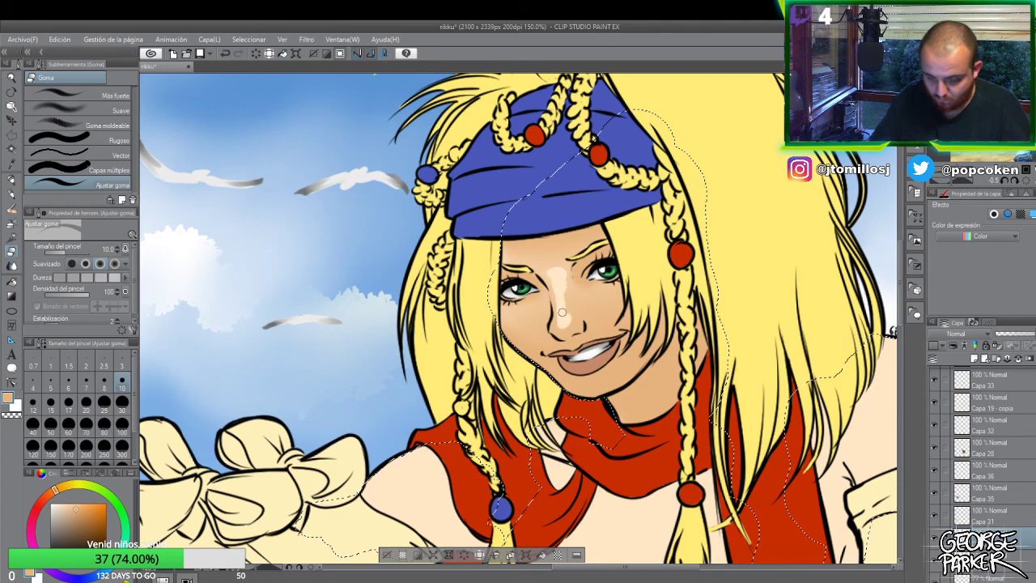
- Blur the erased highlight along the nose into the surrounding skin shading
{"action": "key", "text": "j"}
{"action": "mouse_move", "coordinate": [565, 317]}
{"action": "left_mouse_down"}
{"action": "mouse_move", "coordinate": [548, 264]}
{"action": "mouse_move", "coordinate": [580, 323]}
{"action": "left_mouse_up"}
{"action": "key", "text": "e"}
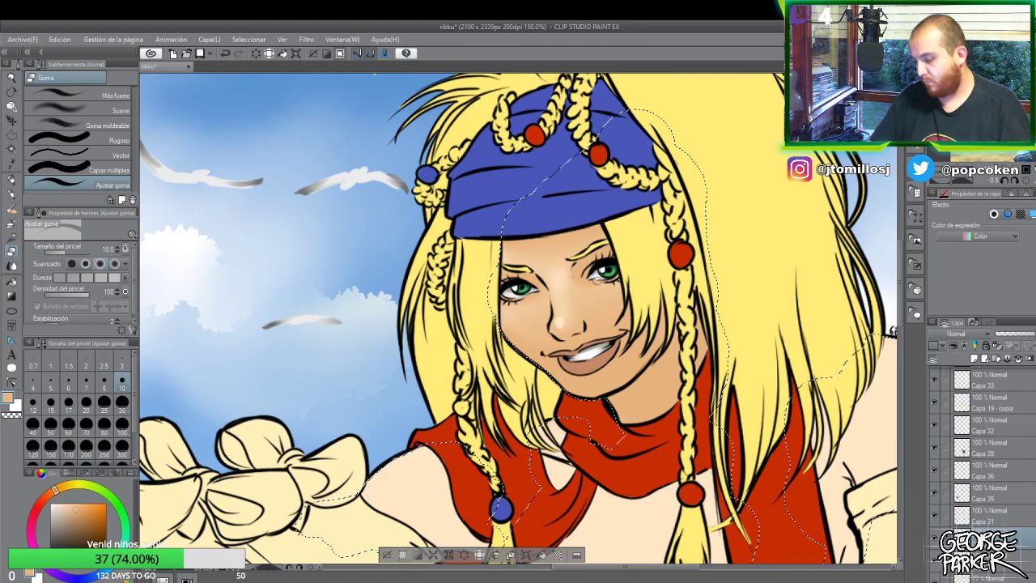
{"action": "key", "text": "b"}
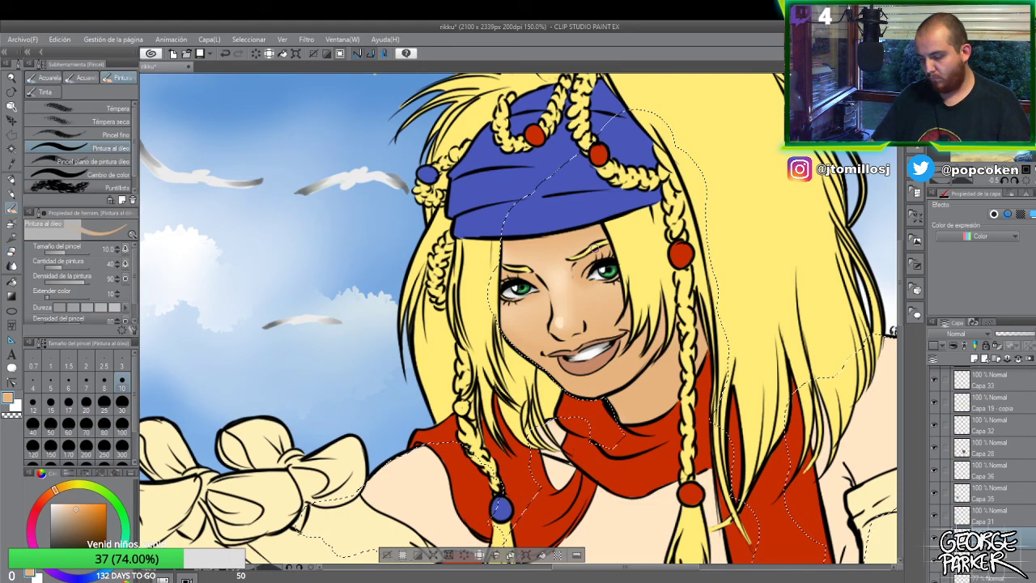
{"action": "scroll", "coordinate": [607, 251], "scroll_direction": "down", "scroll_amount": 3}
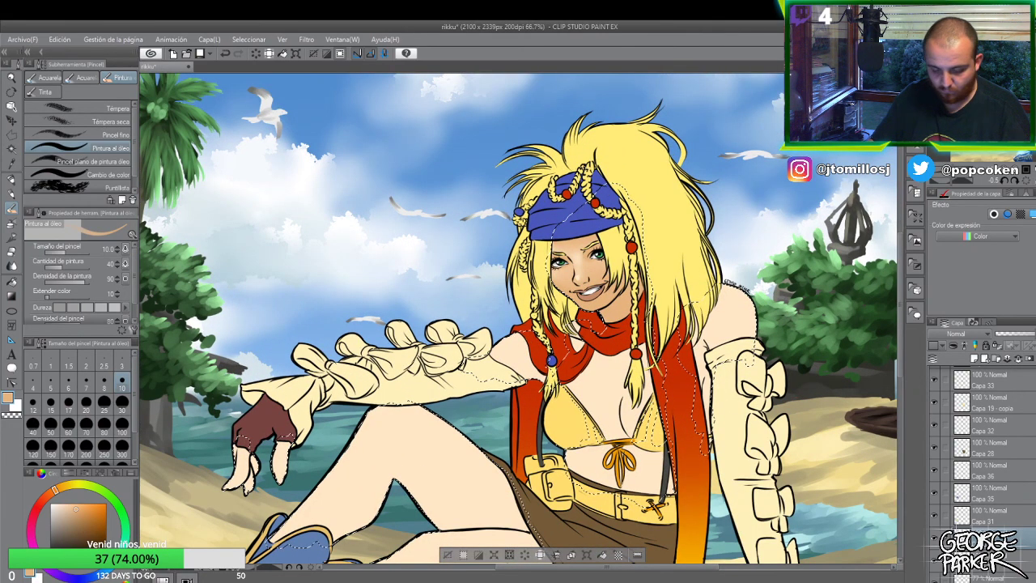
{"action": "key", "text": "b"}
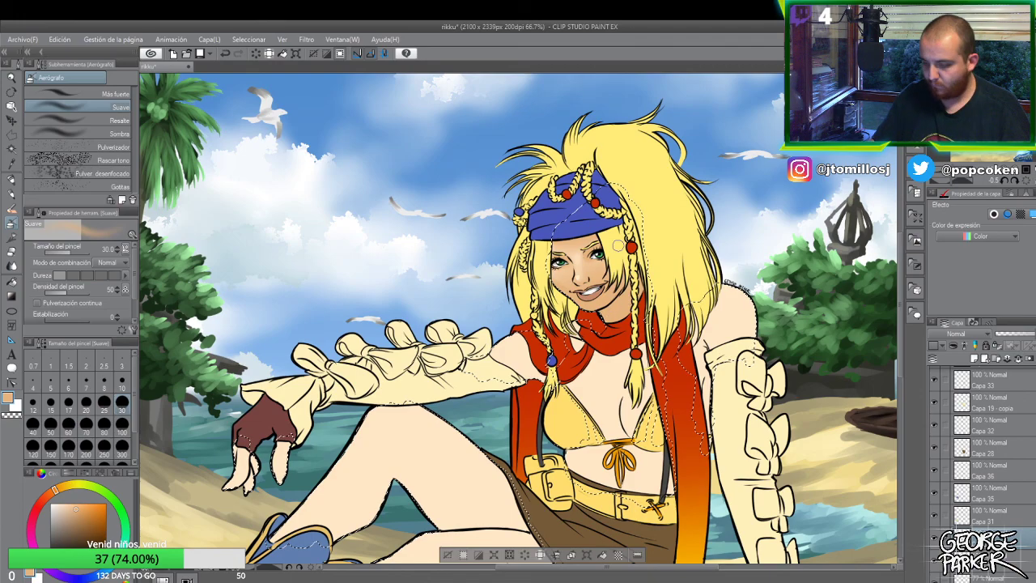
{"action": "scroll", "coordinate": [599, 243], "scroll_direction": "up", "scroll_amount": 1}
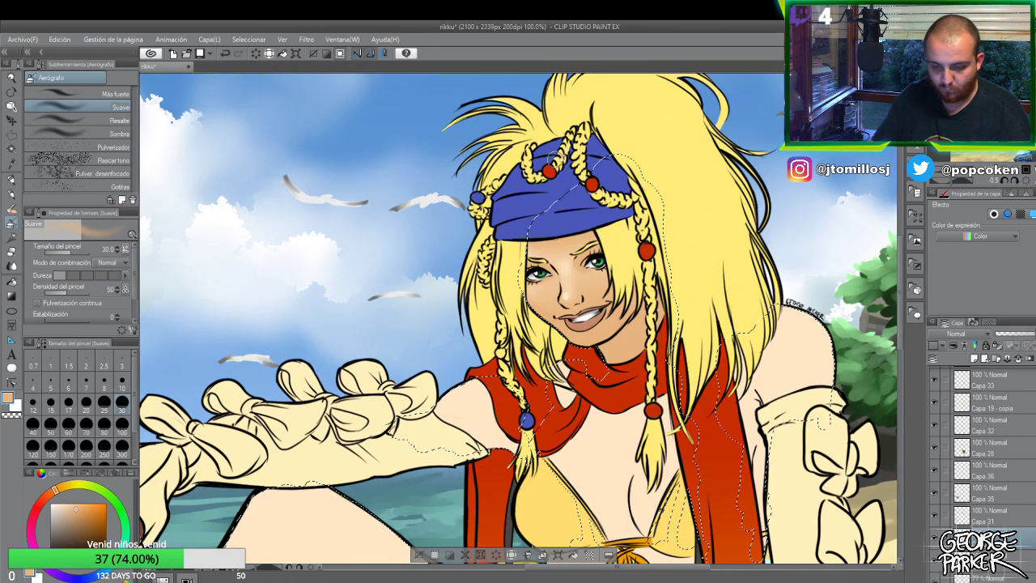
- Touch up the skin between the eyebrows and on the cheek with Millipen at size 10, blending it with Desenfocar at size 30
{"action": "key", "text": "p"}
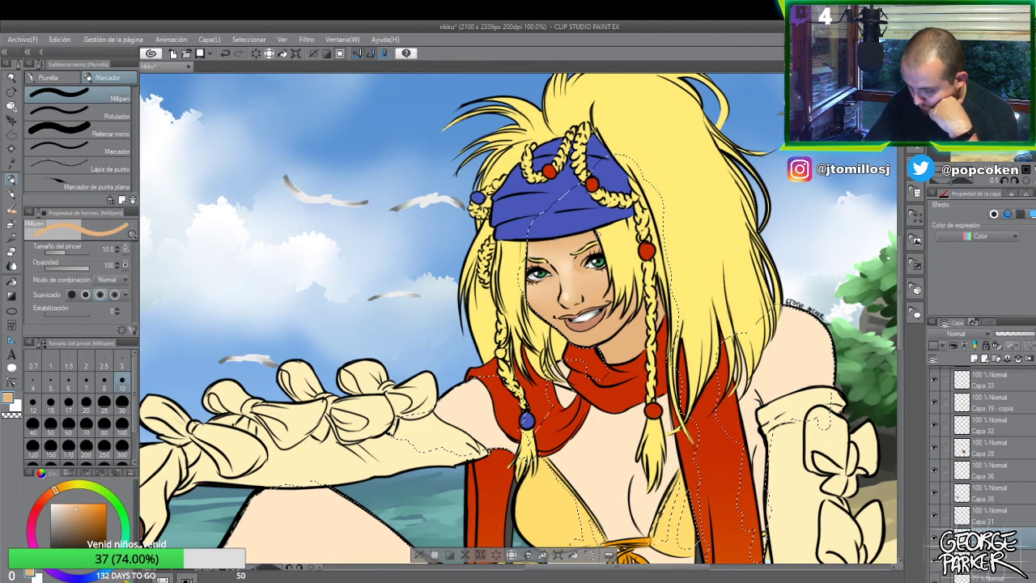
{"action": "scroll", "coordinate": [613, 255], "scroll_direction": "down", "scroll_amount": 1}
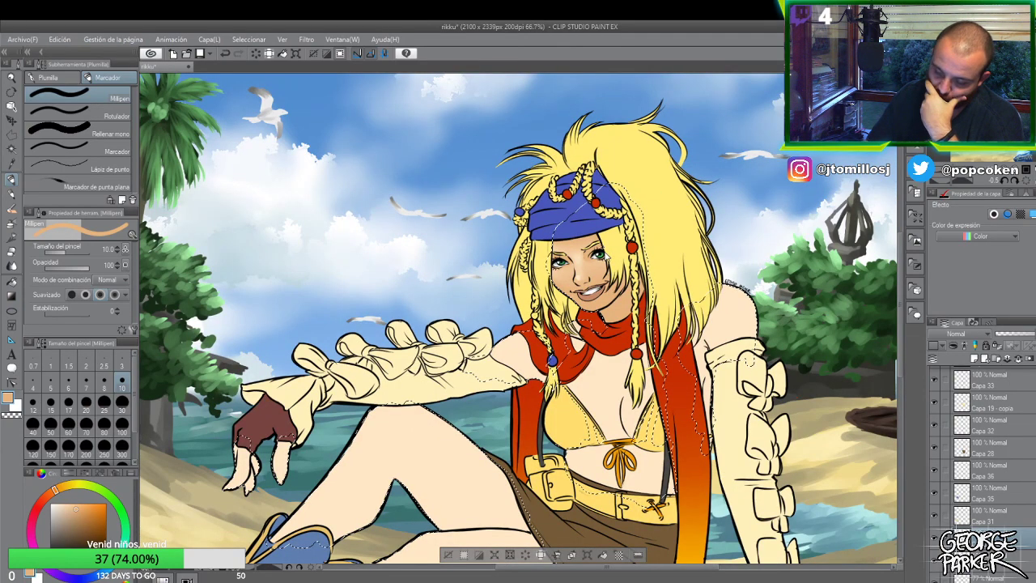
{"action": "scroll", "coordinate": [613, 256], "scroll_direction": "down", "scroll_amount": 1}
{"action": "scroll", "coordinate": [613, 256], "scroll_direction": "up", "scroll_amount": 1}
{"action": "scroll", "coordinate": [583, 234], "scroll_direction": "up", "scroll_amount": 2}
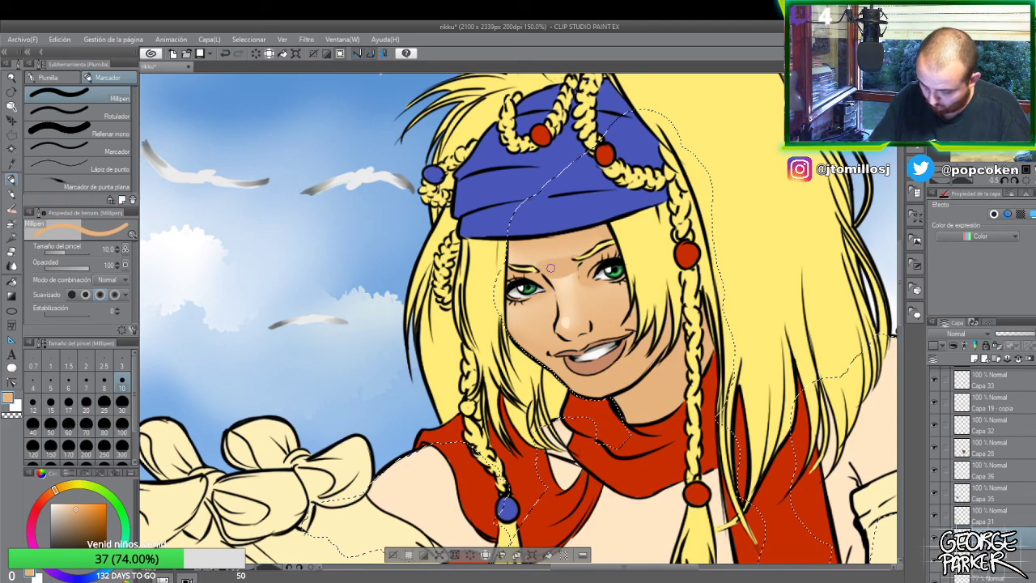
{"action": "key", "text": "j"}
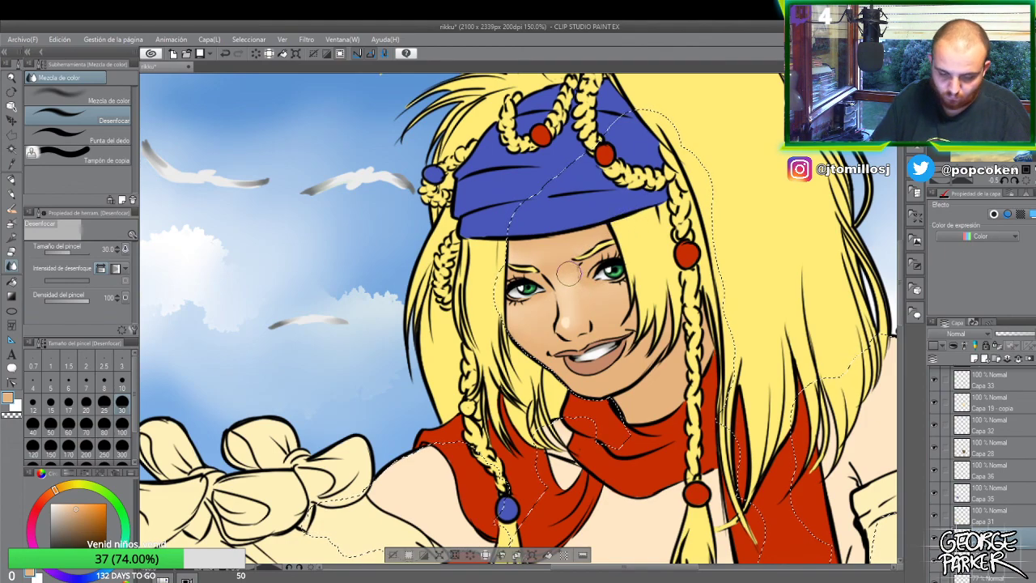
{"action": "key", "text": "p"}
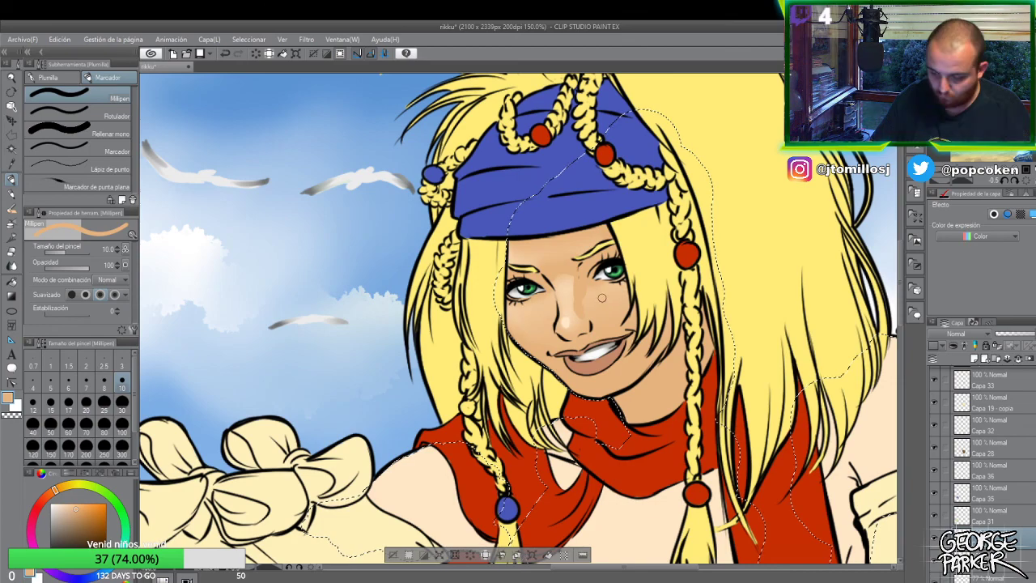
{"action": "key", "text": "j"}
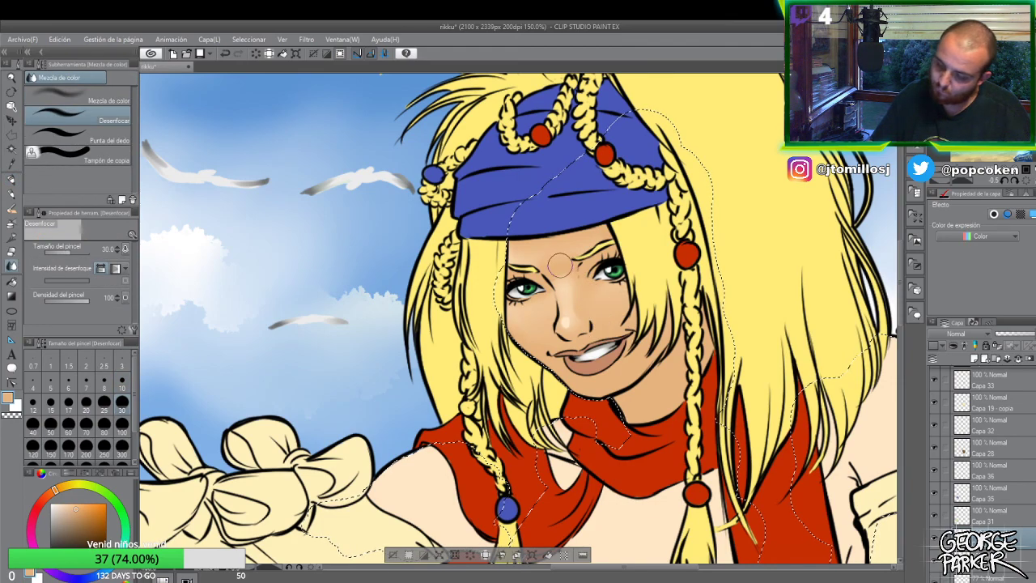
- Erase a small highlight from the shading beside the tip of the nose with Ajustar goma at size 10
{"action": "scroll", "coordinate": [616, 302], "scroll_direction": "down", "scroll_amount": 1}
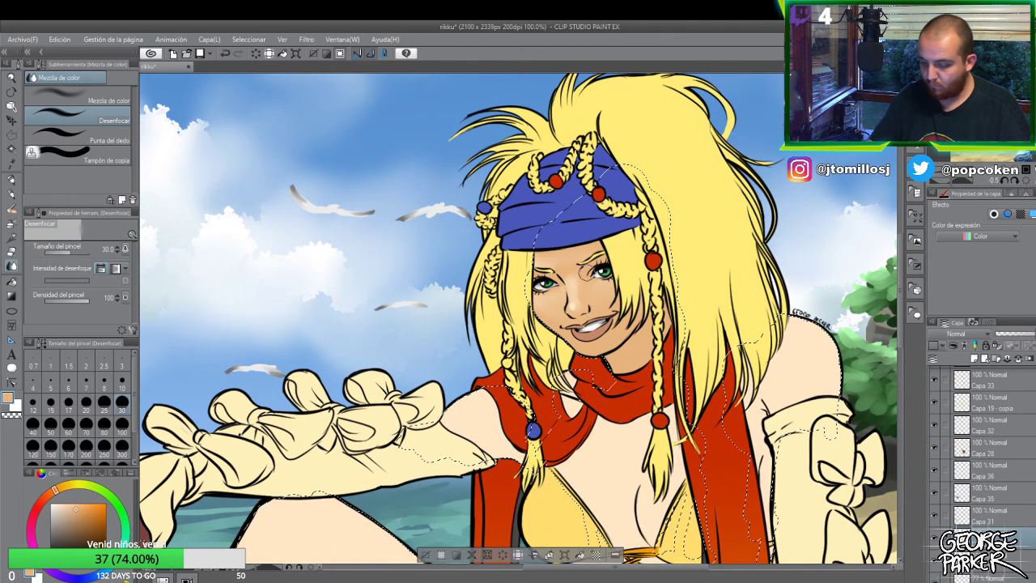
{"action": "scroll", "coordinate": [598, 300], "scroll_direction": "up", "scroll_amount": 1}
{"action": "scroll", "coordinate": [590, 289], "scroll_direction": "up", "scroll_amount": 1}
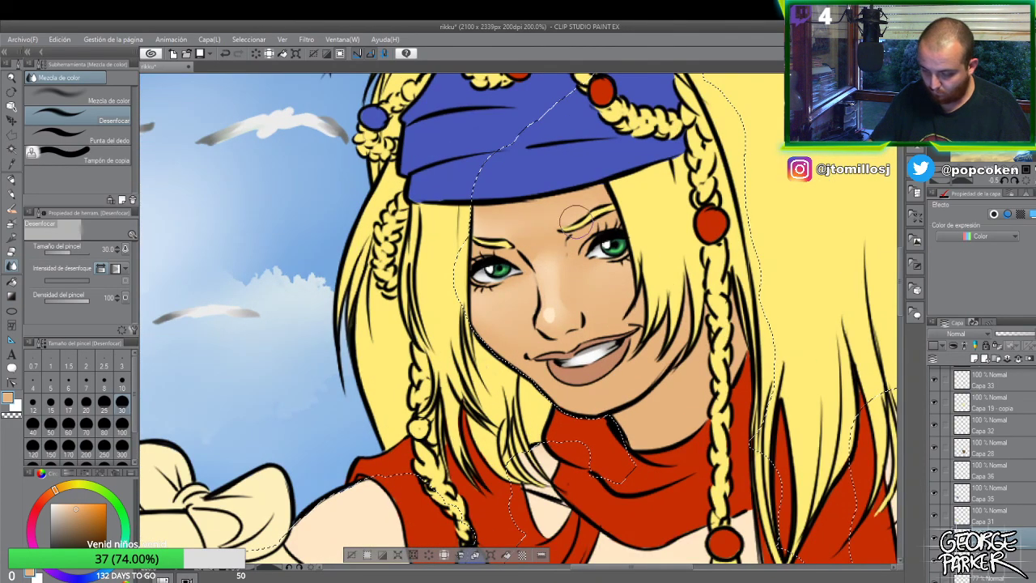
{"action": "key", "text": "e"}
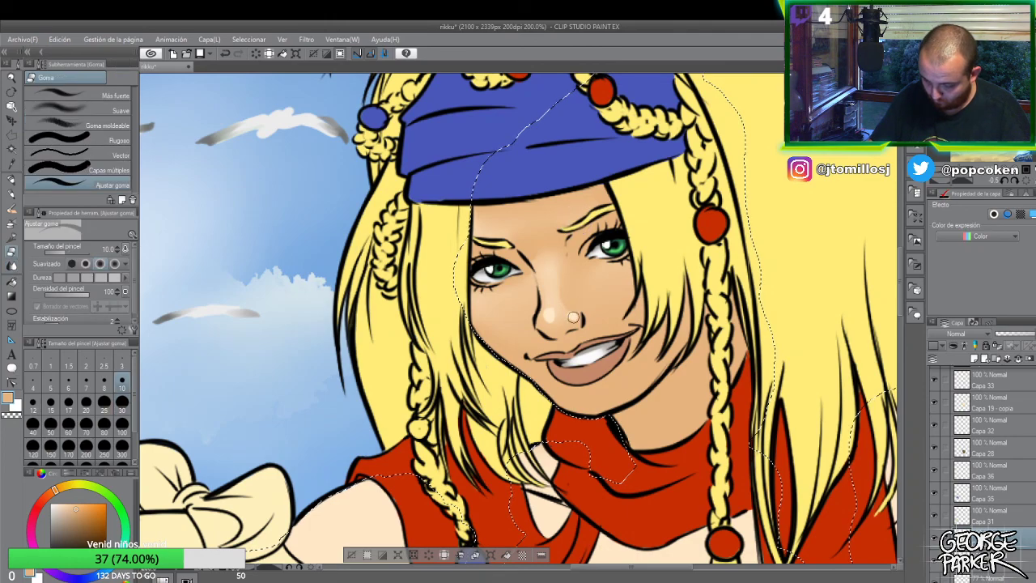
{"action": "key", "text": "p"}
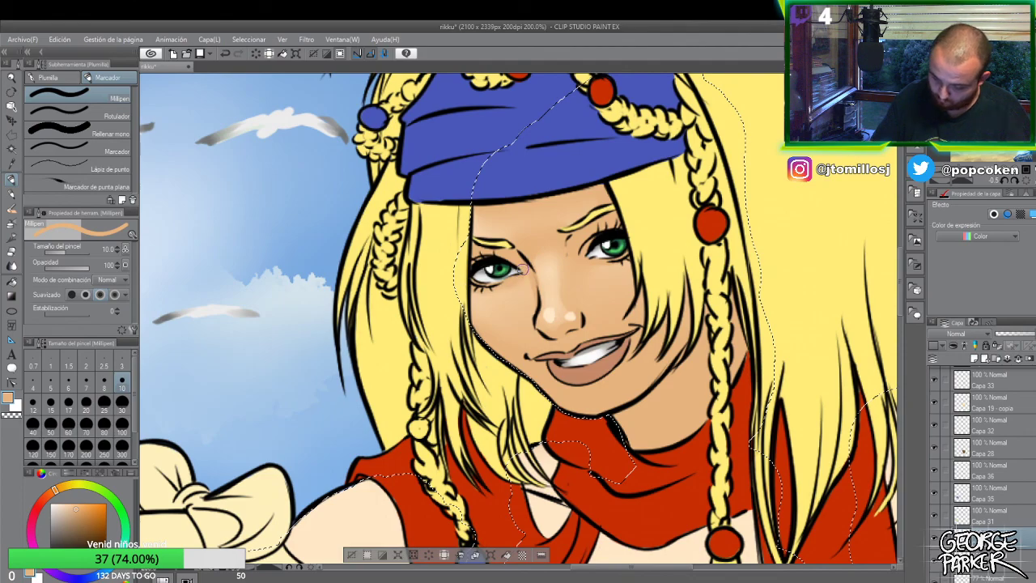
- Erase a highlight on the chin with Ajustar goma at size 10 and soften its edges with Desenfocar at size 10
{"action": "scroll", "coordinate": [525, 269], "scroll_direction": "down", "scroll_amount": 2}
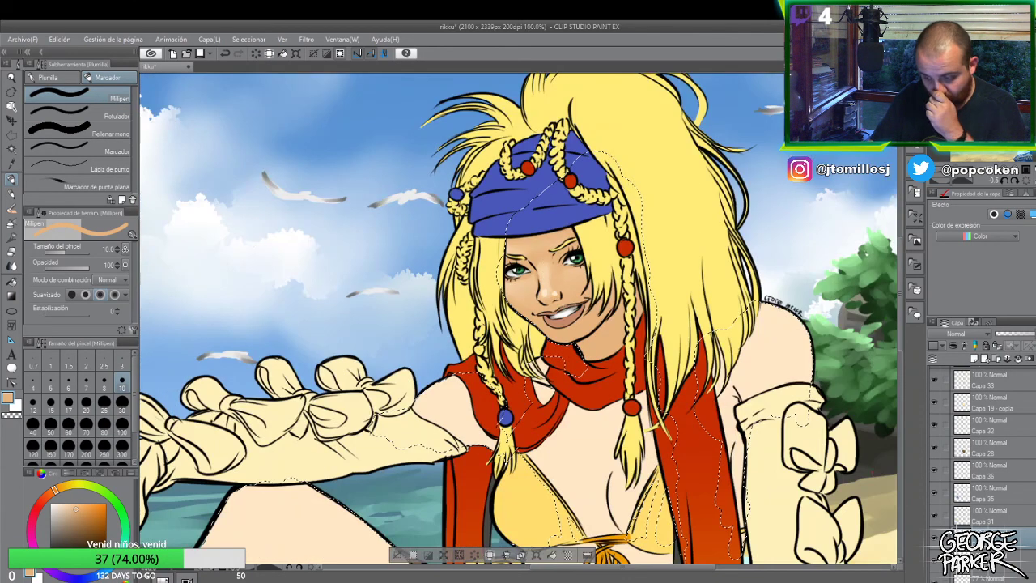
{"action": "scroll", "coordinate": [571, 293], "scroll_direction": "up", "scroll_amount": 2}
{"action": "key", "text": "e"}
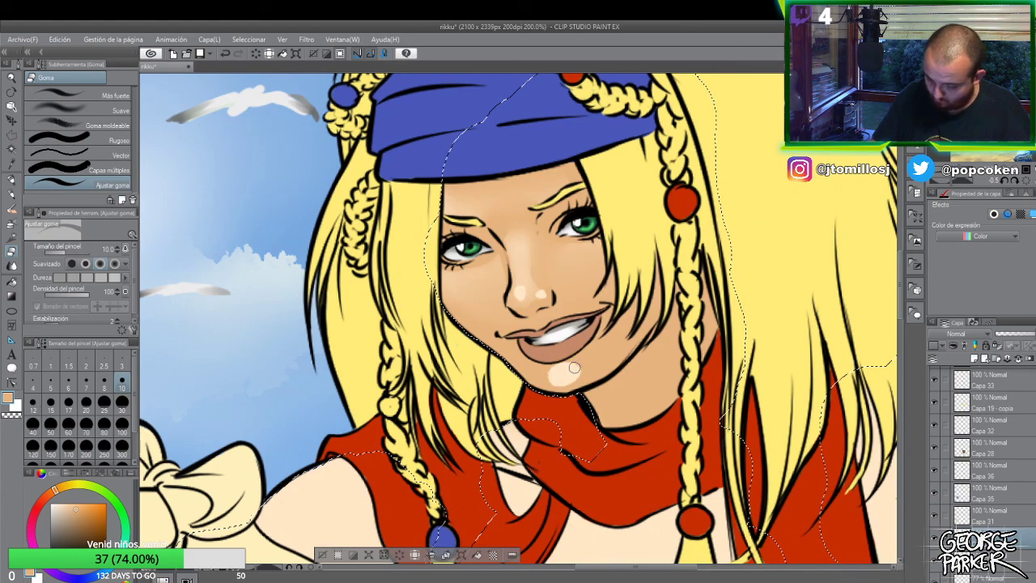
{"action": "key", "text": "j"}
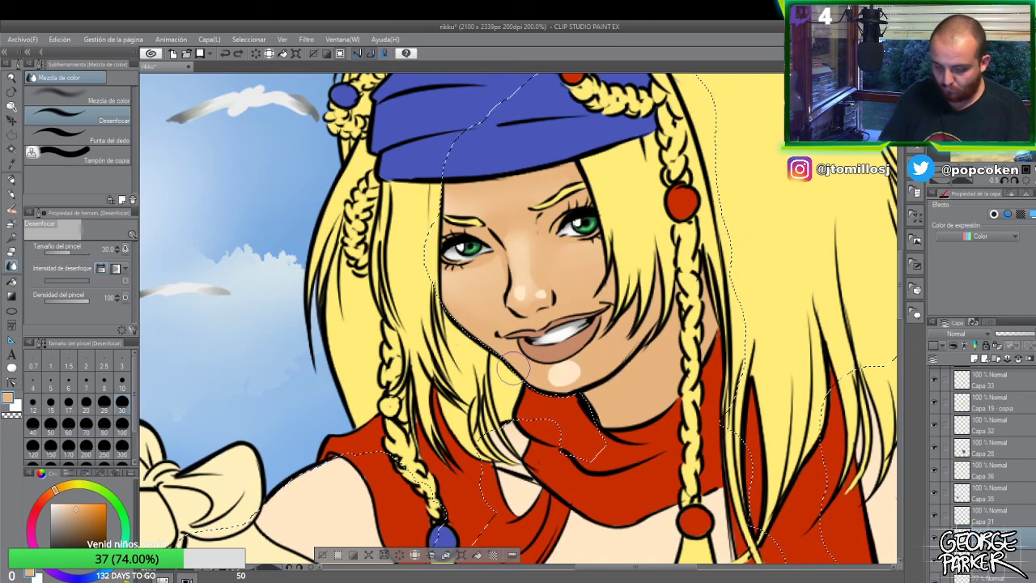
{"action": "key", "text": "e"}
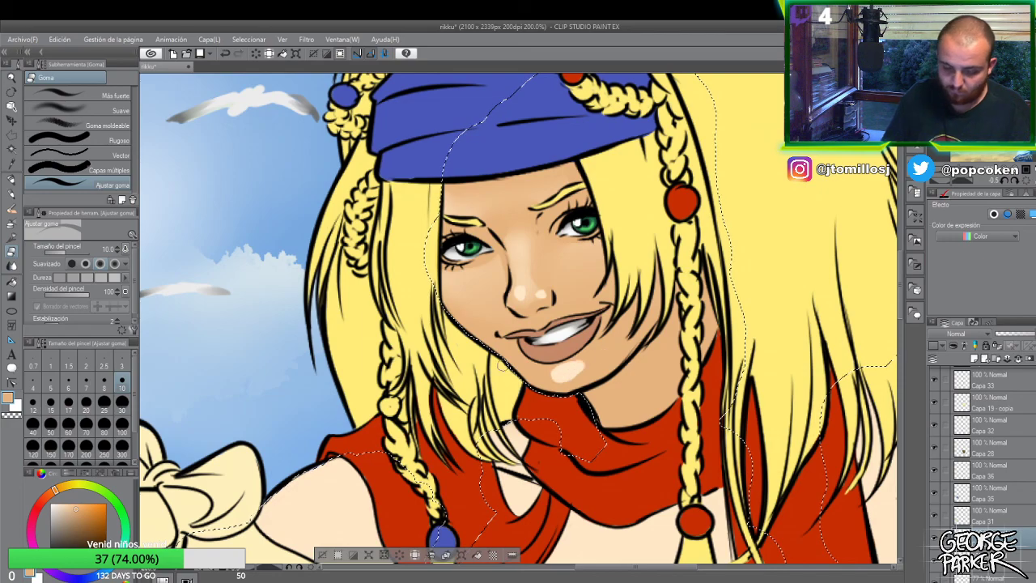
{"action": "key", "text": "j"}
{"action": "left_click", "coordinate": [121, 379]}
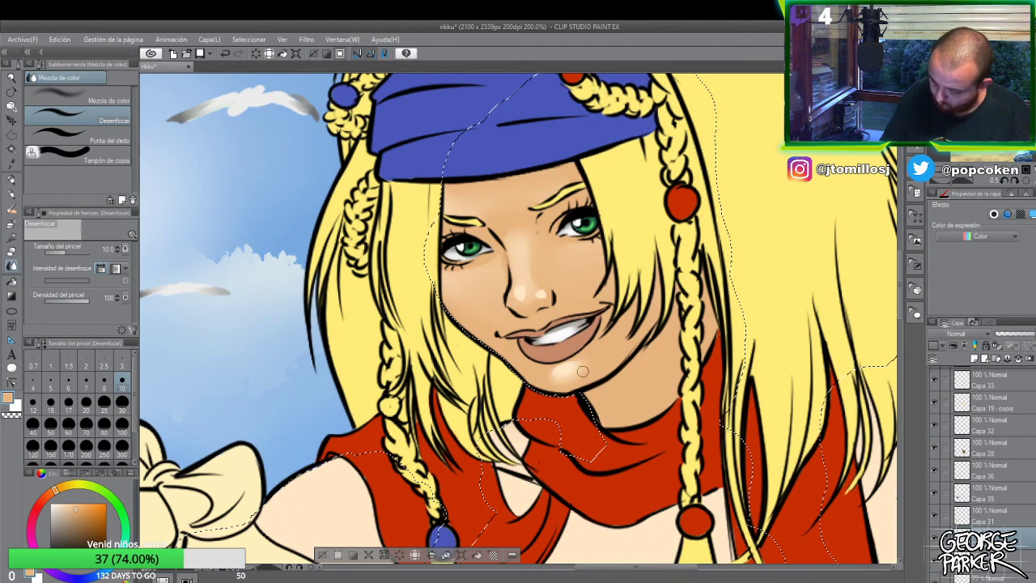
- Review the shaded face against the rest of the figure and background
{"action": "scroll", "coordinate": [582, 370], "scroll_direction": "down", "scroll_amount": 2}
{"action": "scroll", "coordinate": [603, 329], "scroll_direction": "down", "scroll_amount": 1}
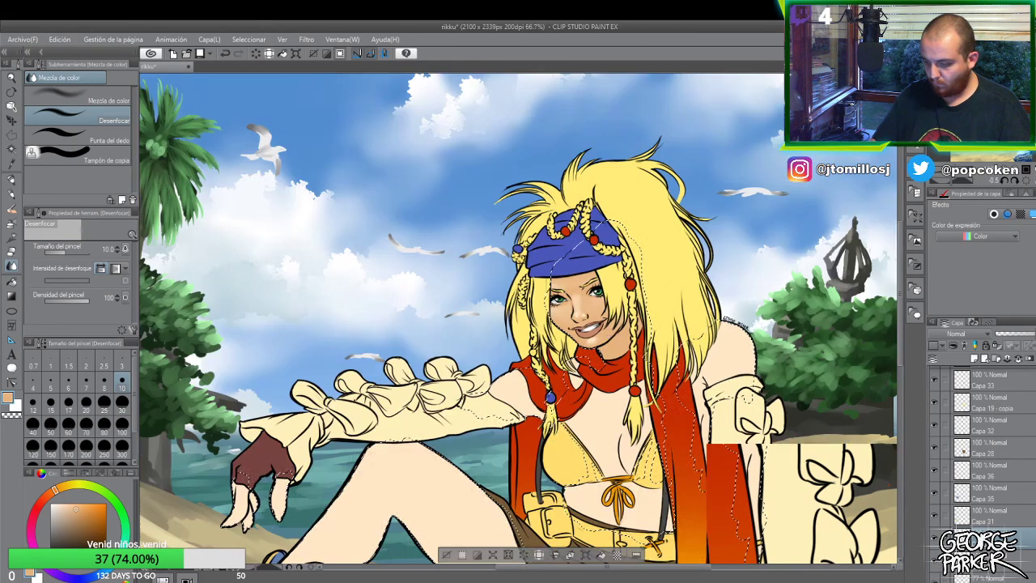
{"action": "scroll", "coordinate": [595, 290], "scroll_direction": "up", "scroll_amount": 1}
{"action": "scroll", "coordinate": [594, 287], "scroll_direction": "down", "scroll_amount": 1}
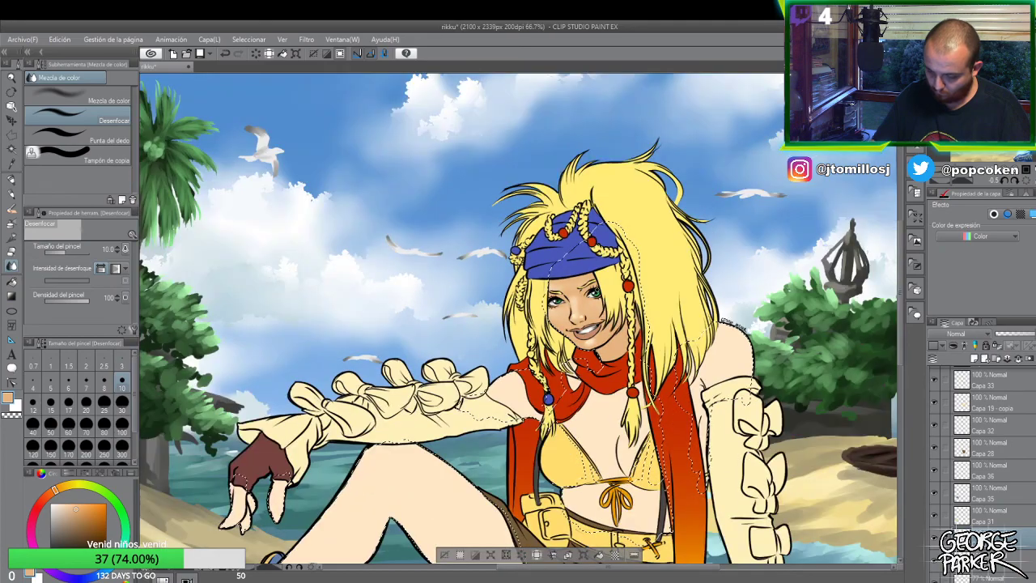
{"action": "scroll", "coordinate": [558, 300], "scroll_direction": "up", "scroll_amount": 2}
{"action": "scroll", "coordinate": [545, 283], "scroll_direction": "down", "scroll_amount": 2}
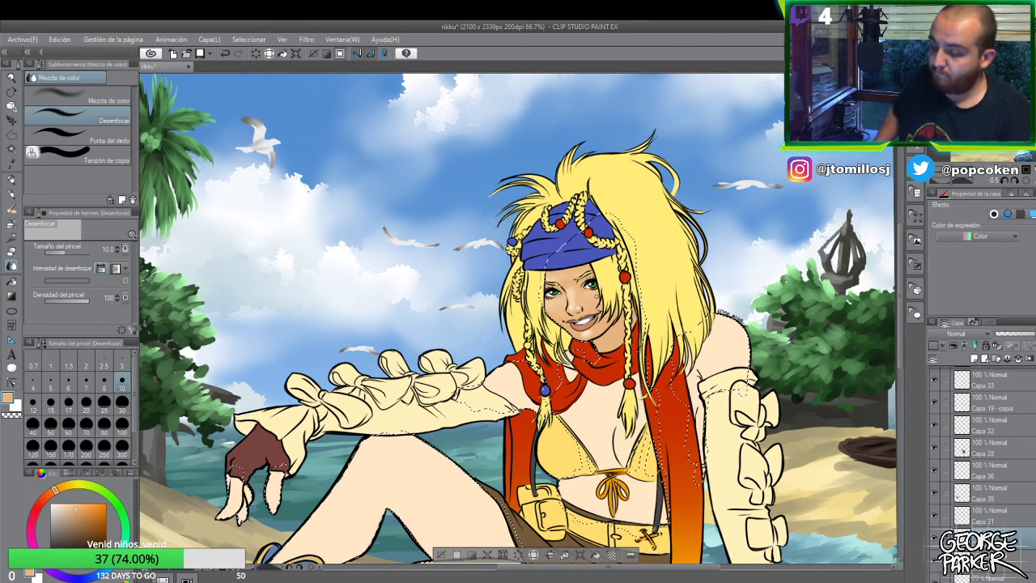
{"action": "scroll", "coordinate": [566, 300], "scroll_direction": "down", "scroll_amount": 1}
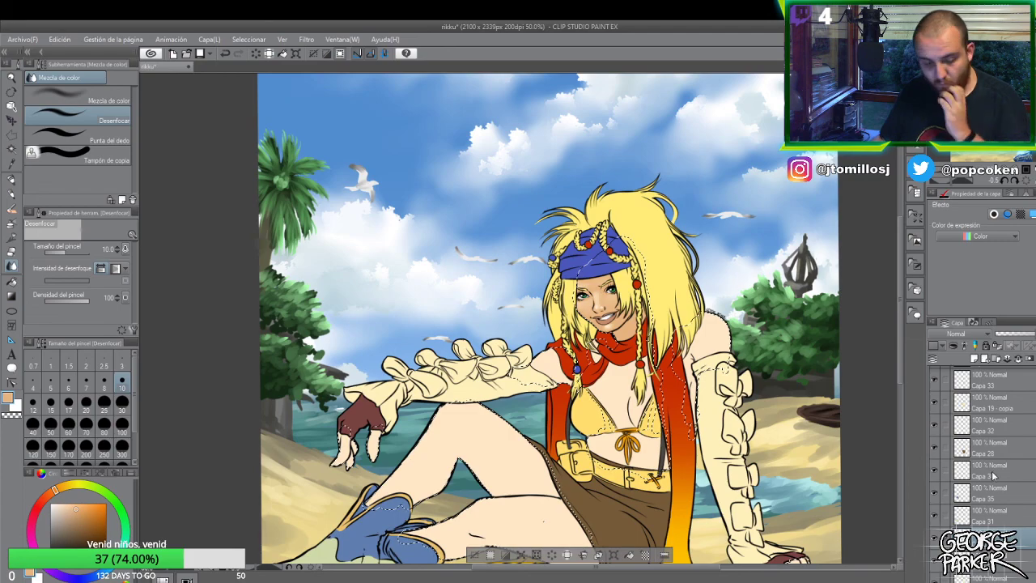
- Sample a darker brown from the illustration and airbrush shadows around both eyes with Suave at size 17
{"action": "key", "text": "b"}
{"action": "left_click", "coordinate": [362, 506], "text": "alt"}
{"action": "key", "text": "ctrl+plus"}
{"action": "key", "text": "ctrl+plus"}
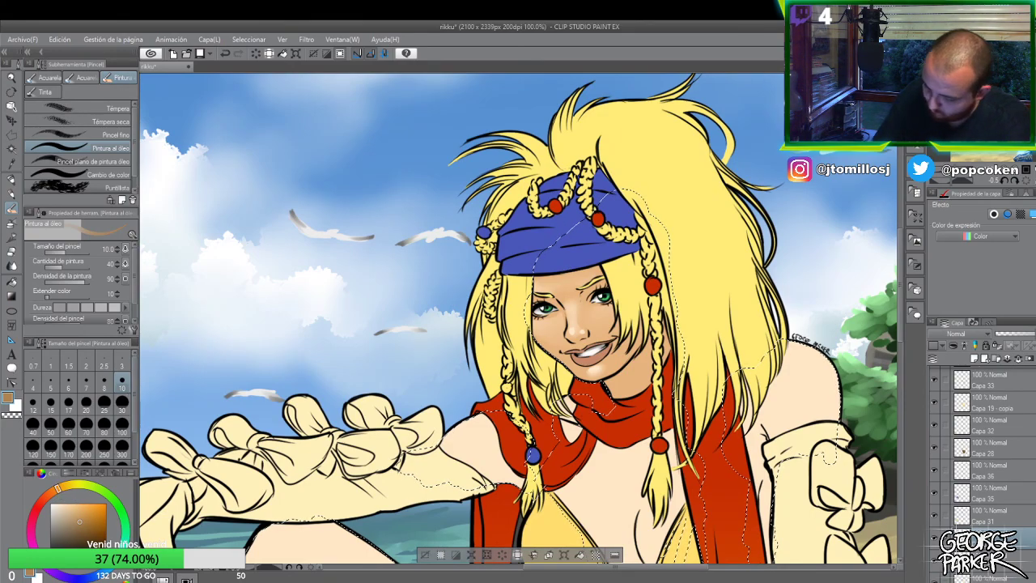
{"action": "scroll", "coordinate": [604, 285], "scroll_direction": "up", "scroll_amount": 1}
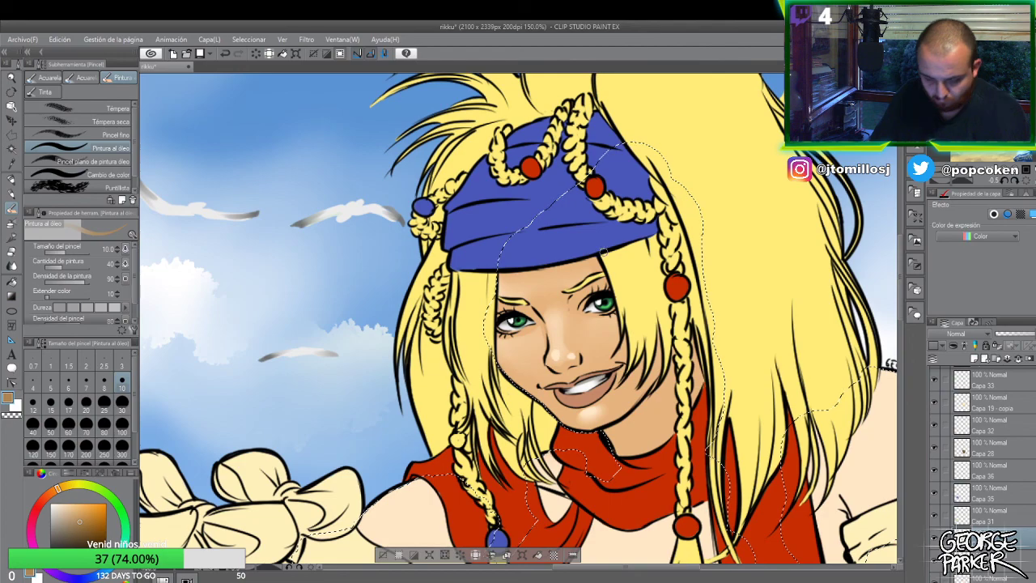
{"action": "key", "text": "b"}
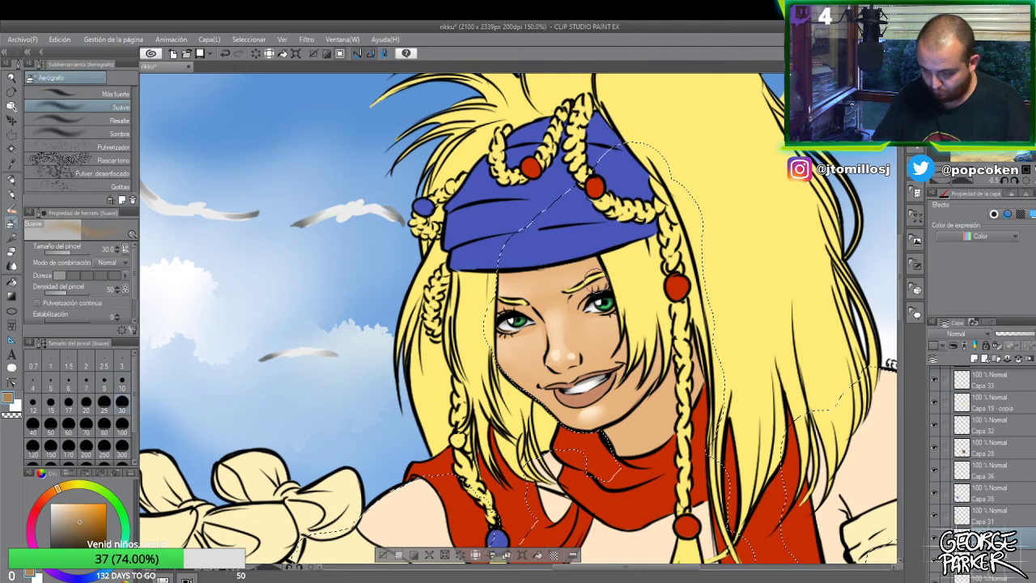
{"action": "left_click", "coordinate": [73, 401]}
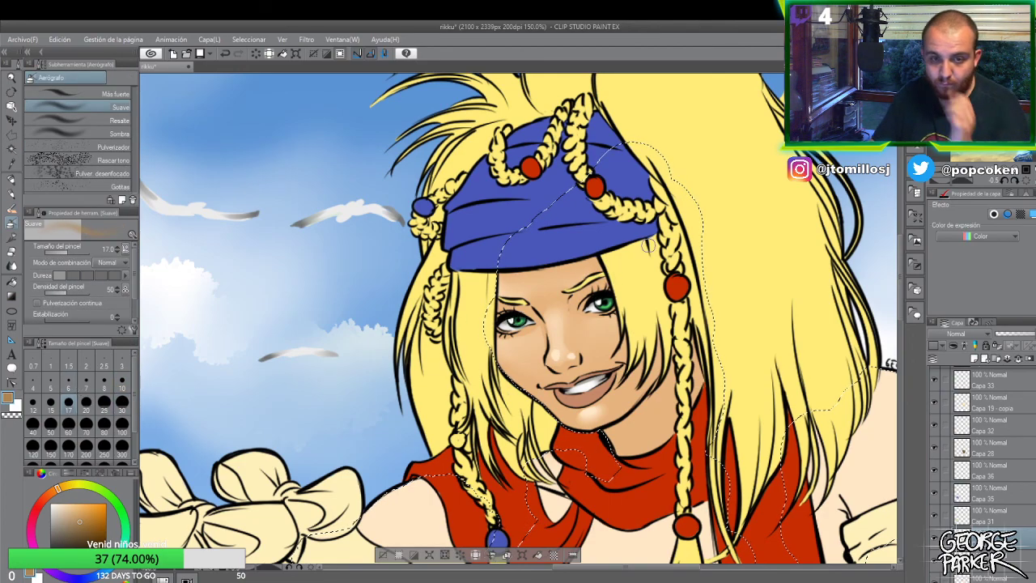
{"action": "mouse_move", "coordinate": [597, 288]}
{"action": "left_mouse_down"}
{"action": "mouse_move", "coordinate": [580, 306]}
{"action": "mouse_move", "coordinate": [587, 312]}
{"action": "mouse_move", "coordinate": [602, 283]}
{"action": "mouse_move", "coordinate": [615, 320]}
{"action": "mouse_move", "coordinate": [575, 297]}
{"action": "mouse_move", "coordinate": [575, 314]}
{"action": "mouse_move", "coordinate": [617, 301]}
{"action": "left_mouse_up"}
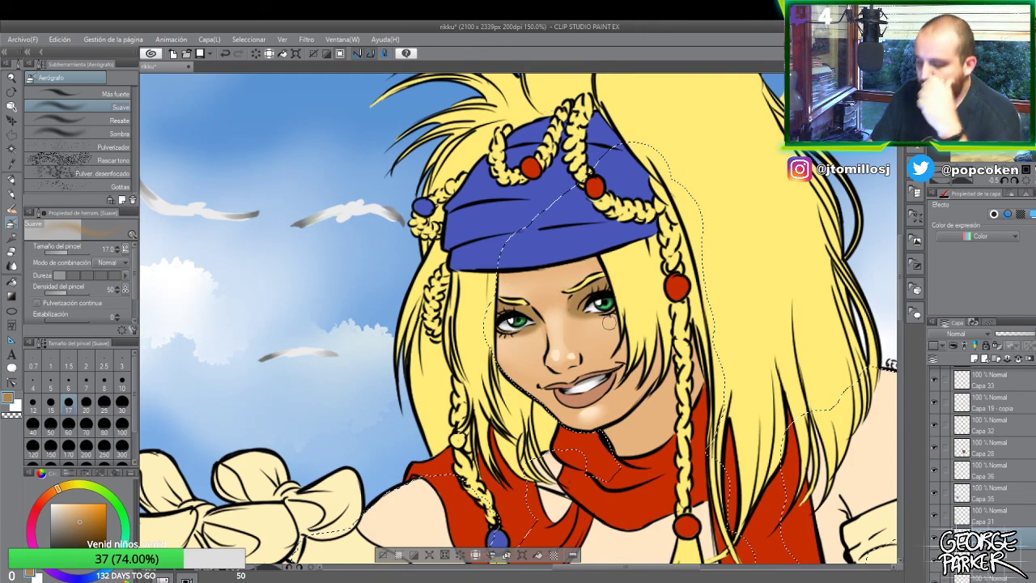
- Blur the dark shadows under and above both eyes with Desenfocar at size 10
{"action": "key", "text": "j"}
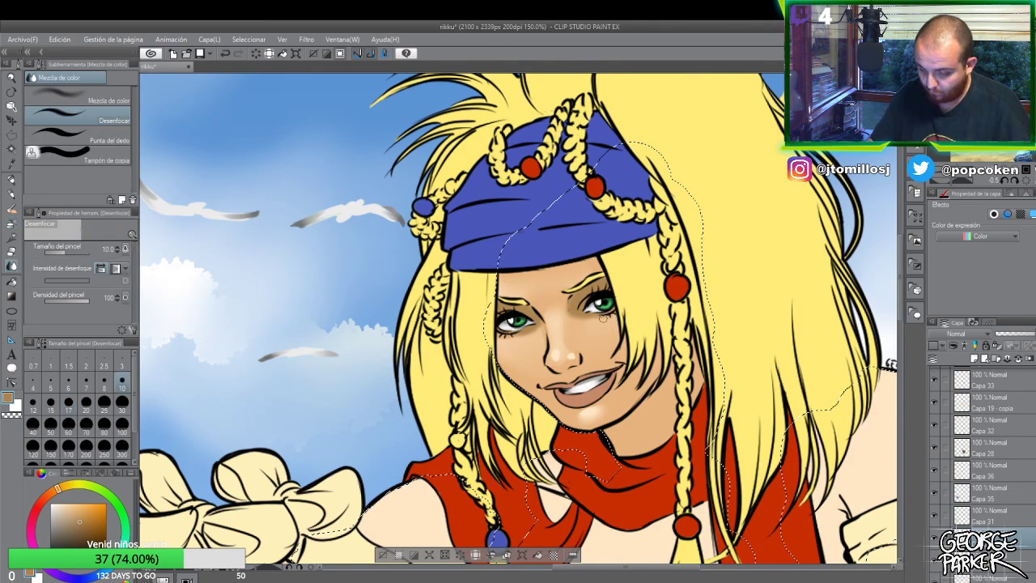
{"action": "mouse_move", "coordinate": [599, 315]}
{"action": "left_mouse_down"}
{"action": "mouse_move", "coordinate": [579, 321]}
{"action": "mouse_move", "coordinate": [607, 340]}
{"action": "left_mouse_up"}
{"action": "left_click_drag", "start_coordinate": [532, 329], "coordinate": [541, 328]}
{"action": "mouse_move", "coordinate": [598, 276]}
{"action": "left_mouse_down"}
{"action": "mouse_move", "coordinate": [539, 335]}
{"action": "mouse_move", "coordinate": [544, 312]}
{"action": "left_mouse_up"}
{"action": "key", "text": "b"}
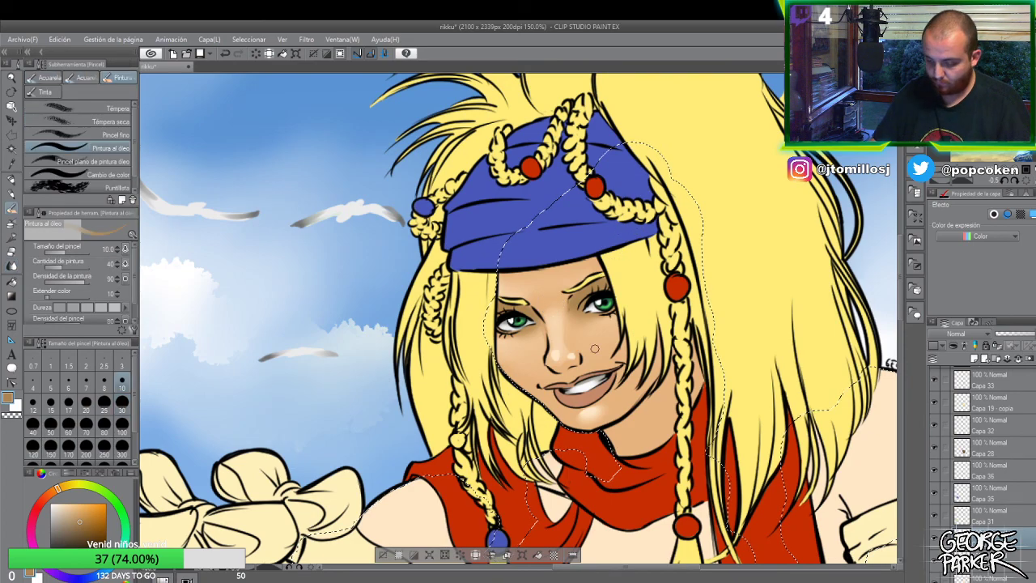
{"action": "left_click_drag", "start_coordinate": [584, 359], "coordinate": [600, 360]}
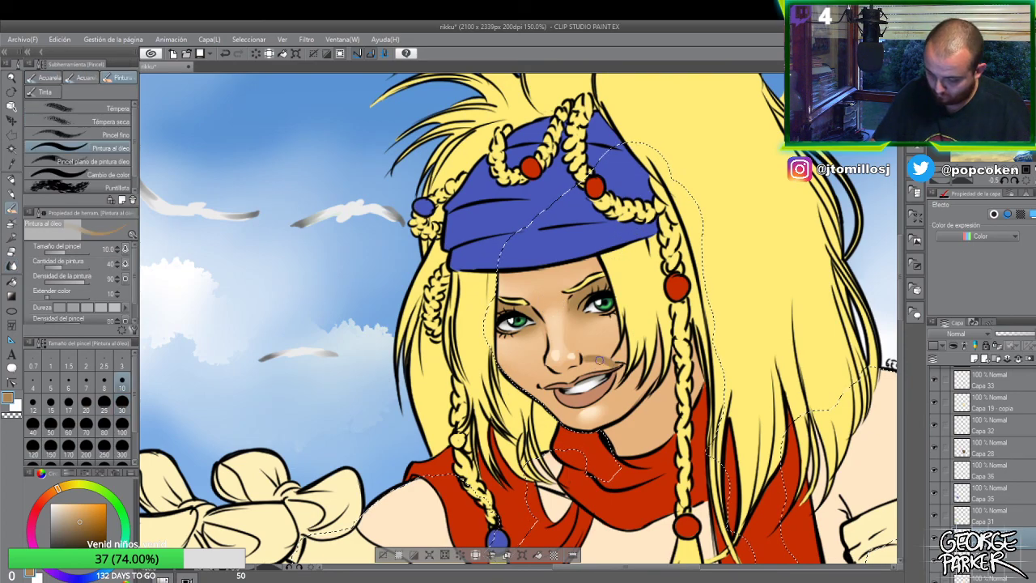
{"action": "key", "text": "ctrl+z"}
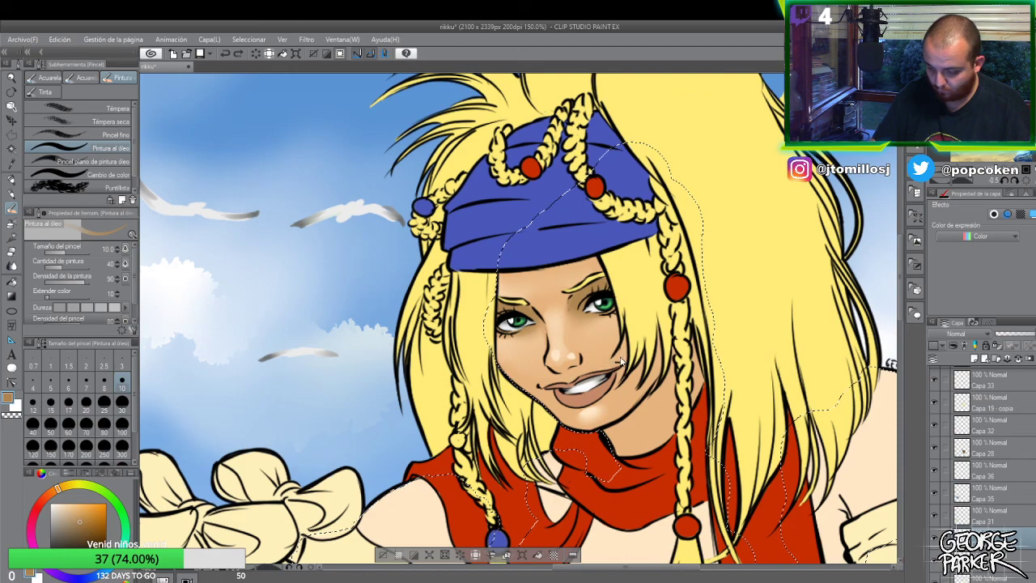
- Airbrush a brown shadow on the cheek beside the nose and mouth with Suave at size 17, and blur it with Desenfocar at size 30
{"action": "key", "text": "b"}
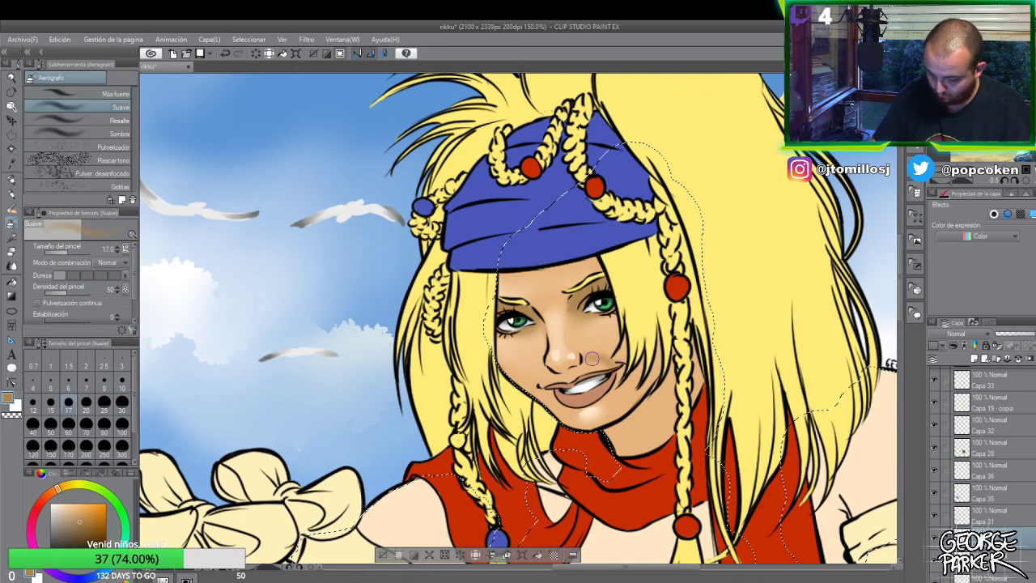
{"action": "mouse_move", "coordinate": [623, 360]}
{"action": "left_mouse_down"}
{"action": "mouse_move", "coordinate": [639, 334]}
{"action": "mouse_move", "coordinate": [616, 354]}
{"action": "mouse_move", "coordinate": [630, 309]}
{"action": "mouse_move", "coordinate": [608, 353]}
{"action": "mouse_move", "coordinate": [627, 304]}
{"action": "mouse_move", "coordinate": [615, 346]}
{"action": "mouse_move", "coordinate": [621, 315]}
{"action": "mouse_move", "coordinate": [611, 348]}
{"action": "mouse_move", "coordinate": [619, 315]}
{"action": "mouse_move", "coordinate": [603, 316]}
{"action": "mouse_move", "coordinate": [611, 350]}
{"action": "mouse_move", "coordinate": [613, 340]}
{"action": "mouse_move", "coordinate": [593, 355]}
{"action": "mouse_move", "coordinate": [599, 342]}
{"action": "mouse_move", "coordinate": [585, 324]}
{"action": "mouse_move", "coordinate": [606, 321]}
{"action": "mouse_move", "coordinate": [582, 352]}
{"action": "left_mouse_up"}
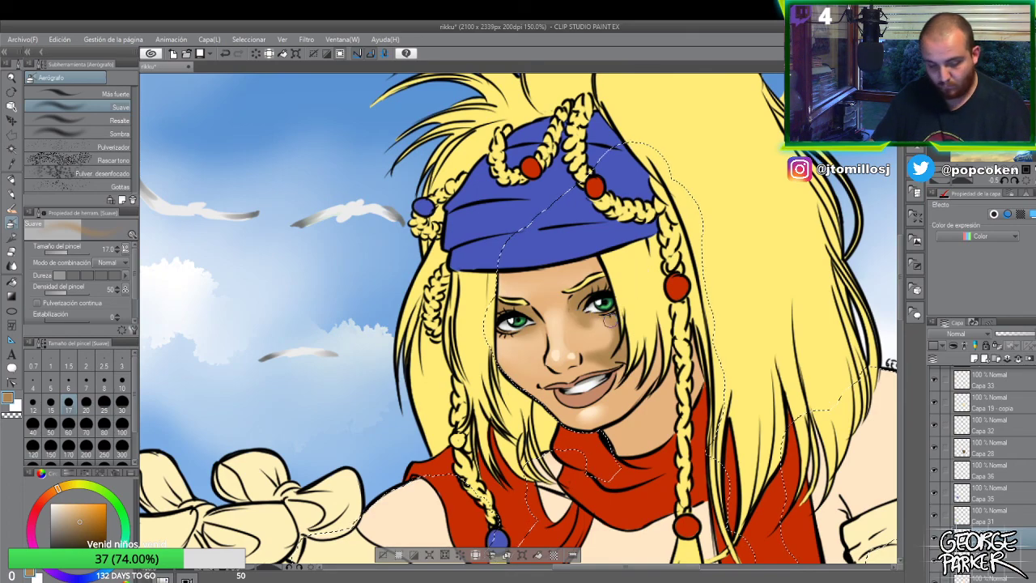
{"action": "key", "text": "j"}
{"action": "mouse_move", "coordinate": [585, 326]}
{"action": "left_mouse_down"}
{"action": "mouse_move", "coordinate": [598, 348]}
{"action": "mouse_move", "coordinate": [613, 336]}
{"action": "left_mouse_up"}
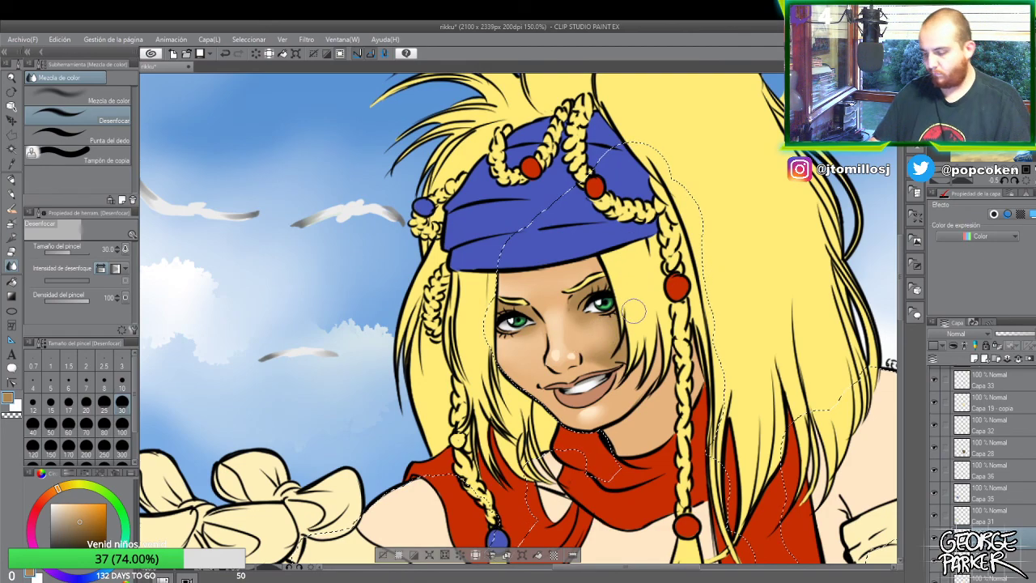
- Erase a light area from the cheek shading beneath the eye with Ajustar goma at size 10 and blend it with Desenfocar at size 30
{"action": "key", "text": "e"}
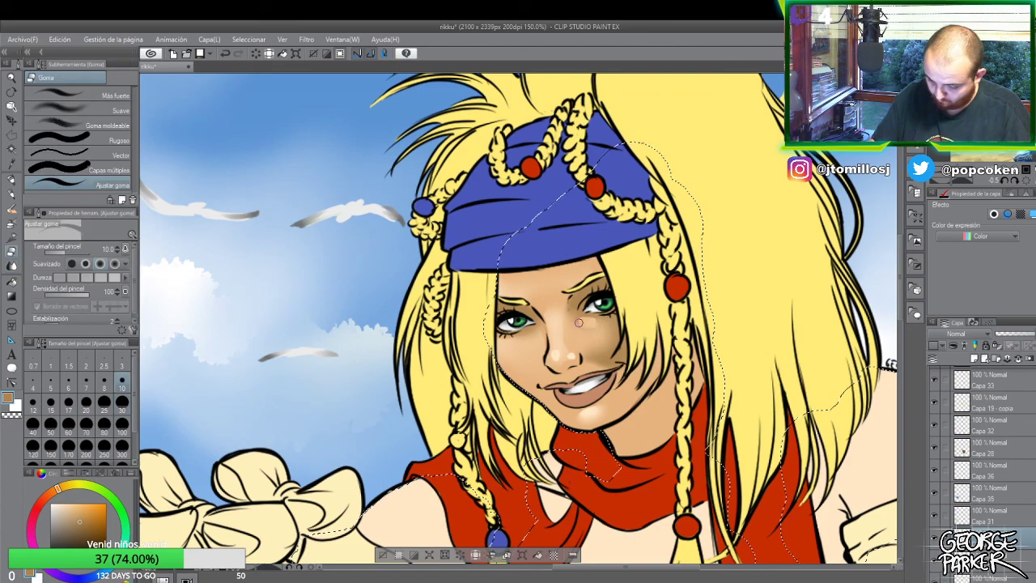
{"action": "key", "text": "j"}
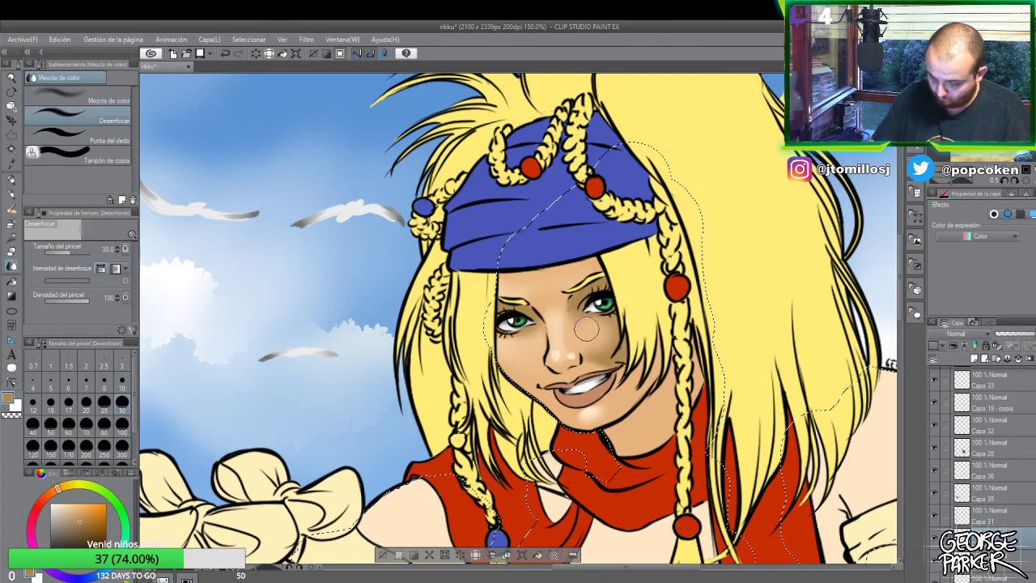
{"action": "key", "text": "e"}
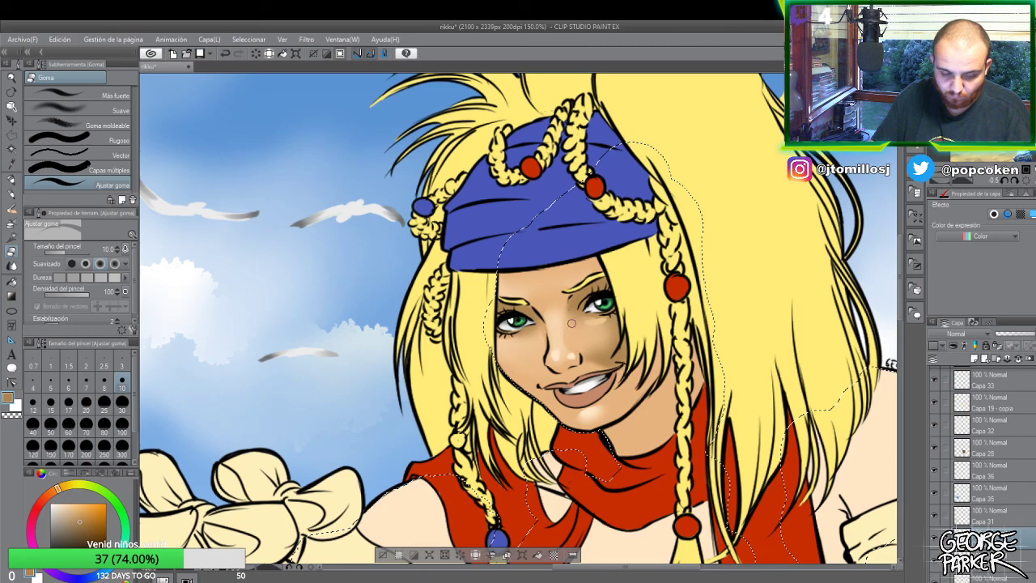
{"action": "key", "text": "b"}
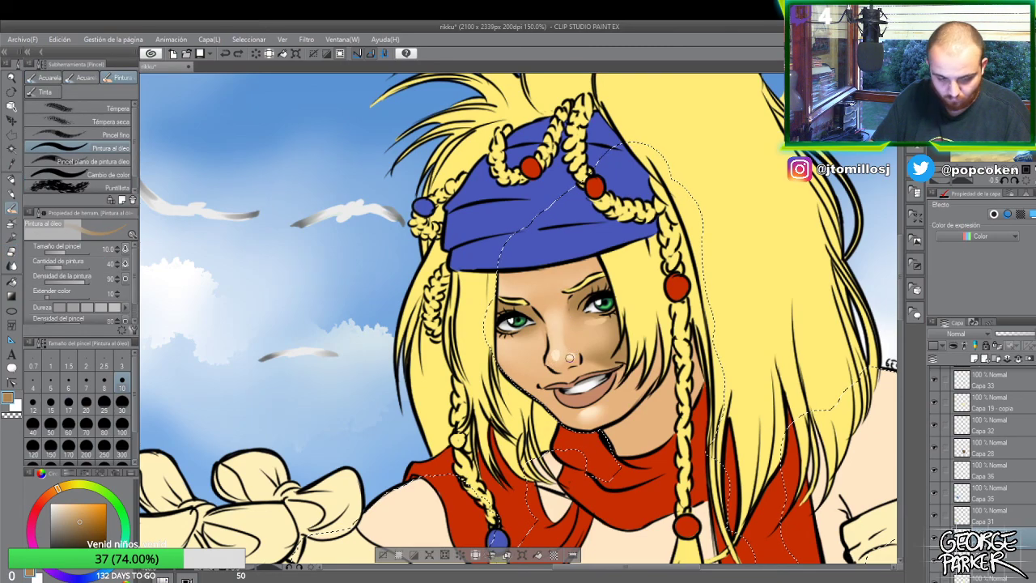
- Shade the nose and adjoining cheek with Suave at size 17 and Desenfocar at size 30, and lighten the nose bridge with Ajustar goma at size 10
{"action": "key", "text": "b"}
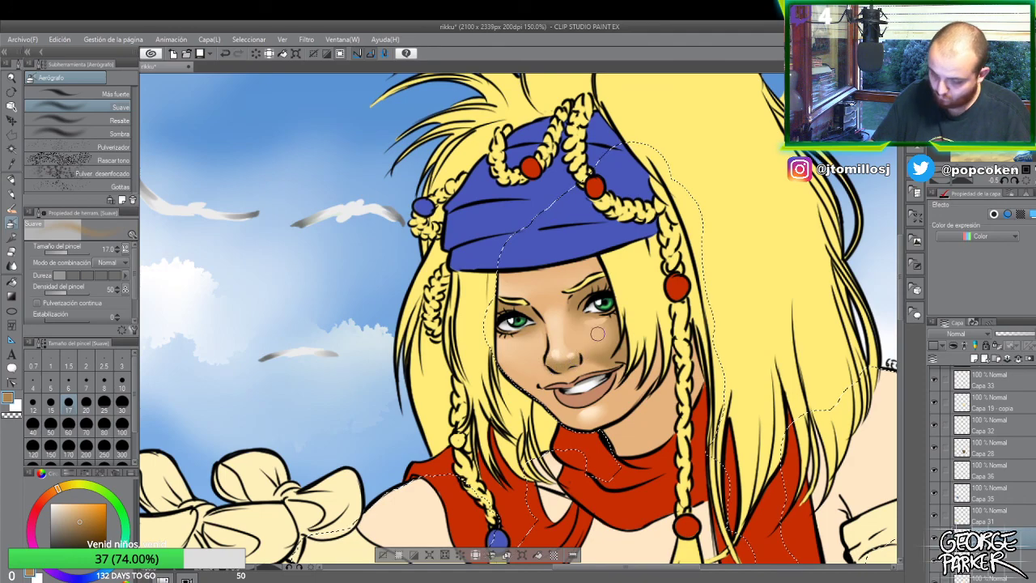
{"action": "key", "text": "j"}
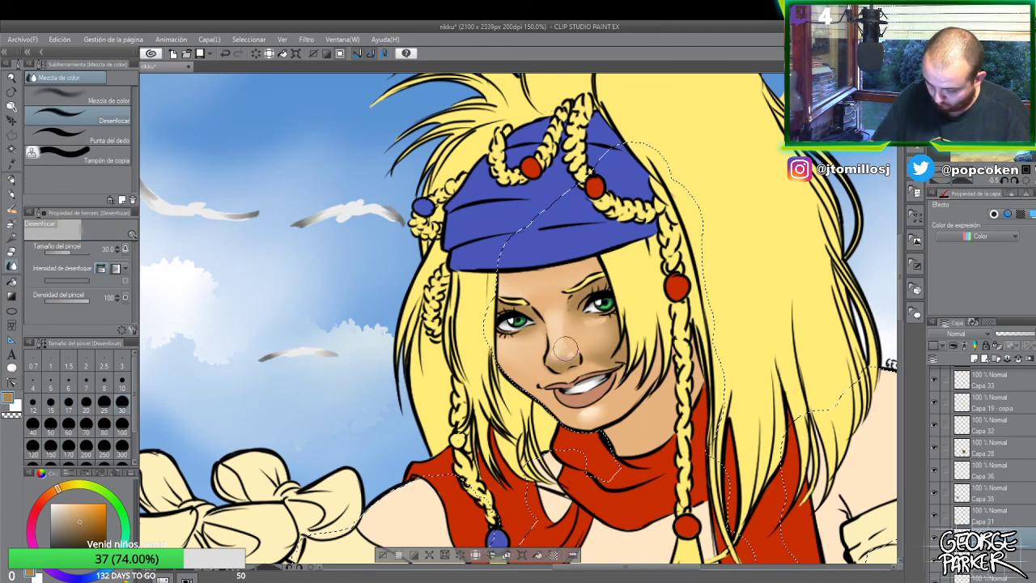
{"action": "key", "text": "e"}
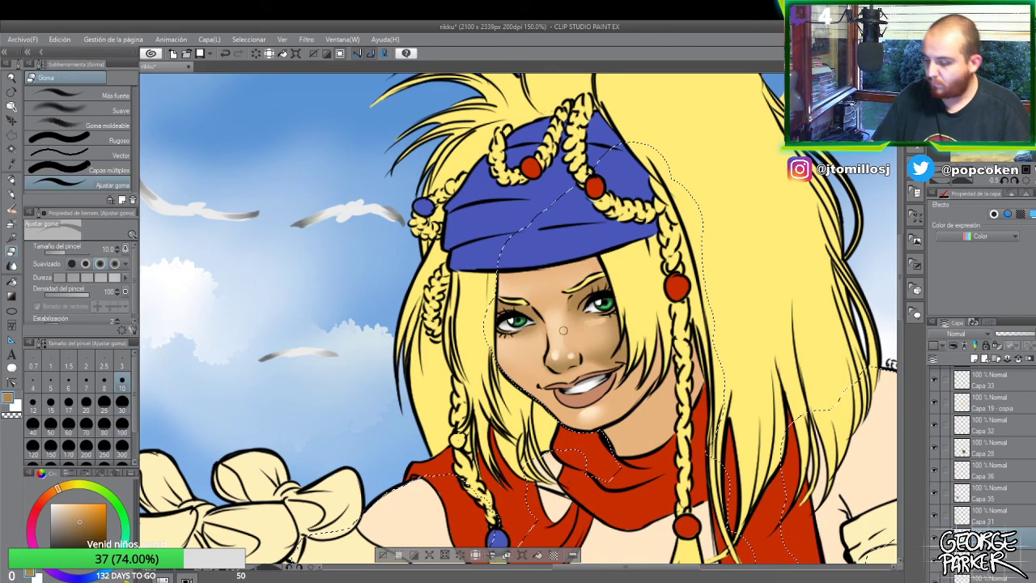
{"action": "key", "text": "ctrl+minus"}
{"action": "key", "text": "ctrl+minus"}
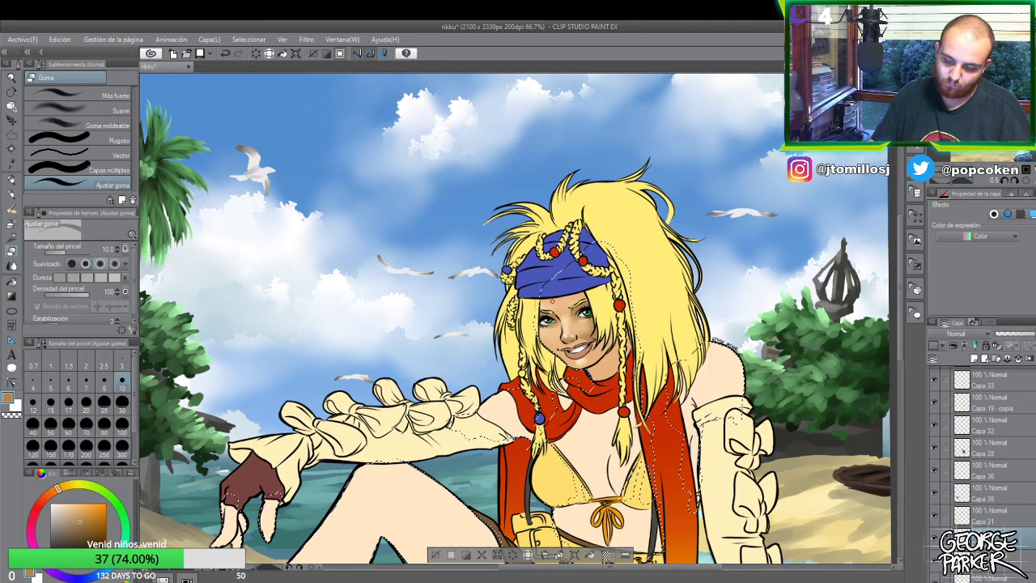
{"action": "key", "text": "ctrl+plus"}
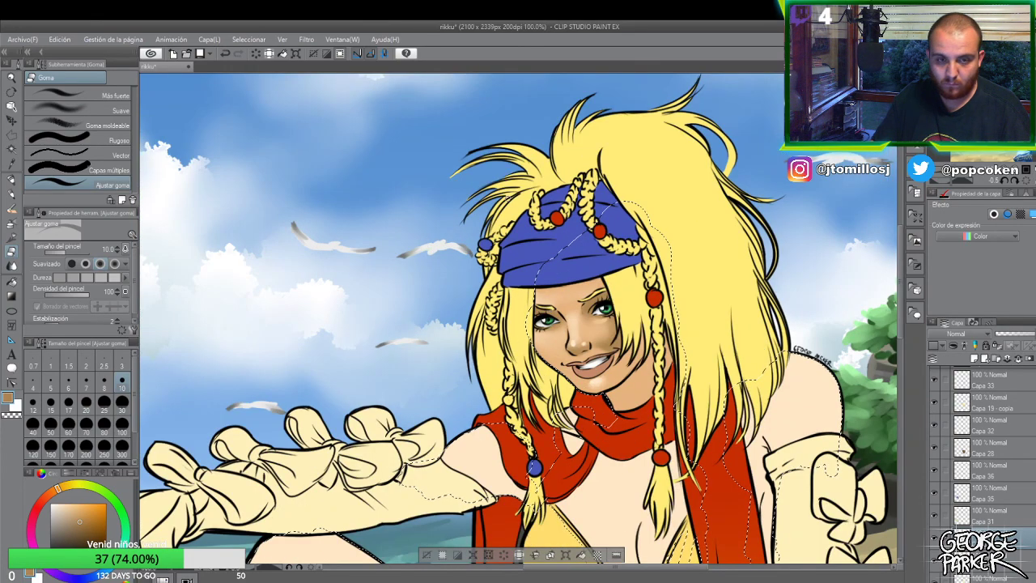
- Airbrush a brown shadow on the outer cheek beneath the left-hand eye with Suave at size 17 and blur it with Desenfocar at size 30
{"action": "key", "text": "b"}
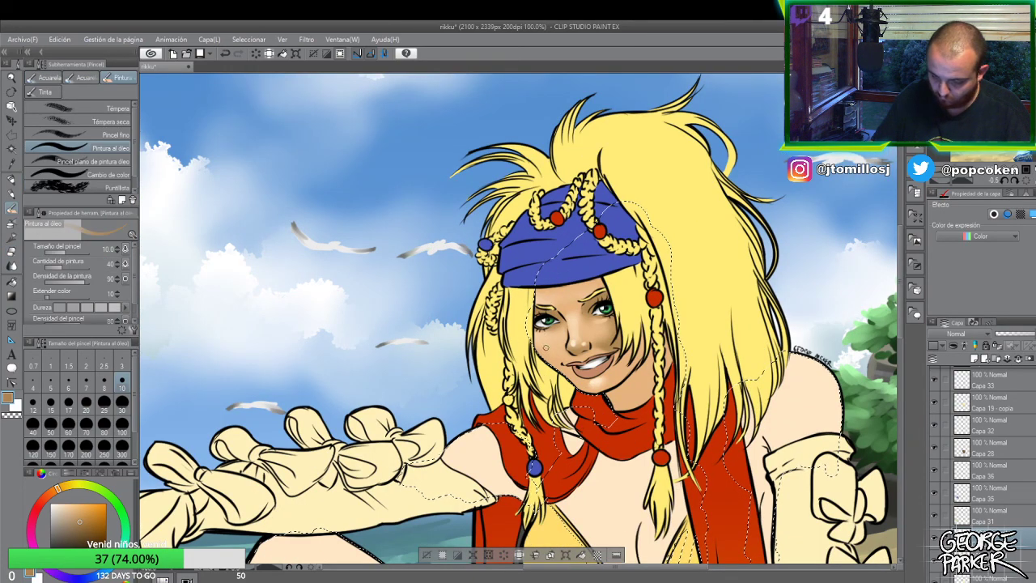
{"action": "key", "text": "b"}
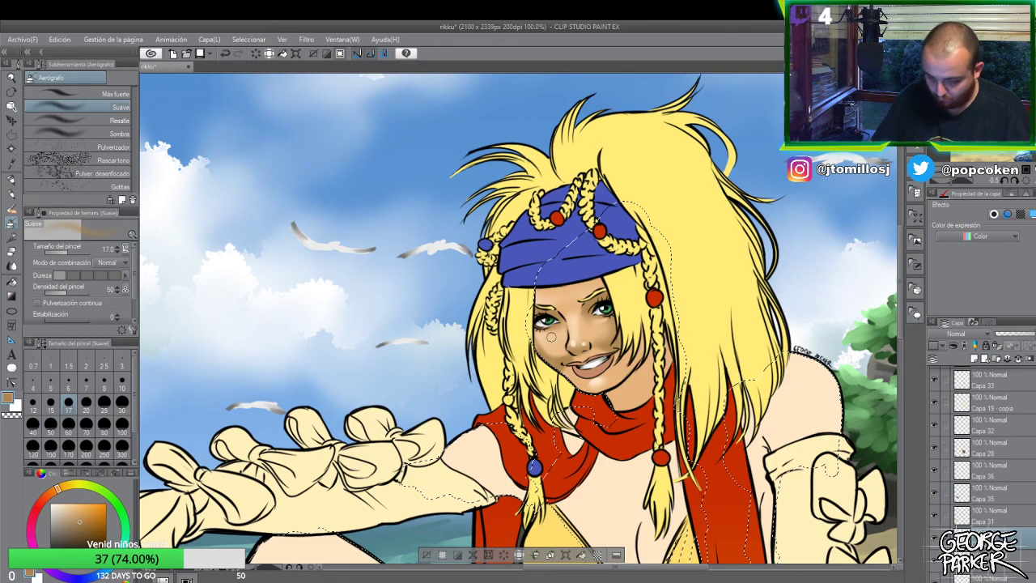
{"action": "key", "text": "j"}
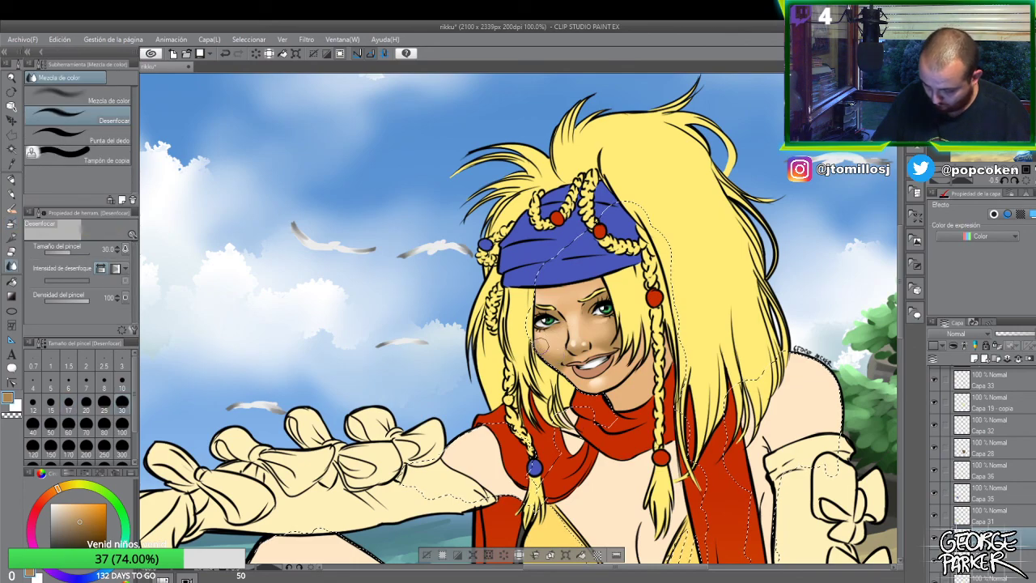
{"action": "scroll", "coordinate": [598, 322], "scroll_direction": "down", "scroll_amount": 2}
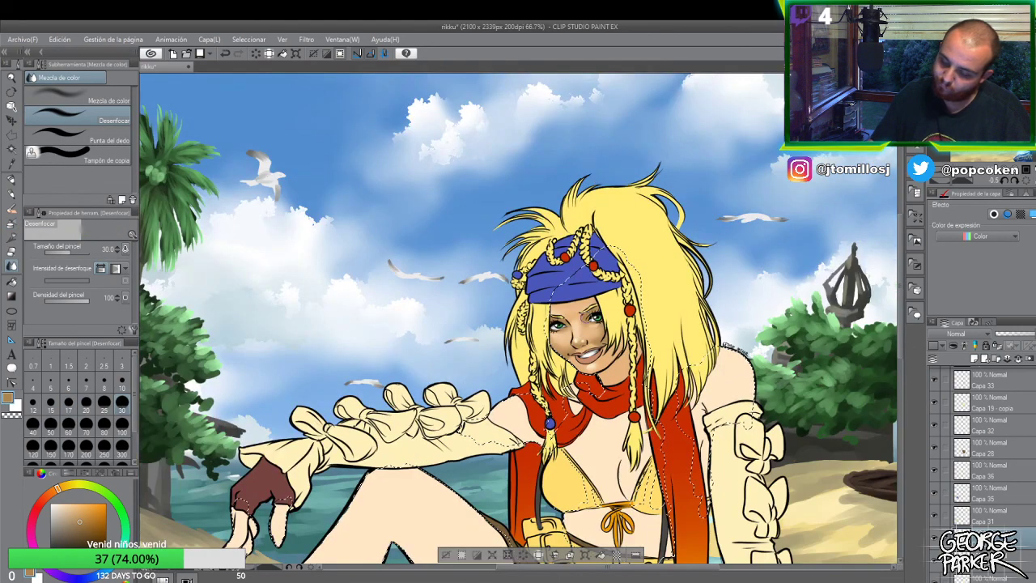
{"action": "scroll", "coordinate": [609, 317], "scroll_direction": "up", "scroll_amount": 3}
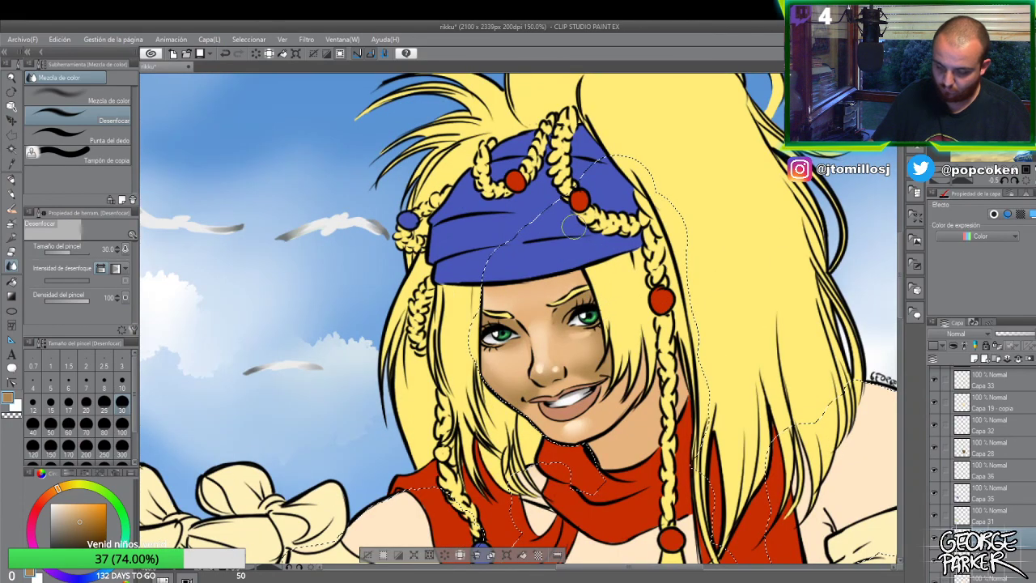
- Erase light areas from the shading on the cheek beside the hair strands with Ajustar goma at size 10 and blend them with Desenfocar at size 30
{"action": "key", "text": "e"}
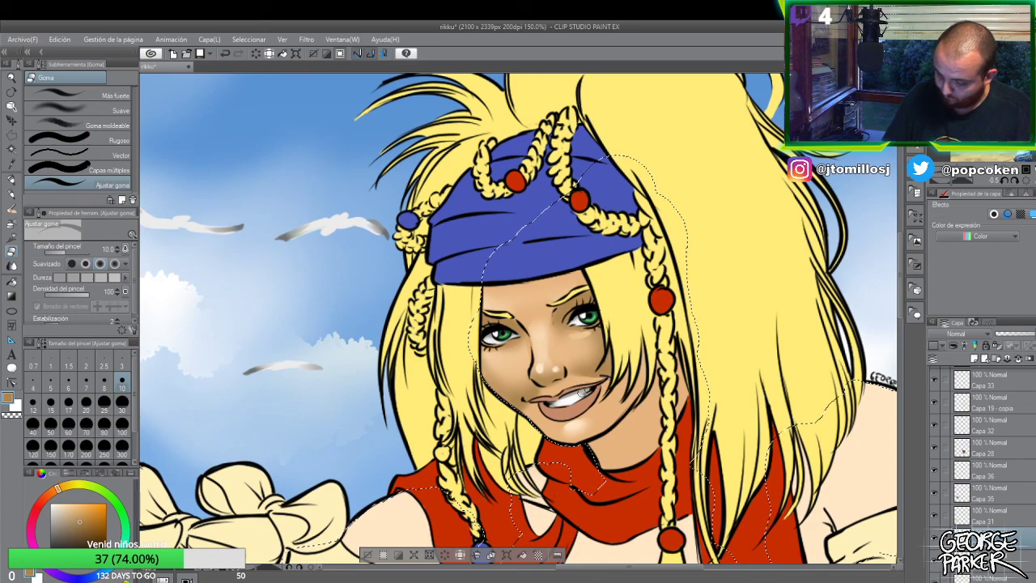
{"action": "key", "text": "j"}
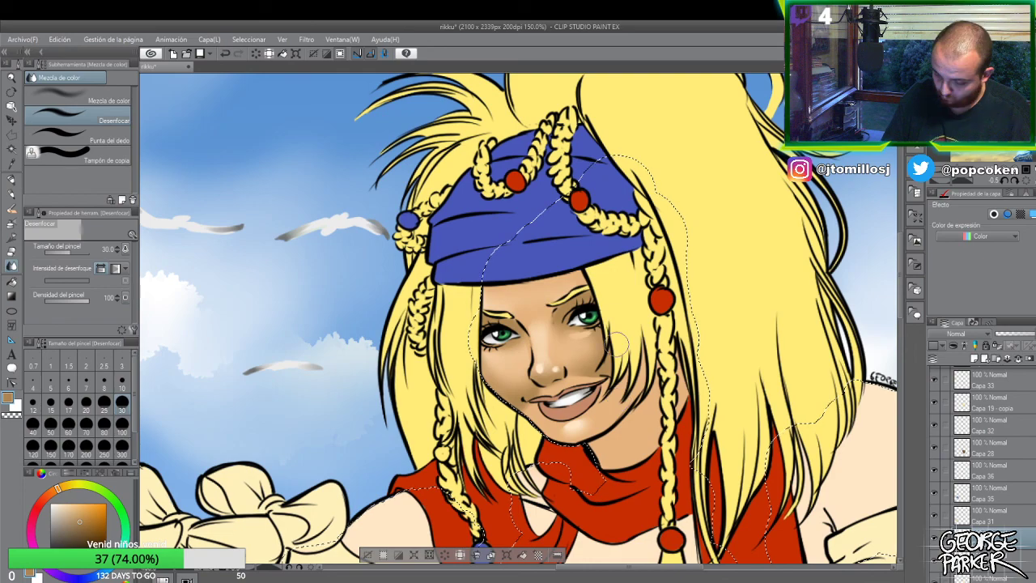
{"action": "key", "text": "e"}
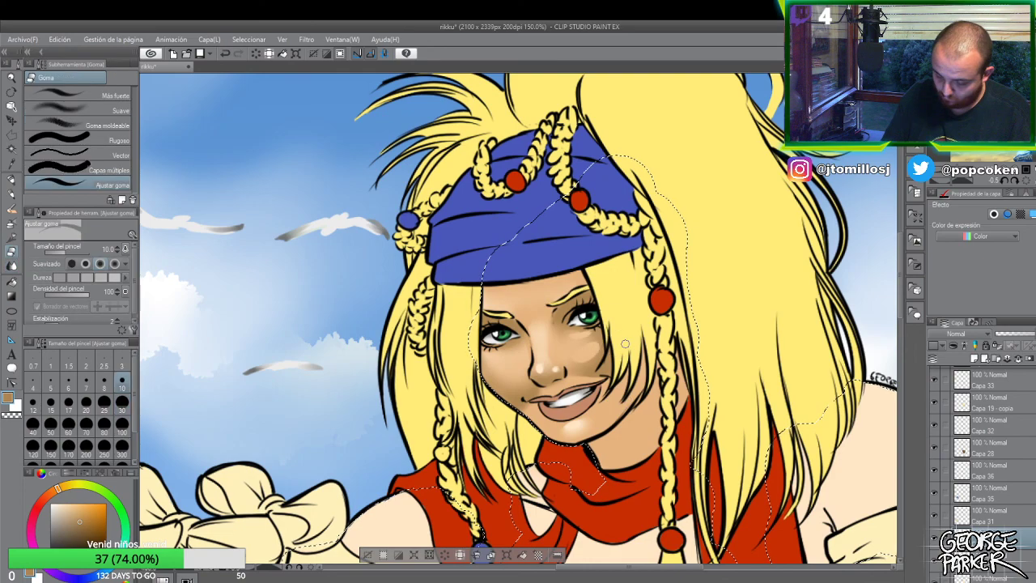
{"action": "key", "text": "j"}
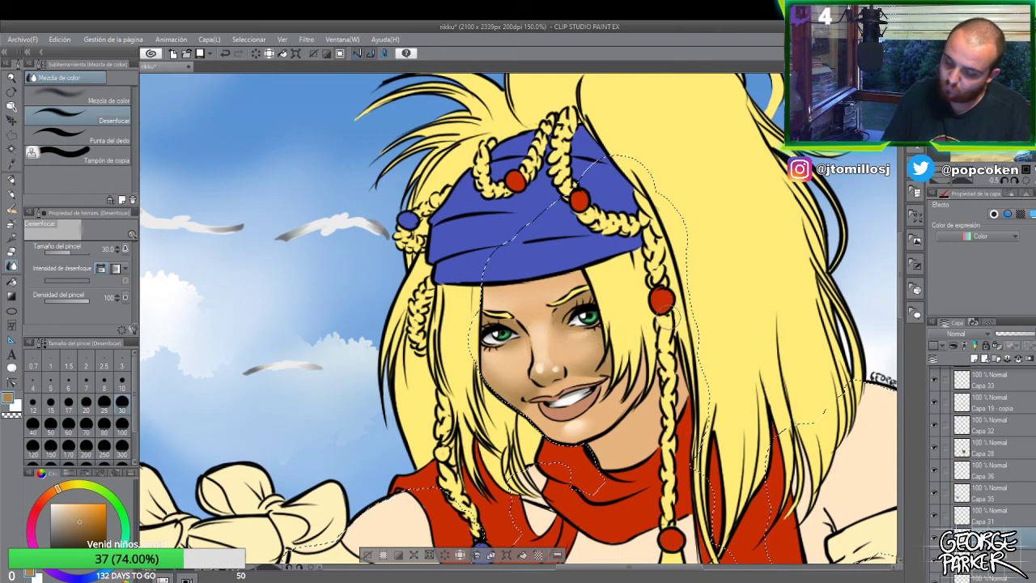
- Airbrush a brown shadow on the forehead beneath the blue bandana with Suave at size 17 and soften it with Desenfocar at size 30
{"action": "key", "text": "b"}
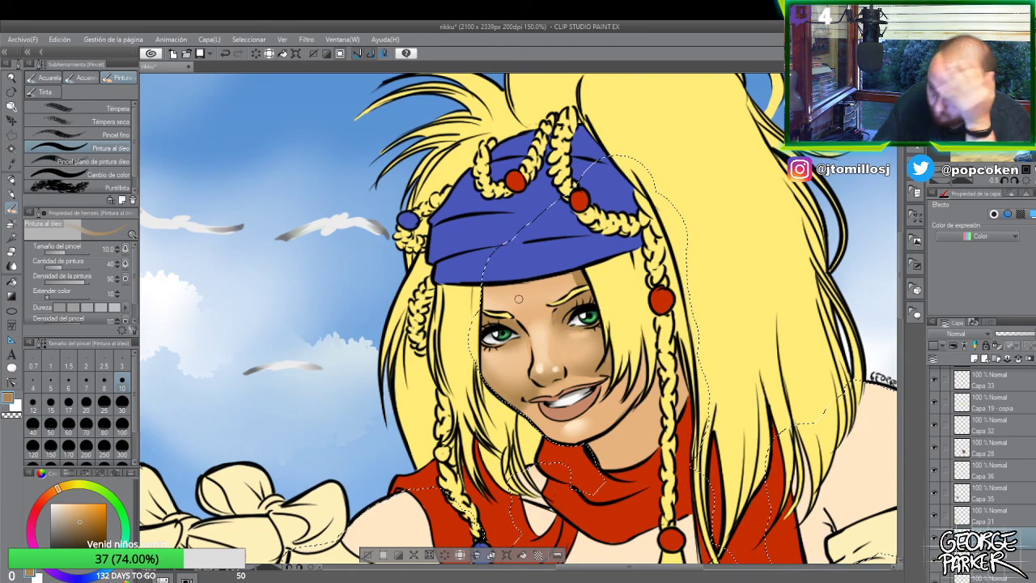
{"action": "key", "text": "b"}
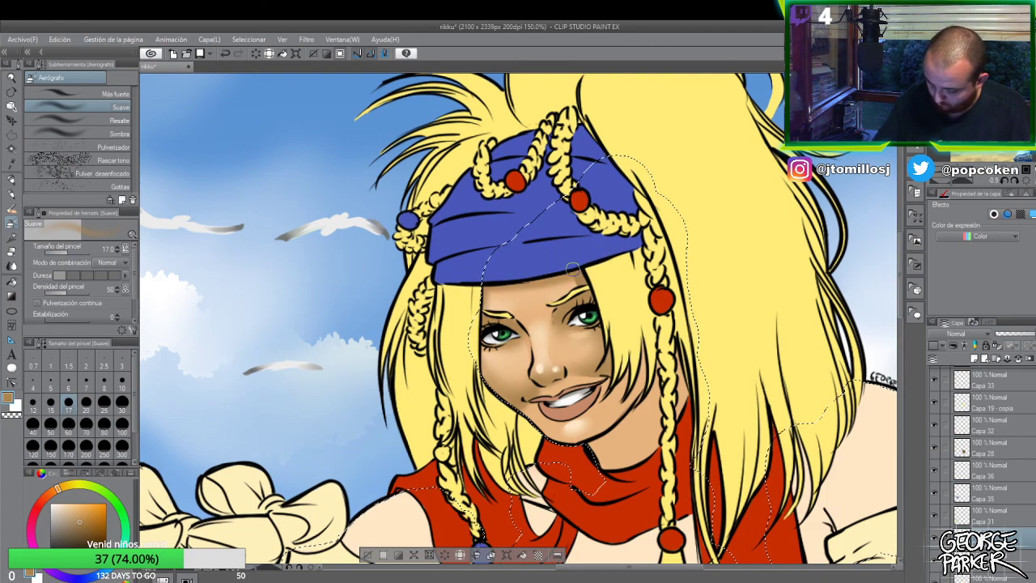
{"action": "key", "text": "j"}
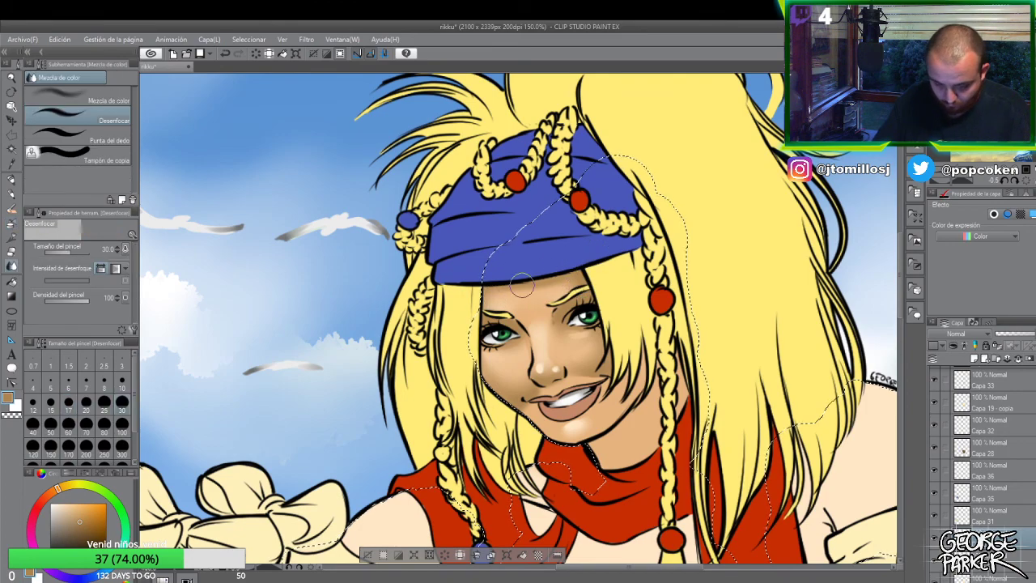
- Airbrush the brow area and the cheek below the right-hand eye with Suave at size 17, and blur the cheek shading with Desenfocar at size 30
{"action": "key", "text": "b"}
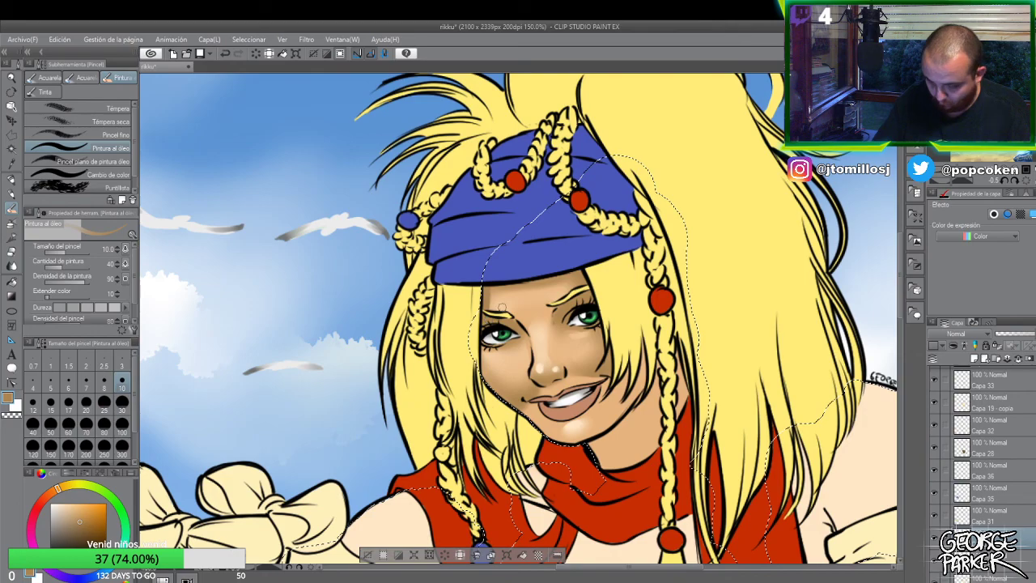
{"action": "key", "text": "b"}
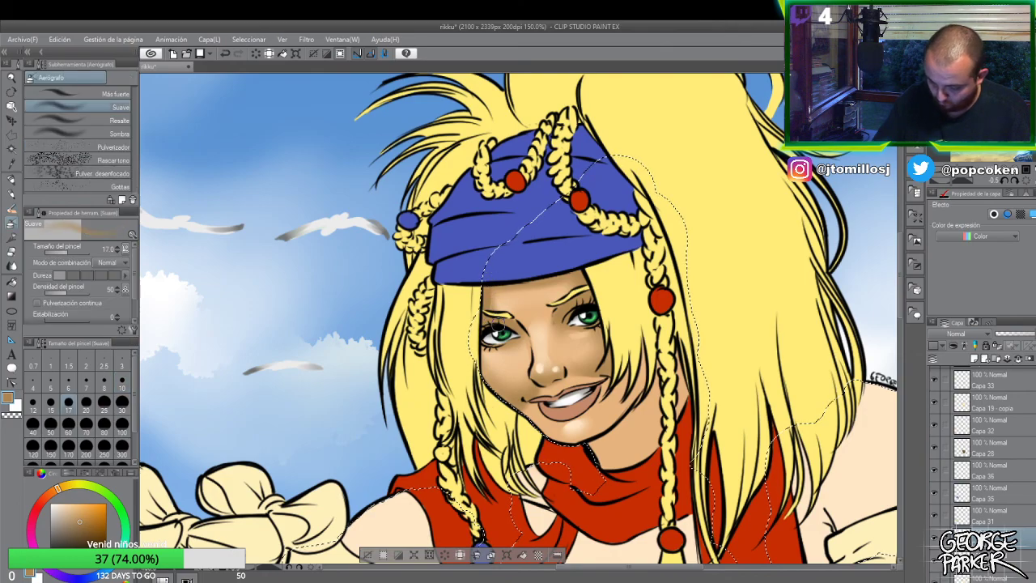
{"action": "scroll", "coordinate": [552, 283], "scroll_direction": "down", "scroll_amount": 3}
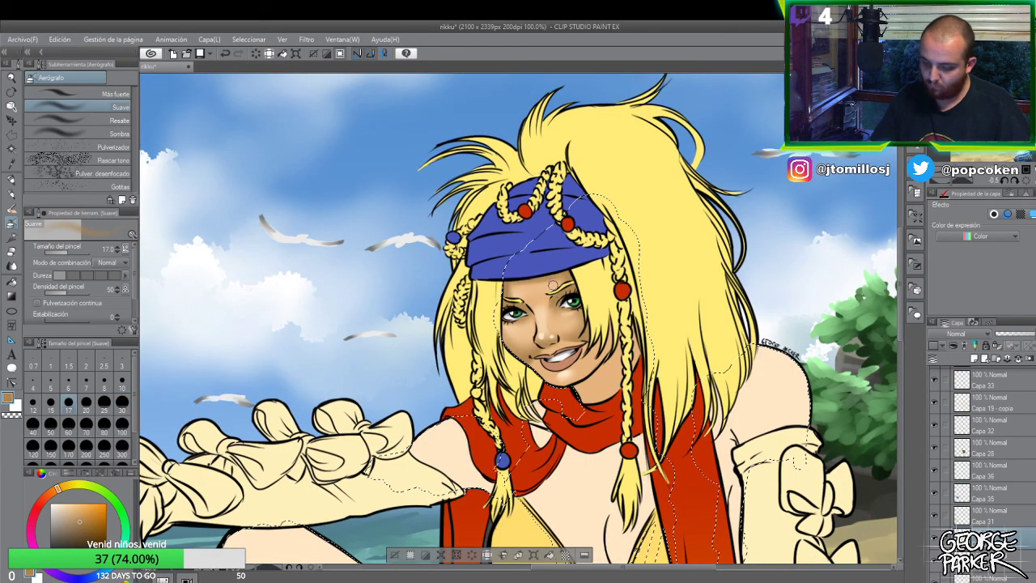
{"action": "scroll", "coordinate": [548, 273], "scroll_direction": "up", "scroll_amount": 2}
{"action": "scroll", "coordinate": [548, 272], "scroll_direction": "up", "scroll_amount": 1}
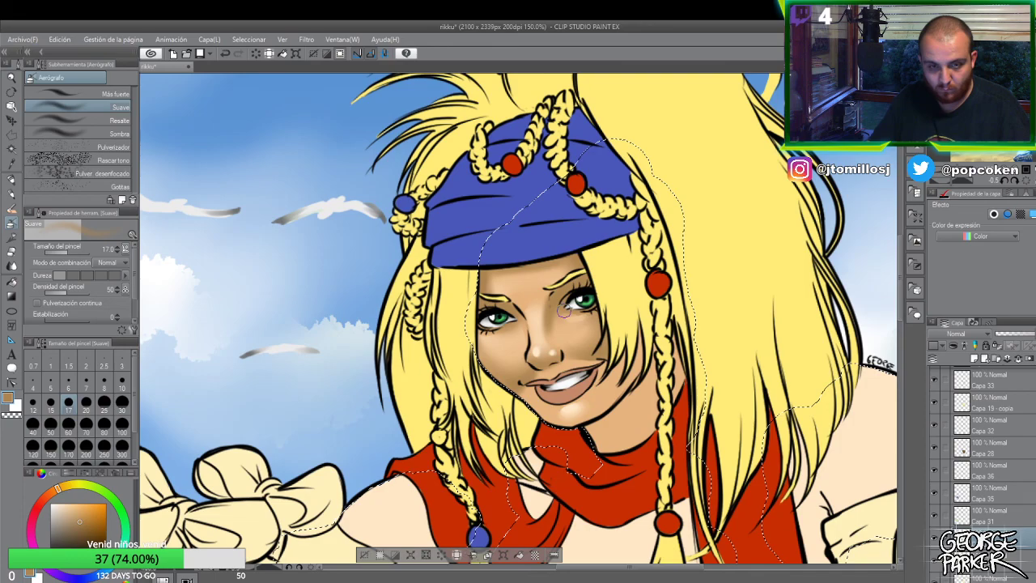
{"action": "key", "text": "j"}
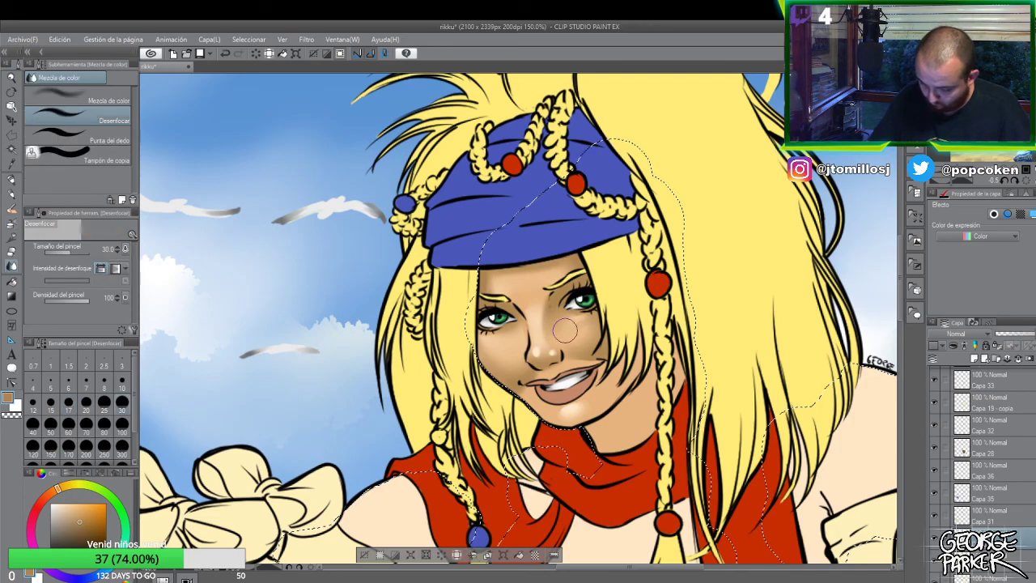
{"action": "scroll", "coordinate": [567, 307], "scroll_direction": "down", "scroll_amount": 1}
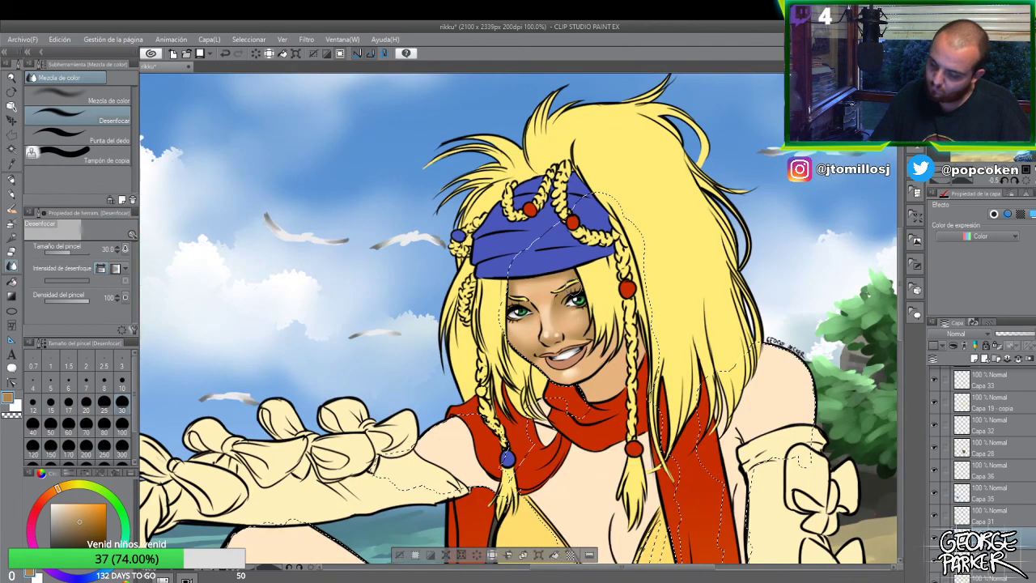
{"action": "scroll", "coordinate": [573, 288], "scroll_direction": "down", "scroll_amount": 1}
{"action": "scroll", "coordinate": [575, 296], "scroll_direction": "up", "scroll_amount": 2}
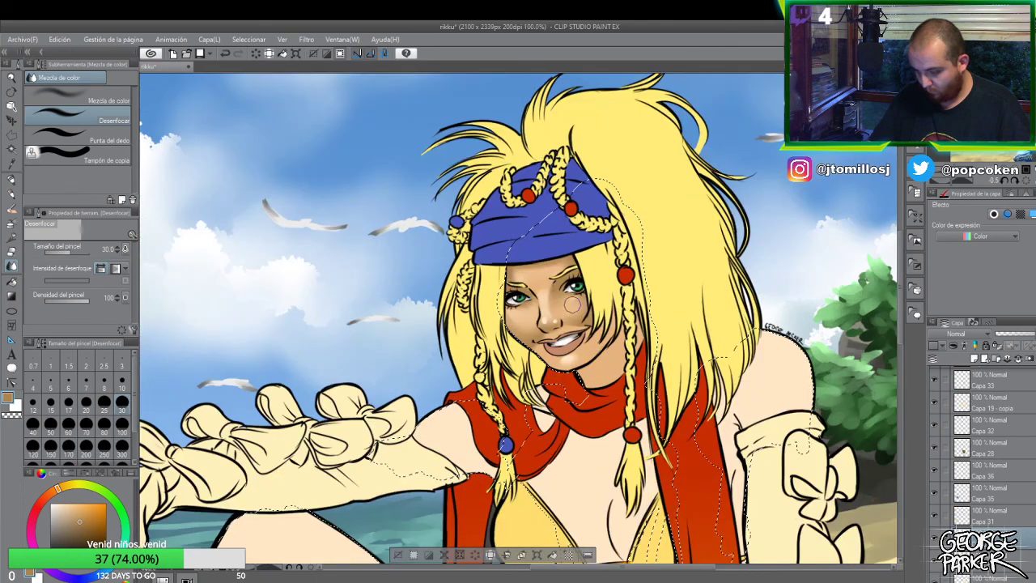
- Shade the tip and bridge of the nose with Suave at size 17 and Desenfocar at size 30, and lighten the inner eye corner with Ajustar goma
{"action": "key", "text": "b"}
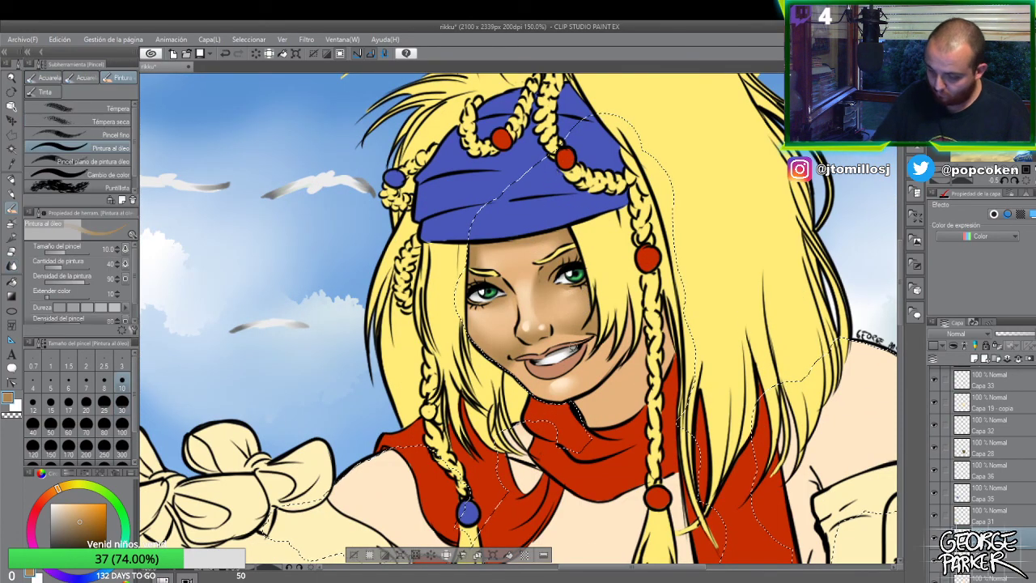
{"action": "key", "text": "b"}
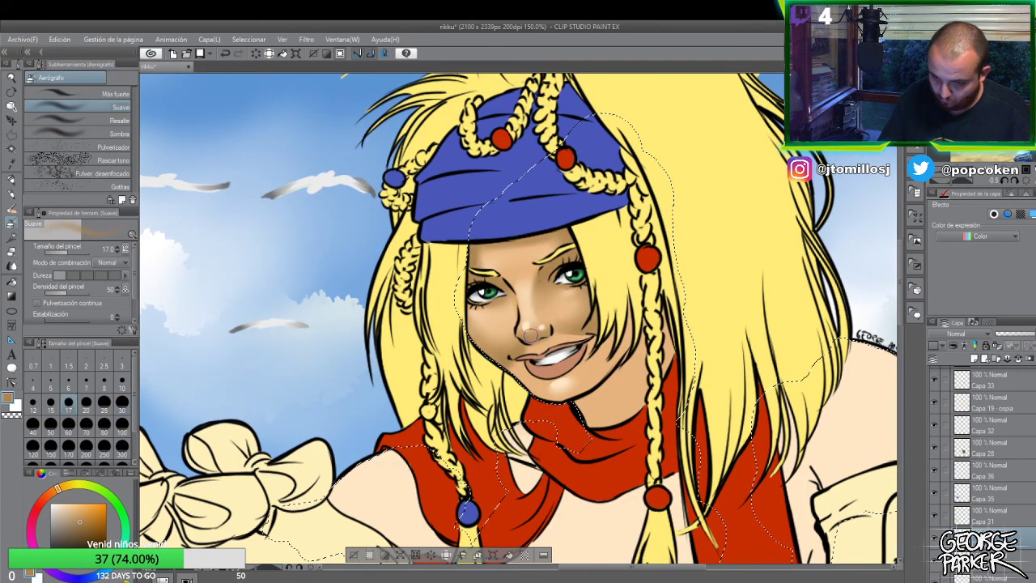
{"action": "key", "text": "b"}
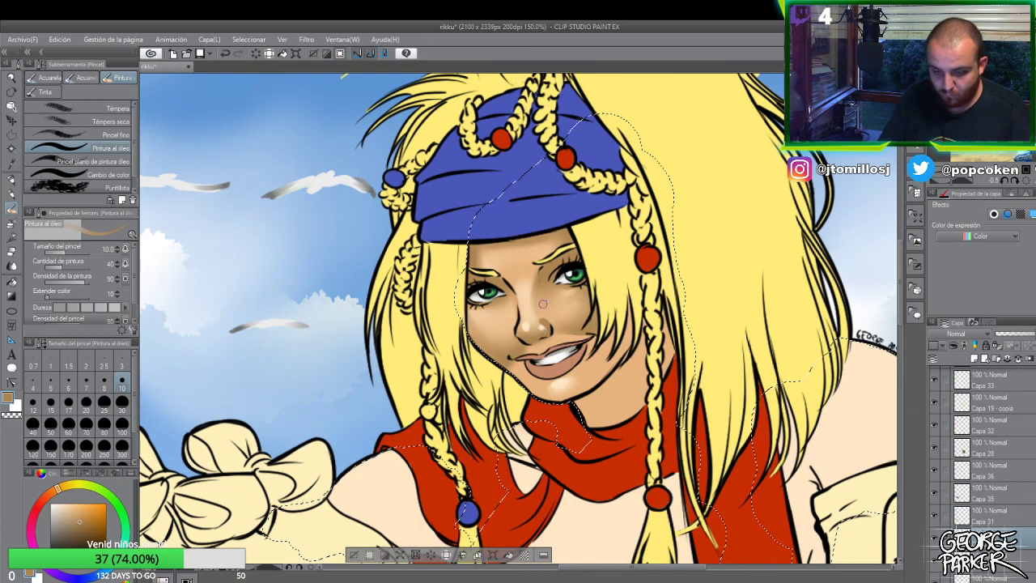
{"action": "key", "text": "j"}
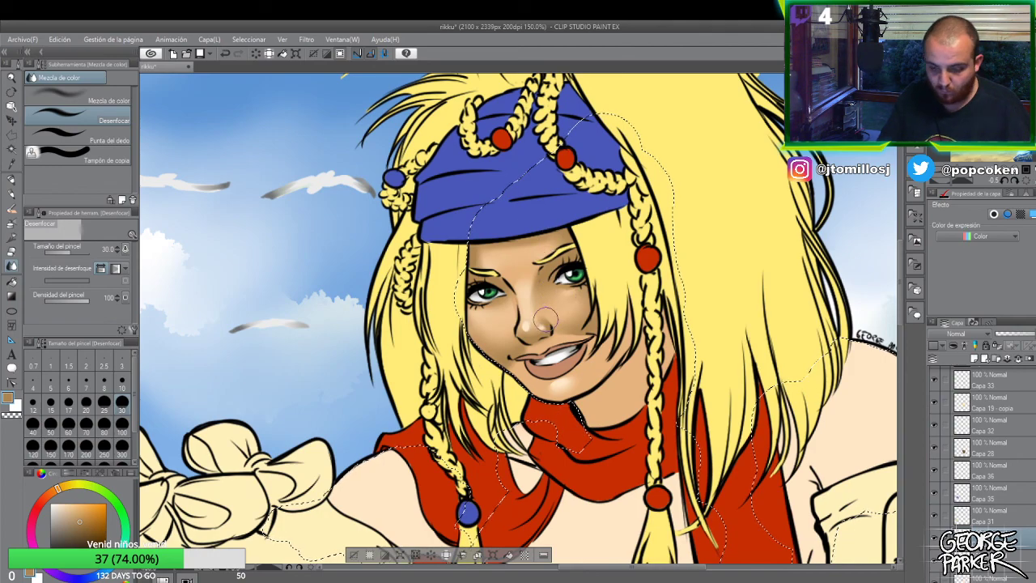
{"action": "key", "text": "b"}
{"action": "key", "text": "b"}
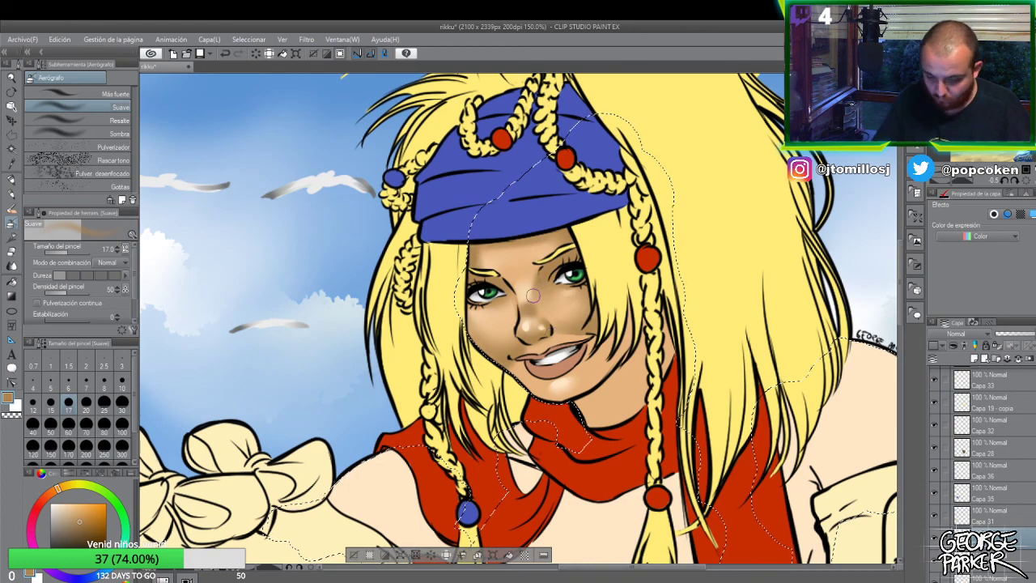
{"action": "key", "text": "j"}
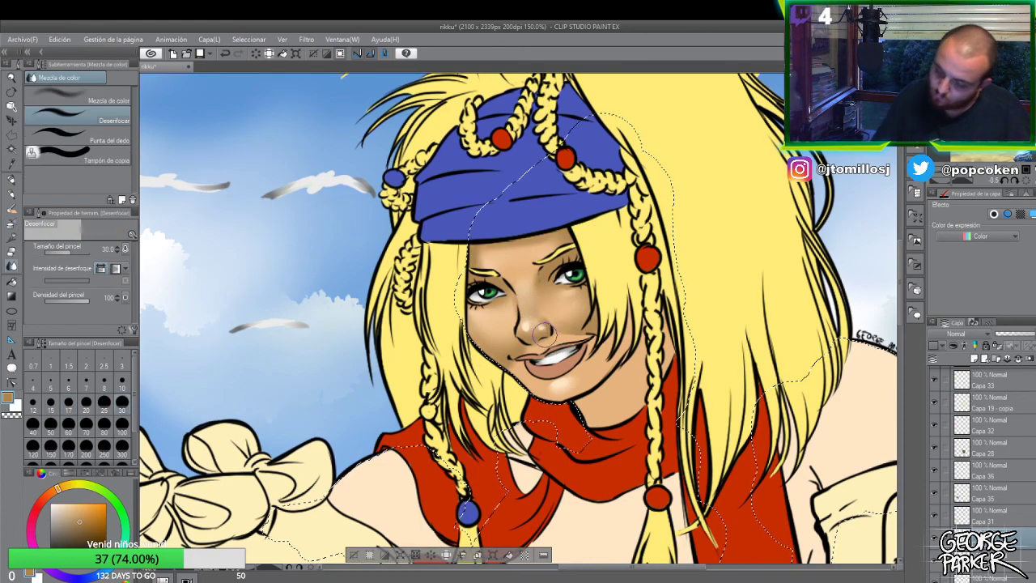
{"action": "key", "text": "e"}
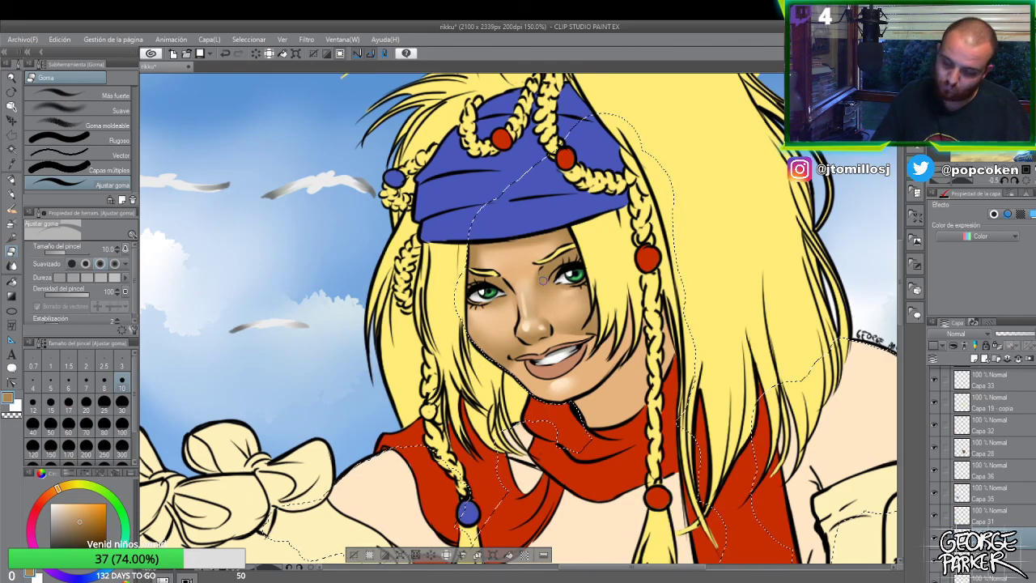
{"action": "scroll", "coordinate": [543, 279], "scroll_direction": "down", "scroll_amount": 4}
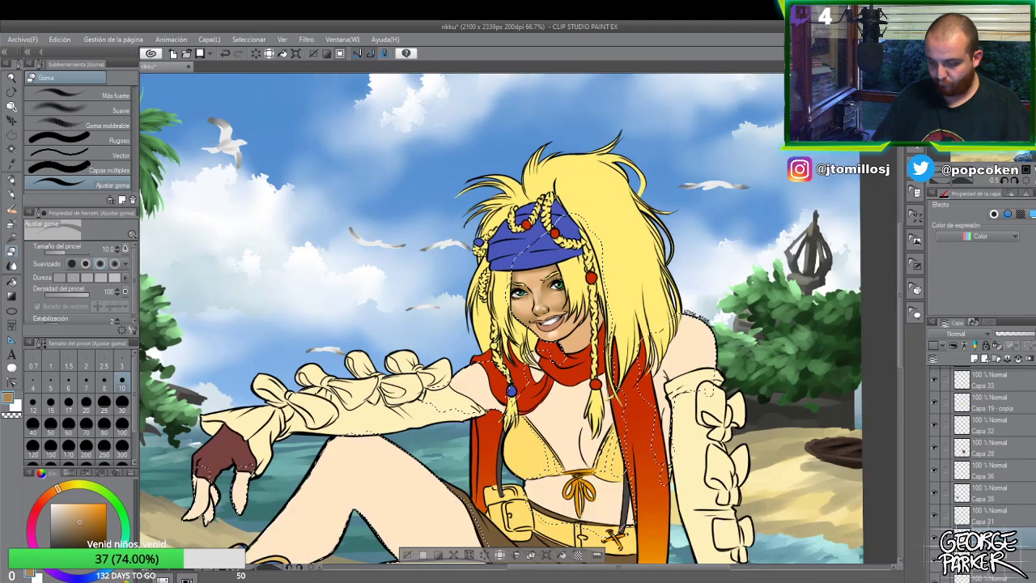
- Shade between the brows and around the mouth with Suave at size 17, then refine the cheek with Ajustar goma and Desenfocar at size 30
{"action": "key", "text": "b"}
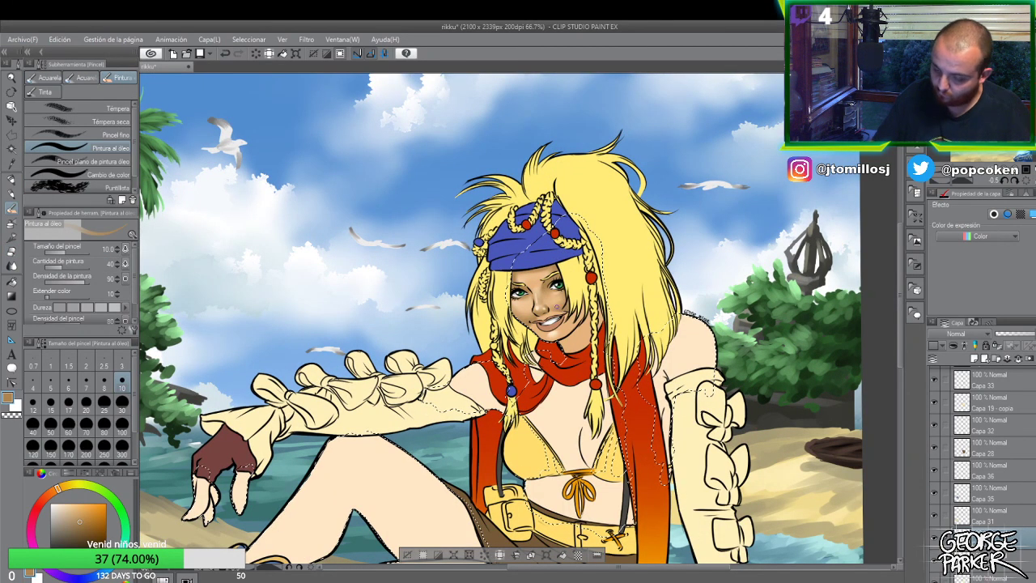
{"action": "key", "text": "b"}
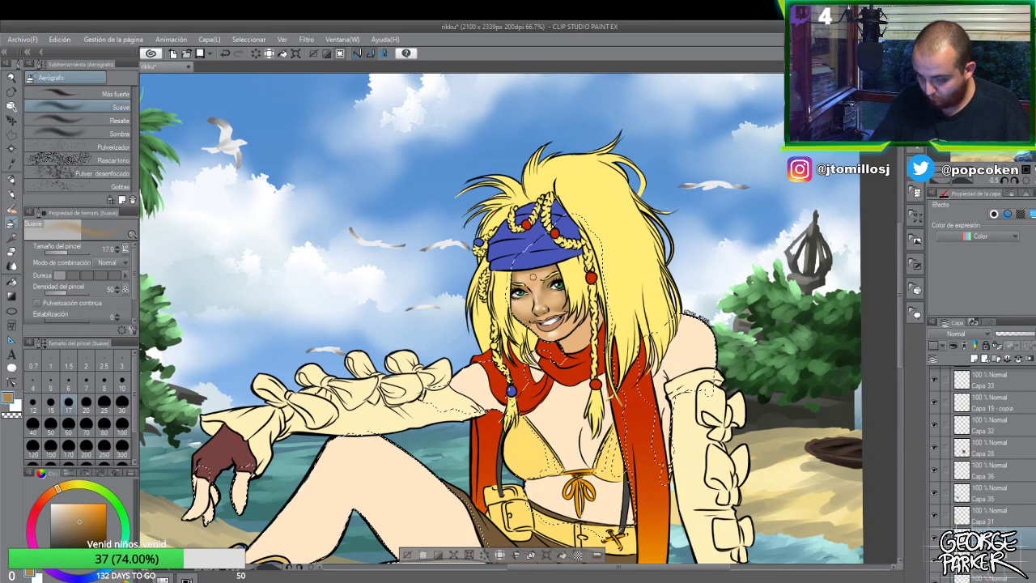
{"action": "scroll", "coordinate": [514, 274], "scroll_direction": "up", "scroll_amount": 2}
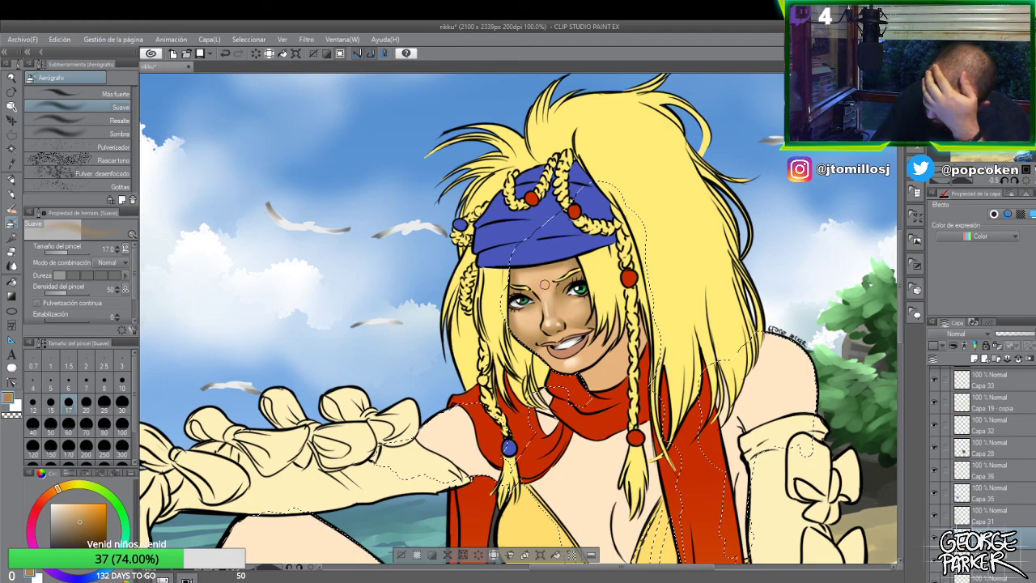
{"action": "mouse_move", "coordinate": [621, 321]}
{"action": "left_mouse_down"}
{"action": "mouse_move", "coordinate": [599, 356]}
{"action": "mouse_move", "coordinate": [574, 371]}
{"action": "mouse_move", "coordinate": [554, 361]}
{"action": "left_mouse_up"}
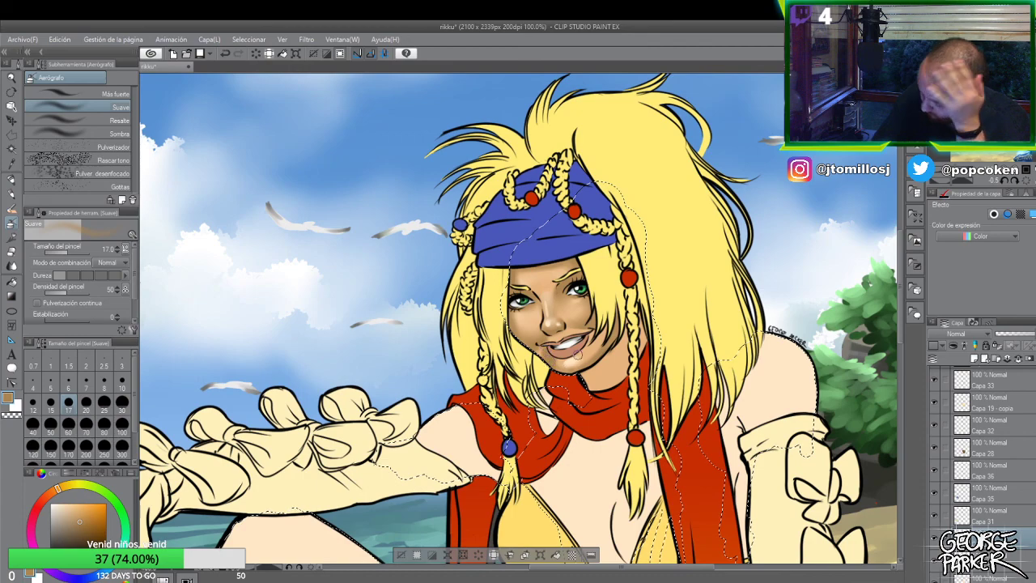
{"action": "key", "text": "j"}
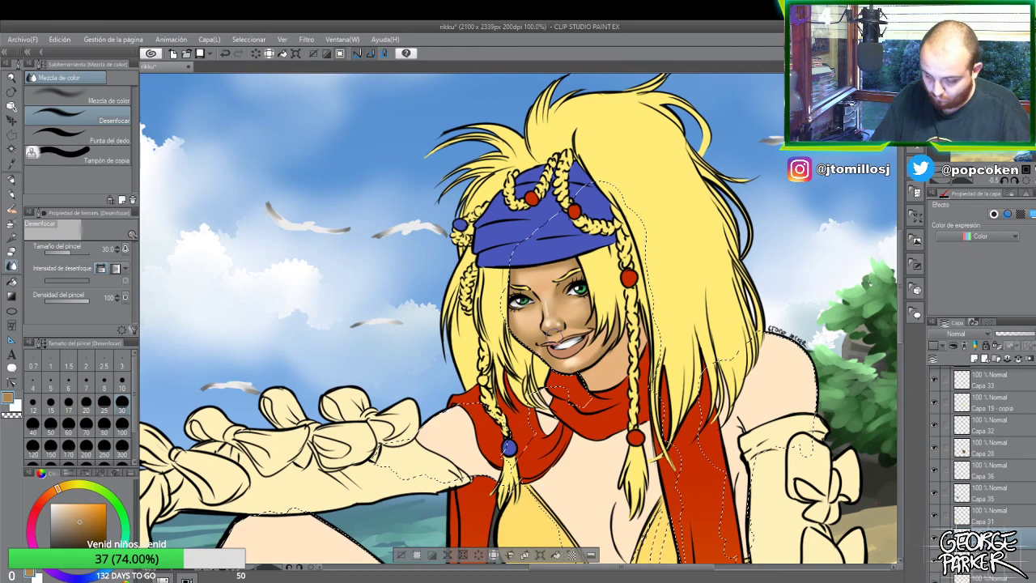
{"action": "key", "text": "b"}
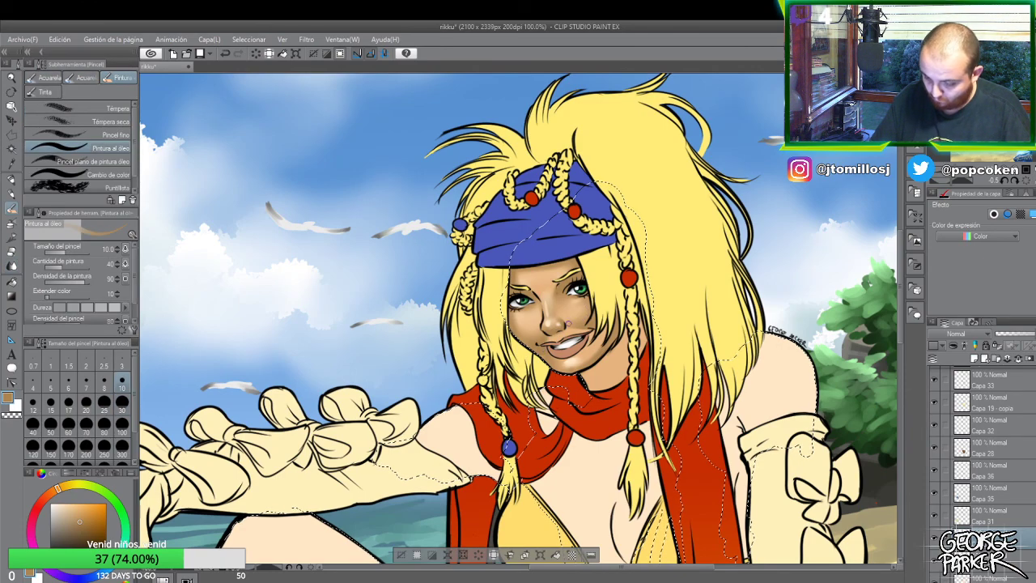
{"action": "key", "text": "e"}
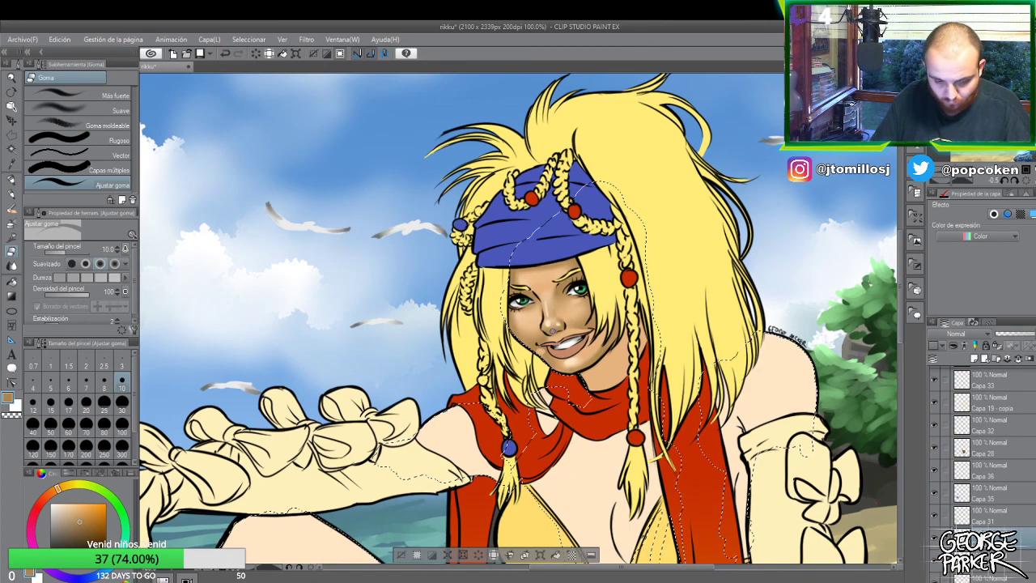
{"action": "key", "text": "j"}
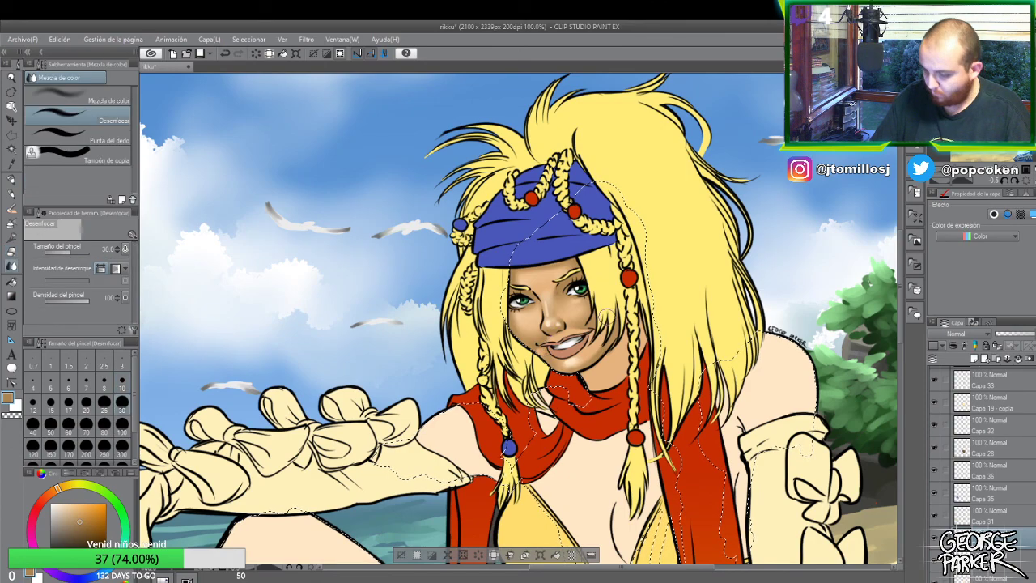
- Airbrush the cheek beside the hair strands and down towards the jaw with Suave at size 17, softening it with Desenfocar at size 30
{"action": "key", "text": "b"}
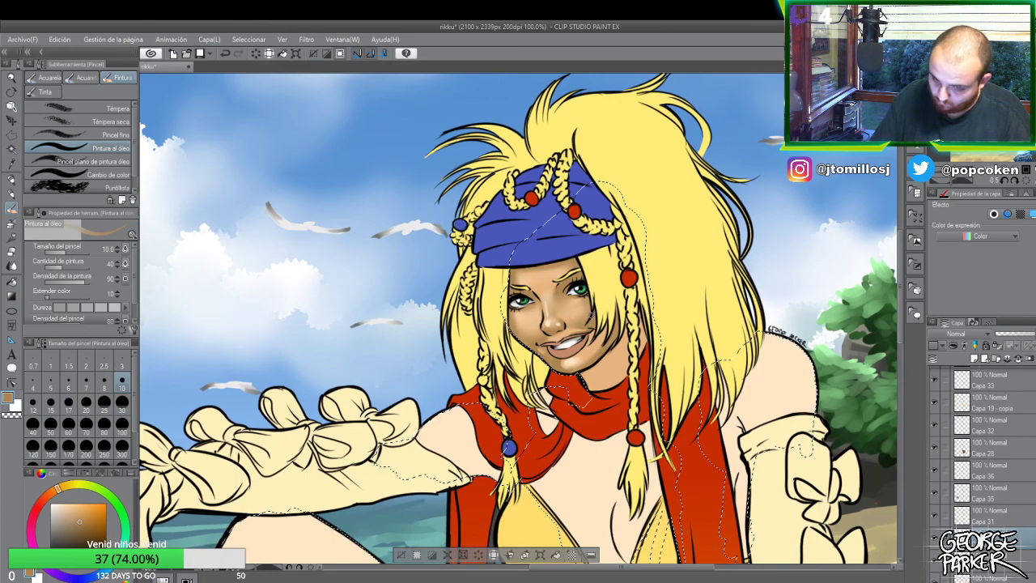
{"action": "key", "text": "b"}
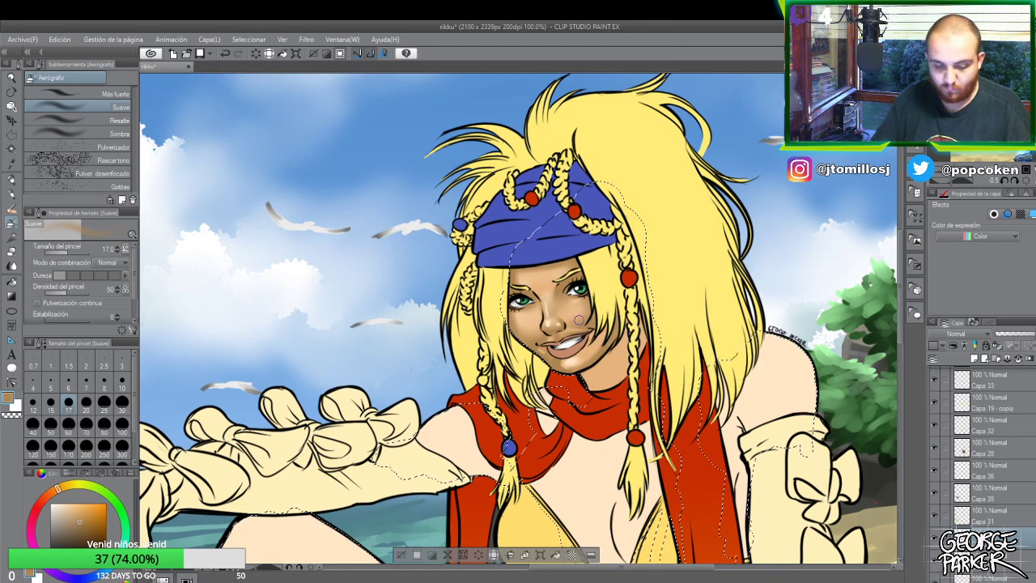
{"action": "key", "text": "j"}
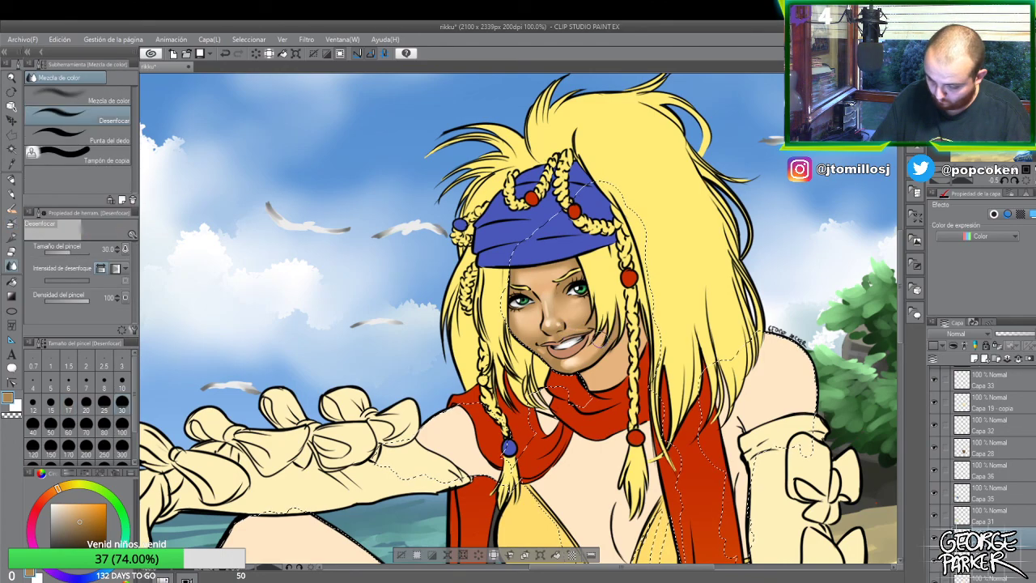
{"action": "key", "text": "b"}
{"action": "key", "text": "b"}
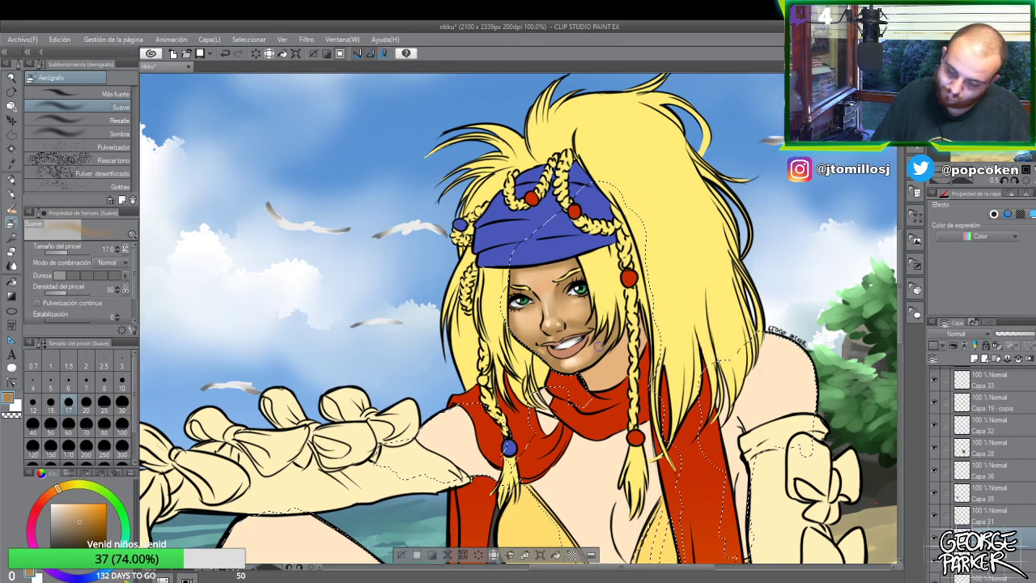
{"action": "key", "text": "j"}
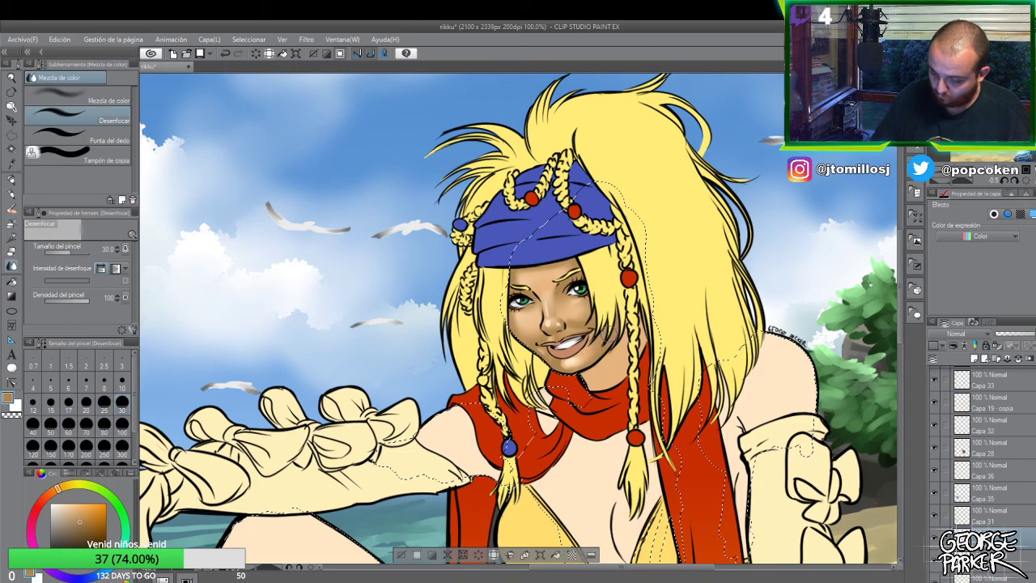
- Lighten the shading above the right-hand mouth corner with Ajustar goma at size 10 and blend the cheek with Desenfocar reduced to size 10
{"action": "scroll", "coordinate": [587, 324], "scroll_direction": "down", "scroll_amount": 2}
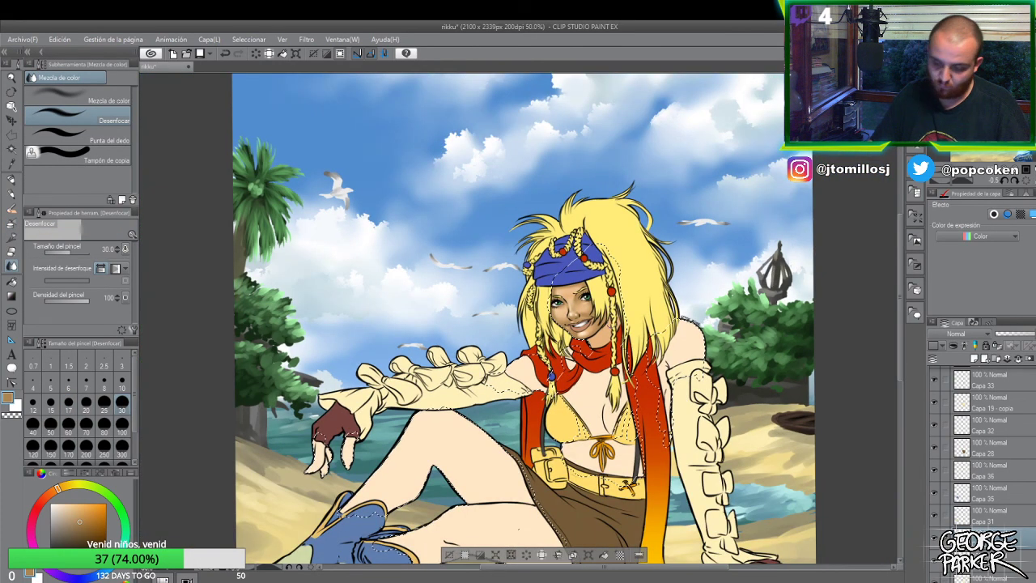
{"action": "scroll", "coordinate": [612, 311], "scroll_direction": "down", "scroll_amount": 1}
{"action": "scroll", "coordinate": [590, 282], "scroll_direction": "up", "scroll_amount": 5}
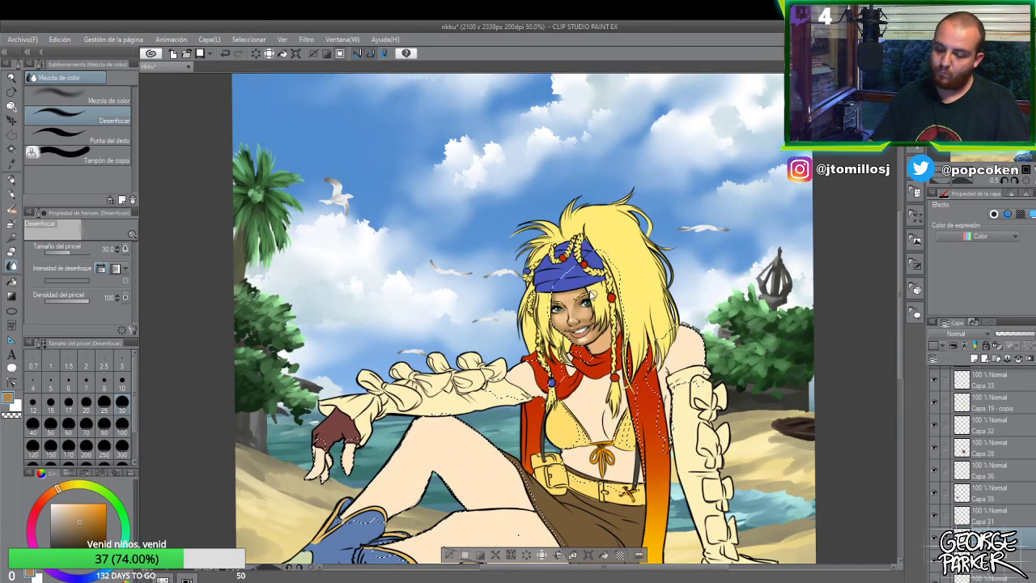
{"action": "key", "text": "e"}
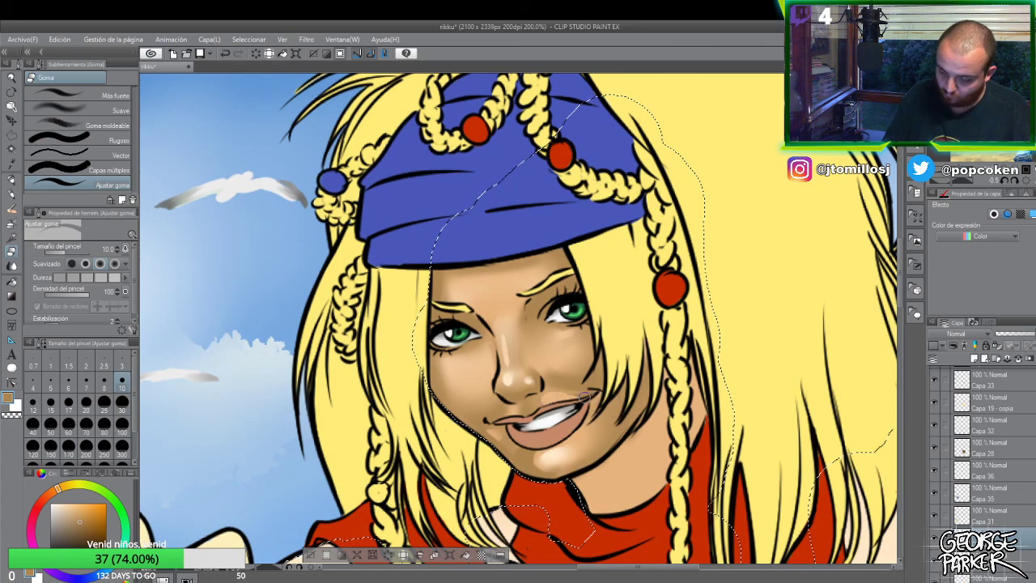
{"action": "key", "text": "j"}
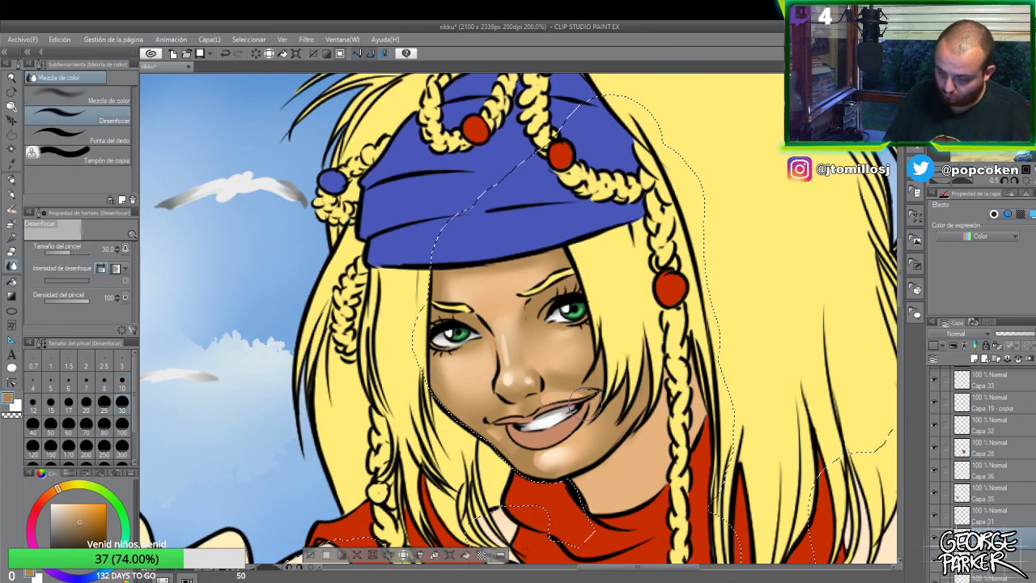
{"action": "left_click", "coordinate": [123, 384]}
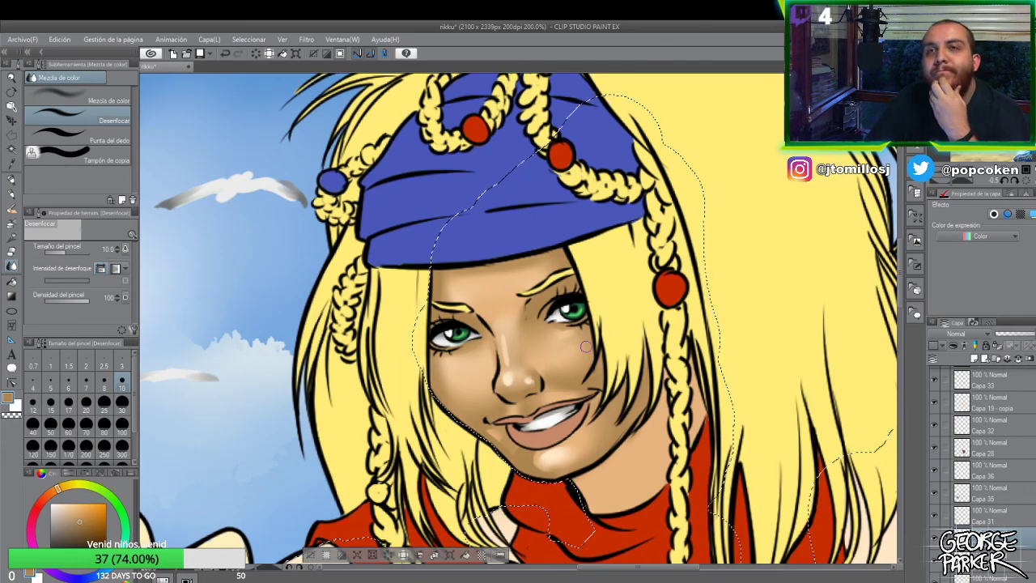
- Erase light areas on the cheek below the right-hand eye and along the nose bridge with Ajustar goma, blending with Desenfocar at size 10
{"action": "scroll", "coordinate": [586, 347], "scroll_direction": "down", "scroll_amount": 3}
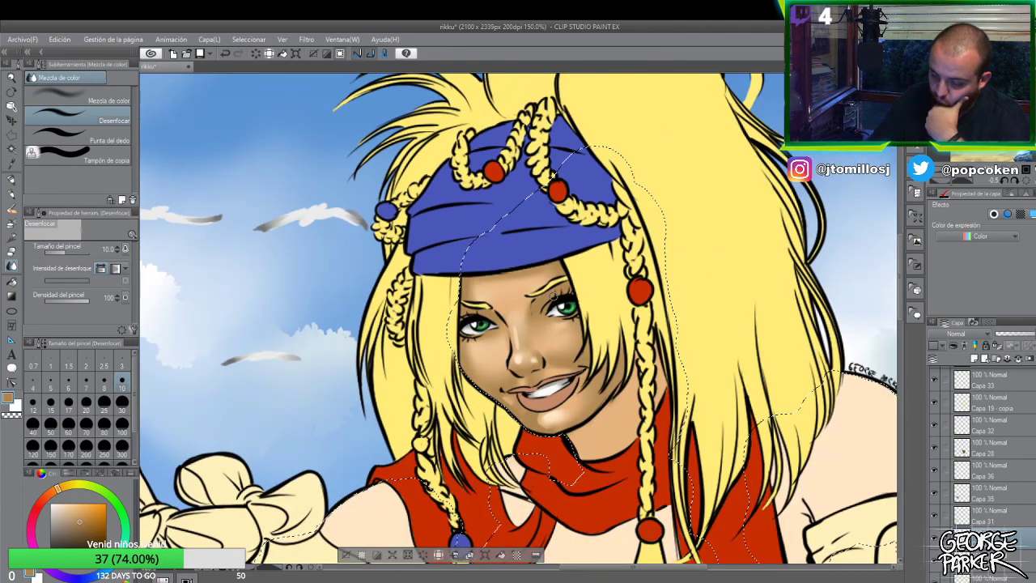
{"action": "scroll", "coordinate": [555, 280], "scroll_direction": "up", "scroll_amount": 1}
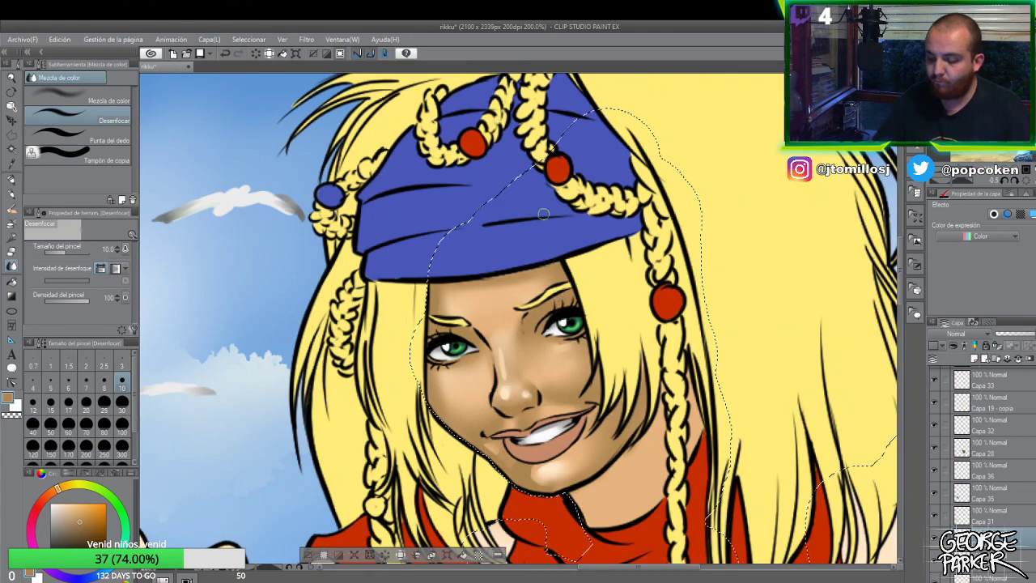
{"action": "key", "text": "e"}
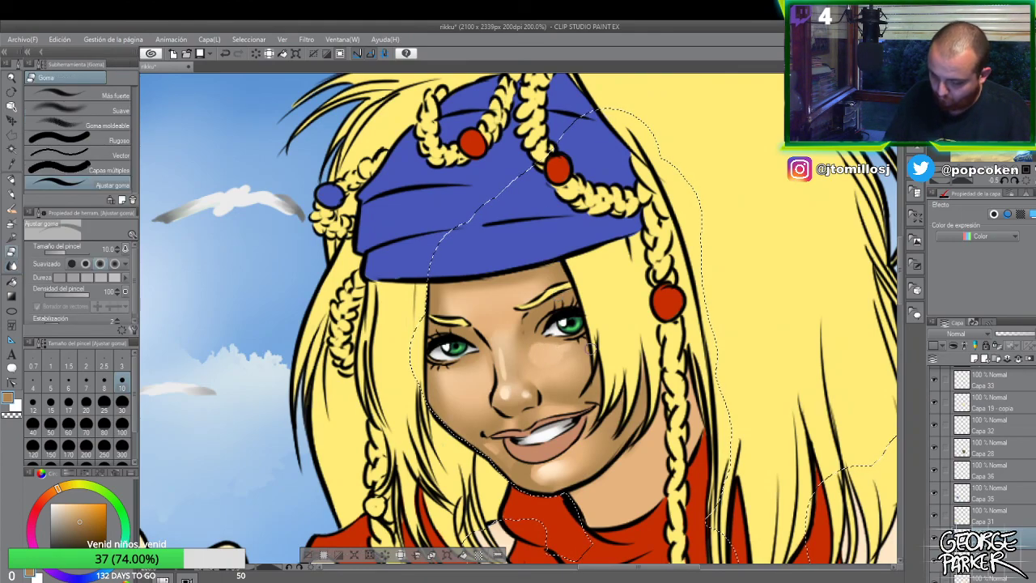
{"action": "key", "text": "j"}
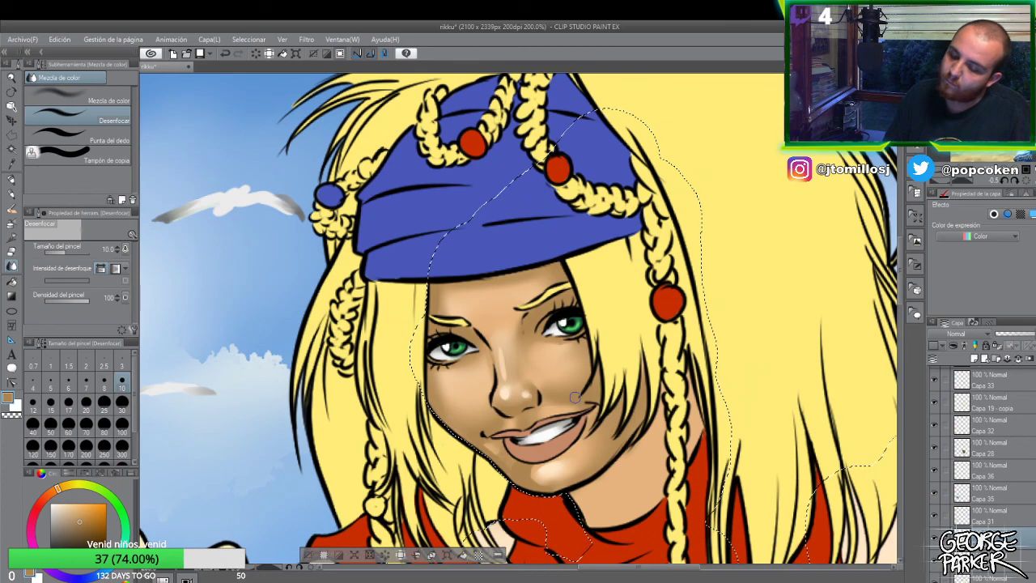
{"action": "key", "text": "e"}
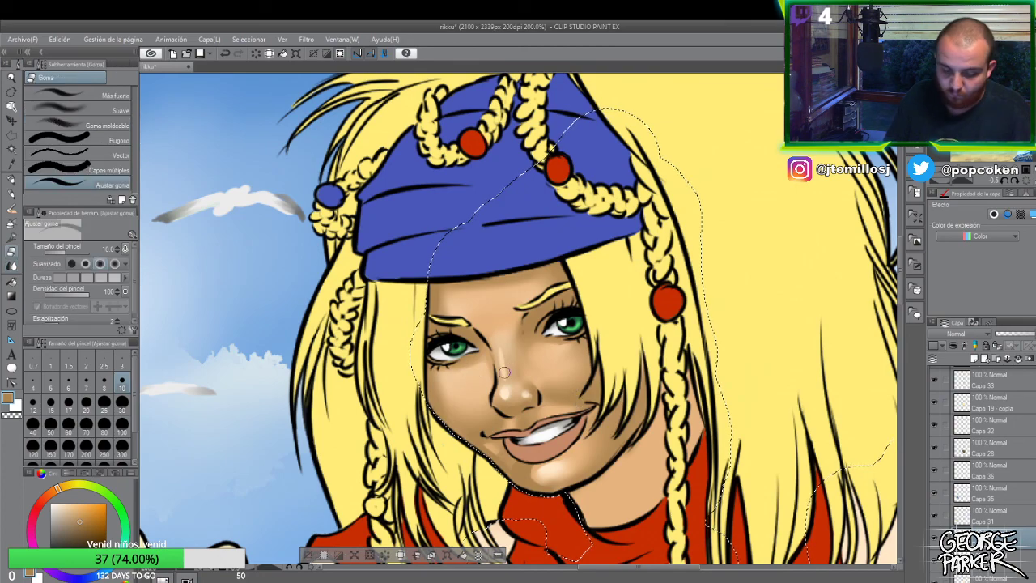
{"action": "key", "text": "j"}
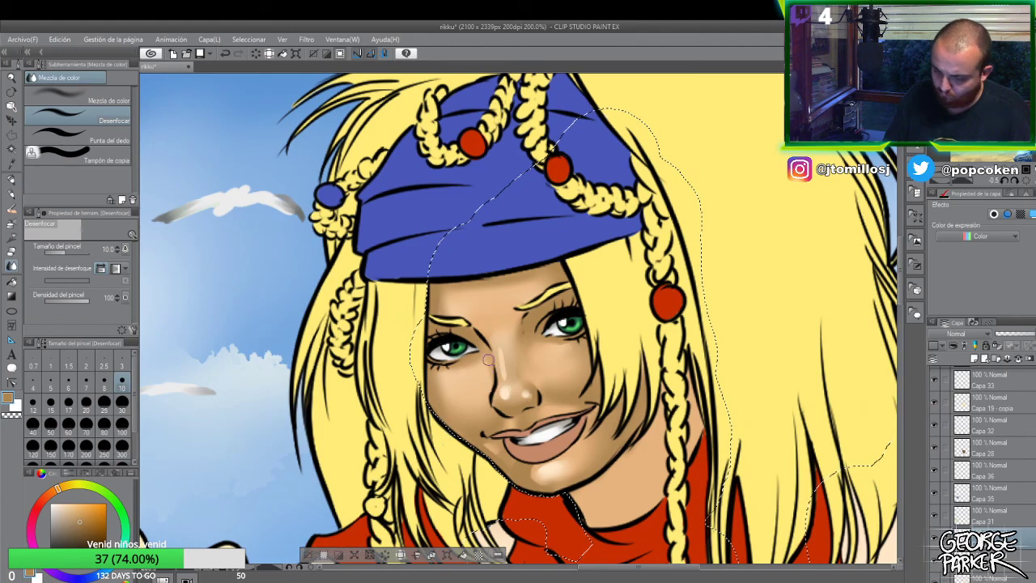
- Check the face shading and touch up the light areas around the nose and mouth with Ajustar goma at size 10
{"action": "scroll", "coordinate": [494, 348], "scroll_direction": "down", "scroll_amount": 1}
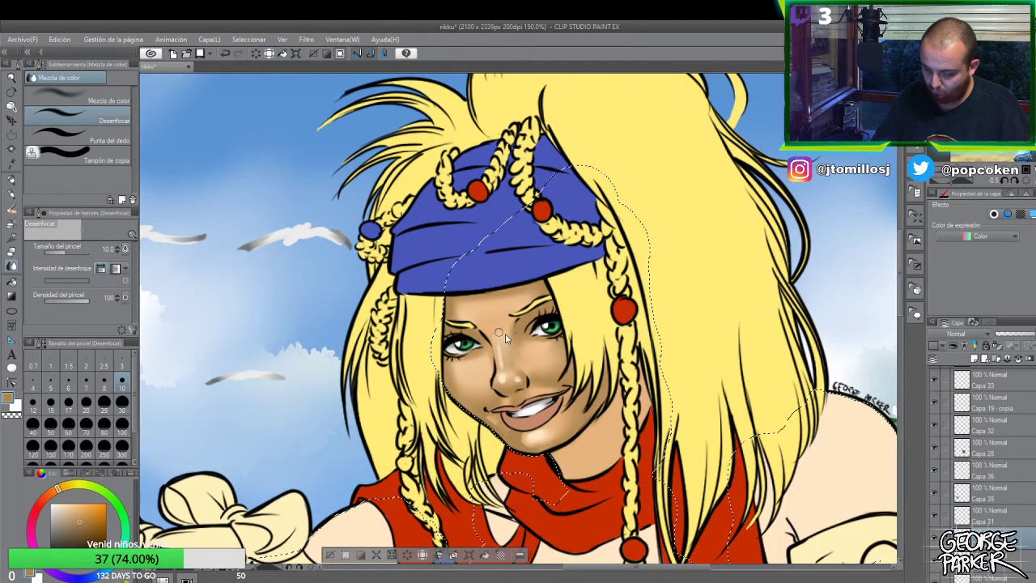
{"action": "scroll", "coordinate": [505, 331], "scroll_direction": "down", "scroll_amount": 2}
{"action": "scroll", "coordinate": [486, 283], "scroll_direction": "up", "scroll_amount": 3}
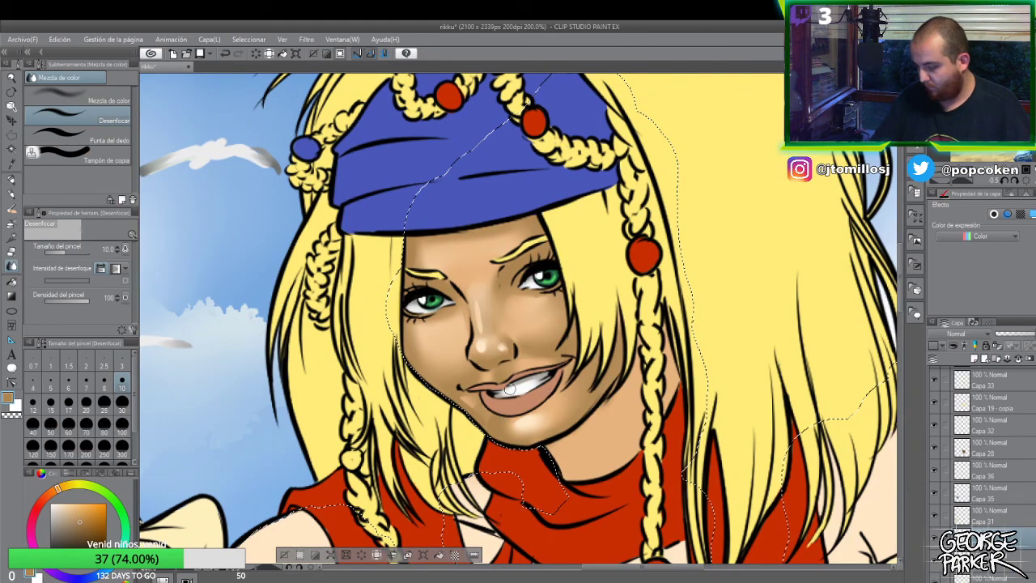
{"action": "scroll", "coordinate": [546, 354], "scroll_direction": "down", "scroll_amount": 1}
{"action": "scroll", "coordinate": [546, 354], "scroll_direction": "down", "scroll_amount": 1}
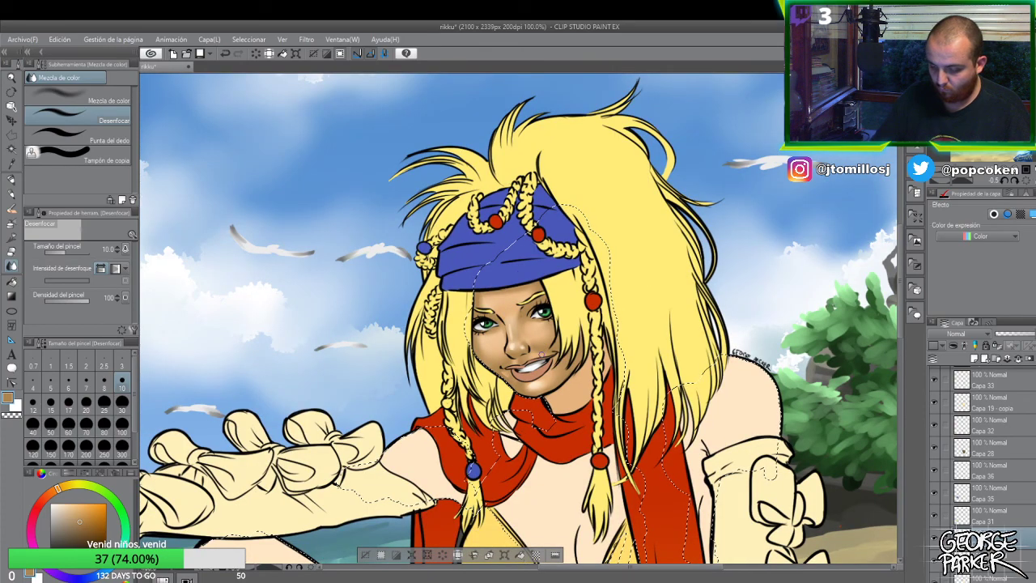
{"action": "scroll", "coordinate": [534, 351], "scroll_direction": "up", "scroll_amount": 2}
{"action": "scroll", "coordinate": [533, 350], "scroll_direction": "up", "scroll_amount": 2}
{"action": "key", "text": "e"}
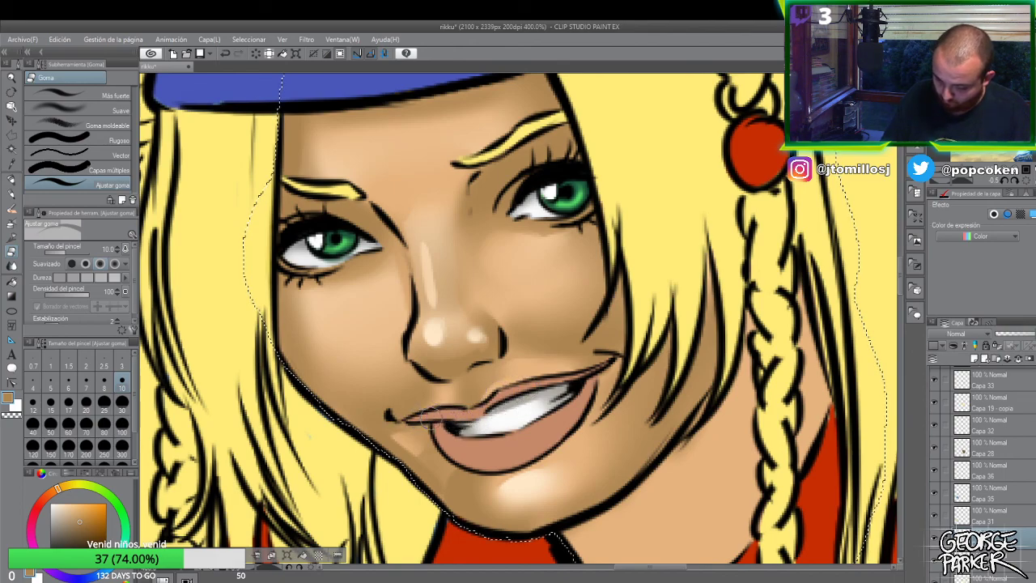
{"action": "scroll", "coordinate": [444, 405], "scroll_direction": "down", "scroll_amount": 1}
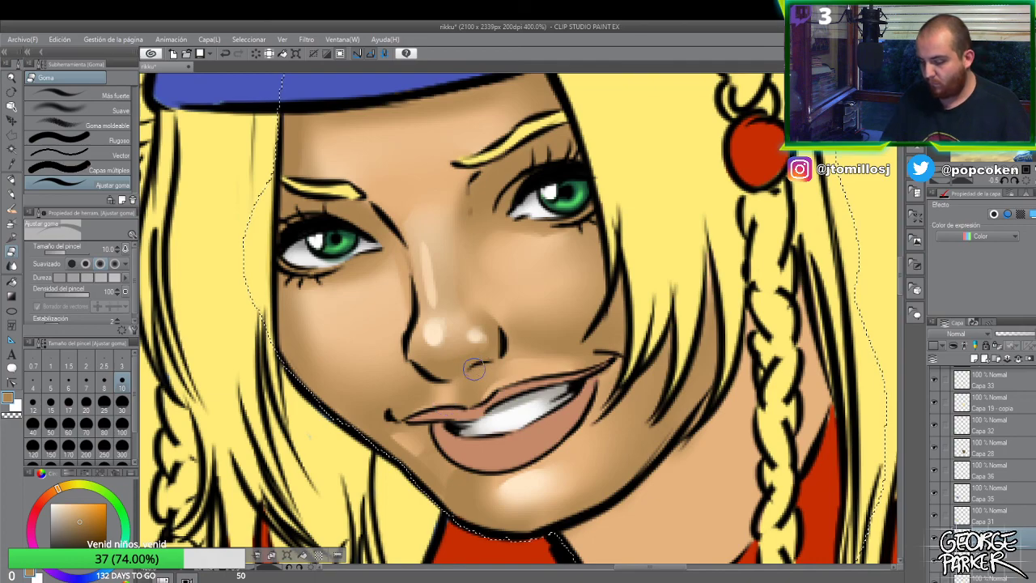
{"action": "scroll", "coordinate": [444, 405], "scroll_direction": "down", "scroll_amount": 2}
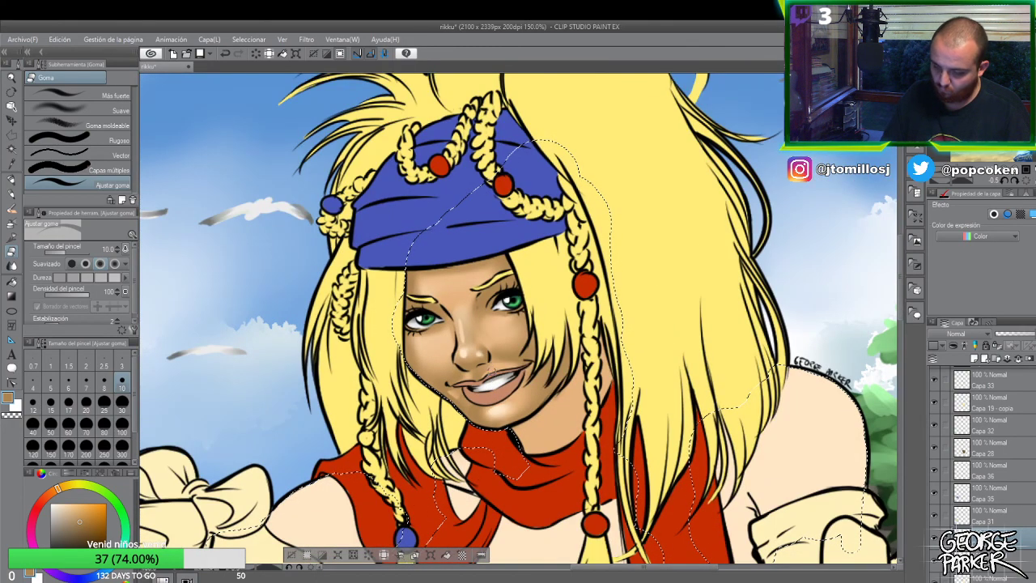
{"action": "scroll", "coordinate": [489, 373], "scroll_direction": "down", "scroll_amount": 1}
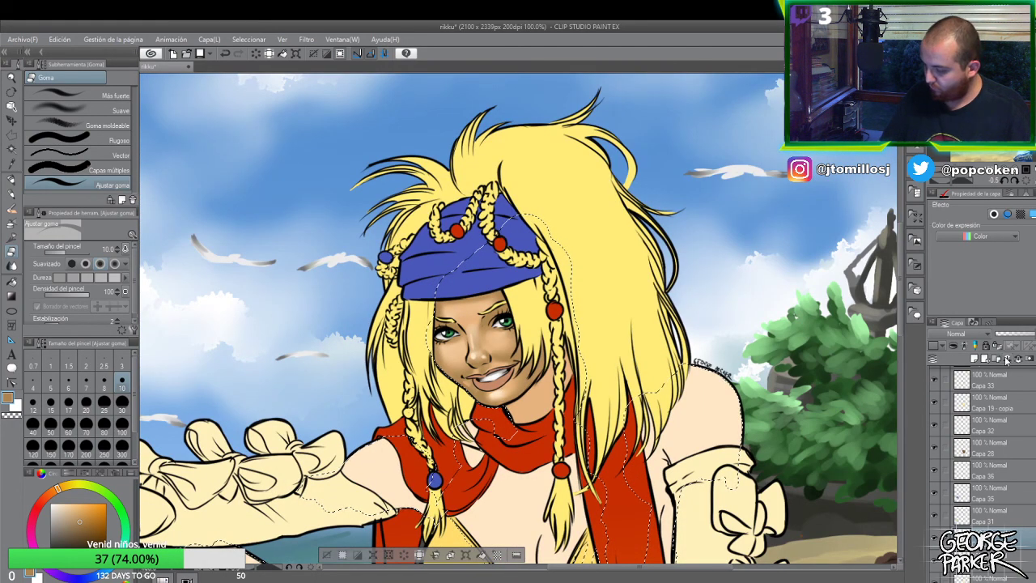
- Pick a darker brown and airbrush shadows around the brows and right-hand eye with Suave at size 10
{"action": "key", "text": "b"}
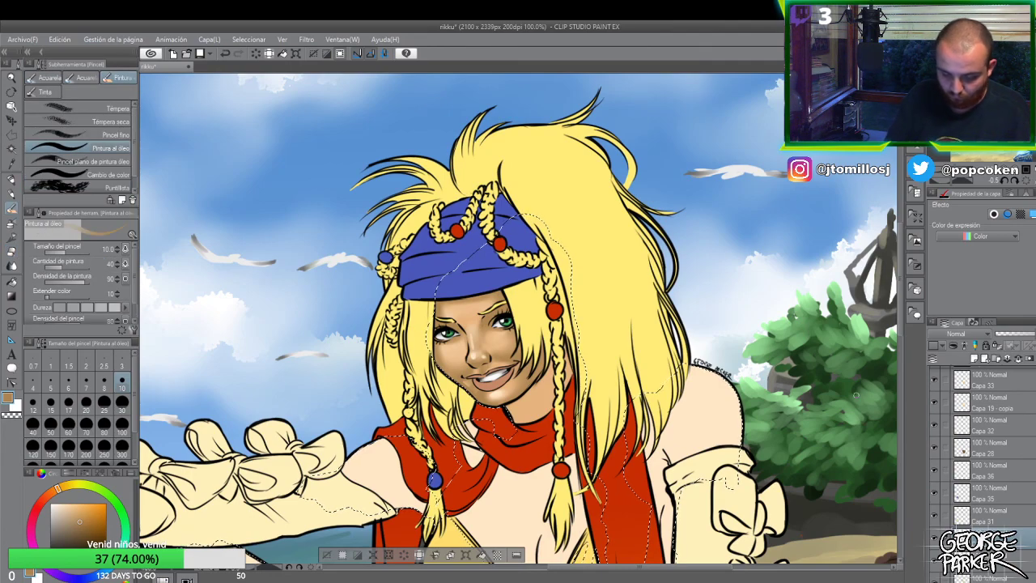
{"action": "left_click", "coordinate": [65, 536]}
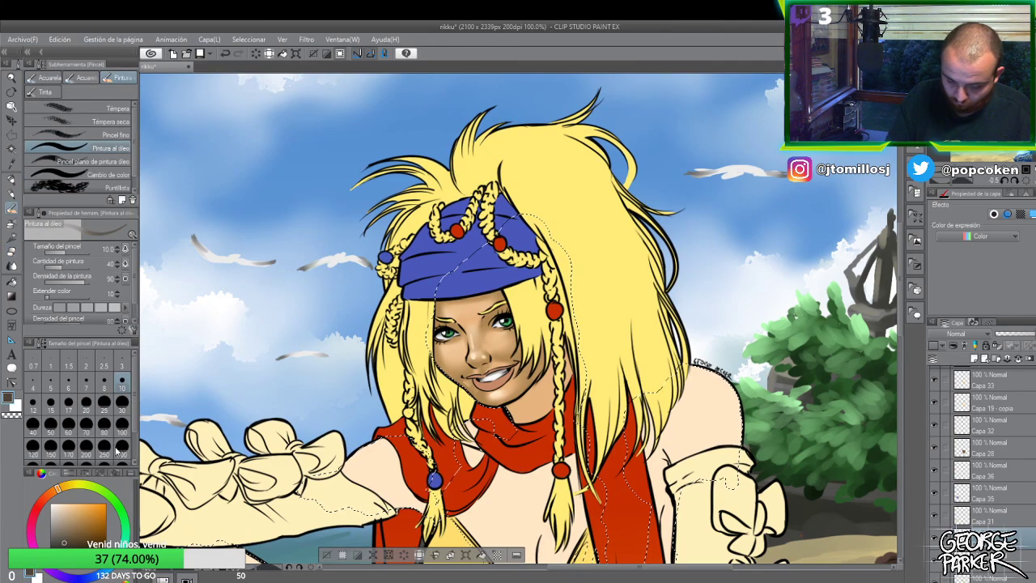
{"action": "left_click", "coordinate": [77, 533]}
{"action": "key", "text": "b"}
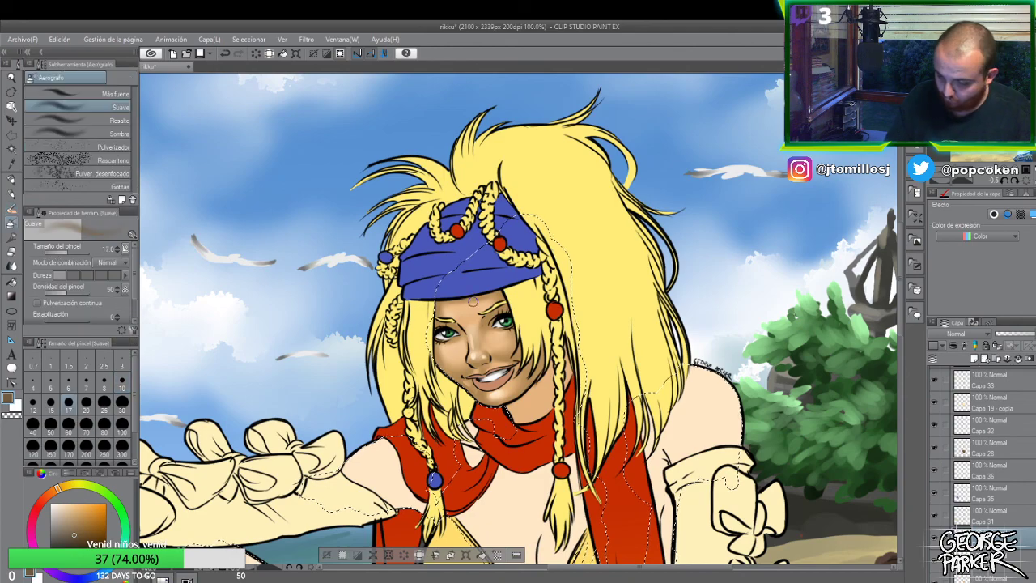
{"action": "key", "text": "ctrl+plus"}
{"action": "key", "text": "ctrl+plus"}
{"action": "left_click", "coordinate": [121, 402]}
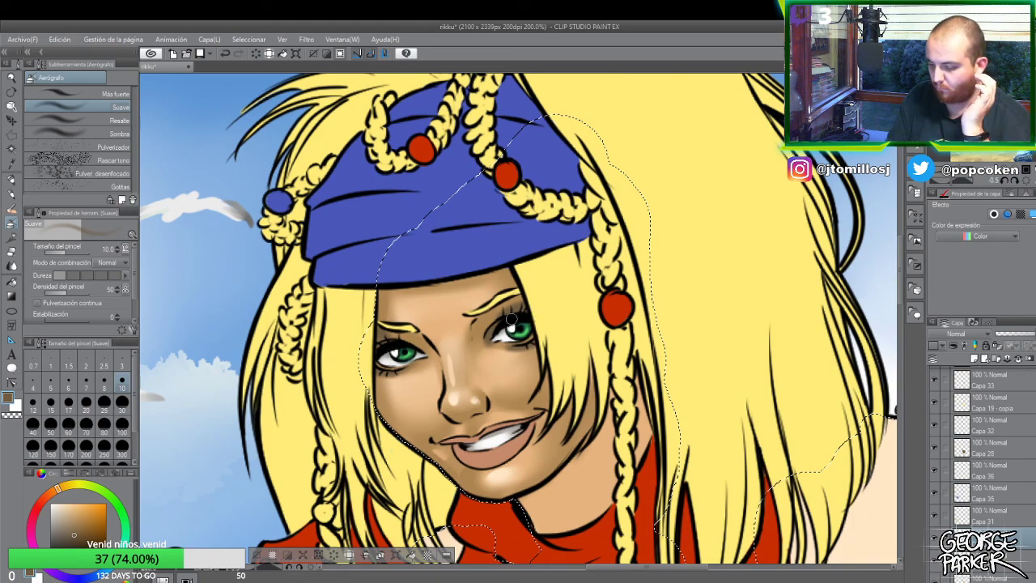
- Refine the shading around both eyes and brows, alternating Desenfocar and Ajustar goma at size 10
{"action": "key", "text": "j"}
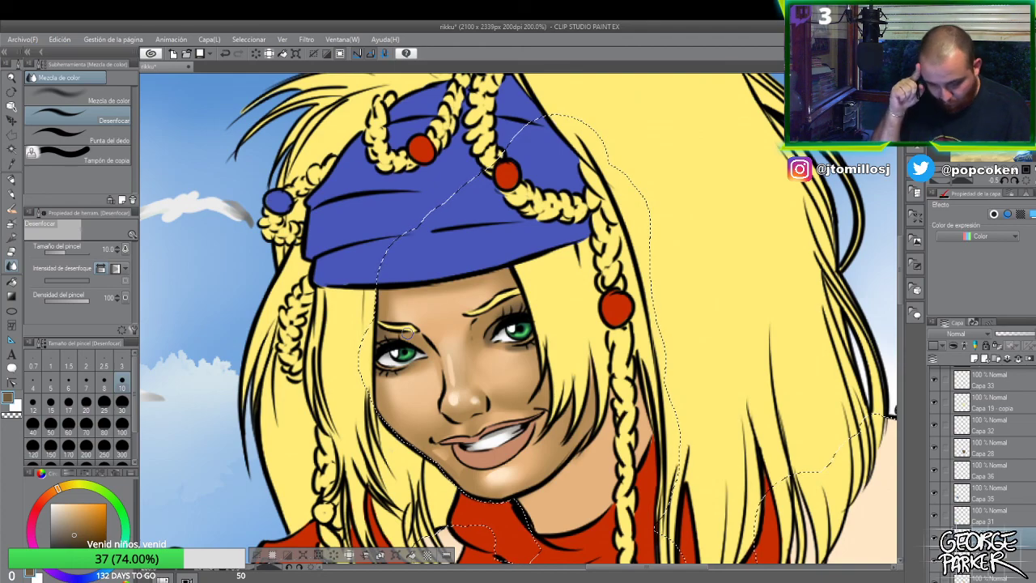
{"action": "key", "text": "o"}
{"action": "key", "text": "e"}
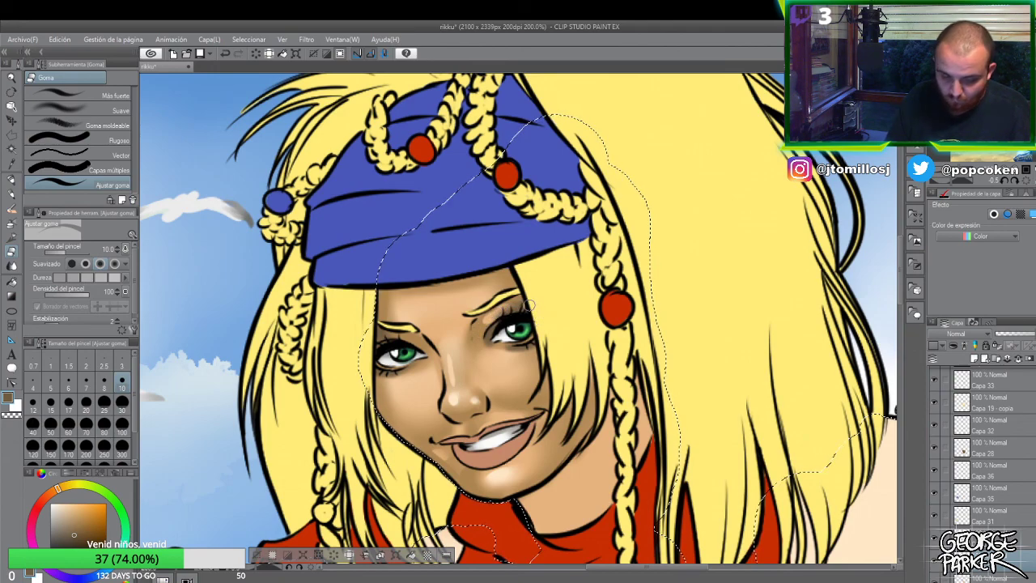
{"action": "key", "text": "j"}
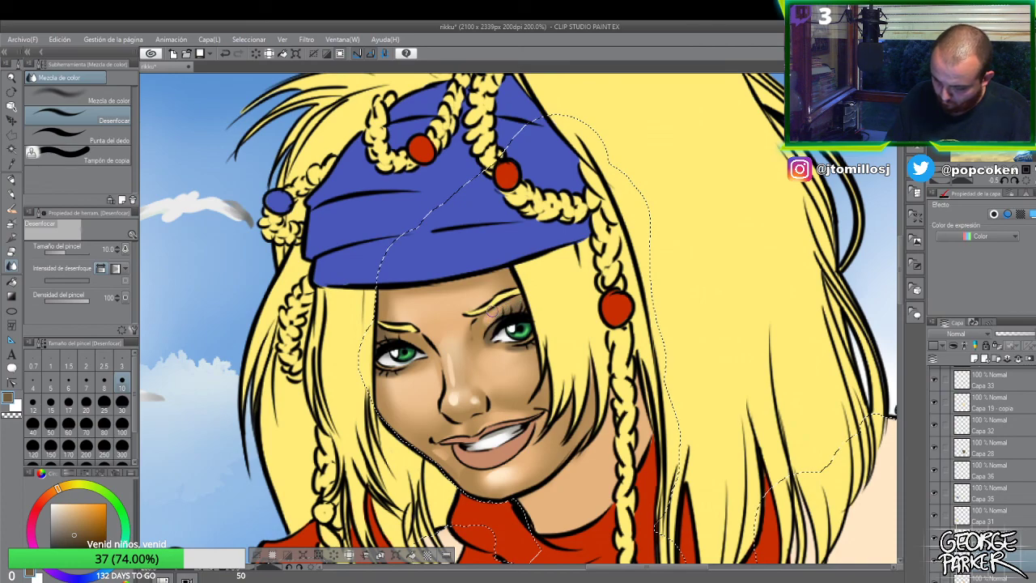
{"action": "key", "text": "e"}
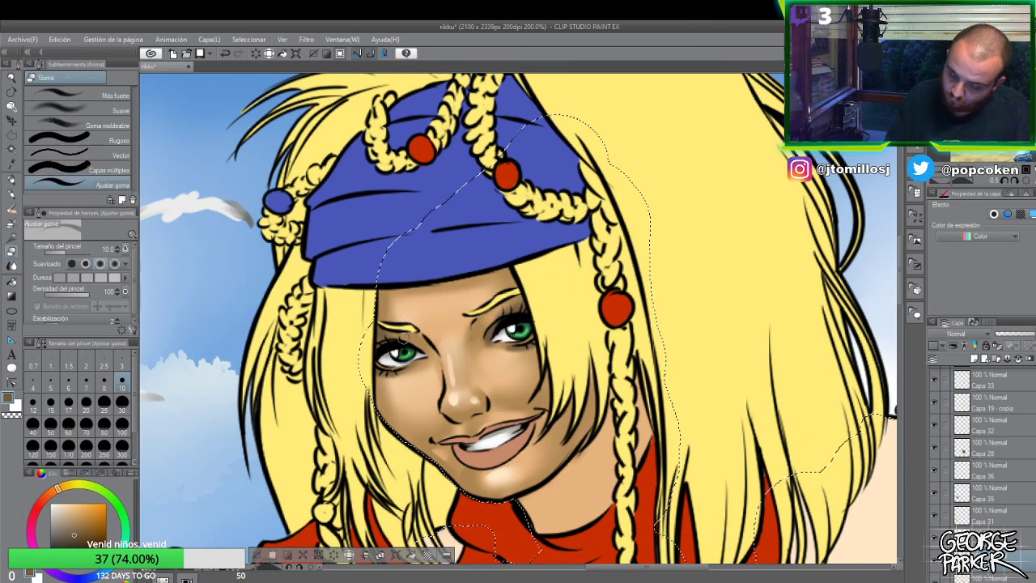
{"action": "key", "text": "j"}
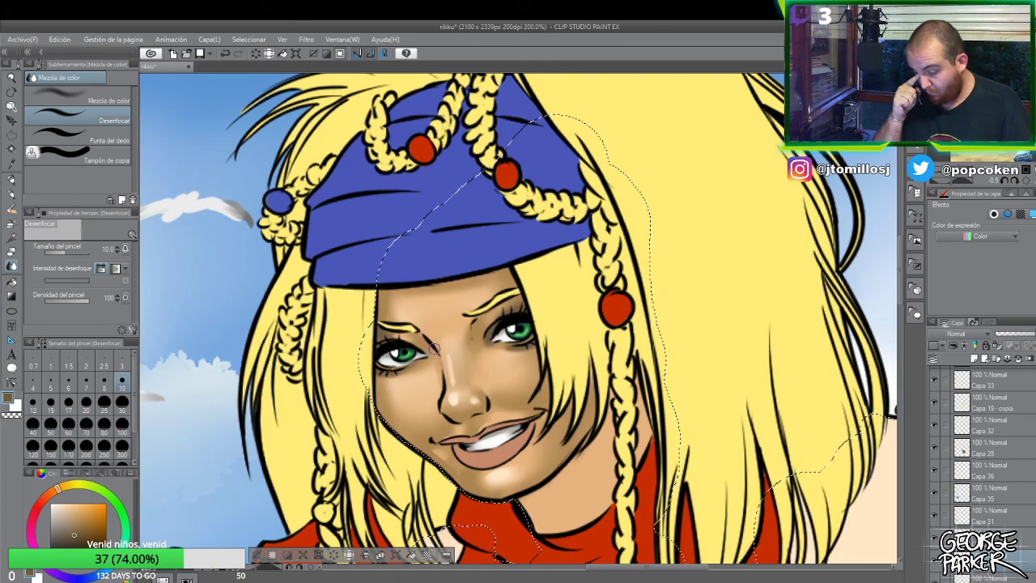
- Clear the selection around the skin, and undo and redo the last change to compare the result
{"action": "scroll", "coordinate": [515, 356], "scroll_direction": "down", "scroll_amount": 2}
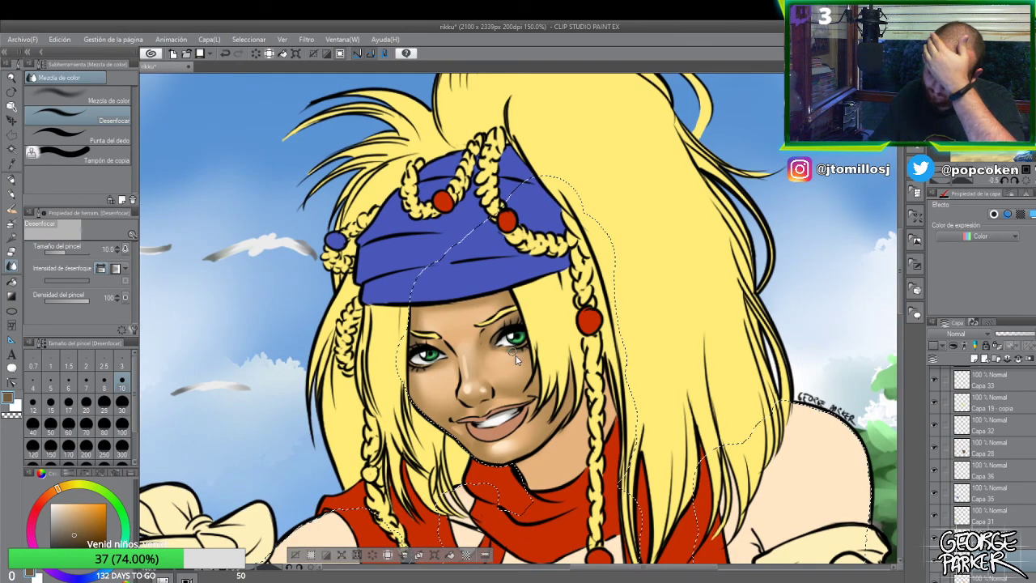
{"action": "scroll", "coordinate": [518, 342], "scroll_direction": "down", "scroll_amount": 1}
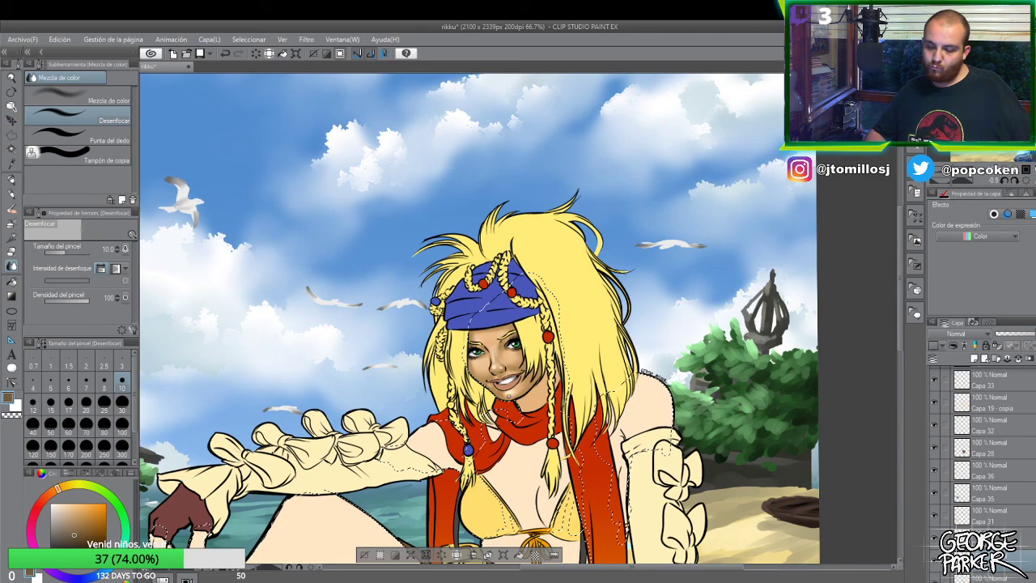
{"action": "key", "text": "ctrl+minus"}
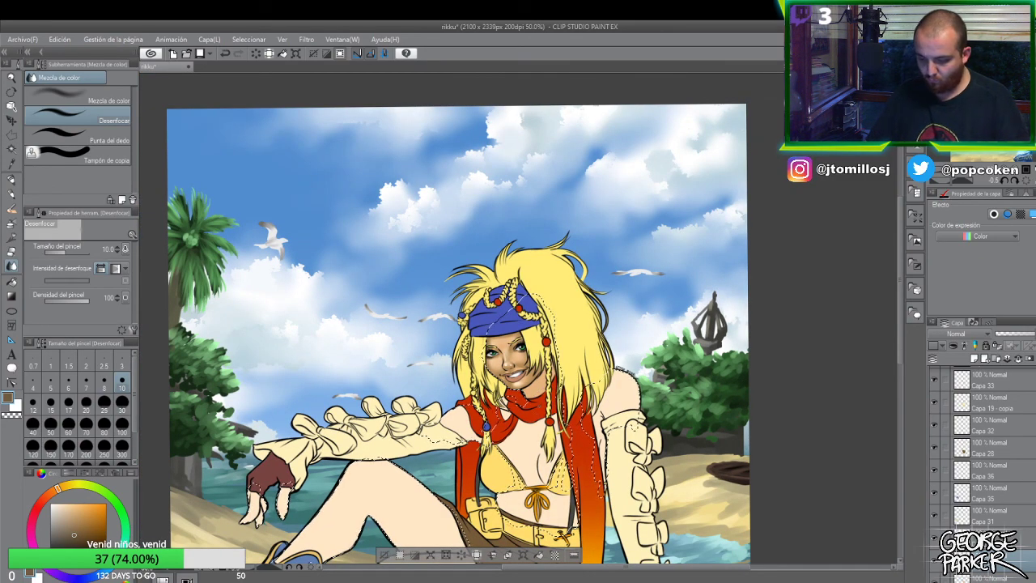
{"action": "left_click", "coordinate": [386, 555]}
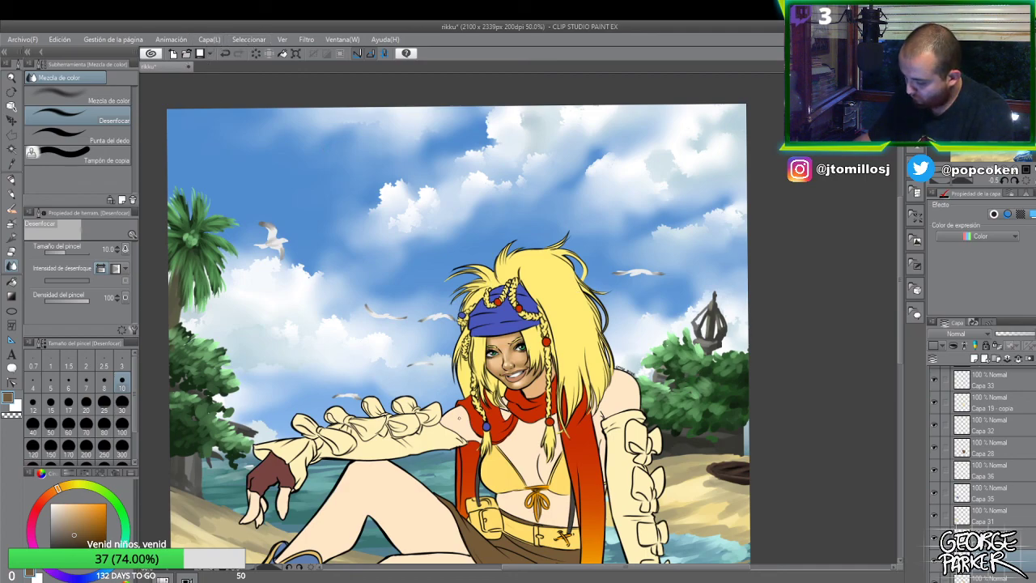
{"action": "key", "text": "ctrl+z"}
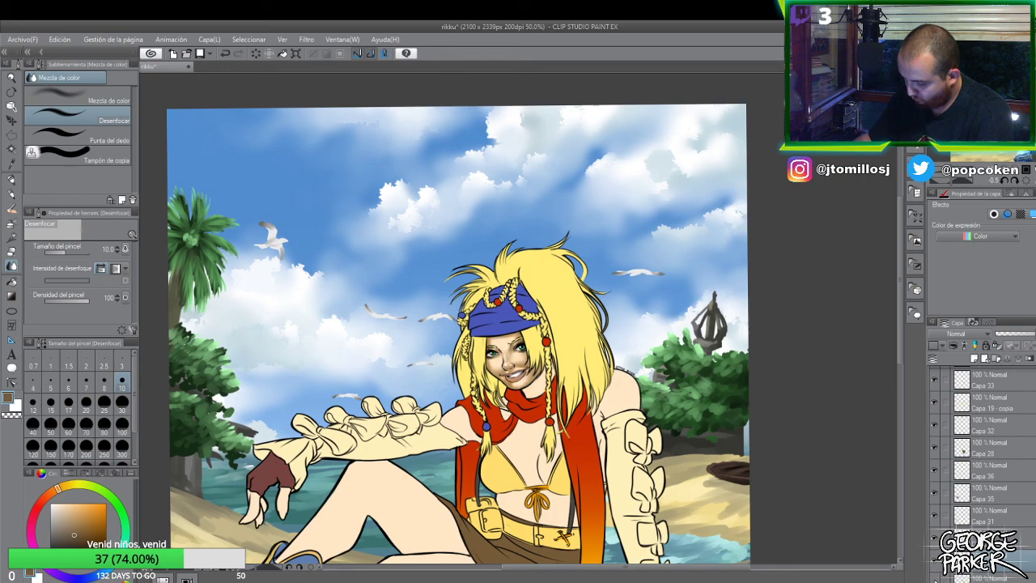
{"action": "key", "text": "ctrl+y"}
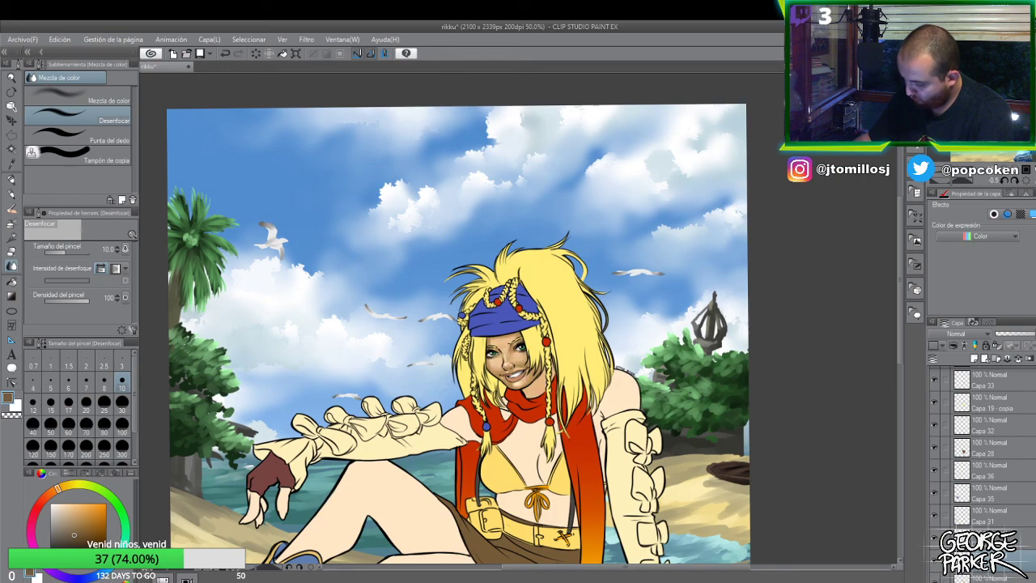
- Look through the layer commands, including the layer mask, file object and layer settings options
{"action": "left_click", "coordinate": [104, 40]}
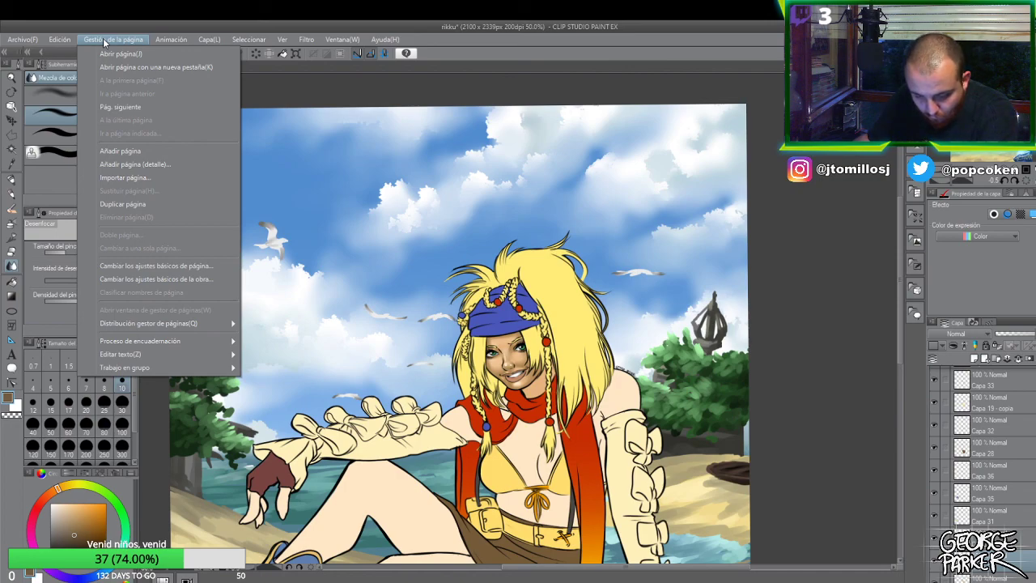
{"action": "mouse_move", "coordinate": [166, 45]}
{"action": "mouse_move", "coordinate": [209, 41]}
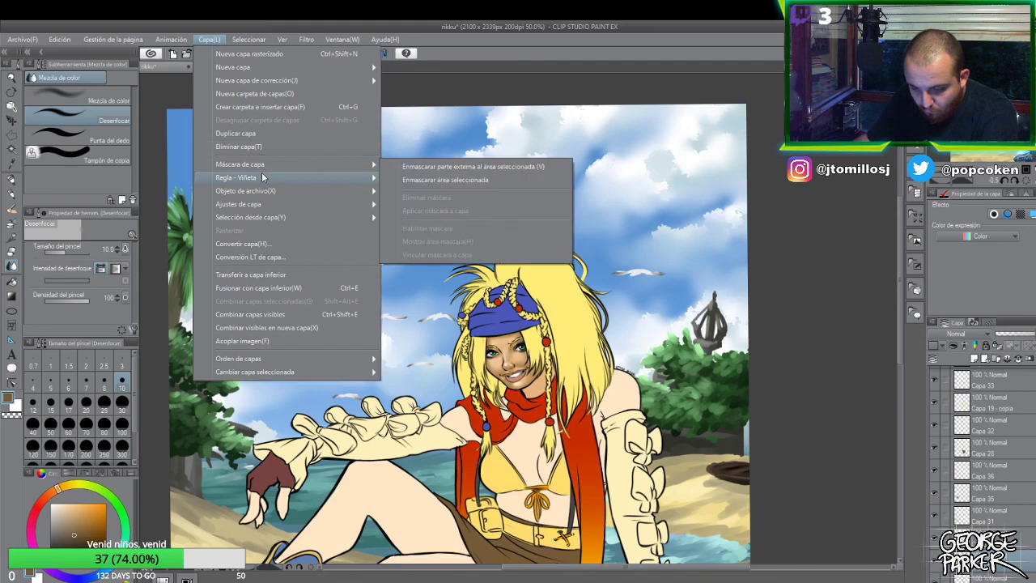
{"action": "mouse_move", "coordinate": [264, 164]}
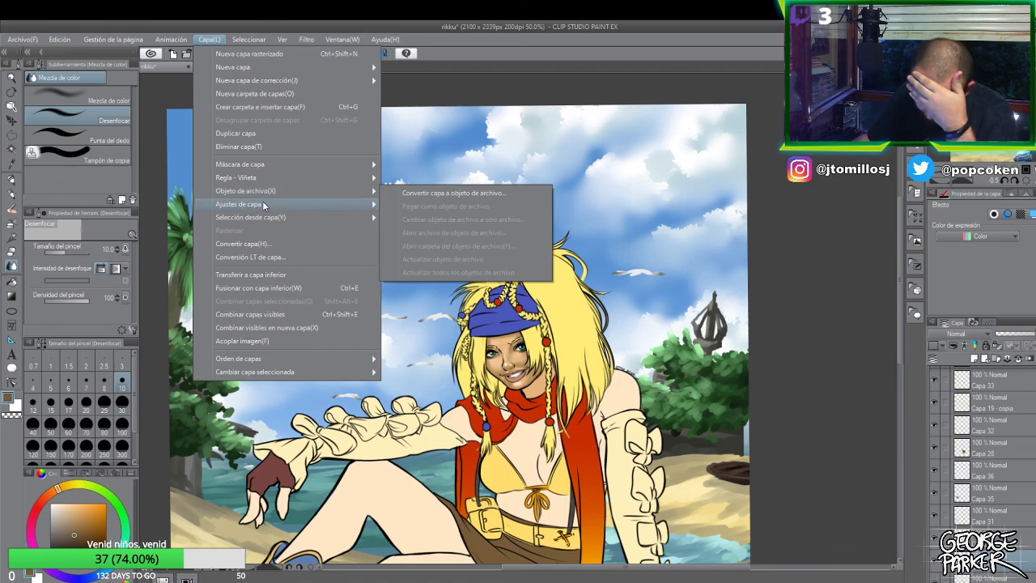
{"action": "mouse_move", "coordinate": [263, 202]}
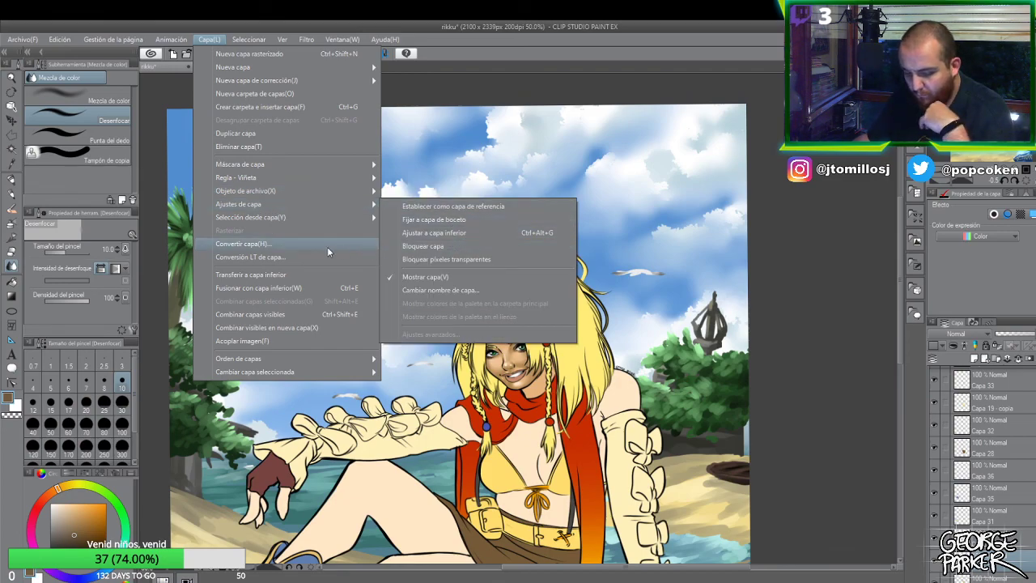
{"action": "mouse_move", "coordinate": [299, 220]}
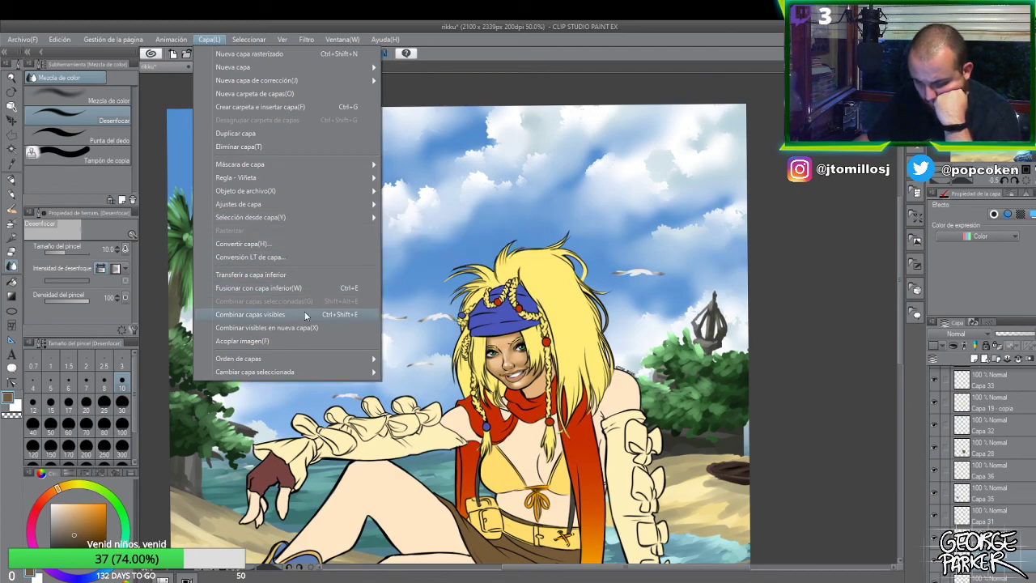
{"action": "mouse_move", "coordinate": [306, 362]}
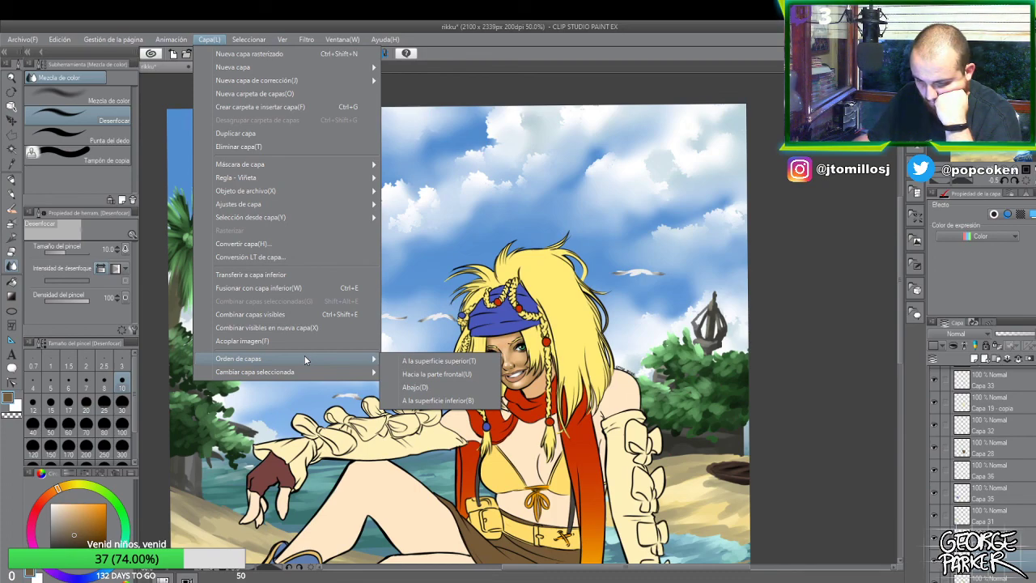
{"action": "mouse_move", "coordinate": [339, 82]}
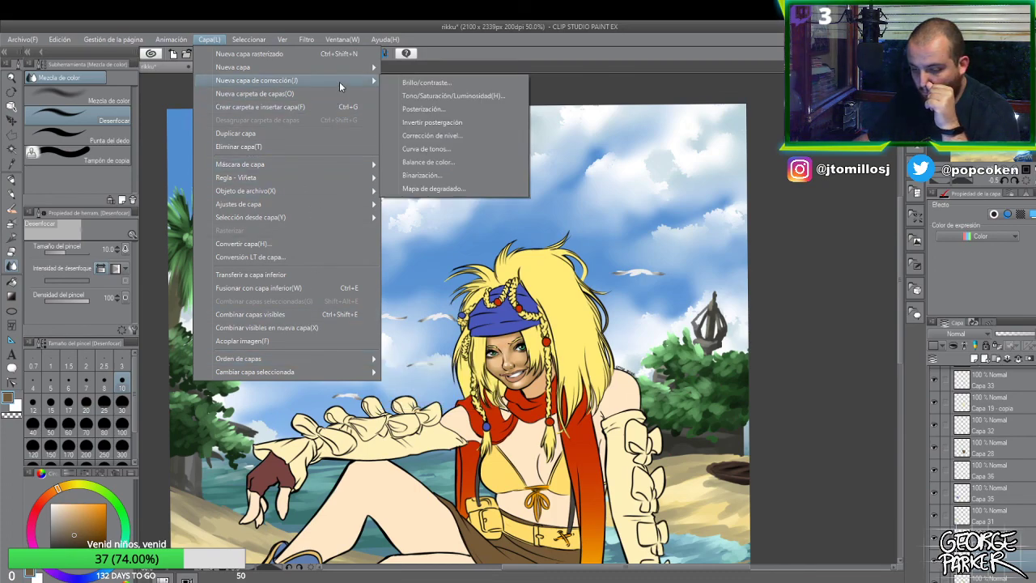
{"action": "left_click", "coordinate": [446, 96]}
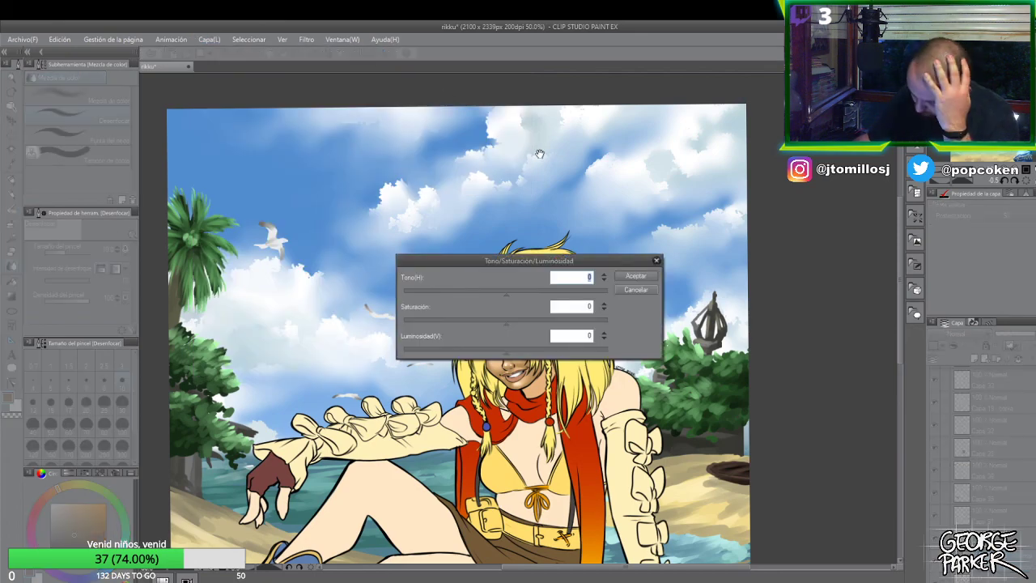
{"action": "left_click_drag", "start_coordinate": [602, 261], "coordinate": [664, 174]}
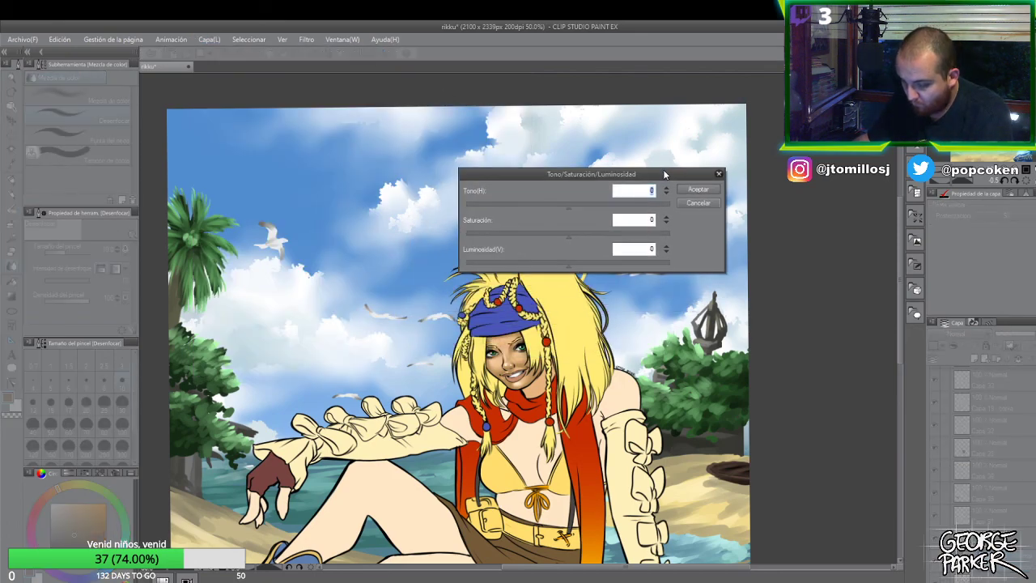
{"action": "left_click_drag", "start_coordinate": [567, 208], "coordinate": [529, 206]}
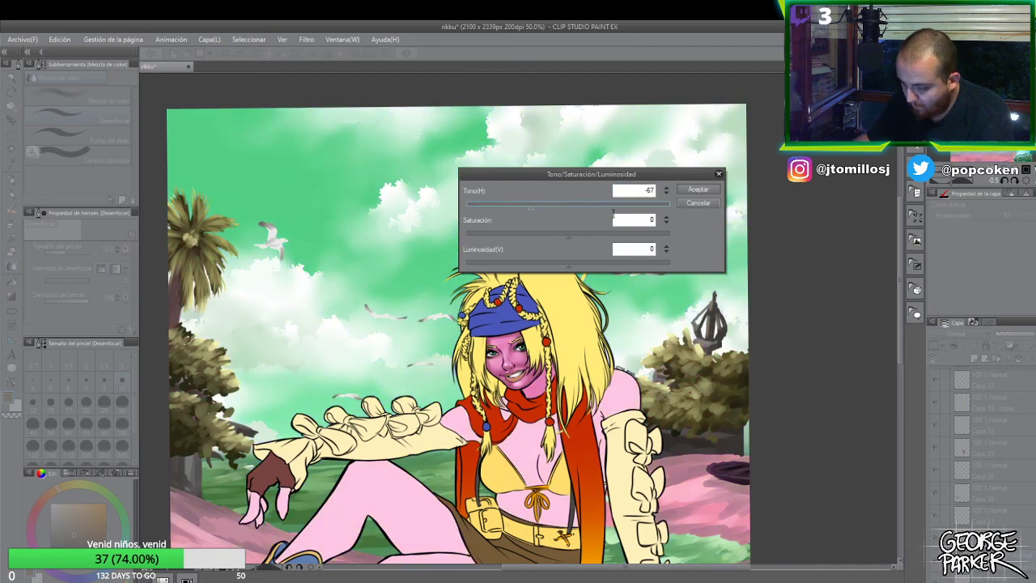
{"action": "left_click", "coordinate": [696, 204]}
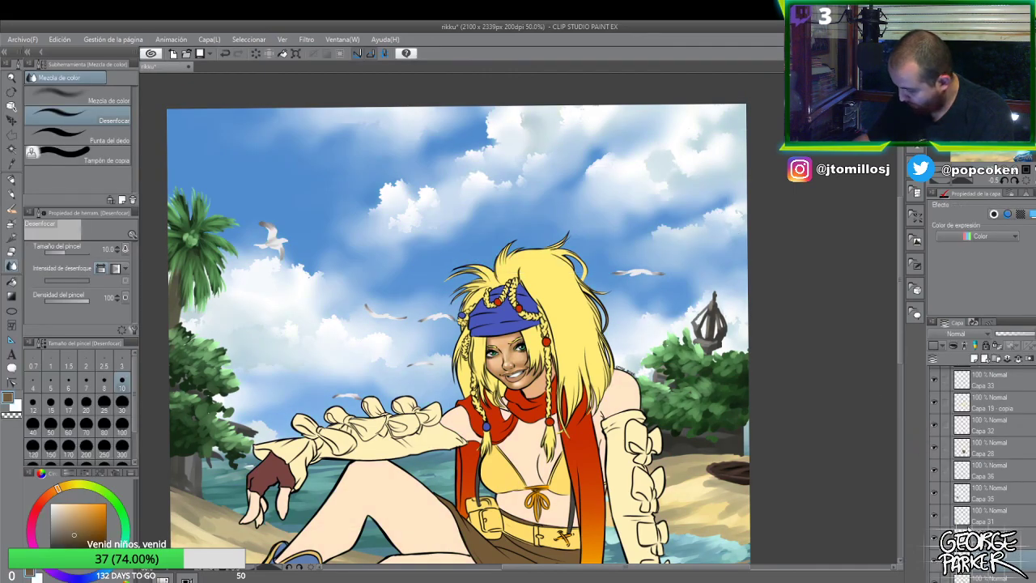
- Create a selection from the contents of the face shading layer
{"action": "right_click", "coordinate": [984, 448]}
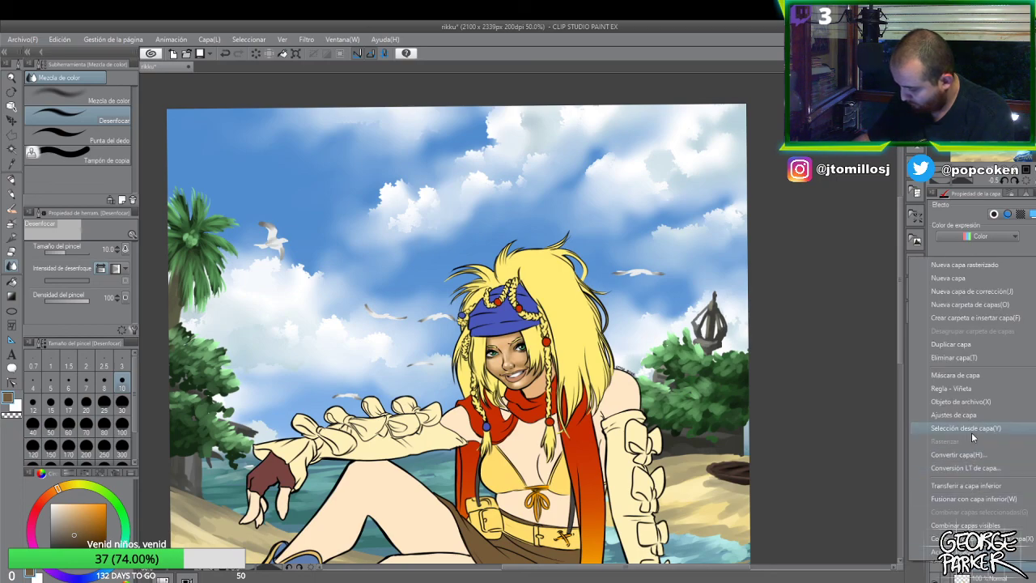
{"action": "left_click", "coordinate": [859, 433]}
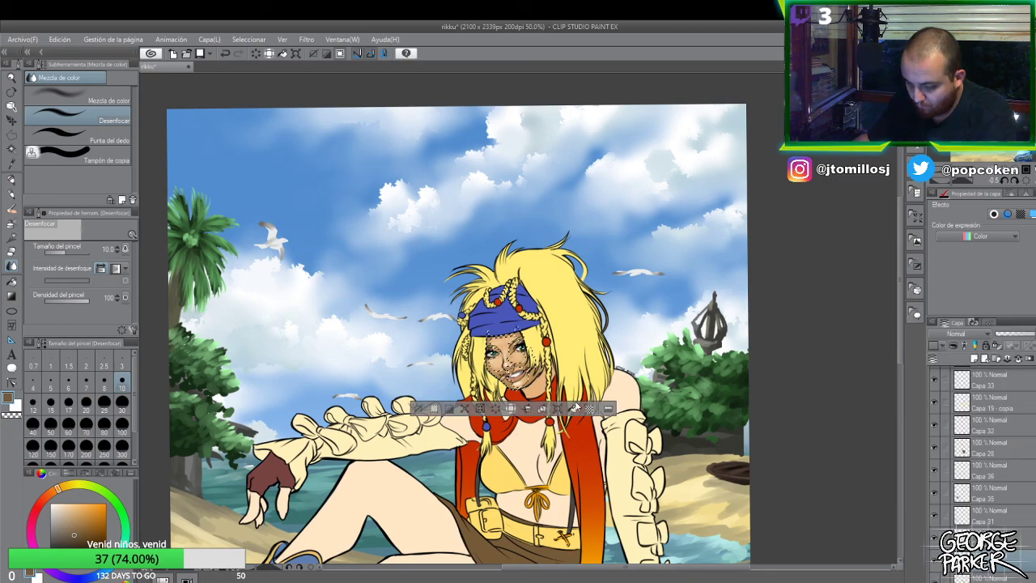
{"action": "scroll", "coordinate": [537, 369], "scroll_direction": "up", "scroll_amount": 3}
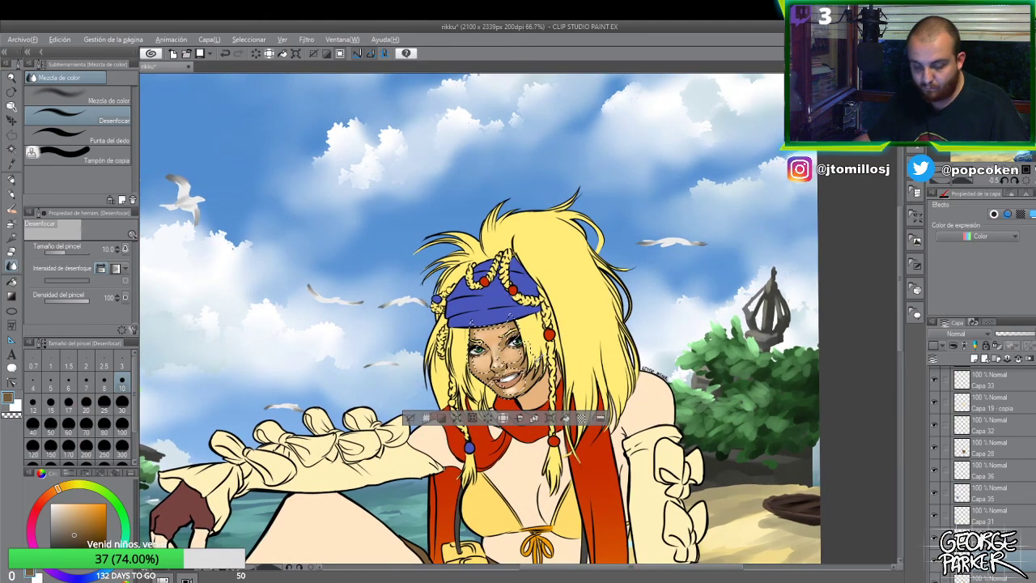
{"action": "scroll", "coordinate": [549, 369], "scroll_direction": "up", "scroll_amount": 1}
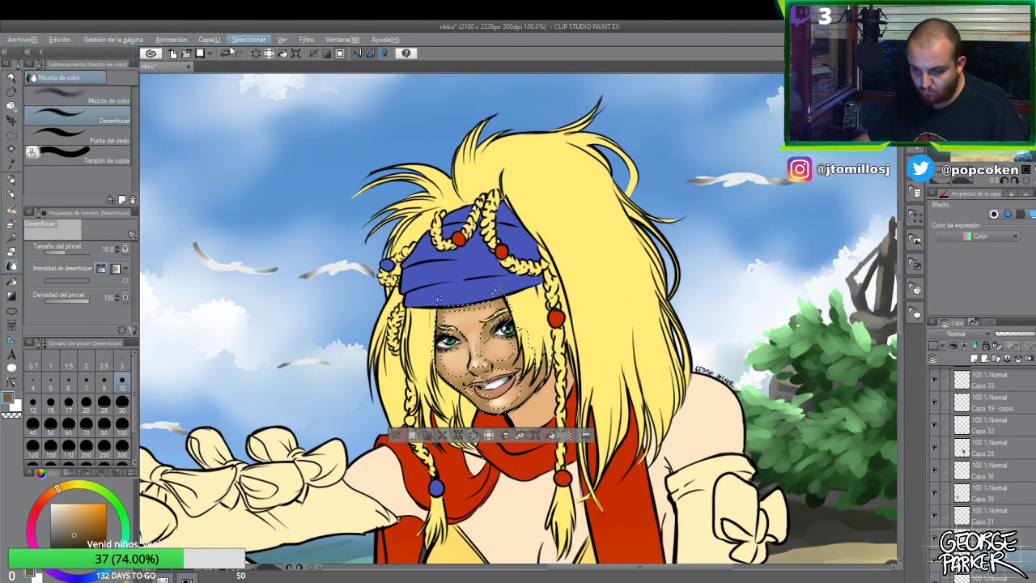
- Add a hue/saturation/luminosity correction layer over the selected face with hue -11, saturation 14 and luminosity 10
{"action": "left_click", "coordinate": [208, 38]}
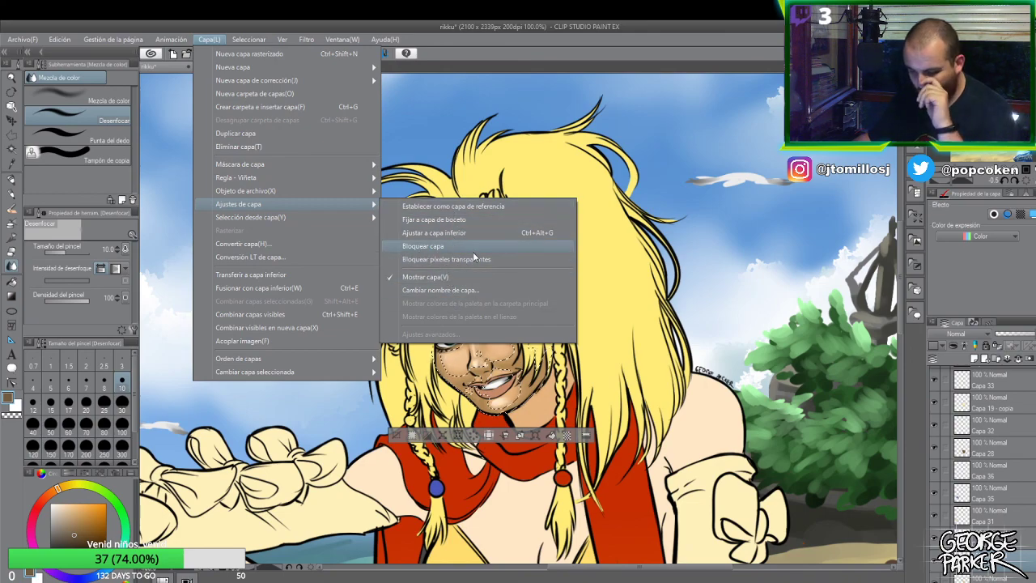
{"action": "mouse_move", "coordinate": [317, 77]}
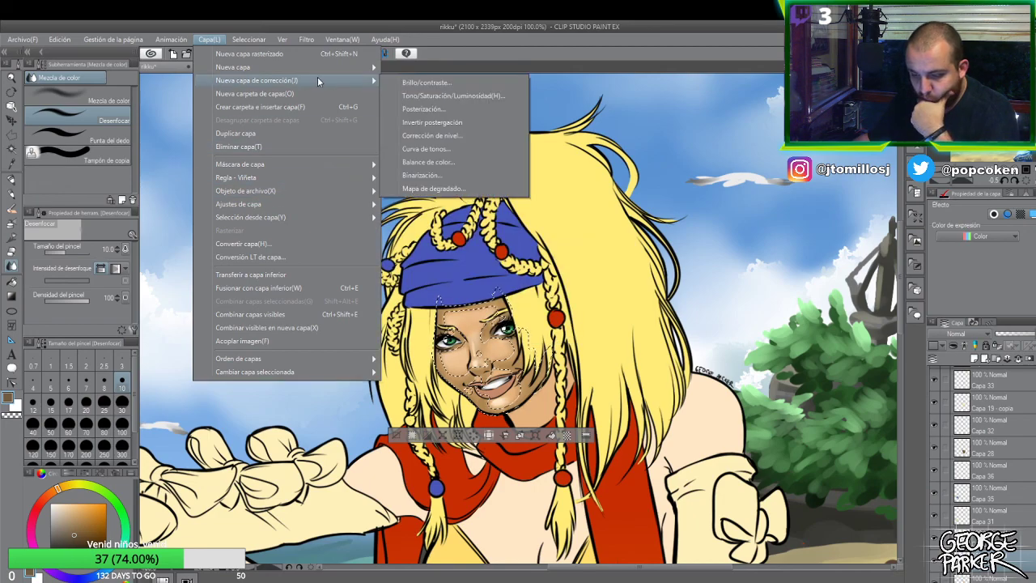
{"action": "left_click", "coordinate": [473, 99]}
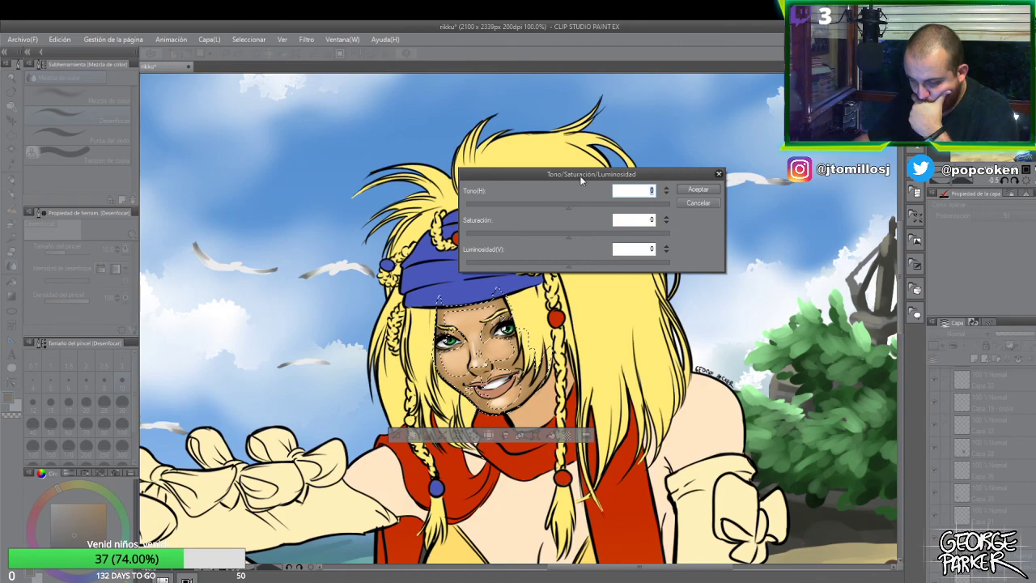
{"action": "left_click_drag", "start_coordinate": [581, 174], "coordinate": [578, 197]}
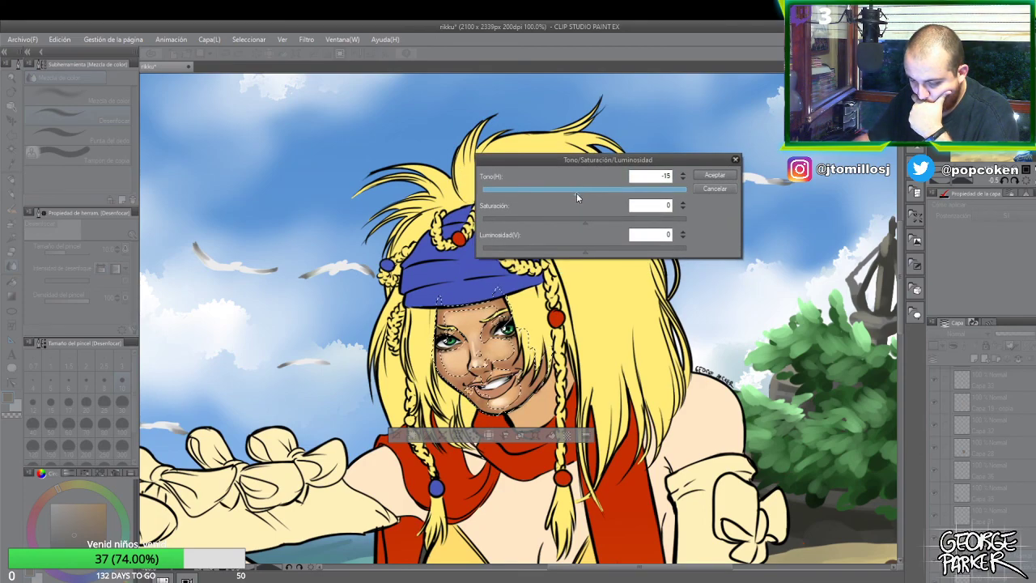
{"action": "left_click_drag", "start_coordinate": [575, 192], "coordinate": [599, 222]}
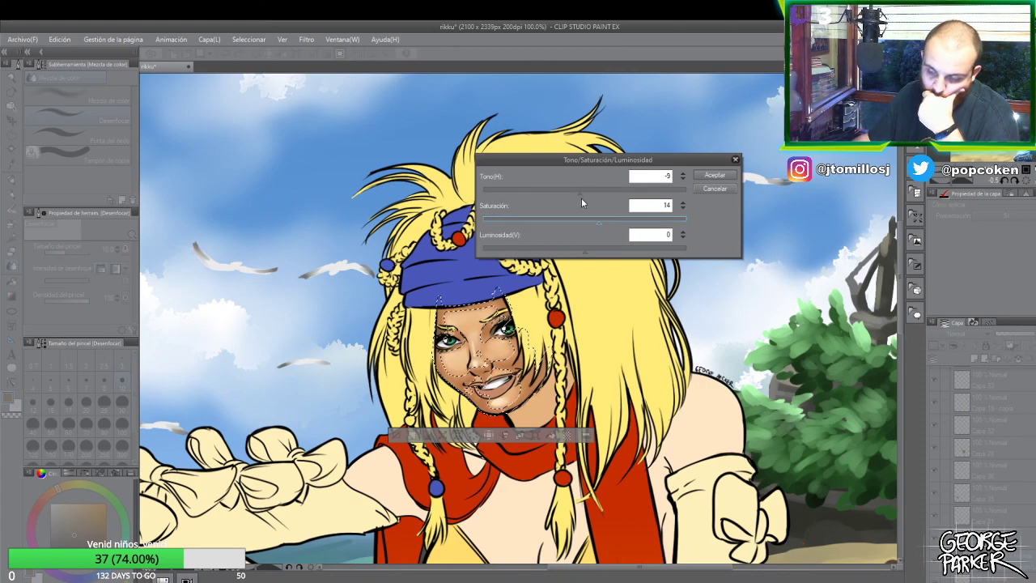
{"action": "left_click_drag", "start_coordinate": [600, 251], "coordinate": [603, 251]}
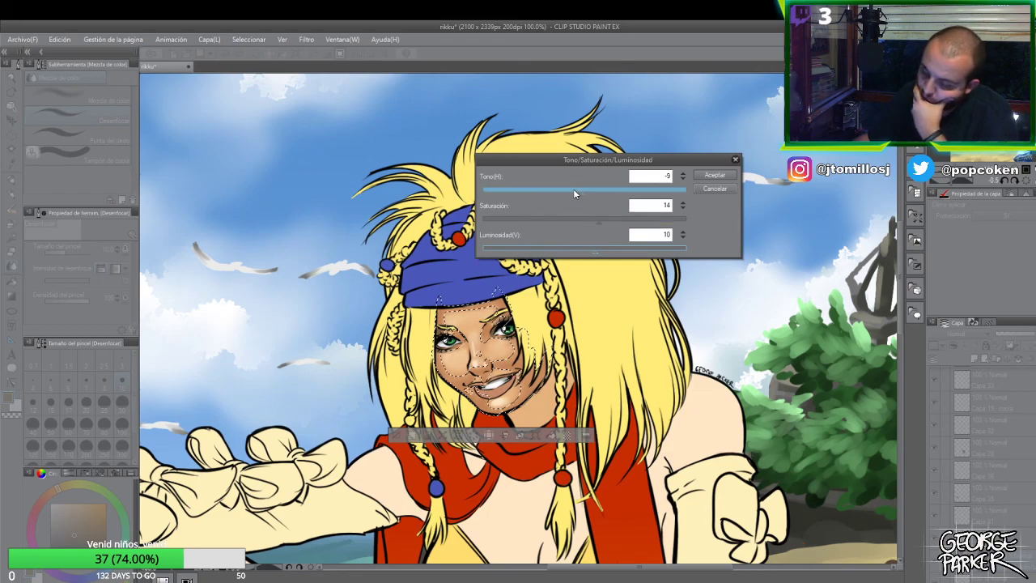
{"action": "left_click_drag", "start_coordinate": [579, 193], "coordinate": [577, 200]}
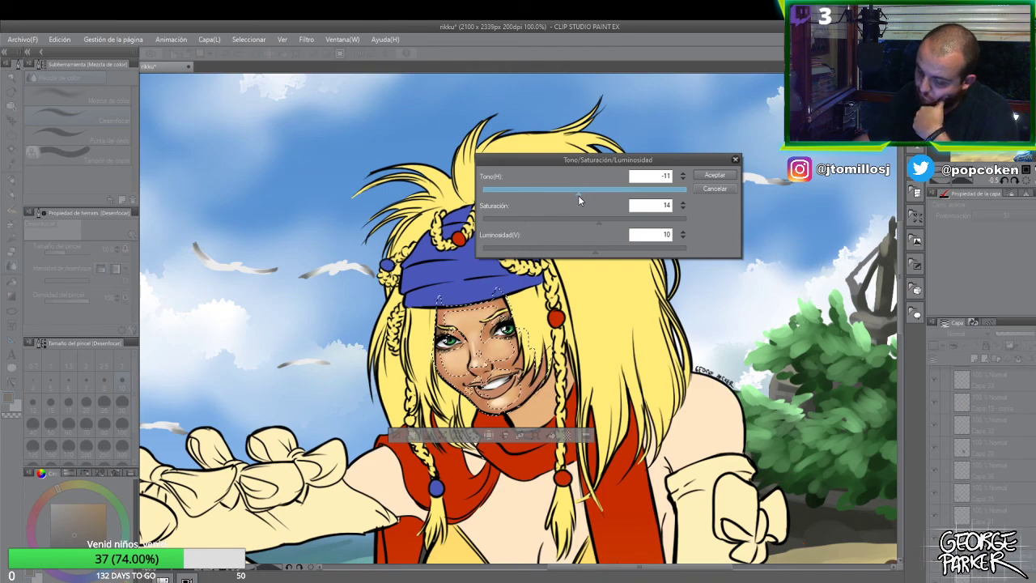
{"action": "left_click", "coordinate": [714, 176]}
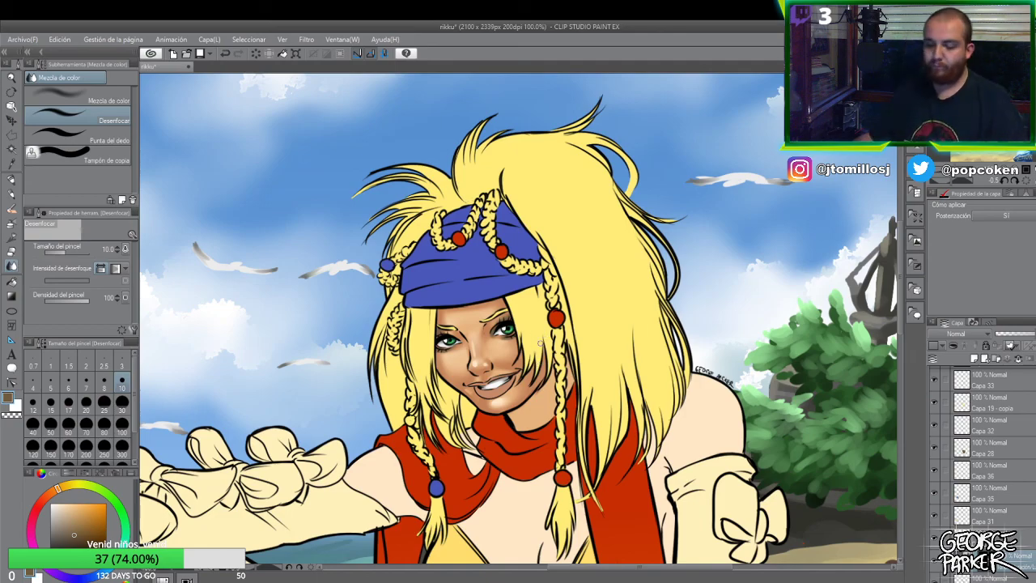
- Examine the corrected face tones against the rest of the illustration, both close up and at full-figure view
{"action": "scroll", "coordinate": [518, 322], "scroll_direction": "down", "scroll_amount": 4}
{"action": "scroll", "coordinate": [518, 322], "scroll_direction": "up", "scroll_amount": 2}
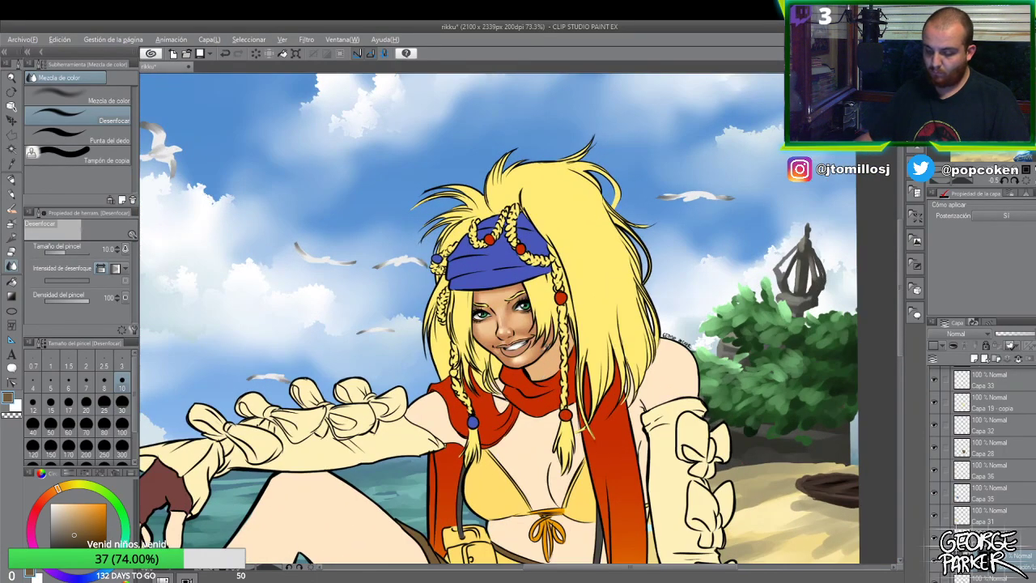
{"action": "scroll", "coordinate": [518, 322], "scroll_direction": "down", "scroll_amount": 3}
{"action": "scroll", "coordinate": [518, 323], "scroll_direction": "up", "scroll_amount": 2}
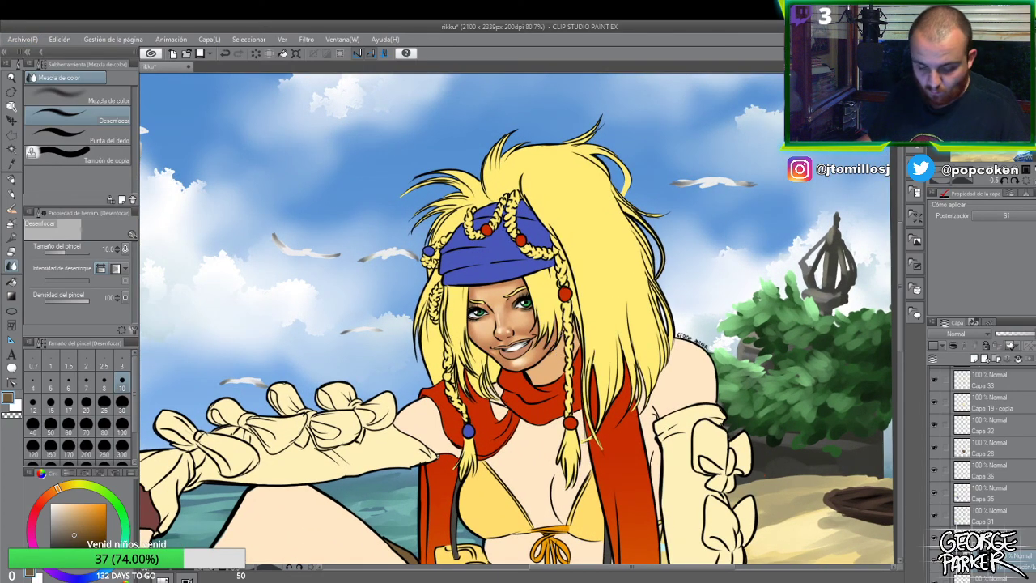
{"action": "mouse_move", "coordinate": [523, 315]}
{"action": "left_mouse_down"}
{"action": "mouse_move", "coordinate": [482, 306]}
{"action": "mouse_move", "coordinate": [515, 365]}
{"action": "left_mouse_up"}
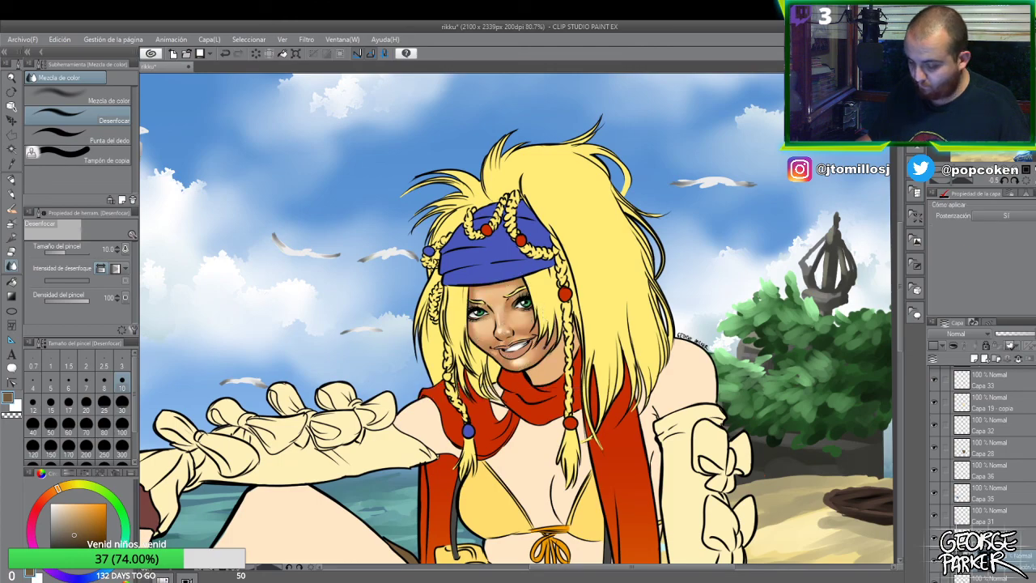
{"action": "scroll", "coordinate": [519, 324], "scroll_direction": "down", "scroll_amount": 6}
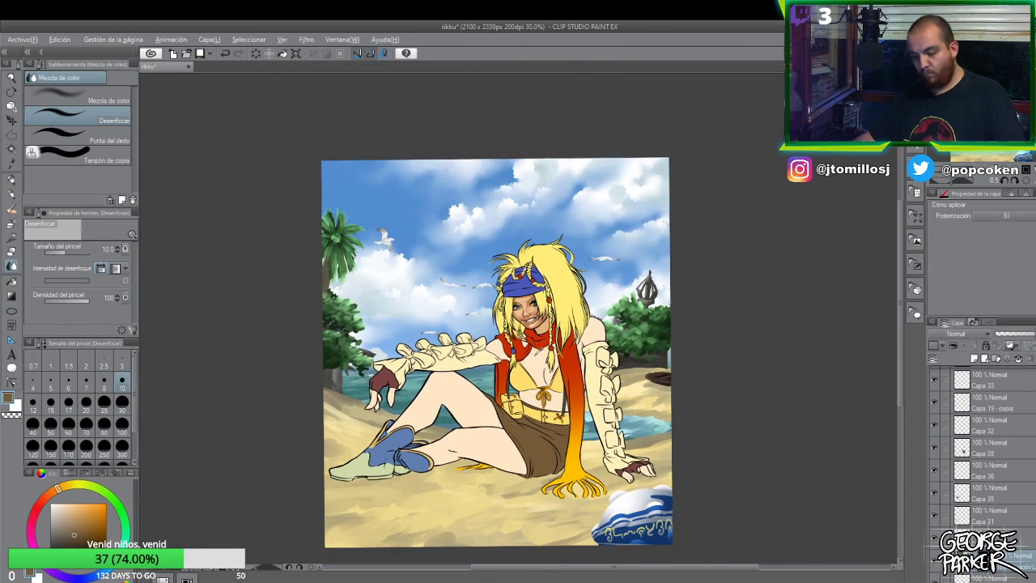
{"action": "scroll", "coordinate": [518, 324], "scroll_direction": "up", "scroll_amount": 3}
{"action": "scroll", "coordinate": [470, 324], "scroll_direction": "up", "scroll_amount": 3}
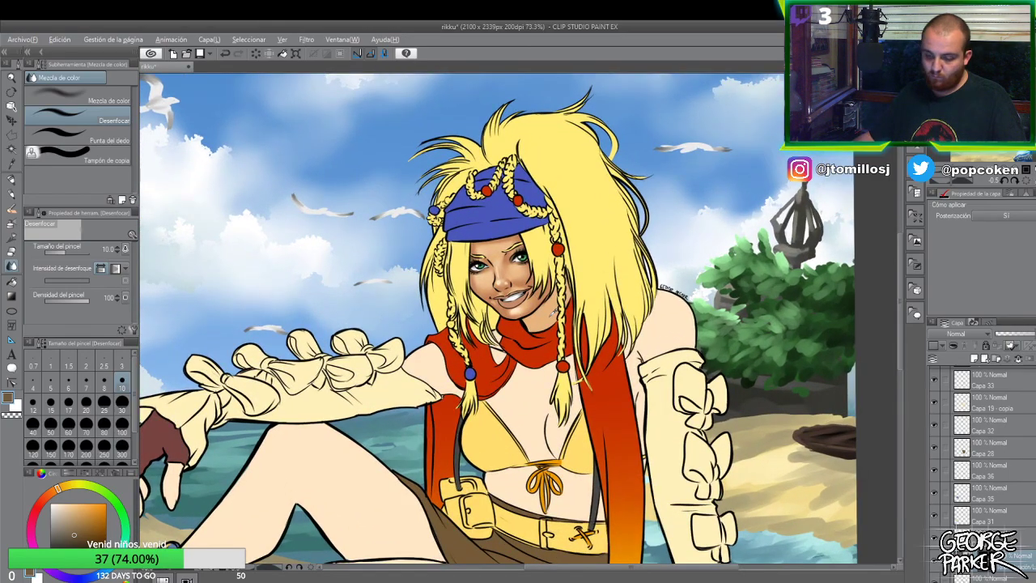
{"action": "scroll", "coordinate": [485, 324], "scroll_direction": "down", "scroll_amount": 2}
{"action": "scroll", "coordinate": [548, 295], "scroll_direction": "up", "scroll_amount": 2}
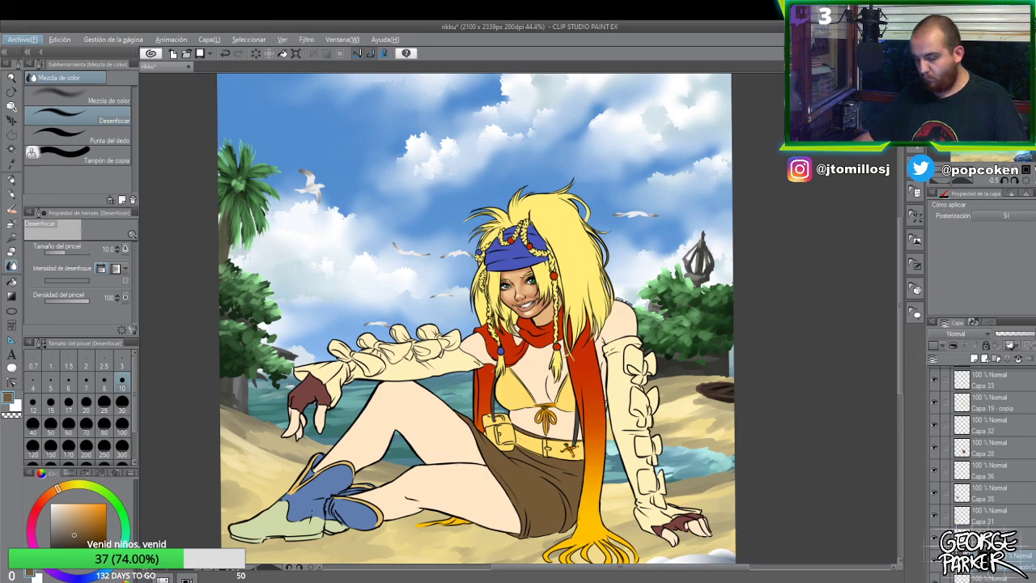
{"action": "scroll", "coordinate": [543, 307], "scroll_direction": "up", "scroll_amount": 5}
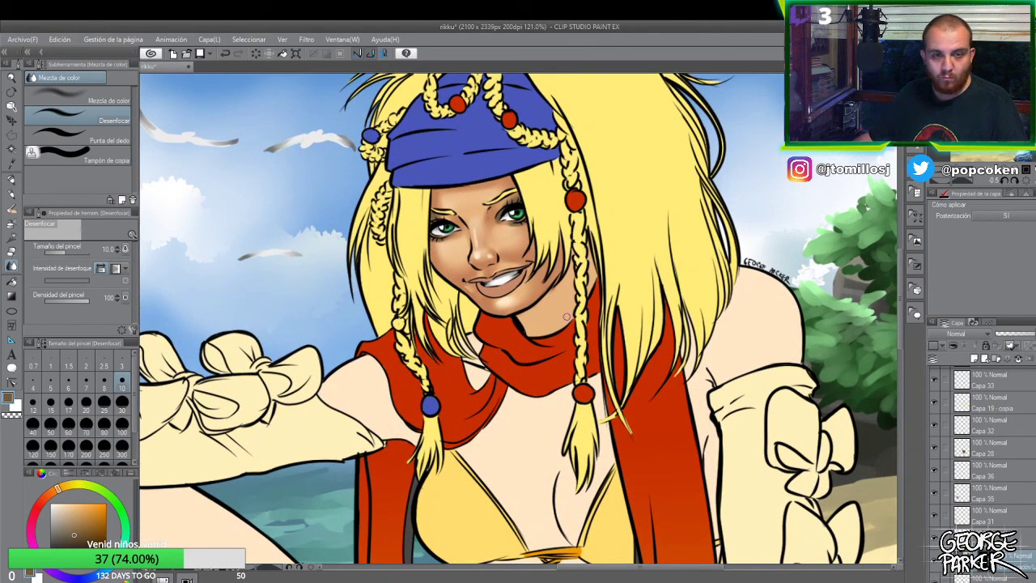
- Make the neck's skin layer active with the Object tool and sample the neck's skin tone as the drawing colour
{"action": "key", "text": "o"}
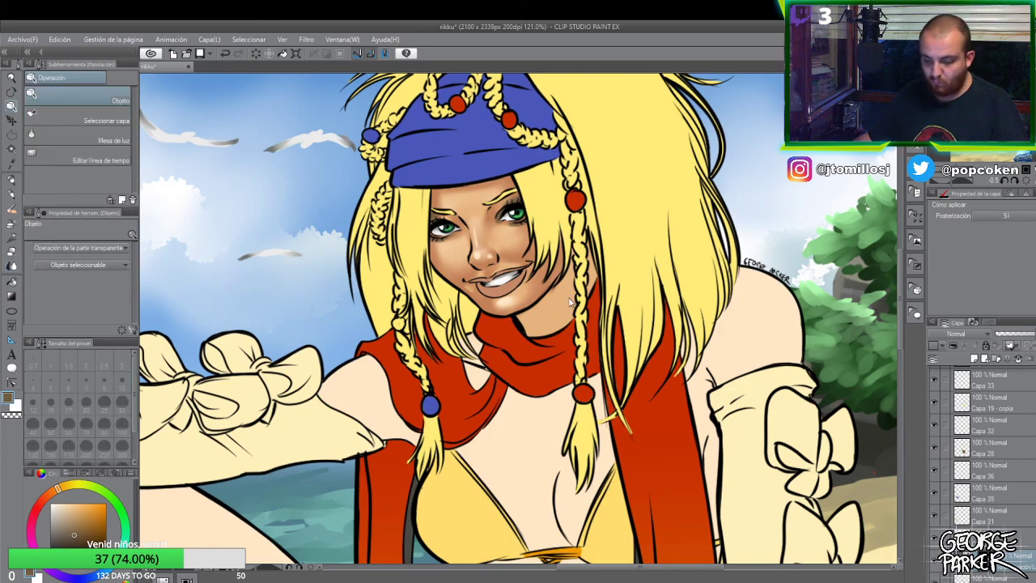
{"action": "left_click", "coordinate": [554, 305]}
{"action": "left_click", "coordinate": [571, 298], "text": "alt"}
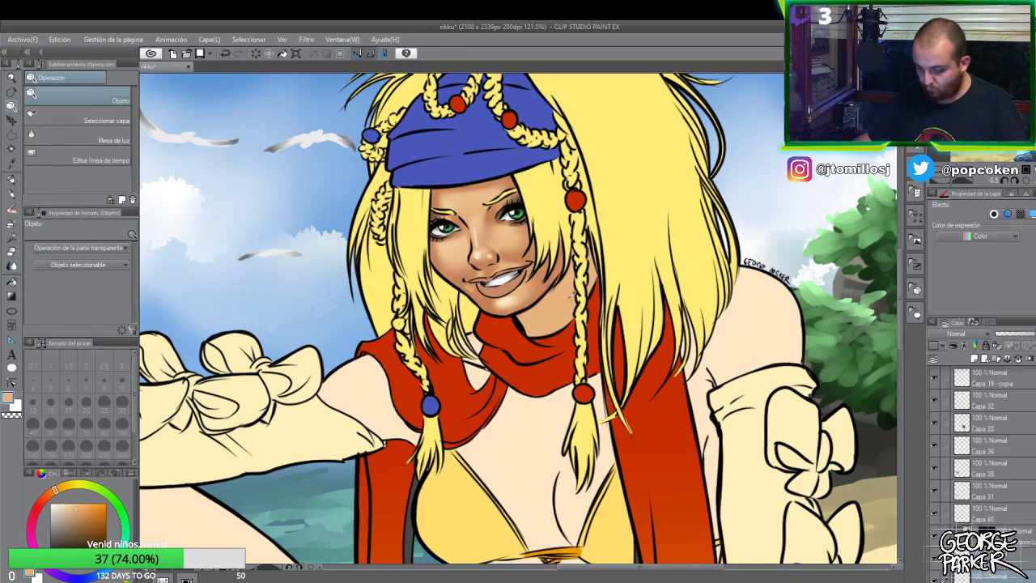
- Try loading the face skin layer's contents as a selection by picking the layer at the neck, and clear the selection
{"action": "scroll", "coordinate": [571, 298], "scroll_direction": "down", "scroll_amount": 6}
{"action": "key", "text": "alt"}
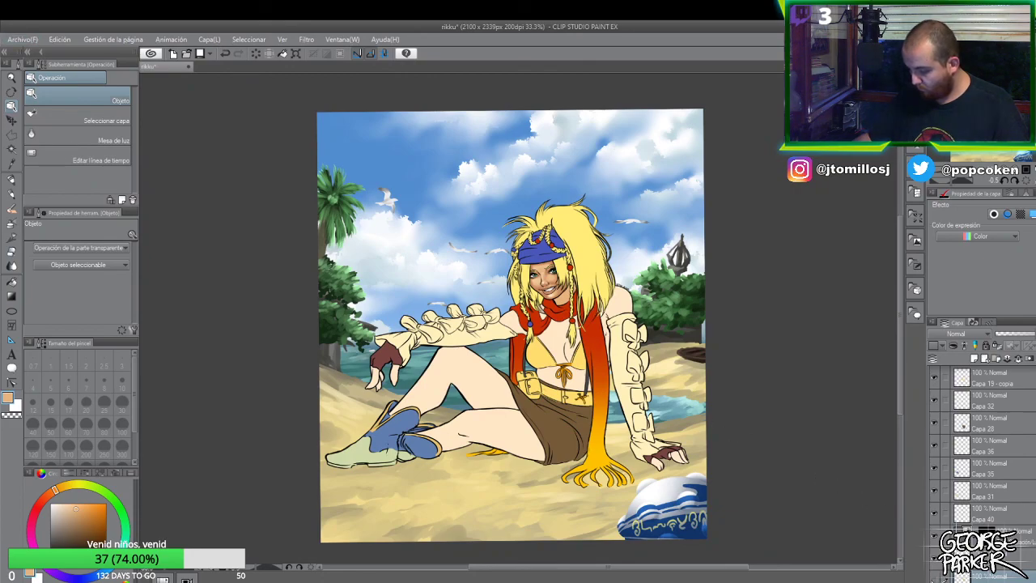
{"action": "scroll", "coordinate": [660, 366], "scroll_direction": "up", "scroll_amount": 1}
{"action": "scroll", "coordinate": [660, 366], "scroll_direction": "up", "scroll_amount": 2}
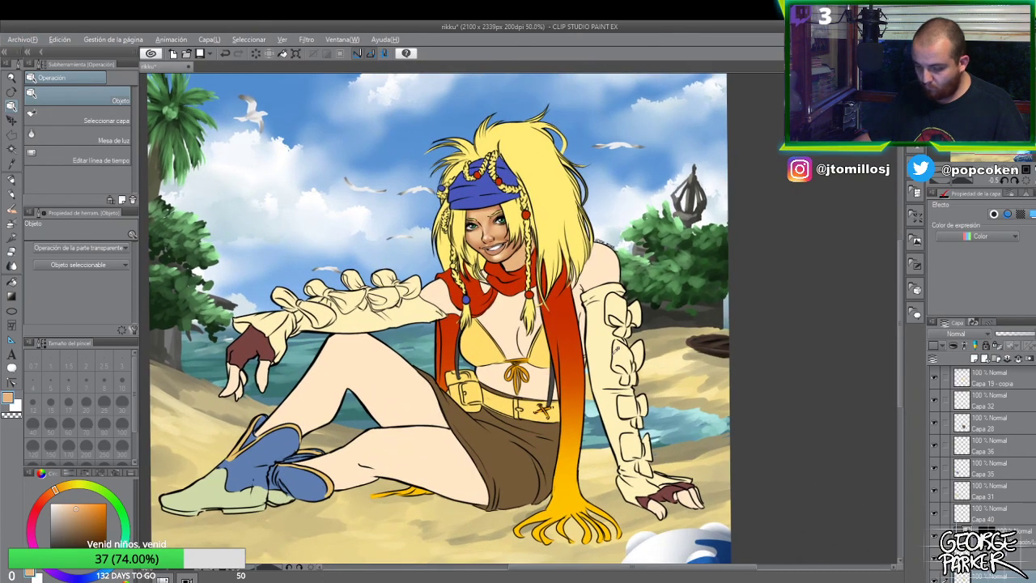
{"action": "key", "text": "alt"}
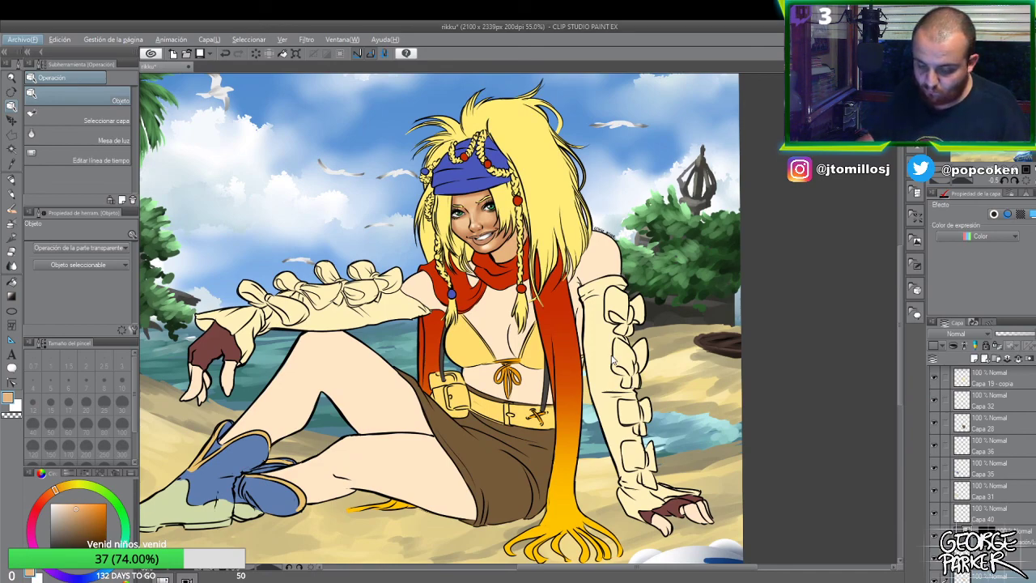
{"action": "left_click", "coordinate": [519, 321], "text": "ctrl+shift"}
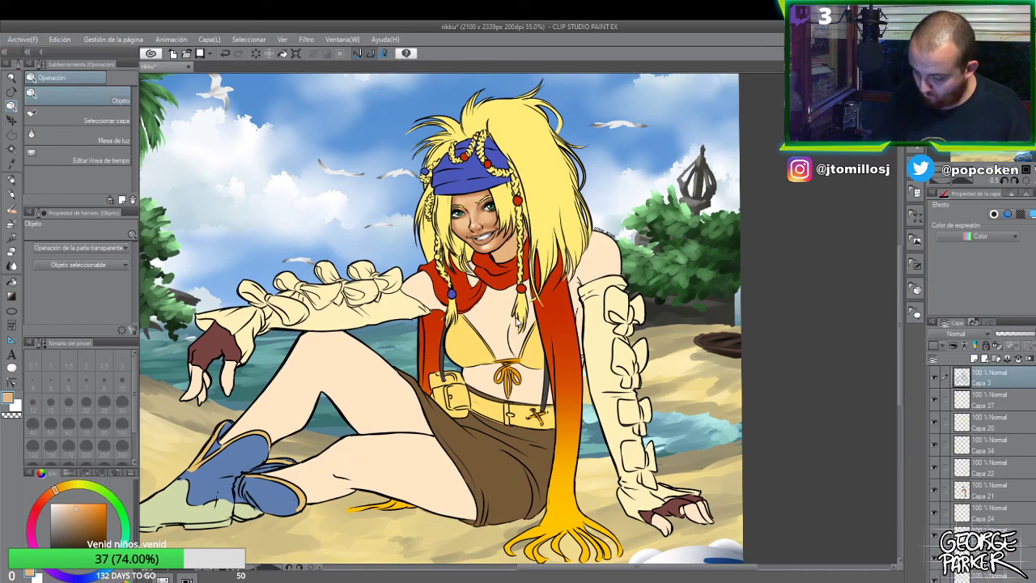
{"action": "left_click", "coordinate": [507, 257], "text": "ctrl+shift"}
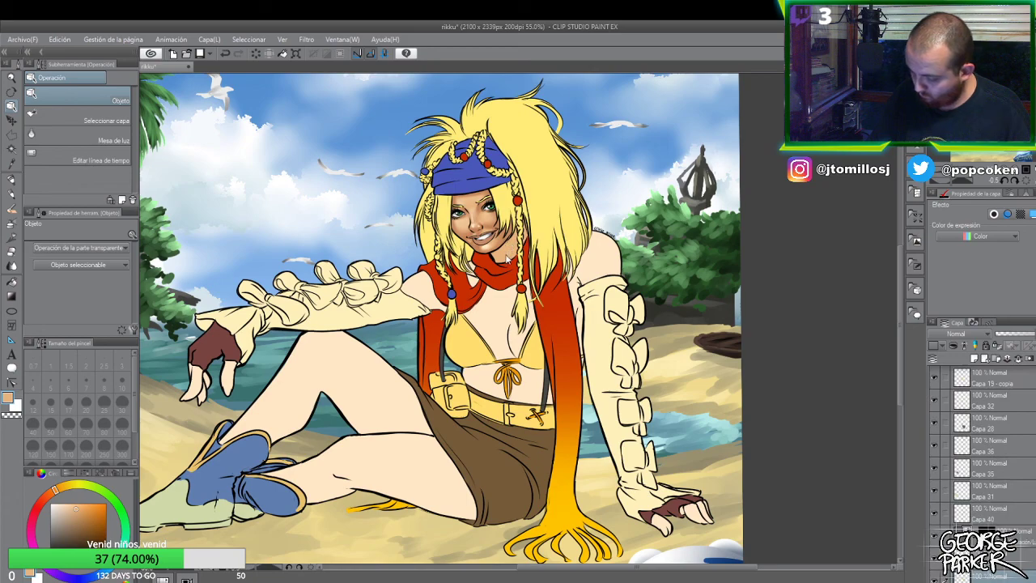
{"action": "left_click", "coordinate": [507, 258], "text": "ctrl"}
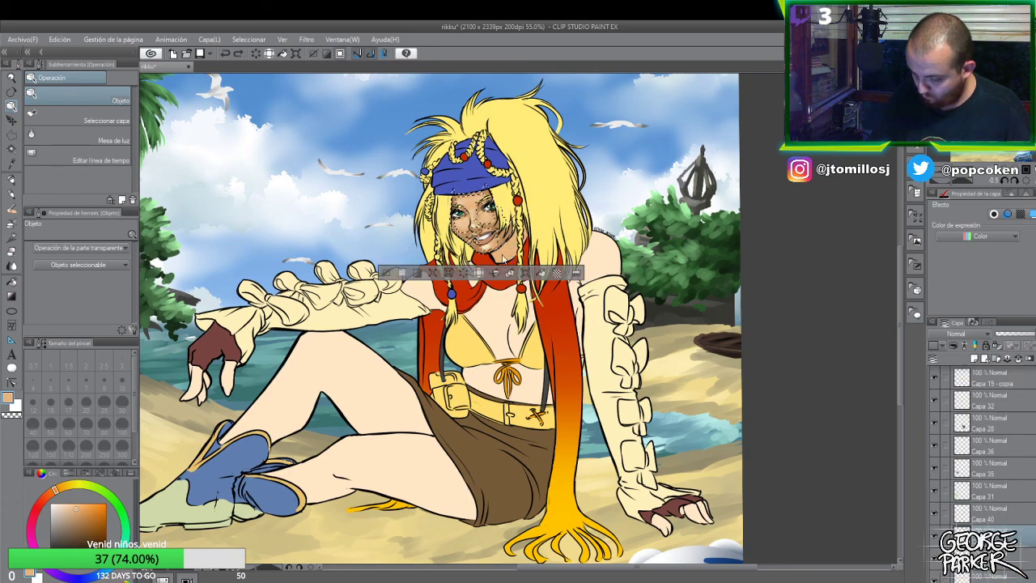
{"action": "key", "text": "ctrl+d"}
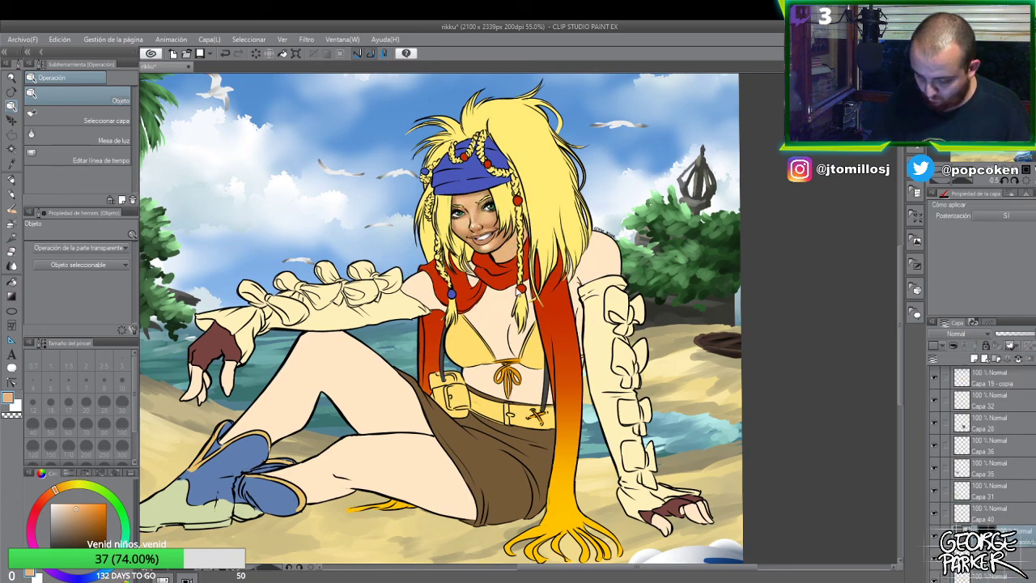
- Shade the chest and abdomen on the neck's skin layer with the sampled skin tone, using the Soft airbrush at size 300
{"action": "left_click", "coordinate": [511, 248], "text": "ctrl+shift"}
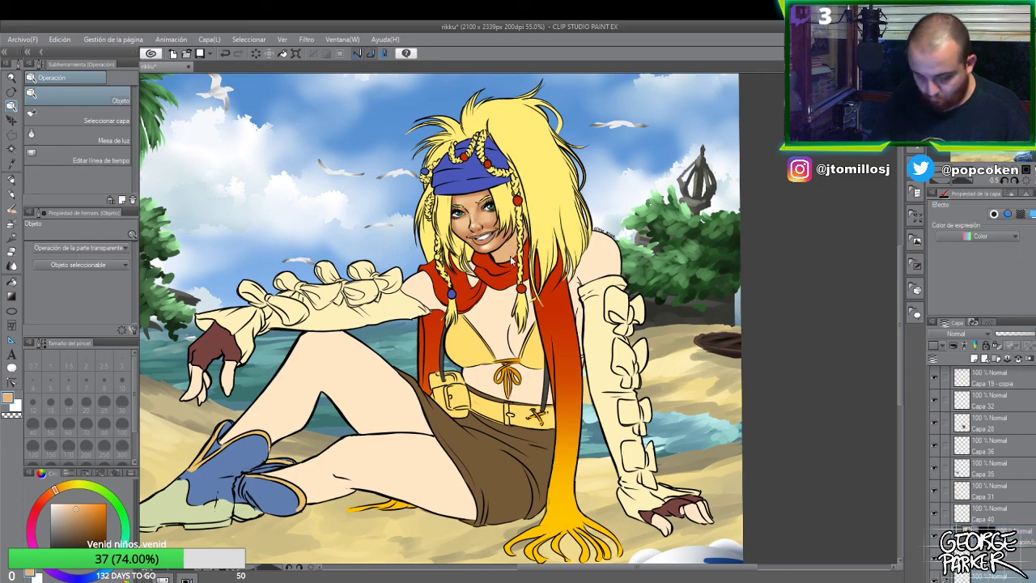
{"action": "key", "text": "b"}
{"action": "key", "text": "b"}
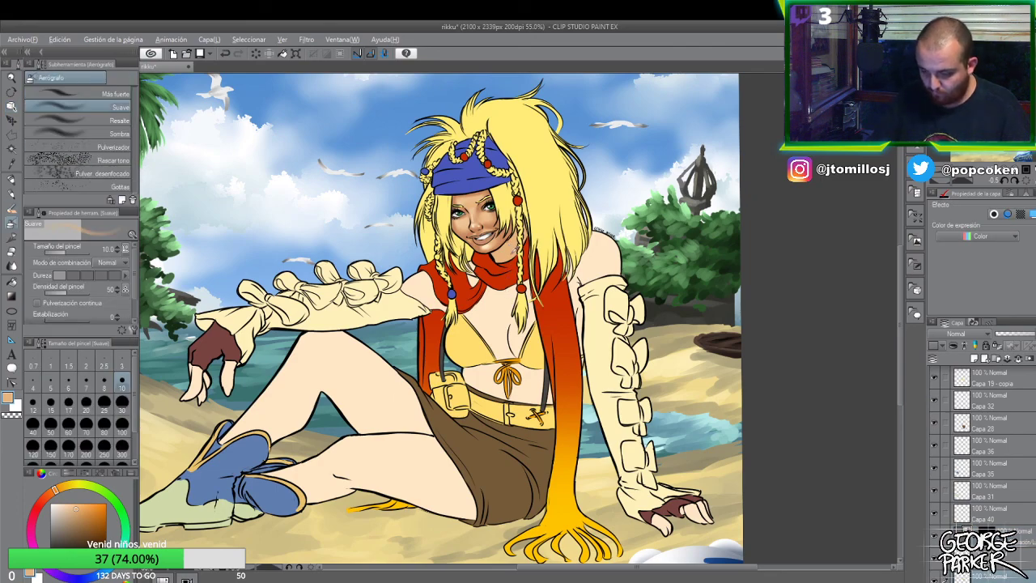
{"action": "left_click", "coordinate": [123, 447]}
{"action": "scroll", "coordinate": [518, 275], "scroll_direction": "up", "scroll_amount": 1}
{"action": "scroll", "coordinate": [528, 269], "scroll_direction": "up", "scroll_amount": 5}
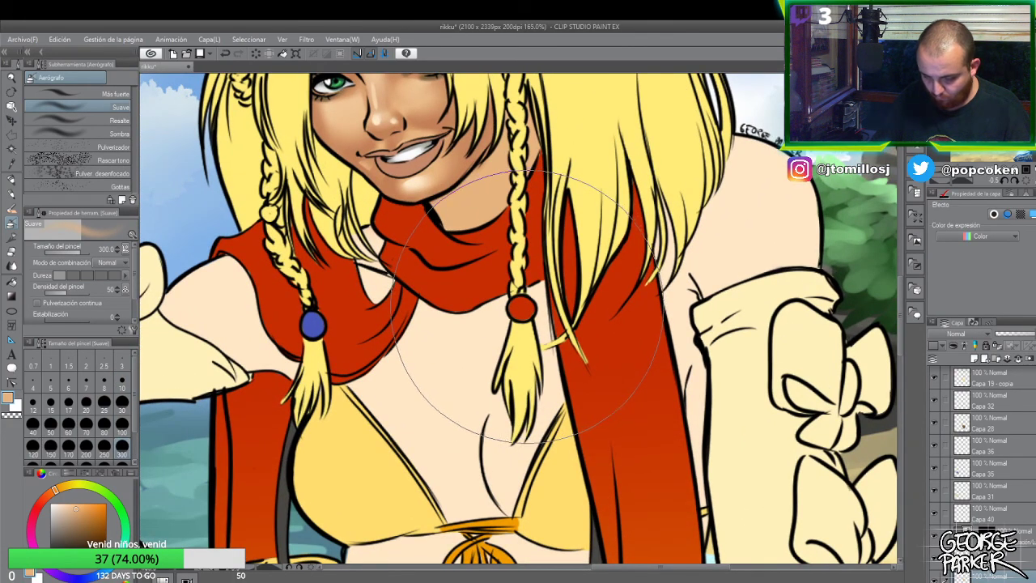
{"action": "key", "text": "alt"}
{"action": "scroll", "coordinate": [527, 307], "scroll_direction": "down", "scroll_amount": 4}
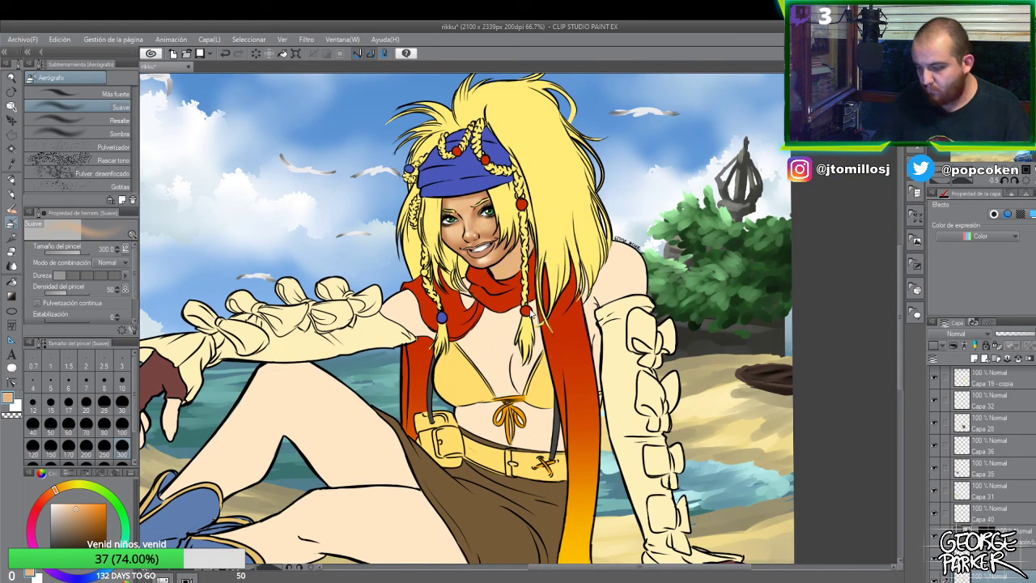
{"action": "scroll", "coordinate": [531, 315], "scroll_direction": "down", "scroll_amount": 1}
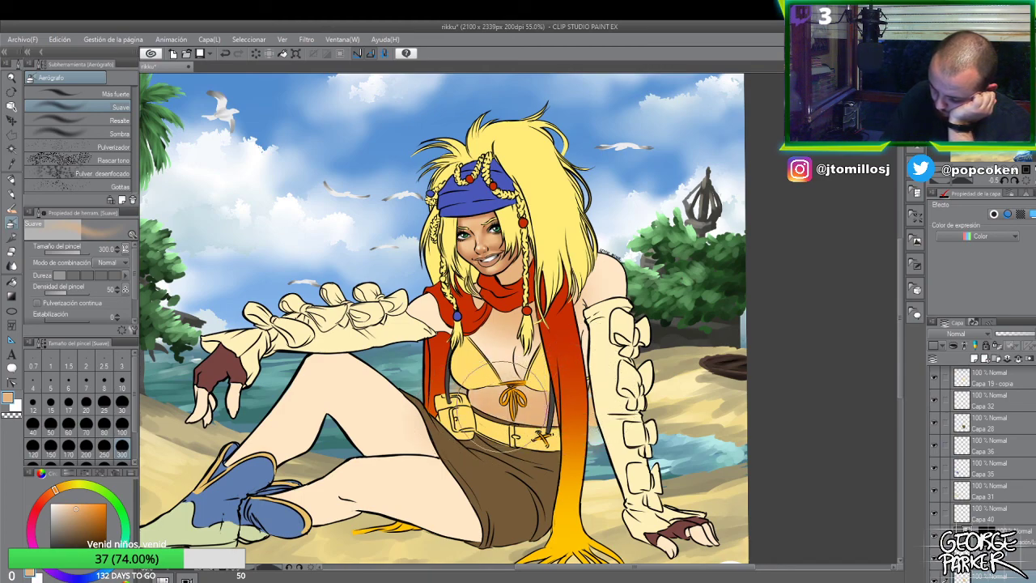
- Refine the torso shading with the Soft airbrush at size 100 and soften it with the Blur tool at size 100
{"action": "left_click", "coordinate": [121, 423]}
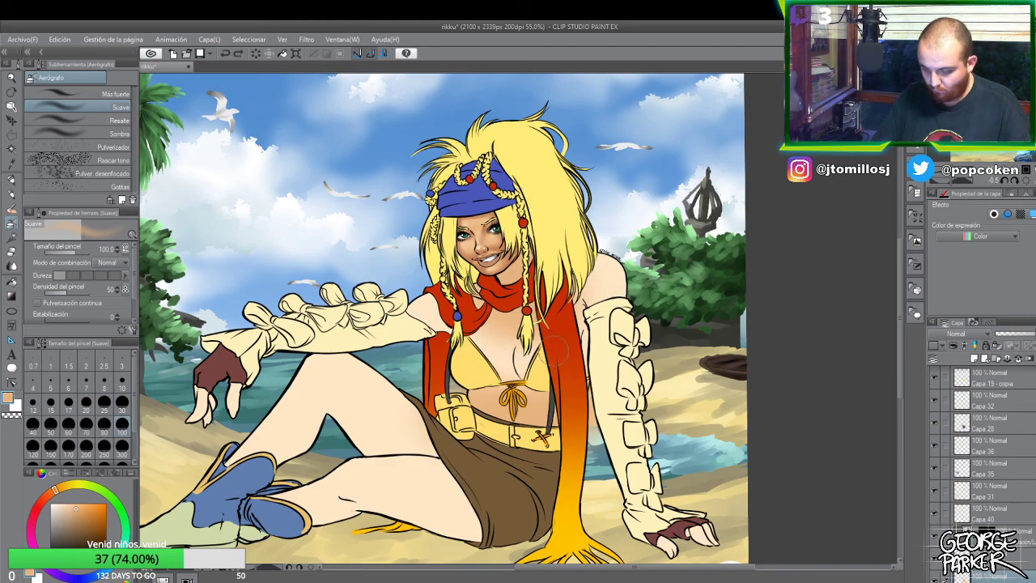
{"action": "key", "text": "j"}
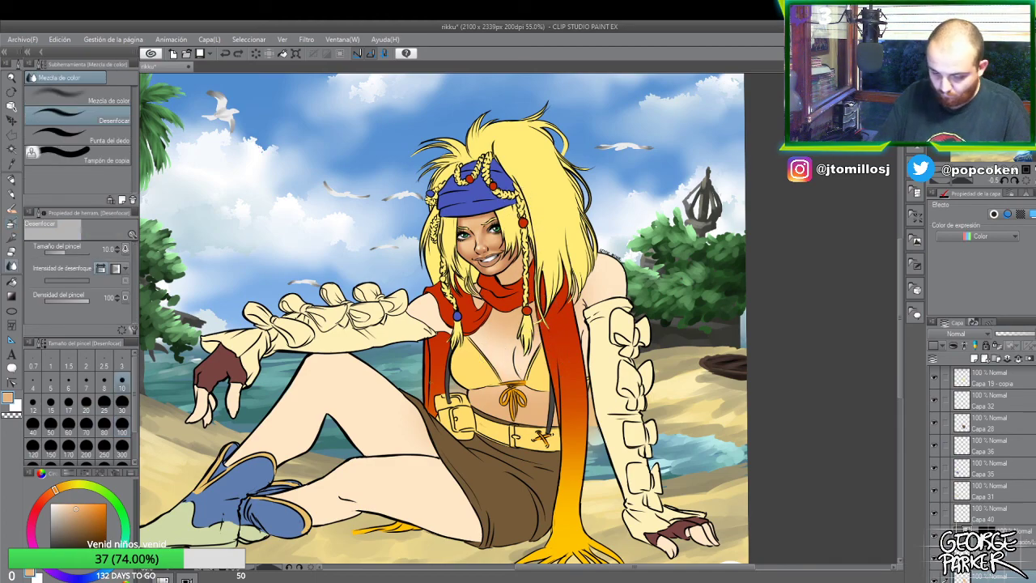
{"action": "left_click", "coordinate": [122, 425]}
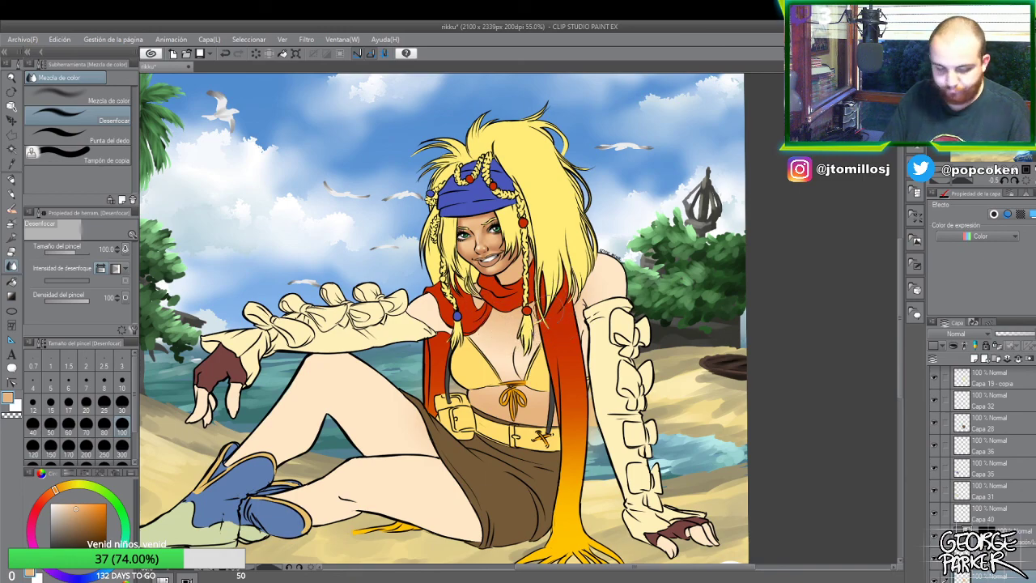
- Paint finer shadows on the chest around the cleavage with the Soft airbrush at size 30
{"action": "key", "text": "b"}
{"action": "key", "text": "b"}
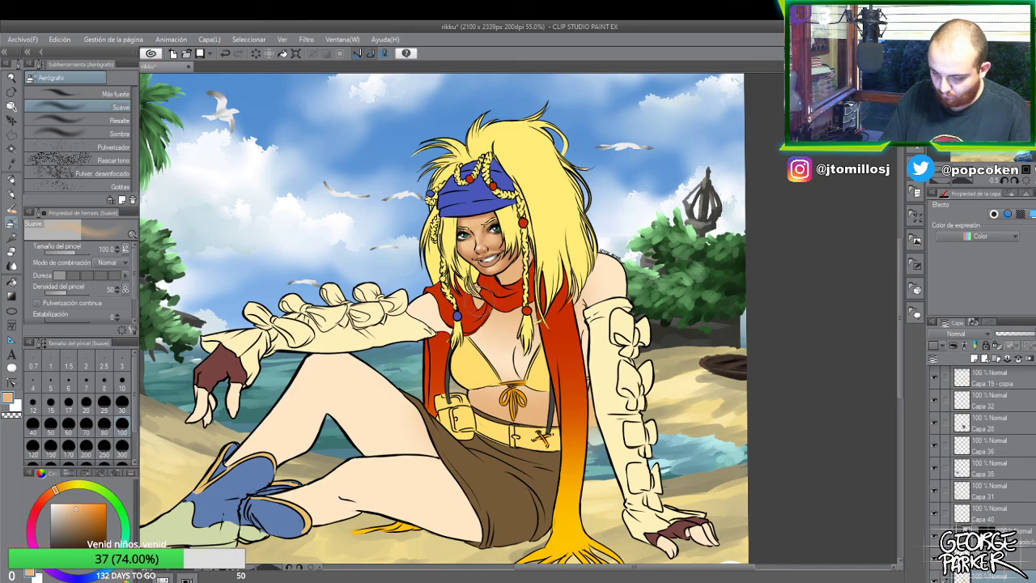
{"action": "left_click", "coordinate": [123, 402]}
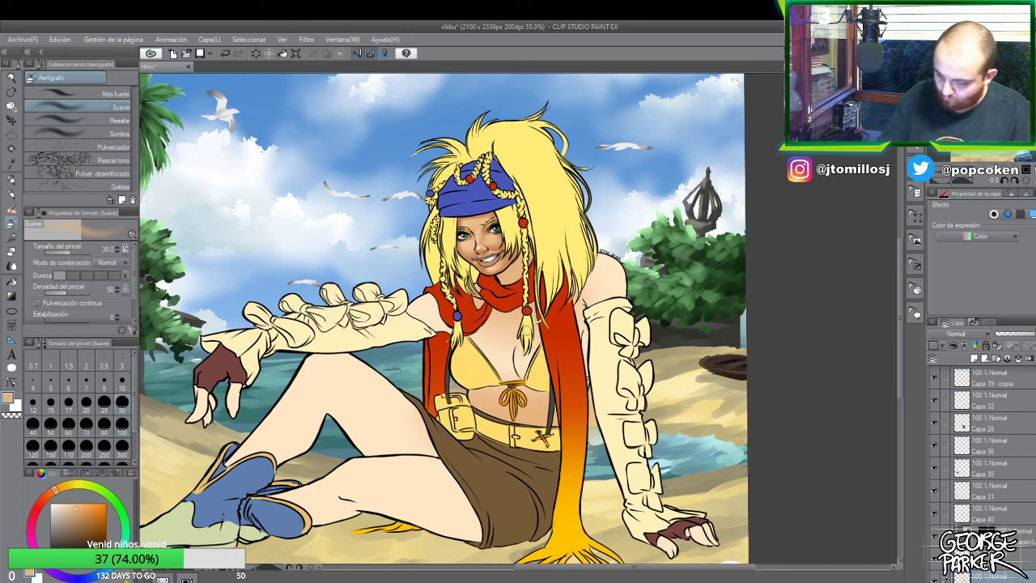
{"action": "left_click_drag", "start_coordinate": [522, 334], "coordinate": [535, 371]}
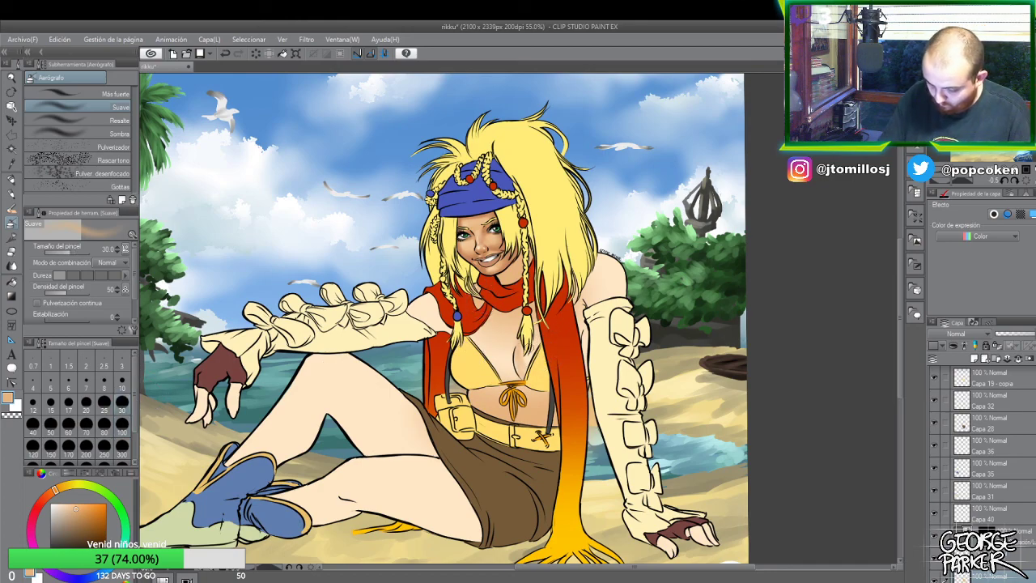
{"action": "scroll", "coordinate": [524, 366], "scroll_direction": "up", "scroll_amount": 1}
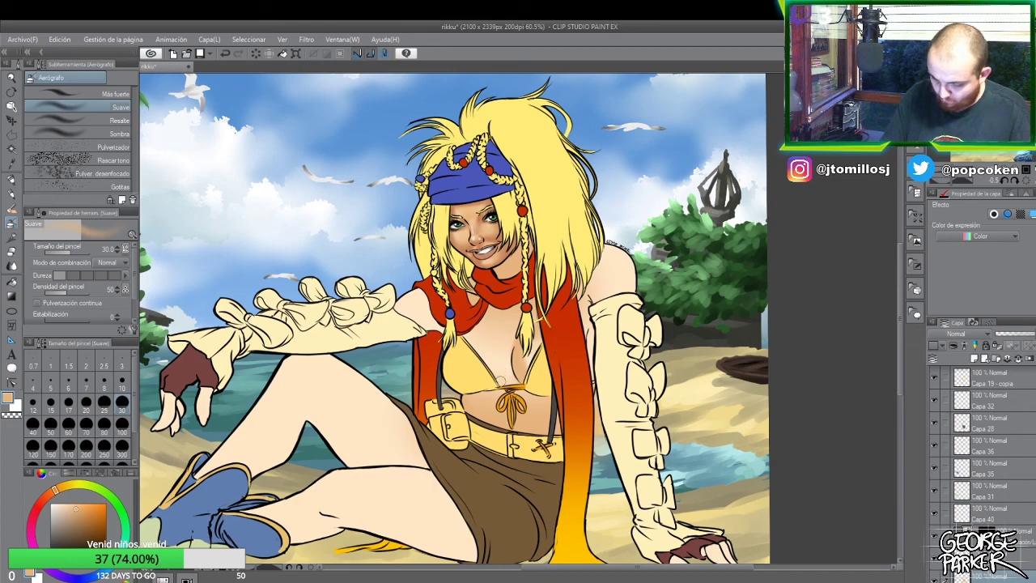
{"action": "left_click_drag", "start_coordinate": [506, 359], "coordinate": [497, 377]}
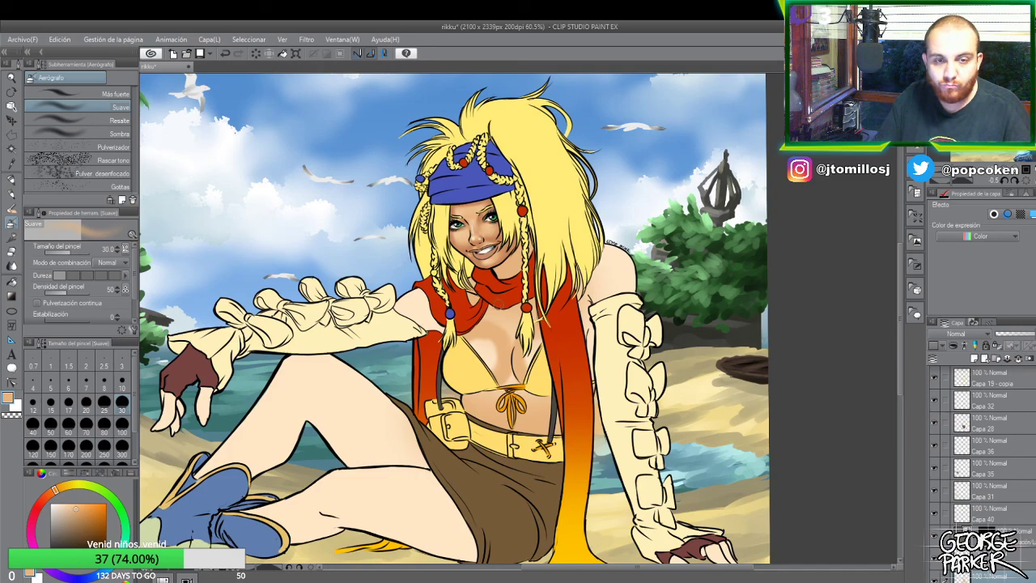
- Blend the chest shadows with the Blur tool at size 30 and clean up their edges with a size 10 eraser
{"action": "key", "text": "j"}
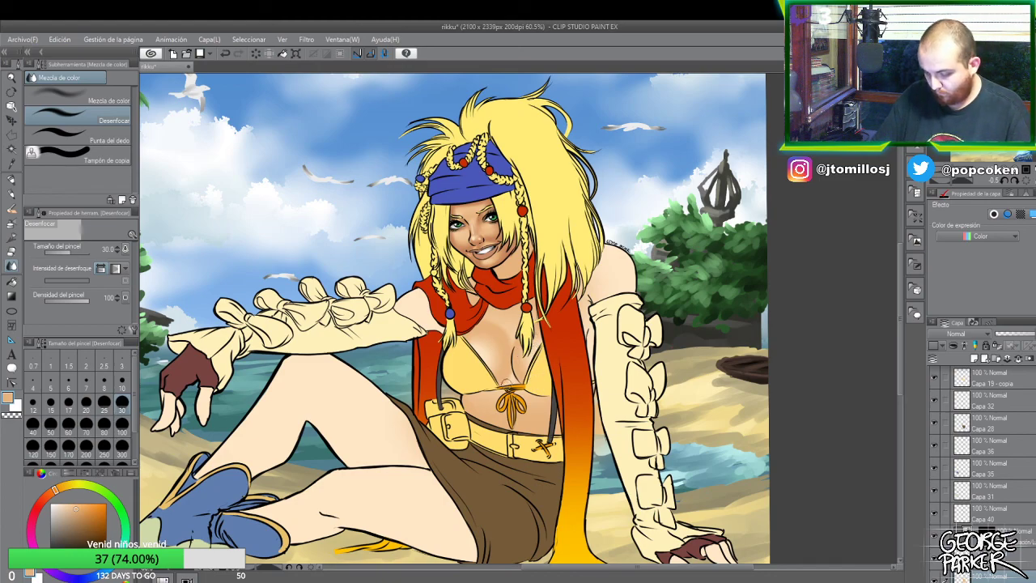
{"action": "scroll", "coordinate": [512, 353], "scroll_direction": "up", "scroll_amount": 1}
{"action": "scroll", "coordinate": [512, 353], "scroll_direction": "up", "scroll_amount": 1}
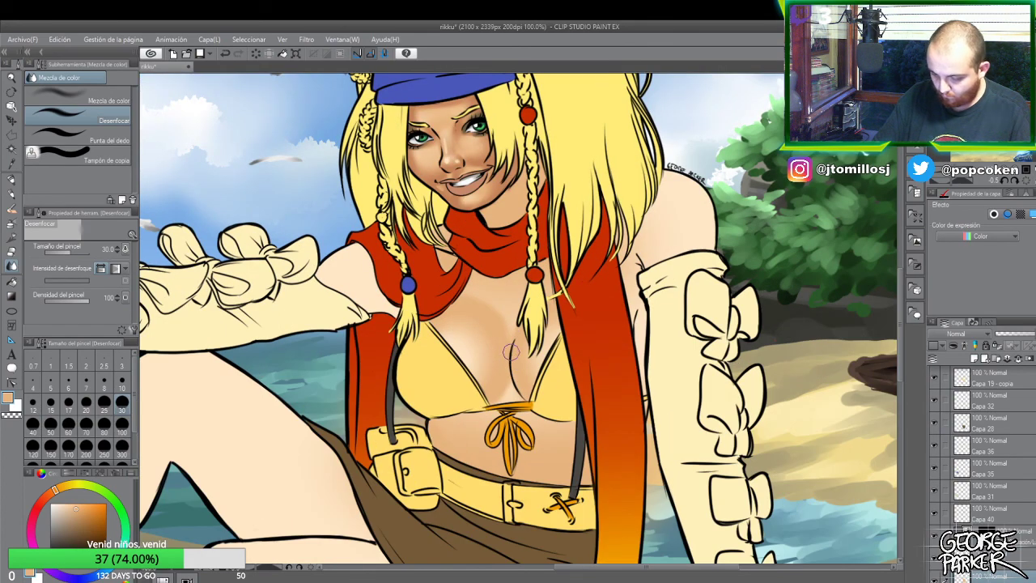
{"action": "key", "text": "e"}
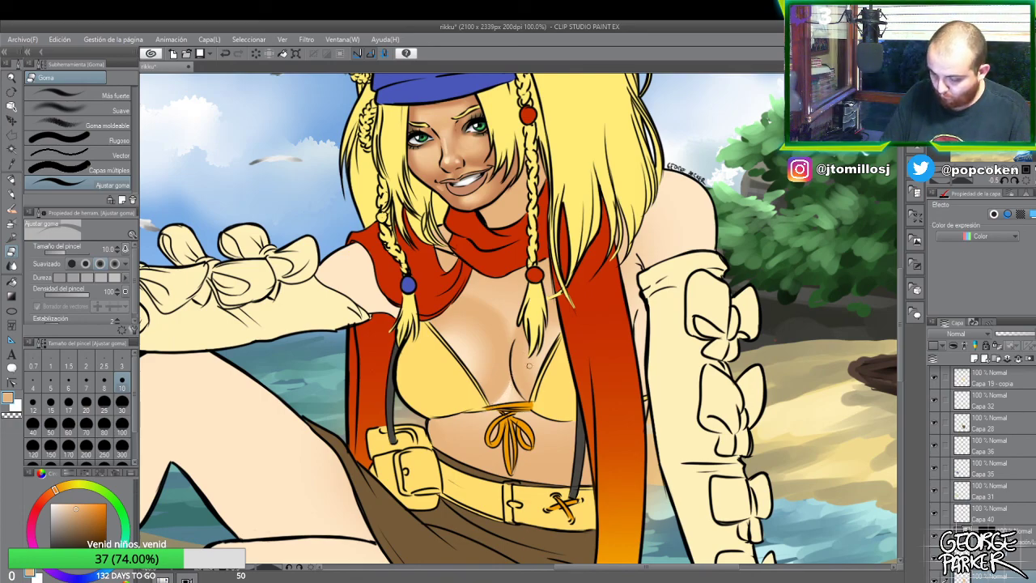
- Save the illustration under its existing file name
{"action": "scroll", "coordinate": [522, 350], "scroll_direction": "down", "scroll_amount": 3}
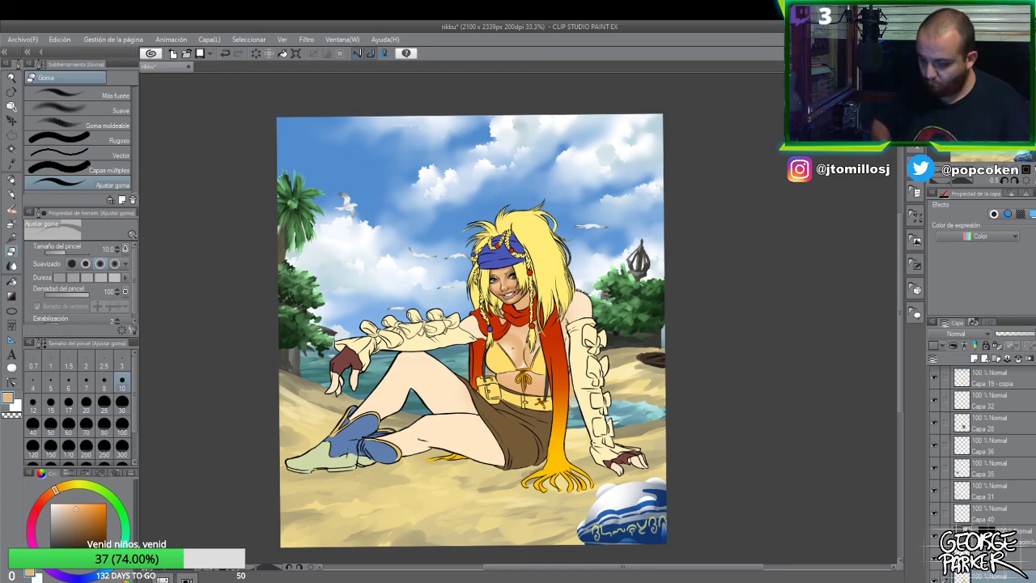
{"action": "key", "text": "ctrl+plus"}
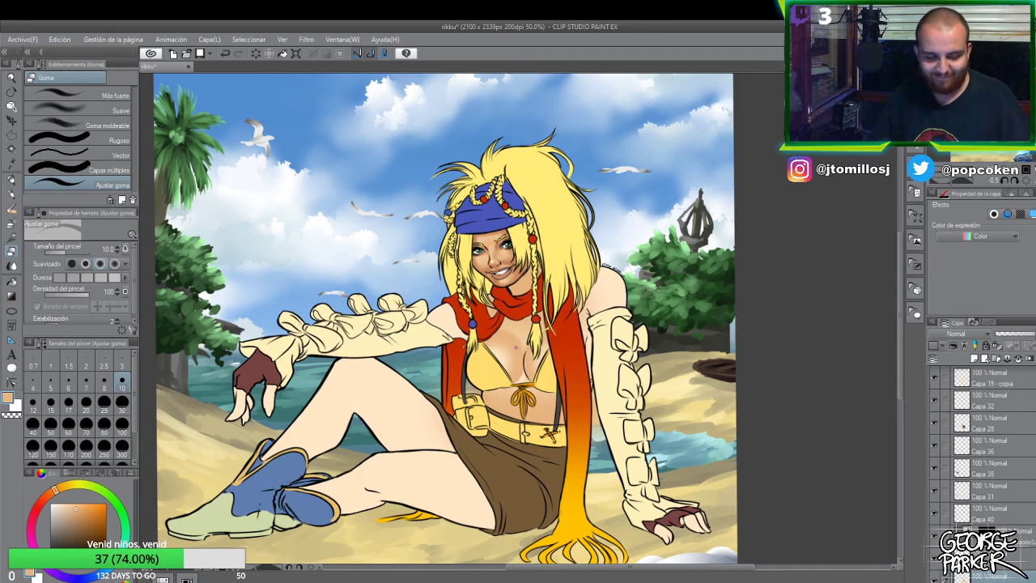
{"action": "scroll", "coordinate": [516, 347], "scroll_direction": "up", "scroll_amount": 1}
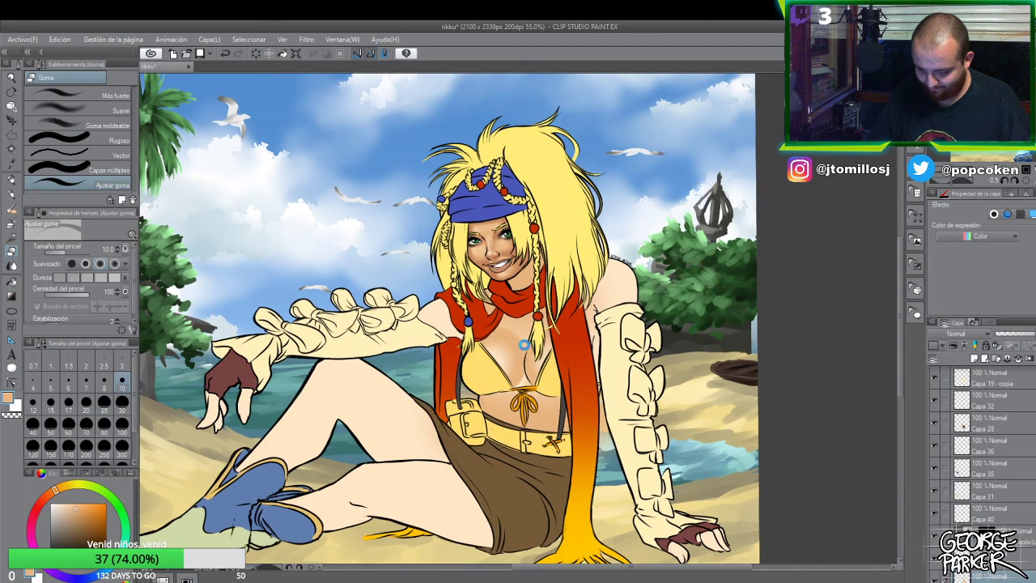
{"action": "key", "text": "ctrl+shift+s"}
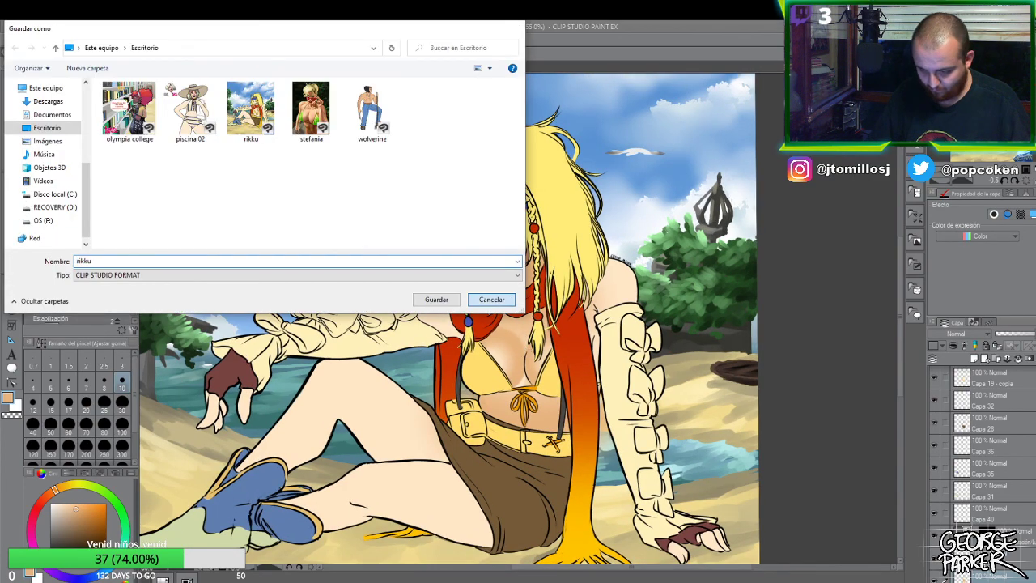
{"action": "left_click", "coordinate": [492, 300]}
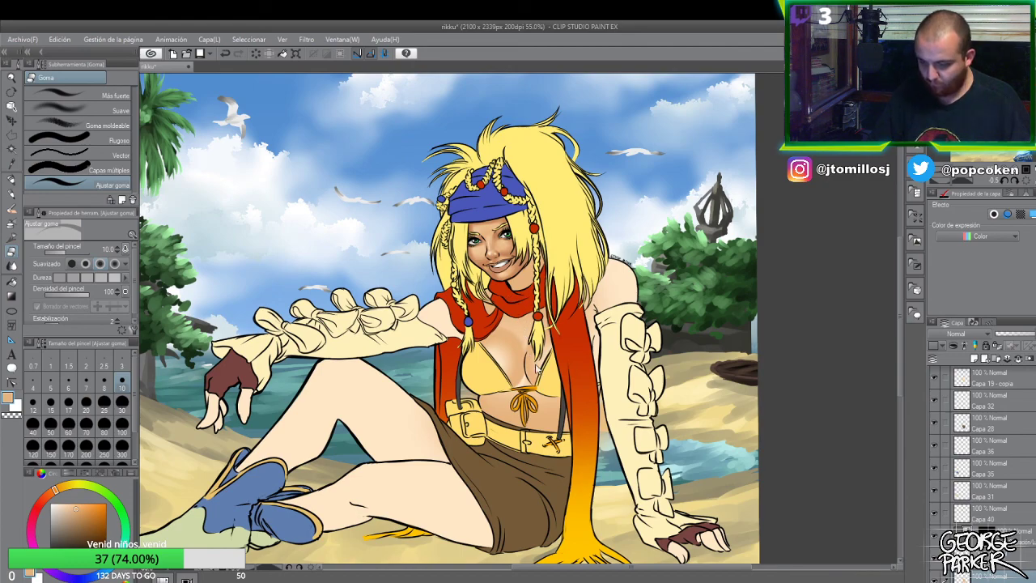
{"action": "key", "text": "ctrl+s"}
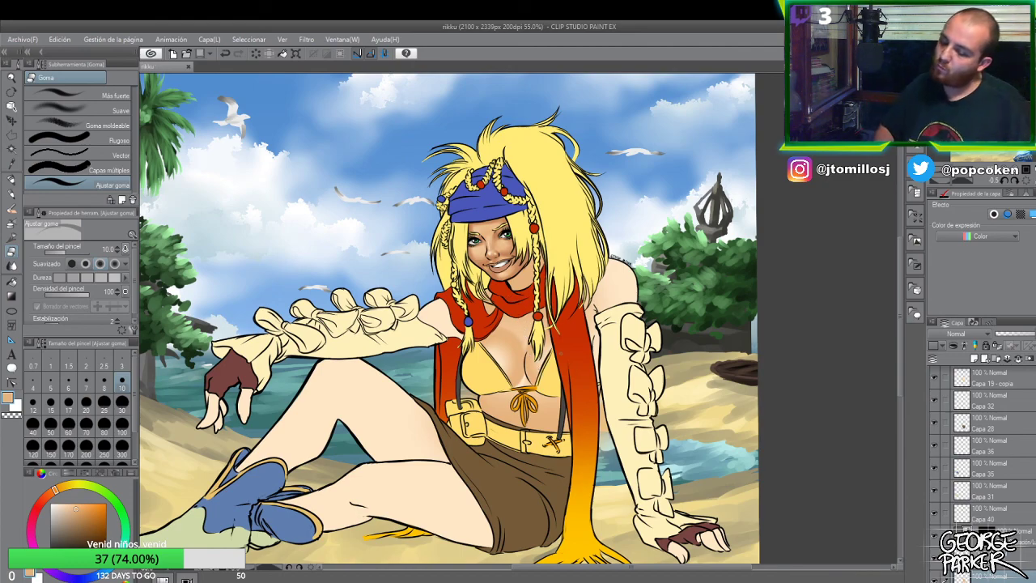
- Readjust the face's hue/saturation/luminosity correction layer to hue -9, saturation 16 and luminosity 17
{"action": "key", "text": "ctrl+z"}
{"action": "key", "text": "ctrl+y"}
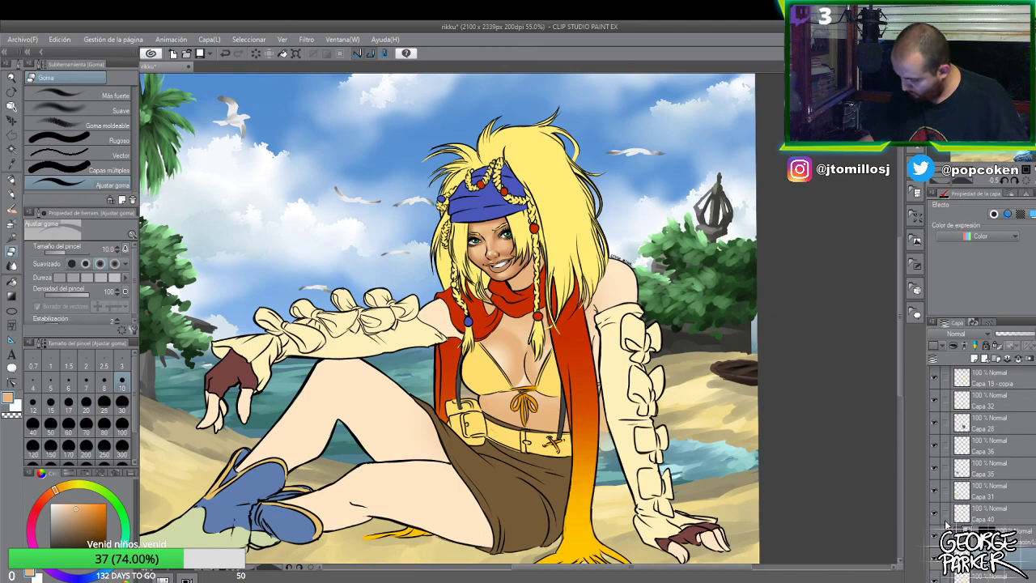
{"action": "key", "text": "ctrl+u"}
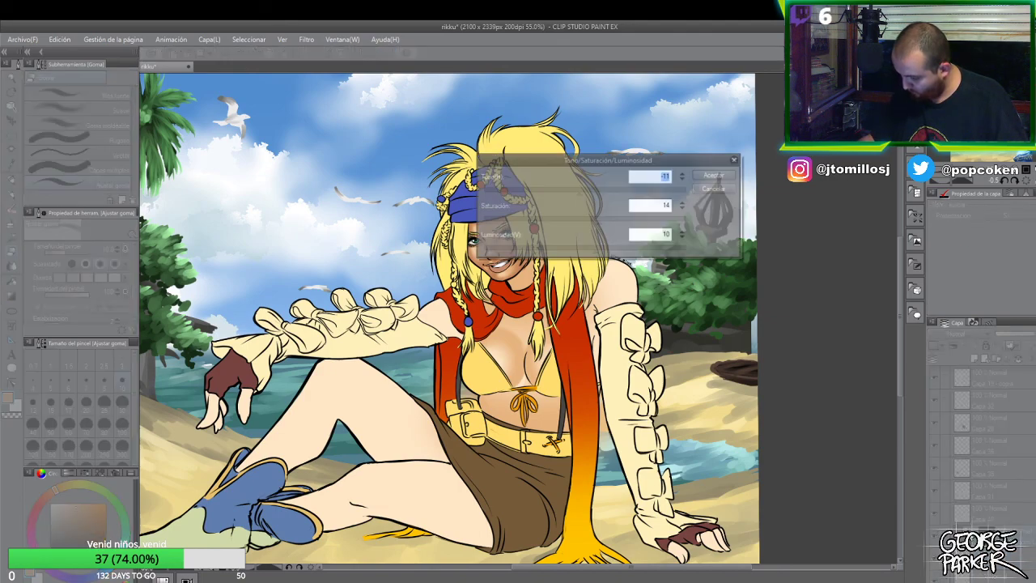
{"action": "left_click", "coordinate": [588, 194]}
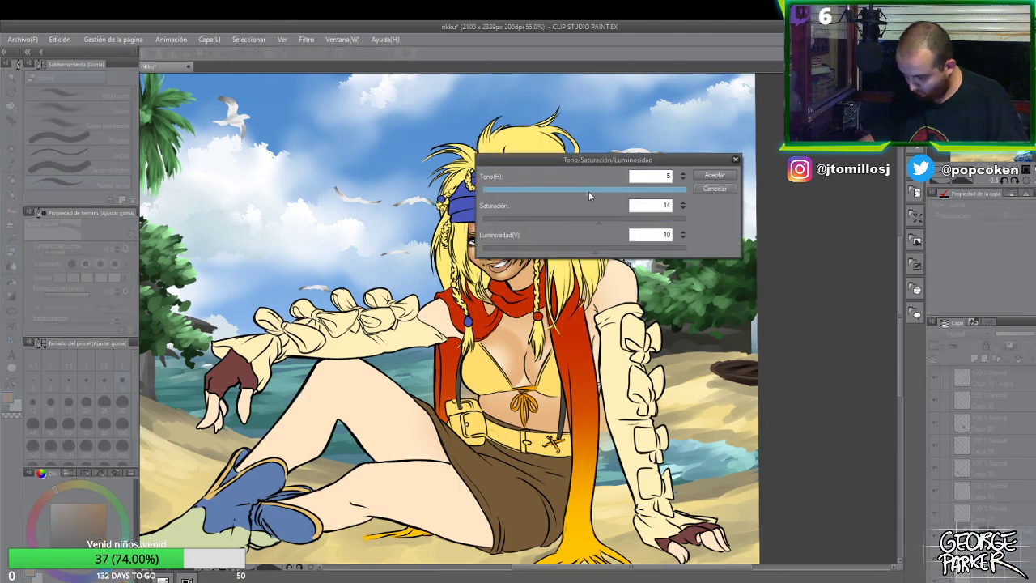
{"action": "left_click_drag", "start_coordinate": [578, 195], "coordinate": [579, 196]}
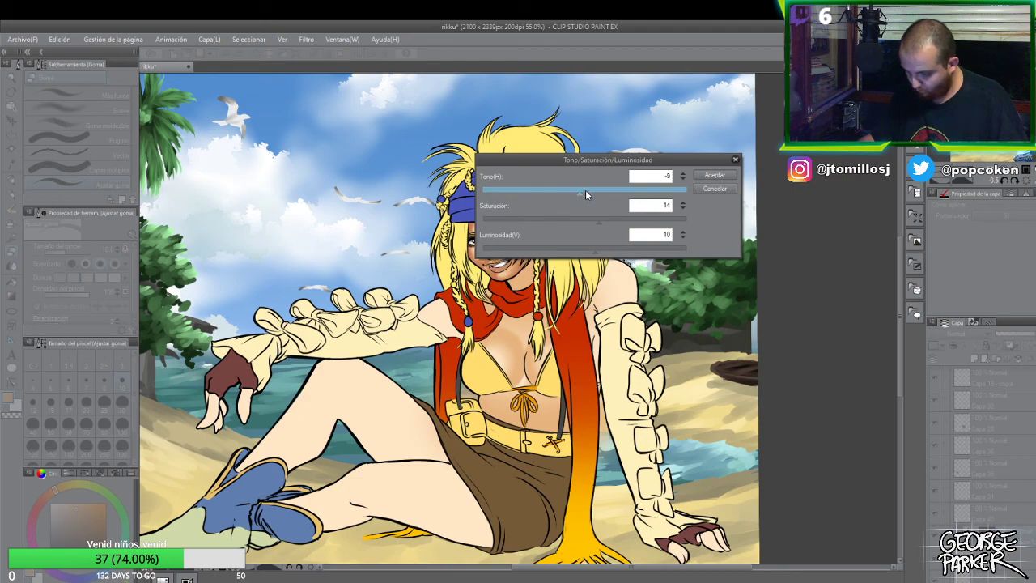
{"action": "left_click_drag", "start_coordinate": [611, 164], "coordinate": [661, 142]}
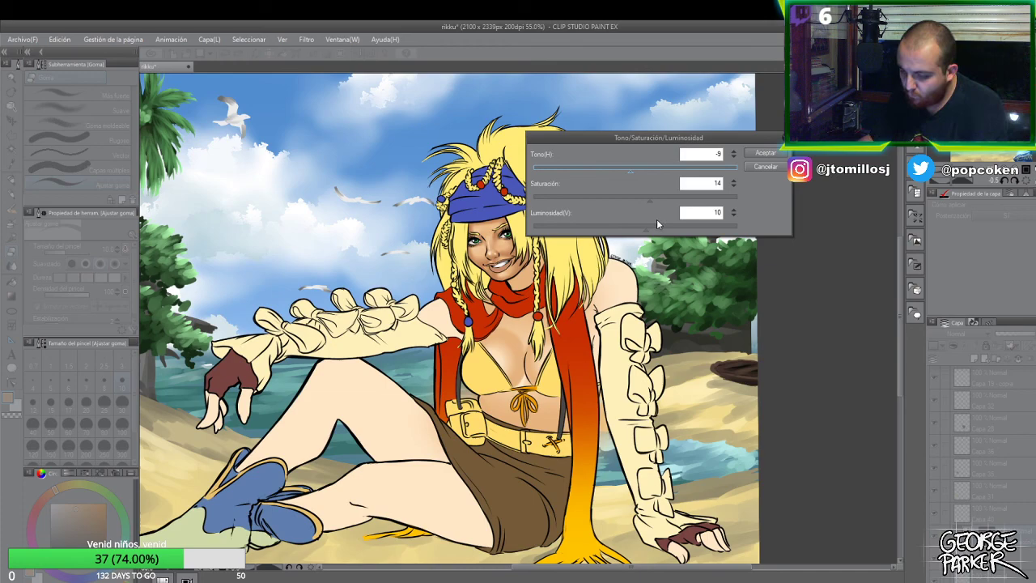
{"action": "left_click_drag", "start_coordinate": [647, 234], "coordinate": [654, 233]}
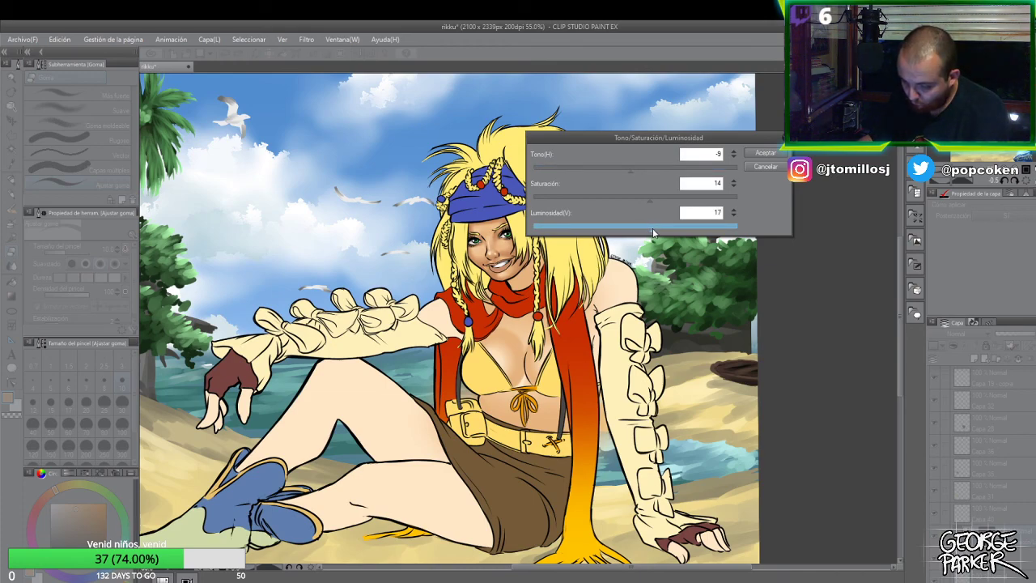
{"action": "left_click_drag", "start_coordinate": [648, 232], "coordinate": [655, 231]}
{"action": "left_click_drag", "start_coordinate": [652, 198], "coordinate": [656, 205]}
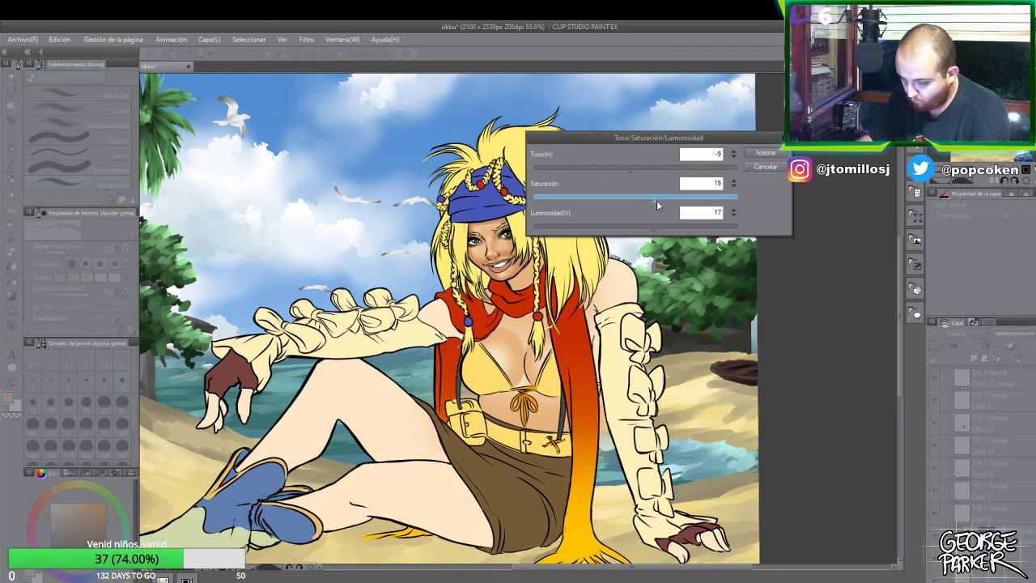
{"action": "left_click_drag", "start_coordinate": [630, 172], "coordinate": [631, 172]}
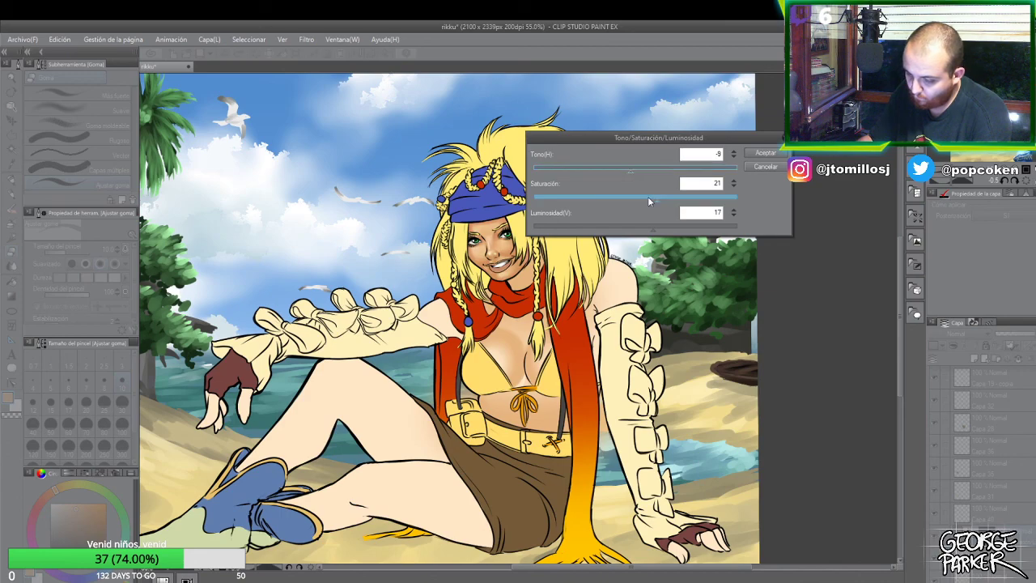
{"action": "left_click_drag", "start_coordinate": [657, 205], "coordinate": [653, 205]}
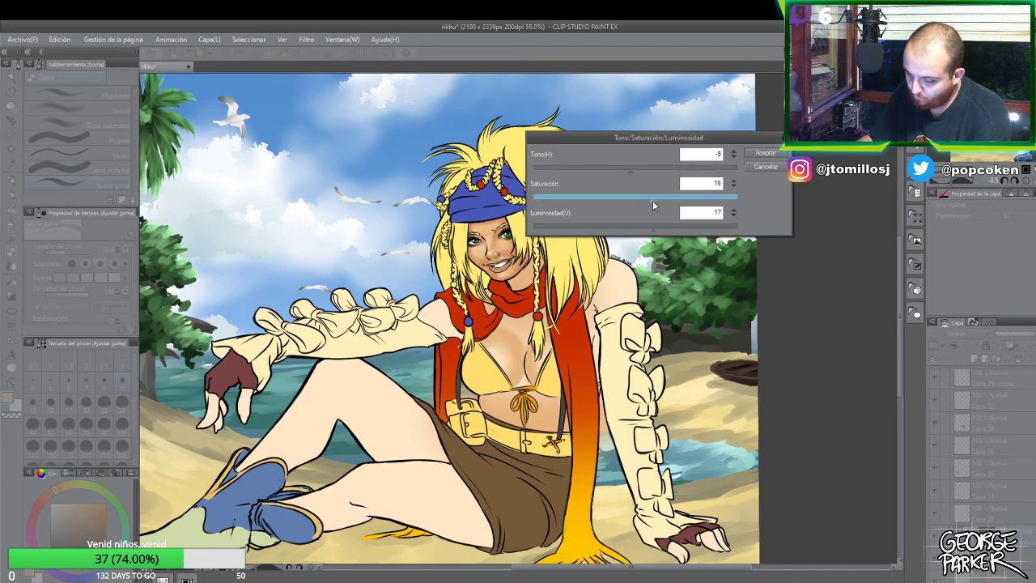
{"action": "left_click", "coordinate": [766, 153]}
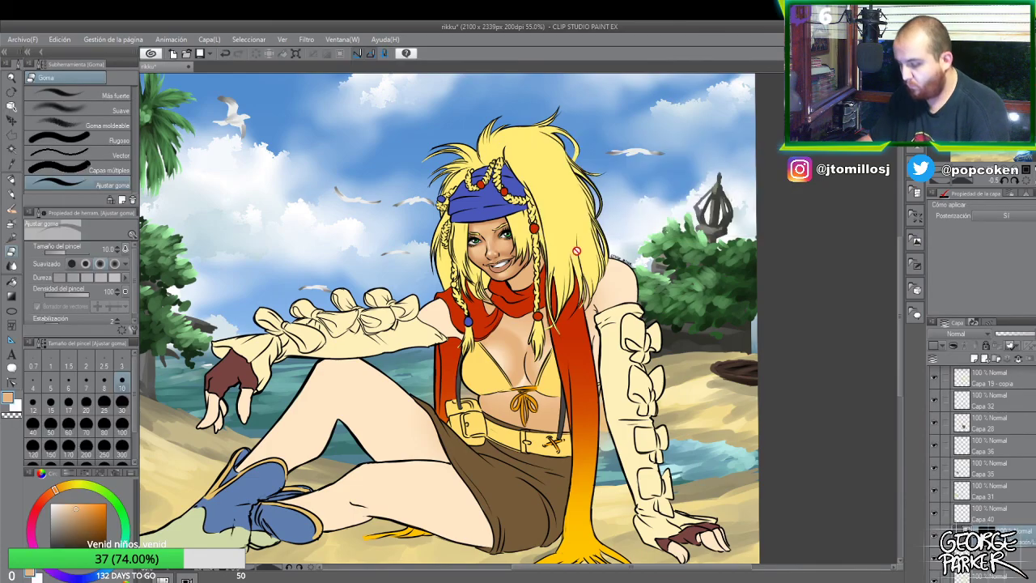
- Examine the readjusted face tones close up and compare them with the newly shaded chest and arms
{"action": "scroll", "coordinate": [522, 309], "scroll_direction": "up", "scroll_amount": 1}
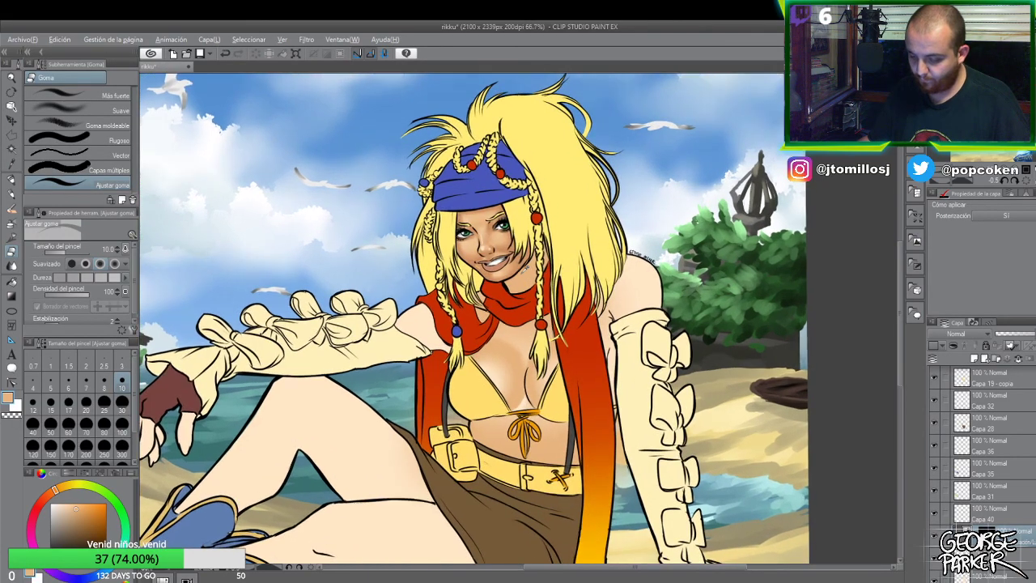
{"action": "scroll", "coordinate": [502, 263], "scroll_direction": "up", "scroll_amount": 5}
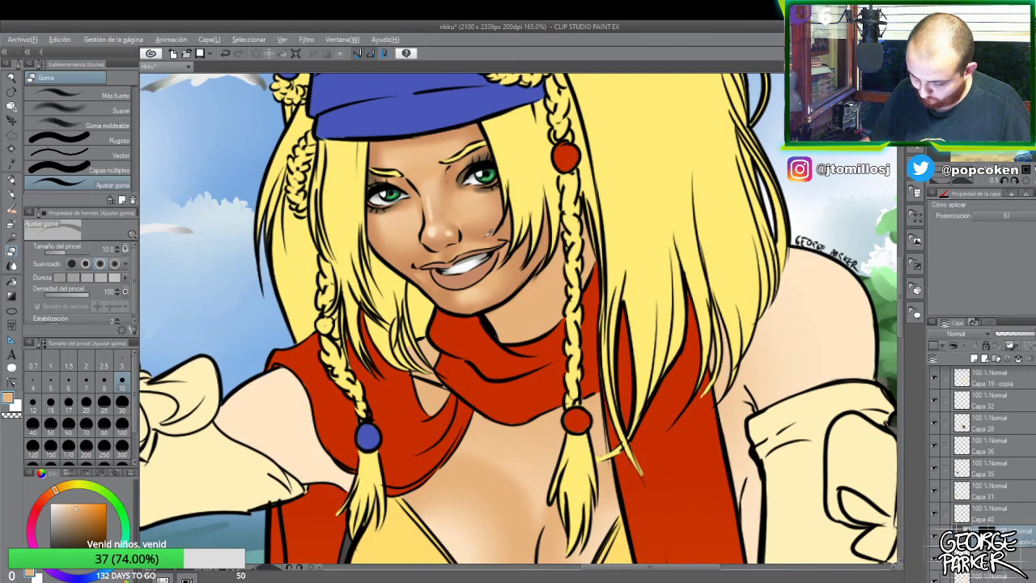
{"action": "scroll", "coordinate": [488, 234], "scroll_direction": "down", "scroll_amount": 4}
{"action": "scroll", "coordinate": [509, 232], "scroll_direction": "down", "scroll_amount": 2}
{"action": "scroll", "coordinate": [508, 232], "scroll_direction": "up", "scroll_amount": 1}
{"action": "scroll", "coordinate": [549, 263], "scroll_direction": "up", "scroll_amount": 1}
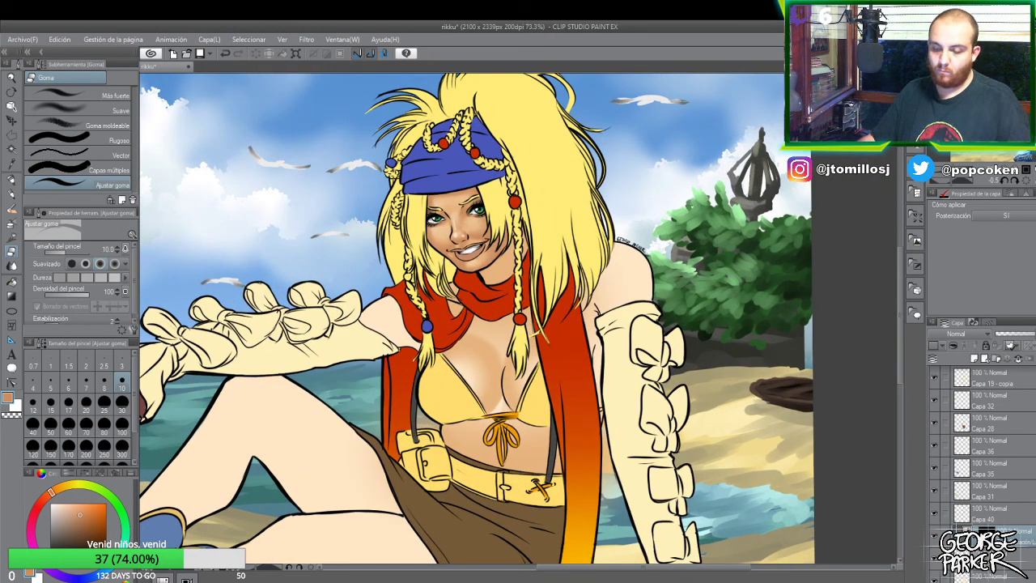
- Shade under the chin and along the side of the neck with the soft airbrush at size 30
{"action": "key", "text": "b"}
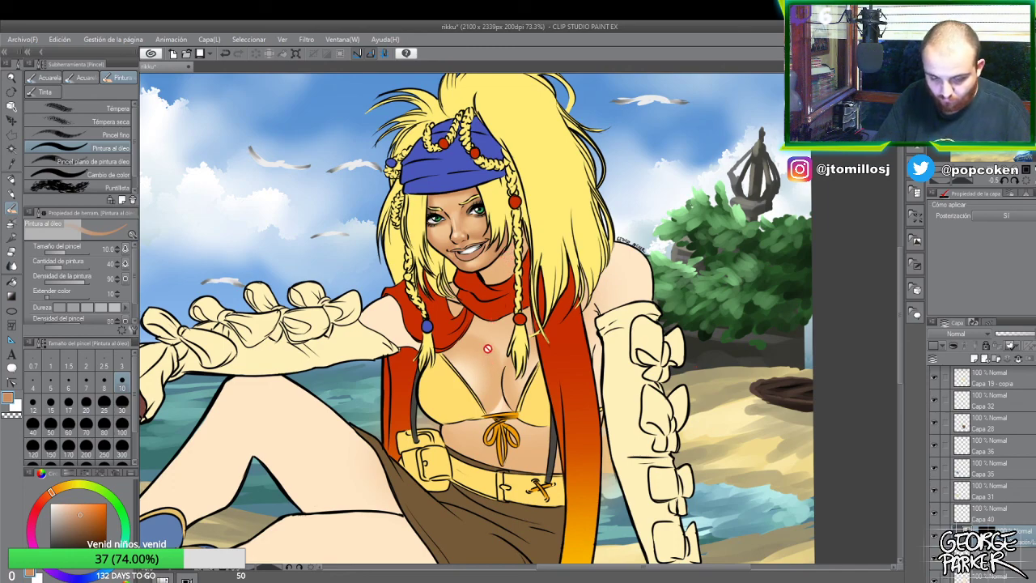
{"action": "key", "text": "o"}
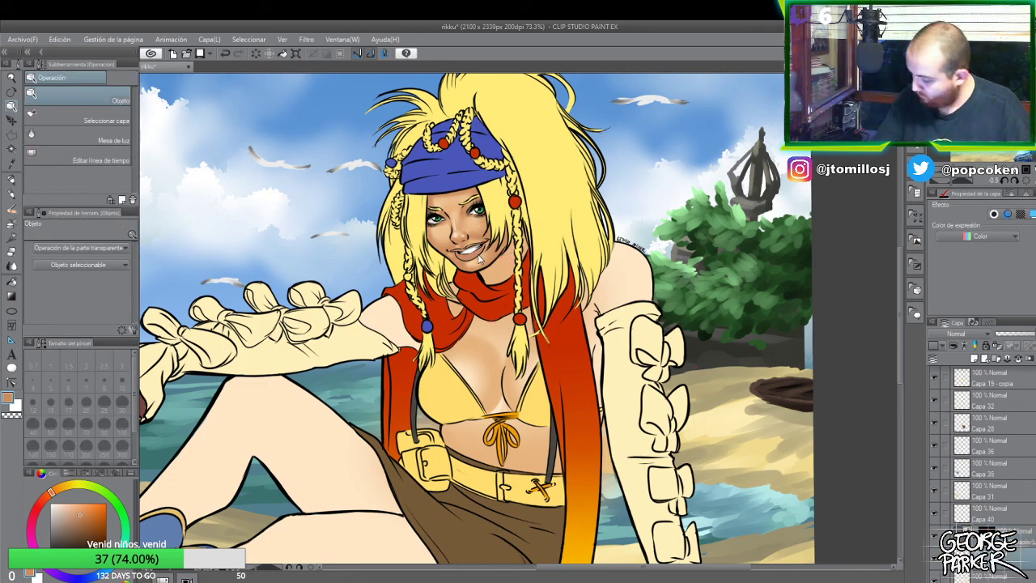
{"action": "key", "text": "b"}
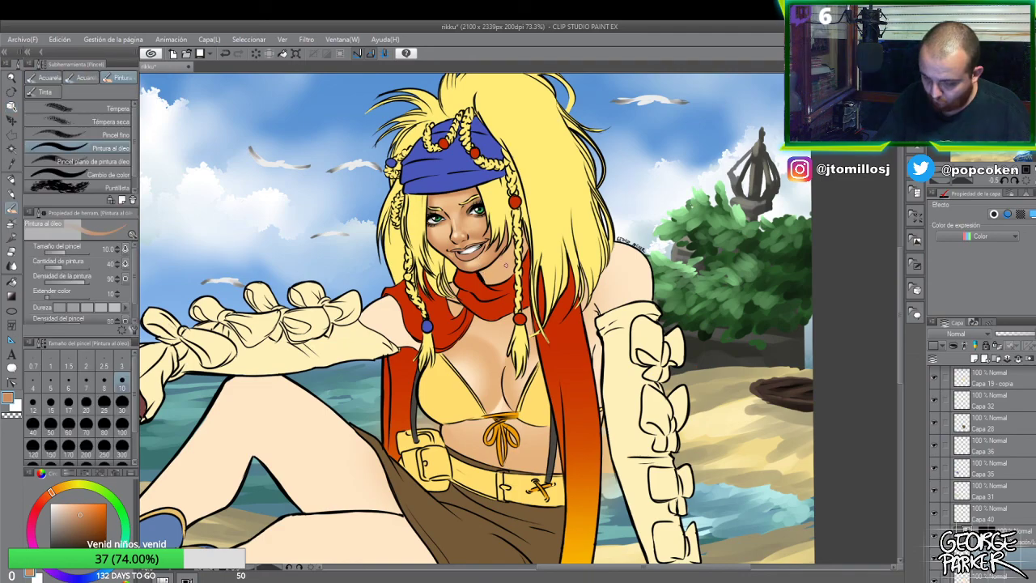
{"action": "scroll", "coordinate": [507, 264], "scroll_direction": "up", "scroll_amount": 1}
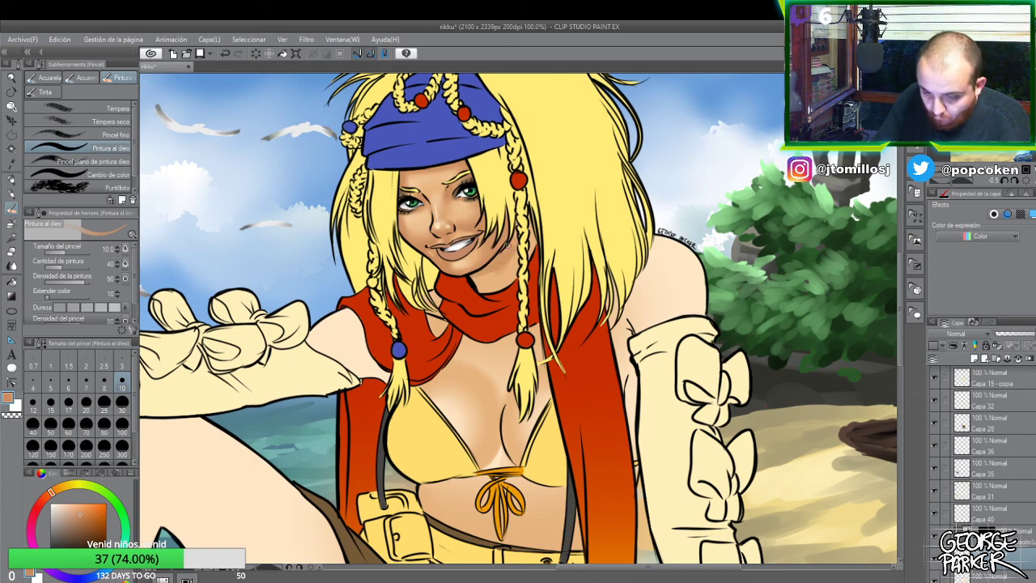
{"action": "key", "text": "b"}
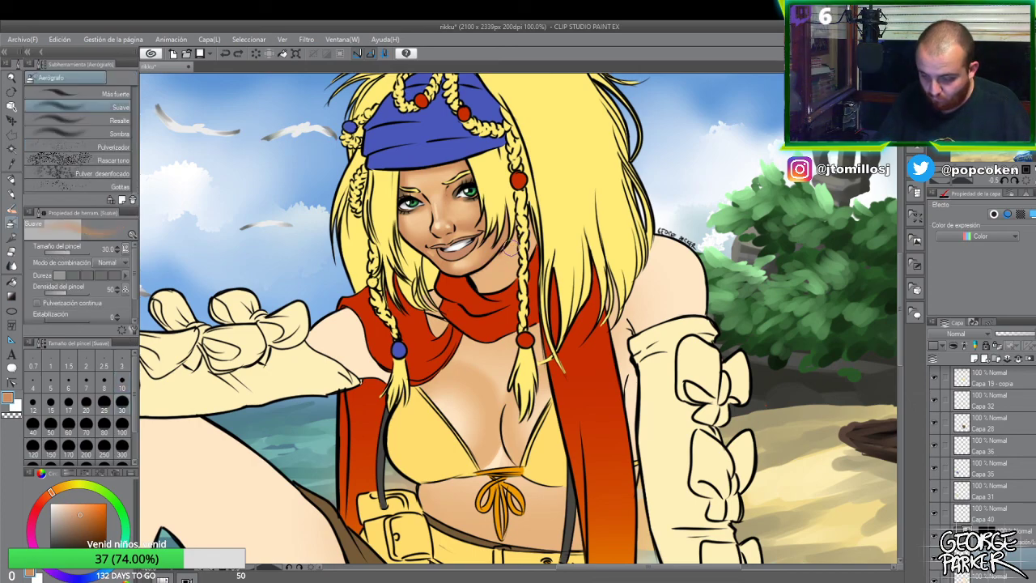
{"action": "mouse_move", "coordinate": [483, 274]}
{"action": "left_mouse_down"}
{"action": "mouse_move", "coordinate": [504, 256]}
{"action": "mouse_move", "coordinate": [470, 277]}
{"action": "left_mouse_up"}
{"action": "mouse_move", "coordinate": [521, 221]}
{"action": "left_mouse_down"}
{"action": "mouse_move", "coordinate": [524, 291]}
{"action": "mouse_move", "coordinate": [478, 280]}
{"action": "mouse_move", "coordinate": [483, 289]}
{"action": "mouse_move", "coordinate": [521, 279]}
{"action": "mouse_move", "coordinate": [476, 299]}
{"action": "mouse_move", "coordinate": [527, 273]}
{"action": "mouse_move", "coordinate": [536, 253]}
{"action": "left_mouse_up"}
{"action": "key", "text": "ctrl+minus"}
{"action": "key", "text": "ctrl+minus"}
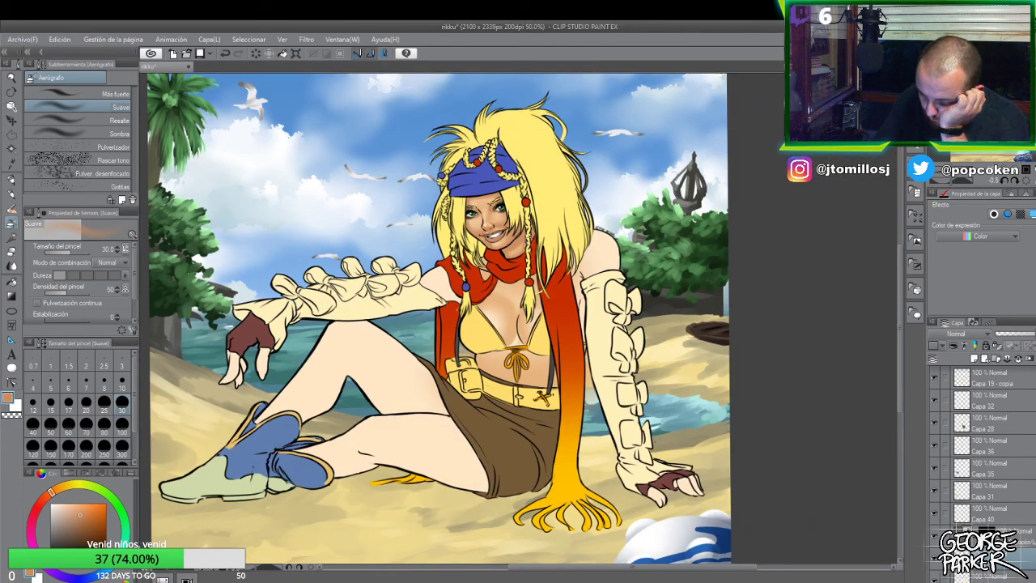
{"action": "key", "text": "ctrl+plus"}
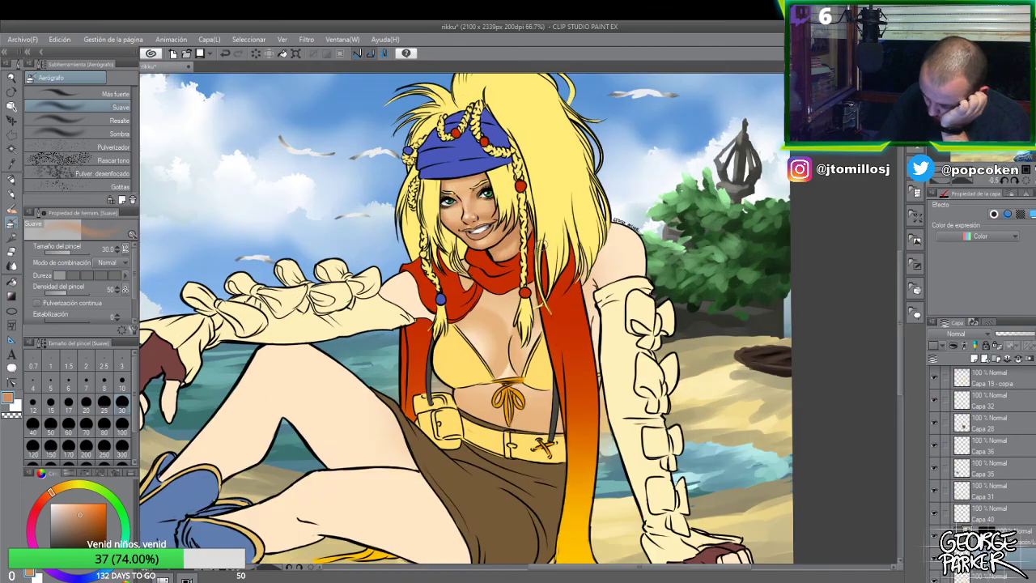
- Reduce the opacity of layer Capa 40 to 50%, toggling its visibility to compare the effect on the face
{"action": "left_click", "coordinate": [984, 516]}
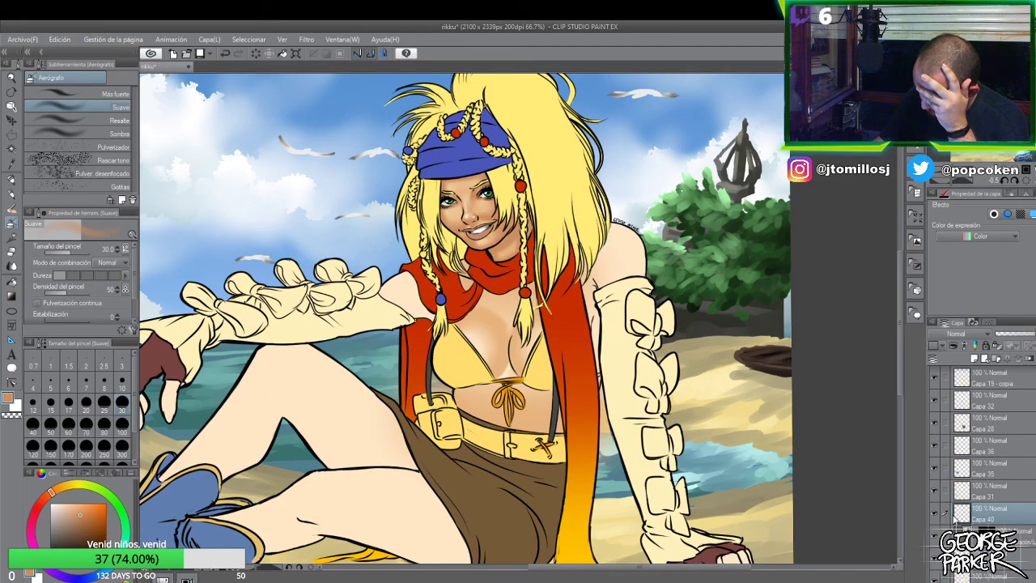
{"action": "left_click", "coordinate": [1031, 334]}
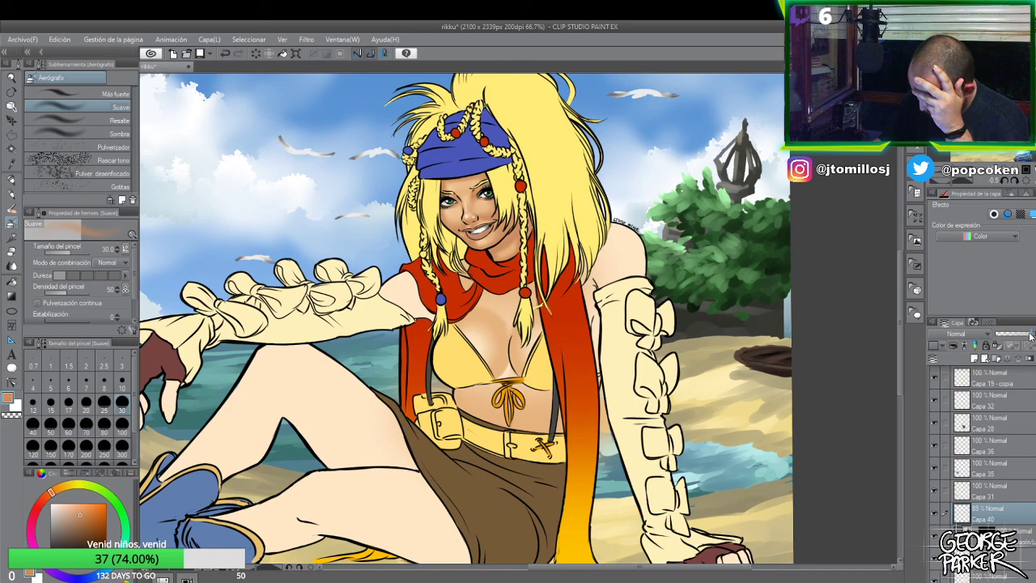
{"action": "left_click", "coordinate": [1023, 336]}
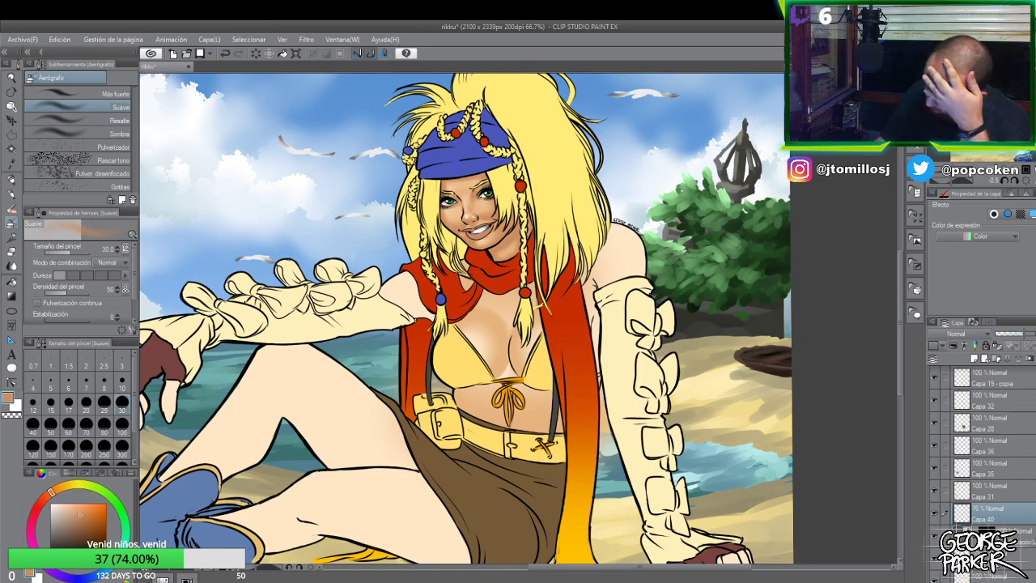
{"action": "left_click", "coordinate": [1006, 557]}
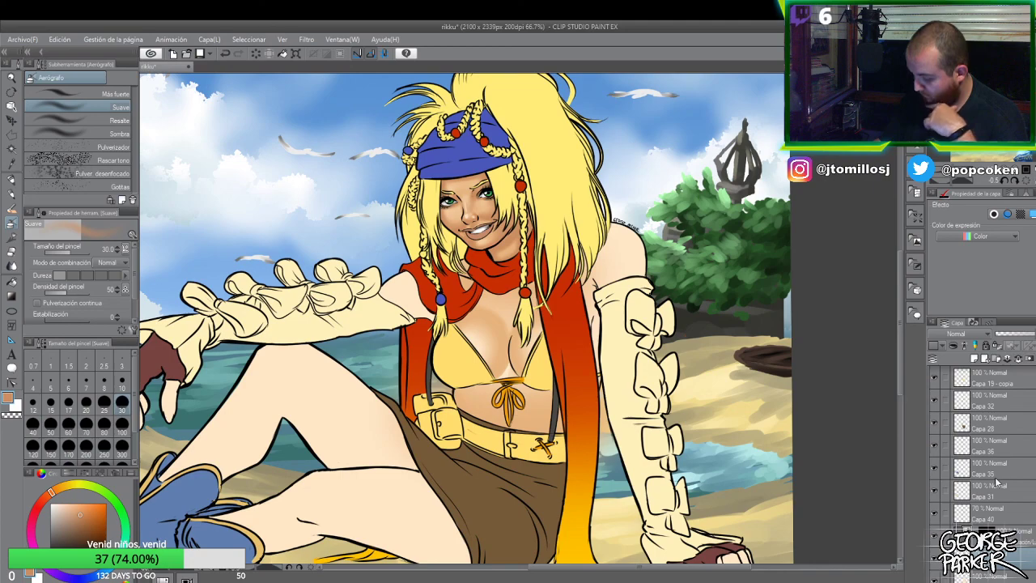
{"action": "left_click", "coordinate": [998, 515]}
{"action": "left_click", "coordinate": [939, 515]}
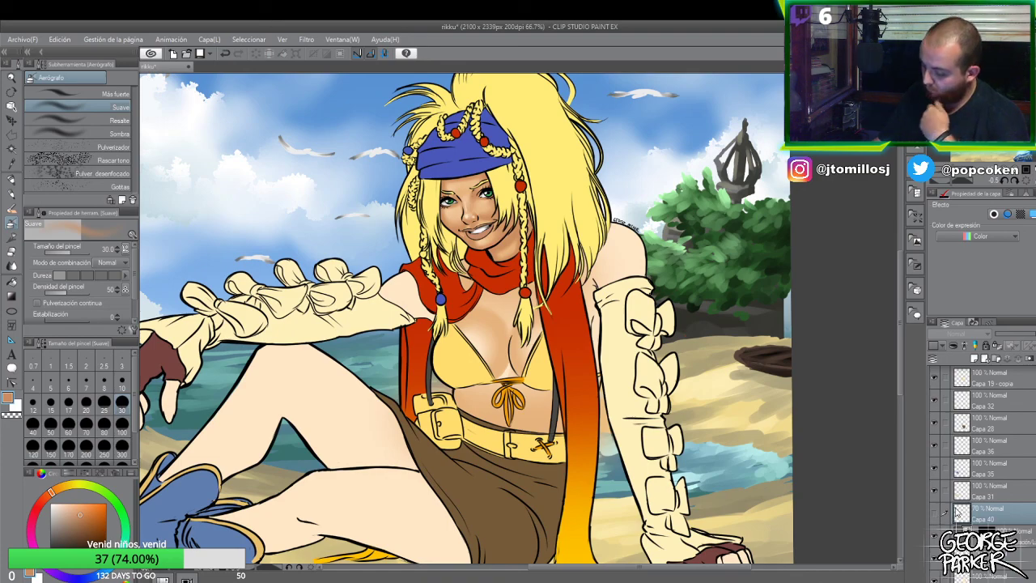
{"action": "left_click", "coordinate": [940, 518]}
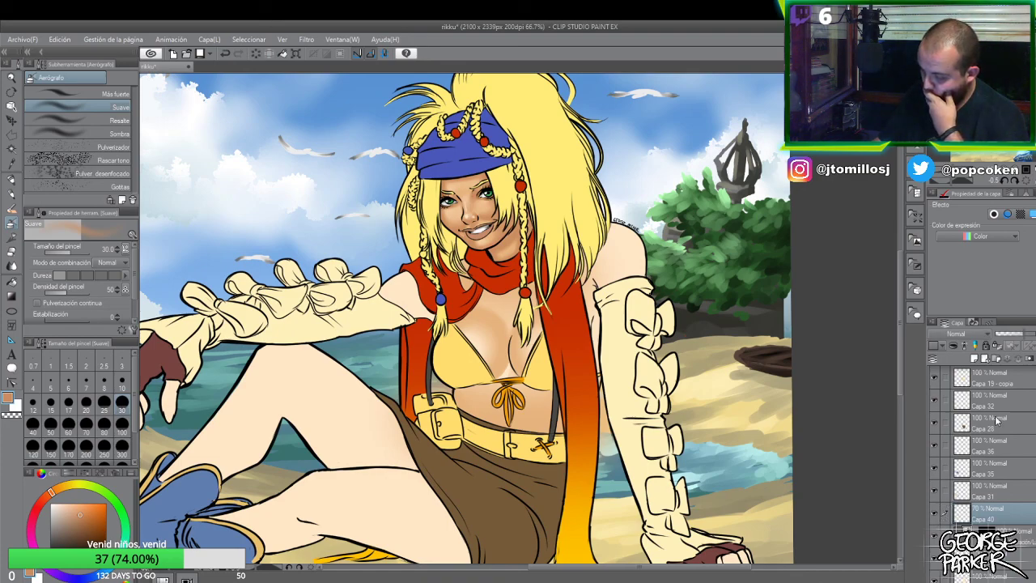
{"action": "left_click_drag", "start_coordinate": [1027, 336], "coordinate": [1012, 336]}
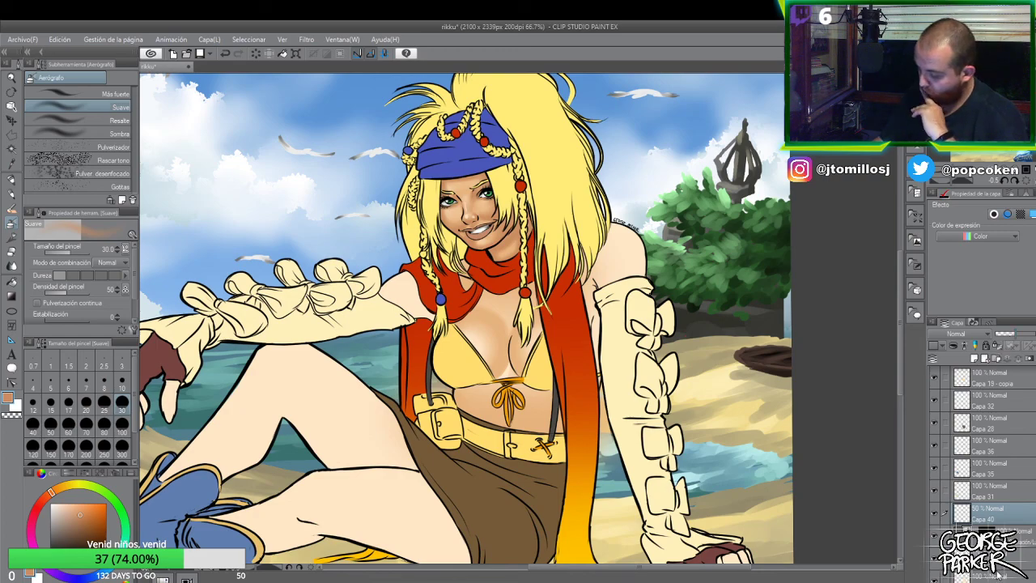
- Toggle the skin layers beneath the correction layer off and on to identify which one holds the body's skin
{"action": "left_click", "coordinate": [975, 495]}
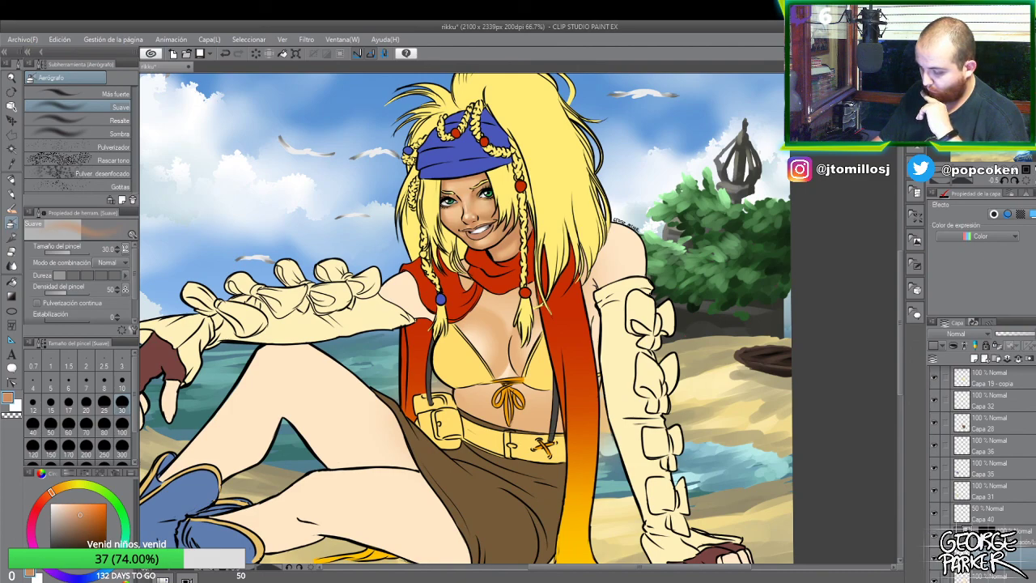
{"action": "left_click", "coordinate": [937, 578]}
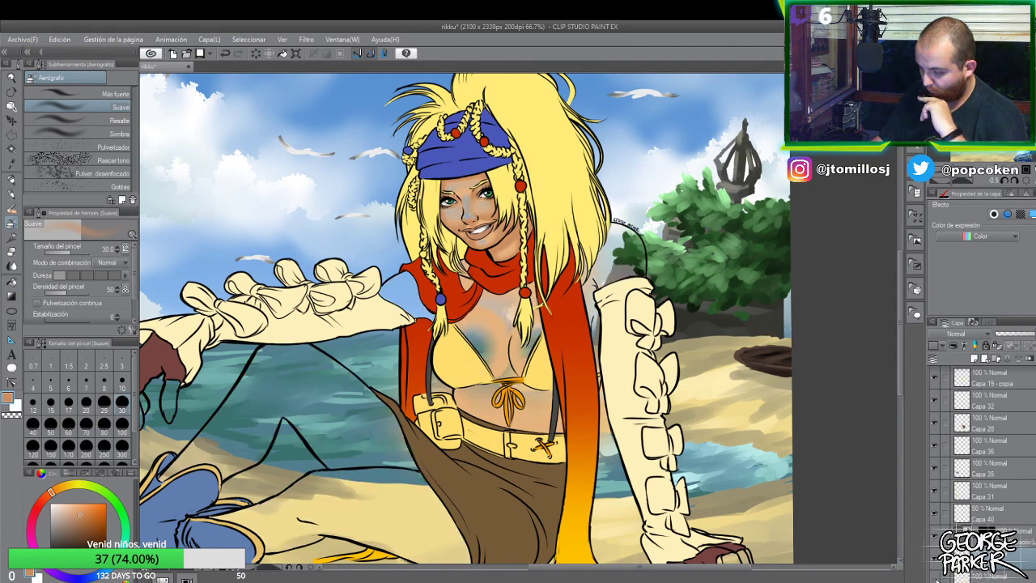
{"action": "left_click", "coordinate": [937, 578]}
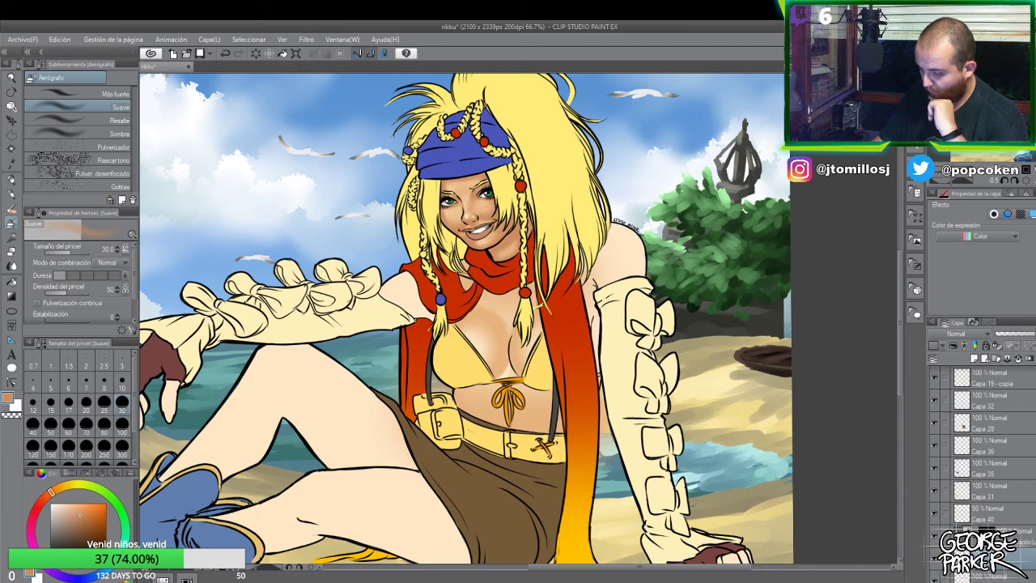
{"action": "left_click", "coordinate": [938, 564]}
{"action": "left_click", "coordinate": [937, 565]}
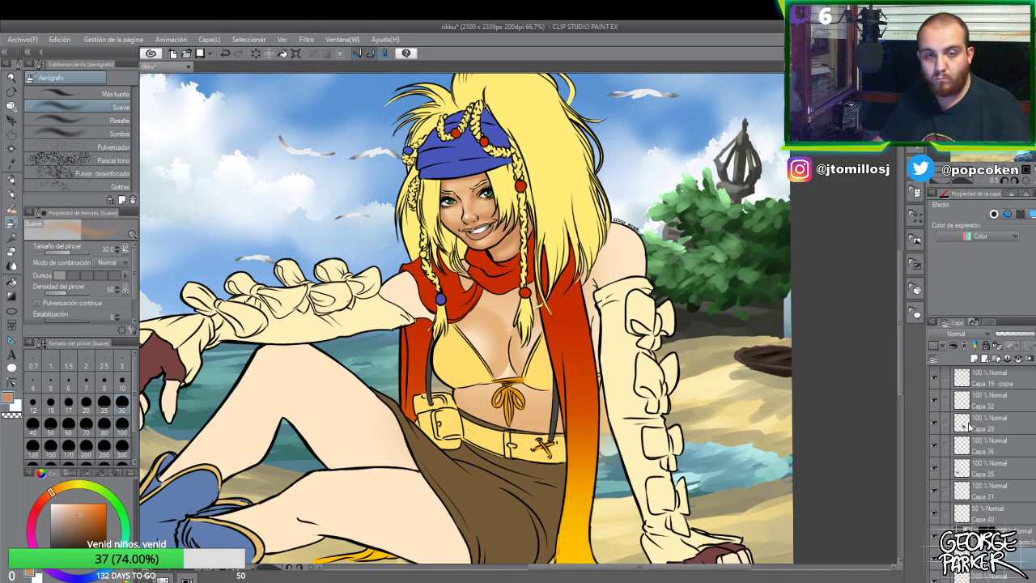
- Refine the chest skin shading with the oil paint brush and soft airbrush at size 10, softening it with Blur at size 30
{"action": "key", "text": "b"}
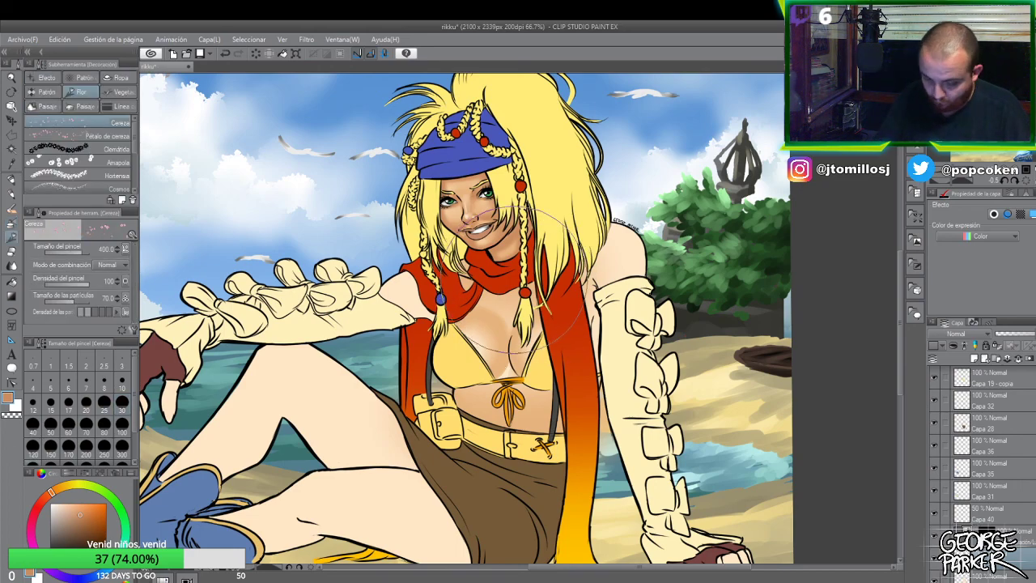
{"action": "key", "text": "b"}
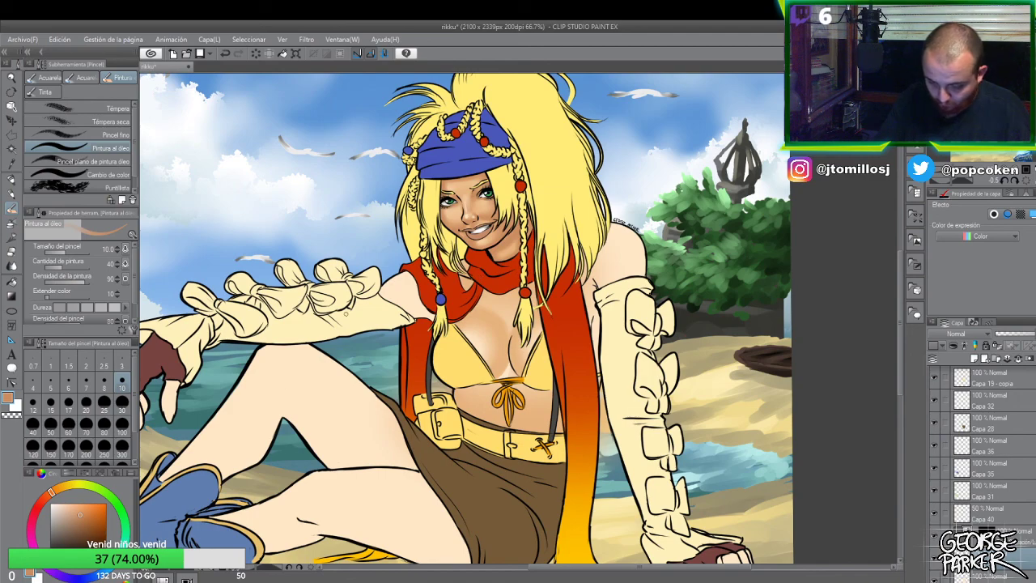
{"action": "key", "text": "b"}
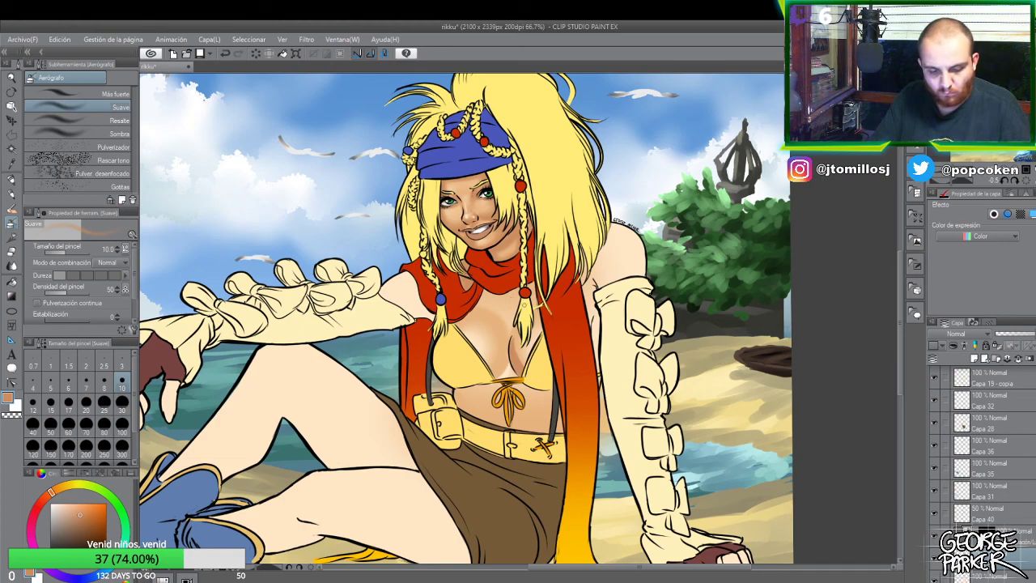
{"action": "key", "text": "j"}
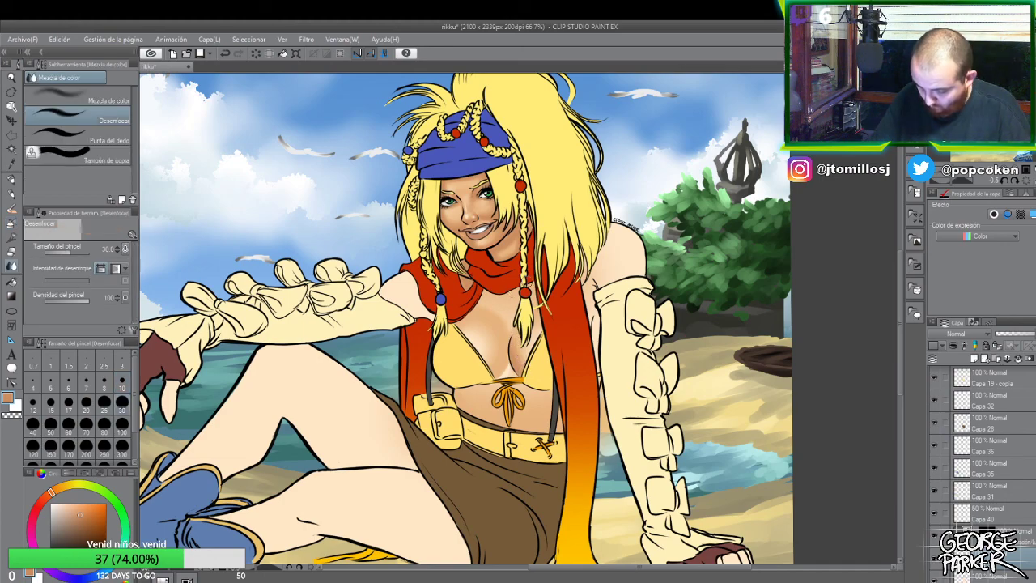
{"action": "key", "text": "b"}
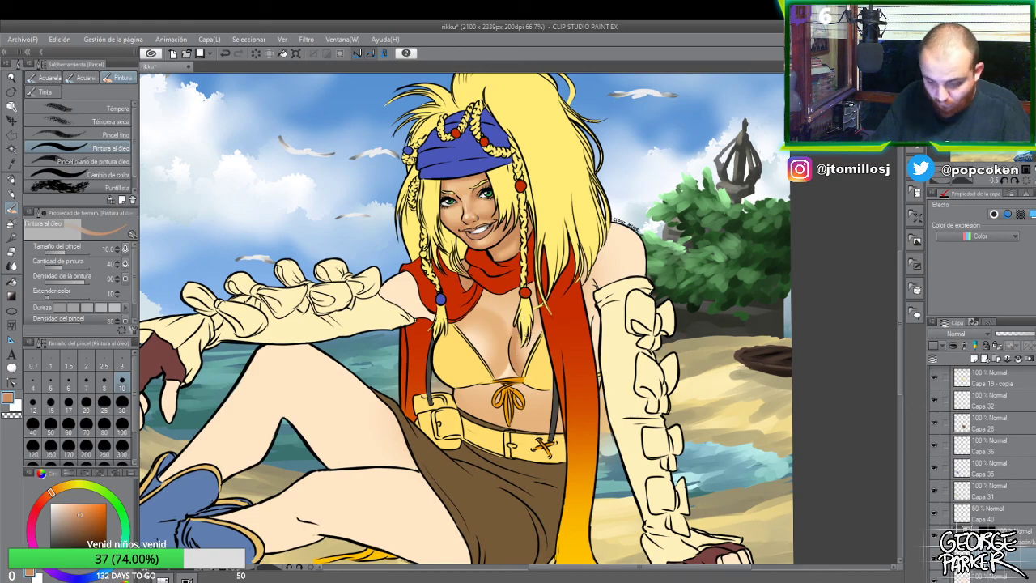
{"action": "key", "text": "j"}
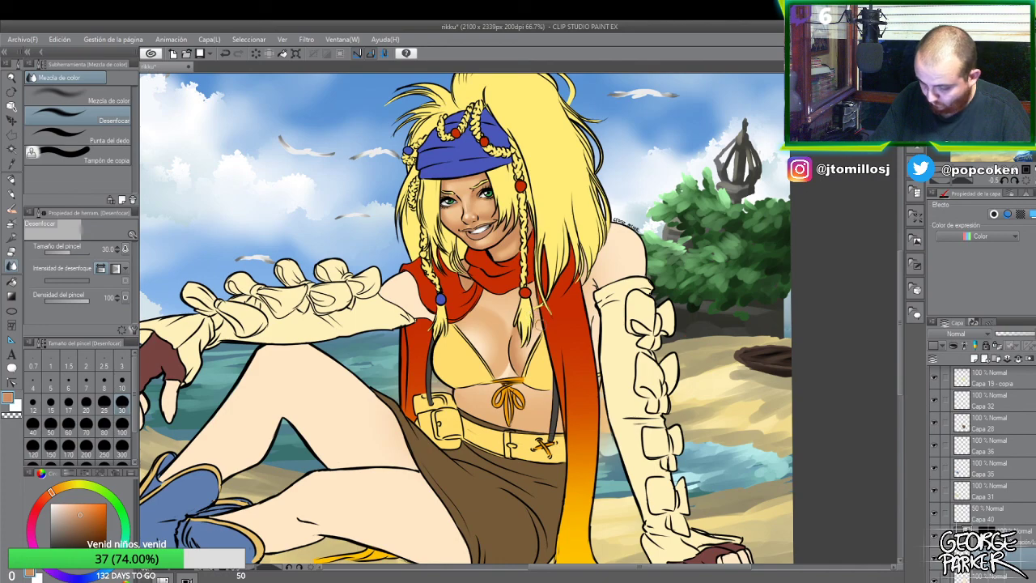
{"action": "key", "text": "b"}
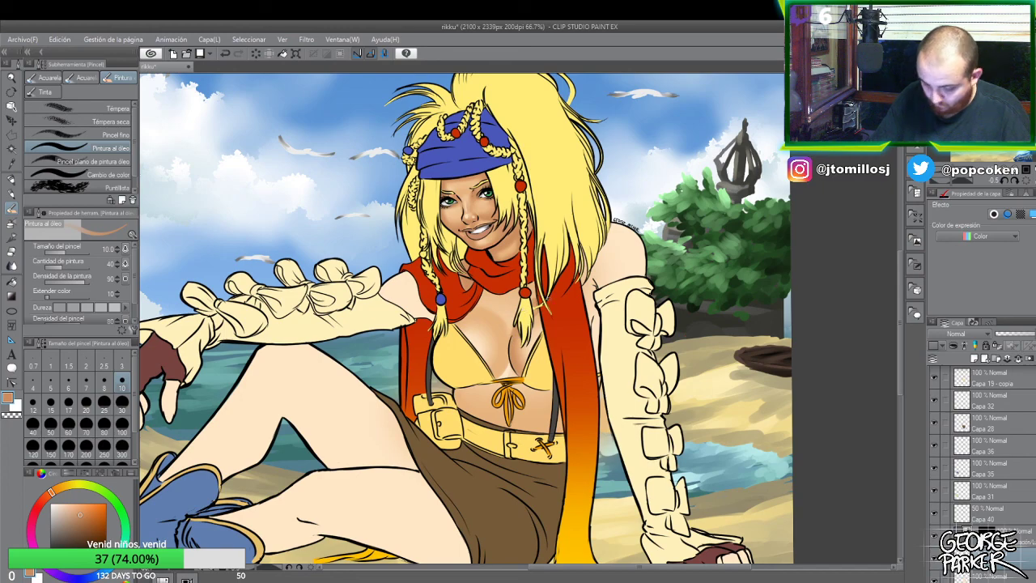
{"action": "key", "text": "b"}
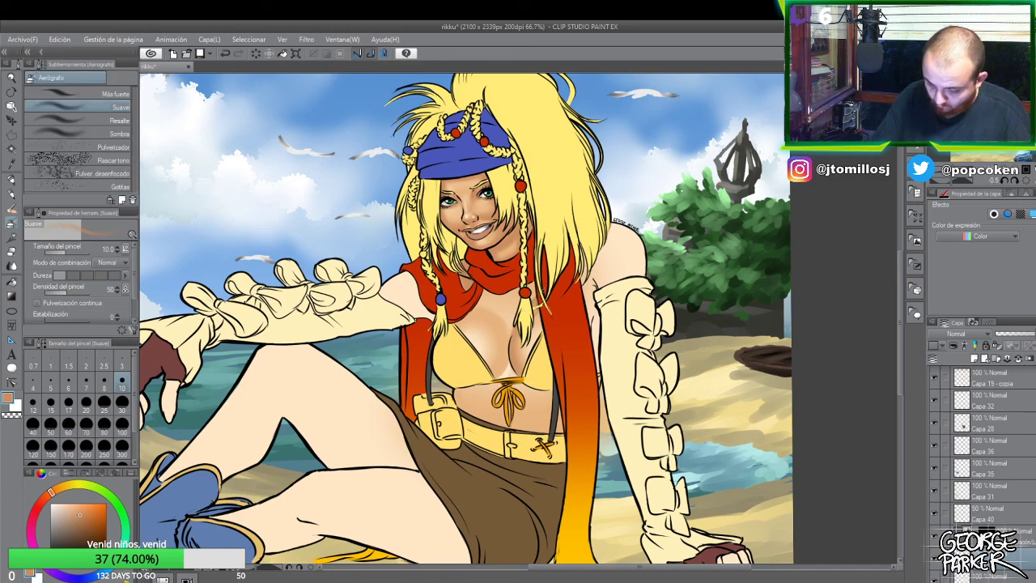
{"action": "key", "text": "j"}
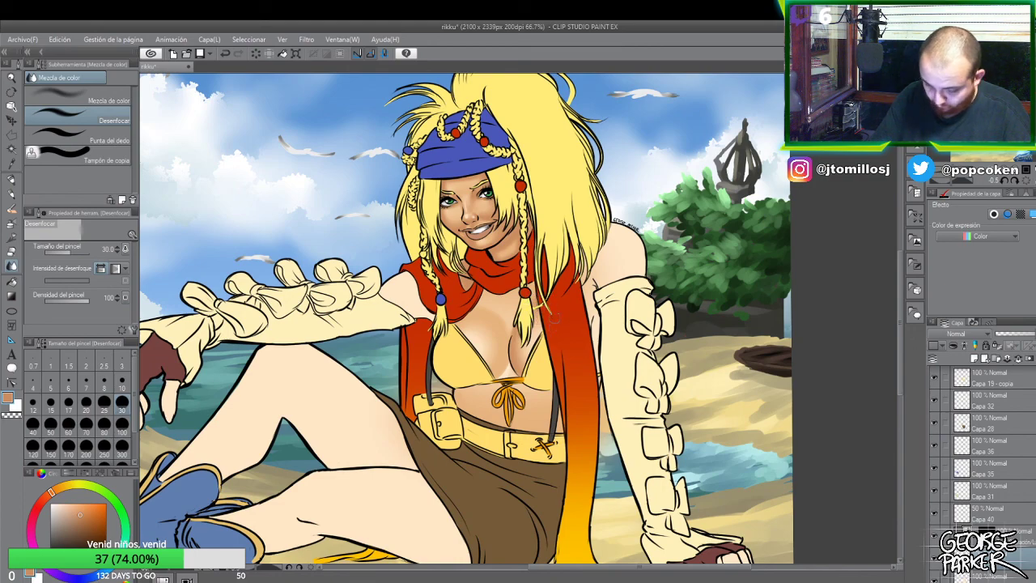
{"action": "key", "text": "b"}
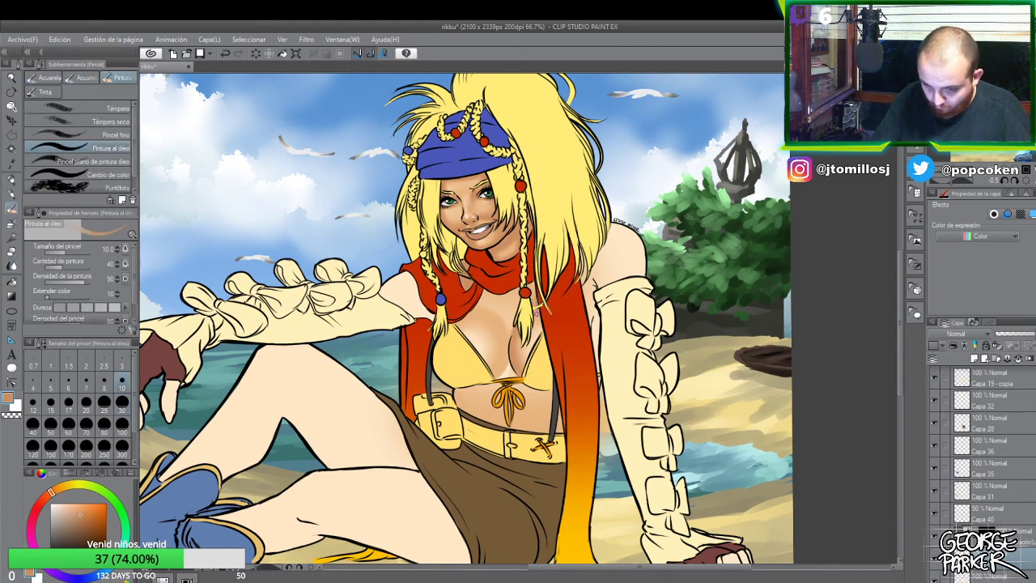
- Airbrush a darker shadow into the cleavage at size 10 and blend it with the Blur tool at size 30
{"action": "key", "text": "b"}
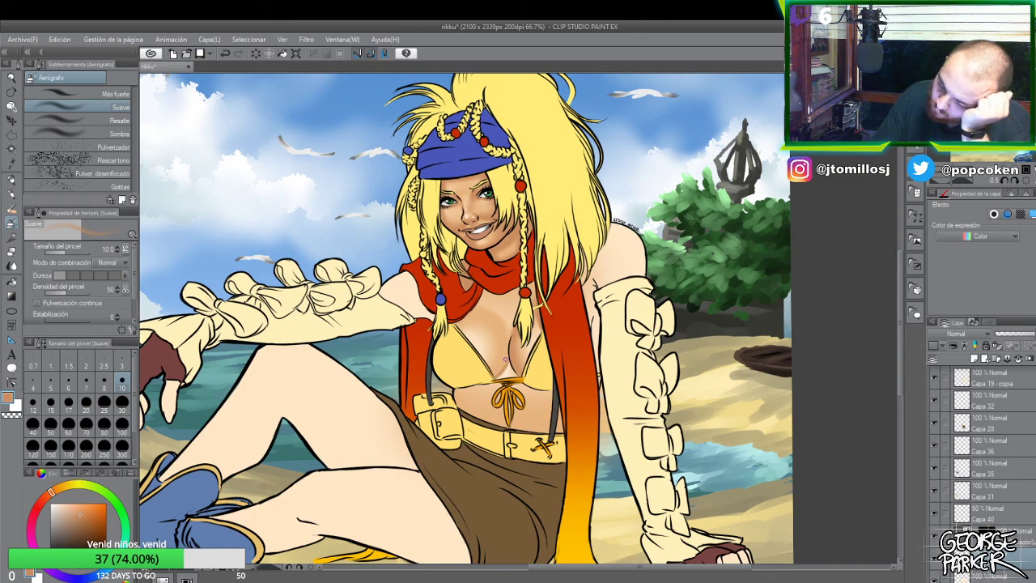
{"action": "left_click_drag", "start_coordinate": [505, 350], "coordinate": [498, 371]}
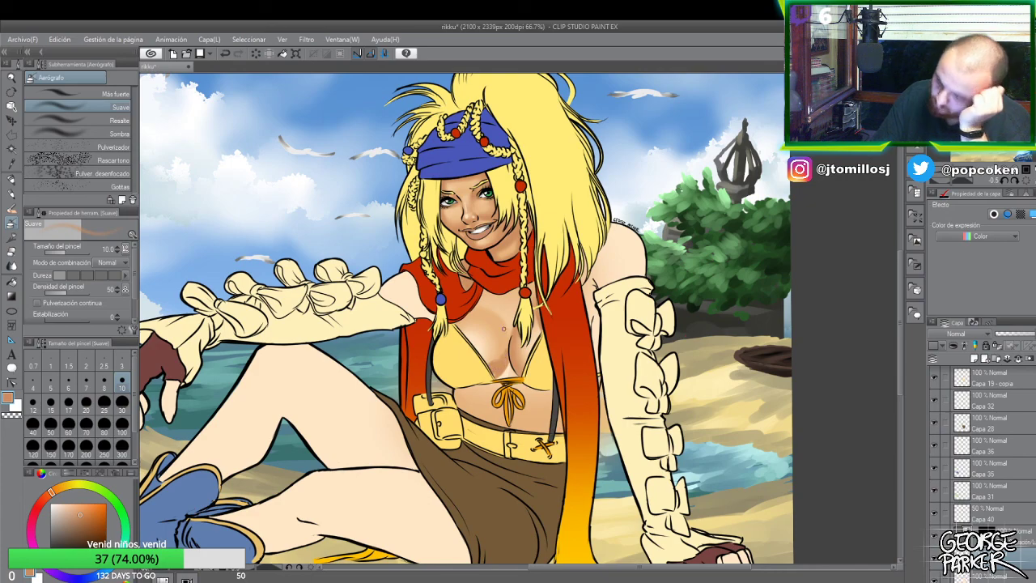
{"action": "key", "text": "j"}
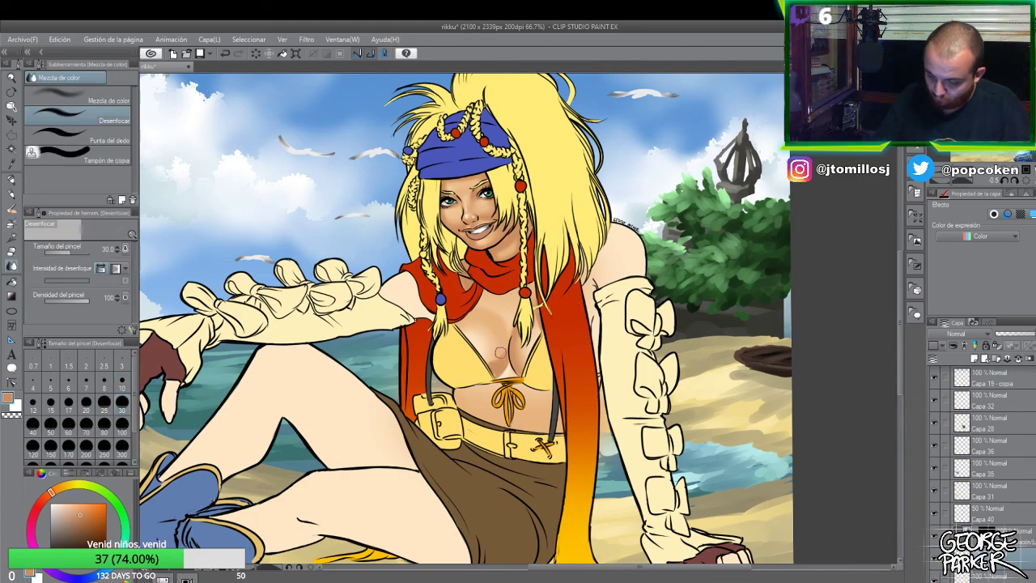
{"action": "mouse_move", "coordinate": [502, 354]}
{"action": "left_mouse_down"}
{"action": "mouse_move", "coordinate": [491, 365]}
{"action": "mouse_move", "coordinate": [500, 369]}
{"action": "mouse_move", "coordinate": [504, 348]}
{"action": "left_mouse_up"}
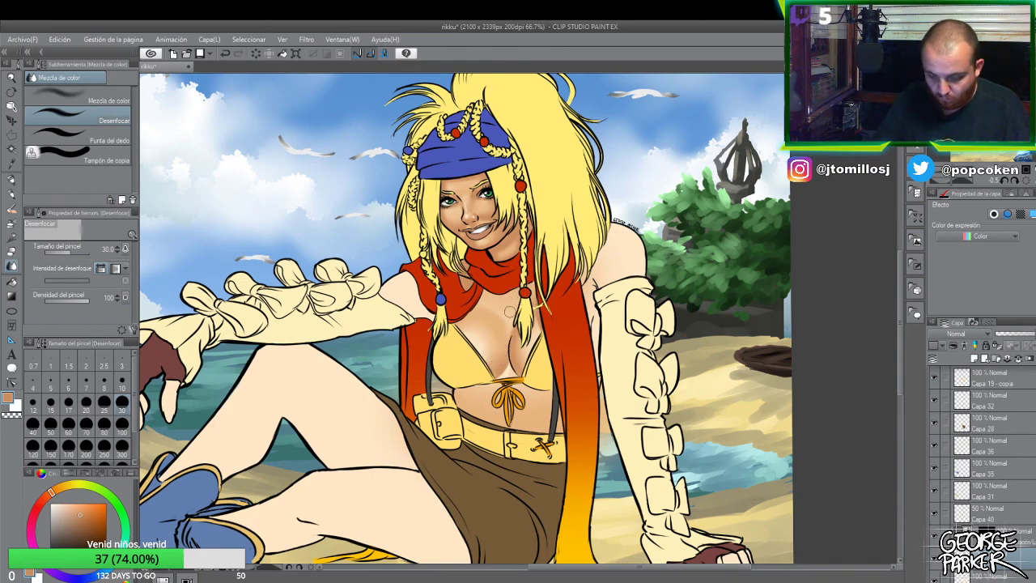
- Refine the cleavage shading with the oil paint brush at size 10, lighten it with the eraser, and soften it with Blur at size 30
{"action": "key", "text": "b"}
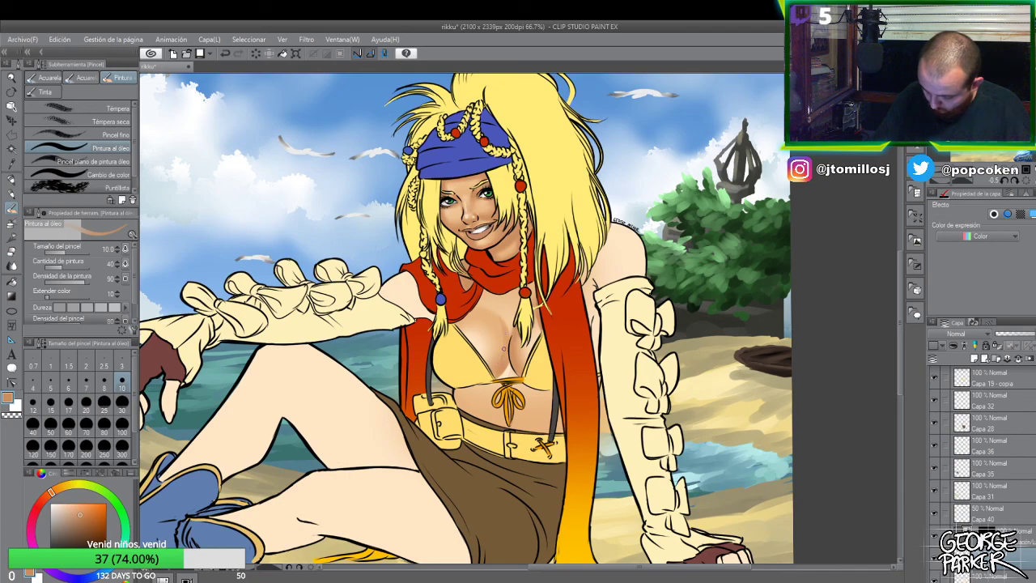
{"action": "key", "text": "j"}
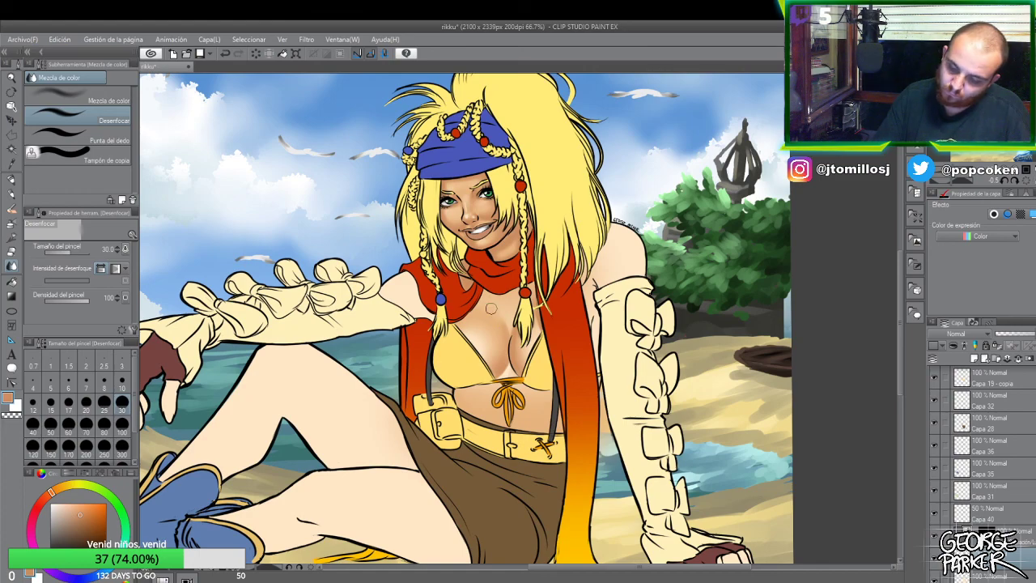
{"action": "key", "text": "e"}
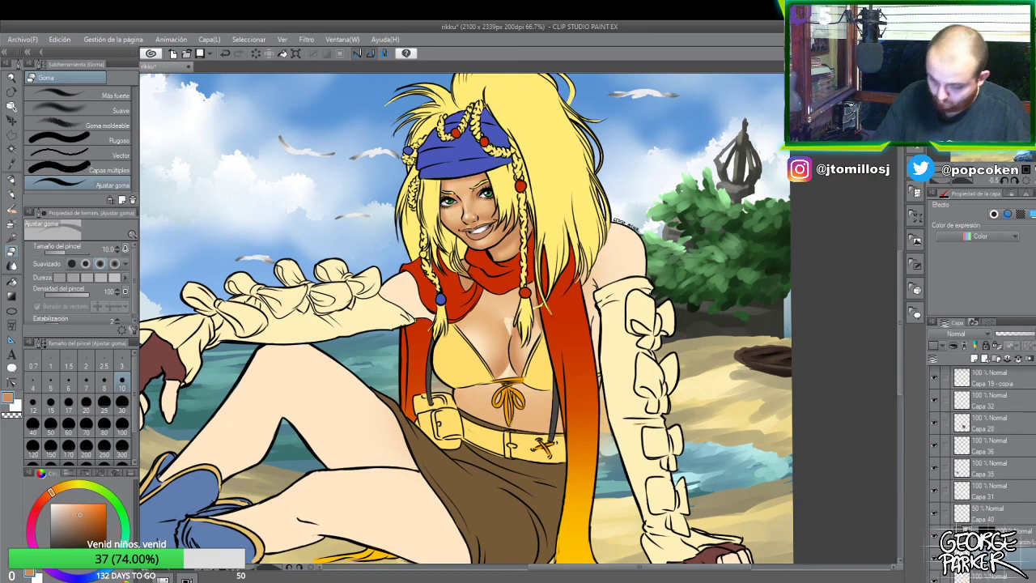
{"action": "key", "text": "j"}
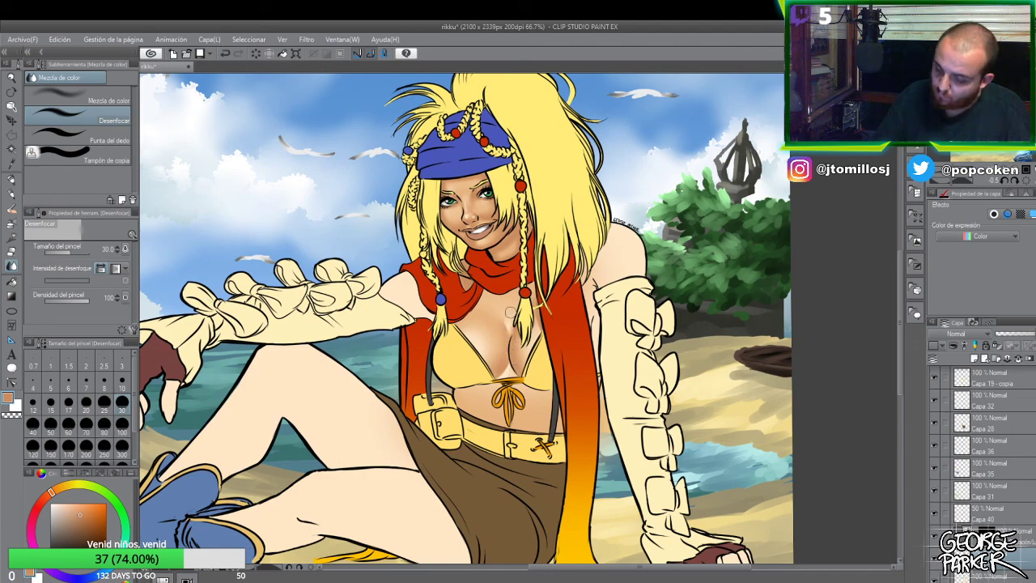
- Erase lighter areas on the breasts at size 10, add oil paint tone below the scarf, and blend the upper chest with Blur at size 30
{"action": "key", "text": "e"}
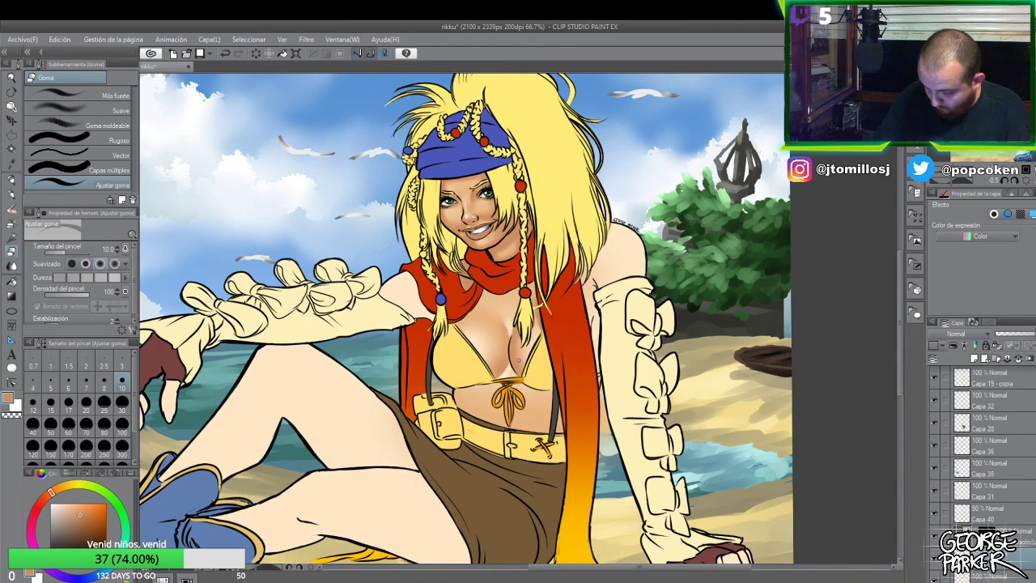
{"action": "key", "text": "b"}
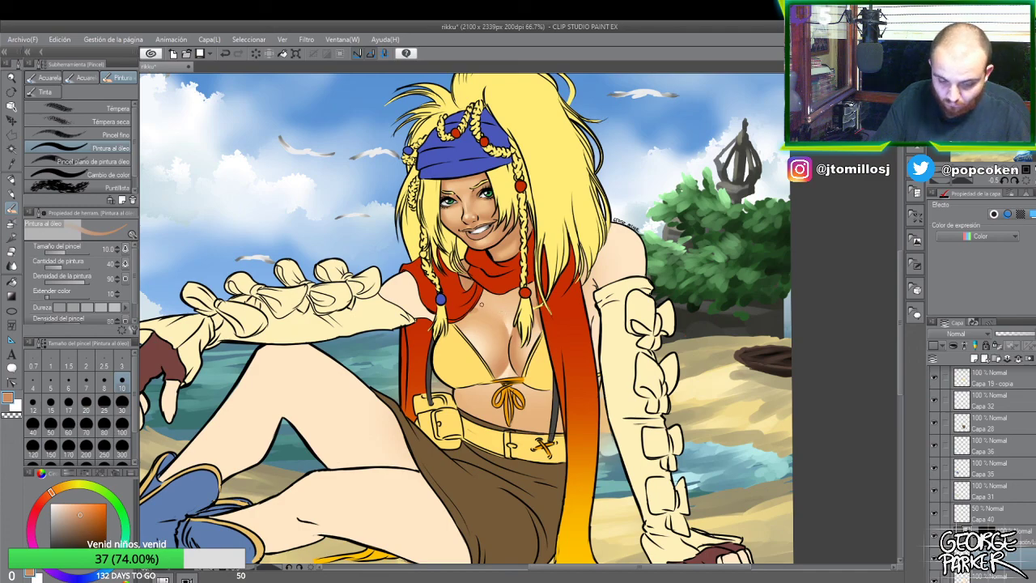
{"action": "key", "text": "j"}
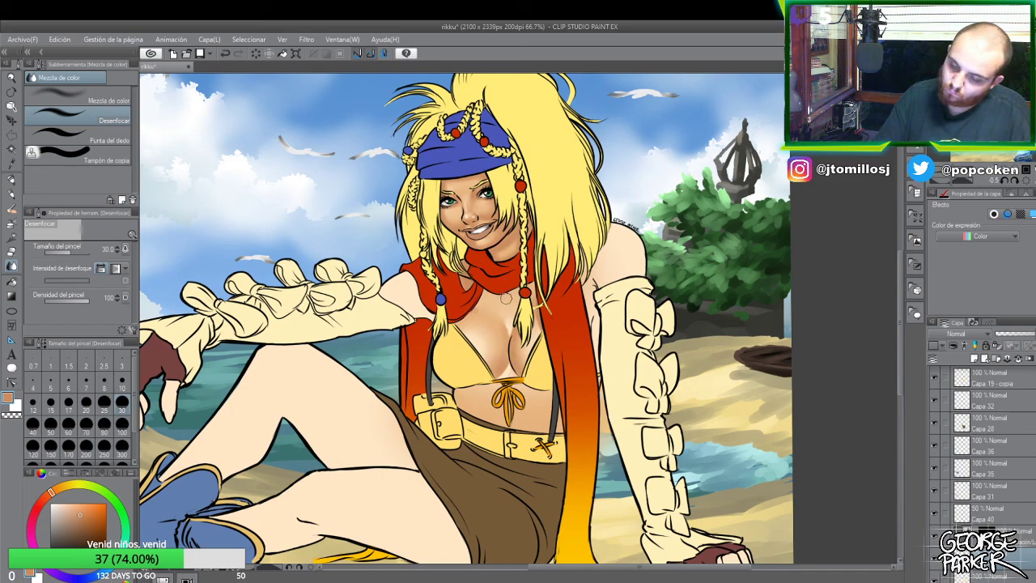
{"action": "key", "text": "e"}
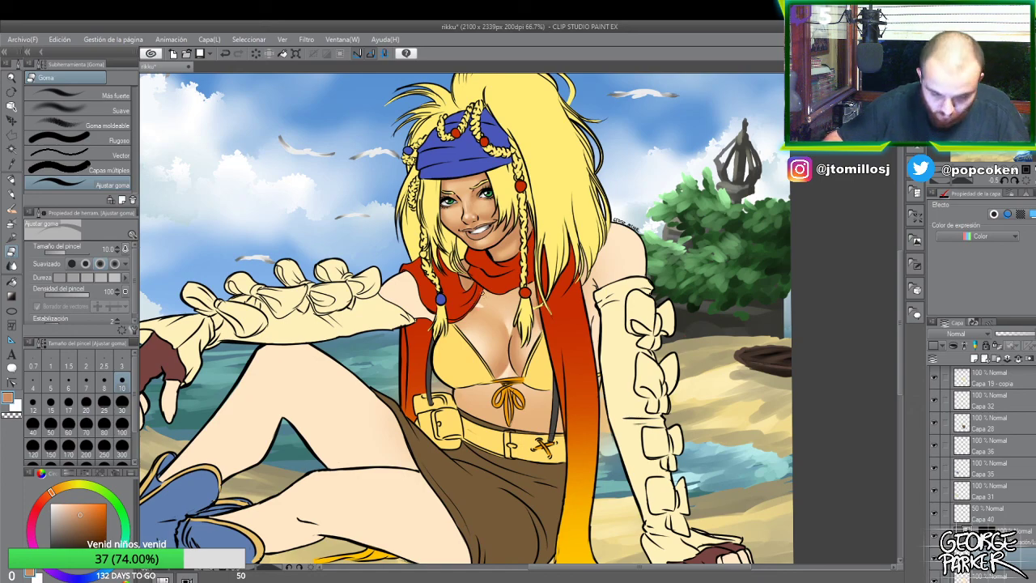
{"action": "key", "text": "j"}
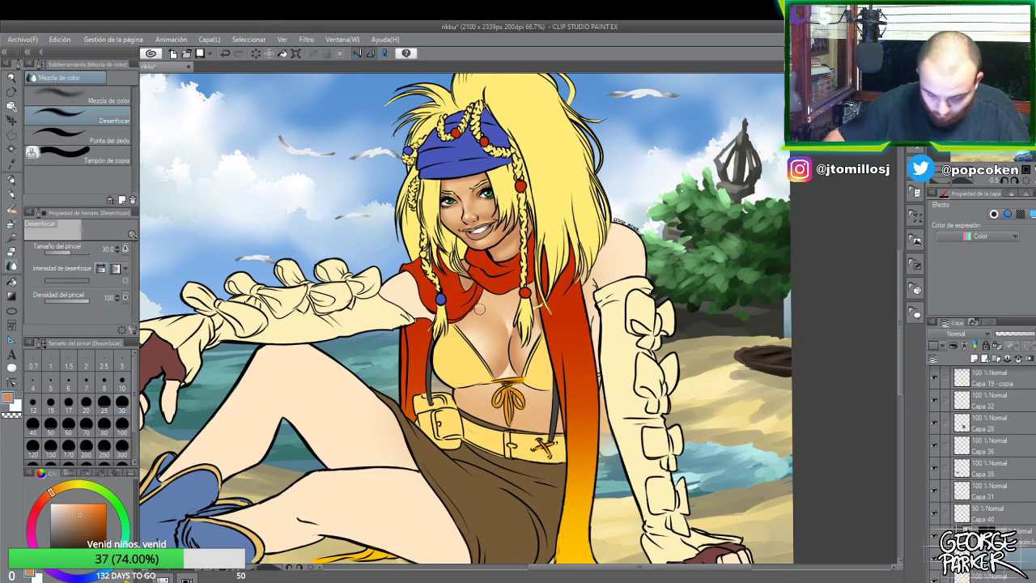
{"action": "key", "text": "b"}
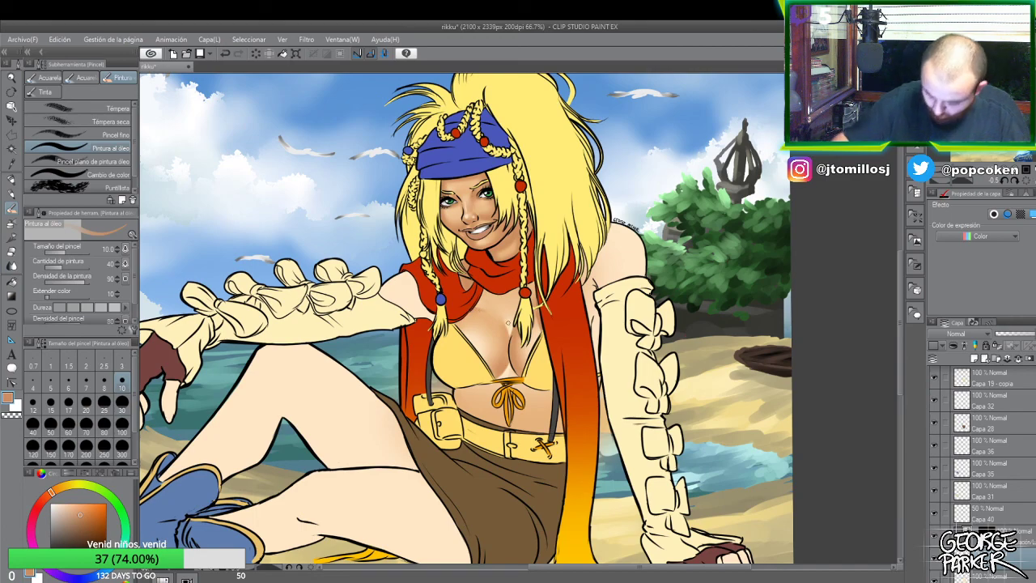
{"action": "key", "text": "j"}
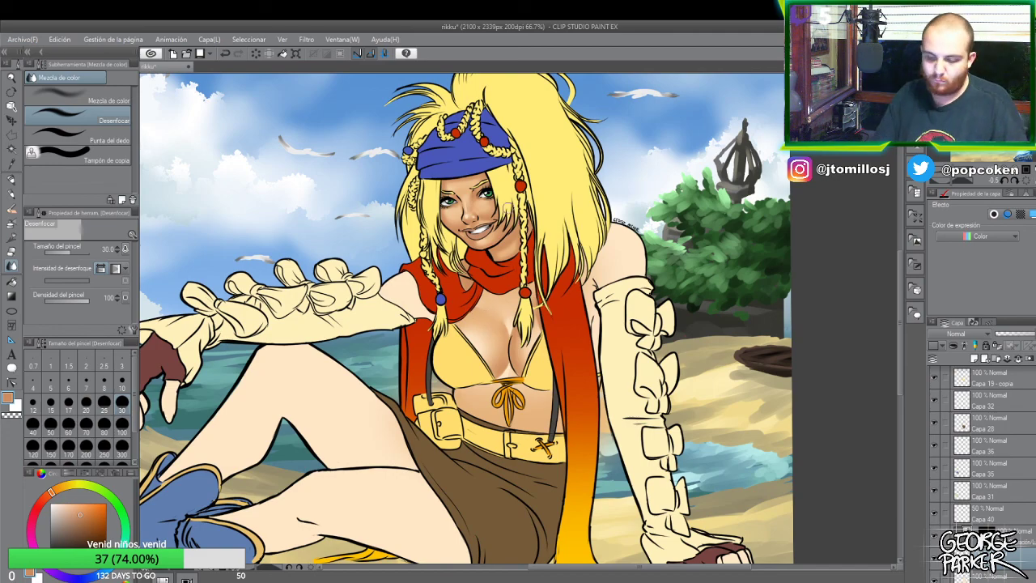
- Shade the abdomen with the oil paint brush at size 10 and soft airbrush at size 30, blending it with Blur at size 50
{"action": "key", "text": "b"}
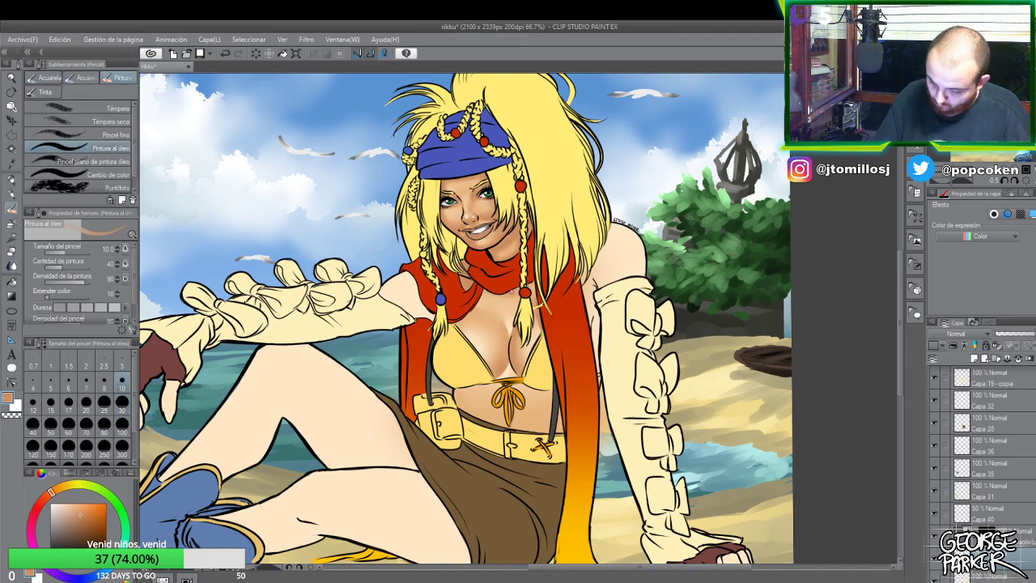
{"action": "key", "text": "b"}
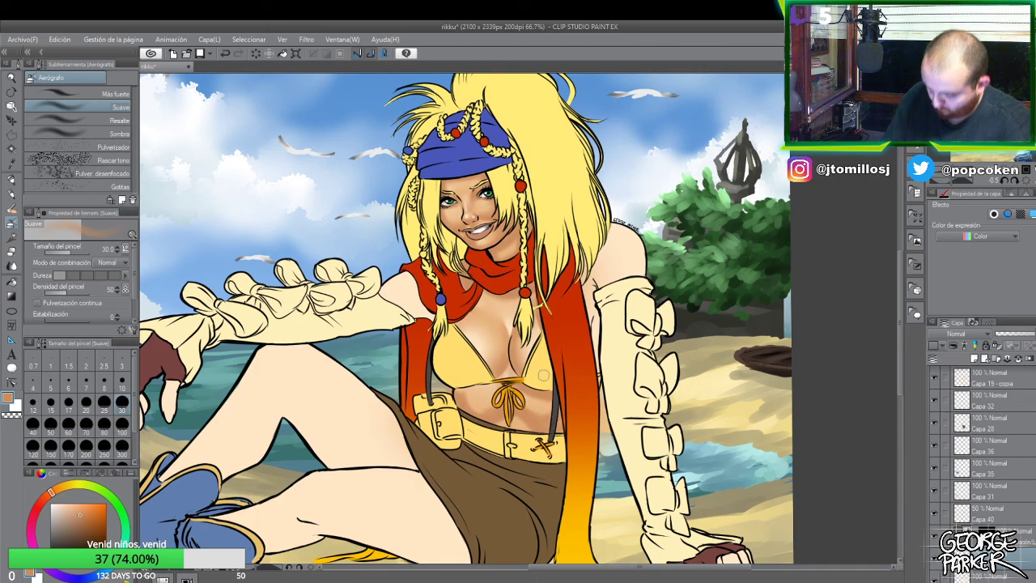
{"action": "key", "text": "j"}
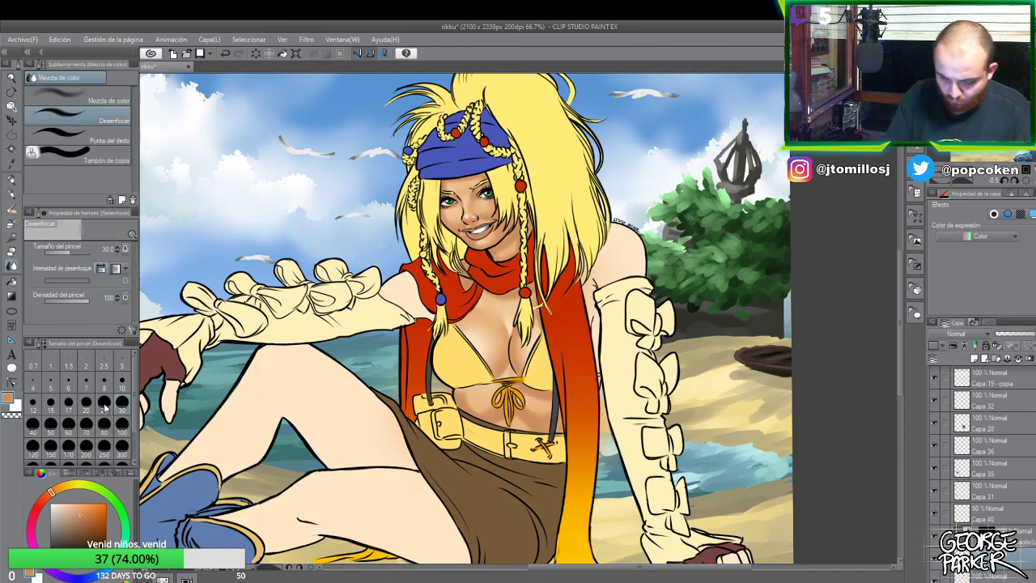
{"action": "left_click", "coordinate": [50, 424]}
{"action": "mouse_move", "coordinate": [525, 410]}
{"action": "left_mouse_down"}
{"action": "mouse_move", "coordinate": [553, 409]}
{"action": "mouse_move", "coordinate": [518, 399]}
{"action": "mouse_move", "coordinate": [533, 428]}
{"action": "mouse_move", "coordinate": [552, 404]}
{"action": "mouse_move", "coordinate": [558, 421]}
{"action": "mouse_move", "coordinate": [571, 390]}
{"action": "left_mouse_up"}
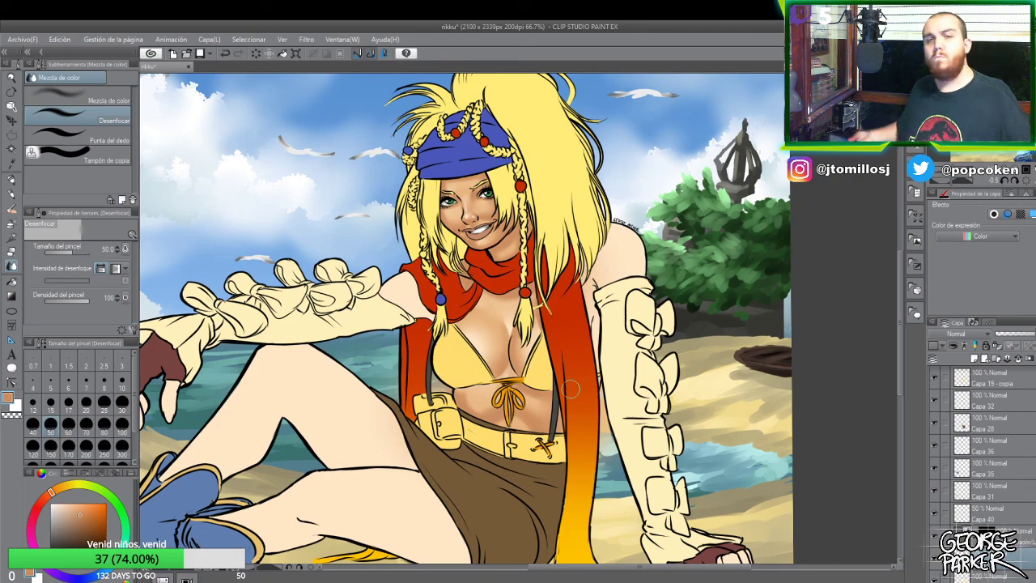
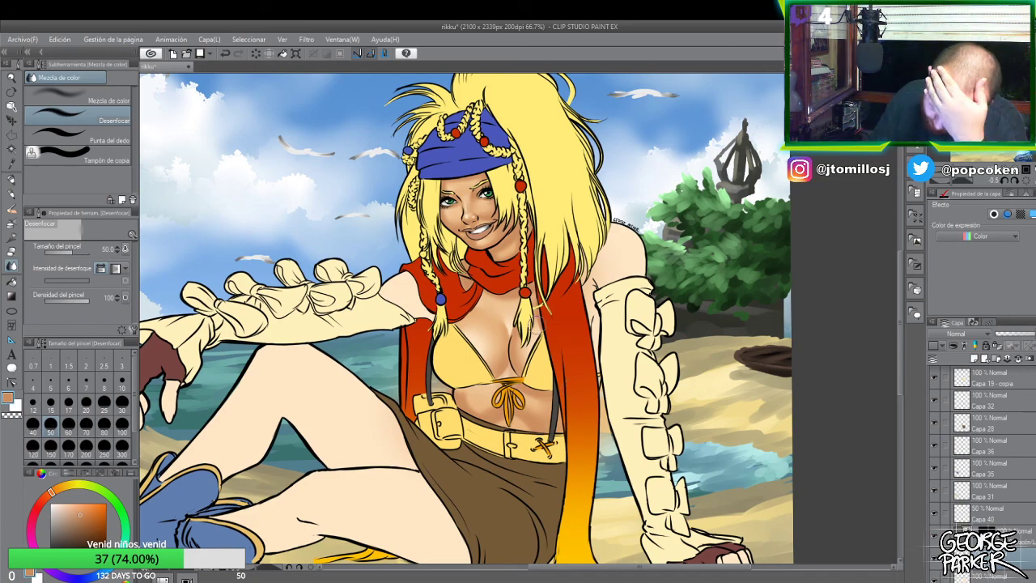
- Airbrush the abdomen above the belt at size 30, erase a small highlight at size 10, and blend it with Blur at size 50
{"action": "scroll", "coordinate": [532, 318], "scroll_direction": "down", "scroll_amount": 2}
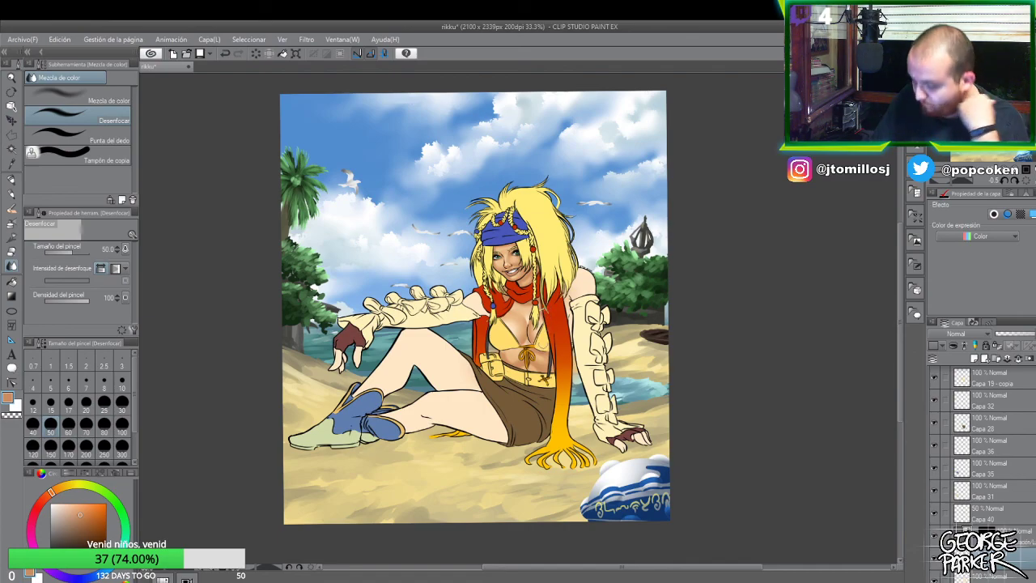
{"action": "scroll", "coordinate": [543, 347], "scroll_direction": "up", "scroll_amount": 1}
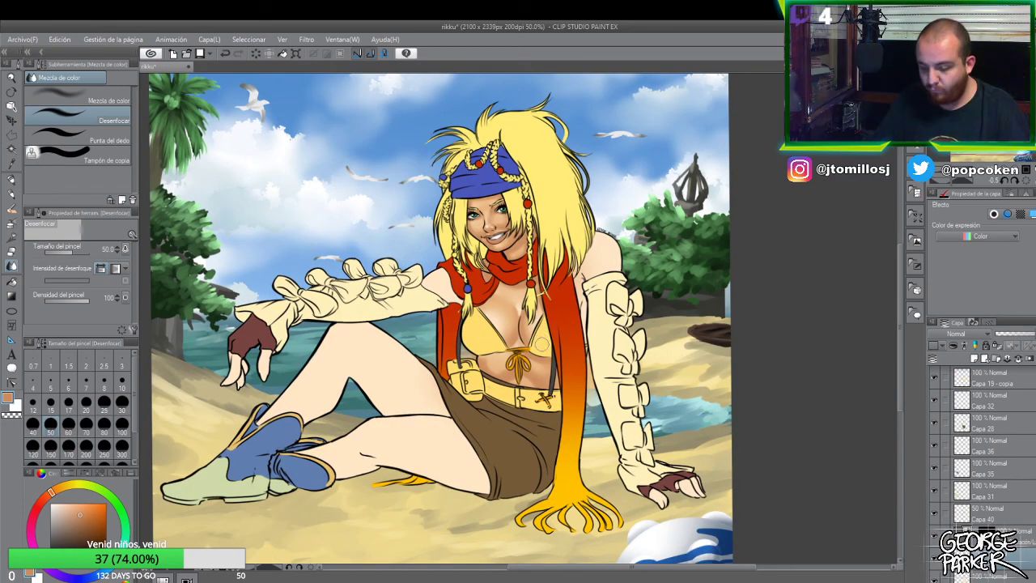
{"action": "scroll", "coordinate": [514, 340], "scroll_direction": "up", "scroll_amount": 1}
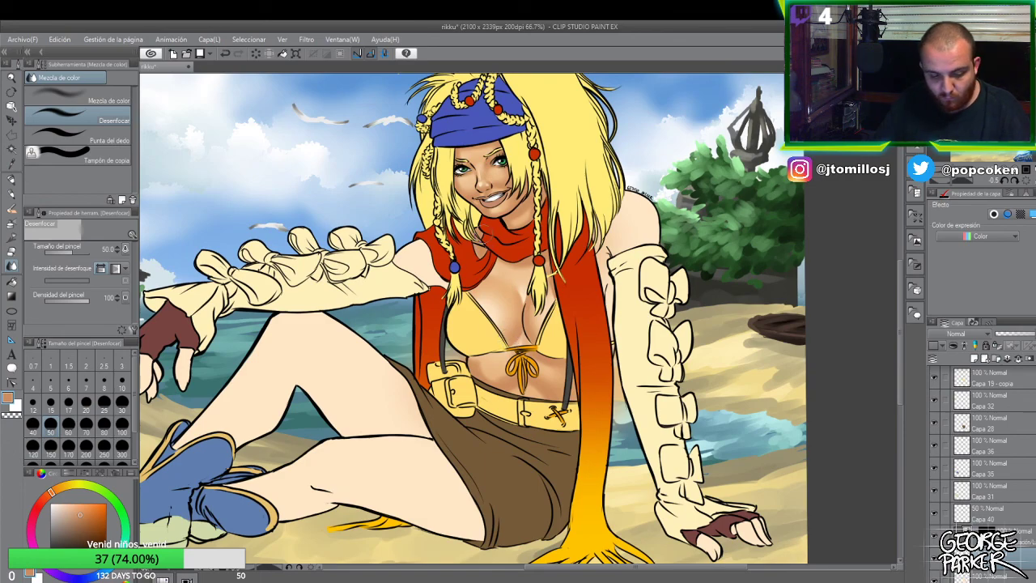
{"action": "key", "text": "b"}
{"action": "key", "text": "b"}
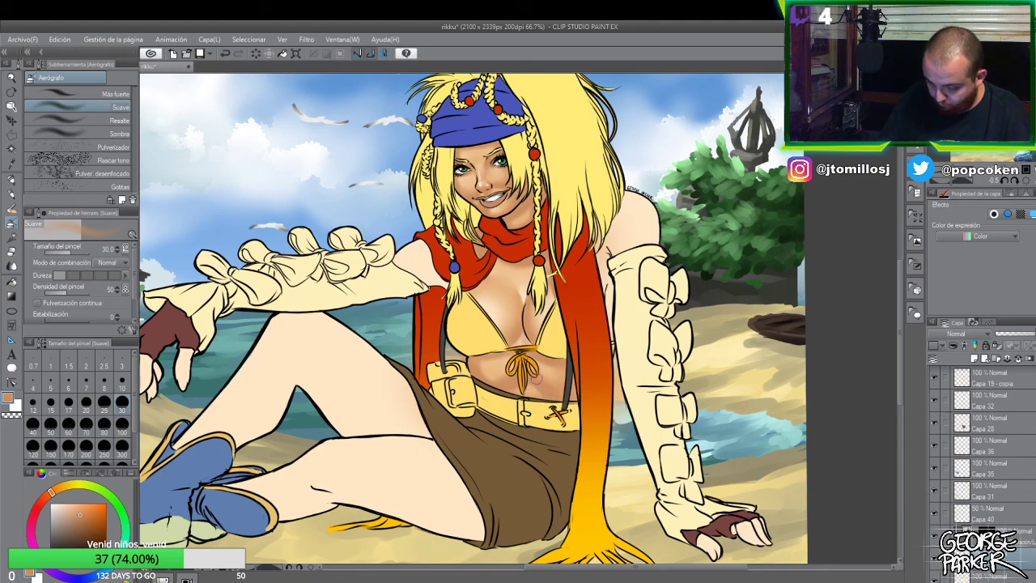
{"action": "key", "text": "e"}
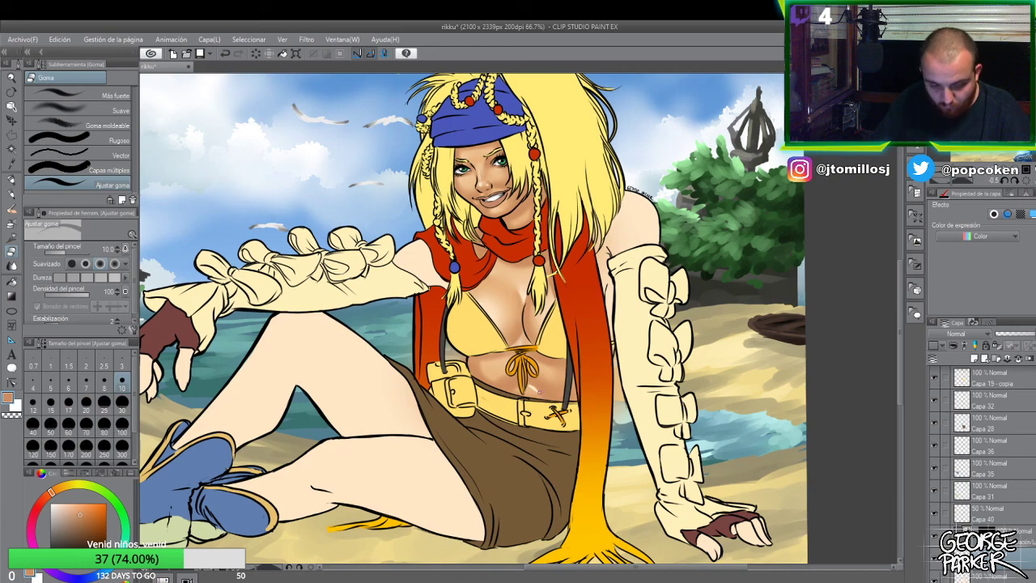
{"action": "key", "text": "j"}
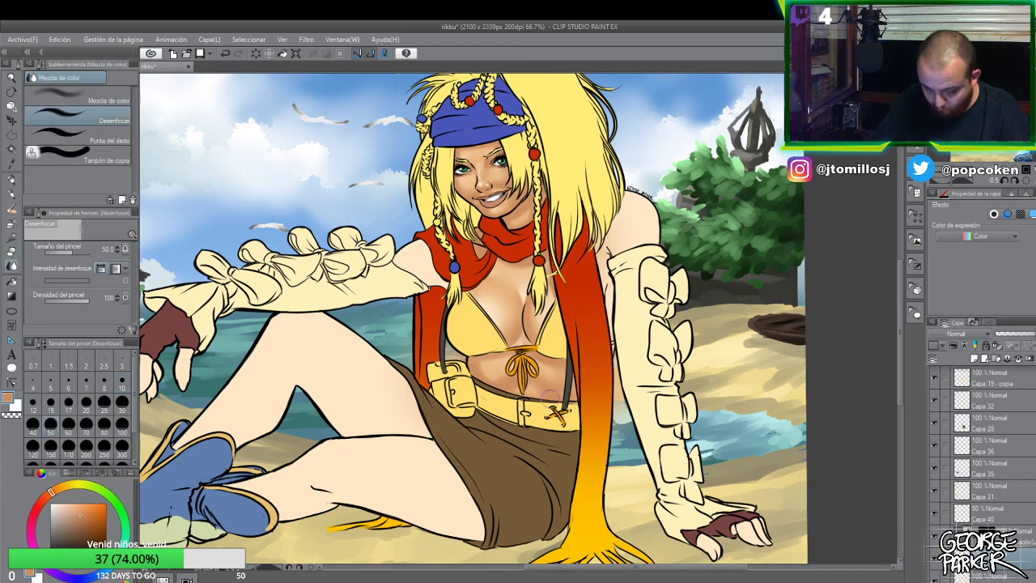
{"action": "key", "text": "b"}
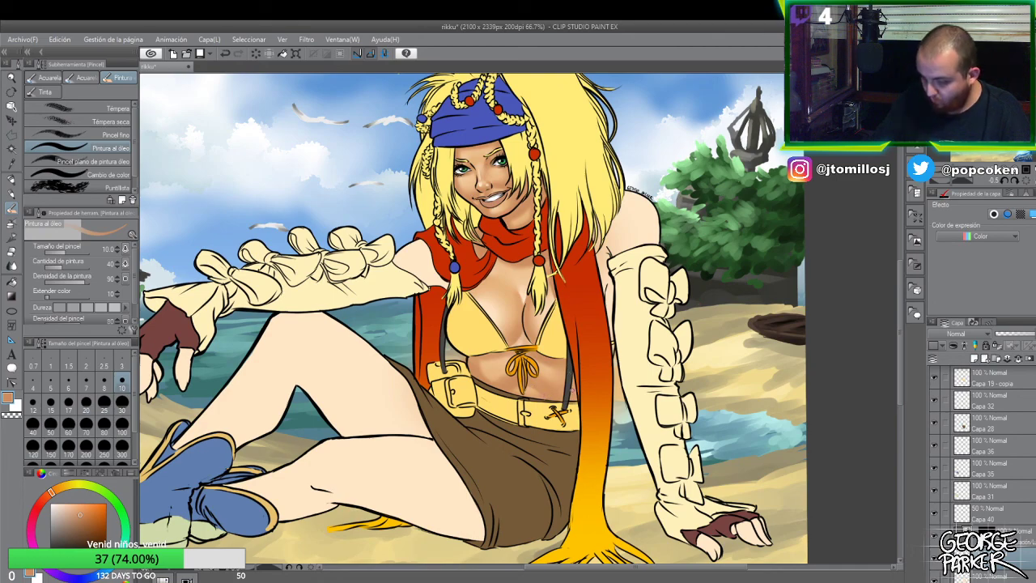
{"action": "key", "text": "ctrl+minus"}
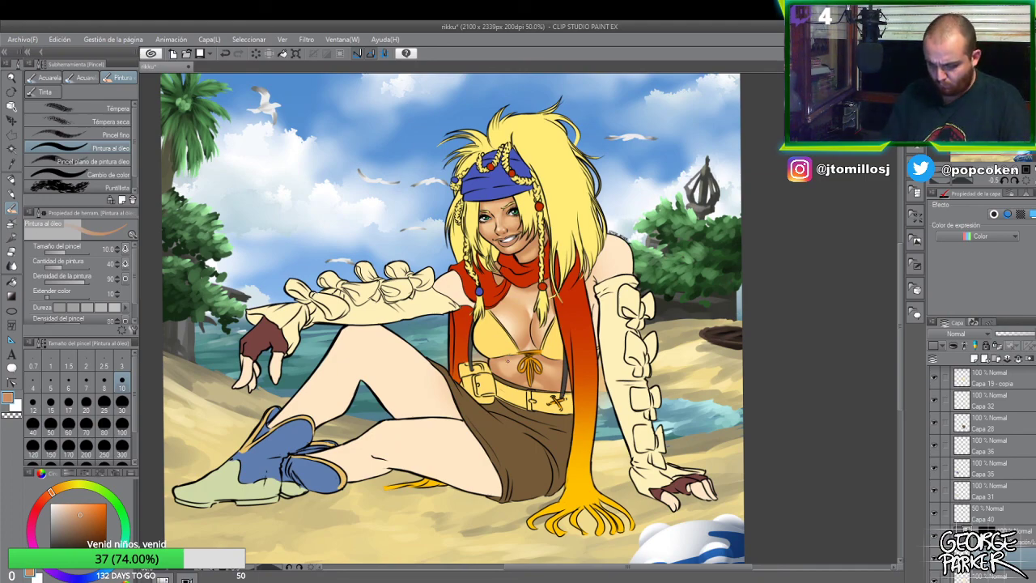
- Erase a highlight into the abdomen left of the bikini bow at size 30 and soften it with Blur at size 30
{"action": "scroll", "coordinate": [508, 365], "scroll_direction": "up", "scroll_amount": 2}
{"action": "key", "text": "e"}
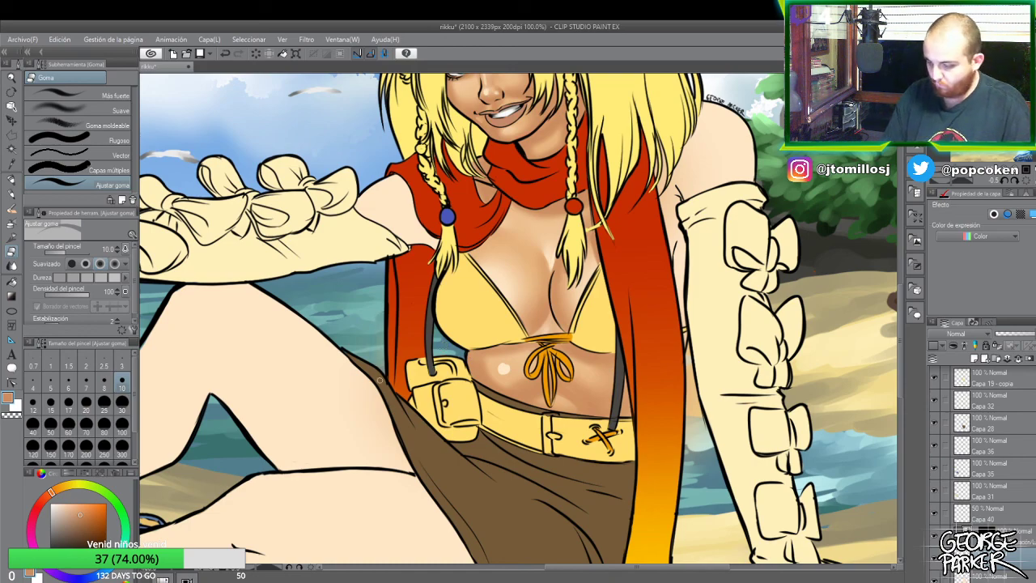
{"action": "mouse_move", "coordinate": [693, 414]}
{"action": "left_mouse_down"}
{"action": "mouse_move", "coordinate": [690, 354]}
{"action": "mouse_move", "coordinate": [689, 445]}
{"action": "left_mouse_up"}
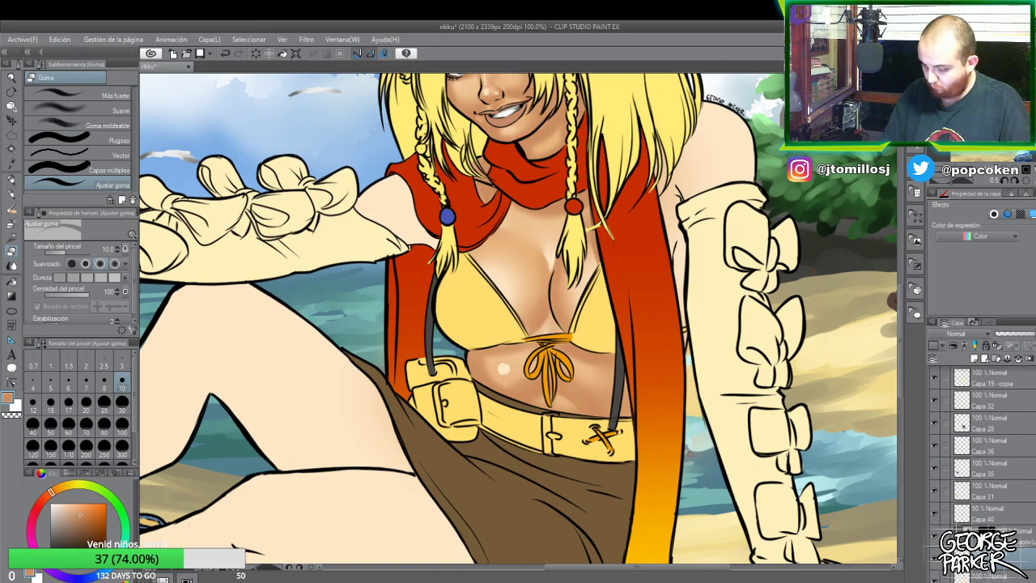
{"action": "left_click", "coordinate": [122, 403]}
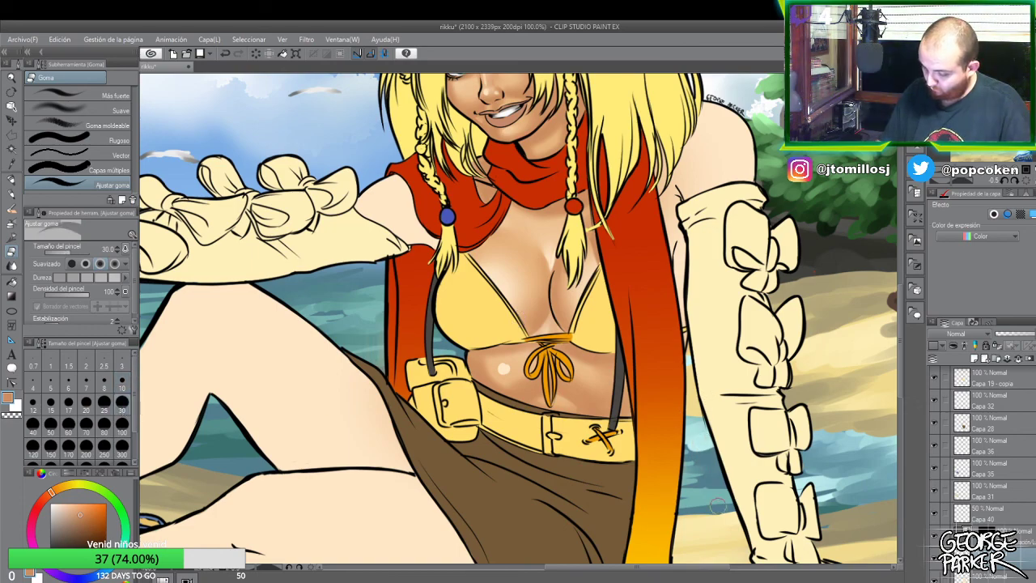
{"action": "left_click_drag", "start_coordinate": [507, 366], "coordinate": [516, 366]}
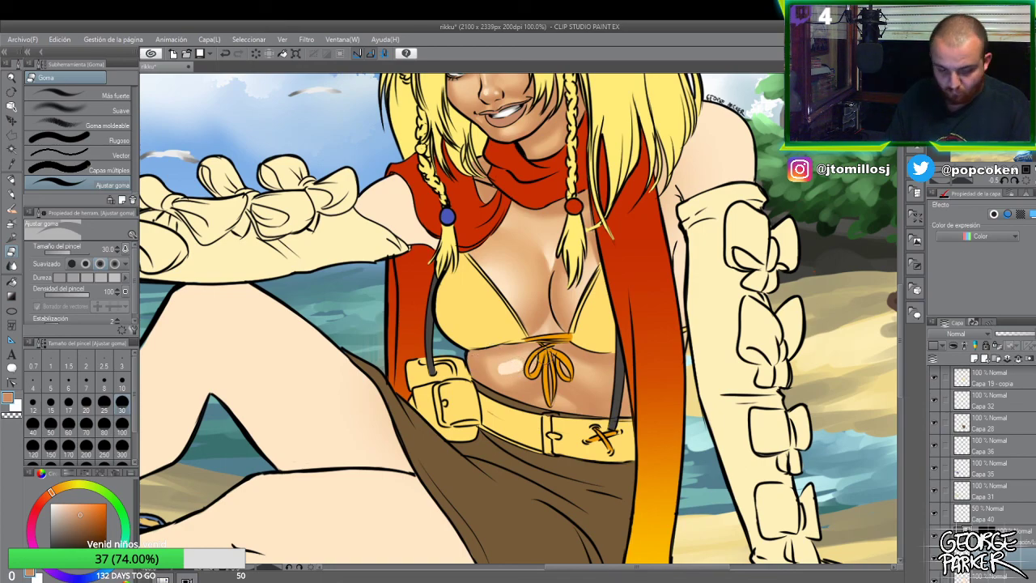
{"action": "key", "text": "j"}
{"action": "left_click", "coordinate": [122, 404]}
{"action": "mouse_move", "coordinate": [529, 371]}
{"action": "left_mouse_down"}
{"action": "mouse_move", "coordinate": [501, 364]}
{"action": "mouse_move", "coordinate": [534, 360]}
{"action": "left_mouse_up"}
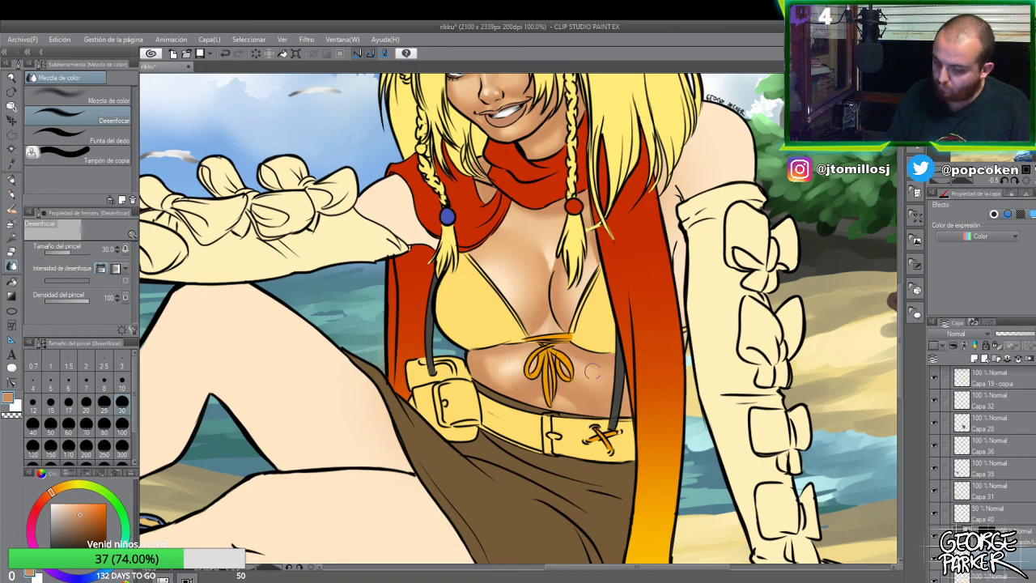
- Erase a matching highlight right of the bikini bow at size 30 and blur the highlights across the abdomen at size 30
{"action": "key", "text": "e"}
{"action": "key", "text": "j"}
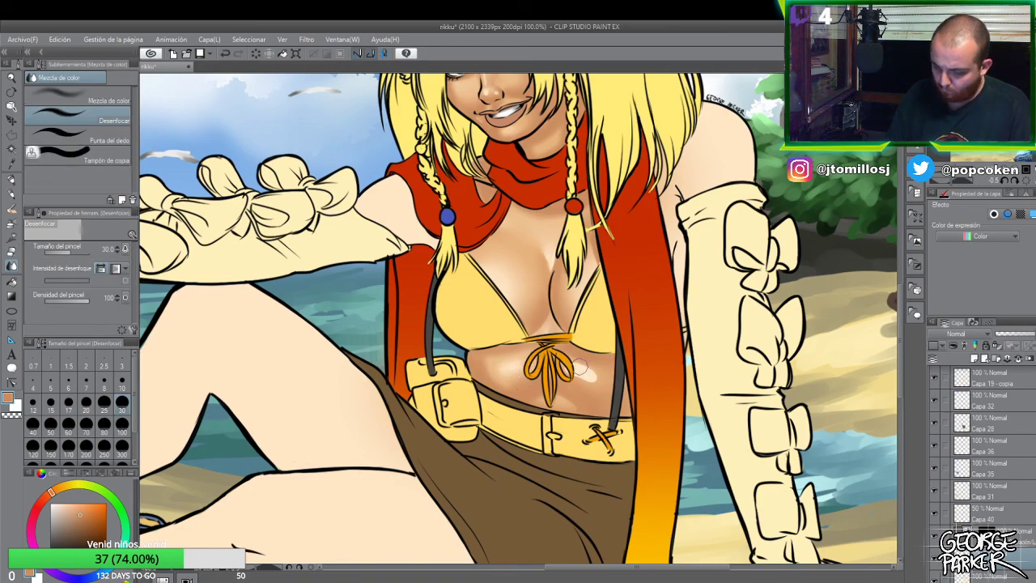
{"action": "mouse_move", "coordinate": [595, 385]}
{"action": "left_mouse_down"}
{"action": "mouse_move", "coordinate": [578, 366]}
{"action": "mouse_move", "coordinate": [603, 385]}
{"action": "mouse_move", "coordinate": [566, 351]}
{"action": "mouse_move", "coordinate": [502, 372]}
{"action": "mouse_move", "coordinate": [535, 361]}
{"action": "mouse_move", "coordinate": [517, 369]}
{"action": "mouse_move", "coordinate": [581, 373]}
{"action": "mouse_move", "coordinate": [559, 392]}
{"action": "mouse_move", "coordinate": [517, 362]}
{"action": "mouse_move", "coordinate": [486, 366]}
{"action": "mouse_move", "coordinate": [501, 350]}
{"action": "mouse_move", "coordinate": [489, 358]}
{"action": "mouse_move", "coordinate": [499, 366]}
{"action": "mouse_move", "coordinate": [473, 362]}
{"action": "mouse_move", "coordinate": [508, 369]}
{"action": "mouse_move", "coordinate": [490, 360]}
{"action": "mouse_move", "coordinate": [604, 345]}
{"action": "mouse_move", "coordinate": [512, 350]}
{"action": "mouse_move", "coordinate": [522, 354]}
{"action": "mouse_move", "coordinate": [479, 371]}
{"action": "left_mouse_up"}
{"action": "key", "text": "e"}
{"action": "key", "text": "j"}
- Refine the abdomen's edge beside the dark strap with size 10 oil paint and a size 30 erased highlight, blending with Blur at size 30
{"action": "key", "text": "b"}
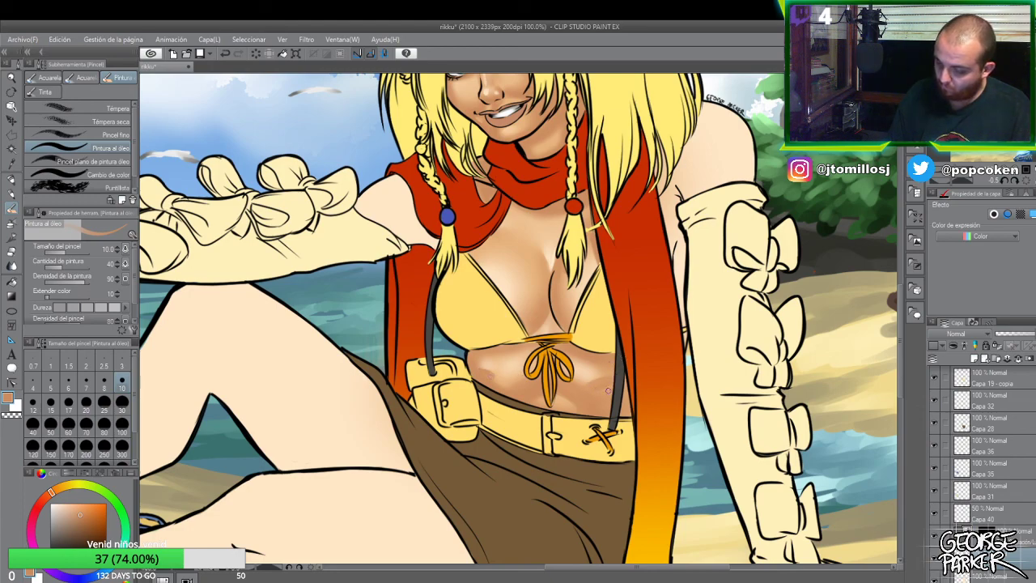
{"action": "key", "text": "e"}
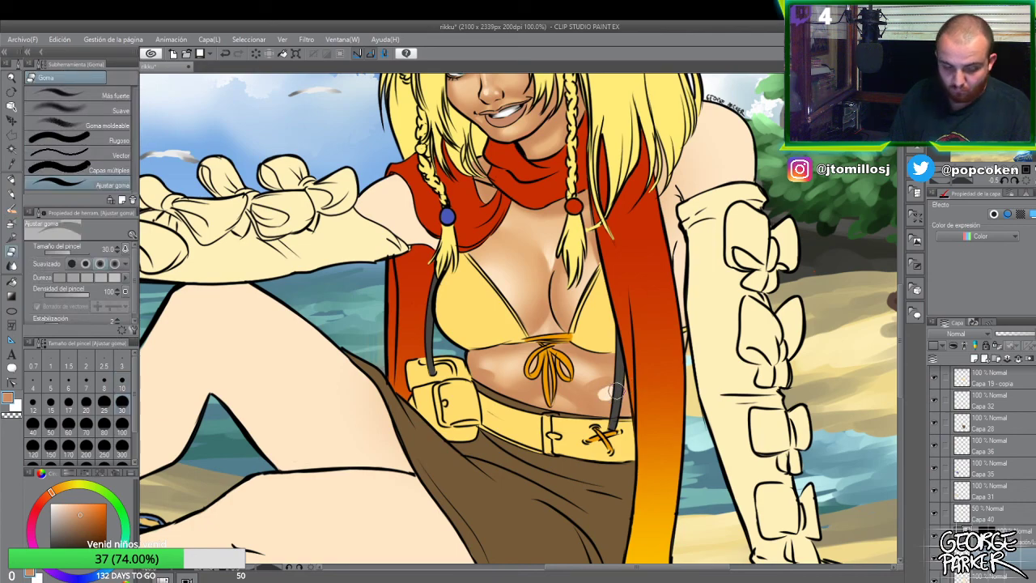
{"action": "key", "text": "b"}
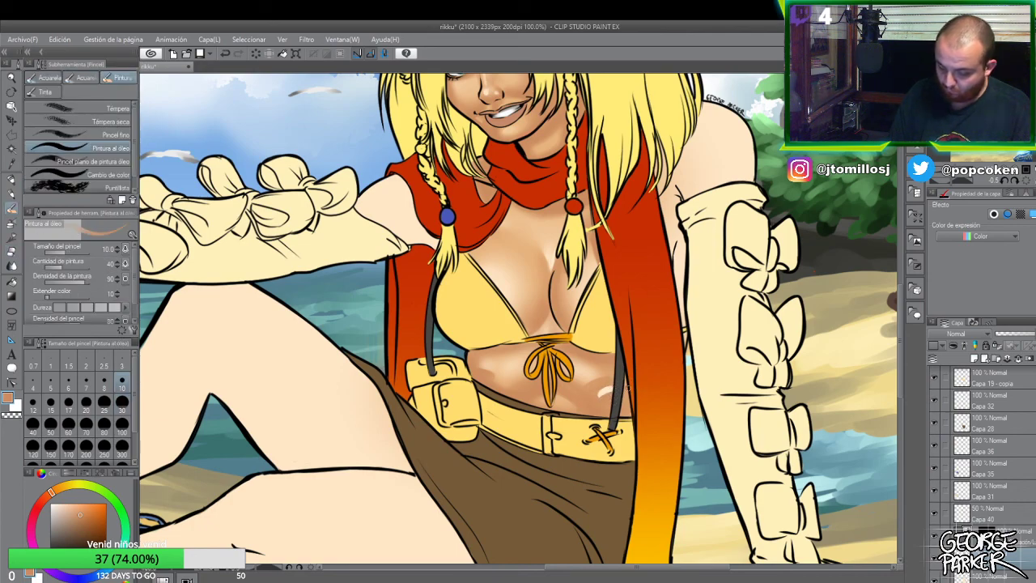
{"action": "key", "text": "j"}
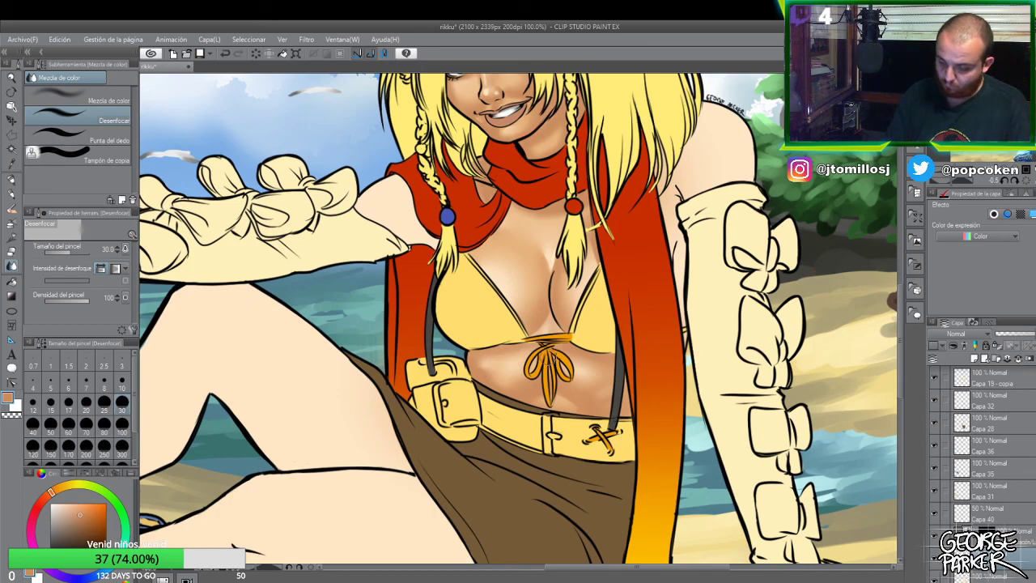
{"action": "key", "text": "ctrl+minus"}
{"action": "scroll", "coordinate": [588, 347], "scroll_direction": "down", "scroll_amount": 1}
{"action": "scroll", "coordinate": [586, 350], "scroll_direction": "down", "scroll_amount": 1}
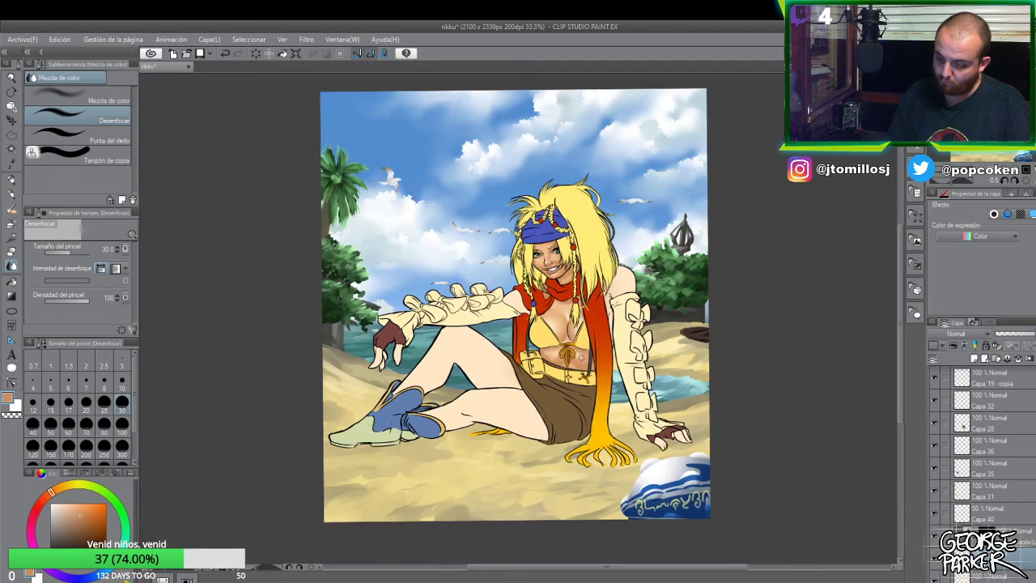
- Sample a light skin tone from the character and test the soft airbrush on the bare shoulder at size 30, raising it to size 60
{"action": "scroll", "coordinate": [585, 343], "scroll_direction": "up", "scroll_amount": 3}
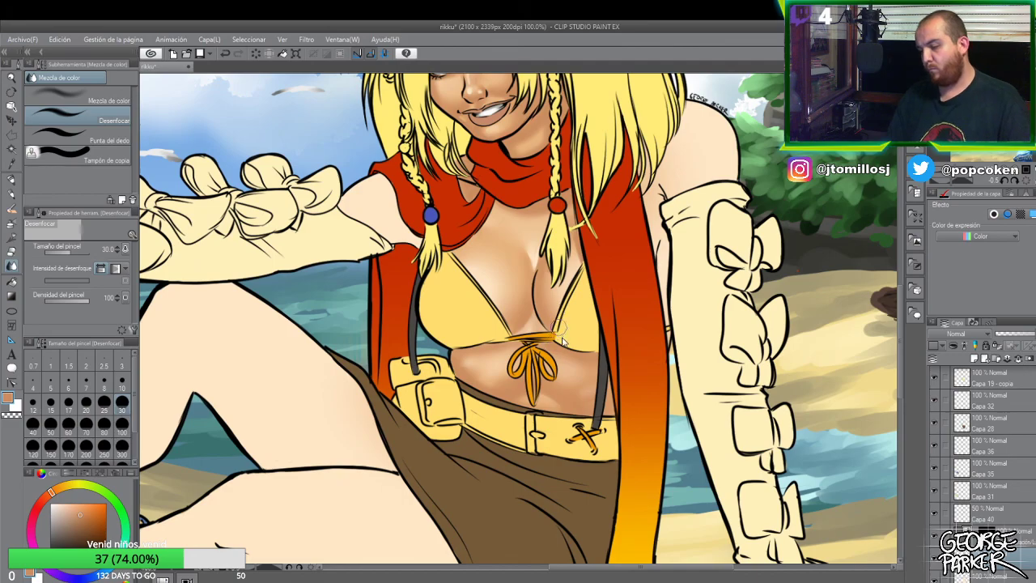
{"action": "scroll", "coordinate": [559, 328], "scroll_direction": "down", "scroll_amount": 1}
{"action": "scroll", "coordinate": [568, 326], "scroll_direction": "down", "scroll_amount": 2}
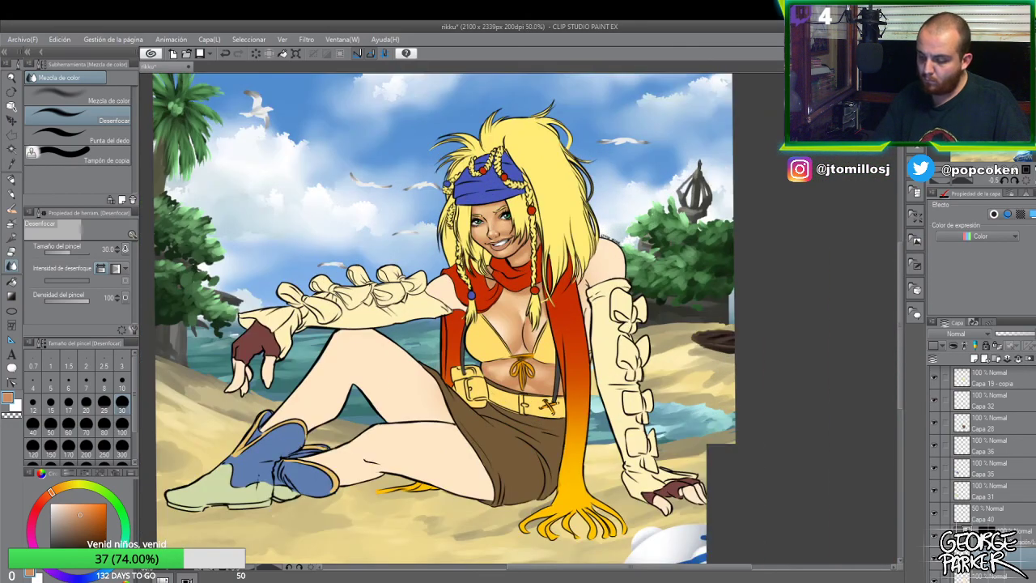
{"action": "scroll", "coordinate": [620, 290], "scroll_direction": "up", "scroll_amount": 1}
{"action": "scroll", "coordinate": [606, 257], "scroll_direction": "up", "scroll_amount": 1}
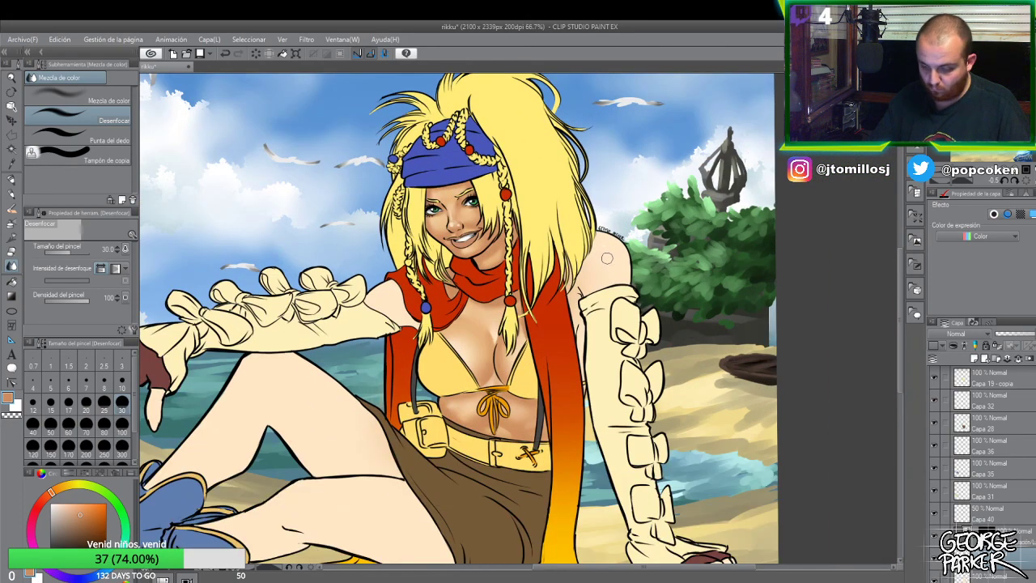
{"action": "key", "text": "b"}
{"action": "left_click", "coordinate": [501, 253], "text": "alt"}
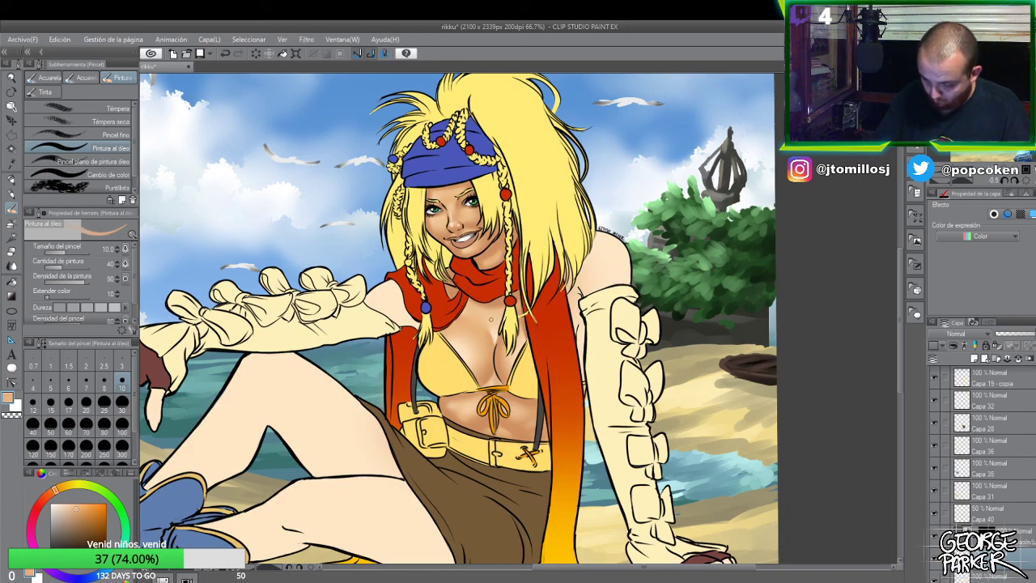
{"action": "key", "text": "b"}
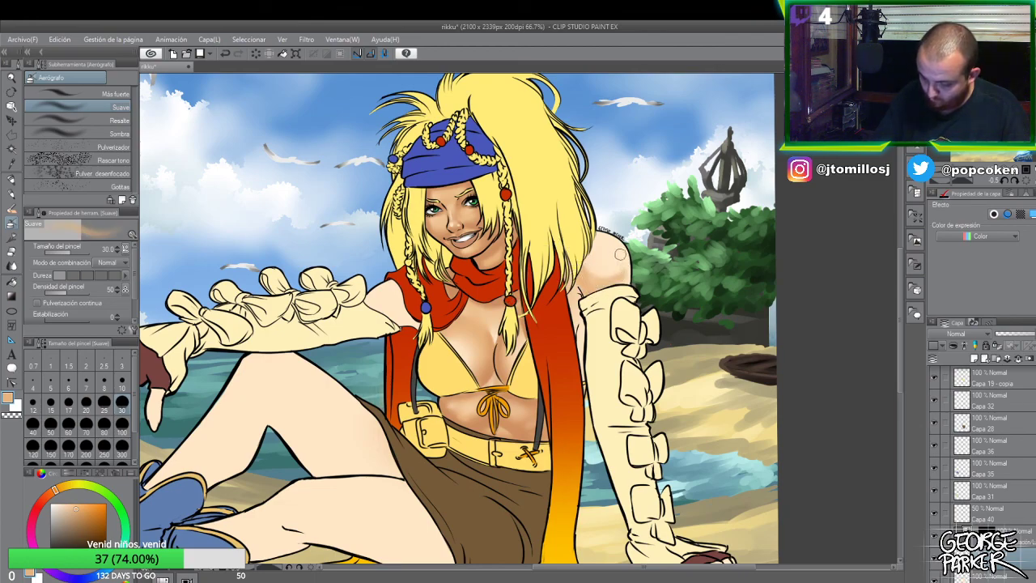
{"action": "key", "text": "bracketright"}
{"action": "key", "text": "bracketright"}
{"action": "key", "text": "bracketright"}
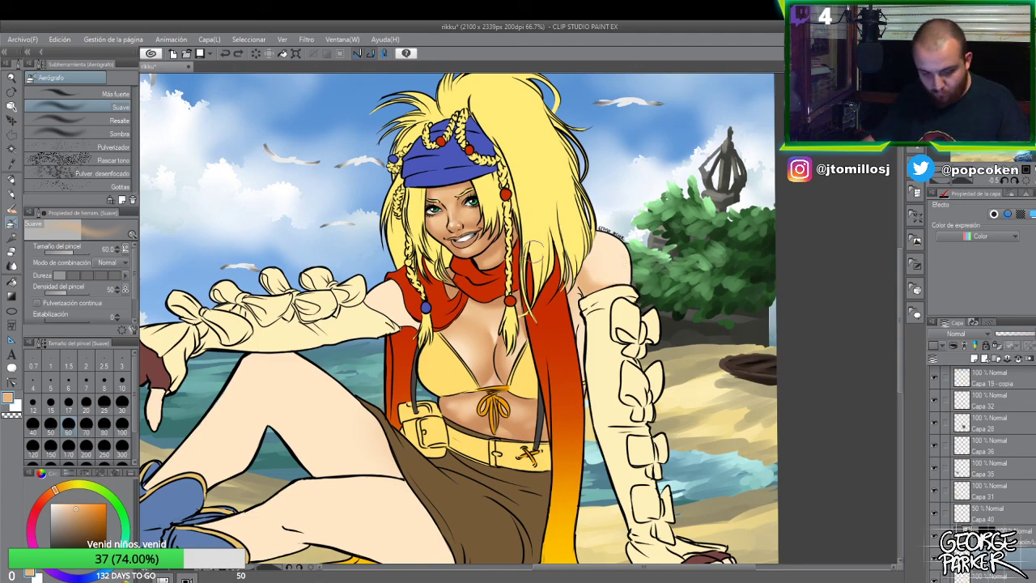
- Create a selection from the contents of the skin base layer
{"action": "key", "text": "o"}
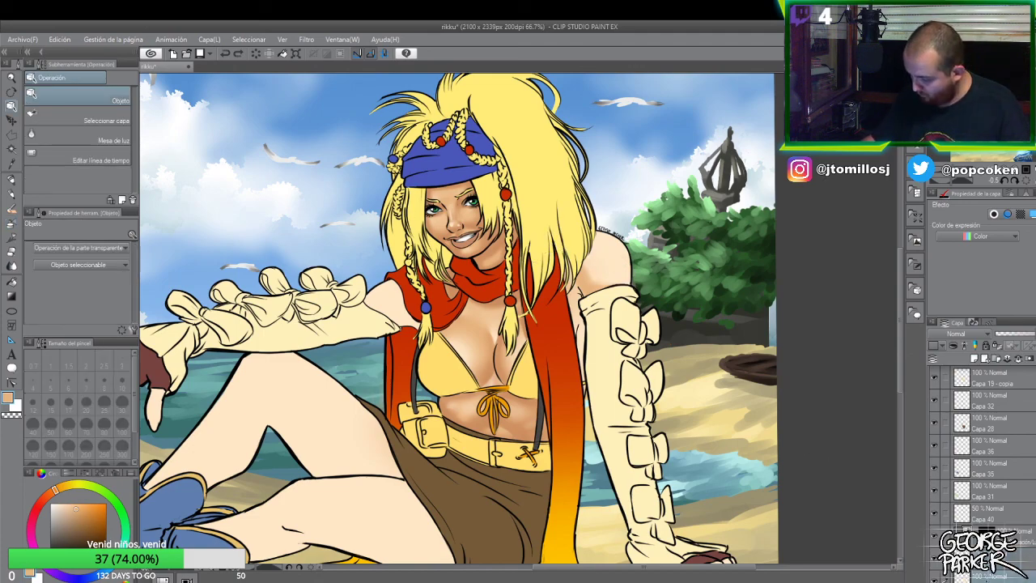
{"action": "right_click", "coordinate": [980, 405]}
{"action": "mouse_move", "coordinate": [971, 455]}
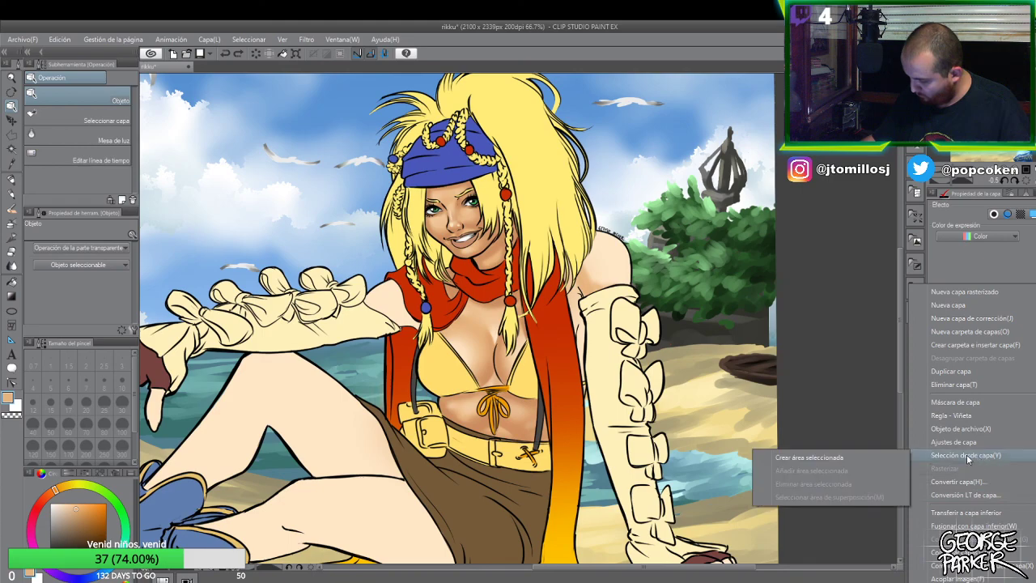
{"action": "left_click", "coordinate": [877, 457]}
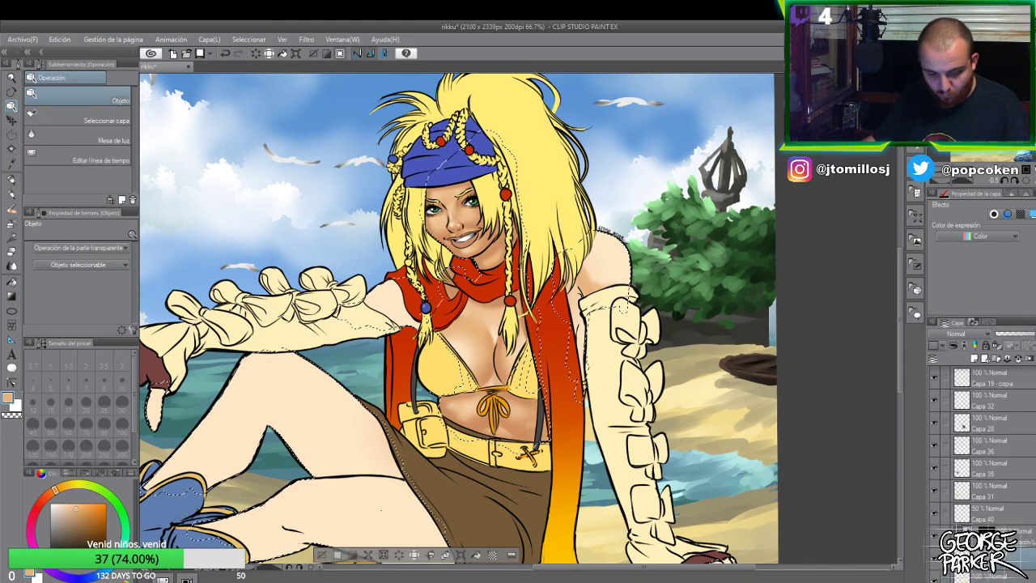
- Airbrush the bare shoulder within the selection at size 60, erase a highlight at size 30, and blend it with Blur at size 30
{"action": "key", "text": "b"}
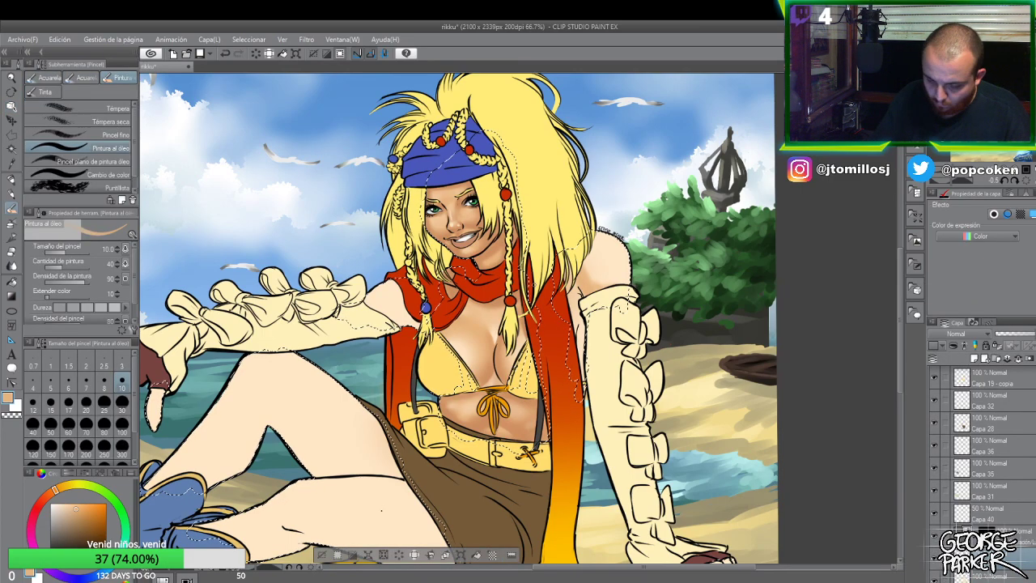
{"action": "key", "text": "b"}
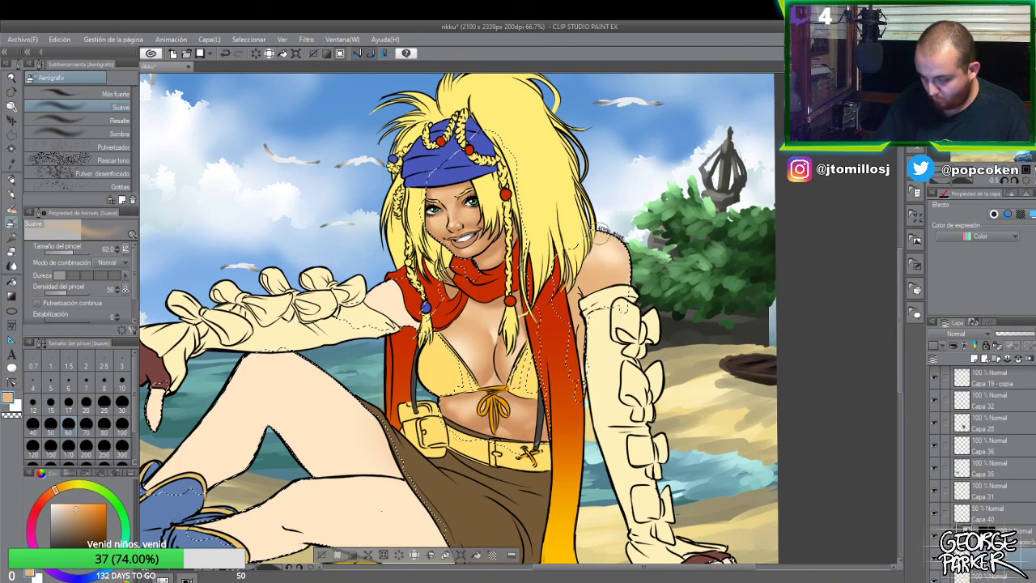
{"action": "key", "text": "j"}
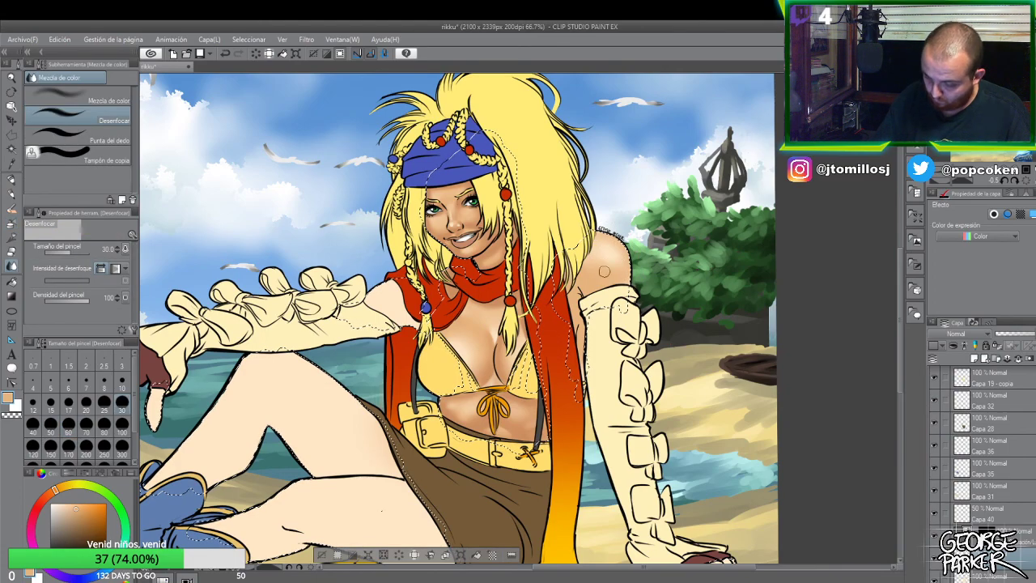
{"action": "key", "text": "e"}
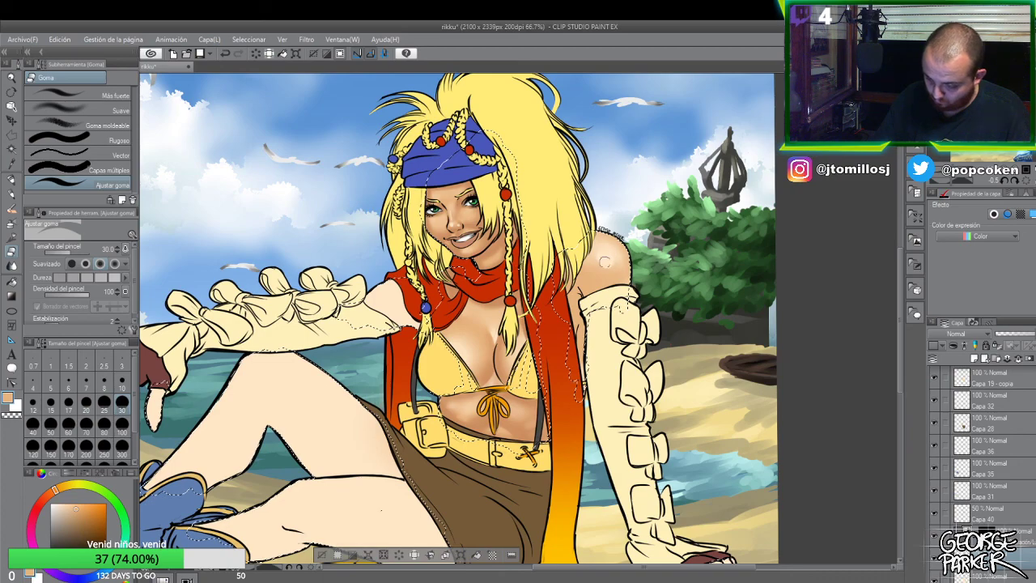
{"action": "key", "text": "j"}
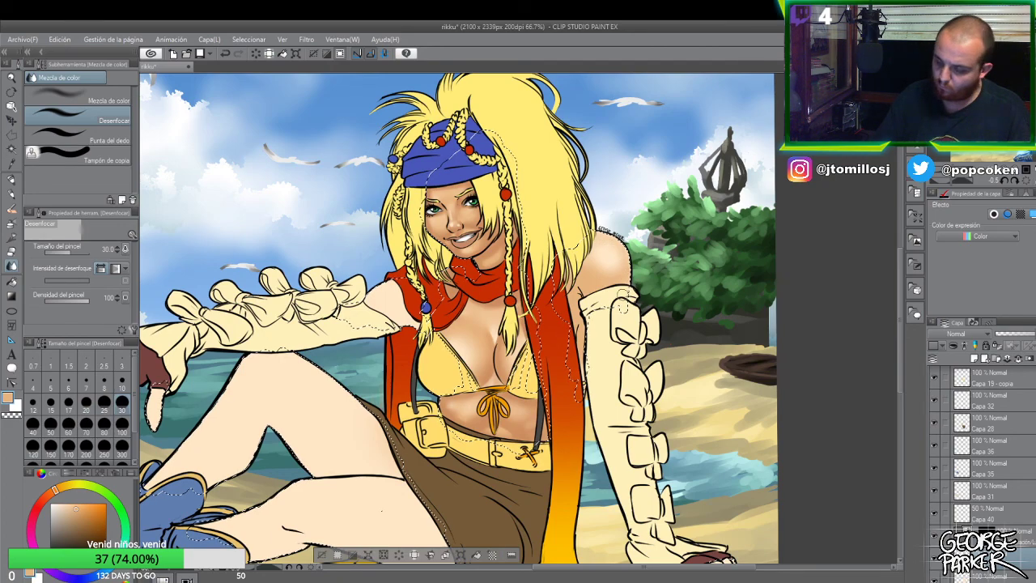
- Deepen the shoulder's shadow in a darker skin tone with the airbrush at sizes 60 and 30 and size 10 oil paint, blending with Blur
{"action": "scroll", "coordinate": [639, 284], "scroll_direction": "down", "scroll_amount": 2}
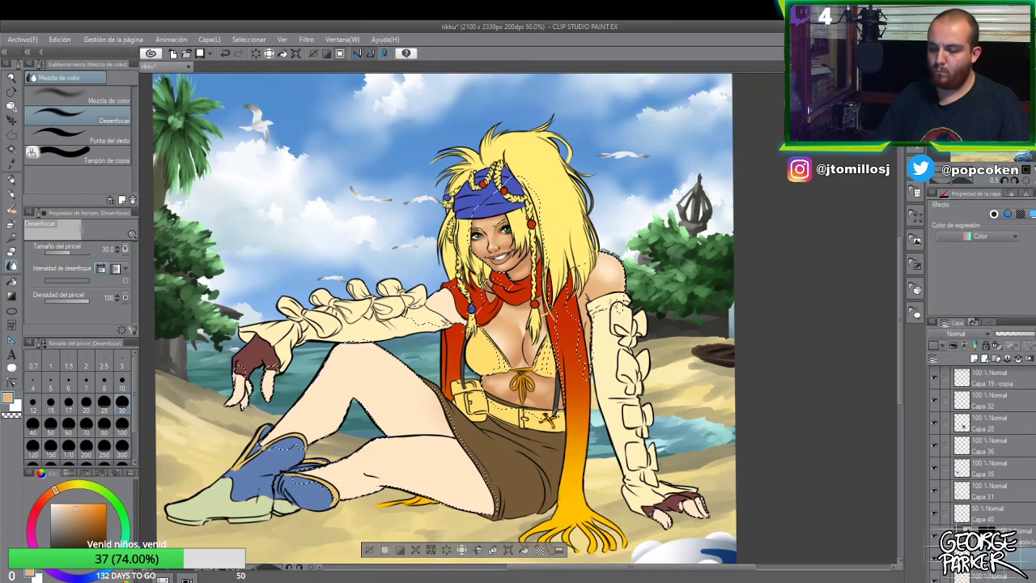
{"action": "scroll", "coordinate": [628, 311], "scroll_direction": "up", "scroll_amount": 1}
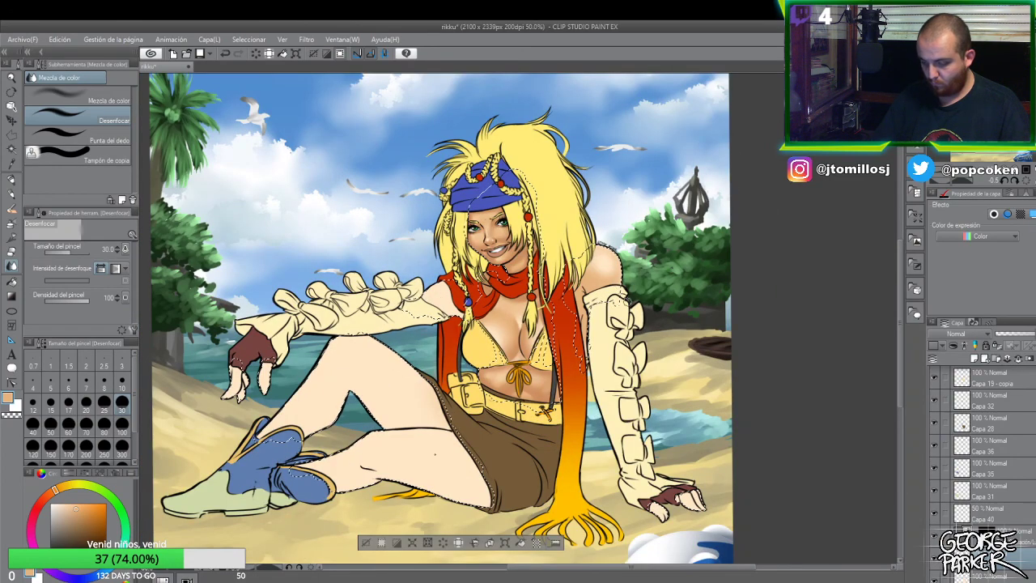
{"action": "key", "text": "b"}
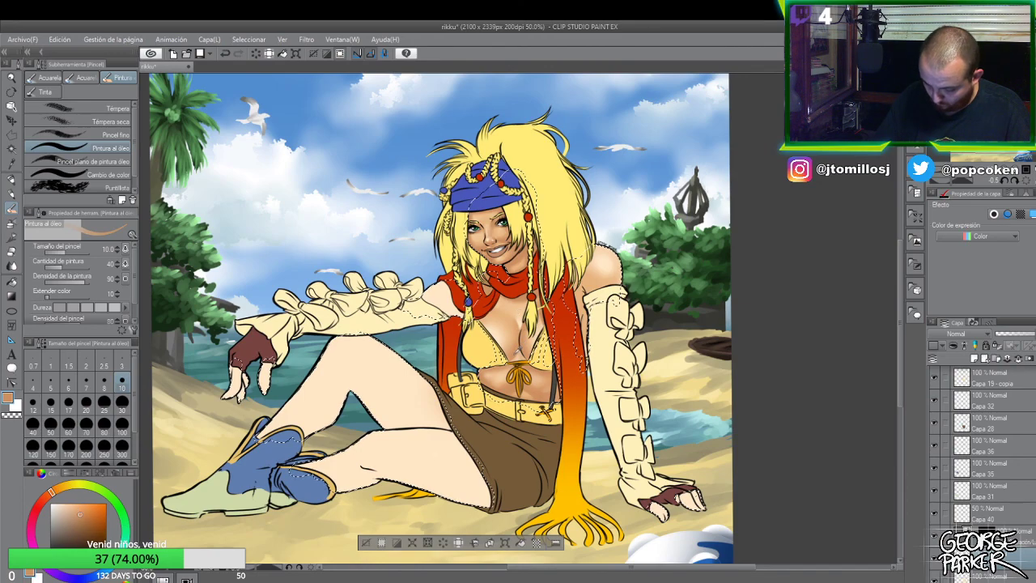
{"action": "key", "text": "b"}
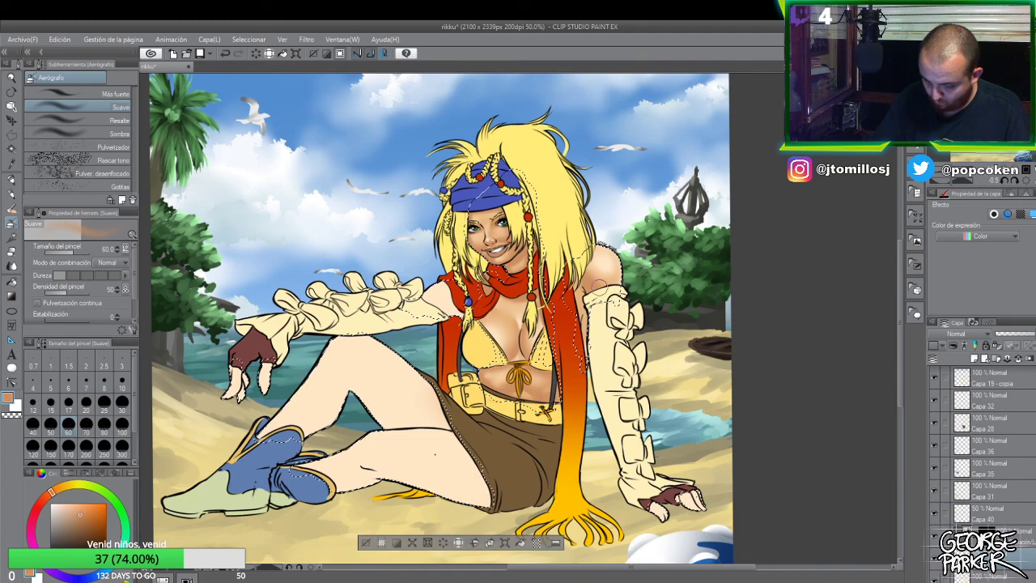
{"action": "scroll", "coordinate": [606, 247], "scroll_direction": "up", "scroll_amount": 2}
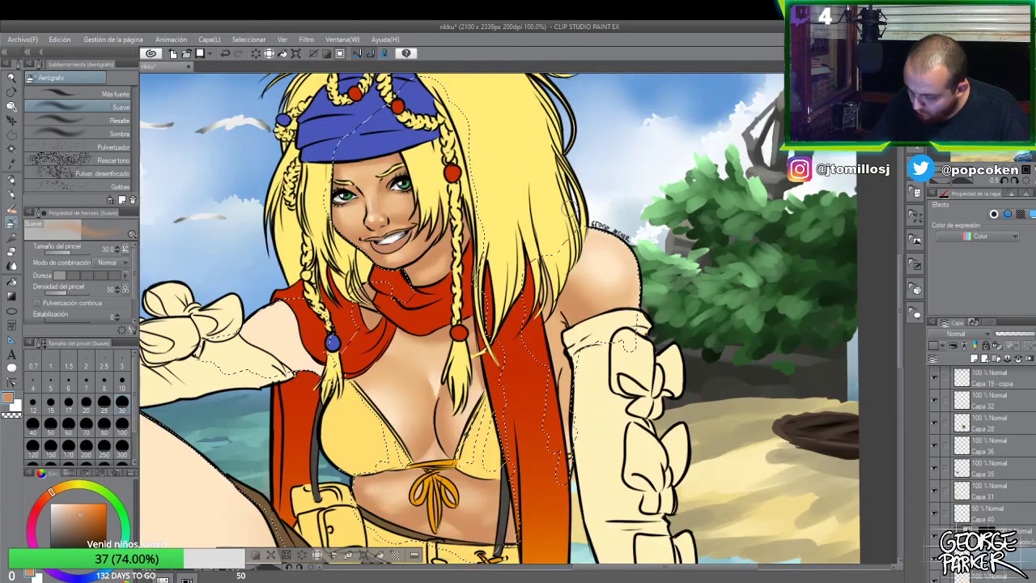
{"action": "key", "text": "j"}
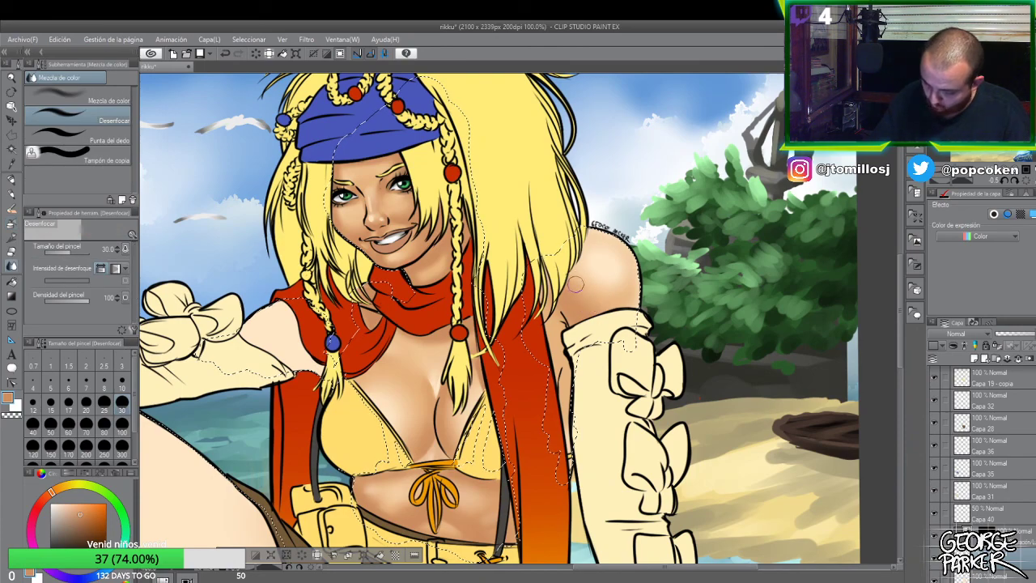
{"action": "key", "text": "b"}
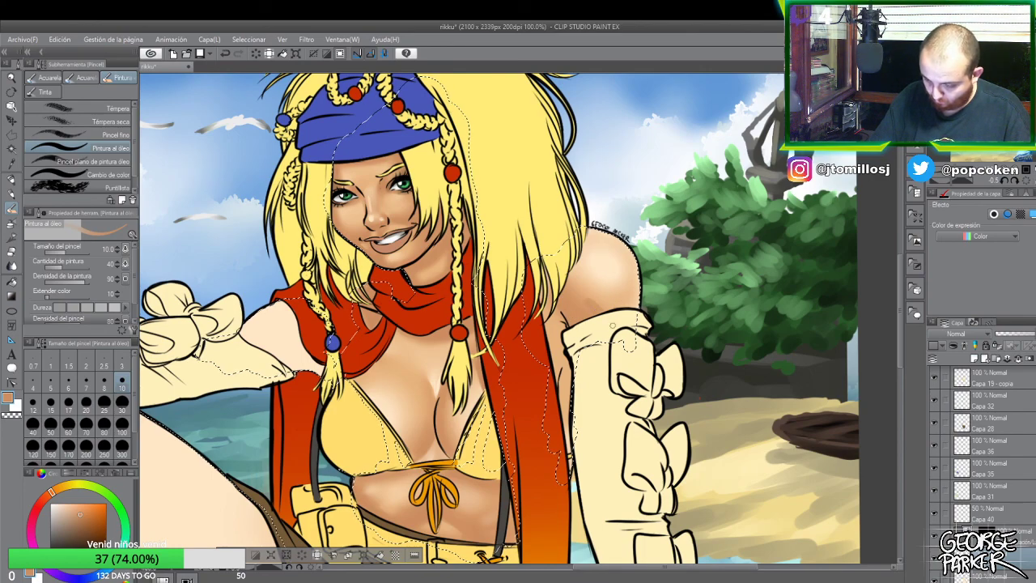
{"action": "key", "text": "j"}
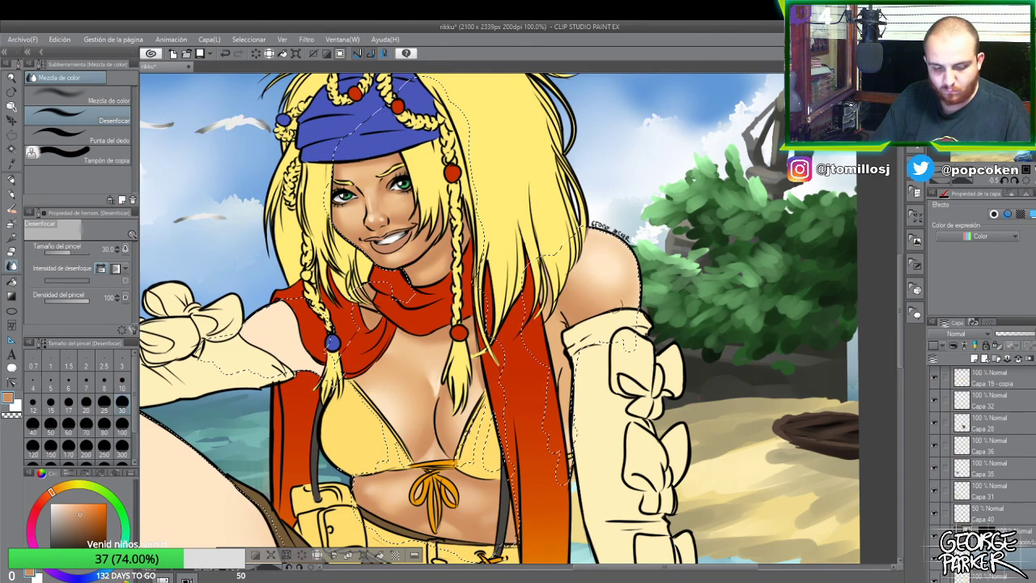
- Airbrush a curved shadow across the shoulder beside the hair at size 30 and soften it down to the glove with Blur at size 30
{"action": "key", "text": "b"}
{"action": "mouse_move", "coordinate": [596, 292]}
{"action": "left_mouse_down"}
{"action": "mouse_move", "coordinate": [590, 276]}
{"action": "mouse_move", "coordinate": [595, 304]}
{"action": "left_mouse_up"}
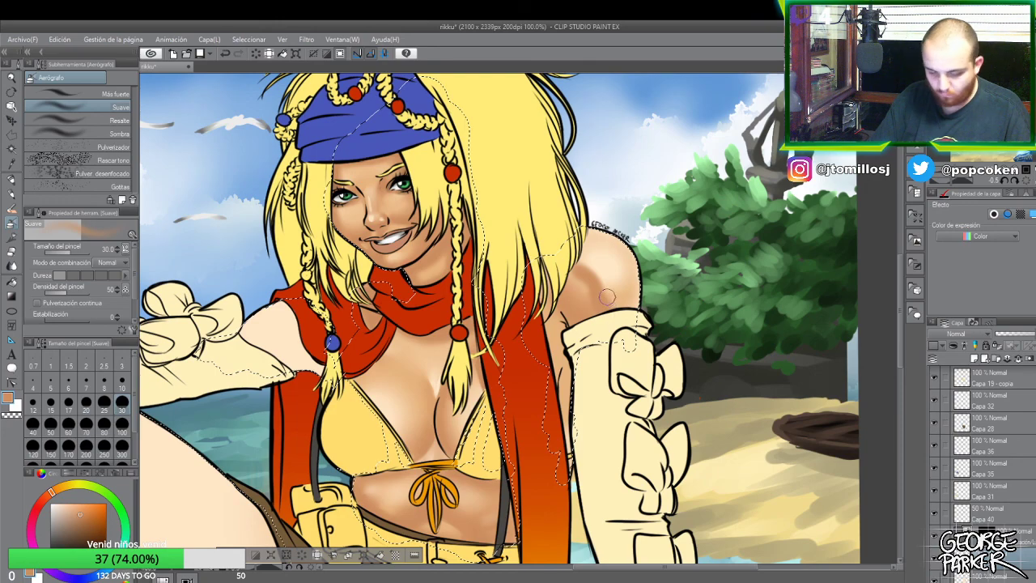
{"action": "key", "text": "j"}
{"action": "mouse_move", "coordinate": [581, 292]}
{"action": "left_mouse_down"}
{"action": "mouse_move", "coordinate": [570, 266]}
{"action": "mouse_move", "coordinate": [600, 308]}
{"action": "left_mouse_up"}
{"action": "mouse_move", "coordinate": [574, 270]}
{"action": "left_mouse_down"}
{"action": "mouse_move", "coordinate": [590, 251]}
{"action": "mouse_move", "coordinate": [577, 249]}
{"action": "left_mouse_up"}
{"action": "mouse_move", "coordinate": [597, 285]}
{"action": "left_mouse_down"}
{"action": "mouse_move", "coordinate": [578, 239]}
{"action": "mouse_move", "coordinate": [577, 256]}
{"action": "left_mouse_up"}
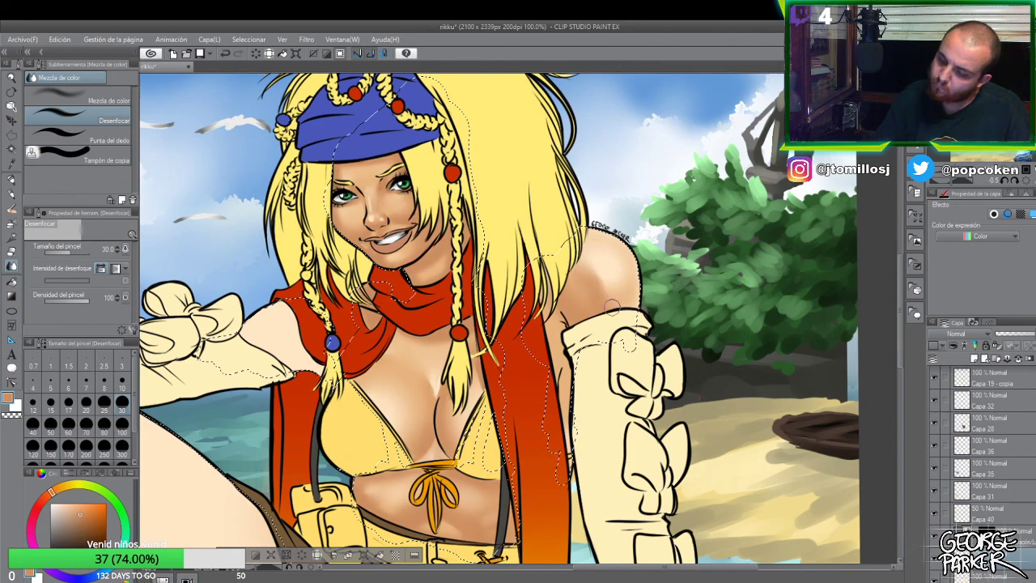
{"action": "mouse_move", "coordinate": [625, 308]}
{"action": "left_mouse_down"}
{"action": "mouse_move", "coordinate": [601, 268]}
{"action": "mouse_move", "coordinate": [620, 308]}
{"action": "mouse_move", "coordinate": [593, 277]}
{"action": "mouse_move", "coordinate": [630, 319]}
{"action": "mouse_move", "coordinate": [592, 155]}
{"action": "mouse_move", "coordinate": [614, 218]}
{"action": "mouse_move", "coordinate": [590, 287]}
{"action": "left_mouse_up"}
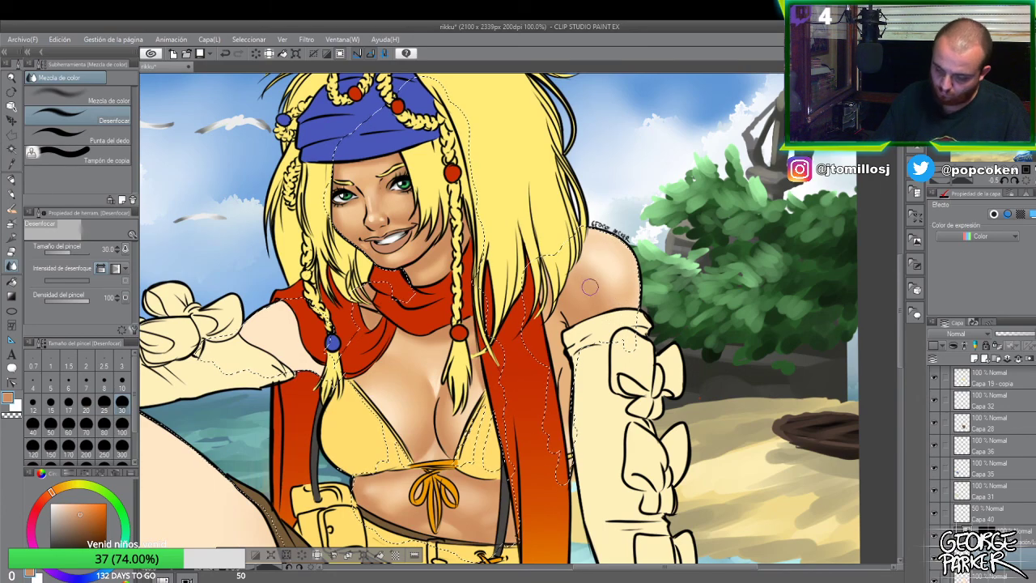
- Erase a small highlight into the lower shoulder shadow at size 30 and soften it with Blur at size 30
{"action": "key", "text": "e"}
{"action": "left_click", "coordinate": [590, 287]}
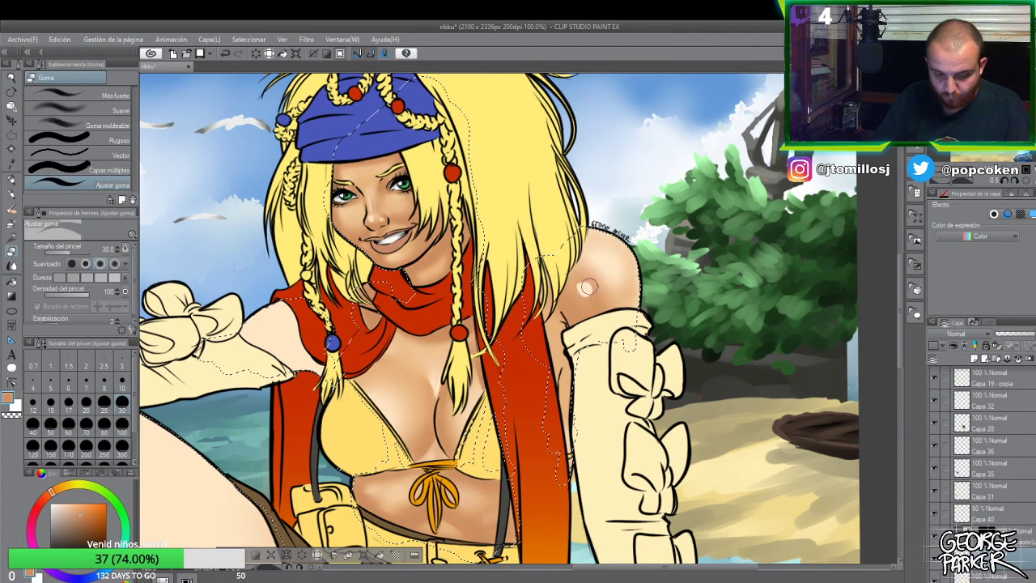
{"action": "key", "text": "j"}
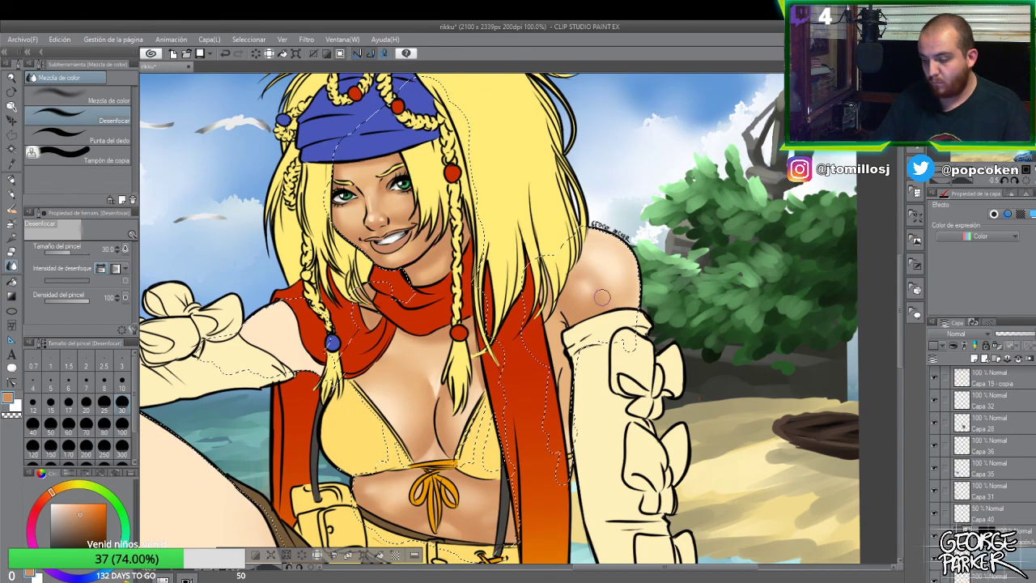
- Rework the shadow around the lower shoulder with size 10 oil paint and the size 30 airbrush, smoothing the strokes with Blur at size 30
{"action": "key", "text": "b"}
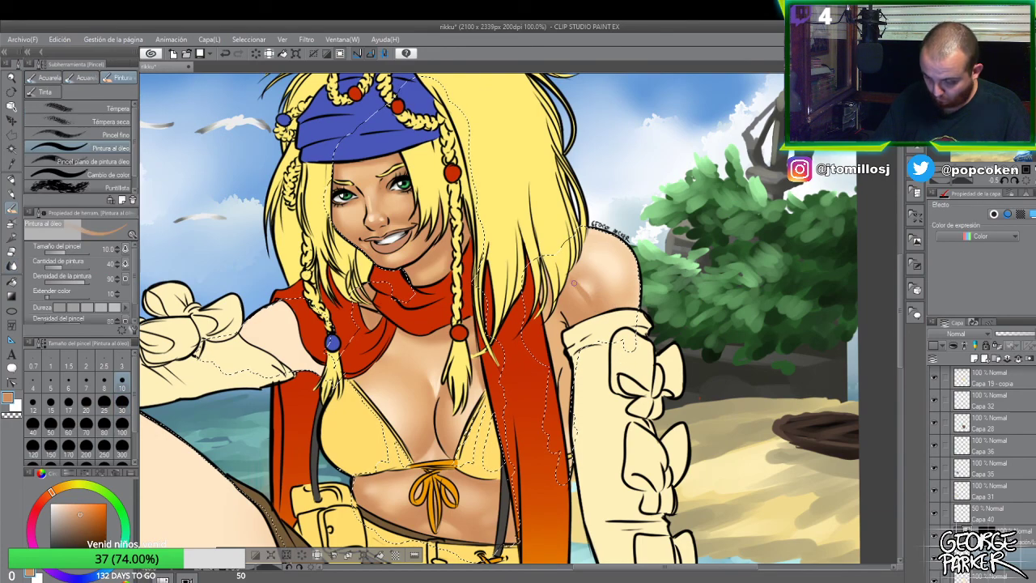
{"action": "key", "text": "b"}
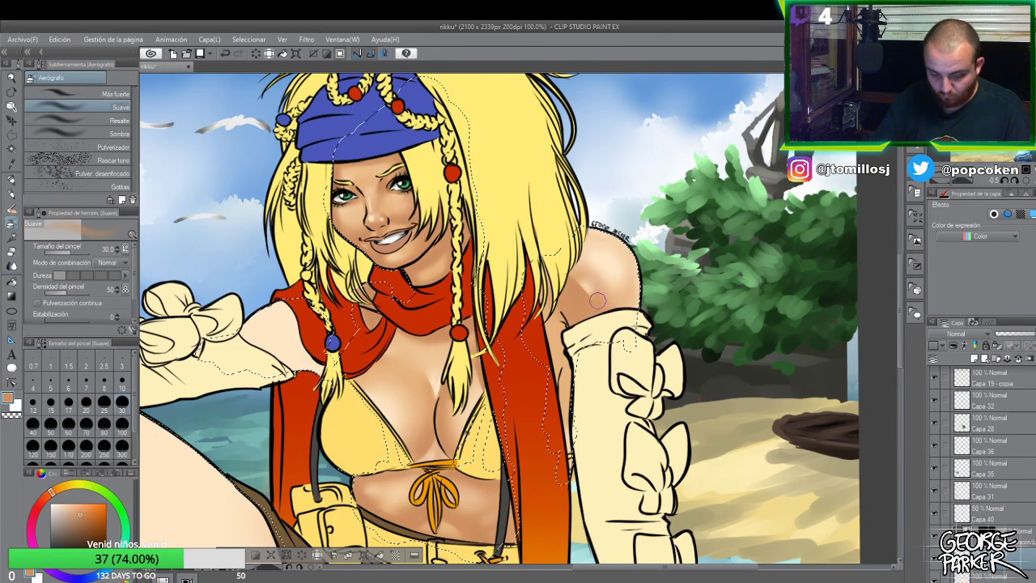
{"action": "key", "text": "j"}
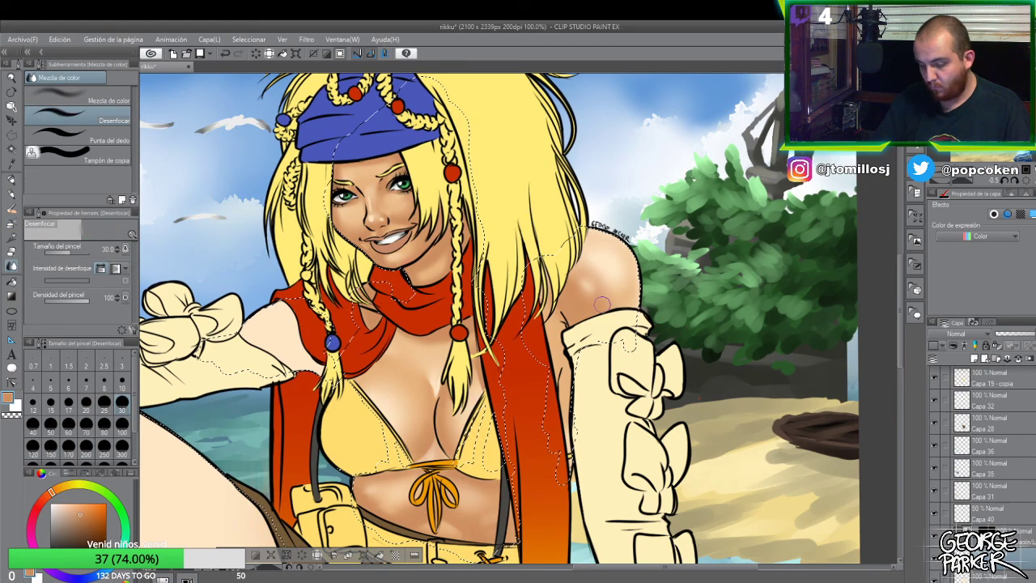
{"action": "key", "text": "b"}
{"action": "key", "text": "b"}
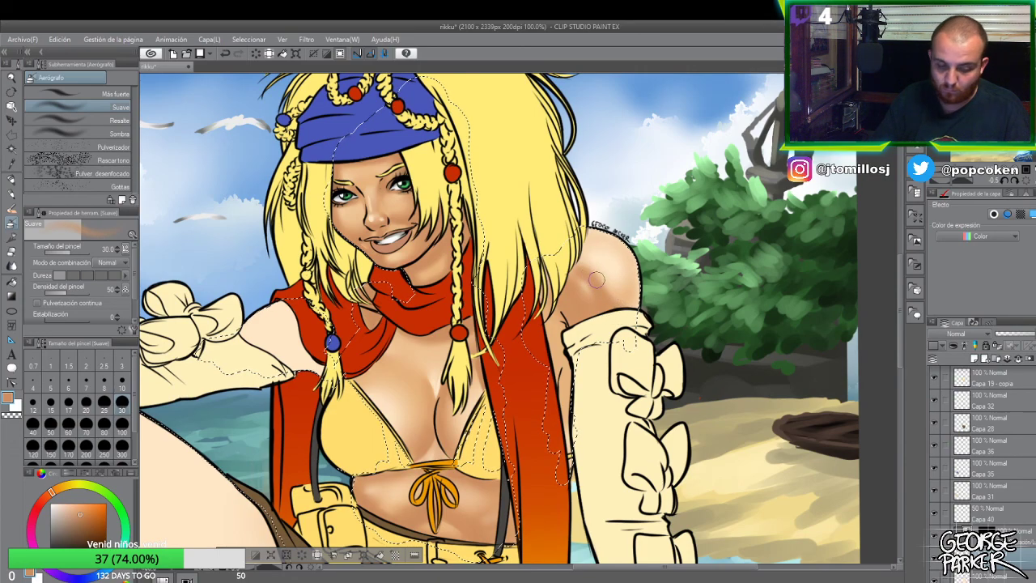
{"action": "key", "text": "j"}
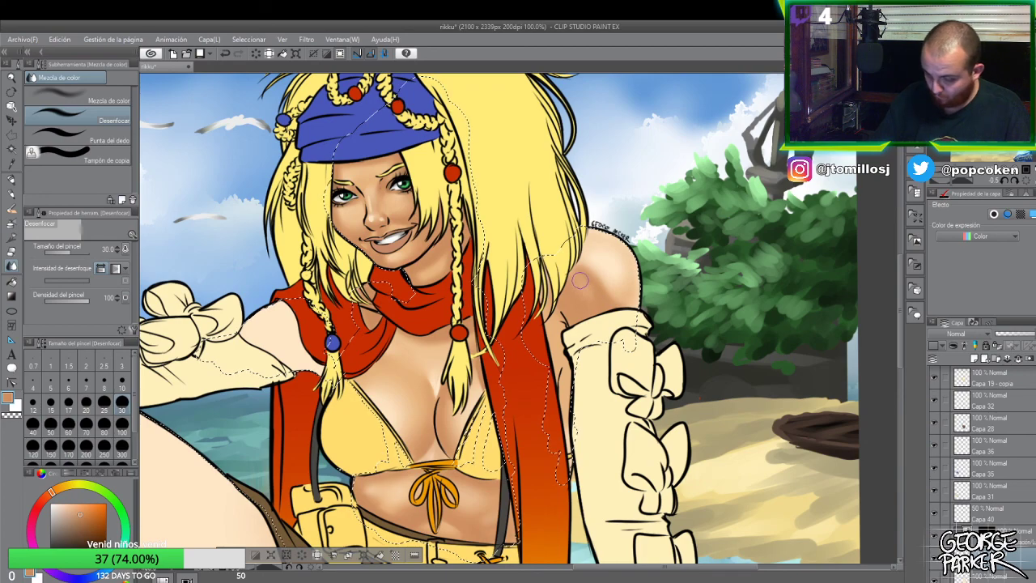
- Erase a highlight into the lower shoulder shadow, blend it with Blur at size 30, and rework the surrounding shading with the size 30 airbrush
{"action": "key", "text": "e"}
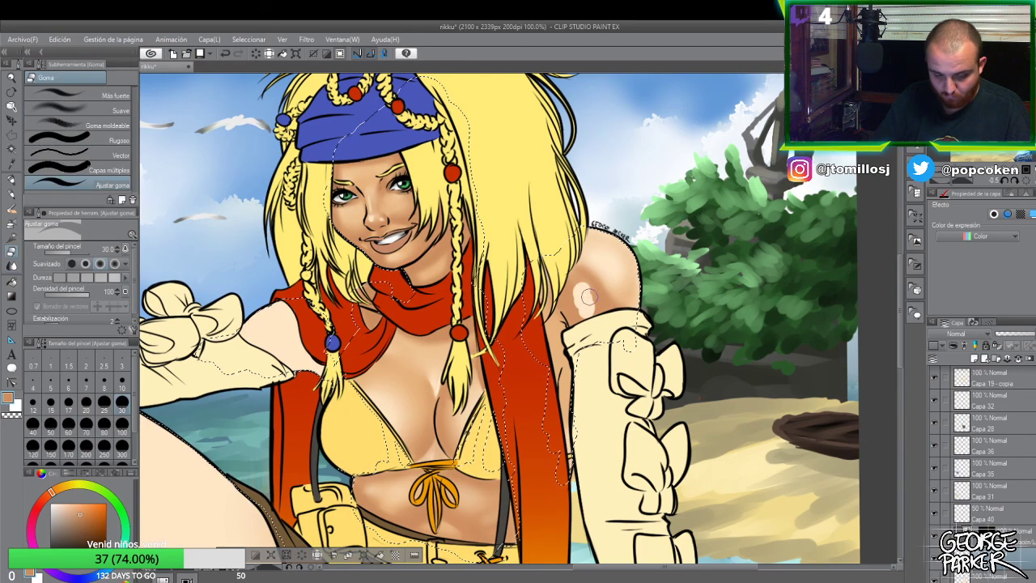
{"action": "key", "text": "j"}
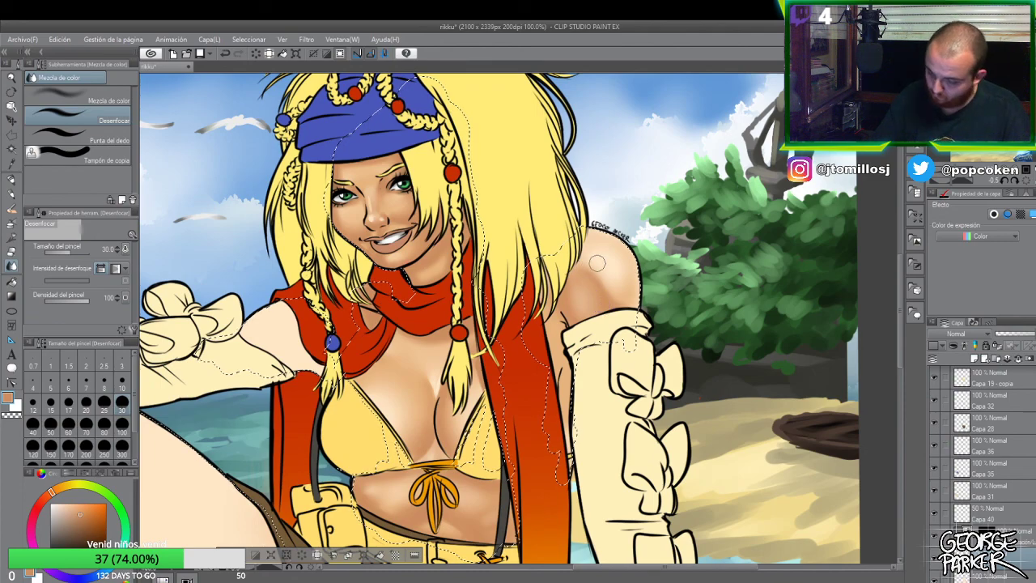
{"action": "key", "text": "b"}
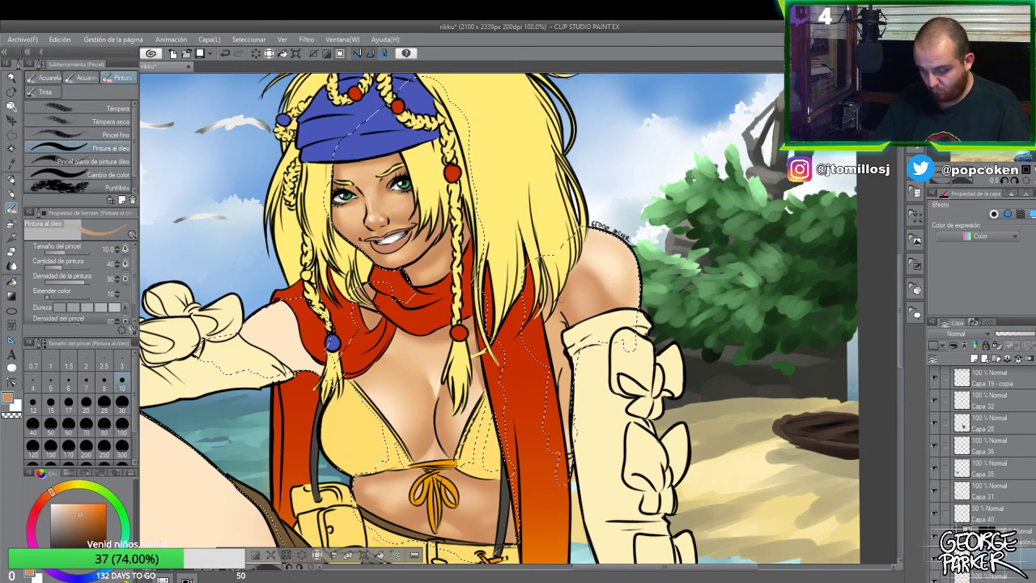
{"action": "key", "text": "b"}
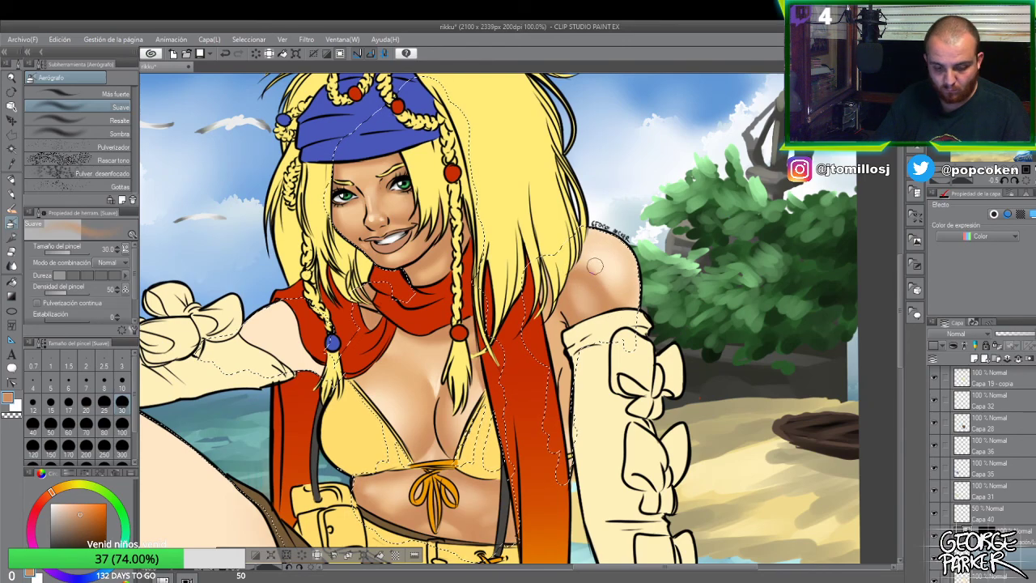
{"action": "key", "text": "j"}
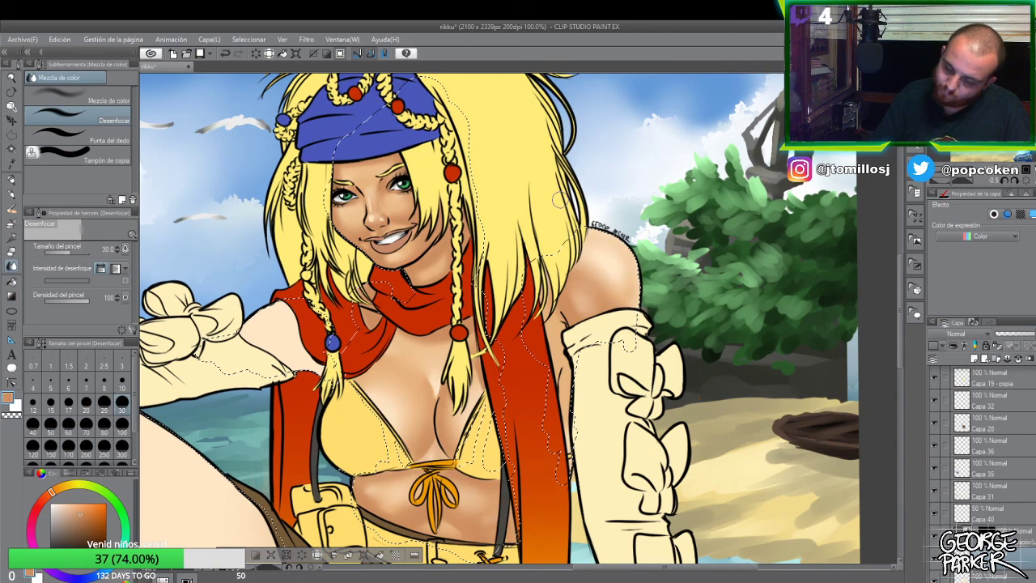
- Add another soft shadow pass to the bare shoulder above the glove with the size 30 airbrush and smooth it with Blur at size 30
{"action": "key", "text": "ctrl+minus"}
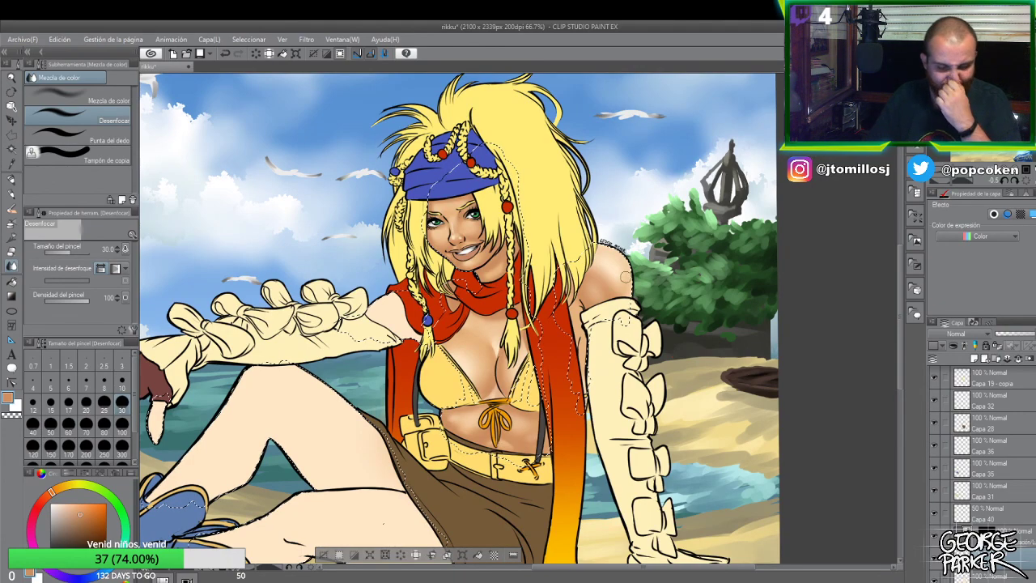
{"action": "key", "text": "b"}
{"action": "key", "text": "b"}
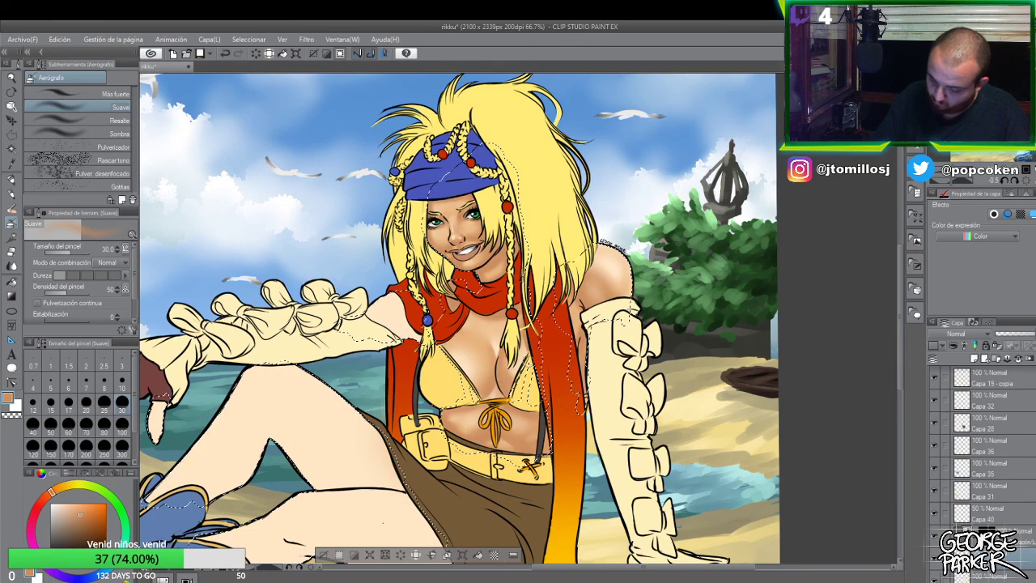
{"action": "key", "text": "j"}
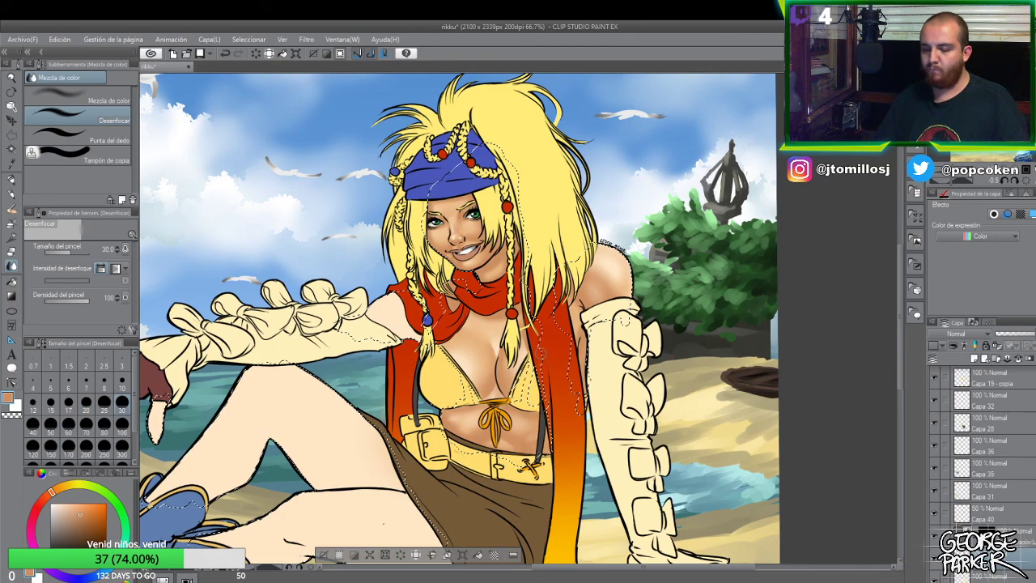
- Airbrush a light base shadow on the opposite bare shoulder, beside the scarf, at size 100 in a lighter skin tone, blending with Blur at size 30
{"action": "scroll", "coordinate": [552, 345], "scroll_direction": "down", "scroll_amount": 1}
{"action": "scroll", "coordinate": [552, 346], "scroll_direction": "down", "scroll_amount": 1}
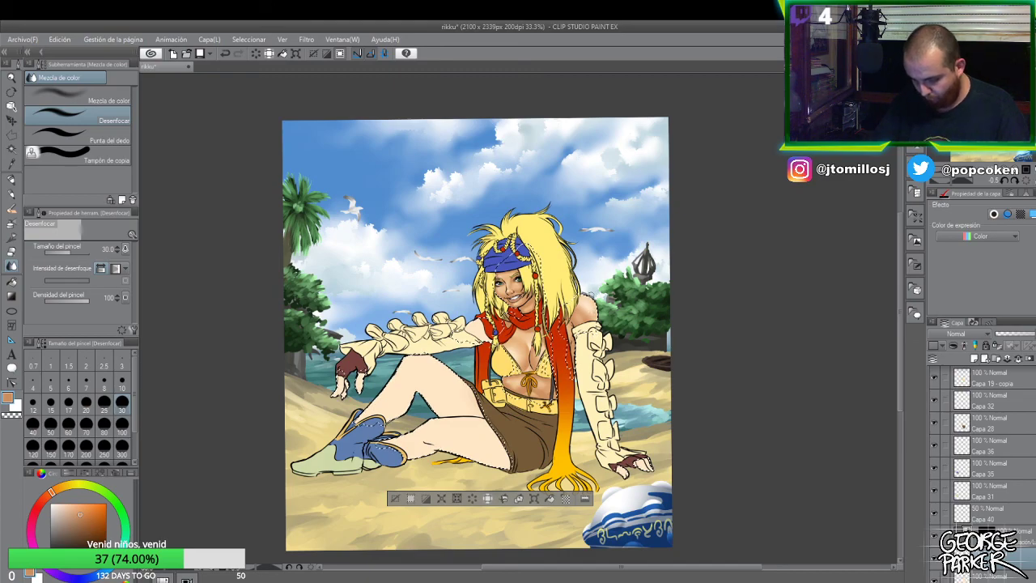
{"action": "scroll", "coordinate": [585, 311], "scroll_direction": "up", "scroll_amount": 1}
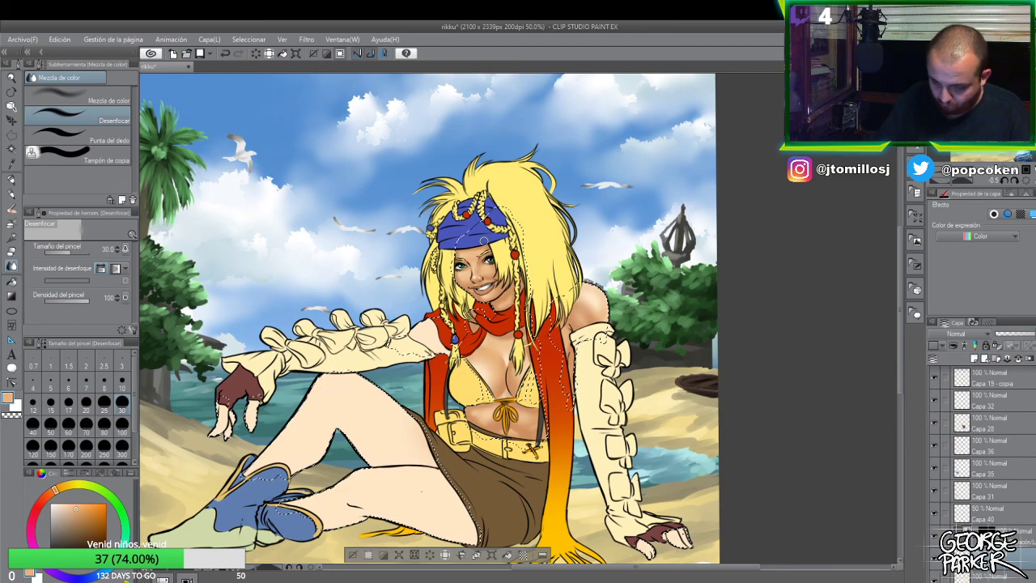
{"action": "key", "text": "b"}
{"action": "key", "text": "b"}
{"action": "left_click", "coordinate": [122, 425]}
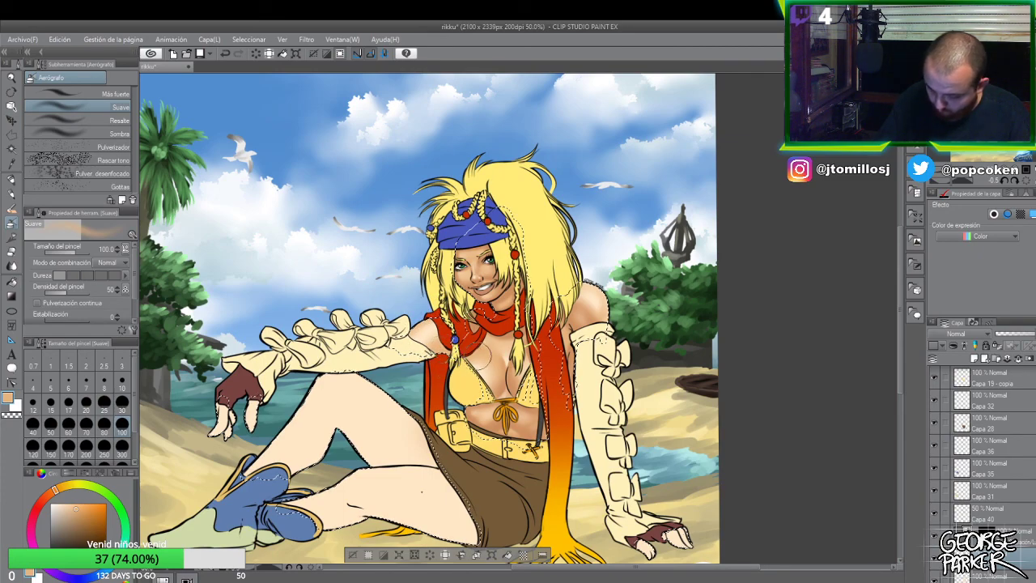
{"action": "key", "text": "j"}
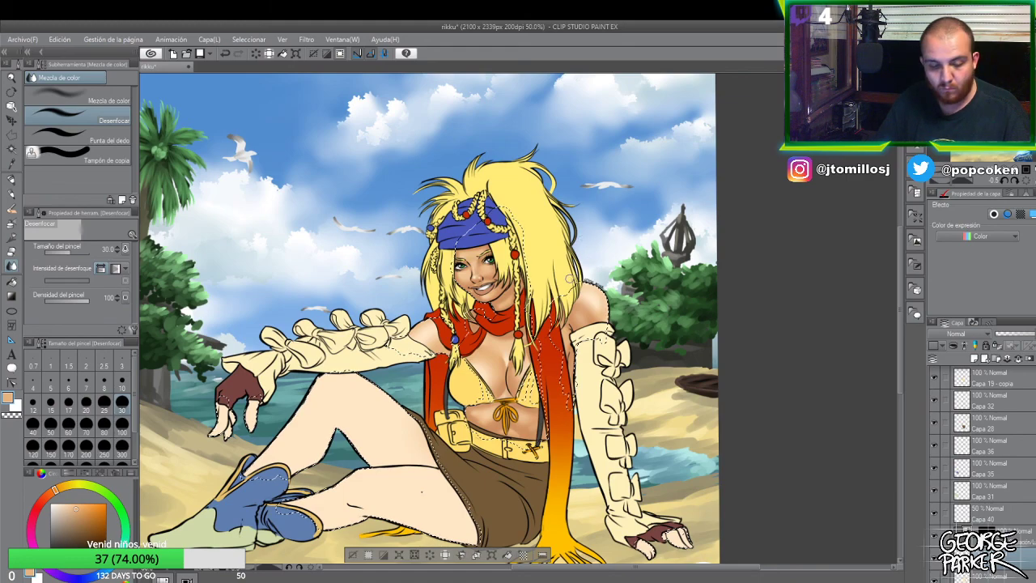
- Deepen the shading of the shoulder on the outstretched arm in a darker skin tone with the airbrush at size 30, softening it with Blur
{"action": "key", "text": "b"}
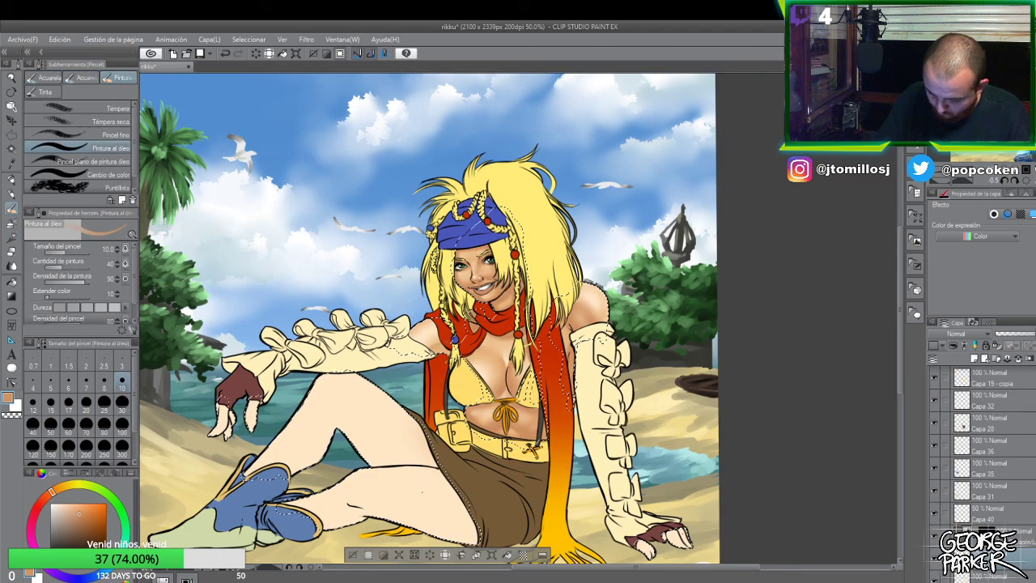
{"action": "key", "text": "b"}
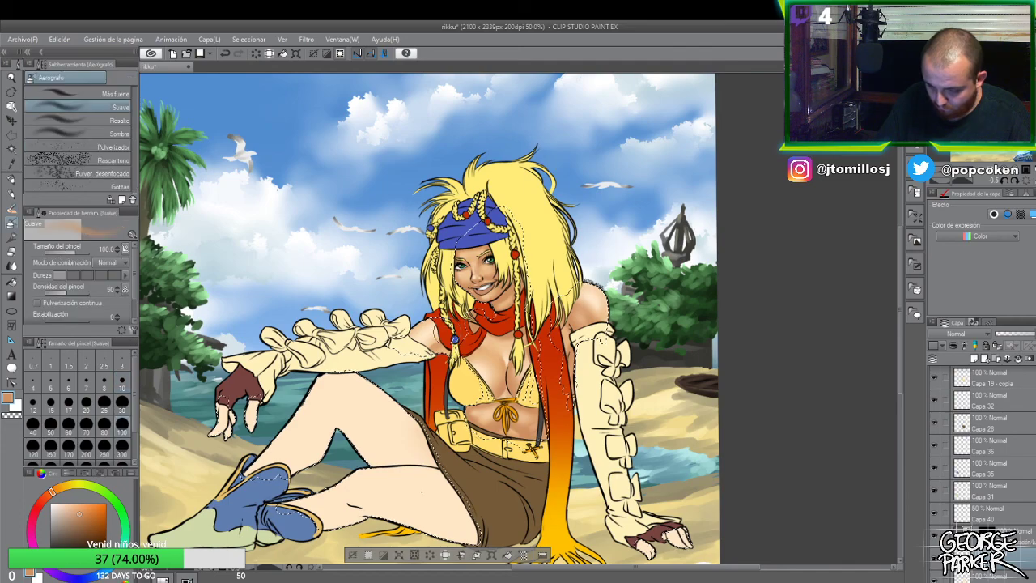
{"action": "left_click", "coordinate": [123, 409]}
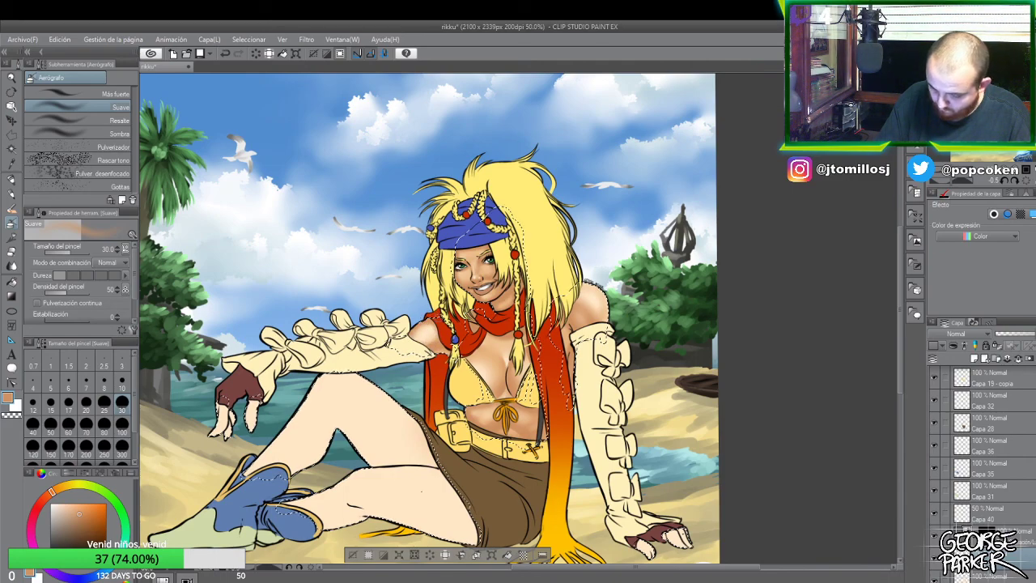
{"action": "key", "text": "j"}
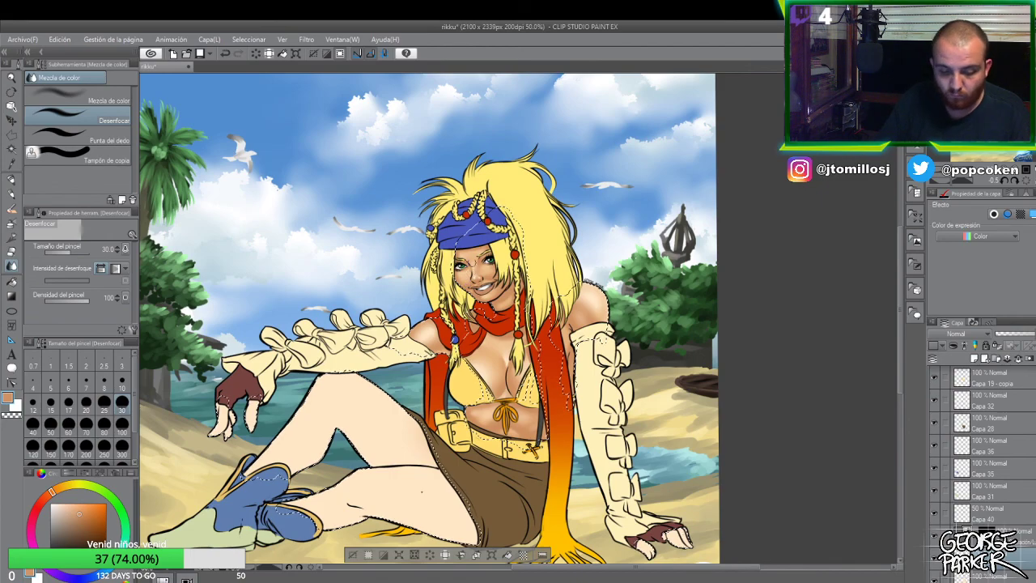
- Build up the outstretched arm's shoulder shadow with another size 30 airbrush pass and blend it with Blur at size 30
{"action": "key", "text": "b"}
{"action": "key", "text": "b"}
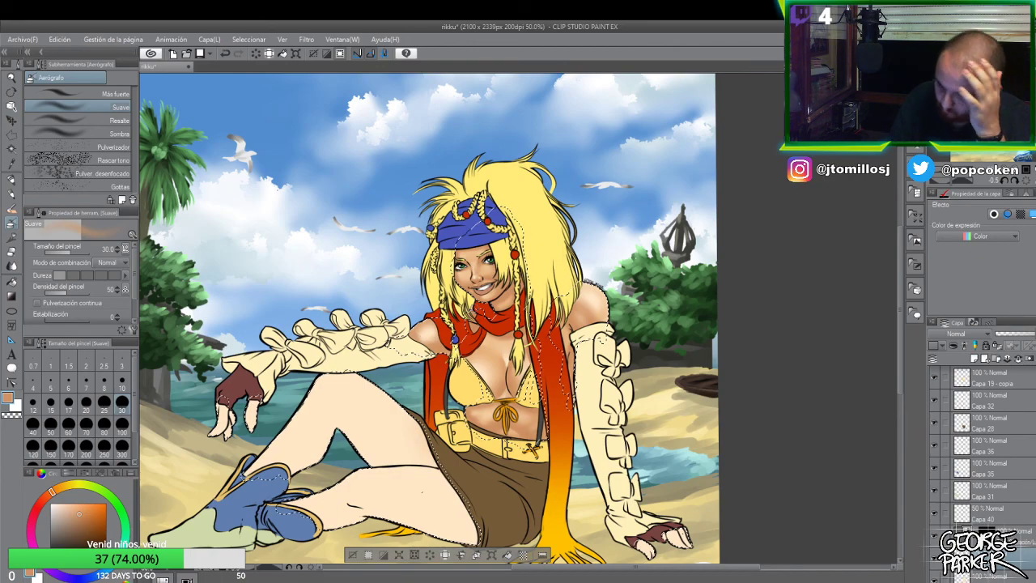
{"action": "key", "text": "j"}
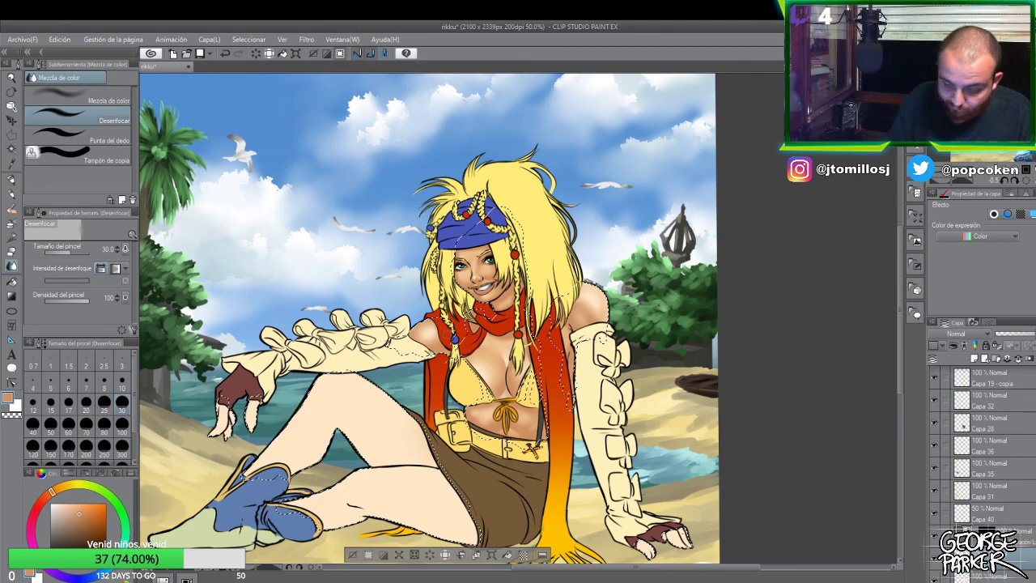
- Refine the outstretched arm's shoulder with the size 30 airbrush, erase into the shadow at size 30, and soften the transition with Blur
{"action": "key", "text": "b"}
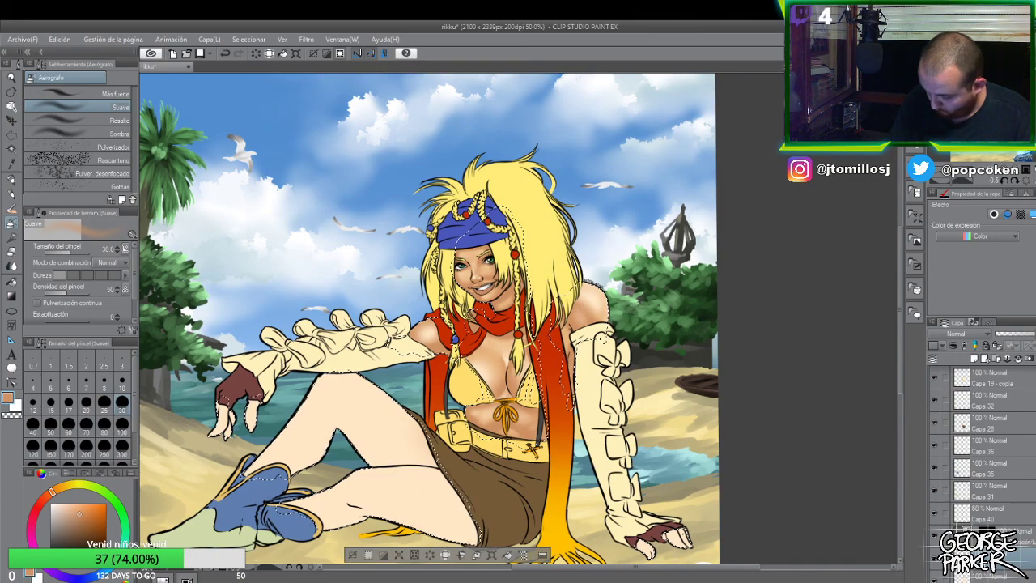
{"action": "key", "text": "ctrl+plus"}
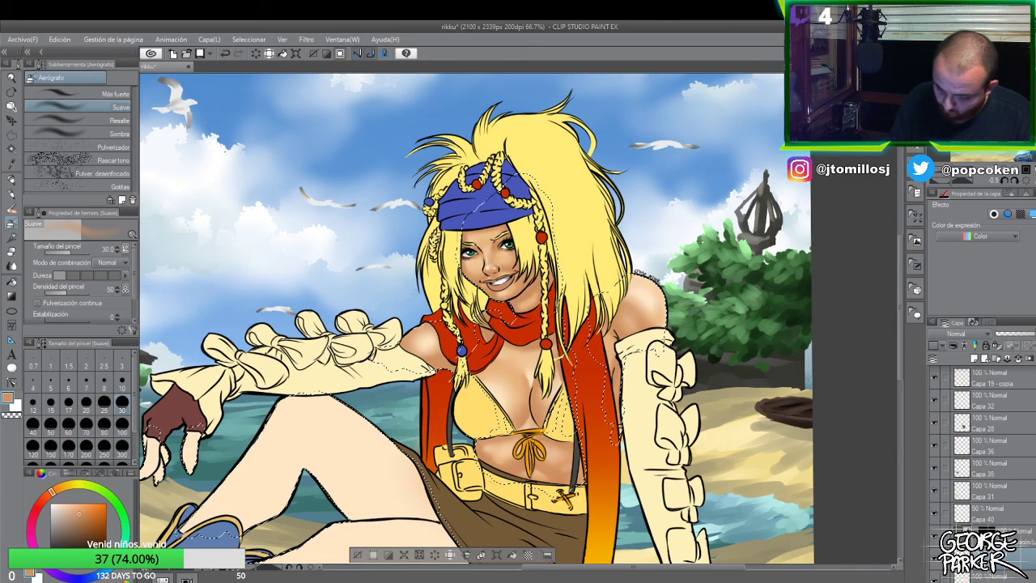
{"action": "key", "text": "ctrl+minus"}
{"action": "key", "text": "ctrl+minus"}
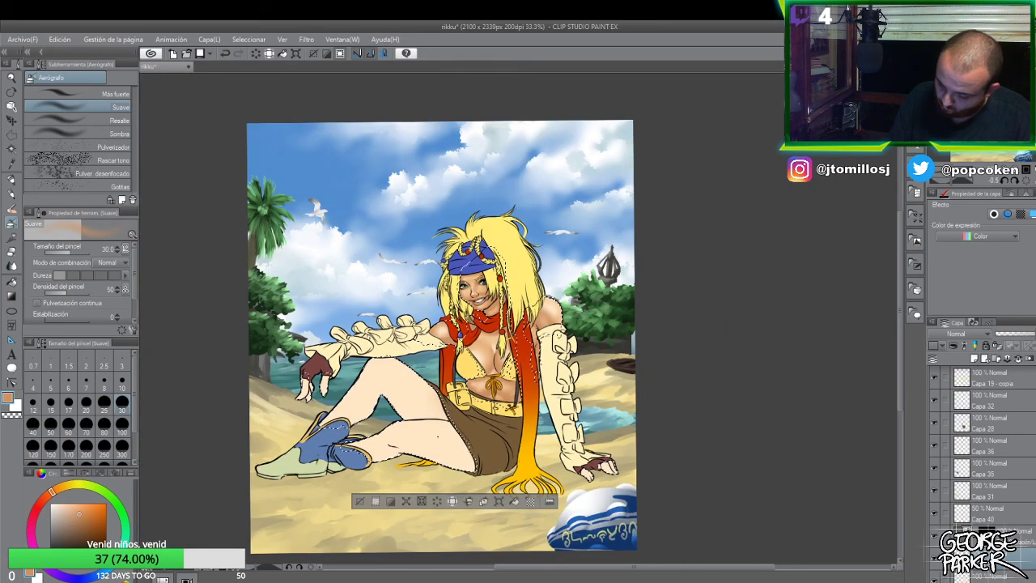
{"action": "key", "text": "ctrl+plus"}
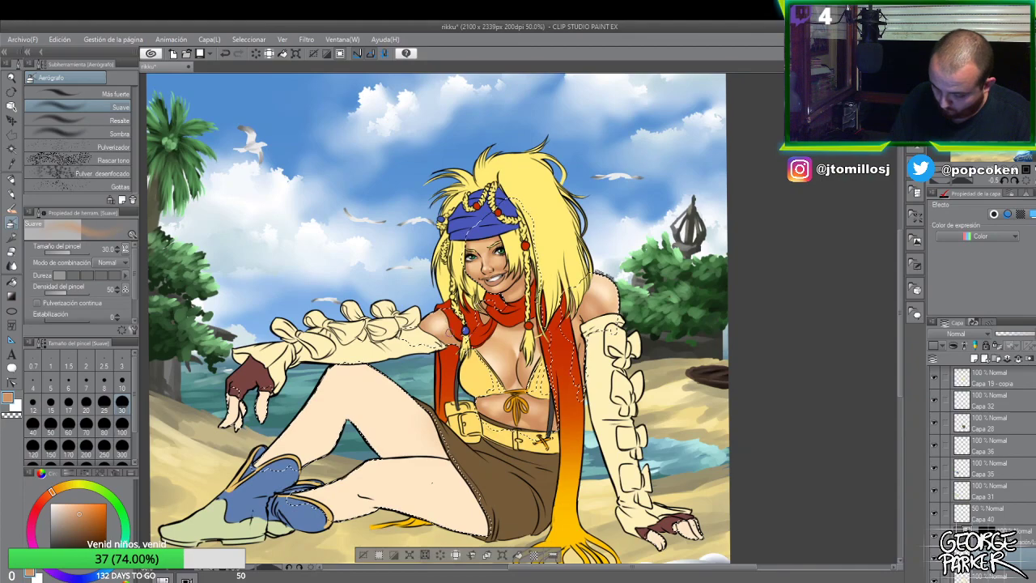
{"action": "key", "text": "ctrl+plus"}
{"action": "key", "text": "ctrl+plus"}
{"action": "key", "text": "e"}
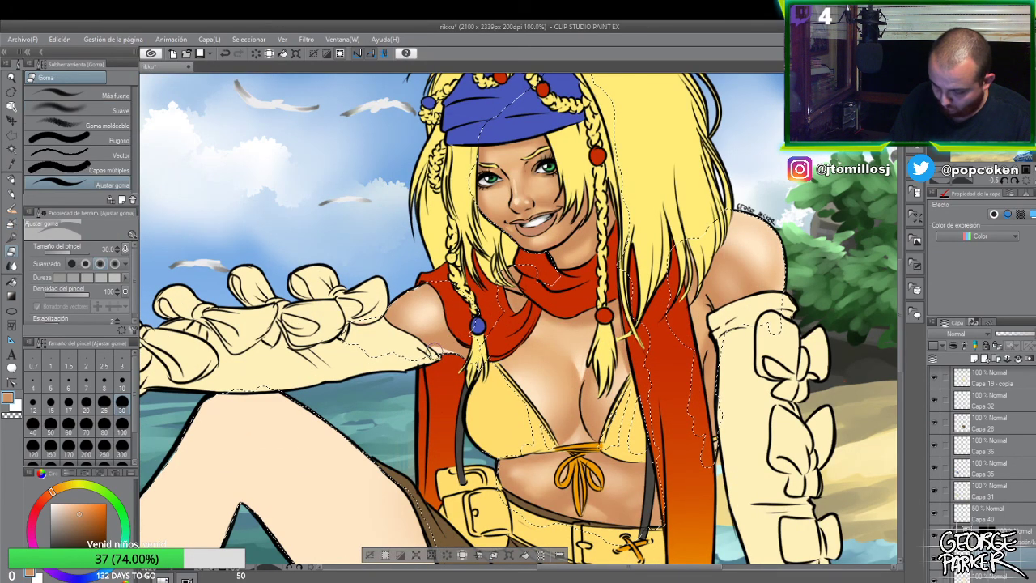
{"action": "key", "text": "j"}
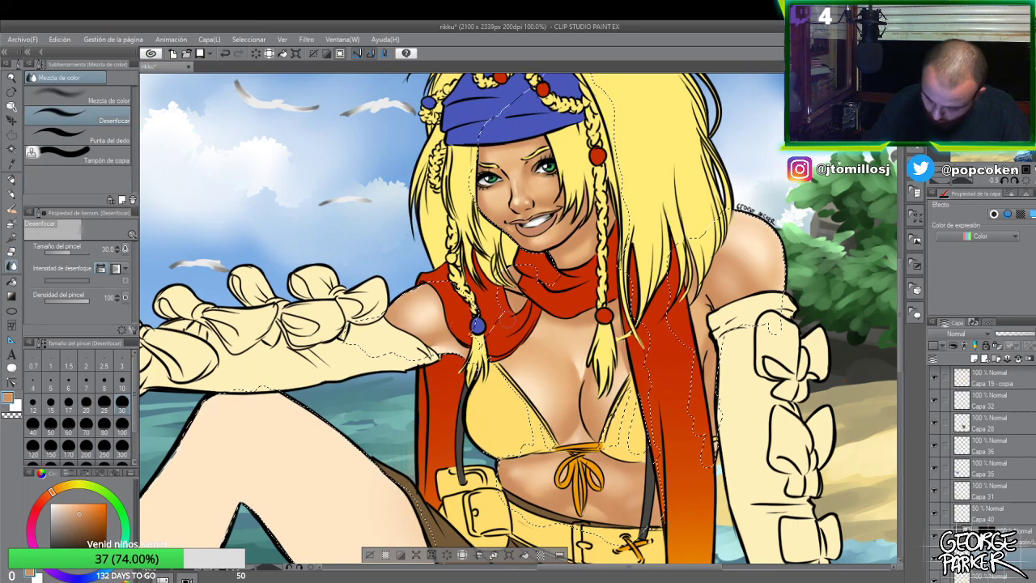
- Shade the small skin areas around the outstretched arm's shoulder with the airbrush at size 10 and soften them with Blur at size 30
{"action": "key", "text": "b"}
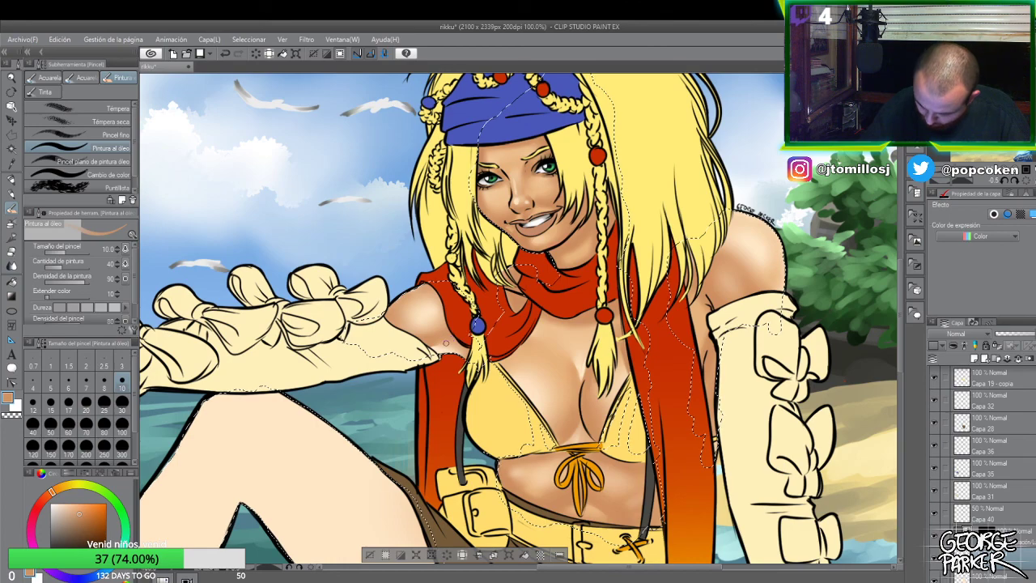
{"action": "key", "text": "b"}
{"action": "key", "text": "bracketleft"}
{"action": "key", "text": "bracketleft"}
{"action": "key", "text": "bracketleft"}
{"action": "key", "text": "bracketleft"}
{"action": "key", "text": "bracketleft"}
{"action": "key", "text": "bracketleft"}
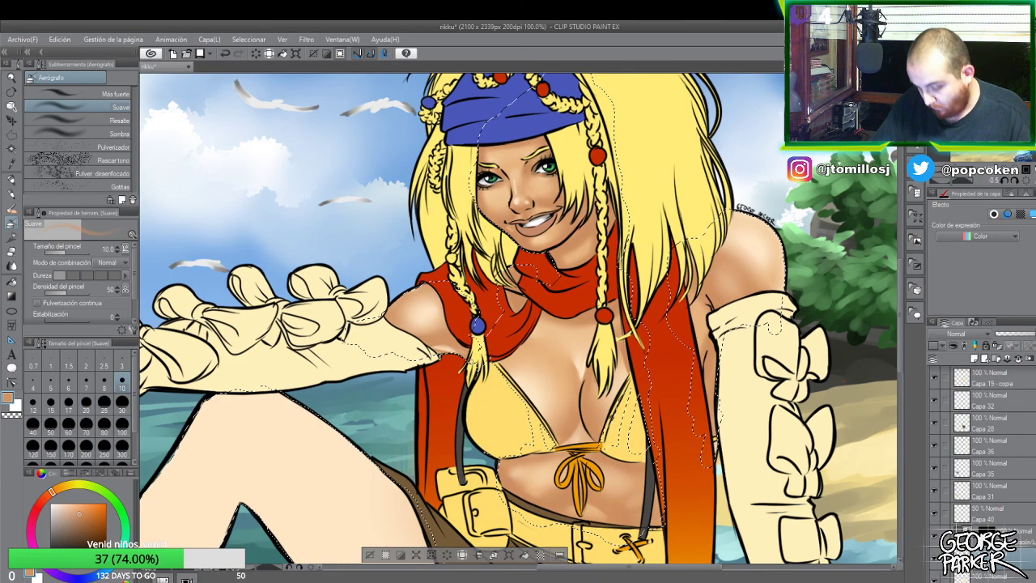
{"action": "key", "text": "ctrl+minus"}
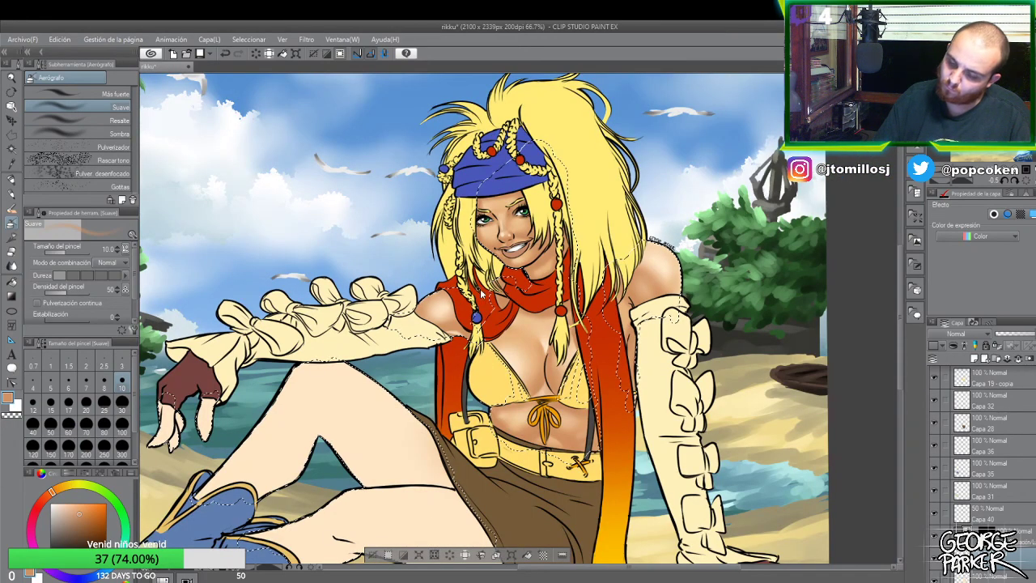
{"action": "key", "text": "ctrl+minus"}
{"action": "key", "text": "j"}
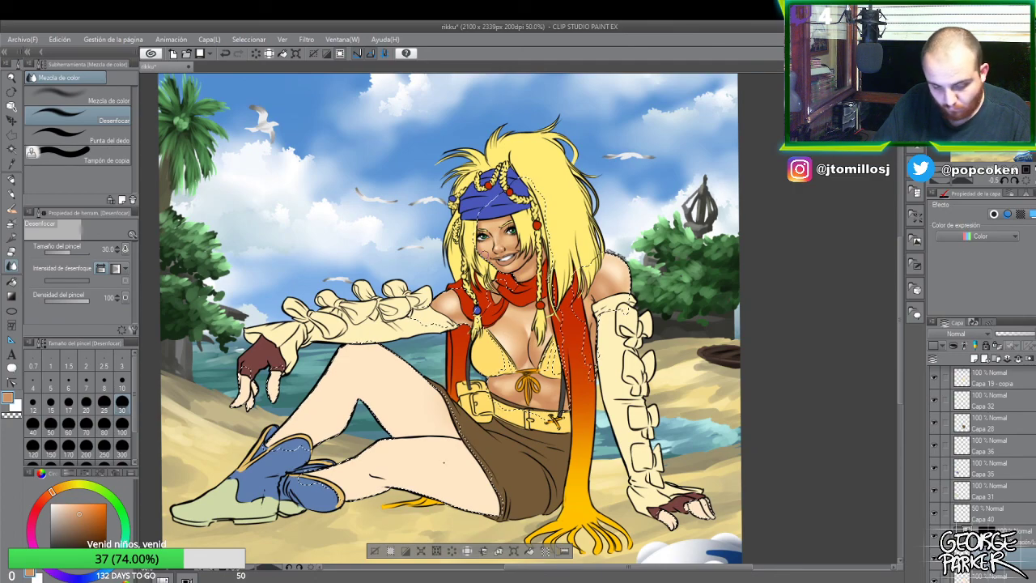
- Shade the thumb of the outstretched hand with the soft airbrush at size 30 and soften it with Blur at size 100
{"action": "key", "text": "b"}
{"action": "key", "text": "ctrl+plus"}
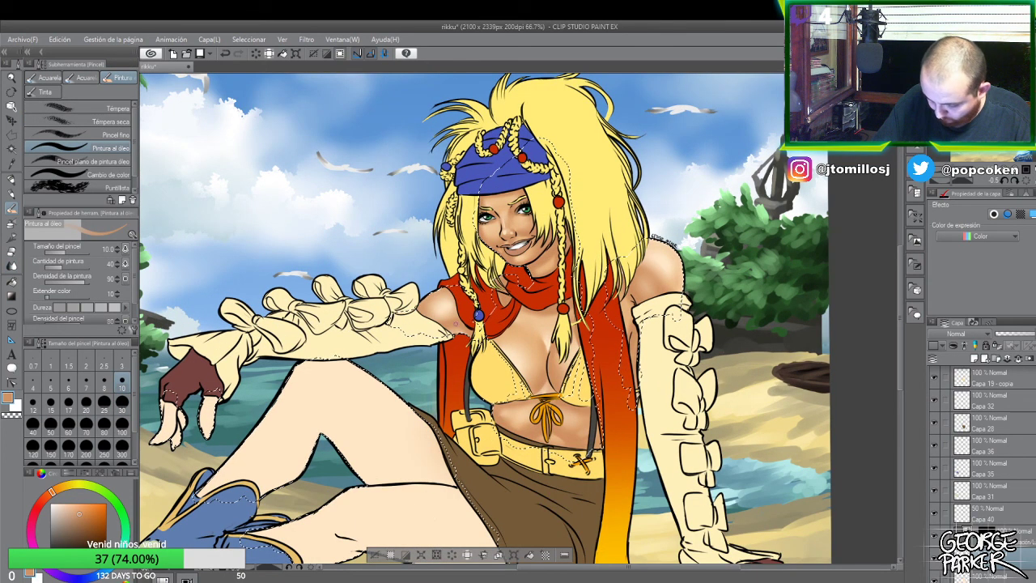
{"action": "key", "text": "b"}
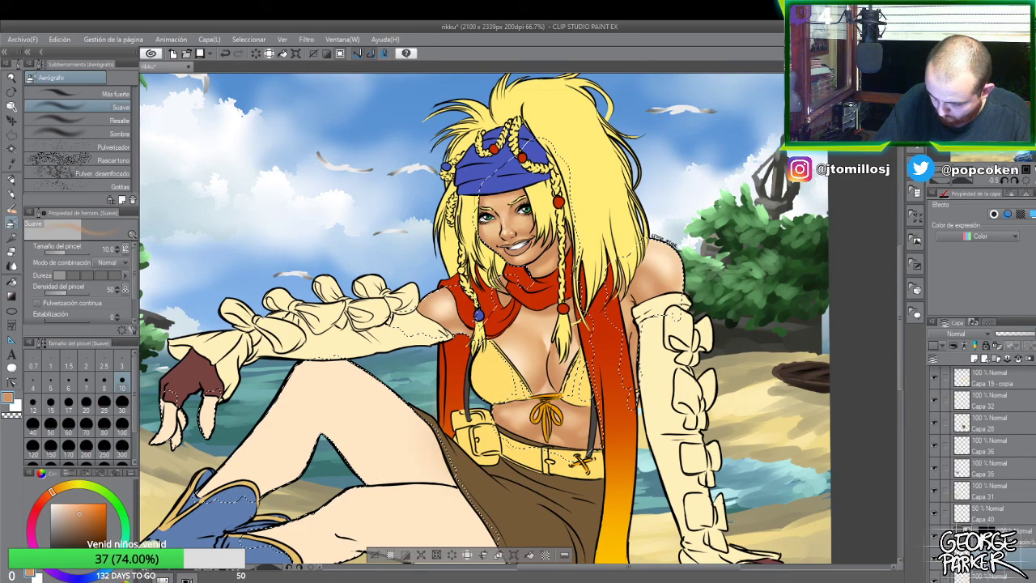
{"action": "key", "text": "ctrl+minus"}
{"action": "key", "text": "ctrl+minus"}
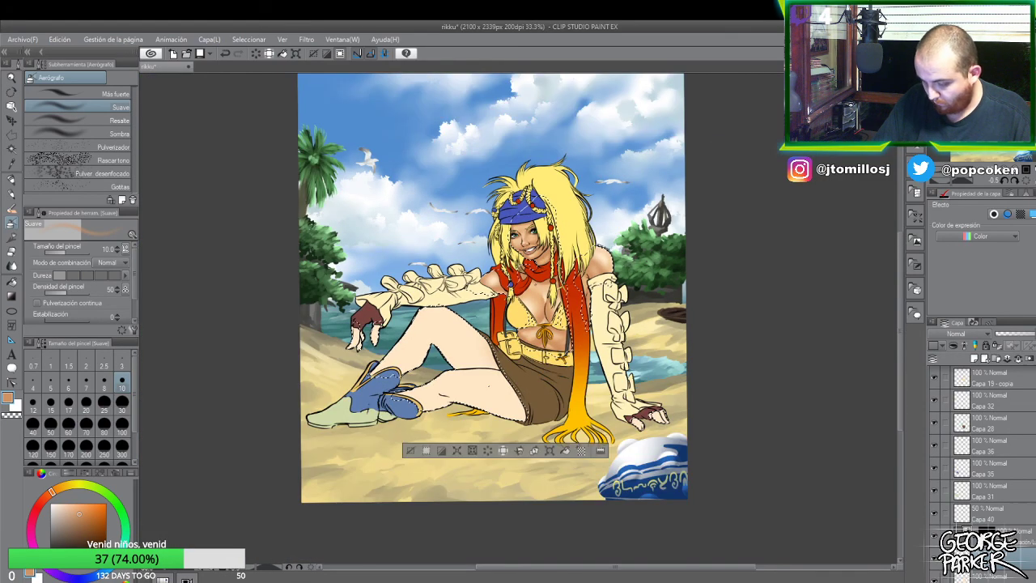
{"action": "key", "text": "bracketright"}
{"action": "key", "text": "bracketright"}
{"action": "key", "text": "bracketright"}
{"action": "key", "text": "bracketright"}
{"action": "key", "text": "bracketright"}
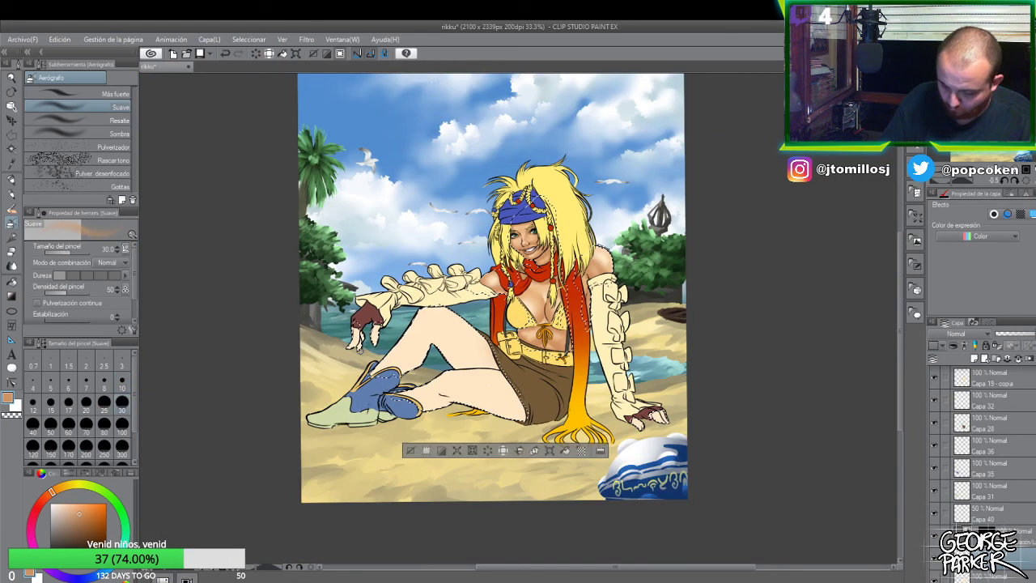
{"action": "key", "text": "ctrl+plus"}
{"action": "key", "text": "ctrl+plus"}
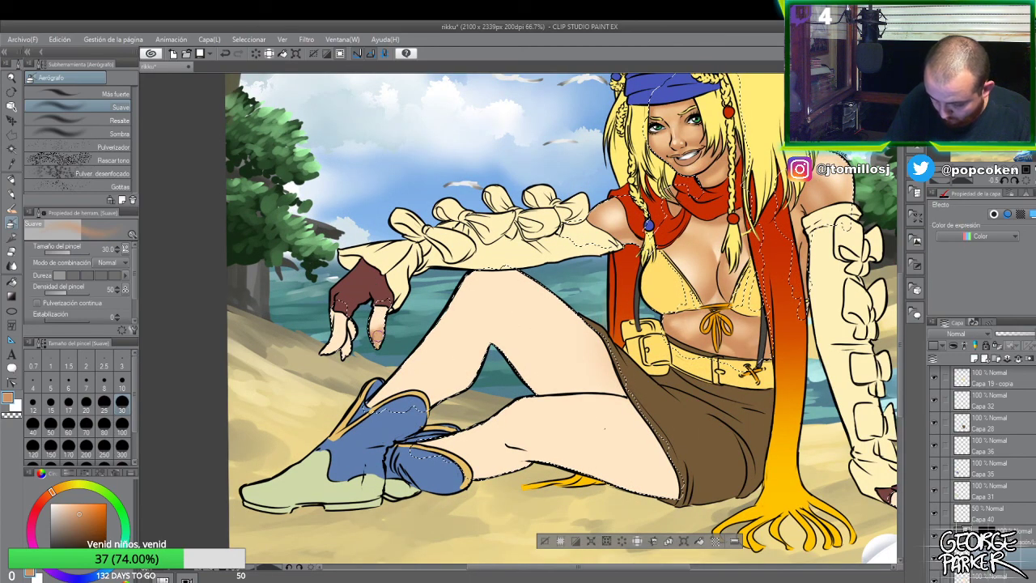
{"action": "left_click_drag", "start_coordinate": [377, 334], "coordinate": [378, 331]}
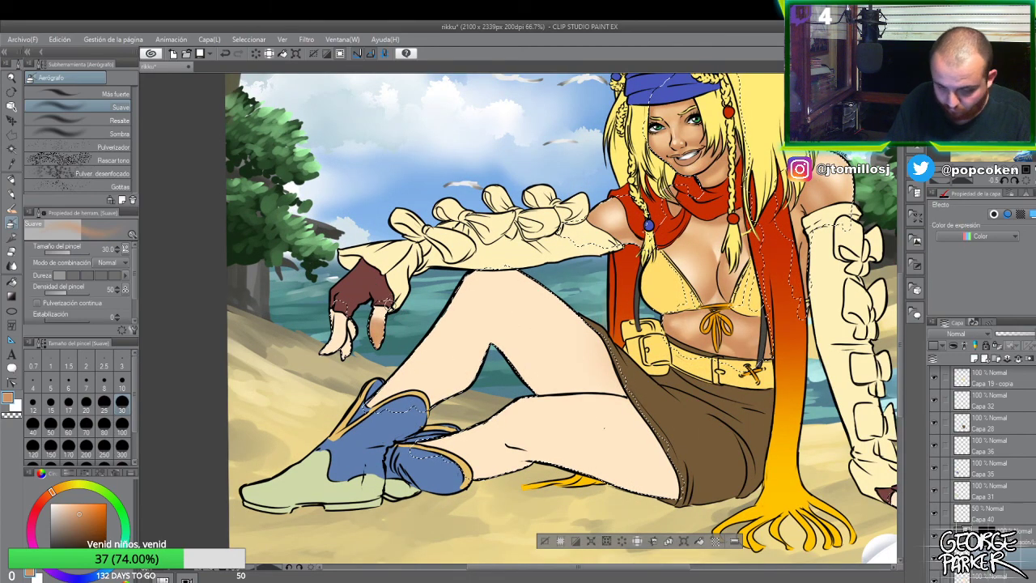
{"action": "key", "text": "j"}
{"action": "left_click", "coordinate": [121, 422]}
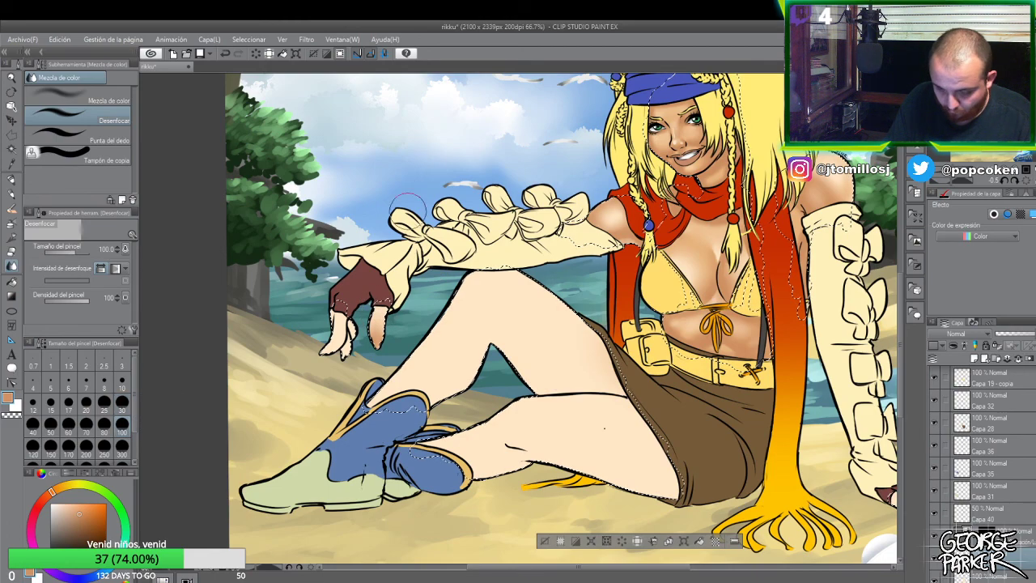
- Shade the hanging fingers of the outstretched hand with the size 30 airbrush and blend them with Blur at size 100
{"action": "key", "text": "b"}
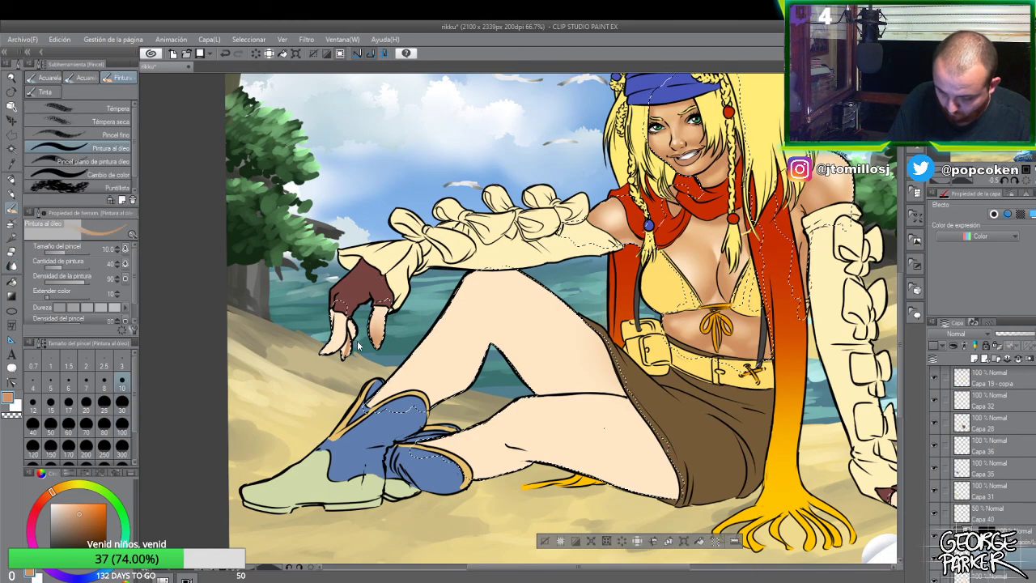
{"action": "key", "text": "b"}
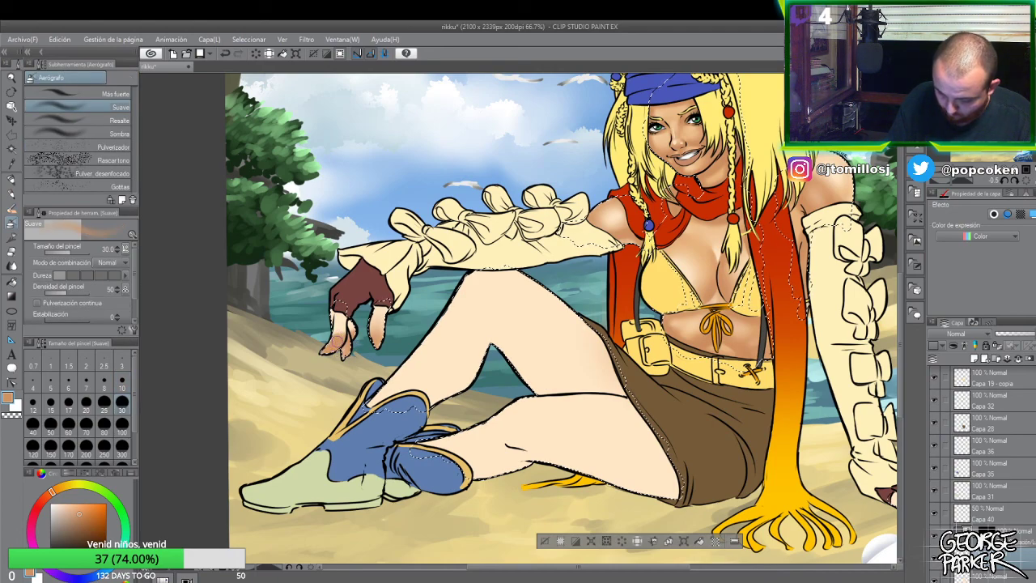
{"action": "key", "text": "j"}
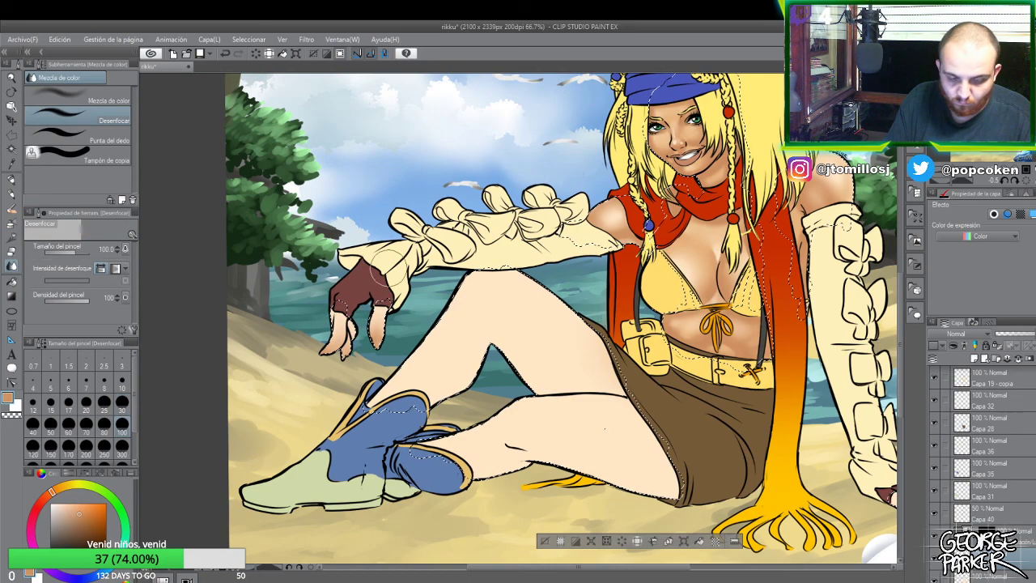
- Deepen the outstretched hand's finger and thumb shadows with the size 30 airbrush, then carve lights with the eraser and soften with Blur, both at size 10
{"action": "key", "text": "b"}
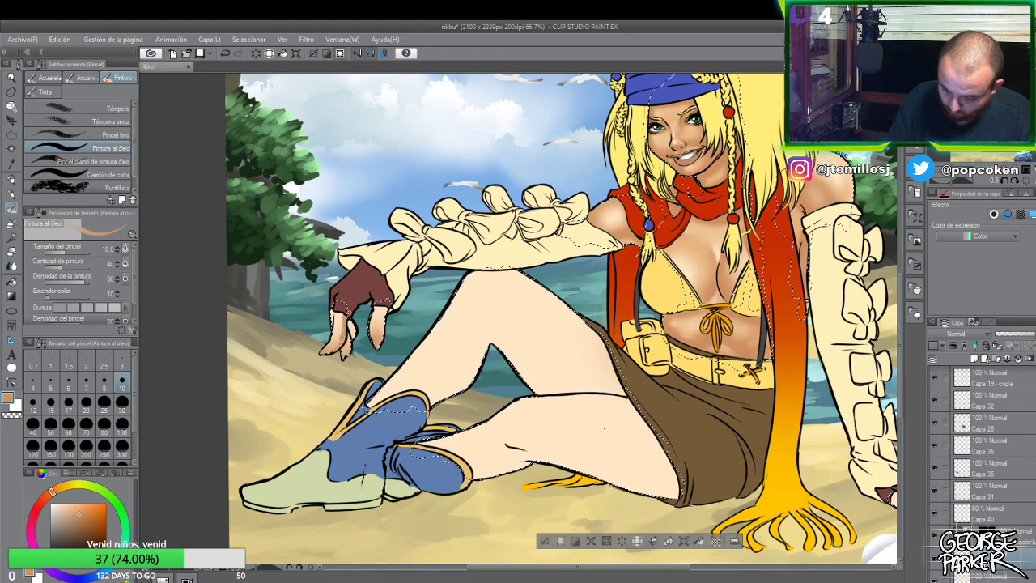
{"action": "key", "text": "b"}
{"action": "left_click_drag", "start_coordinate": [330, 350], "coordinate": [345, 326]}
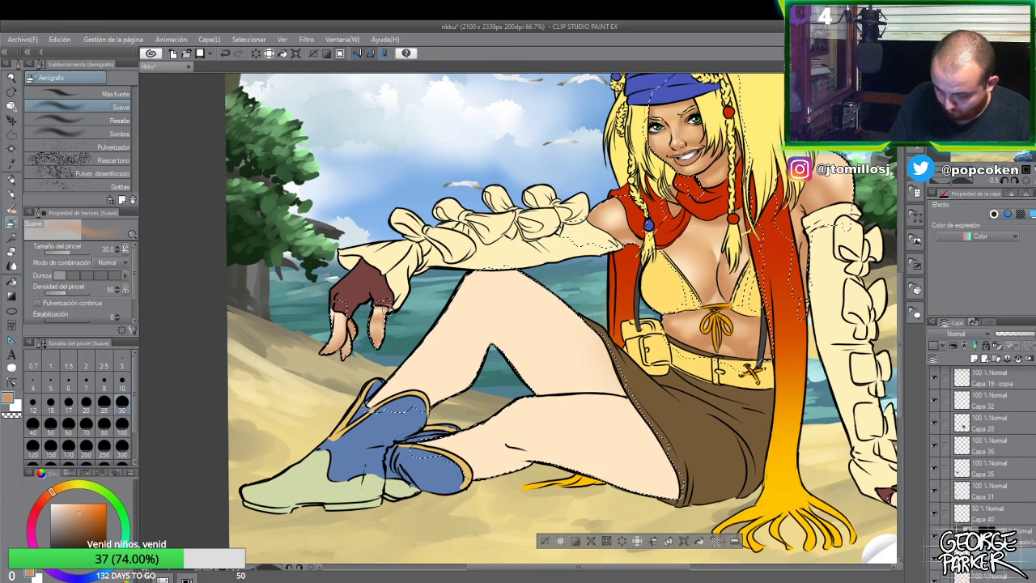
{"action": "key", "text": "e"}
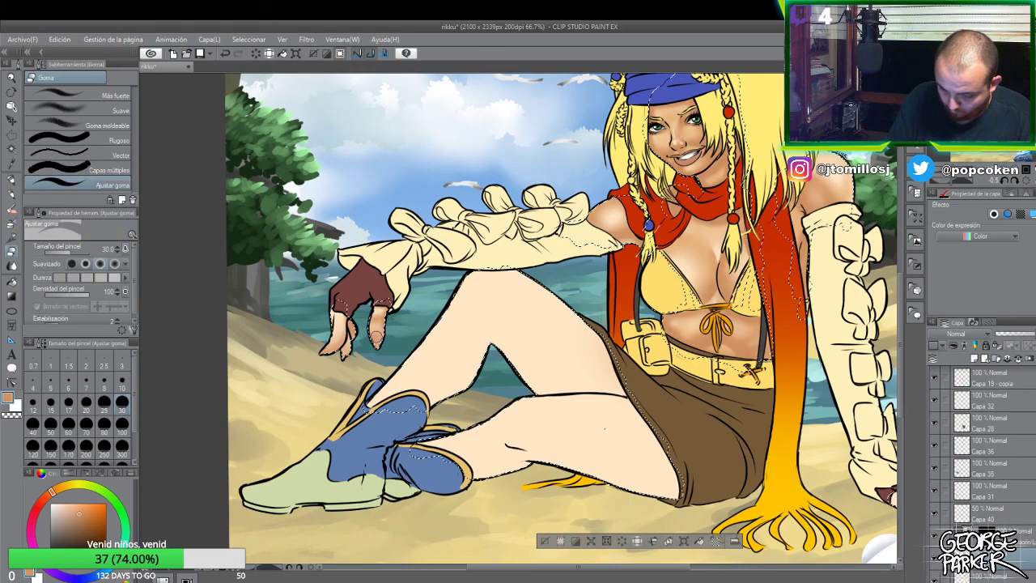
{"action": "left_click", "coordinate": [121, 379]}
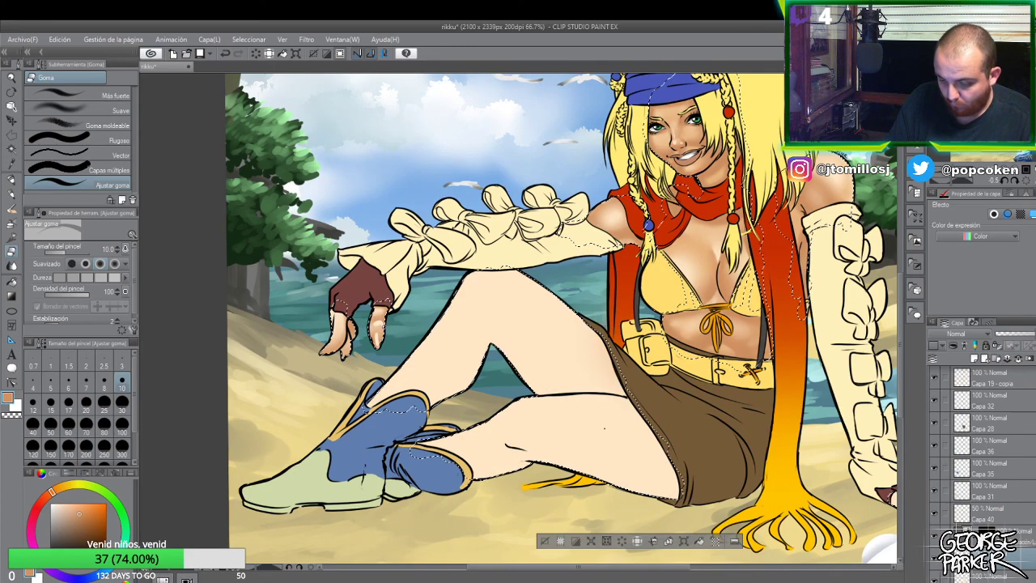
{"action": "key", "text": "j"}
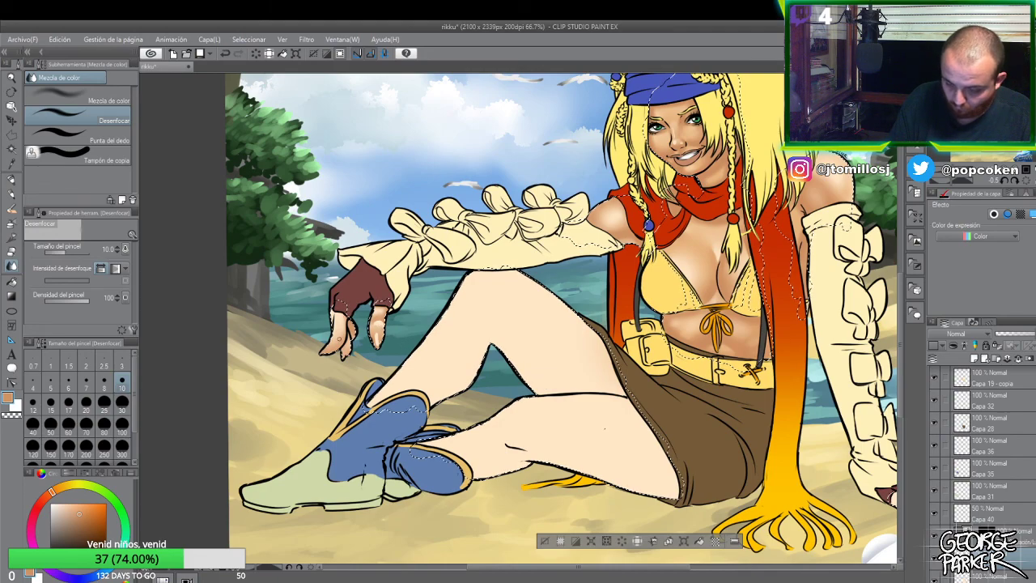
- Refine the finger and thumb shading with further size 30 airbrush passes, trimming with the size 10 eraser and smoothing with Blur at size 10
{"action": "key", "text": "b"}
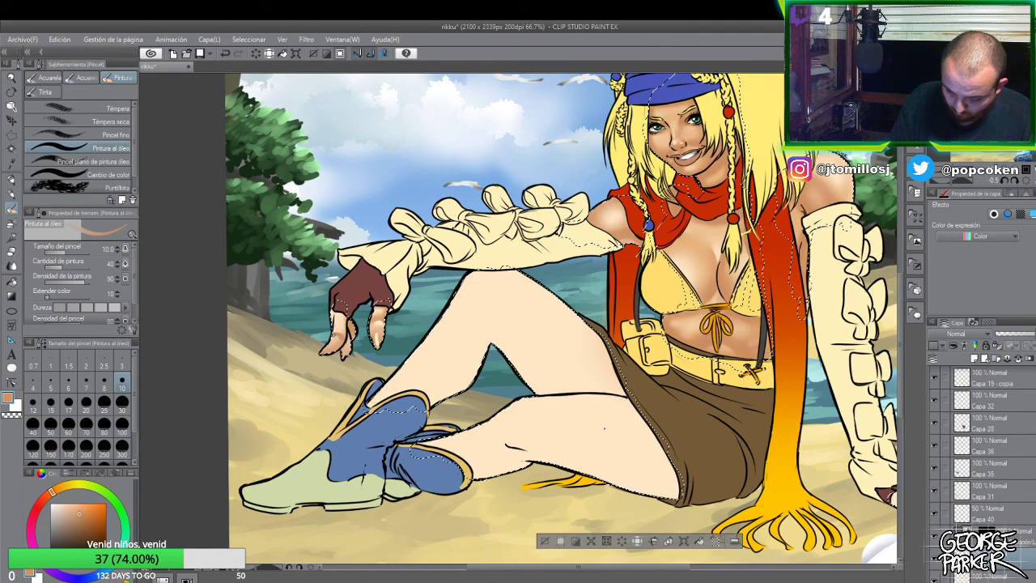
{"action": "key", "text": "b"}
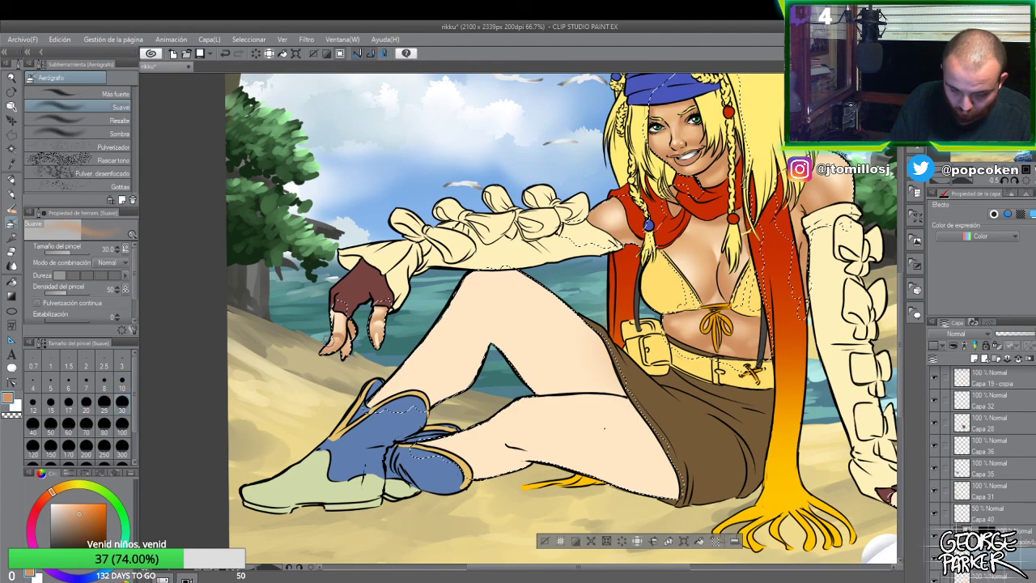
{"action": "key", "text": "e"}
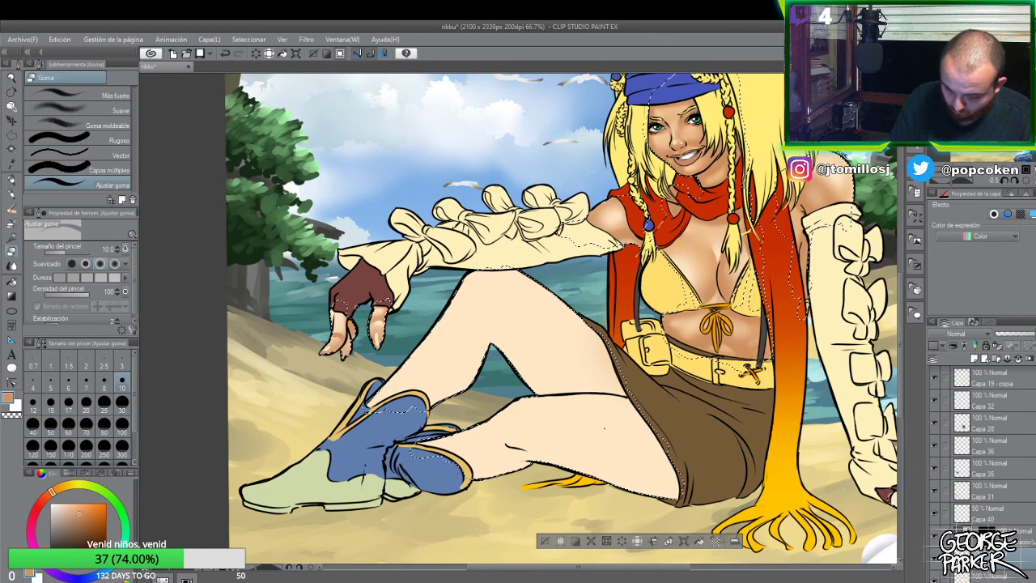
{"action": "key", "text": "b"}
{"action": "key", "text": "b"}
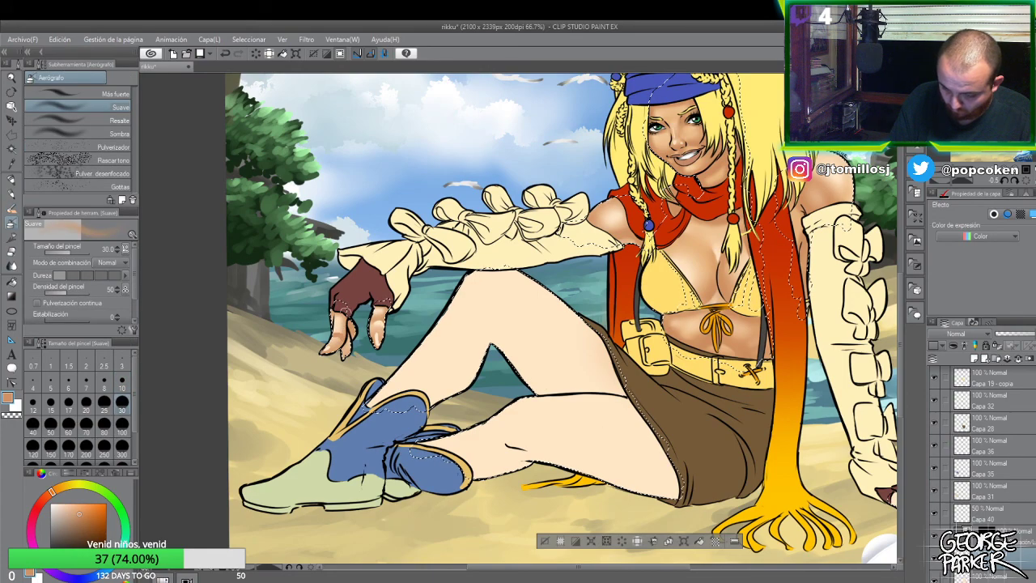
{"action": "key", "text": "j"}
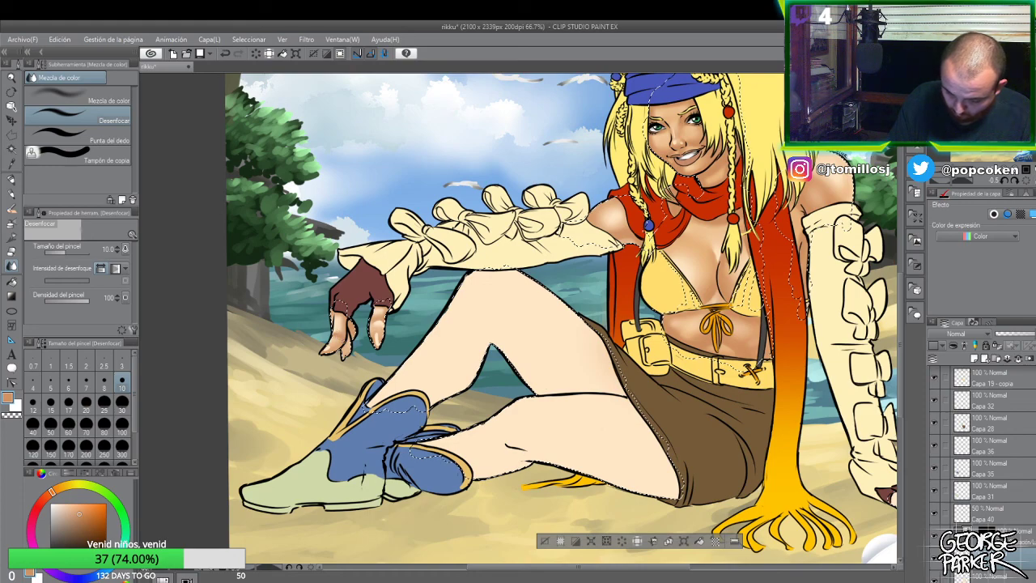
{"action": "key", "text": "e"}
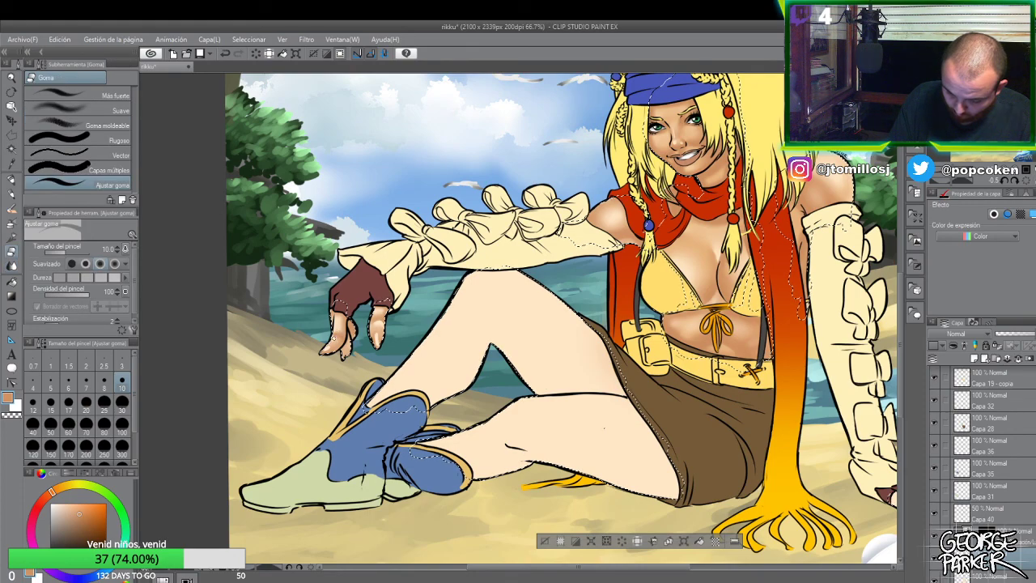
{"action": "key", "text": "j"}
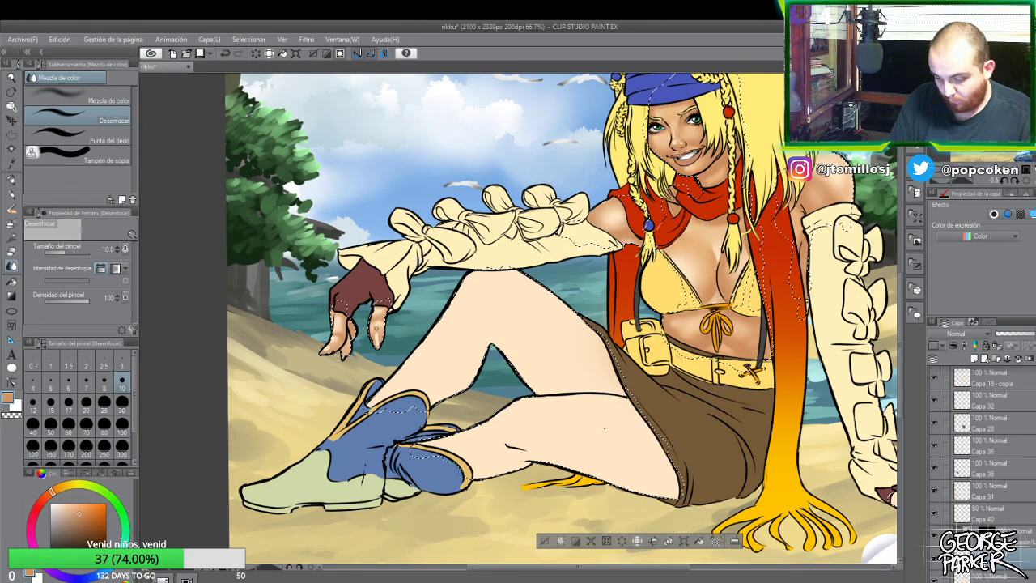
- Erase small highlights into the outstretched hand's skin shading at size 10 and soften them with Blur at size 30
{"action": "scroll", "coordinate": [409, 283], "scroll_direction": "down", "scroll_amount": 2}
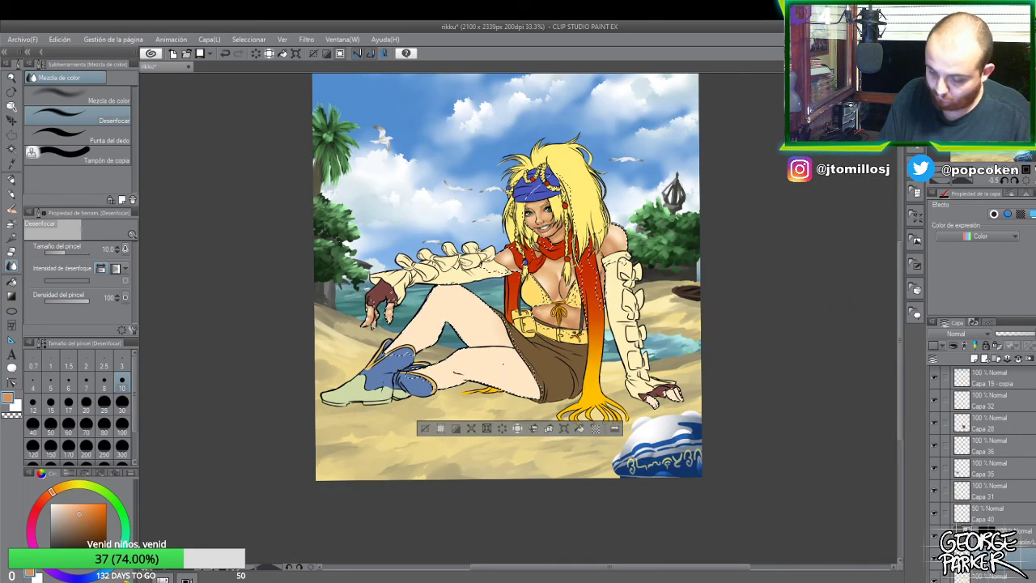
{"action": "scroll", "coordinate": [389, 290], "scroll_direction": "up", "scroll_amount": 2}
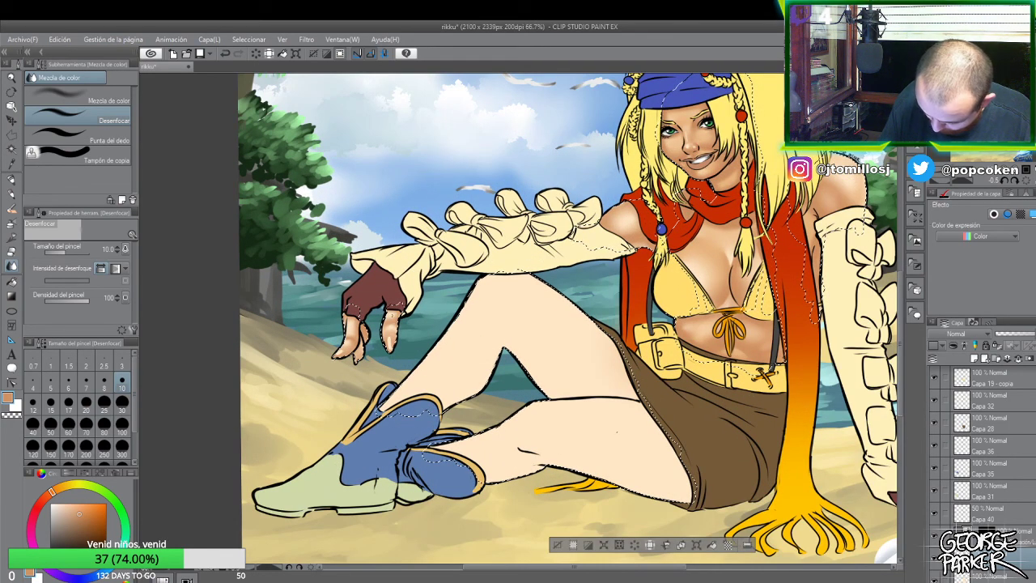
{"action": "left_click", "coordinate": [121, 401]}
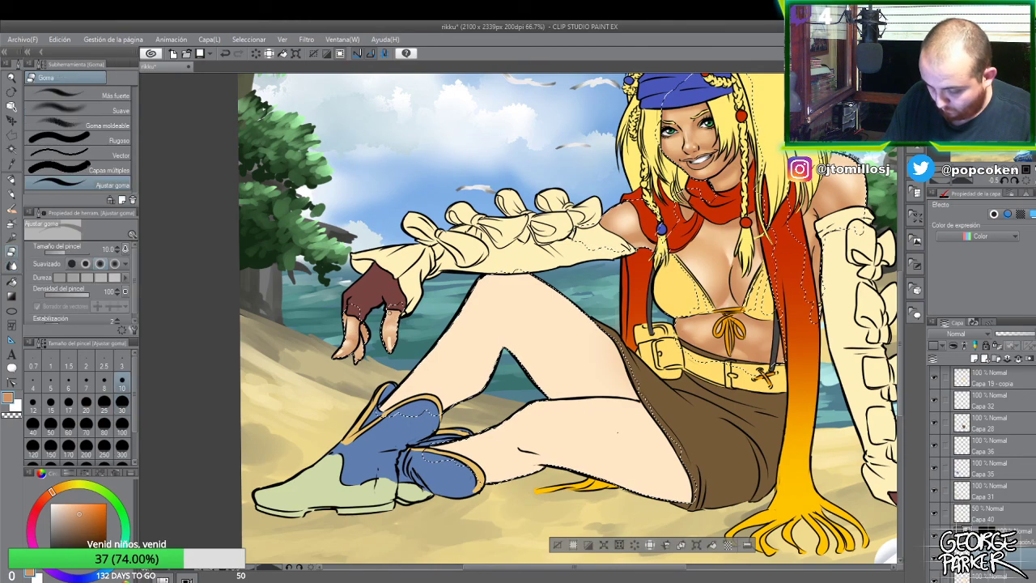
{"action": "key", "text": "e"}
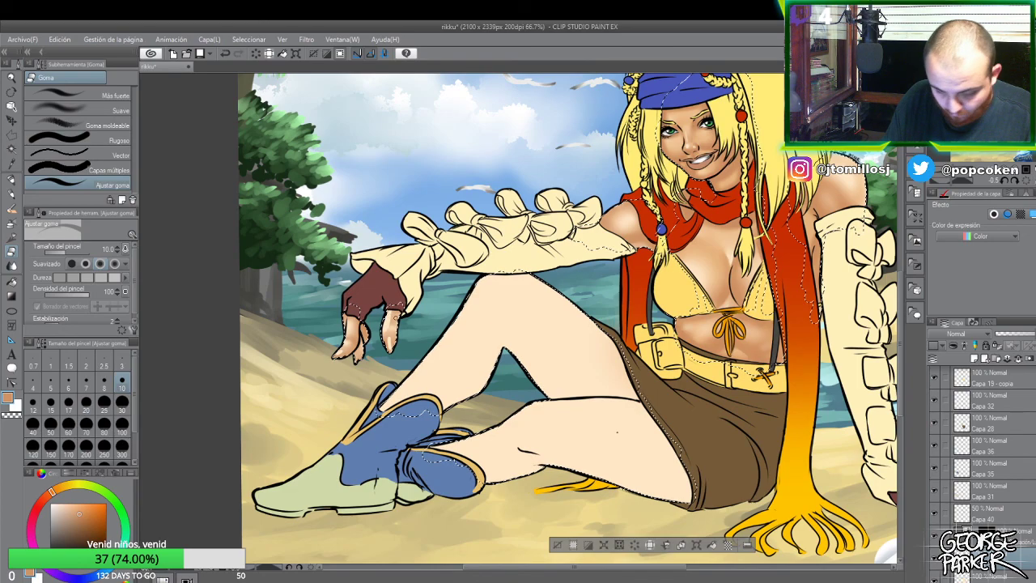
{"action": "key", "text": "j"}
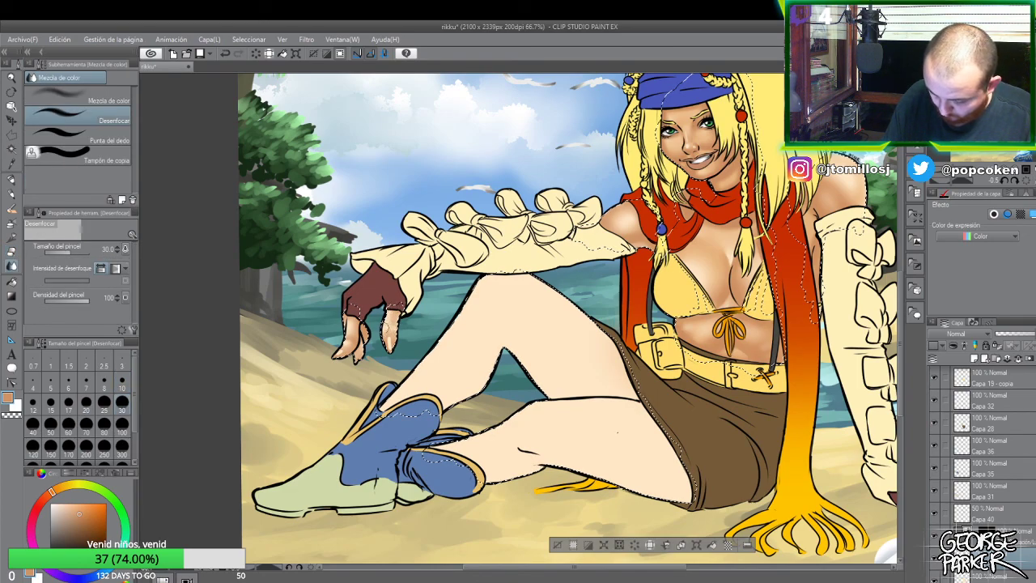
{"action": "key", "text": "e"}
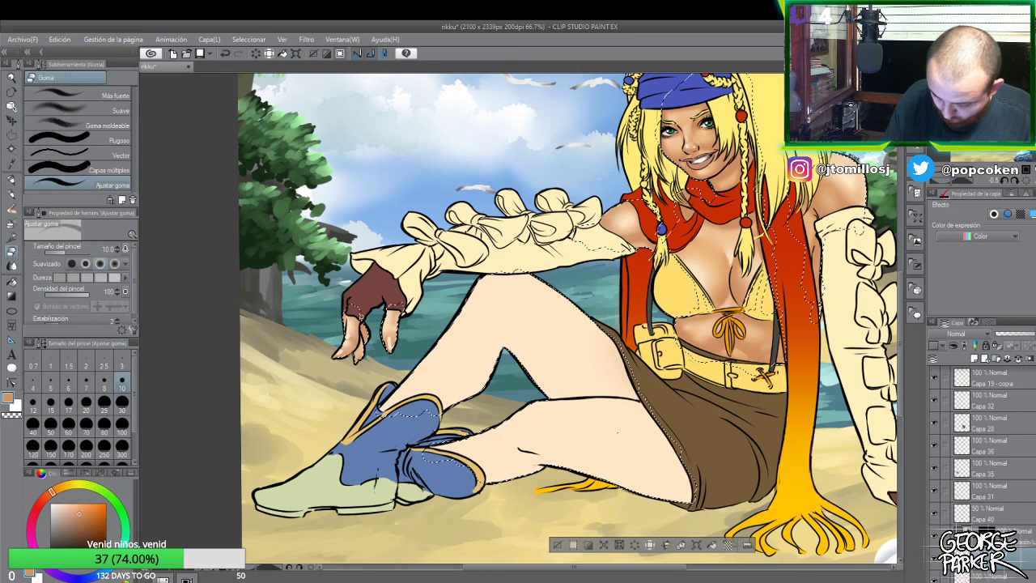
{"action": "key", "text": "j"}
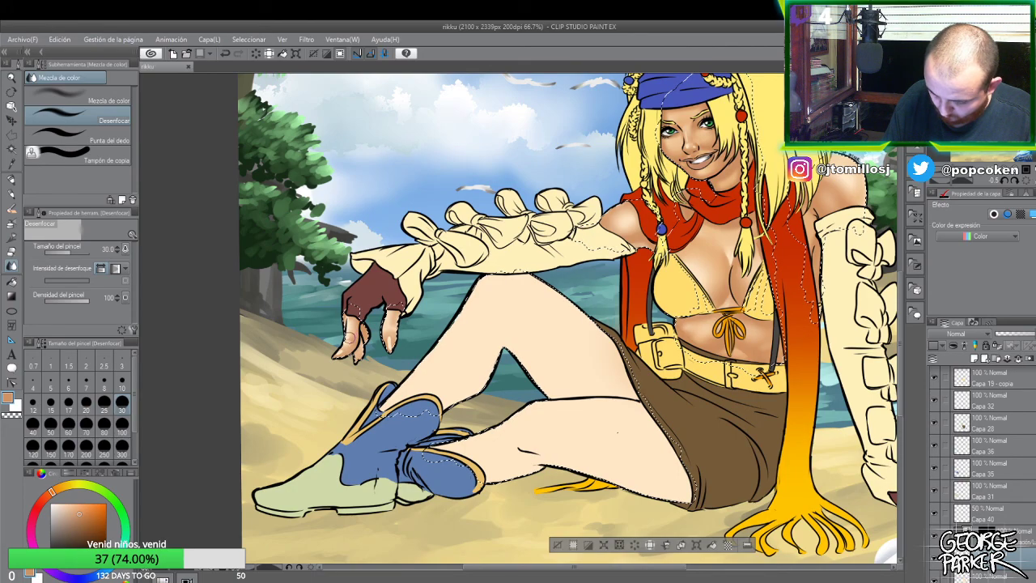
- Clear the skin selection and save the illustration
{"action": "scroll", "coordinate": [399, 277], "scroll_direction": "down", "scroll_amount": 1}
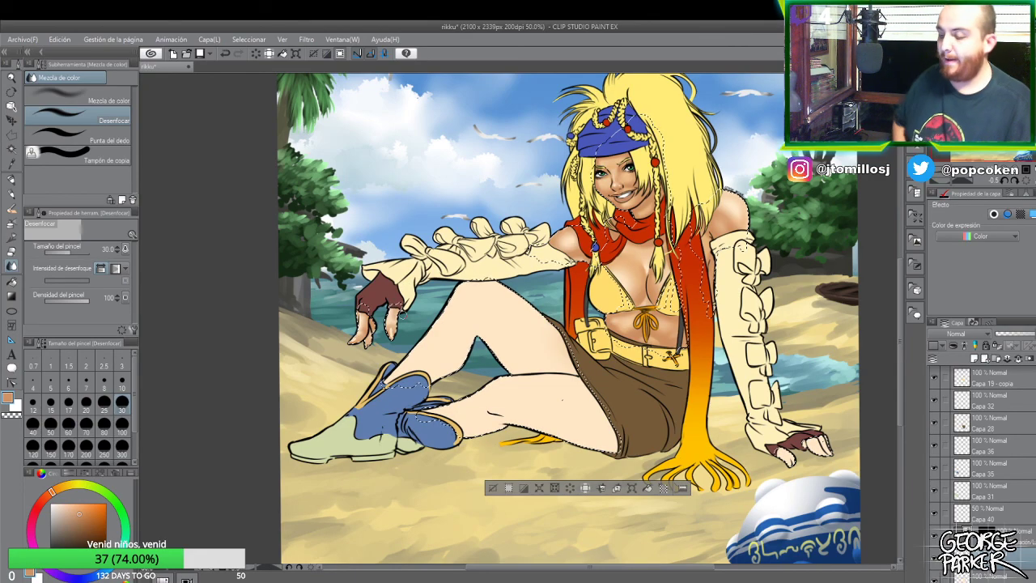
{"action": "left_click", "coordinate": [493, 487]}
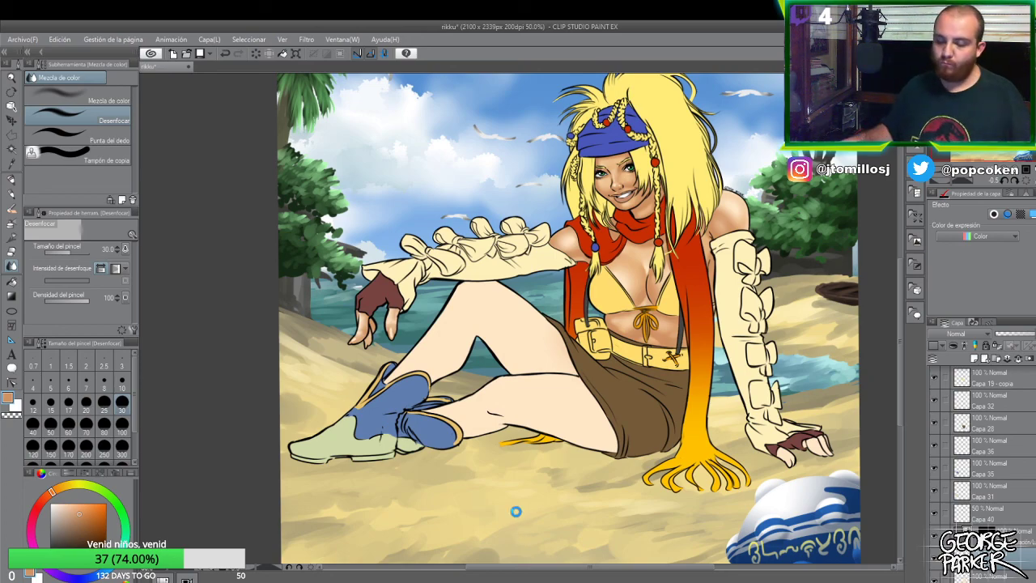
{"action": "key", "text": "ctrl+s"}
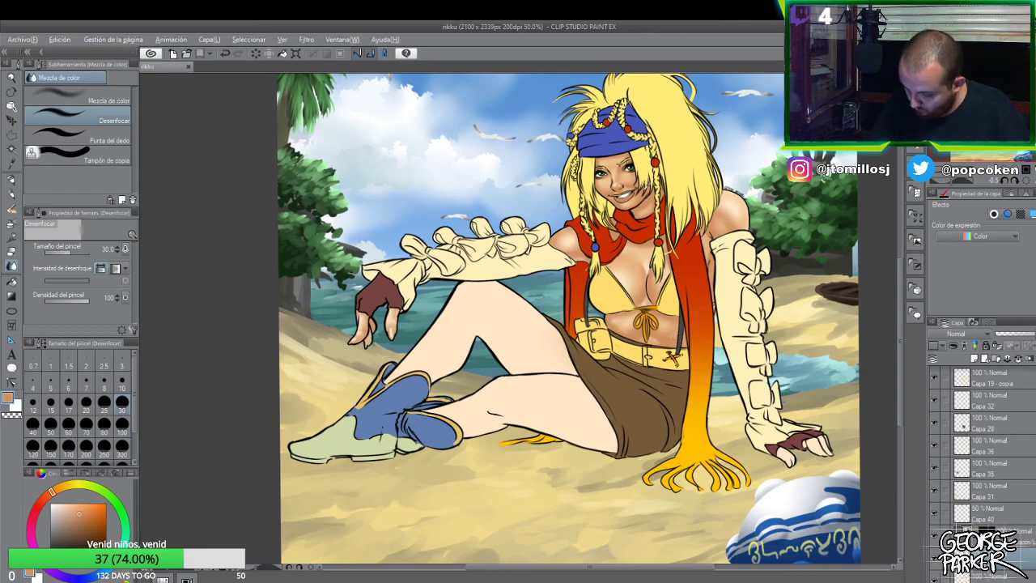
- Sample a light tan skin tone from the figure, tilt the canvas for the legs, and select the skin layer's painted area
{"action": "left_click", "coordinate": [651, 208], "text": "alt"}
{"action": "key", "text": "b"}
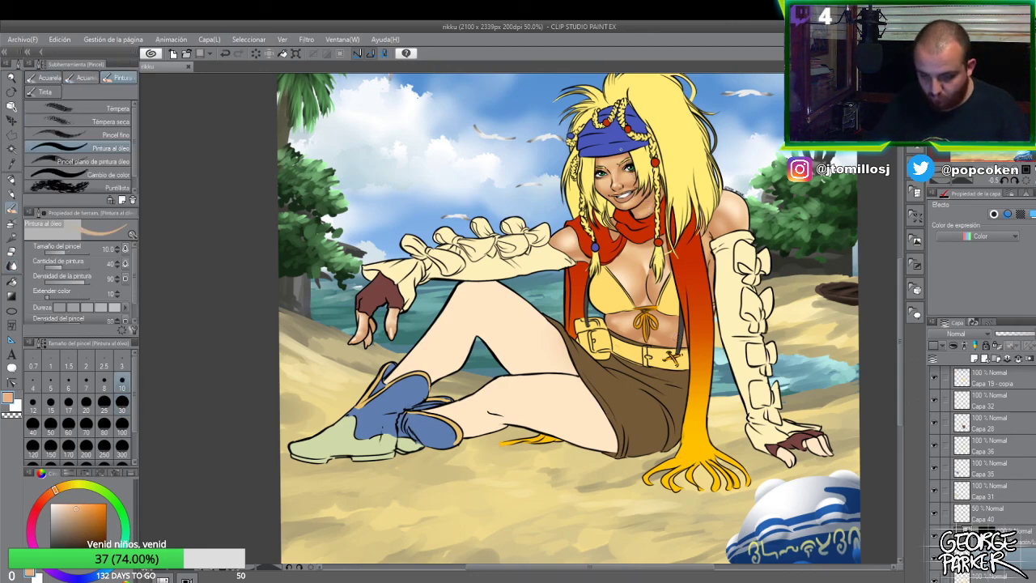
{"action": "key", "text": "r"}
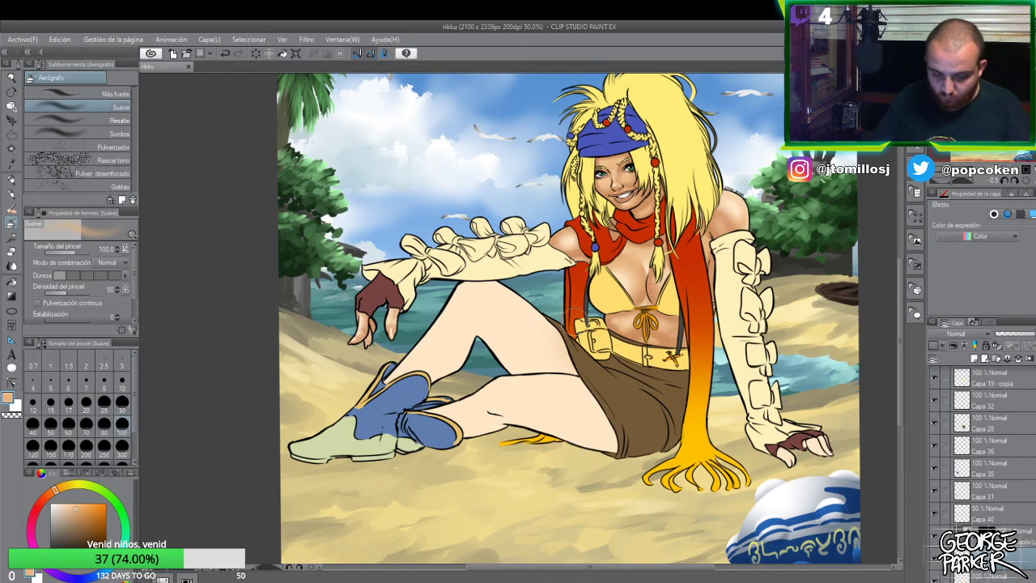
{"action": "left_click_drag", "start_coordinate": [624, 307], "coordinate": [606, 349]}
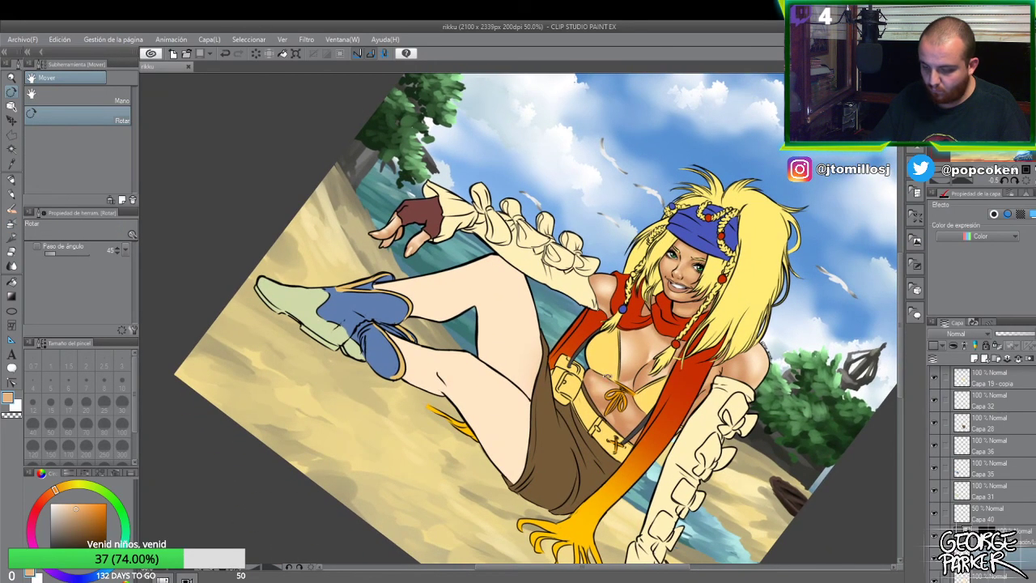
{"action": "key", "text": "b"}
{"action": "key", "text": "b"}
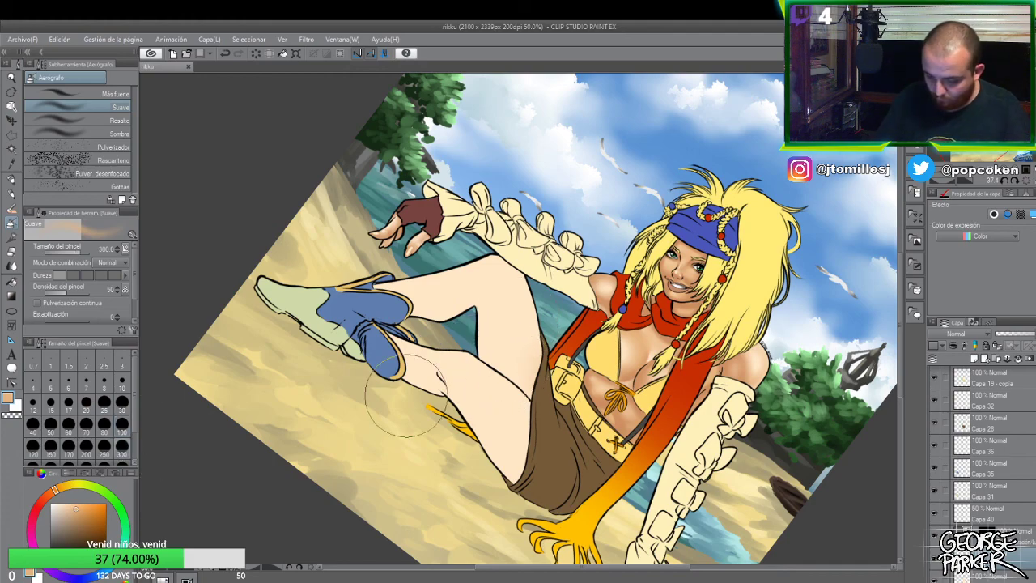
{"action": "mouse_move", "coordinate": [517, 397]}
{"action": "left_mouse_down"}
{"action": "mouse_move", "coordinate": [513, 377]}
{"action": "mouse_move", "coordinate": [498, 373]}
{"action": "mouse_move", "coordinate": [525, 345]}
{"action": "left_mouse_up"}
{"action": "key", "text": "ctrl+z"}
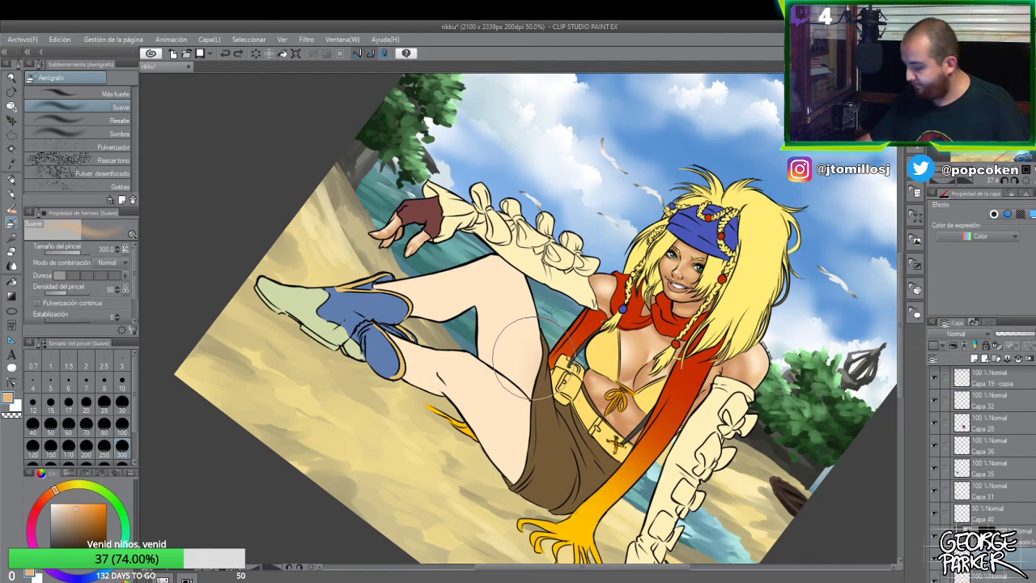
{"action": "right_click", "coordinate": [984, 576]}
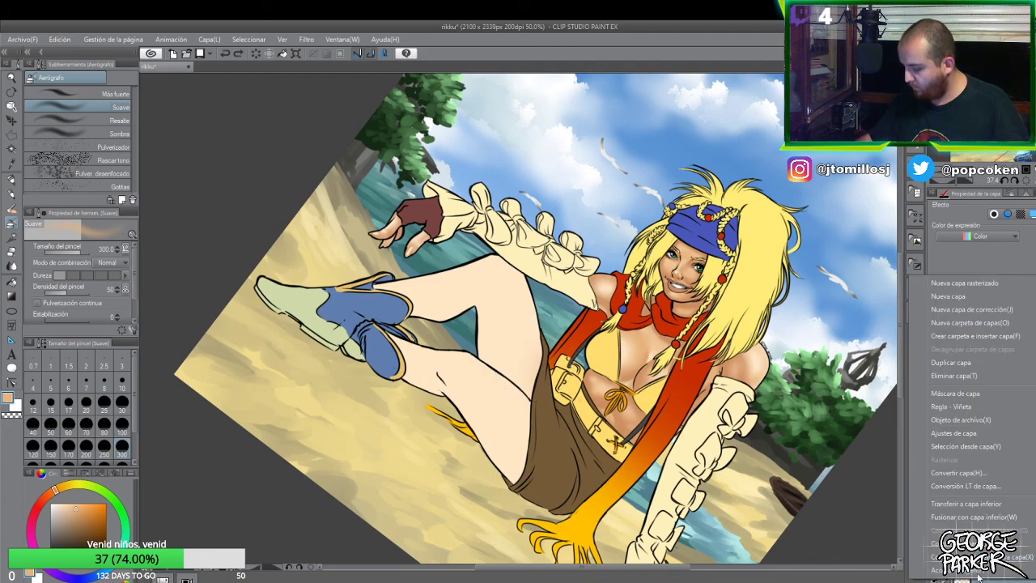
{"action": "mouse_move", "coordinate": [976, 445]}
{"action": "left_click", "coordinate": [825, 443]}
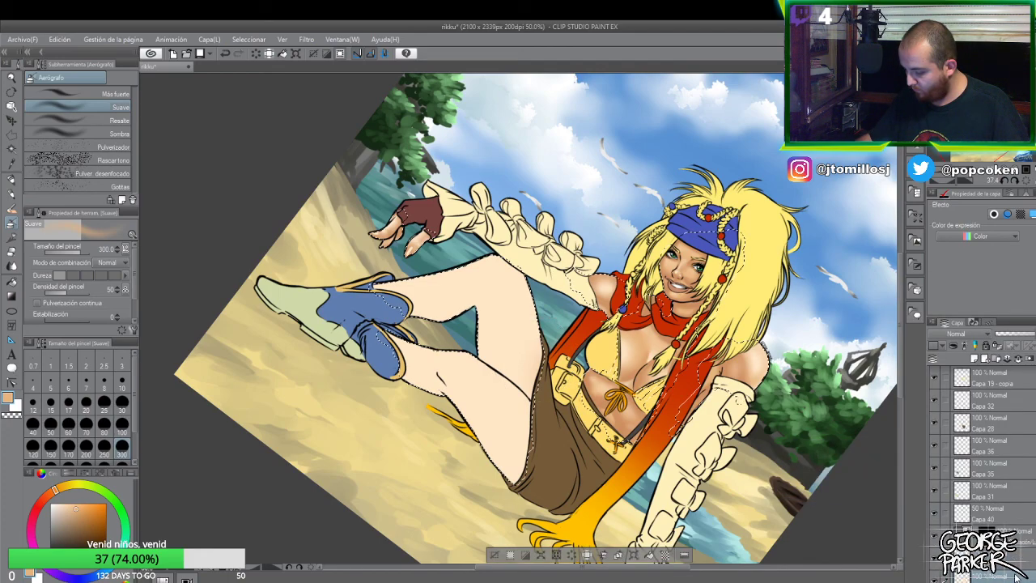
{"action": "key", "text": "b"}
{"action": "left_click", "coordinate": [121, 425]}
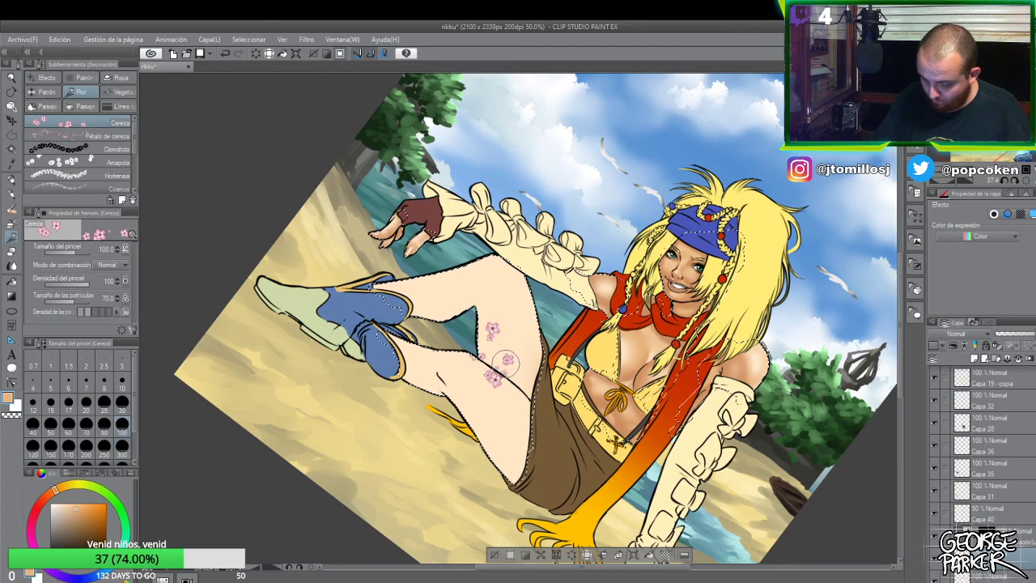
{"action": "key", "text": "ctrl+z"}
- Shade both upper thighs with the soft airbrush at size 170, redoing unwanted strokes, and blend the shadows with Blur at size 100
{"action": "key", "text": "b"}
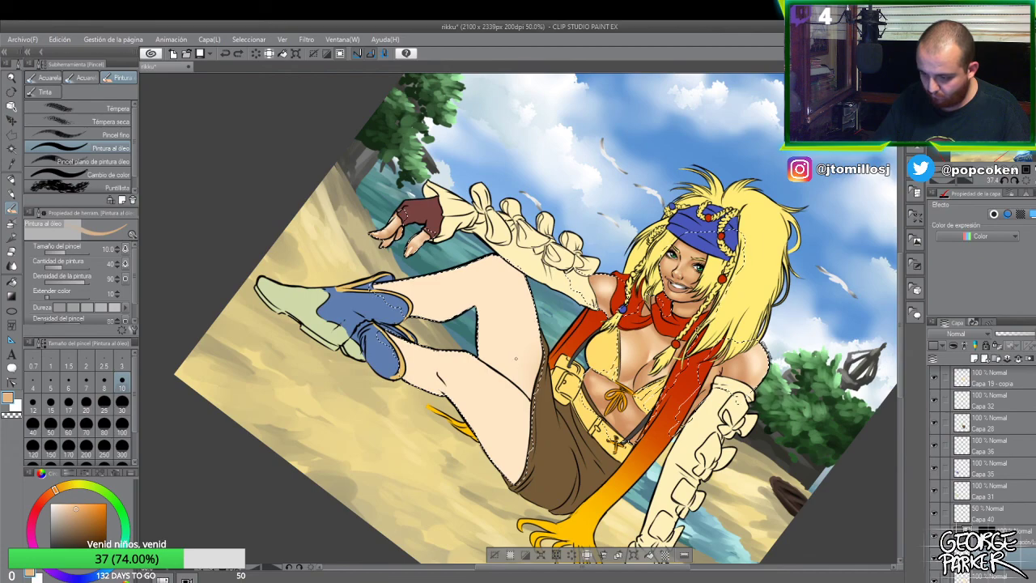
{"action": "key", "text": "b"}
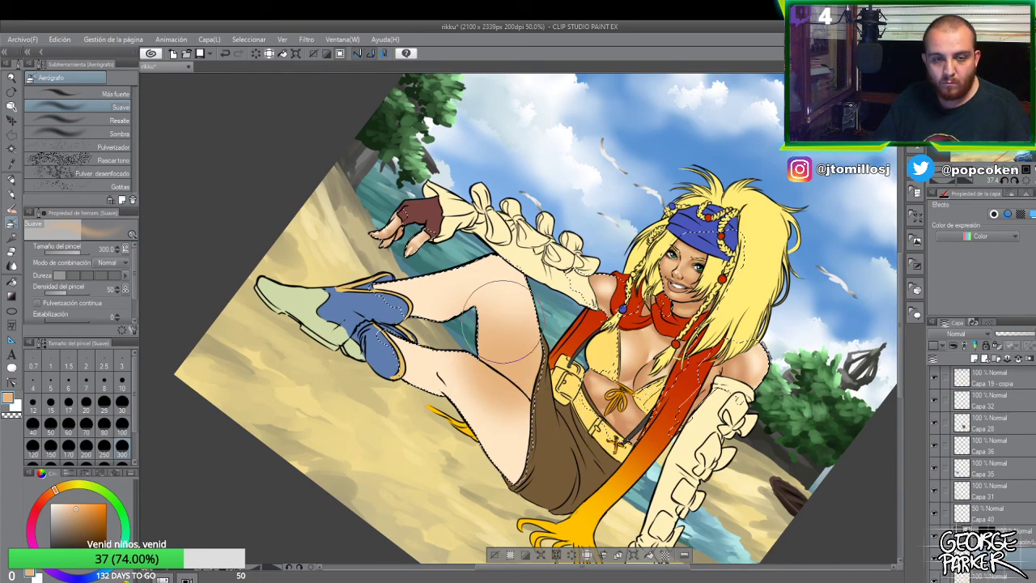
{"action": "left_click", "coordinate": [69, 444]}
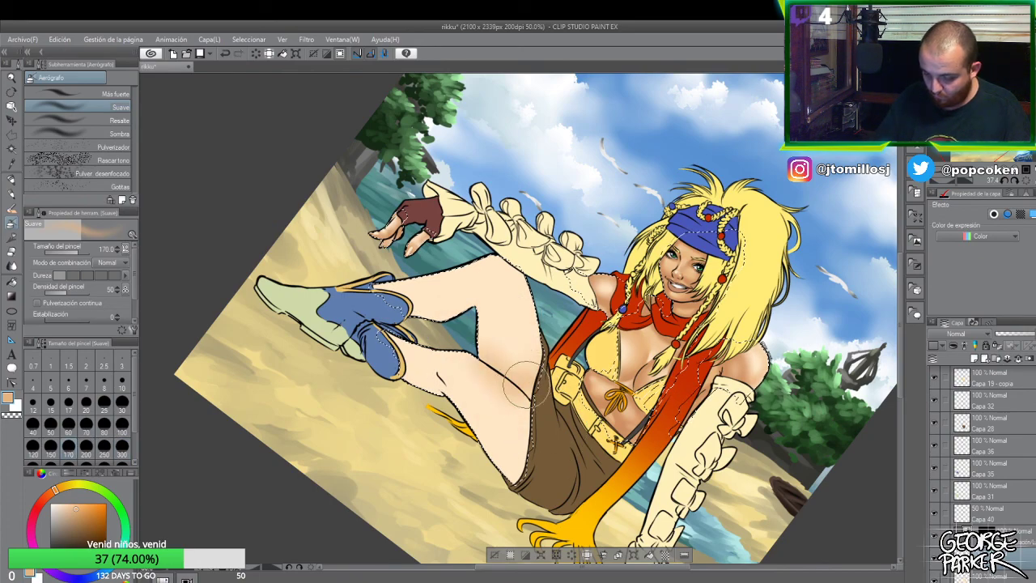
{"action": "key", "text": "ctrl+z"}
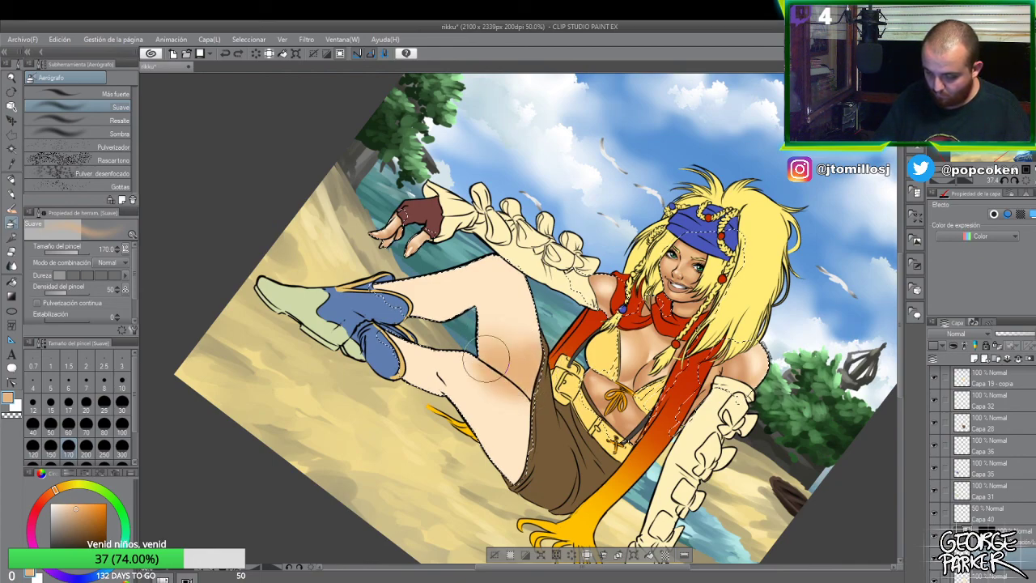
{"action": "key", "text": "ctrl+z"}
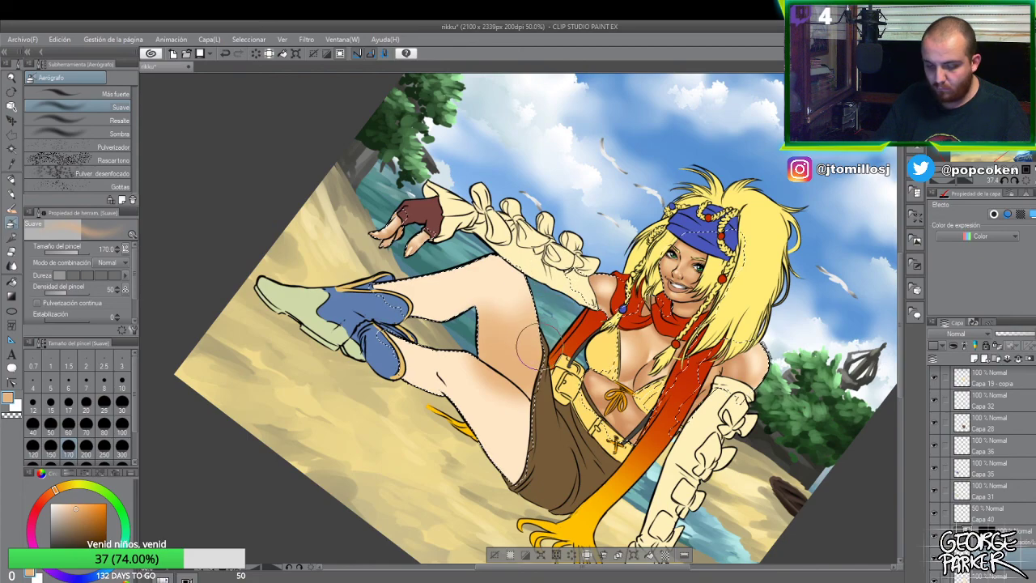
{"action": "key", "text": "j"}
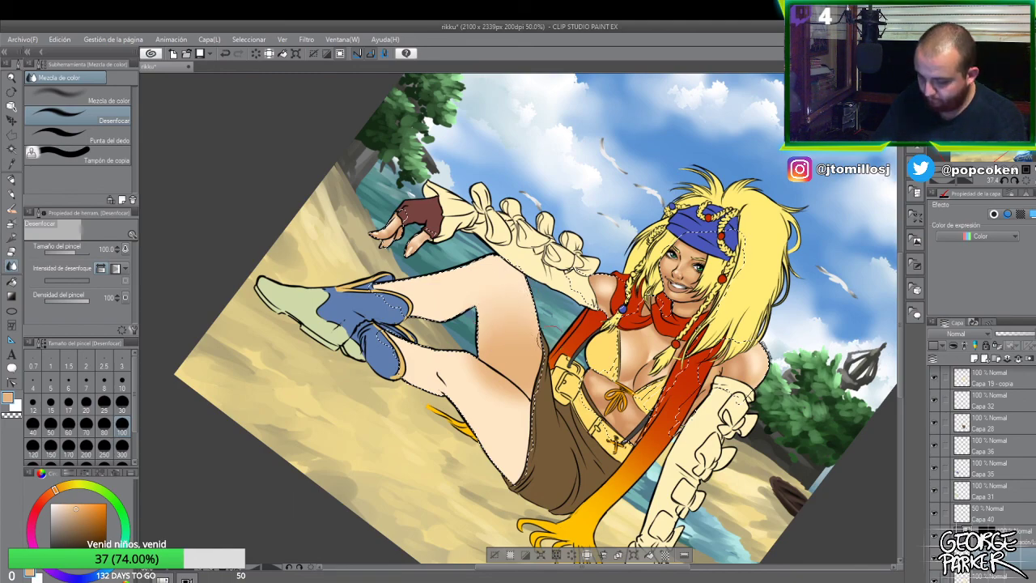
- Add finer shadow to the raised thigh behind the knee with the size 30 soft airbrush and smooth it with Blur at size 100
{"action": "key", "text": "b"}
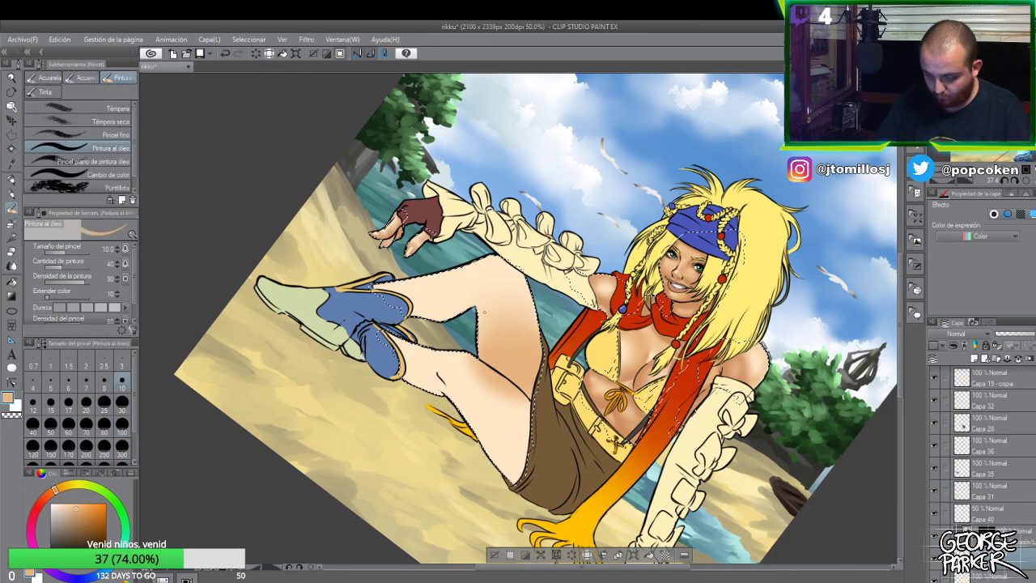
{"action": "key", "text": "b"}
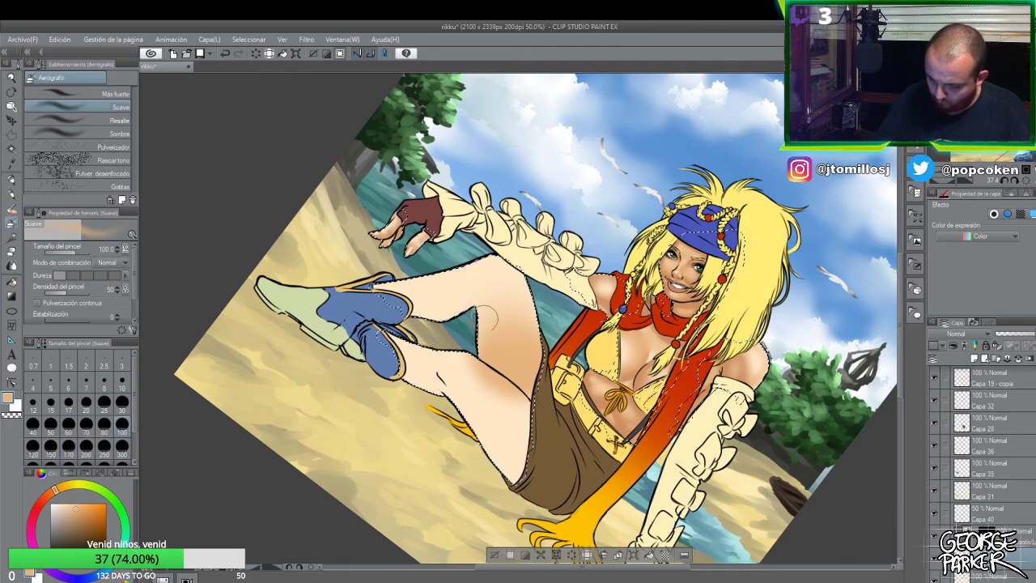
{"action": "left_click", "coordinate": [122, 405]}
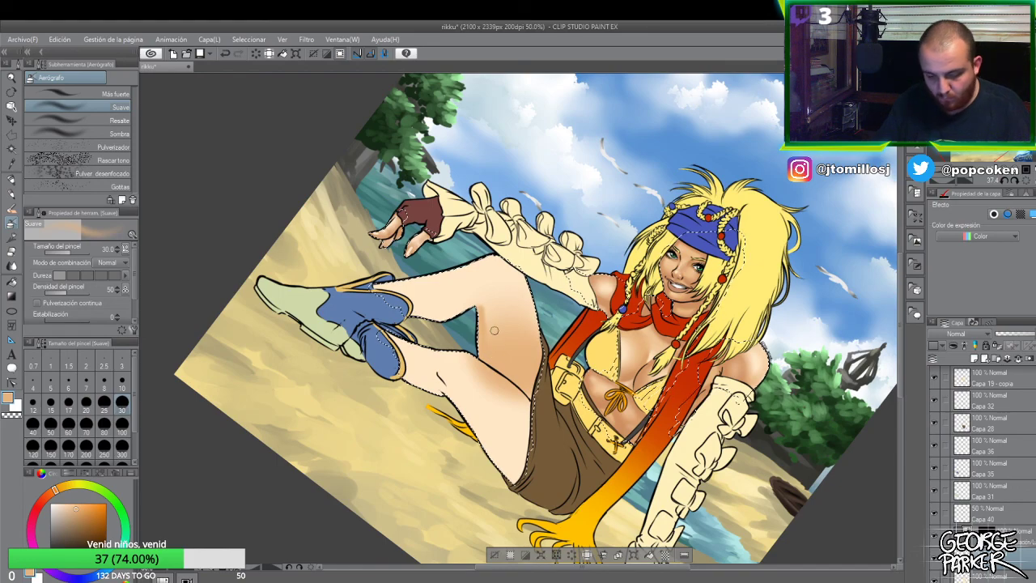
{"action": "key", "text": "j"}
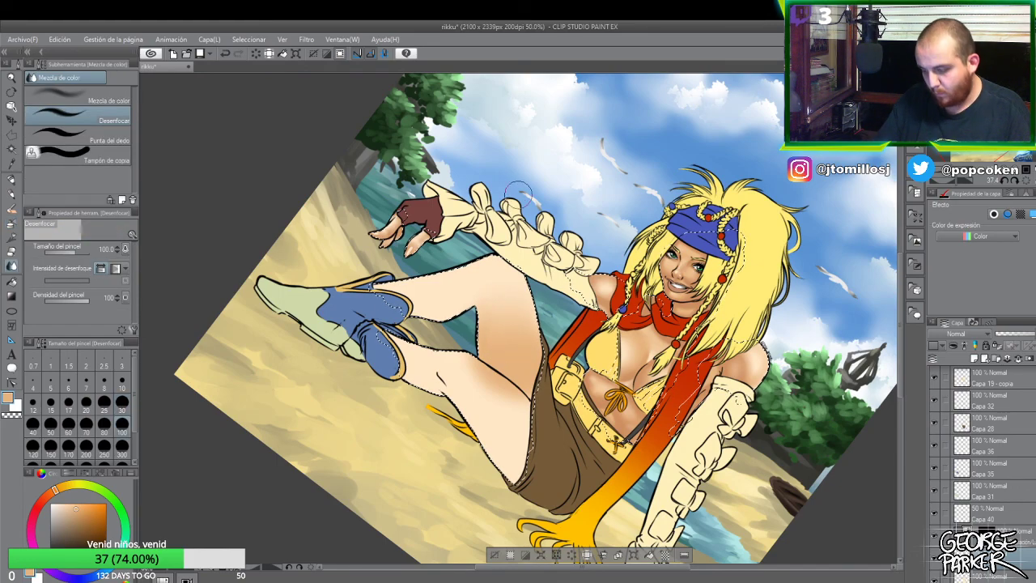
- Model the raised knee's contours with the soft airbrush at size 60 and soften them with Blur at size 100
{"action": "key", "text": "b"}
{"action": "key", "text": "b"}
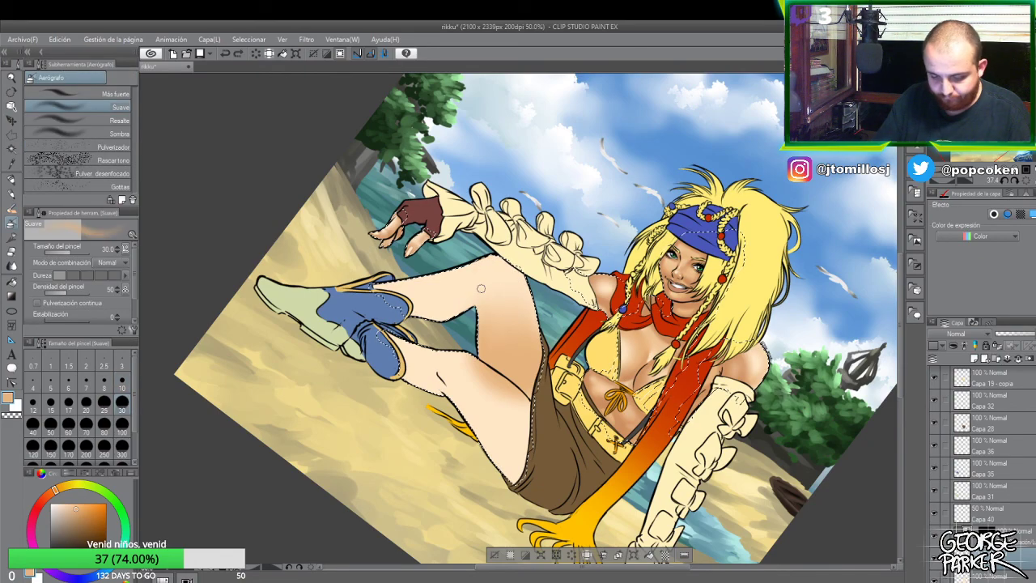
{"action": "left_click", "coordinate": [68, 423]}
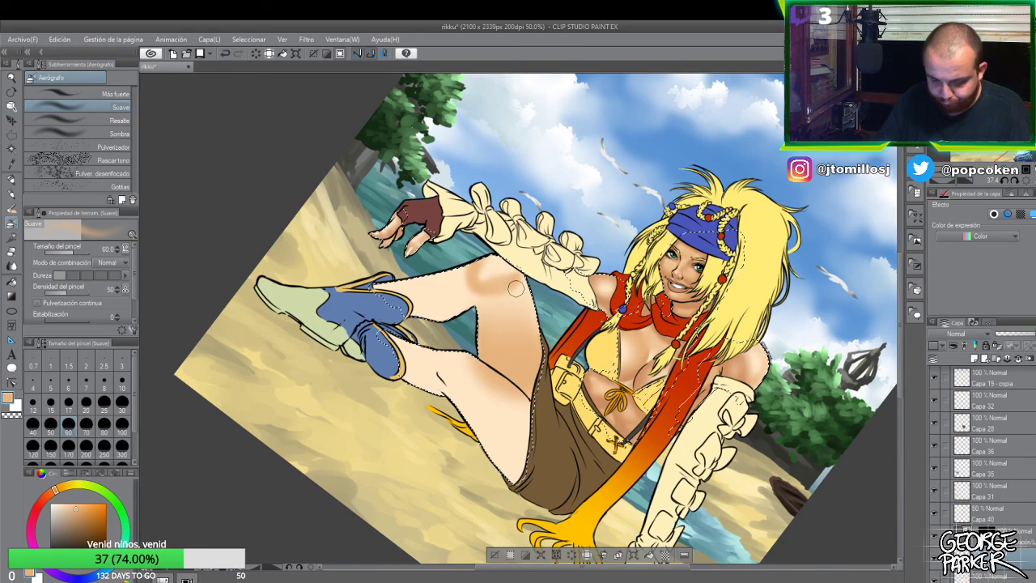
{"action": "key", "text": "j"}
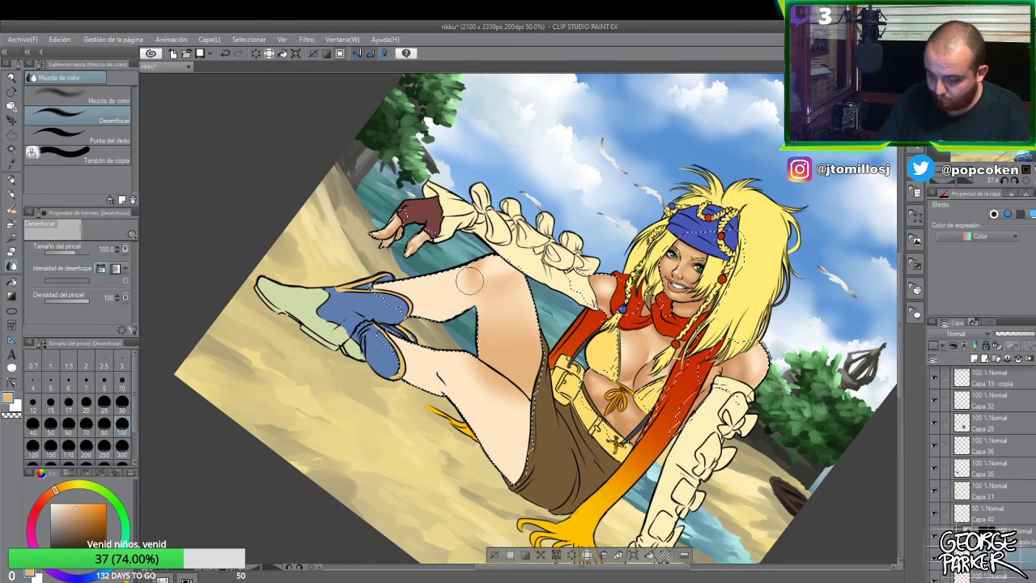
- Refine the shading around the raised knee and upper shin with further size 60 airbrush passes, blending with Blur at size 100
{"action": "key", "text": "ctrl+minus"}
{"action": "key", "text": "ctrl+minus"}
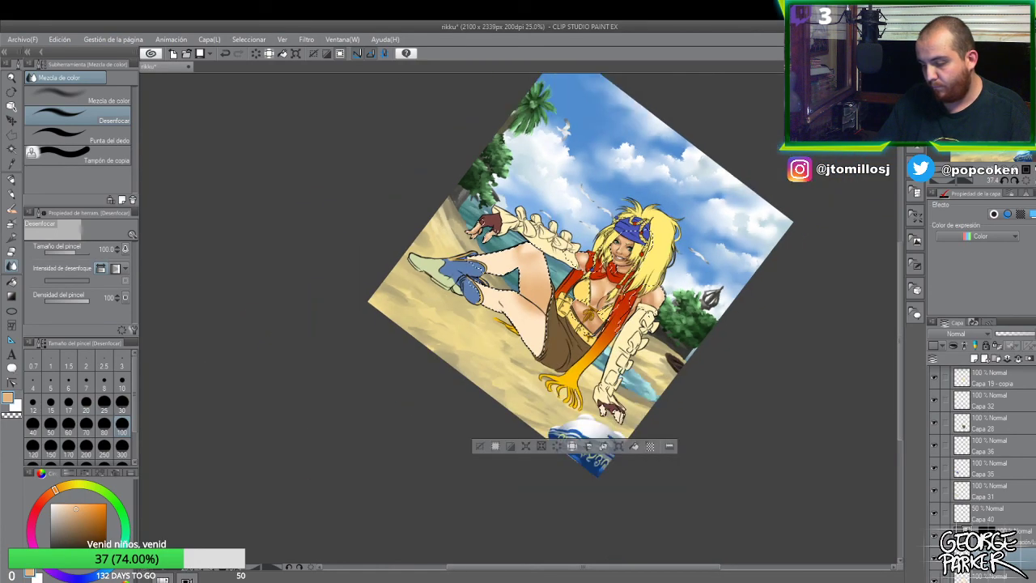
{"action": "key", "text": "ctrl+plus"}
{"action": "key", "text": "ctrl+plus"}
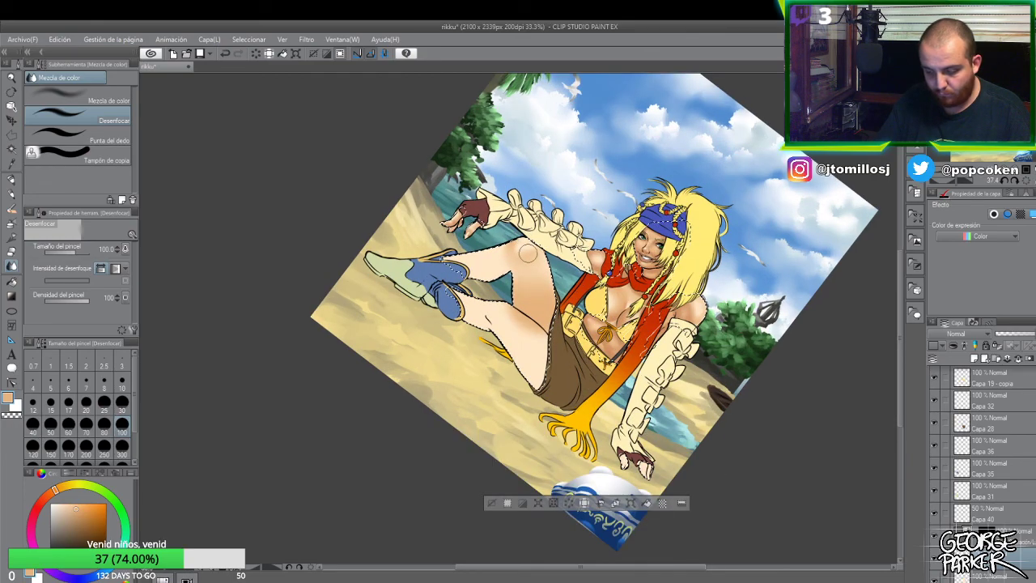
{"action": "key", "text": "b"}
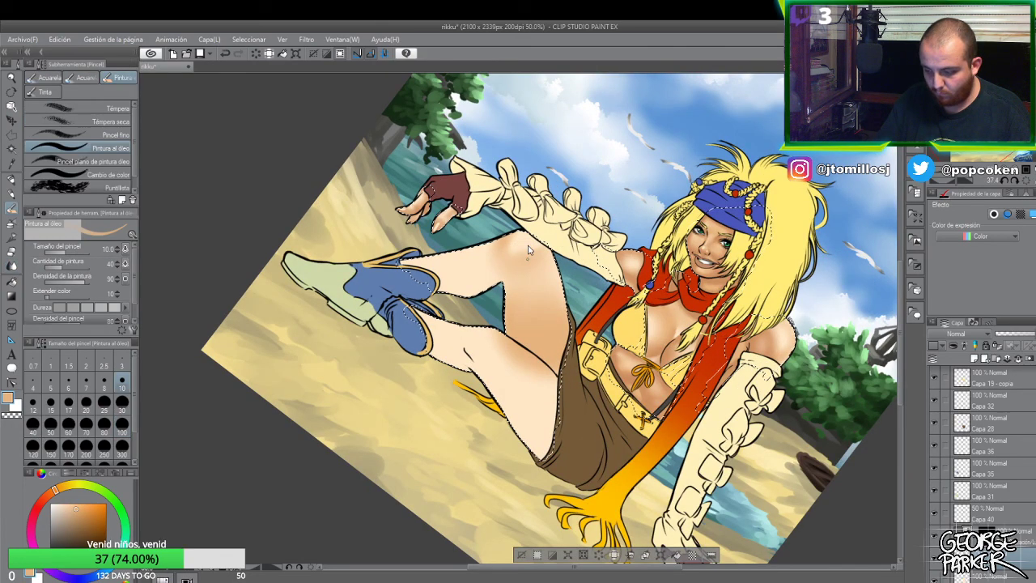
{"action": "scroll", "coordinate": [525, 243], "scroll_direction": "up", "scroll_amount": 1}
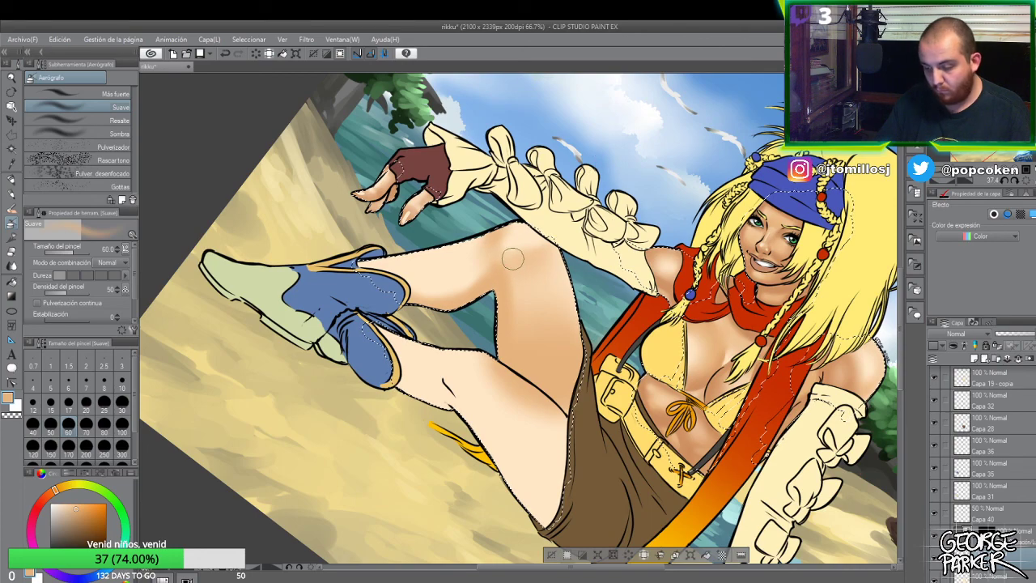
{"action": "key", "text": "j"}
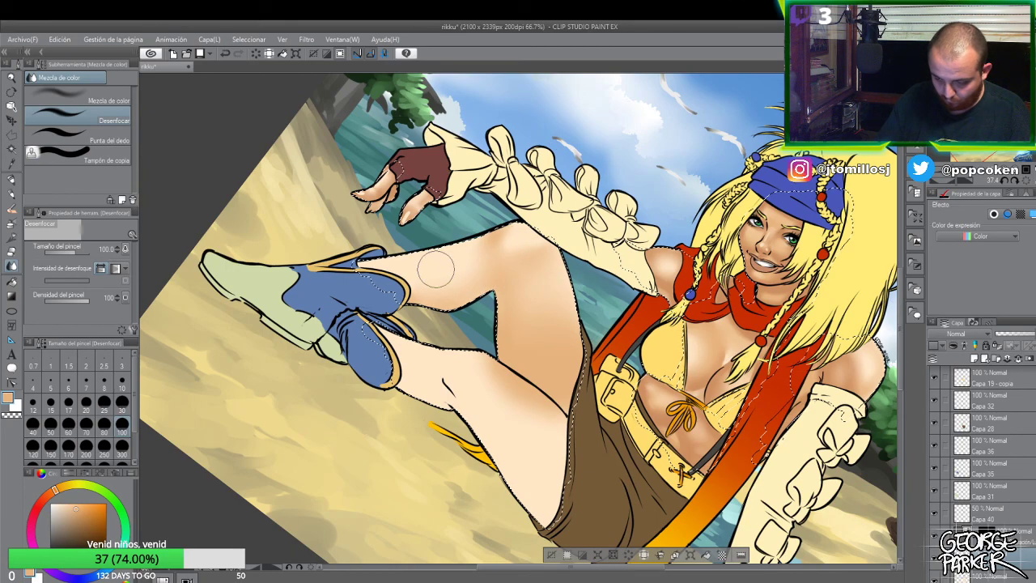
- Shade the raised leg's shin and calf down to the boot with the size 60 soft airbrush, blending with Blur at size 100
{"action": "key", "text": "b"}
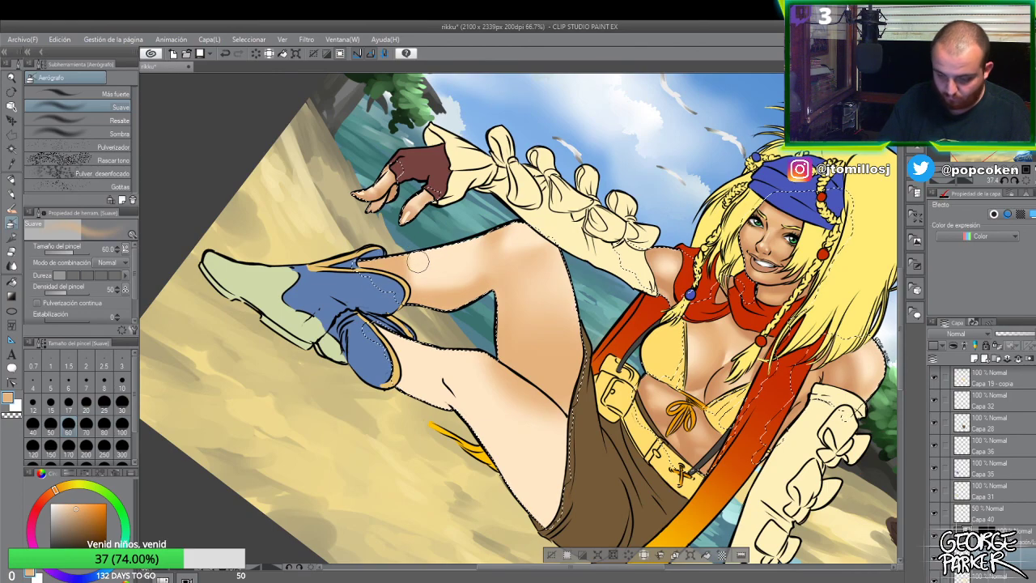
{"action": "key", "text": "j"}
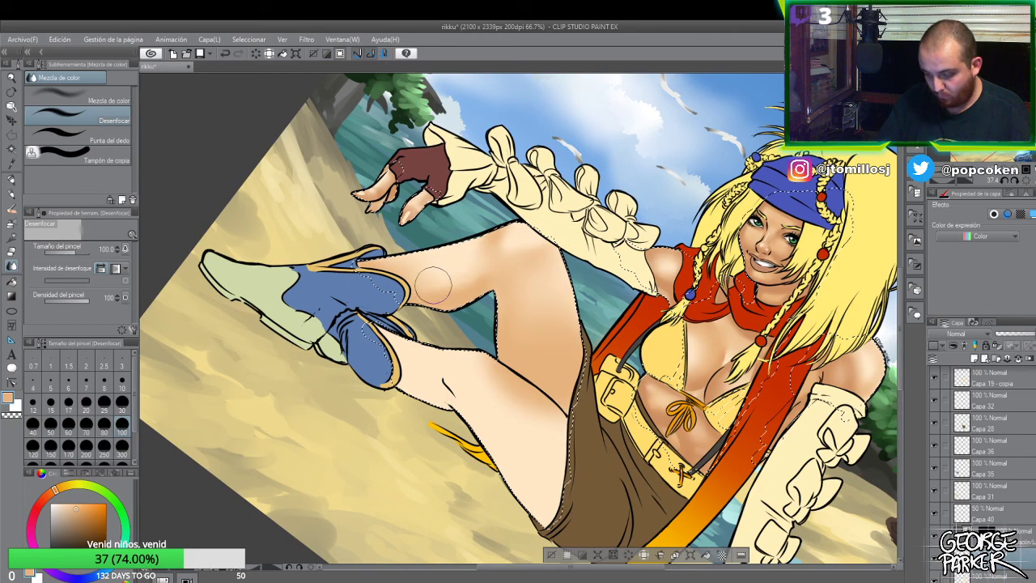
{"action": "key", "text": "b"}
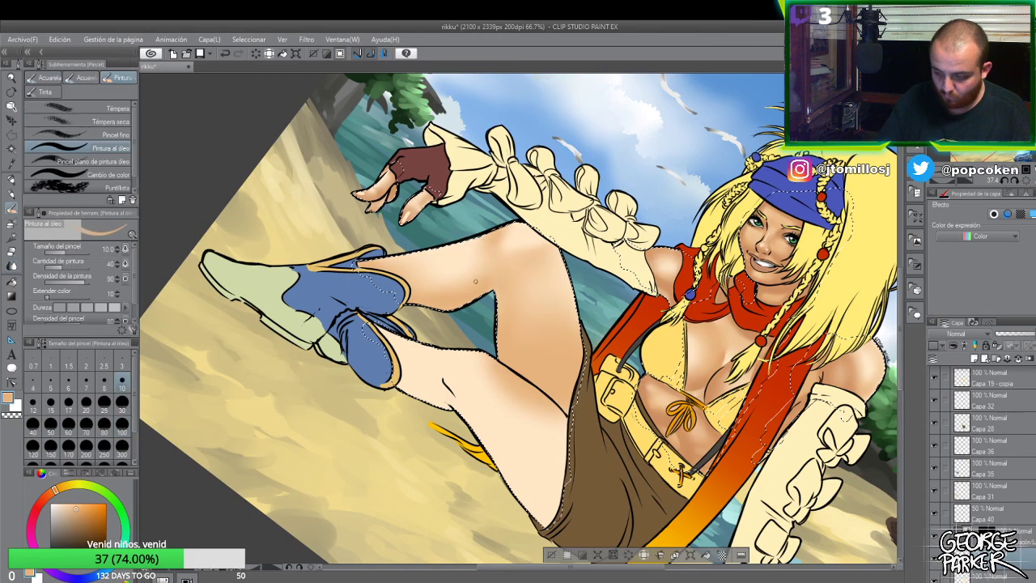
{"action": "key", "text": "b"}
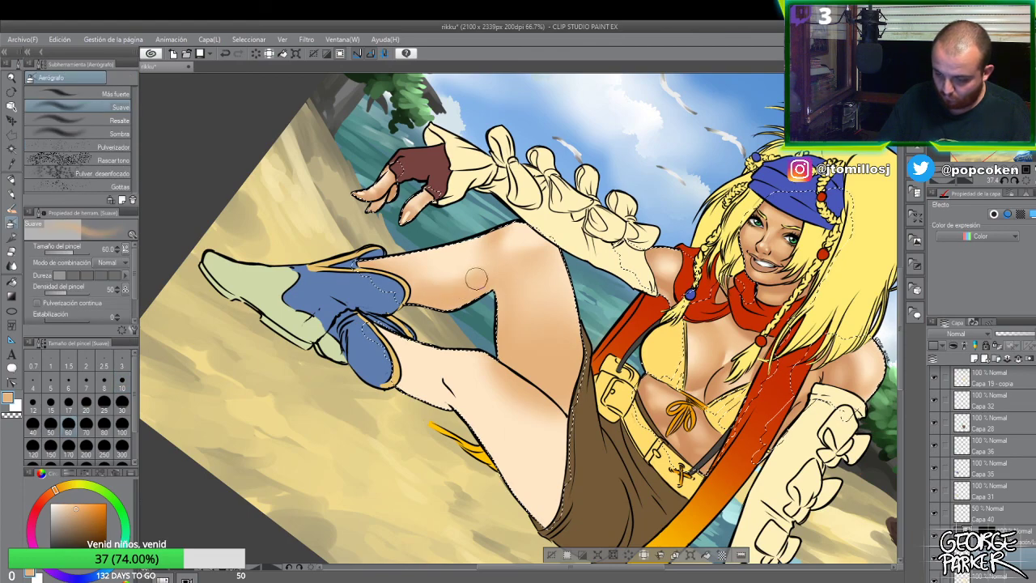
{"action": "key", "text": "j"}
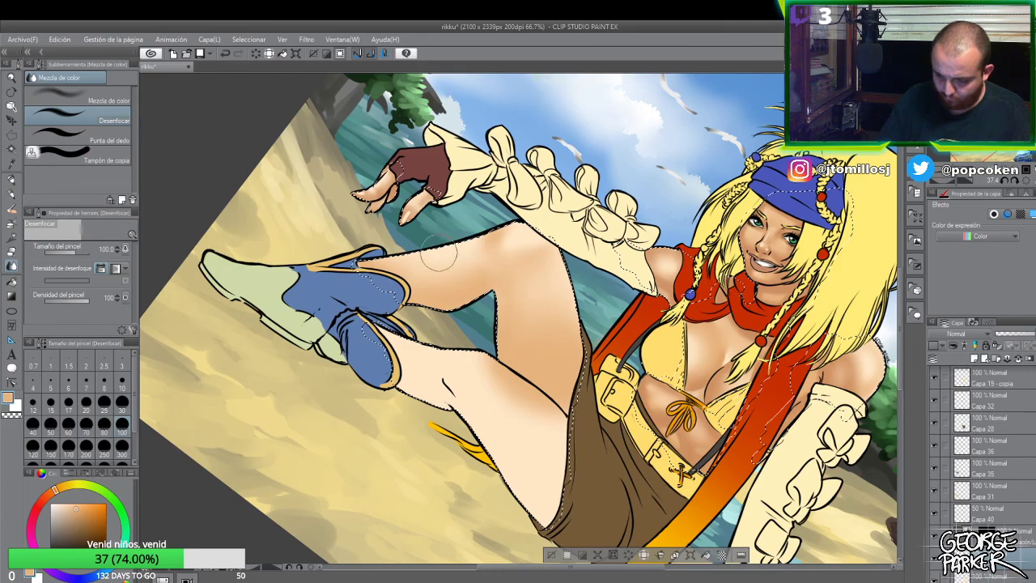
- Erase the airbrushed shading from the thigh of the leg resting on the sand with the eraser at size 30
{"action": "scroll", "coordinate": [559, 243], "scroll_direction": "down", "scroll_amount": 3}
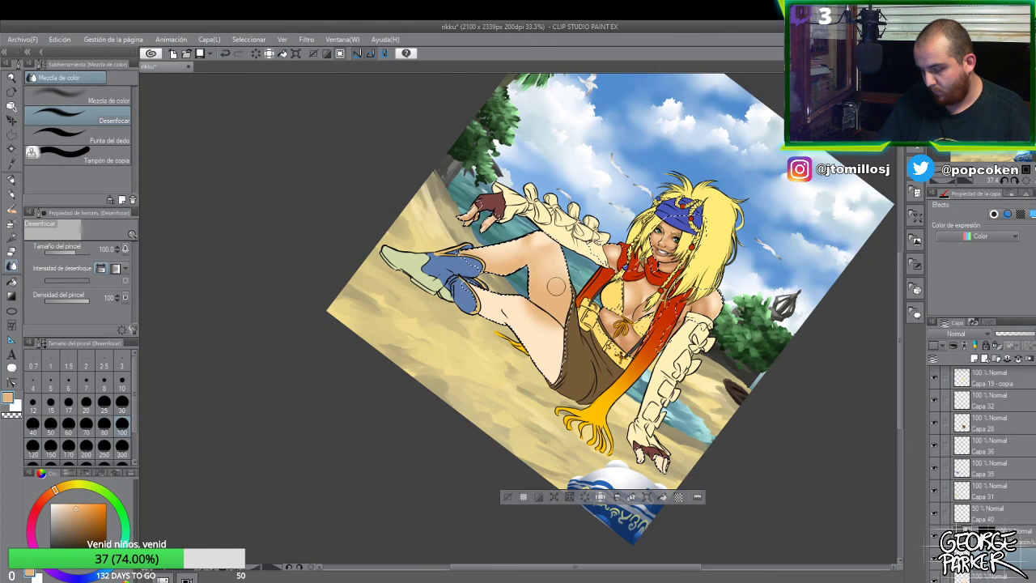
{"action": "scroll", "coordinate": [556, 285], "scroll_direction": "up", "scroll_amount": 3}
{"action": "key", "text": "e"}
{"action": "key", "text": "bracketright"}
{"action": "key", "text": "bracketright"}
{"action": "key", "text": "bracketright"}
{"action": "key", "text": "bracketright"}
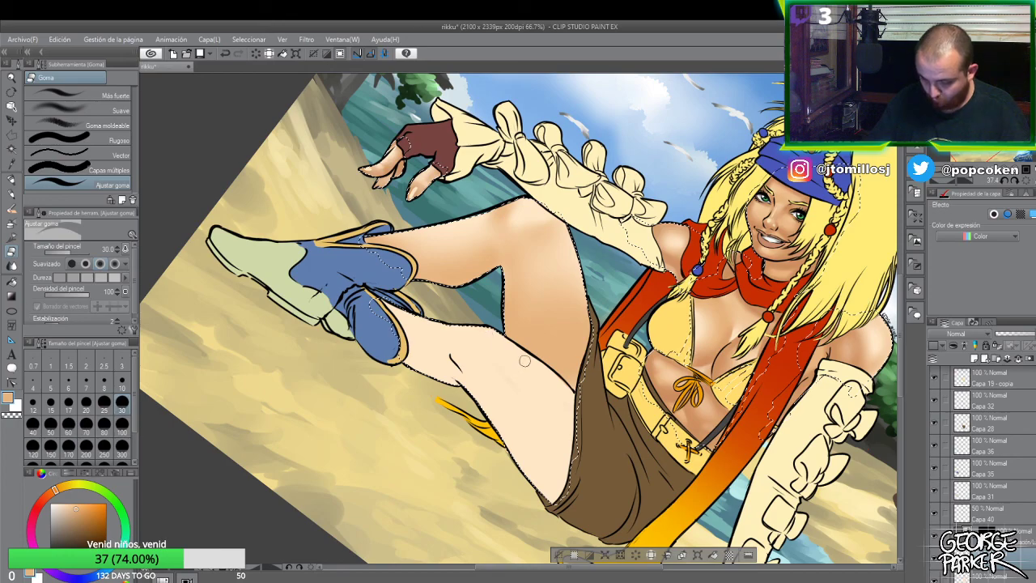
- Shade the thigh of the leg resting on the sand with the soft airbrush at size 80, blending with Blur at size 100
{"action": "key", "text": "ctrl+minus"}
{"action": "key", "text": "shift+space"}
{"action": "left_click_drag", "start_coordinate": [685, 333], "coordinate": [695, 197]}
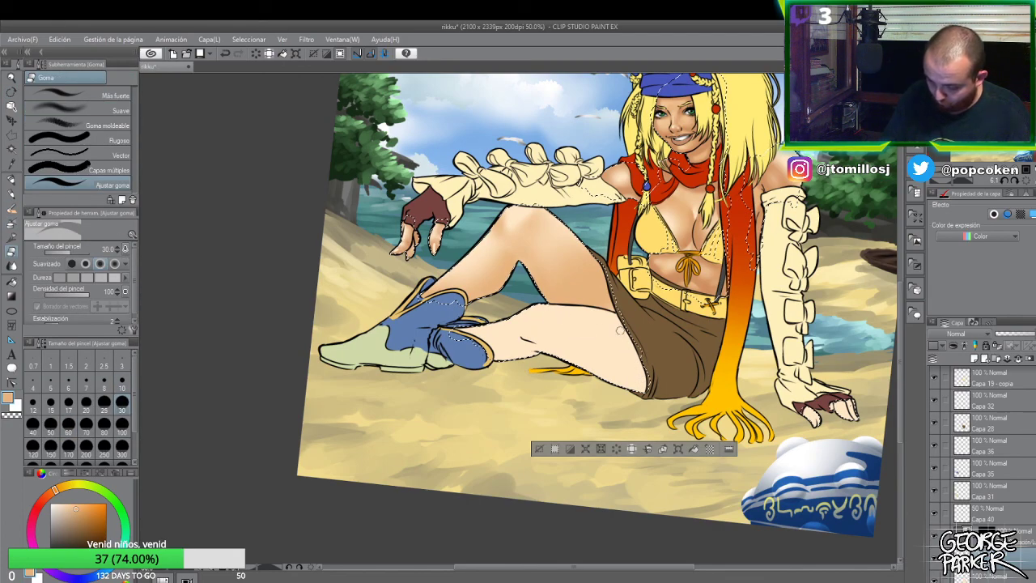
{"action": "key", "text": "b"}
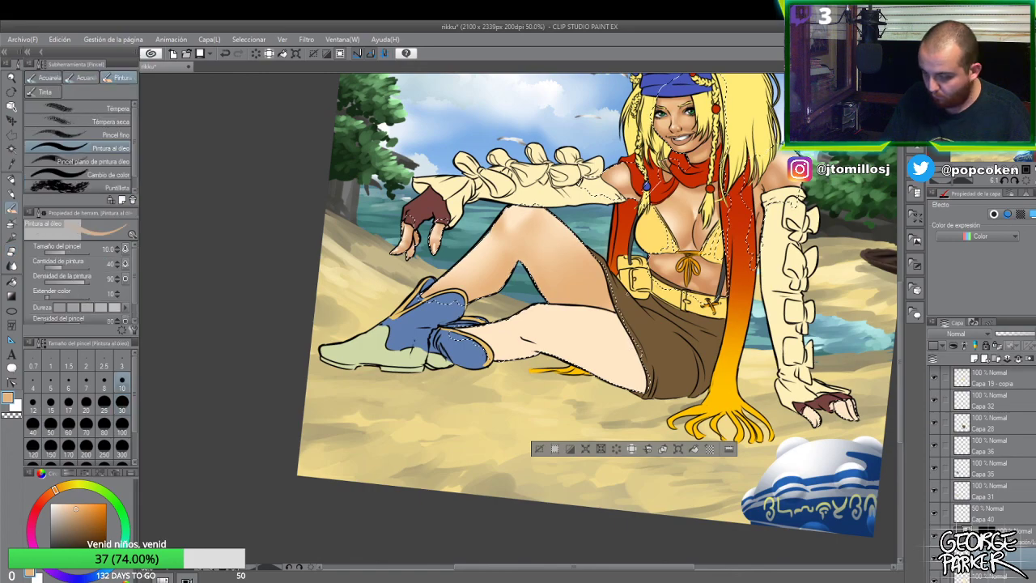
{"action": "key", "text": "b"}
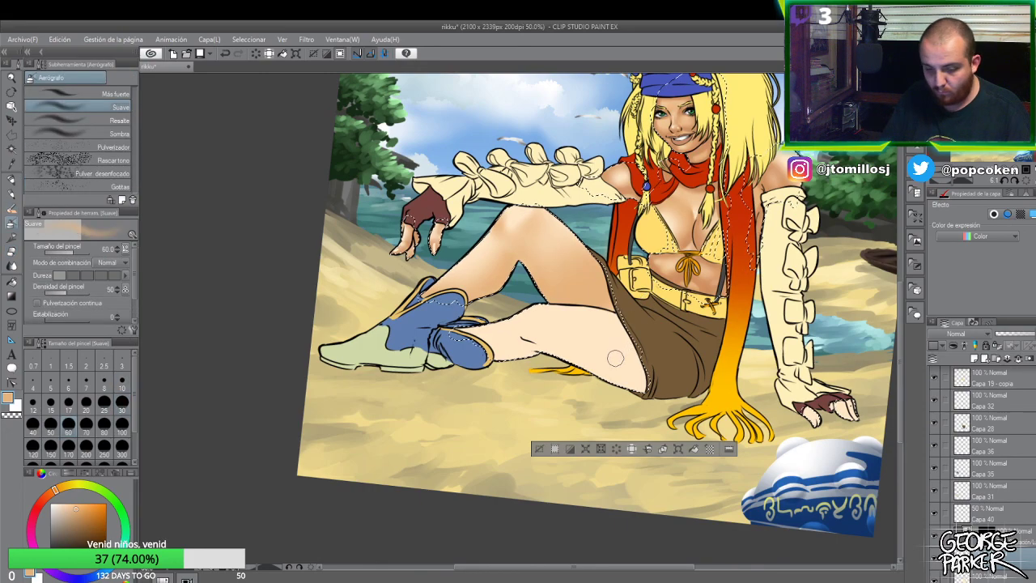
{"action": "left_click", "coordinate": [106, 424]}
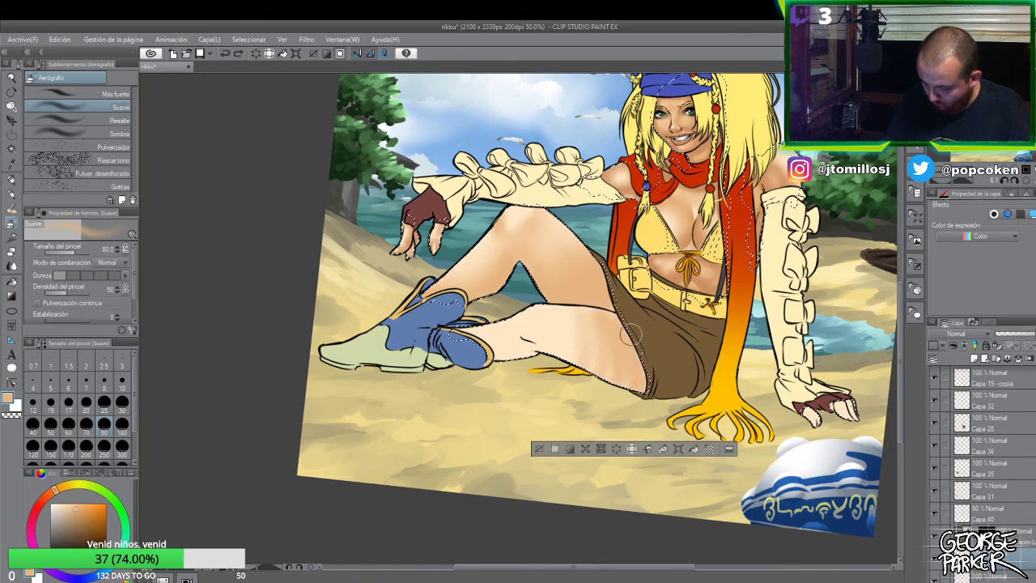
{"action": "left_click_drag", "start_coordinate": [617, 345], "coordinate": [592, 308]}
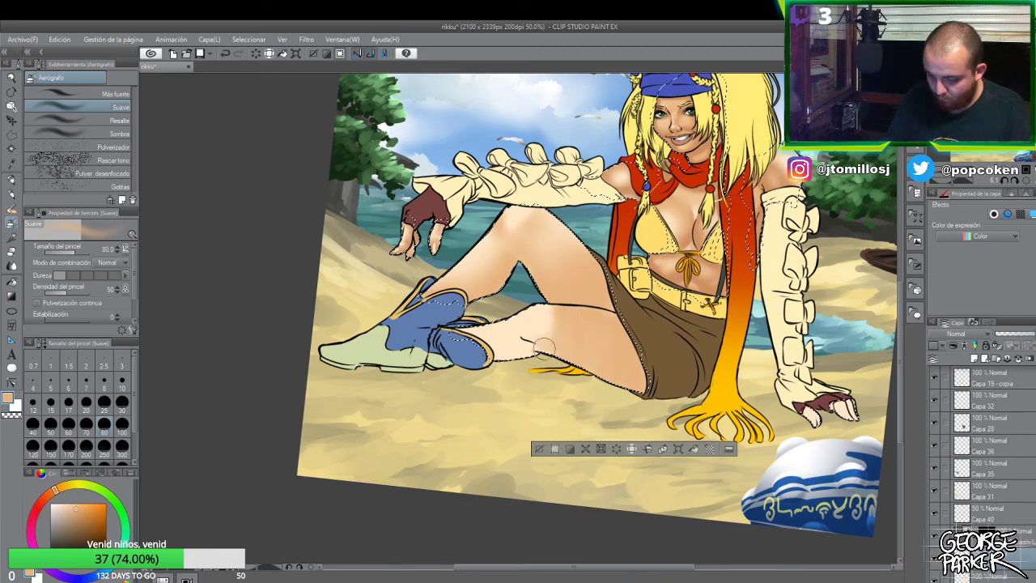
{"action": "key", "text": "j"}
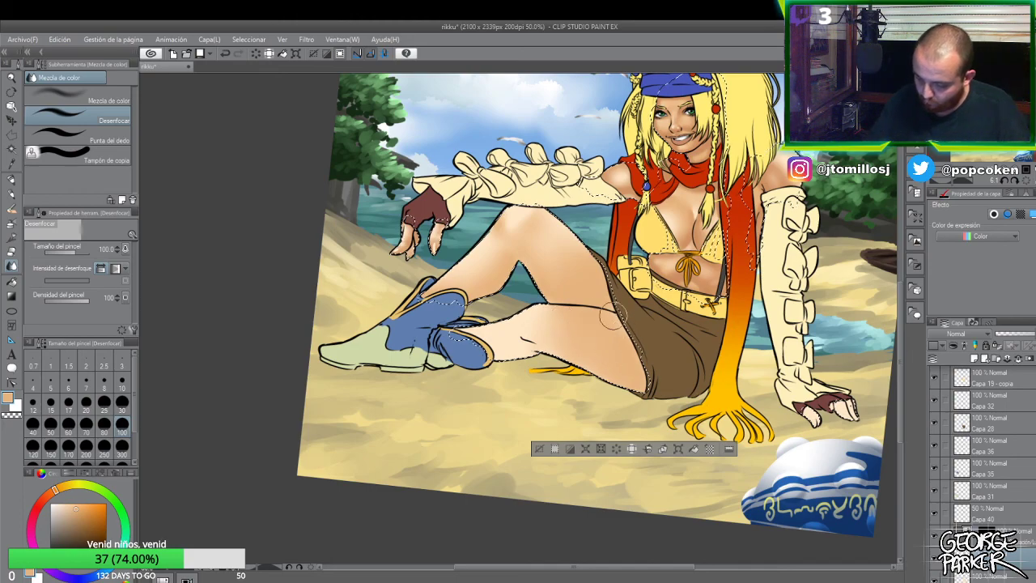
- Model the resting leg's knee with the size 80 soft airbrush, lightening with the size 30 eraser and blending with Blur at size 100
{"action": "key", "text": "b"}
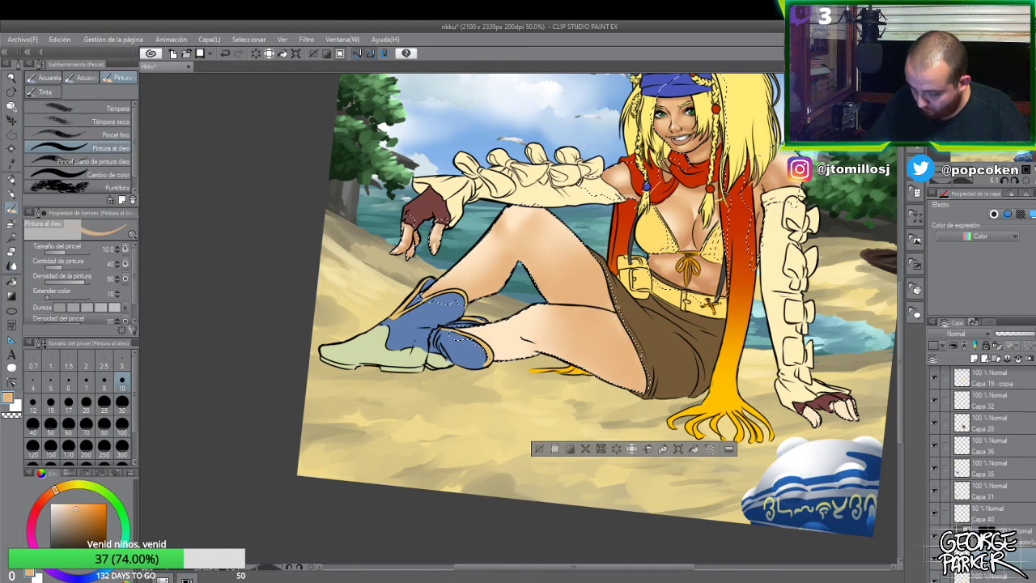
{"action": "key", "text": "b"}
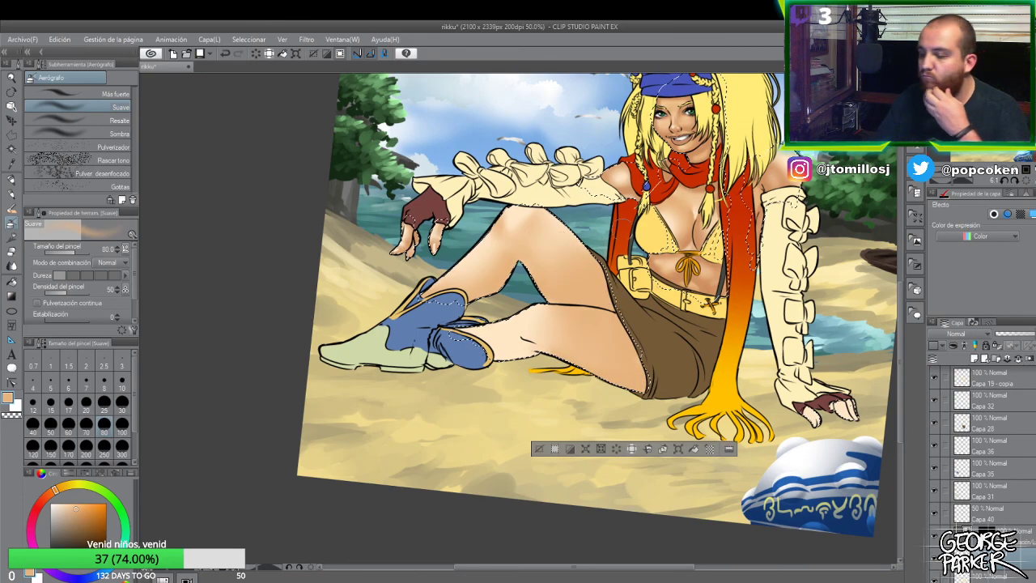
{"action": "key", "text": "j"}
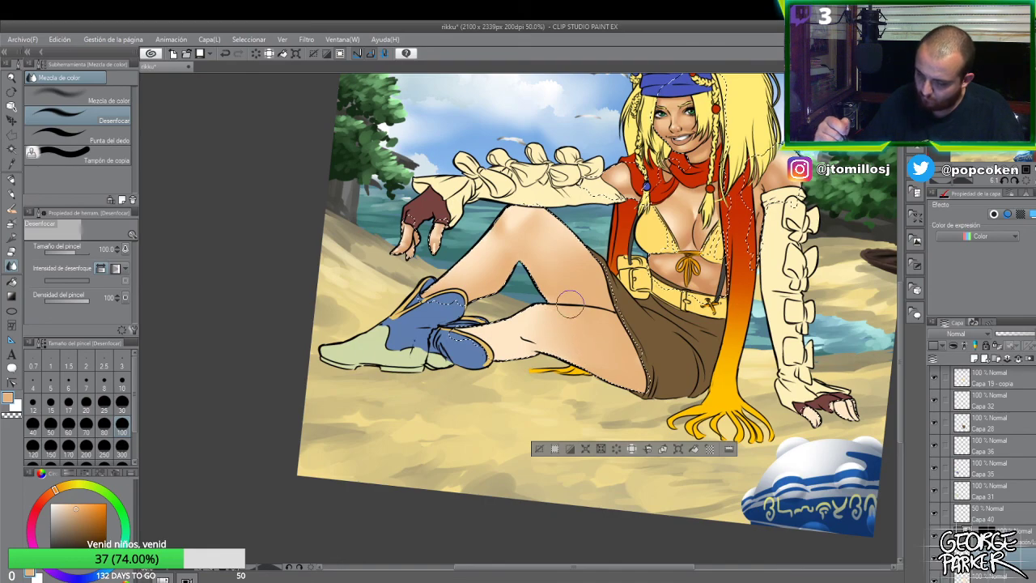
{"action": "key", "text": "b"}
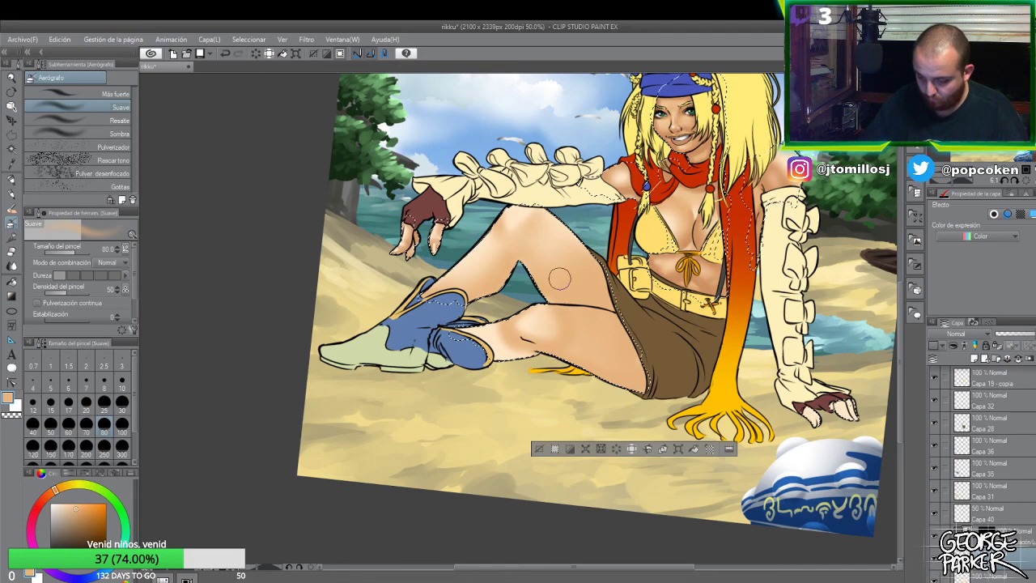
{"action": "key", "text": "e"}
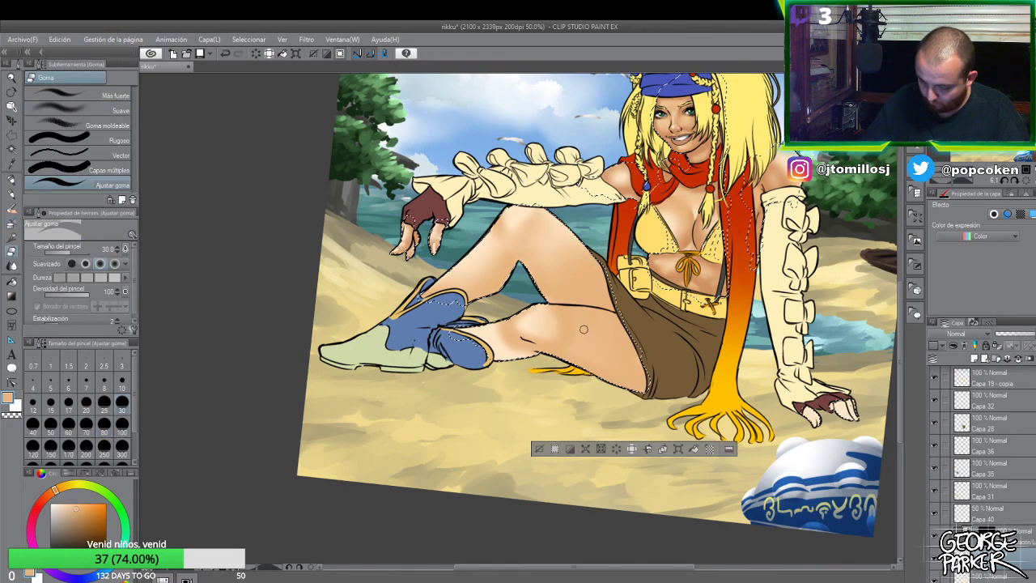
{"action": "key", "text": "j"}
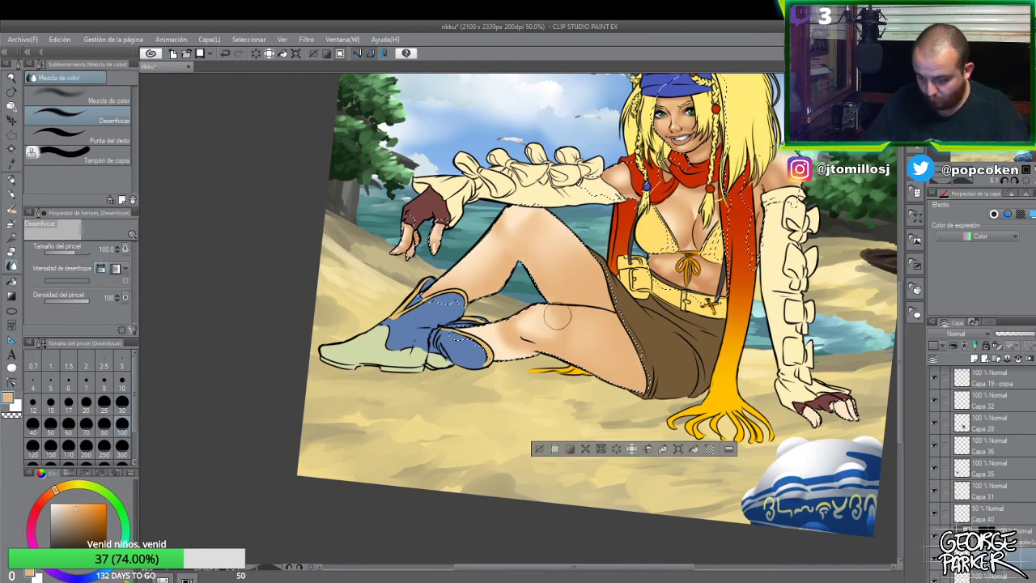
- Shade the resting leg's shin and calf toward the boot with the size 80 airbrush, blending at size 100 and undoing a stray stroke
{"action": "key", "text": "b"}
{"action": "key", "text": "b"}
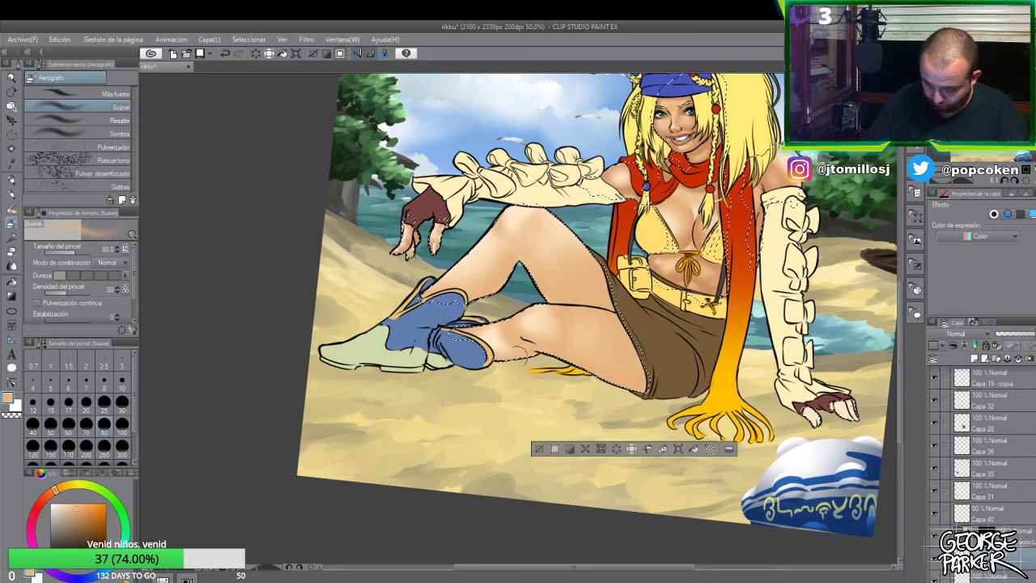
{"action": "key", "text": "j"}
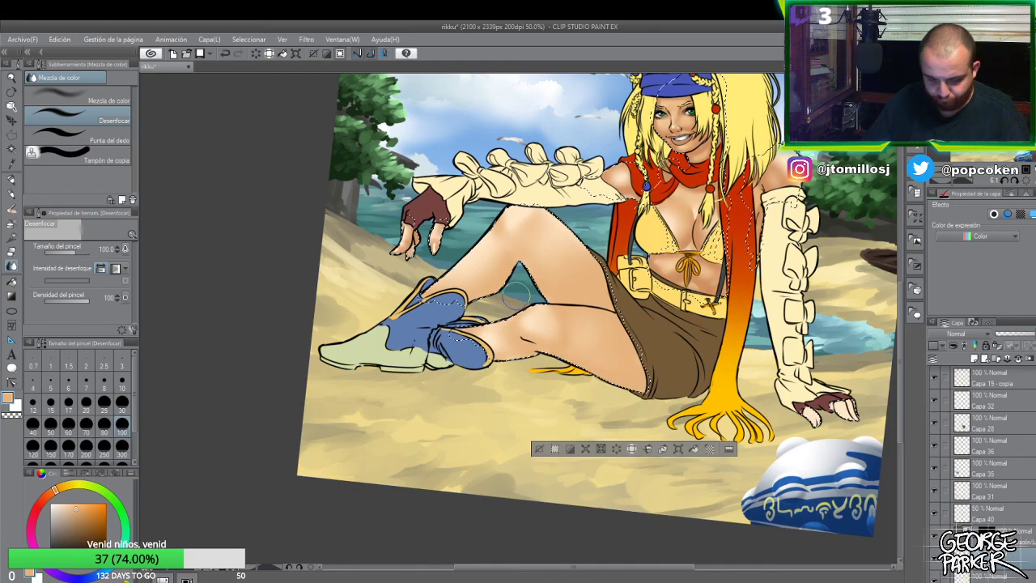
{"action": "key", "text": "b"}
{"action": "key", "text": "b"}
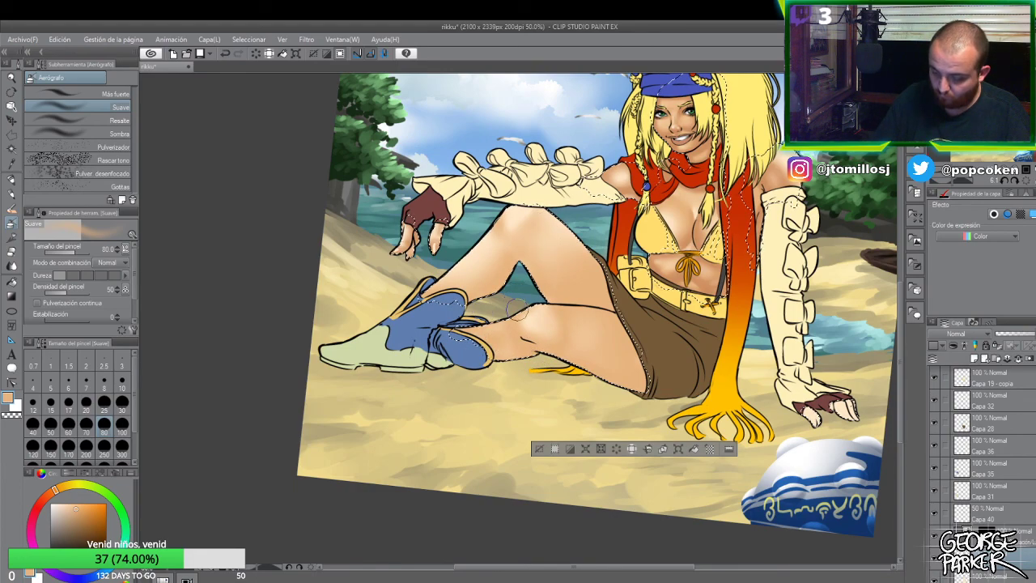
{"action": "key", "text": "ctrl+z"}
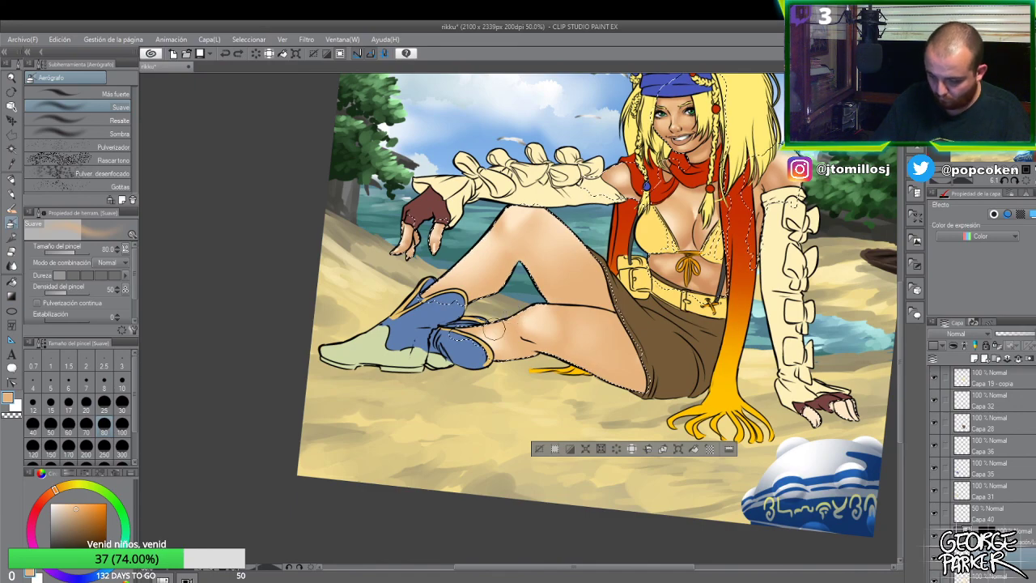
- Lift a soft highlight on the resting leg's thigh with the size 30 eraser and blend it with Blur at size 100
{"action": "key", "text": "j"}
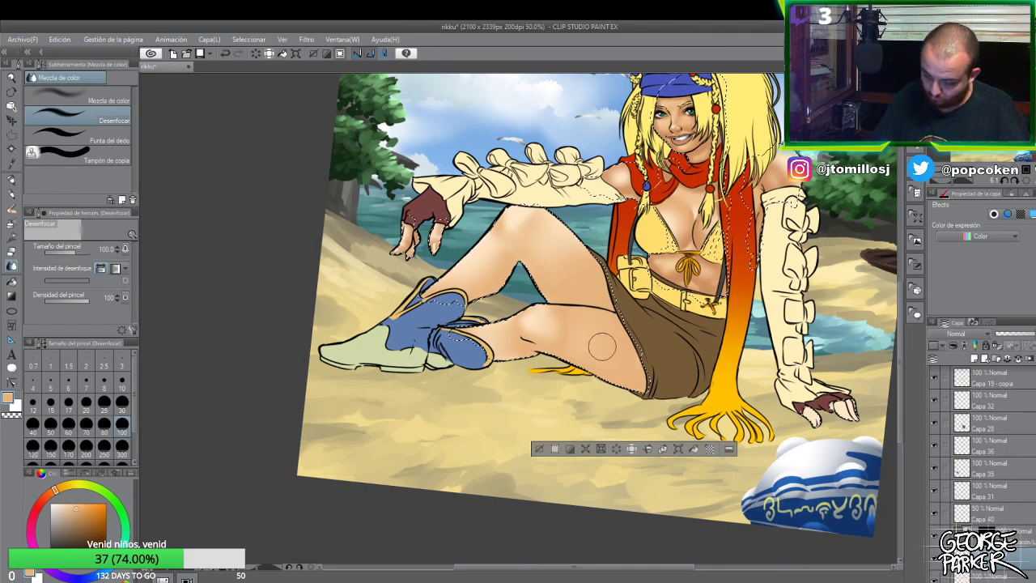
{"action": "key", "text": "e"}
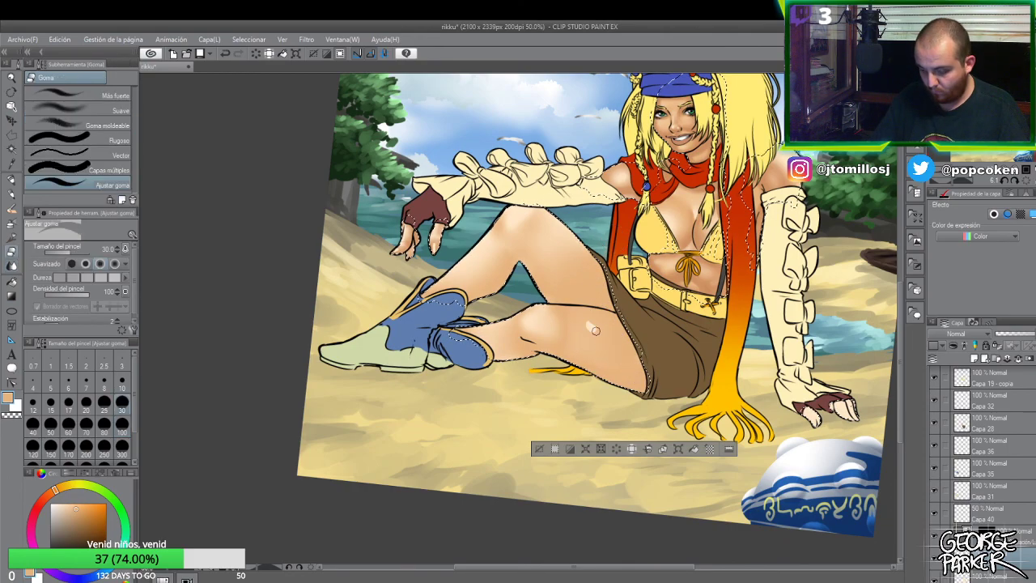
{"action": "key", "text": "j"}
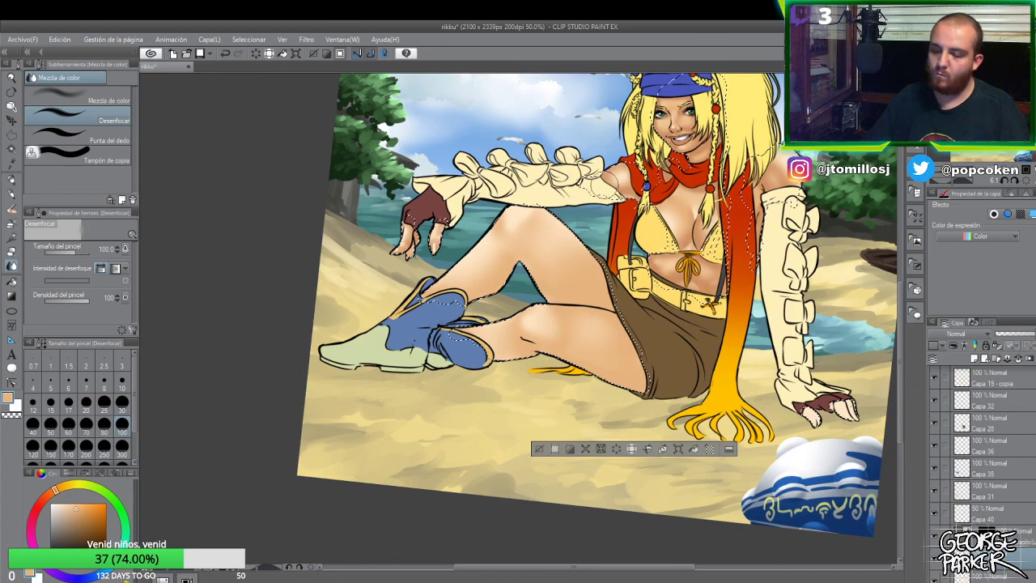
- Paint a curved shadow beneath the raised kneecap in a darker orange skin tone with the soft airbrush at size 30
{"action": "key", "text": "b"}
{"action": "key", "text": "b"}
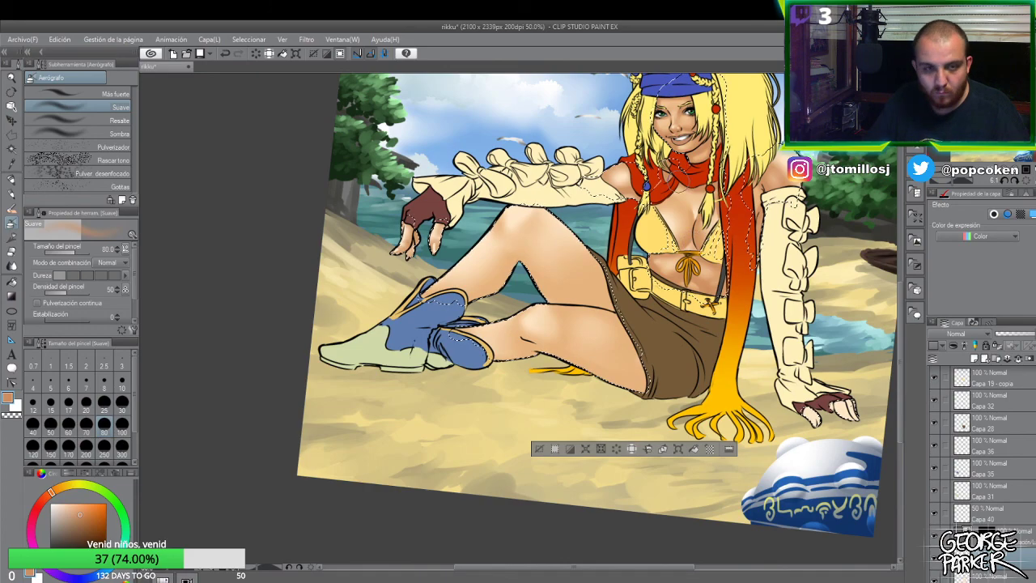
{"action": "key", "text": "b"}
{"action": "key", "text": "b"}
{"action": "key", "text": "b"}
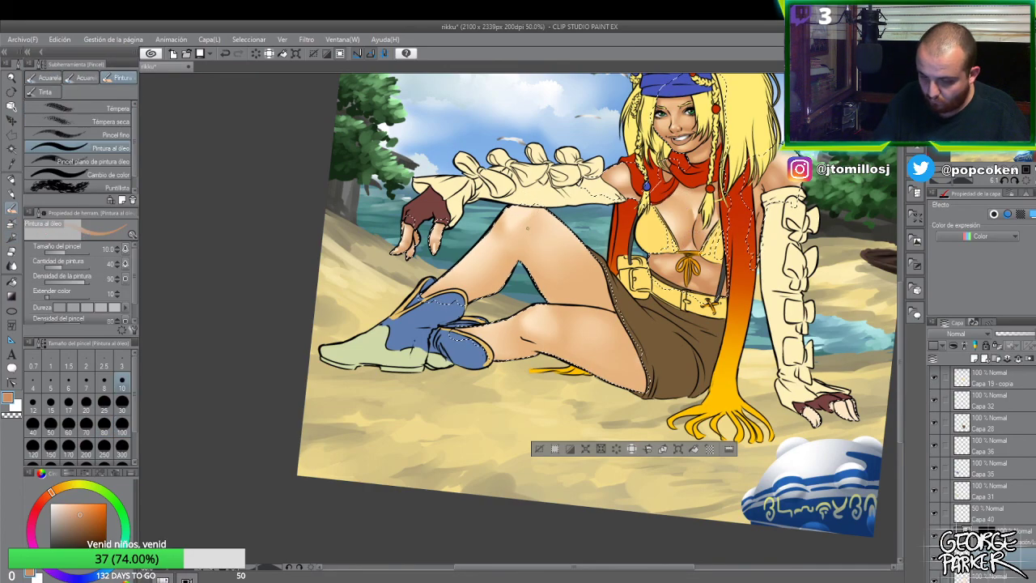
{"action": "key", "text": "bracketleft"}
{"action": "key", "text": "bracketleft"}
{"action": "key", "text": "bracketleft"}
{"action": "key", "text": "bracketleft"}
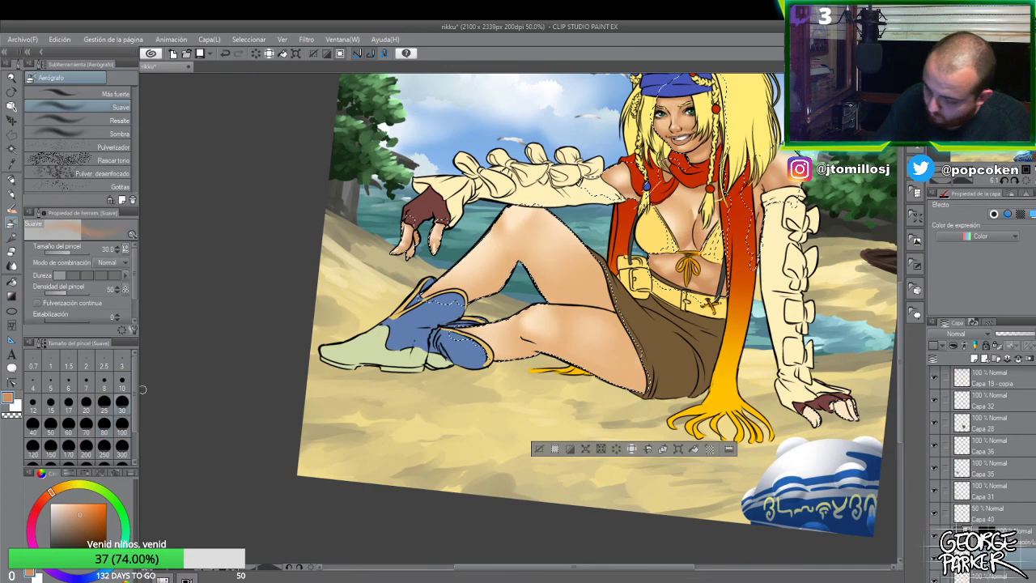
{"action": "scroll", "coordinate": [538, 217], "scroll_direction": "up", "scroll_amount": 4}
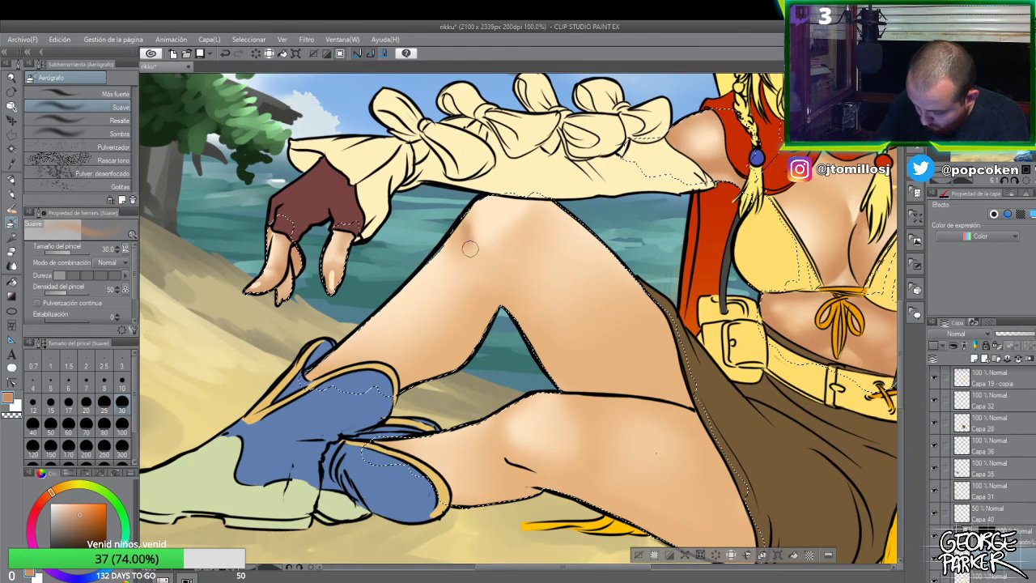
{"action": "mouse_move", "coordinate": [527, 241]}
{"action": "left_mouse_down"}
{"action": "mouse_move", "coordinate": [565, 222]}
{"action": "mouse_move", "coordinate": [554, 230]}
{"action": "mouse_move", "coordinate": [550, 209]}
{"action": "mouse_move", "coordinate": [509, 252]}
{"action": "mouse_move", "coordinate": [480, 260]}
{"action": "mouse_move", "coordinate": [457, 232]}
{"action": "mouse_move", "coordinate": [497, 264]}
{"action": "mouse_move", "coordinate": [504, 243]}
{"action": "mouse_move", "coordinate": [519, 235]}
{"action": "mouse_move", "coordinate": [499, 255]}
{"action": "mouse_move", "coordinate": [539, 217]}
{"action": "left_mouse_up"}
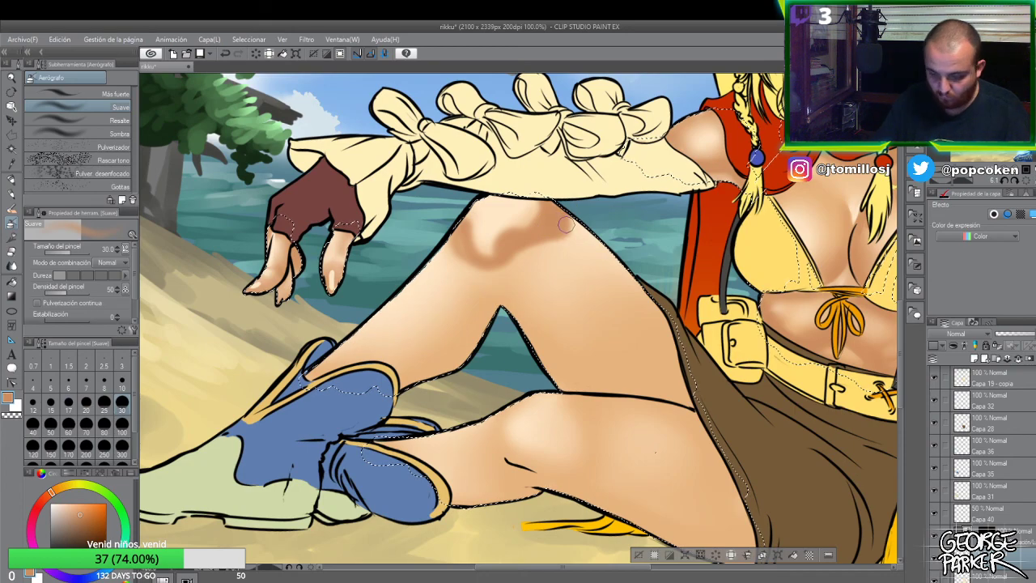
- Soften the dark shadow around the raised kneecap with Blur at size 60
{"action": "key", "text": "j"}
{"action": "mouse_move", "coordinate": [571, 228]}
{"action": "left_mouse_down"}
{"action": "mouse_move", "coordinate": [557, 257]}
{"action": "mouse_move", "coordinate": [571, 232]}
{"action": "mouse_move", "coordinate": [537, 255]}
{"action": "mouse_move", "coordinate": [579, 242]}
{"action": "left_mouse_up"}
{"action": "key", "text": "bracketleft"}
{"action": "key", "text": "bracketleft"}
{"action": "key", "text": "bracketleft"}
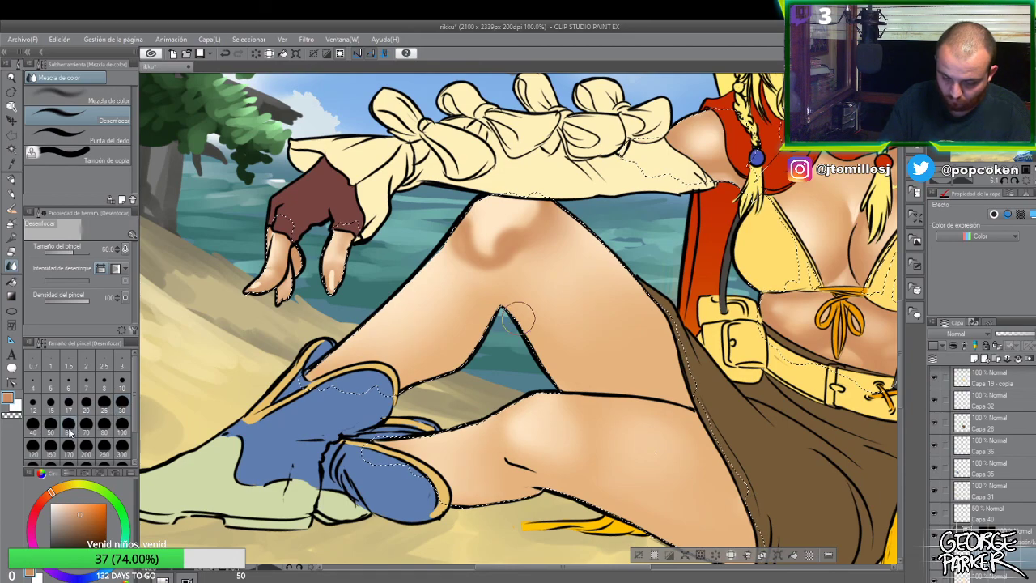
{"action": "mouse_move", "coordinate": [548, 238]}
{"action": "left_mouse_down"}
{"action": "mouse_move", "coordinate": [505, 250]}
{"action": "mouse_move", "coordinate": [556, 225]}
{"action": "mouse_move", "coordinate": [561, 233]}
{"action": "left_mouse_up"}
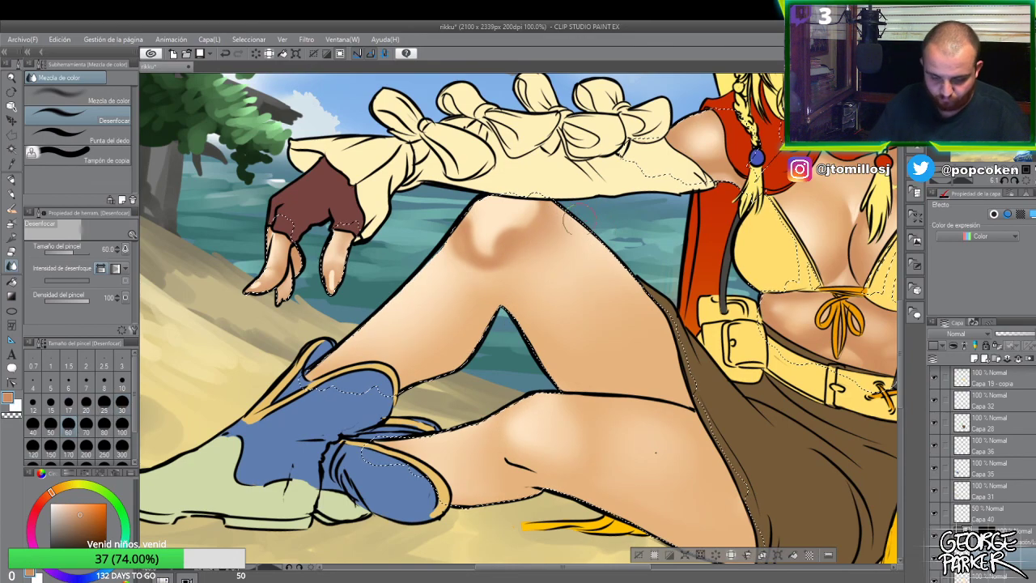
- Darken the upper thigh edge beside the raised knee with the size 30 soft airbrush, blending with Blur at size 60
{"action": "key", "text": "b"}
{"action": "key", "text": "b"}
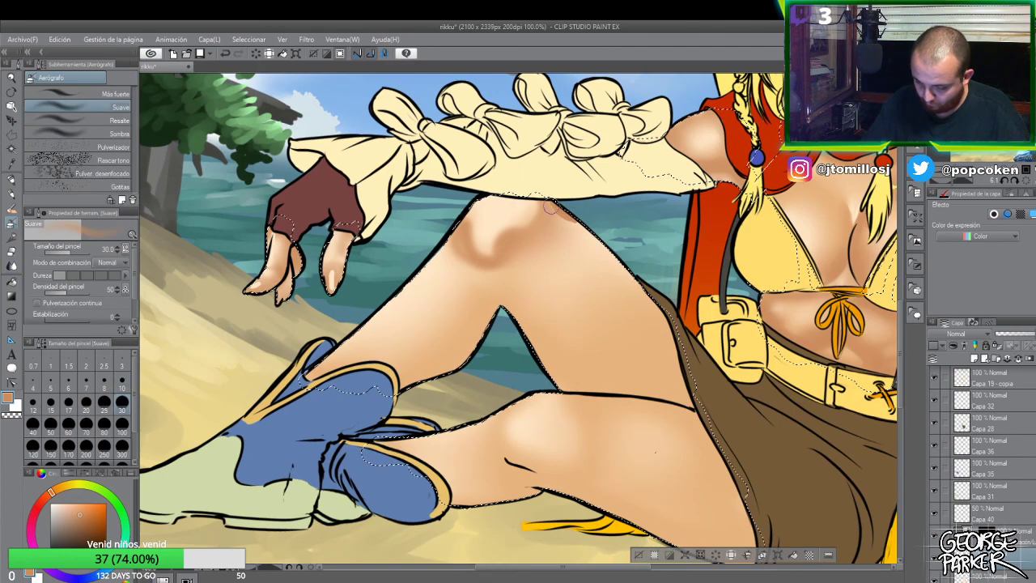
{"action": "left_click_drag", "start_coordinate": [569, 221], "coordinate": [563, 213]}
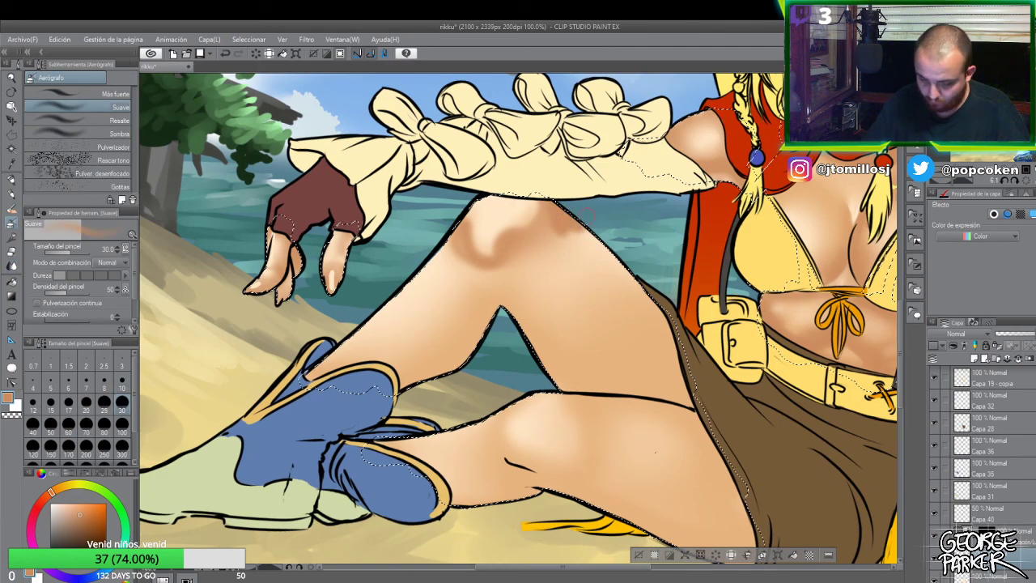
{"action": "key", "text": "j"}
{"action": "mouse_move", "coordinate": [573, 245]}
{"action": "left_mouse_down"}
{"action": "mouse_move", "coordinate": [550, 217]}
{"action": "mouse_move", "coordinate": [587, 296]}
{"action": "mouse_move", "coordinate": [559, 227]}
{"action": "mouse_move", "coordinate": [572, 220]}
{"action": "mouse_move", "coordinate": [584, 242]}
{"action": "mouse_move", "coordinate": [610, 252]}
{"action": "mouse_move", "coordinate": [559, 215]}
{"action": "mouse_move", "coordinate": [626, 273]}
{"action": "mouse_move", "coordinate": [607, 258]}
{"action": "mouse_move", "coordinate": [615, 292]}
{"action": "mouse_move", "coordinate": [570, 253]}
{"action": "mouse_move", "coordinate": [611, 300]}
{"action": "mouse_move", "coordinate": [557, 226]}
{"action": "mouse_move", "coordinate": [594, 270]}
{"action": "mouse_move", "coordinate": [629, 284]}
{"action": "mouse_move", "coordinate": [617, 278]}
{"action": "mouse_move", "coordinate": [613, 246]}
{"action": "mouse_move", "coordinate": [566, 258]}
{"action": "mouse_move", "coordinate": [621, 309]}
{"action": "mouse_move", "coordinate": [581, 268]}
{"action": "mouse_move", "coordinate": [524, 255]}
{"action": "mouse_move", "coordinate": [500, 274]}
{"action": "mouse_move", "coordinate": [548, 279]}
{"action": "mouse_move", "coordinate": [544, 235]}
{"action": "mouse_move", "coordinate": [512, 248]}
{"action": "mouse_move", "coordinate": [527, 289]}
{"action": "left_mouse_up"}
{"action": "key", "text": "b"}
{"action": "key", "text": "j"}
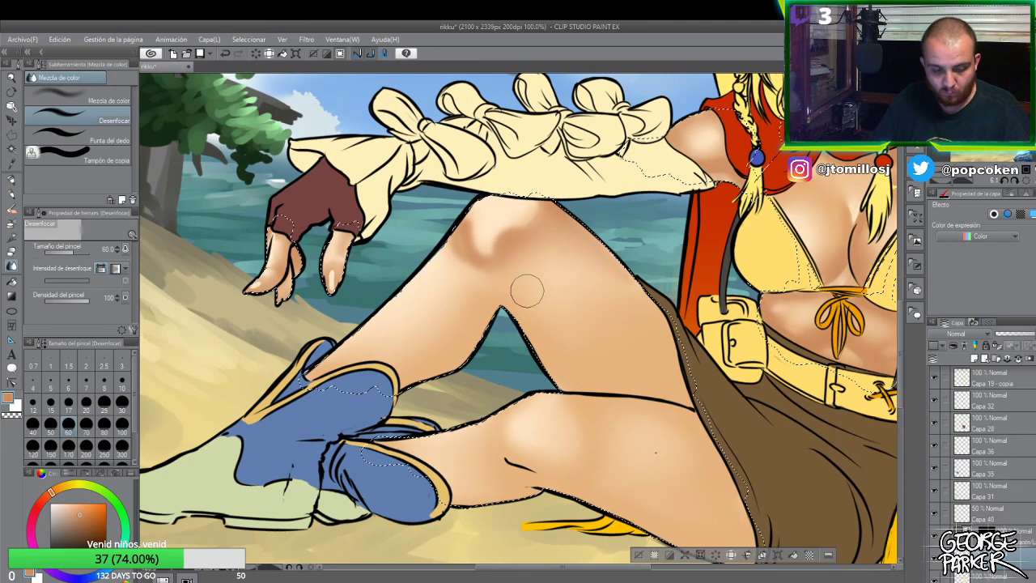
- Deepen the raised leg's underside of the thigh and the upper shin with the size 30 airbrush, blending with Blur at size 60
{"action": "key", "text": "b"}
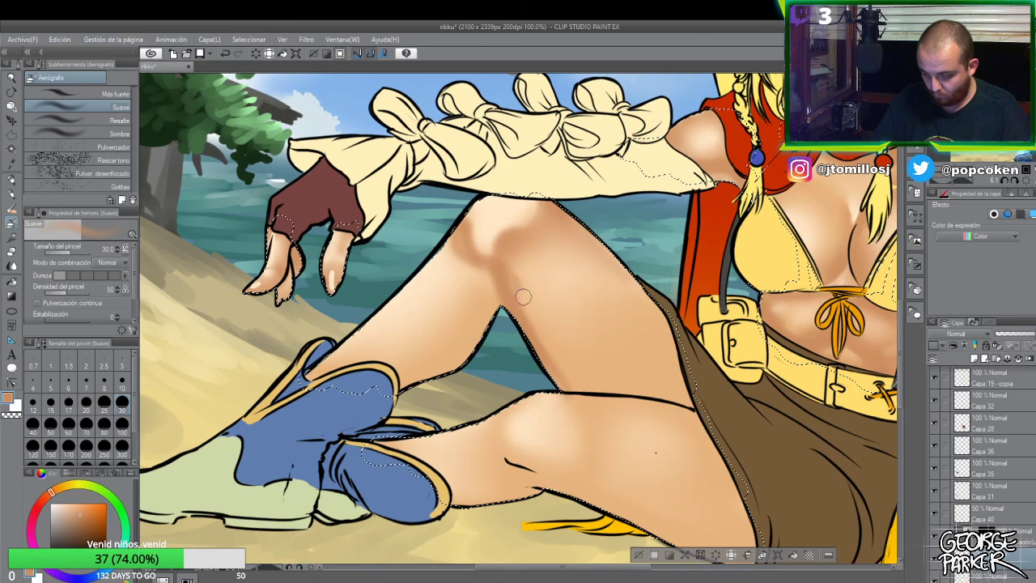
{"action": "key", "text": "j"}
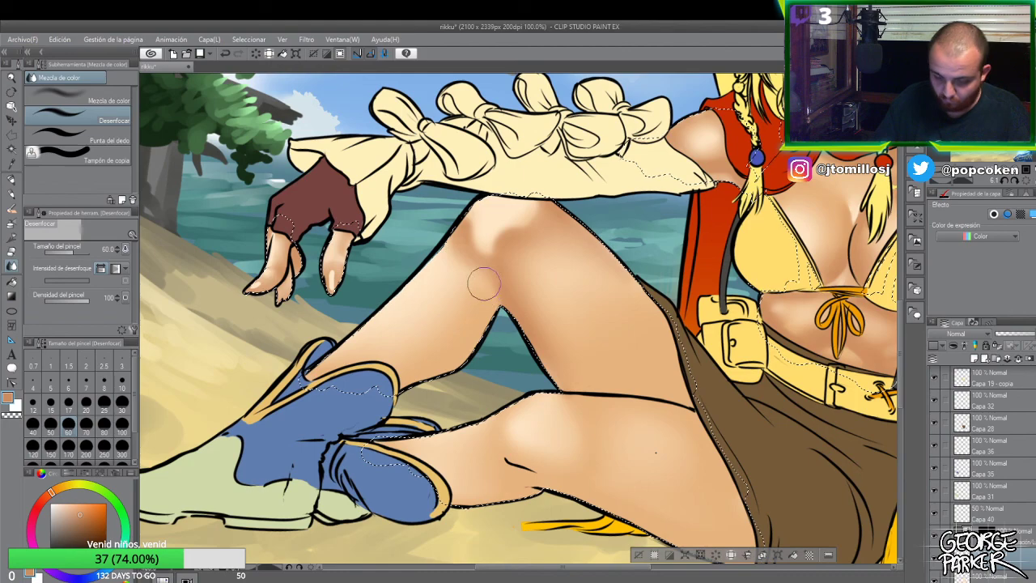
{"action": "key", "text": "b"}
{"action": "mouse_move", "coordinate": [457, 256]}
{"action": "left_mouse_down"}
{"action": "mouse_move", "coordinate": [485, 271]}
{"action": "mouse_move", "coordinate": [477, 205]}
{"action": "mouse_move", "coordinate": [476, 272]}
{"action": "mouse_move", "coordinate": [439, 290]}
{"action": "mouse_move", "coordinate": [447, 275]}
{"action": "mouse_move", "coordinate": [464, 285]}
{"action": "mouse_move", "coordinate": [479, 274]}
{"action": "mouse_move", "coordinate": [454, 284]}
{"action": "mouse_move", "coordinate": [448, 260]}
{"action": "mouse_move", "coordinate": [471, 284]}
{"action": "mouse_move", "coordinate": [434, 278]}
{"action": "left_mouse_up"}
{"action": "key", "text": "j"}
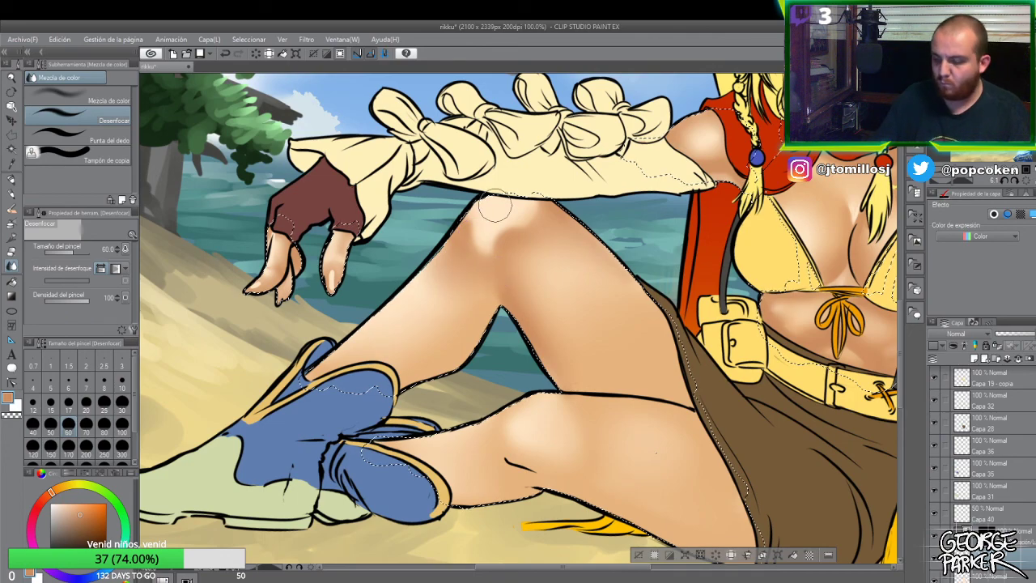
- Erase a small highlight at the bend behind the raised knee at size 30 and soften it with Blur at size 60
{"action": "key", "text": "e"}
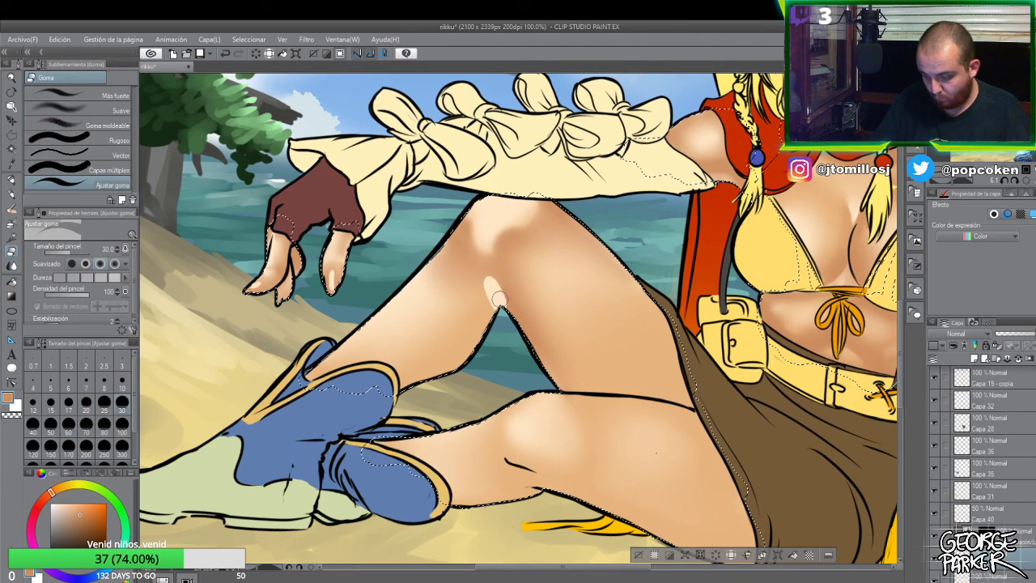
{"action": "key", "text": "b"}
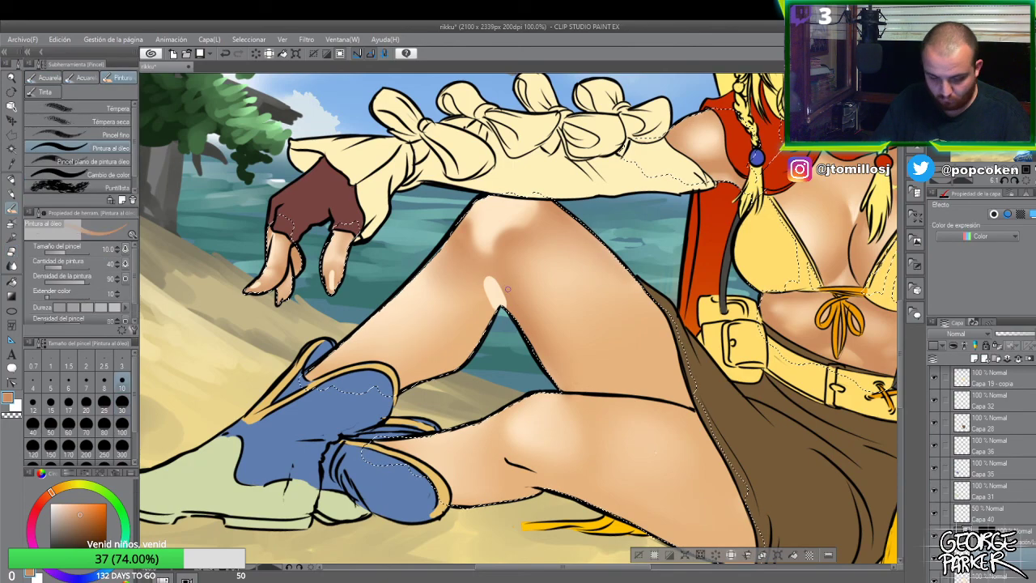
{"action": "key", "text": "j"}
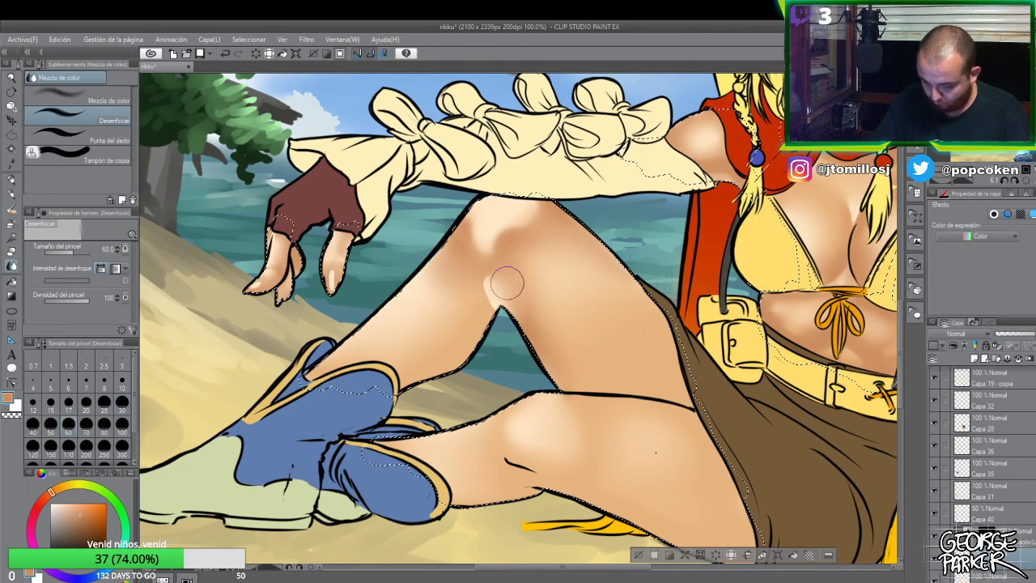
- Darken the bend behind the raised knee and the edge of the kneecap with the size 30 soft airbrush, blending with Blur at size 60
{"action": "key", "text": "b"}
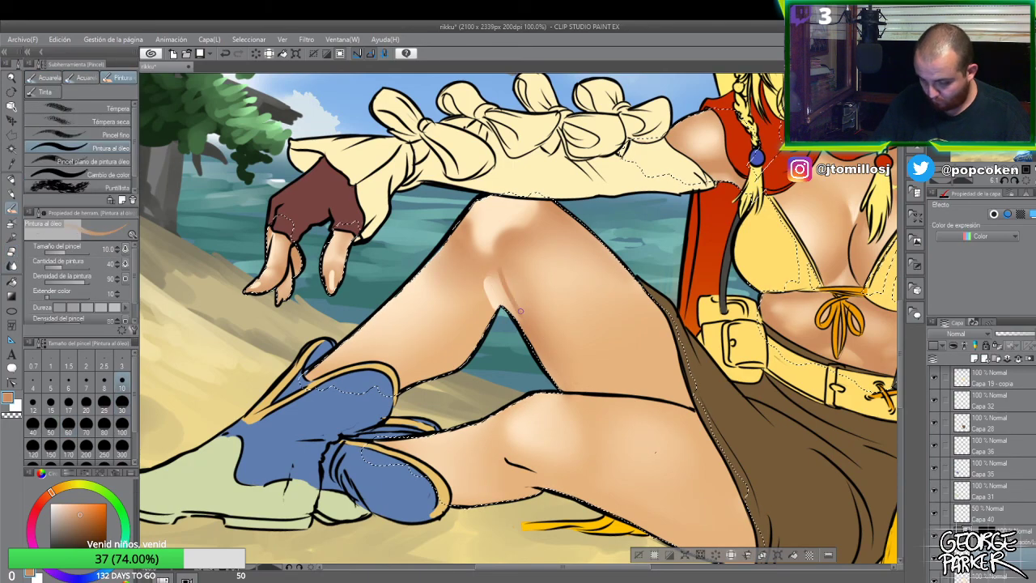
{"action": "key", "text": "b"}
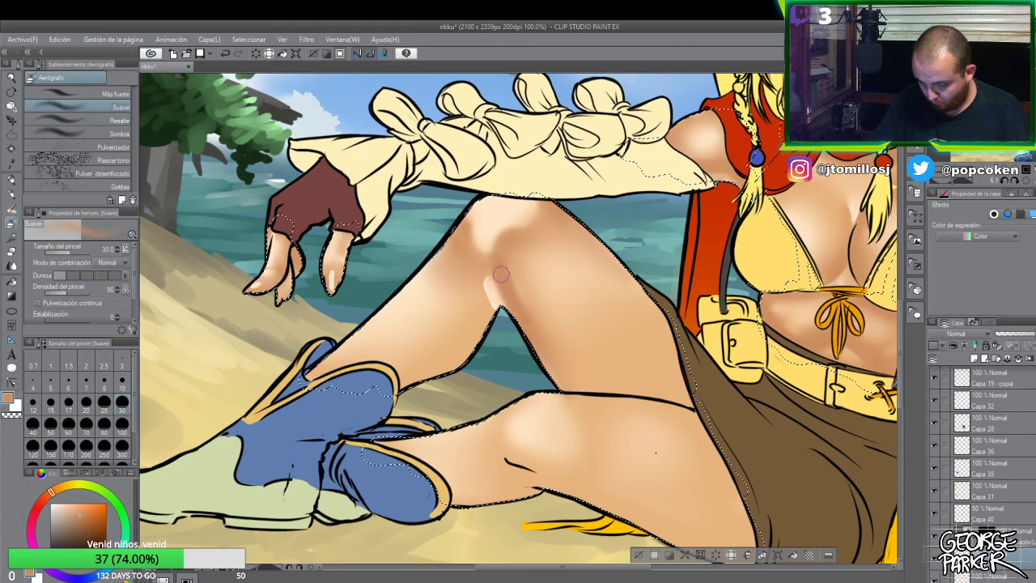
{"action": "key", "text": "j"}
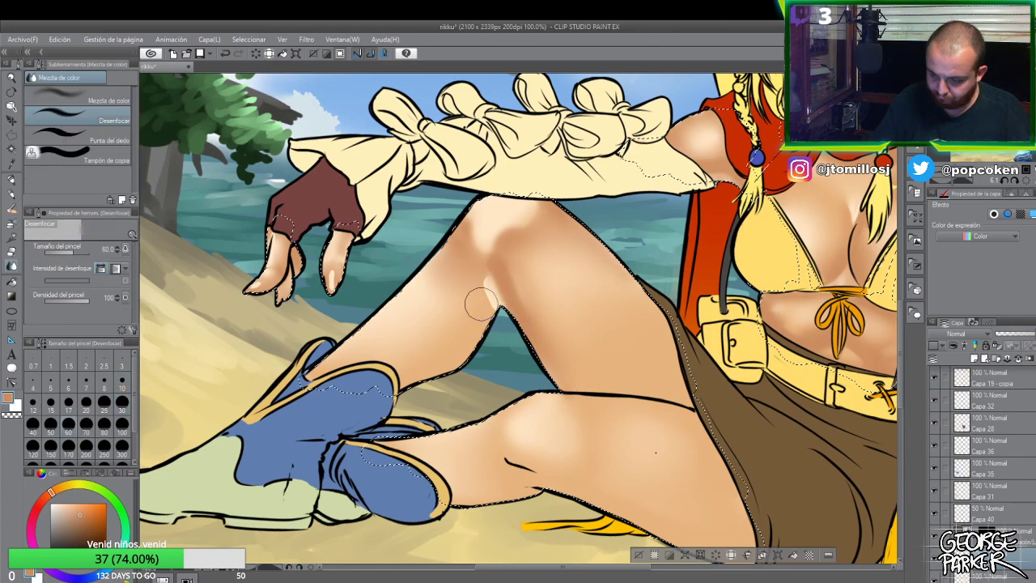
{"action": "mouse_move", "coordinate": [468, 282]}
{"action": "left_mouse_down"}
{"action": "mouse_move", "coordinate": [490, 232]}
{"action": "mouse_move", "coordinate": [534, 300]}
{"action": "mouse_move", "coordinate": [509, 258]}
{"action": "mouse_move", "coordinate": [524, 269]}
{"action": "mouse_move", "coordinate": [539, 324]}
{"action": "mouse_move", "coordinate": [508, 268]}
{"action": "mouse_move", "coordinate": [544, 316]}
{"action": "left_mouse_up"}
{"action": "key", "text": "b"}
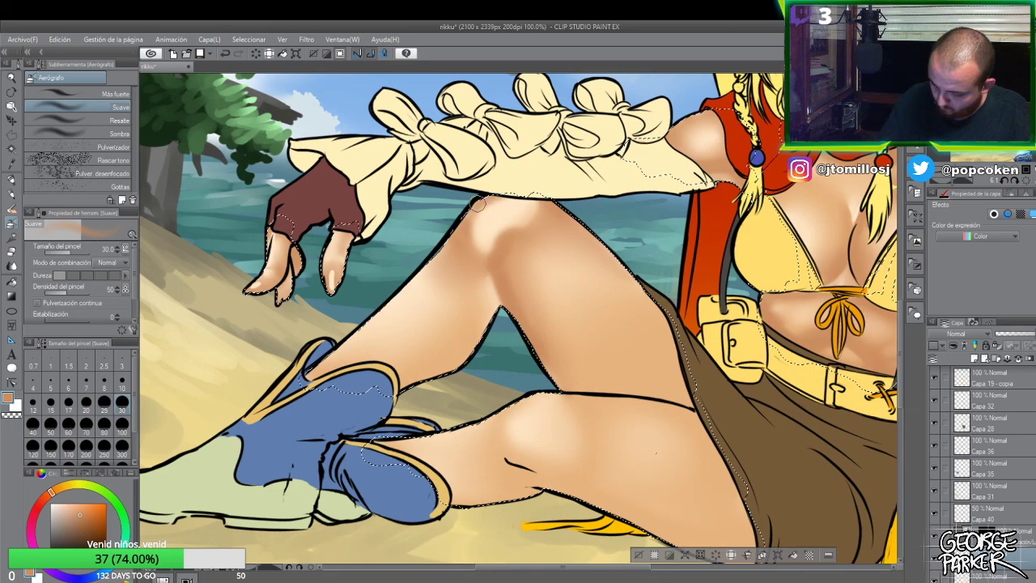
{"action": "key", "text": "j"}
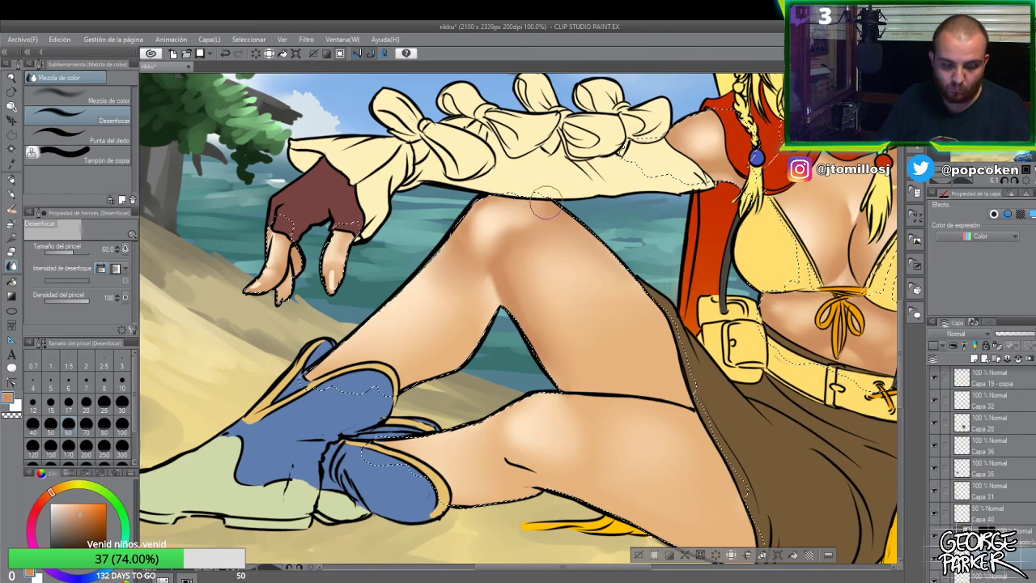
- Paint a curved shadow down the middle of the raised leg's calf with the size 30 soft airbrush and soften it with Blur at size 60
{"action": "key", "text": "b"}
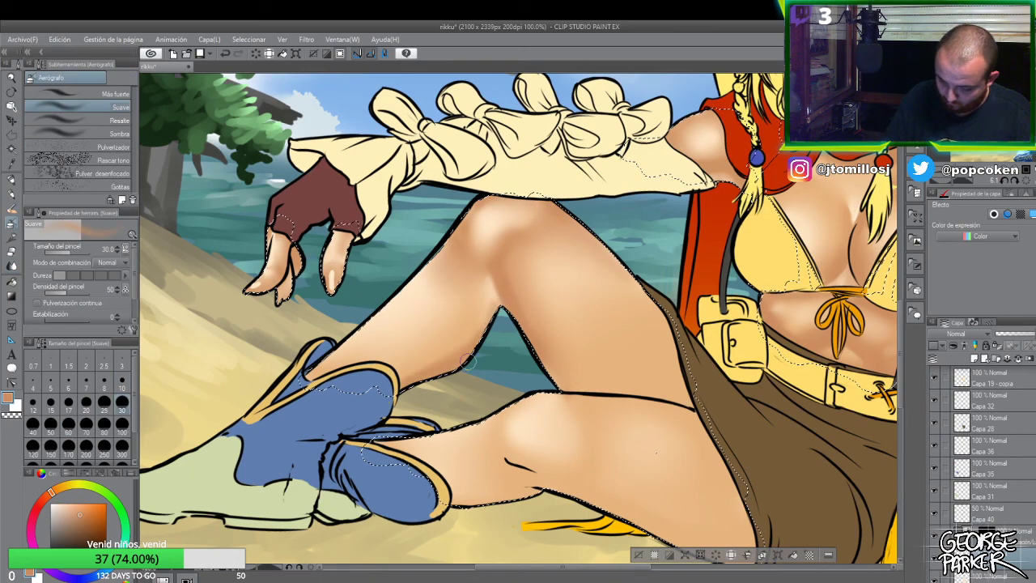
{"action": "left_click_drag", "start_coordinate": [446, 288], "coordinate": [417, 335]}
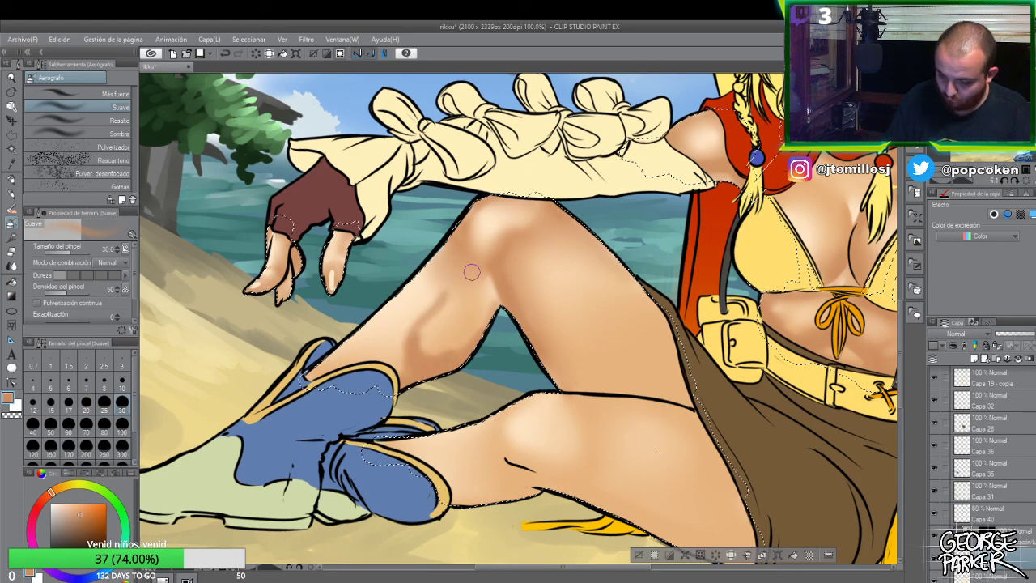
{"action": "left_click_drag", "start_coordinate": [439, 290], "coordinate": [414, 334]}
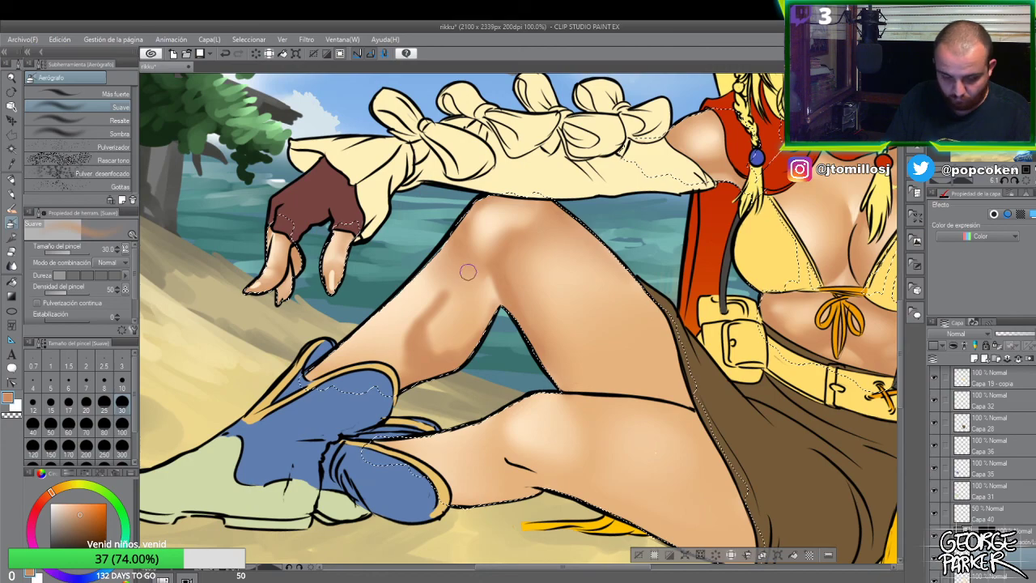
{"action": "key", "text": "j"}
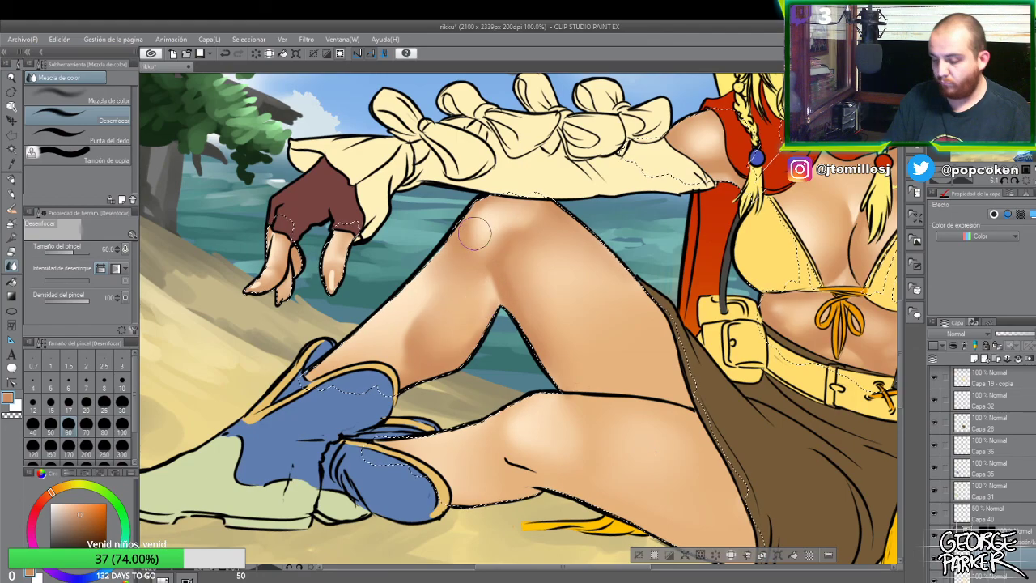
{"action": "key", "text": "ctrl+minus"}
{"action": "key", "text": "ctrl+minus"}
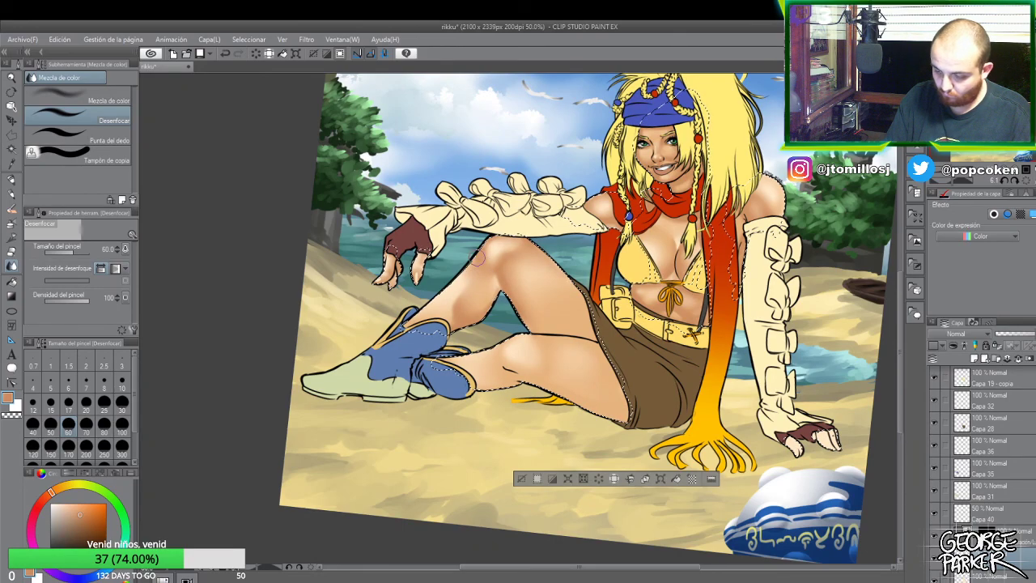
- Deepen the calf shadow just above the blue boot with the size 30 soft airbrush, blending it with Blur at size 60
{"action": "key", "text": "ctrl+plus"}
{"action": "key", "text": "ctrl+plus"}
{"action": "key", "text": "b"}
{"action": "key", "text": "b"}
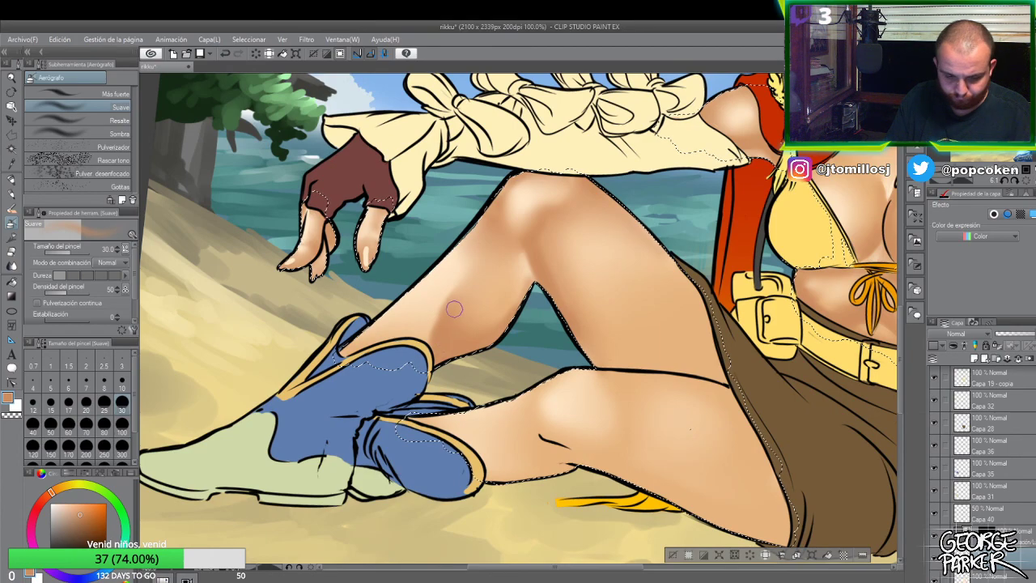
{"action": "key", "text": "j"}
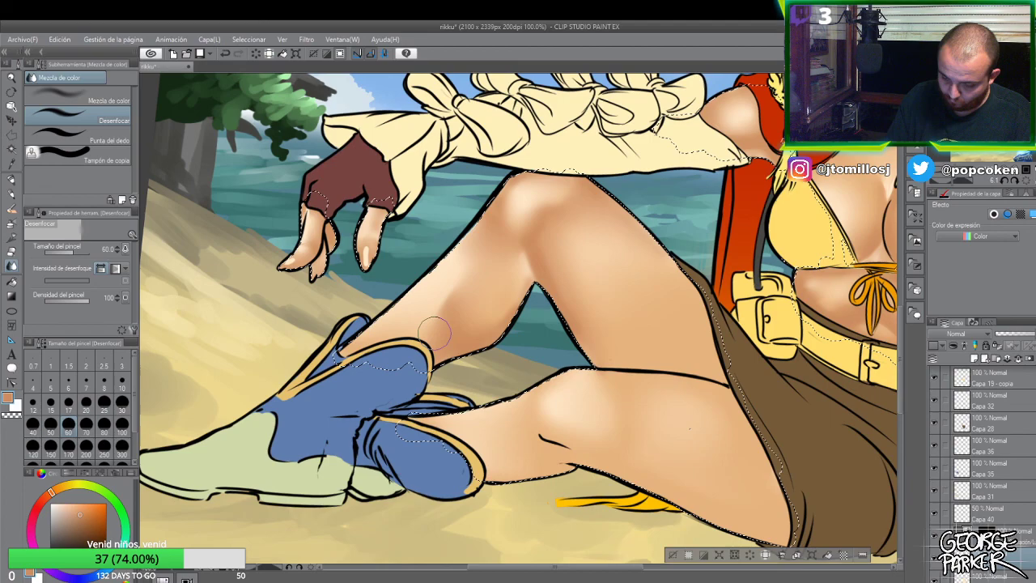
- Erase a small round highlight on the raised leg's calf at size 30 and soften it with Blur at size 60
{"action": "key", "text": "e"}
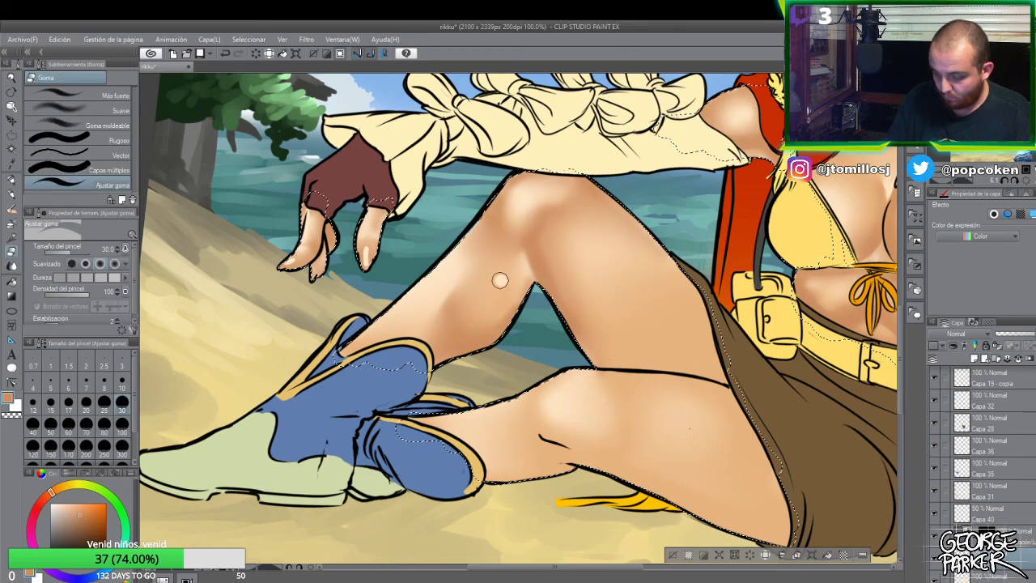
{"action": "key", "text": "j"}
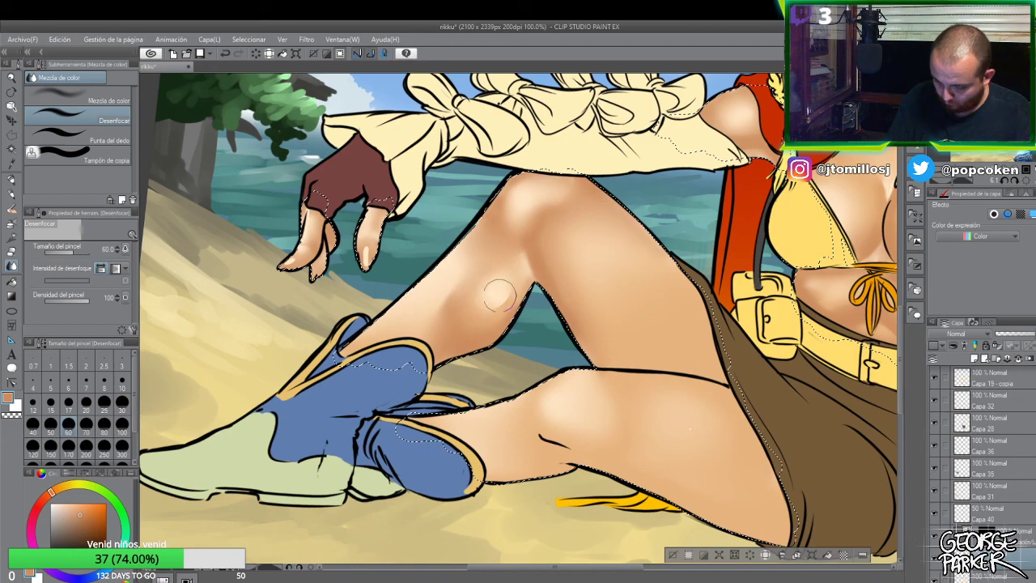
{"action": "scroll", "coordinate": [520, 212], "scroll_direction": "down", "scroll_amount": 1}
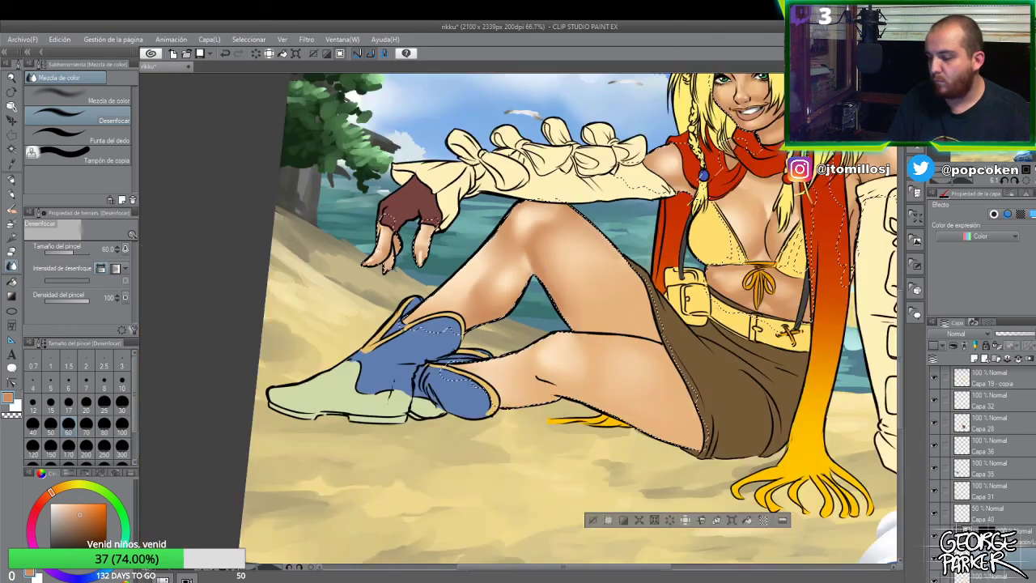
{"action": "scroll", "coordinate": [514, 261], "scroll_direction": "up", "scroll_amount": 1}
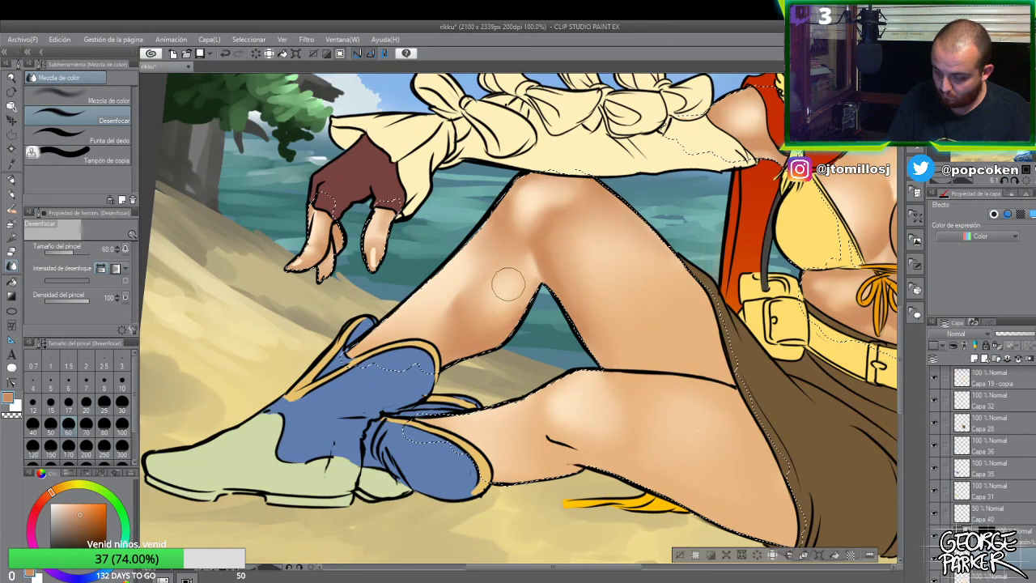
- Airbrush a soft size 30 shadow between the raised shin and the calf highlight down toward the boot, blending with Blur at size 60
{"action": "key", "text": "b"}
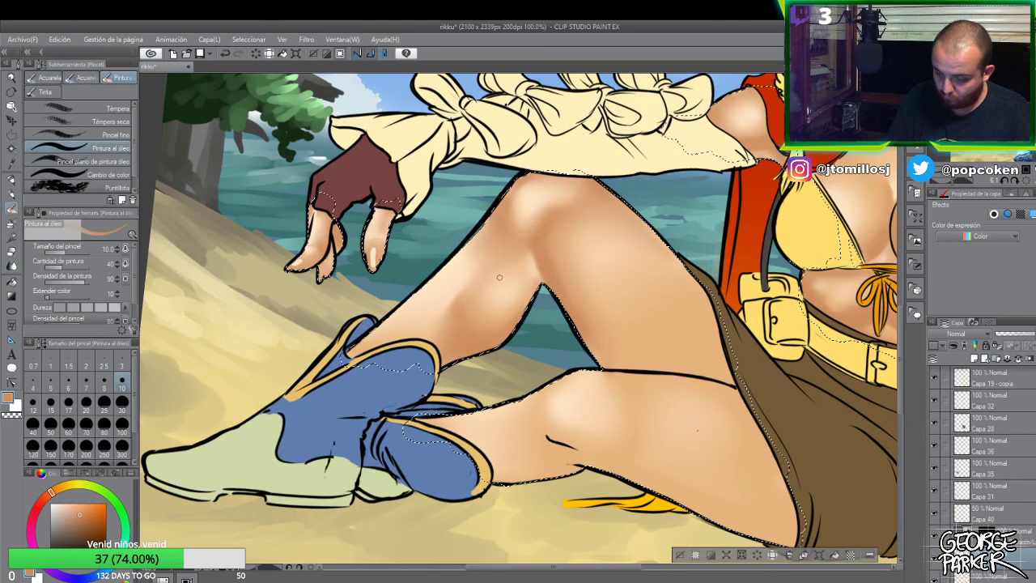
{"action": "key", "text": "b"}
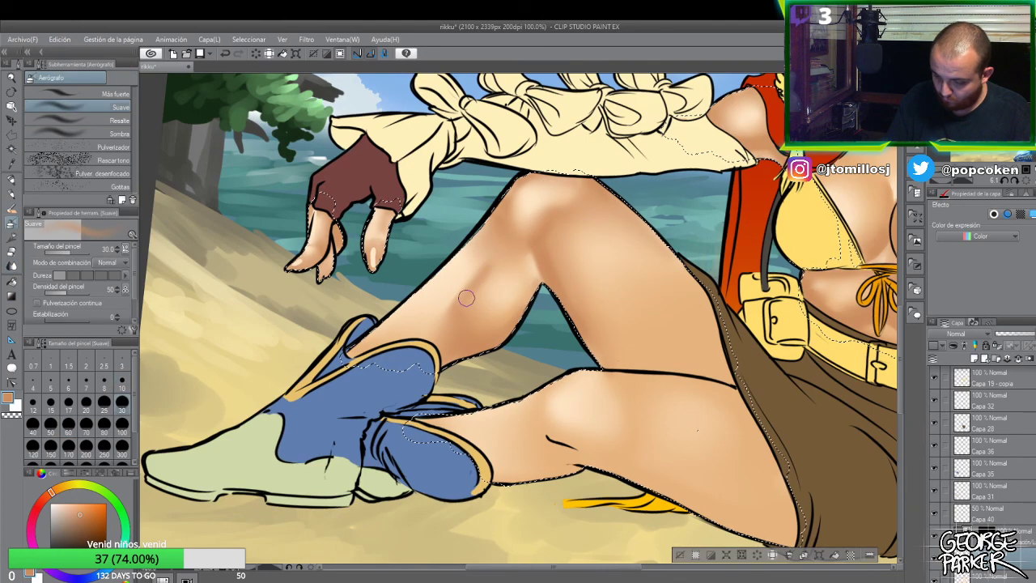
{"action": "key", "text": "j"}
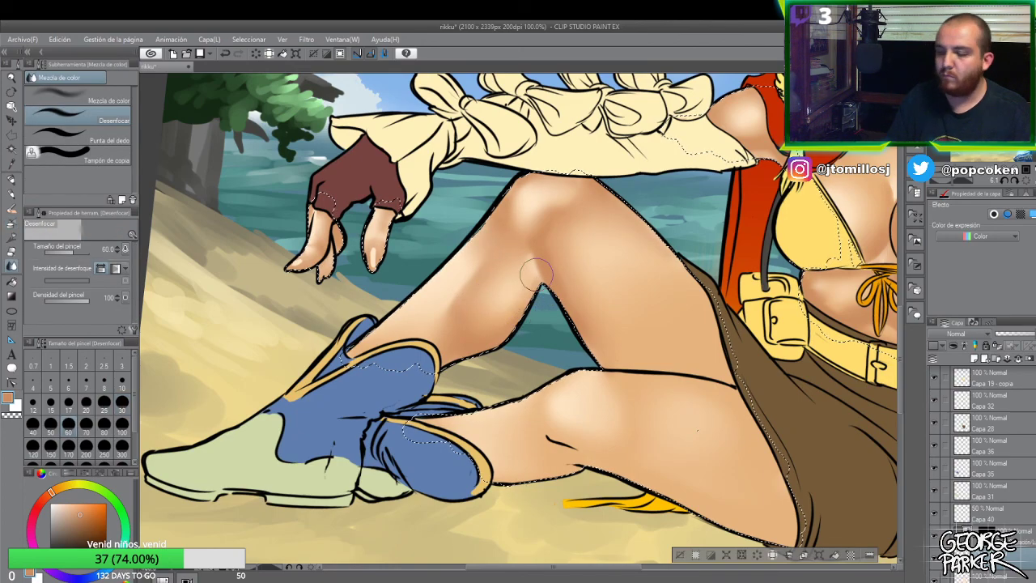
{"action": "key", "text": "b"}
{"action": "key", "text": "b"}
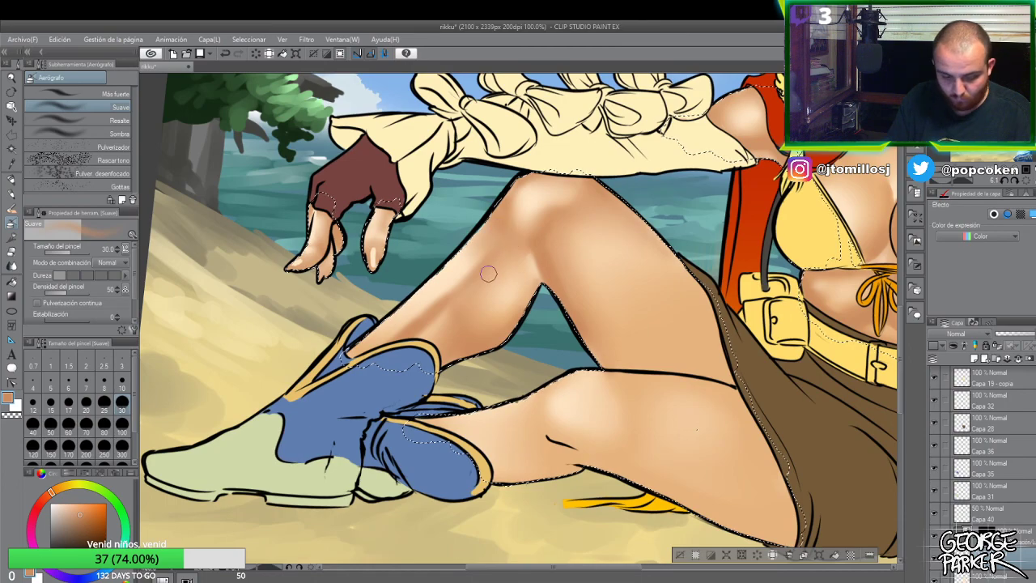
{"action": "key", "text": "j"}
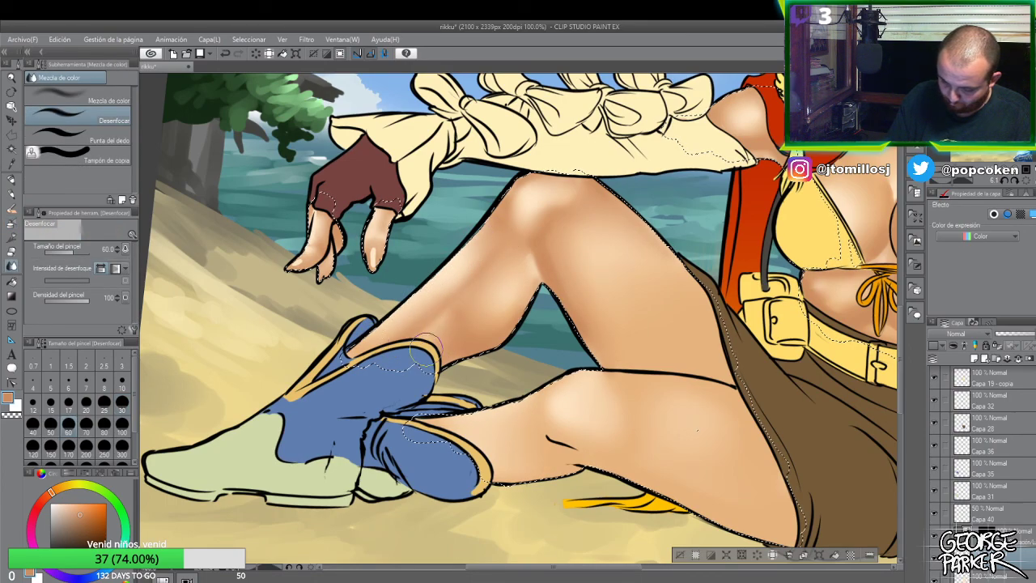
- Reinforce the shadow around the lower calf highlight with the size 30 soft airbrush and smooth it with Blur at size 60
{"action": "key", "text": "b"}
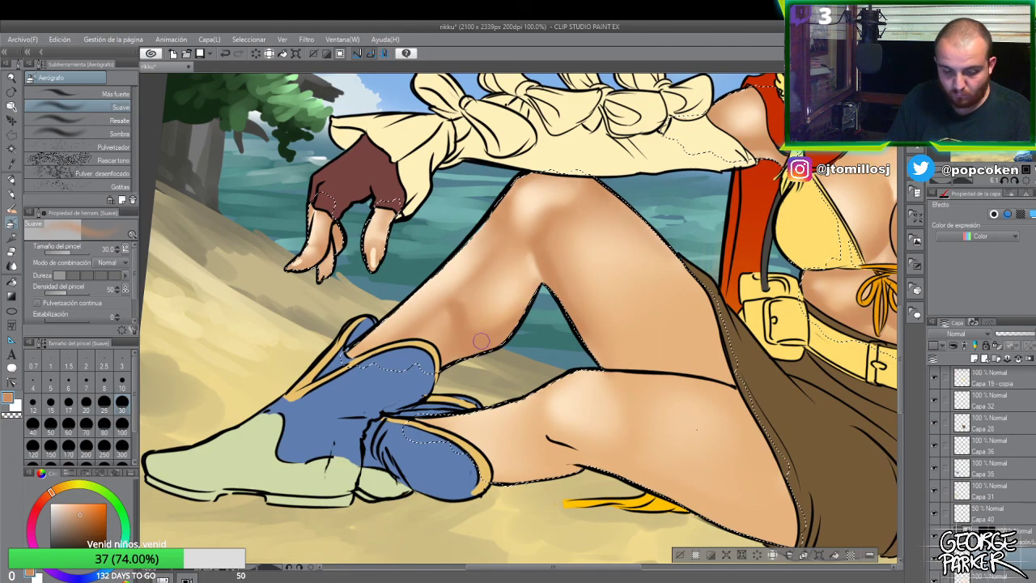
{"action": "key", "text": "j"}
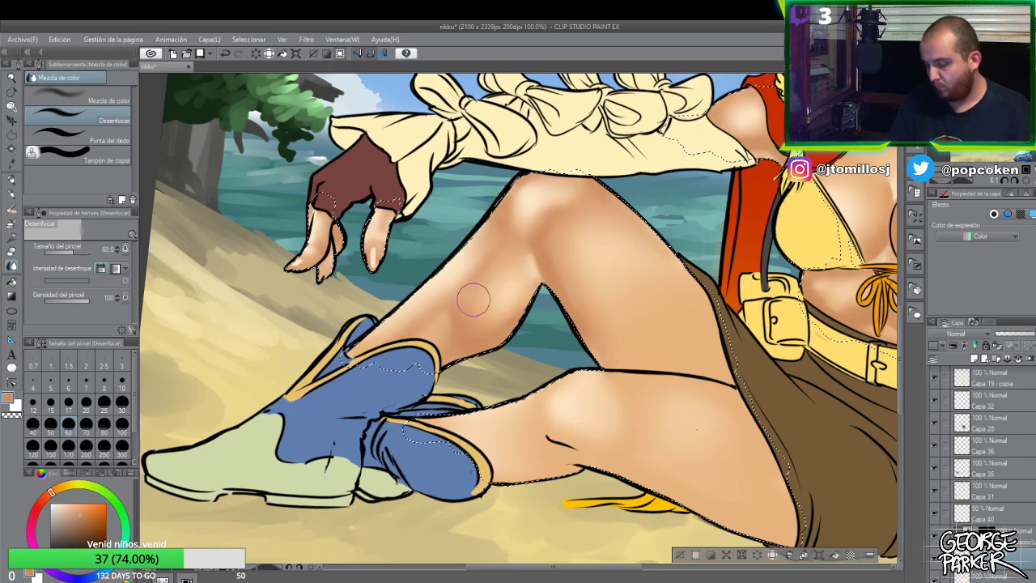
{"action": "scroll", "coordinate": [491, 264], "scroll_direction": "down", "scroll_amount": 1}
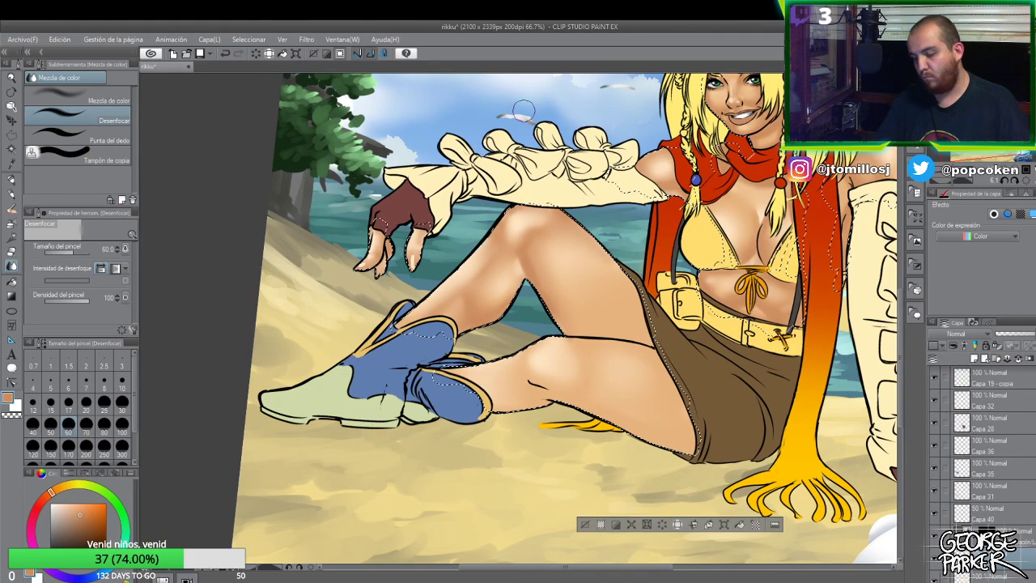
- Darken the raised shin and the area below the knee with the size 30 soft airbrush, blending with Blur at size 60
{"action": "key", "text": "b"}
{"action": "key", "text": "b"}
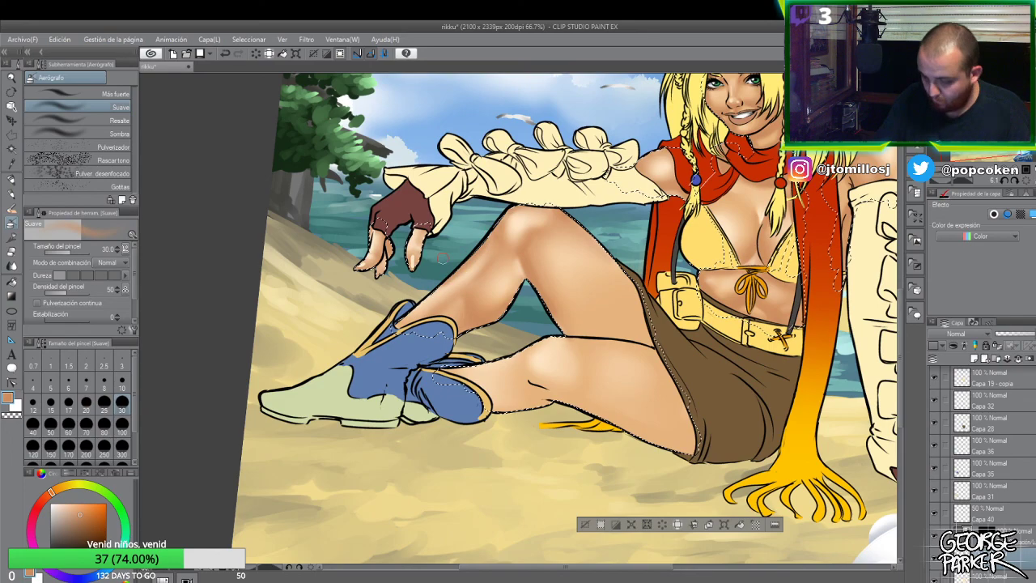
{"action": "key", "text": "j"}
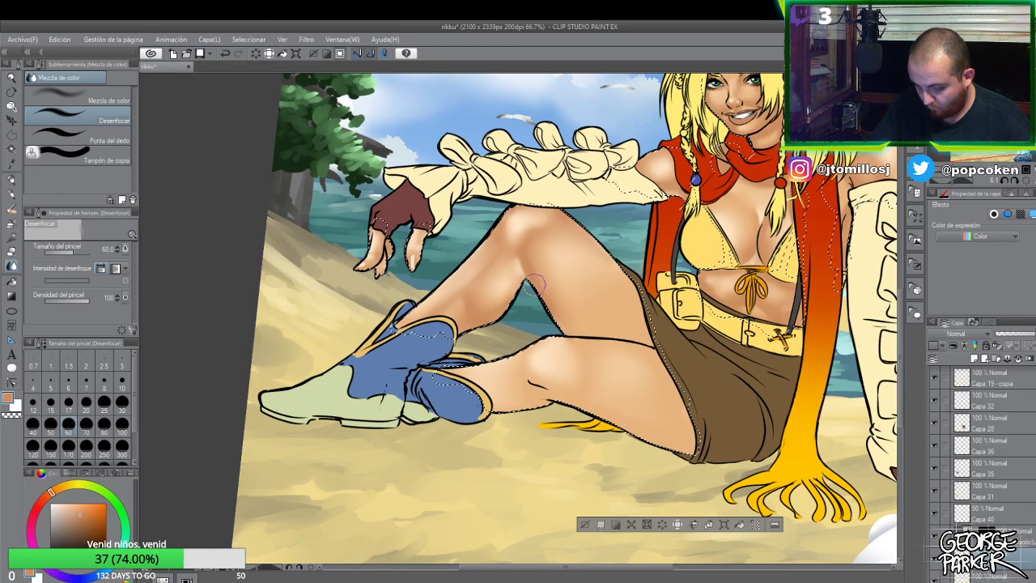
- Paint a thin skin-fold line at the bend behind the raised knee with the size 5 oil paint brush and soften it with Blur at size 60
{"action": "scroll", "coordinate": [529, 285], "scroll_direction": "up", "scroll_amount": 2}
{"action": "key", "text": "b"}
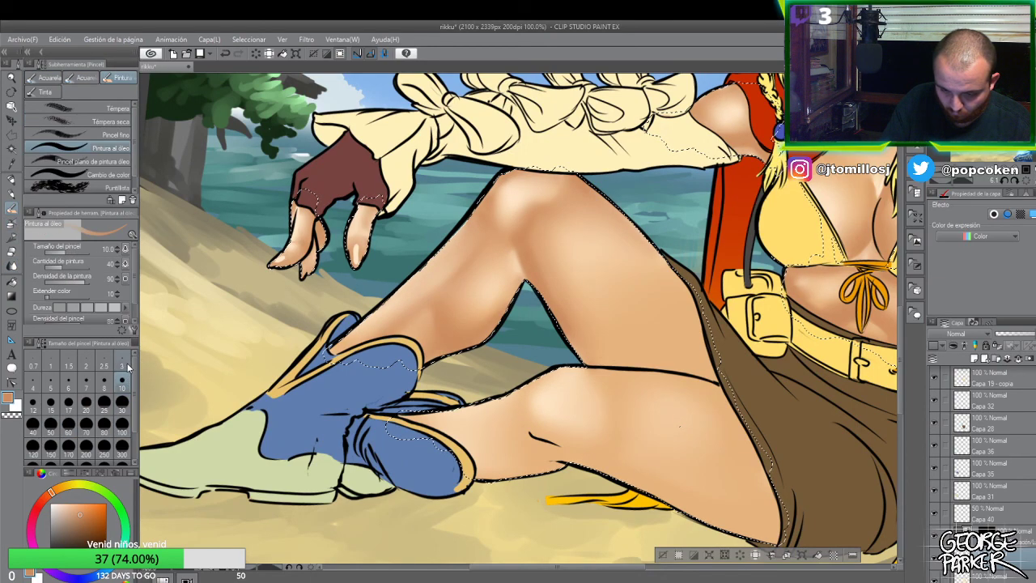
{"action": "left_click", "coordinate": [56, 380]}
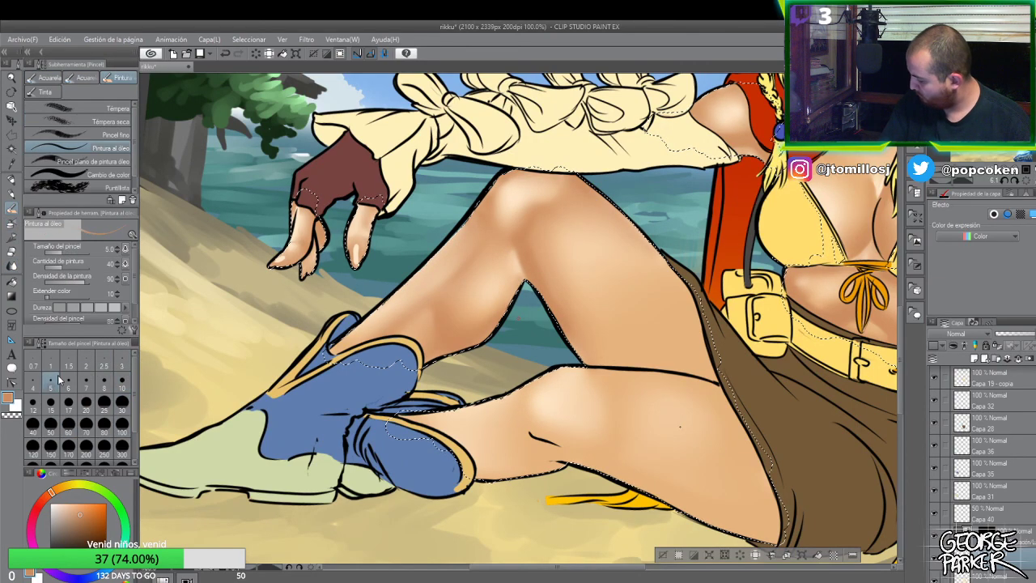
{"action": "left_click_drag", "start_coordinate": [510, 247], "coordinate": [519, 279]}
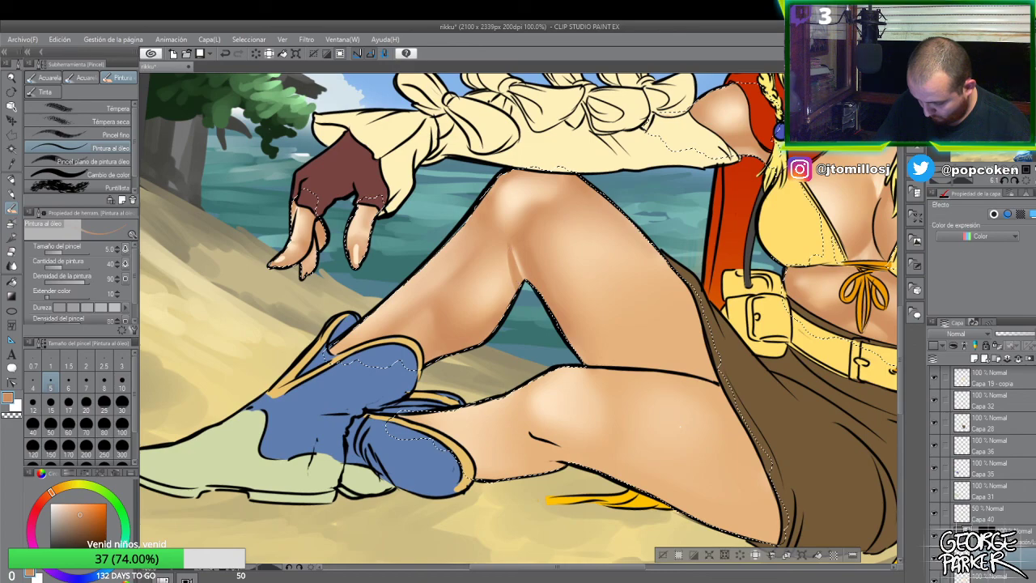
{"action": "key", "text": "j"}
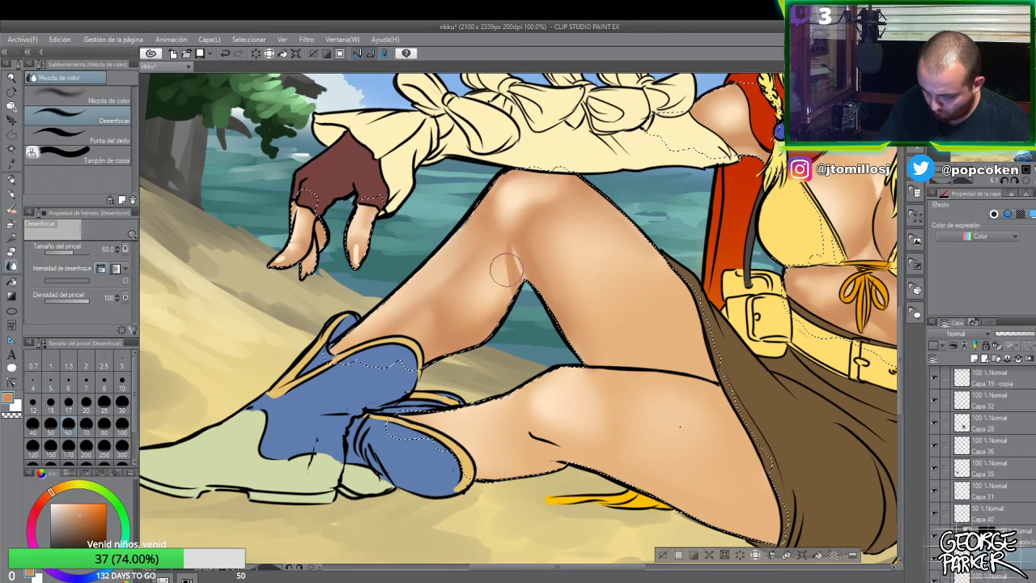
{"action": "left_click_drag", "start_coordinate": [525, 205], "coordinate": [519, 258]}
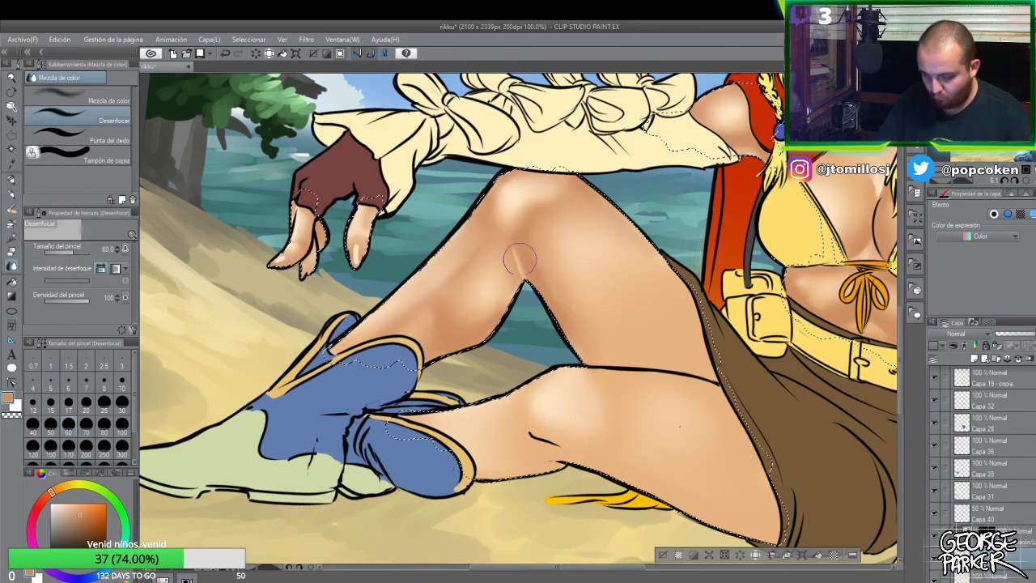
- Refine the shading around the knee bend and the underside of the raised thigh with the size 30 soft airbrush and Blur at size 60
{"action": "key", "text": "b"}
{"action": "key", "text": "b"}
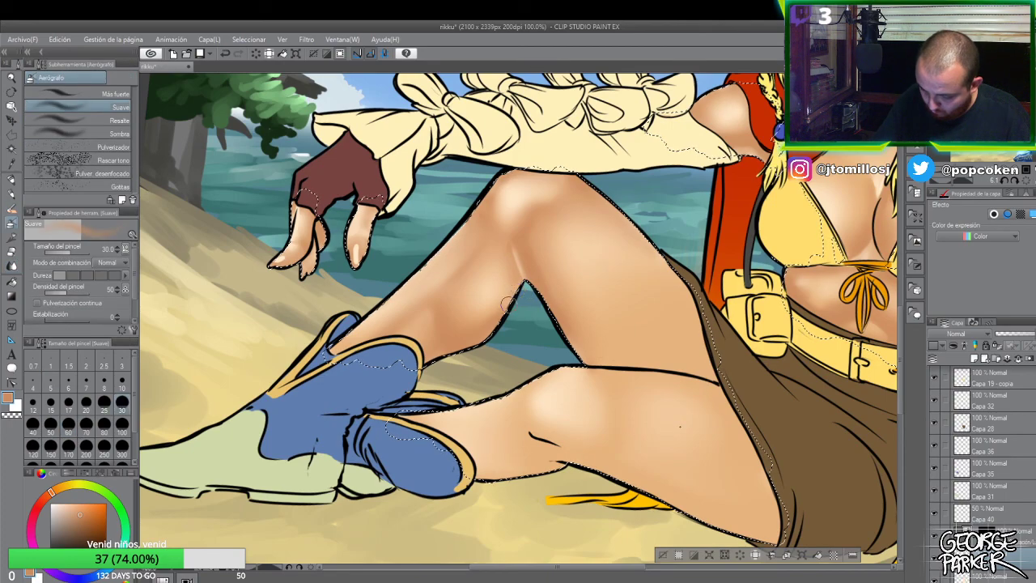
{"action": "scroll", "coordinate": [513, 271], "scroll_direction": "down", "scroll_amount": 3}
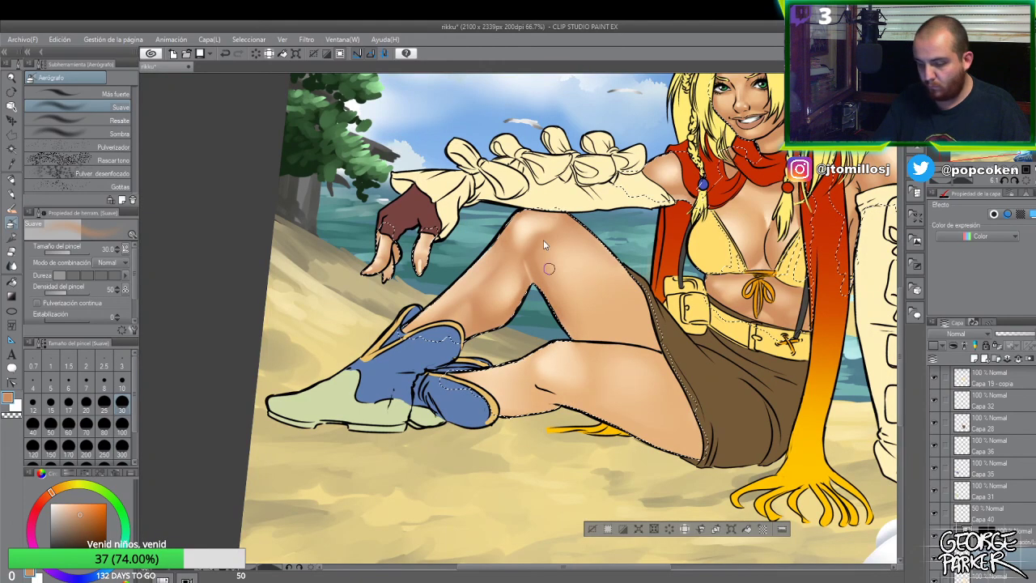
{"action": "scroll", "coordinate": [537, 250], "scroll_direction": "up", "scroll_amount": 3}
{"action": "key", "text": "j"}
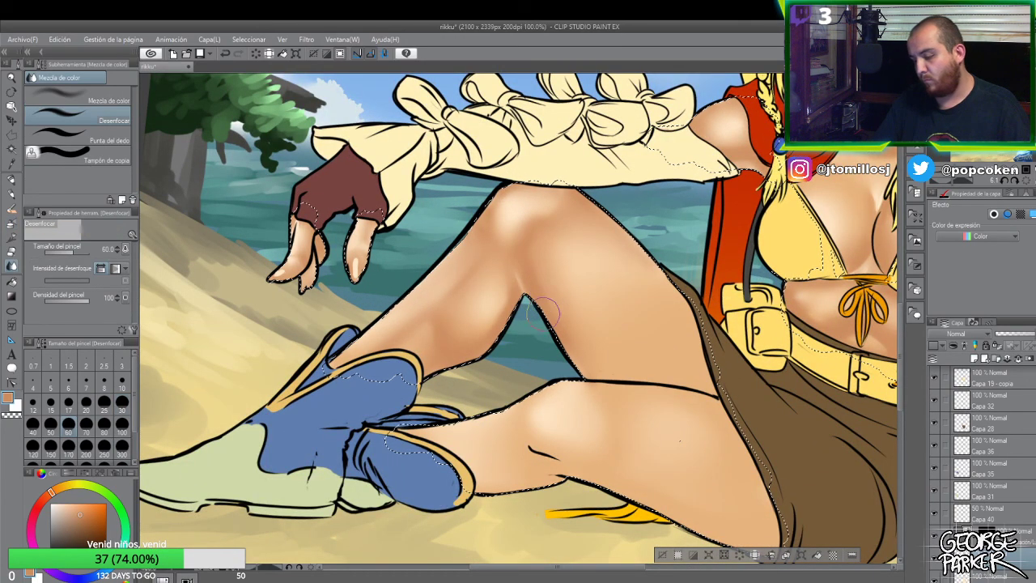
{"action": "scroll", "coordinate": [544, 311], "scroll_direction": "down", "scroll_amount": 2}
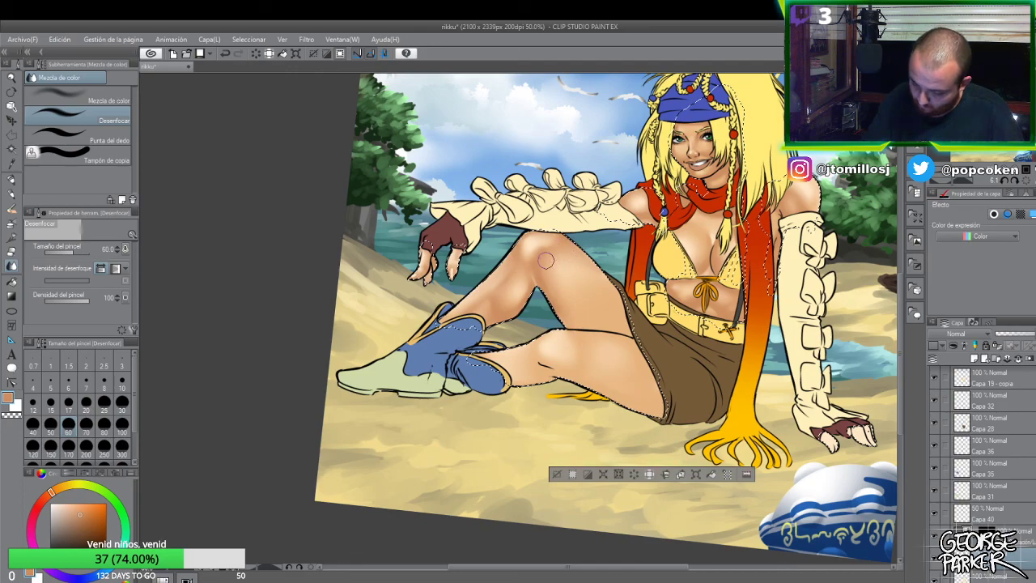
- Shade the raised thigh just below the knee with the size 30 soft airbrush and blend the strokes with Blur at size 60
{"action": "key", "text": "b"}
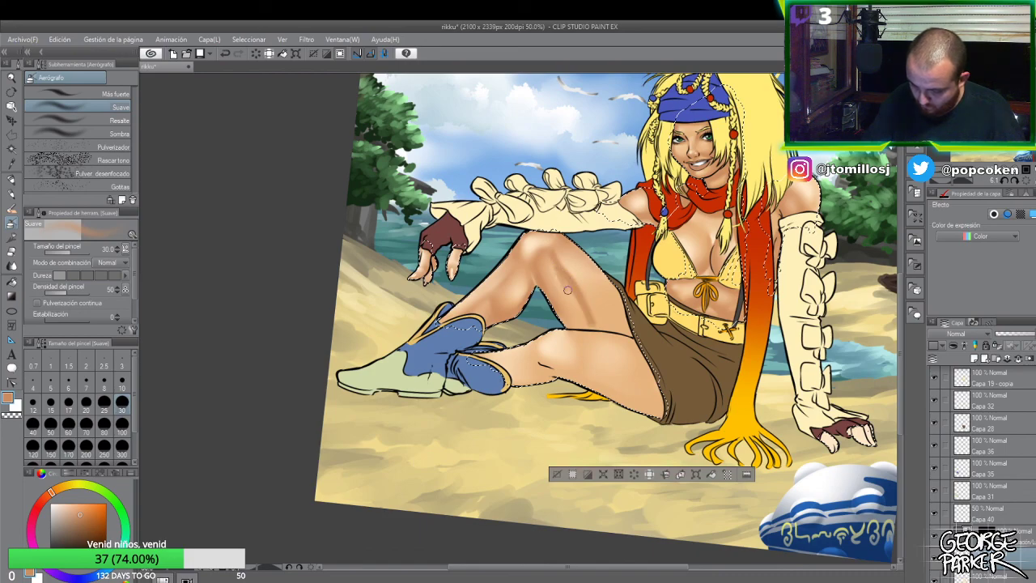
{"action": "key", "text": "j"}
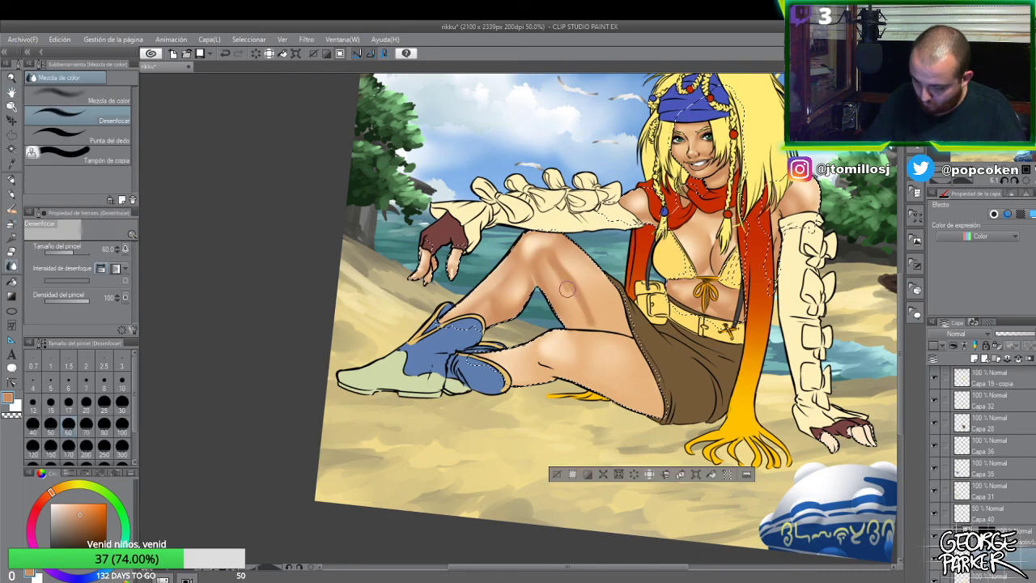
{"action": "mouse_move", "coordinate": [547, 261]}
{"action": "left_mouse_down"}
{"action": "mouse_move", "coordinate": [578, 318]}
{"action": "mouse_move", "coordinate": [578, 285]}
{"action": "mouse_move", "coordinate": [584, 291]}
{"action": "mouse_move", "coordinate": [574, 276]}
{"action": "mouse_move", "coordinate": [594, 319]}
{"action": "mouse_move", "coordinate": [623, 306]}
{"action": "mouse_move", "coordinate": [614, 266]}
{"action": "mouse_move", "coordinate": [541, 260]}
{"action": "mouse_move", "coordinate": [624, 345]}
{"action": "mouse_move", "coordinate": [596, 311]}
{"action": "left_mouse_up"}
- Darken the raised thigh next to the skirt hem with the size 30 soft airbrush and smooth it with Blur at size 60
{"action": "key", "text": "b"}
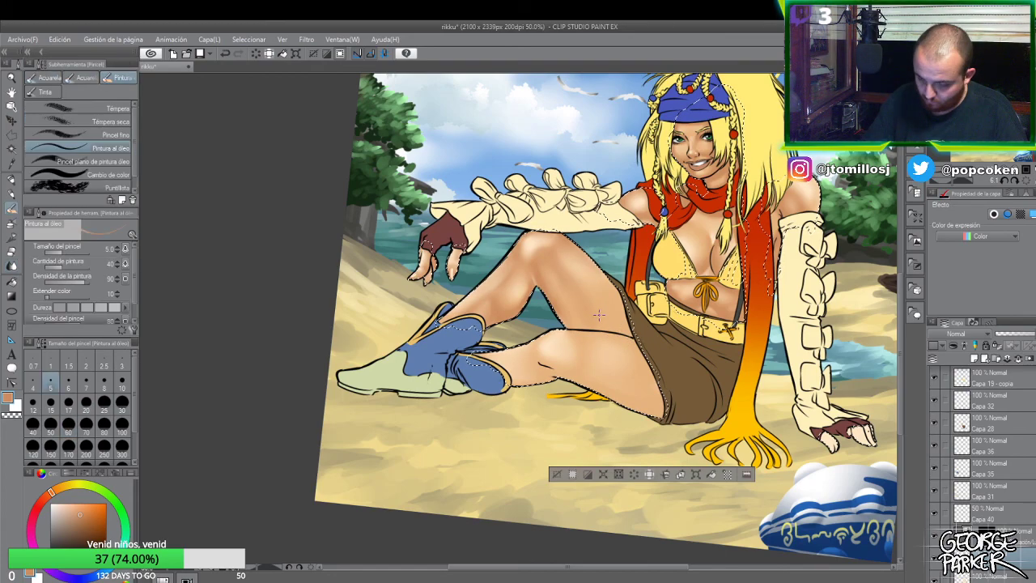
{"action": "key", "text": "b"}
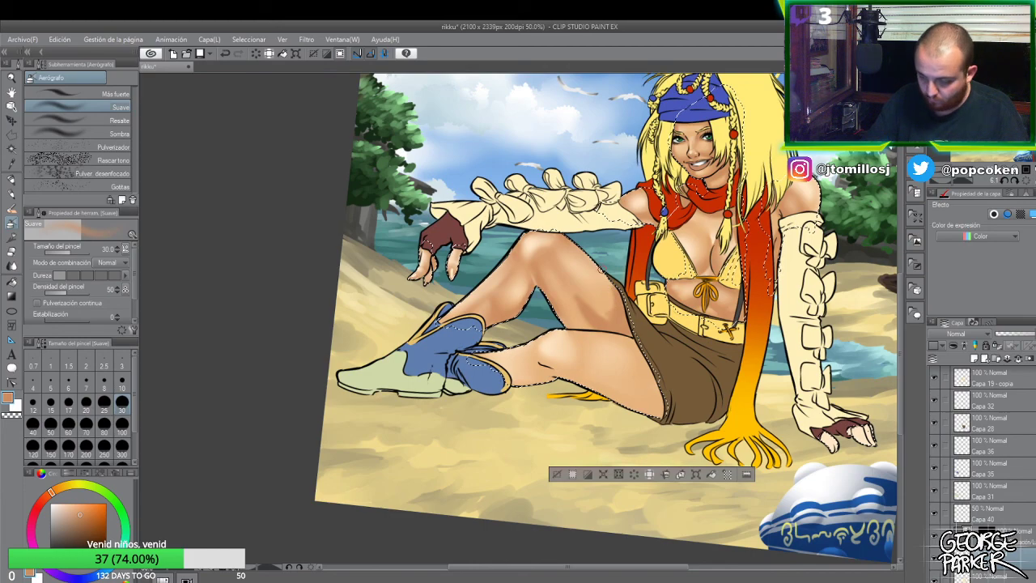
{"action": "key", "text": "j"}
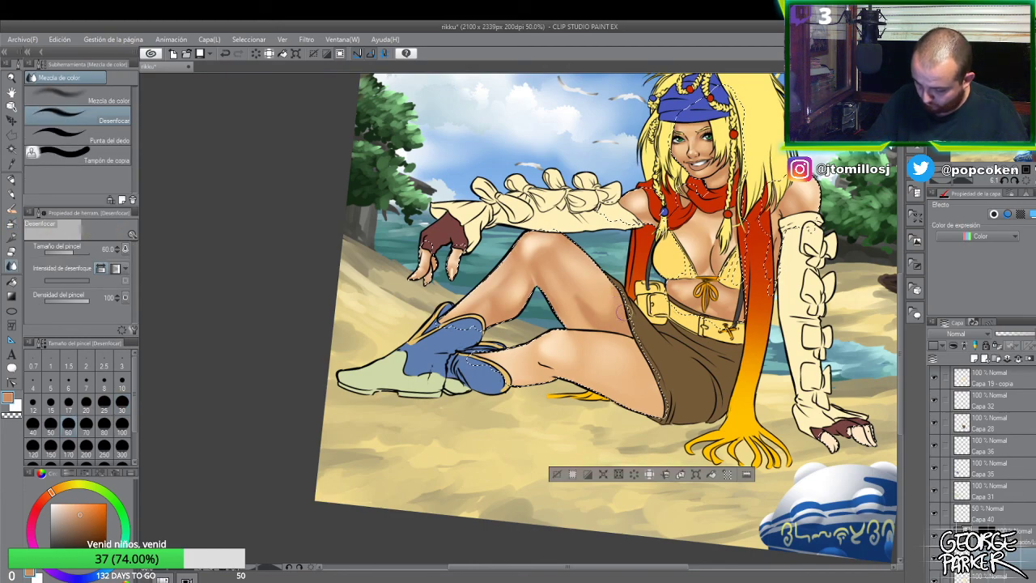
{"action": "mouse_move", "coordinate": [619, 316]}
{"action": "left_mouse_down"}
{"action": "mouse_move", "coordinate": [600, 291]}
{"action": "mouse_move", "coordinate": [588, 305]}
{"action": "mouse_move", "coordinate": [574, 287]}
{"action": "mouse_move", "coordinate": [605, 314]}
{"action": "mouse_move", "coordinate": [558, 277]}
{"action": "mouse_move", "coordinate": [590, 315]}
{"action": "mouse_move", "coordinate": [603, 315]}
{"action": "mouse_move", "coordinate": [577, 288]}
{"action": "mouse_move", "coordinate": [594, 263]}
{"action": "mouse_move", "coordinate": [583, 249]}
{"action": "mouse_move", "coordinate": [597, 286]}
{"action": "left_mouse_up"}
- Deepen the shadow along the middle of the raised thigh with the size 30 soft airbrush, blending with Blur at size 60
{"action": "key", "text": "b"}
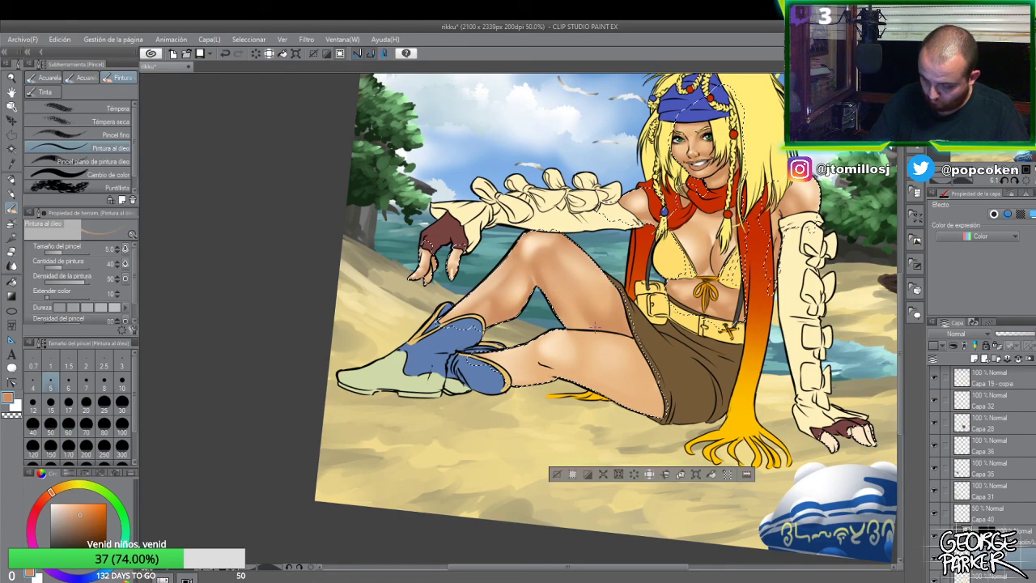
{"action": "key", "text": "b"}
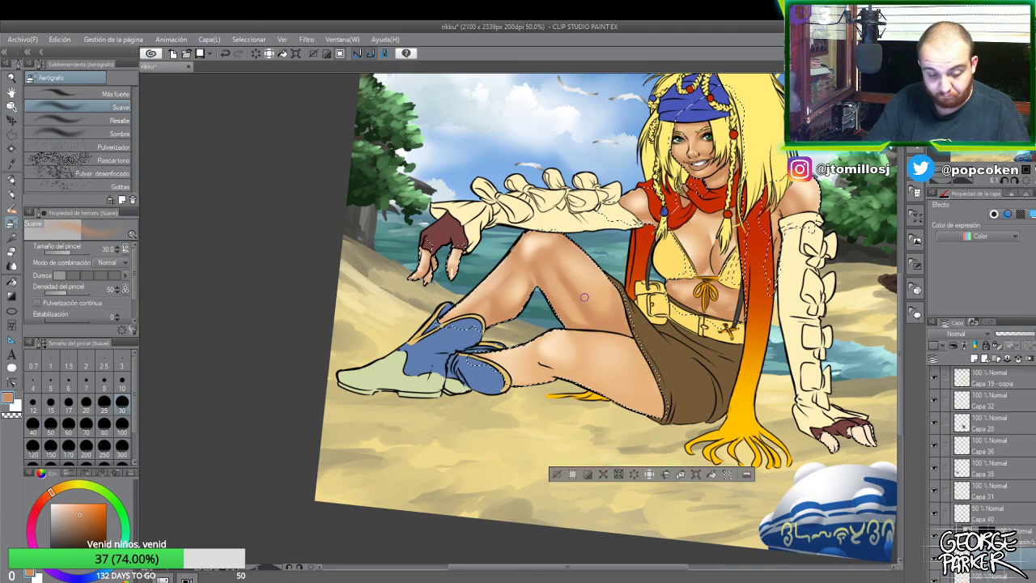
{"action": "key", "text": "j"}
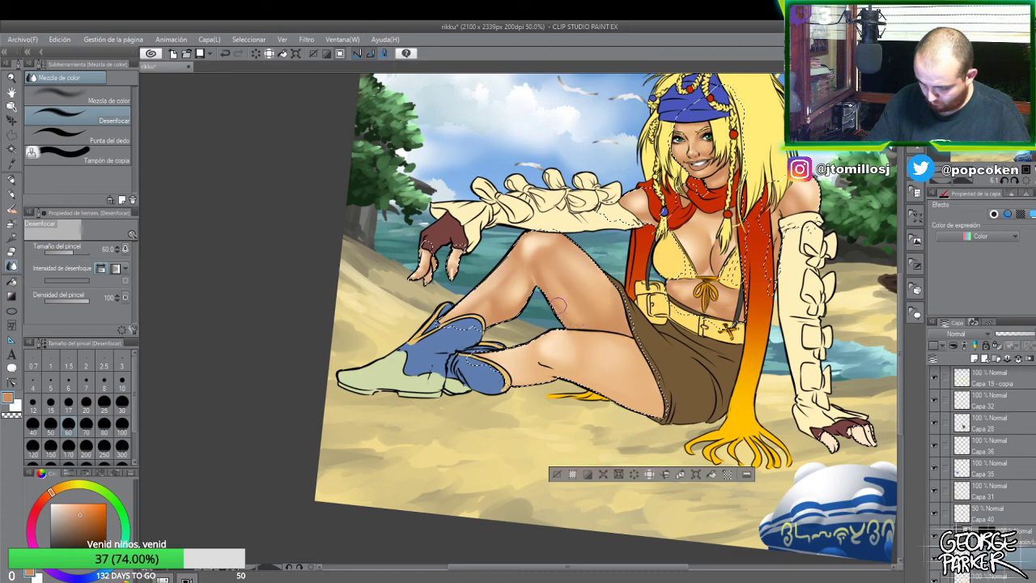
{"action": "key", "text": "b"}
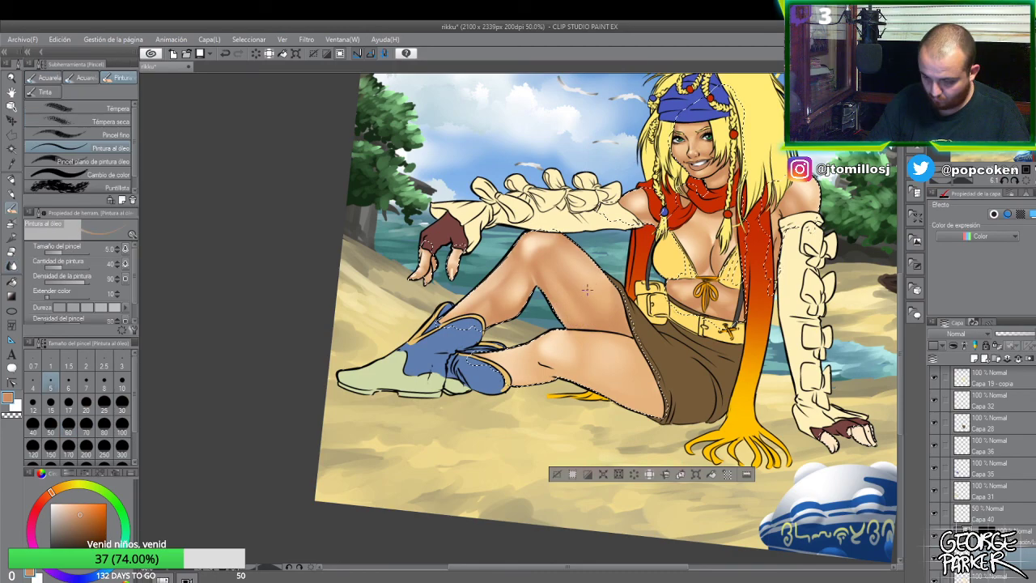
{"action": "key", "text": "b"}
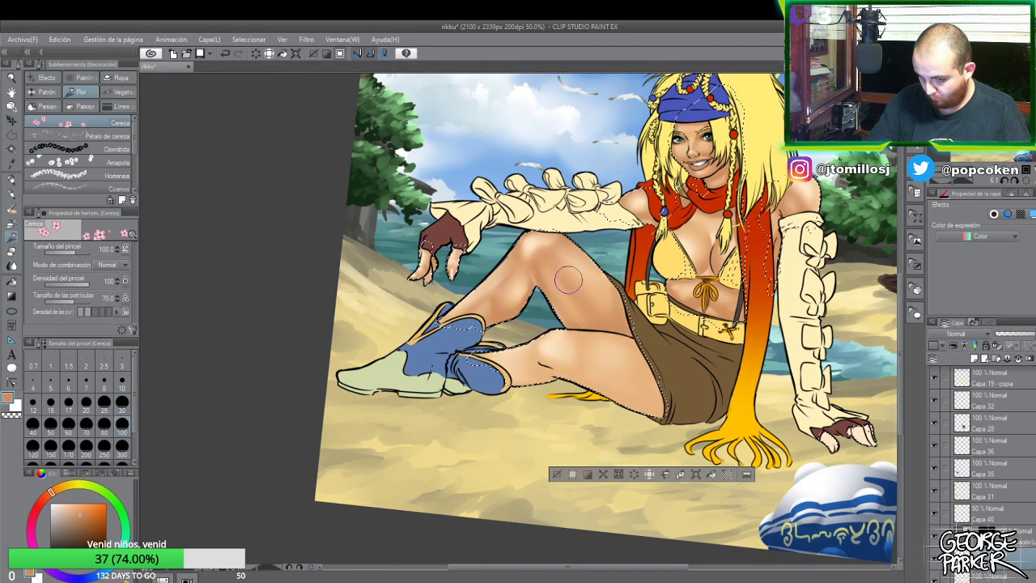
{"action": "key", "text": "b"}
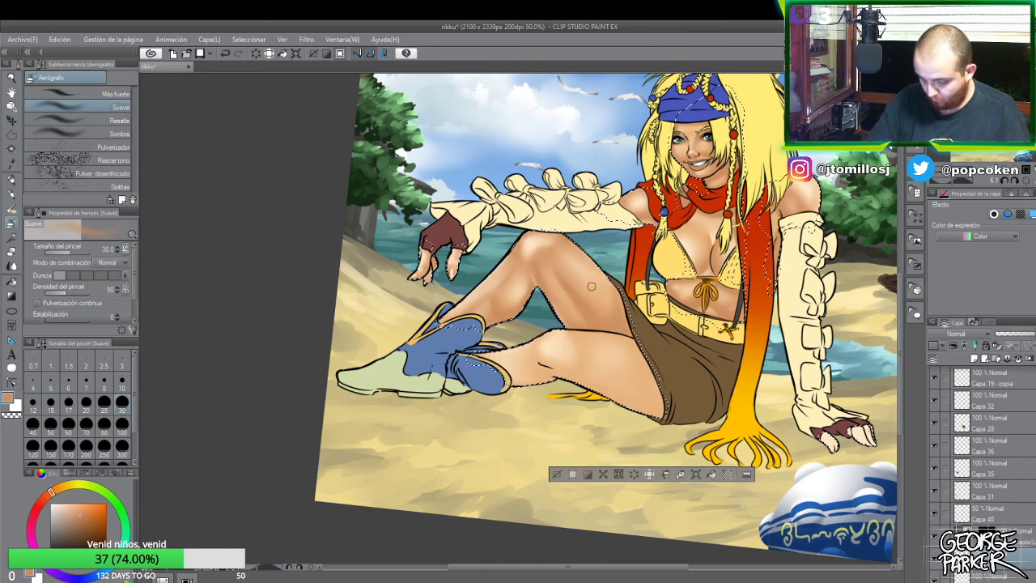
{"action": "key", "text": "j"}
{"action": "mouse_move", "coordinate": [580, 289]}
{"action": "left_mouse_down"}
{"action": "mouse_move", "coordinate": [601, 322]}
{"action": "mouse_move", "coordinate": [569, 280]}
{"action": "mouse_move", "coordinate": [598, 318]}
{"action": "mouse_move", "coordinate": [597, 305]}
{"action": "mouse_move", "coordinate": [623, 322]}
{"action": "mouse_move", "coordinate": [559, 271]}
{"action": "mouse_move", "coordinate": [614, 320]}
{"action": "mouse_move", "coordinate": [578, 292]}
{"action": "left_mouse_up"}
{"action": "scroll", "coordinate": [607, 334], "scroll_direction": "down", "scroll_amount": 1}
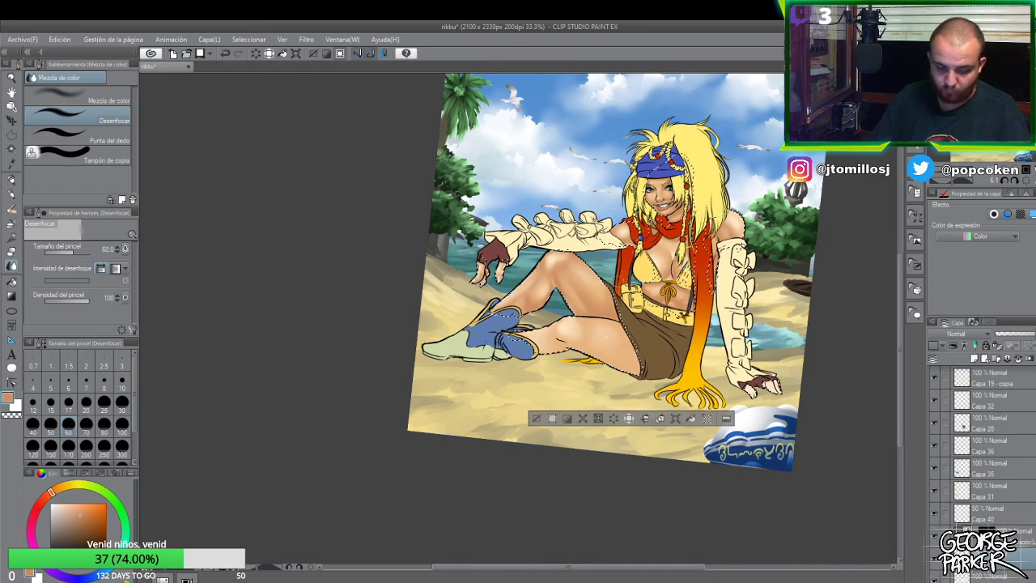
- Paint shadow around the lowered leg's kneecap with the size 30 soft airbrush and soften it with Blur at size 60
{"action": "key", "text": "b"}
{"action": "scroll", "coordinate": [605, 312], "scroll_direction": "up", "scroll_amount": 1}
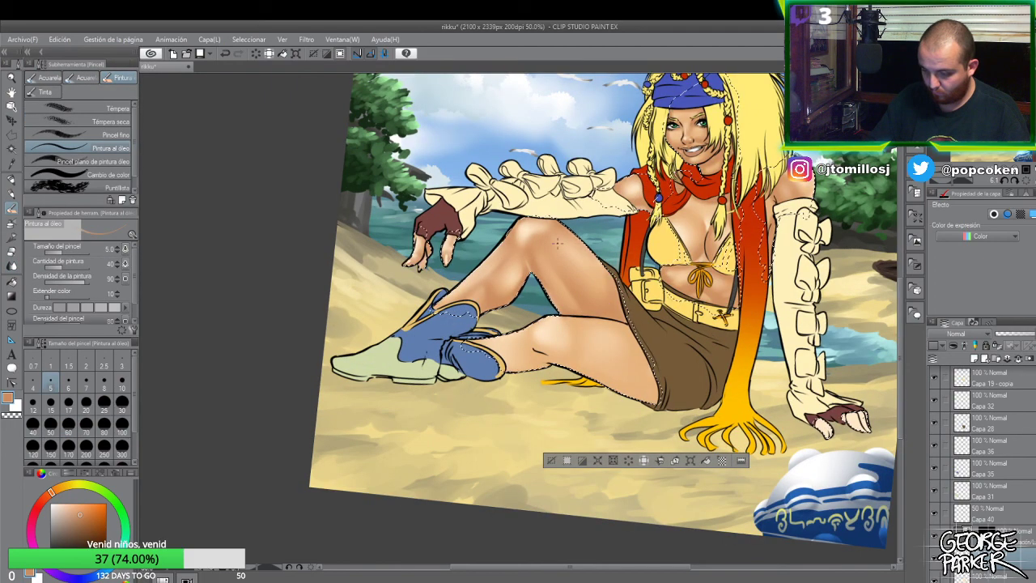
{"action": "key", "text": "b"}
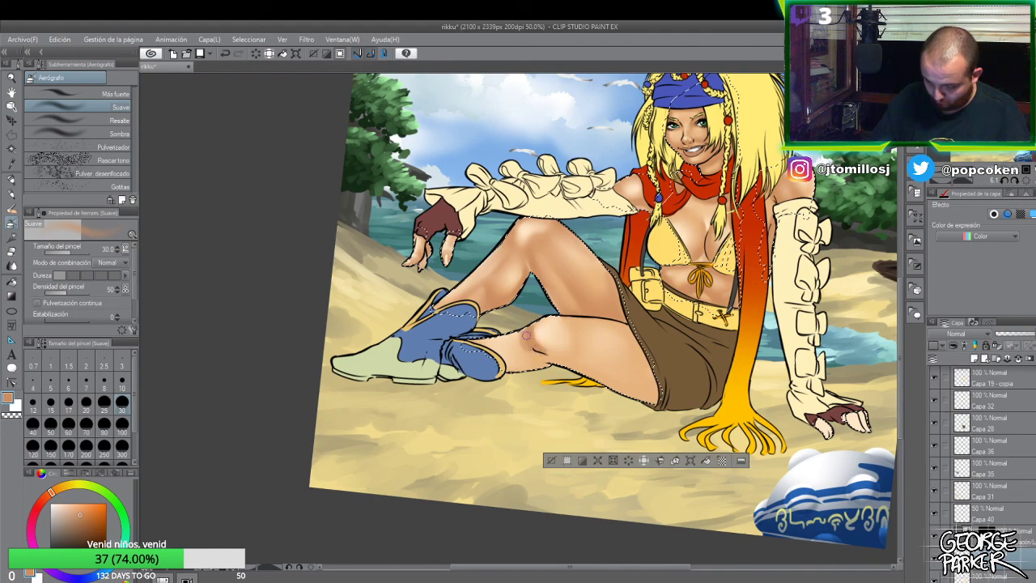
{"action": "mouse_move", "coordinate": [538, 349]}
{"action": "left_mouse_down"}
{"action": "mouse_move", "coordinate": [571, 319]}
{"action": "mouse_move", "coordinate": [570, 348]}
{"action": "mouse_move", "coordinate": [574, 318]}
{"action": "mouse_move", "coordinate": [575, 348]}
{"action": "mouse_move", "coordinate": [570, 322]}
{"action": "left_mouse_up"}
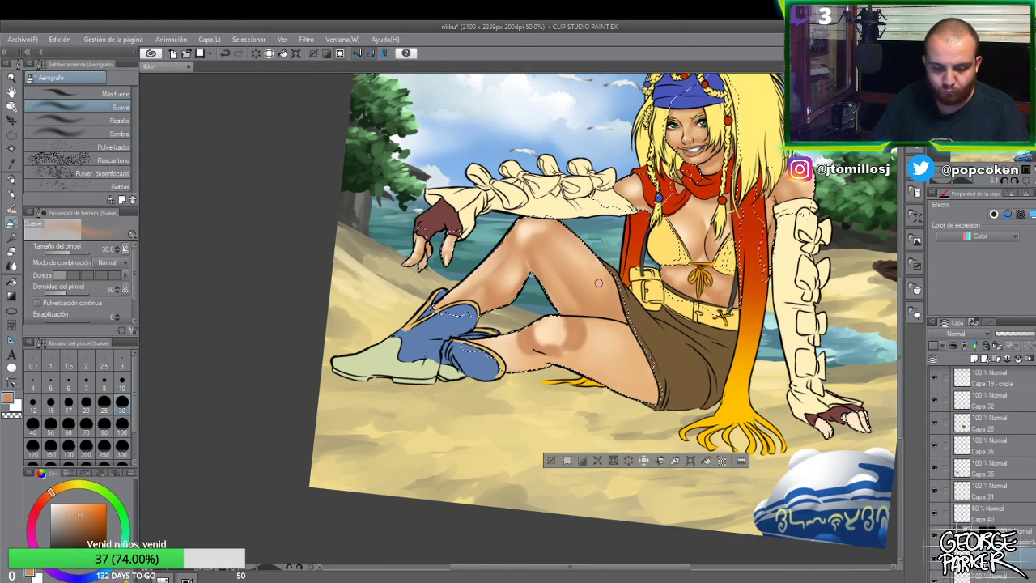
{"action": "key", "text": "j"}
{"action": "mouse_move", "coordinate": [587, 332]}
{"action": "left_mouse_down"}
{"action": "mouse_move", "coordinate": [558, 347]}
{"action": "mouse_move", "coordinate": [560, 323]}
{"action": "mouse_move", "coordinate": [562, 335]}
{"action": "mouse_move", "coordinate": [549, 342]}
{"action": "mouse_move", "coordinate": [536, 328]}
{"action": "mouse_move", "coordinate": [524, 345]}
{"action": "mouse_move", "coordinate": [516, 333]}
{"action": "mouse_move", "coordinate": [537, 354]}
{"action": "mouse_move", "coordinate": [515, 327]}
{"action": "mouse_move", "coordinate": [560, 331]}
{"action": "mouse_move", "coordinate": [567, 360]}
{"action": "mouse_move", "coordinate": [540, 236]}
{"action": "mouse_move", "coordinate": [544, 327]}
{"action": "mouse_move", "coordinate": [532, 326]}
{"action": "mouse_move", "coordinate": [540, 339]}
{"action": "mouse_move", "coordinate": [560, 337]}
{"action": "mouse_move", "coordinate": [541, 349]}
{"action": "mouse_move", "coordinate": [562, 305]}
{"action": "mouse_move", "coordinate": [569, 335]}
{"action": "left_mouse_up"}
- Shade the underside of the lowered thigh with the size 30 soft airbrush, blending it upward with Blur at size 60
{"action": "key", "text": "b"}
{"action": "key", "text": "b"}
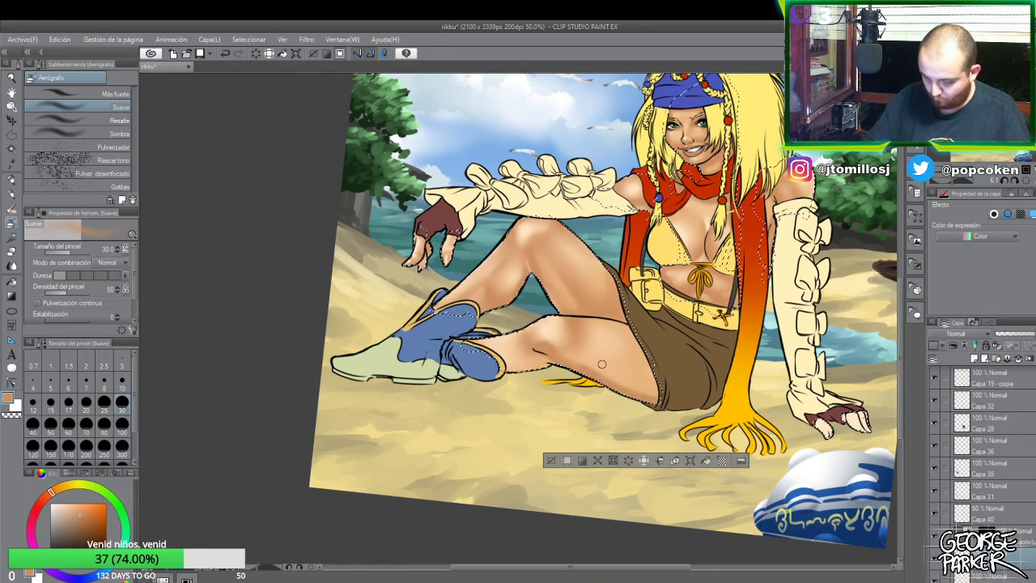
{"action": "key", "text": "j"}
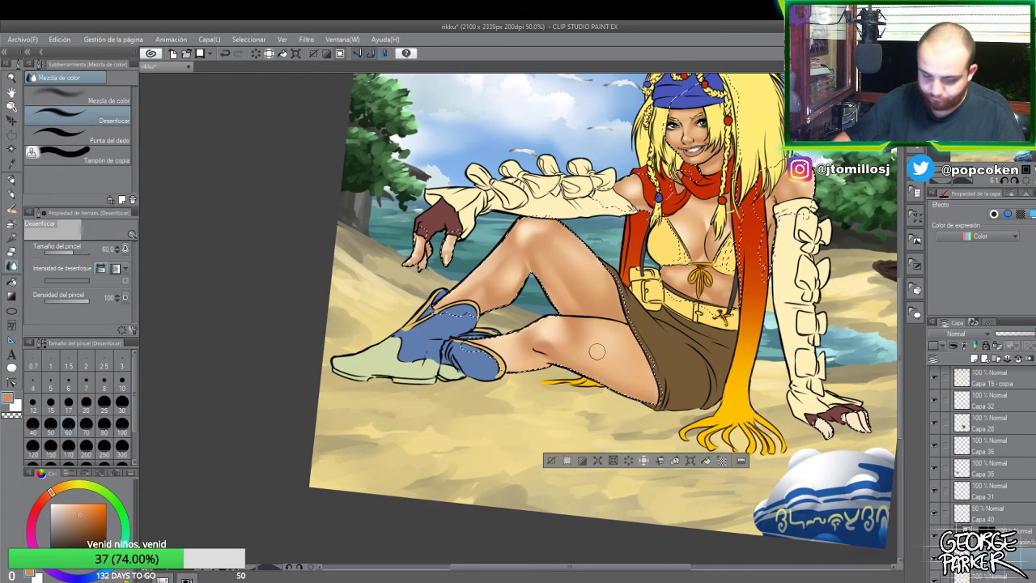
{"action": "key", "text": "b"}
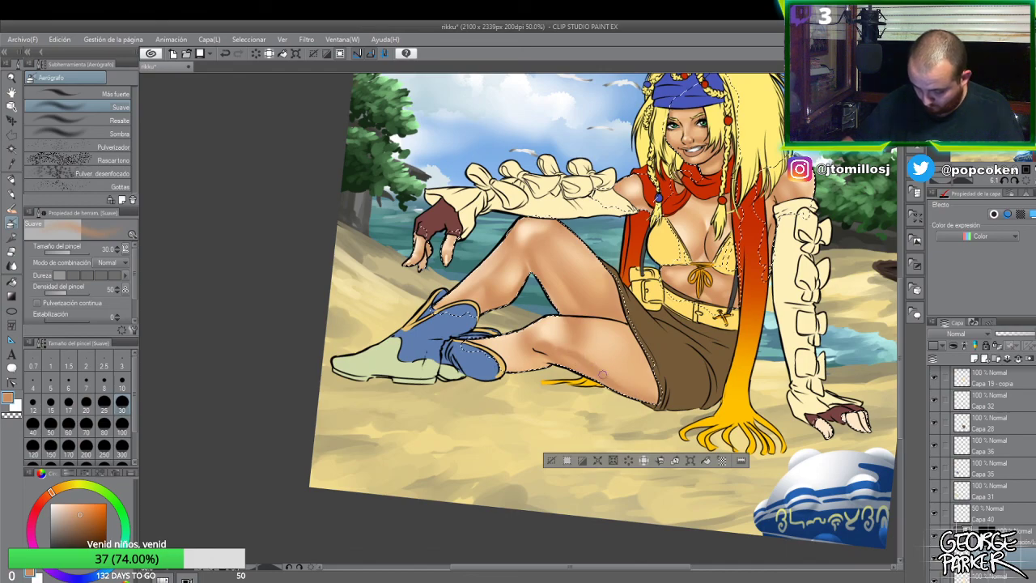
{"action": "key", "text": "j"}
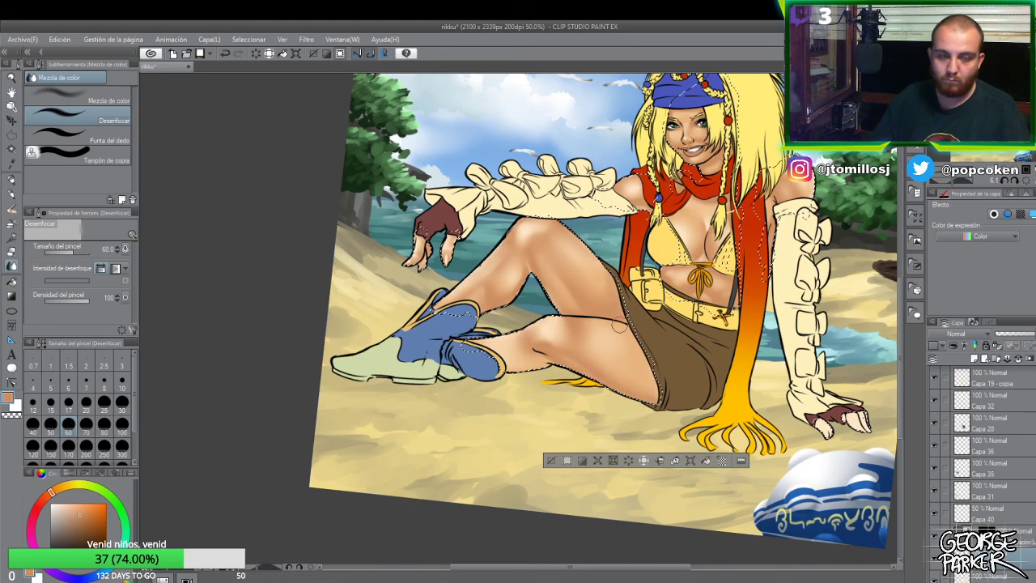
- Darken the lowered thigh along the skirt hem with the size 30 soft airbrush and smooth it with Blur at size 60
{"action": "key", "text": "b"}
{"action": "key", "text": "b"}
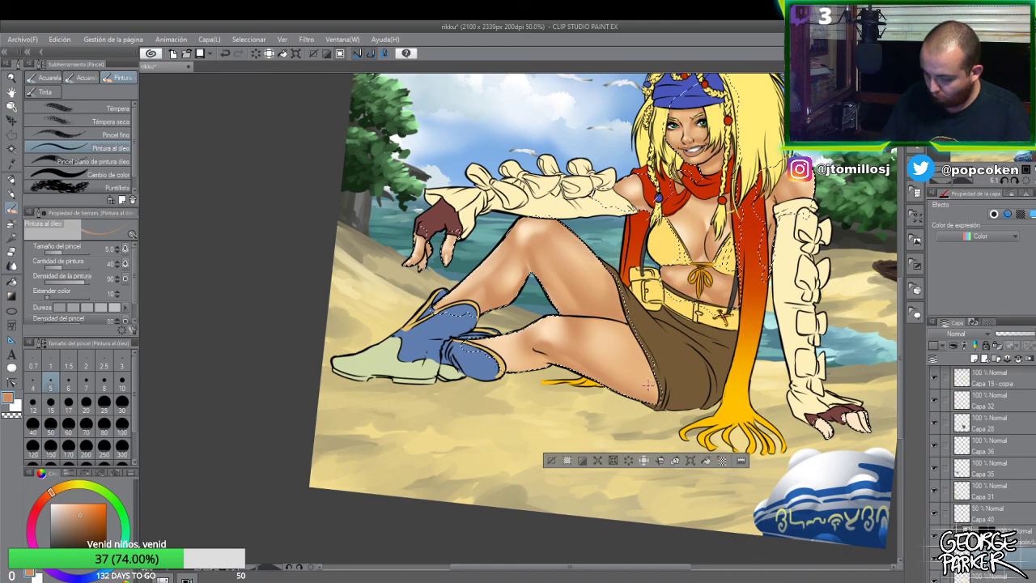
{"action": "mouse_move", "coordinate": [652, 387]}
{"action": "left_mouse_down"}
{"action": "mouse_move", "coordinate": [654, 356]}
{"action": "mouse_move", "coordinate": [640, 338]}
{"action": "left_mouse_up"}
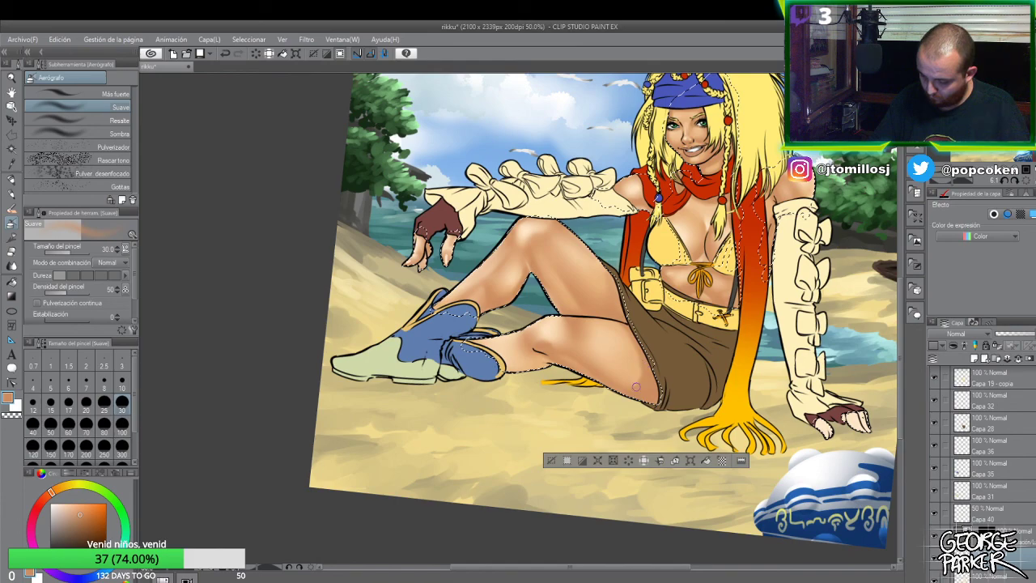
{"action": "key", "text": "j"}
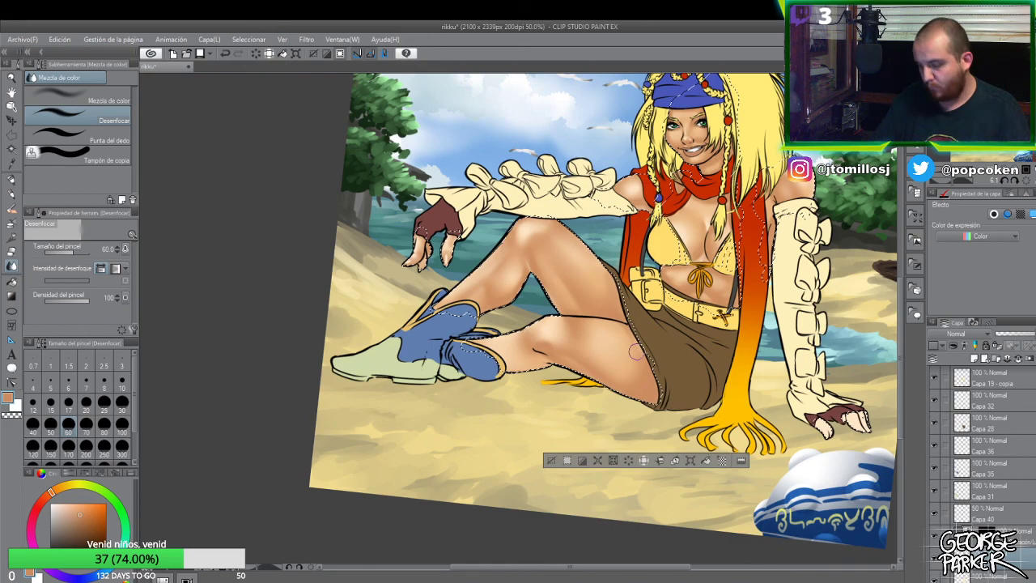
{"action": "scroll", "coordinate": [657, 313], "scroll_direction": "down", "scroll_amount": 1}
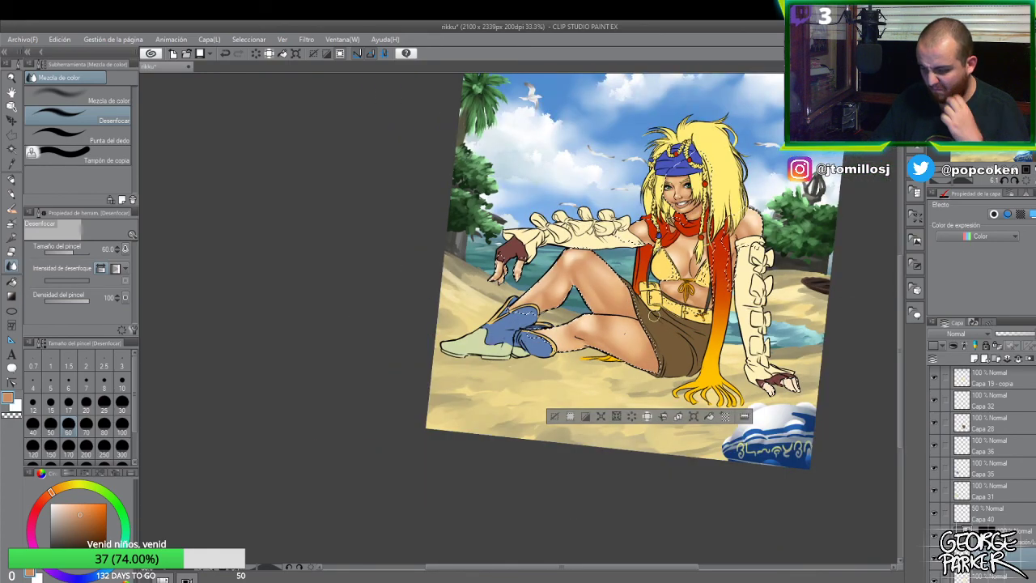
- Tone down the raised knee with the size 30 soft airbrush and lighten the raised thigh with the size 30 eraser, blending with Blur at size 60
{"action": "scroll", "coordinate": [571, 279], "scroll_direction": "up", "scroll_amount": 1}
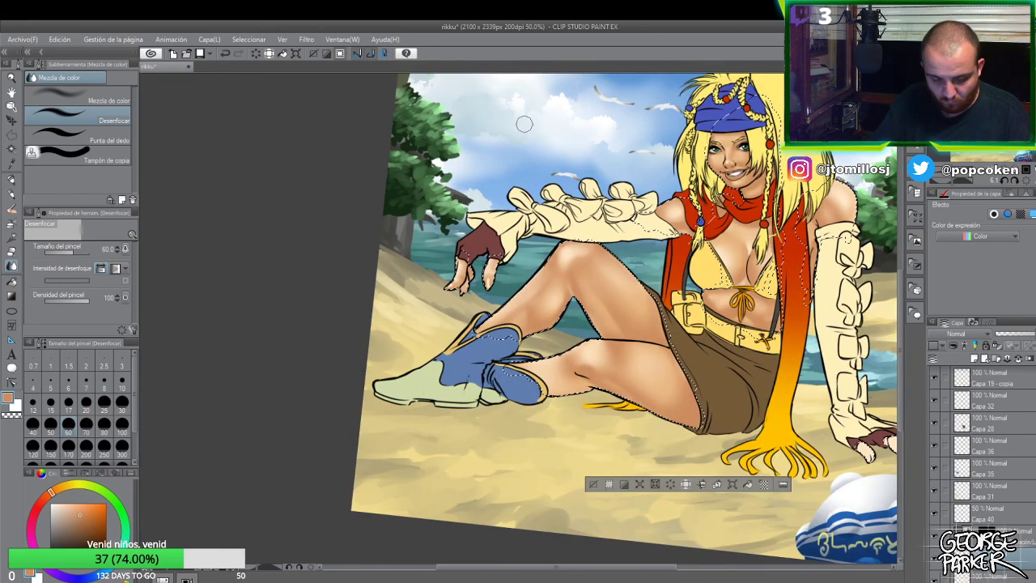
{"action": "key", "text": "b"}
{"action": "key", "text": "b"}
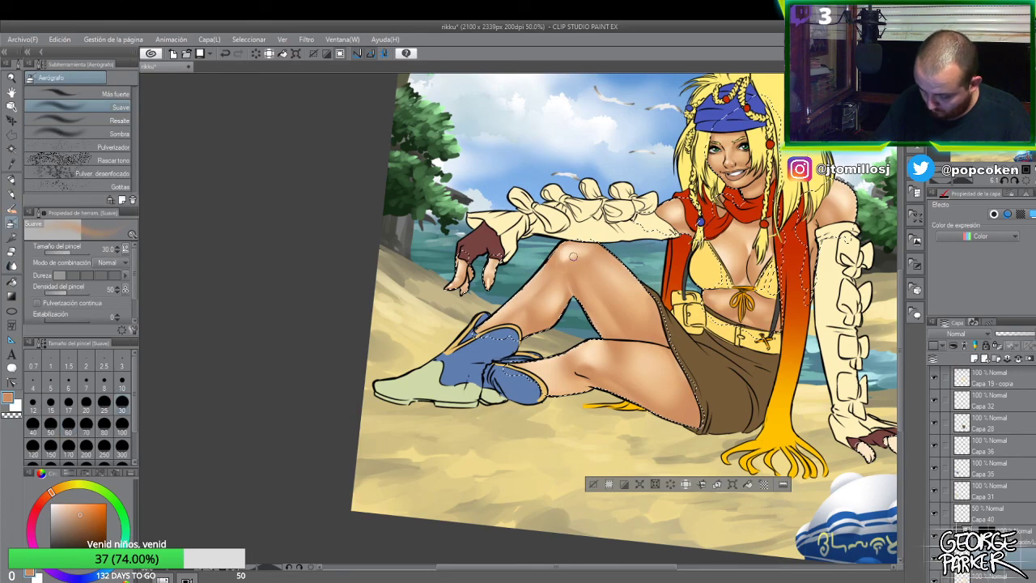
{"action": "key", "text": "j"}
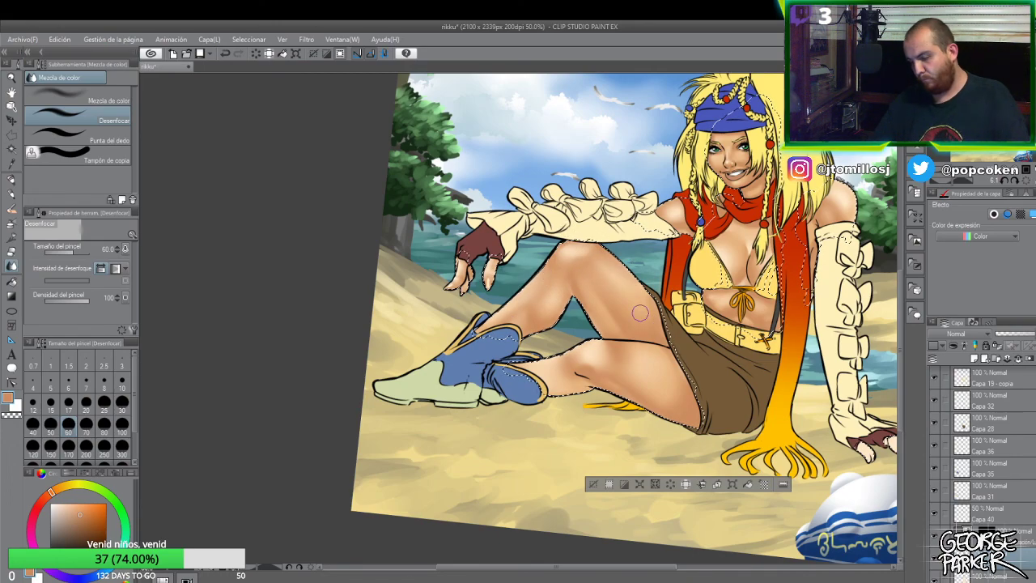
{"action": "key", "text": "e"}
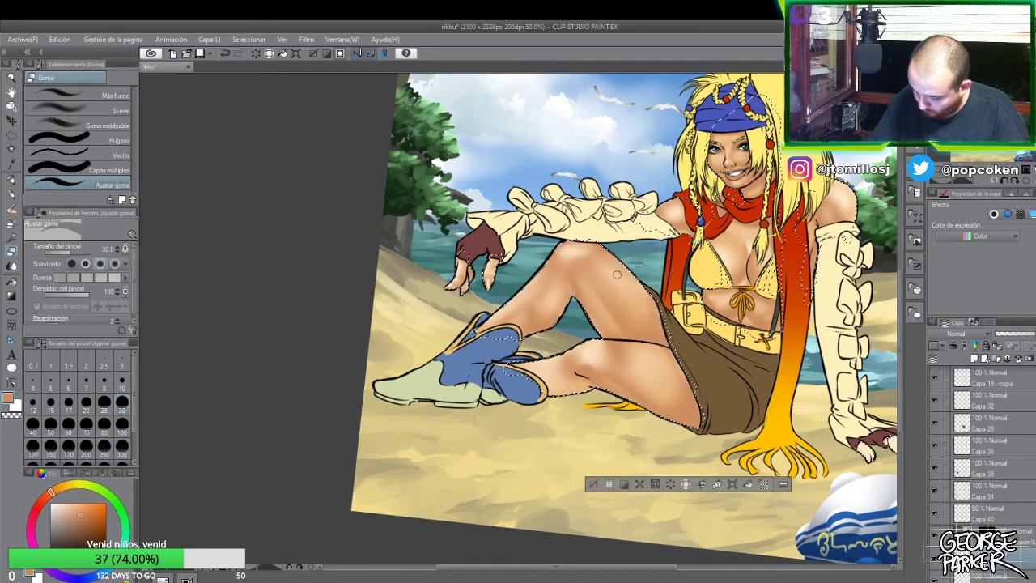
{"action": "key", "text": "j"}
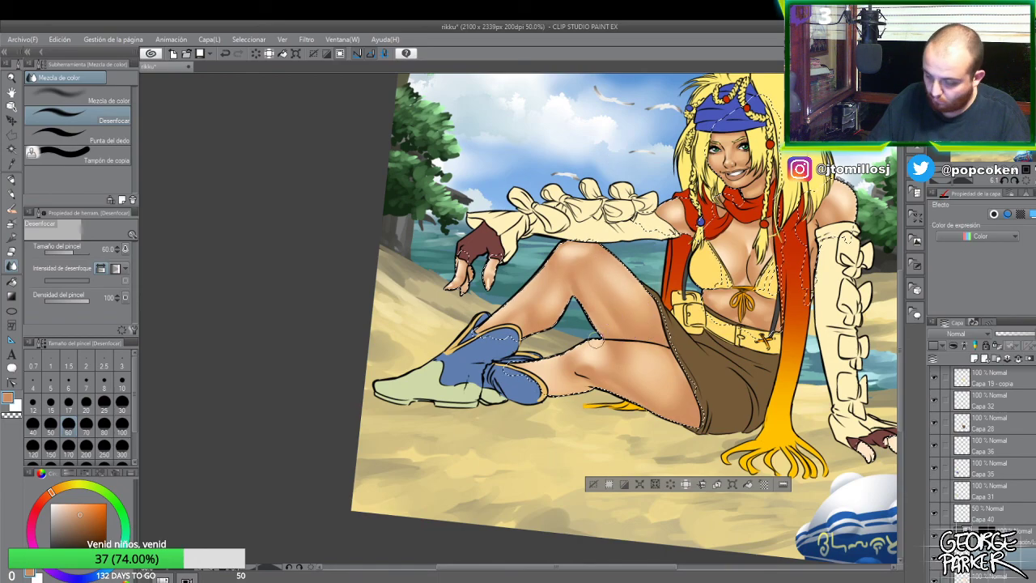
- Shade the lowered calf above the boot with the soft airbrush and lift a highlight with the size 30 eraser, blending with Blur at size 60
{"action": "key", "text": "b"}
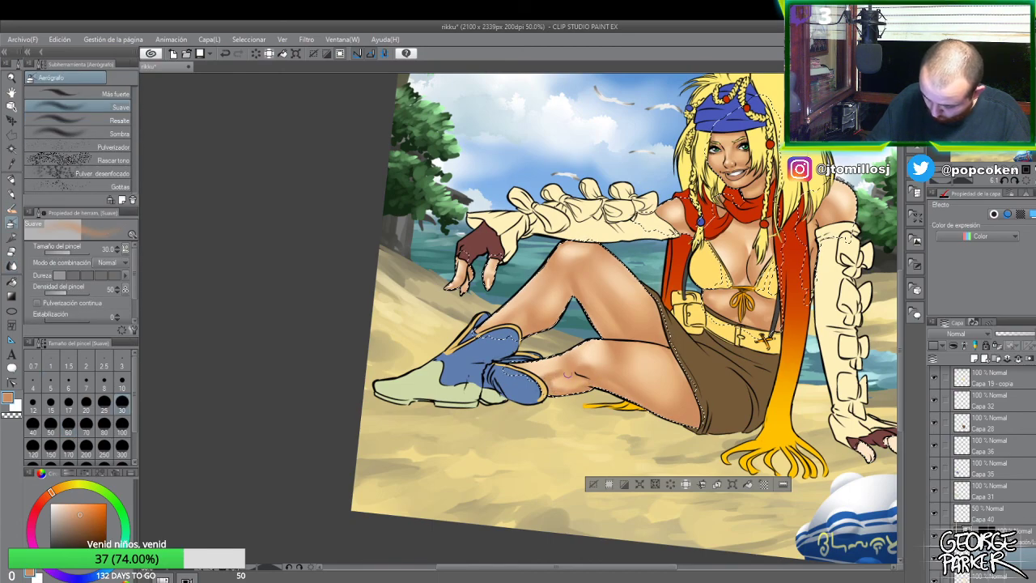
{"action": "key", "text": "j"}
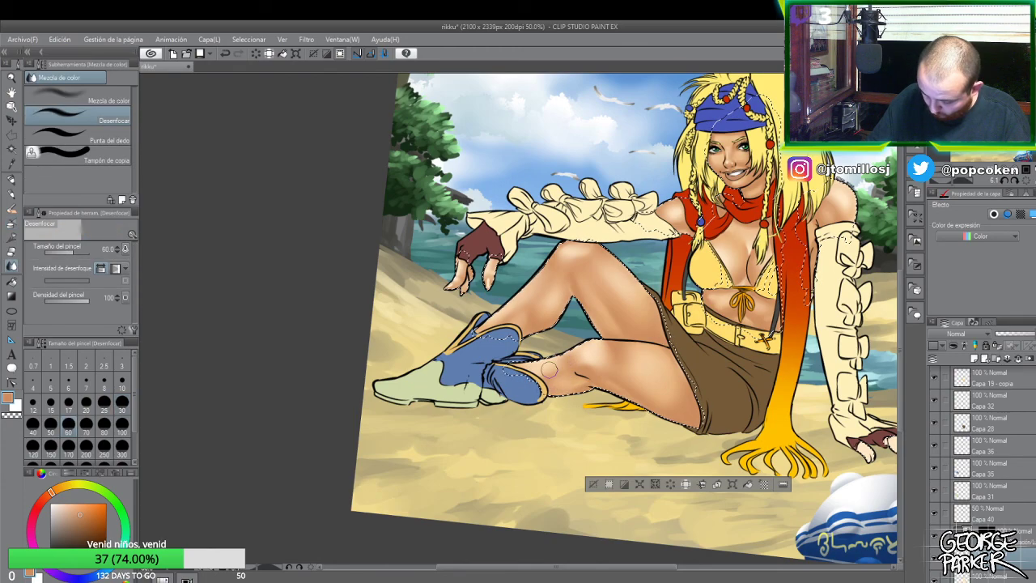
{"action": "key", "text": "b"}
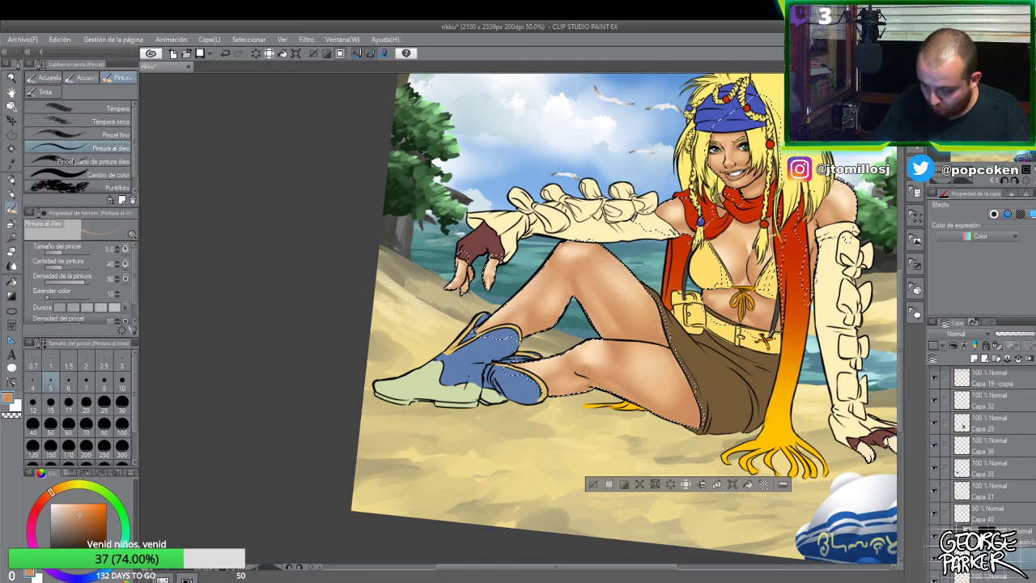
{"action": "key", "text": "b"}
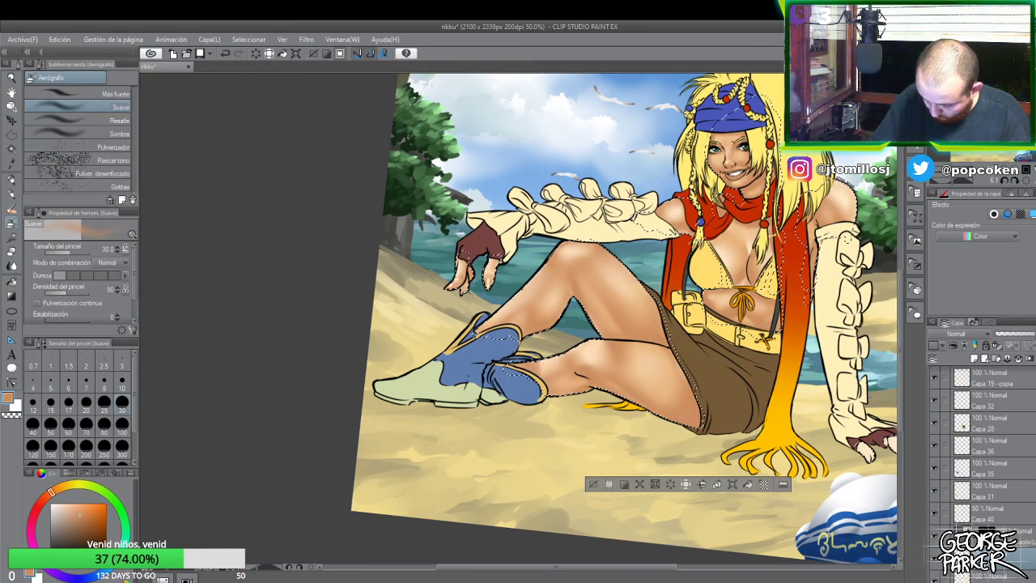
{"action": "key", "text": "j"}
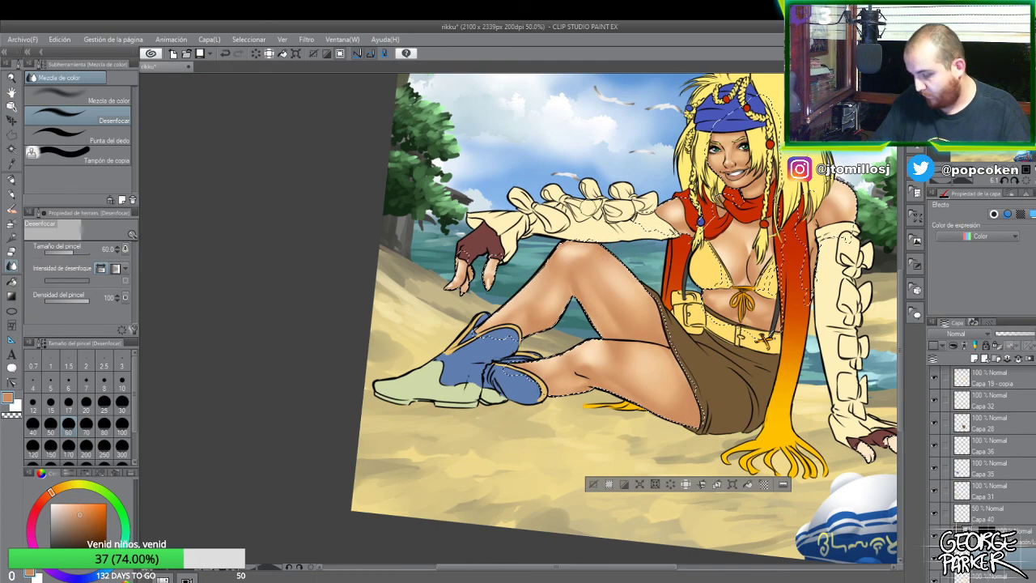
{"action": "key", "text": "e"}
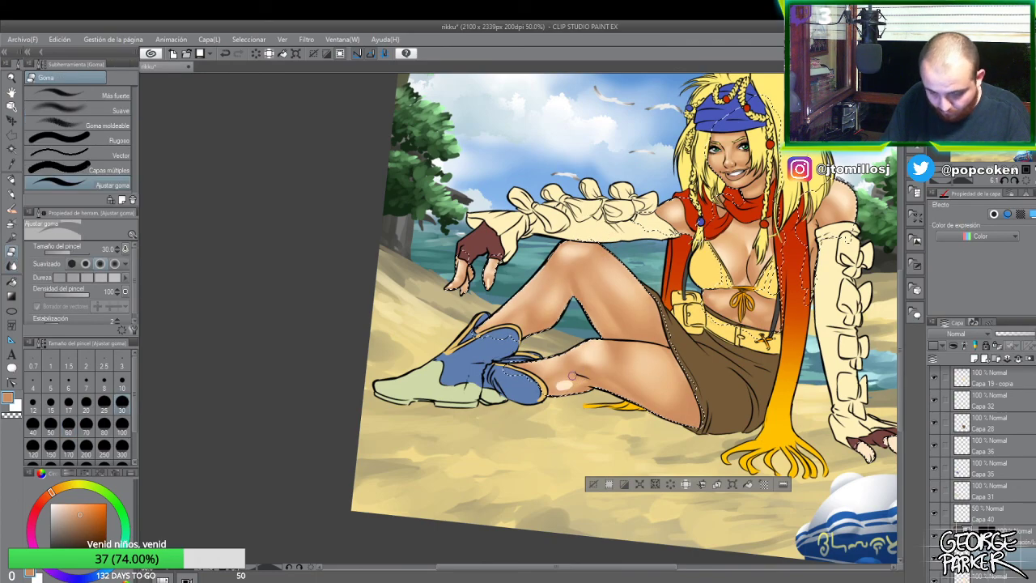
{"action": "key", "text": "j"}
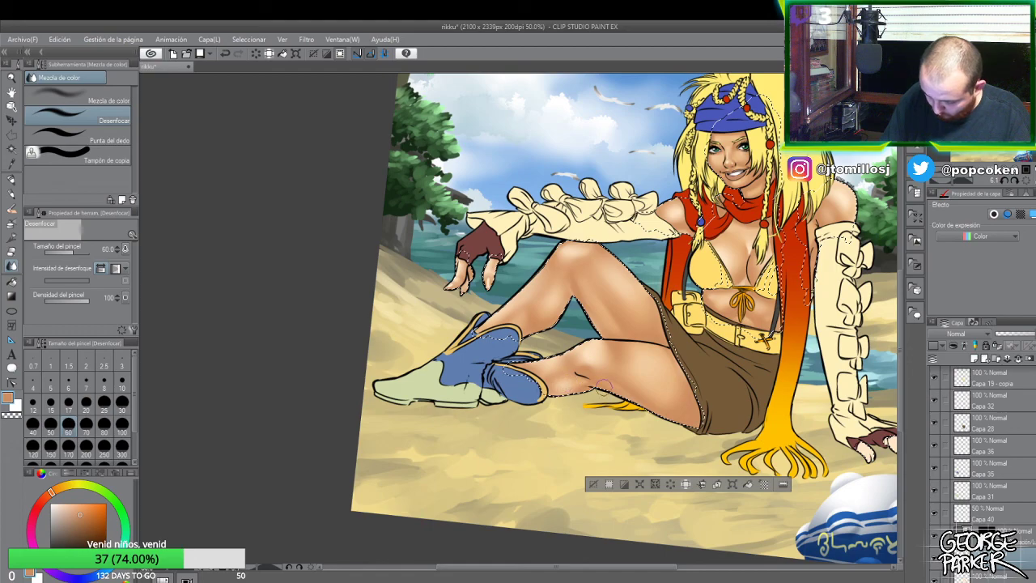
- Refine the lowered thigh's shading behind the knee with the size 30 soft airbrush and eraser, blending with Blur at size 60
{"action": "key", "text": "b"}
{"action": "key", "text": "b"}
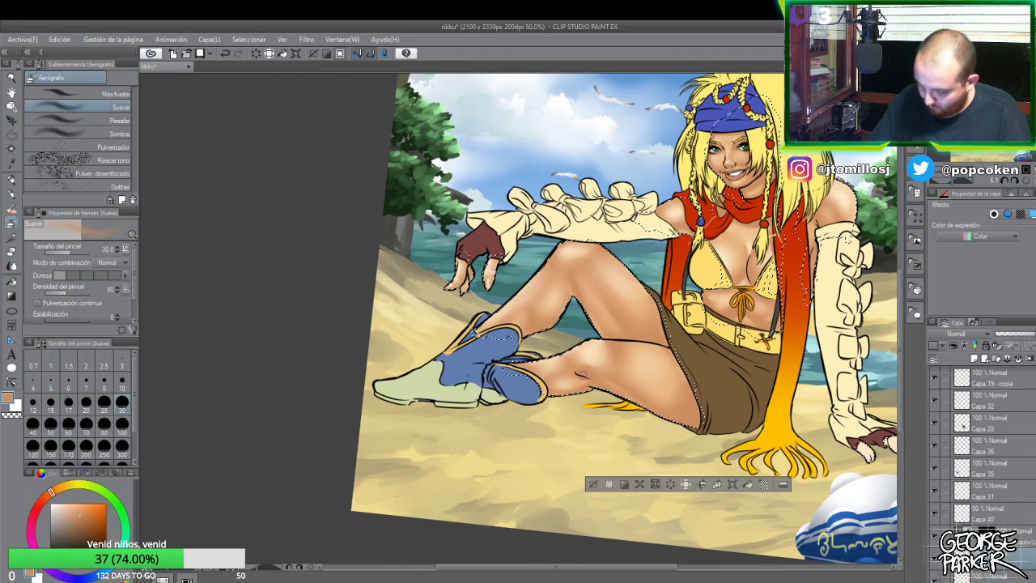
{"action": "key", "text": "e"}
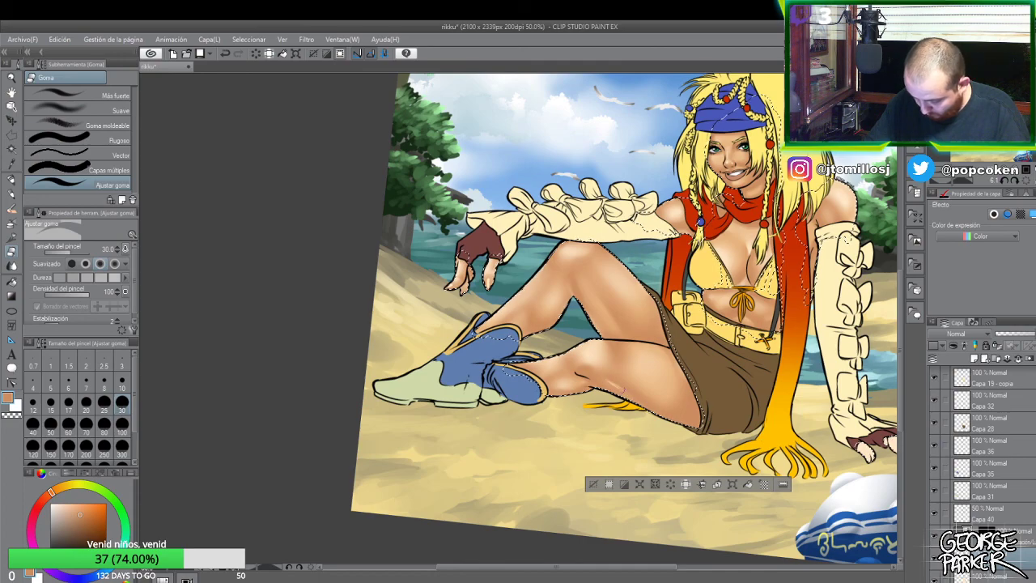
{"action": "key", "text": "j"}
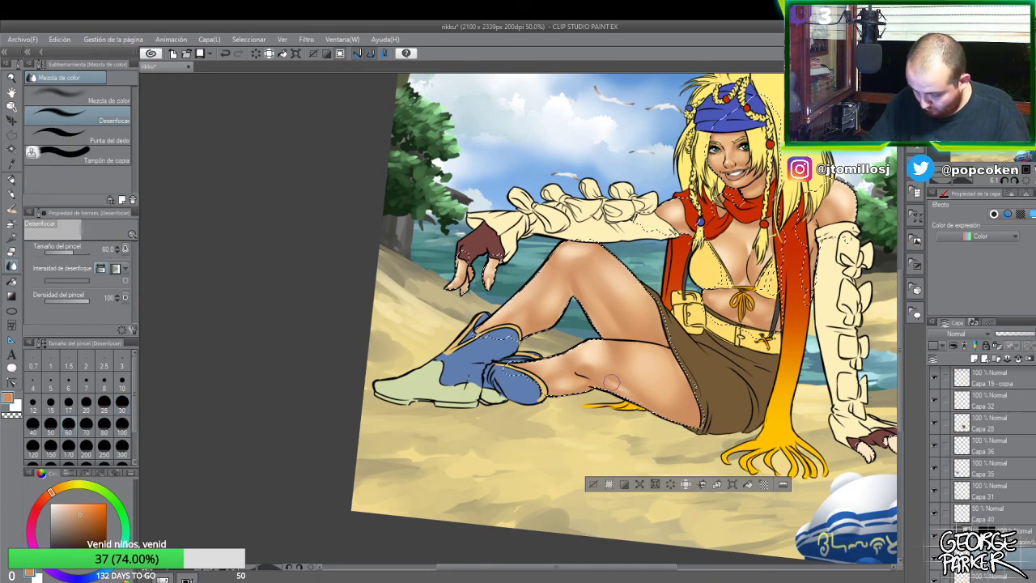
- Deepen the shadow along the lowered thigh's bottom edge with the size 30 soft airbrush and soften it with Blur at size 60
{"action": "key", "text": "b"}
{"action": "key", "text": "b"}
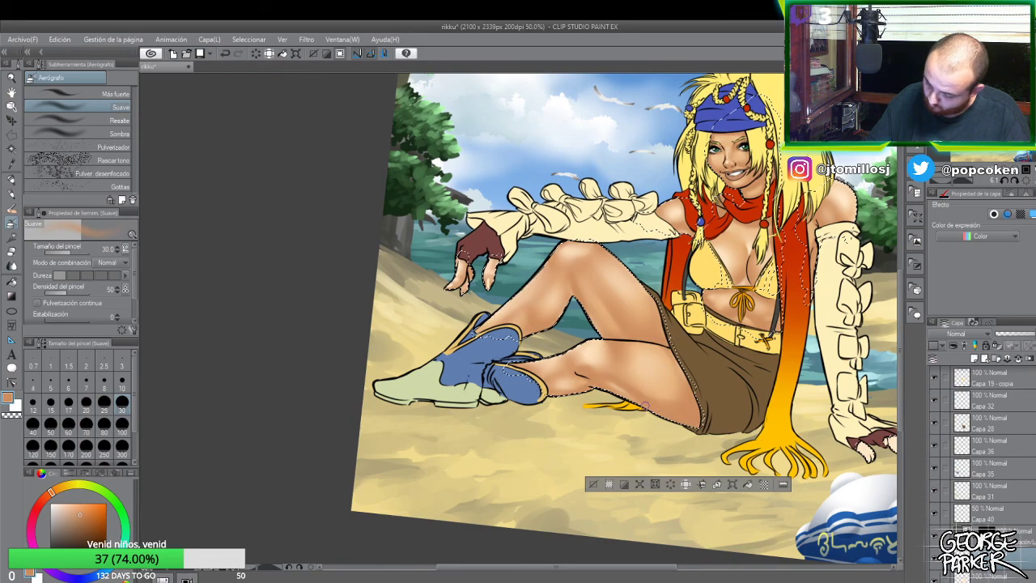
{"action": "key", "text": "j"}
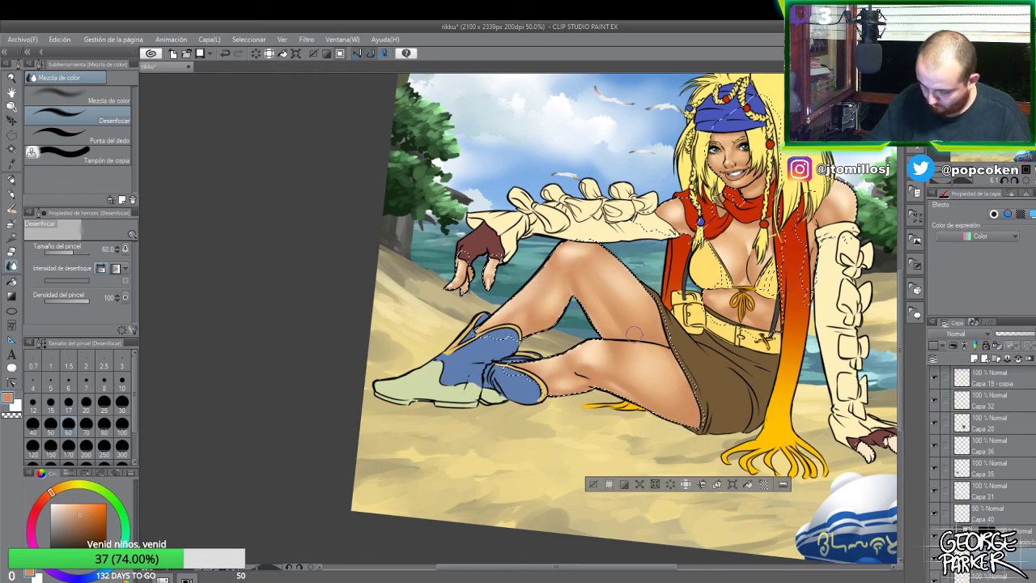
- Touch up the raised thigh's shading where it meets the lowered leg with the size 30 soft airbrush, smoothing with Blur at size 60
{"action": "key", "text": "b"}
{"action": "key", "text": "b"}
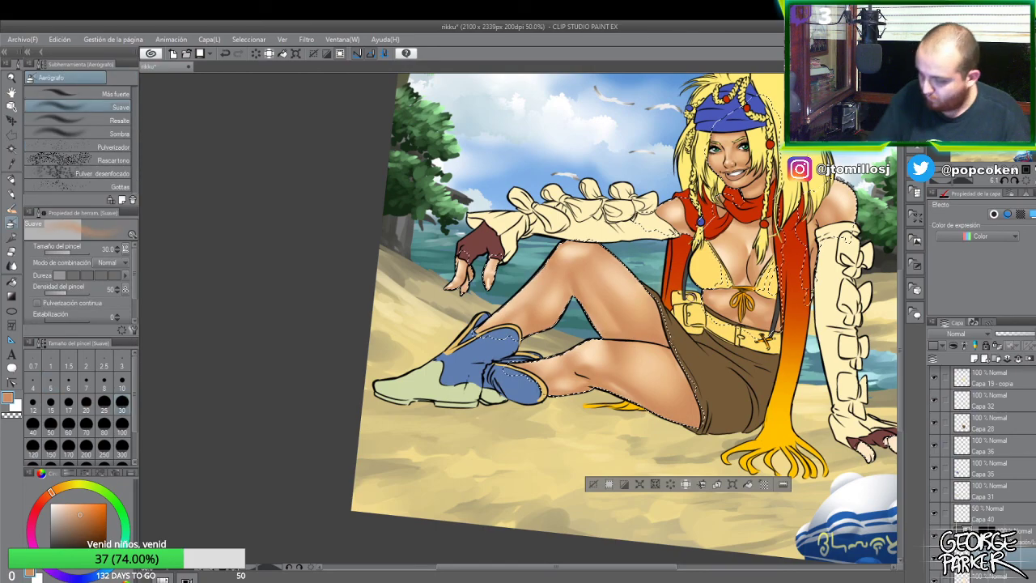
{"action": "key", "text": "ctrl+minus"}
{"action": "key", "text": "ctrl+minus"}
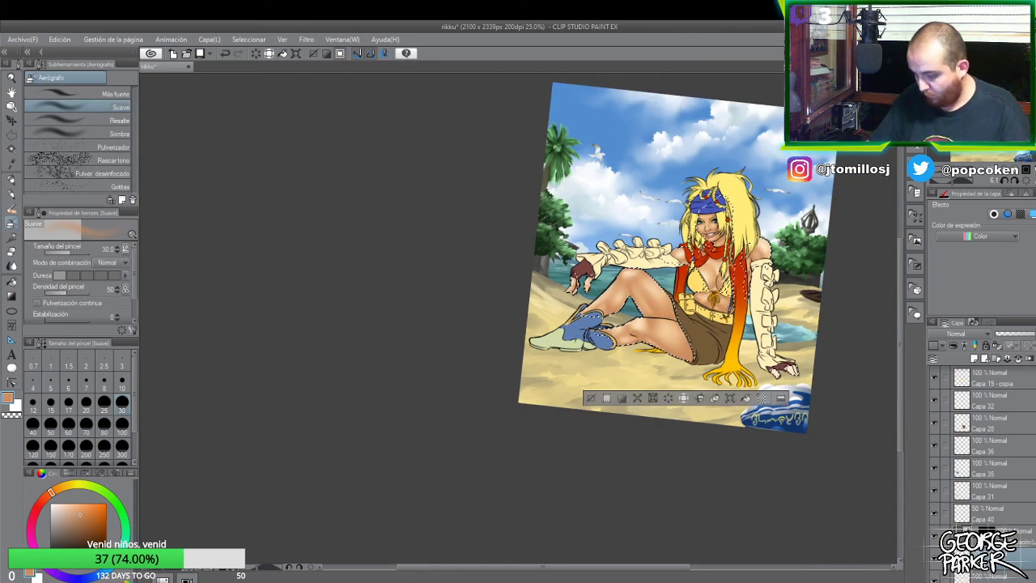
{"action": "key", "text": "ctrl+plus"}
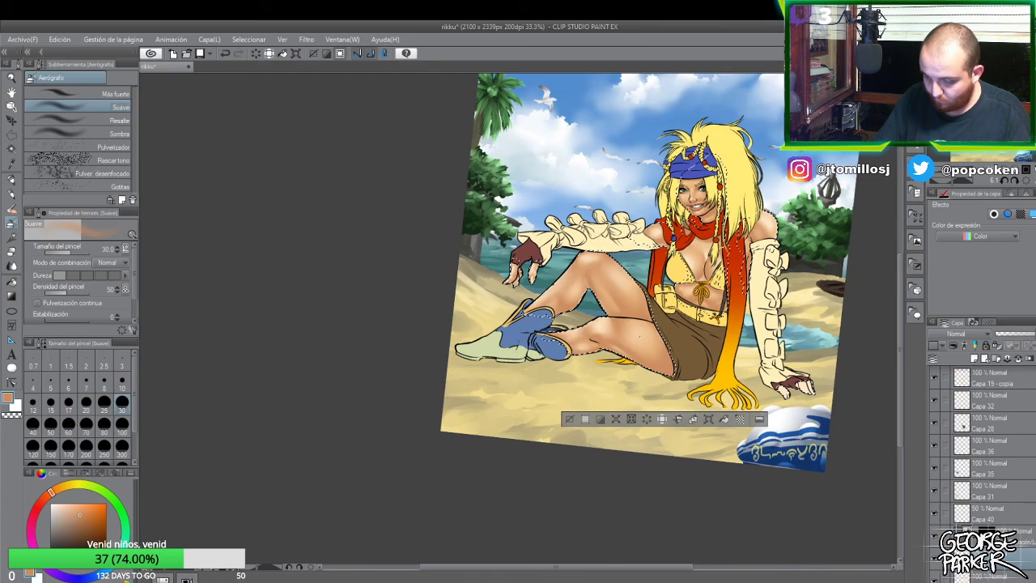
{"action": "key", "text": "j"}
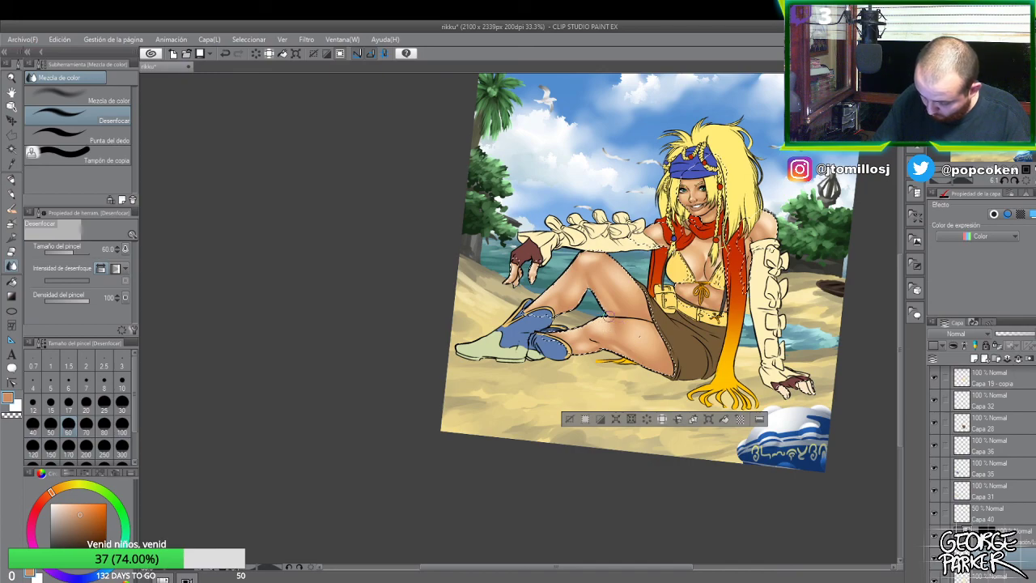
- Save the illustration with the skin selection cleared and rotate the canvas view back upright
{"action": "scroll", "coordinate": [613, 328], "scroll_direction": "down", "scroll_amount": 1}
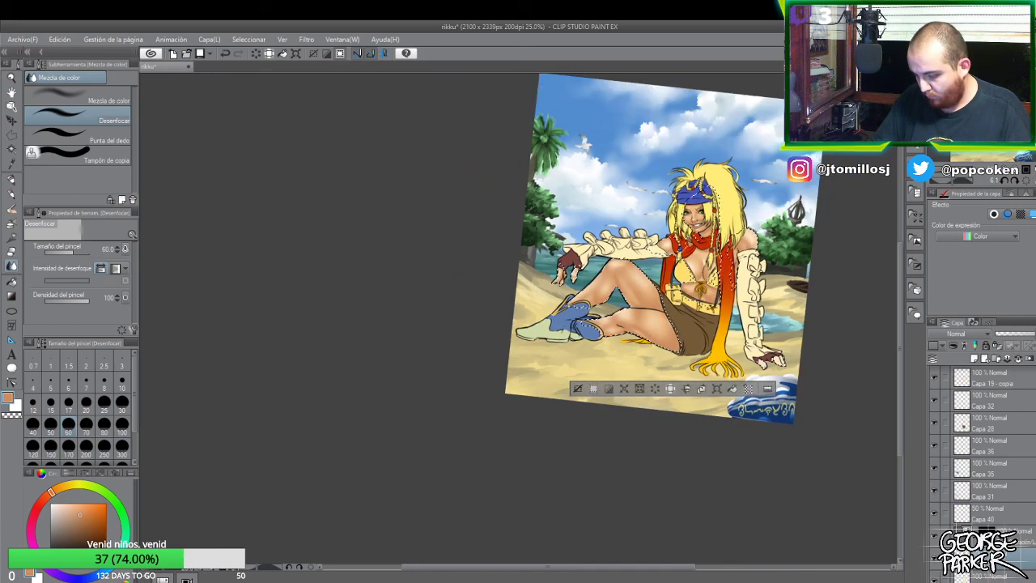
{"action": "key", "text": "ctrl+s"}
{"action": "key", "text": "r"}
{"action": "mouse_move", "coordinate": [789, 275]}
{"action": "left_mouse_down"}
{"action": "mouse_move", "coordinate": [820, 280]}
{"action": "mouse_move", "coordinate": [834, 245]}
{"action": "left_mouse_up"}
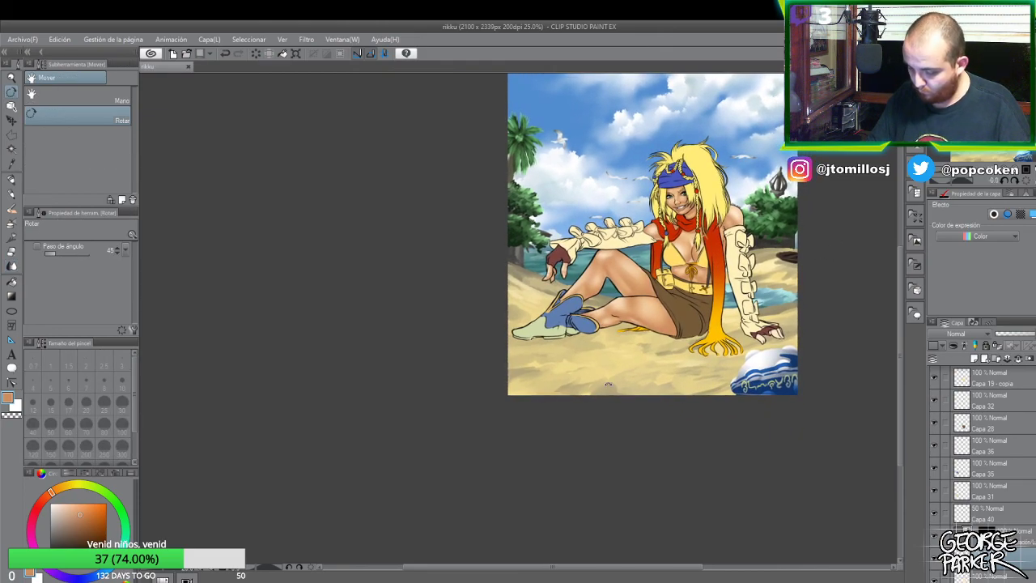
{"action": "left_click_drag", "start_coordinate": [529, 565], "coordinate": [576, 572]}
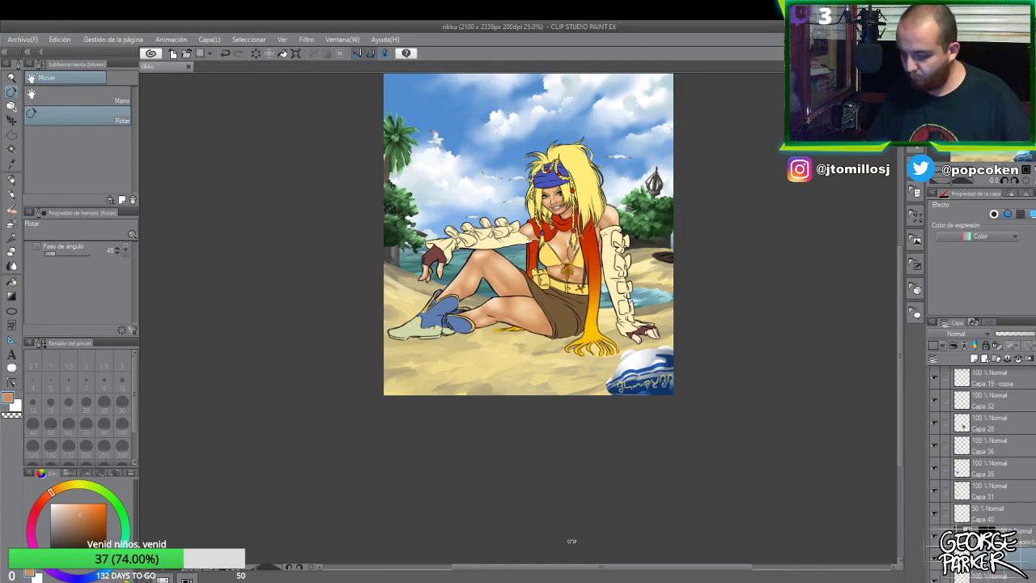
{"action": "scroll", "coordinate": [659, 322], "scroll_direction": "up", "scroll_amount": 1}
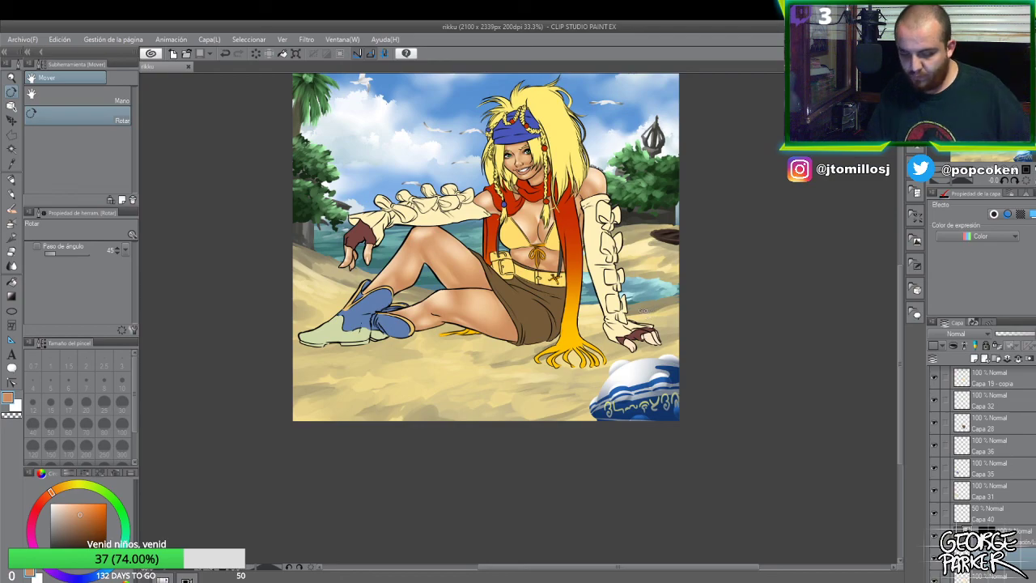